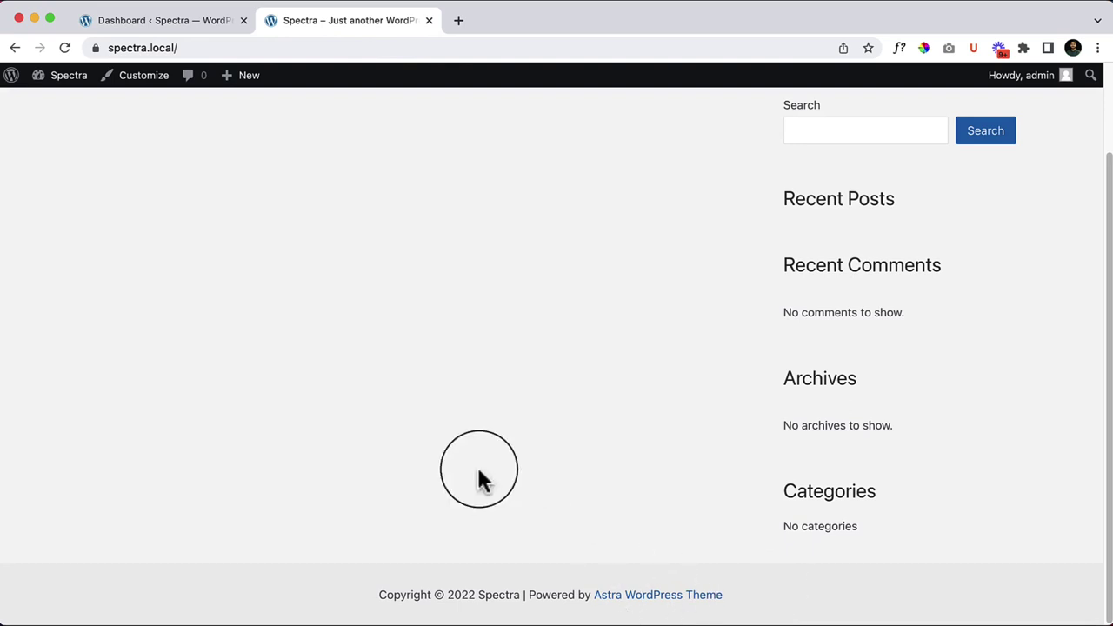
Step: From the Dashboard's Plugins > Add New, search 'spectra' and install Spectra – WordPress Gutenberg Blocks
scroll(488, 461, "up", 3)
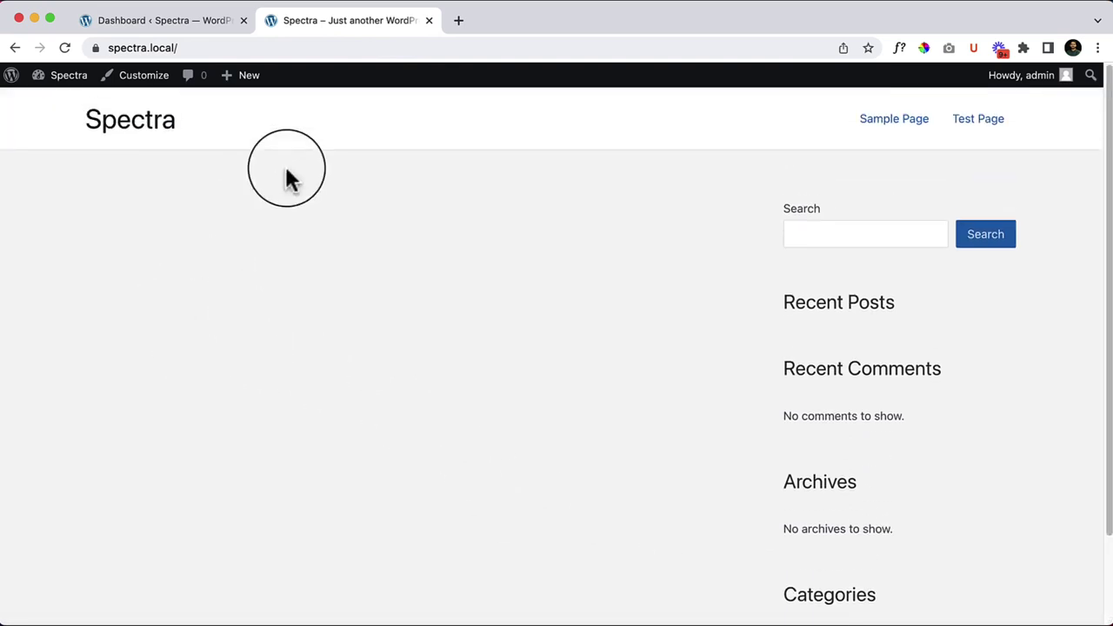
left_click(202, 31)
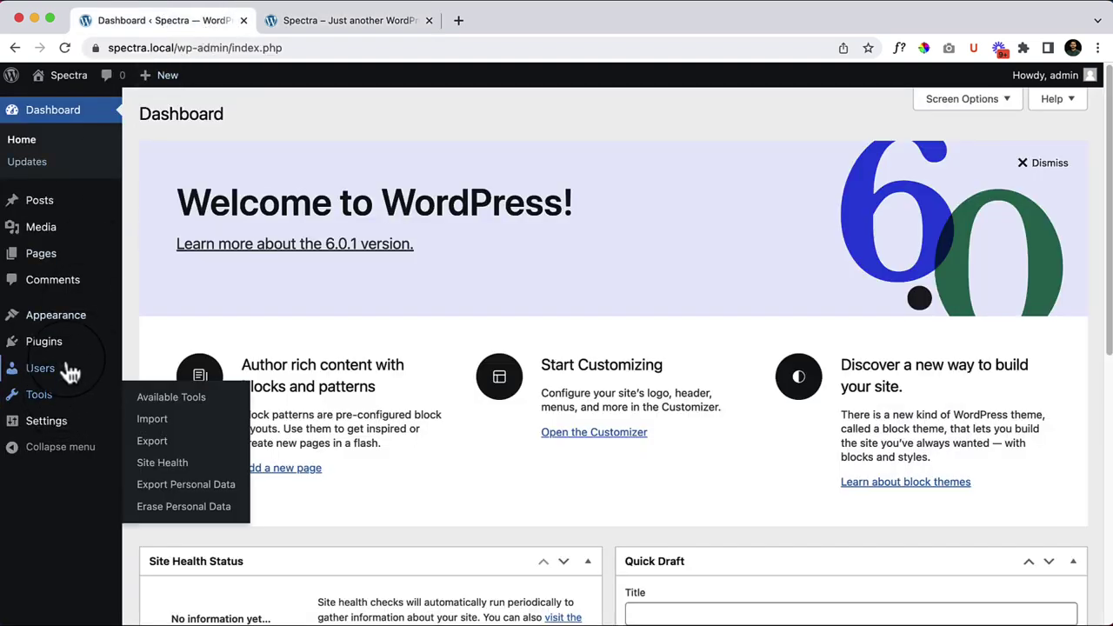
mouse_move(77, 358)
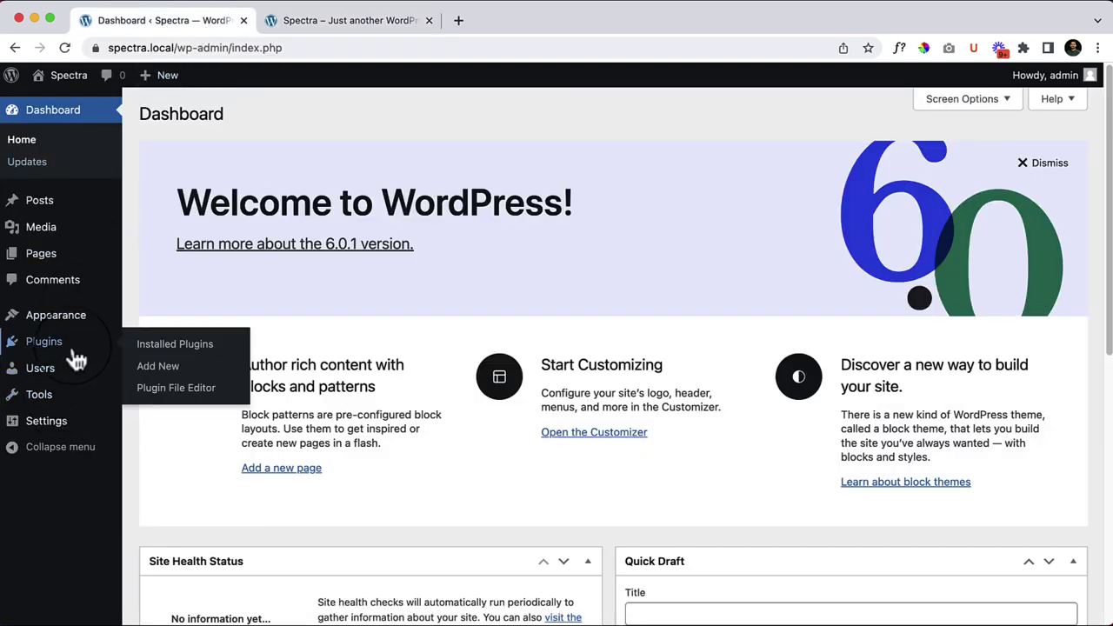
left_click(174, 372)
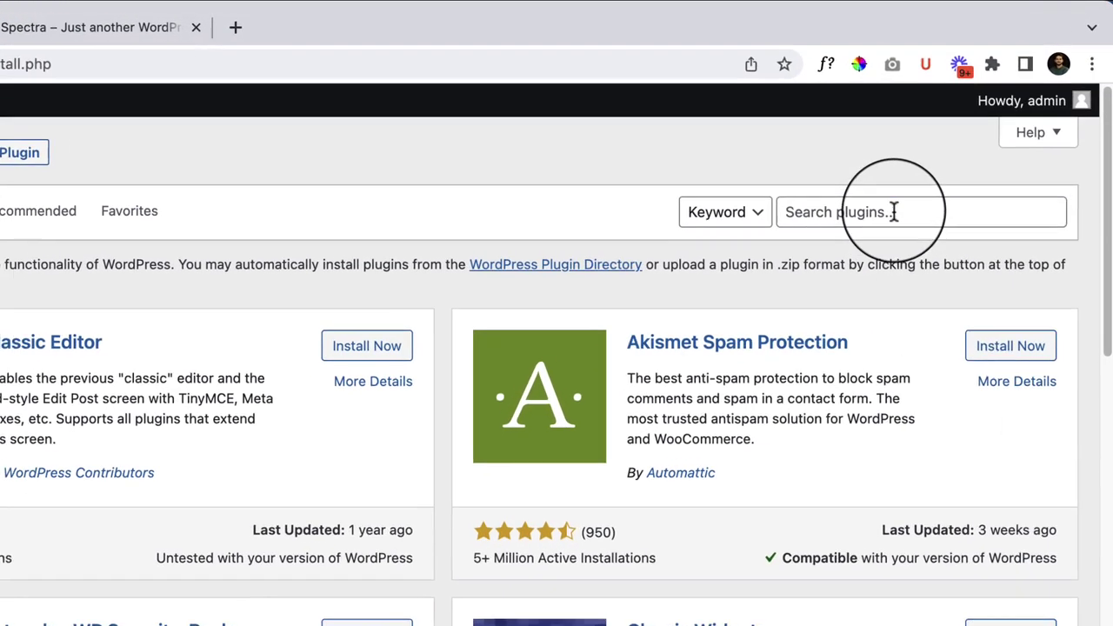
left_click(893, 211)
type("soe")
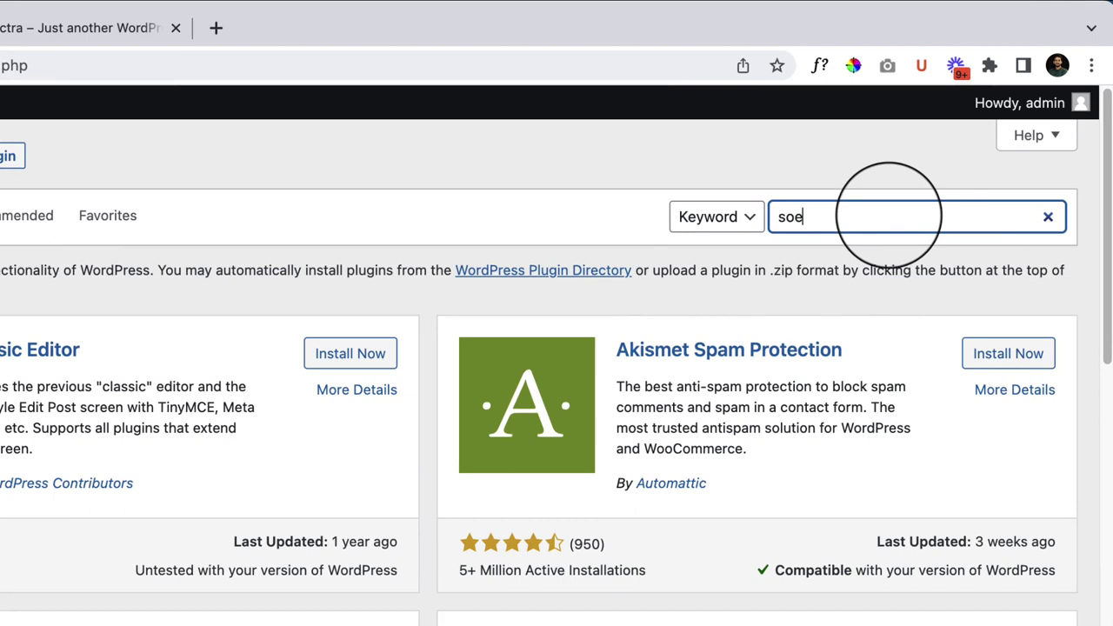
key("BackSpace")
key("BackSpace")
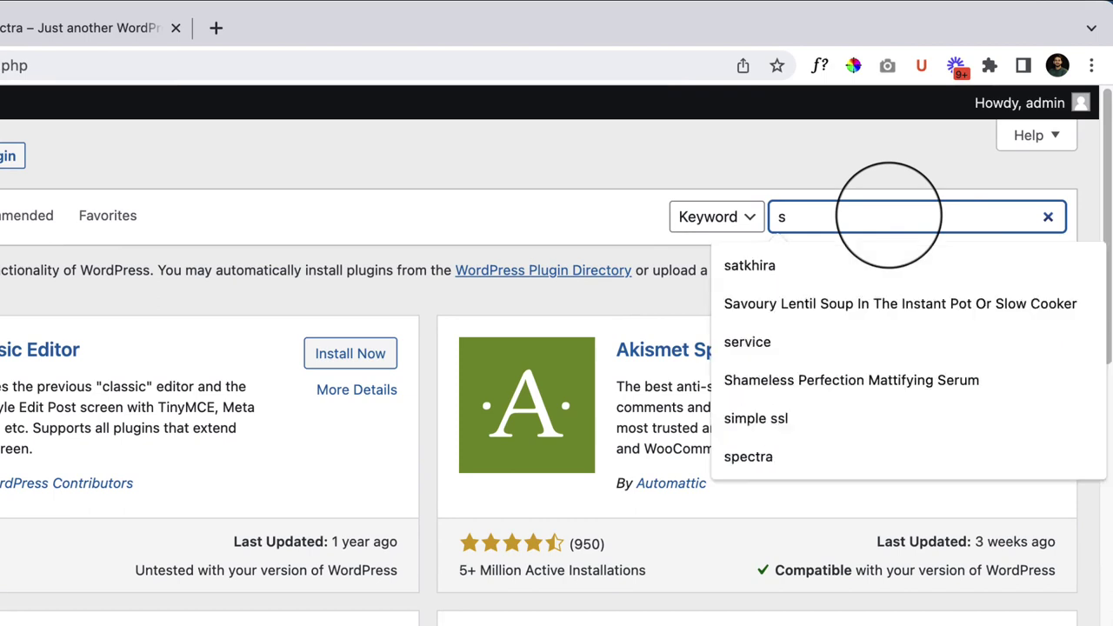
type("pecctr")
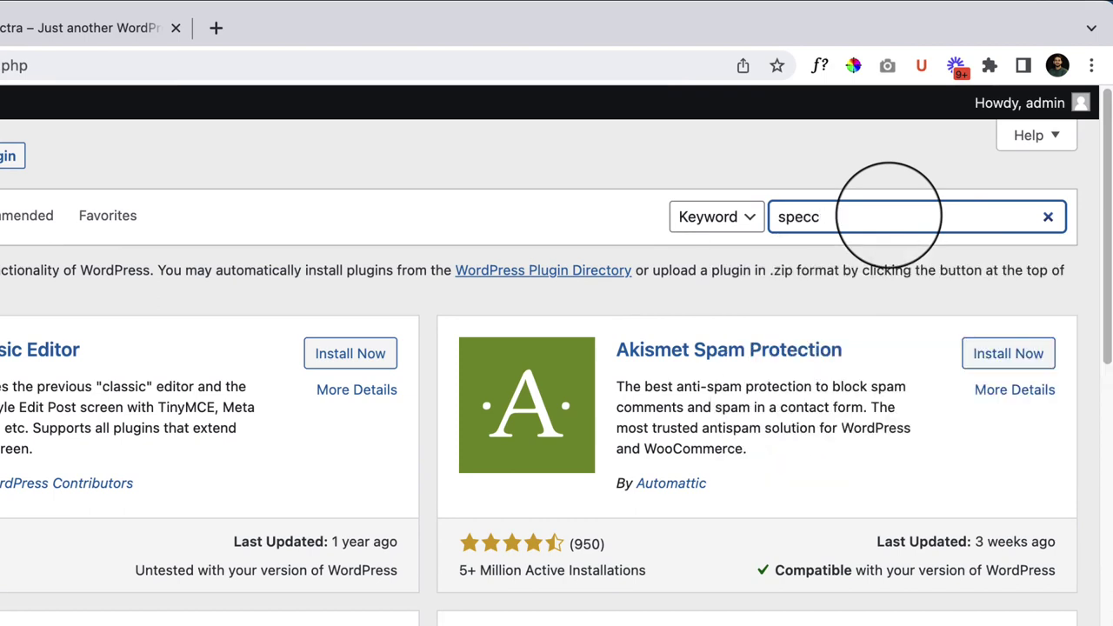
key("BackSpace")
type("tra")
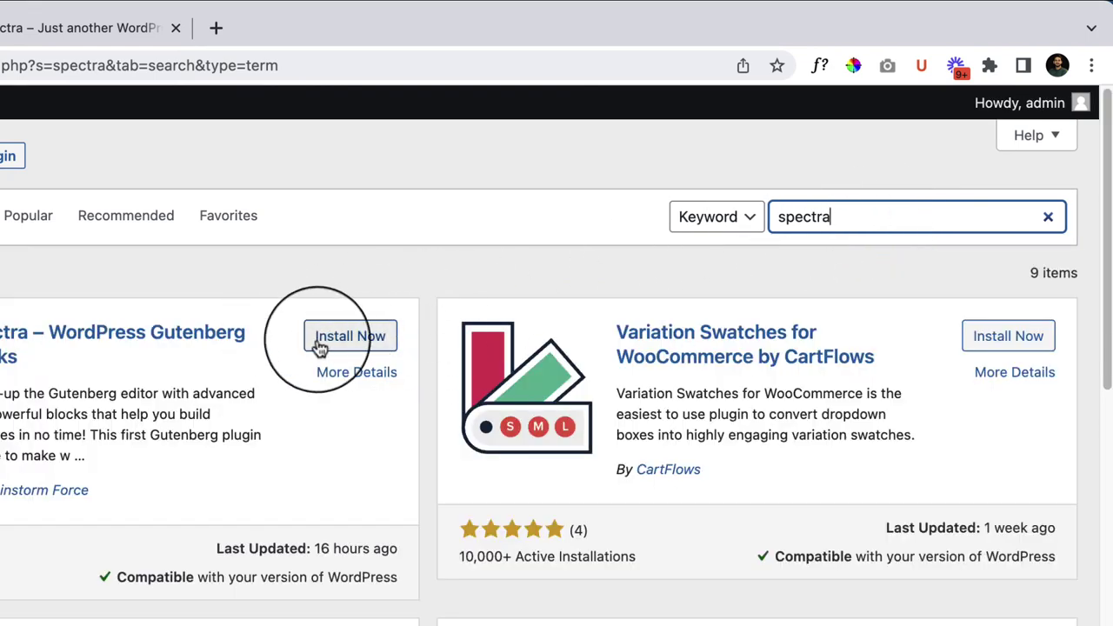
left_click(348, 339)
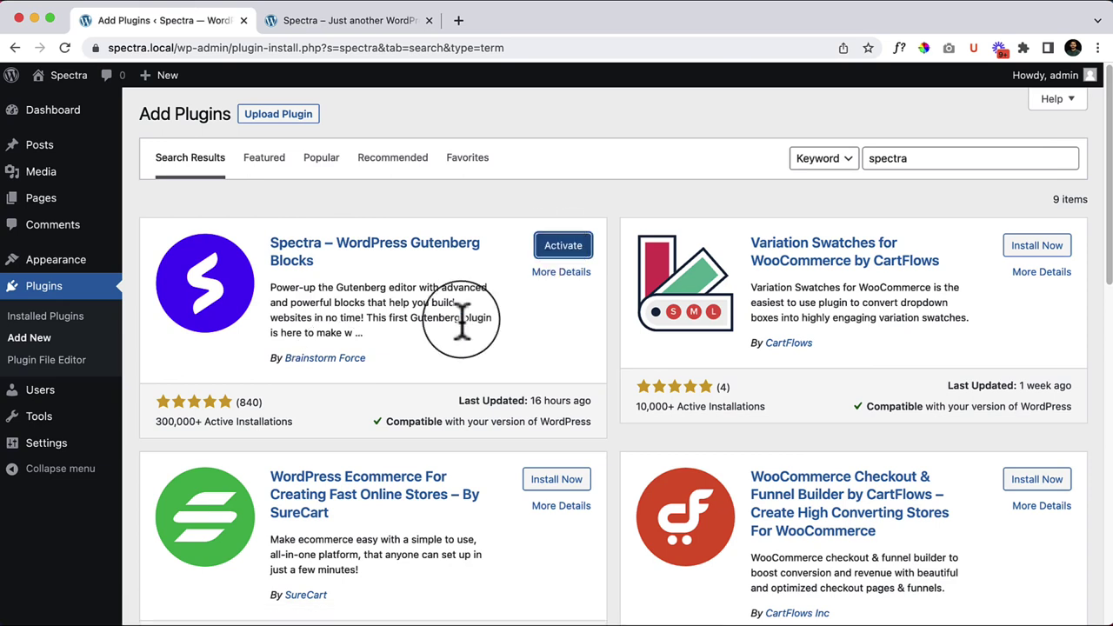
Step: Activate Spectra, pause its welcome video, skim the welcome page, and return to the Dashboard
left_click(565, 247)
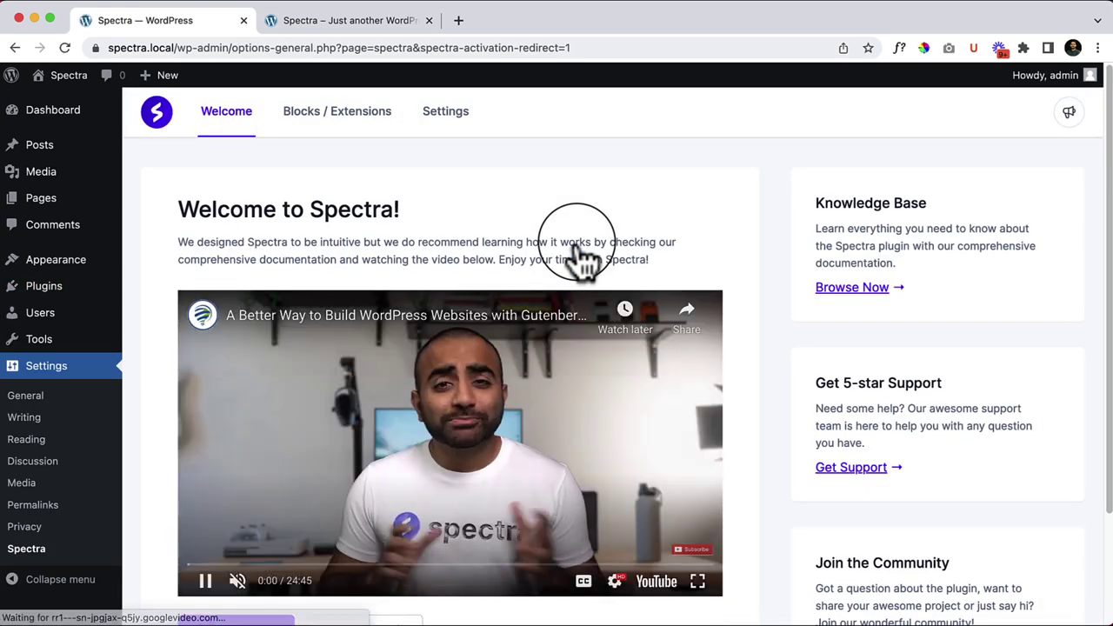
left_click(300, 442)
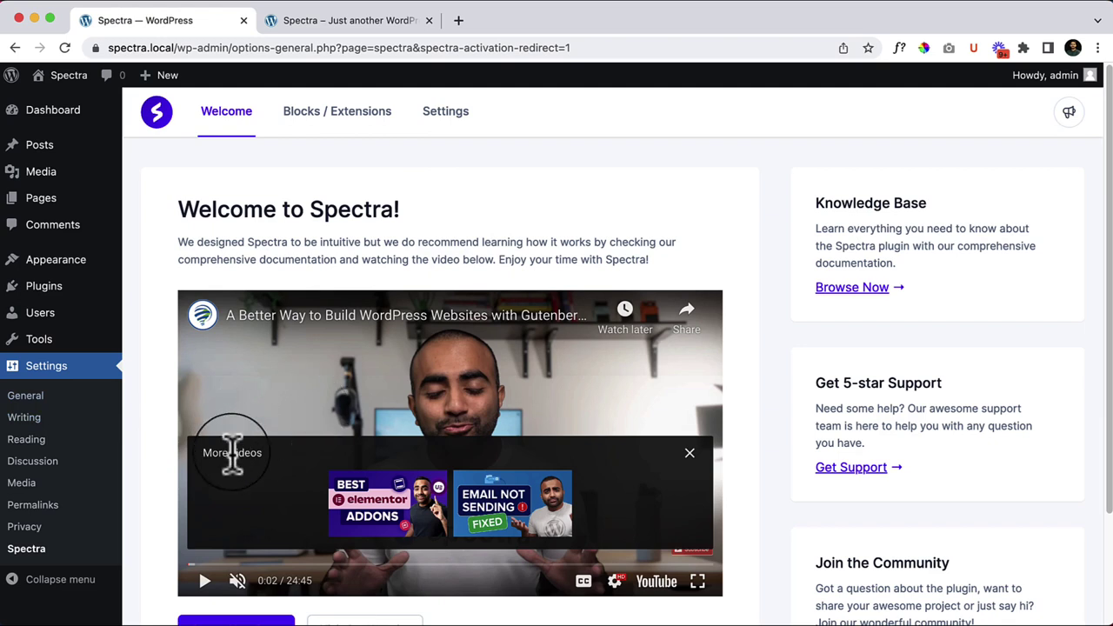
scroll(122, 513, "down", 1)
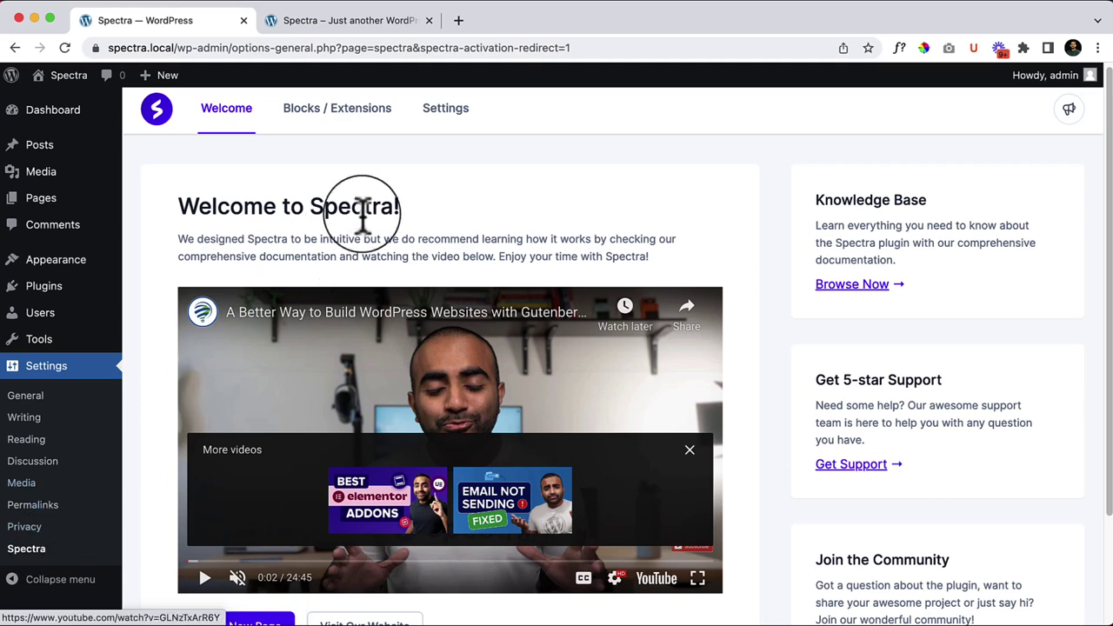
scroll(708, 552, "down", 3)
scroll(708, 551, "up", 3)
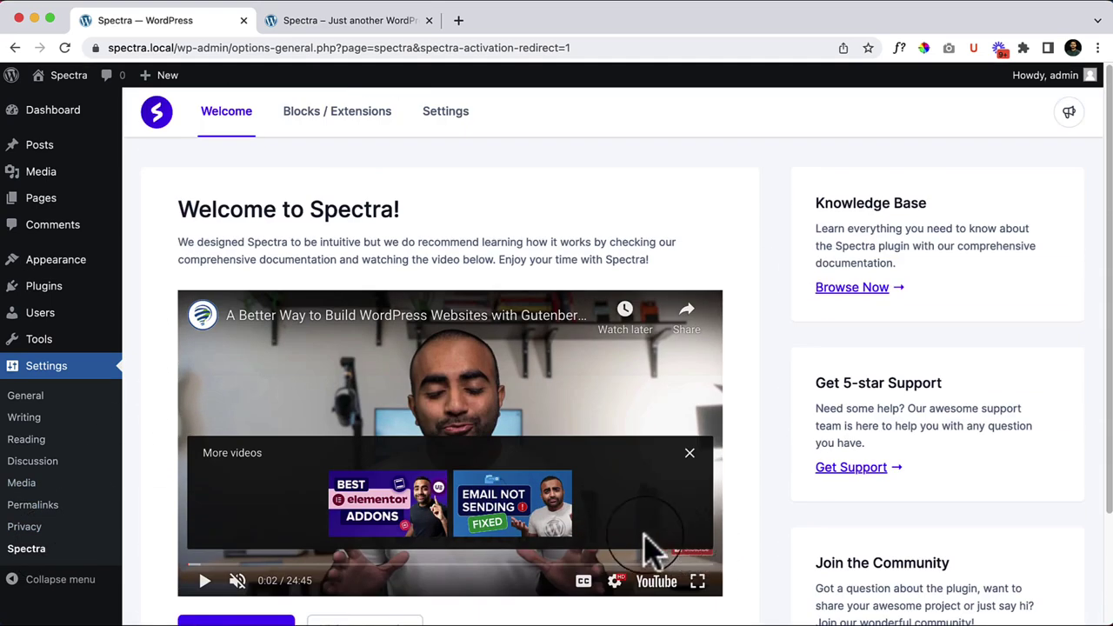
left_click(49, 115)
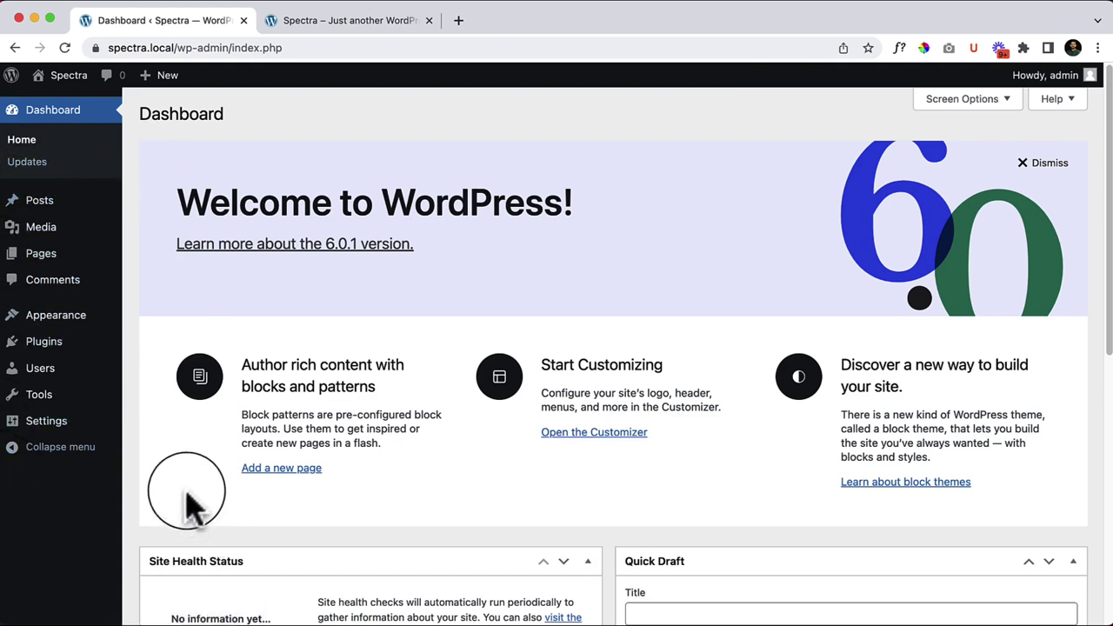
mouse_move(63, 431)
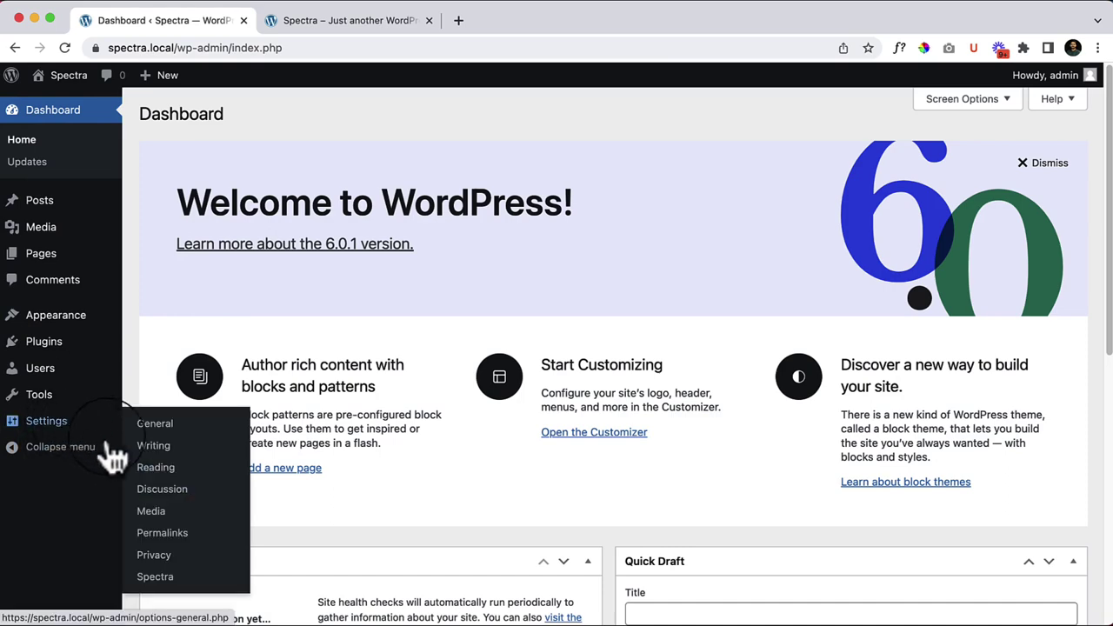
left_click(158, 581)
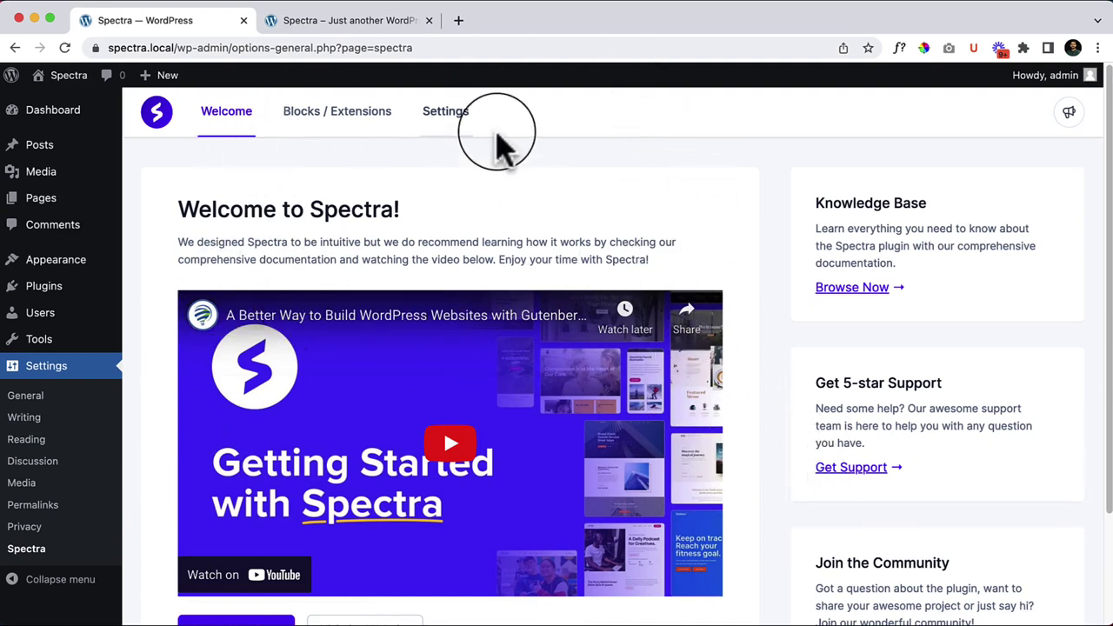
scroll(948, 329, "down", 1)
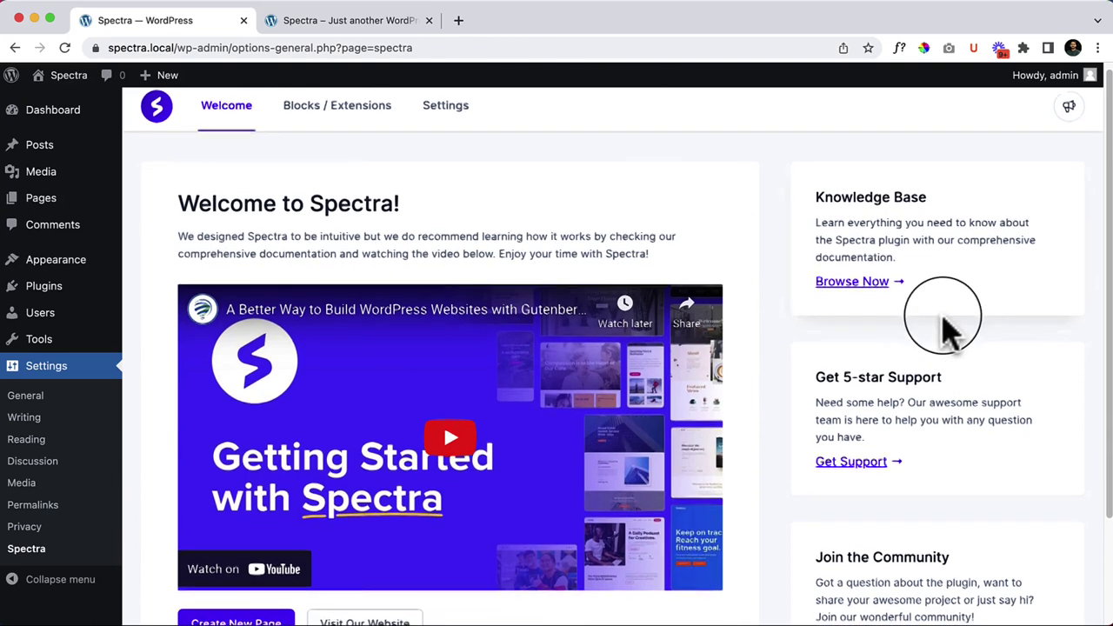
scroll(948, 329, "down", 2)
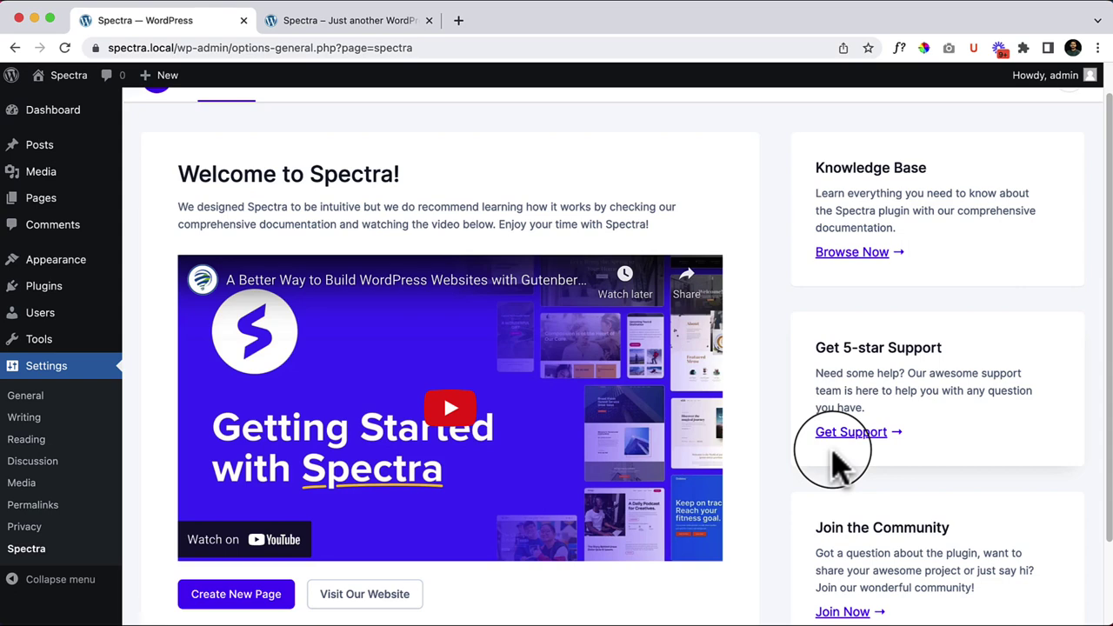
scroll(835, 465, "down", 3)
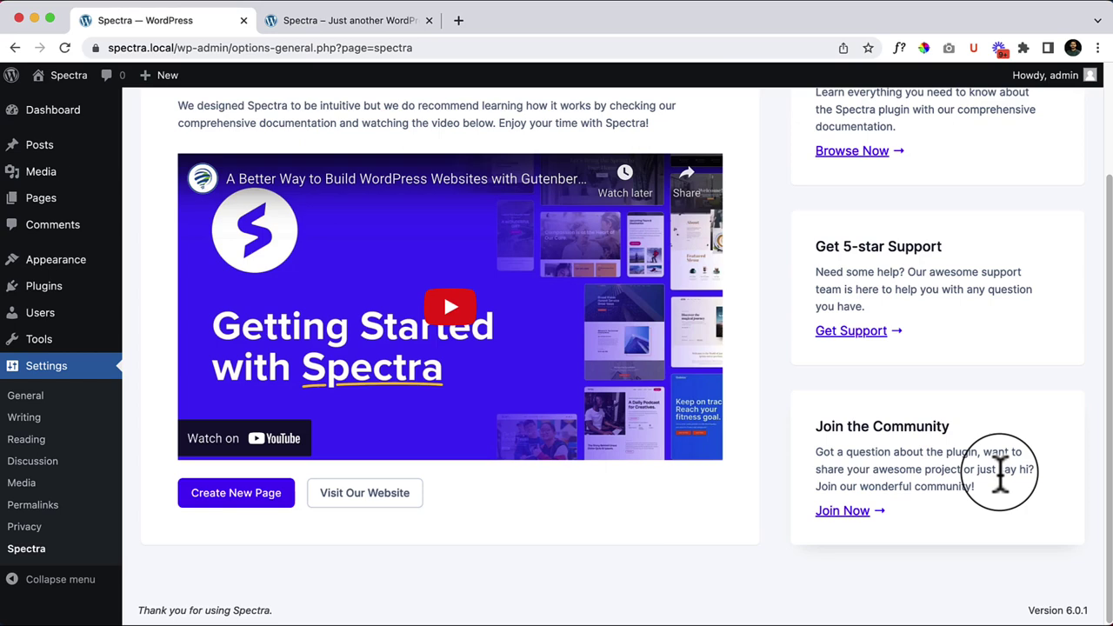
scroll(1012, 496, "up", 3)
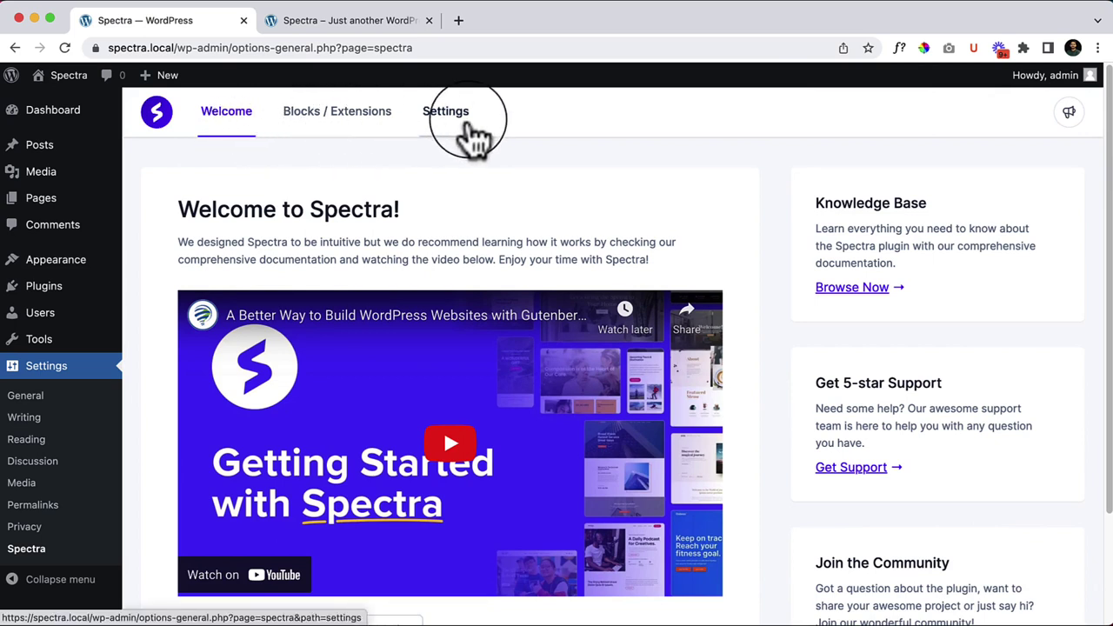
Step: Open Spectra's Blocks / Extensions list and deactivate all blocks at once
left_click(362, 132)
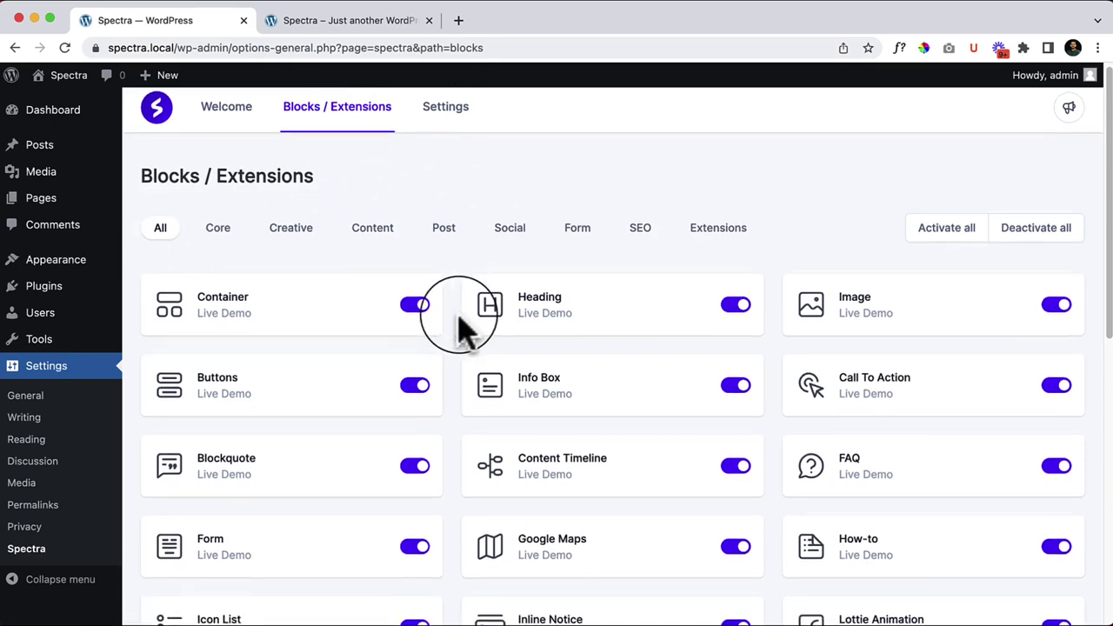
scroll(470, 321, "down", 7)
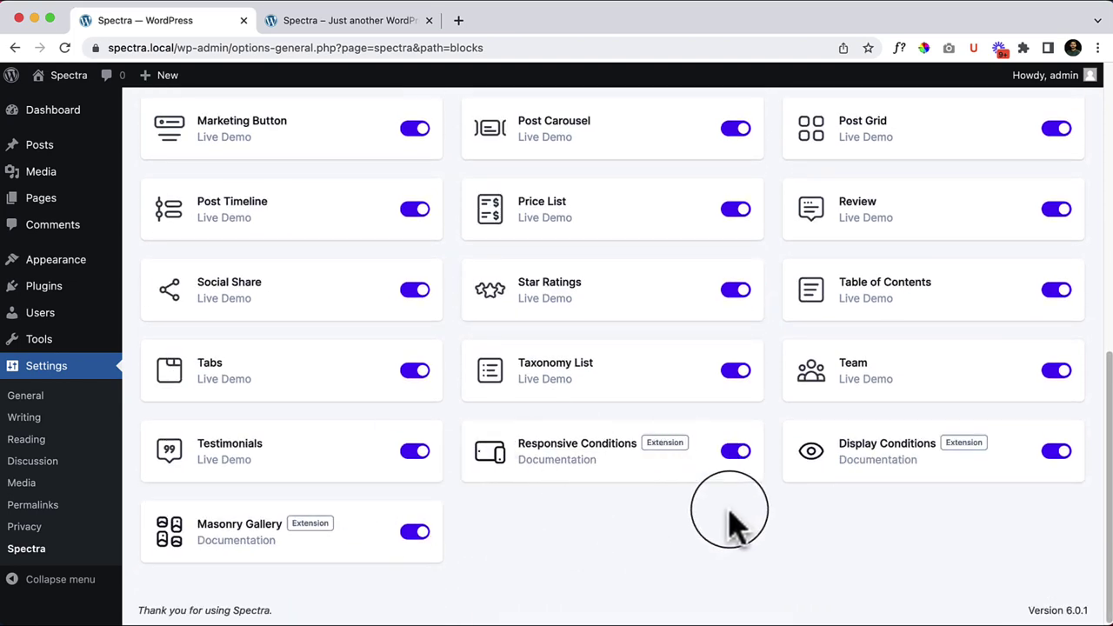
scroll(729, 522, "up", 10)
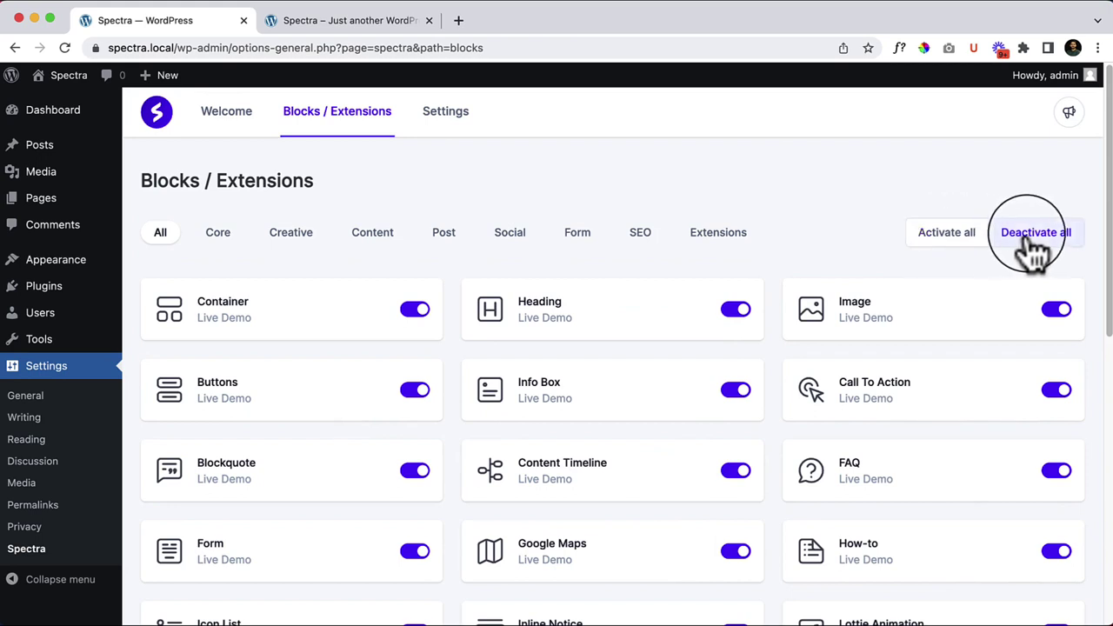
left_click(1053, 253)
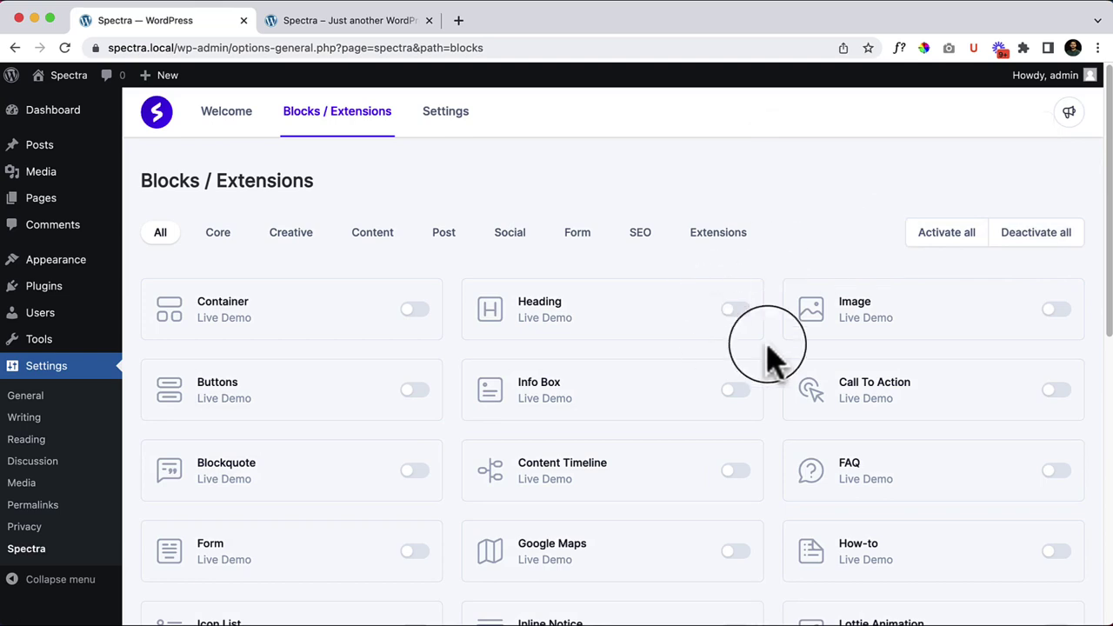
Step: Review the block list, activate all Spectra blocks, and open the Container block's live demo
scroll(791, 361, "down", 5)
scroll(807, 365, "down", 2)
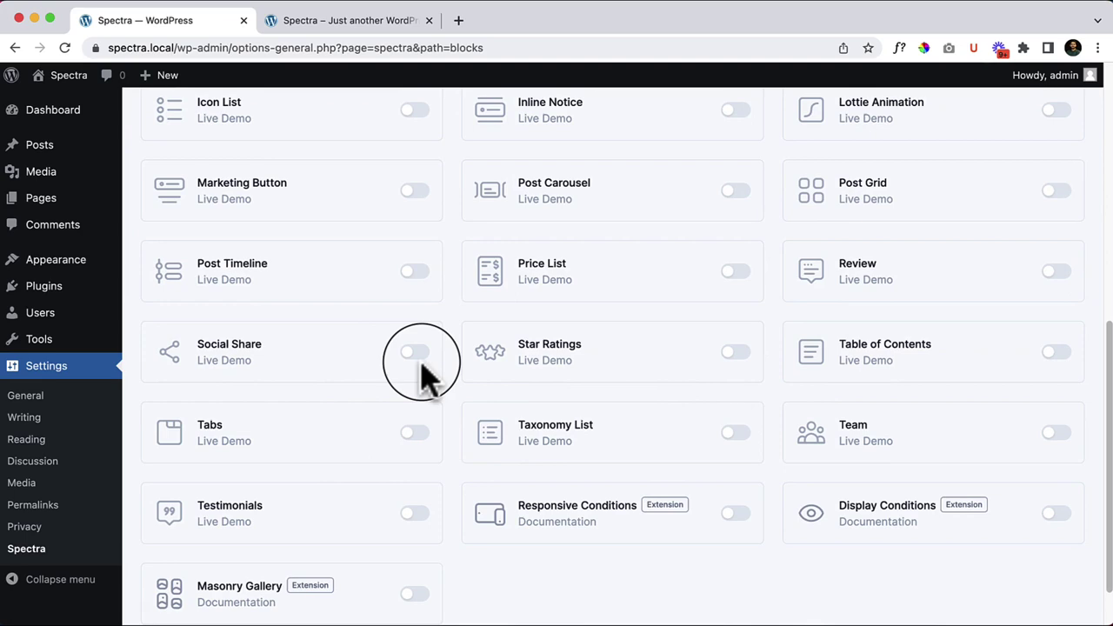
scroll(421, 374, "up", 2)
scroll(420, 374, "down", 3)
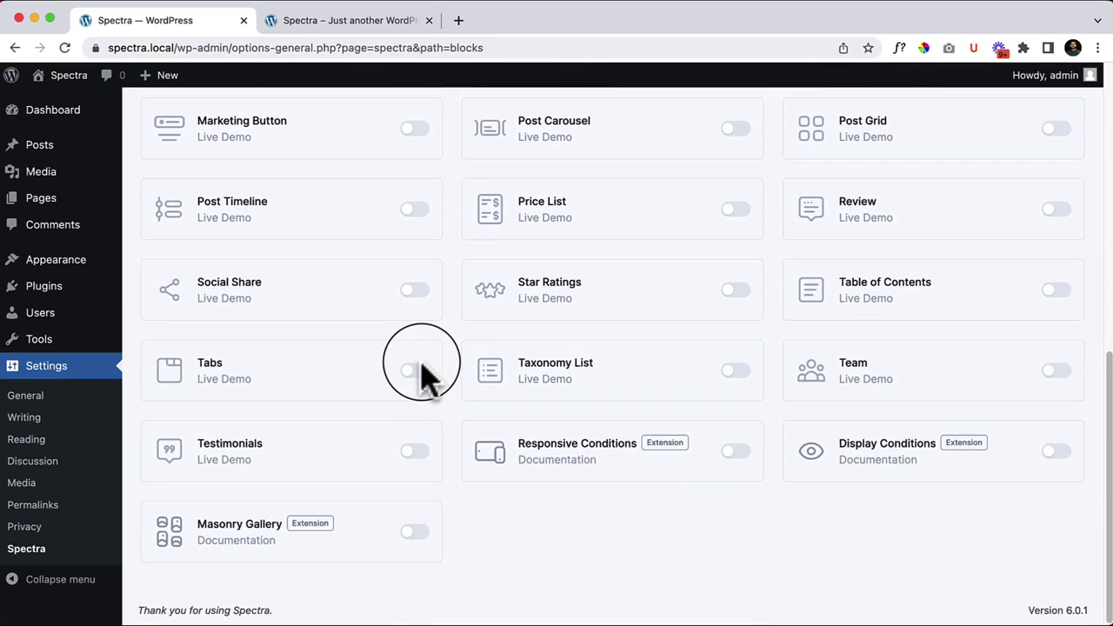
scroll(661, 439, "up", 15)
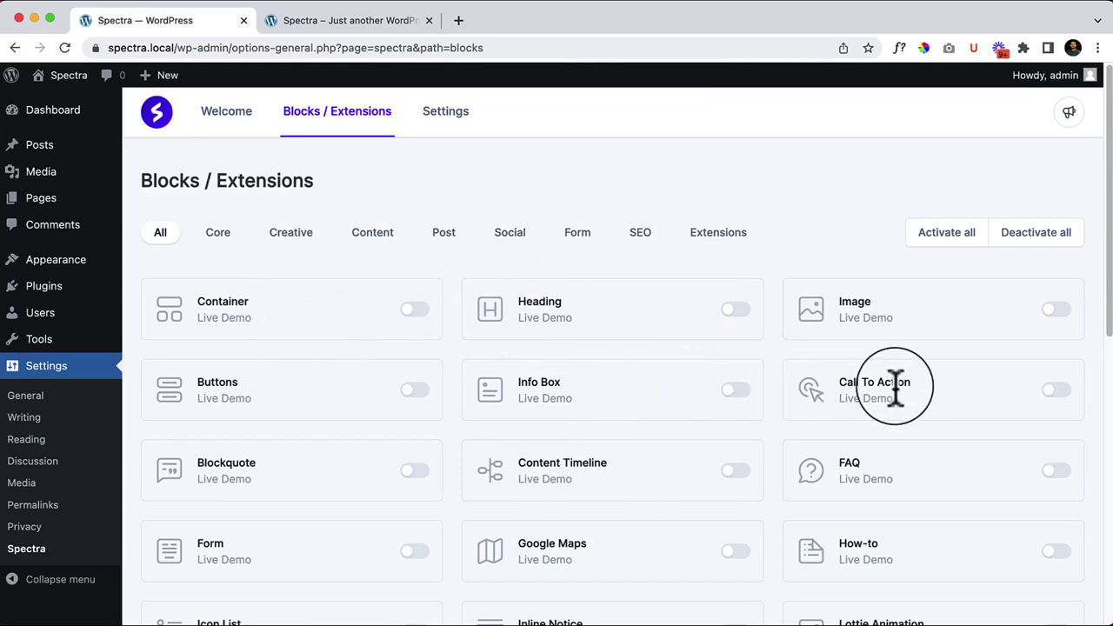
scroll(896, 387, "down", 3)
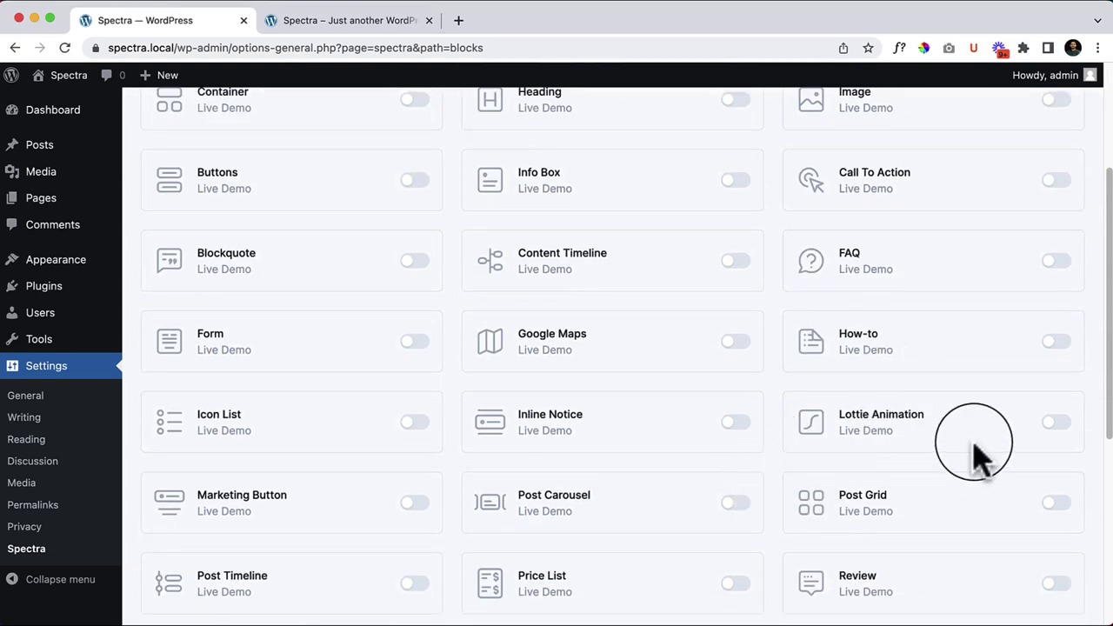
scroll(974, 448, "down", 4)
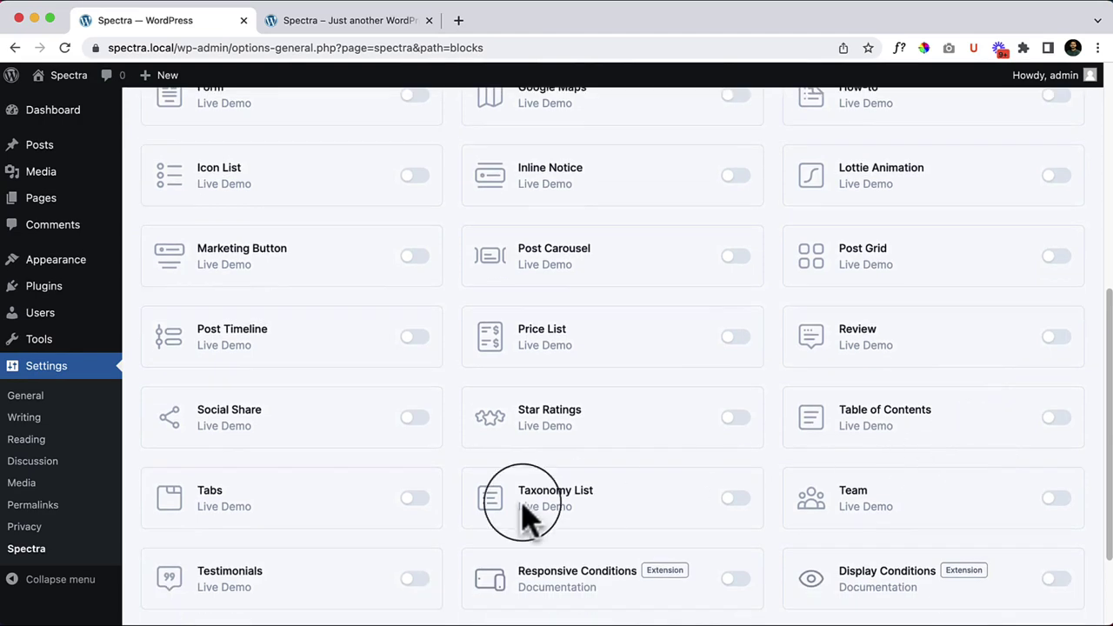
scroll(722, 548, "down", 2)
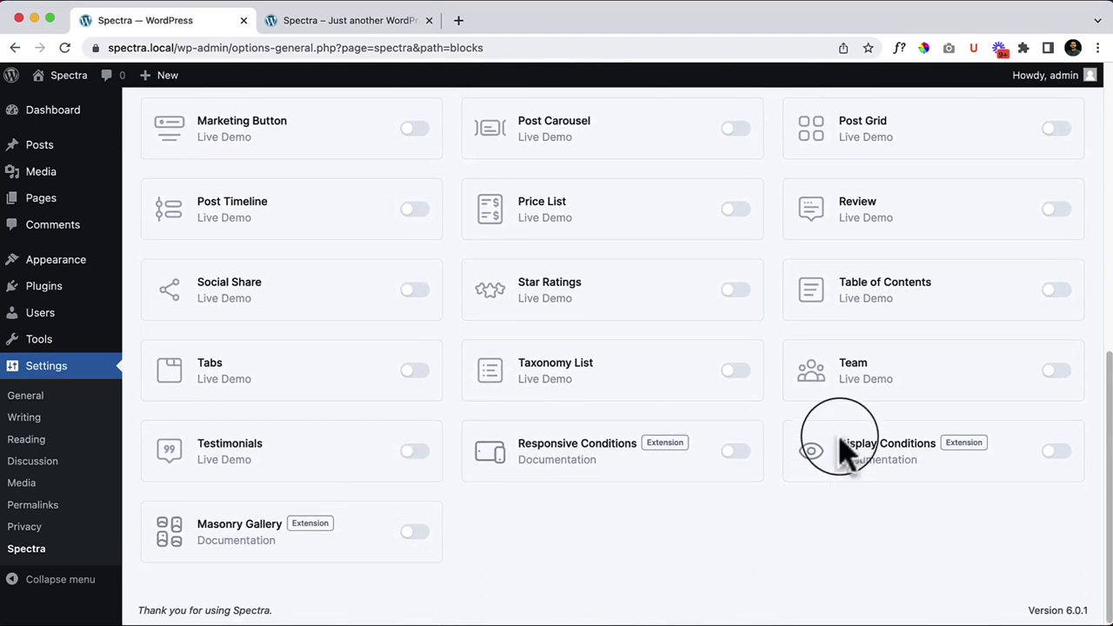
scroll(835, 452, "up", 8)
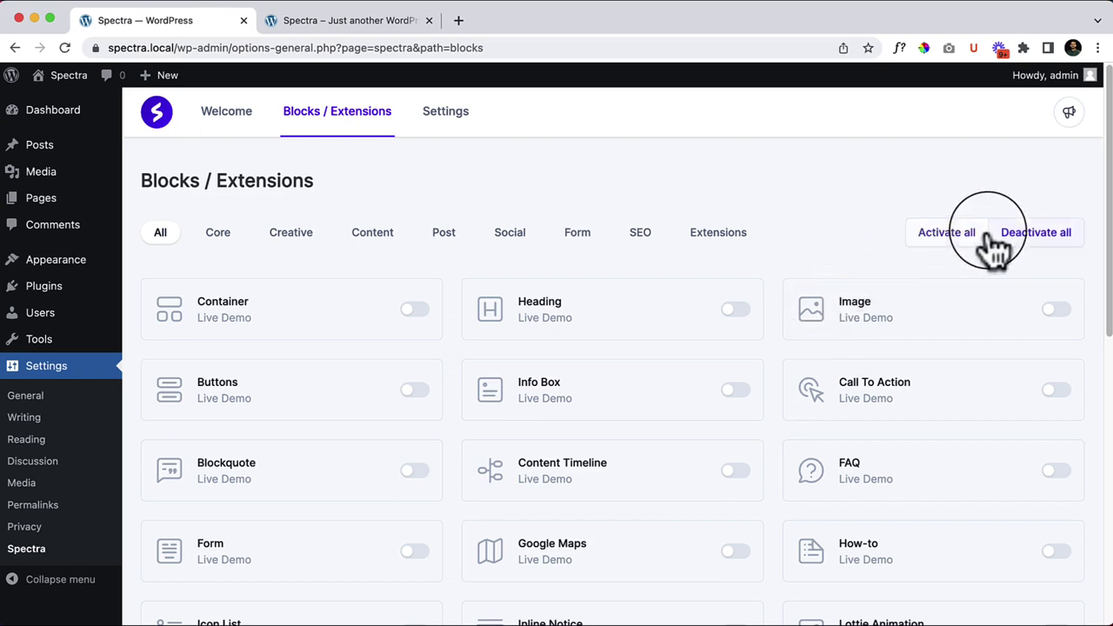
left_click(927, 249)
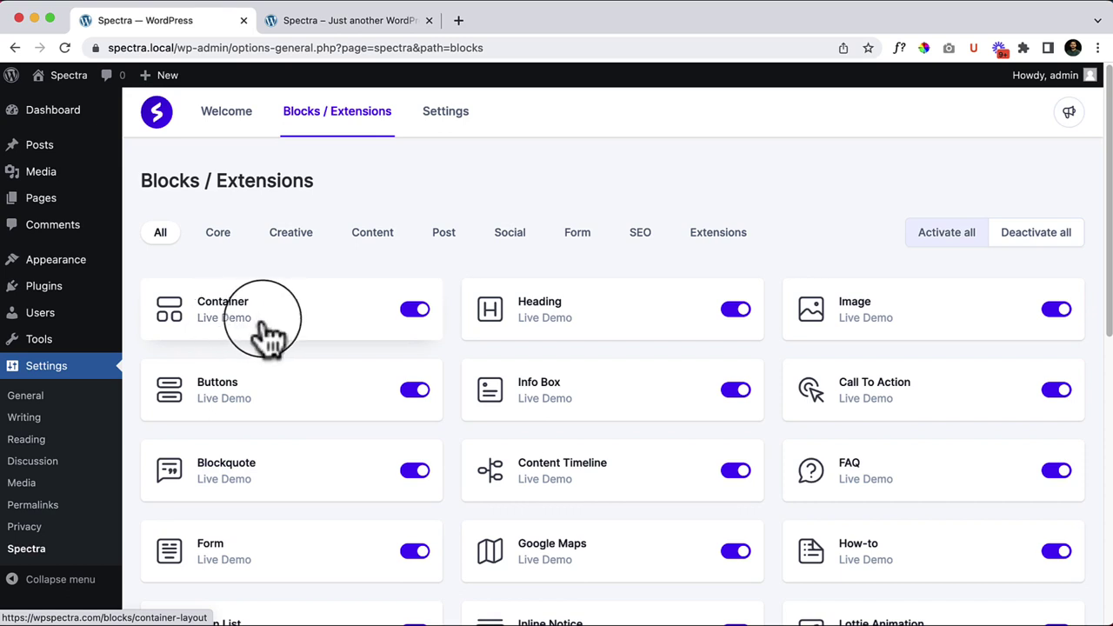
left_click(239, 339)
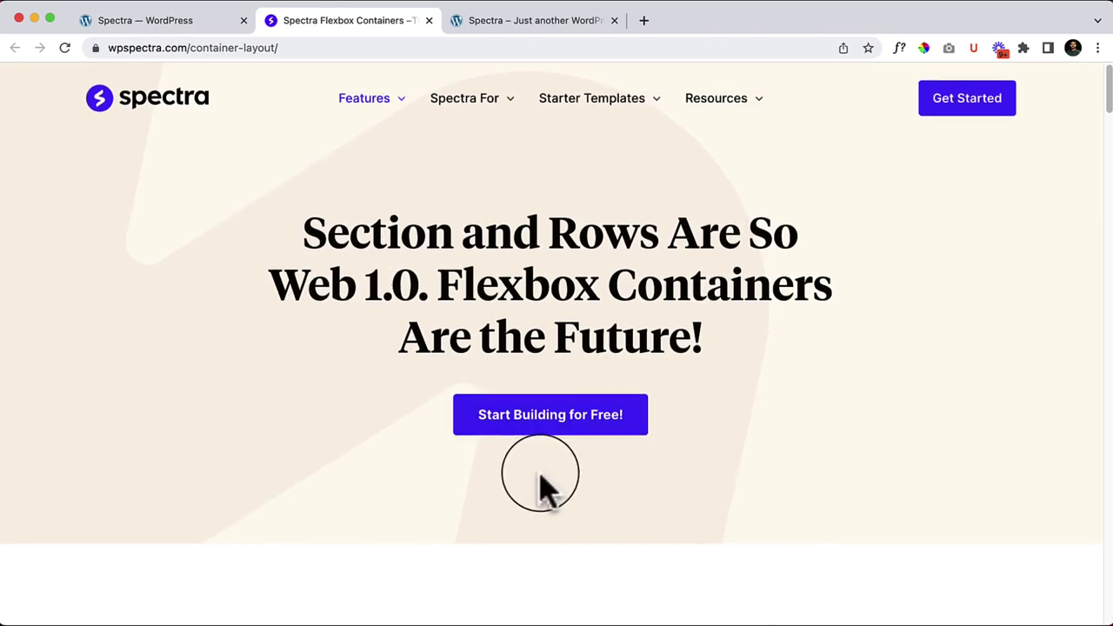
Step: Scroll through the Container block's Flexbox Containers demo page to review its features
scroll(540, 487, "down", 9)
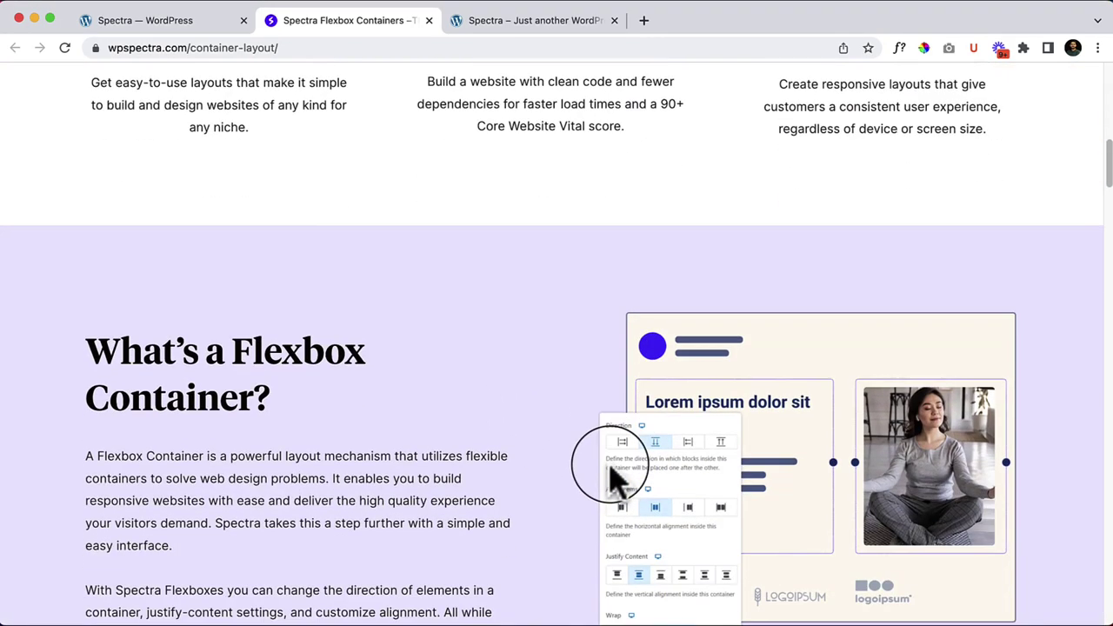
scroll(612, 476, "down", 2)
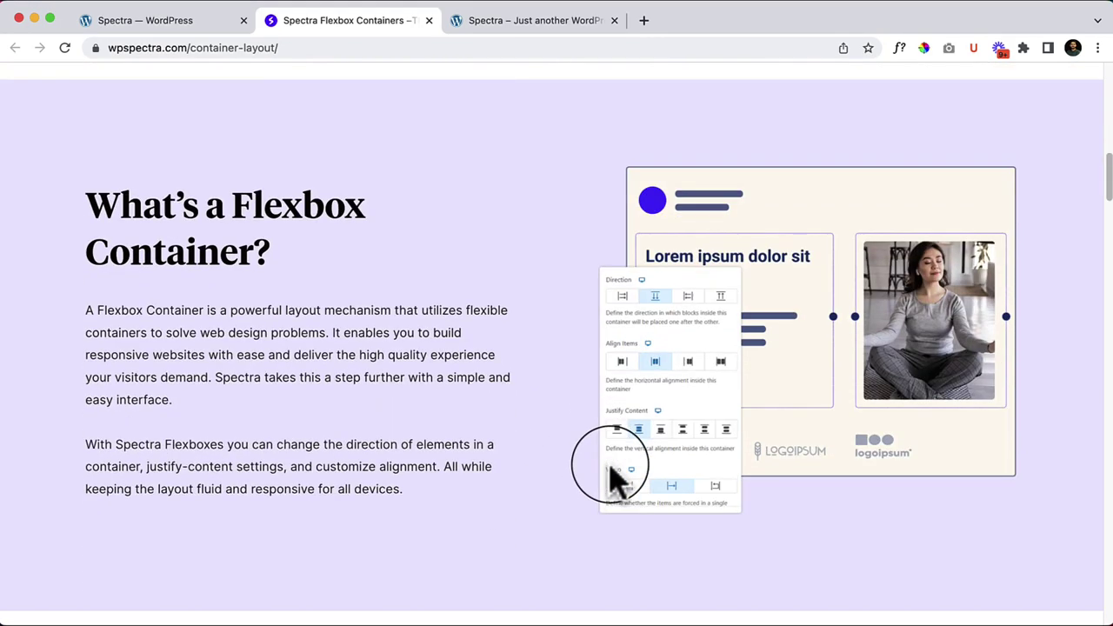
scroll(612, 476, "down", 6)
scroll(612, 476, "down", 10)
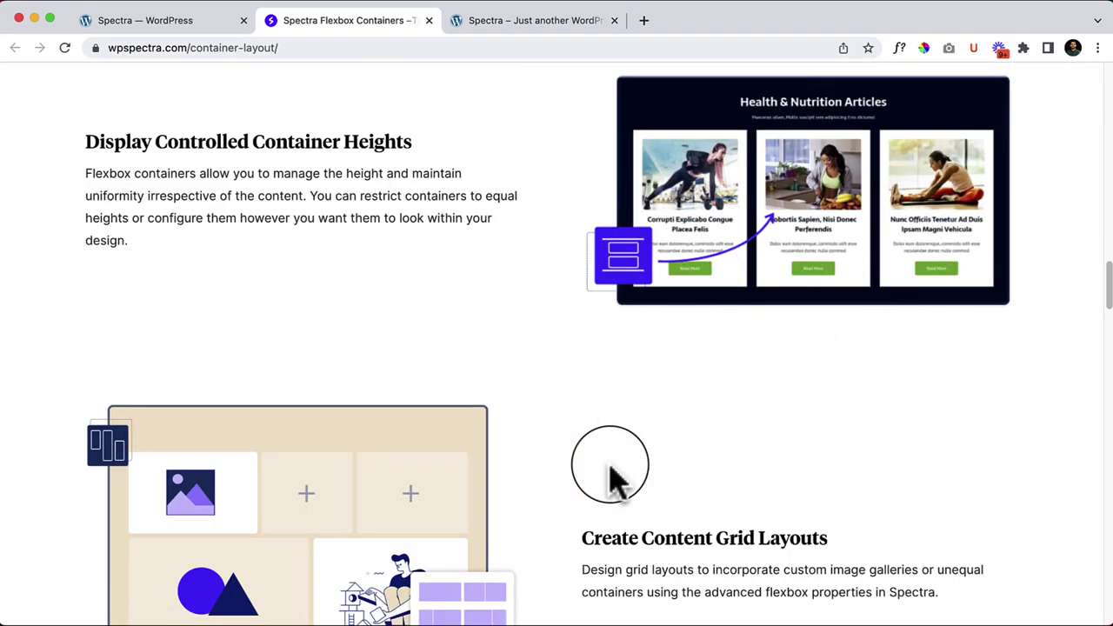
scroll(611, 476, "down", 5)
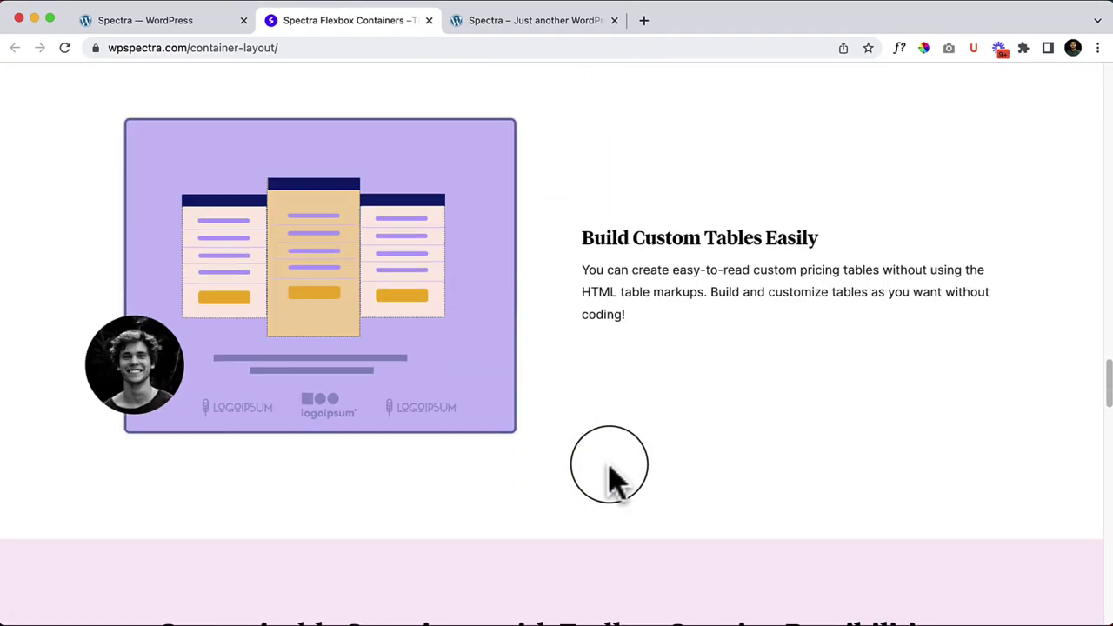
scroll(630, 476, "down", 8)
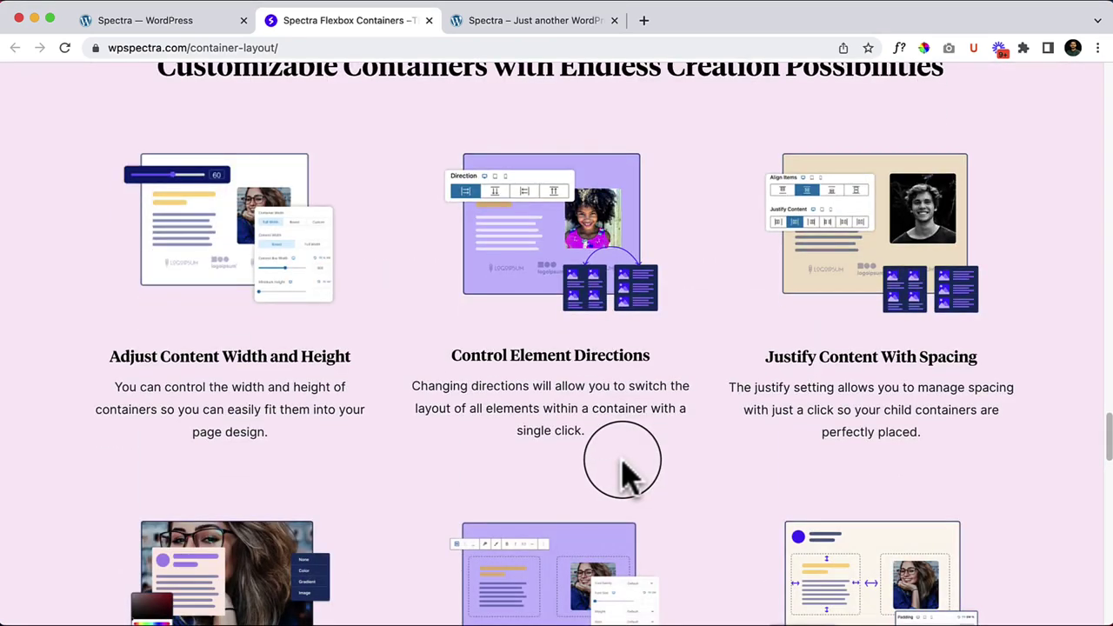
scroll(625, 474, "down", 4)
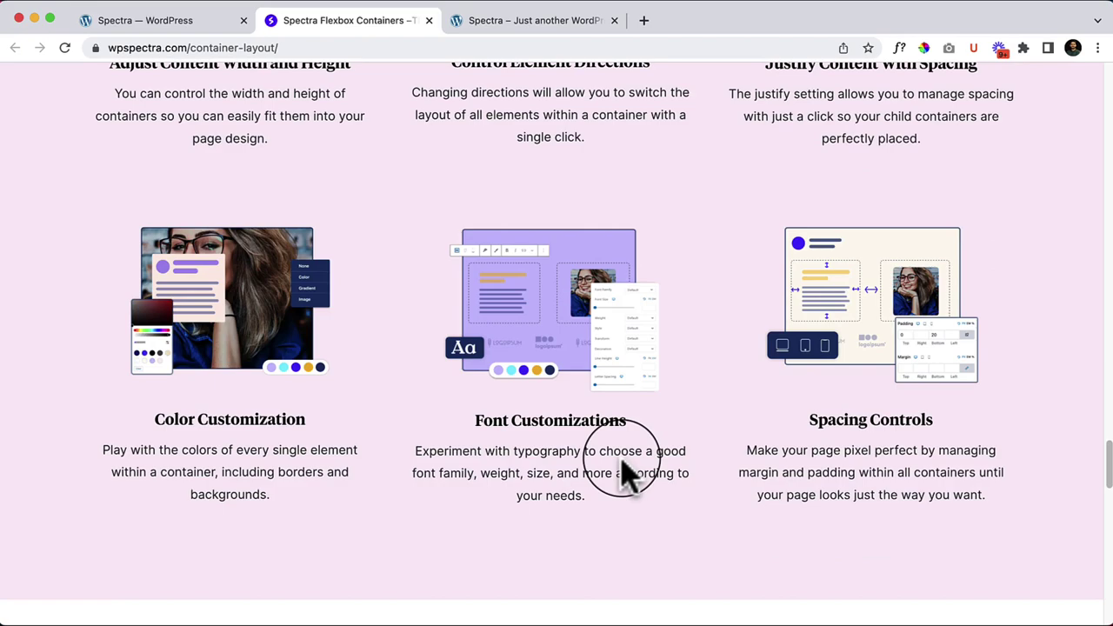
scroll(626, 474, "down", 15)
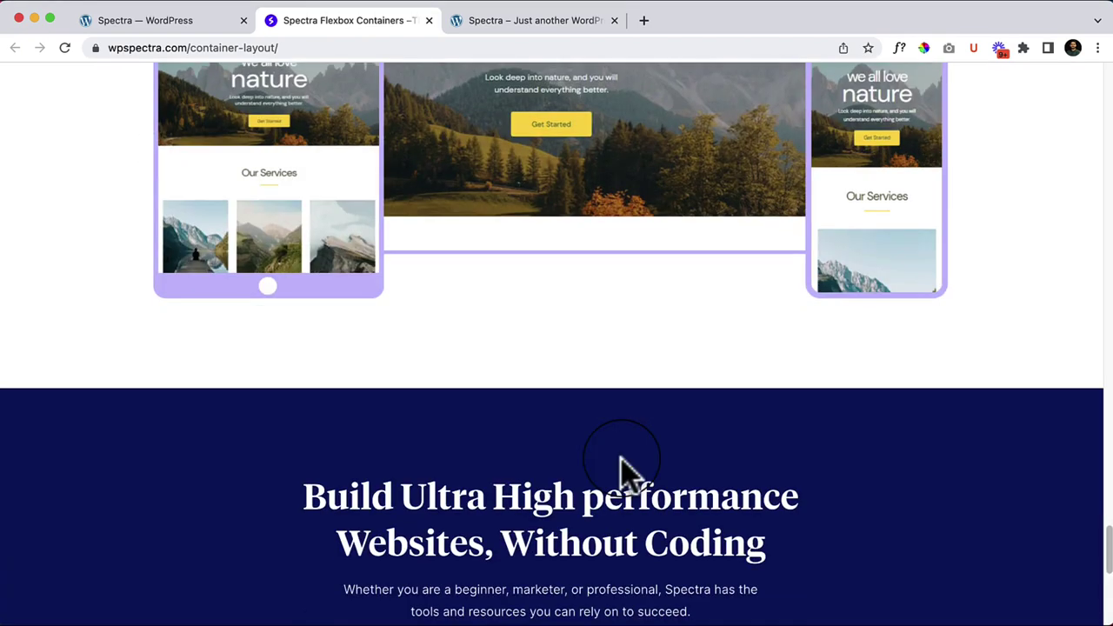
scroll(628, 472, "down", 4)
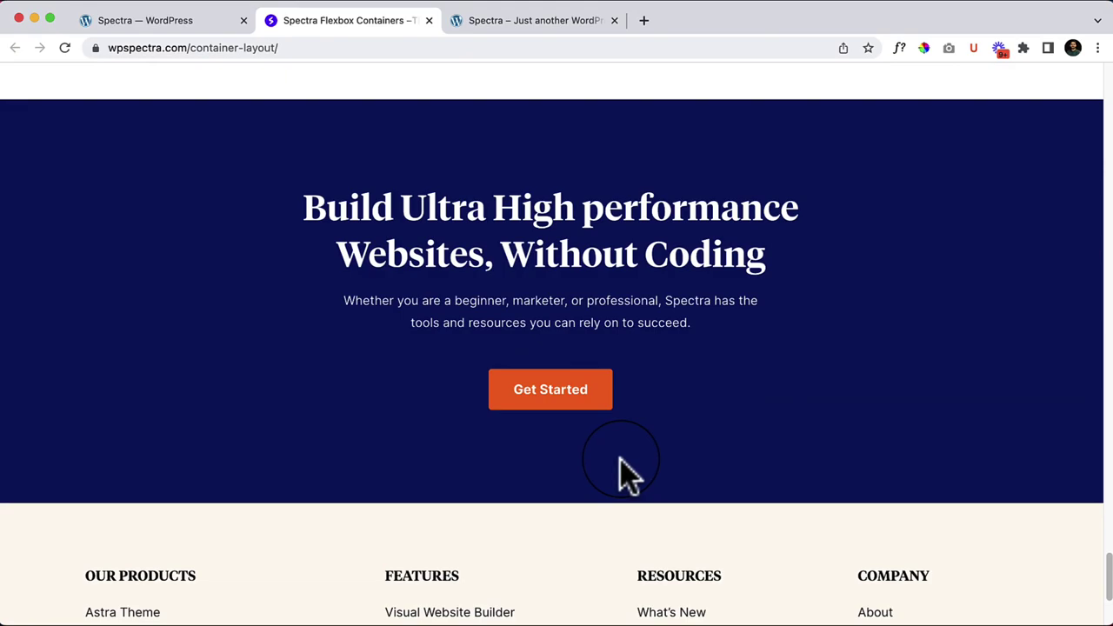
scroll(625, 474, "down", 3)
scroll(622, 474, "up", 20)
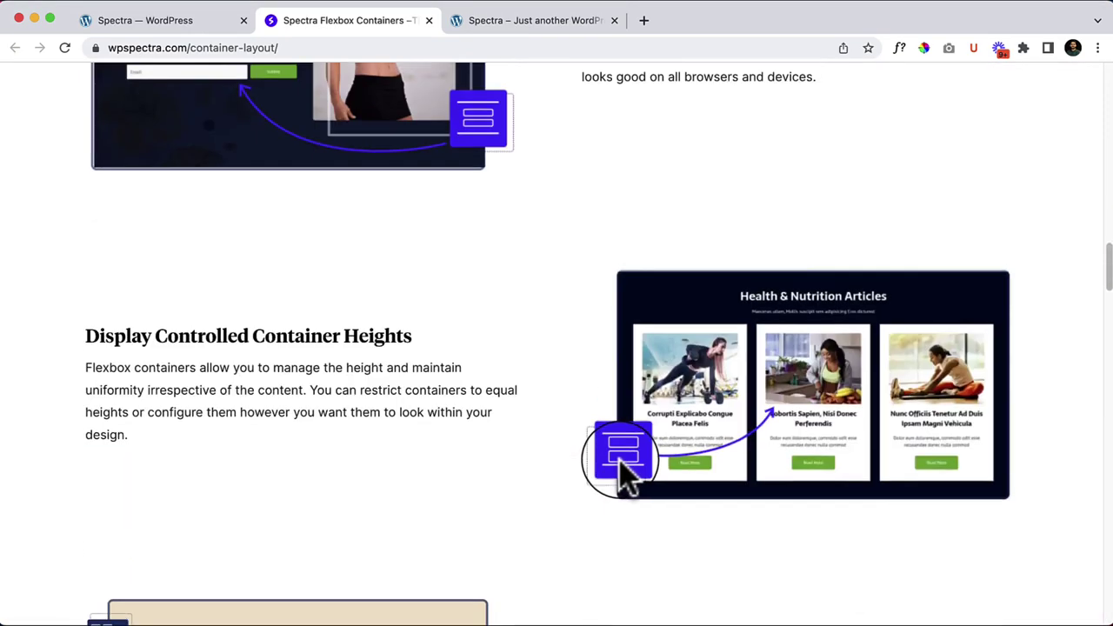
scroll(622, 474, "up", 15)
Step: Back in WordPress, filter the blocks through Core, Creative, Content, Post, Social, ending on Form
left_click(213, 24)
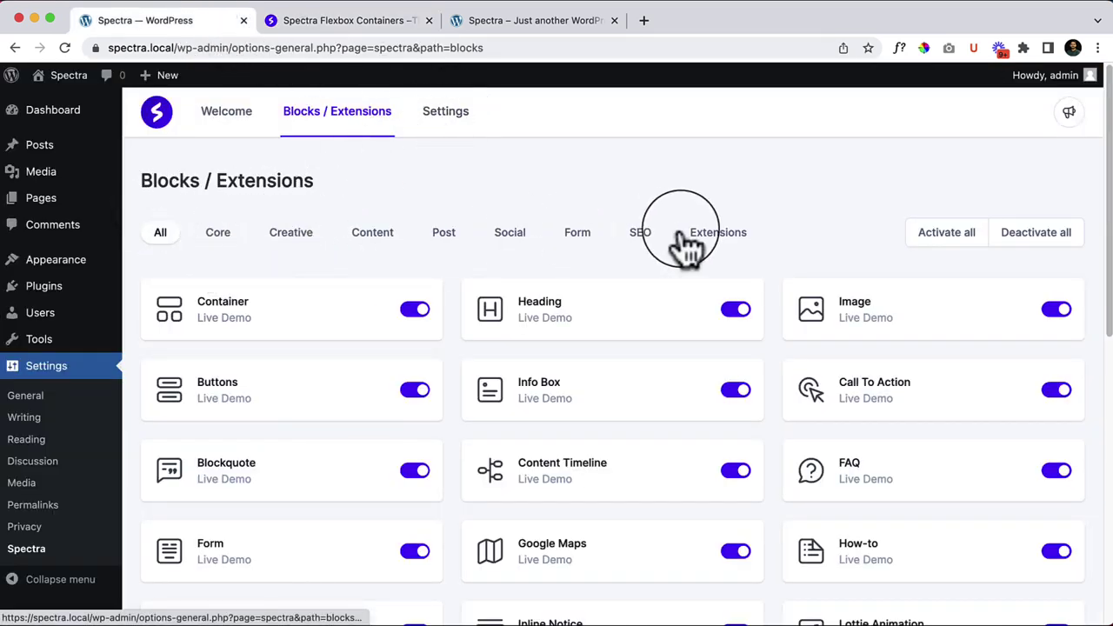
left_click(218, 250)
left_click(291, 249)
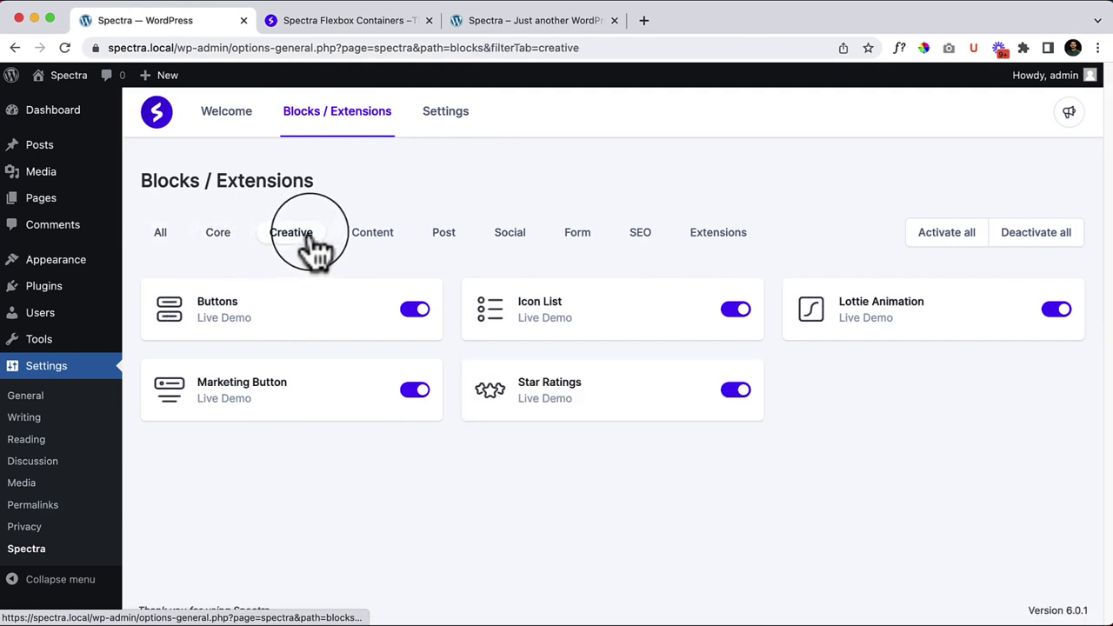
left_click(391, 248)
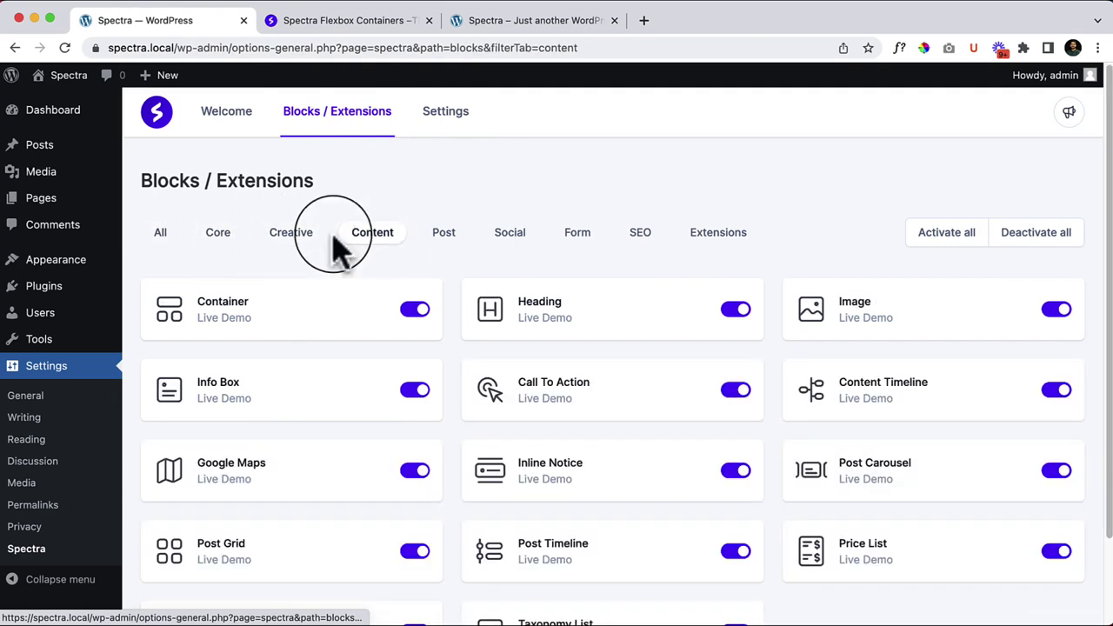
left_click(463, 250)
left_click(508, 251)
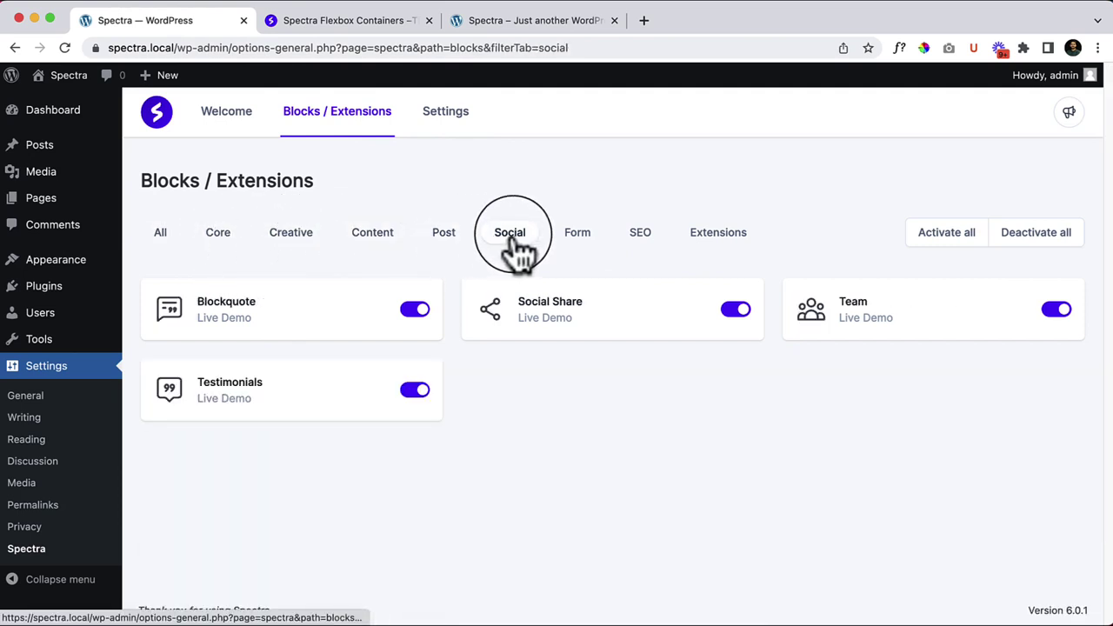
left_click(589, 252)
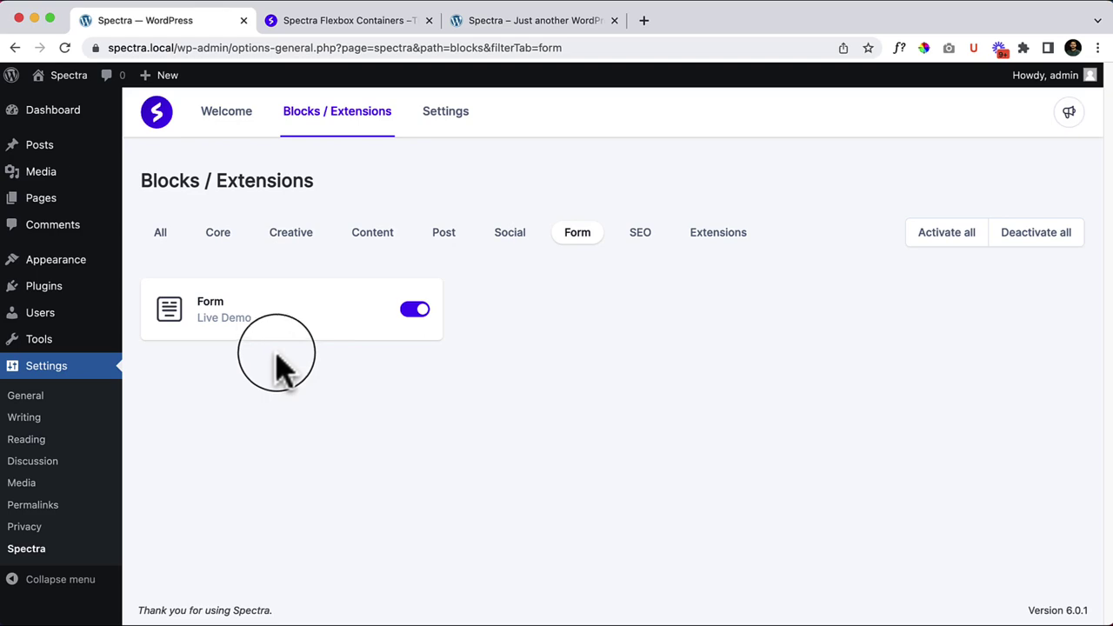
Step: Open the Form block's live demo and scroll through its form-builder features, including Google reCAPTCHA
left_click(240, 320)
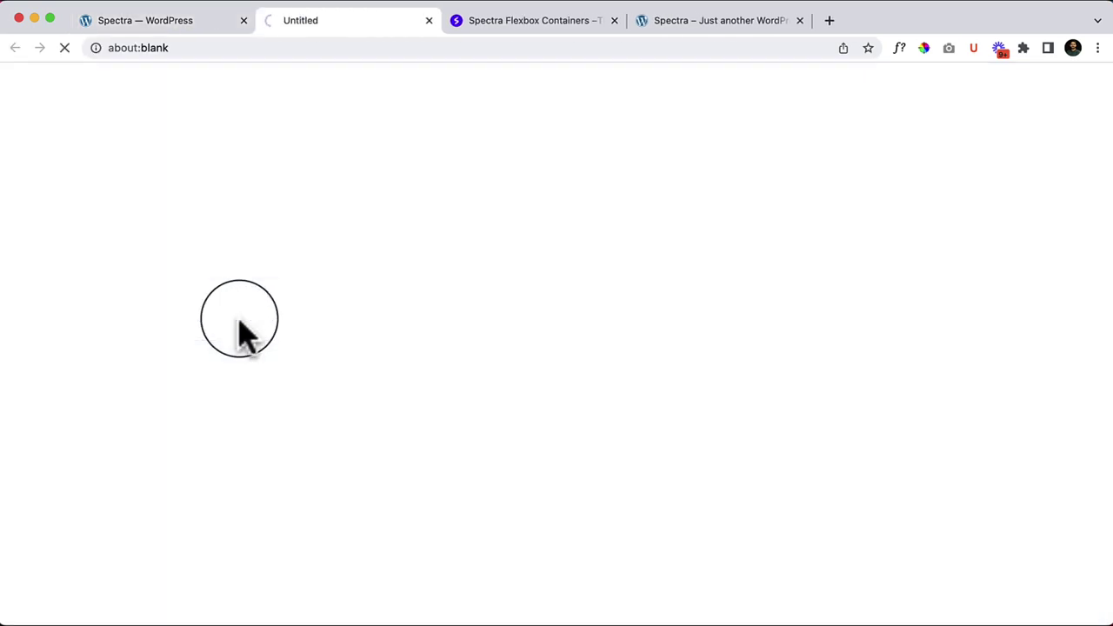
scroll(643, 422, "down", 10)
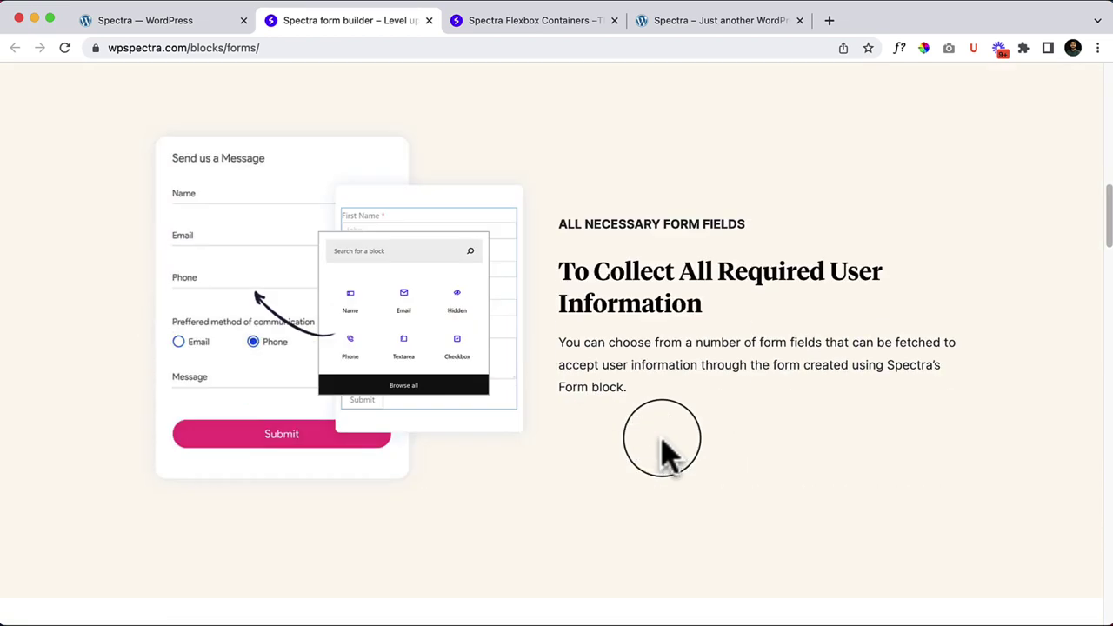
scroll(218, 453, "down", 1)
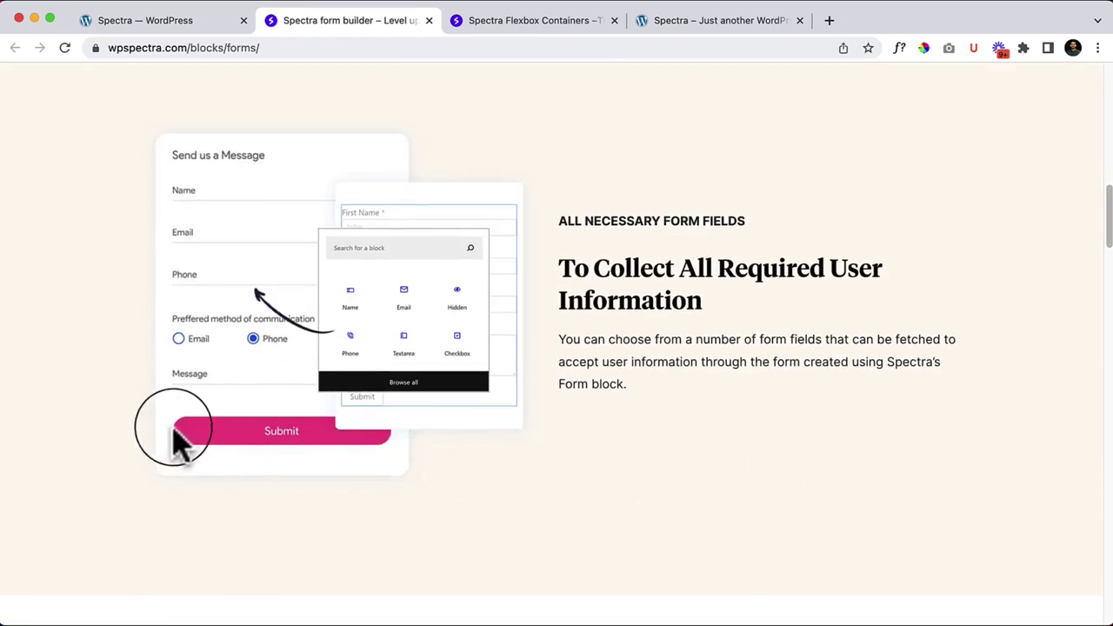
scroll(609, 509, "down", 6)
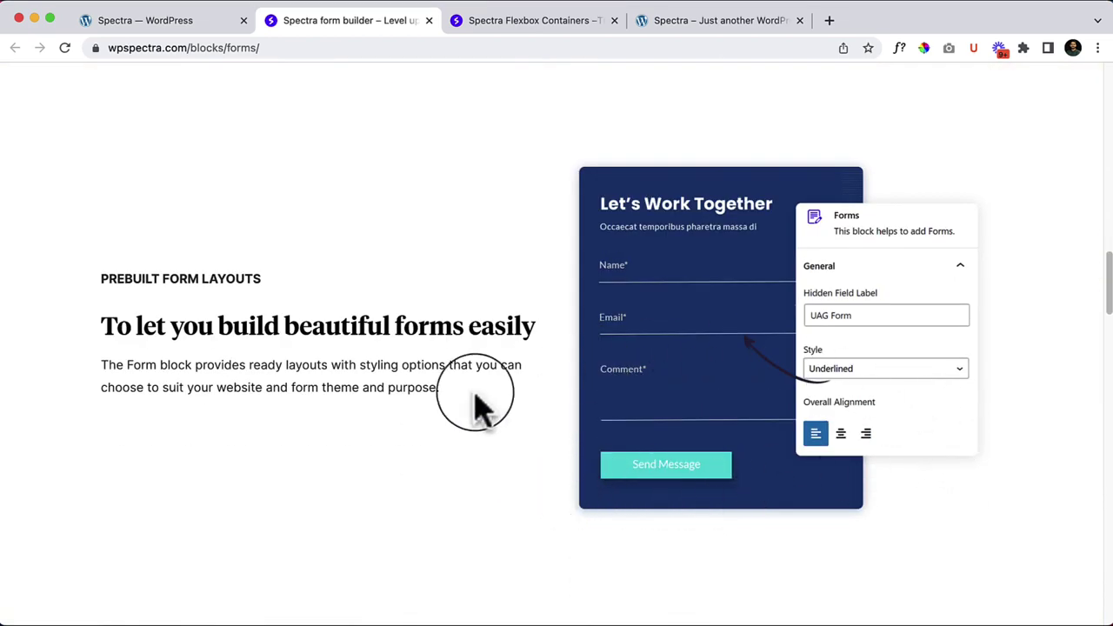
scroll(735, 448, "down", 10)
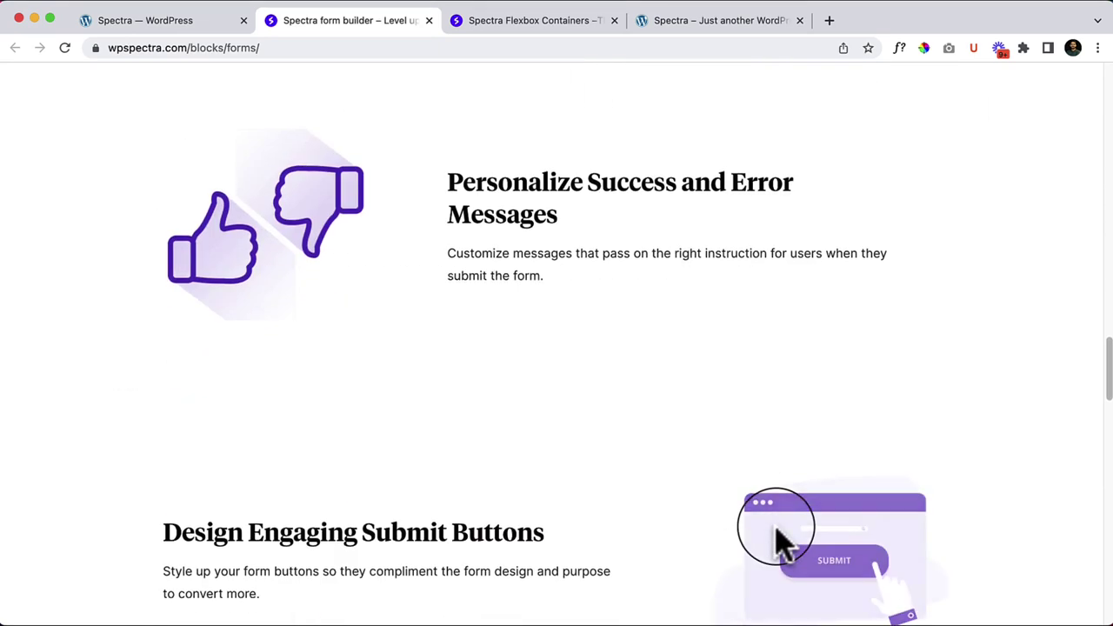
scroll(777, 539, "down", 2)
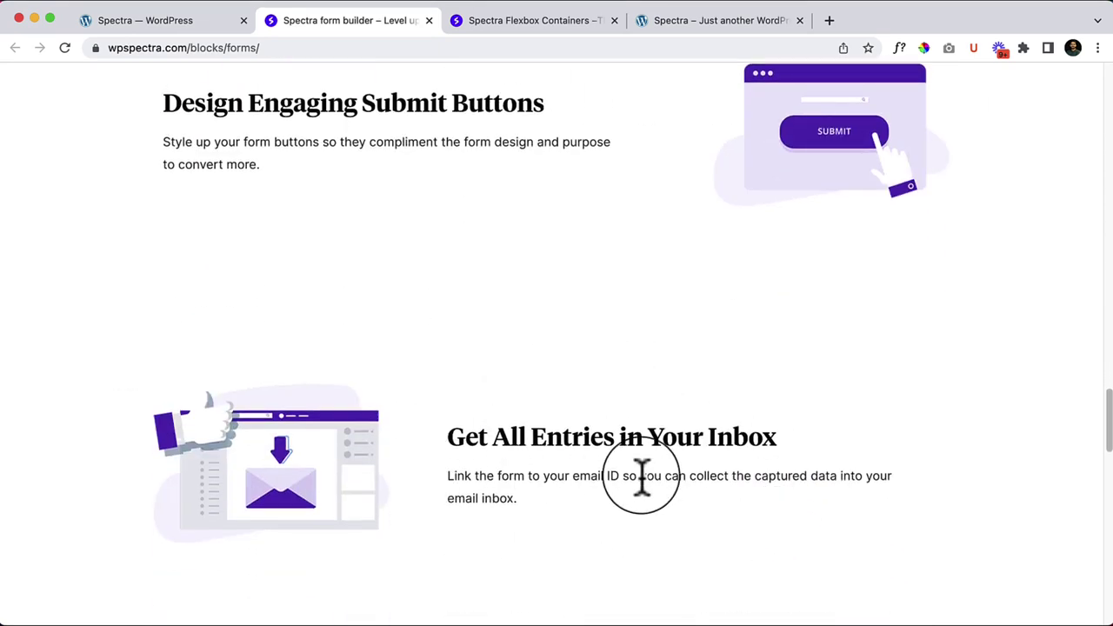
scroll(641, 478, "down", 7)
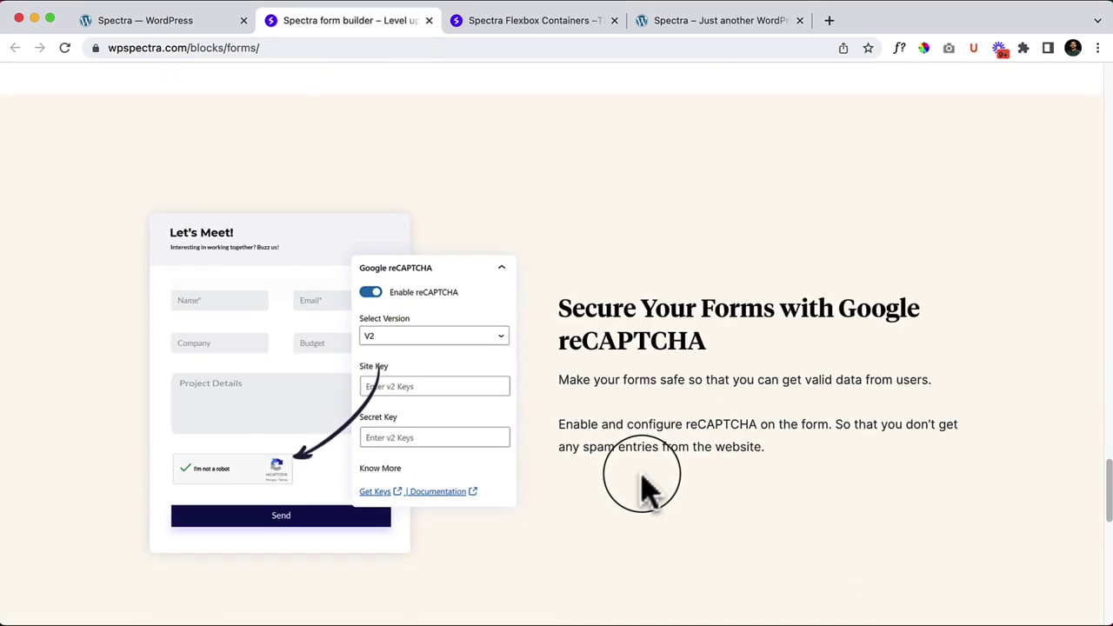
scroll(641, 479, "down", 2)
scroll(641, 487, "down", 6)
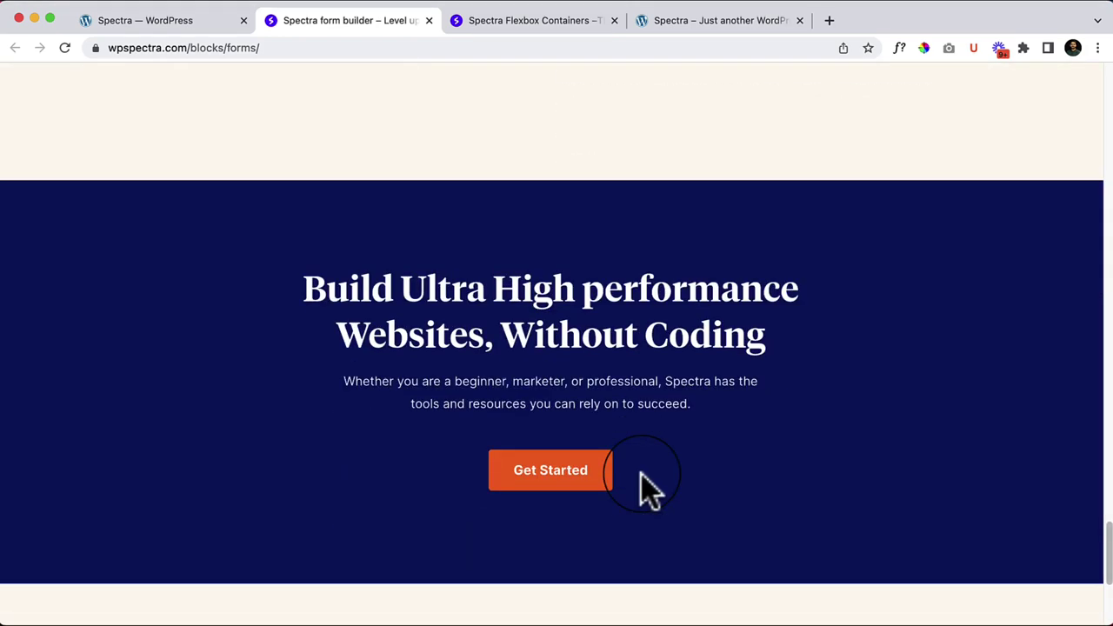
scroll(423, 455, "up", 14)
scroll(478, 398, "down", 8)
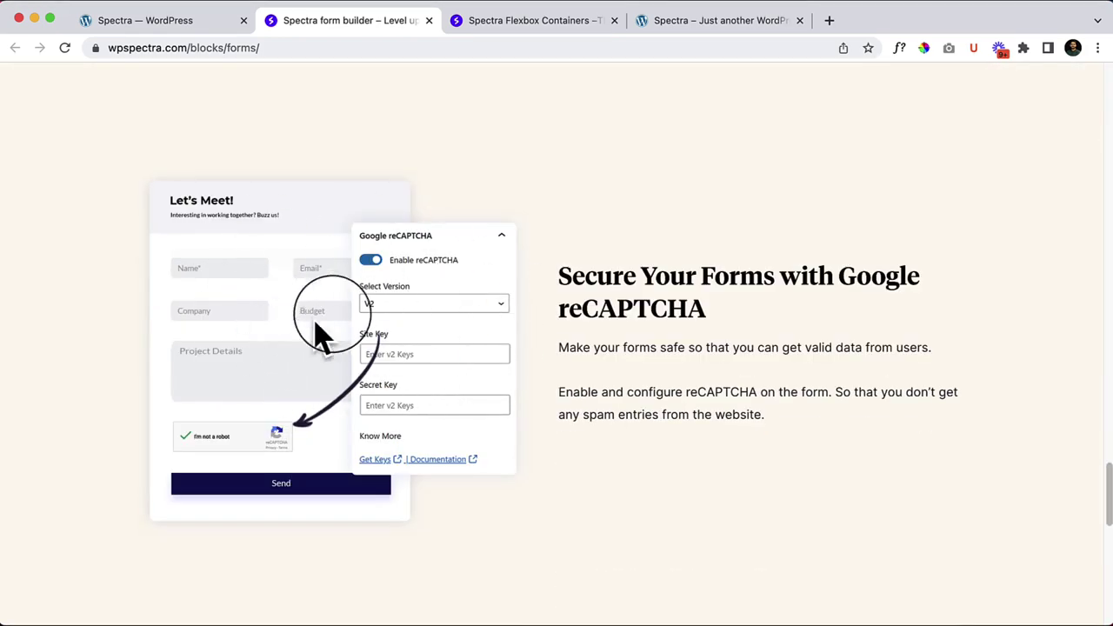
Step: In WordPress, cycle filters through SEO, Extensions, Form and SEO, ending on Core blocks
left_click(186, 28)
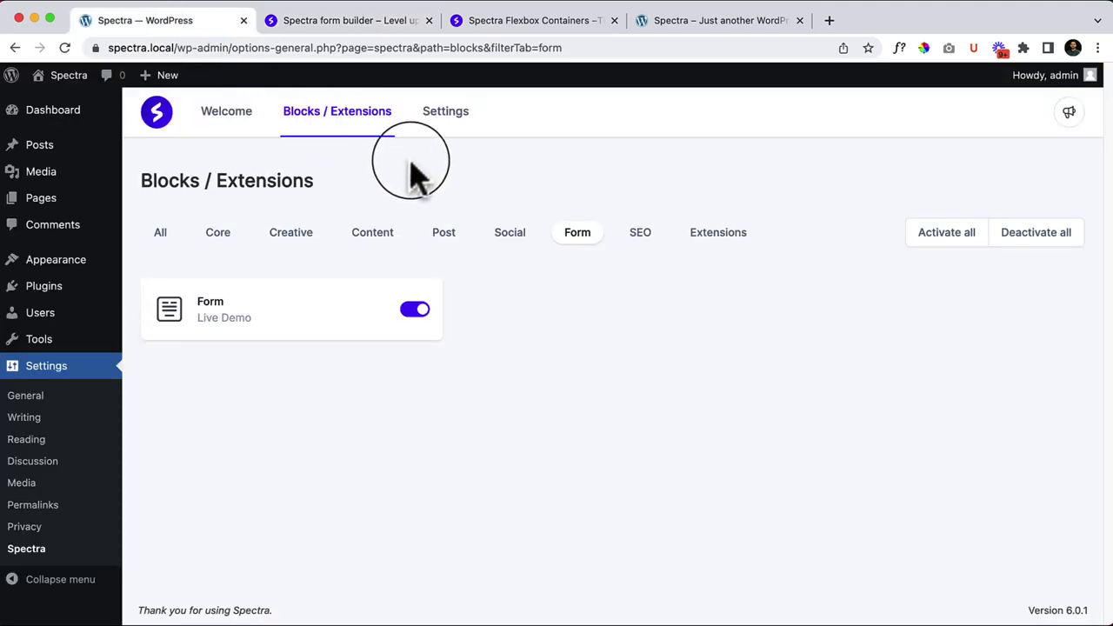
left_click(640, 245)
left_click(716, 235)
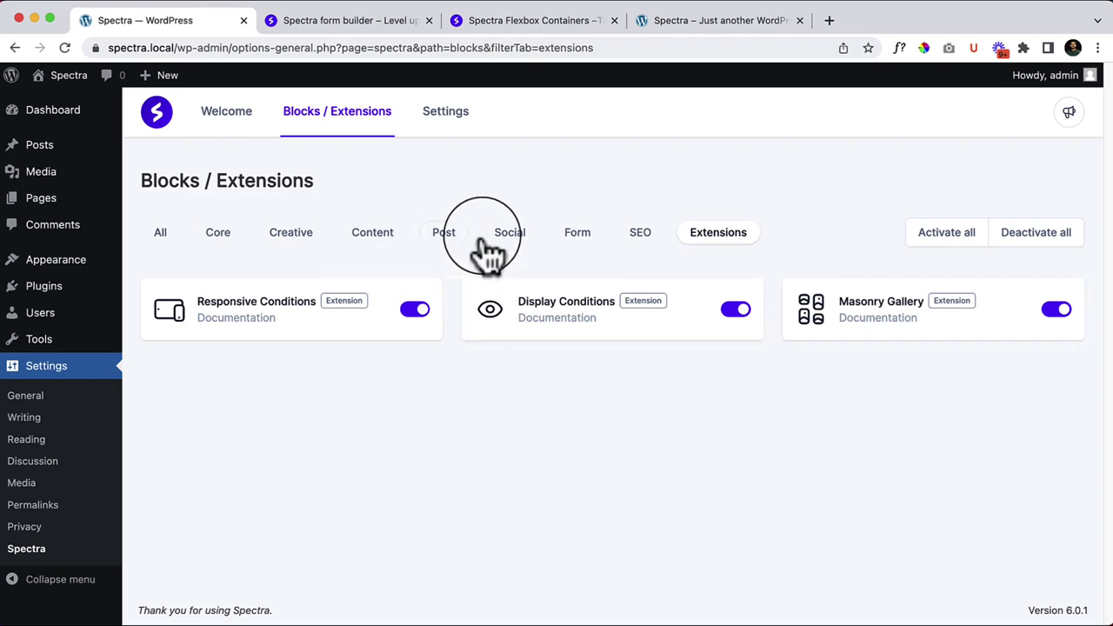
left_click(590, 237)
left_click(641, 237)
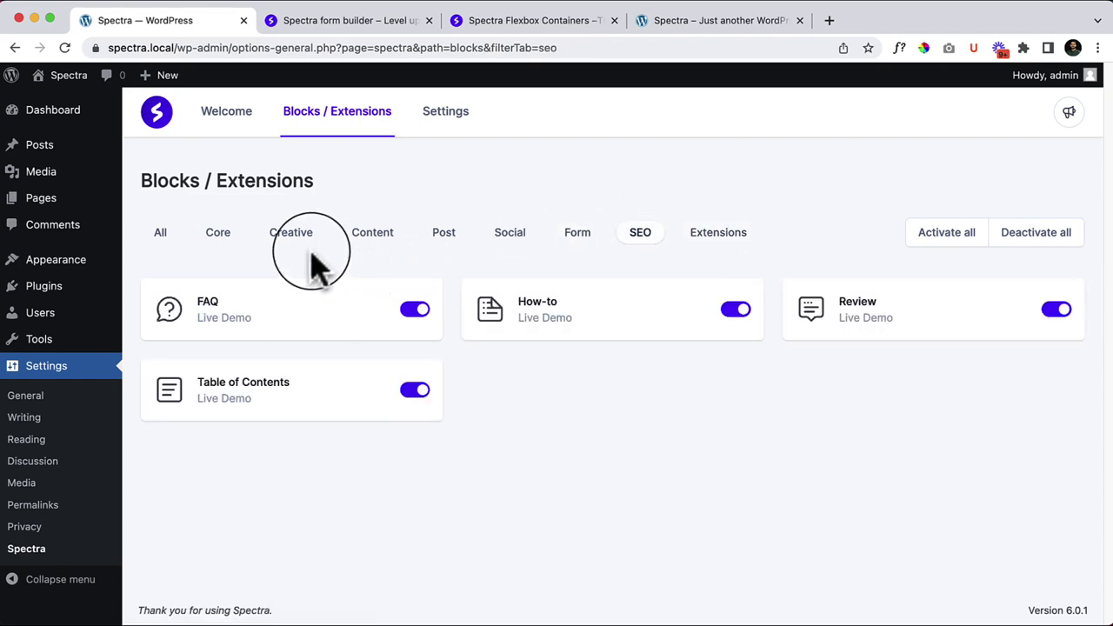
left_click(222, 239)
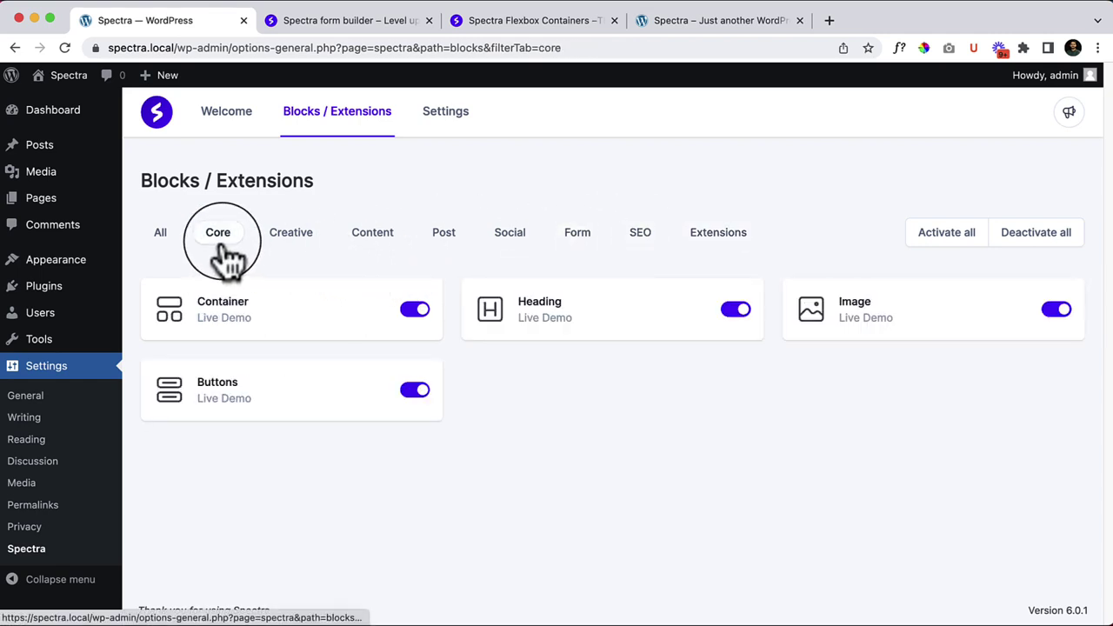
left_click(454, 138)
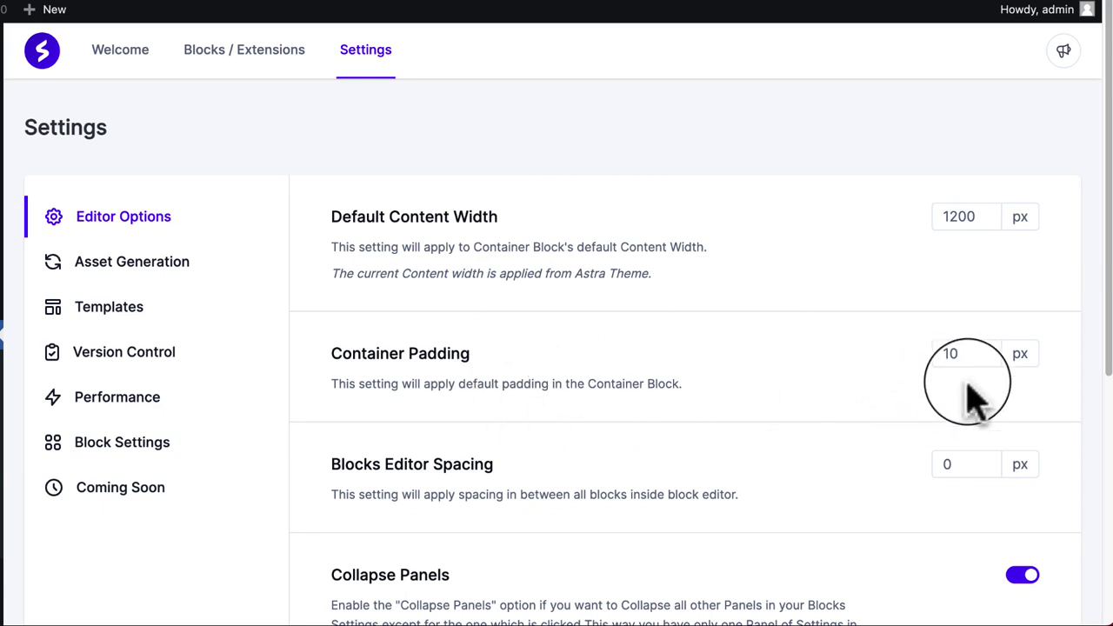
scroll(542, 487, "down", 2)
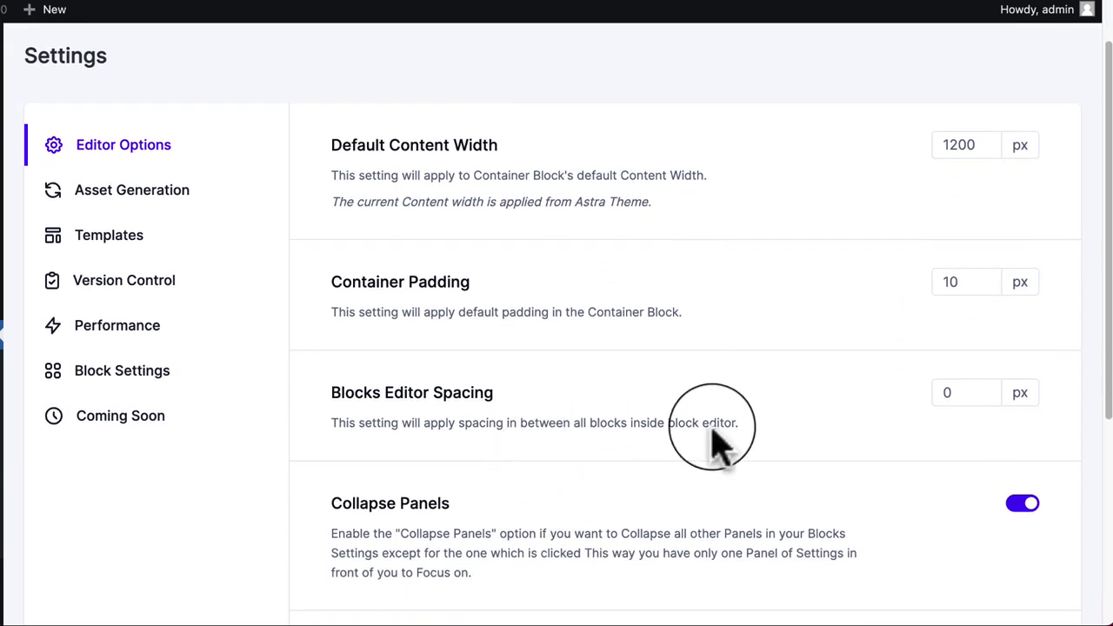
scroll(684, 497, "down", 1)
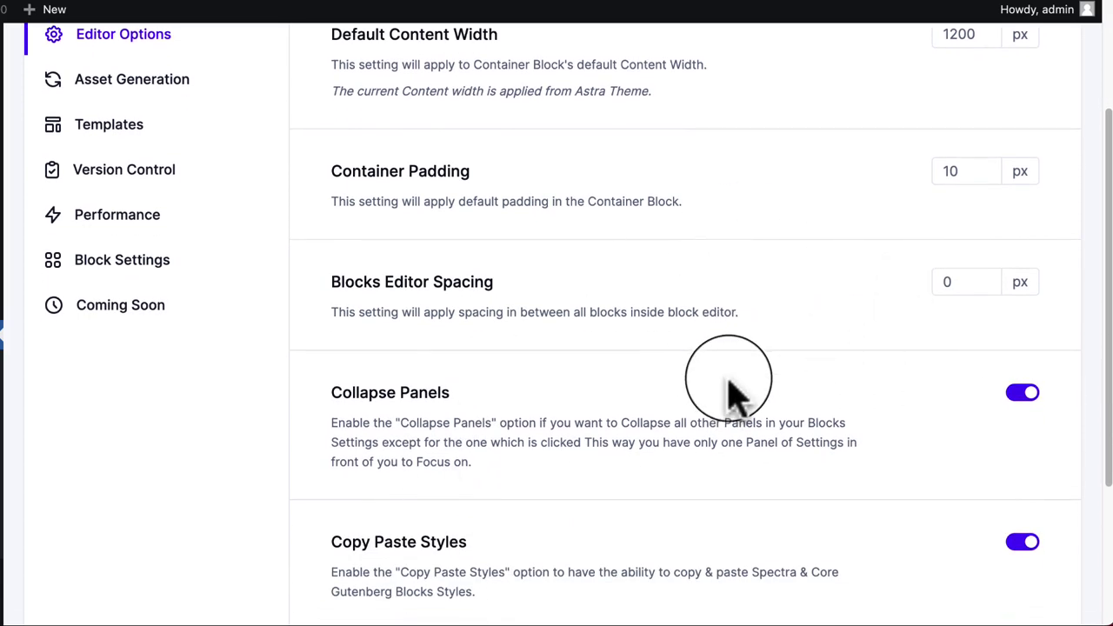
scroll(733, 380, "down", 1)
scroll(516, 391, "down", 1)
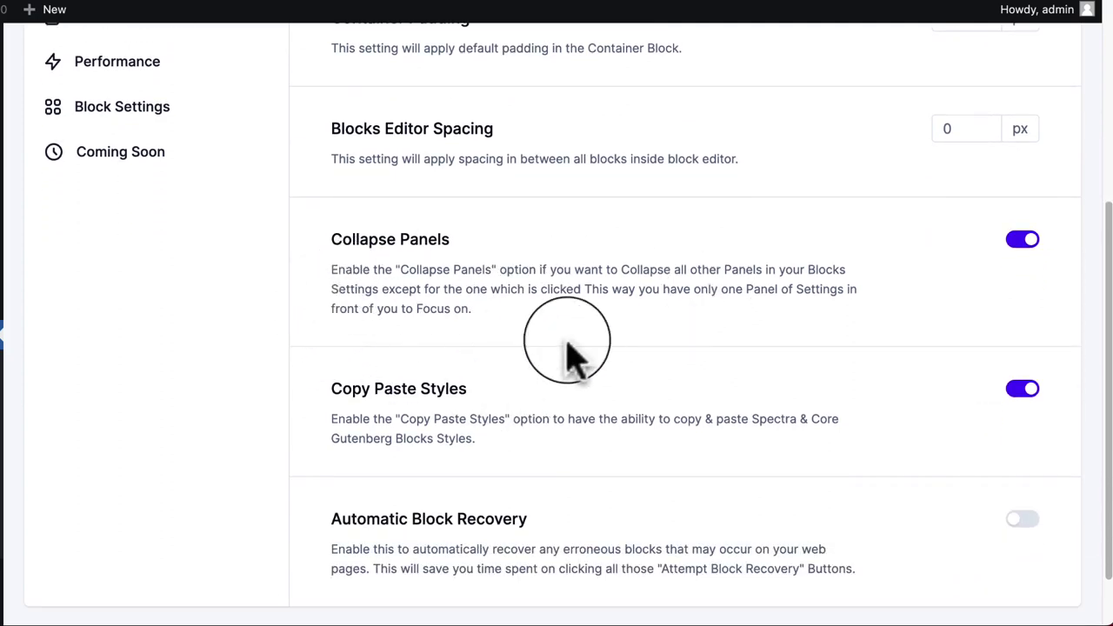
scroll(669, 453, "down", 1)
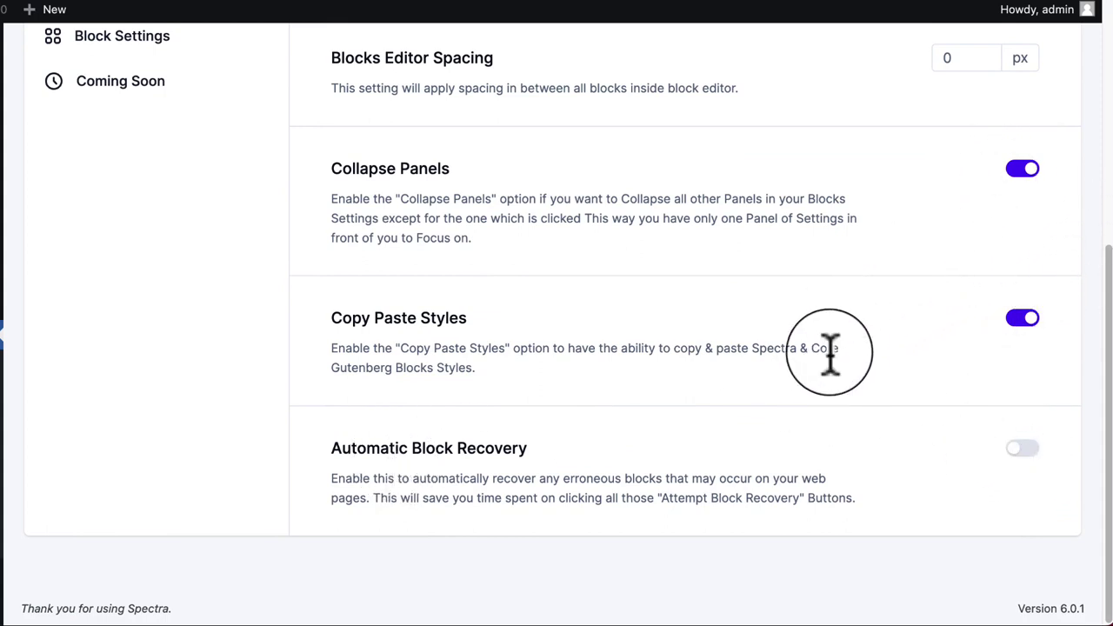
scroll(831, 352, "up", 5)
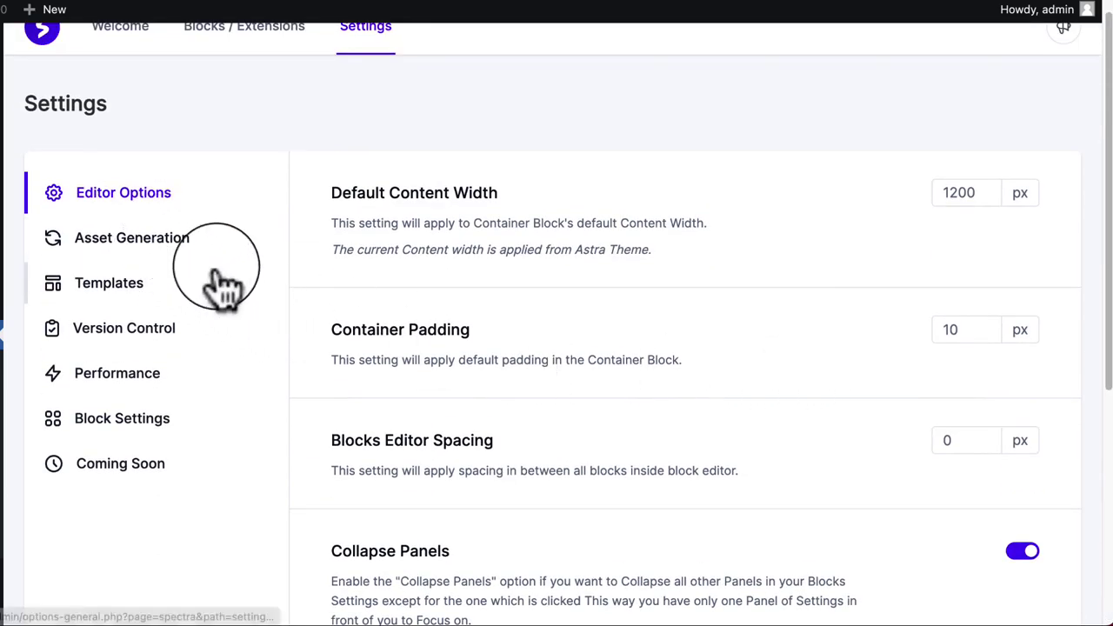
Step: Browse the Asset Generation and Editor Options settings, then show Templates with Enable Templates Button on
left_click(171, 252)
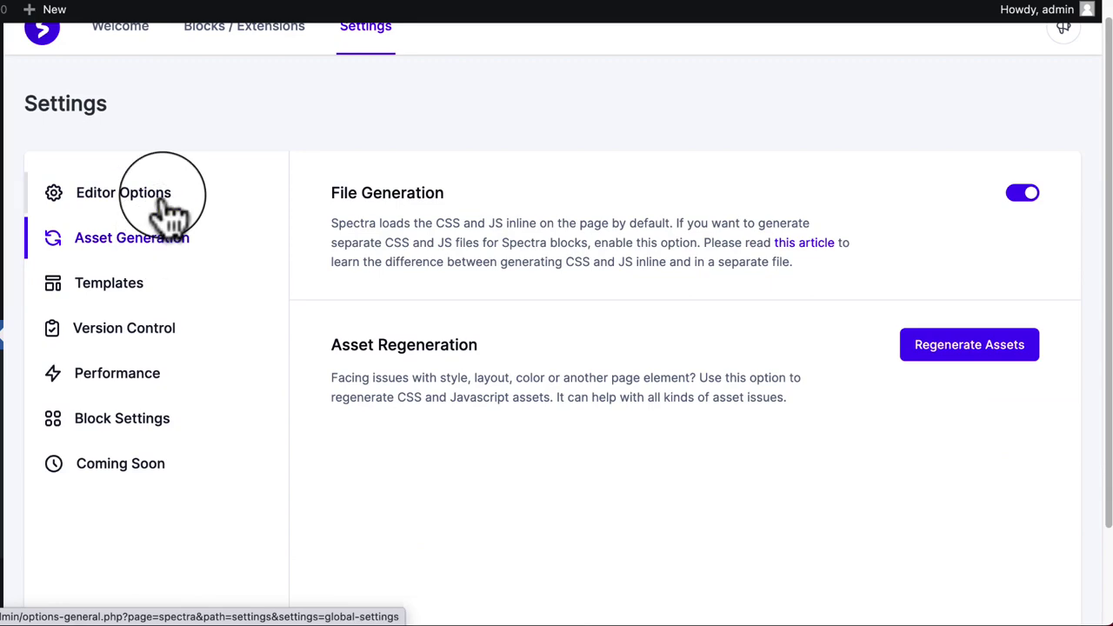
left_click(165, 202)
scroll(813, 448, "down", 1)
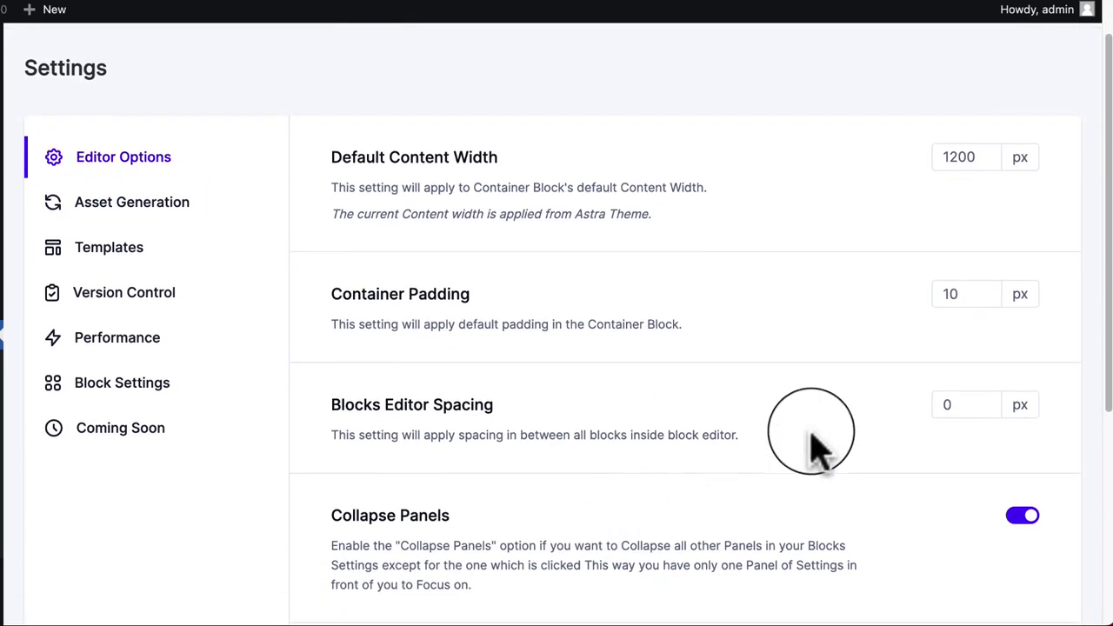
scroll(813, 448, "down", 2)
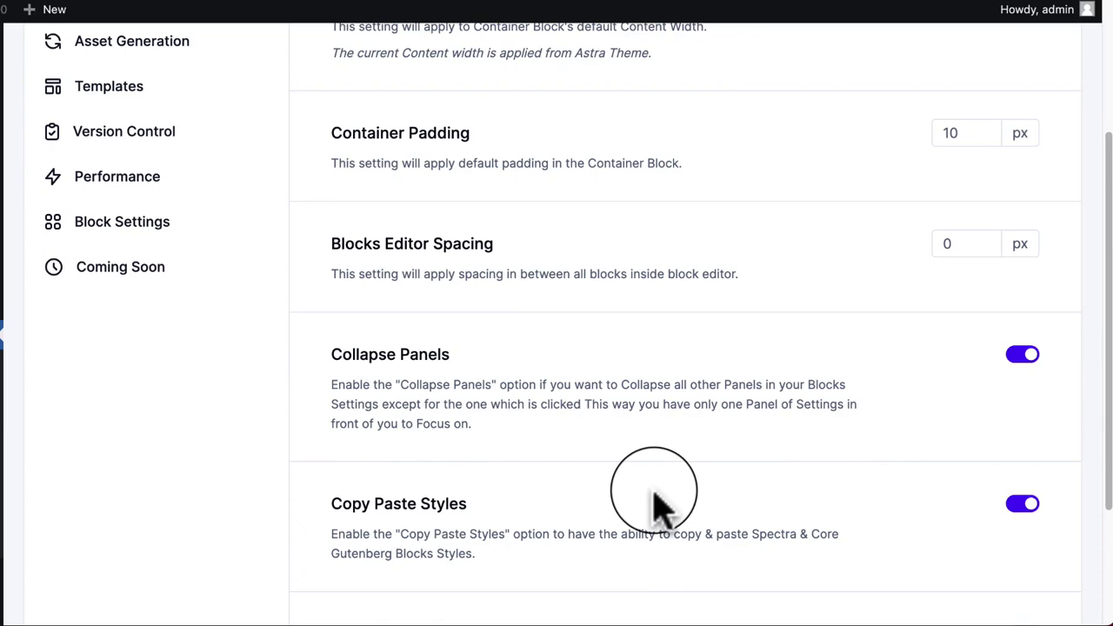
scroll(654, 500, "up", 3)
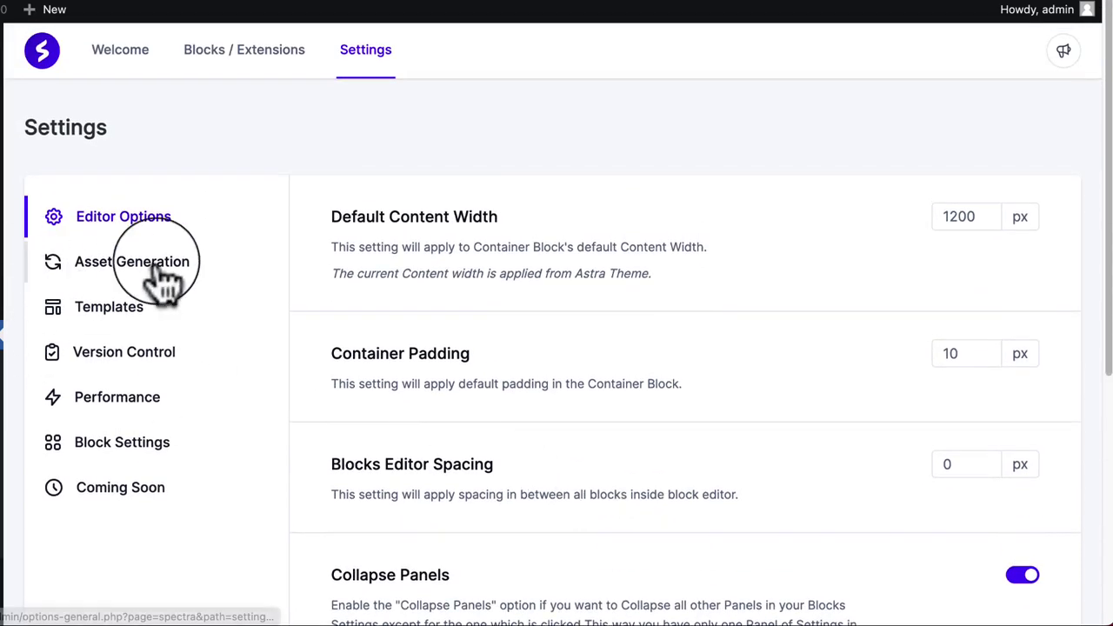
left_click(131, 277)
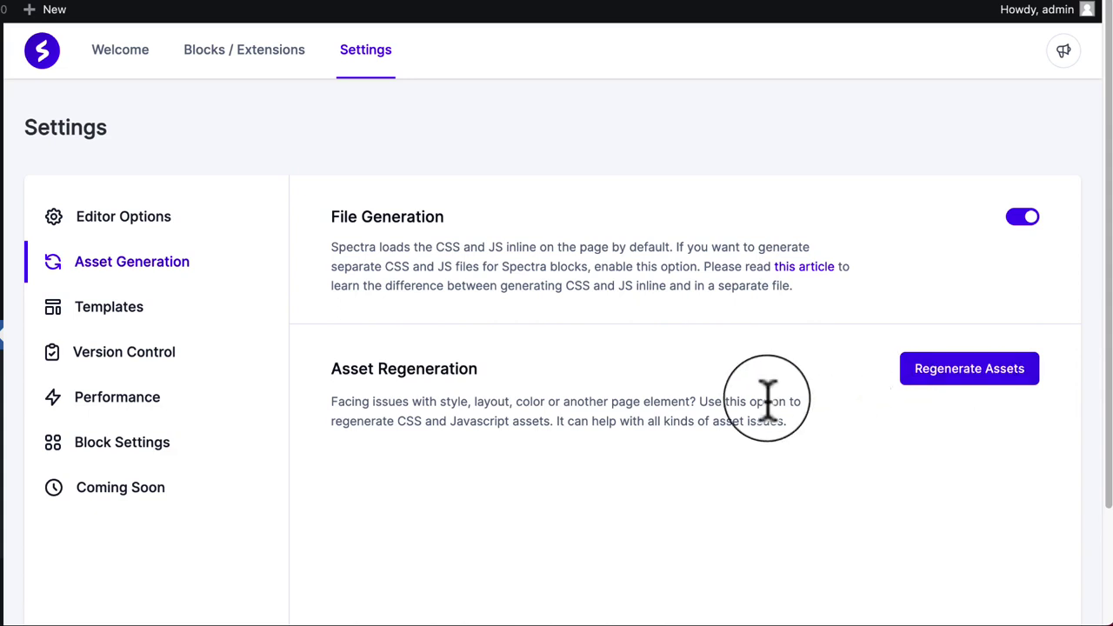
left_click(122, 320)
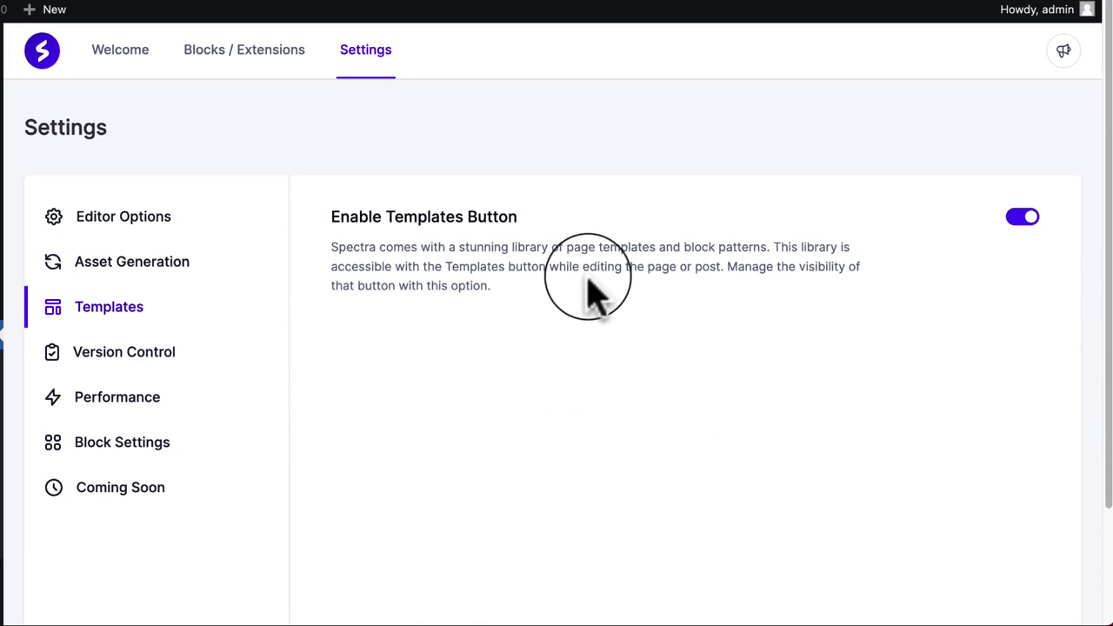
Step: Open Version Control and view the rollback versions, leaving 2.0.1 selected and beta off
left_click(170, 374)
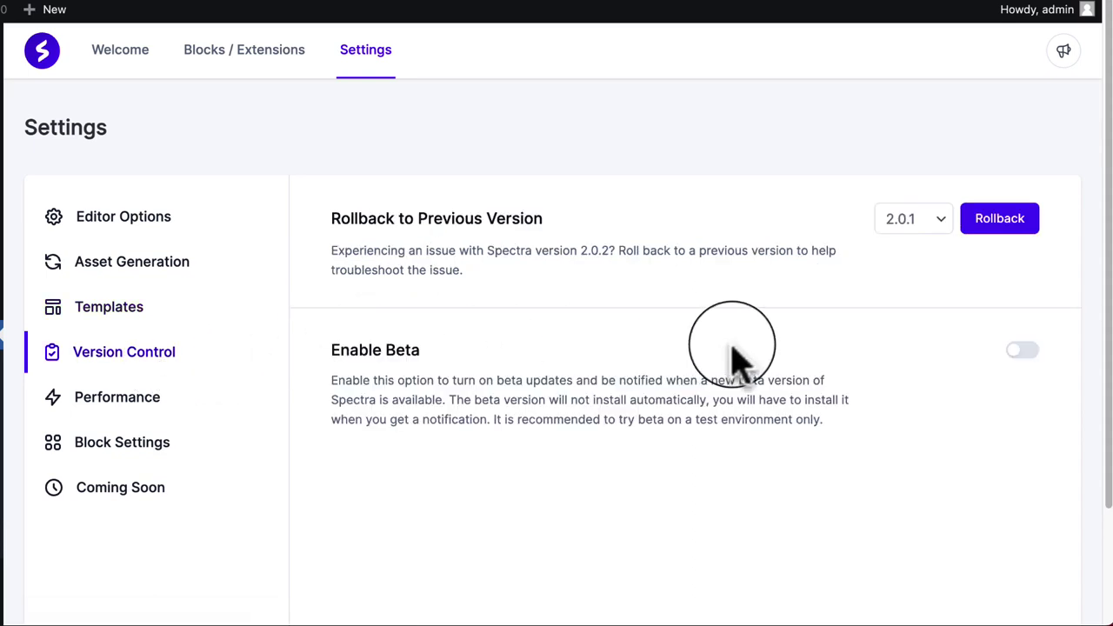
left_click(903, 222)
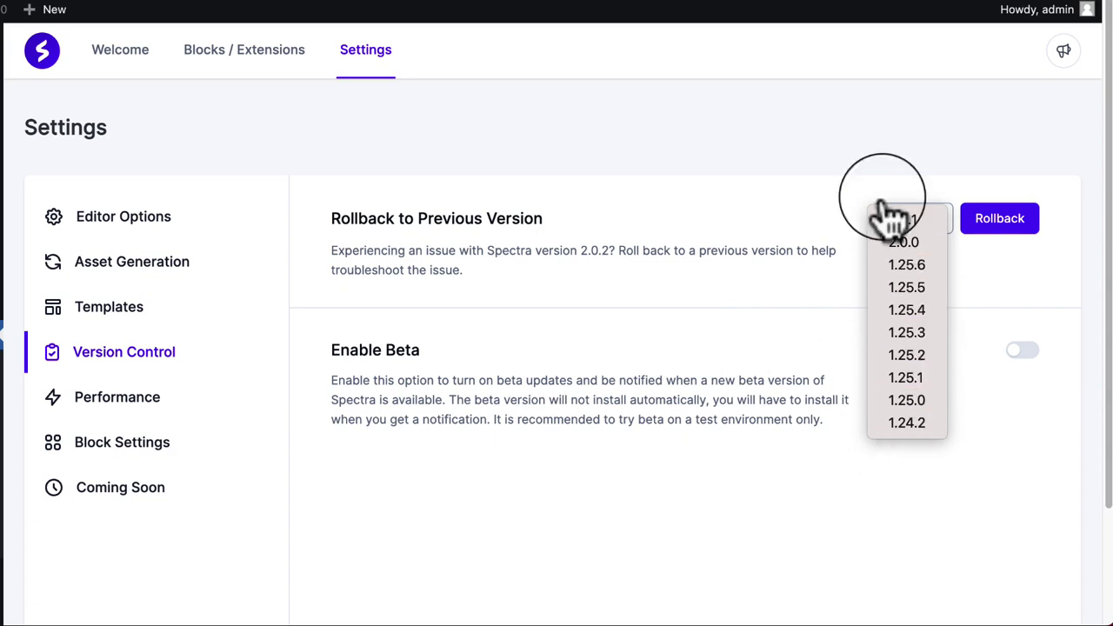
left_click(644, 271)
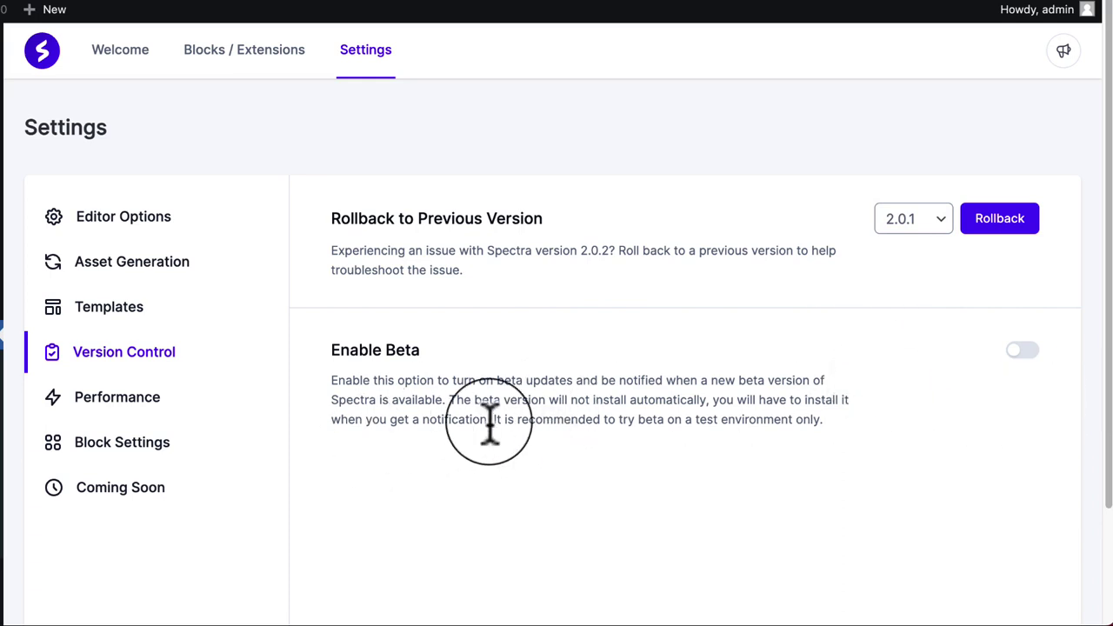
Step: Open Performance settings and toggle Load Google Fonts Locally on, then back off
left_click(137, 408)
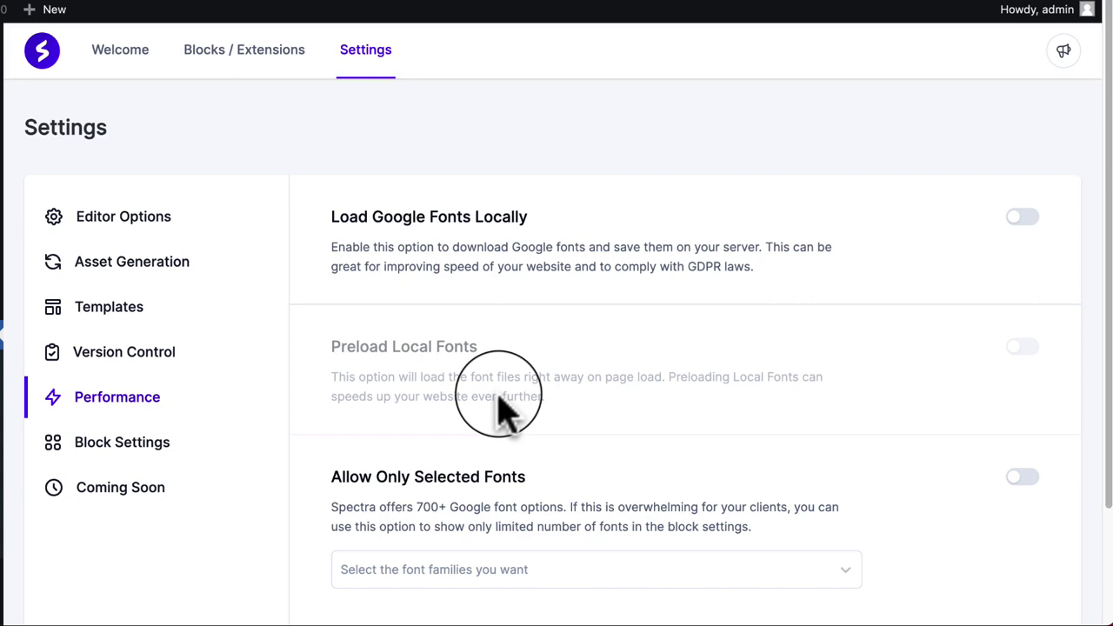
left_click(1017, 217)
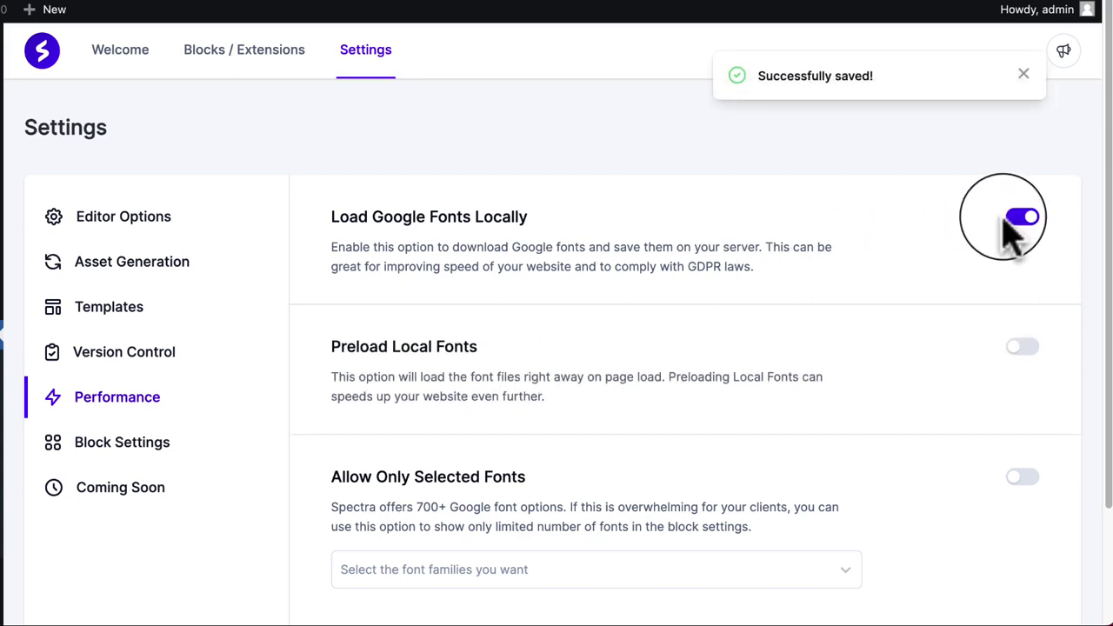
left_click(1020, 219)
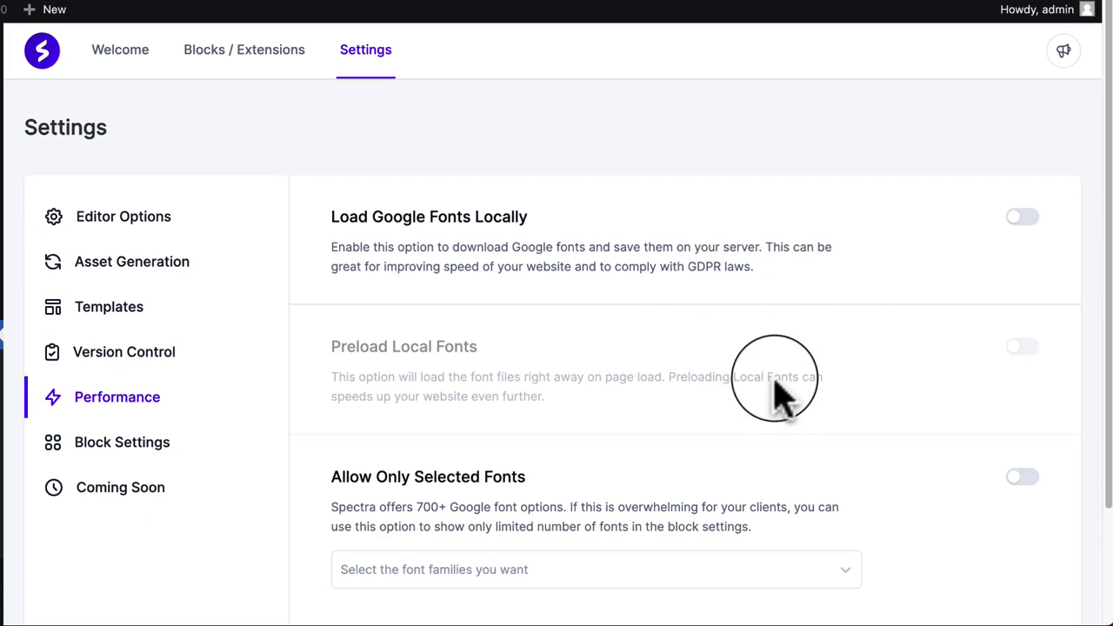
Step: Enable Allow Only Selected Fonts with Helvetica, then switch it off and remove Helvetica
scroll(775, 383, "down", 2)
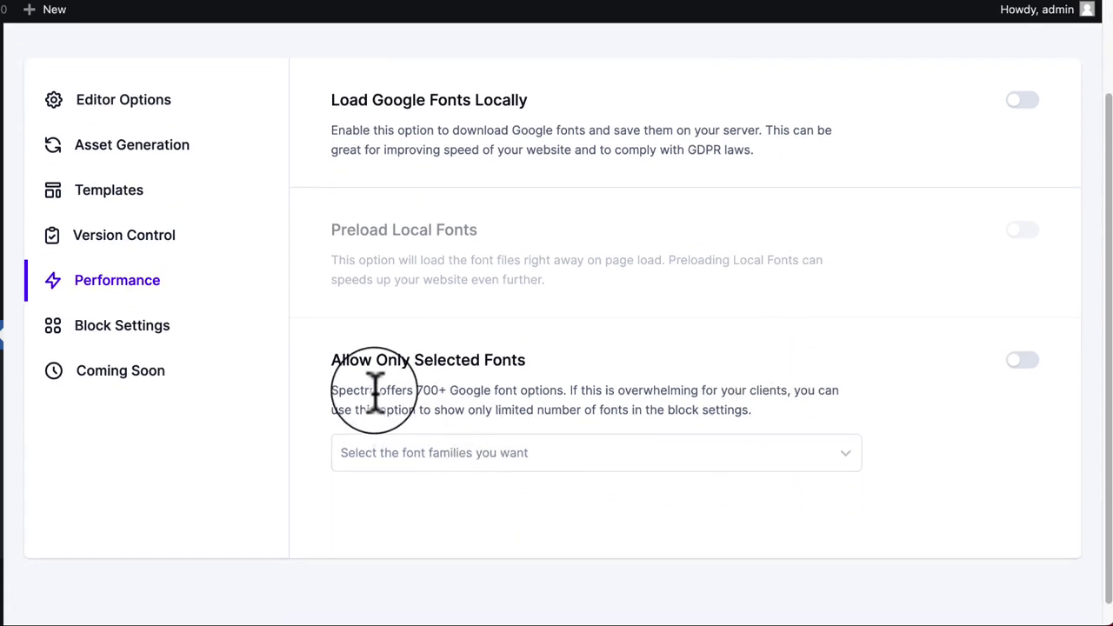
left_click(1031, 362)
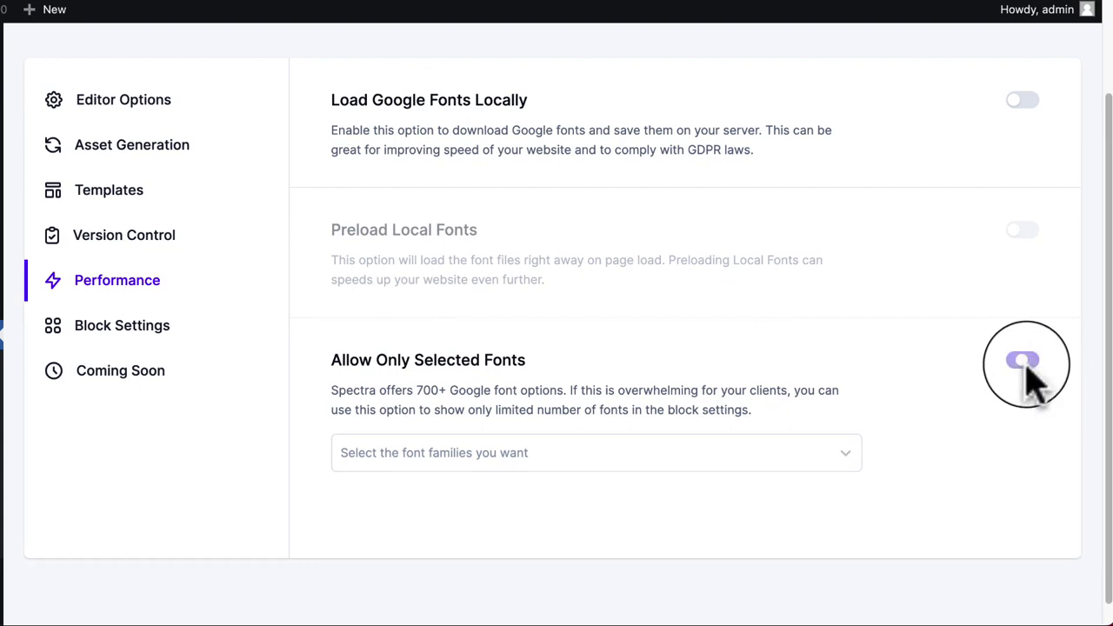
left_click(487, 459)
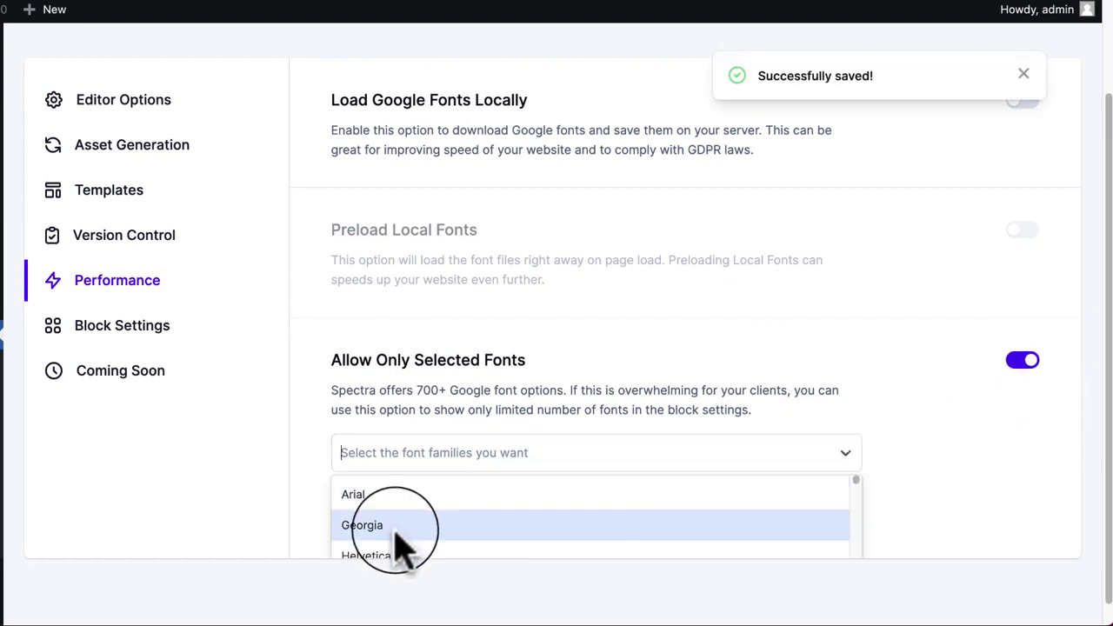
scroll(509, 531, "down", 1)
left_click(502, 529)
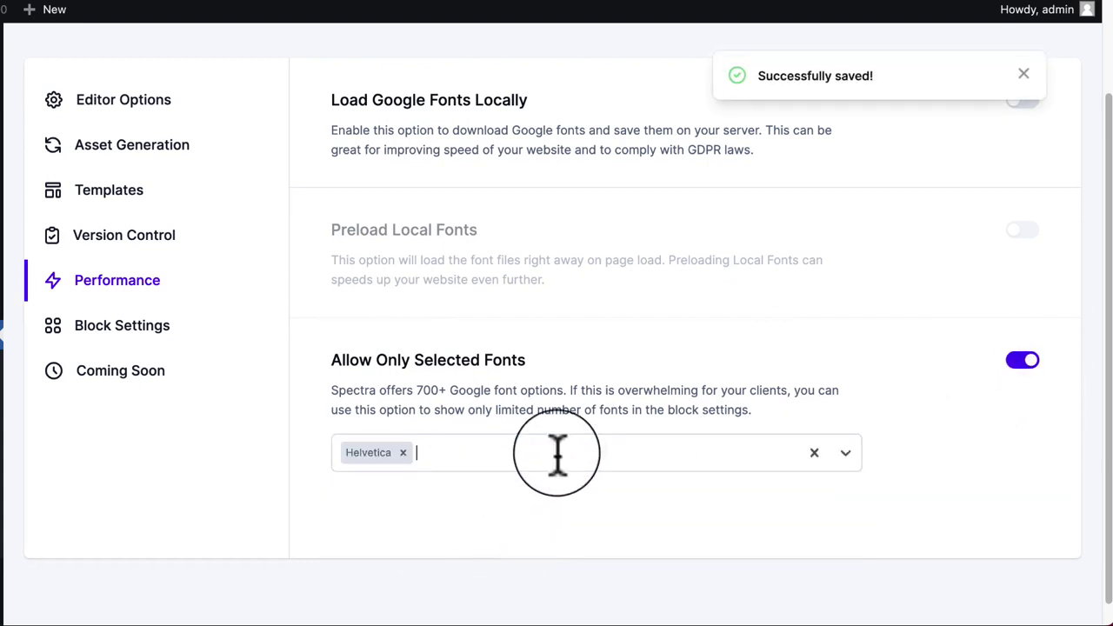
left_click(1024, 364)
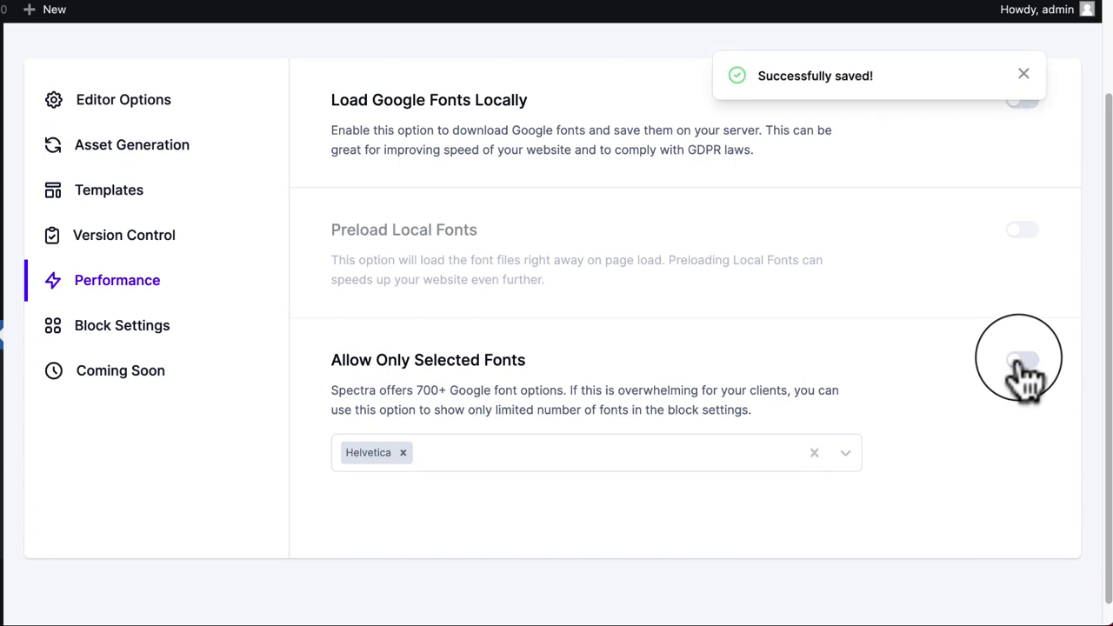
left_click(814, 454)
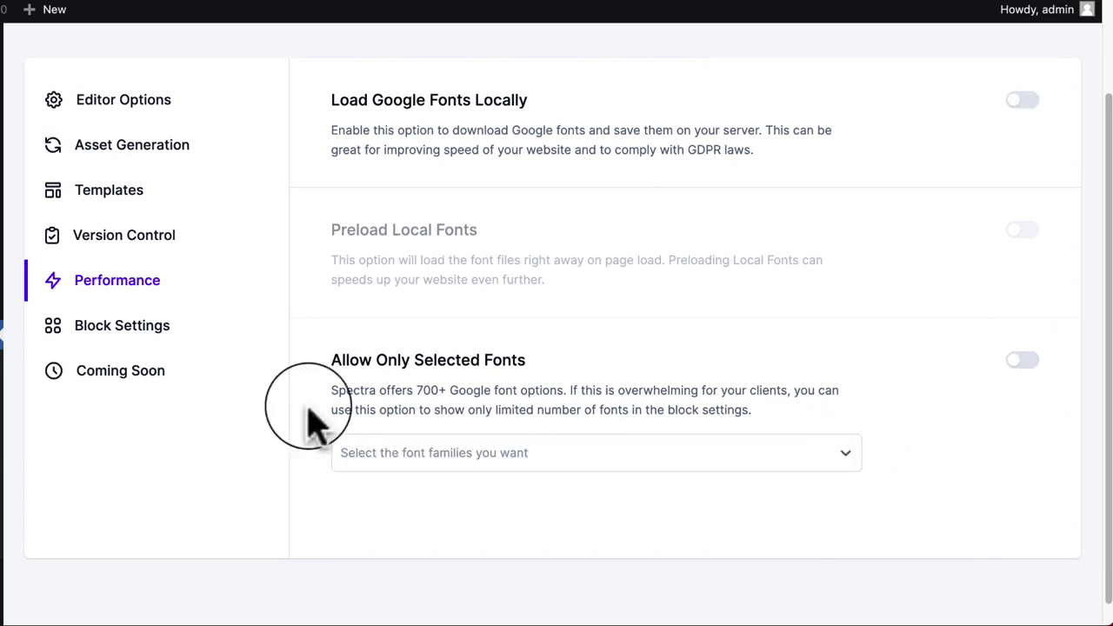
Step: Show Spectra's form reCAPTCHA v2/v3 key settings and open the reCAPTCHA setup steps in a new tab
left_click(144, 337)
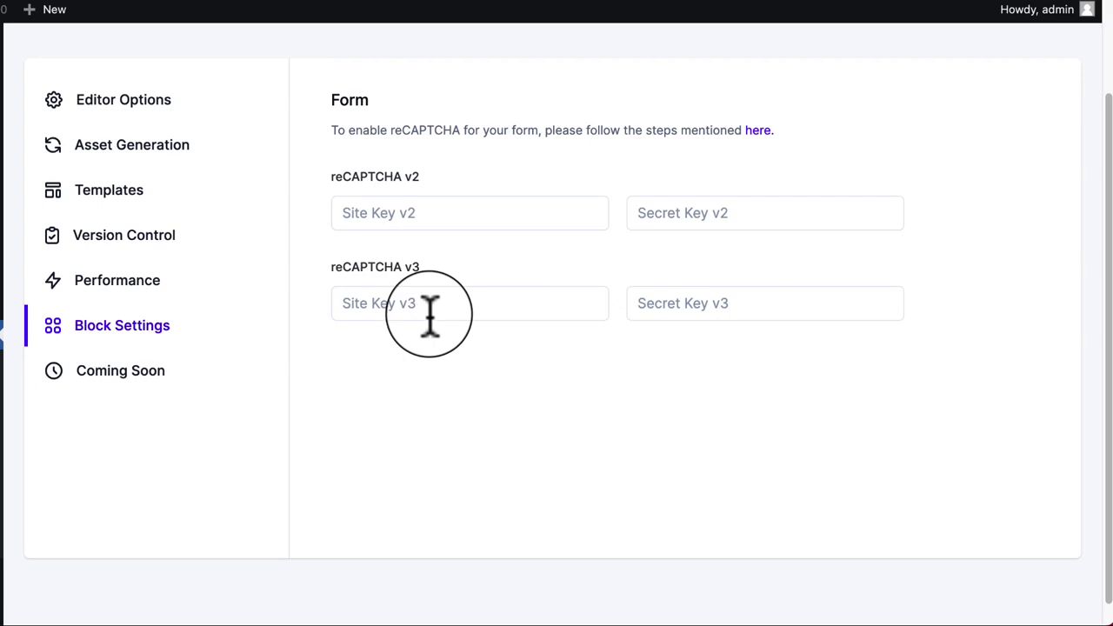
right_click(755, 137)
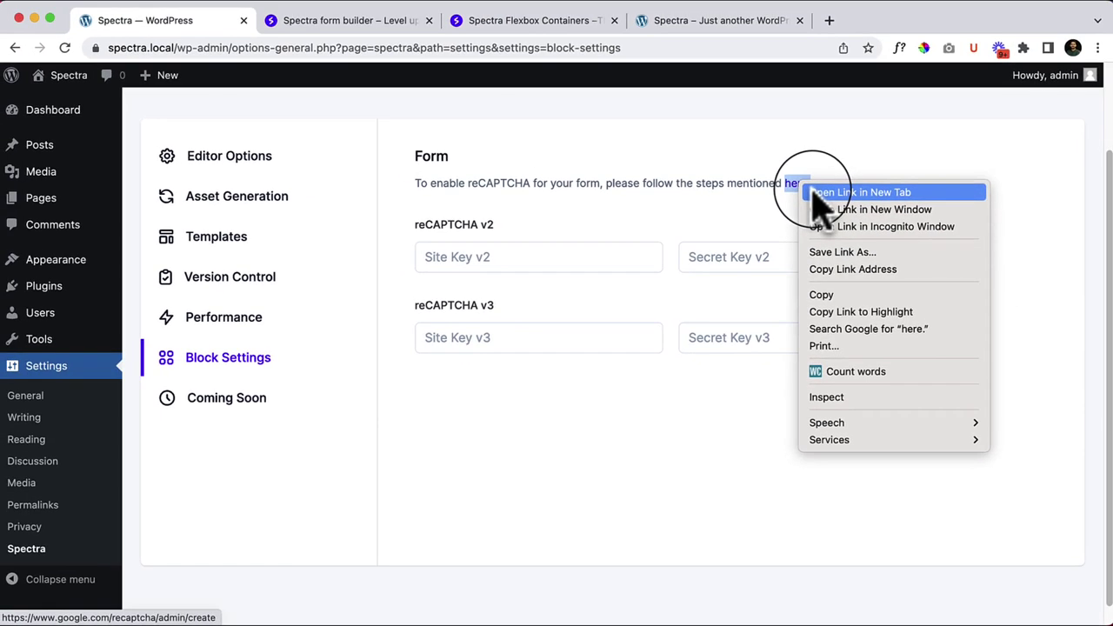
left_click(793, 193)
left_click(538, 24)
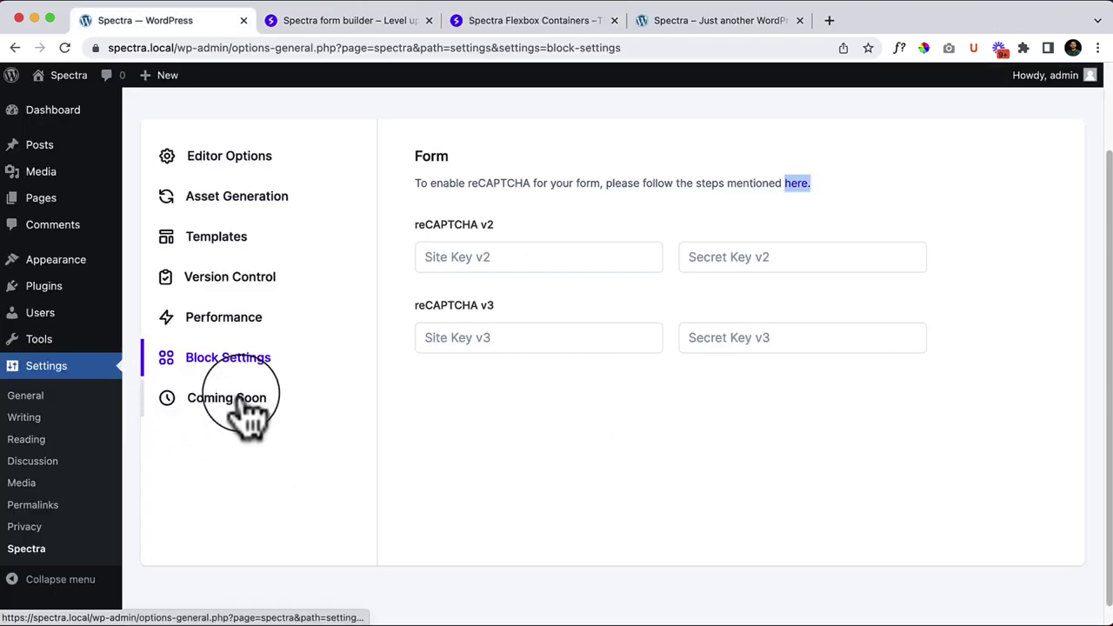
Step: Enable Spectra's Coming Soon Mode with Sample Page as the page logged-out visitors see
left_click(247, 415)
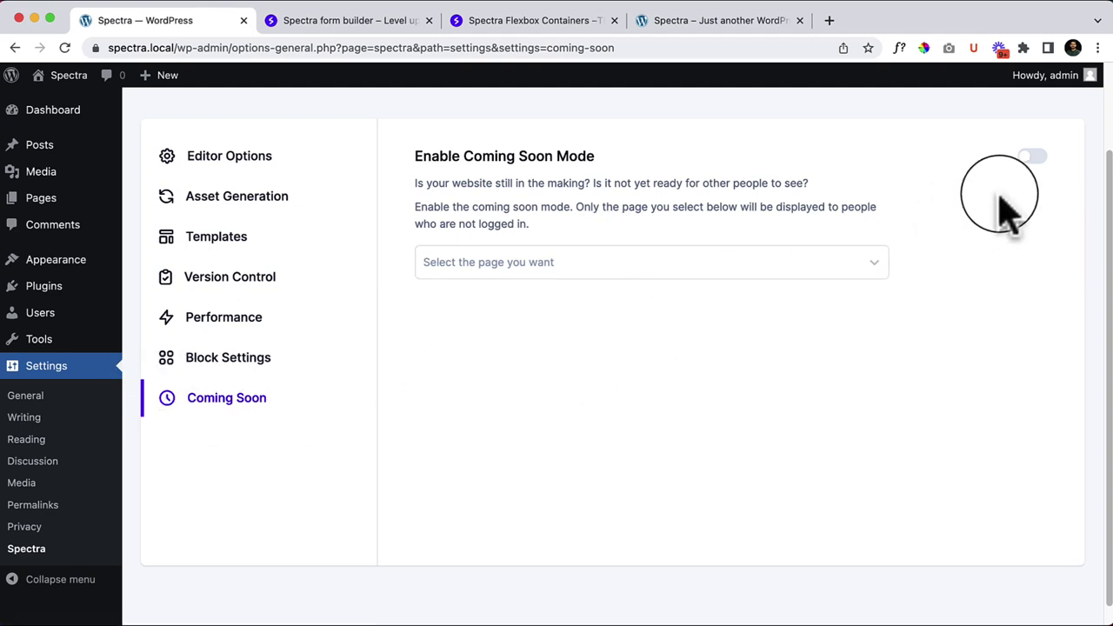
left_click(1031, 160)
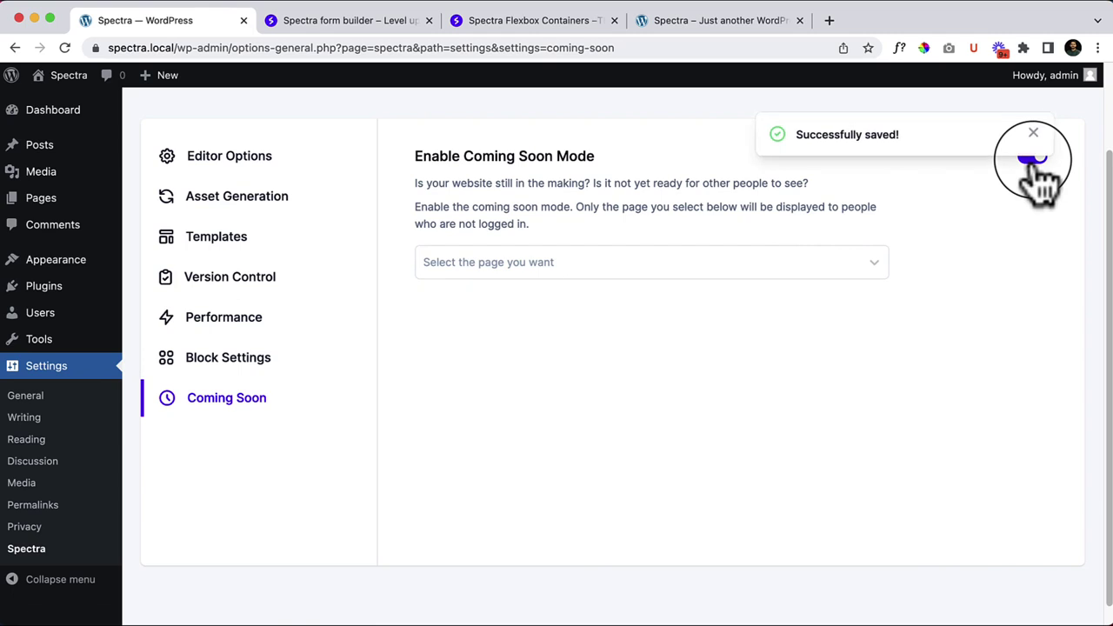
left_click(601, 261)
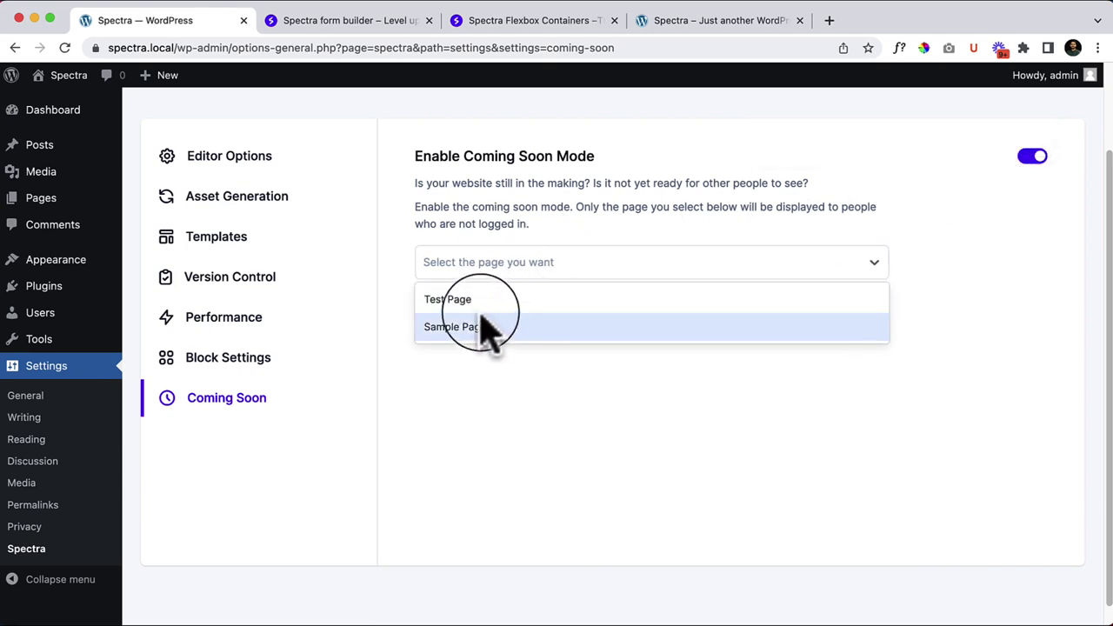
left_click(489, 329)
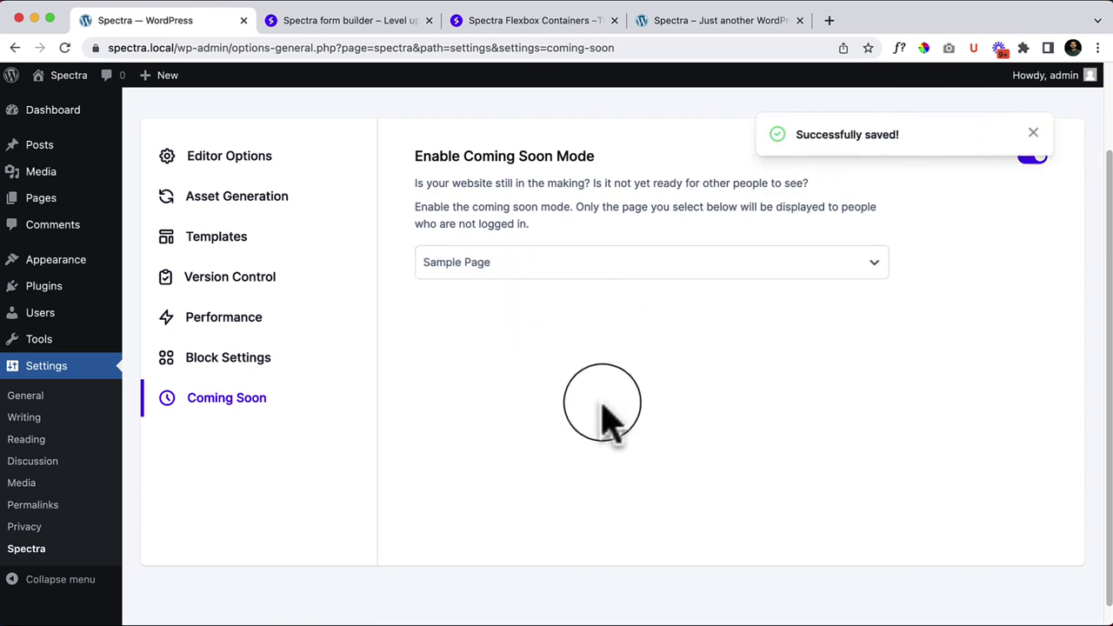
scroll(606, 406, "down", 1)
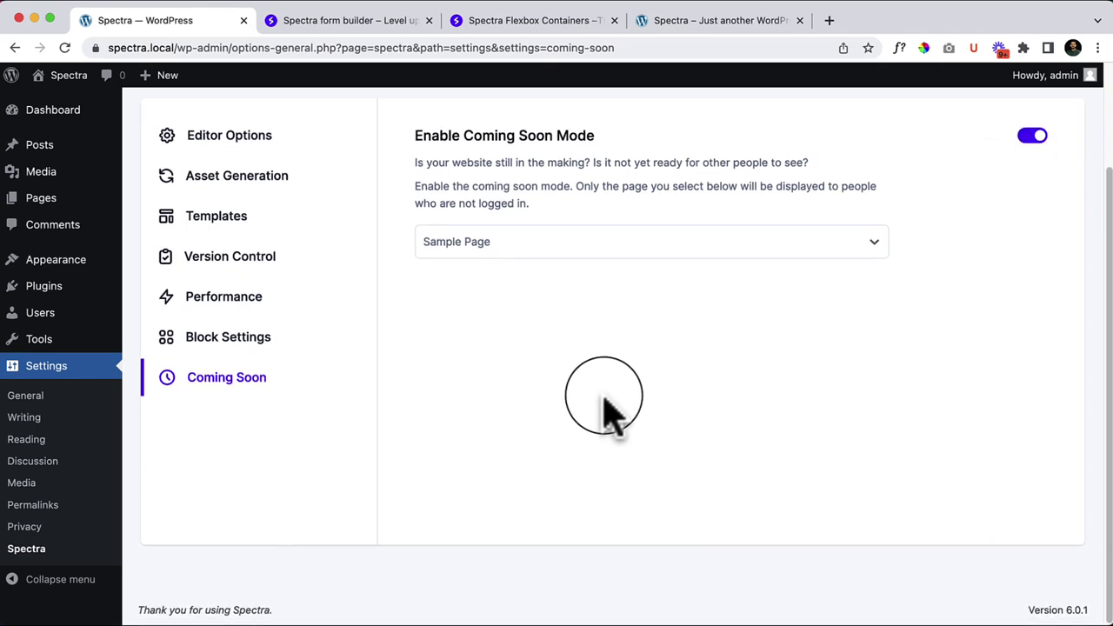
scroll(600, 395, "up", 3)
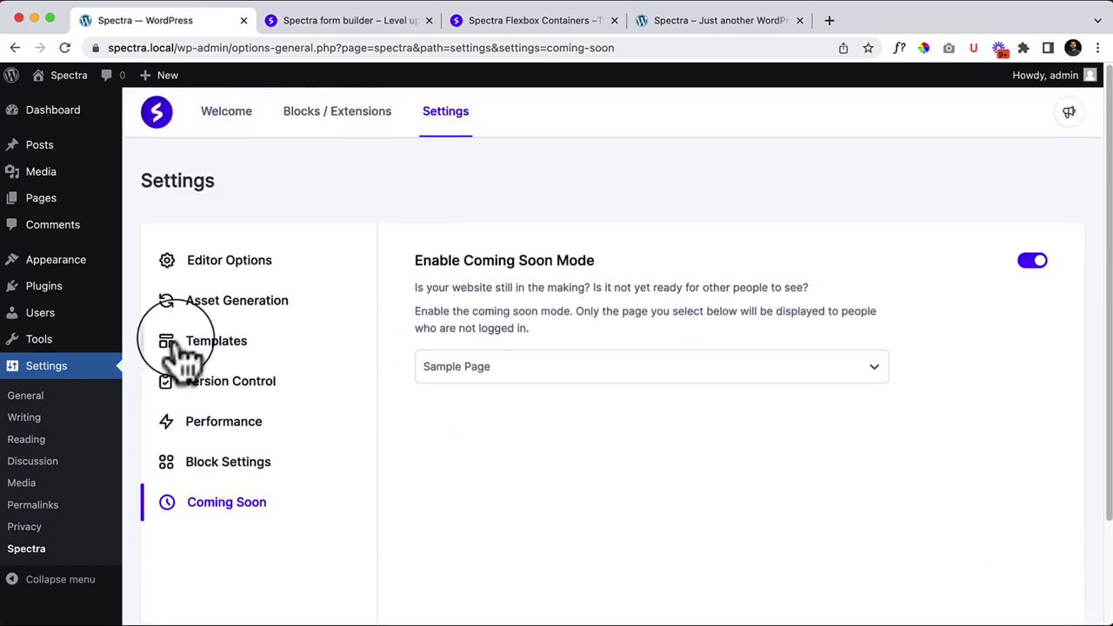
Step: Open the site's front end in a new browser tab
mouse_move(63, 78)
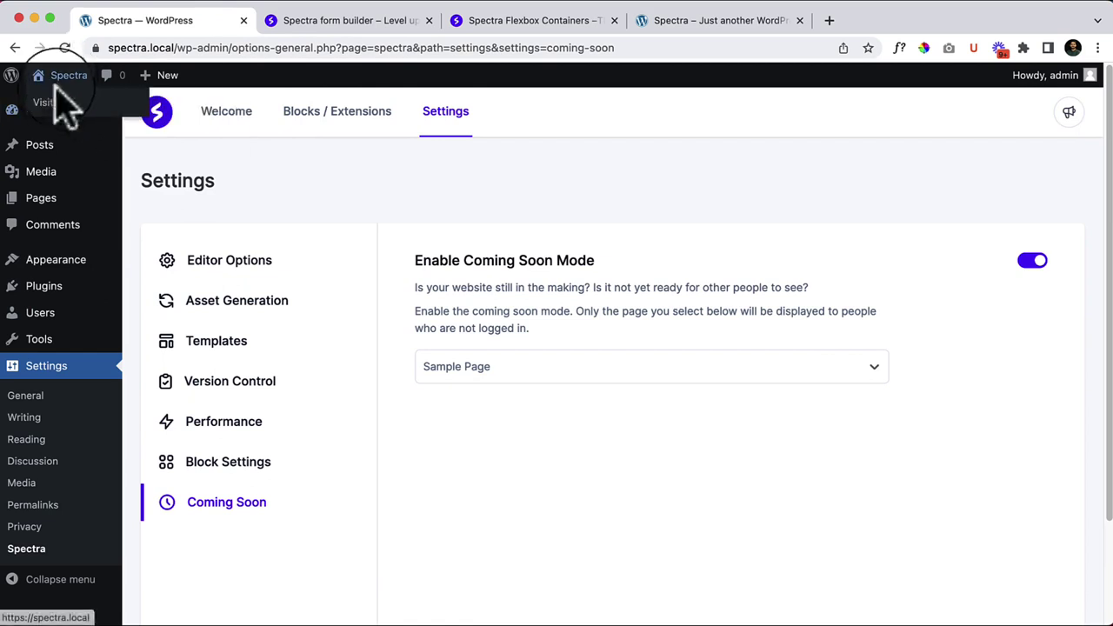
right_click(63, 104)
left_click(66, 109)
left_click(496, 24)
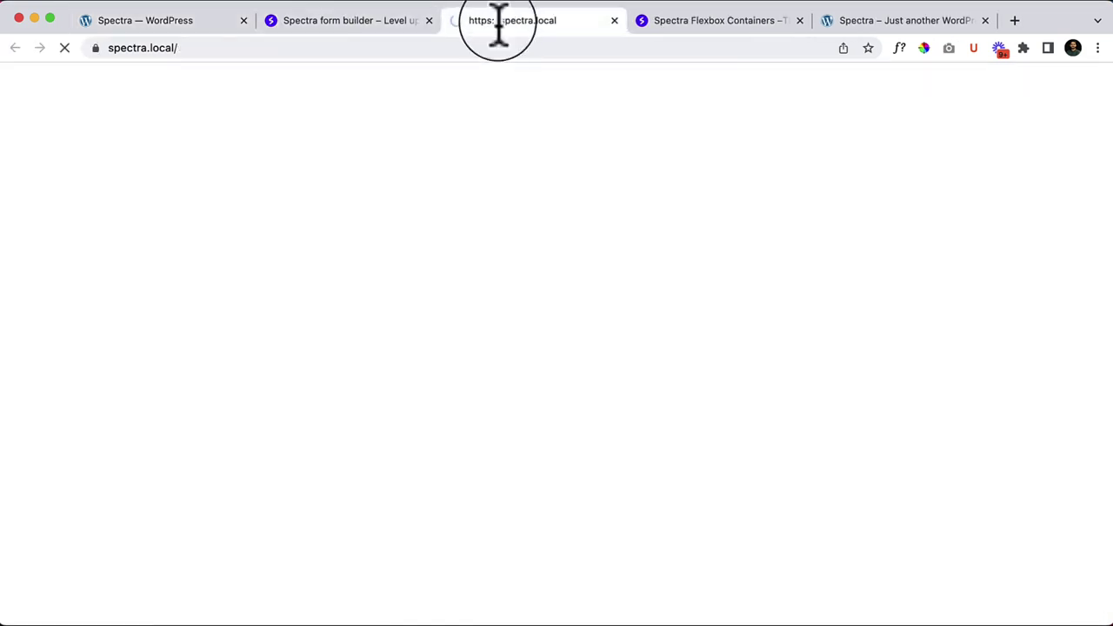
Step: Copy the site address and load it in a new incognito window as a logged-out visitor
right_click(462, 48)
left_click(522, 174)
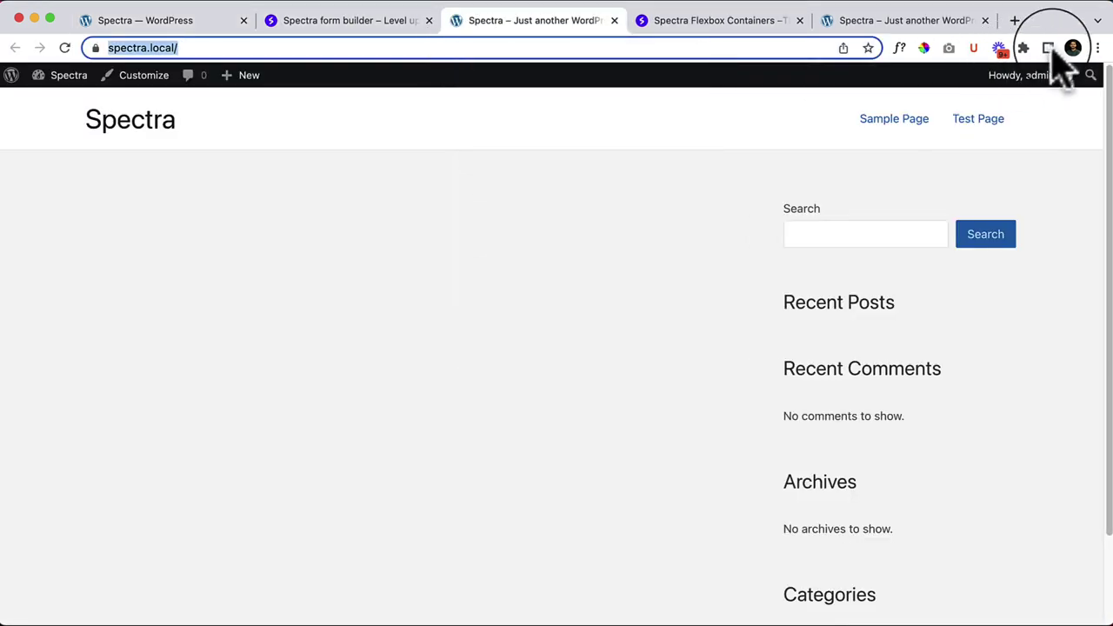
left_click(1097, 47)
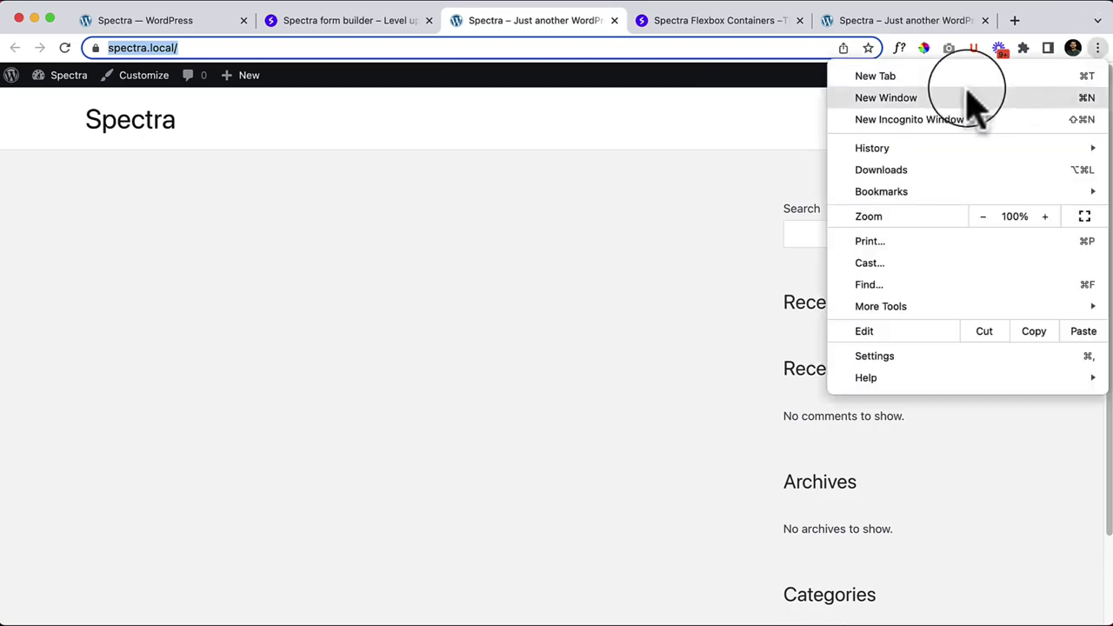
left_click(900, 122)
right_click(375, 64)
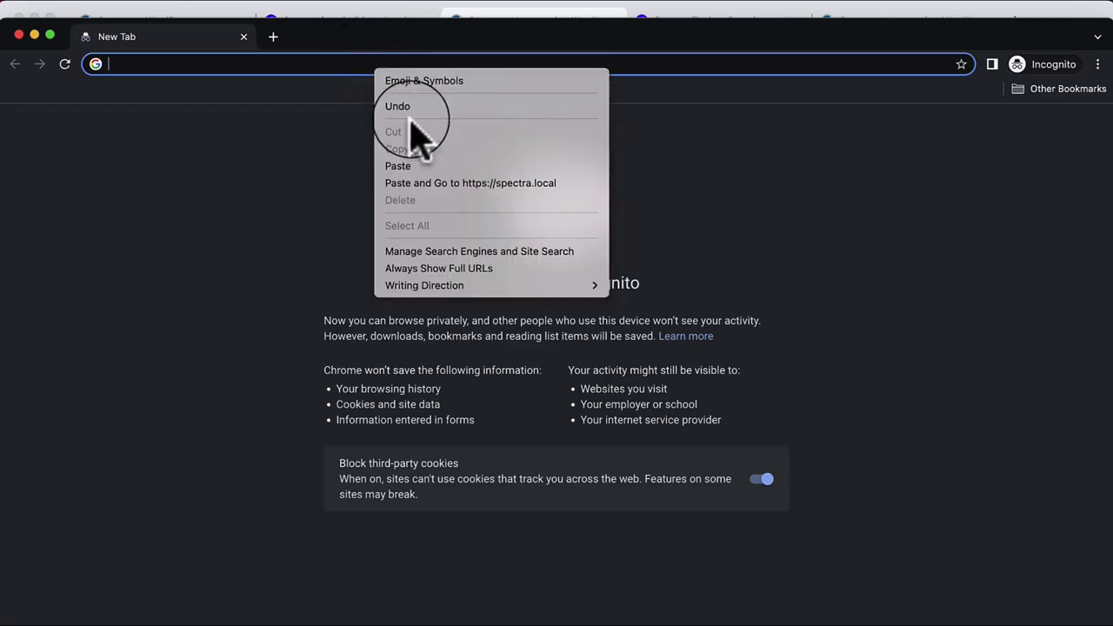
left_click(434, 185)
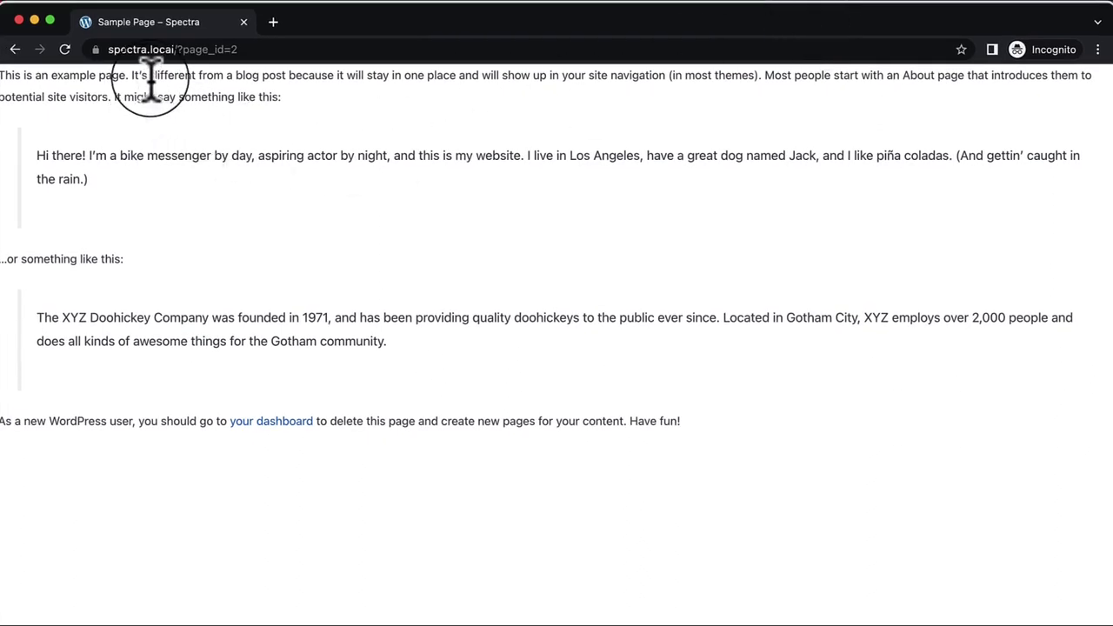
Step: Check that only the Sample Page text appears, then close the incognito window
triple_click(525, 387)
left_click_drag(525, 383, 13, 69)
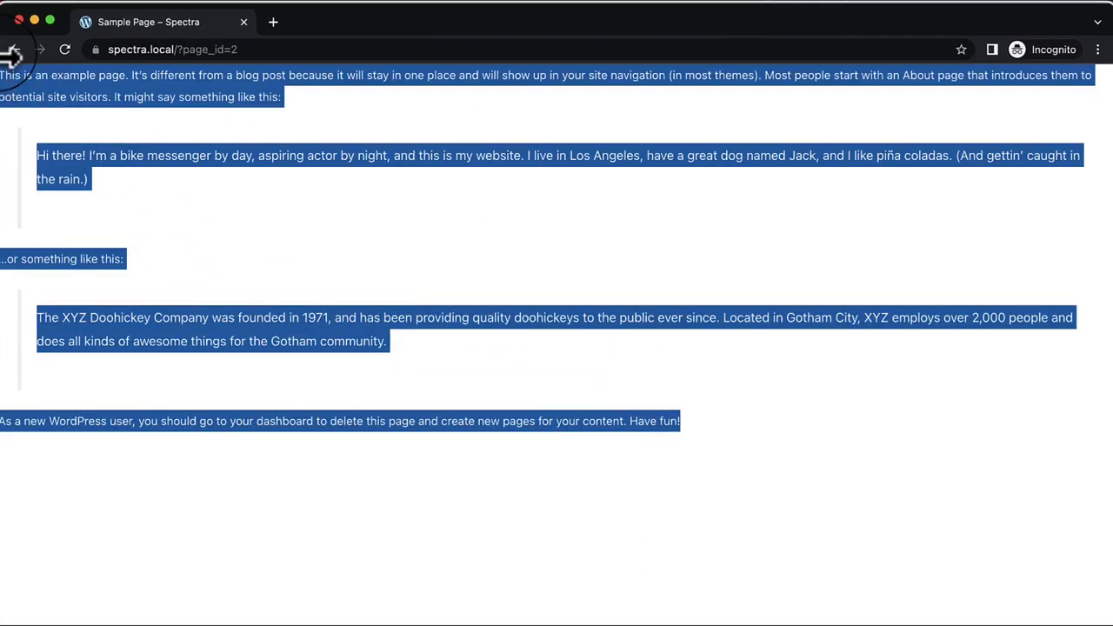
left_click(499, 208)
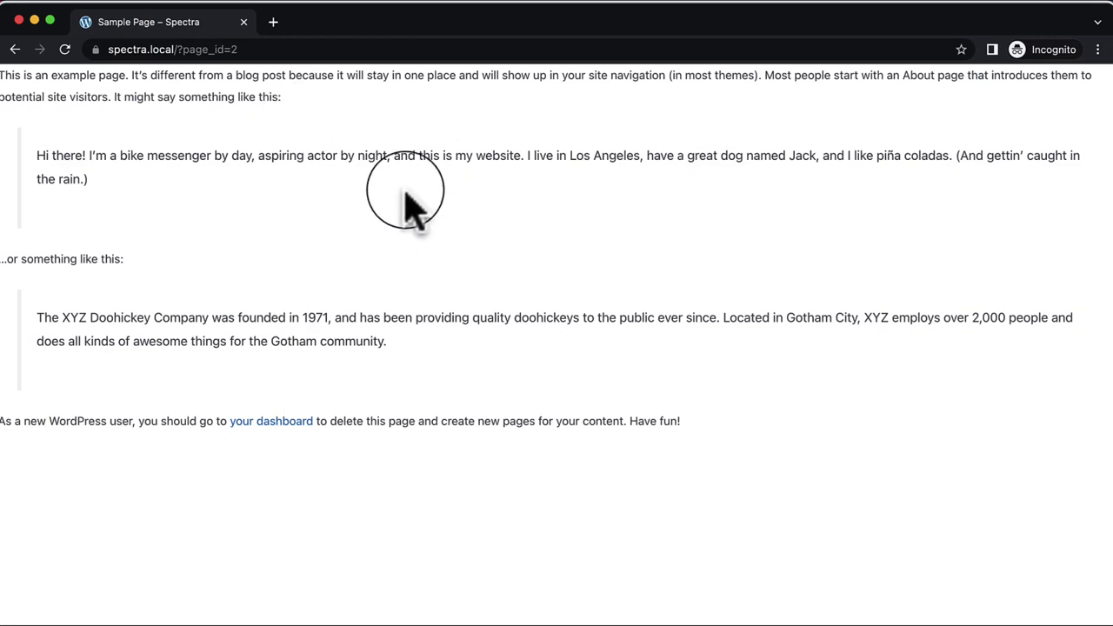
left_click_drag(428, 22, 515, 127)
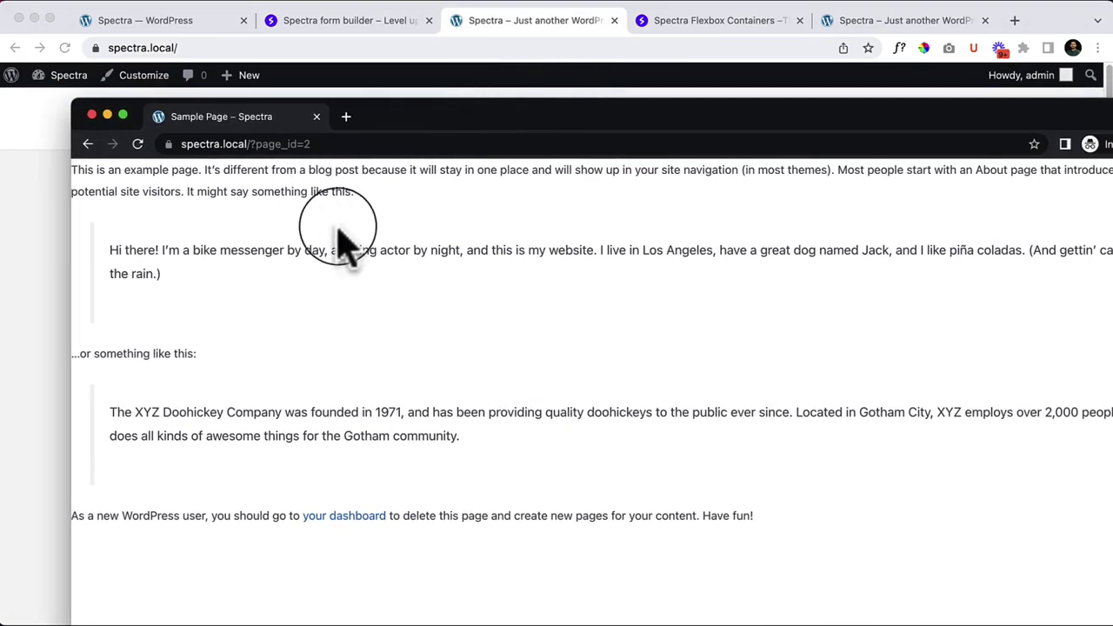
left_click(92, 114)
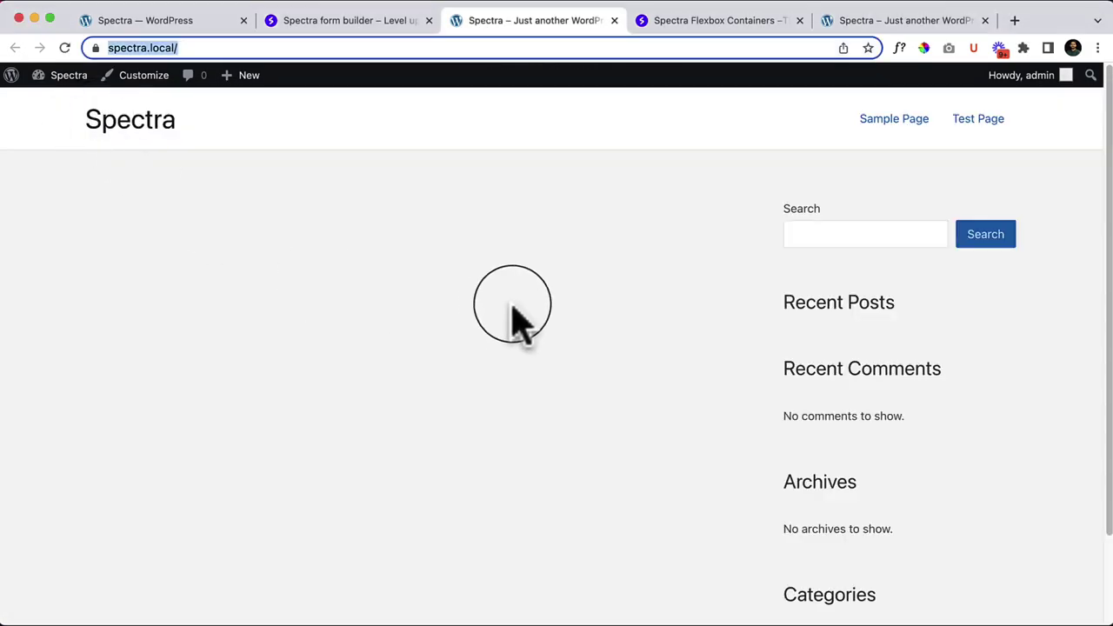
Step: Glance at the Spectra form builder page, then go back to the Coming Soon settings
left_click(391, 25)
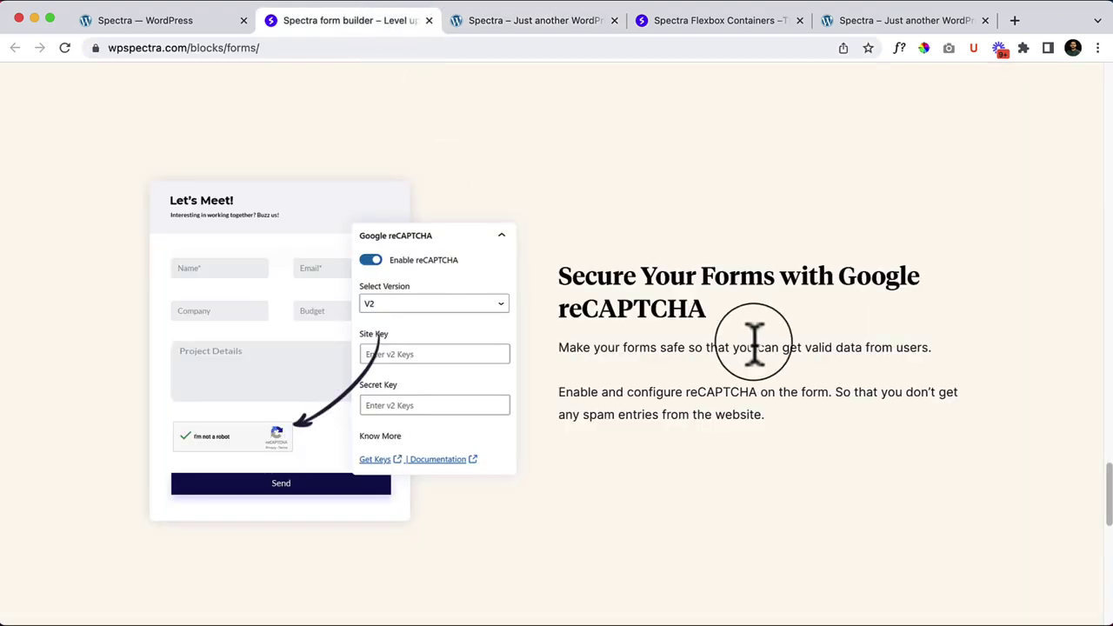
left_click(193, 25)
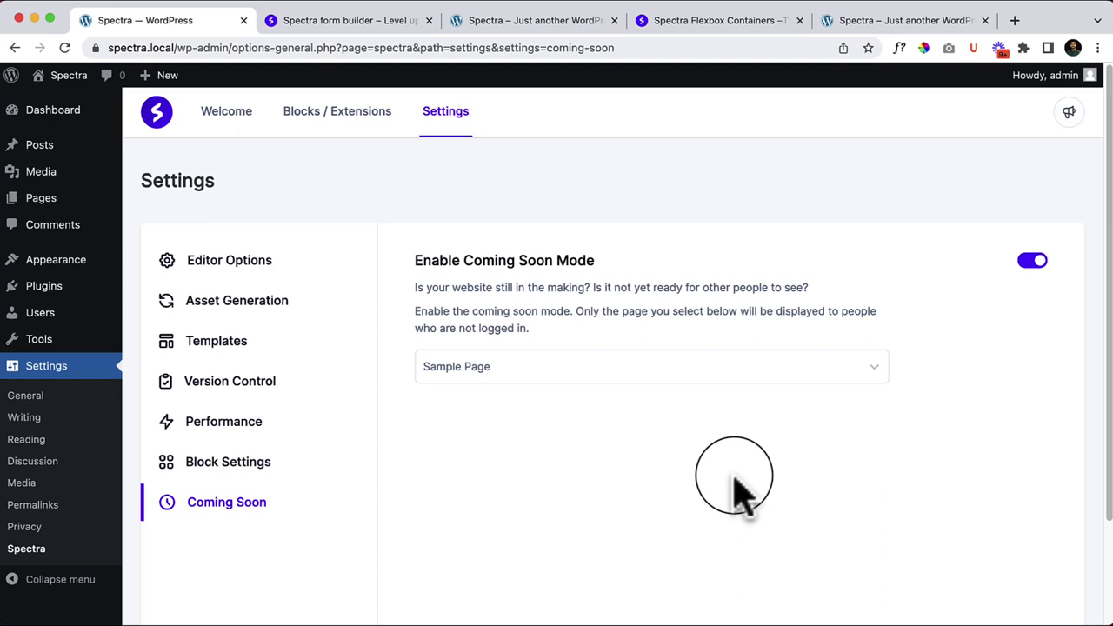
Step: Start a new blank page titled 'Test Page'
mouse_move(52, 202)
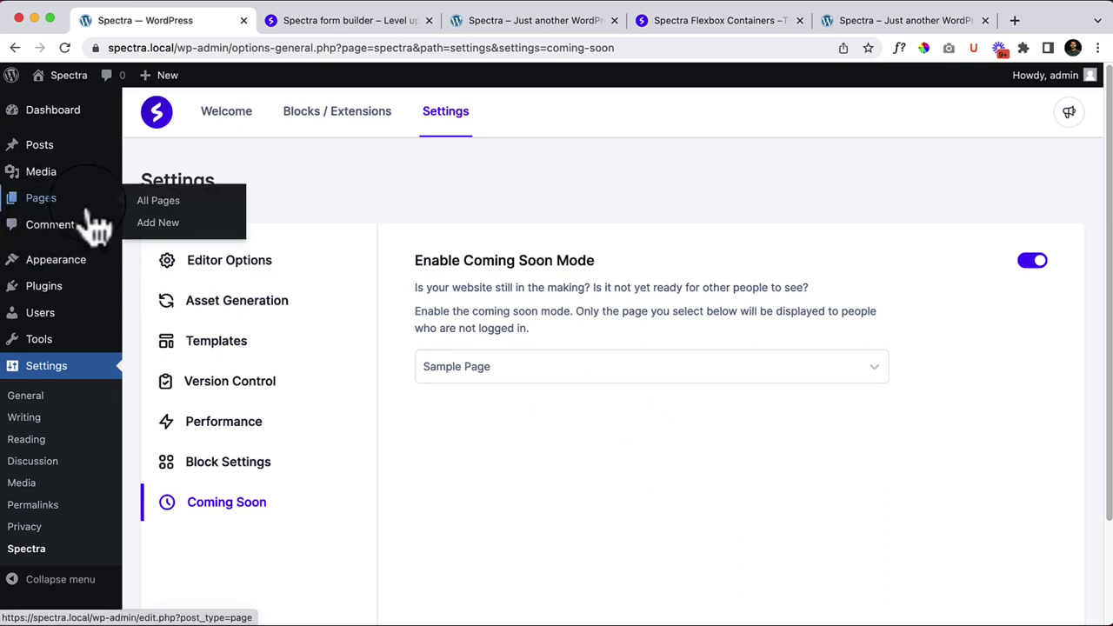
left_click(158, 223)
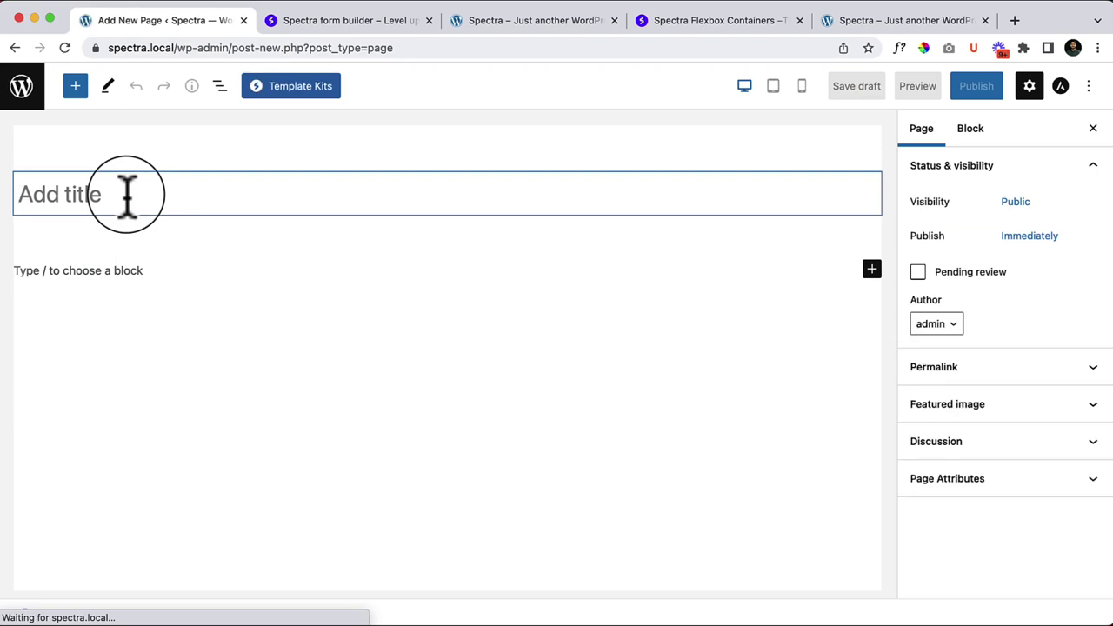
type("Test Page")
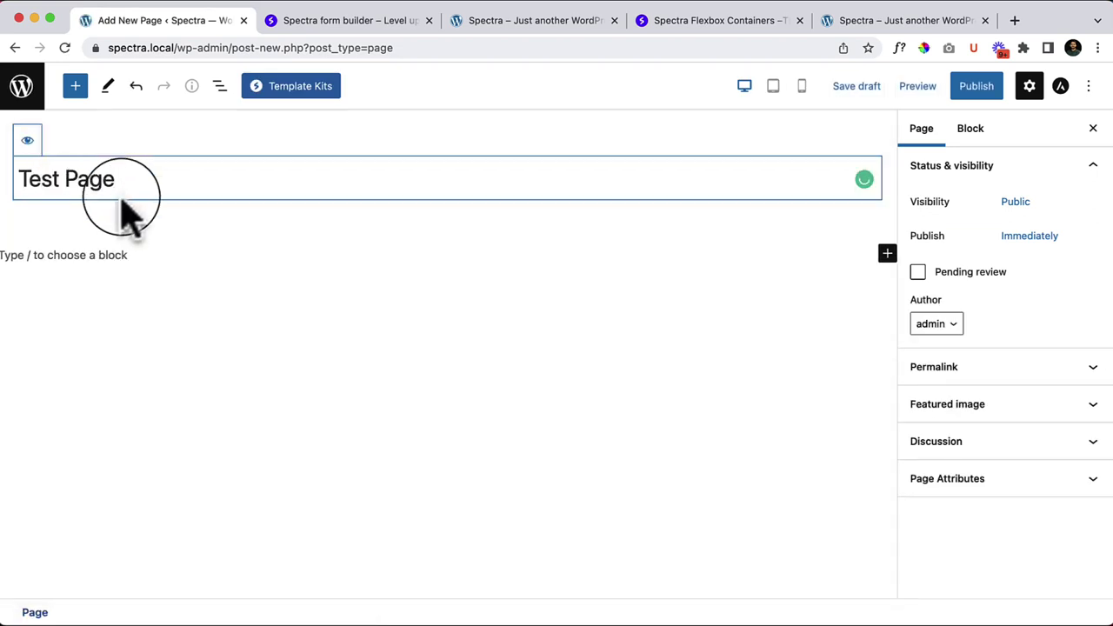
left_click(114, 251)
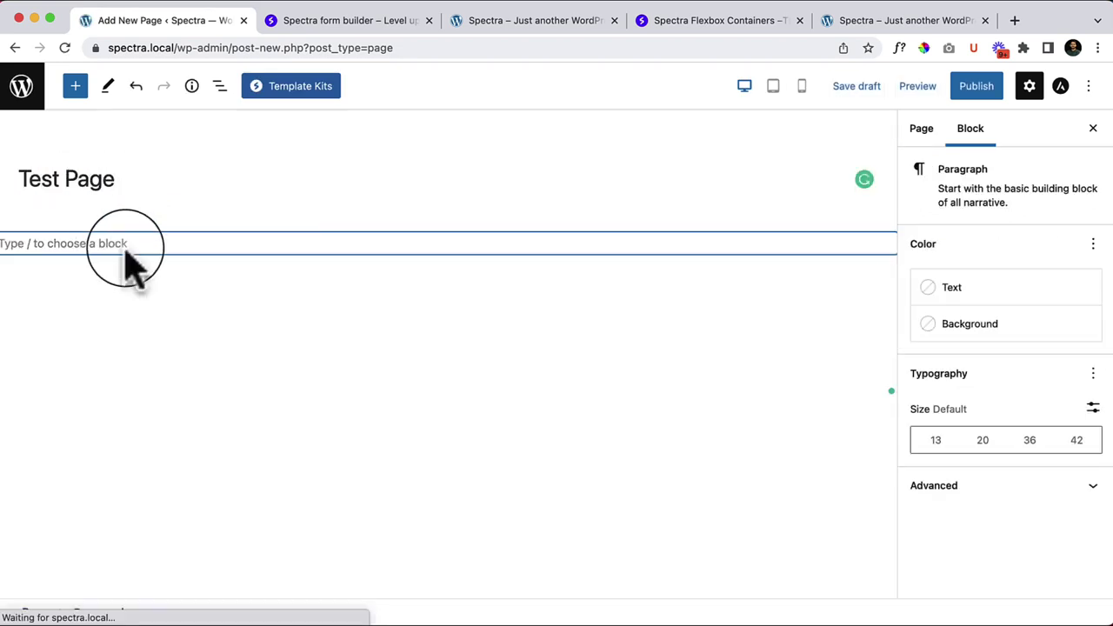
Step: Set the Astra layout to Full Width / Contained with No Sidebar, then publish the page
left_click(1061, 86)
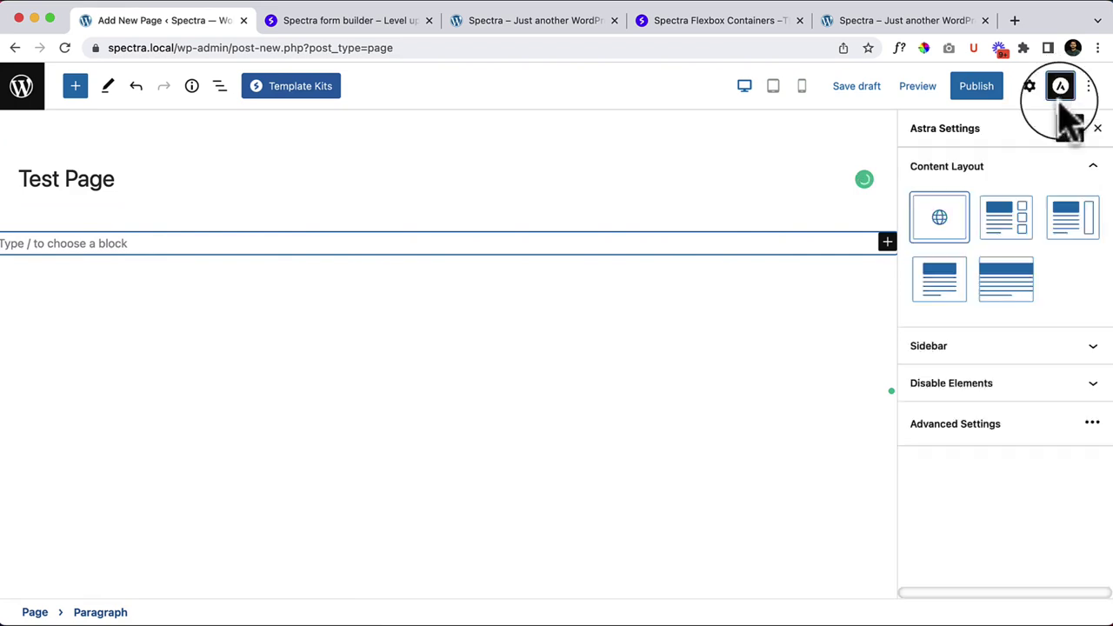
left_click(946, 294)
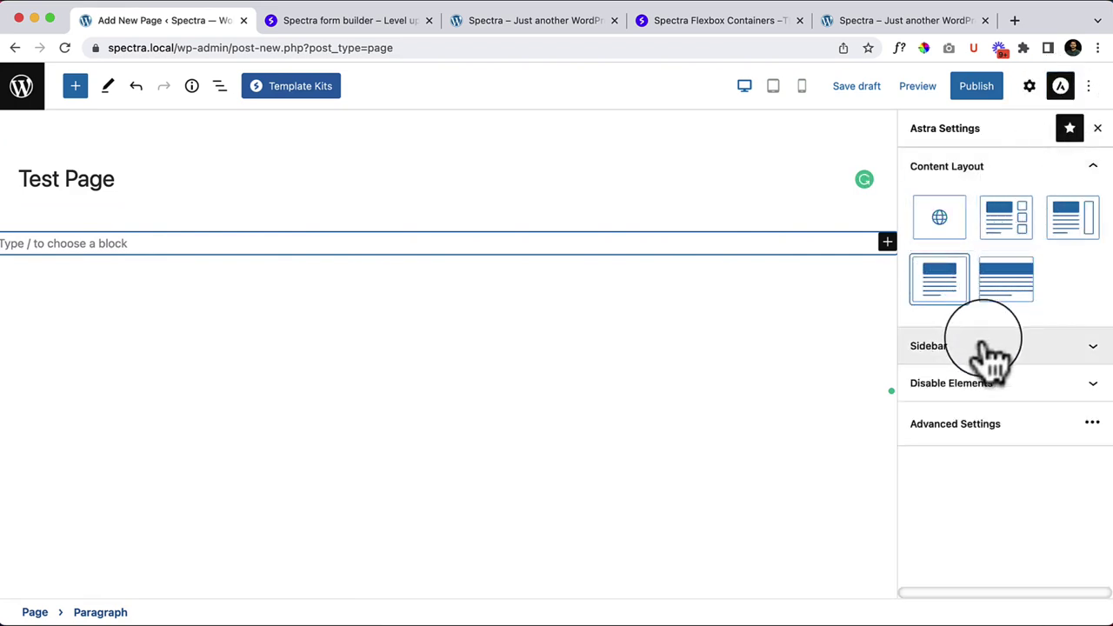
left_click(983, 348)
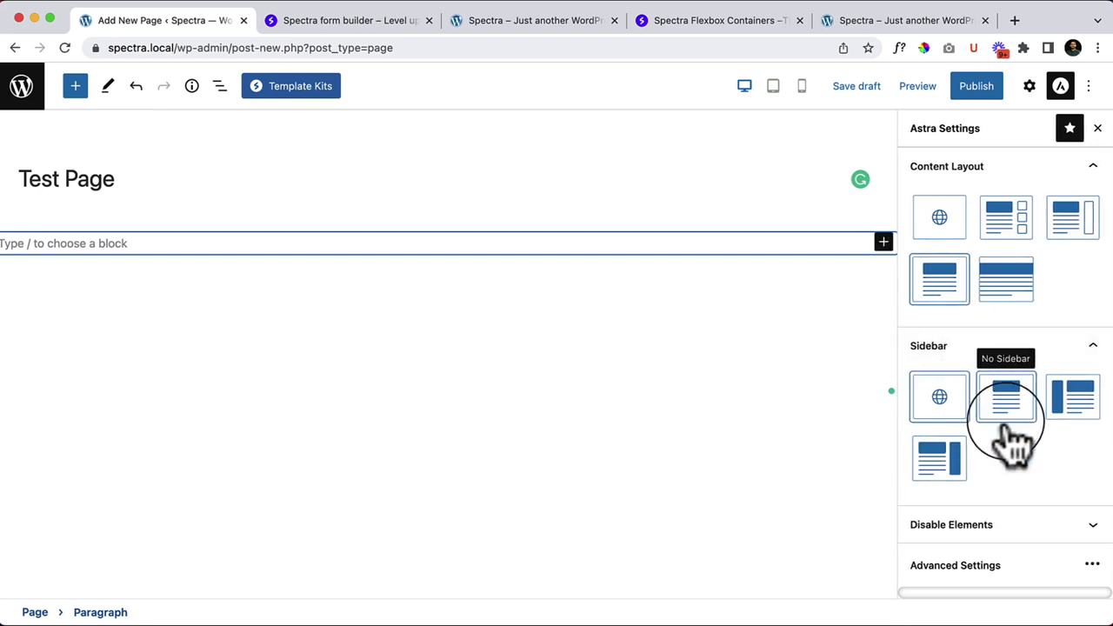
left_click(1011, 421)
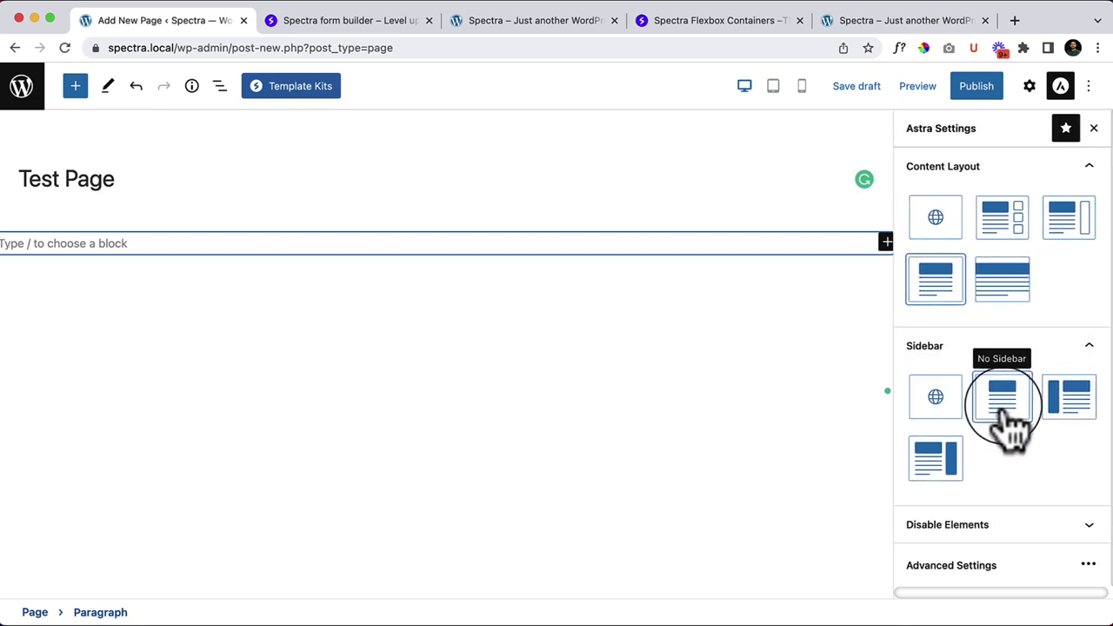
left_click(976, 86)
left_click(966, 87)
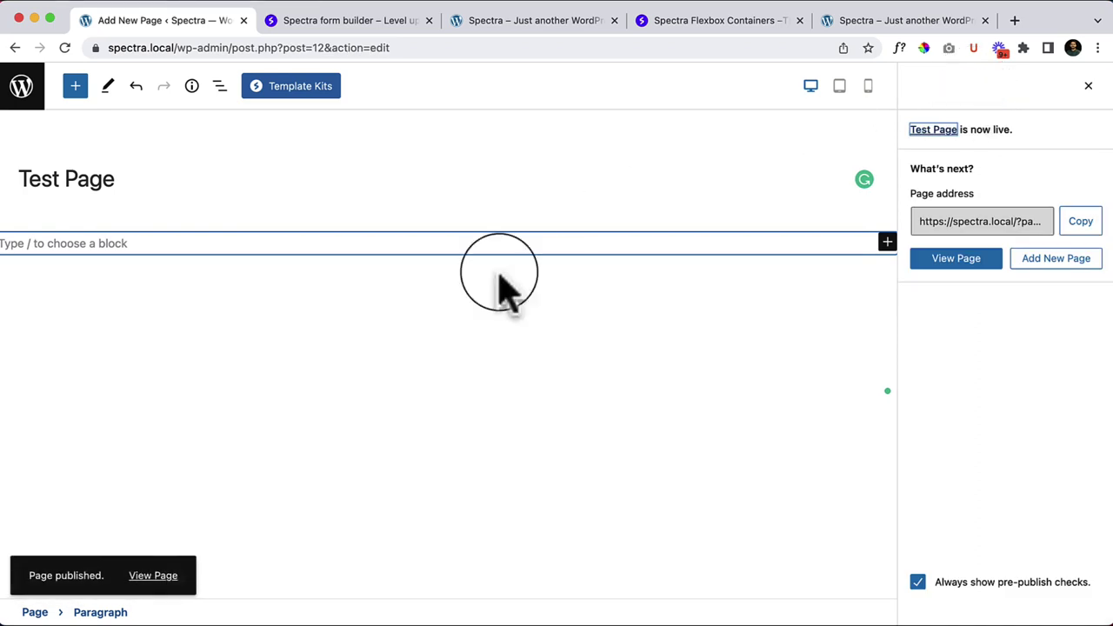
Step: Open the published Test Page in a new tab placed in the second position
right_click(156, 576)
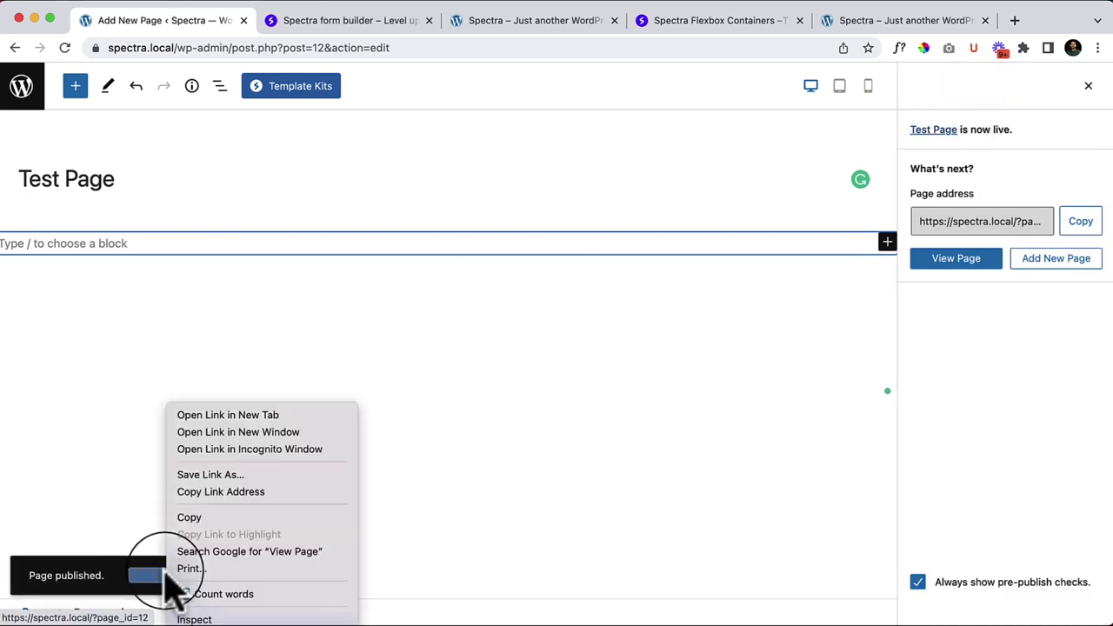
left_click(309, 415)
left_click(598, 30)
left_click_drag(599, 26, 305, 34)
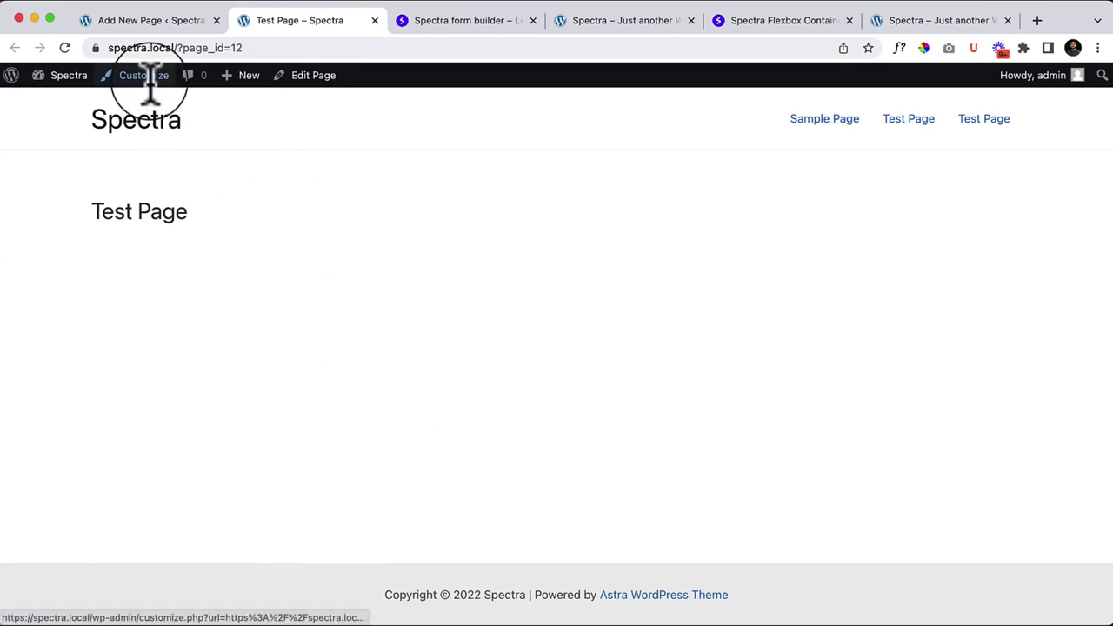
Step: Hide the Test Page title in the editor and update the page
left_click(146, 24)
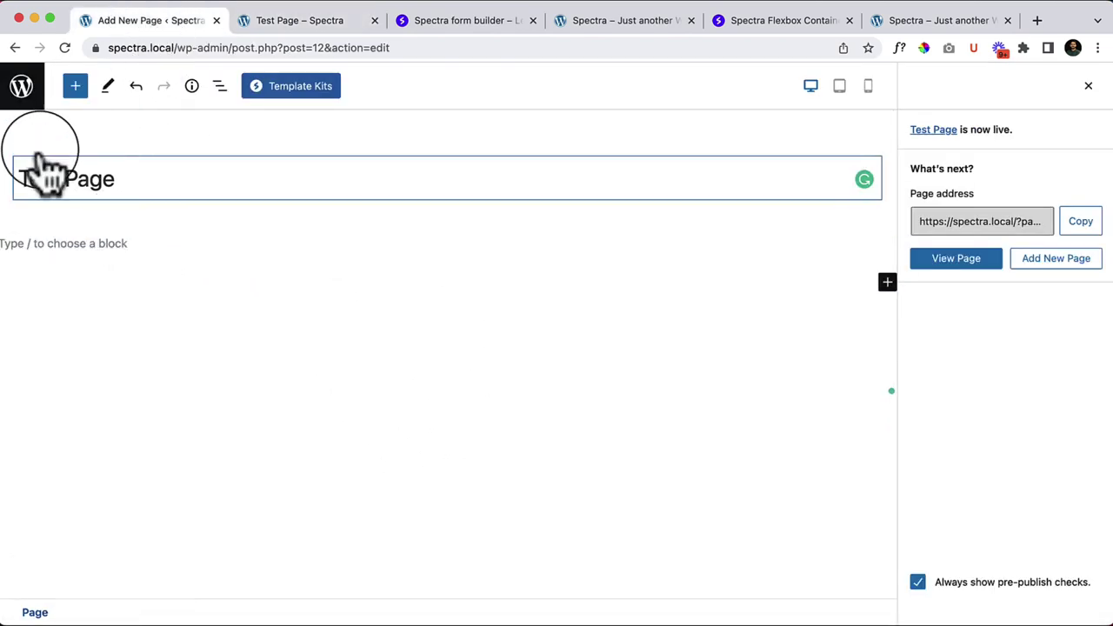
left_click(27, 141)
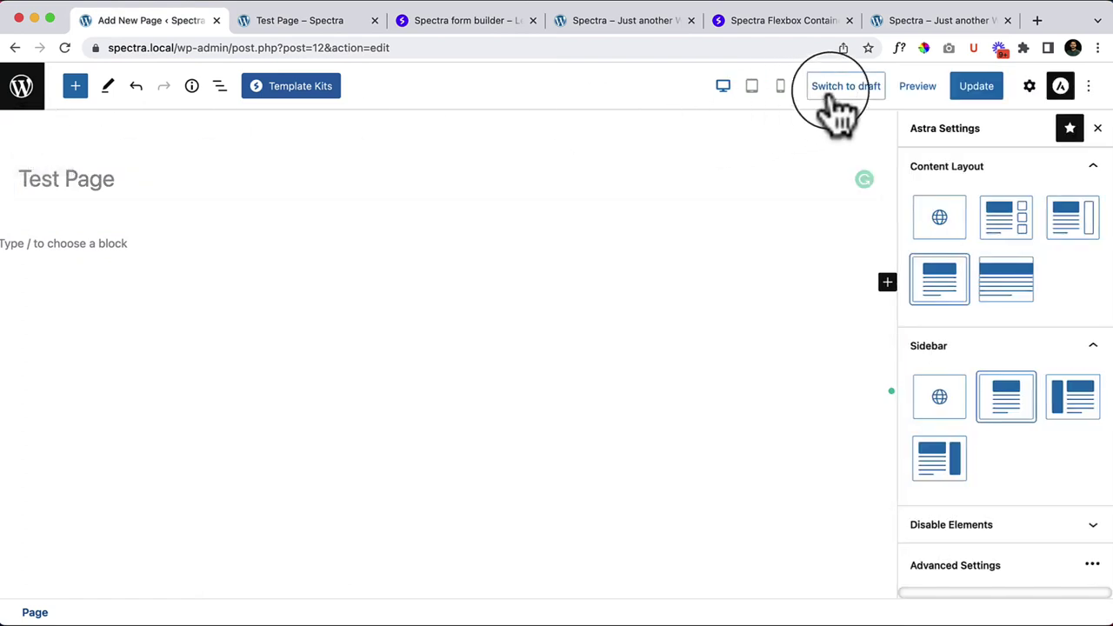
left_click(974, 87)
Step: Reload the live Test Page to confirm the title is gone, then select the empty paragraph block
left_click(270, 21)
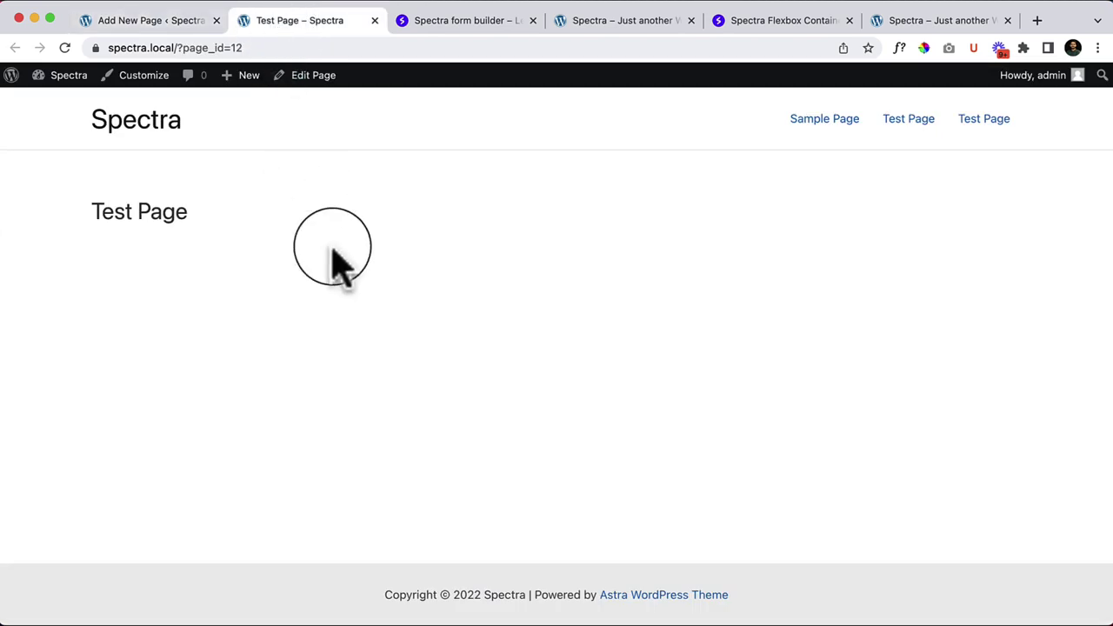
right_click(335, 245)
left_click(390, 294)
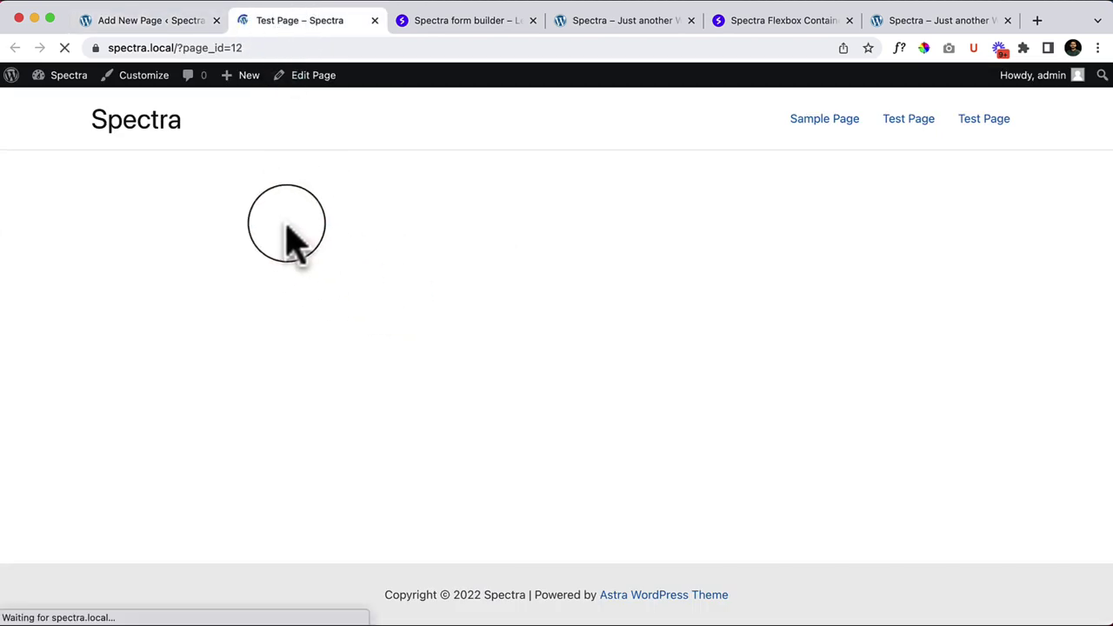
left_click(165, 24)
left_click(82, 244)
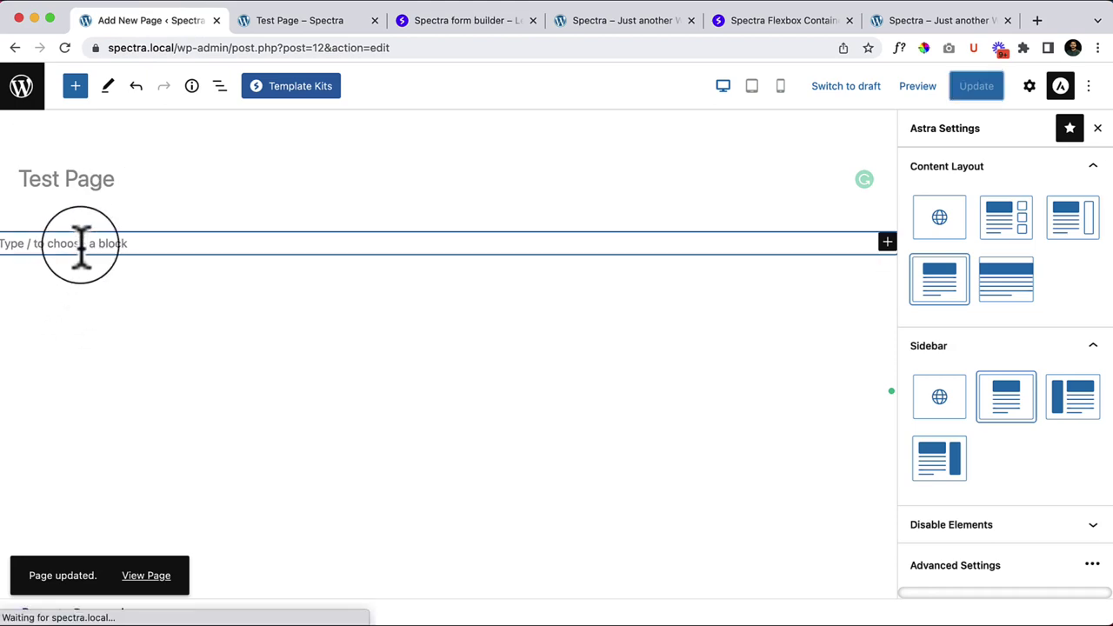
Step: Open the block library and highlight the Spectra block category
left_click(76, 86)
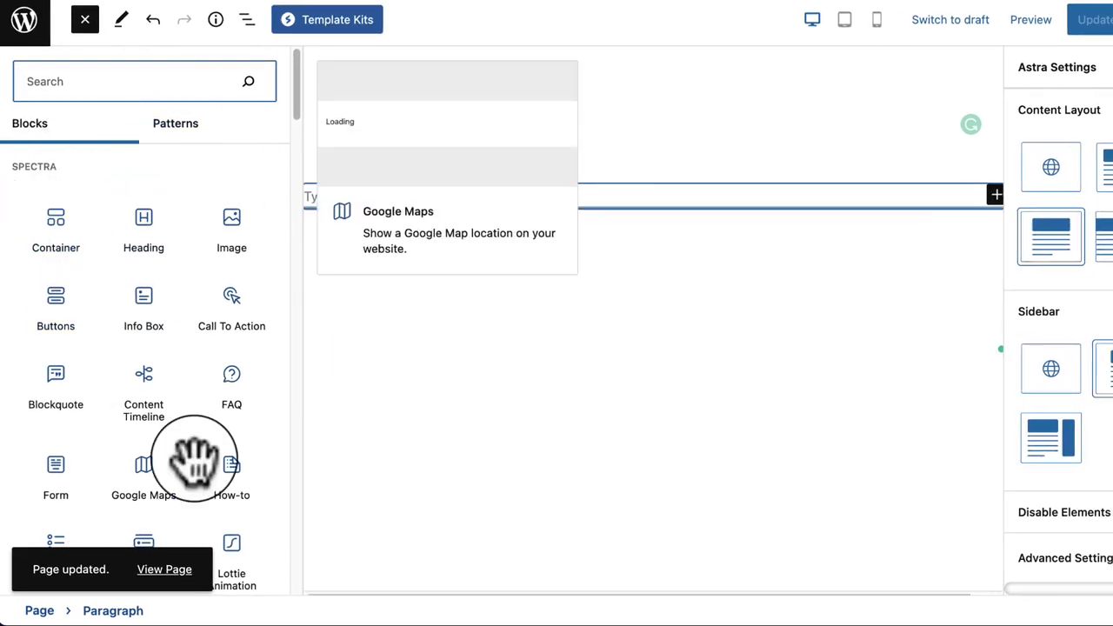
double_click(28, 170)
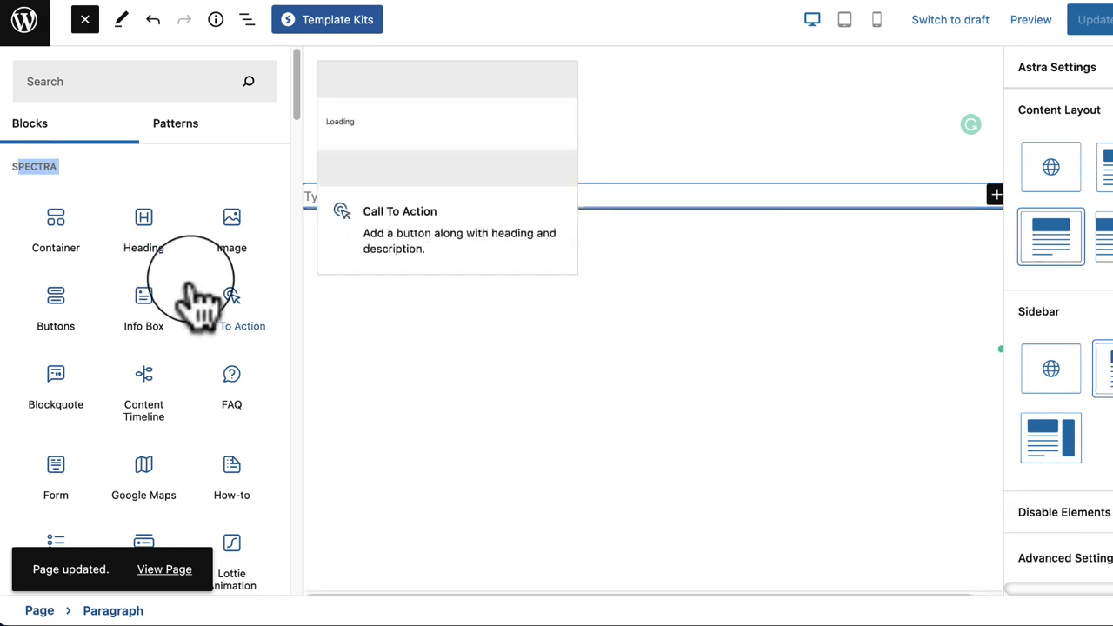
scroll(179, 287, "down", 1)
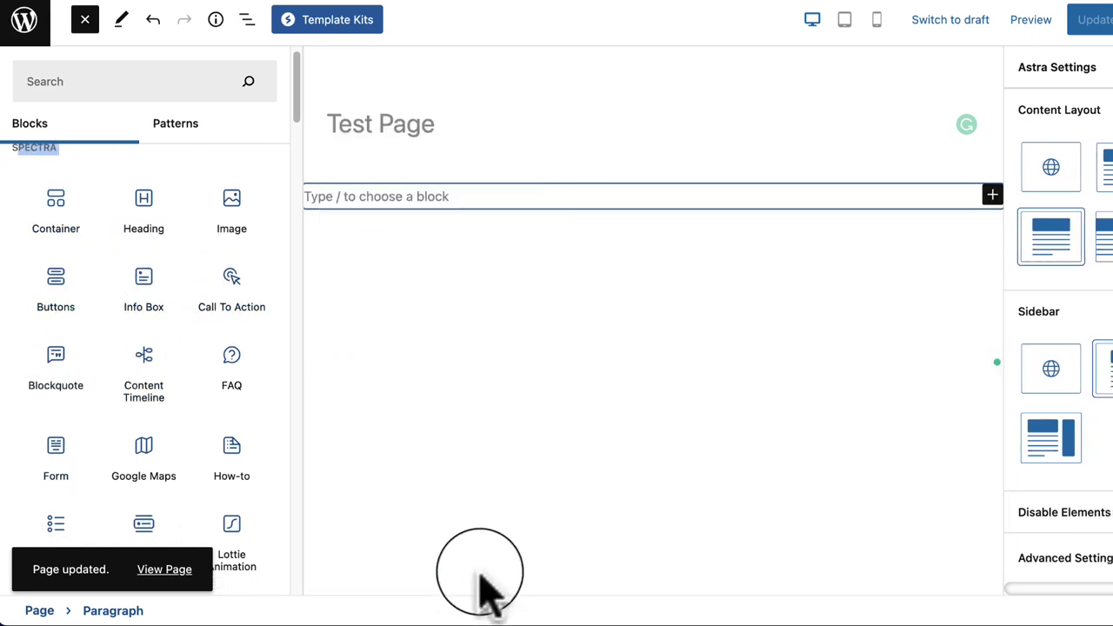
left_click(487, 522)
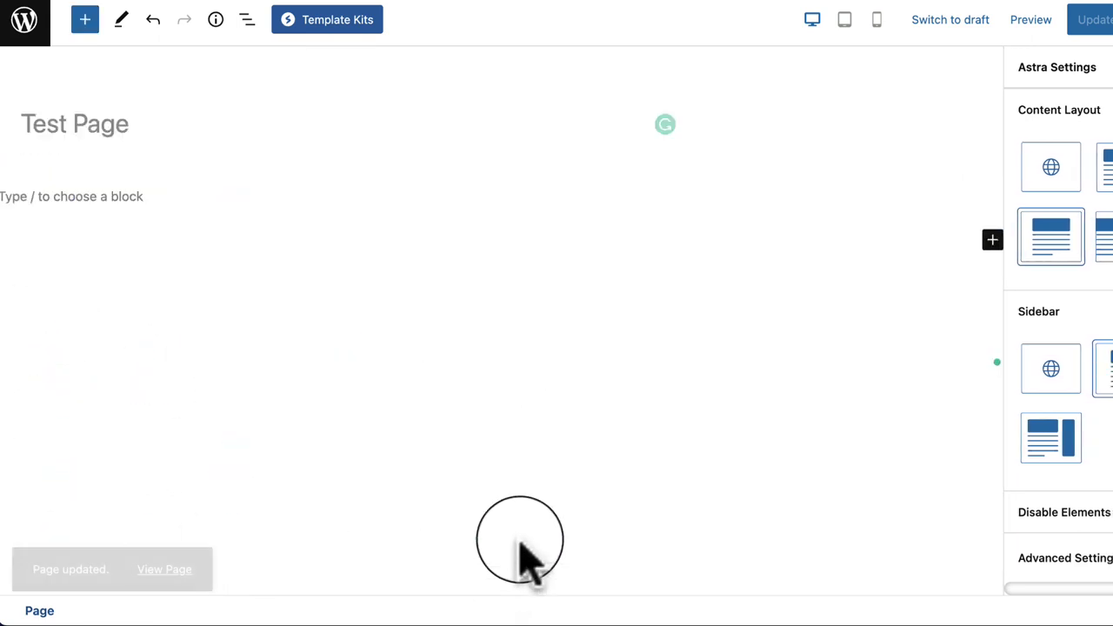
left_click(86, 19)
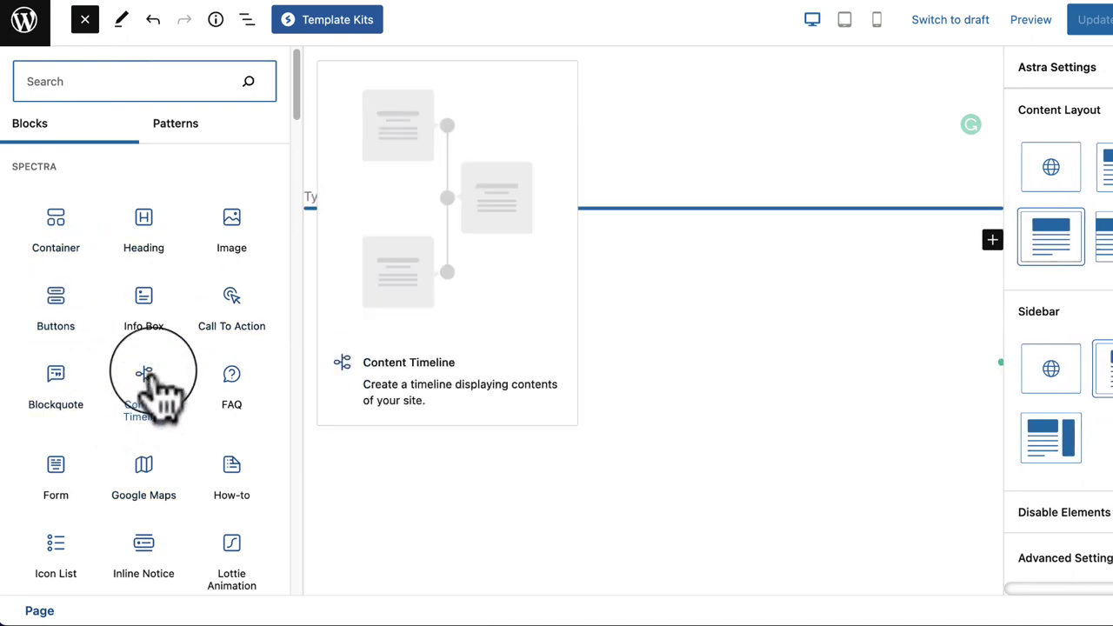
Step: Browse down through the text, media, widget, theme and embed blocks, then back to Spectra
scroll(159, 416, "down", 4)
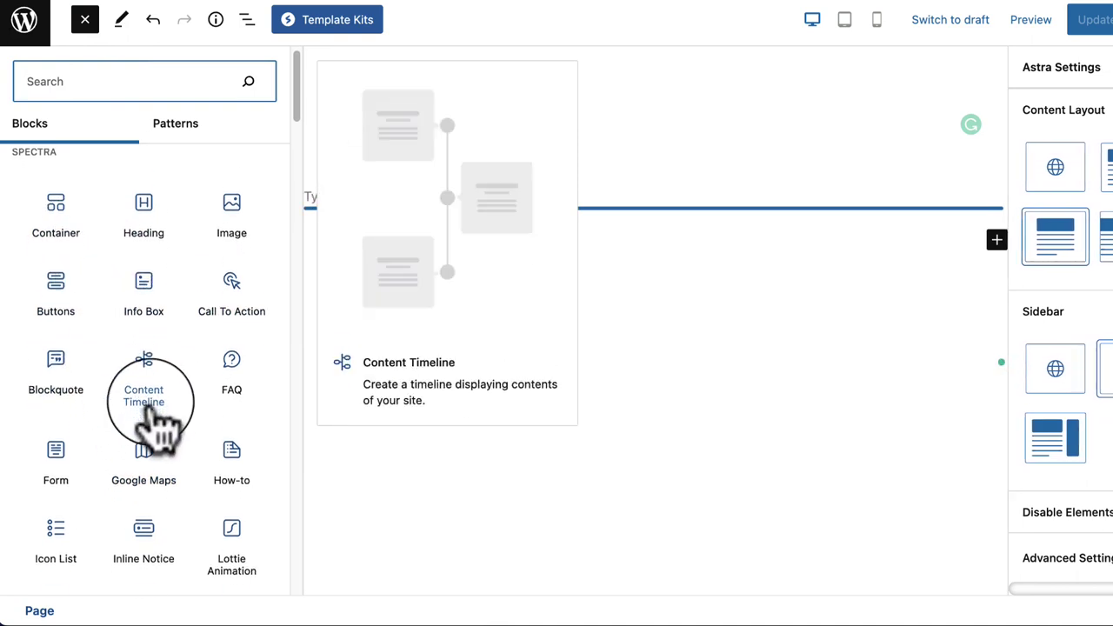
scroll(165, 431, "down", 2)
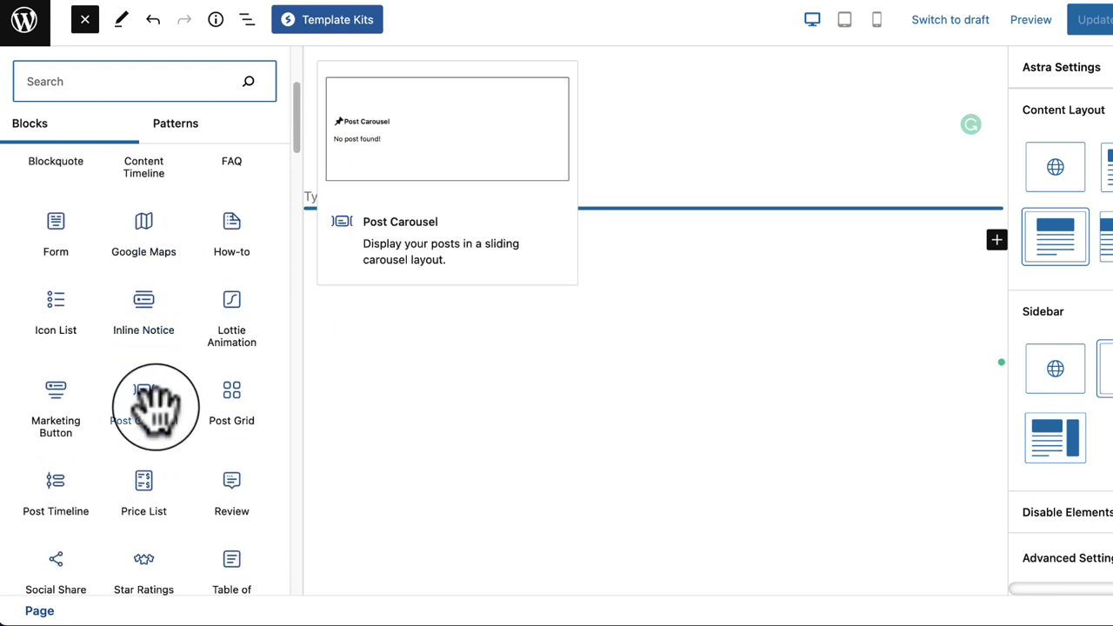
scroll(159, 407, "down", 10)
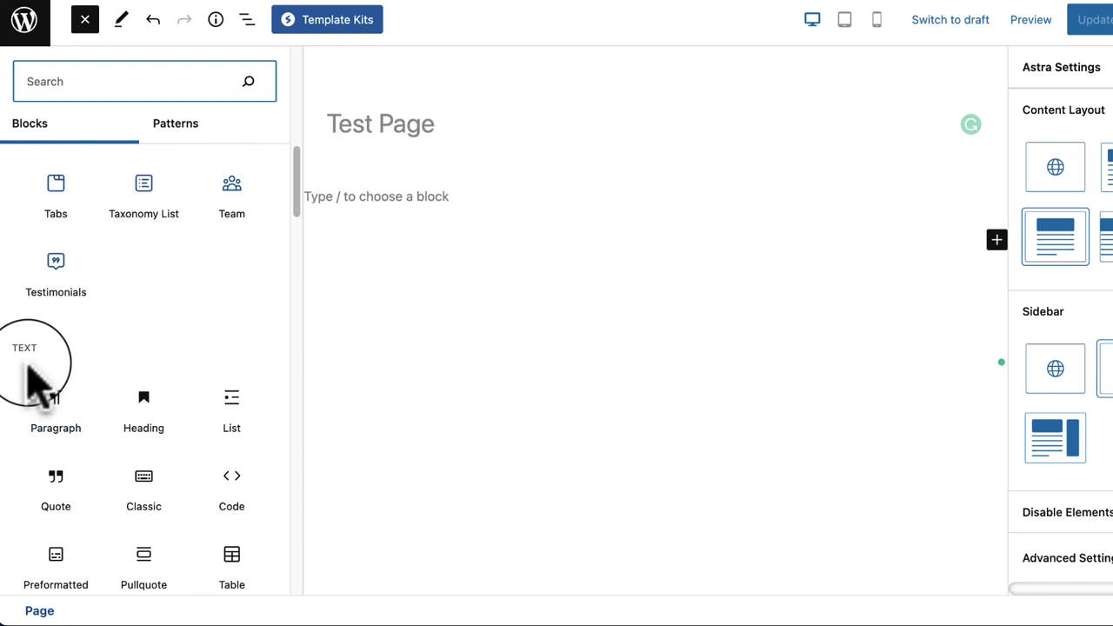
scroll(44, 348, "down", 10)
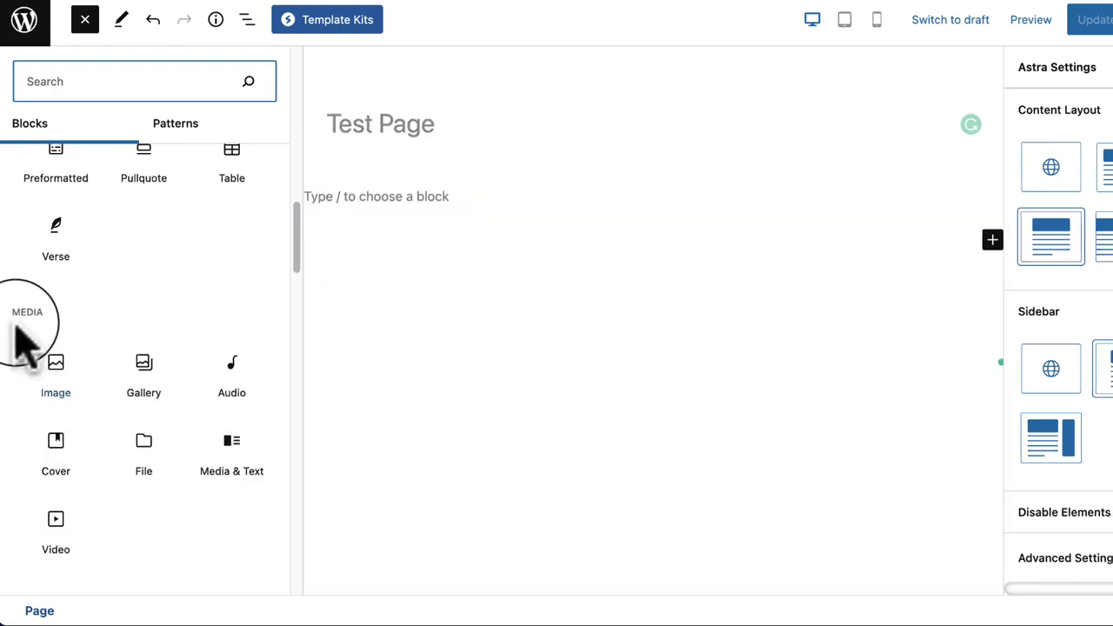
scroll(109, 383, "down", 1)
scroll(130, 443, "down", 12)
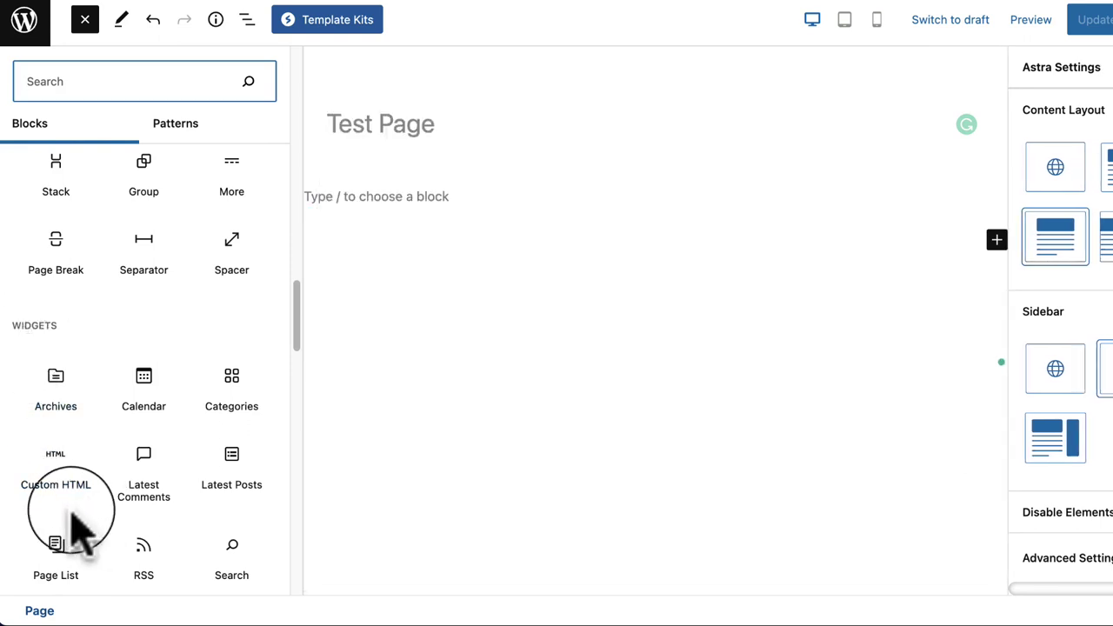
scroll(69, 539, "down", 5)
scroll(70, 526, "down", 2)
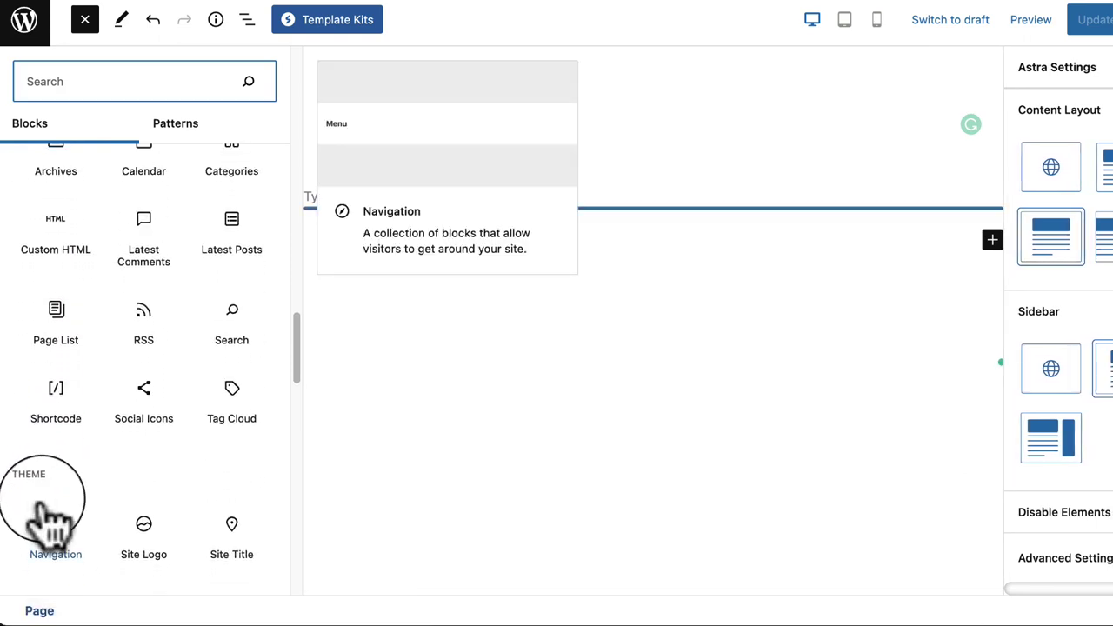
scroll(52, 504, "down", 4)
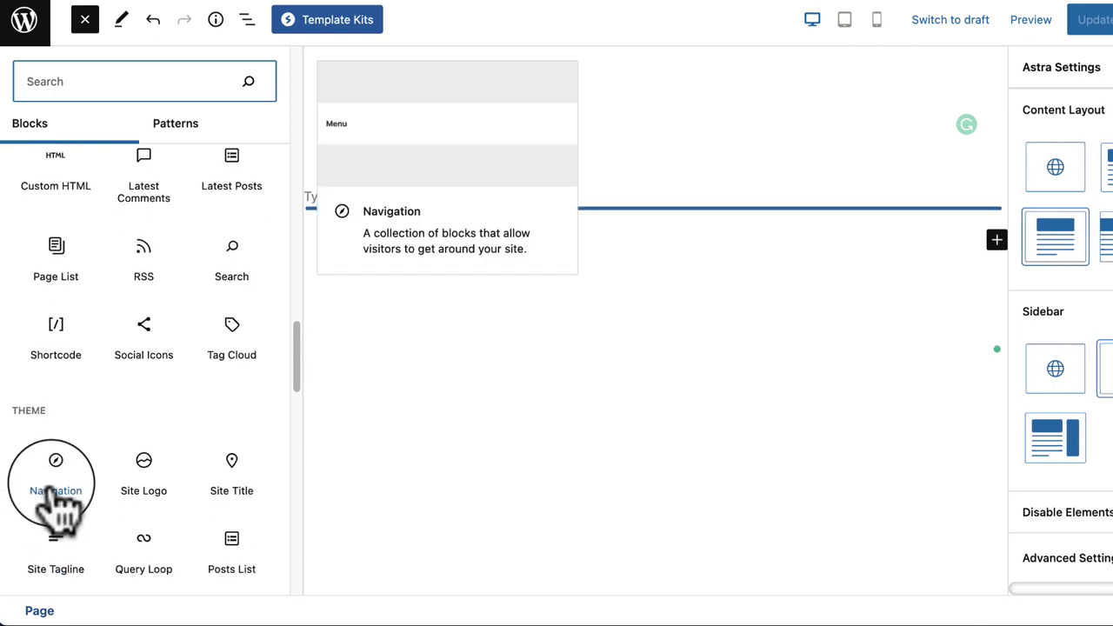
scroll(72, 492, "down", 4)
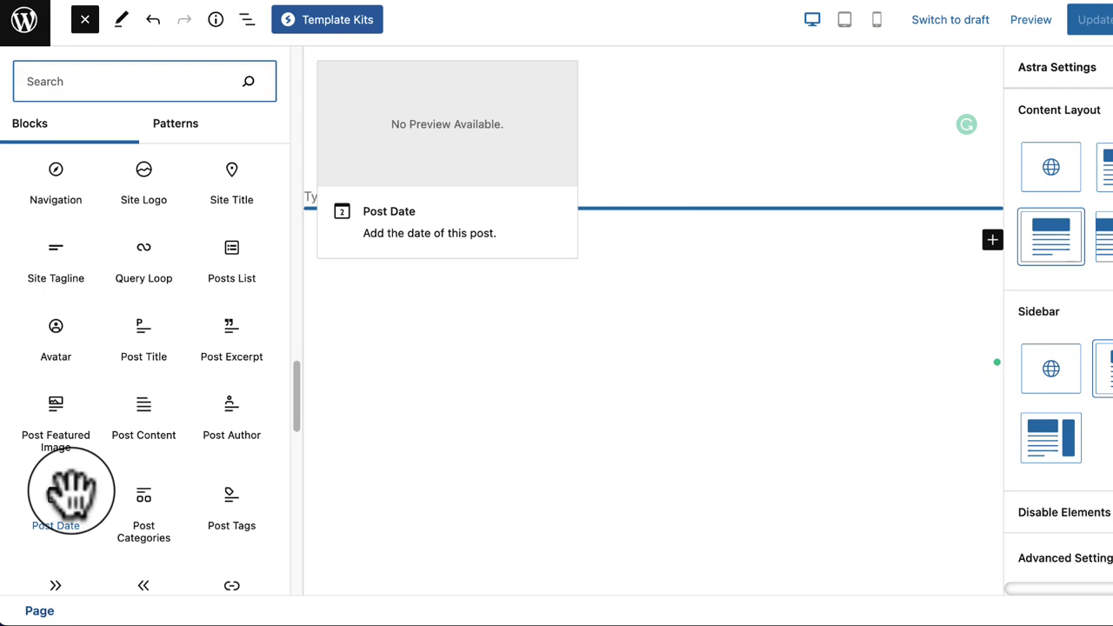
scroll(72, 492, "down", 5)
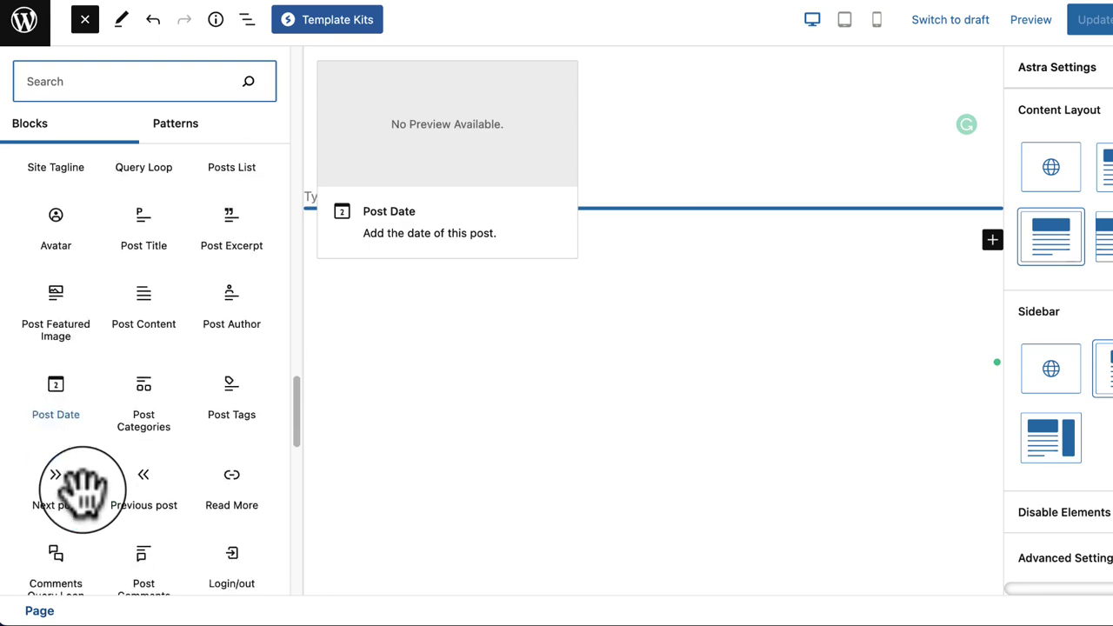
scroll(83, 491, "down", 1)
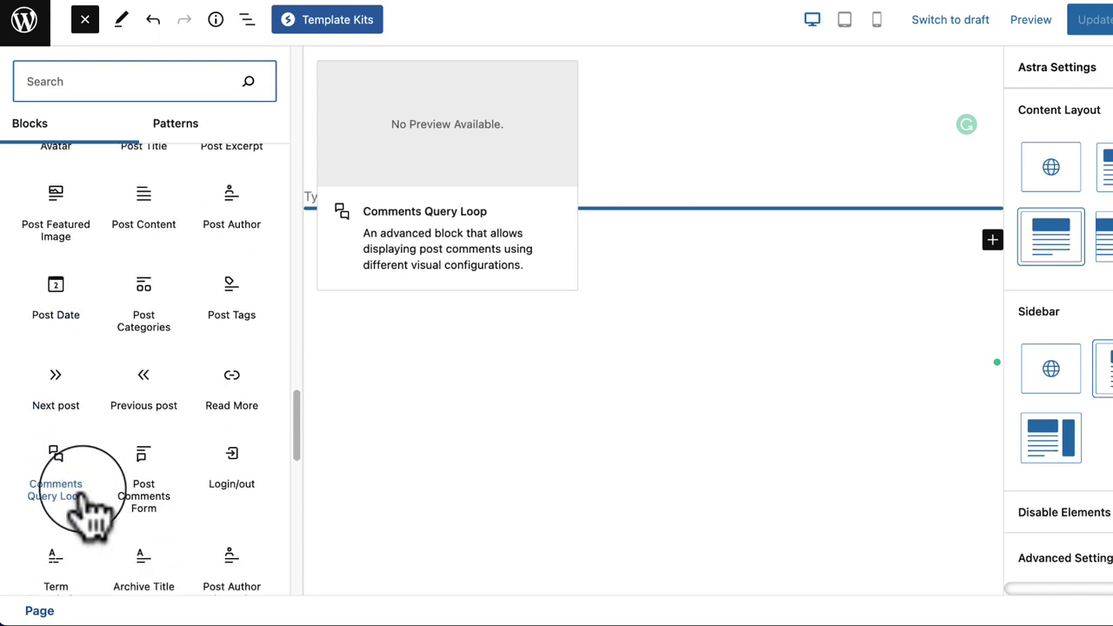
scroll(93, 513, "down", 7)
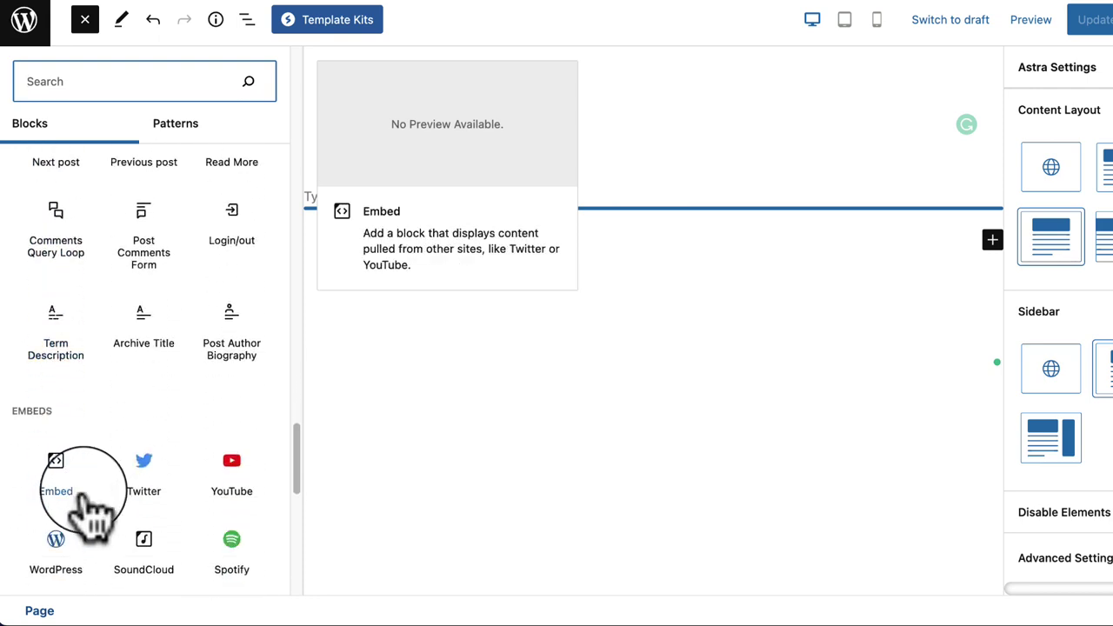
scroll(107, 466, "up", 20)
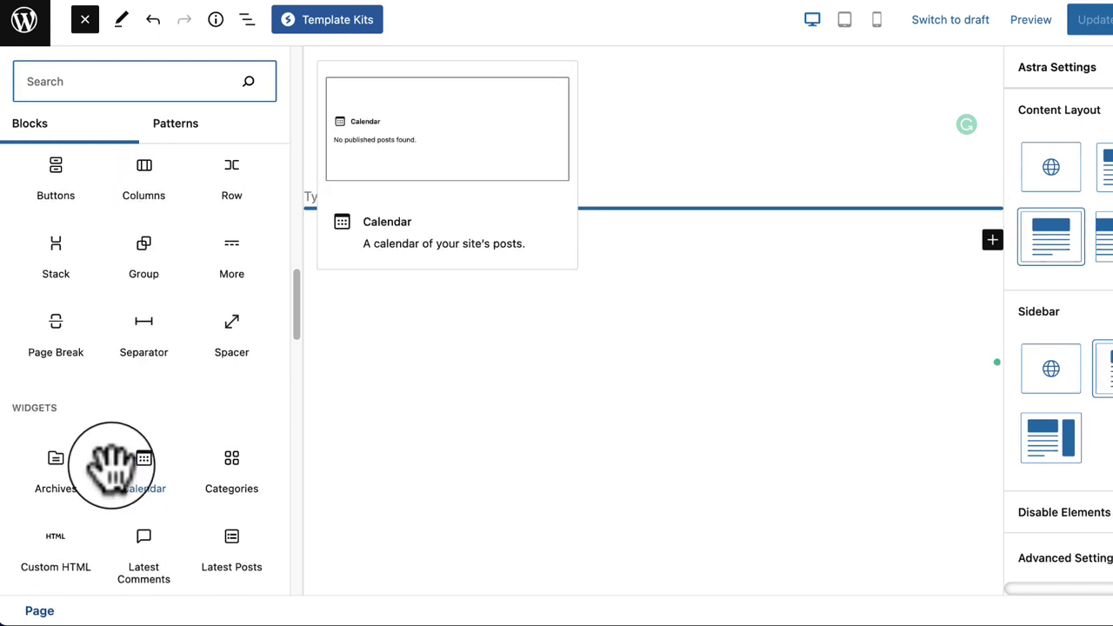
scroll(112, 465, "up", 1)
scroll(112, 465, "up", 3)
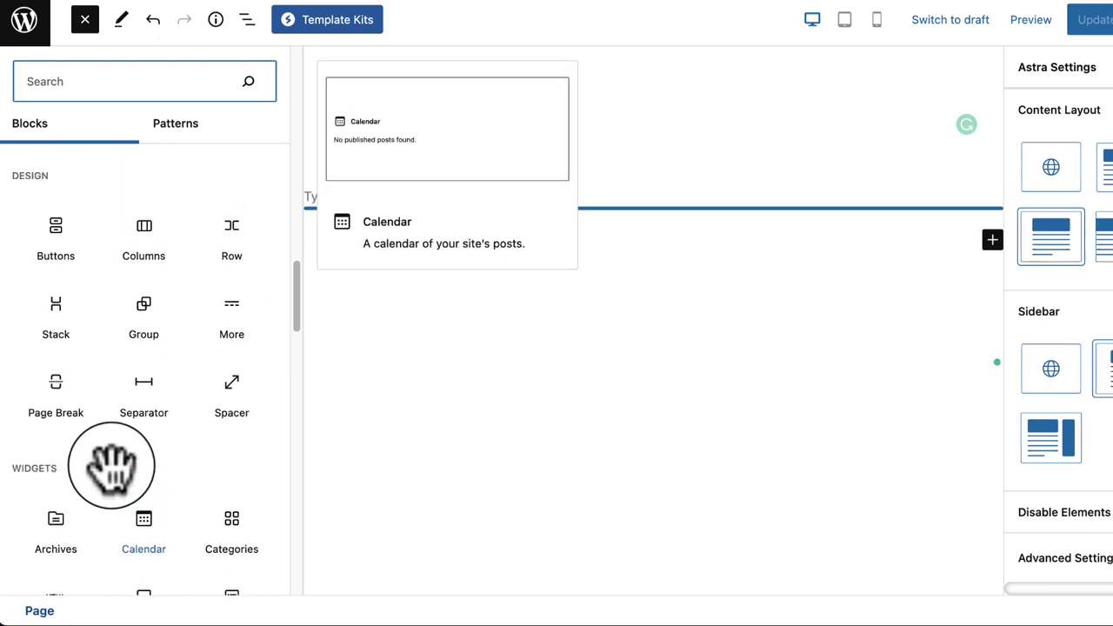
scroll(114, 474, "up", 20)
scroll(117, 487, "up", 20)
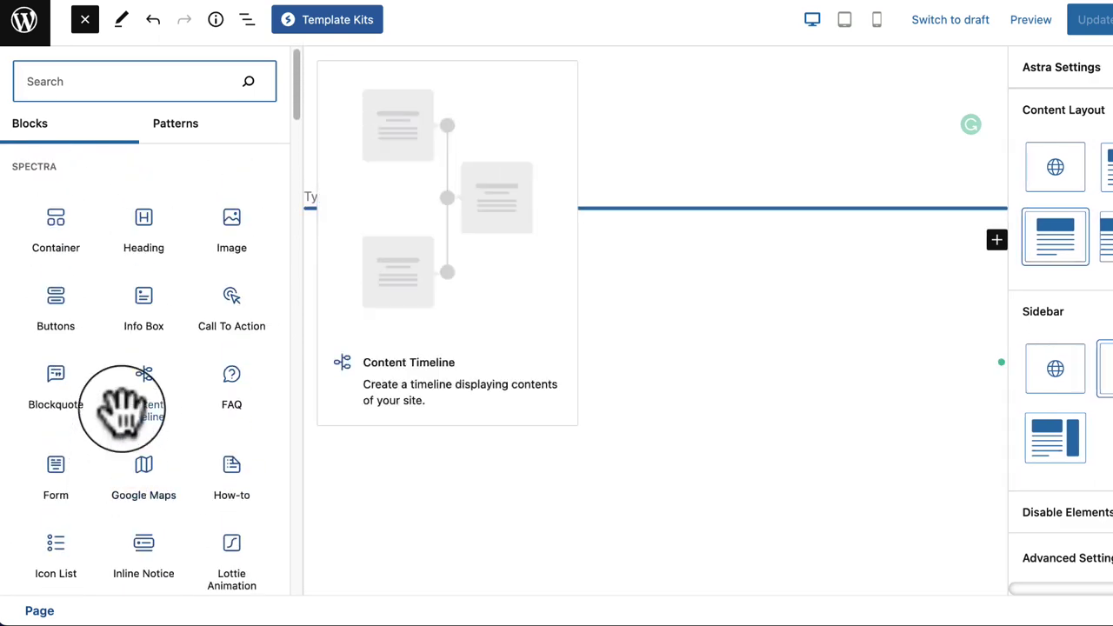
Step: Insert two Spectra Container blocks into Test Page and close the block library
left_click(55, 228)
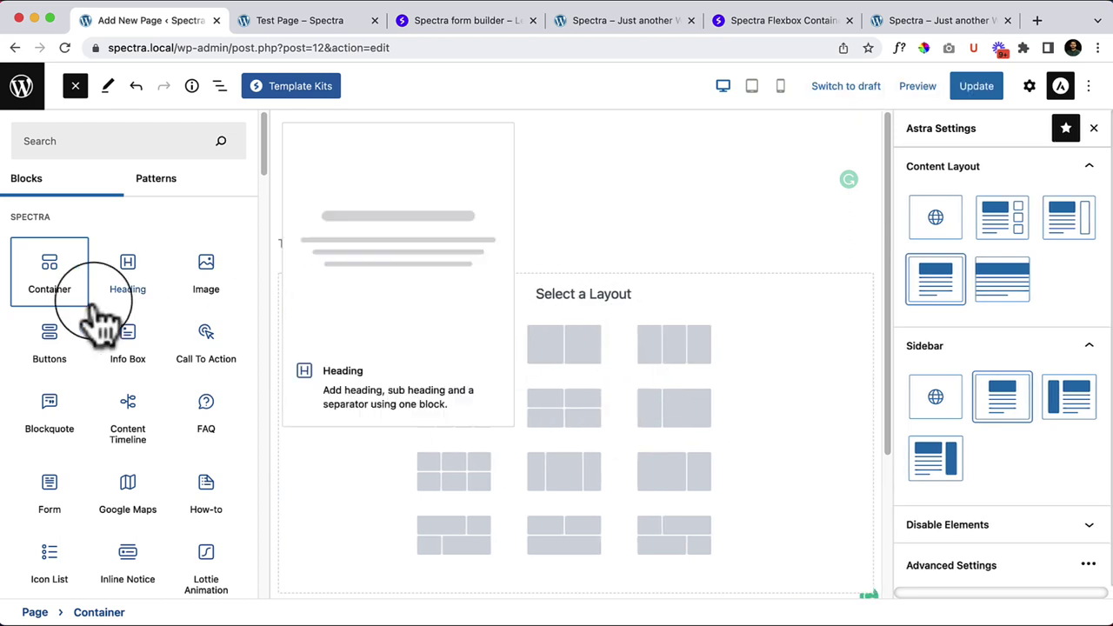
left_click_drag(50, 276, 435, 247)
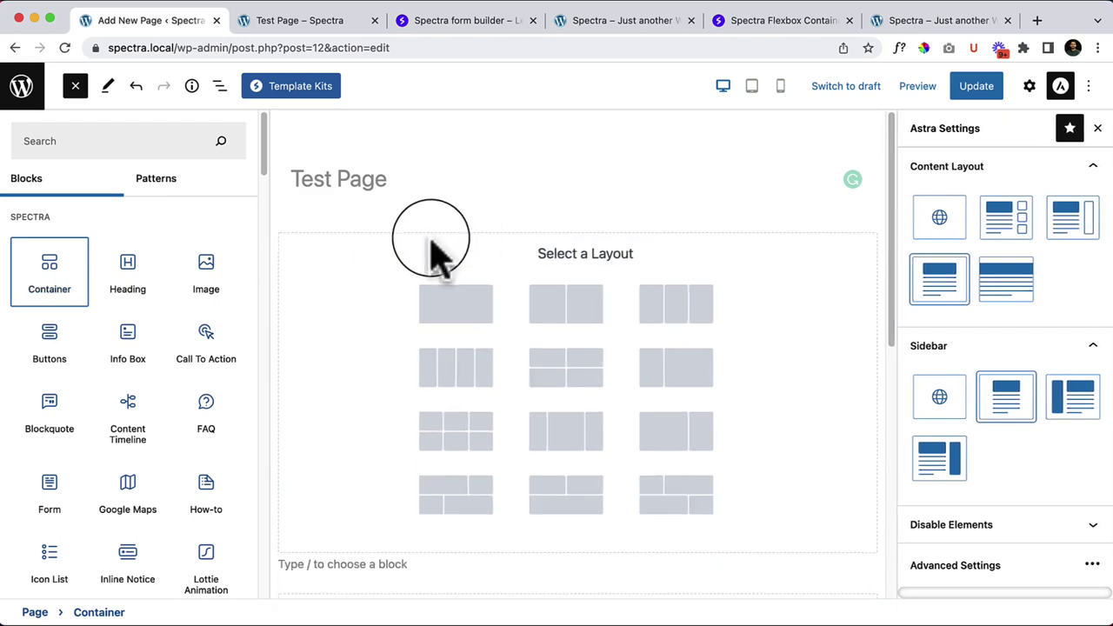
left_click(76, 87)
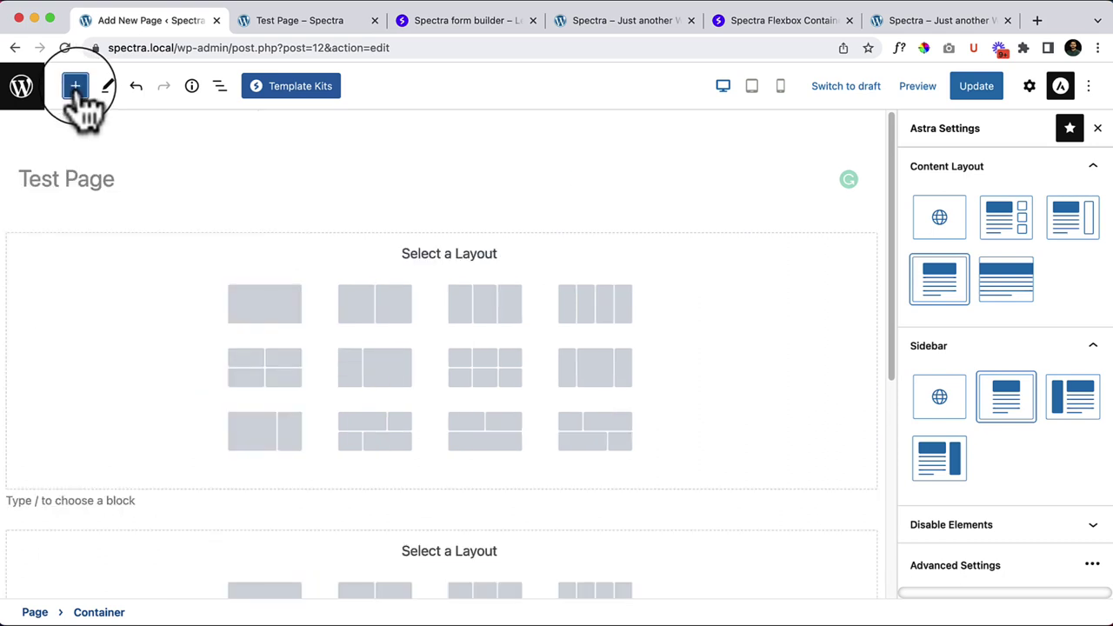
scroll(202, 402, "down", 2)
left_click(159, 428)
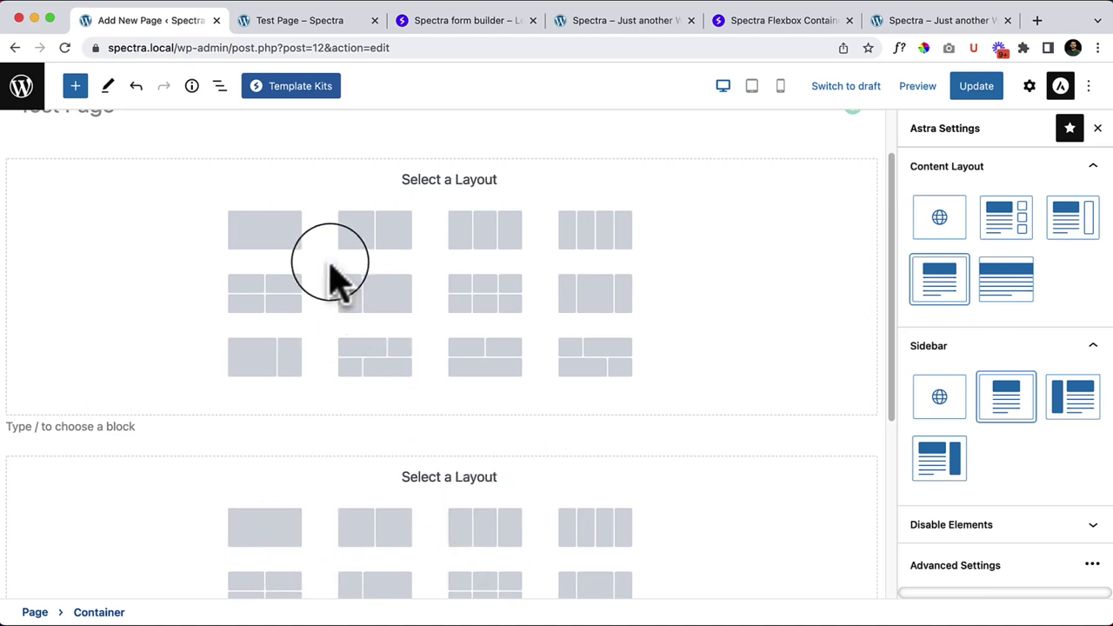
scroll(313, 322, "up", 1)
Step: Make the first container one column and the second three columns, and delete the empty paragraph
left_click(274, 304)
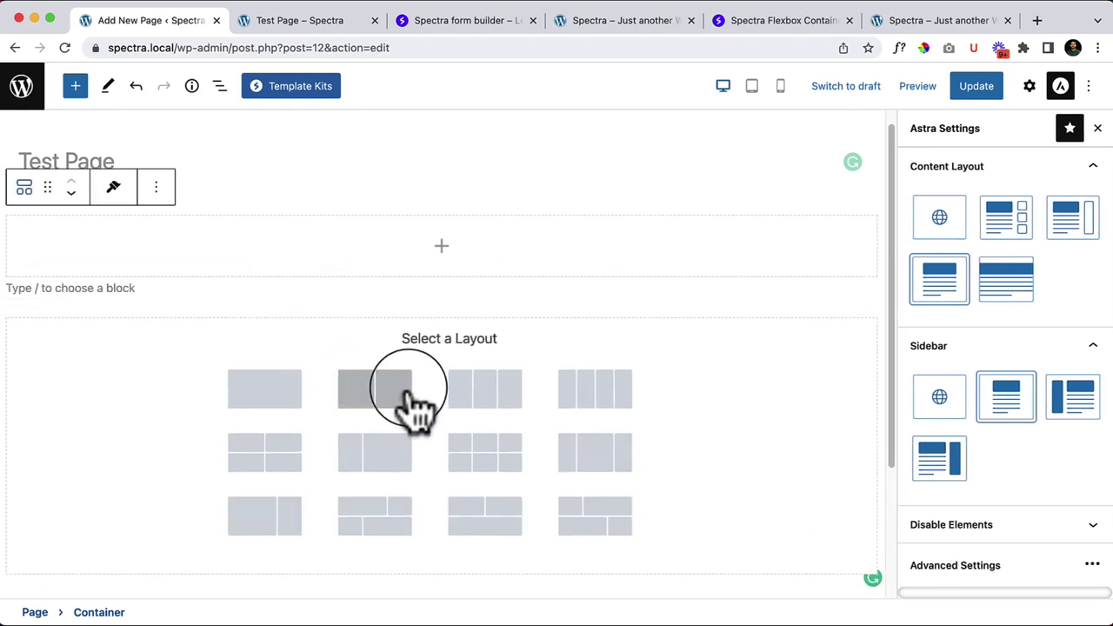
left_click(520, 417)
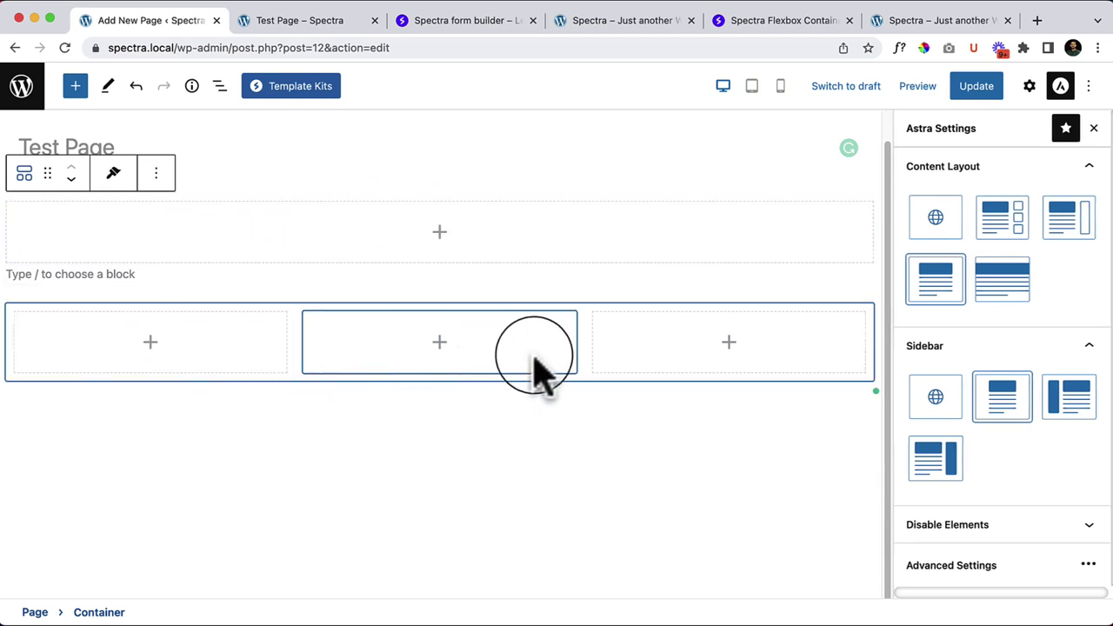
left_click(259, 275)
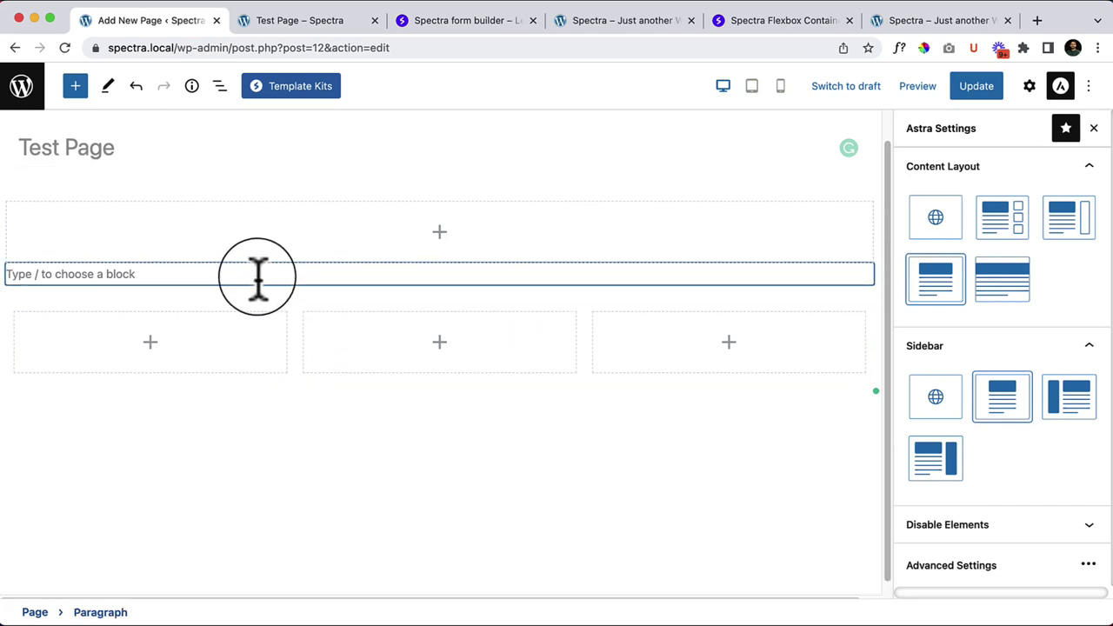
key("BackSpace")
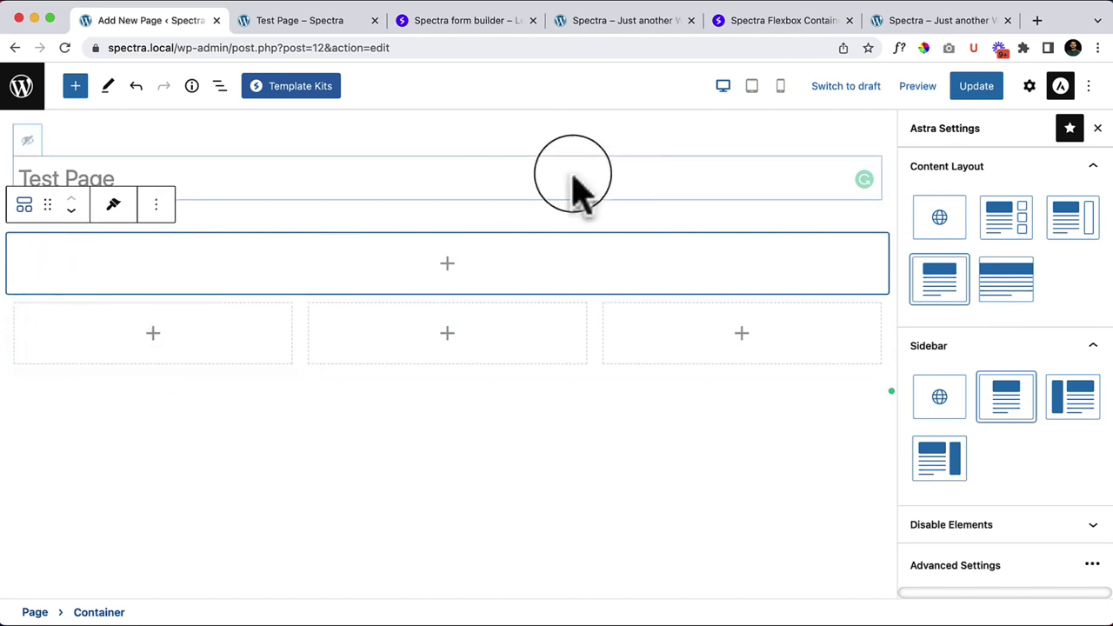
Step: Try a couple of inner container presets on the top container, then reset the preset to default
left_click(1029, 87)
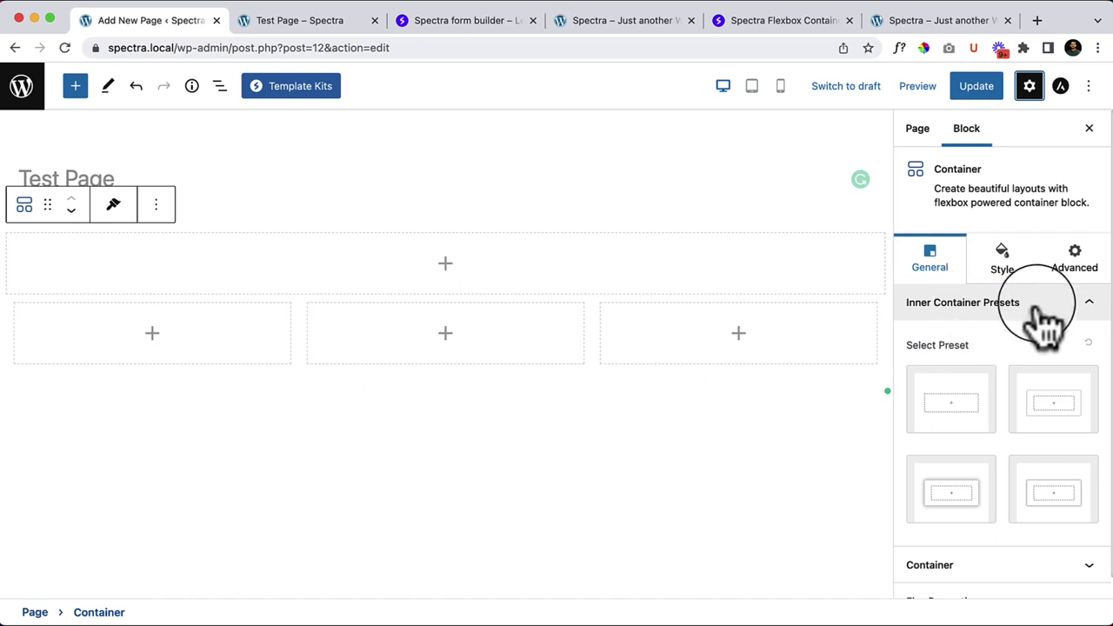
scroll(983, 482, "down", 1)
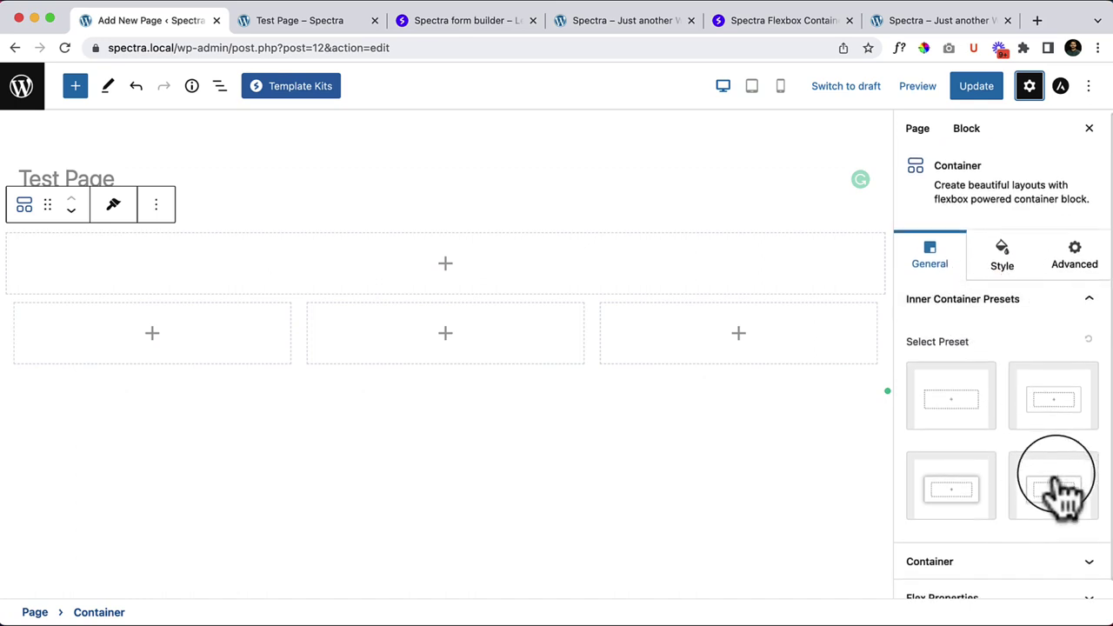
left_click(952, 405)
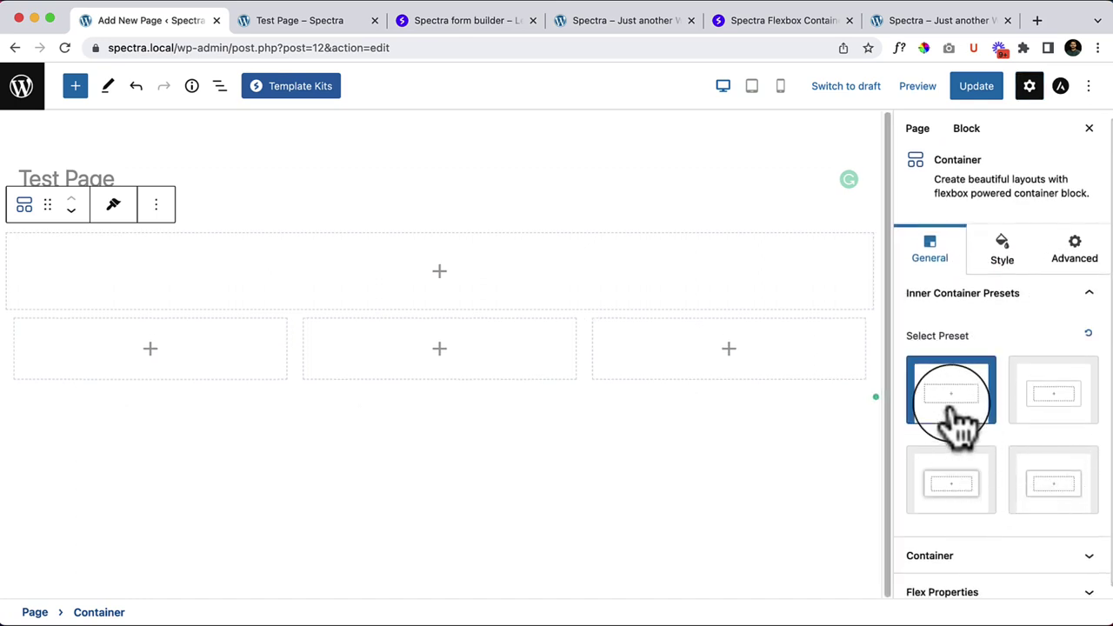
left_click(1044, 397)
left_click(939, 396)
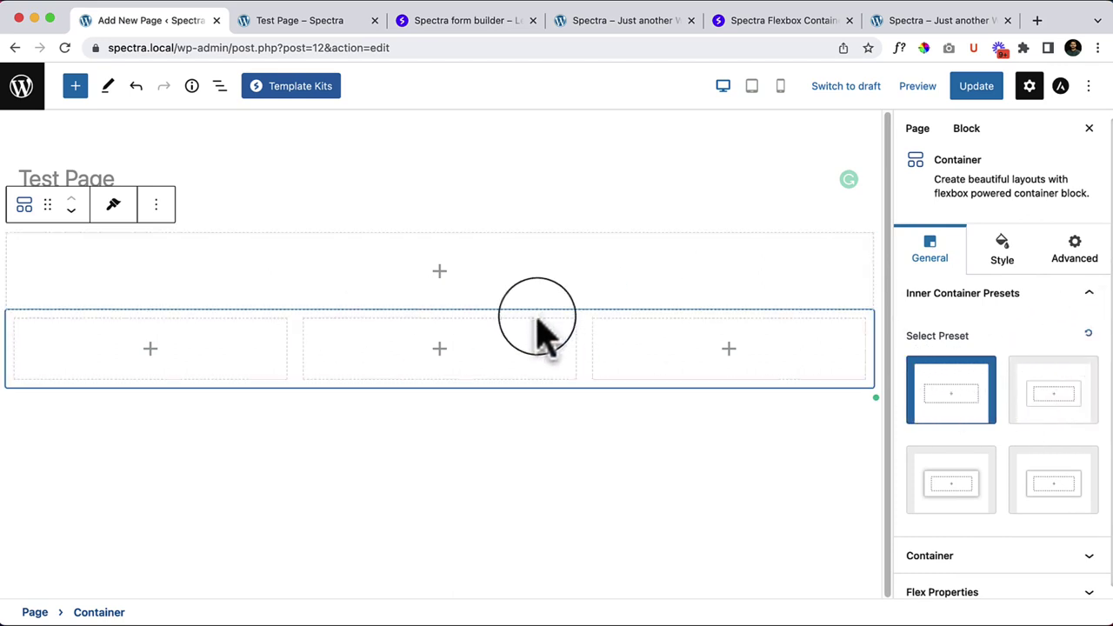
left_click(1087, 337)
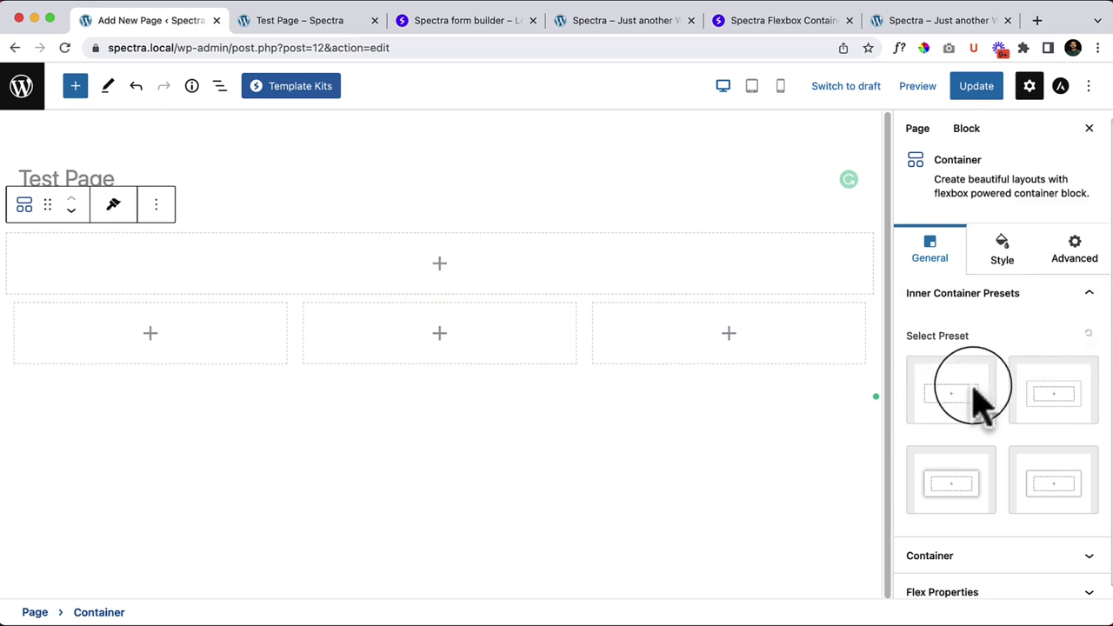
scroll(944, 534, "down", 1)
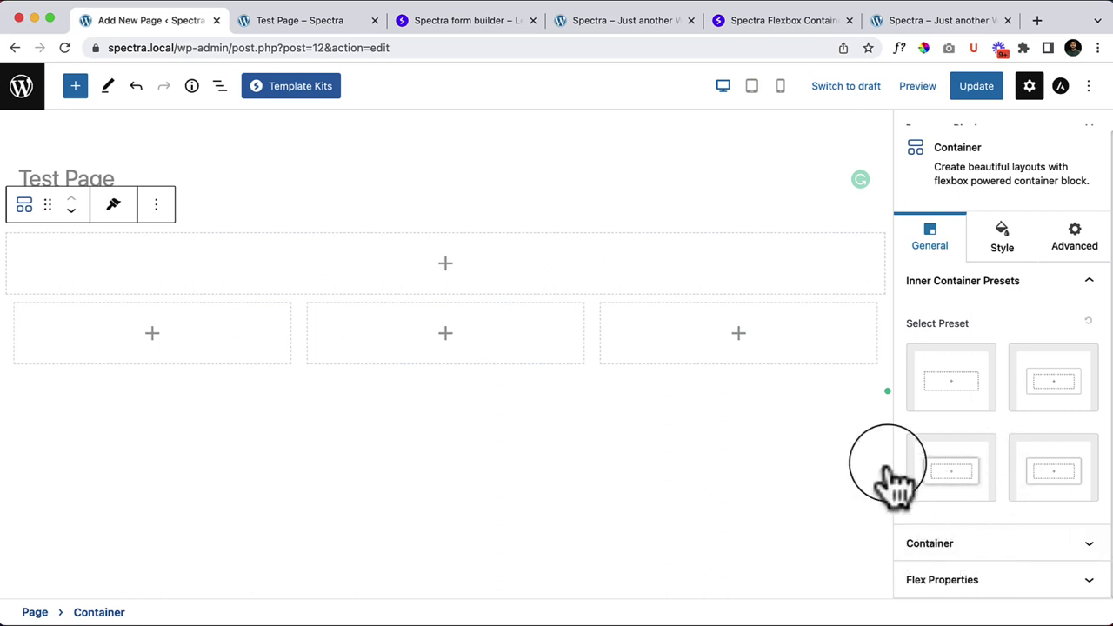
Step: After trying Boxed and Custom widths, set the container to Full Width, minimum height 0, HTML tag Div
left_click(962, 547)
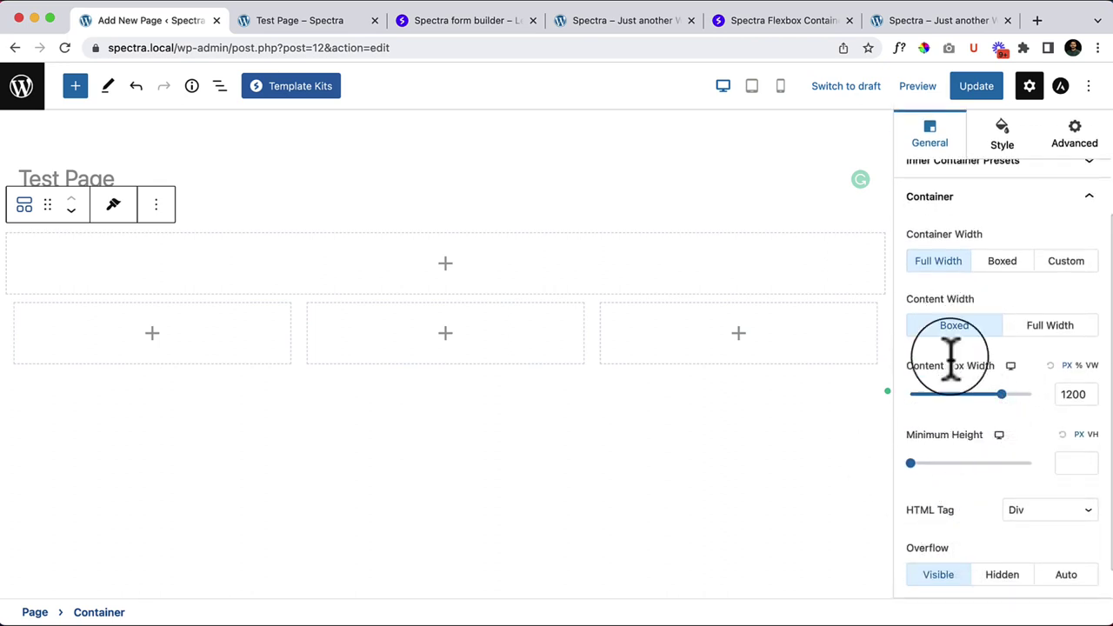
left_click(992, 271)
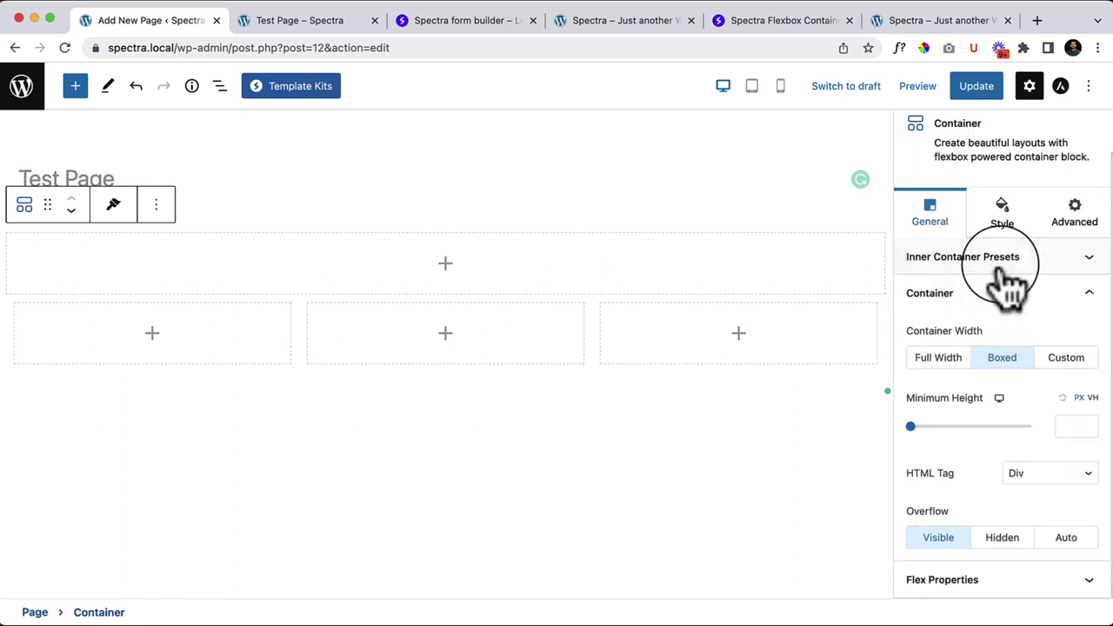
left_click(1067, 359)
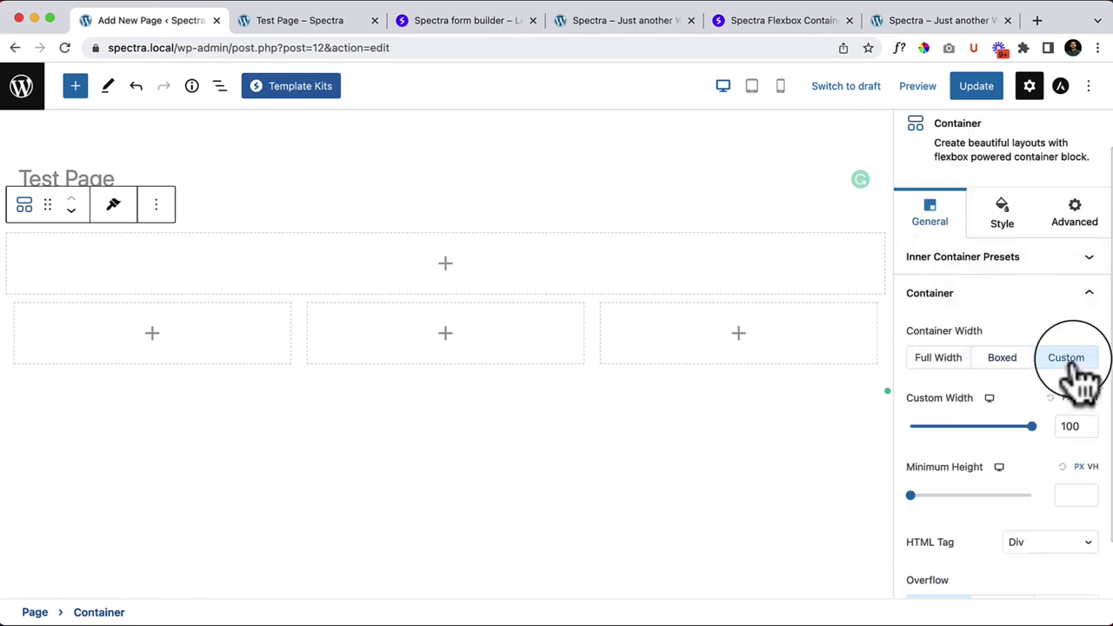
left_click_drag(1006, 427, 1032, 426)
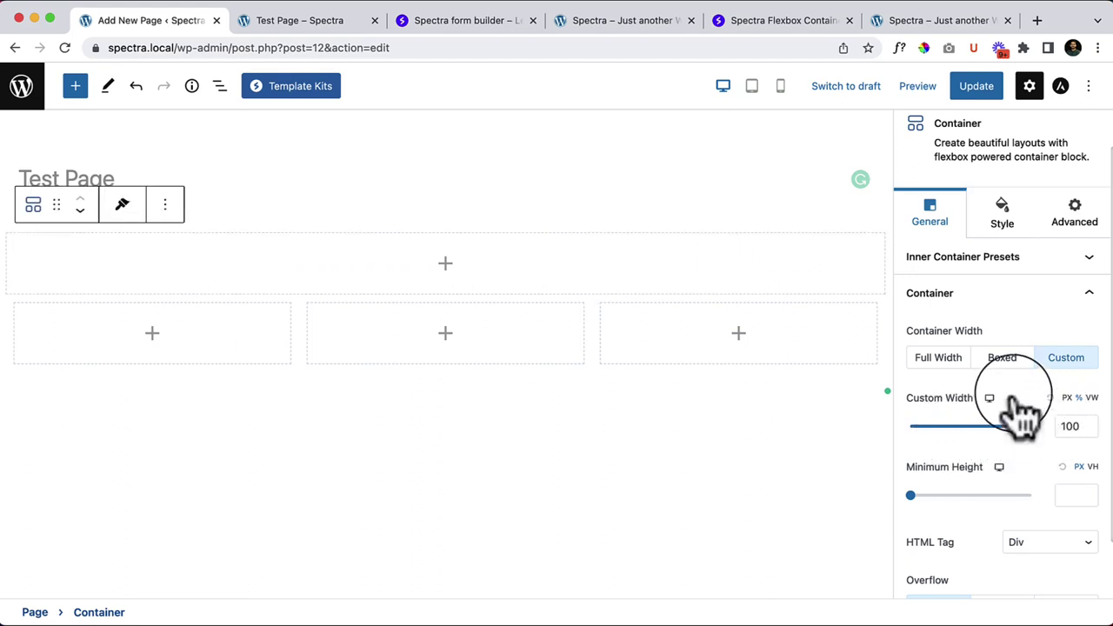
left_click(939, 359)
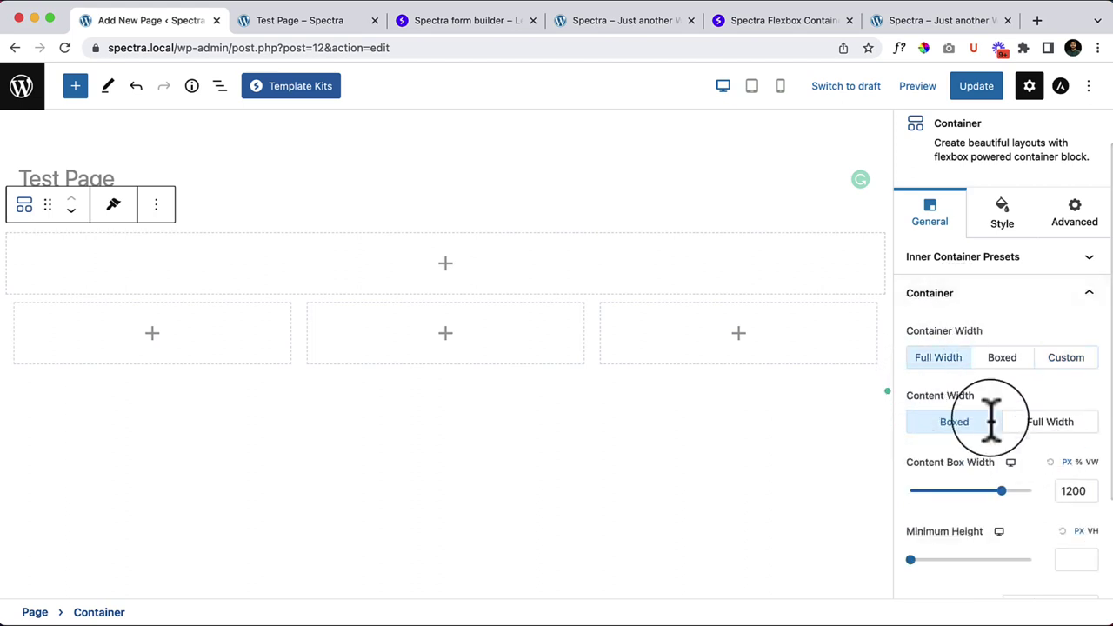
scroll(934, 504, "down", 1)
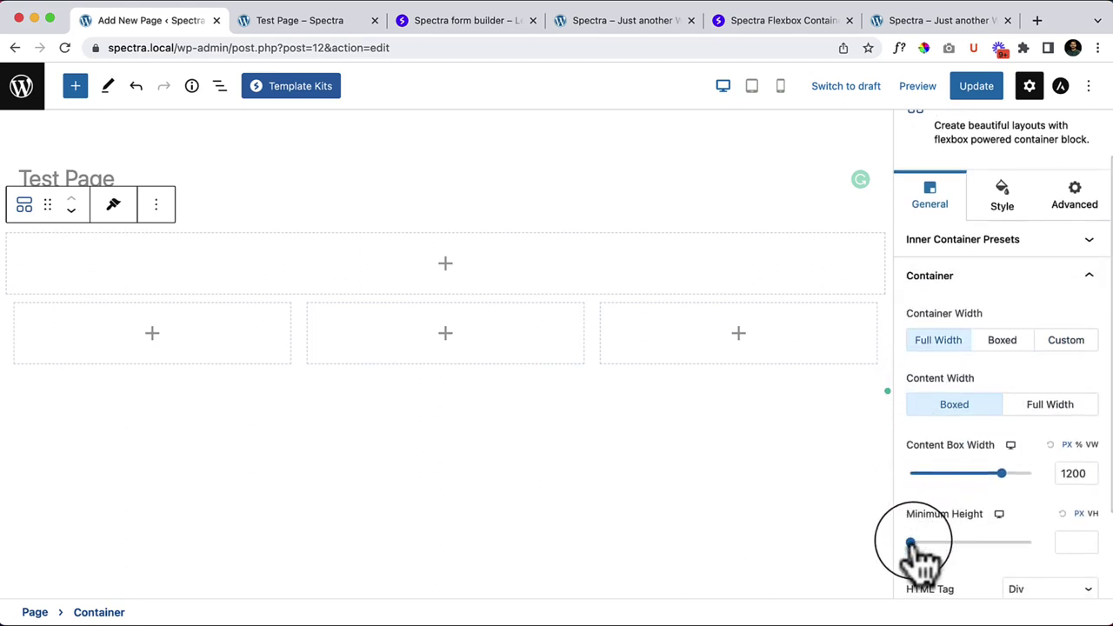
mouse_move(912, 543)
left_mouse_down()
mouse_move(945, 543)
mouse_move(911, 542)
left_mouse_up()
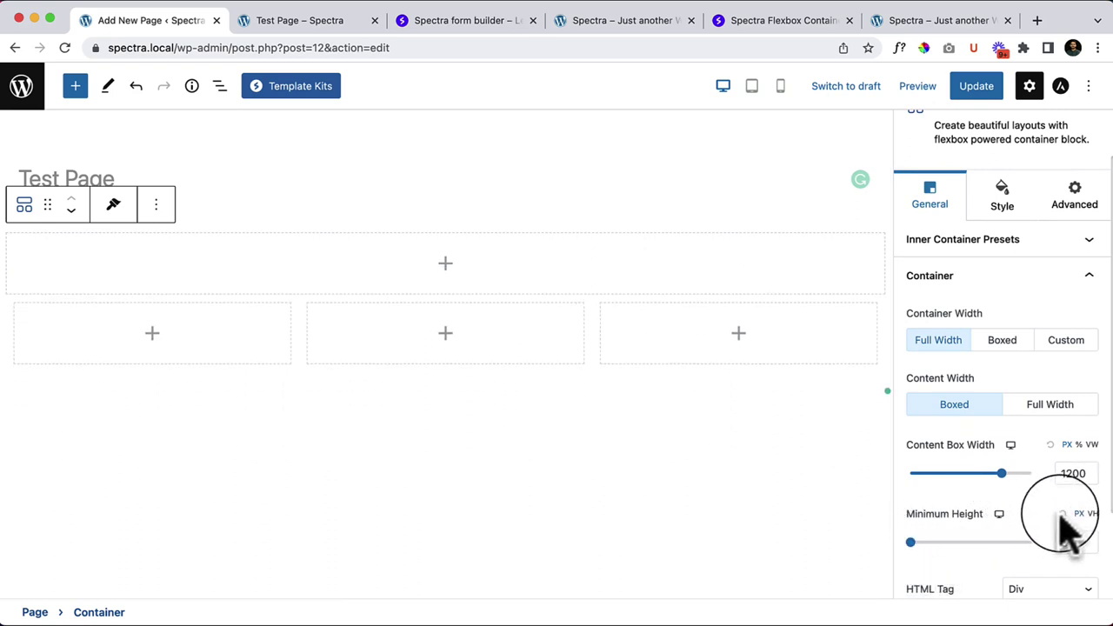
scroll(1068, 522, "down", 3)
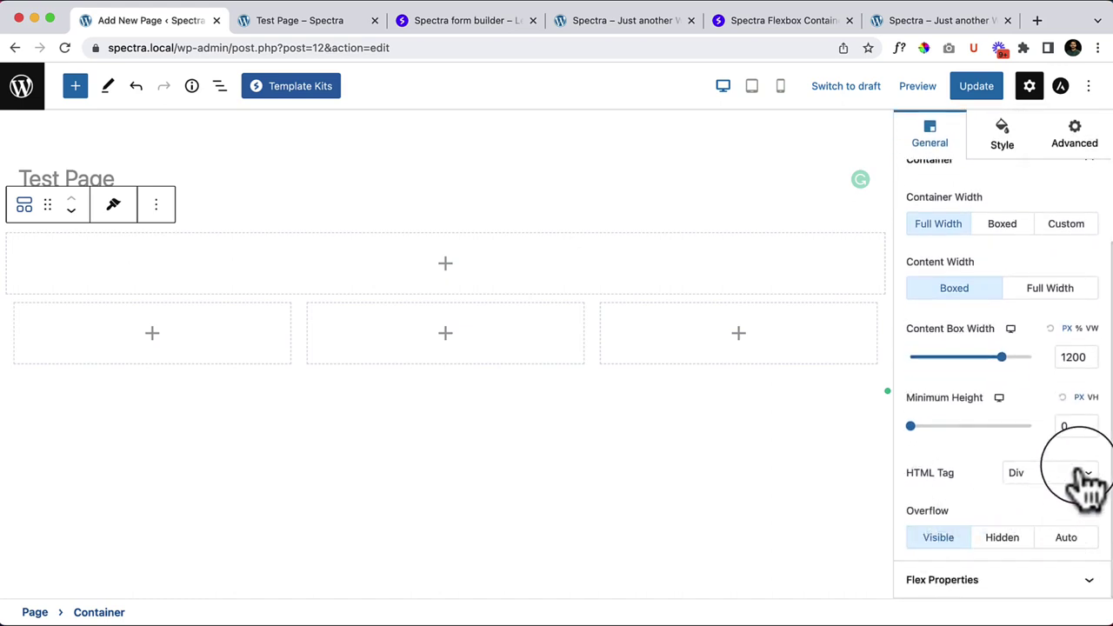
left_click(1060, 479)
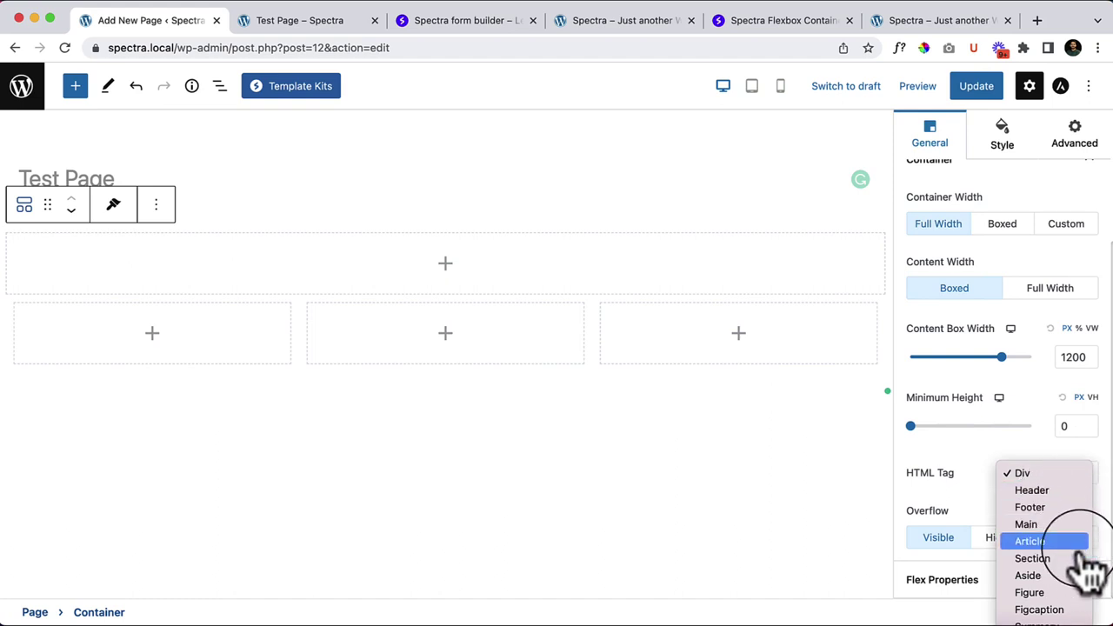
left_click(957, 496)
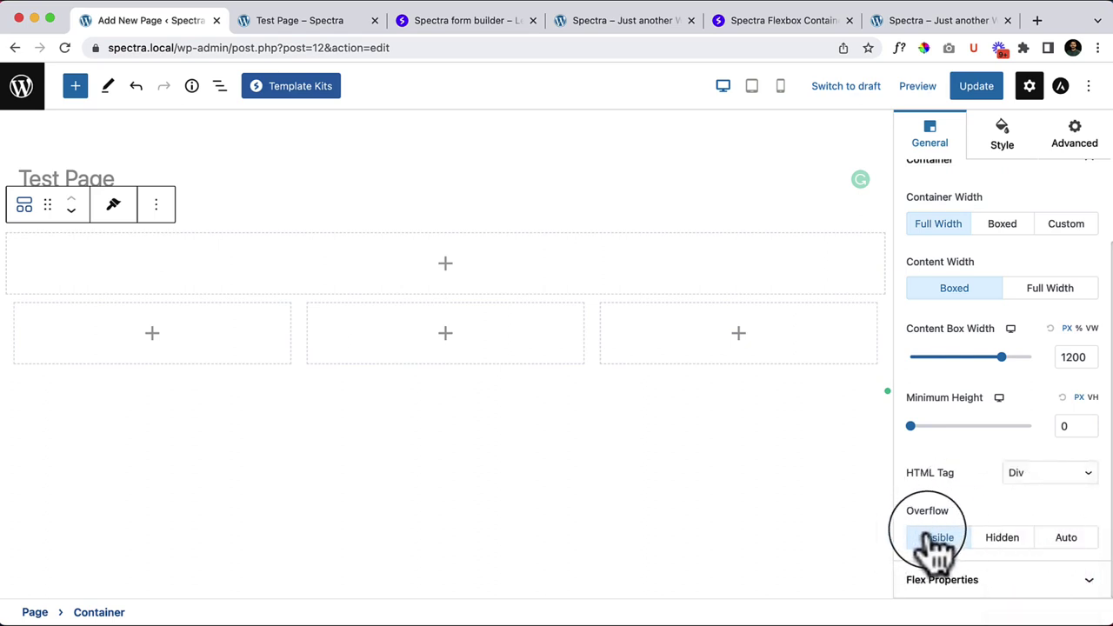
Step: Check the flex properties, then remove the three-column inner container
left_click(1007, 581)
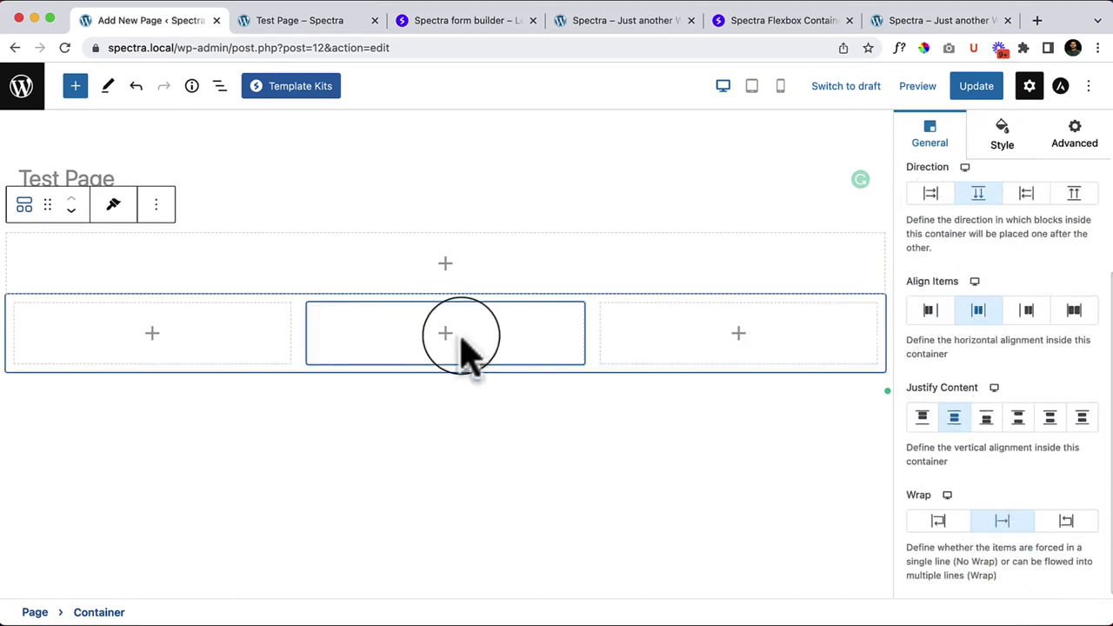
scroll(987, 478, "down", 1)
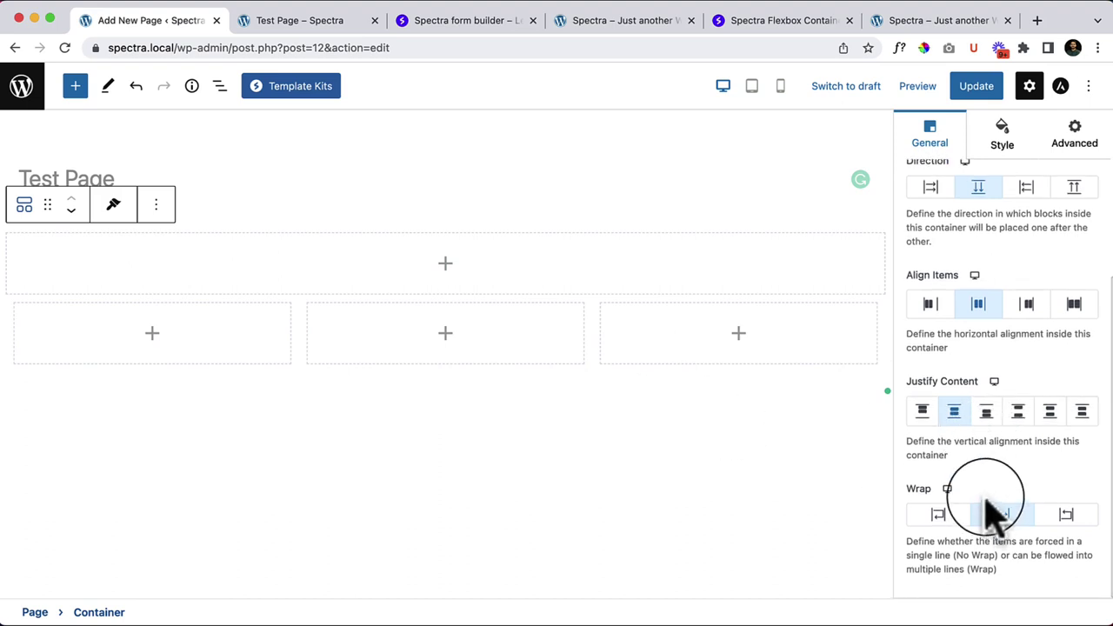
scroll(992, 509, "up", 5)
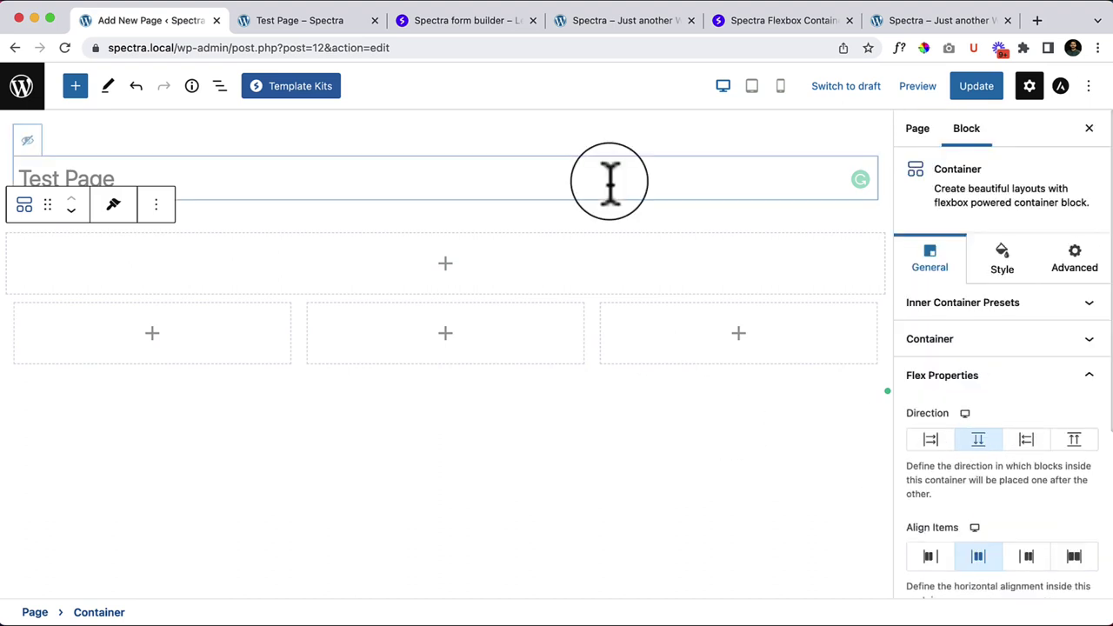
left_click(592, 300)
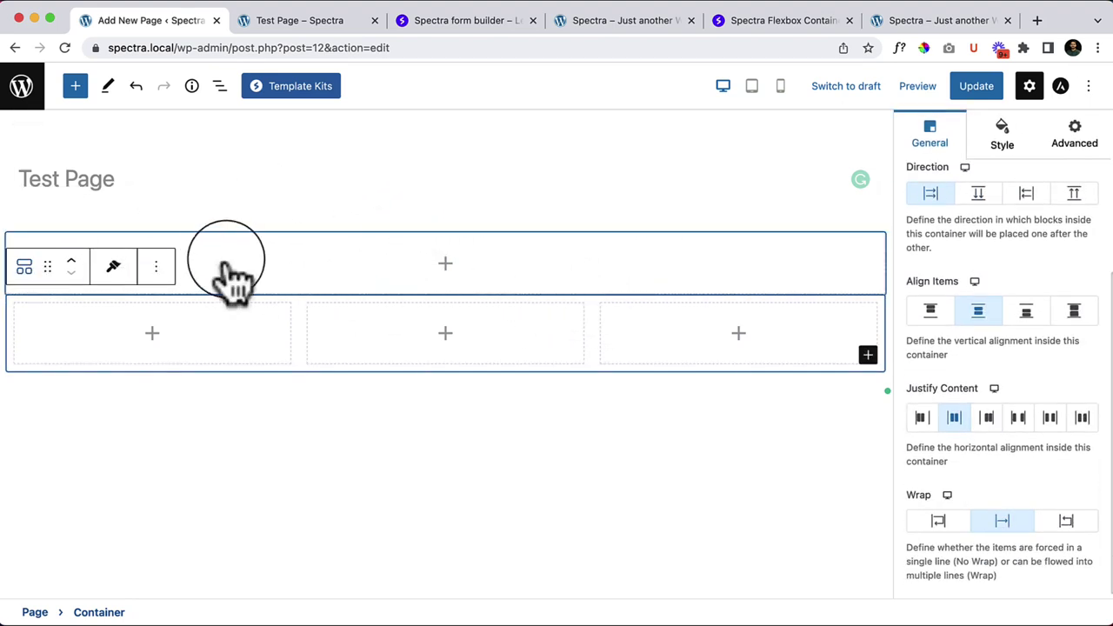
left_click(157, 266)
left_click(213, 616)
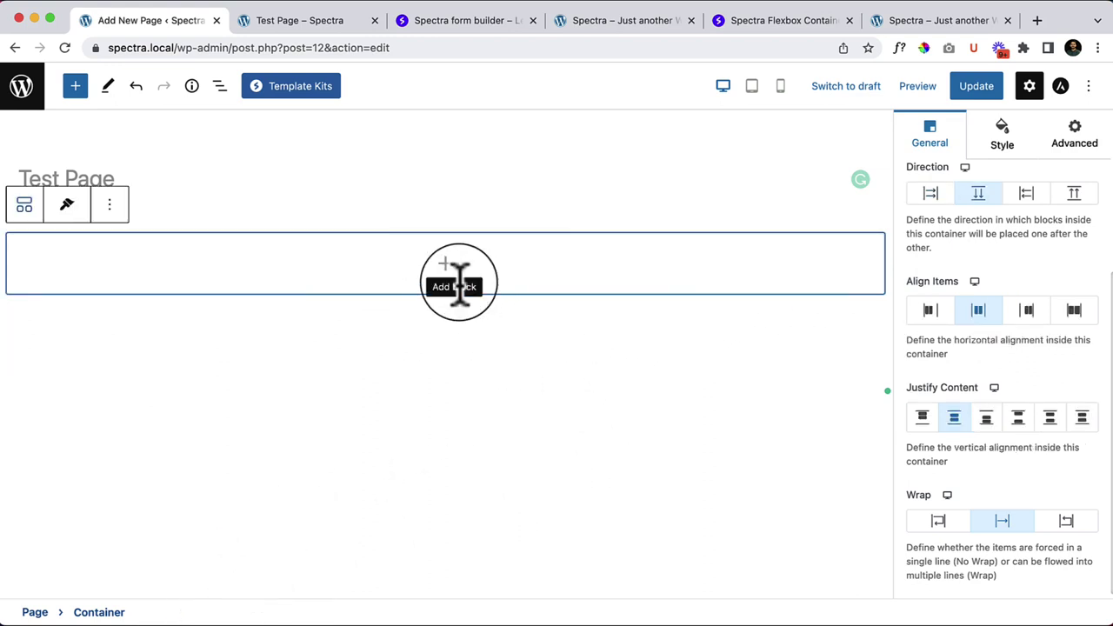
Step: Open the quick block picker inside the now-empty Spectra Container
scroll(1066, 261, "up", 3)
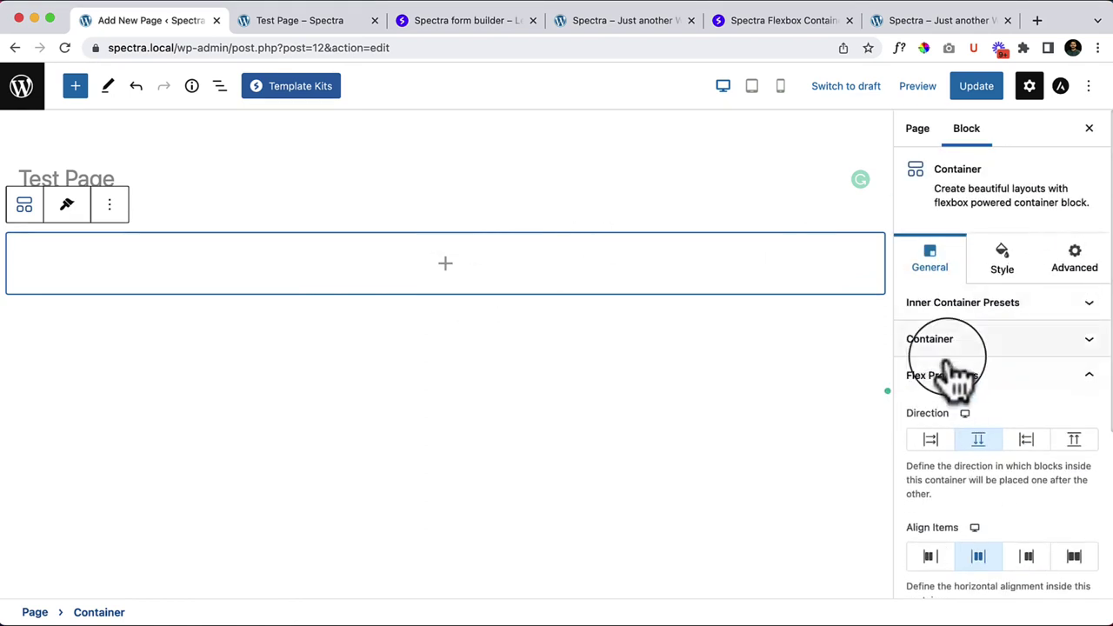
scroll(1026, 400, "down", 3)
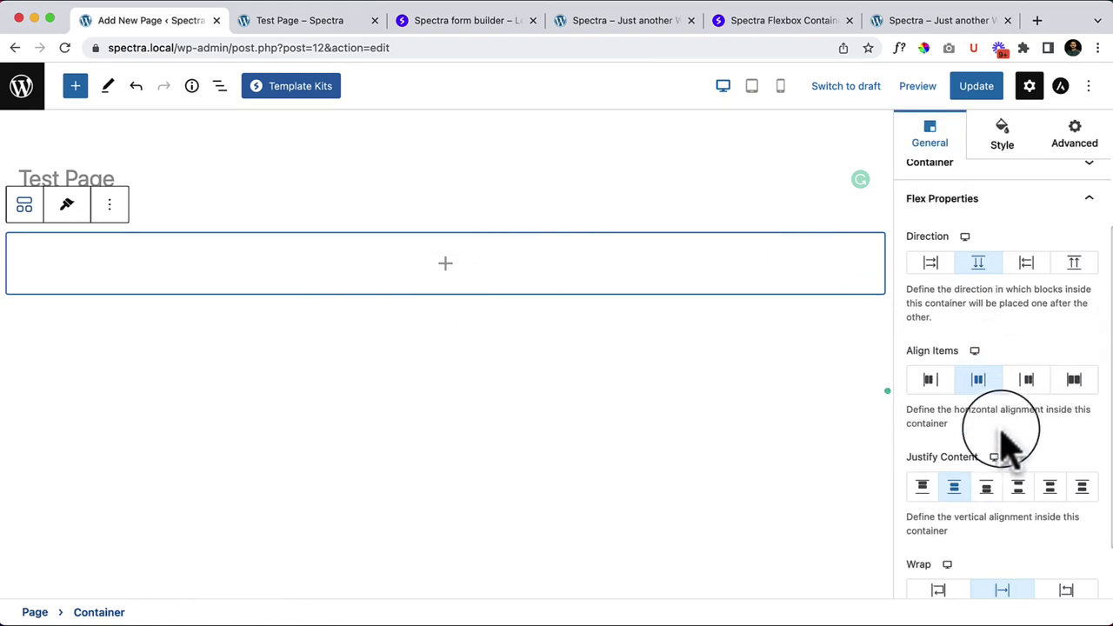
scroll(1007, 443, "down", 2)
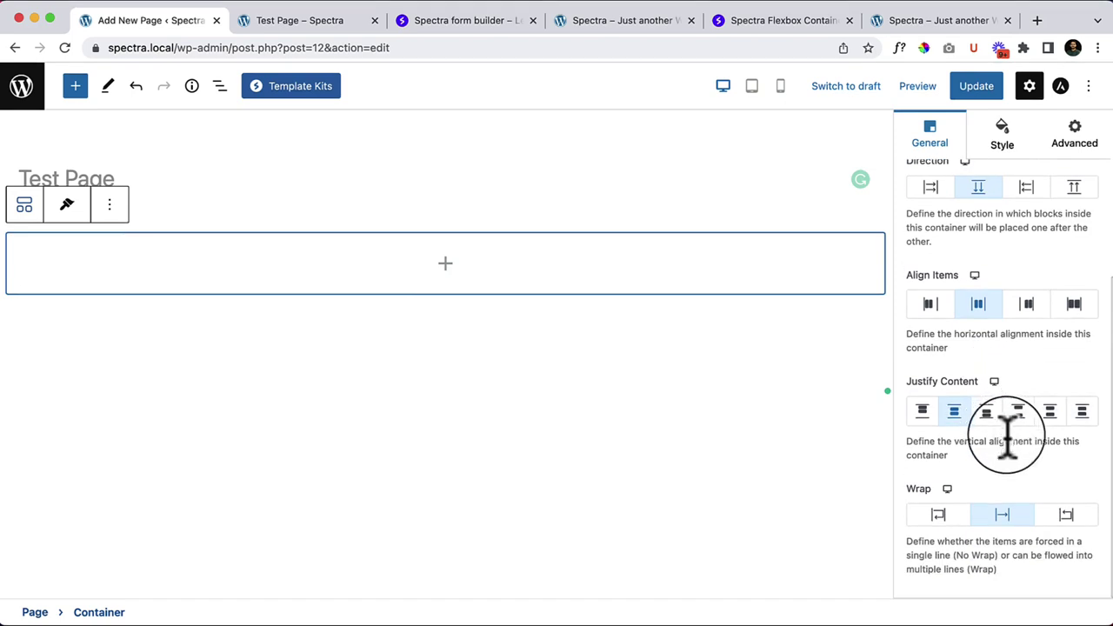
scroll(957, 478, "up", 5)
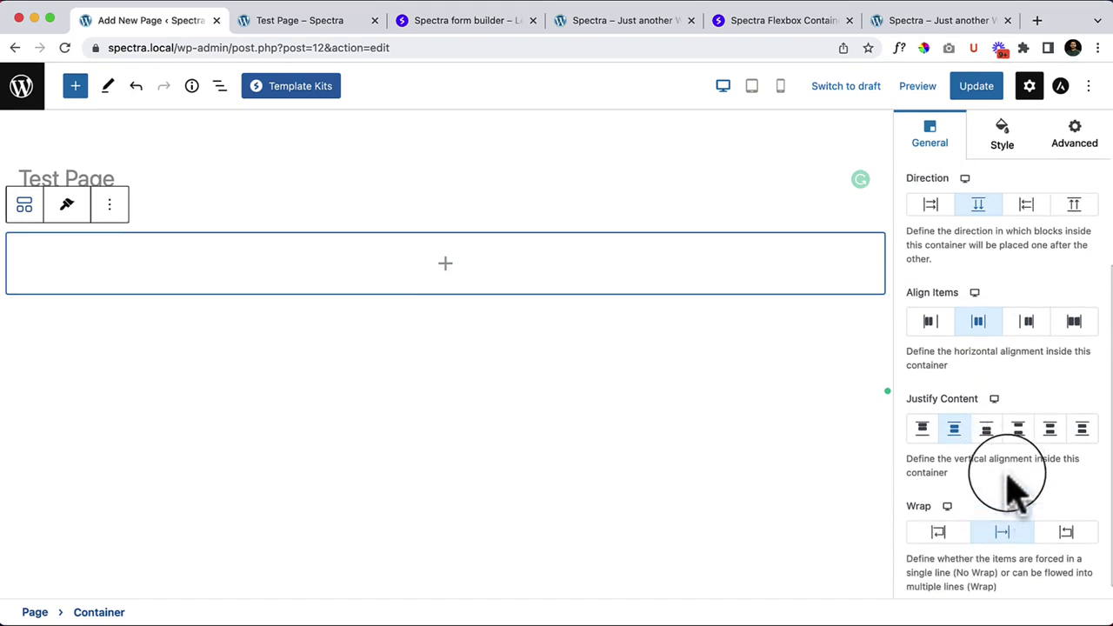
left_click(445, 263)
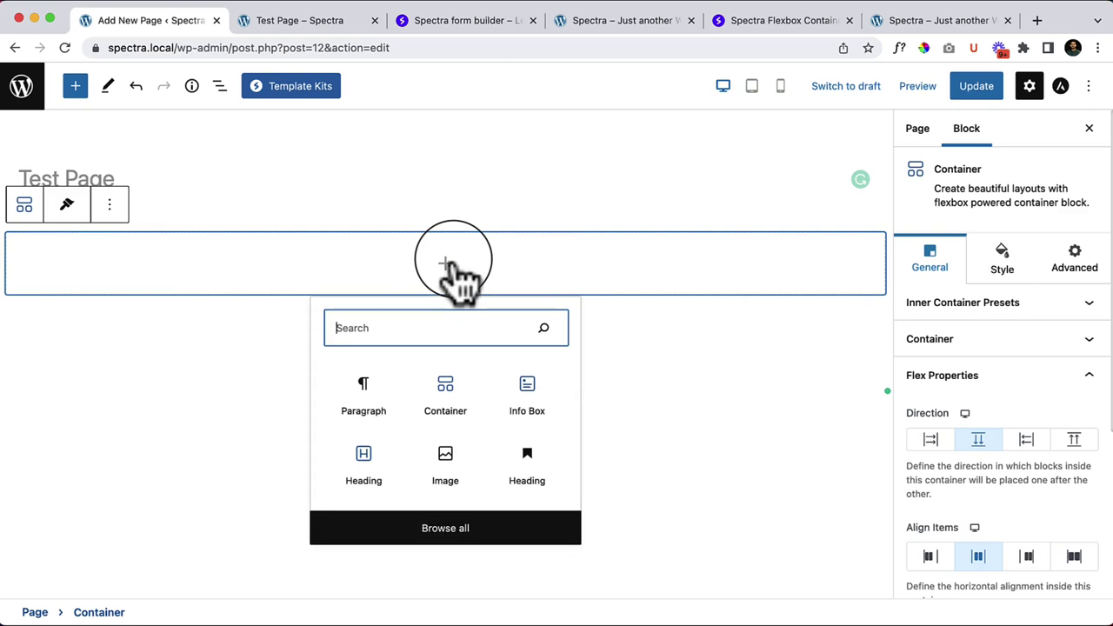
Step: Insert a Spectra Info Box from the block library and drag it into the empty container
left_click(76, 87)
mouse_move(178, 256)
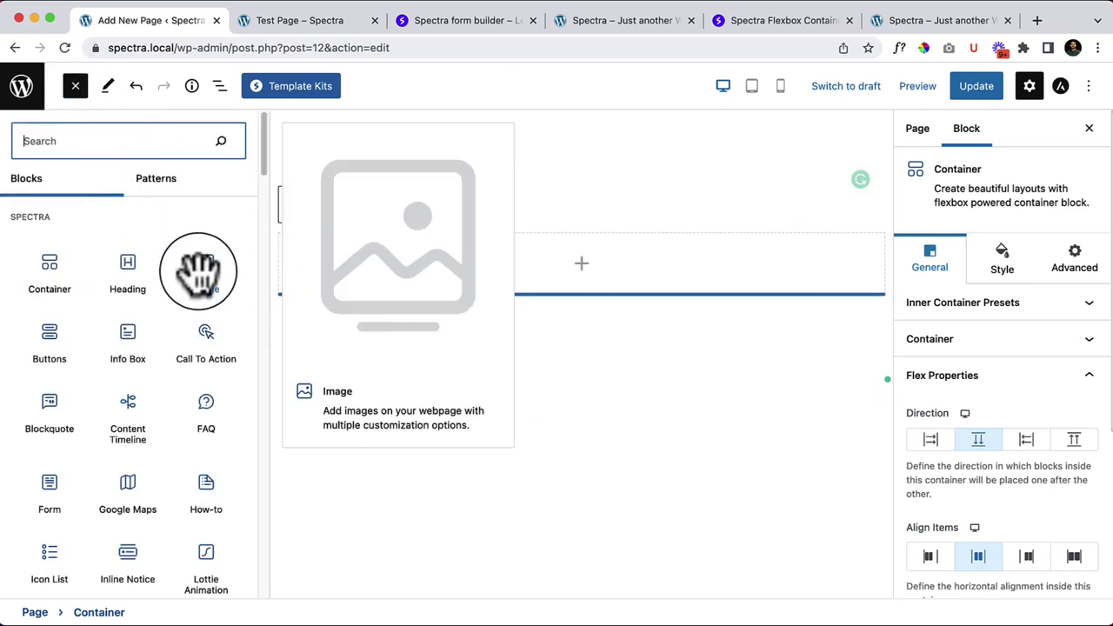
left_click(127, 365)
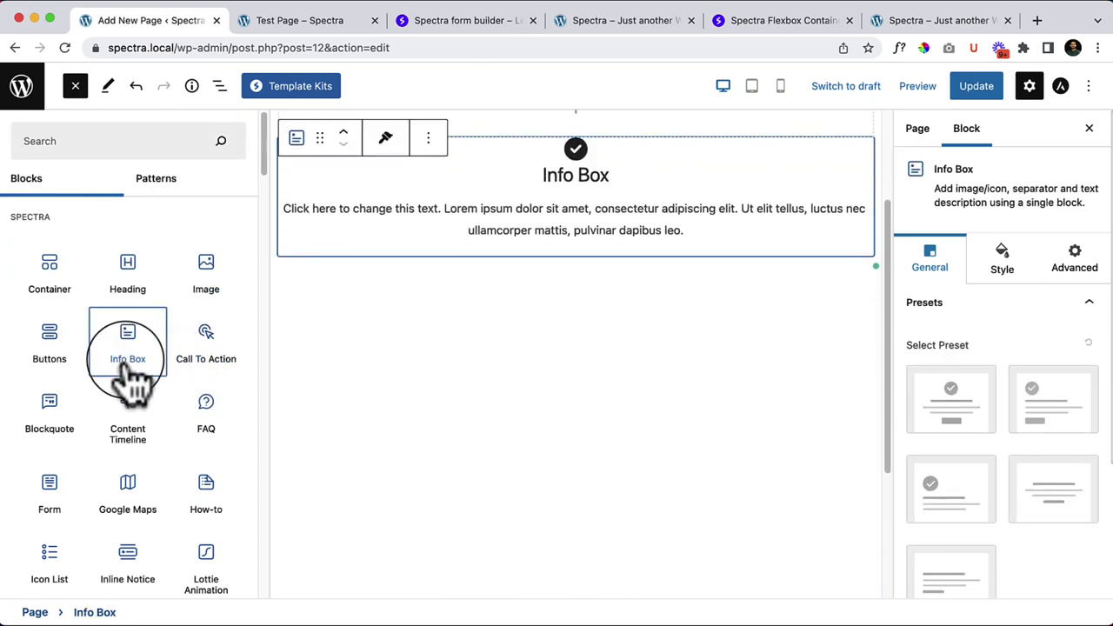
left_click(76, 86)
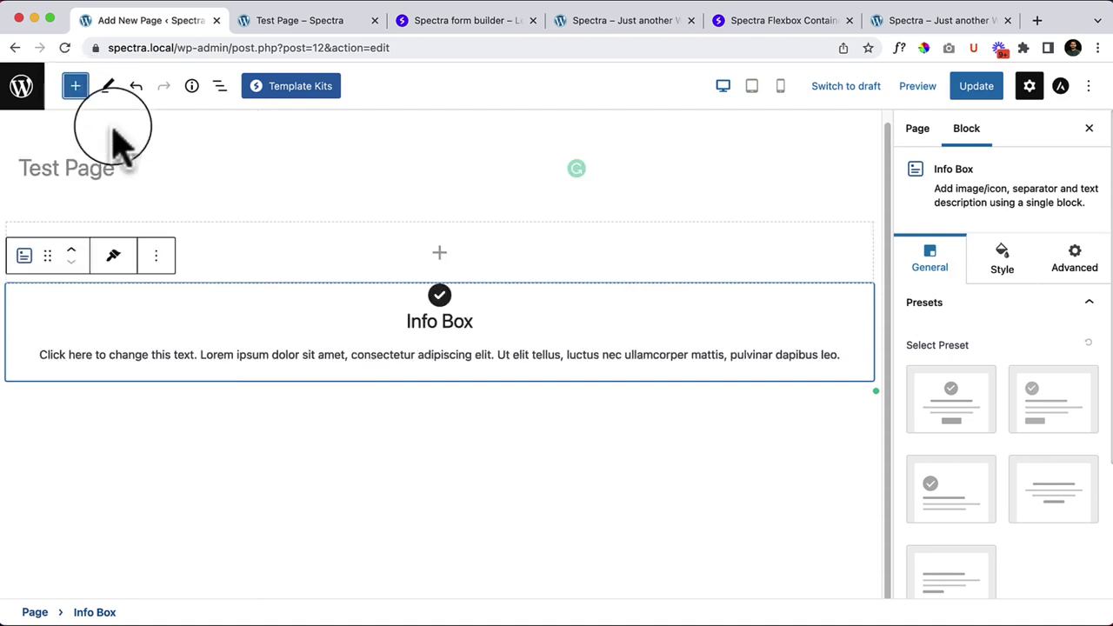
left_click_drag(49, 256, 460, 254)
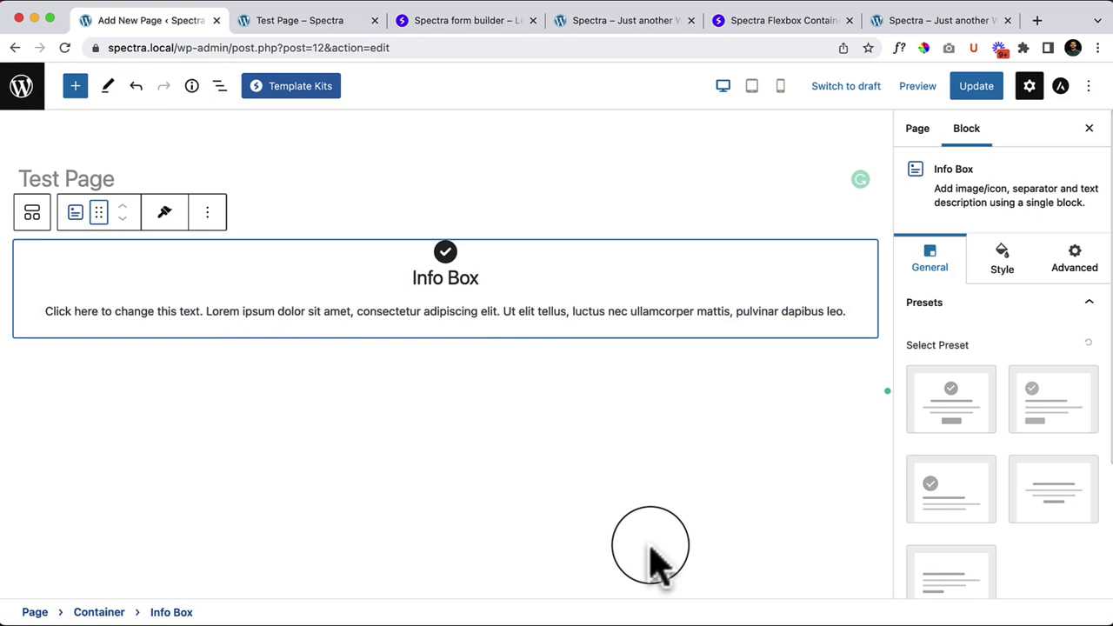
Step: Remove the extra Info Box copy, leaving a single Info Box in the container
left_click(207, 212)
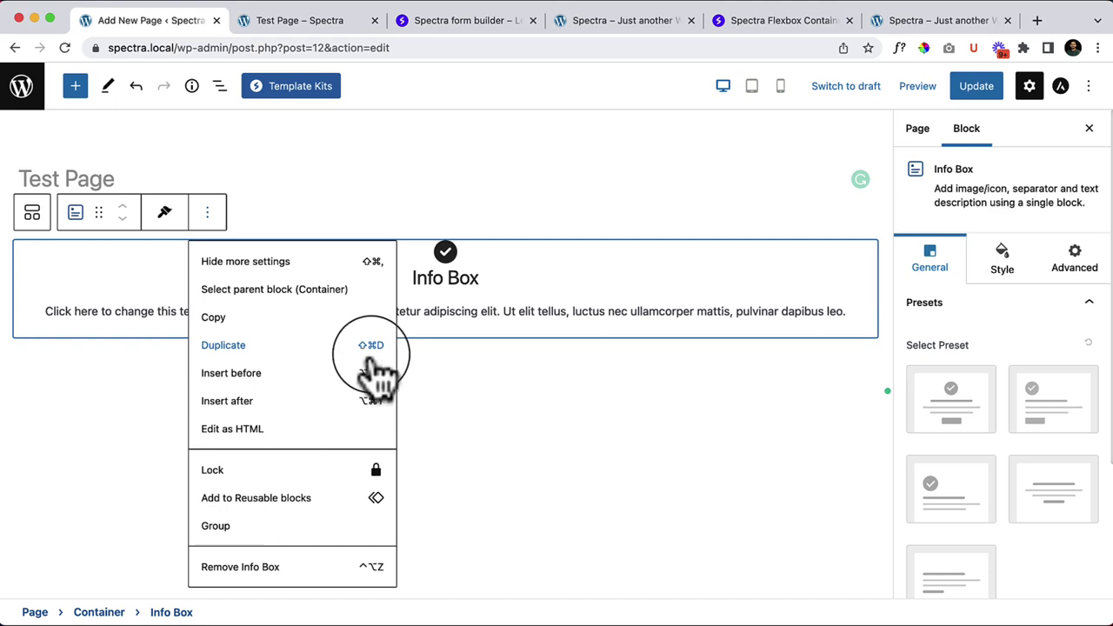
left_click(229, 309)
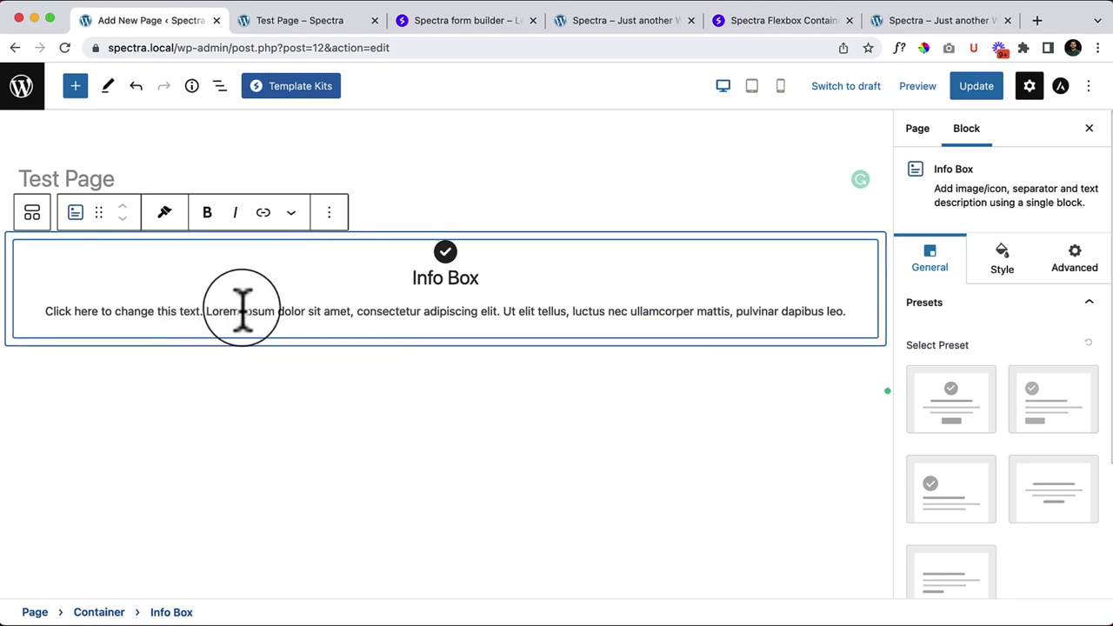
key("super+shift+d")
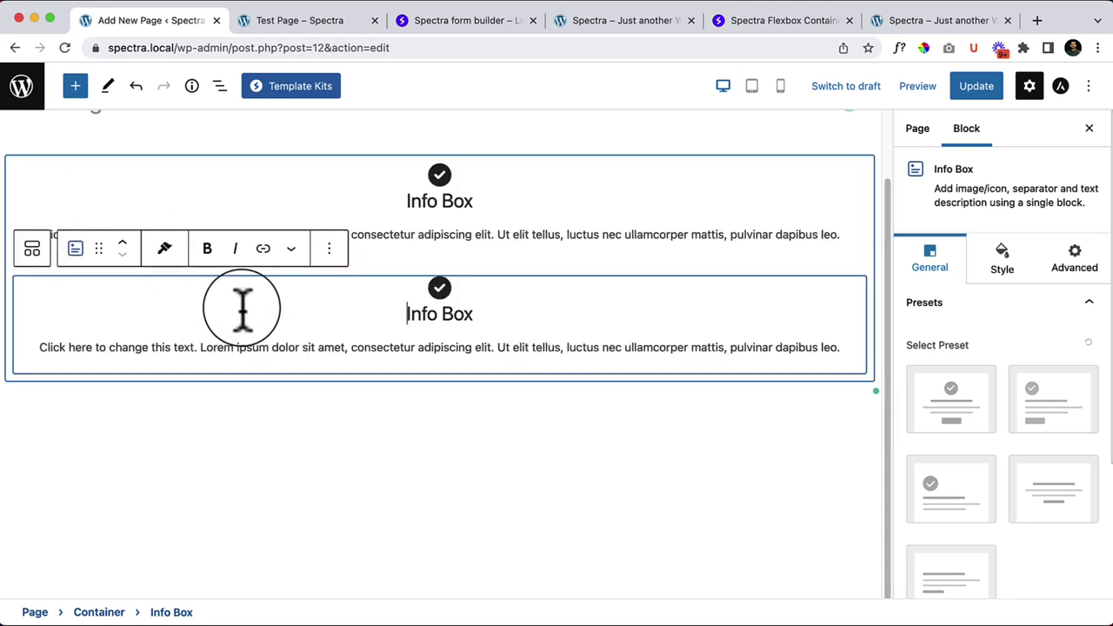
left_click(329, 249)
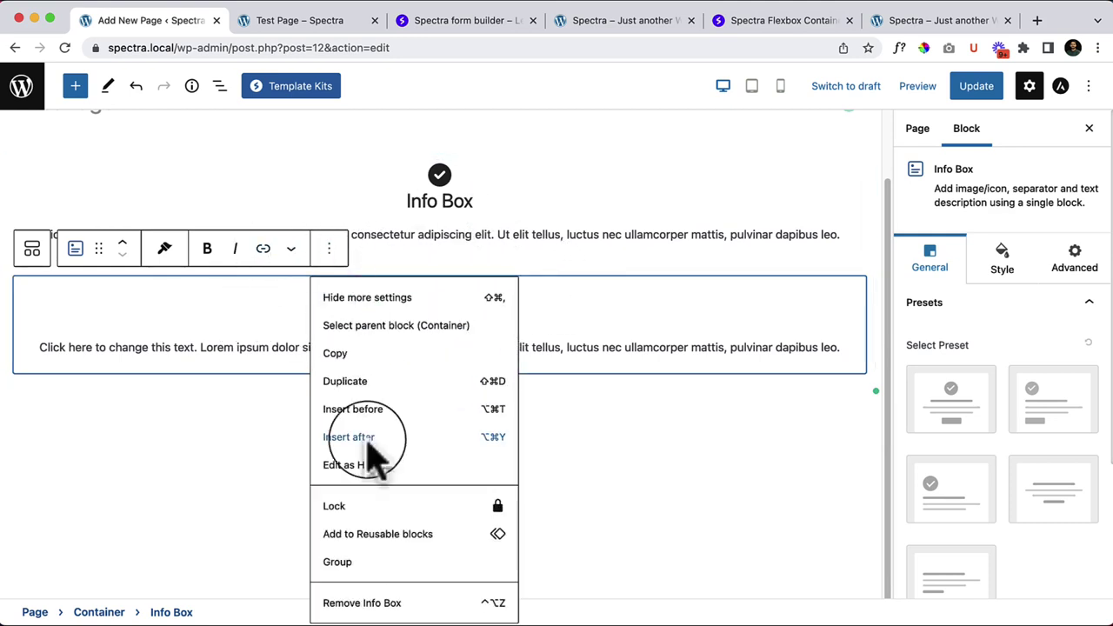
left_click(367, 603)
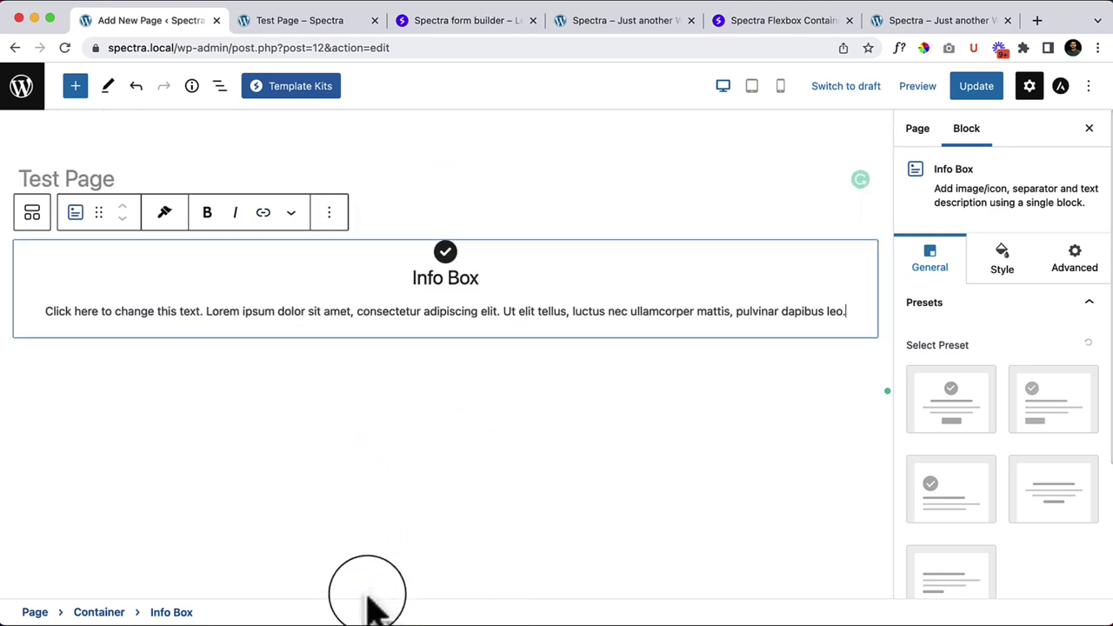
Step: Duplicate the Info Box three times so the container holds four Info Boxes
left_click(333, 219)
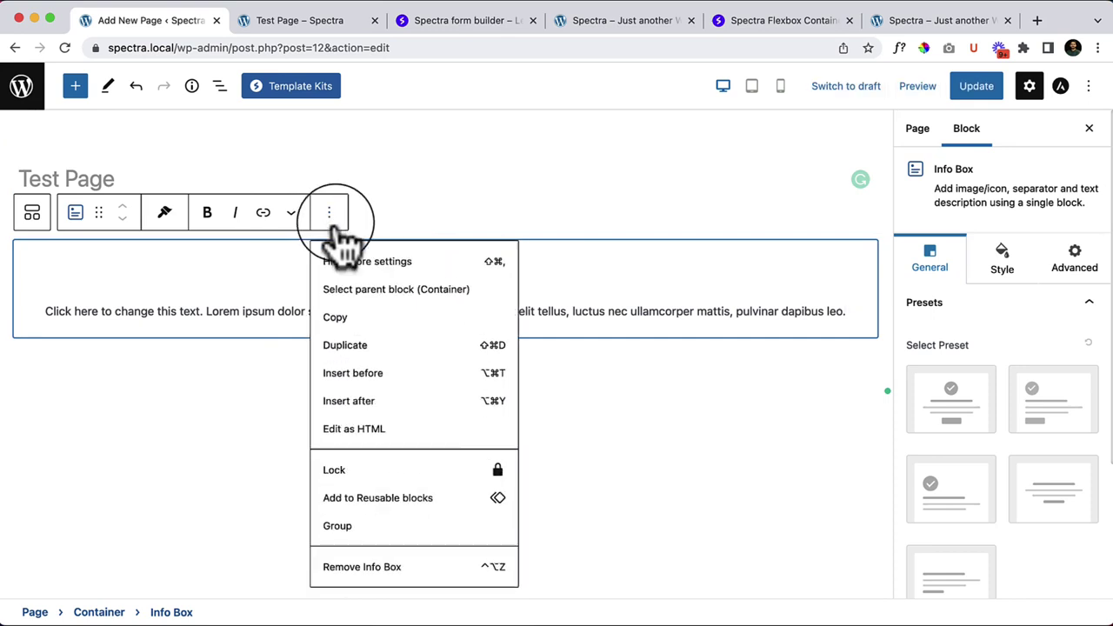
left_click(383, 348)
scroll(340, 318, "down", 2)
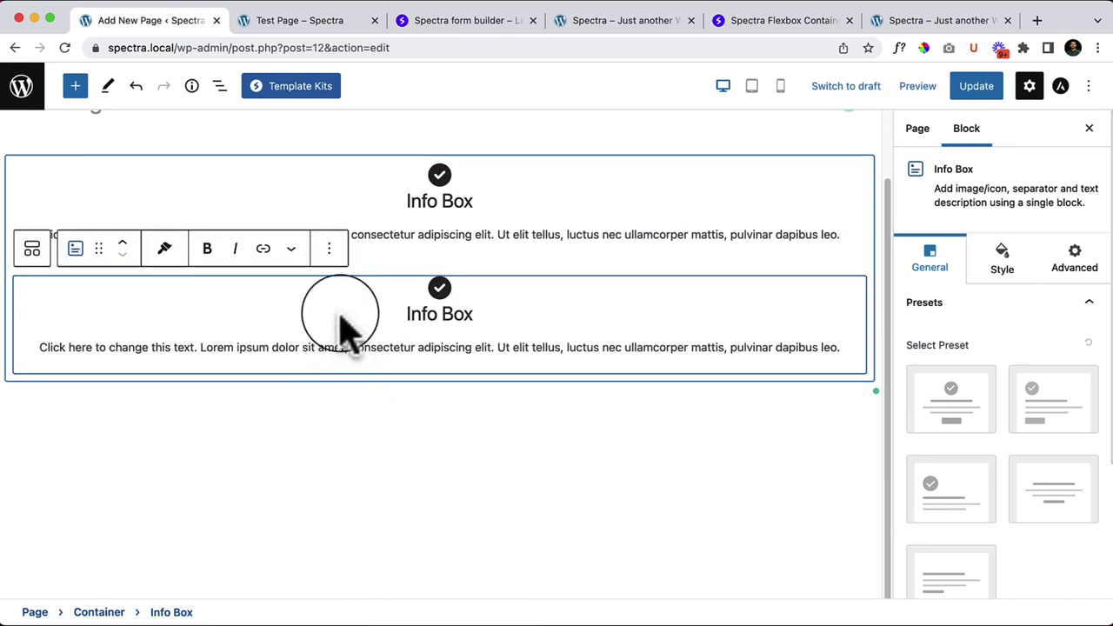
left_click(328, 249)
left_click(373, 383)
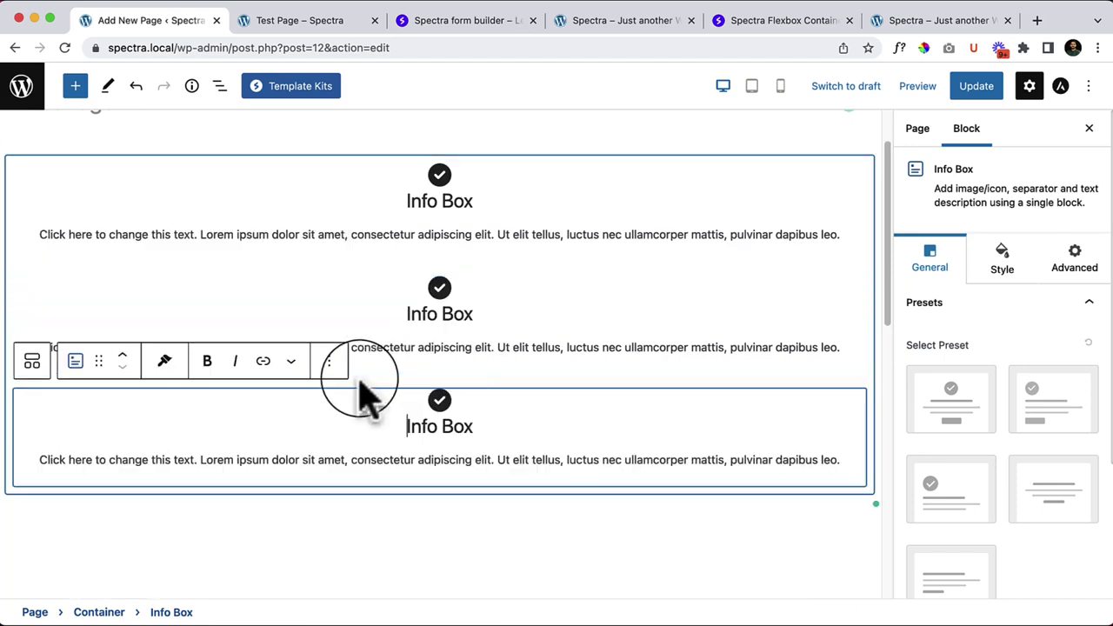
scroll(331, 296, "down", 2)
scroll(370, 346, "up", 3)
scroll(356, 344, "down", 1)
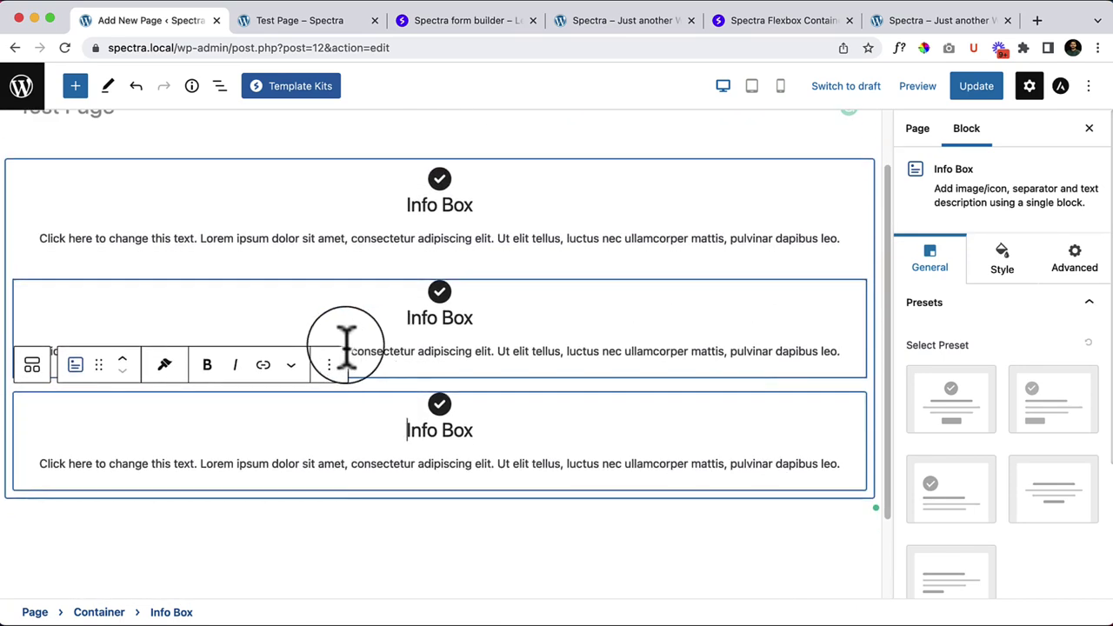
left_click(330, 367)
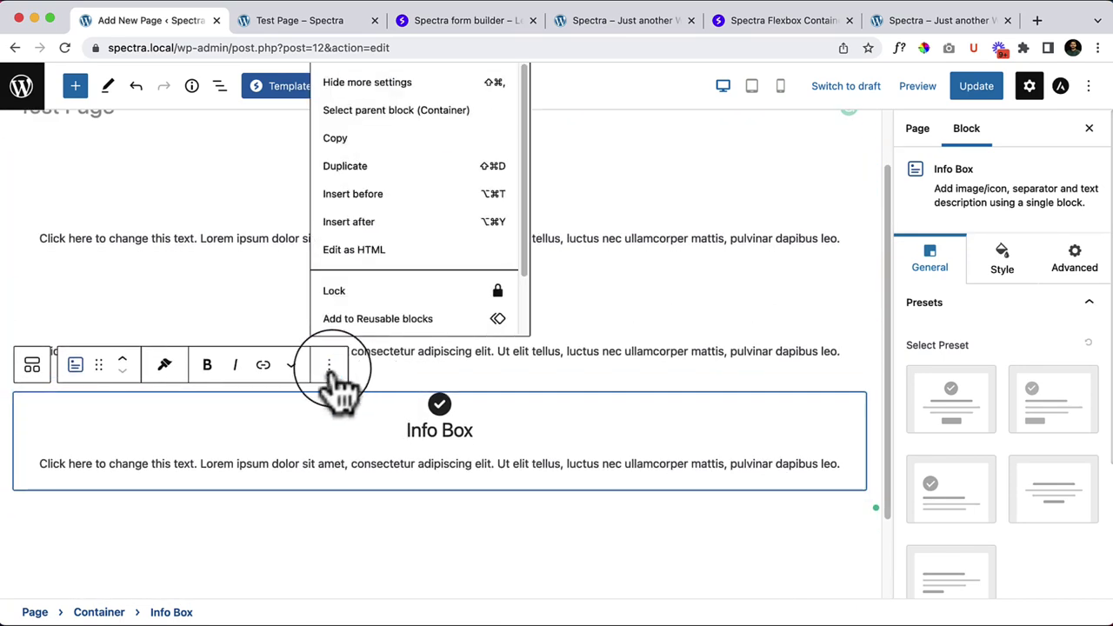
left_click(383, 167)
scroll(492, 467, "down", 3)
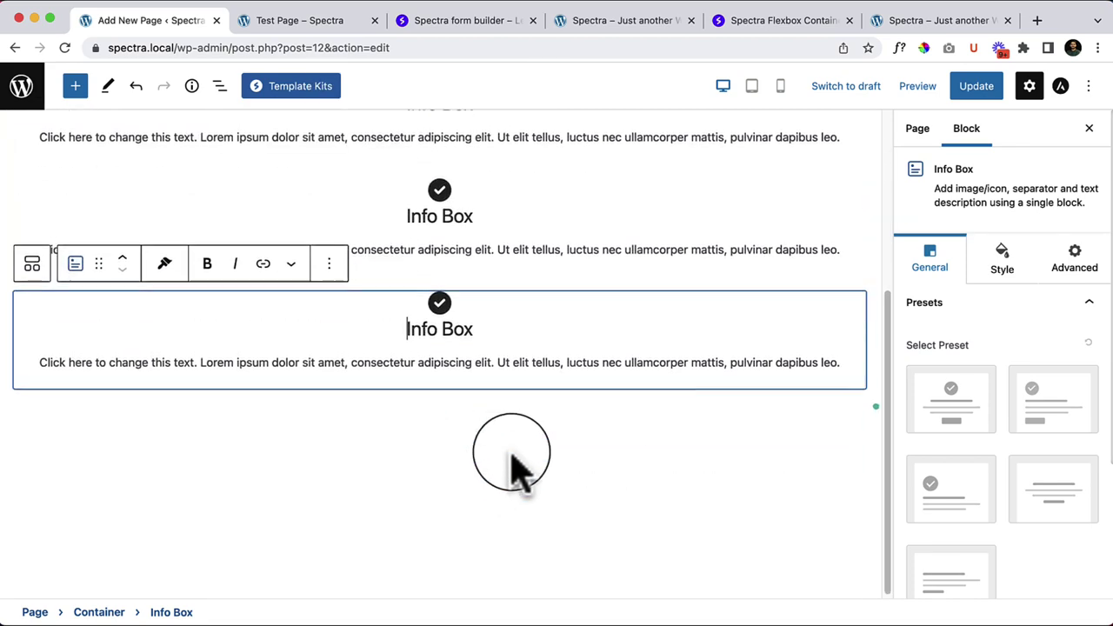
scroll(514, 473, "up", 4)
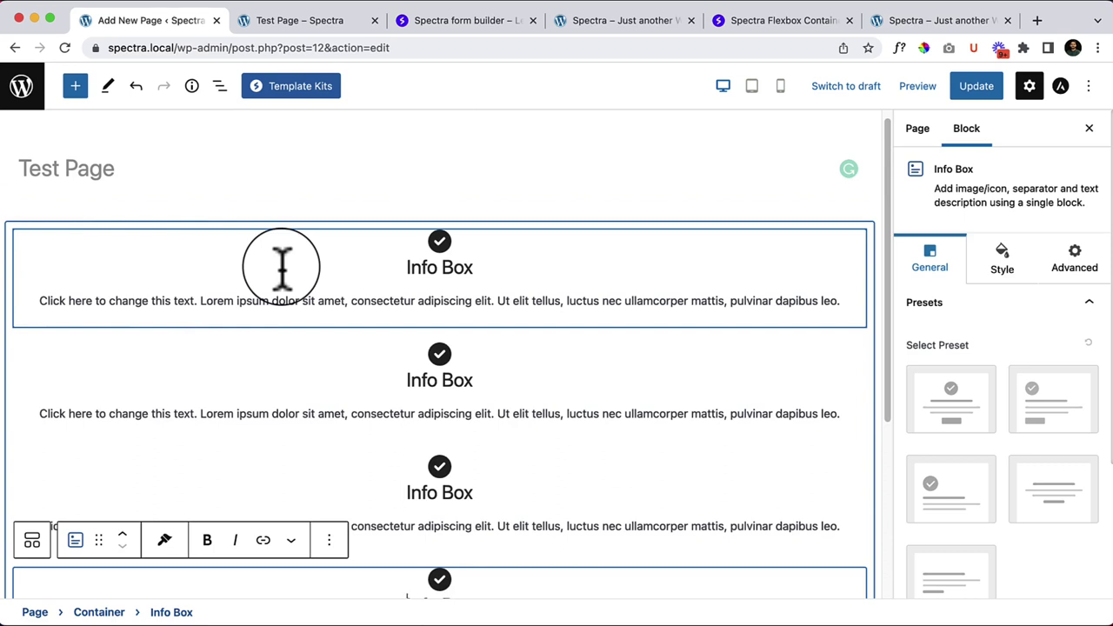
Step: Select the Spectra Container holding the four Info Boxes to show its sidebar settings
scroll(539, 292, "down", 1)
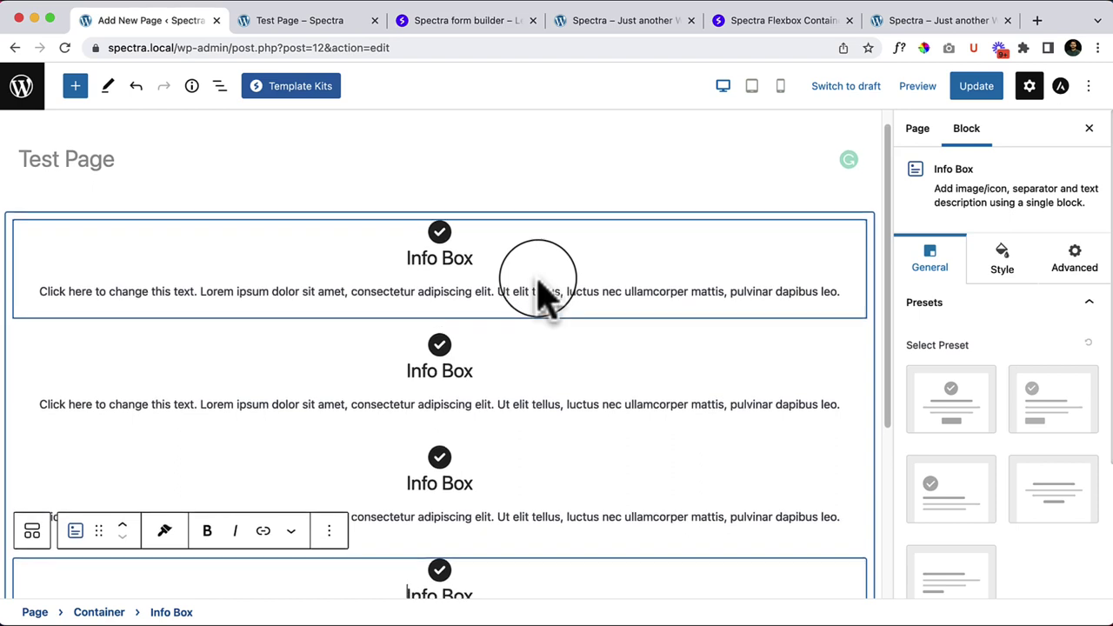
scroll(539, 291, "down", 1)
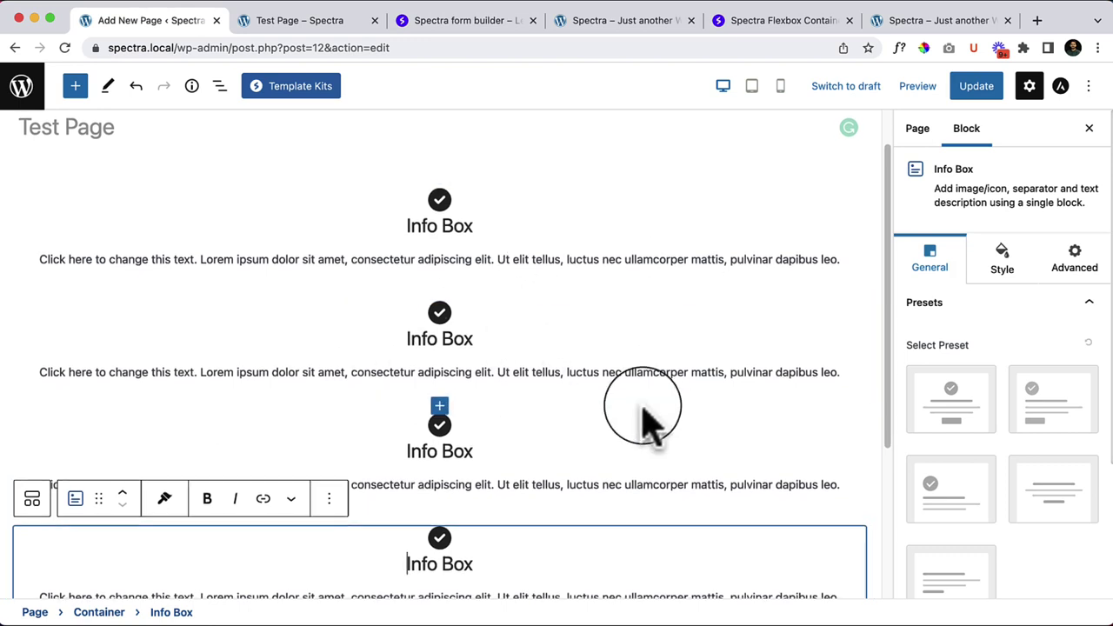
scroll(765, 461, "down", 1)
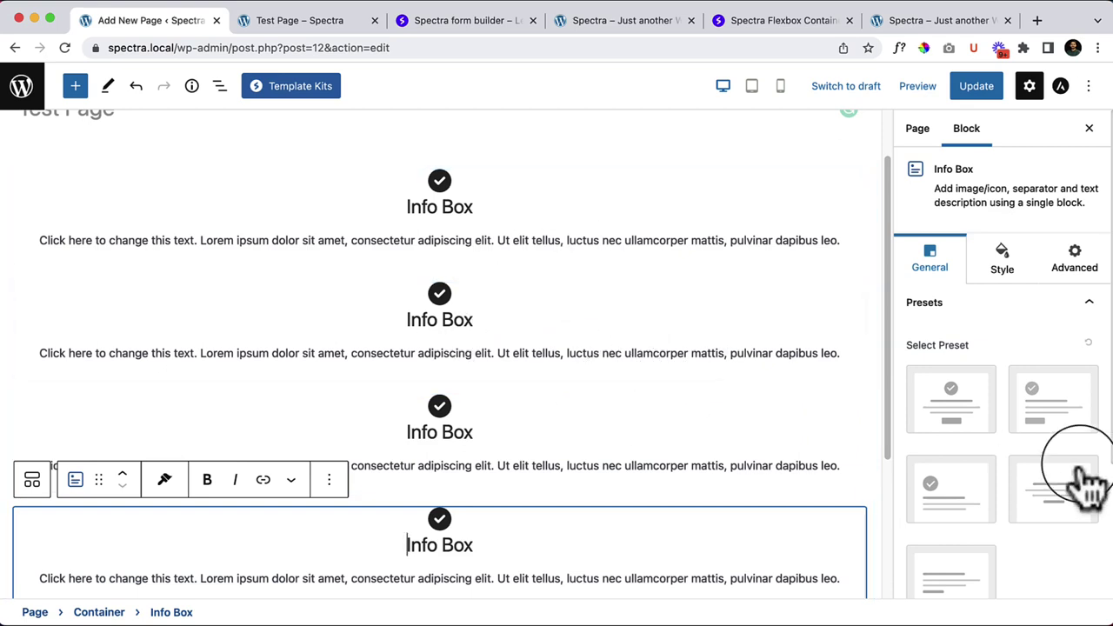
scroll(1087, 469, "down", 1)
scroll(1085, 465, "down", 3)
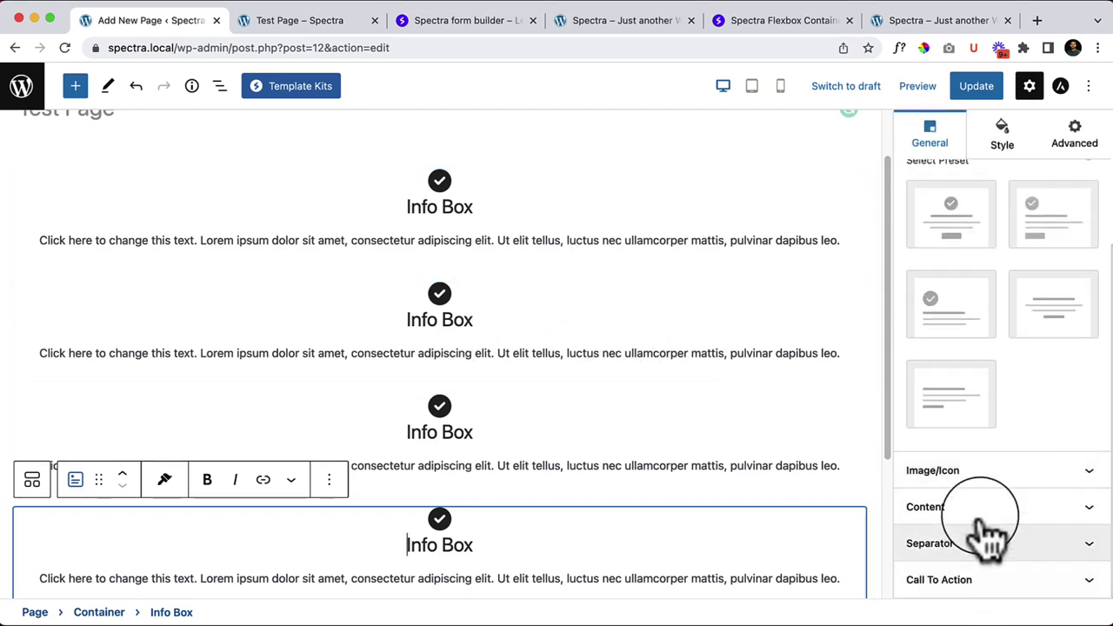
scroll(948, 347, "up", 2)
scroll(935, 282, "up", 2)
left_click(21, 184)
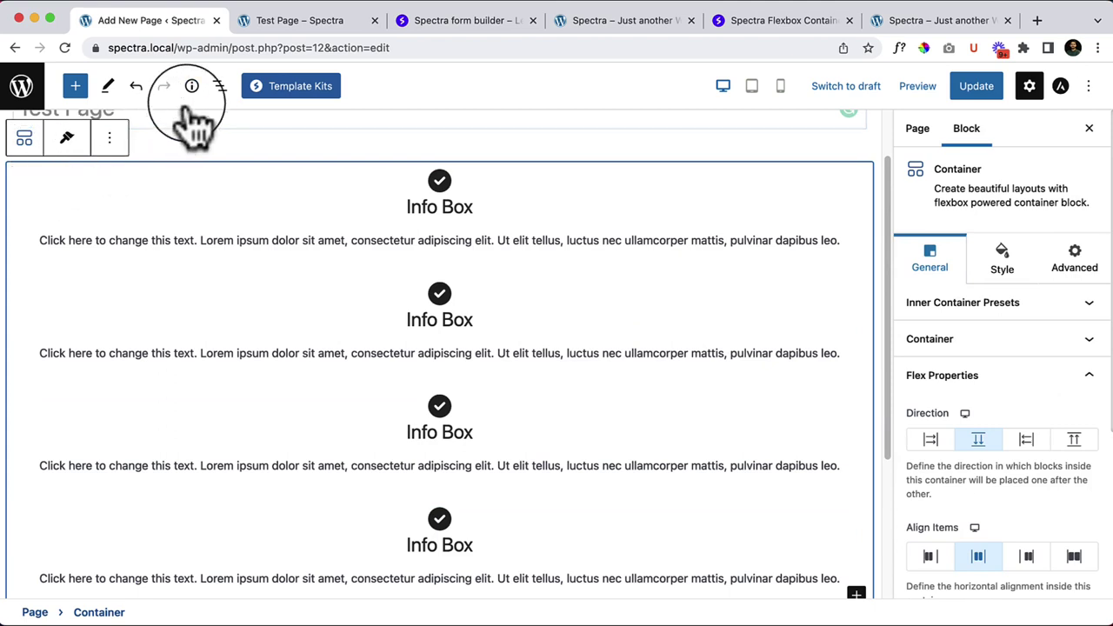
left_click(220, 85)
left_click(56, 193)
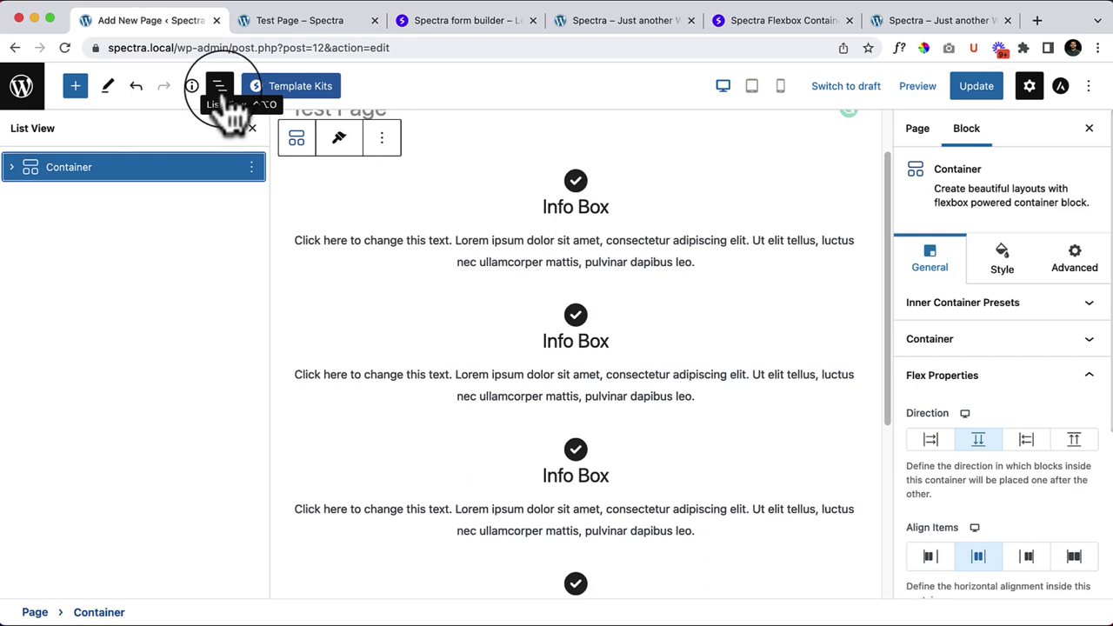
left_click(12, 167)
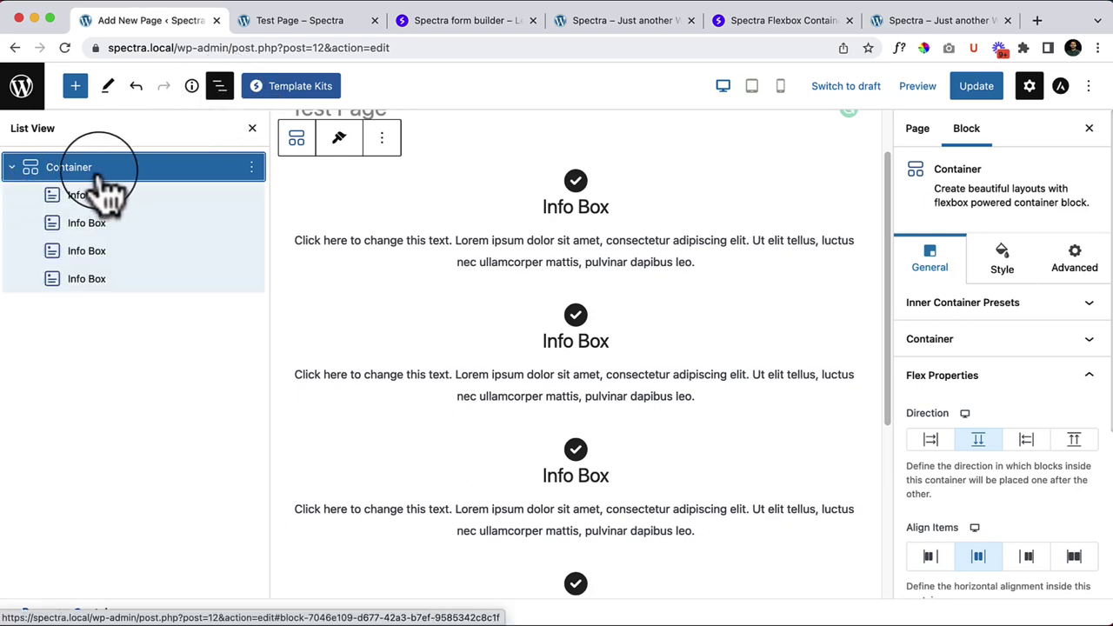
left_click(221, 90)
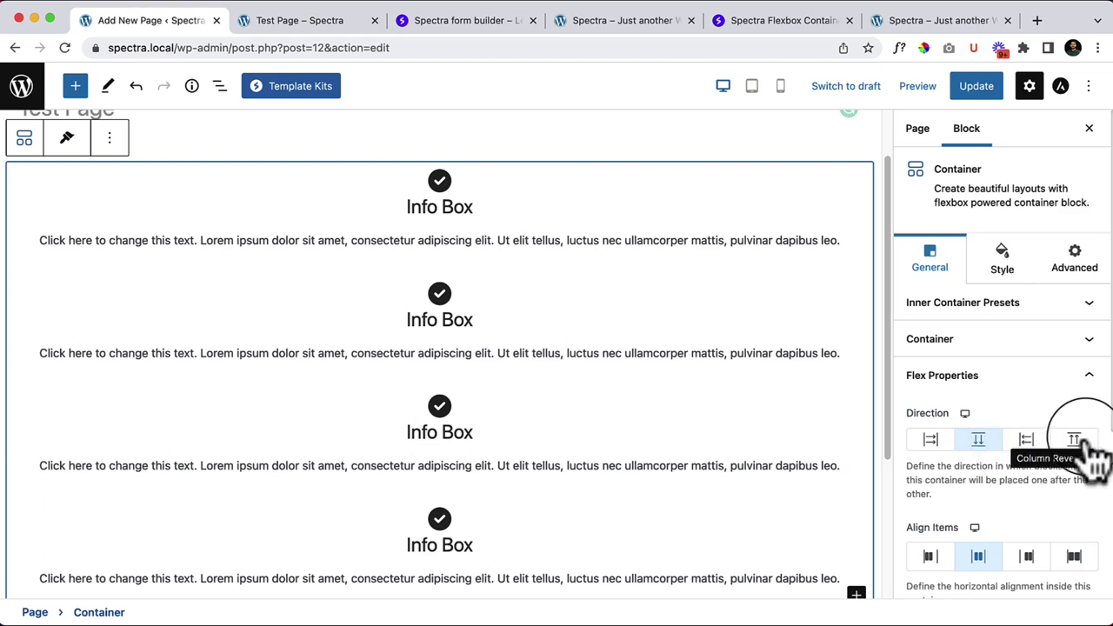
Step: Set the Container's flex Direction to Row so the four Info Boxes sit side by side
left_click(931, 439)
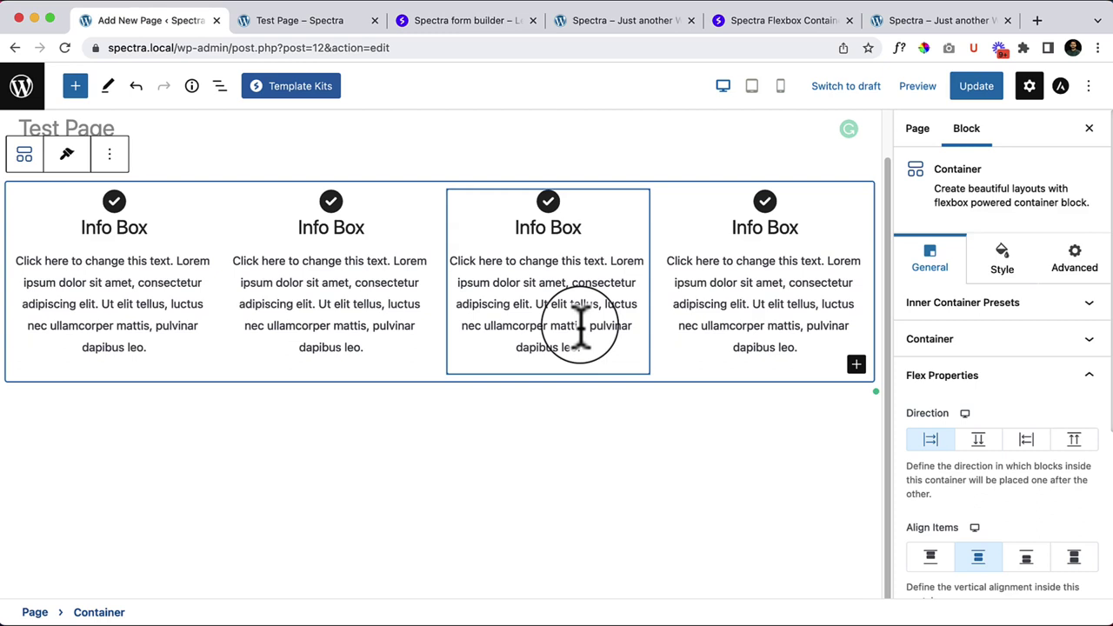
left_click(979, 441)
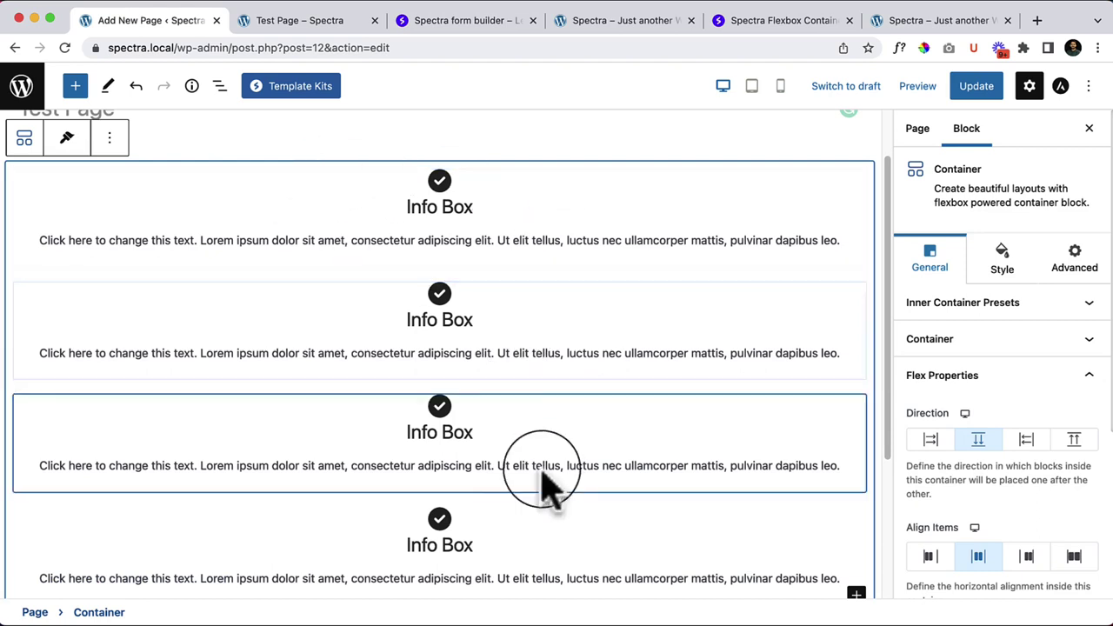
left_click(930, 441)
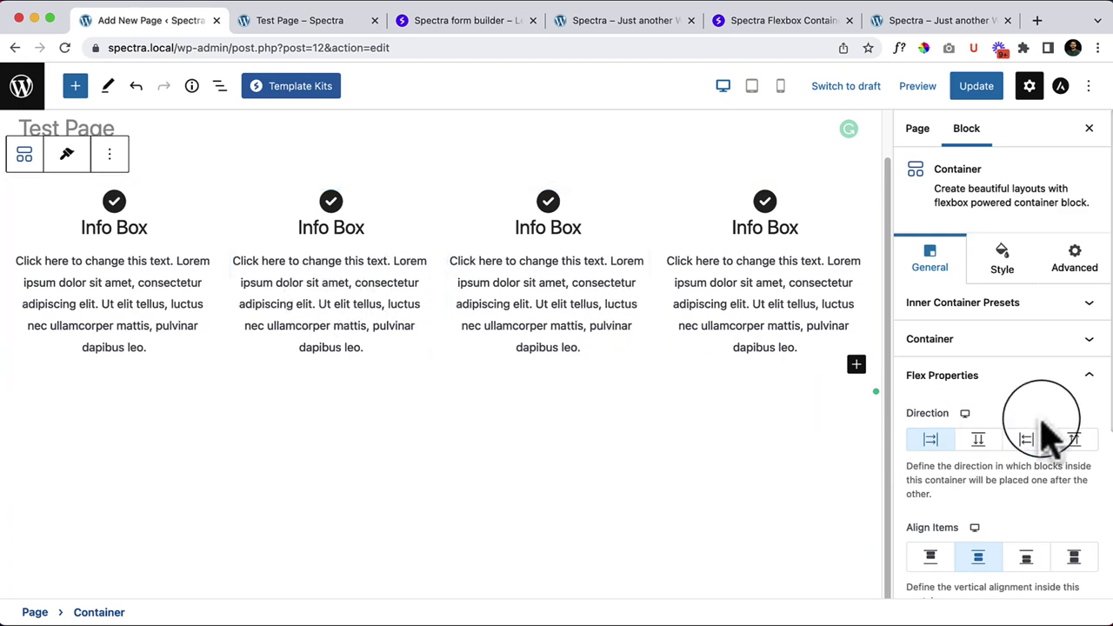
scroll(1044, 426, "down", 2)
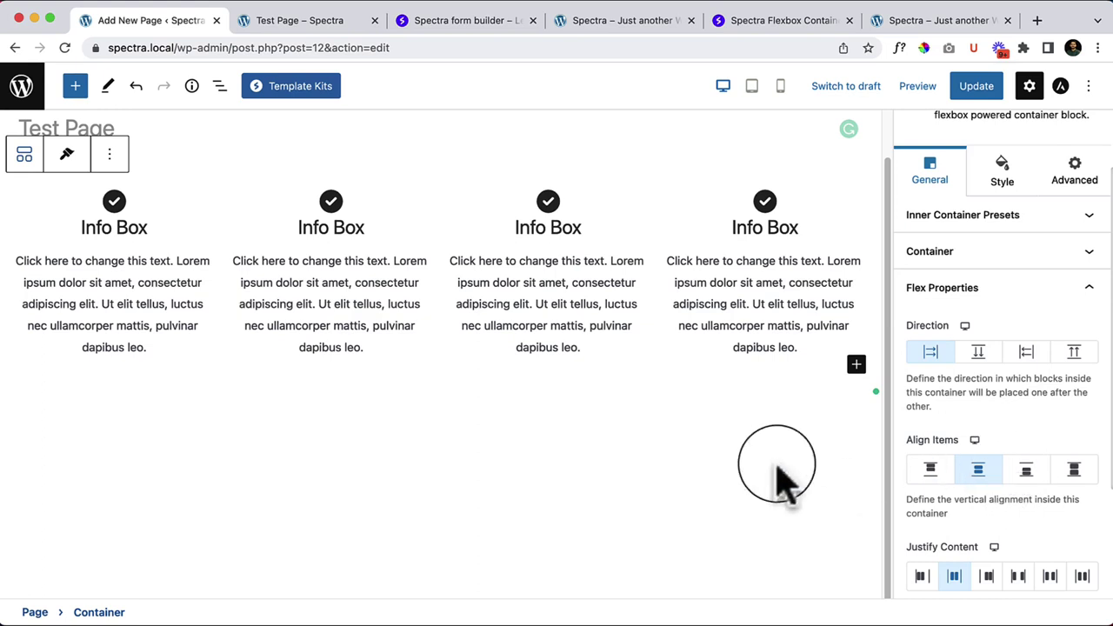
left_click(623, 425)
Step: Insert a Spectra Heading block and move it above the Info Box row
left_click(678, 381)
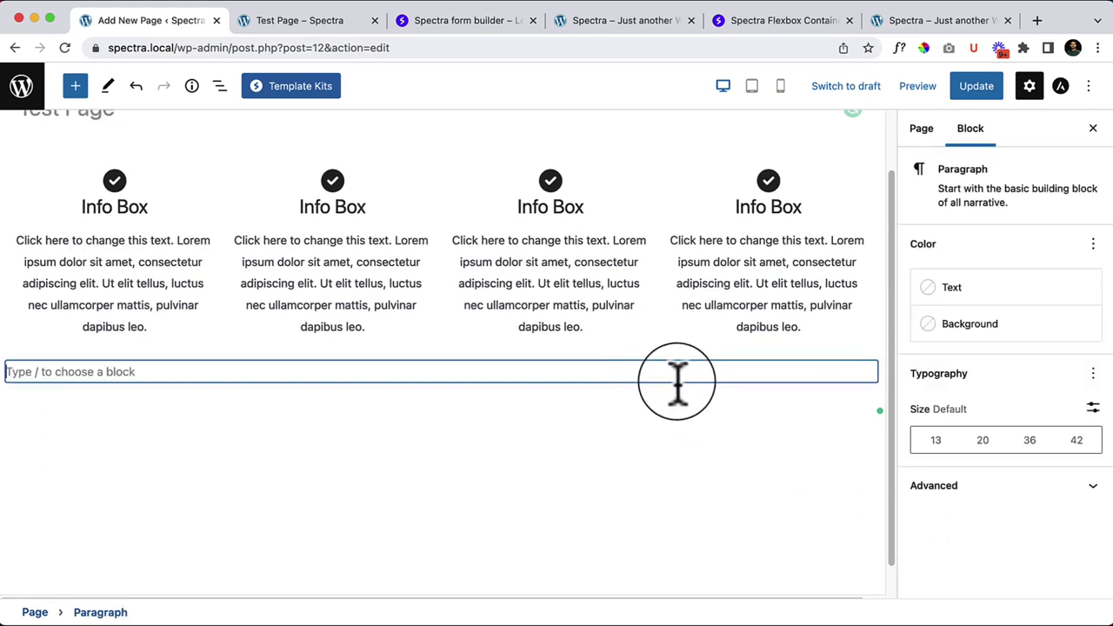
scroll(470, 392, "up", 1)
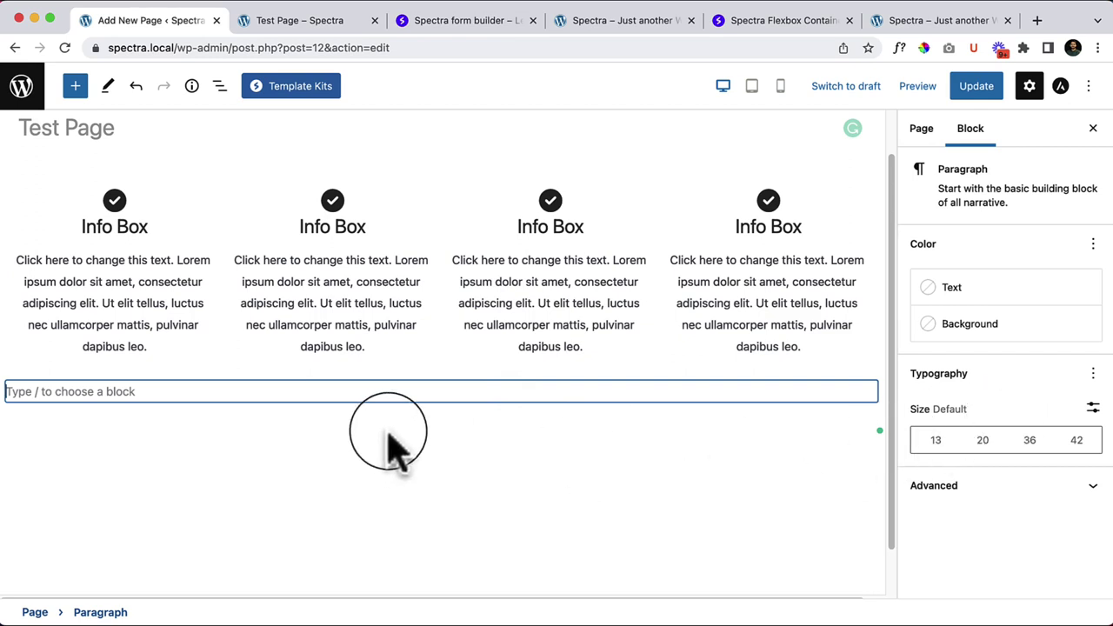
left_click(445, 188)
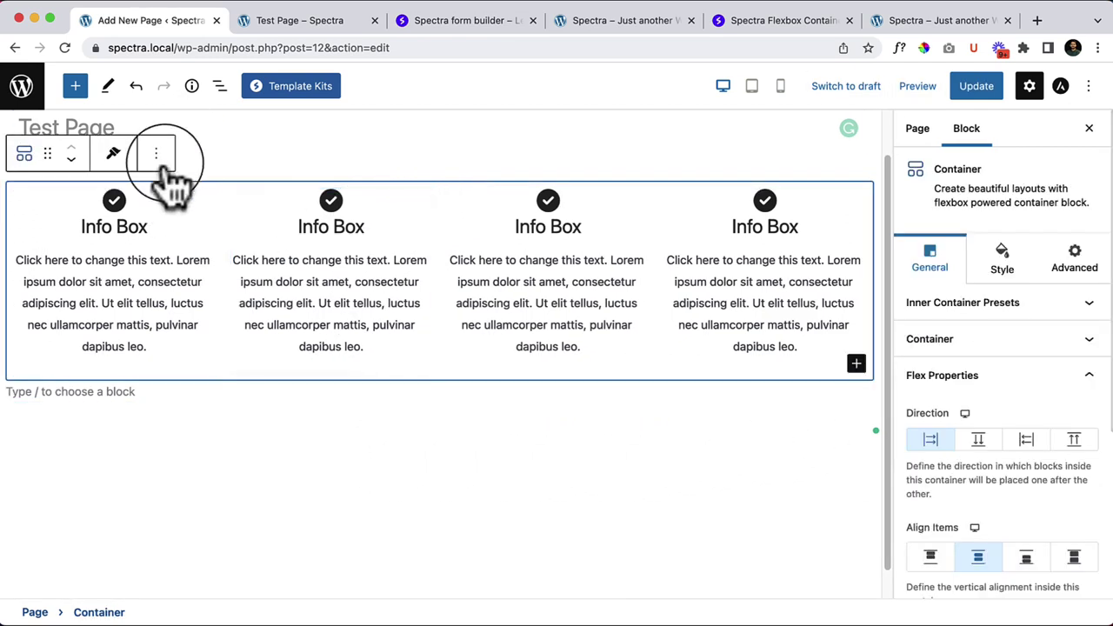
scroll(437, 229, "up", 2)
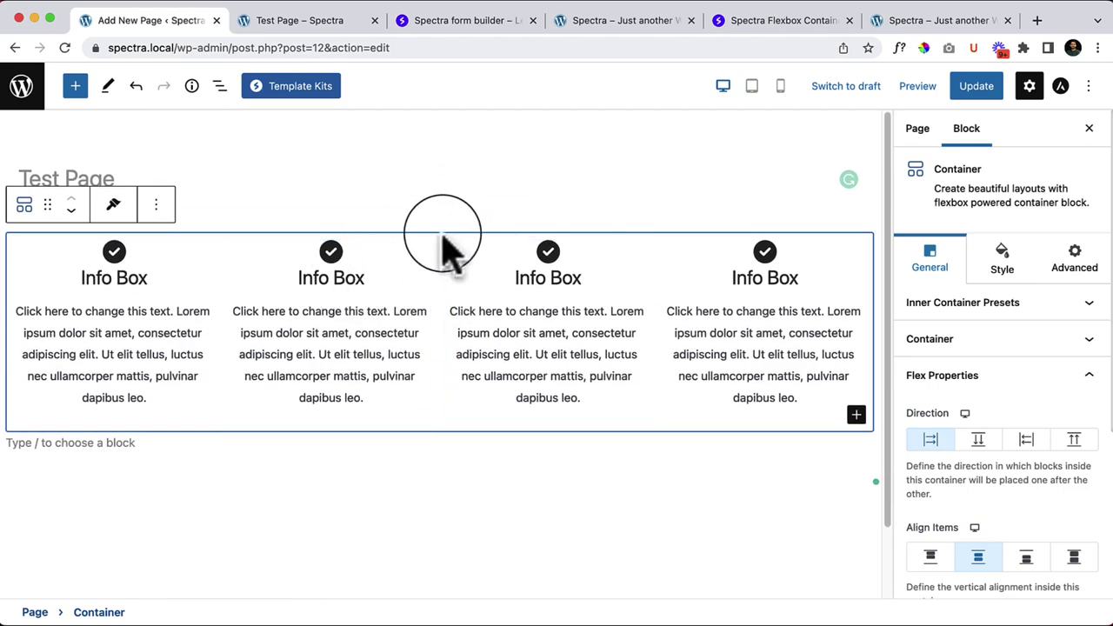
left_click(75, 85)
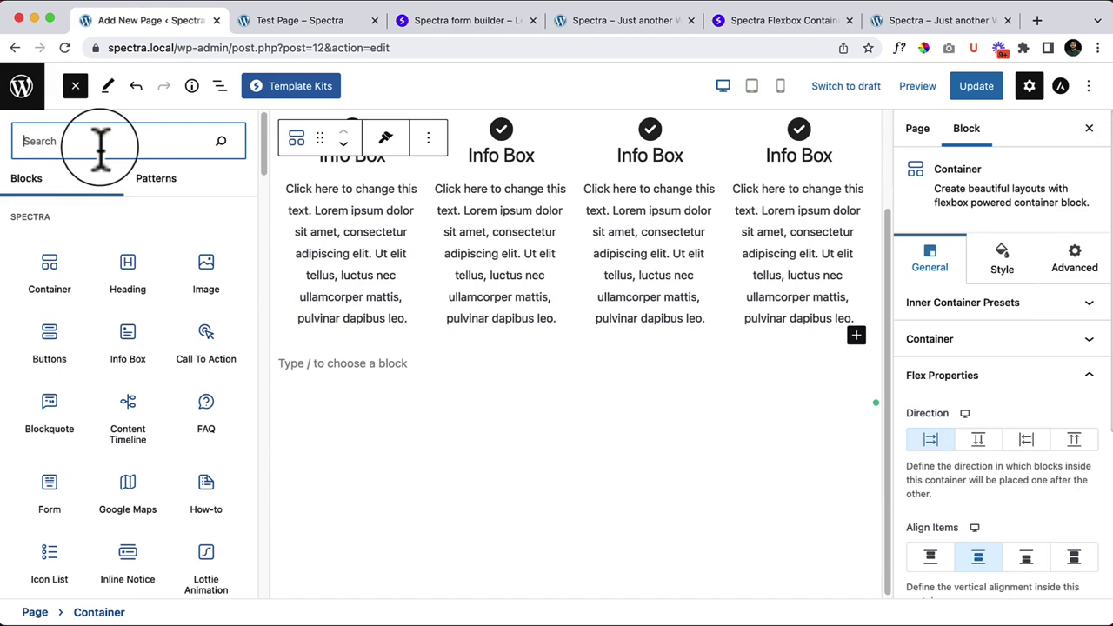
type("head")
left_click(104, 223)
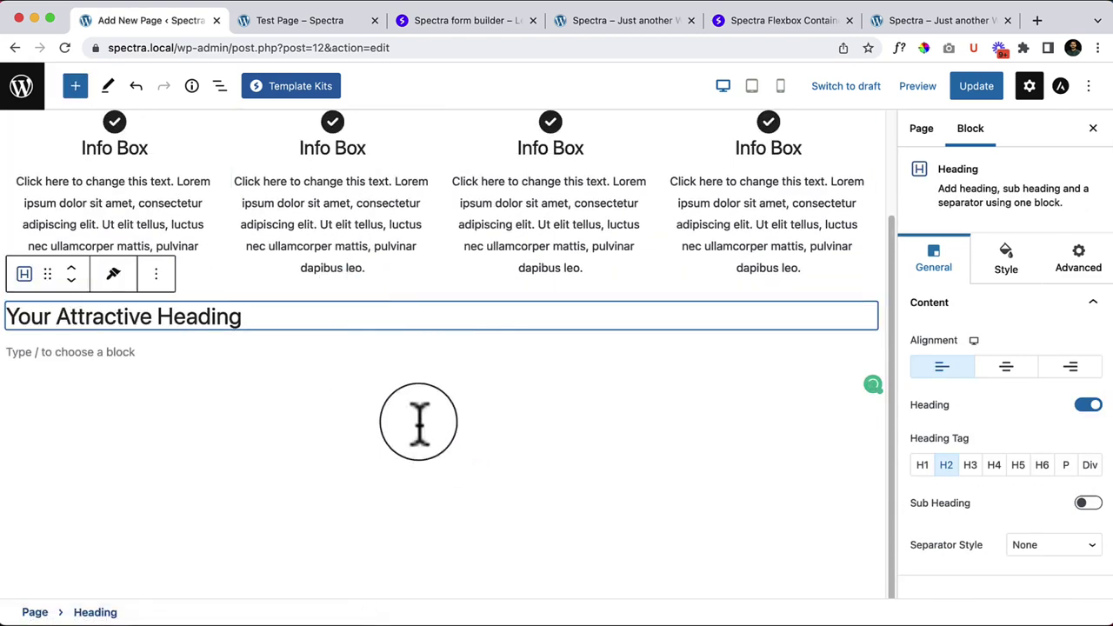
left_click(72, 268)
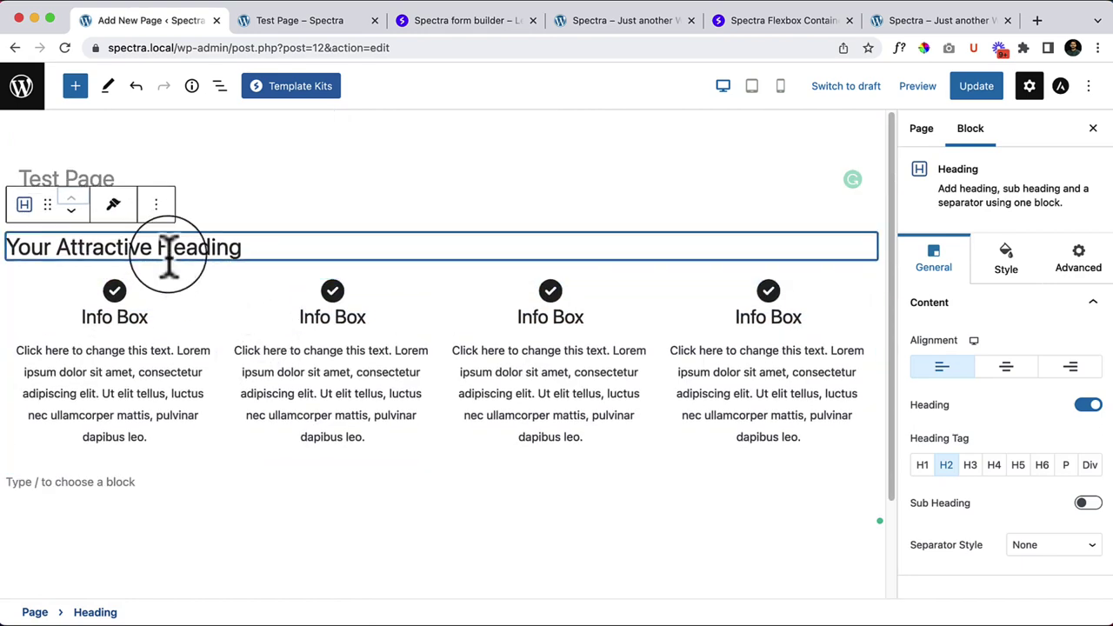
Step: Start retyping the heading as 'Row, Align Items, Justify Content' after checking the Container settings
triple_click(168, 253)
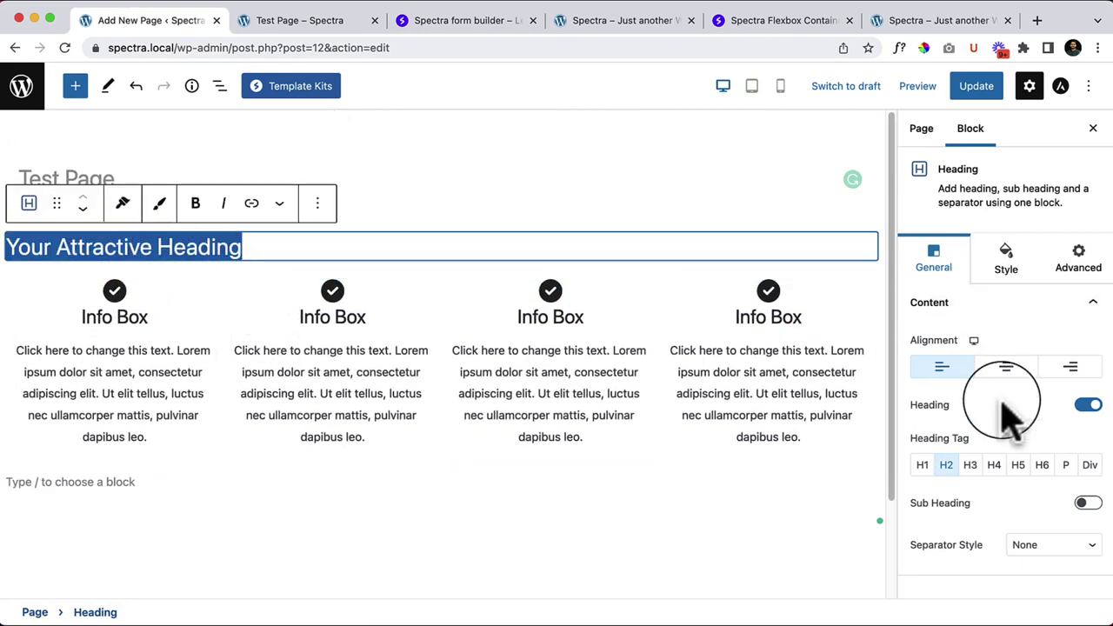
left_click(459, 283)
scroll(930, 417, "down", 1)
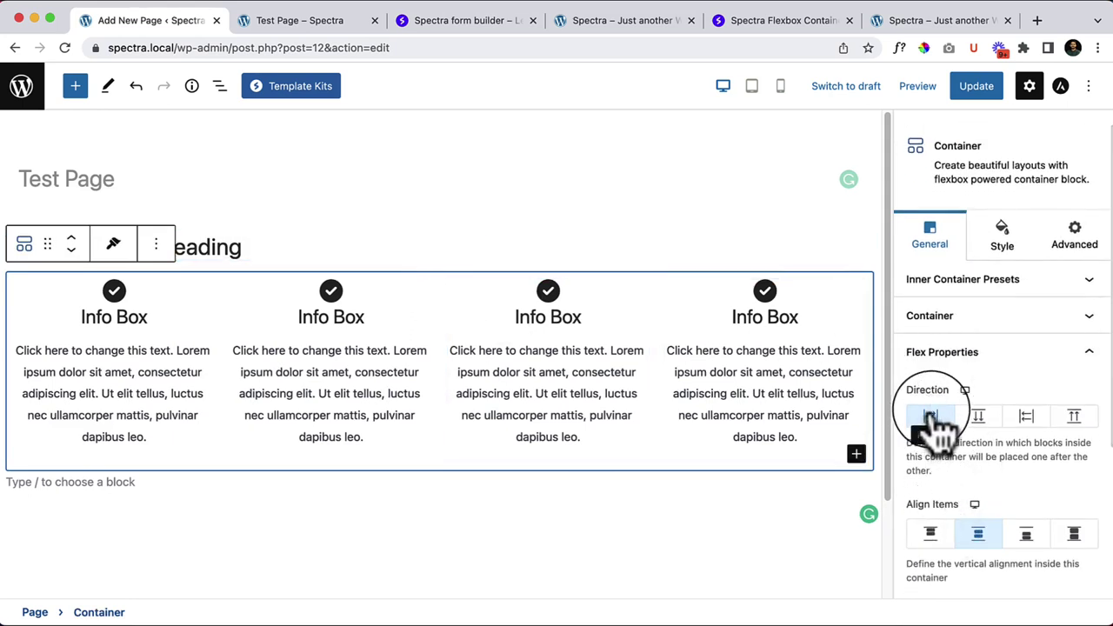
scroll(965, 522, "down", 3)
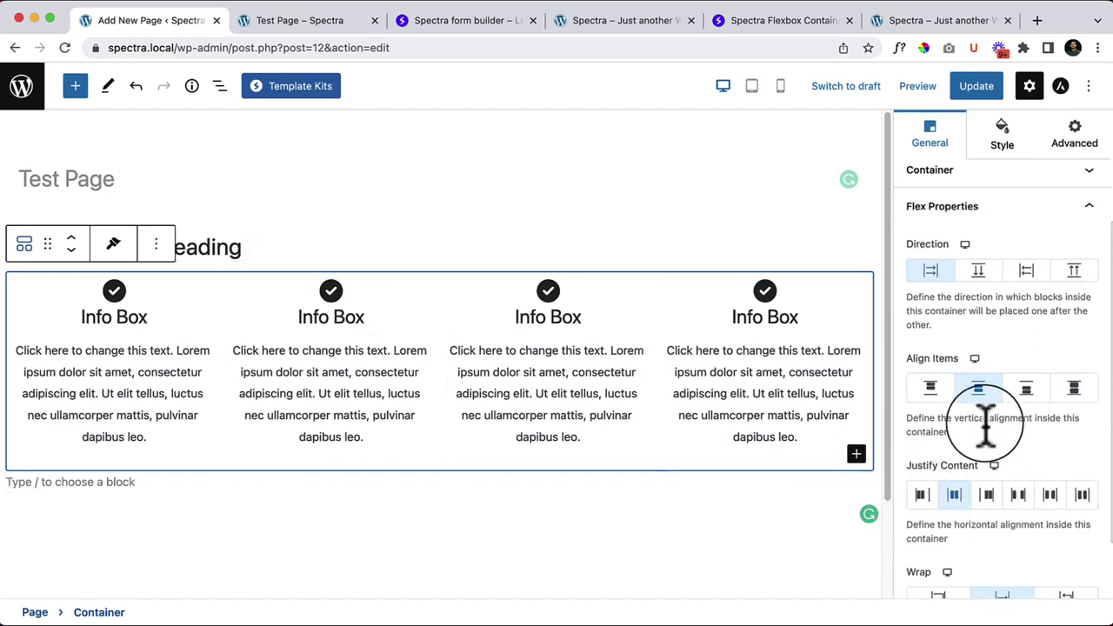
scroll(924, 438, "down", 2)
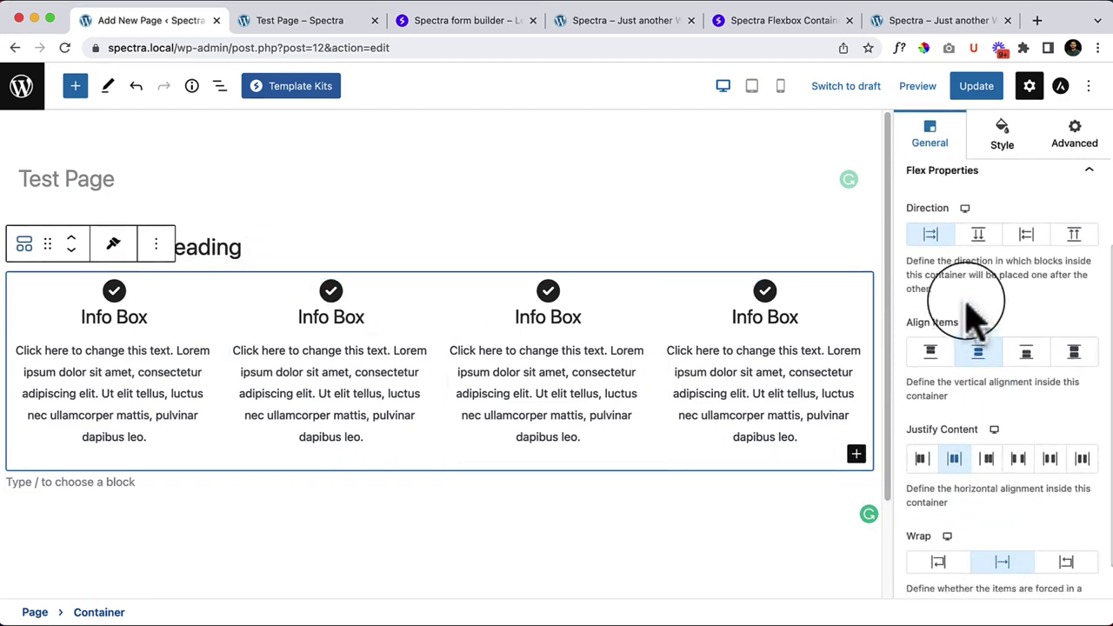
scroll(973, 313, "up", 1)
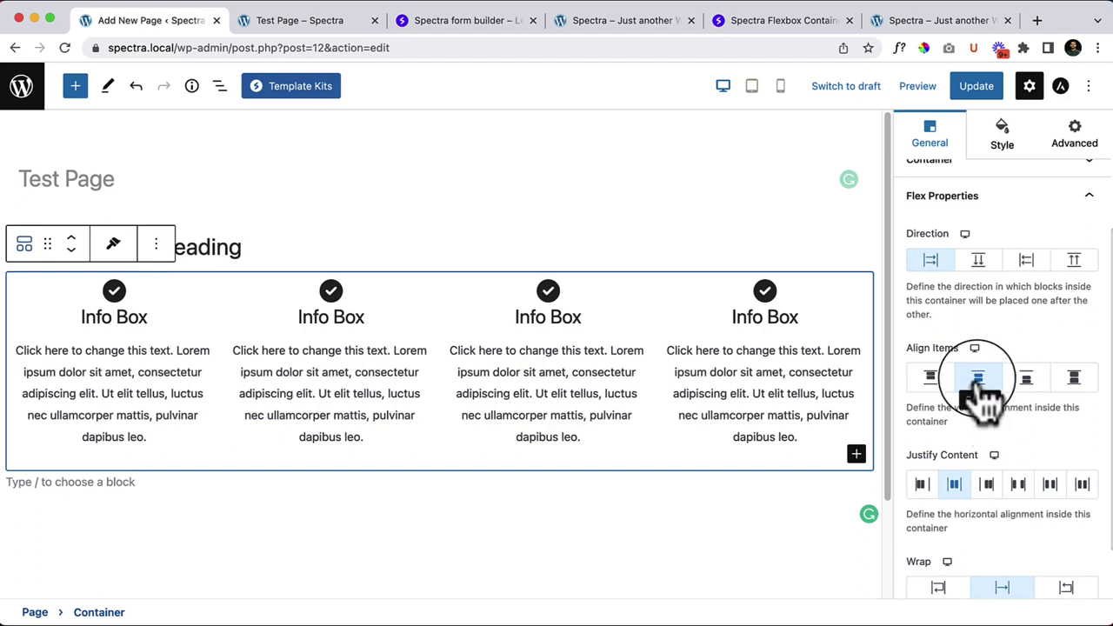
double_click(199, 247)
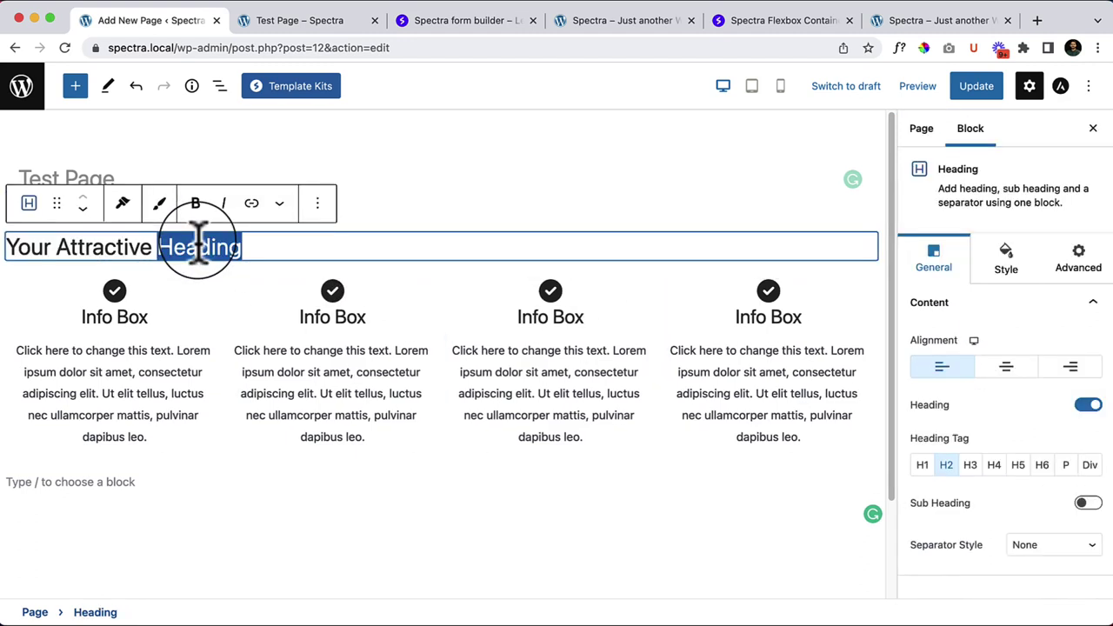
triple_click(200, 247)
type("Ro")
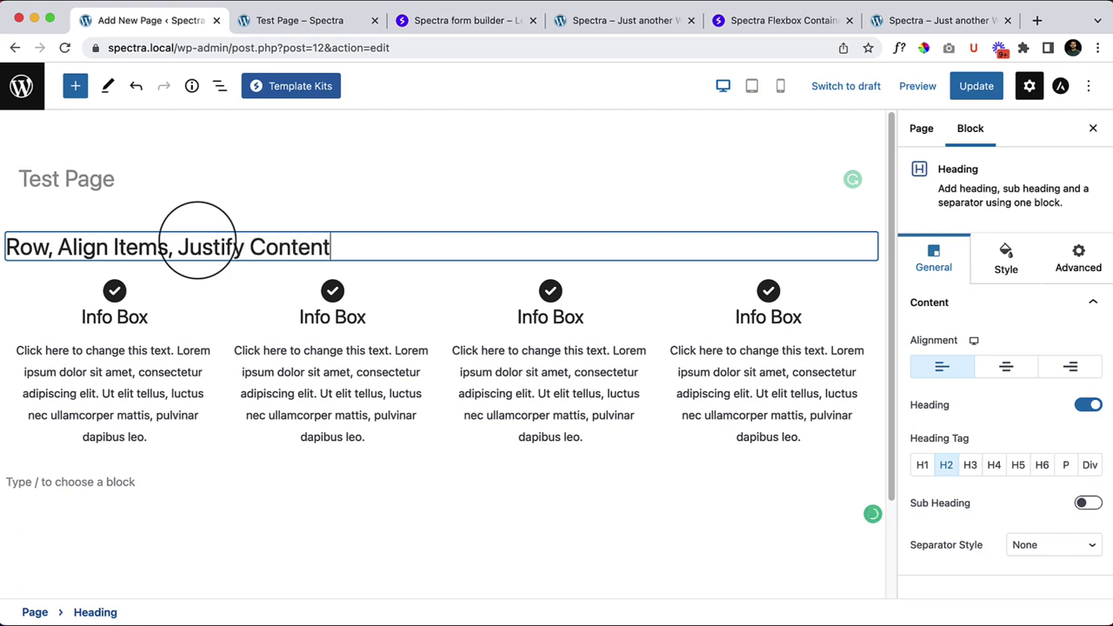
left_click(443, 283)
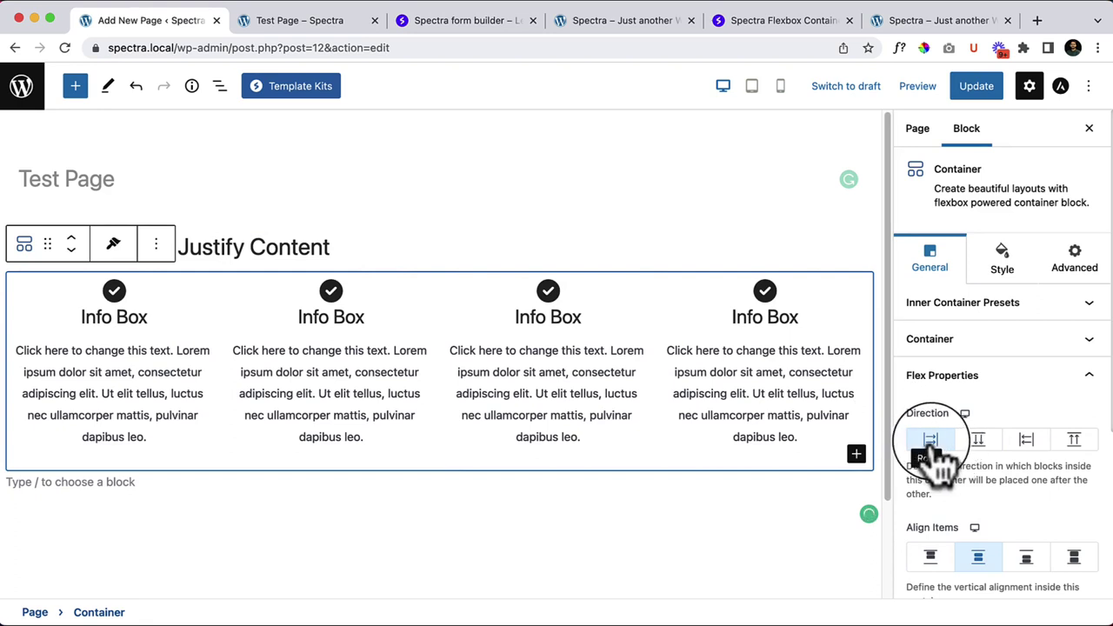
scroll(983, 461, "down", 1)
left_click(980, 539)
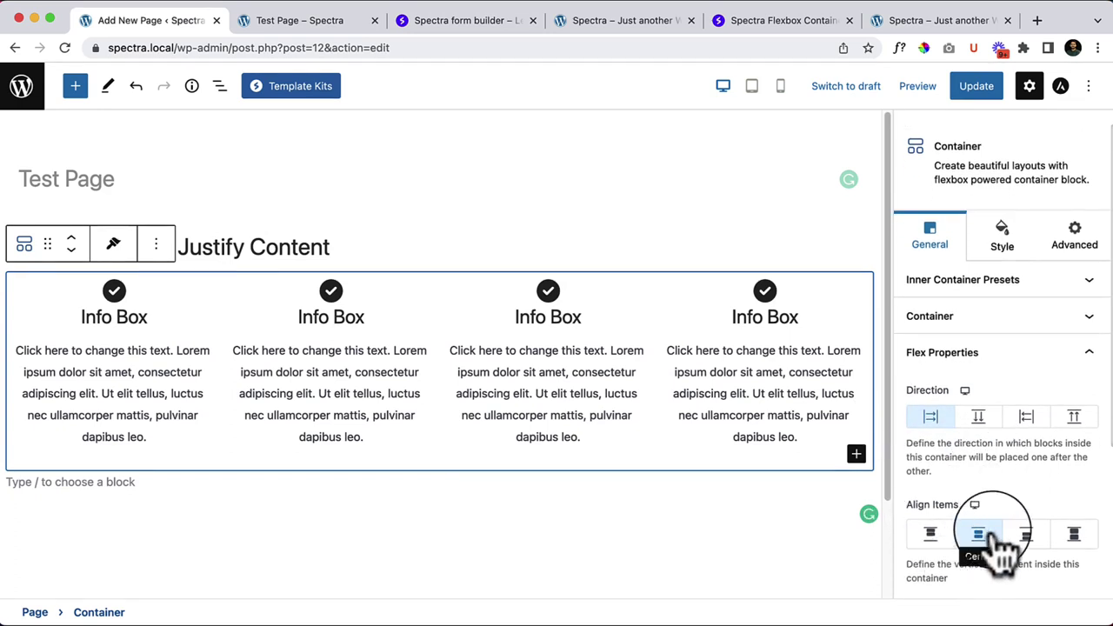
scroll(994, 570, "down", 4)
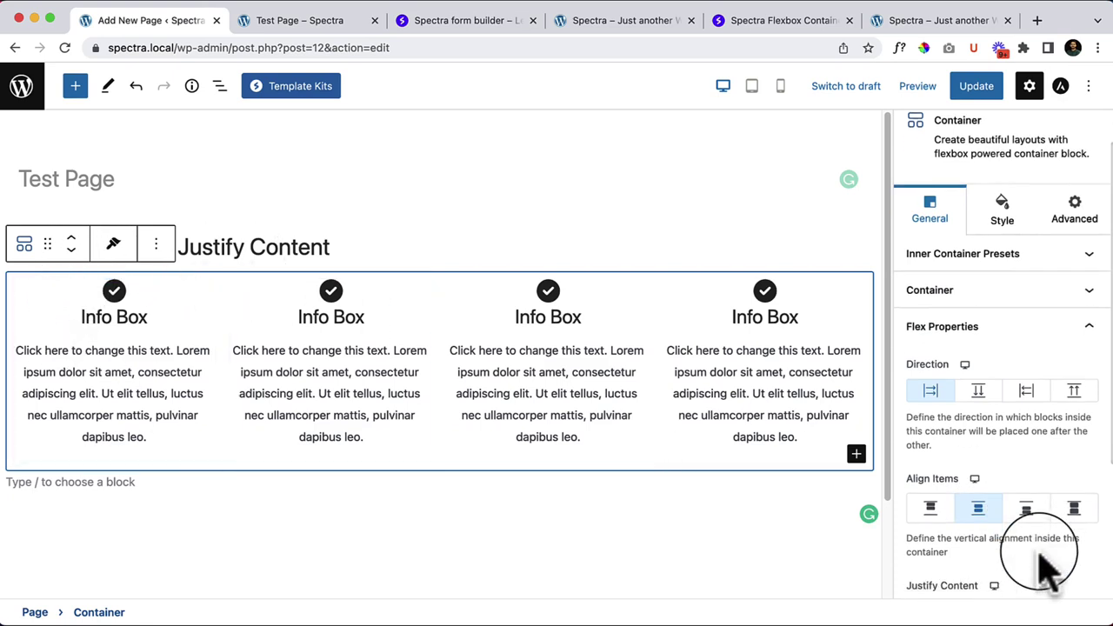
left_click(965, 467)
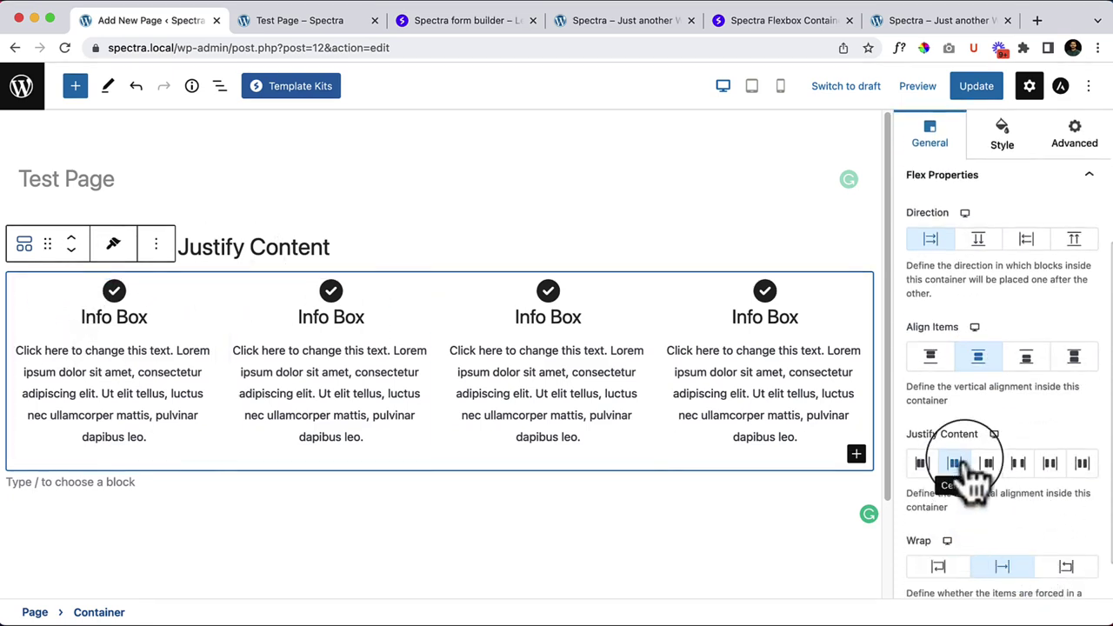
left_click(211, 250)
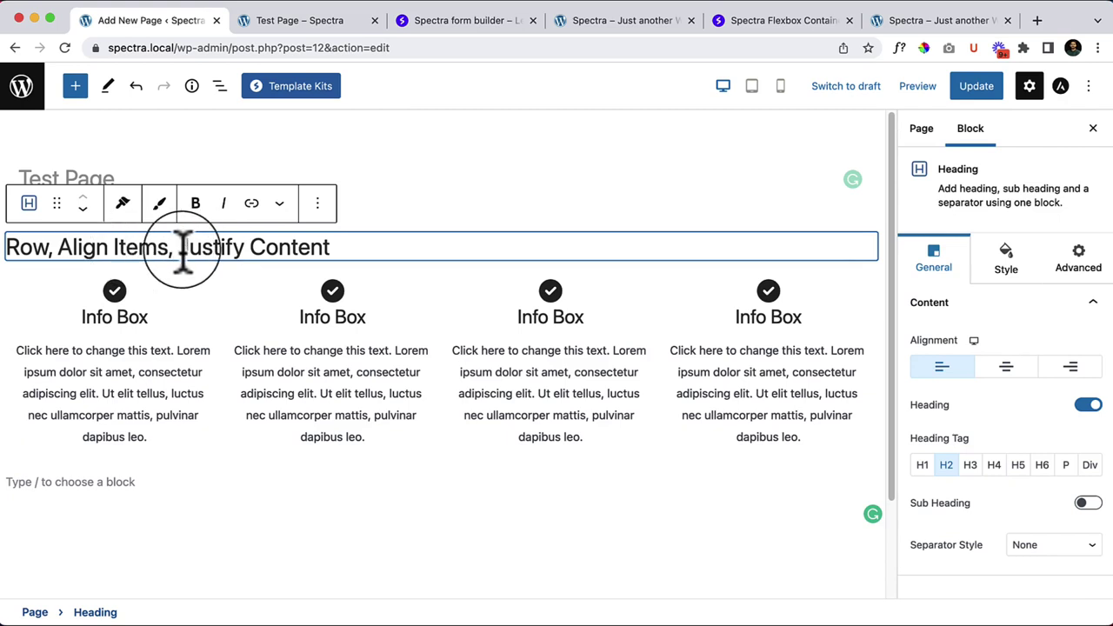
Step: Edit the heading to read 'Row, Align Items: Center, Justify Content: center, Wrap: no wrap'
type(":center ")
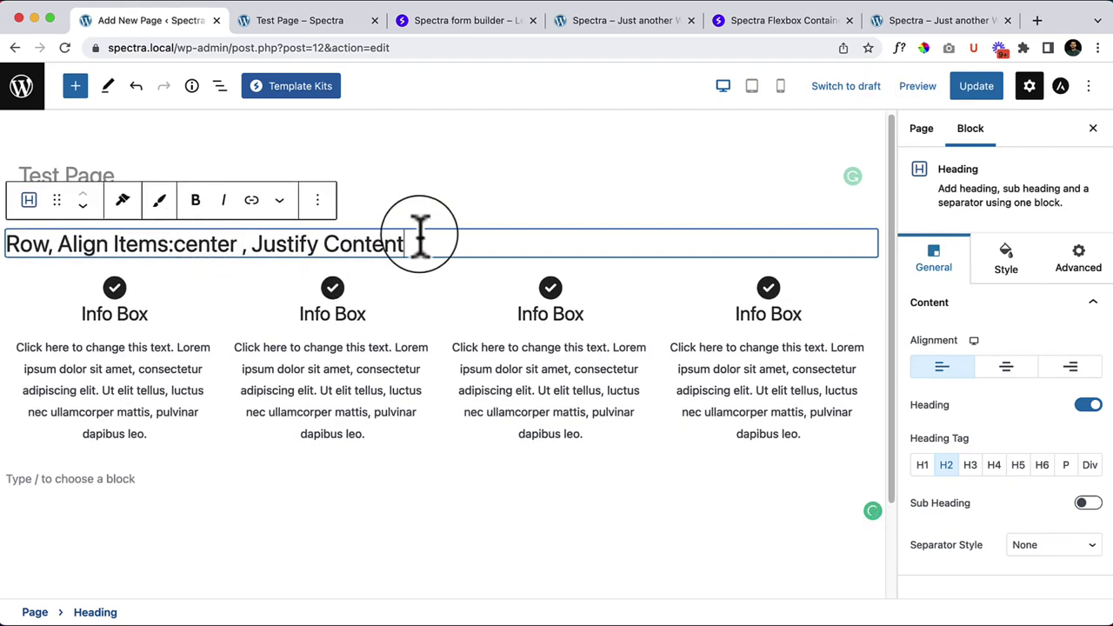
type(":center")
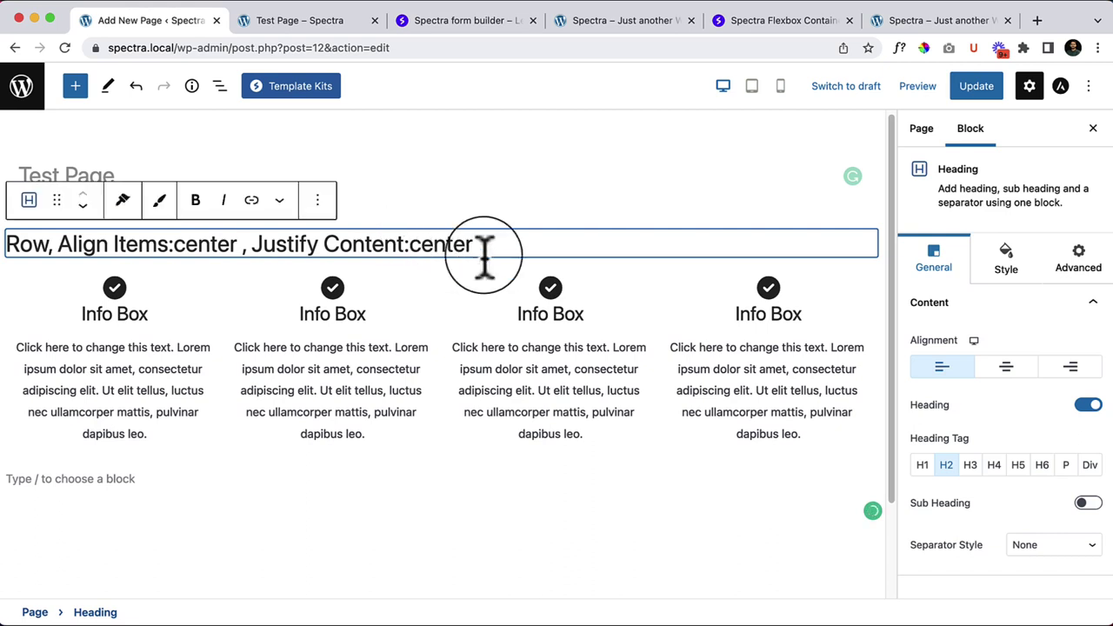
left_click(651, 291)
scroll(1070, 504, "down", 2)
scroll(1074, 509, "down", 3)
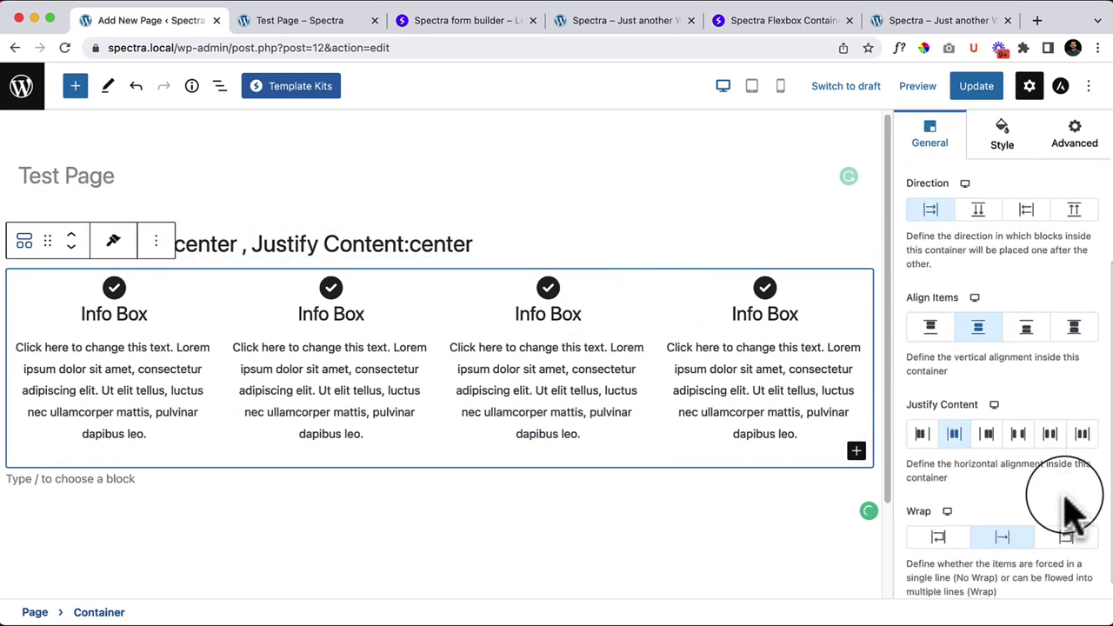
scroll(1069, 504, "down", 1)
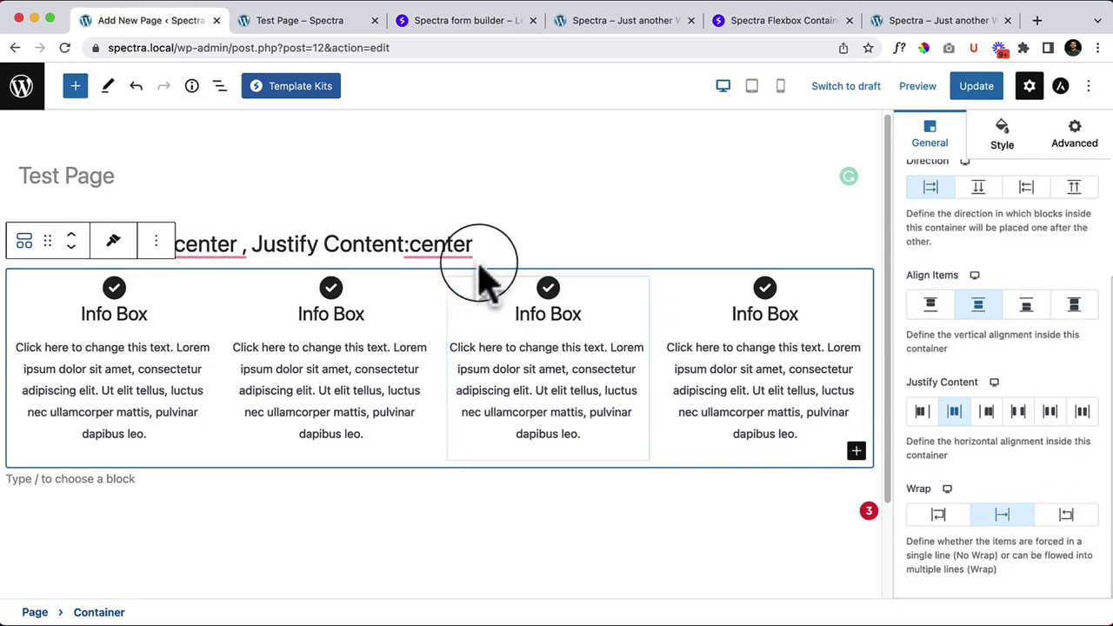
mouse_move(422, 241)
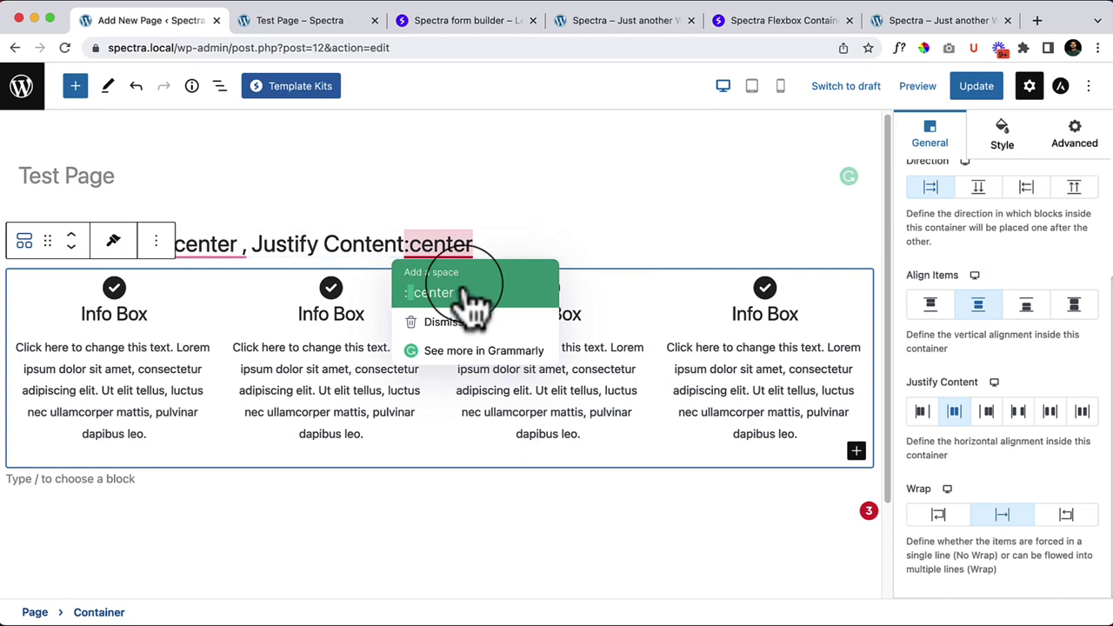
left_click(434, 292)
type(", Wrap: no wrap")
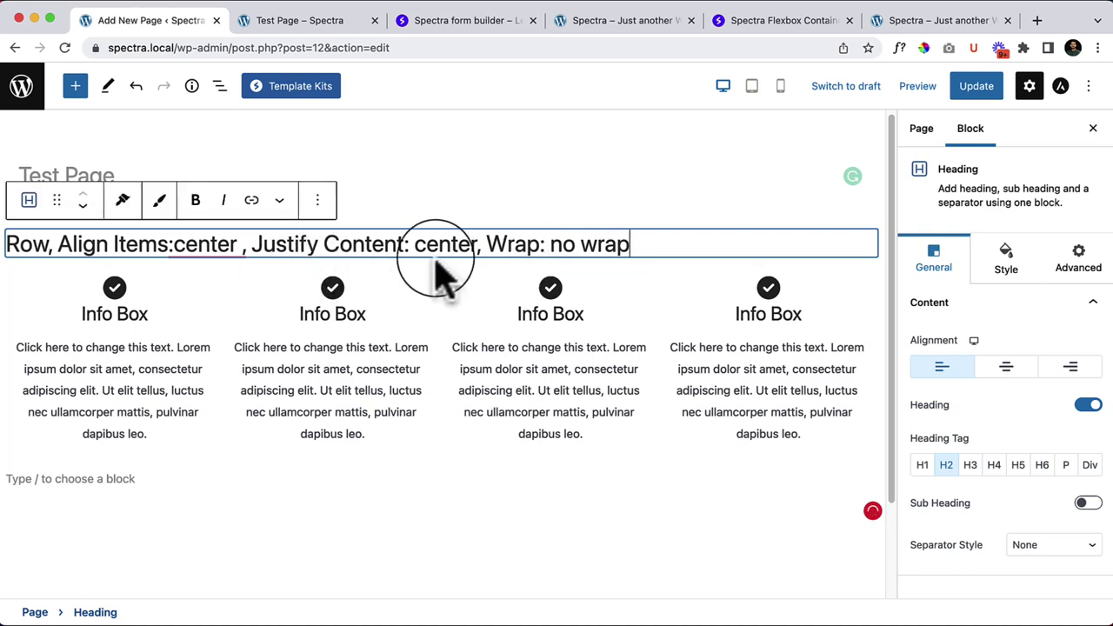
mouse_move(186, 250)
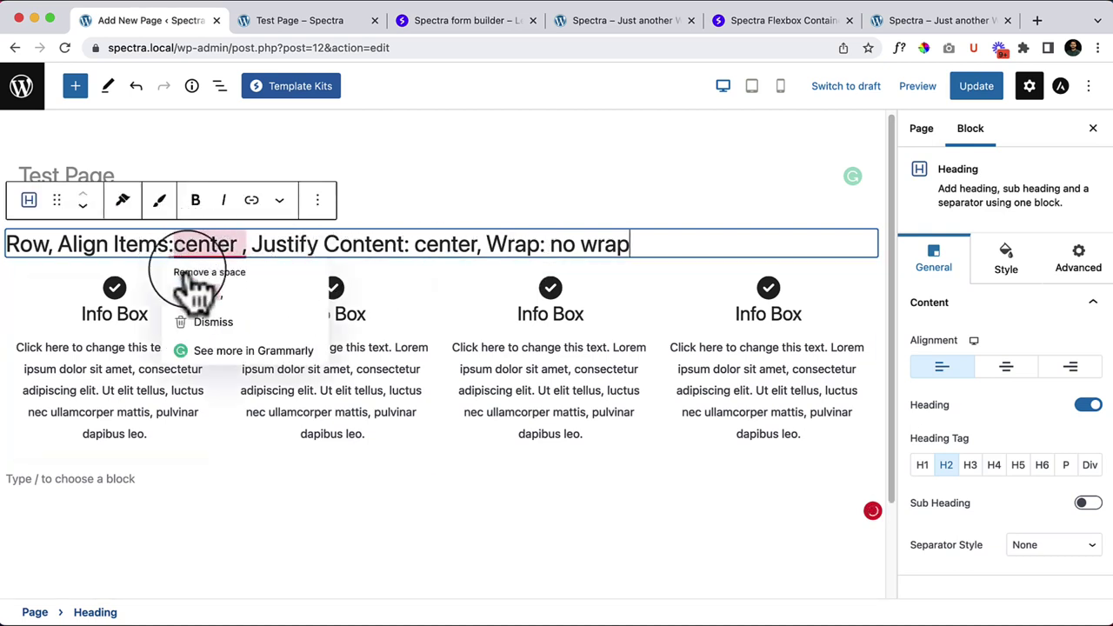
left_click(179, 251)
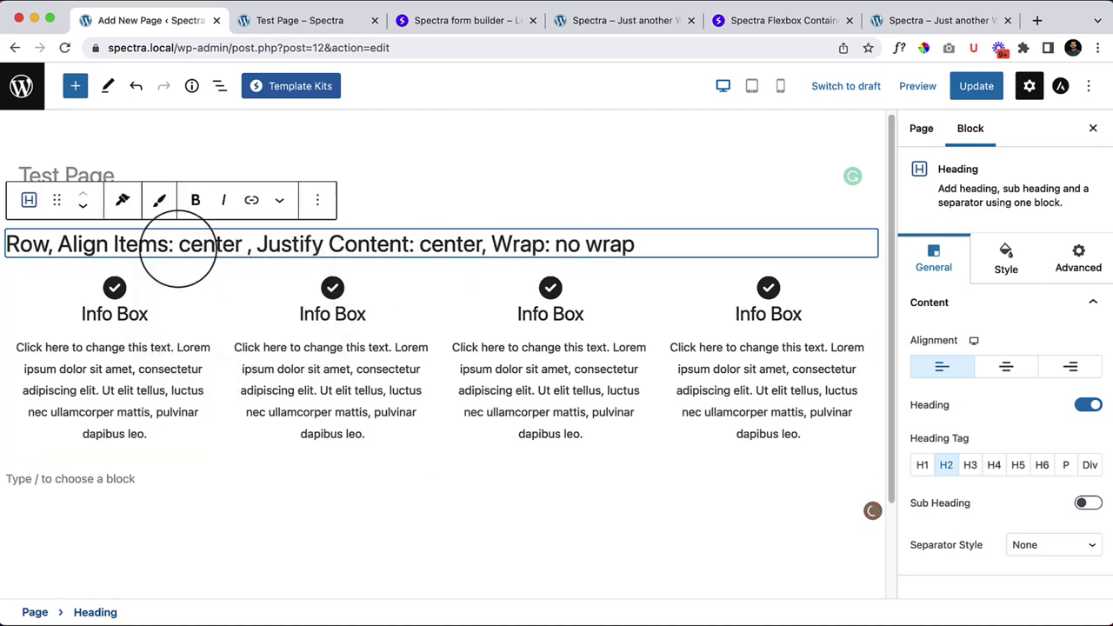
type("C")
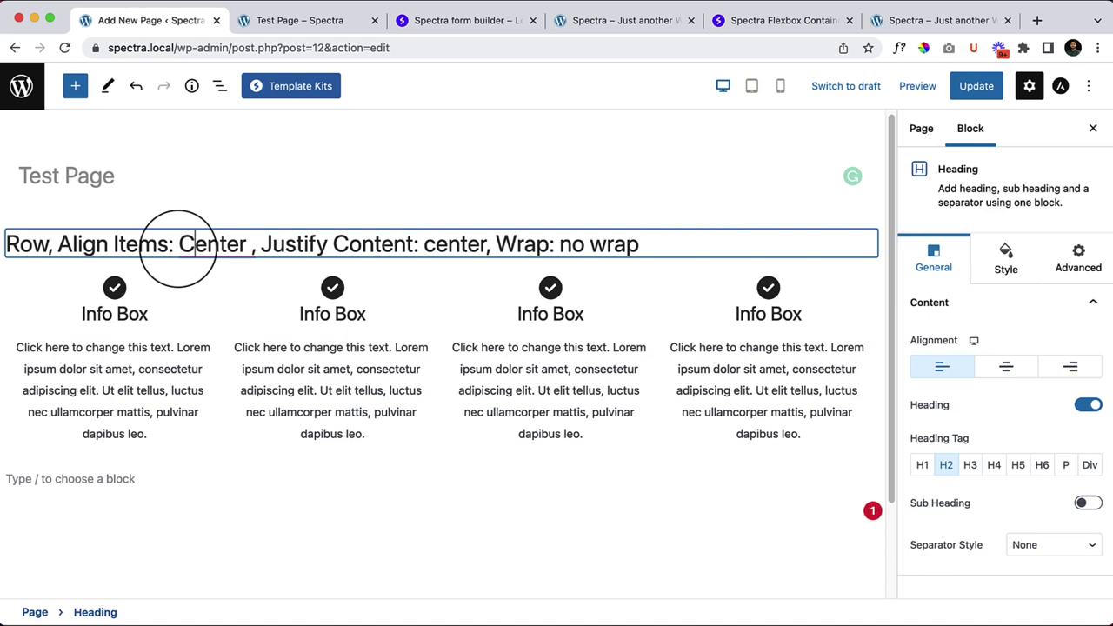
mouse_move(217, 243)
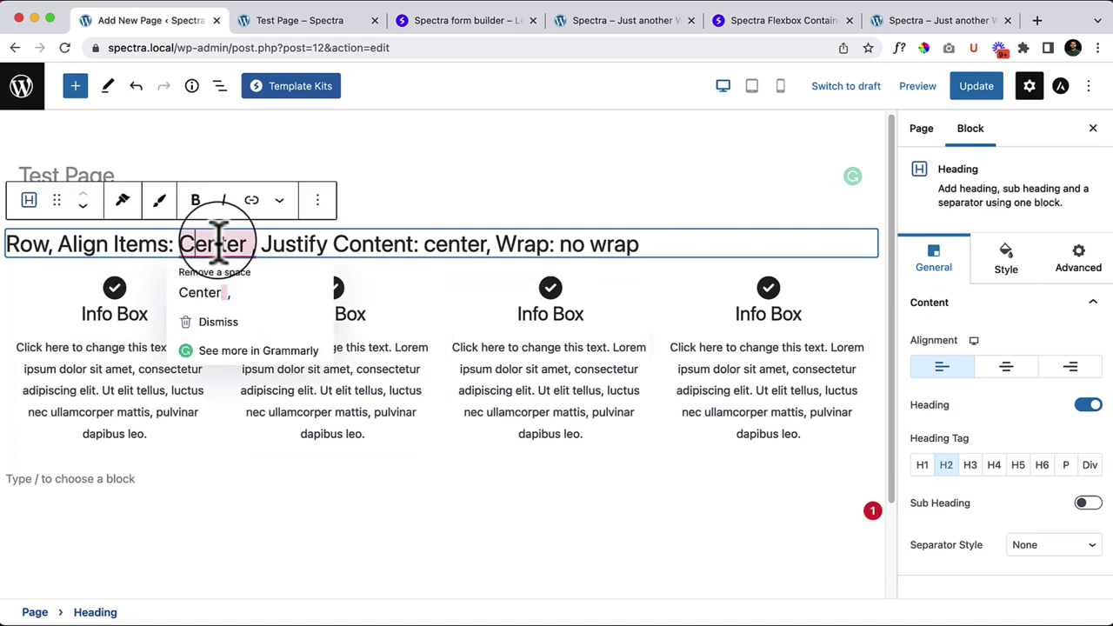
left_click(213, 292)
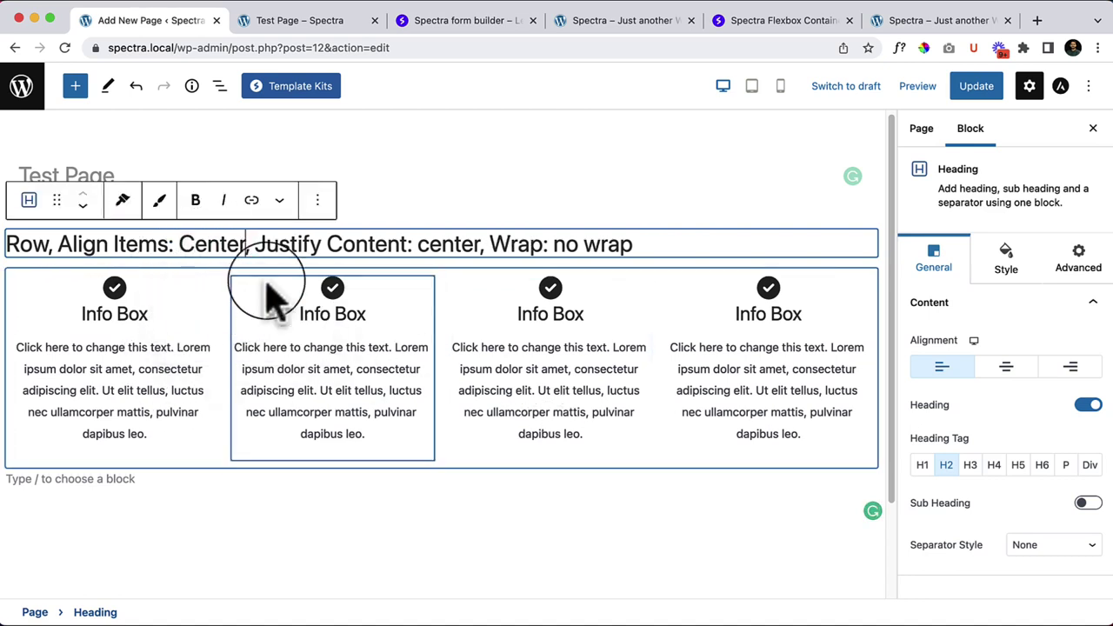
Step: Duplicate the heading and move the copy below the Info Box row
left_click(318, 200)
left_click(385, 326)
scroll(83, 248, "down", 3)
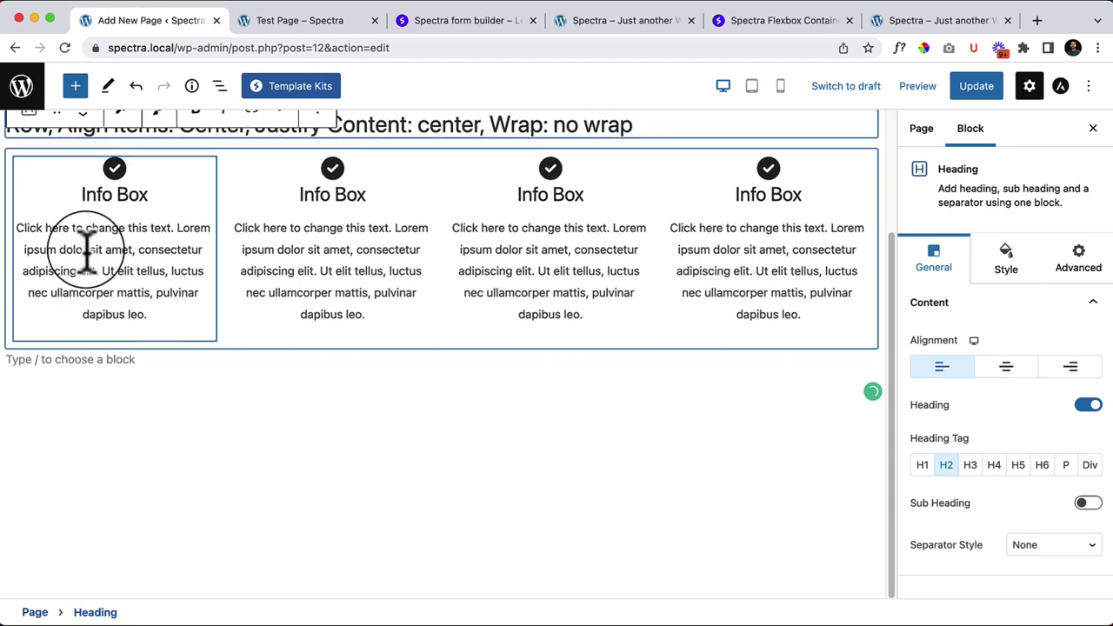
scroll(154, 304, "up", 3)
left_click(83, 233)
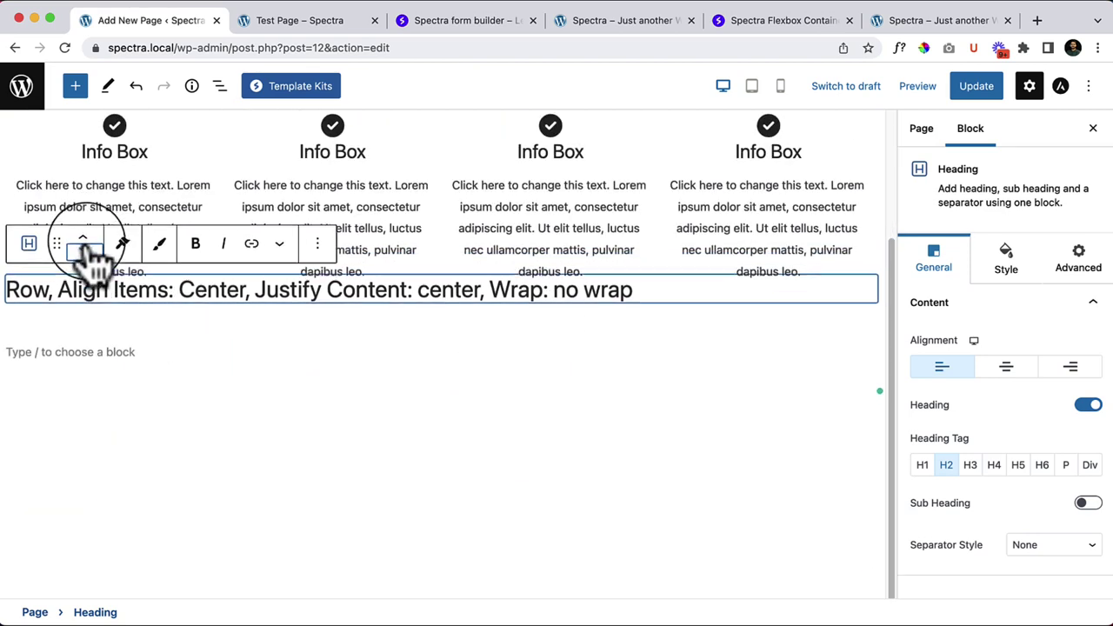
Step: Insert a single-column Spectra Container below the heading copy via /conta
left_click(231, 353)
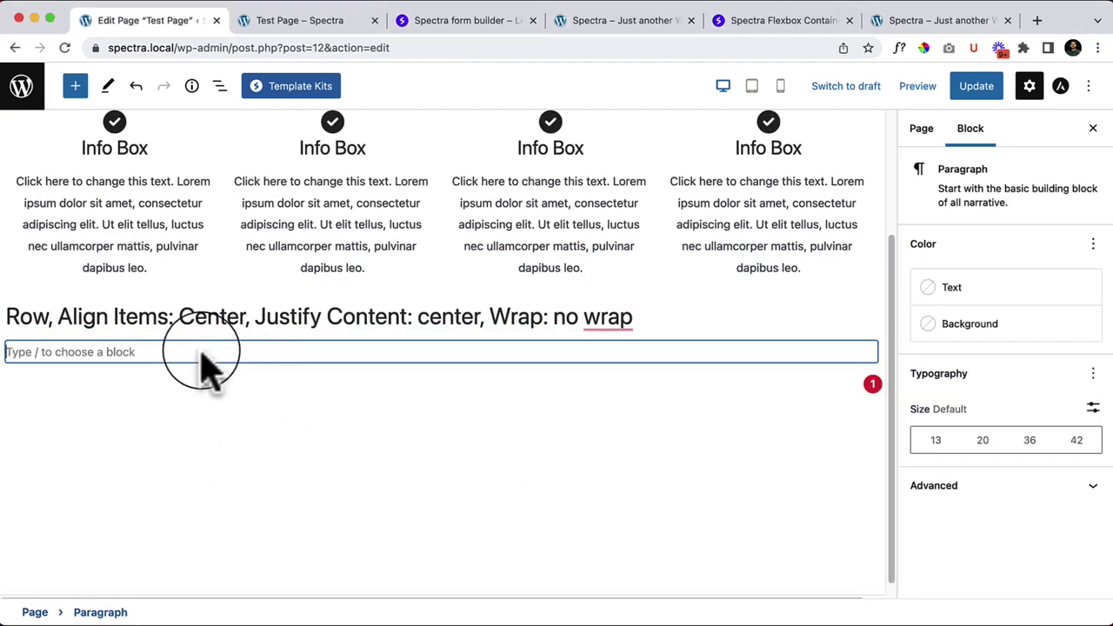
type("/")
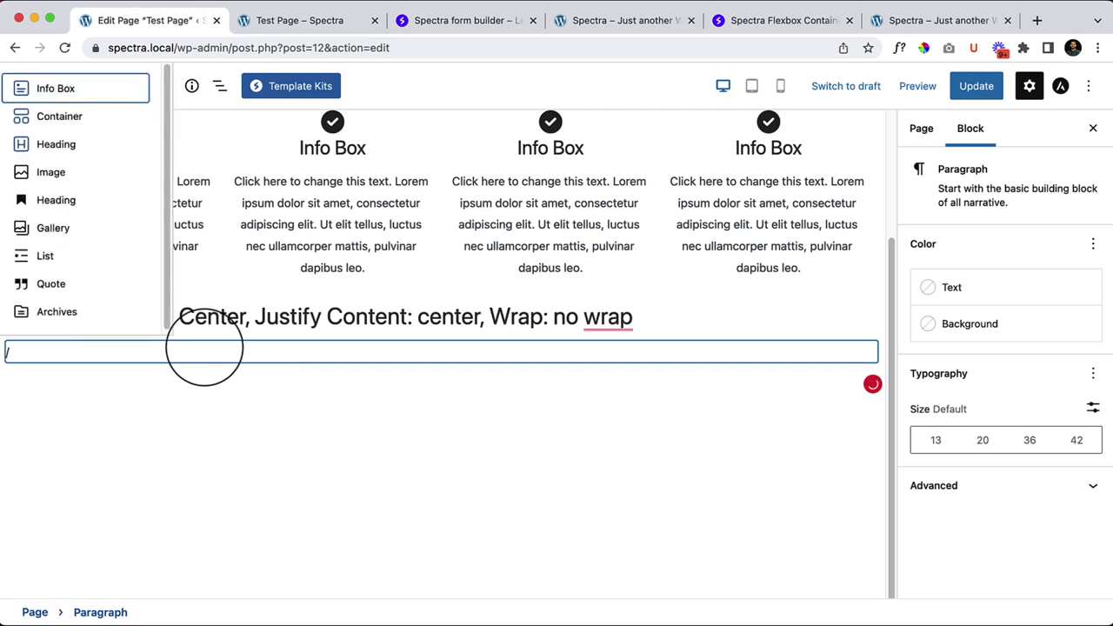
type("conta")
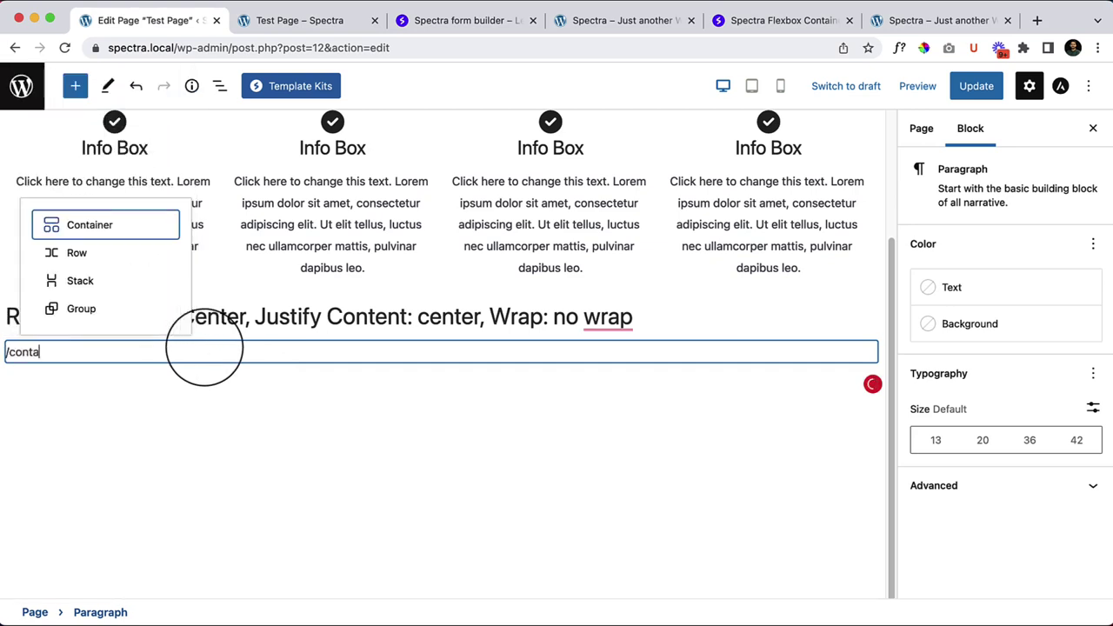
key("Return")
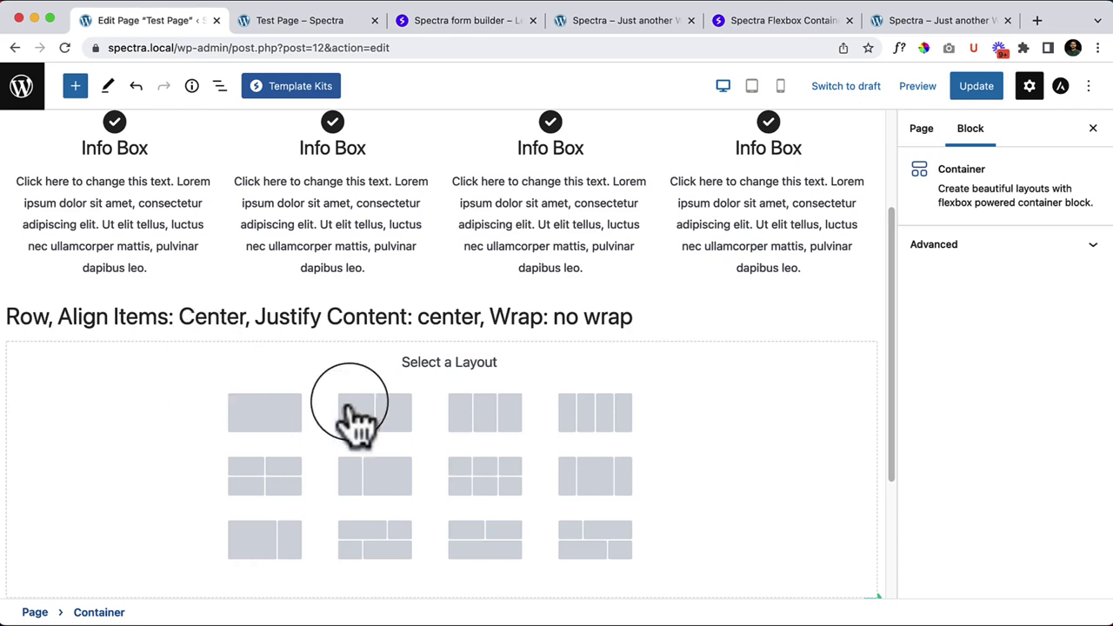
left_click(254, 429)
Step: Add an Info Box to the new container and duplicate it into two stacked boxes
left_click(438, 372)
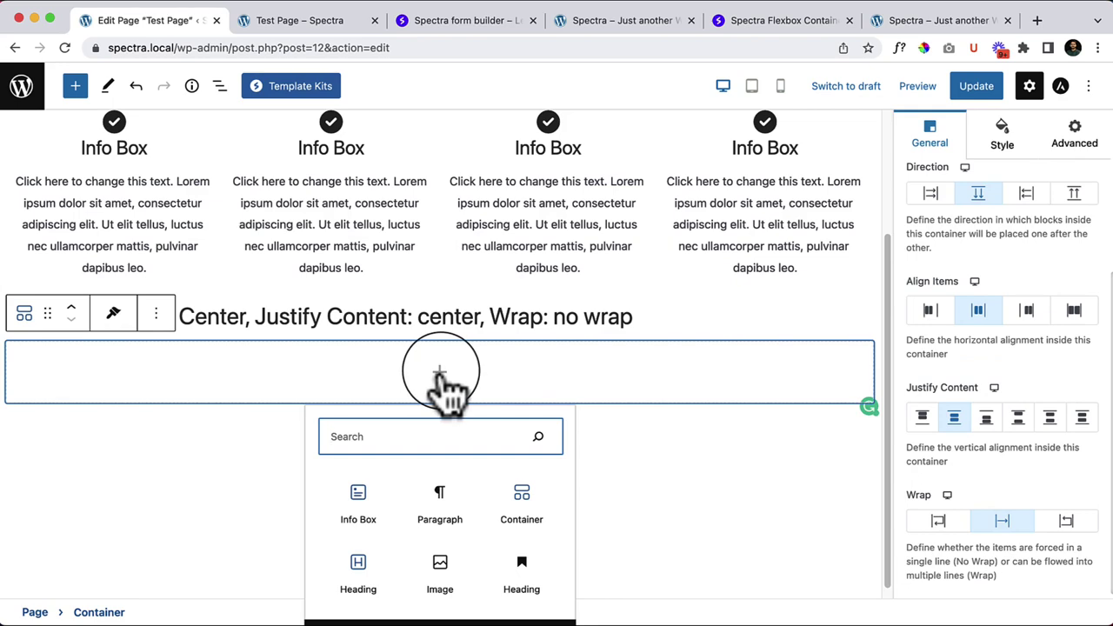
left_click(365, 508)
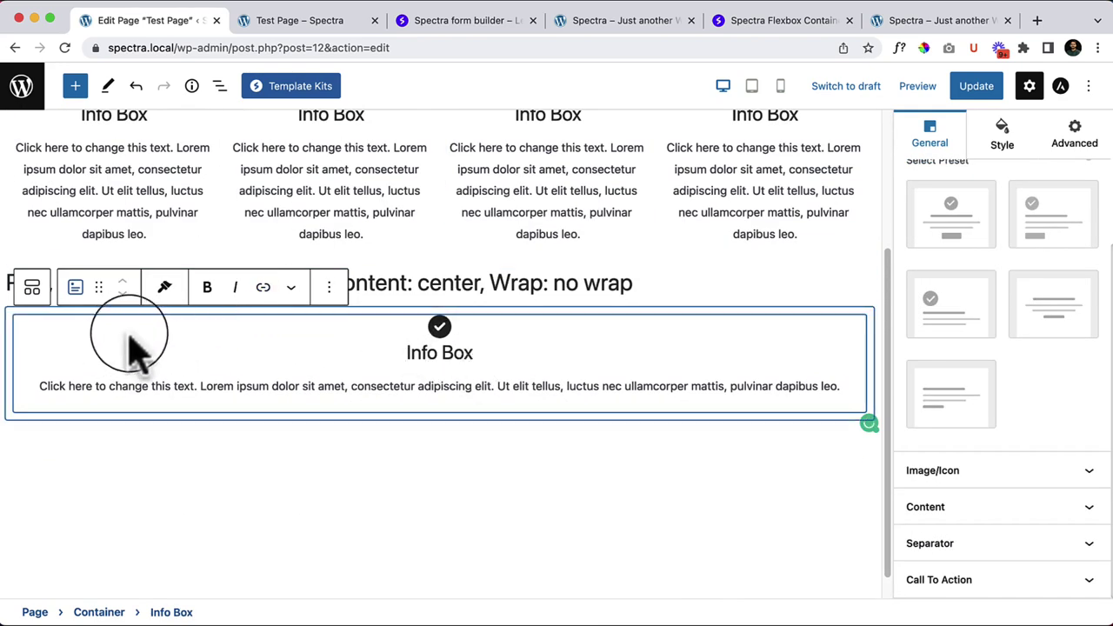
left_click(328, 291)
left_click(351, 421)
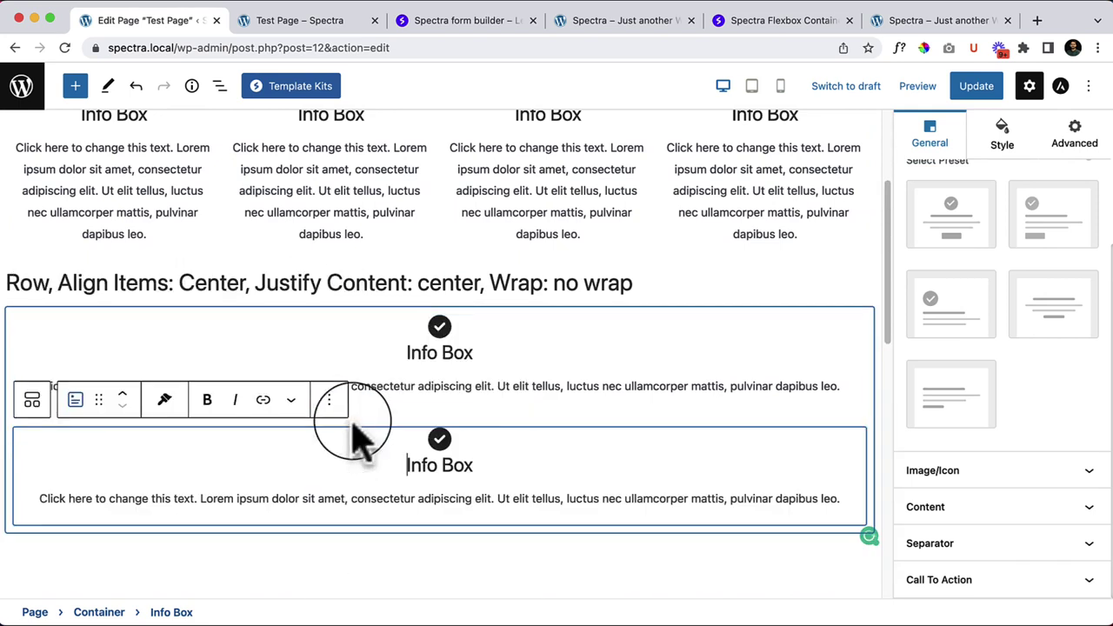
left_click(50, 158)
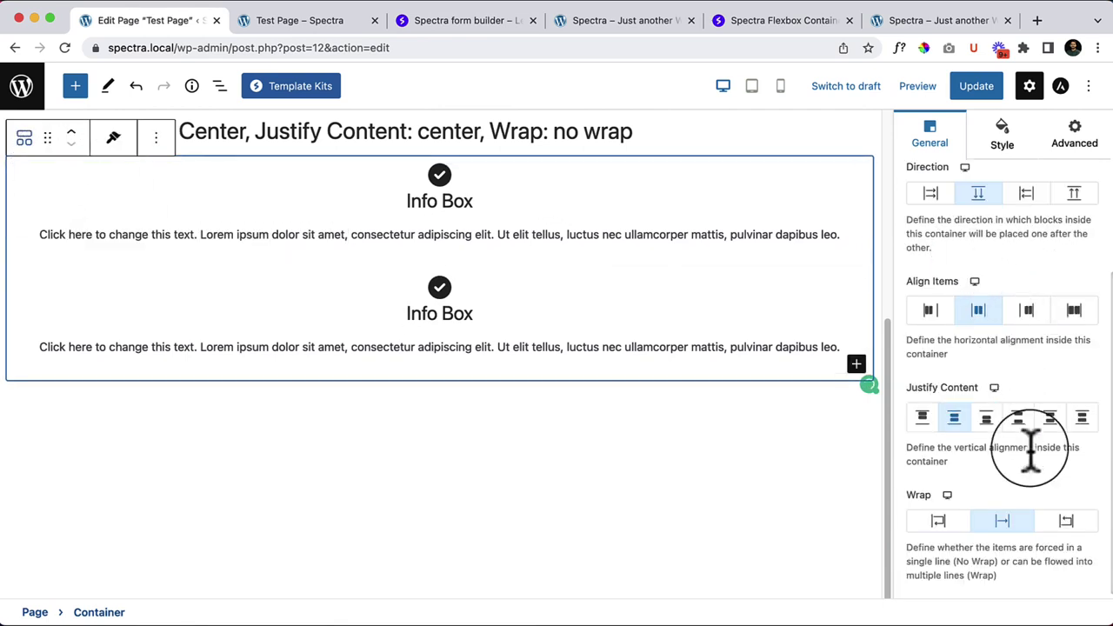
scroll(1026, 447, "up", 5)
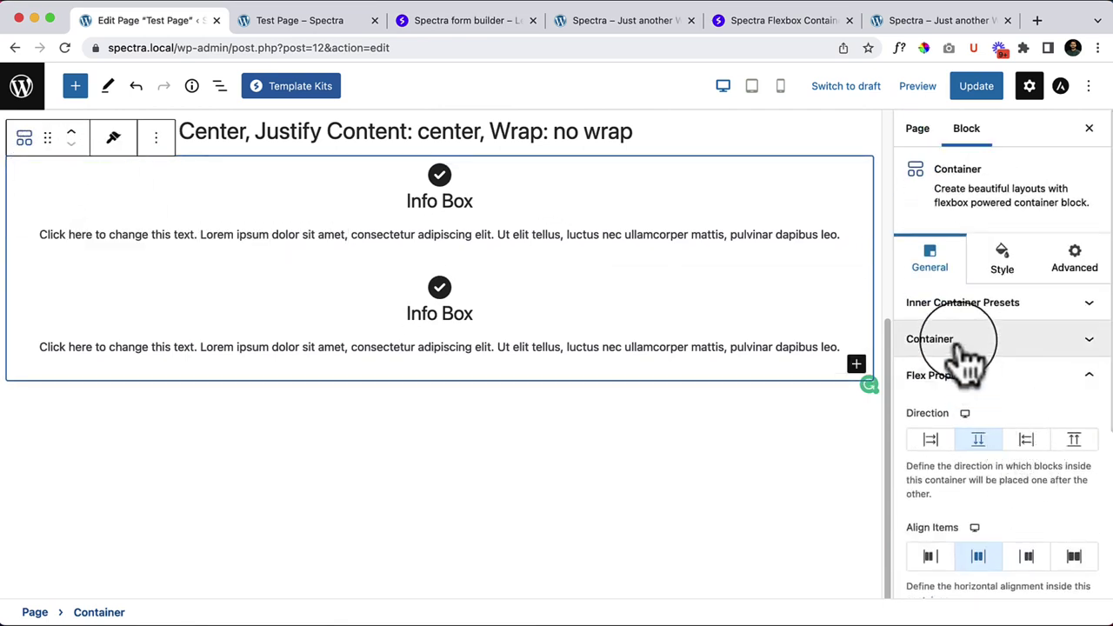
Step: Set the container's minimum height to 501 px and its background colour to pale pink #F3DFDF
left_click(965, 346)
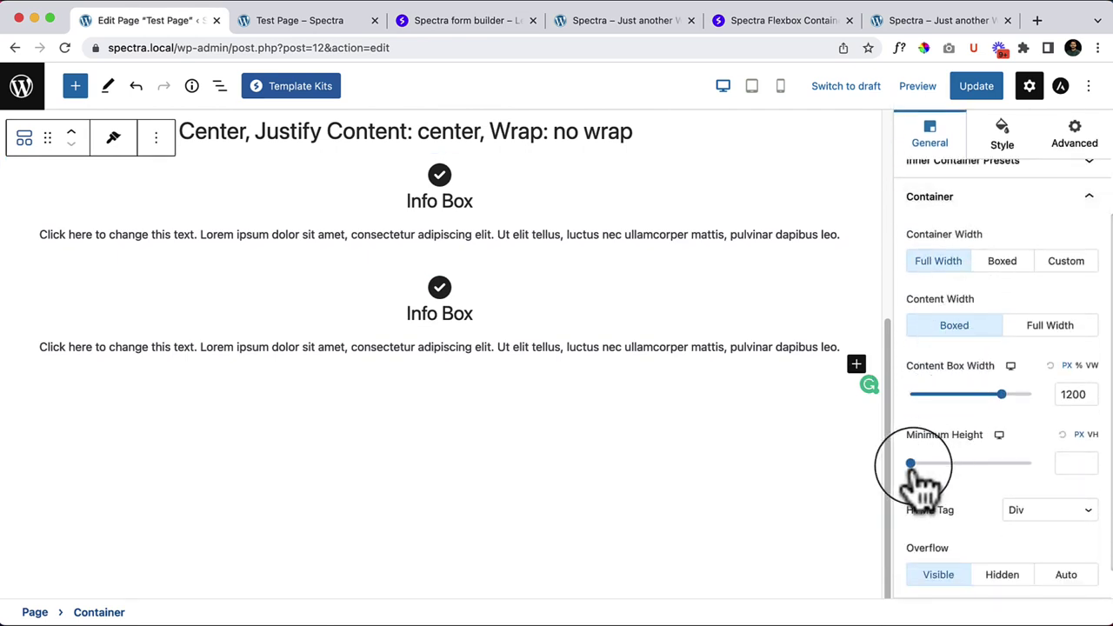
left_click_drag(911, 464, 971, 463)
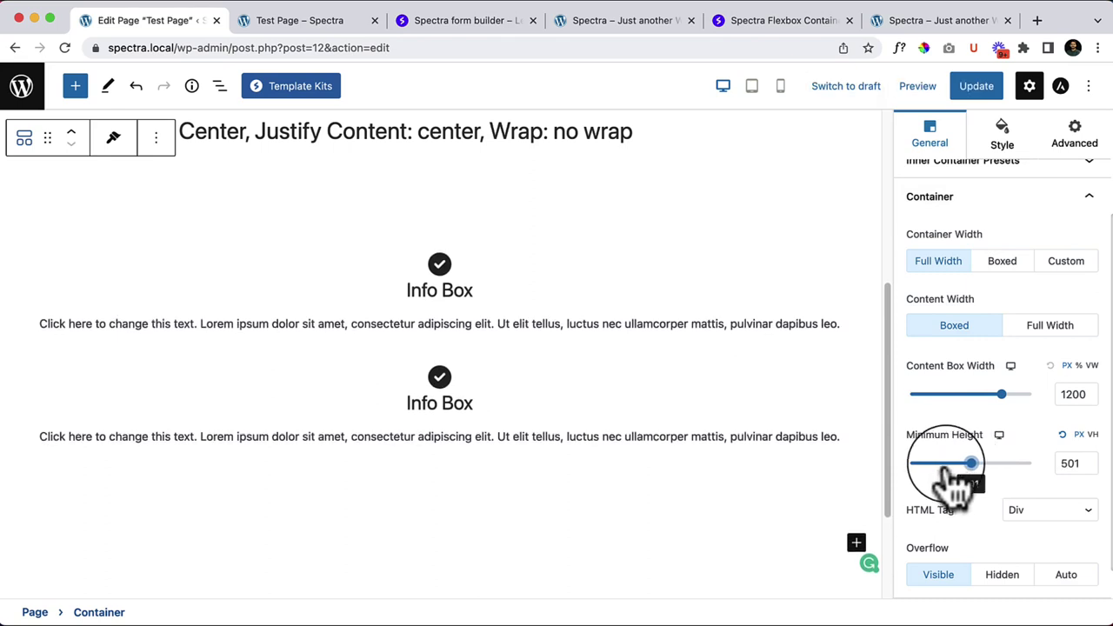
left_click(1002, 138)
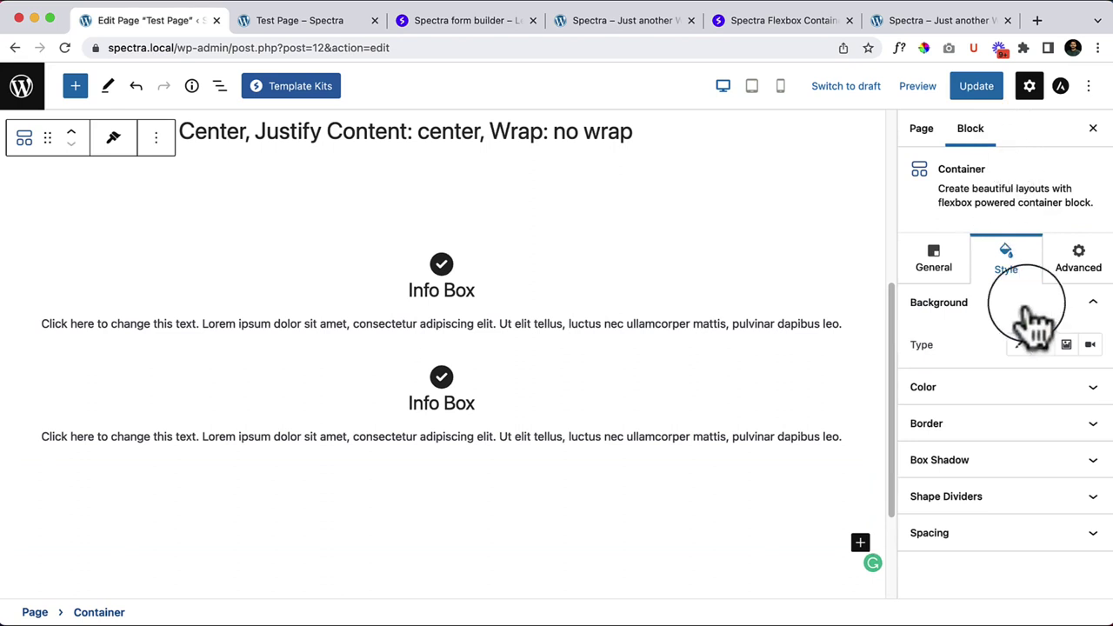
left_click(1018, 345)
left_click(1091, 386)
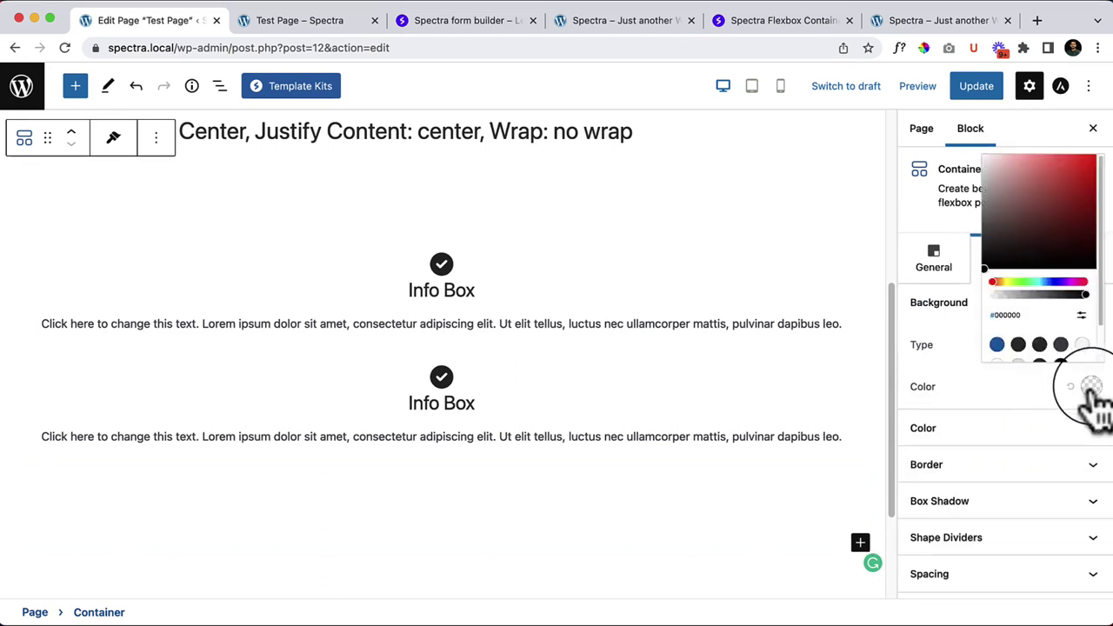
left_click_drag(960, 87, 949, 69)
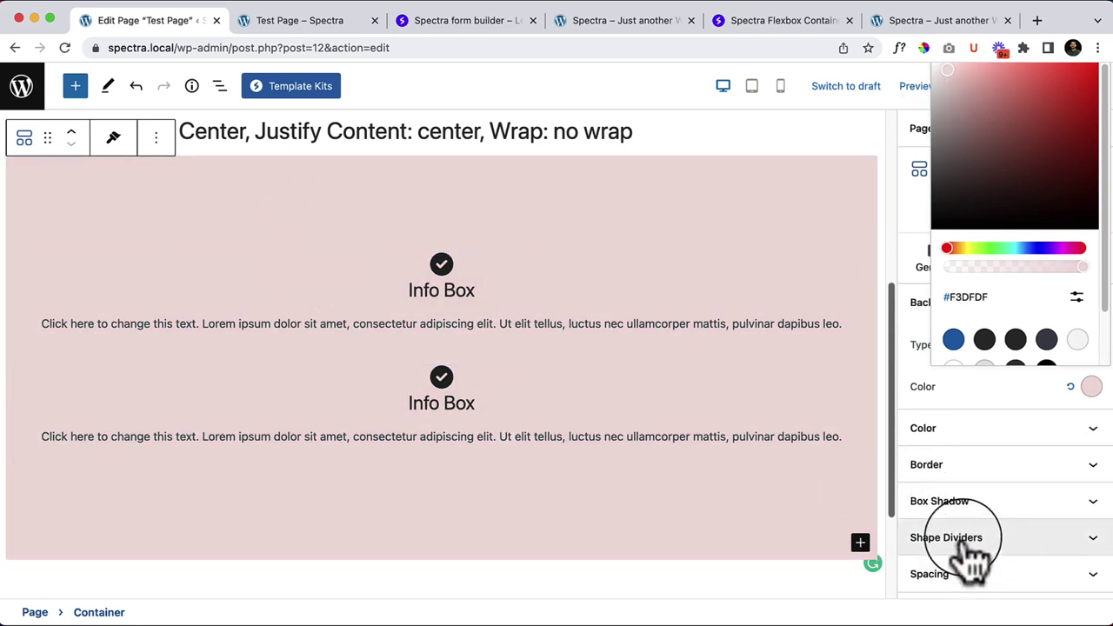
left_click(904, 226)
left_click(930, 259)
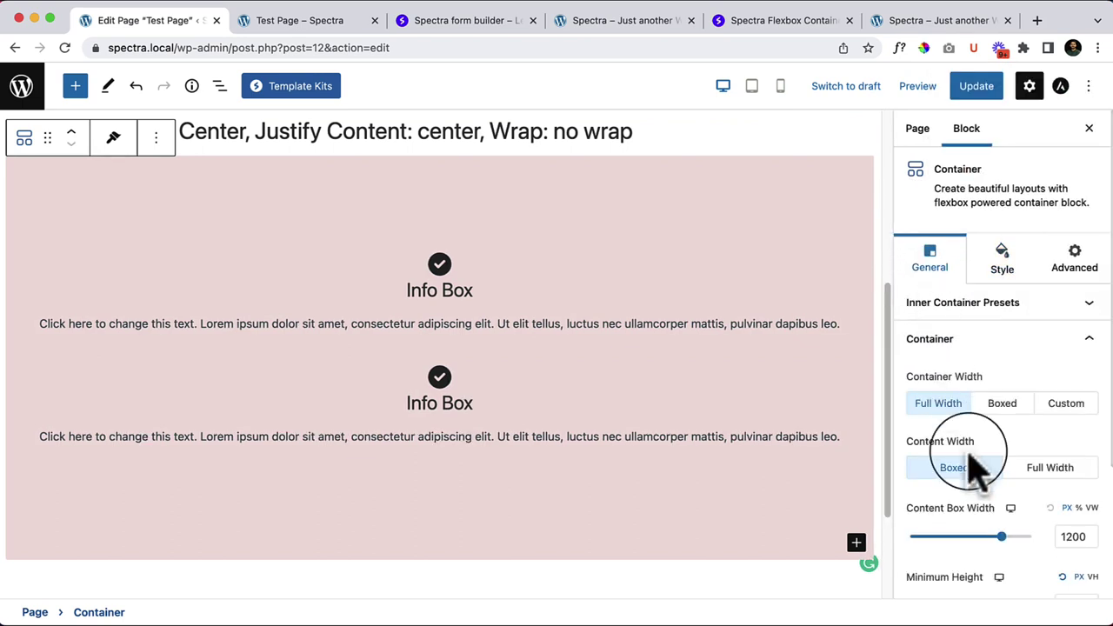
Step: Set flex Direction to Row and Align Items to flex-end, seating the Info Boxes at the bottom
left_click(987, 341)
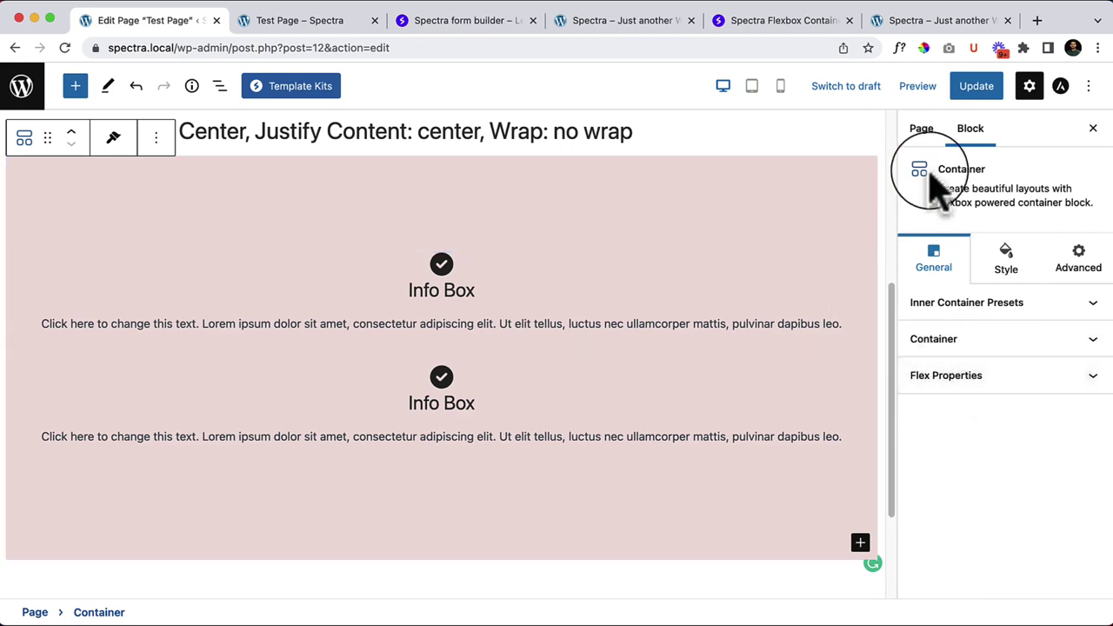
left_click(953, 383)
scroll(992, 261, "up", 1)
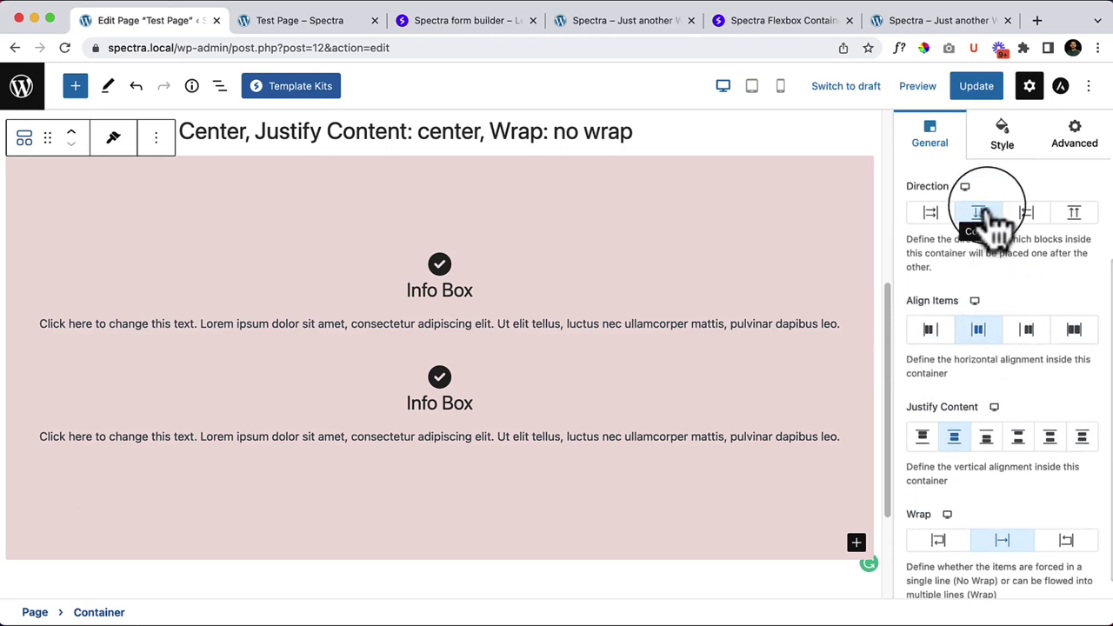
left_click(931, 213)
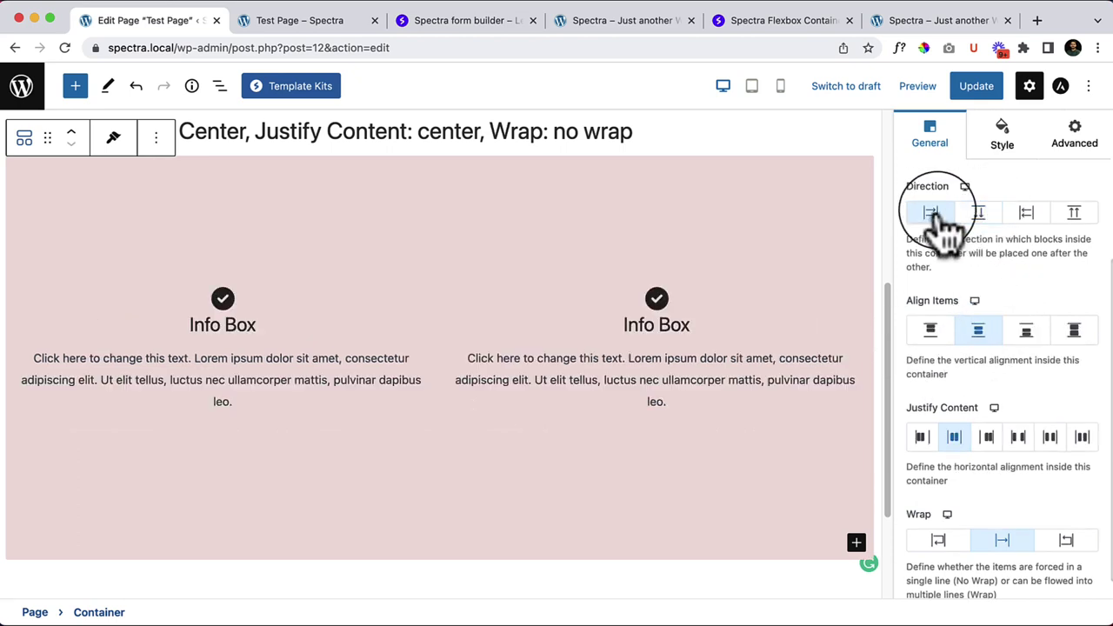
left_click(978, 327)
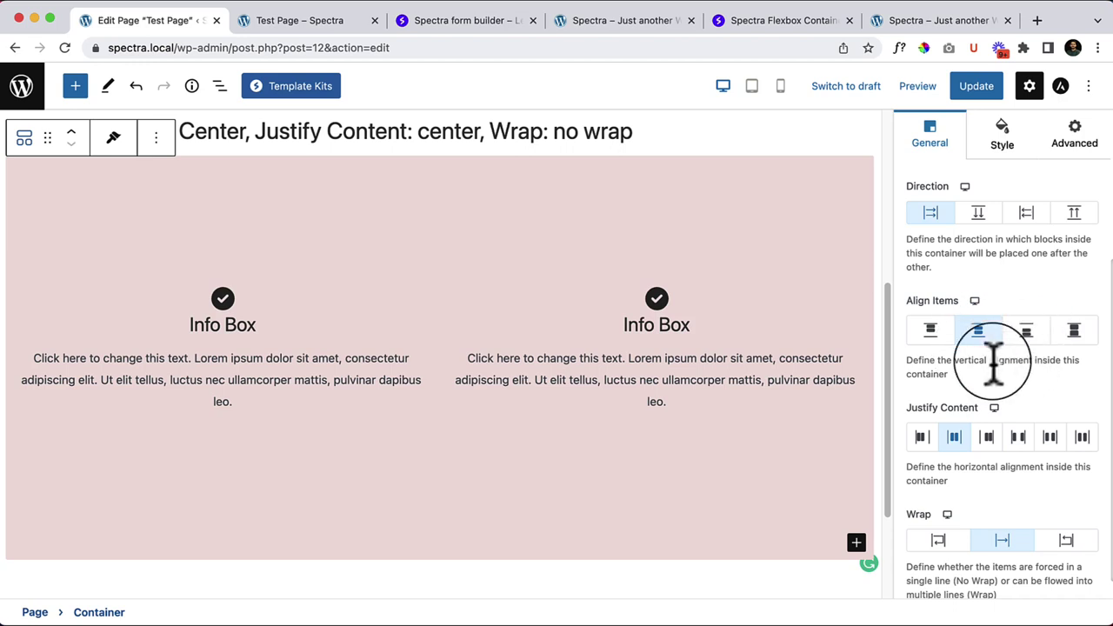
left_click(931, 333)
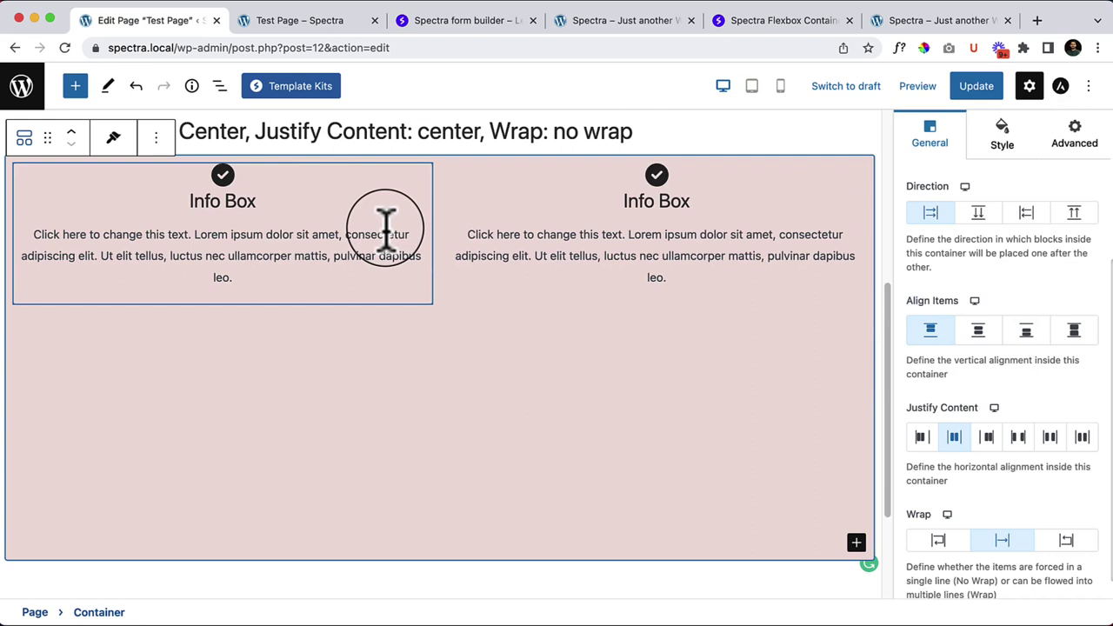
left_click(978, 334)
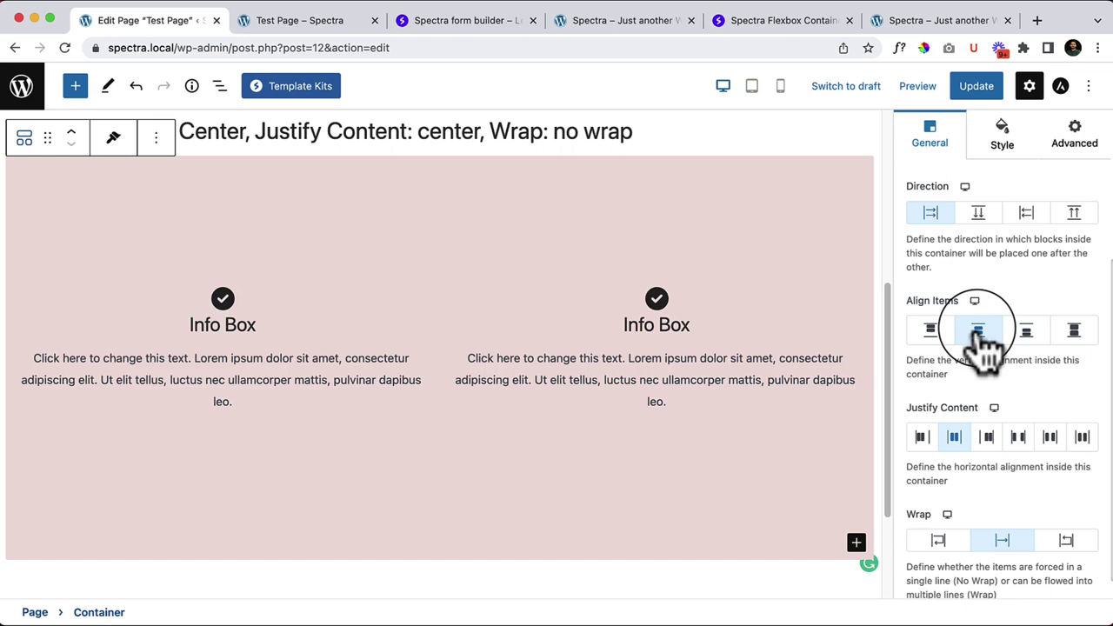
left_click(1028, 331)
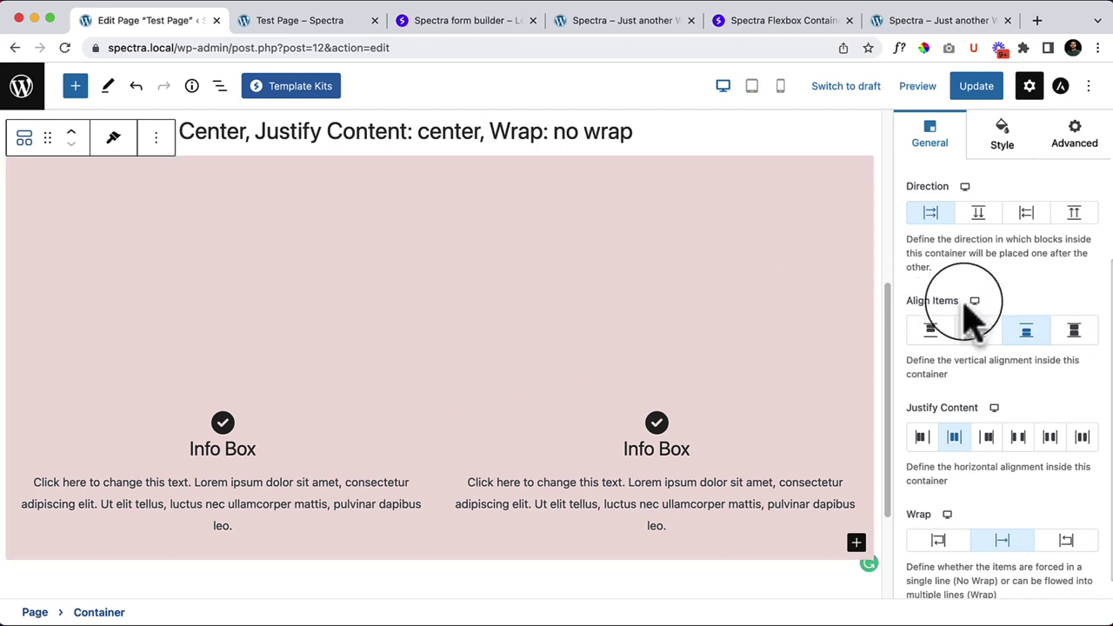
Step: Try Align Items Stretch, settle on Center, and switch Flex Direction back to Column
left_click(1075, 332)
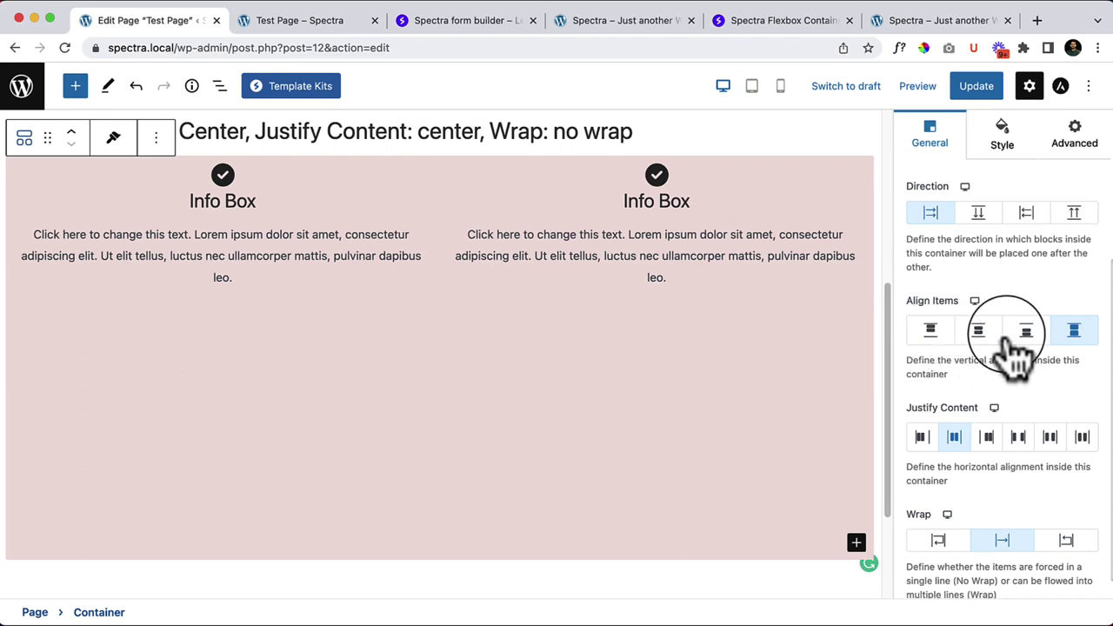
left_click(981, 334)
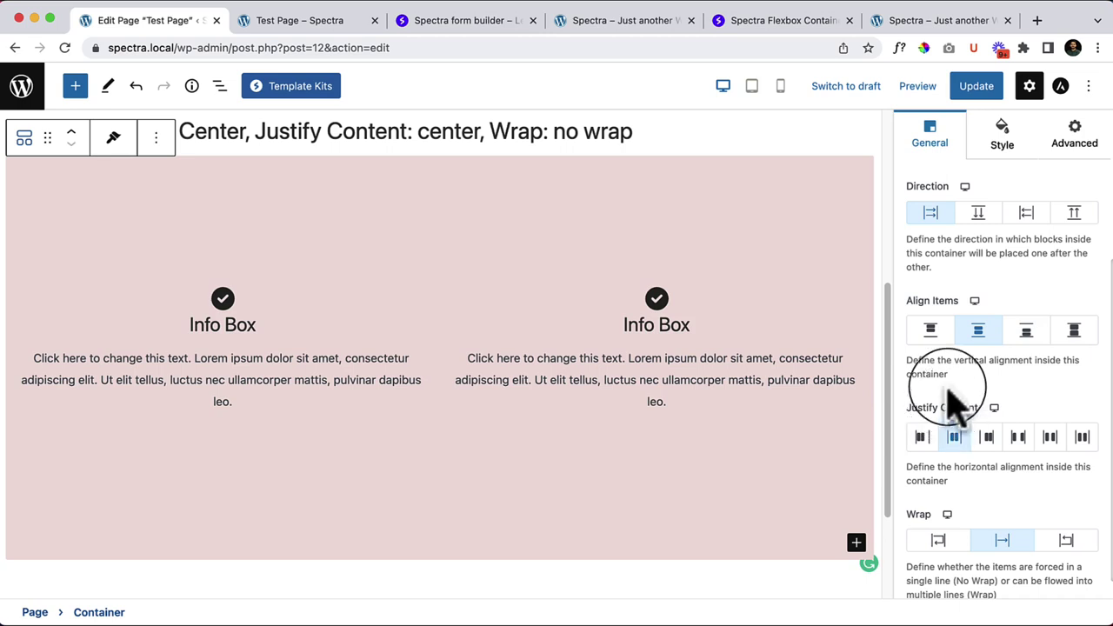
left_click(978, 214)
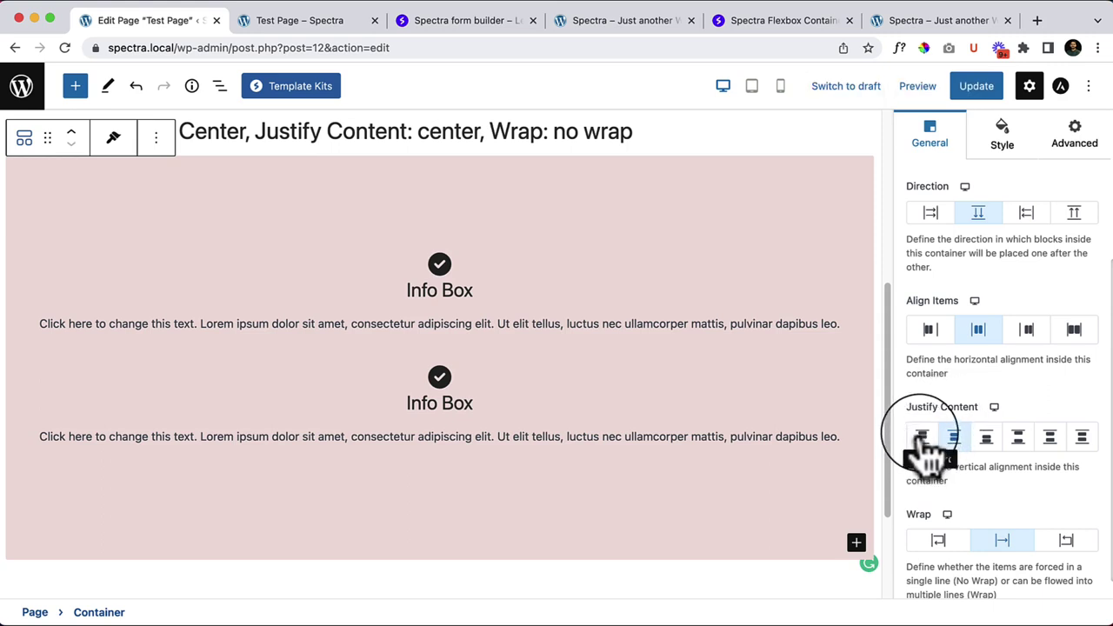
Step: Preview Justify Content flex-start, center and flex-end, then set it to Space Between
left_click(924, 441)
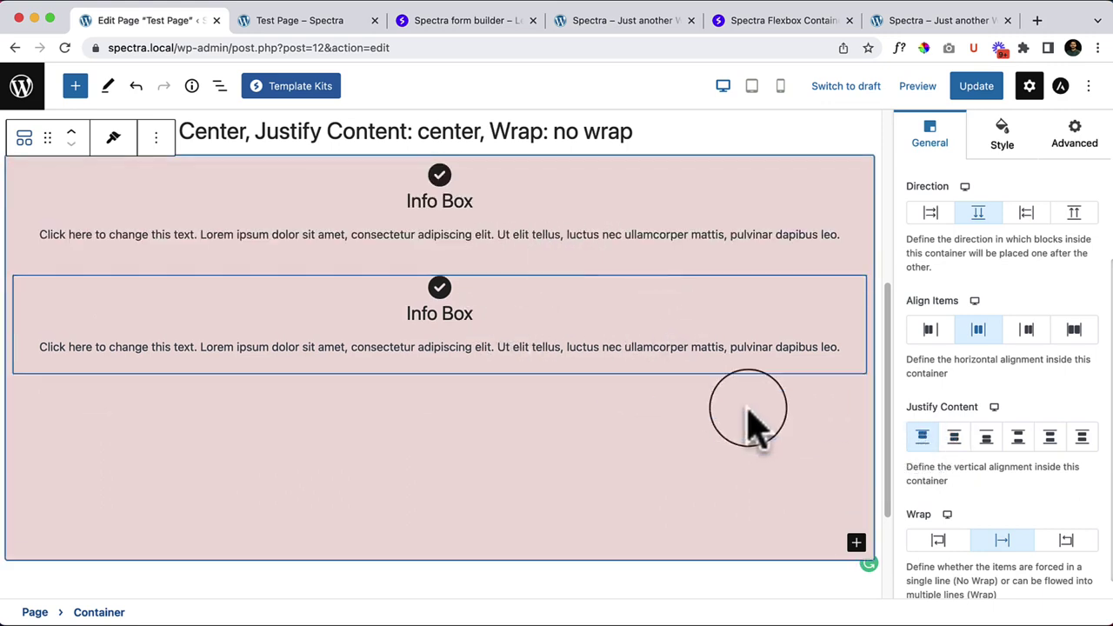
left_click(955, 439)
left_click(987, 439)
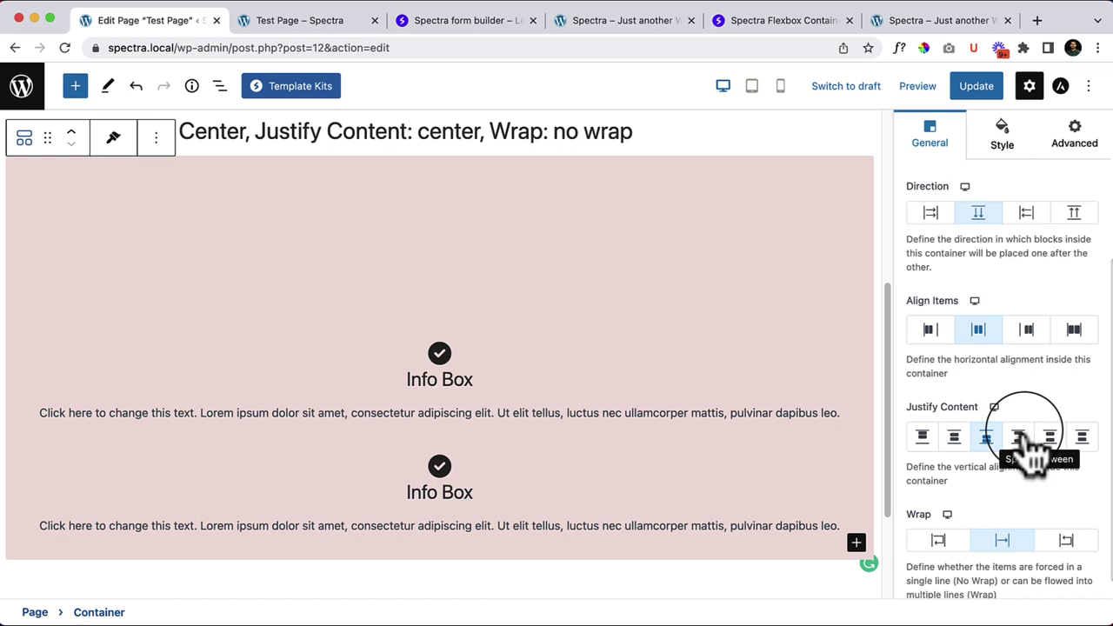
left_click(1022, 438)
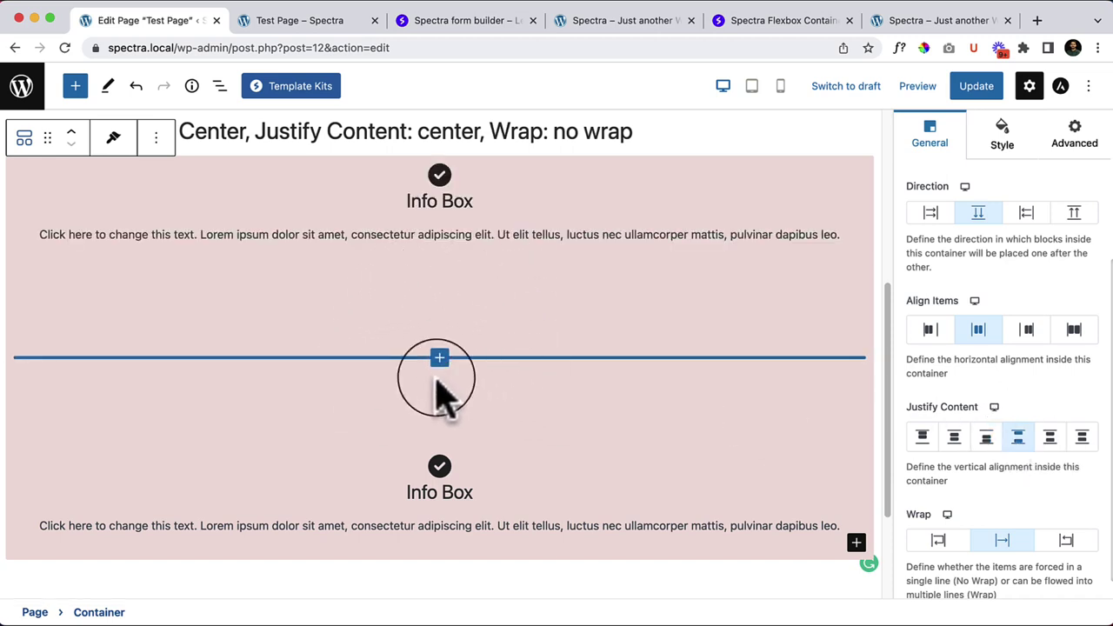
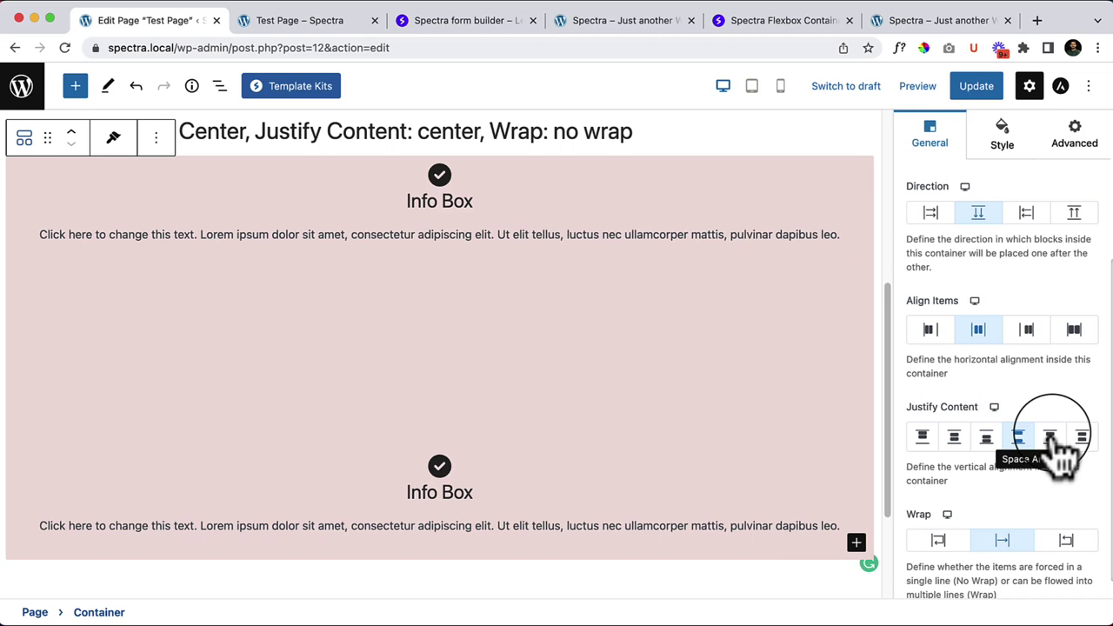
Step: Try space-around, space-evenly and space-between spacing for the Info Boxes
left_click(1050, 437)
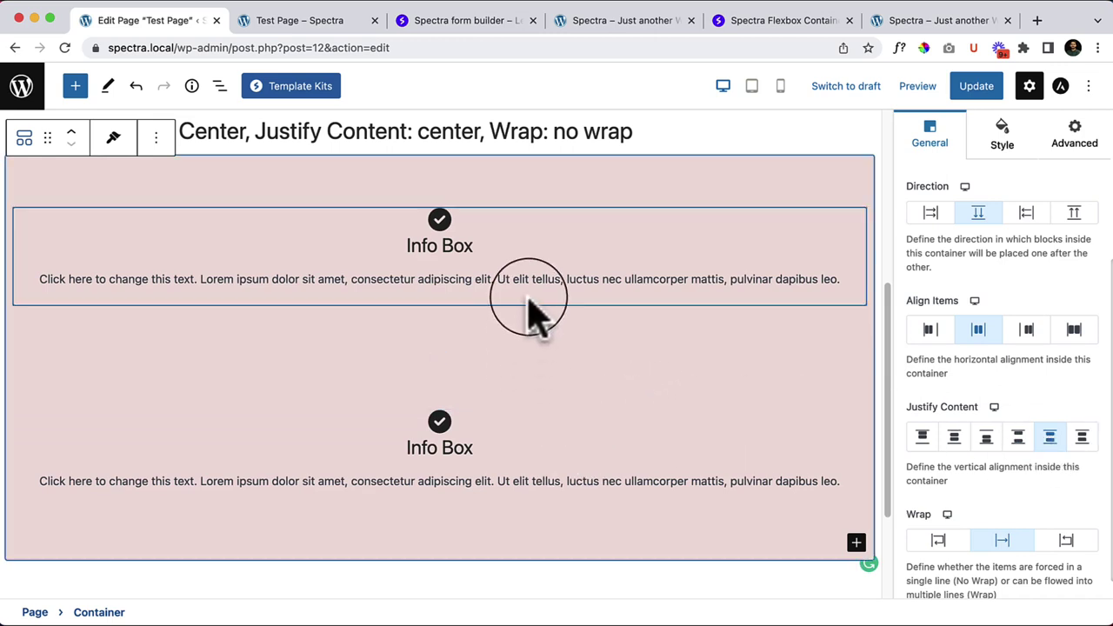
left_click(1084, 438)
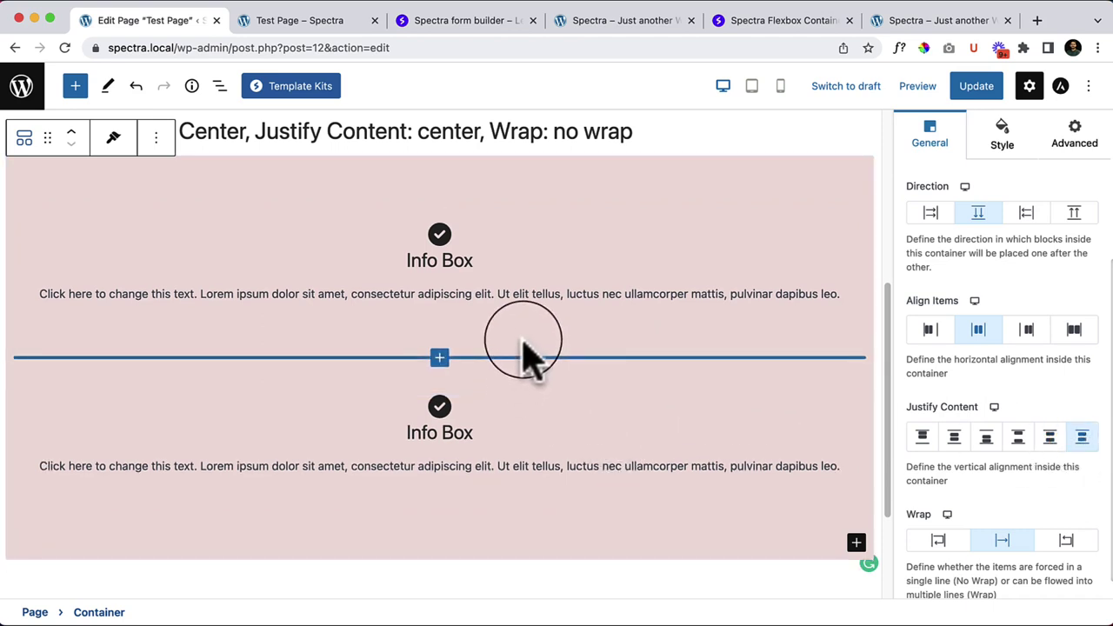
left_click(1019, 439)
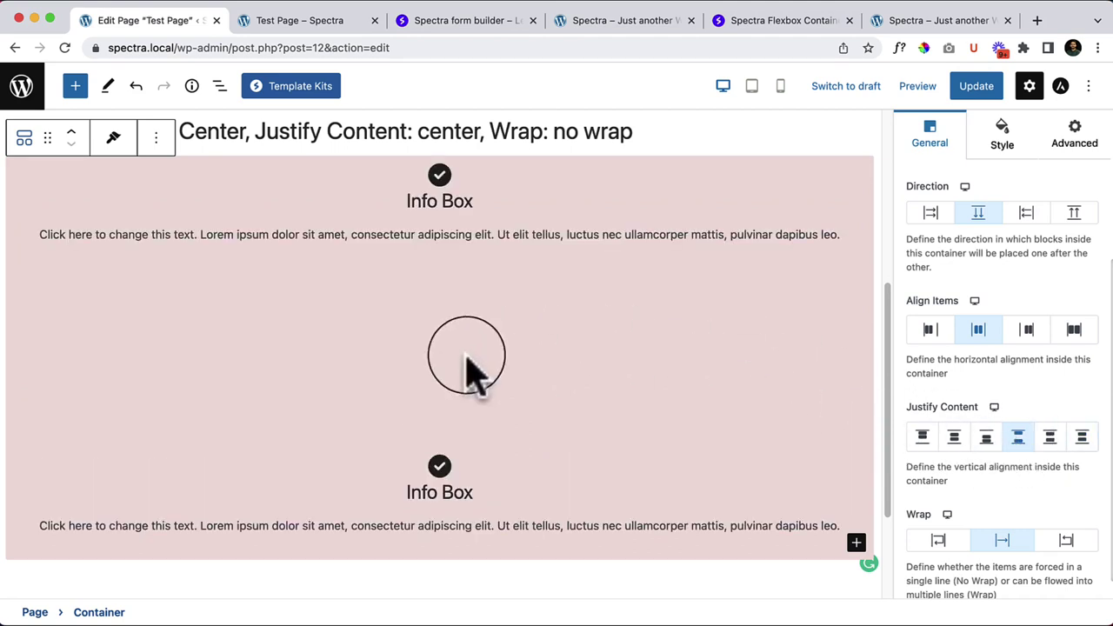
Step: Duplicate the lower Info Box
left_click(497, 470)
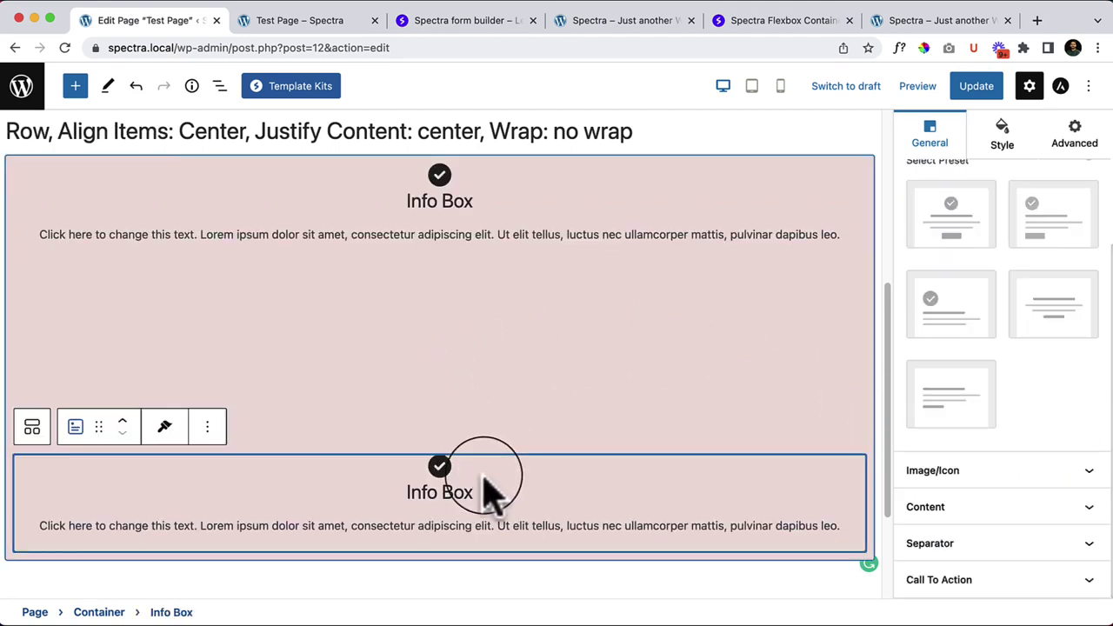
left_click(207, 426)
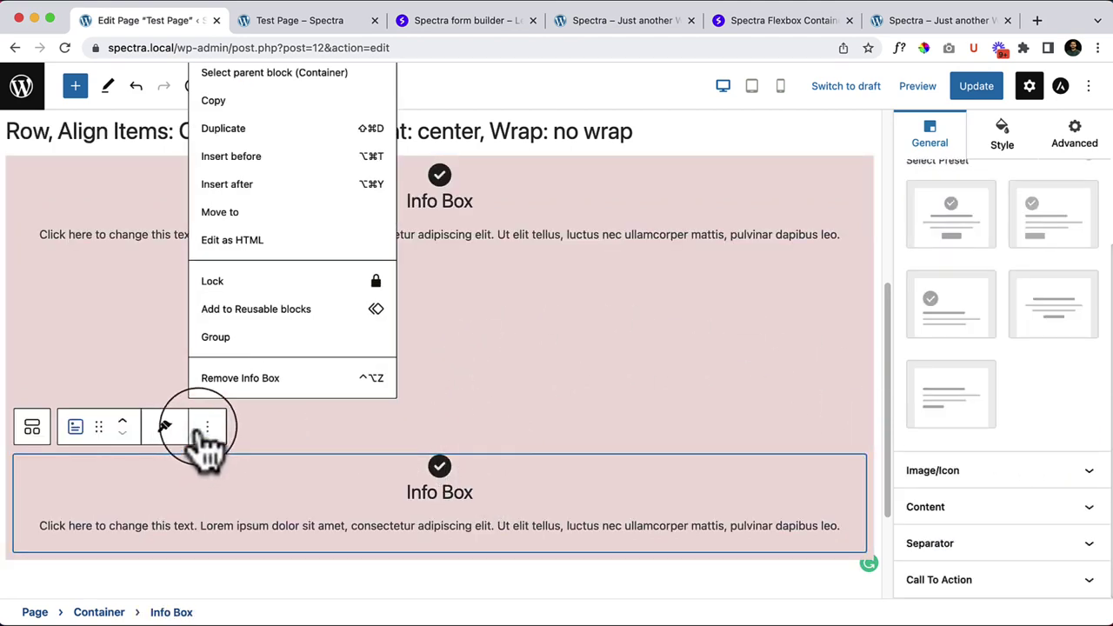
left_click(272, 128)
scroll(434, 278, "down", 4)
scroll(547, 447, "up", 3)
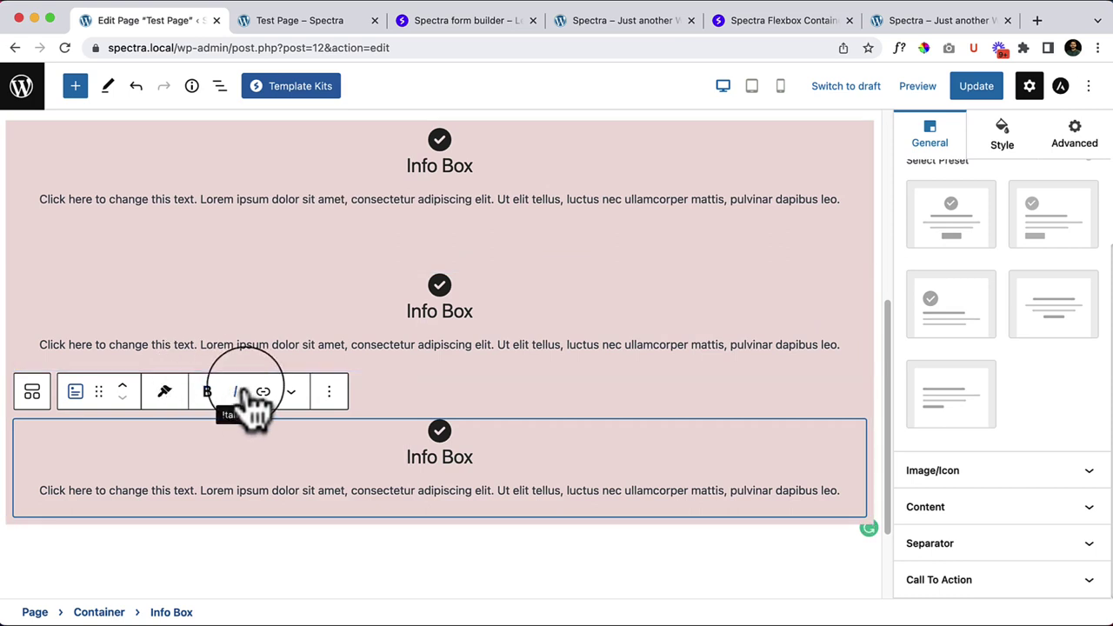
Step: Delete the middle Info Box and select the Container holding the remaining boxes
left_click(331, 298)
left_click(207, 245)
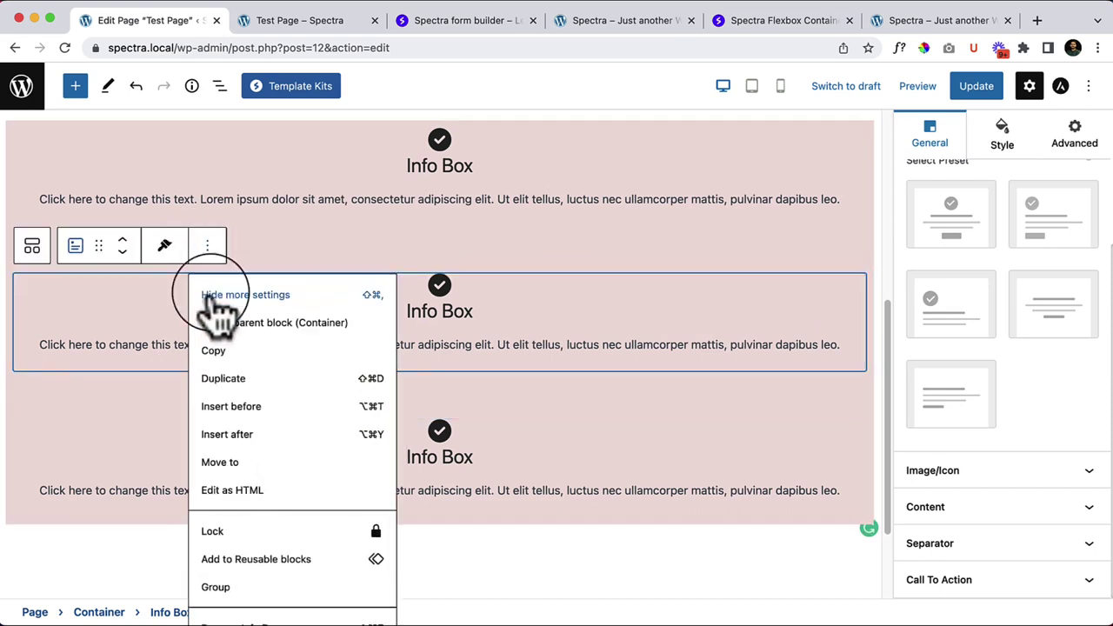
scroll(534, 596, "down", 2)
left_click(261, 596)
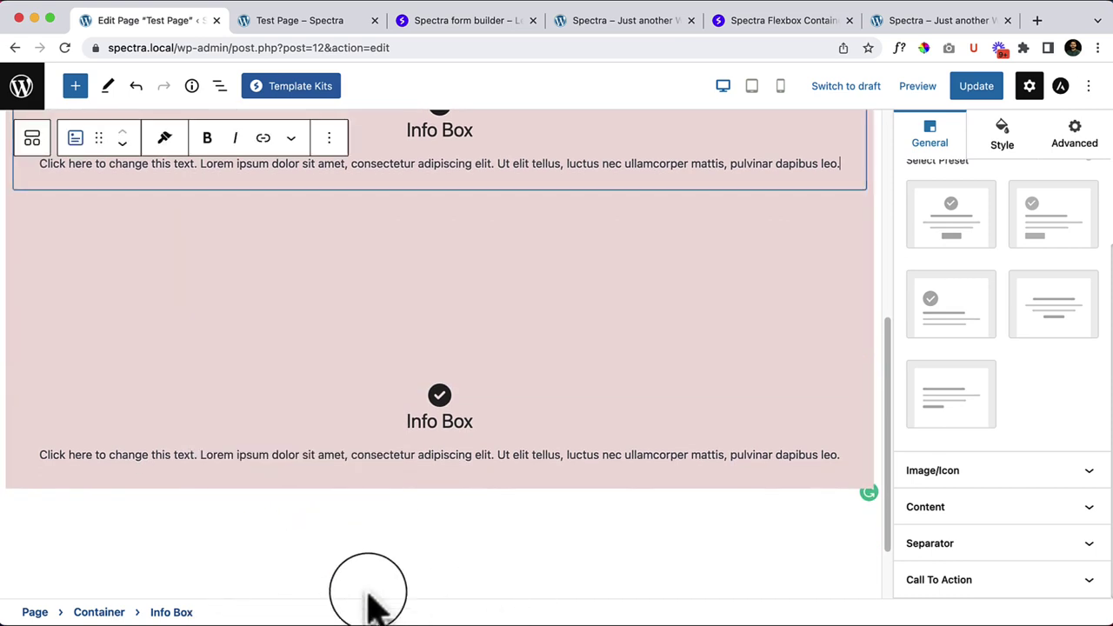
scroll(484, 286, "up", 3)
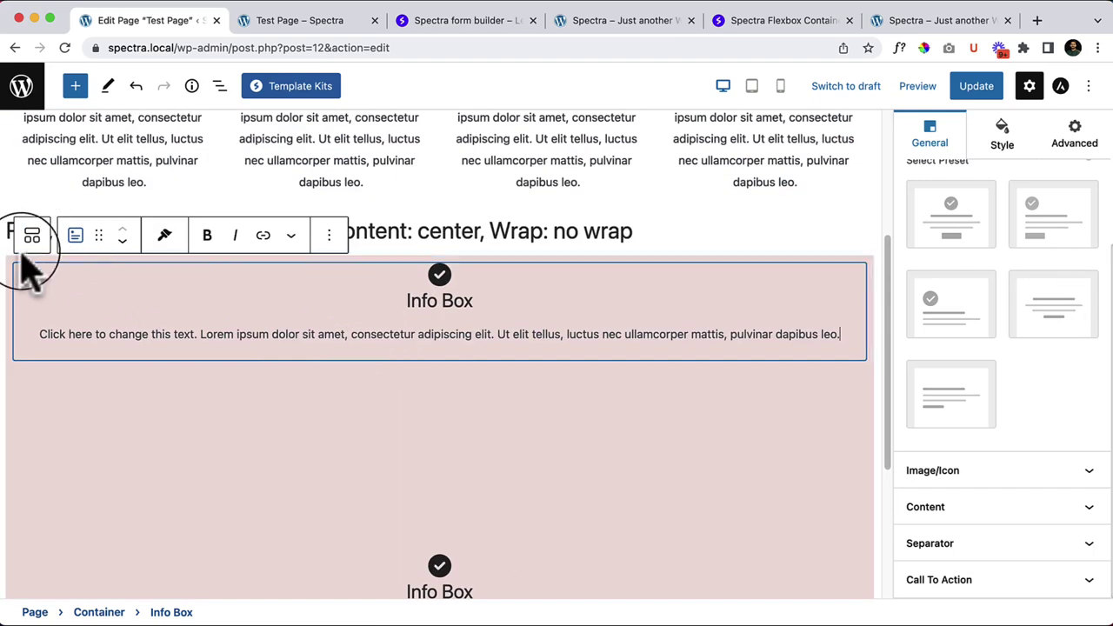
left_click(343, 398)
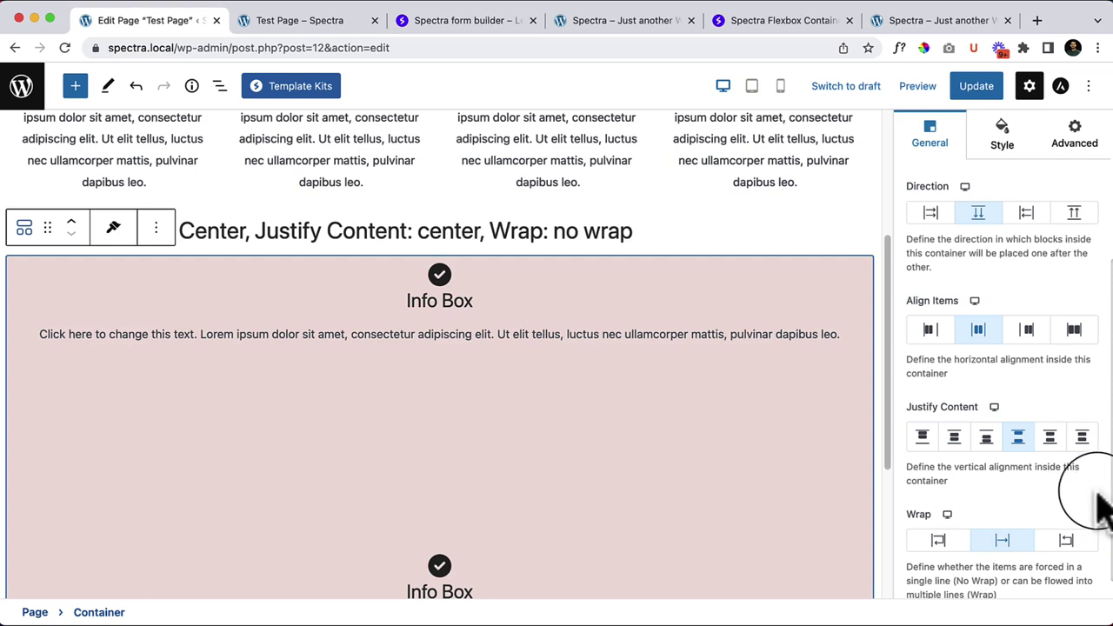
Step: Look over the Container's width, height and style settings, then return to general settings
scroll(1096, 504, "down", 1)
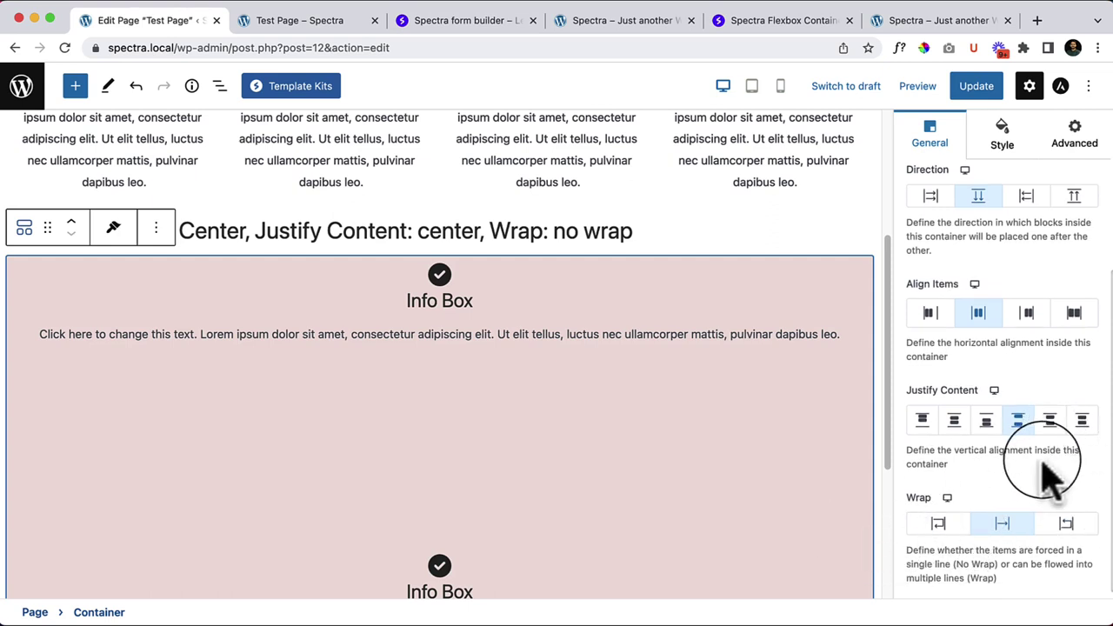
scroll(978, 457, "down", 1)
scroll(1032, 510, "up", 6)
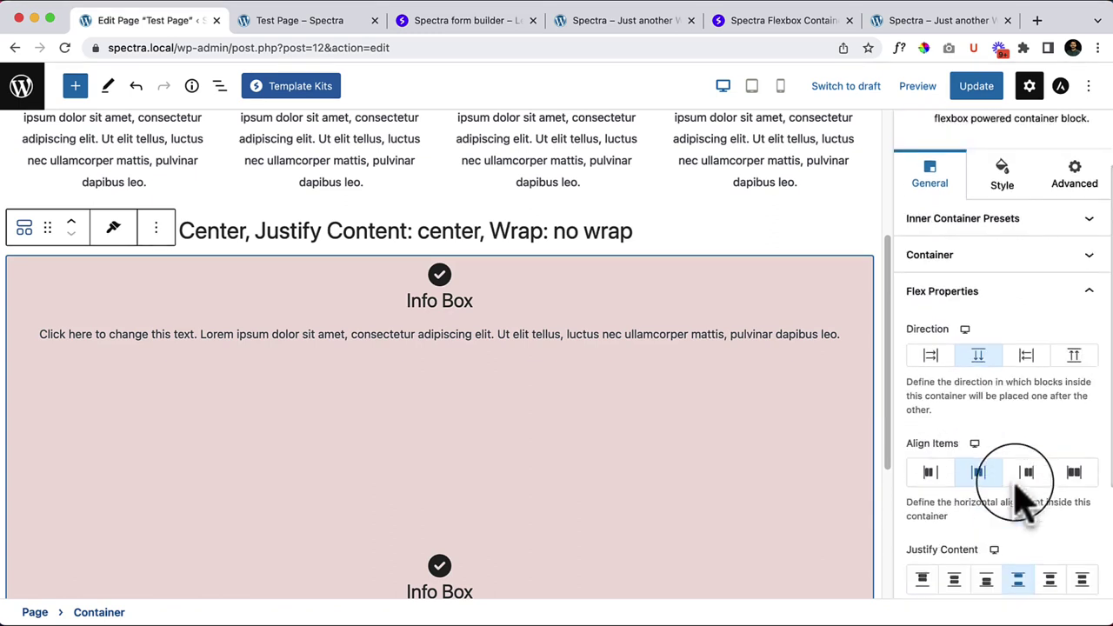
left_click(974, 343)
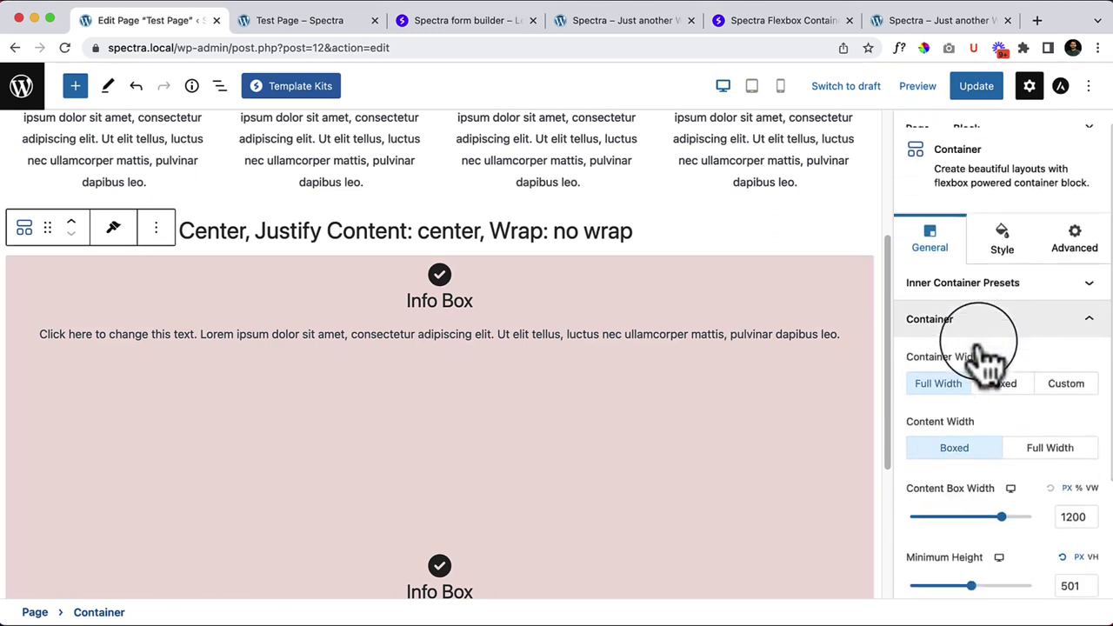
scroll(982, 372, "down", 3)
scroll(1004, 541, "down", 1)
scroll(1006, 531, "up", 4)
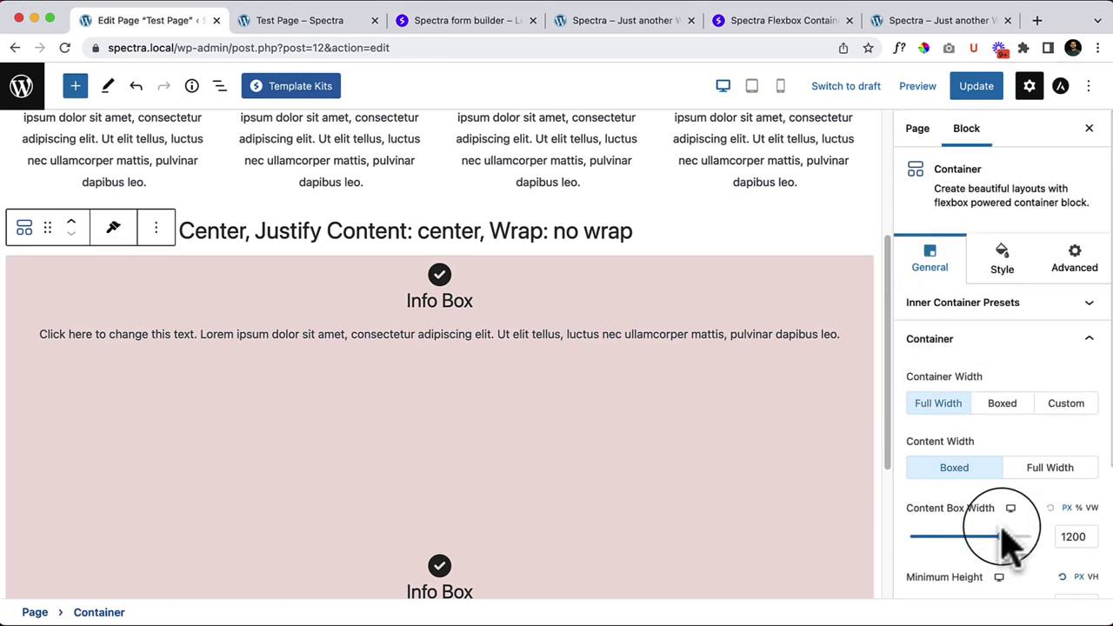
left_click(1008, 259)
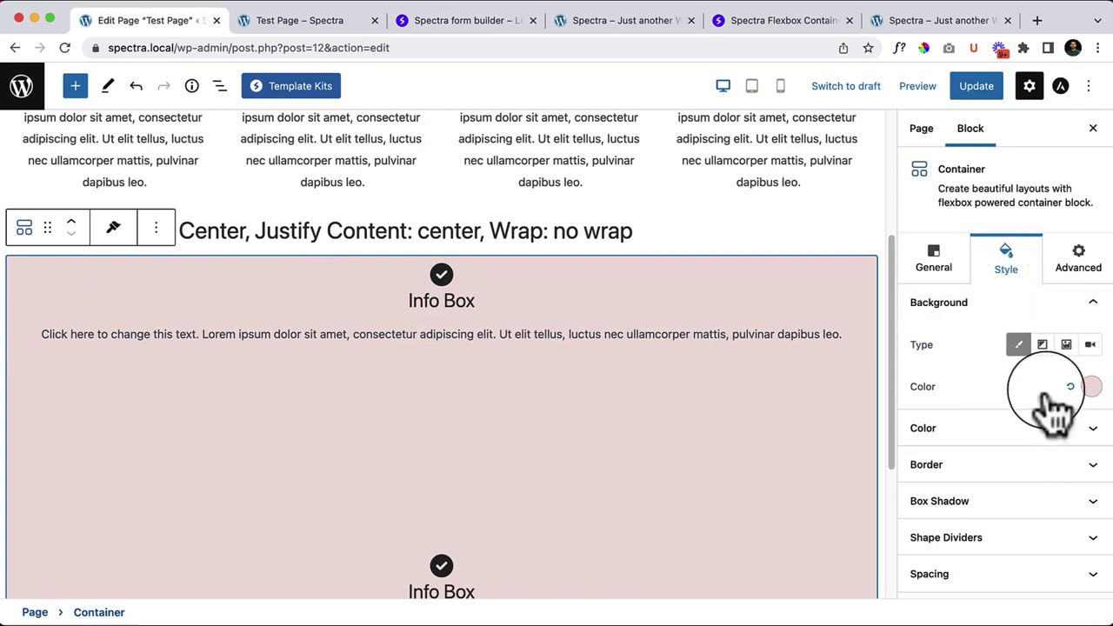
left_click(933, 261)
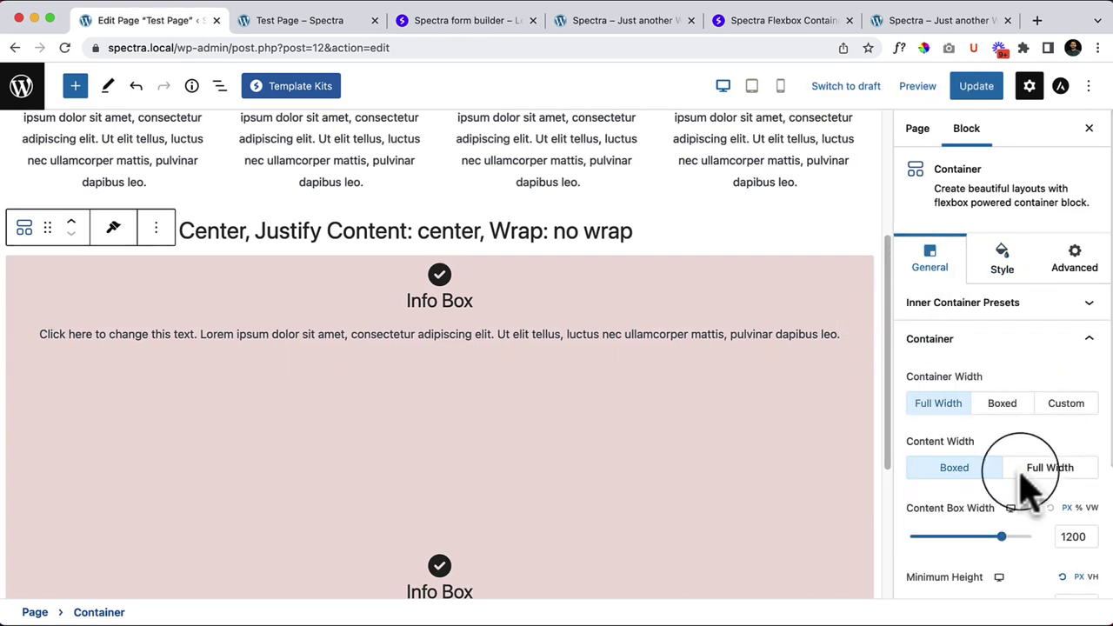
Step: Set the Container's flex Direction to Row and Align Items to Center
scroll(1021, 478, "down", 2)
scroll(1000, 504, "down", 2)
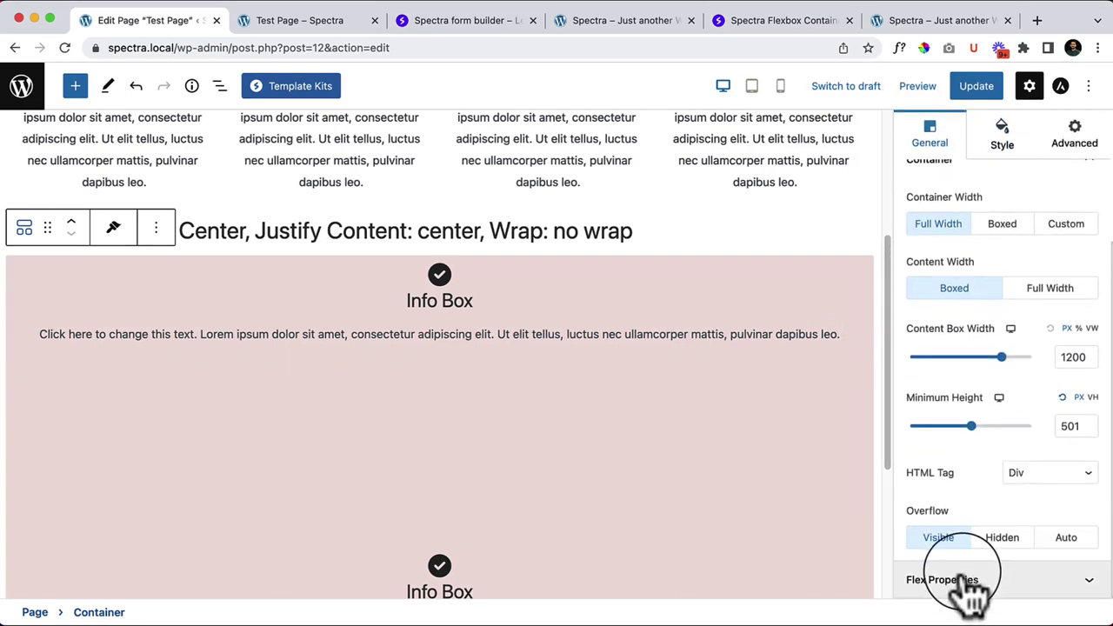
left_click(967, 584)
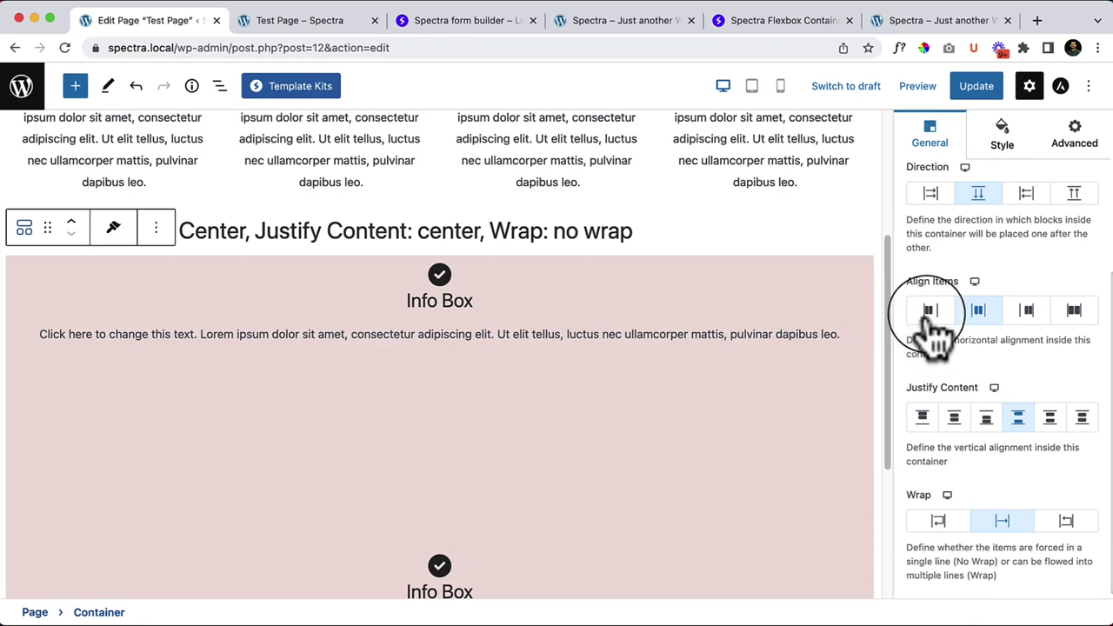
left_click(926, 194)
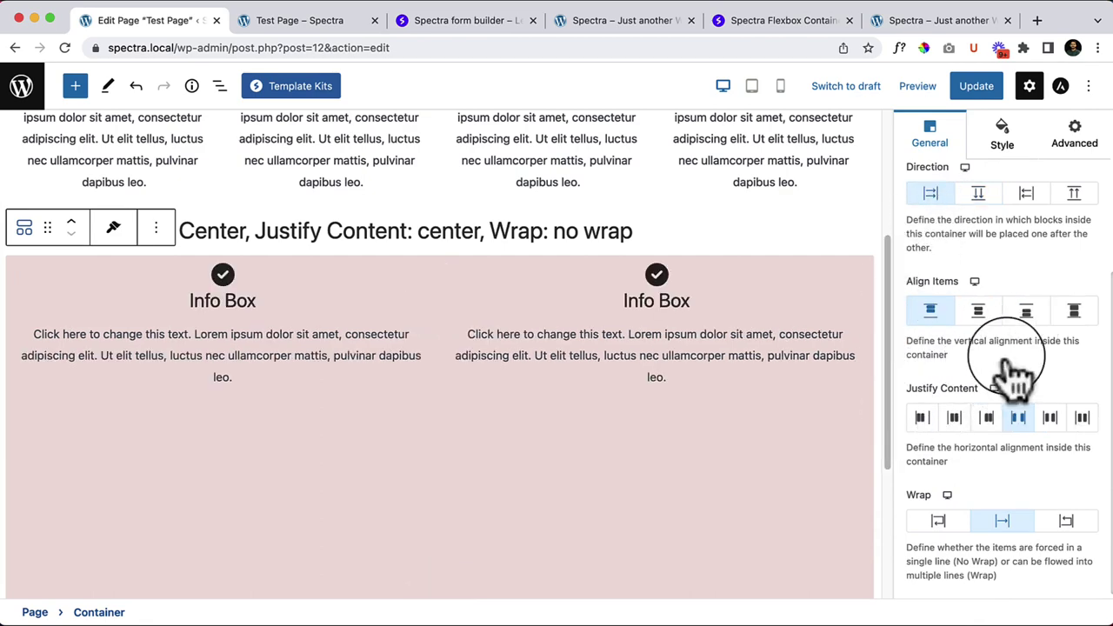
left_click(979, 311)
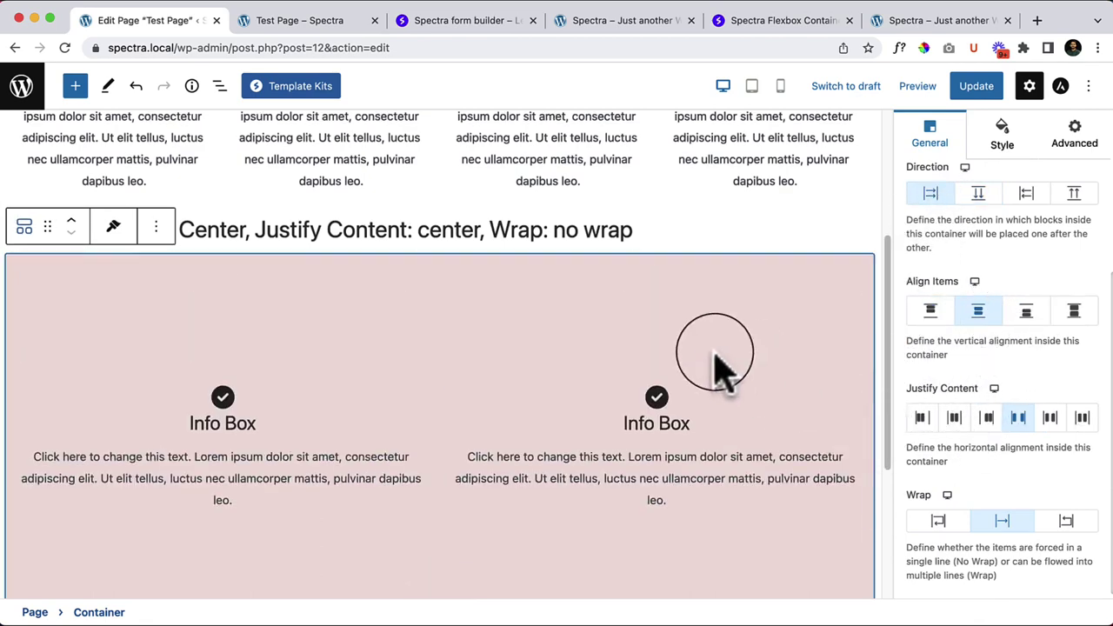
scroll(713, 355, "down", 1)
Step: Apply a blue-to-purple gradient background, widen the purple, and keep type Linear after trying Radial
left_click(1002, 135)
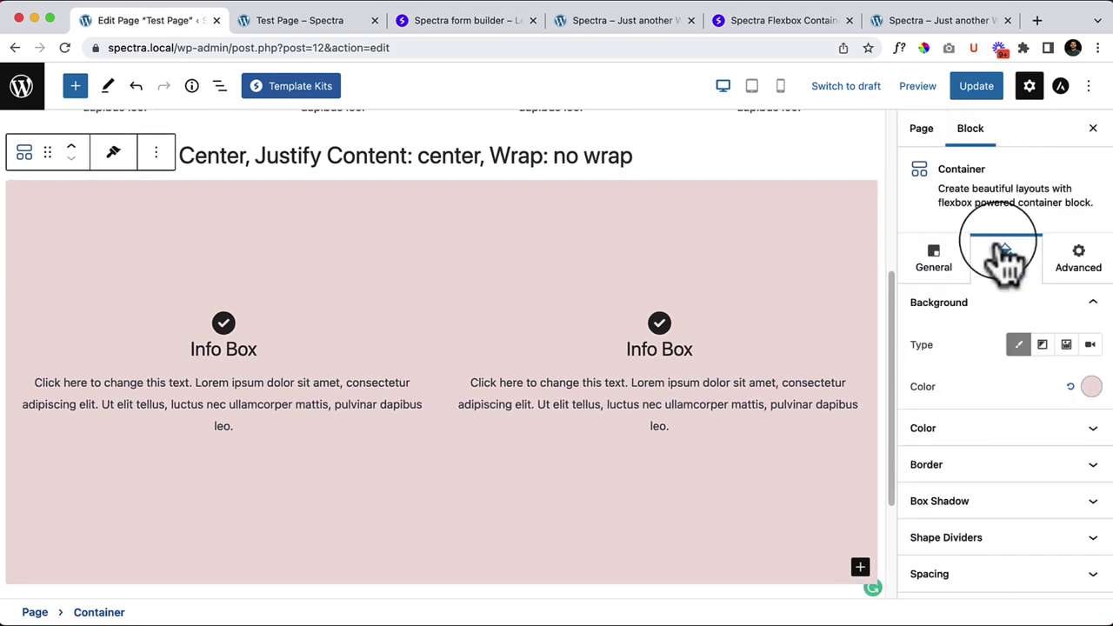
left_click(1042, 346)
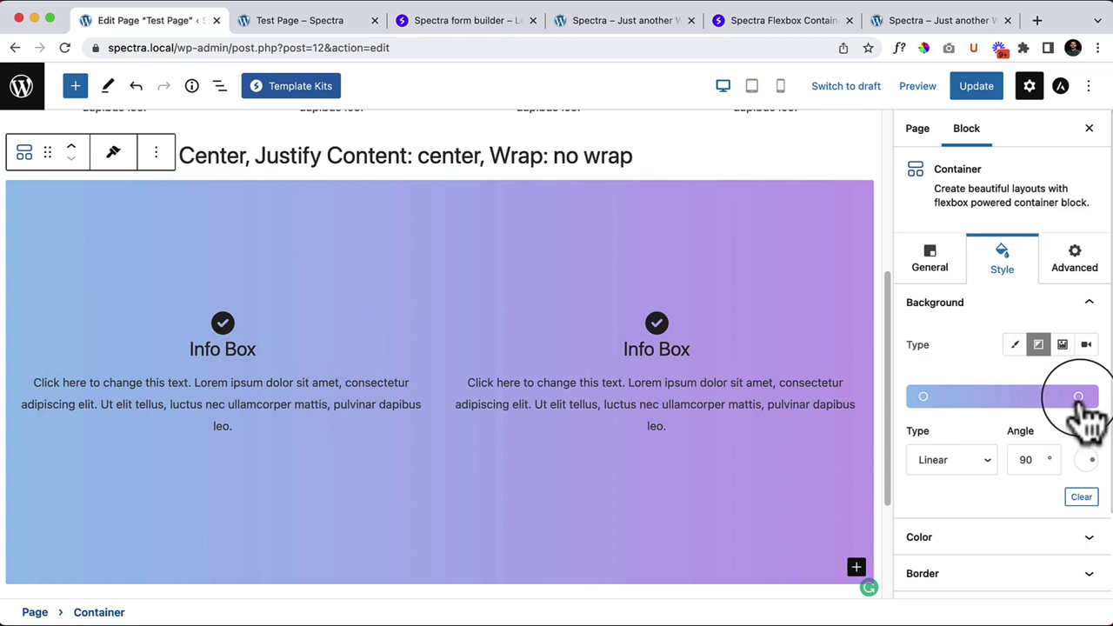
left_click_drag(1079, 400, 1027, 397)
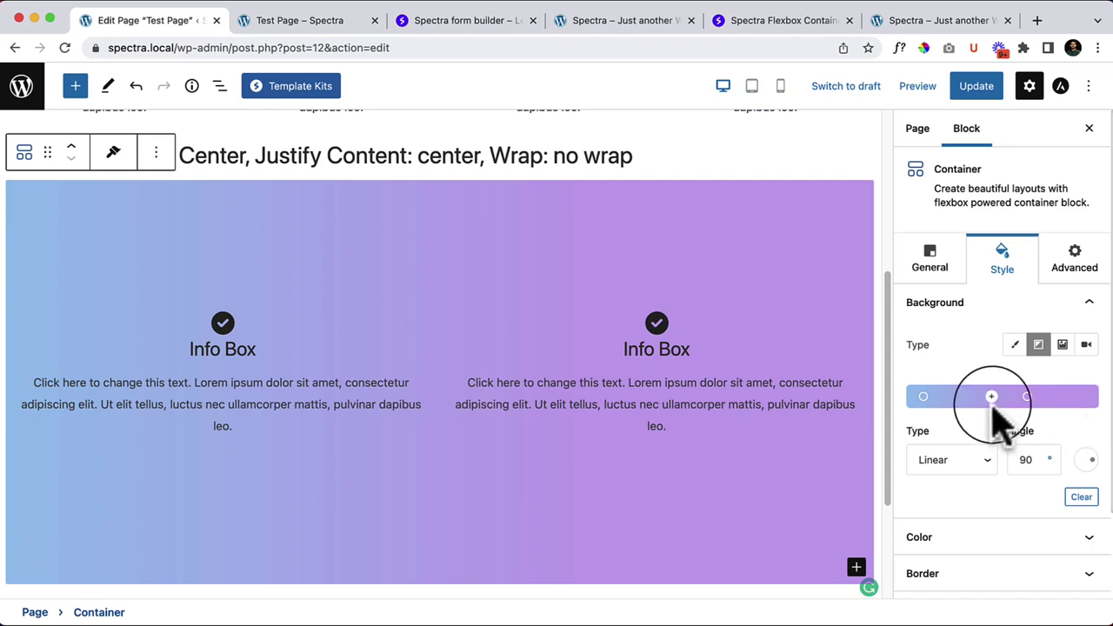
left_click(987, 463)
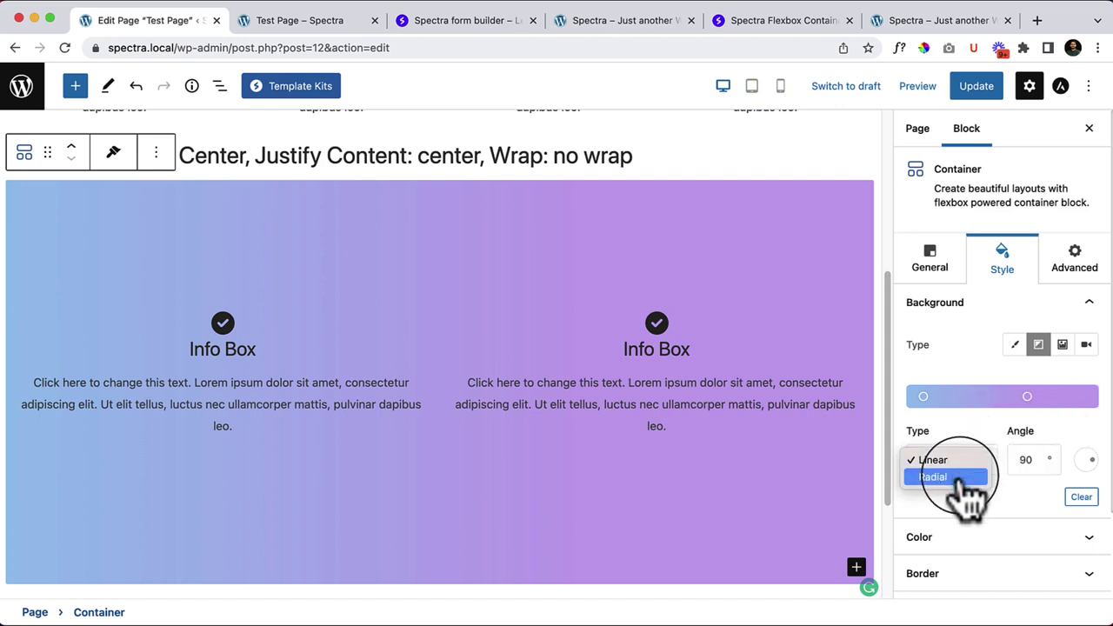
left_click(961, 479)
left_click(964, 481)
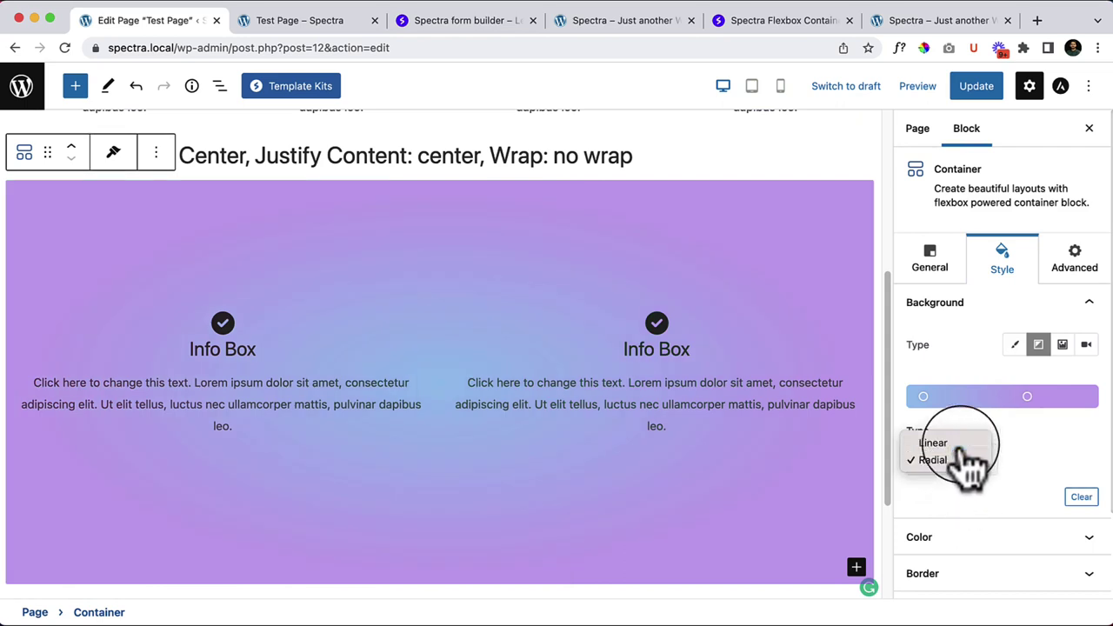
left_click(948, 443)
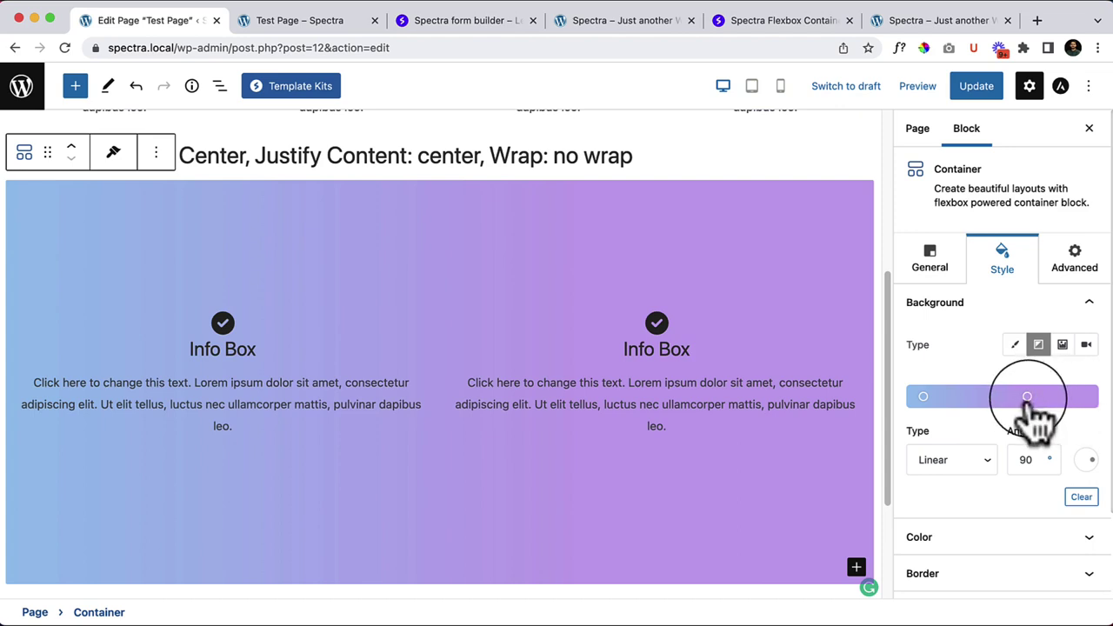
Step: Move the middle gradient stop right, try stop colours, and make the left end pink
left_click_drag(1029, 397, 1063, 398)
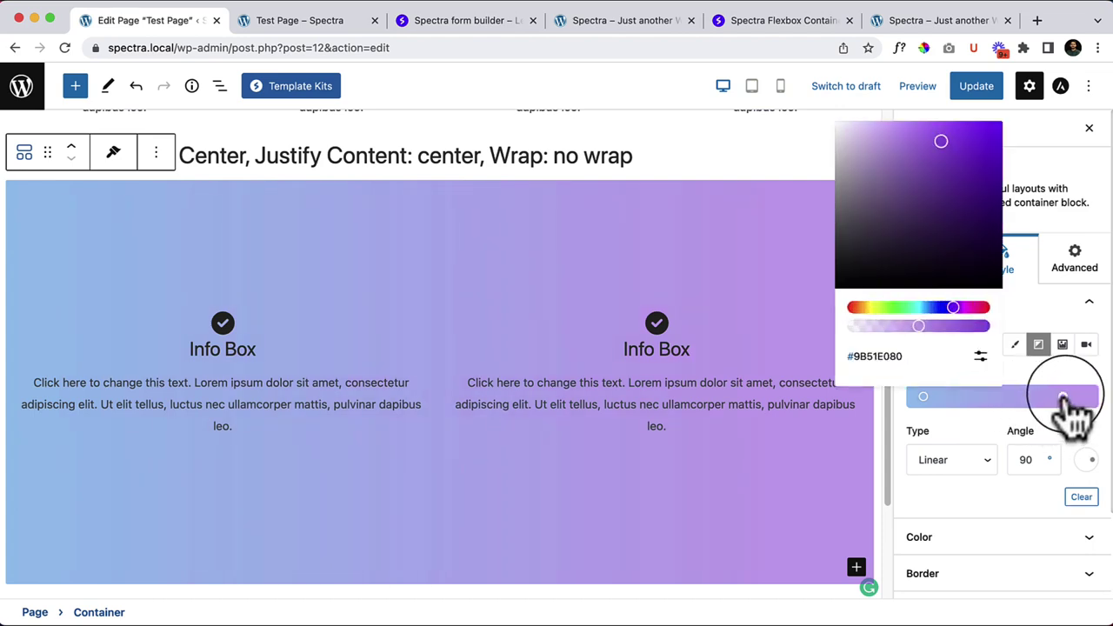
left_click(928, 309)
left_click_drag(928, 309, 965, 310)
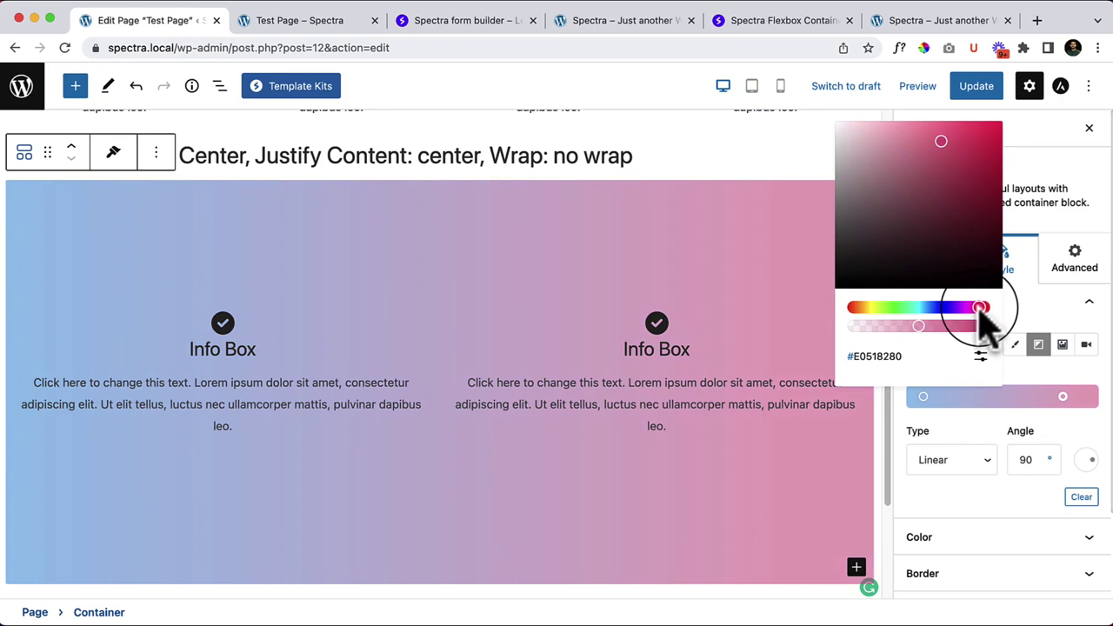
left_click_drag(988, 311, 872, 315)
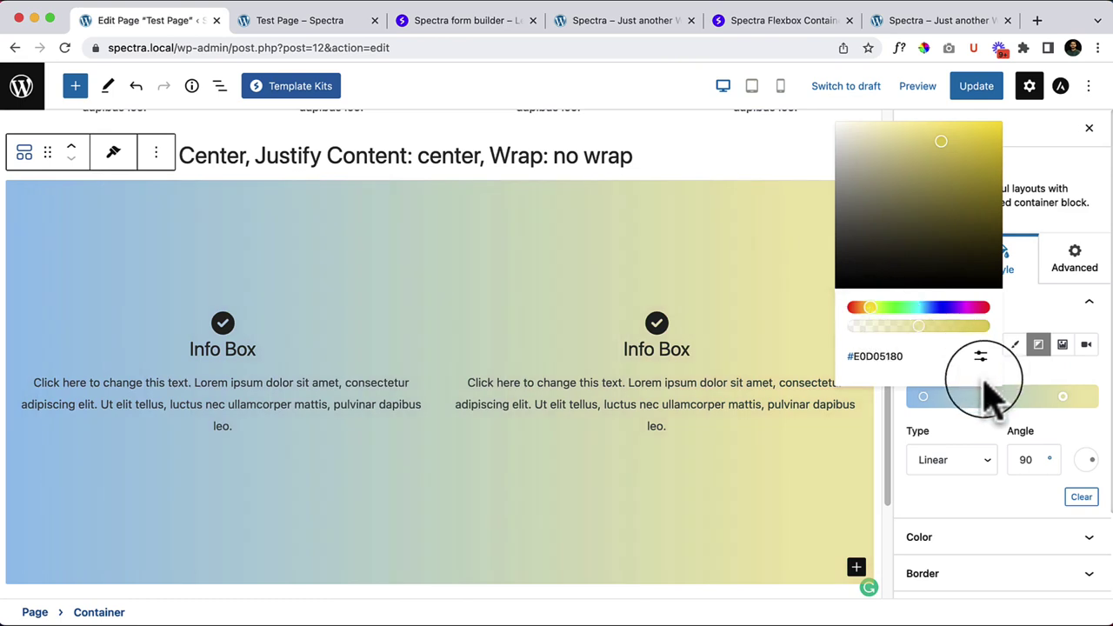
left_click(1024, 389)
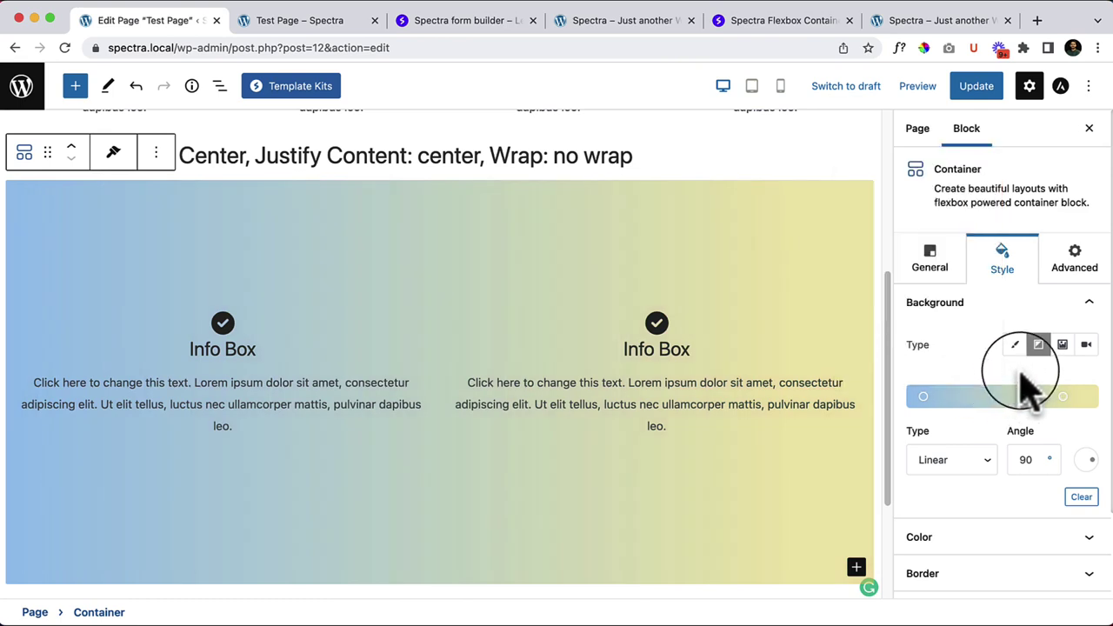
left_click(924, 396)
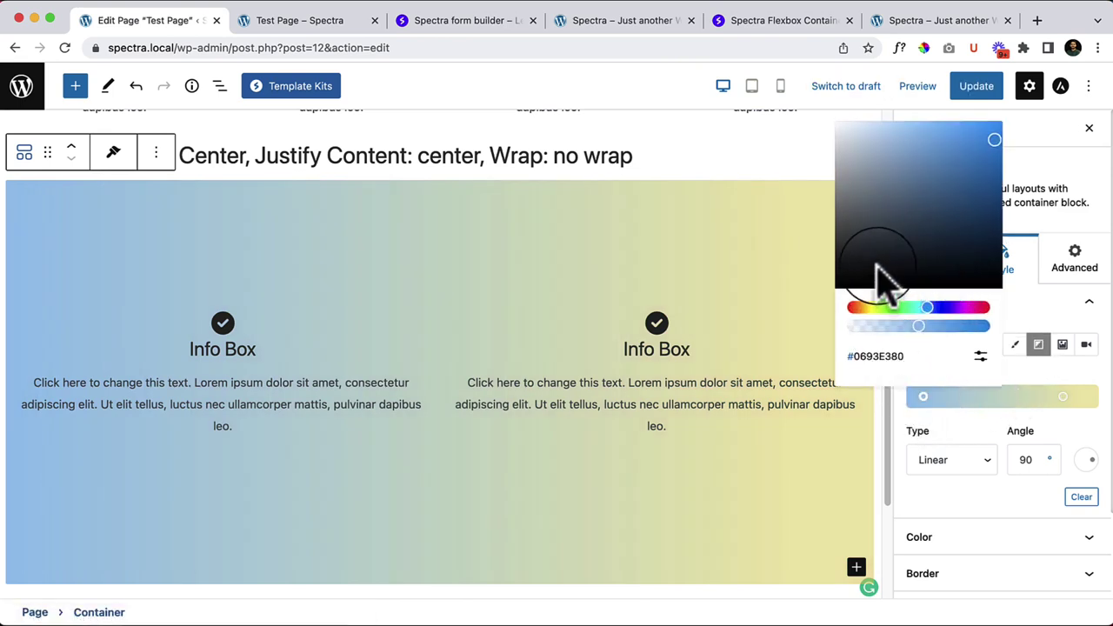
left_click(981, 308)
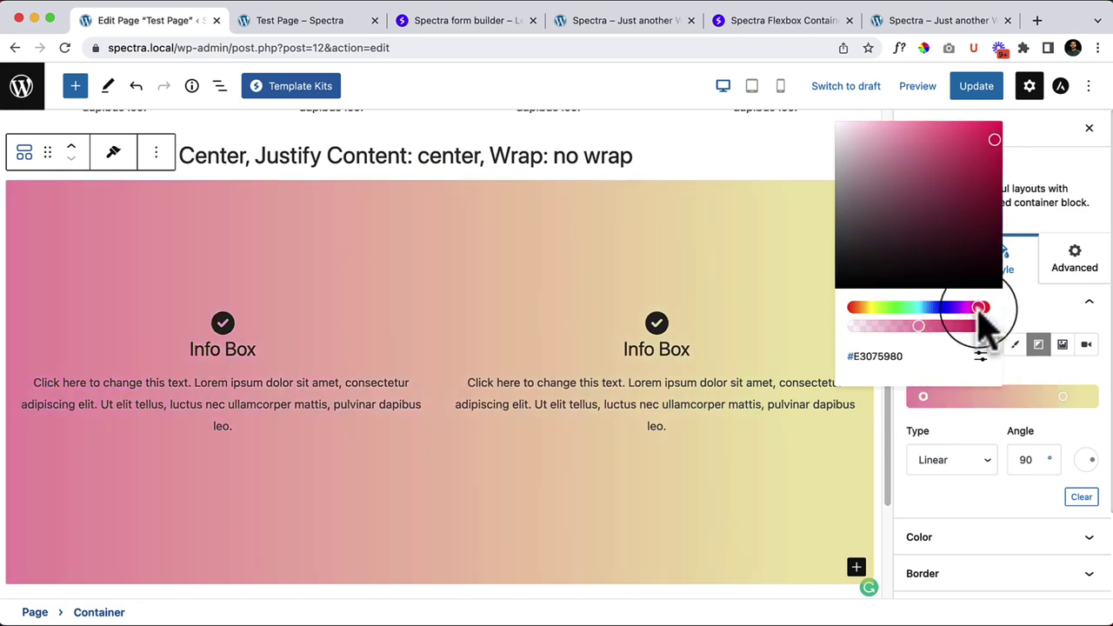
left_click(1007, 369)
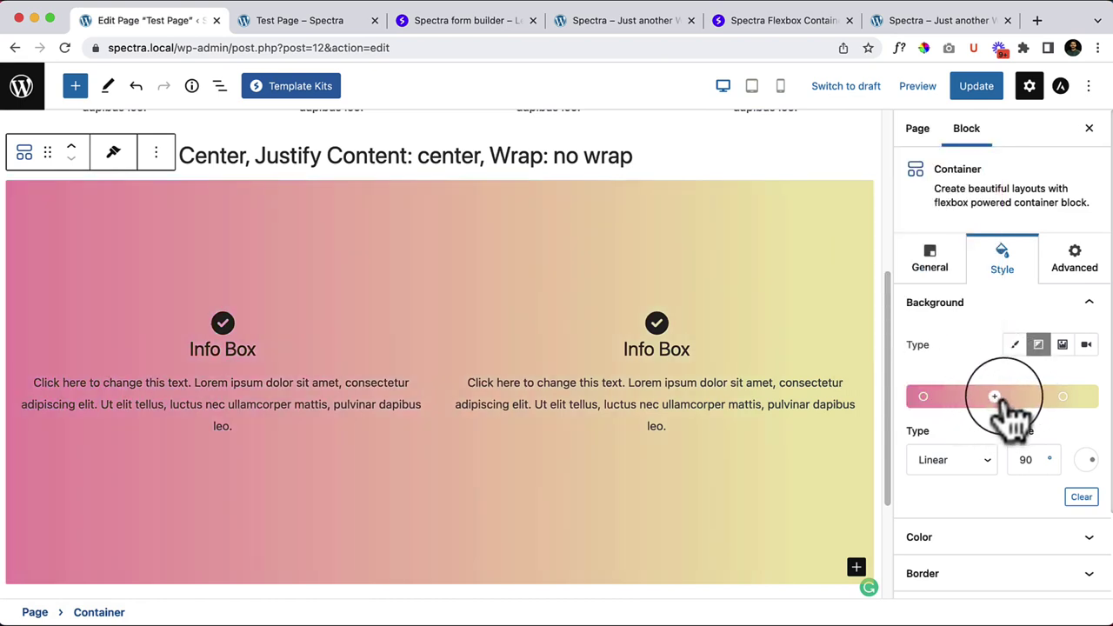
Step: Add a white stop in the middle of the gradient and position it
left_click(997, 397)
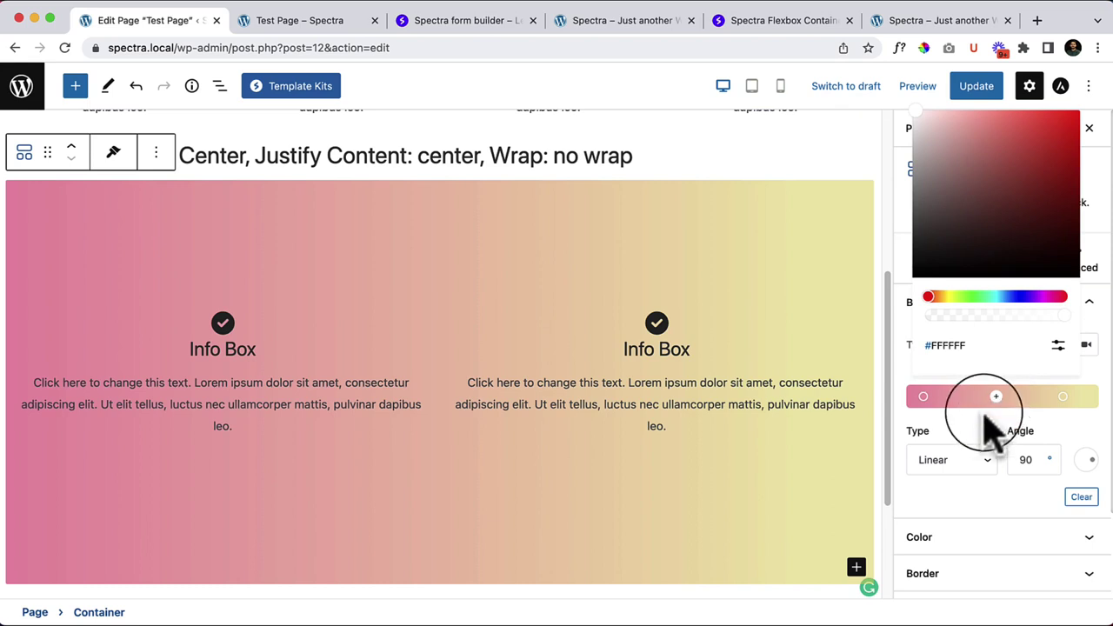
left_click(979, 298)
left_click_drag(978, 295, 1031, 297)
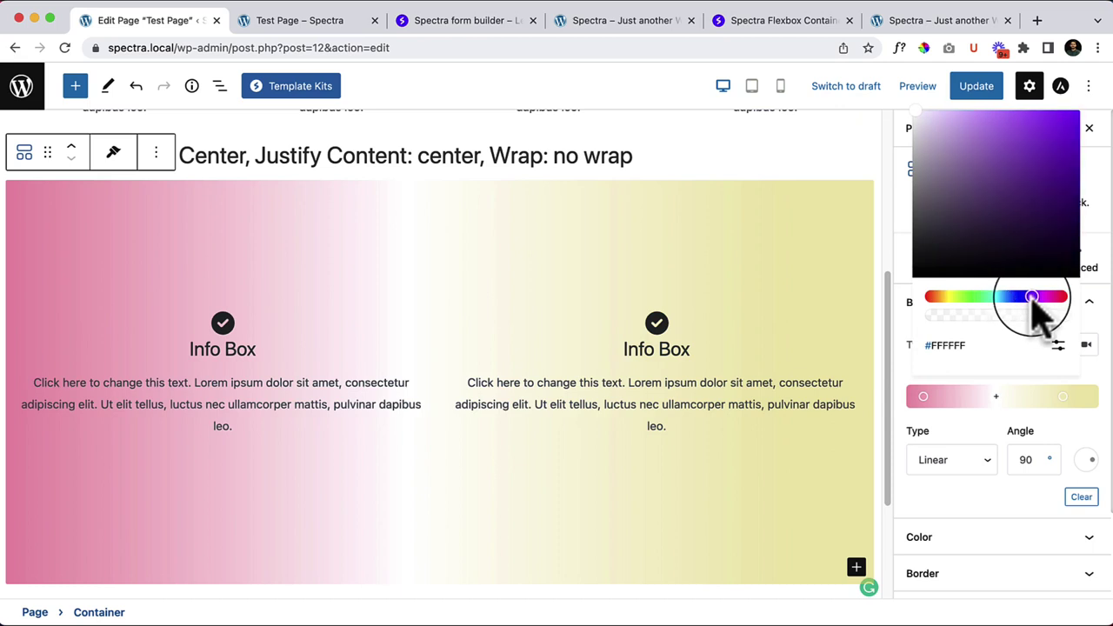
left_click(1009, 424)
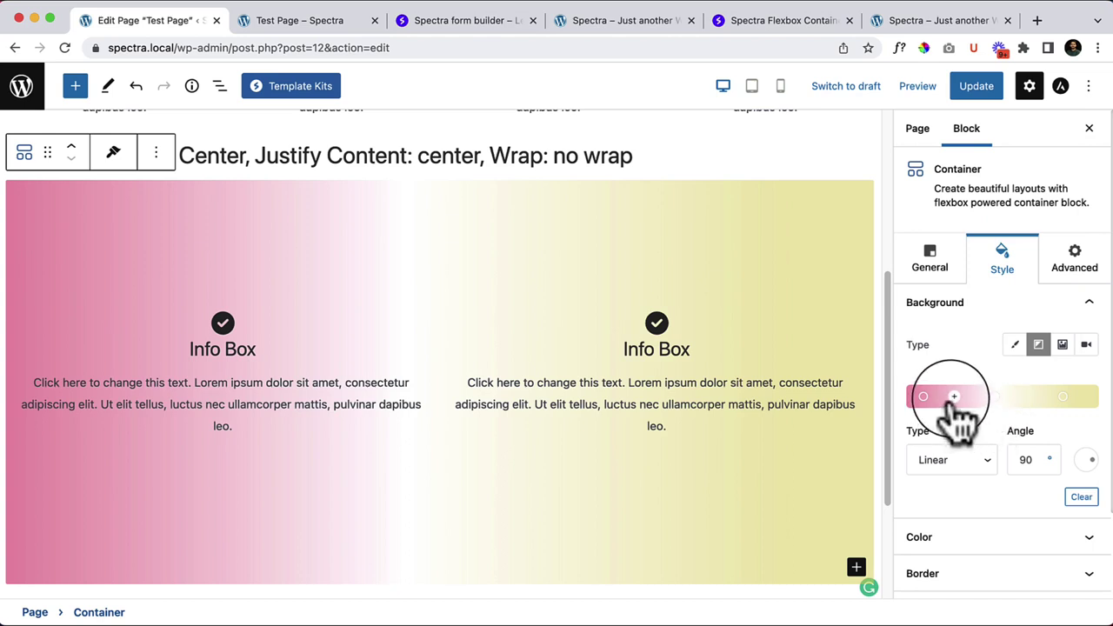
mouse_move(987, 402)
left_mouse_down()
mouse_move(924, 402)
mouse_move(1086, 404)
mouse_move(994, 398)
left_mouse_up()
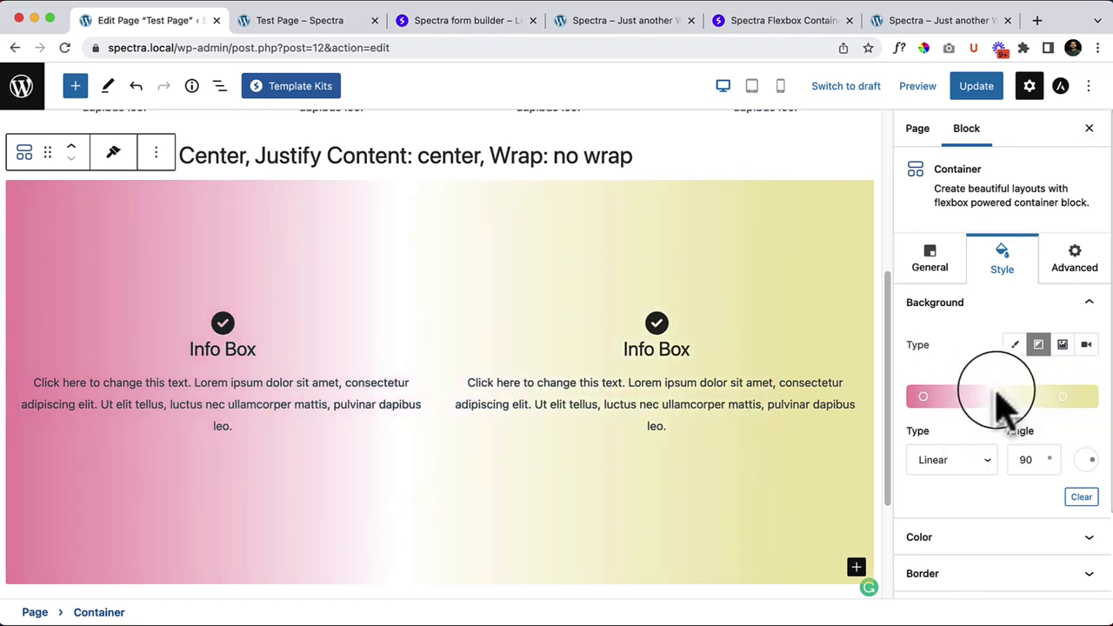
Step: Widen the pink band, delete the white middle stop, and reposition the pink stop
right_click(924, 400)
left_click(913, 357)
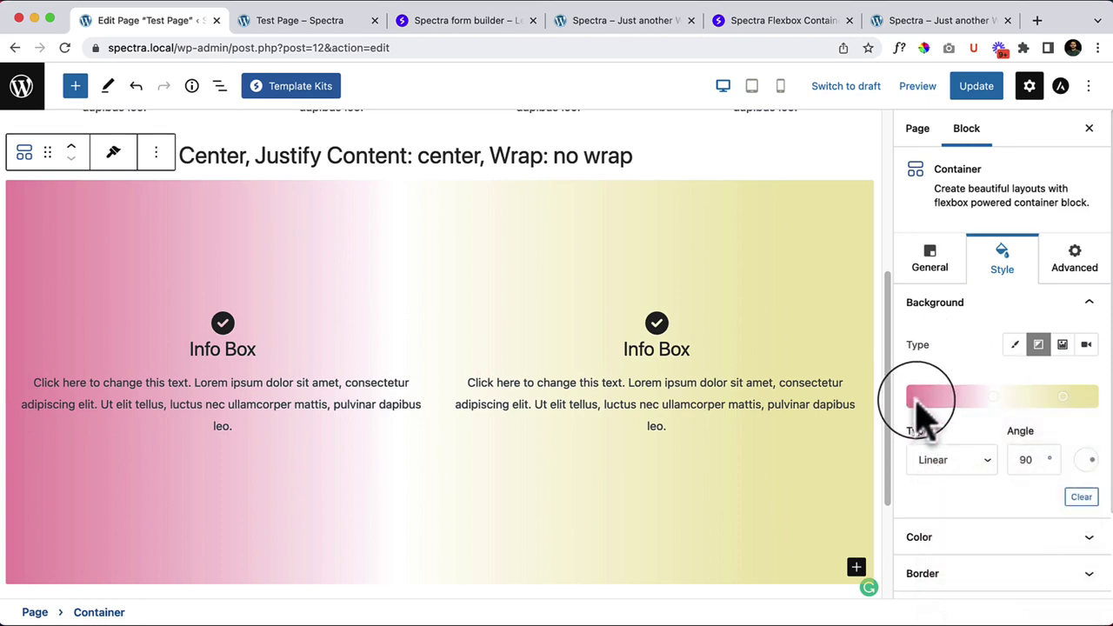
left_click_drag(915, 401, 954, 369)
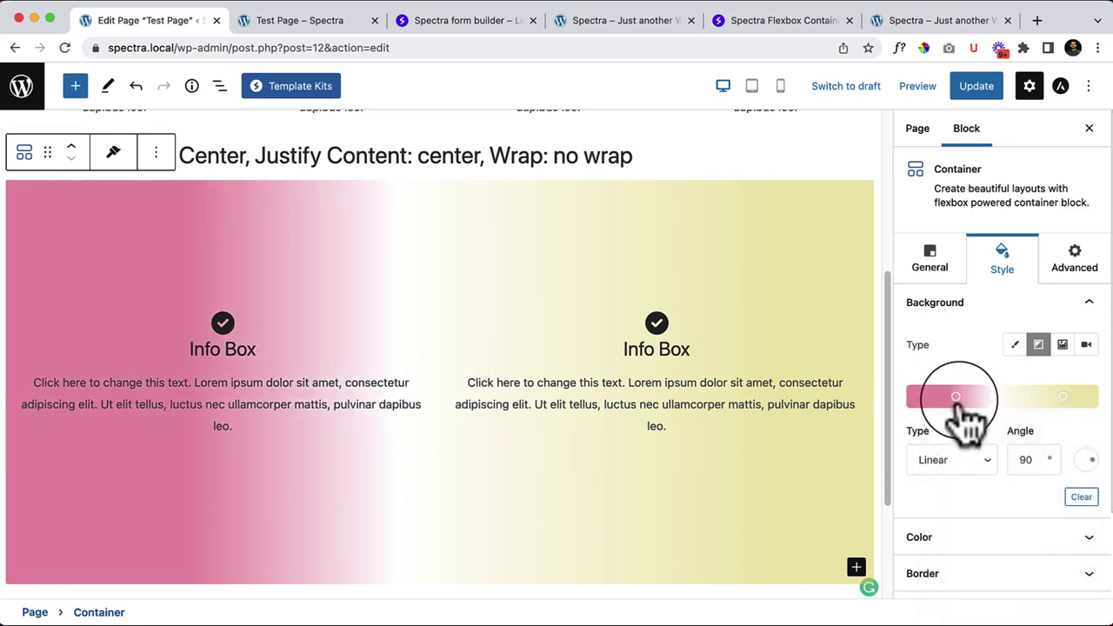
left_click(956, 397)
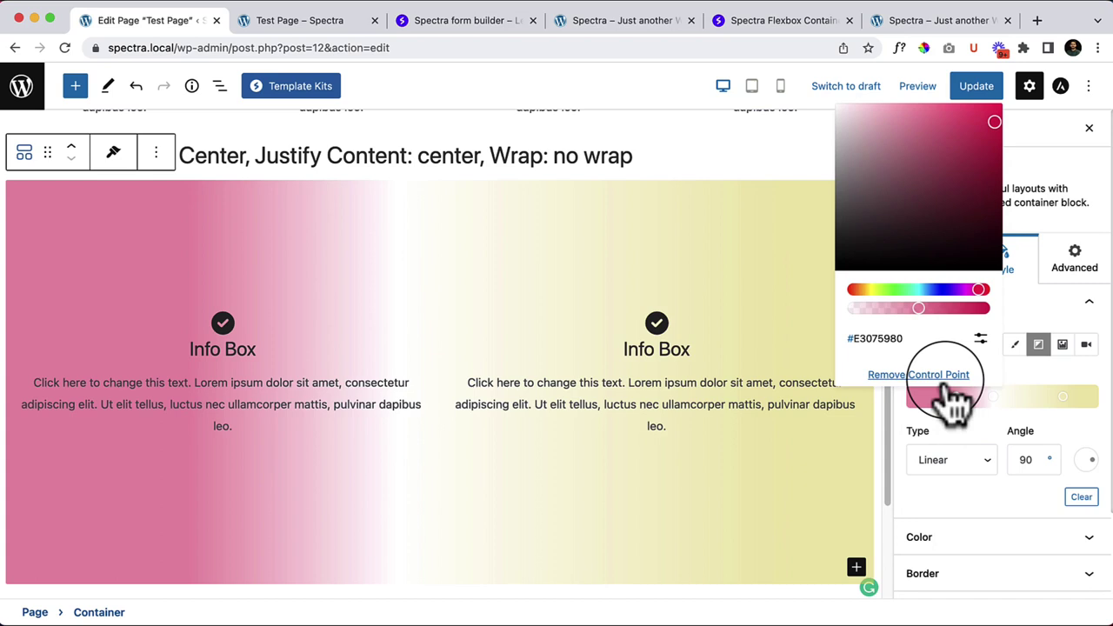
left_click(994, 397)
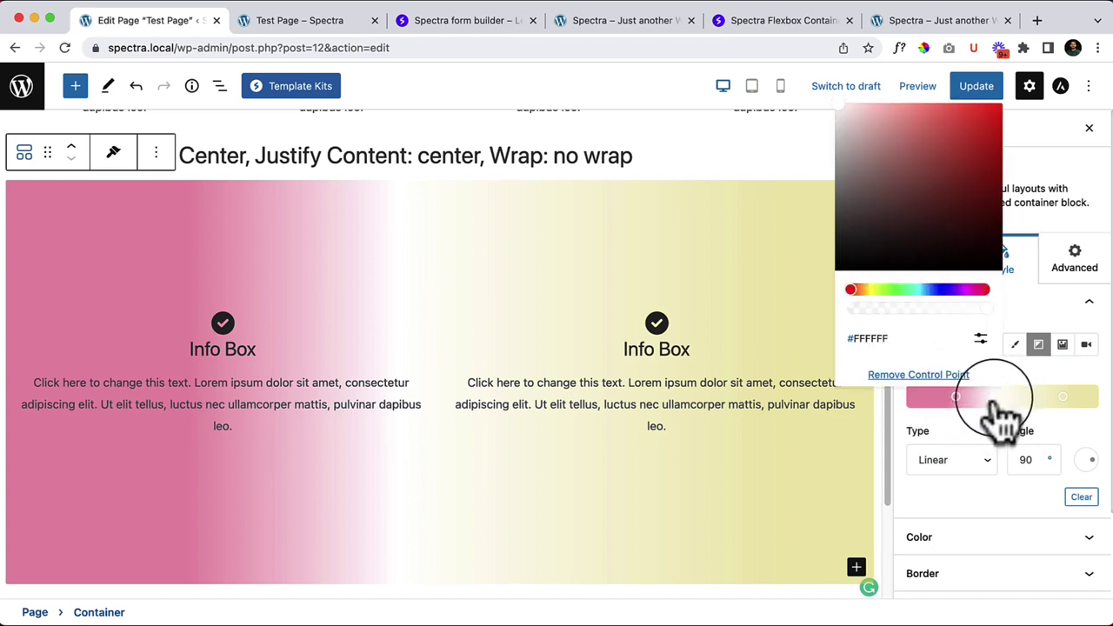
left_click(919, 375)
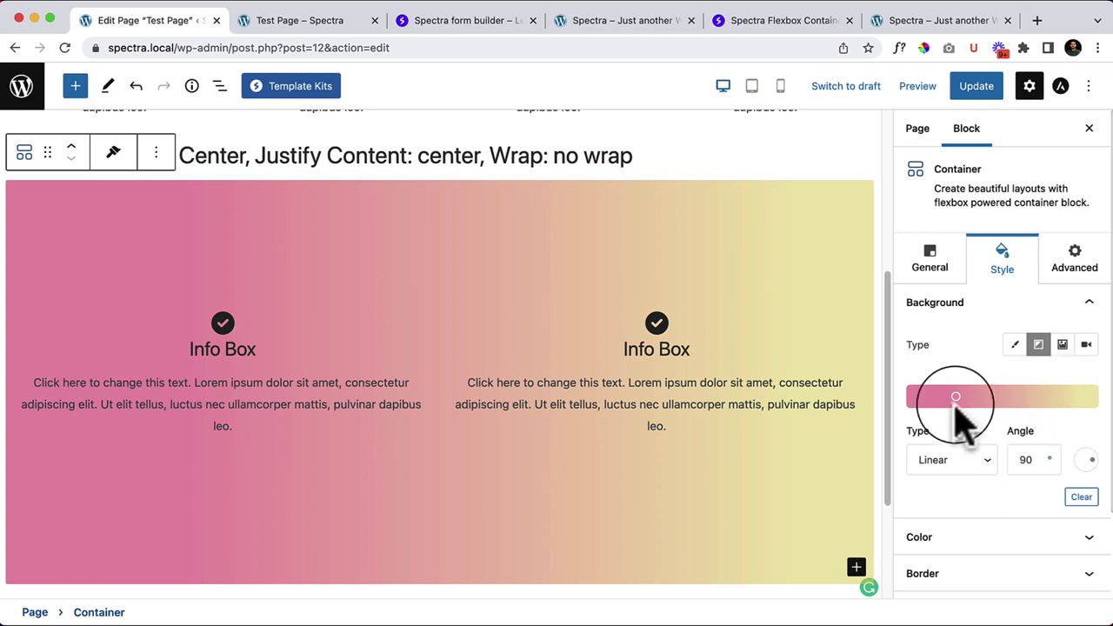
mouse_move(955, 397)
left_mouse_down()
mouse_move(952, 408)
mouse_move(984, 424)
left_mouse_up()
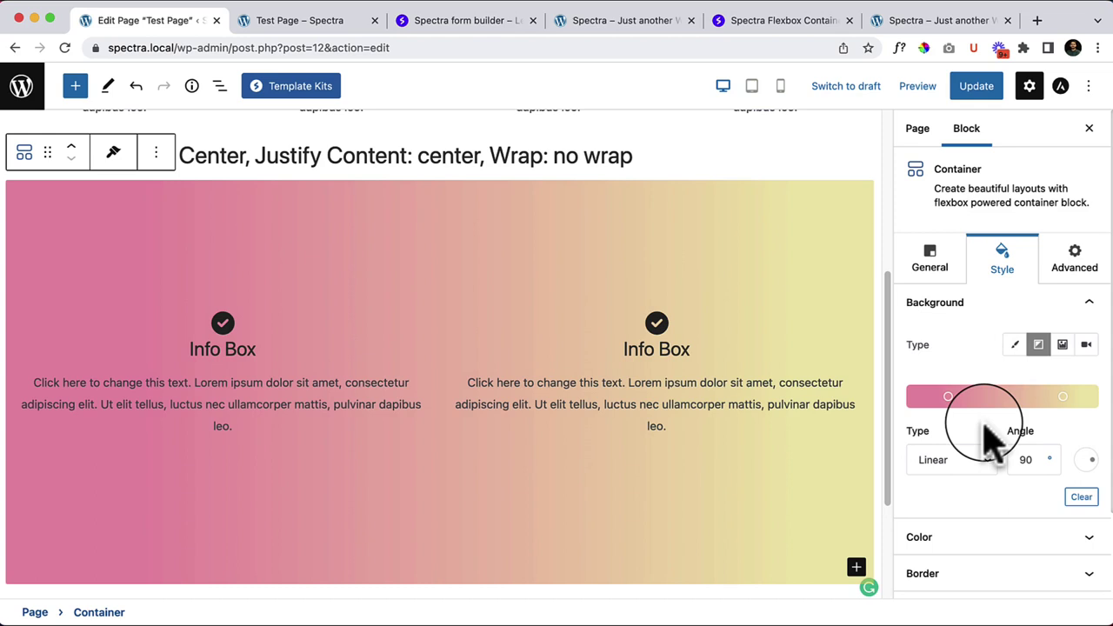
Step: Clear the Container's gradient background and expand its Color settings
scroll(974, 479, "down", 1)
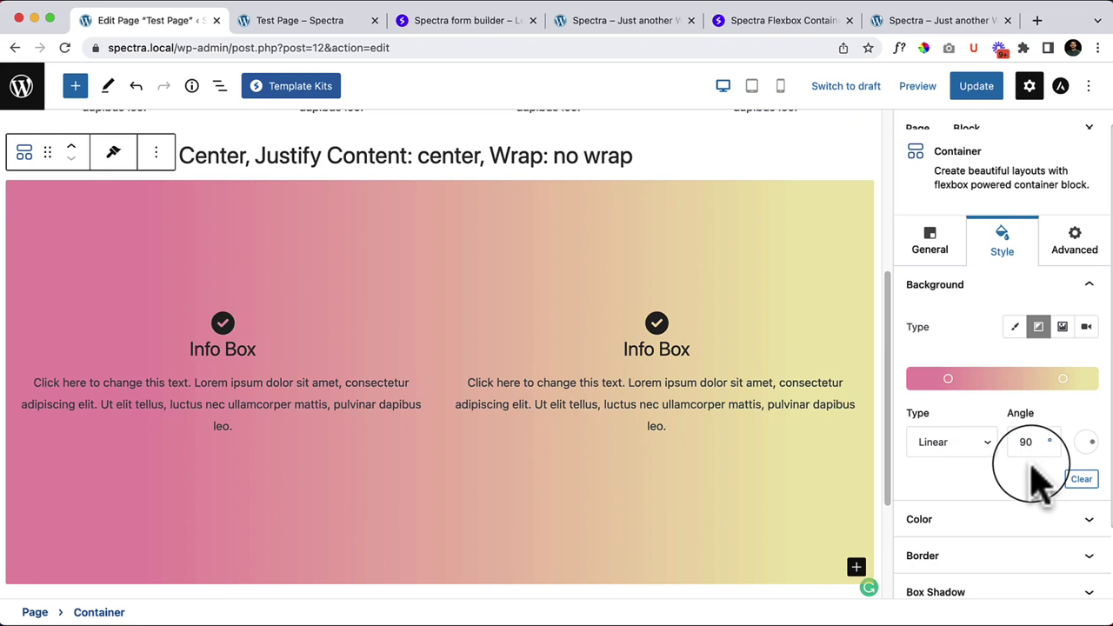
left_click(1081, 485)
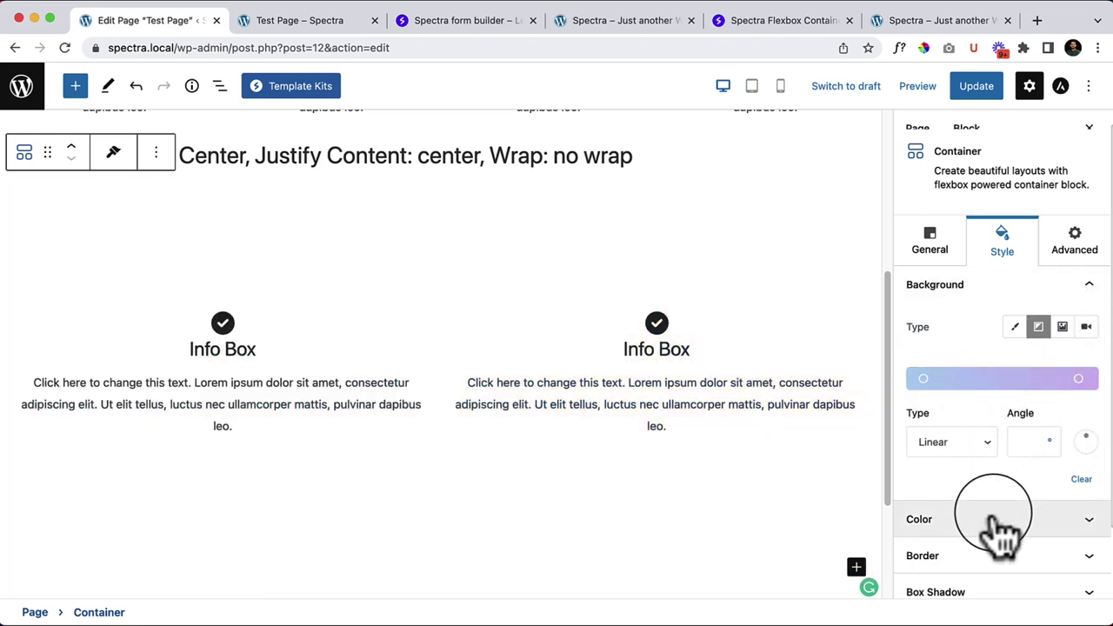
left_click(957, 522)
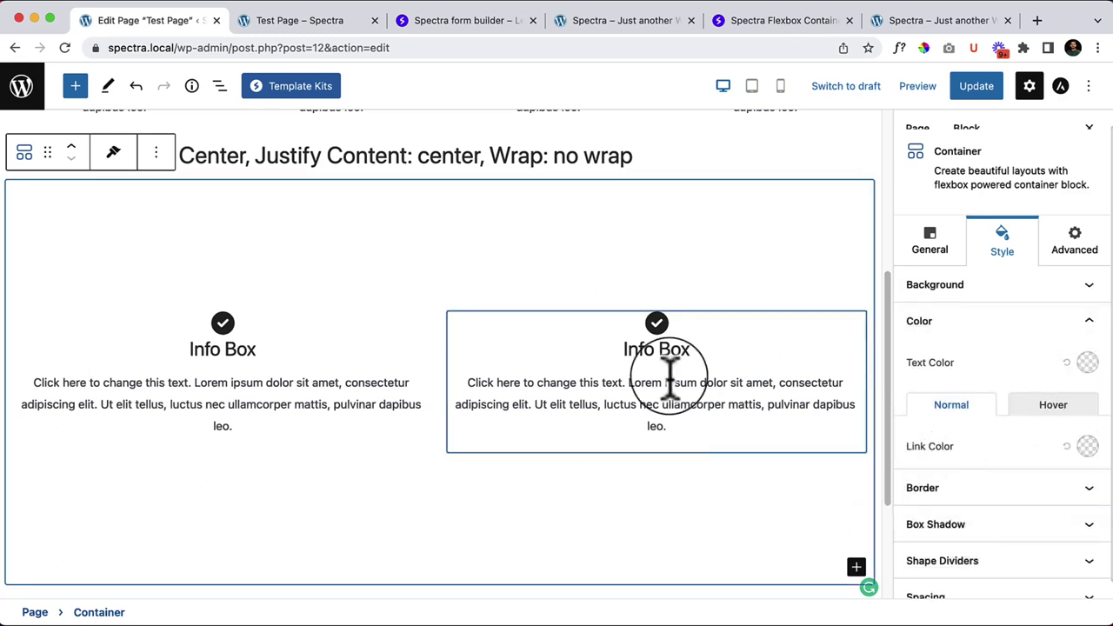
left_click(1087, 363)
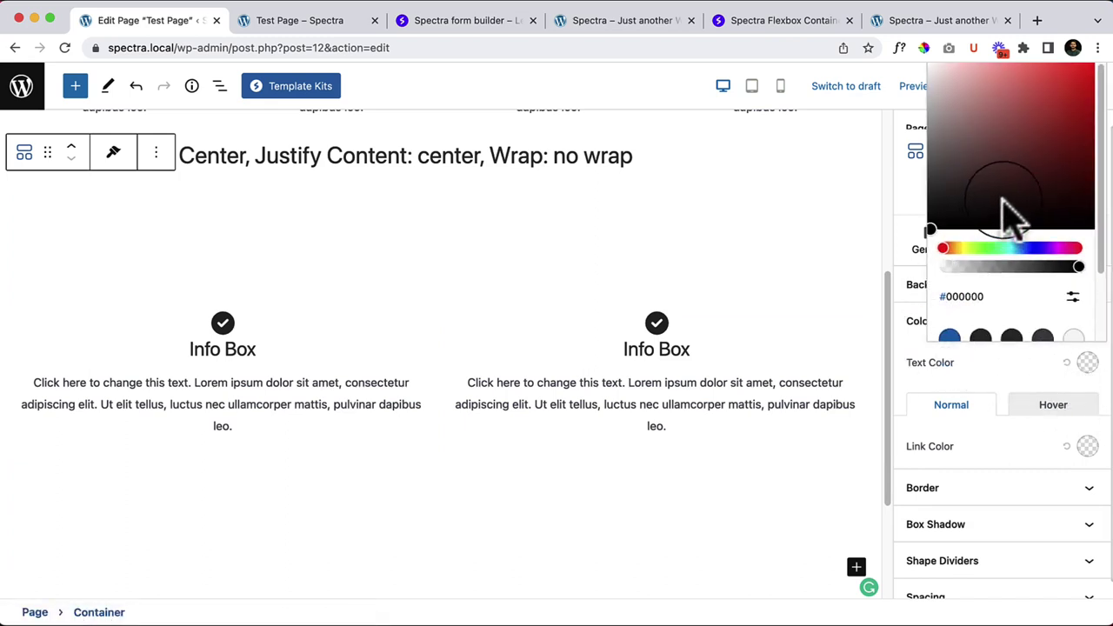
left_click_drag(1003, 202, 1091, 89)
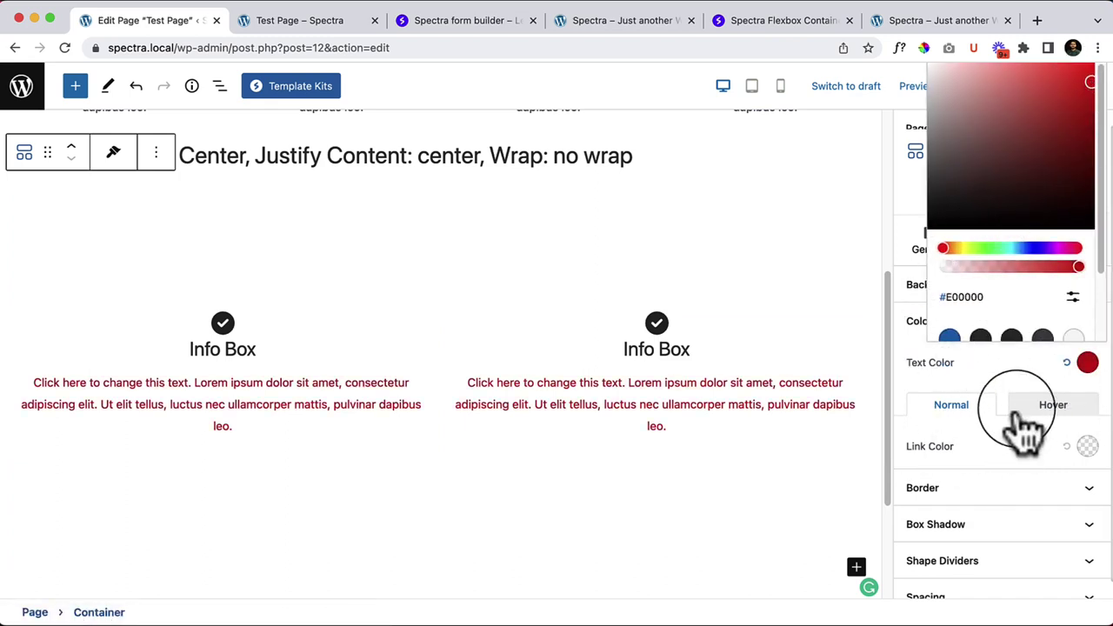
left_click(1019, 373)
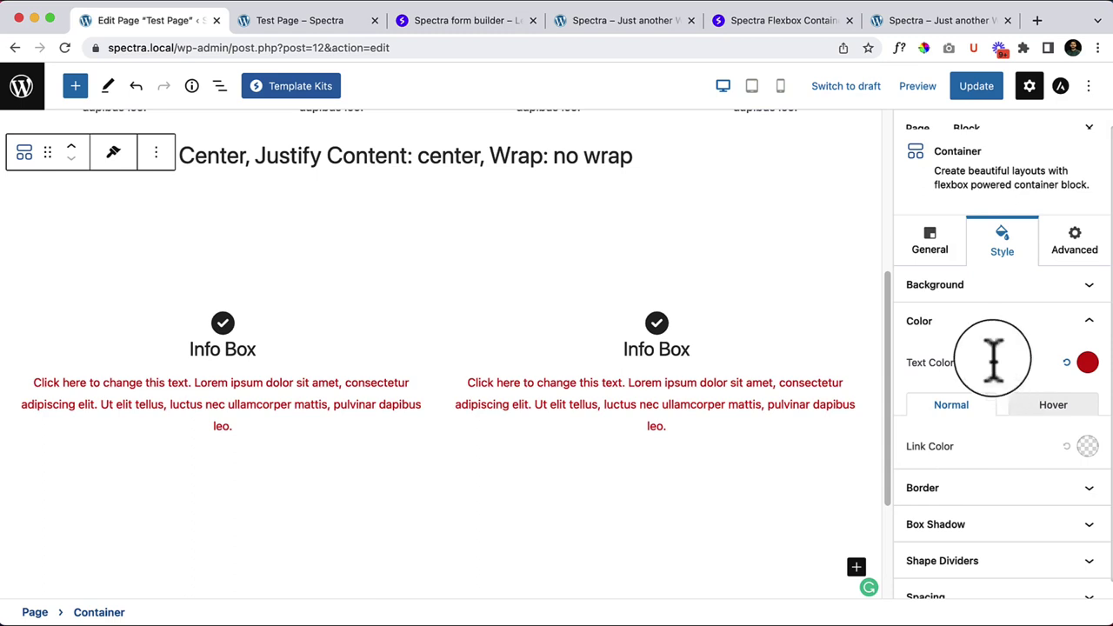
left_click(269, 358)
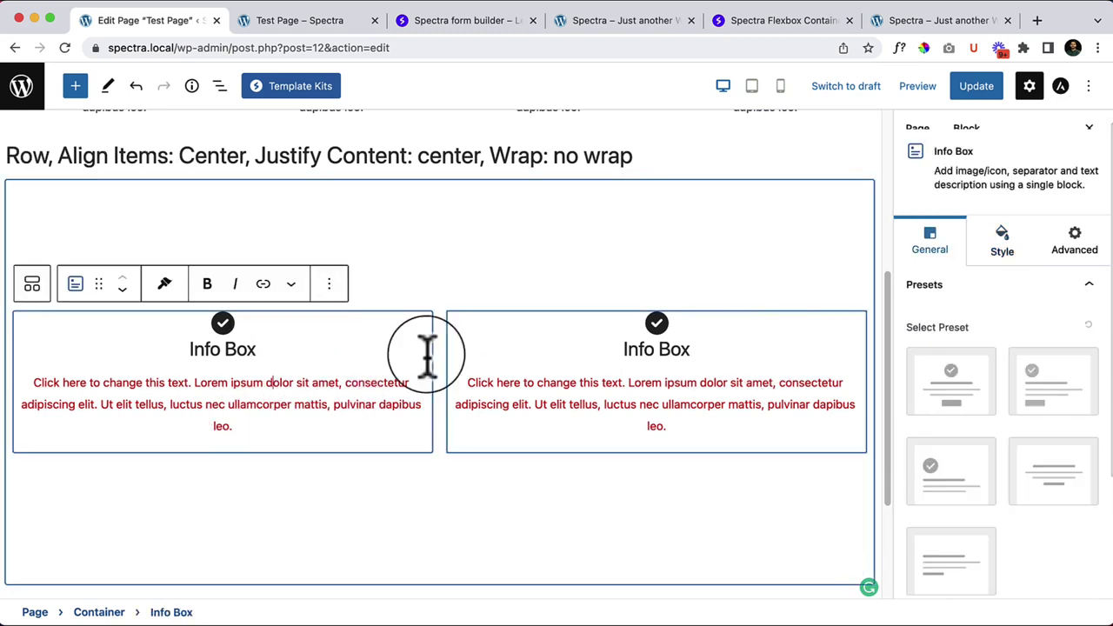
left_click(641, 413)
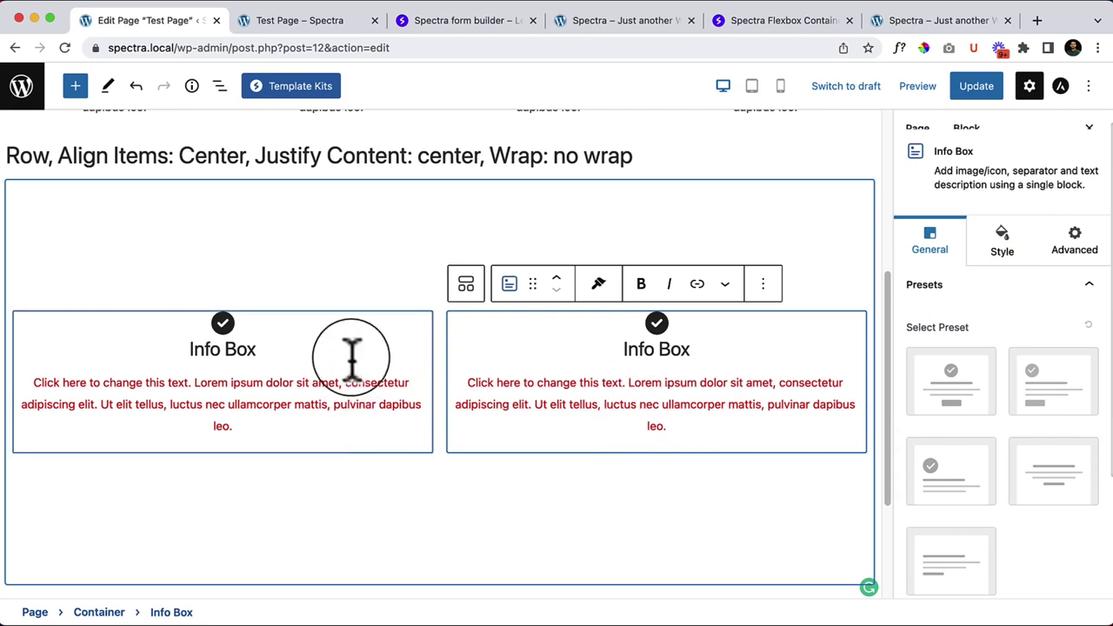
left_click(383, 209)
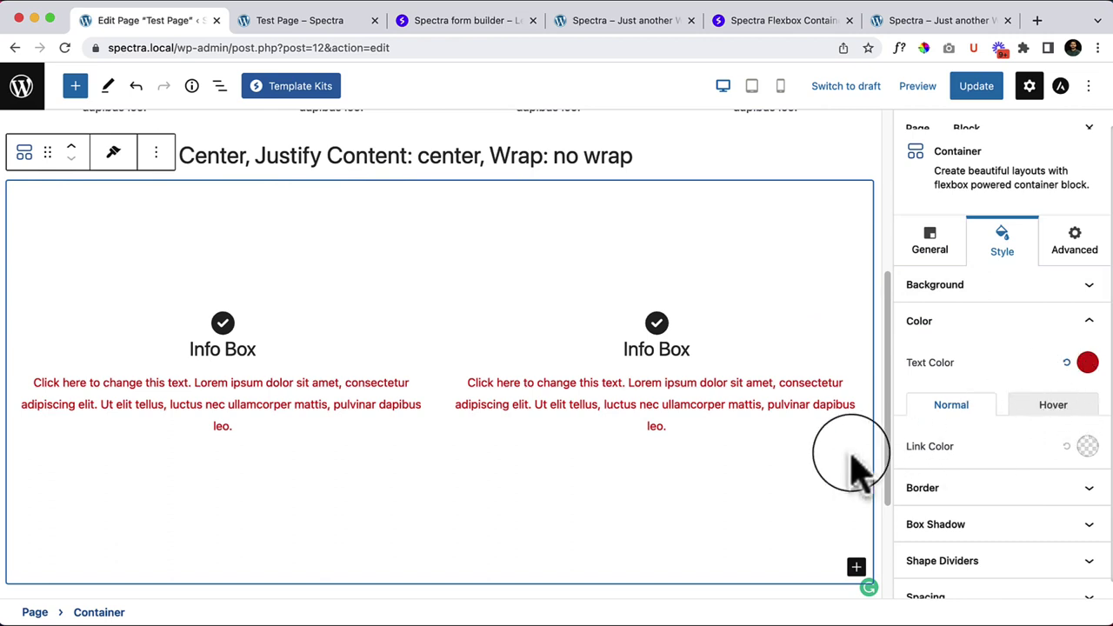
left_click(1067, 364)
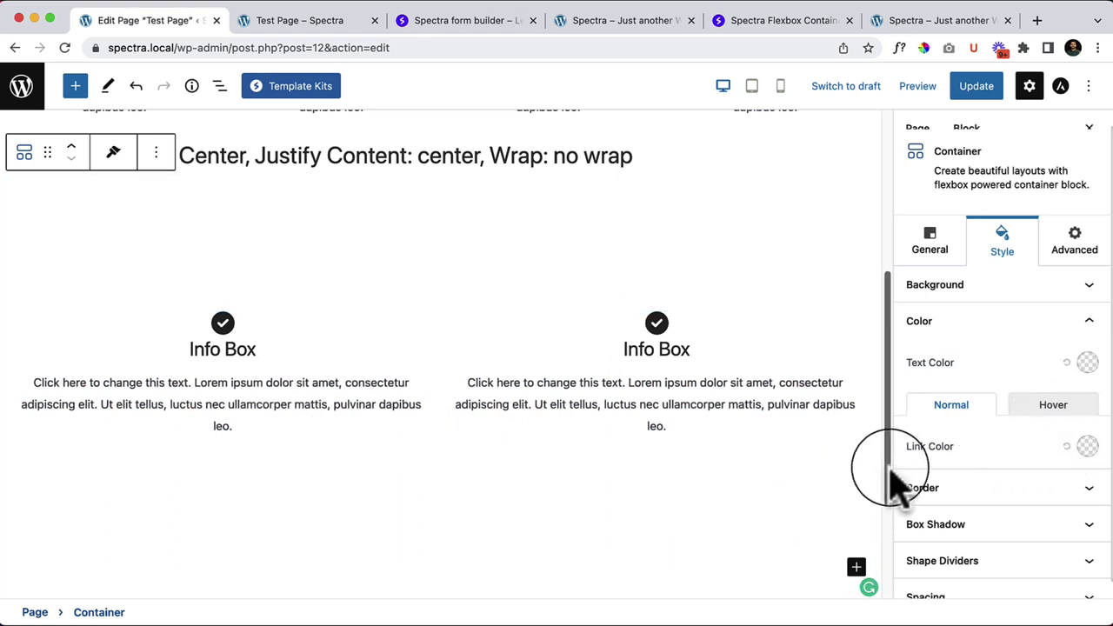
Step: Give both the left and right Info Boxes a Read More button preset
left_click(410, 335)
left_click(952, 439)
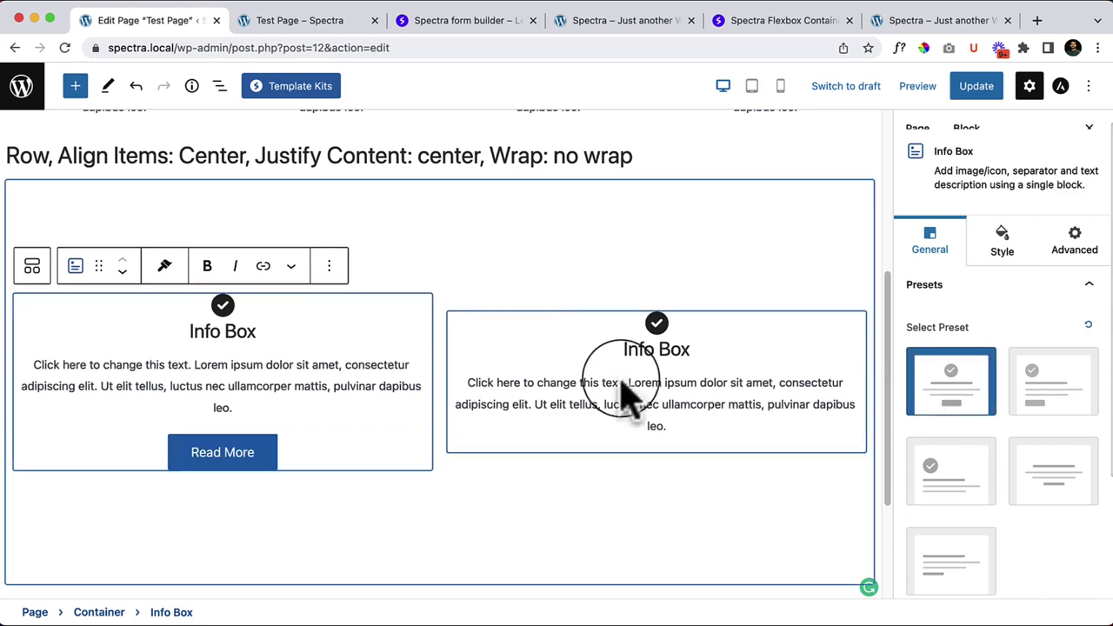
left_click(596, 340)
left_click(954, 387)
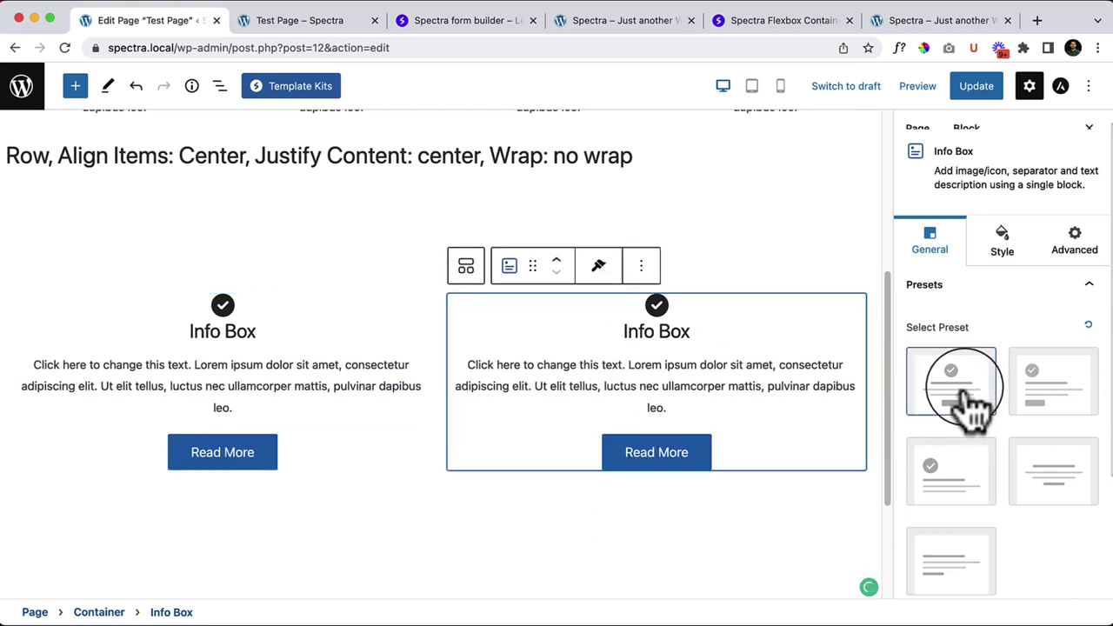
Step: Set the Container's link colour to pale pink #FFF4F4 and check the hover link colour
left_click(201, 195)
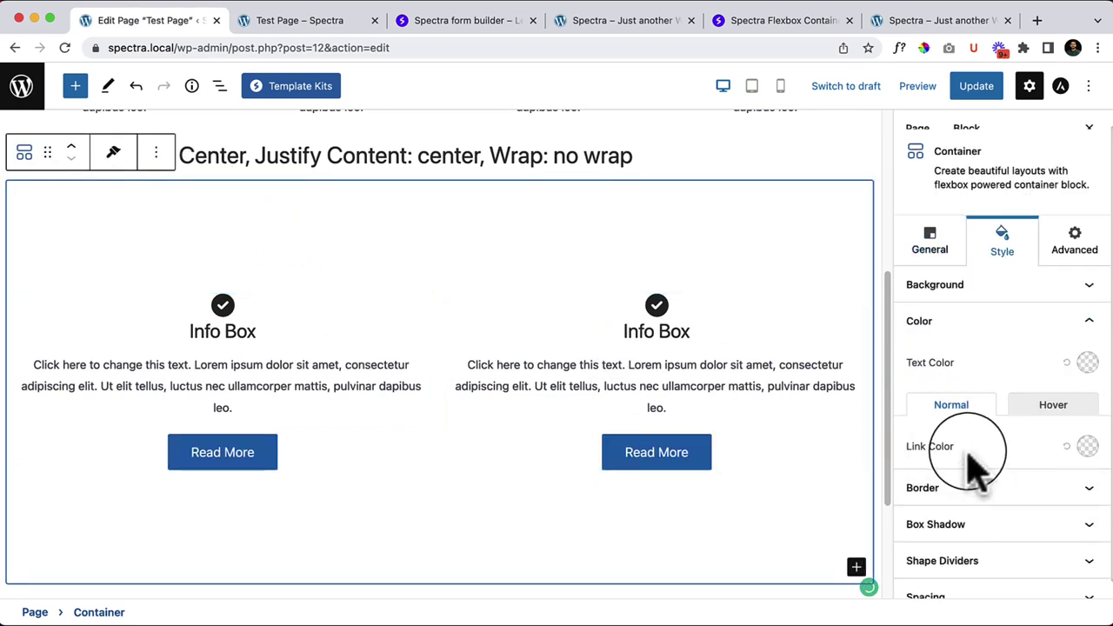
left_click(1087, 447)
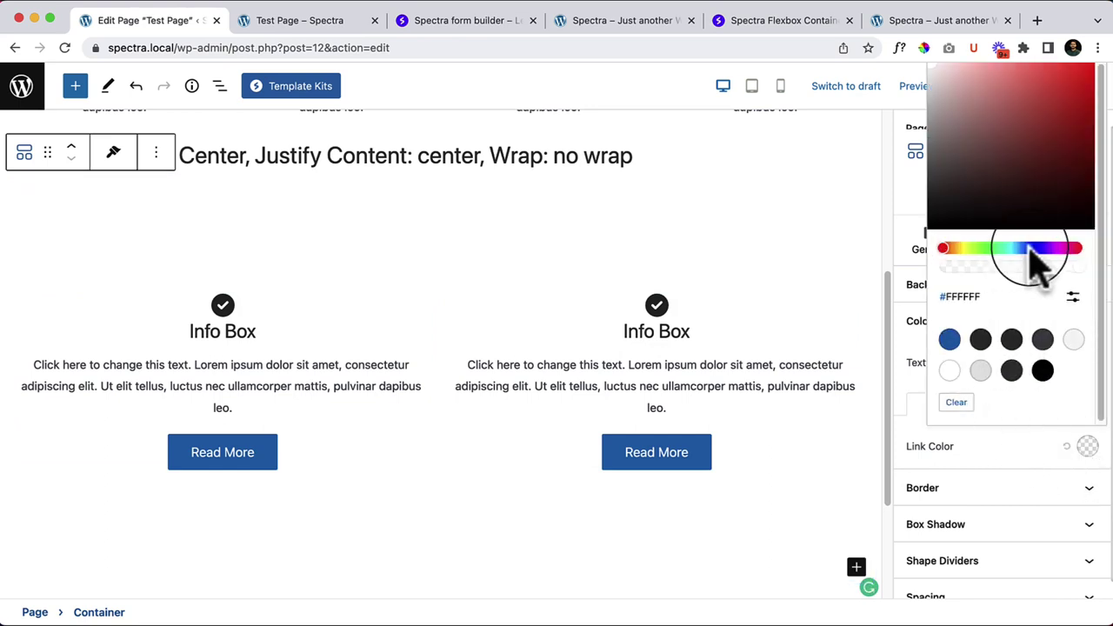
mouse_move(1039, 174)
left_mouse_down()
mouse_move(924, 236)
mouse_move(970, 172)
mouse_move(1088, 70)
mouse_move(994, 193)
mouse_move(945, 44)
left_mouse_up()
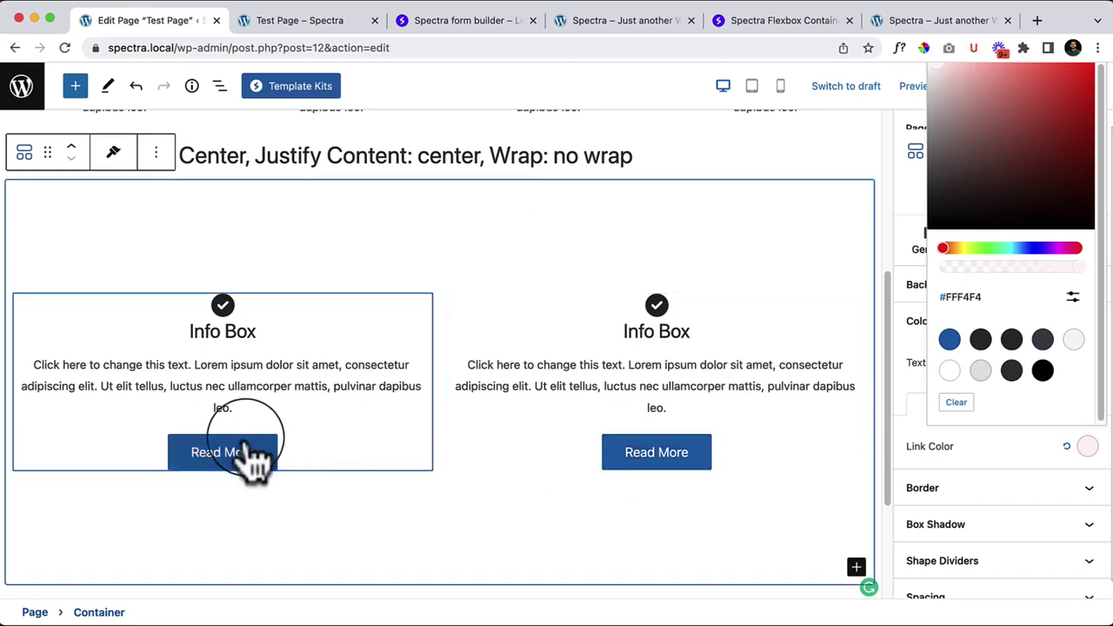
left_click(1042, 456)
left_click(1048, 407)
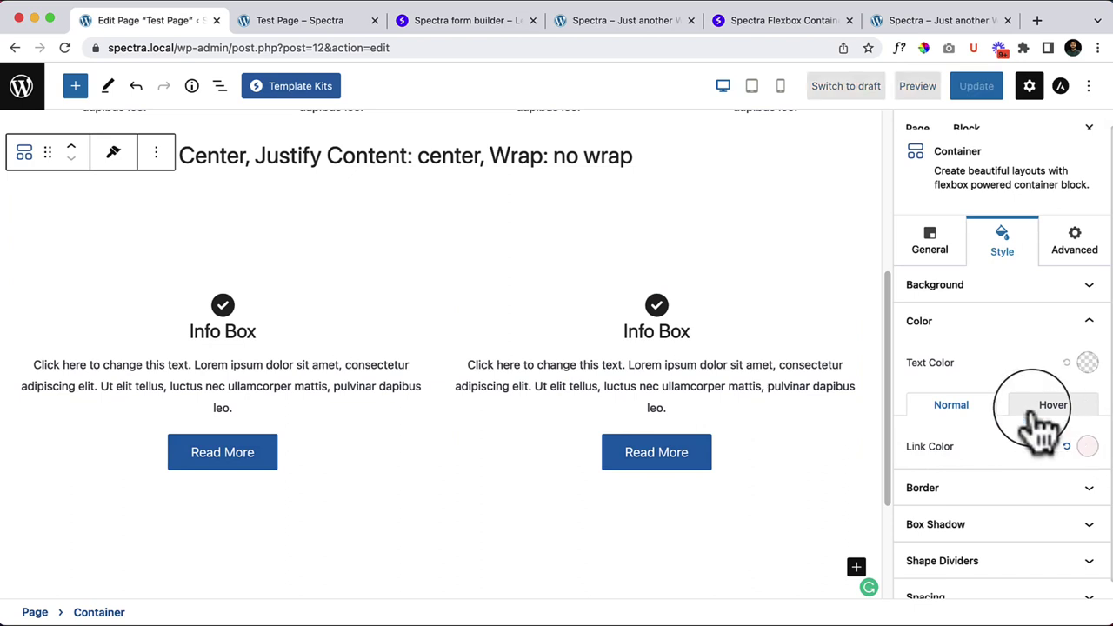
left_click(948, 407)
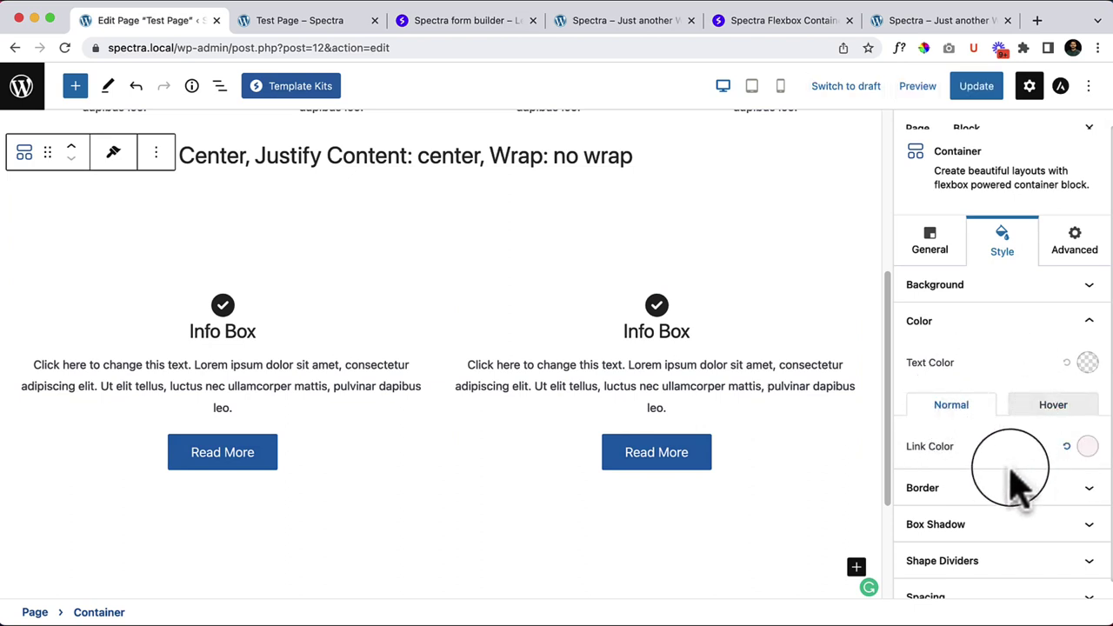
scroll(1009, 479, "down", 1)
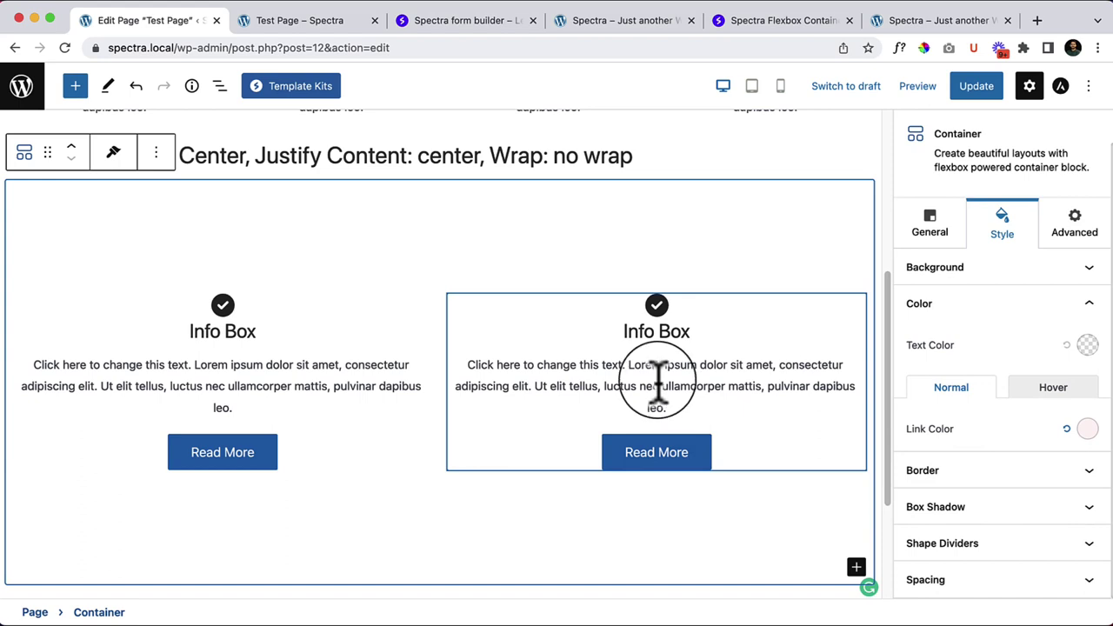
Step: Cycle the Container's border Style through Solid, Dotted, Dashed and Double, ending on None
scroll(1000, 260, "up", 2)
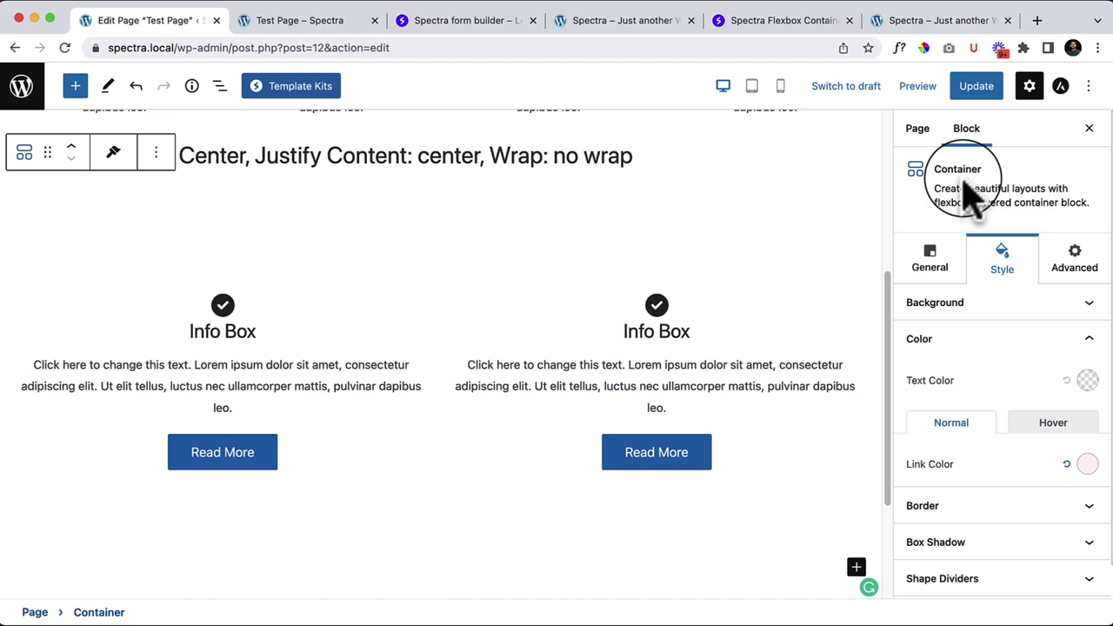
left_click(1032, 520)
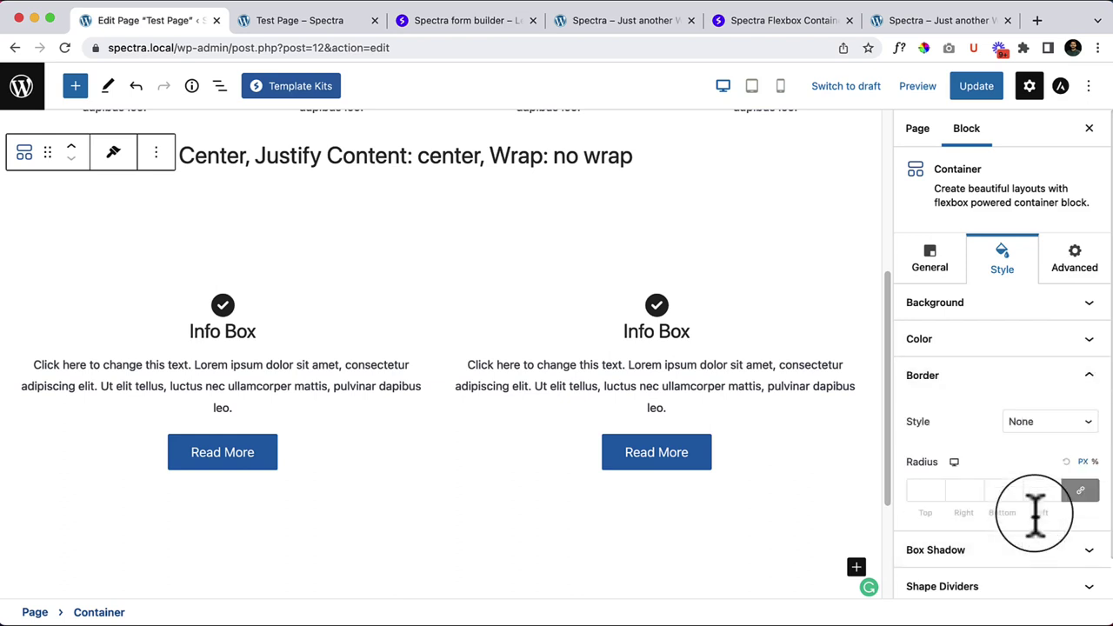
left_click(1044, 442)
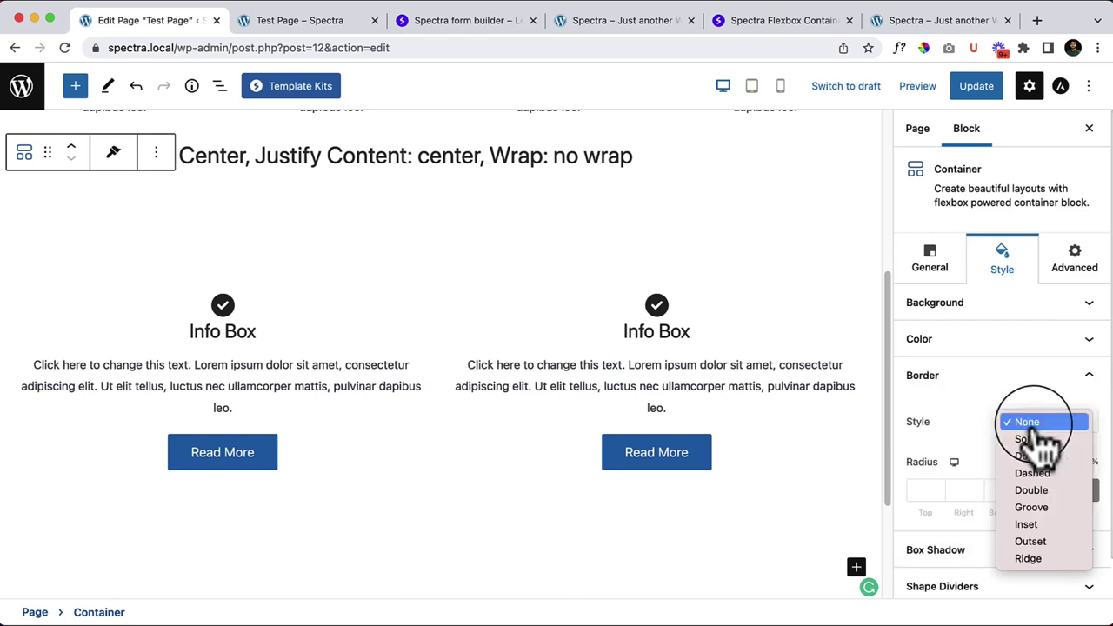
left_click(1053, 441)
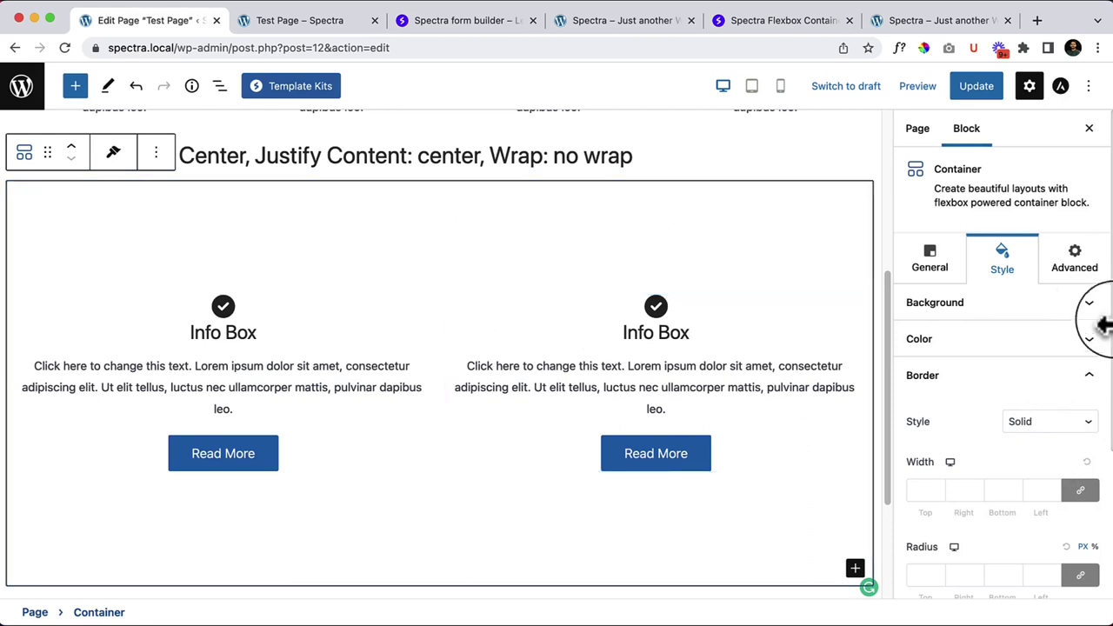
left_click(1075, 426)
left_click(1072, 442)
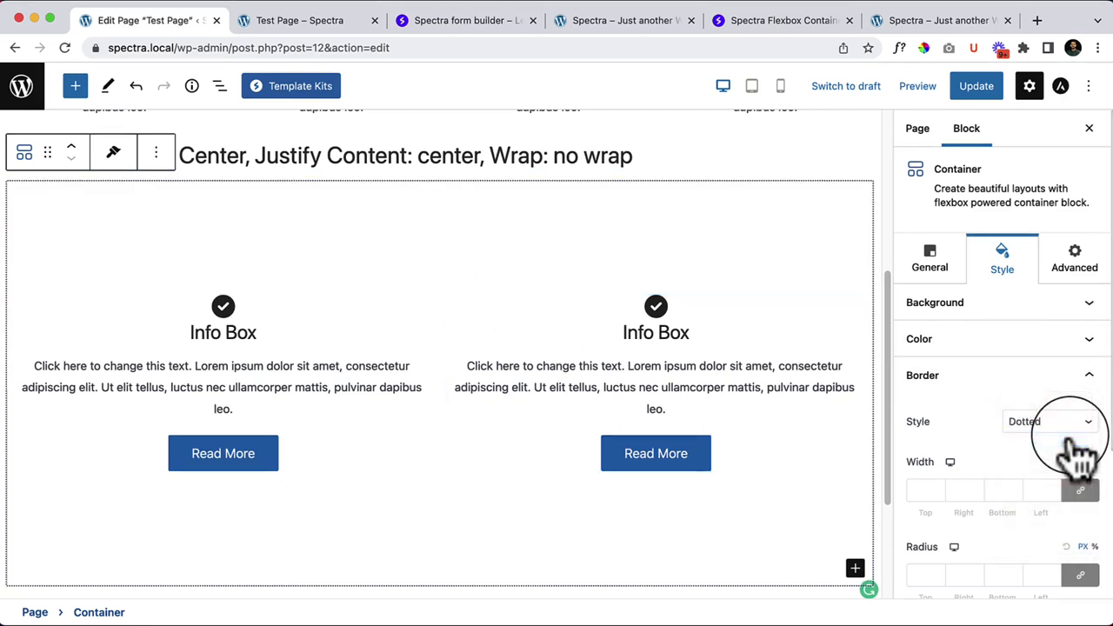
left_click(1073, 444)
left_click(1069, 440)
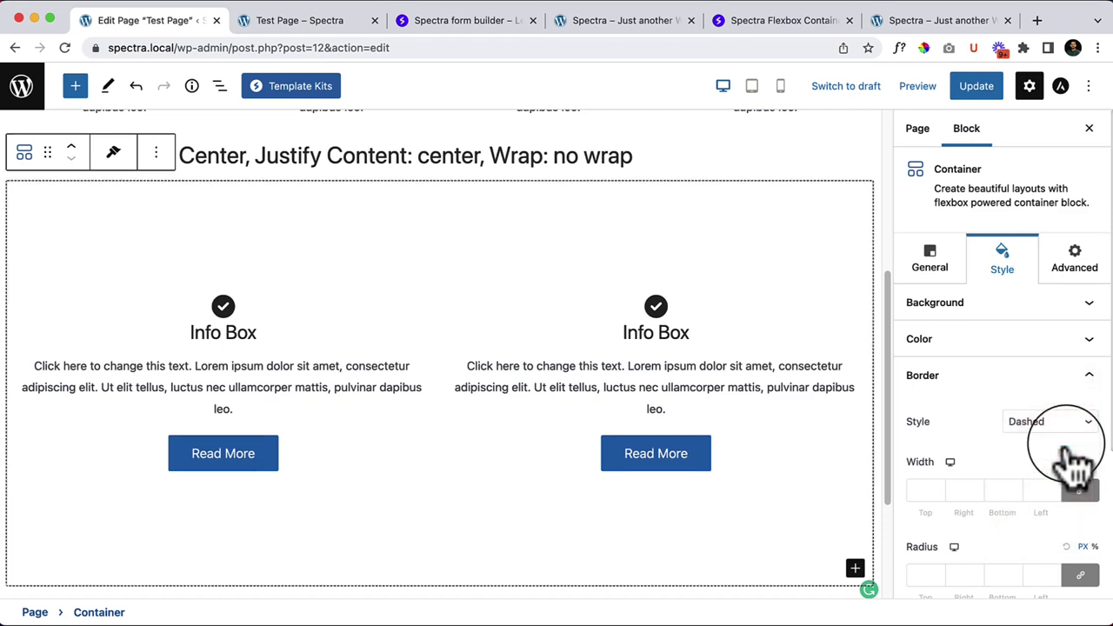
left_click(1069, 434)
left_click(1071, 442)
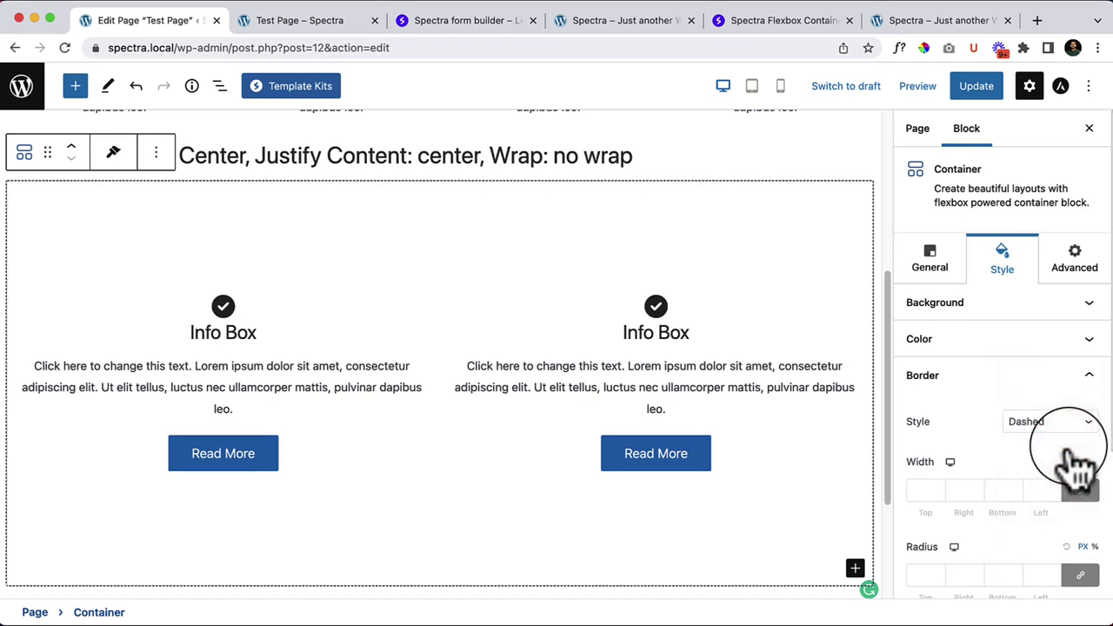
left_click(1070, 434)
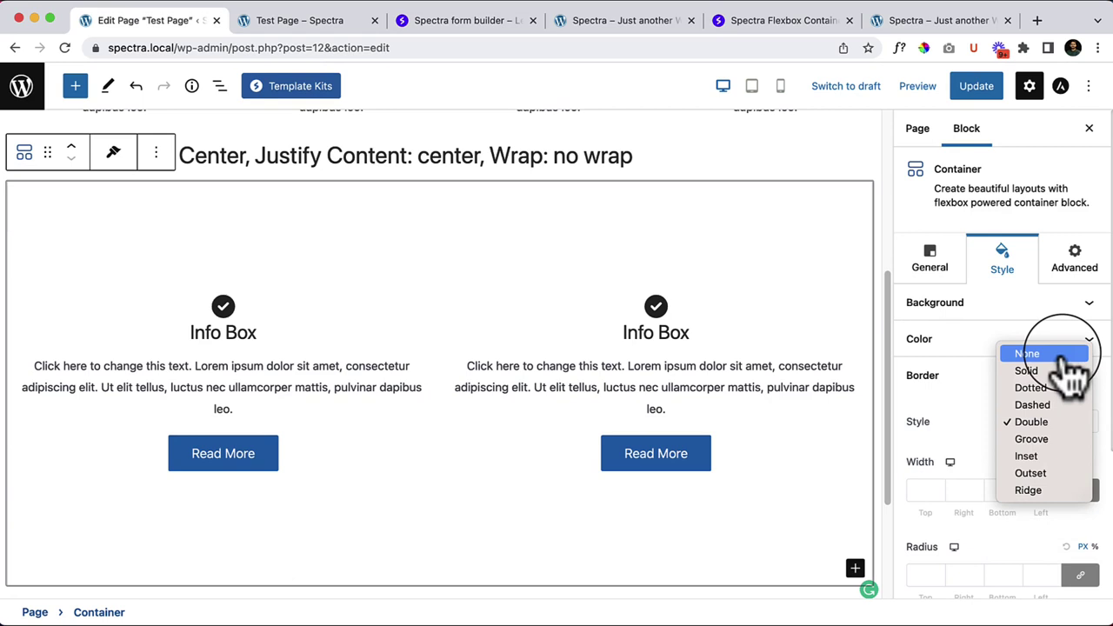
left_click(1068, 357)
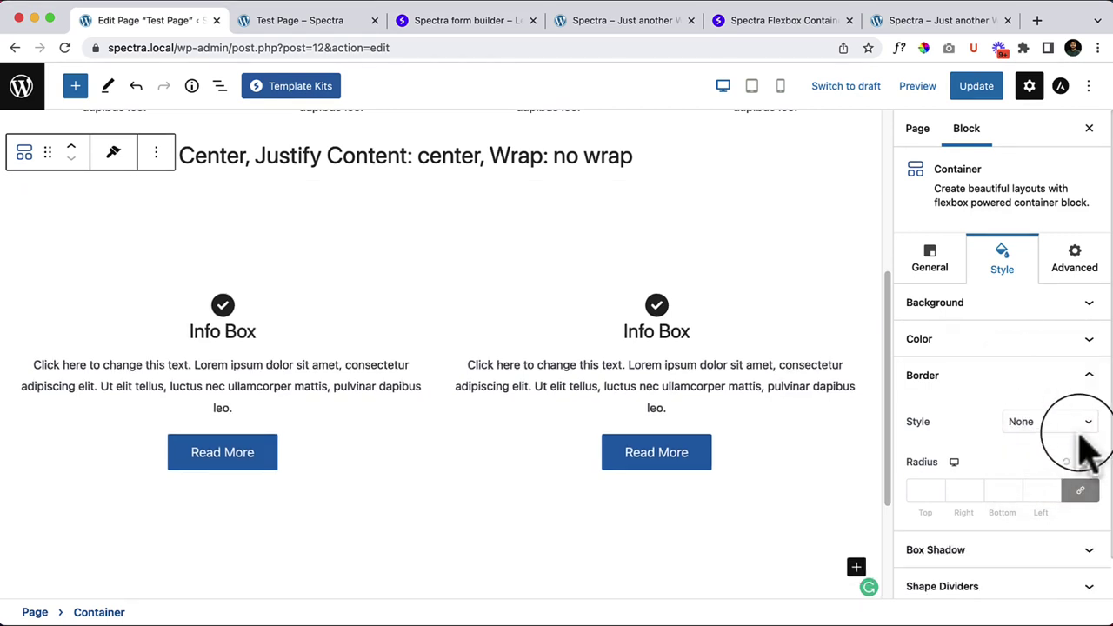
Step: Give the Container a solid border of width 4 with corner radius 30
scroll(1083, 452, "down", 1)
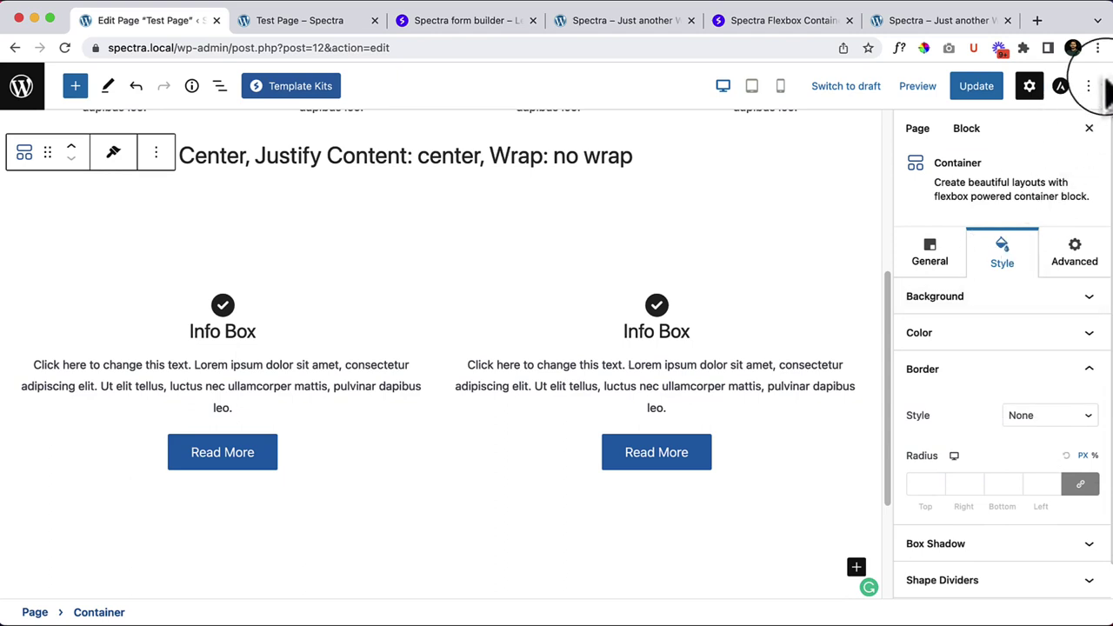
scroll(994, 460, "down", 2)
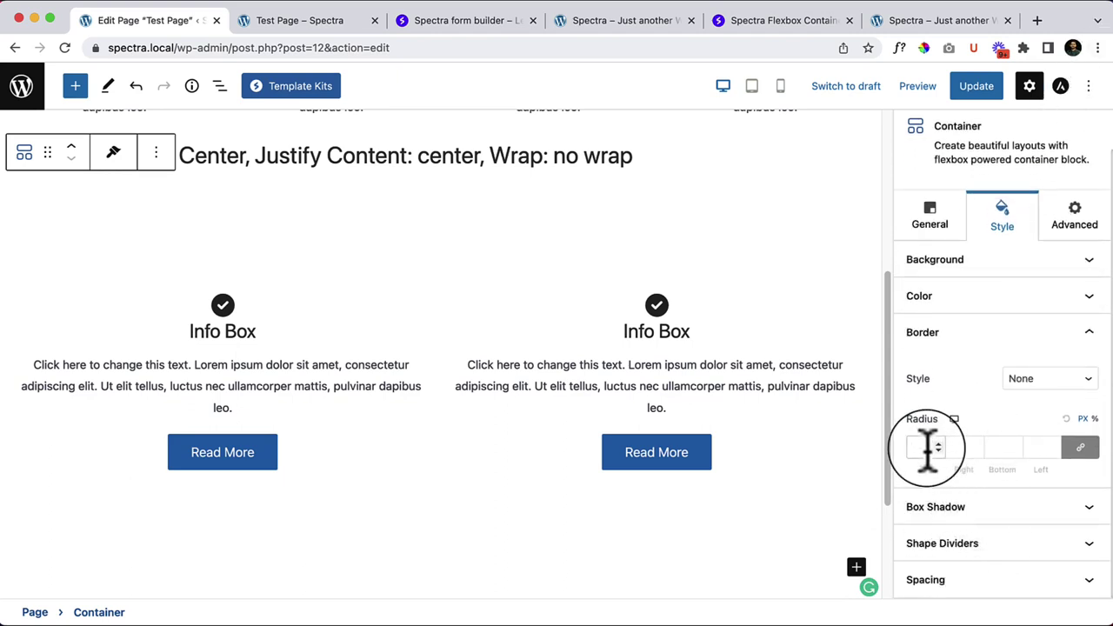
left_click(1052, 382)
left_click(1054, 393)
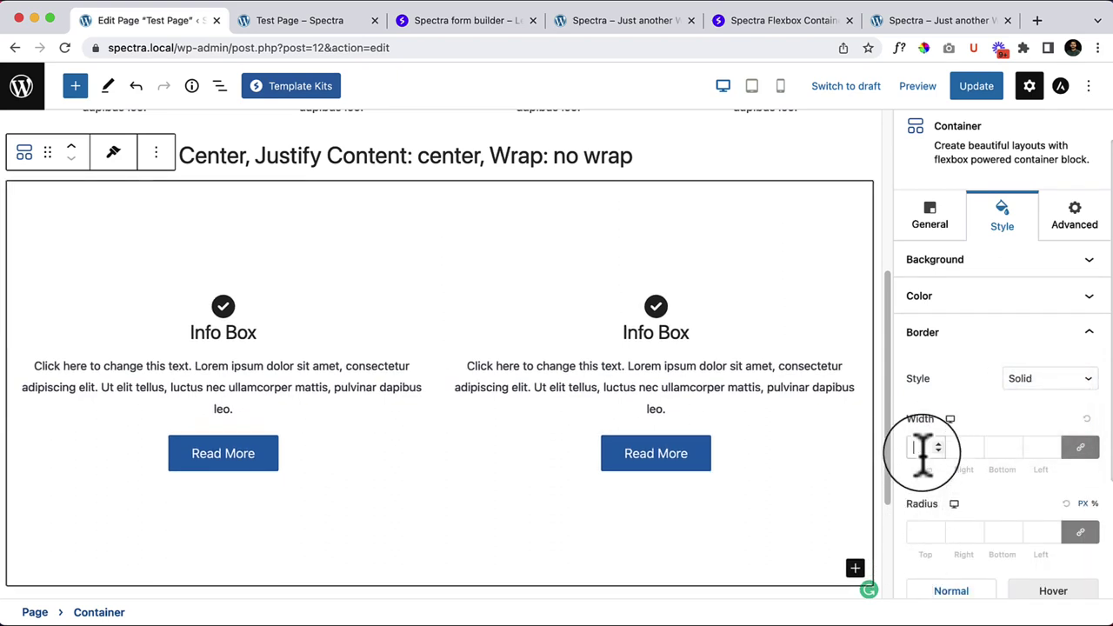
left_click(924, 447)
type("4")
left_click(918, 531)
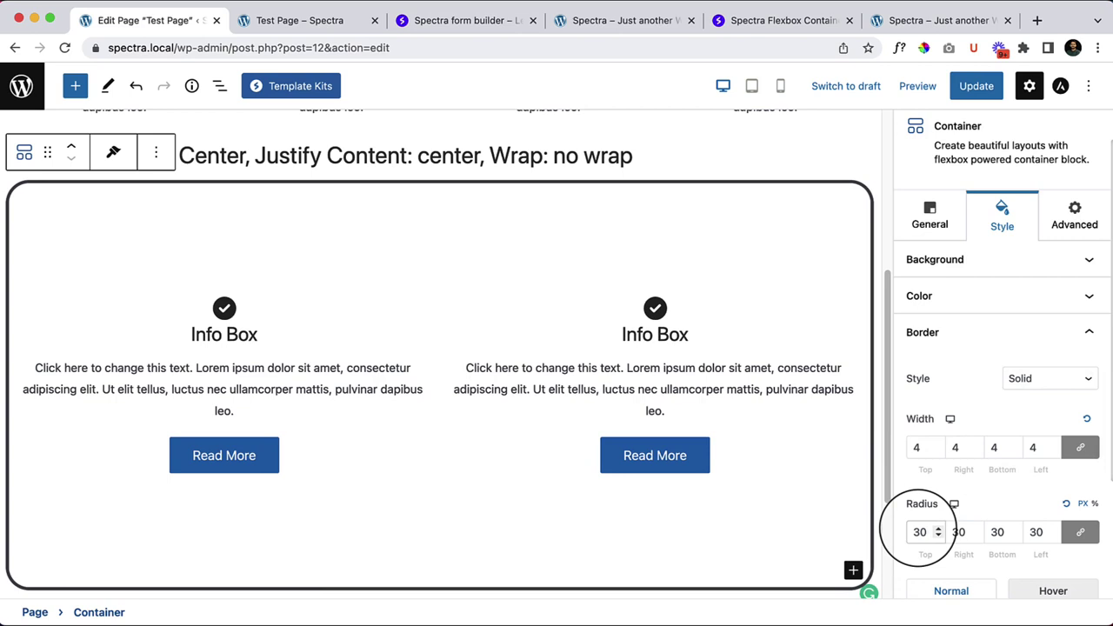
Step: Set the border colour to bright red #FF0F0F
scroll(1044, 539, "down", 2)
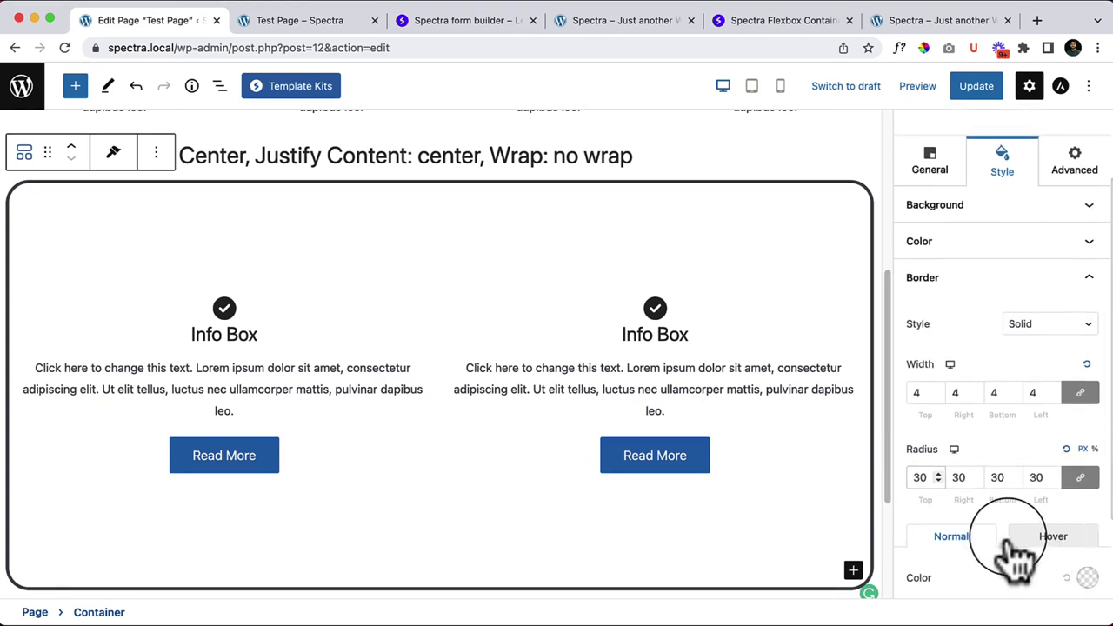
scroll(1006, 522, "down", 1)
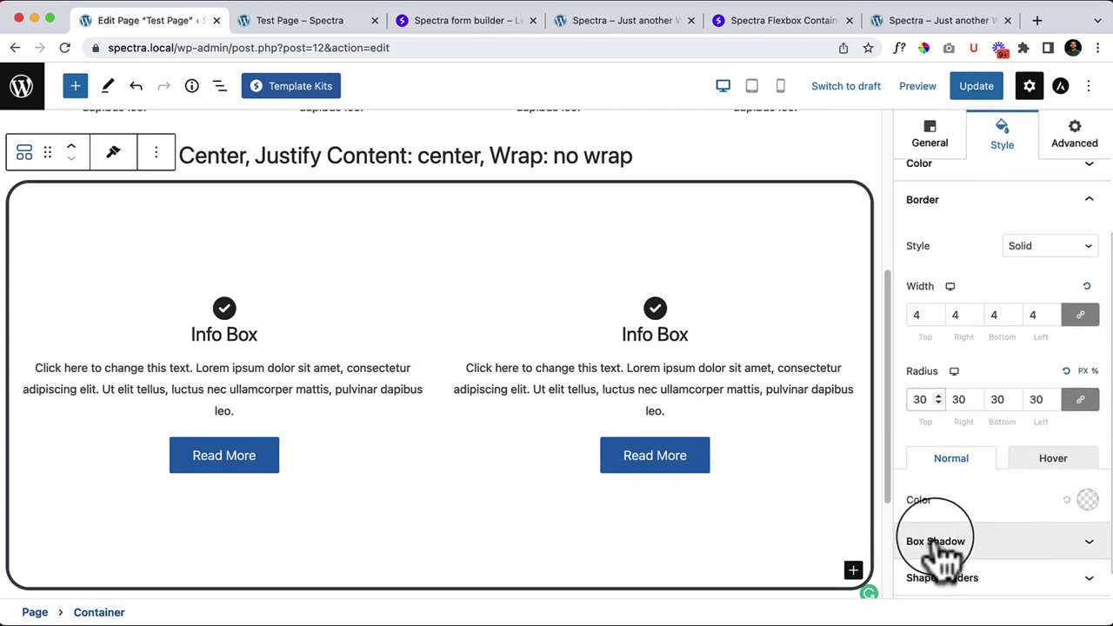
left_click(1087, 500)
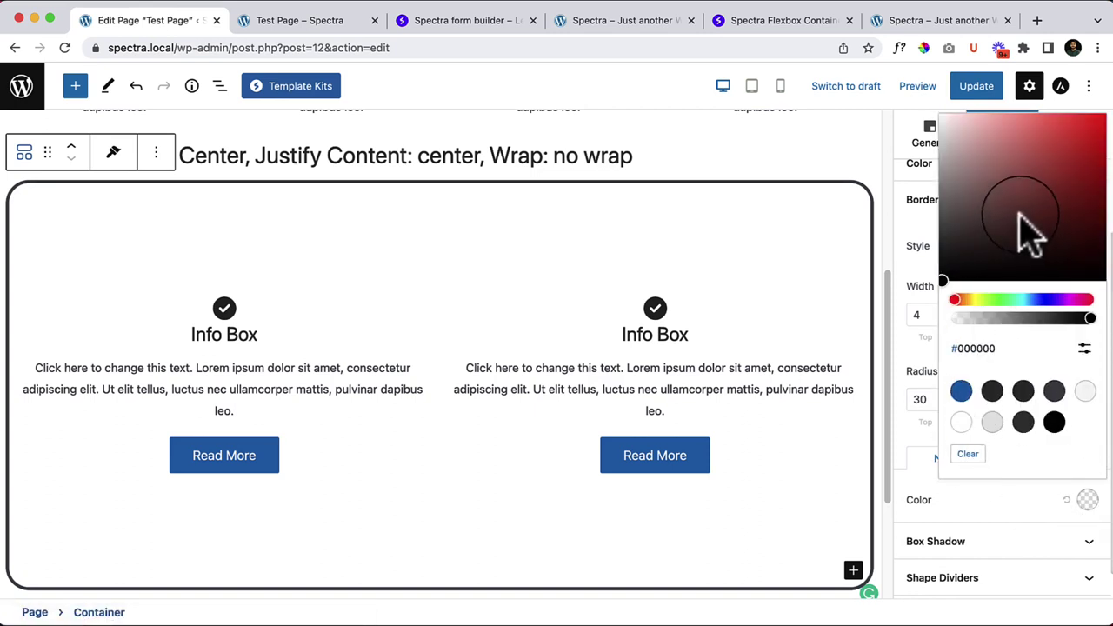
left_click(1087, 124)
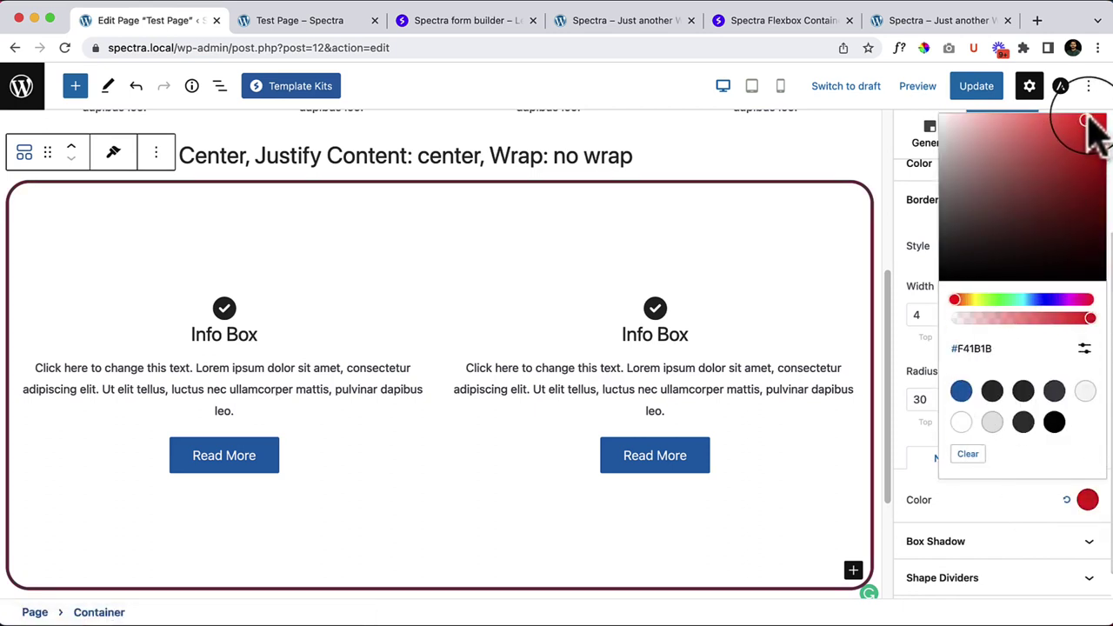
left_click(972, 524)
scroll(1019, 541, "down", 1)
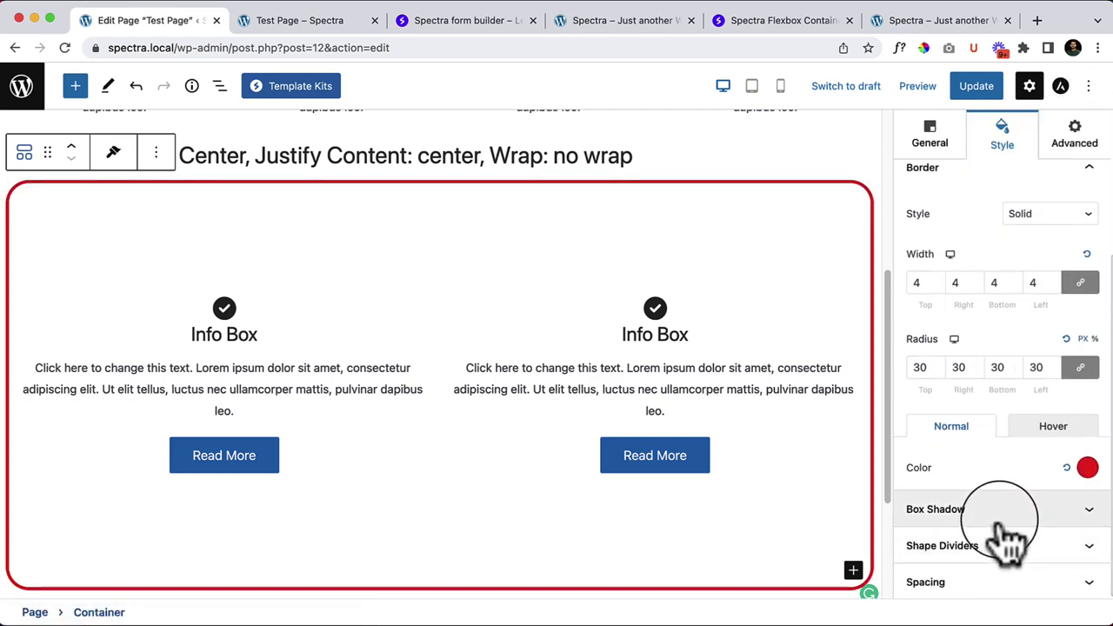
Step: Apply the first box shadow preset to the Container
left_click(1000, 521)
scroll(965, 557, "down", 5)
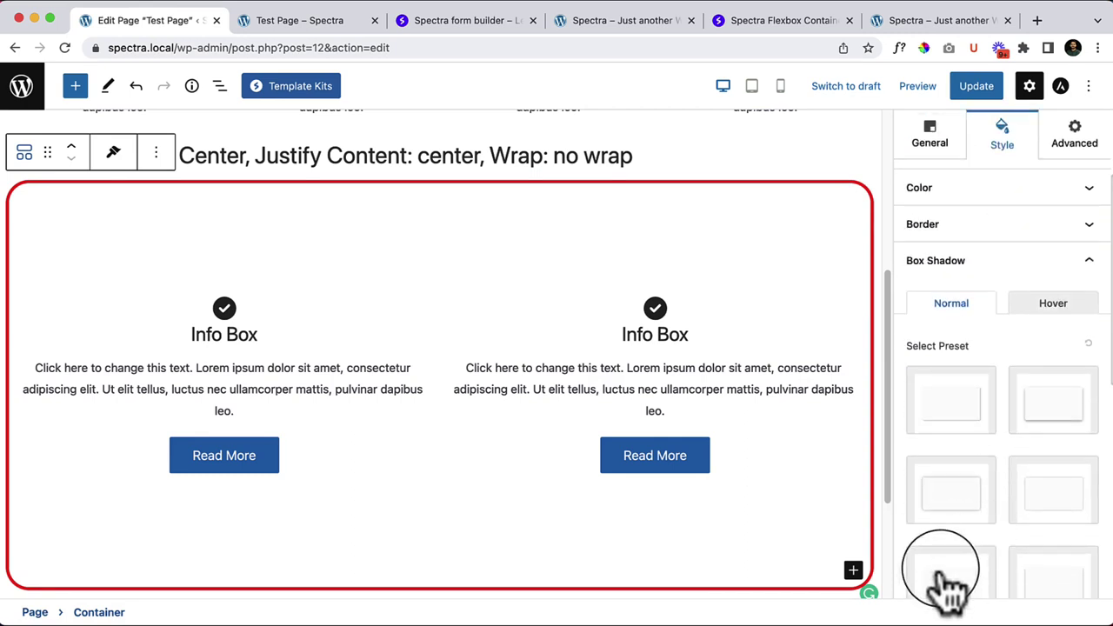
left_click(961, 431)
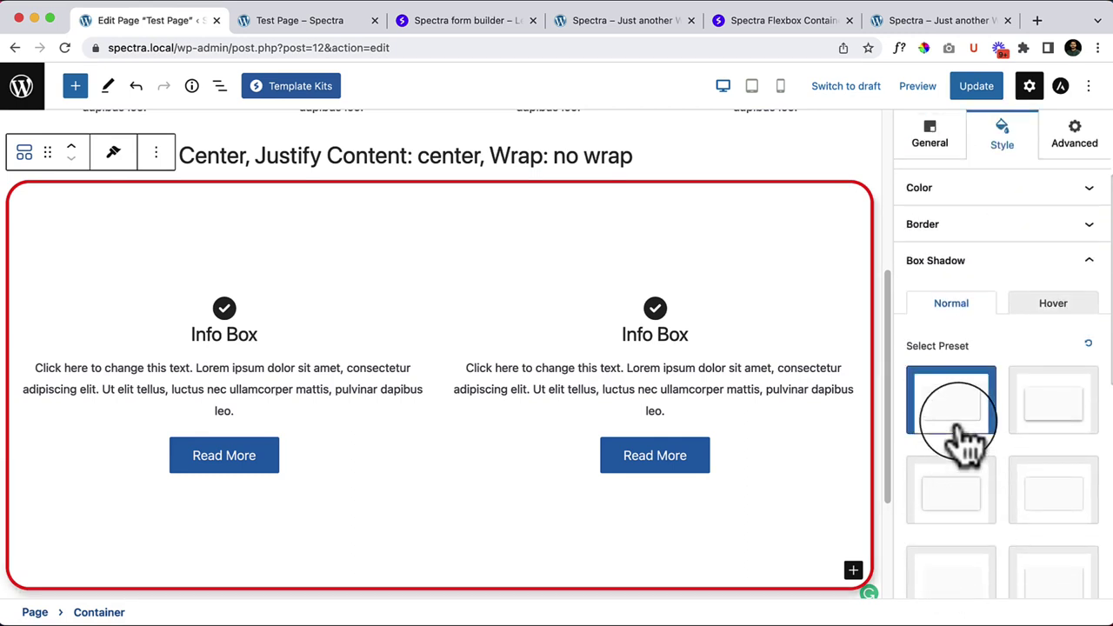
scroll(541, 423, "down", 1)
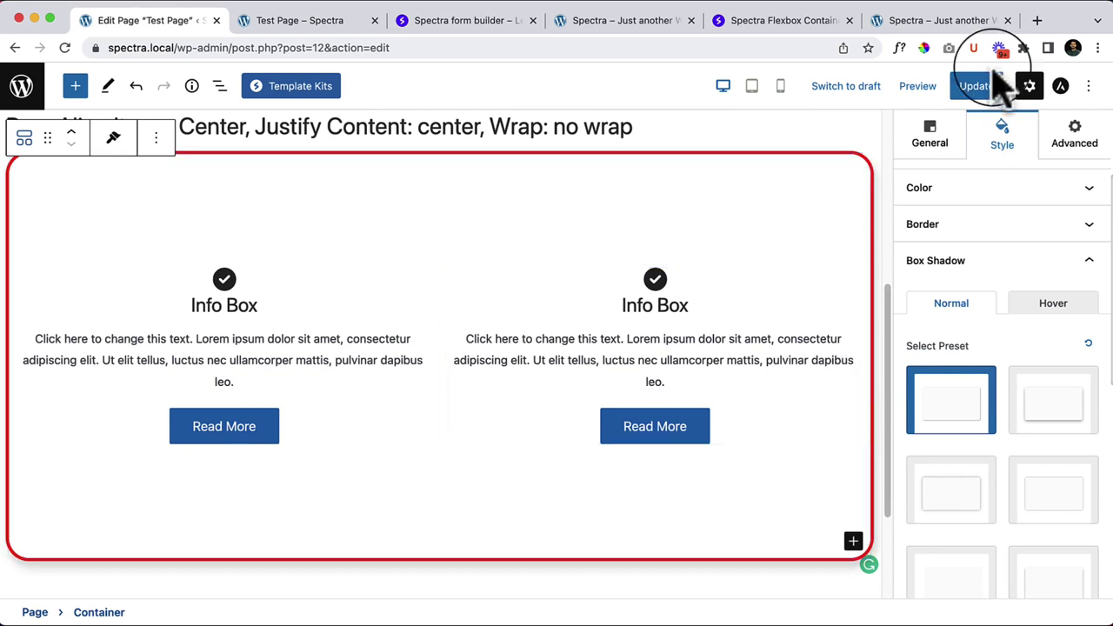
Step: Adjust Chrome's page zoom and reset it to 100%
left_click(1098, 48)
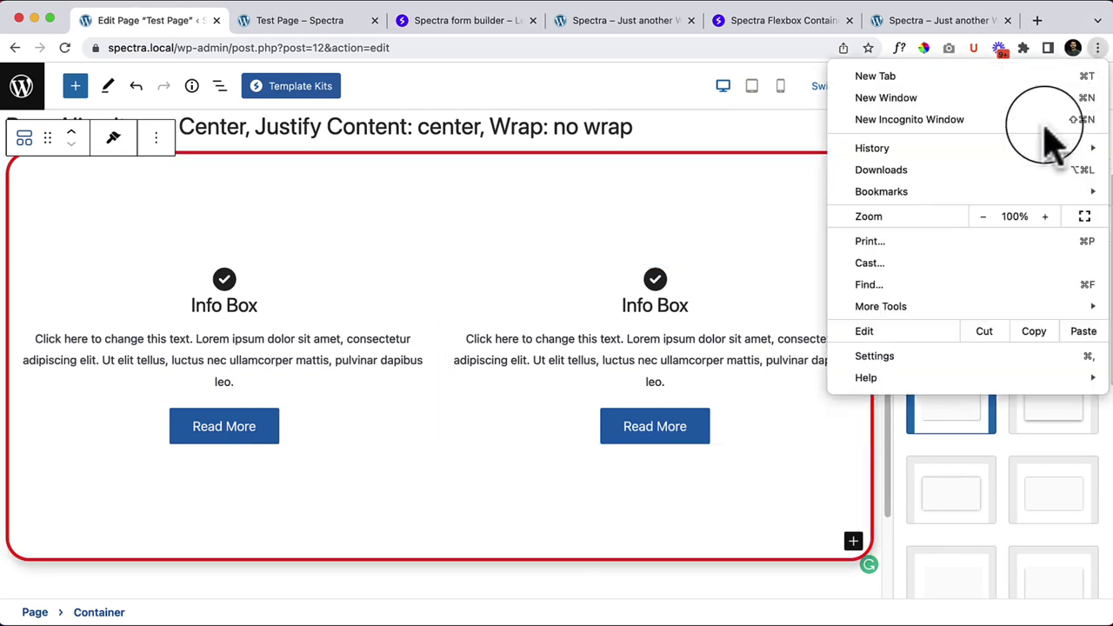
left_click(983, 223)
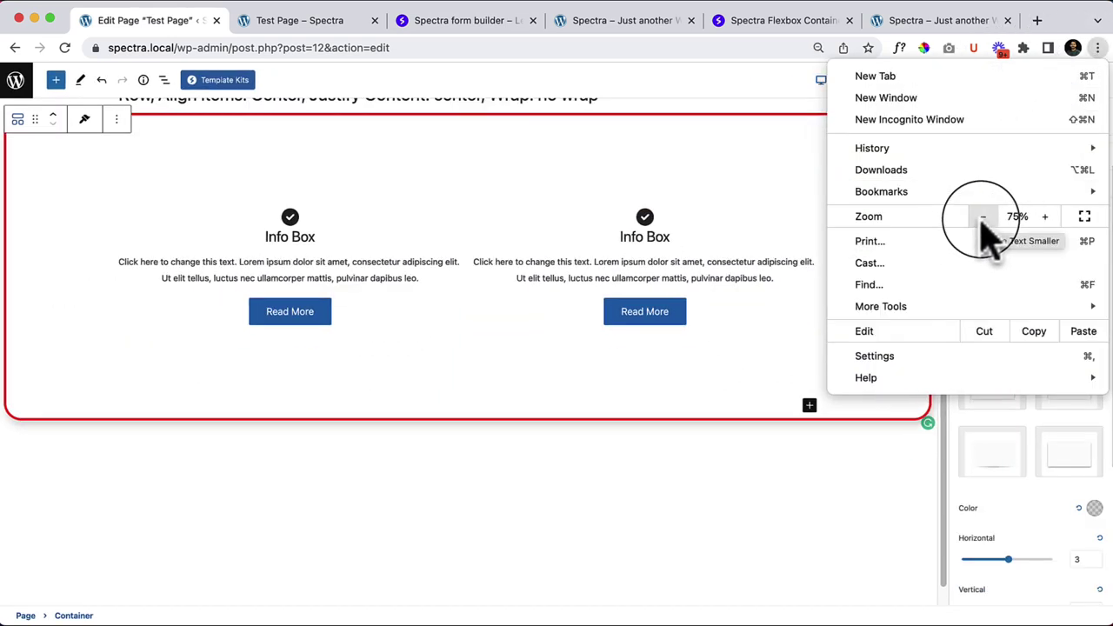
left_click(1043, 220)
left_click(1043, 221)
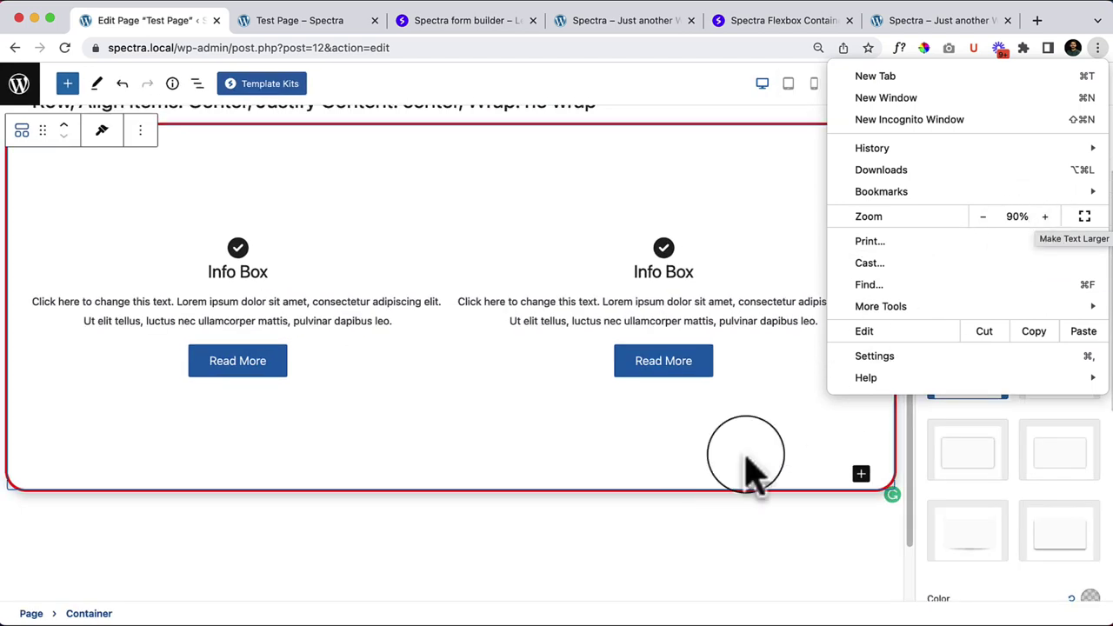
left_click(715, 513)
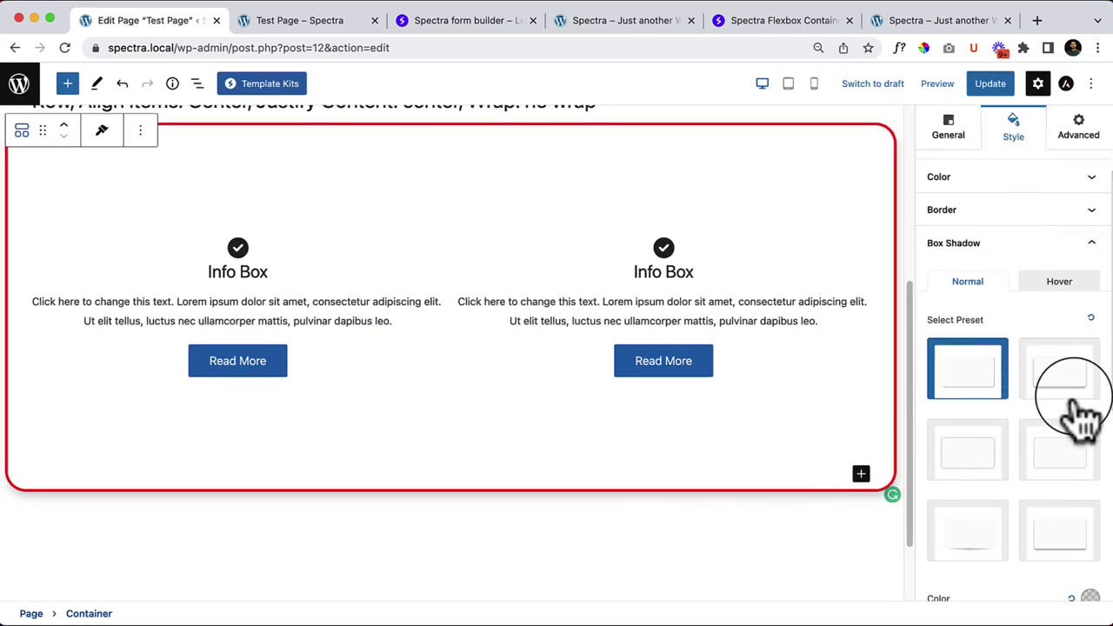
scroll(1065, 361, "up", 2)
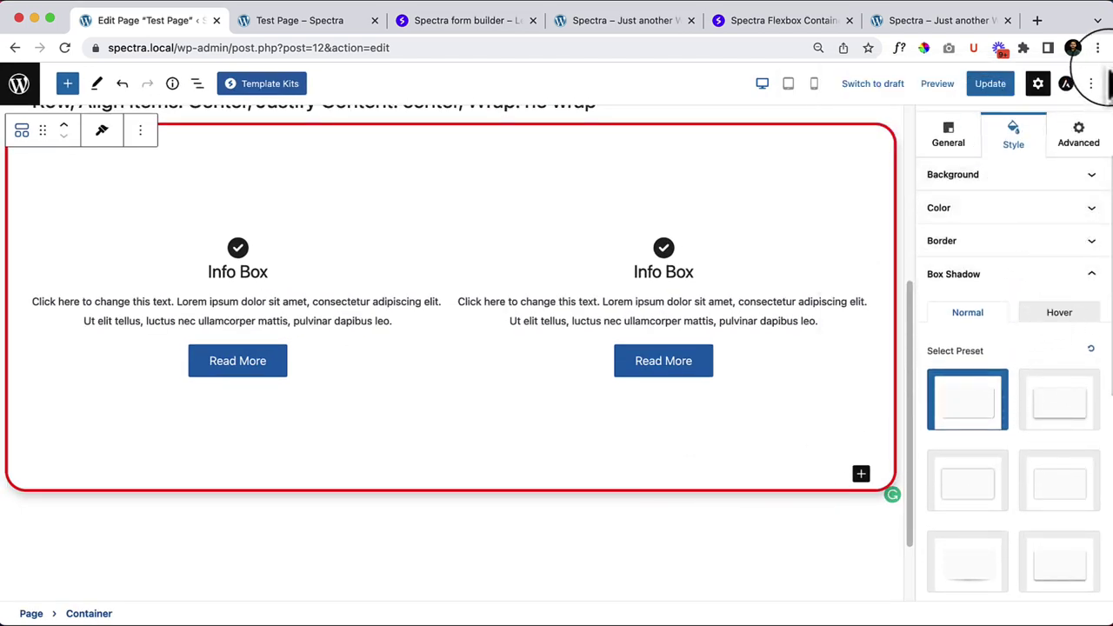
key("super+equal")
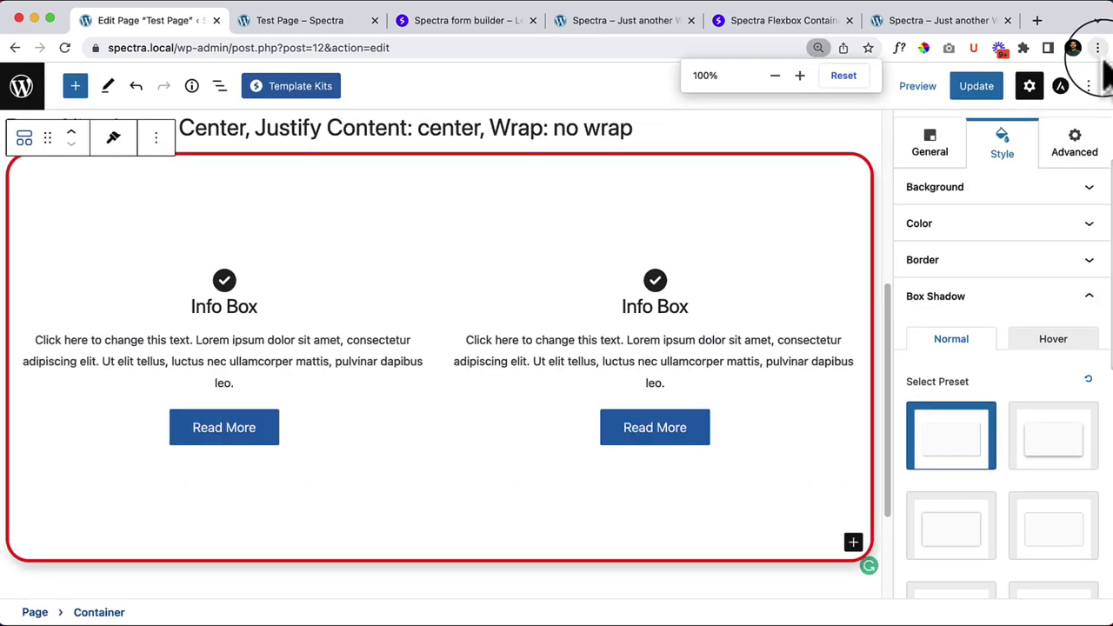
Step: Set the Container's border style to None and update the page
left_click(1001, 261)
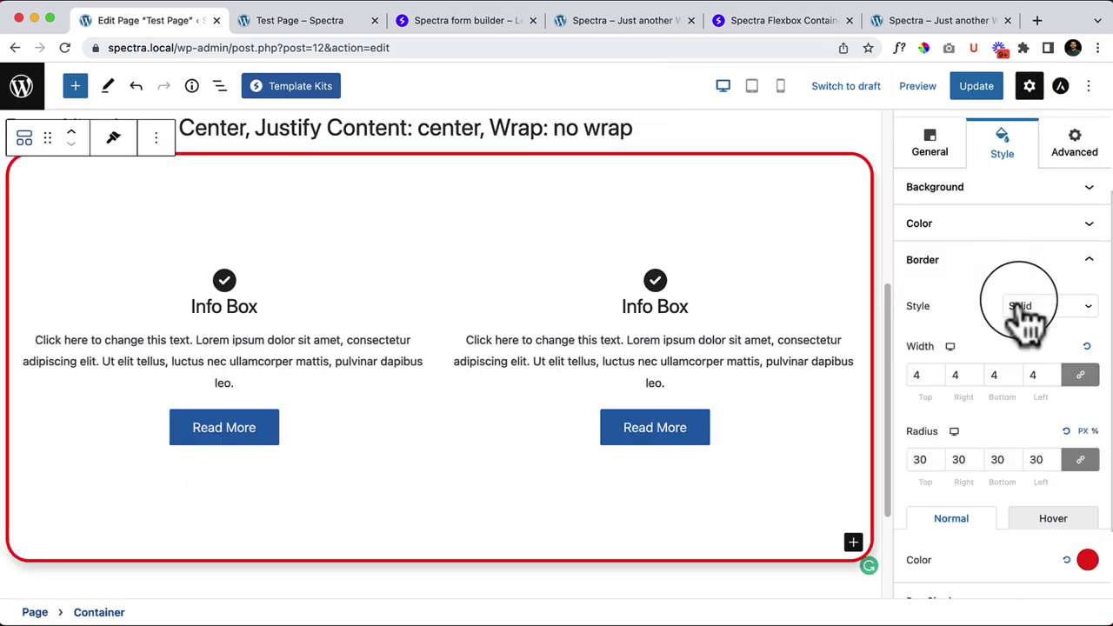
left_click(1079, 306)
left_click(1076, 290)
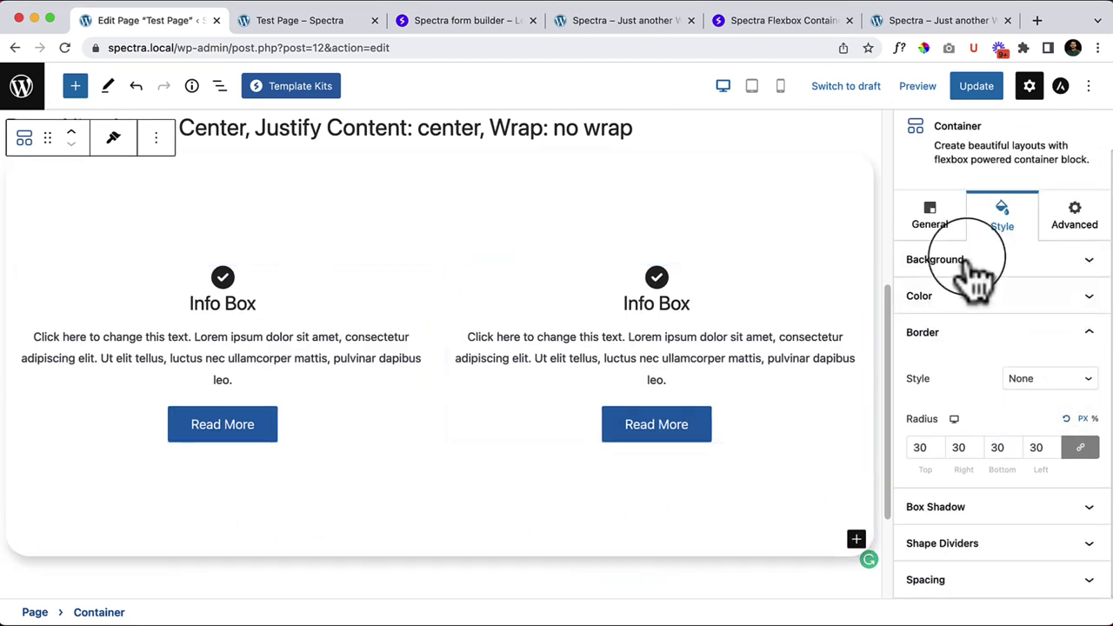
left_click(978, 94)
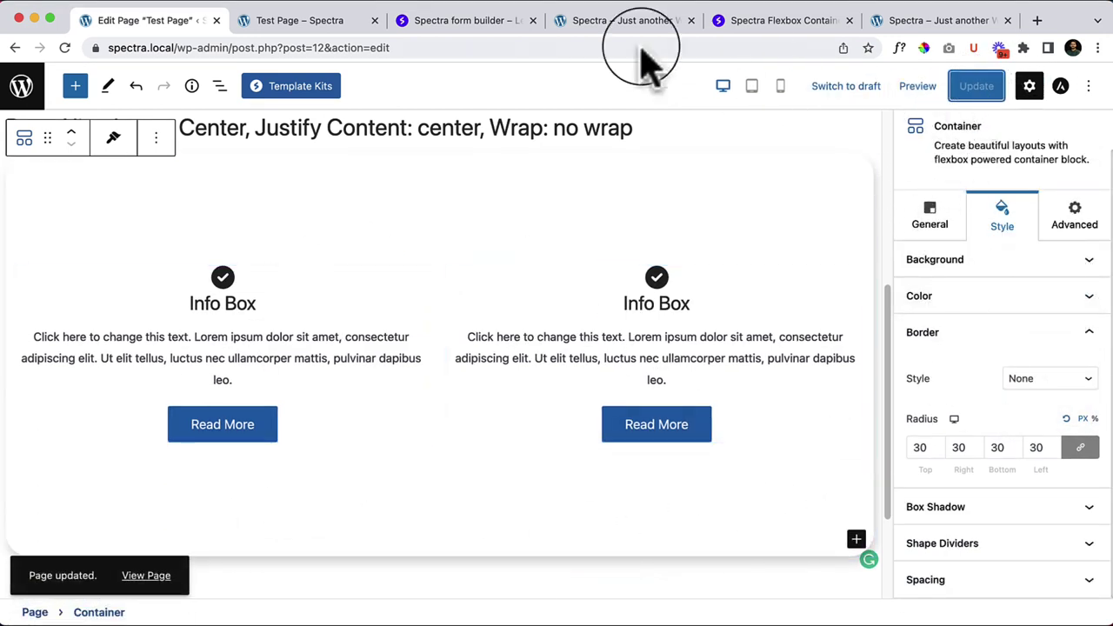
Step: Open the live Test Page in a new tab placed beside the editor and scroll down
right_click(161, 576)
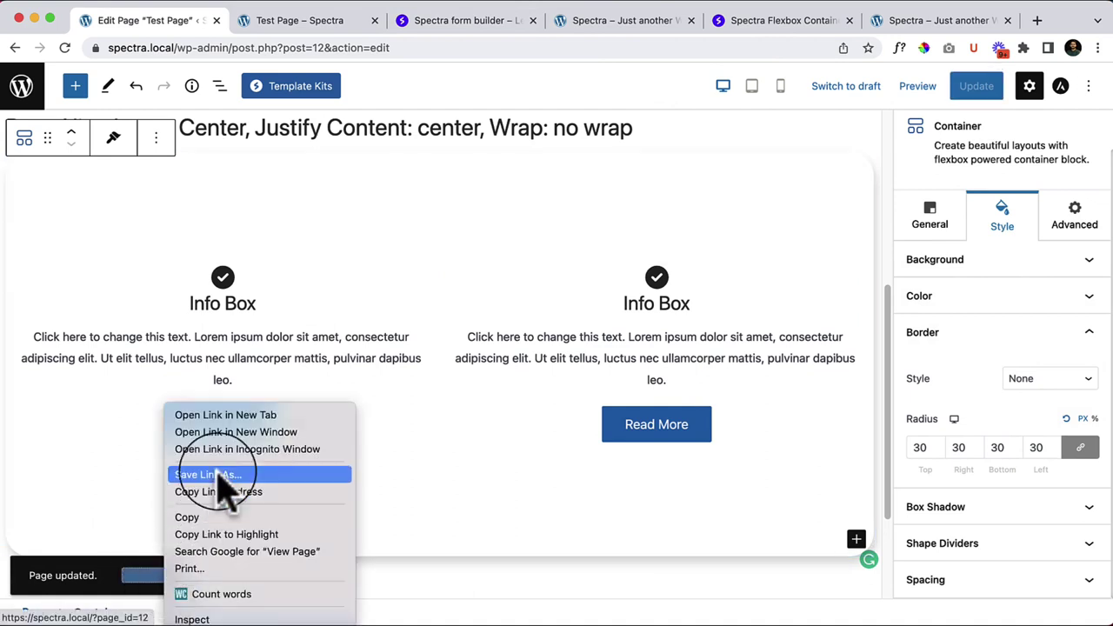
left_click(255, 415)
left_click(372, 574)
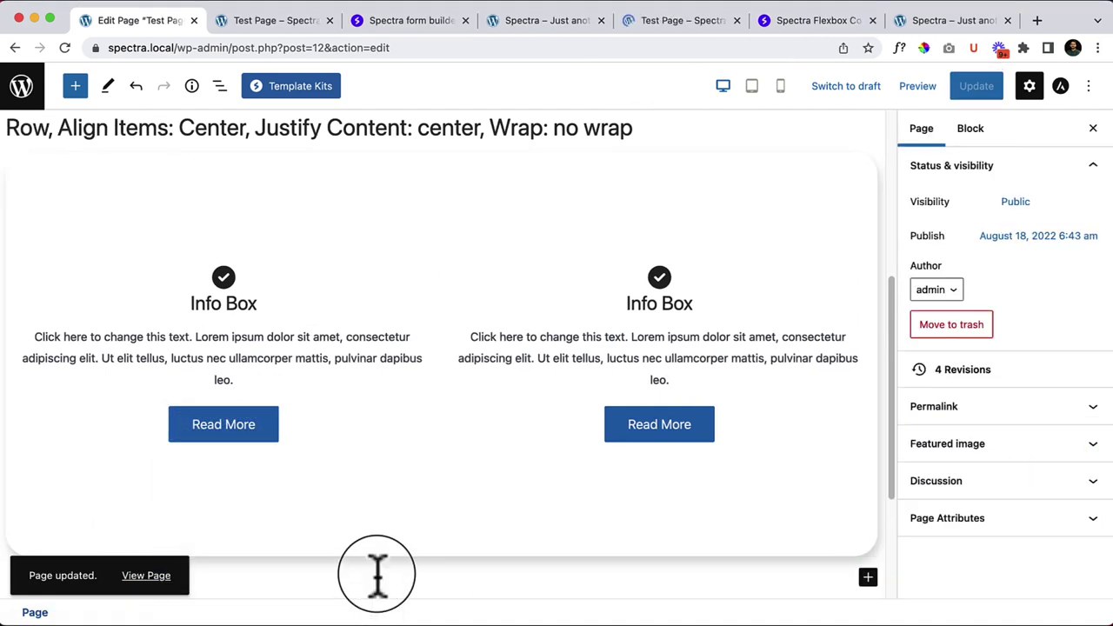
left_click(350, 261)
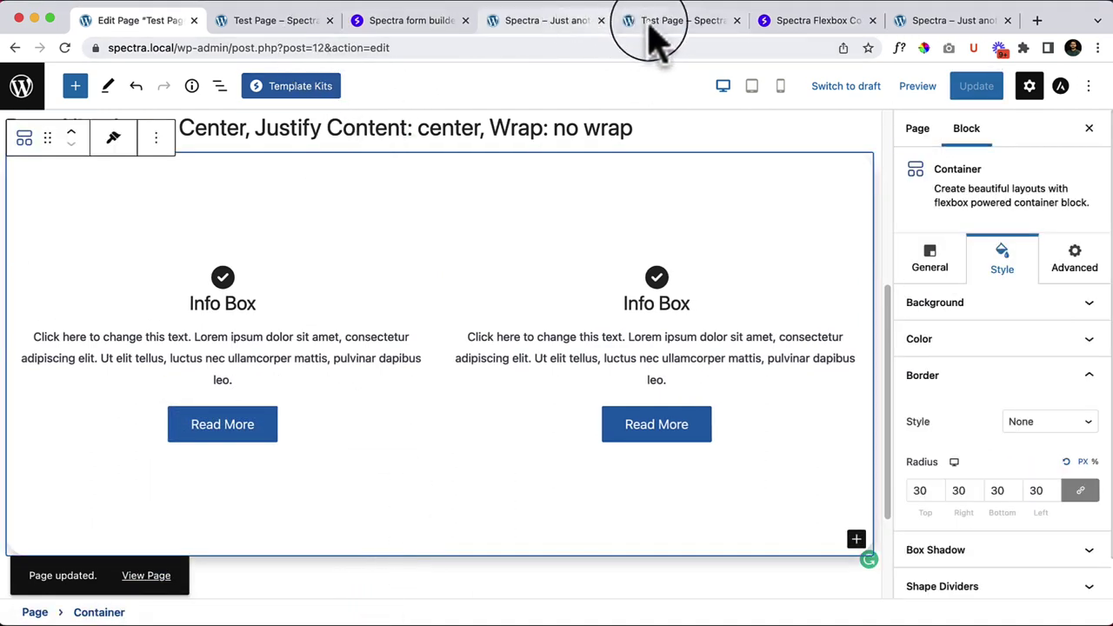
left_click_drag(657, 21, 282, 52)
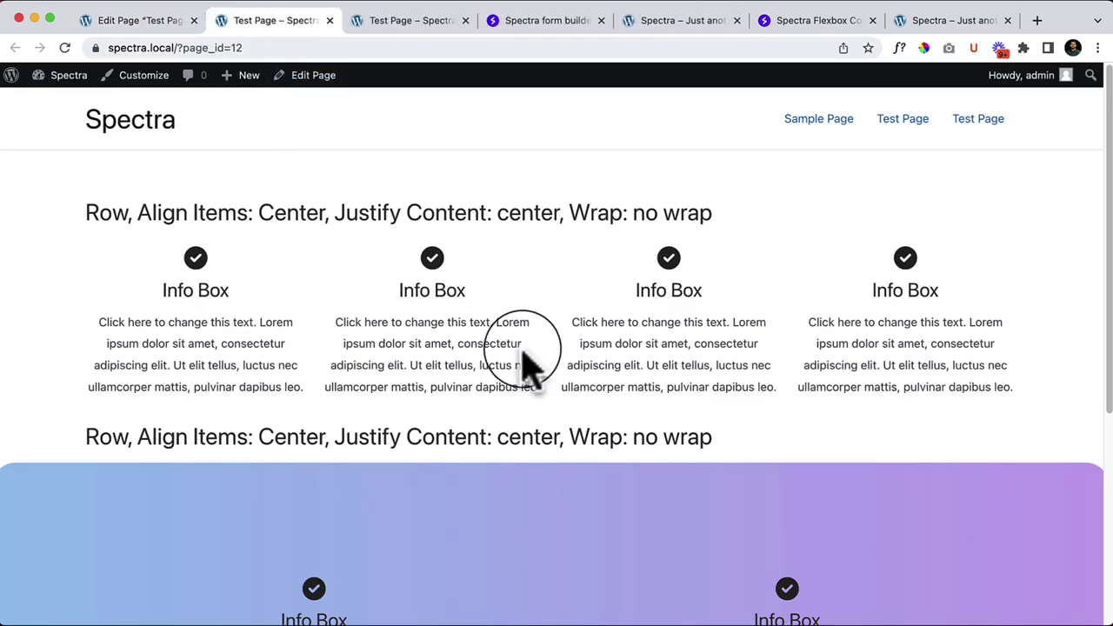
scroll(557, 391, "down", 5)
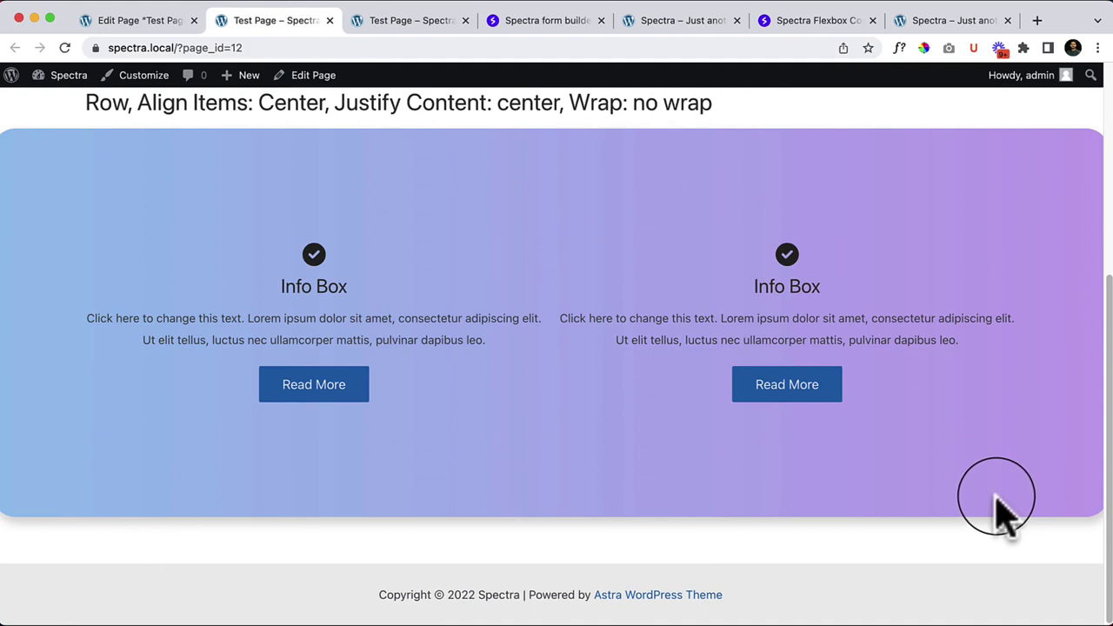
Step: Switch the page layout to Content Boxed in Astra Settings, update, and reload the live page
left_click(156, 22)
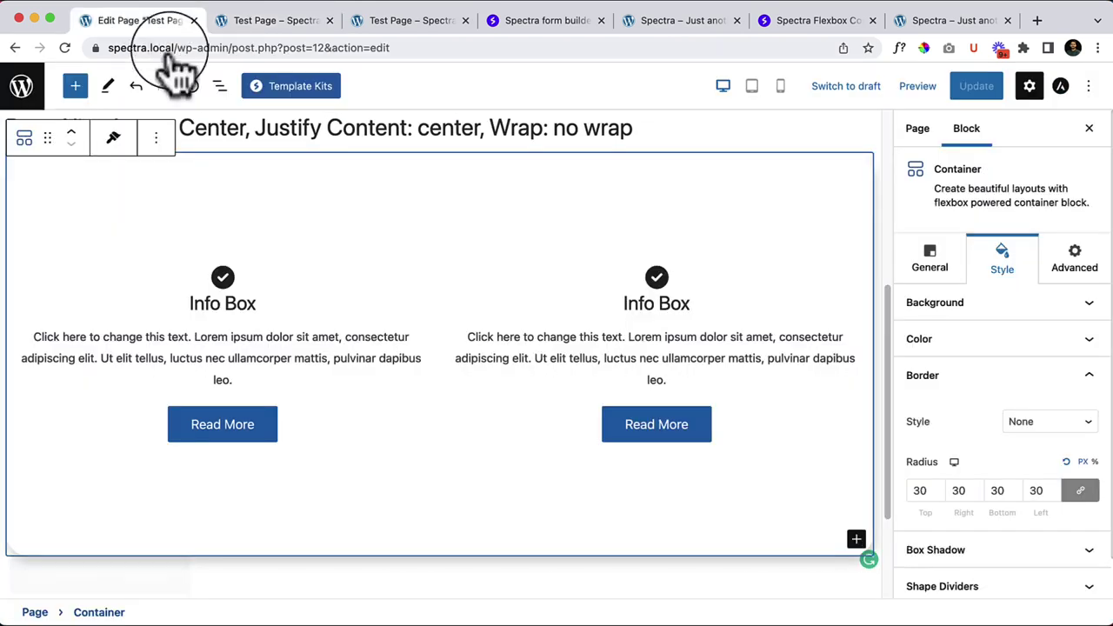
left_click(1061, 85)
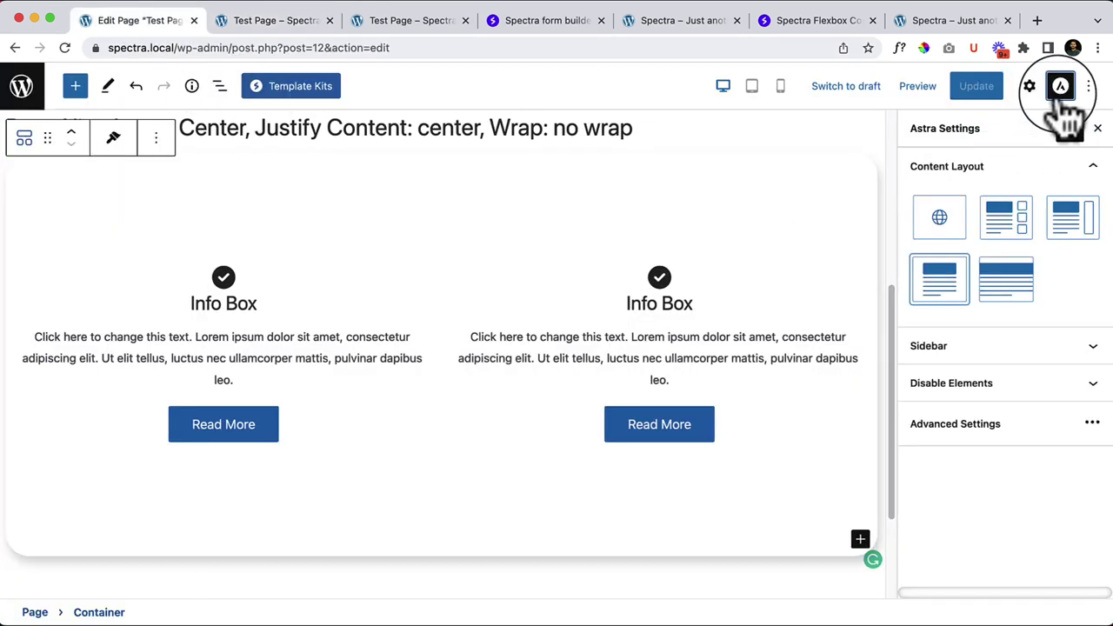
left_click(1072, 228)
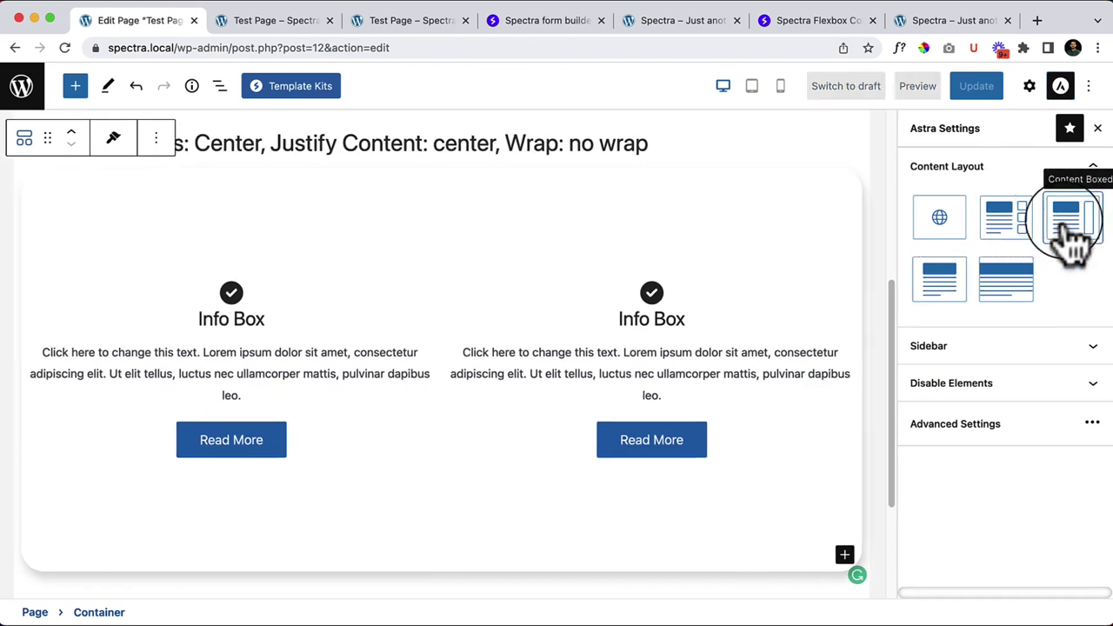
left_click(968, 91)
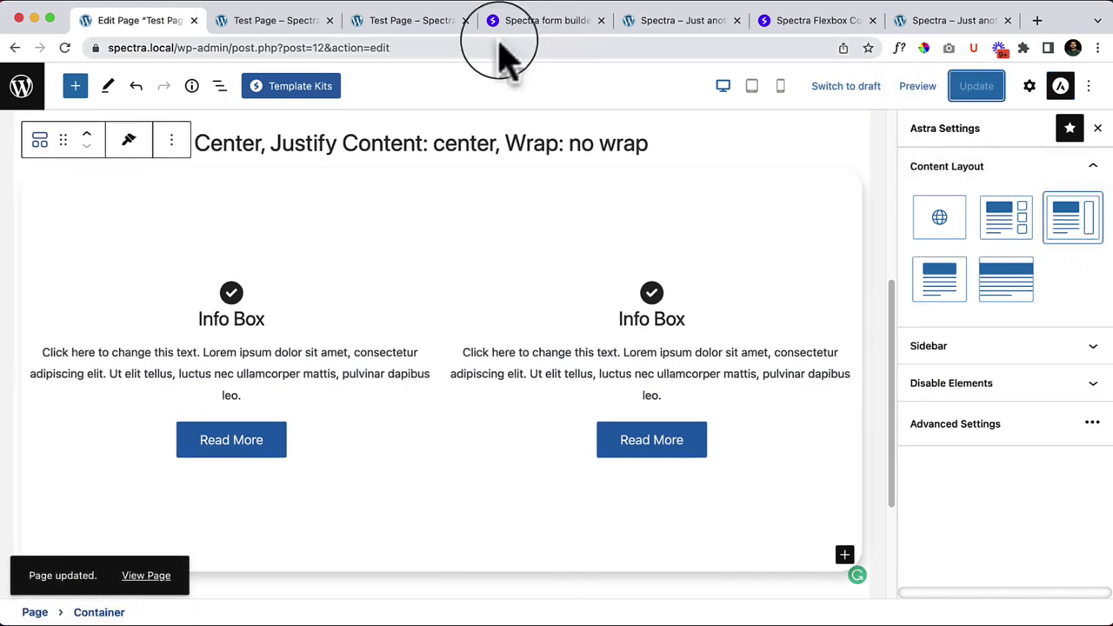
left_click(275, 22)
right_click(561, 250)
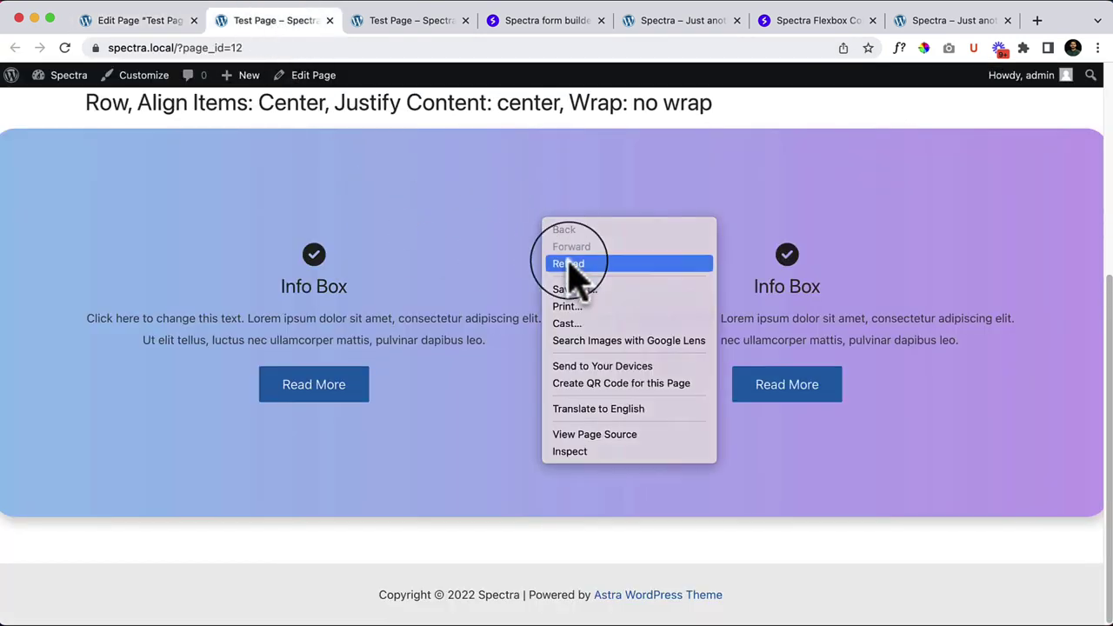
left_click(567, 264)
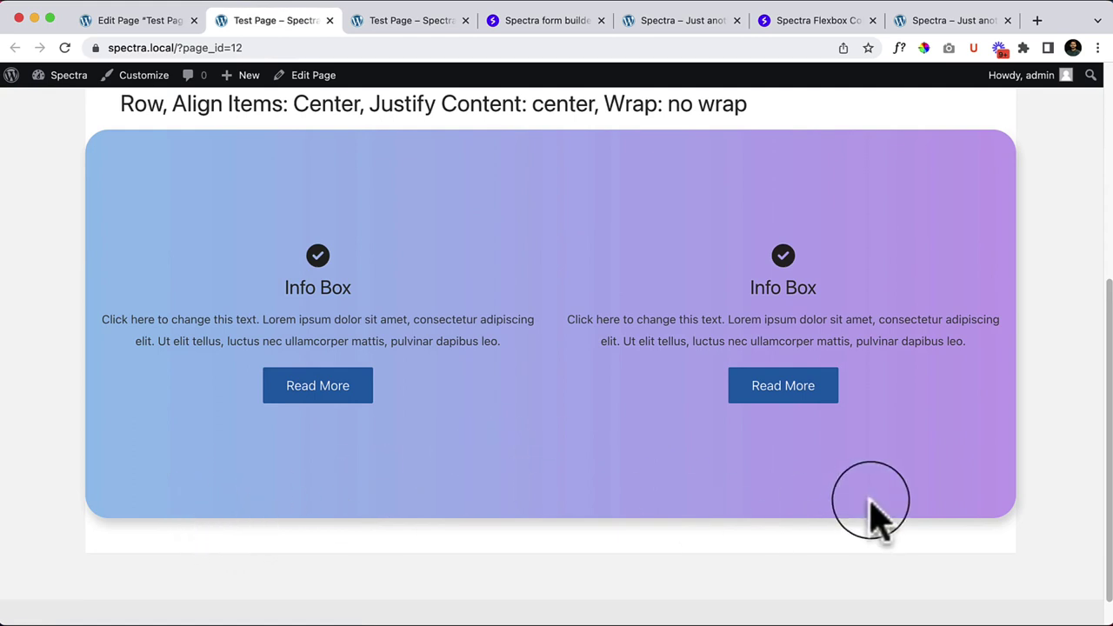
Step: Back in the editor, set the content layout to Full Width / Contained
left_click(137, 21)
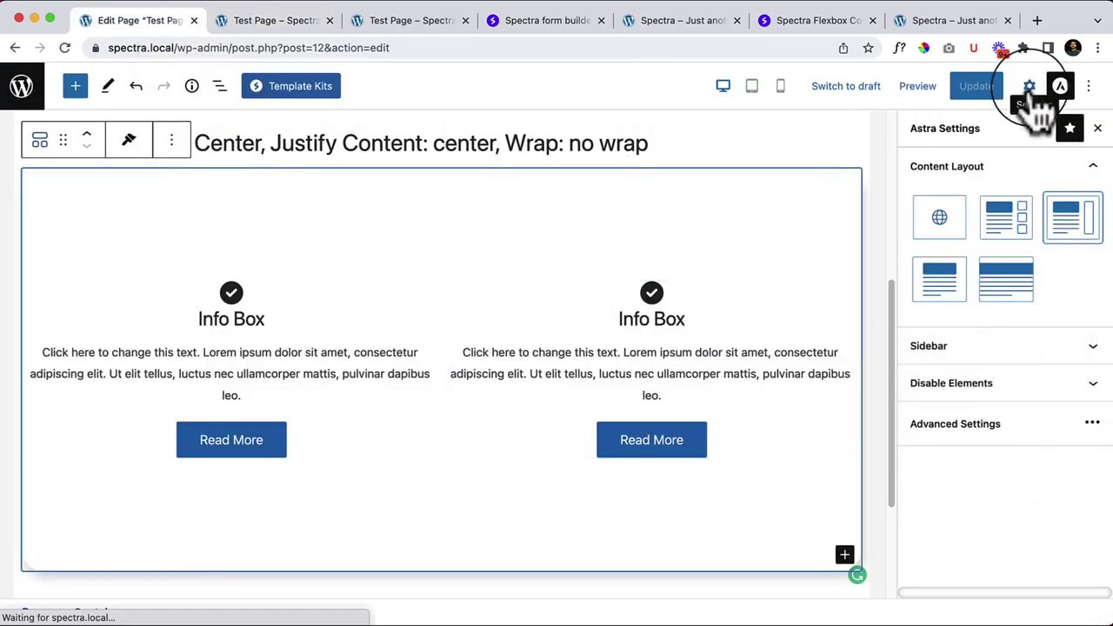
left_click(947, 287)
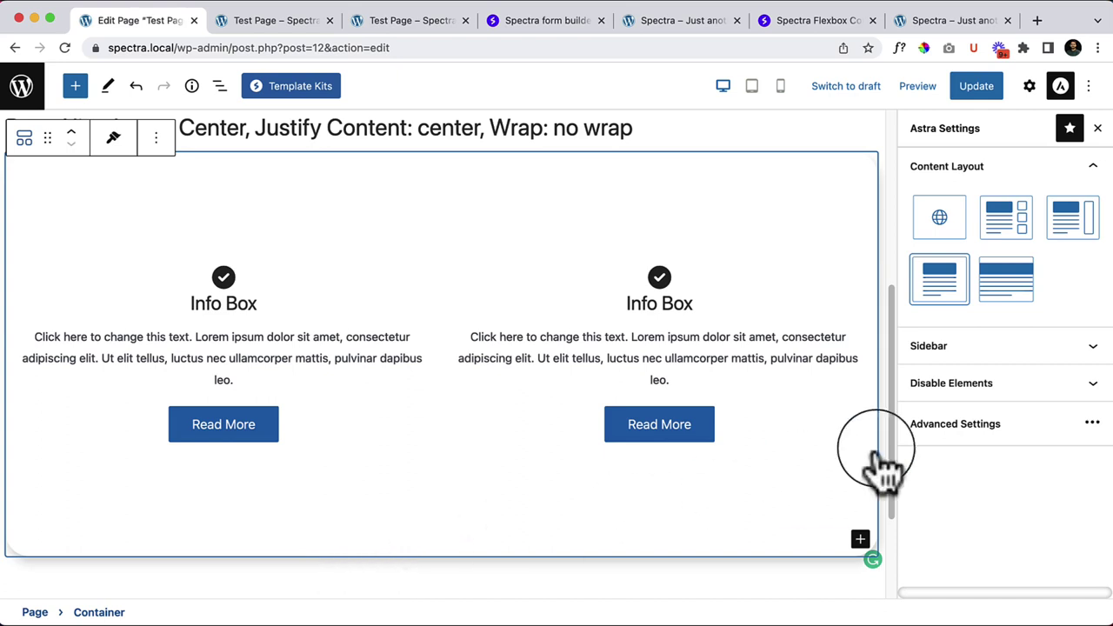
left_click(1028, 87)
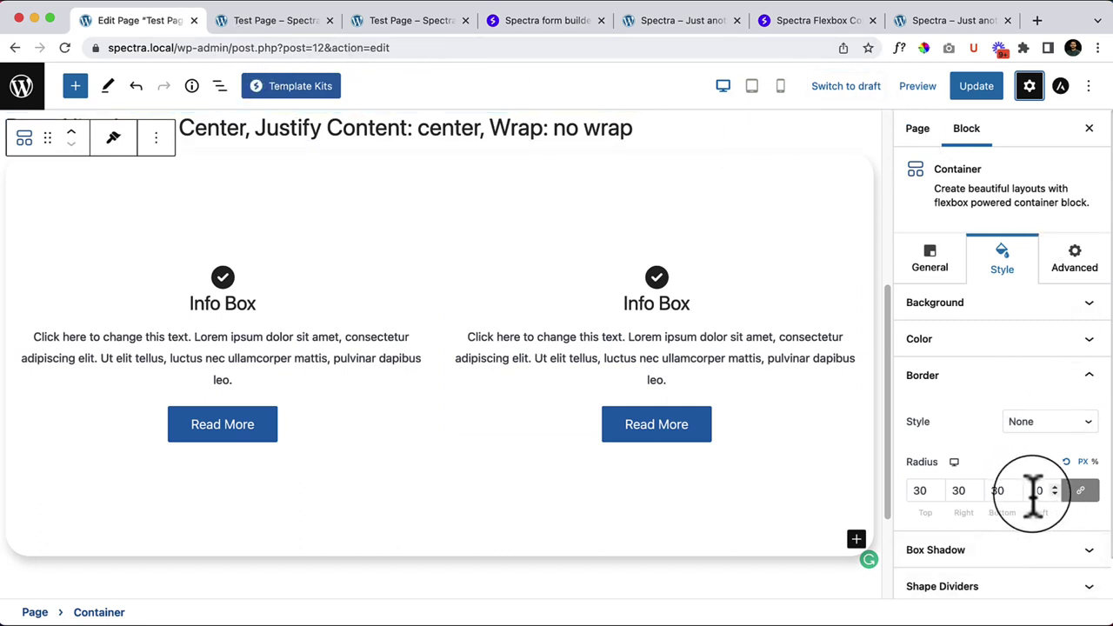
Step: Cycle the container's box shadow through several presets, ending on the top-right preset
scroll(1030, 500, "down", 2)
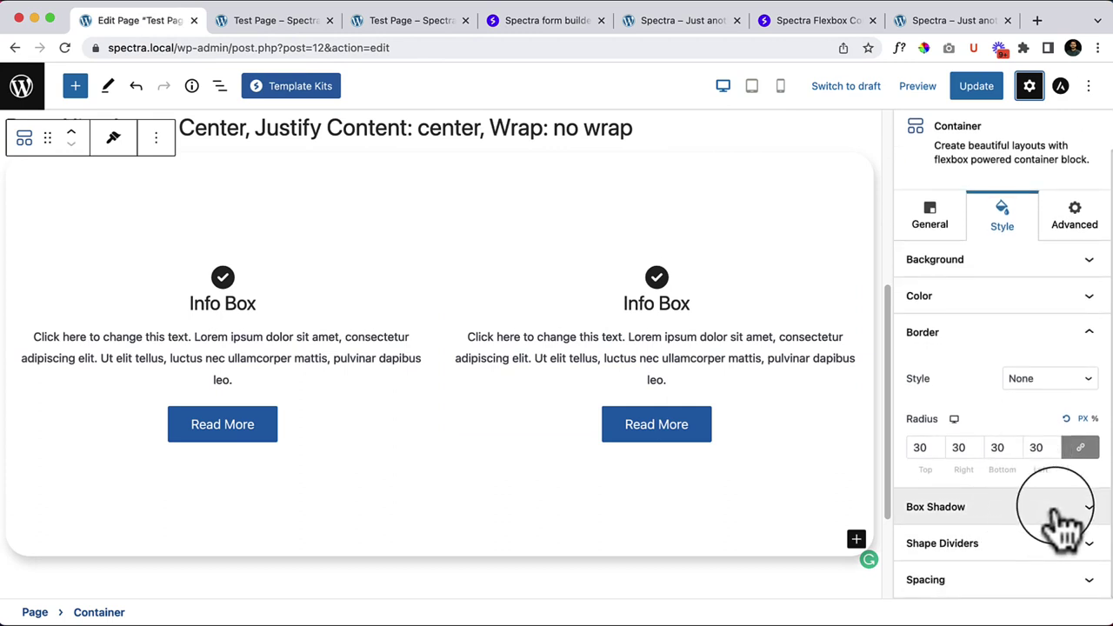
left_click(1055, 511)
scroll(1056, 522, "down", 5)
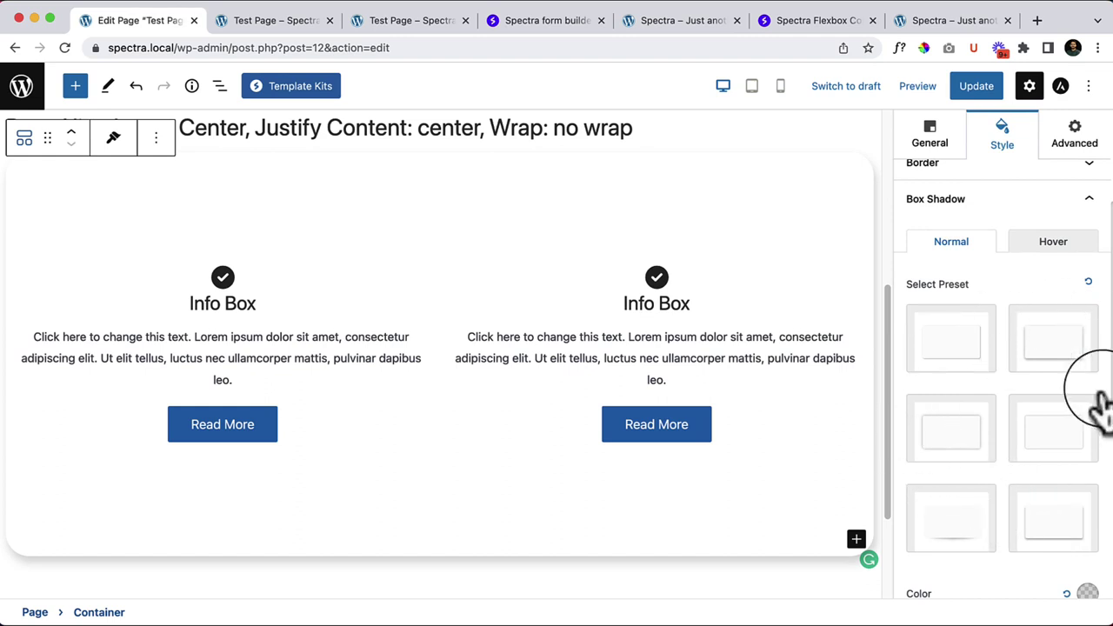
left_click(982, 459)
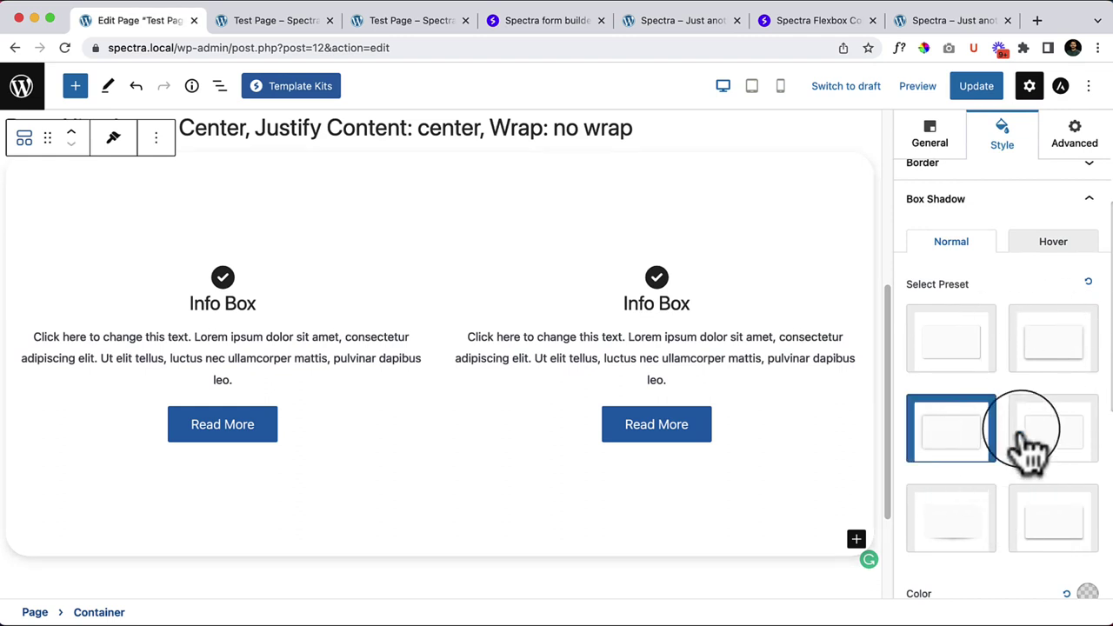
left_click(1049, 431)
left_click(1072, 348)
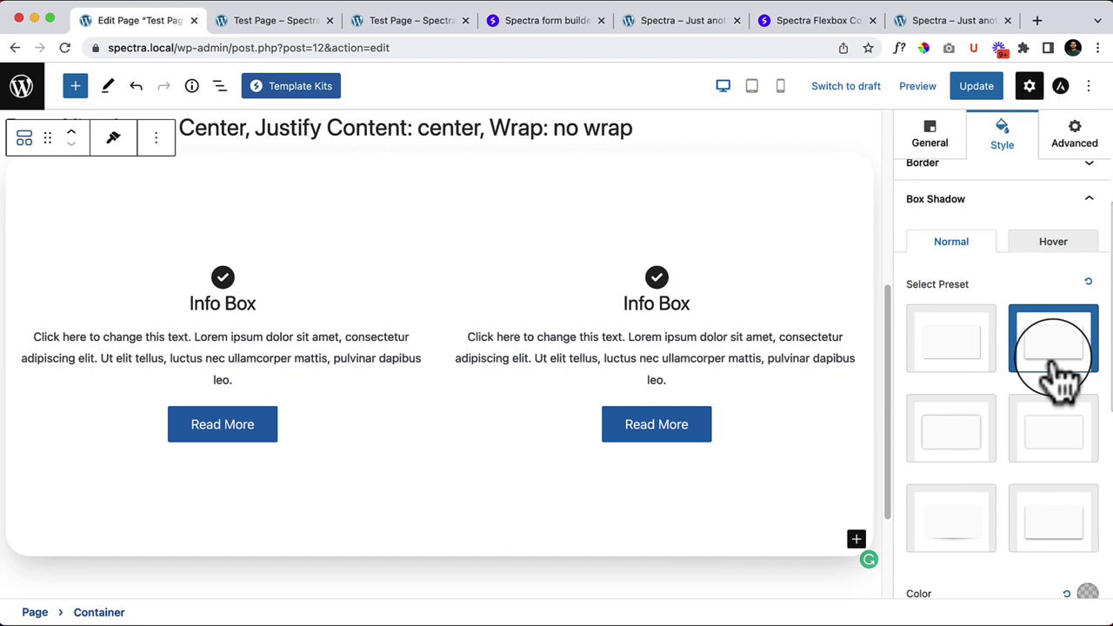
Step: Select the left and right Info Boxes in turn to check the result
left_click(257, 374)
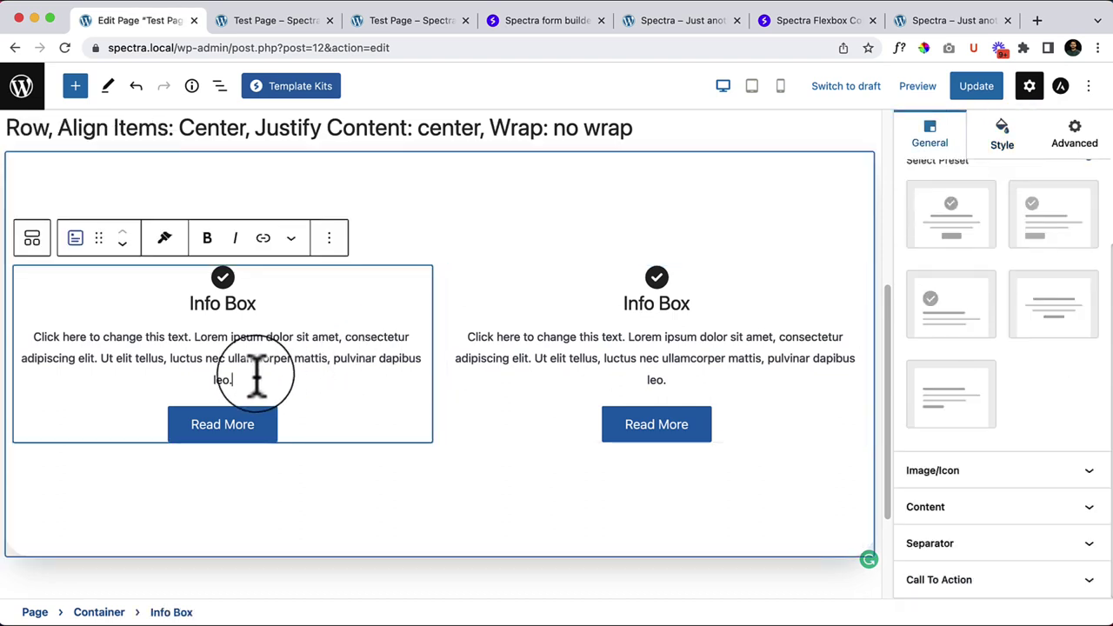
left_click(643, 359)
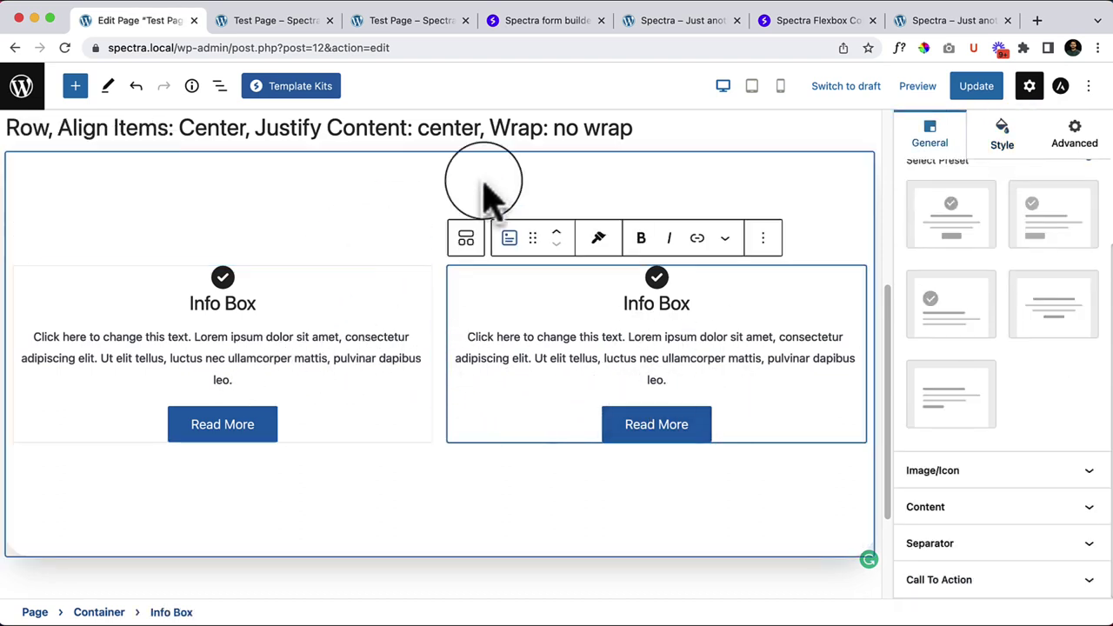
left_click(268, 346)
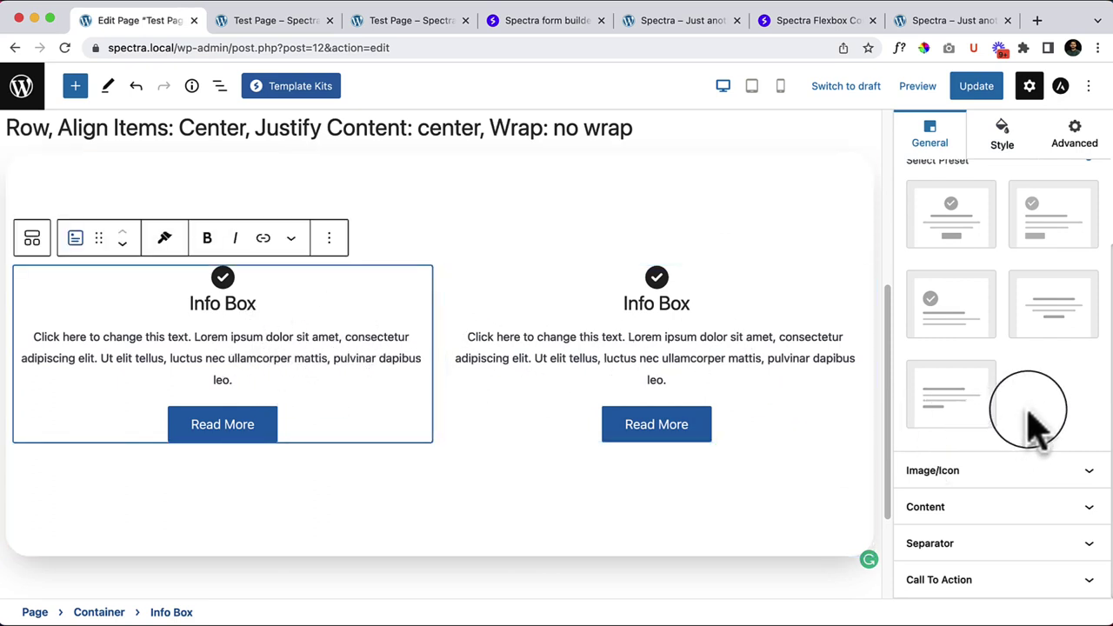
scroll(1029, 426, "up", 1)
scroll(1035, 426, "up", 4)
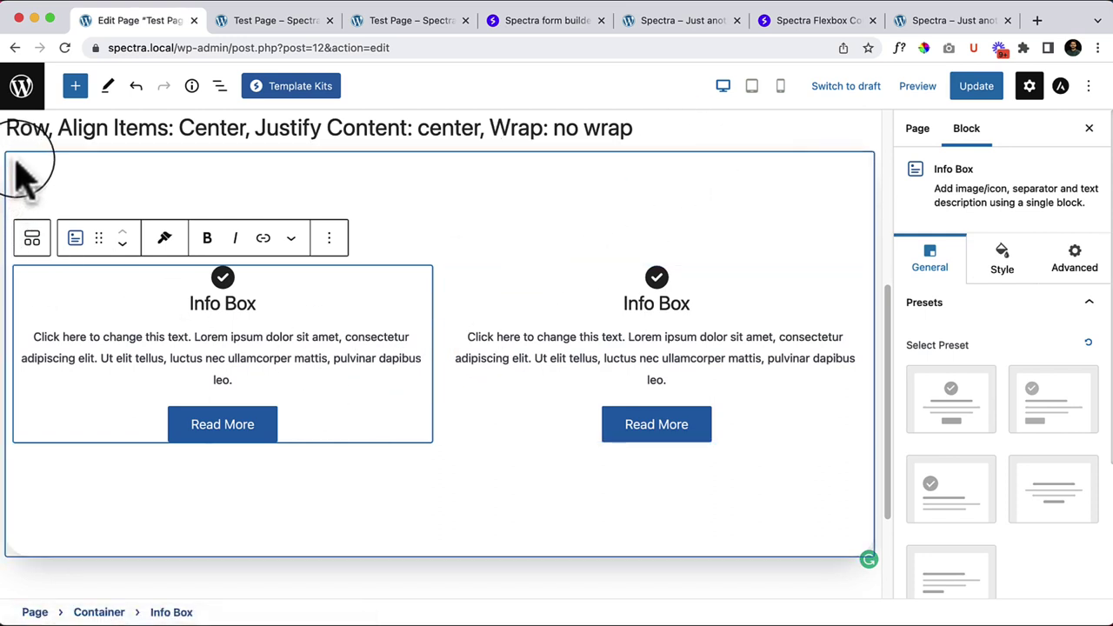
Step: Shift the container's shadow horizontally to -27 and vertically, then reset both offsets to 0
left_click(25, 179)
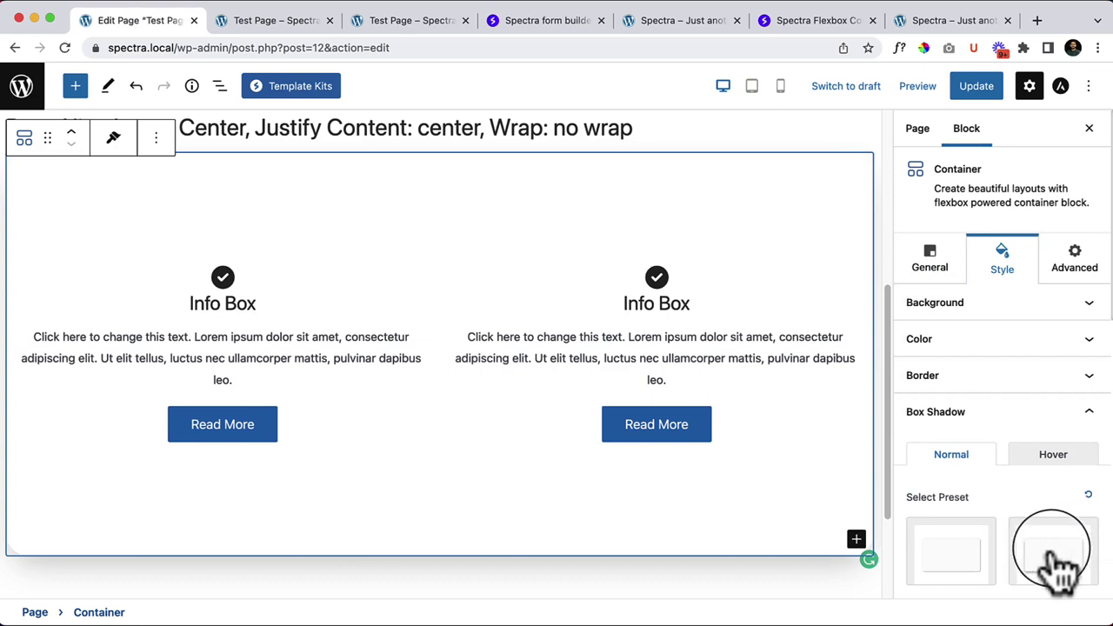
scroll(1054, 557, "down", 1)
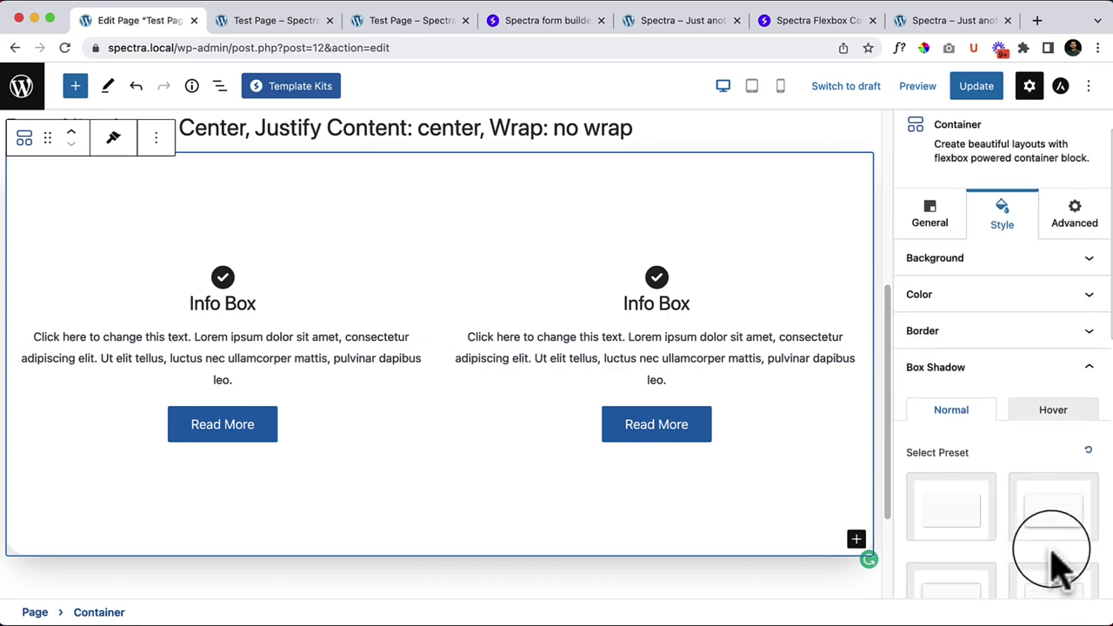
scroll(1054, 556, "down", 3)
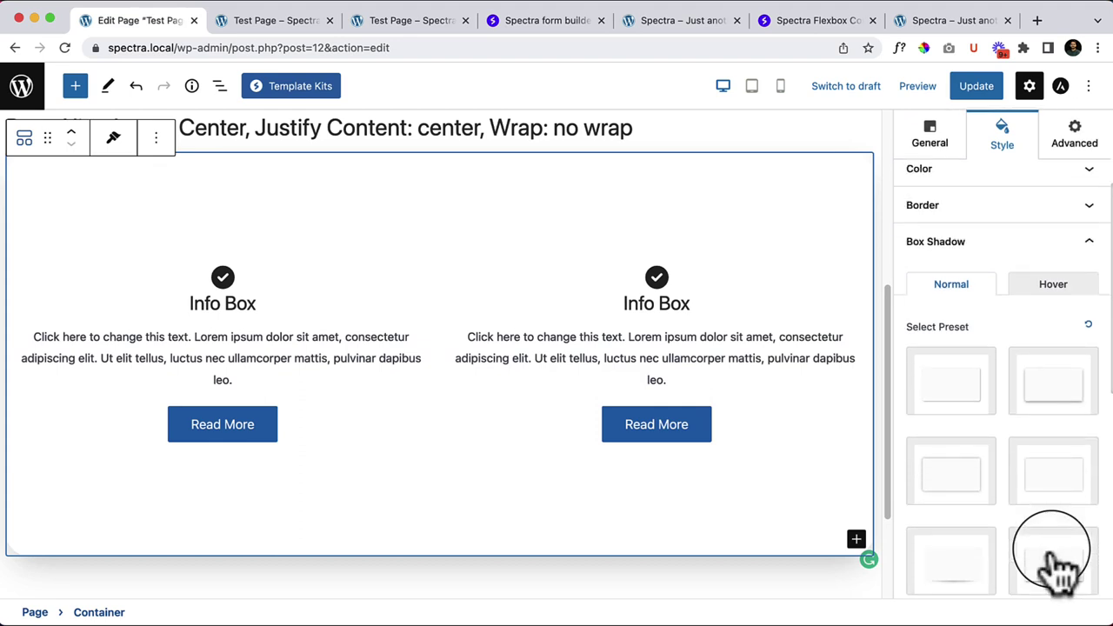
scroll(1054, 561, "down", 5)
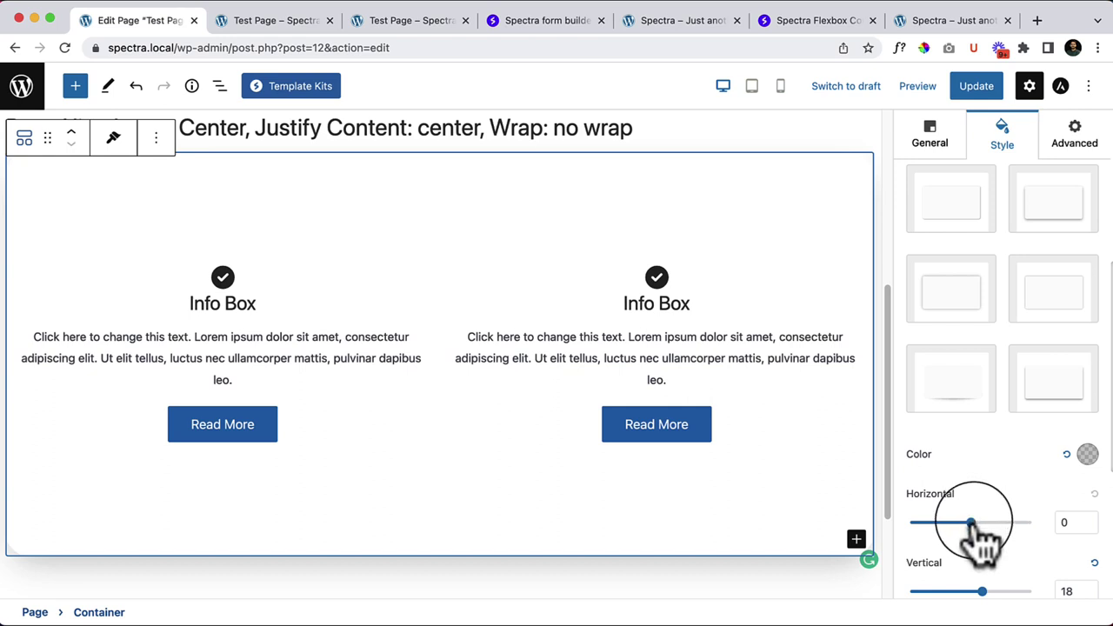
mouse_move(972, 524)
left_mouse_down()
mouse_move(983, 522)
mouse_move(955, 522)
left_mouse_up()
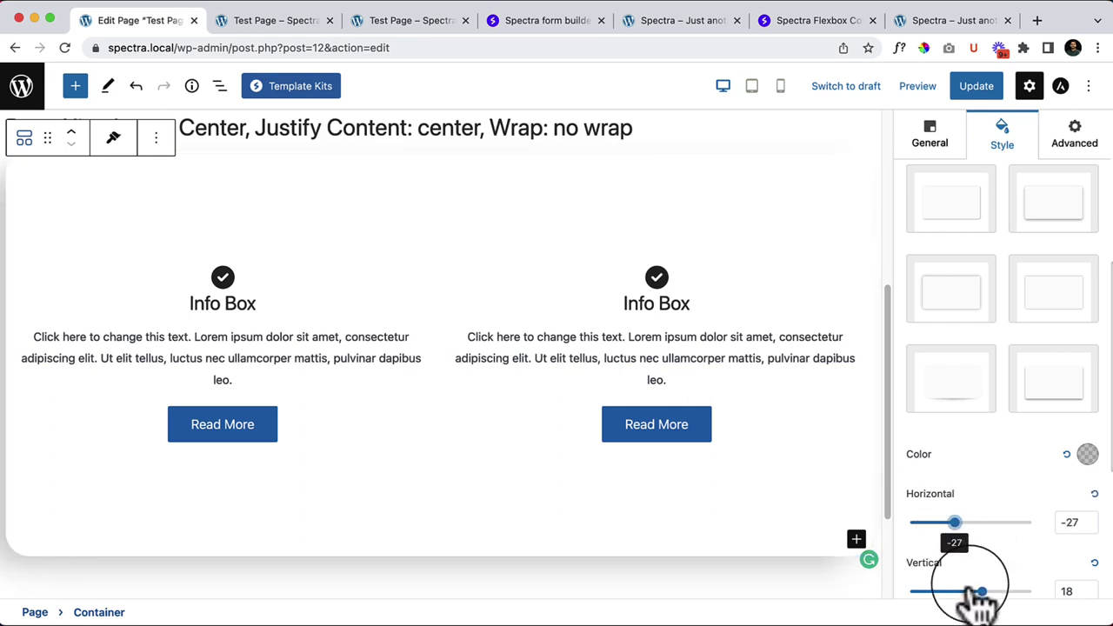
mouse_move(982, 591)
left_mouse_down()
mouse_move(964, 592)
mouse_move(1011, 593)
mouse_move(942, 592)
mouse_move(1020, 592)
mouse_move(989, 593)
left_mouse_up()
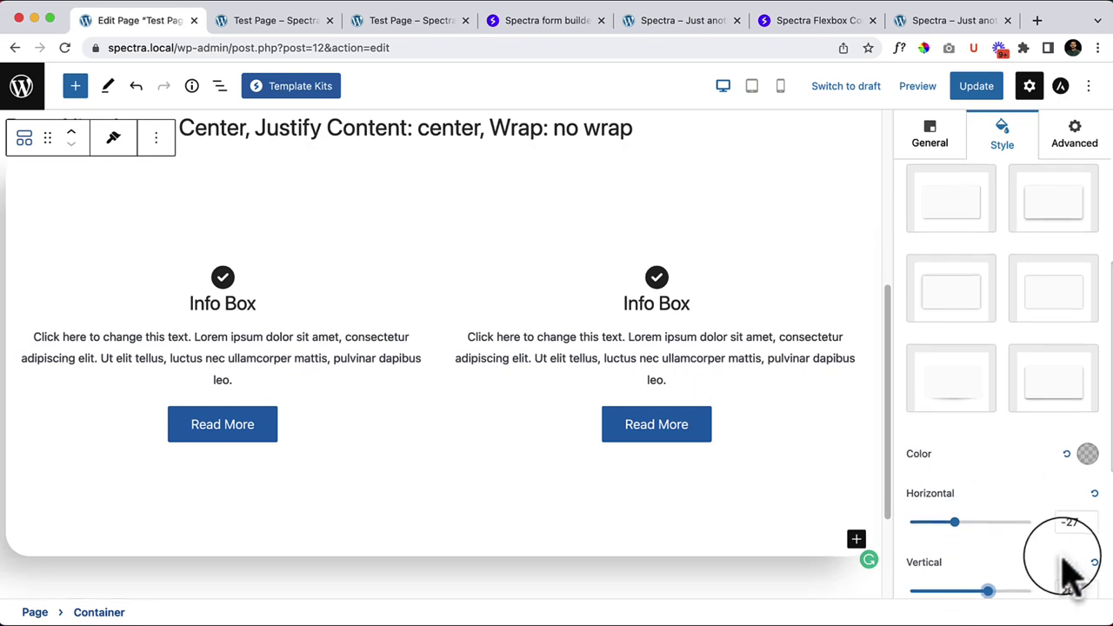
scroll(1061, 574, "down", 2)
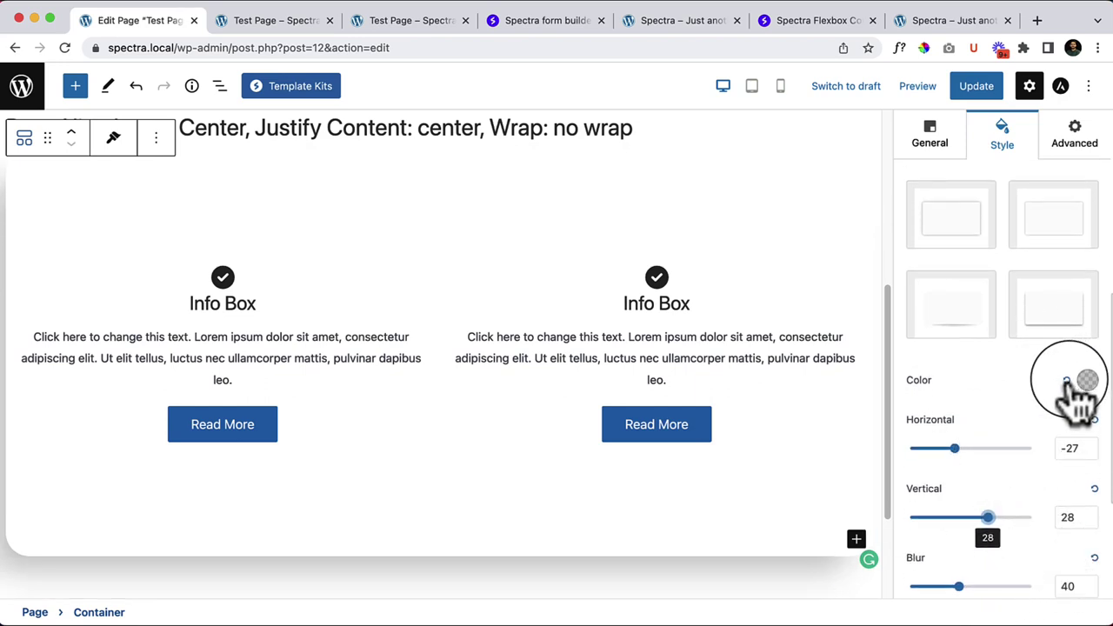
left_click(1094, 420)
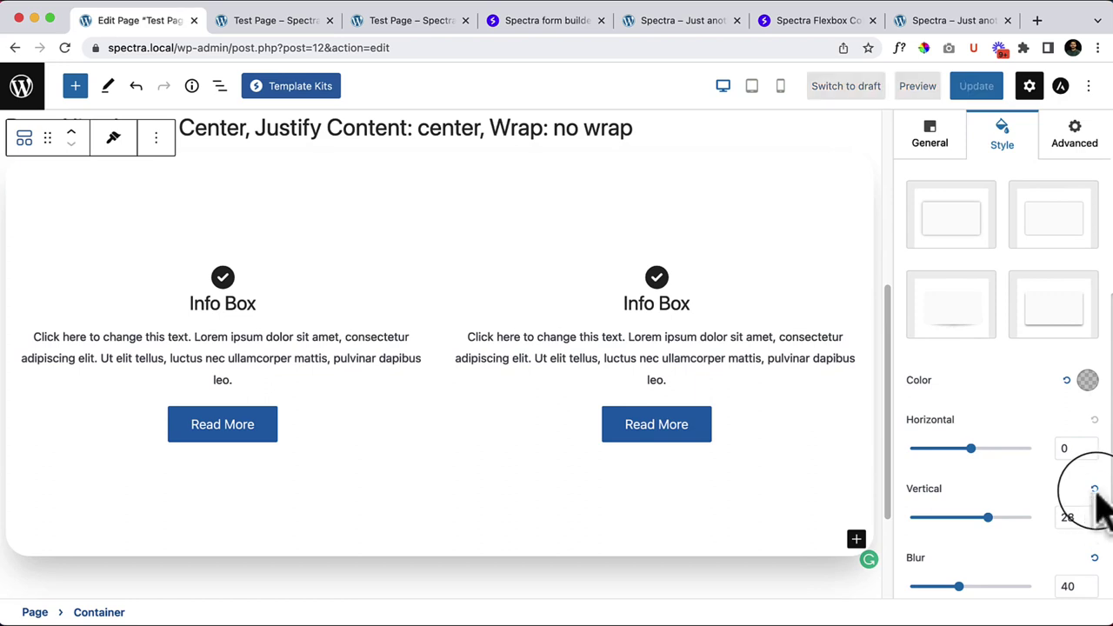
left_click(1095, 492)
Step: Apply a soft shadow preset and switch its position to Inset, then back to Outset
scroll(965, 385, "up", 1)
left_click(957, 344)
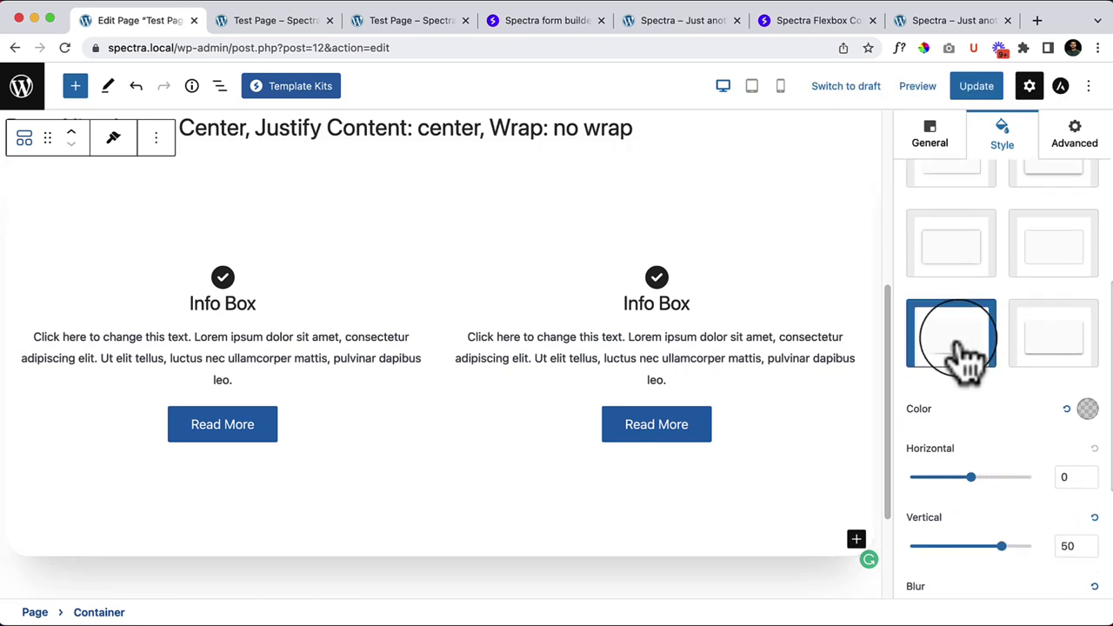
scroll(1074, 513, "down", 5)
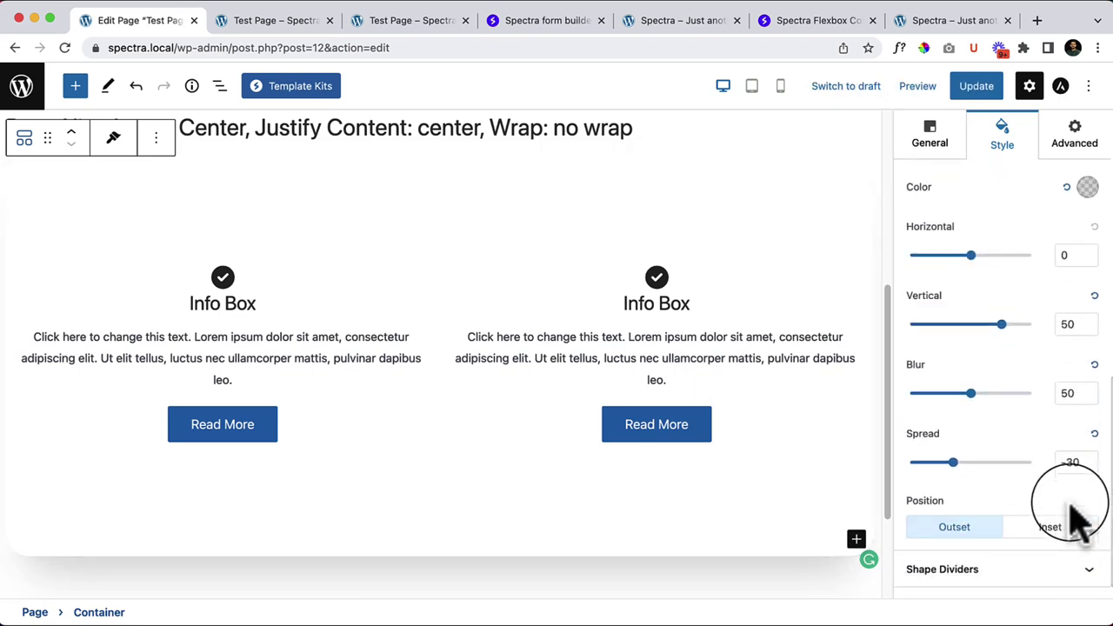
scroll(1074, 522, "down", 1)
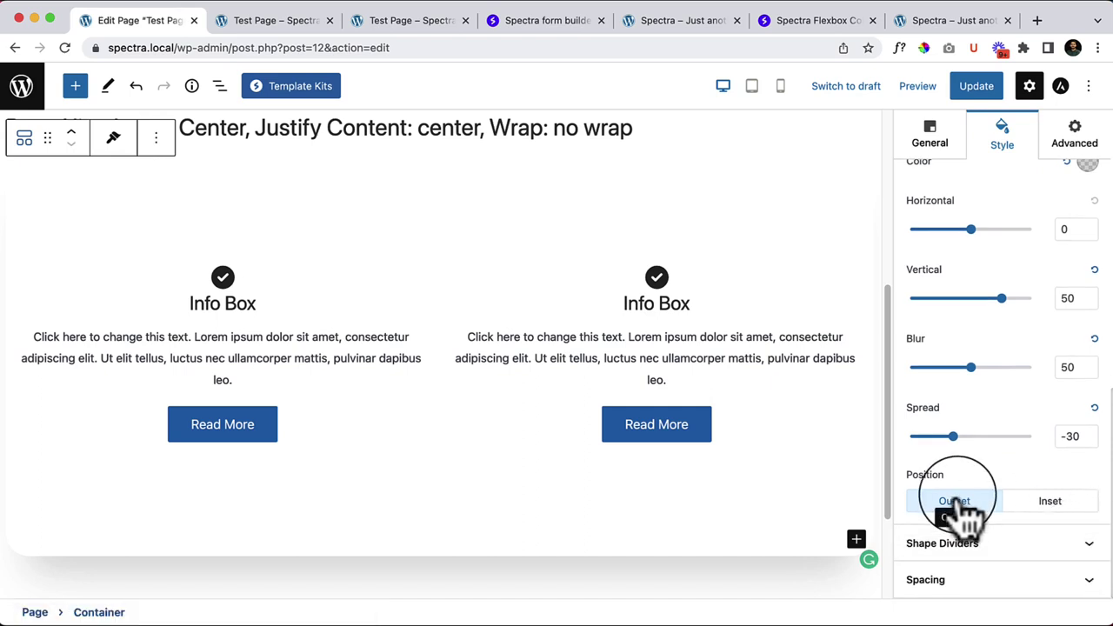
left_click(1031, 513)
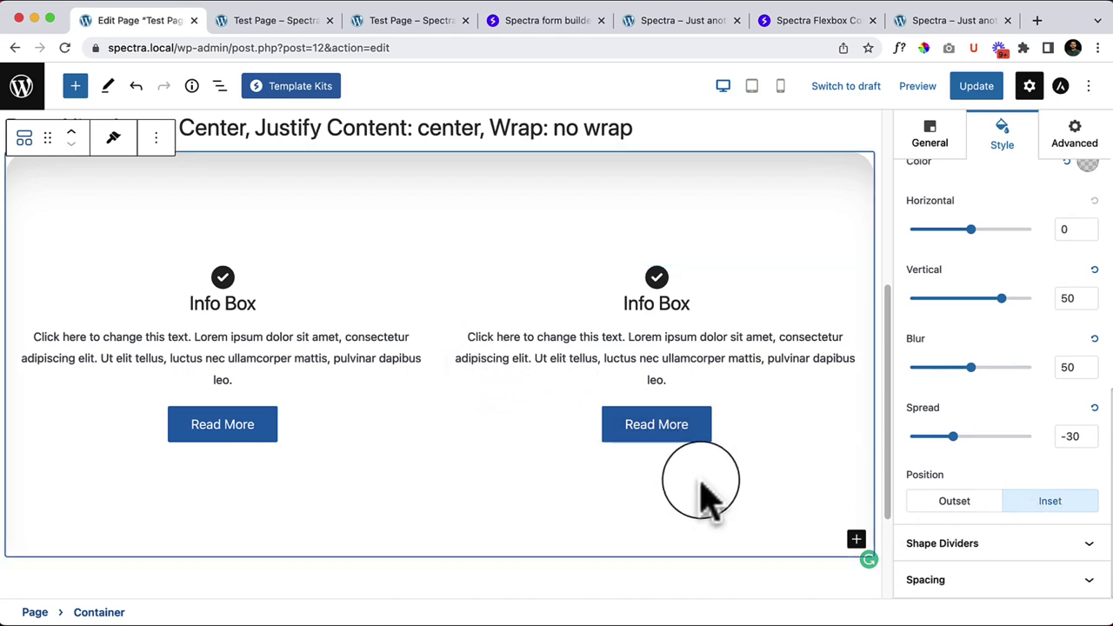
scroll(956, 442, "up", 3)
scroll(989, 438, "down", 3)
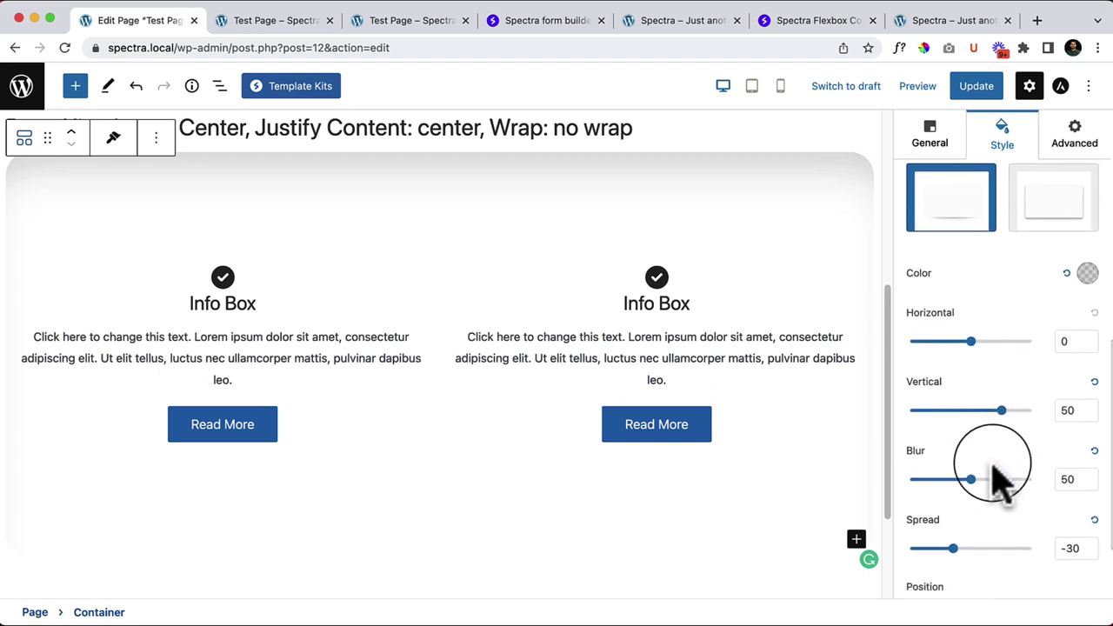
left_click(954, 502)
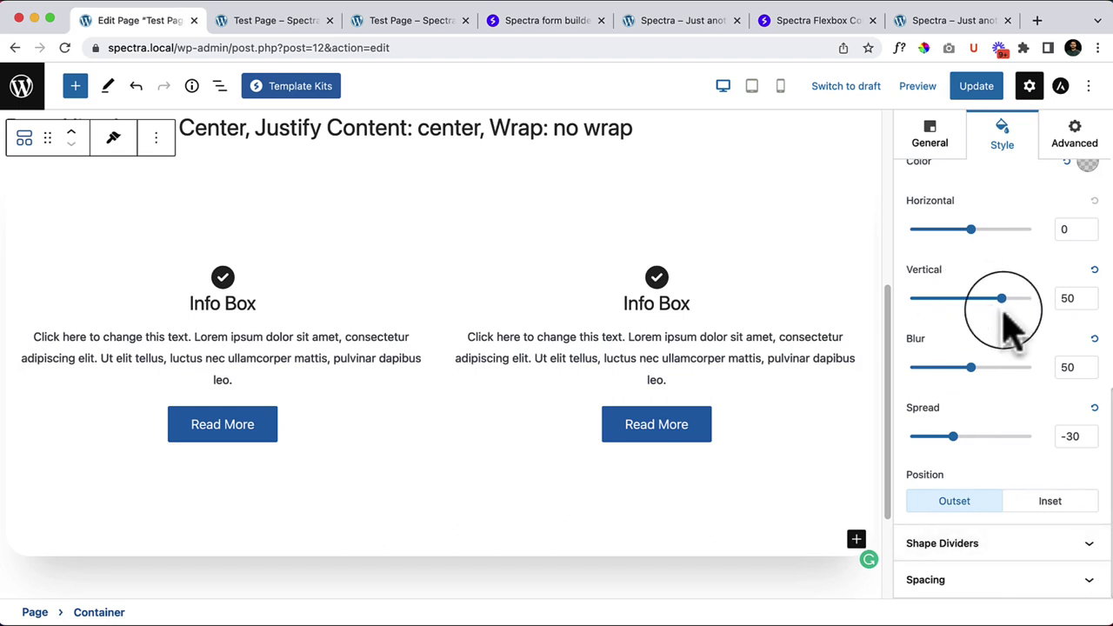
Step: Reset the container's box shadow to none and expand its border settings
scroll(1039, 396, "up", 5)
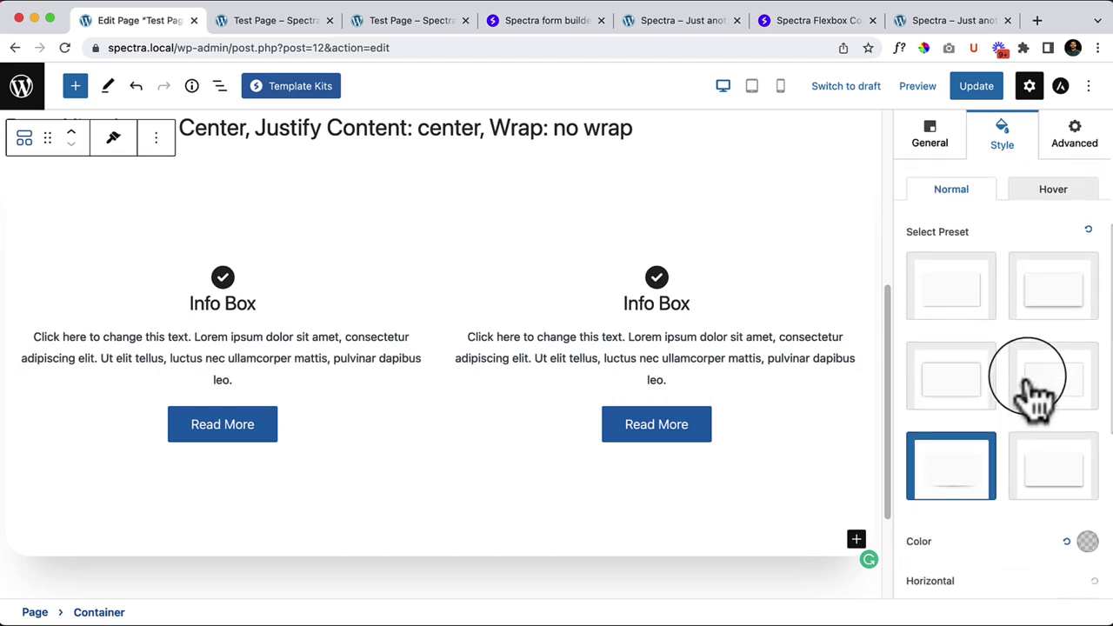
left_click(1088, 231)
left_click(1054, 489)
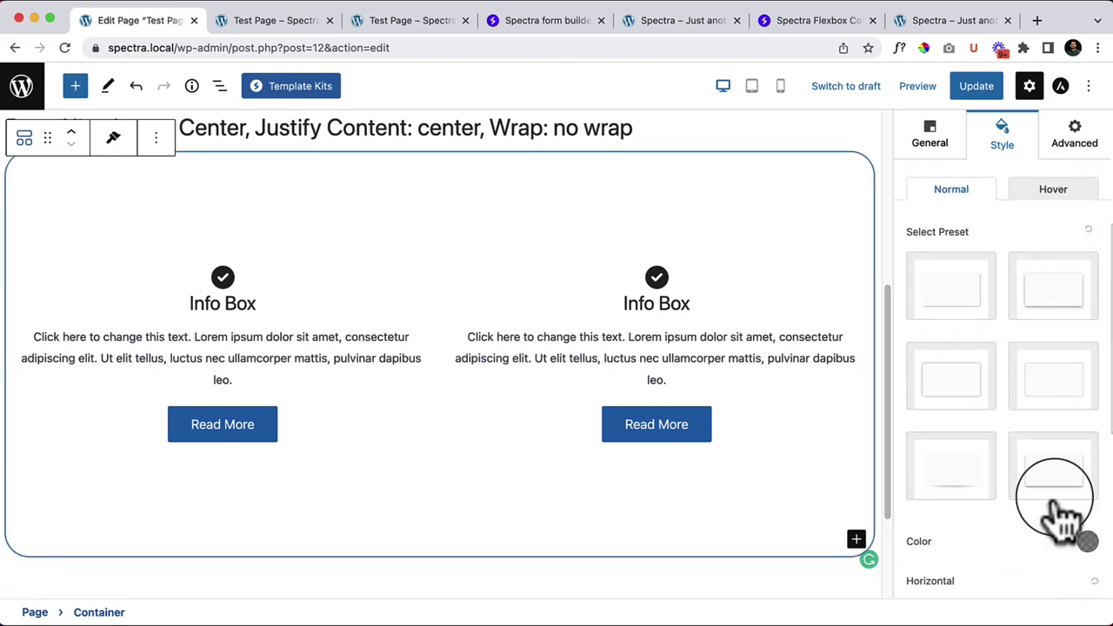
left_click(1057, 290)
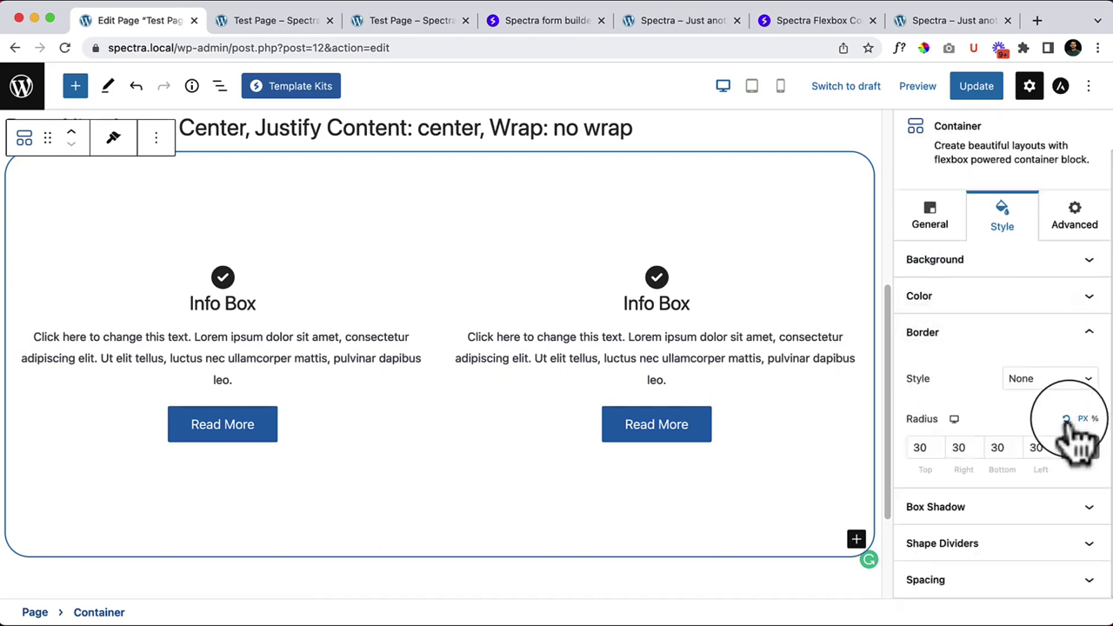
Step: Set the Top shape divider type to Mountains and the Bottom divider type to Waves
left_click(974, 558)
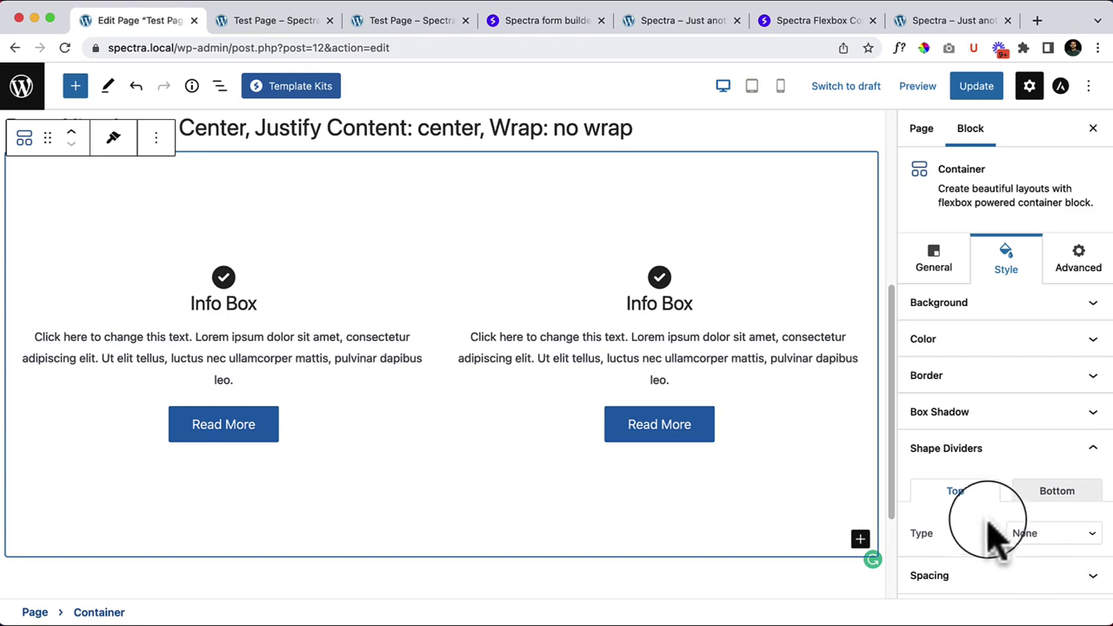
left_click(1054, 539)
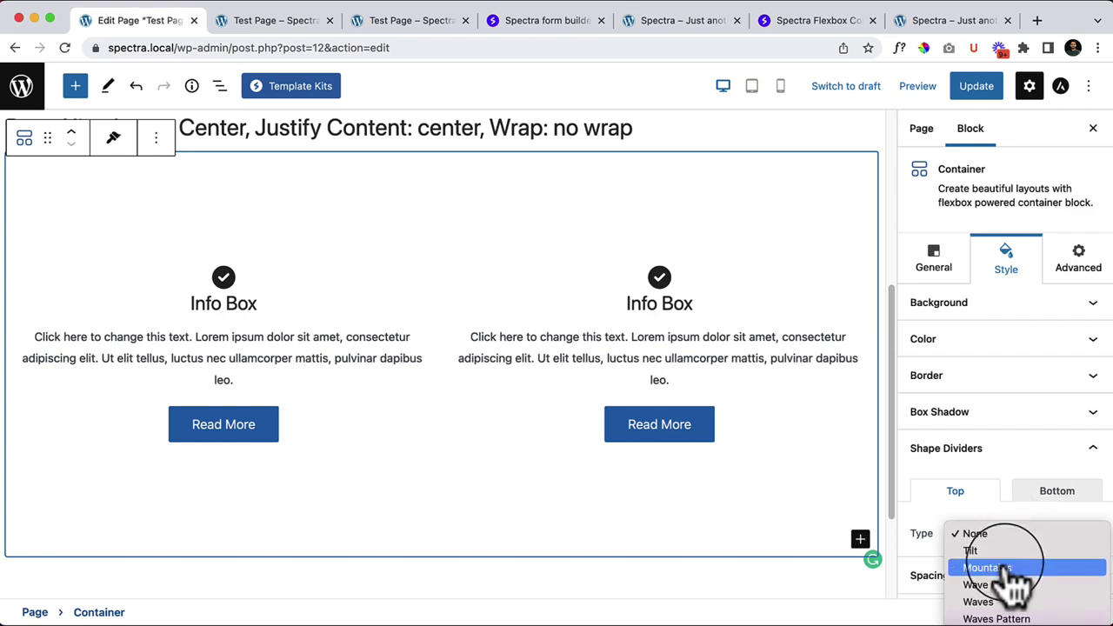
left_click(1028, 568)
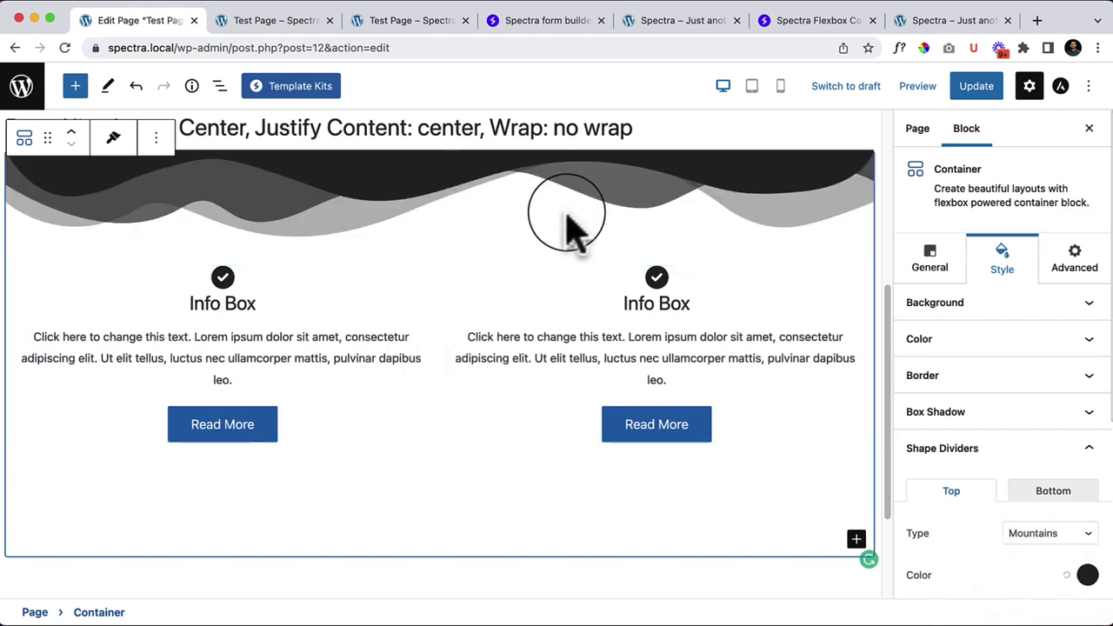
scroll(1043, 522, "down", 4)
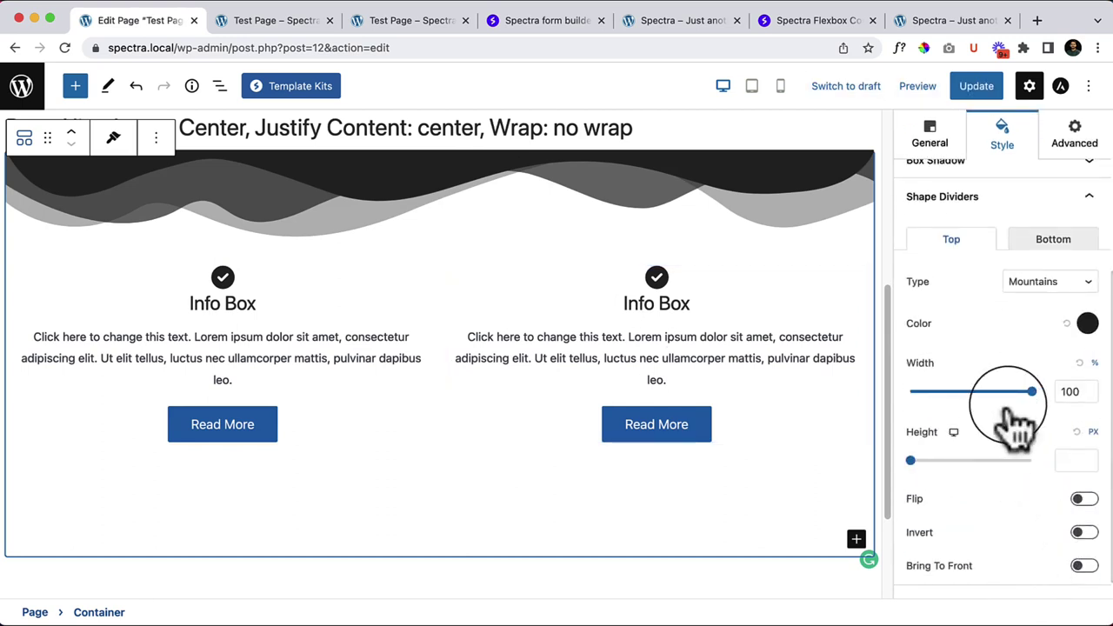
left_click(1070, 240)
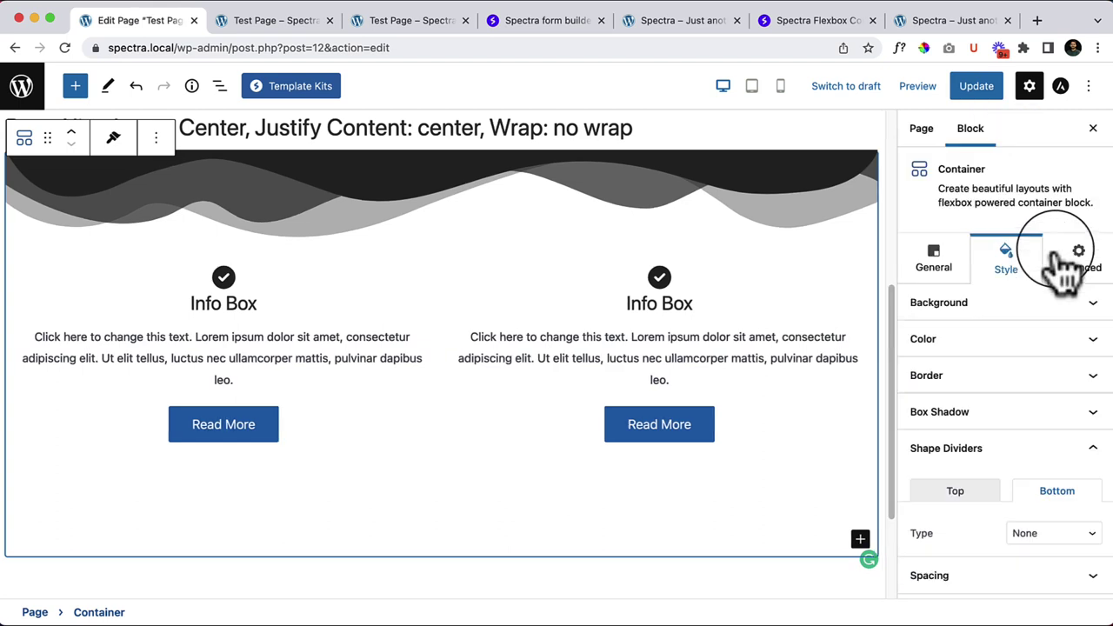
left_click(1026, 530)
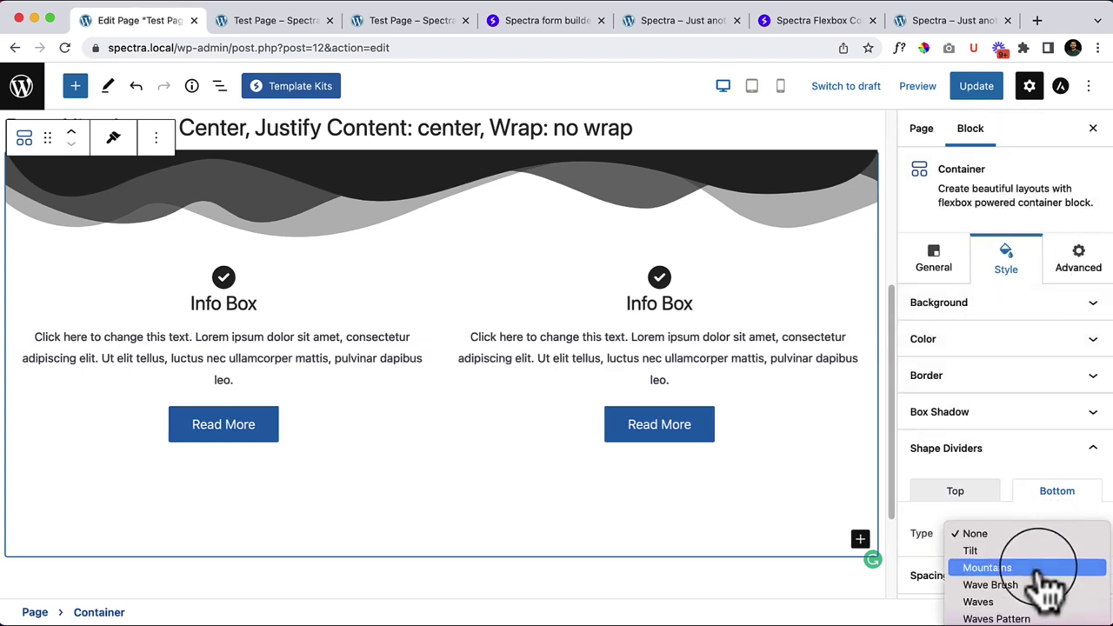
left_click(1036, 603)
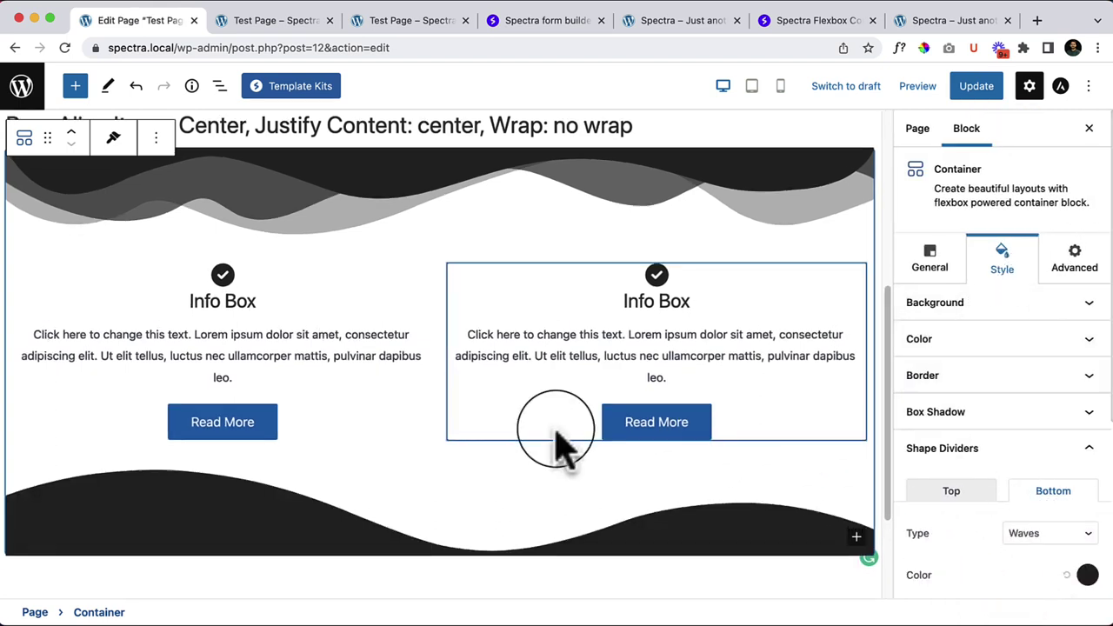
scroll(626, 431, "down", 4)
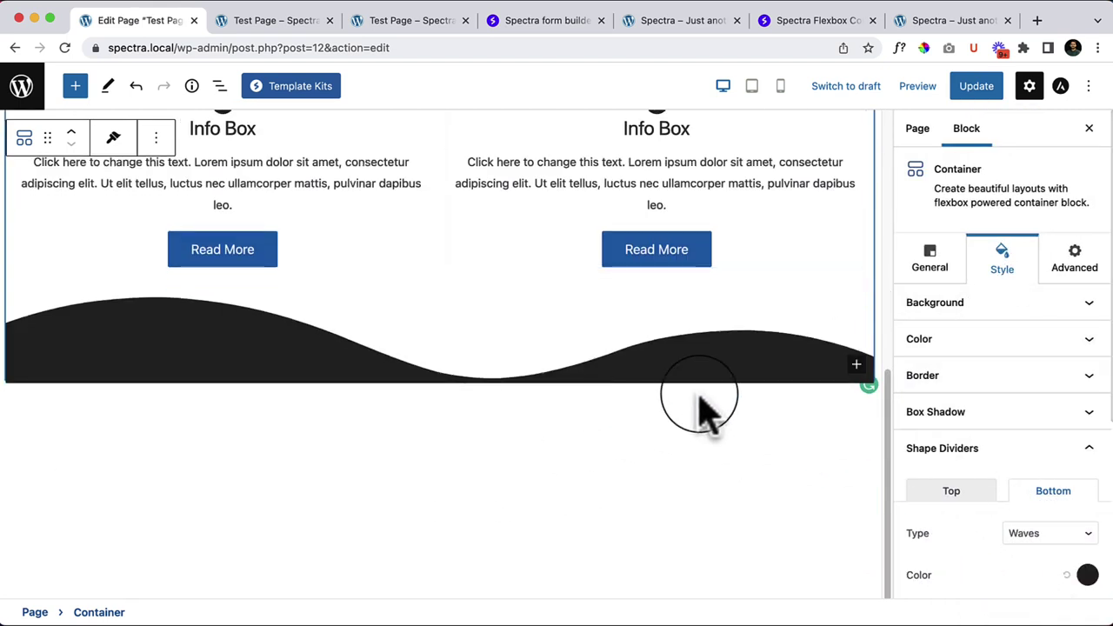
Step: Colour the top Mountains divider pale pink, keep its width at 100% and set its height to 68px
left_click(992, 493)
scroll(1057, 544, "down", 1)
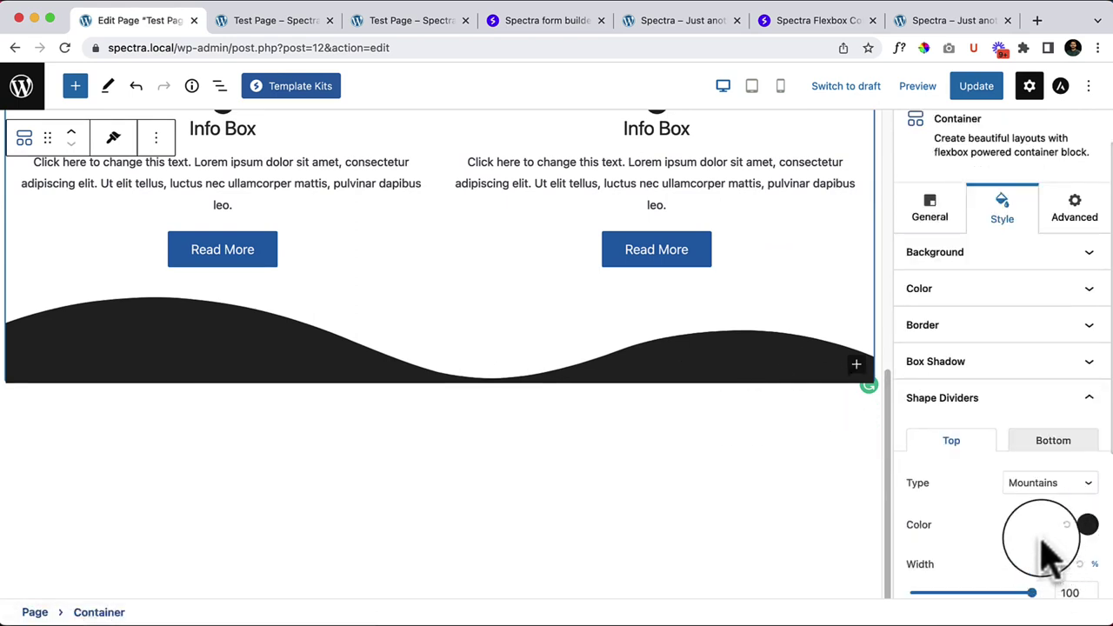
scroll(1044, 540, "down", 3)
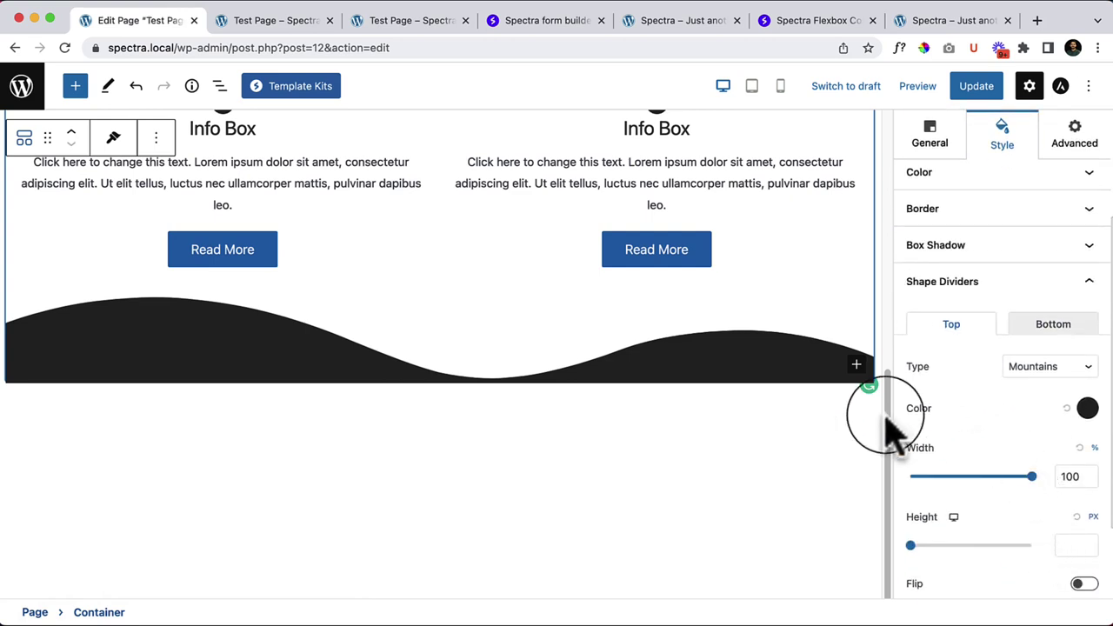
scroll(642, 348, "up", 3)
scroll(793, 388, "up", 1)
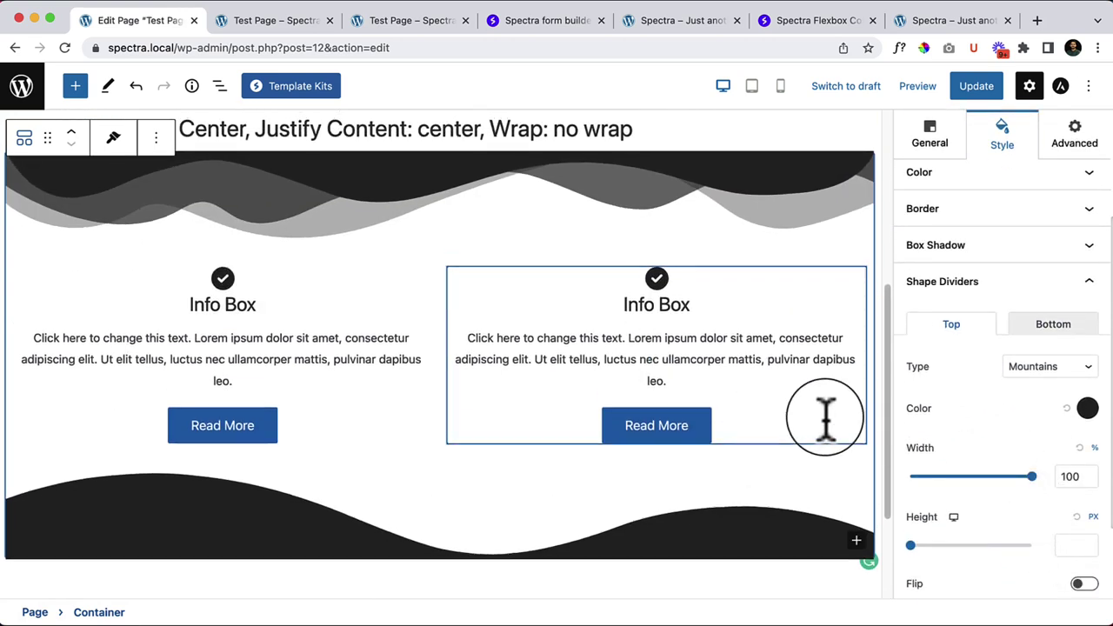
scroll(844, 356, "up", 1)
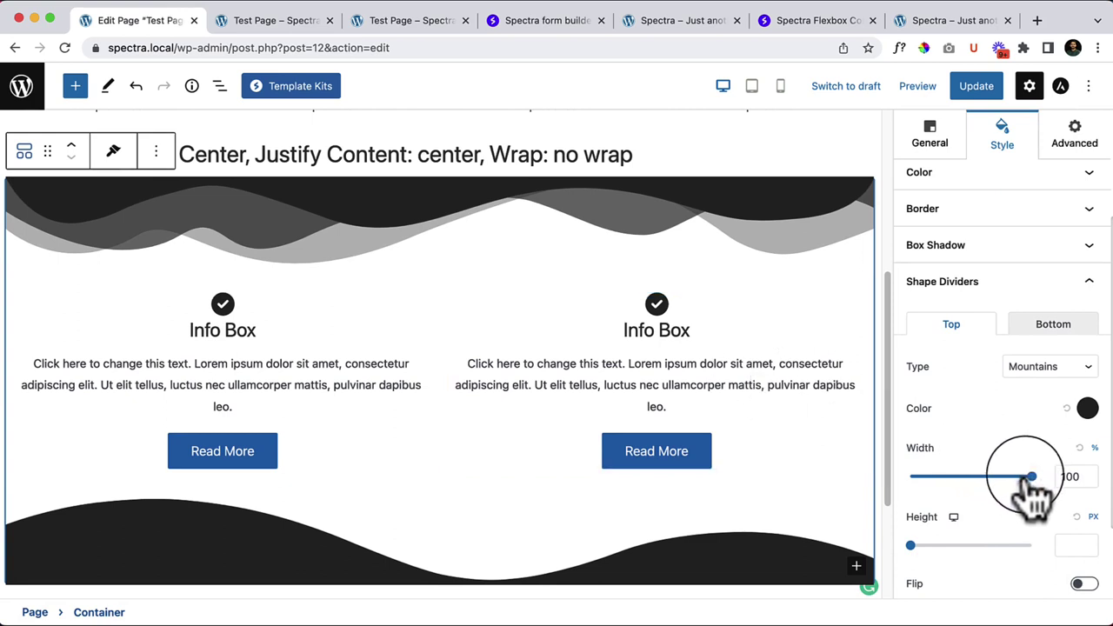
left_click(1088, 409)
left_click_drag(1014, 213, 957, 75)
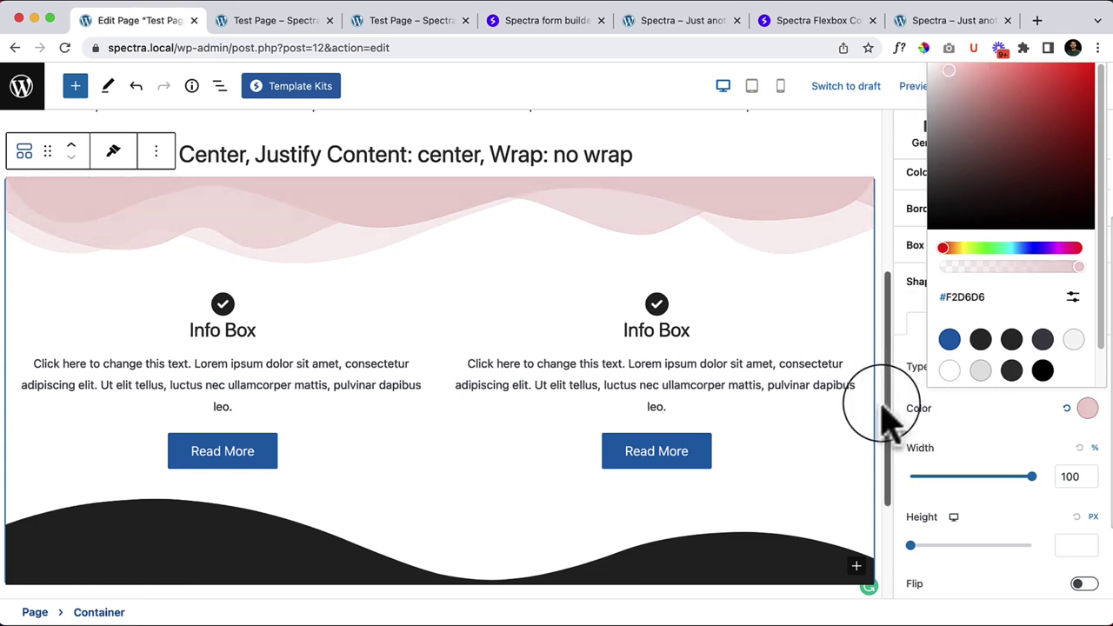
left_click(994, 447)
left_click_drag(1031, 477, 1103, 480)
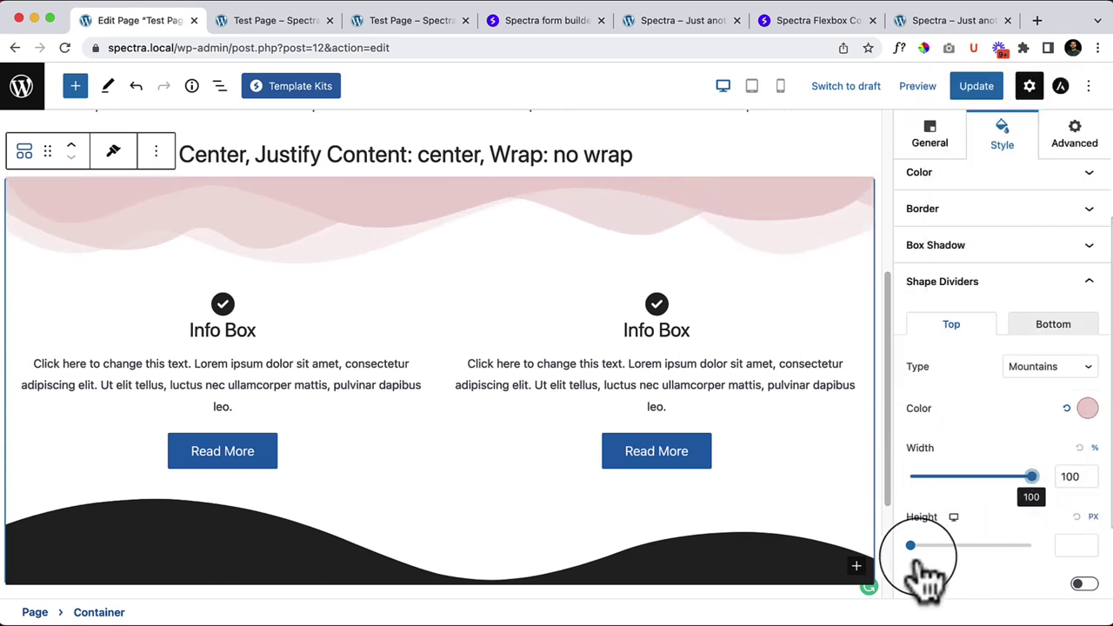
left_click_drag(912, 546, 926, 575)
scroll(1026, 574, "down", 2)
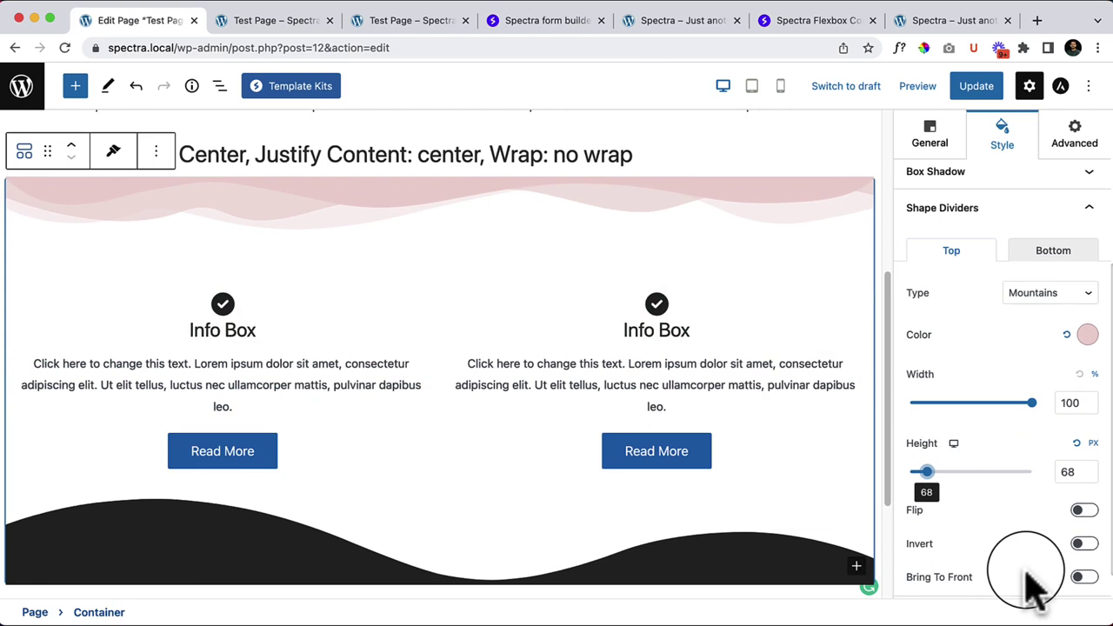
Step: Toggle Flip, Invert and Bring To Front on the top divider, leaving all three off
left_click(1085, 511)
left_click(1084, 513)
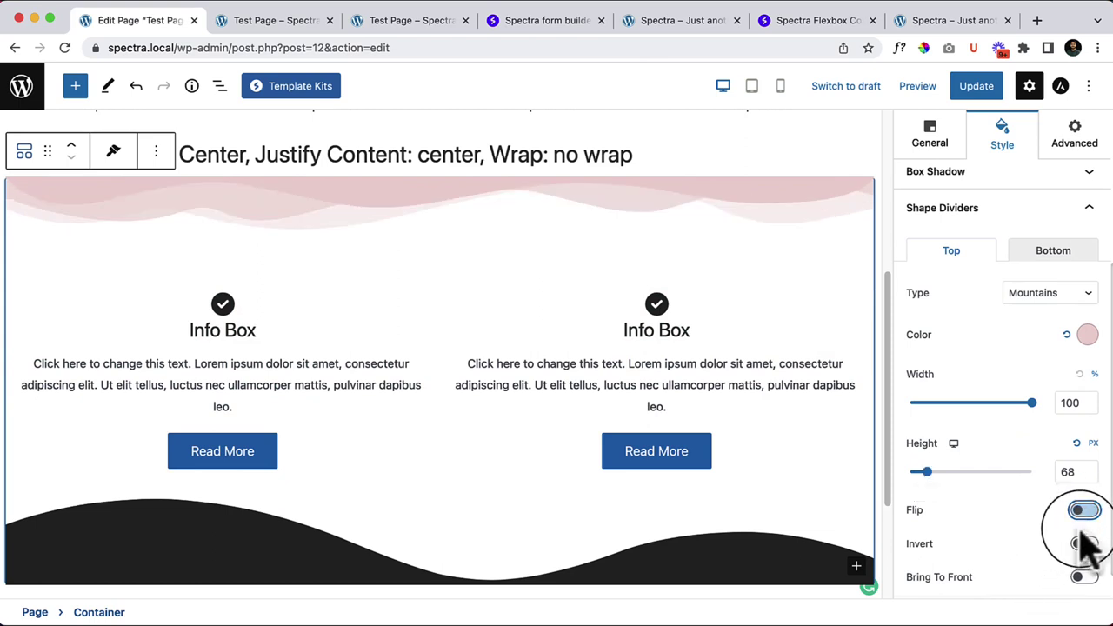
left_click(1084, 545)
left_click(1087, 545)
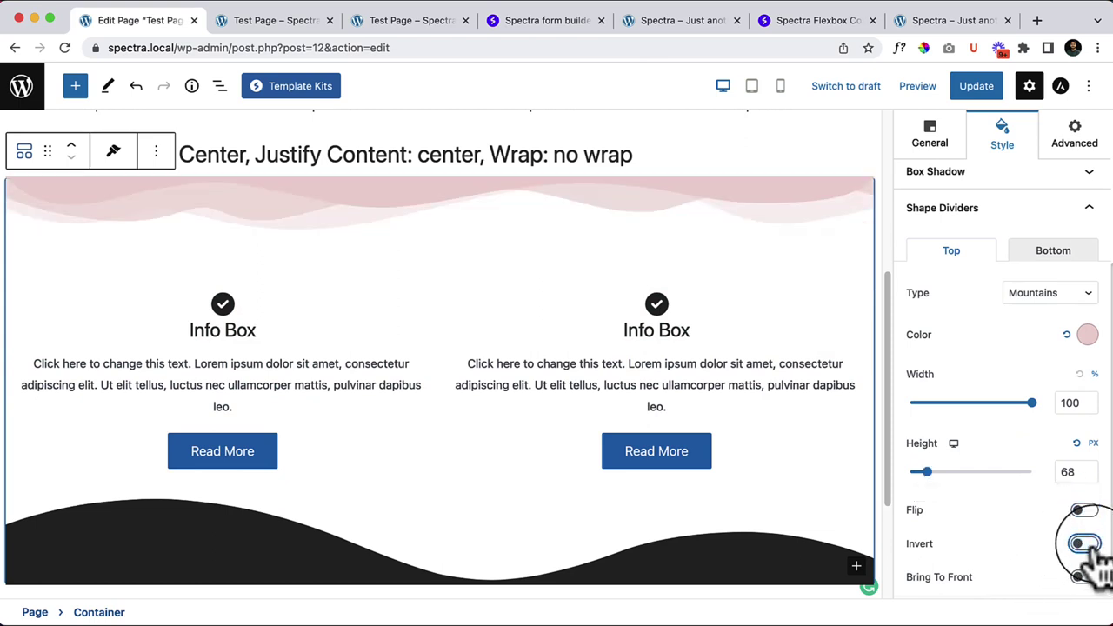
left_click(1087, 546)
left_click(1087, 545)
scroll(1035, 574, "down", 1)
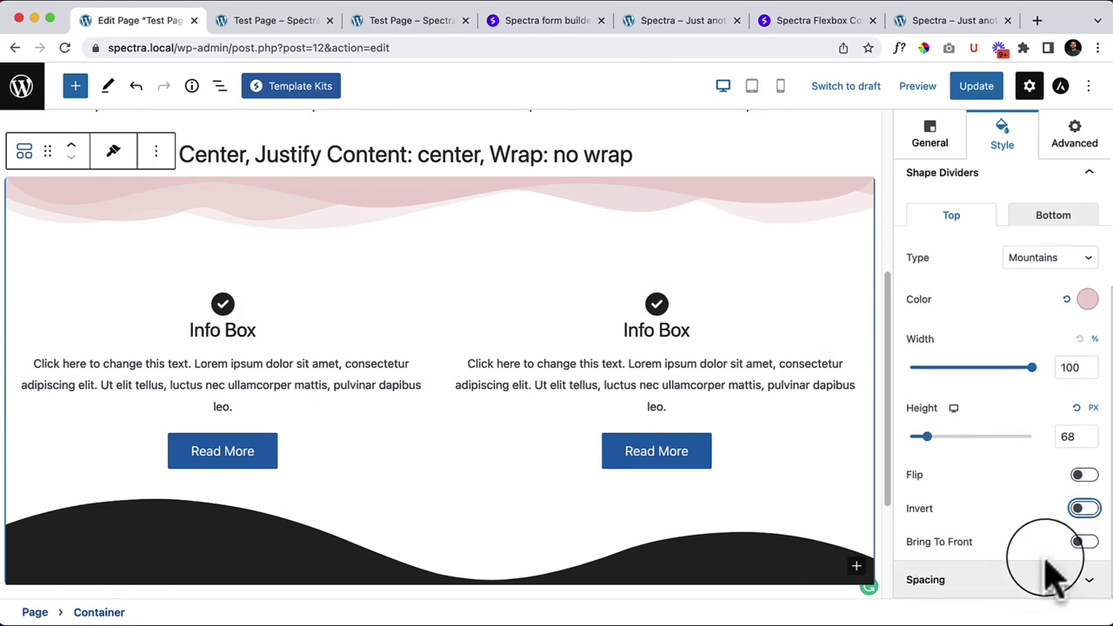
left_click(1085, 543)
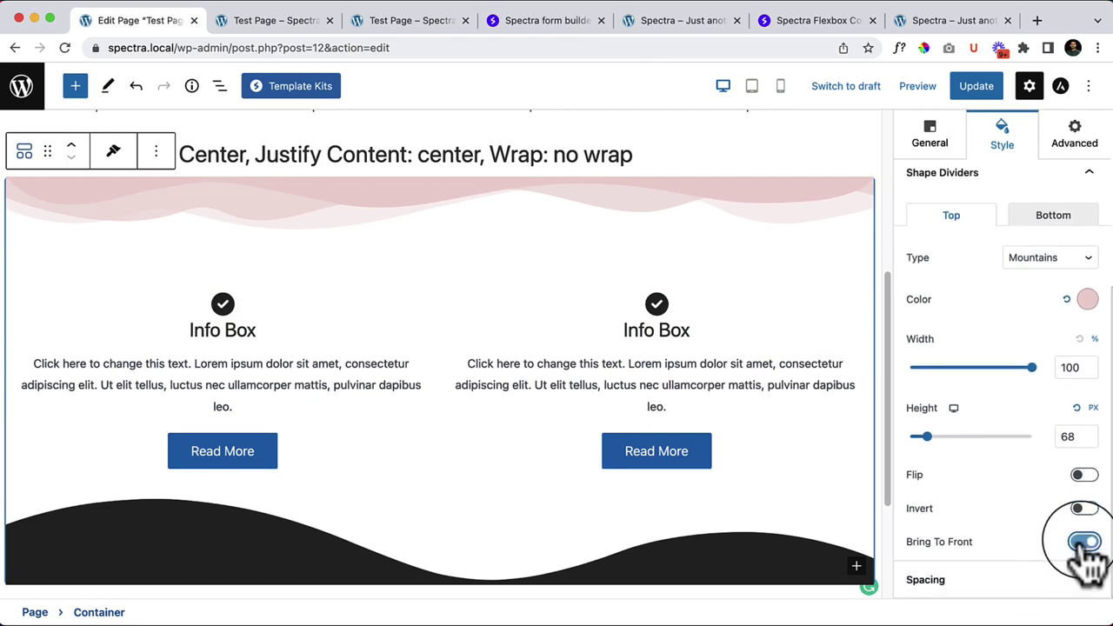
left_click(1085, 543)
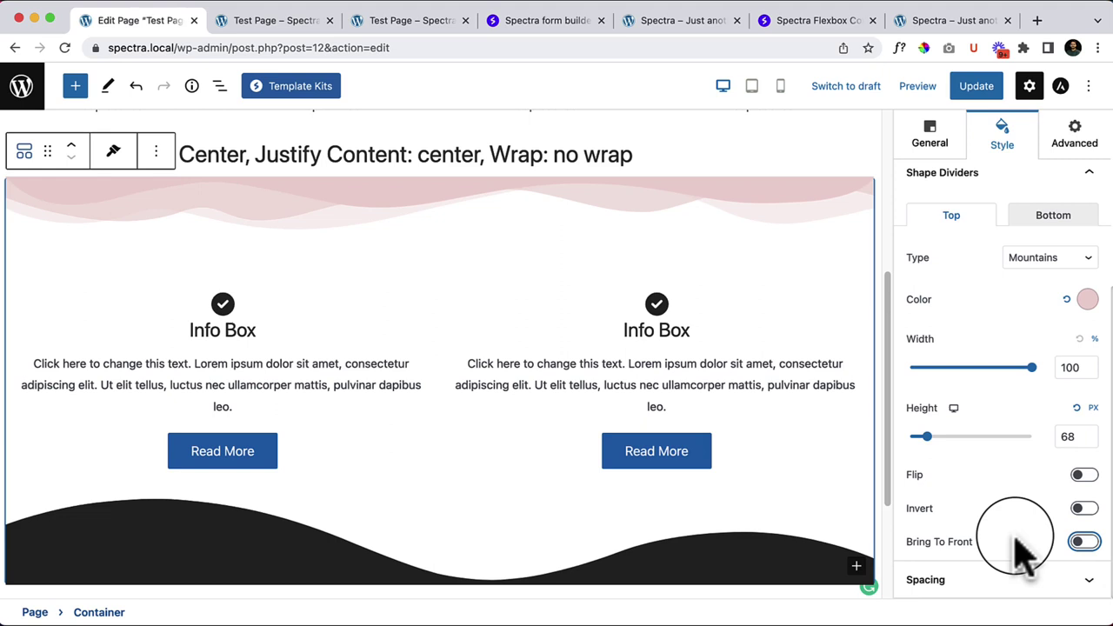
Step: Try a larger row gap in the Spacing panel, then reset it to the default 20
left_click(1026, 587)
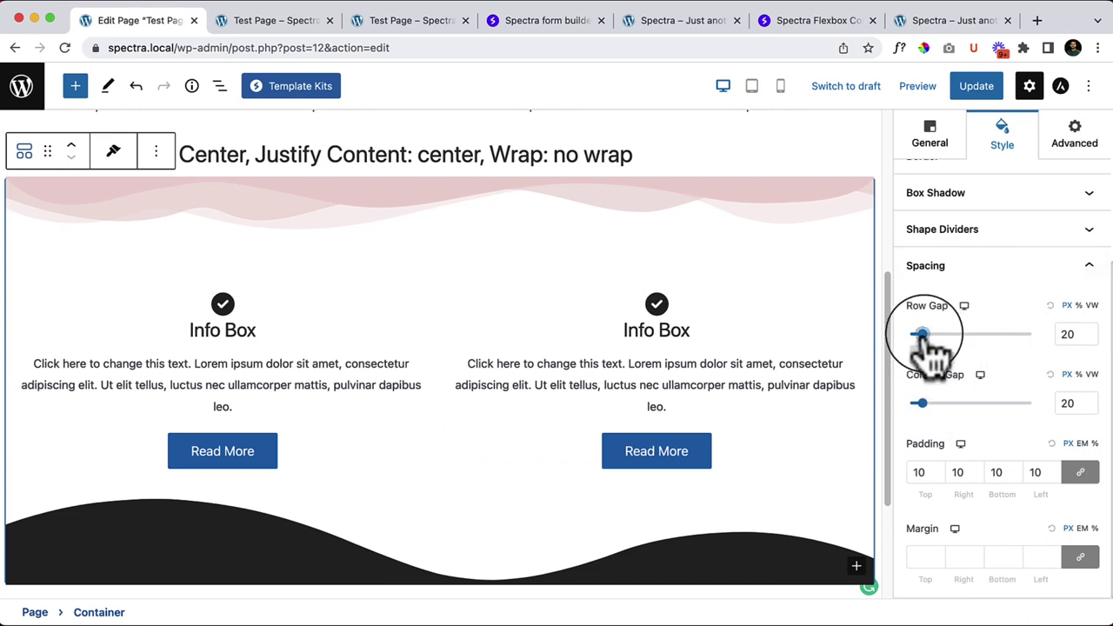
mouse_move(923, 336)
left_mouse_down()
mouse_move(1004, 338)
mouse_move(913, 339)
left_mouse_up()
left_click(1051, 305)
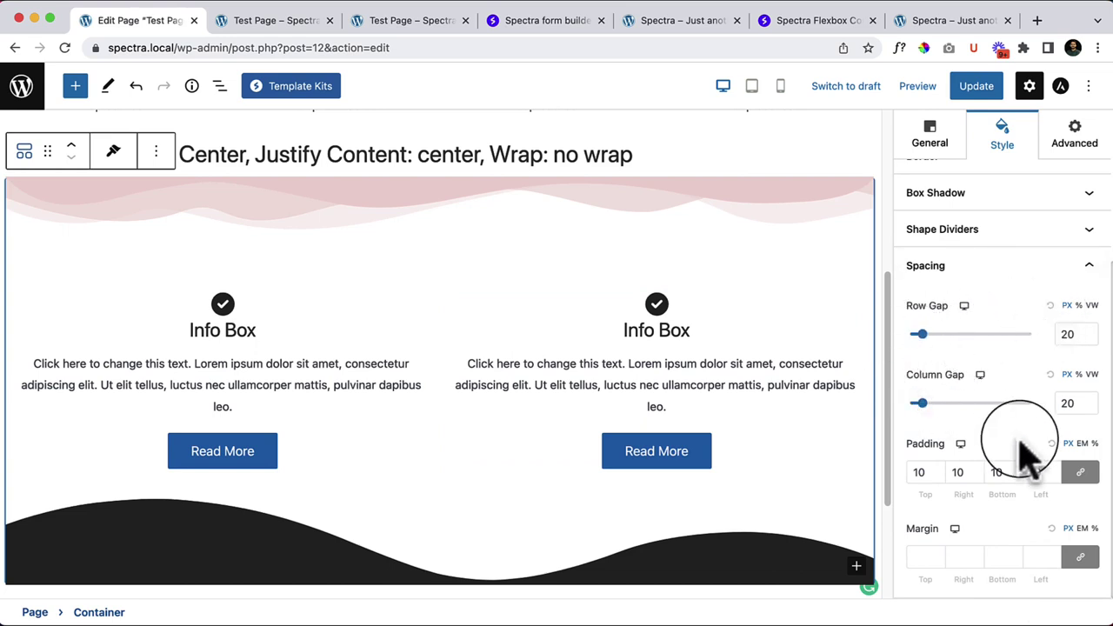
scroll(1031, 456, "up", 3)
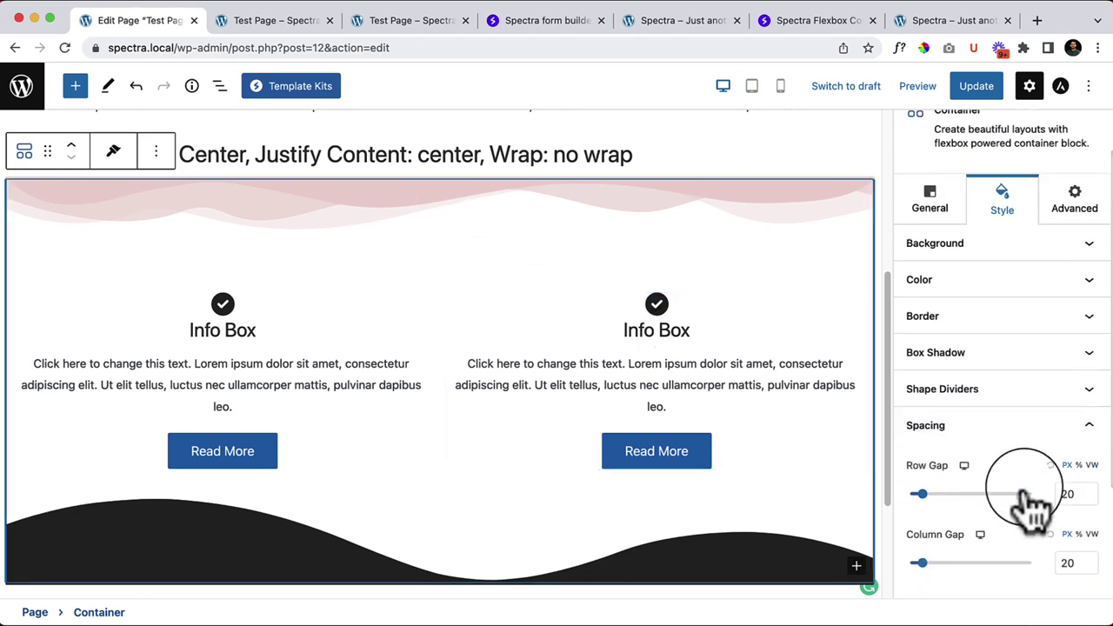
scroll(491, 337, "up", 5)
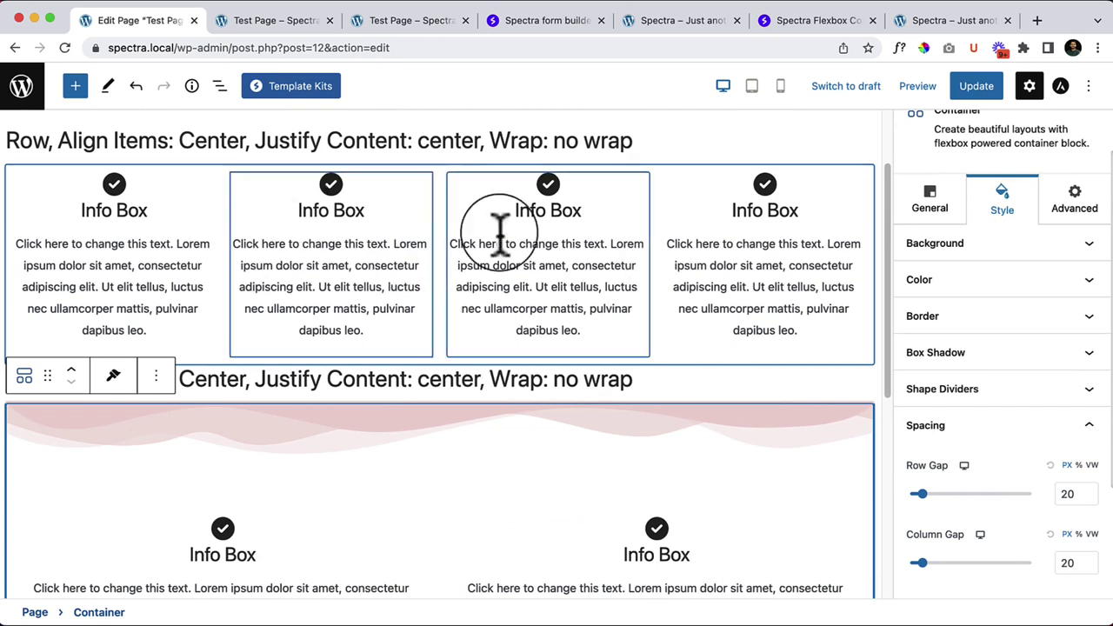
Step: Select the upper four-column container holding the Info Boxes
left_click(54, 183)
scroll(452, 485, "up", 1)
left_click(453, 484)
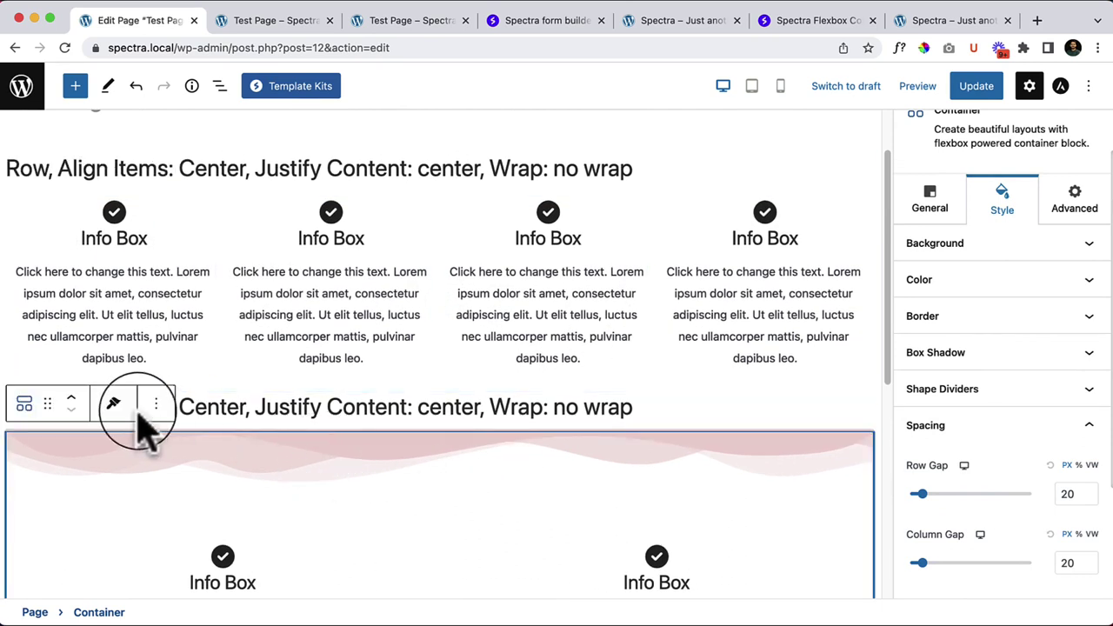
left_click(150, 405)
left_click(149, 405)
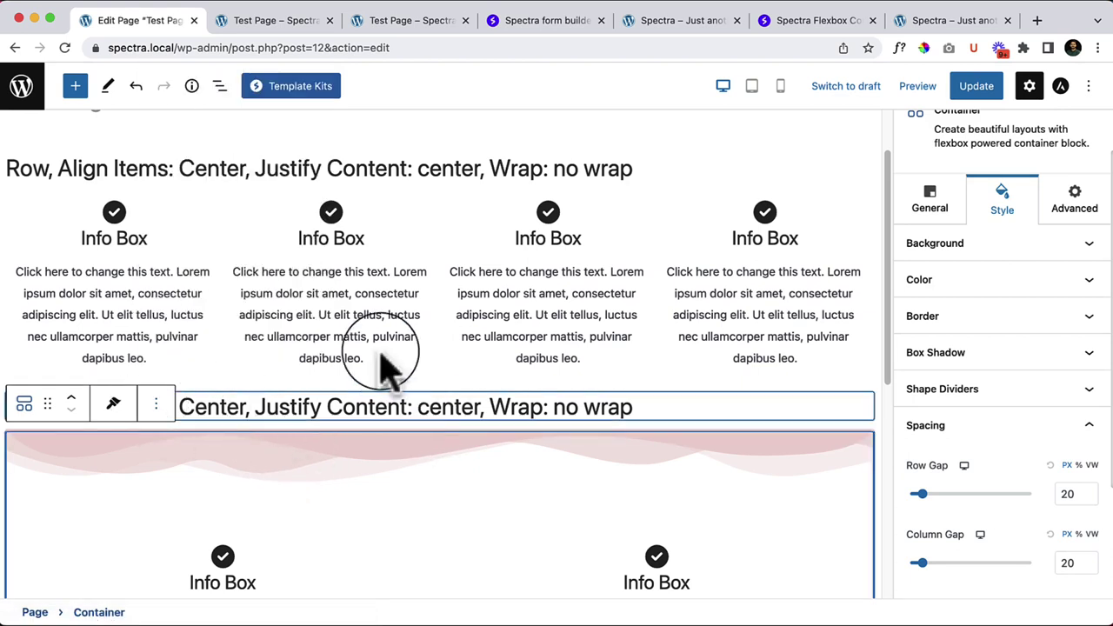
left_click(35, 219)
left_click(24, 205)
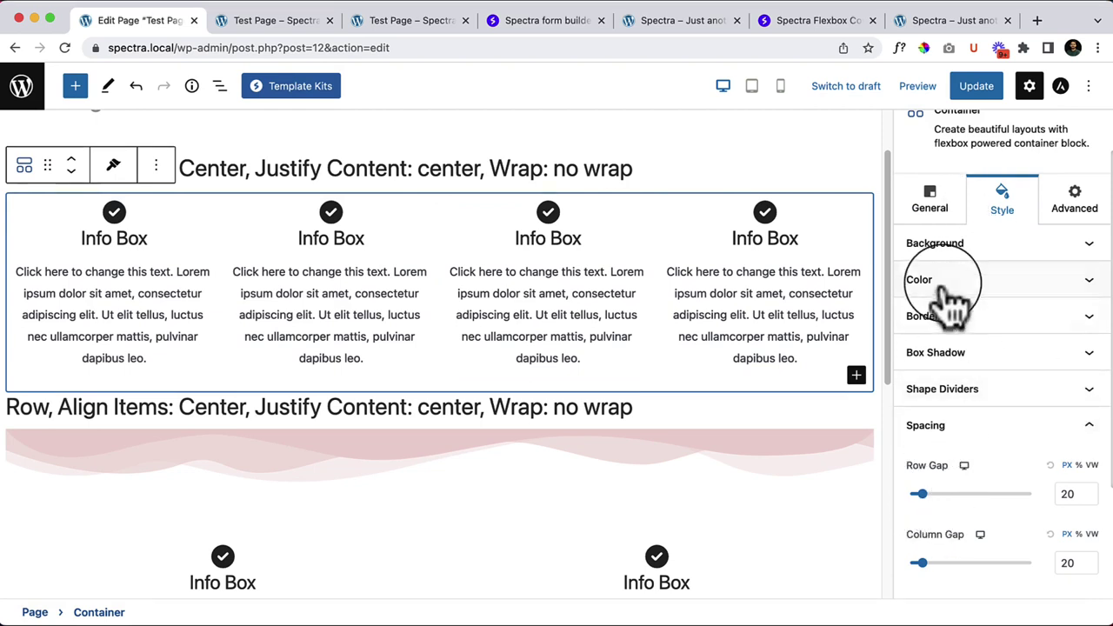
Step: Set the container's minimum height to 608px under General > Container
left_click(929, 202)
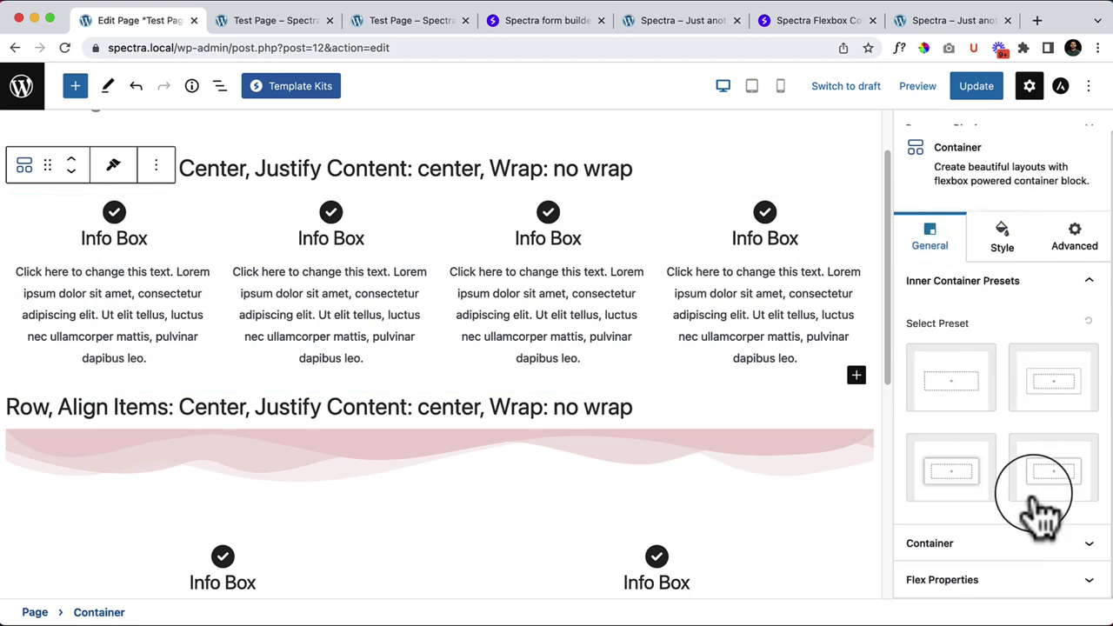
left_click(1002, 553)
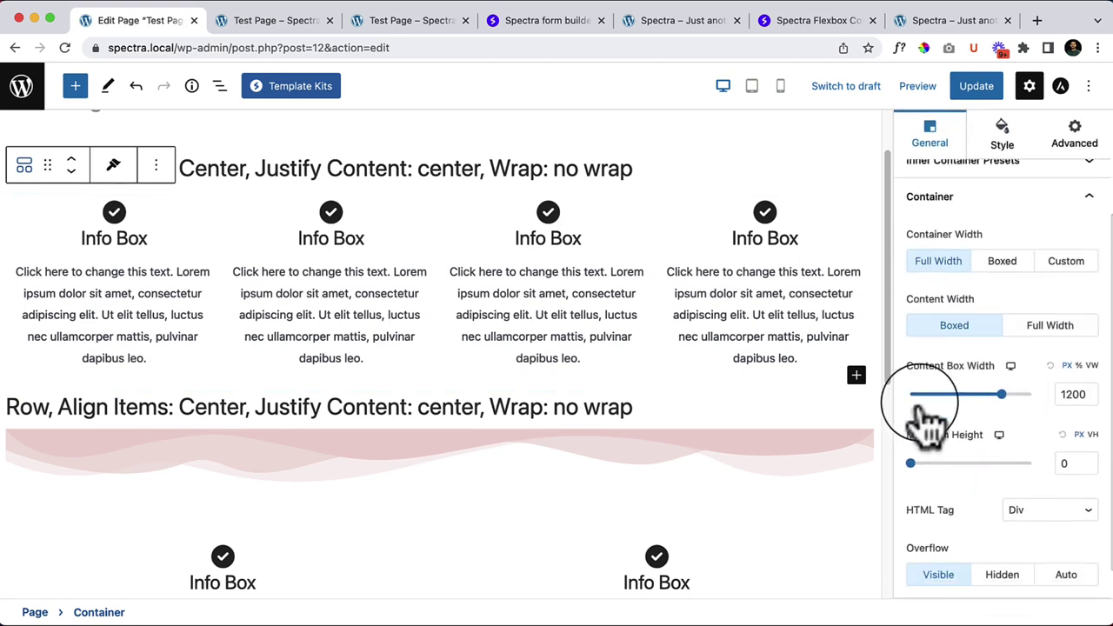
left_click_drag(912, 464, 982, 464)
scroll(667, 442, "down", 2)
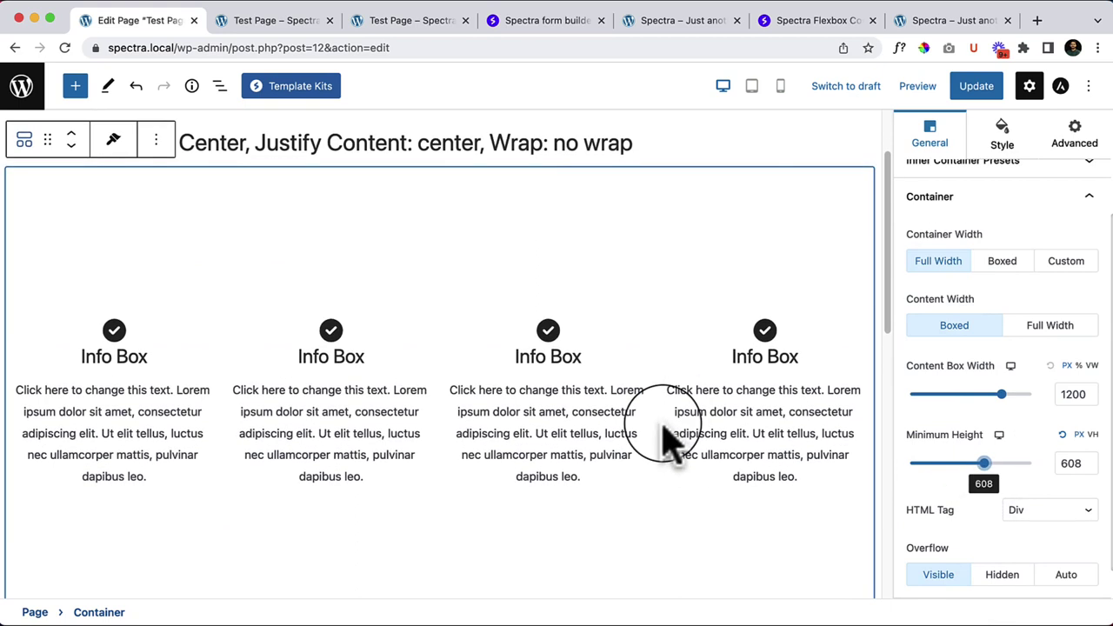
left_click(1007, 166)
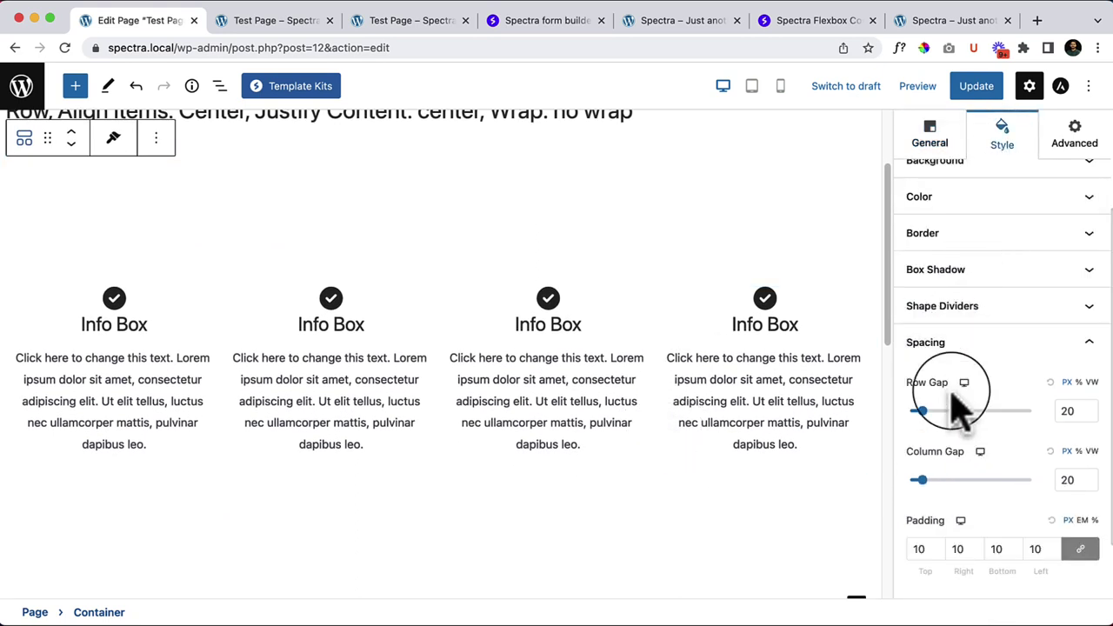
Step: Drag the column gap through several wider and narrower values, finishing at 0
scroll(1044, 470, "down", 2)
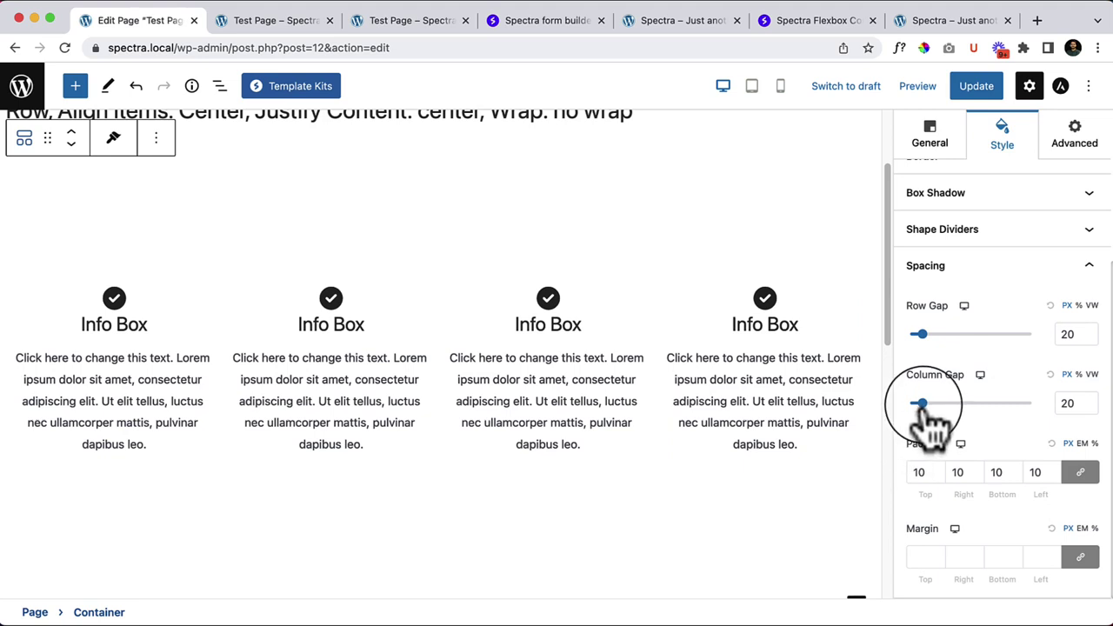
left_click_drag(934, 417, 981, 383)
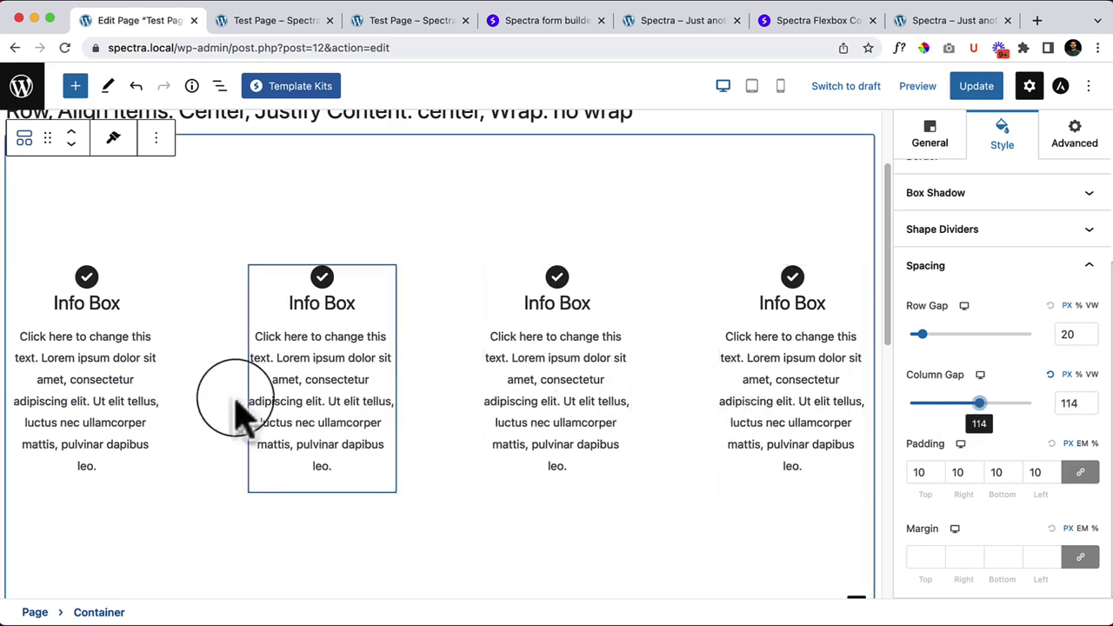
left_click_drag(985, 422, 928, 409)
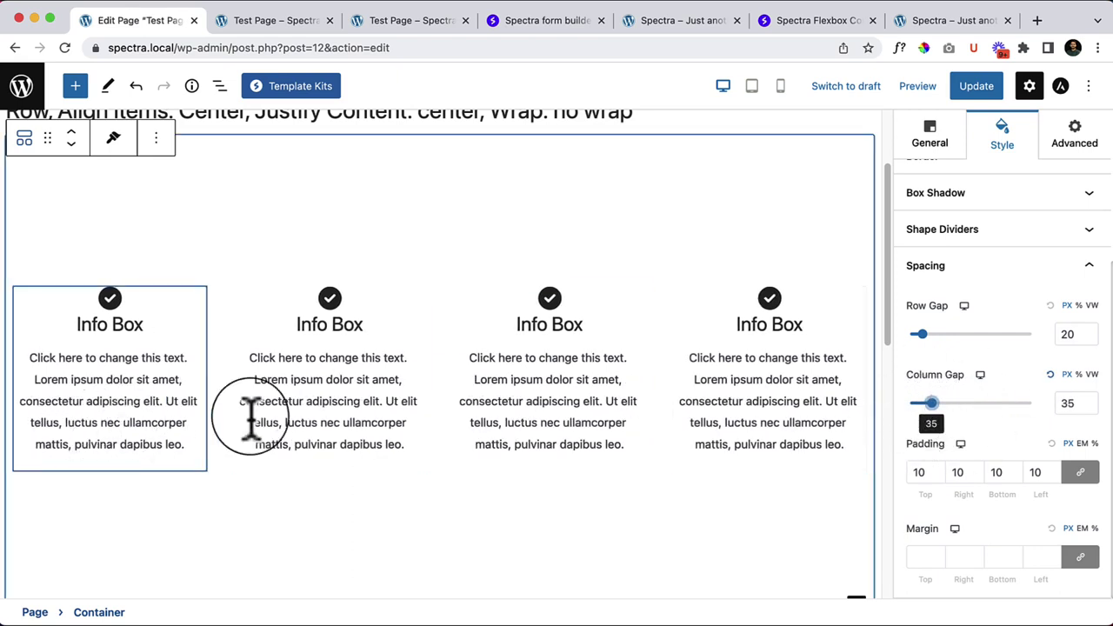
left_click_drag(905, 403, 976, 426)
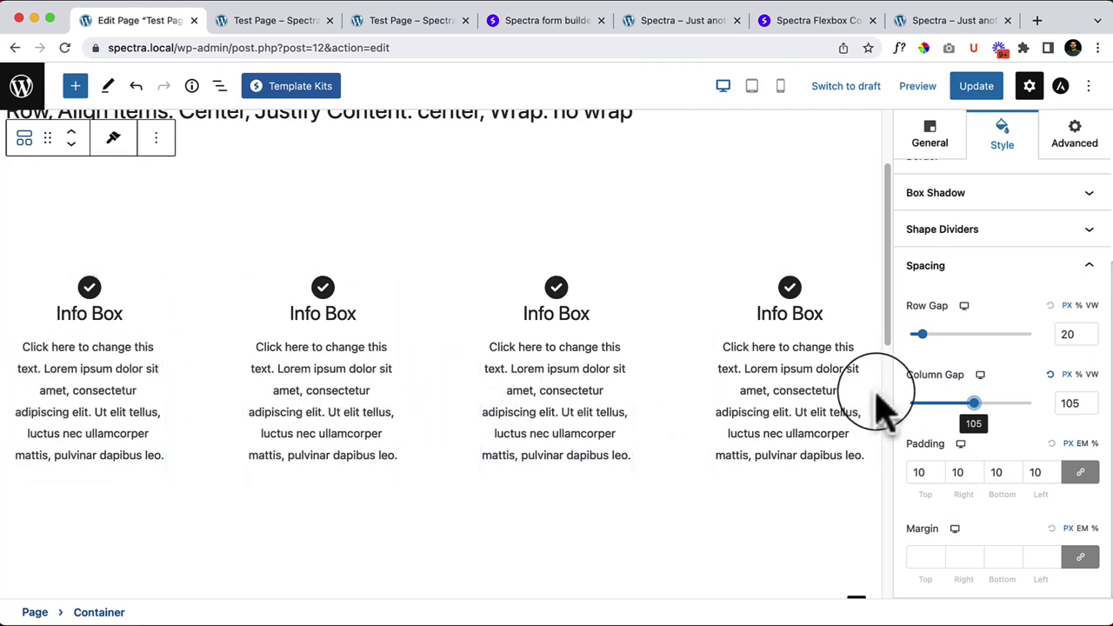
left_click_drag(976, 414, 906, 423)
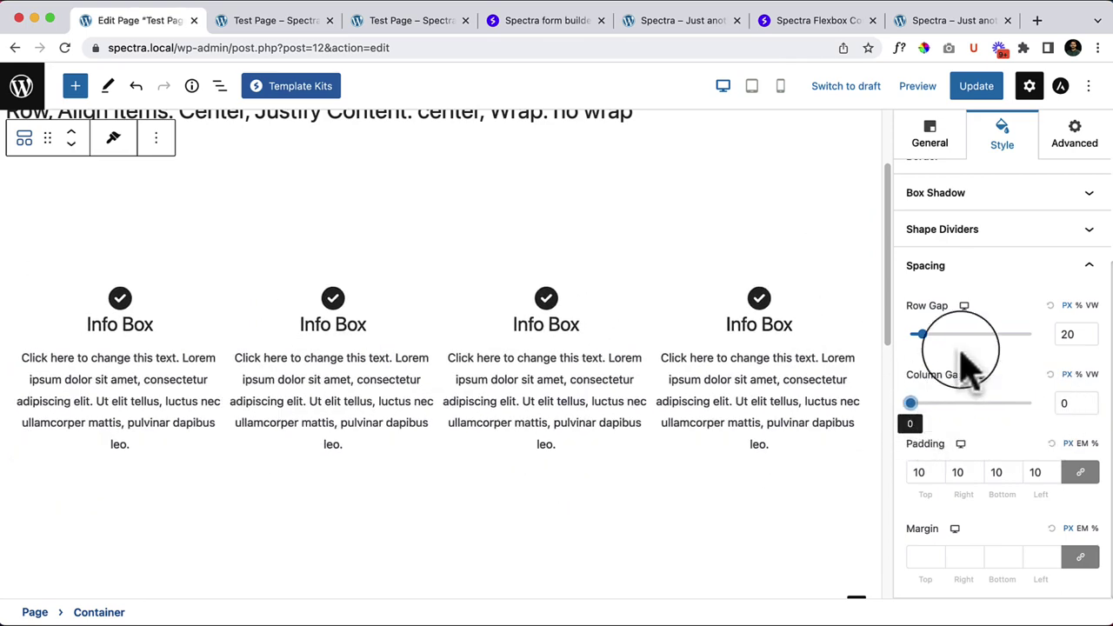
Step: Stack the Info Boxes vertically in a column and try a larger gap between them
left_click(930, 135)
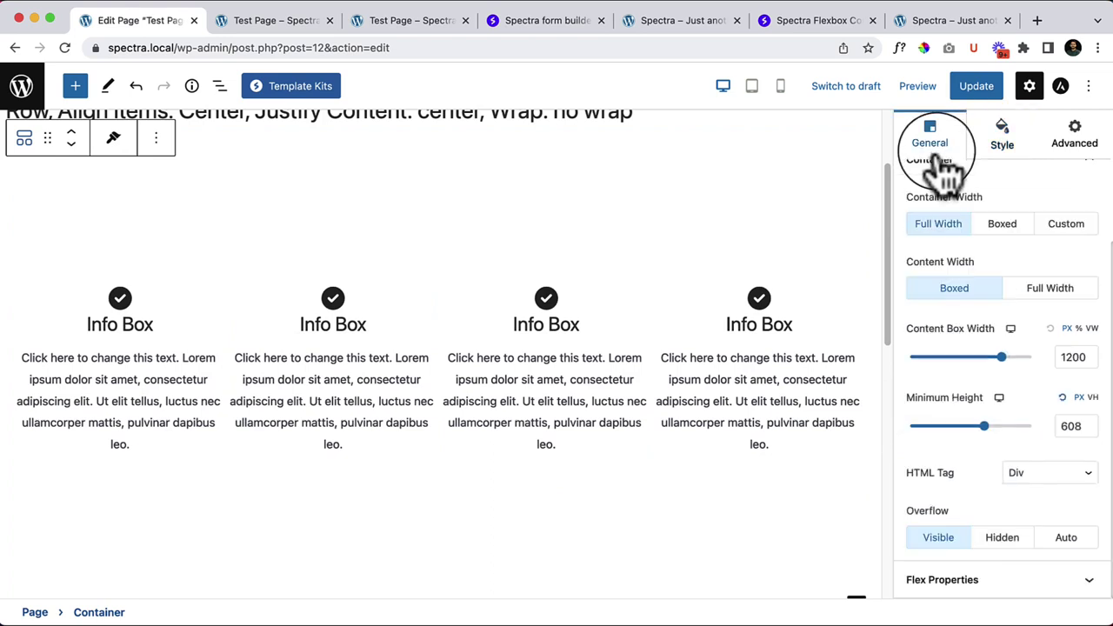
left_click(950, 580)
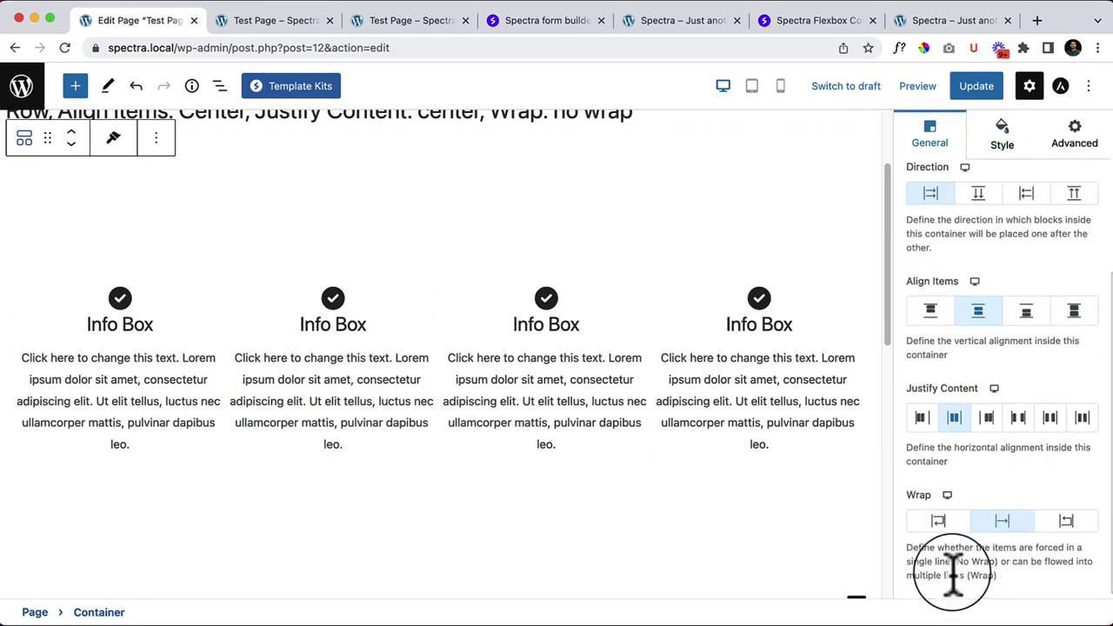
left_click(979, 198)
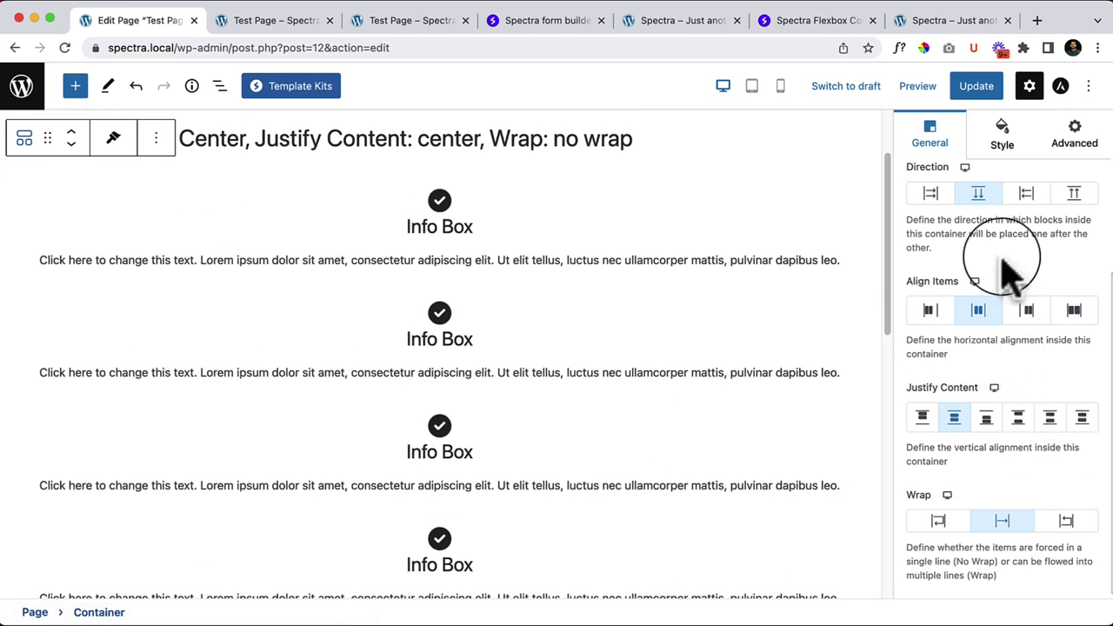
left_click(1002, 132)
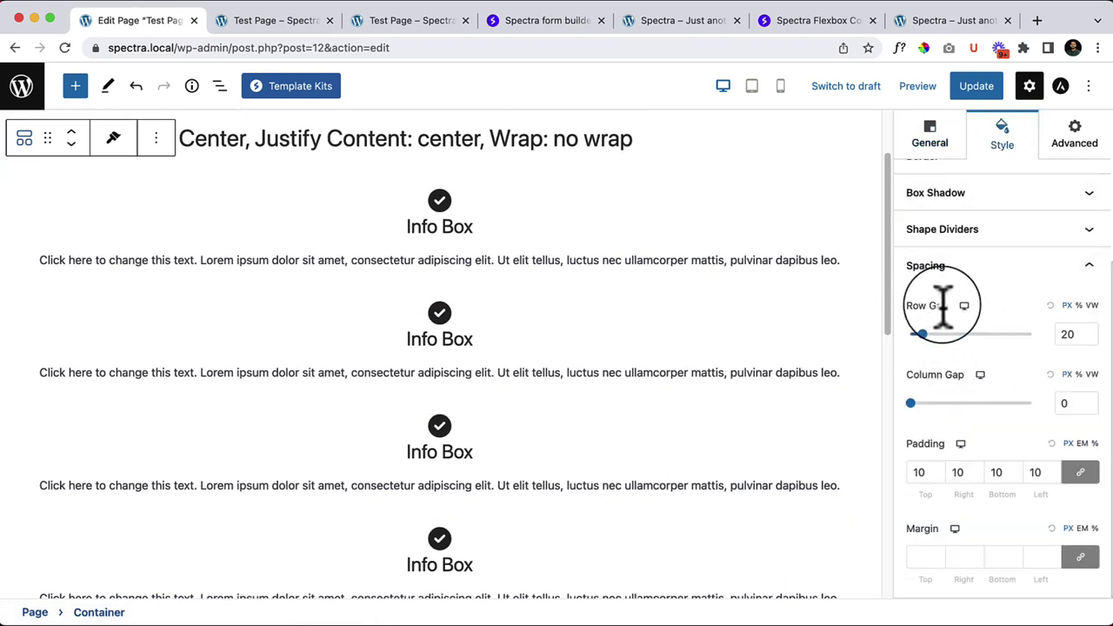
left_click_drag(932, 334, 910, 344)
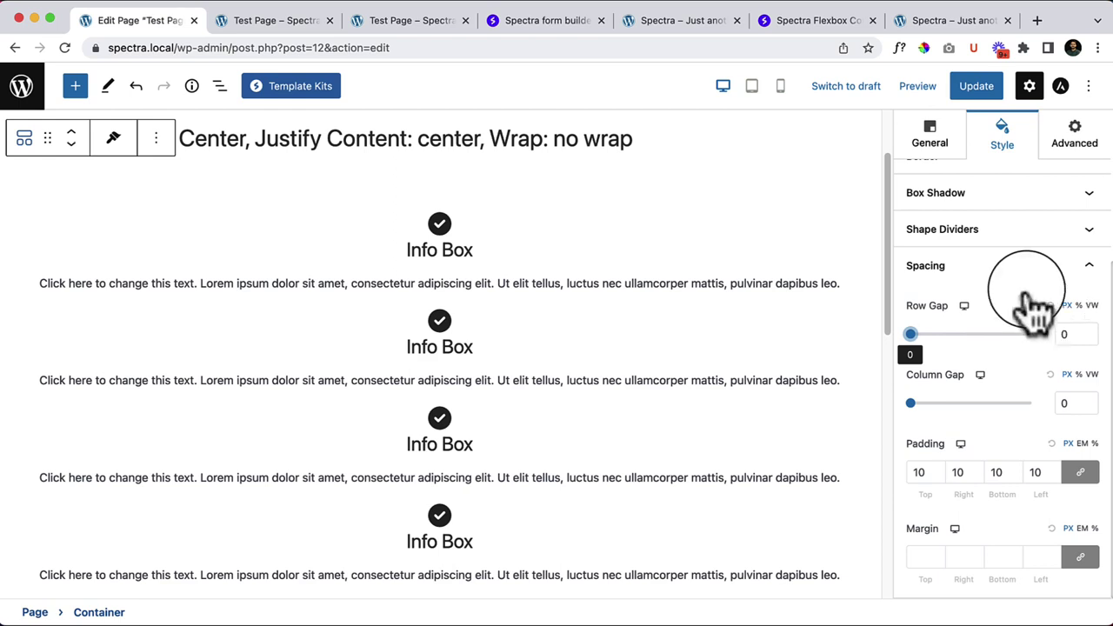
Step: Lay the Info Boxes back out in a row and review the Spacing values, both gaps at 0
left_click(929, 135)
scroll(965, 434, "down", 1)
left_click(992, 522)
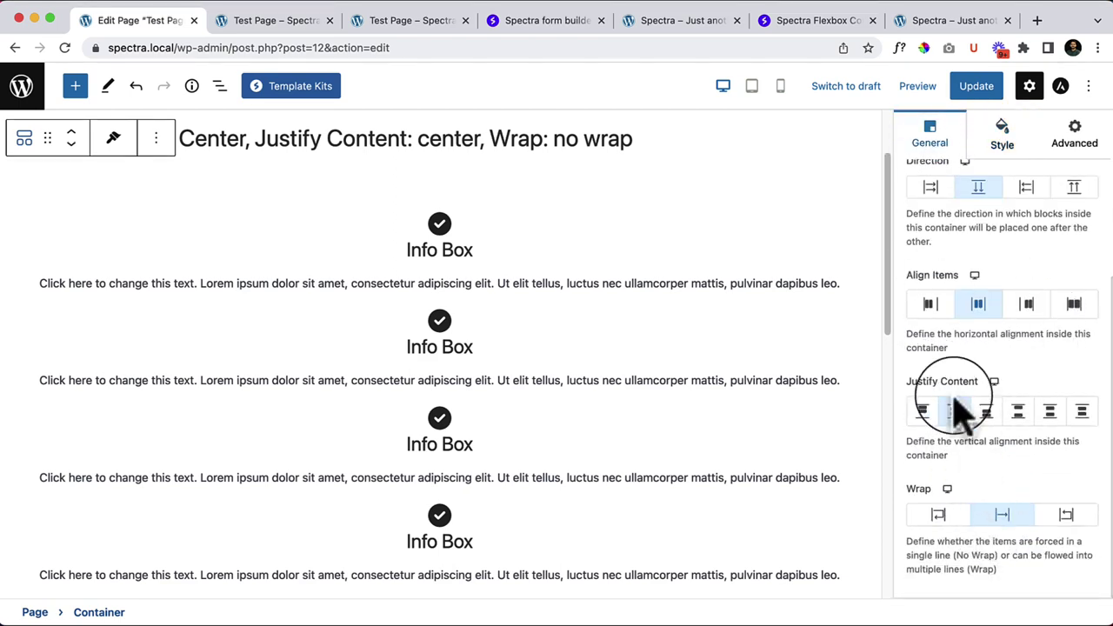
scroll(966, 417, "up", 3)
left_click(931, 326)
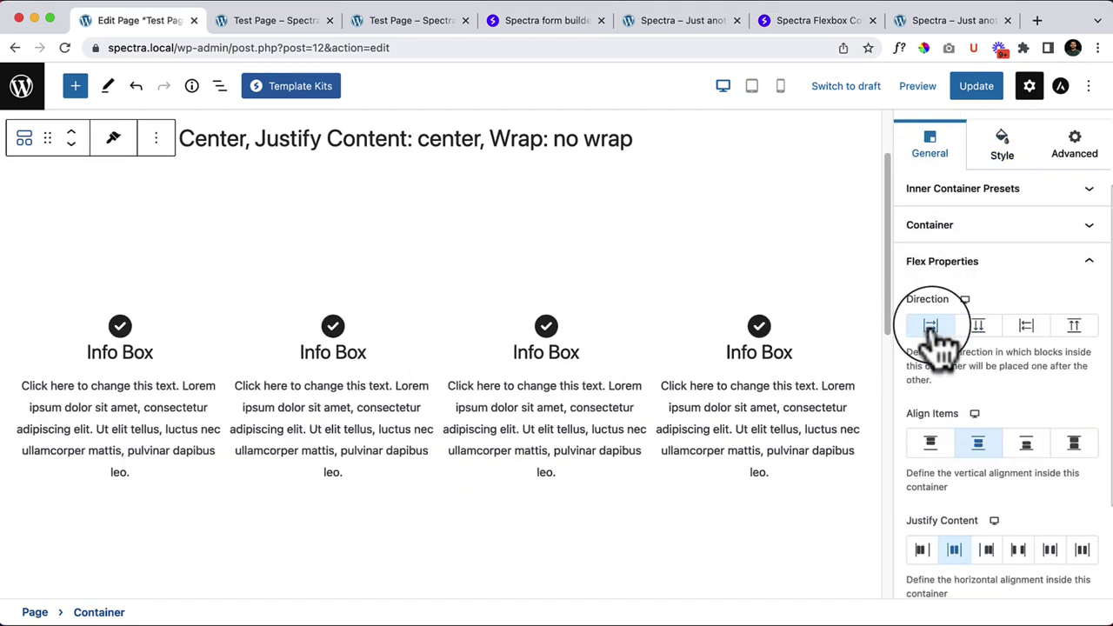
left_click(1002, 143)
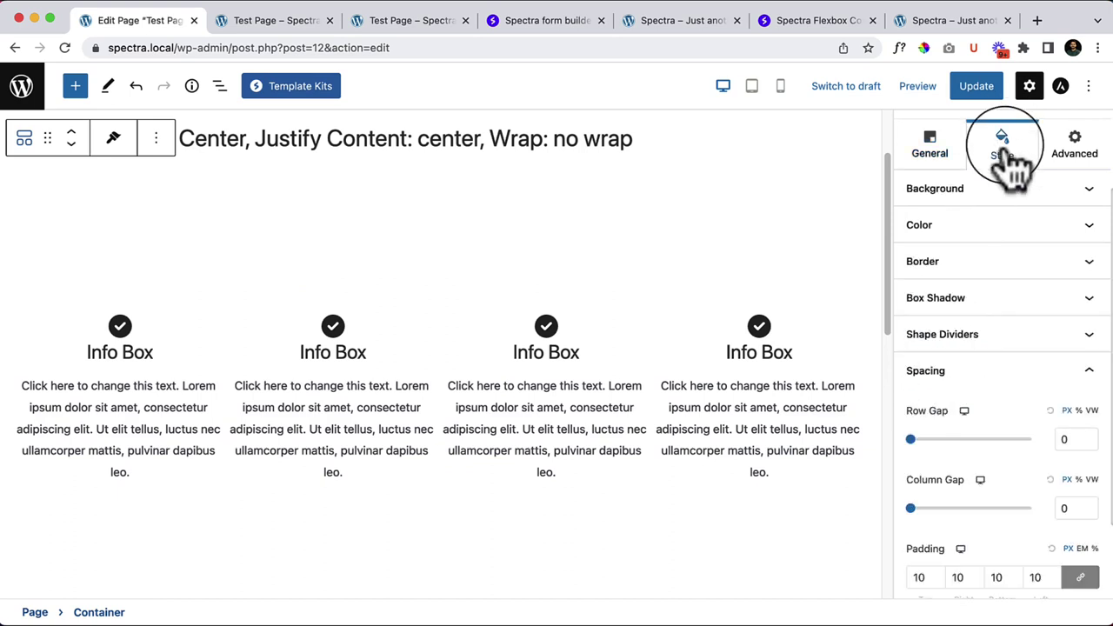
scroll(1009, 444, "down", 2)
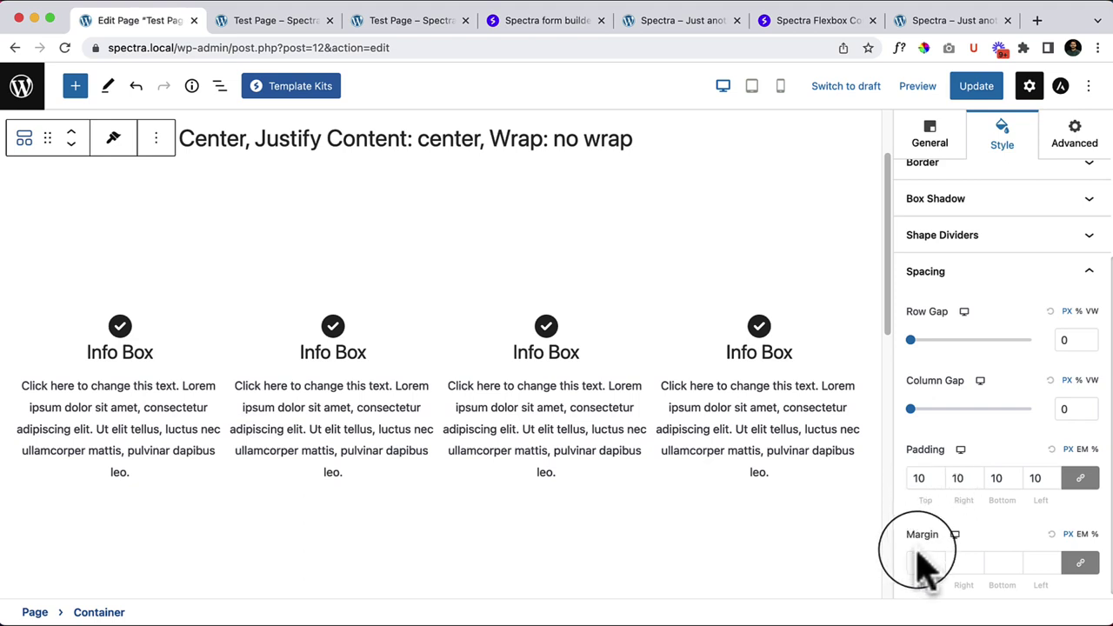
scroll(991, 443, "down", 1)
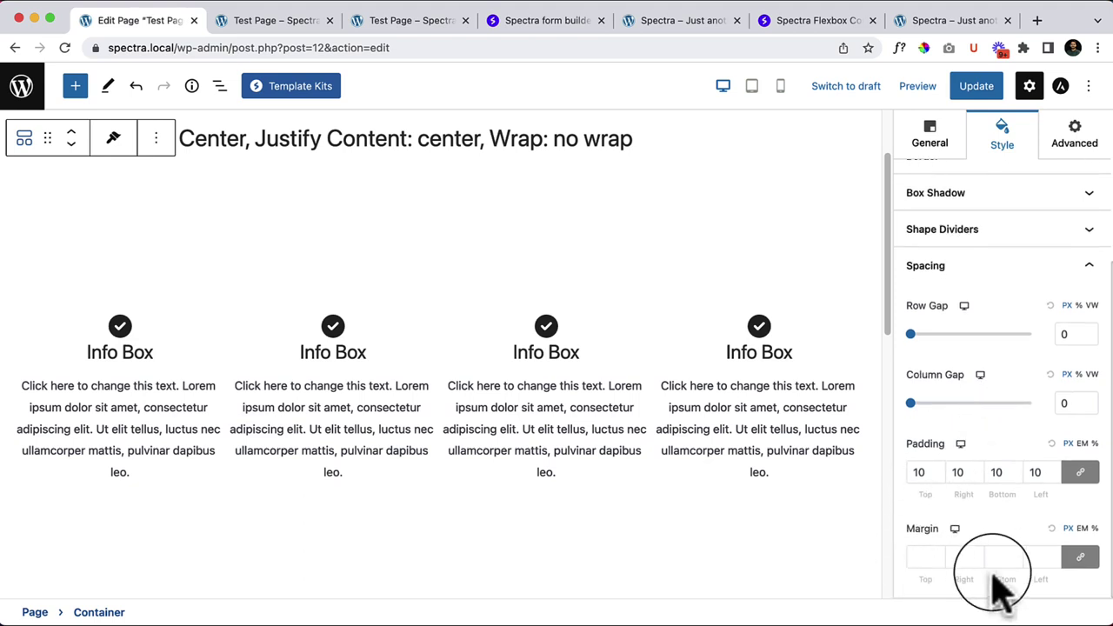
Step: Set the container's display condition to User State in the Advanced settings
left_click(1087, 148)
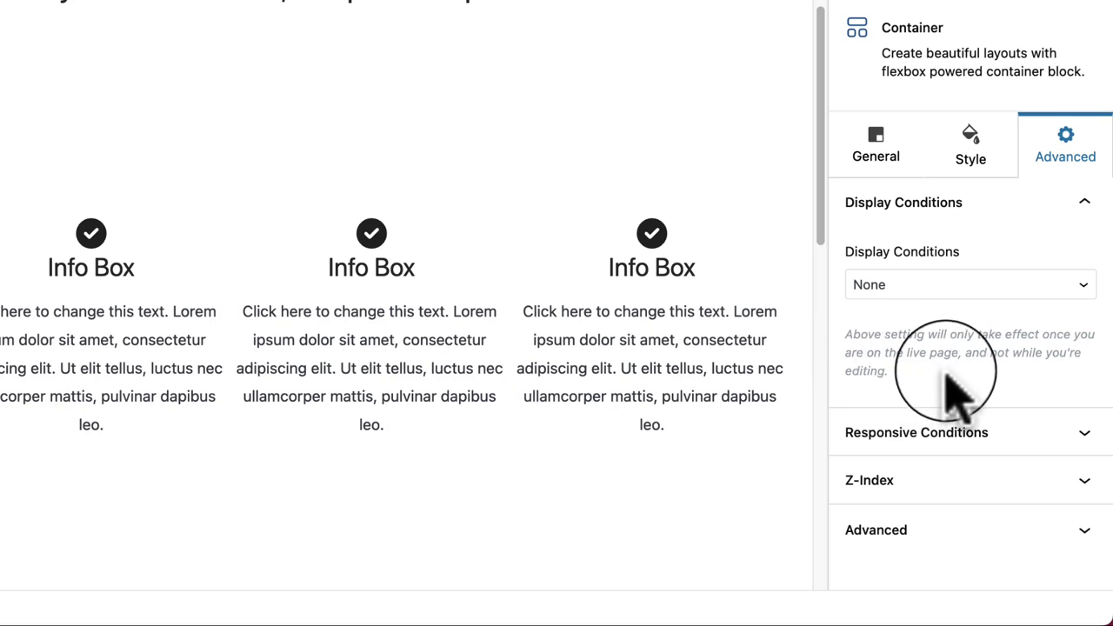
left_click(895, 285)
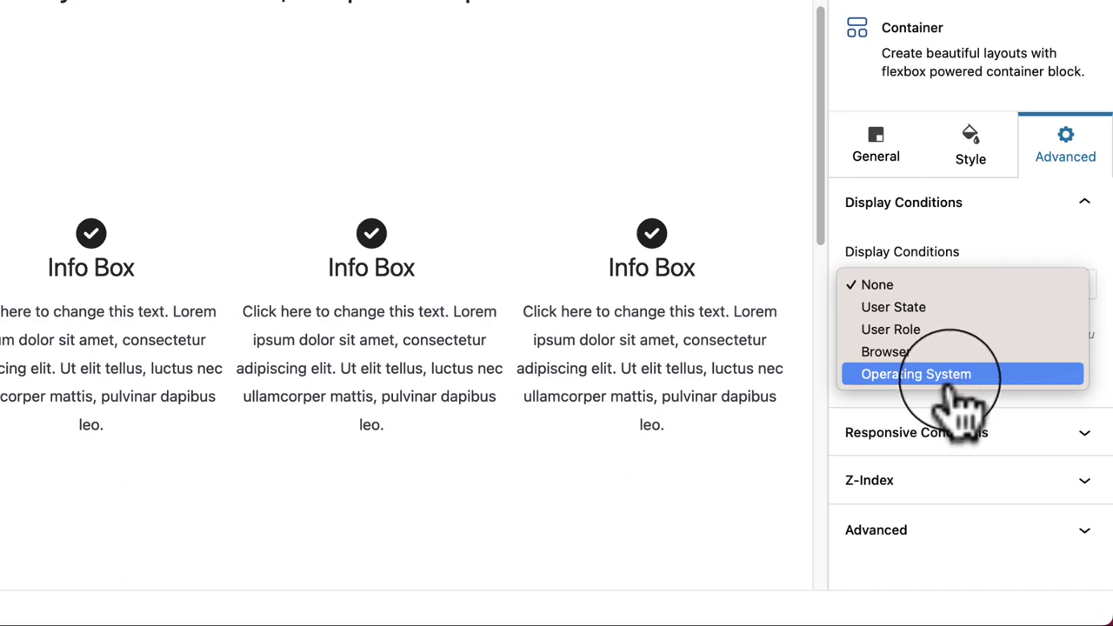
left_click(978, 249)
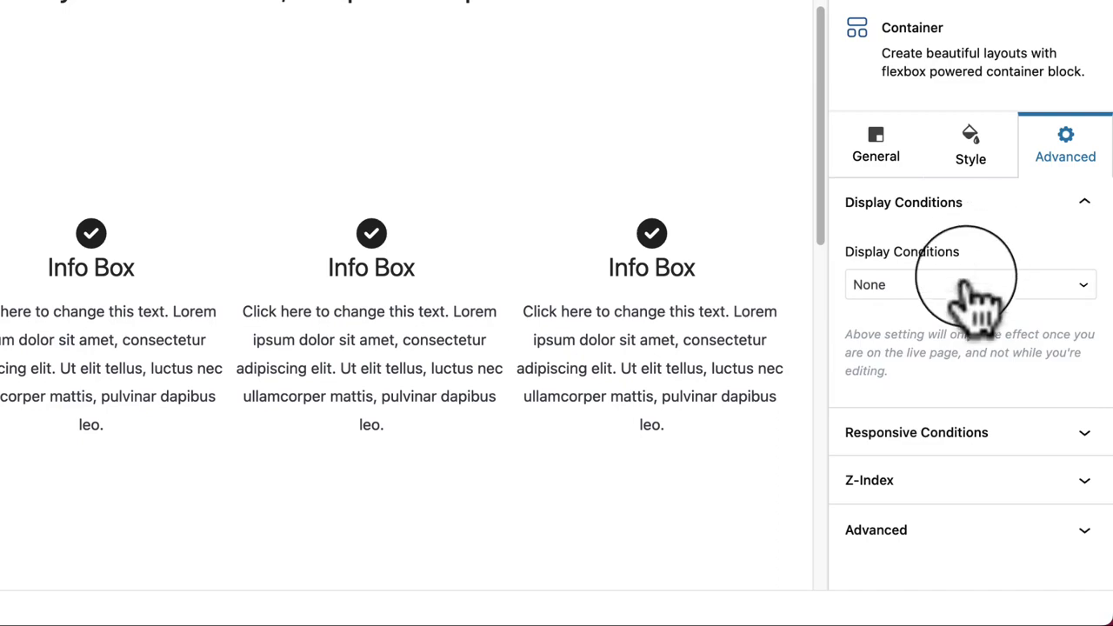
left_click(968, 291)
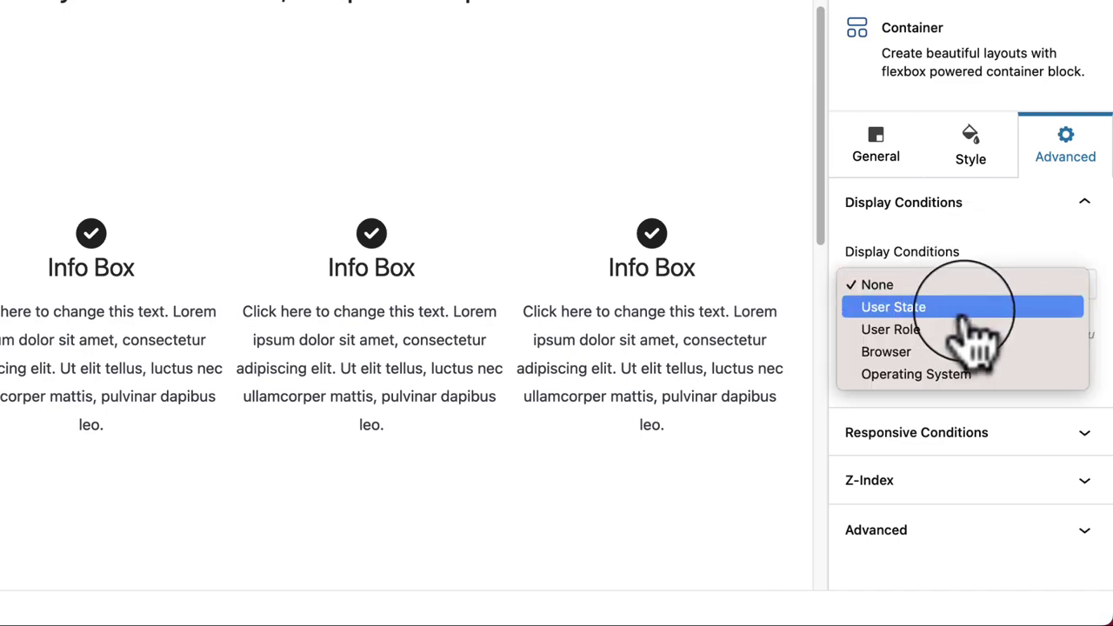
left_click(968, 308)
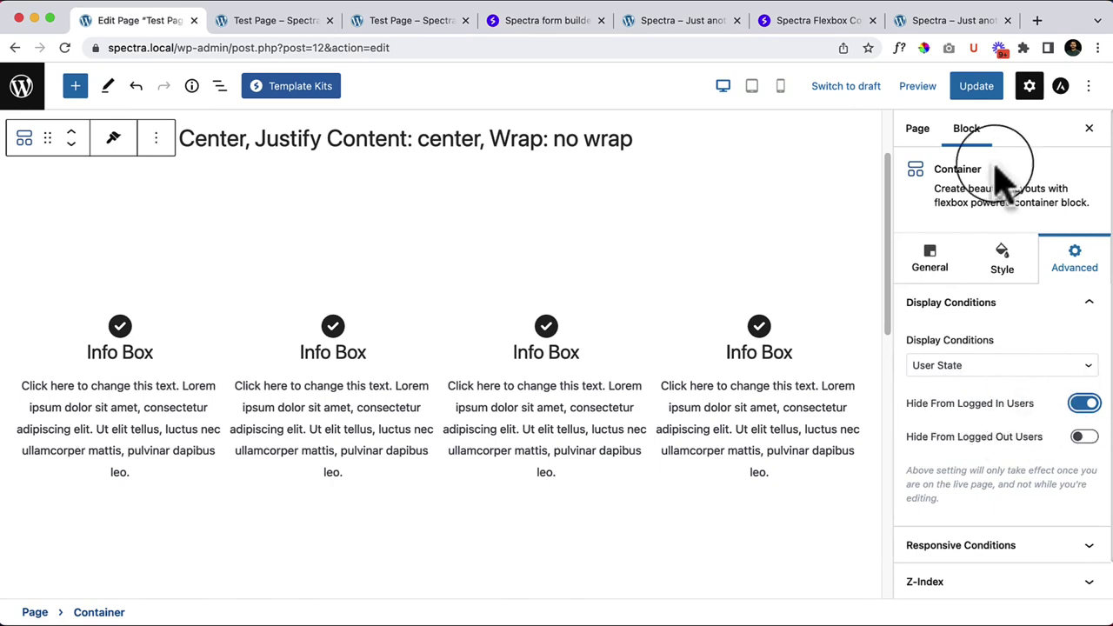
Step: Update the page and reload the live tab to confirm the container is hidden for the admin
left_click(974, 87)
left_click(304, 26)
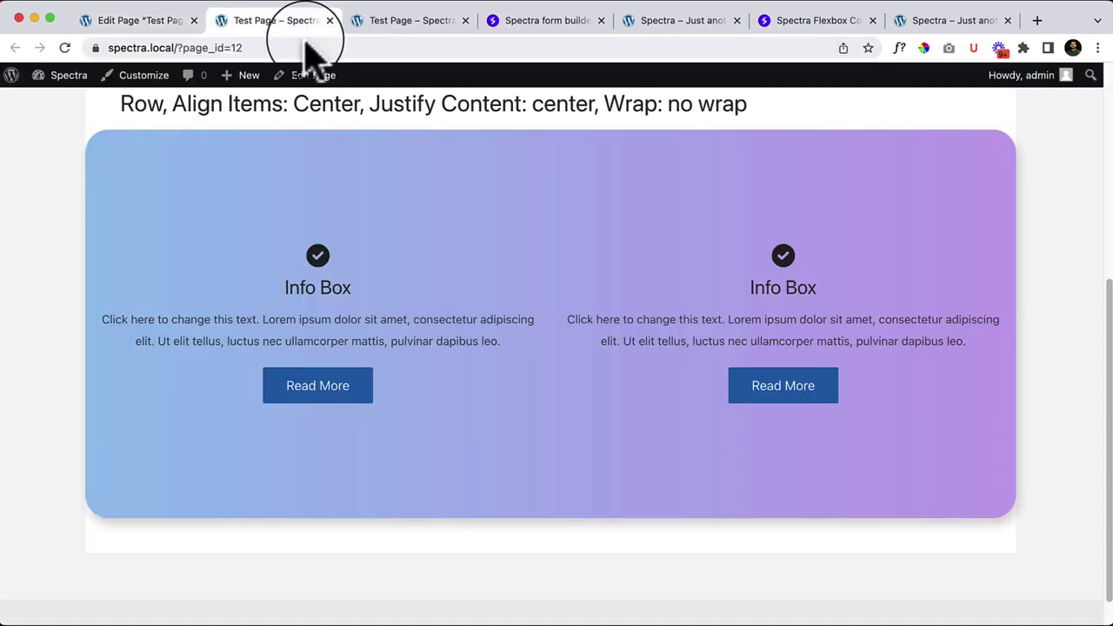
scroll(490, 266, "up", 5)
double_click(563, 248)
right_click(570, 250)
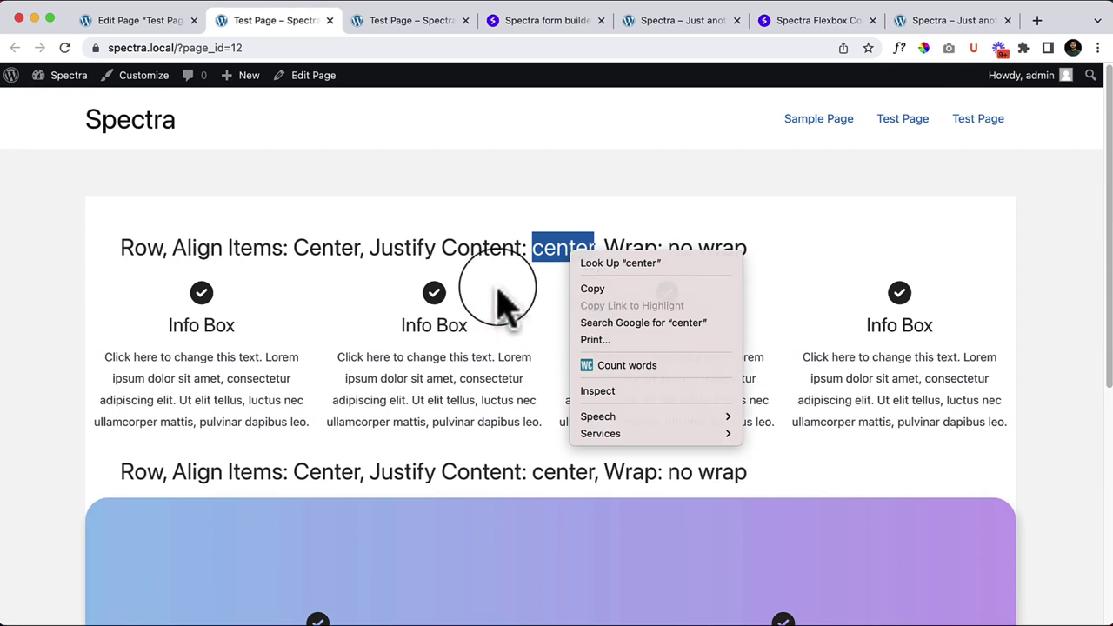
right_click(503, 287)
left_click(559, 331)
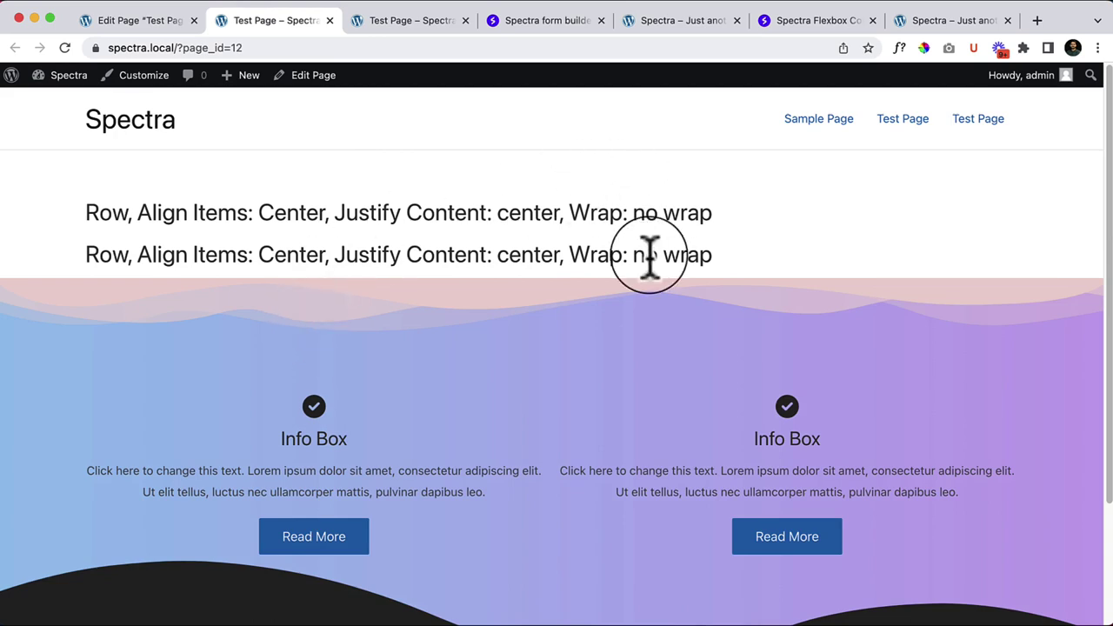
scroll(678, 254, "down", 2)
scroll(809, 281, "down", 3)
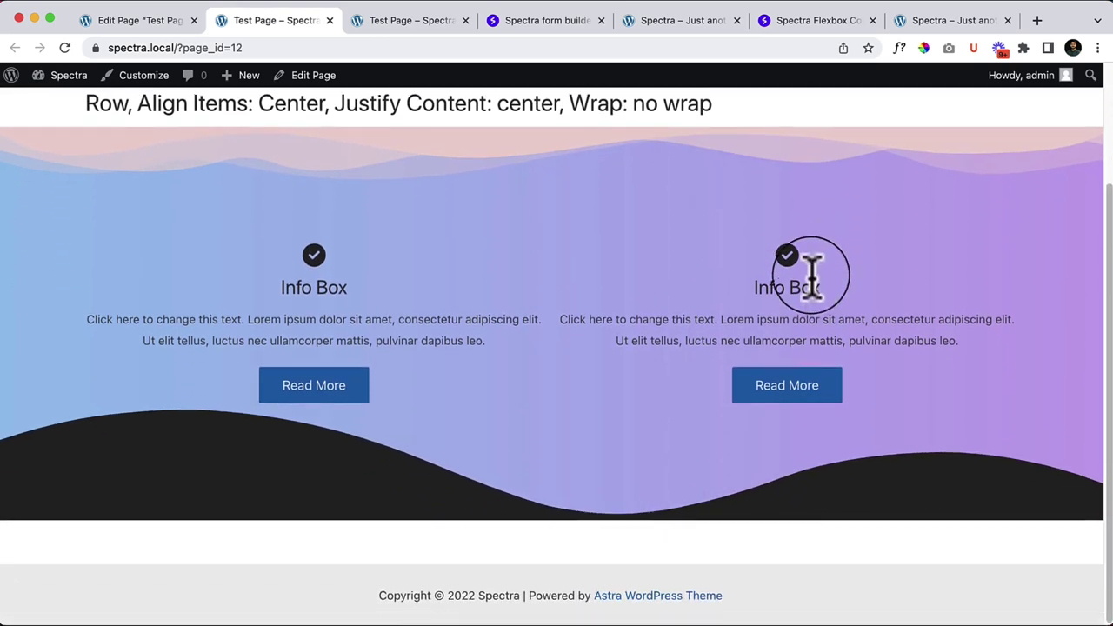
scroll(811, 276, "up", 5)
Step: Switch off Hide From Logged In Users, update, and reload to see the four Info Boxes return
left_click(144, 22)
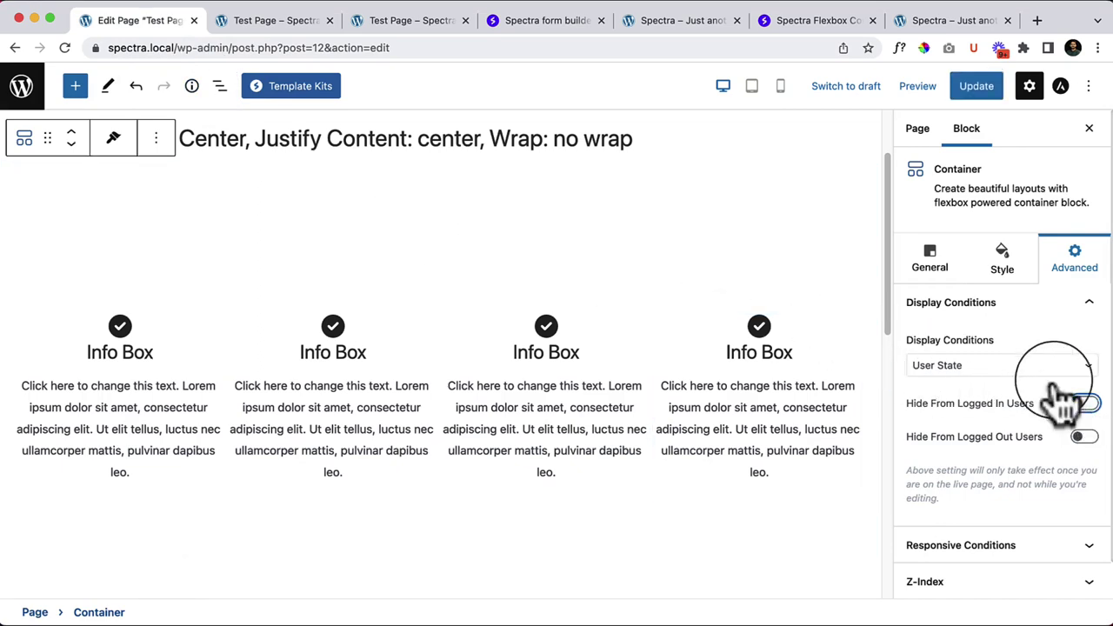
left_click(976, 86)
left_click(284, 26)
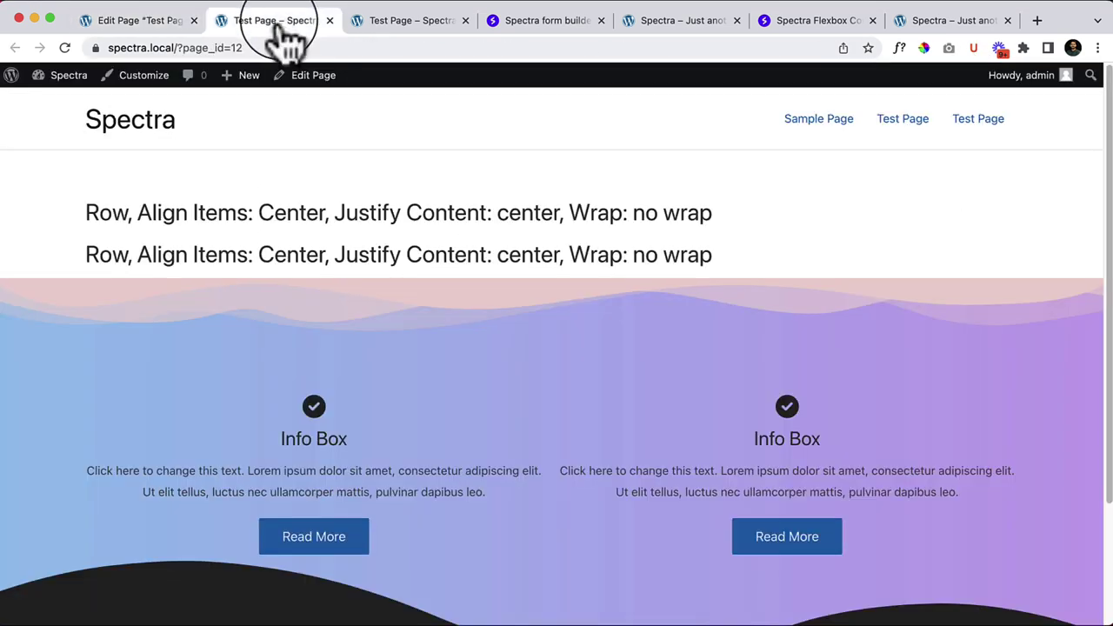
right_click(355, 177)
left_click(393, 215)
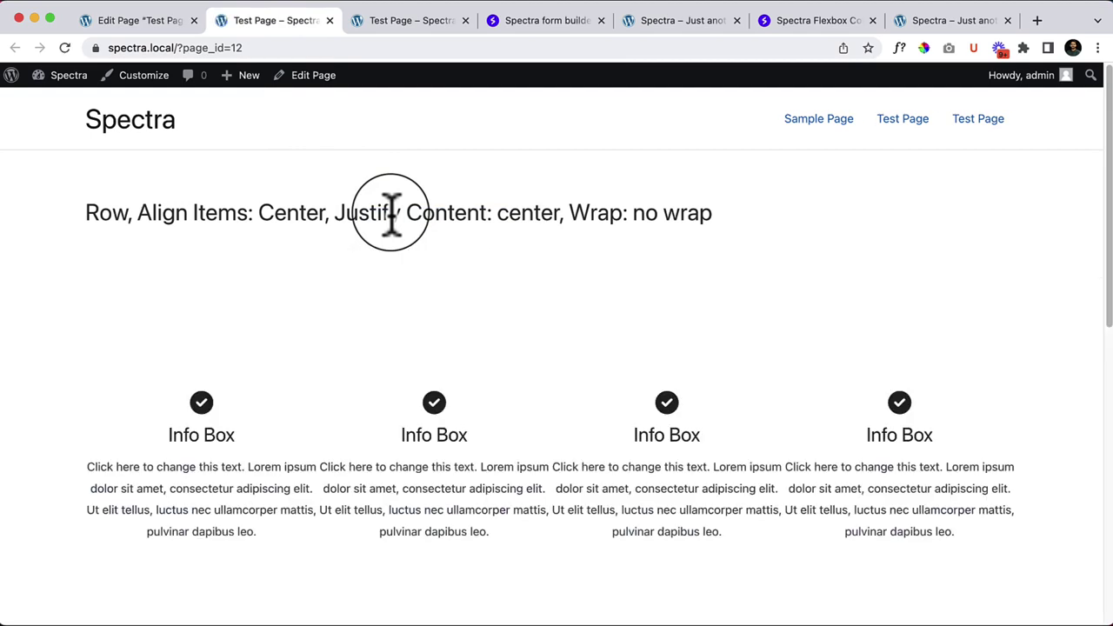
left_click(146, 20)
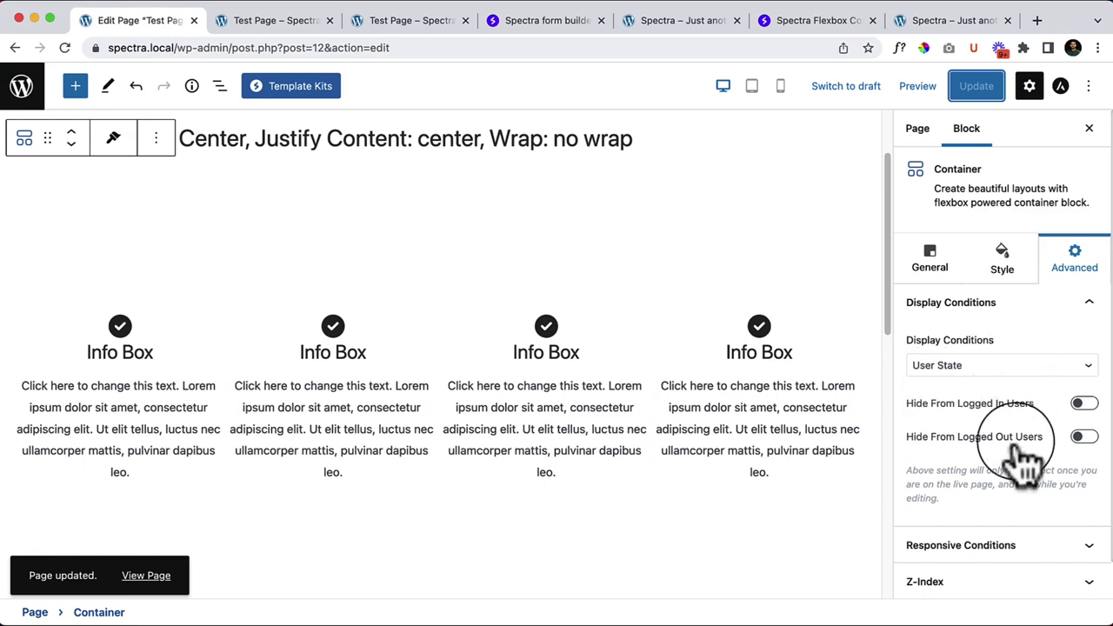
scroll(966, 504, "down", 1)
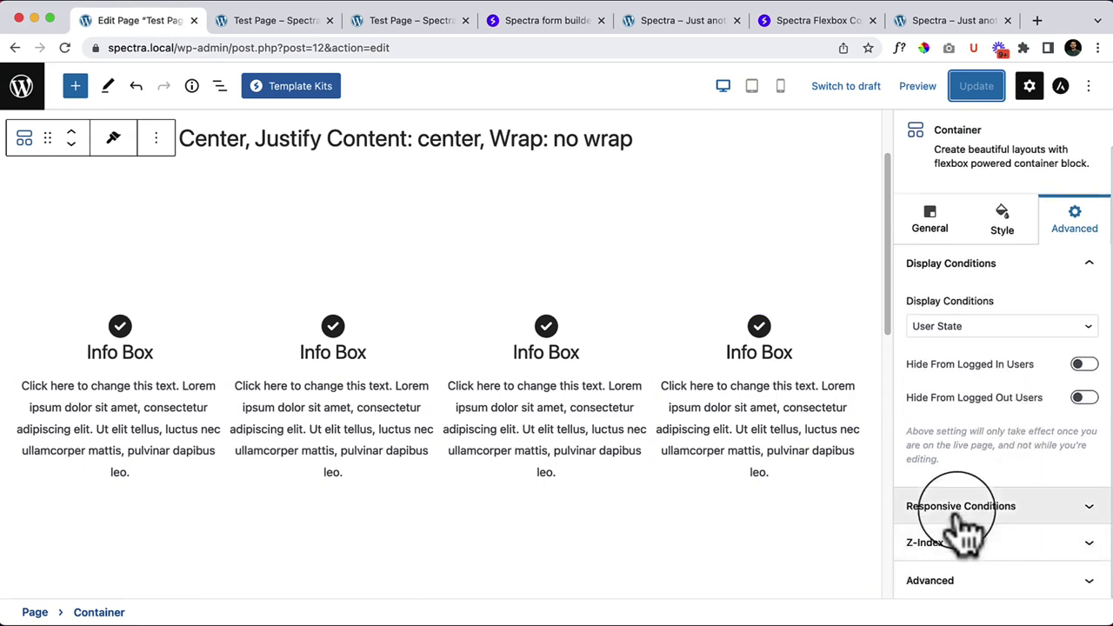
Step: Try the User Role display condition, leaving no user role hidden
left_click(989, 339)
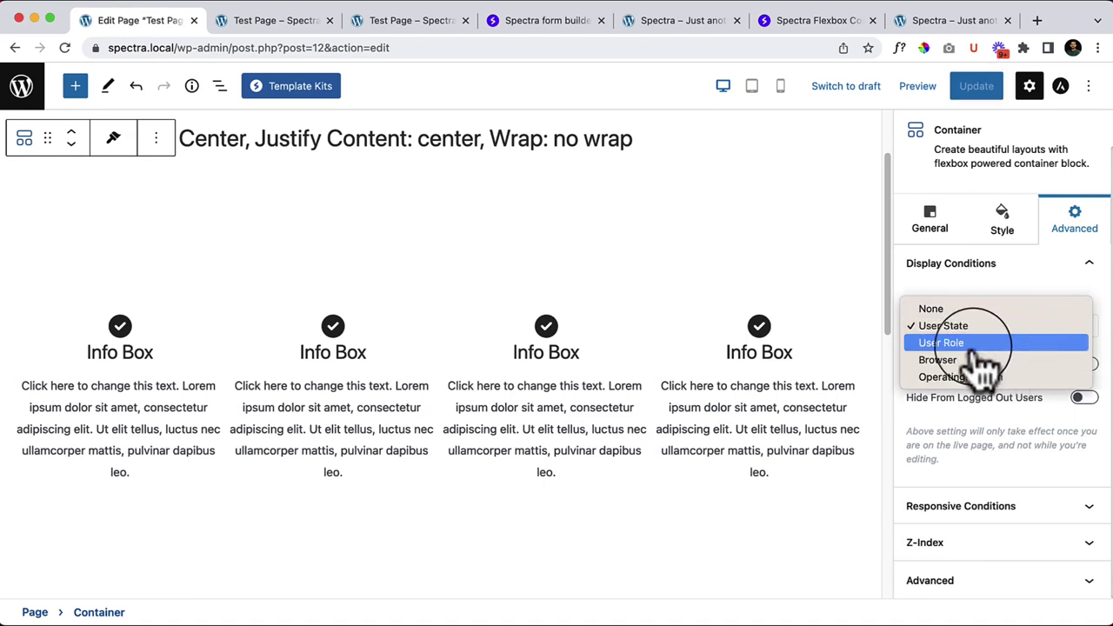
left_click(974, 350)
left_click(978, 395)
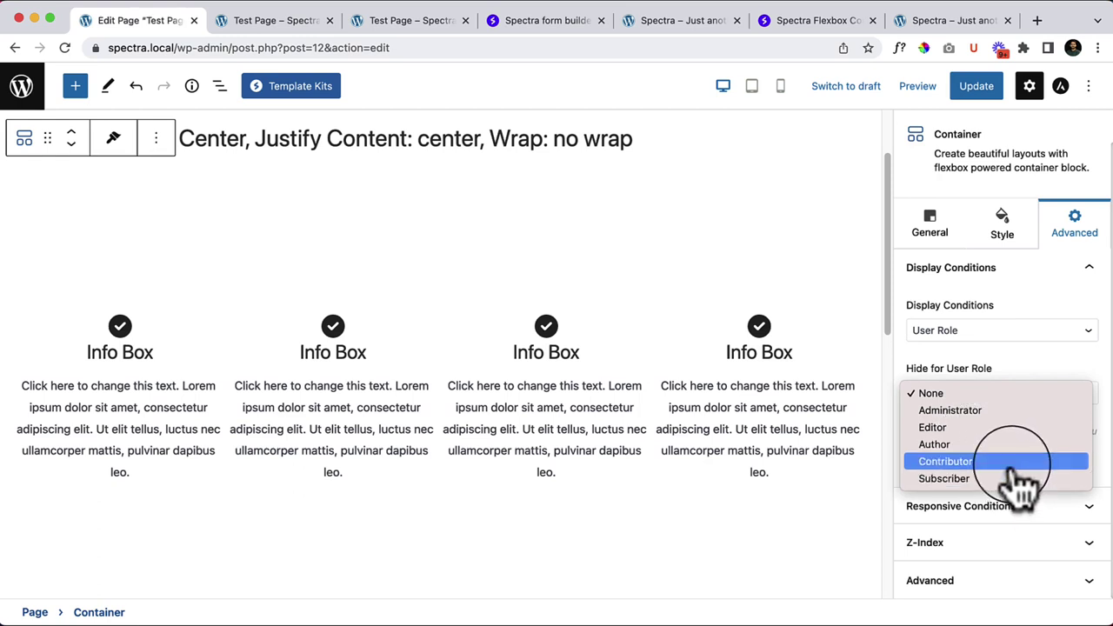
left_click(1026, 396)
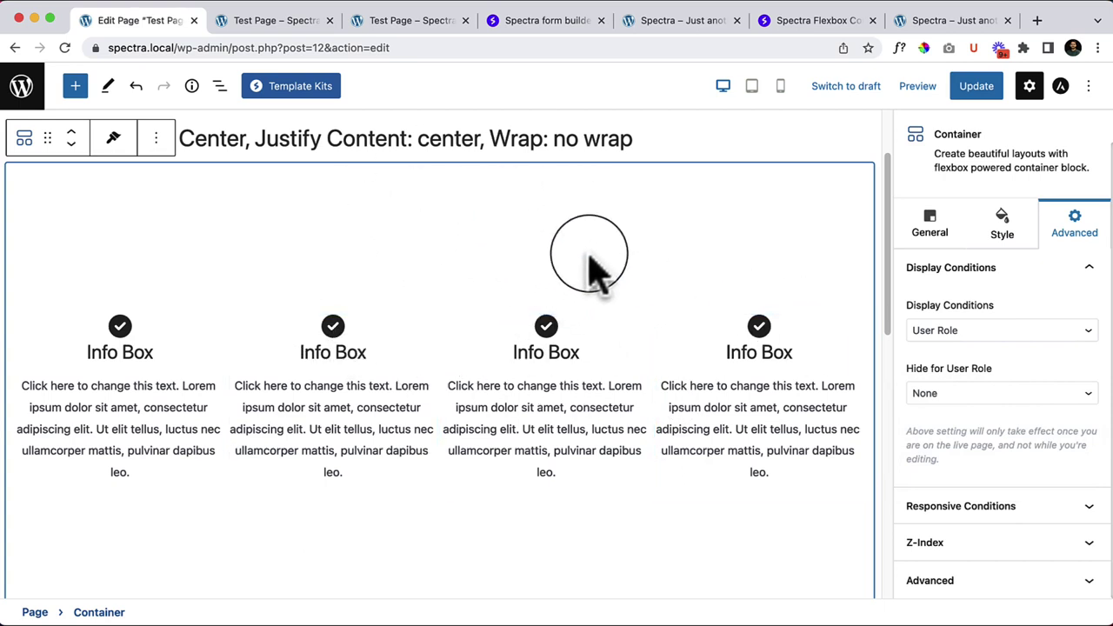
Step: Set the Container's display condition to Browser, hiding it on Safari
left_click(1000, 332)
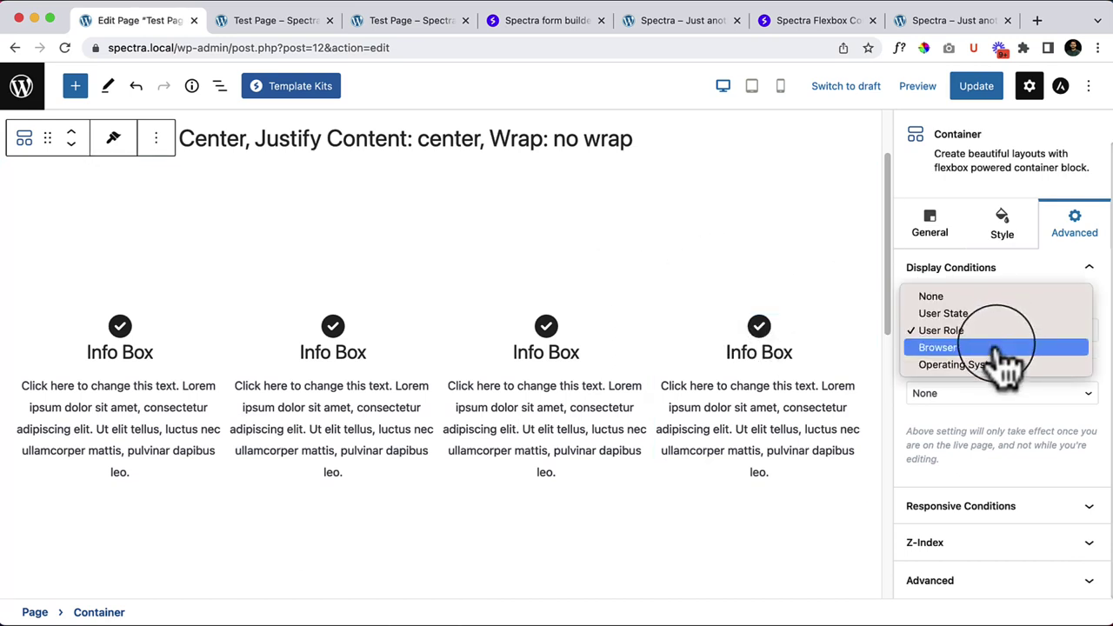
left_click(995, 348)
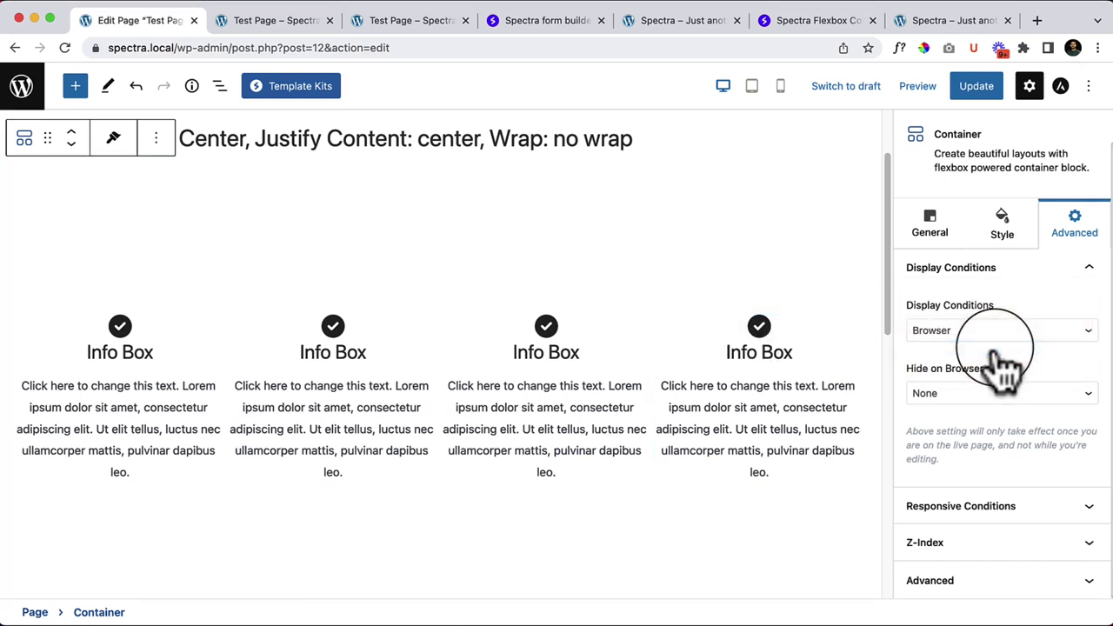
left_click(1001, 397)
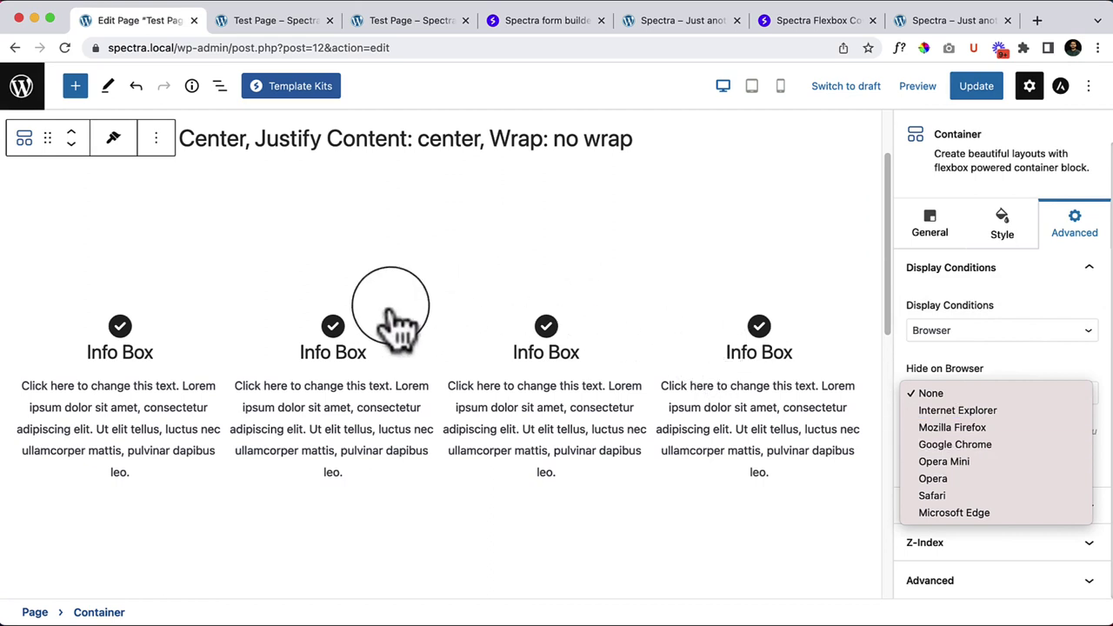
left_click(972, 496)
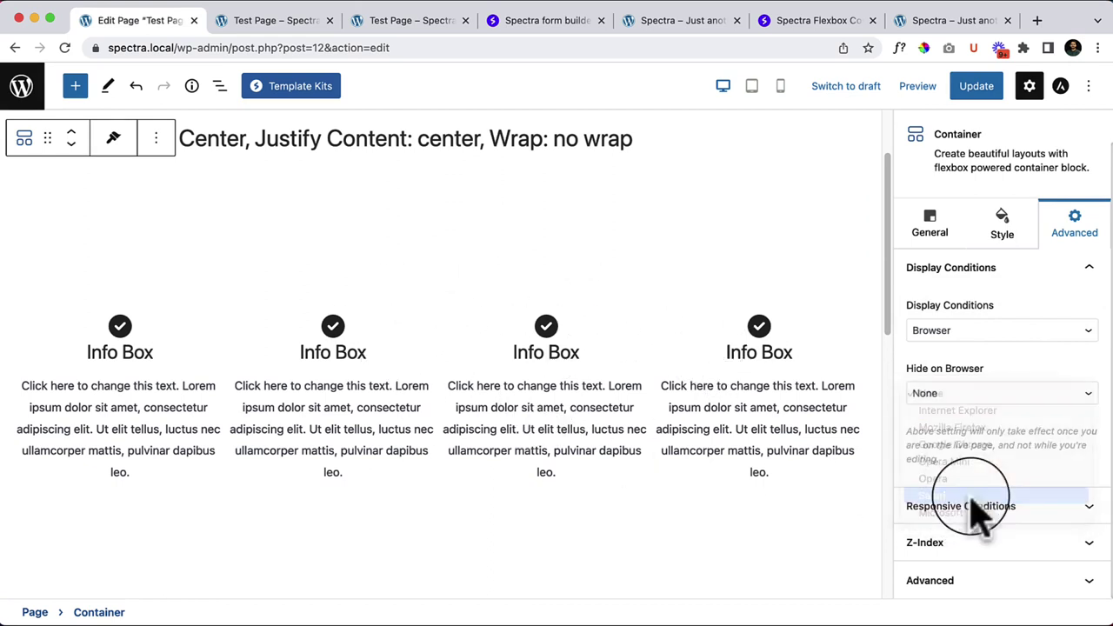
Step: Update the page and go to the live Test Page to reload it
left_click(974, 87)
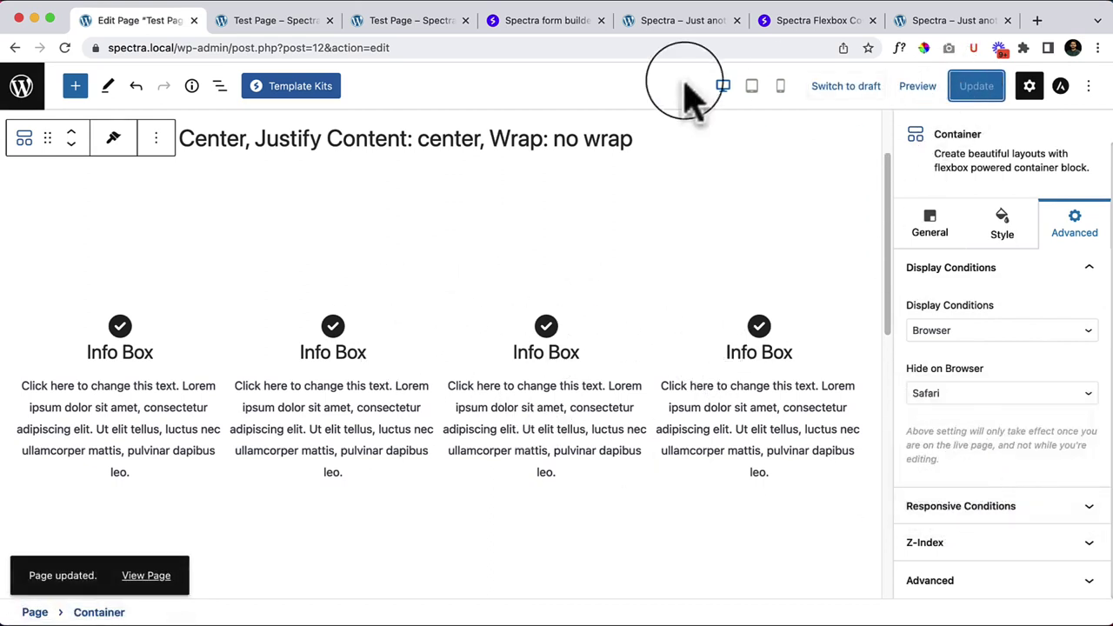
left_click(280, 22)
right_click(364, 265)
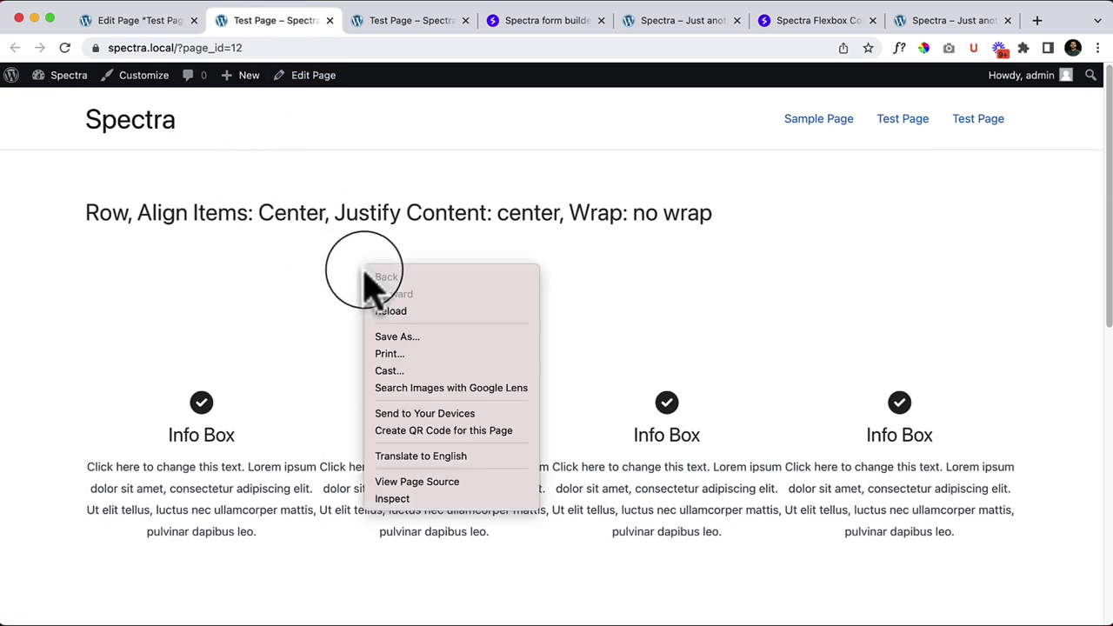
Step: Reload the live Test Page in Chrome and copy its page address
left_click(428, 313)
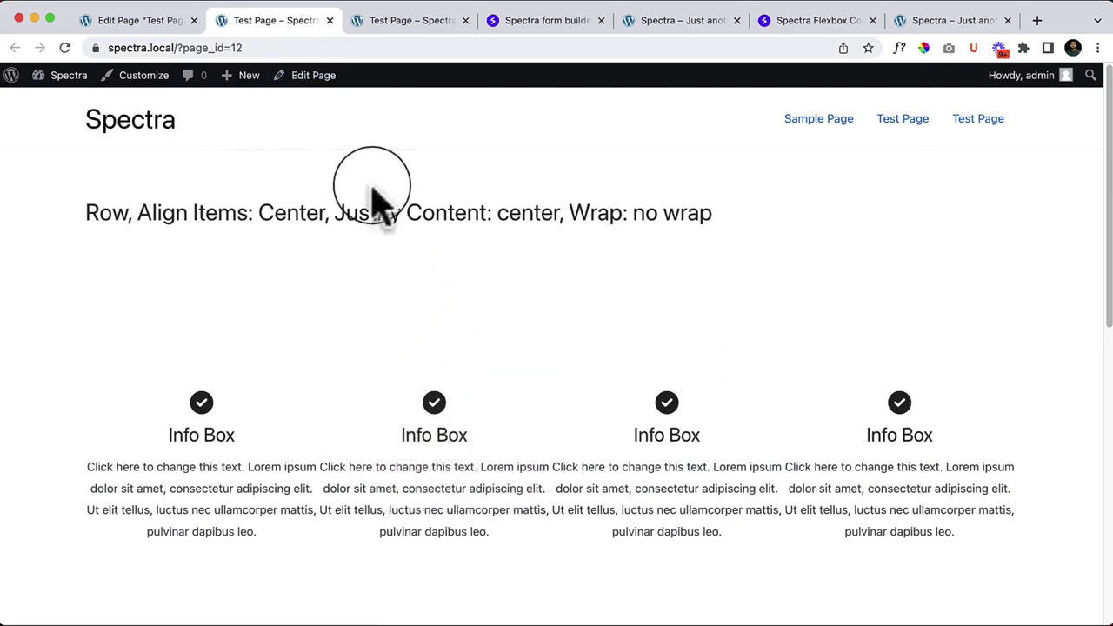
right_click(374, 50)
left_click(423, 178)
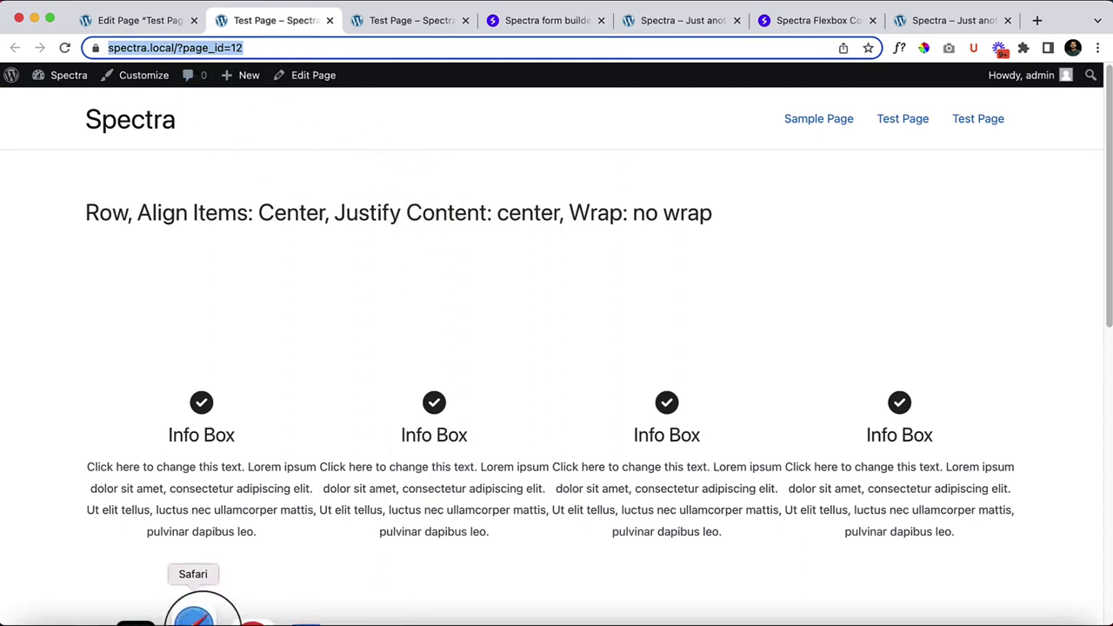
Step: Load the copied address in Safari, then return to the Chrome block editor
left_click(193, 616)
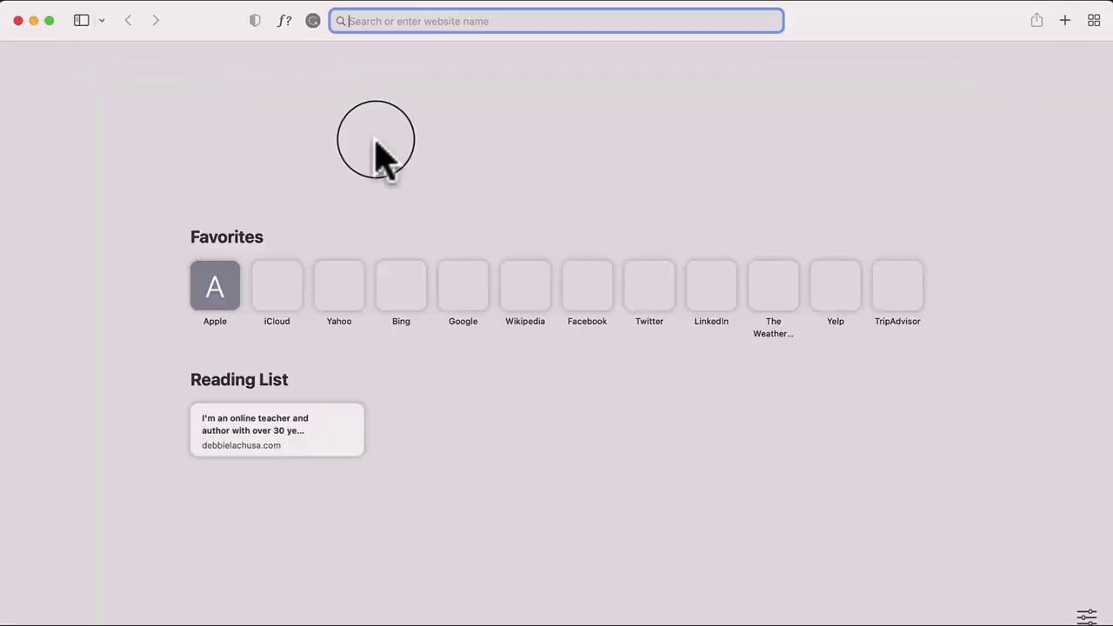
right_click(426, 23)
left_click(463, 78)
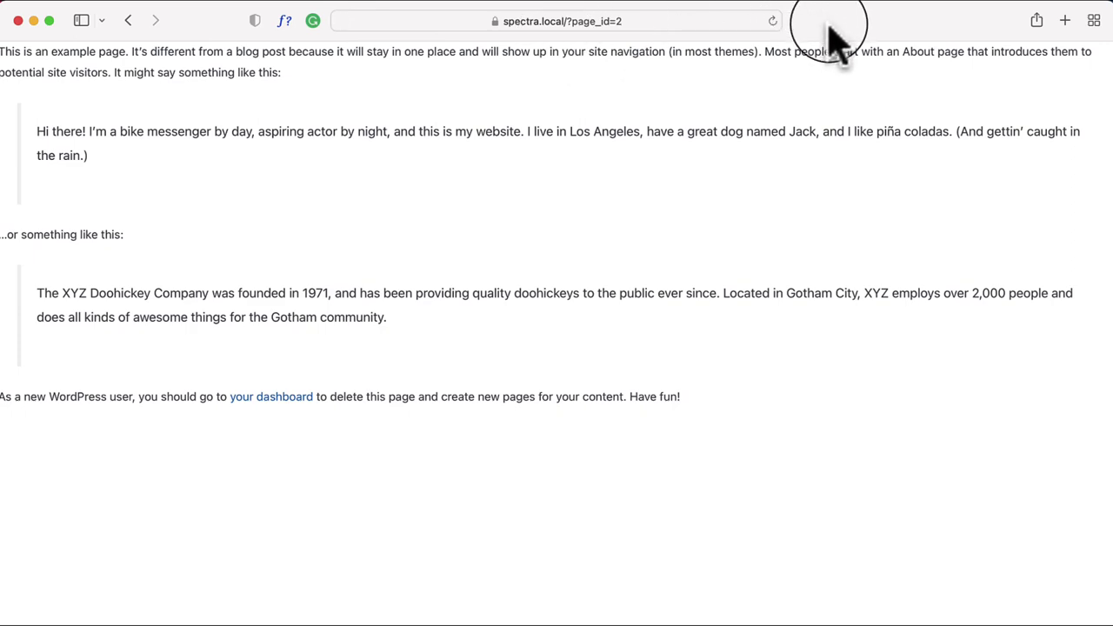
left_click(149, 24)
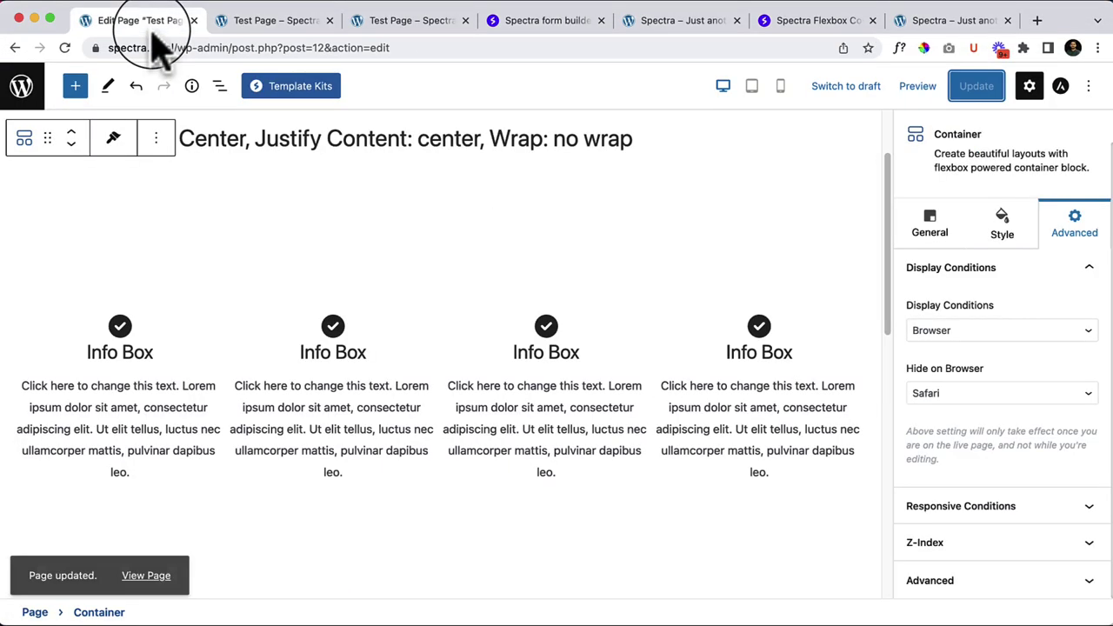
Step: Open the WordPress admin dashboard in a new tab, moved to the first position
right_click(25, 95)
left_click(61, 104)
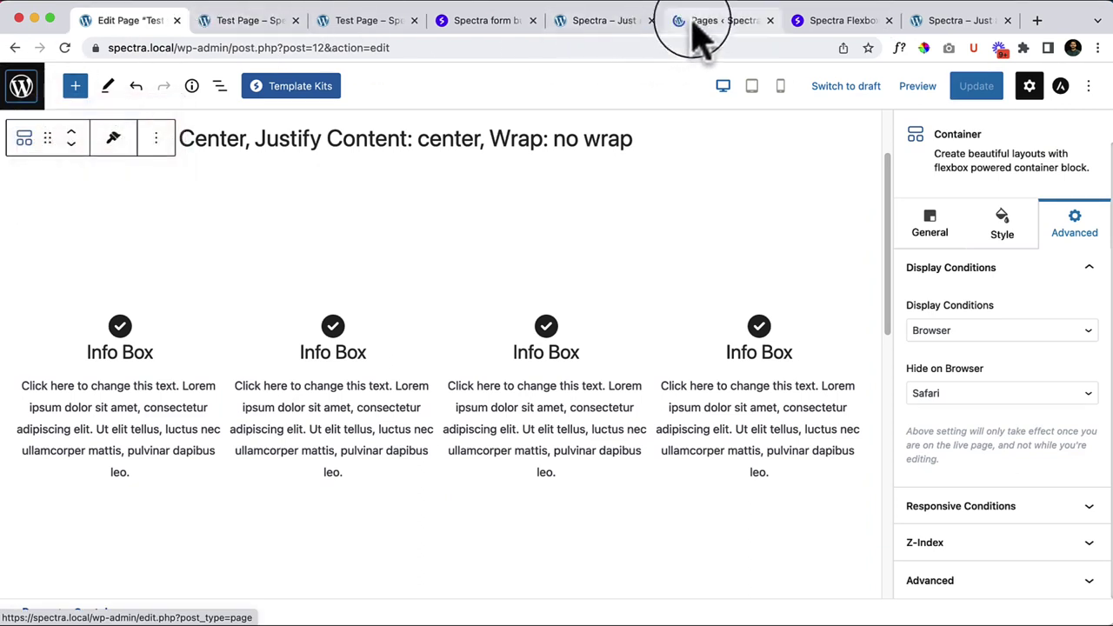
left_click_drag(700, 34, 124, 36)
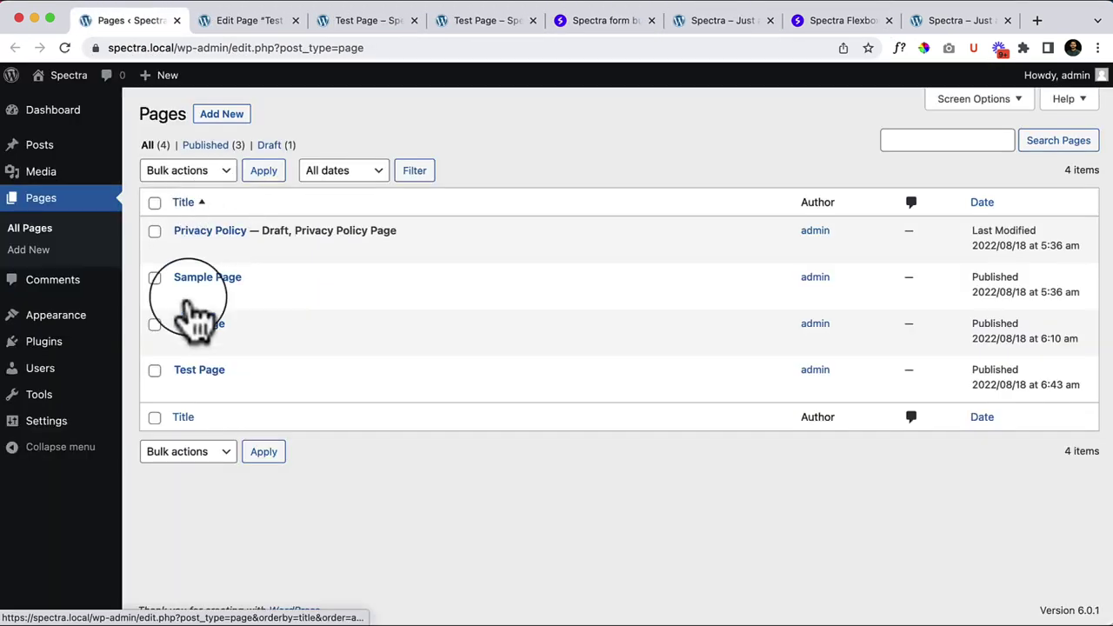
Step: Show Spectra's Coming Soon settings, then bring the Safari window forward
mouse_move(80, 428)
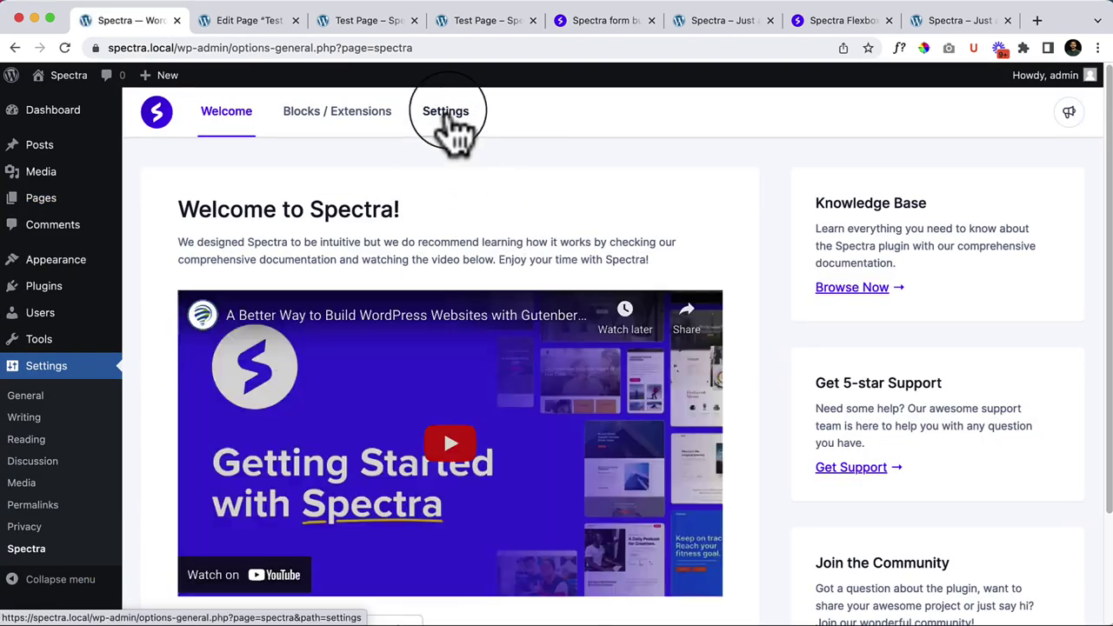
left_click(447, 114)
left_click(228, 503)
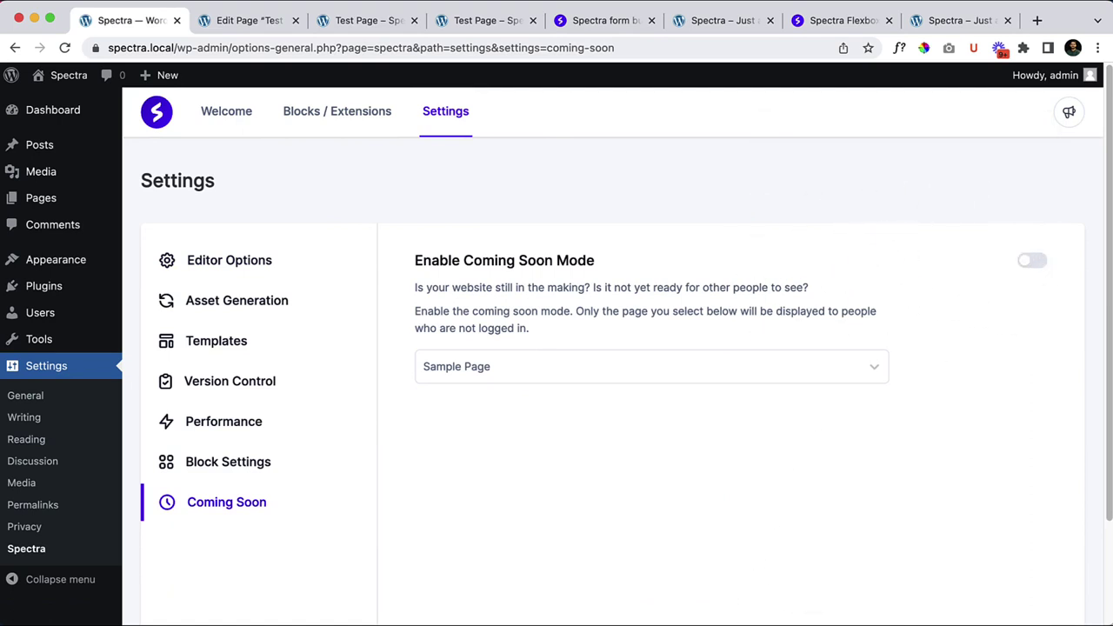
left_click(651, 619)
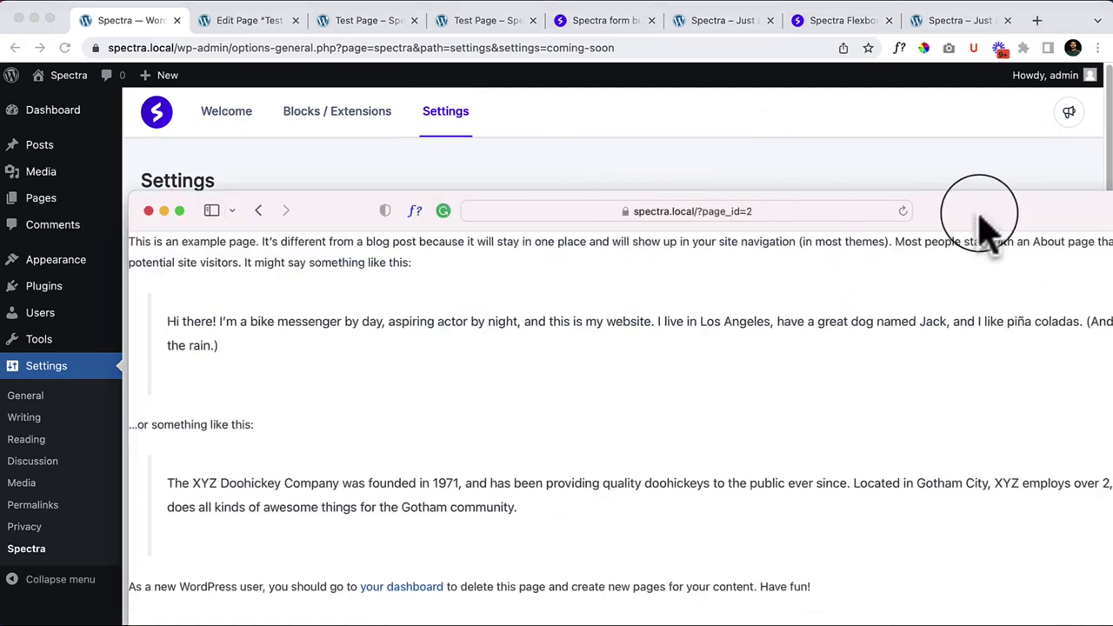
Step: Load the page_id=12 Test Page in Safari, where the four-Info-Box container is hidden
left_click_drag(977, 218, 854, 37)
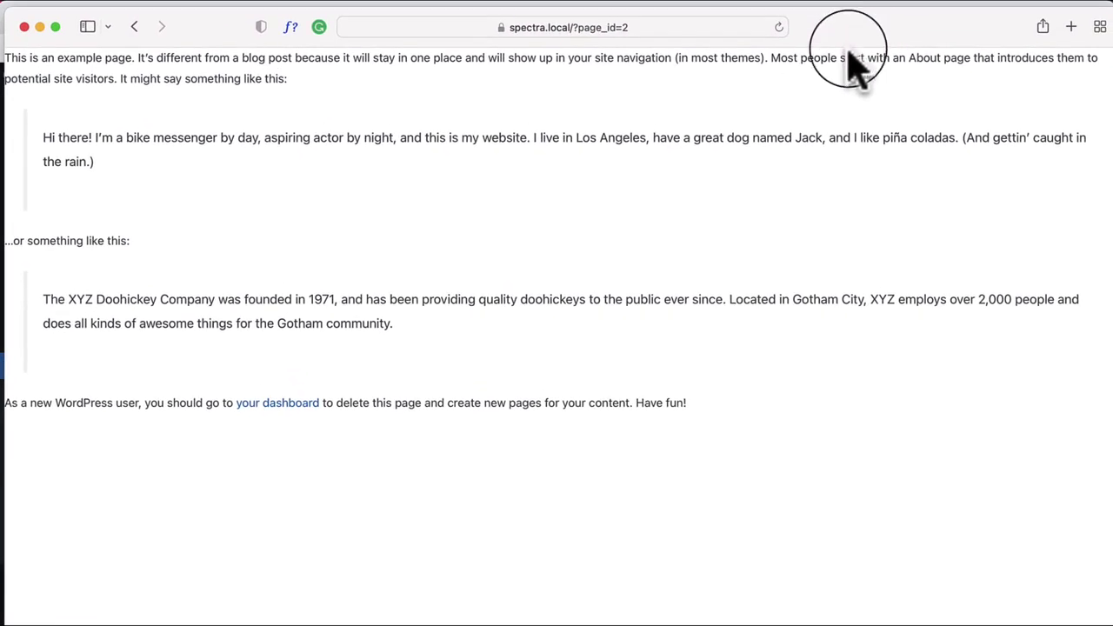
right_click(341, 118)
left_click(374, 141)
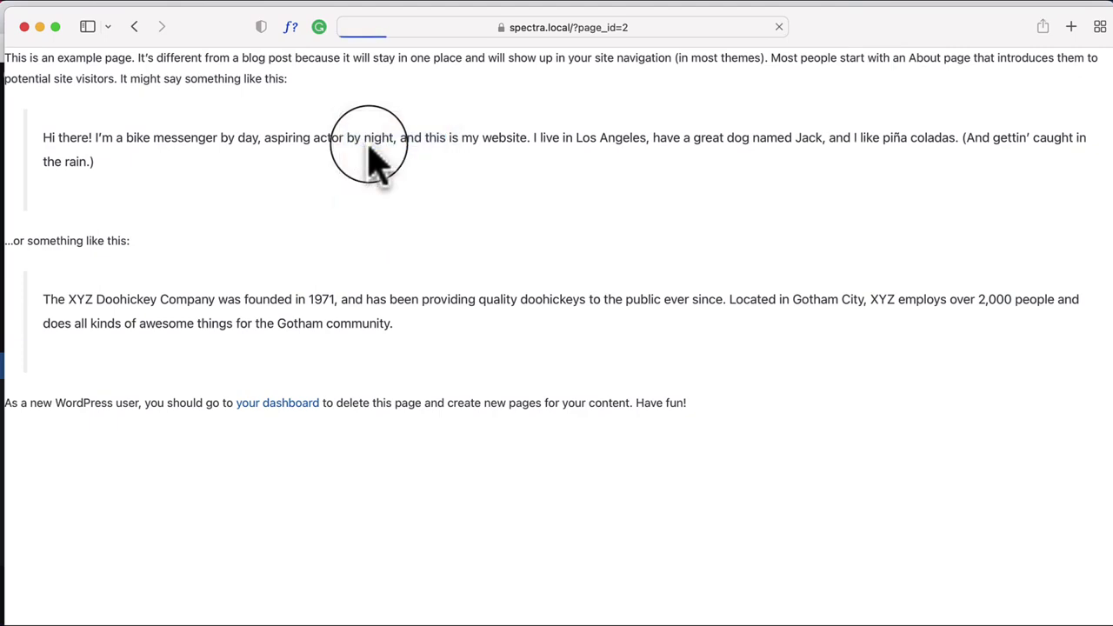
left_click(600, 26)
right_click(589, 33)
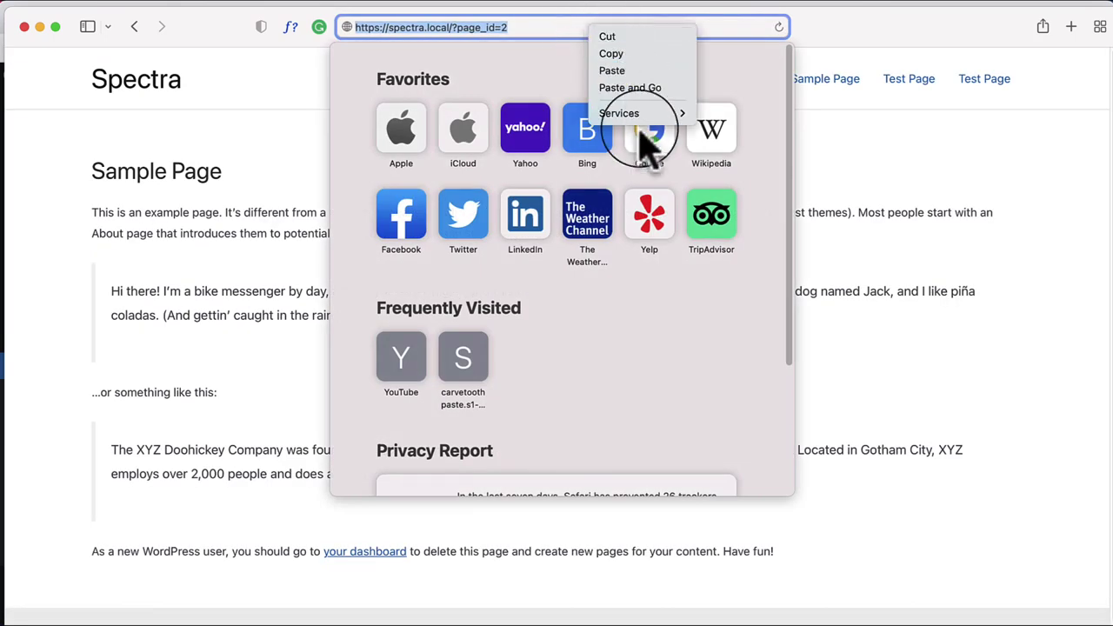
left_click(644, 87)
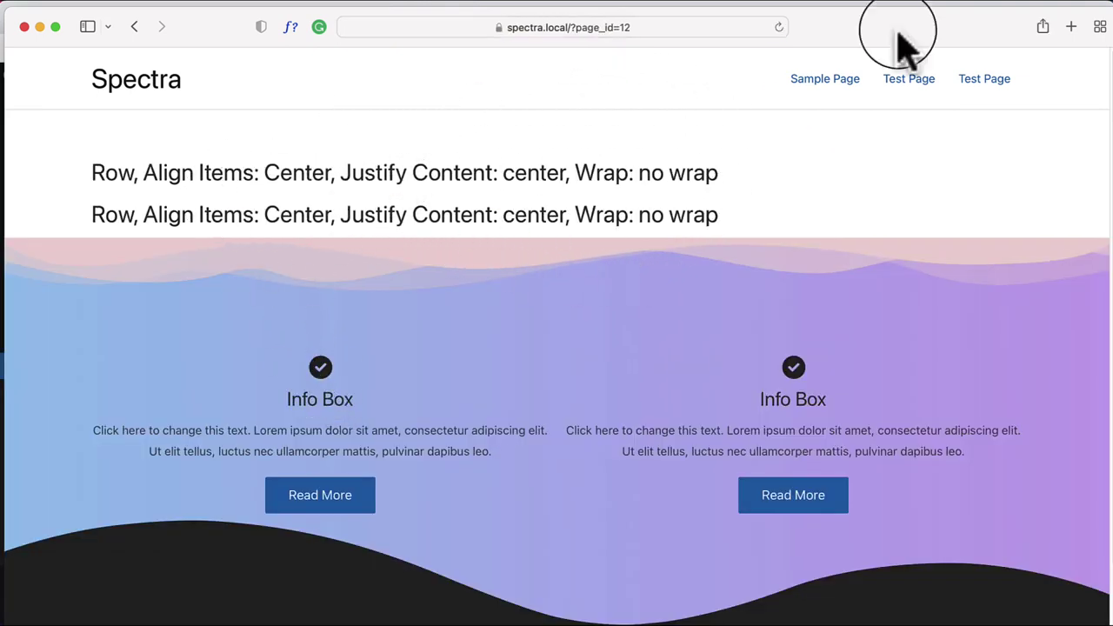
Step: Reload the live Test Page in Chrome, where the container still appears
left_click_drag(889, 38, 944, 269)
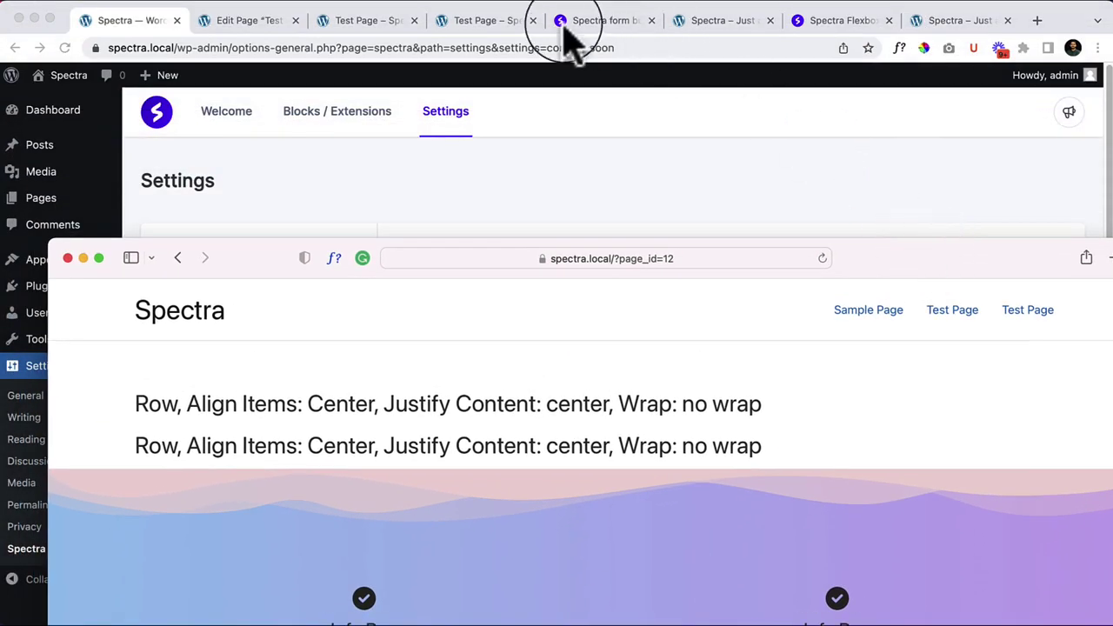
left_click(366, 25)
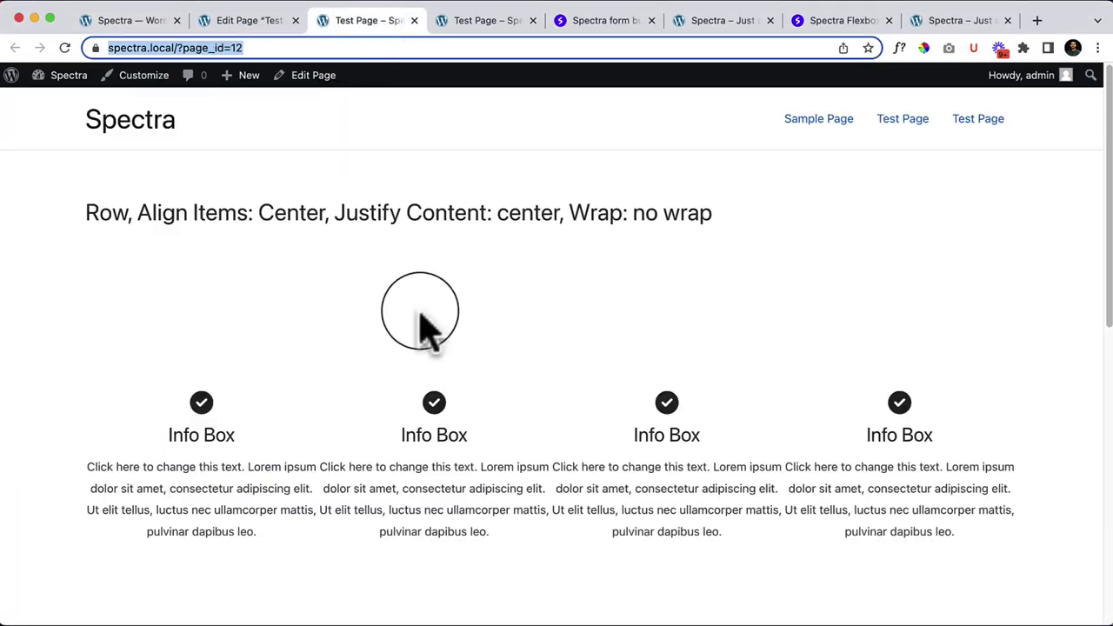
scroll(448, 348, "down", 5)
right_click(294, 164)
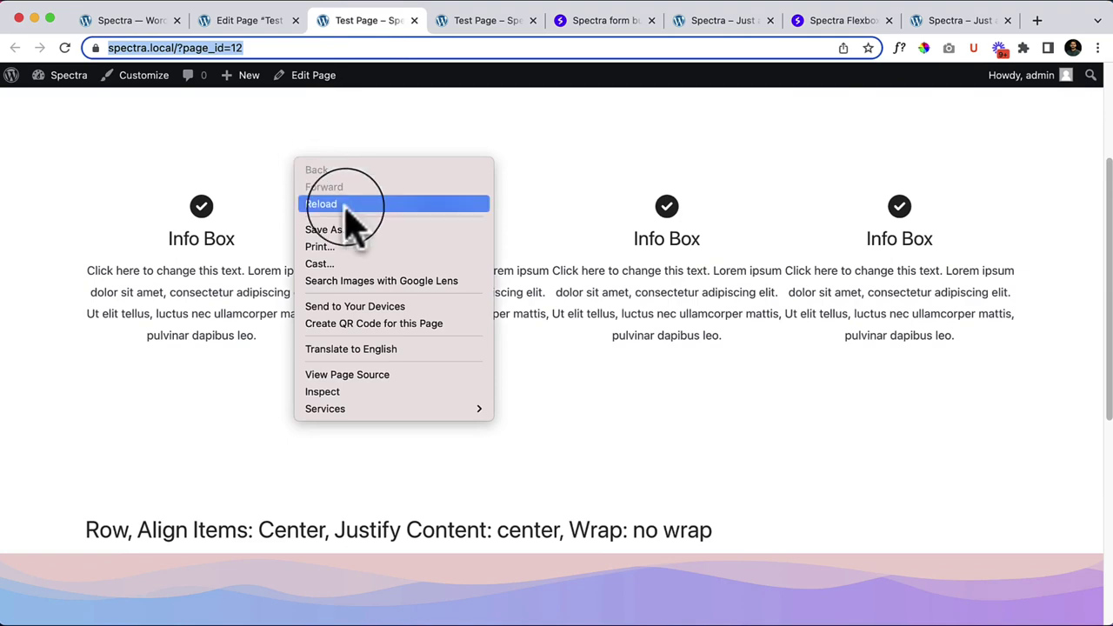
left_click(341, 205)
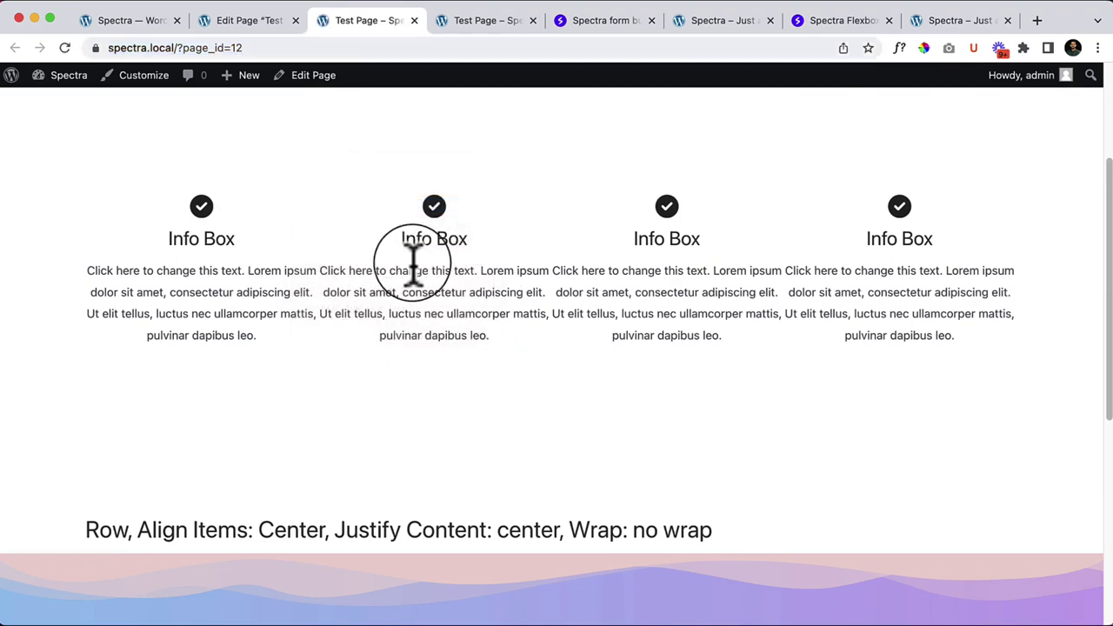
Step: Compare in full-screen Safari, then hide Safari and return to Chrome's block editor
left_click(952, 619)
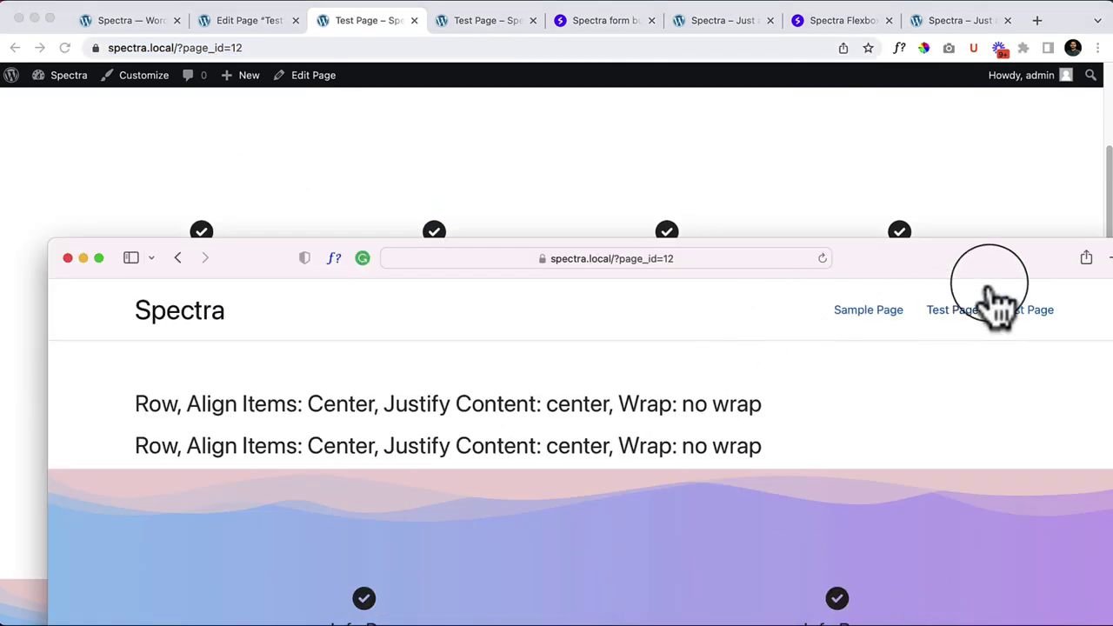
double_click(974, 261)
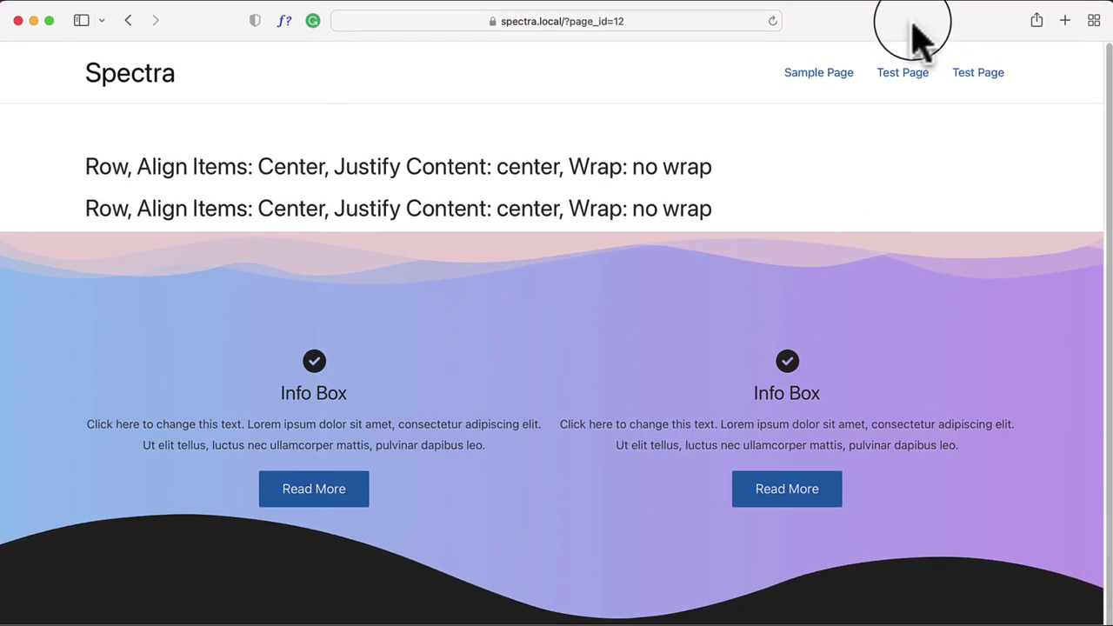
left_click_drag(899, 38, 935, 86)
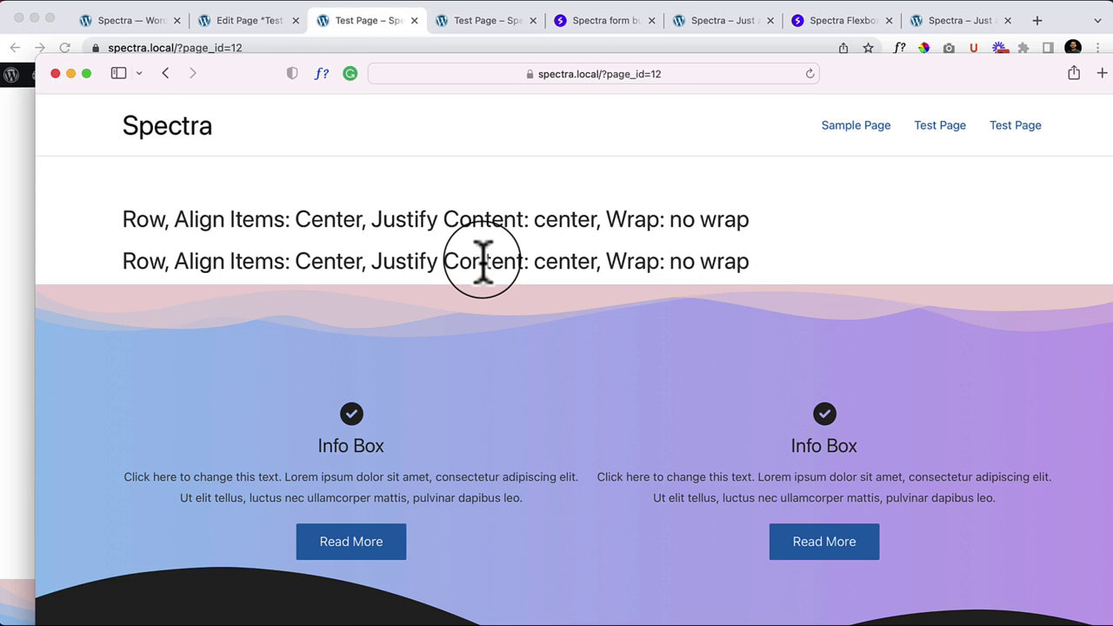
key("super+Tab")
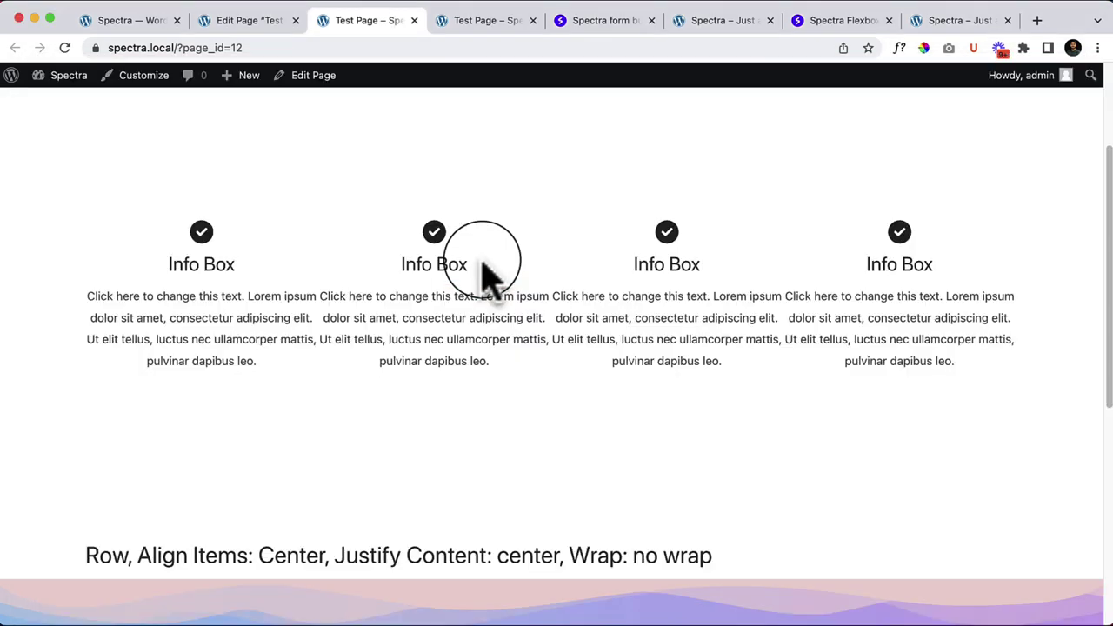
left_click(265, 21)
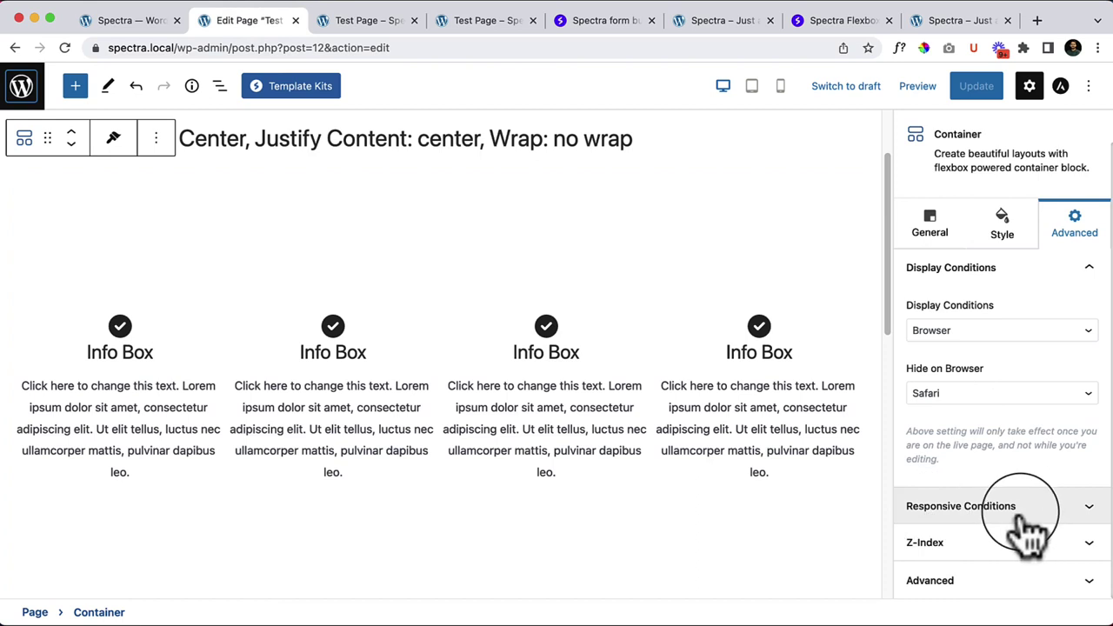
Step: Switch the Container's display condition from Browser (Safari) to Operating System and list the operating systems
left_click(998, 393)
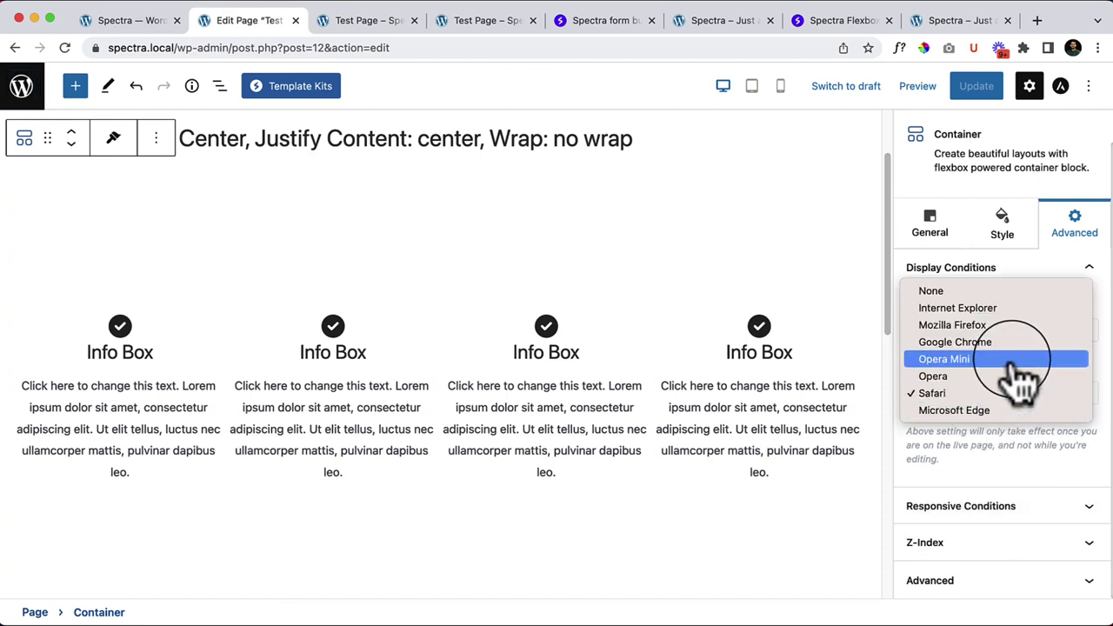
left_click(1000, 452)
left_click(989, 330)
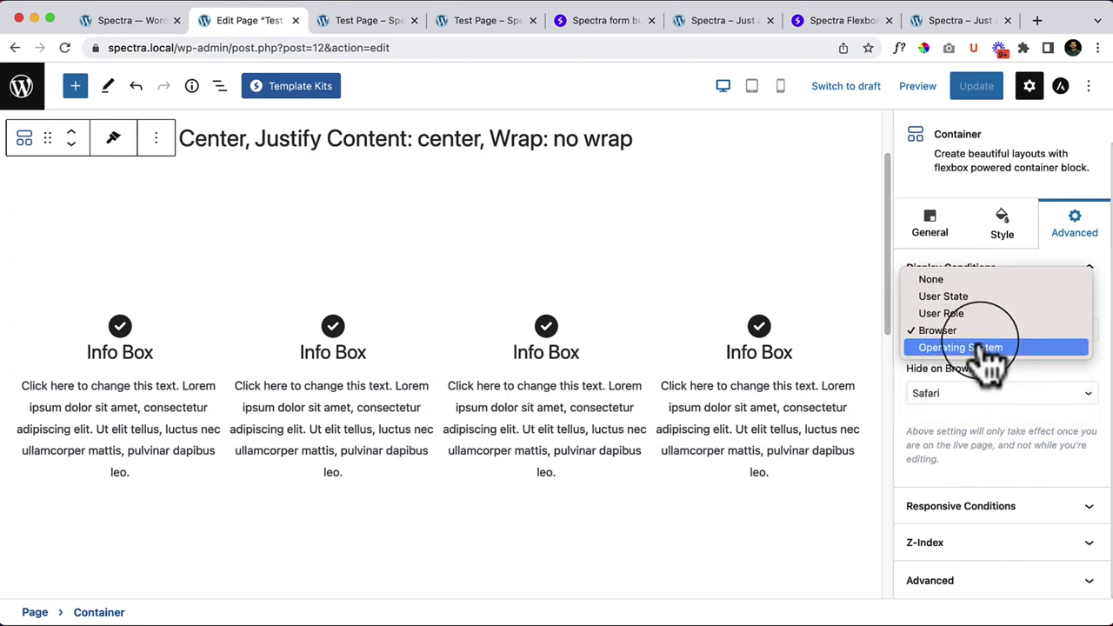
left_click(974, 348)
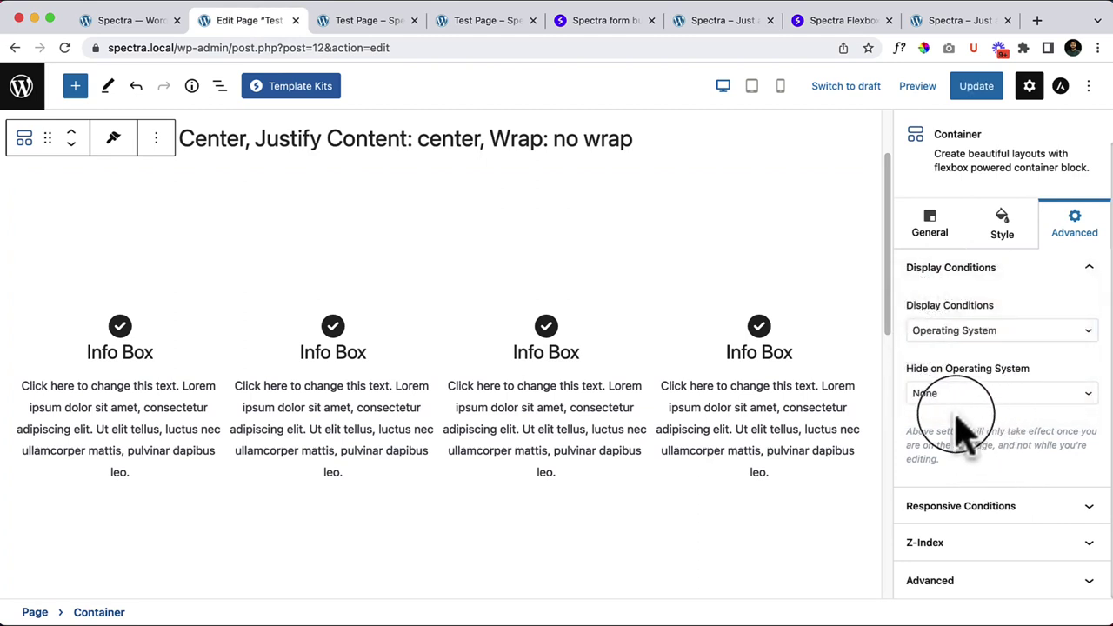
left_click(1022, 404)
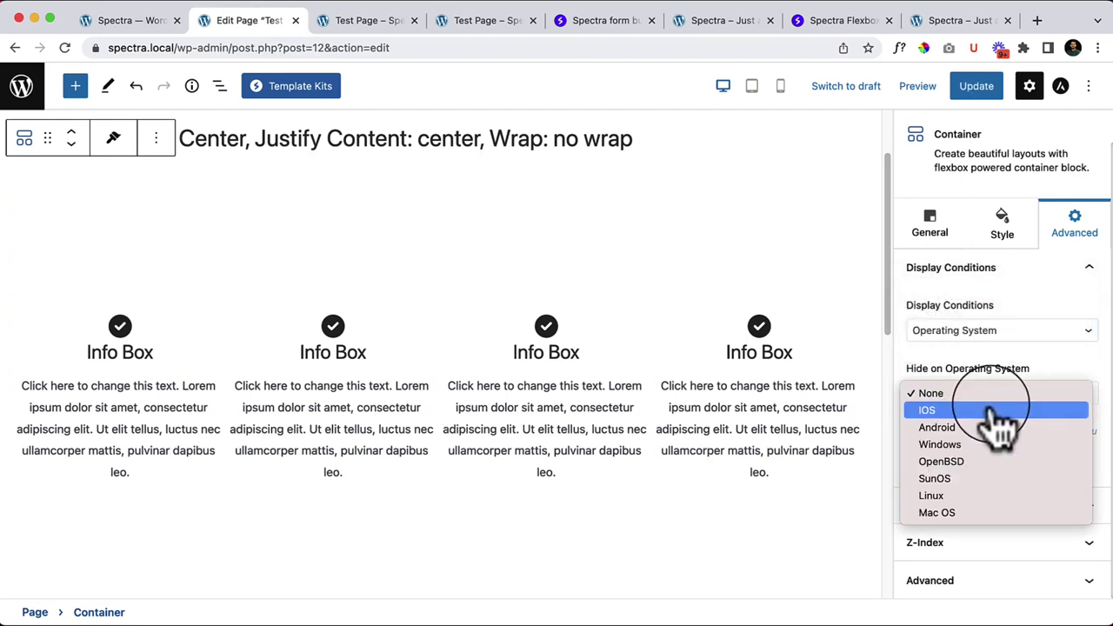
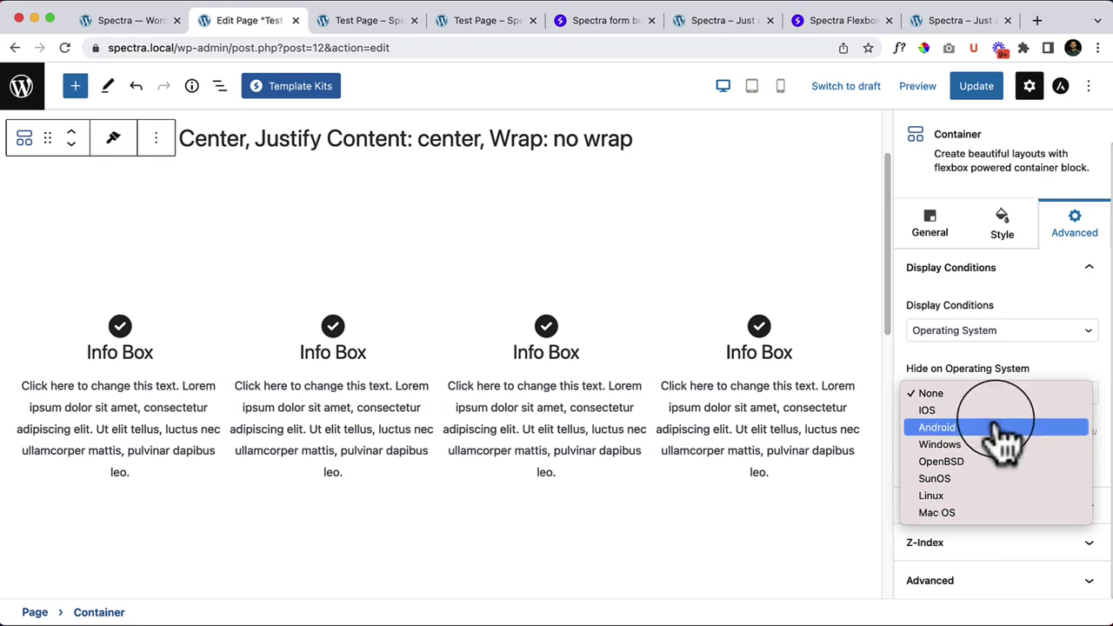
Step: Review the Container's Responsive Conditions, Z-Index and Advanced panels, leaving the OS condition at None
left_click(1018, 352)
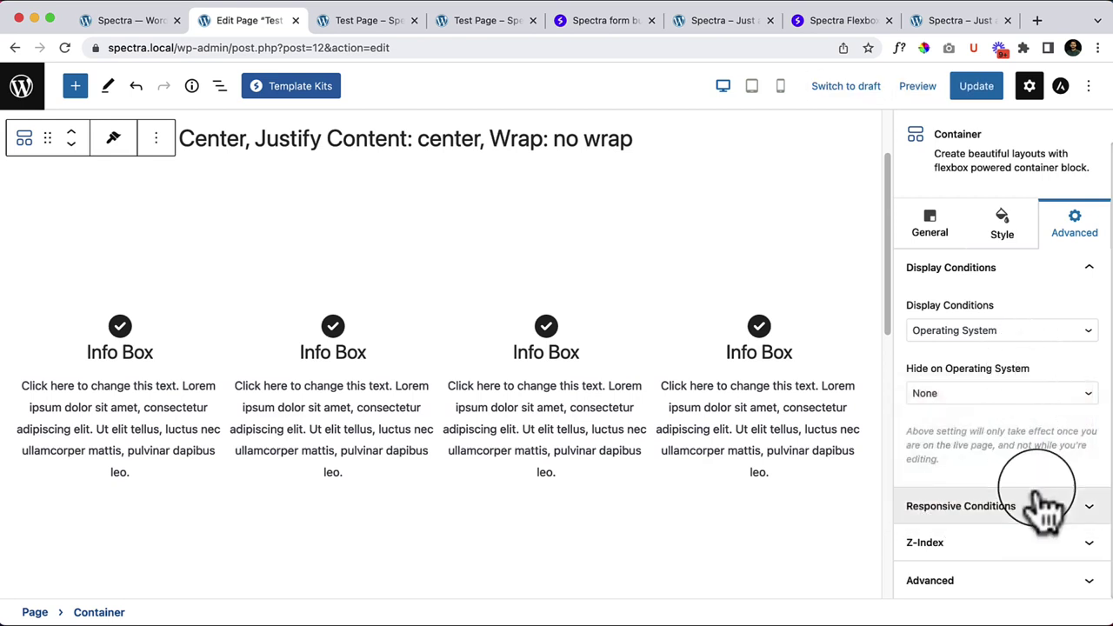
left_click(1001, 334)
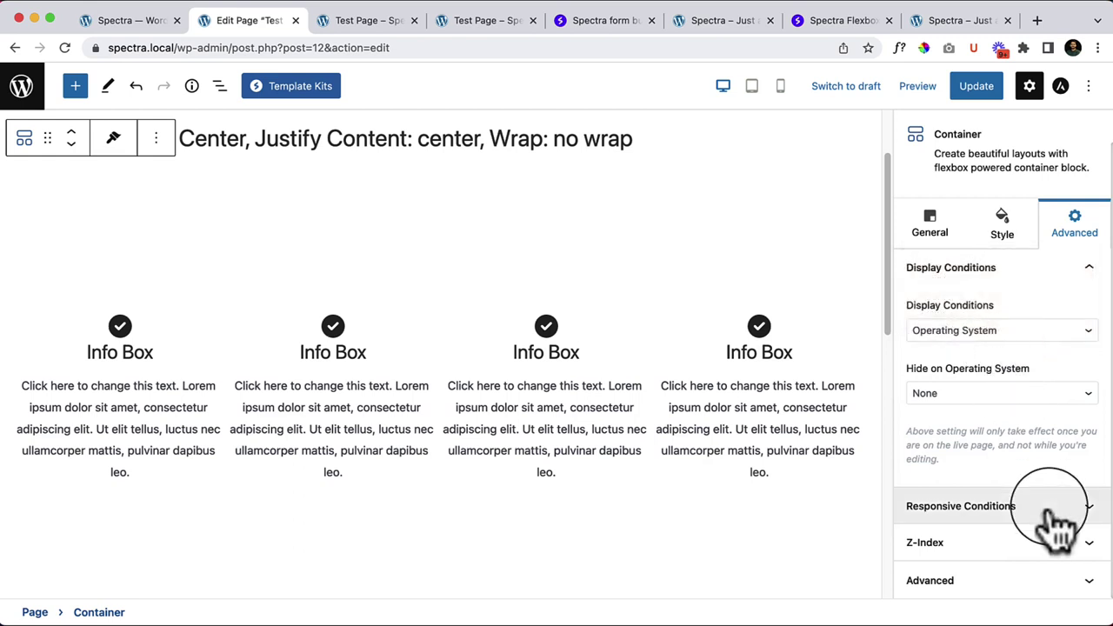
left_click(981, 512)
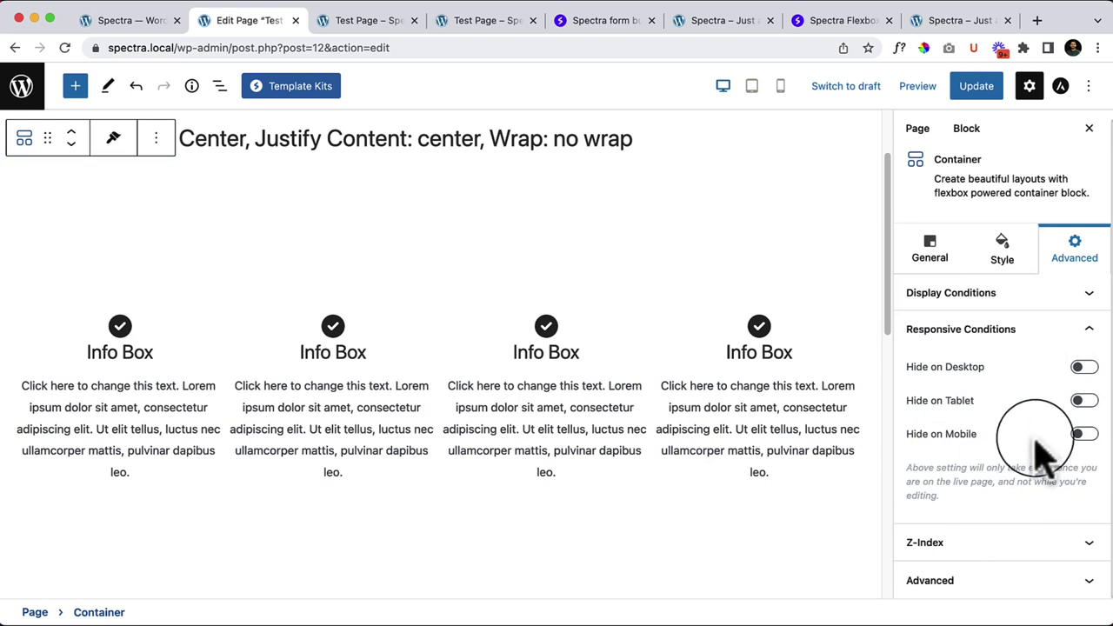
left_click(913, 546)
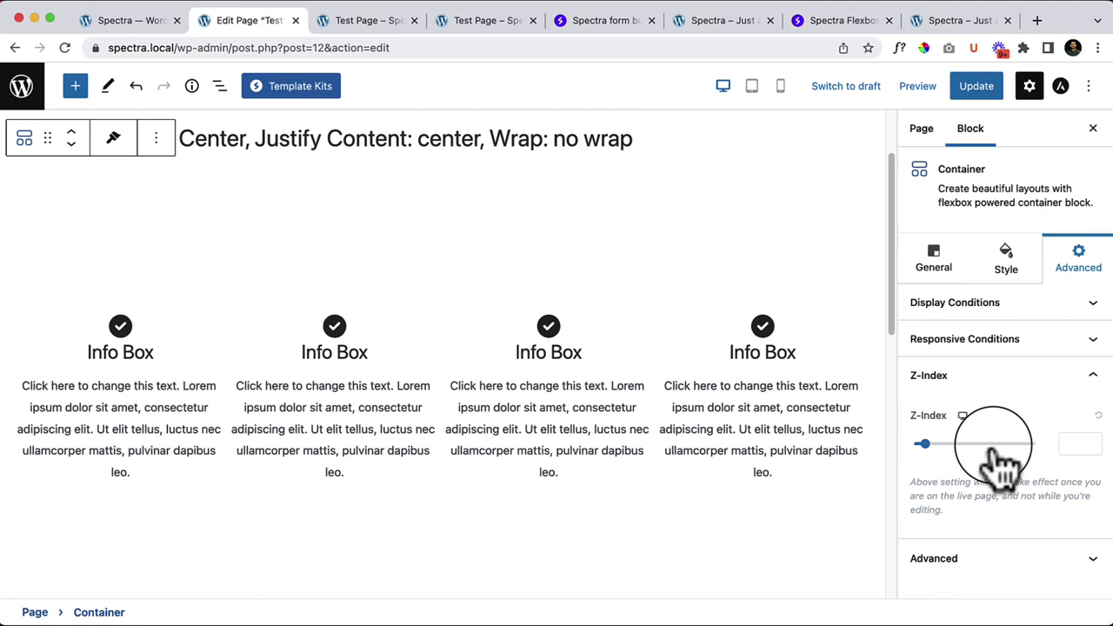
left_click(983, 570)
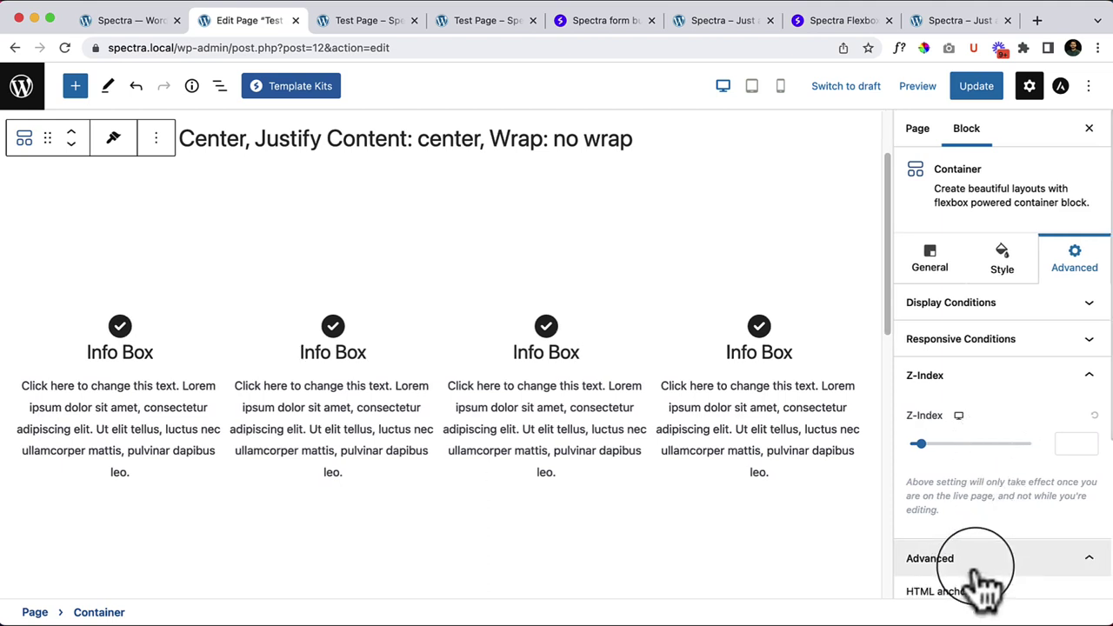
scroll(983, 583, "down", 5)
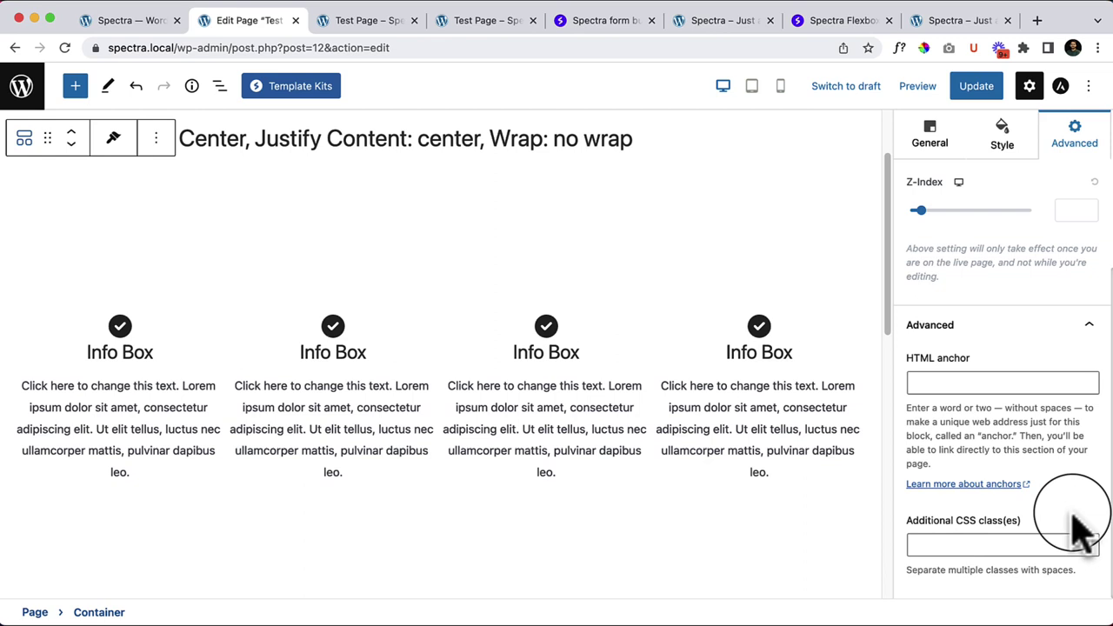
scroll(1044, 544, "up", 5)
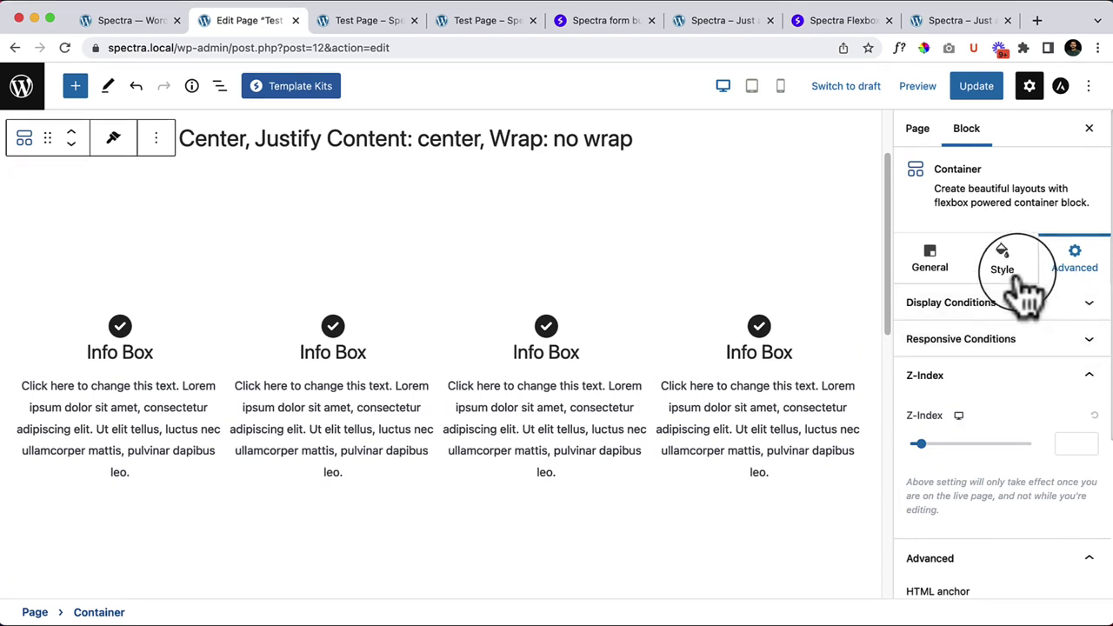
Step: Switch through the Container's Style, General and Advanced tabs and collapse the Spacing panel
left_click(1024, 283)
left_click(931, 256)
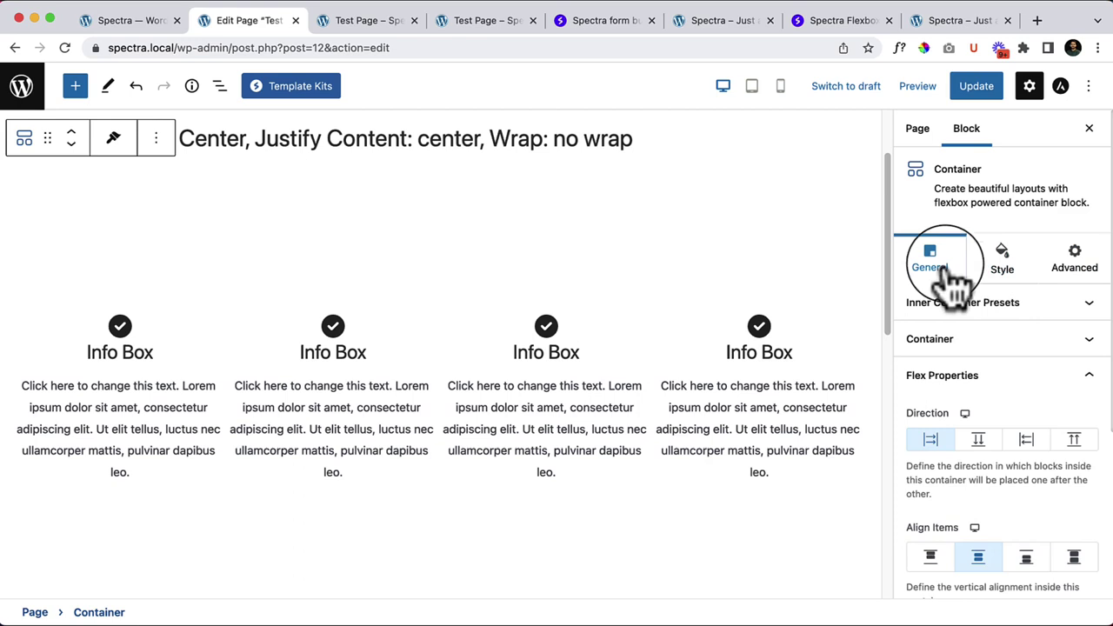
left_click(1084, 277)
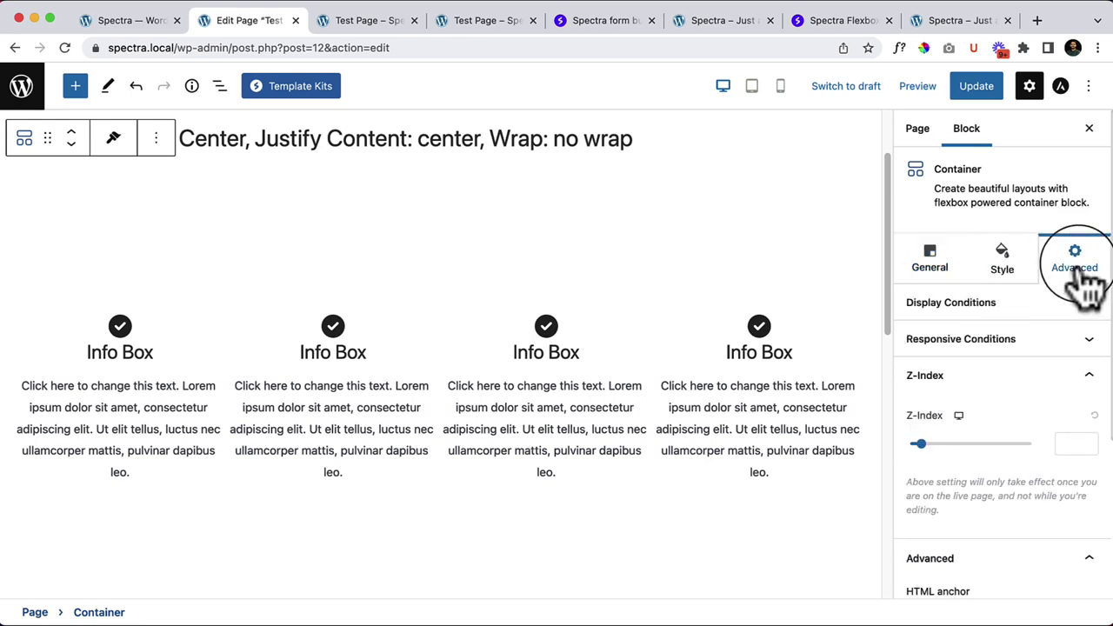
left_click(1009, 261)
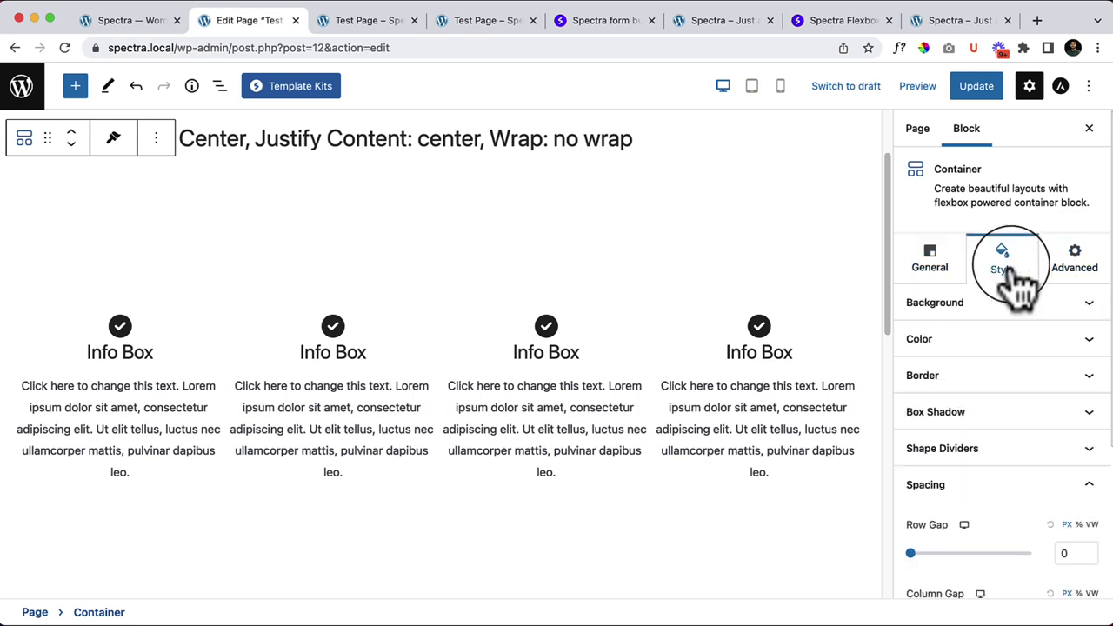
left_click(1087, 490)
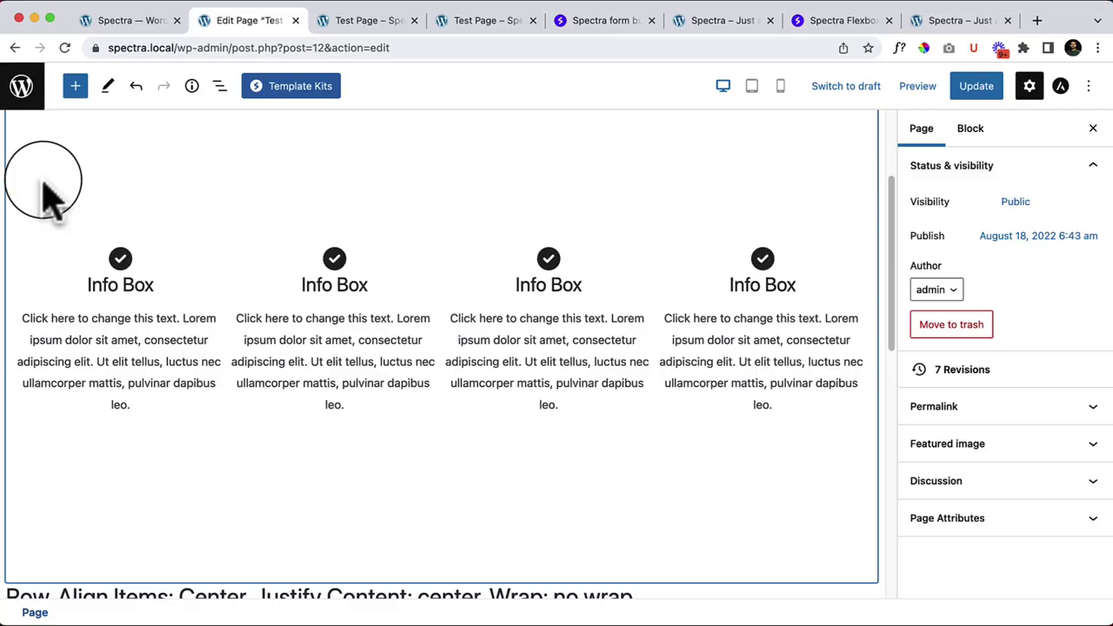
Step: Remove the duplicate 'Row, Align Items: Center…' heading through its Options menu
scroll(49, 322, "up", 5)
left_click(100, 251)
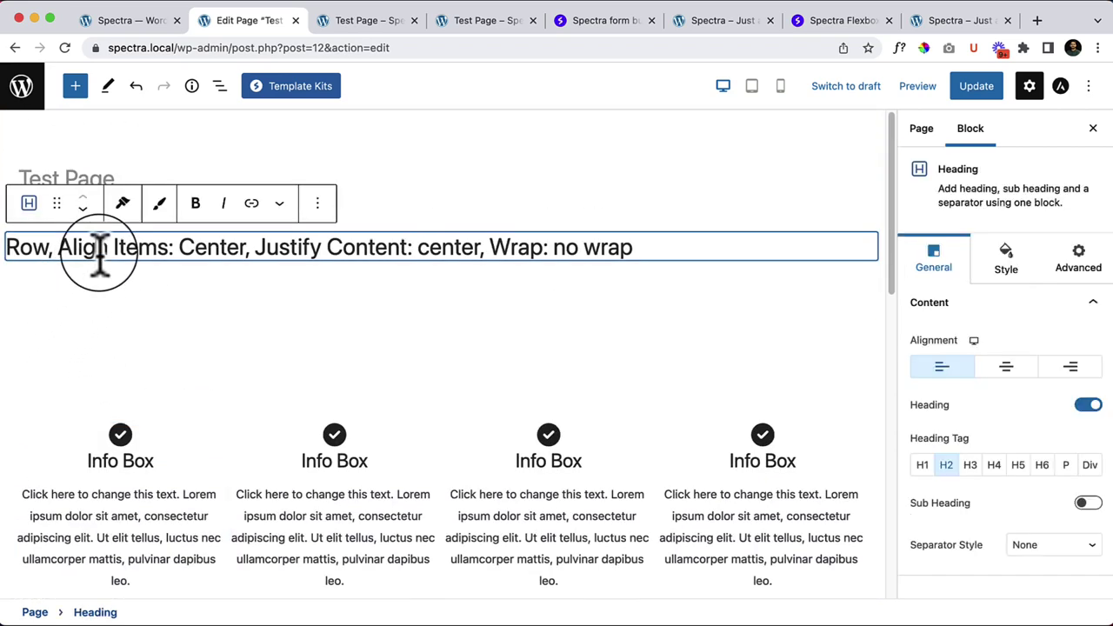
key("Delete")
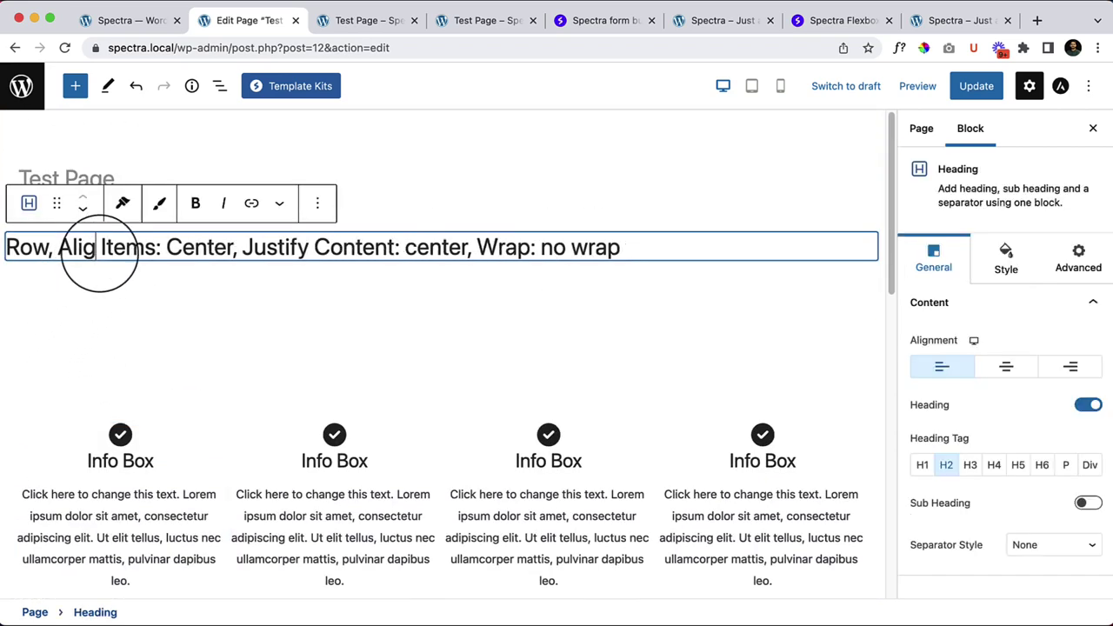
left_click(102, 280)
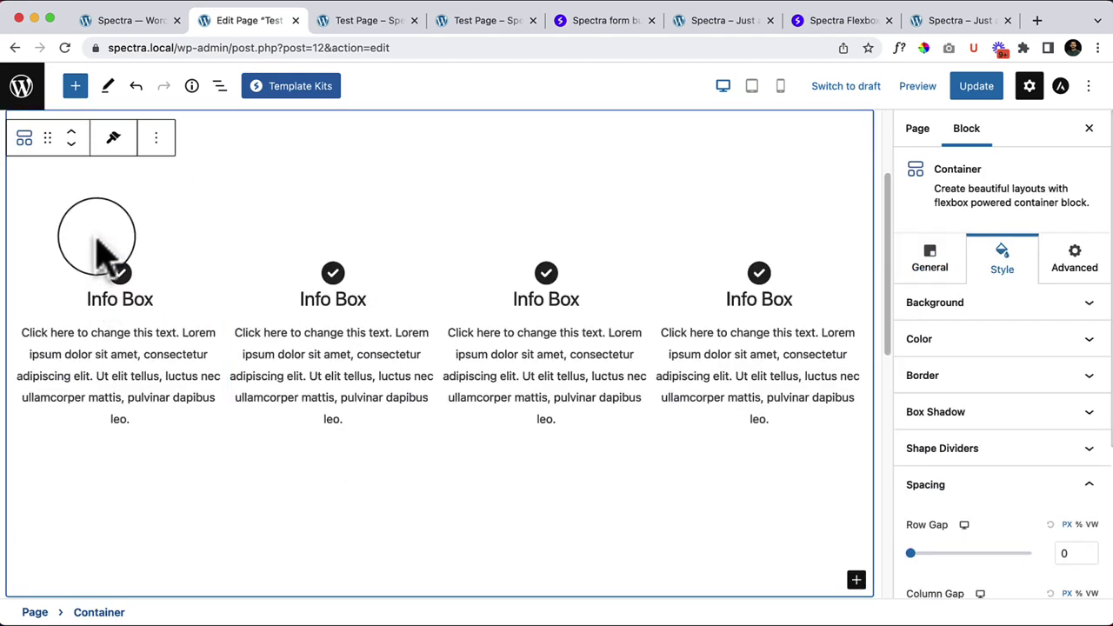
scroll(97, 248, "up", 5)
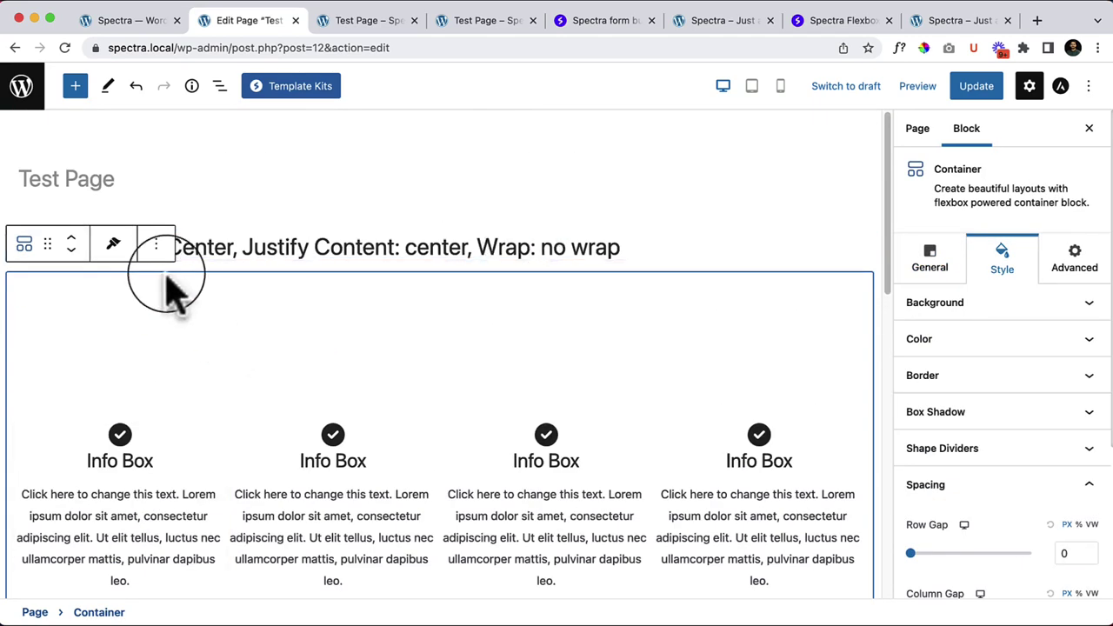
left_click(87, 300)
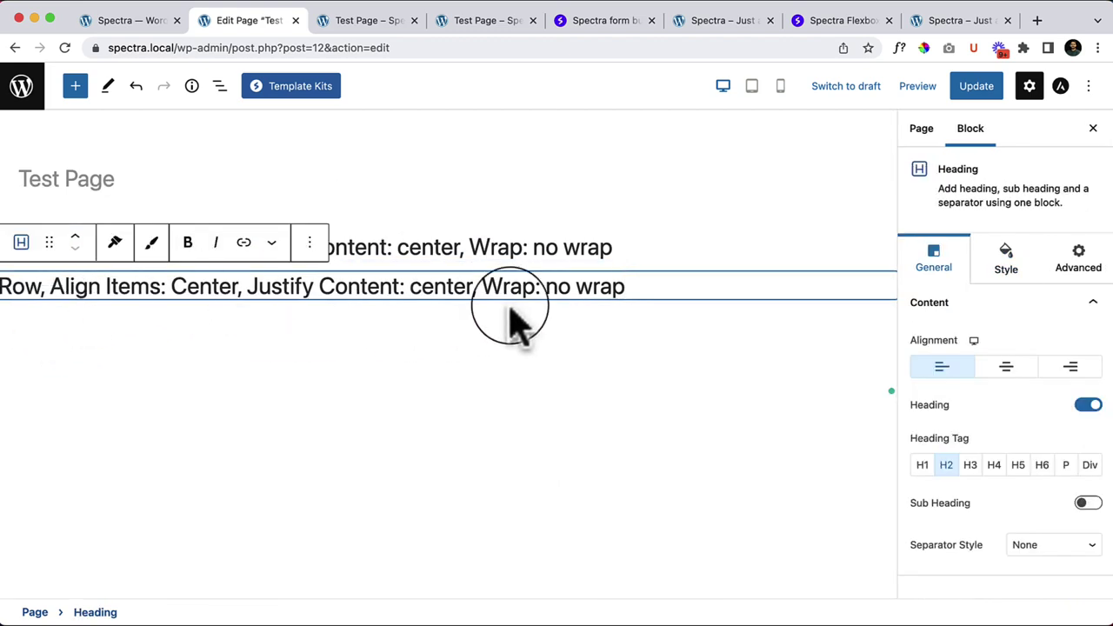
left_click(309, 244)
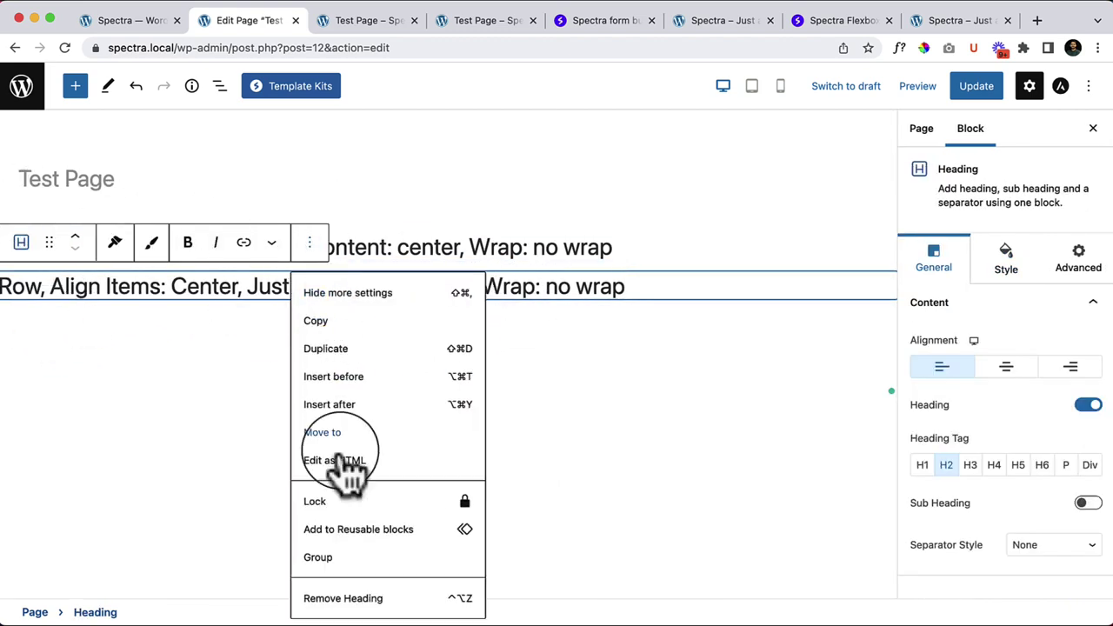
left_click(348, 598)
Step: Clear the remaining heading's text so it is an empty heading block, then bring up the quick inserter
triple_click(505, 254)
key("BackSpace")
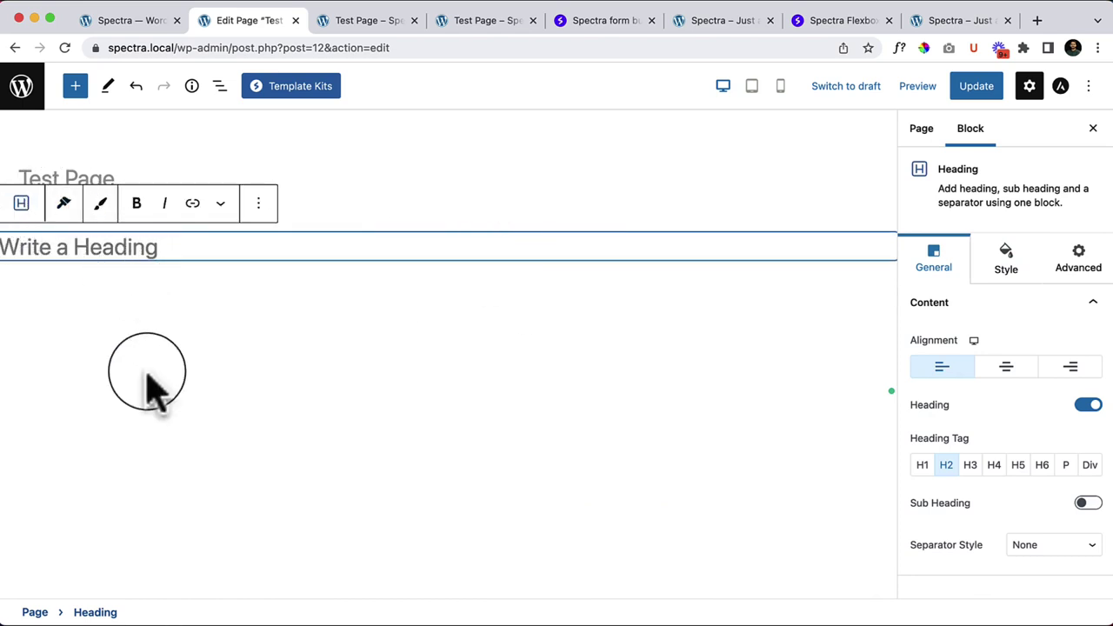
left_click(43, 315)
left_click(889, 281)
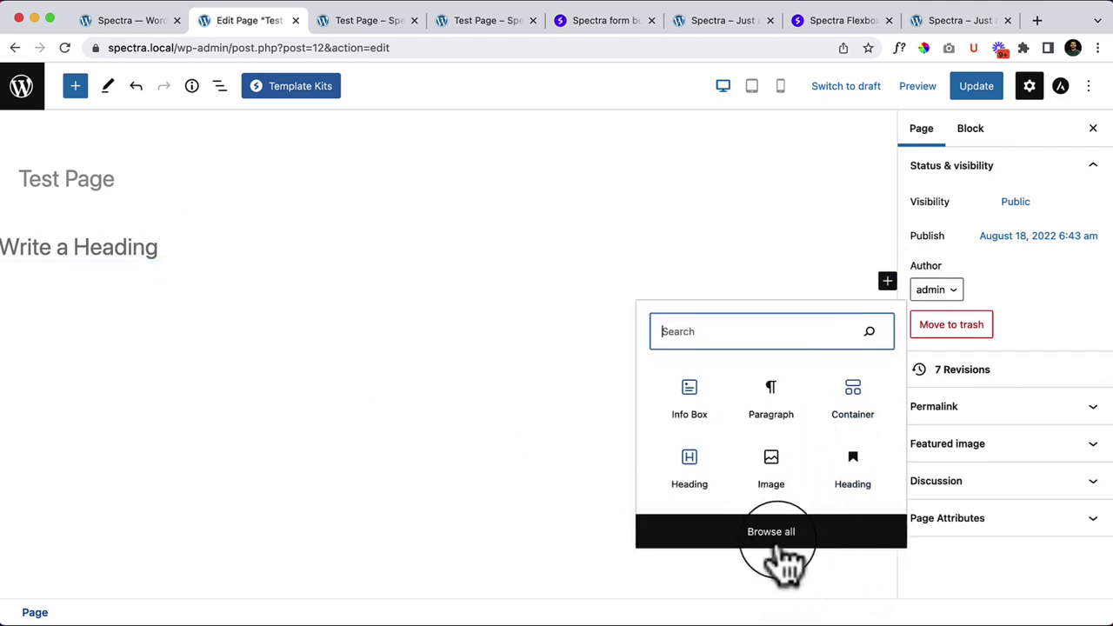
Step: Drag a Spectra Heading block from the block library onto the page below the empty heading
left_click(75, 85)
mouse_move(118, 290)
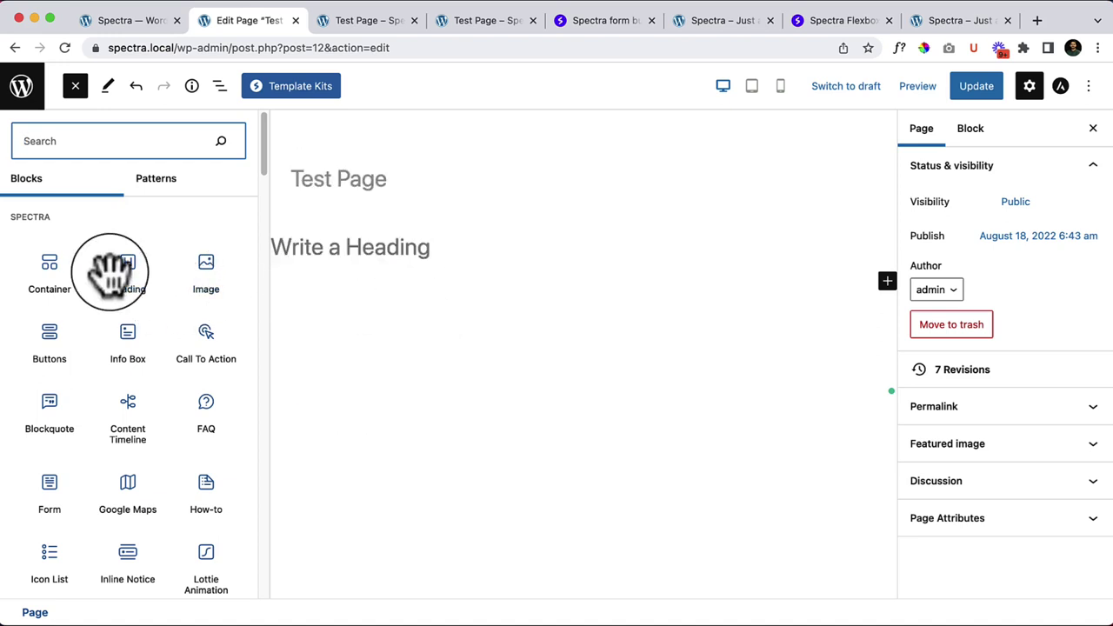
left_click_drag(137, 293, 387, 256)
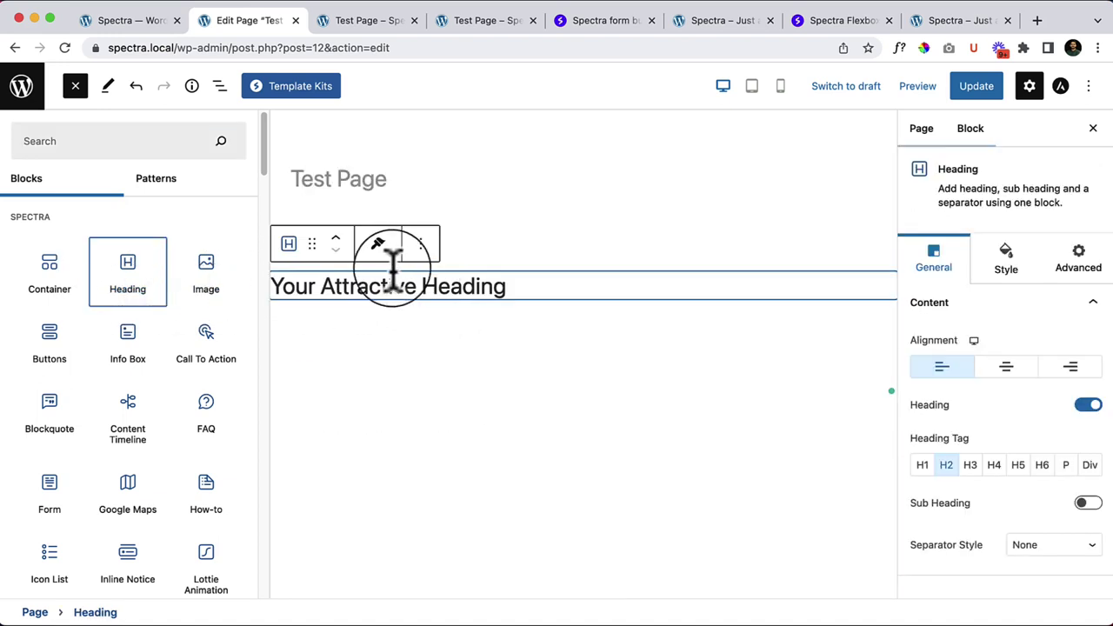
left_click(370, 382)
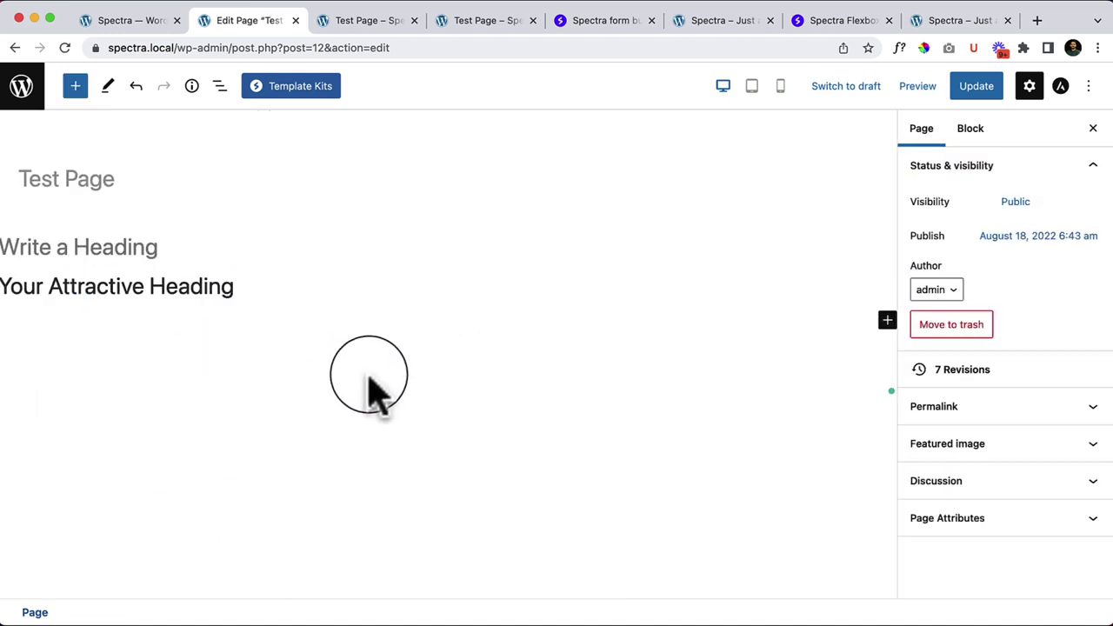
Step: Remove the empty 'Write a Heading' block, leaving 'Your Attractive Heading' selected
left_click(139, 287)
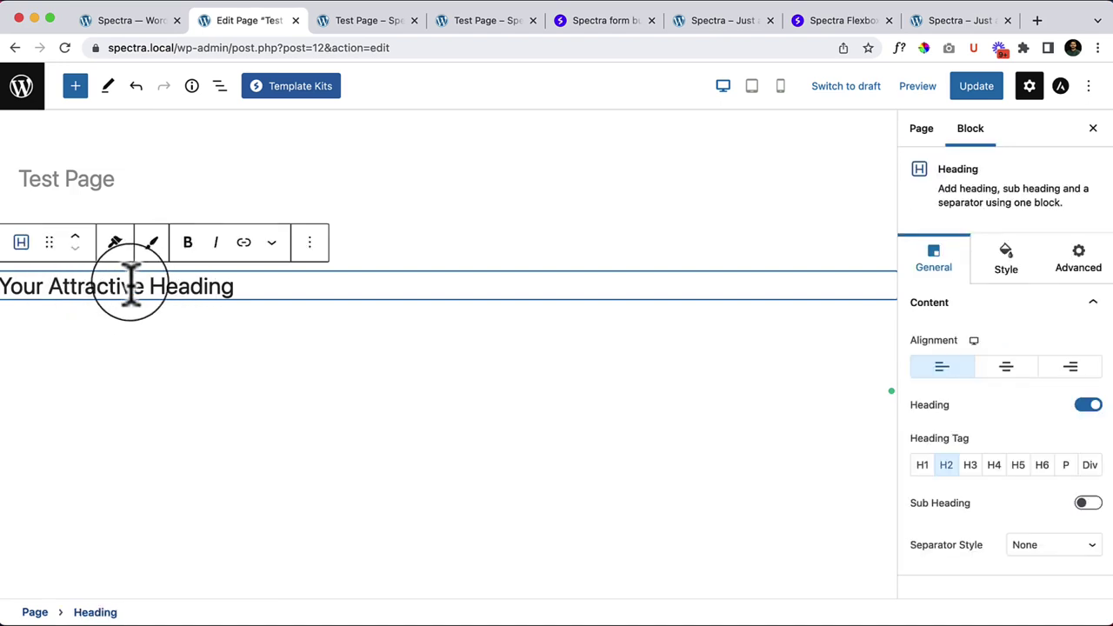
key("super+alt+t")
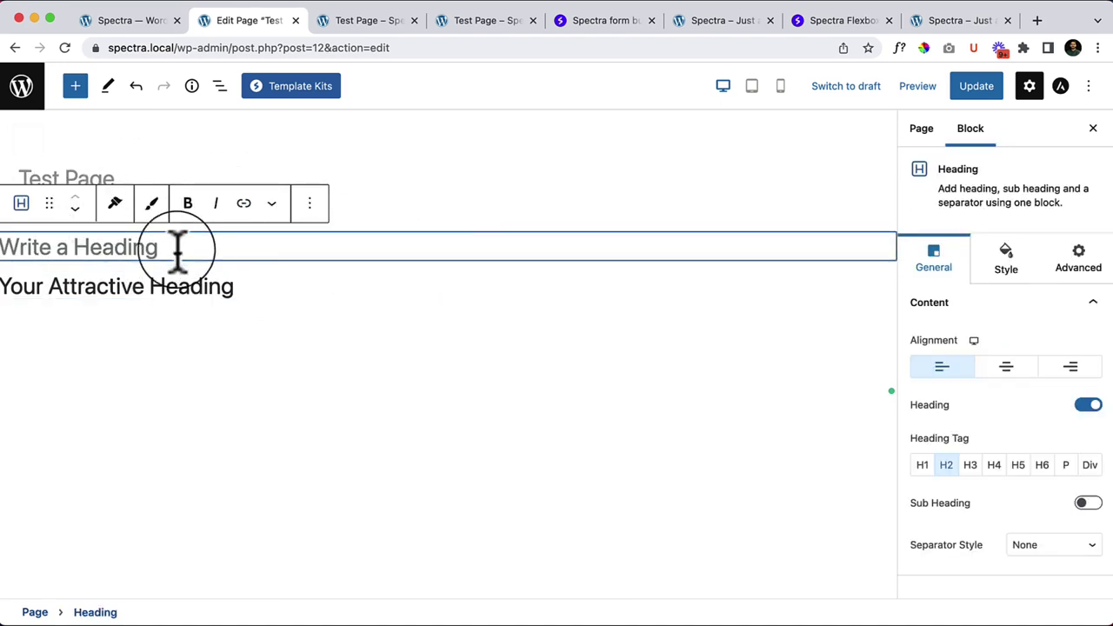
left_click(309, 203)
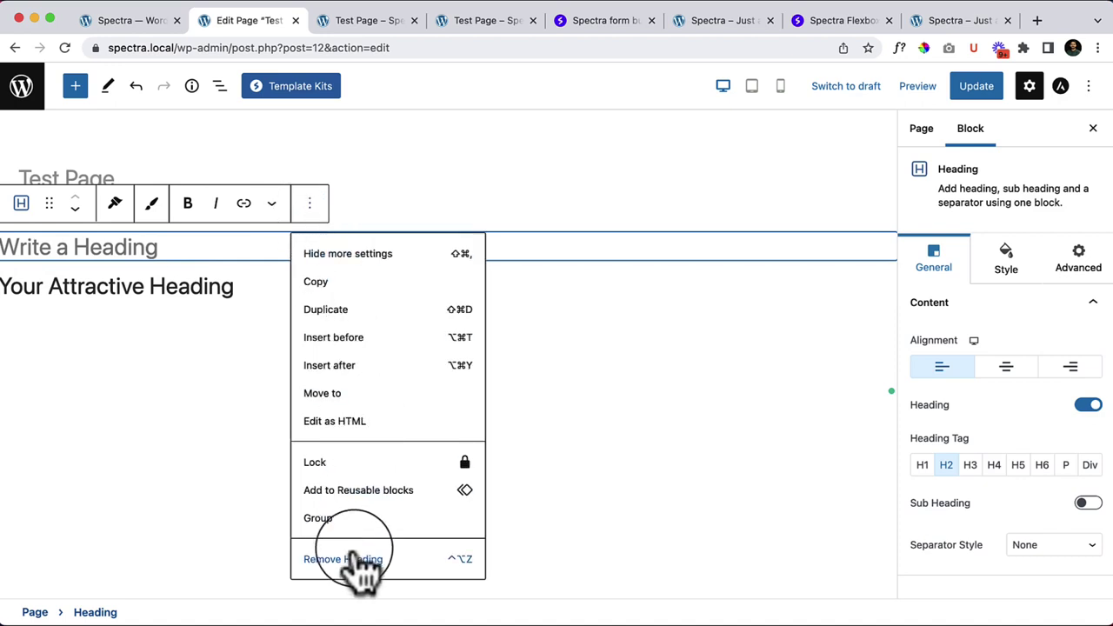
left_click(357, 560)
left_click(270, 253)
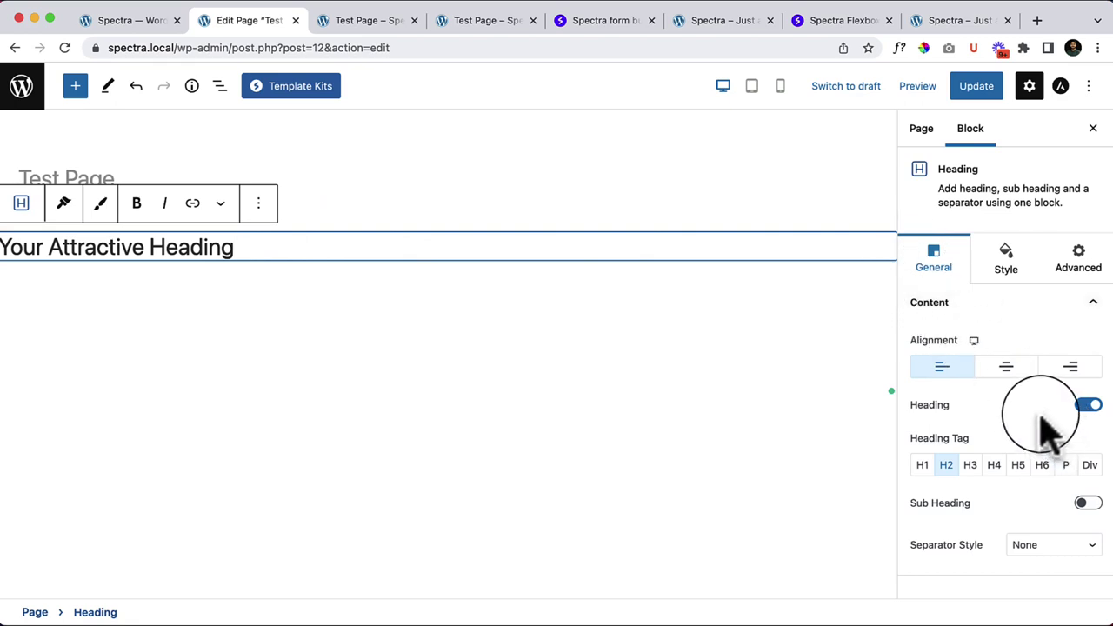
Step: Left-align the Spectra heading after trying centre and right alignment, keeping the heading text shown
left_click(1021, 369)
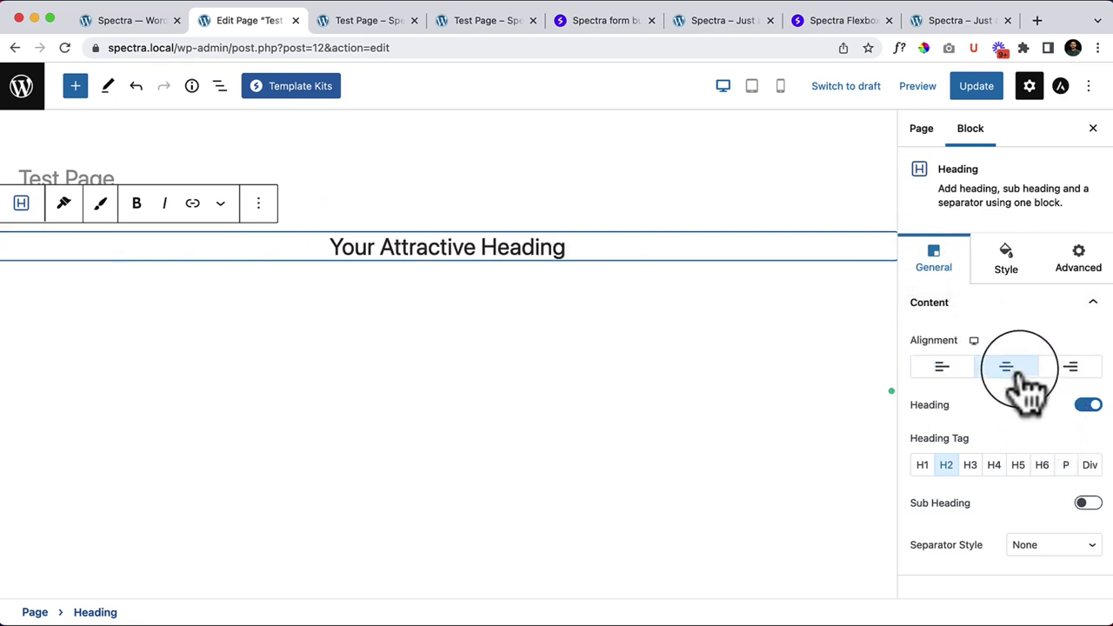
left_click(948, 370)
left_click(1028, 370)
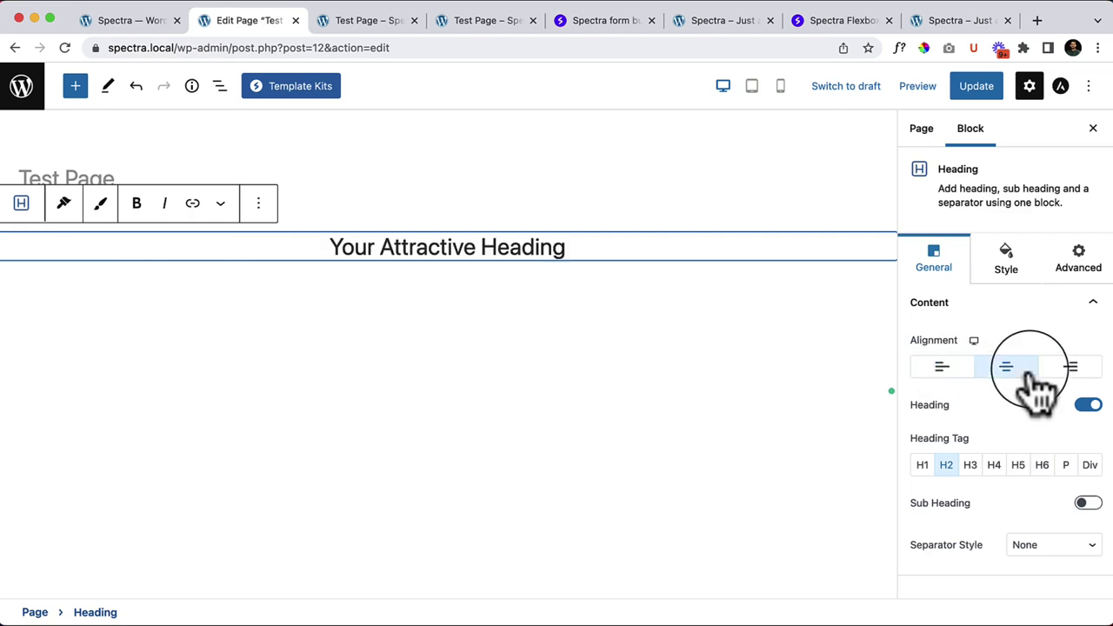
left_click(1072, 368)
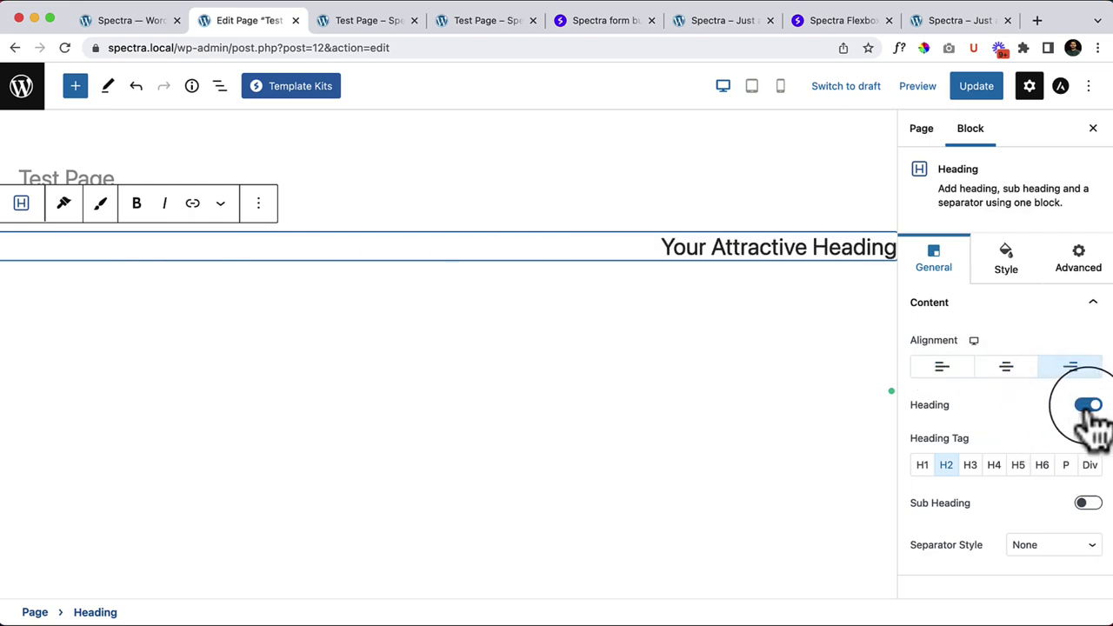
left_click(1089, 405)
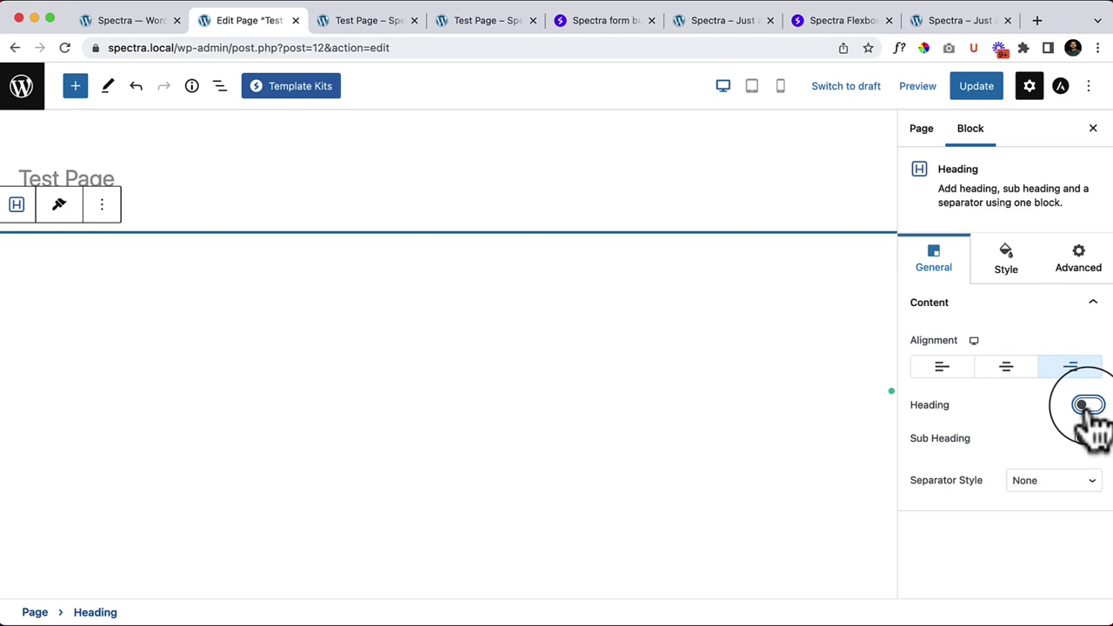
left_click(1089, 405)
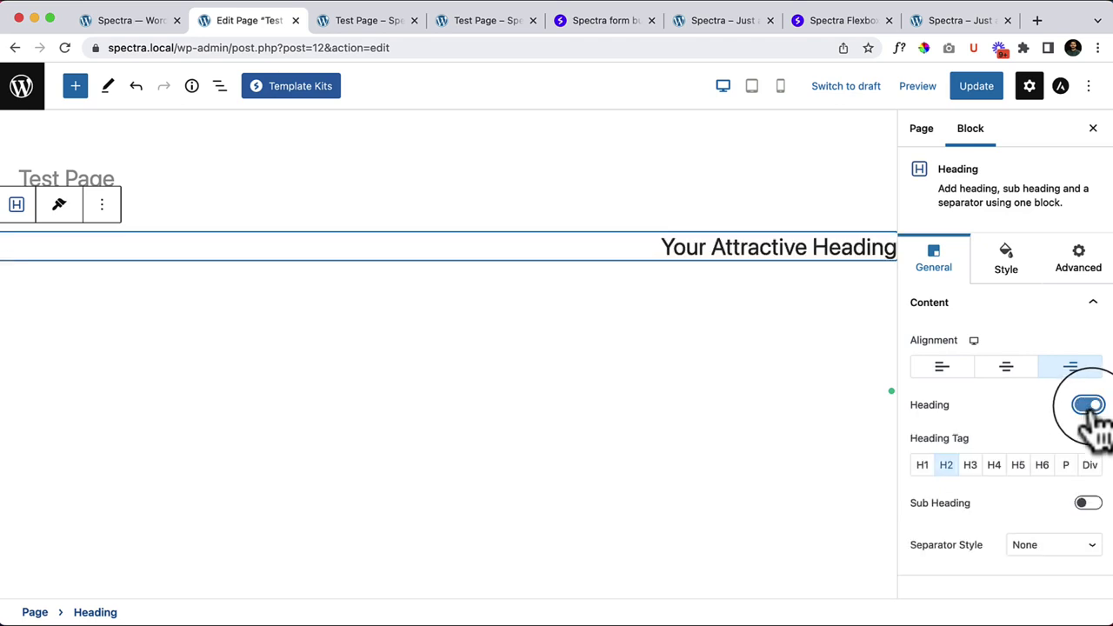
left_click(942, 367)
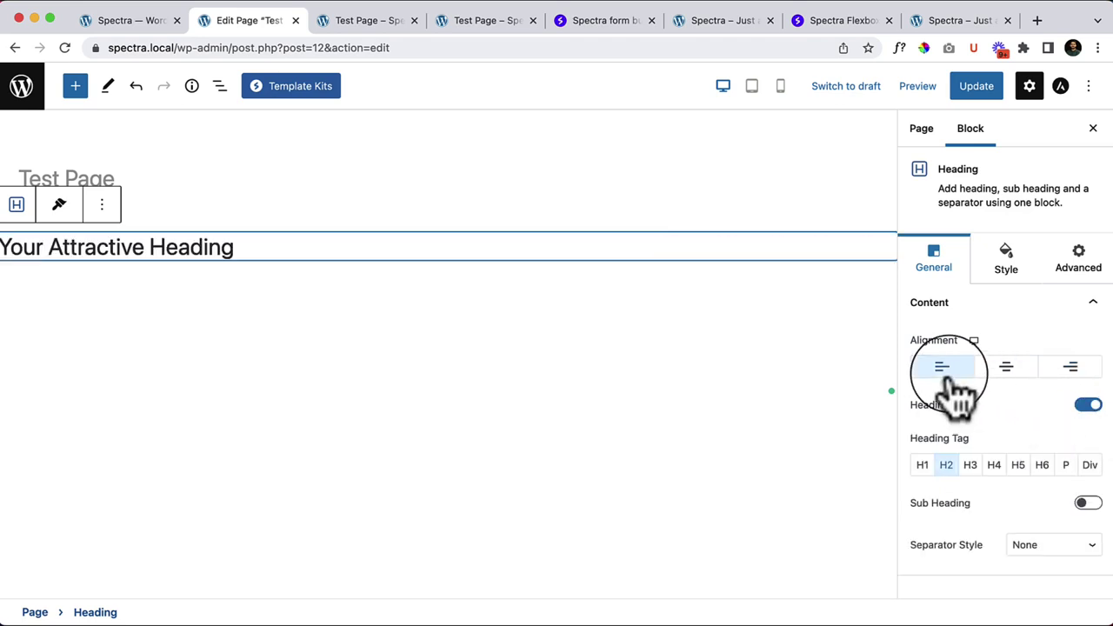
left_click(1089, 407)
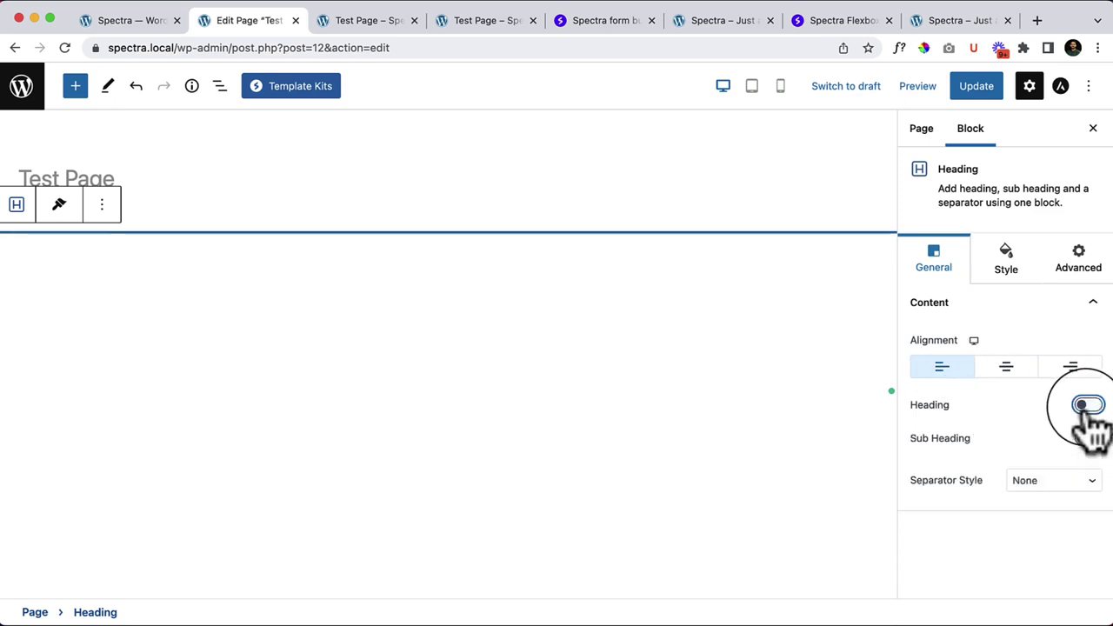
left_click(1089, 407)
left_click(1089, 407)
left_click(1089, 407)
left_click(1089, 405)
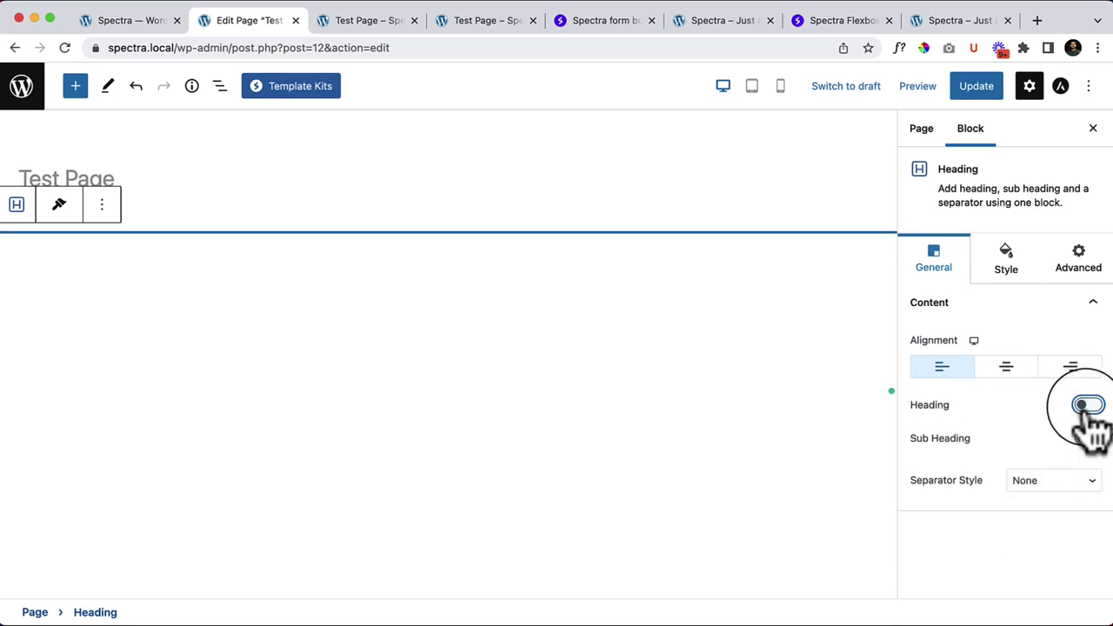
left_click(1089, 405)
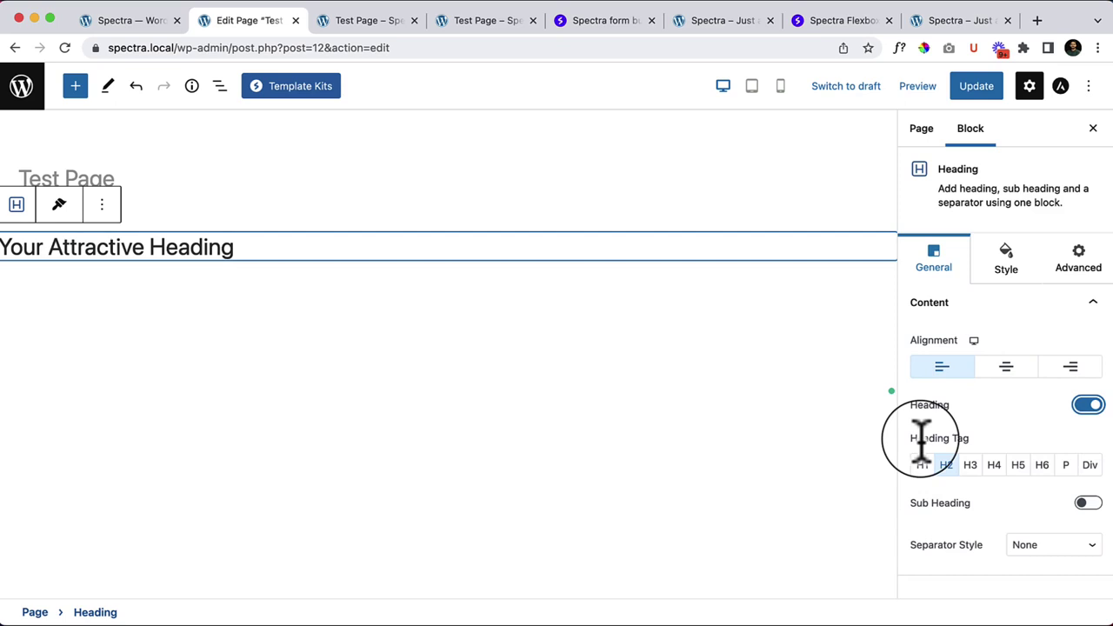
Step: Set the heading tag to H1 after briefly trying Paragraph and Div
left_click(923, 465)
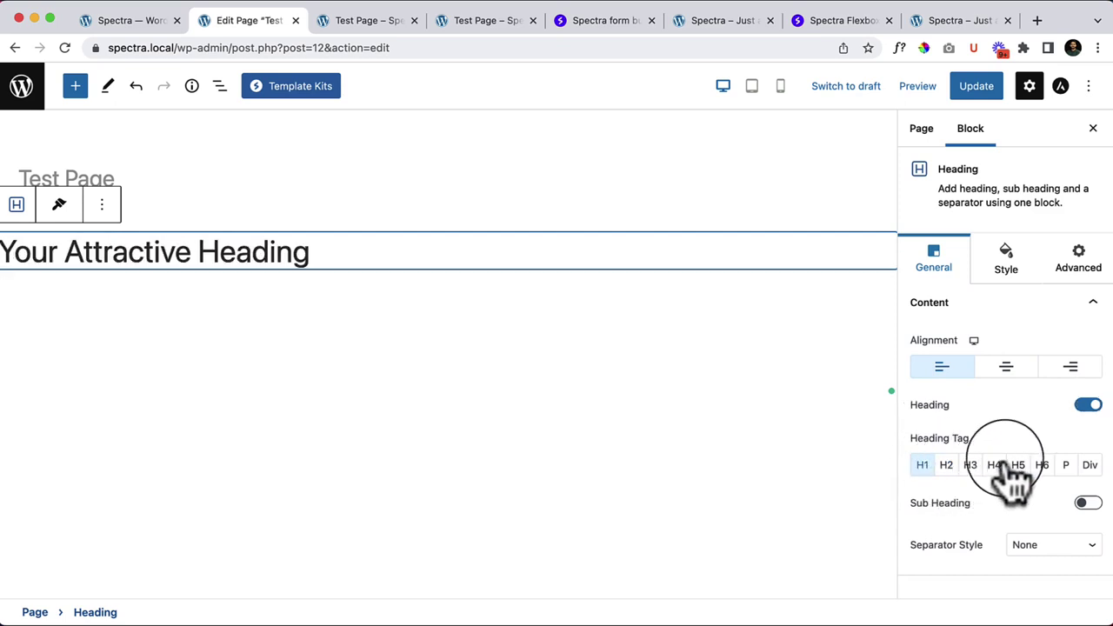
left_click(1065, 466)
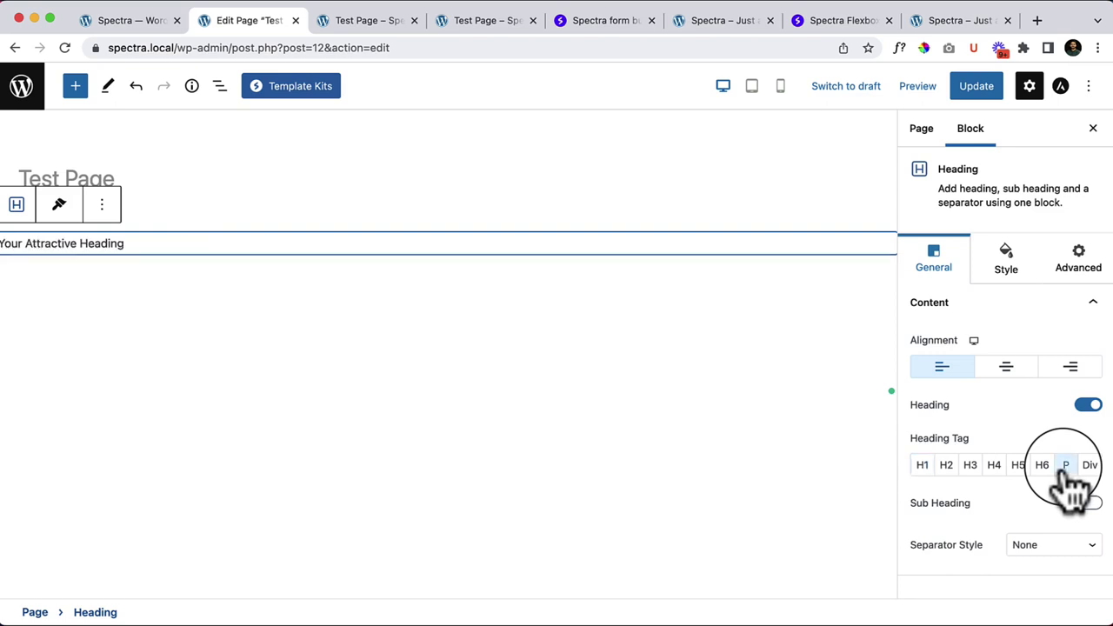
left_click(1090, 466)
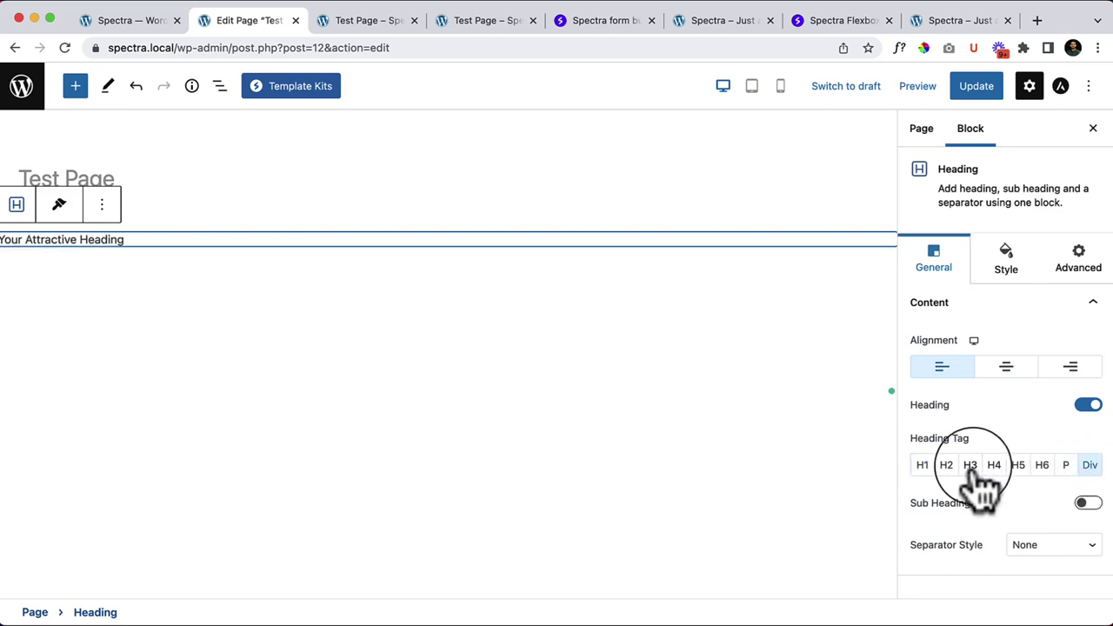
left_click(924, 467)
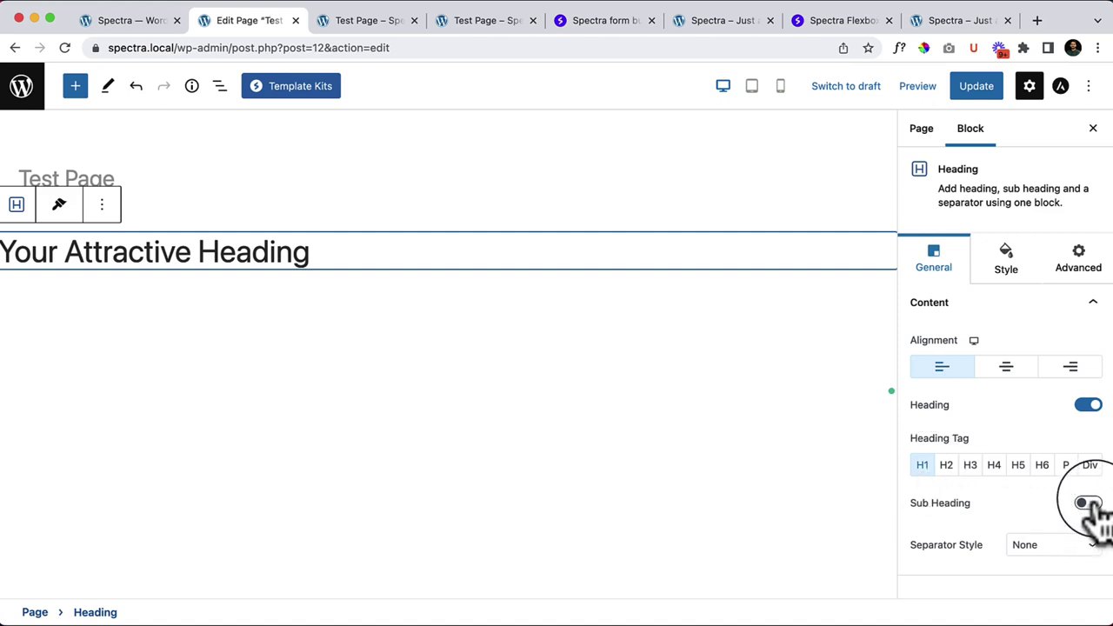
Step: Enable the sub heading, enter 'This is sub heading', and centre-align the heading block
left_click(1089, 504)
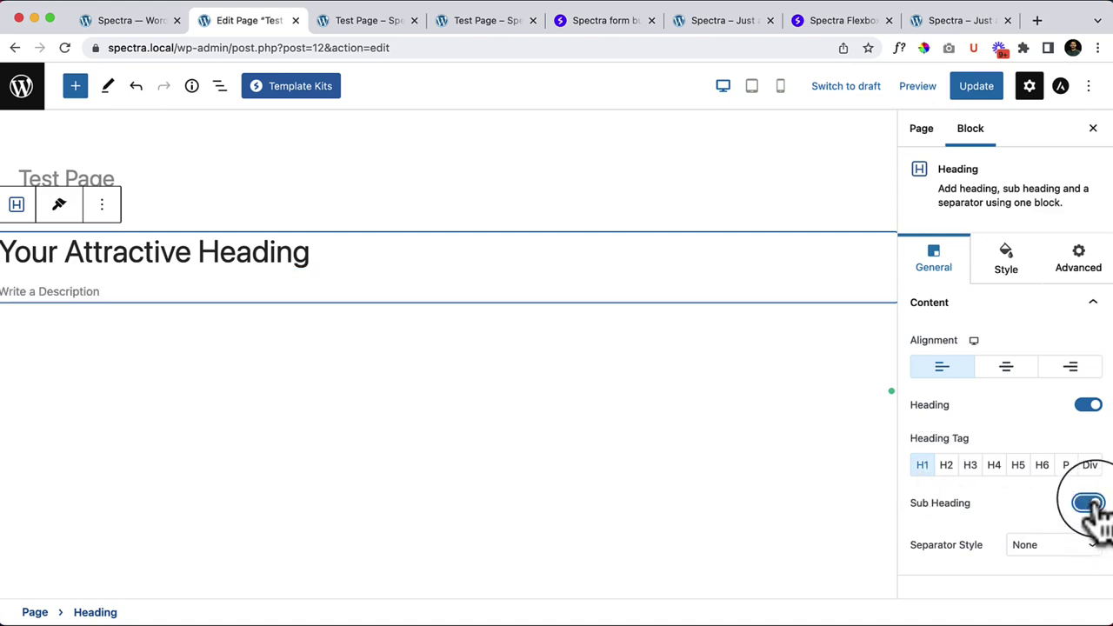
left_click(48, 291)
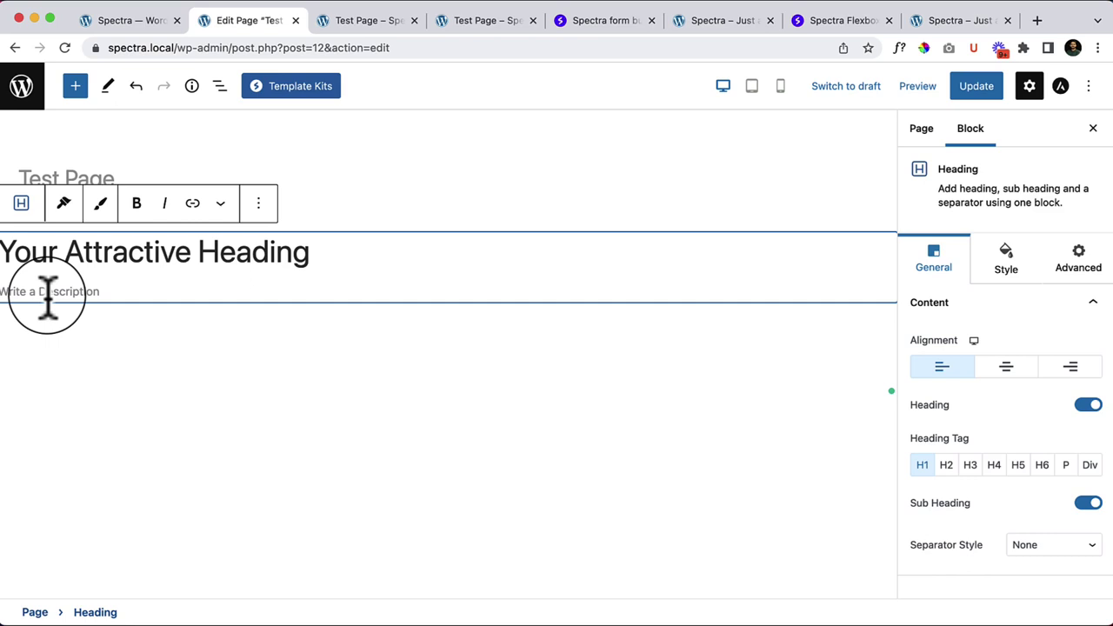
type("This is sub heading")
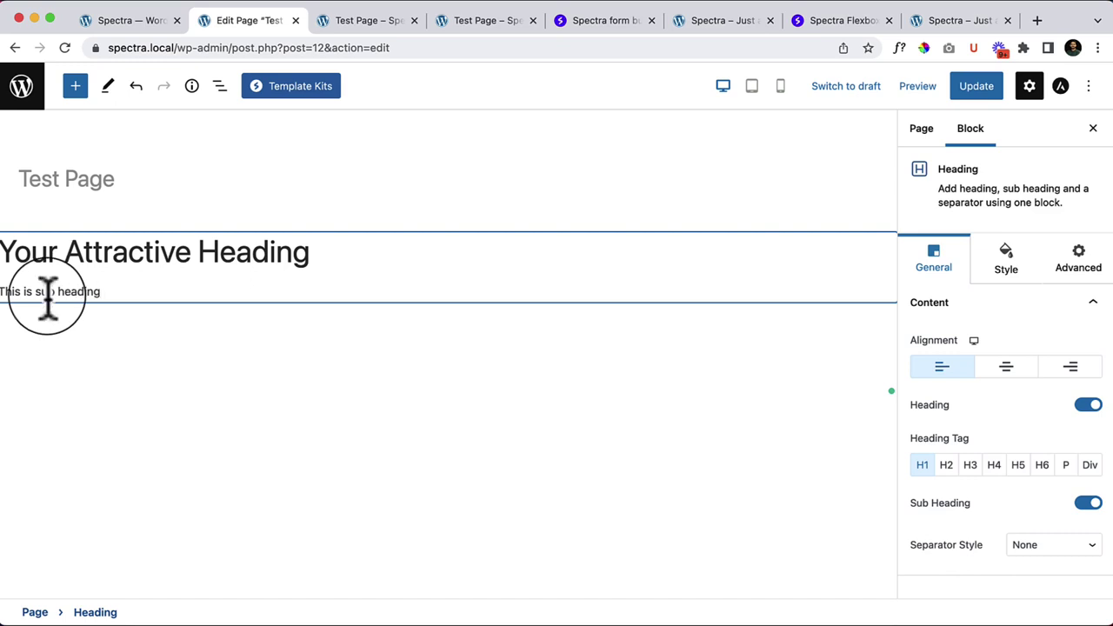
left_click(1002, 372)
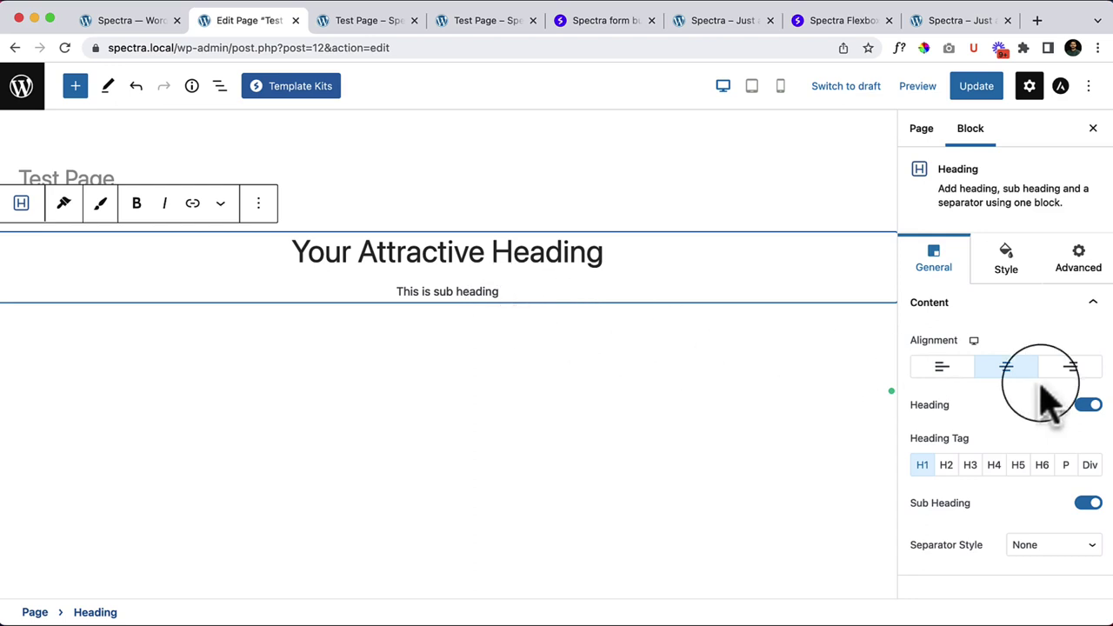
Step: Set the heading's Separator Style to Solid
left_click(1044, 553)
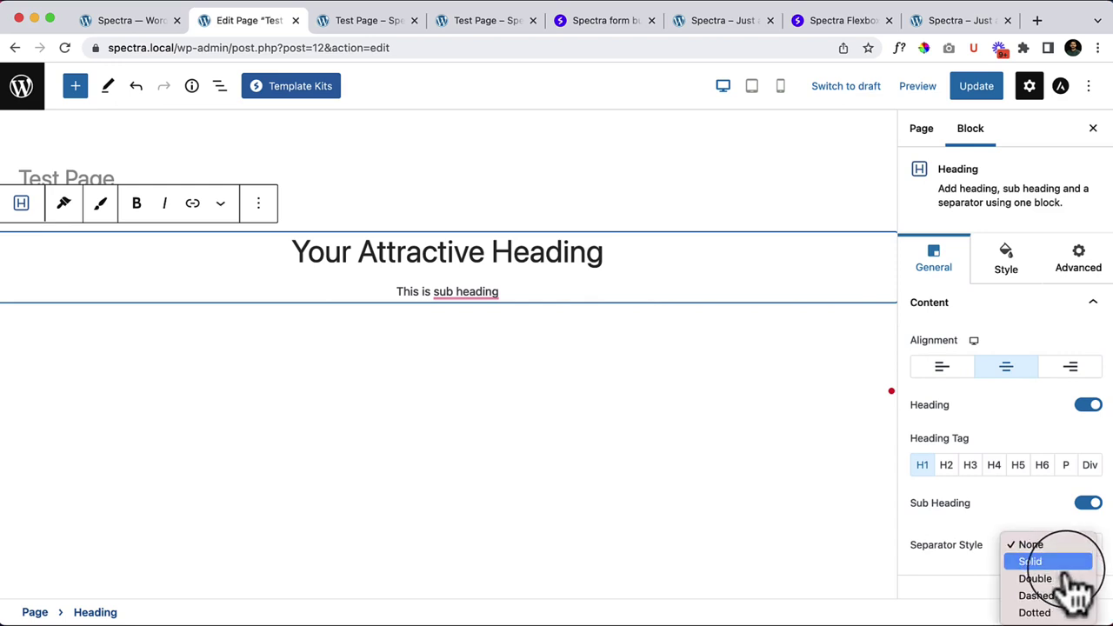
left_click(1035, 562)
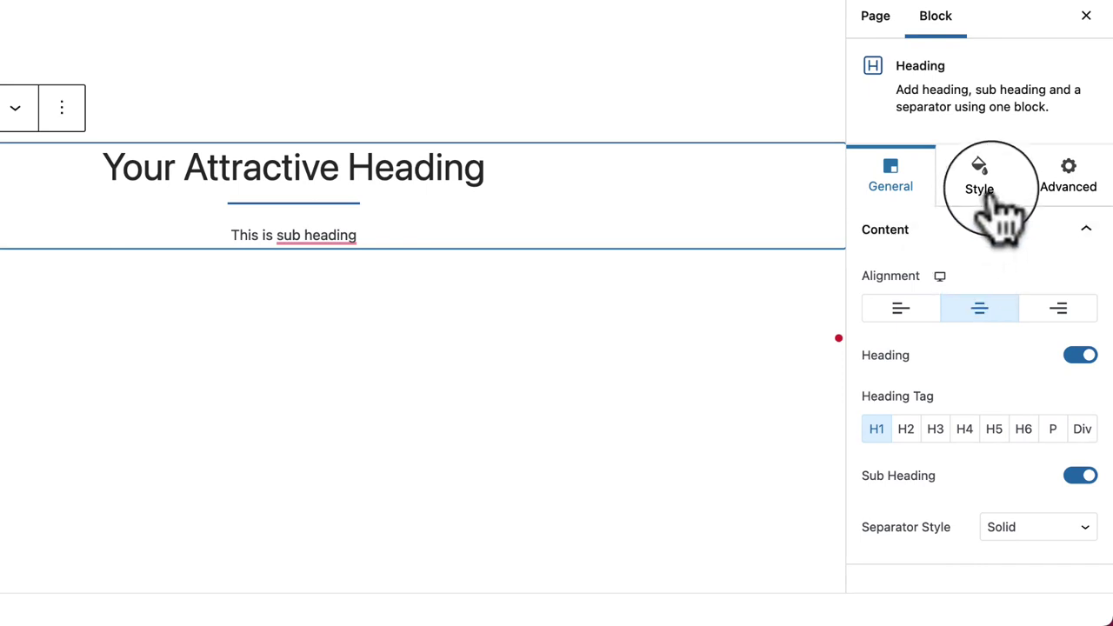
Step: In the heading's Style typography, leave Decoration at Default and set font weight to 800
left_click(1024, 252)
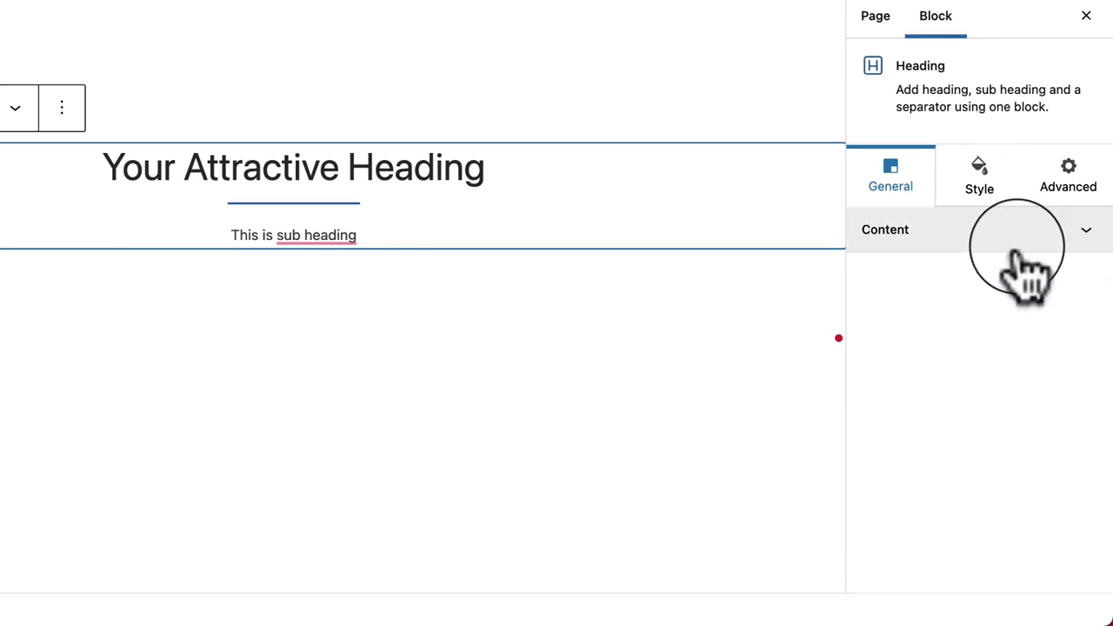
left_click(992, 184)
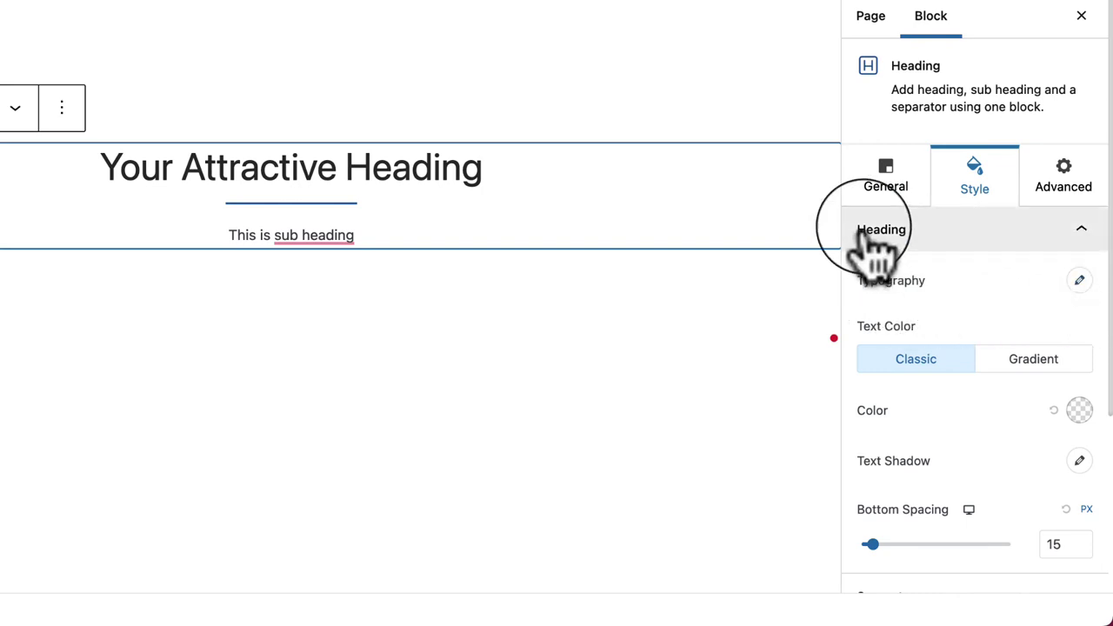
left_click(935, 233)
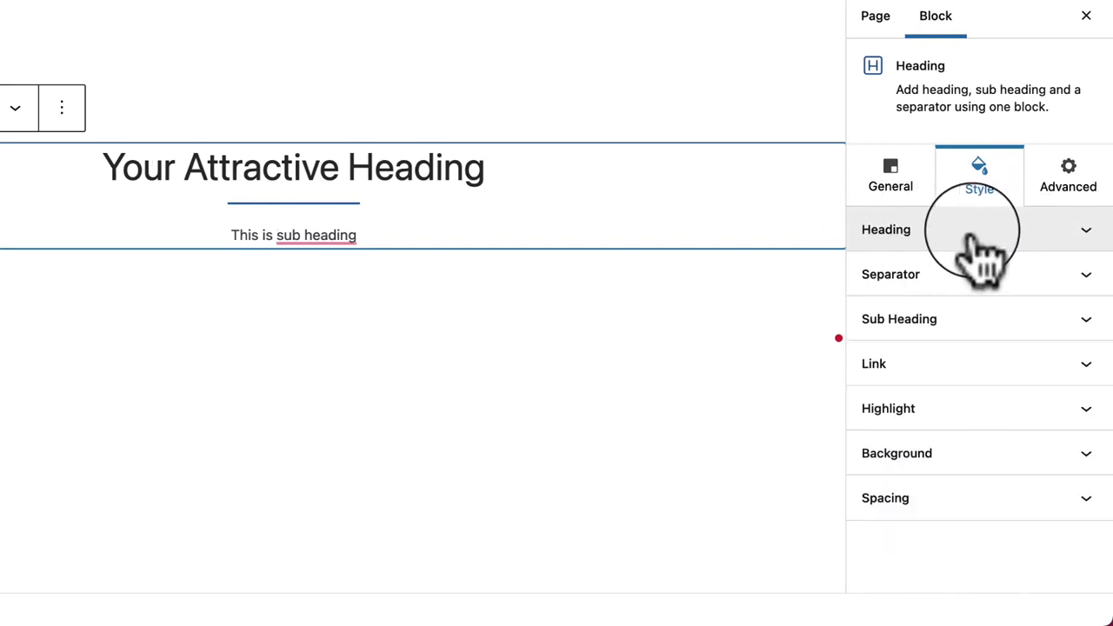
left_click(911, 237)
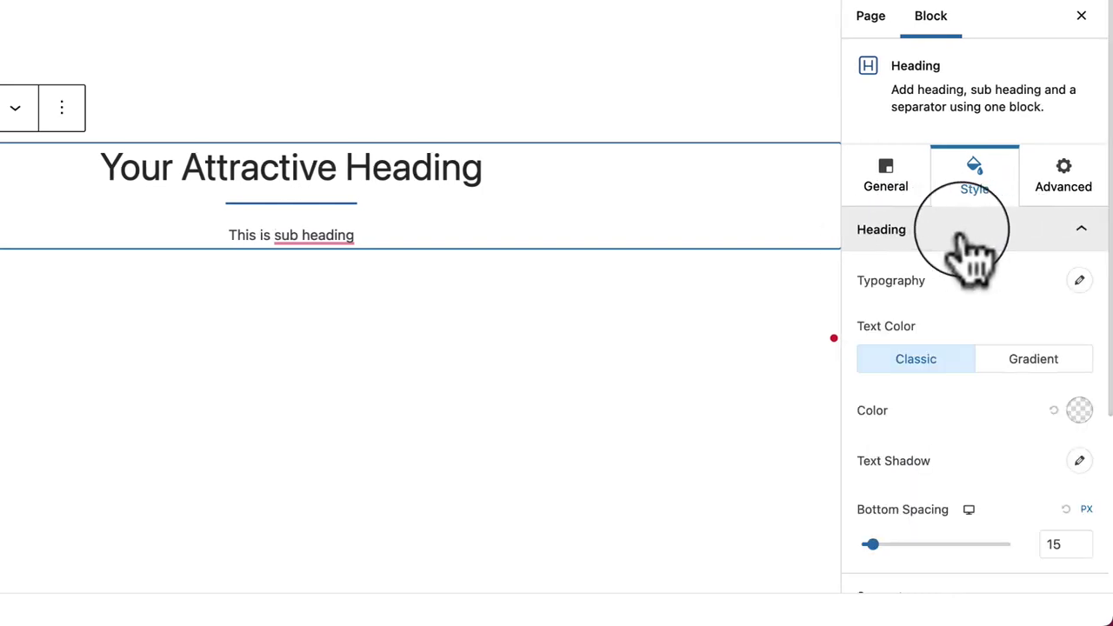
left_click(1079, 281)
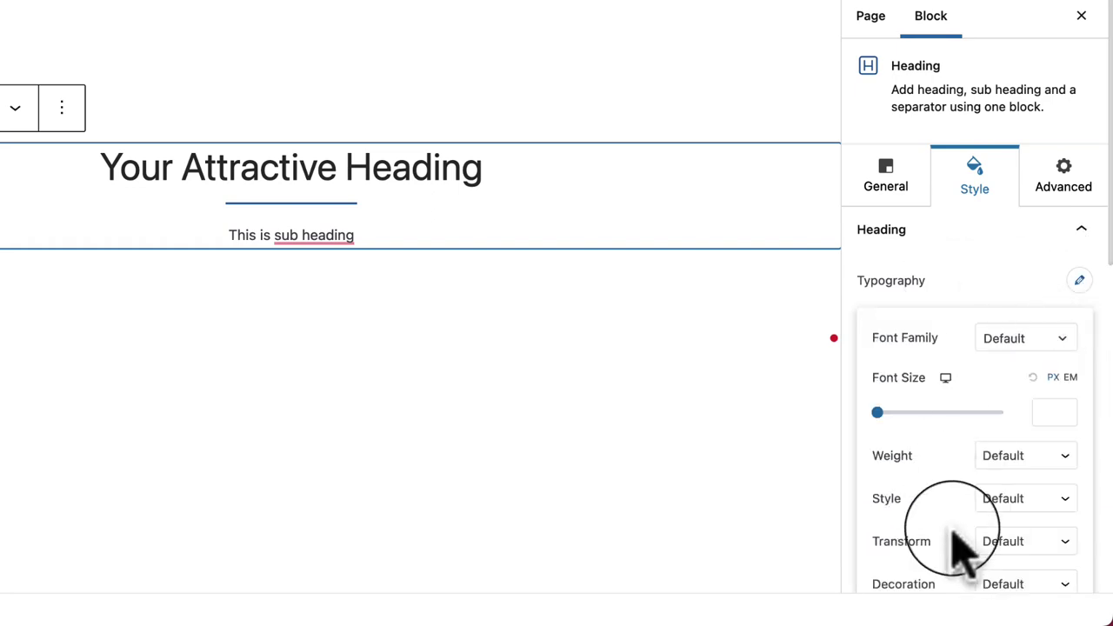
scroll(956, 542, "down", 2)
scroll(1053, 452, "down", 1)
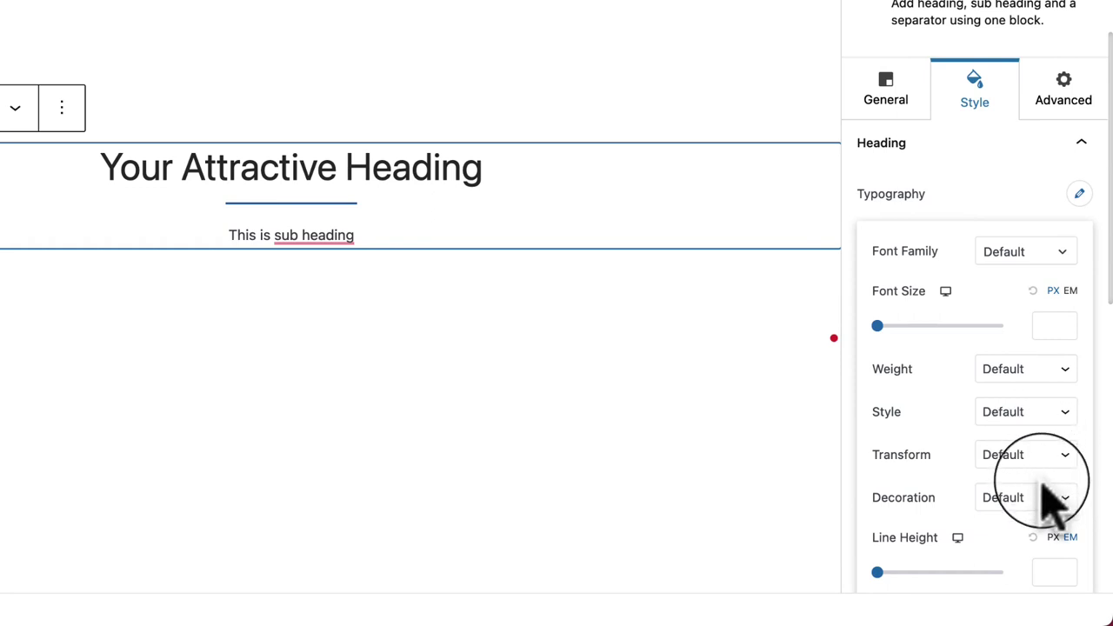
left_click(1046, 509)
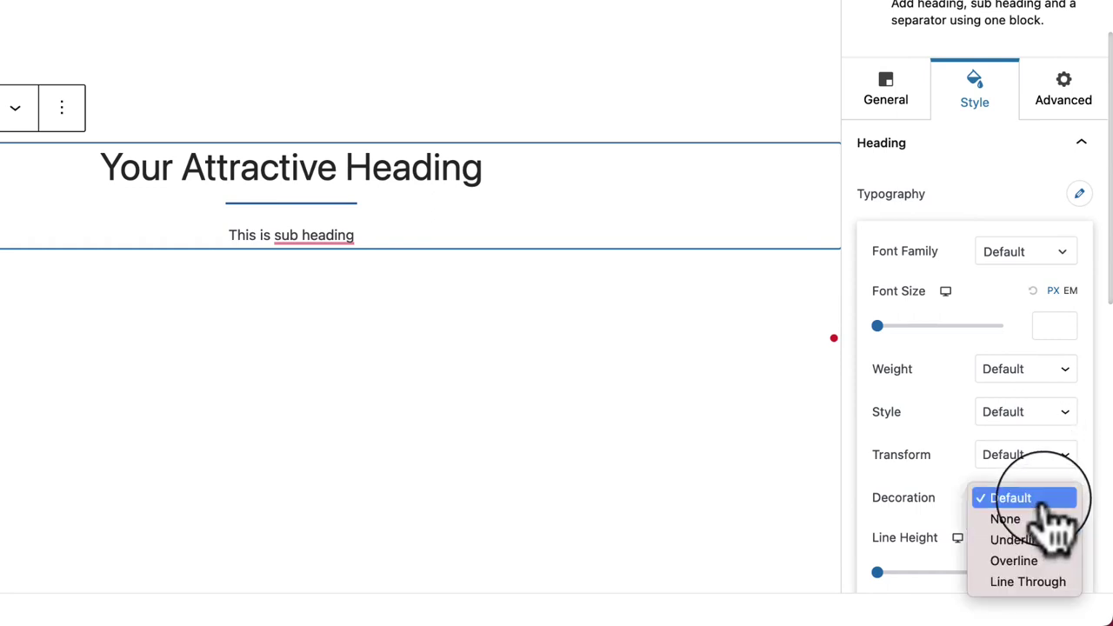
left_click(963, 489)
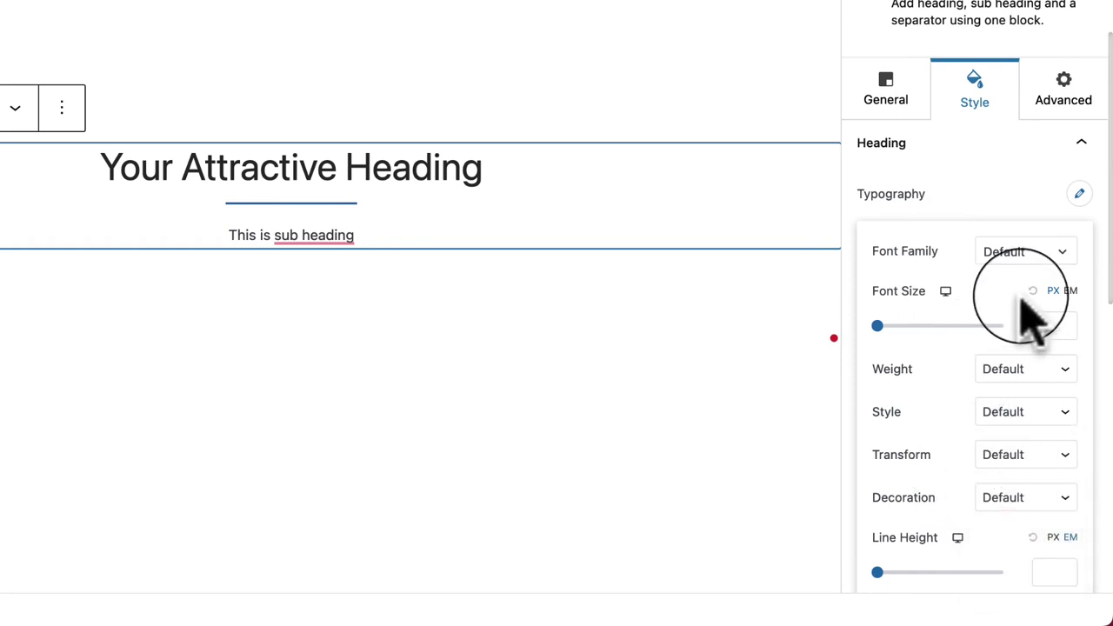
left_click(1032, 369)
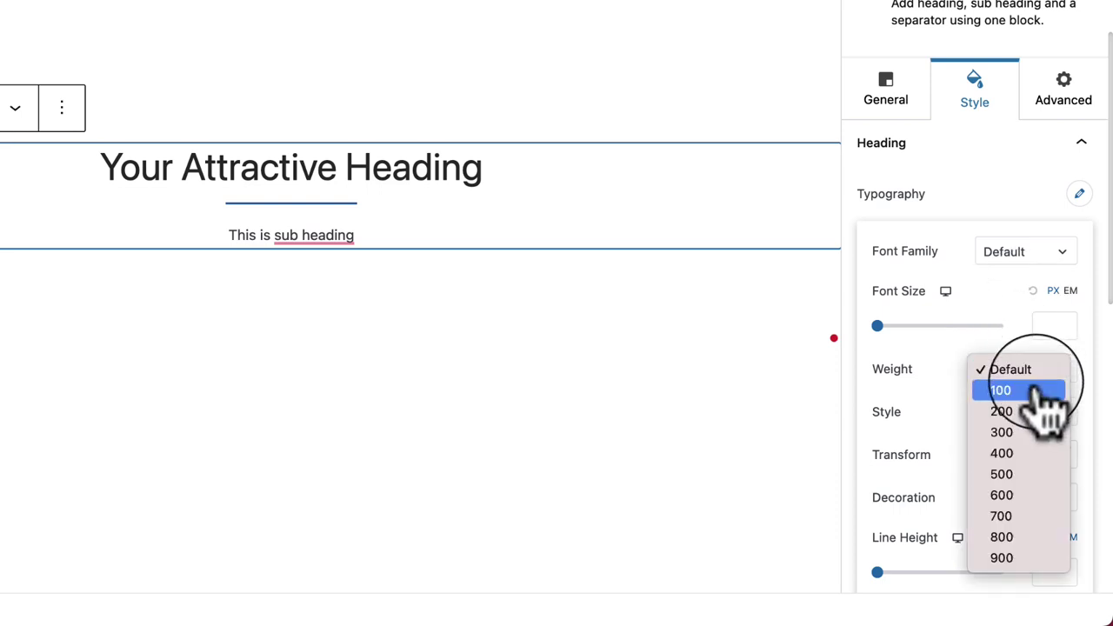
left_click(1035, 537)
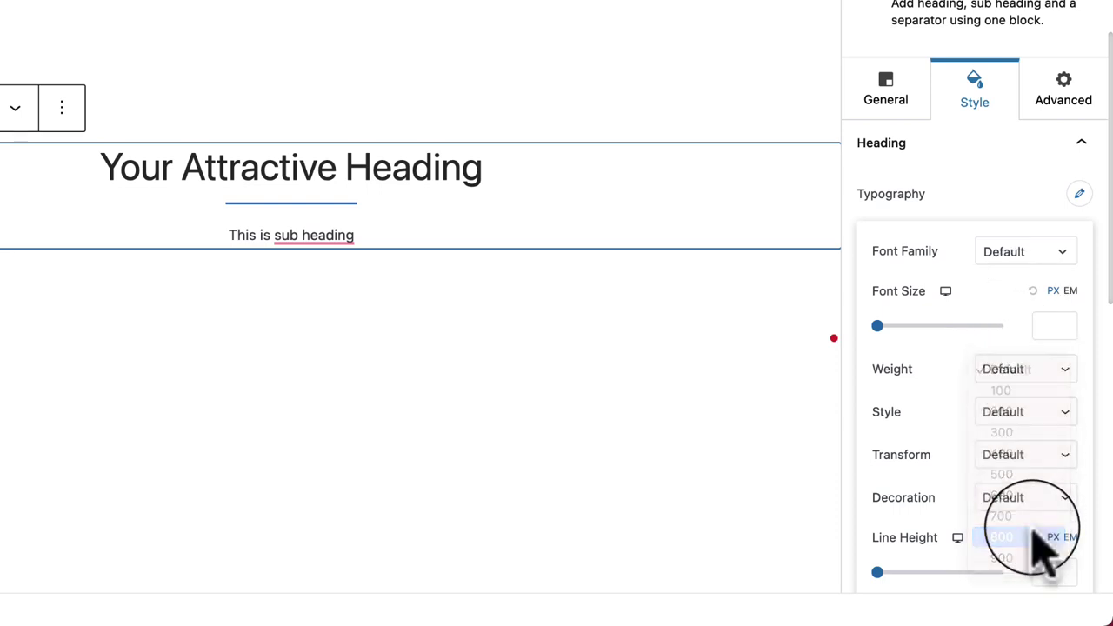
Step: Keep the font style non-italic and set Transform to Capitalize after trying Lowercase
left_click(1031, 414)
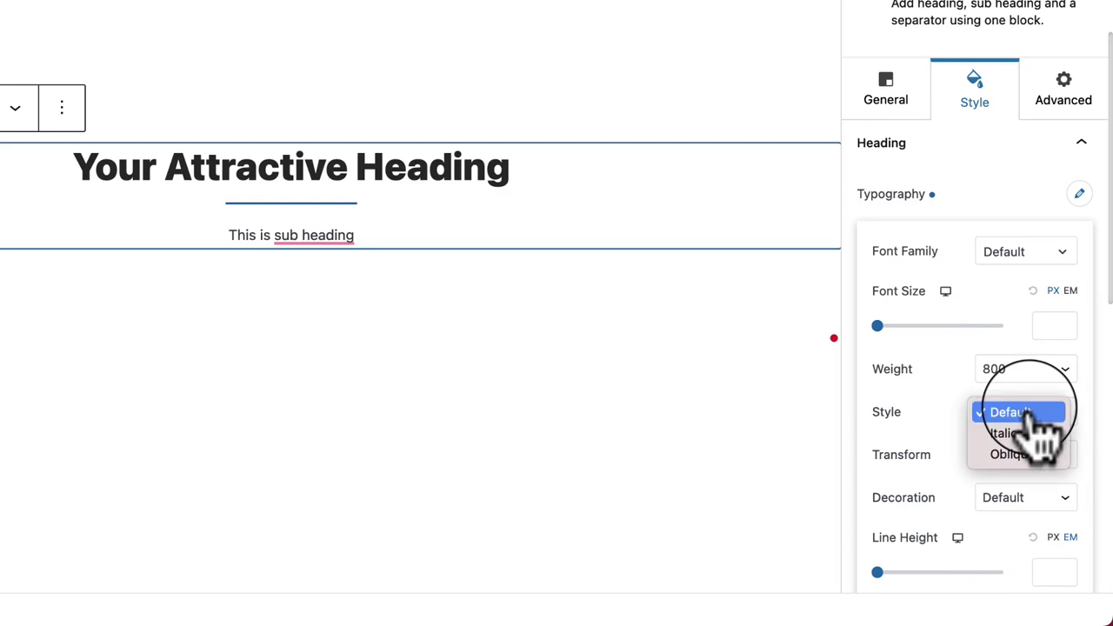
left_click(1042, 435)
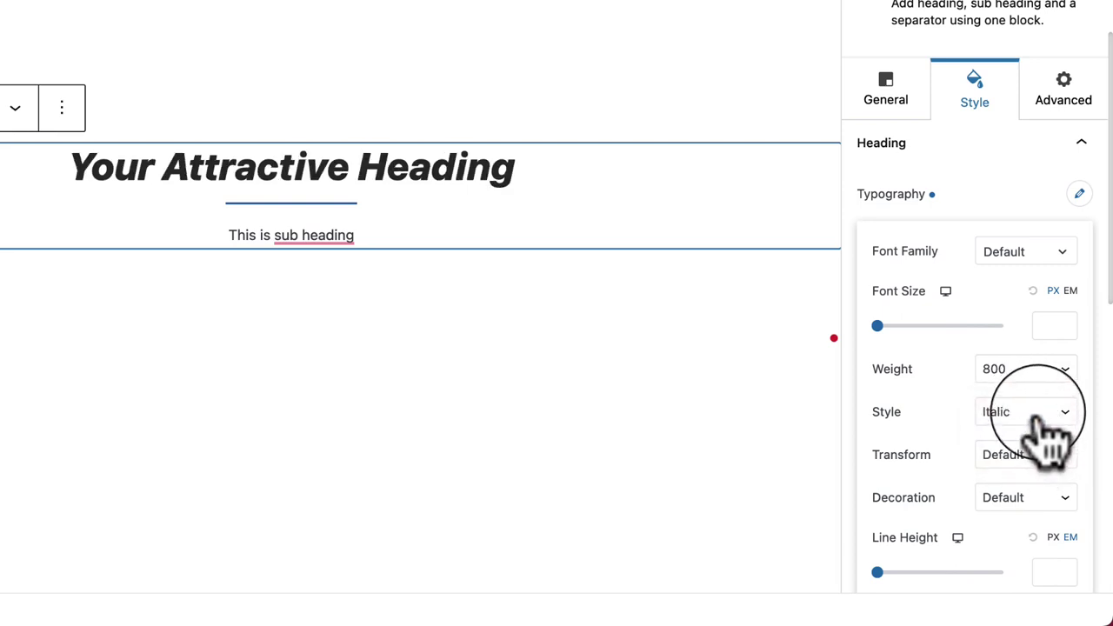
left_click(1048, 424)
key("Escape")
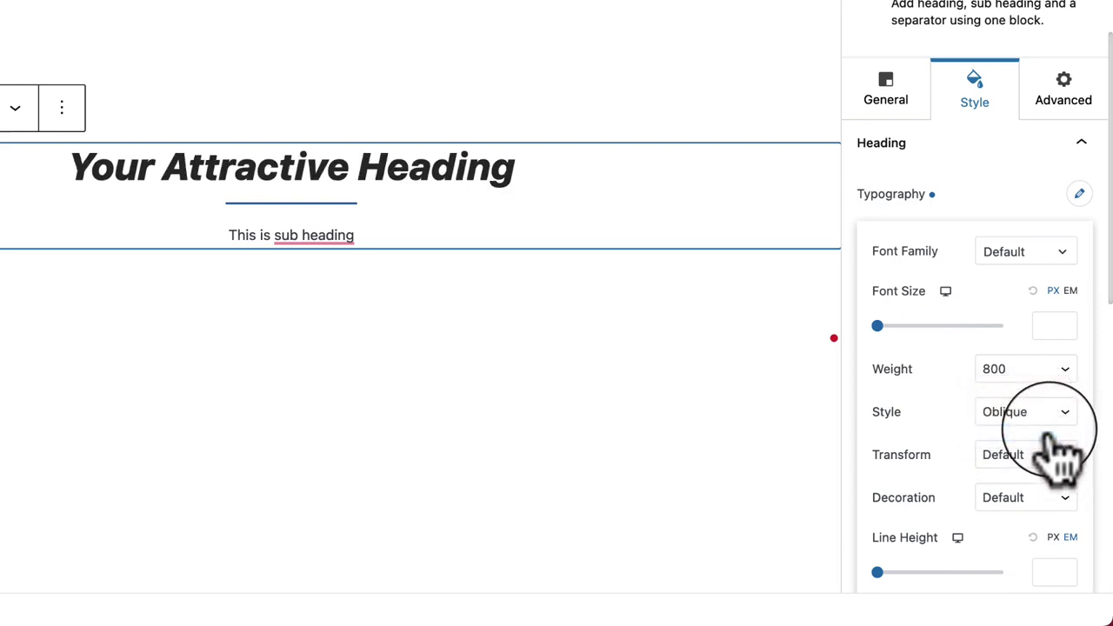
left_click(1048, 419)
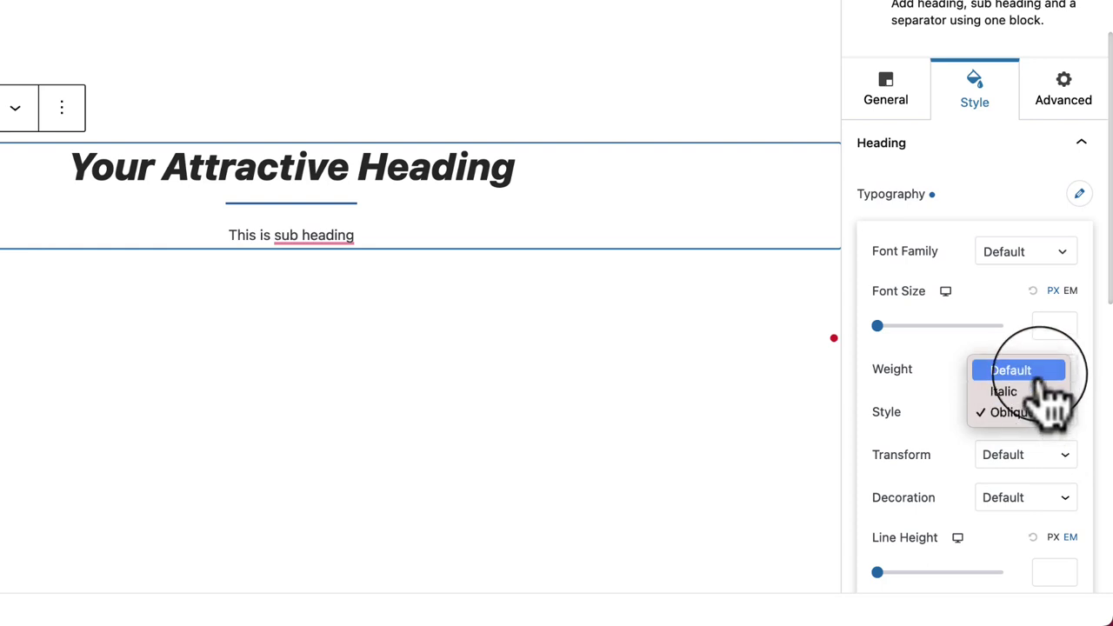
left_click(1043, 374)
left_click(1048, 461)
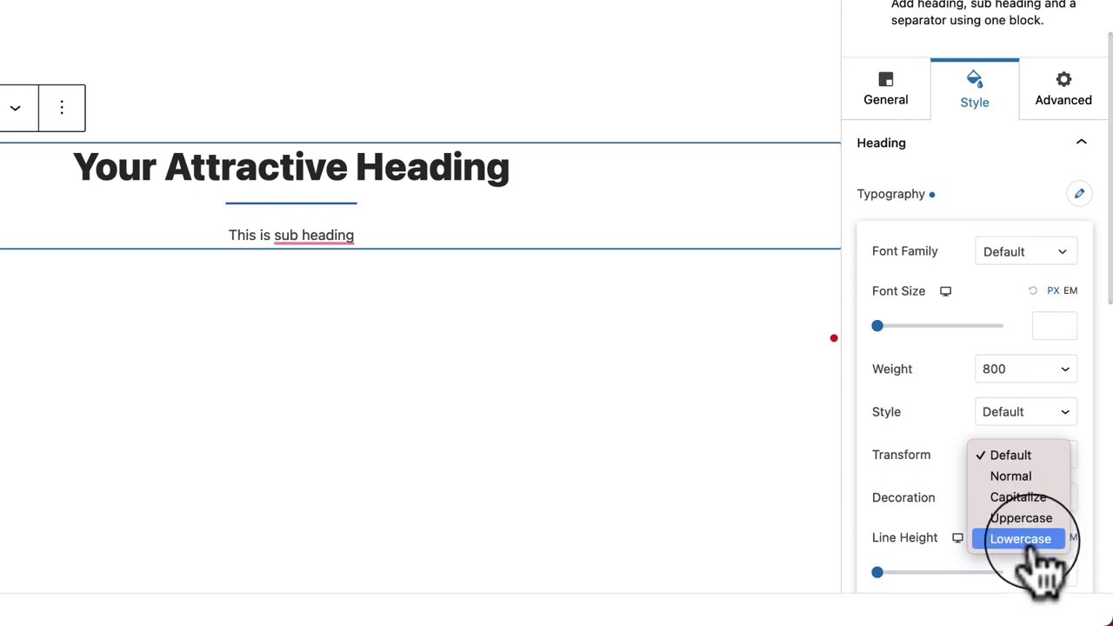
left_click(1044, 548)
left_click(1011, 465)
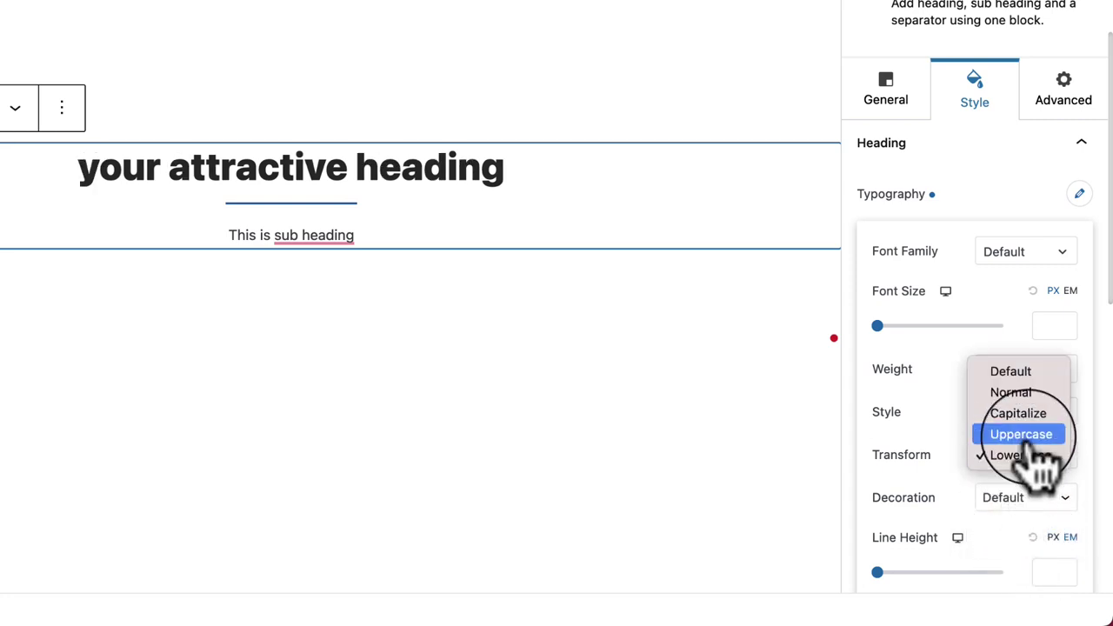
left_click(1039, 416)
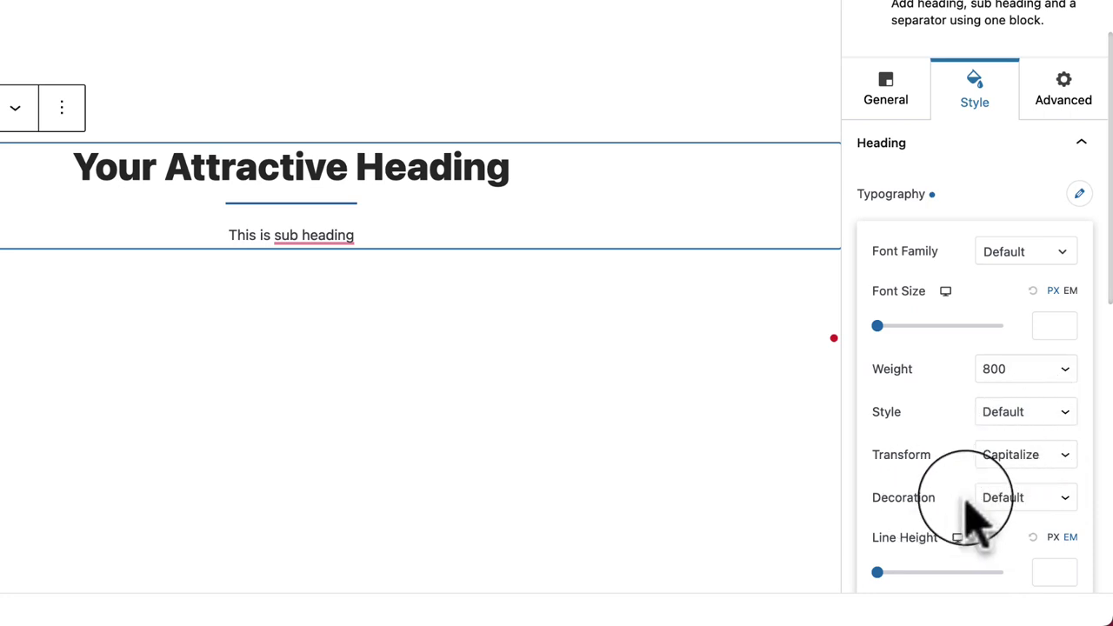
Step: Try underline and overline decorations, then reset Decoration to Default and close Typography
left_click(1000, 505)
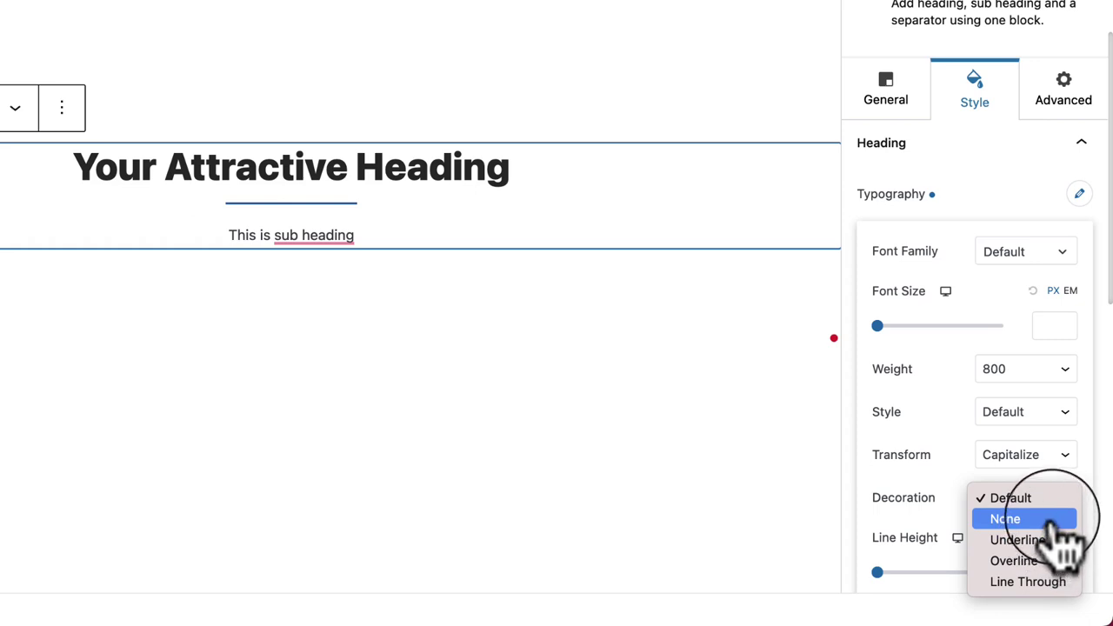
left_click(1054, 540)
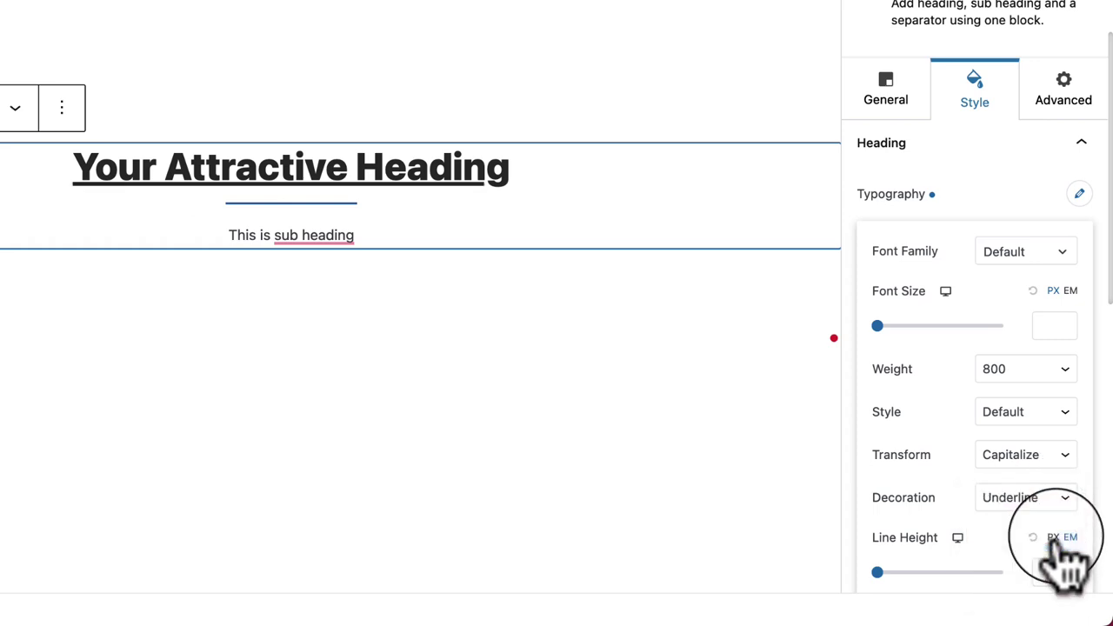
left_click(1035, 510)
left_click(1054, 522)
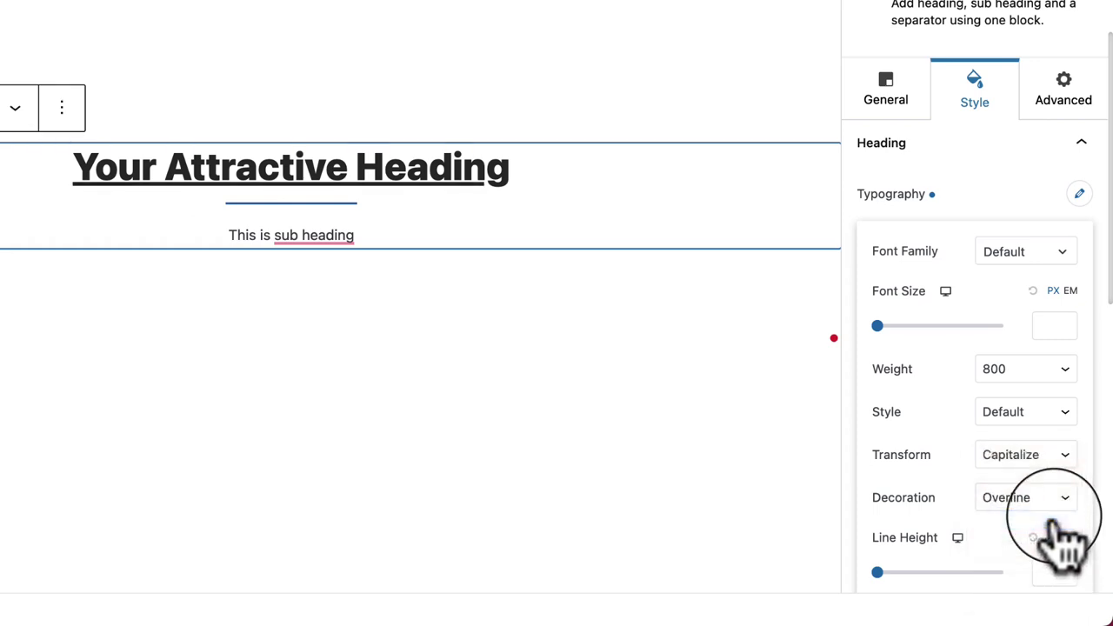
left_click(440, 393)
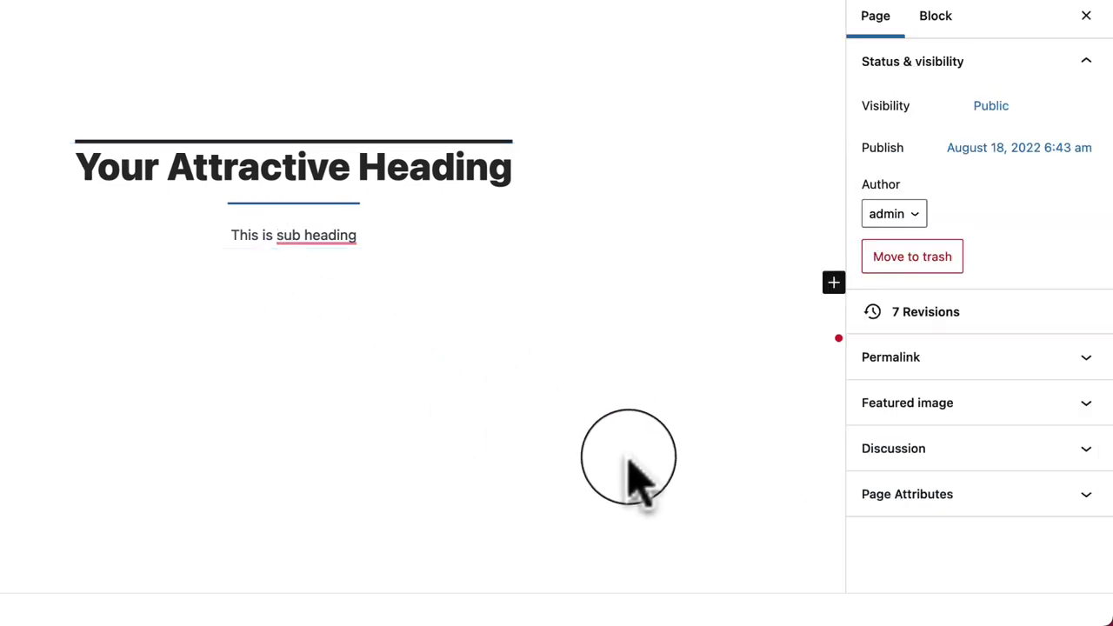
left_click(541, 172)
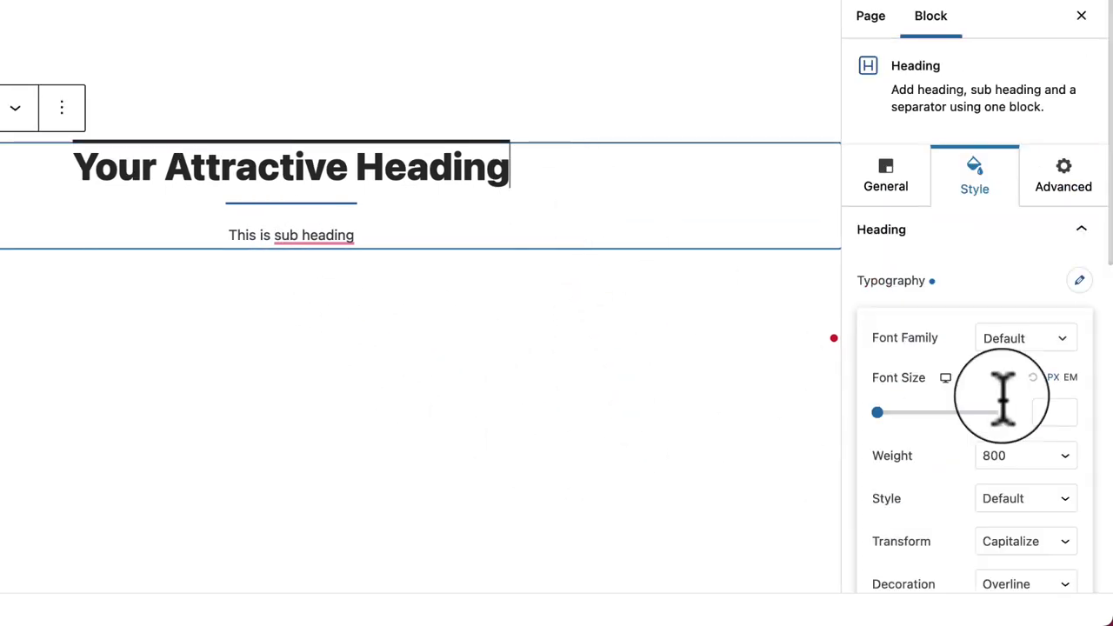
scroll(992, 348, "down", 5)
scroll(956, 385, "up", 3)
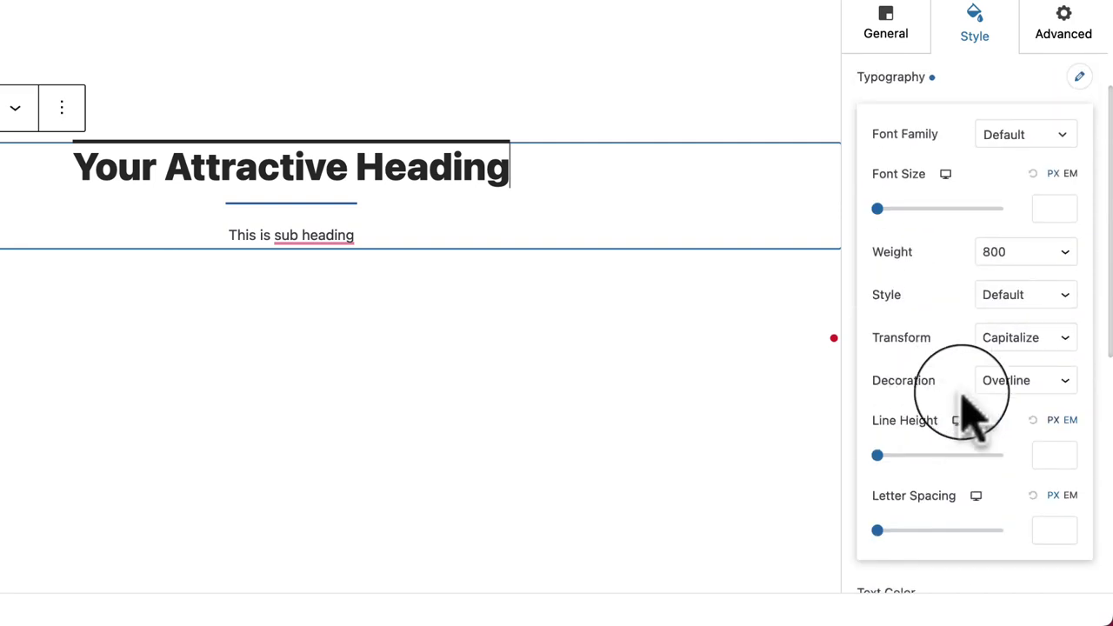
left_click(1023, 387)
key("Escape")
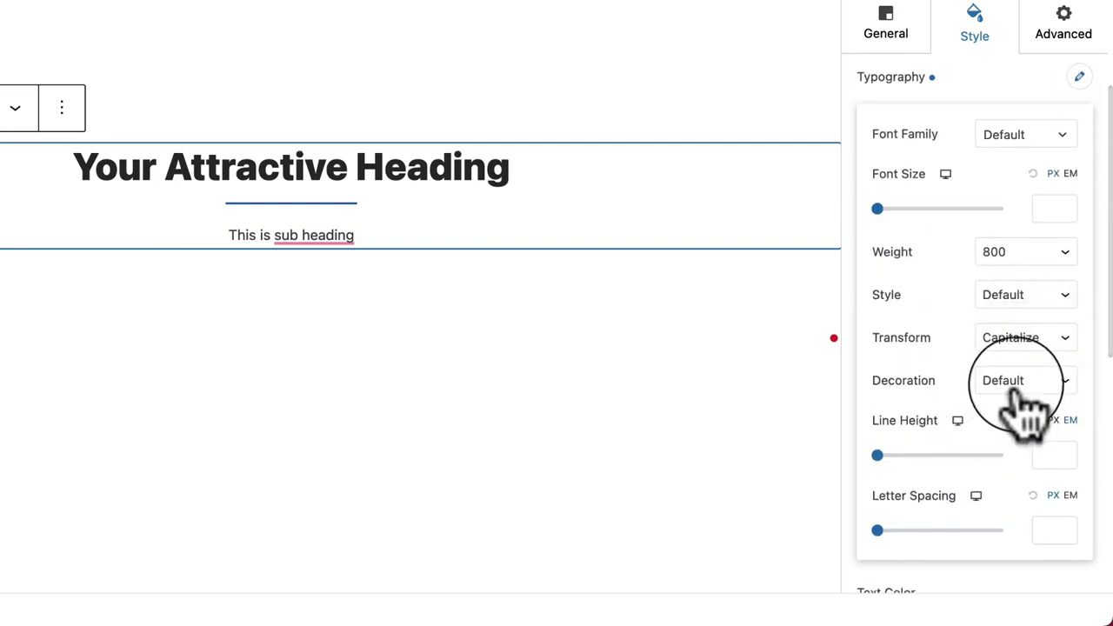
scroll(1031, 404, "up", 1)
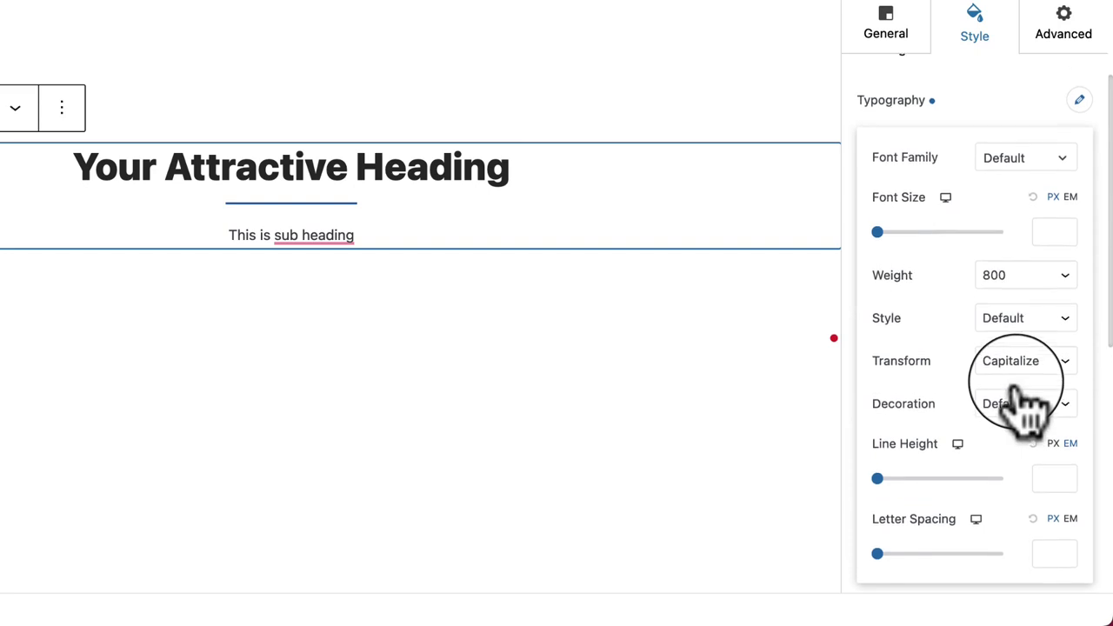
left_click(1079, 103)
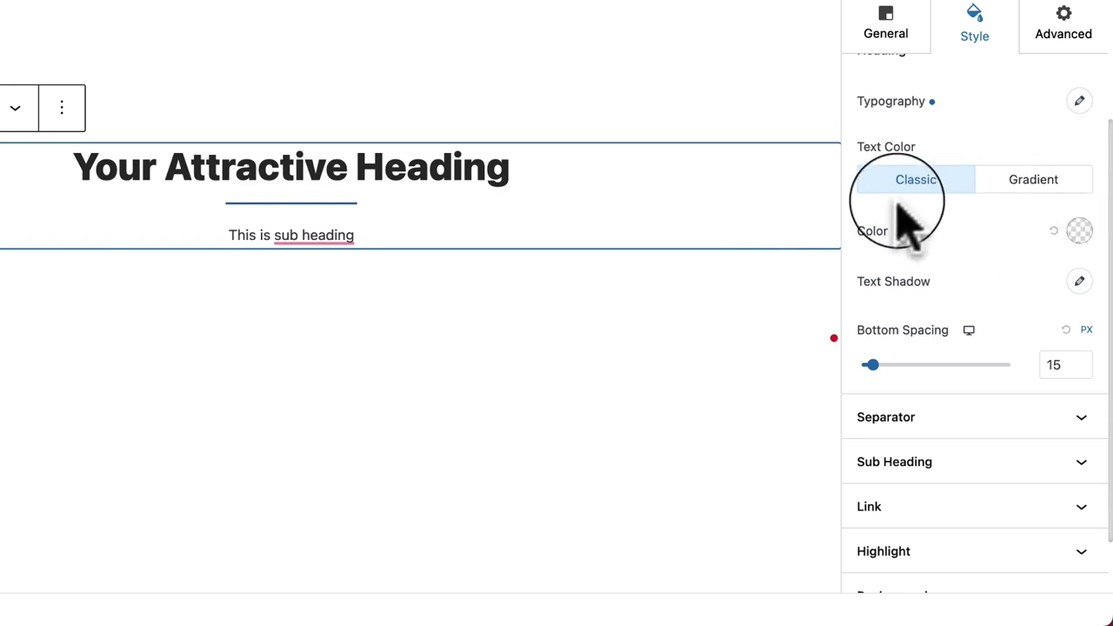
Step: Switch the heading text colour to Gradient and add a middle stop coloured #E17474
left_click(1070, 187)
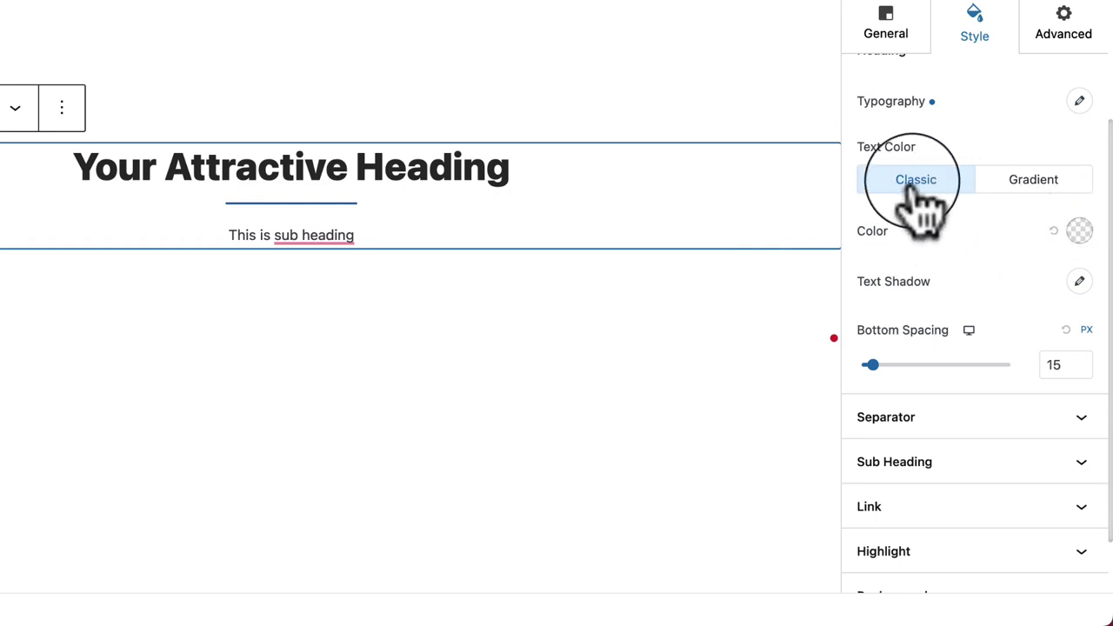
left_click(1031, 193)
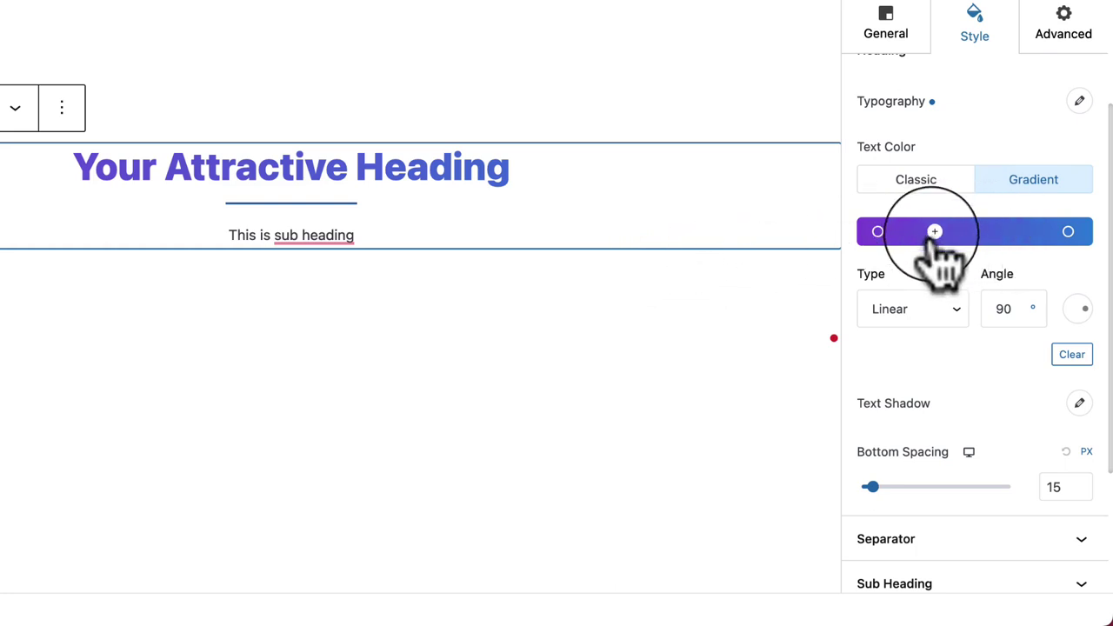
left_click(954, 232)
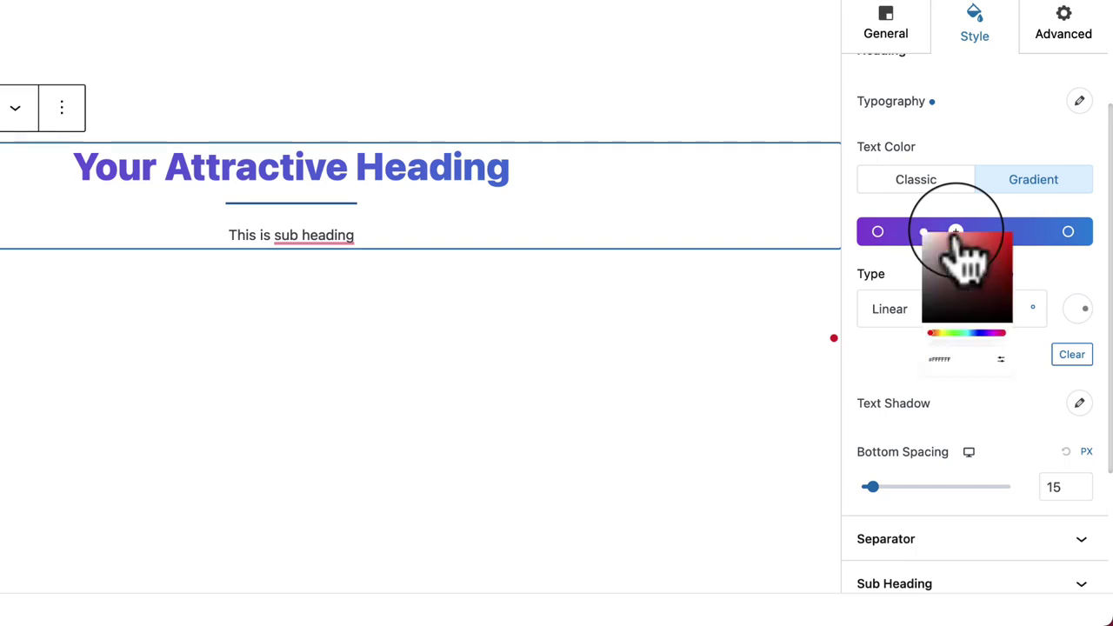
left_click_drag(991, 313, 964, 271)
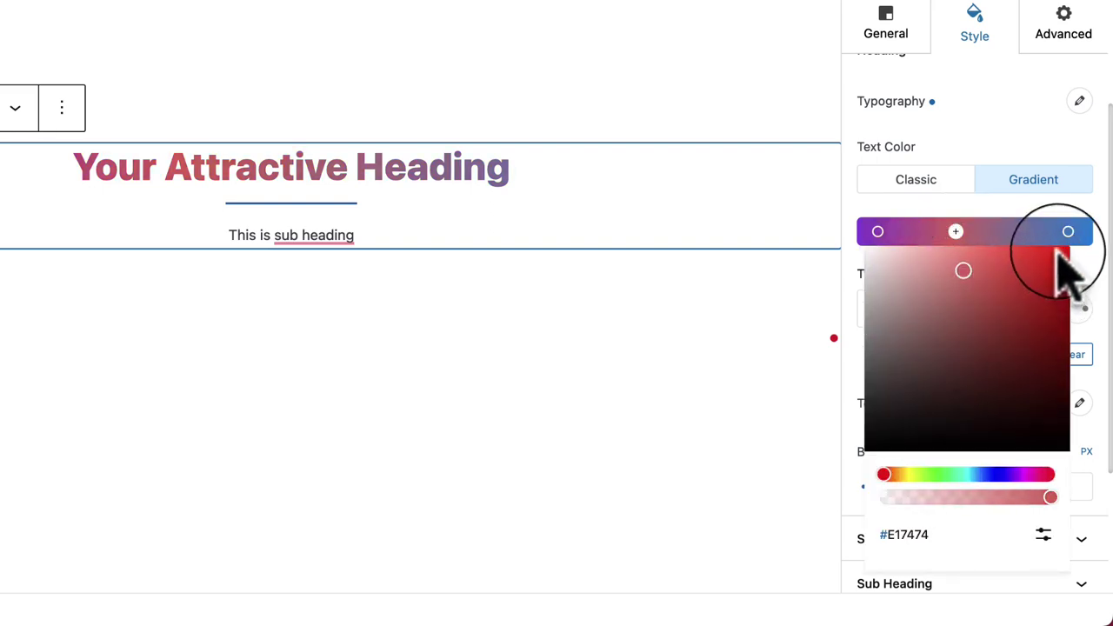
left_click(1088, 306)
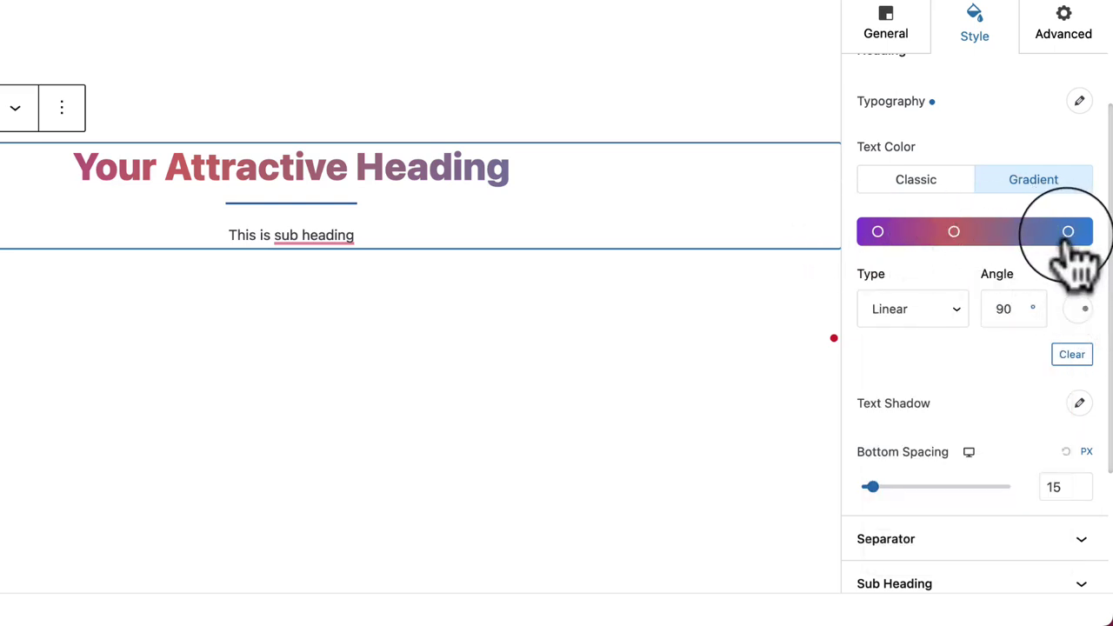
left_click(955, 235)
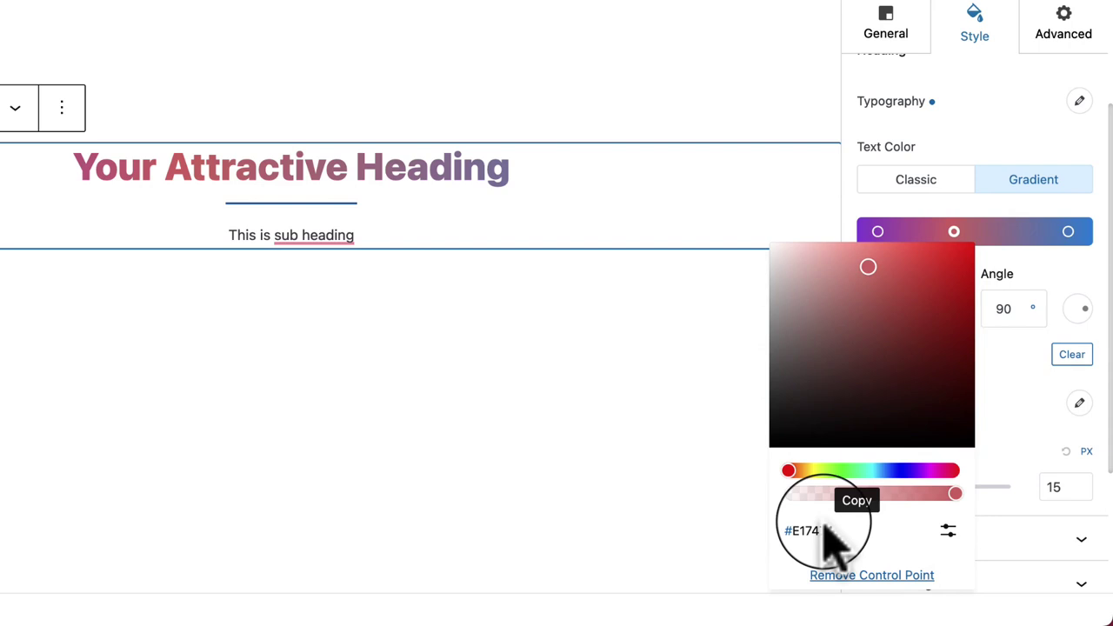
left_click(948, 533)
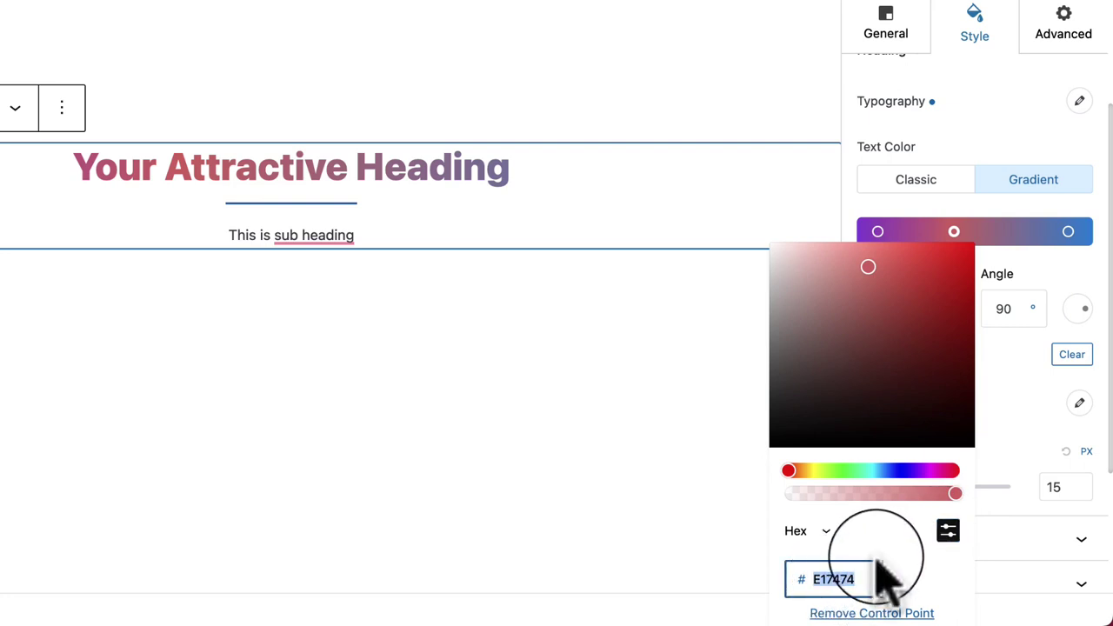
left_click(948, 530)
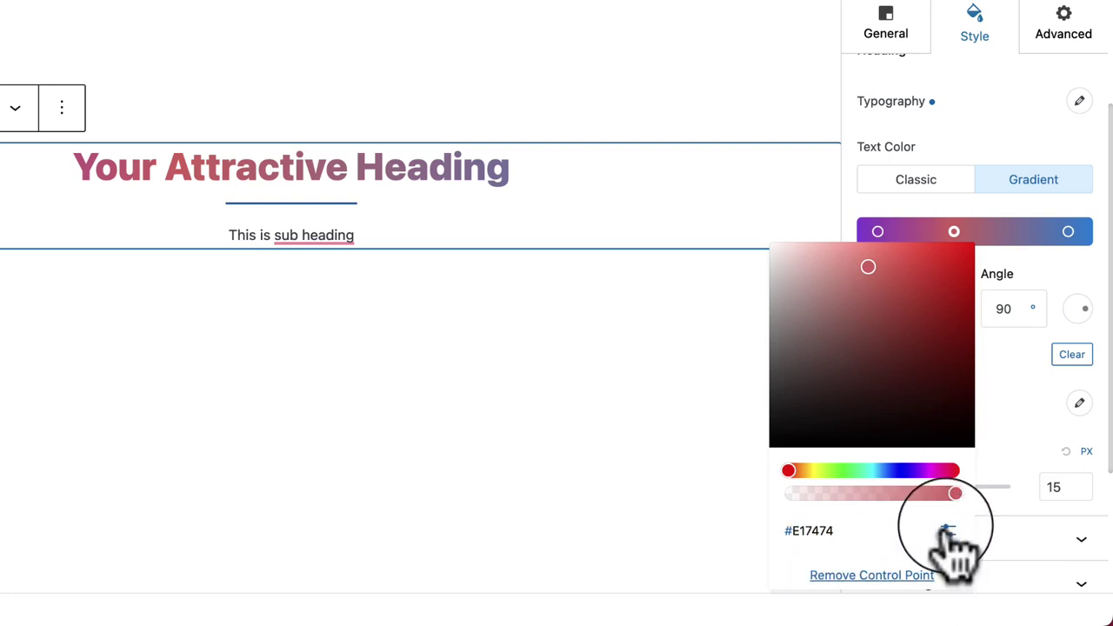
left_click(1007, 352)
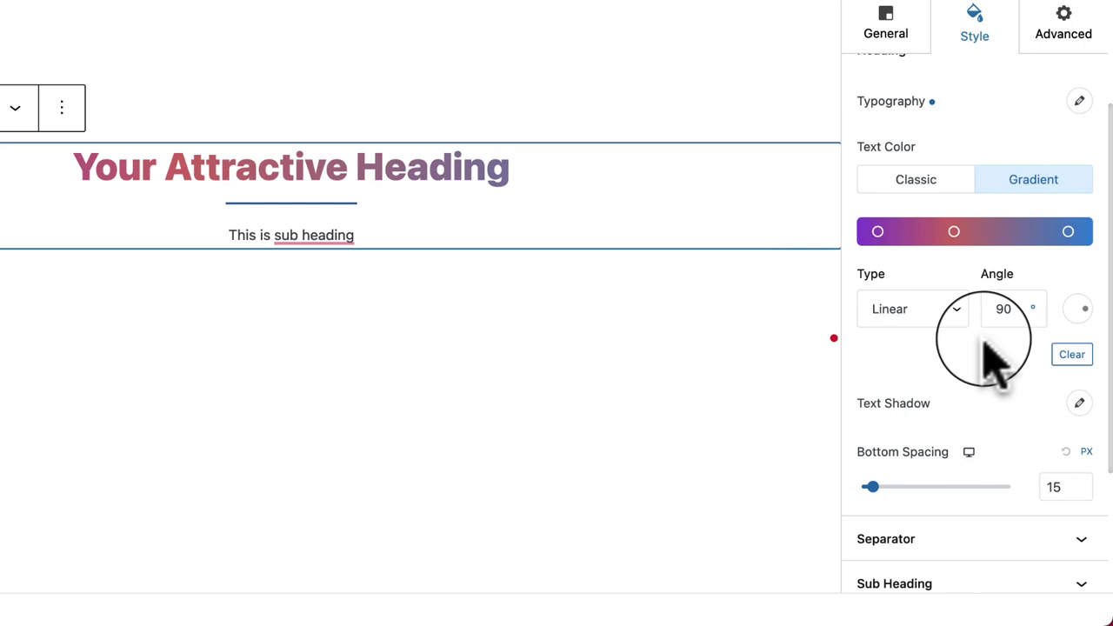
Step: Keep the gradient type Linear after trying Radial, and set its angle to 83°
left_click(957, 313)
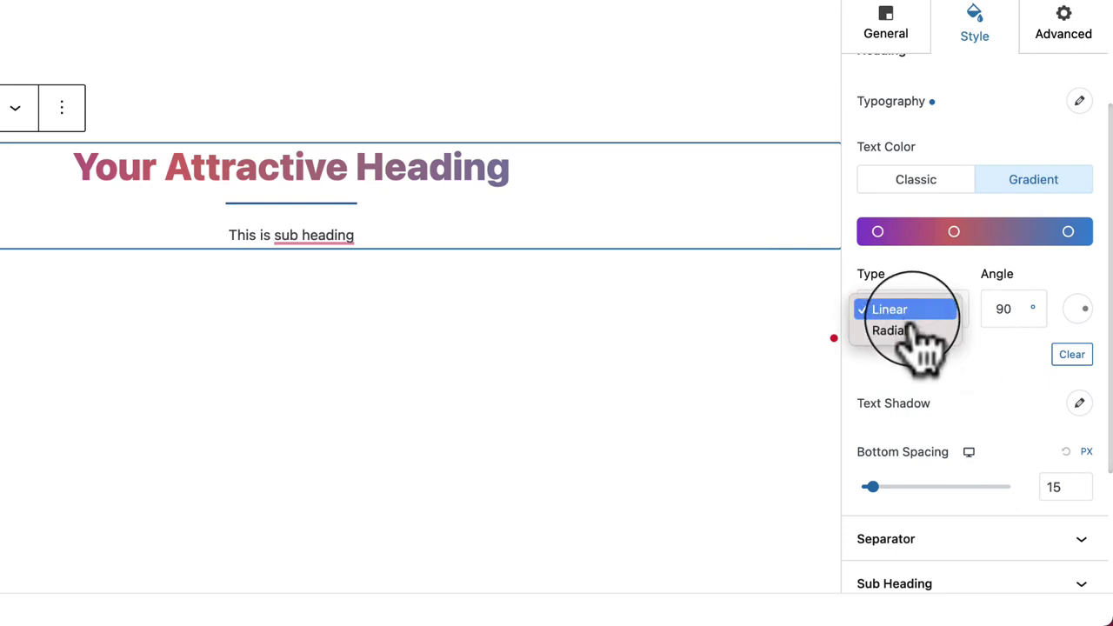
left_click(920, 332)
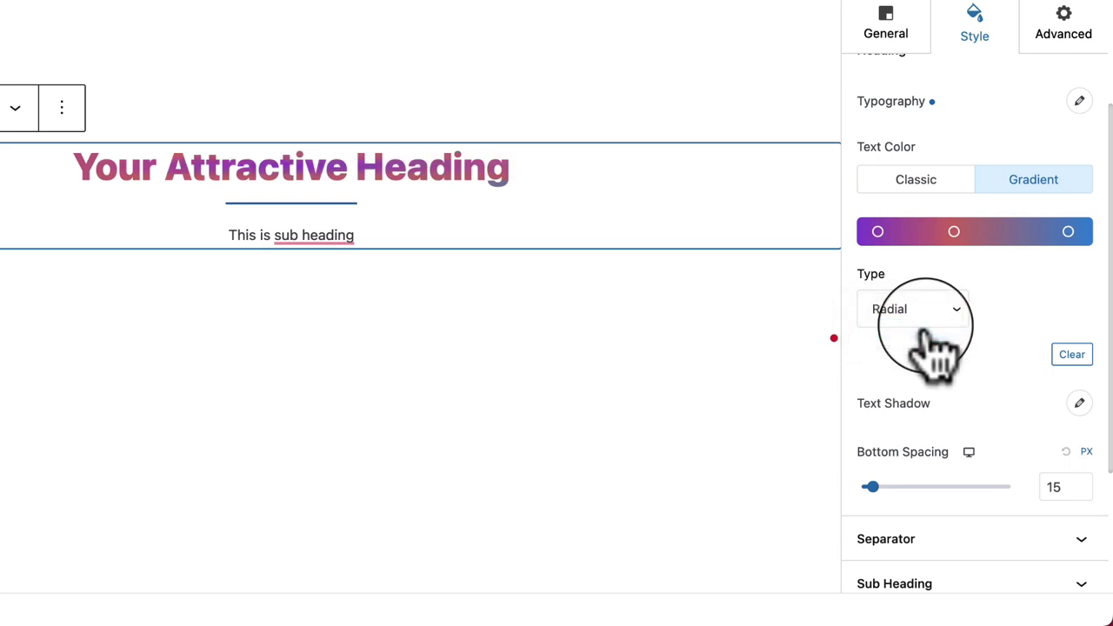
left_click(924, 326)
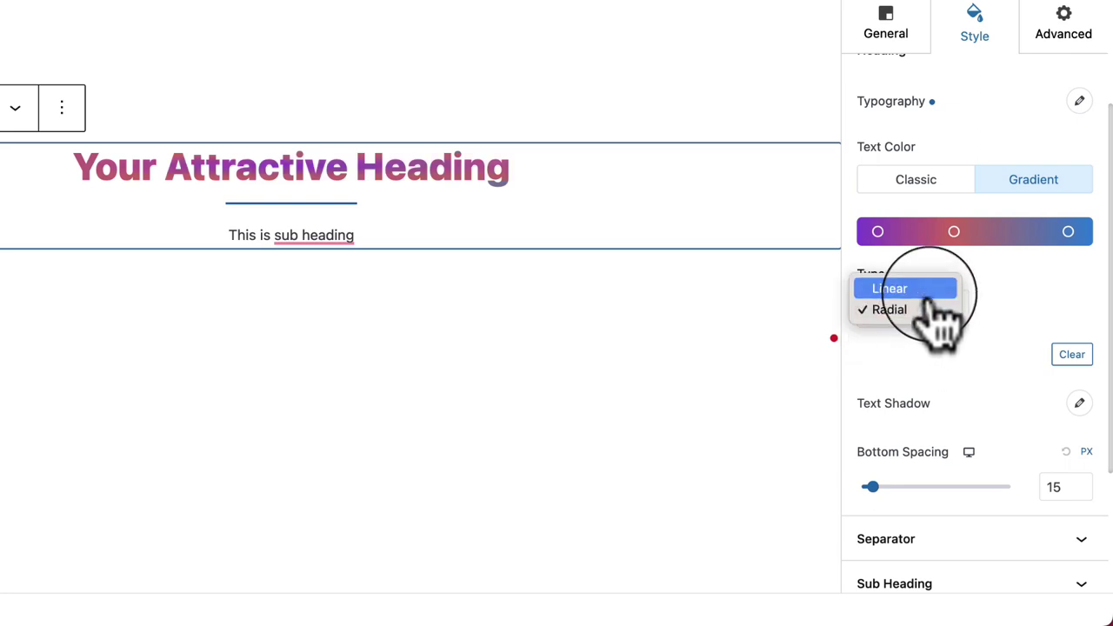
left_click(925, 291)
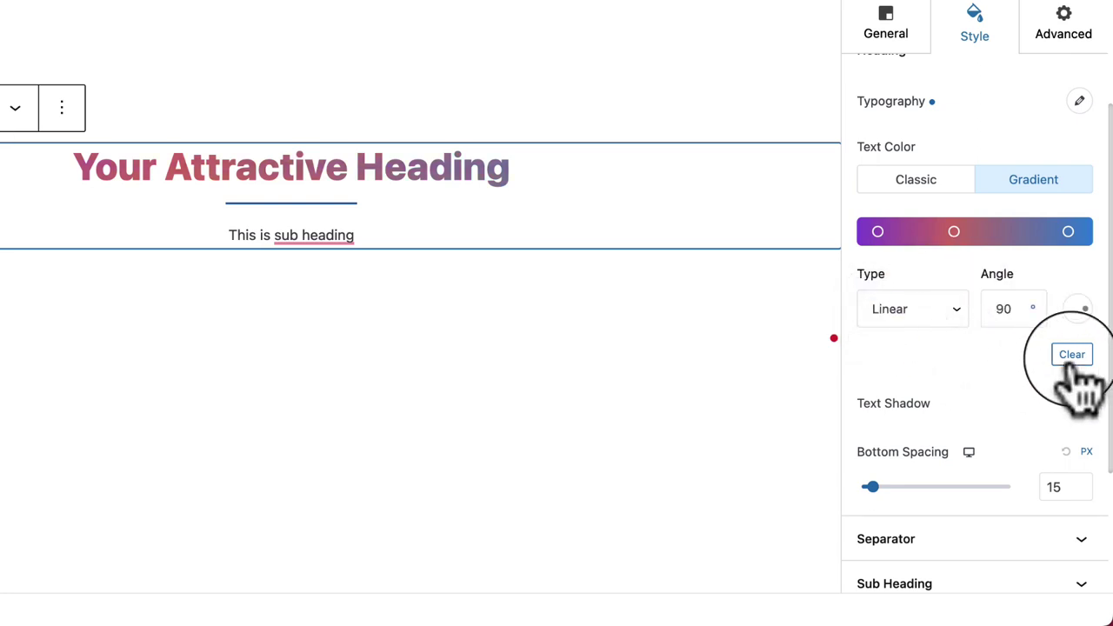
mouse_move(1076, 313)
left_mouse_down()
mouse_move(1072, 329)
mouse_move(1078, 313)
mouse_move(1089, 323)
mouse_move(1082, 316)
left_mouse_up()
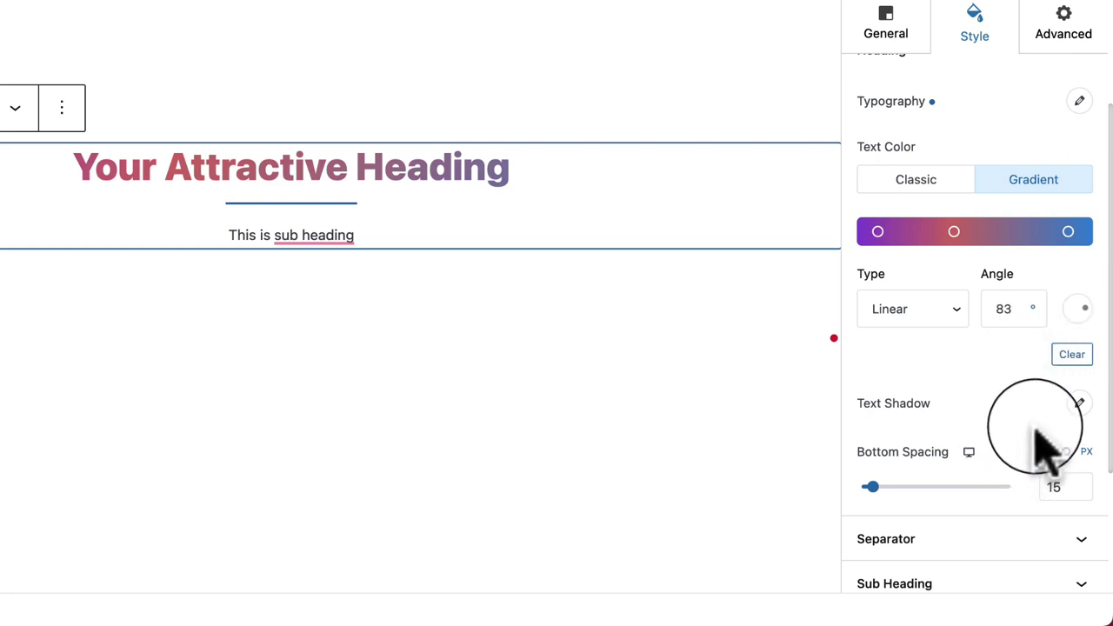
left_click(1080, 404)
Step: Give the heading a blue text shadow (horizontal -2, vertical 6, blur 4) and 24 px bottom spacing
scroll(1076, 423, "down", 3)
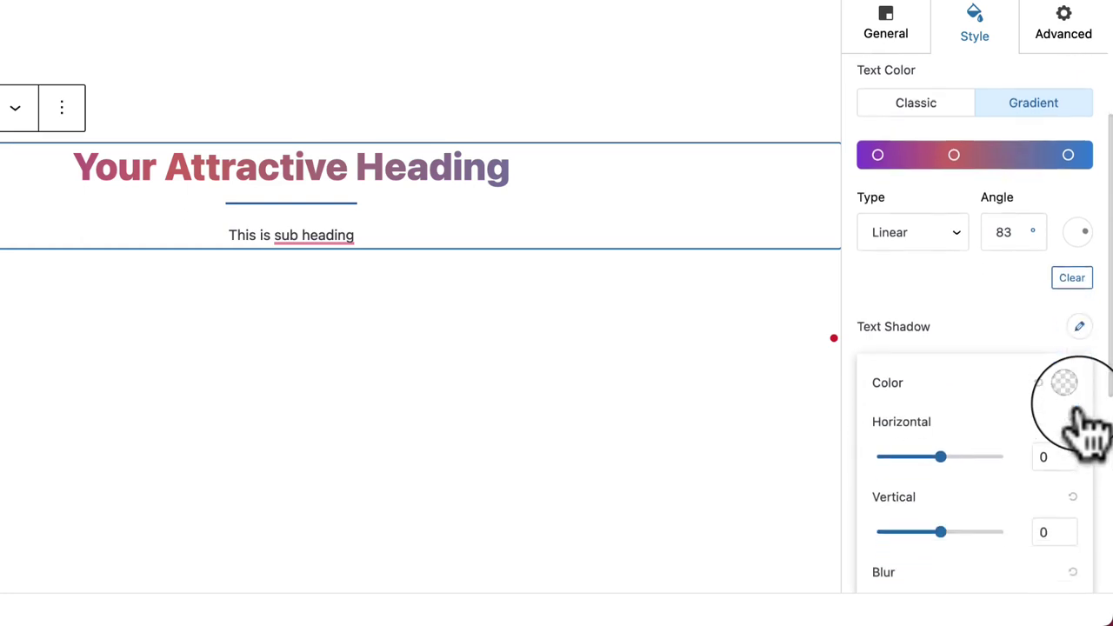
left_click_drag(941, 393, 911, 394)
left_click(1063, 319)
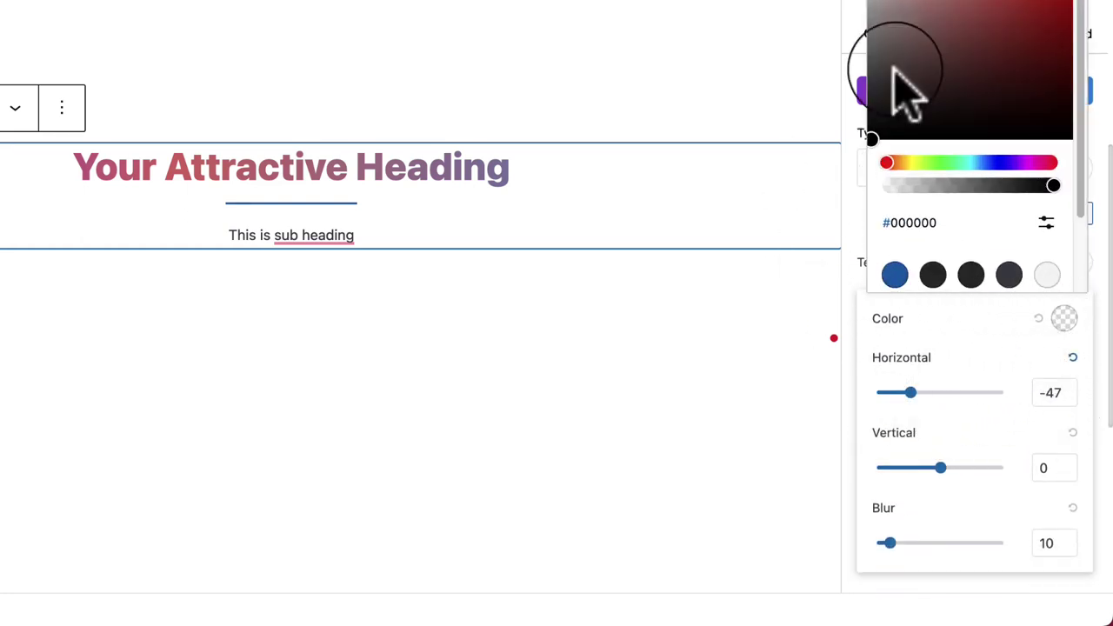
left_click(895, 276)
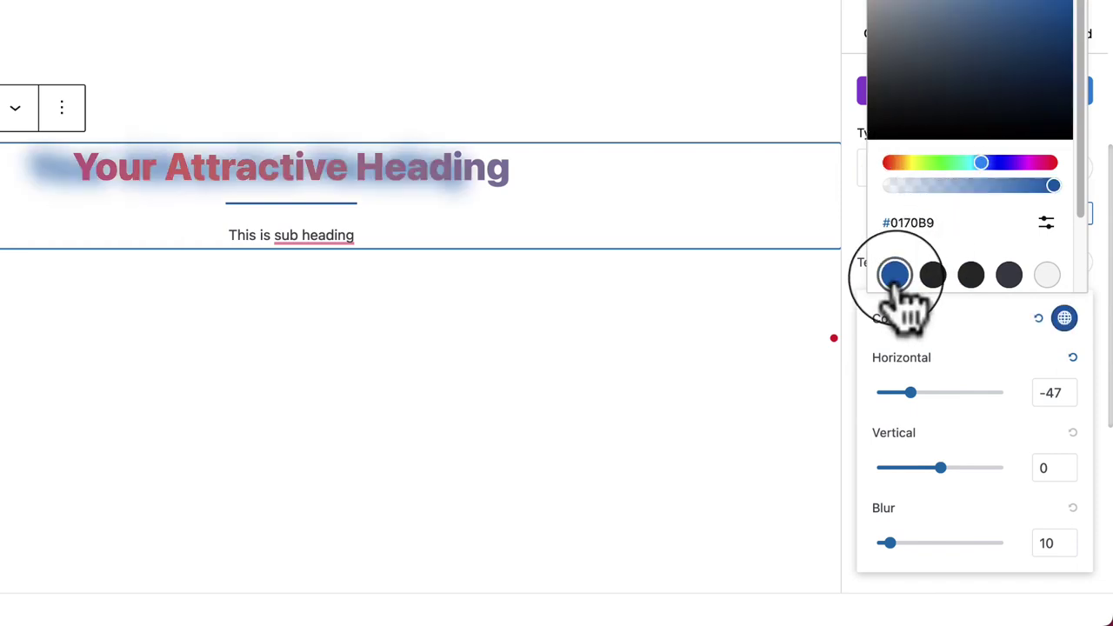
left_click_drag(911, 393, 944, 393)
mouse_move(939, 468)
left_mouse_down()
mouse_move(916, 470)
mouse_move(986, 470)
mouse_move(941, 469)
left_mouse_up()
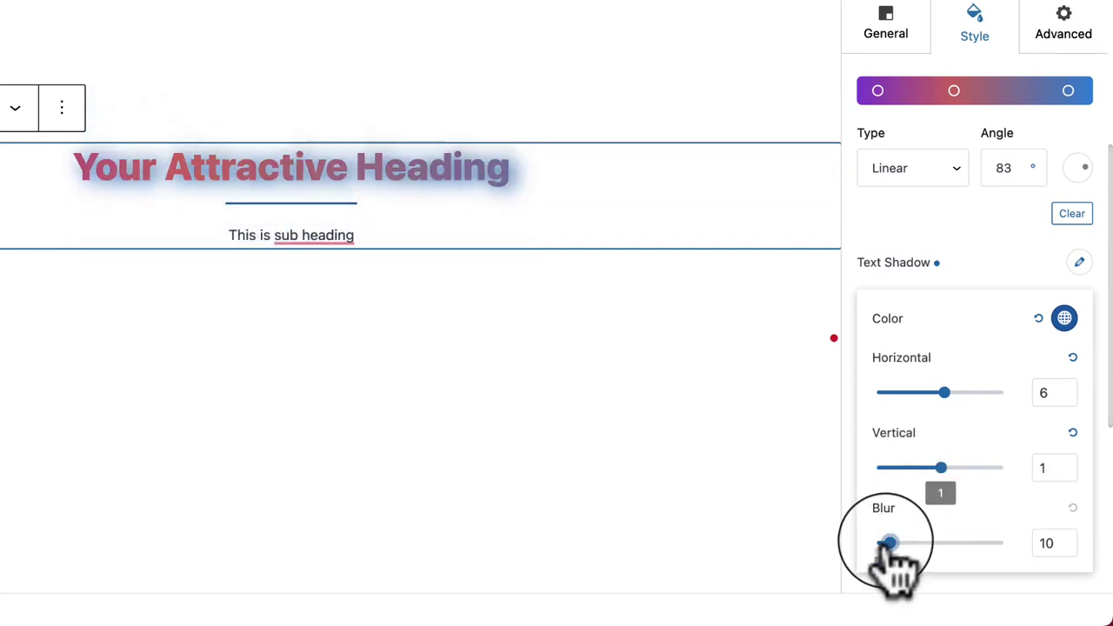
left_click_drag(886, 542, 881, 543)
left_click_drag(948, 472, 948, 470)
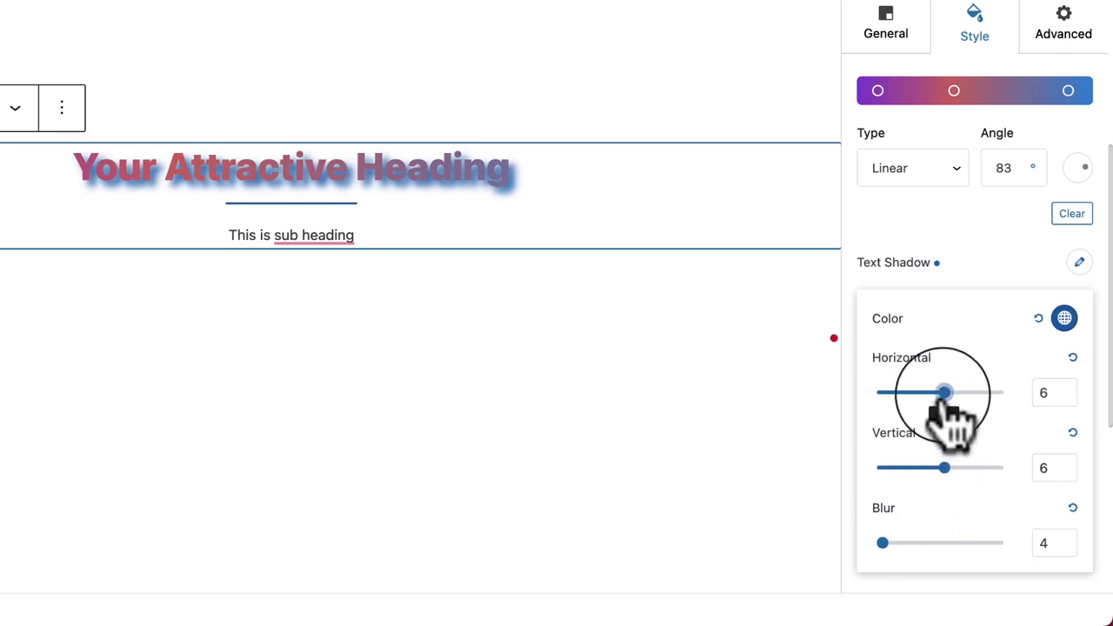
left_click_drag(943, 393, 939, 393)
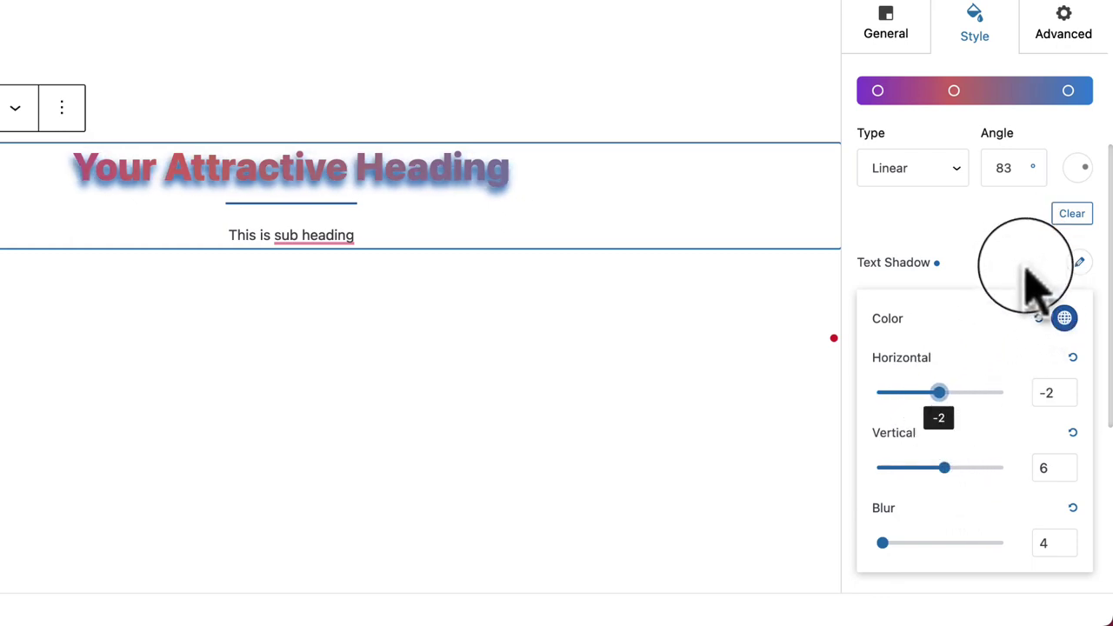
left_click(964, 254)
mouse_move(872, 346)
left_mouse_down()
mouse_move(1006, 347)
mouse_move(862, 346)
mouse_move(880, 346)
left_mouse_up()
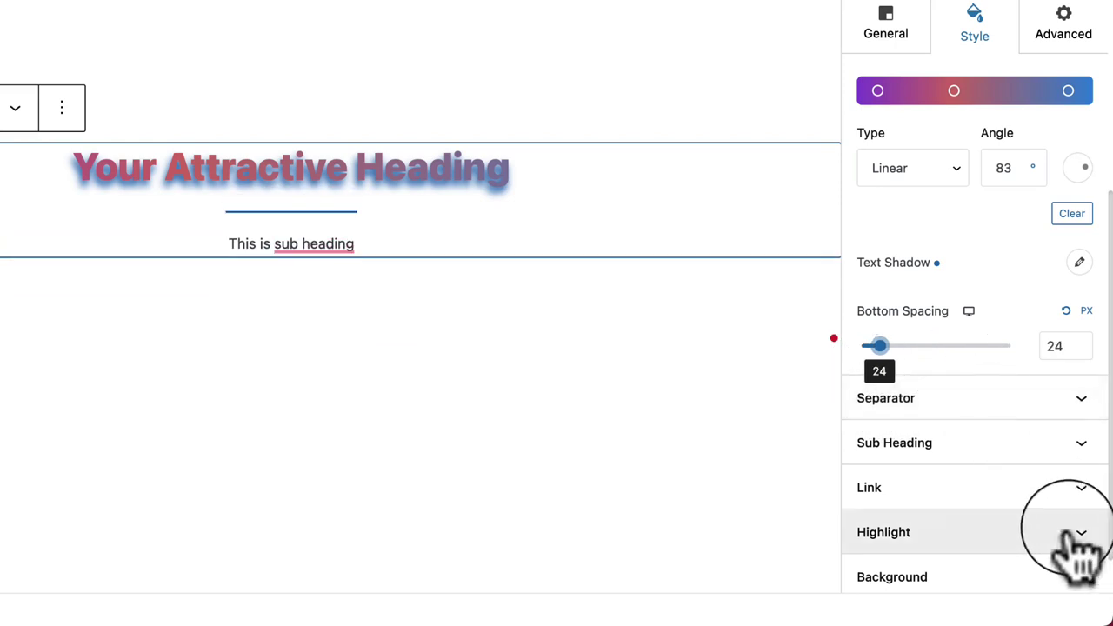
Step: Switch the heading text colour from Gradient back to the Classic solid setting
scroll(970, 274, "up", 5)
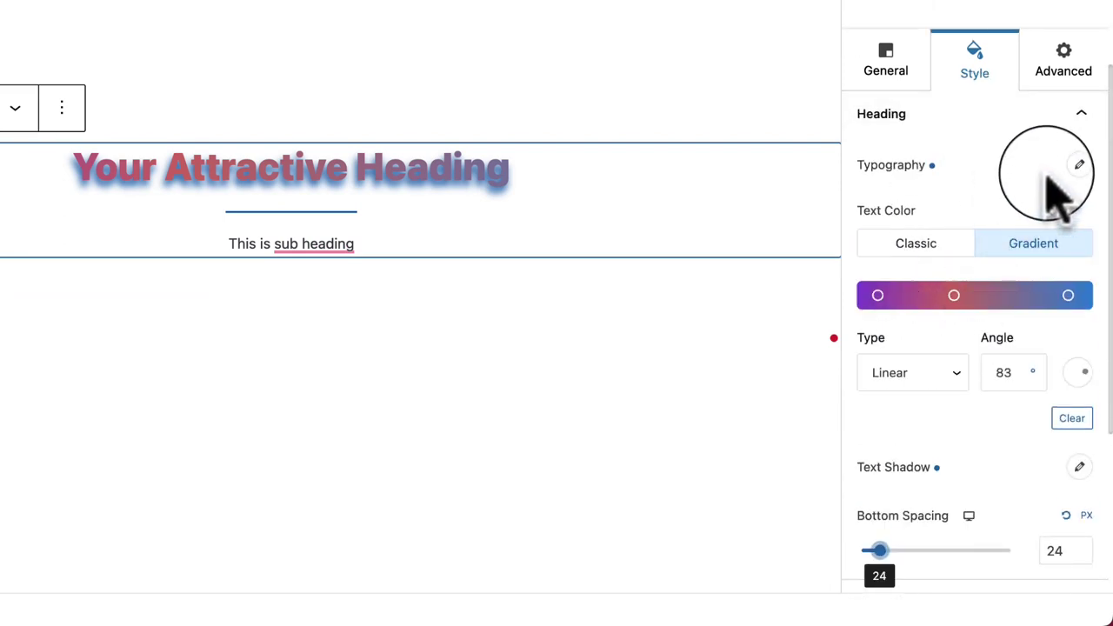
left_click(915, 248)
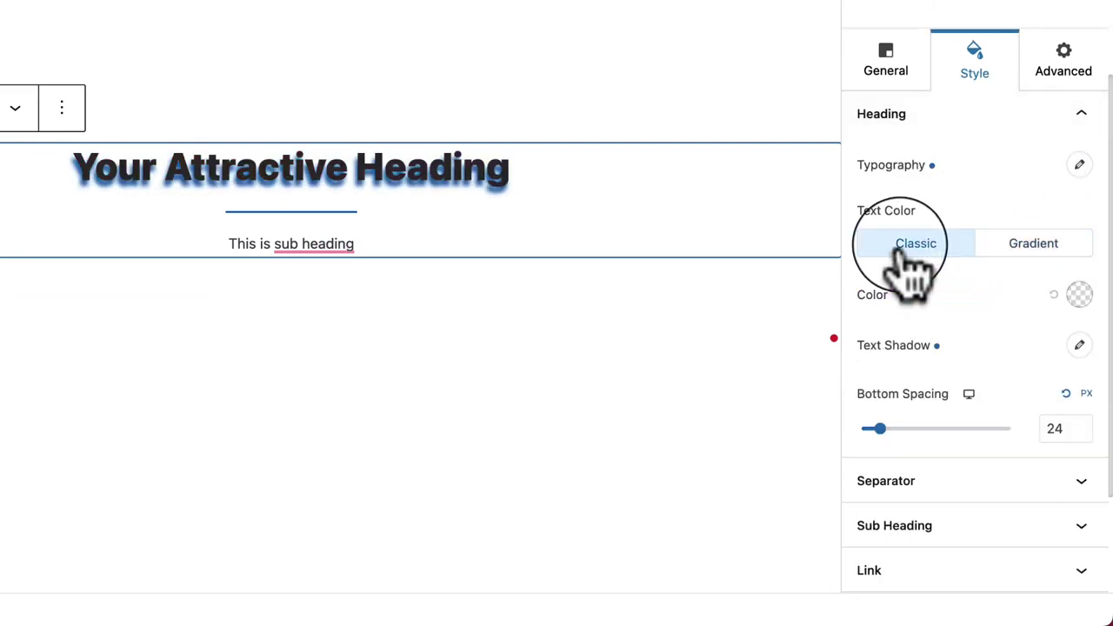
left_click(1006, 248)
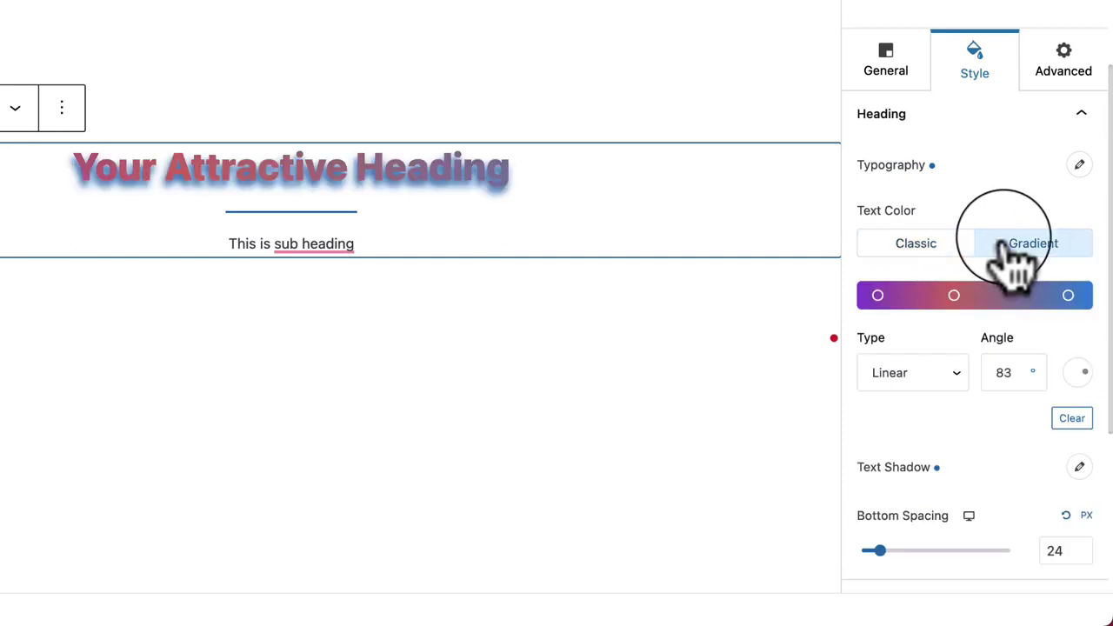
left_click(911, 248)
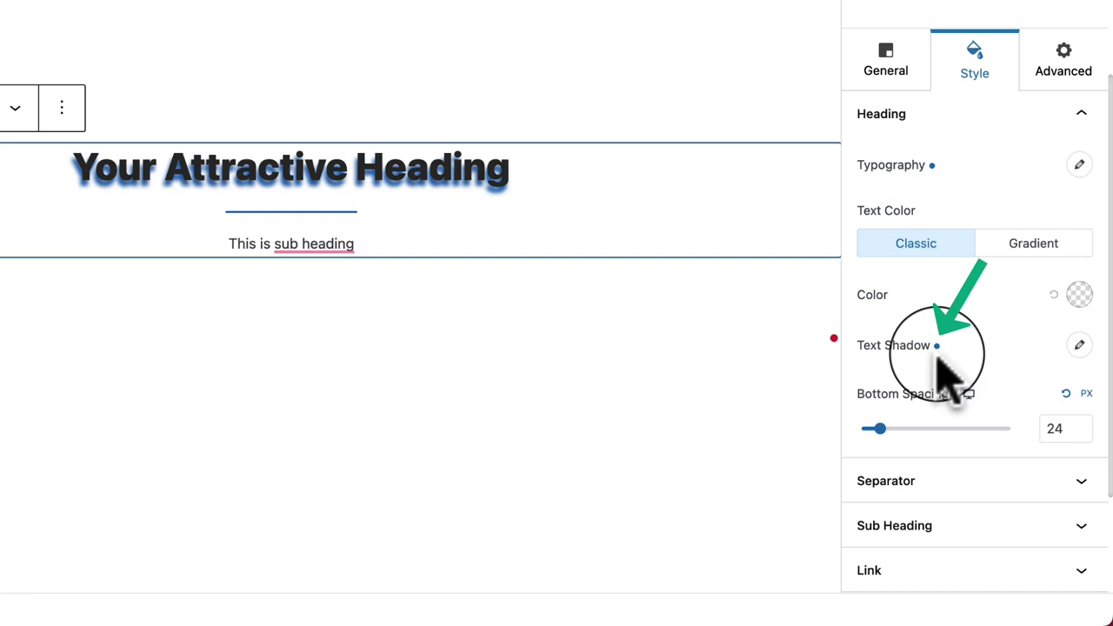
Step: Reset the text shadow's colour, horizontal, vertical and blur values to clear the shadow
left_click(1079, 346)
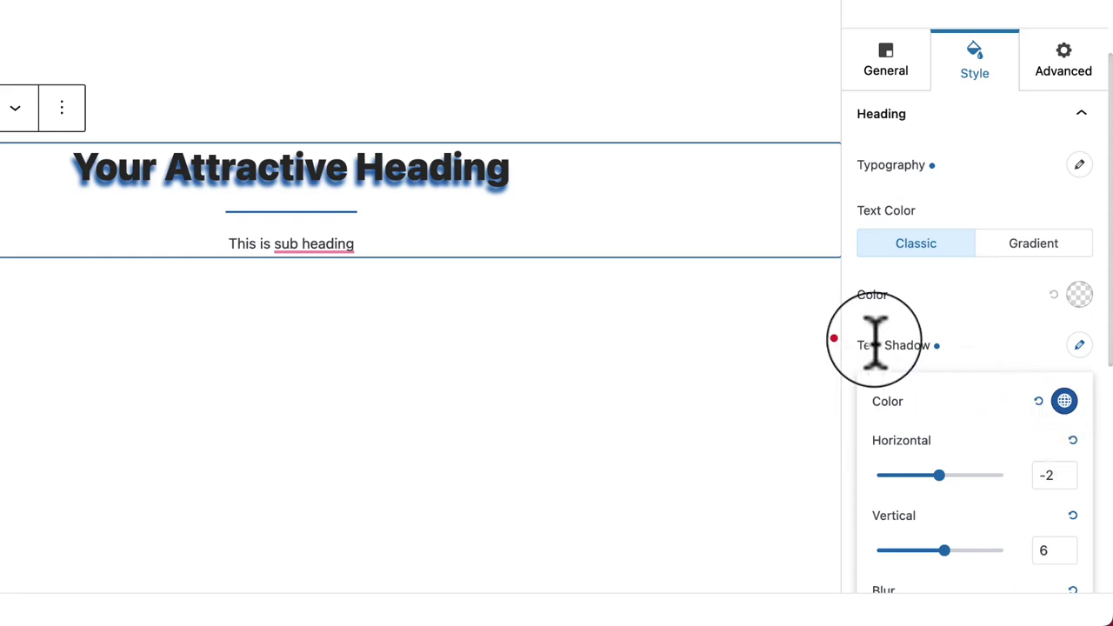
left_click(1039, 401)
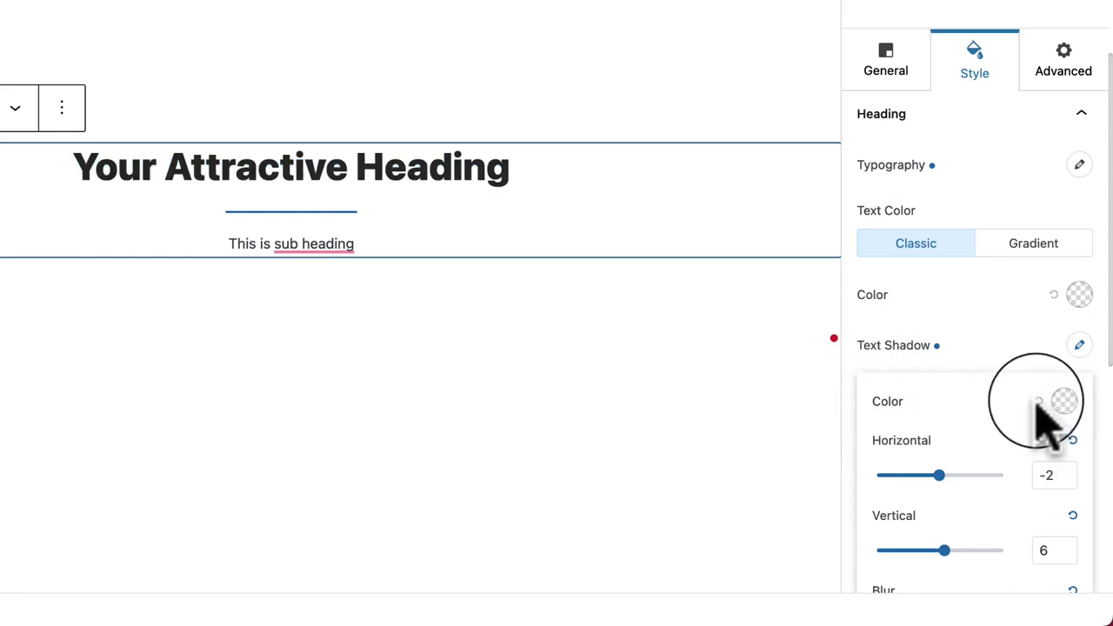
left_click(1073, 440)
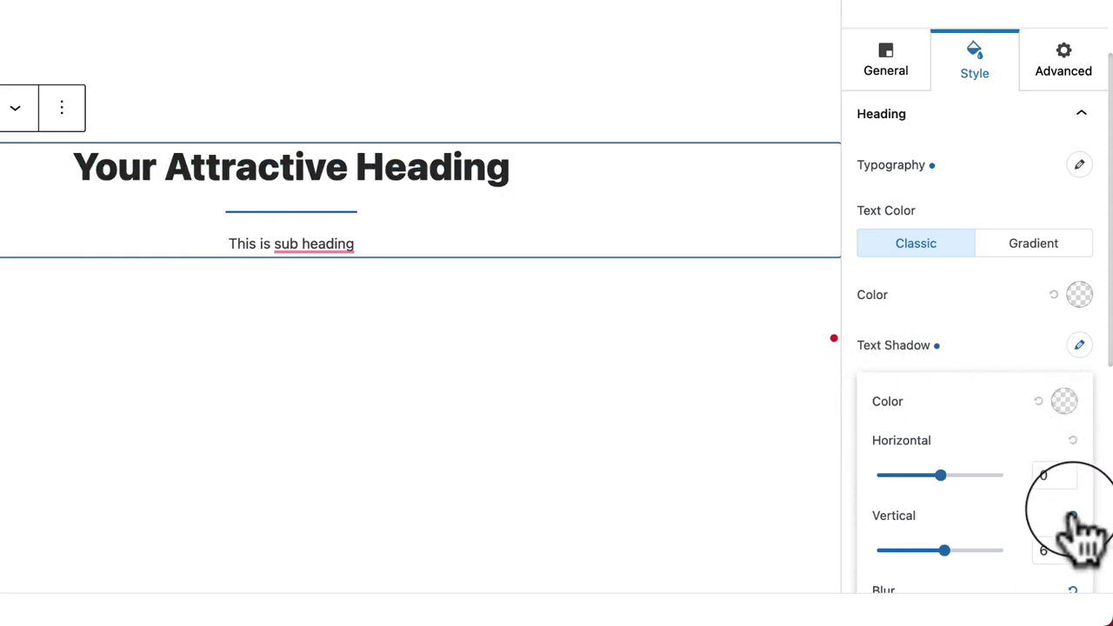
left_click(1072, 516)
scroll(1048, 535, "down", 1)
left_click(1069, 546)
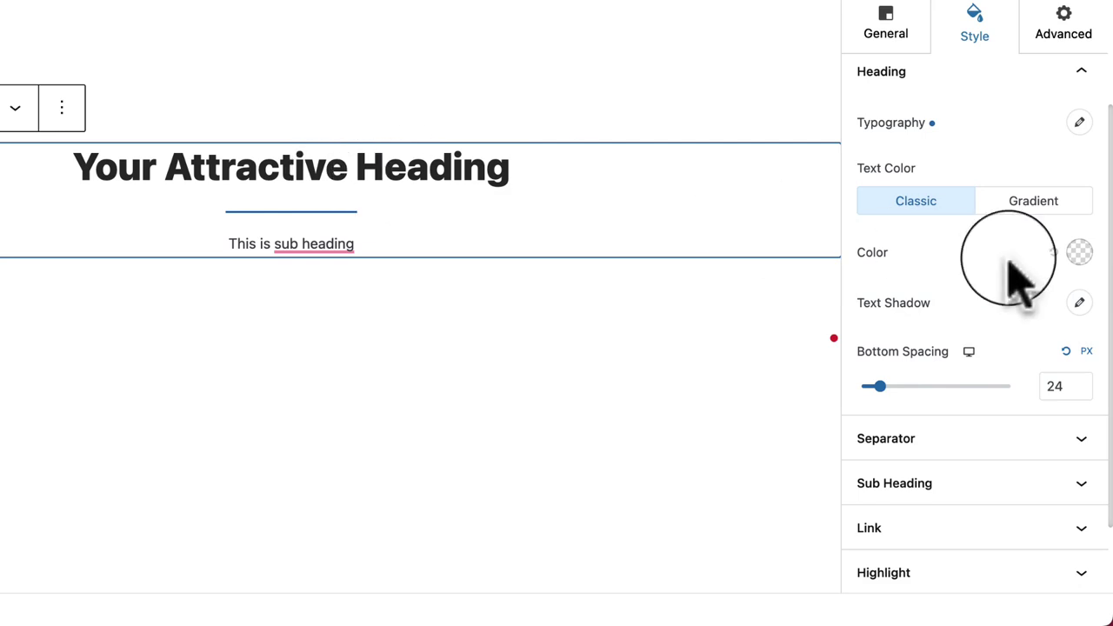
Step: Colour the heading text a light pinkish red (#FF8080)
left_click(1079, 252)
left_click(988, 324)
left_click_drag(987, 325, 983, 293)
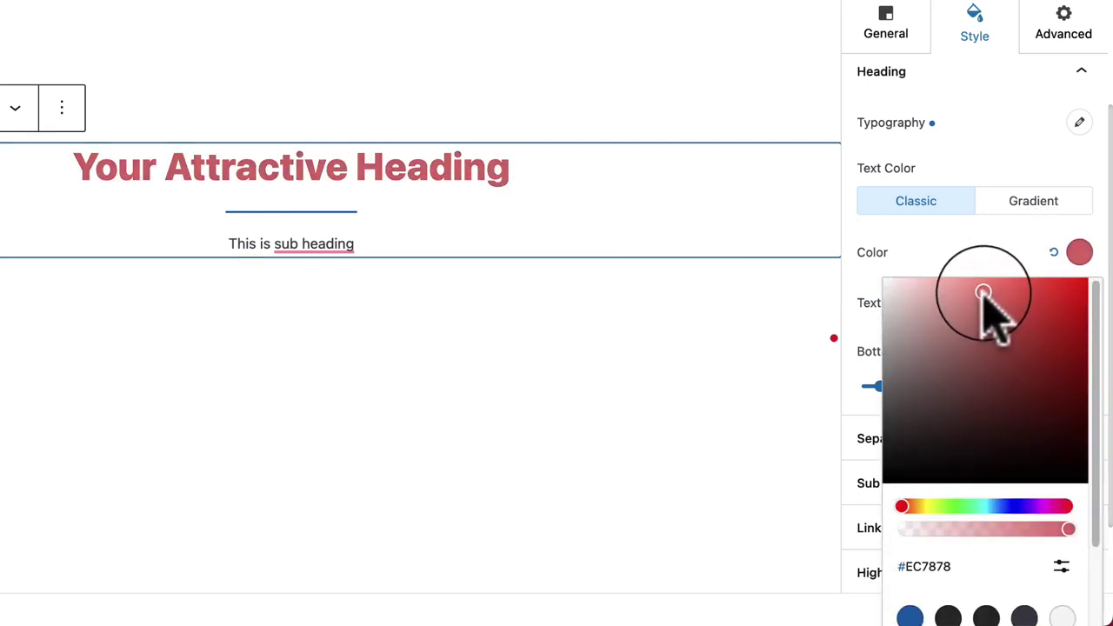
left_click(952, 250)
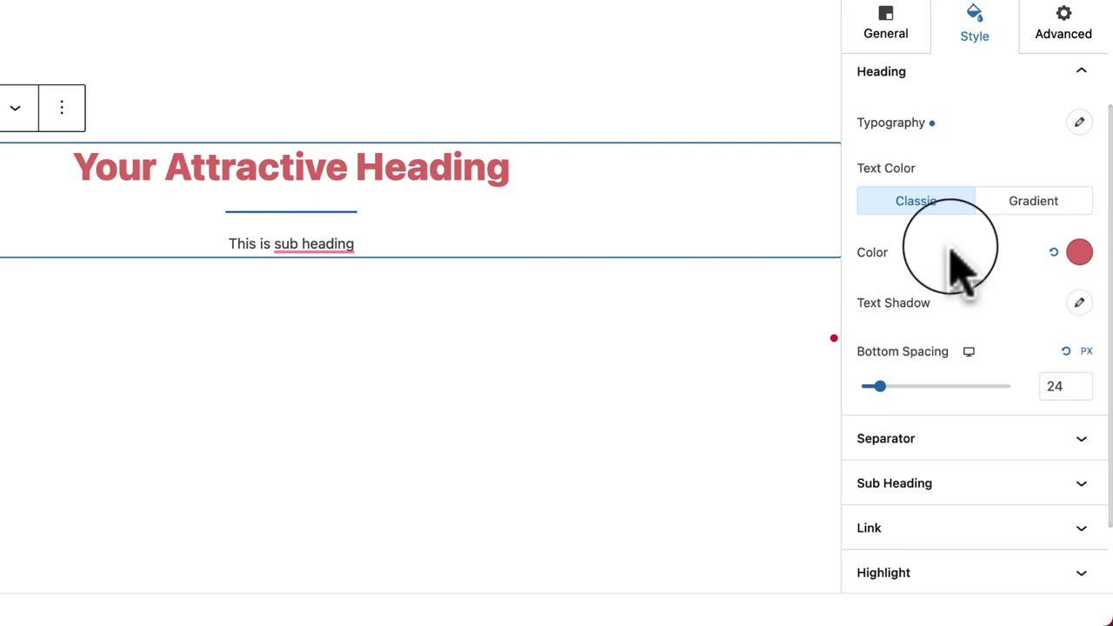
left_click(1078, 254)
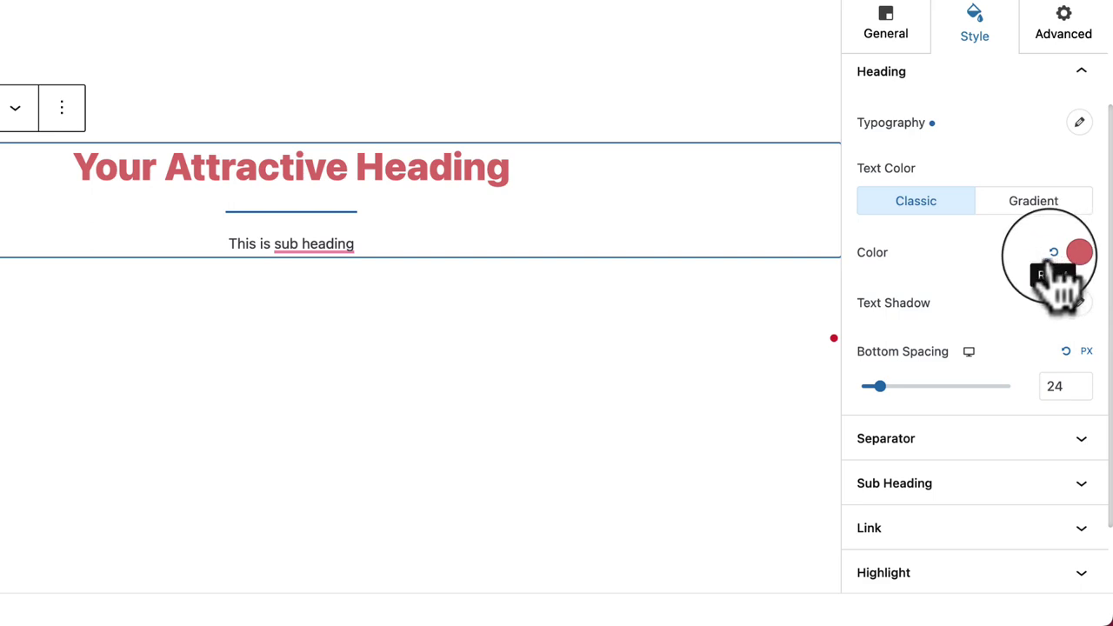
left_click(1054, 254)
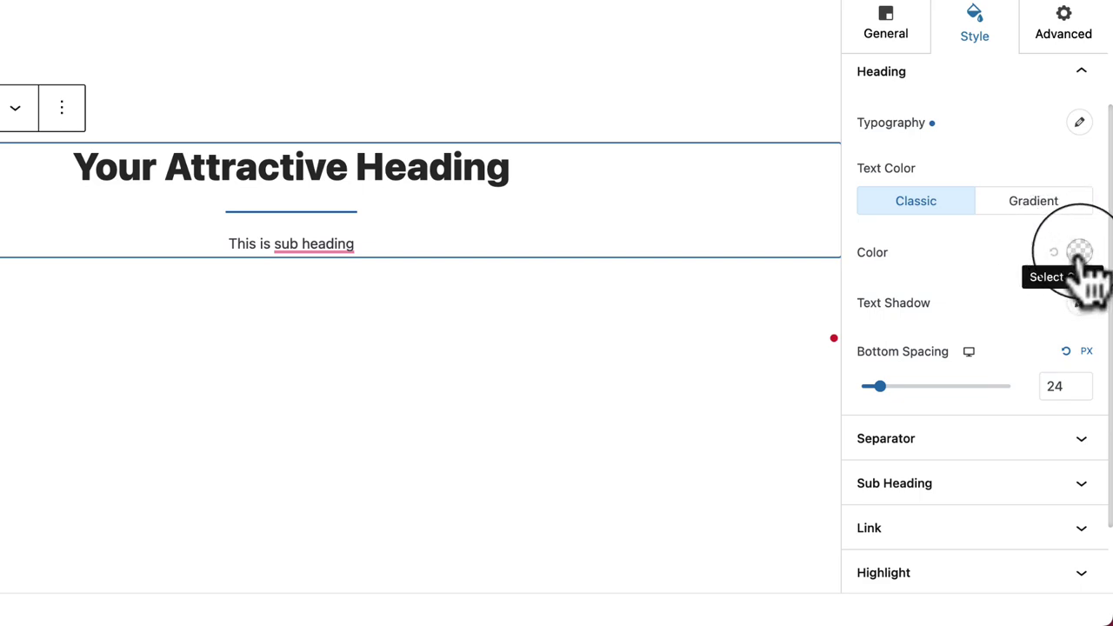
left_click(1080, 254)
left_click_drag(1002, 322, 1007, 255)
Step: Reduce the heading's bottom spacing to 22 px
scroll(1000, 370, "down", 2)
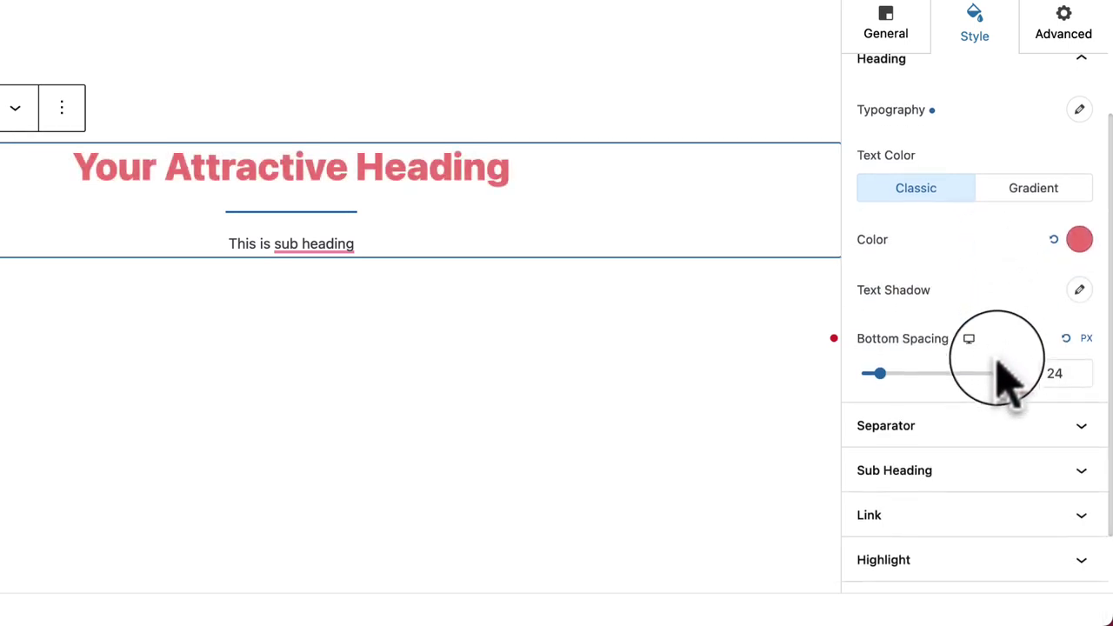
mouse_move(881, 363)
left_mouse_down()
mouse_move(927, 364)
mouse_move(877, 364)
left_mouse_up()
scroll(1005, 482, "down", 1)
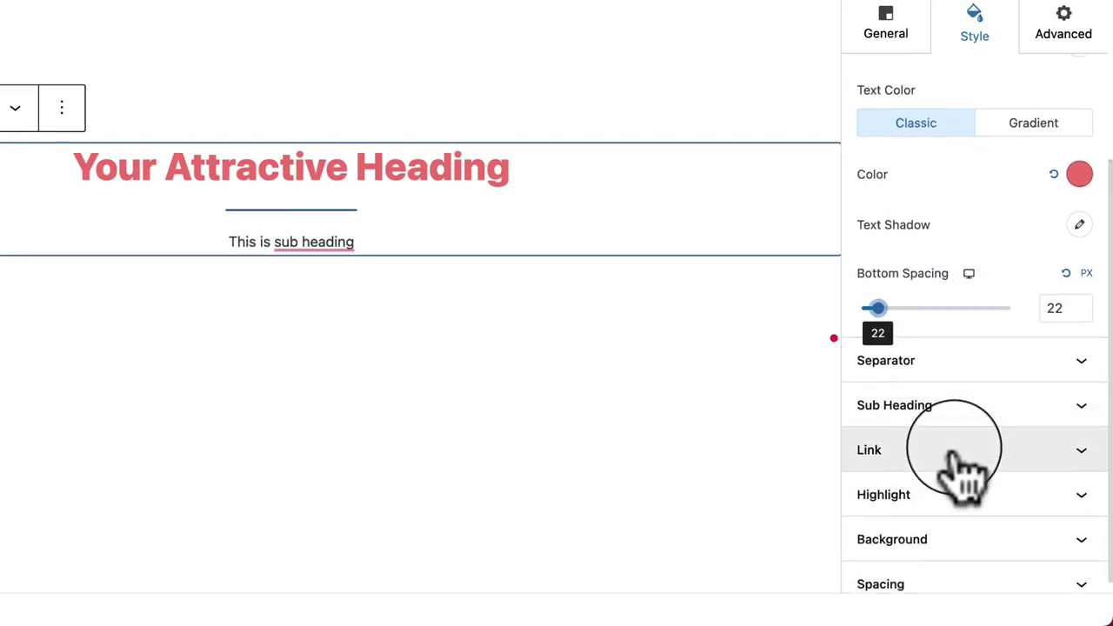
scroll(1001, 348, "up", 5)
scroll(974, 374, "down", 5)
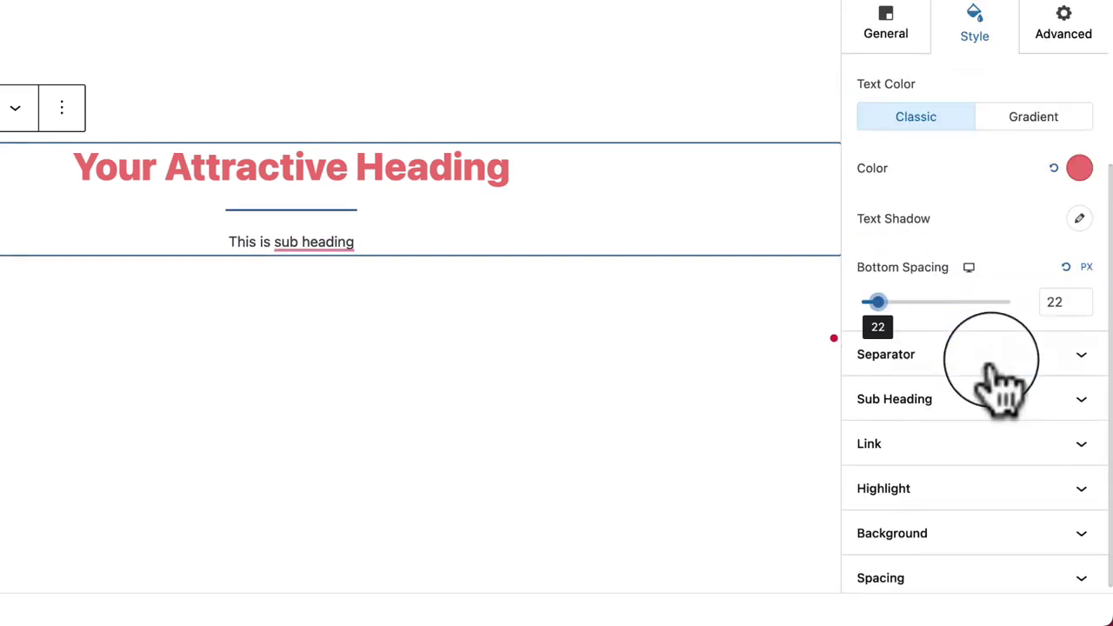
Step: Set the separator to width 17, thickness 8 px and bottom spacing 14 px
left_click(985, 352)
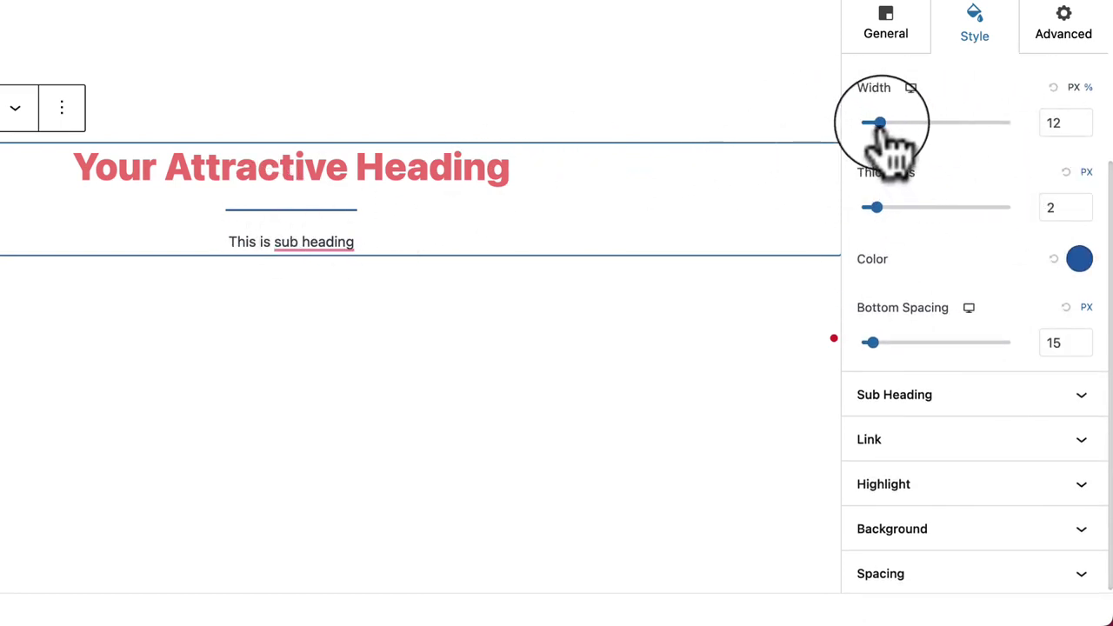
mouse_move(876, 126)
left_mouse_down()
mouse_move(988, 126)
mouse_move(887, 123)
left_mouse_up()
left_click_drag(876, 207, 922, 207)
left_click(872, 343)
mouse_move(872, 343)
left_mouse_down()
mouse_move(924, 342)
mouse_move(871, 342)
left_mouse_up()
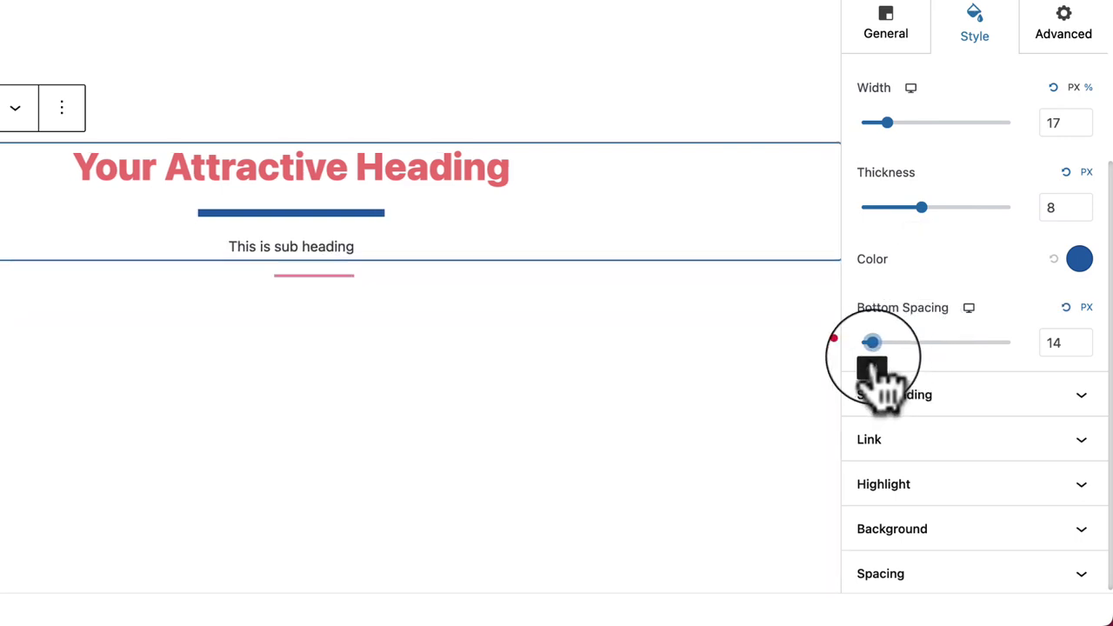
left_click(964, 402)
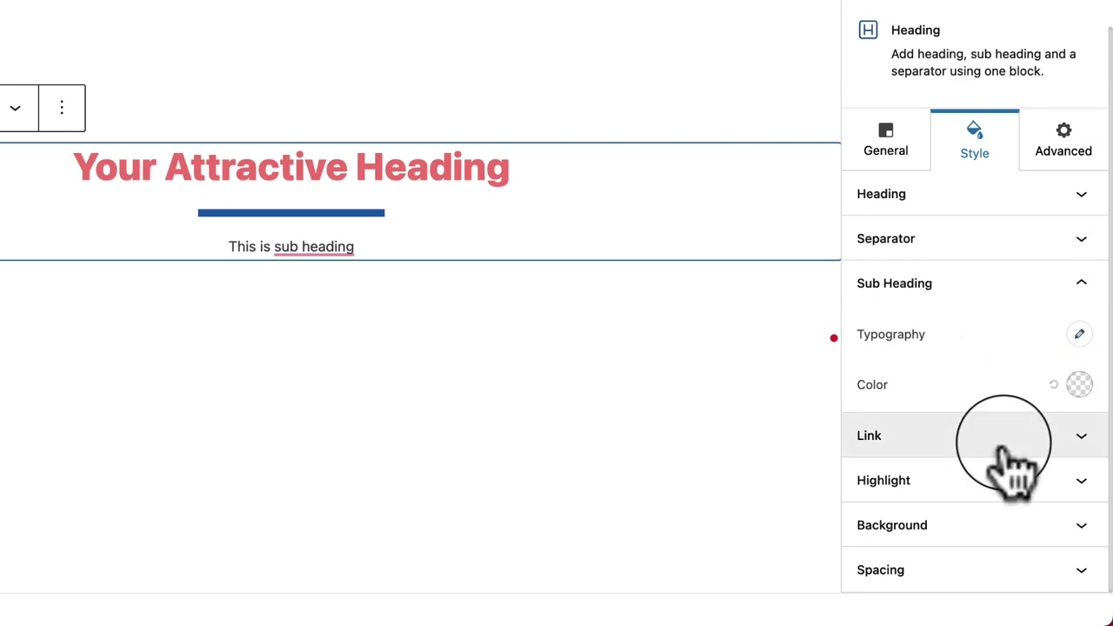
Step: Look over Sub Heading typography, then expand the Link and Highlight style sections
left_click(1078, 335)
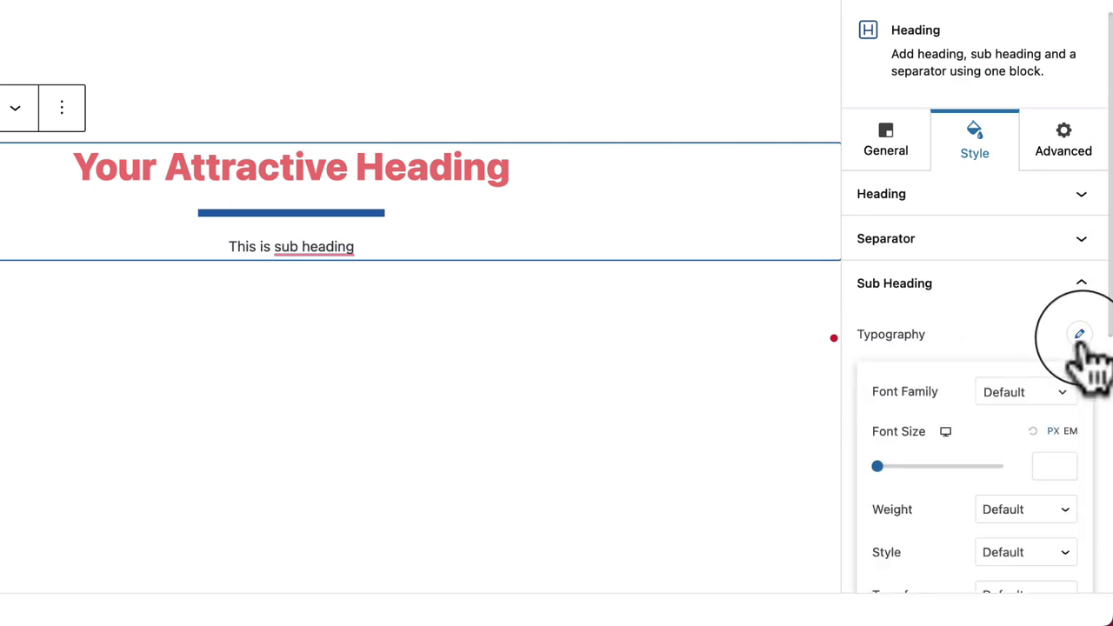
scroll(1035, 430, "down", 5)
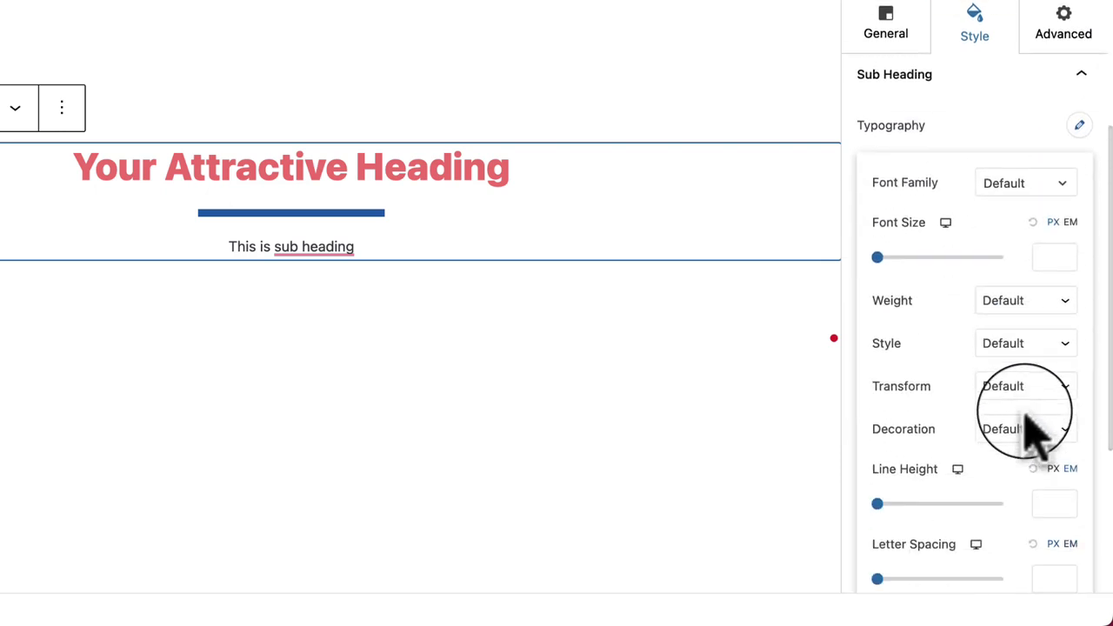
scroll(1035, 435, "down", 1)
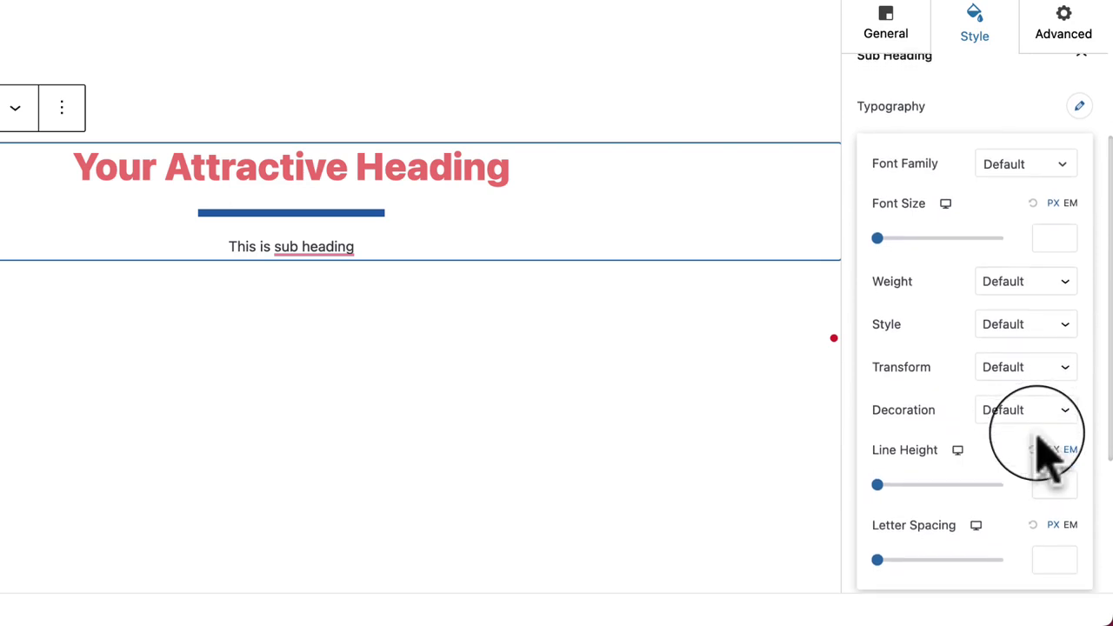
left_click(1070, 107)
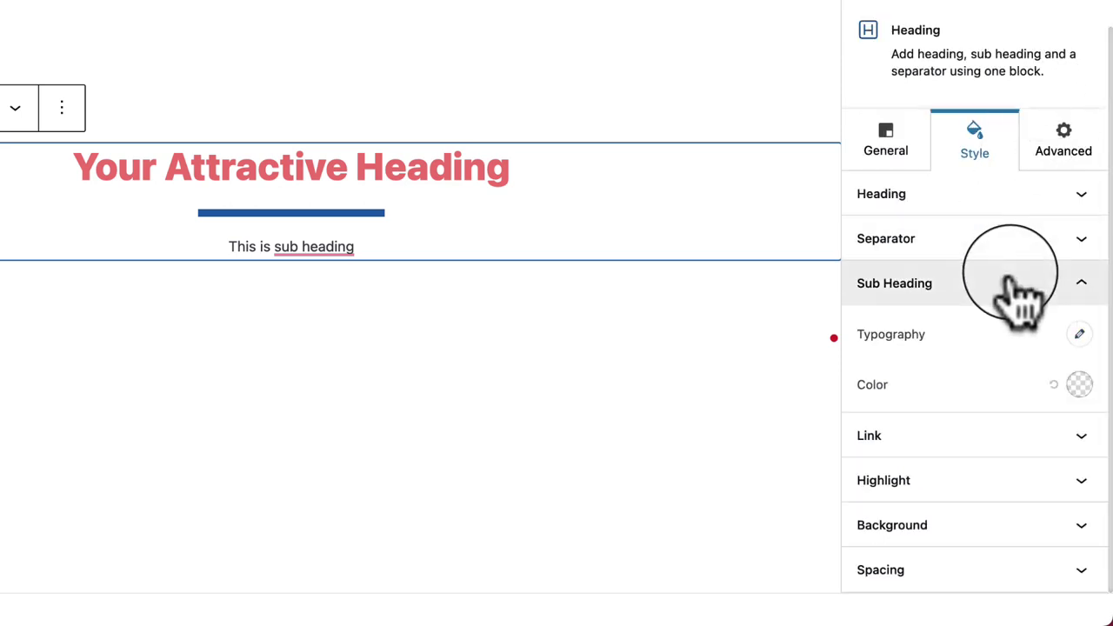
left_click(965, 435)
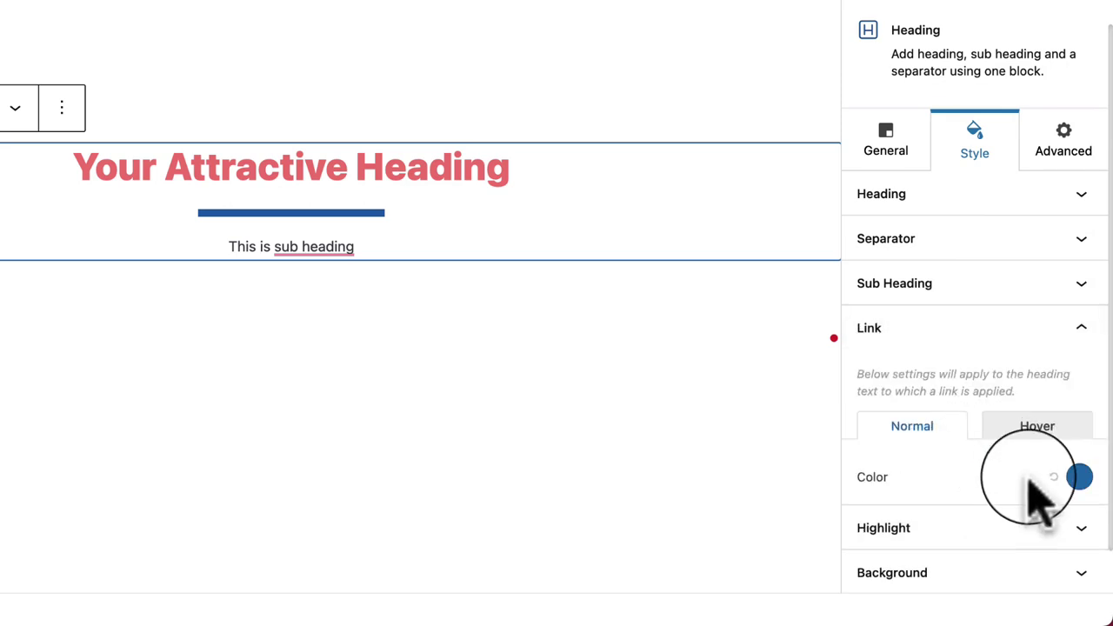
left_click(932, 488)
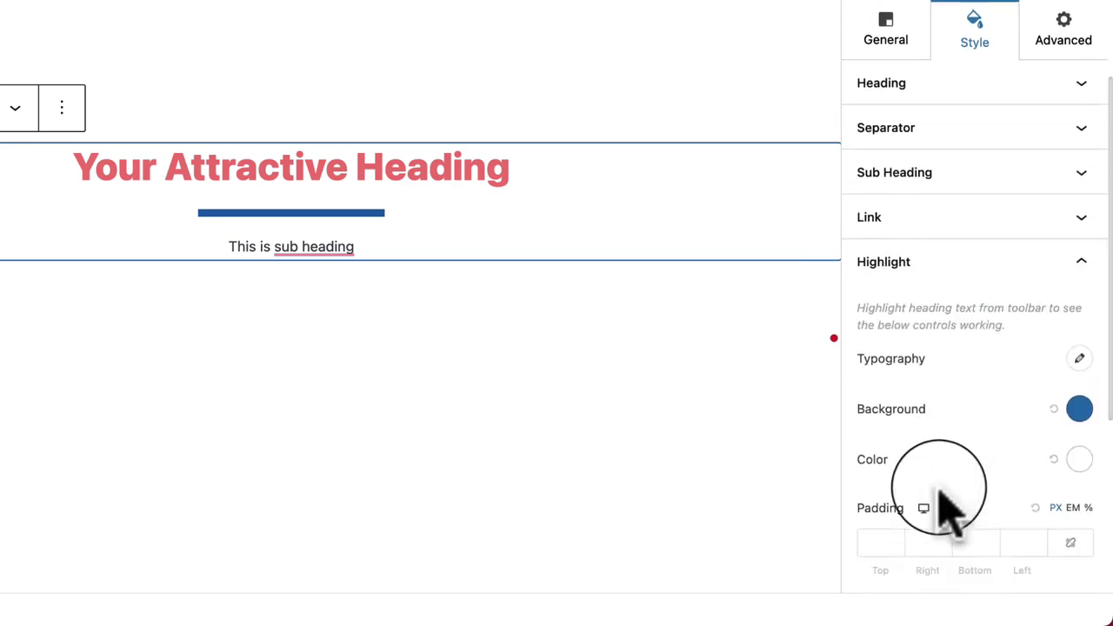
scroll(948, 509, "down", 3)
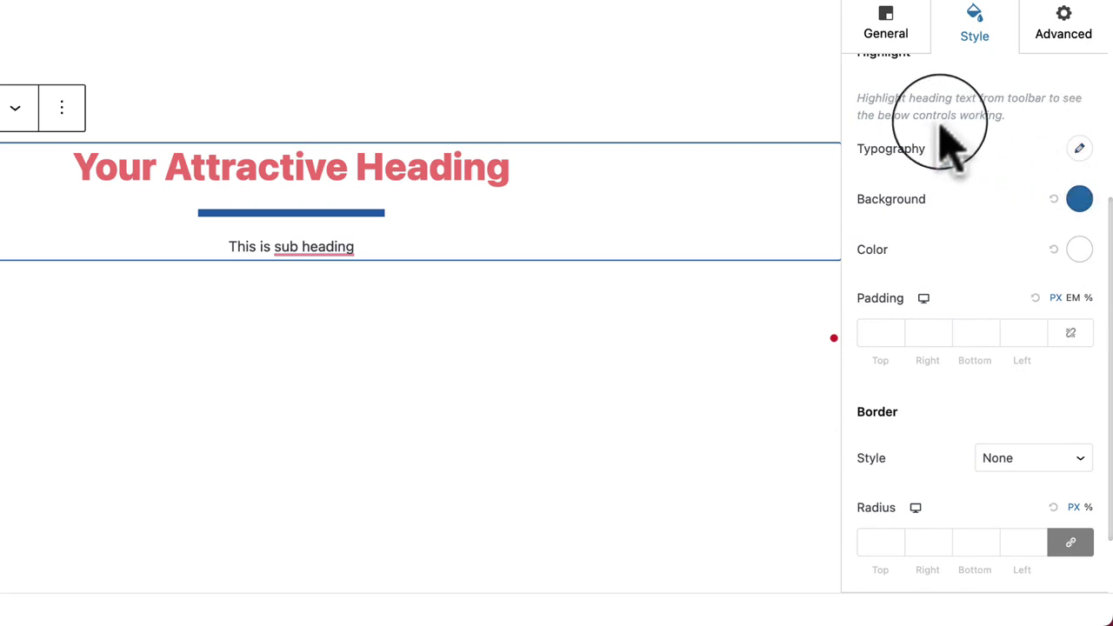
scroll(953, 148, "up", 1)
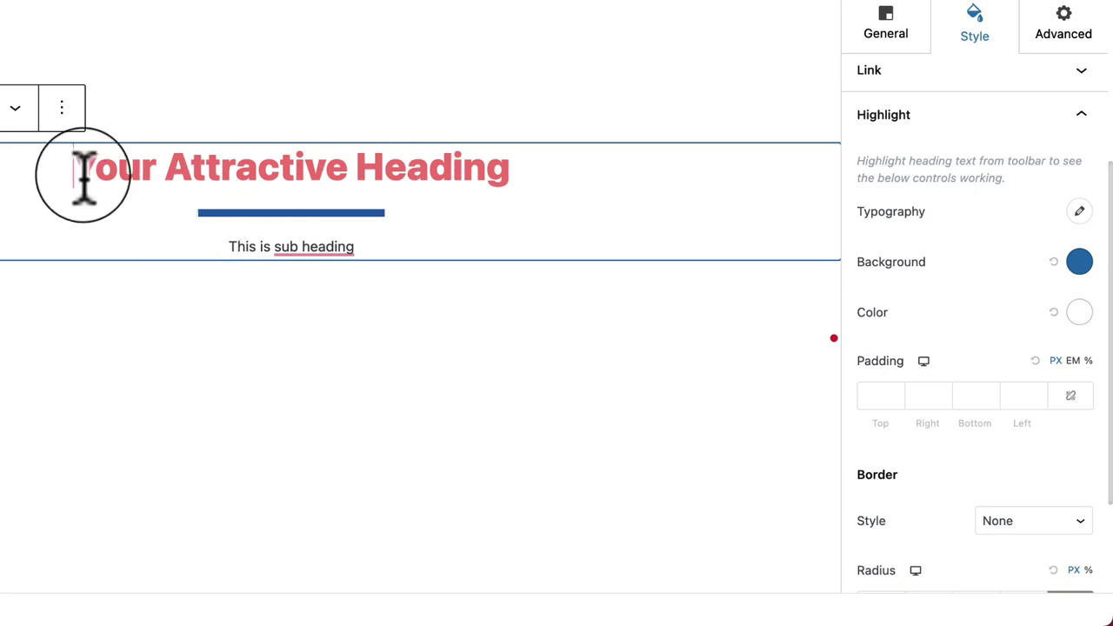
Step: Give the start of the word 'Your' a blue highlight text colour
left_click_drag(85, 179, 90, 179)
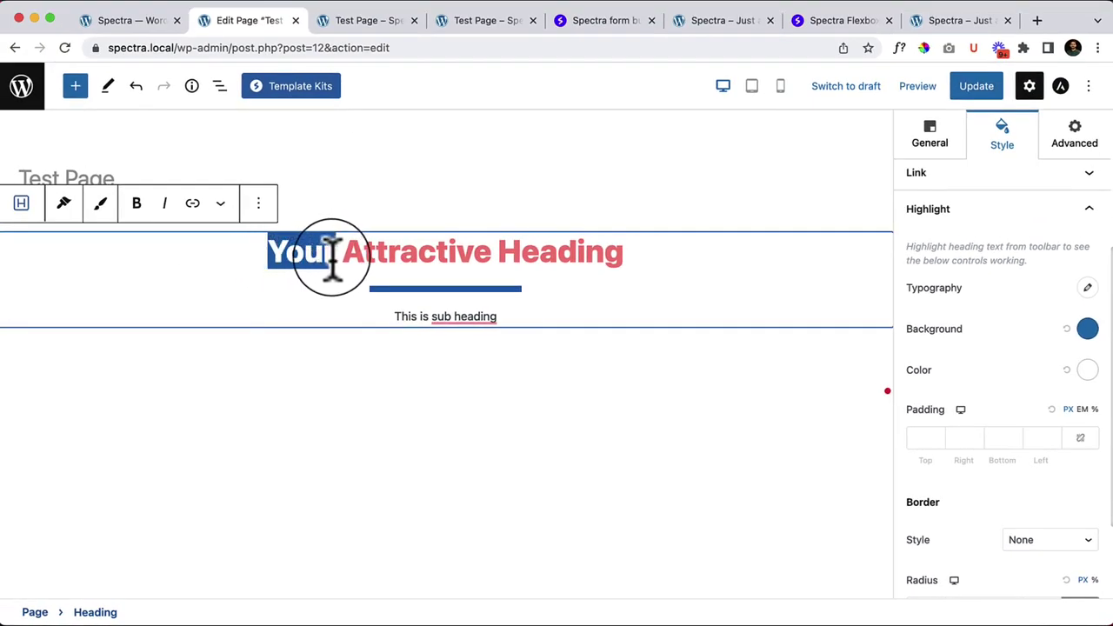
left_click(220, 205)
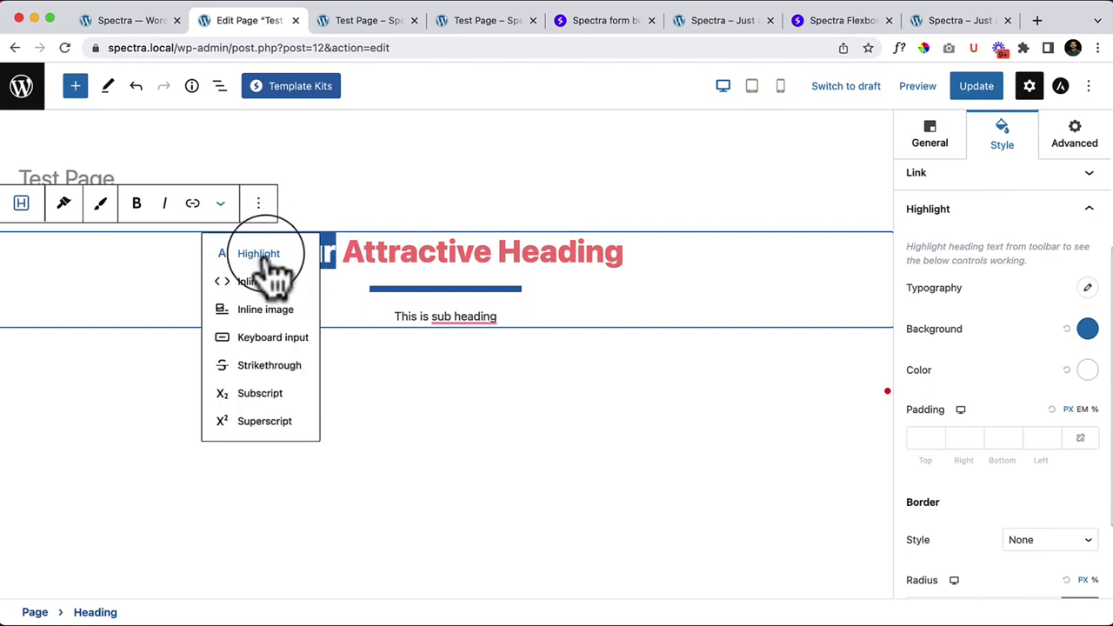
left_click(258, 254)
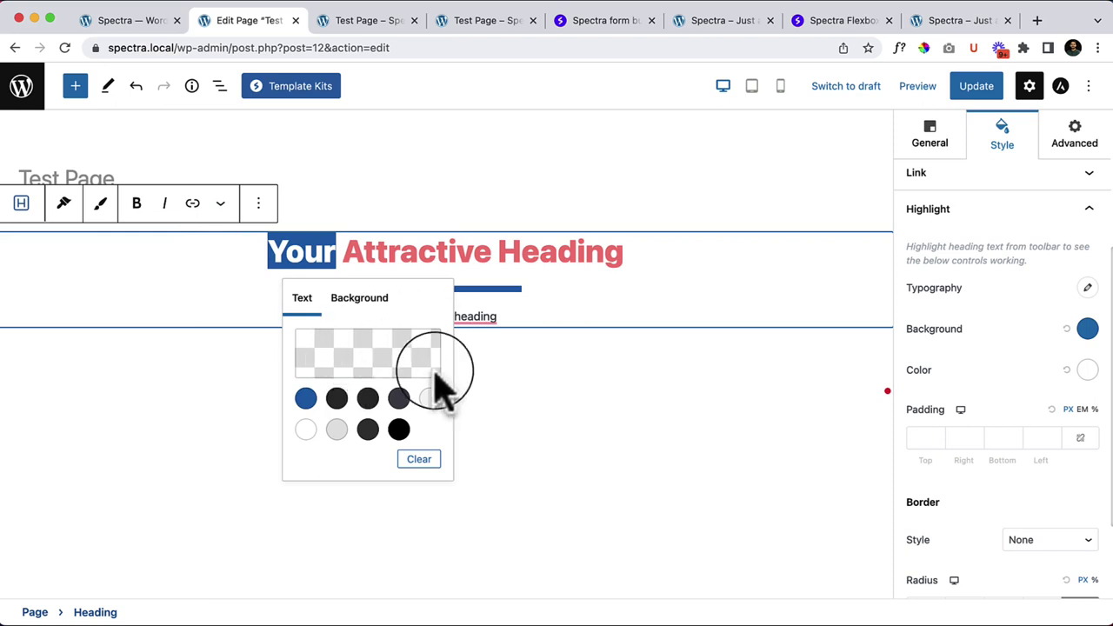
left_click(307, 398)
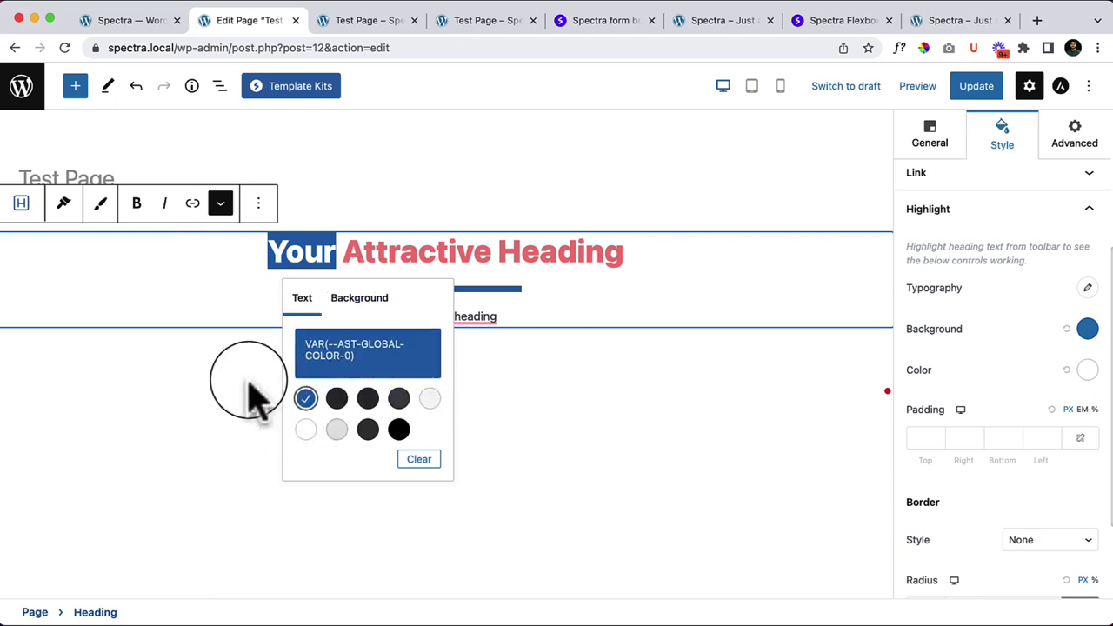
left_click(574, 455)
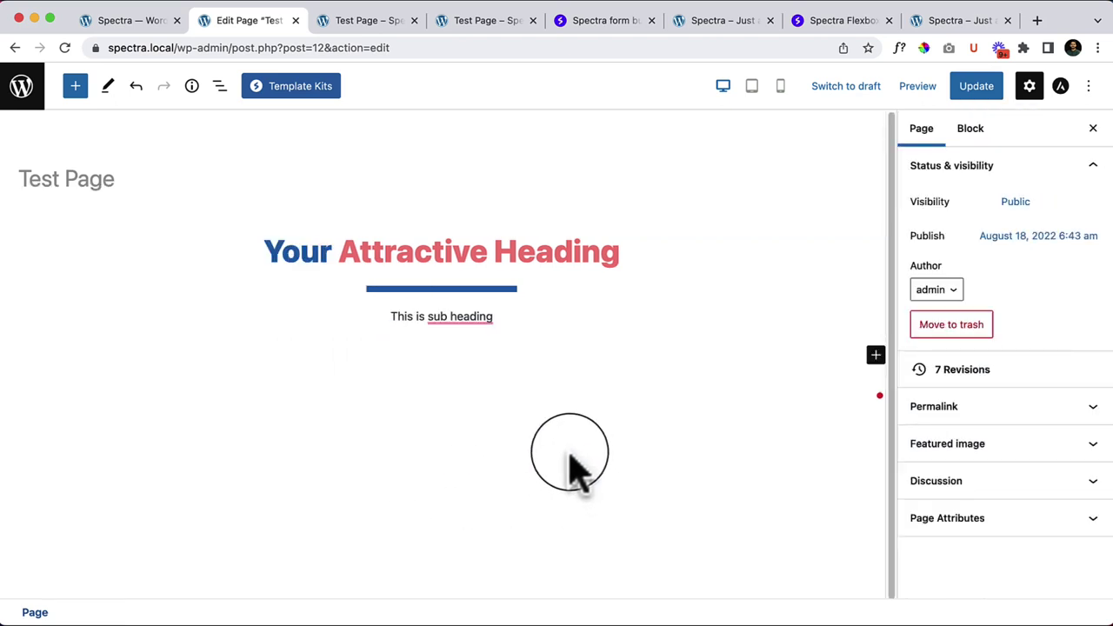
Step: Set the Highlight background colour in the Style panel to red #FF1B1B
left_click(304, 261)
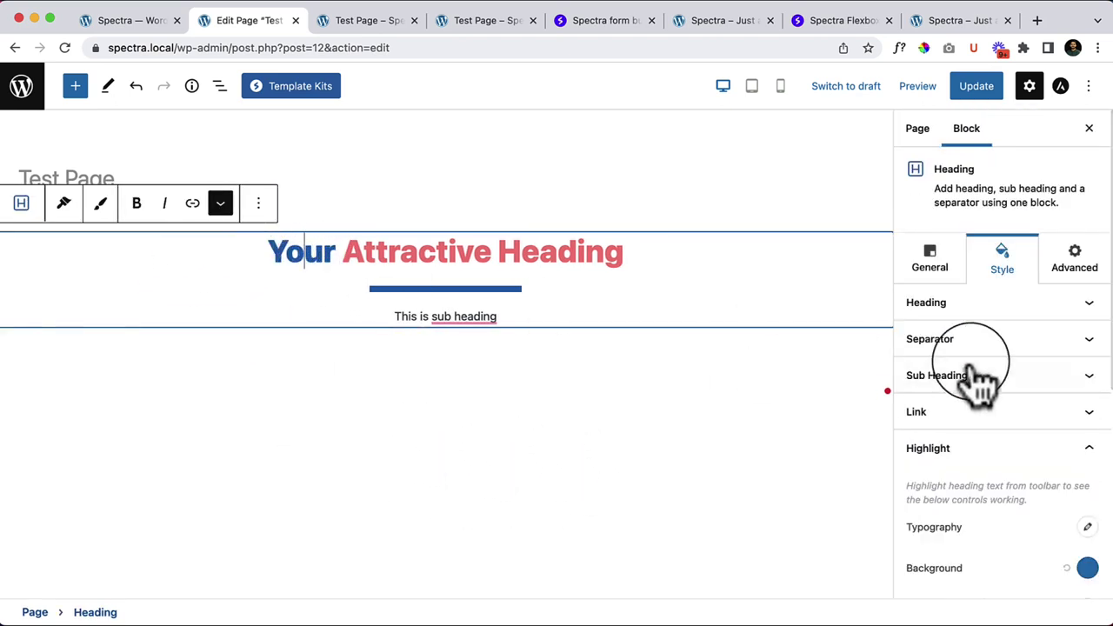
scroll(1066, 520, "down", 3)
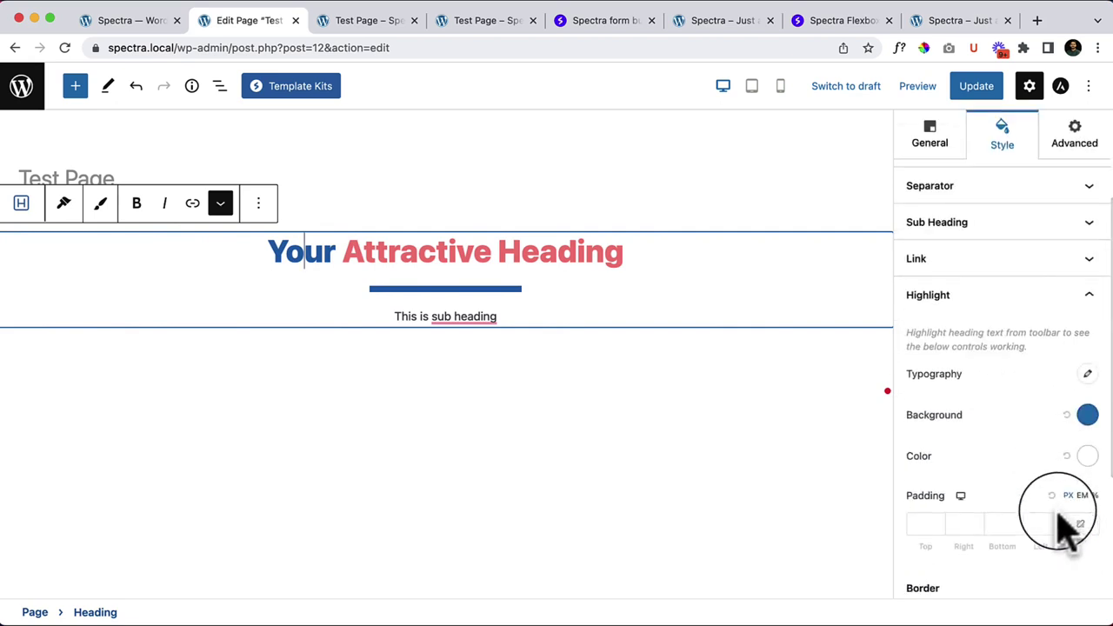
left_click(1086, 415)
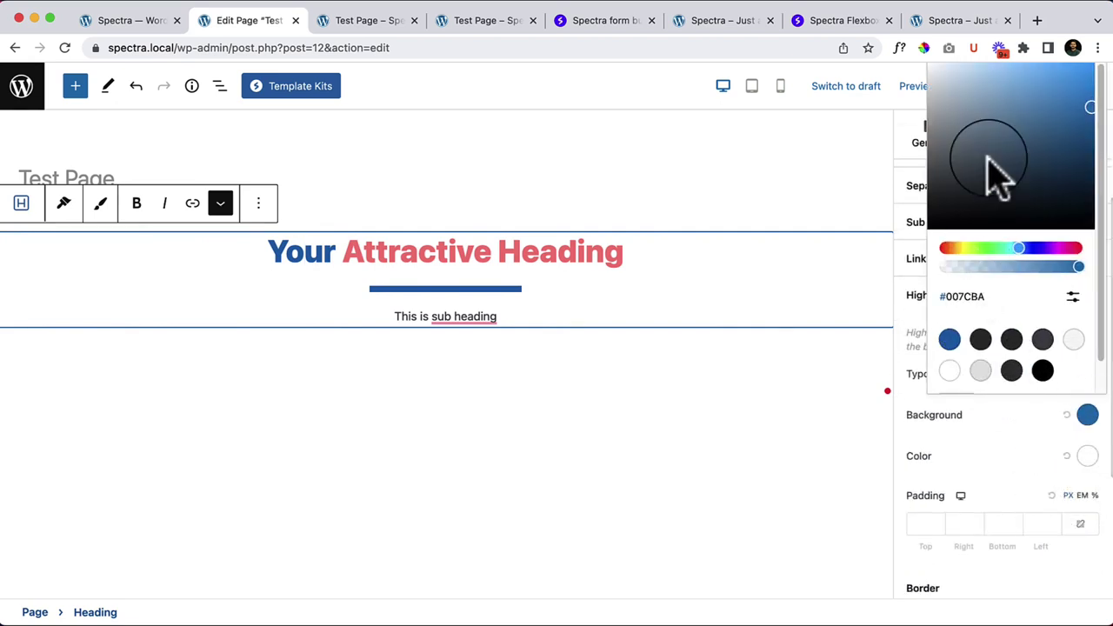
left_click_drag(989, 174, 1078, 74)
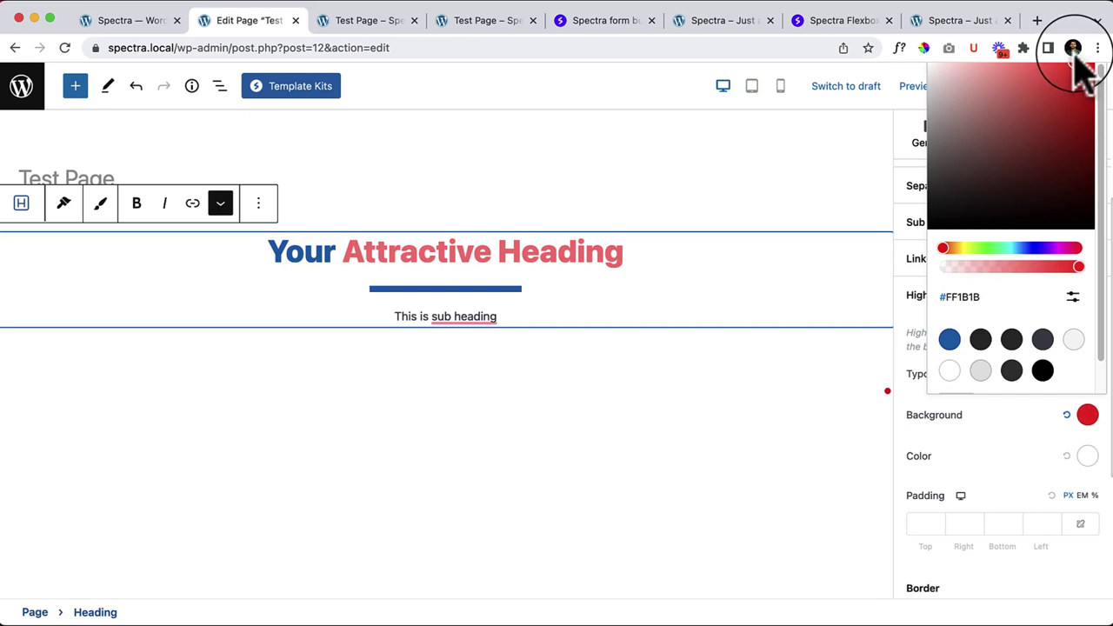
left_click(1000, 456)
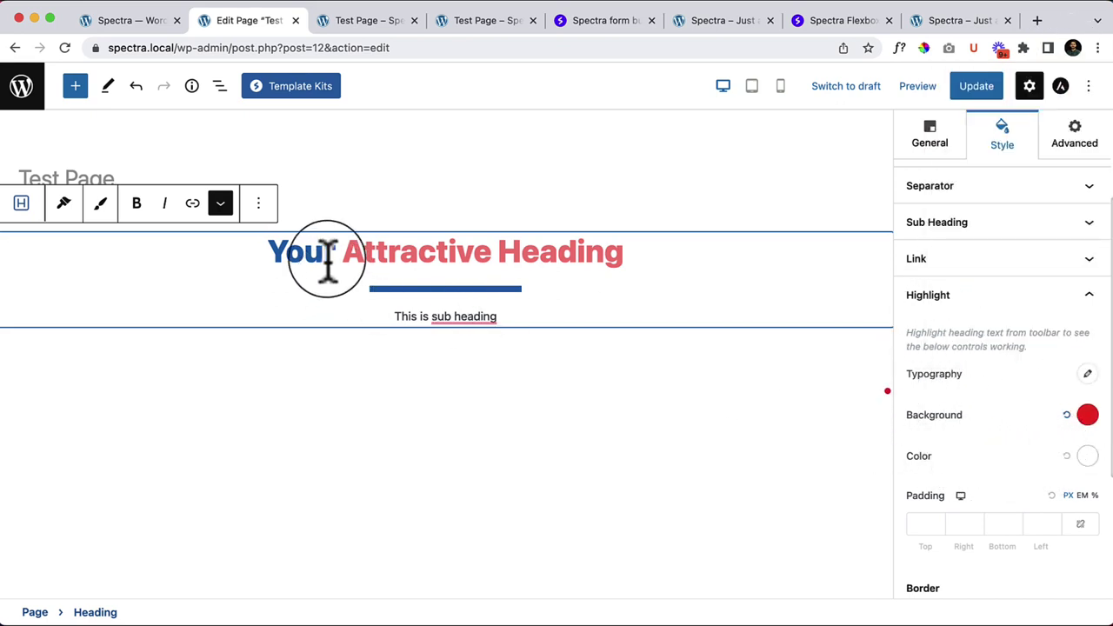
Step: Select the word 'Your' and apply highlight formatting to it again
left_click(220, 205)
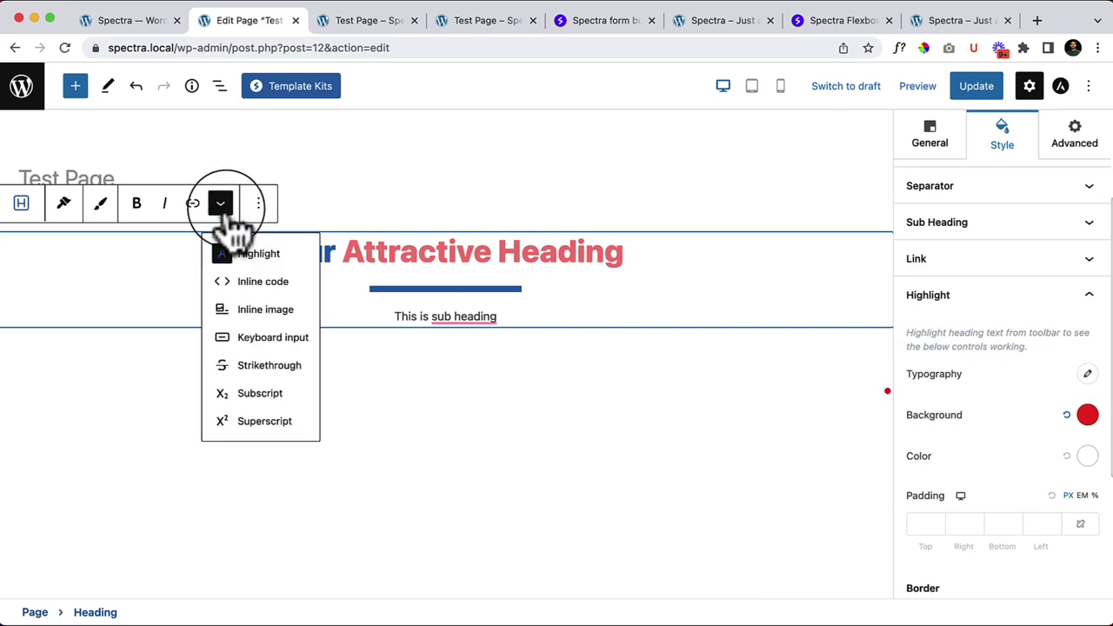
left_click(254, 252)
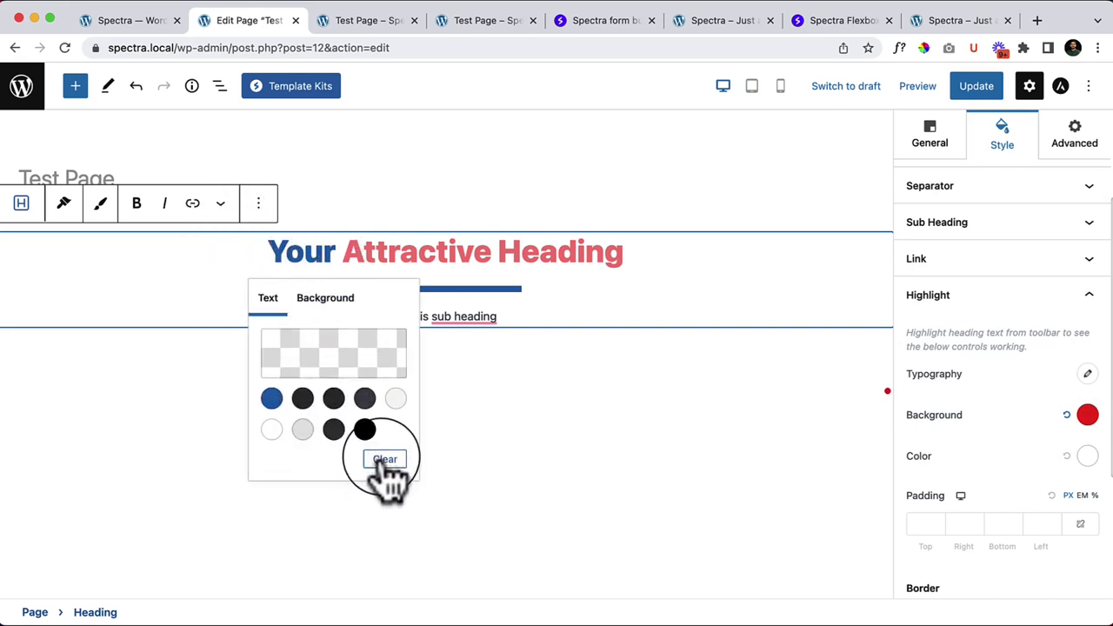
left_click(281, 250)
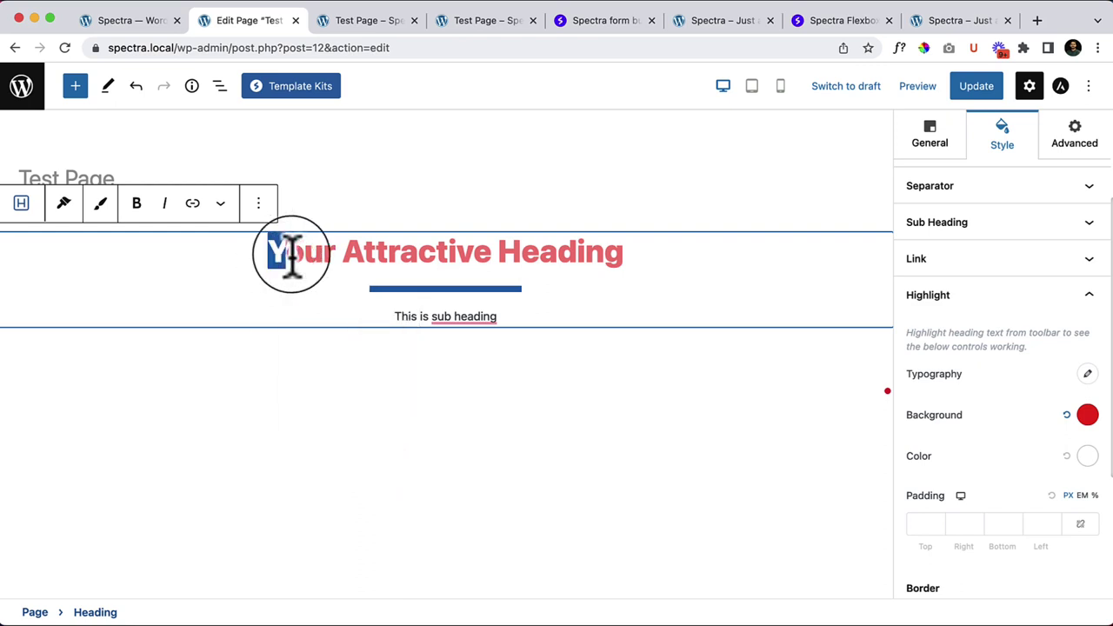
double_click(304, 254)
left_click(220, 205)
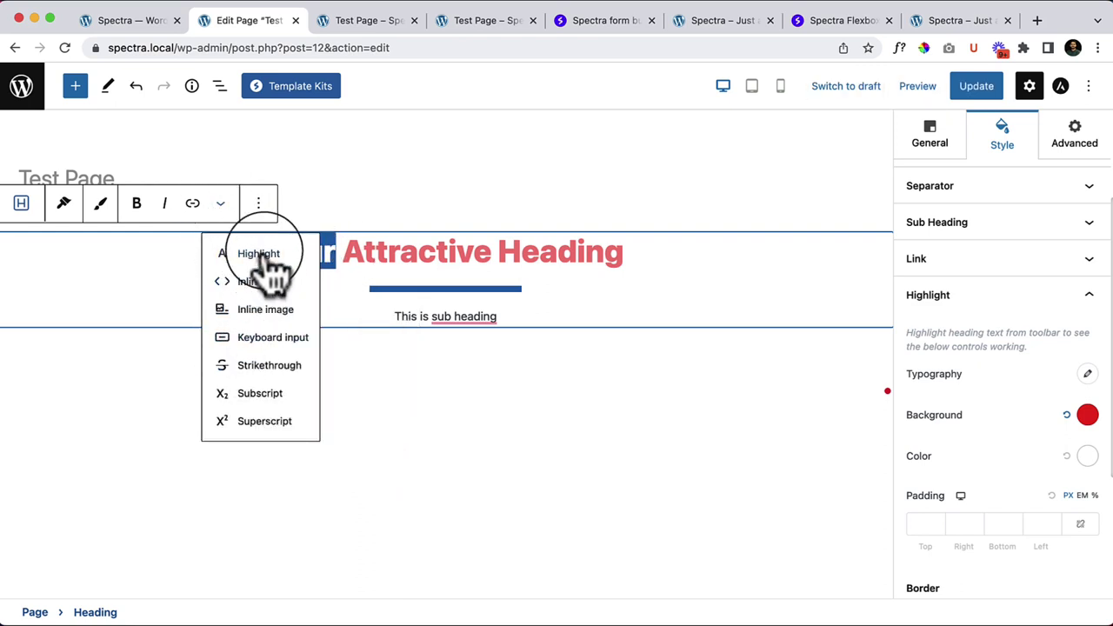
left_click(265, 254)
left_click(230, 391)
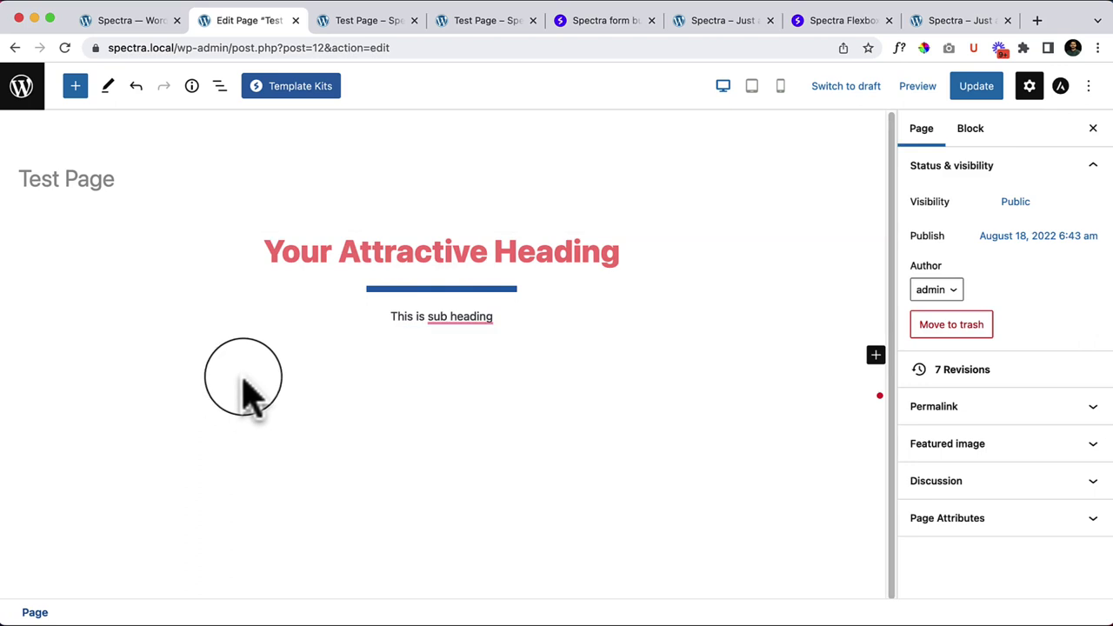
Step: Darken the Highlight text colour in the Style panel to near black
left_click(303, 246)
scroll(1094, 559, "down", 3)
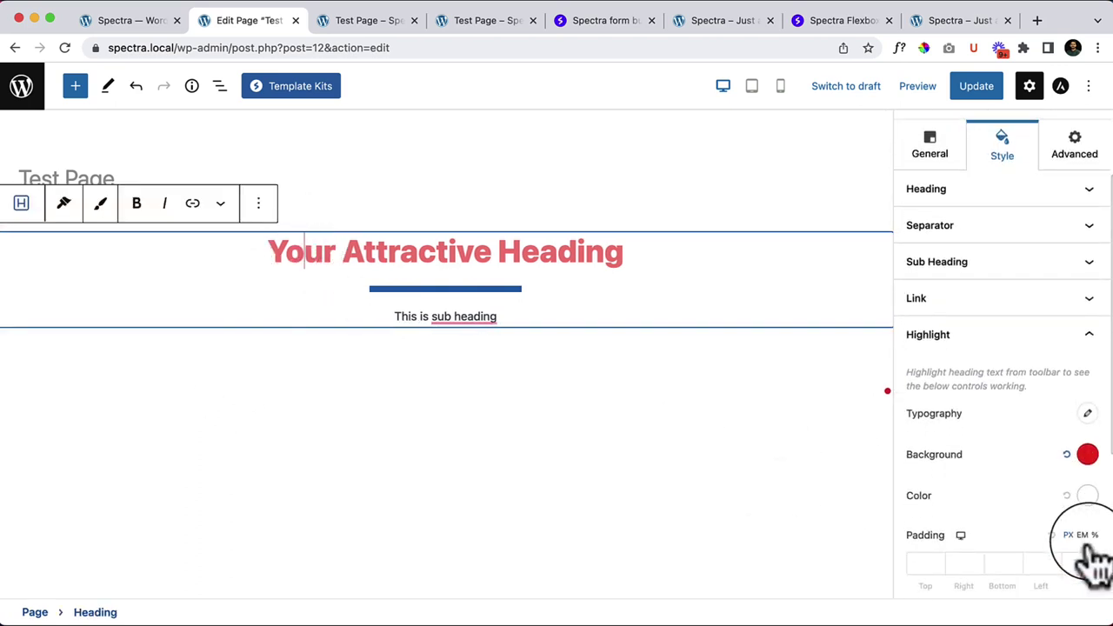
left_click(1088, 454)
left_click(1088, 456)
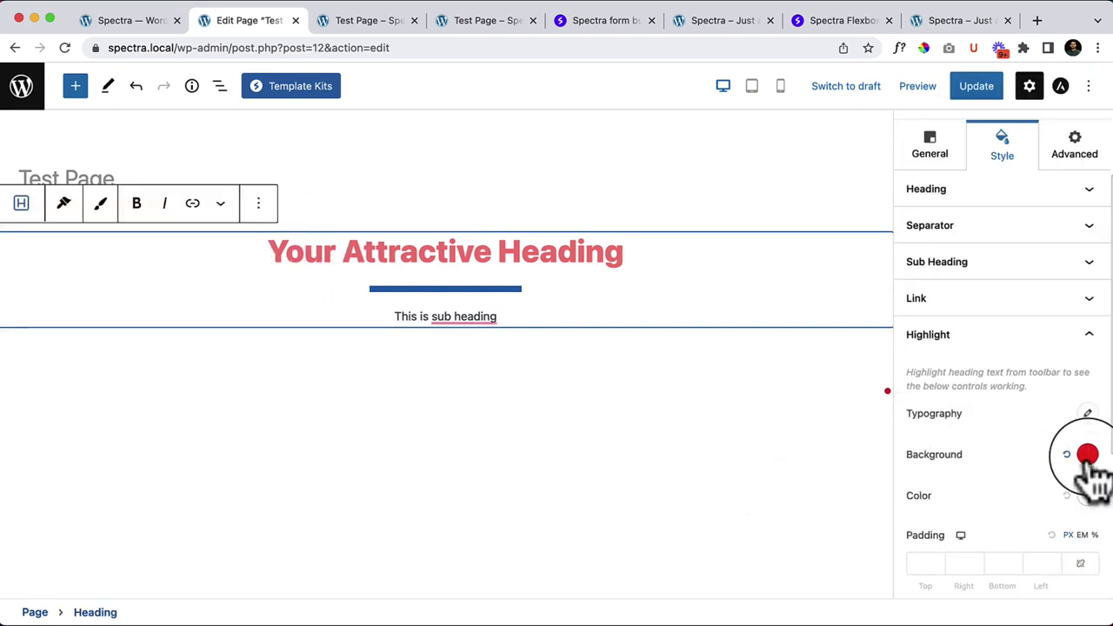
left_click(1084, 496)
left_click_drag(992, 252, 1036, 252)
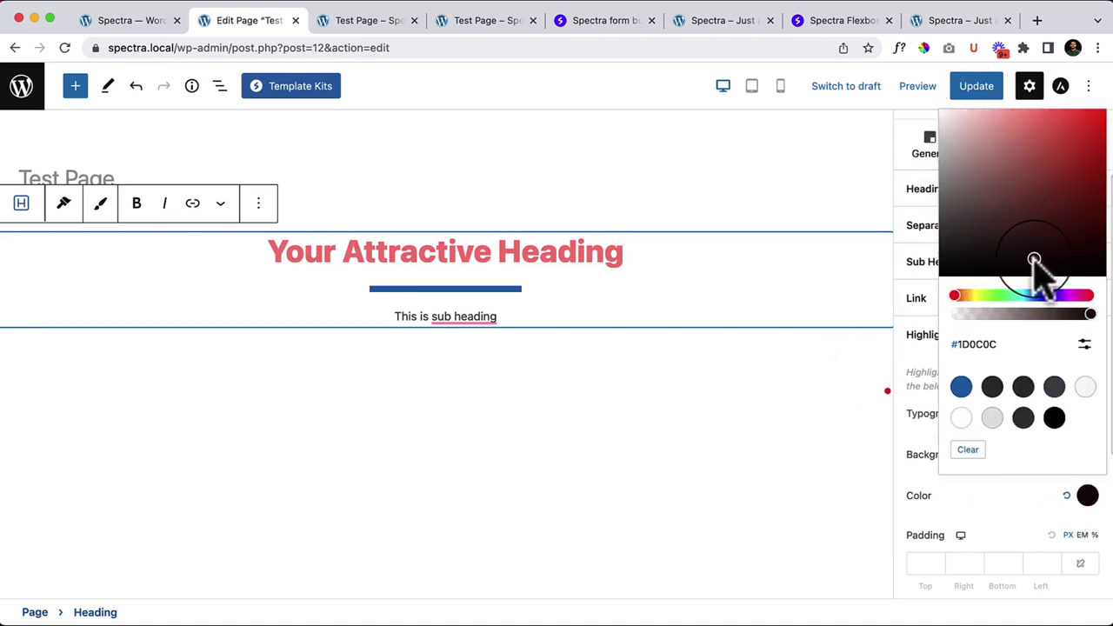
left_click(997, 522)
scroll(991, 526, "down", 4)
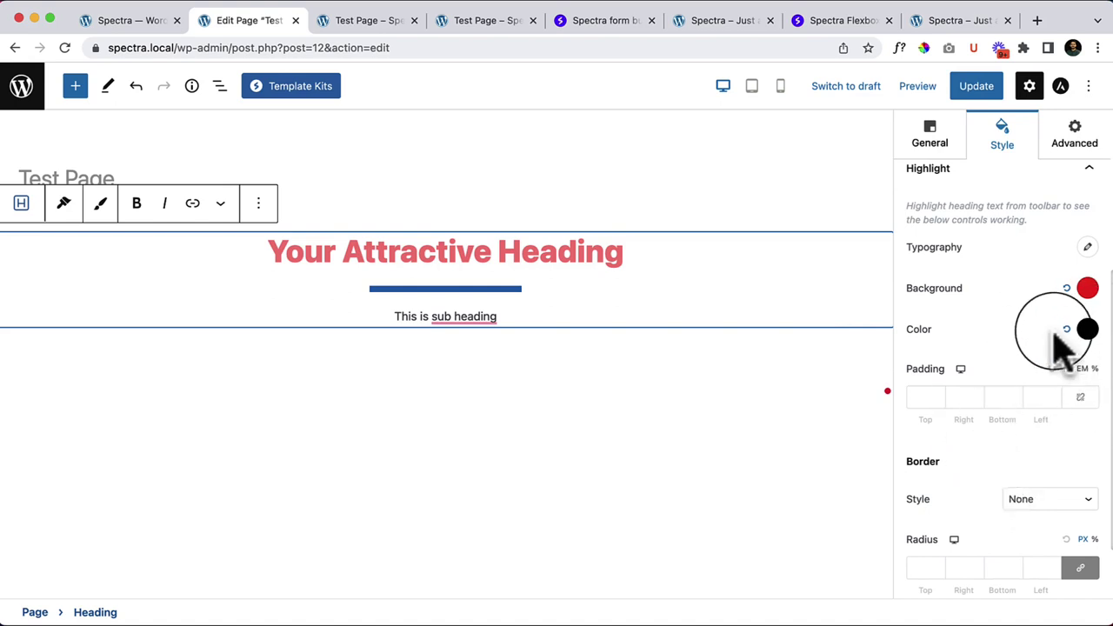
scroll(1026, 327, "up", 1)
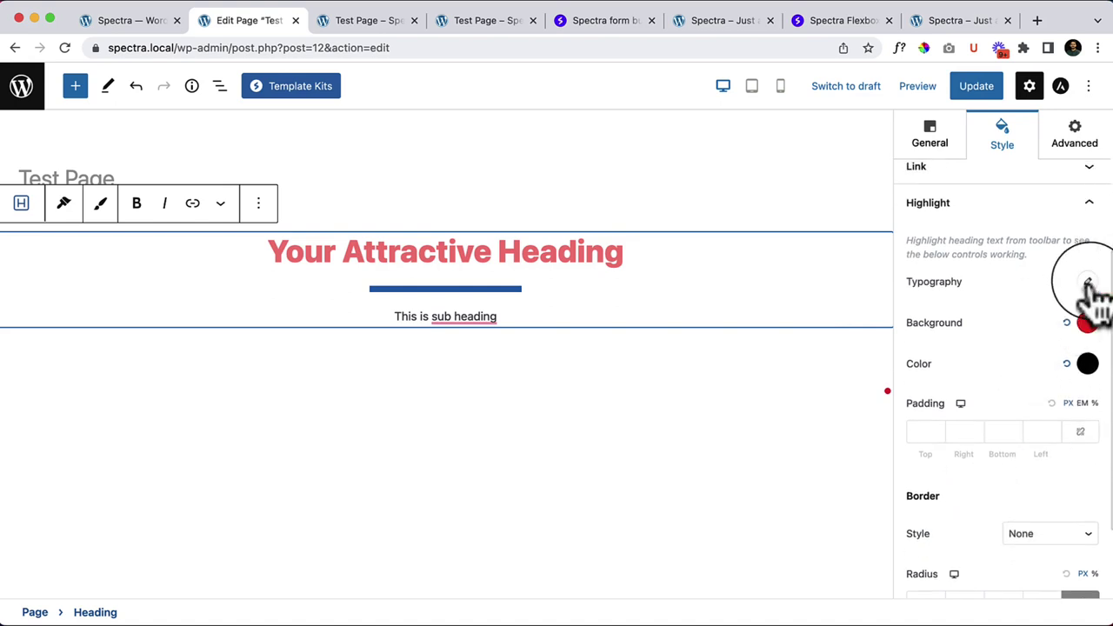
Step: Highlight 'Your' with the dark theme text colour and a blue theme background
left_click(1087, 282)
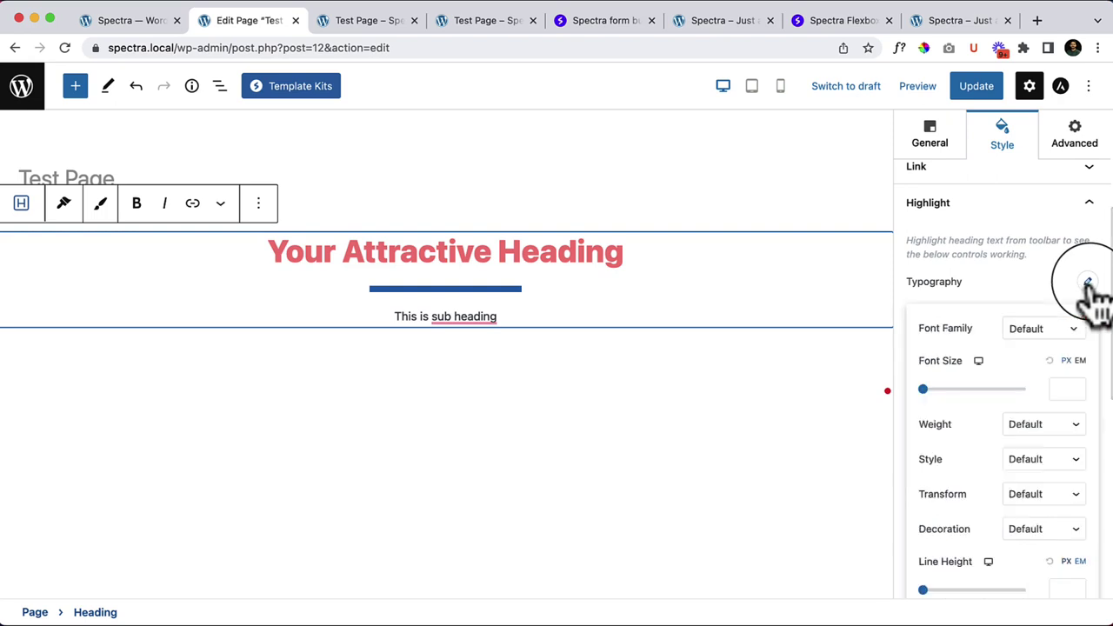
left_click(296, 282)
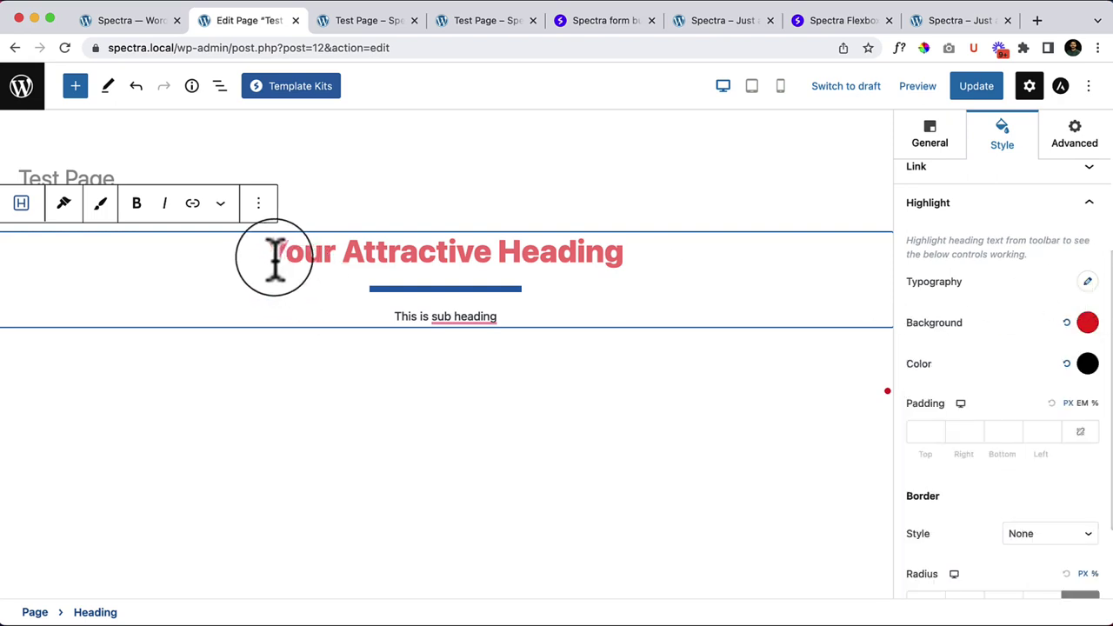
left_click(220, 204)
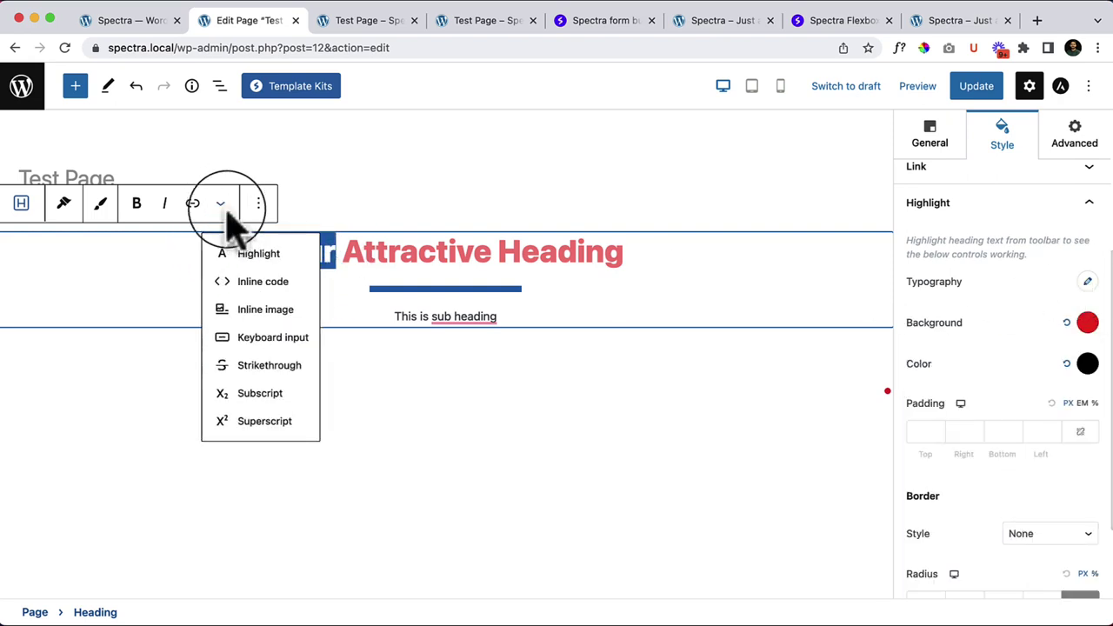
left_click(224, 253)
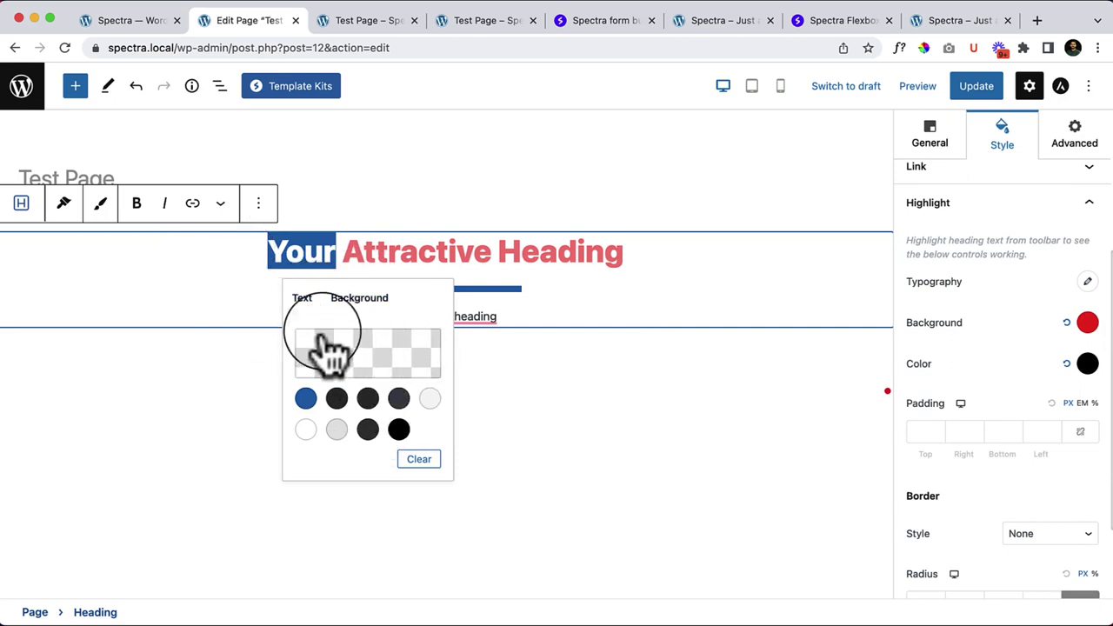
left_click(305, 398)
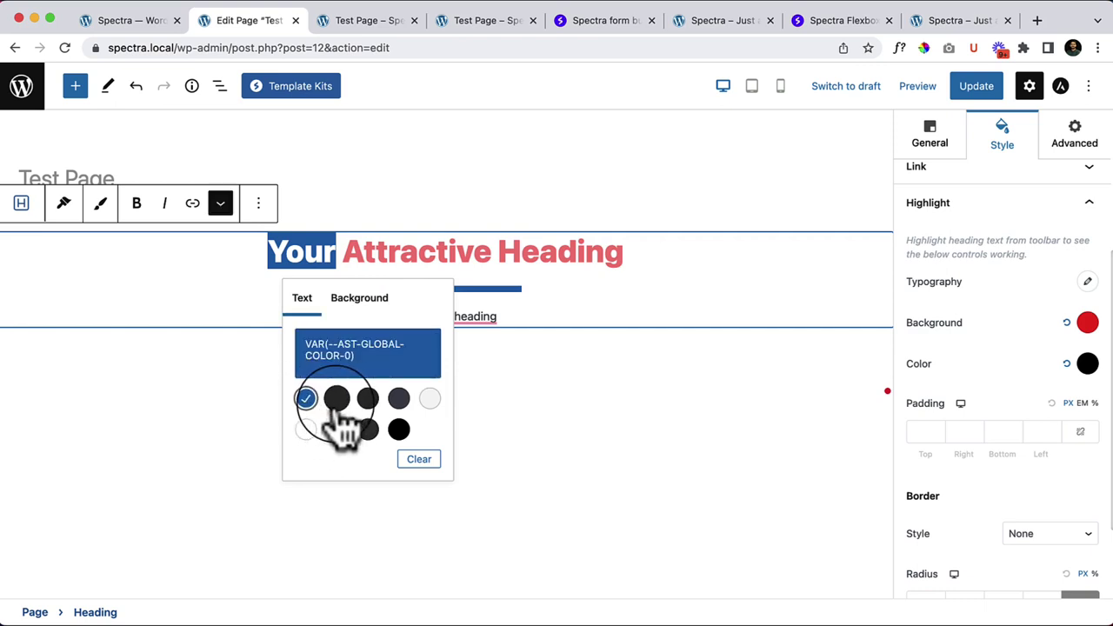
left_click(337, 400)
left_click(383, 298)
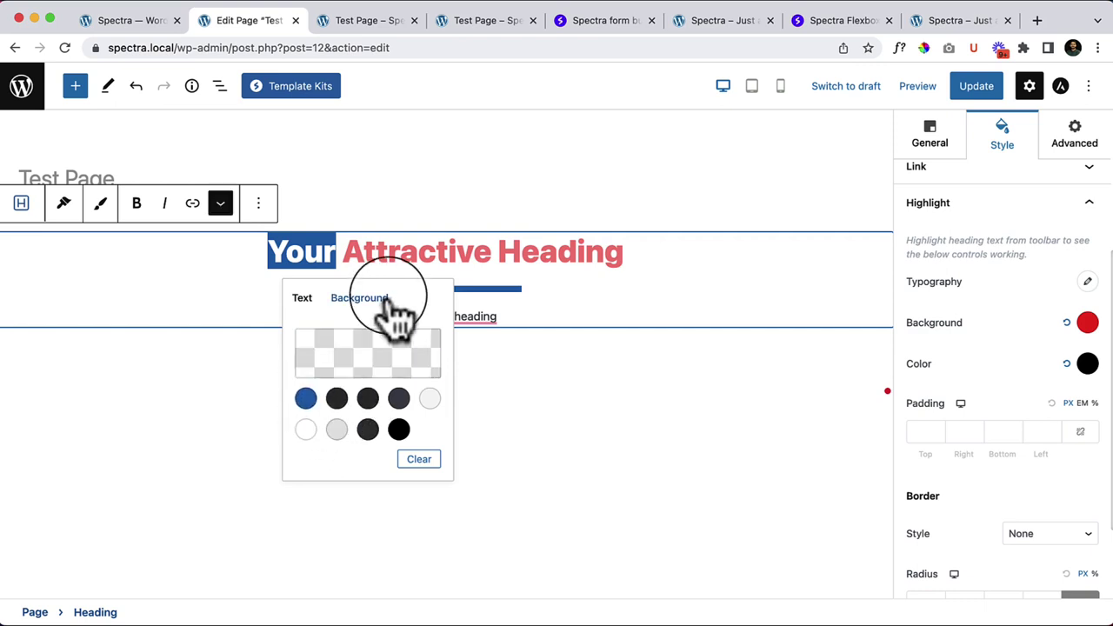
left_click(305, 399)
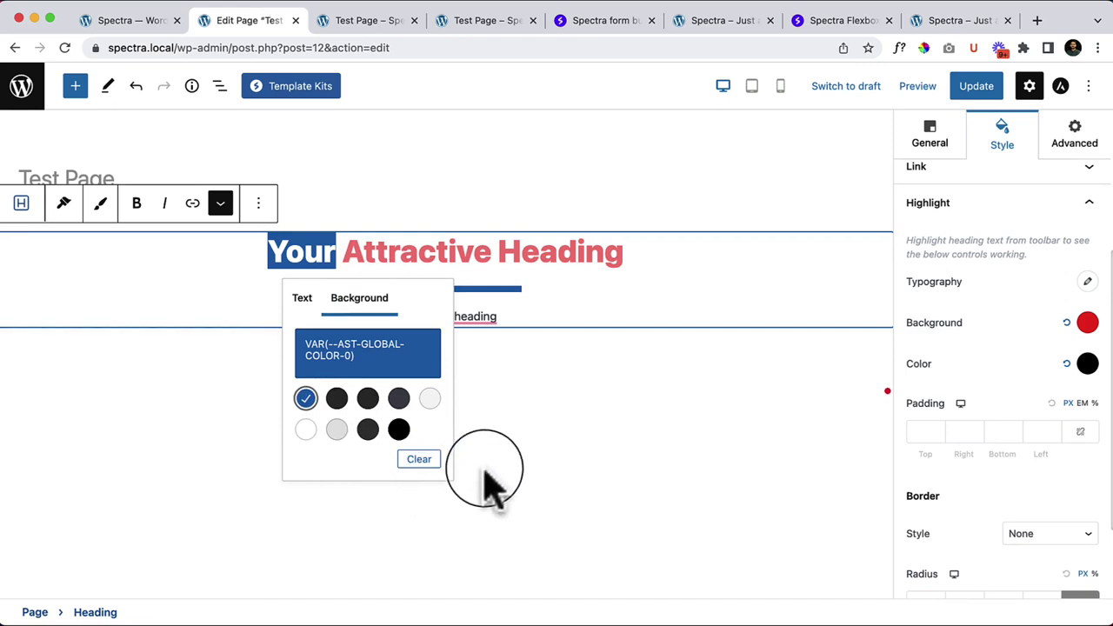
left_click(541, 457)
Step: Clear the highlight text colour from the word 'Your'
left_click(474, 250)
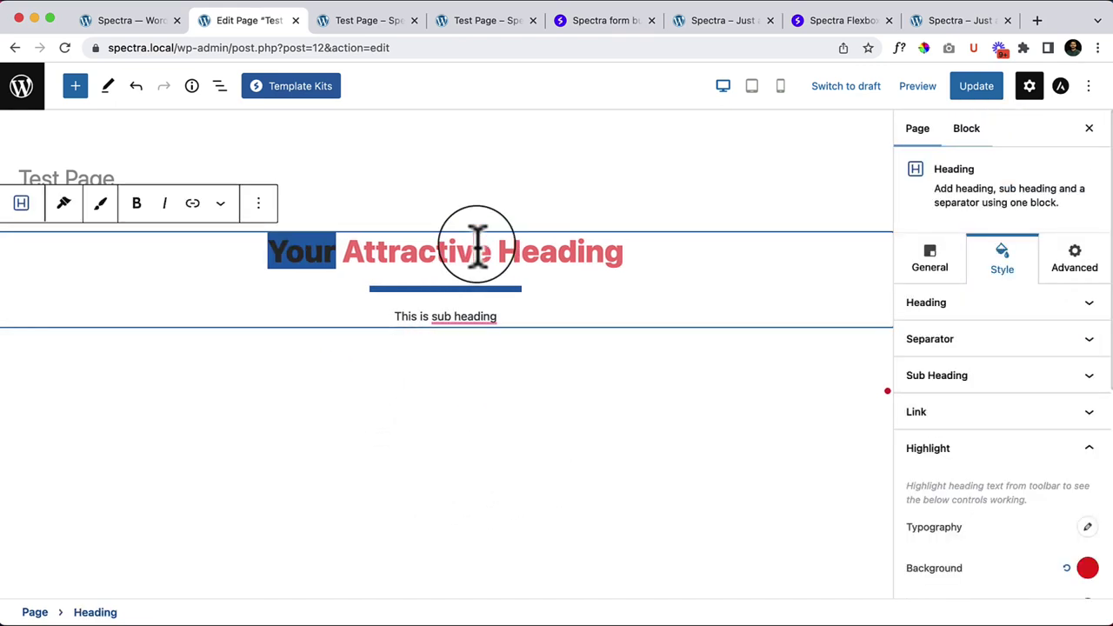
double_click(322, 253)
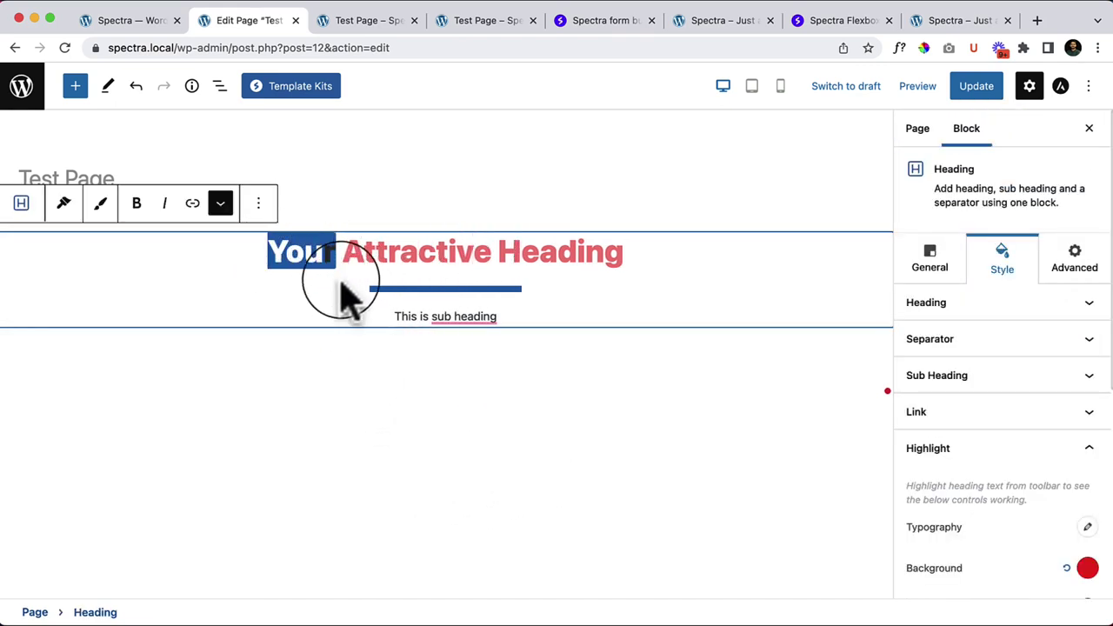
left_click(337, 259)
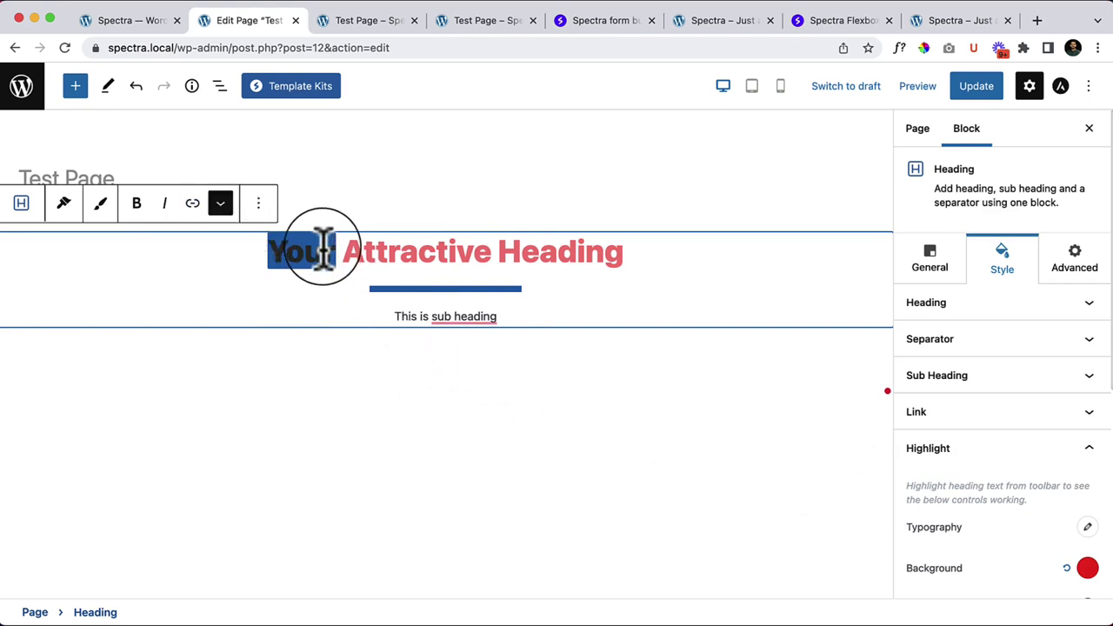
left_click(221, 208)
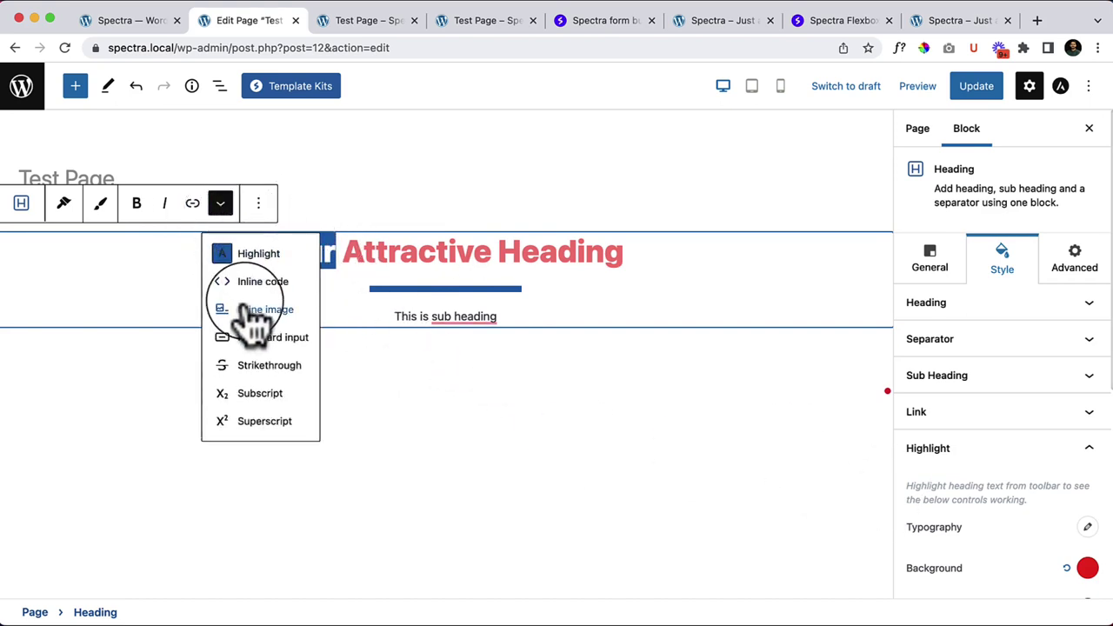
left_click(254, 248)
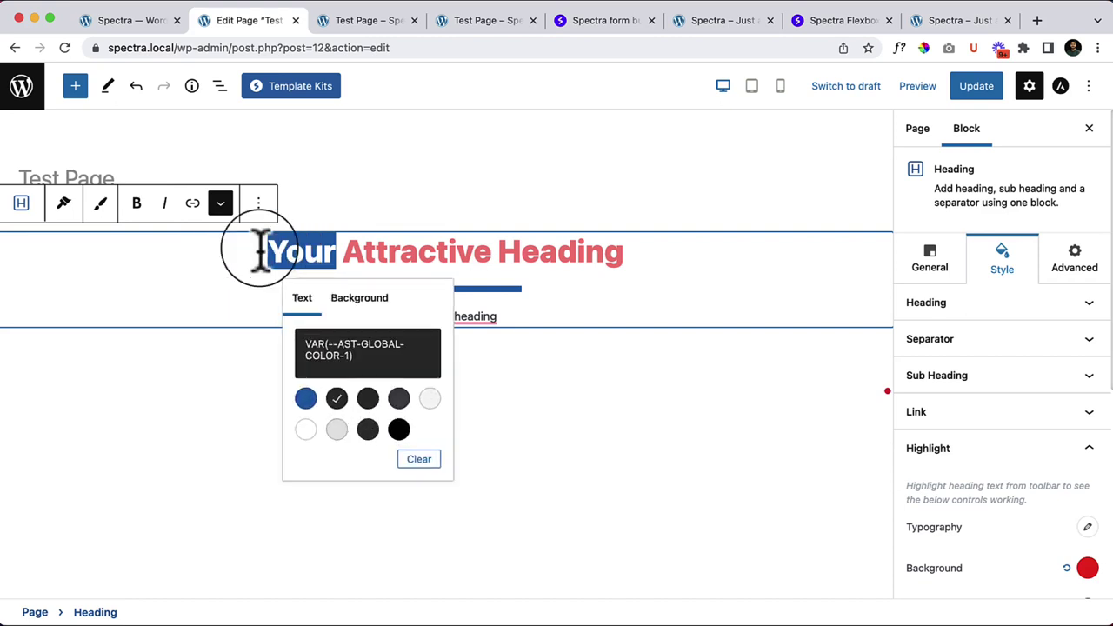
left_click(414, 459)
left_click(596, 348)
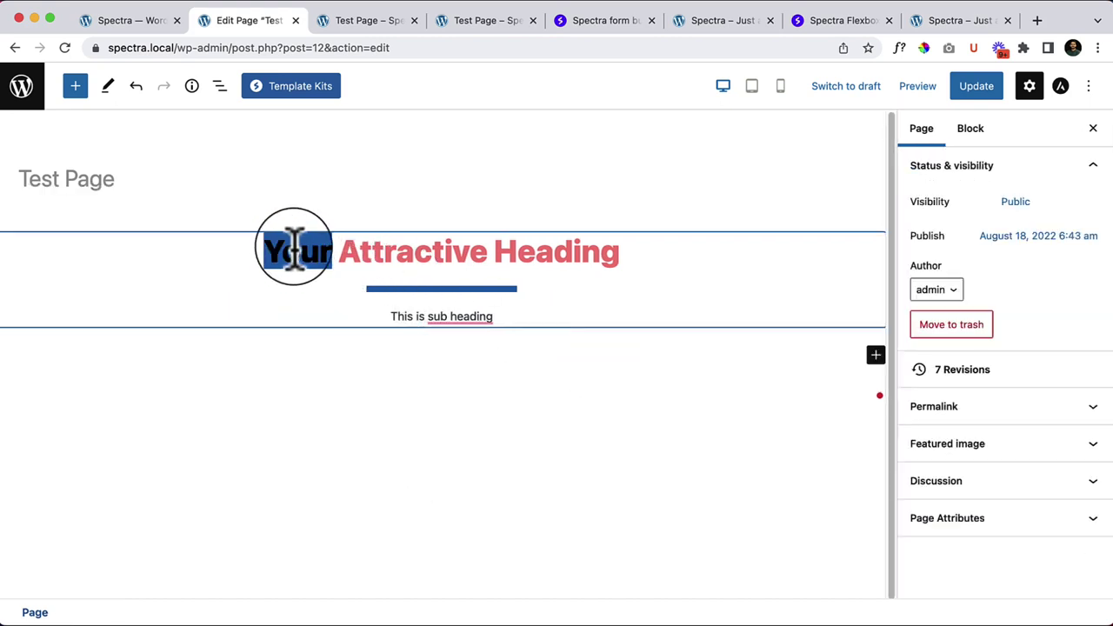
Step: Clear the highlight background colour from 'Your' so the heading is uniform red
left_click_drag(268, 252, 324, 253)
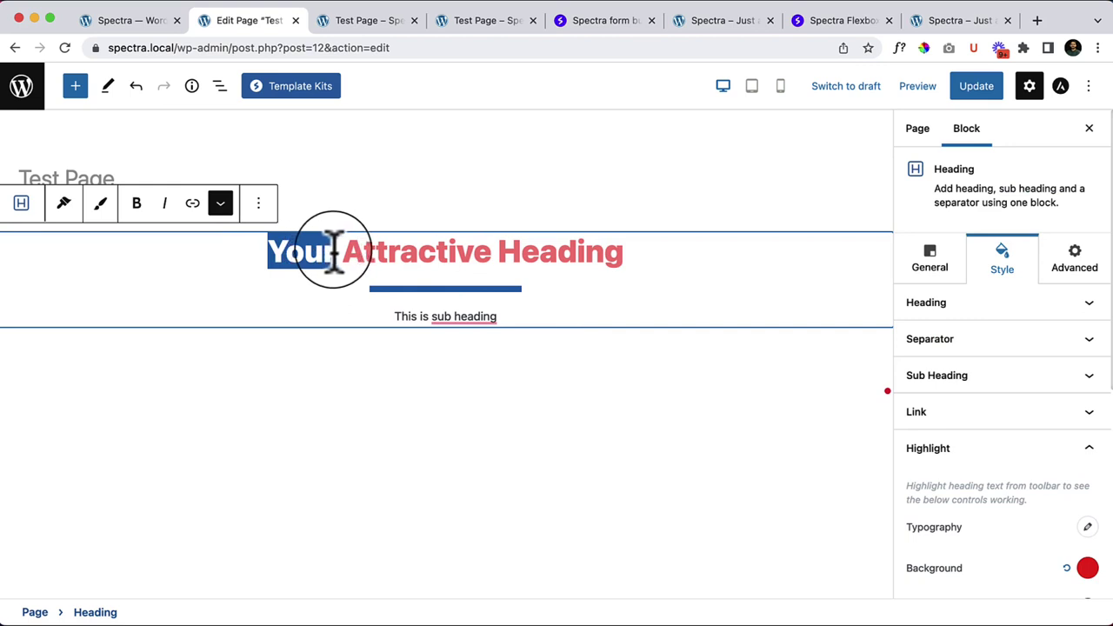
left_click(221, 203)
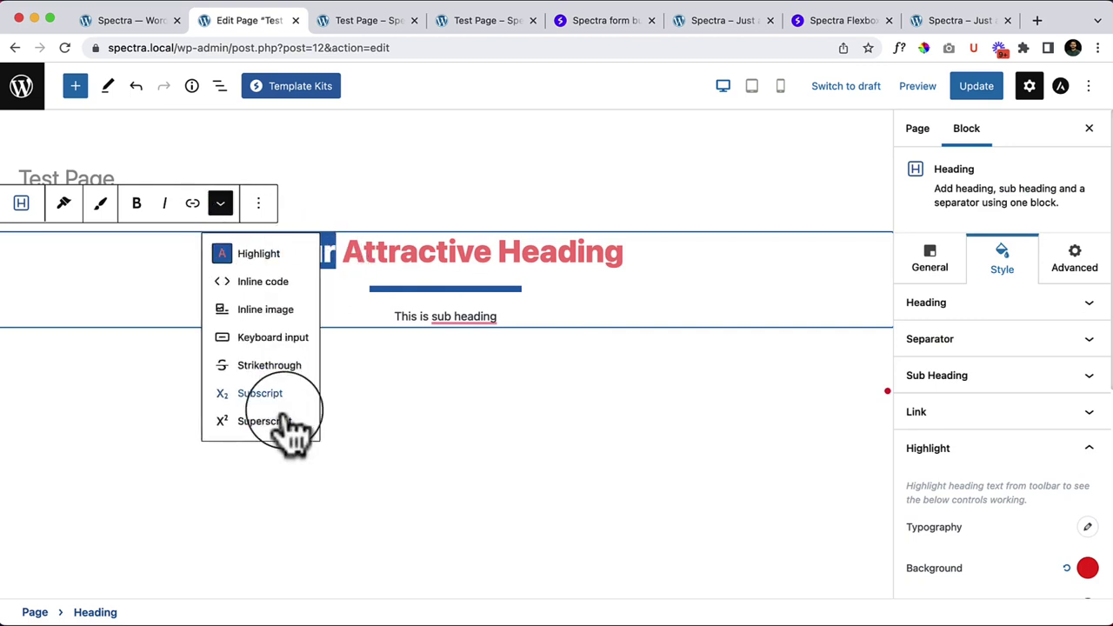
left_click(276, 261)
left_click(359, 297)
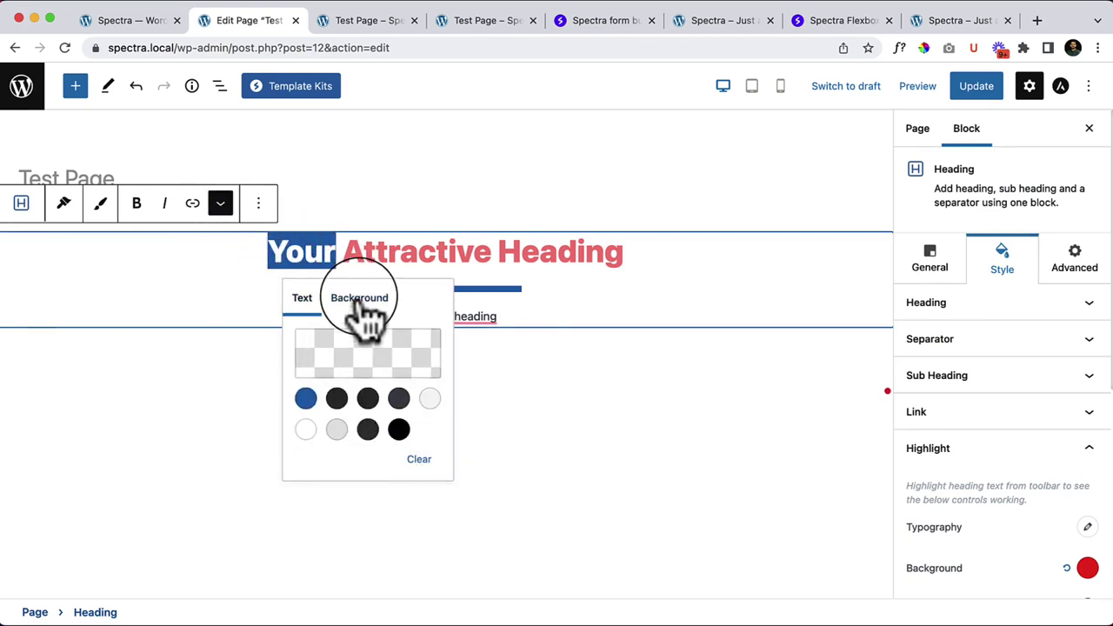
left_click(305, 398)
left_click(419, 459)
left_click(497, 430)
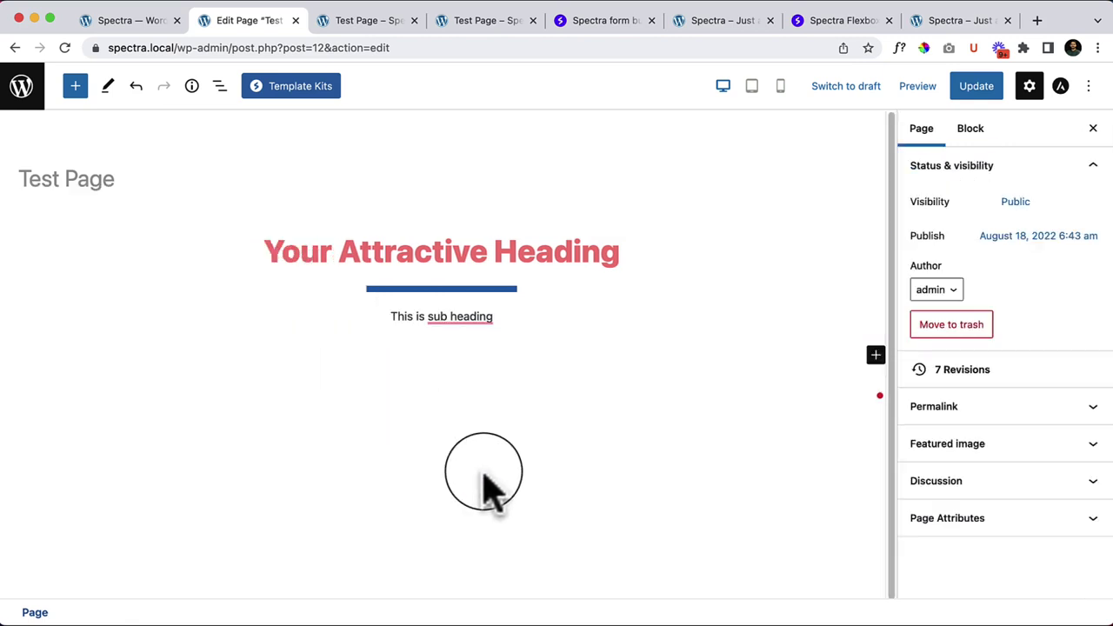
left_click(574, 251)
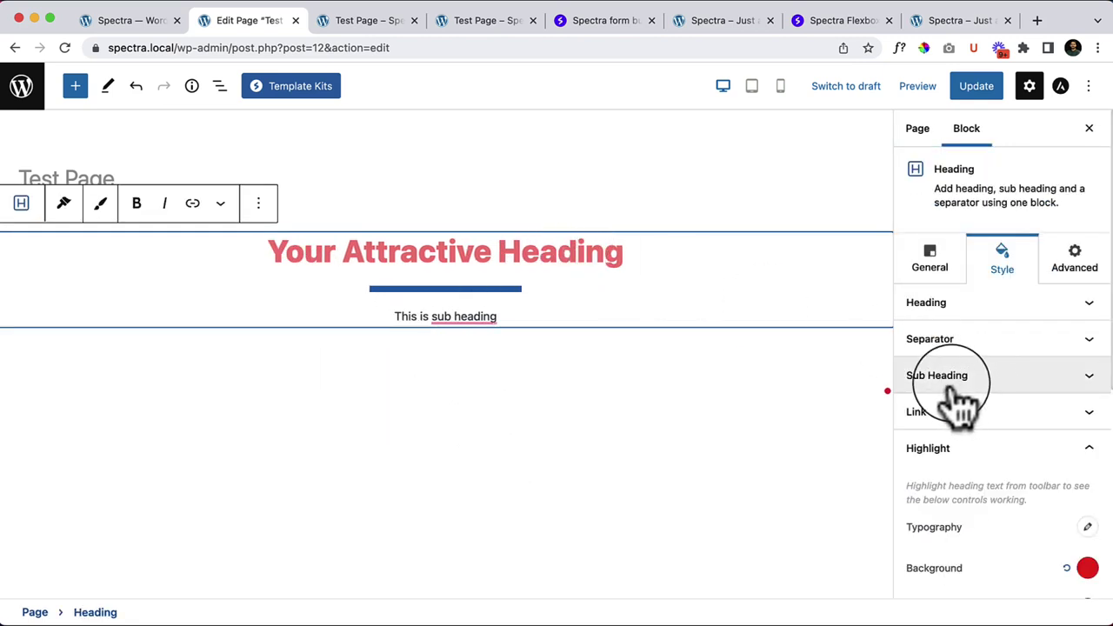
Step: Give the heading block a bright red background colour
scroll(1083, 526, "down", 5)
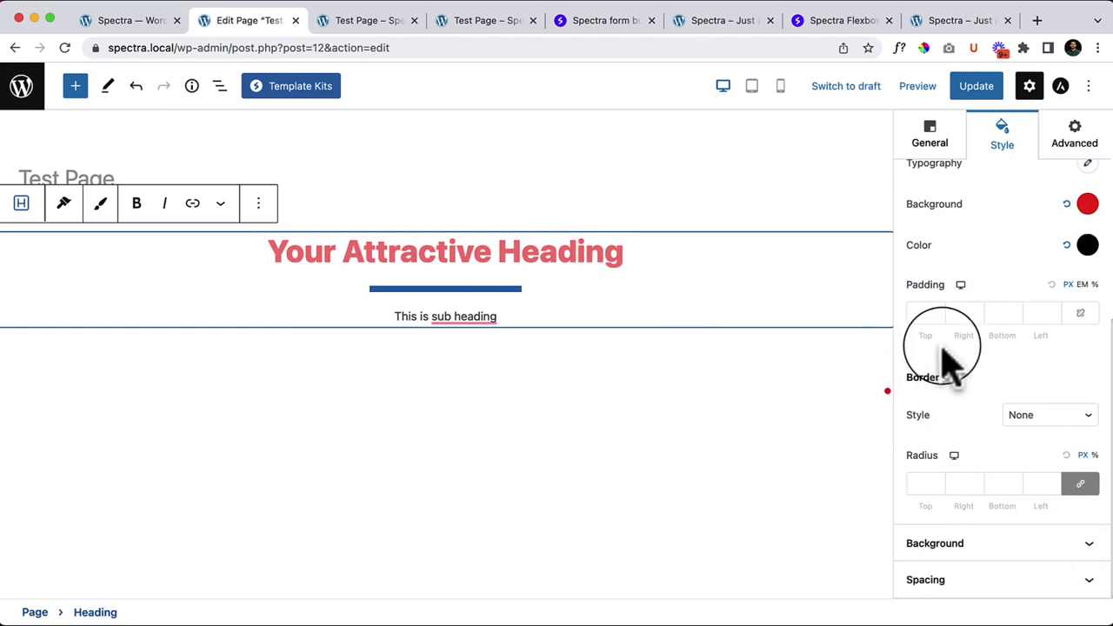
left_click(953, 546)
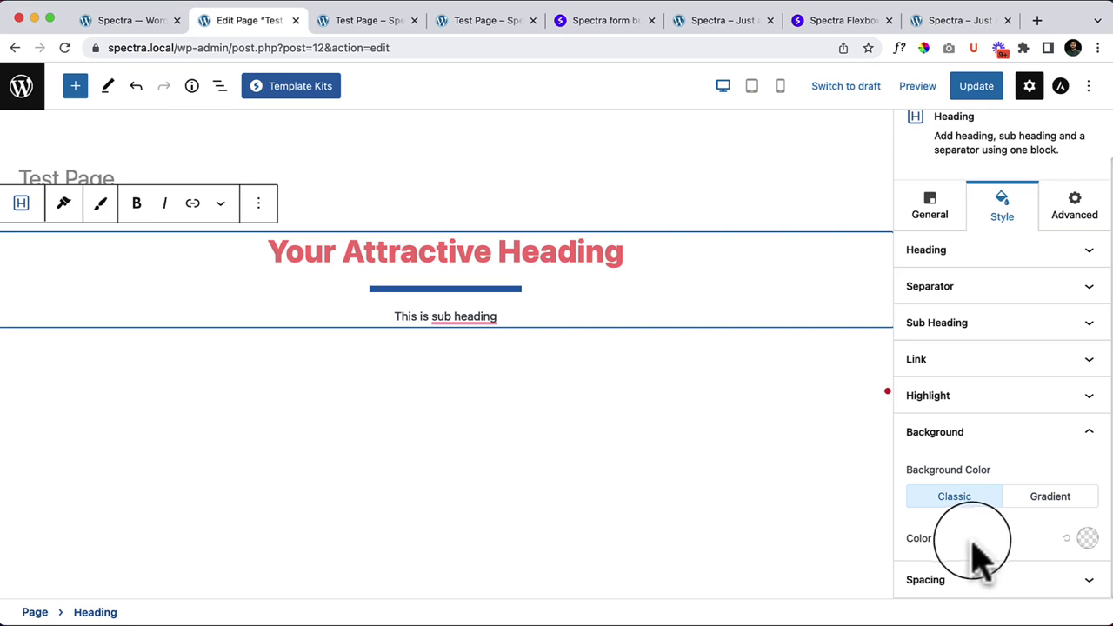
left_click(1088, 539)
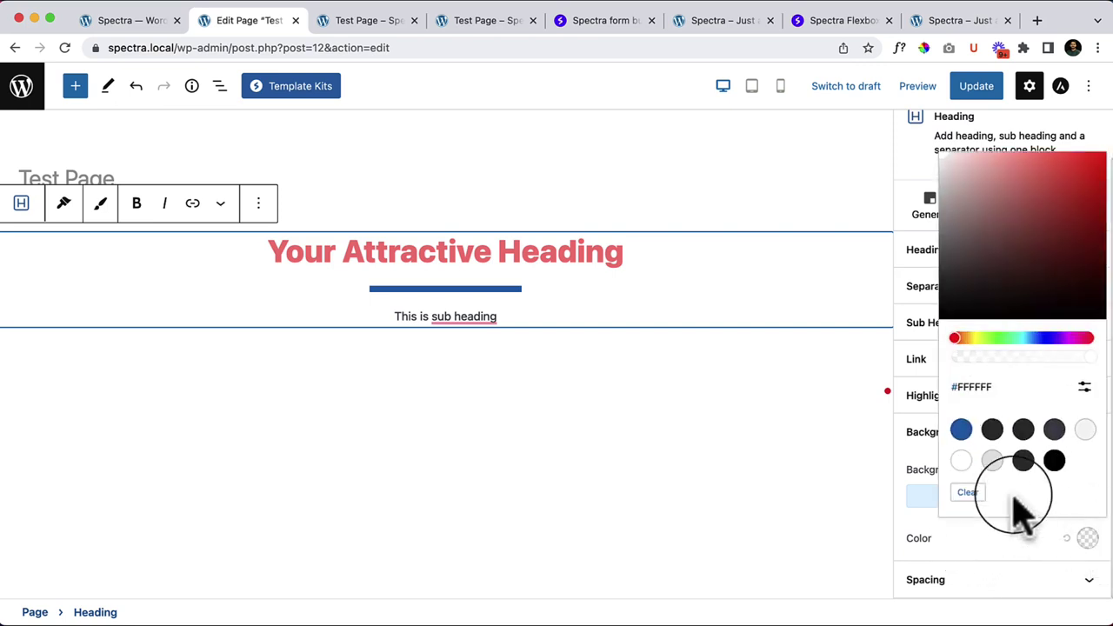
left_click(1023, 250)
left_click_drag(1003, 263, 989, 308)
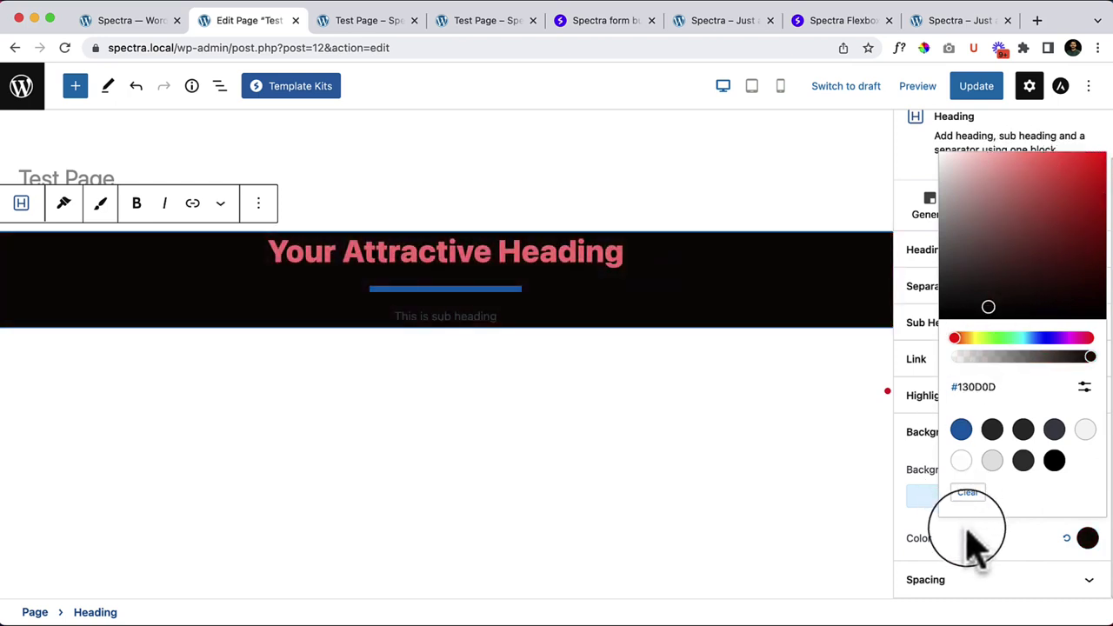
left_click(972, 541)
Step: Toggle the background to Gradient and back to Classic, then reset it to none
left_click(1054, 494)
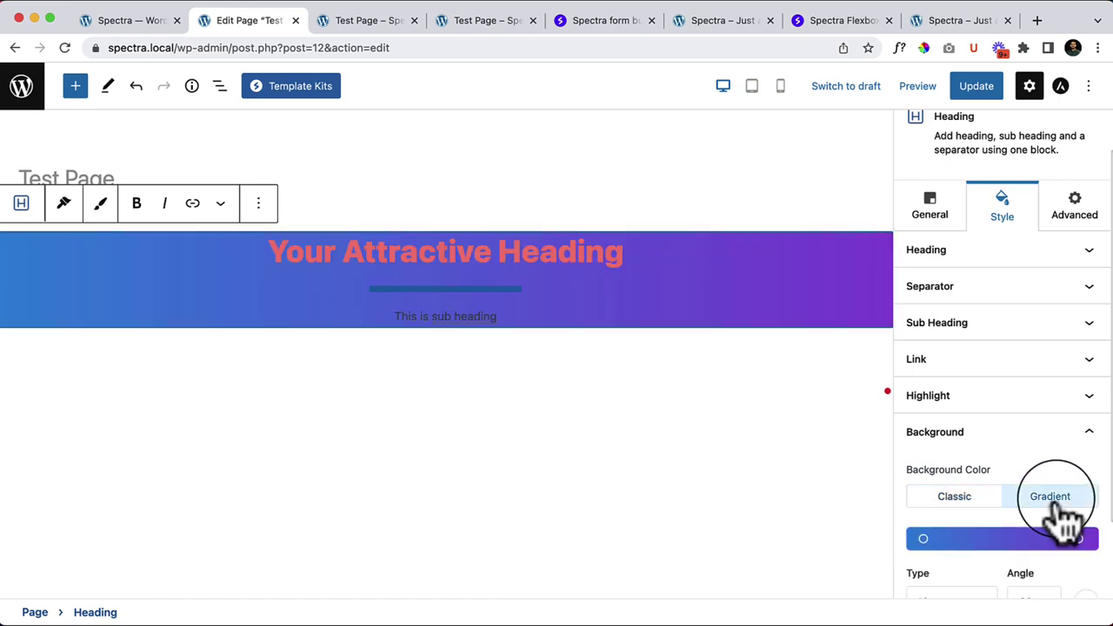
scroll(969, 462, "down", 2)
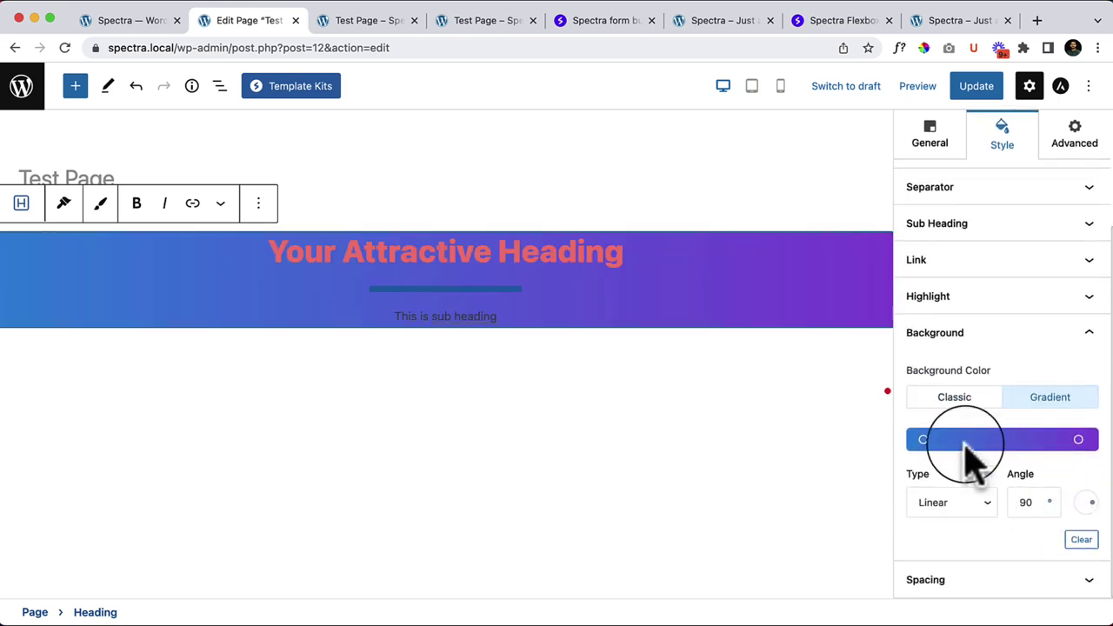
left_click(957, 392)
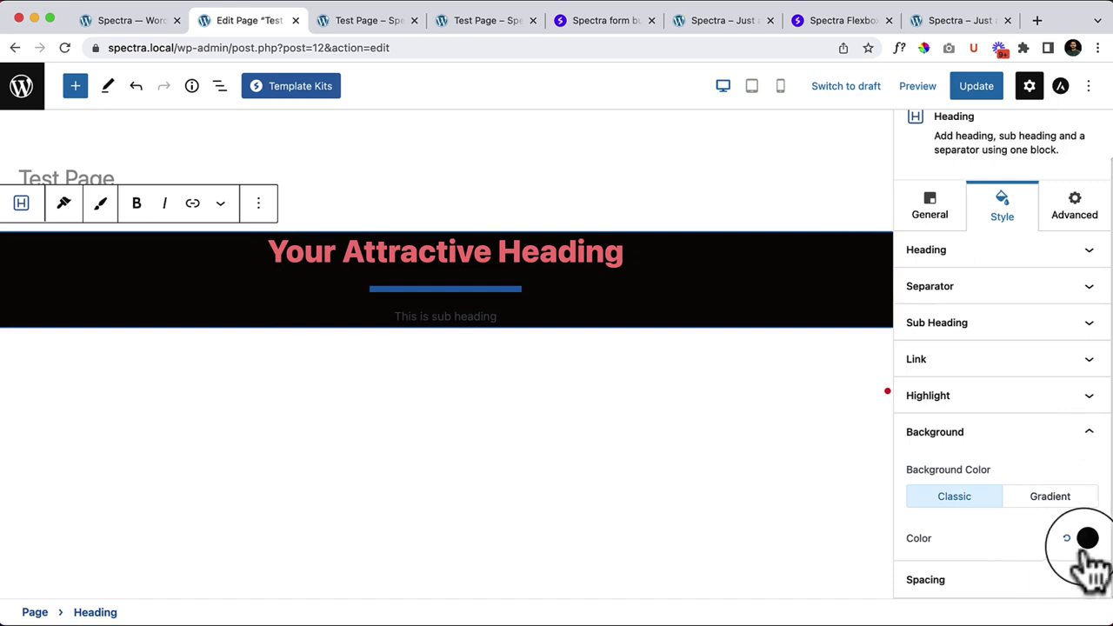
left_click(1066, 539)
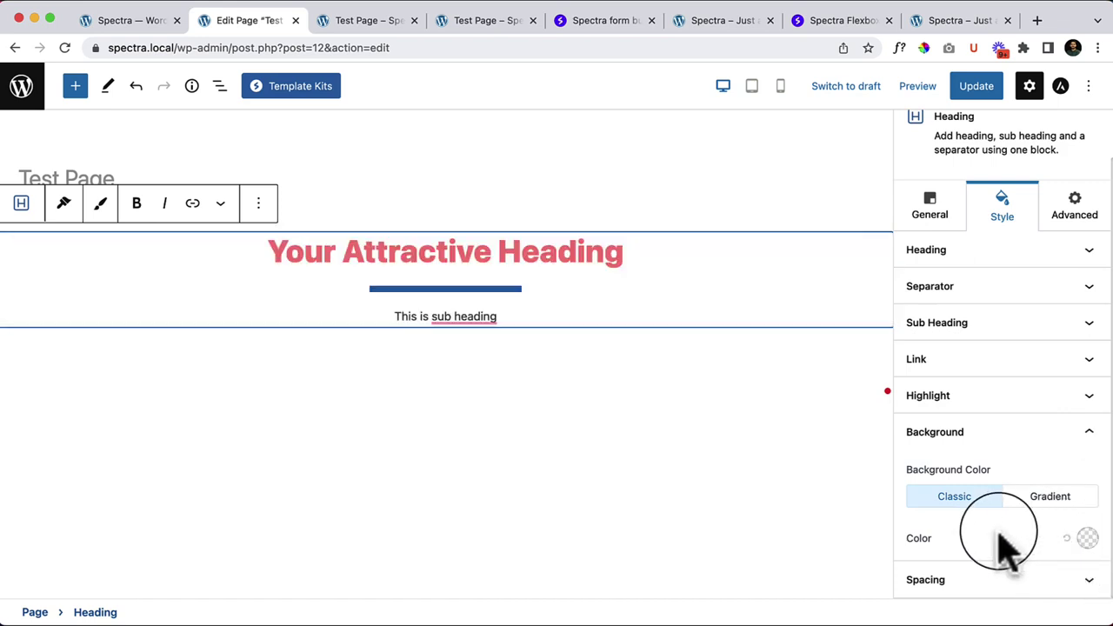
left_click(1040, 581)
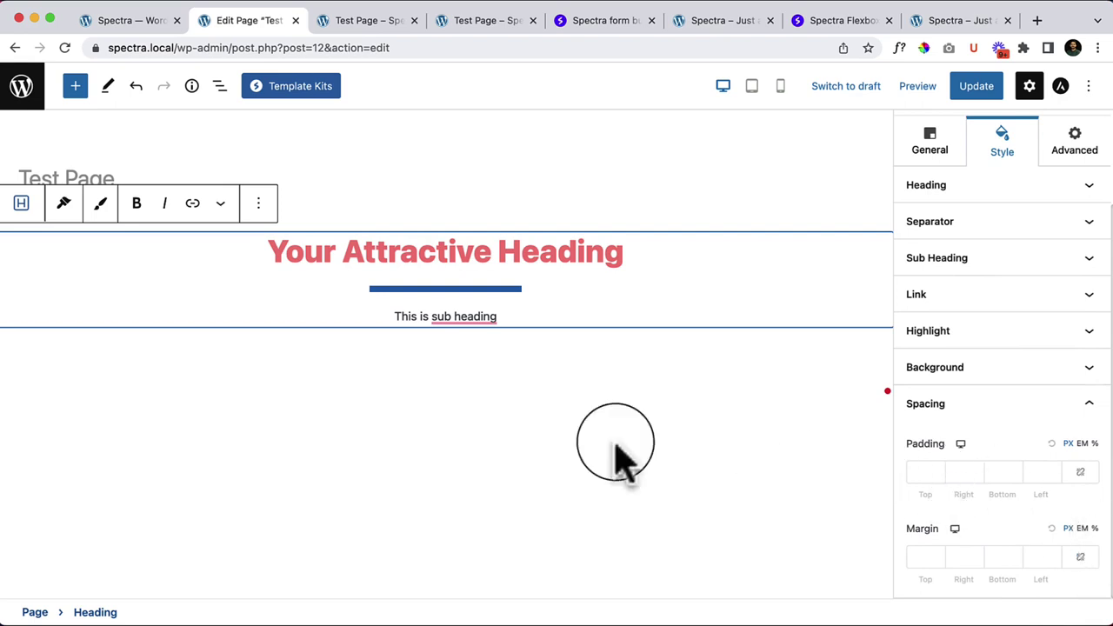
Step: Show the heading block's Advanced settings
left_click(1075, 161)
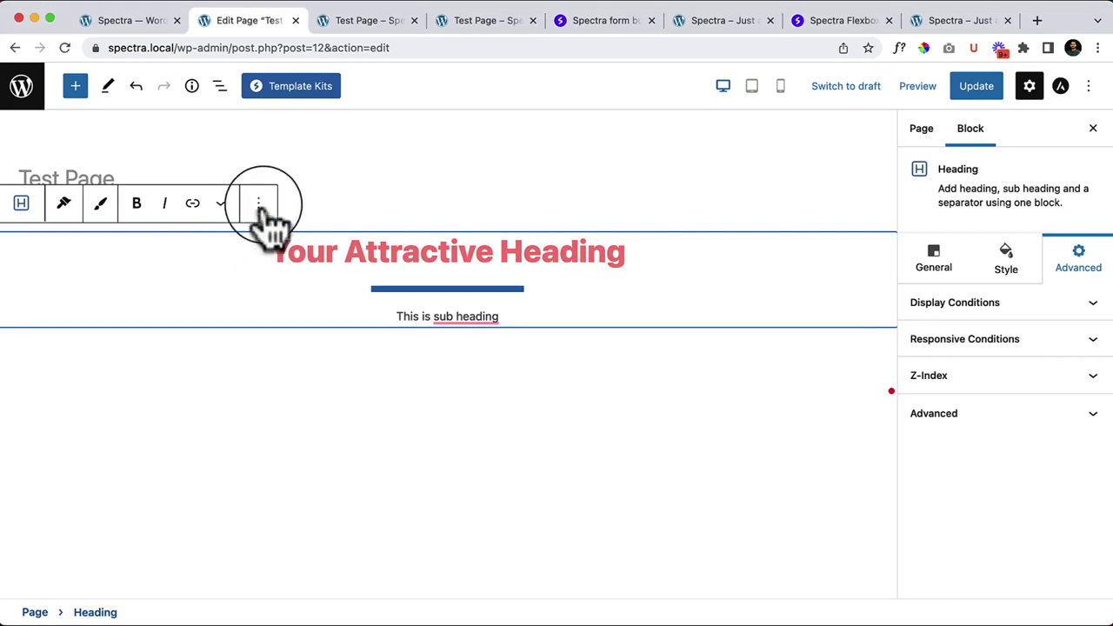
Step: Remove the heading block and drop a Spectra Image block into the empty paragraph
left_click(258, 202)
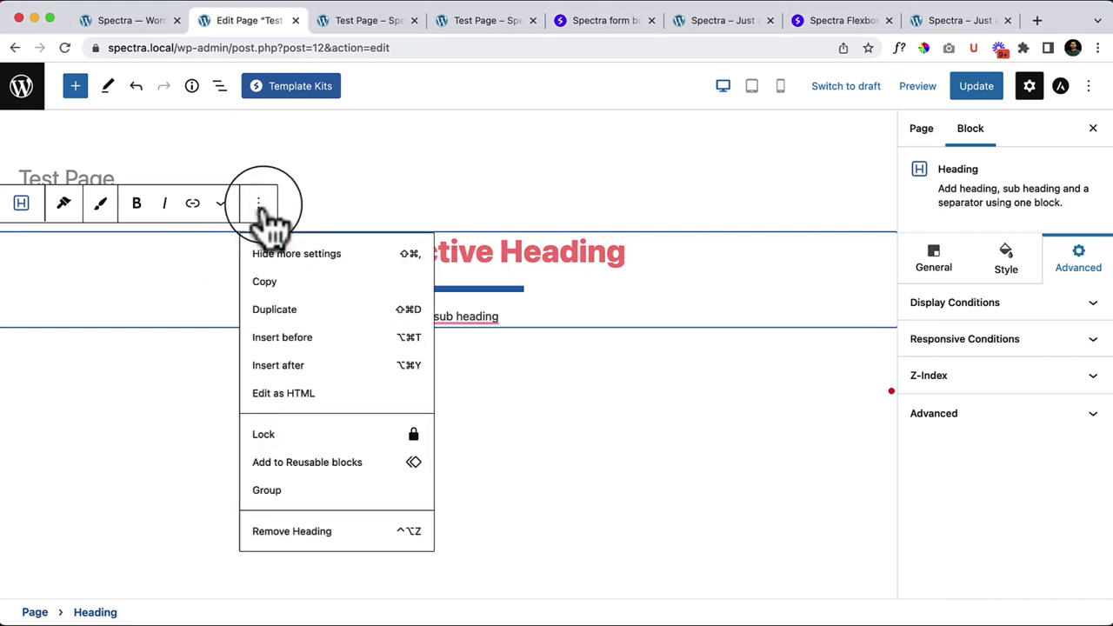
left_click(292, 531)
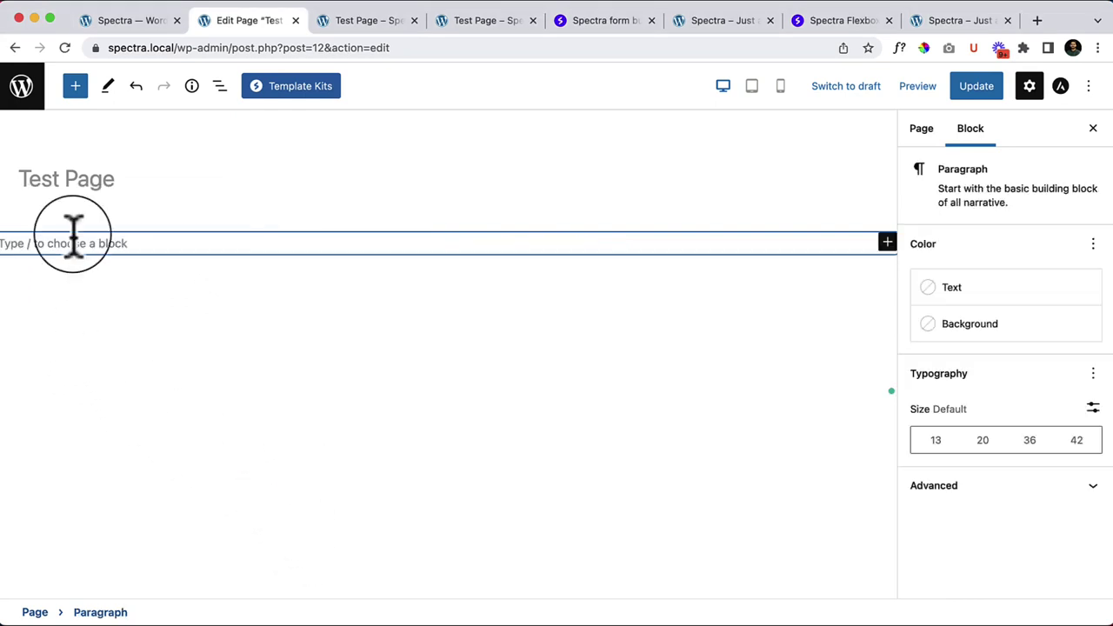
left_click(76, 86)
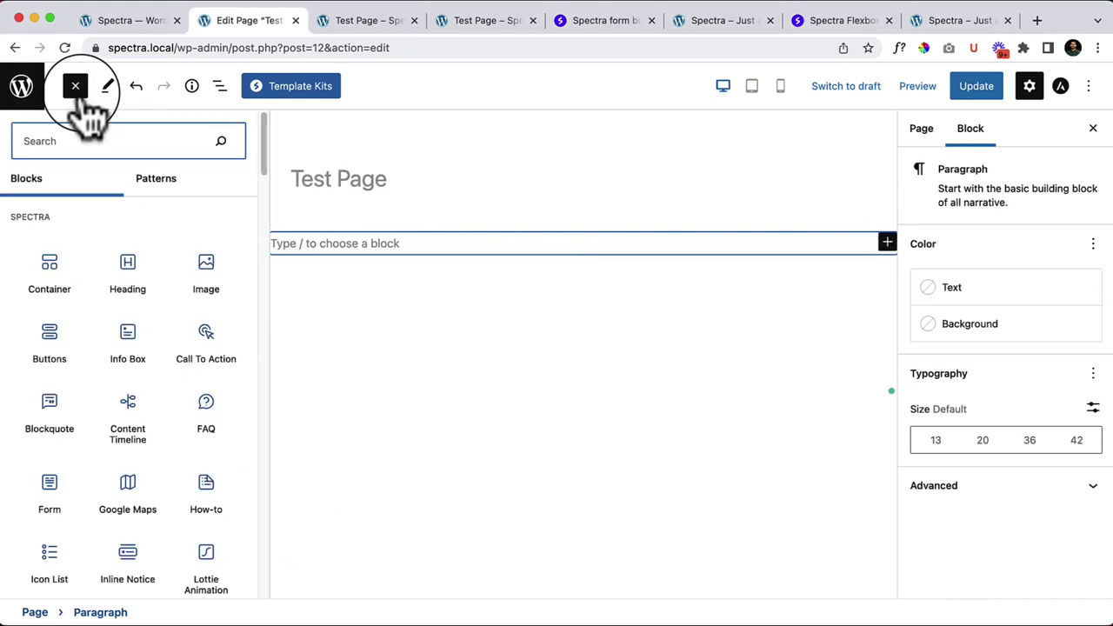
mouse_move(240, 268)
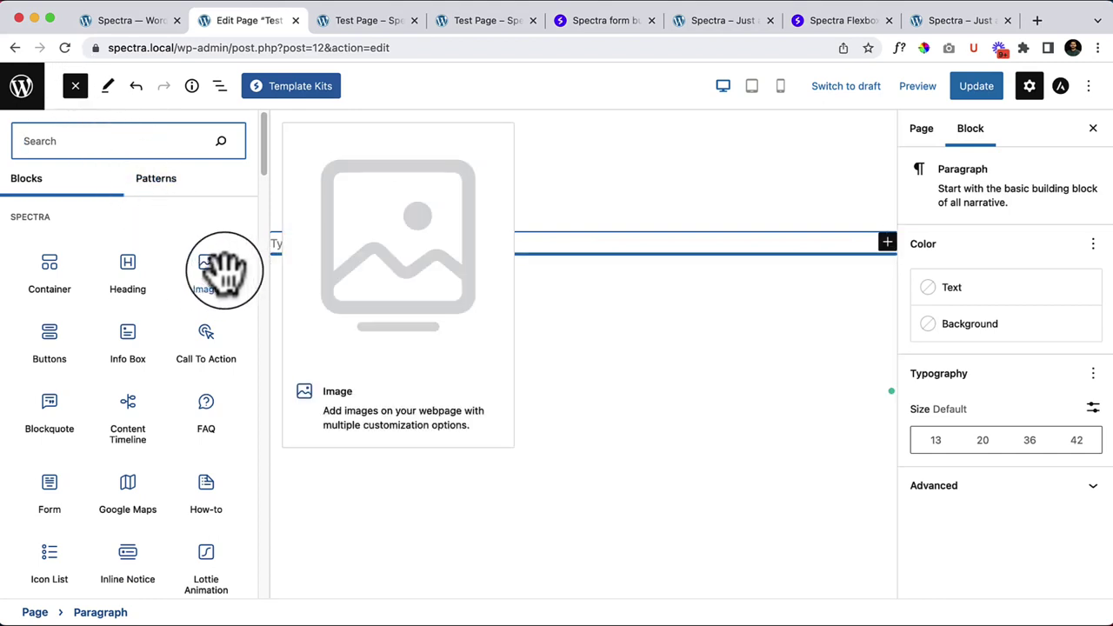
left_click_drag(222, 273, 370, 238)
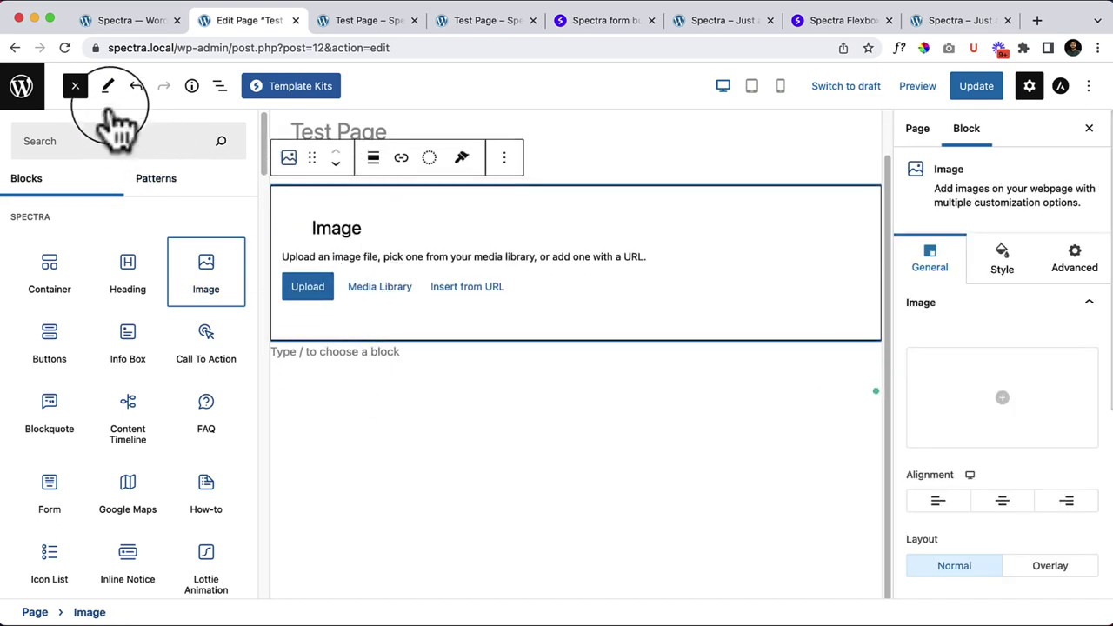
left_click(78, 87)
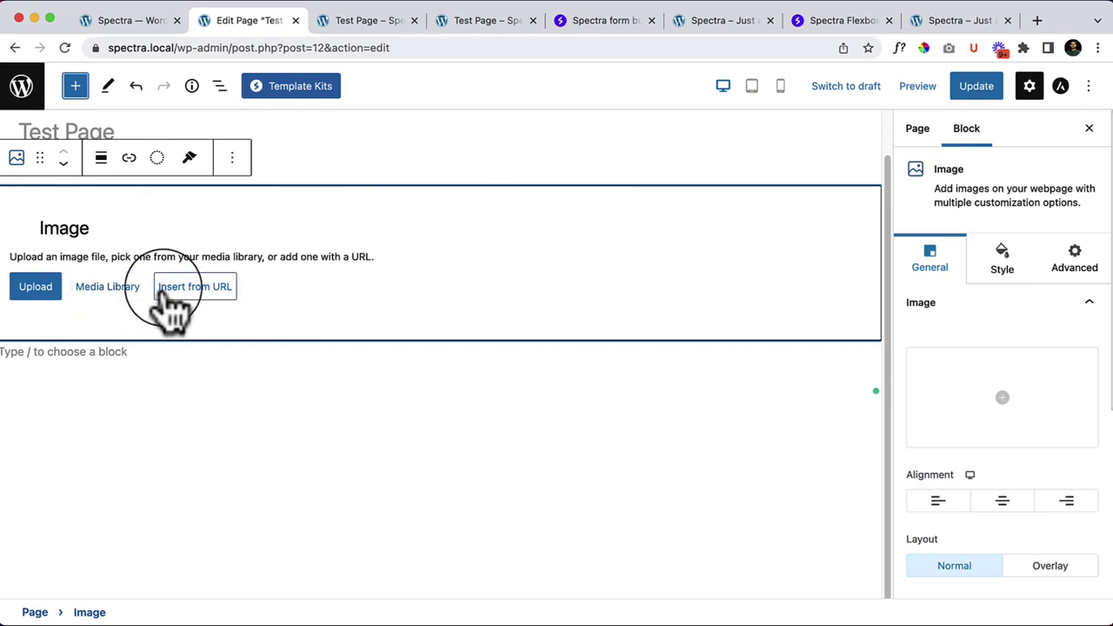
Step: Upload 'Untitled design (1).gif' through the Media Library and insert it into the Image block
left_click(107, 291)
left_click(173, 144)
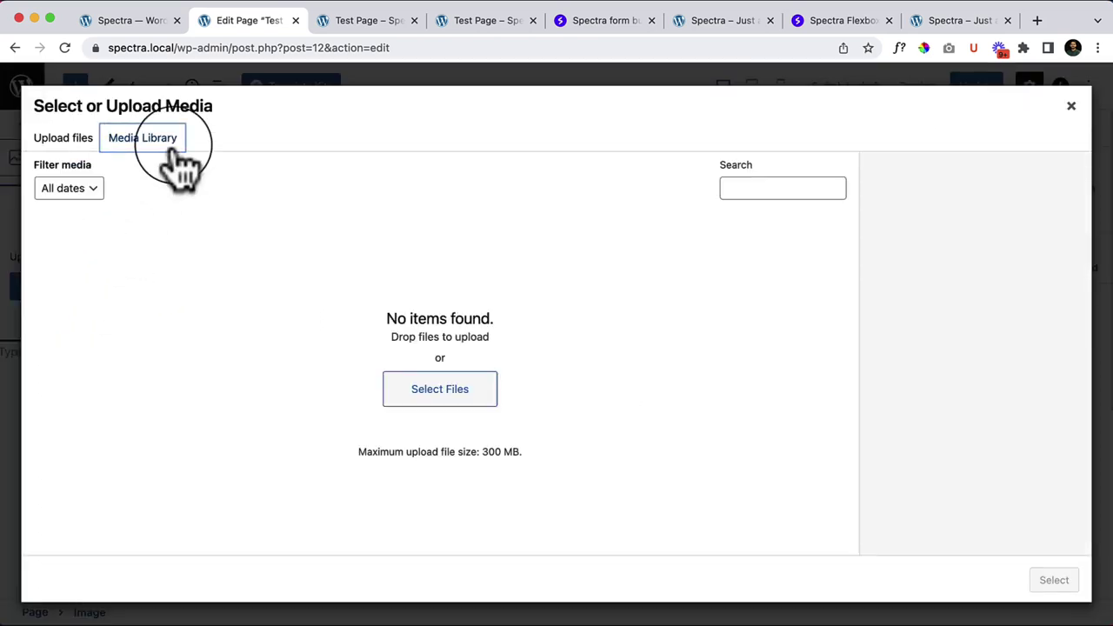
left_click(451, 398)
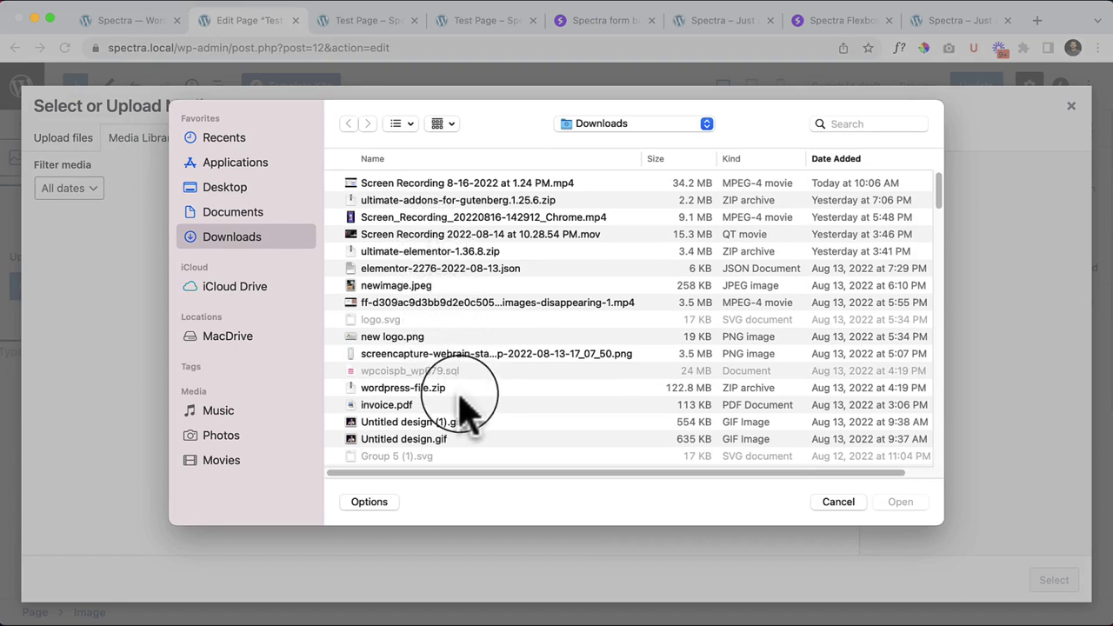
left_click(423, 441)
left_click(509, 423)
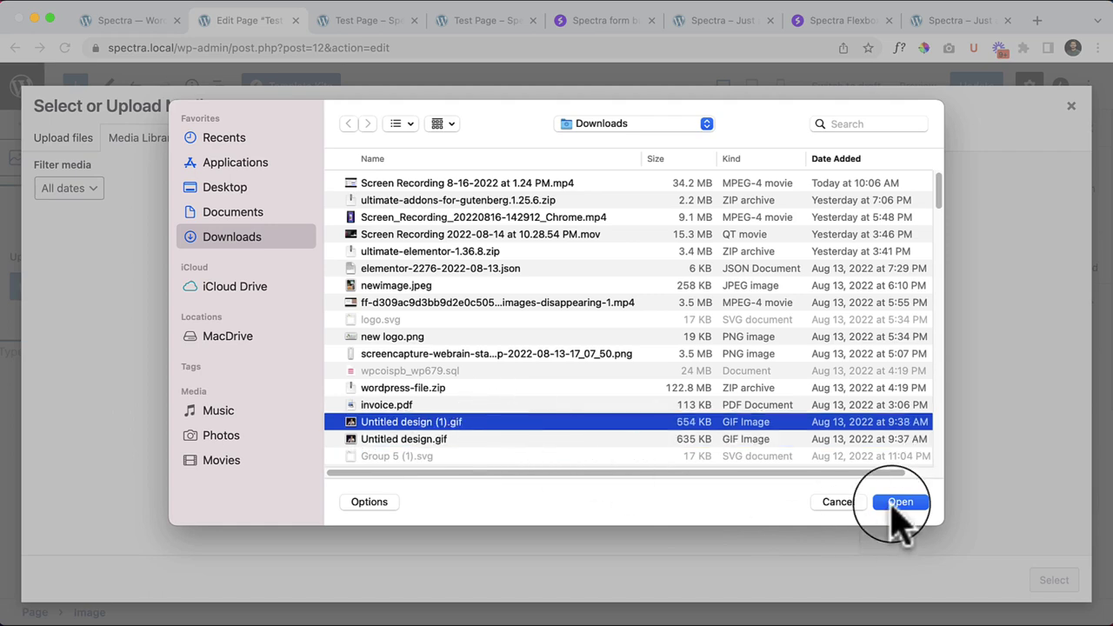
left_click(900, 503)
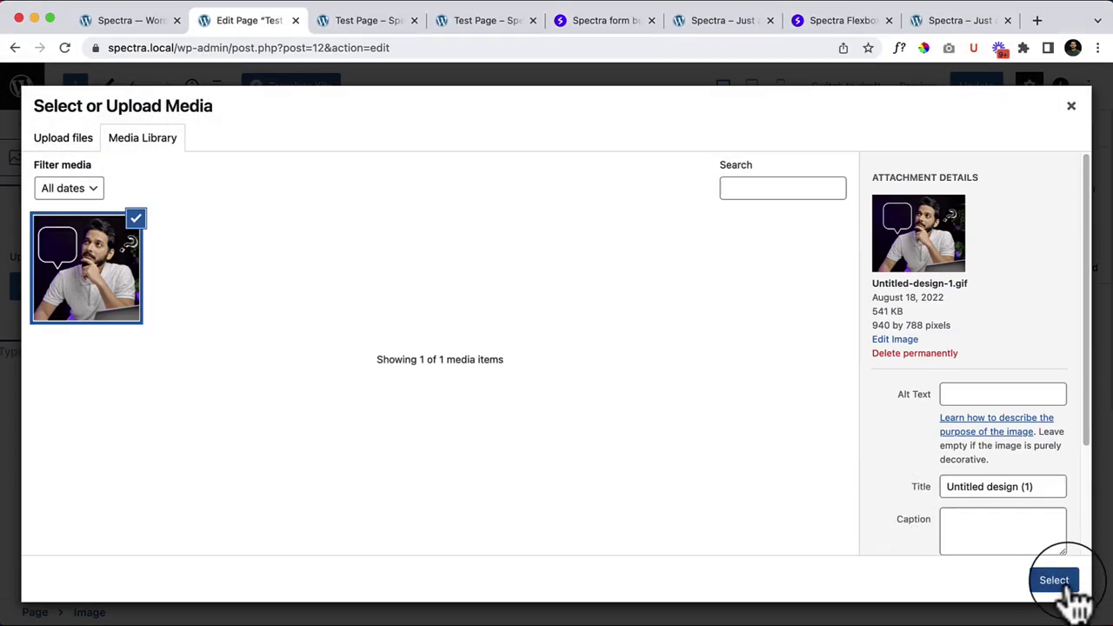
left_click(1054, 580)
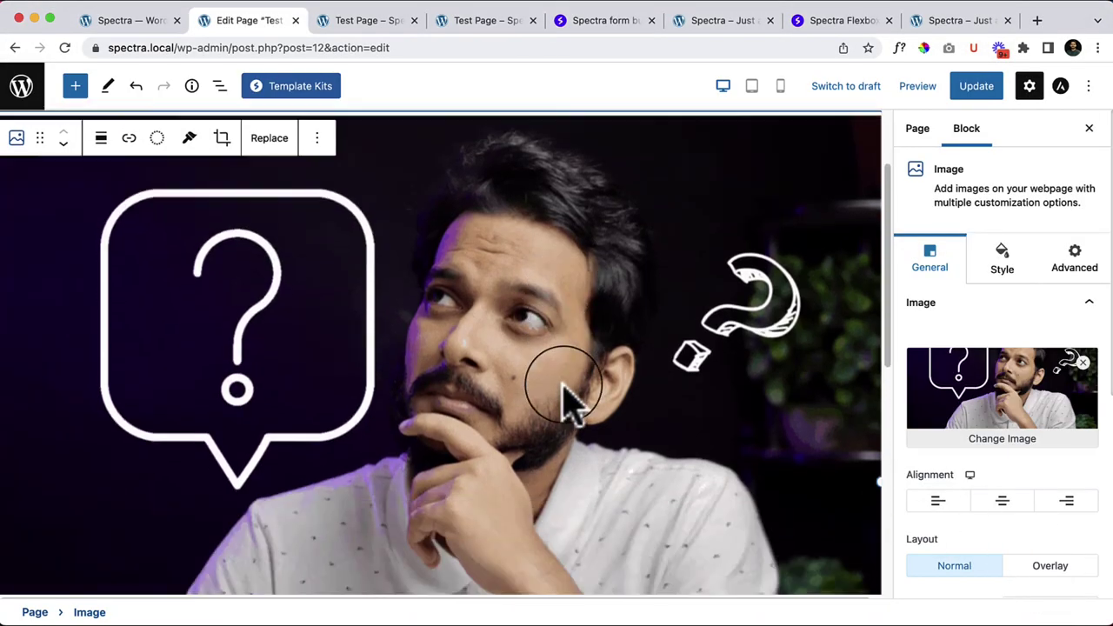
Step: Drag the GIF's right-edge handle inward to shrink it to about half the content width
scroll(564, 399, "down", 5)
scroll(564, 399, "up", 4)
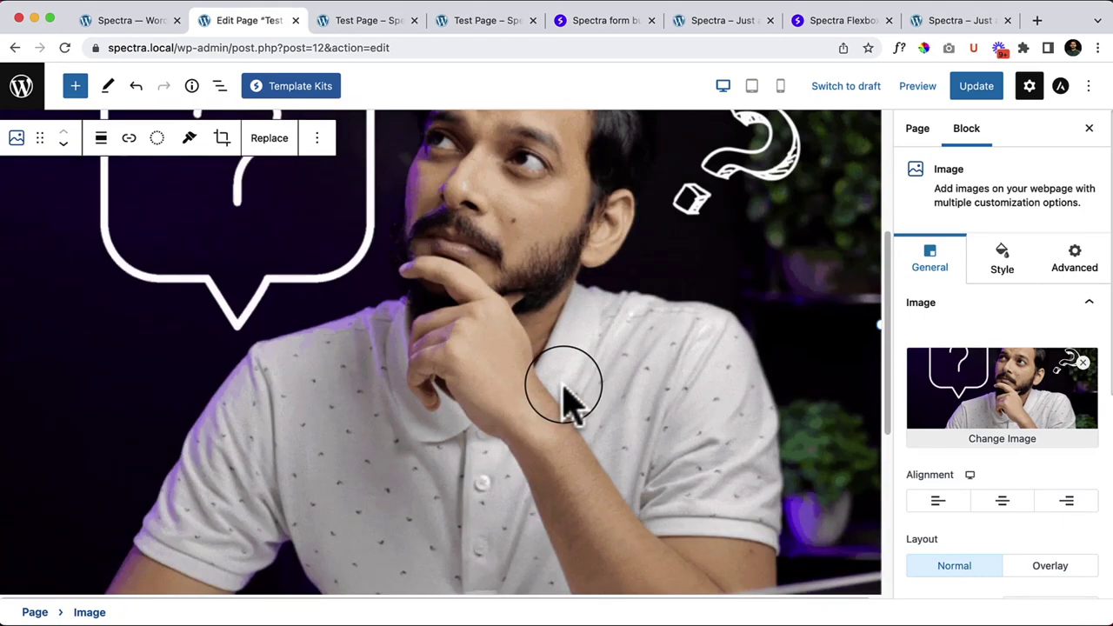
scroll(522, 318, "up", 2)
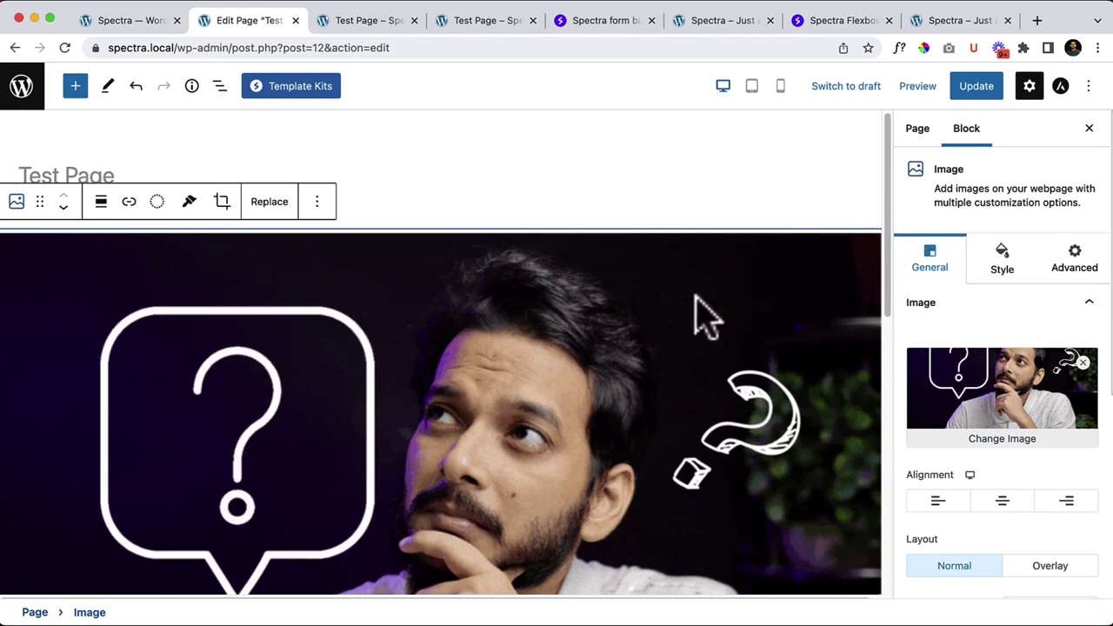
scroll(670, 449, "down", 3)
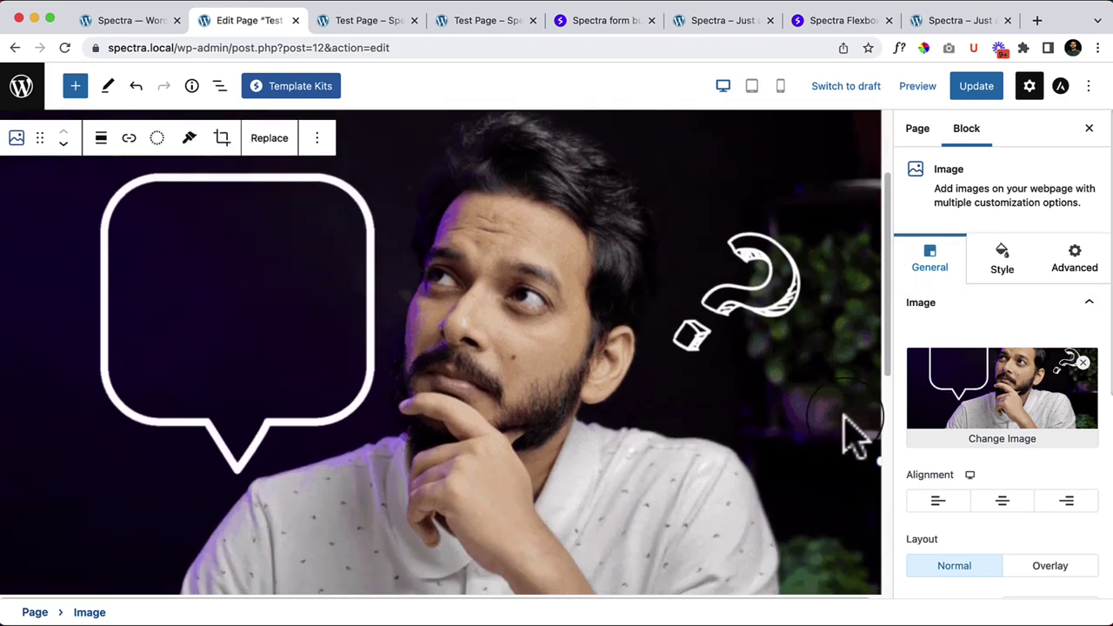
left_click_drag(875, 465, 438, 429)
left_click_drag(415, 425, 417, 428)
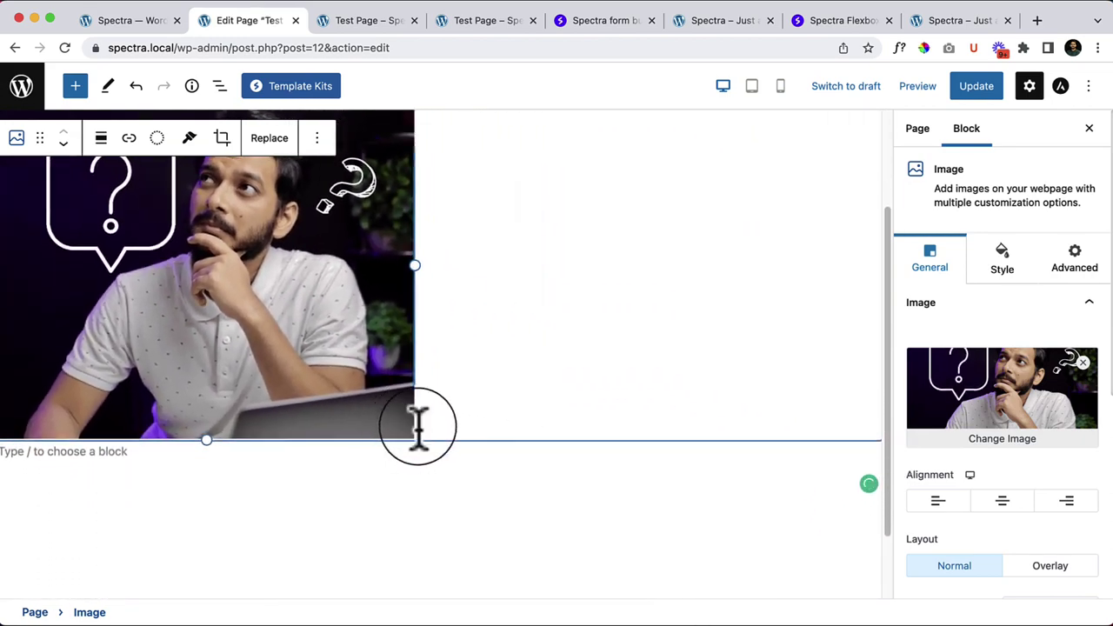
left_click(587, 517)
left_click(299, 368)
scroll(510, 427, "up", 4)
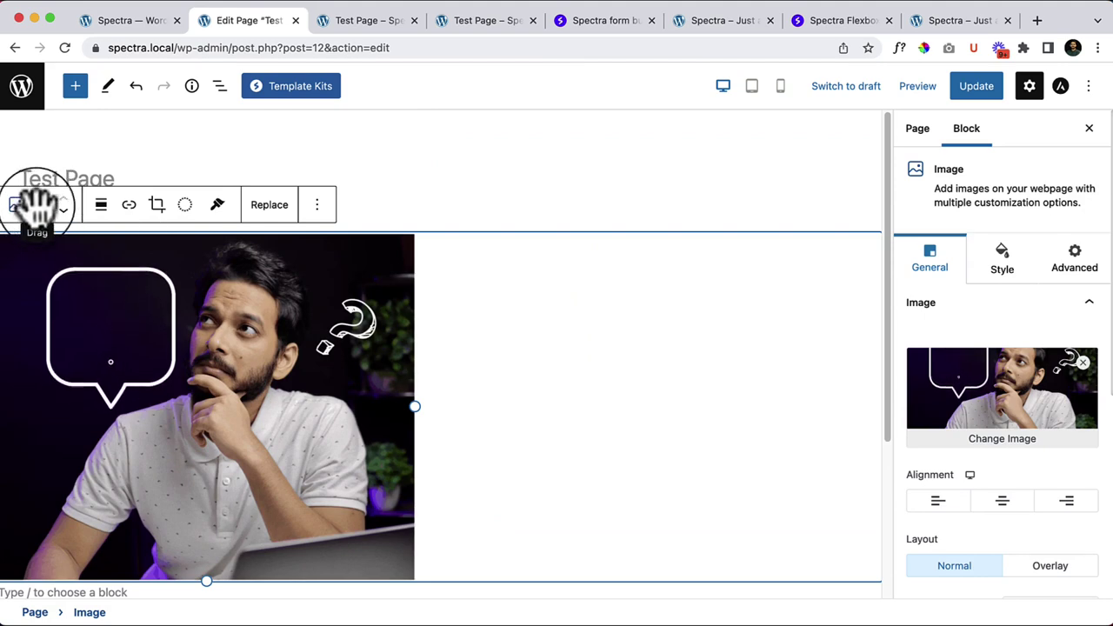
Step: Center-align the image and apply the dark grayscale duotone filter
left_click(100, 209)
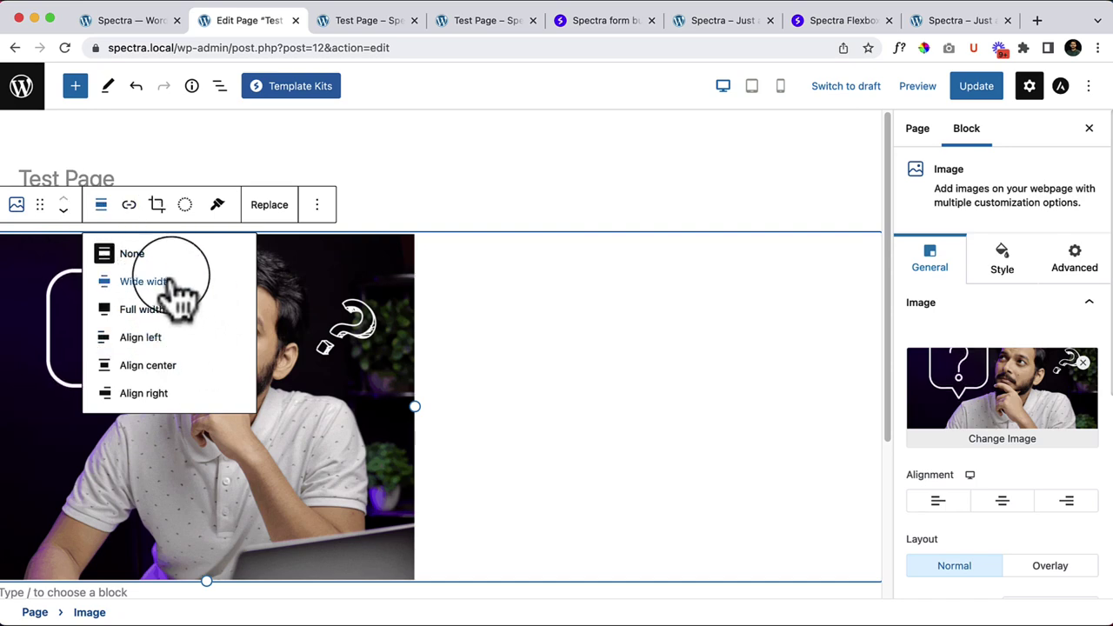
left_click(162, 365)
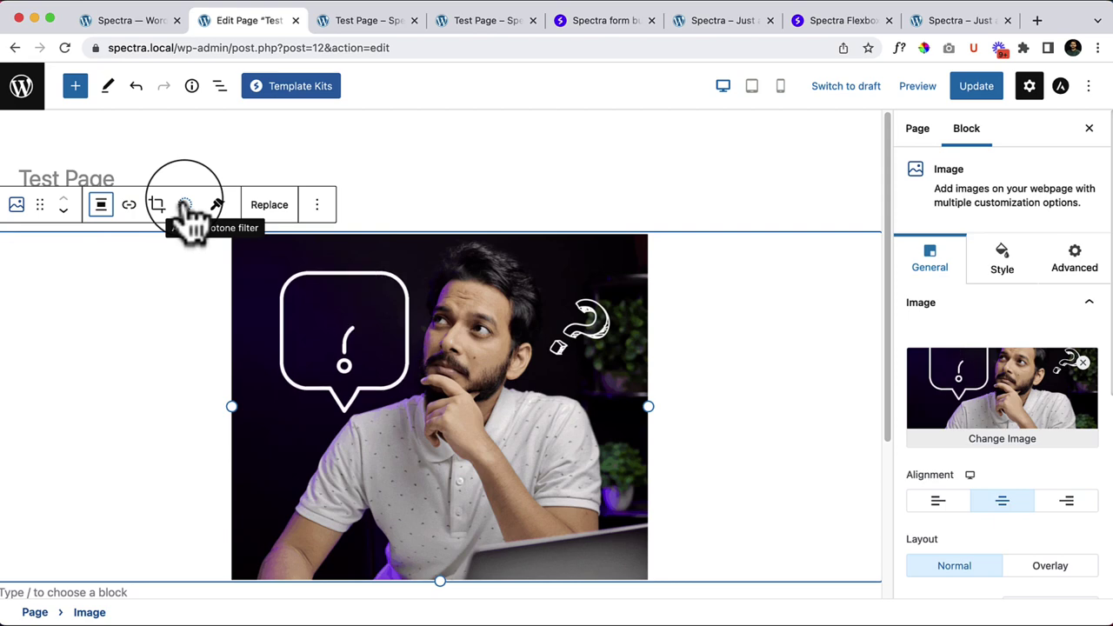
left_click(184, 205)
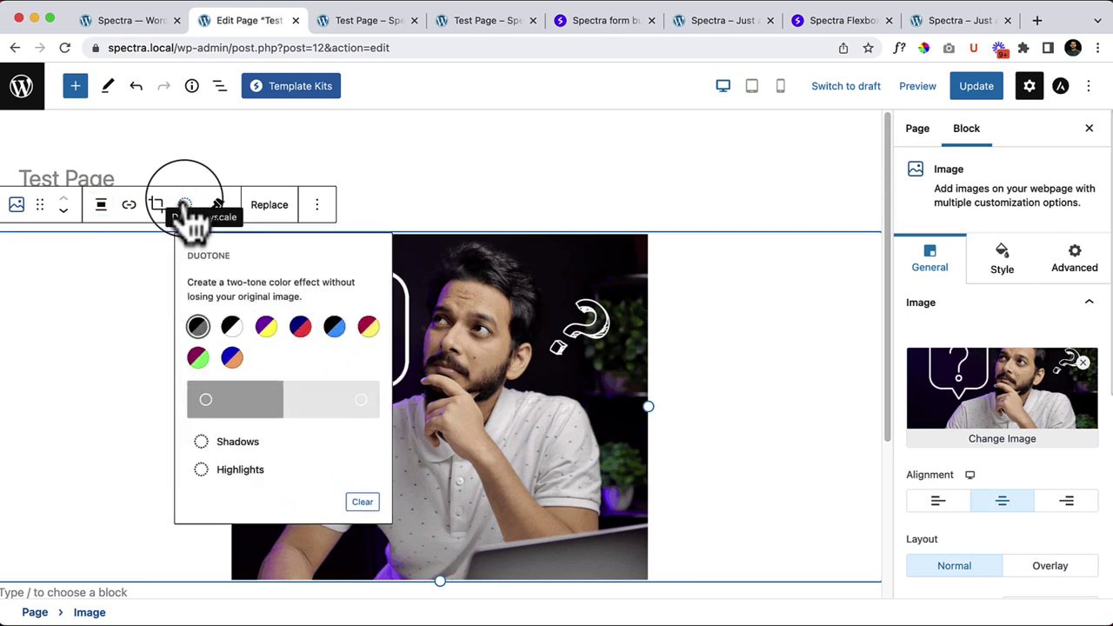
left_click(233, 328)
scroll(226, 323, "down", 3)
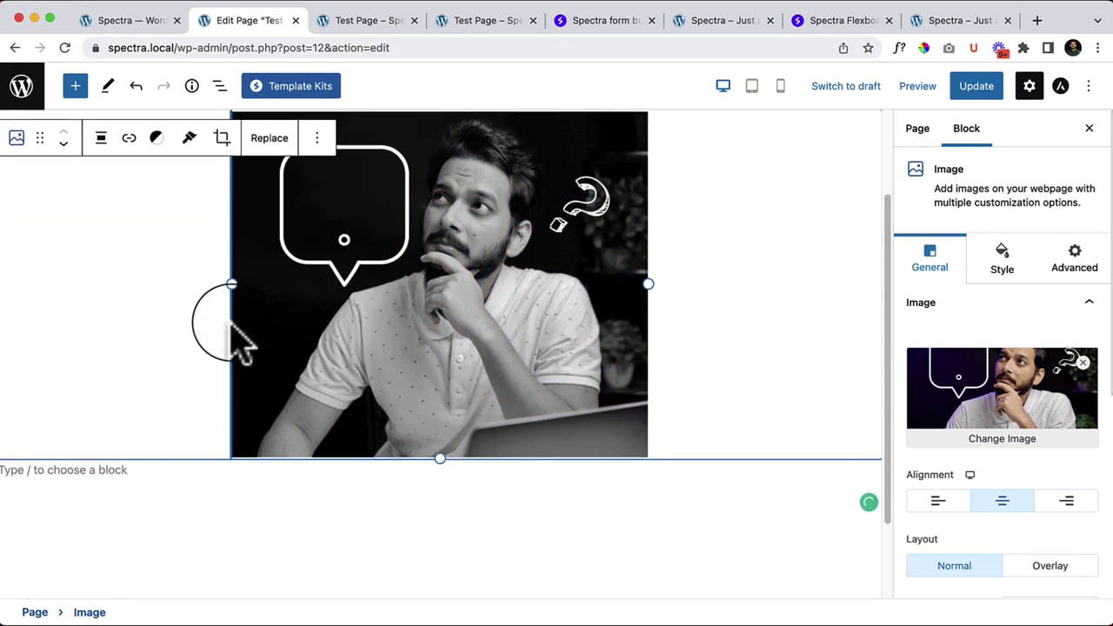
scroll(475, 496, "up", 2)
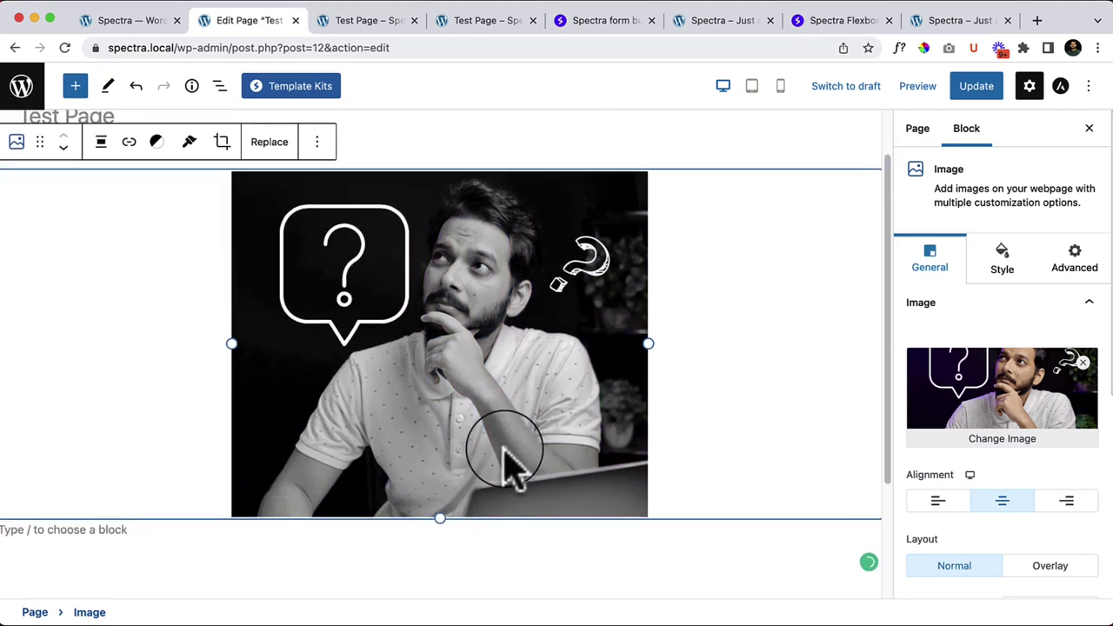
Step: Try the purple-yellow, blue-red, black-blue, red-yellow and magenta-green duotones, ending on black and grey
left_click(157, 142)
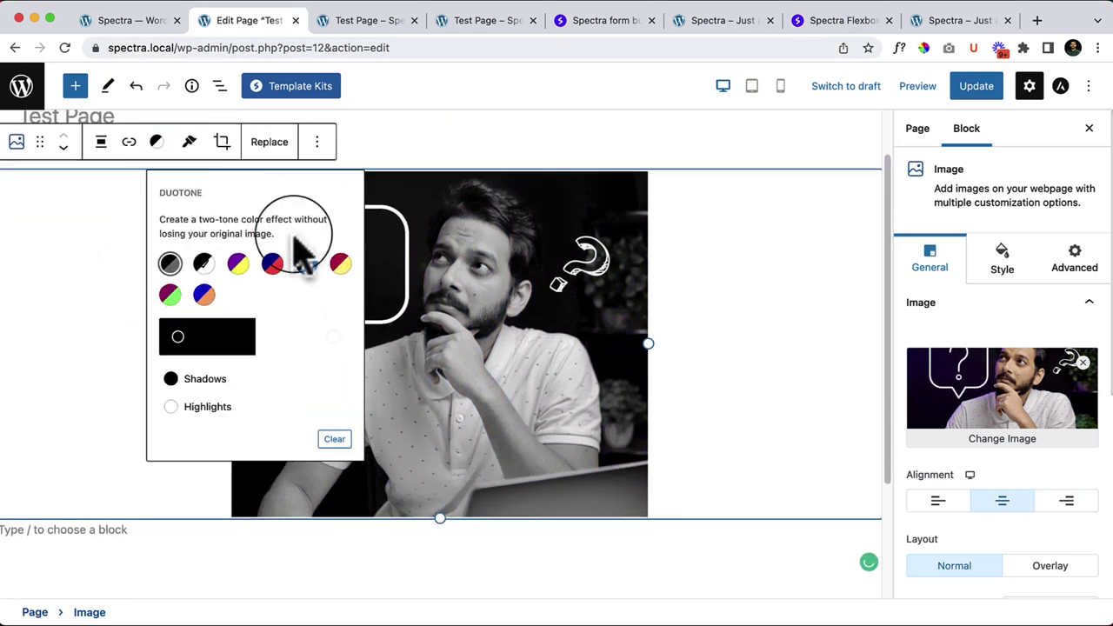
left_click(238, 263)
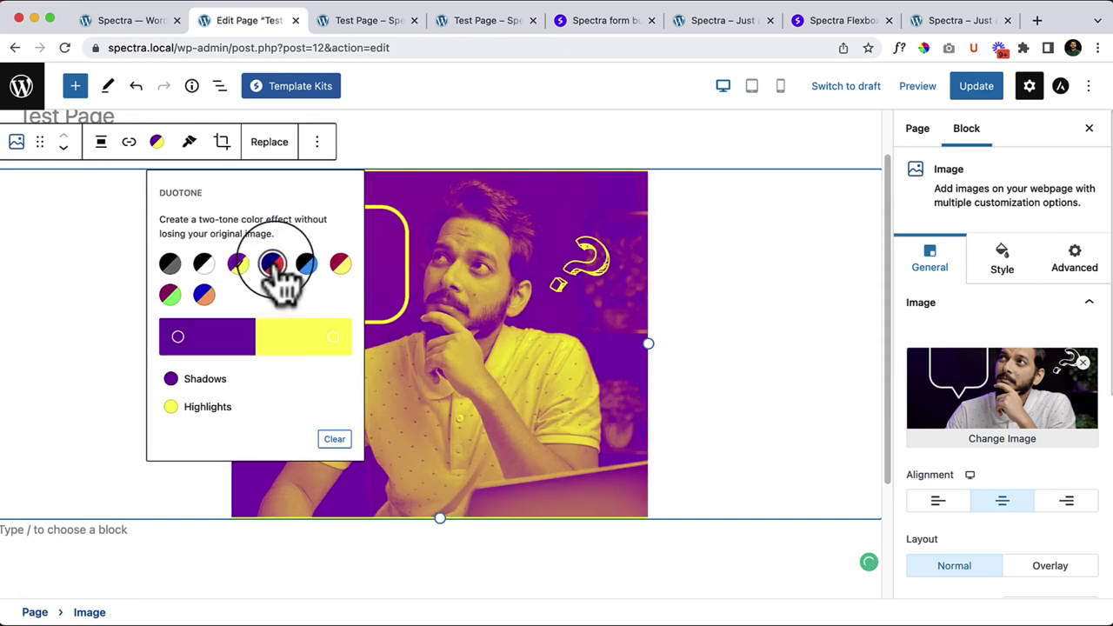
left_click(272, 263)
left_click(306, 264)
left_click(340, 264)
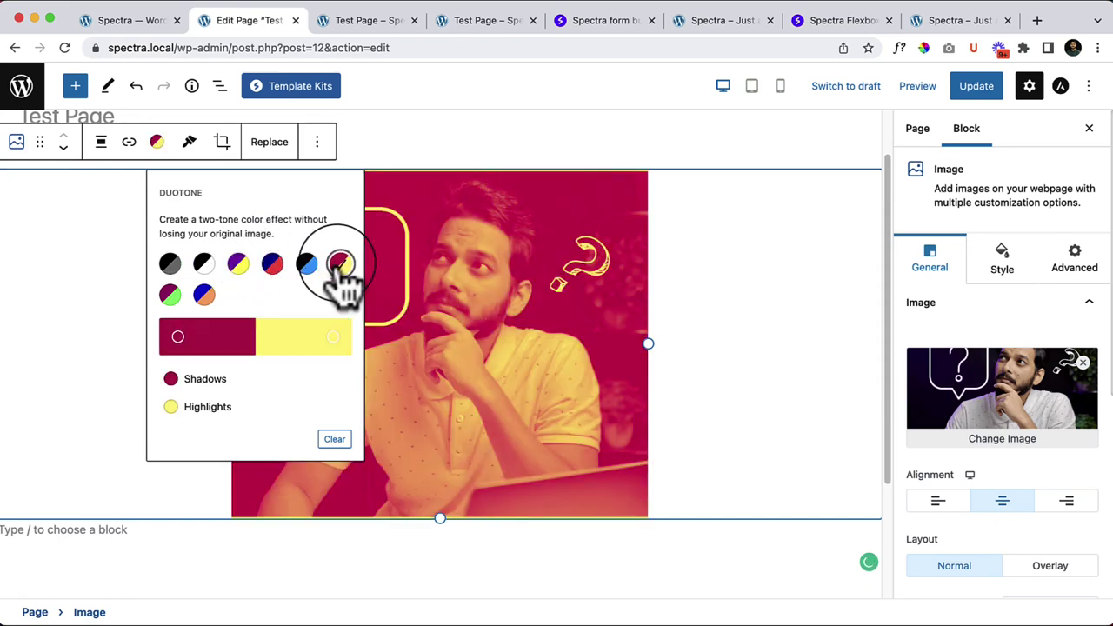
left_click(170, 296)
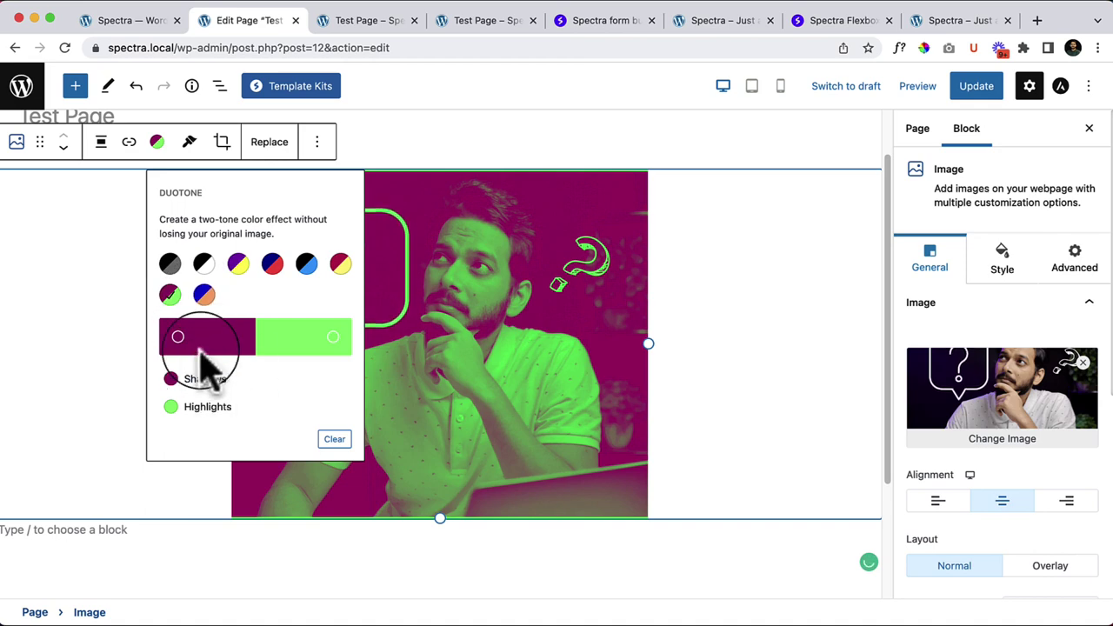
left_click(170, 265)
left_click(99, 317)
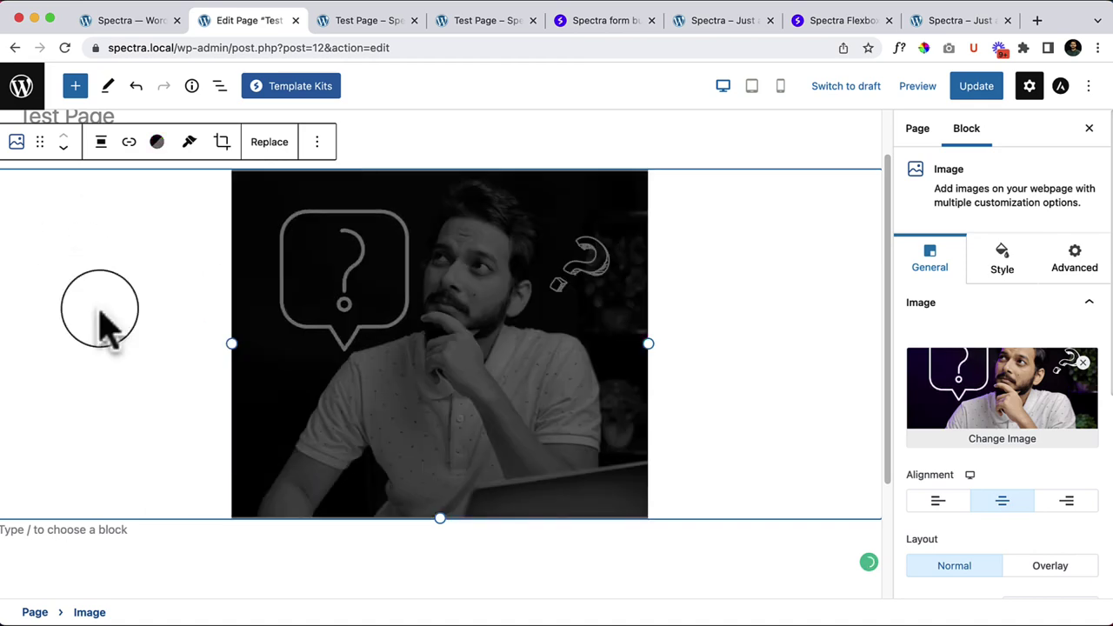
Step: Clear the duotone filter so the image shows in full colour
left_click(149, 144)
left_click(330, 435)
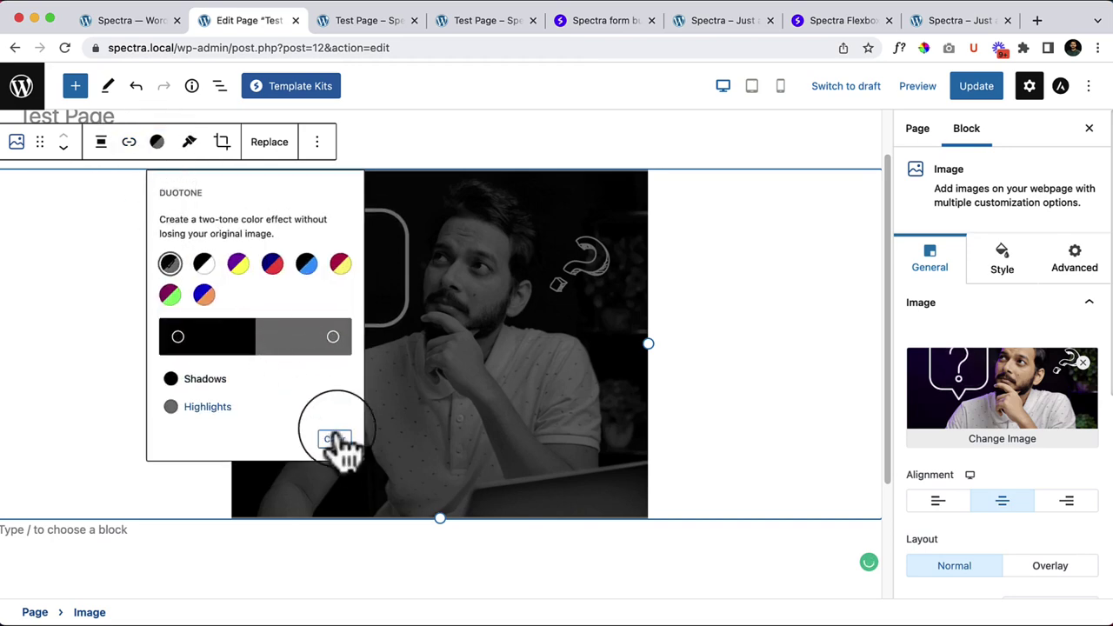
left_click(213, 391)
scroll(119, 269, "down", 2)
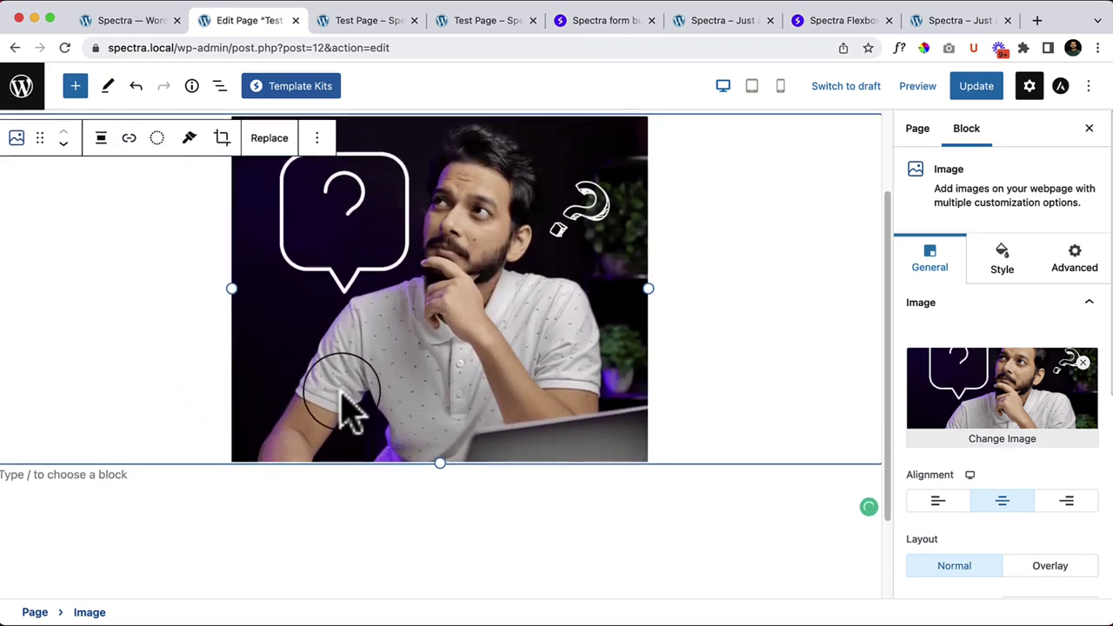
scroll(435, 452, "up", 1)
left_click(658, 524)
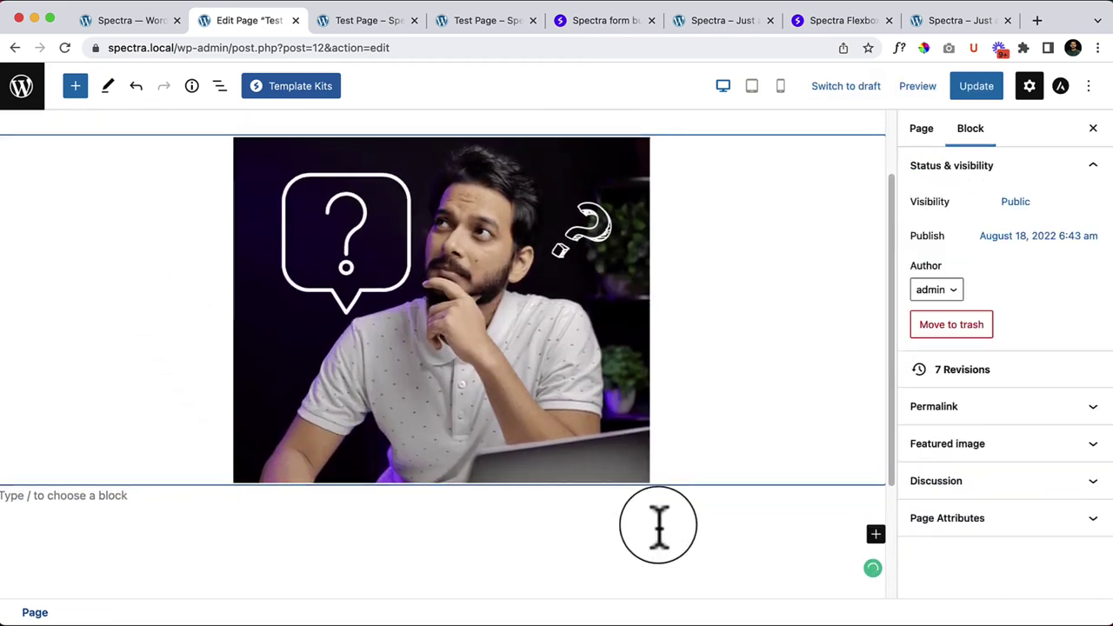
left_click(567, 385)
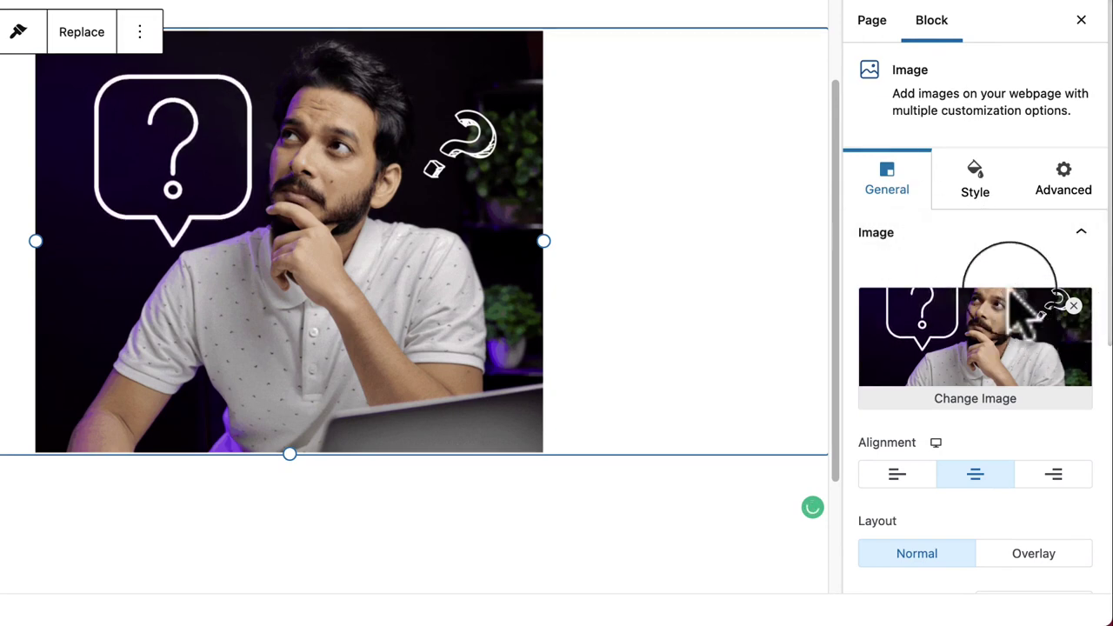
scroll(1083, 383, "down", 2)
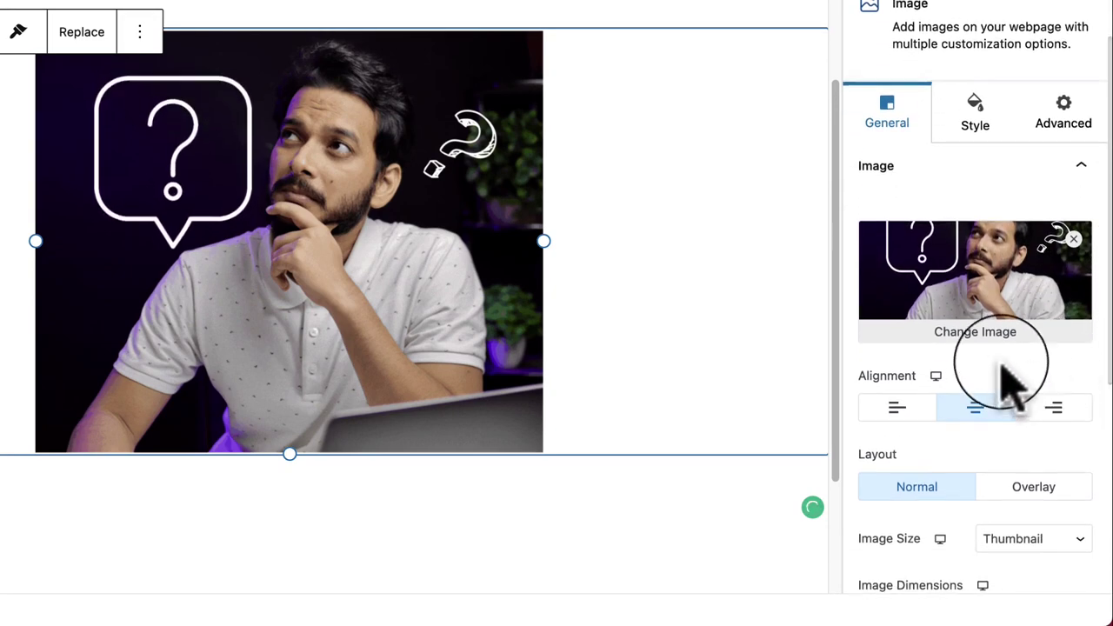
left_click(899, 411)
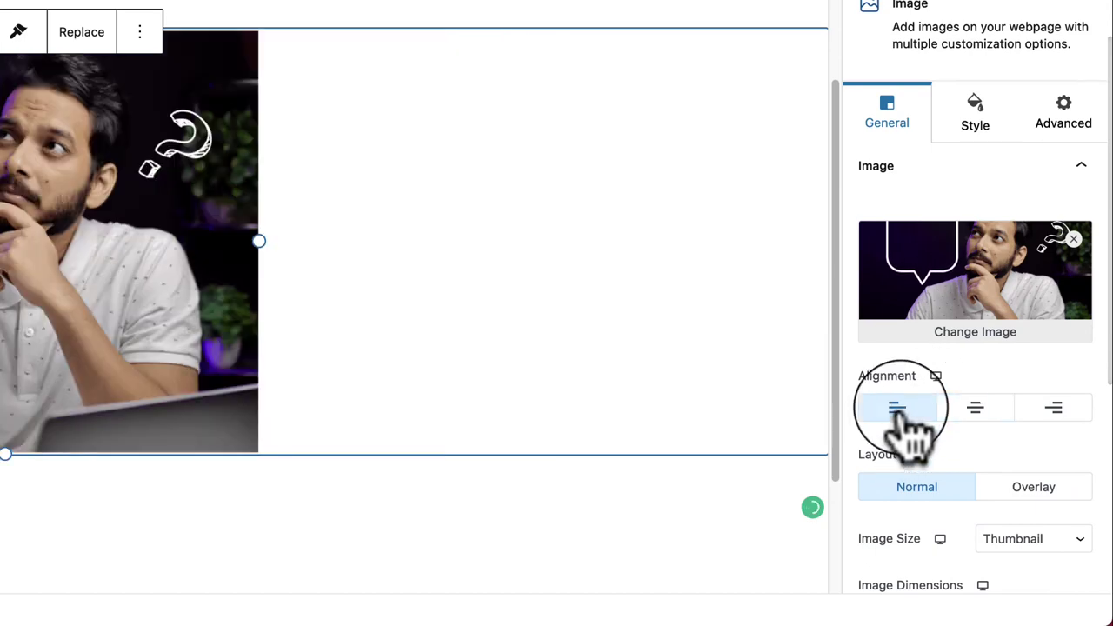
left_click(1056, 408)
left_click(974, 409)
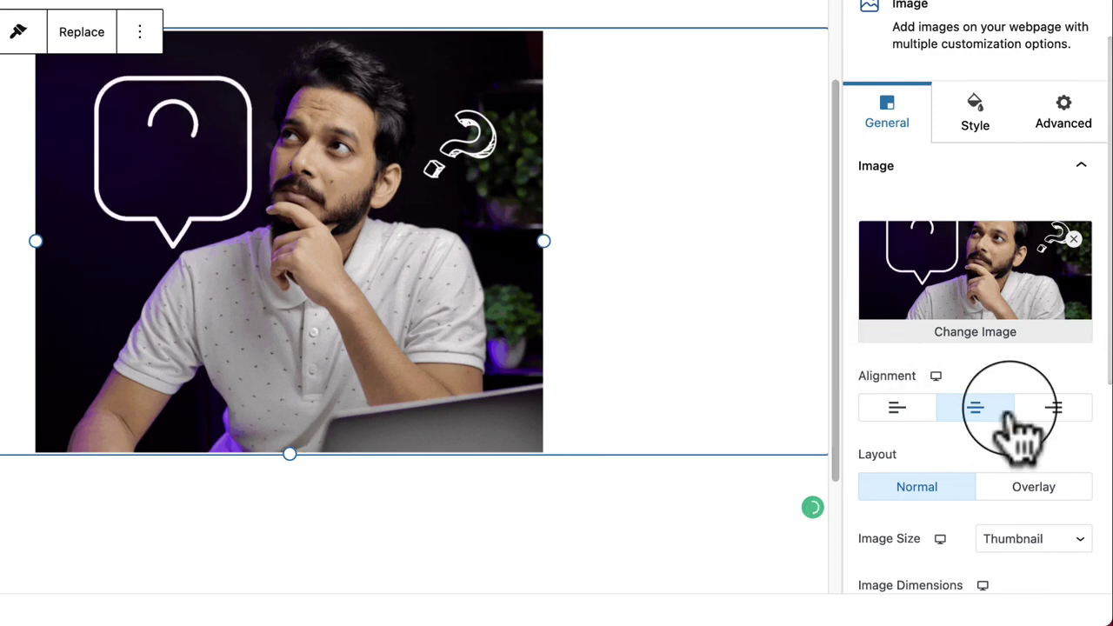
scroll(1009, 417, "down", 3)
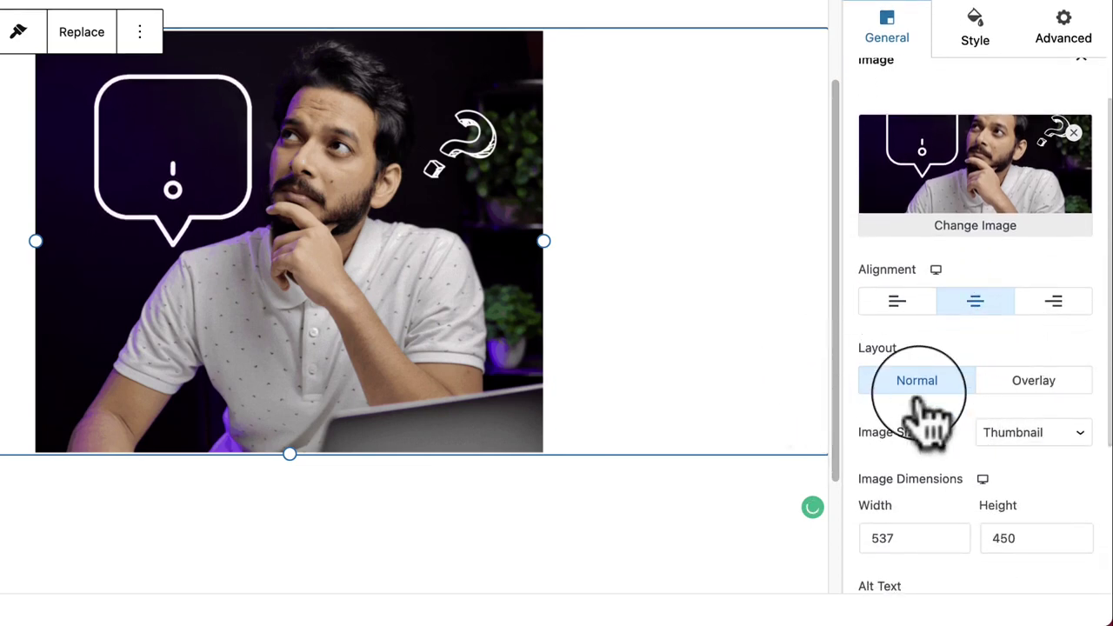
left_click(1061, 387)
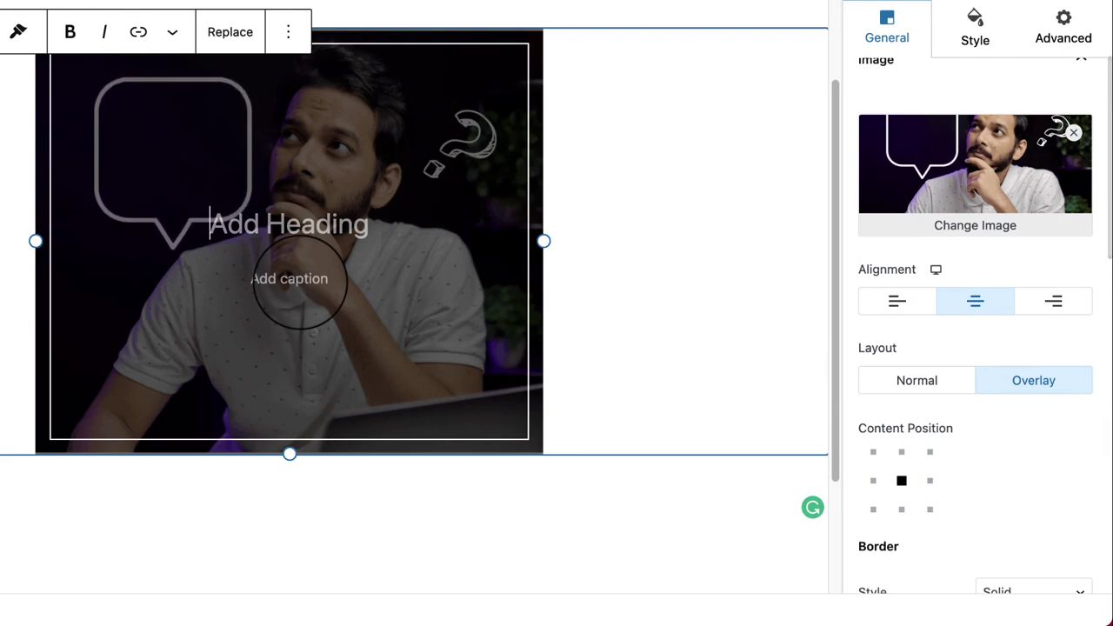
type("What are you Thinking?")
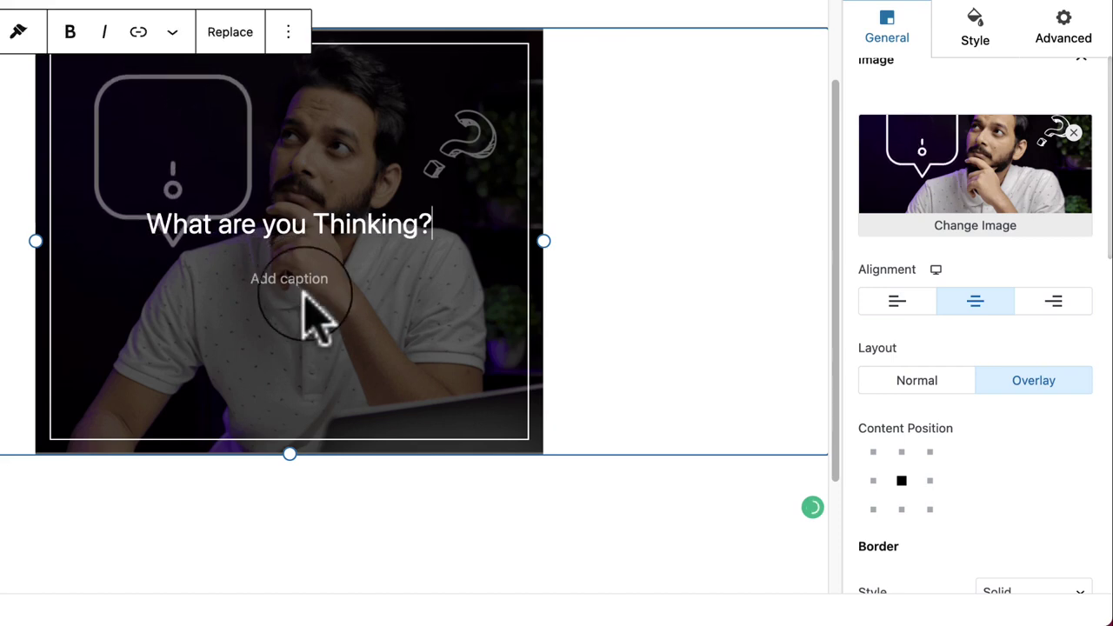
left_click(489, 402)
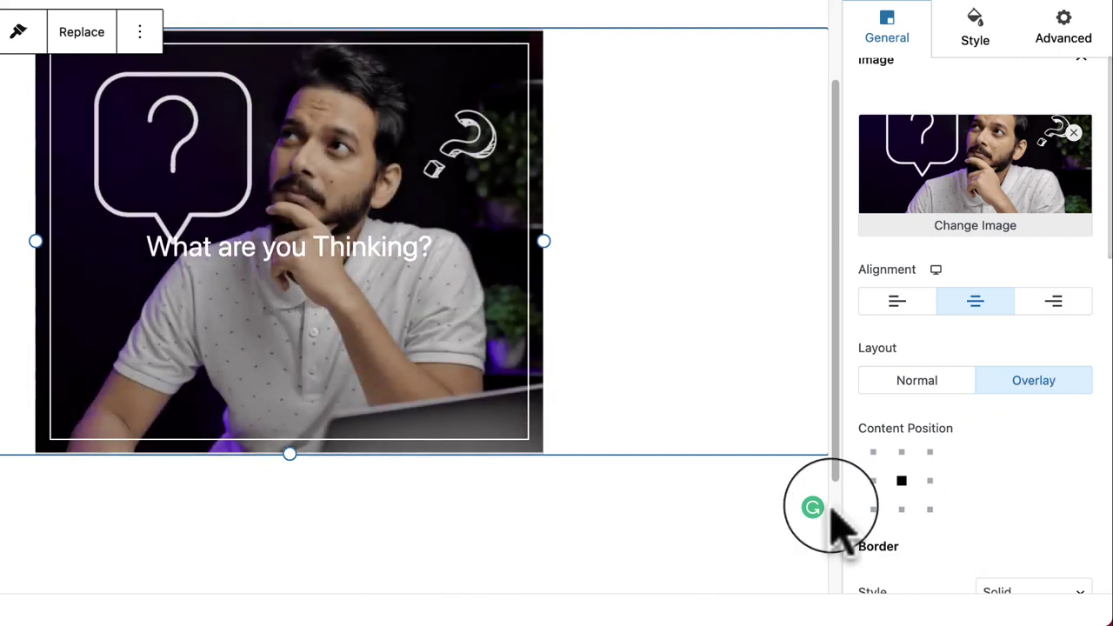
left_click(930, 481)
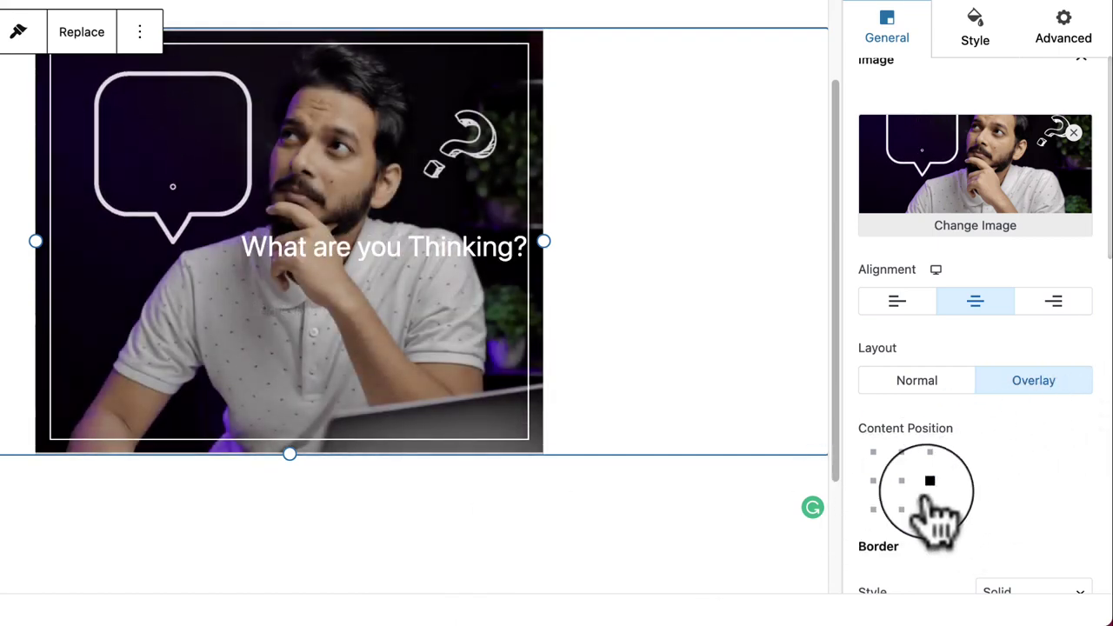
left_click(902, 510)
left_click(873, 509)
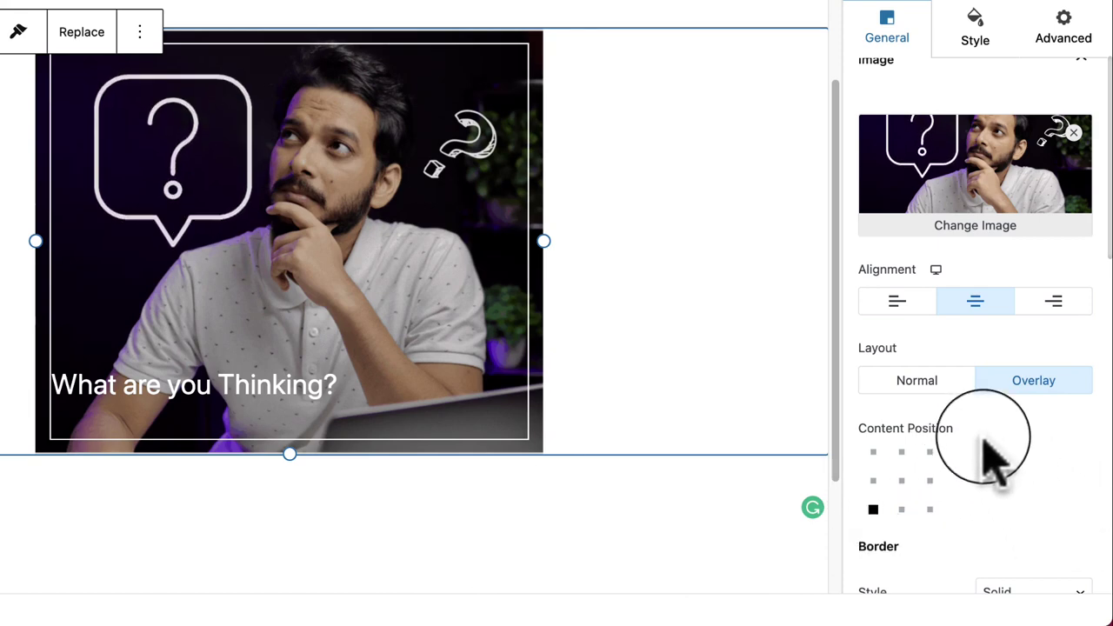
scroll(986, 469, "down", 1)
scroll(1000, 470, "down", 5)
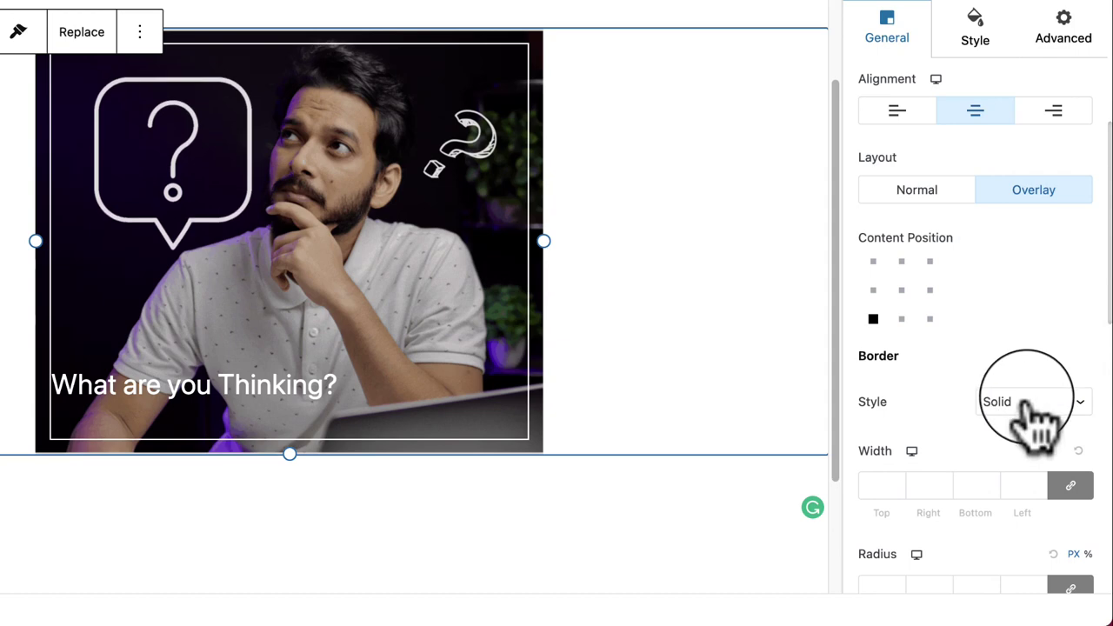
left_click(936, 191)
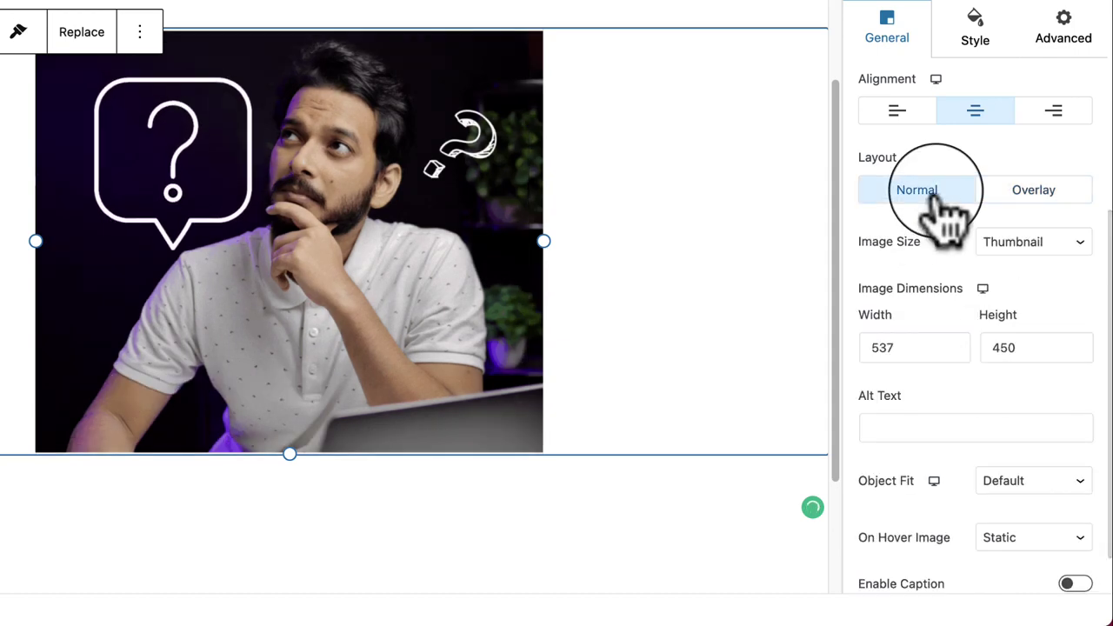
left_click(1067, 243)
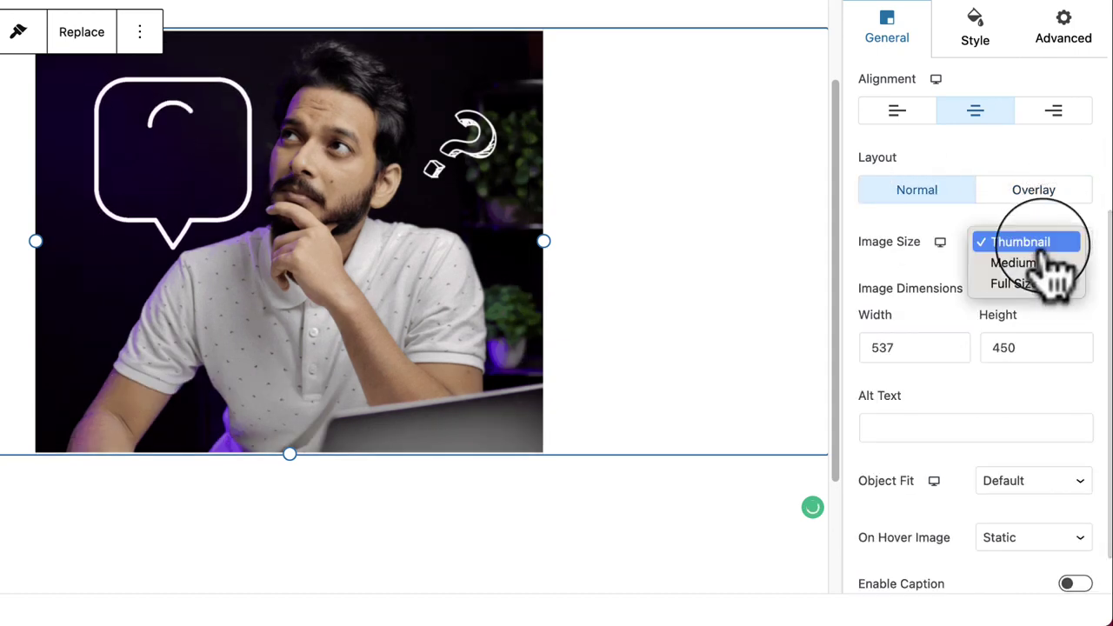
left_click(946, 280)
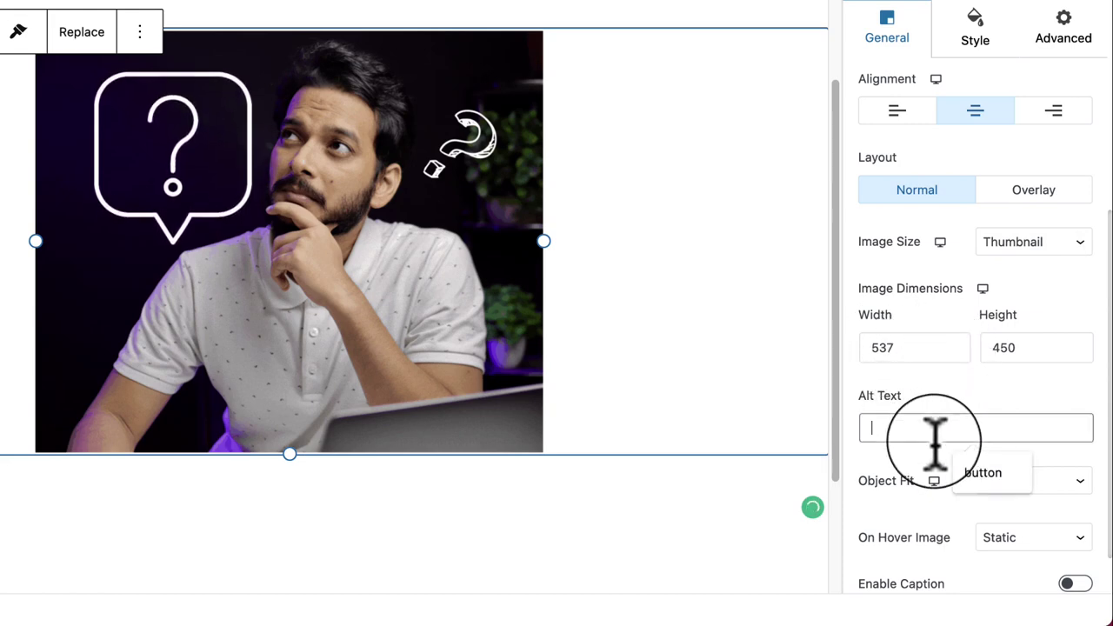
scroll(907, 472, "down", 1)
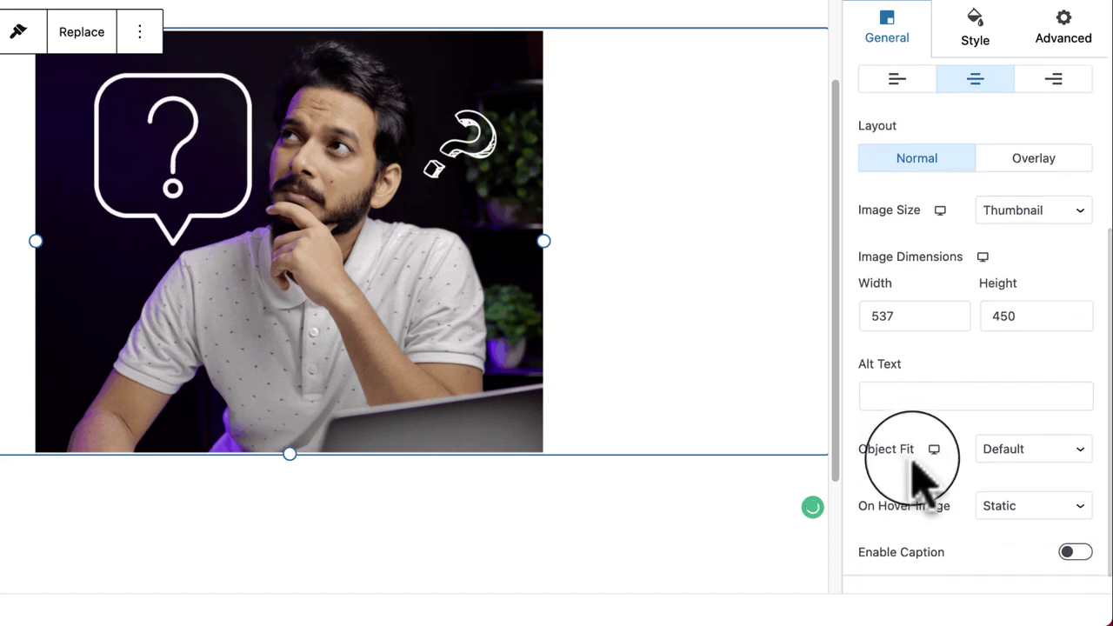
left_click(1002, 450)
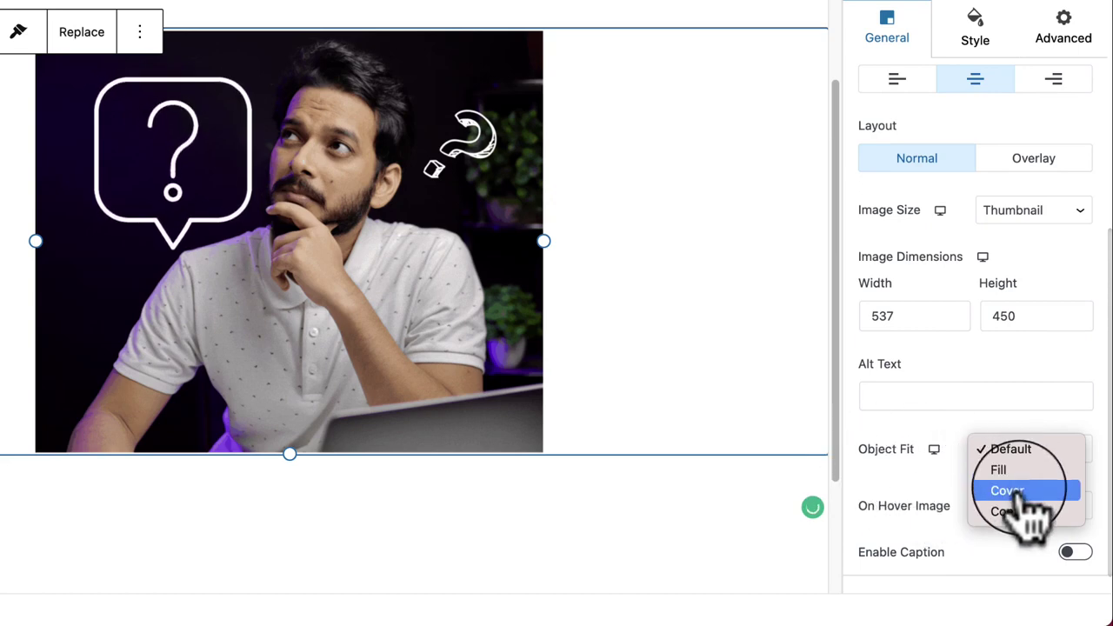
left_click(1013, 492)
left_click(1016, 463)
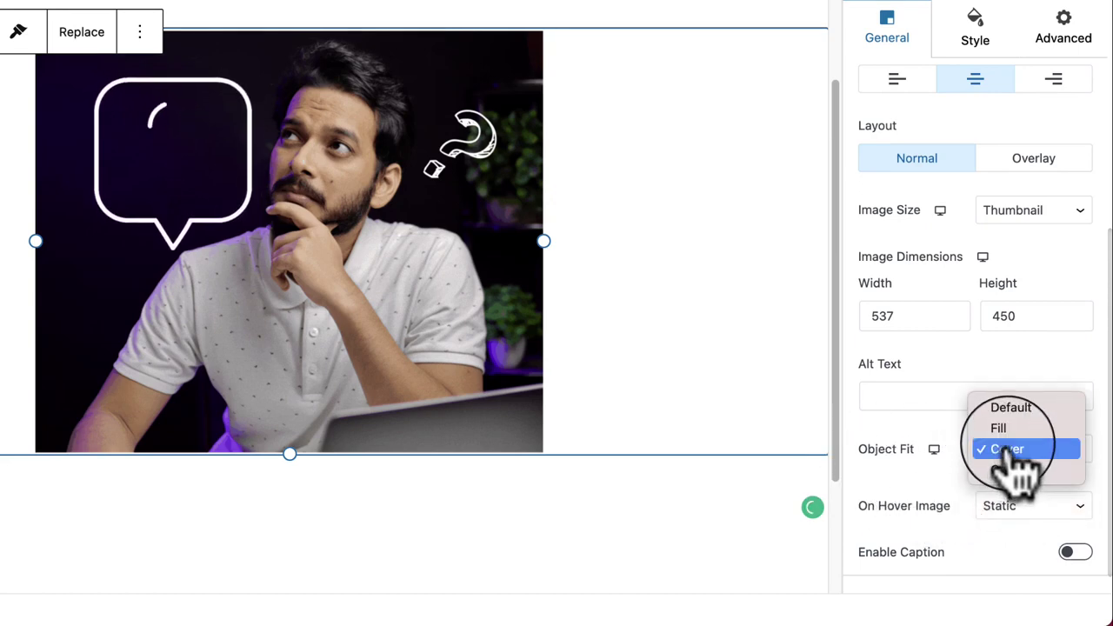
left_click(1039, 430)
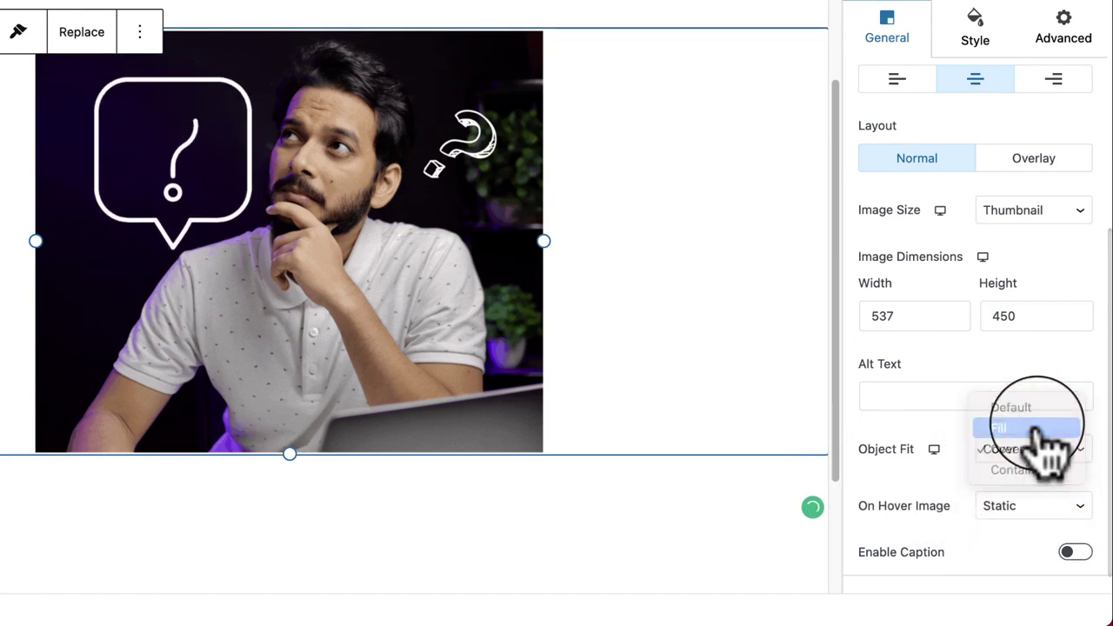
left_click(1040, 447)
left_click(1057, 493)
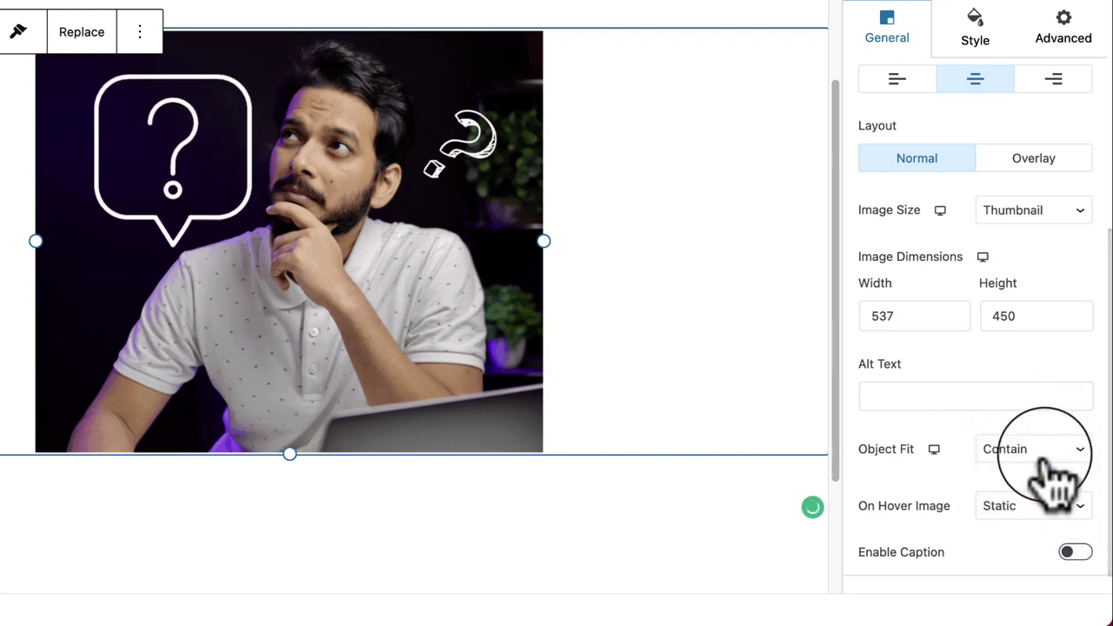
left_click(1058, 450)
left_click(1048, 391)
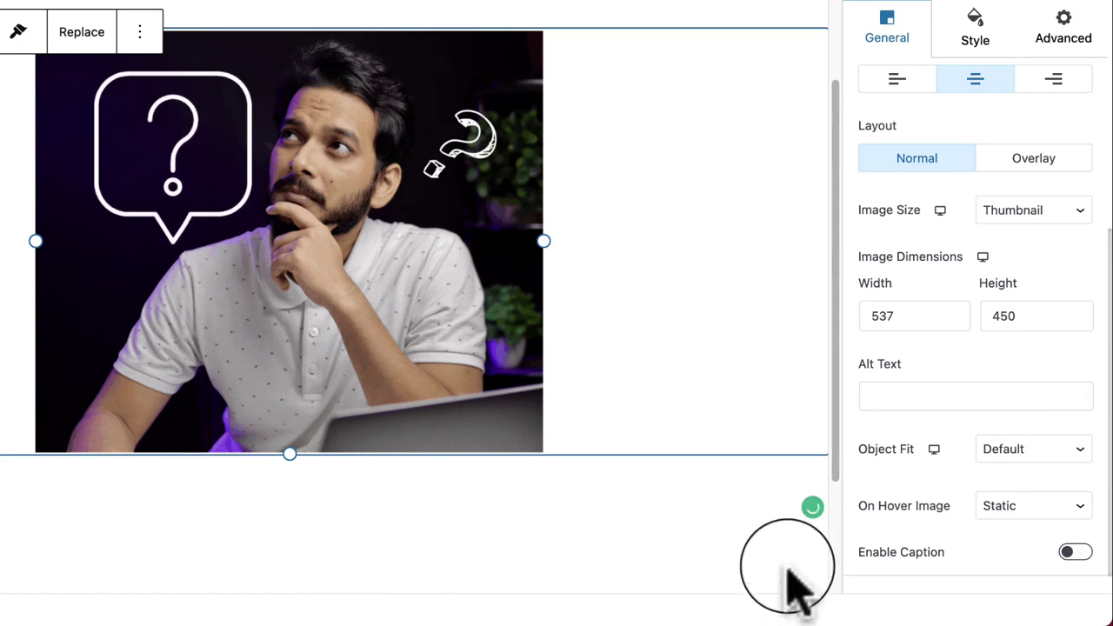
left_click(936, 450)
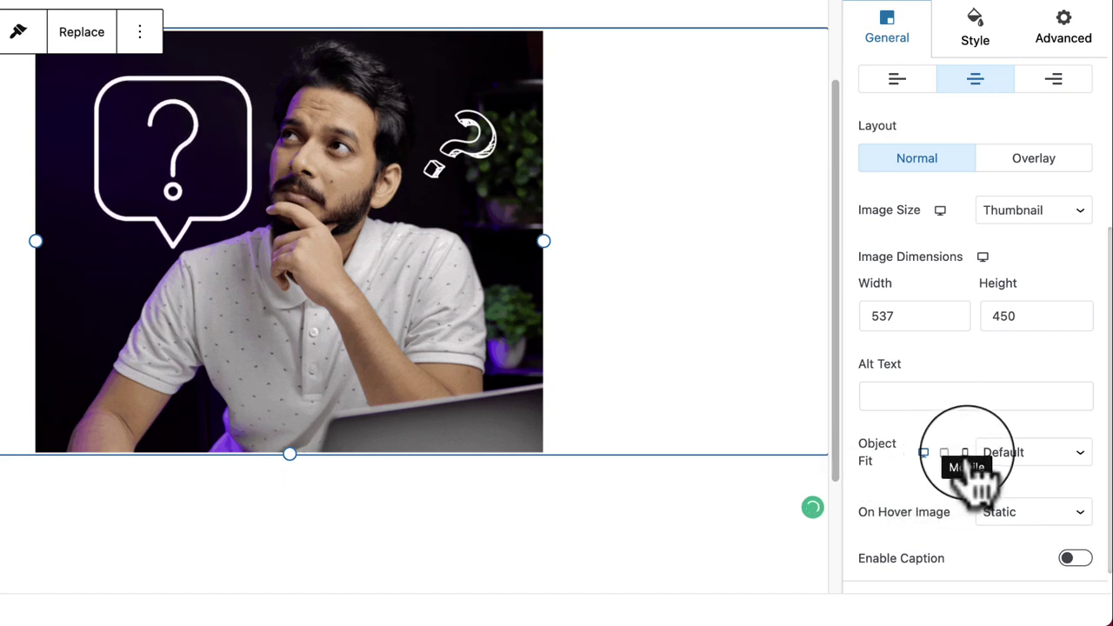
left_click(923, 454)
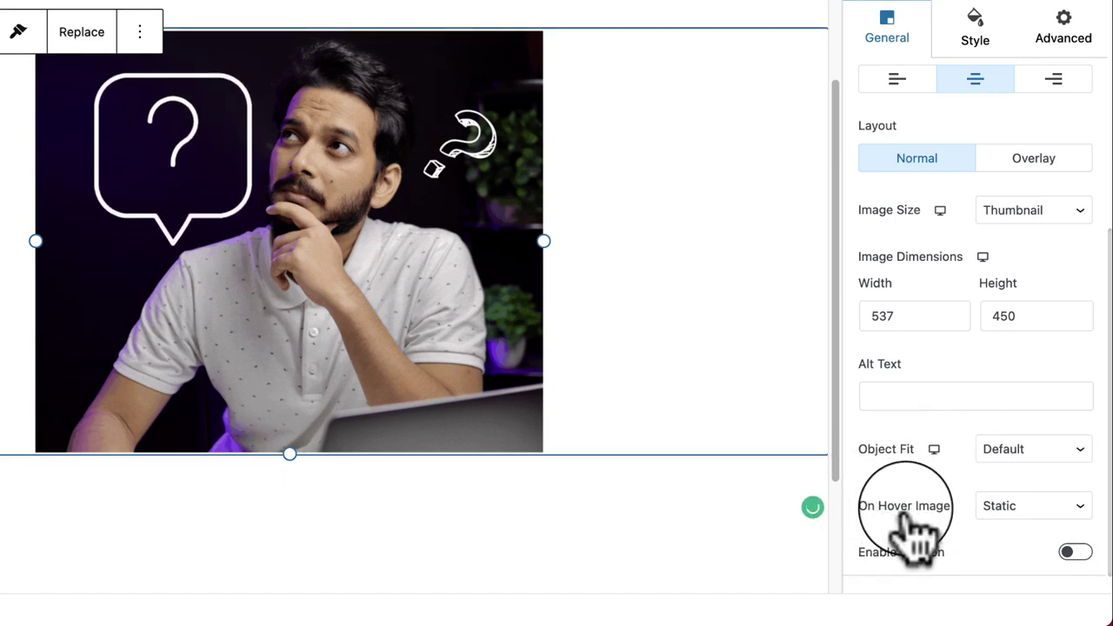
scroll(948, 540, "down", 2)
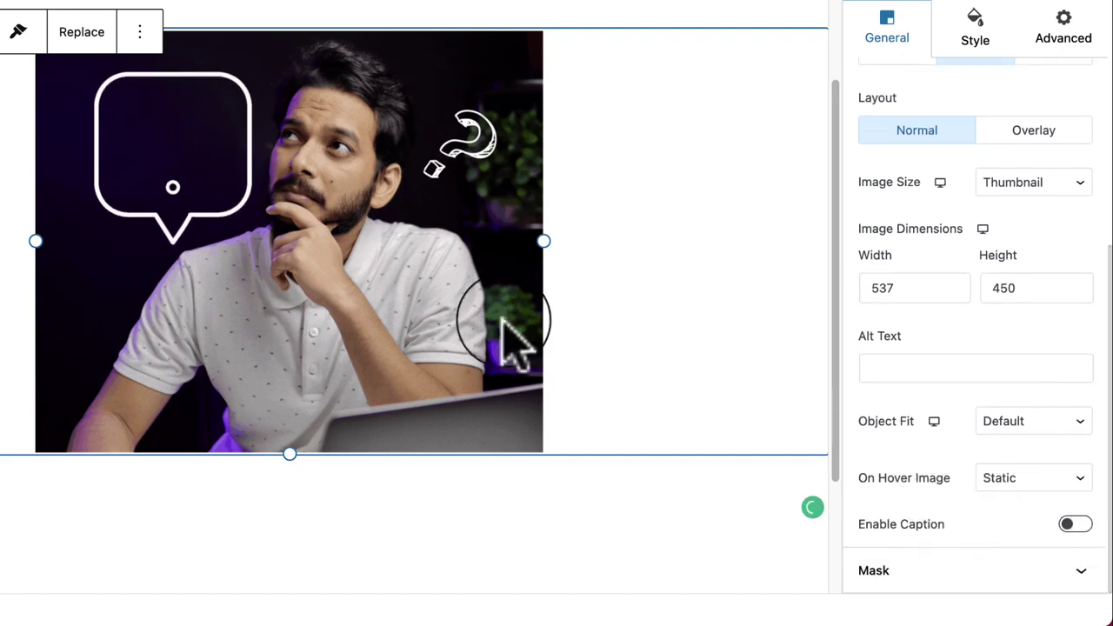
Step: Try the Zoom In and Slide hover effects and enable the image caption
left_click(1034, 479)
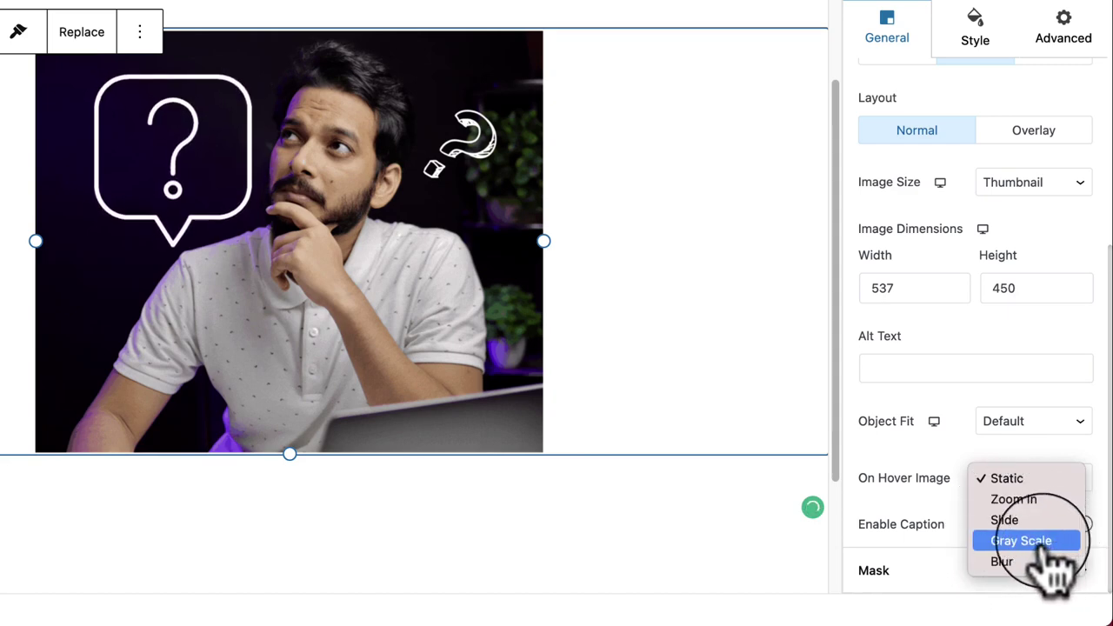
left_click(1014, 499)
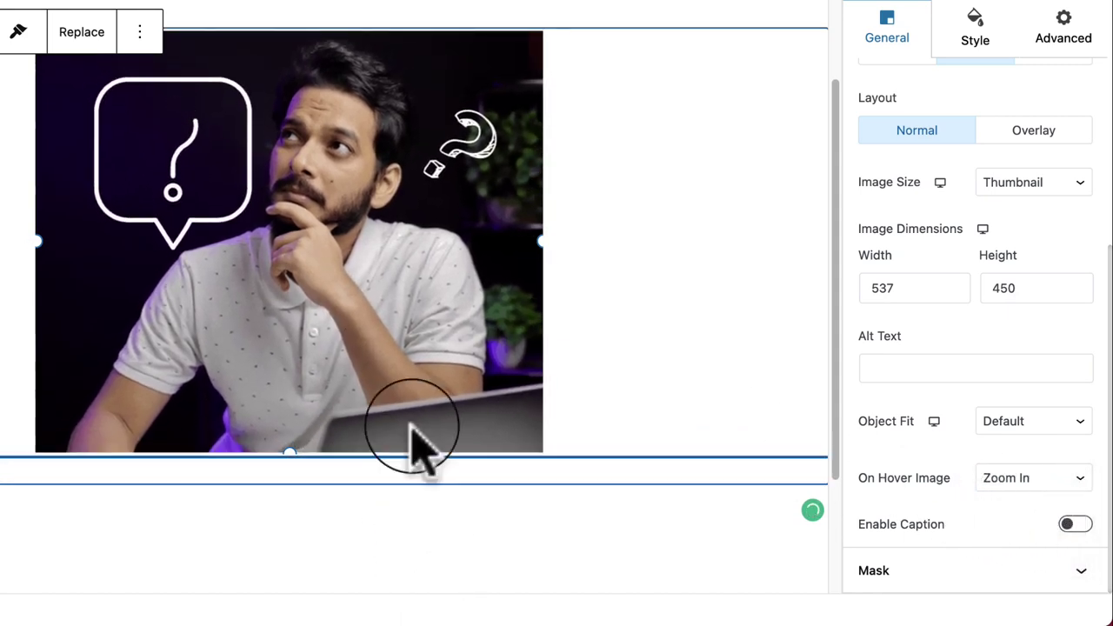
left_click(987, 479)
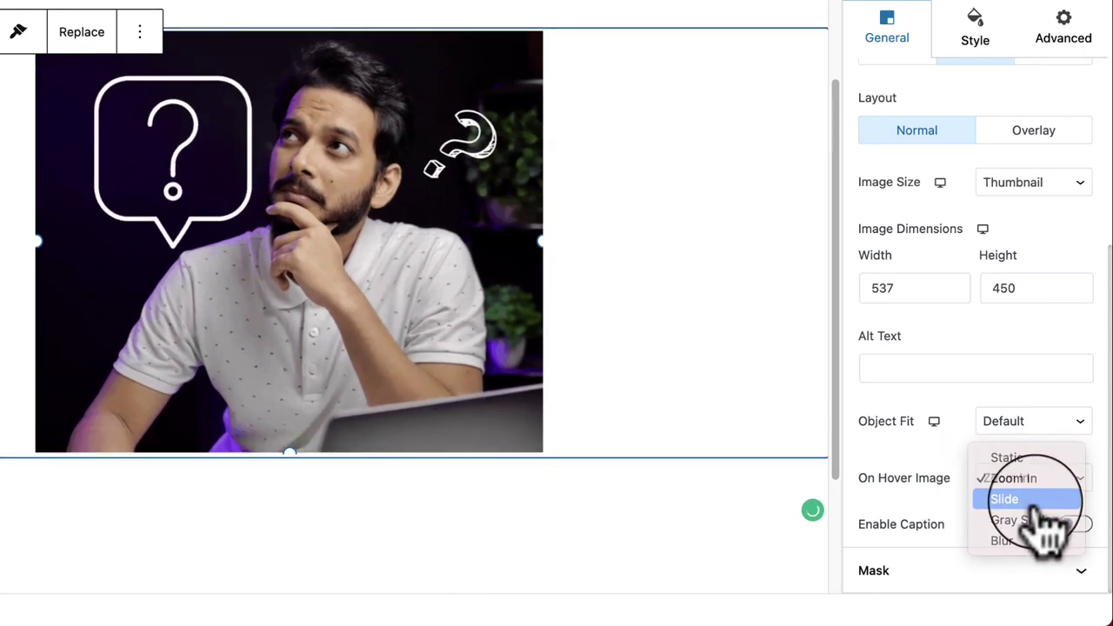
left_click(1043, 499)
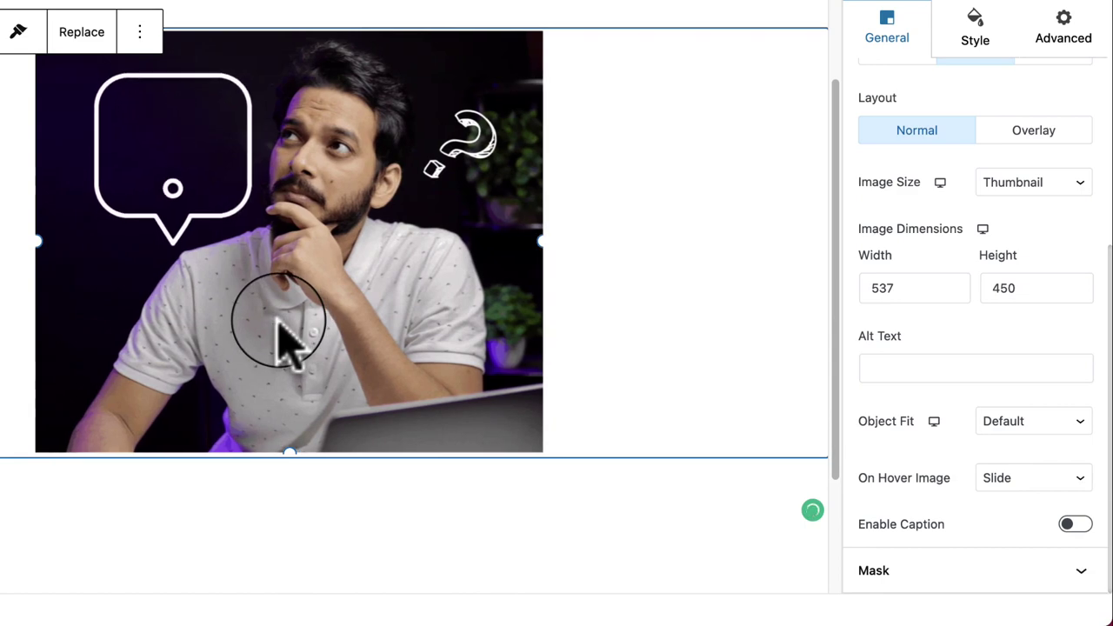
left_click(1076, 524)
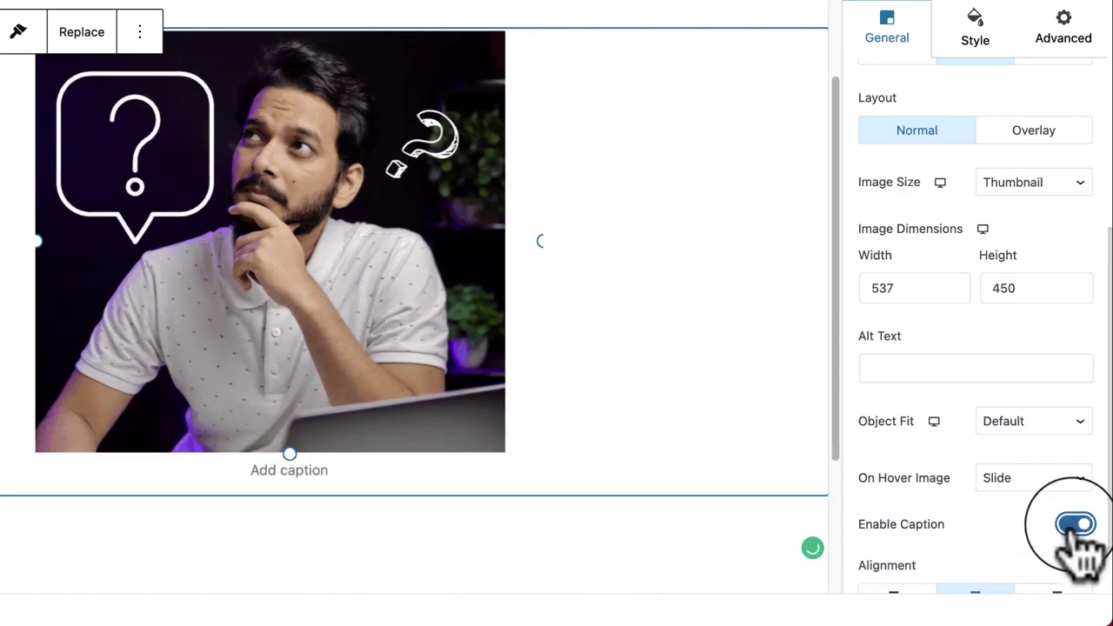
Step: Set the hover effect back to Zoom In, disable the caption, and expand the Mask panel
scroll(1087, 539, "down", 1)
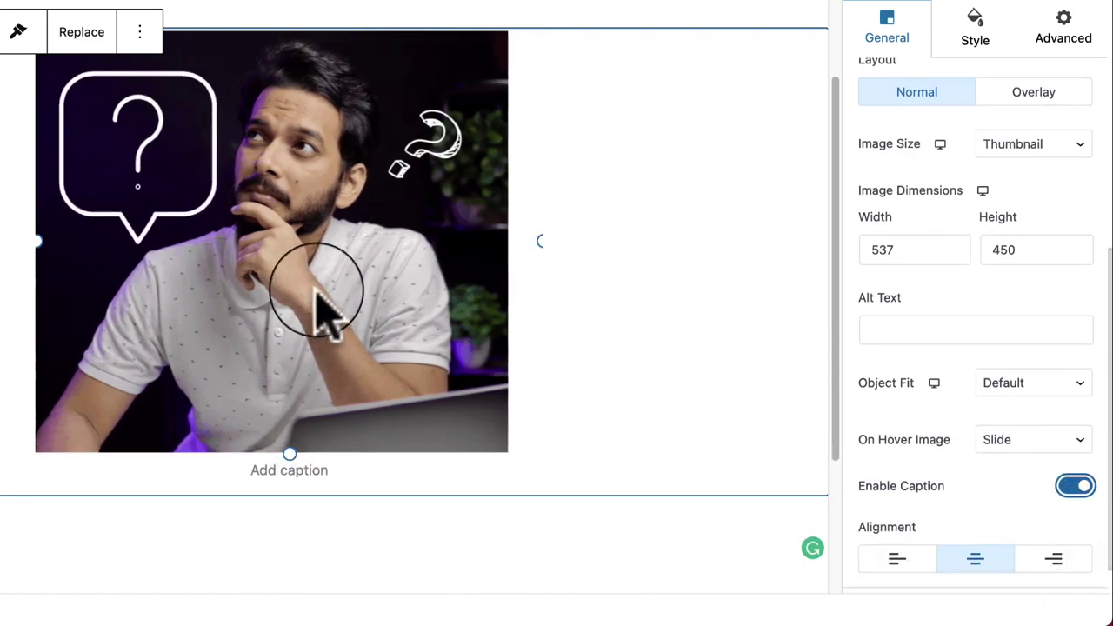
left_click(1035, 439)
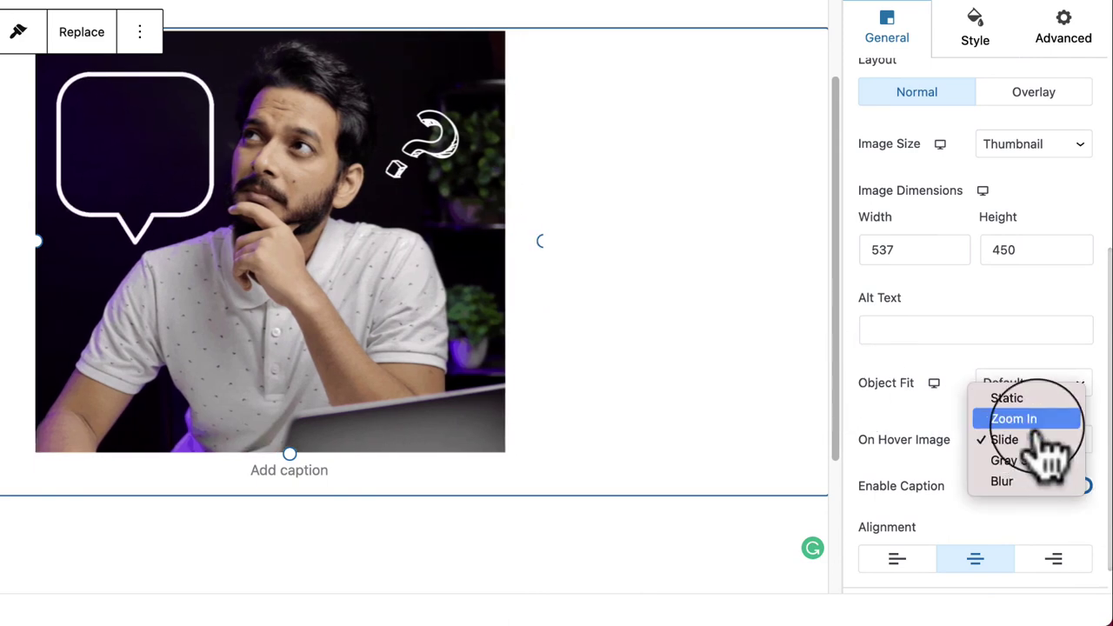
left_click(1040, 419)
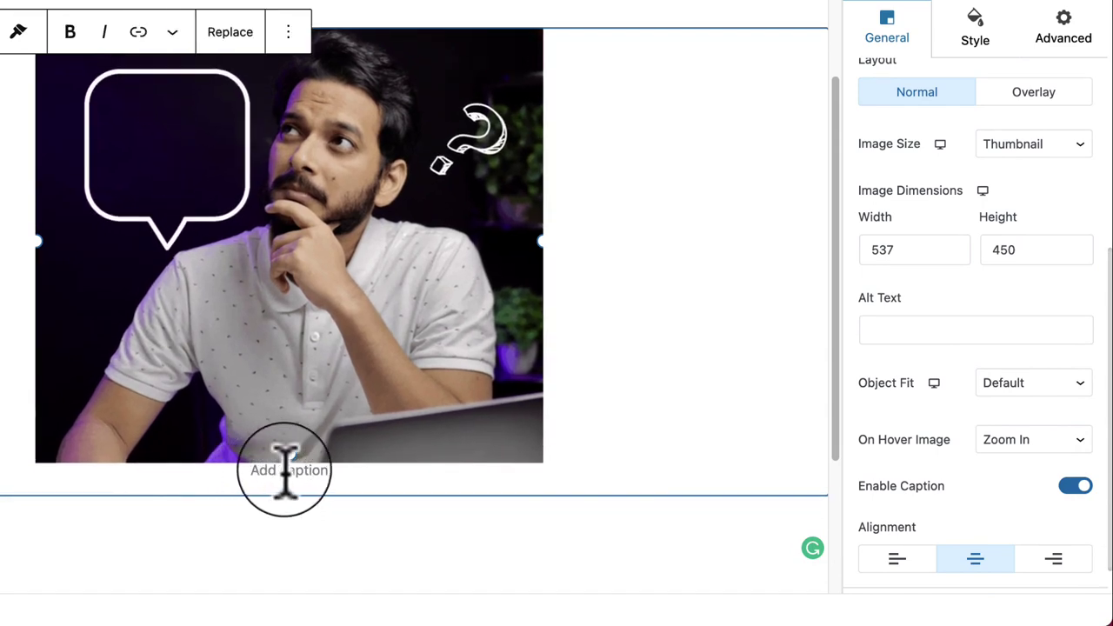
left_click(1076, 485)
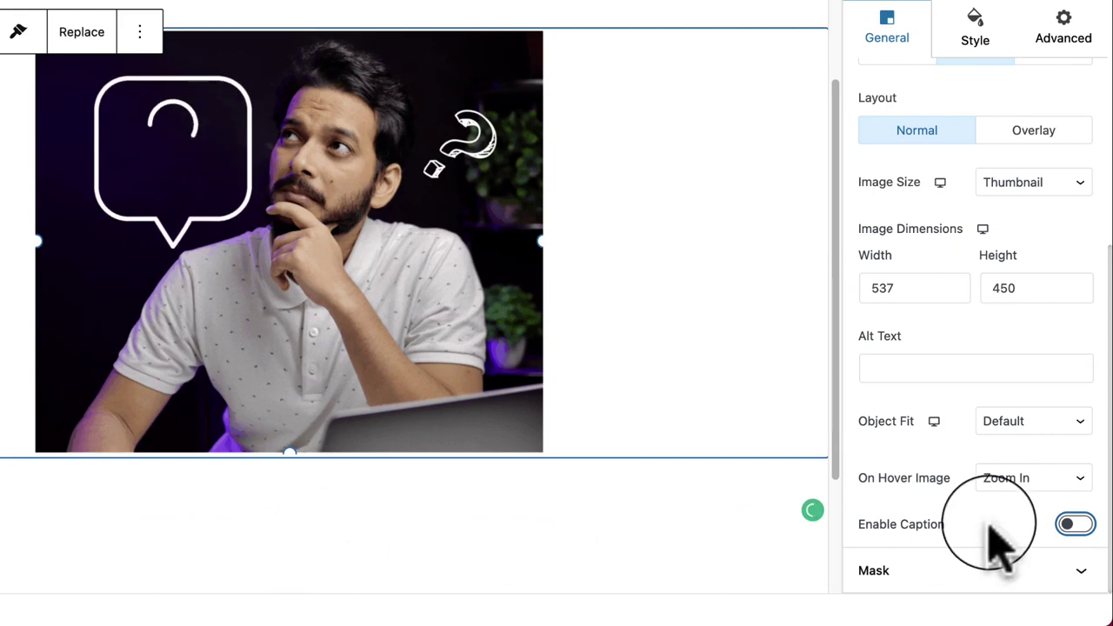
left_click(954, 572)
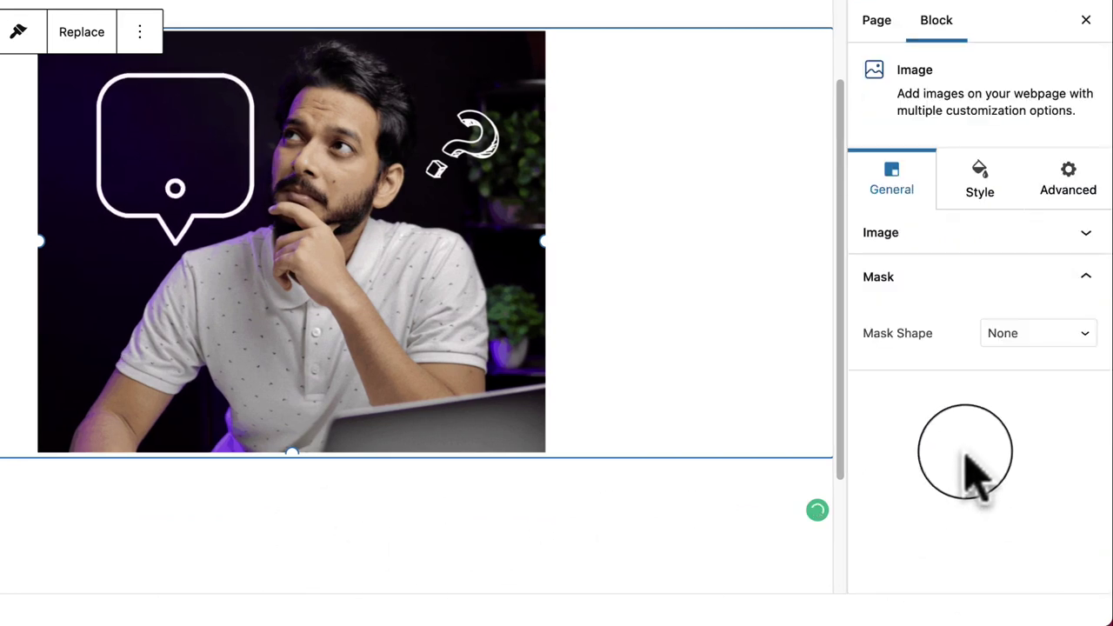
Step: Try the circle, diamond, hexagon and rounded square mask shapes on the image
left_click(1078, 339)
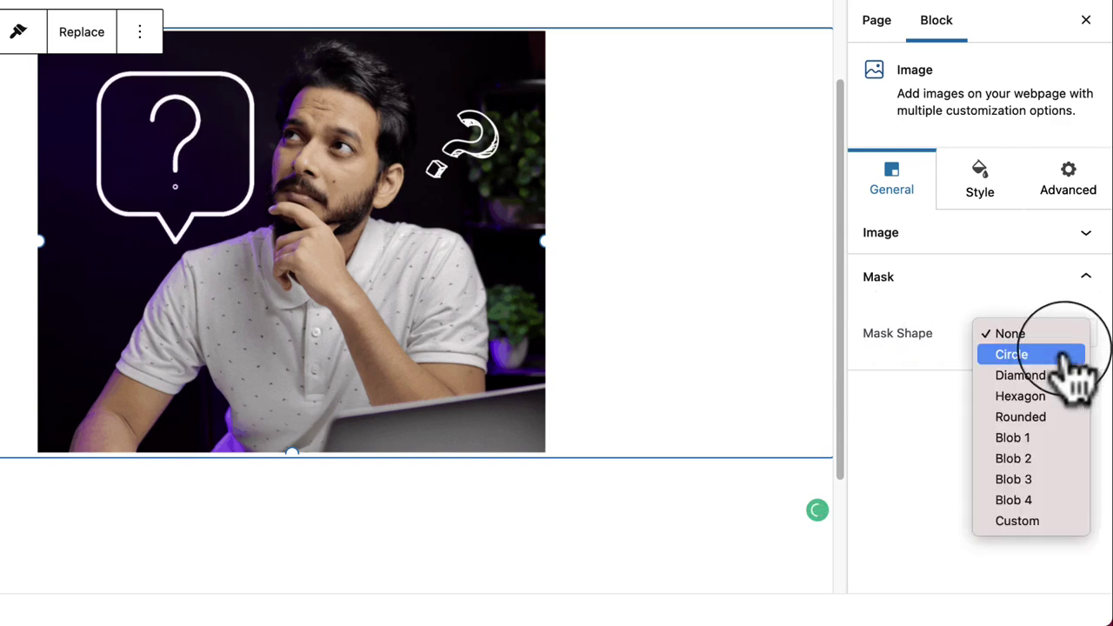
left_click(1071, 357)
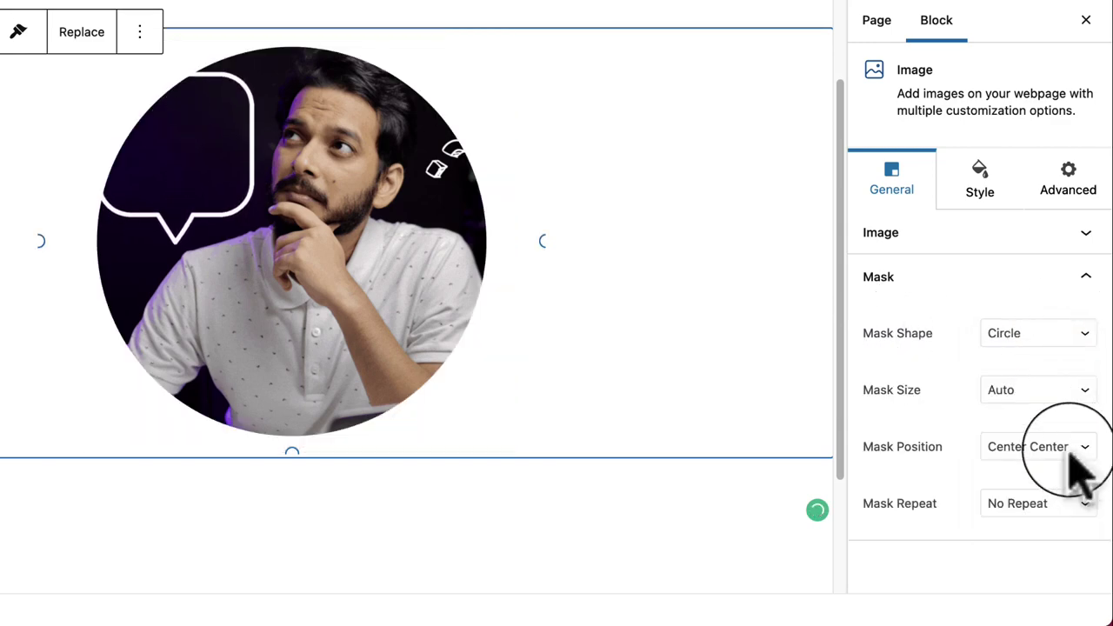
left_click(1029, 352)
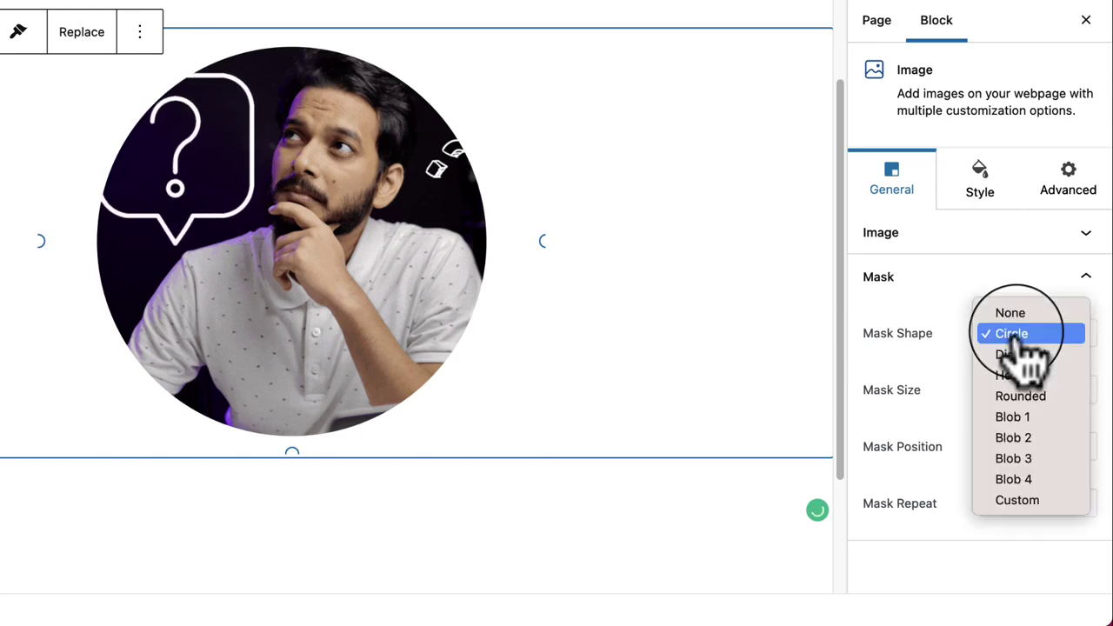
left_click(1053, 382)
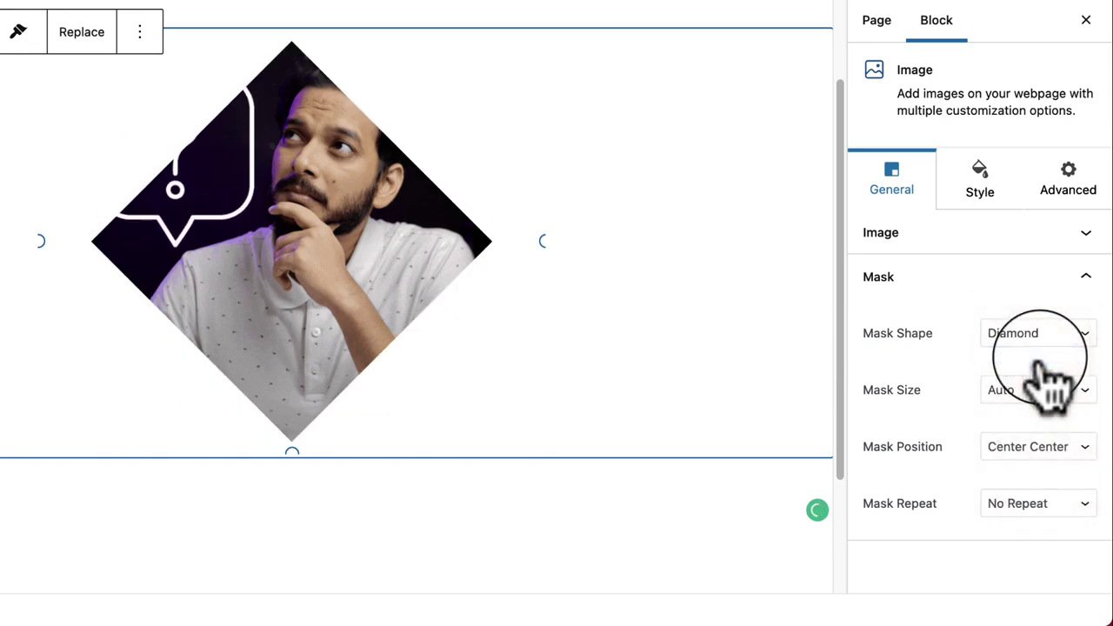
left_click(1047, 366)
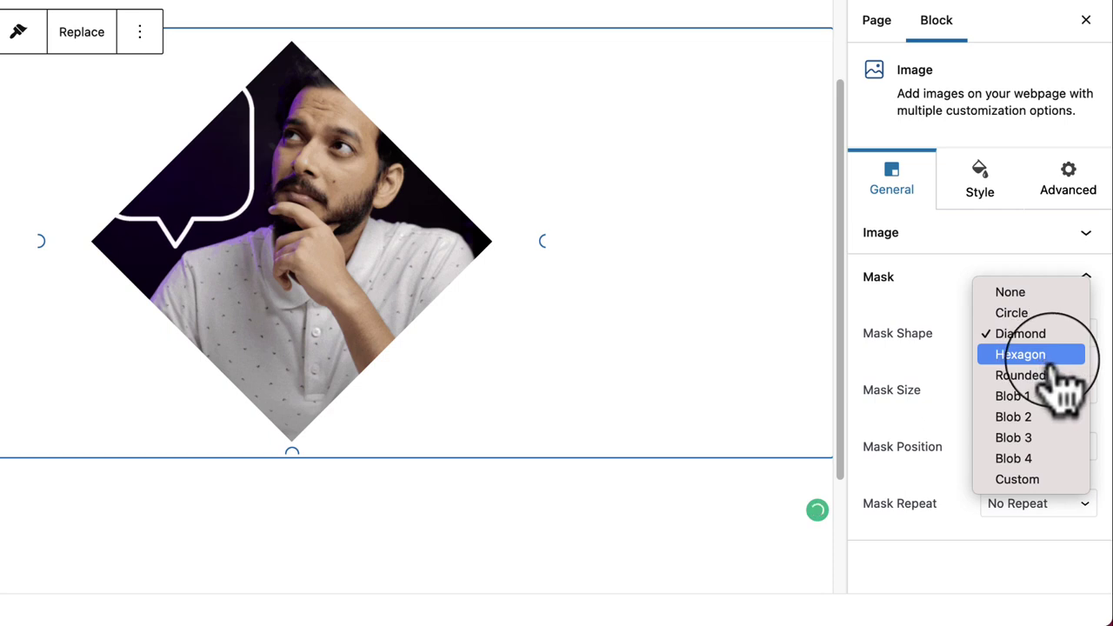
left_click(1051, 359)
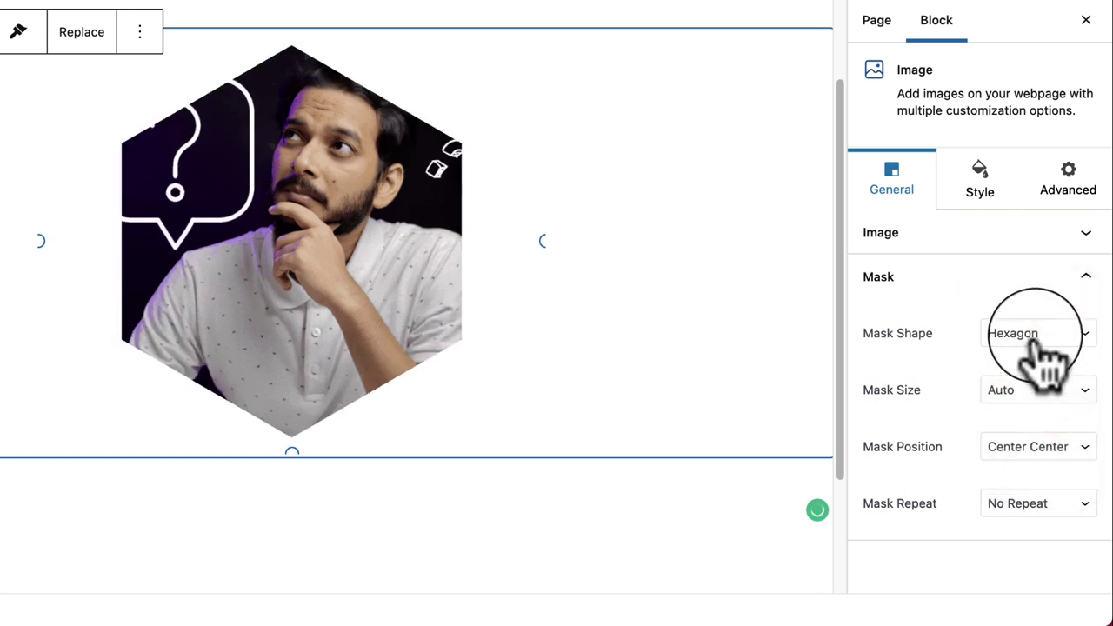
left_click(1040, 343)
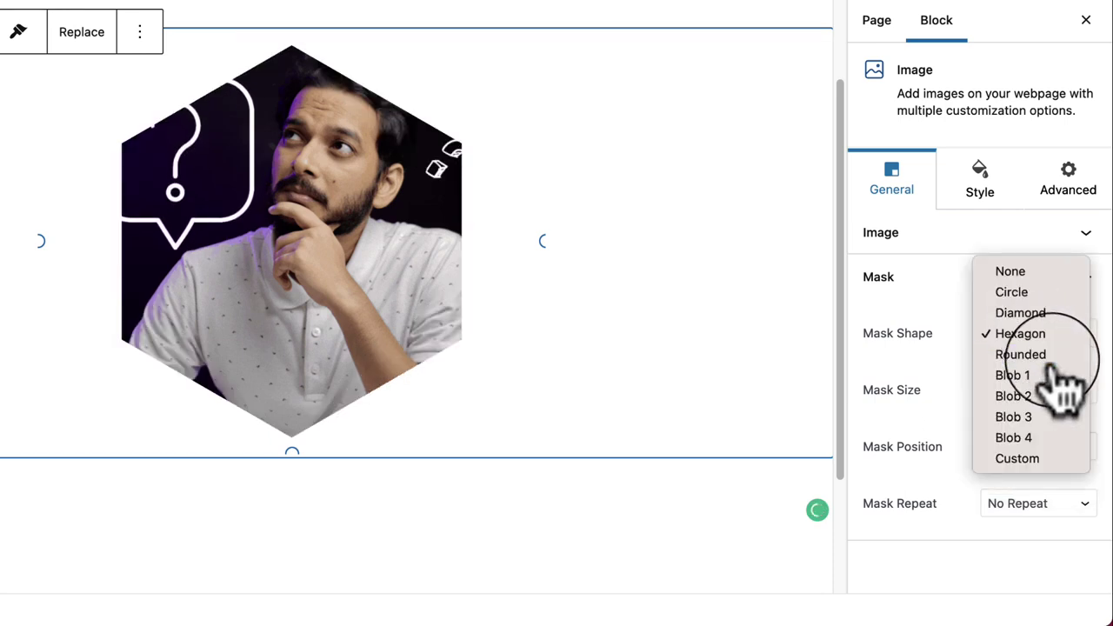
left_click(1043, 355)
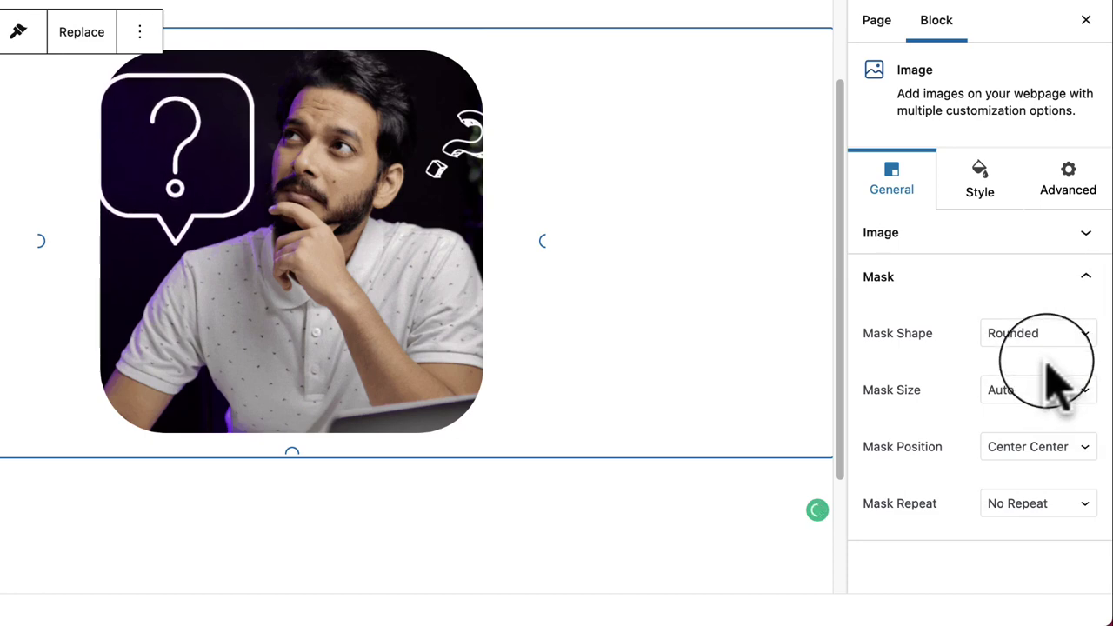
Step: Try the Blob 1, Blob 2, Blob 3, Blob 4 and Custom mask shapes
left_click(1055, 346)
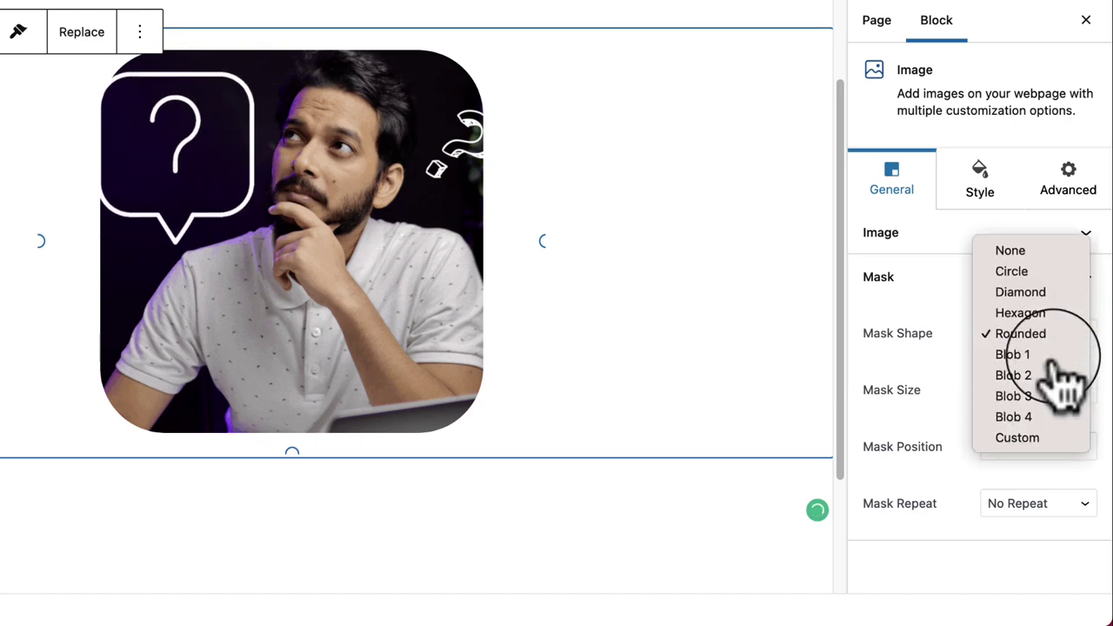
left_click(1057, 355)
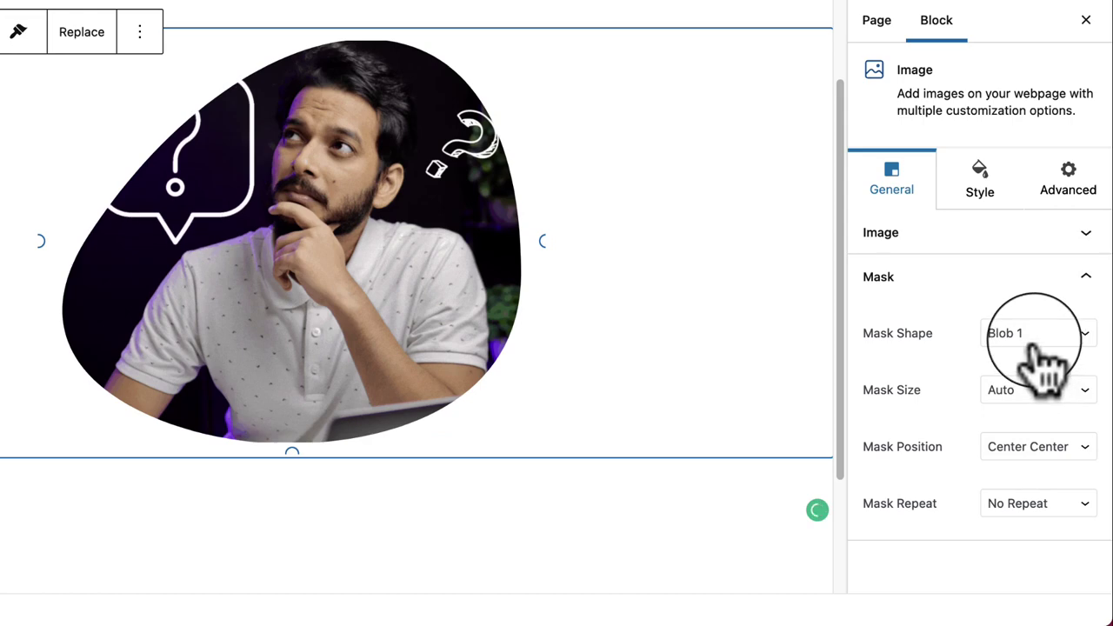
left_click(1037, 343)
left_click(1039, 355)
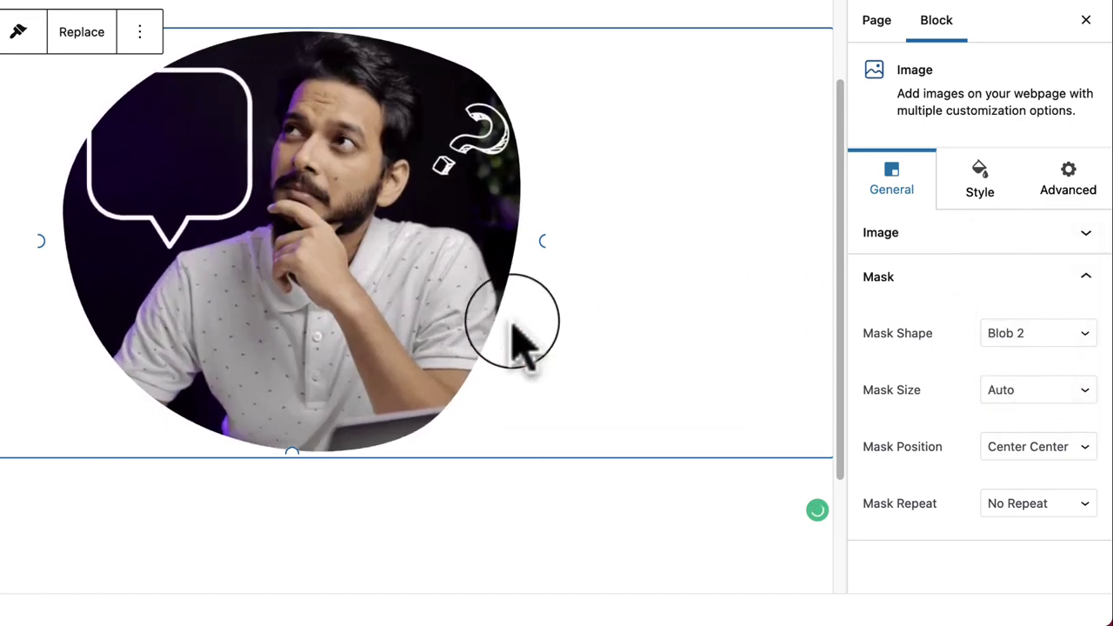
left_click(1035, 337)
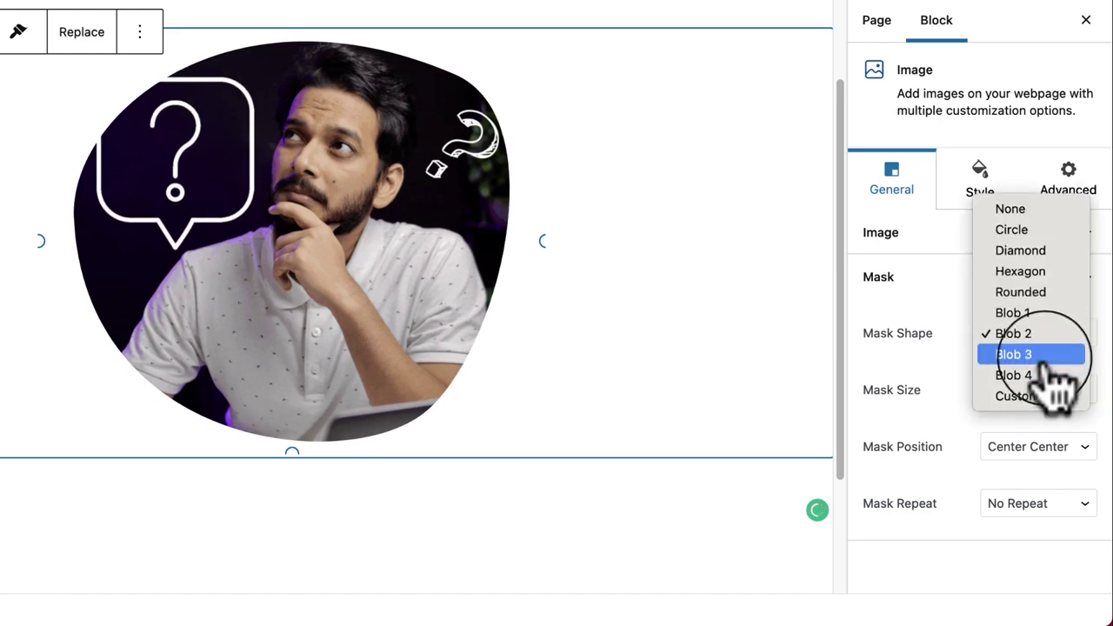
left_click(1044, 357)
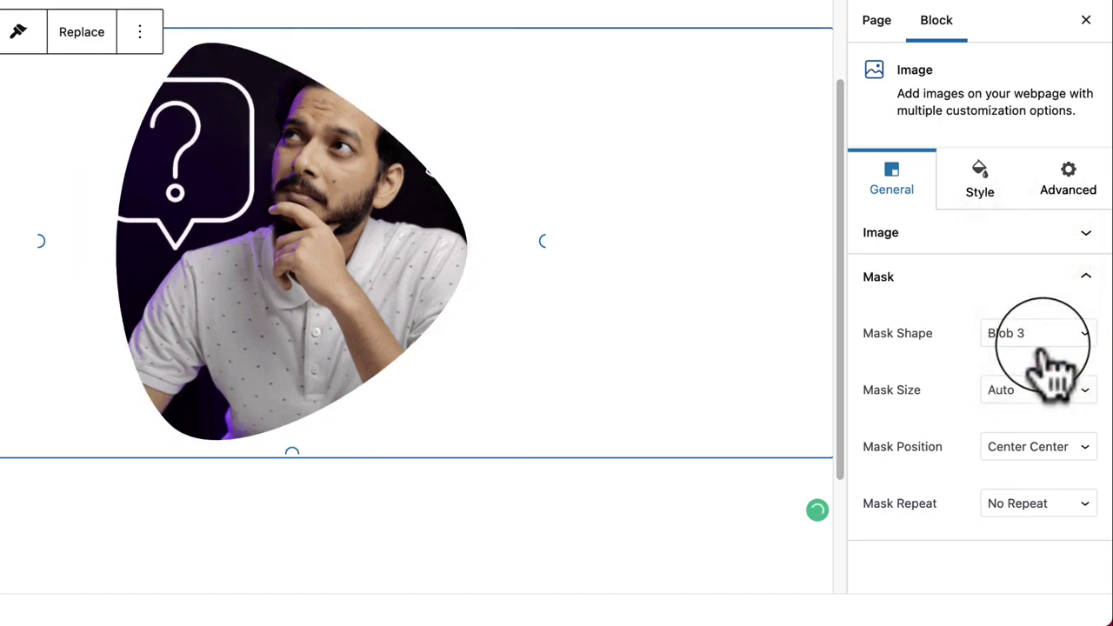
left_click(1046, 344)
left_click(1050, 357)
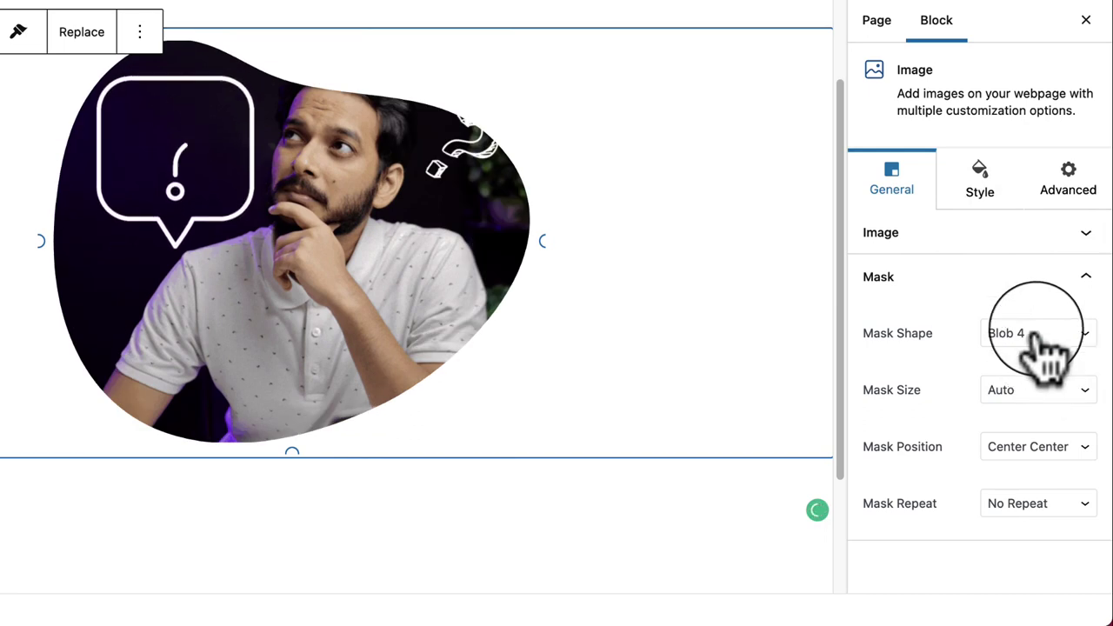
left_click(1046, 346)
left_click(1052, 383)
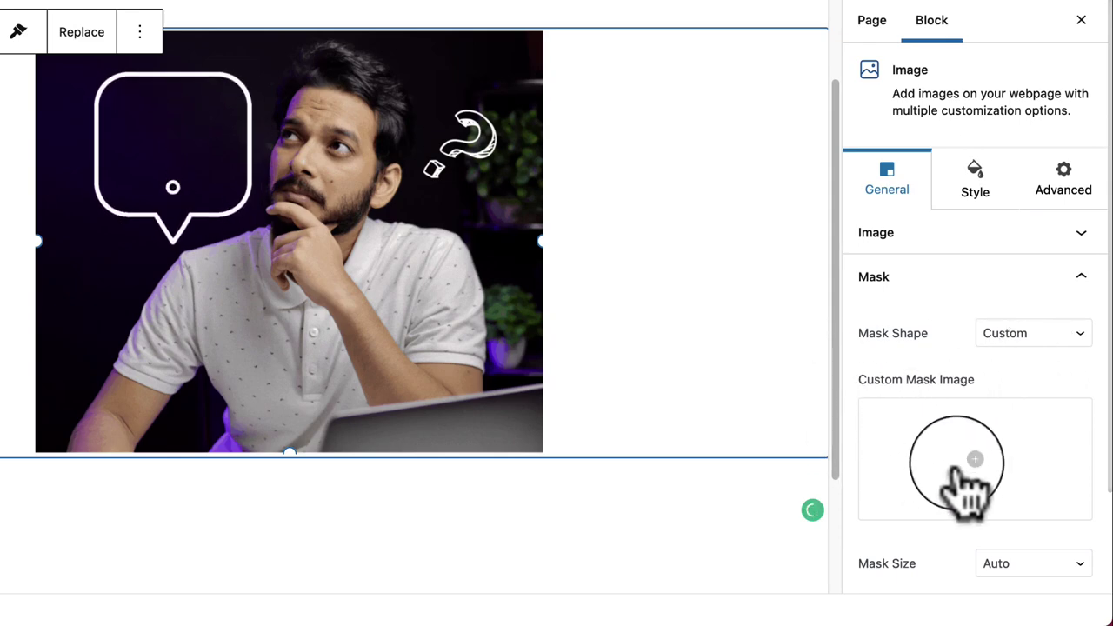
Step: Set the mask shape back to Blob 4
scroll(965, 483, "down", 3)
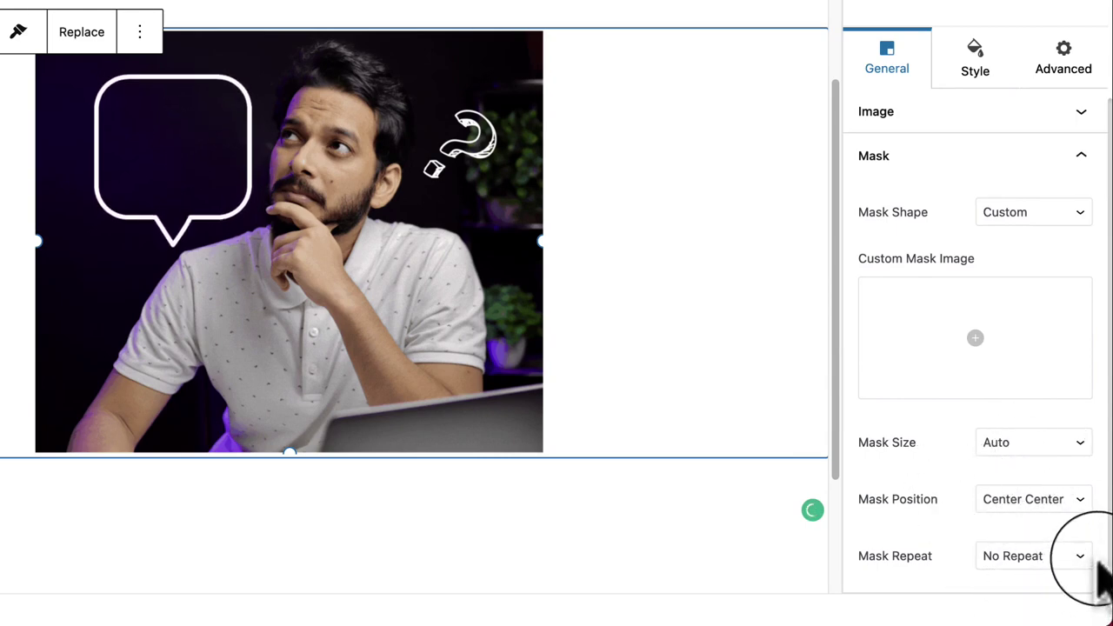
scroll(1004, 426, "up", 3)
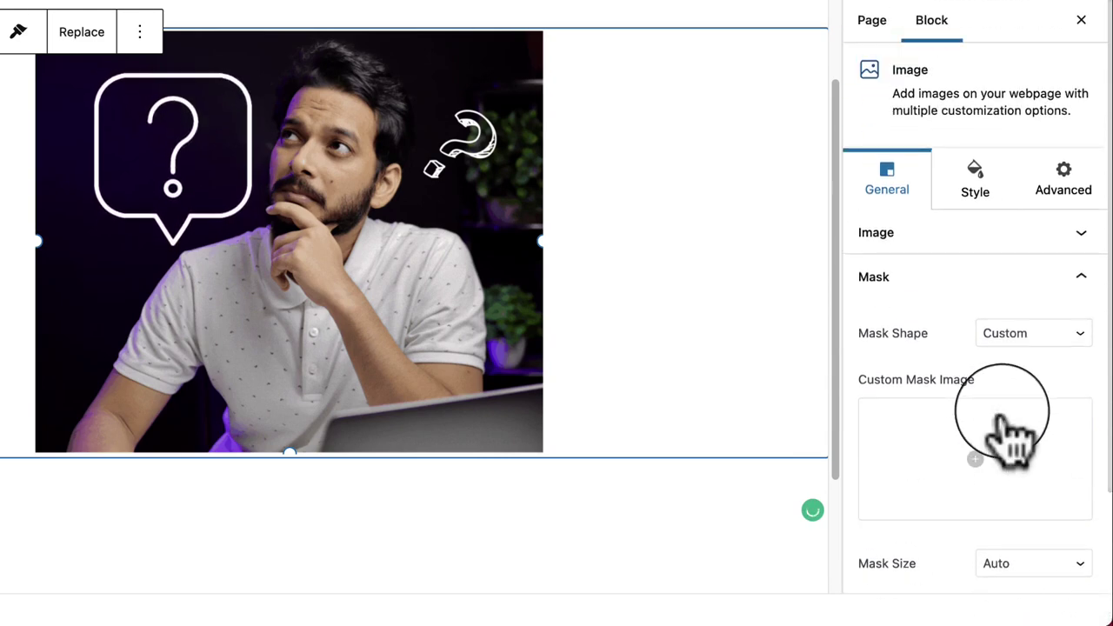
left_click(1057, 335)
left_click(1056, 315)
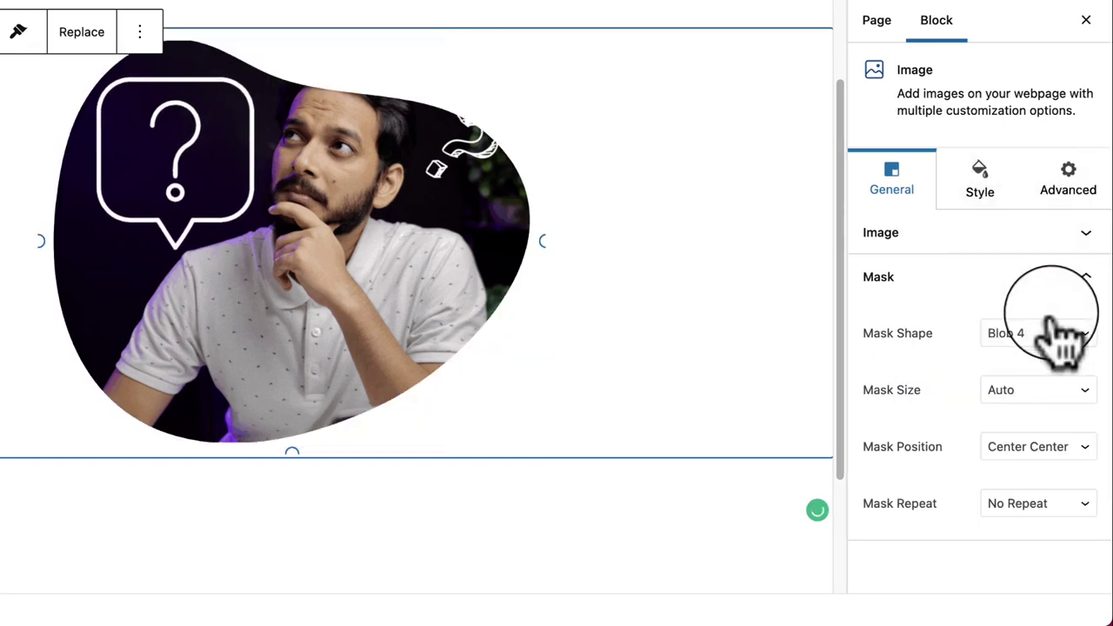
left_click(1035, 338)
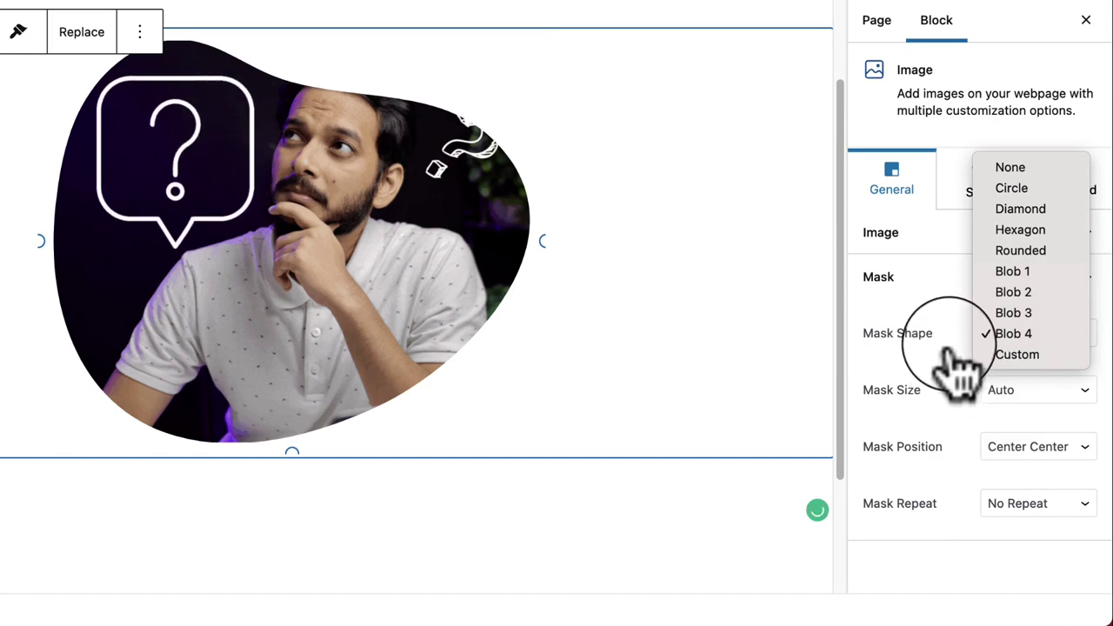
left_click(994, 329)
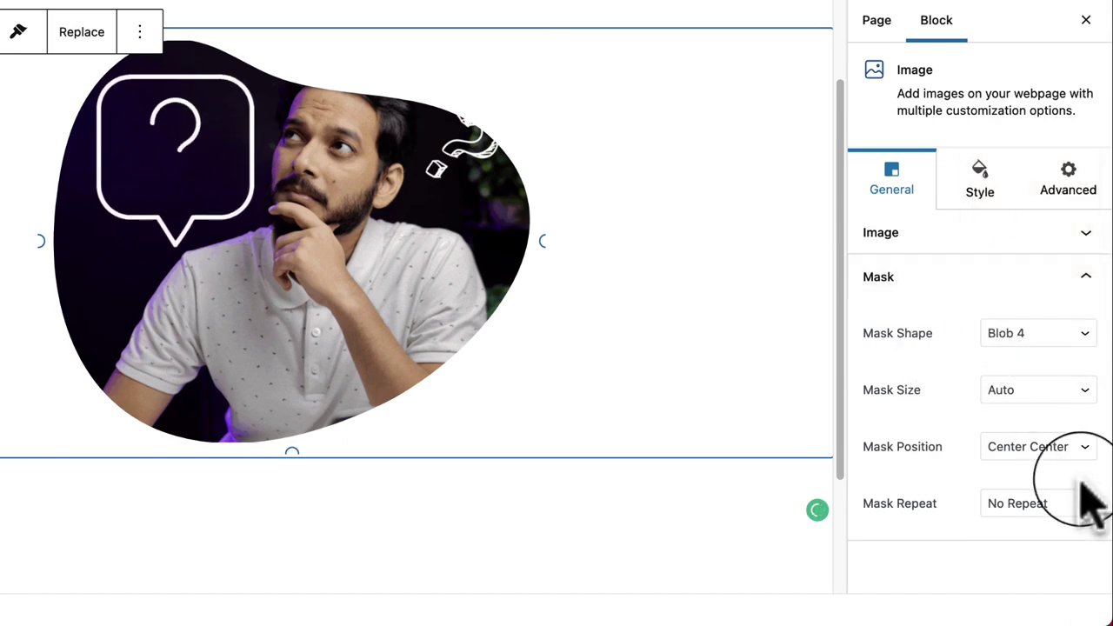
Step: Set the image's Mask Shape to None
left_click(908, 274)
left_click(977, 189)
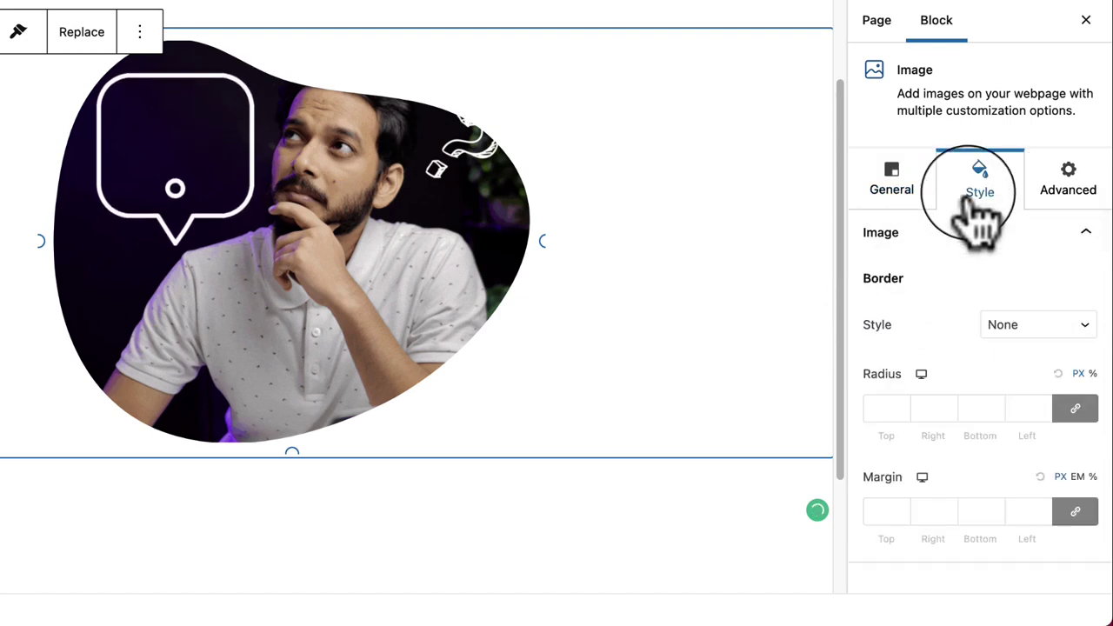
left_click(891, 183)
left_click(1005, 287)
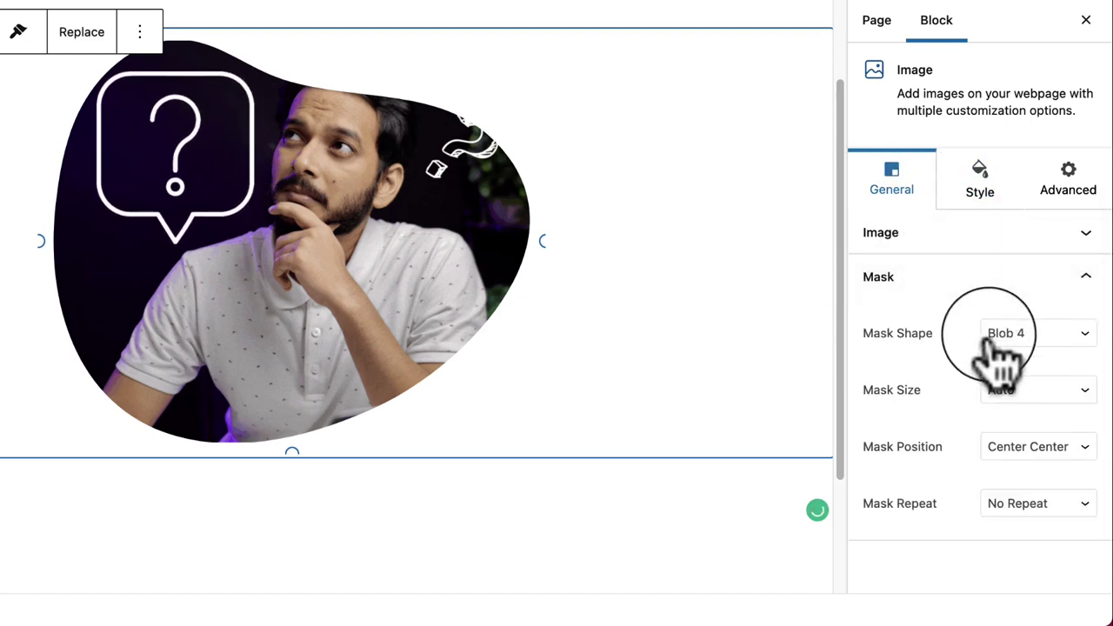
left_click(1035, 338)
left_click(957, 169)
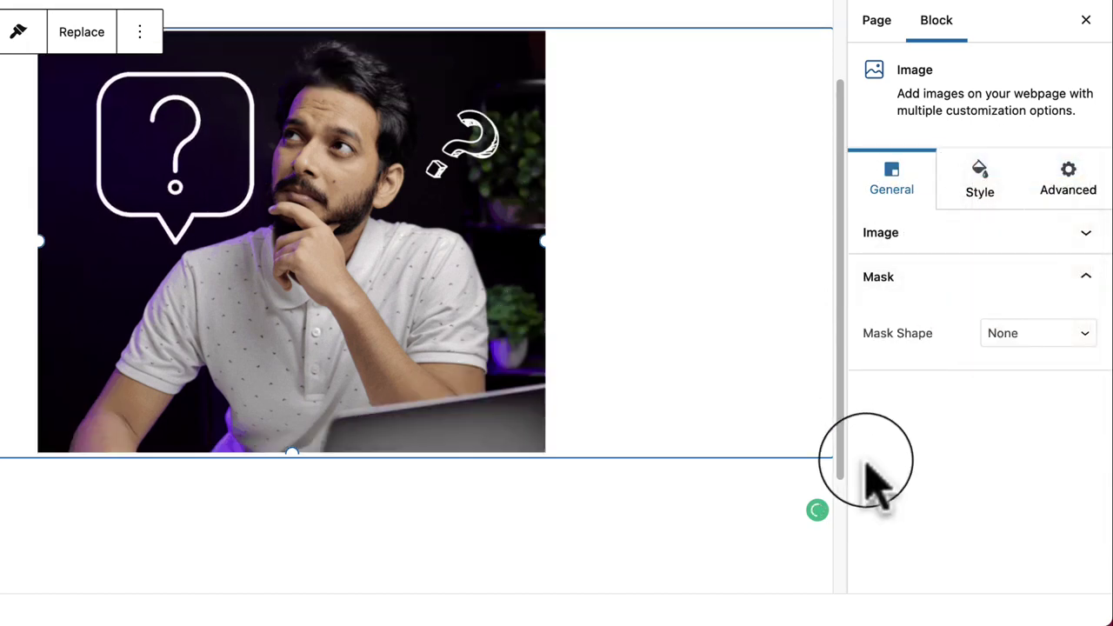
Step: Try a Groove border style on the image, then set it back to None
left_click(1000, 174)
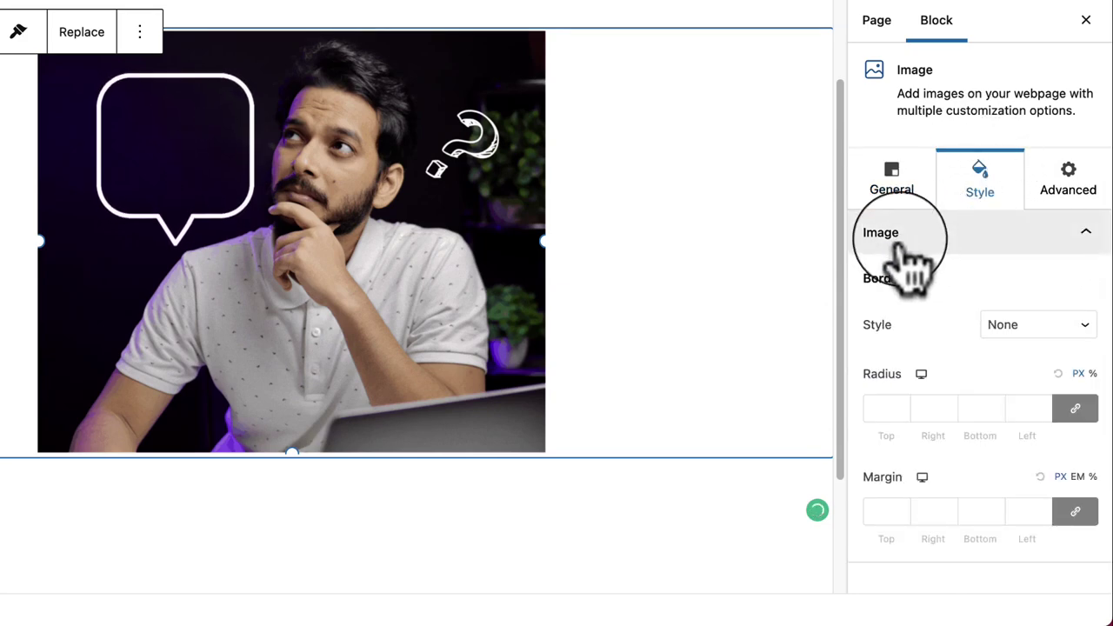
left_click(985, 244)
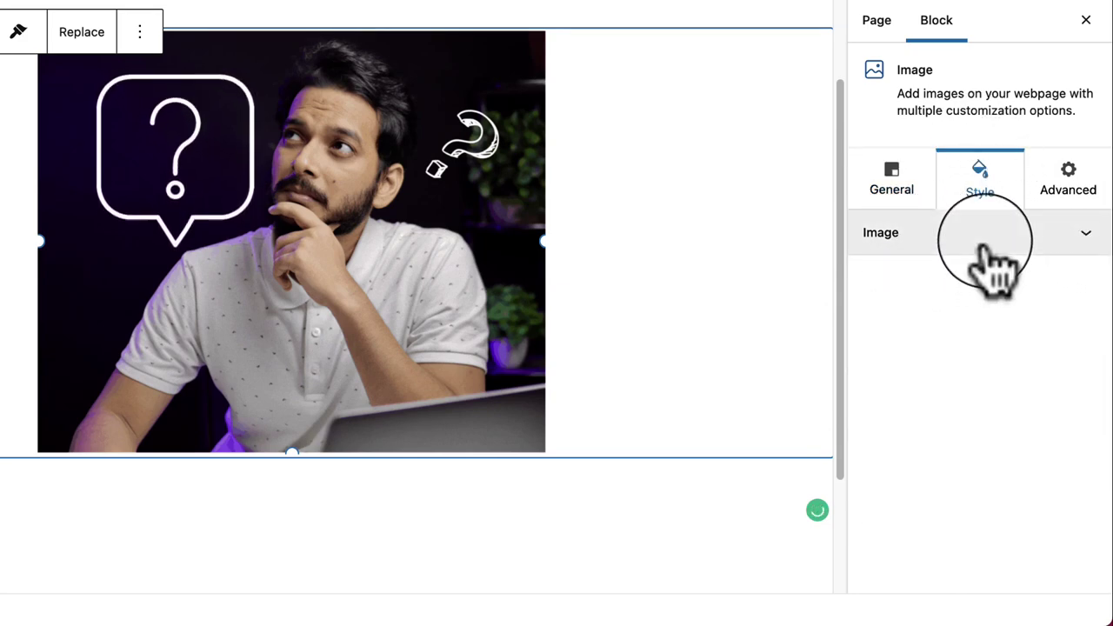
left_click(985, 243)
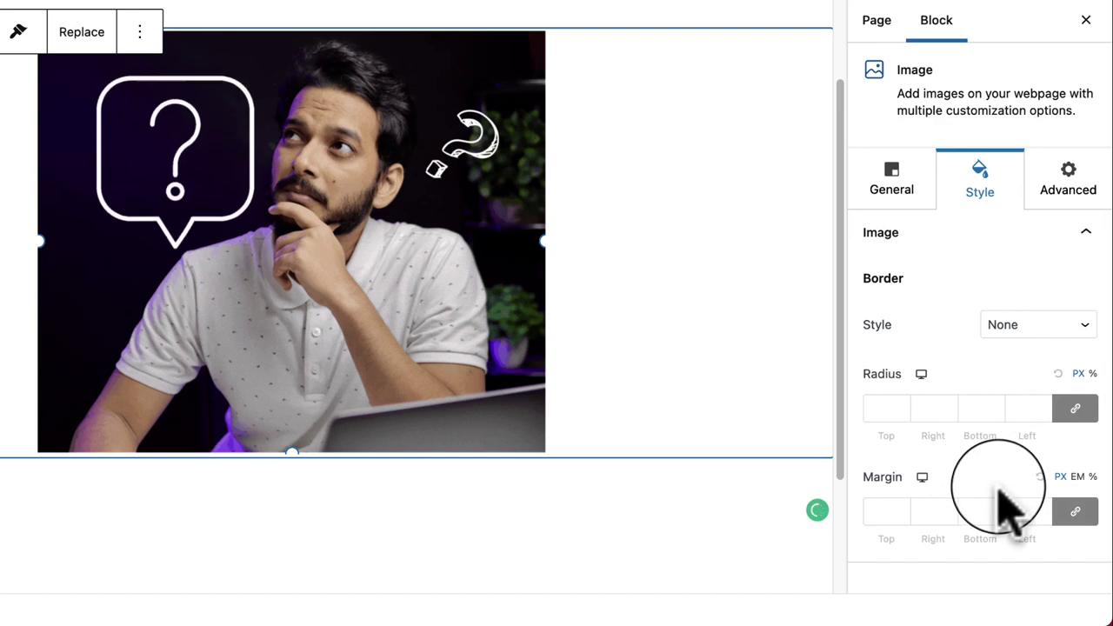
left_click(983, 337)
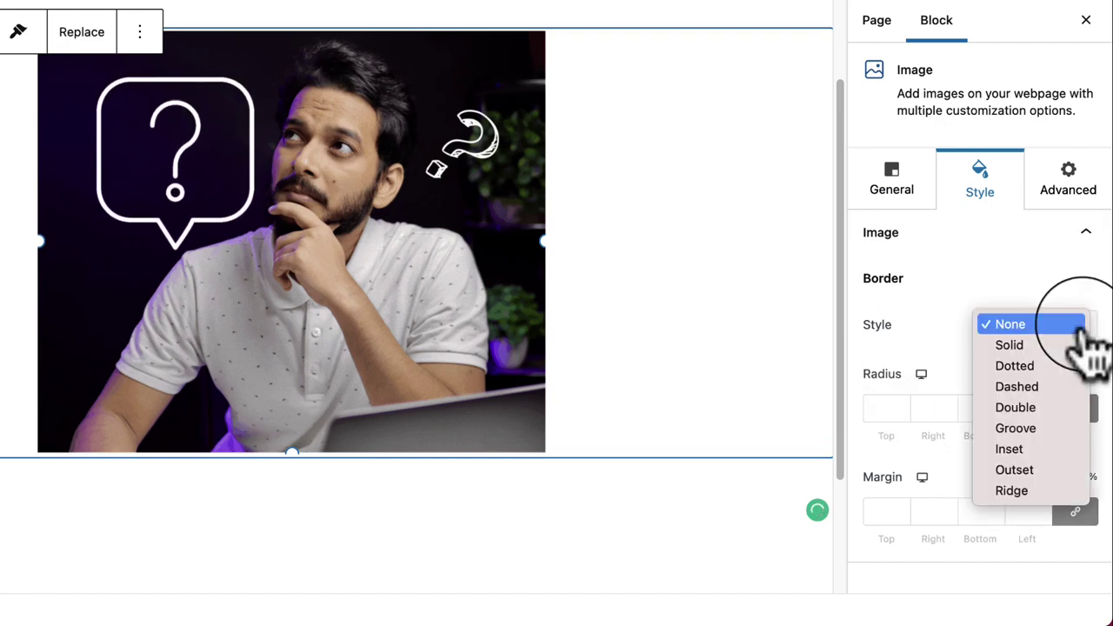
left_click(1016, 429)
left_click(1031, 324)
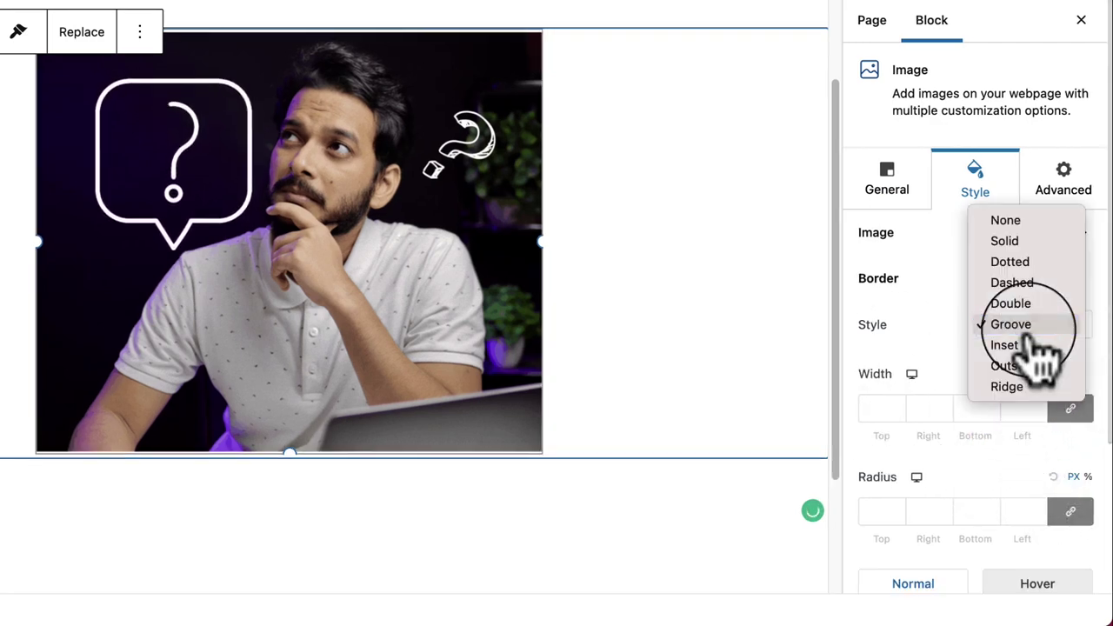
left_click(1011, 222)
left_click(1061, 219)
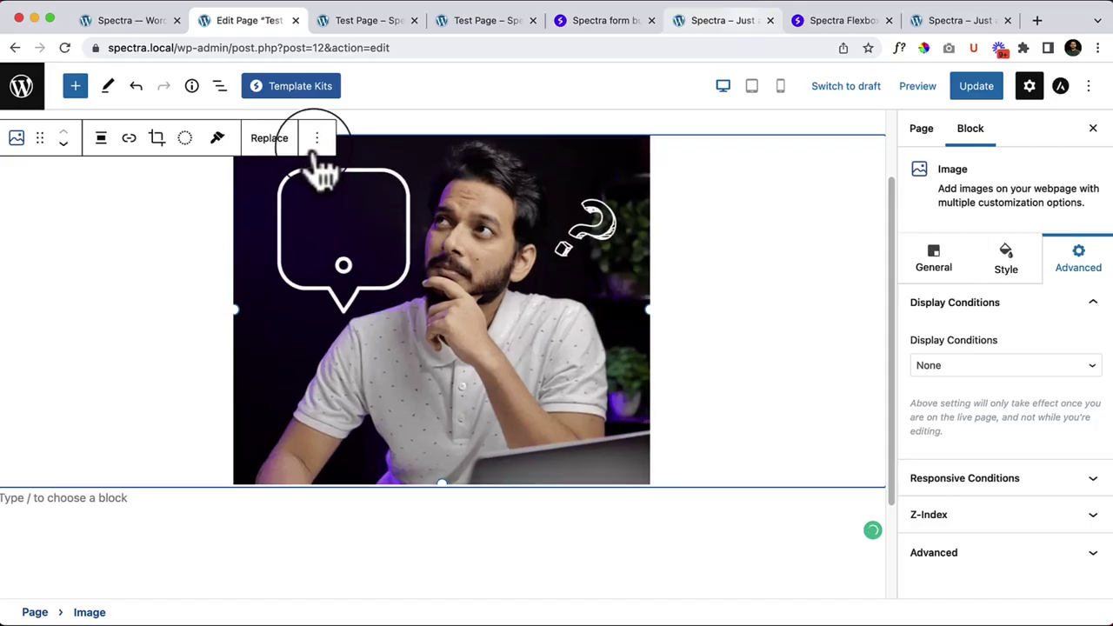
left_click(317, 139)
Step: Remove the Image block, leaving only the empty paragraph on the page
left_click(397, 503)
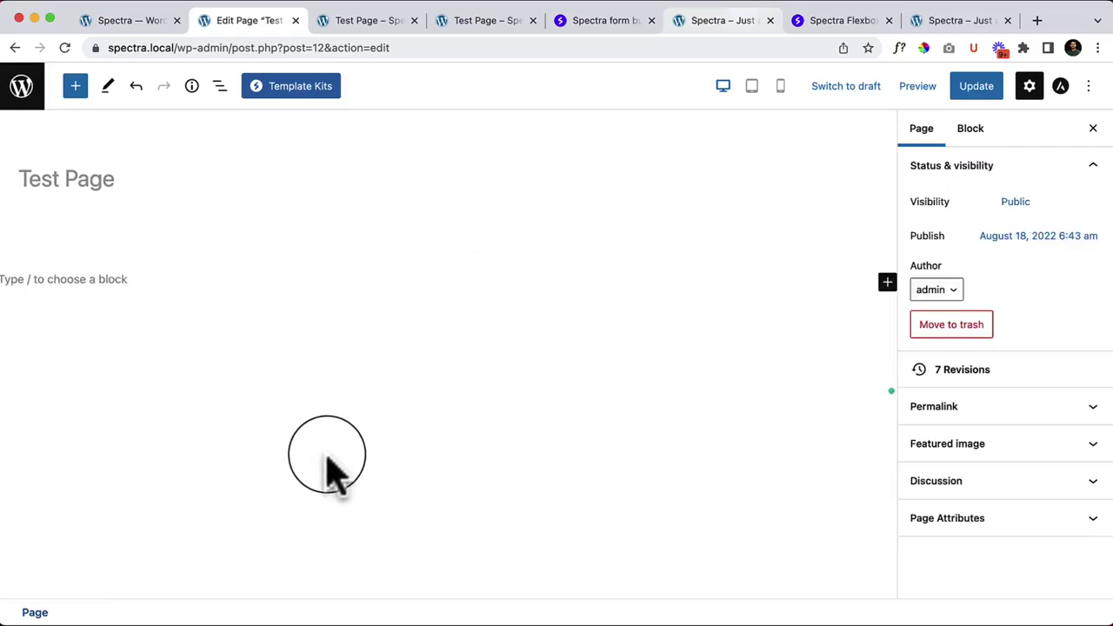
left_click(102, 247)
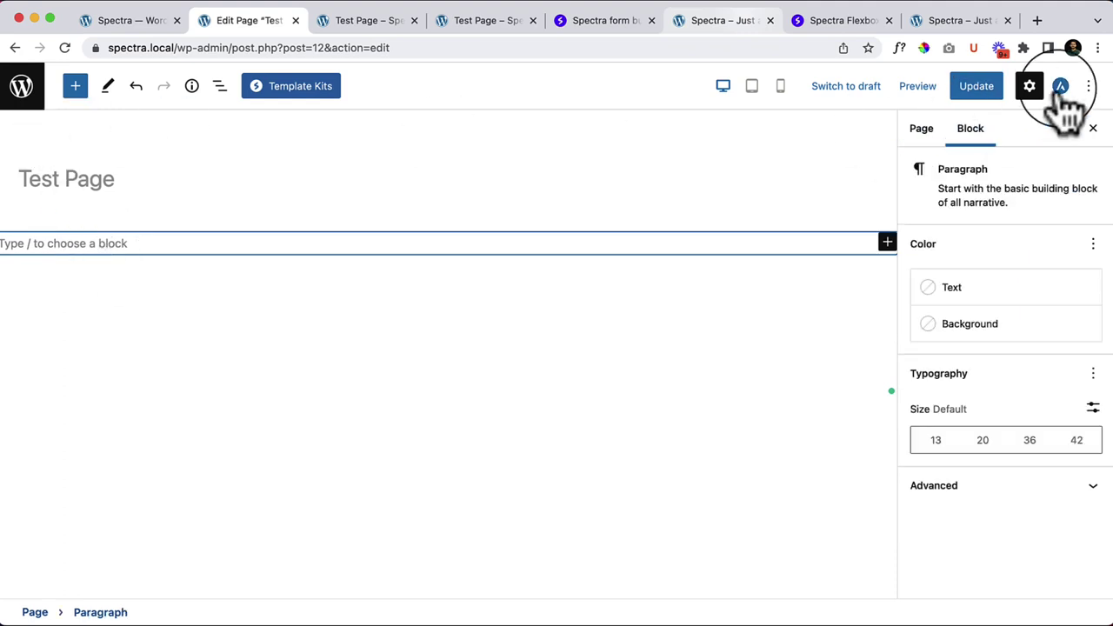
left_click(64, 48)
left_click(479, 266)
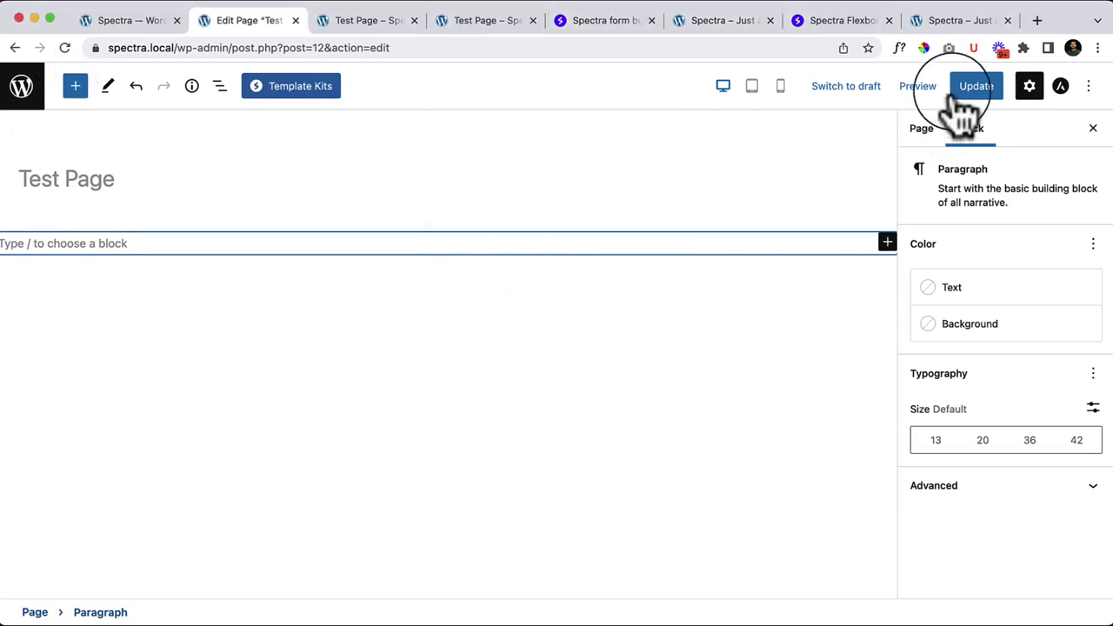
Step: View the Astra page layout settings, save the page with Update, and reload the editor
left_click(1062, 89)
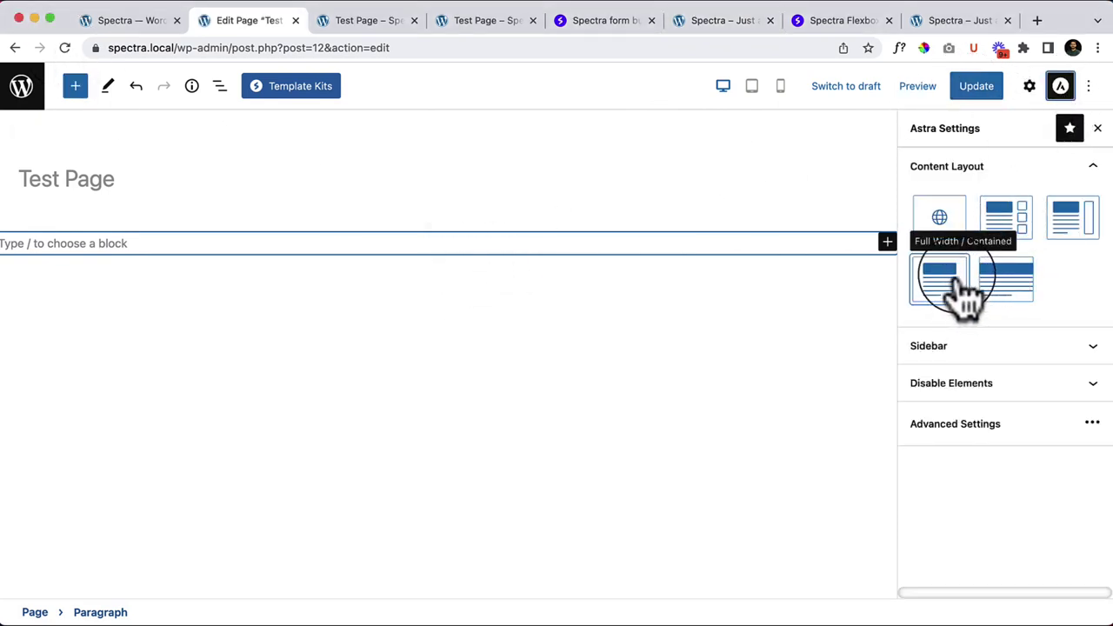
left_click(969, 83)
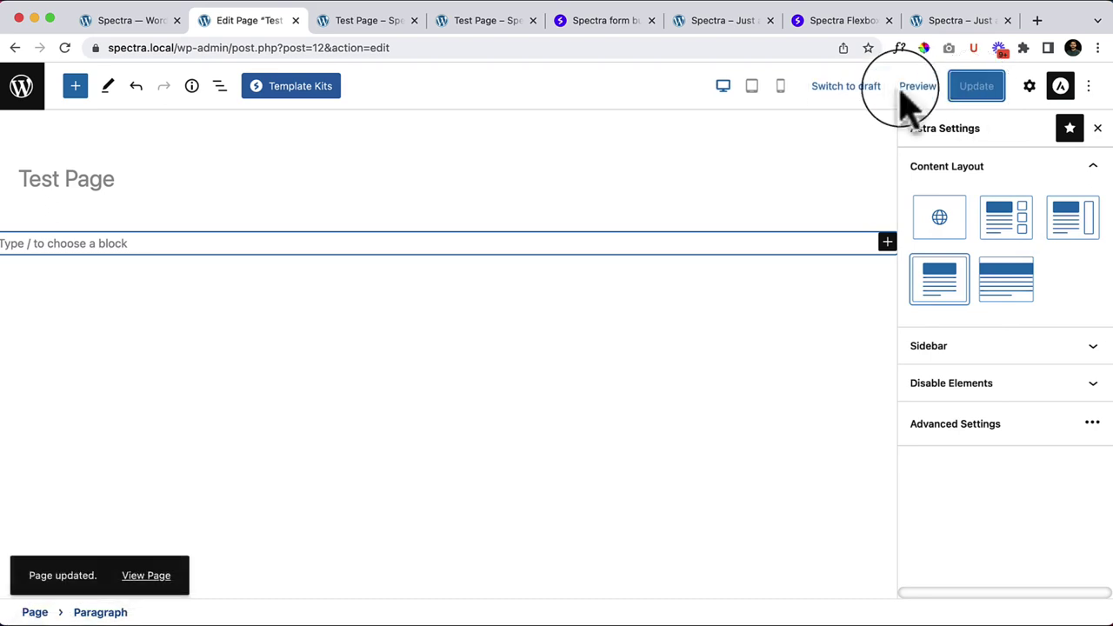
left_click(65, 48)
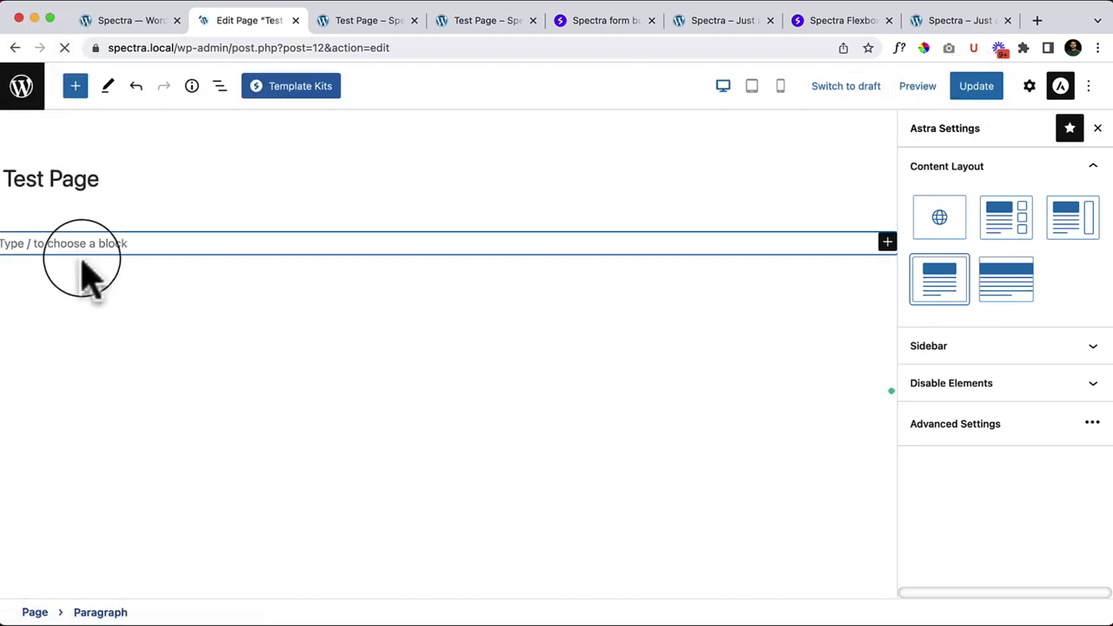
Step: Insert a Spectra Buttons block below the empty paragraph and select its first Click Here button
left_click(76, 87)
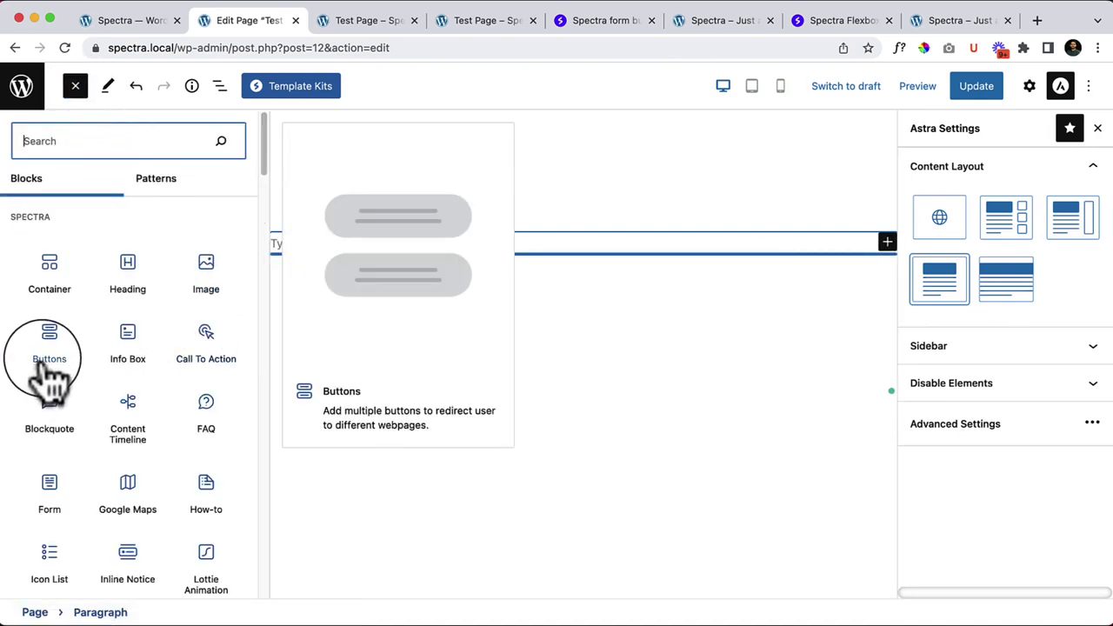
left_click_drag(45, 348, 403, 244)
left_click(447, 460)
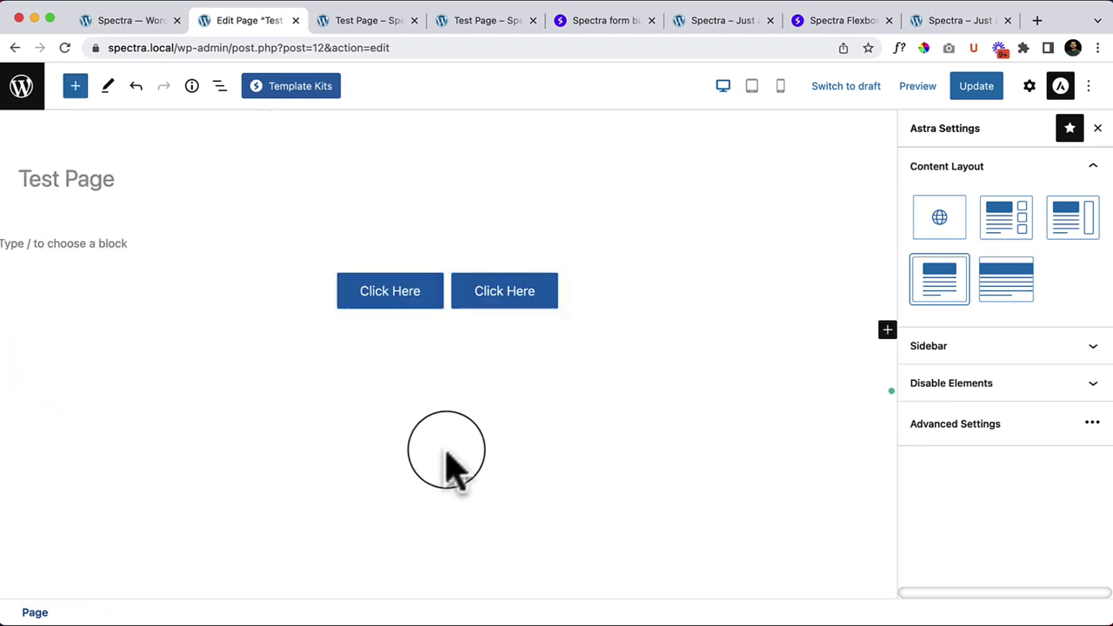
left_click(397, 294)
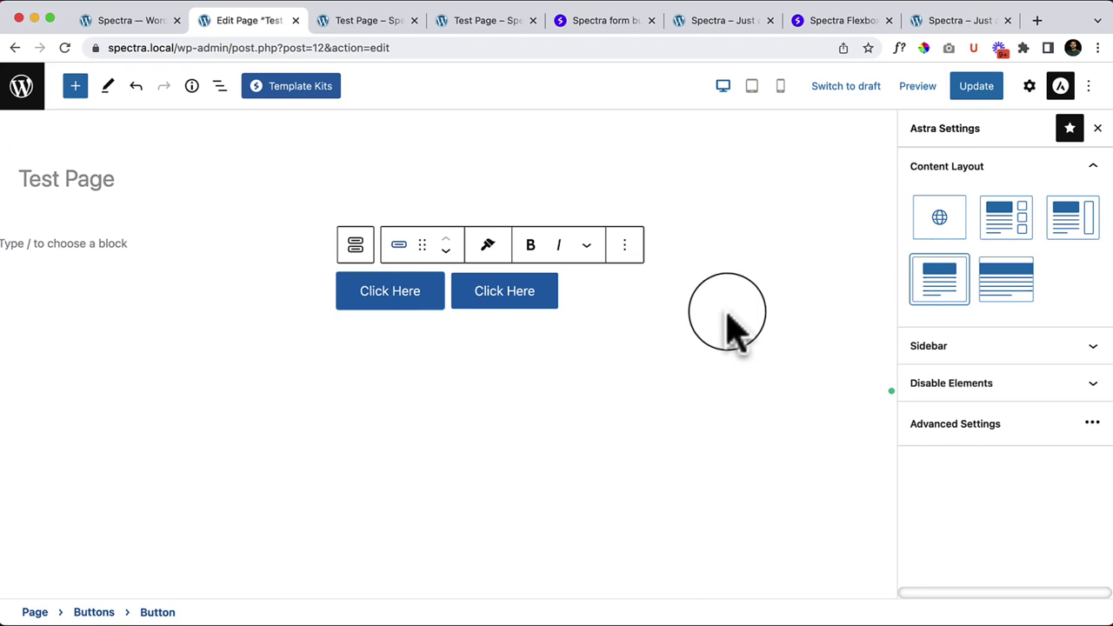
Step: Try the first and second Spectra button presets on the first Click Here button
left_click(1029, 86)
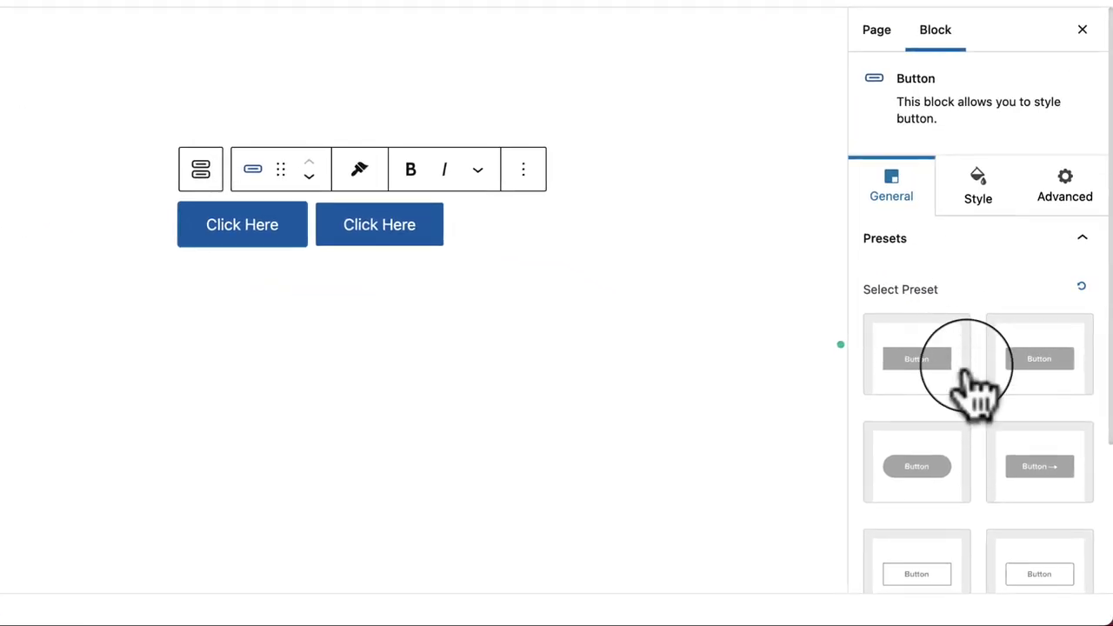
scroll(957, 348, "down", 1)
scroll(1000, 417, "down", 1)
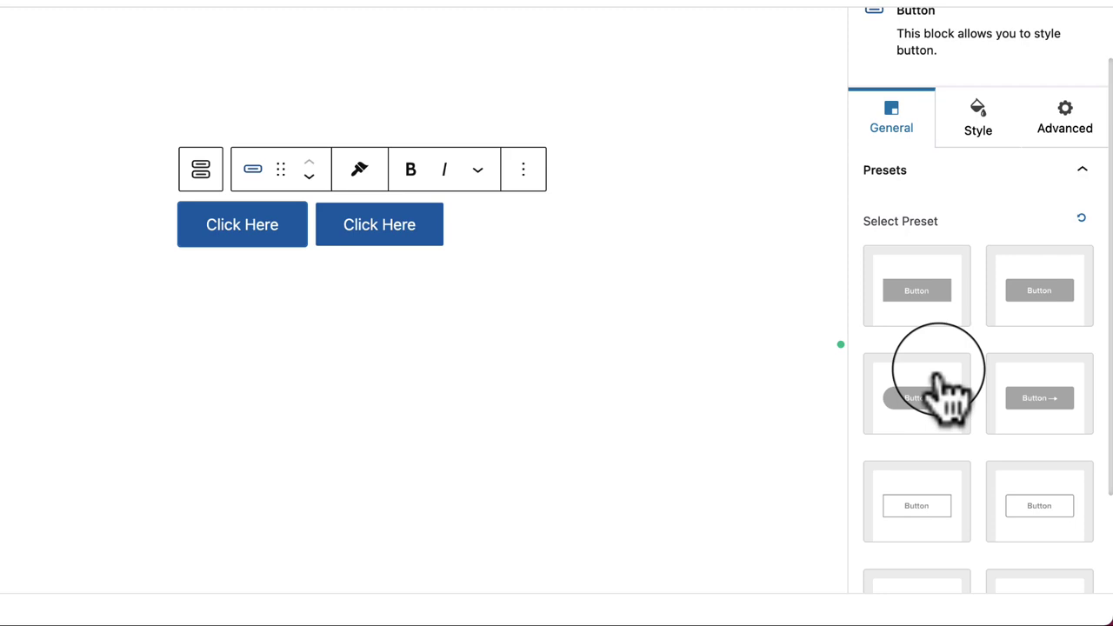
scroll(937, 374, "down", 1)
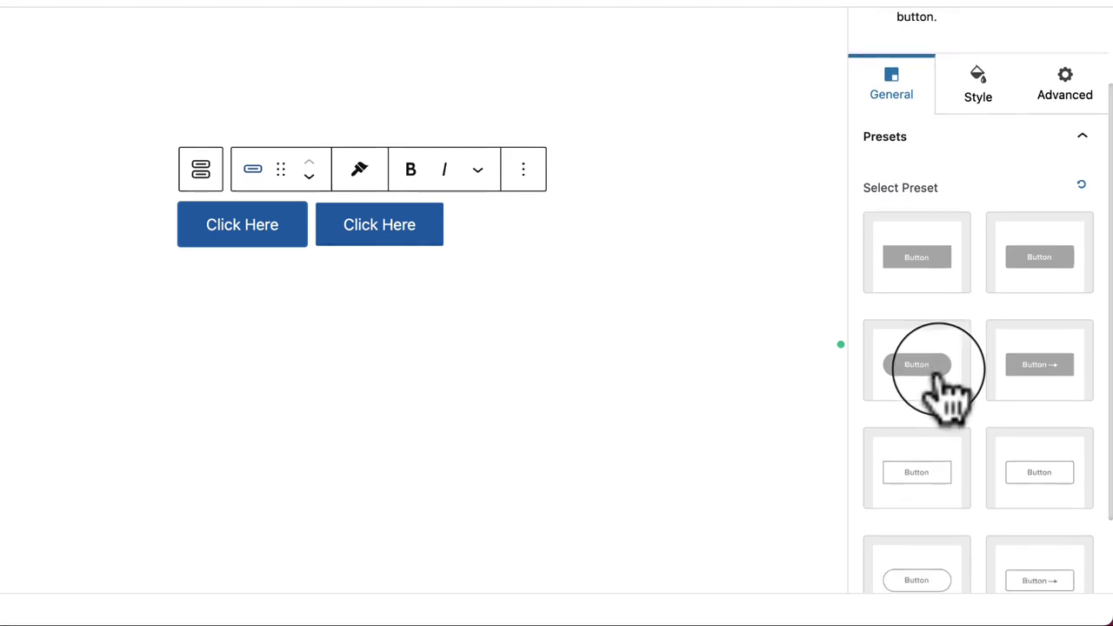
left_click(914, 292)
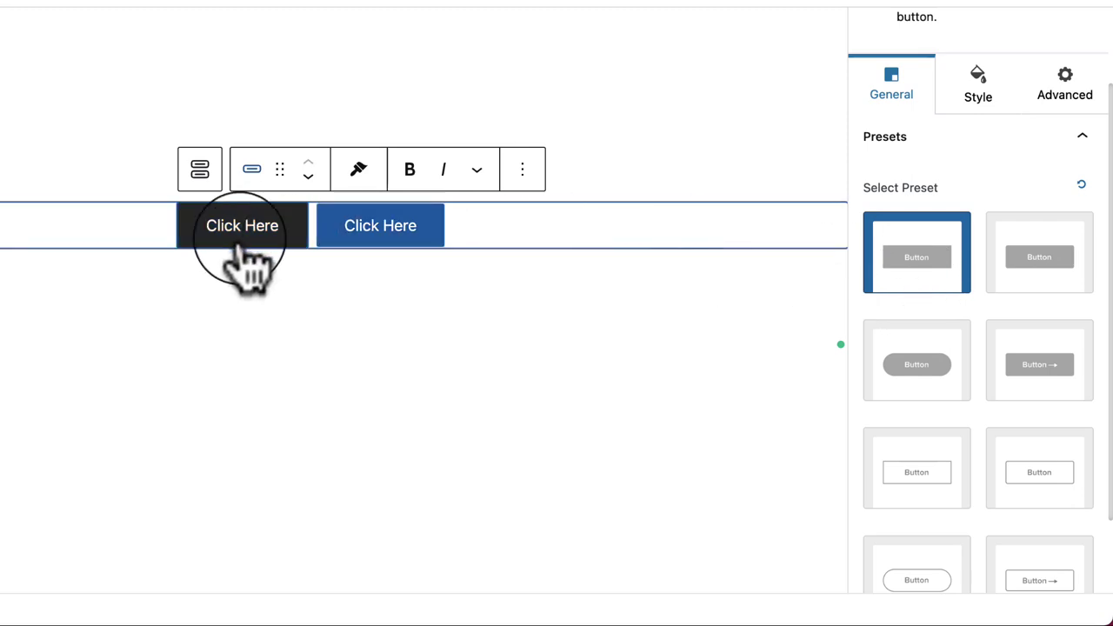
left_click(1046, 280)
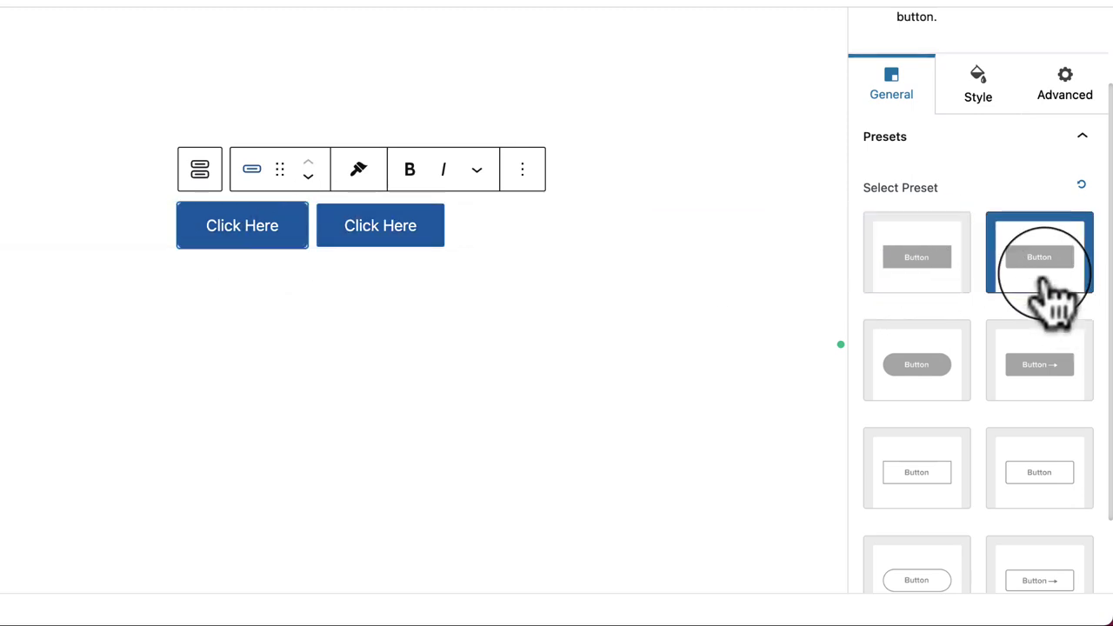
left_click(597, 385)
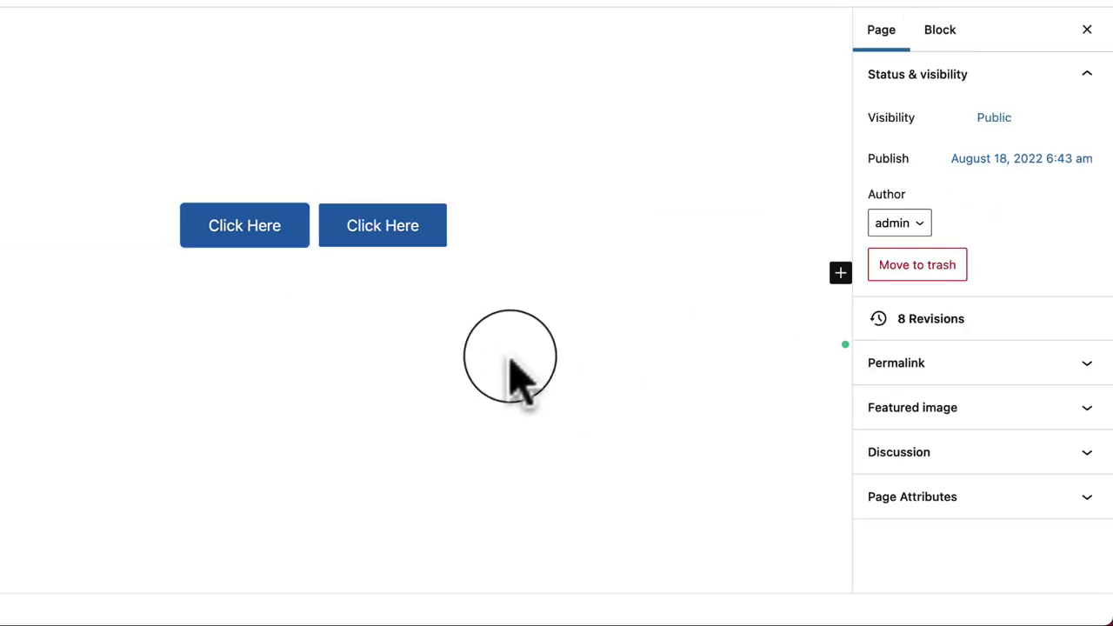
left_click(245, 233)
Step: Try the square-with-arrow preset, then apply the outline preset with a trailing arrow
scroll(1001, 527, "down", 1)
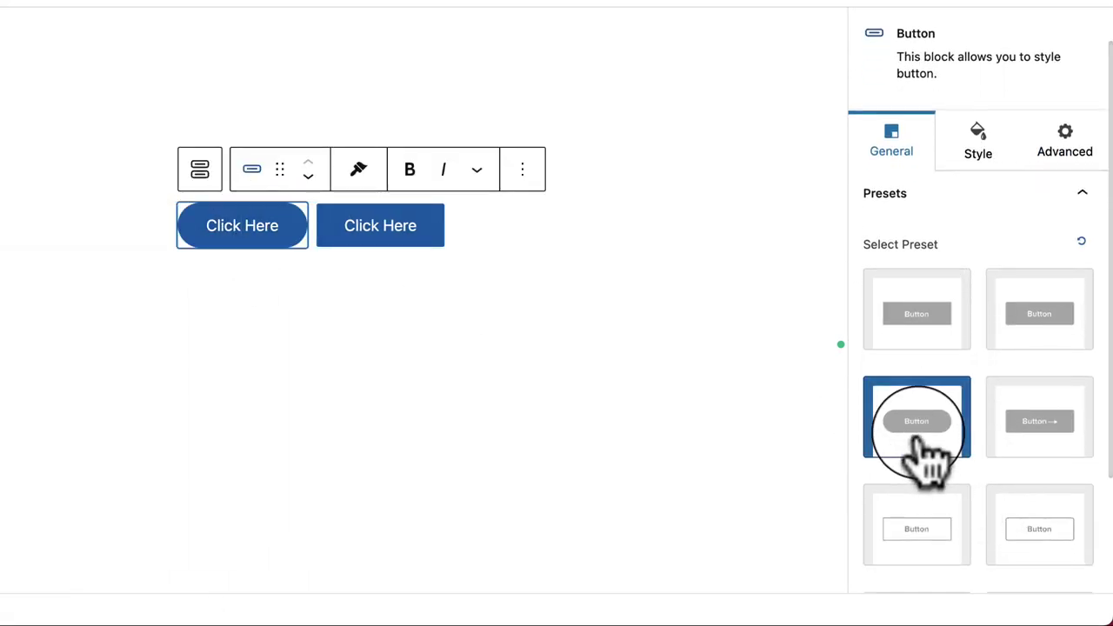
scroll(994, 452, "down", 2)
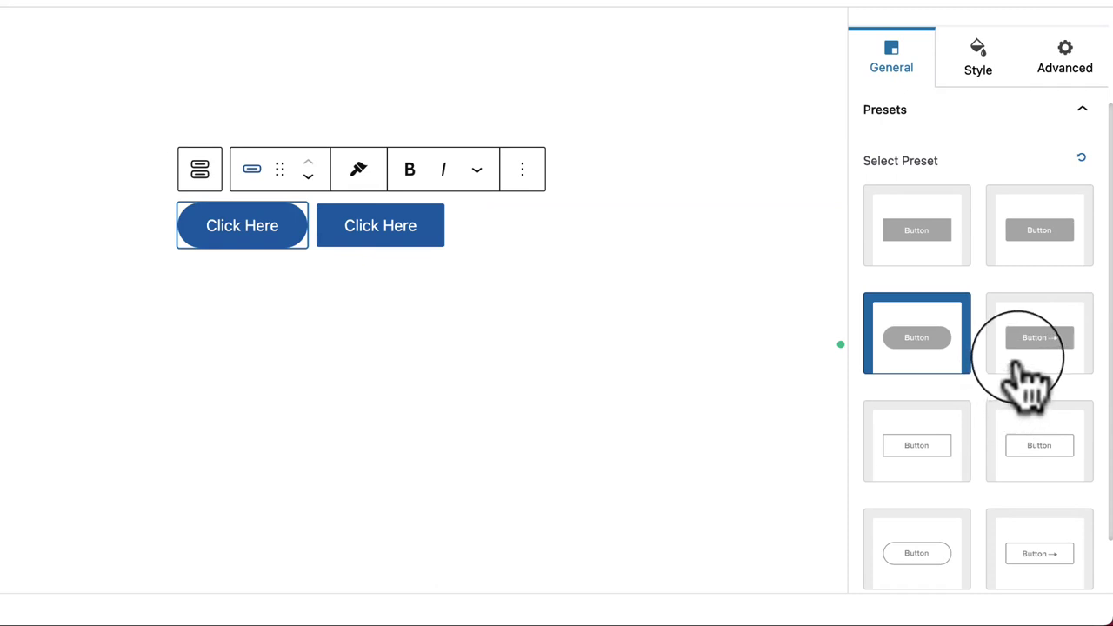
left_click(1030, 383)
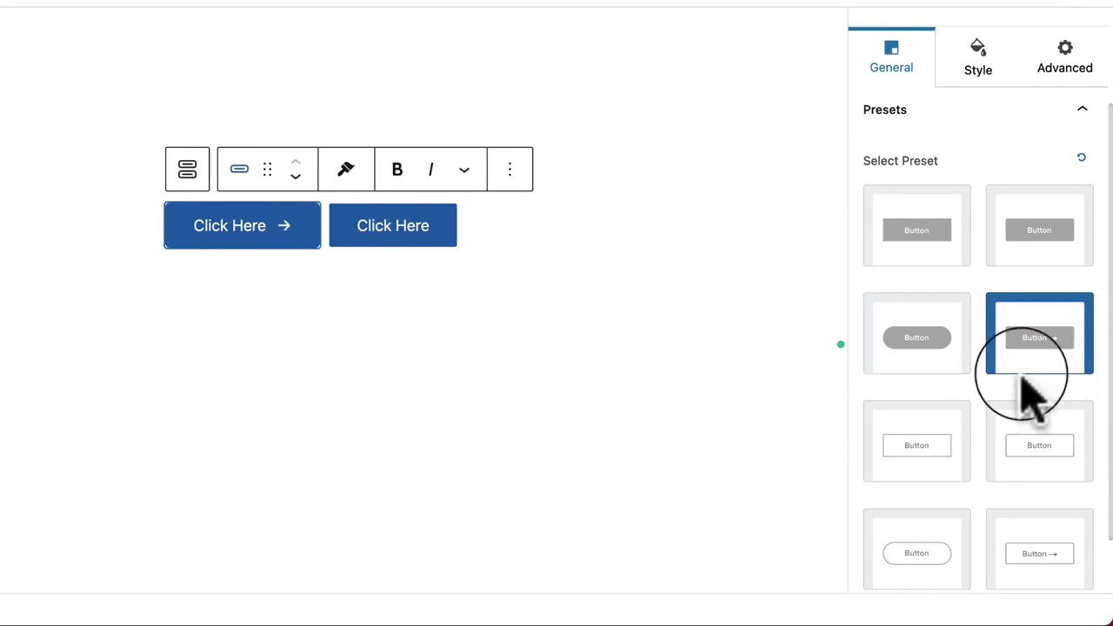
scroll(919, 513, "down", 2)
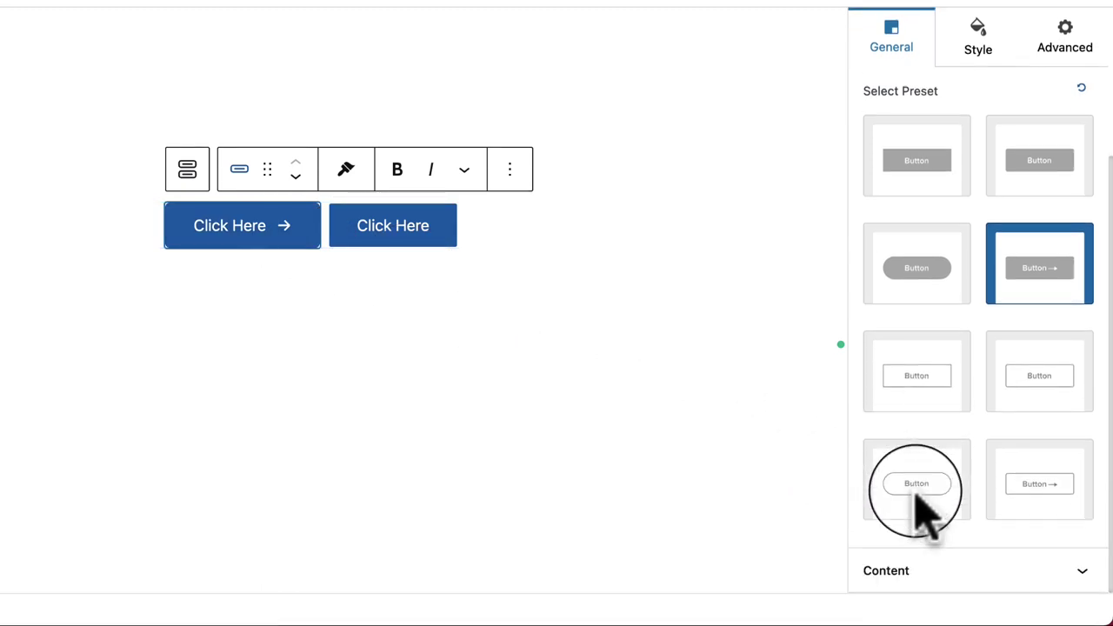
left_click(1041, 498)
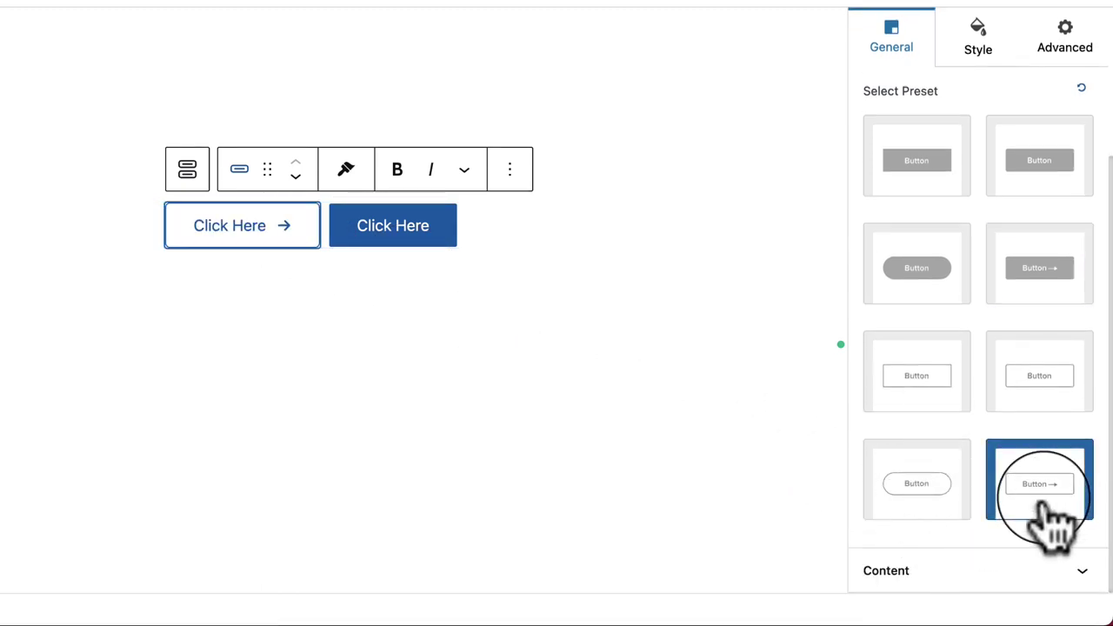
left_click(657, 400)
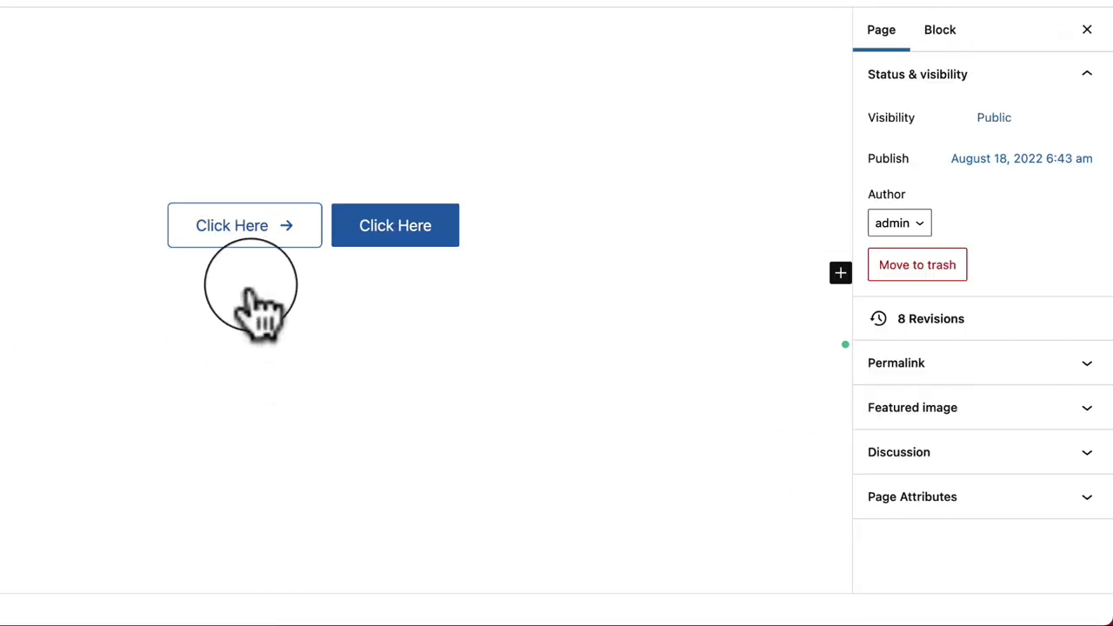
left_click(311, 237)
scroll(974, 470, "down", 3)
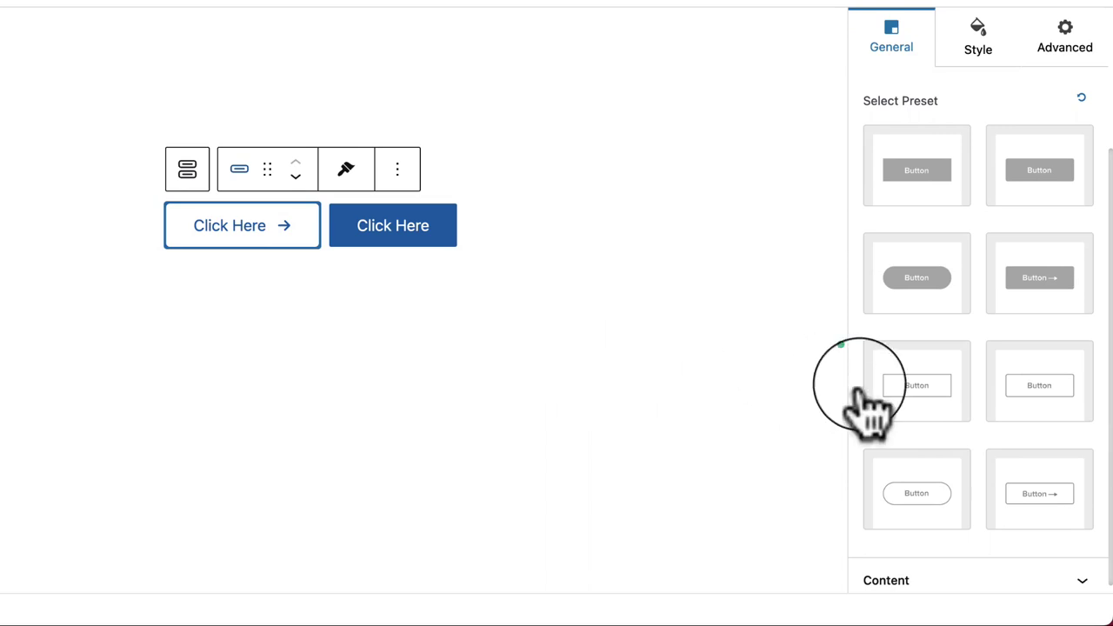
scroll(994, 348, "down", 1)
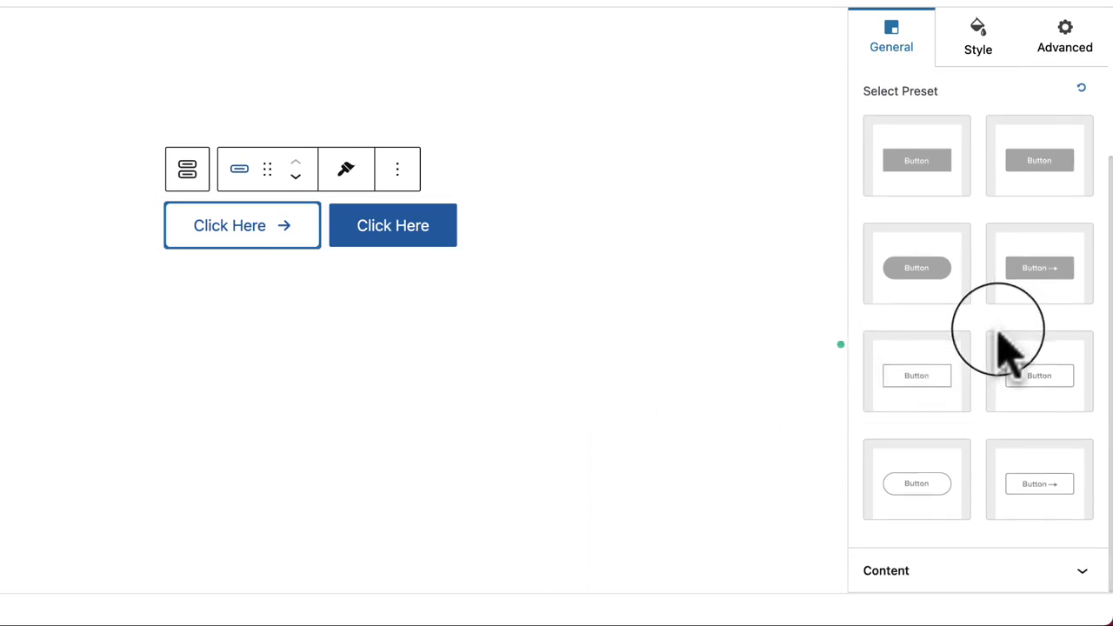
Step: Expand the first button's Content settings and bring up its icon picker
left_click(1008, 574)
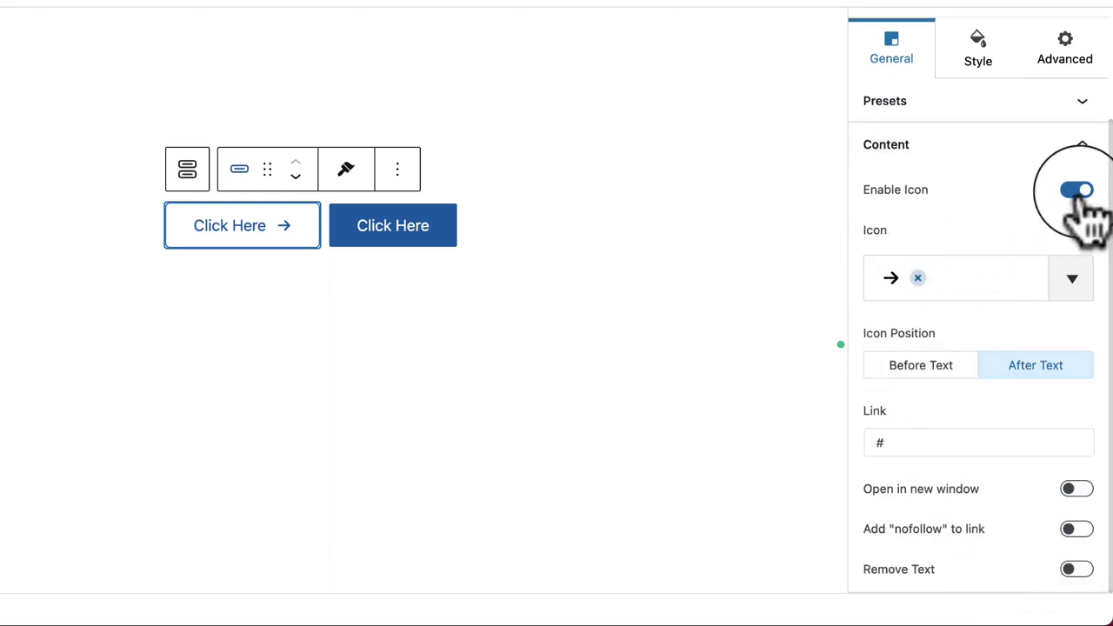
left_click(425, 239)
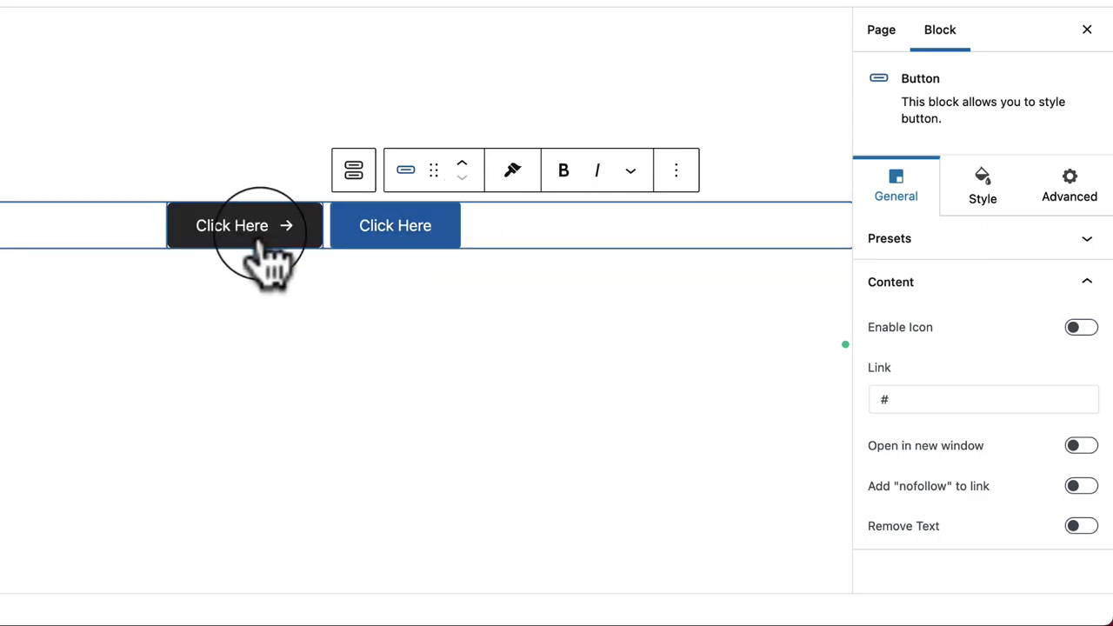
left_click(230, 252)
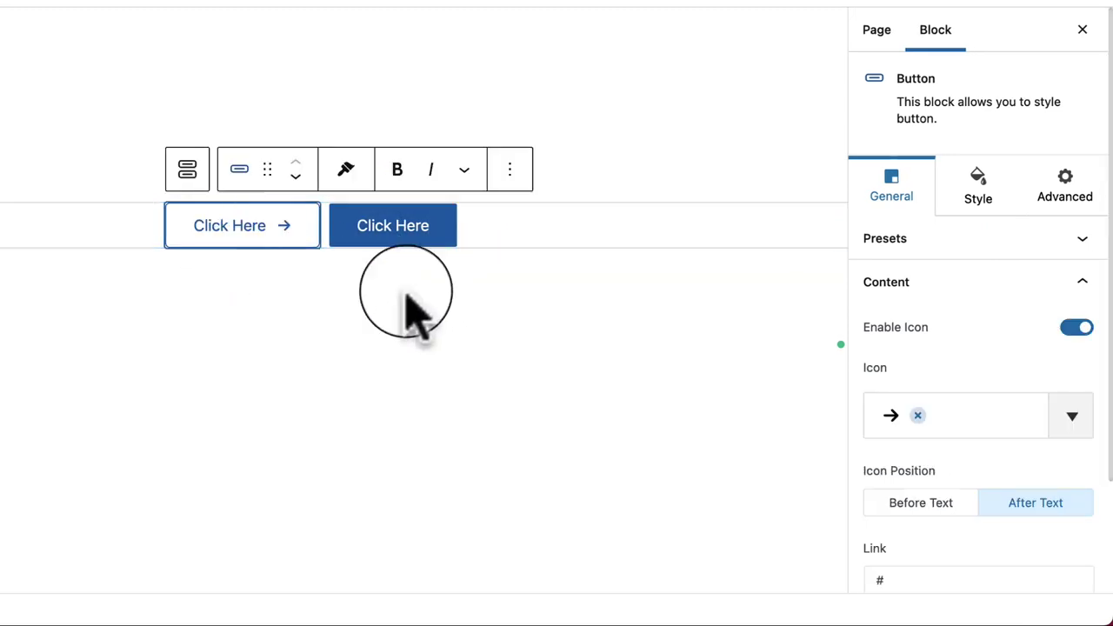
left_click(991, 426)
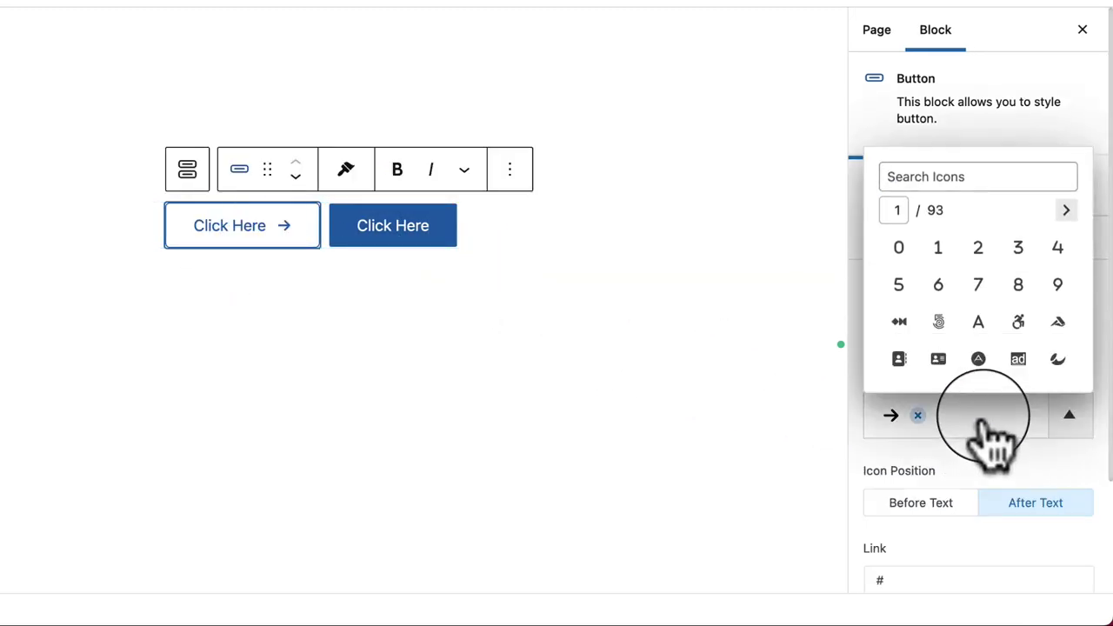
scroll(1022, 331, "down", 3)
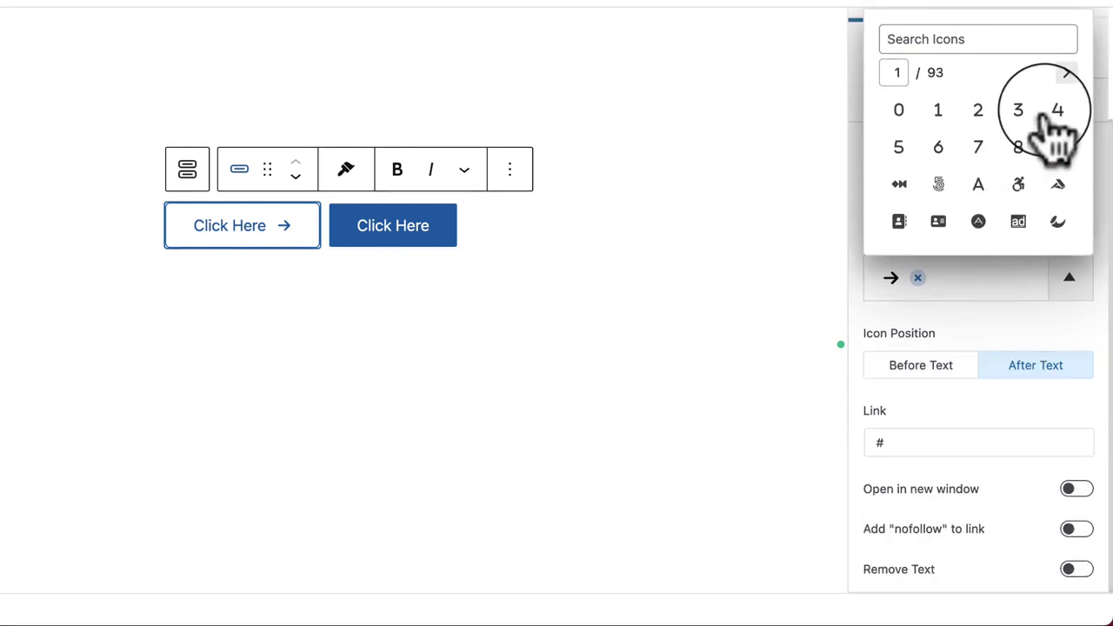
left_click(1063, 77)
left_click(978, 187)
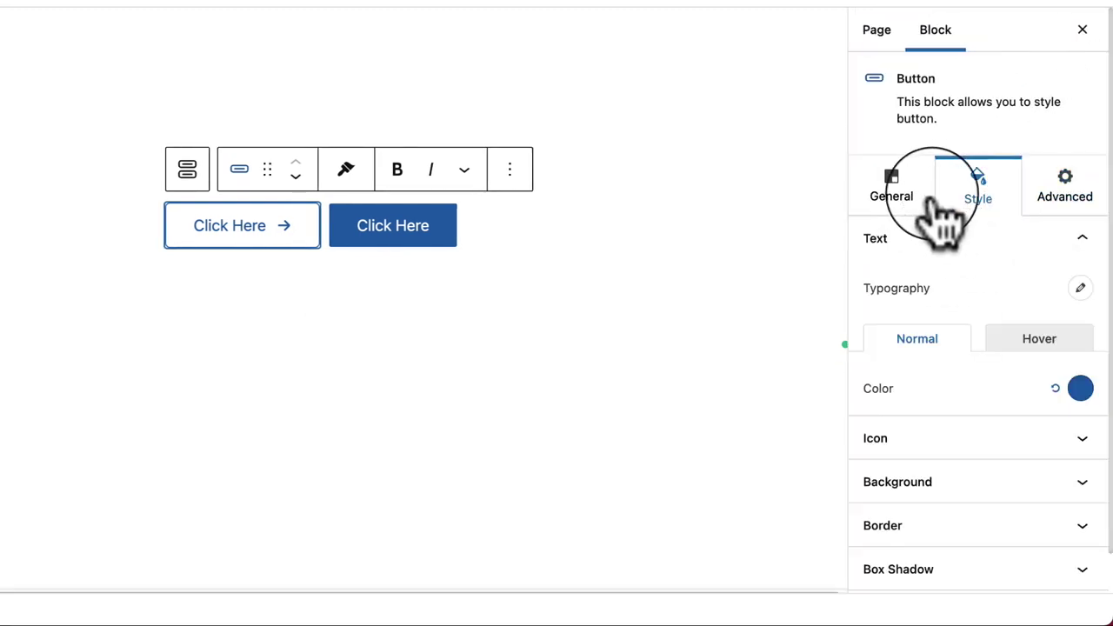
left_click(895, 187)
Step: Page through the icons, try the brain icon, then choose the first-aid kit icon
left_click(978, 431)
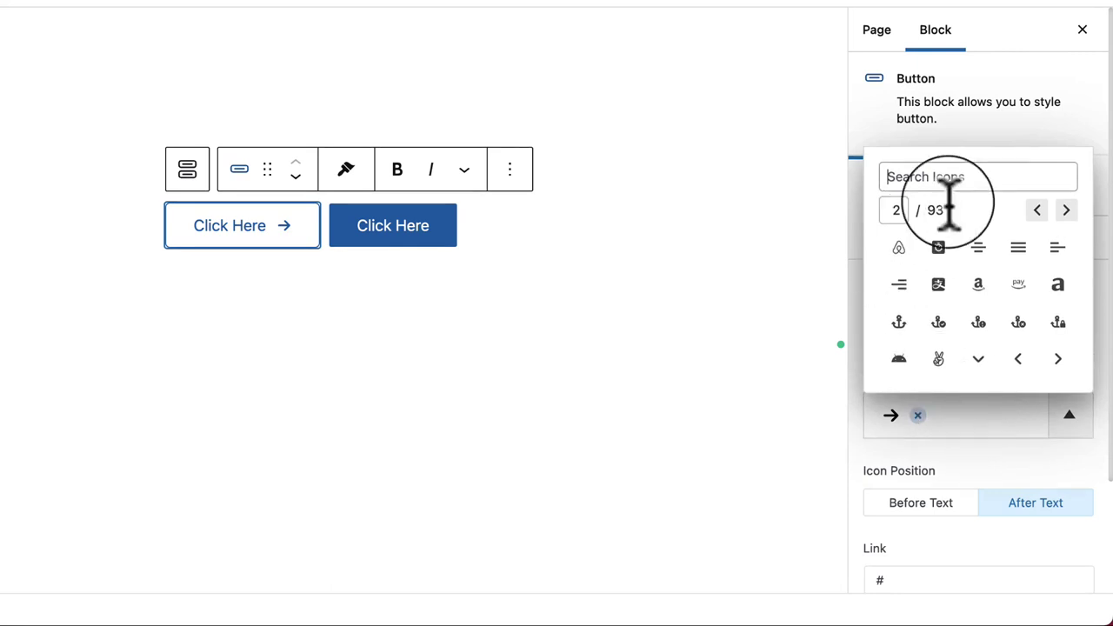
left_click(1067, 211)
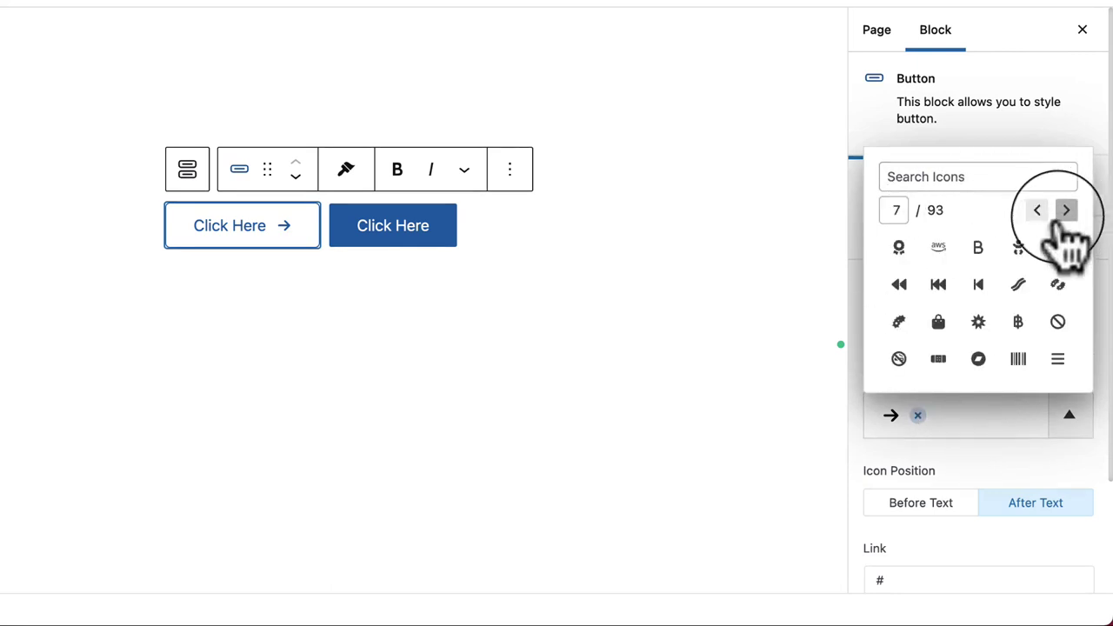
left_click(1067, 211)
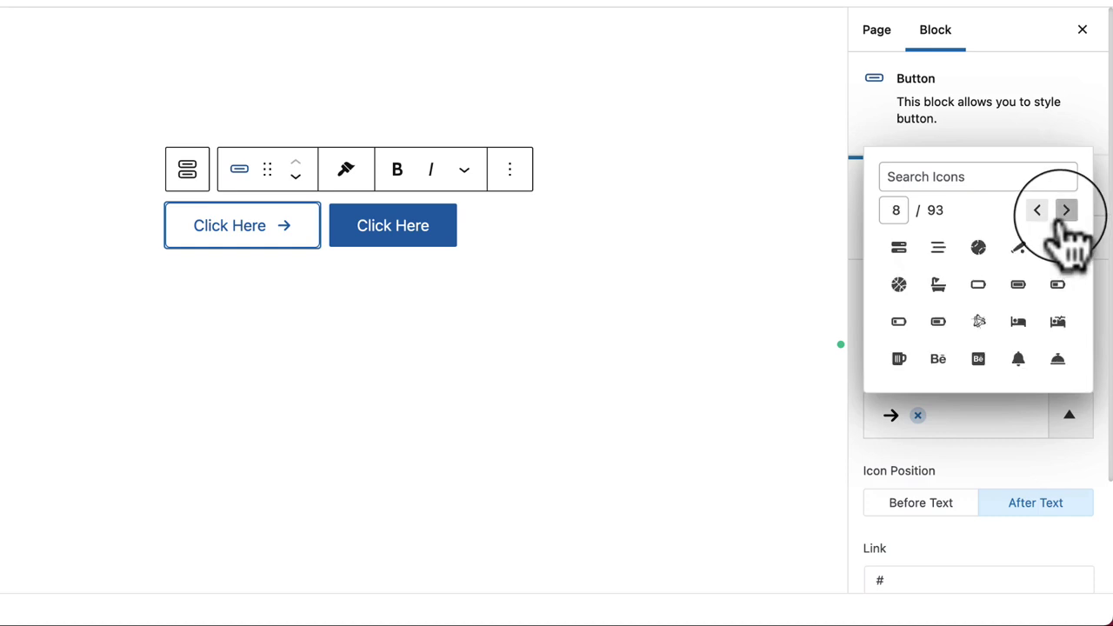
left_click(1066, 211)
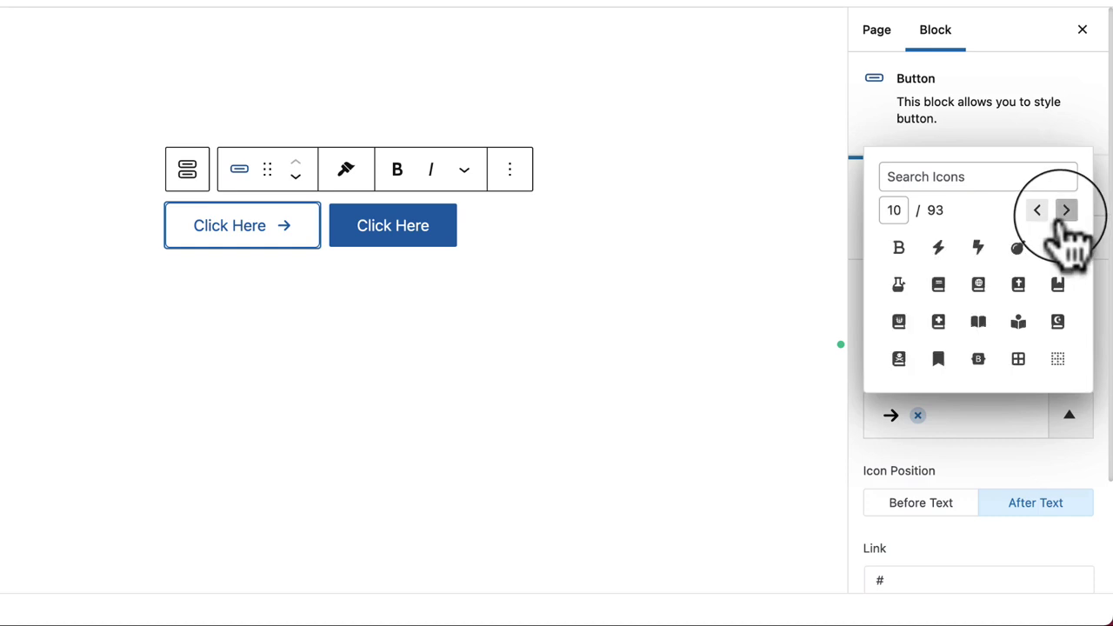
left_click(1067, 210)
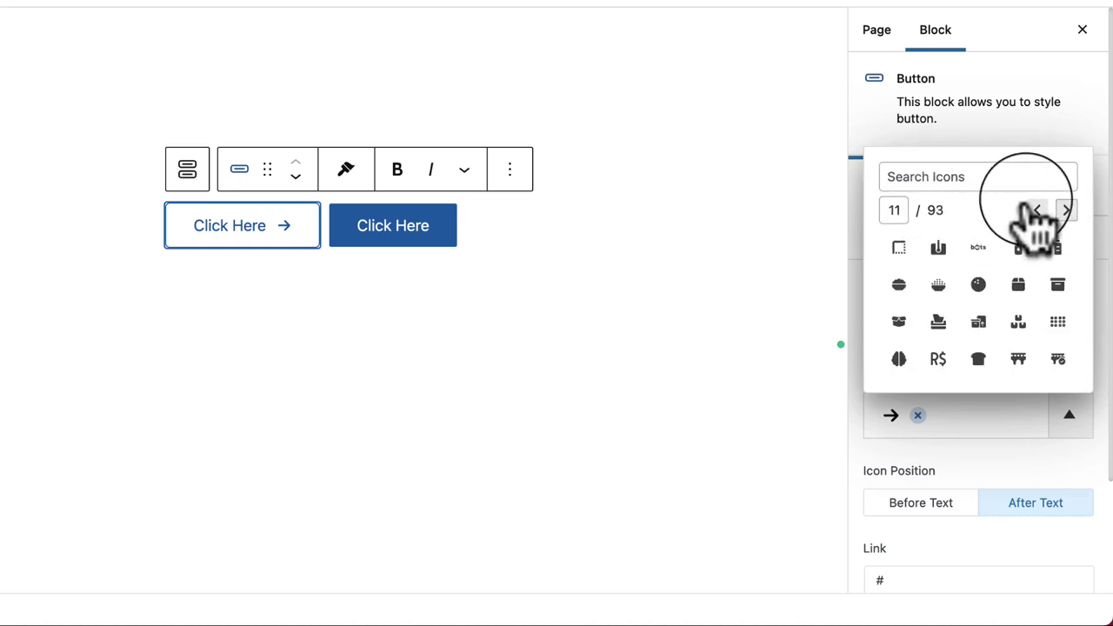
left_click(899, 358)
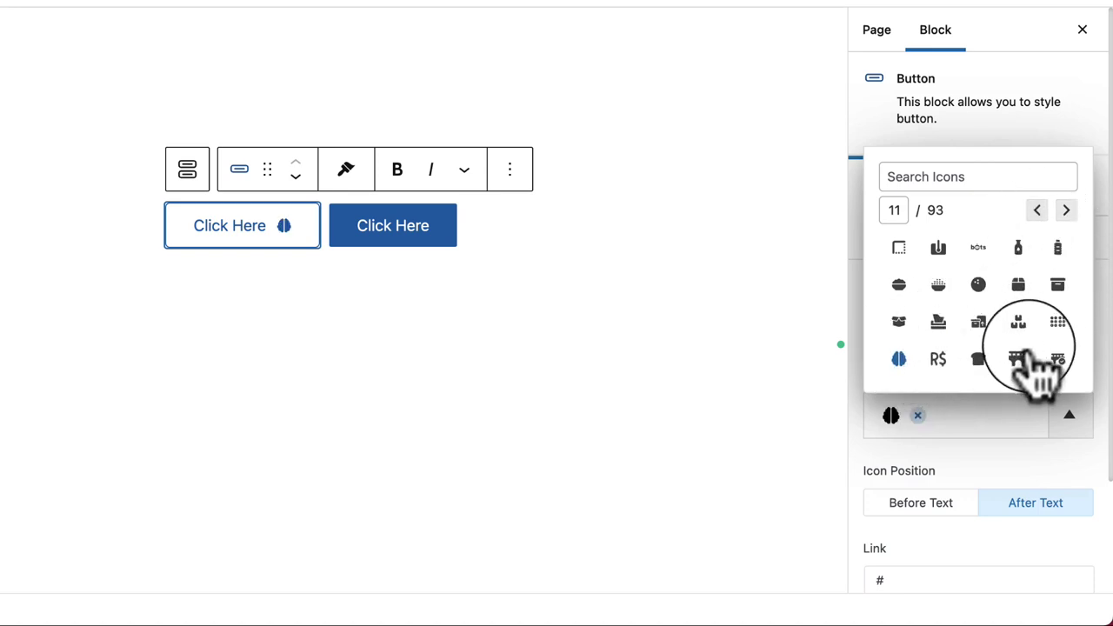
left_click(1066, 212)
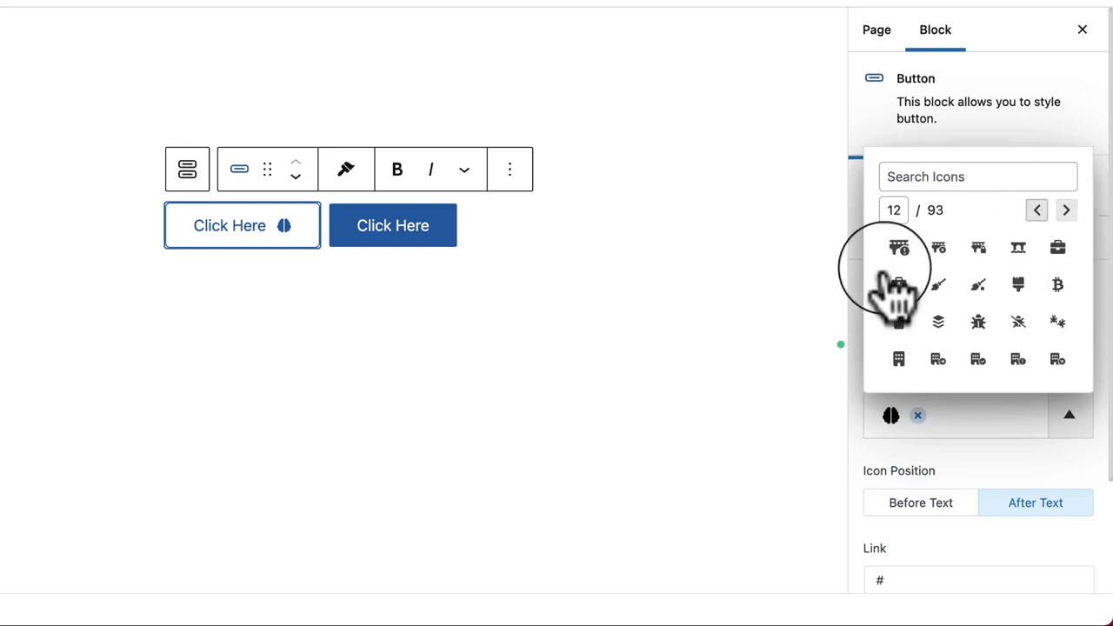
left_click(898, 284)
left_click(1000, 442)
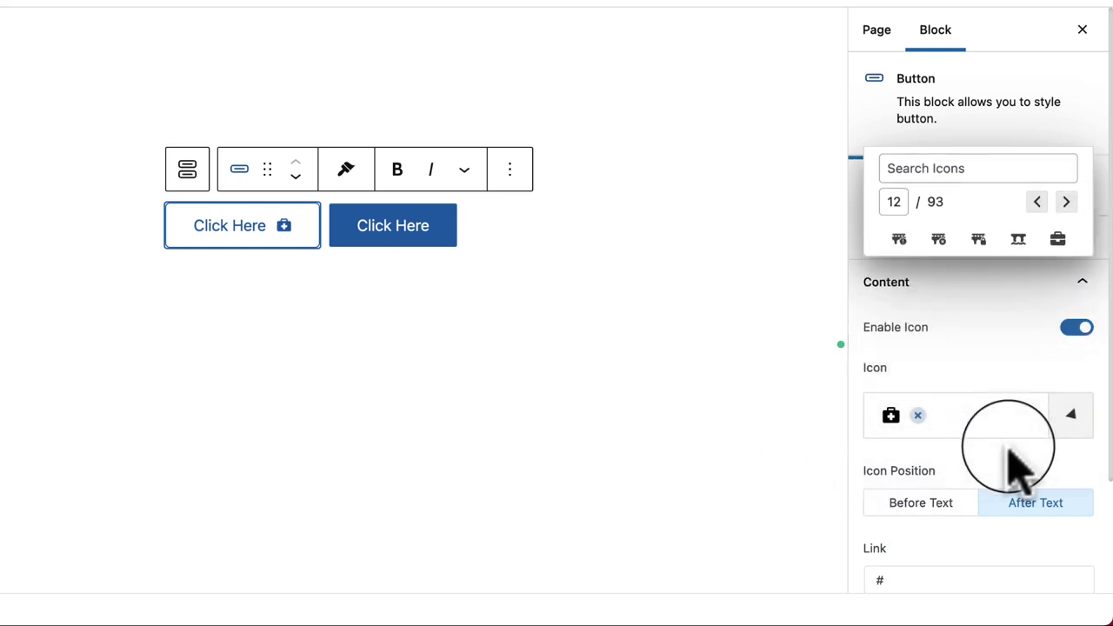
Step: Set the button's Icon Position to Before Text
scroll(943, 483, "down", 3)
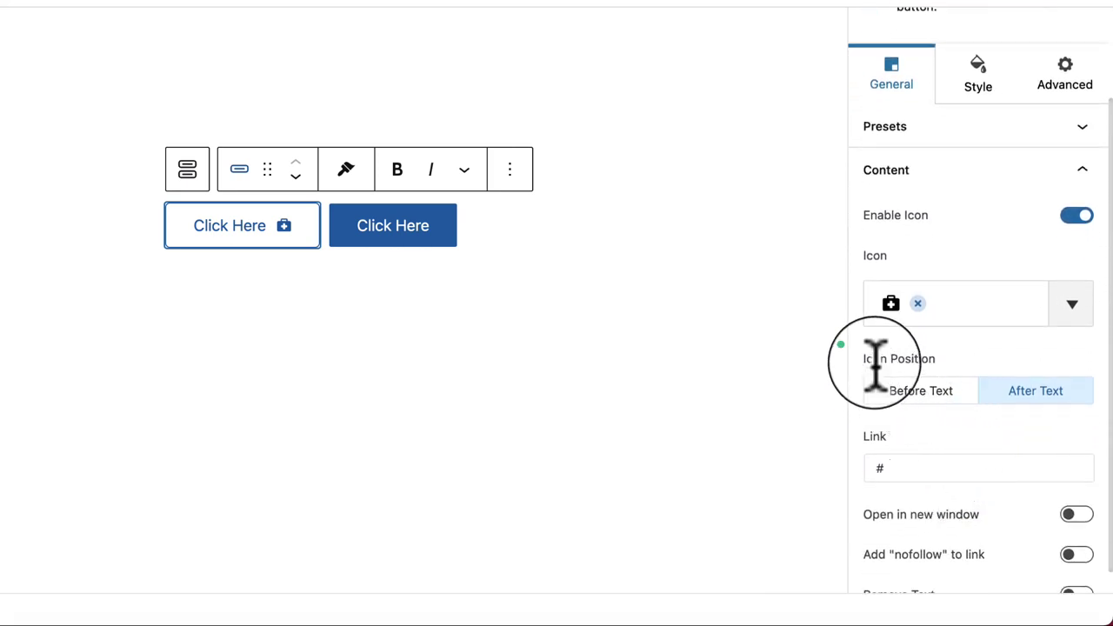
left_click_drag(877, 357, 867, 300)
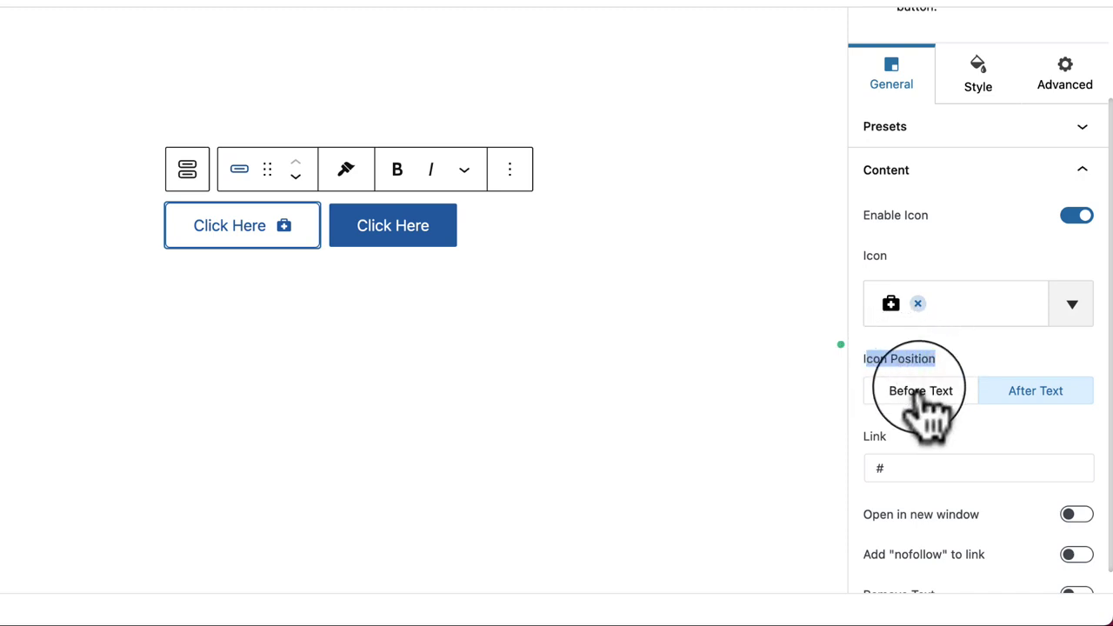
left_click(921, 393)
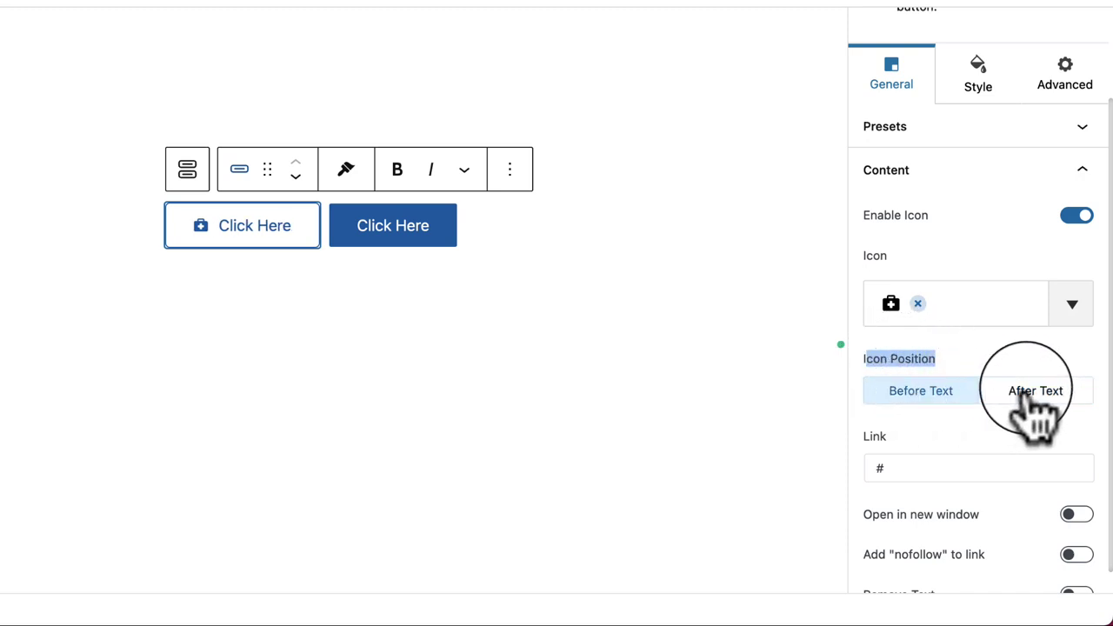
left_click(1000, 445)
scroll(999, 442, "down", 1)
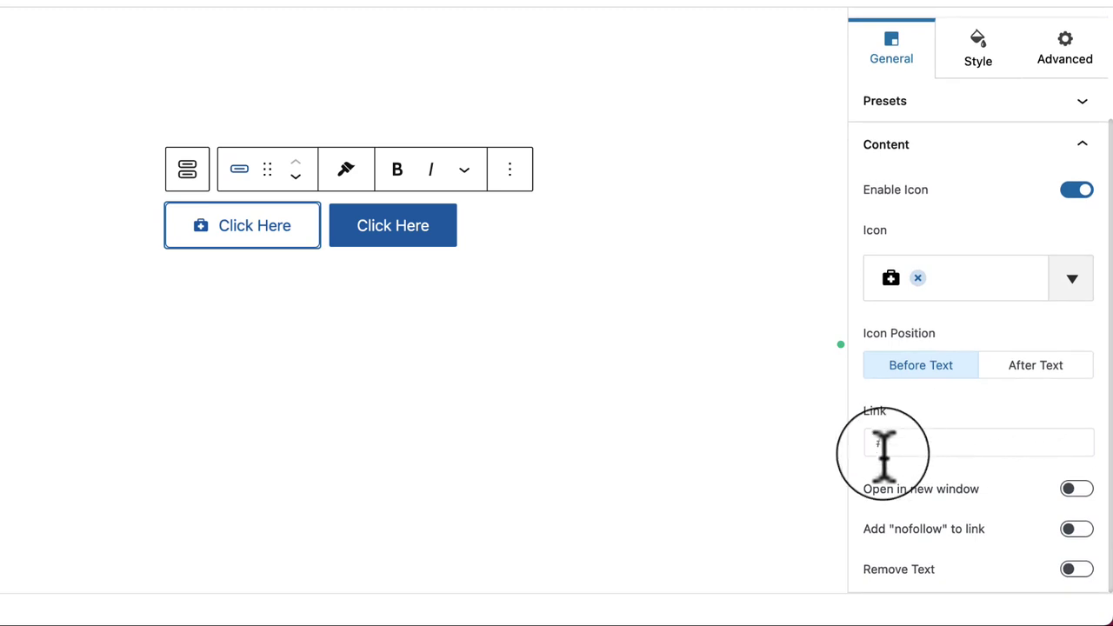
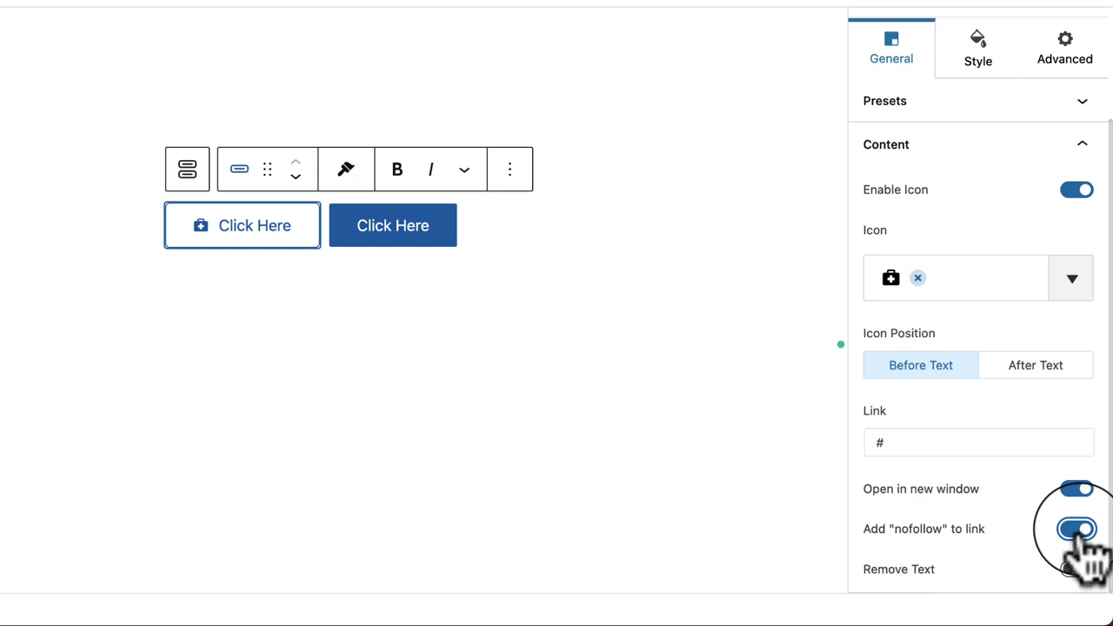
Step: Hide the first button's label so only its icon shows, then restore the Click Here text
left_click(1078, 570)
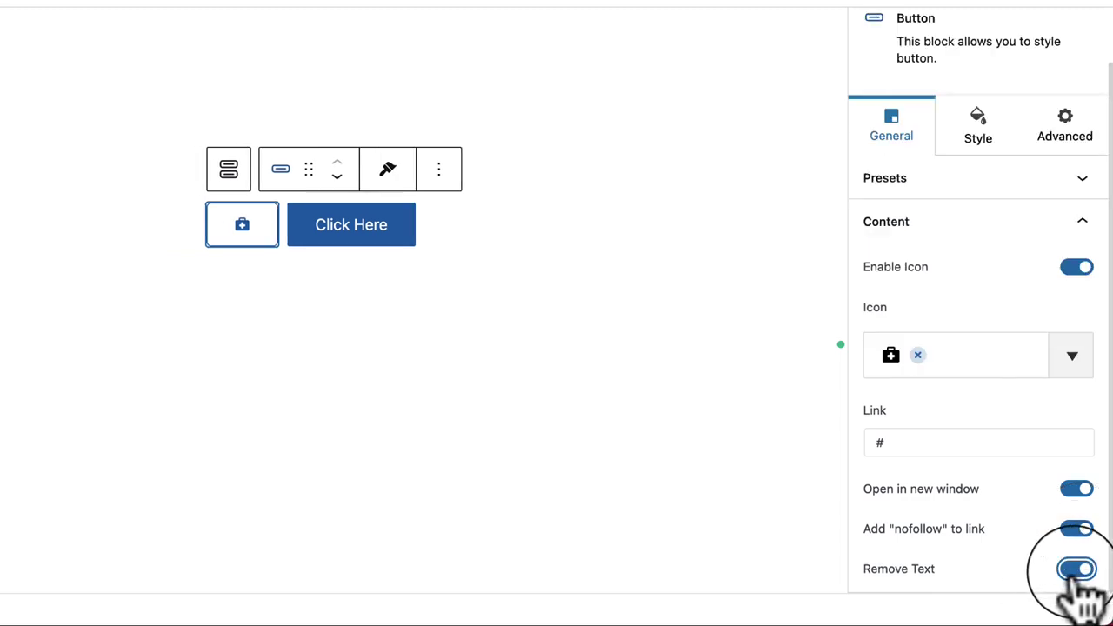
left_click(380, 360)
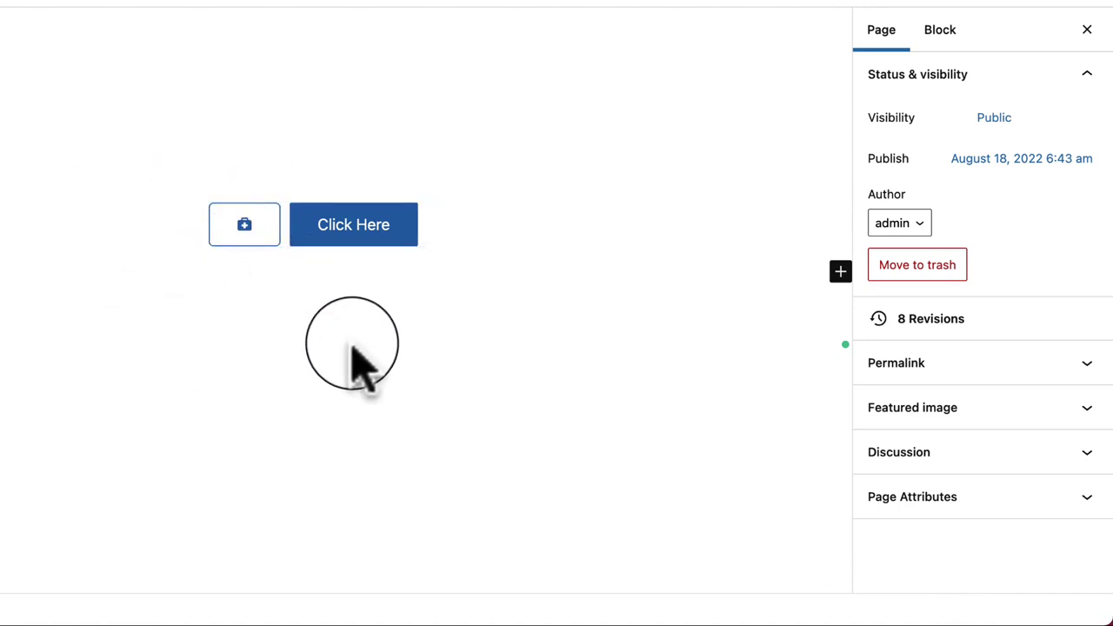
left_click(243, 233)
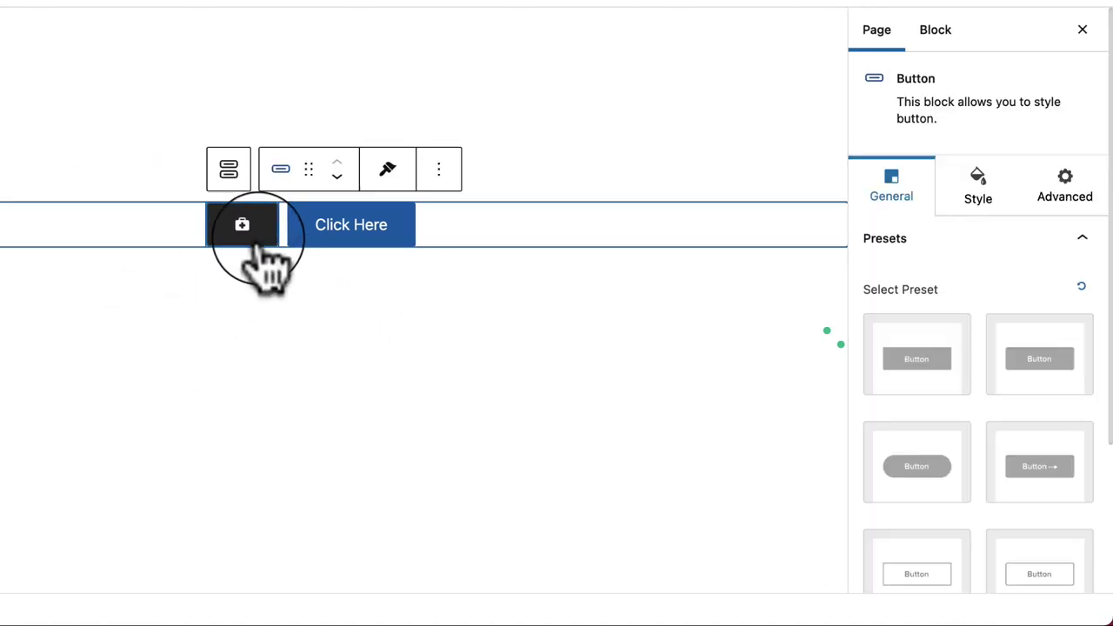
scroll(970, 556, "down", 3)
left_click(990, 570)
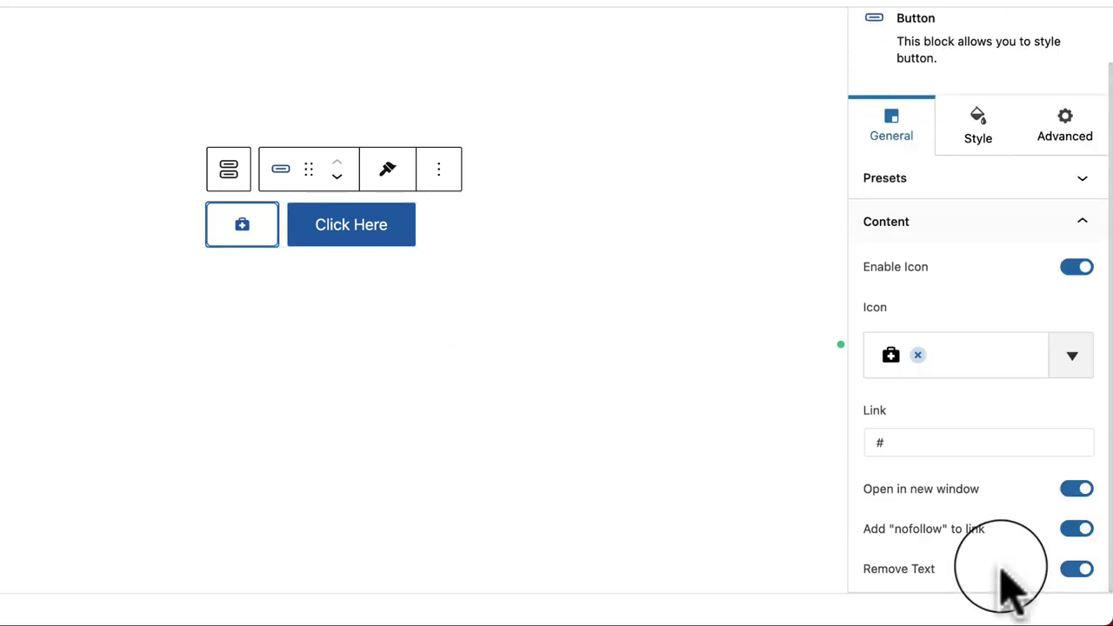
left_click(1079, 569)
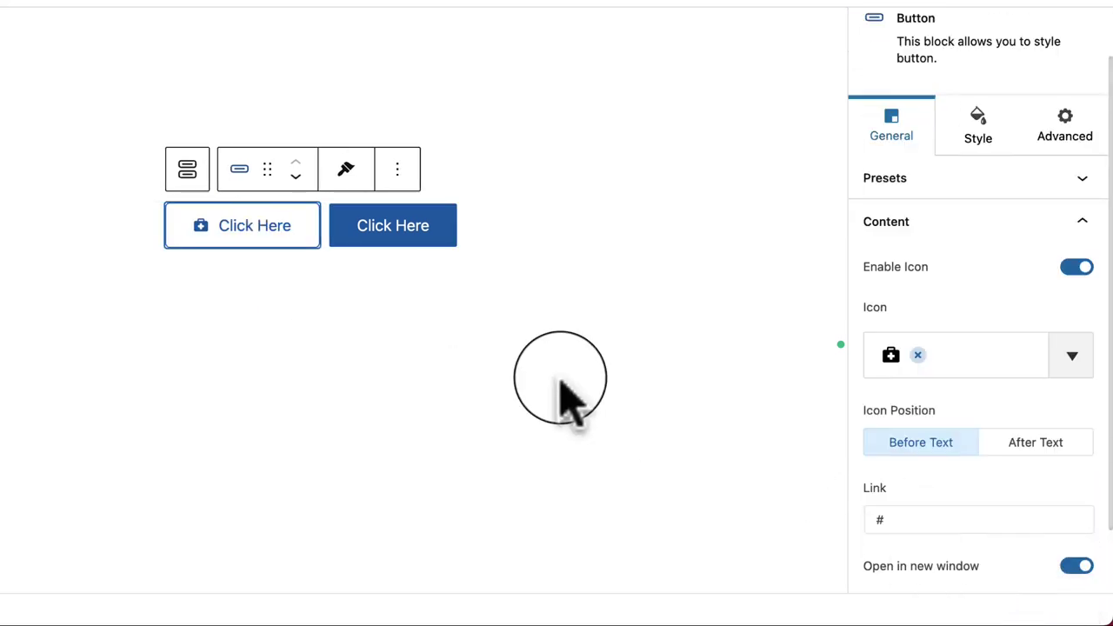
Step: Set the first button's icon size to 27 and icon spacing to 14
left_click(991, 147)
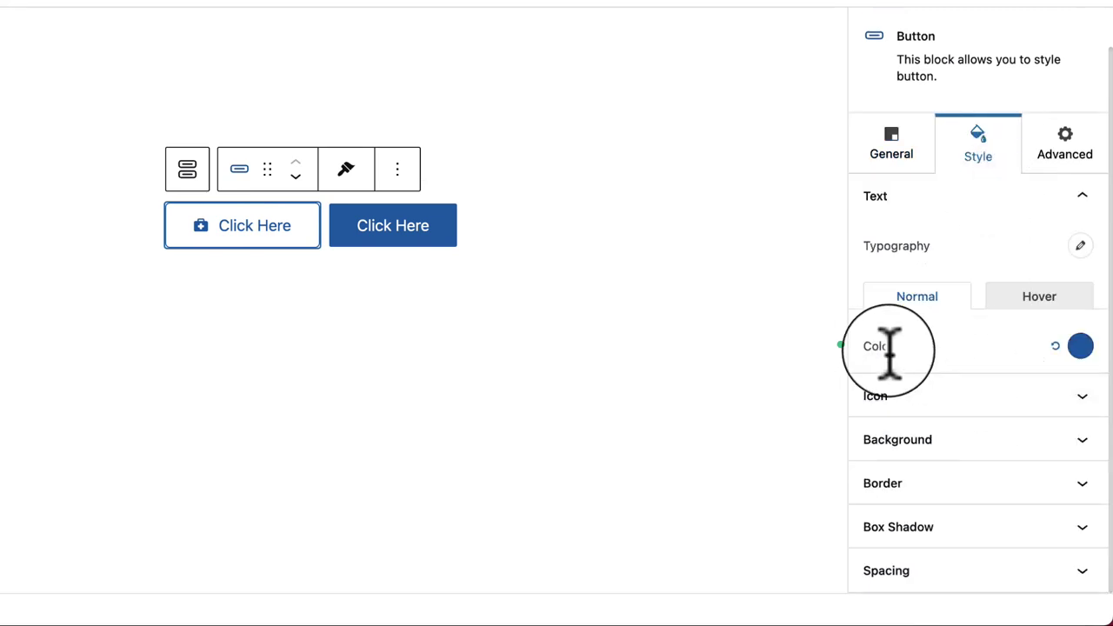
left_click(939, 401)
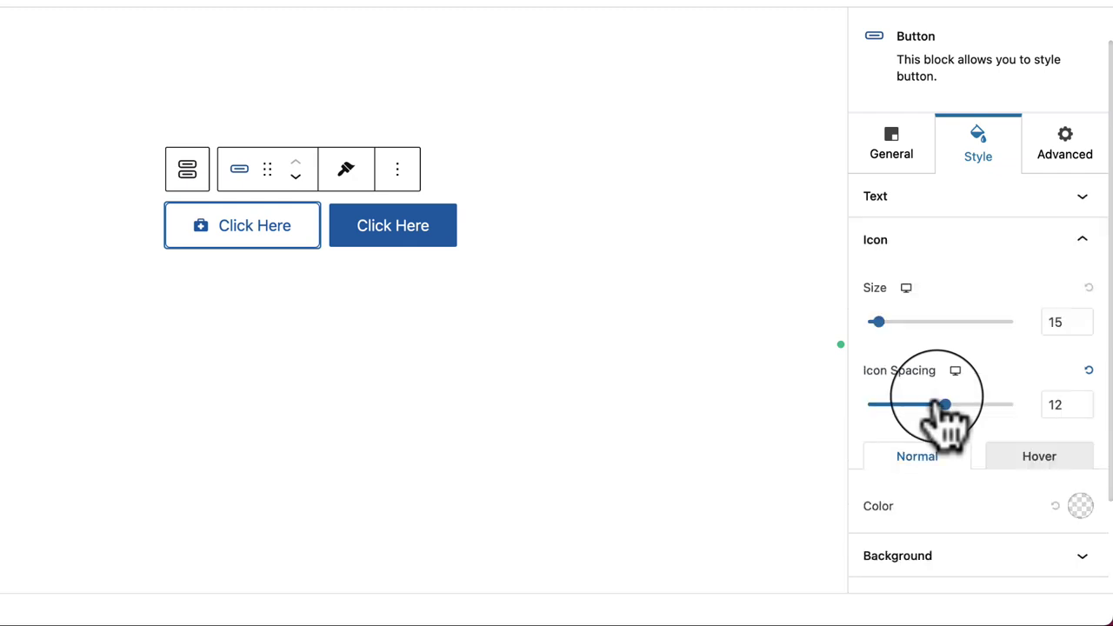
left_click(956, 242)
left_click(1026, 247)
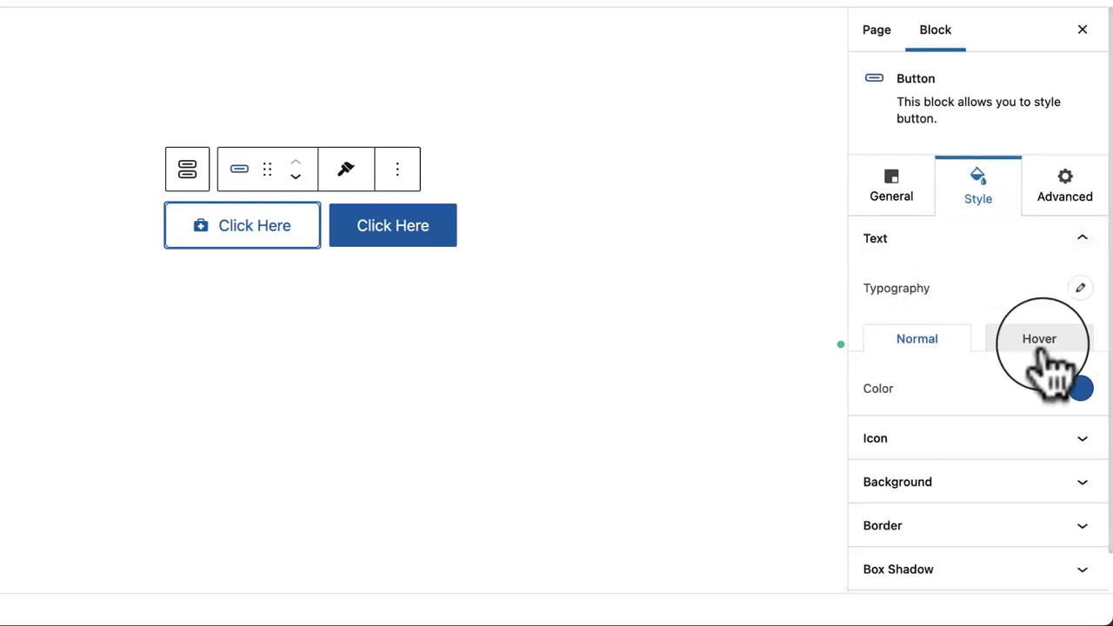
left_click(974, 438)
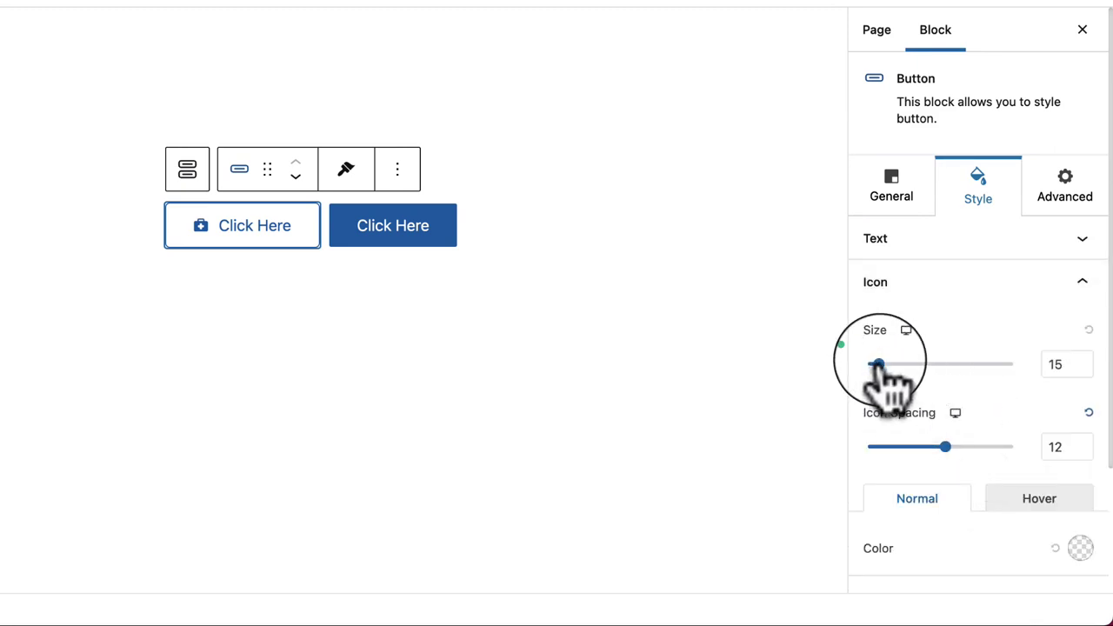
mouse_move(878, 363)
left_mouse_down()
mouse_move(1004, 363)
mouse_move(861, 380)
mouse_move(1014, 376)
mouse_move(888, 376)
left_mouse_up()
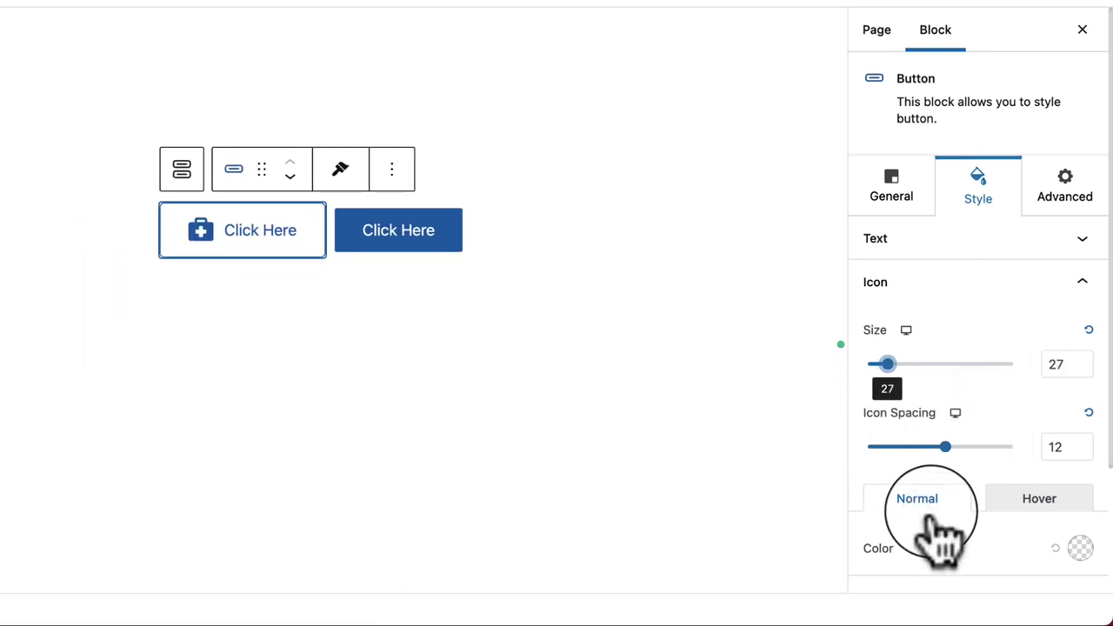
mouse_move(943, 448)
left_mouse_down()
mouse_move(1001, 447)
mouse_move(946, 447)
left_mouse_up()
Step: Try a red icon colour, then keep the icon in its default blue
scroll(967, 527, "down", 2)
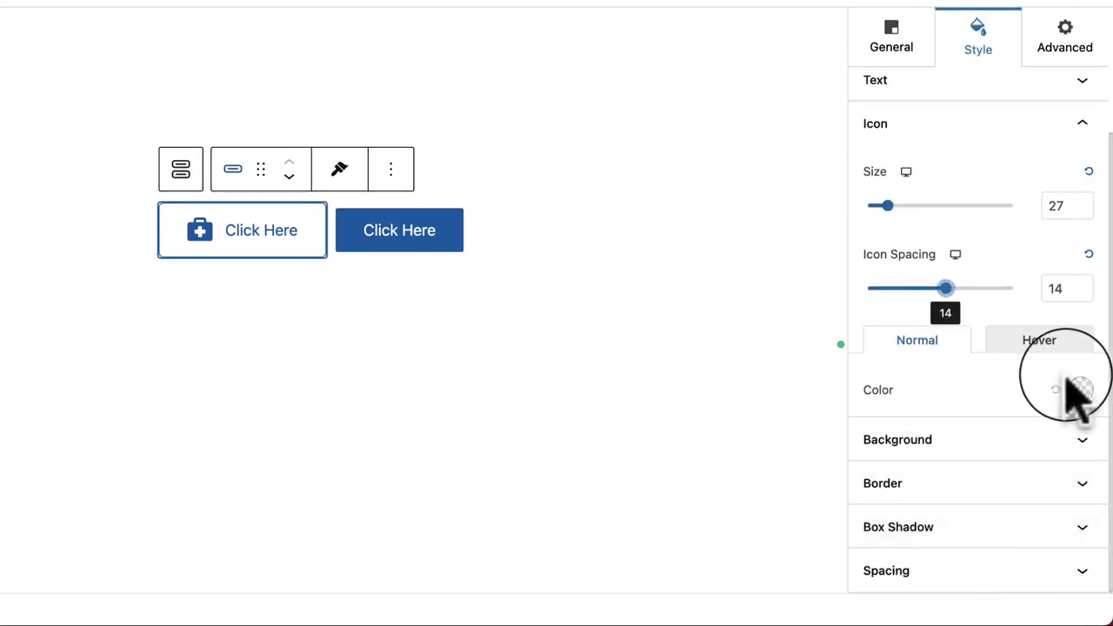
left_click(1080, 390)
left_click(1060, 7)
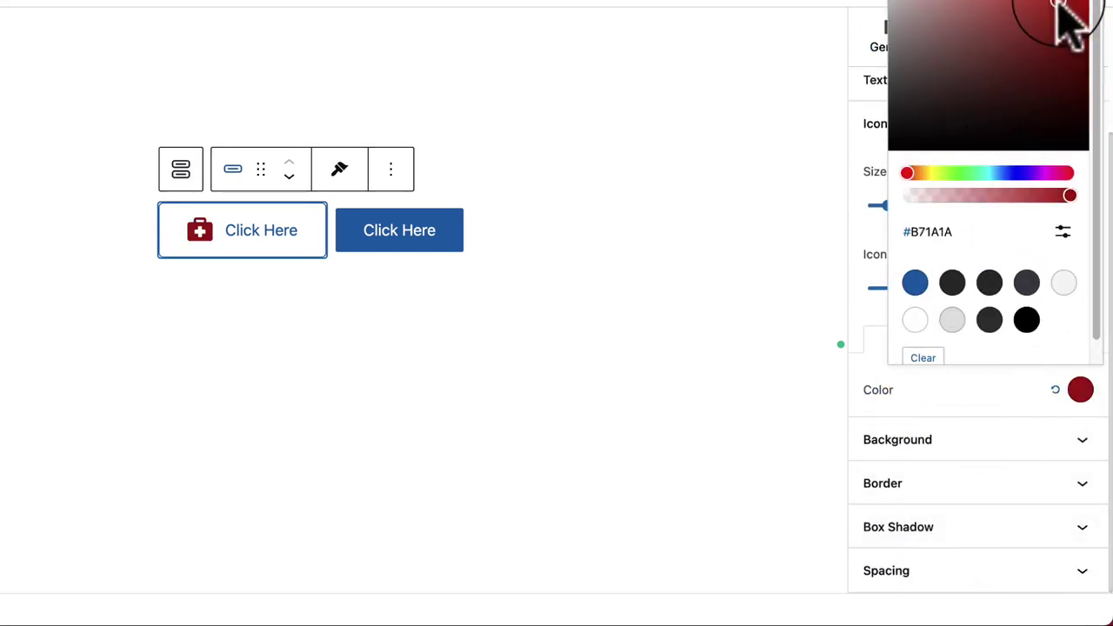
left_click(1046, 367)
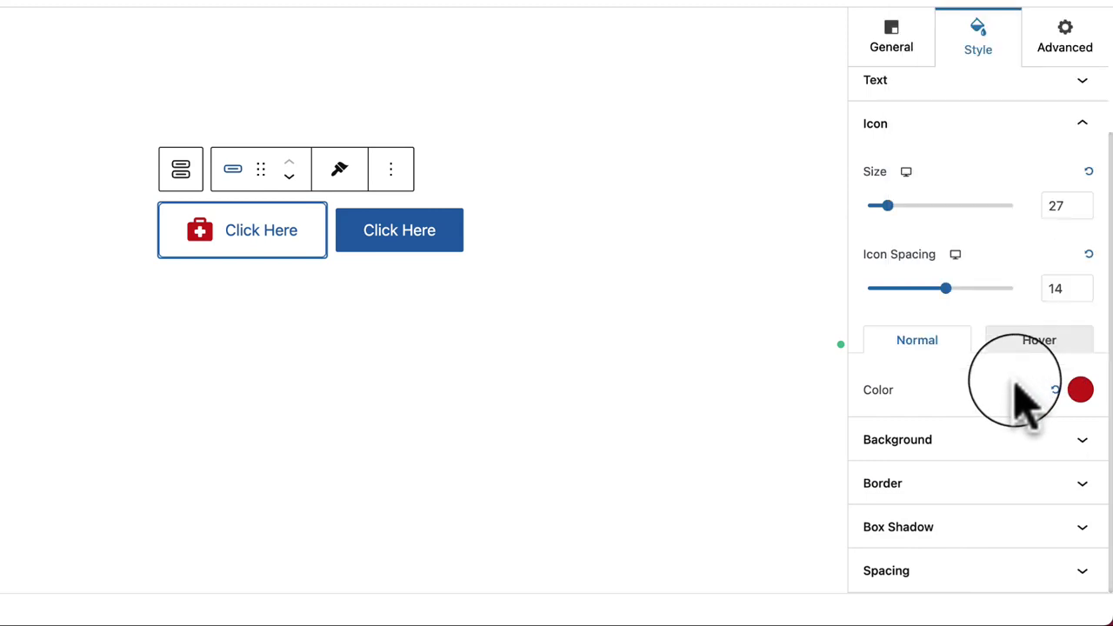
left_click(1048, 342)
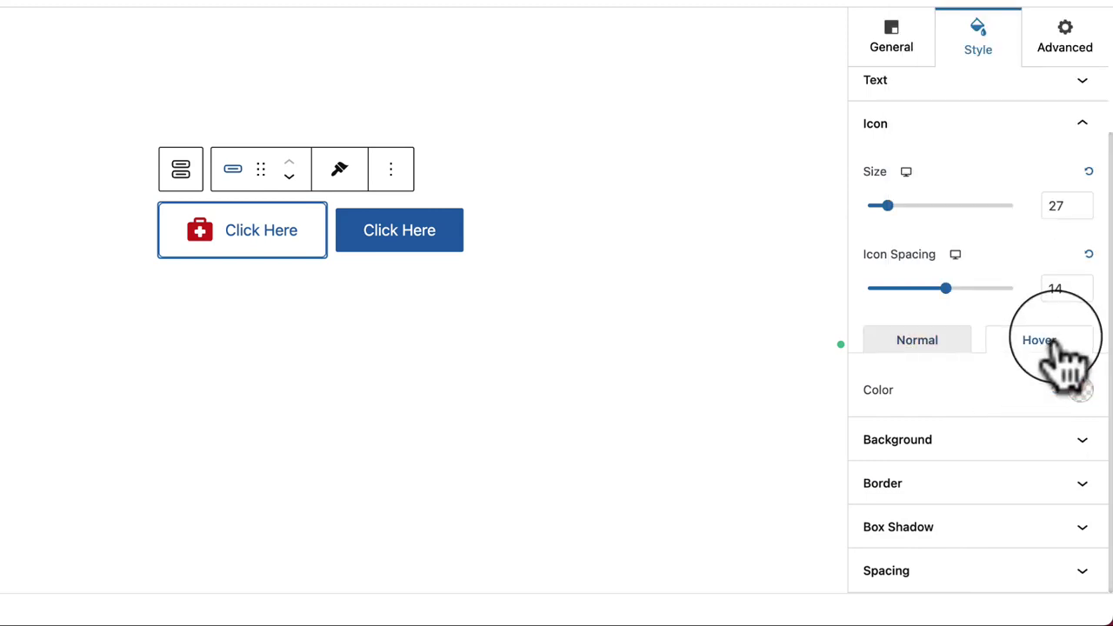
left_click(944, 346)
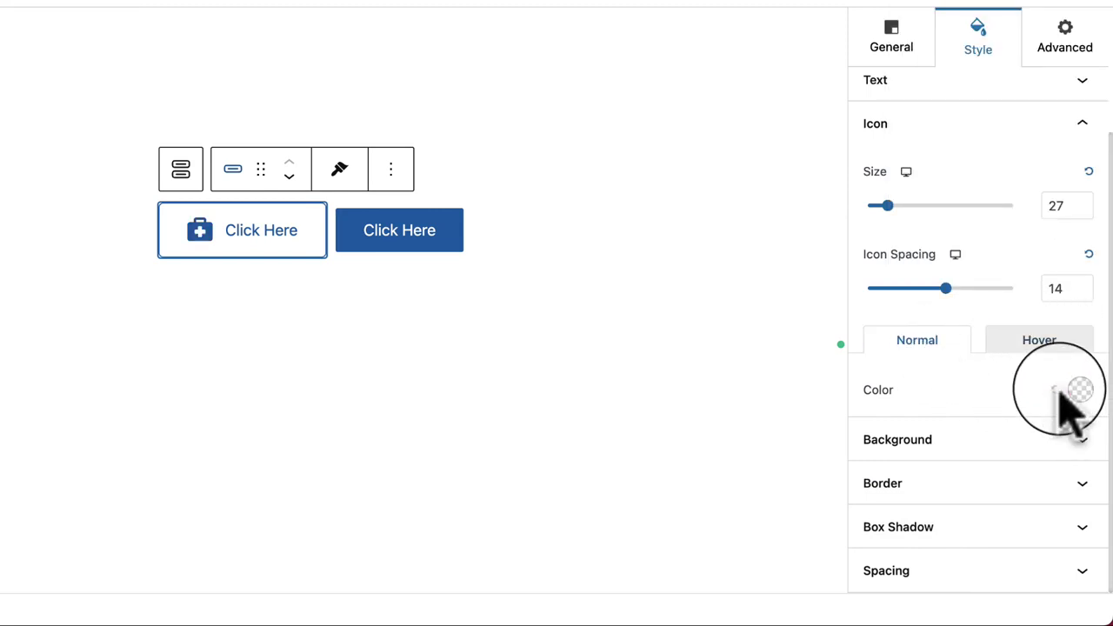
left_click(951, 440)
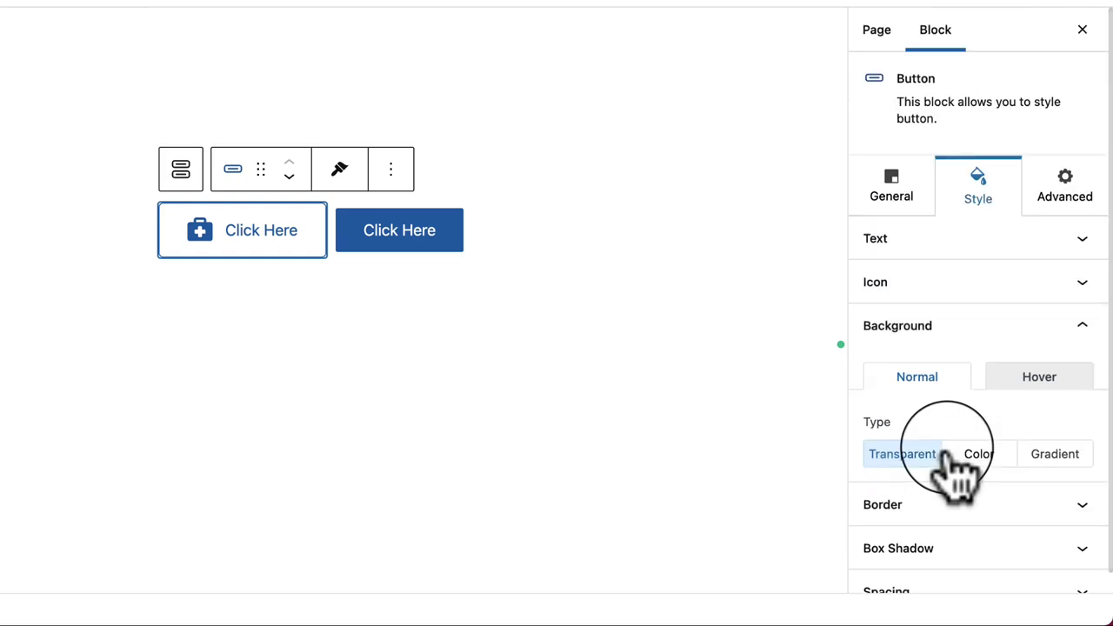
Step: Try solid, gradient and transparent hover backgrounds, then give the button a solid blue background
scroll(1006, 473, "down", 1)
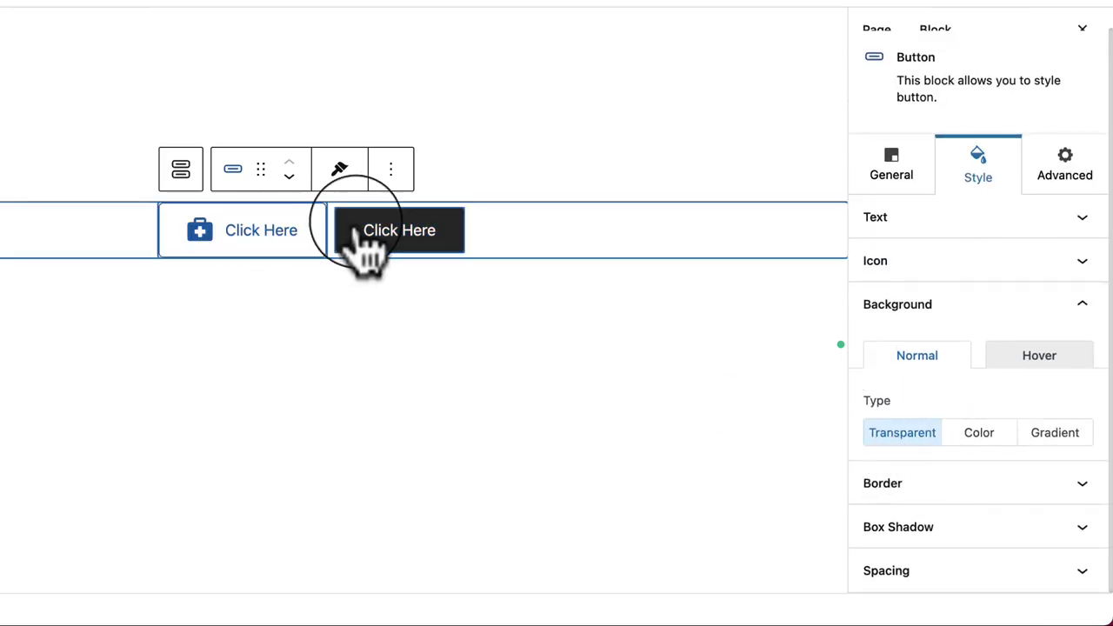
left_click(1048, 361)
left_click(965, 438)
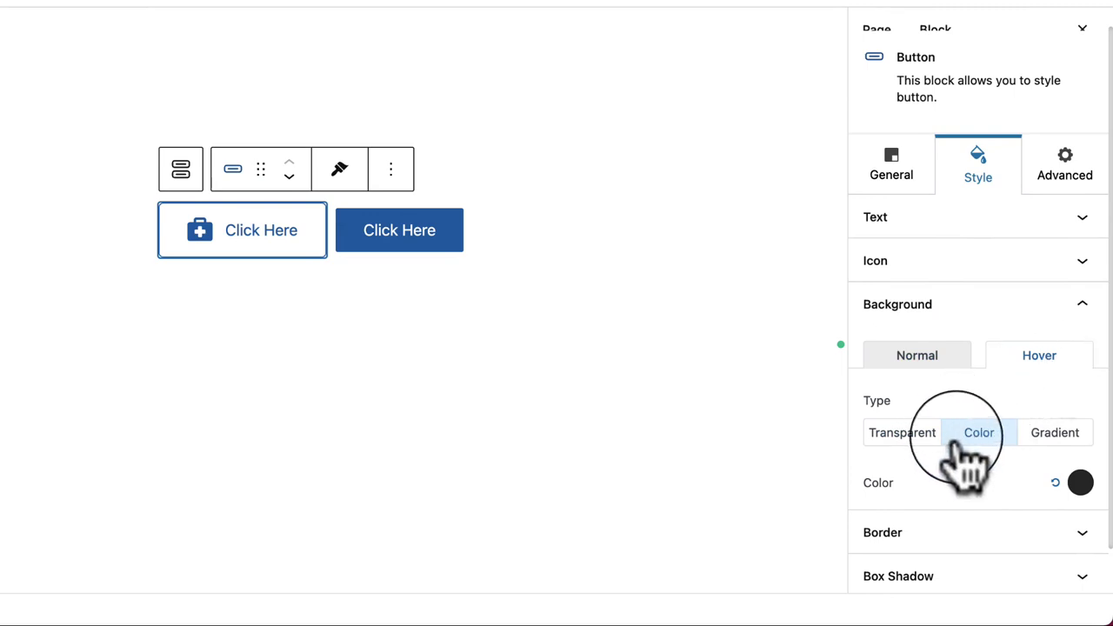
left_click(1052, 435)
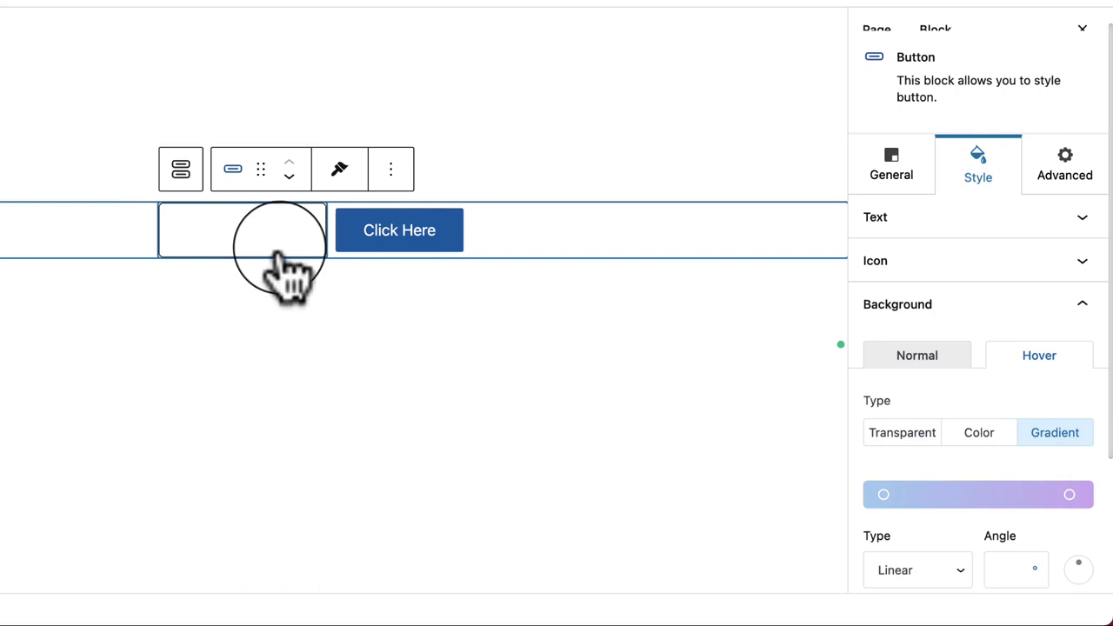
left_click(968, 435)
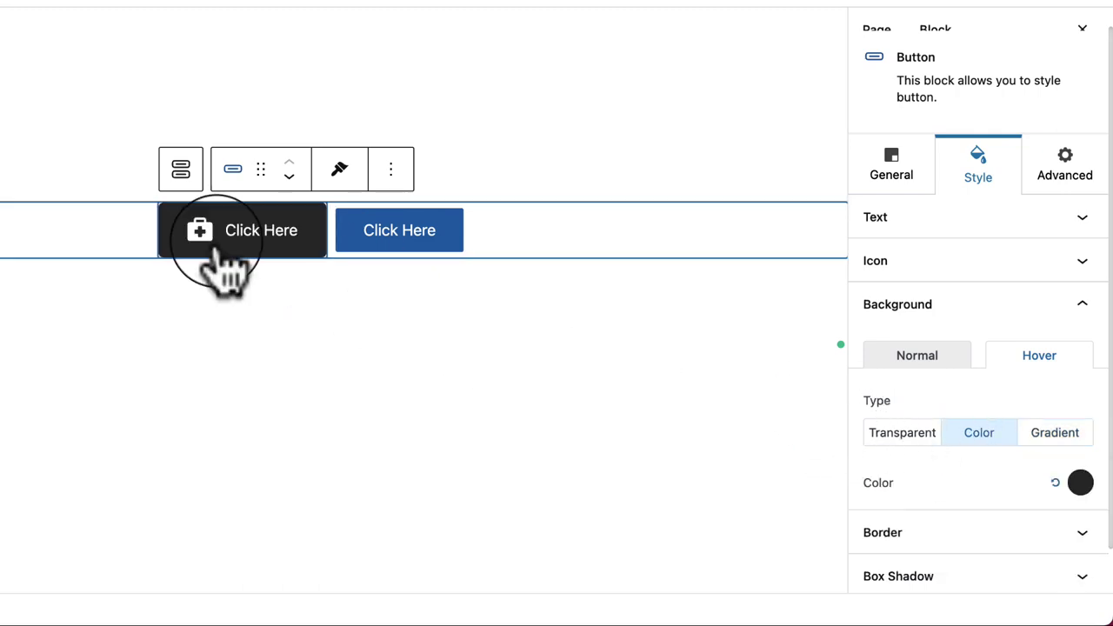
left_click(878, 435)
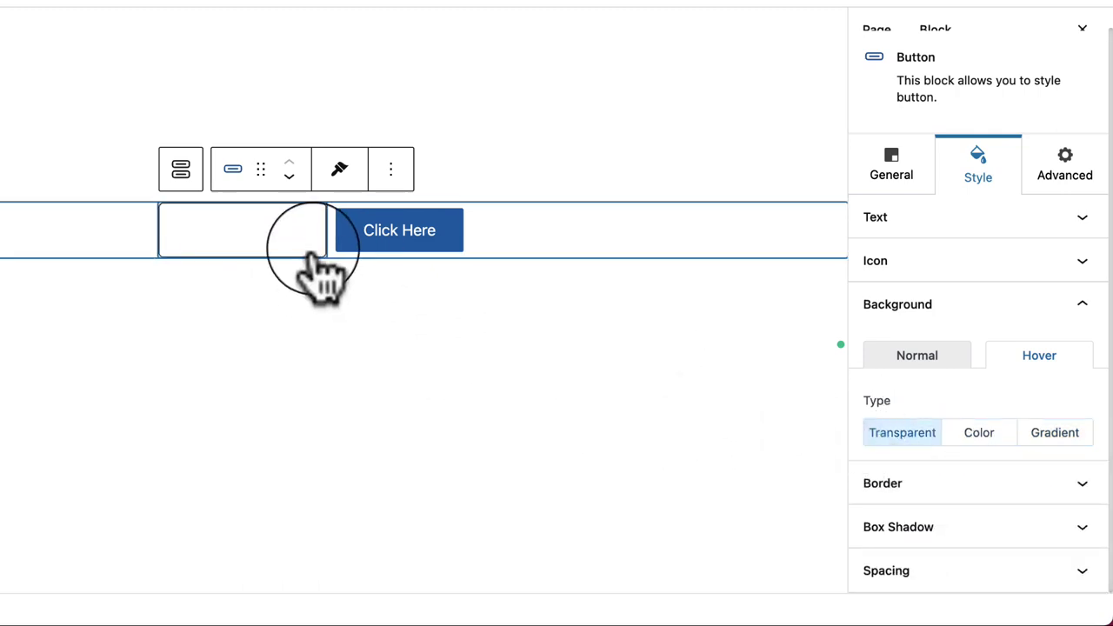
left_click(971, 439)
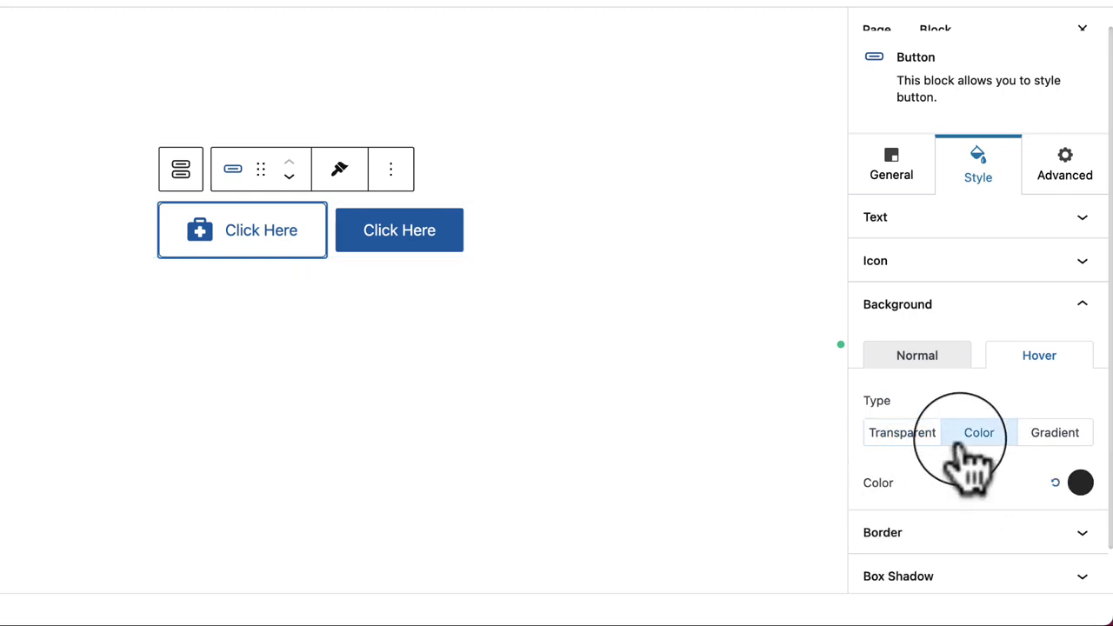
left_click(929, 383)
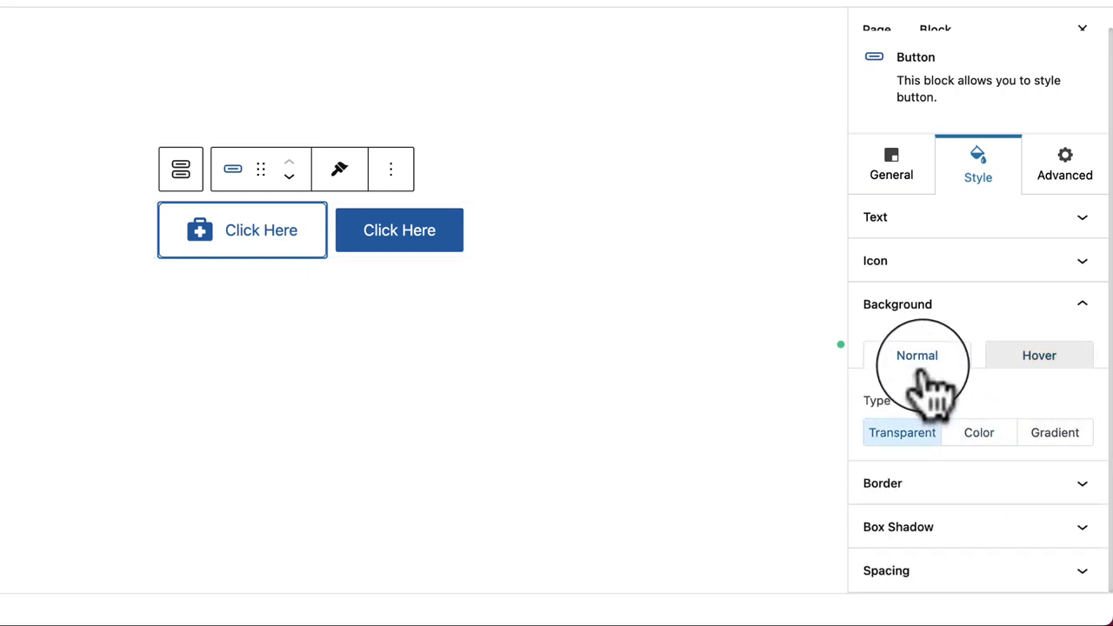
left_click(977, 438)
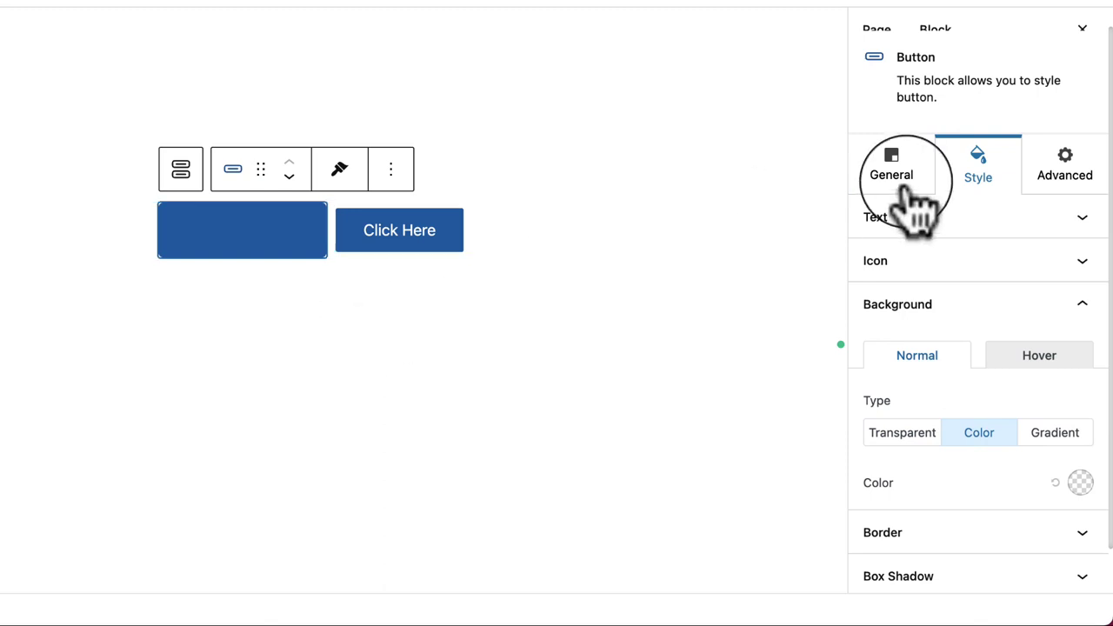
Step: Try white text and icon colour on the button, then reset the text colour to default
left_click(887, 217)
left_click(1078, 367)
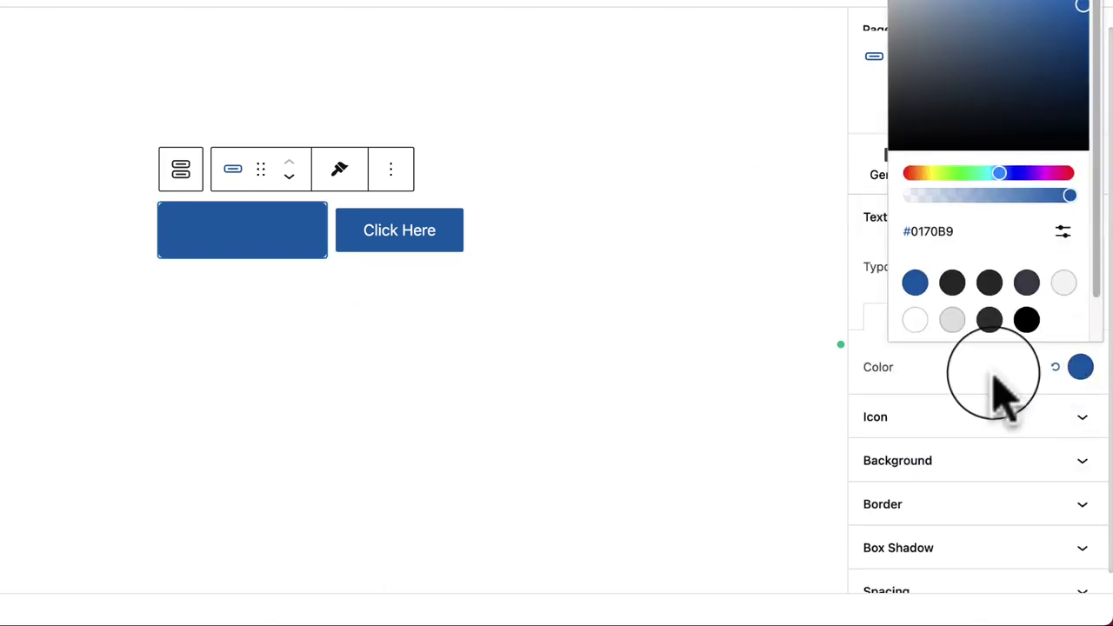
left_click(916, 321)
left_click(955, 382)
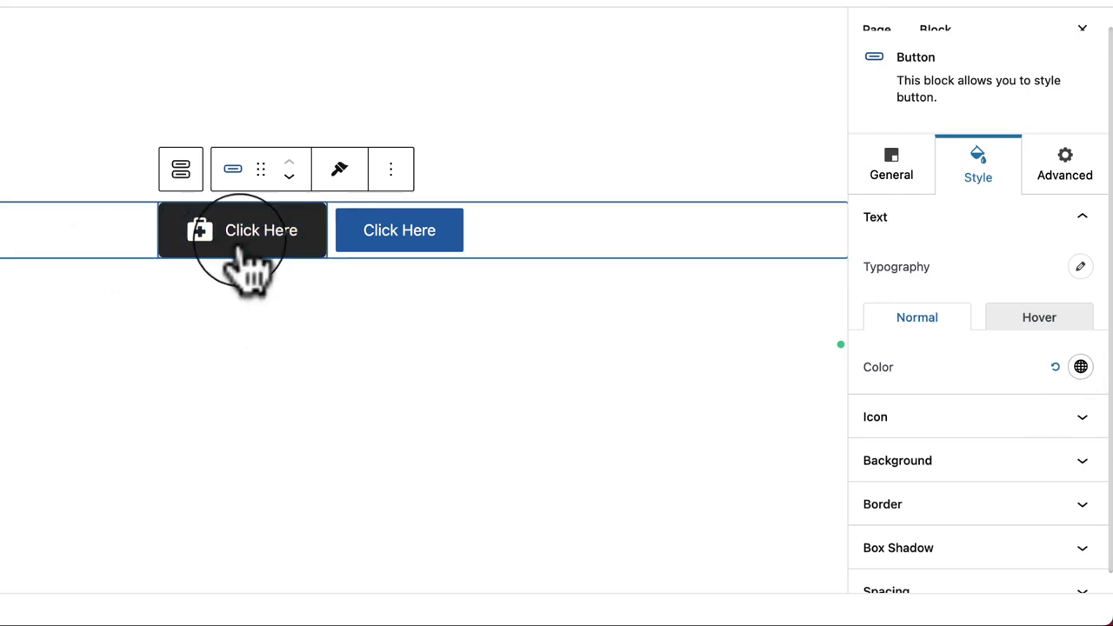
left_click(1057, 367)
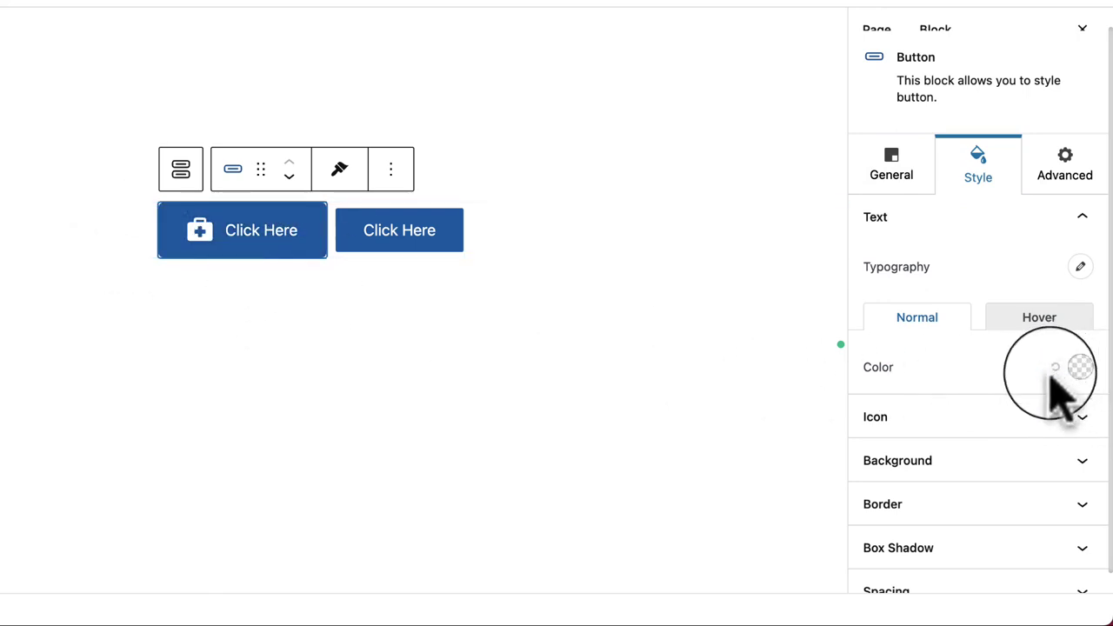
scroll(1030, 400, "down", 1)
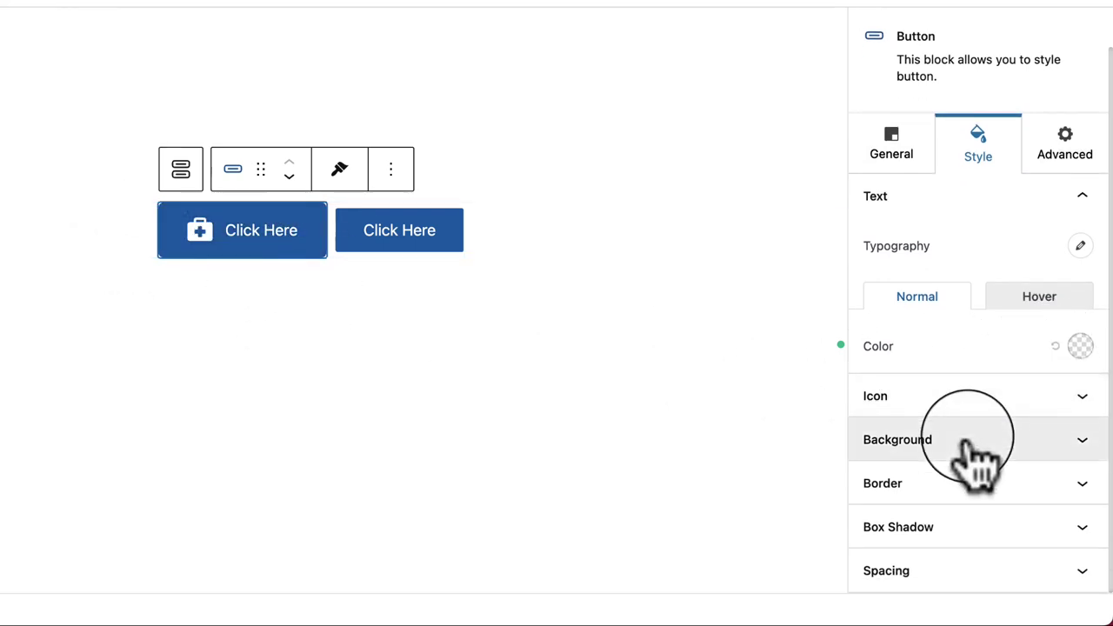
left_click(965, 400)
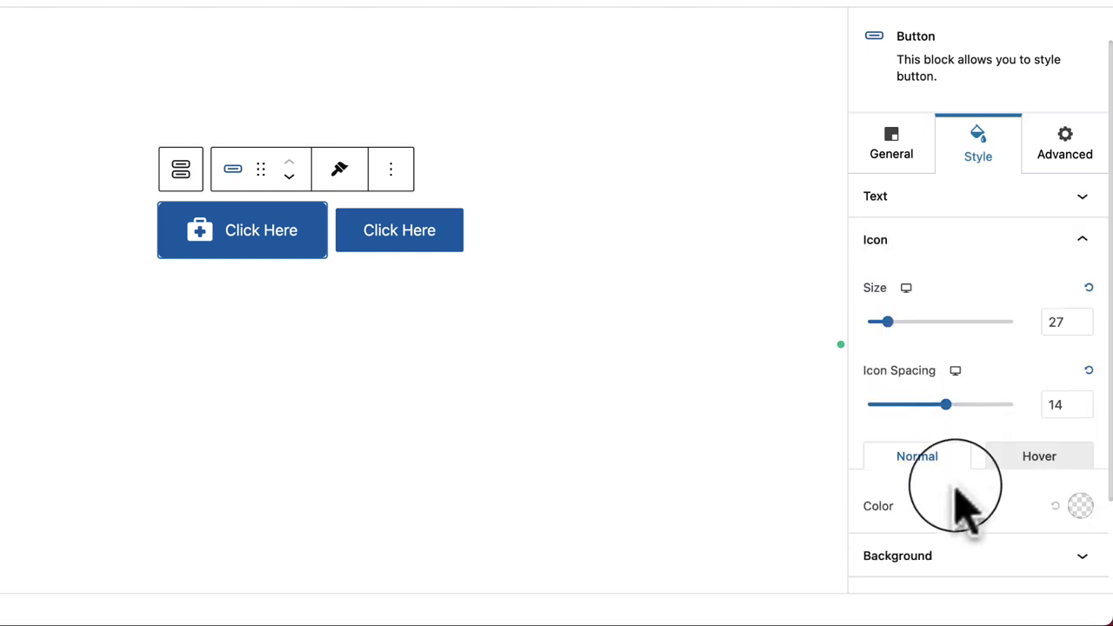
Step: Make the button background transparent and set its text and icon to blue #0170B9
left_click(968, 558)
scroll(992, 495, "down", 1)
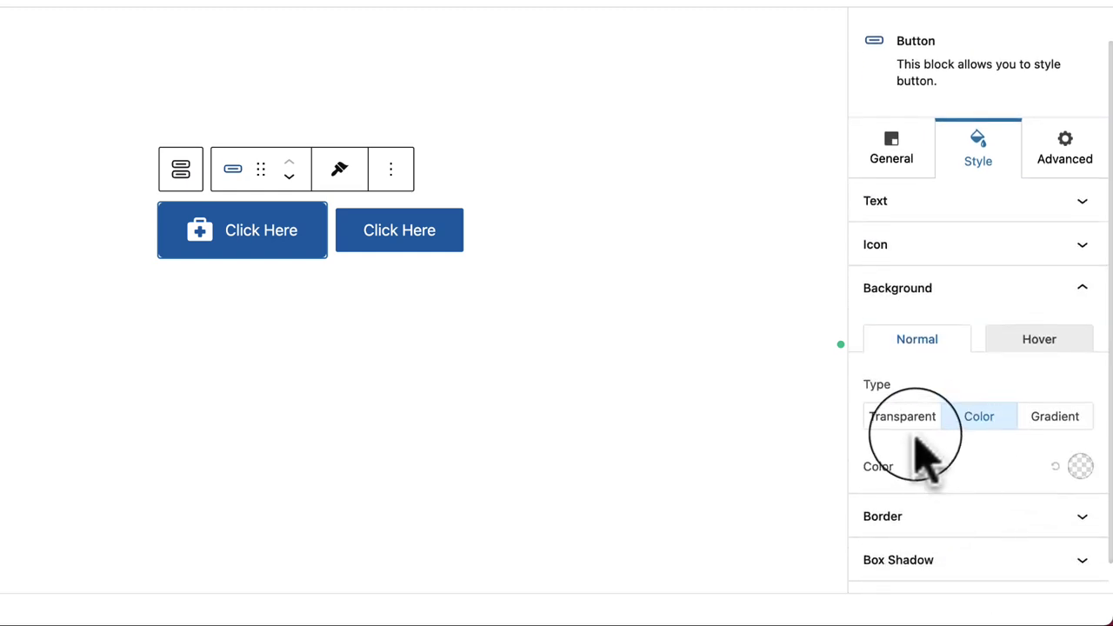
left_click(906, 426)
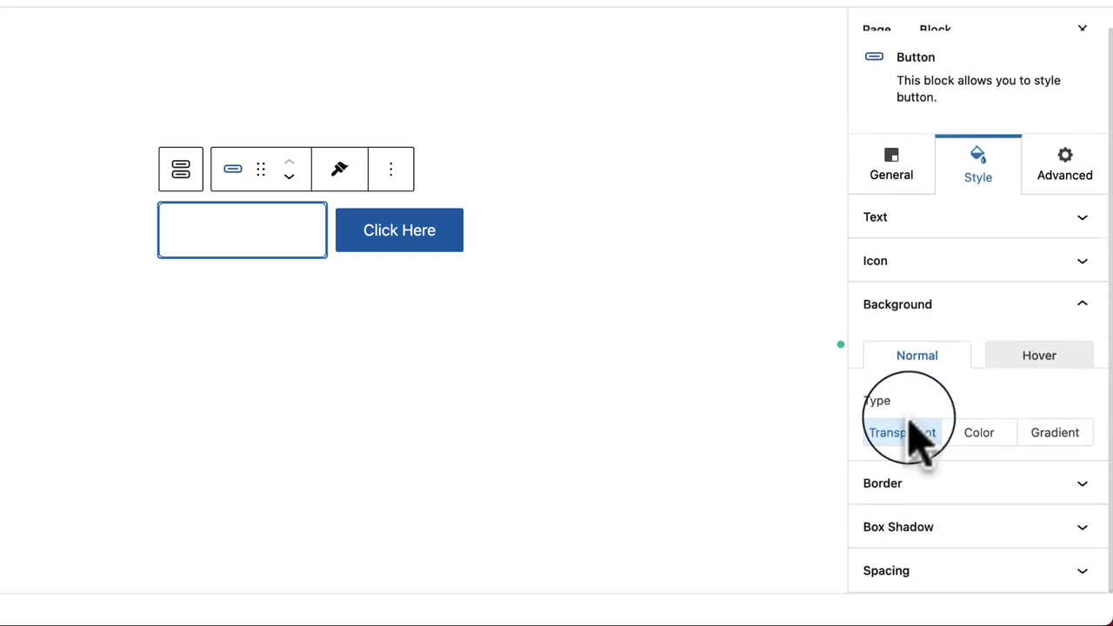
left_click(939, 222)
left_click(1080, 367)
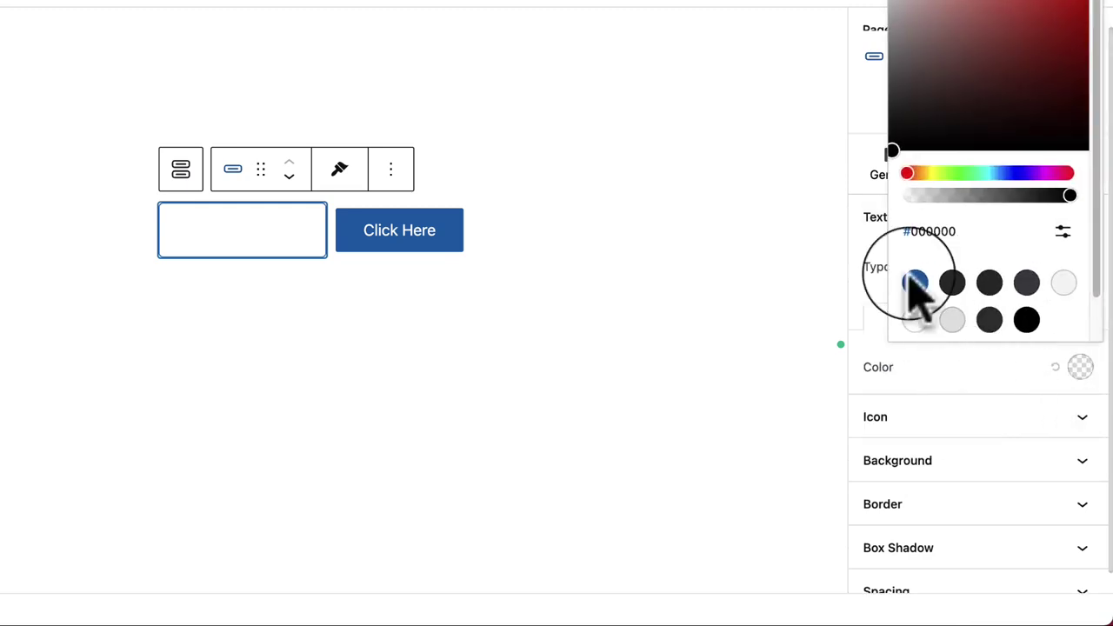
left_click(915, 283)
left_click(956, 373)
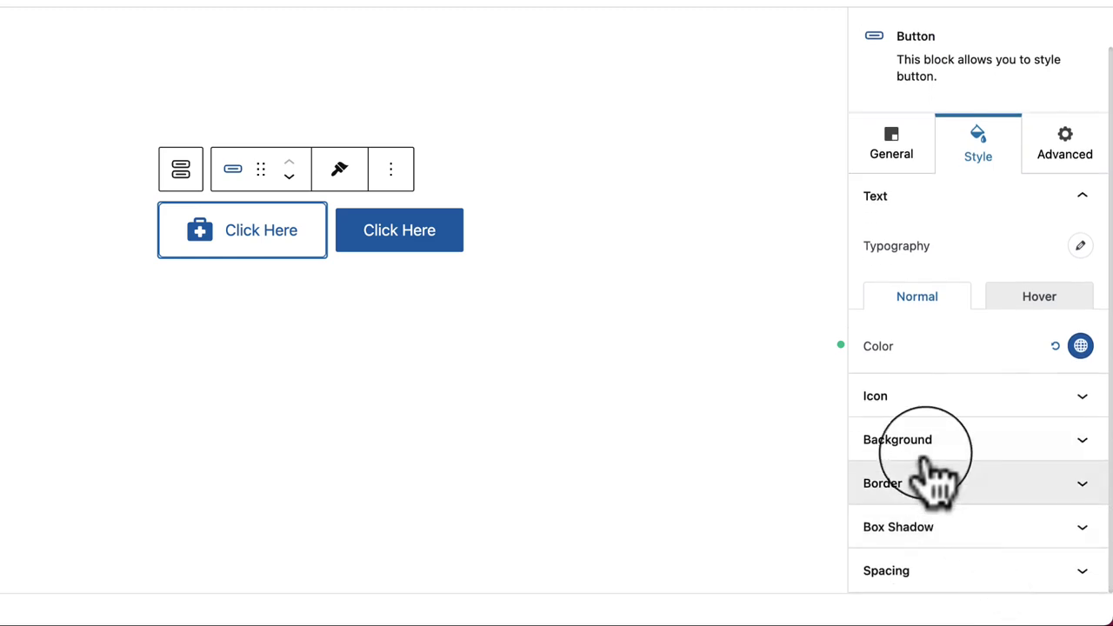
left_click(896, 450)
scroll(932, 461, "down", 1)
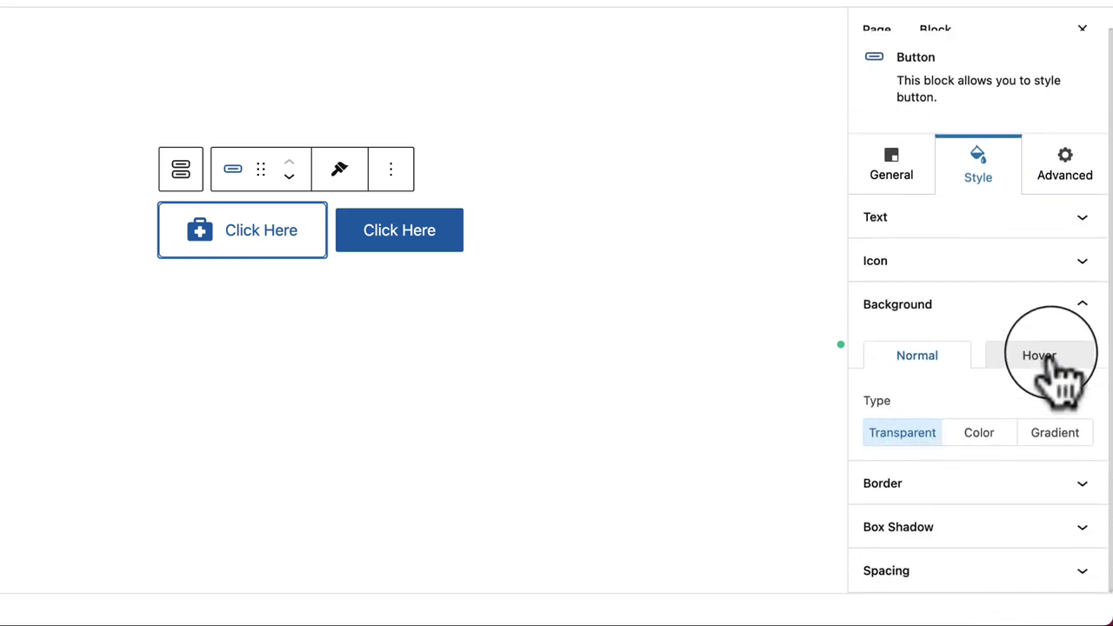
Step: Reset the button's border width fields and enter 0 so no side has a border
left_click(950, 481)
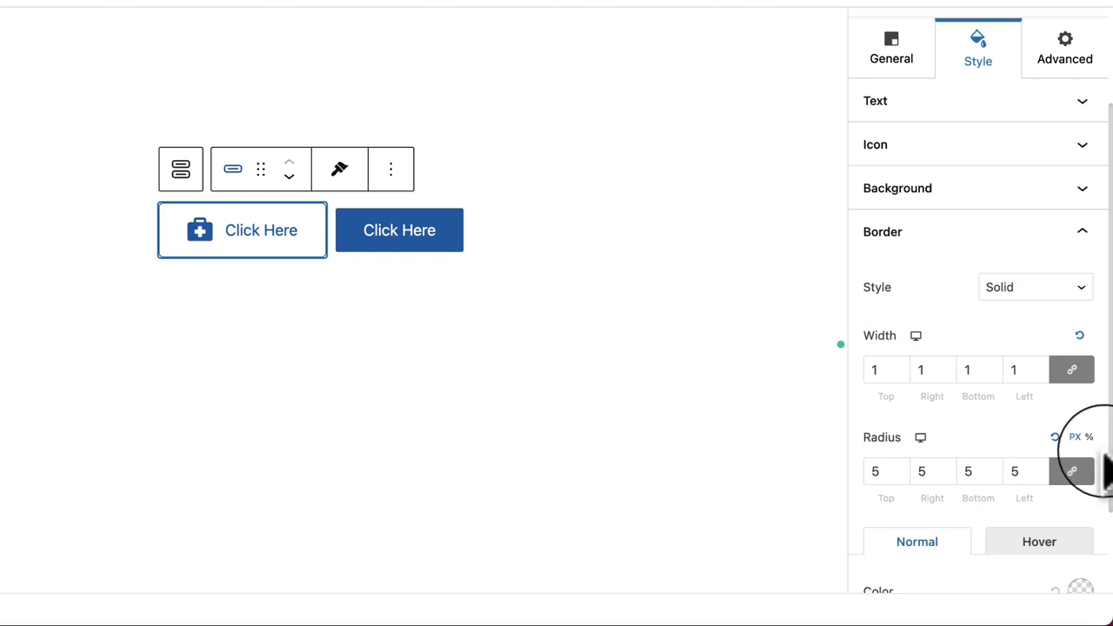
left_click(1080, 337)
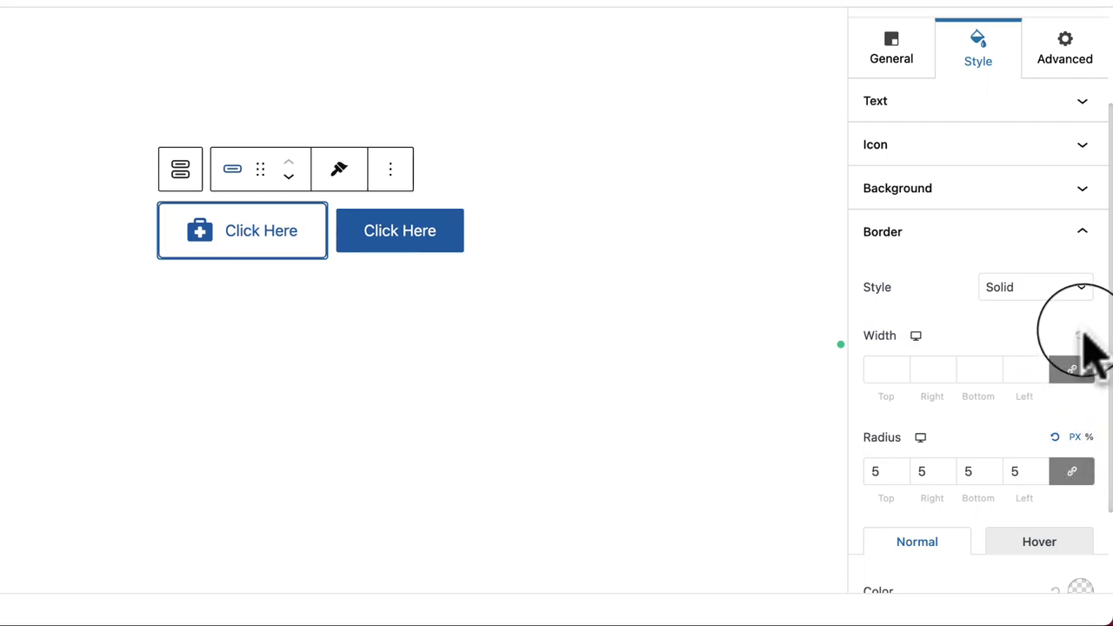
left_click(510, 387)
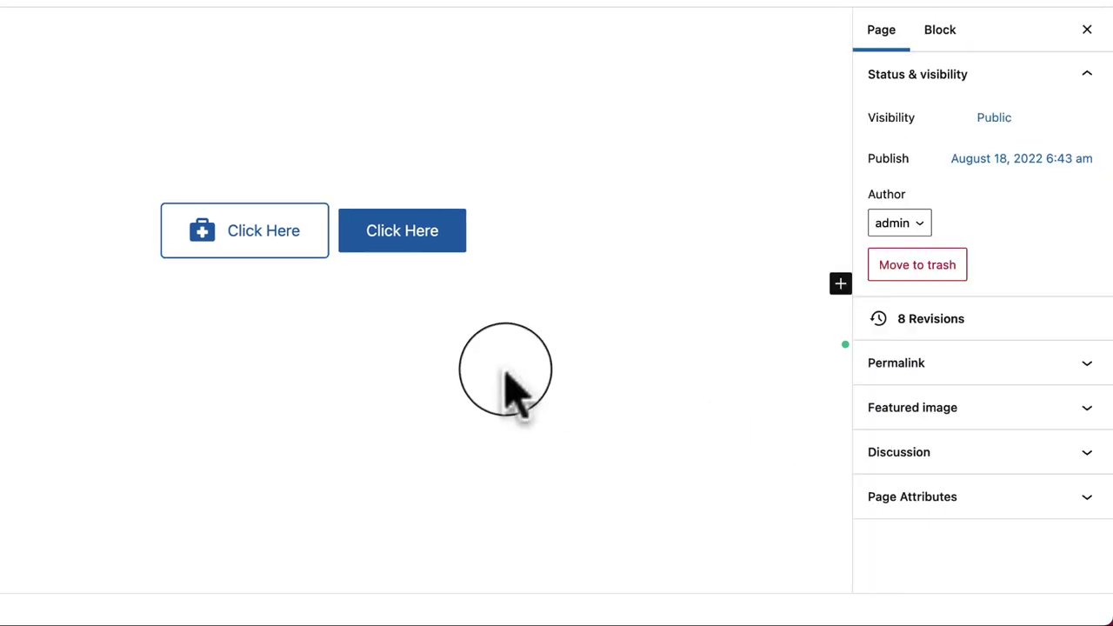
left_click(170, 254)
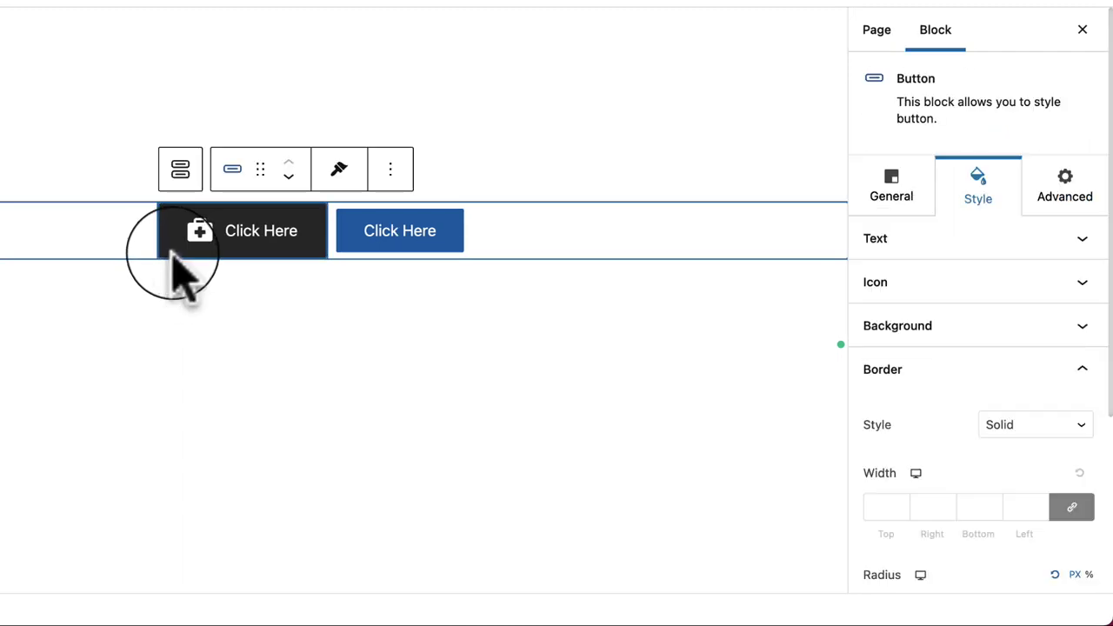
scroll(967, 557, "down", 1)
scroll(967, 557, "down", 2)
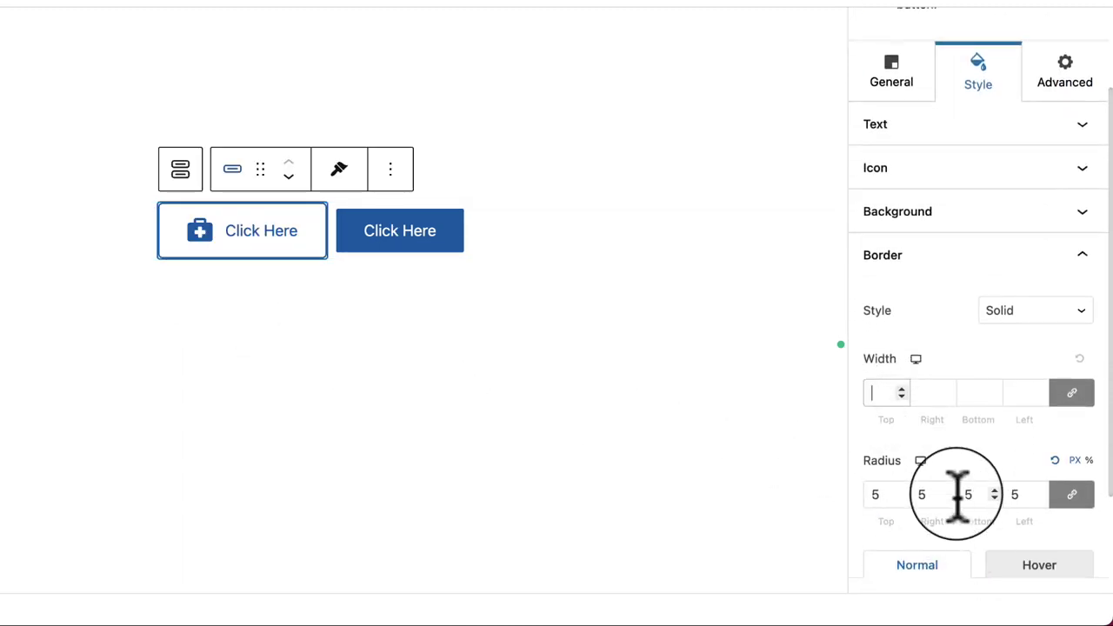
type("0")
left_click(458, 375)
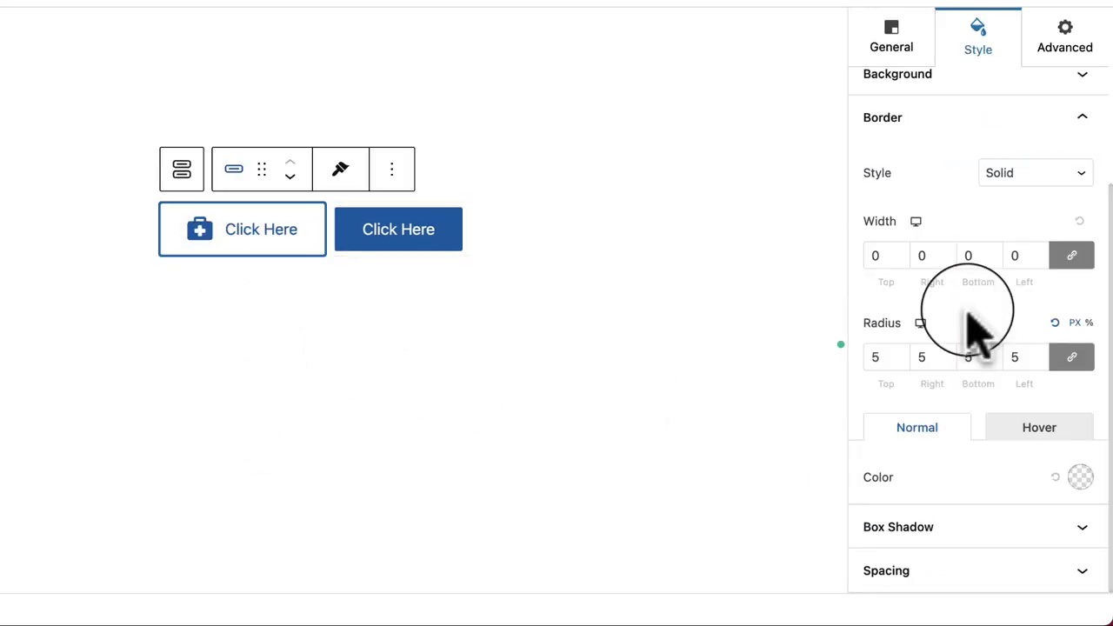
Step: Try a couple of box shadow presets on the first button and preview them
left_click(996, 530)
left_click(929, 368)
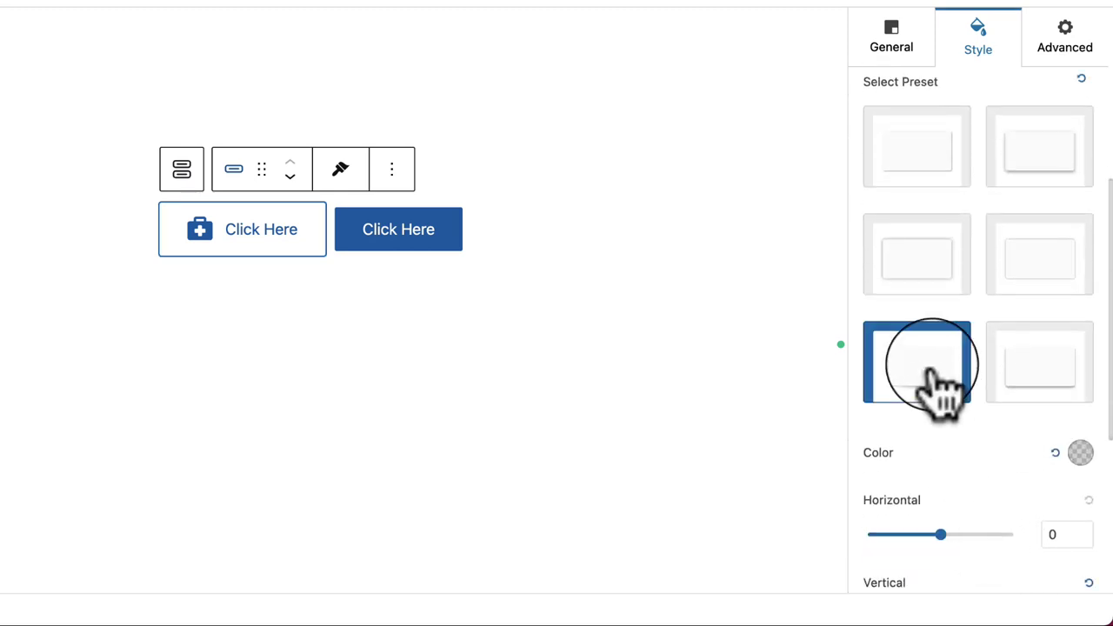
left_click(1089, 383)
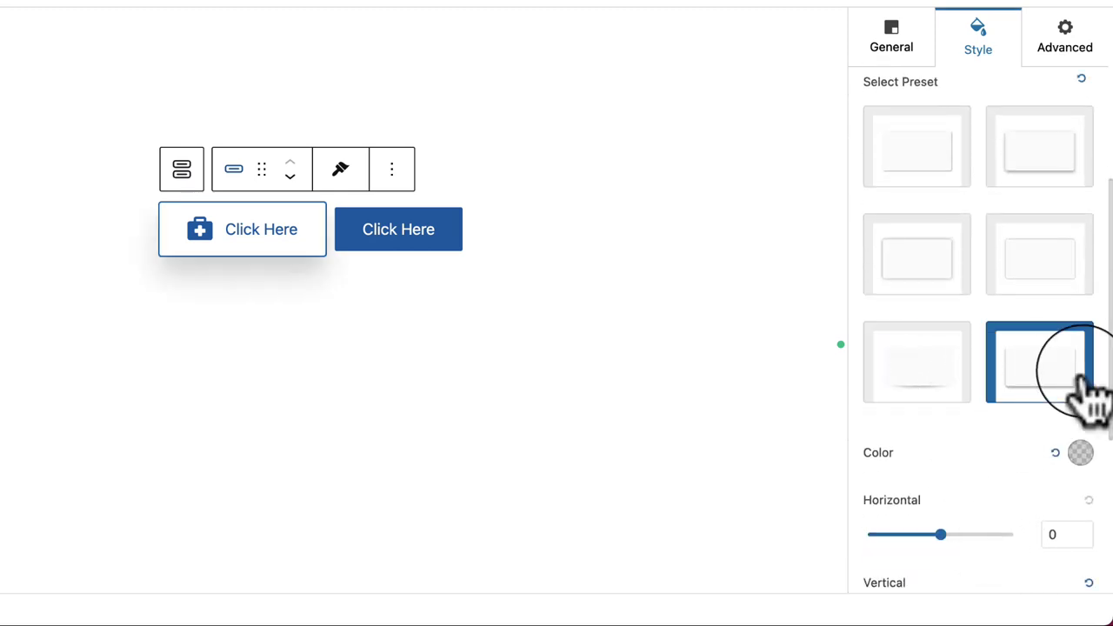
left_click(609, 383)
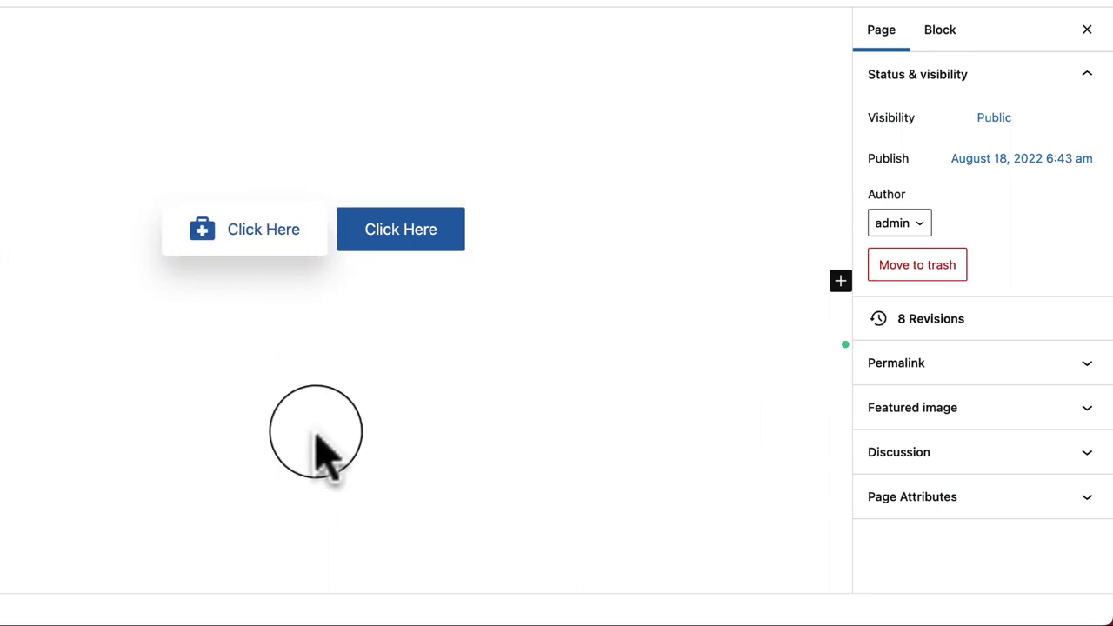
left_click(300, 235)
scroll(1097, 482, "down", 3)
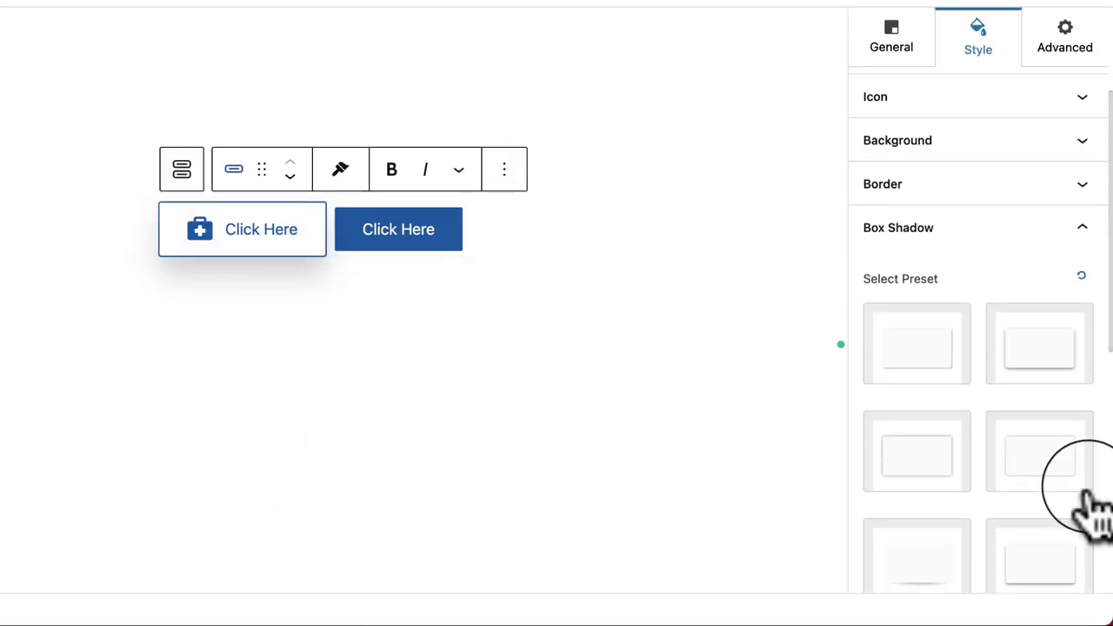
scroll(1092, 504, "down", 2)
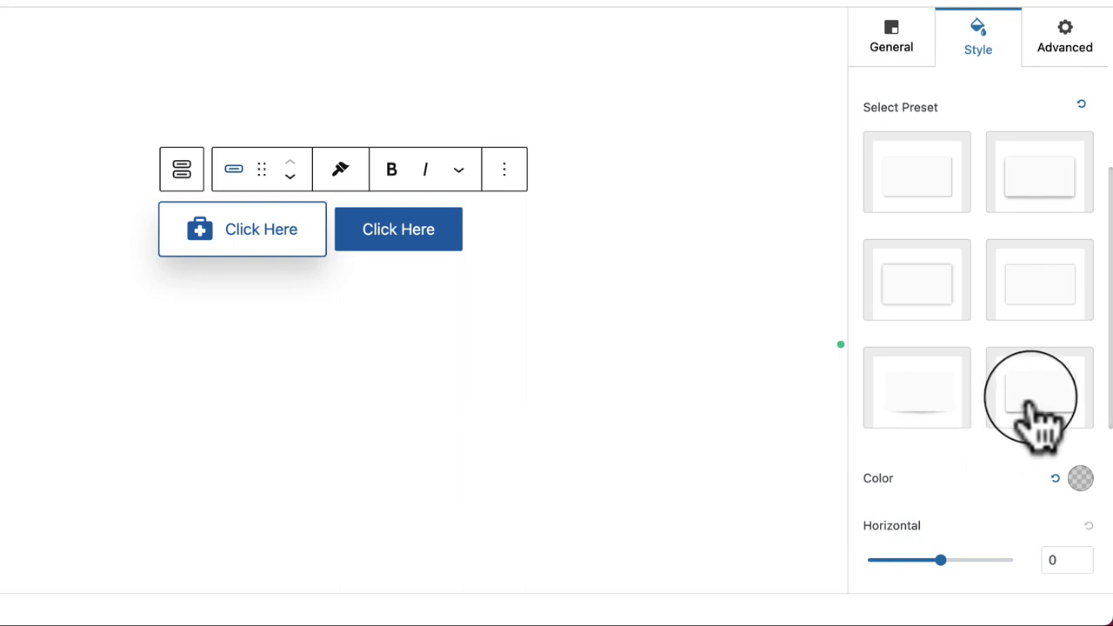
Step: Settle on the soft shadow preset (vertical 4, blur 12) with Position kept on Outset
left_click(955, 417)
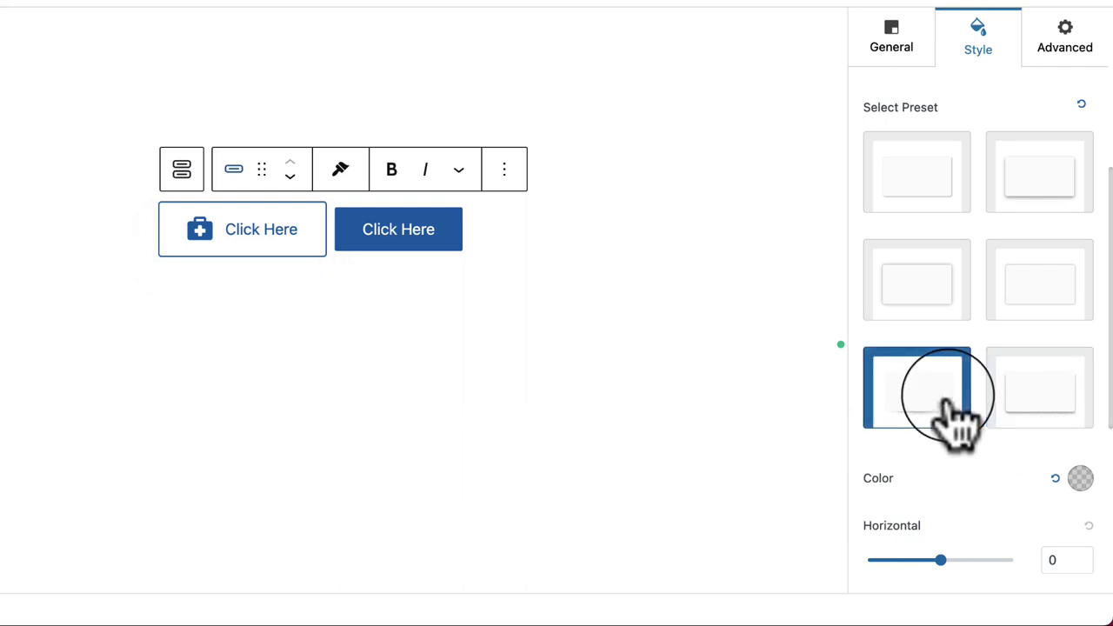
left_click(929, 297)
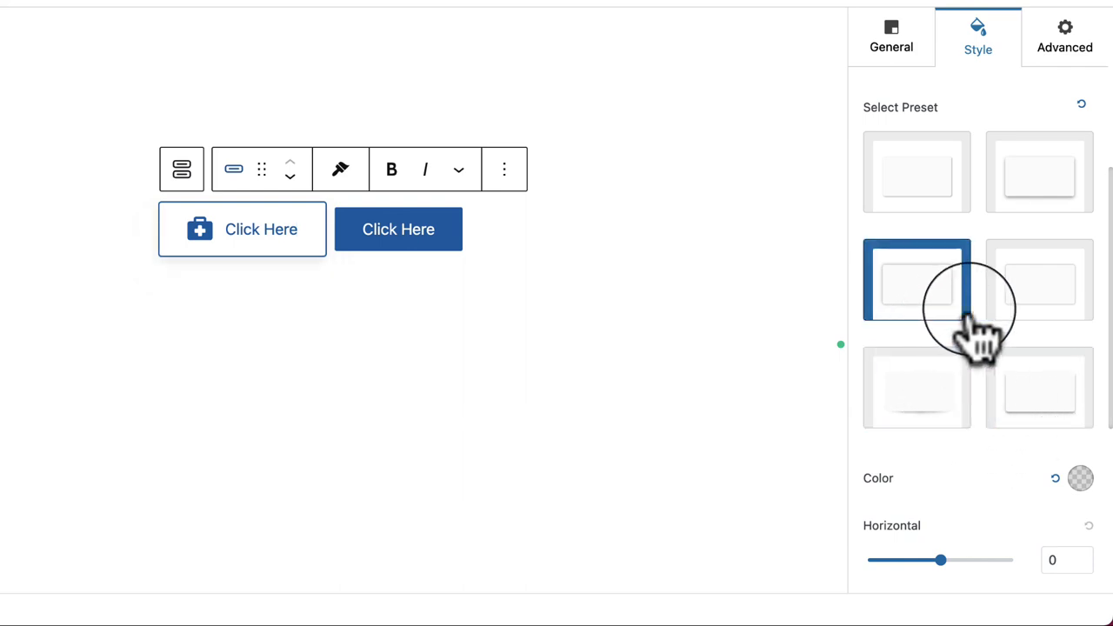
left_click(1059, 313)
left_click(923, 294)
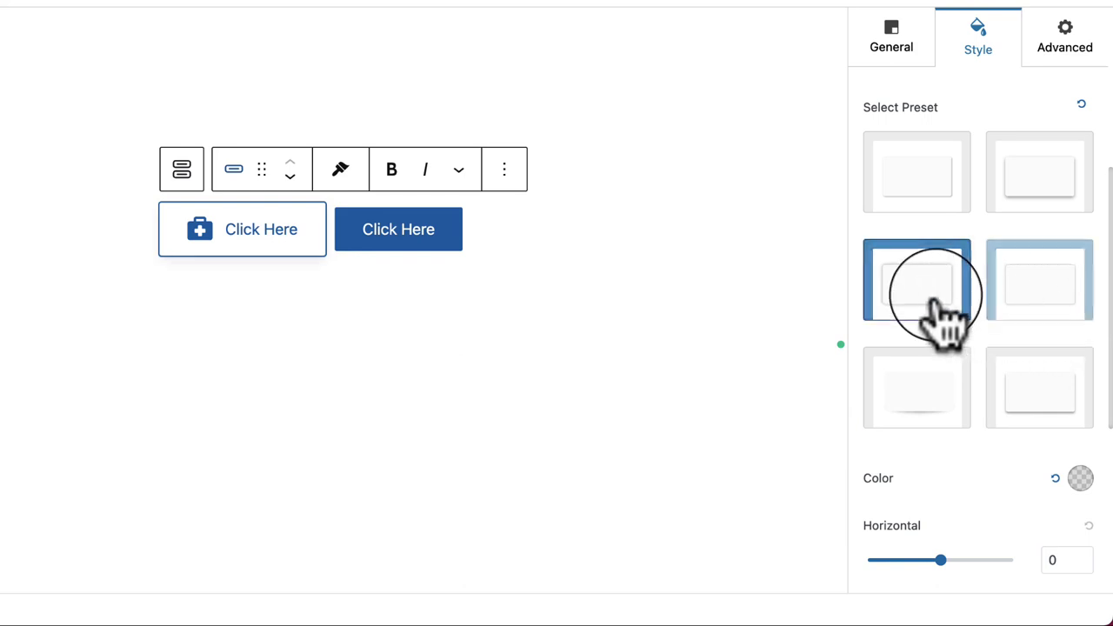
left_click(604, 390)
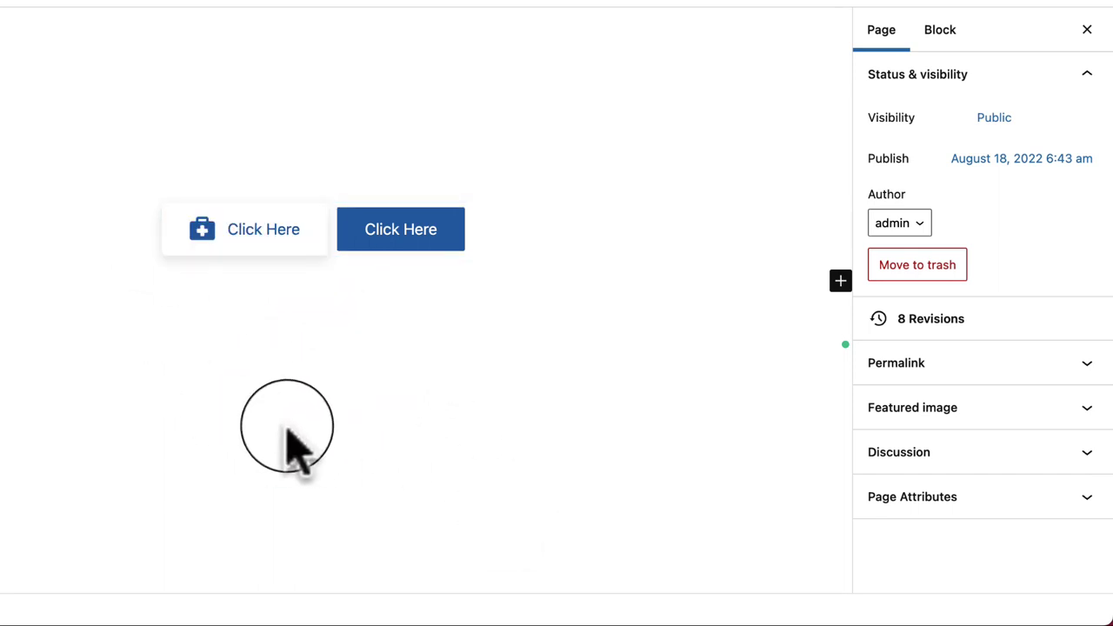
left_click(283, 240)
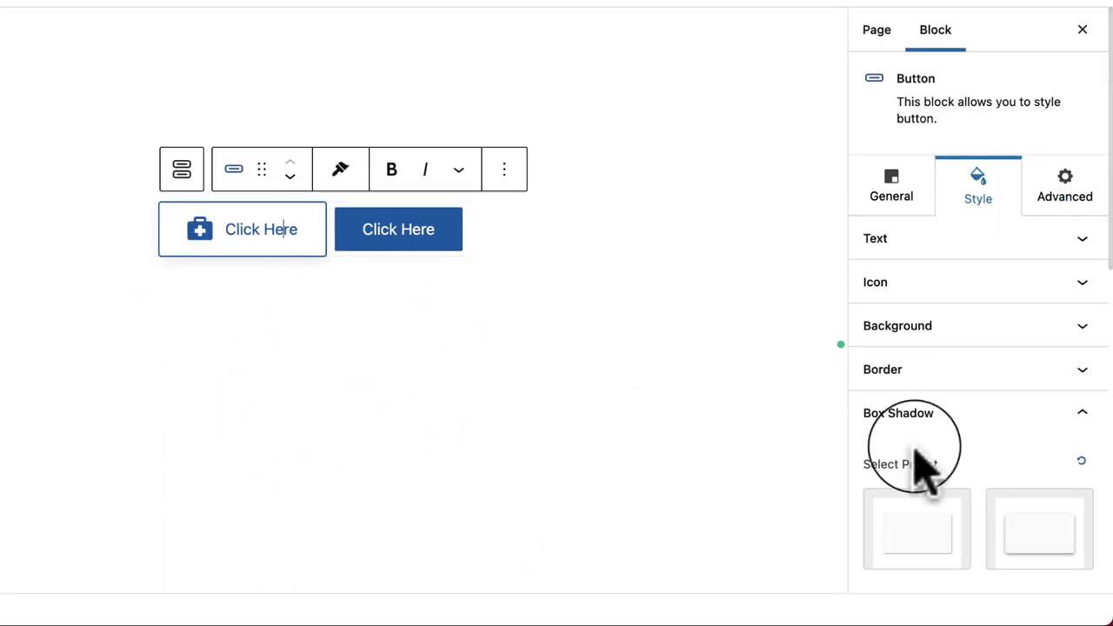
scroll(1018, 535, "down", 6)
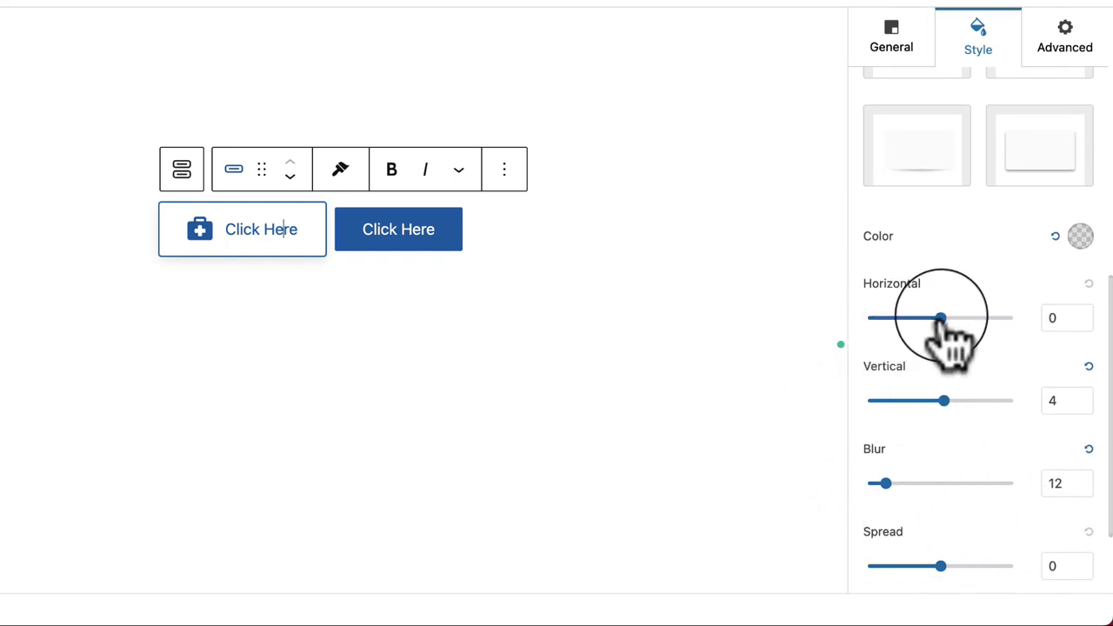
scroll(1039, 426, "down", 3)
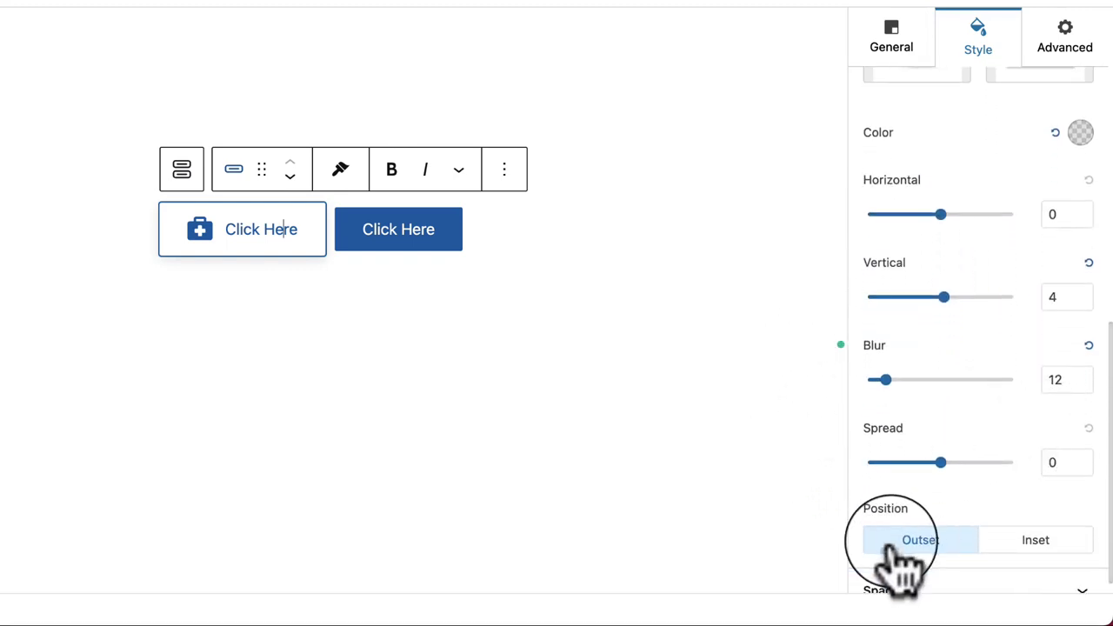
left_click(1011, 520)
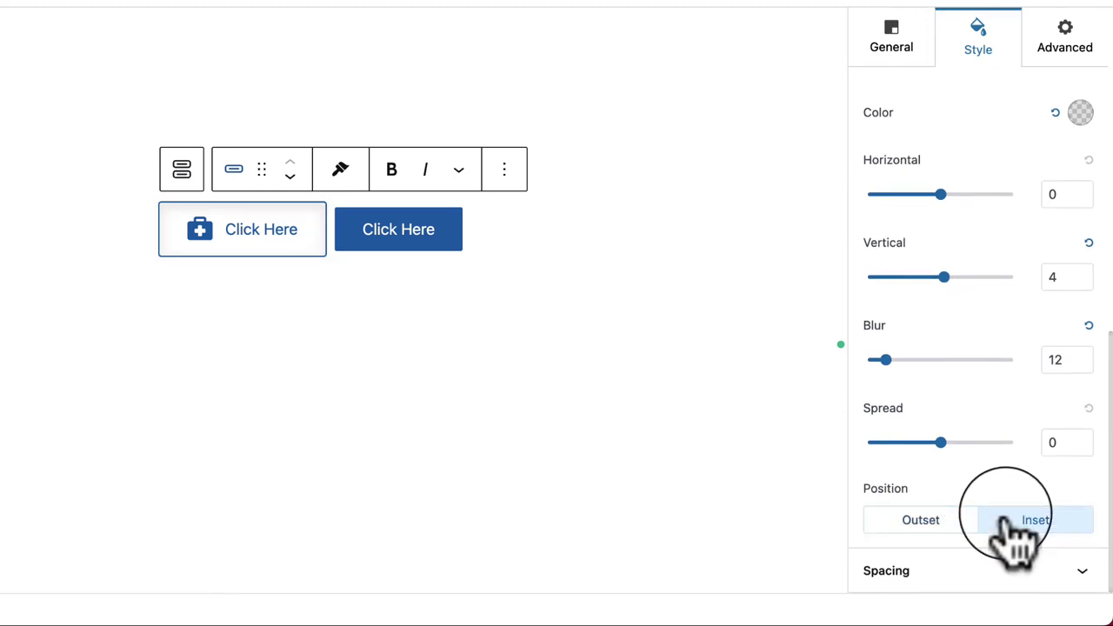
left_click(961, 522)
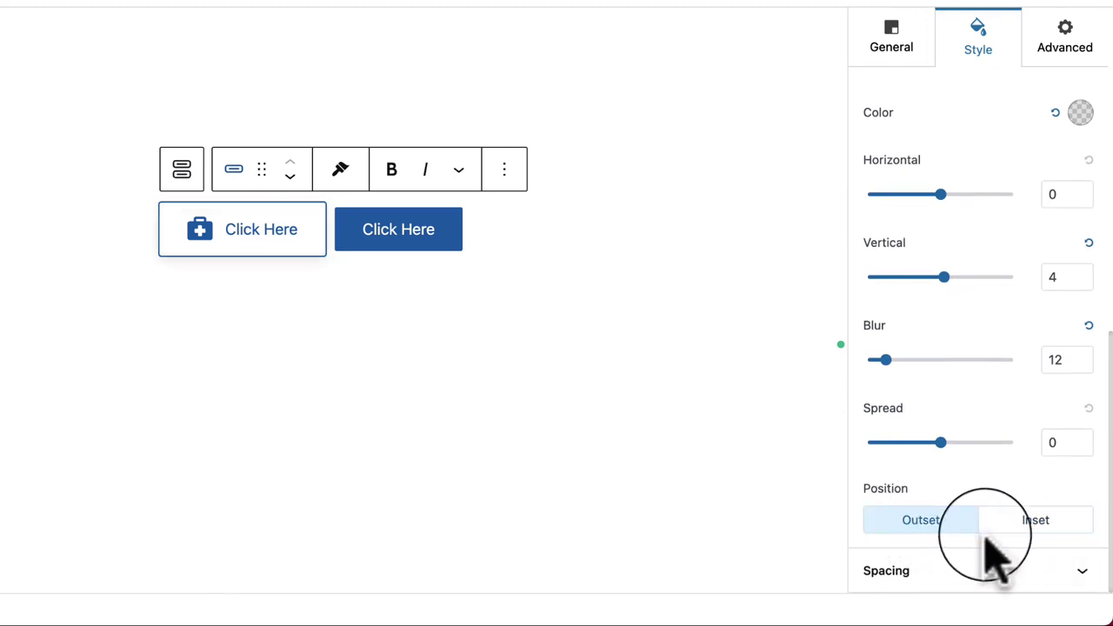
left_click(956, 572)
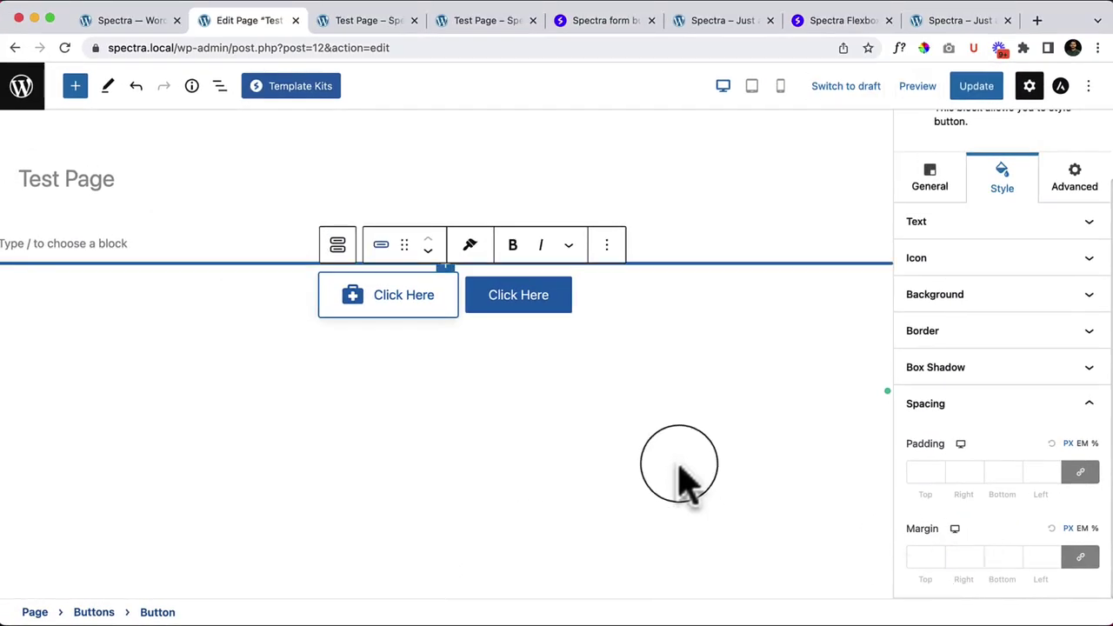
Step: Add a third button to the Buttons group
left_click(607, 311)
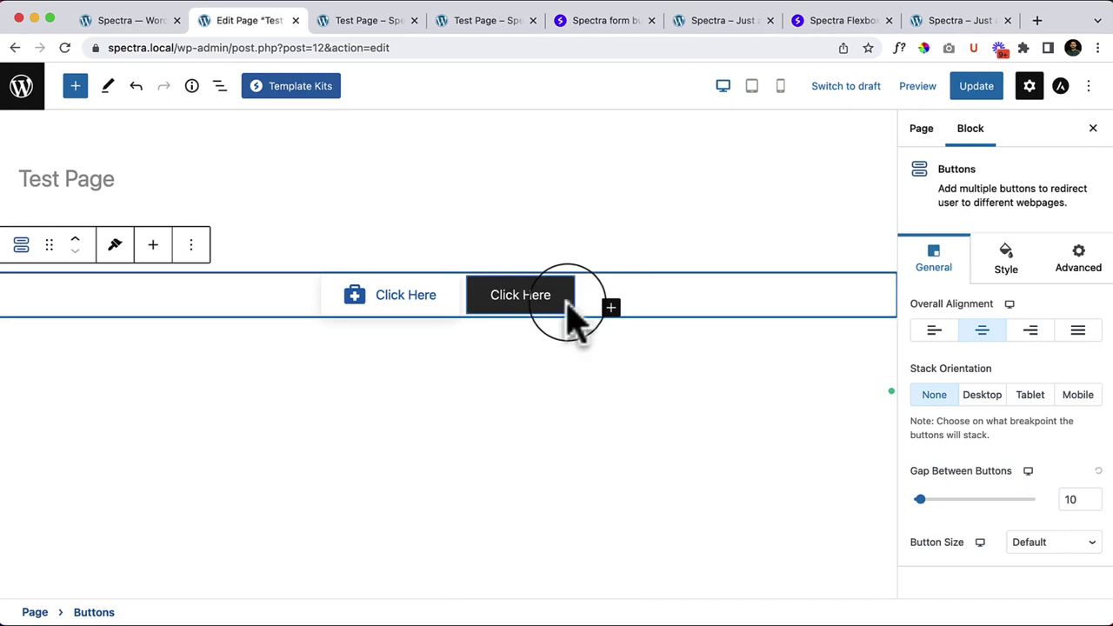
left_click(788, 515)
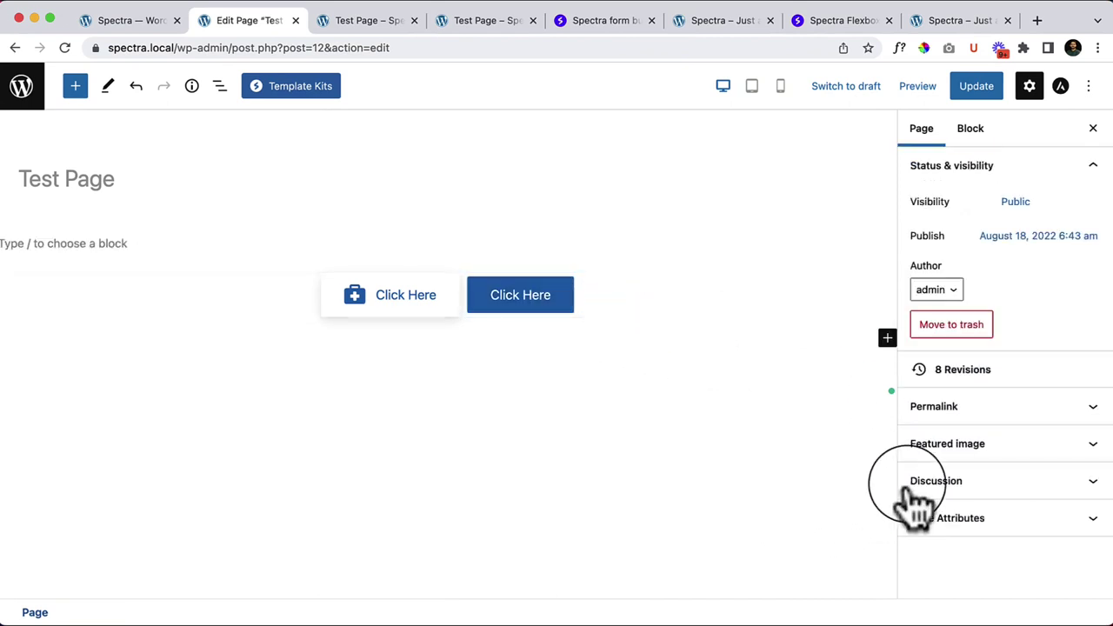
left_click(608, 313)
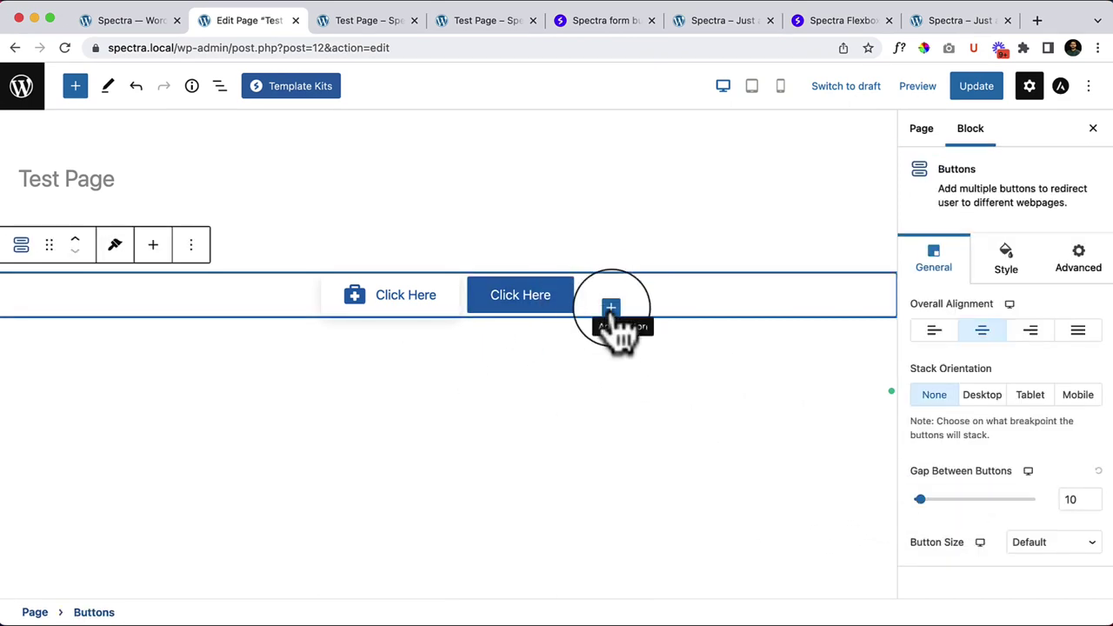
left_click(611, 309)
left_click(661, 434)
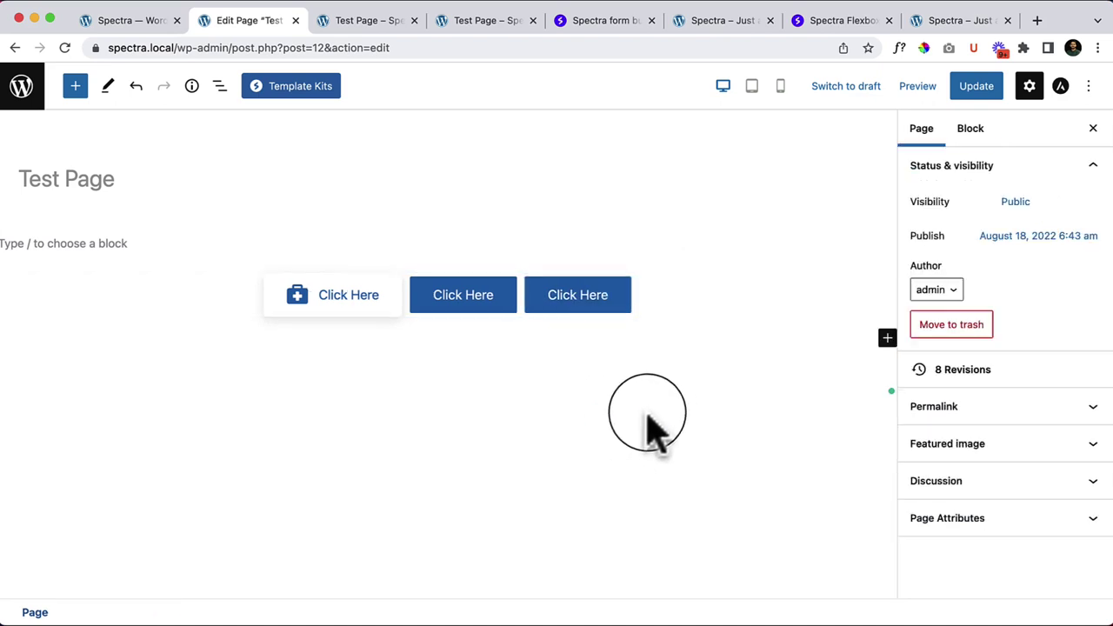
Step: Remove the empty paragraph in List View and inspect each button inside the Buttons group
left_click(220, 87)
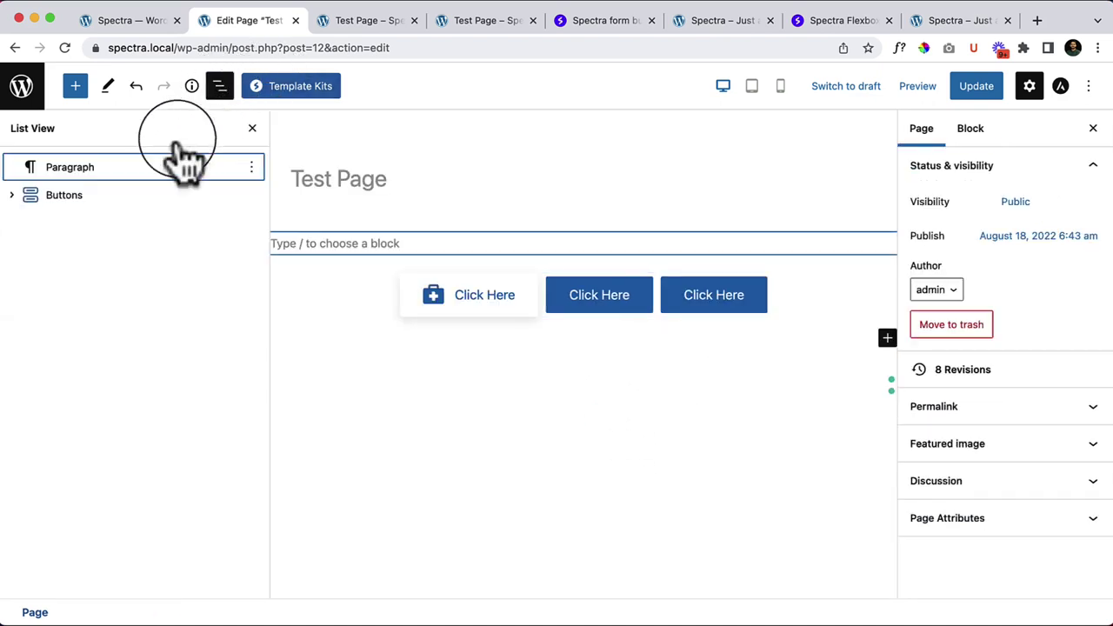
left_click(252, 168)
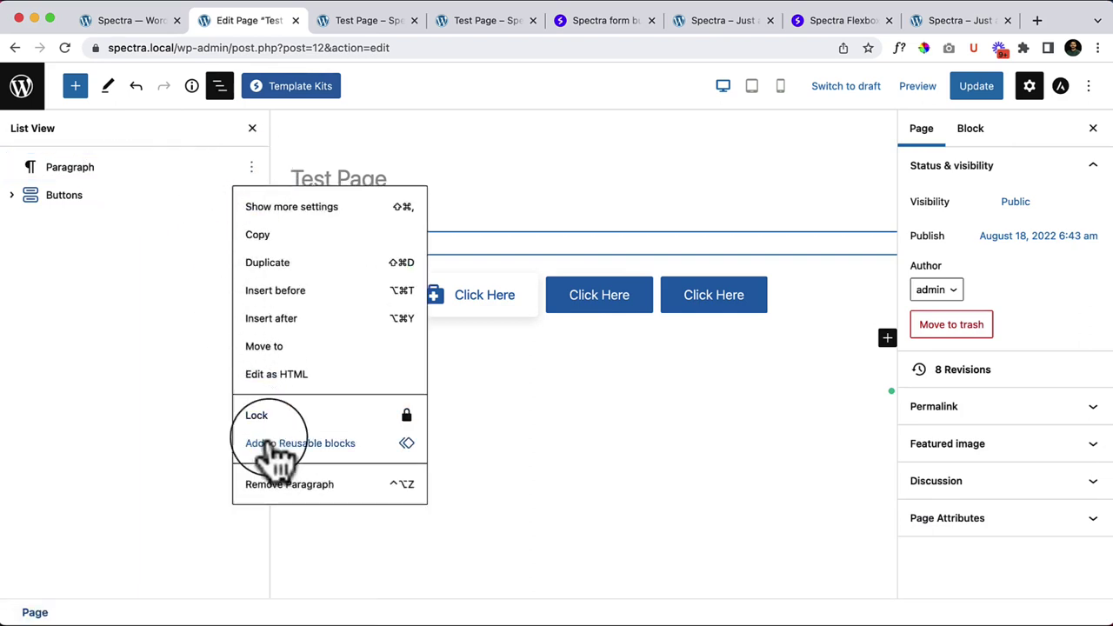
left_click(277, 484)
left_click(75, 168)
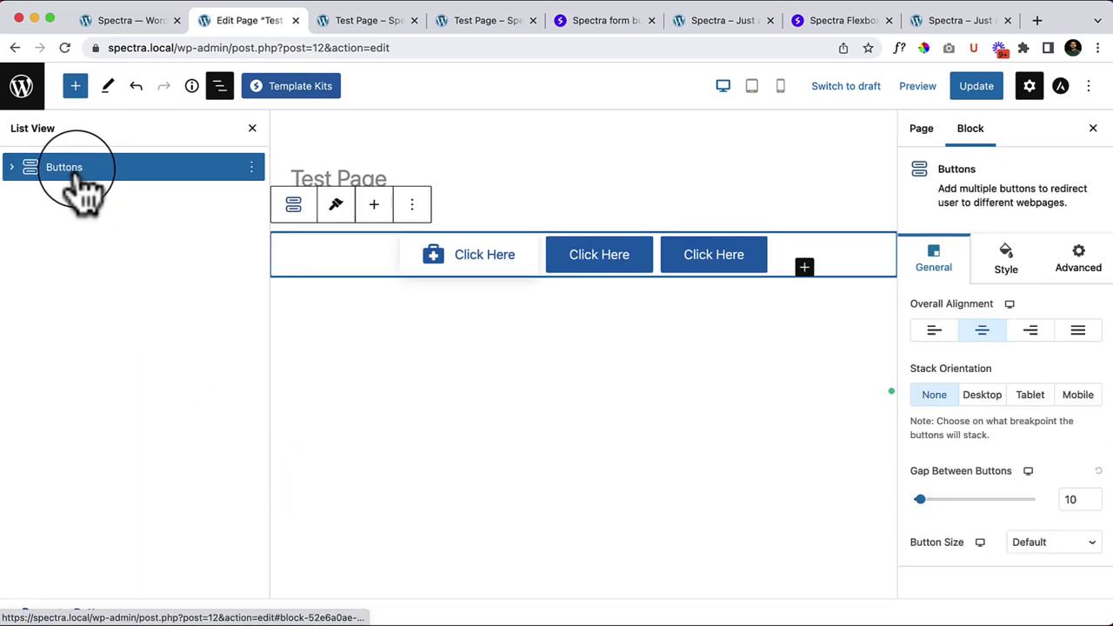
left_click(12, 168)
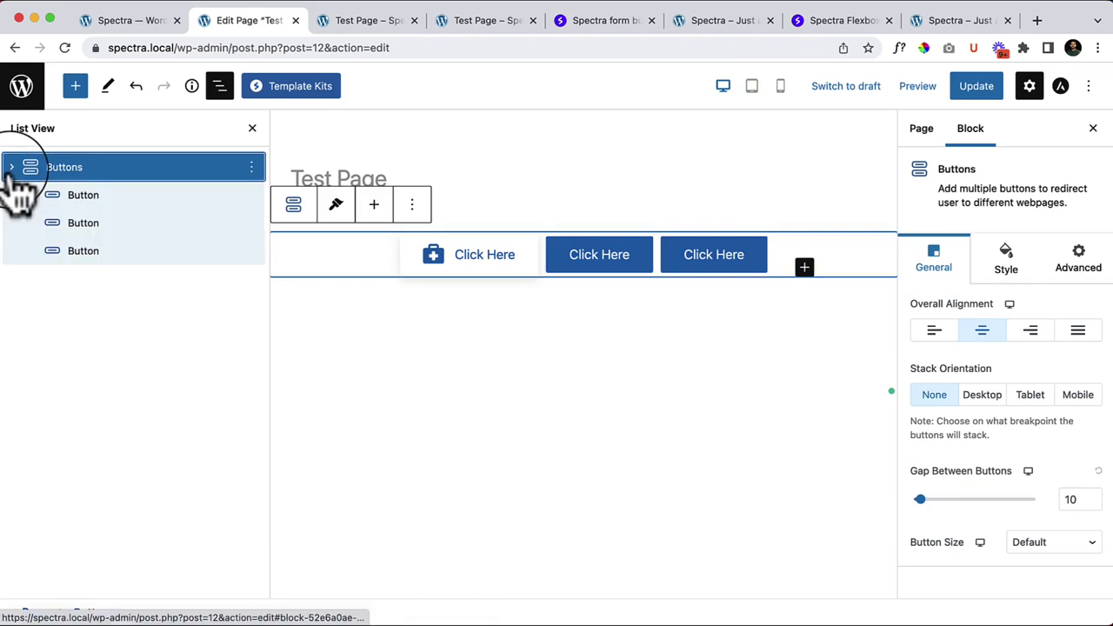
left_click(111, 223)
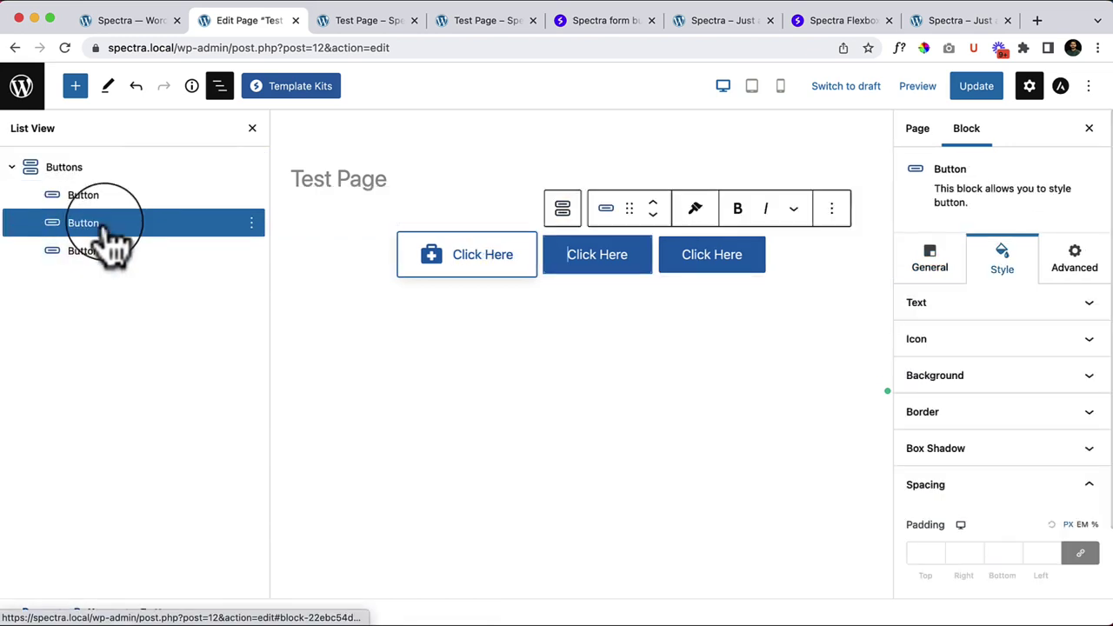
left_click(111, 250)
left_click(139, 193)
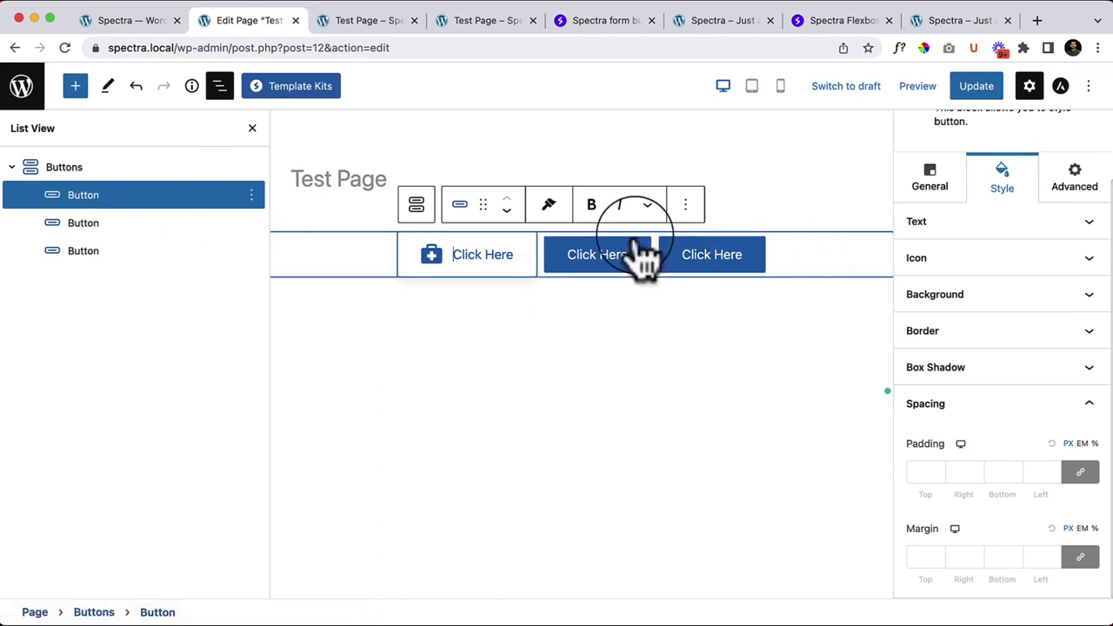
left_click(87, 167)
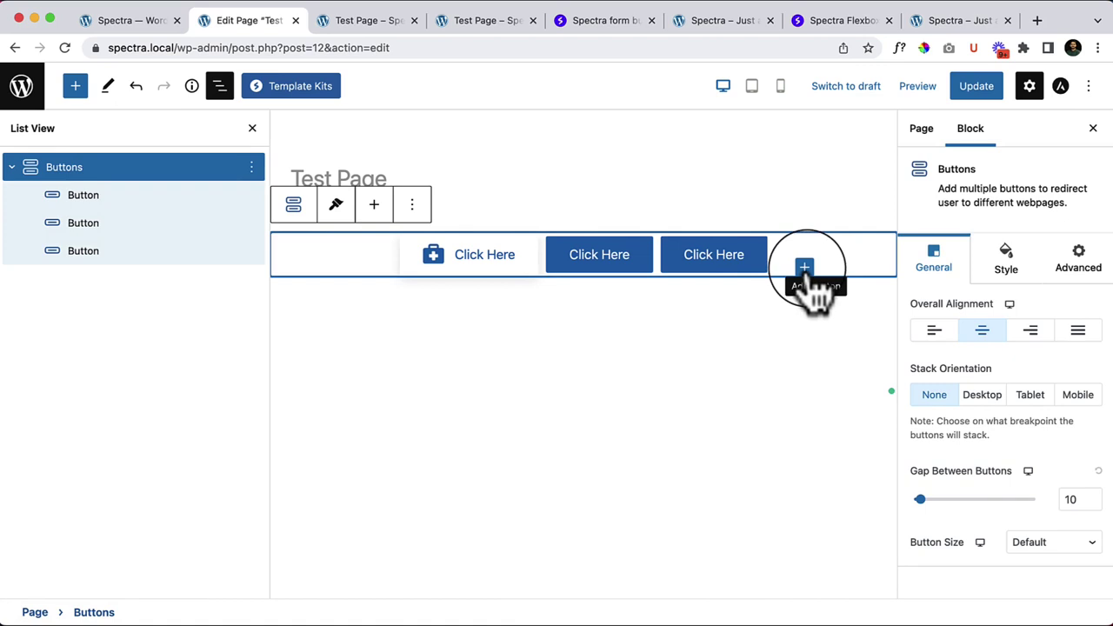
left_click(140, 197)
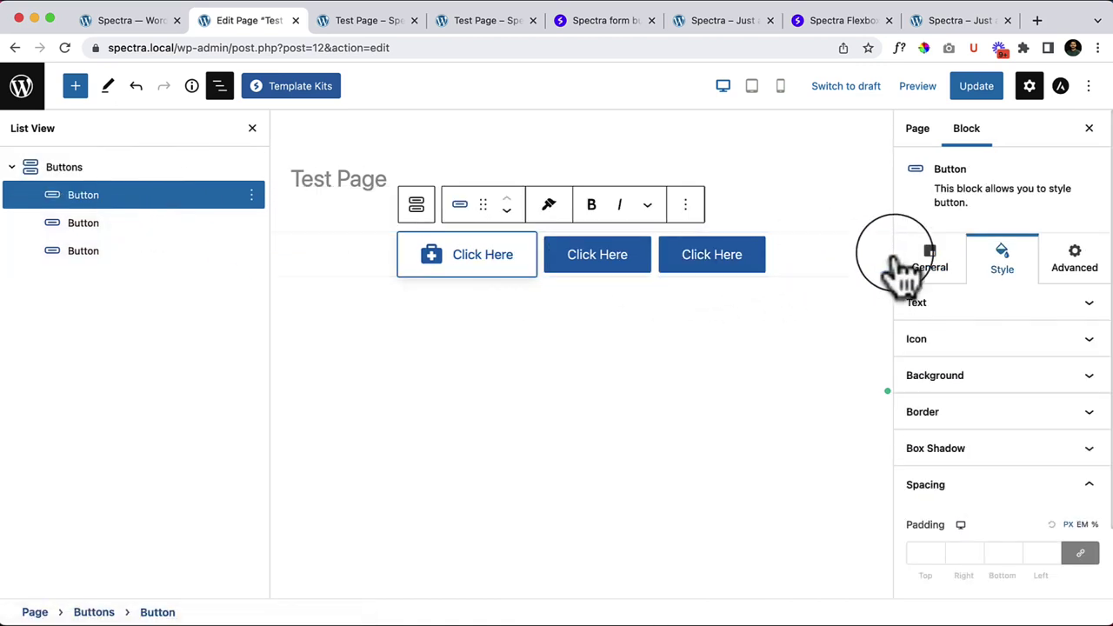
left_click(158, 170)
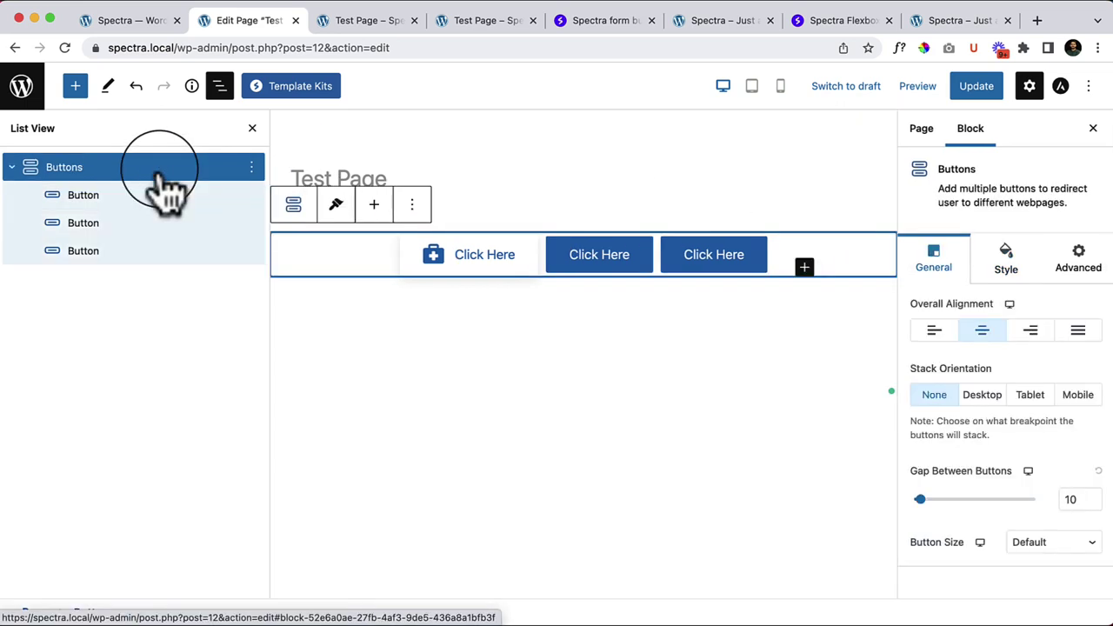
Step: Add a fourth Click Here button to the row and close the side panel
left_click(805, 267)
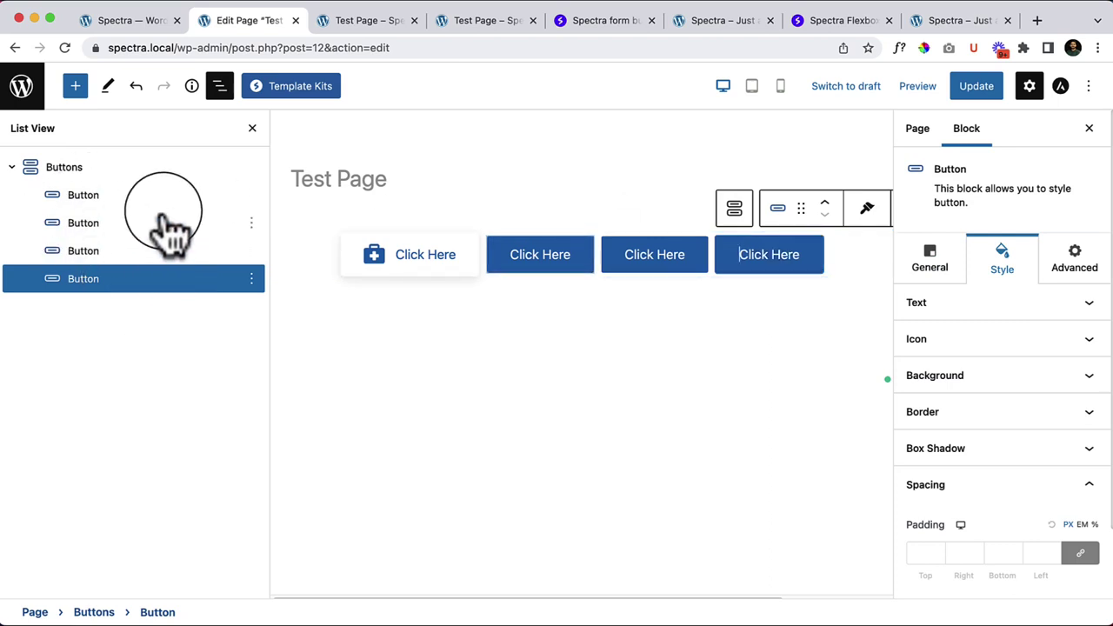
left_click(75, 87)
left_click(76, 87)
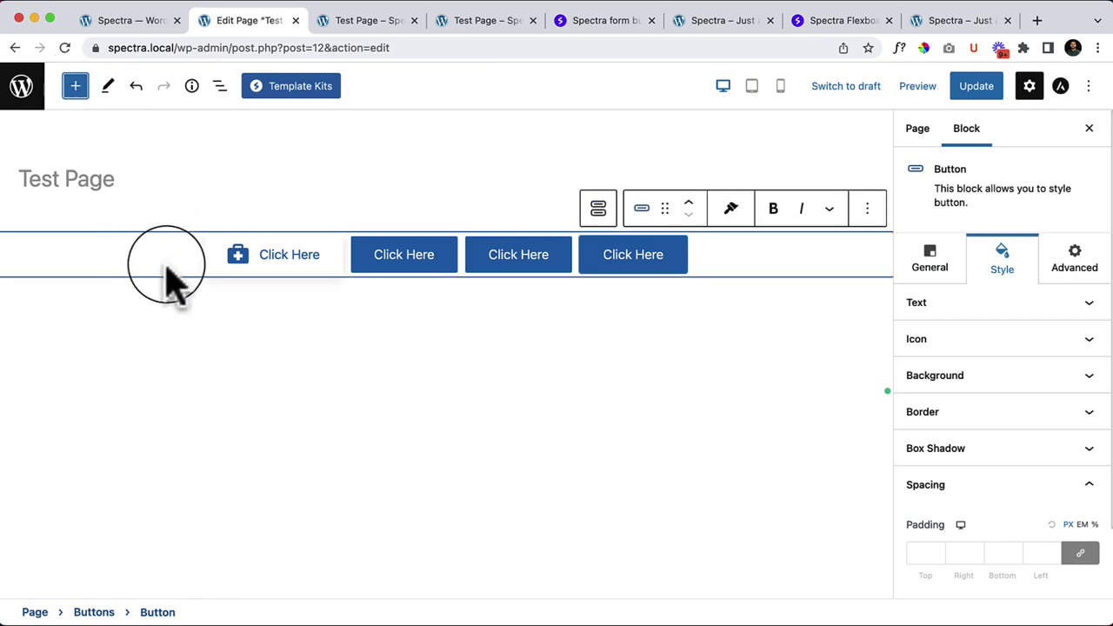
left_click(166, 265)
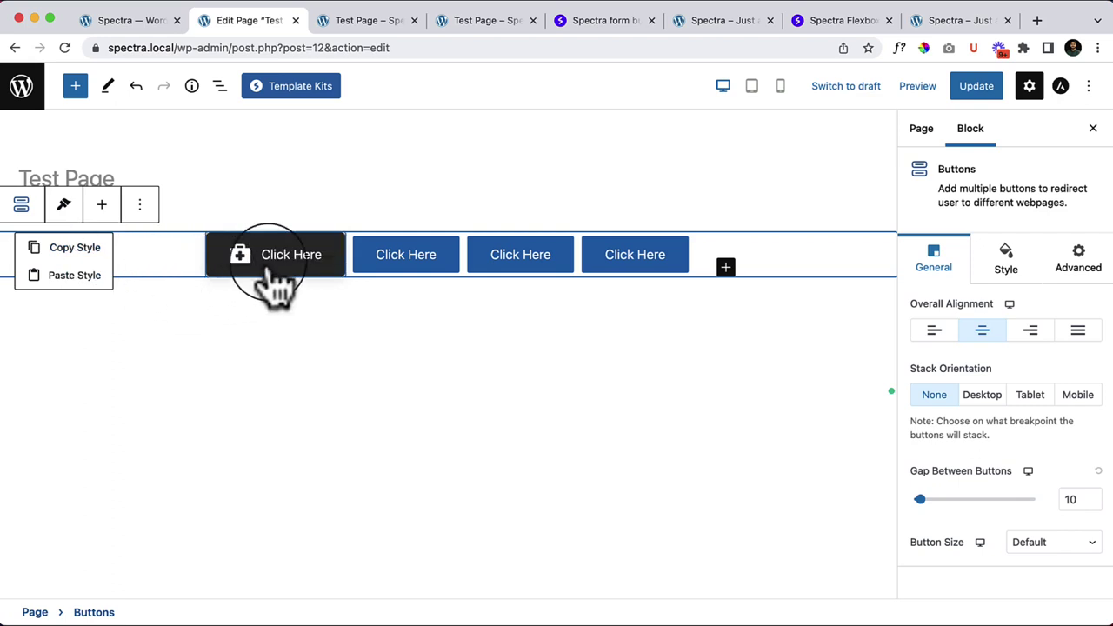
Step: Copy the first button's style and paste it onto the second button
left_click(318, 280)
left_click(355, 205)
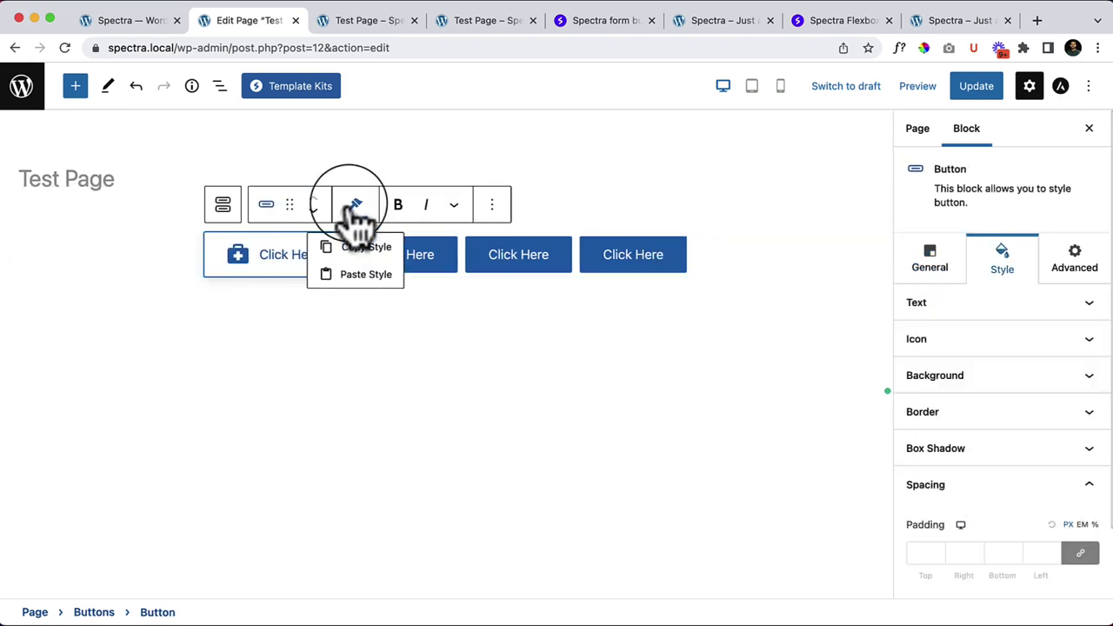
left_click(349, 250)
left_click(445, 271)
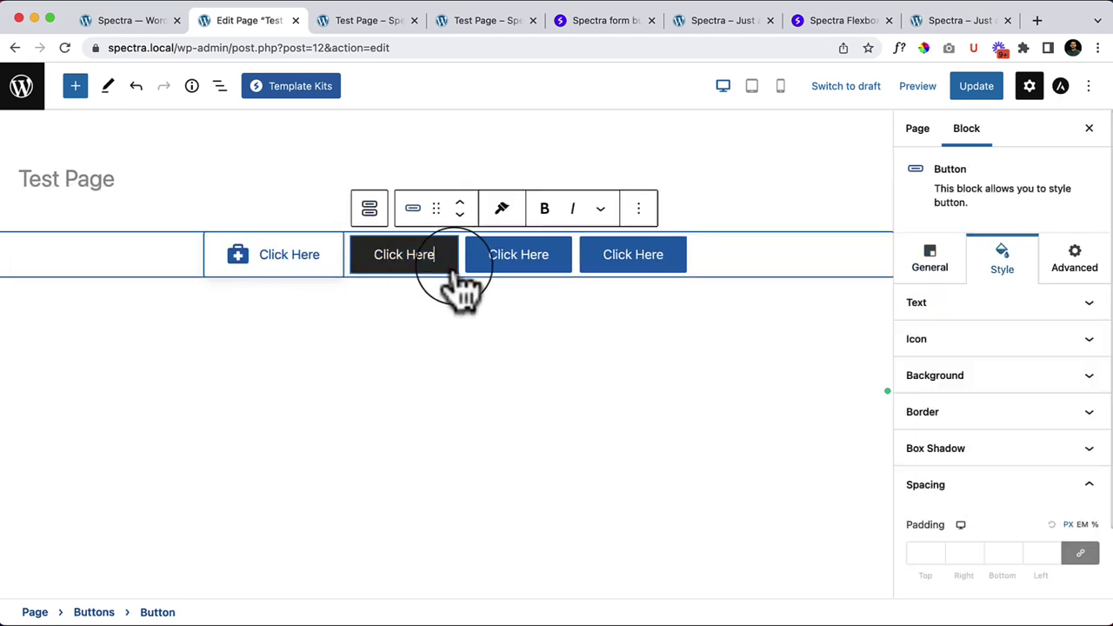
left_click(501, 213)
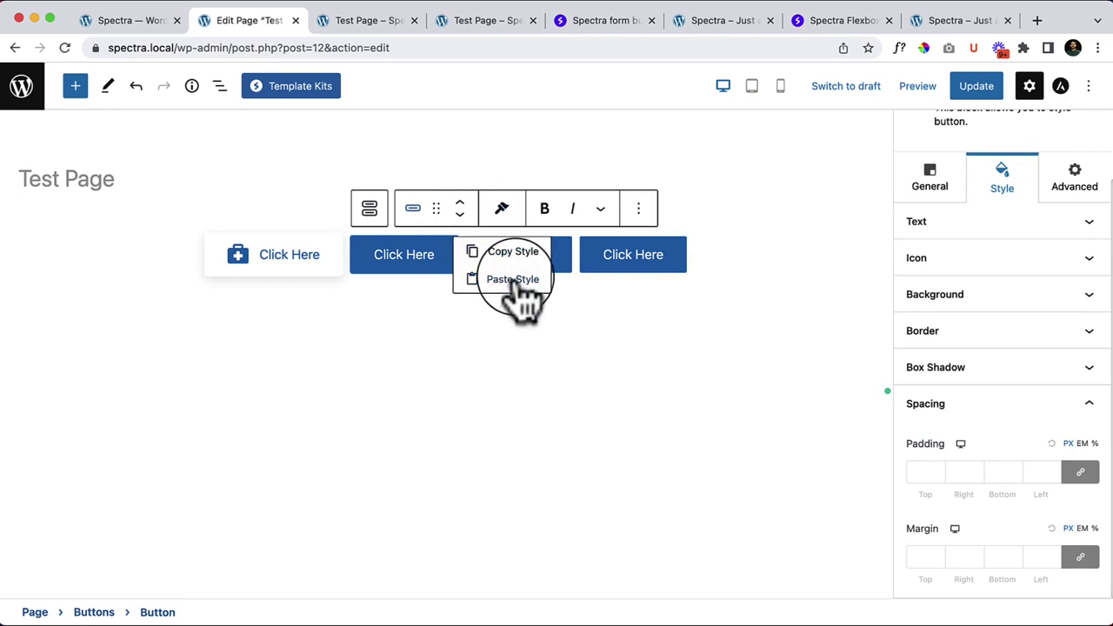
left_click(514, 284)
left_click(416, 404)
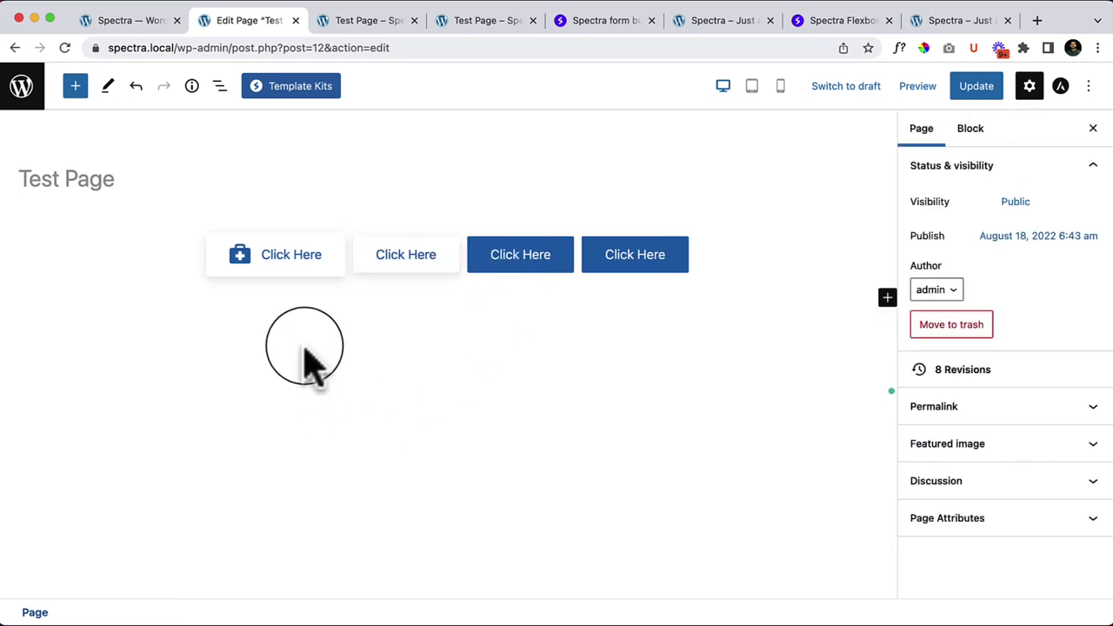
Step: Check the style options again and select the second, third and fourth buttons in turn
left_click(331, 265)
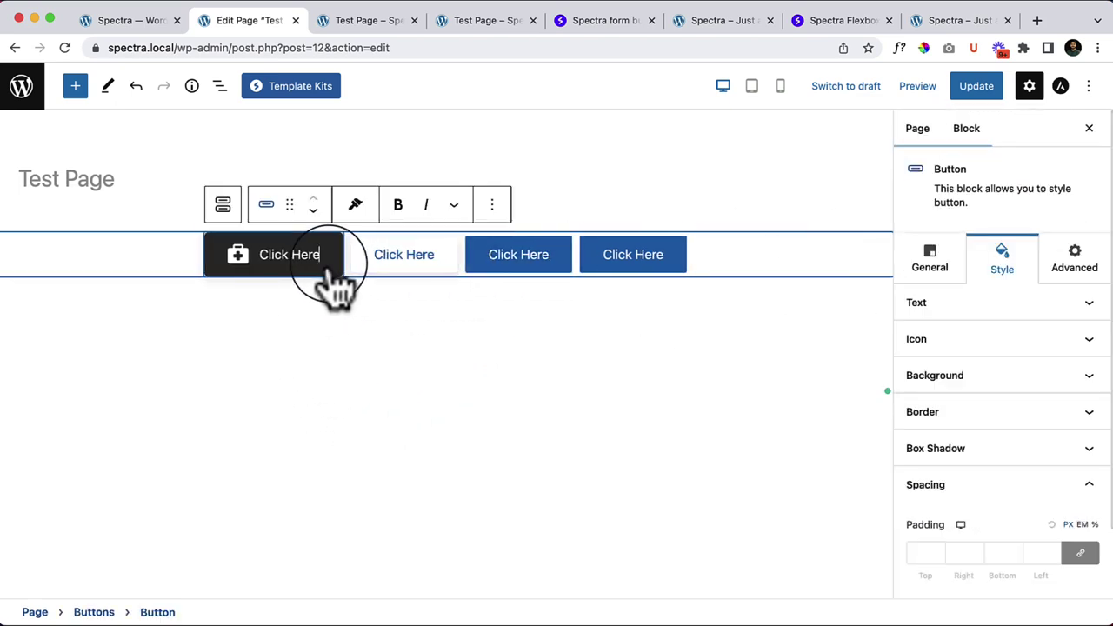
scroll(1026, 453, "down", 2)
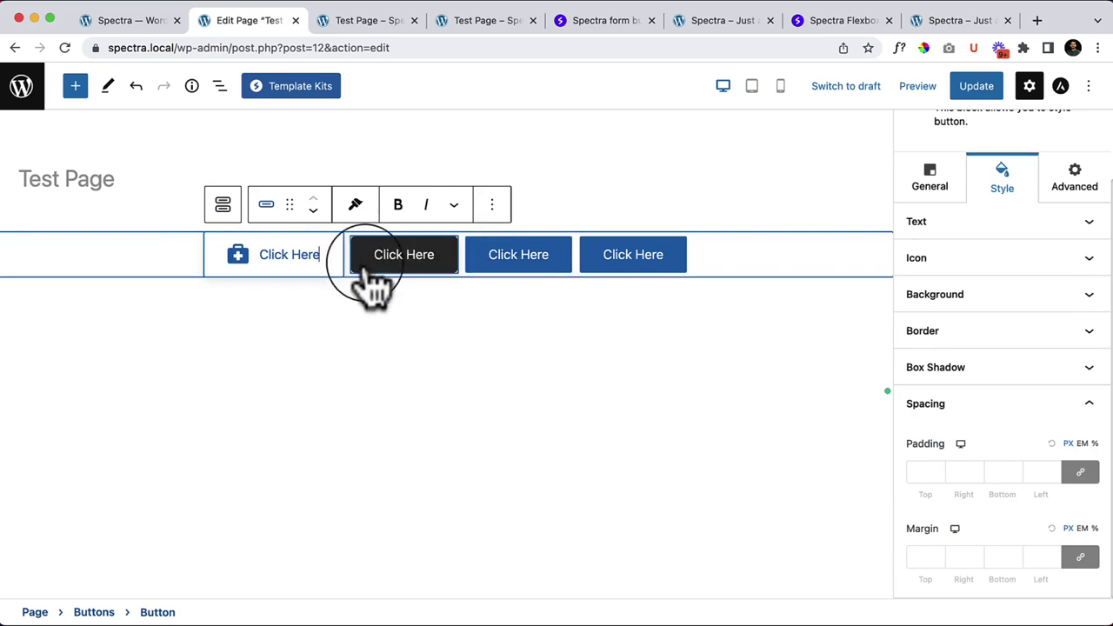
left_click(355, 204)
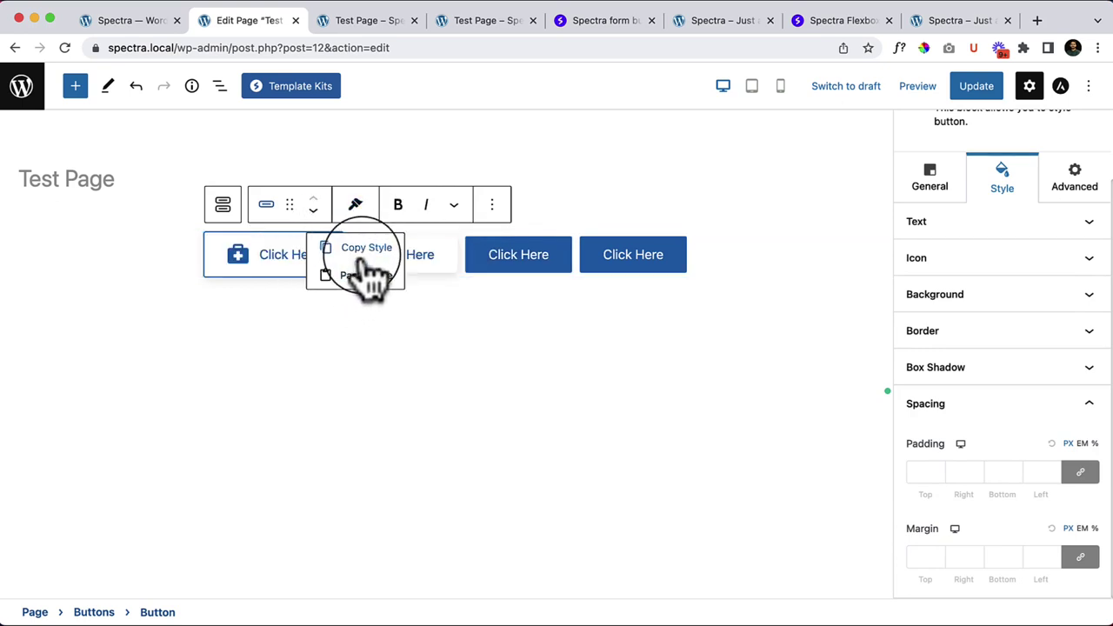
left_click(428, 265)
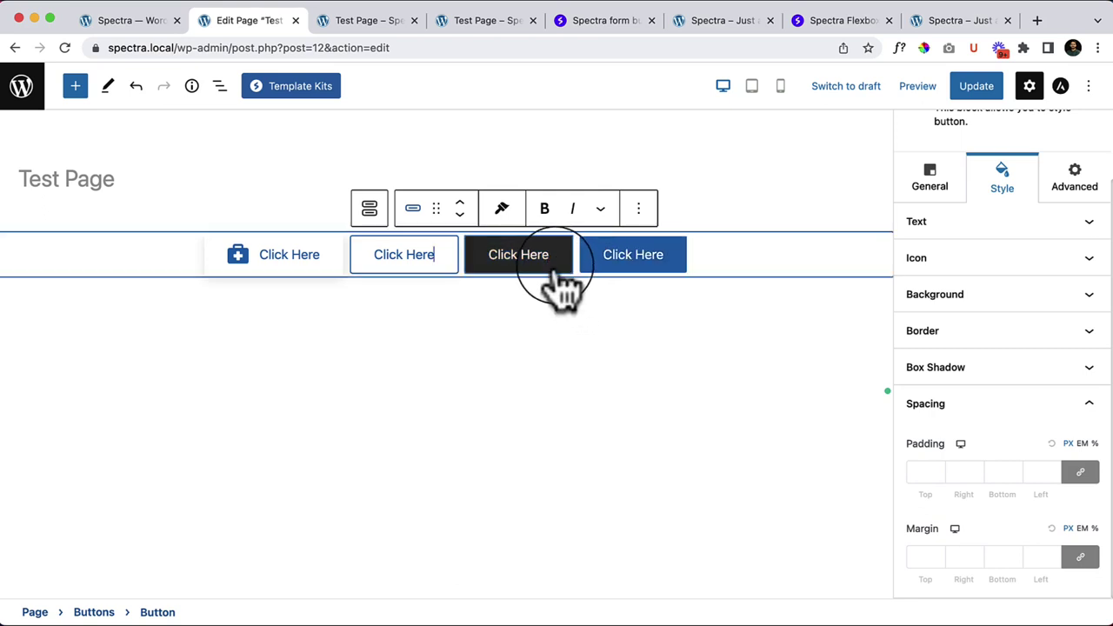
left_click(553, 270)
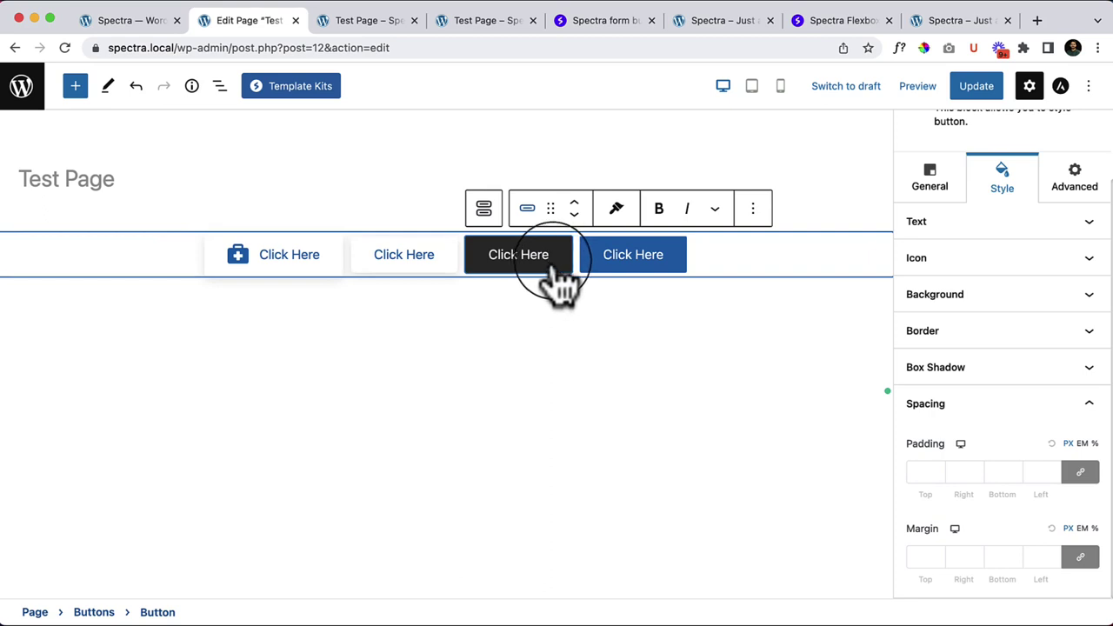
left_click(654, 276)
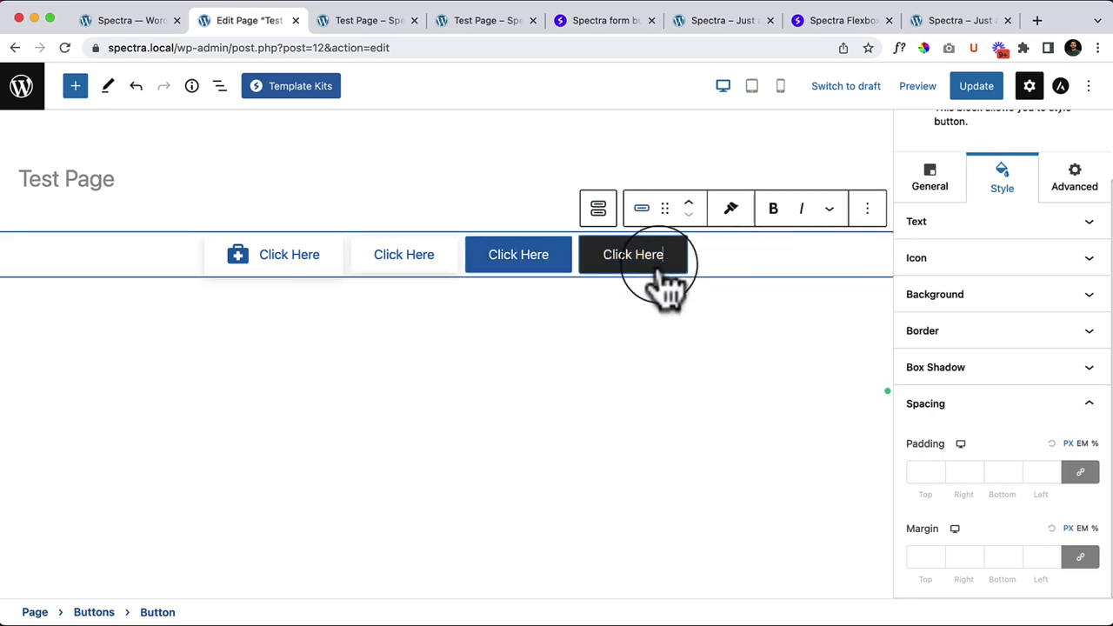
Step: Remove the fourth button and select the Buttons group
left_click(867, 209)
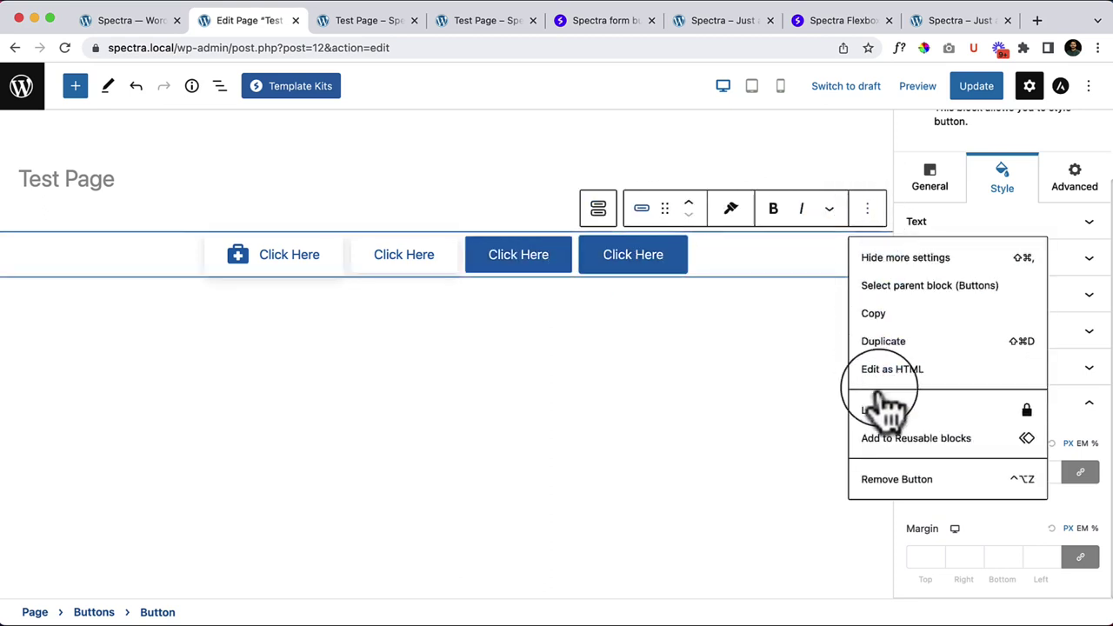
left_click(896, 480)
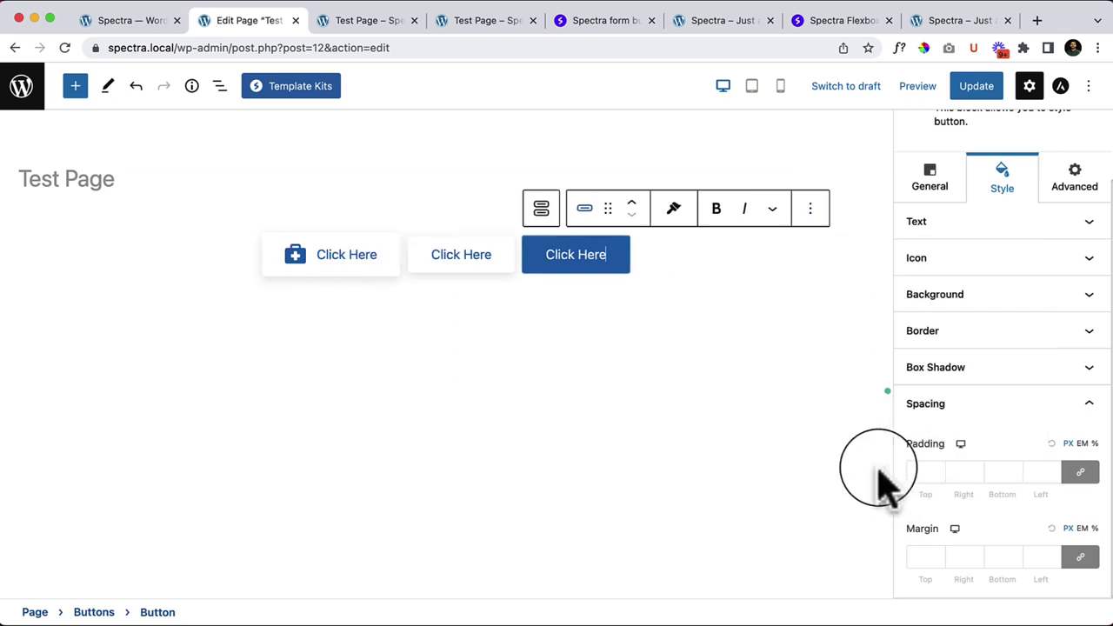
left_click(810, 209)
left_click(783, 522)
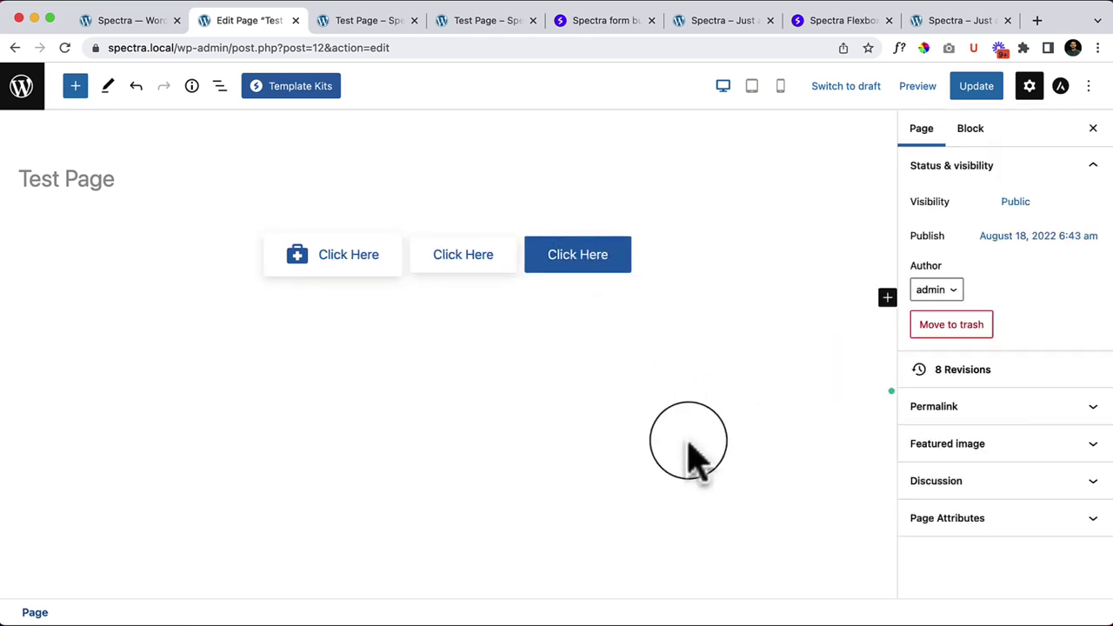
left_click(691, 254)
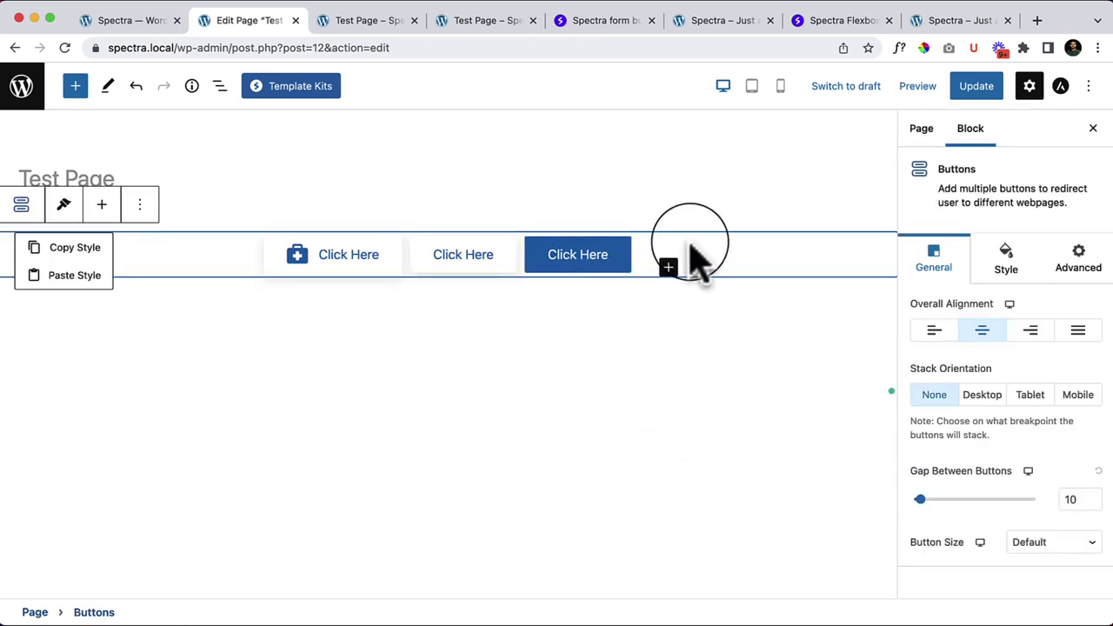
left_click(222, 283)
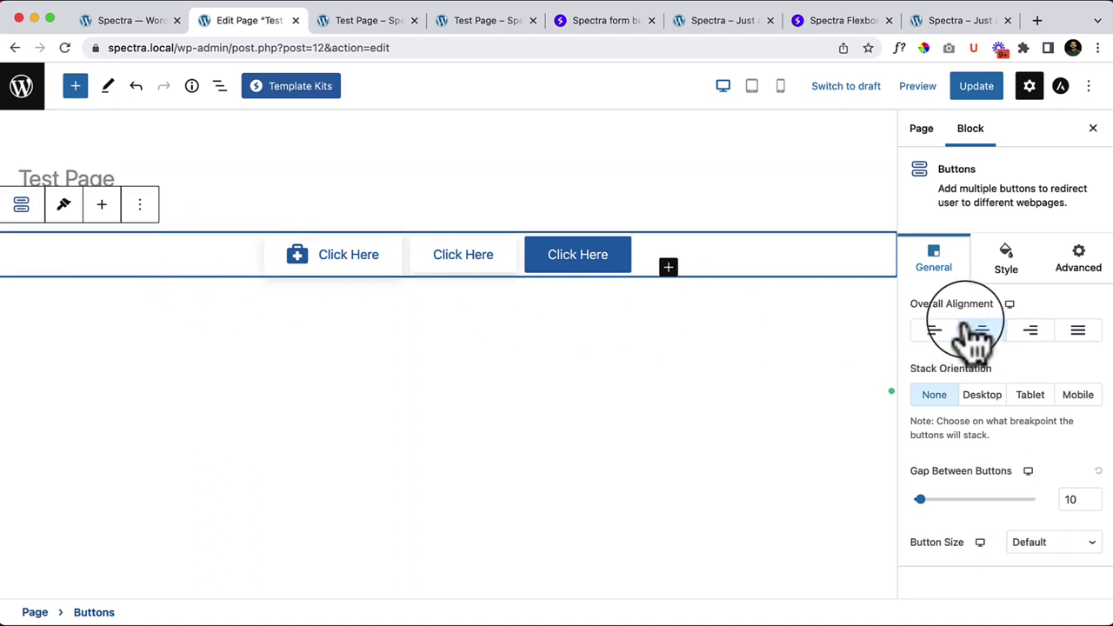
Step: Try left, center, right and full-width Overall Alignment on the Buttons group
left_click(935, 332)
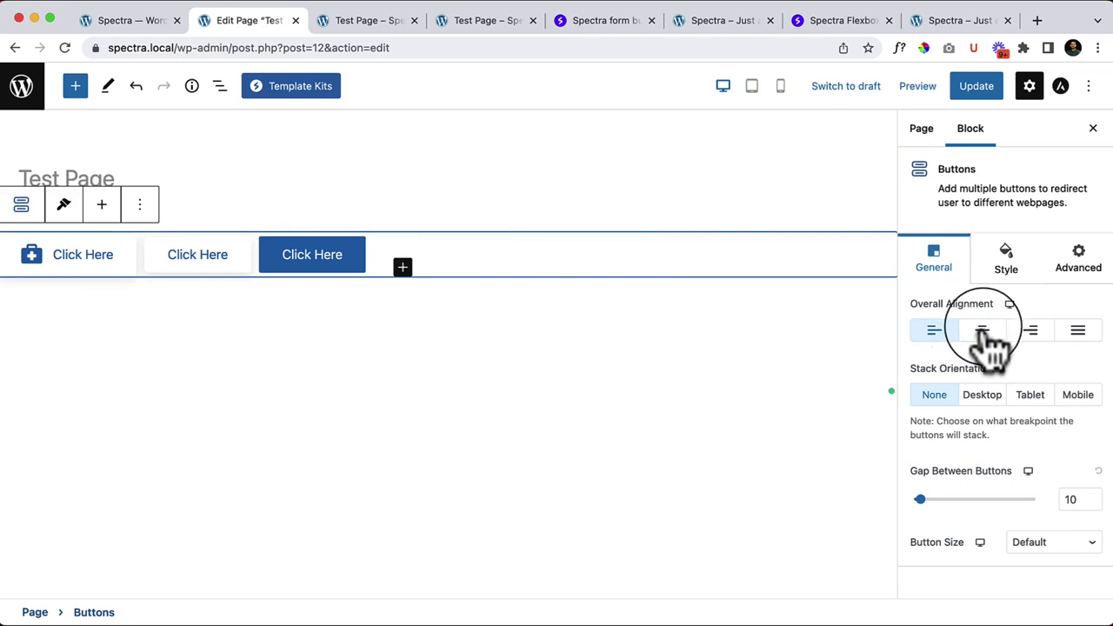
left_click(983, 334)
left_click(1032, 334)
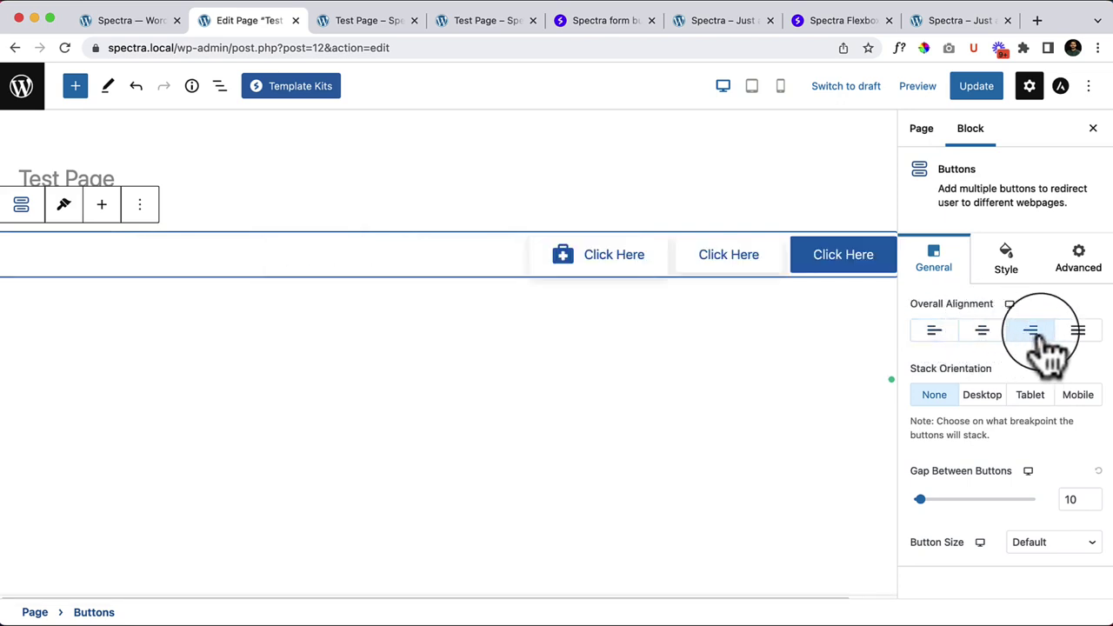
left_click(1076, 337)
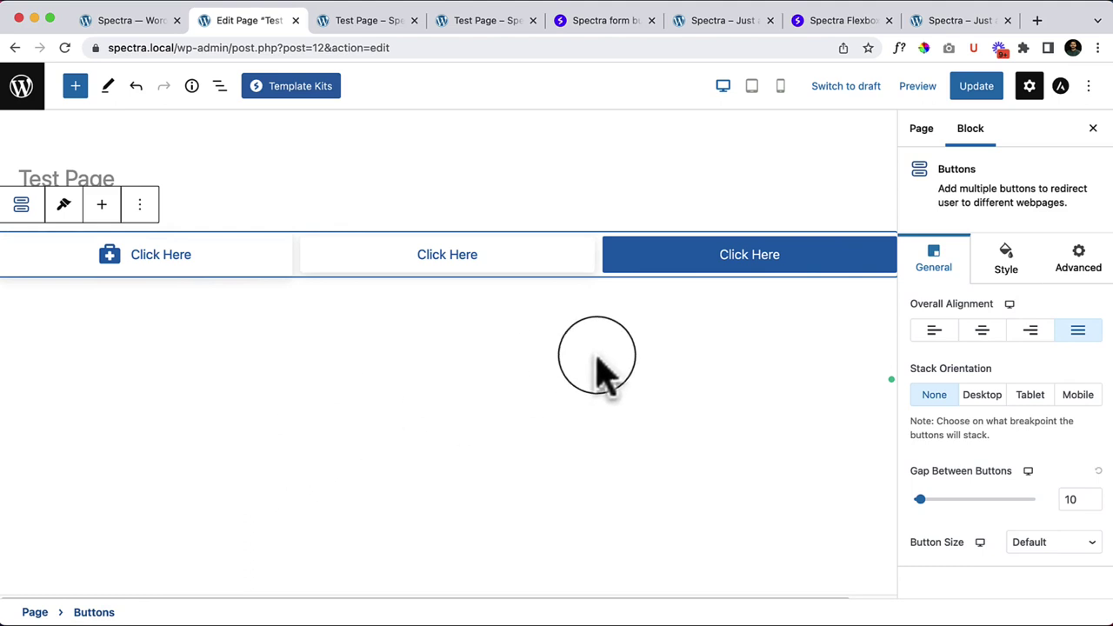
left_click(260, 529)
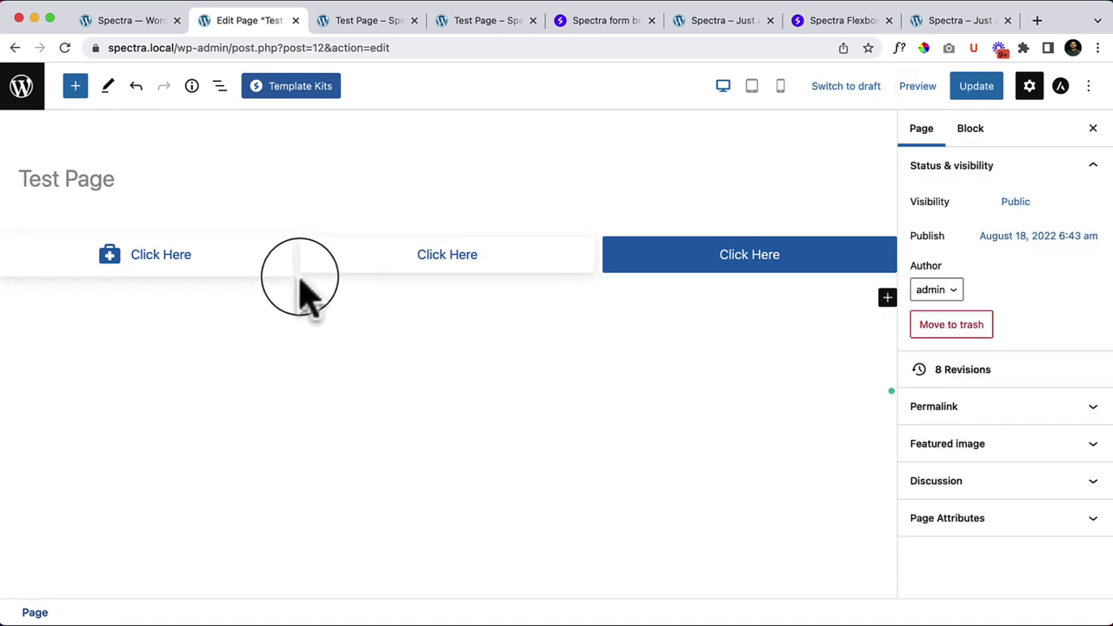
left_click(298, 275)
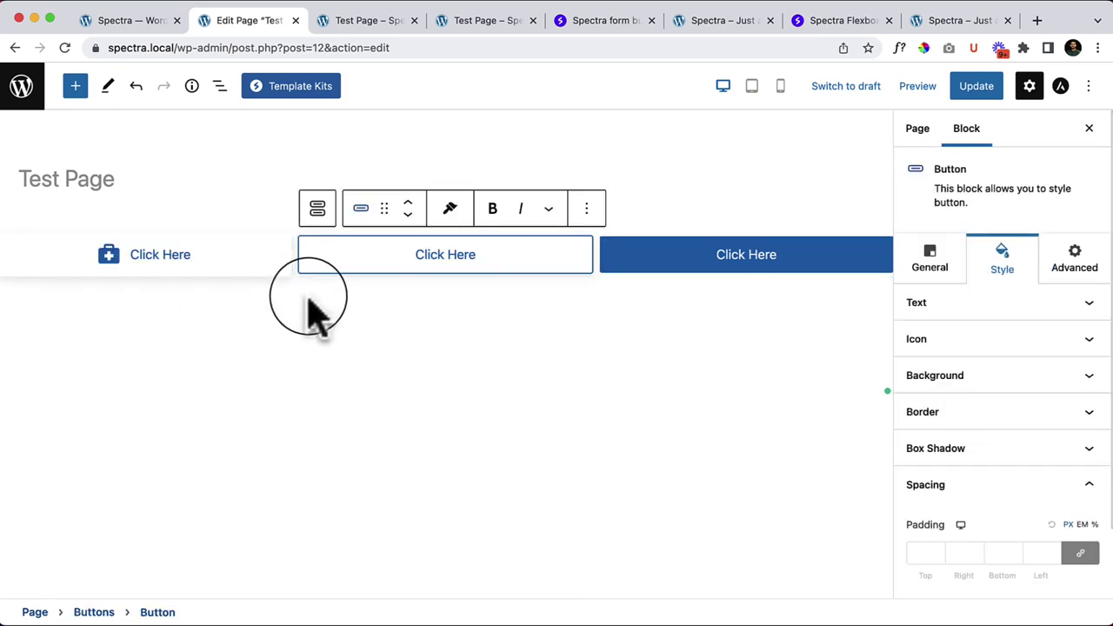
Step: Reselect the Buttons group in List View, centre it and adjust the stack orientation
left_click(220, 85)
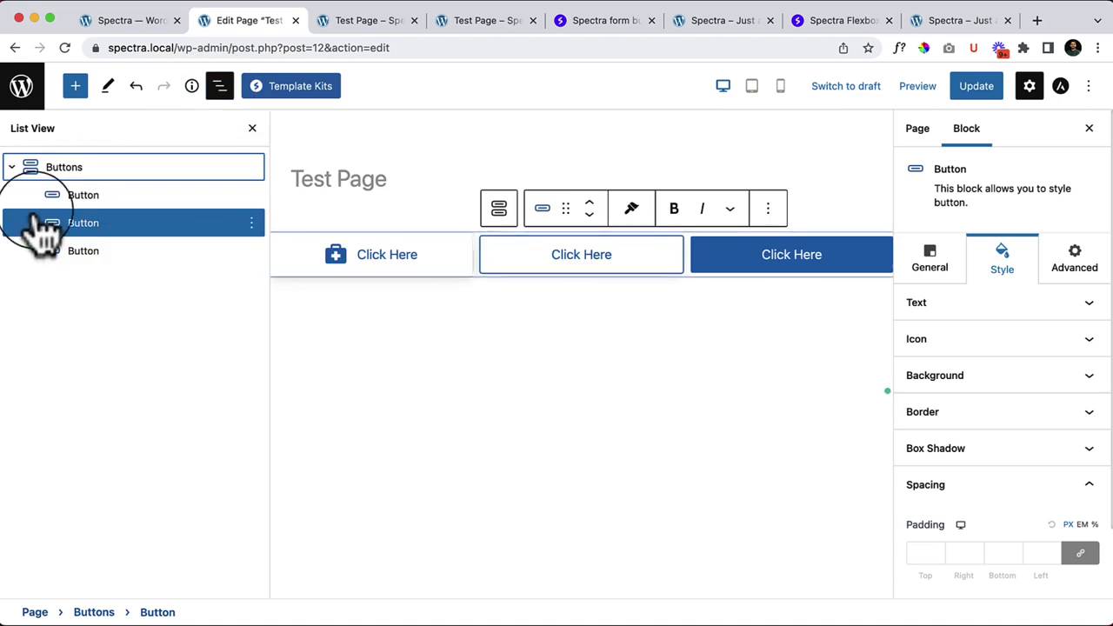
left_click(78, 183)
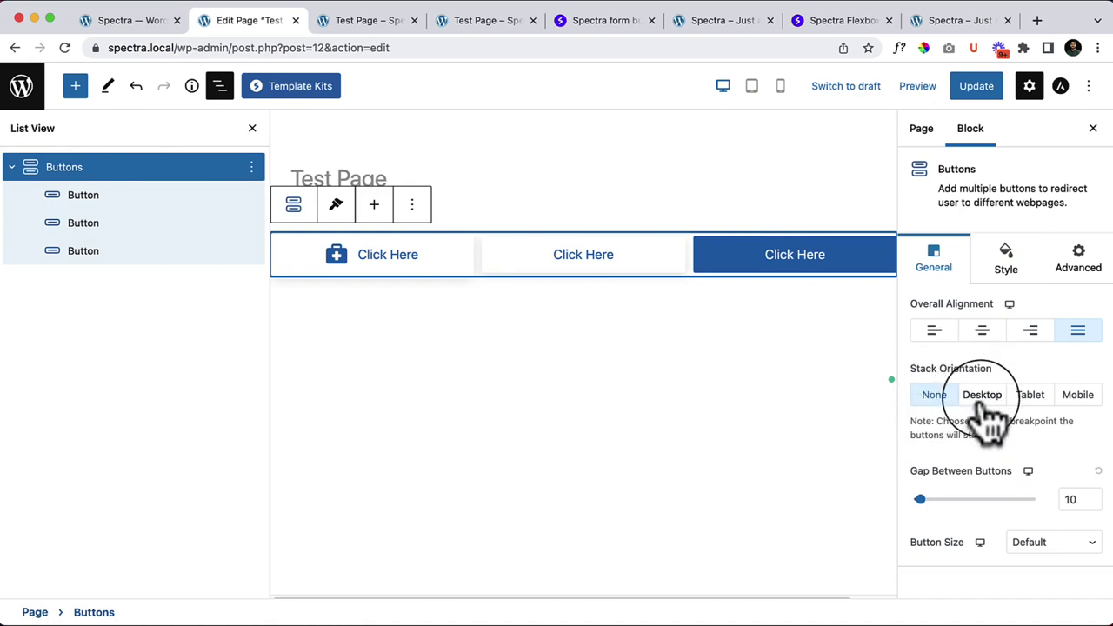
left_click(983, 396)
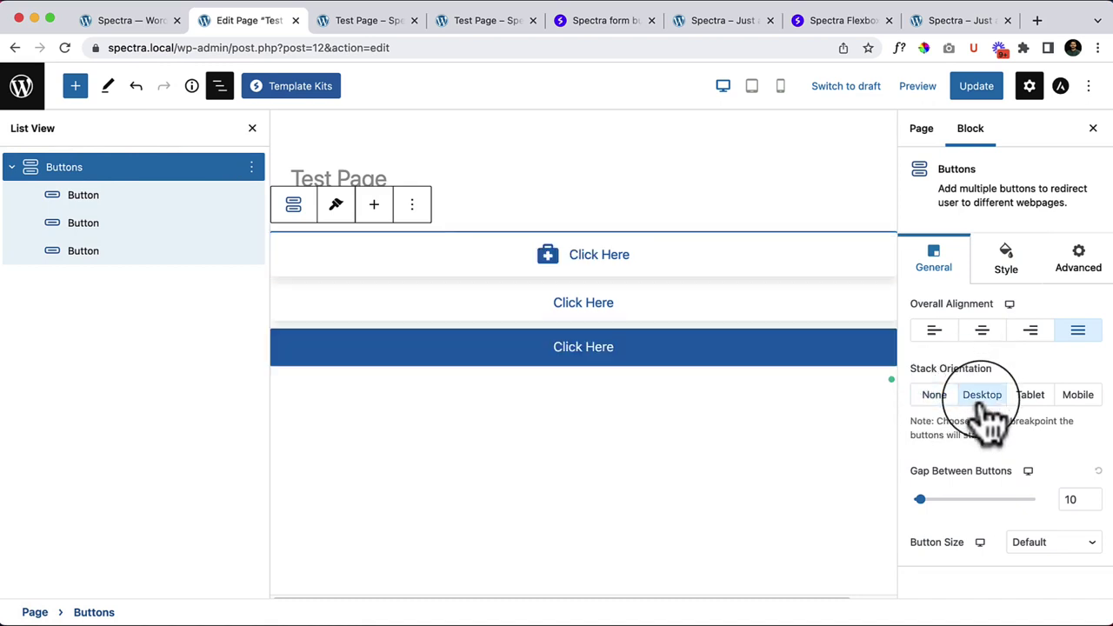
left_click(1031, 329)
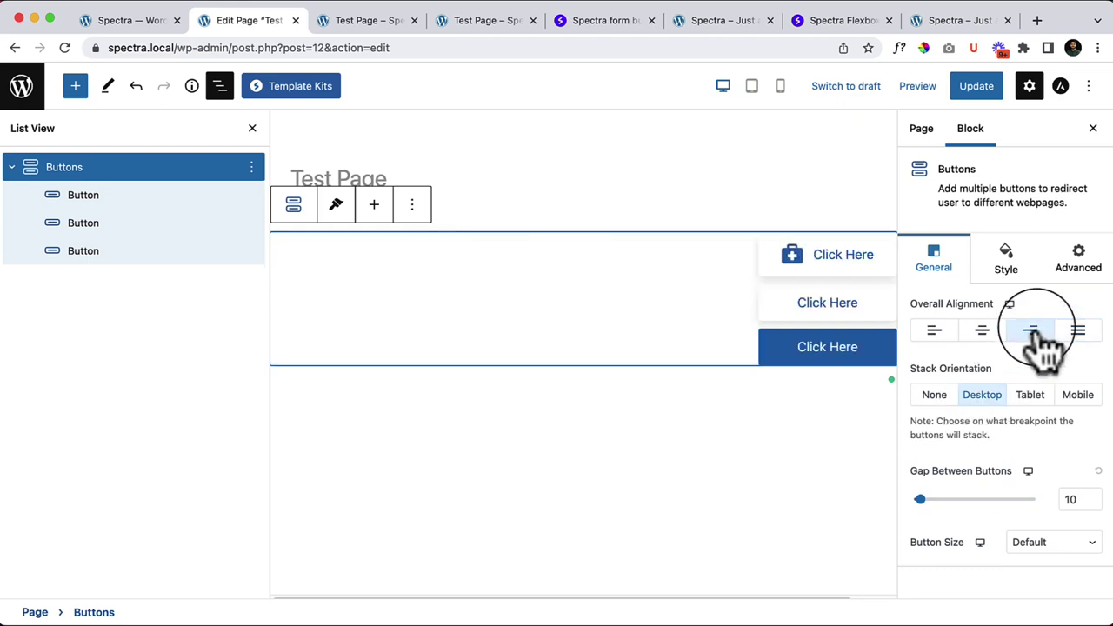
left_click(983, 332)
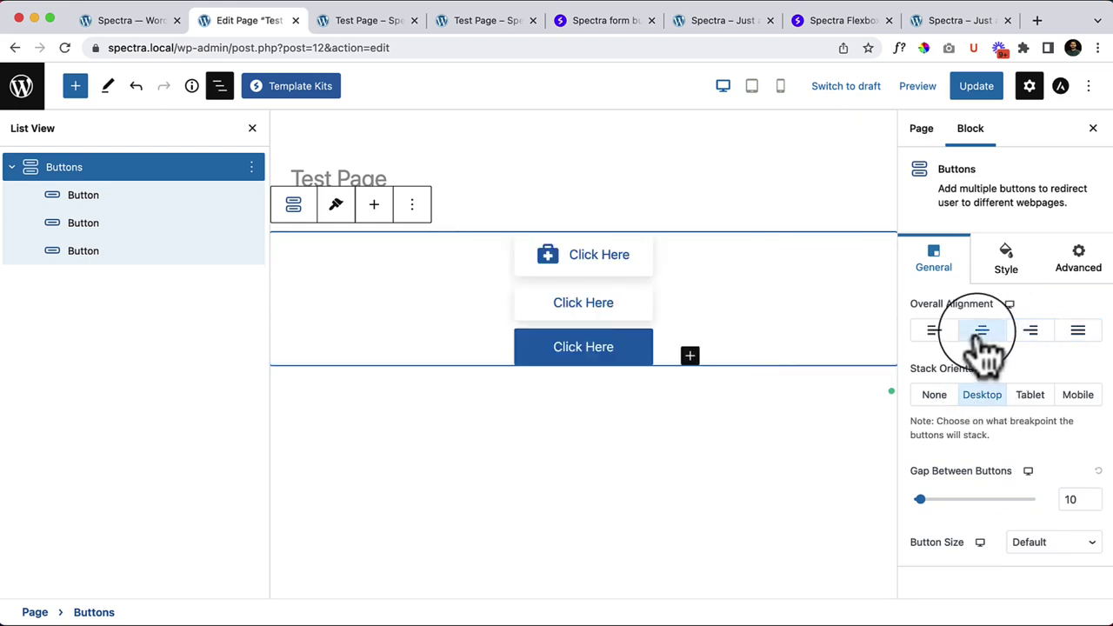
left_click(1031, 398)
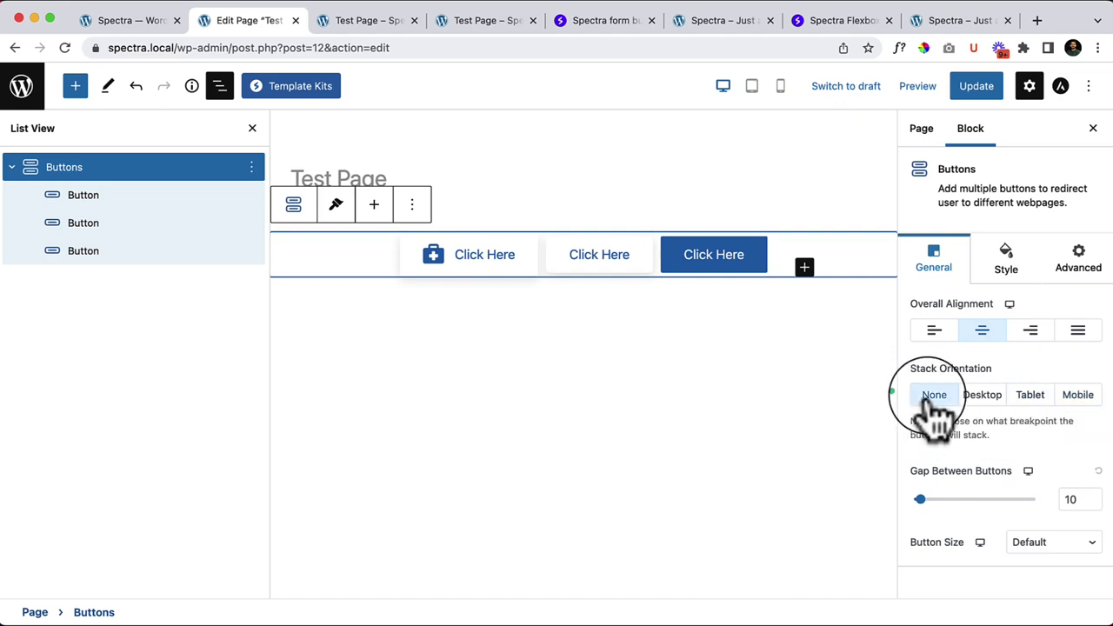
Step: Set the button gap to 13 and, after trying other sizes, Button Size to Large
left_click_drag(920, 500, 953, 501)
left_click_drag(927, 503, 921, 501)
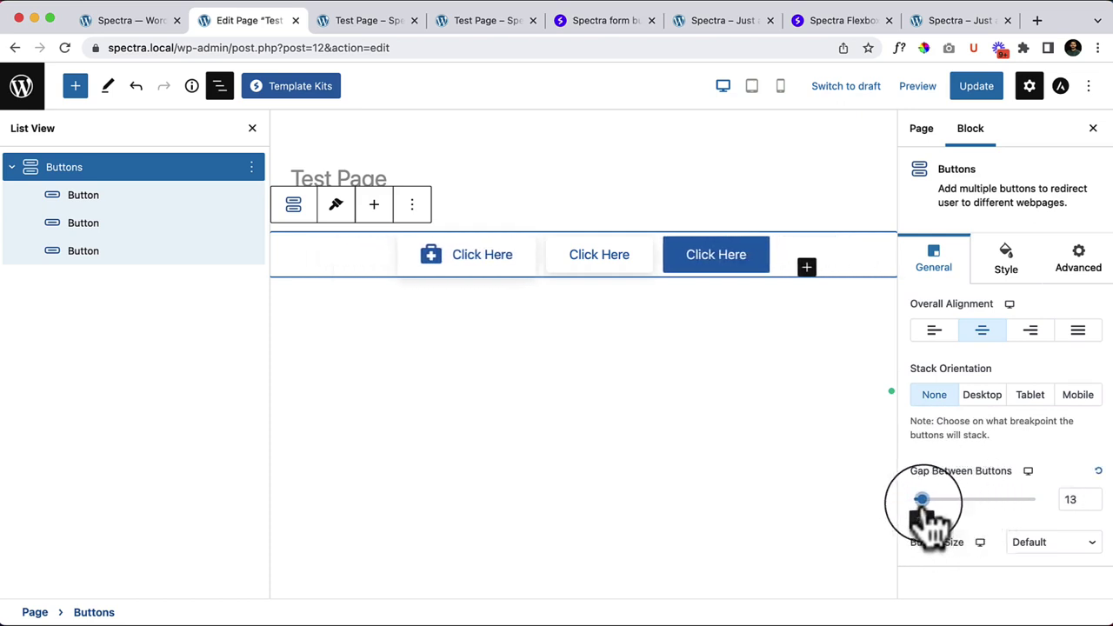
left_click(1050, 543)
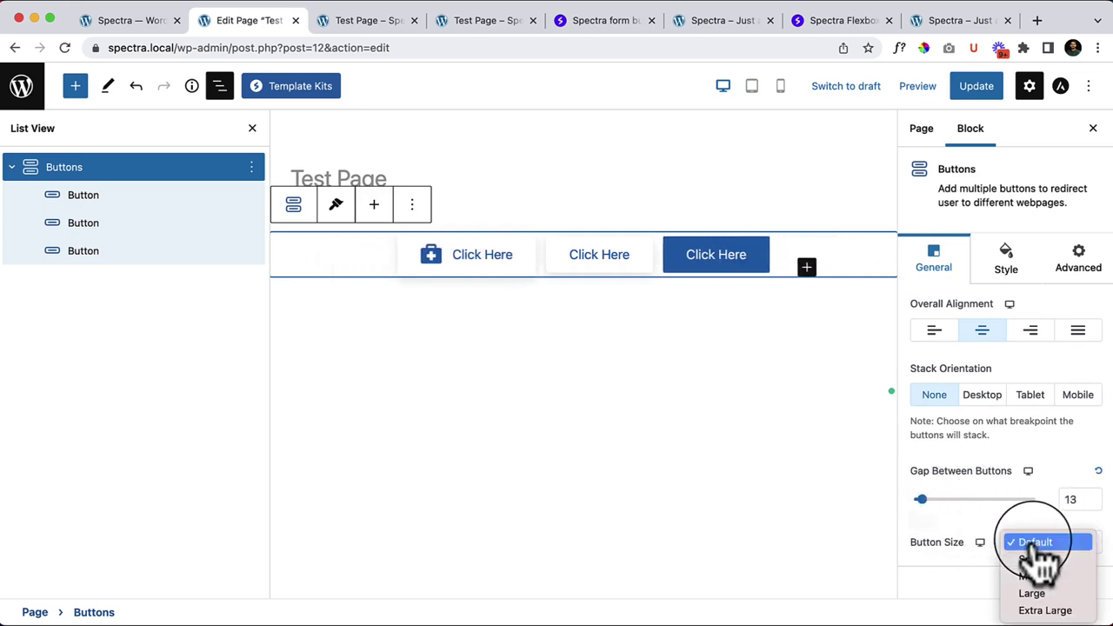
left_click(1068, 595)
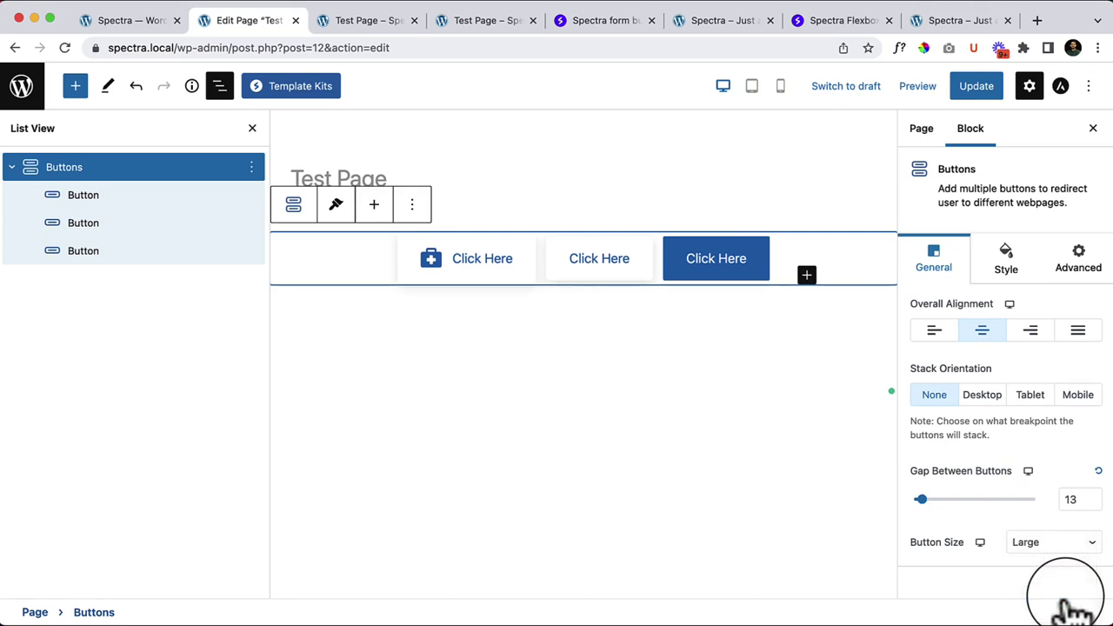
left_click(1013, 546)
left_click(1076, 564)
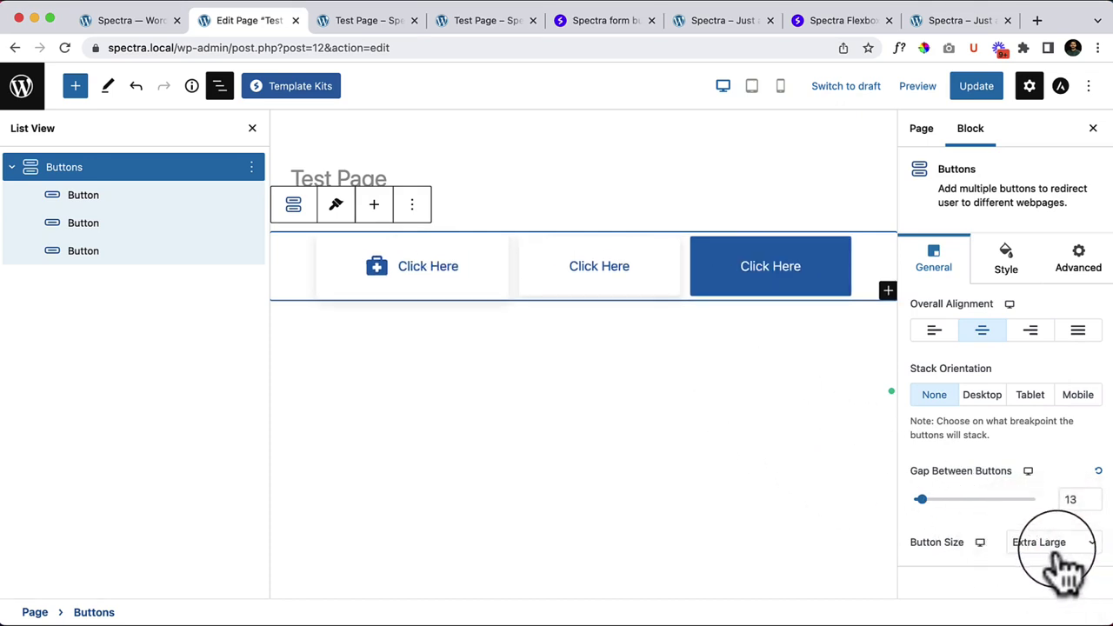
left_click(1052, 548)
left_click(1065, 513)
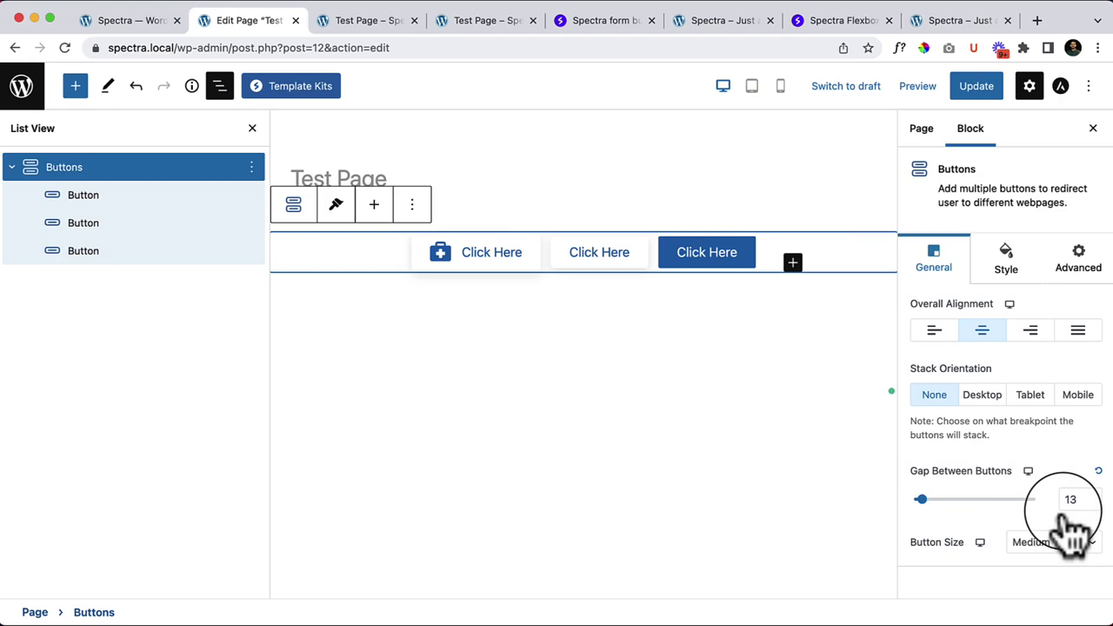
left_click(1068, 544)
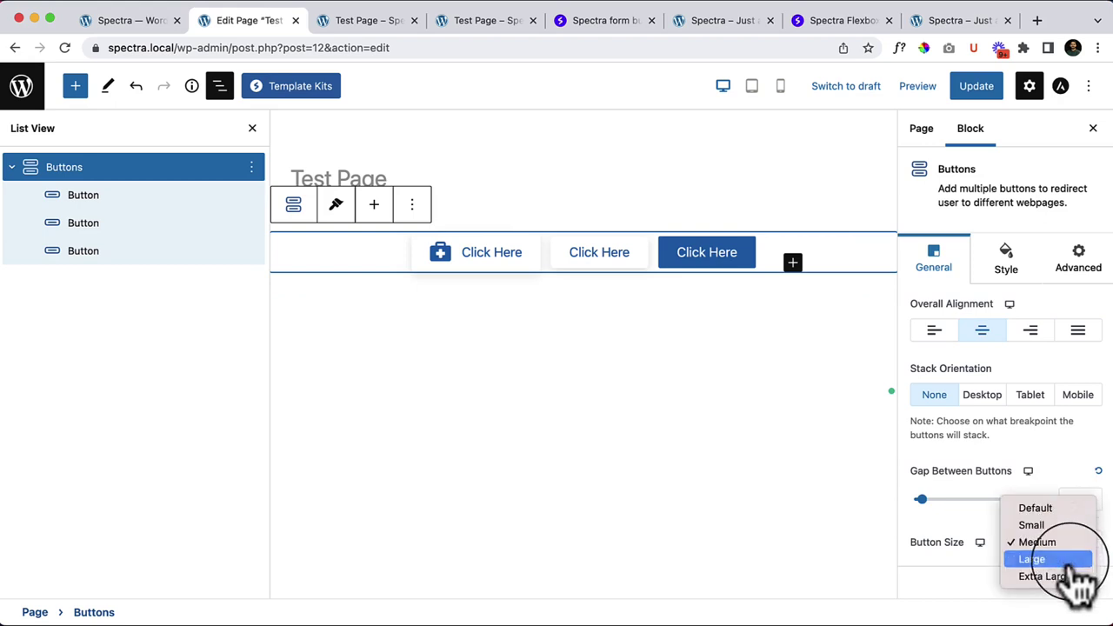
left_click(1048, 559)
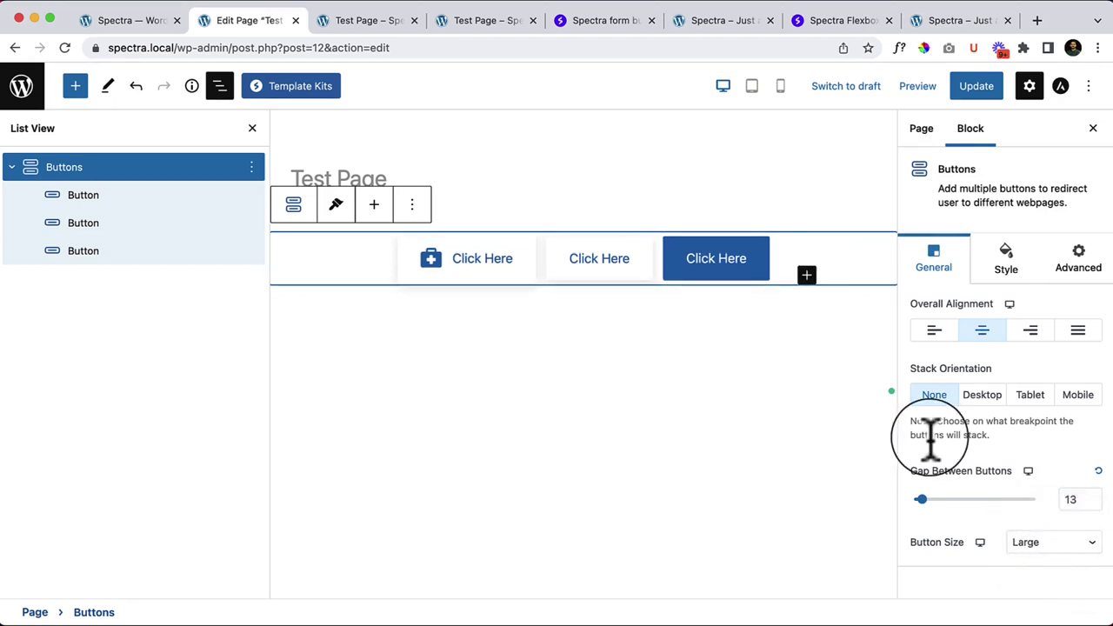
Step: Enlarge the buttons' font size under Style > Typography, then reset it to default
left_click(1006, 268)
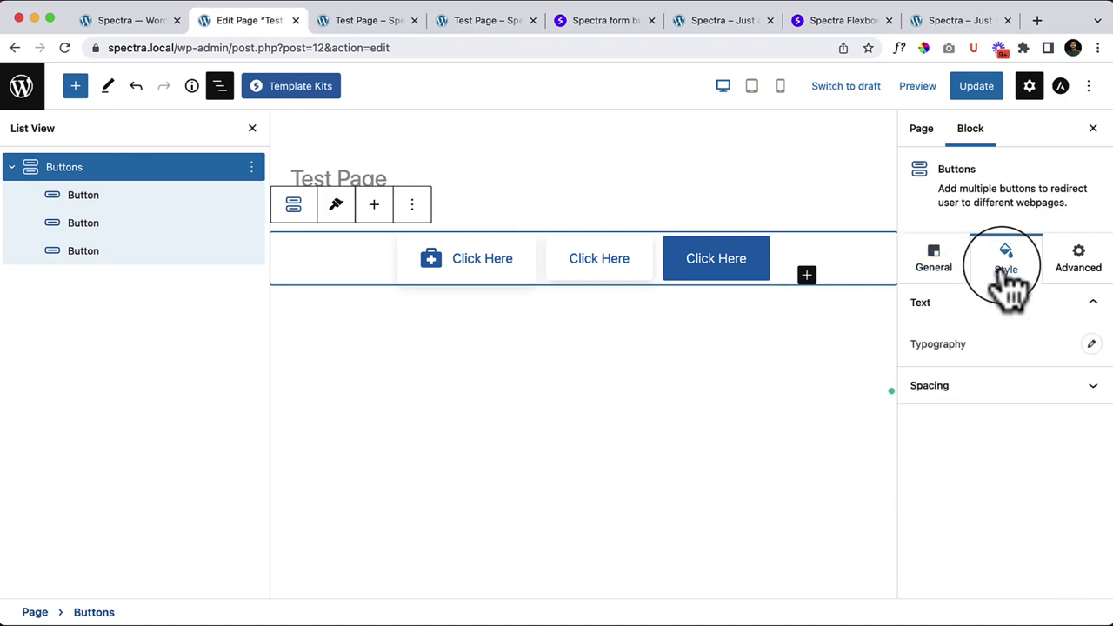
left_click(1091, 344)
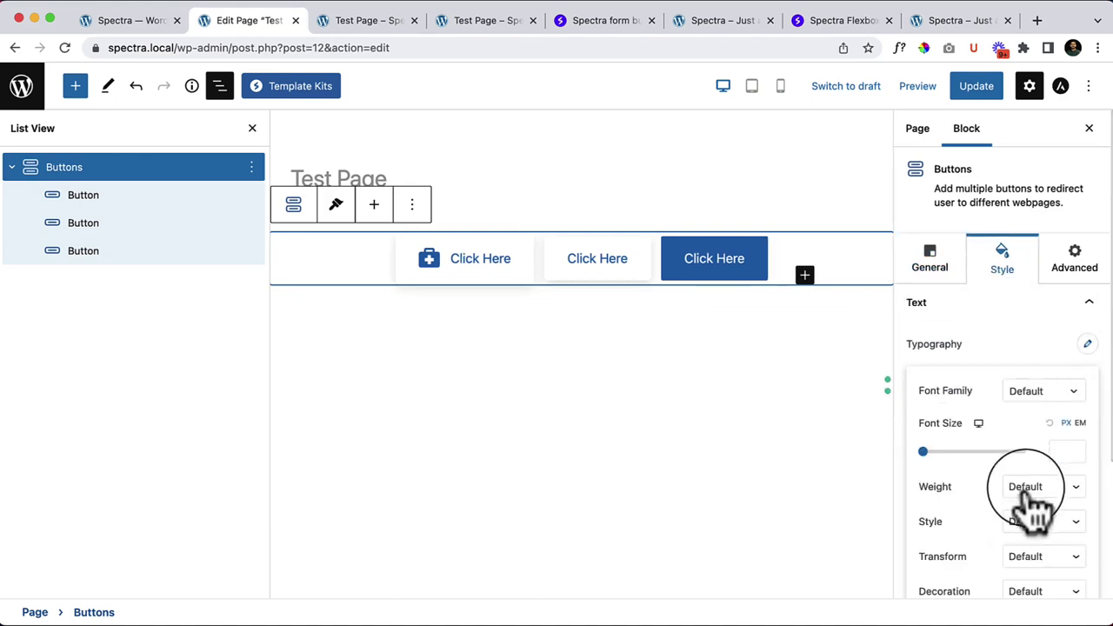
mouse_move(924, 451)
left_mouse_down()
mouse_move(951, 452)
mouse_move(924, 452)
mouse_move(936, 452)
left_mouse_up()
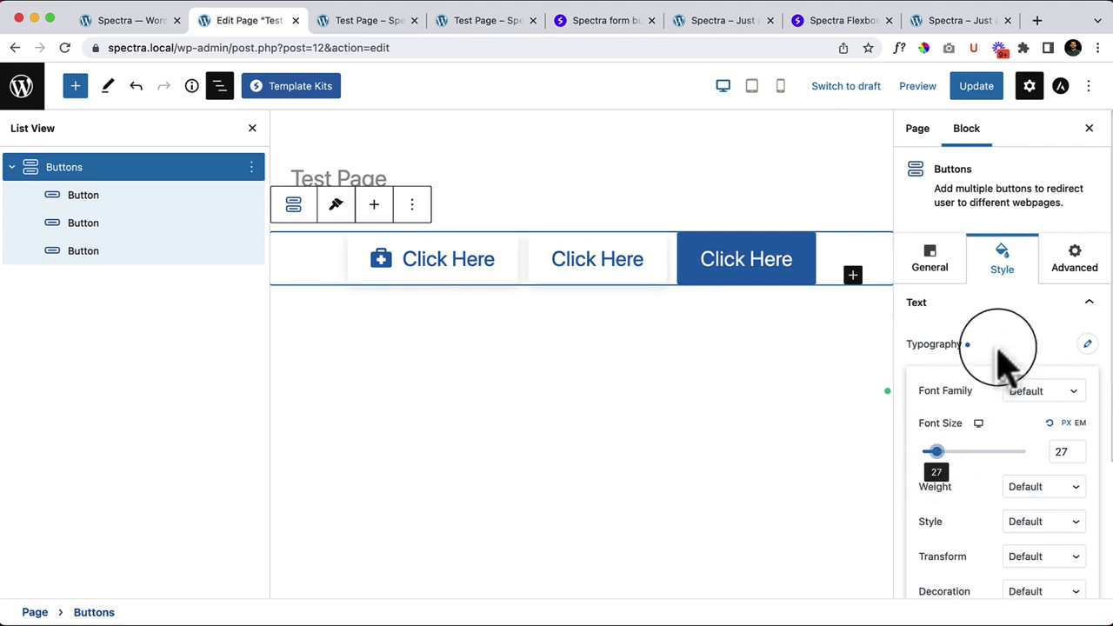
left_click(1000, 355)
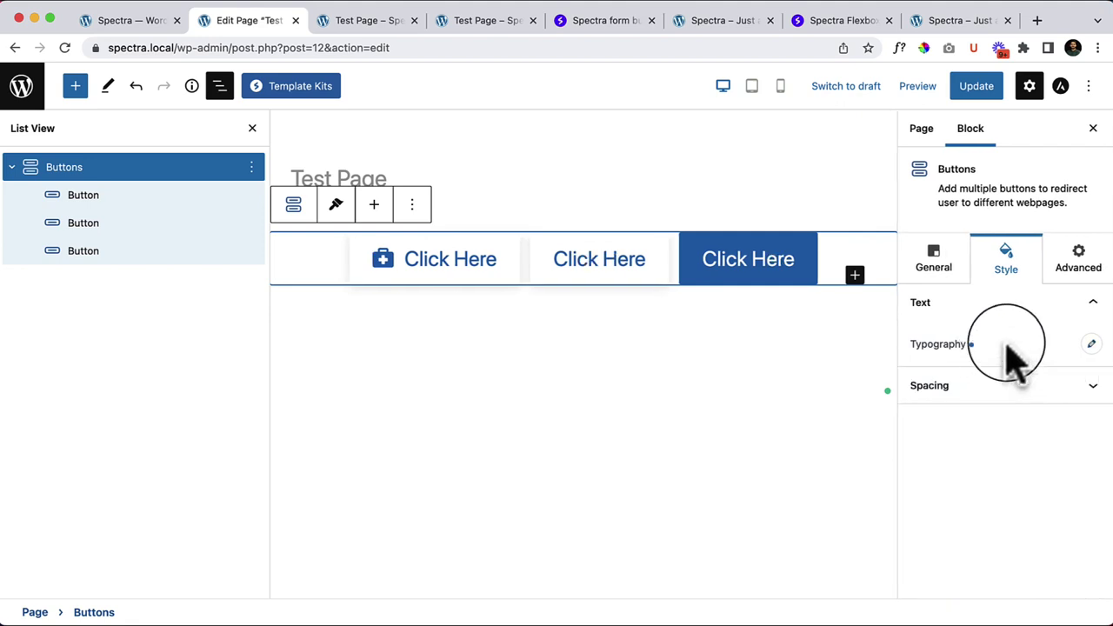
left_click(1093, 389)
left_click(1092, 341)
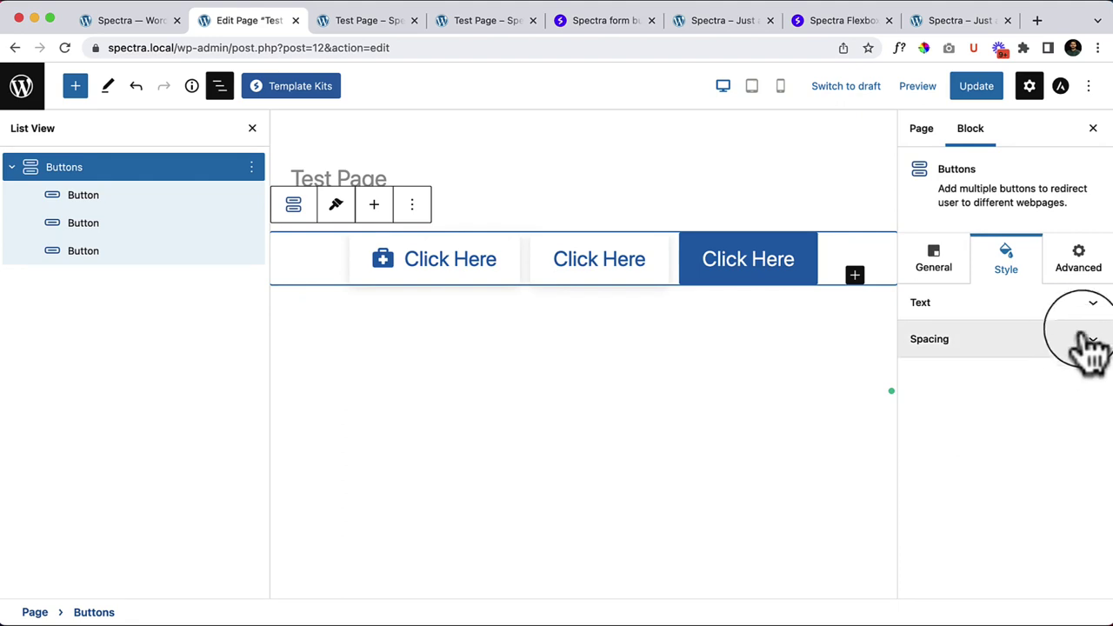
left_click(1088, 302)
left_click(1087, 344)
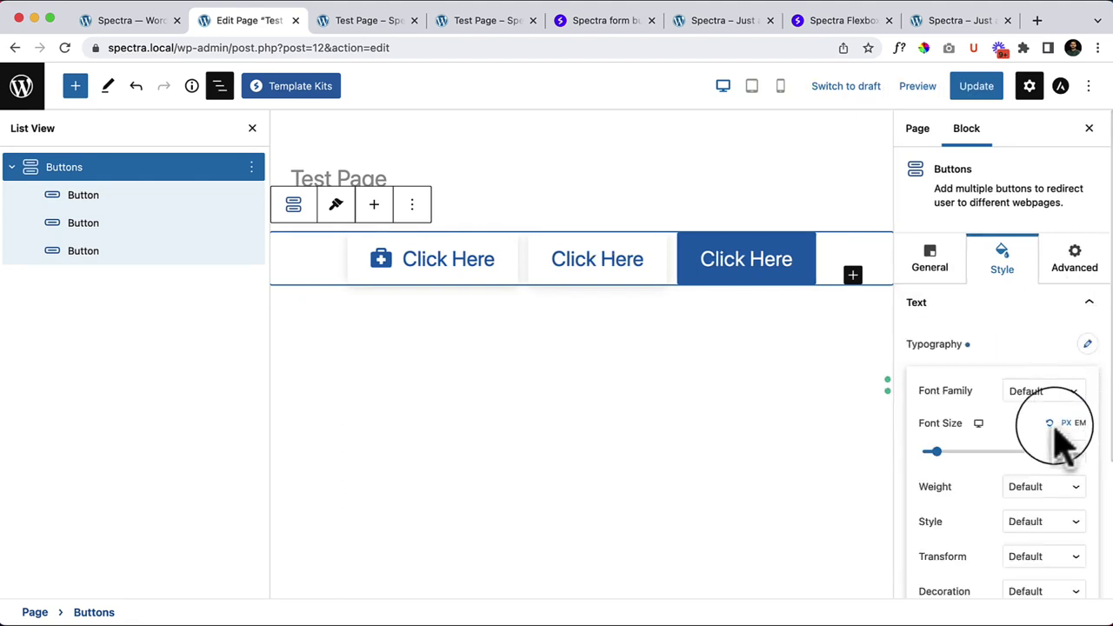
left_click(1056, 428)
Step: Check the buttons' Advanced settings, then return to their General settings
left_click(1081, 275)
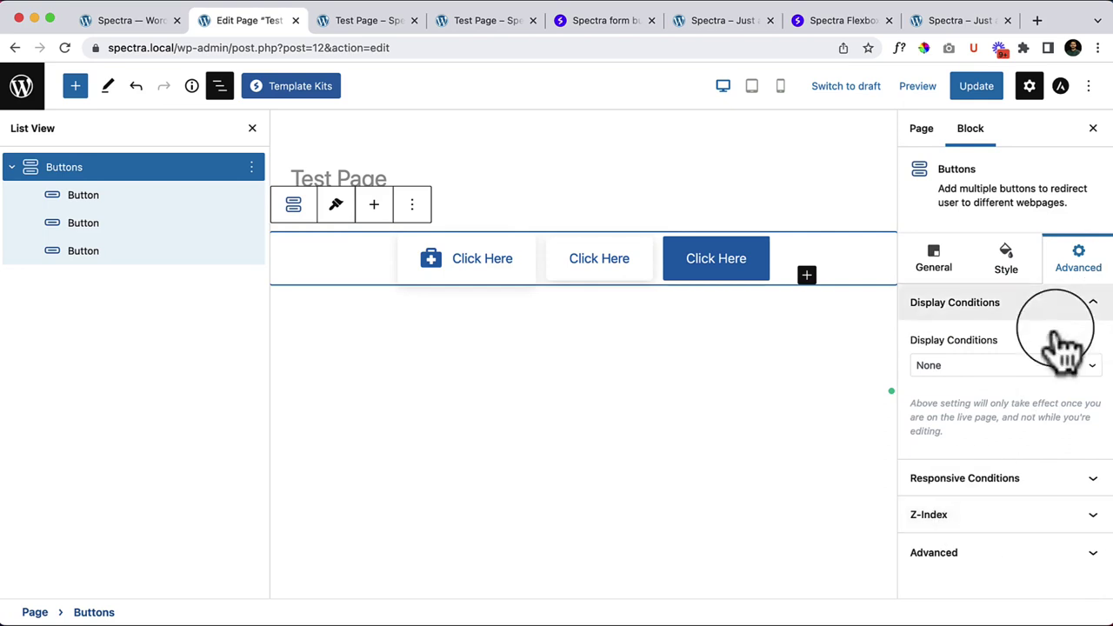
left_click(1094, 313)
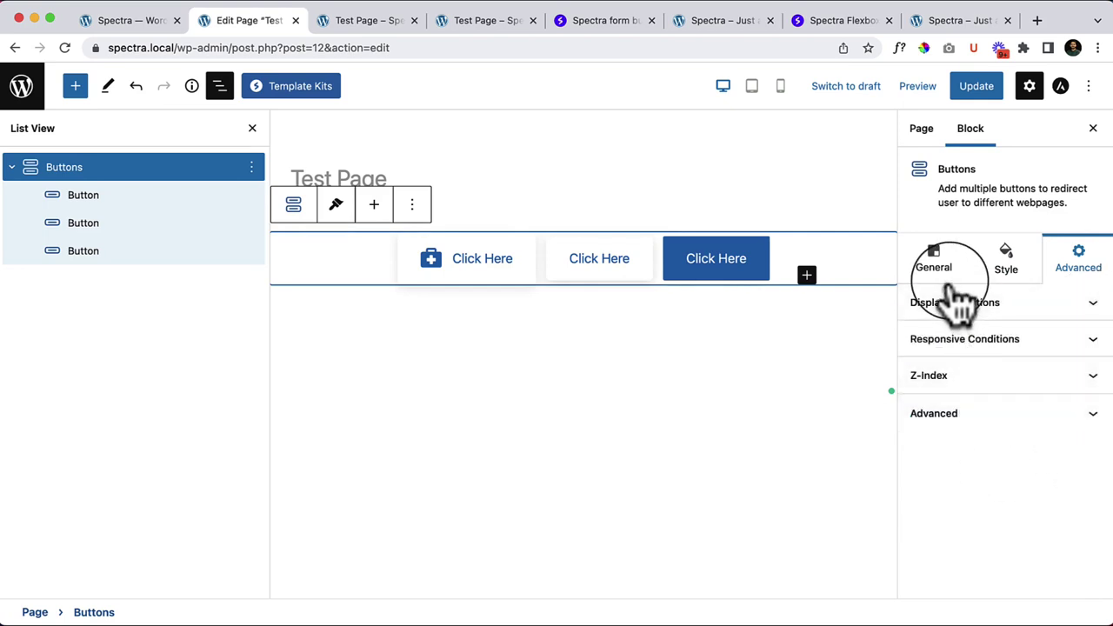
left_click(1002, 276)
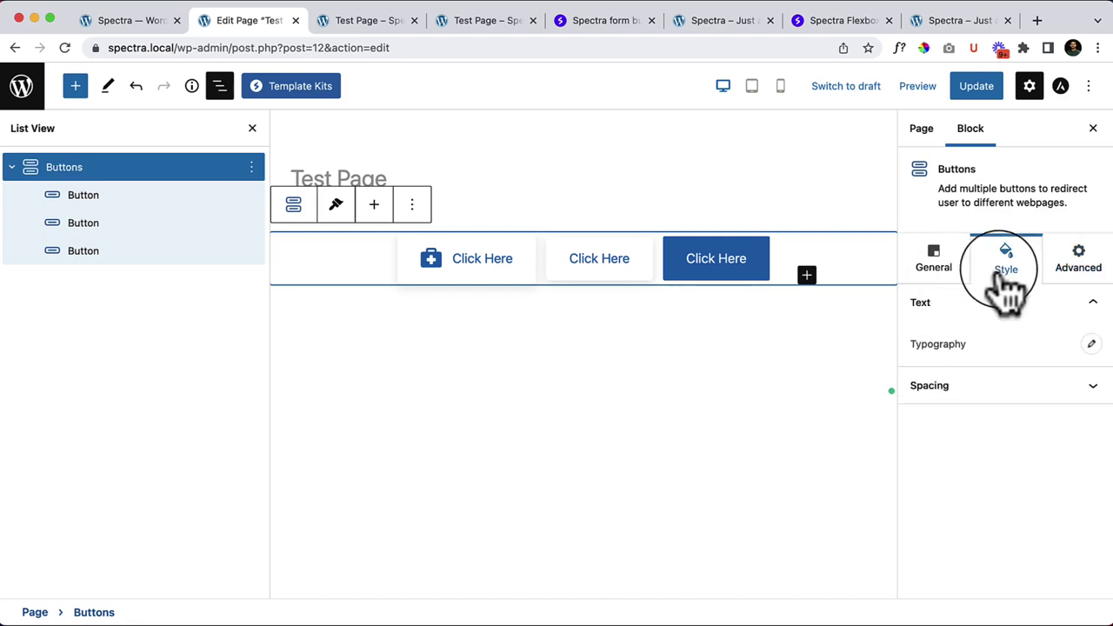
left_click(932, 261)
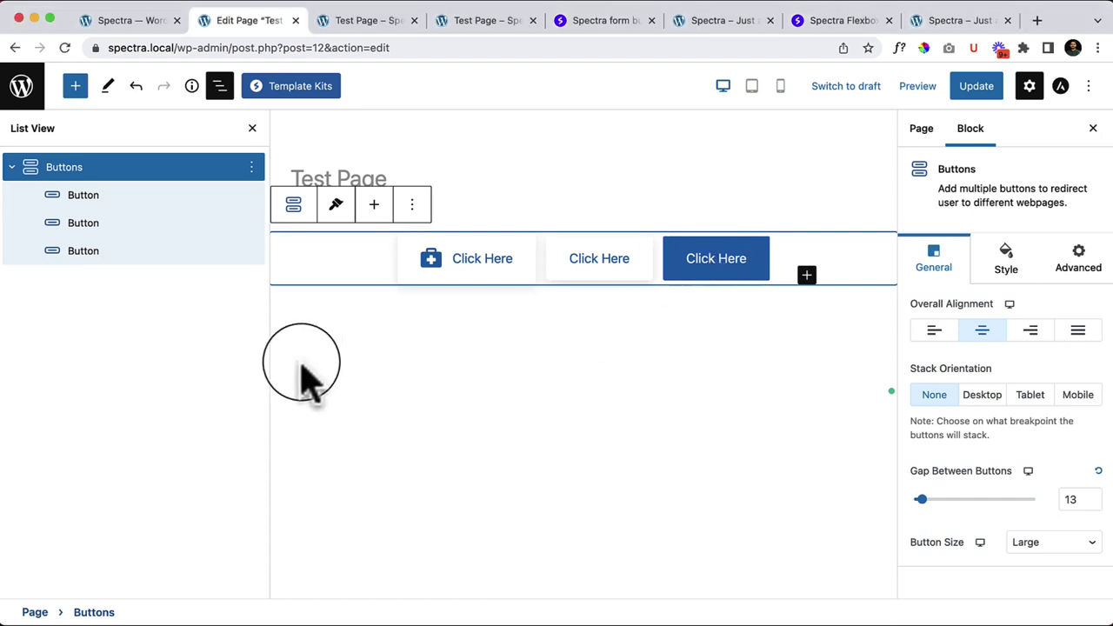
Step: Delete the buttons group and drag an Info Box onto the page from the block library
left_click(252, 127)
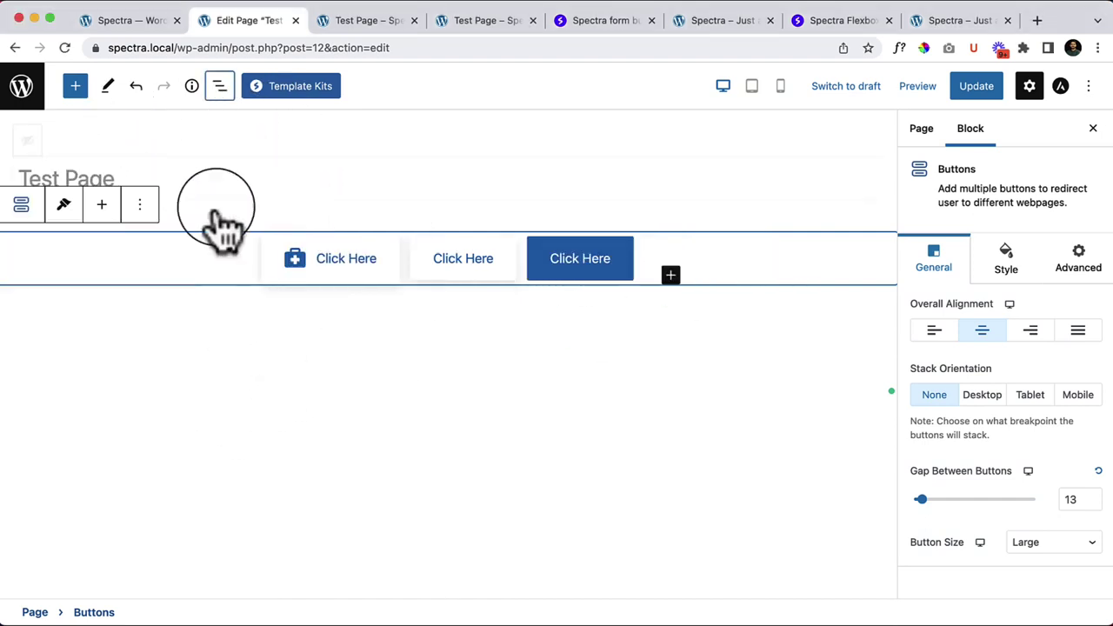
left_click(141, 205)
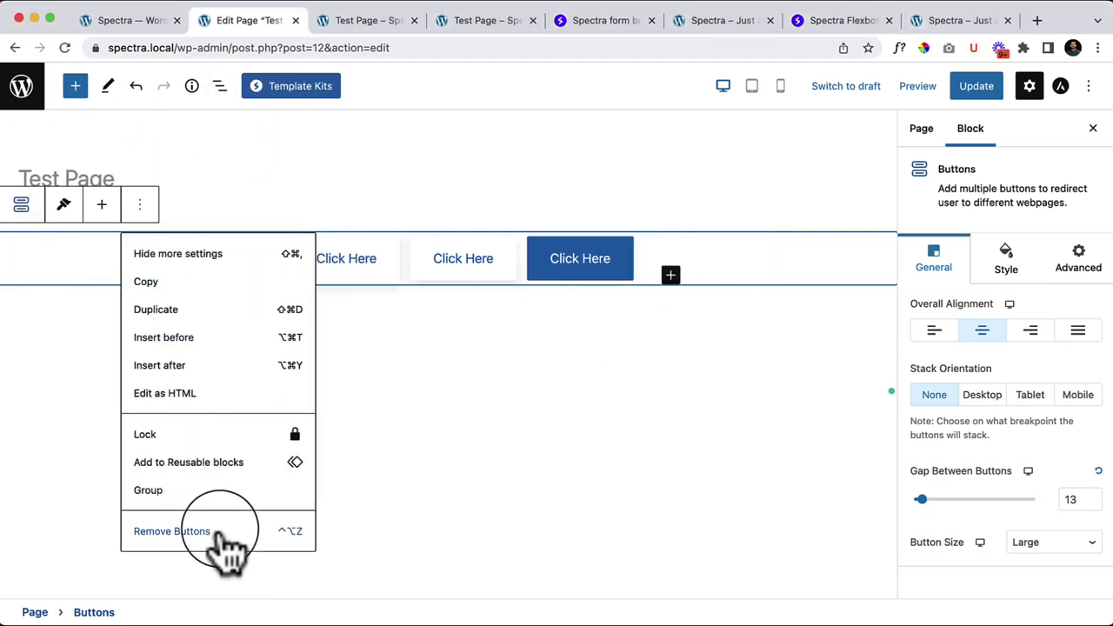
left_click(209, 530)
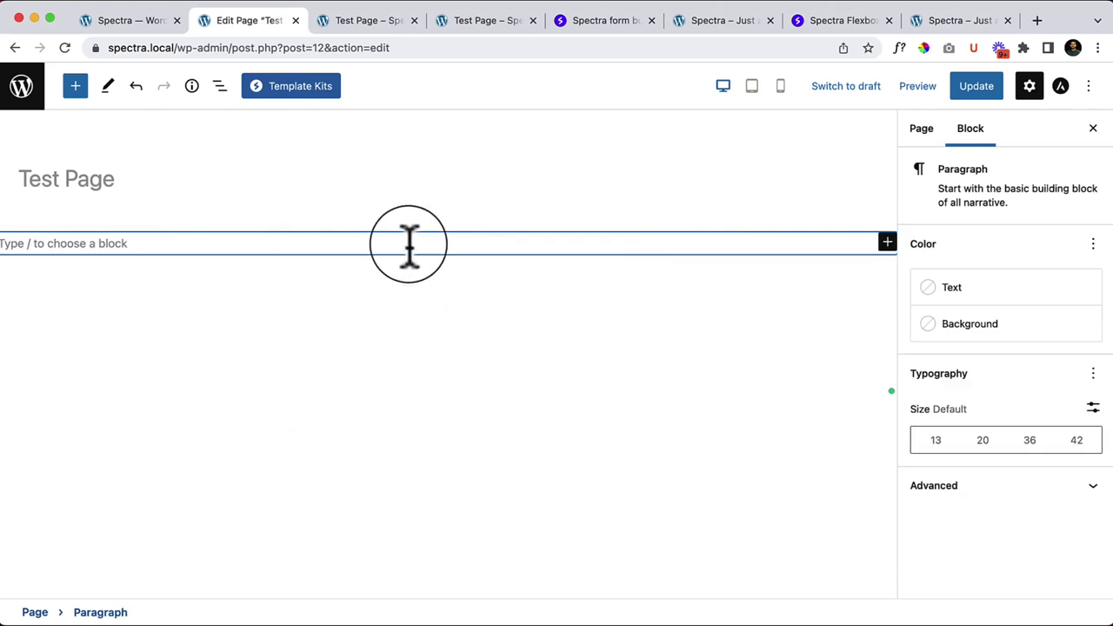
left_click(74, 90)
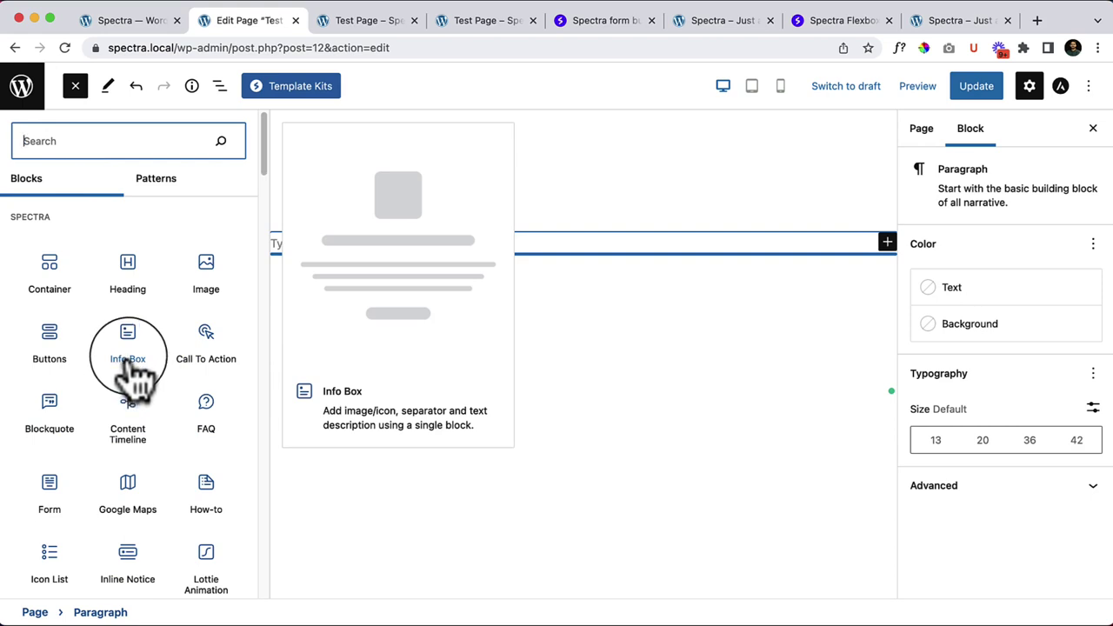
left_click_drag(131, 361, 478, 249)
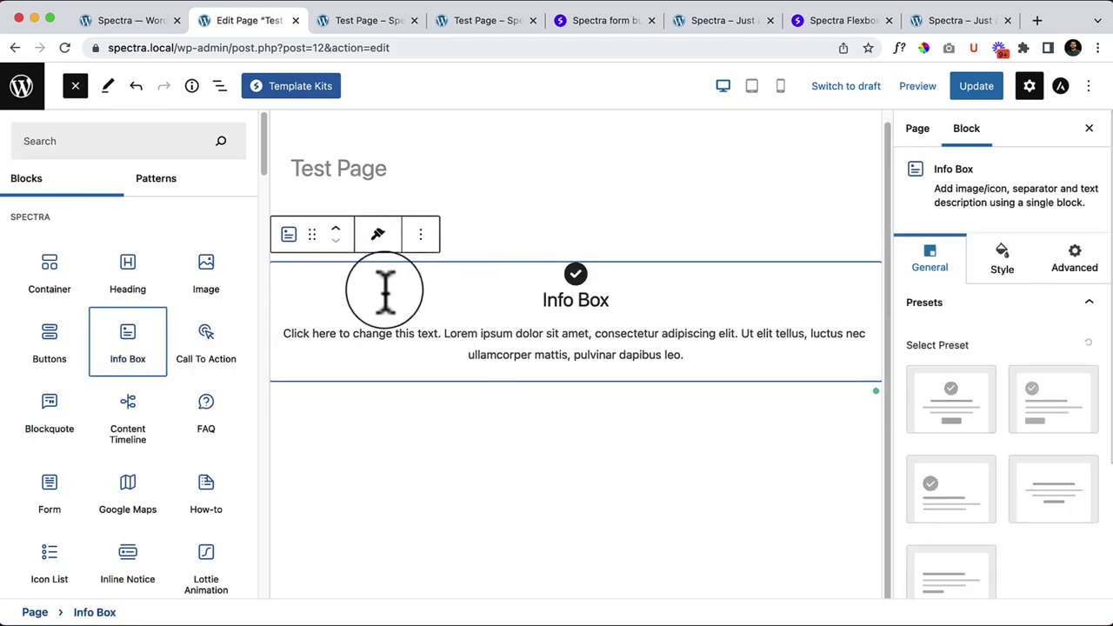
left_click(75, 86)
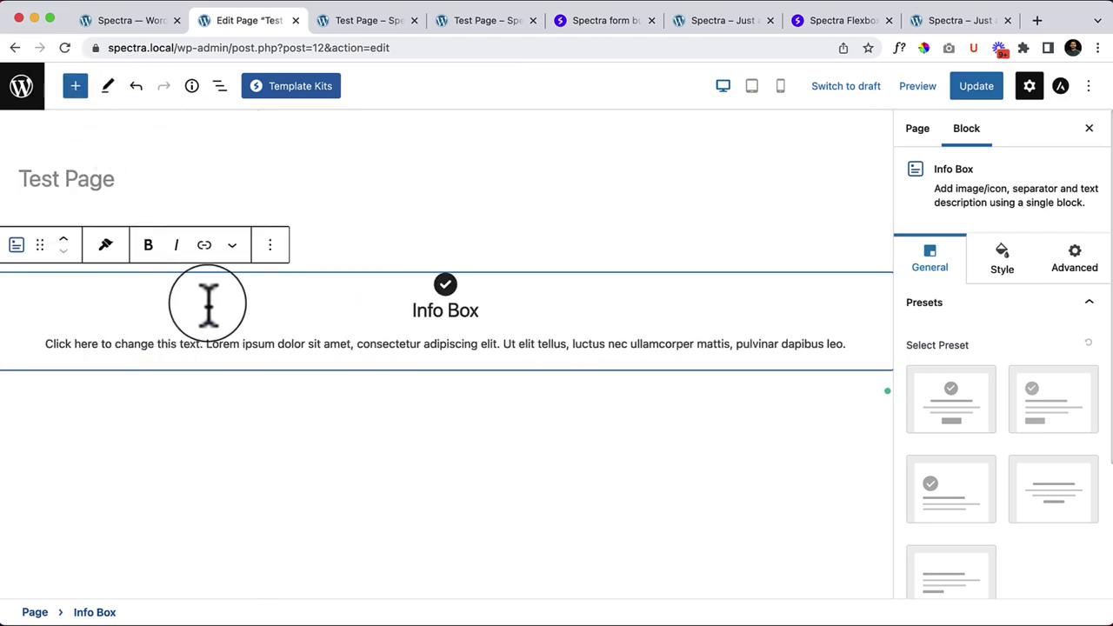
Step: Duplicate the Info Box, remove the first copy, and select the remaining one
left_click(270, 247)
left_click(322, 350)
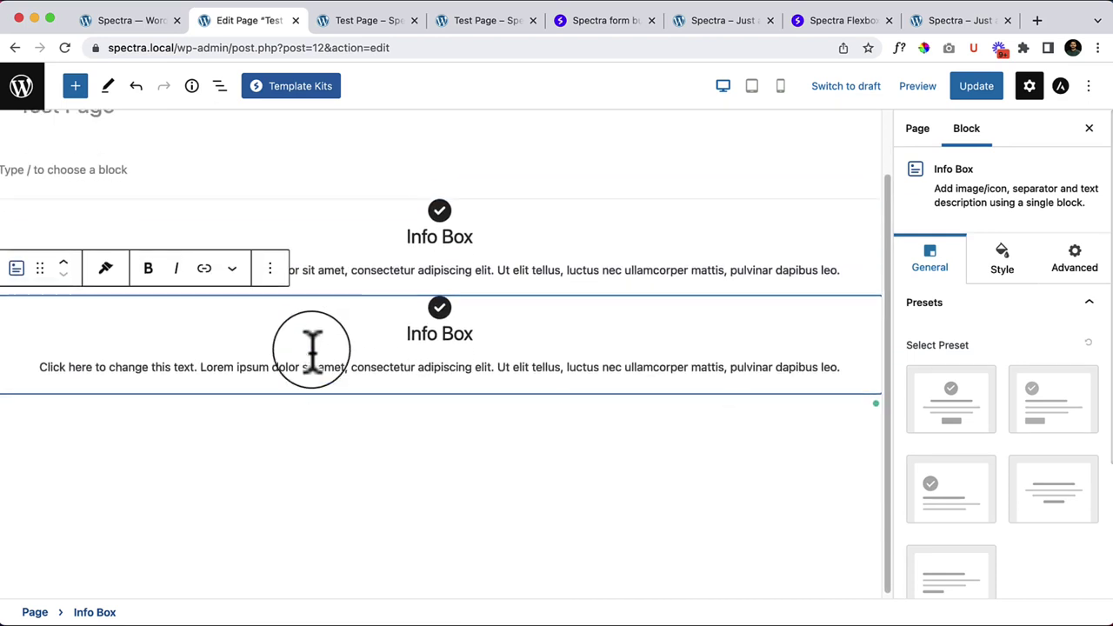
left_click(121, 217)
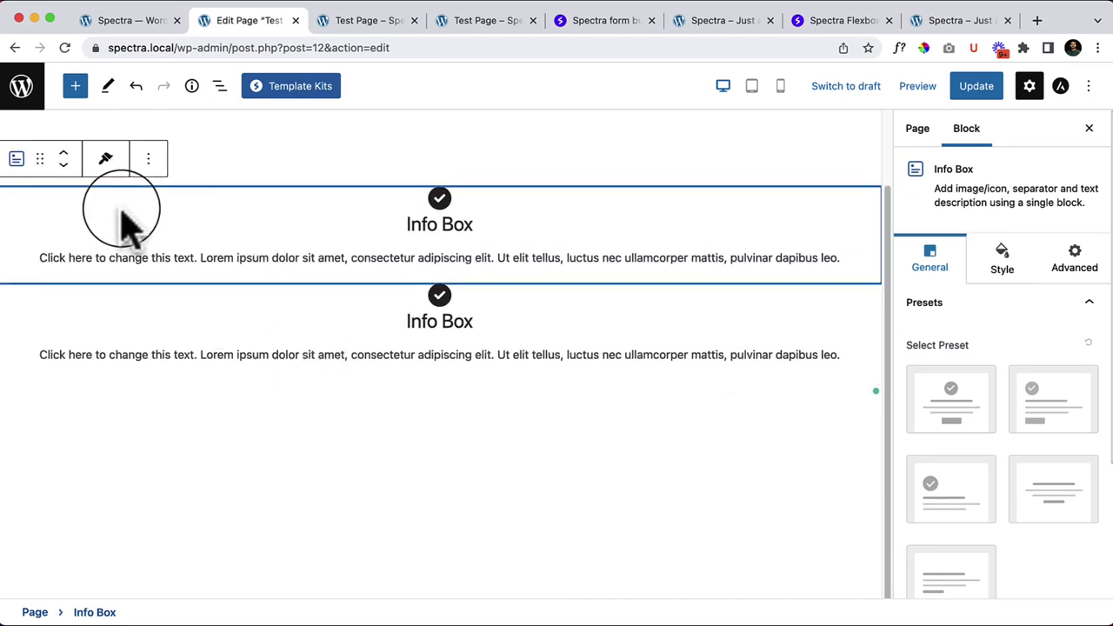
left_click(148, 165)
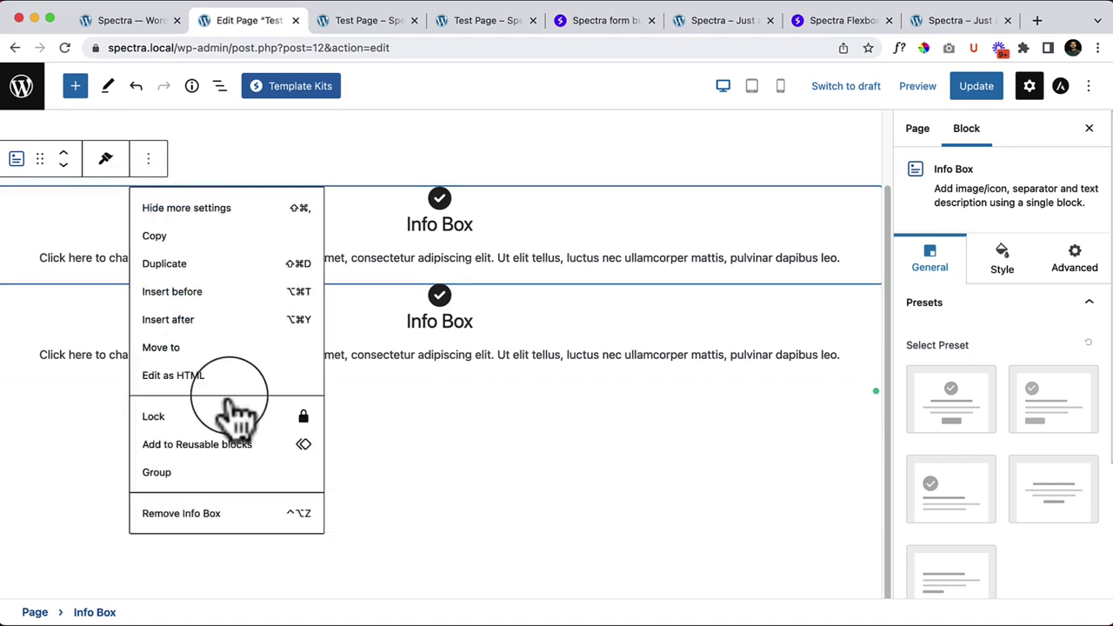
left_click(243, 529)
left_click(196, 300)
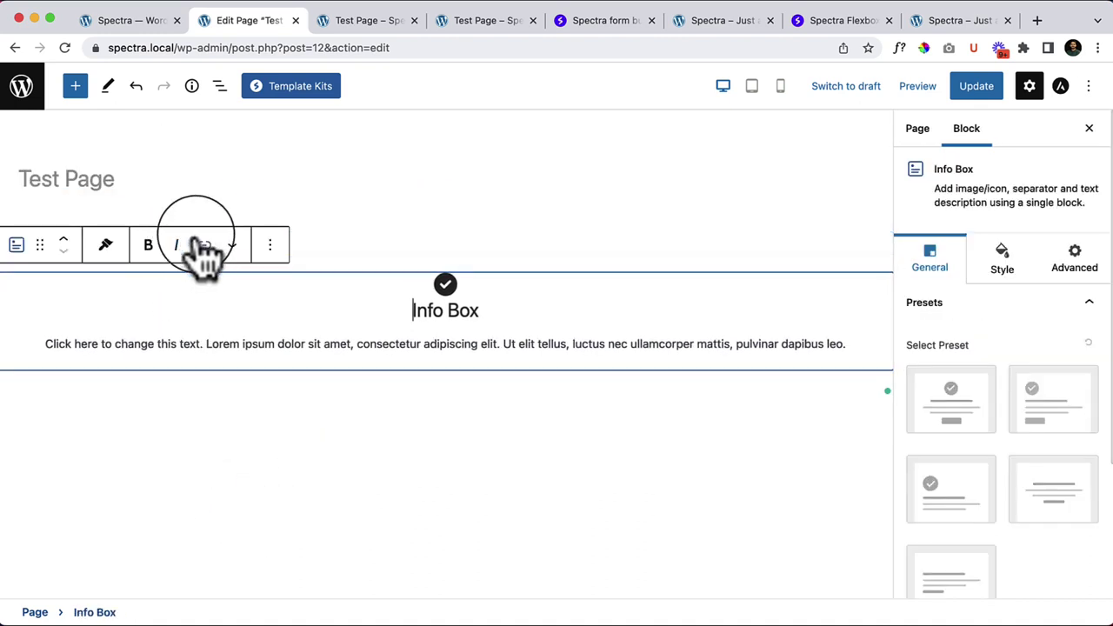
left_click(270, 246)
Step: Remove the last Info Box and insert a single-column Container via /container
left_click(352, 599)
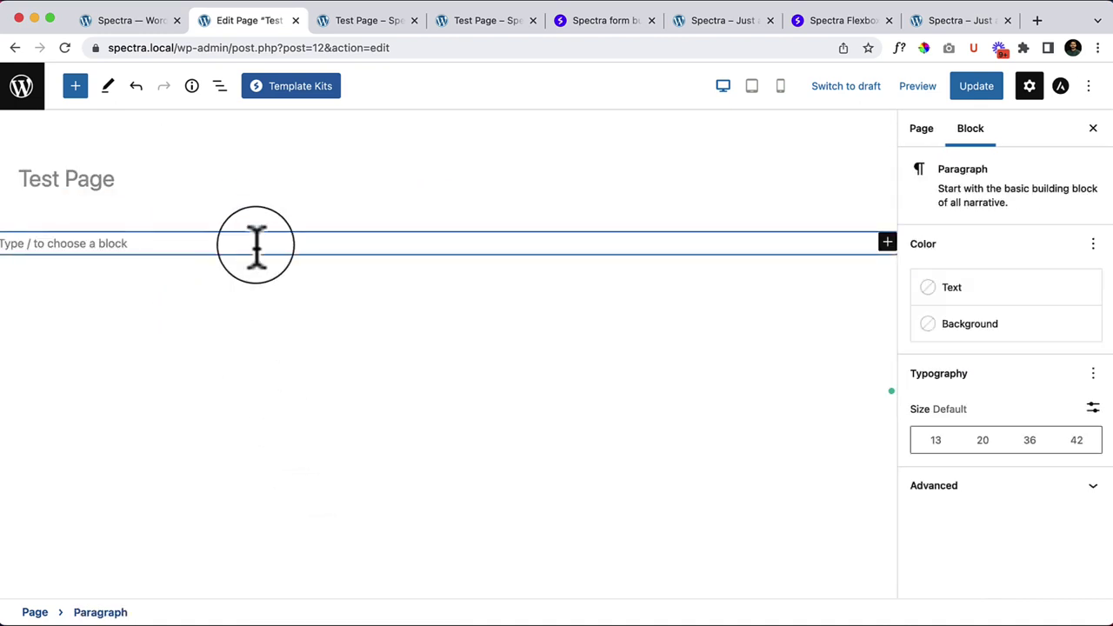
type("/conta")
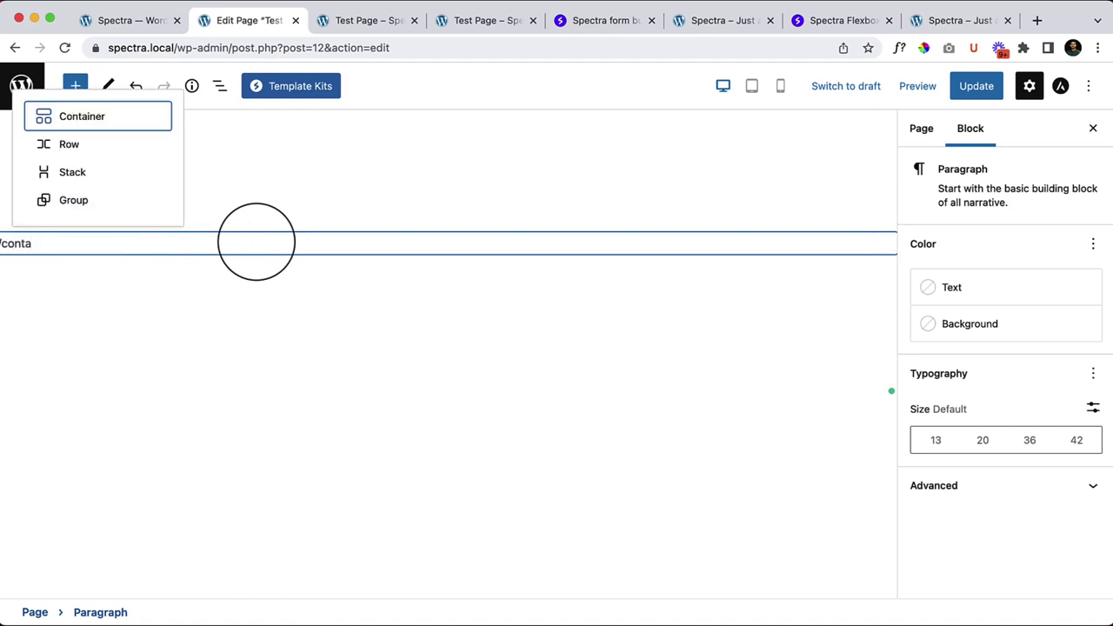
key("Return")
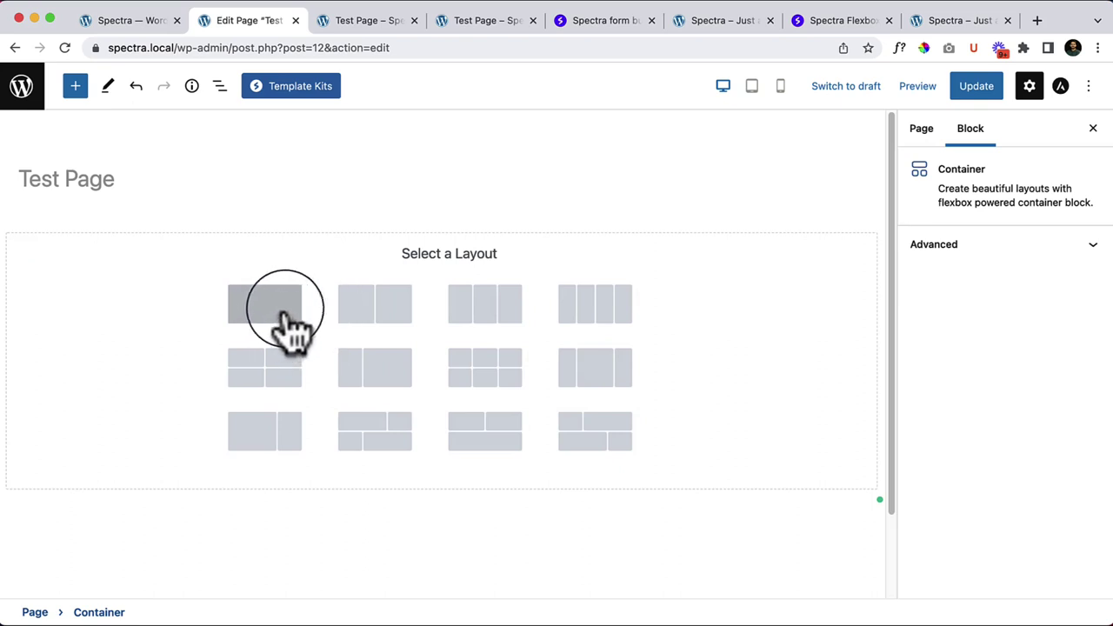
left_click(550, 310)
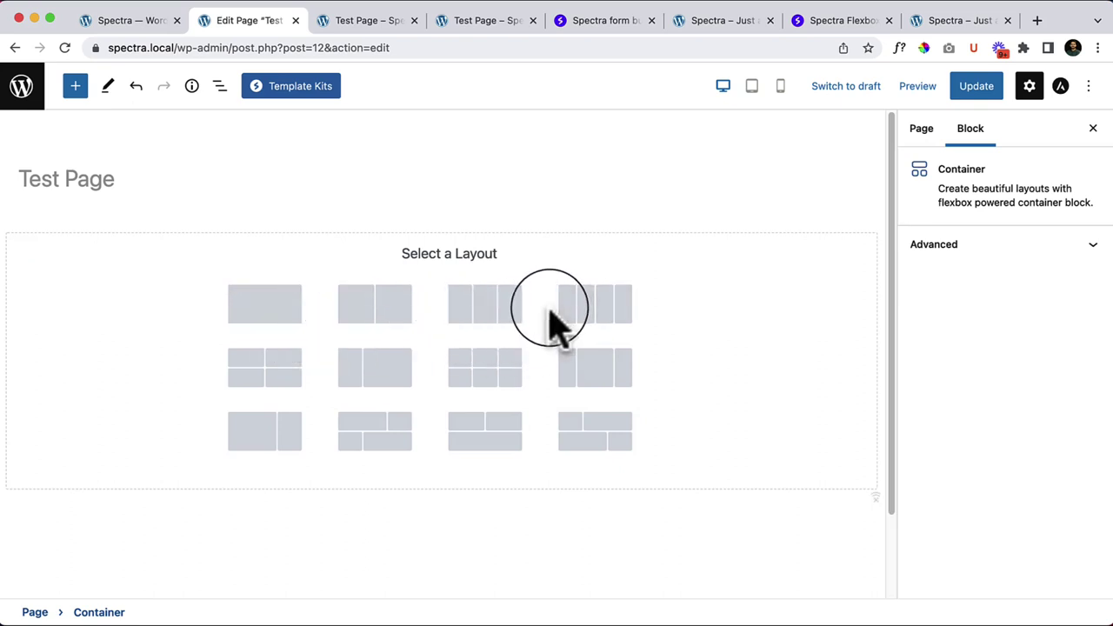
left_click(282, 318)
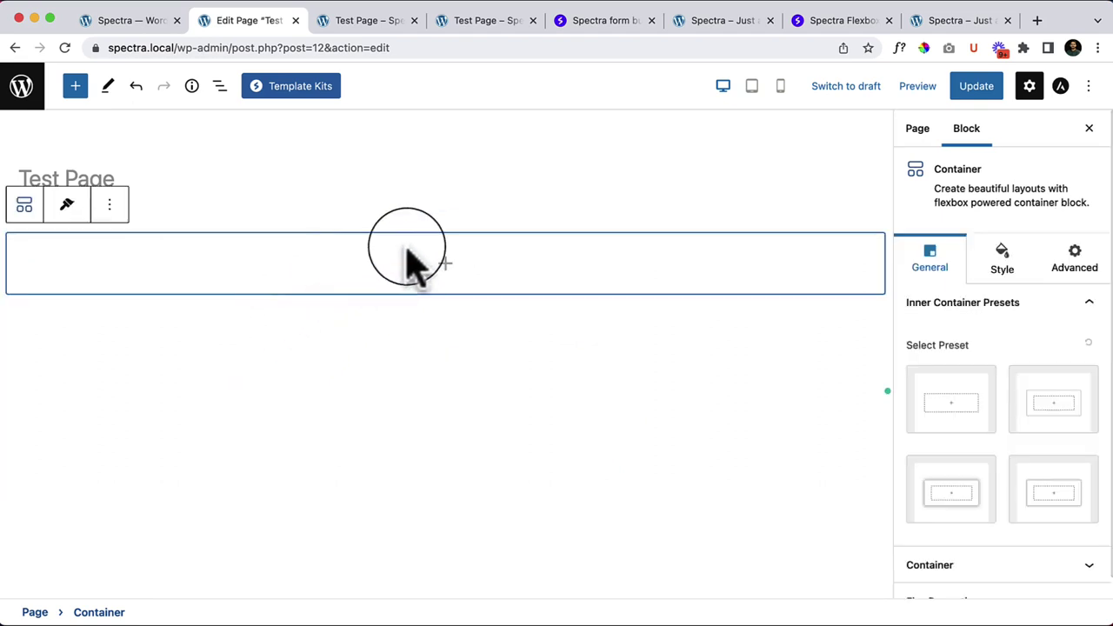
Step: Add an Info Box inside the Container and duplicate it twice to make three
left_click(446, 261)
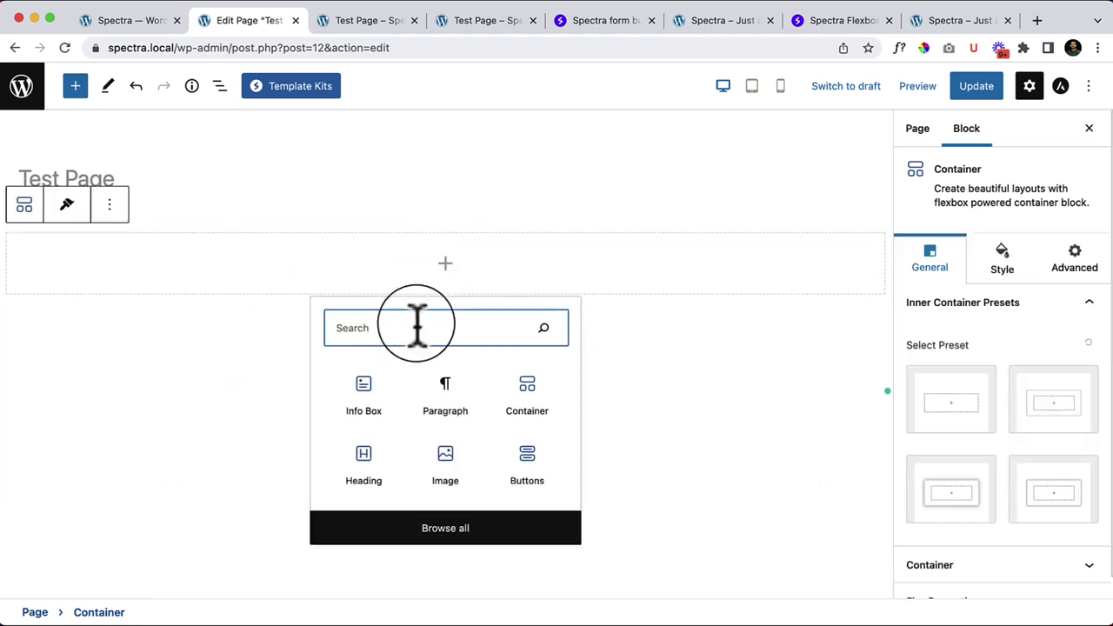
left_click(355, 400)
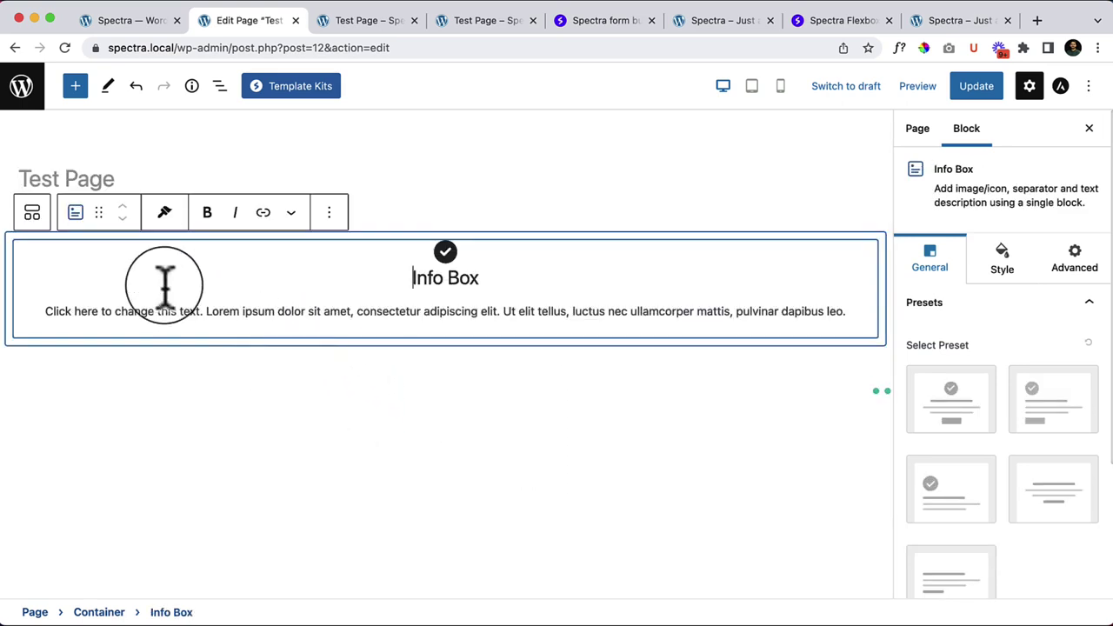
left_click(331, 214)
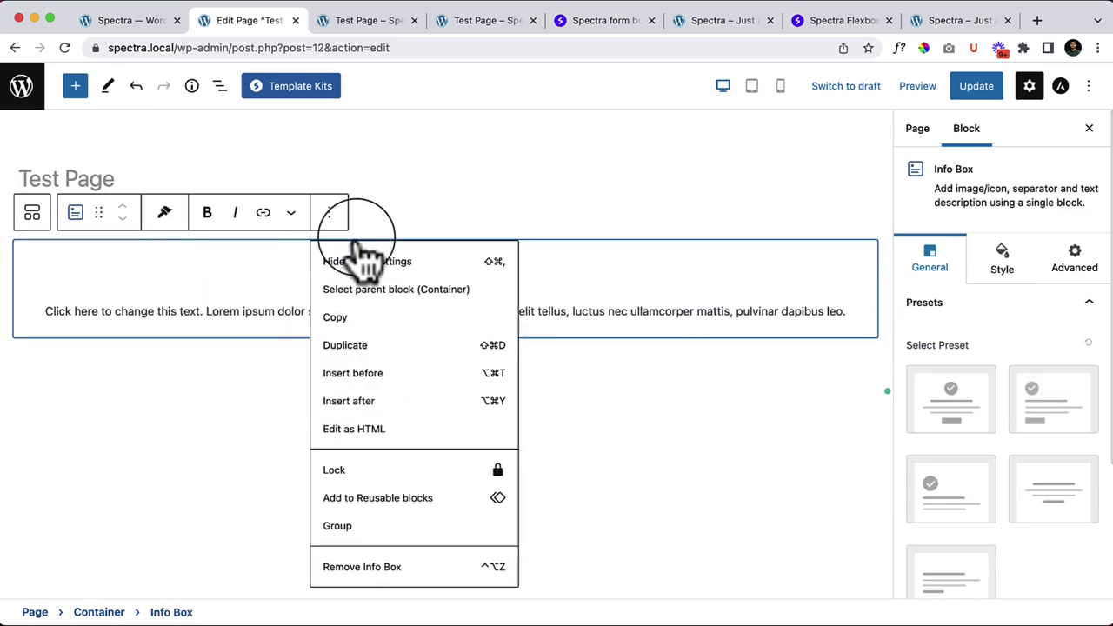
left_click(382, 345)
left_click(335, 201)
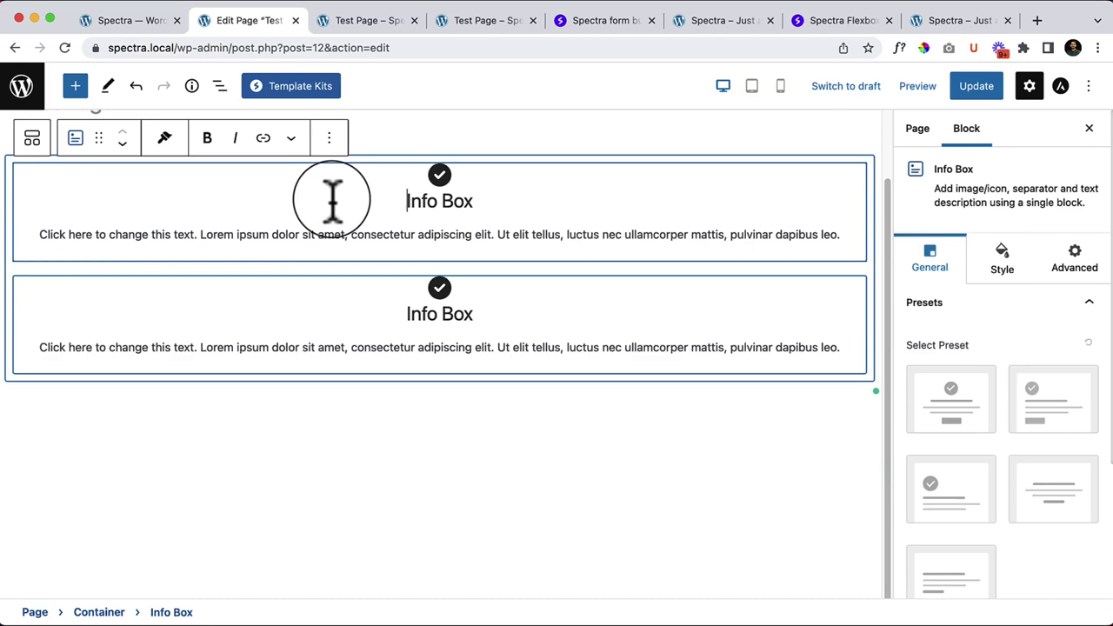
left_click(329, 137)
left_click(382, 270)
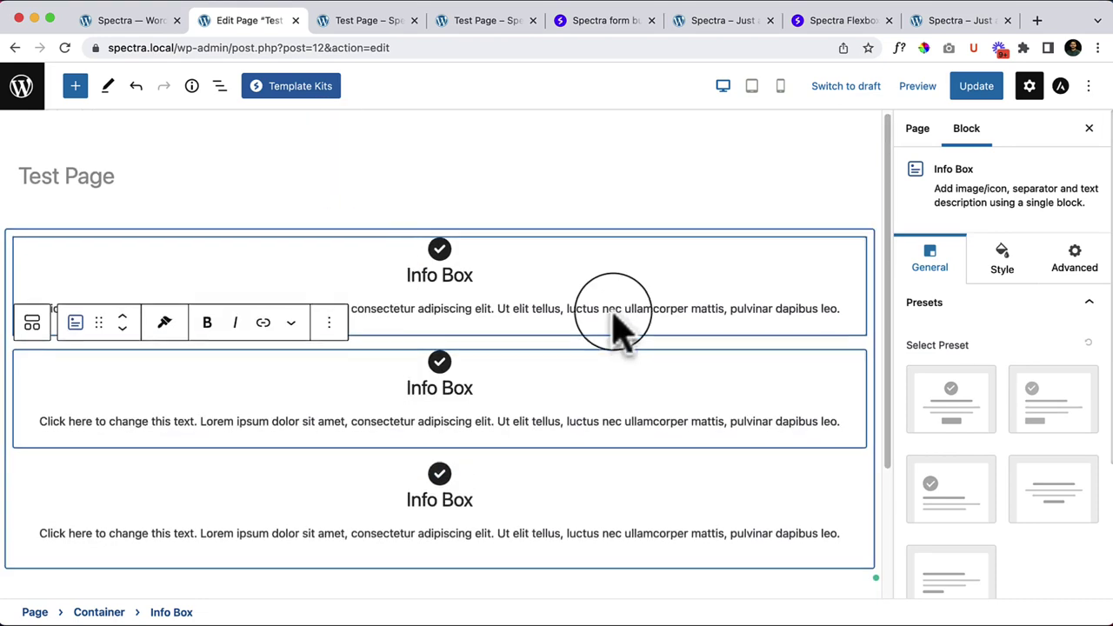
left_click(156, 222)
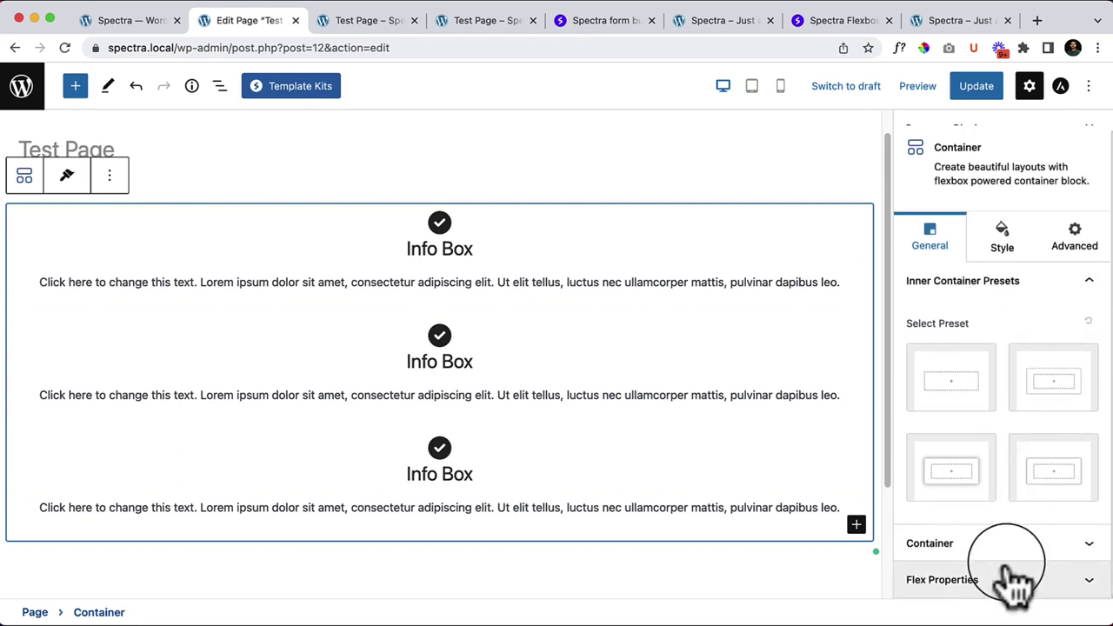
Step: Set the Container's flex direction to Row and select the first Info Box
left_click(1000, 585)
left_click(930, 193)
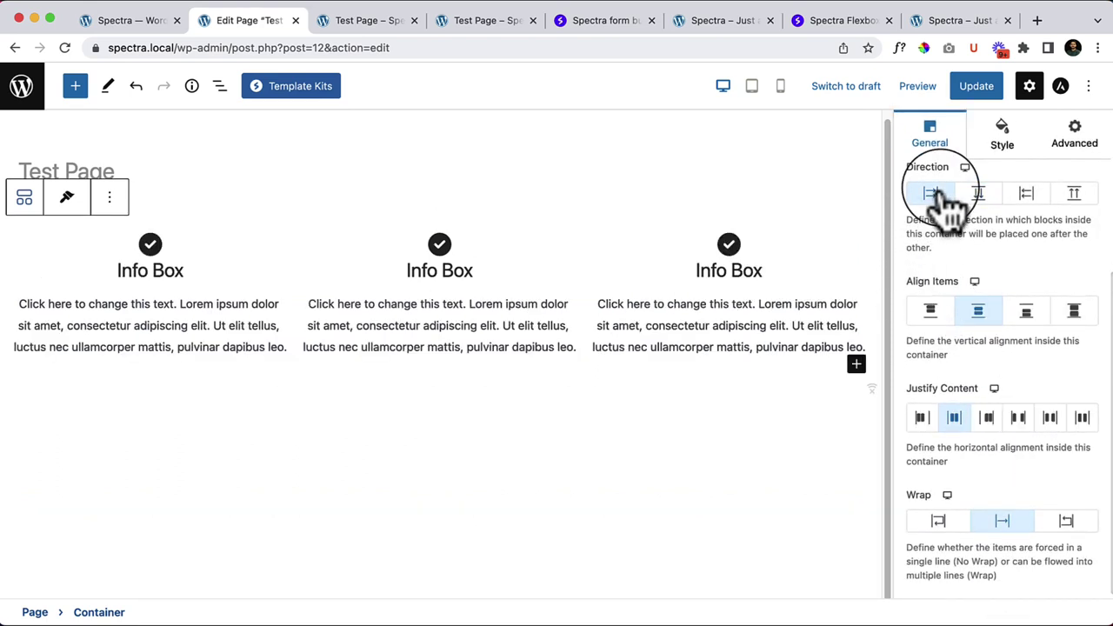
left_click(201, 328)
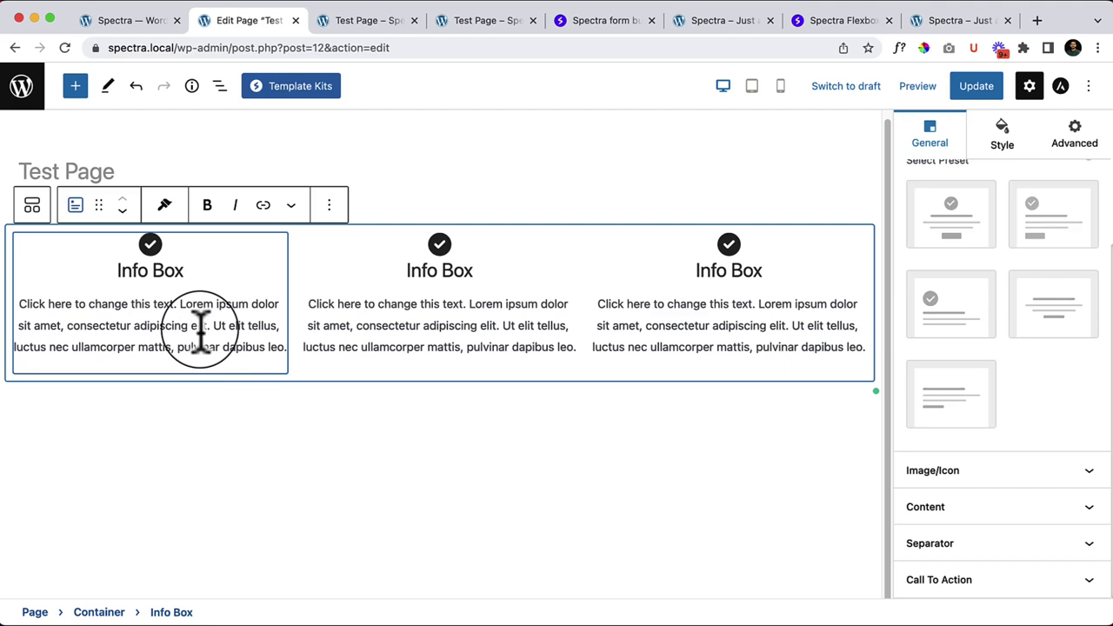
left_click(254, 291)
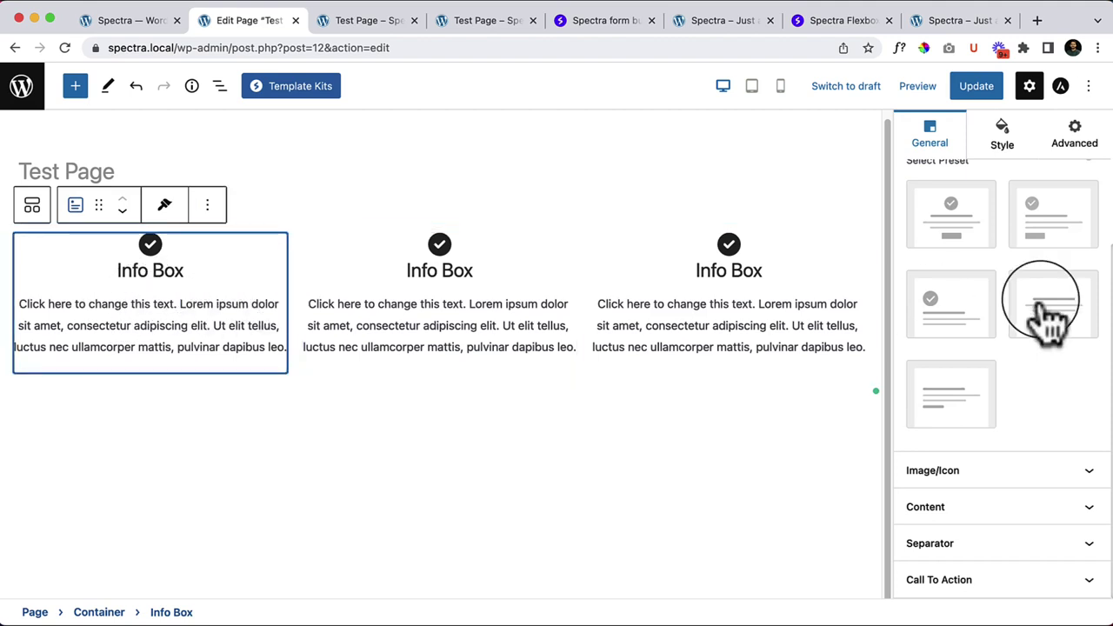
scroll(1057, 313, "up", 4)
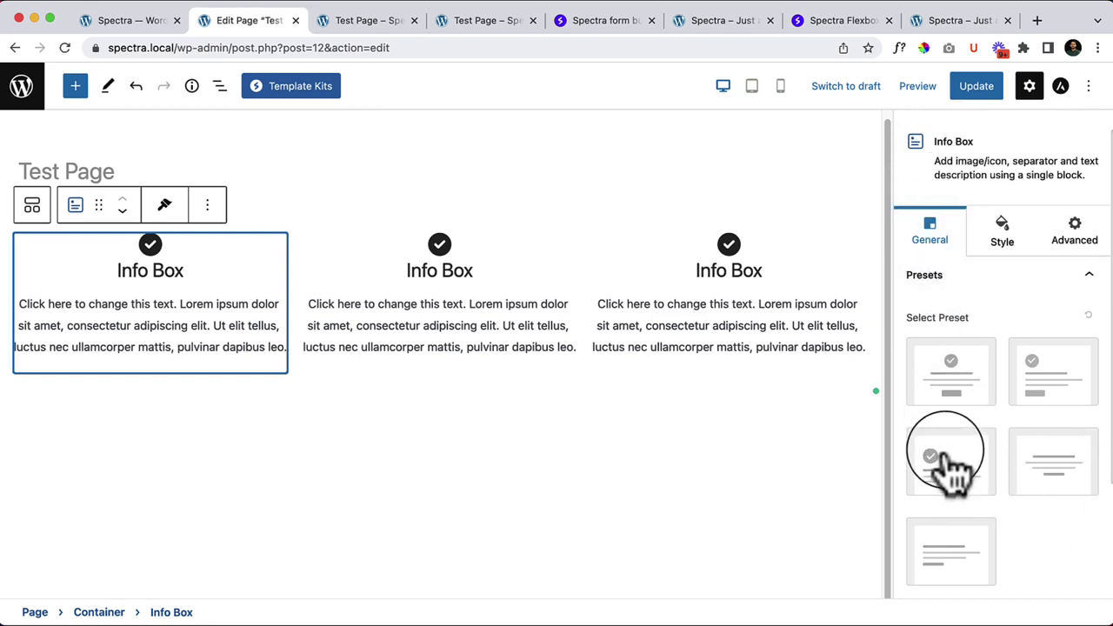
scroll(1035, 505, "down", 3)
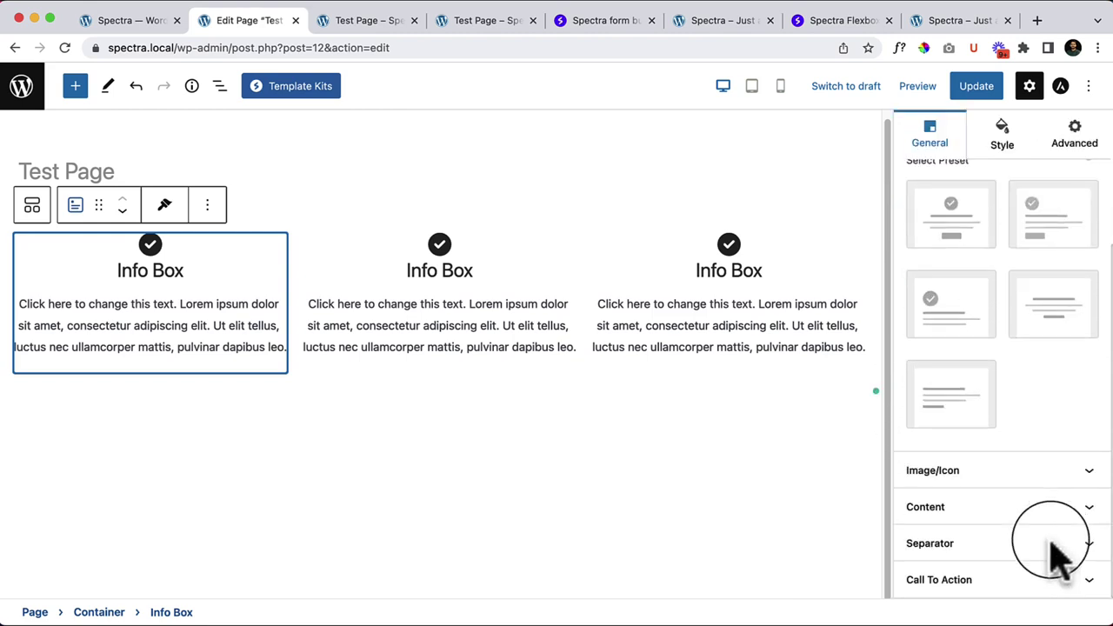
scroll(1064, 487, "up", 2)
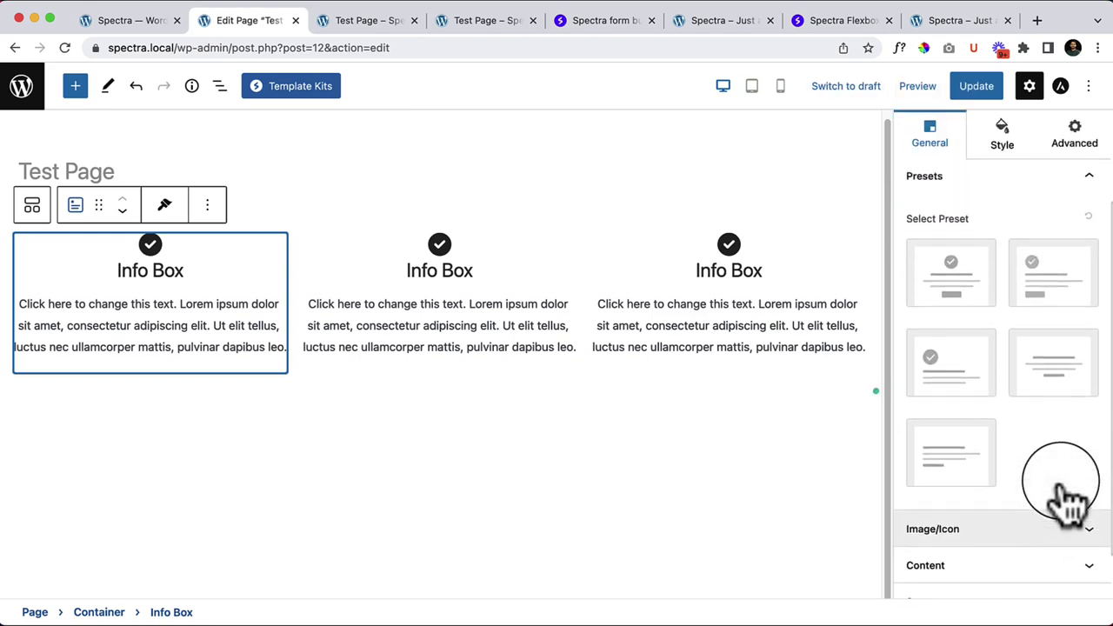
Step: Preview several Info Box presets, settling on the centred preset with icon and Read More button
left_click(957, 297)
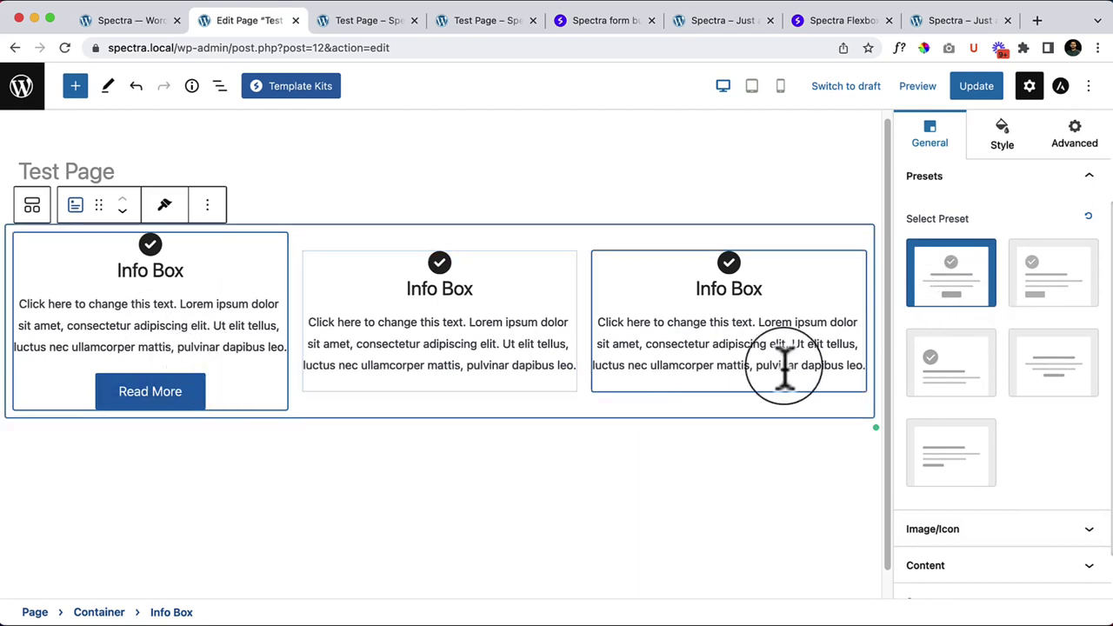
left_click(1048, 304)
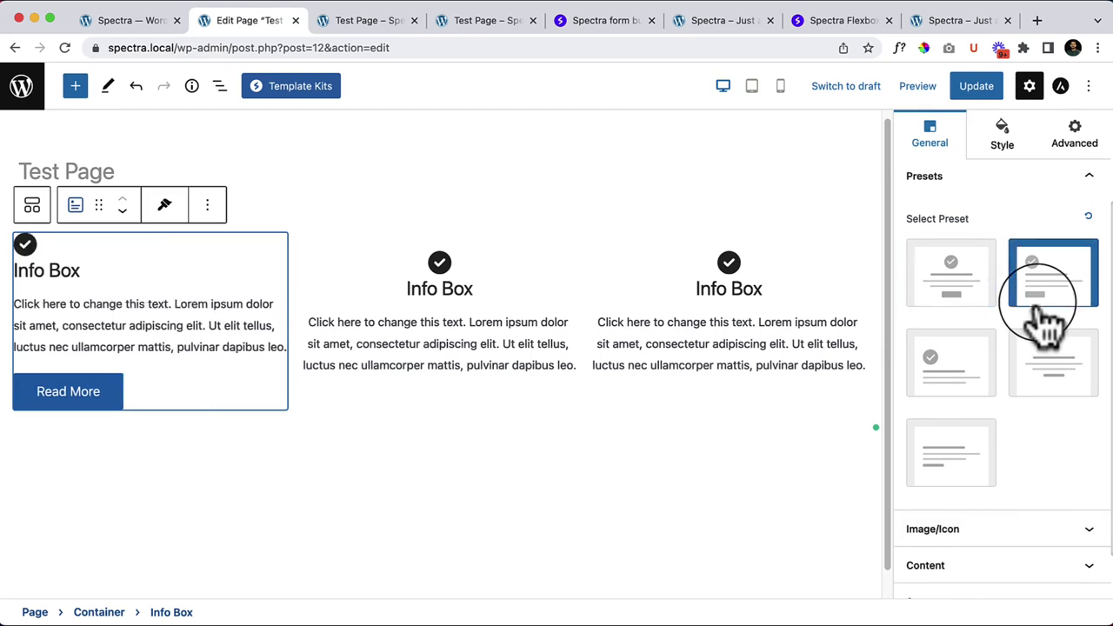
left_click(966, 375)
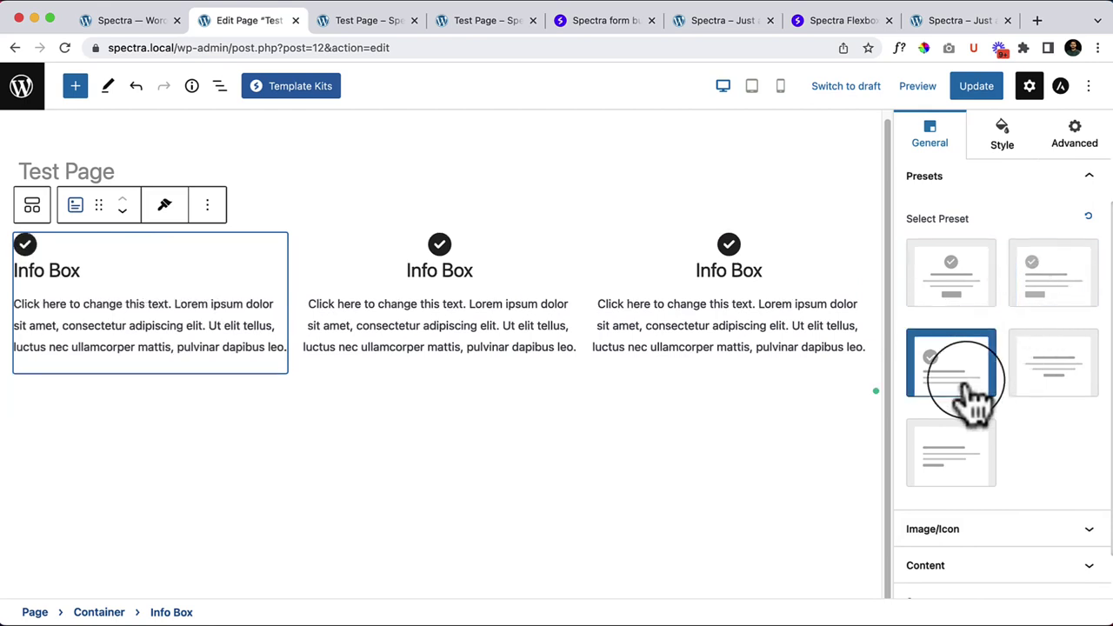
left_click(1070, 400)
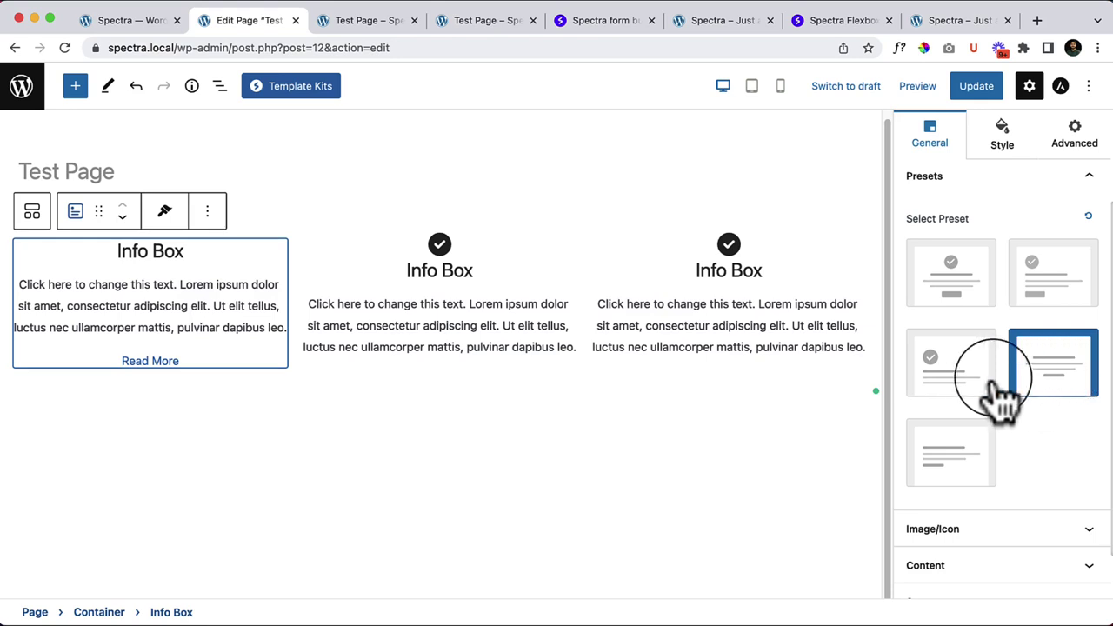
left_click(948, 466)
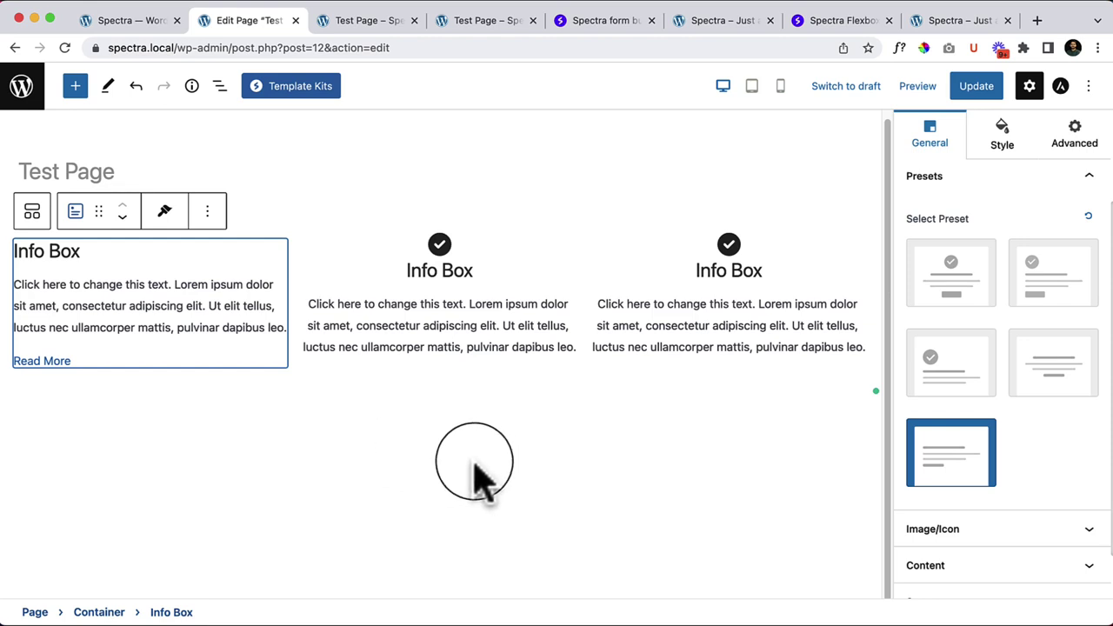
left_click(966, 283)
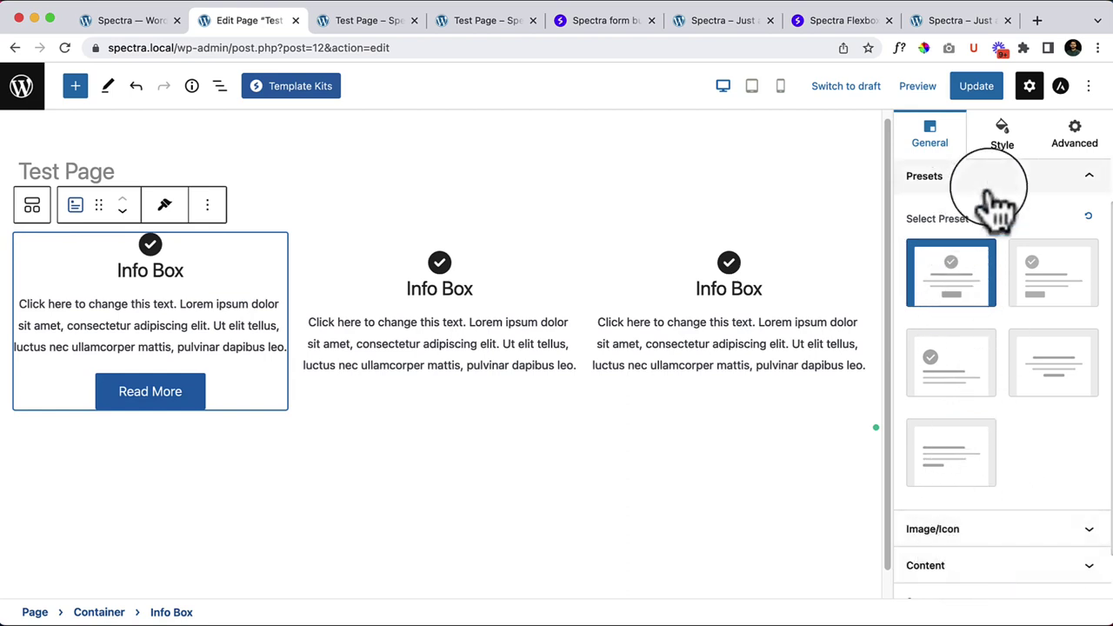
Step: Toggle the first box's icon off and on, and try Below, Left and Right title positions
left_click(970, 528)
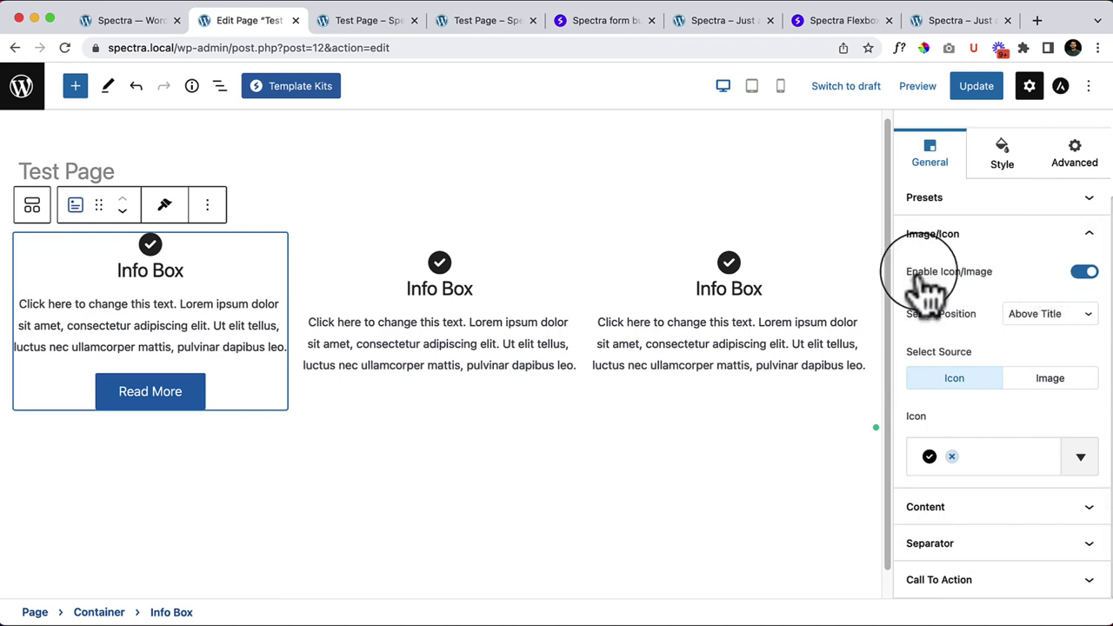
left_click(1084, 271)
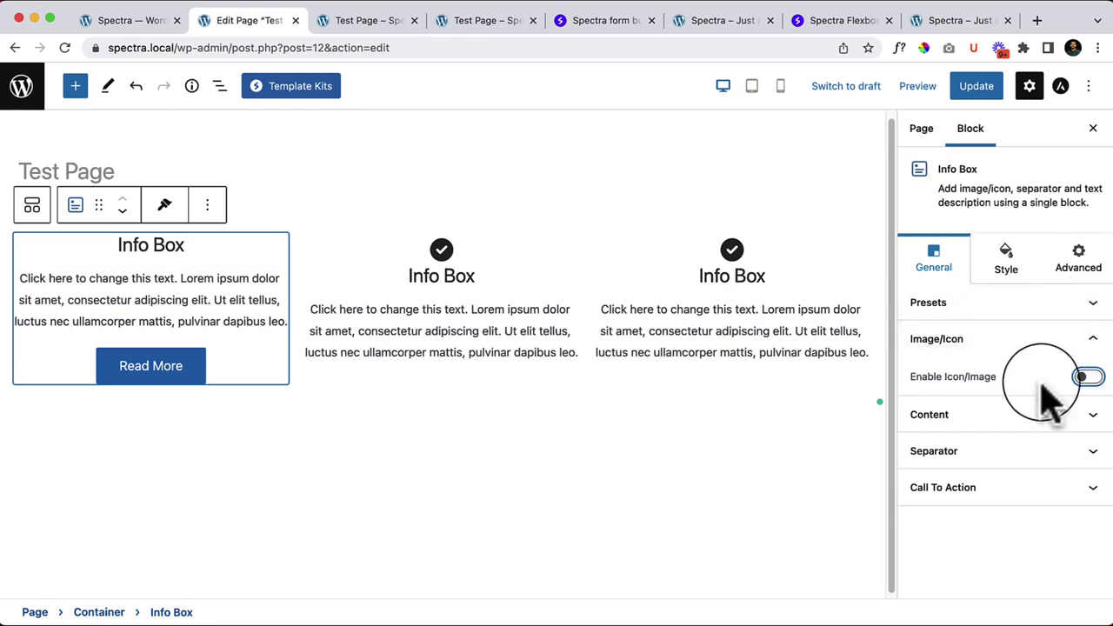
left_click(1087, 377)
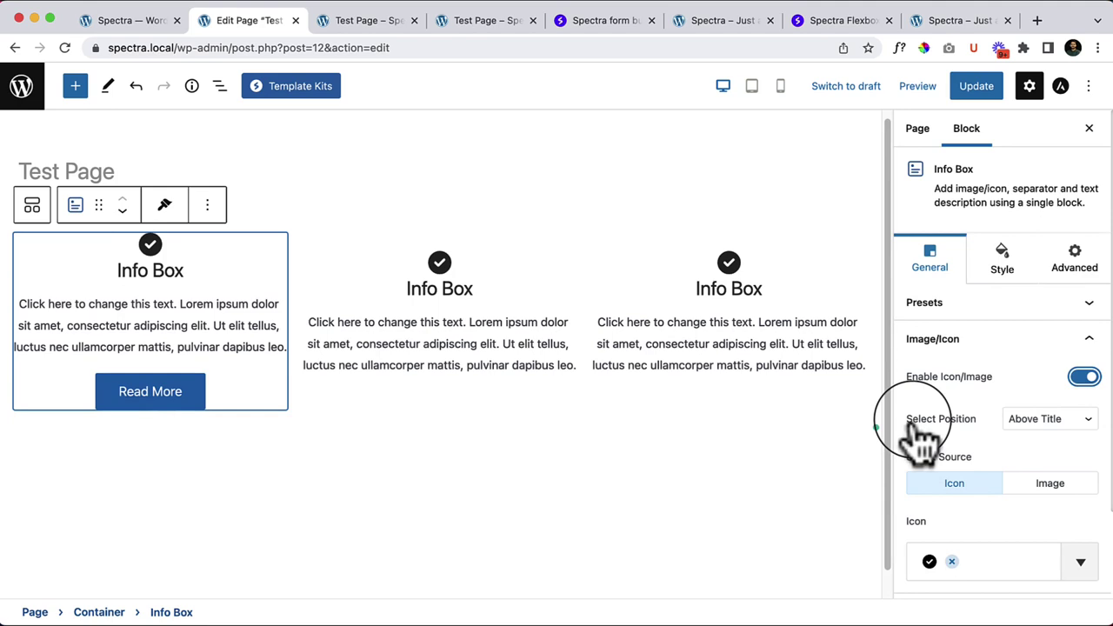
left_click(1051, 421)
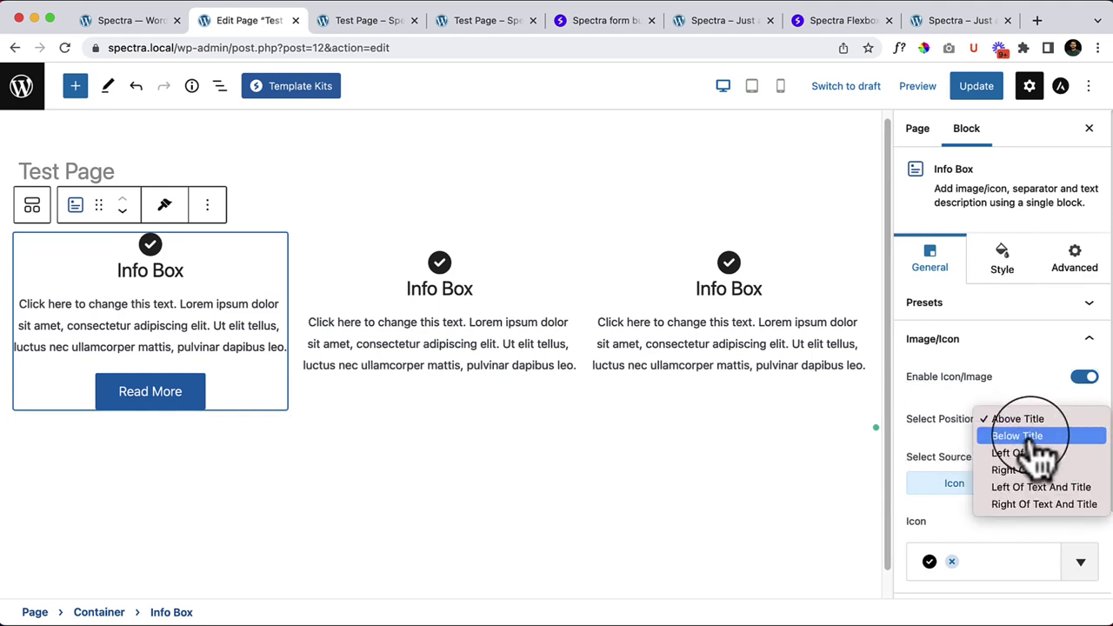
left_click(1035, 436)
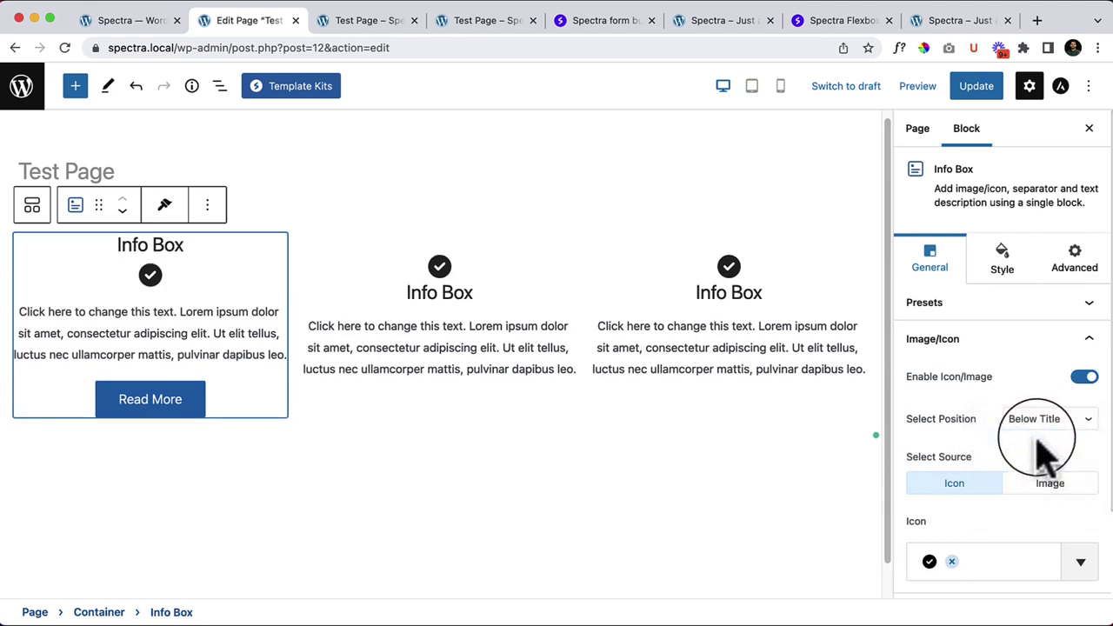
left_click(1039, 423)
left_click(1031, 439)
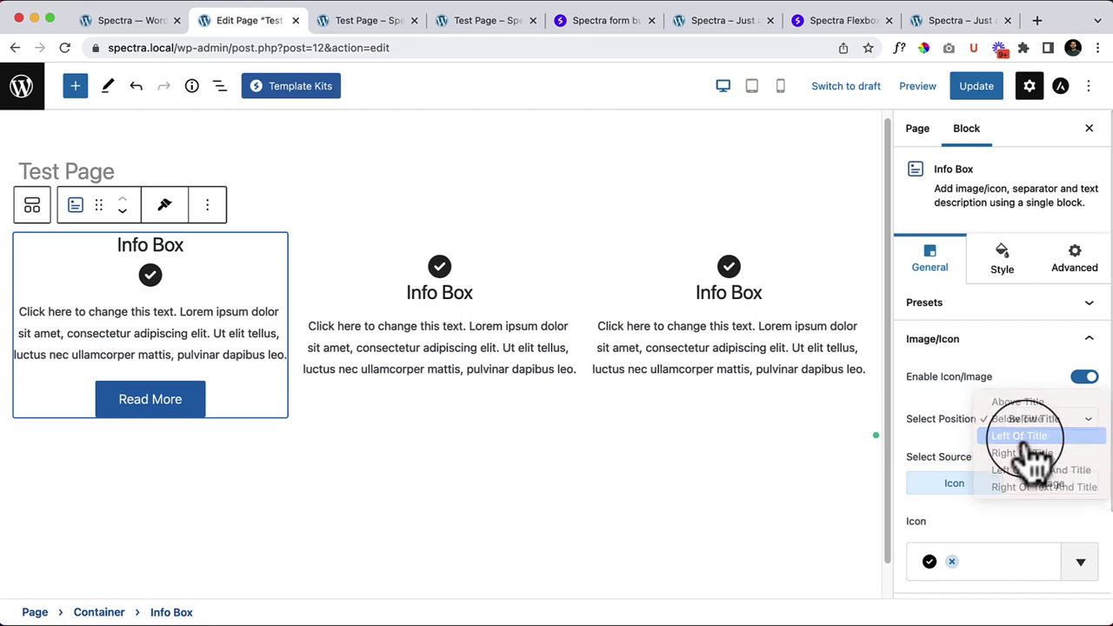
left_click(1039, 422)
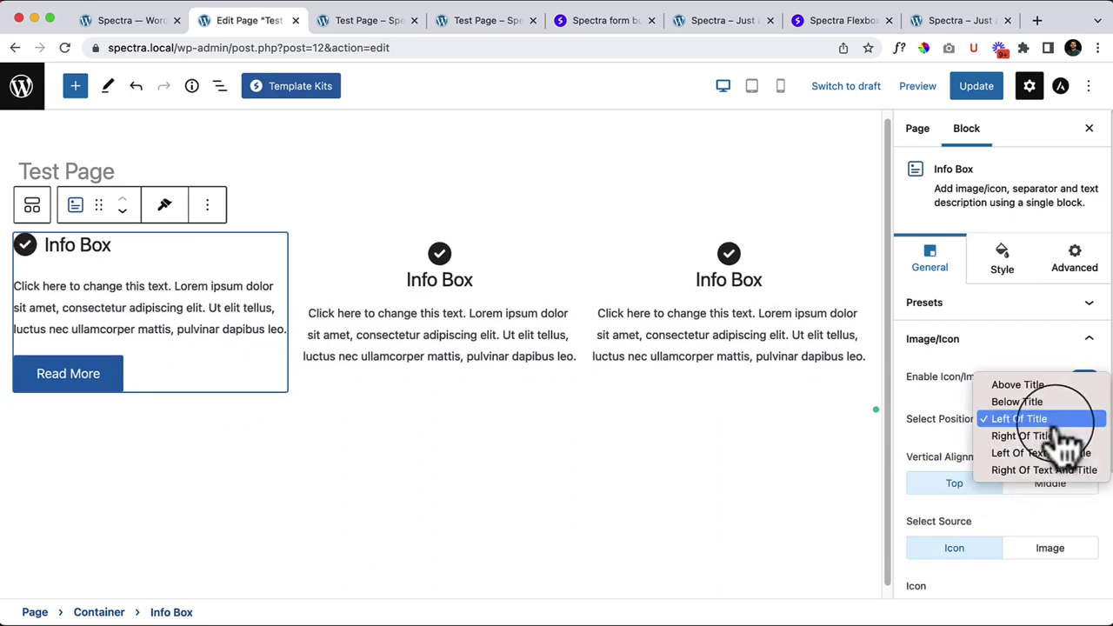
left_click(1031, 437)
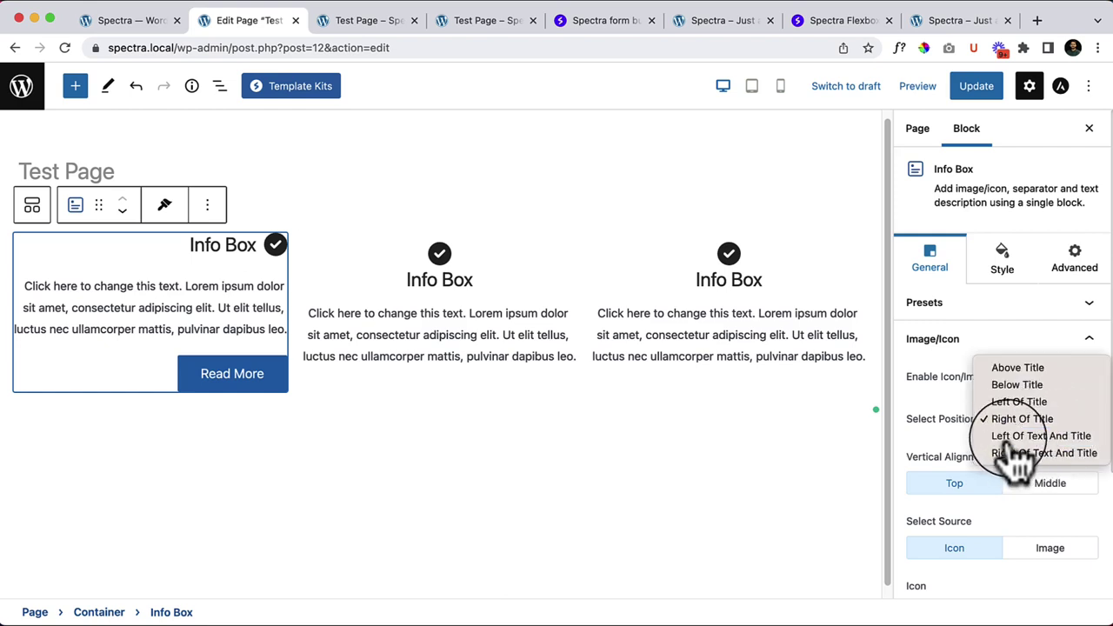
Step: Set the icon position back to Above Title and switch the source to Image
left_click(1035, 437)
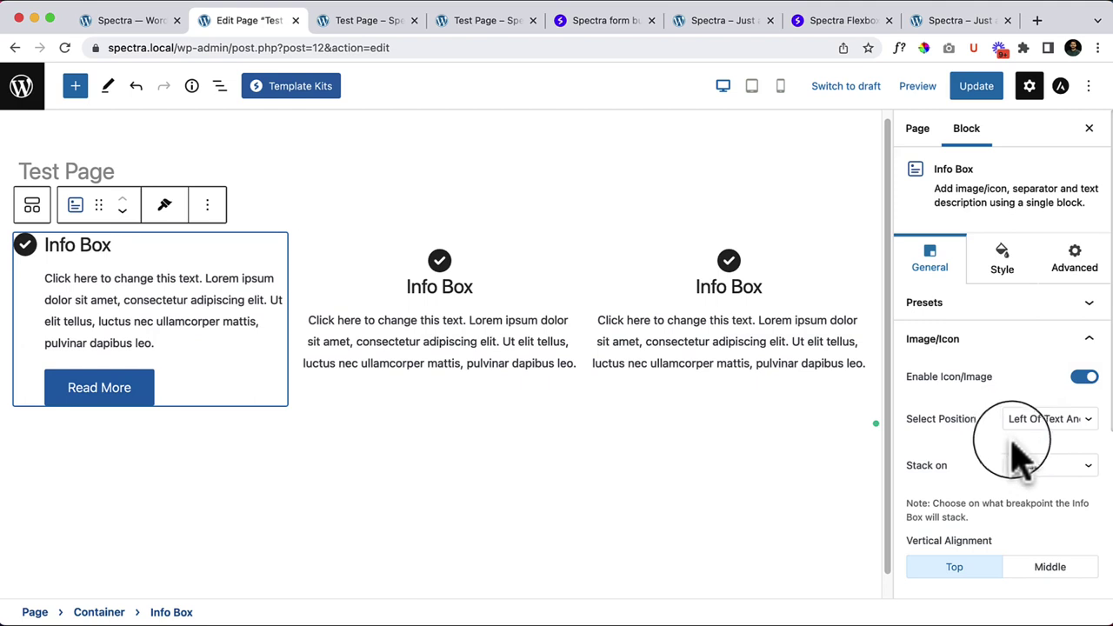
left_click(1052, 432)
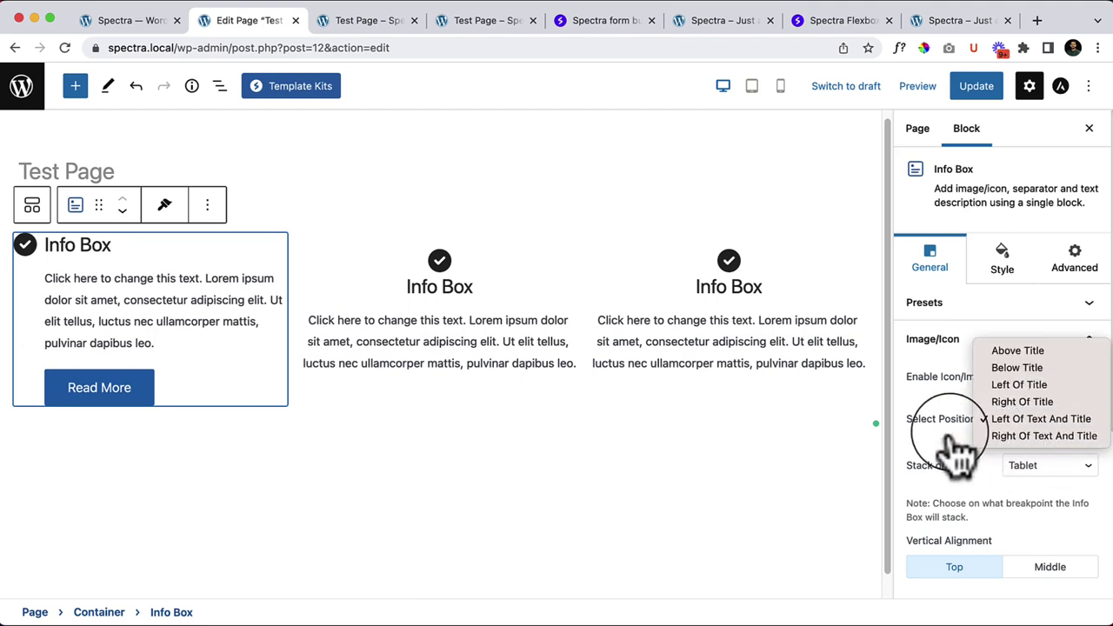
left_click(1035, 419)
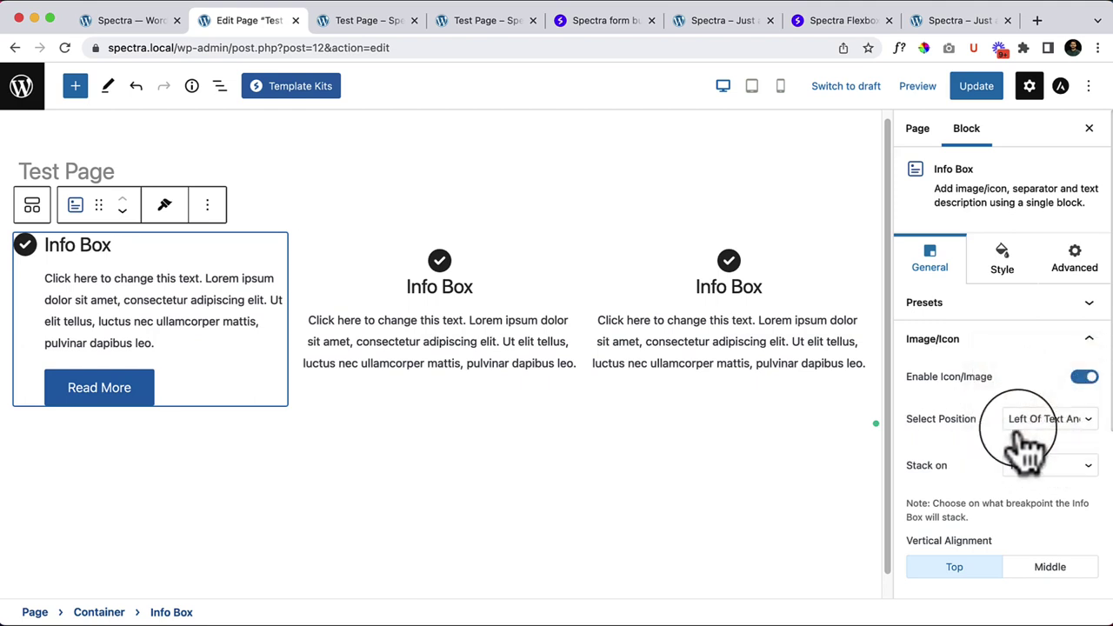
left_click(1054, 442)
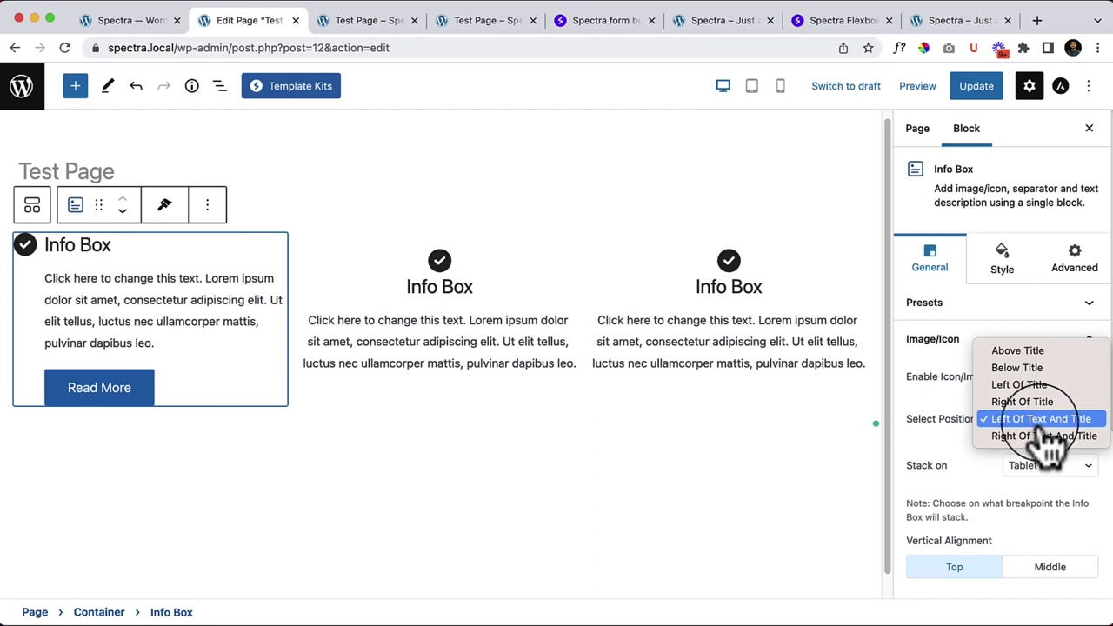
left_click(956, 448)
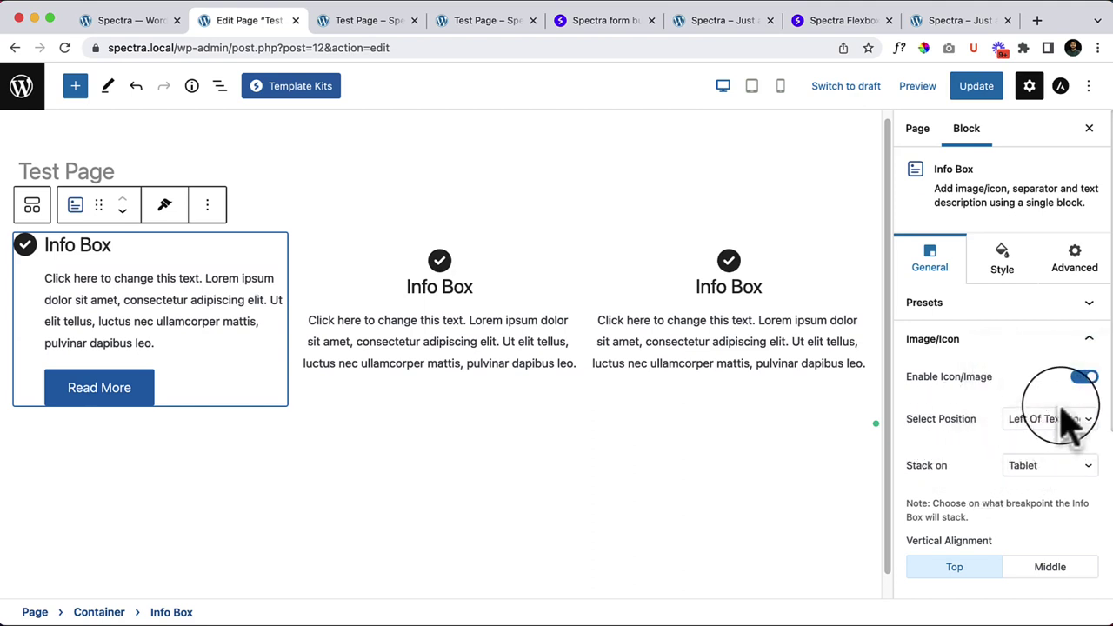
left_click(1076, 421)
left_click(1044, 350)
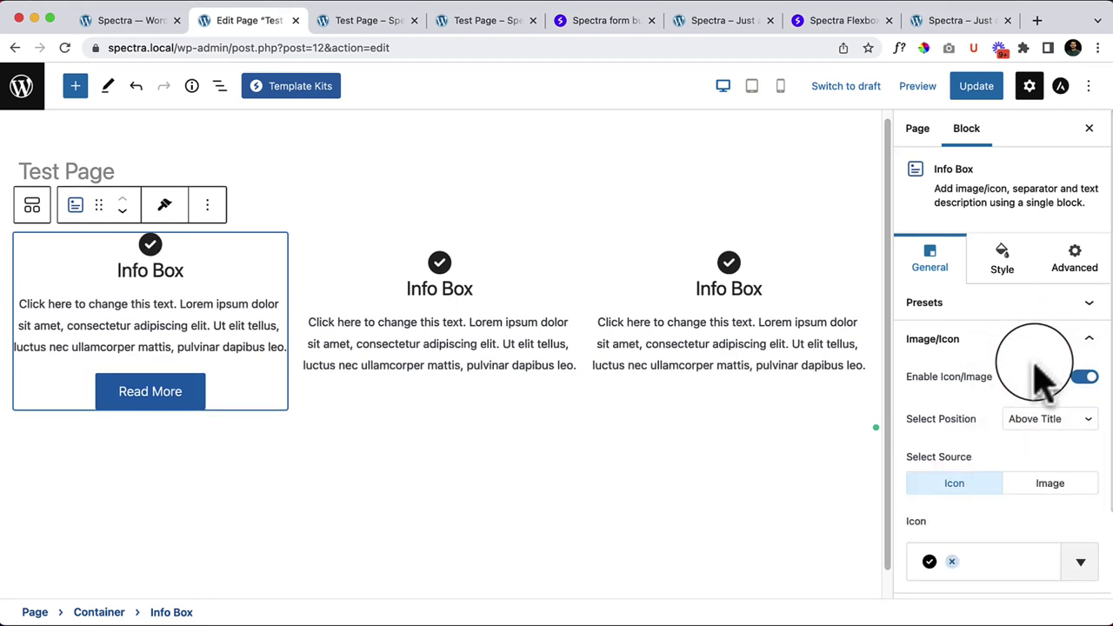
scroll(1006, 504, "down", 2)
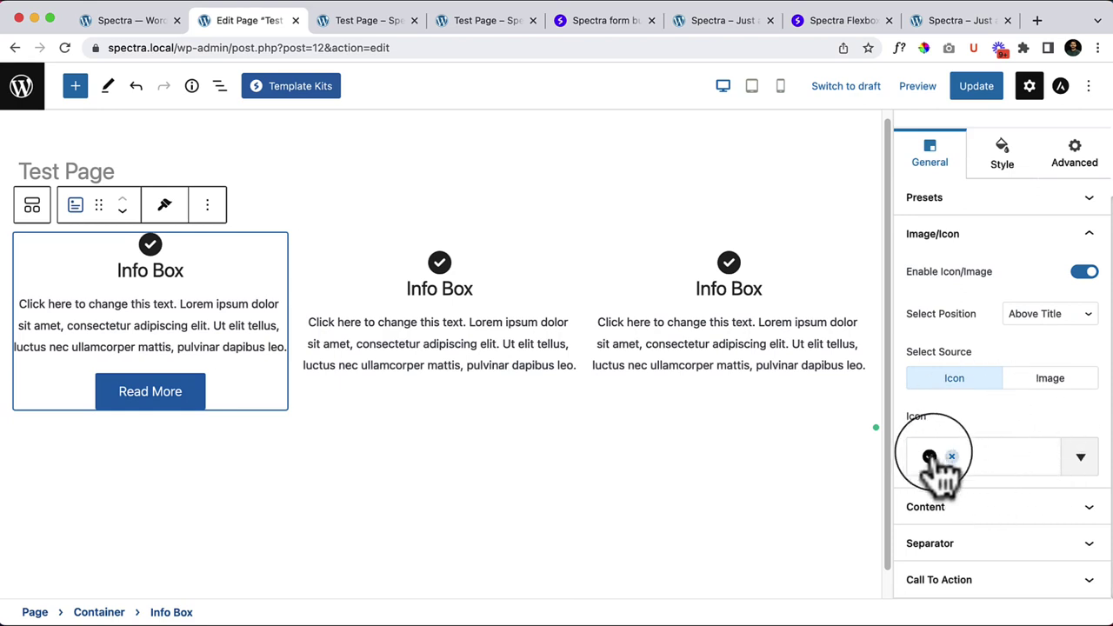
left_click(996, 461)
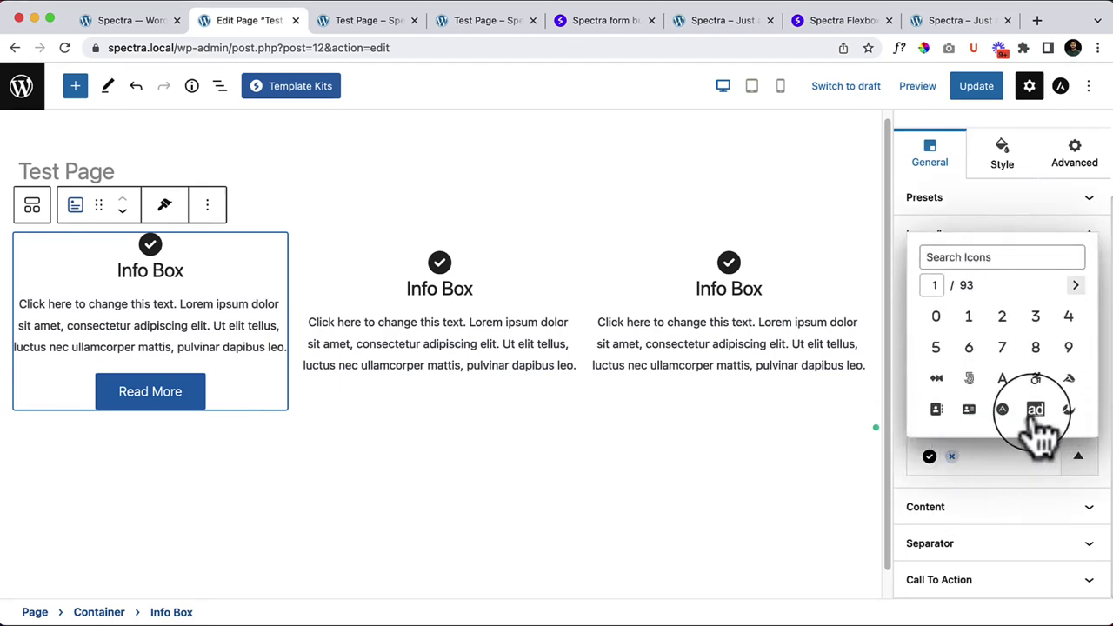
left_click(1001, 474)
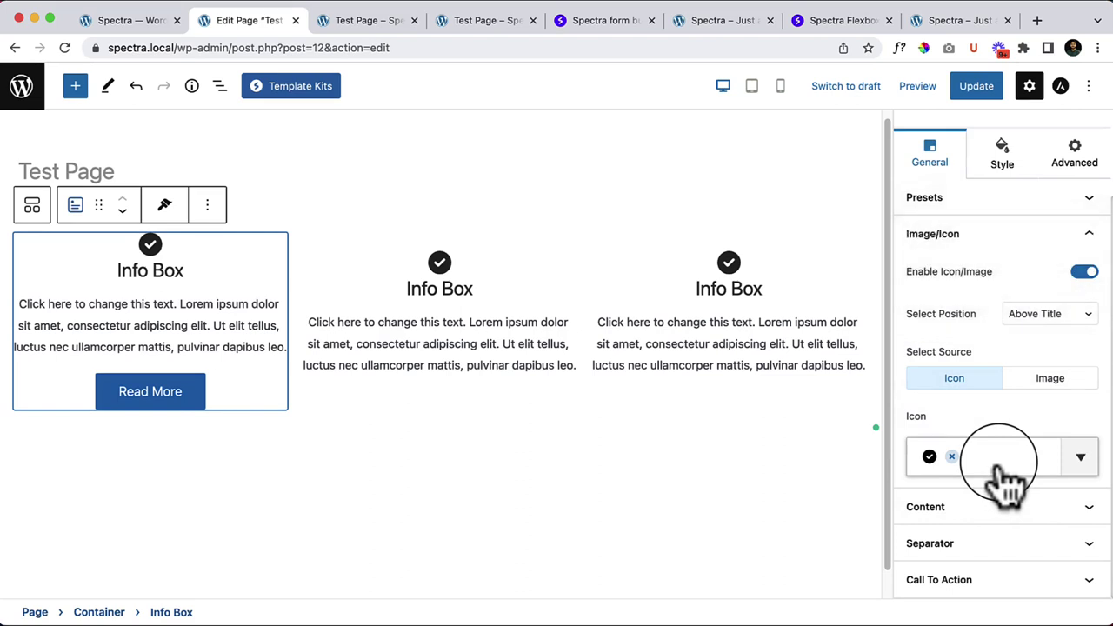
left_click(1075, 391)
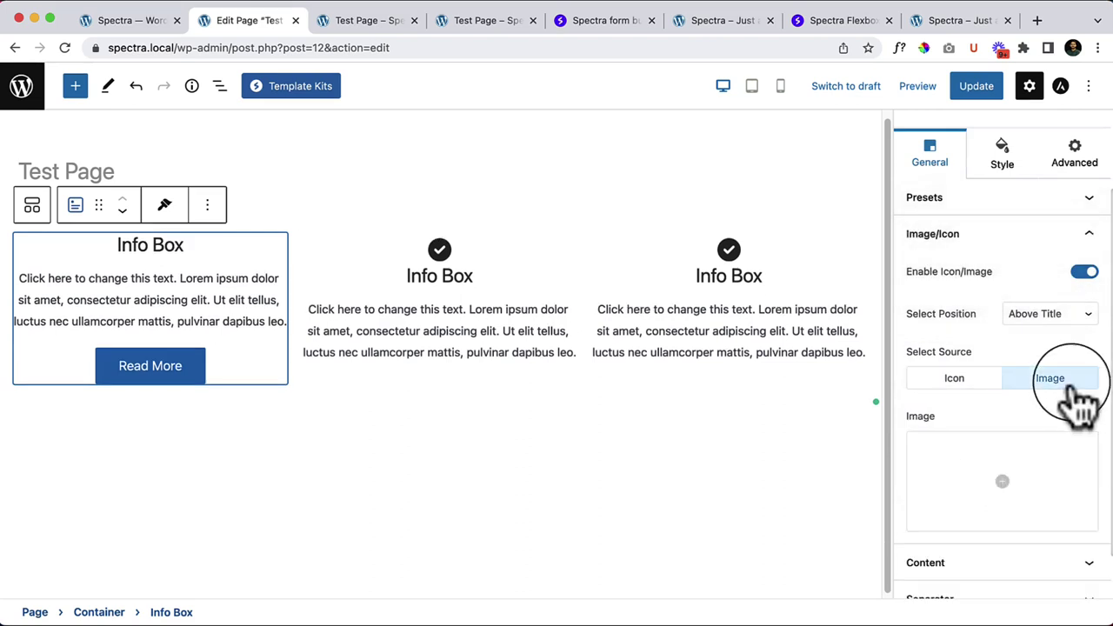
Step: Cancel an image upload from the media library and set the source back to Icon
left_click(1017, 480)
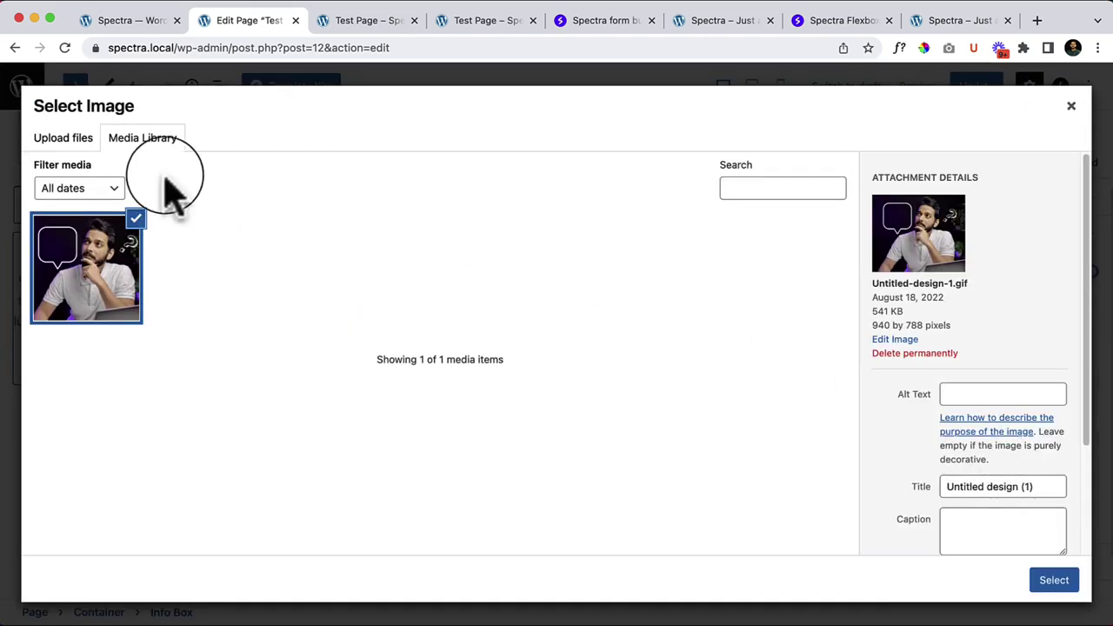
left_click(70, 152)
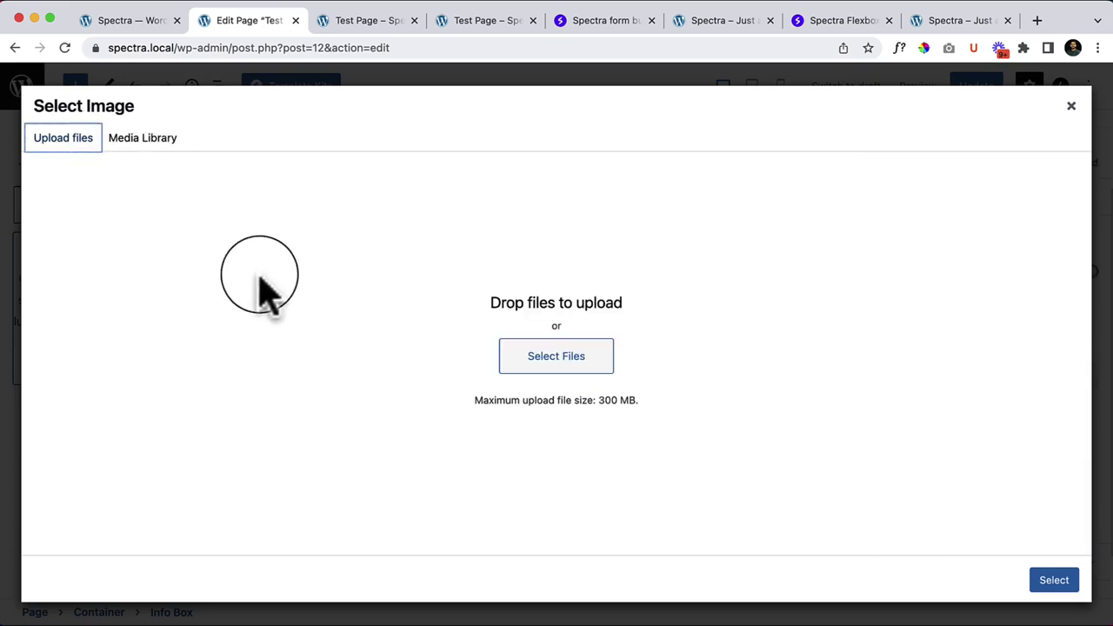
left_click(553, 365)
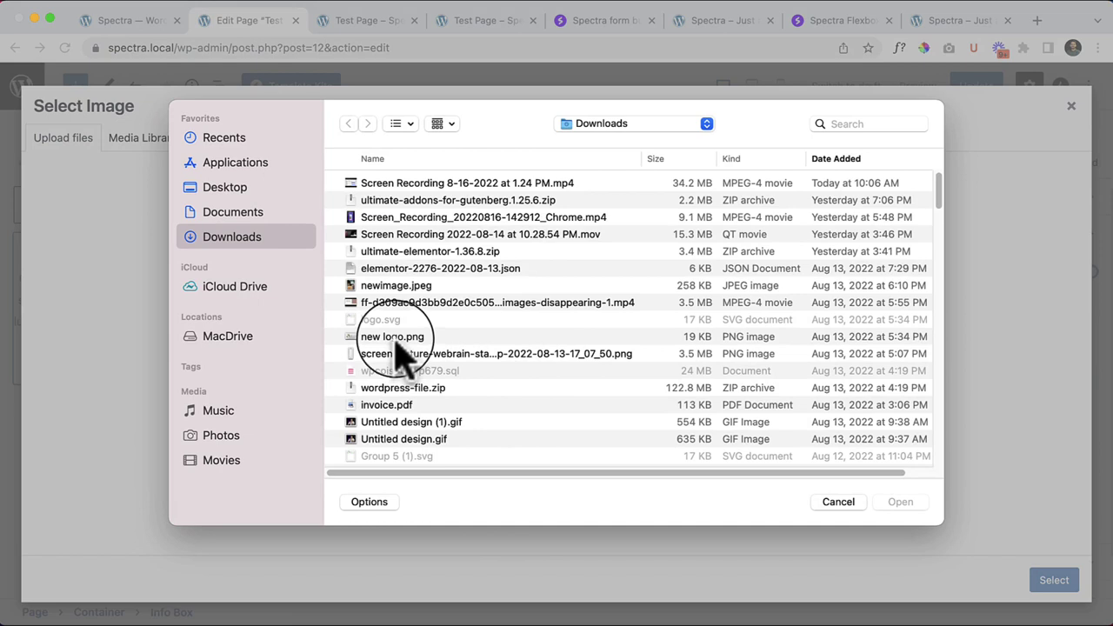
scroll(477, 459, "down", 2)
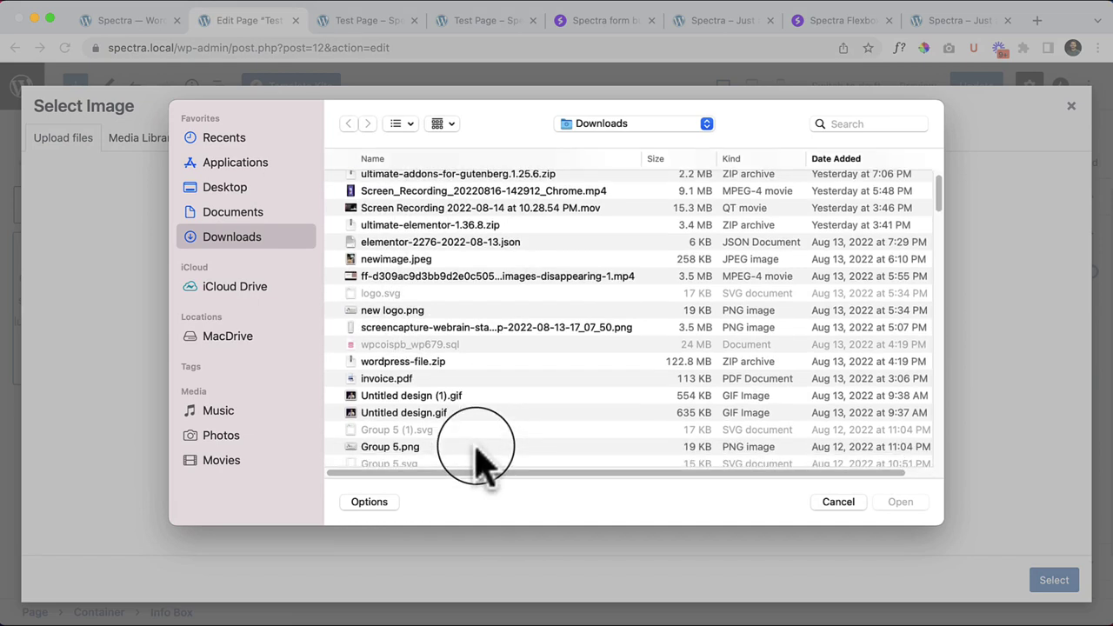
left_click(831, 504)
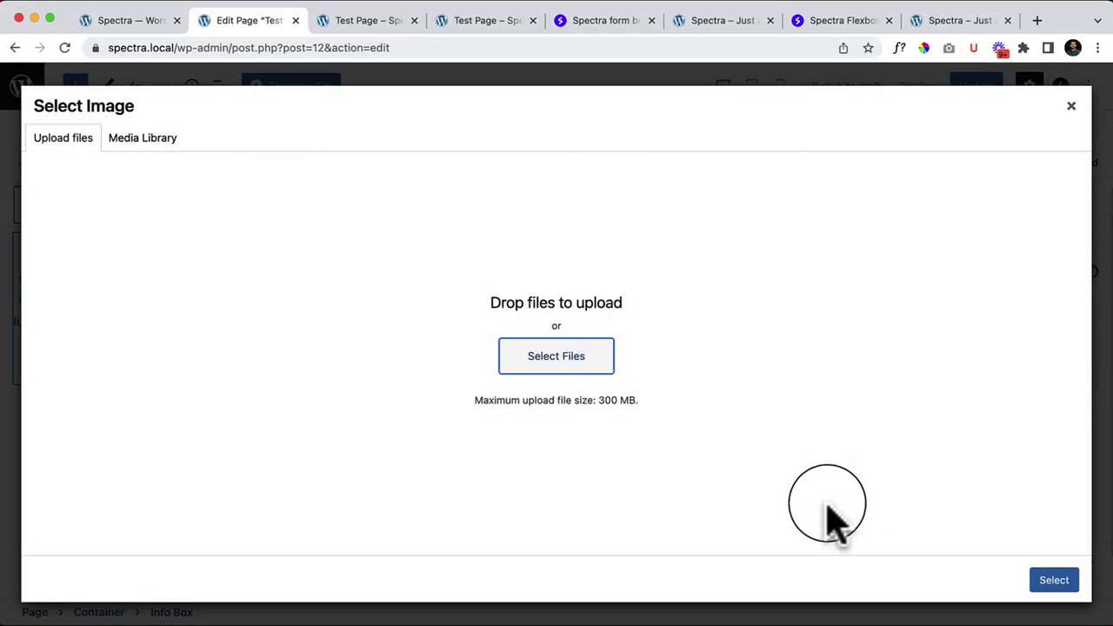
left_click(1072, 106)
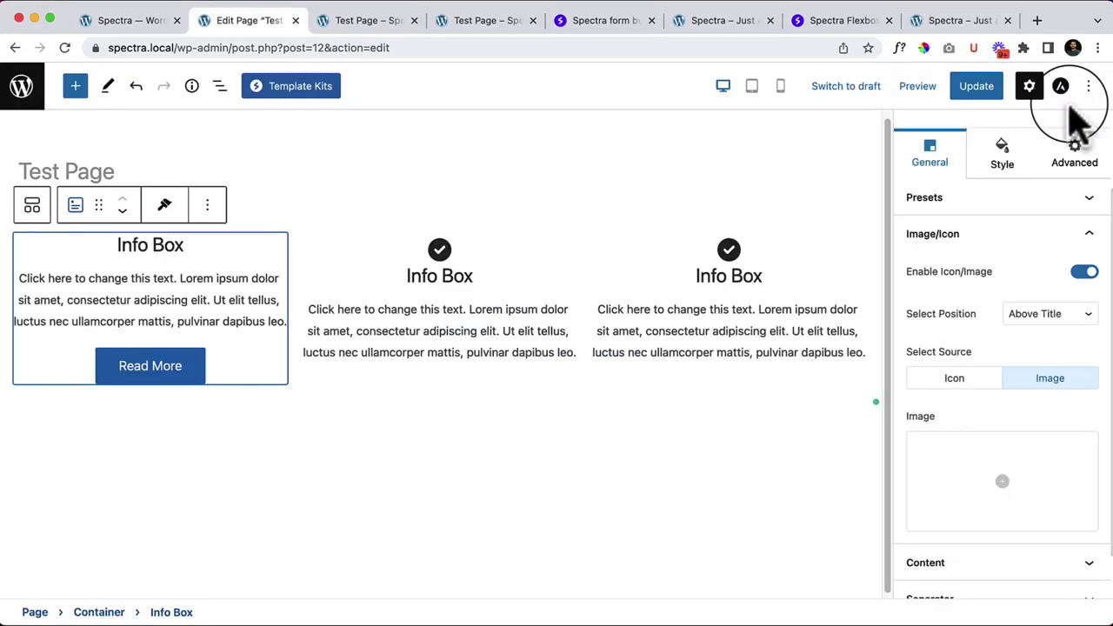
left_click(956, 378)
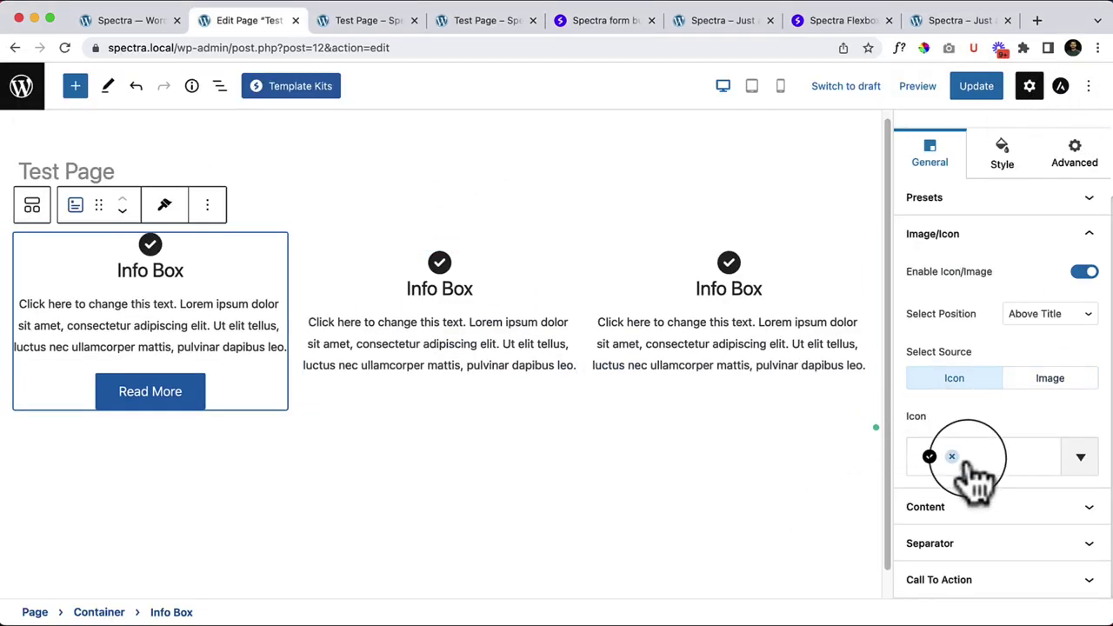
Step: Try left and right content alignment, leaving the first Info Box centred
left_click(1013, 513)
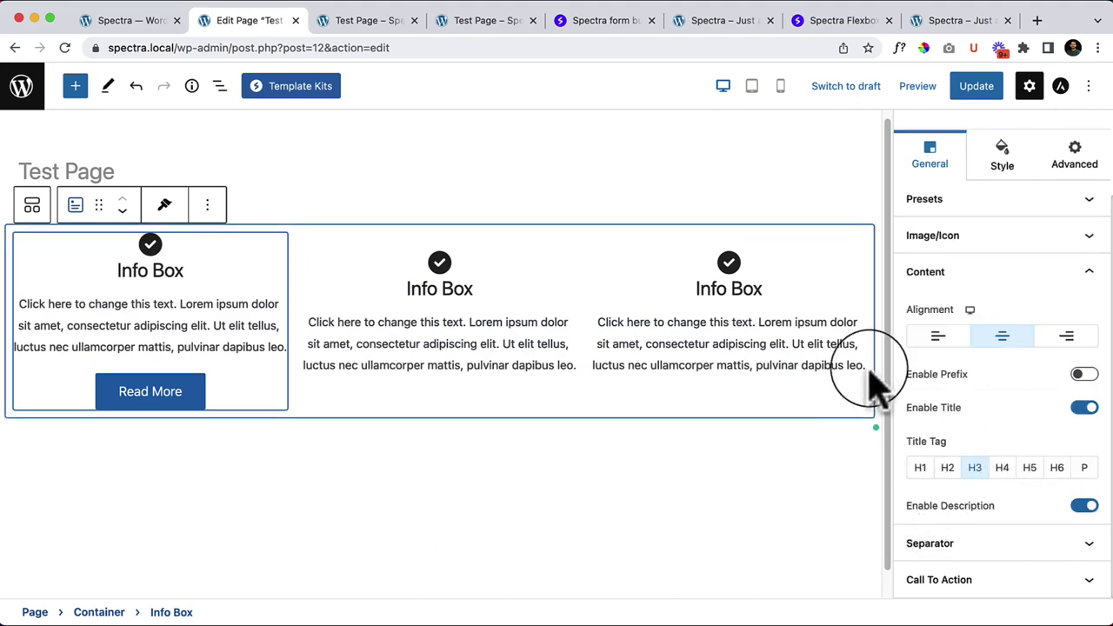
left_click(937, 337)
left_click(1002, 337)
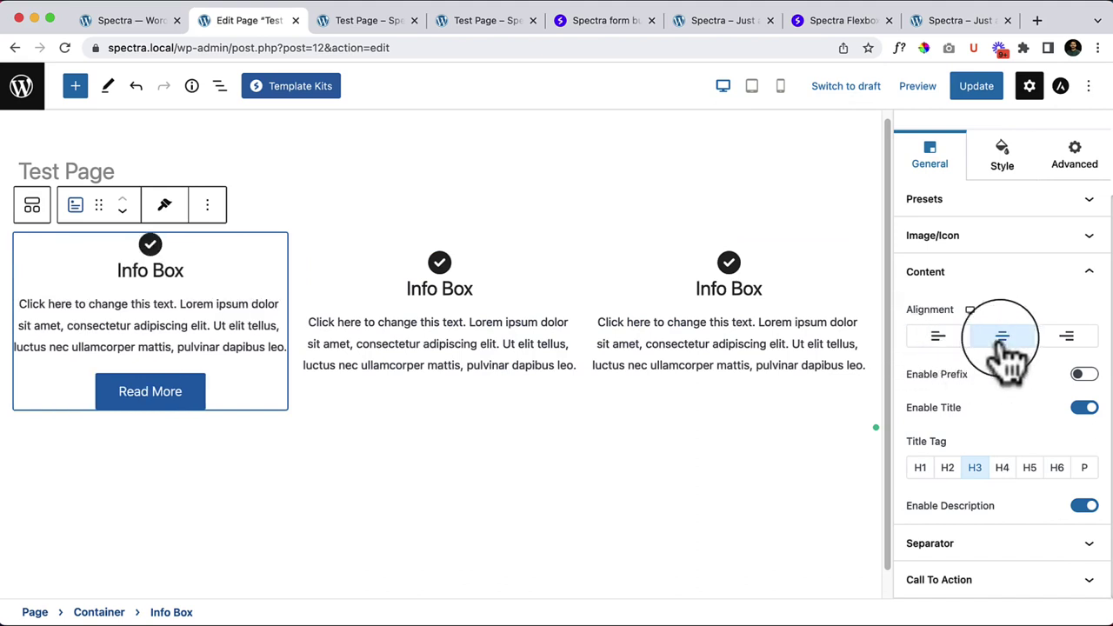
left_click(1068, 339)
left_click(1019, 341)
left_click(941, 337)
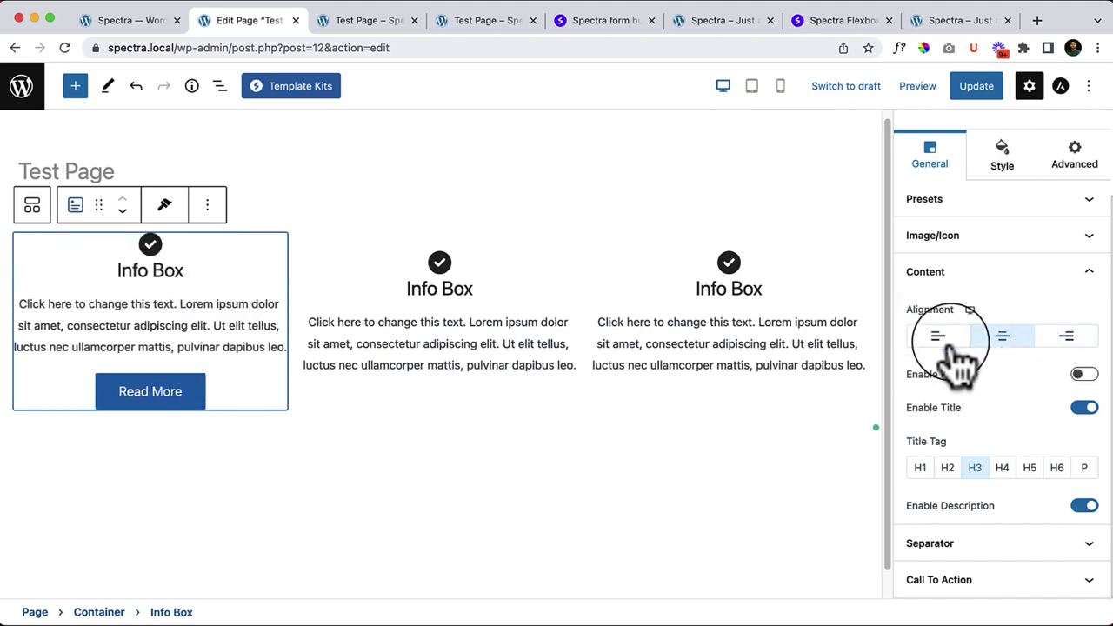
left_click(1019, 341)
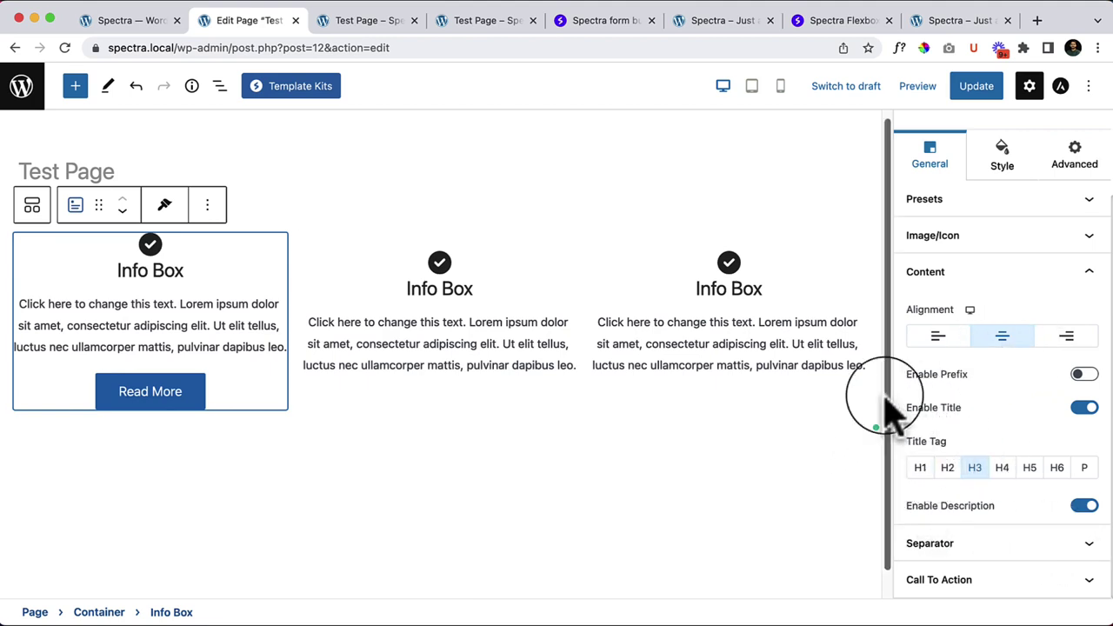
Step: Toggle the prefix line above the title on and off, ending with no prefix
left_click(1085, 375)
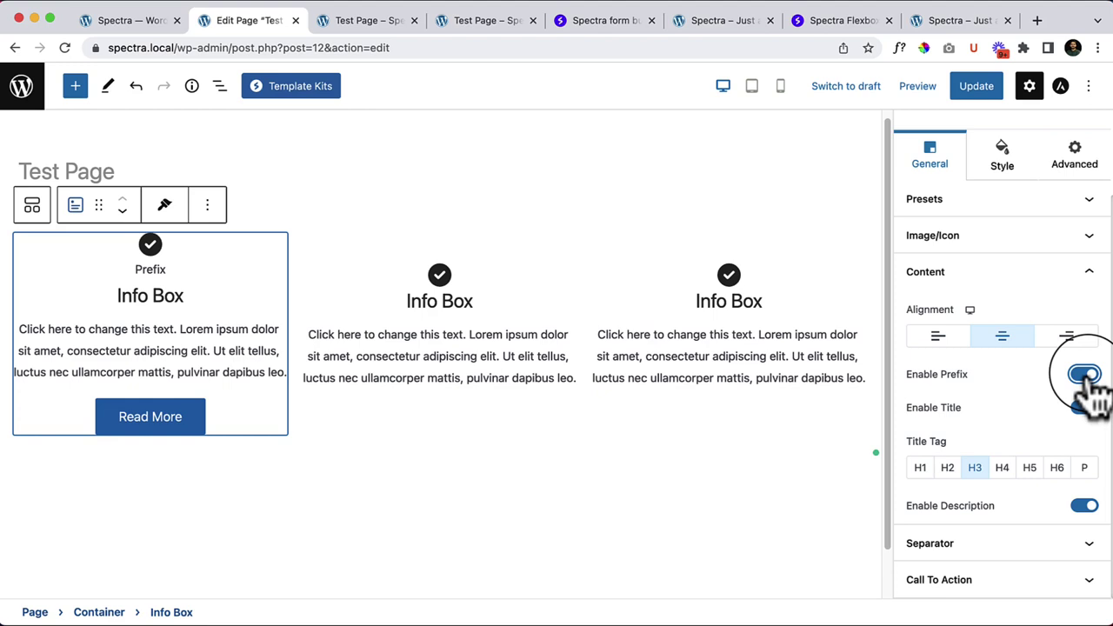
left_click(1087, 376)
left_click(1087, 376)
left_click(1087, 376)
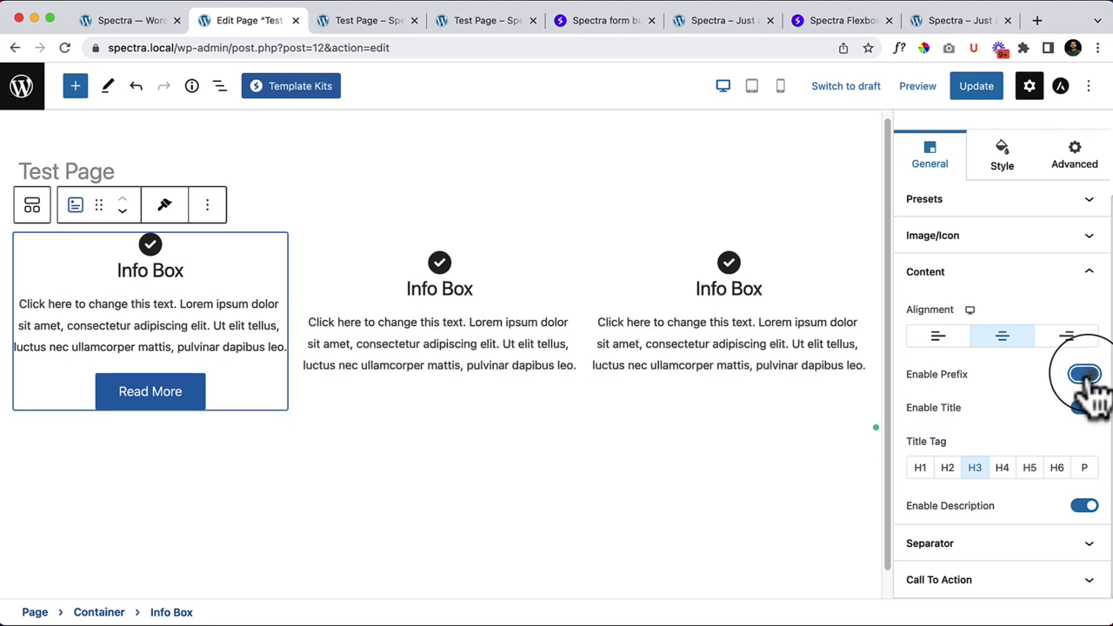
left_click(1087, 376)
left_click(1087, 376)
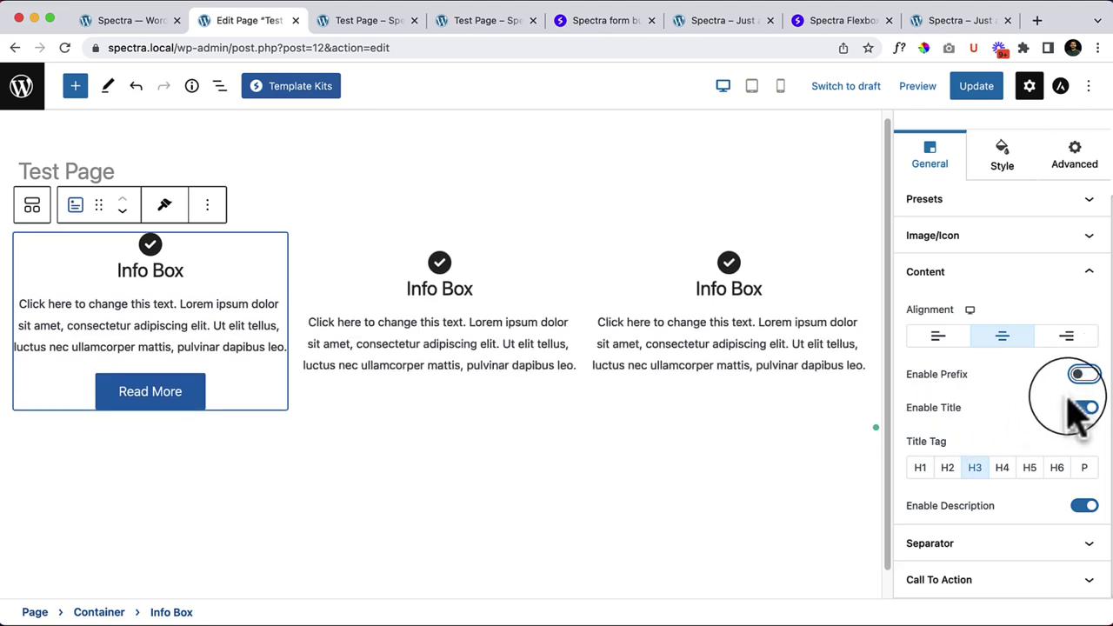
Step: Toggle the title off and on and try the paragraph title tag
left_click(1087, 408)
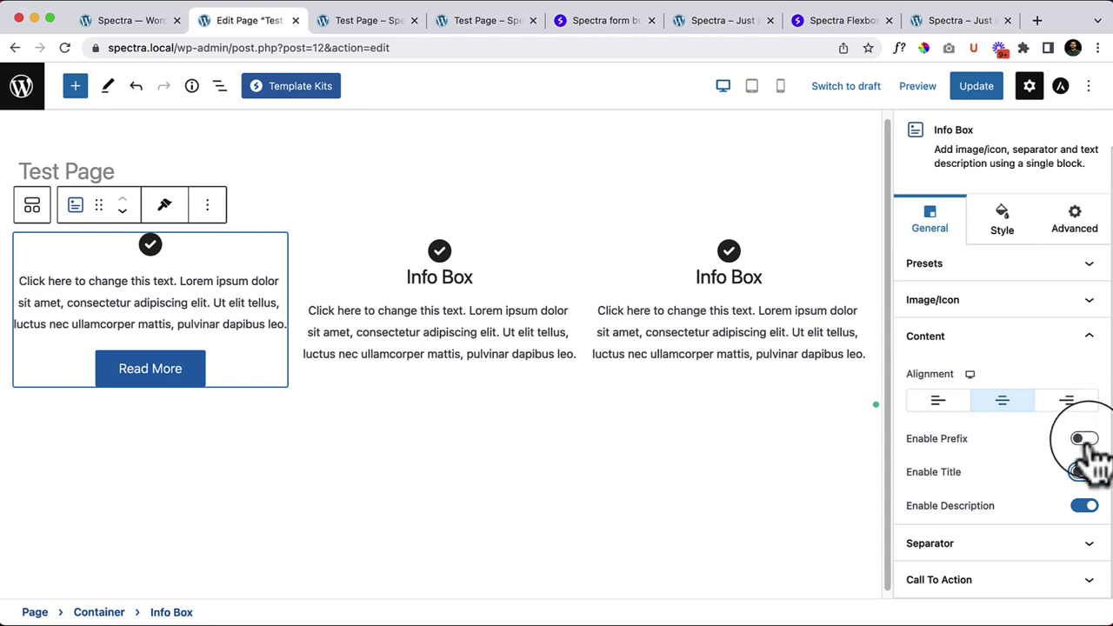
left_click(1086, 471)
scroll(1086, 479, "down", 1)
left_click(1087, 474)
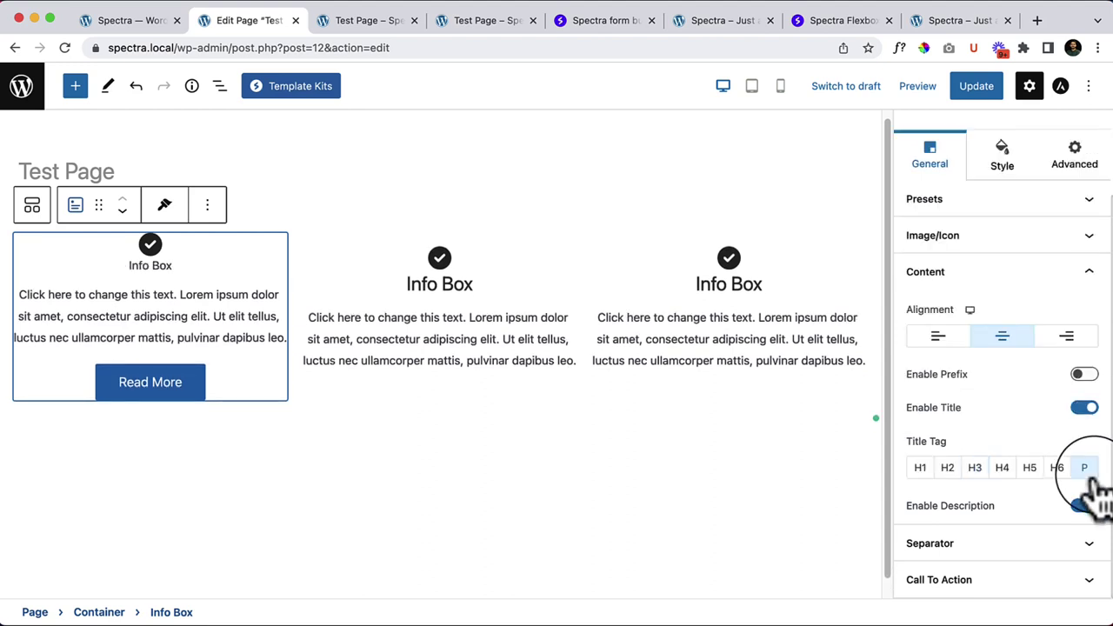
left_click(1091, 409)
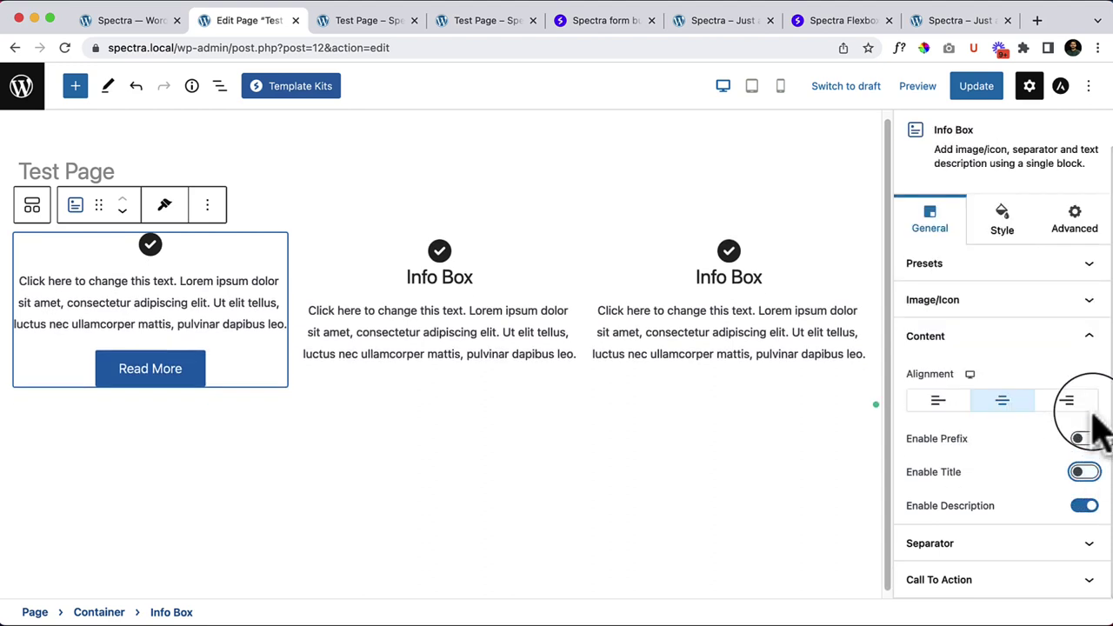
left_click(1087, 470)
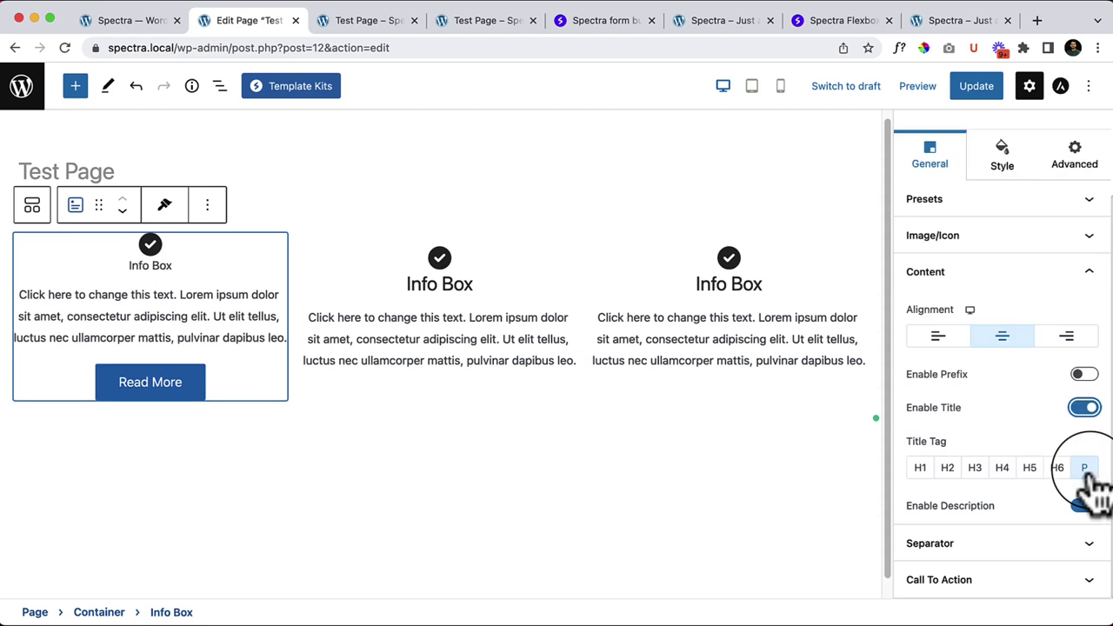
Step: Try title tags H1 to H5, settle on H3, and toggle the description off and on
left_click(922, 469)
left_click(947, 470)
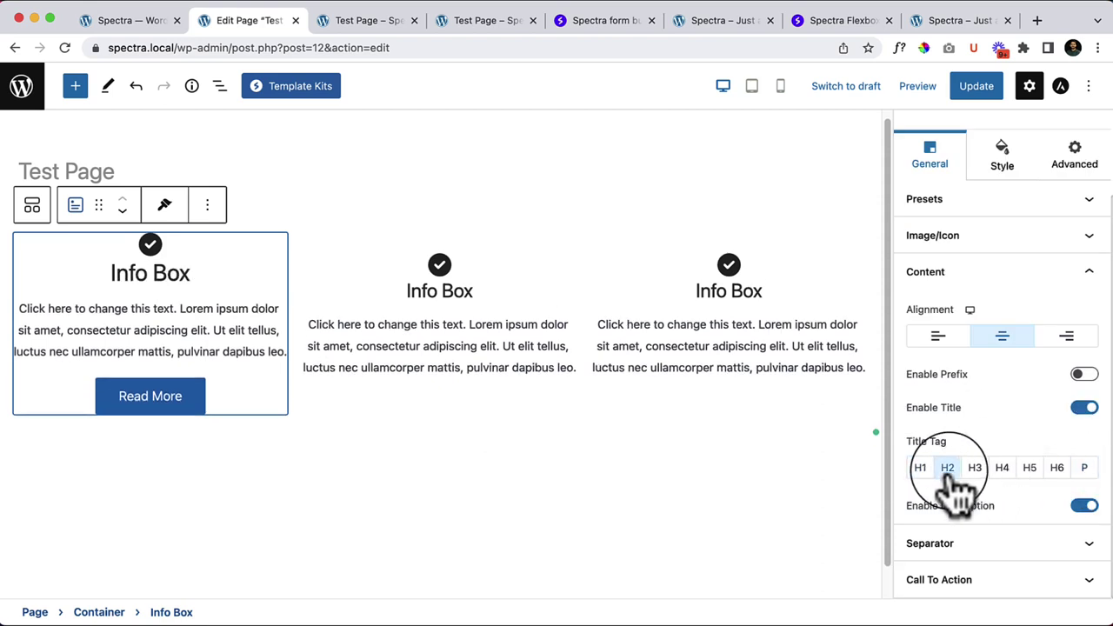
left_click(975, 469)
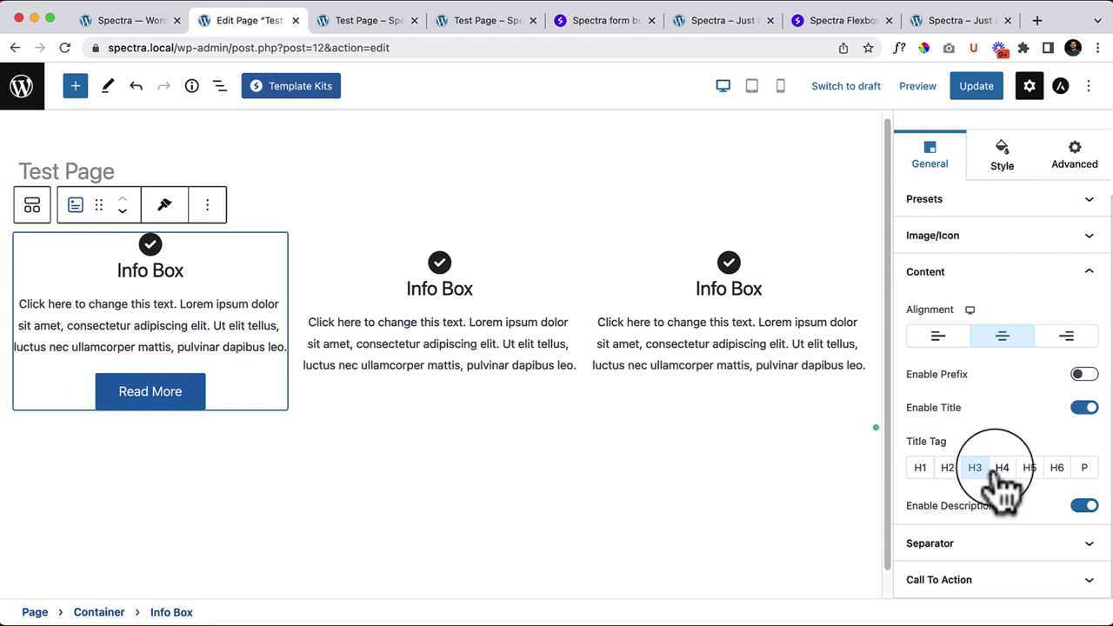
left_click(1002, 469)
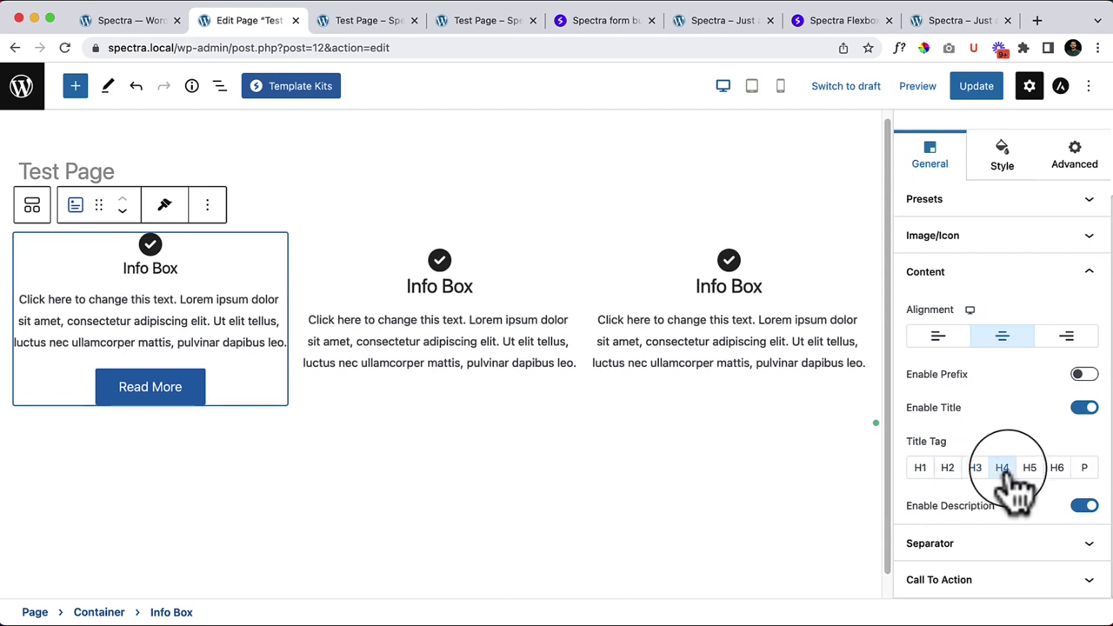
left_click(1030, 469)
left_click(975, 470)
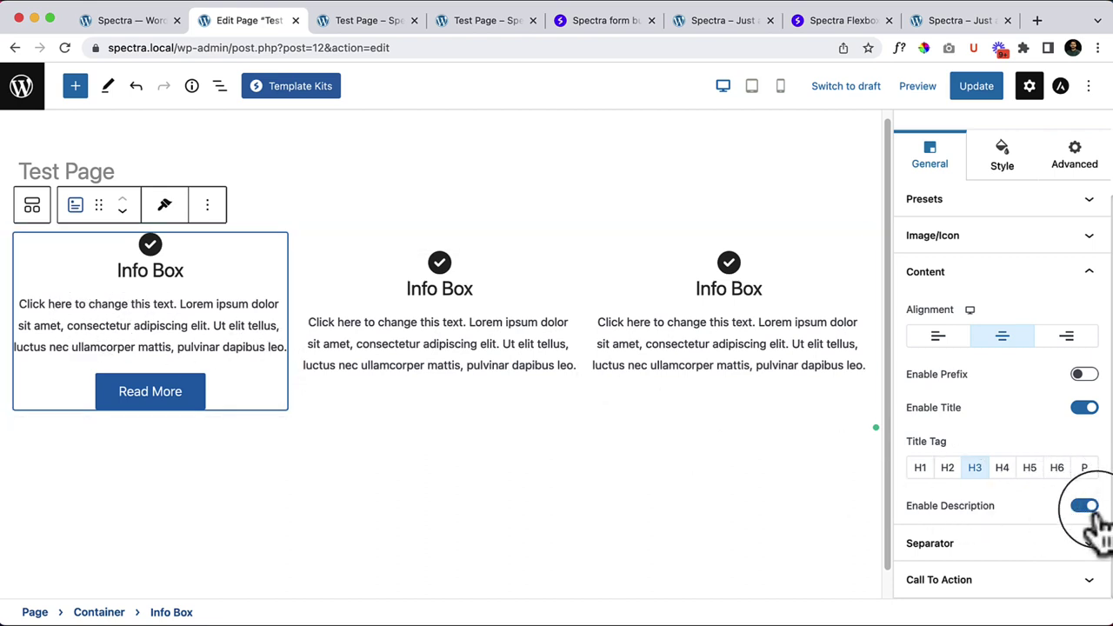
left_click(1088, 509)
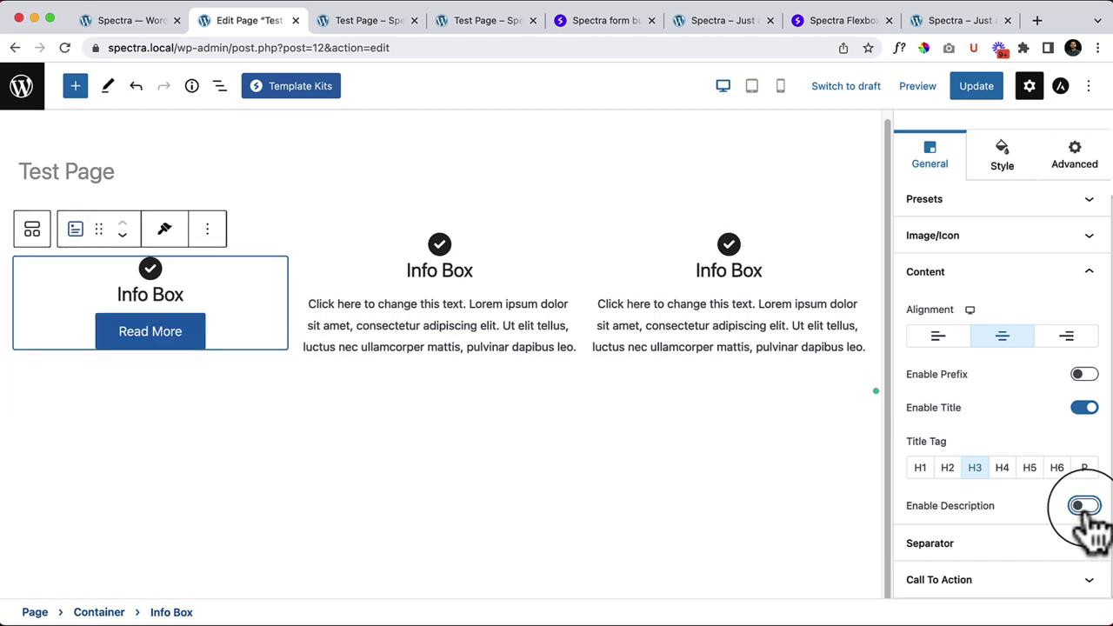
left_click(1085, 507)
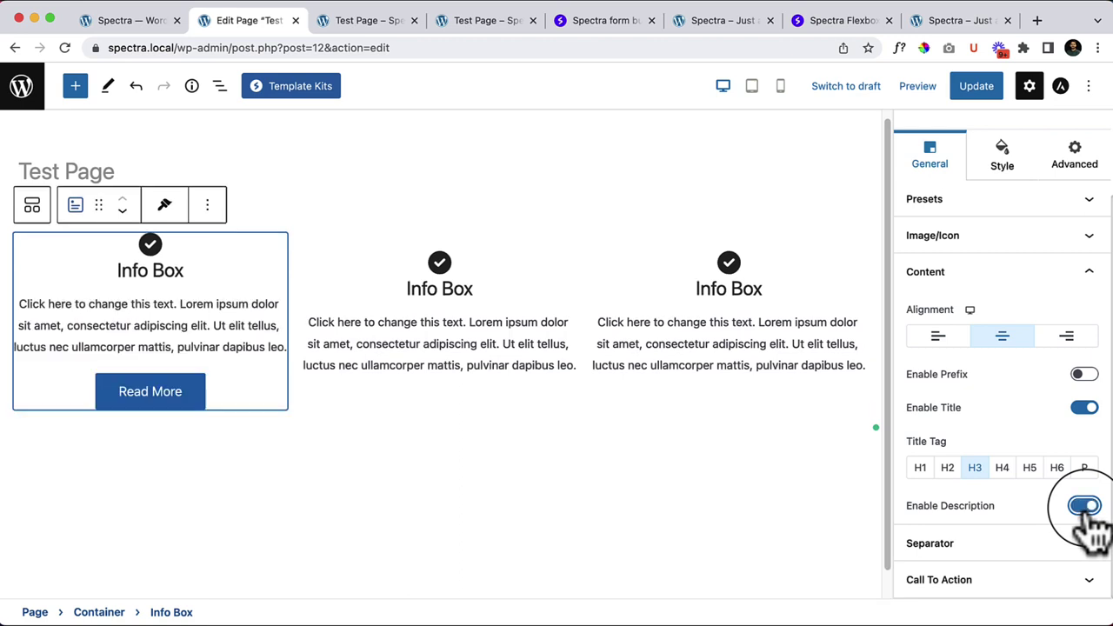
Step: Try Solid and Dashed separator styles, then set the separator back to None
left_click(955, 553)
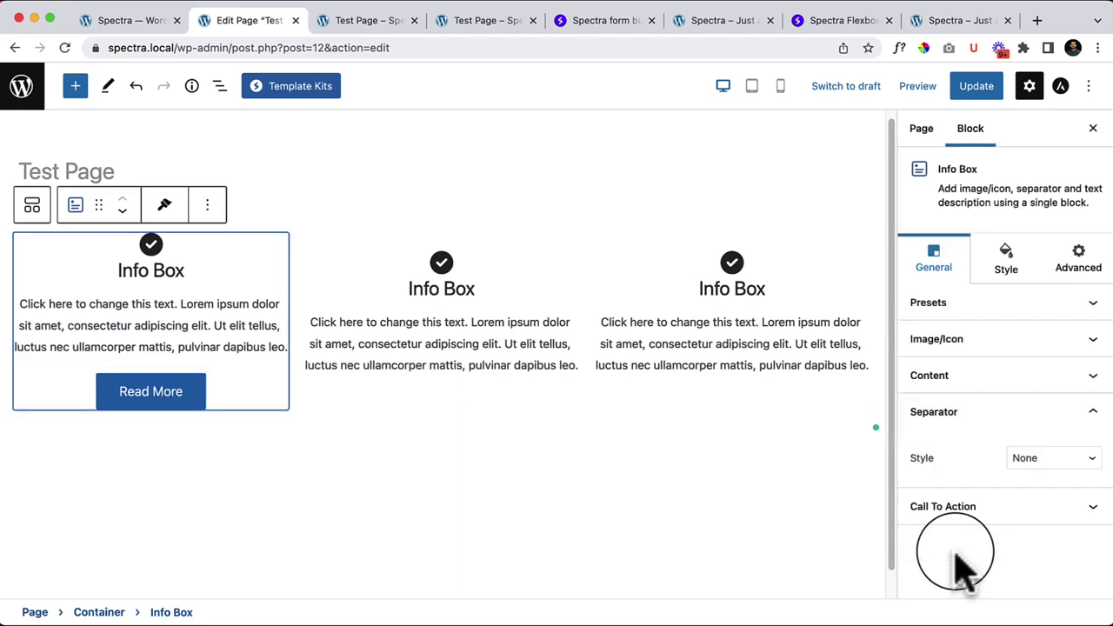
left_click(1061, 461)
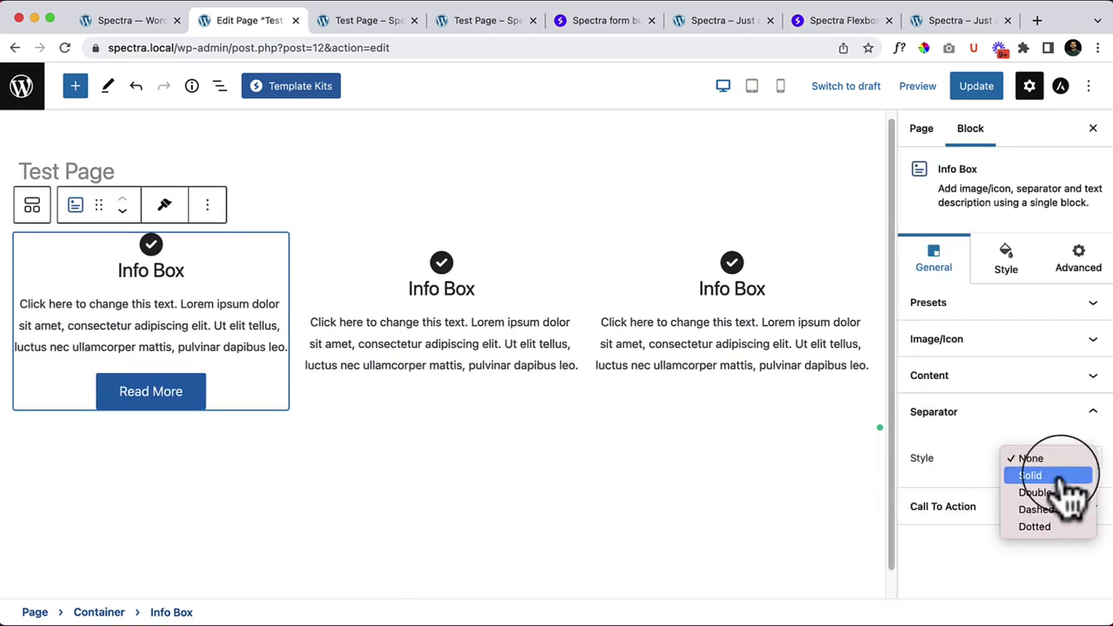
left_click(1065, 474)
left_click(1063, 464)
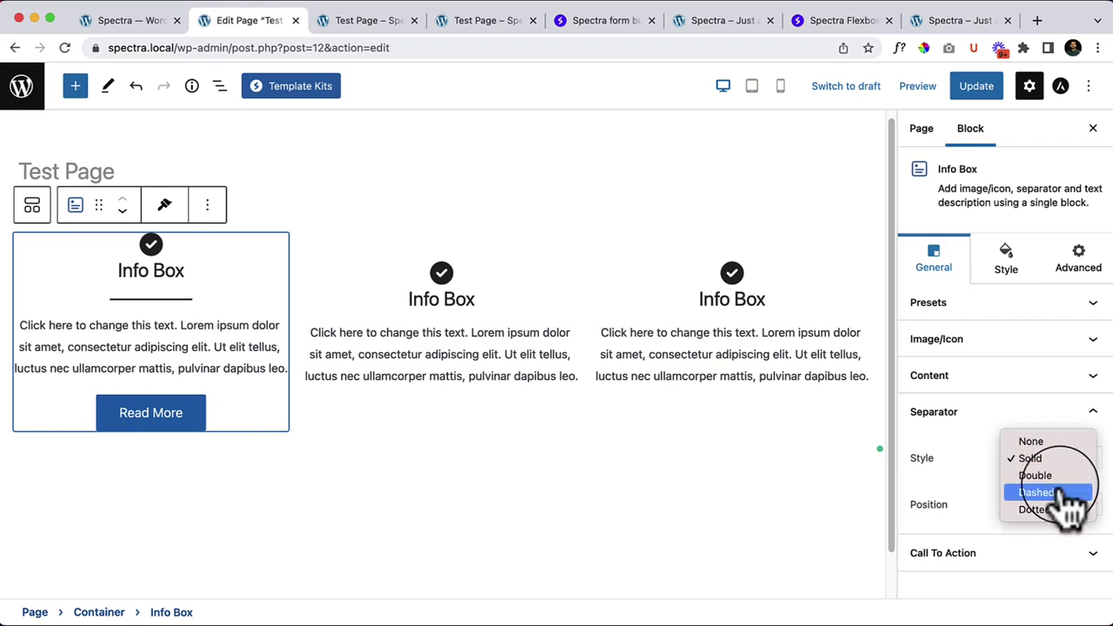
key("Escape")
left_click(1056, 470)
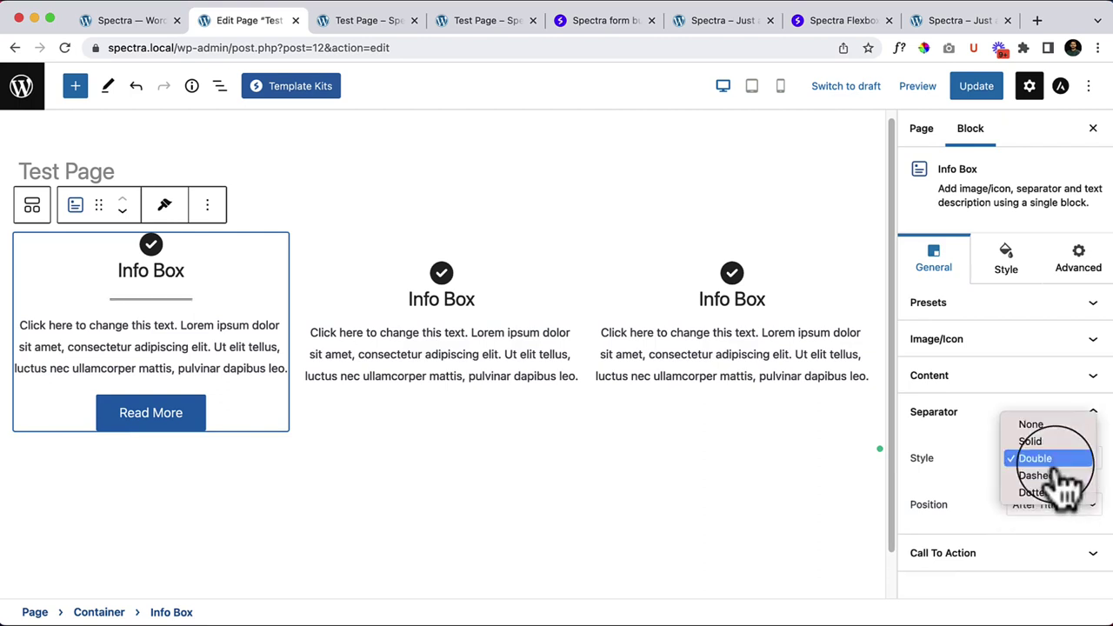
left_click(1063, 478)
left_click(1048, 465)
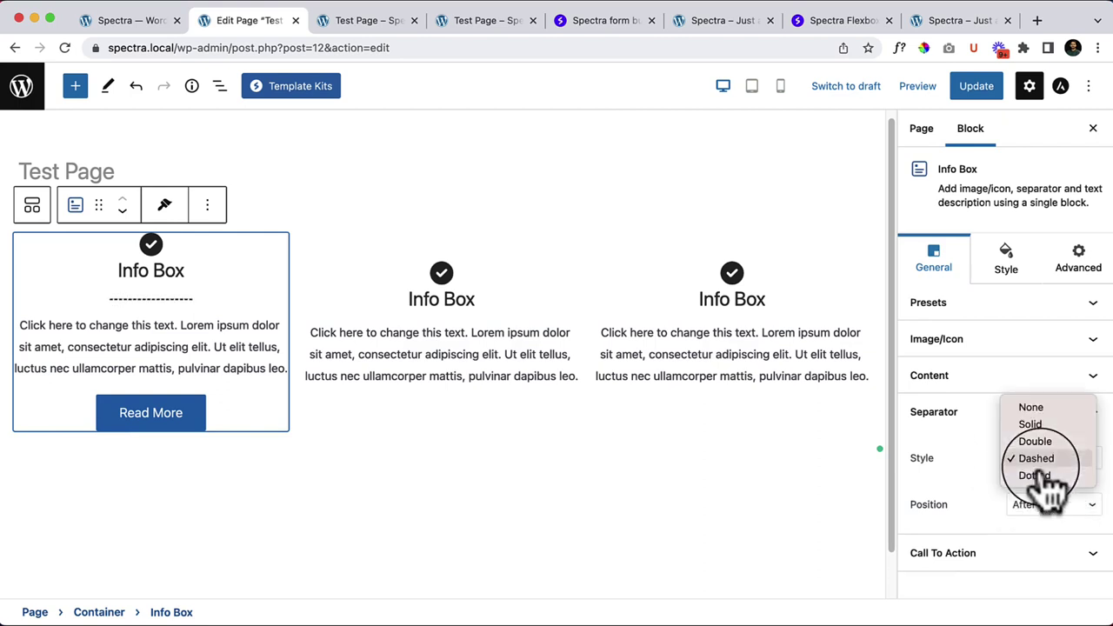
left_click(1044, 409)
Step: Try the call-to-action types None and Text on the first Info Box
left_click(955, 506)
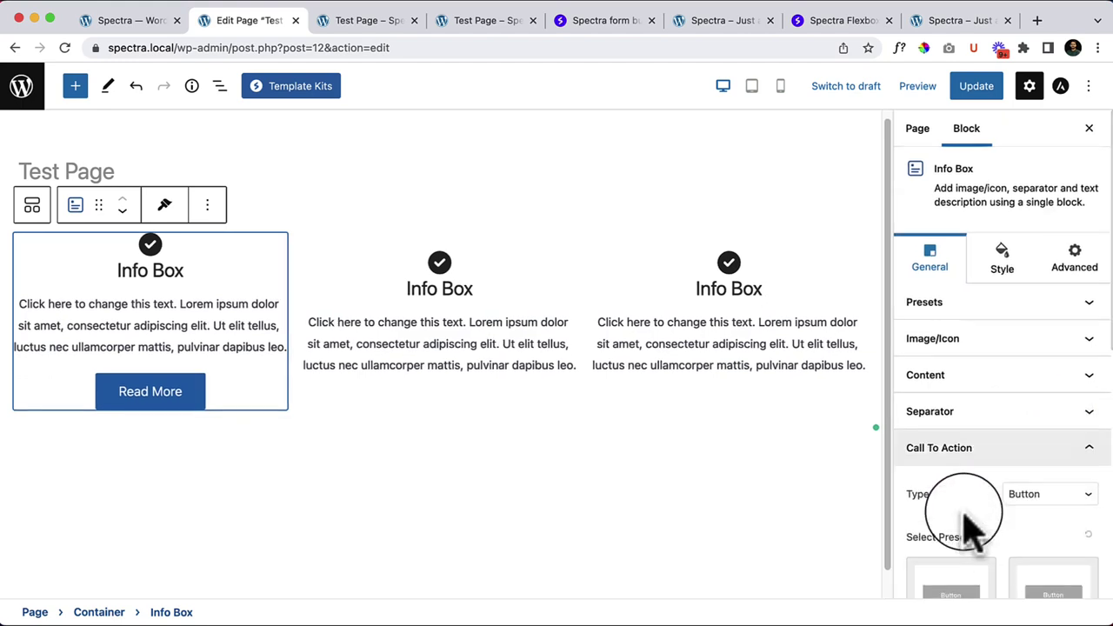
scroll(969, 530, "down", 5)
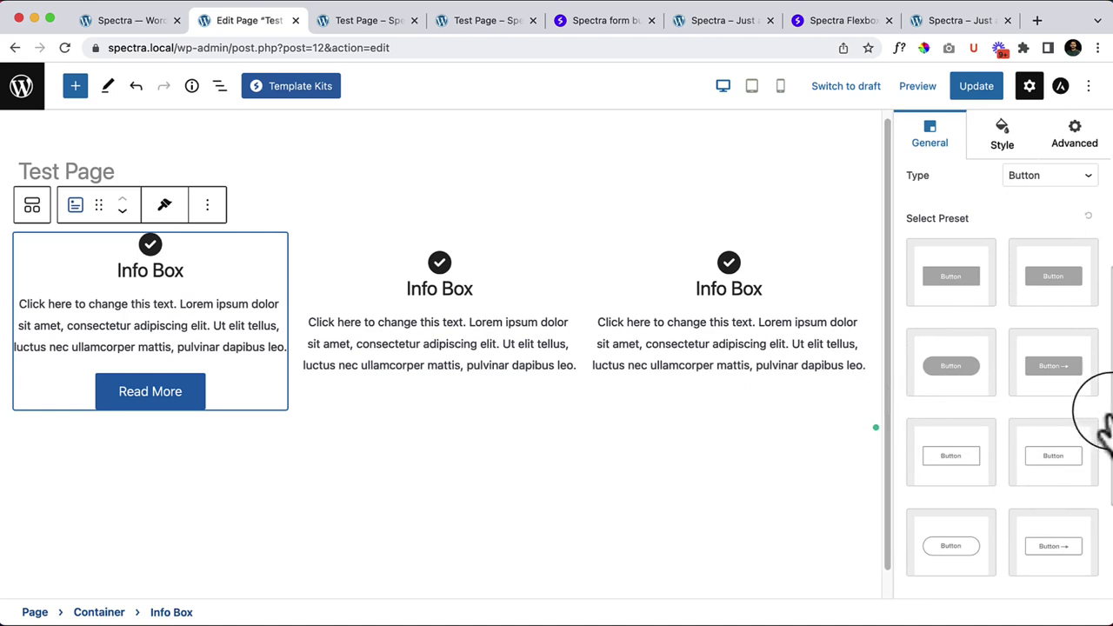
scroll(994, 473, "up", 2)
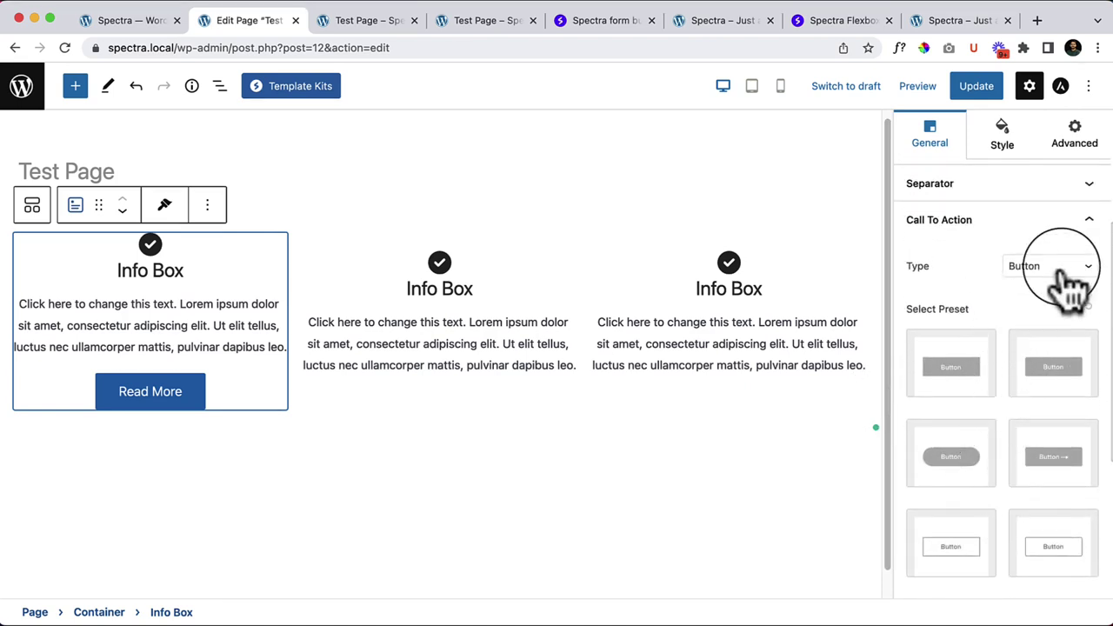
left_click(1067, 269)
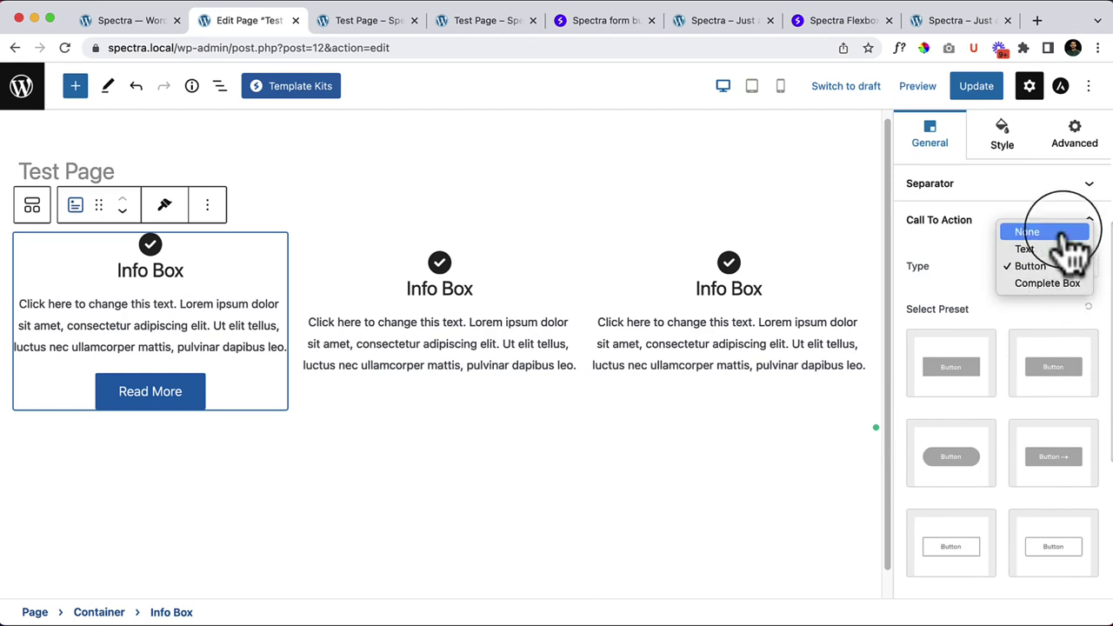
left_click(1068, 228)
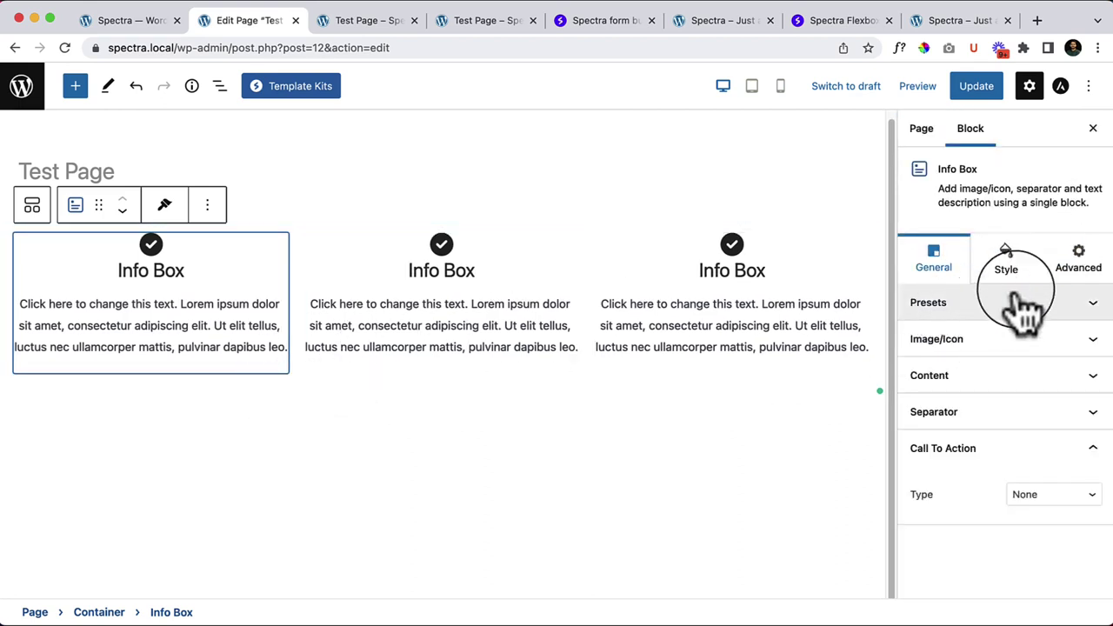
left_click(1056, 494)
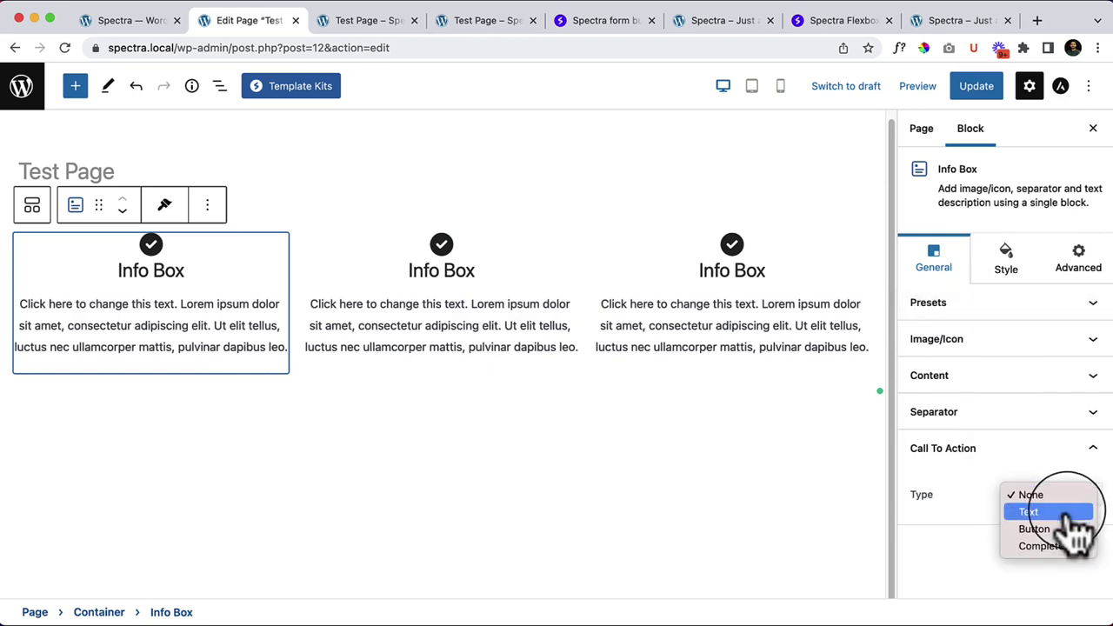
left_click(1043, 512)
Step: Try Button and Complete Box, then set the call-to-action type to Text
left_click(1070, 504)
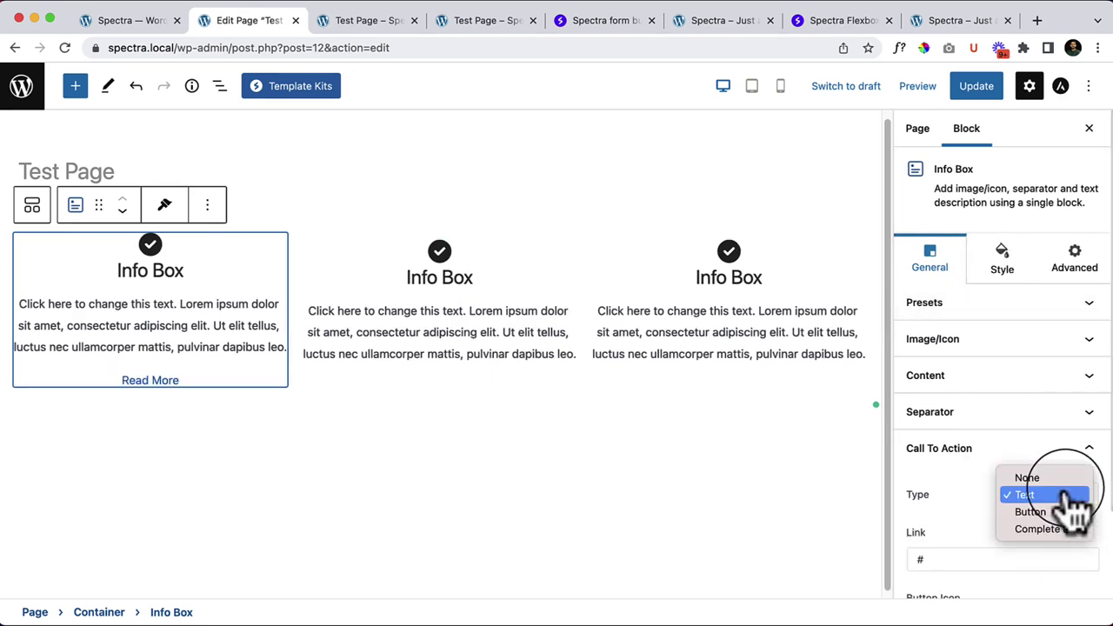
left_click(1070, 513)
left_click(1072, 498)
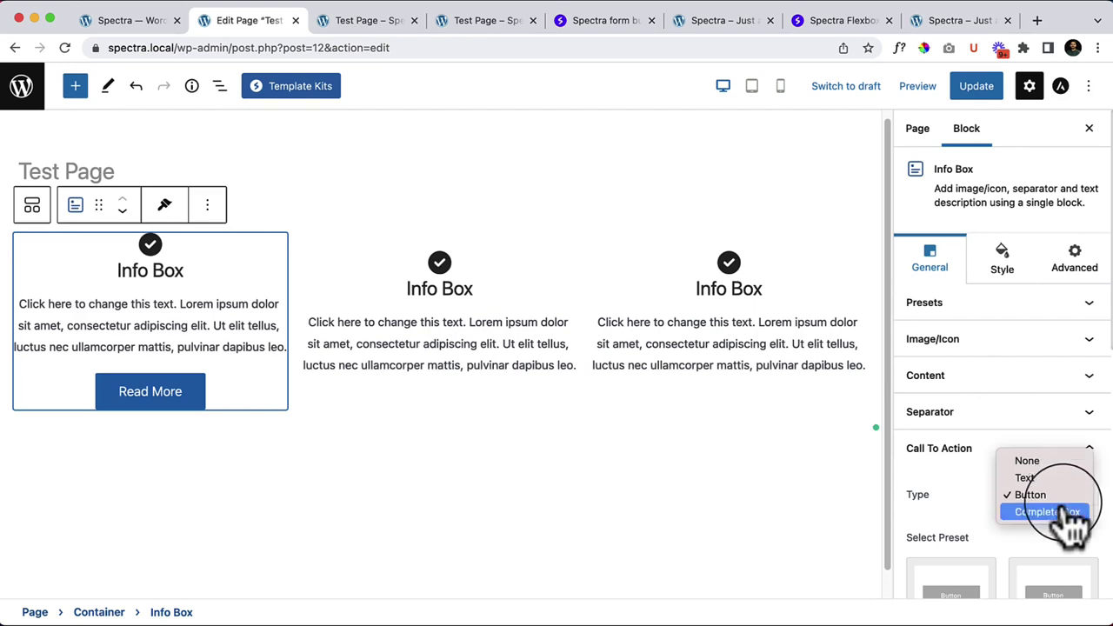
left_click(1044, 513)
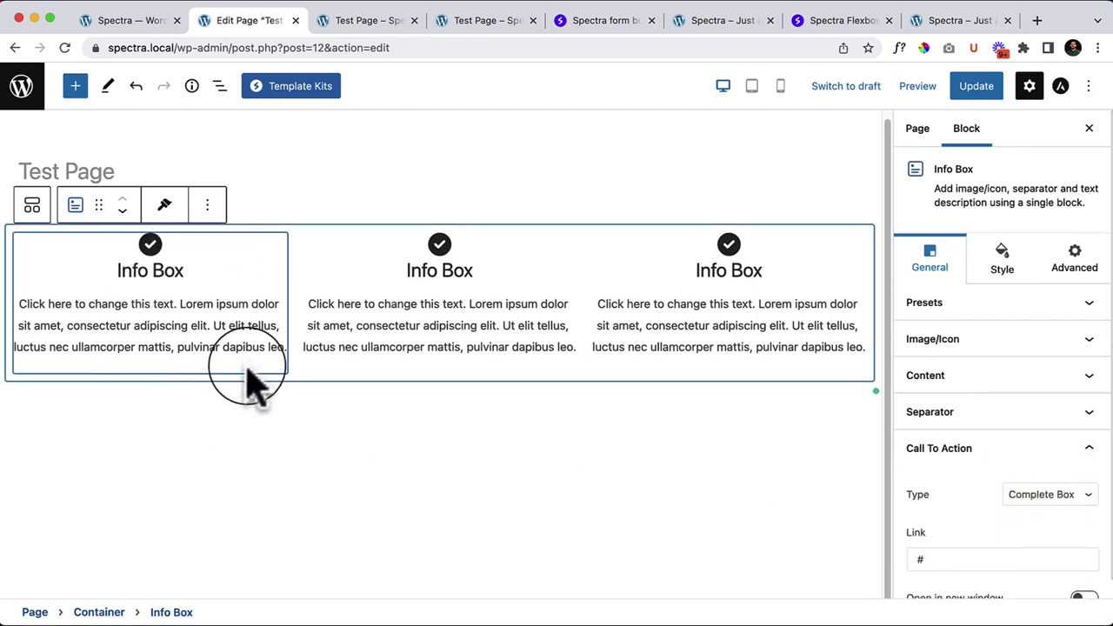
scroll(1014, 534, "down", 1)
left_click(1049, 487)
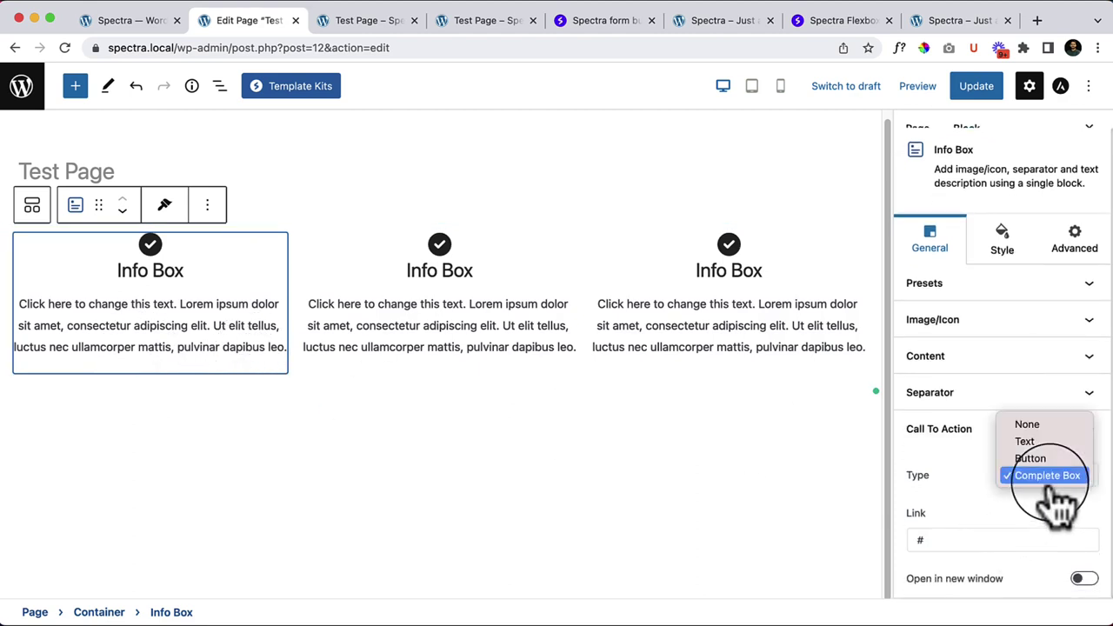
left_click(1054, 443)
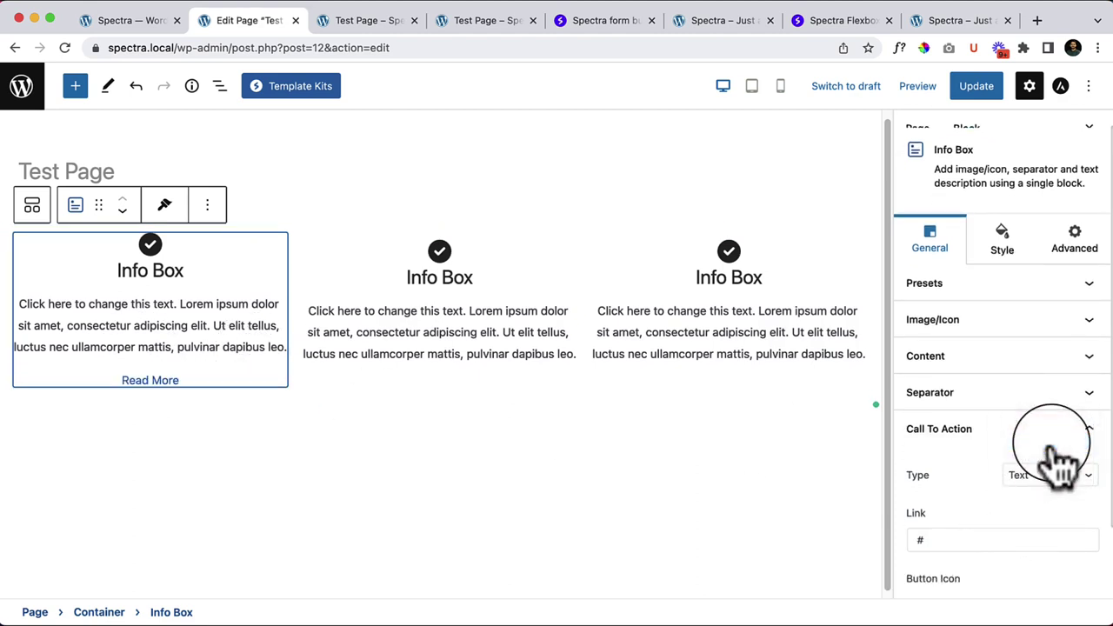
scroll(1050, 527, "down", 3)
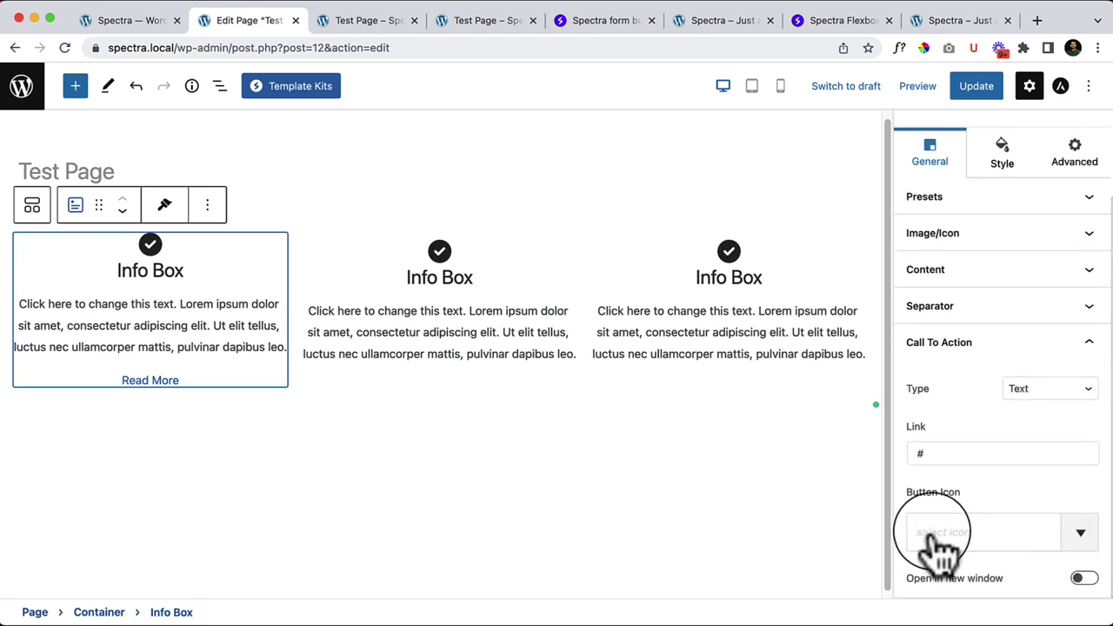
Step: Add a right-arrow icon to the first Info Box's Read More link by searching 'ar'
left_click(956, 537)
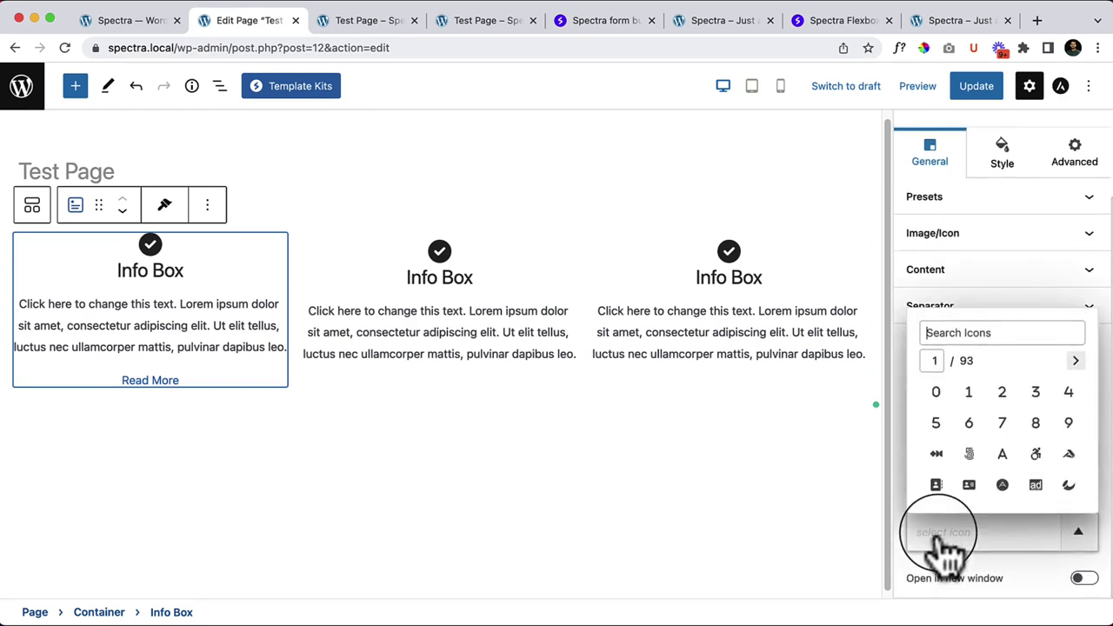
left_click(983, 335)
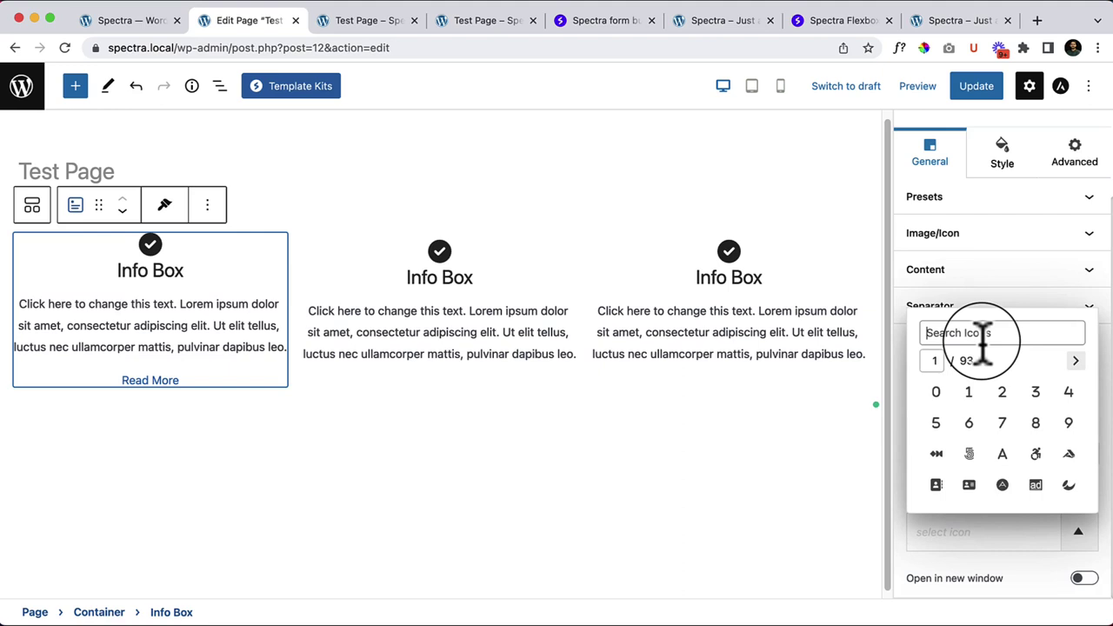
type("z")
key("BackSpace")
type("arrow")
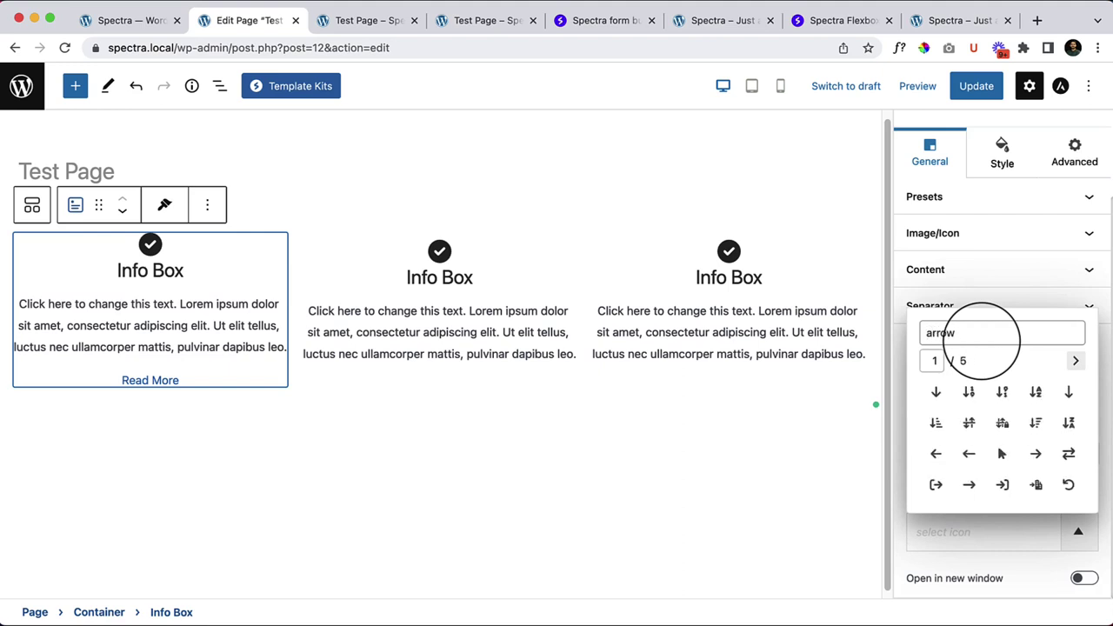
left_click(1036, 453)
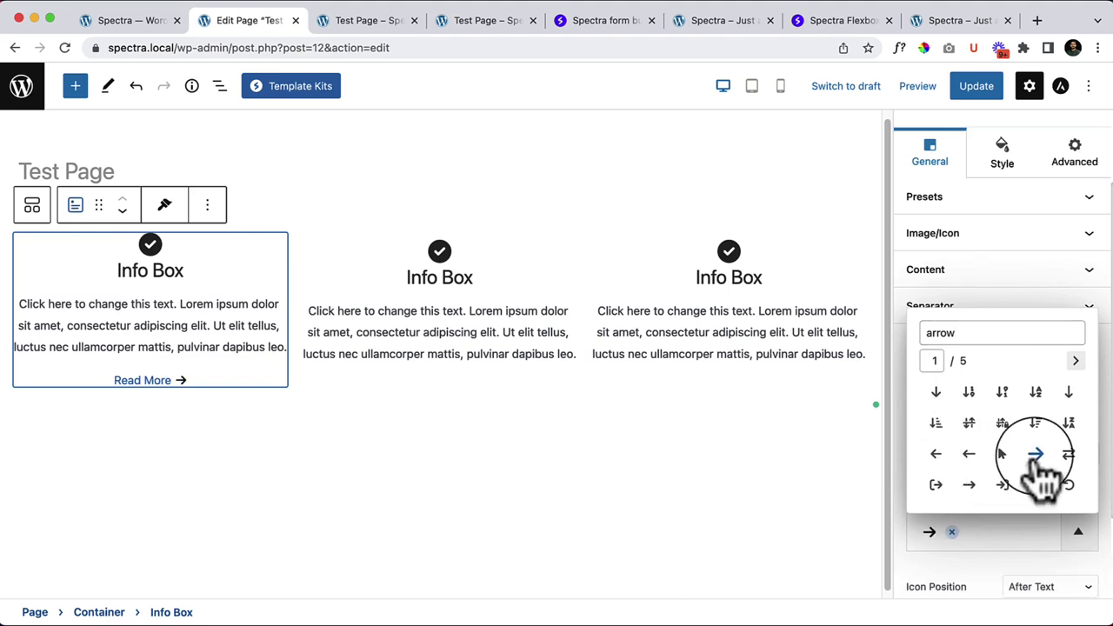
Step: Deselect, then reselect the first Info Box through its Container
left_click(528, 449)
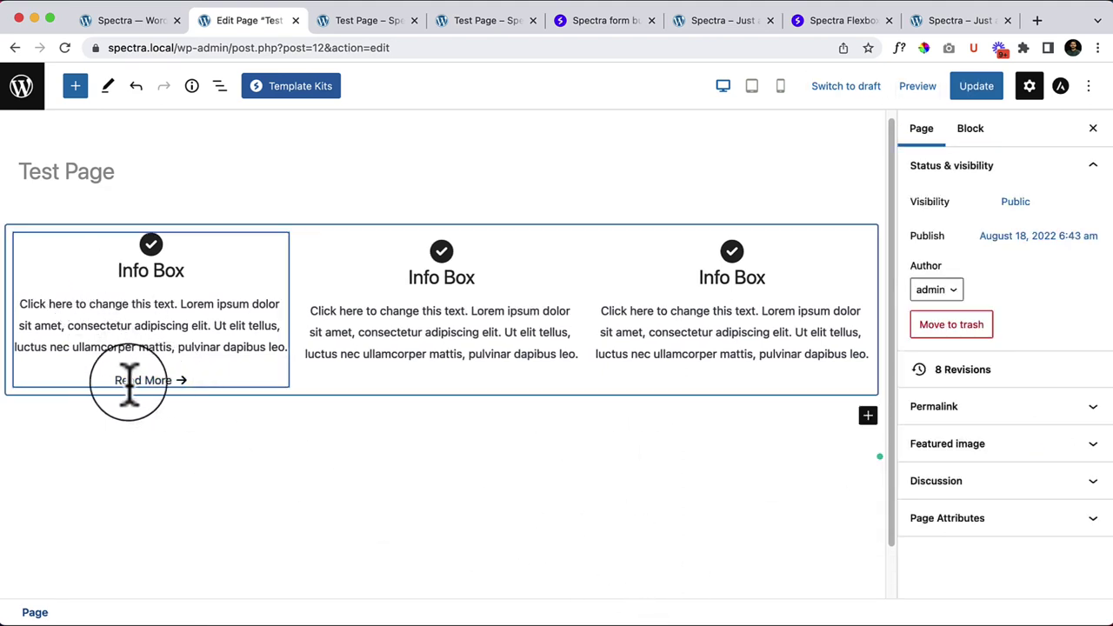
left_click(177, 387)
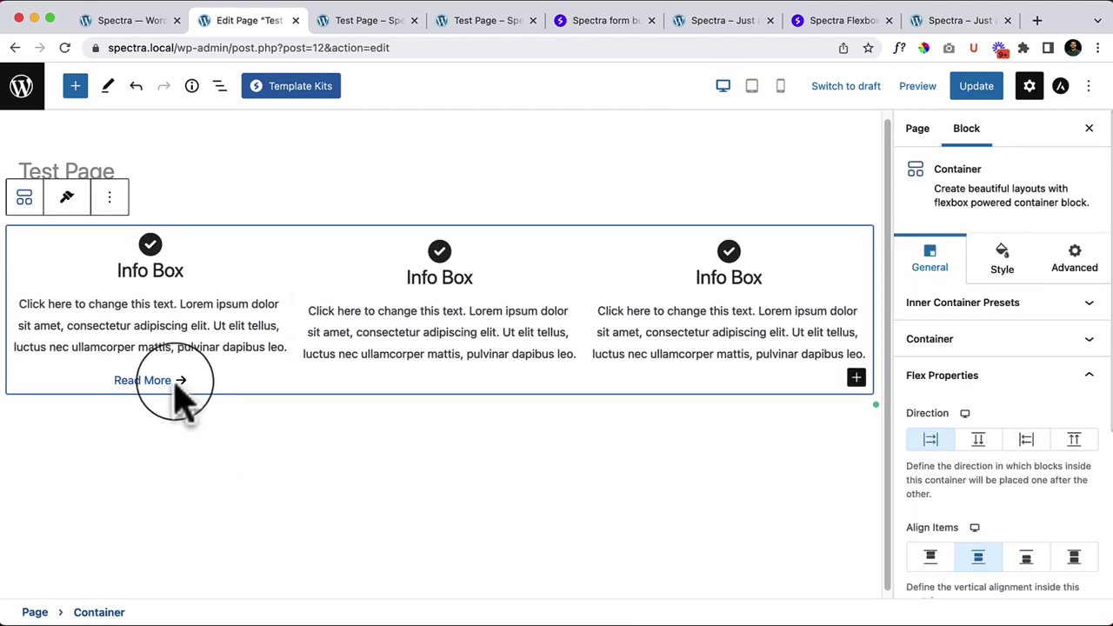
left_click(152, 392)
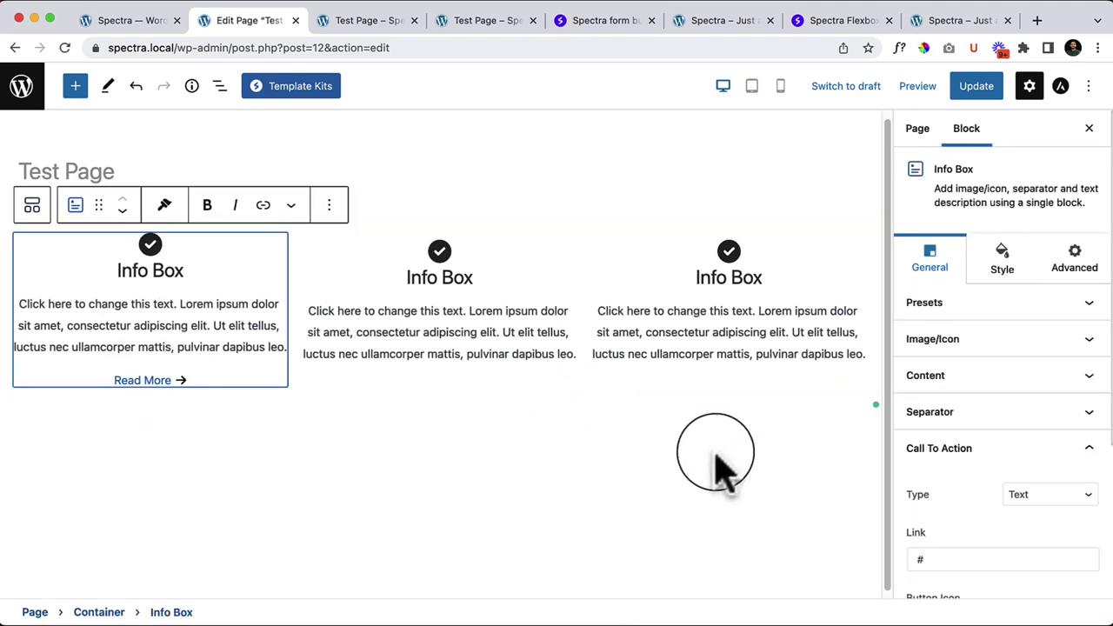
scroll(1043, 547, "down", 5)
Step: Set the call-to-action type to Button and apply the outlined preset with an arrow
left_click(1042, 279)
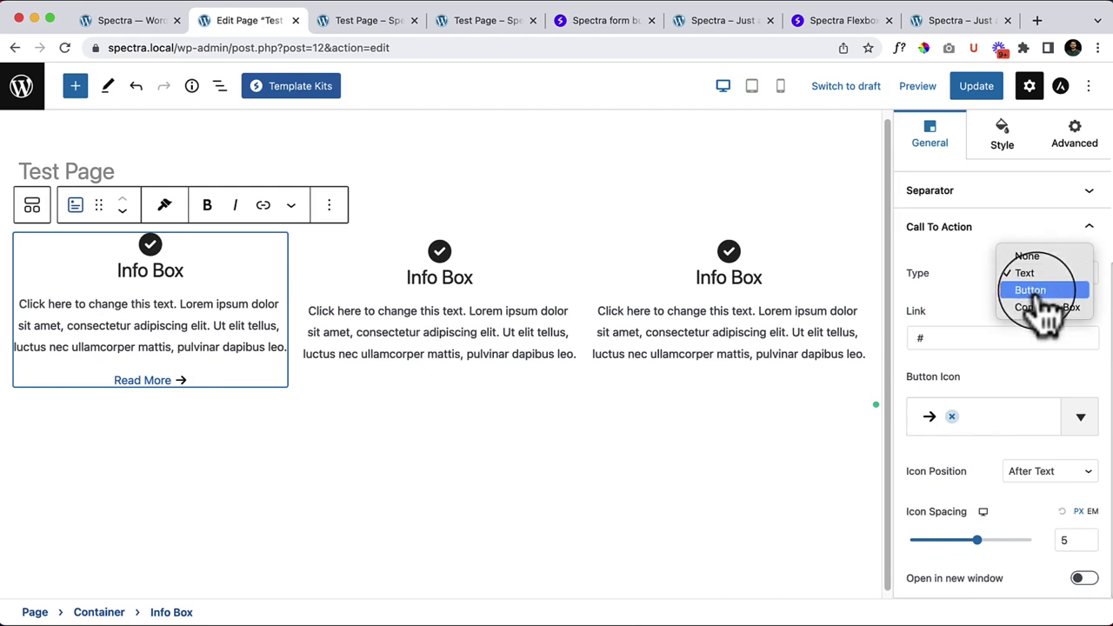
left_click(1031, 291)
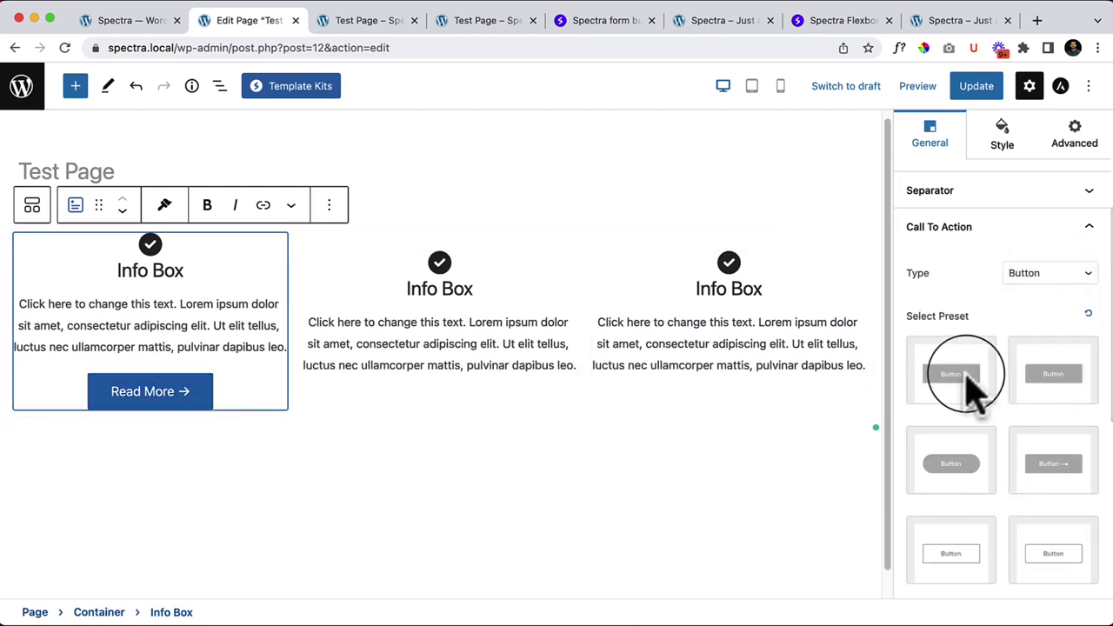
scroll(1087, 546, "down", 3)
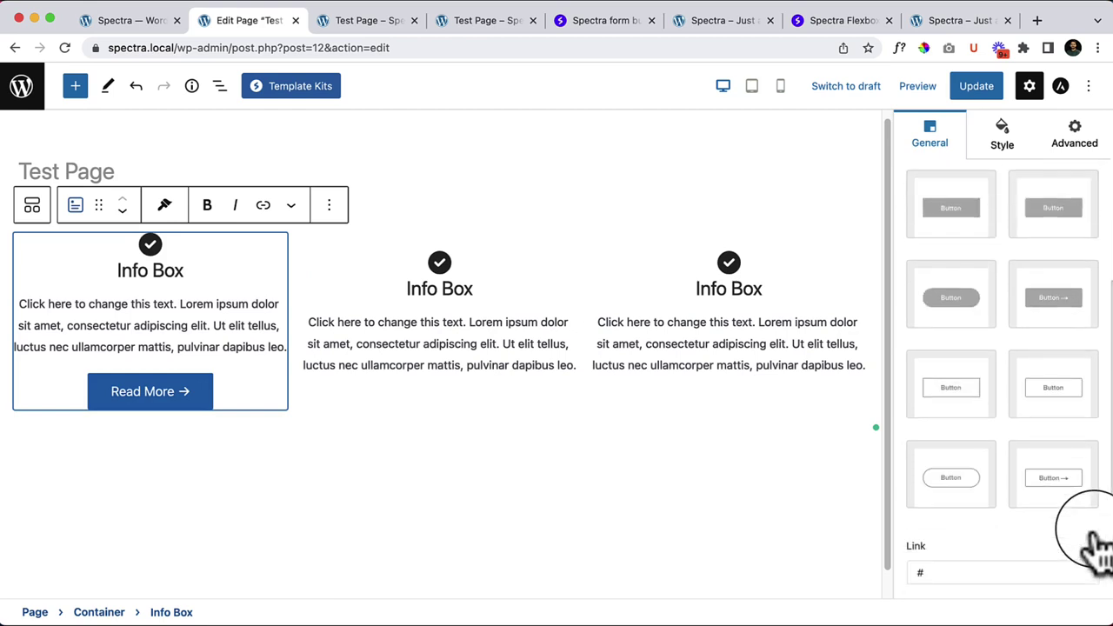
left_click(1046, 492)
Step: Preview the new button, then reselect the first Info Box
left_click(274, 547)
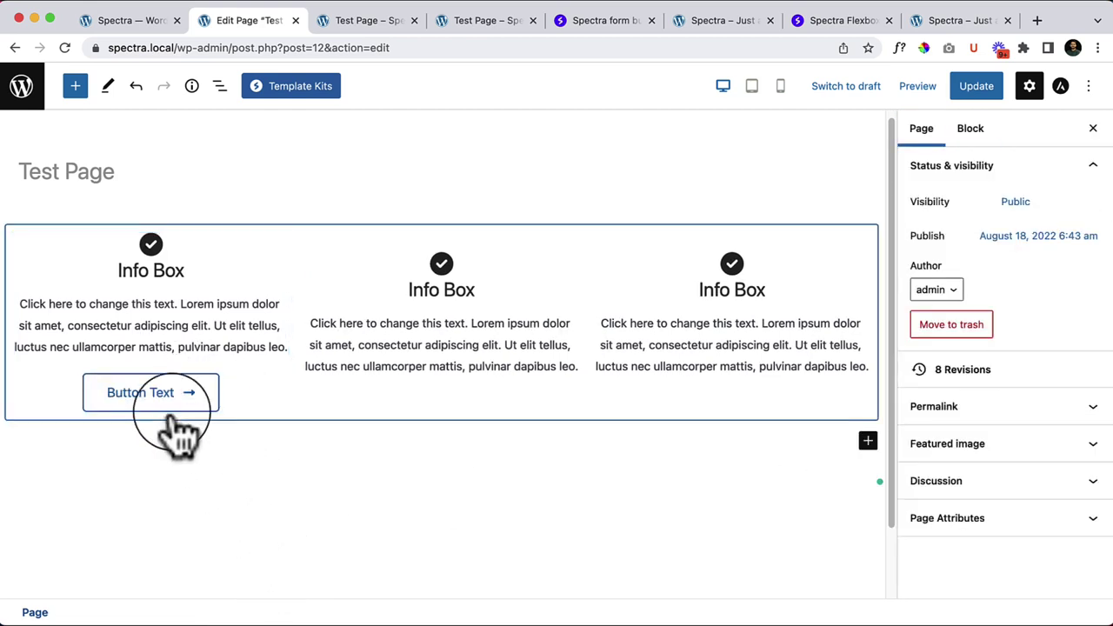
left_click(270, 265)
scroll(991, 496, "down", 10)
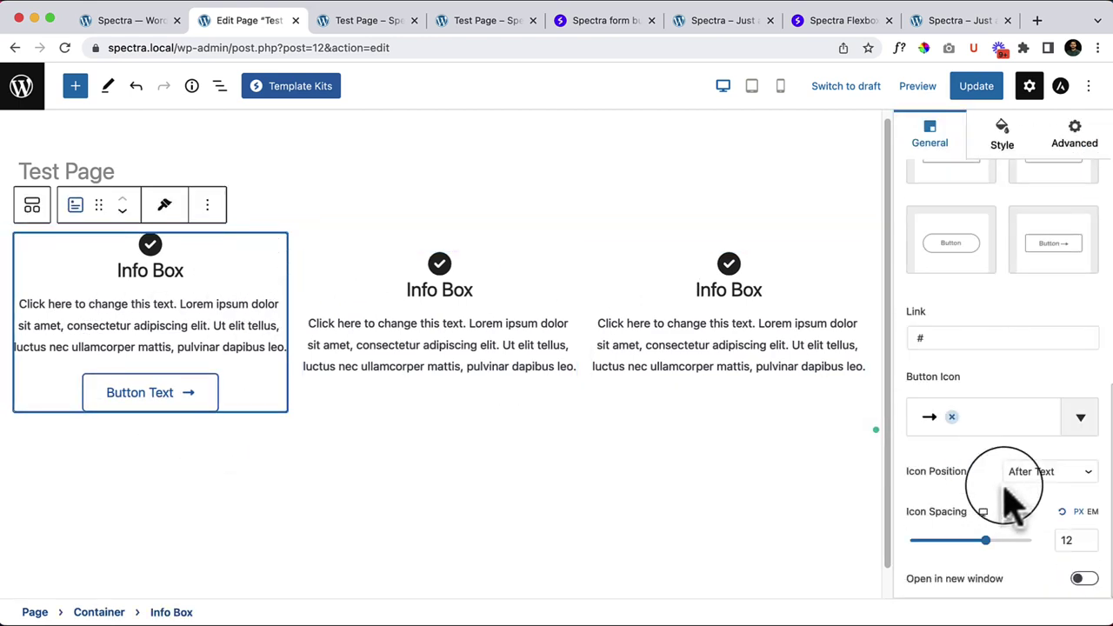
scroll(1035, 509, "up", 5)
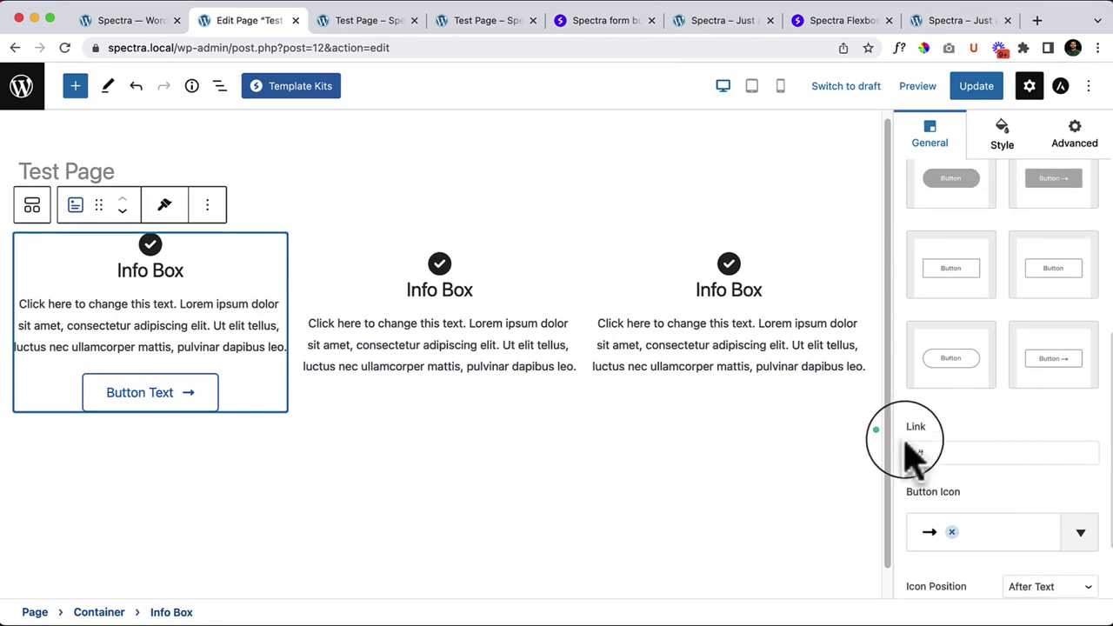
scroll(1052, 304, "up", 3)
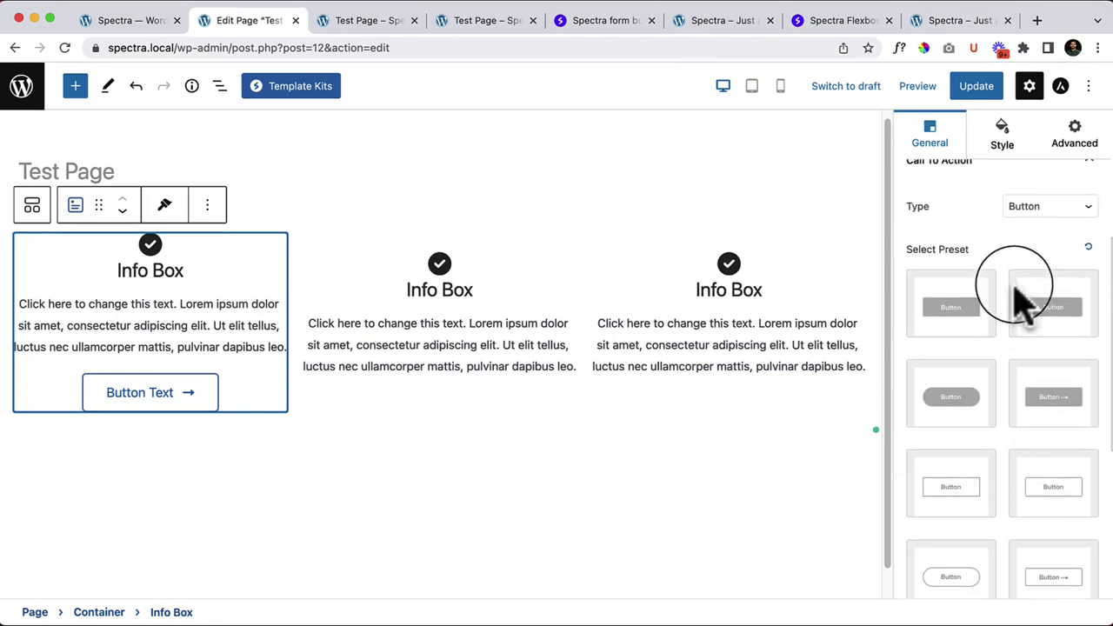
scroll(1051, 295, "down", 4)
scroll(1071, 461, "down", 3)
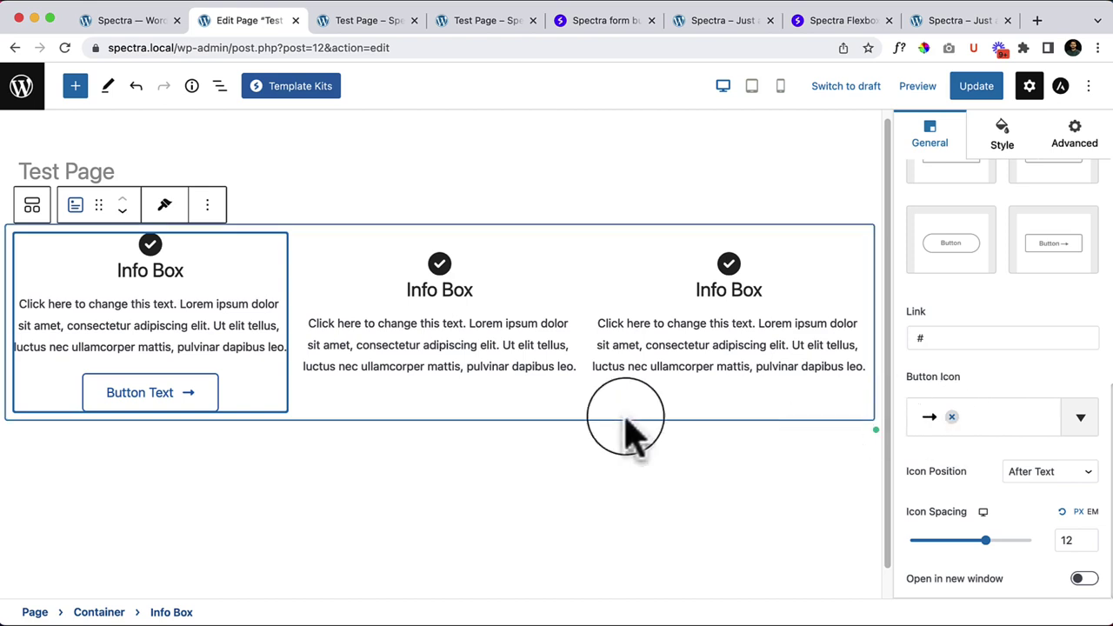
Step: In the Style tab's icon settings, try the Stacked and then Framed icon views
left_click(1008, 148)
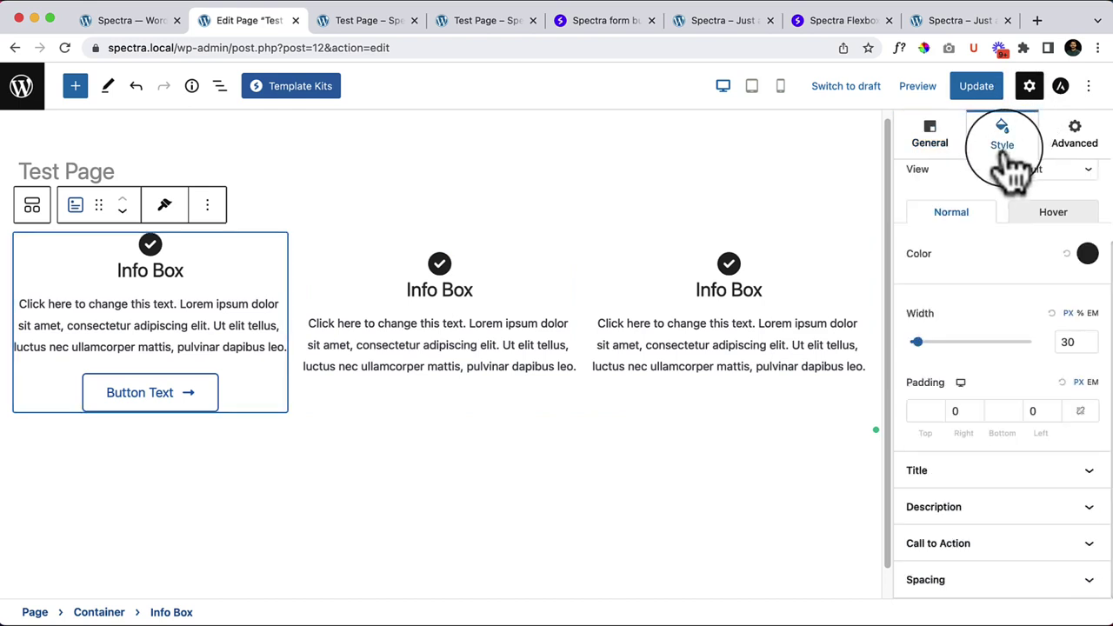
scroll(1008, 261, "up", 3)
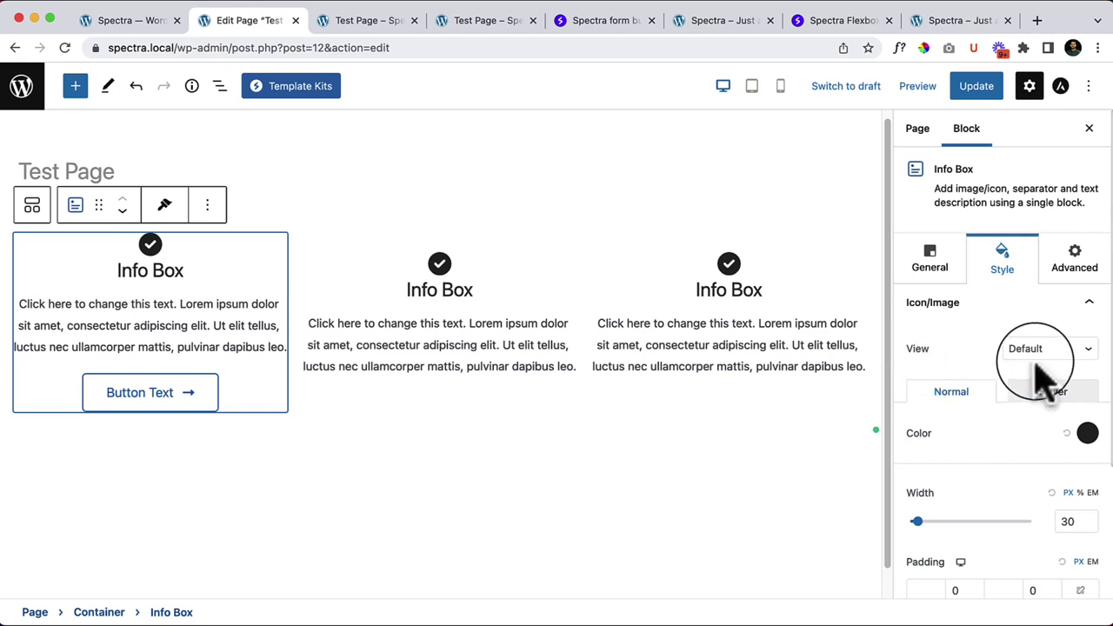
left_click(1052, 306)
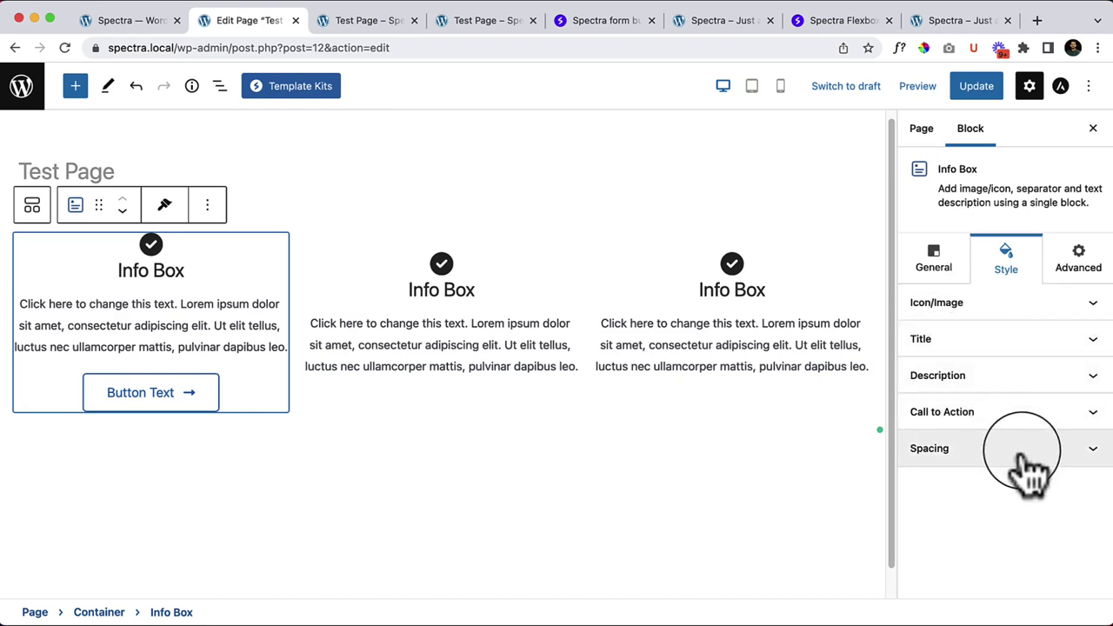
left_click(1000, 309)
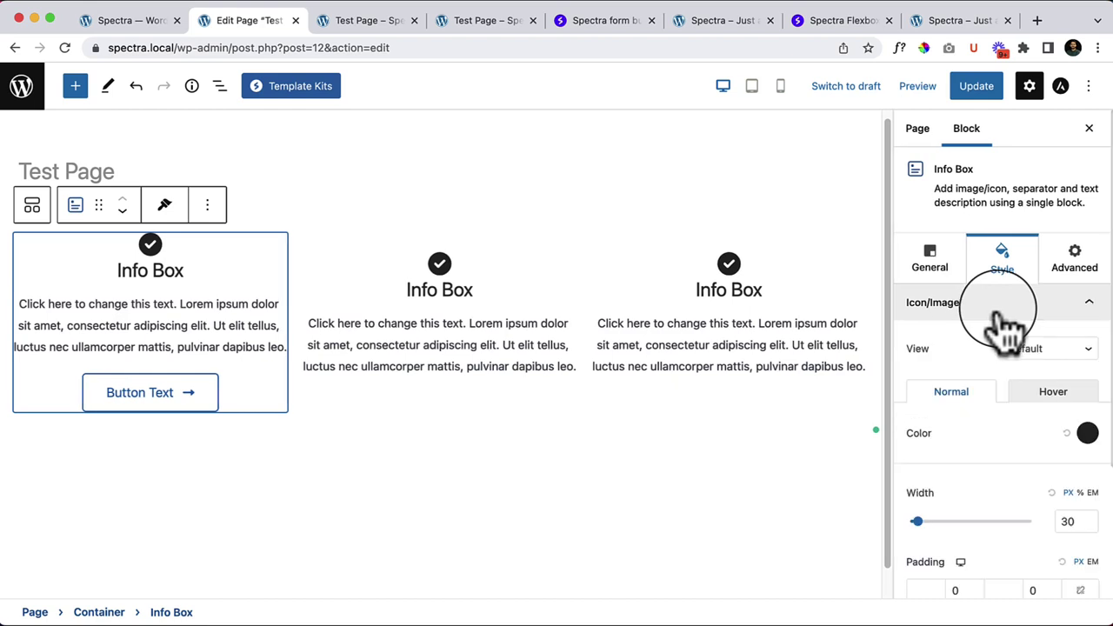
left_click(1056, 352)
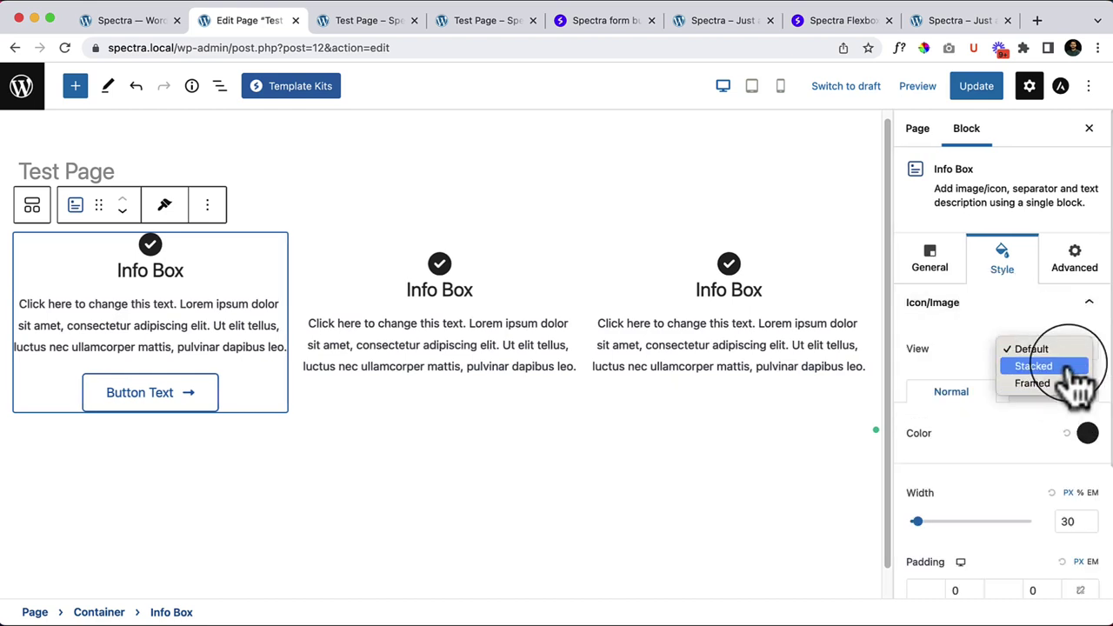
left_click(1054, 369)
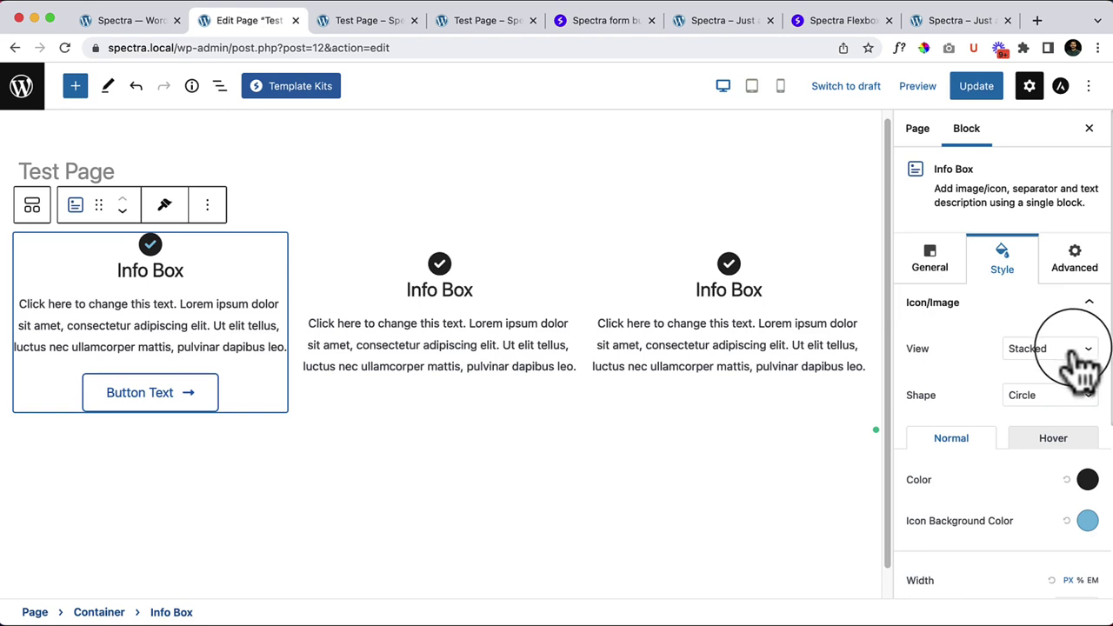
left_click(1082, 357)
left_click(1085, 389)
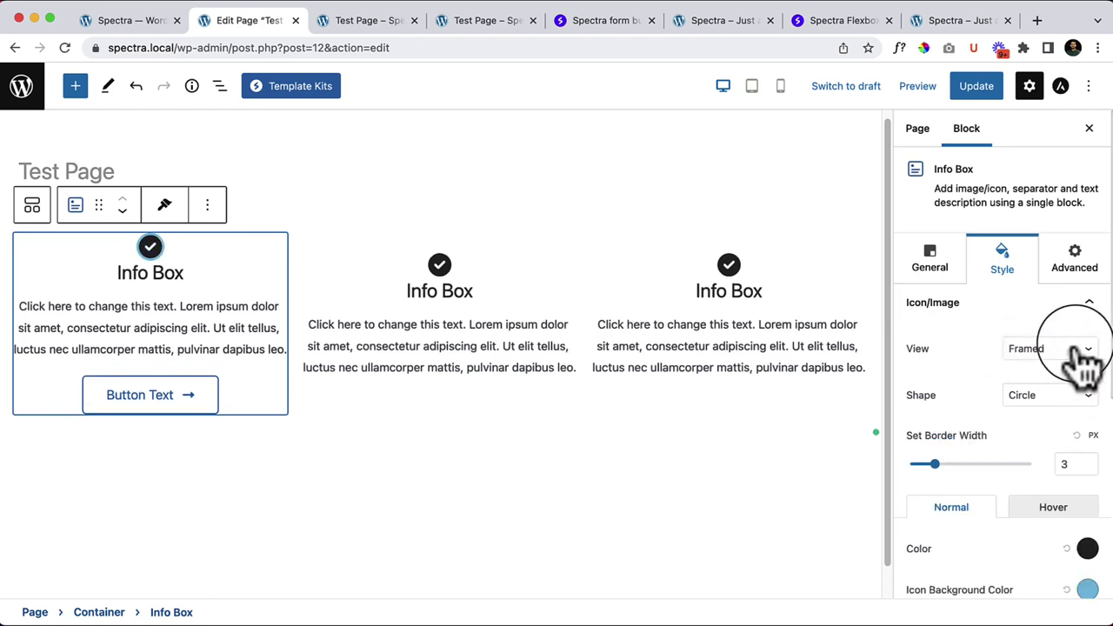
Step: Try square and circle frame shapes, then return the icon view to Default
left_click(1053, 396)
left_click(1053, 412)
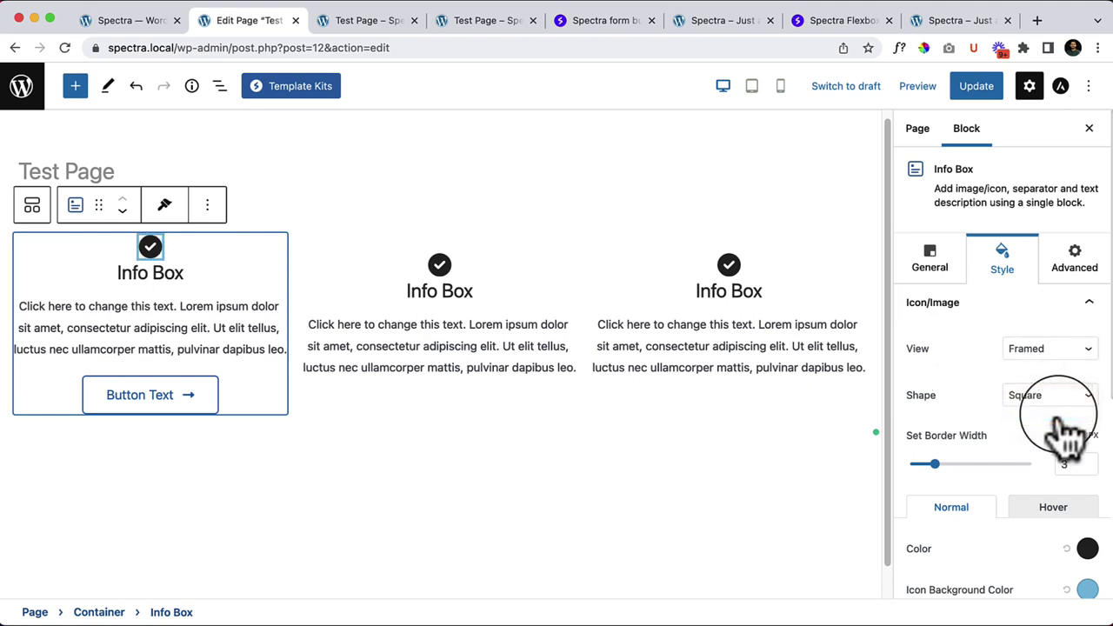
left_click(1052, 402)
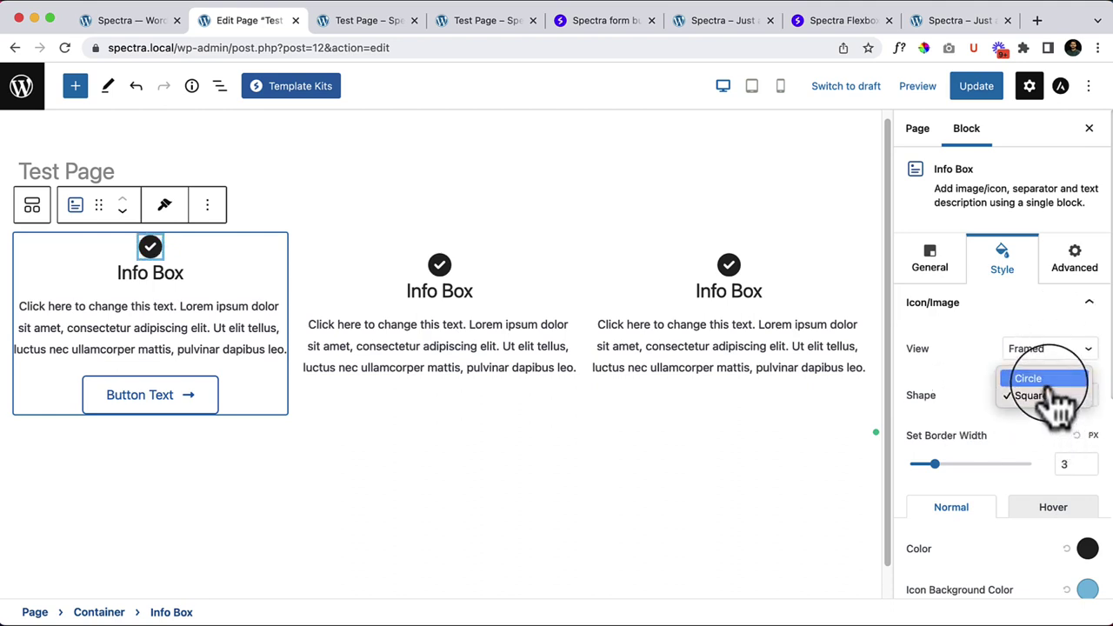
left_click(1054, 381)
left_click(1051, 349)
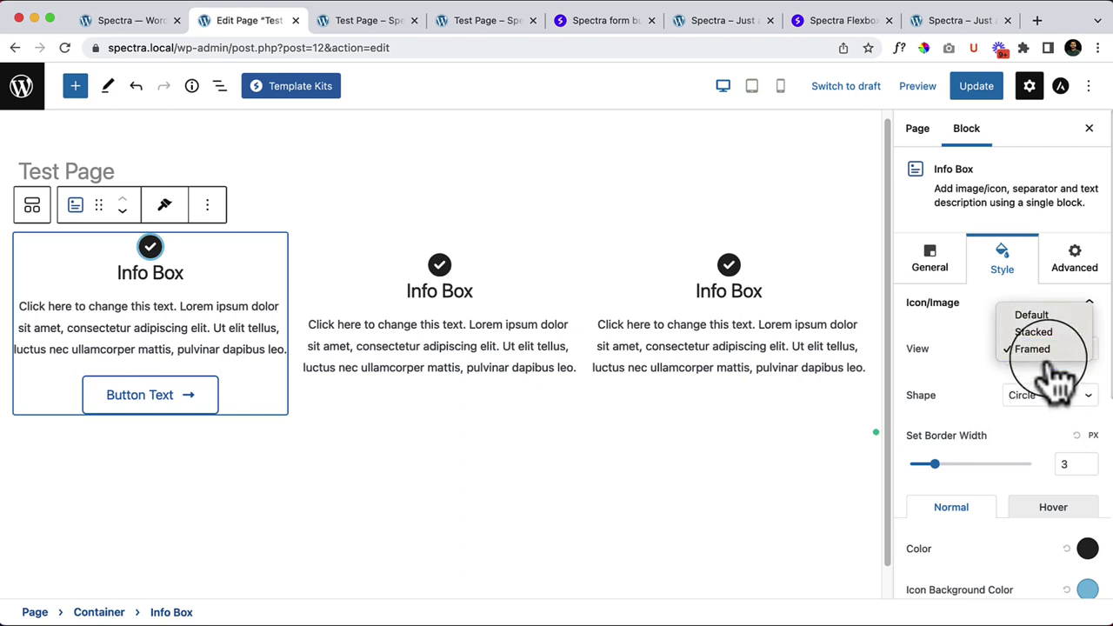
left_click(1069, 315)
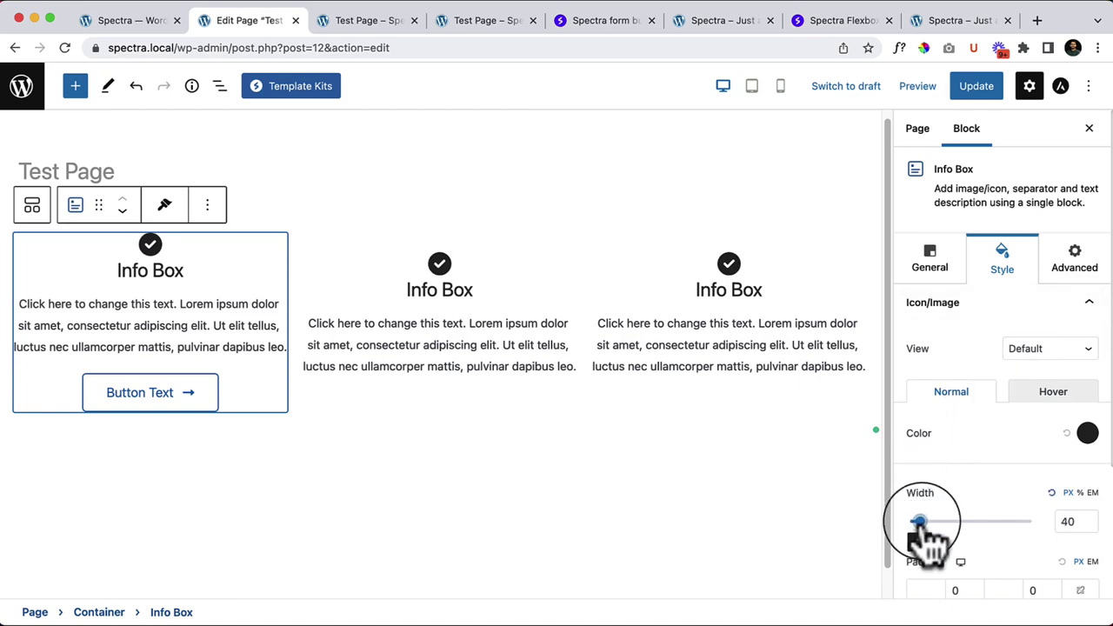
Step: Enlarge the check icon to width 130 and colour it blue
mouse_move(920, 522)
left_mouse_down()
mouse_move(961, 522)
mouse_move(918, 522)
mouse_move(942, 522)
left_mouse_up()
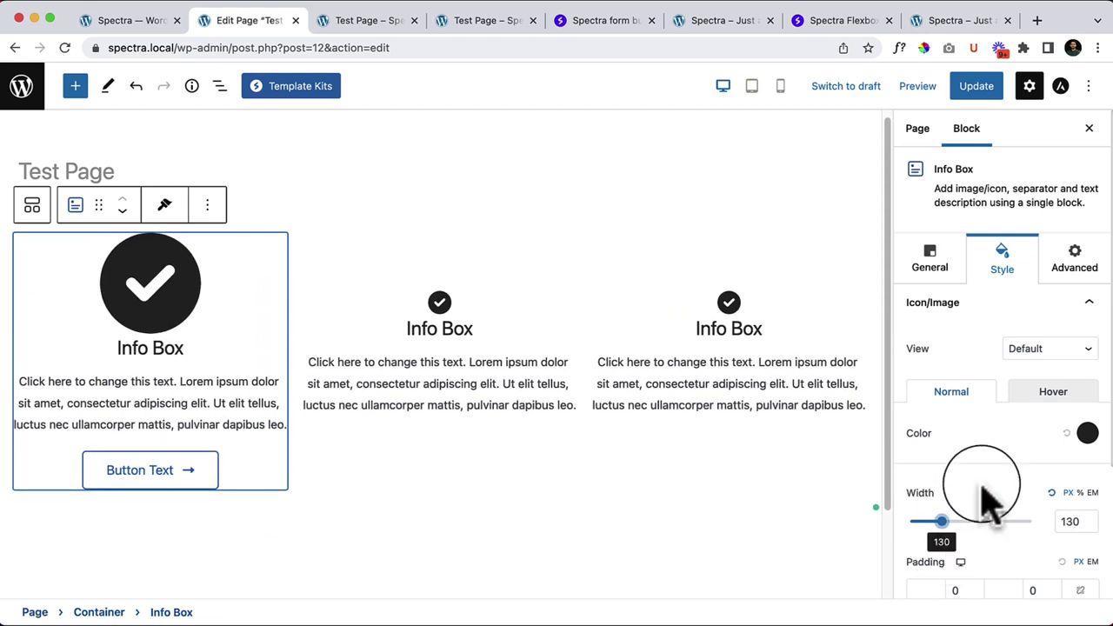
scroll(1061, 478, "down", 2)
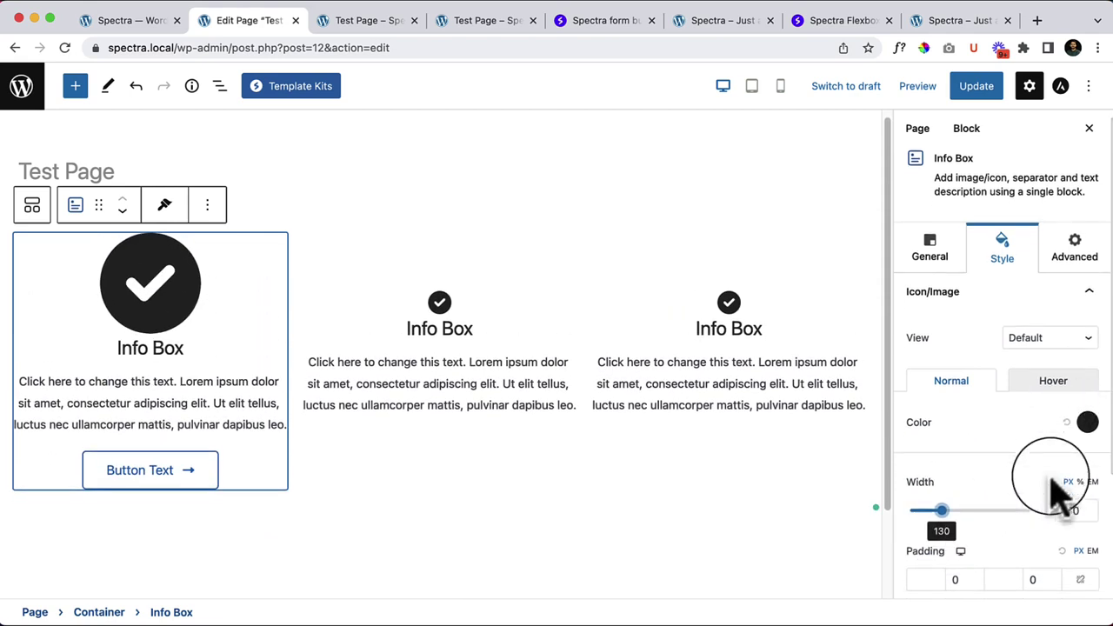
left_click(1087, 374)
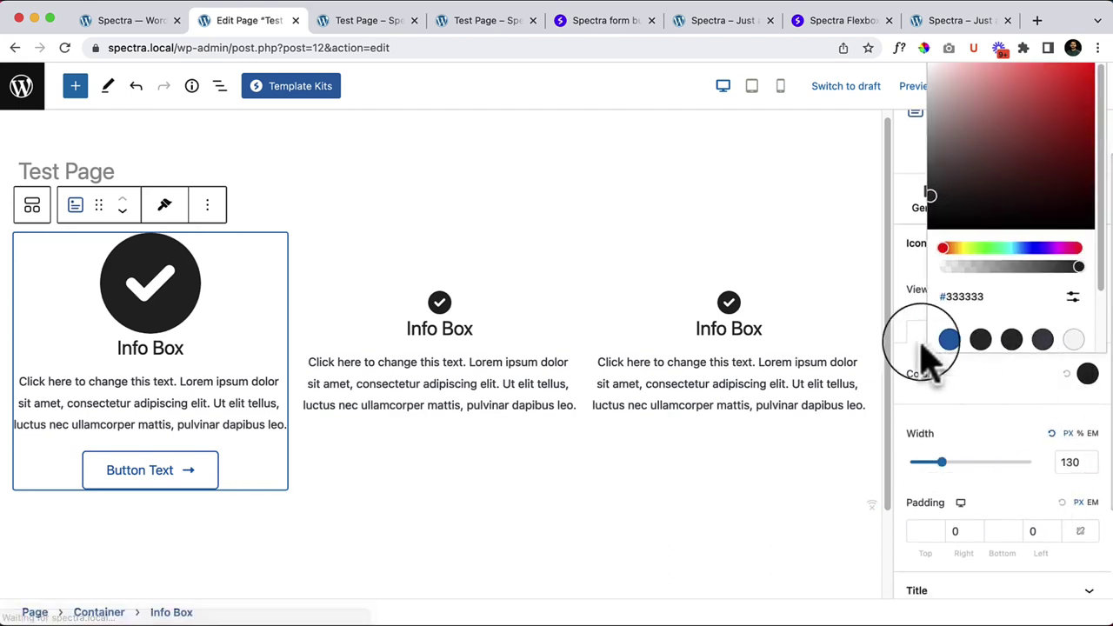
left_click(949, 339)
left_click(996, 400)
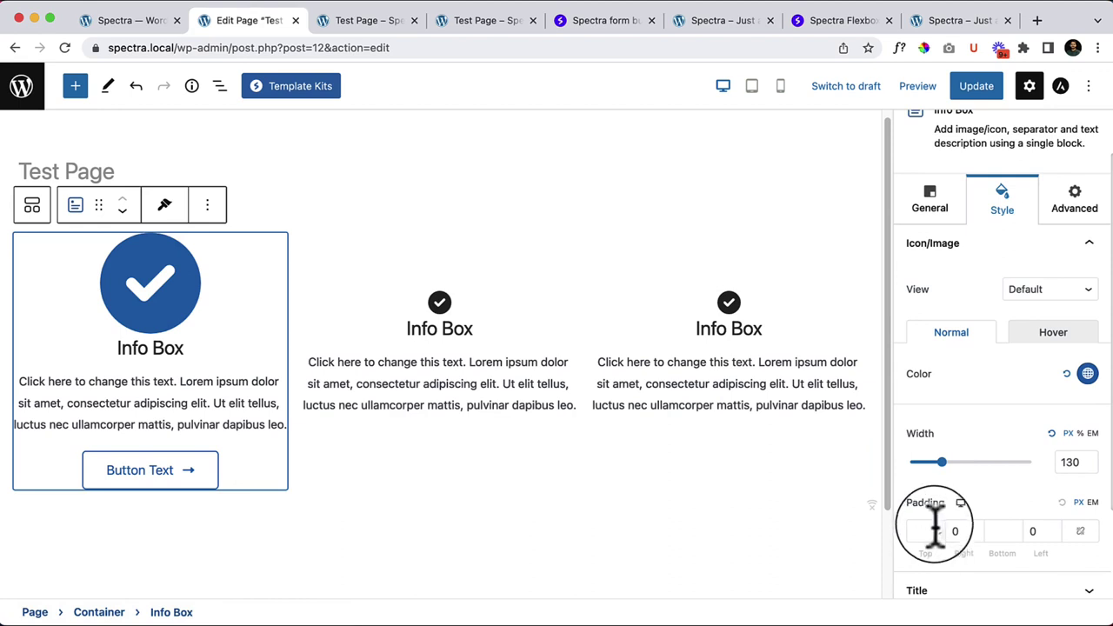
Step: Give the check icon a bottom padding of 20
left_click_drag(1018, 529, 1017, 529)
left_click(1016, 534)
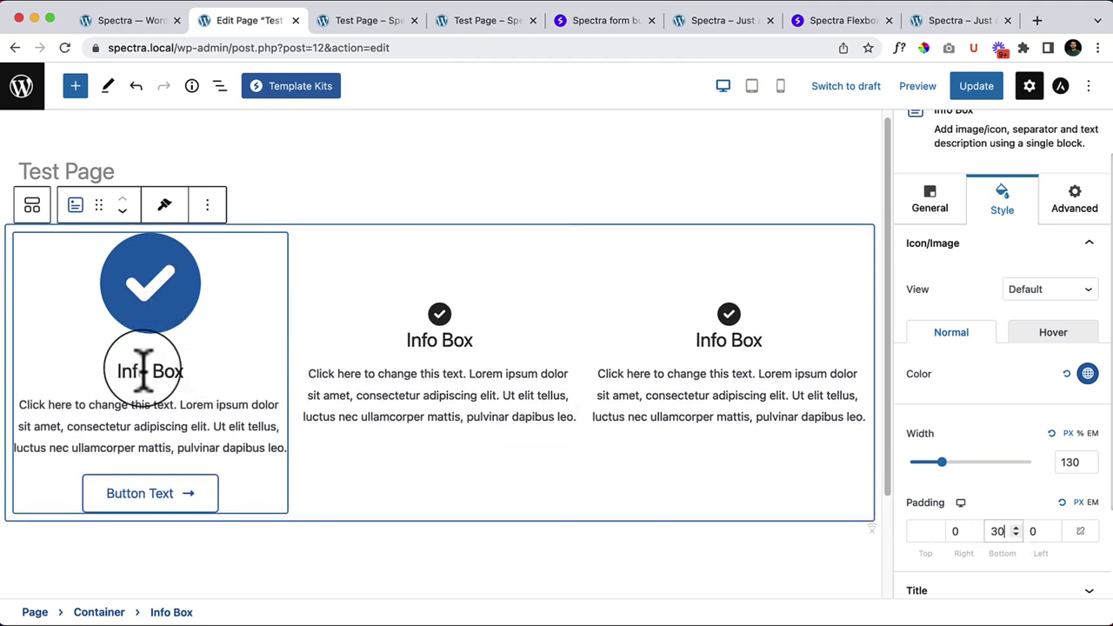
left_click(1016, 534)
left_click(1015, 534)
left_click(1015, 534)
left_click(1015, 534)
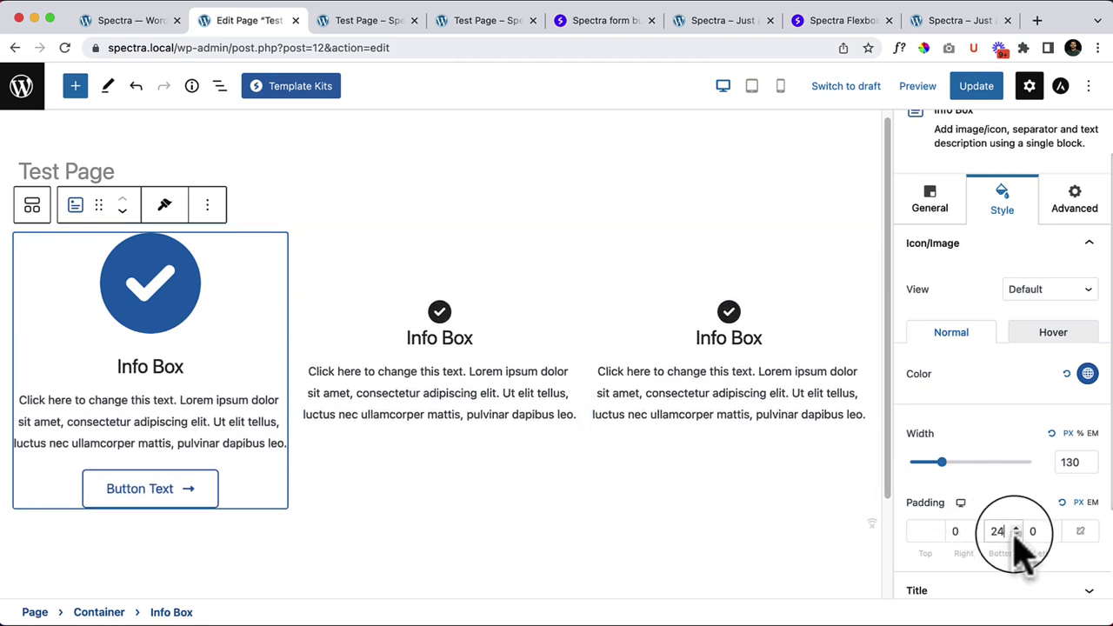
left_click(1015, 534)
left_click(1016, 534)
left_click(1016, 534)
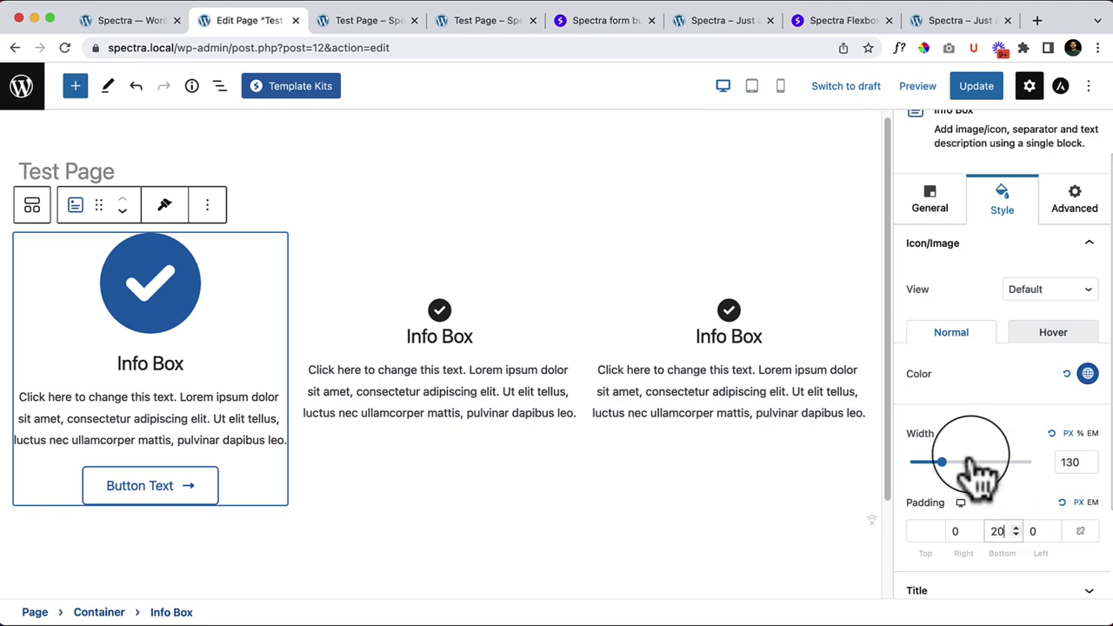
scroll(996, 402, "down", 3)
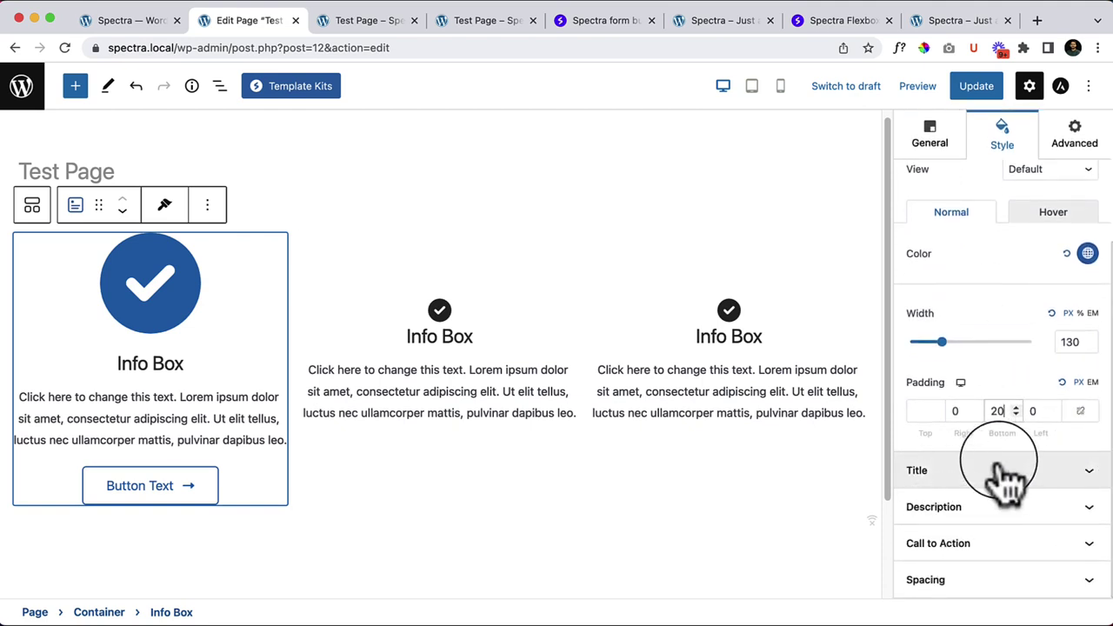
Step: Expand the Title panel and check its colours, then expand Description and Call to Action
left_click(1018, 474)
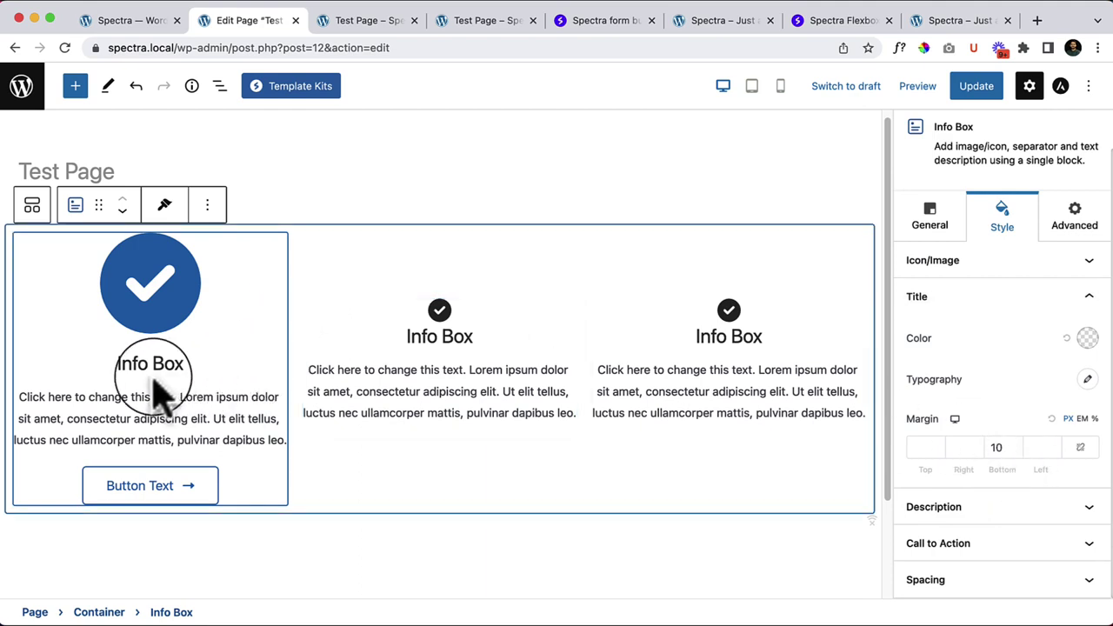
left_click(1088, 338)
key("Escape")
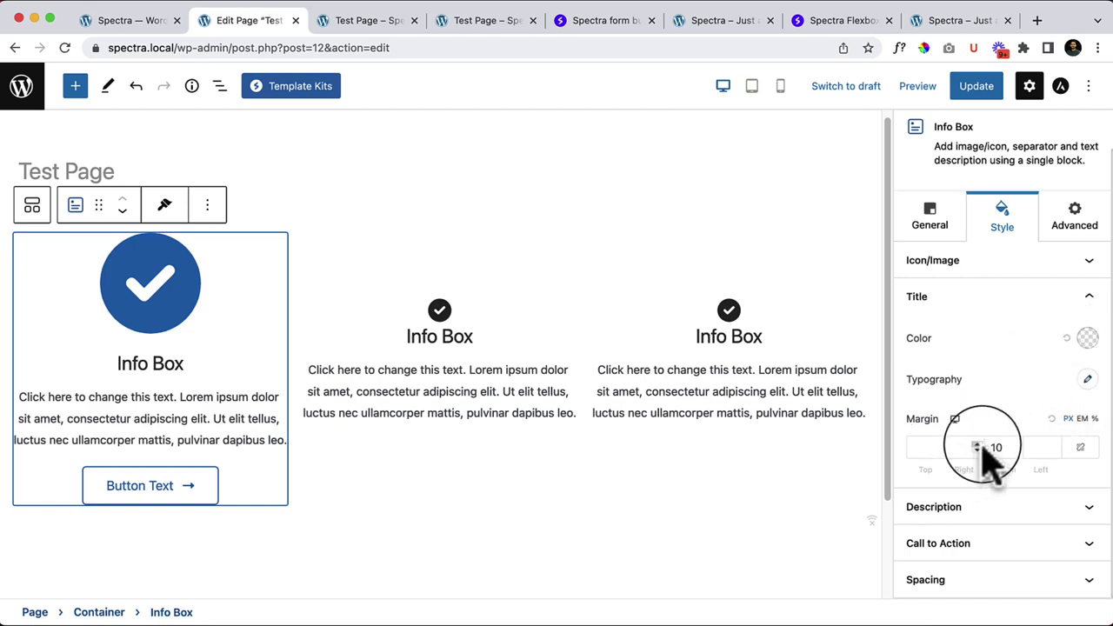
left_click(1002, 507)
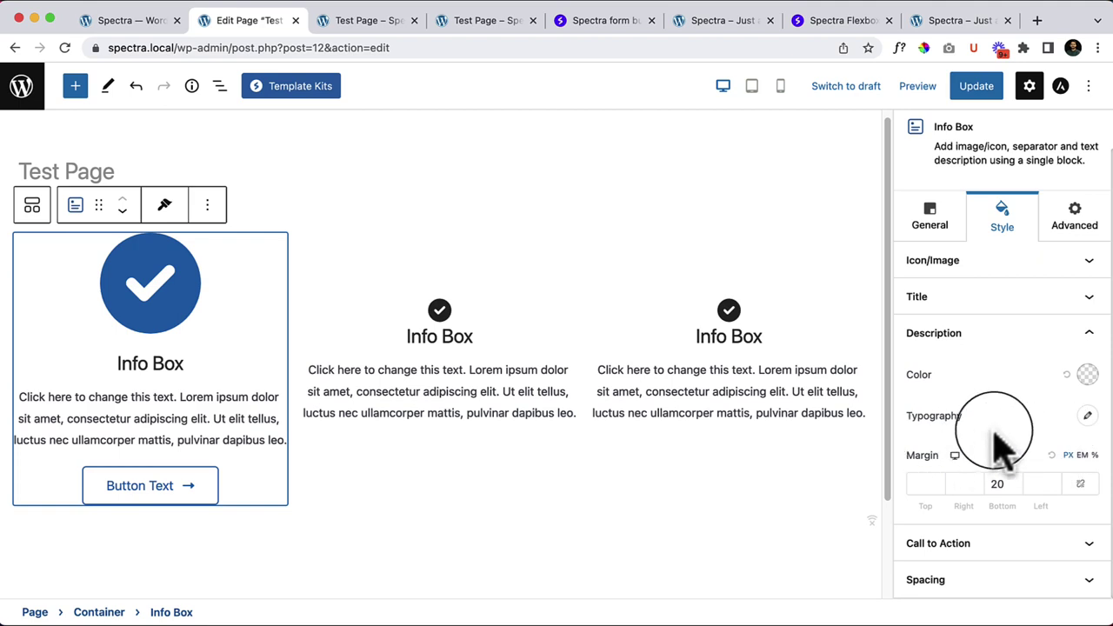
left_click(994, 545)
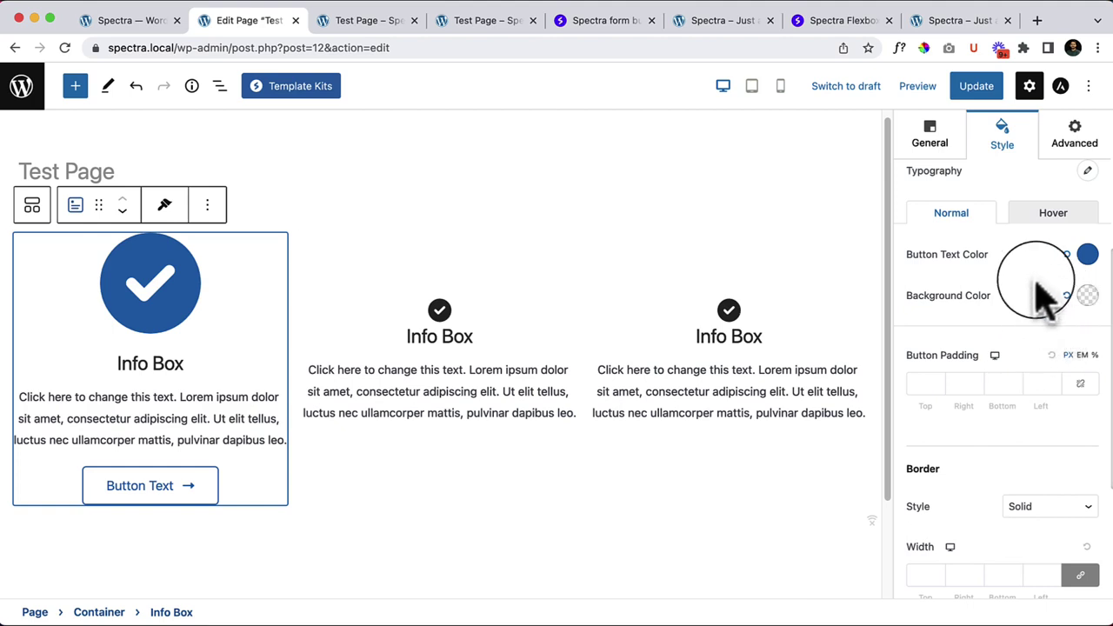
Step: Try reddish and black button backgrounds, then reset the background to transparent
left_click(1087, 297)
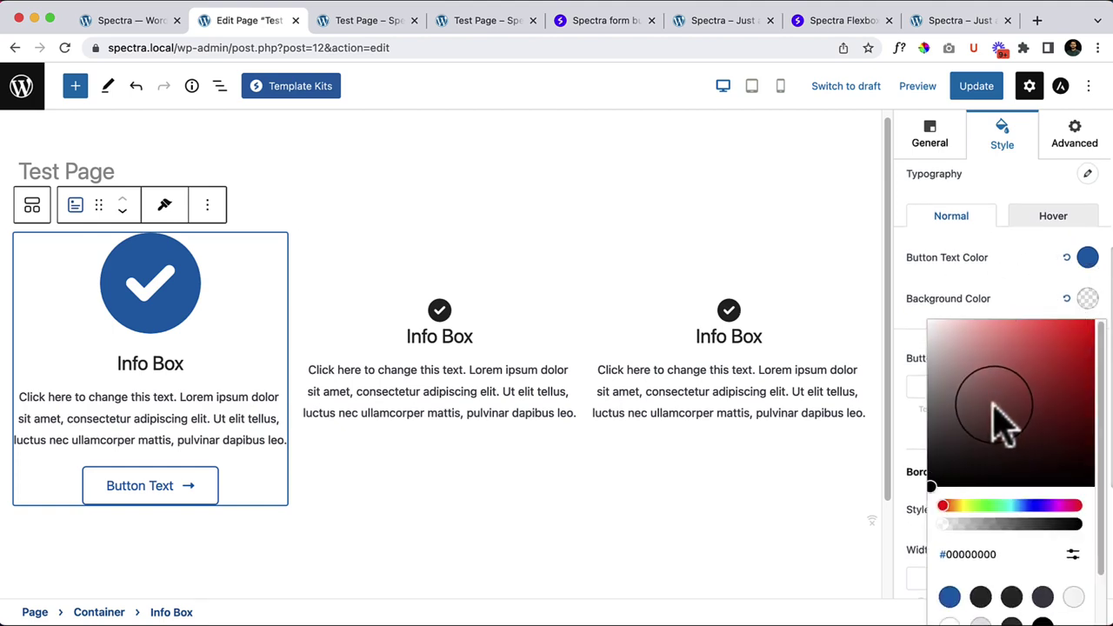
mouse_move(994, 423)
left_mouse_down()
mouse_move(895, 520)
mouse_move(927, 457)
mouse_move(997, 388)
mouse_move(919, 510)
left_mouse_up()
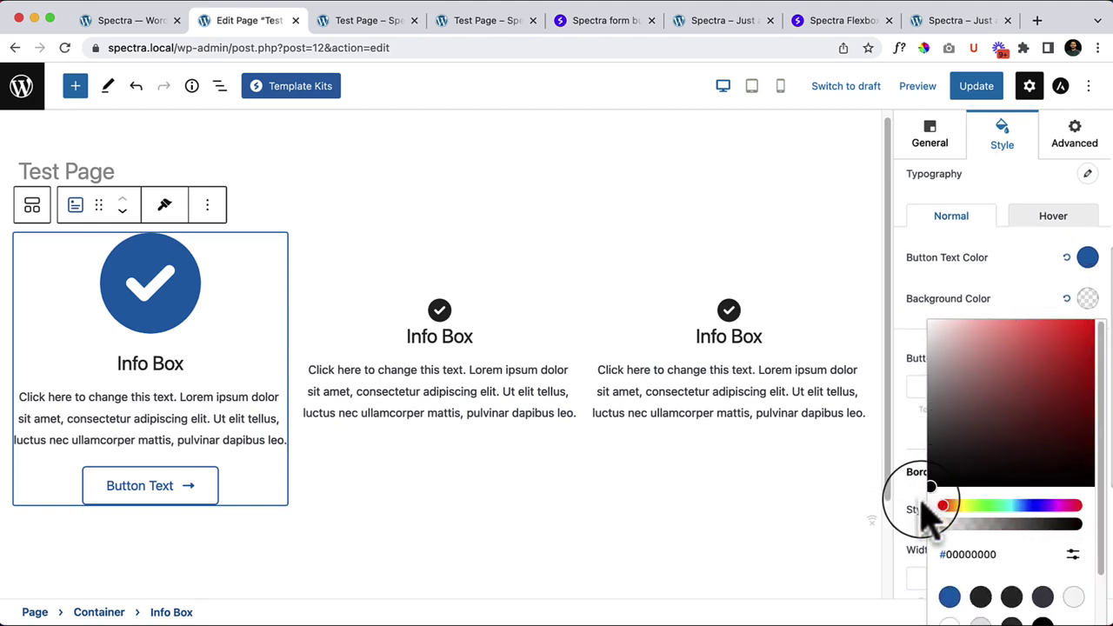
mouse_move(995, 526)
left_mouse_down()
mouse_move(1032, 532)
mouse_move(919, 534)
left_mouse_up()
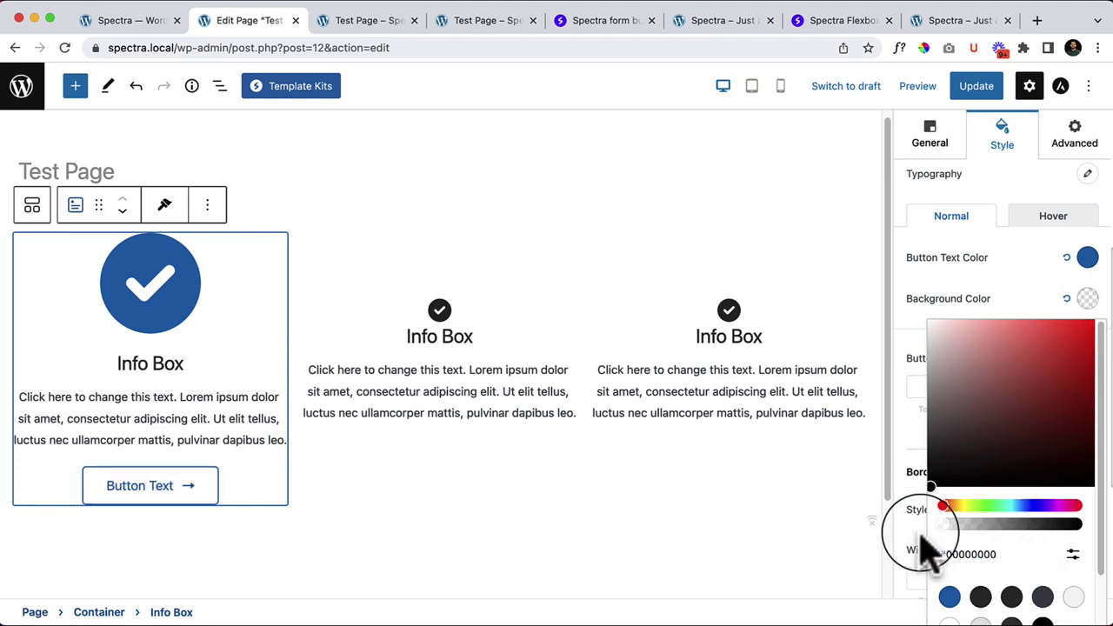
left_click(1071, 300)
scroll(1055, 342, "up", 5)
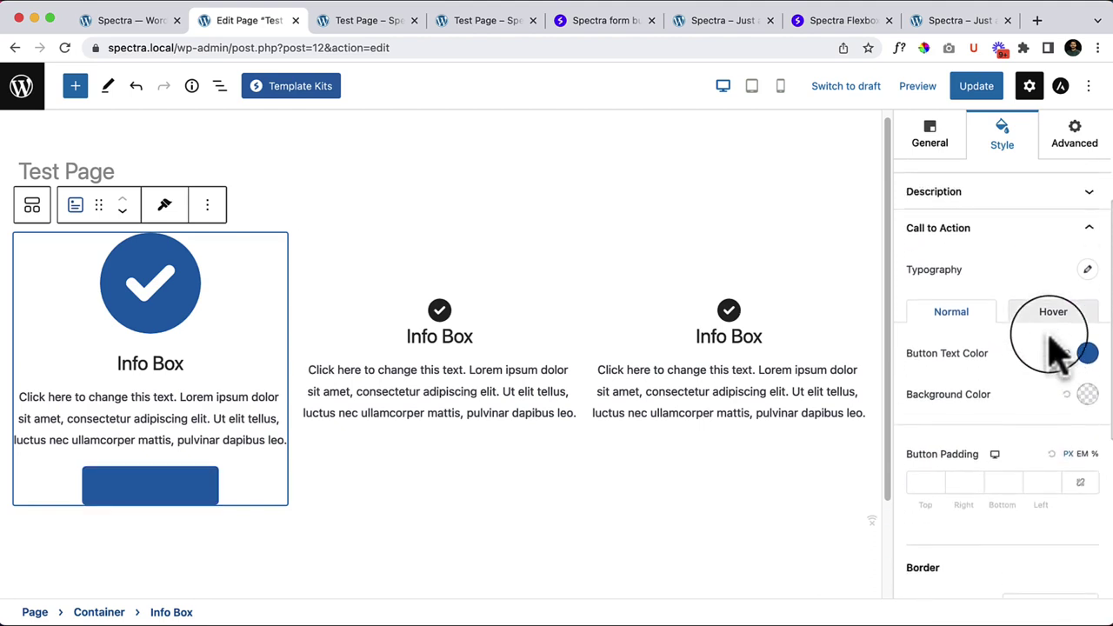
left_click(970, 262)
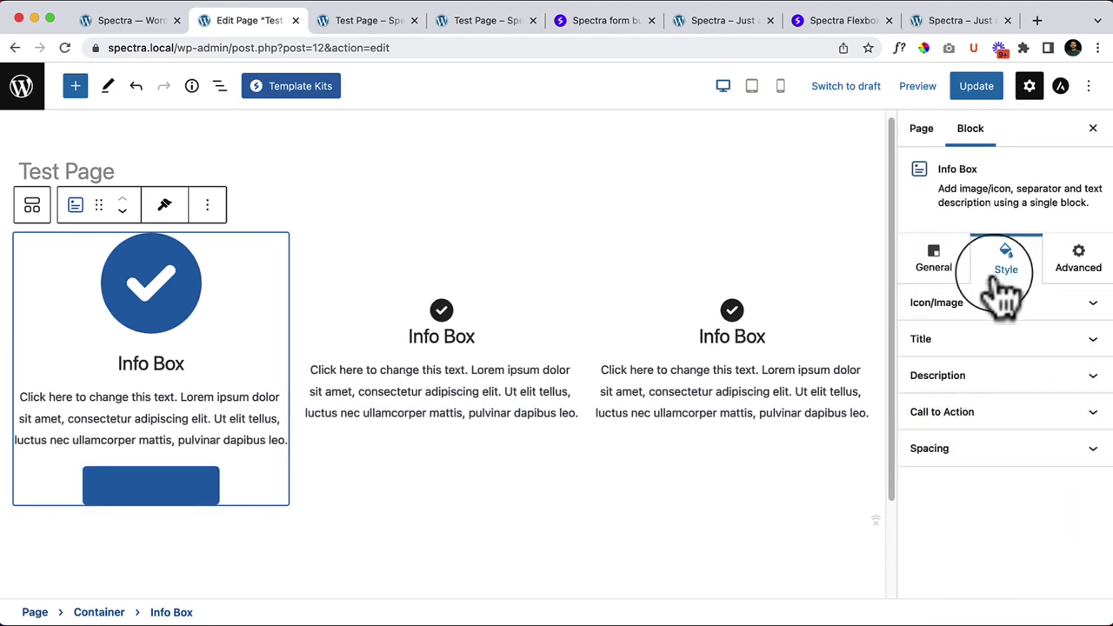
left_click(992, 414)
scroll(1009, 504, "down", 5)
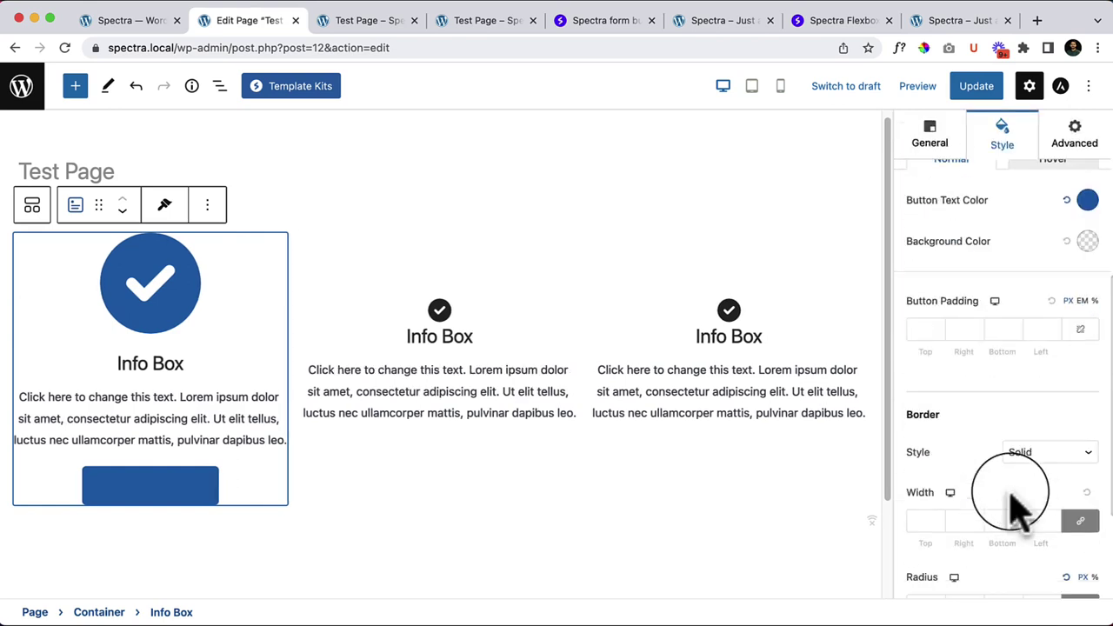
Step: Set the button text colour to white #FFFFFF
left_click(1087, 241)
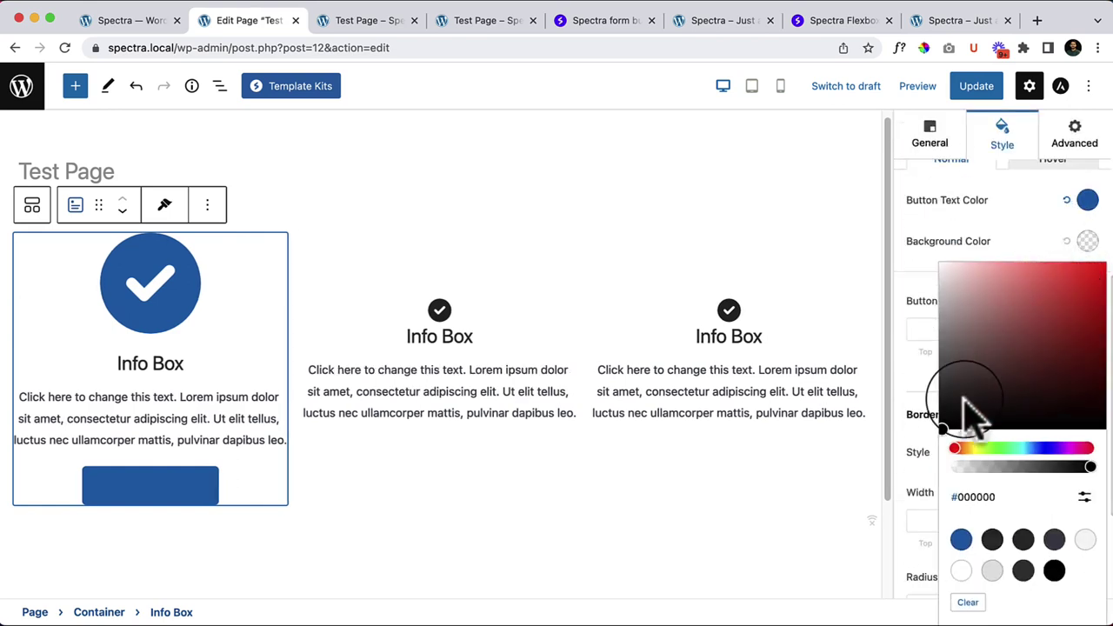
left_click(1088, 201)
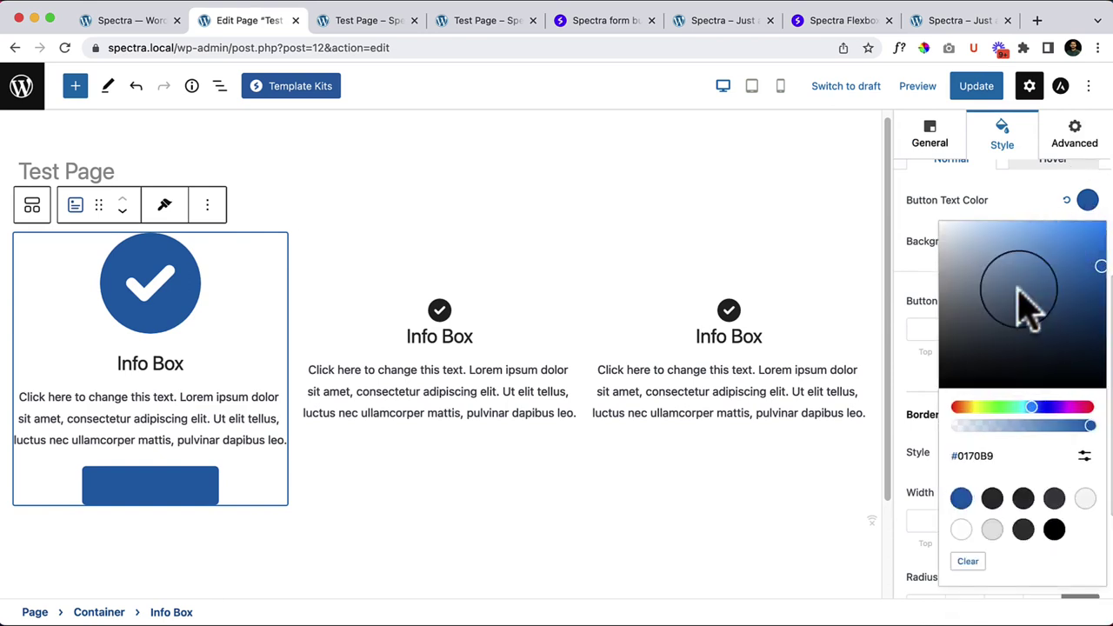
left_click(961, 530)
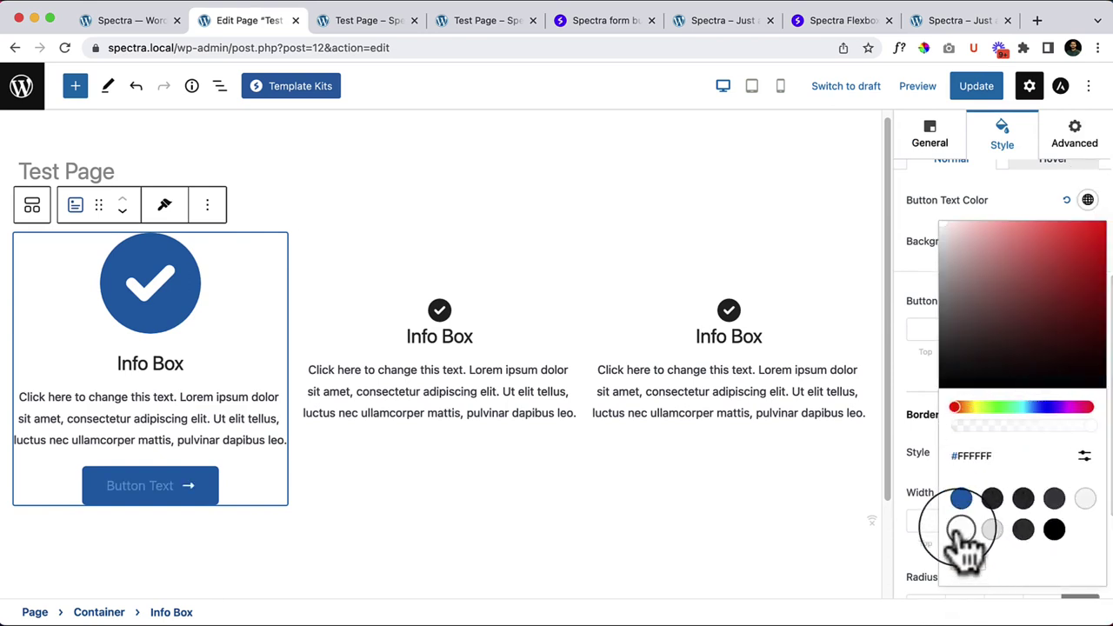
left_click(923, 291)
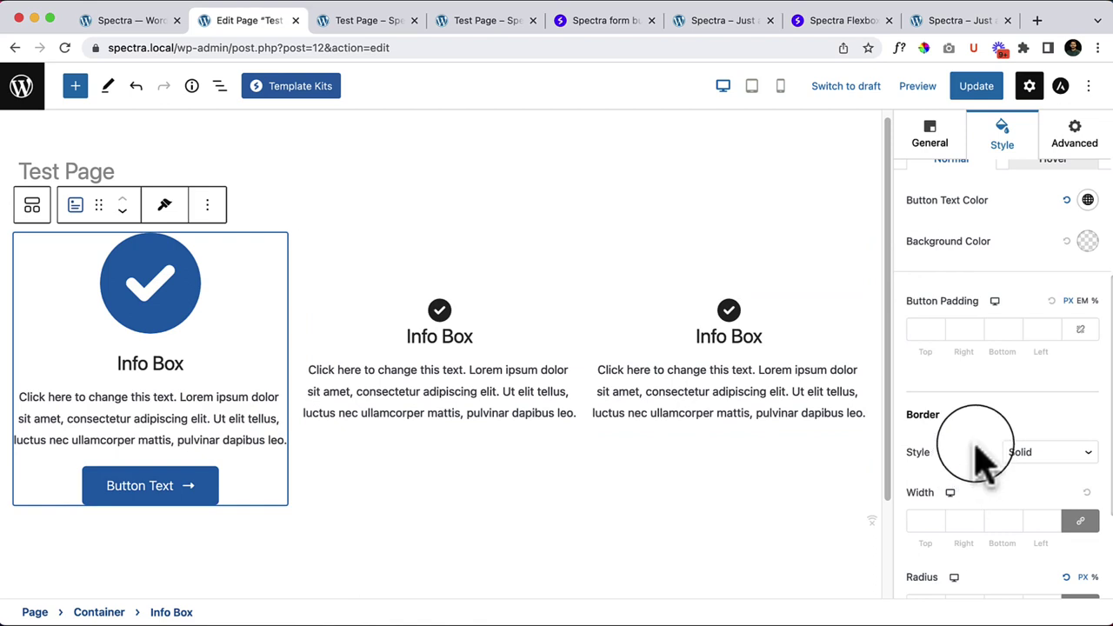
scroll(976, 448, "down", 1)
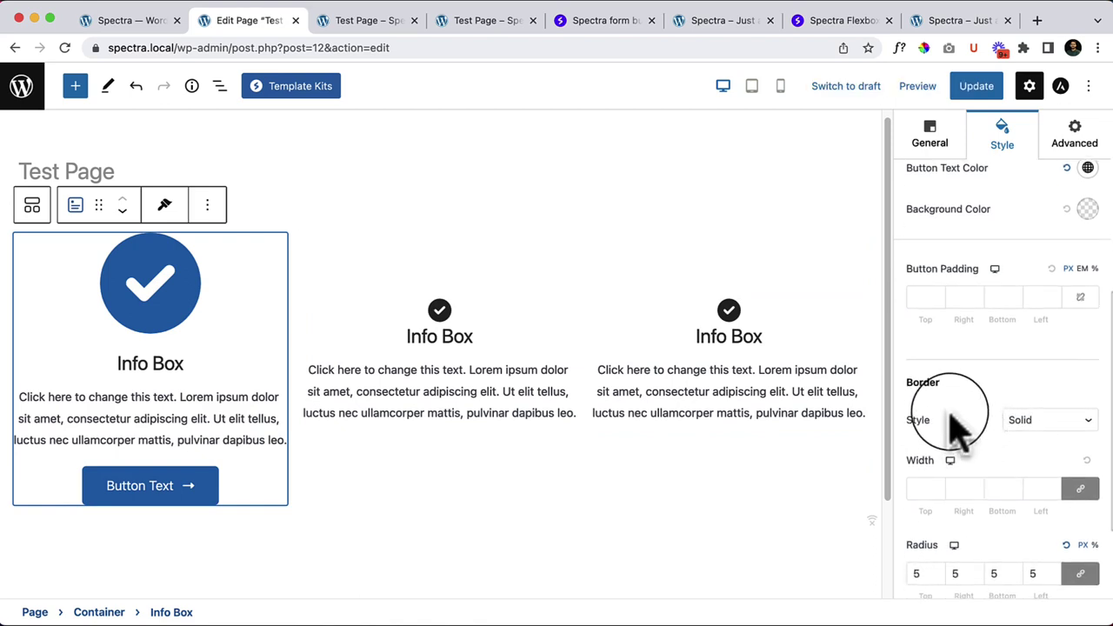
scroll(950, 426, "up", 5)
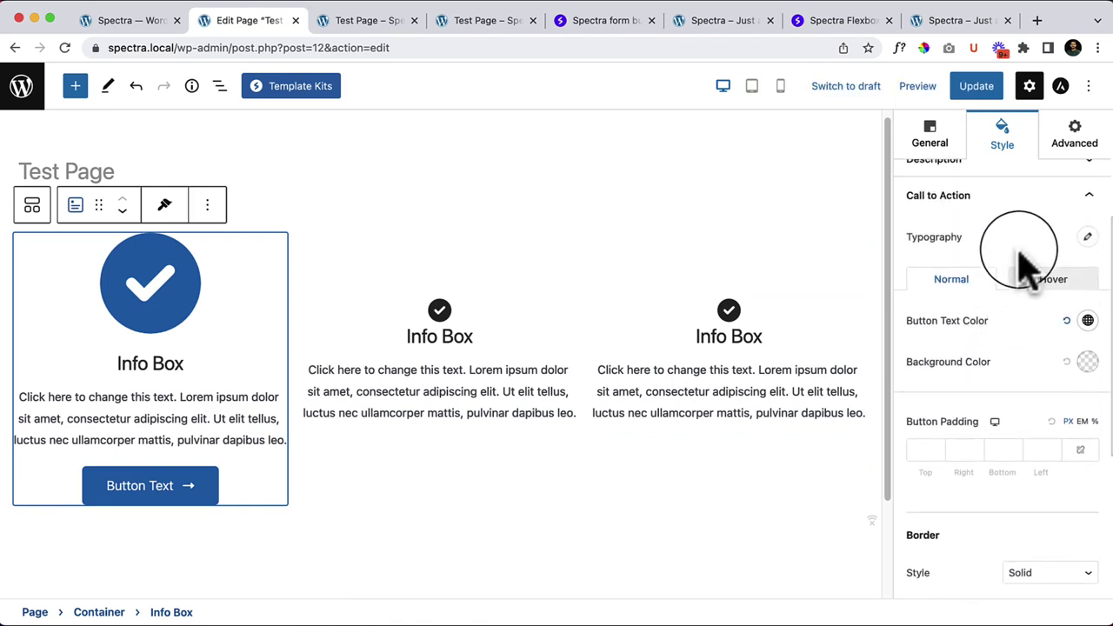
Step: Reopen the call-to-action styling and expand the Info Box Spacing options
left_click(1054, 197)
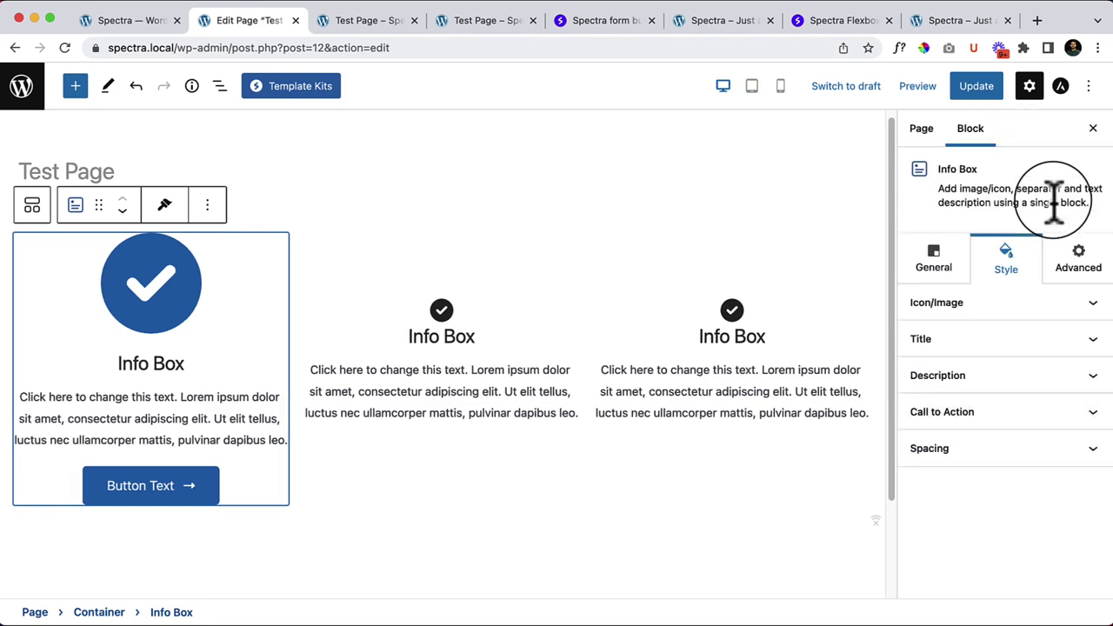
left_click(1000, 431)
scroll(997, 435, "down", 10)
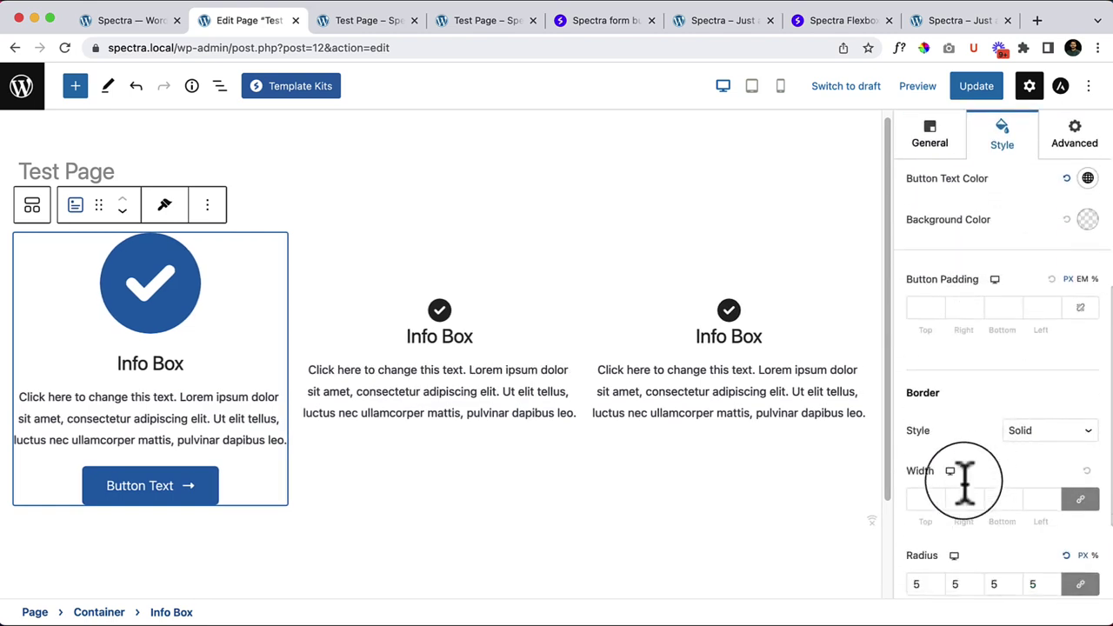
scroll(1000, 522, "down", 3)
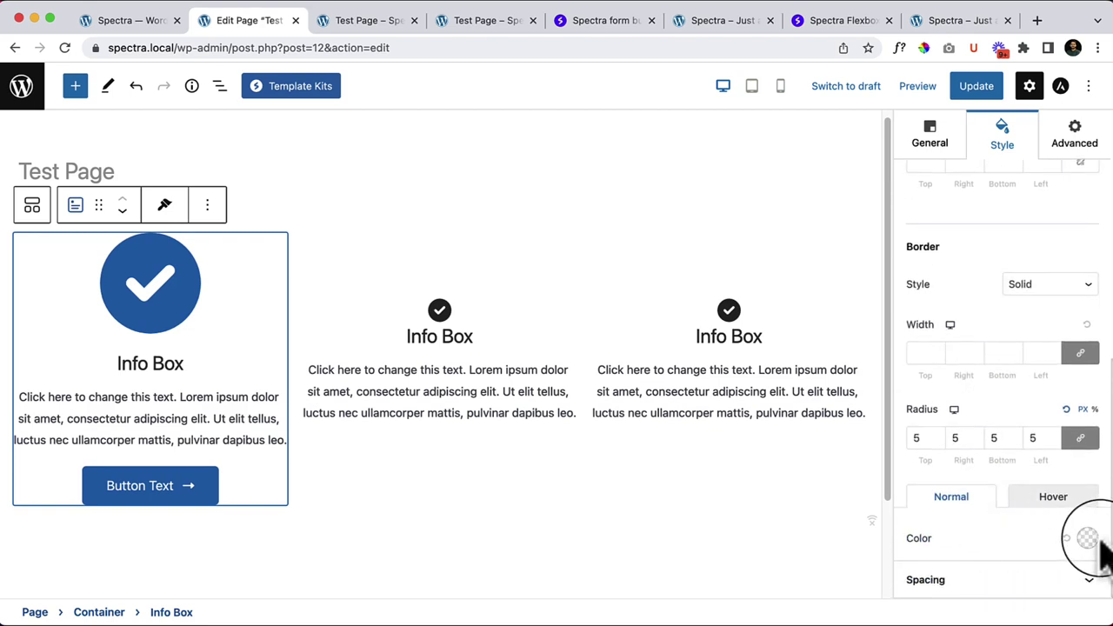
left_click(963, 583)
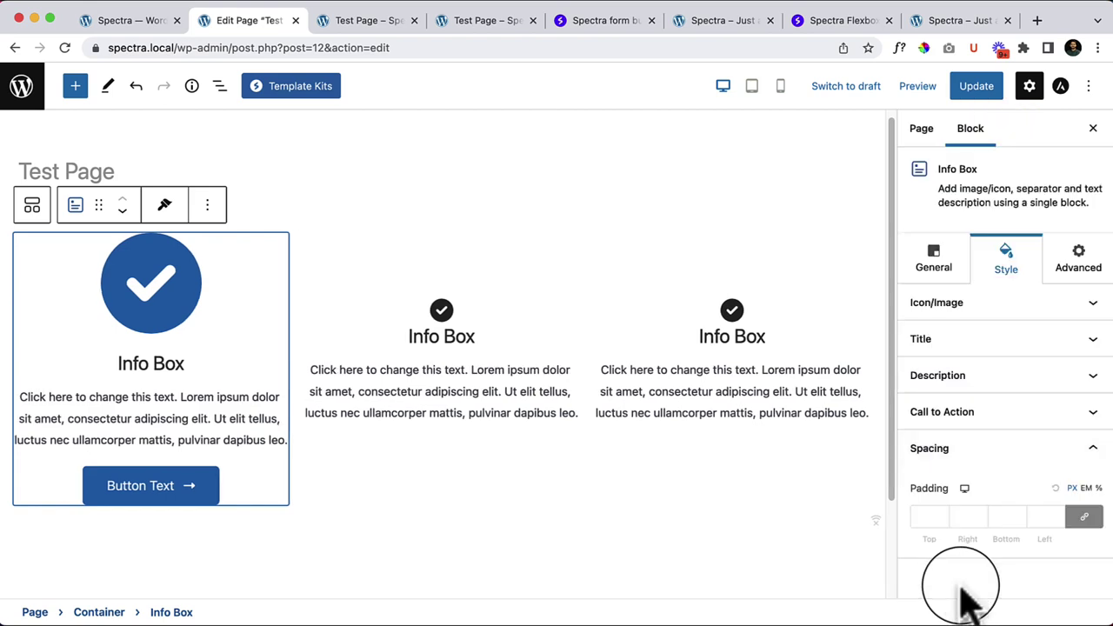
Step: Leave top padding empty, reselect the Info Box, and review its General call-to-action options
left_click(924, 516)
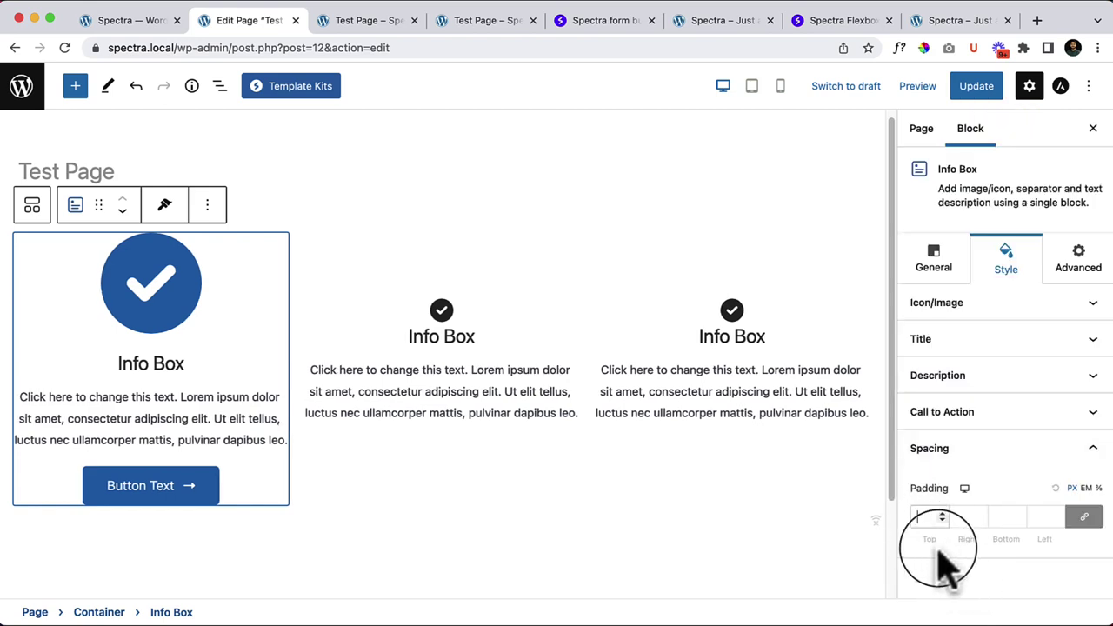
left_click(51, 247)
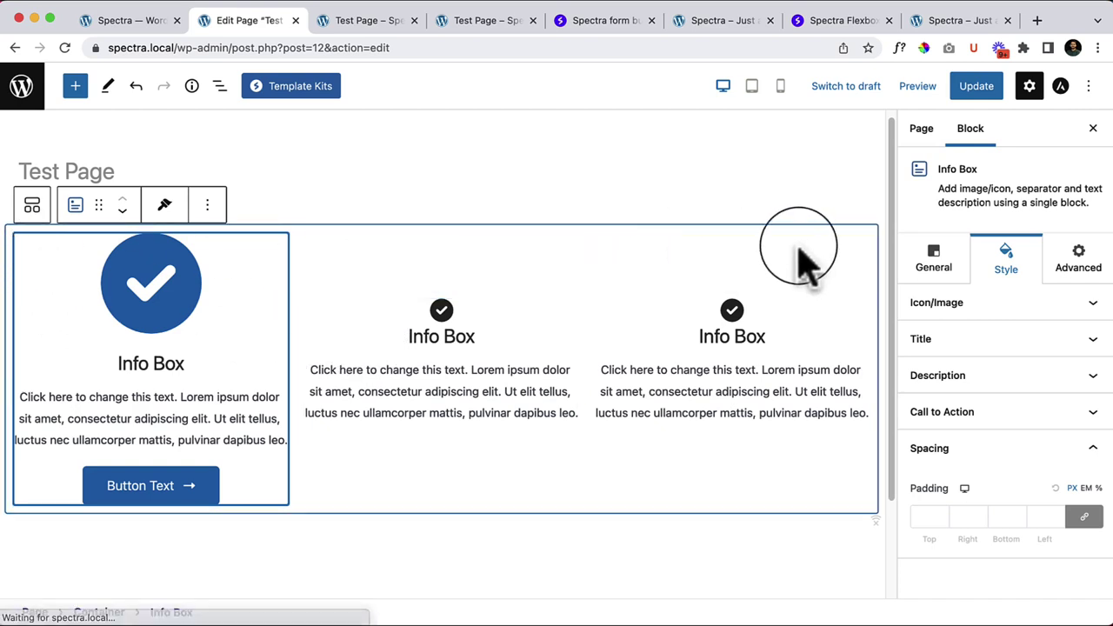
left_click(932, 254)
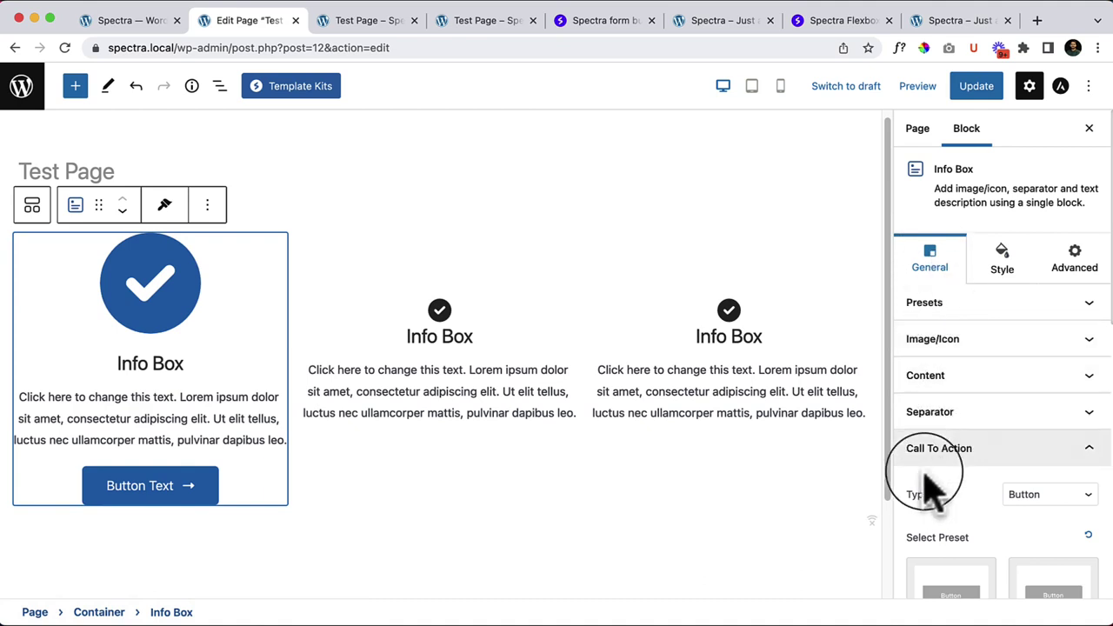
scroll(1071, 457, "down", 5)
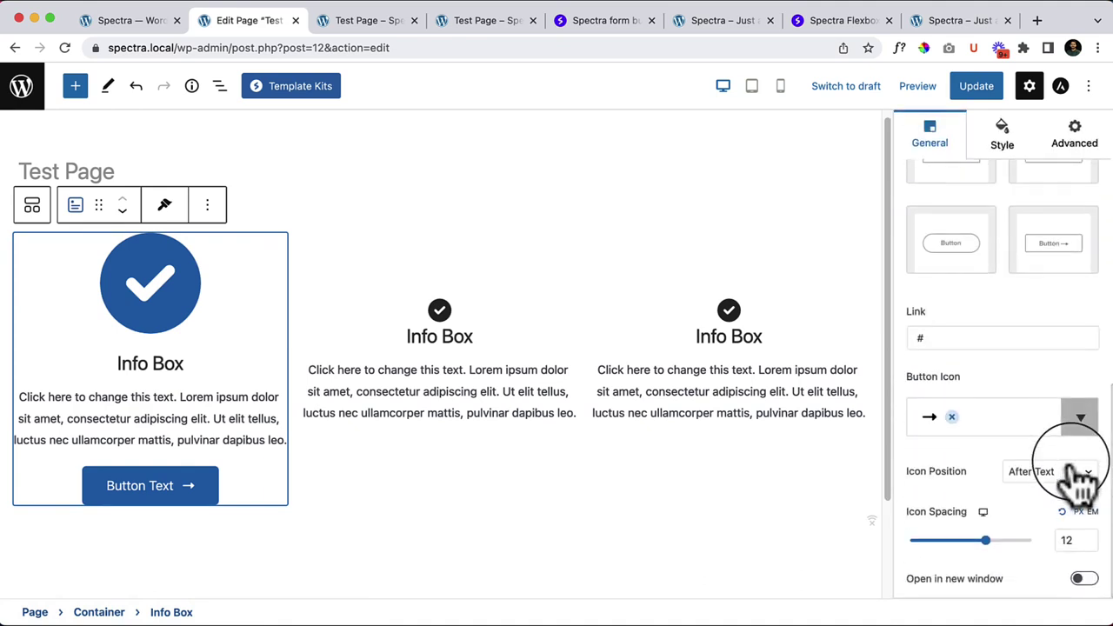
scroll(1000, 400, "up", 5)
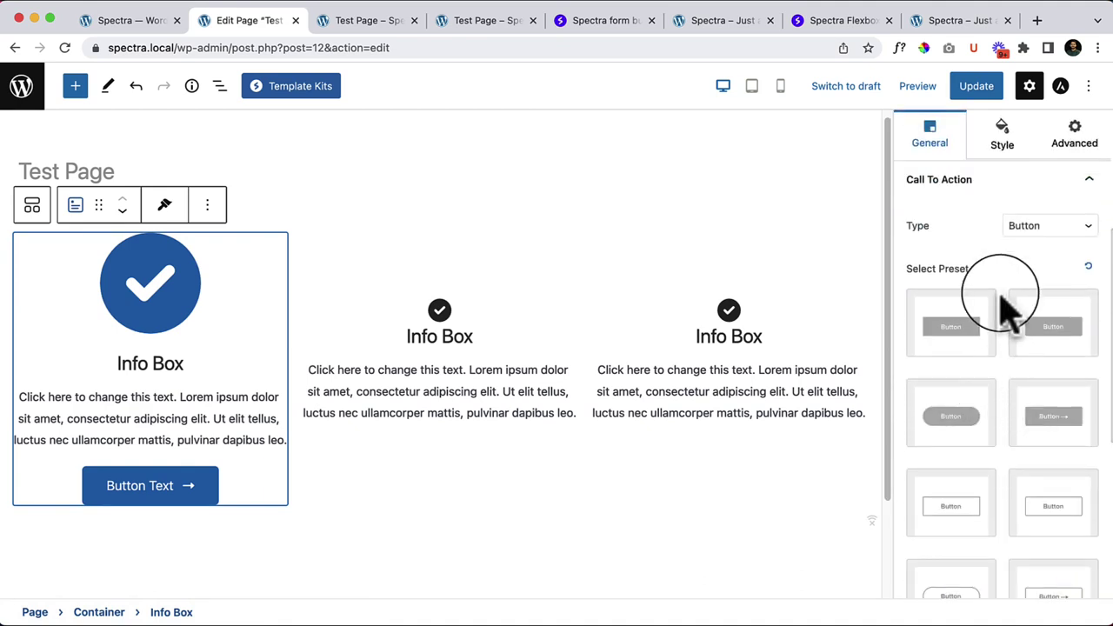
scroll(1000, 287, "up", 2)
left_click(1009, 231)
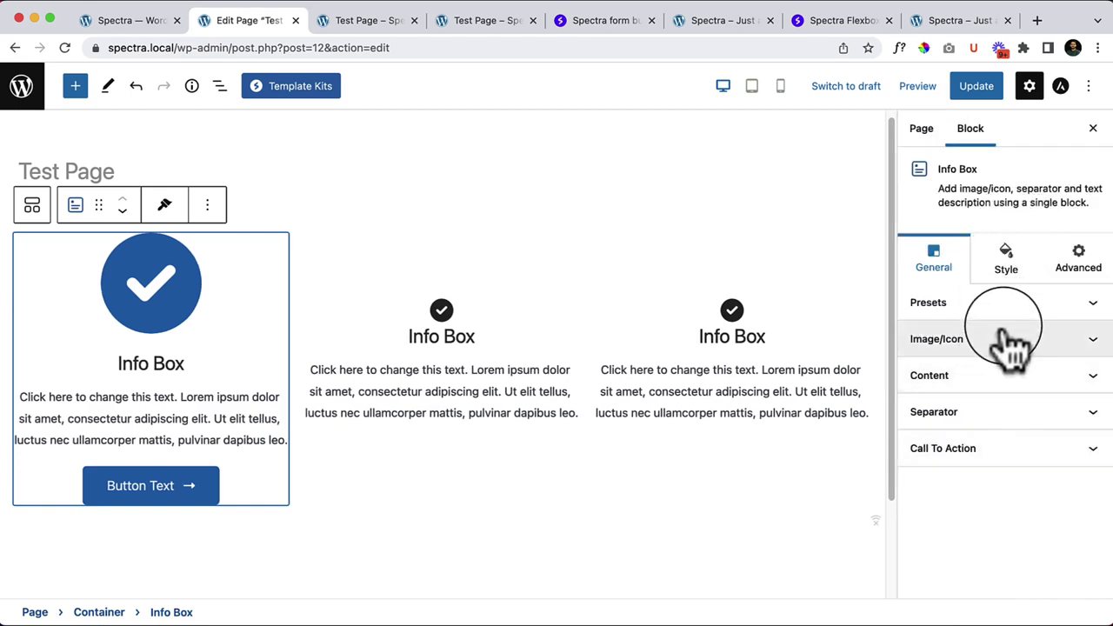
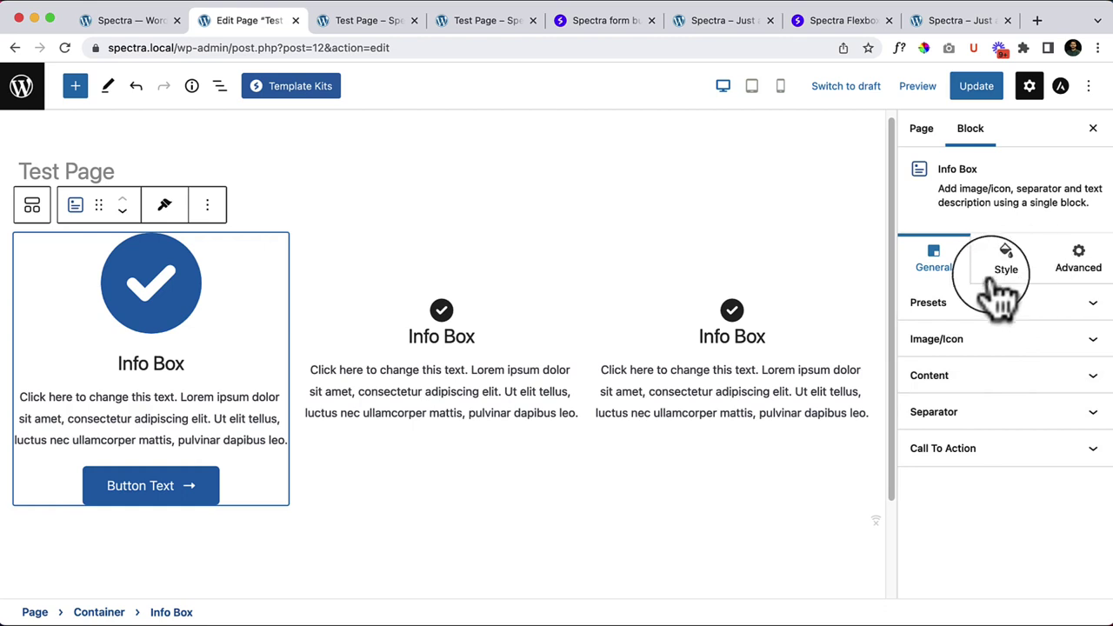
Step: Enter custom-bg in the first Info Box's Additional CSS class(es) field under Advanced
left_click(974, 306)
left_click(1011, 231)
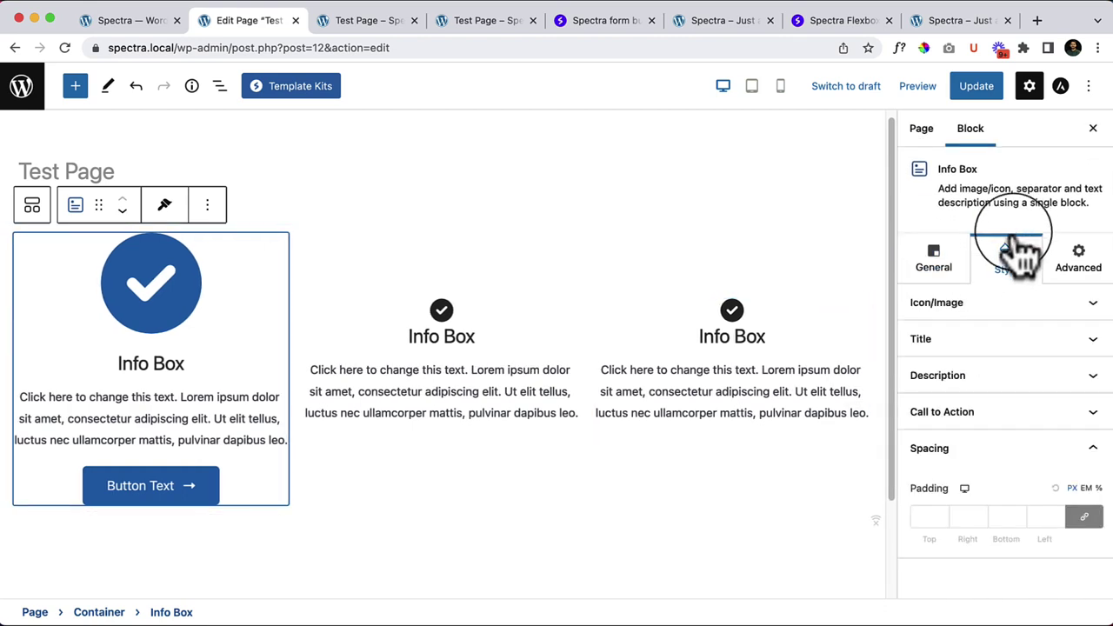
left_click(1007, 454)
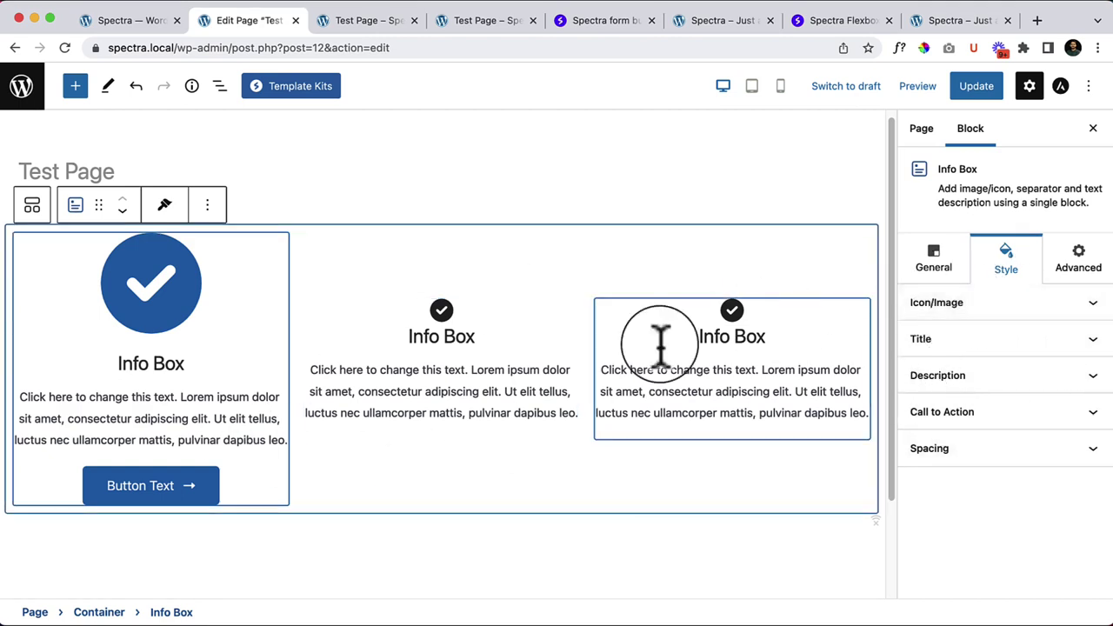
left_click(1087, 265)
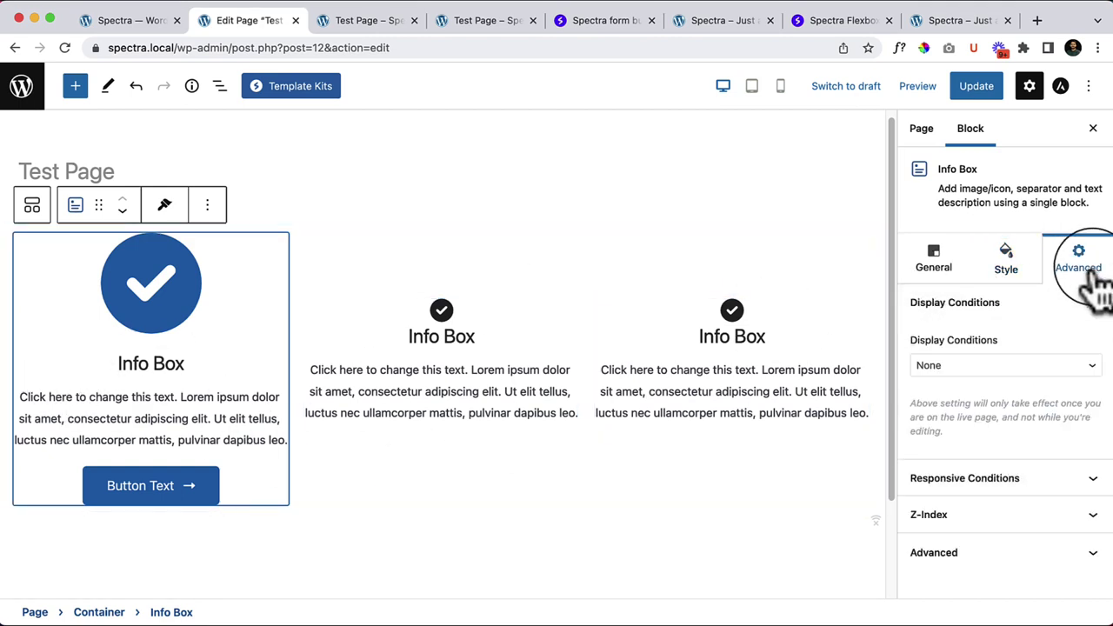
left_click(981, 554)
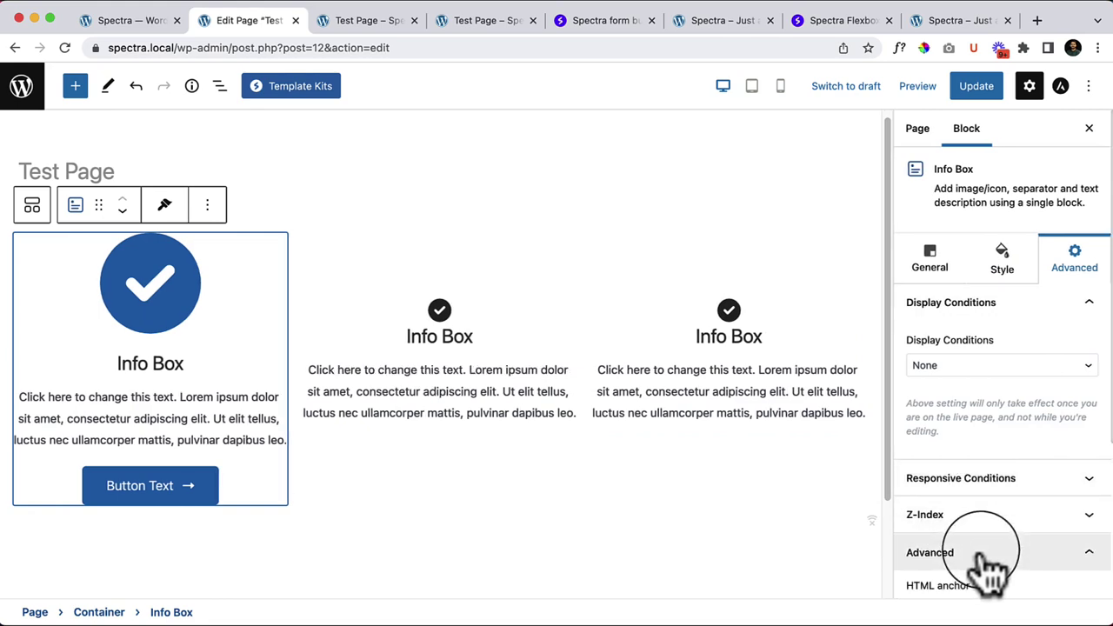
scroll(977, 566, "down", 3)
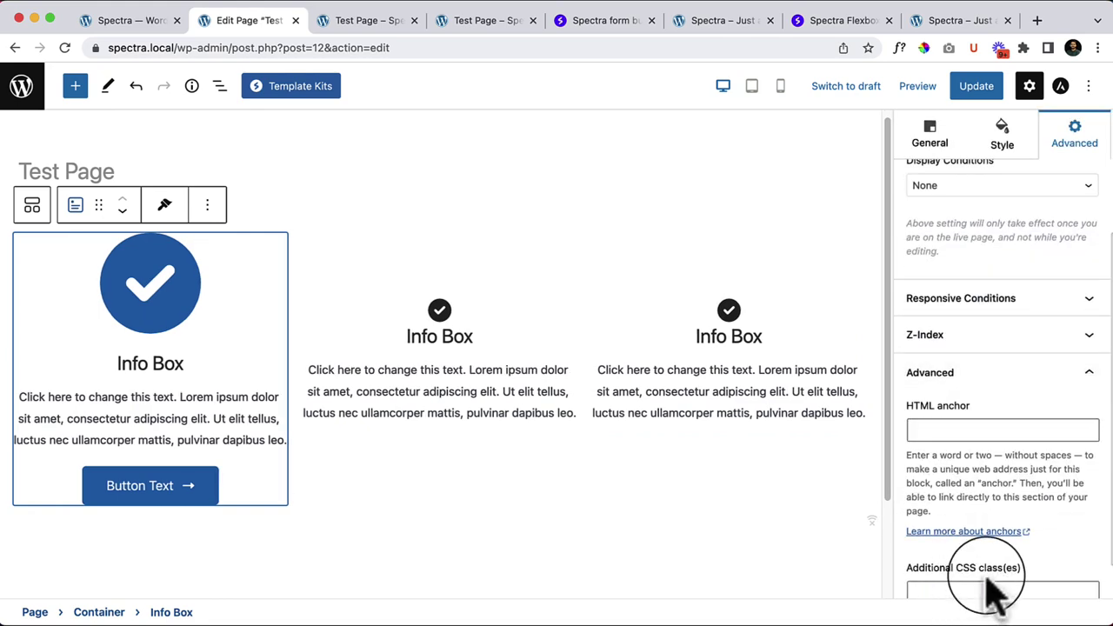
left_click(972, 563)
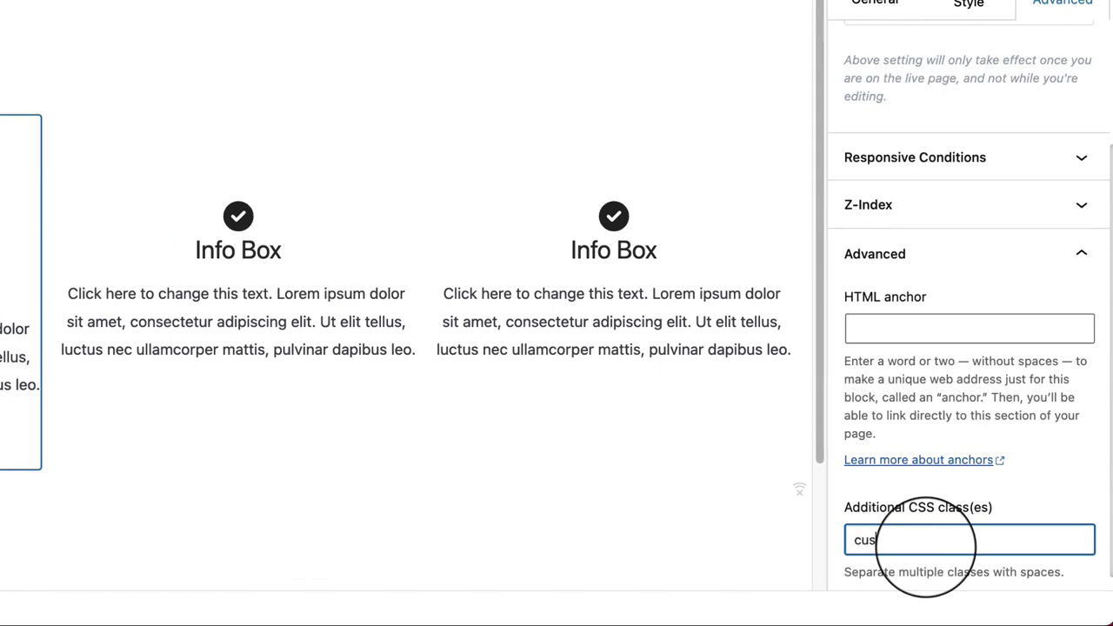
type("custom-bg")
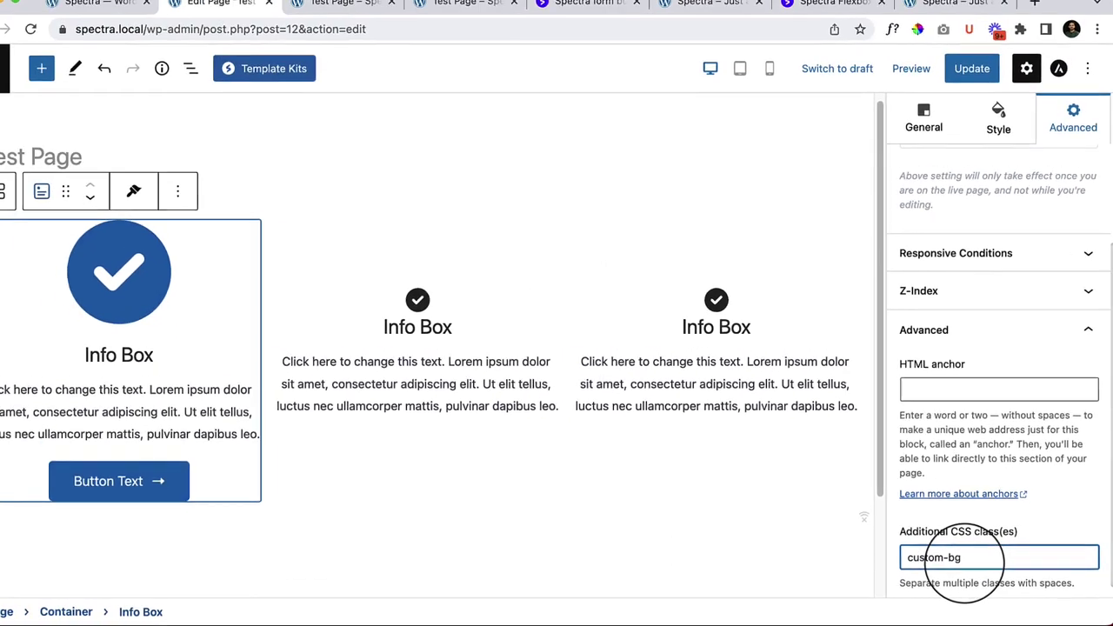
Step: Save the page and open the live Test Page in a new tab, replacing the old one
left_click(974, 90)
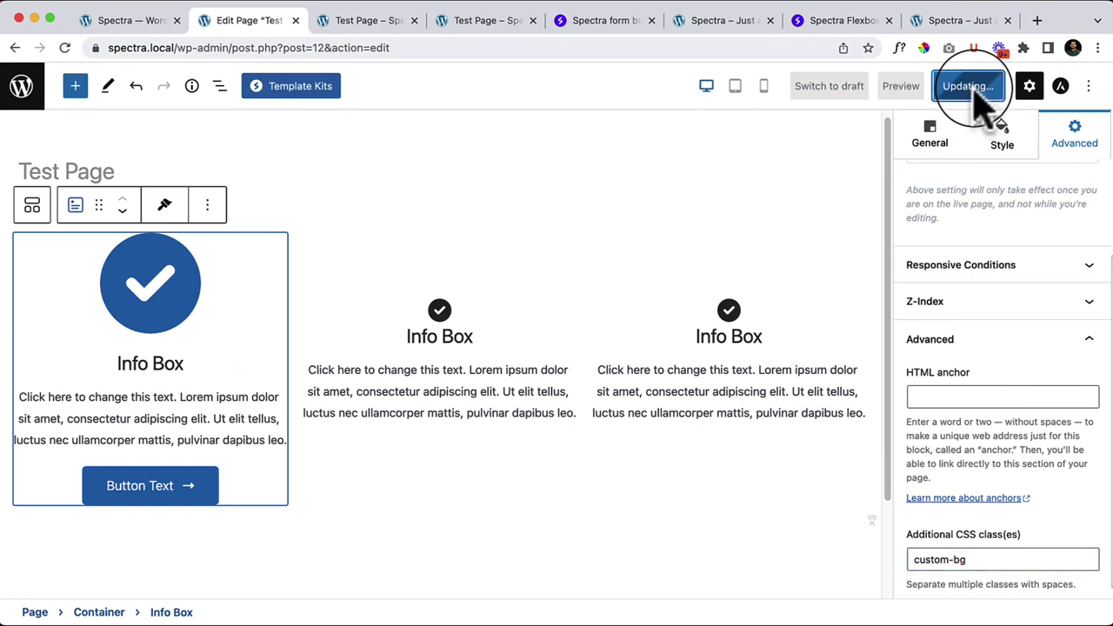
right_click(146, 579)
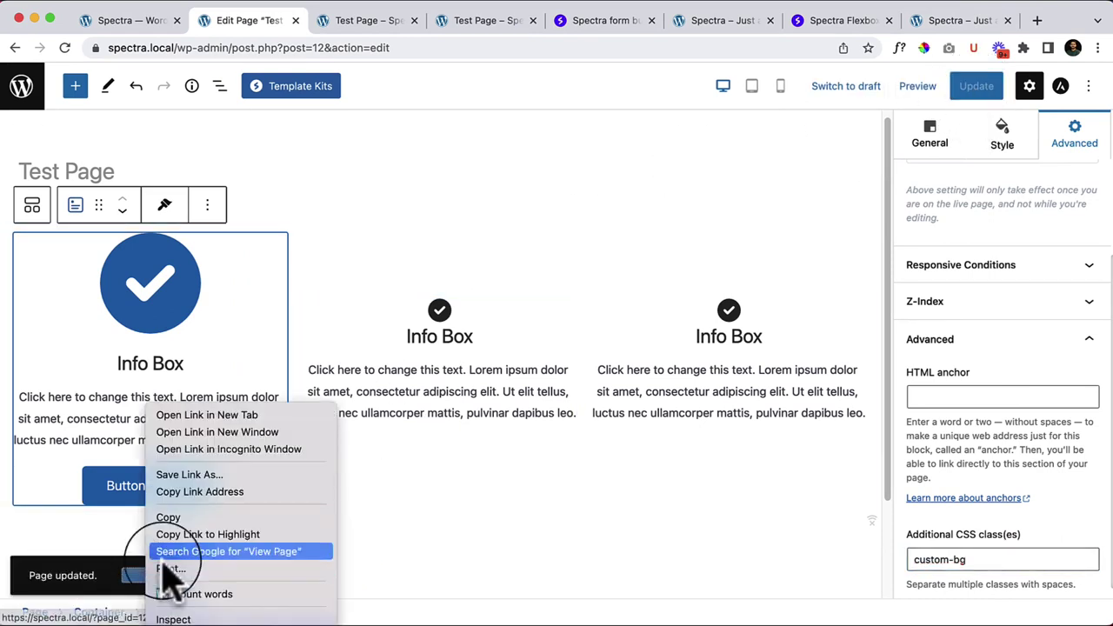
left_click(263, 416)
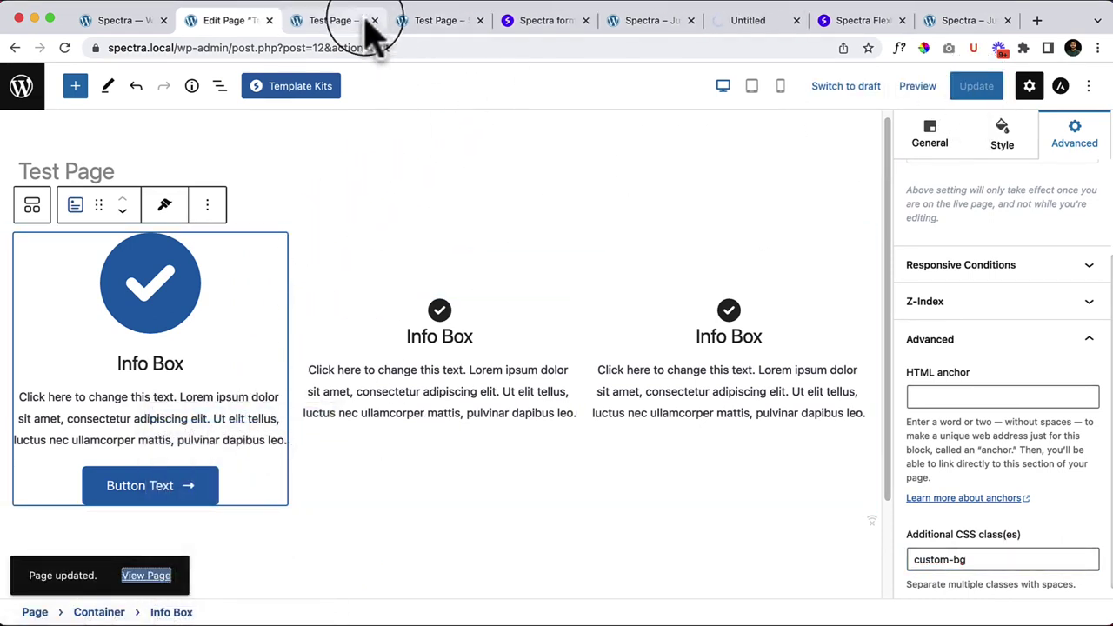
left_click(375, 20)
left_click_drag(492, 22, 360, 22)
Step: Inspect the first Info Box in DevTools and select its outer element
right_click(300, 261)
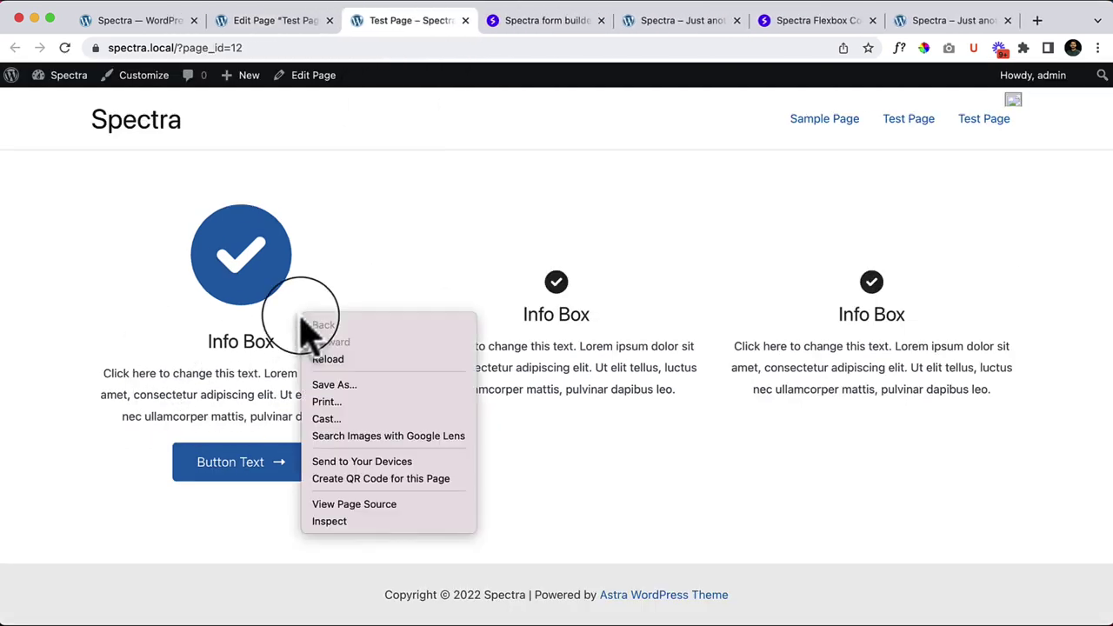
left_click(375, 521)
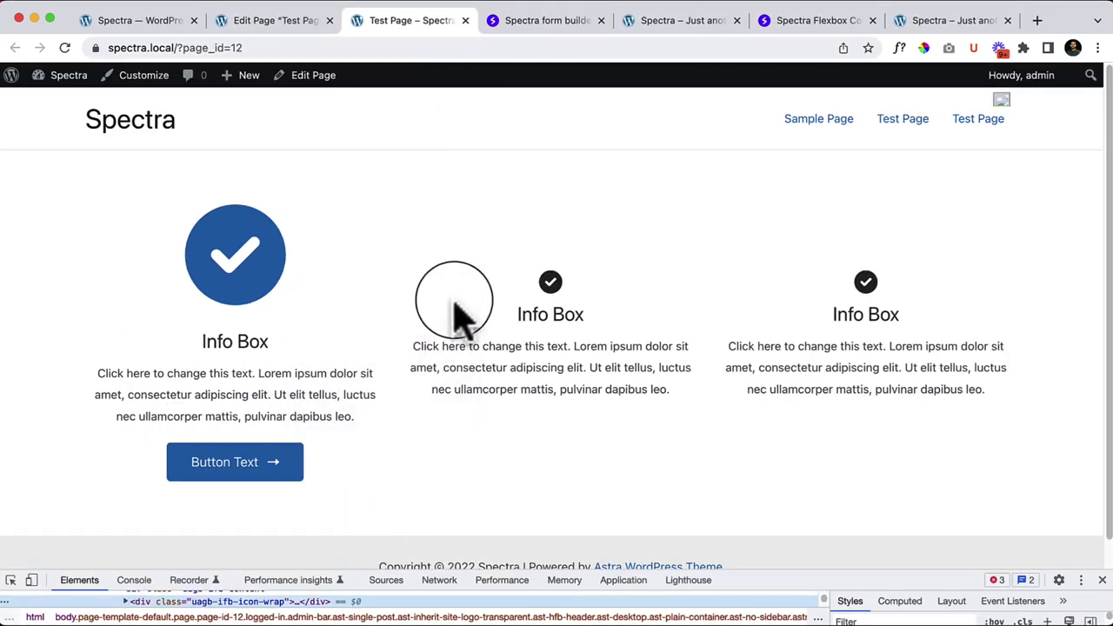
left_click_drag(809, 574, 827, 398)
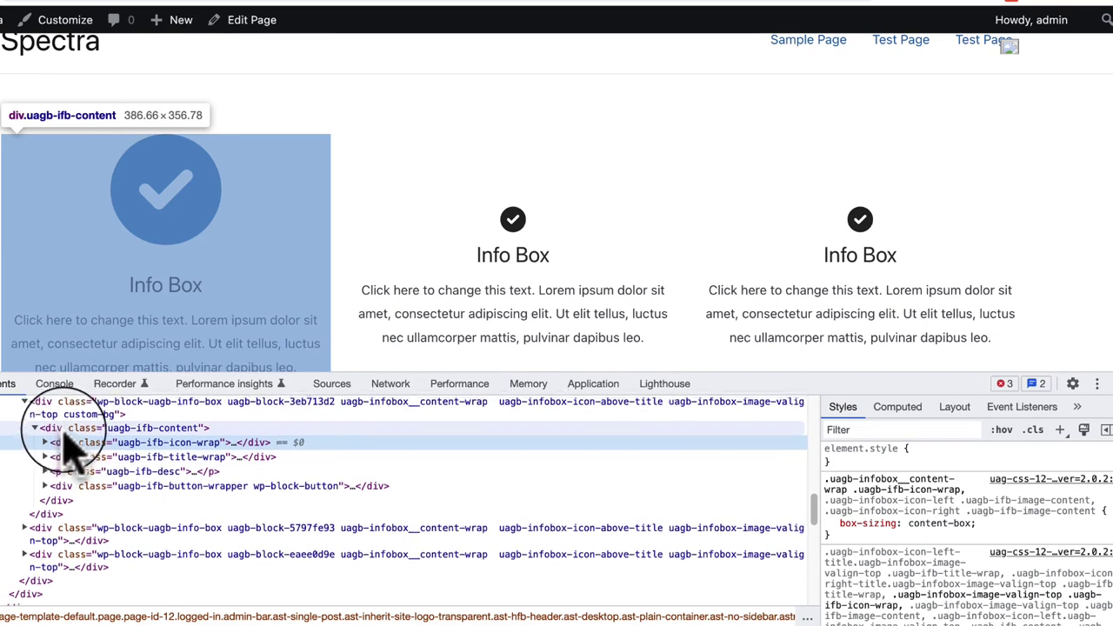
scroll(69, 447, "up", 1)
left_click(222, 442)
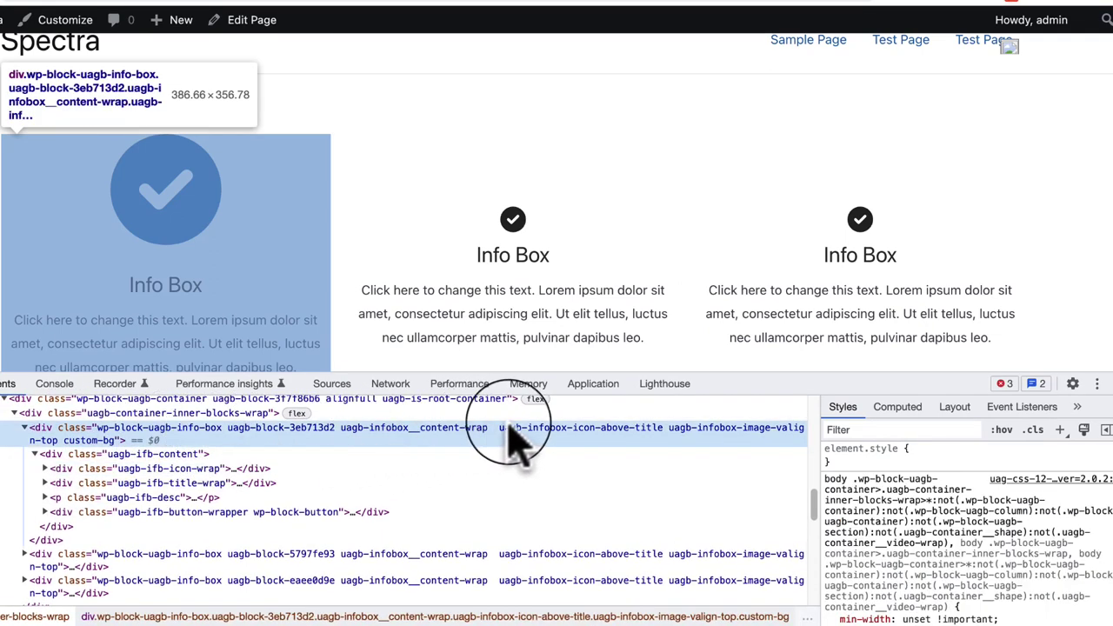
scroll(152, 465, "up", 1)
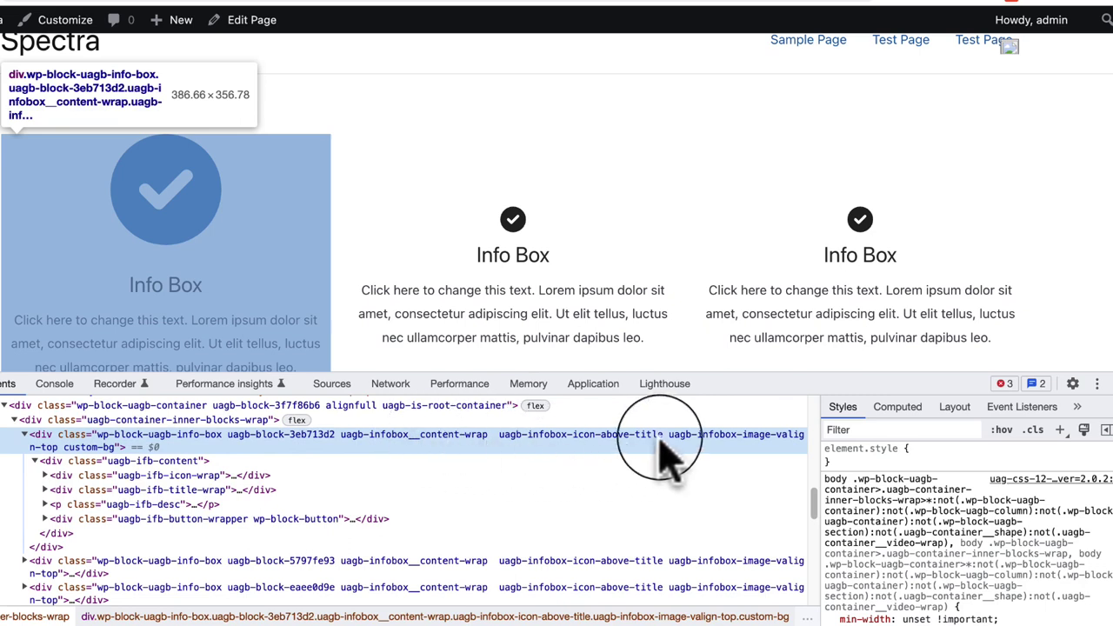
Step: Copy the custom-bg class name and start a new style rule for the element
left_click(72, 459)
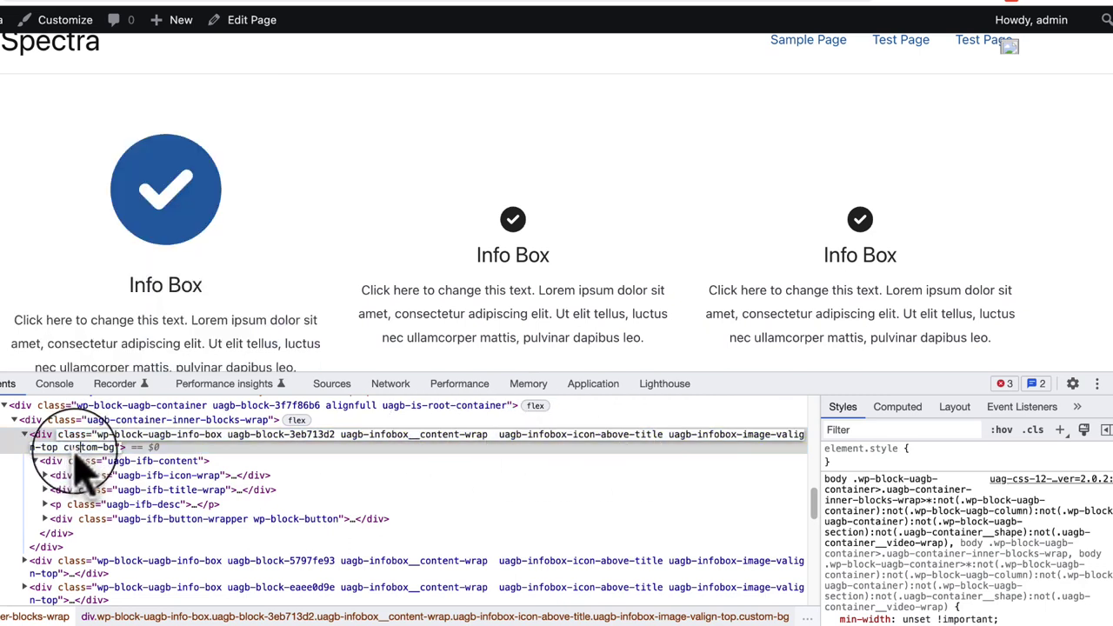
left_click_drag(64, 457, 116, 461)
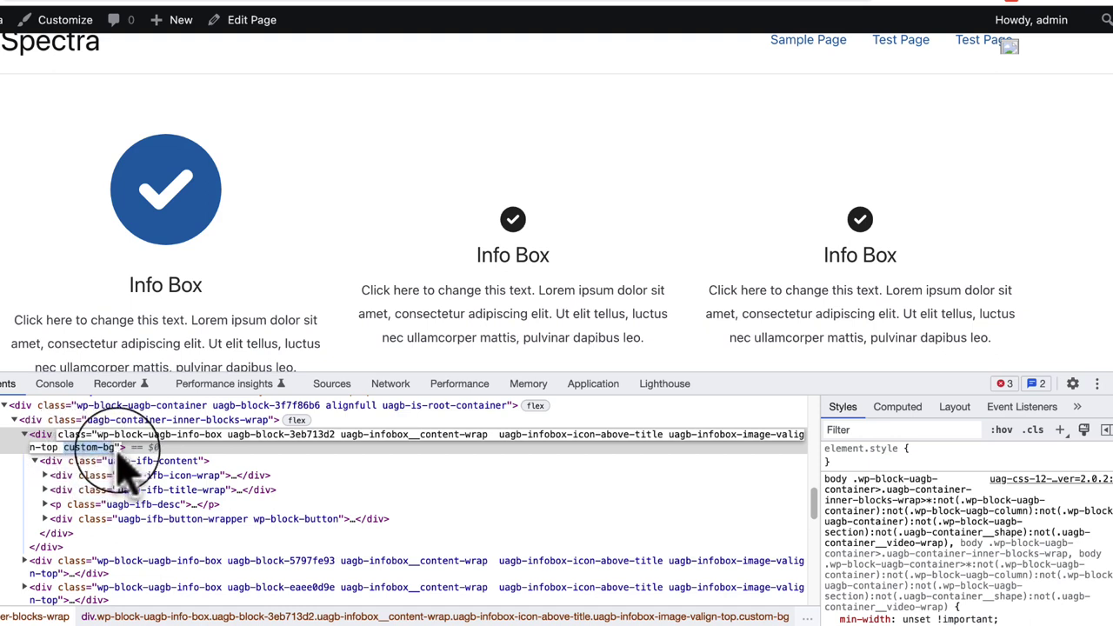
right_click(98, 439)
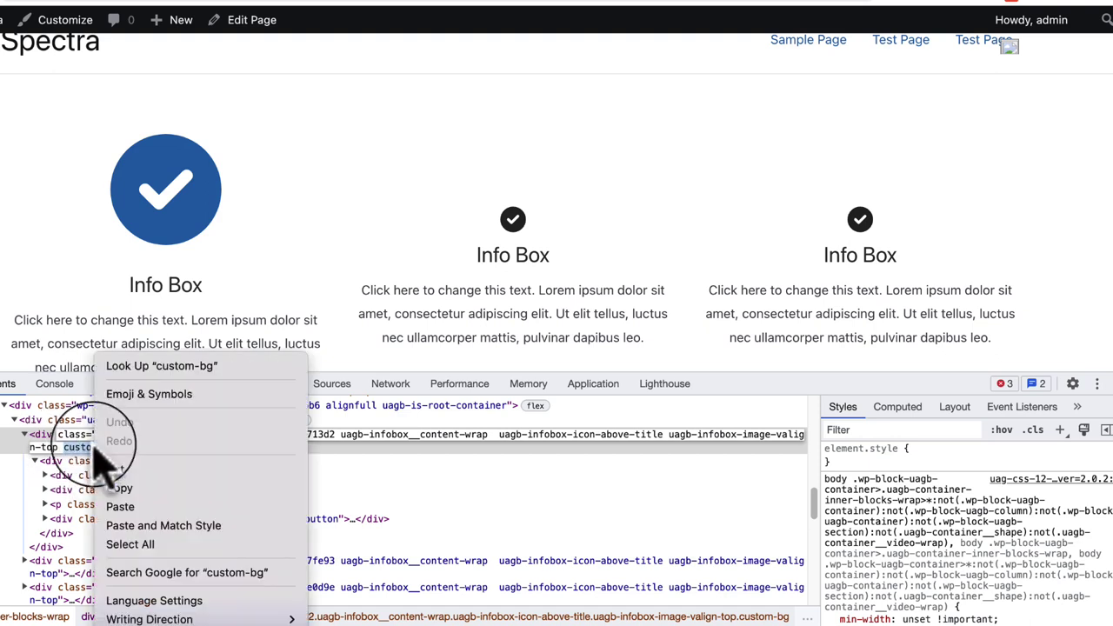
left_click(145, 487)
left_click(1063, 430)
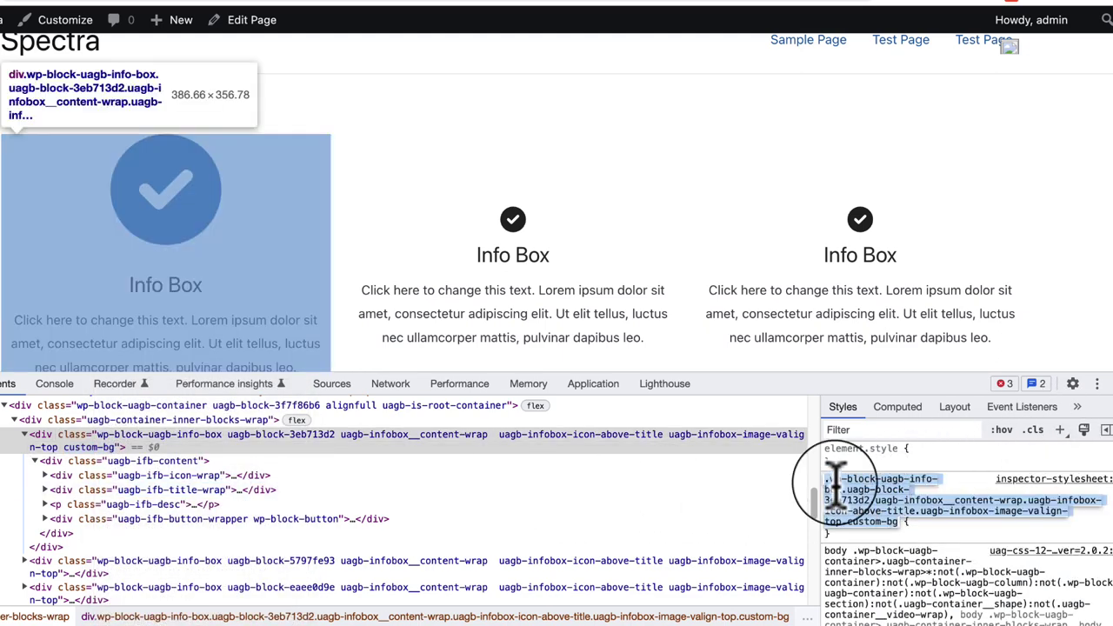
Step: Set the new rule's selector to .custom-bg with background-color #ededed
right_click(835, 486)
left_click(633, 506)
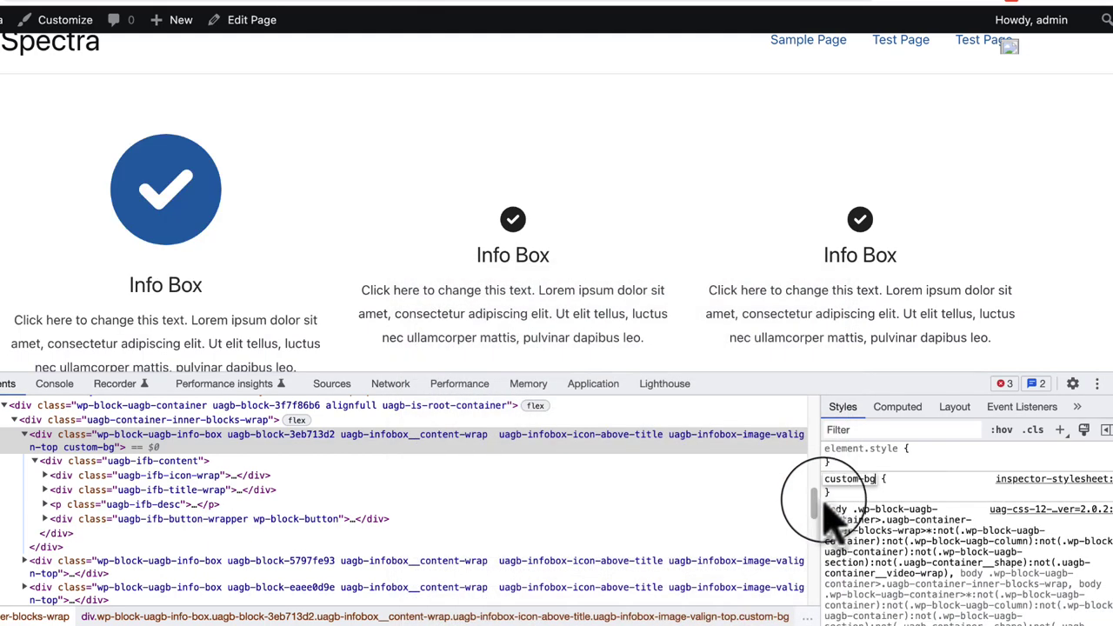
key("Return")
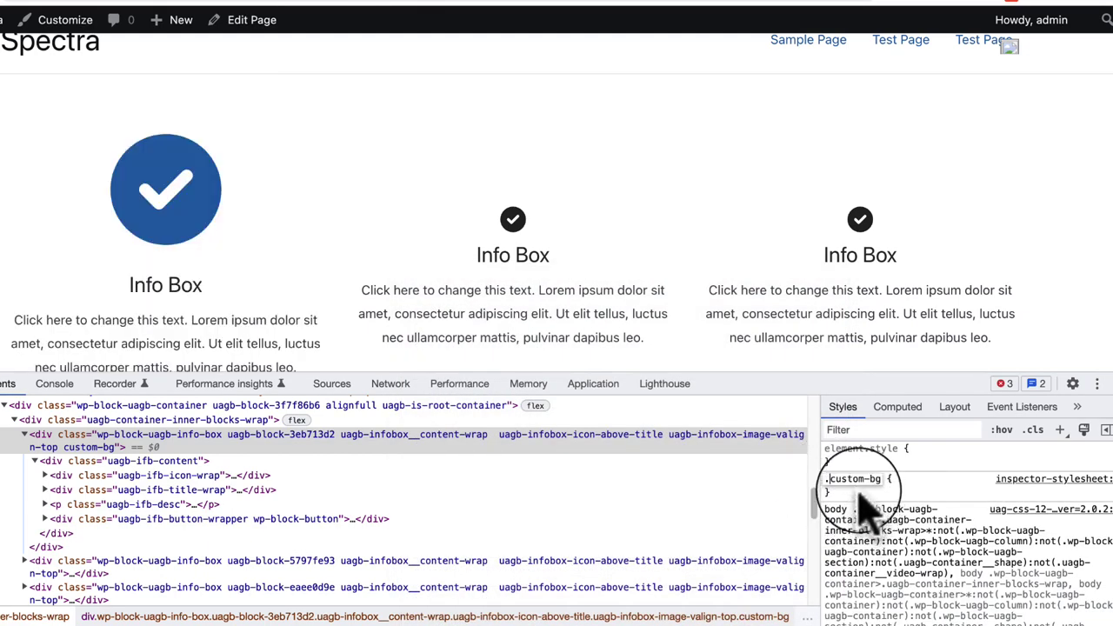
left_click(842, 494)
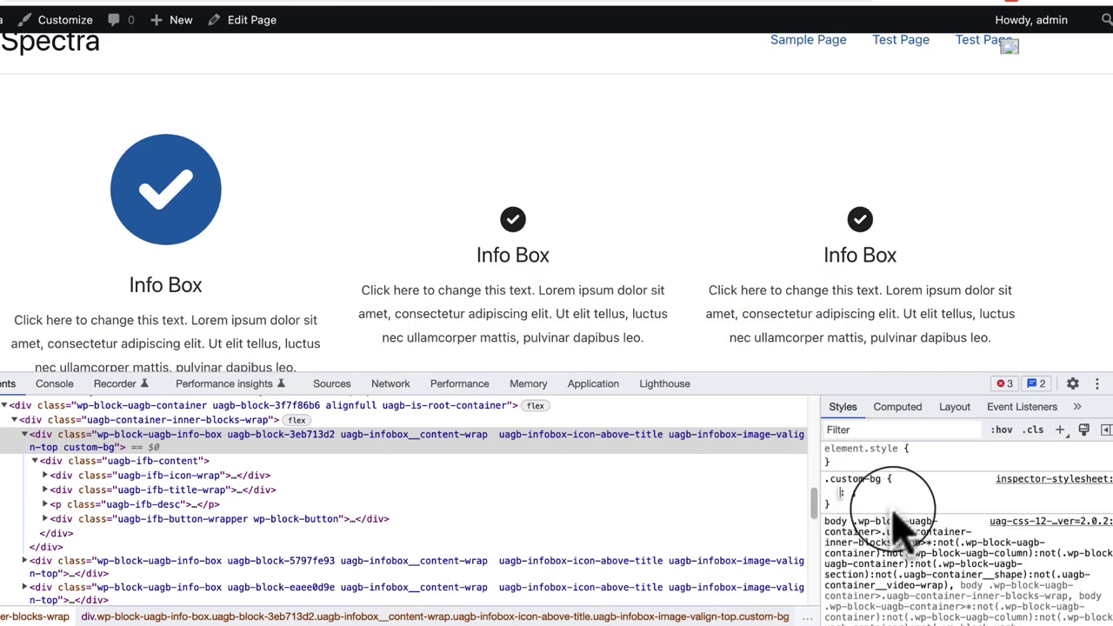
type("background: ;")
key("Tab")
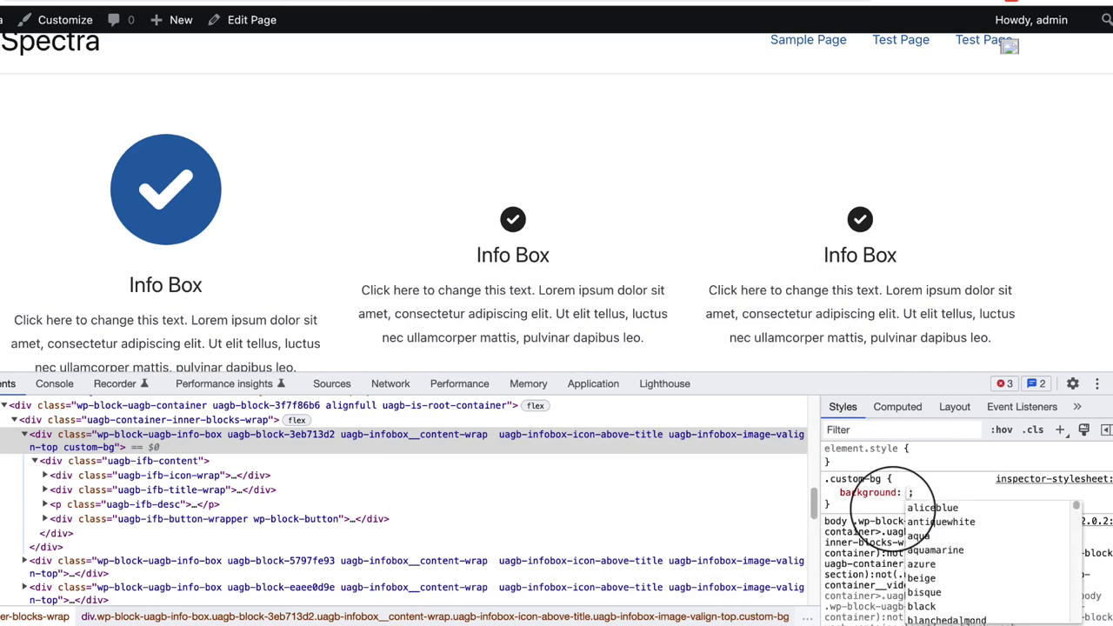
key("shift+Tab")
type("-")
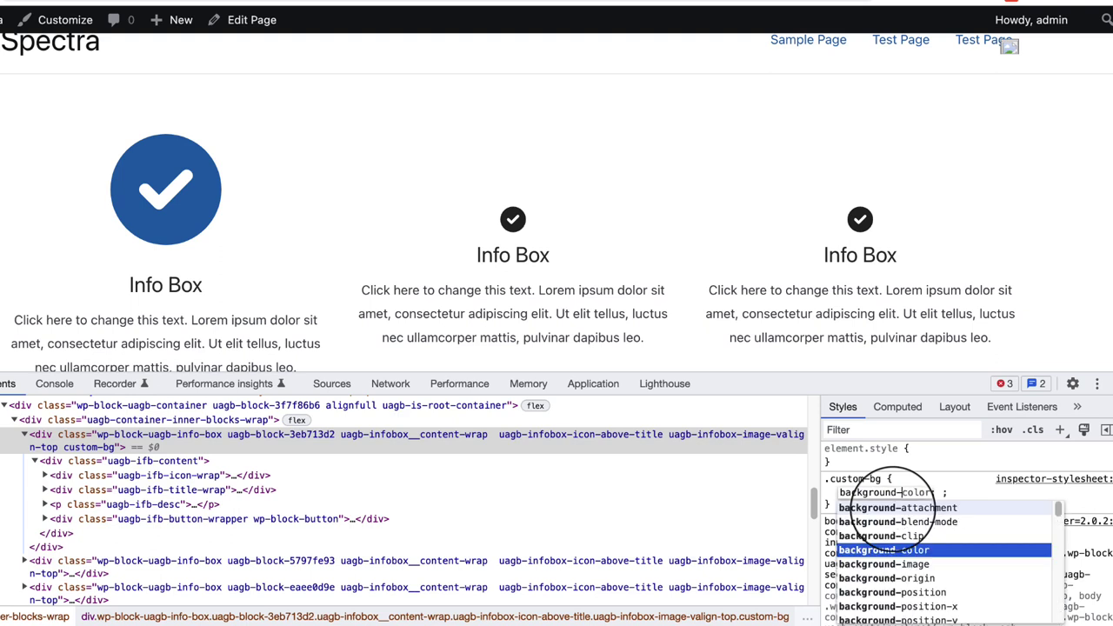
key("Tab")
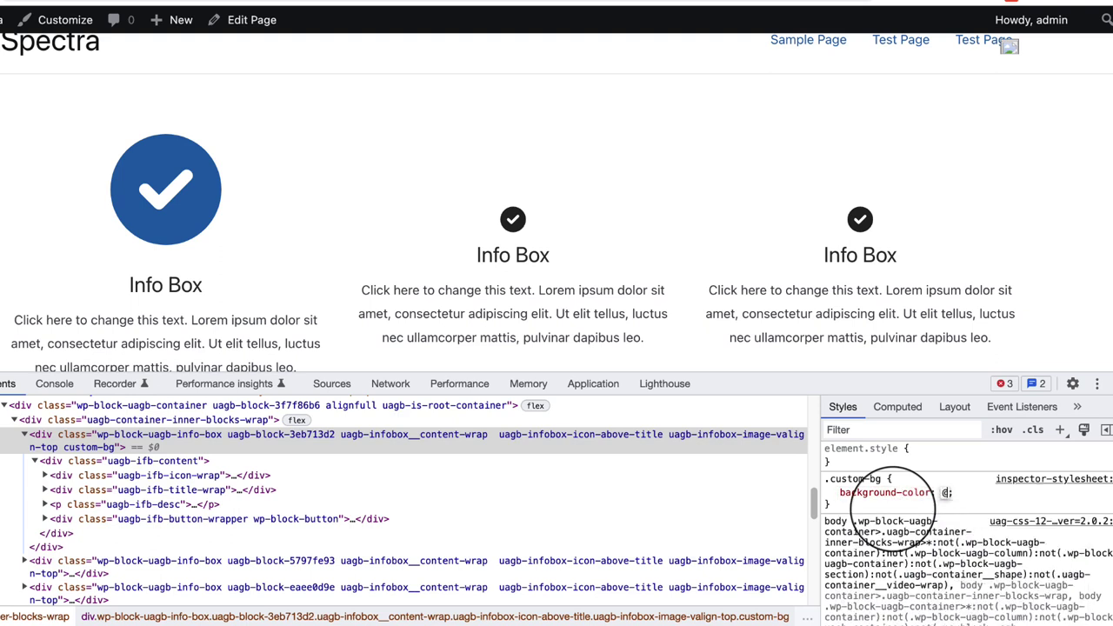
type("#ededed")
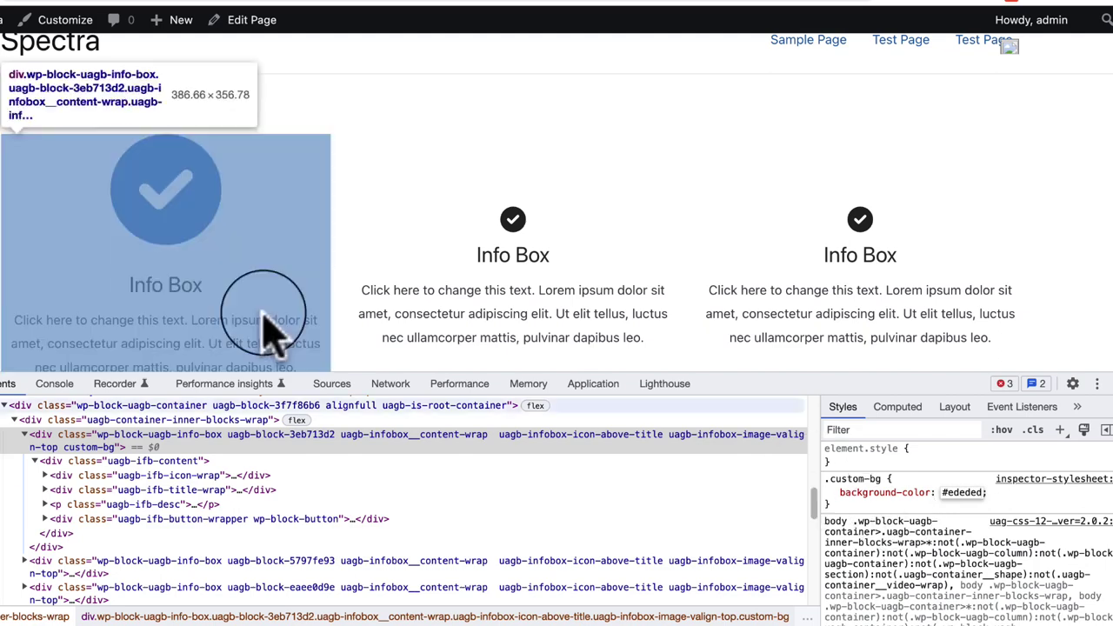
Step: Add padding: 20px to the .custom-bg rule
scroll(276, 243, "down", 3)
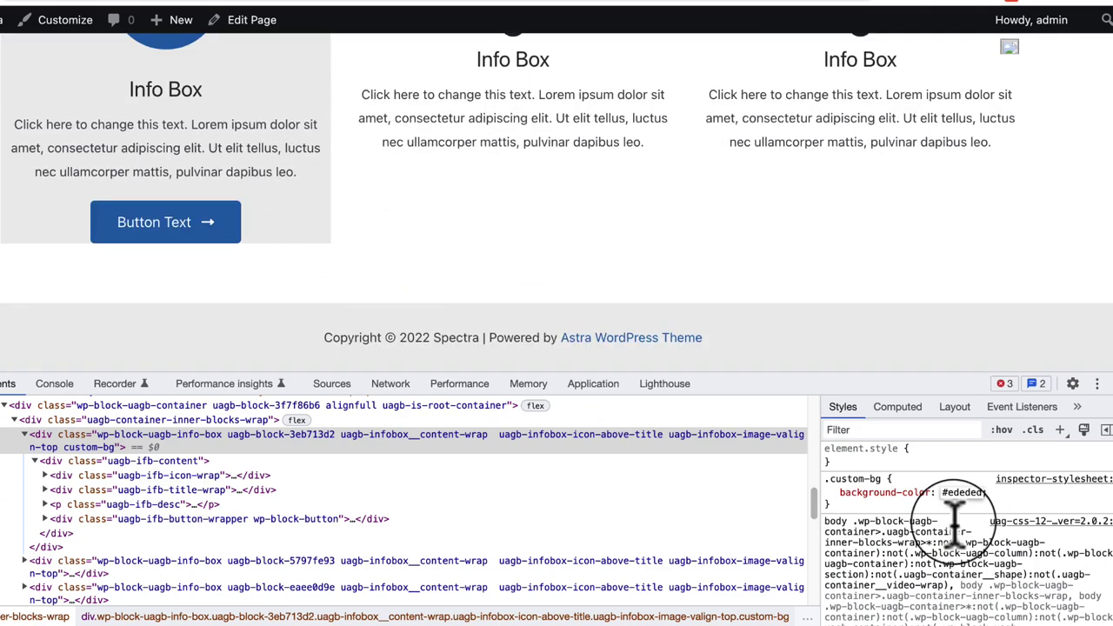
left_click(840, 505)
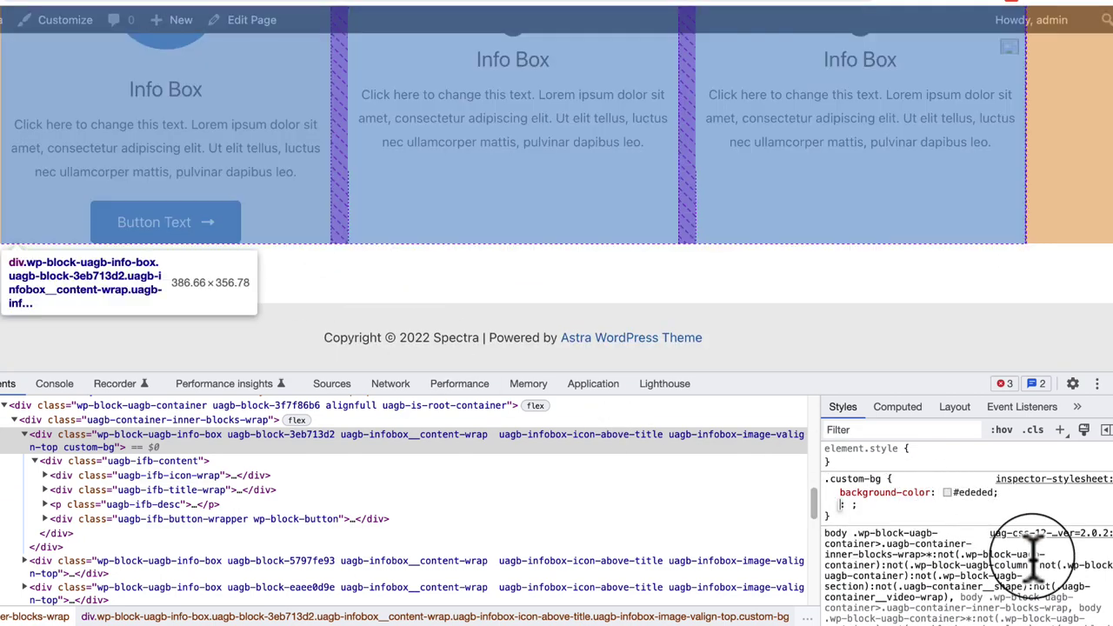
type("pa")
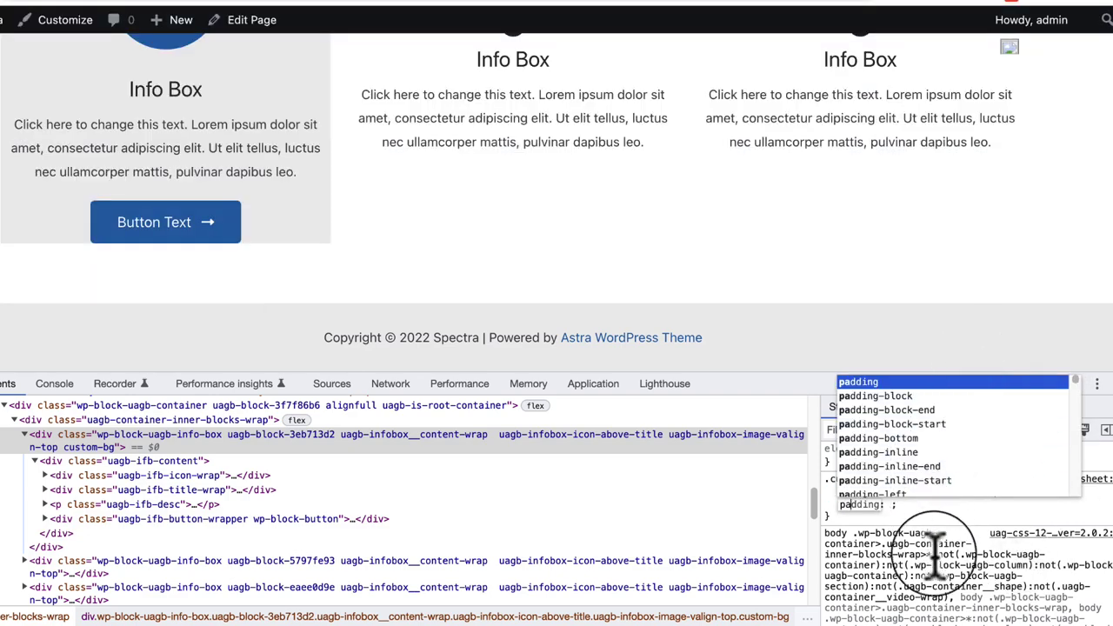
key("Tab")
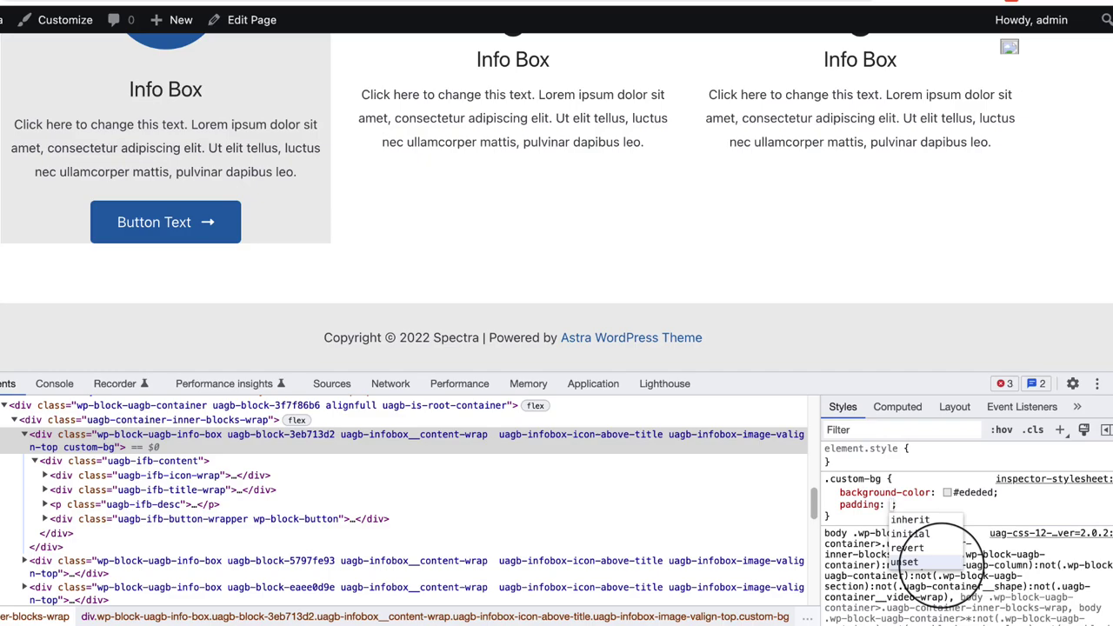
type("20px")
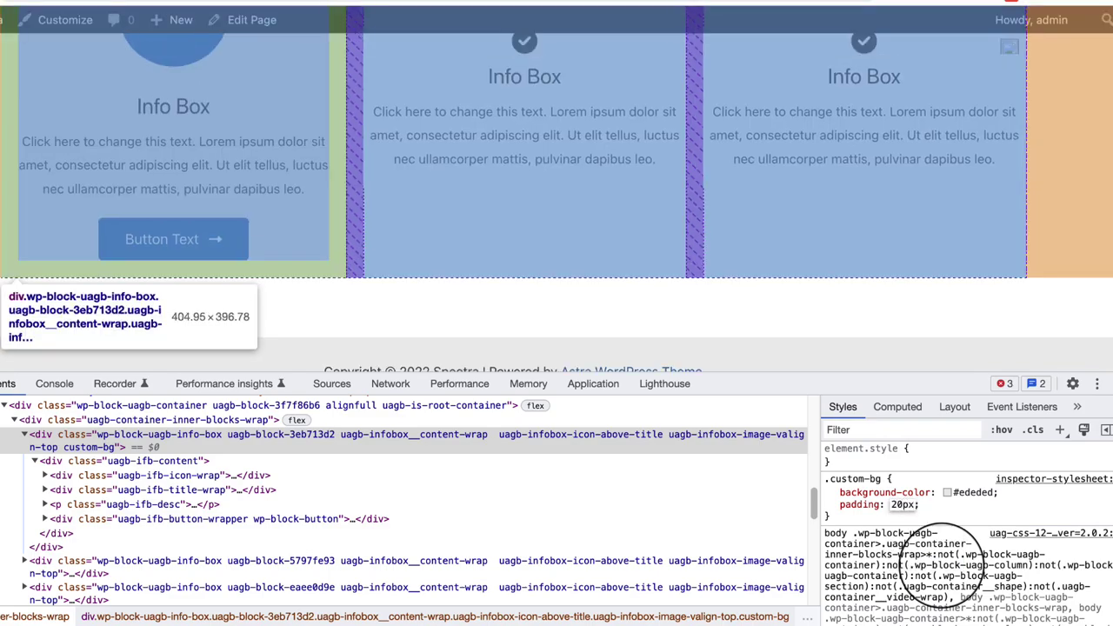
scroll(485, 199, "up", 4)
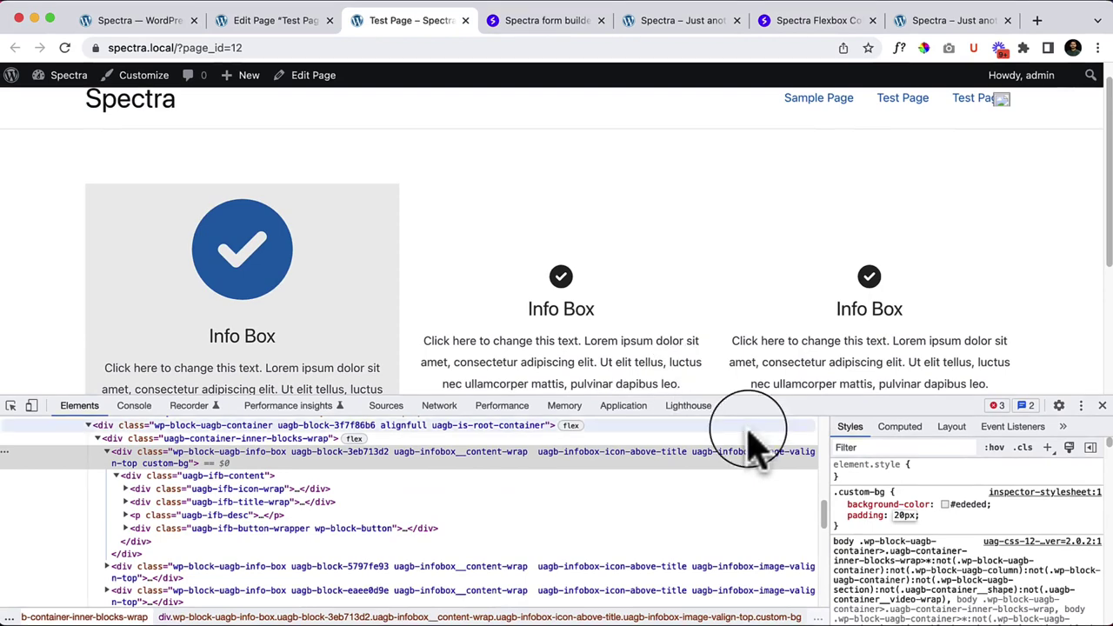
scroll(386, 266, "down", 3)
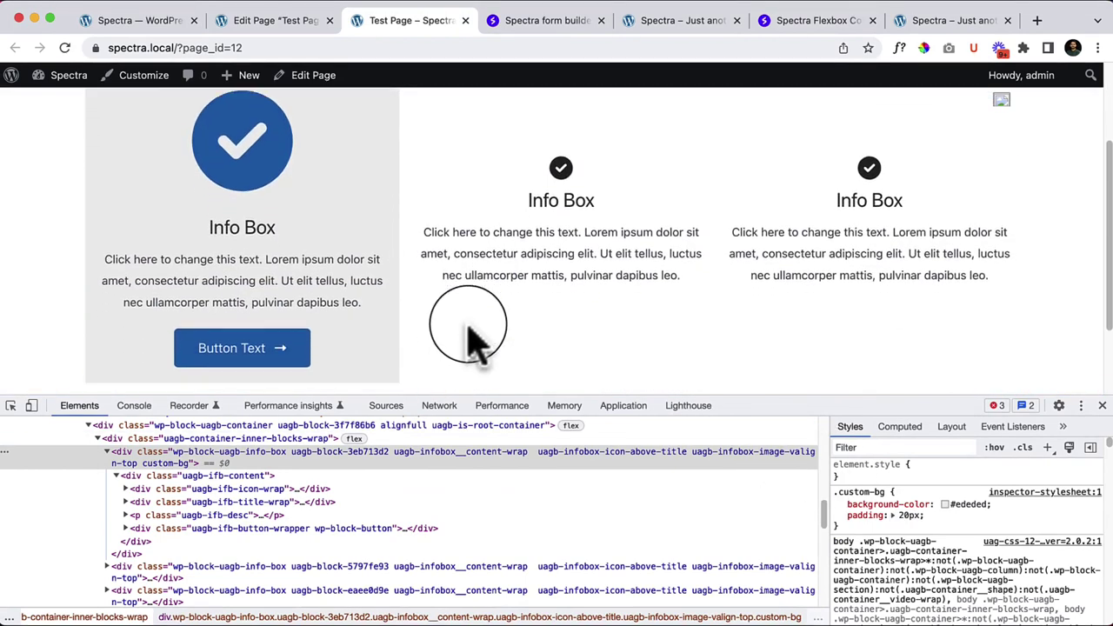
scroll(468, 339, "down", 2)
Step: Copy the entire .custom-bg rule from the Styles pane
left_click_drag(862, 527, 832, 502)
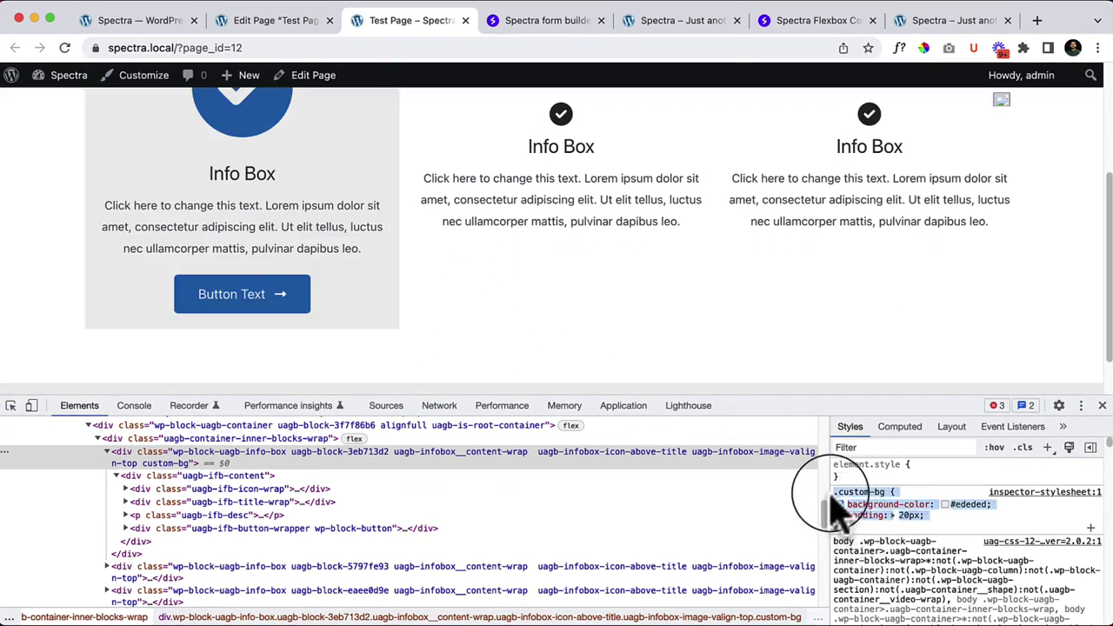
right_click(848, 511)
left_click(592, 588)
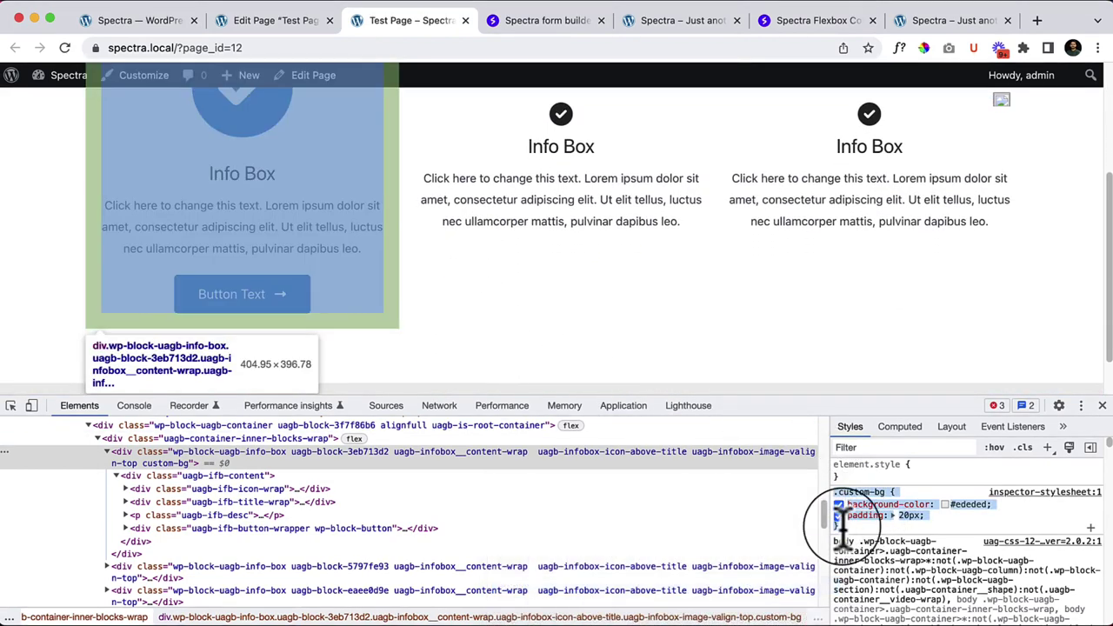
Step: Close DevTools and open Customize from the admin bar in a new tab
left_click(1102, 405)
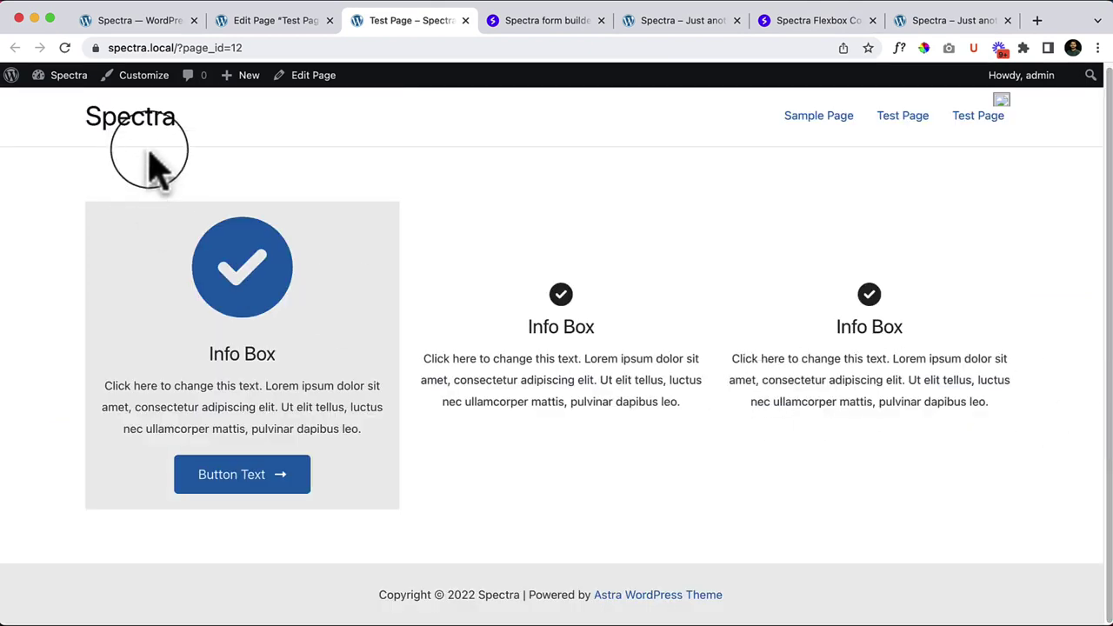
right_click(150, 76)
left_click(192, 82)
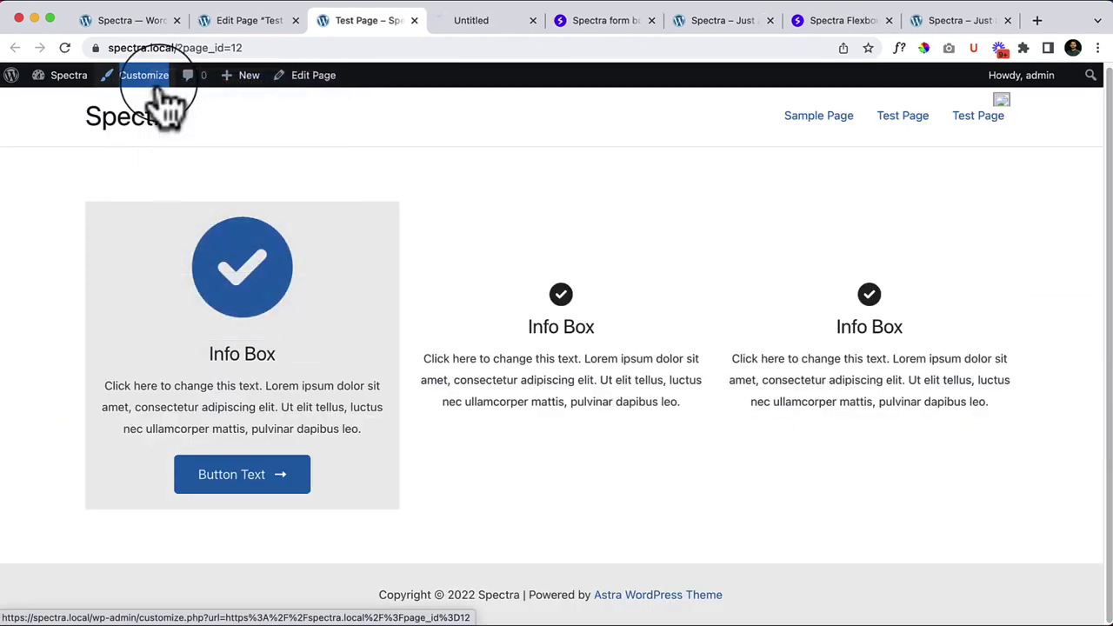
Step: Paste the .custom-bg rule into Additional CSS and publish it
left_click(479, 33)
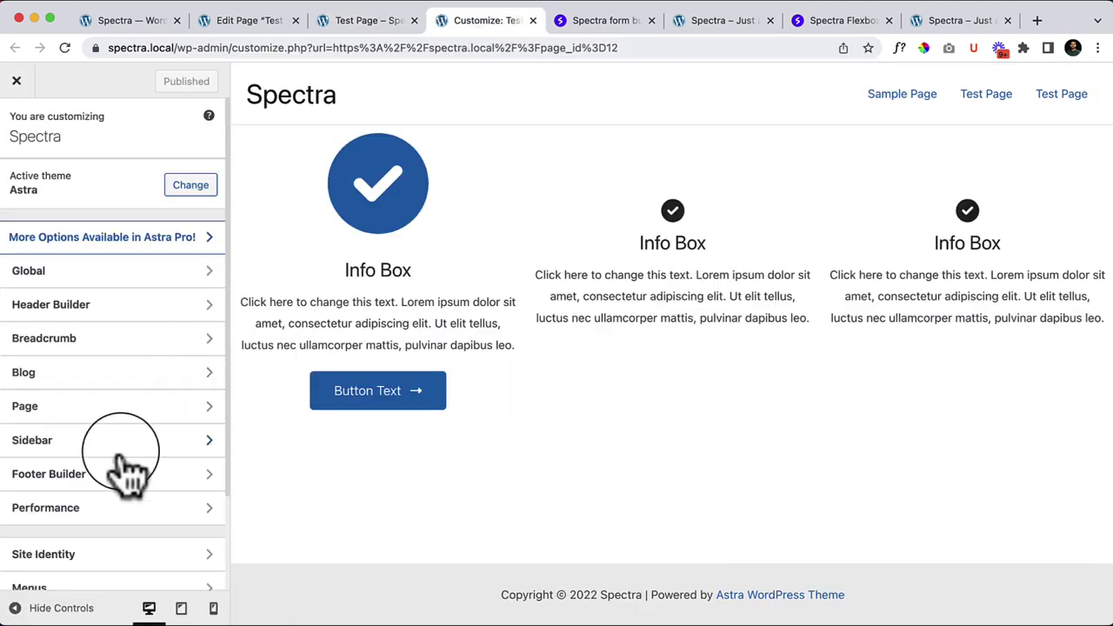
scroll(124, 467, "down", 3)
left_click(152, 574)
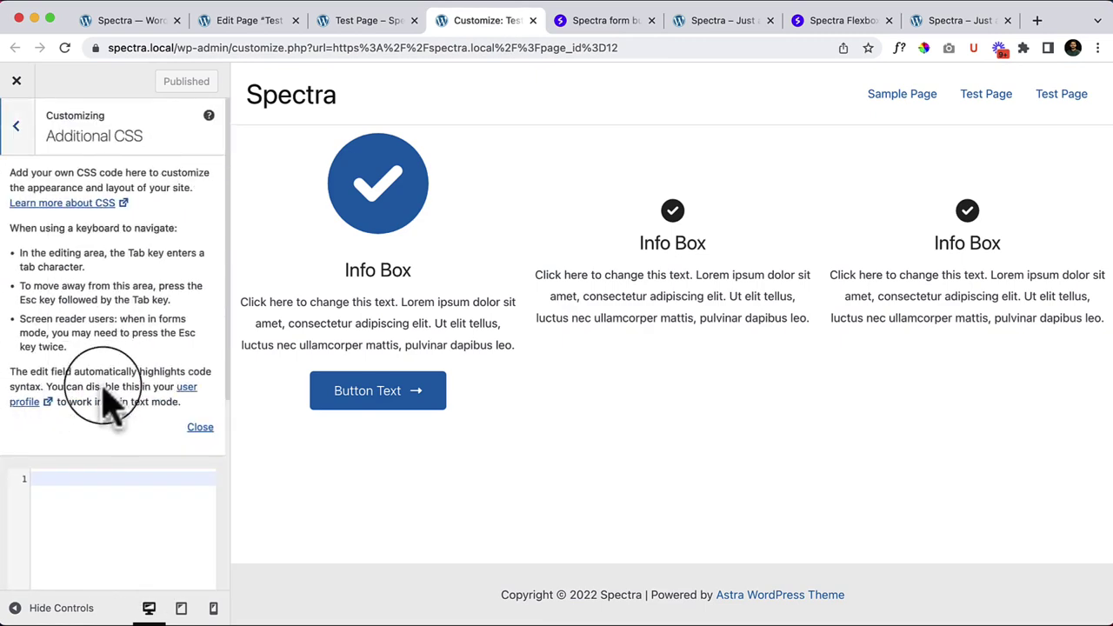
right_click(87, 496)
left_click(127, 537)
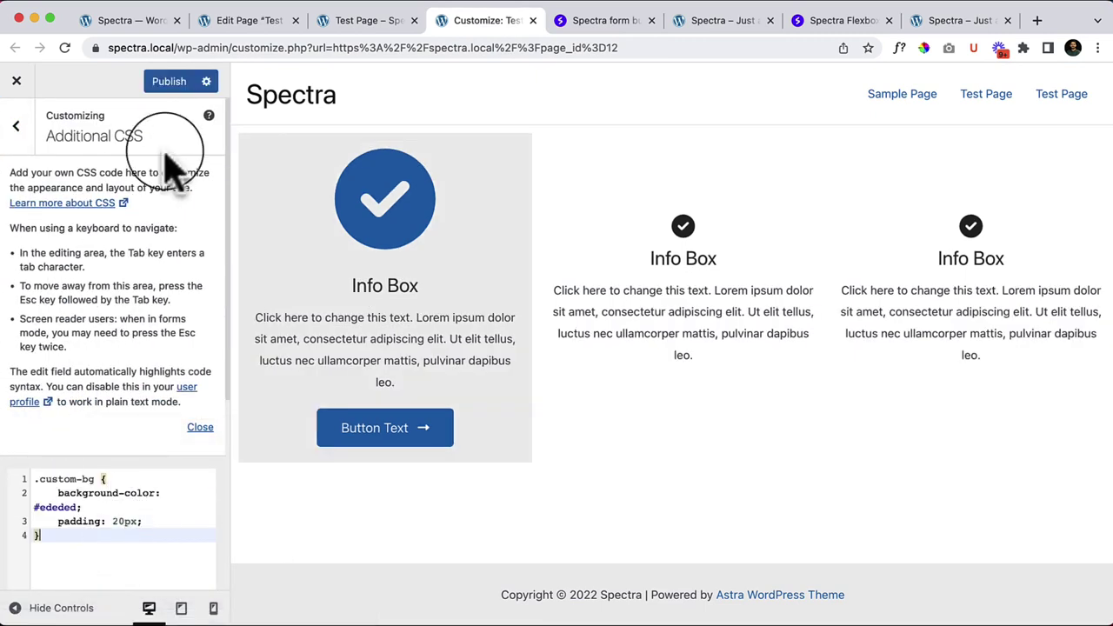
left_click(174, 80)
Step: Check the live Test Page, then go back to the page editor
left_click(366, 25)
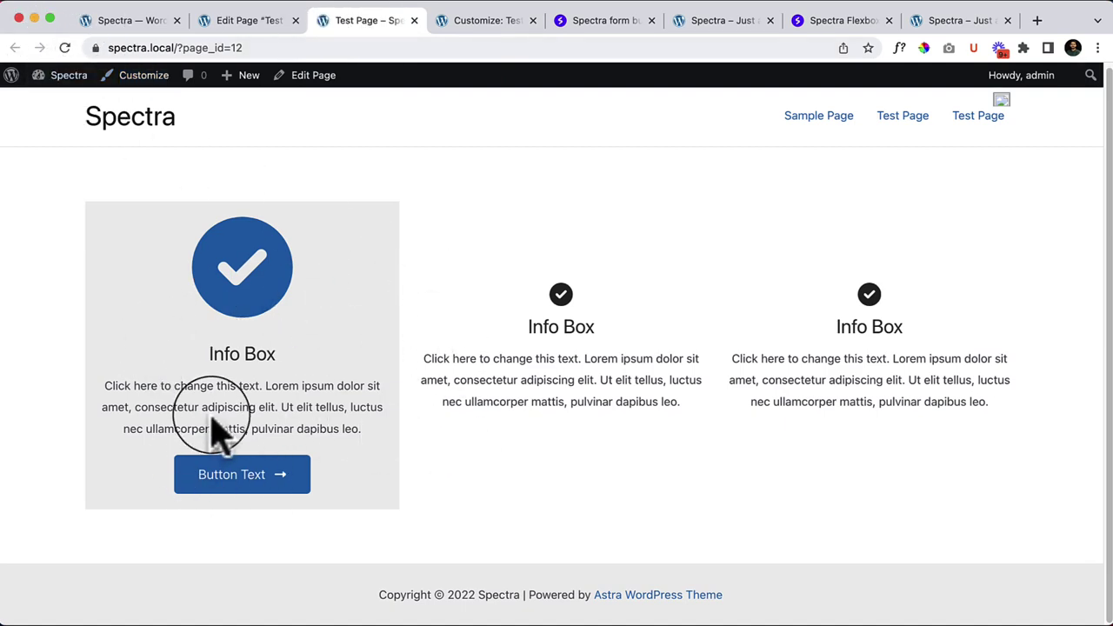
left_click(248, 24)
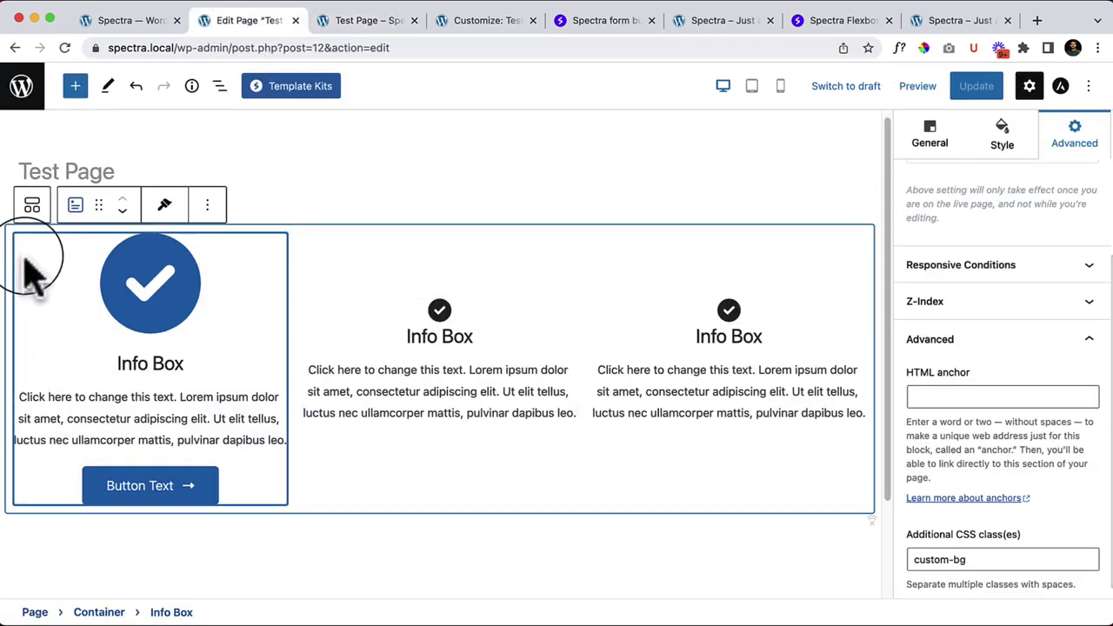
scroll(1069, 336, "down", 1)
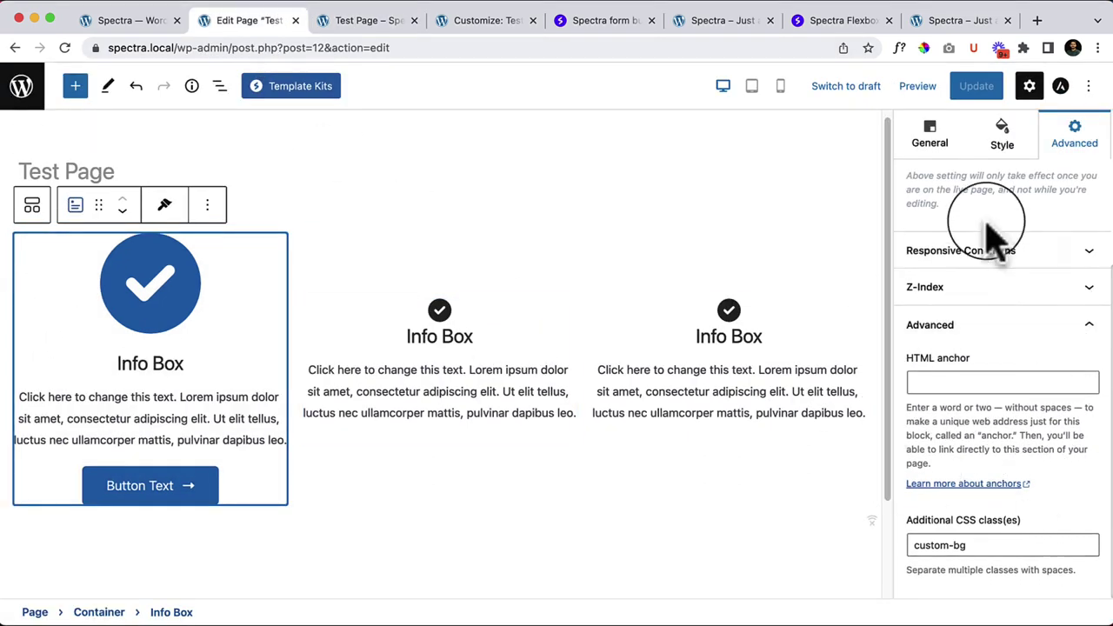
Step: Copy custom-bg from the first Info Box and paste it into the middle Info Box's CSS class field
left_click(965, 550)
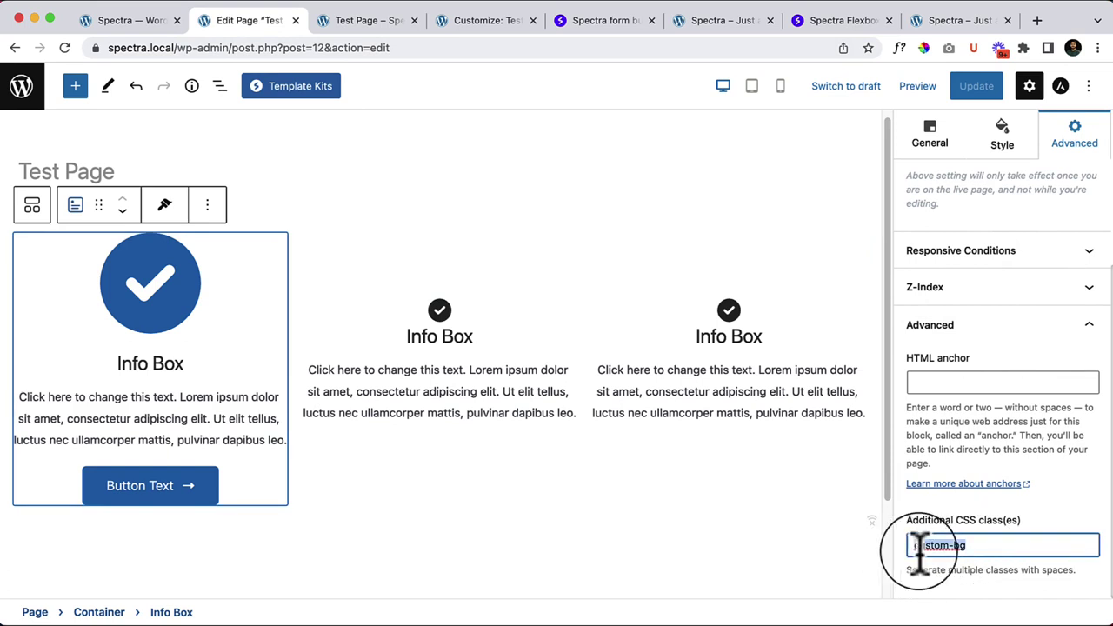
right_click(920, 548)
left_click(844, 534)
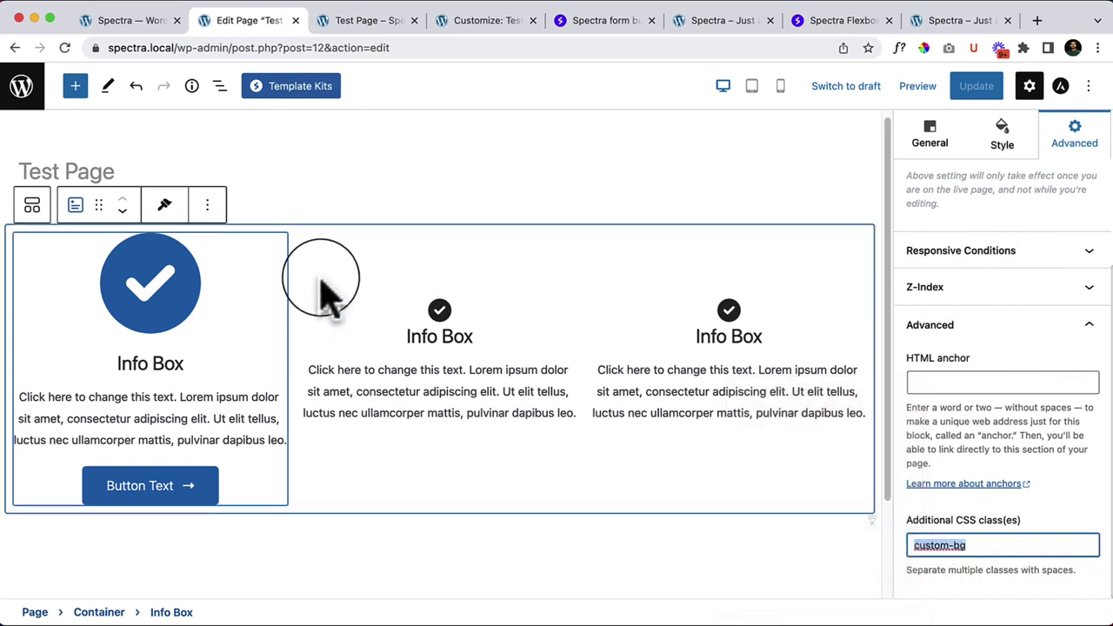
left_click(322, 287)
left_click(359, 329)
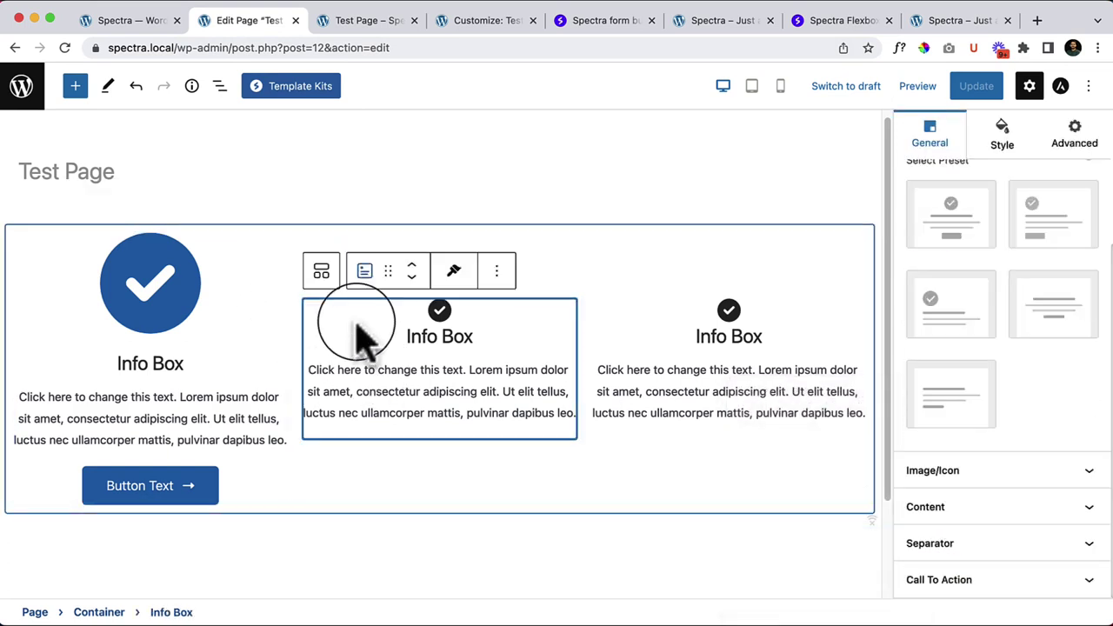
left_click(1071, 144)
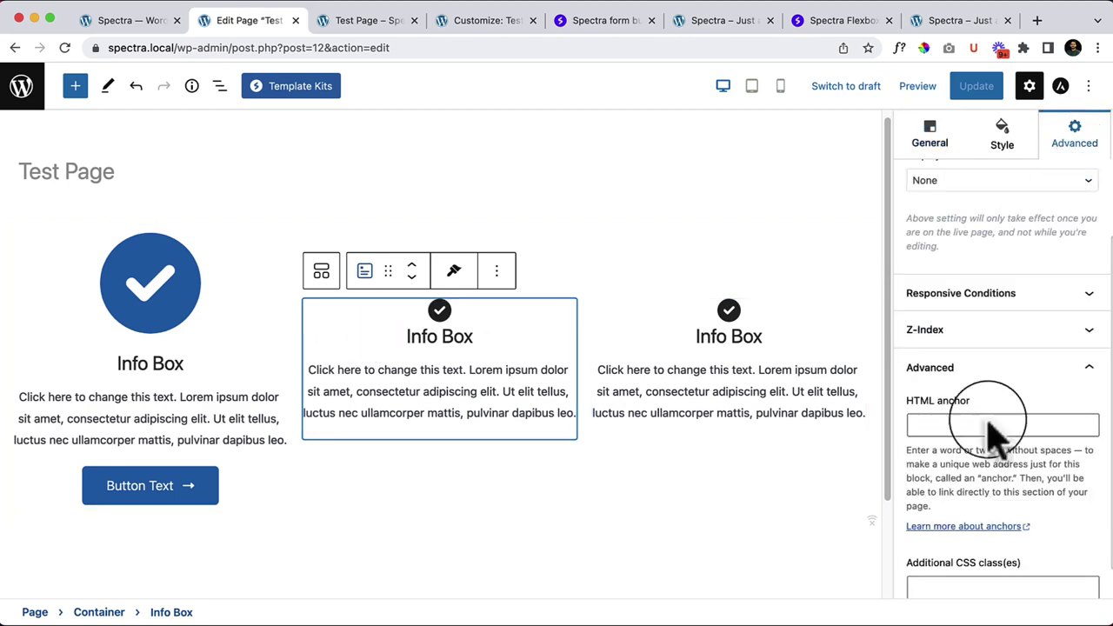
left_click(965, 571)
right_click(957, 550)
left_click(897, 534)
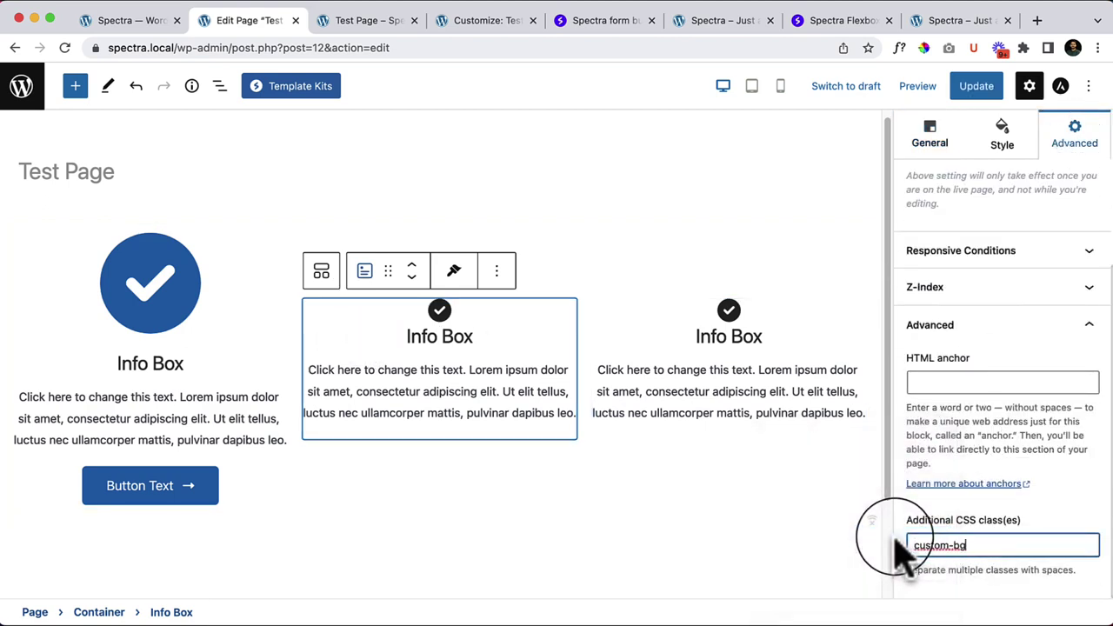
Step: Update the page and reload the live Test Page to see the grey middle box
left_click(974, 86)
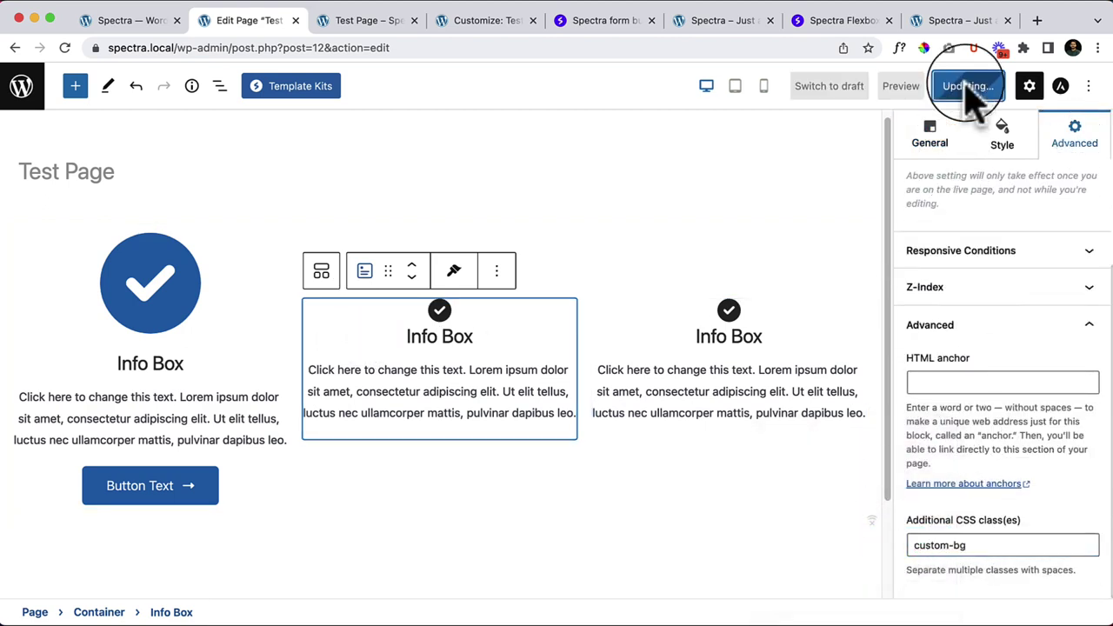
left_click(372, 26)
right_click(414, 198)
left_click(465, 234)
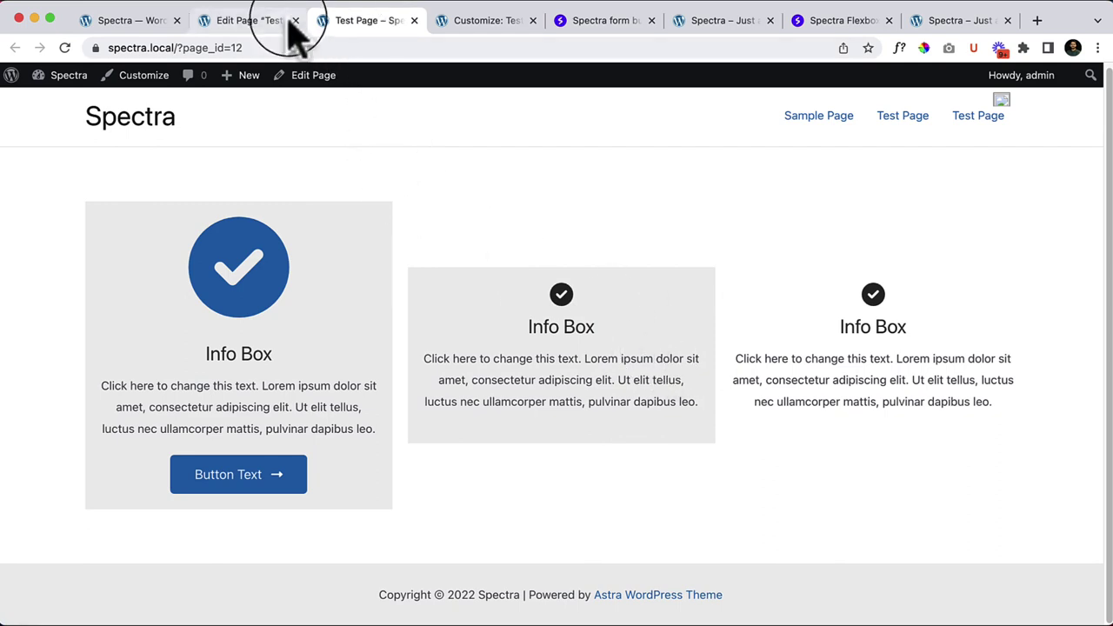
left_click(261, 20)
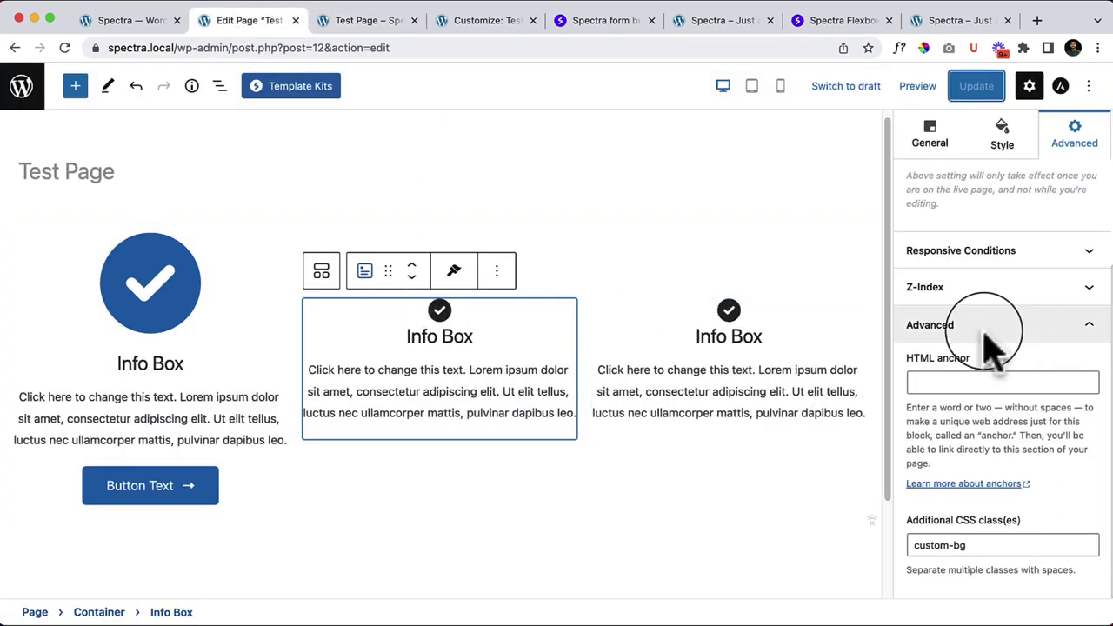
Step: Copy the first Info Box's style and paste it onto the middle and third Info Boxes
left_click(252, 262)
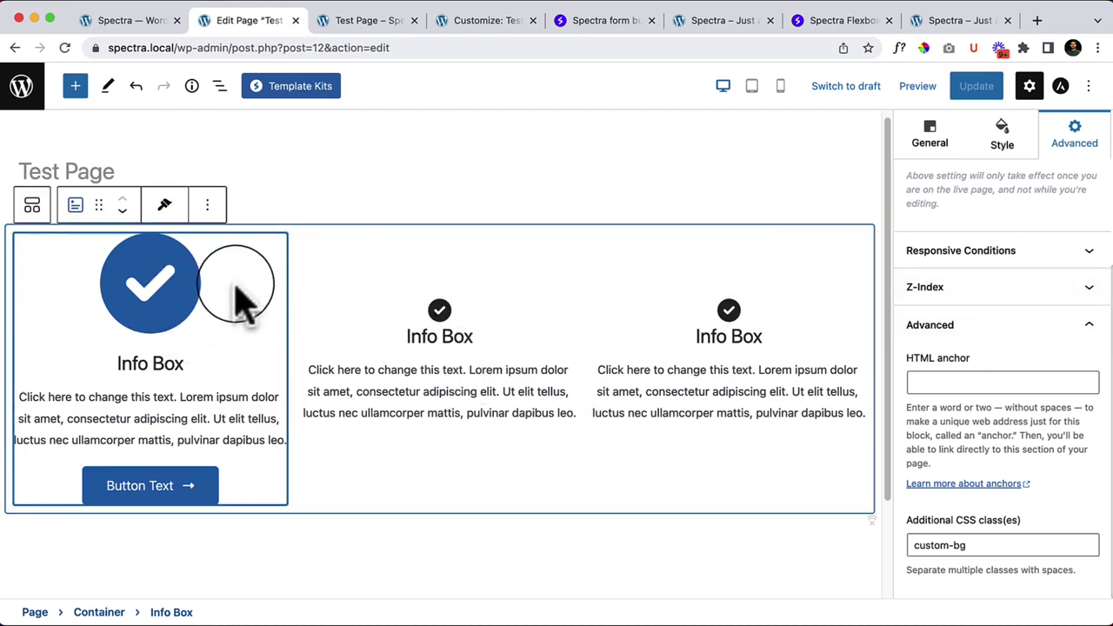
left_click(998, 152)
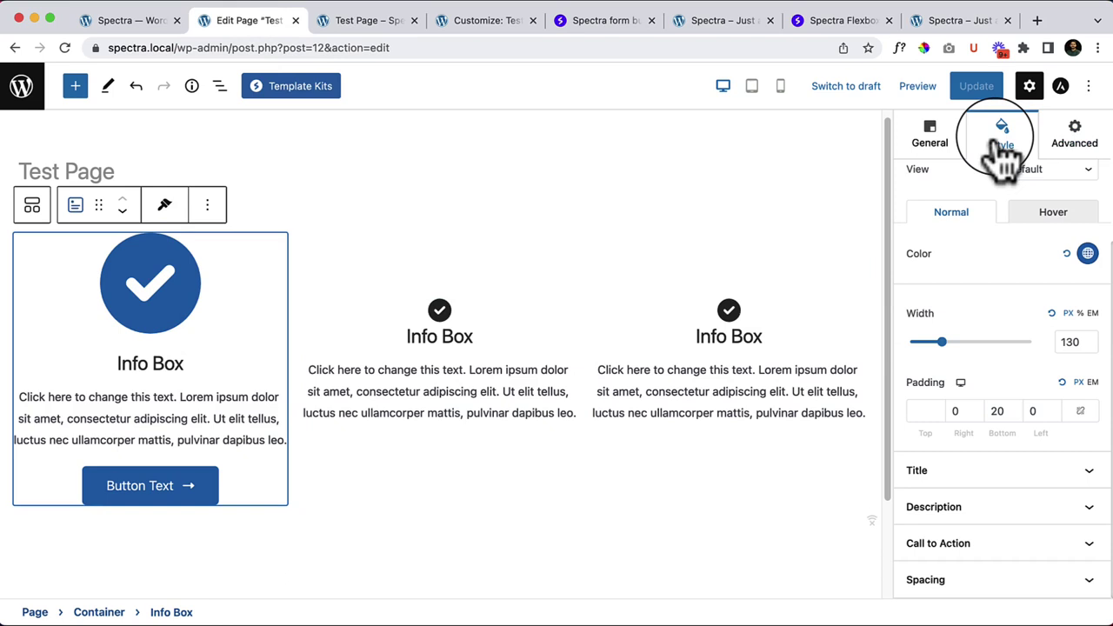
left_click(389, 320)
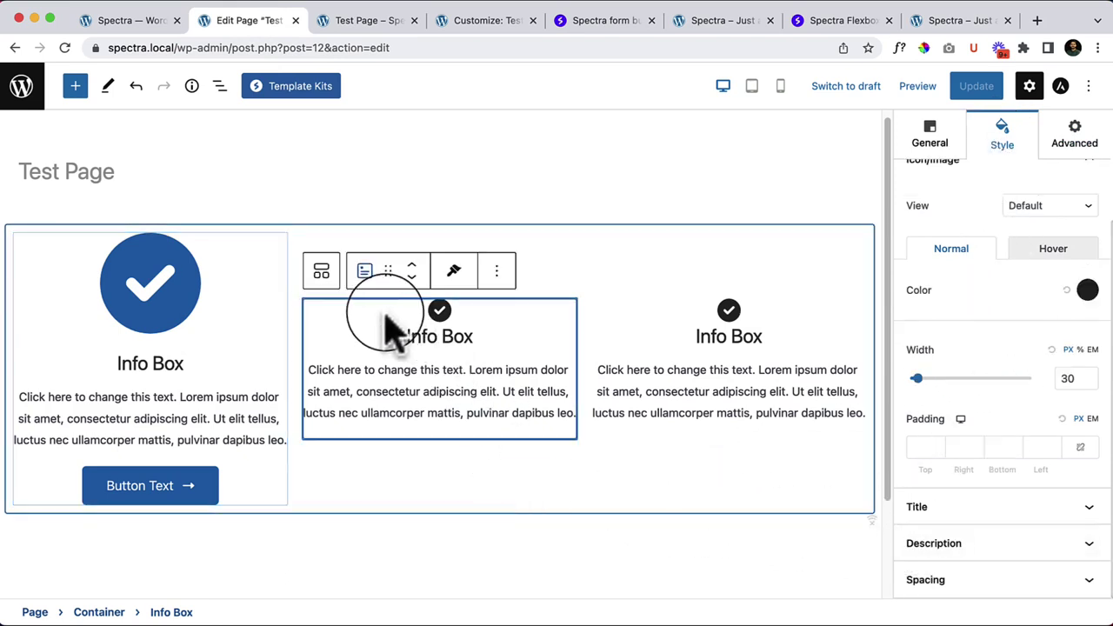
left_click(246, 261)
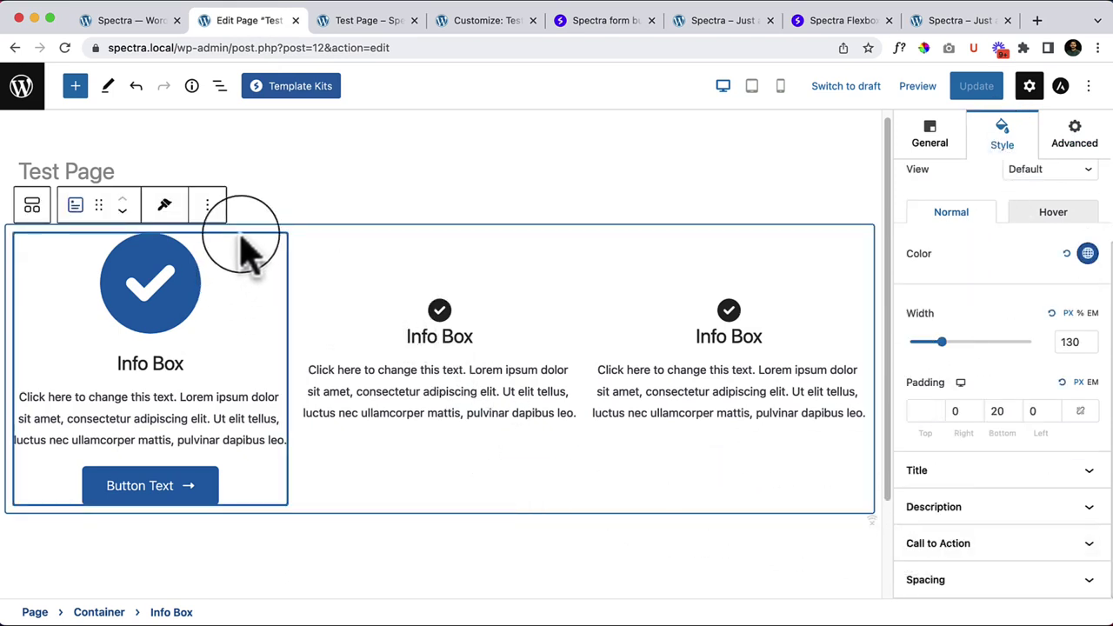
left_click(207, 209)
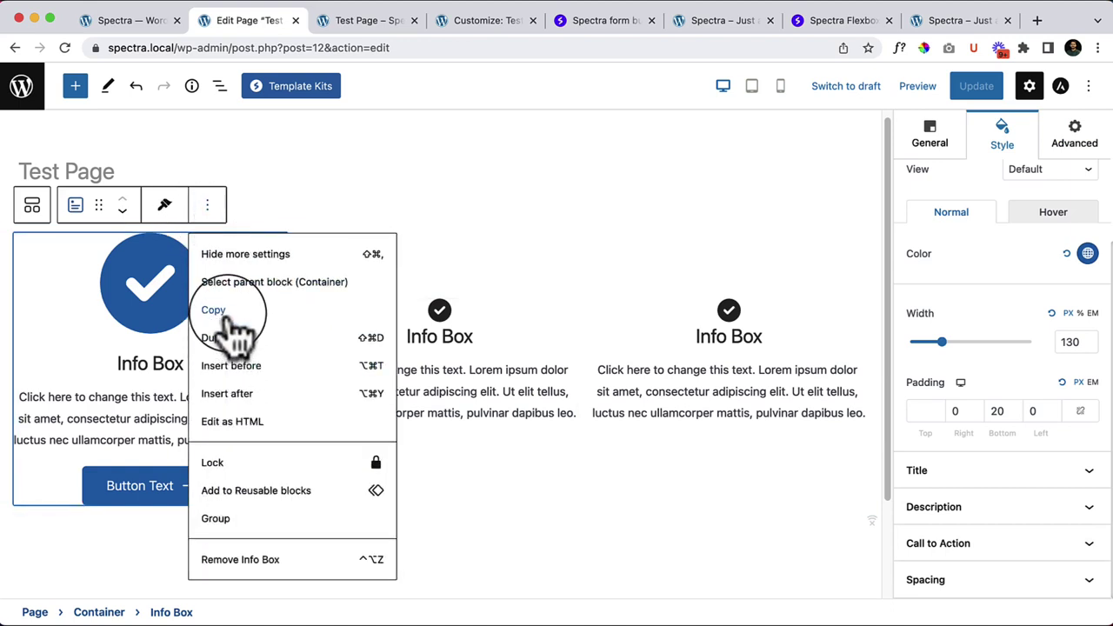
left_click(164, 207)
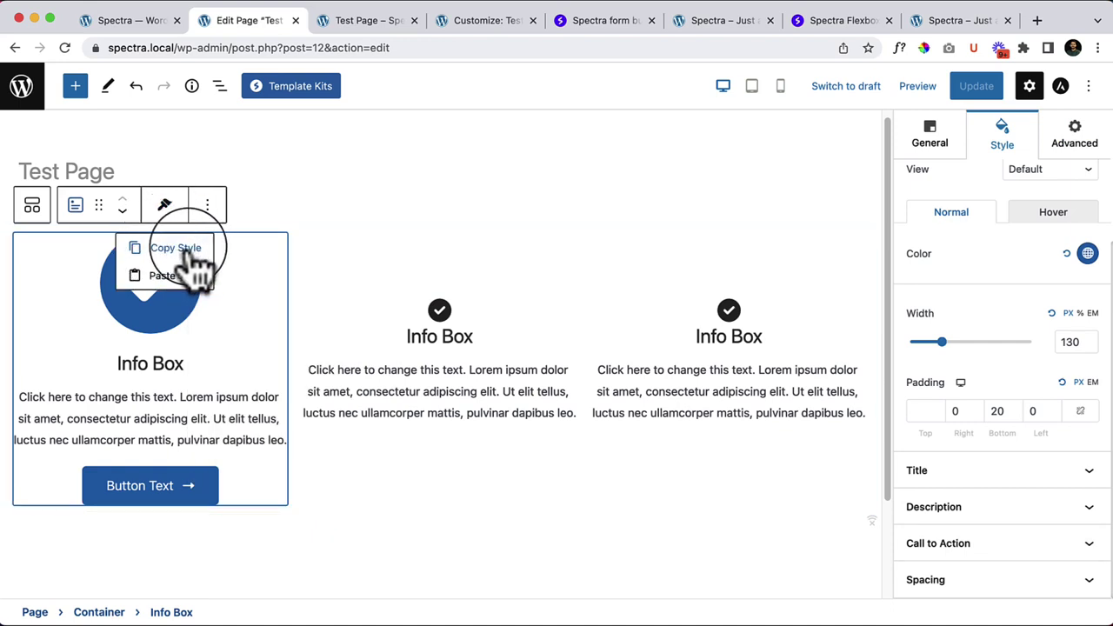
left_click(185, 249)
left_click(389, 320)
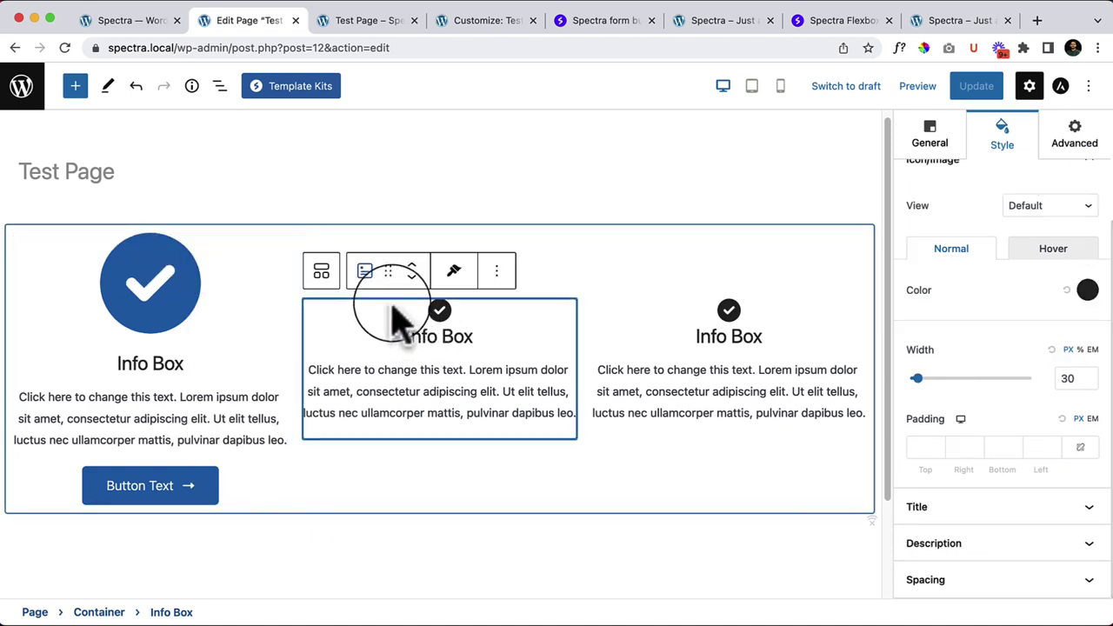
left_click(456, 344)
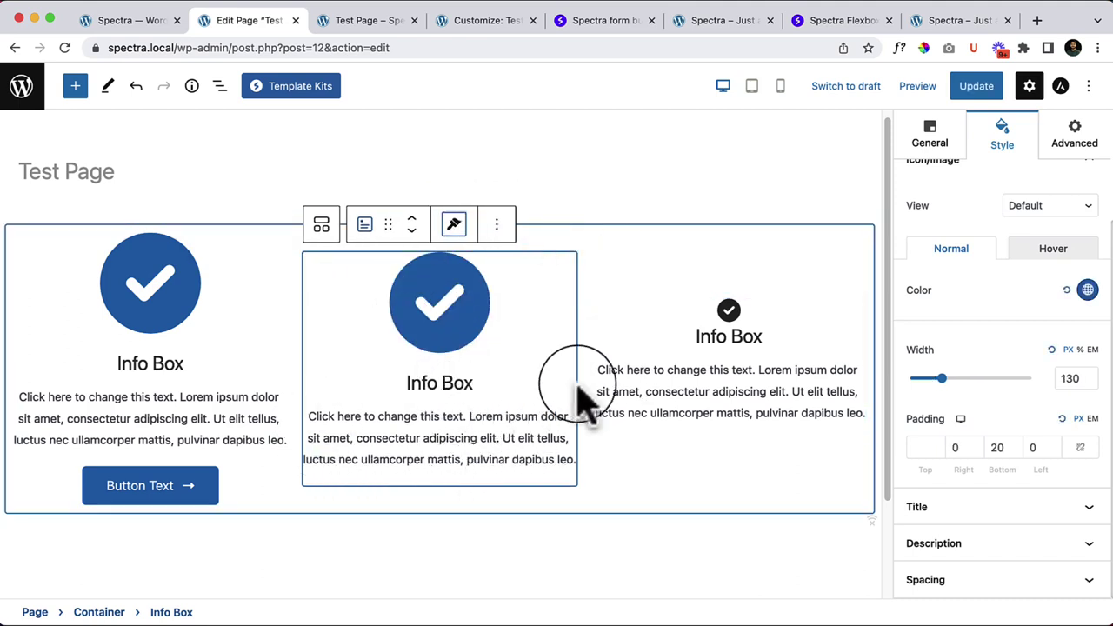
left_click(683, 317)
left_click(743, 270)
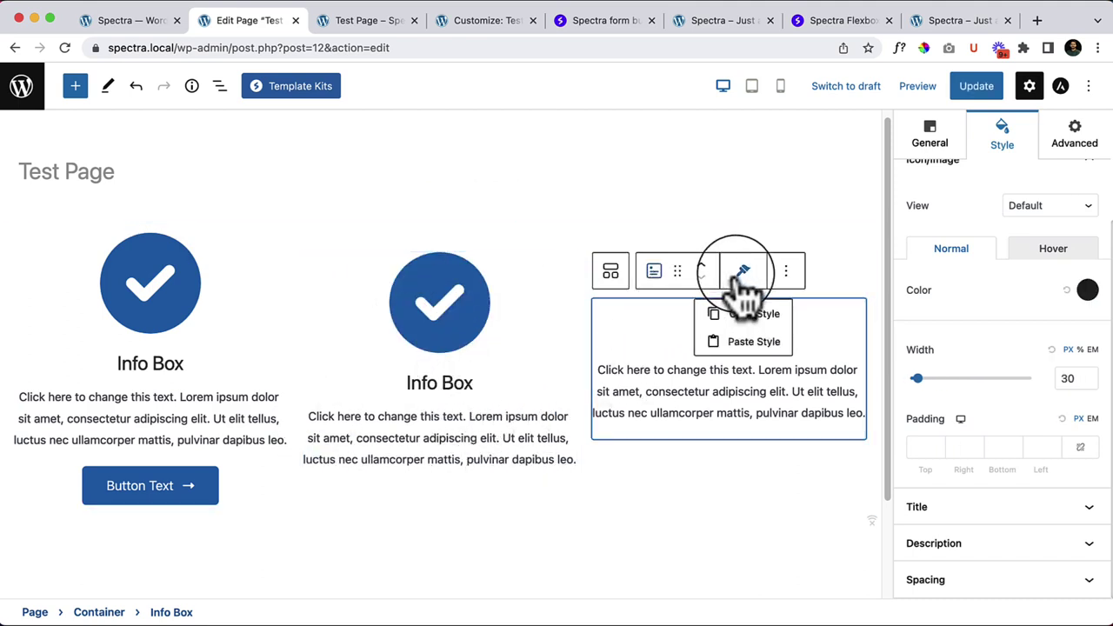
left_click(755, 348)
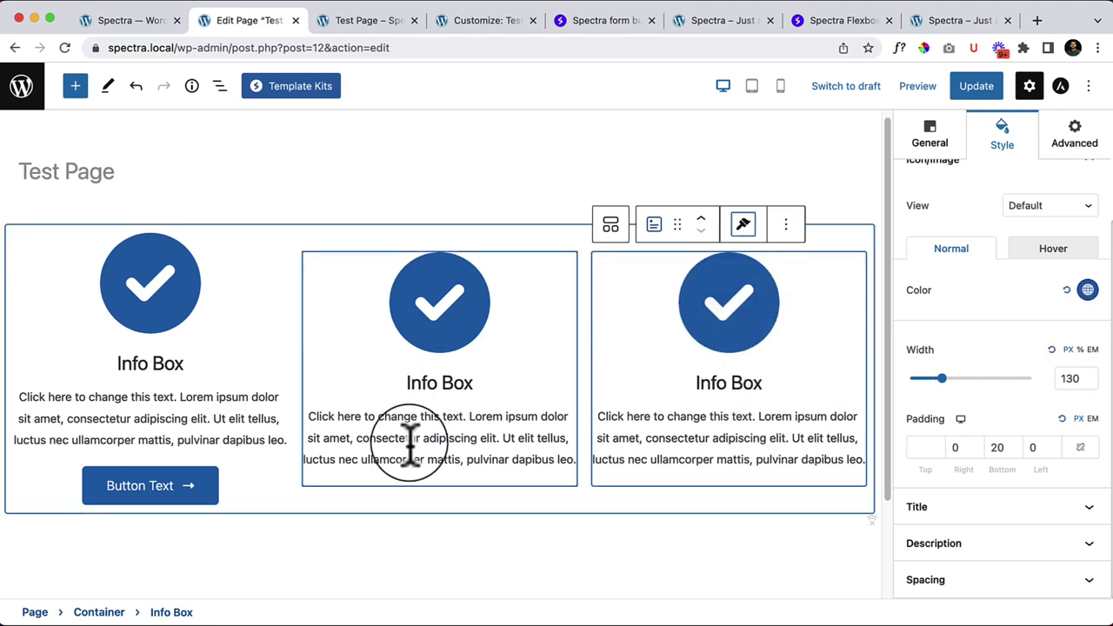
Step: Apply the first General preset to the middle and third Info Boxes, adding Read More buttons
left_click(947, 143)
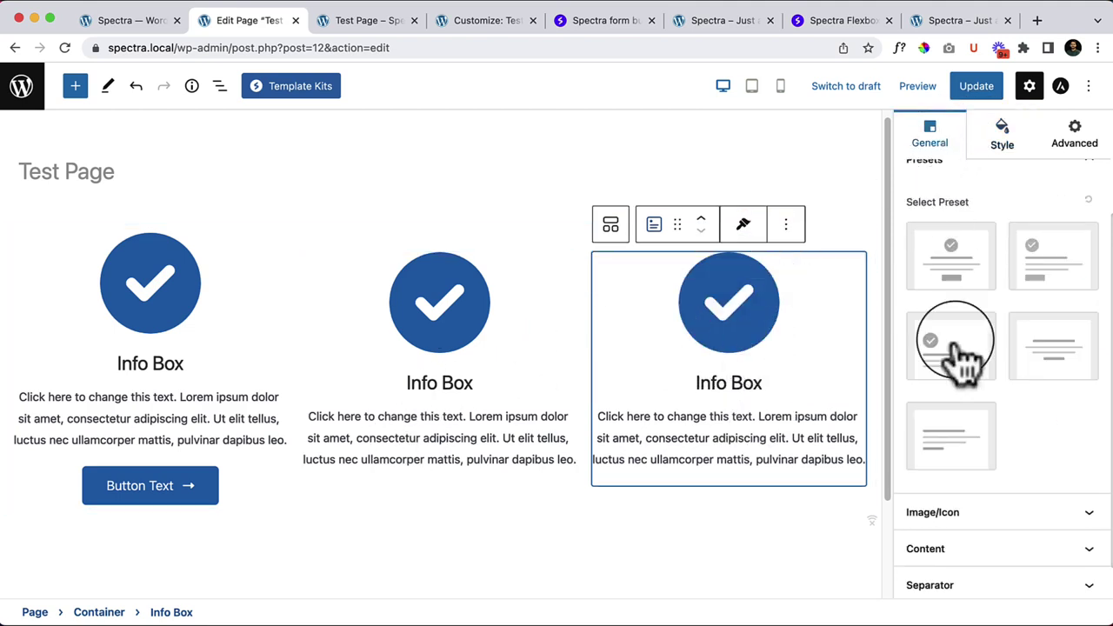
left_click(474, 387)
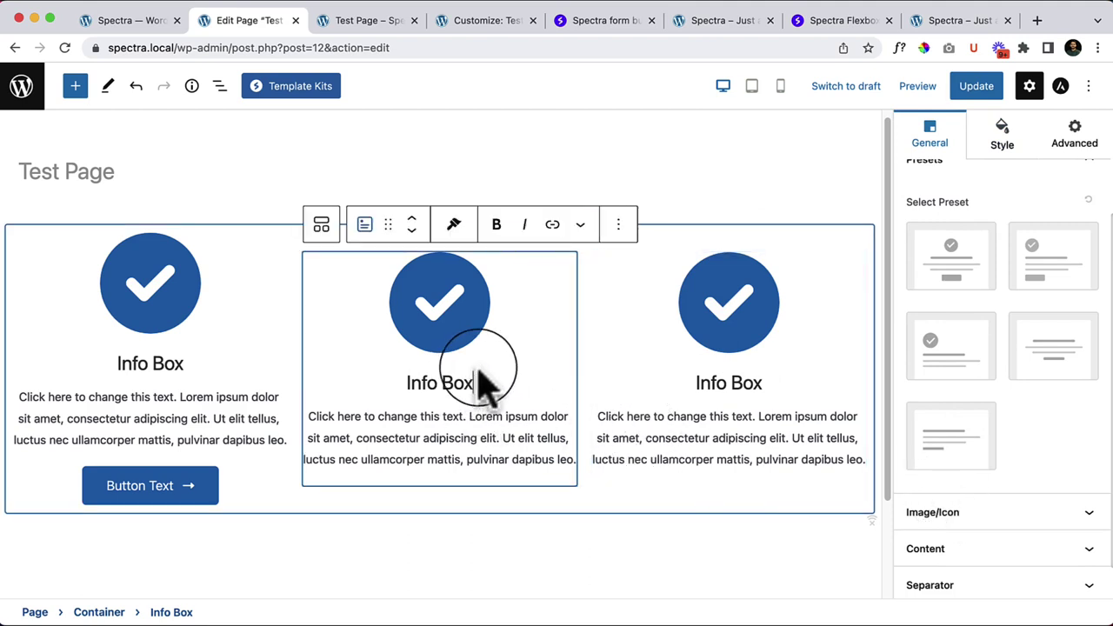
left_click(950, 268)
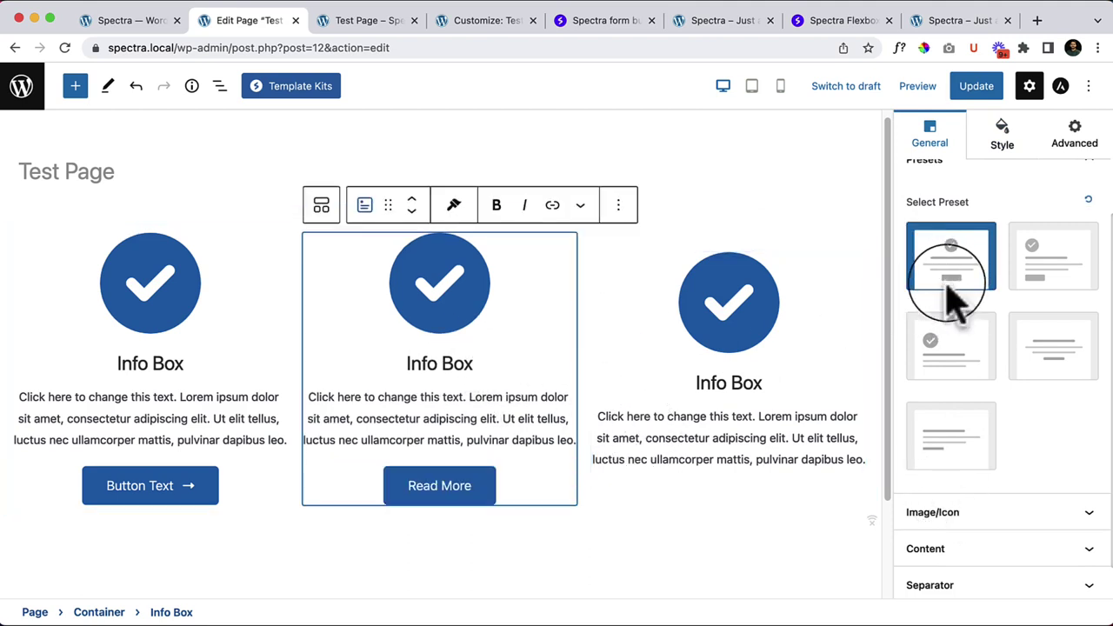
left_click(1004, 146)
left_click(928, 137)
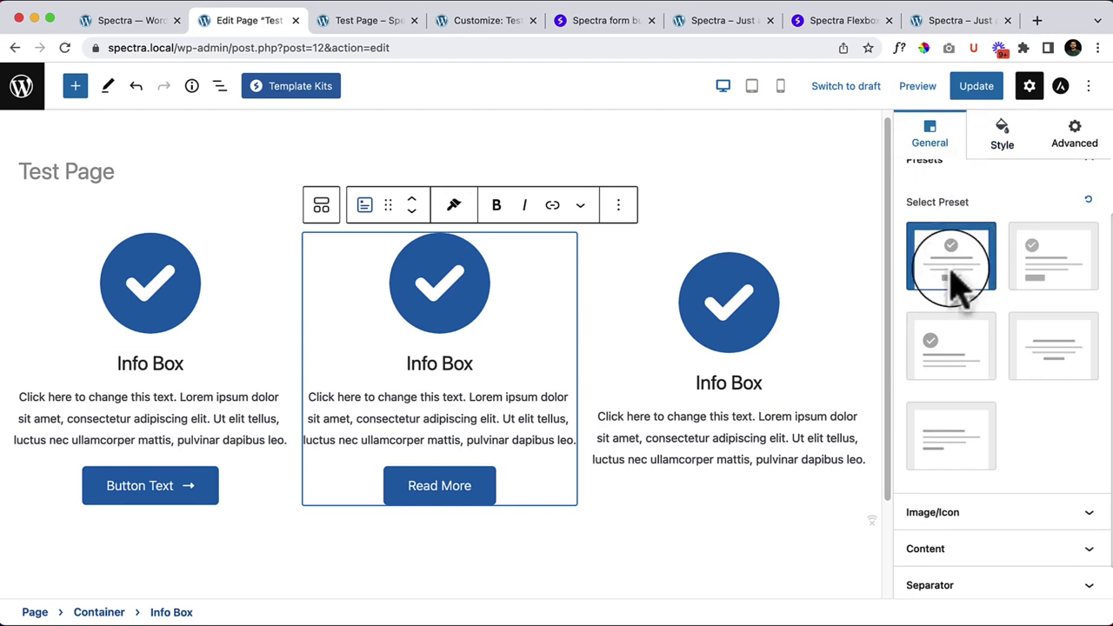
left_click(793, 304)
left_click(943, 258)
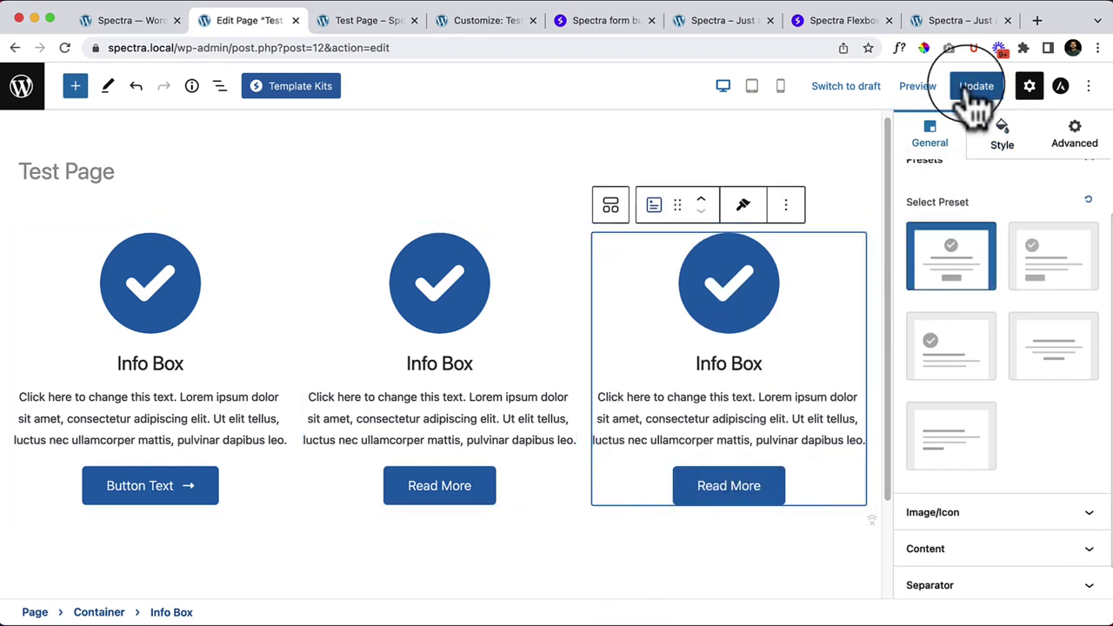
Step: Reload the live Test Page to check the updated Info Boxes
right_click(363, 19)
left_click(338, 28)
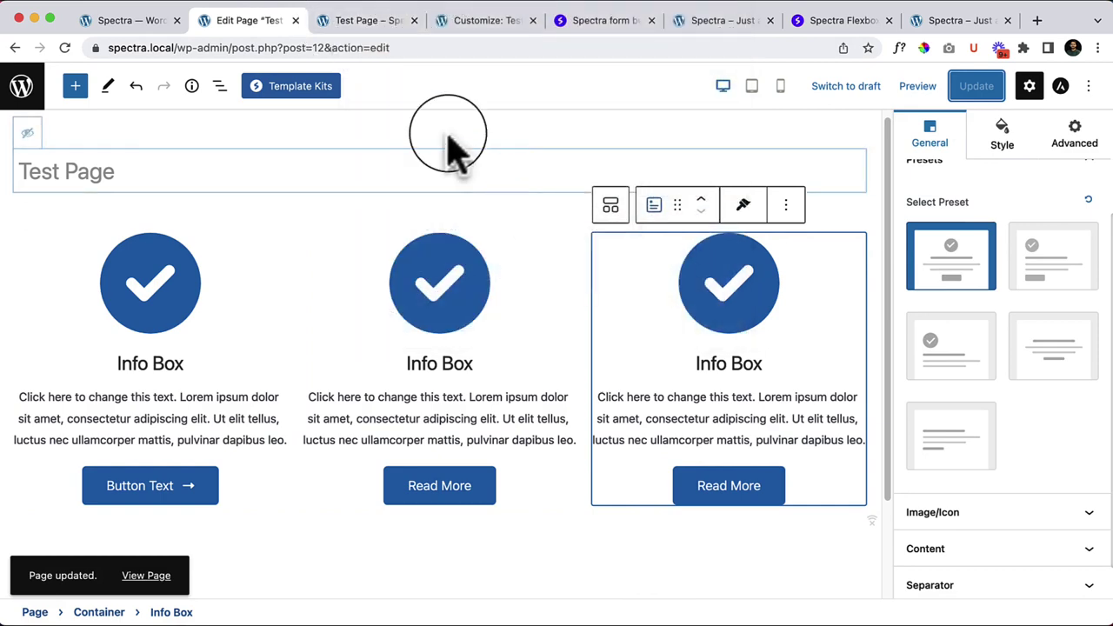
left_click(369, 21)
right_click(498, 184)
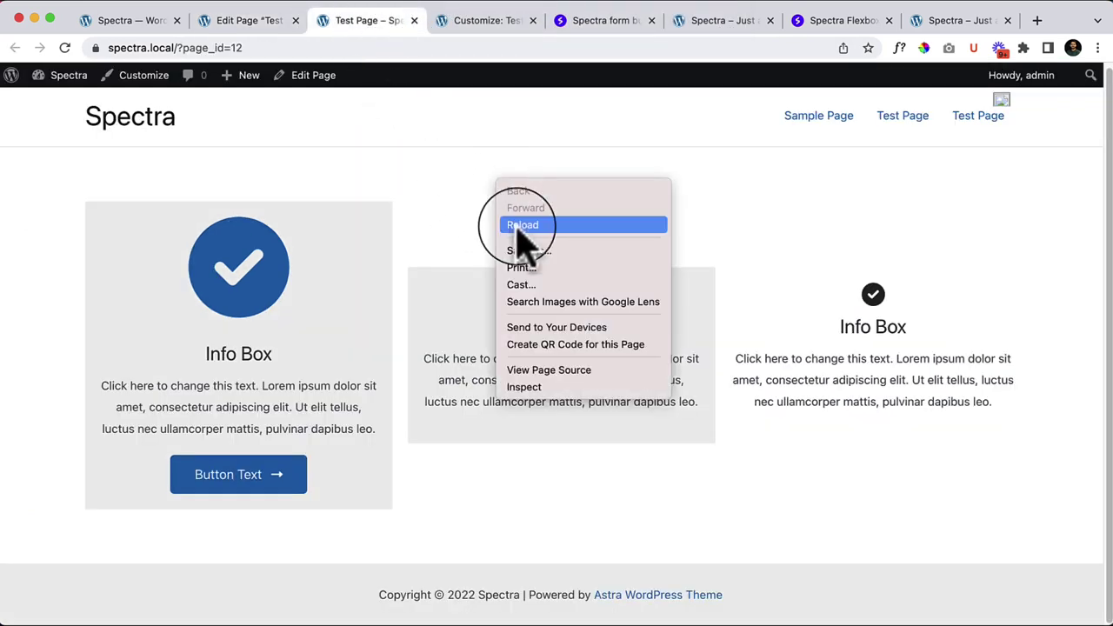
left_click(520, 225)
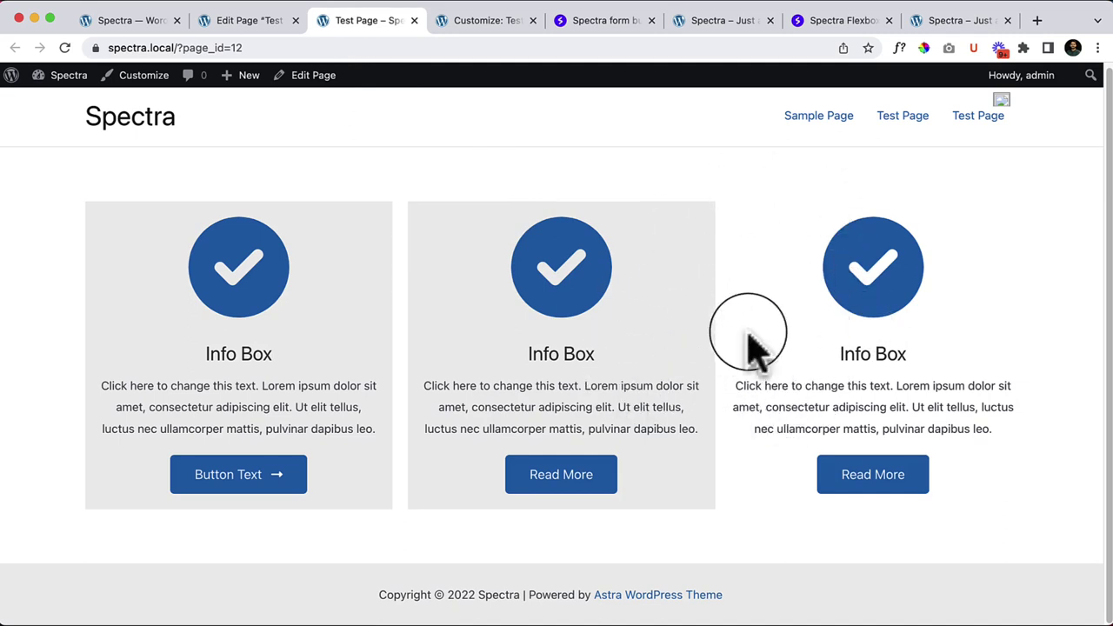
Step: Paste custom-bg into the third Info Box's Additional CSS class(es) field
left_click(258, 23)
scroll(994, 392, "down", 3)
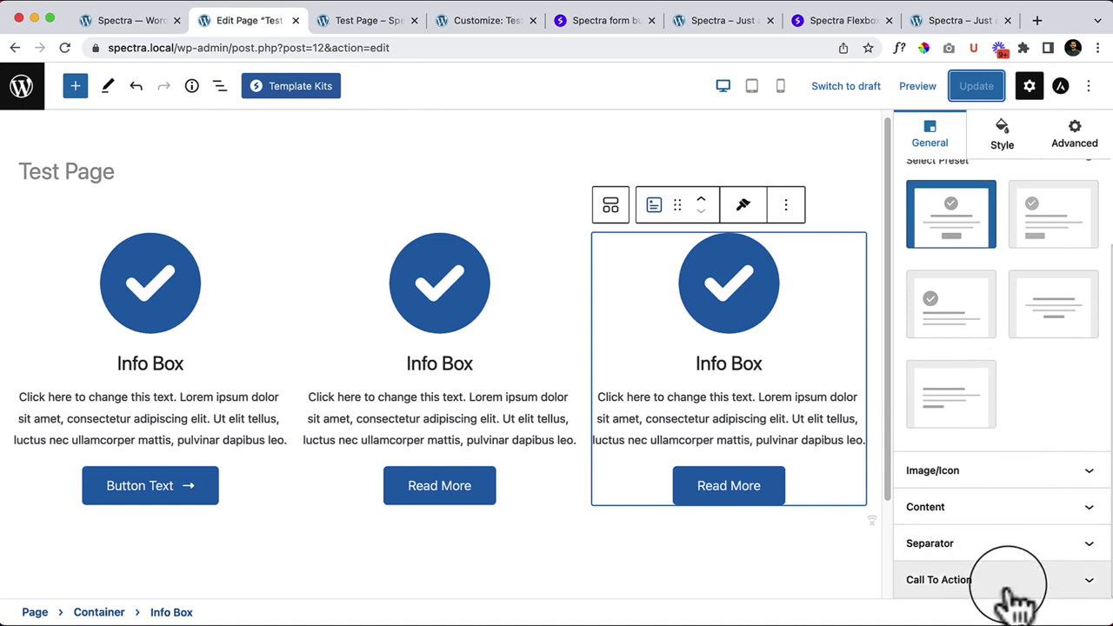
left_click(1078, 137)
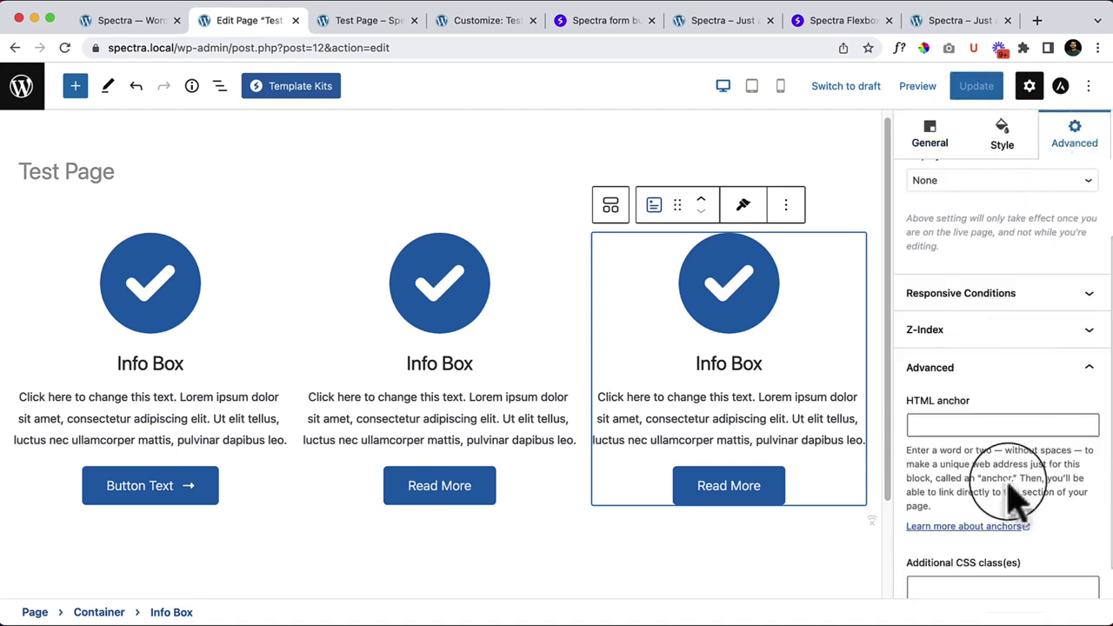
scroll(996, 560, "down", 1)
right_click(974, 551)
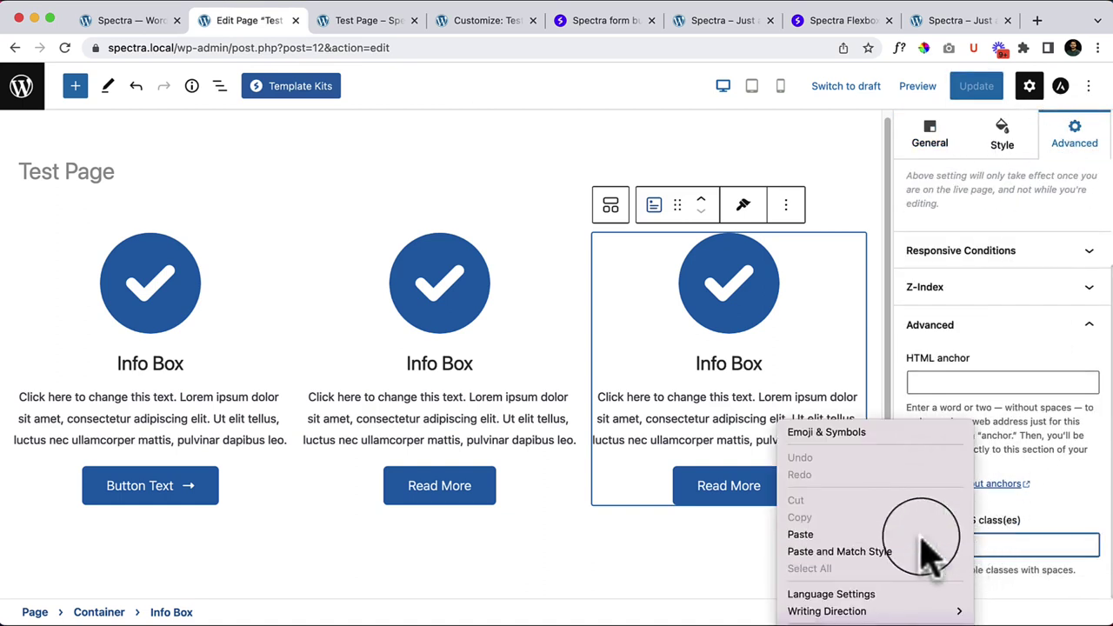
left_click(917, 606)
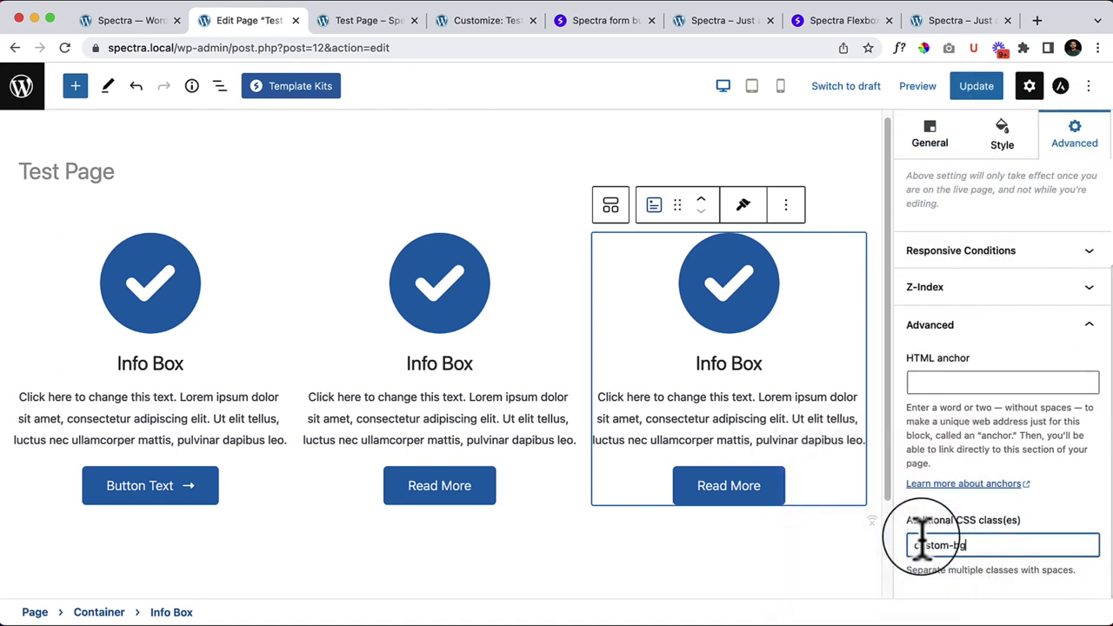
Step: Update the page and reload the live view to confirm all three grey boxes
left_click(961, 87)
left_click(361, 21)
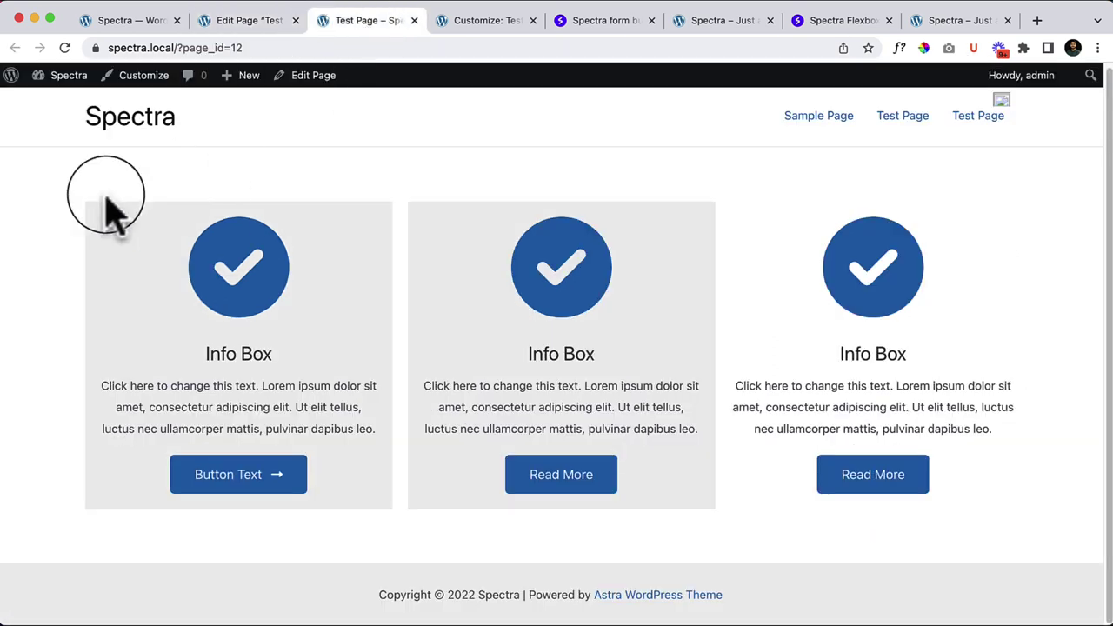
left_click(66, 47)
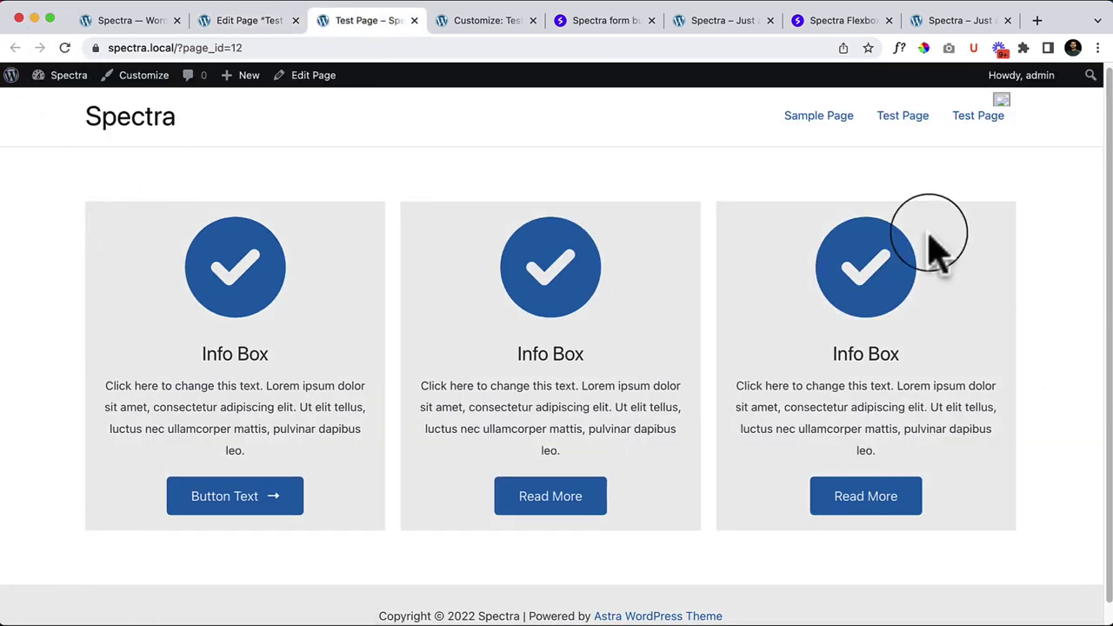
scroll(368, 472, "down", 1)
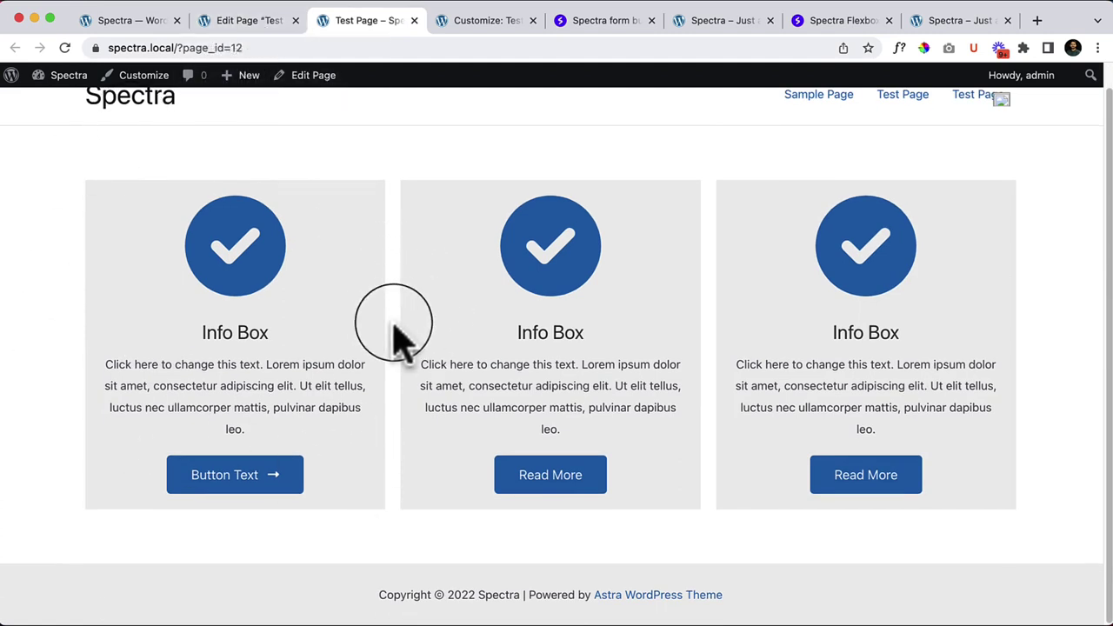
left_click(222, 21)
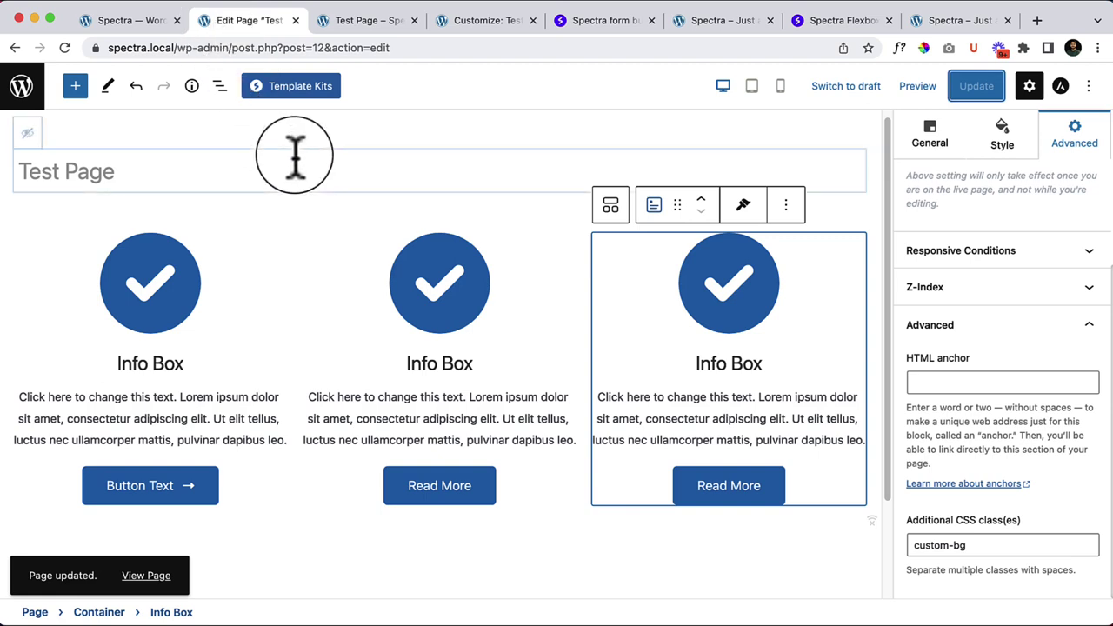
Step: Widen the parent Container's column gap from 20 to 60
left_click(30, 261)
left_click(20, 249)
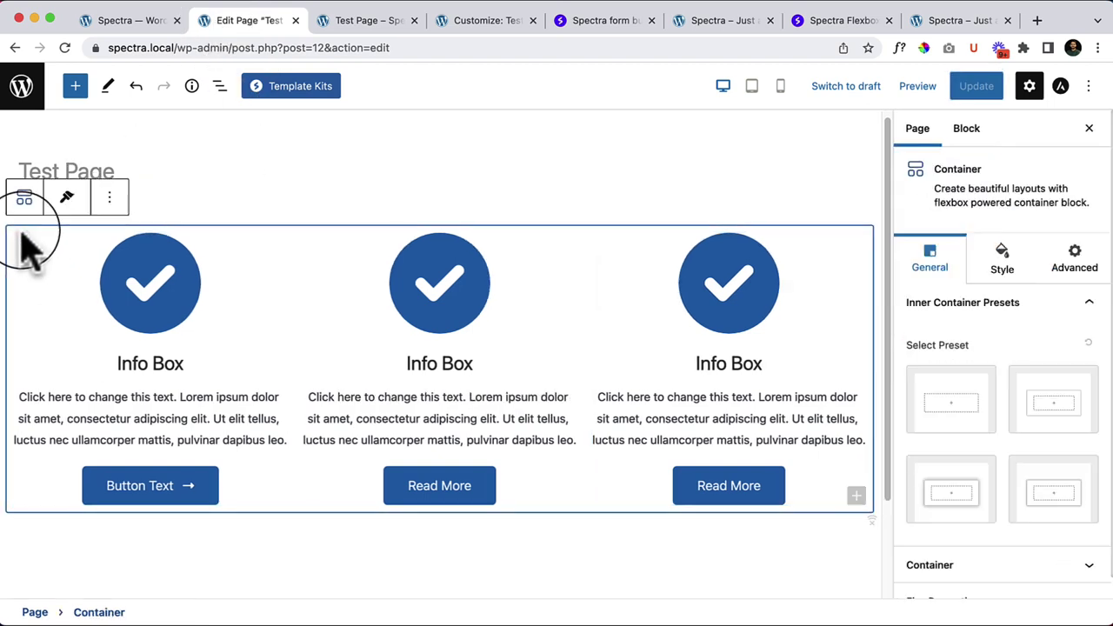
scroll(974, 461, "down", 1)
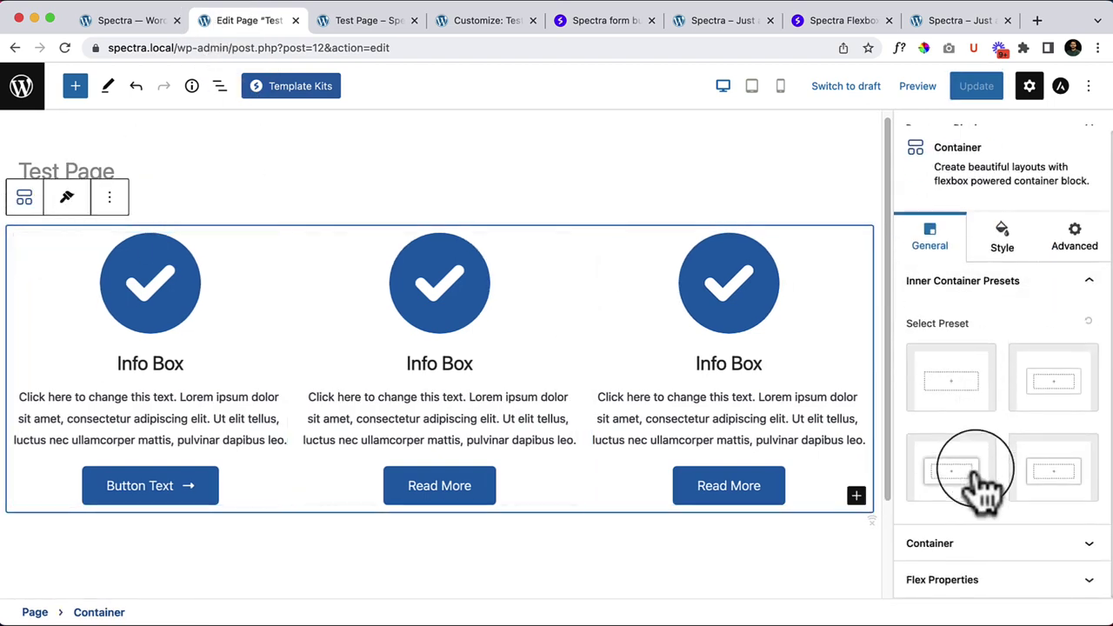
left_click(981, 591)
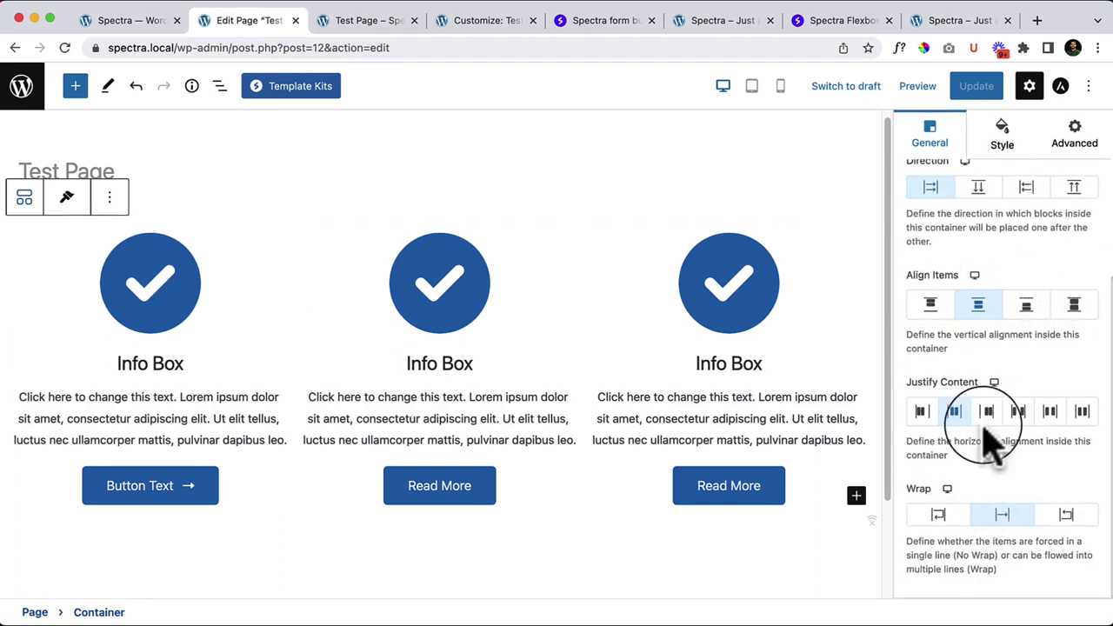
left_click(1002, 135)
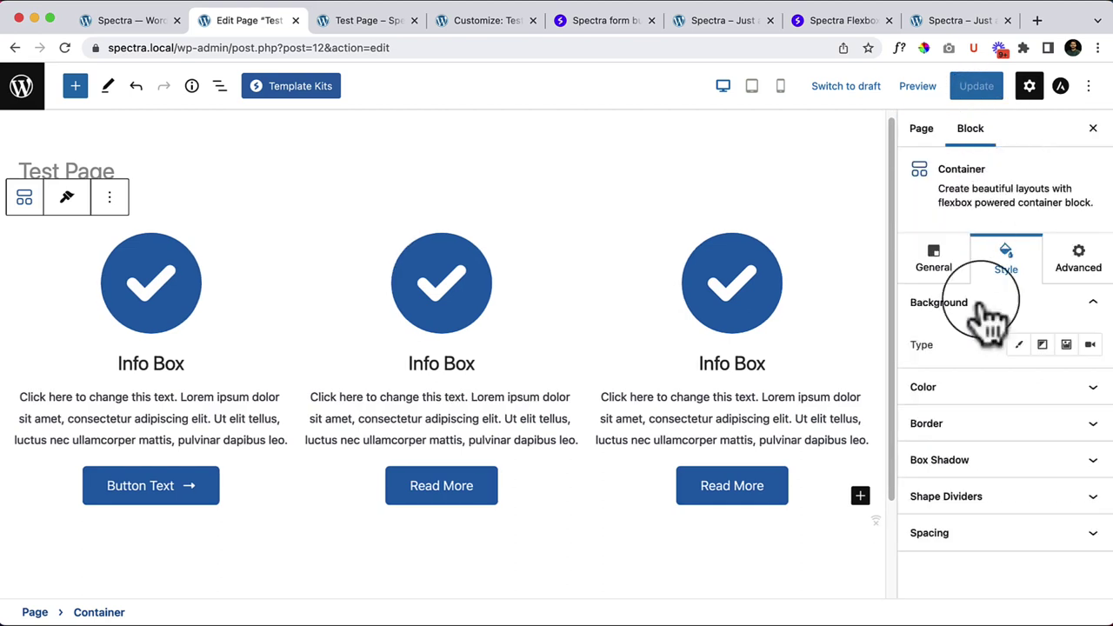
left_click(928, 537)
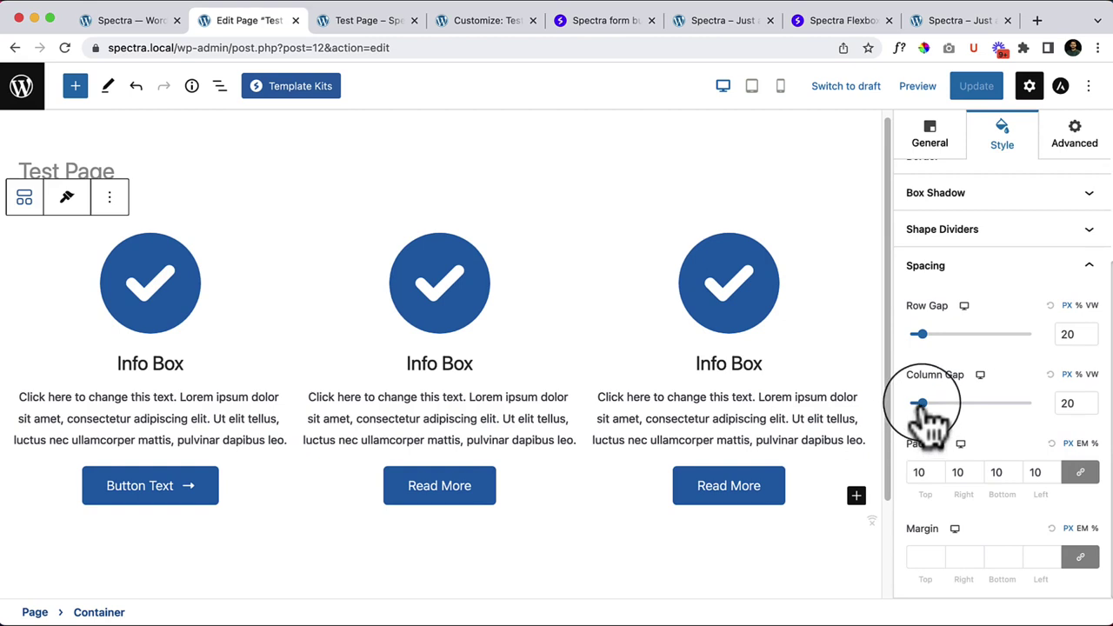
left_click_drag(922, 404, 945, 403)
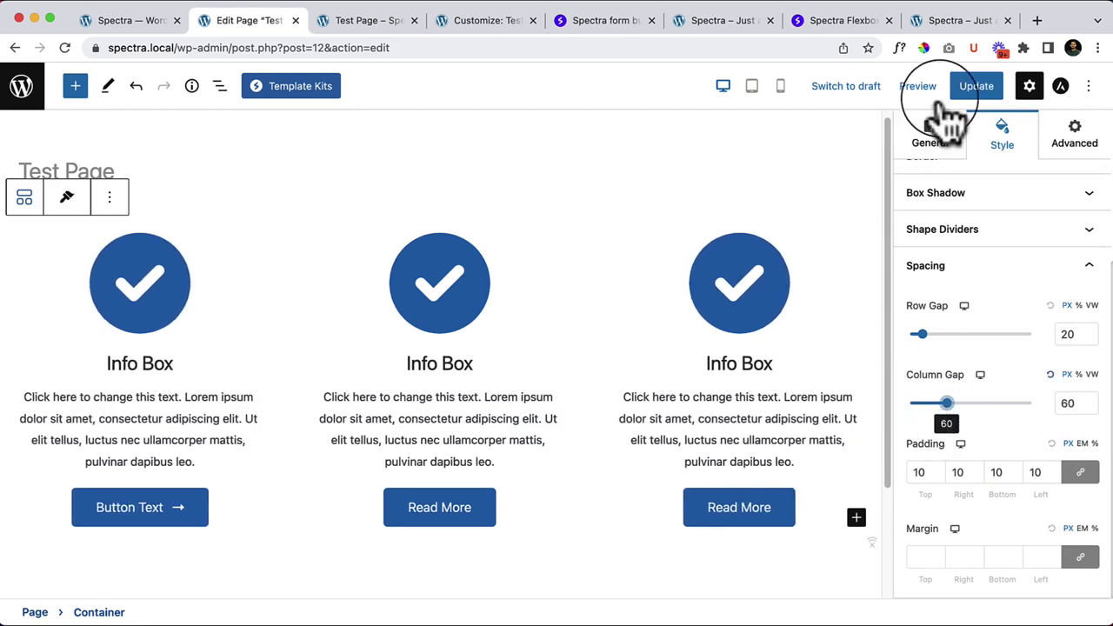
Step: Update the page and reload the live Test Page to see the wider gap
left_click(966, 87)
left_click(361, 20)
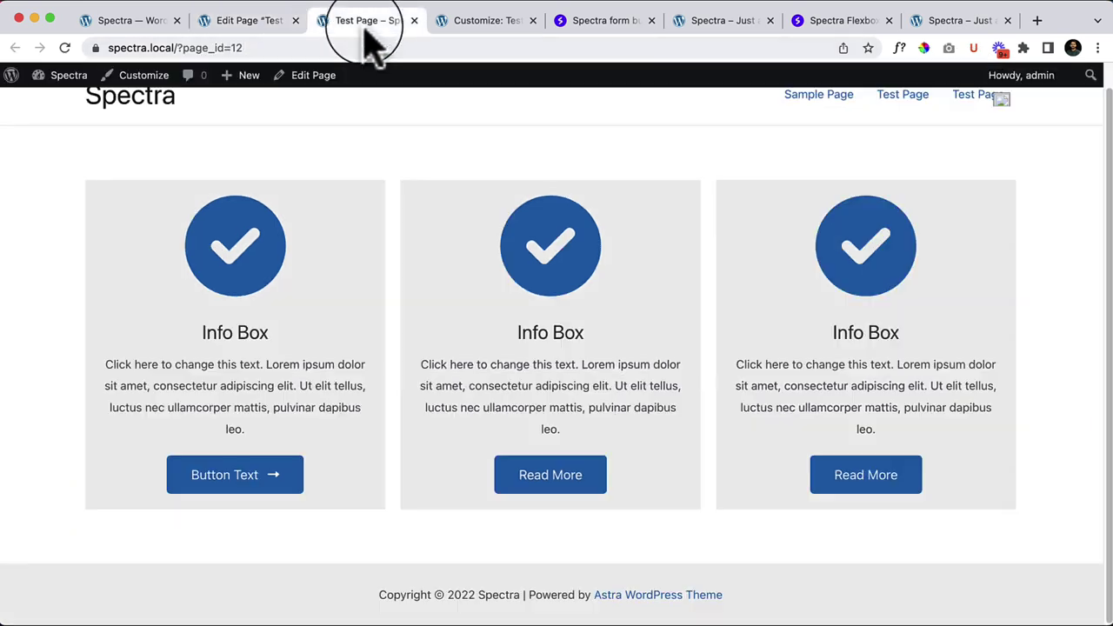
right_click(416, 210)
left_click(422, 236)
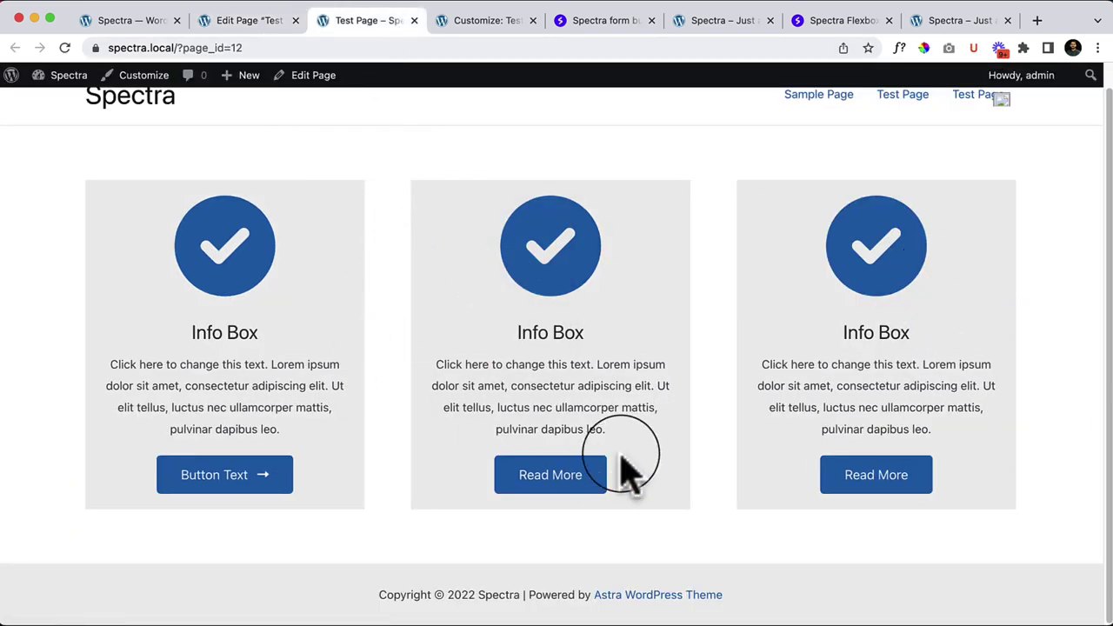
scroll(630, 474, "up", 1)
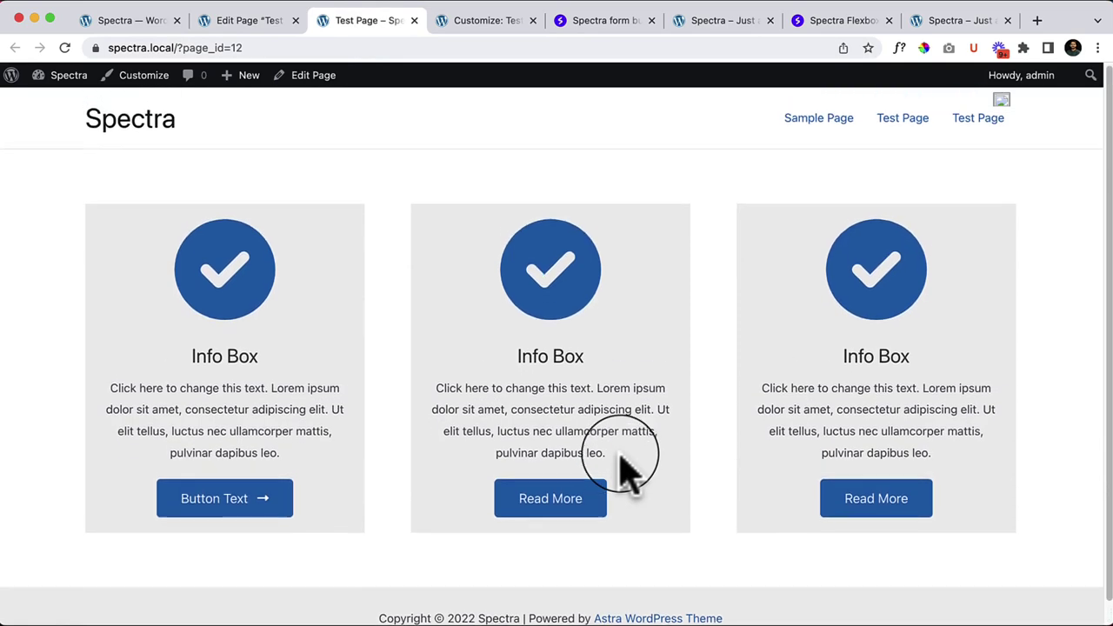
Step: Back in the editor, select the container around the three Info Boxes
left_click(261, 22)
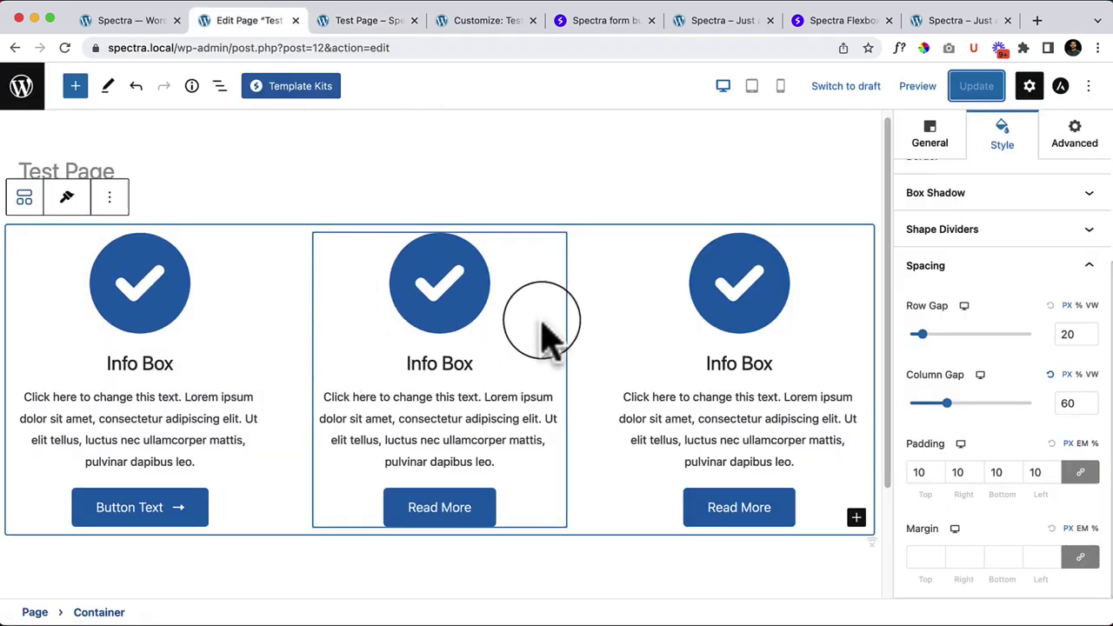
scroll(569, 331, "down", 3)
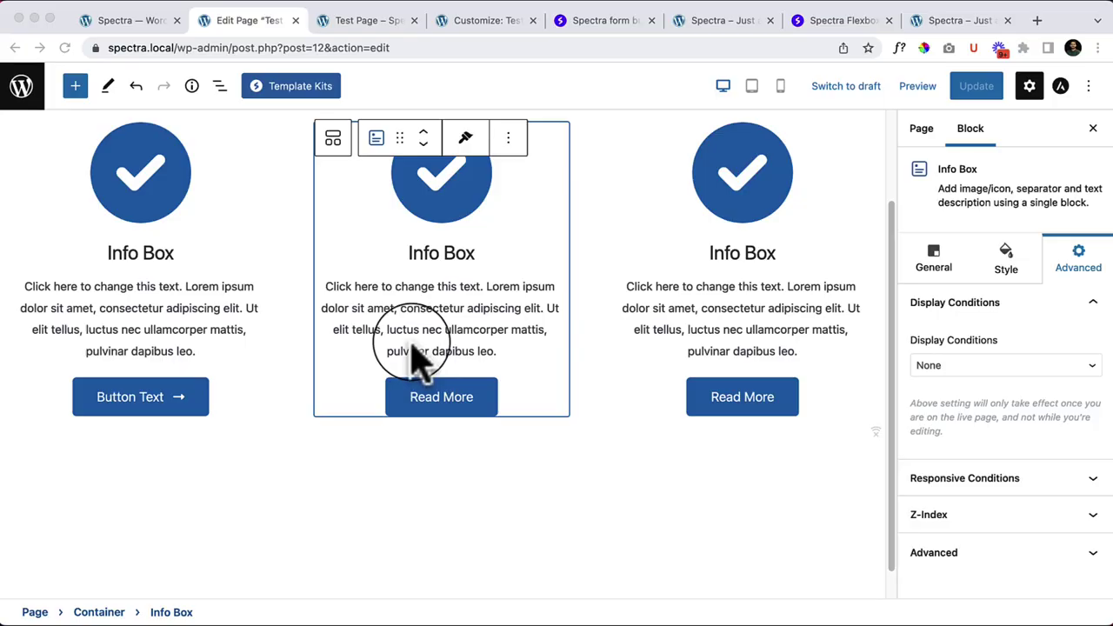
scroll(426, 382, "up", 3)
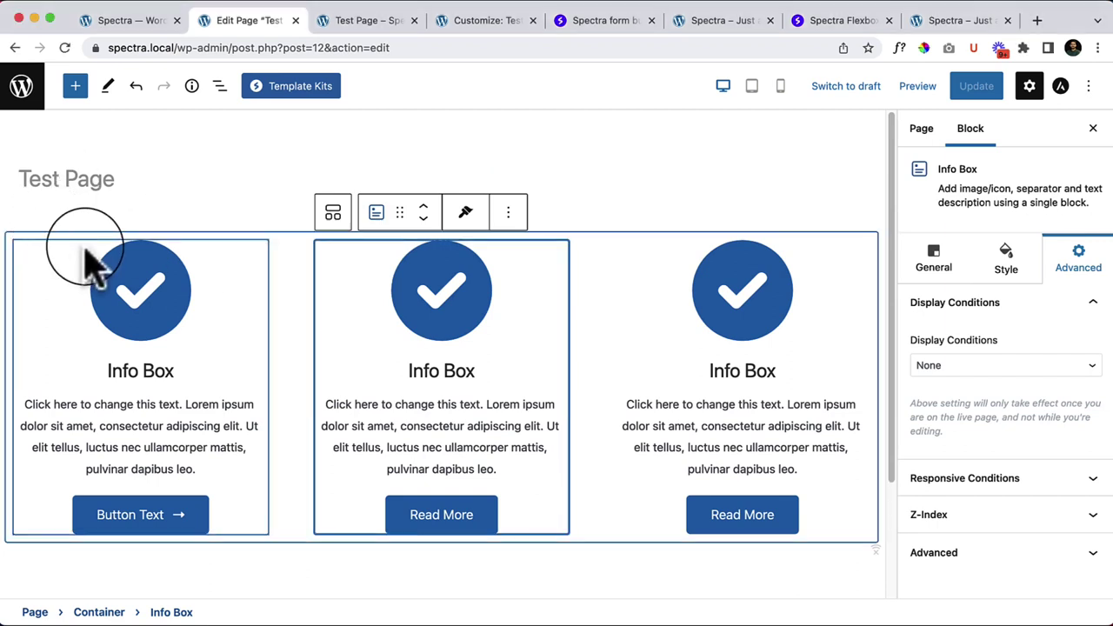
left_click(95, 234)
Step: Remove the three-Info-Box container and drag a Spectra Call To Action block below the title
left_click(109, 205)
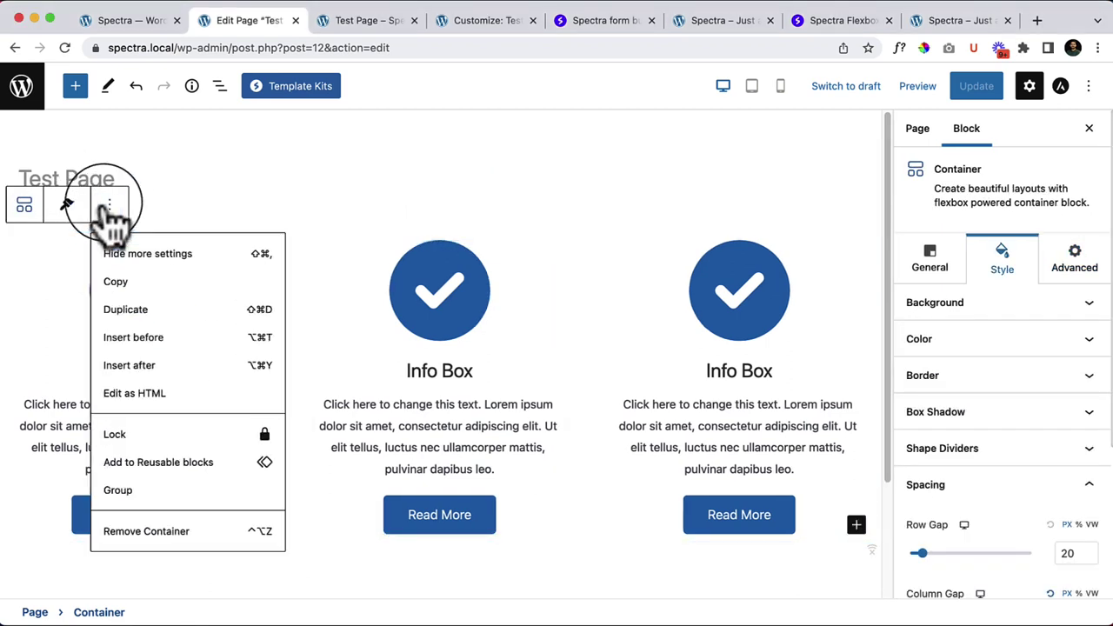
left_click(174, 532)
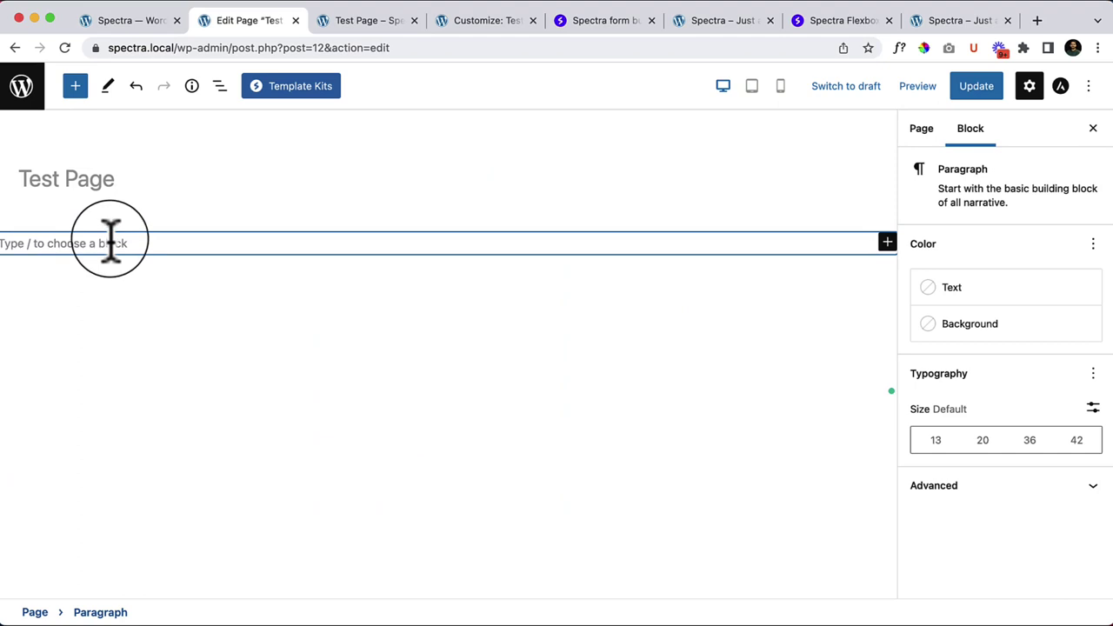
left_click(75, 86)
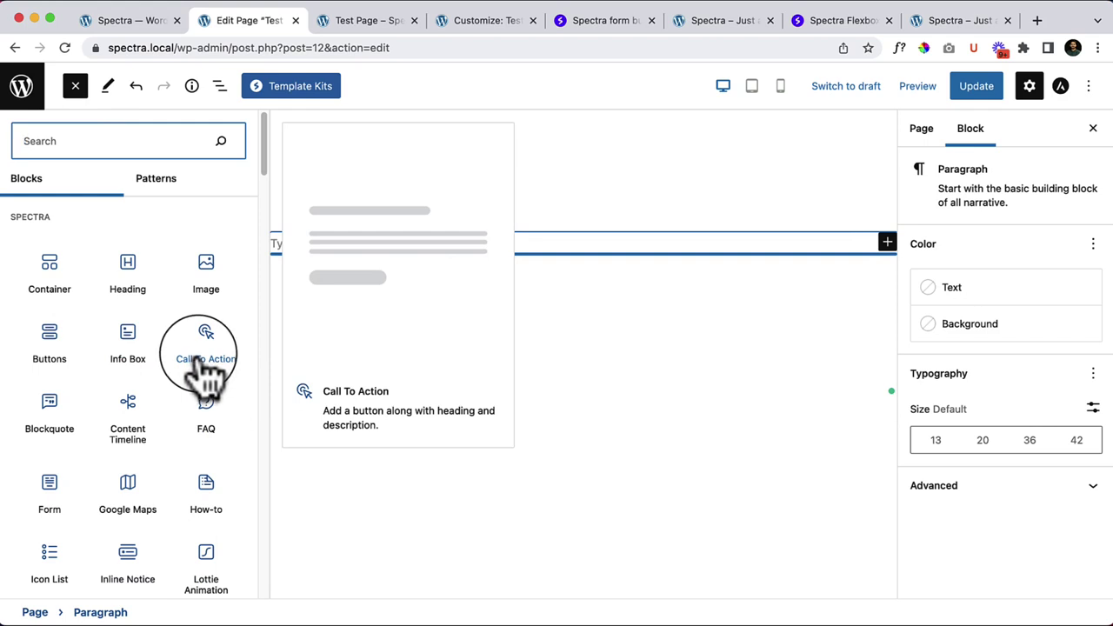
mouse_move(217, 369)
left_mouse_down()
mouse_move(228, 346)
mouse_move(443, 247)
left_mouse_up()
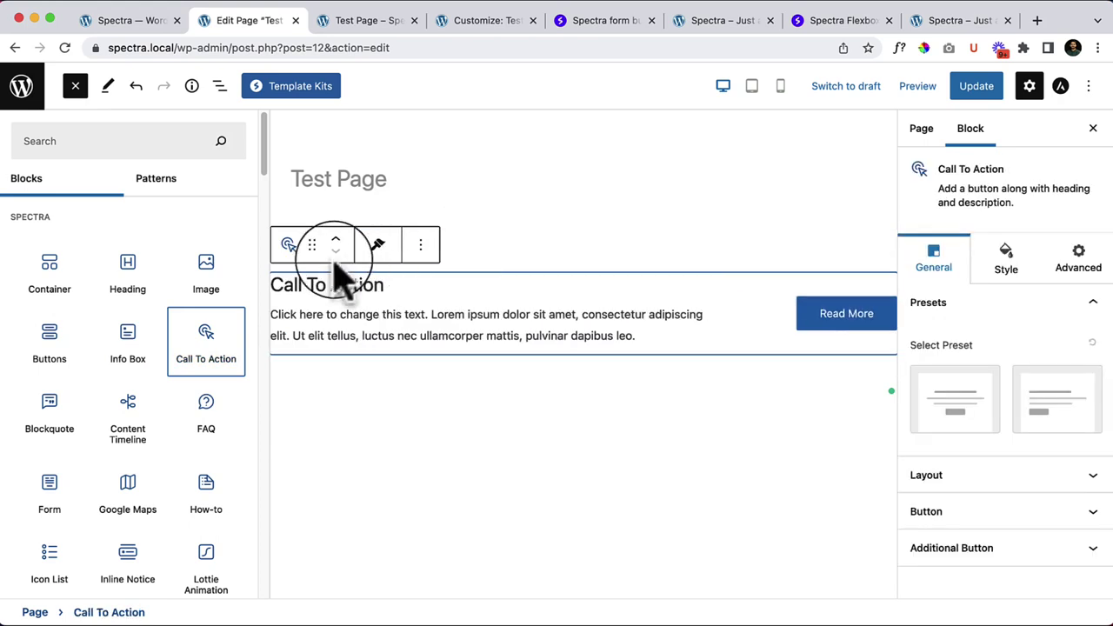
left_click(76, 86)
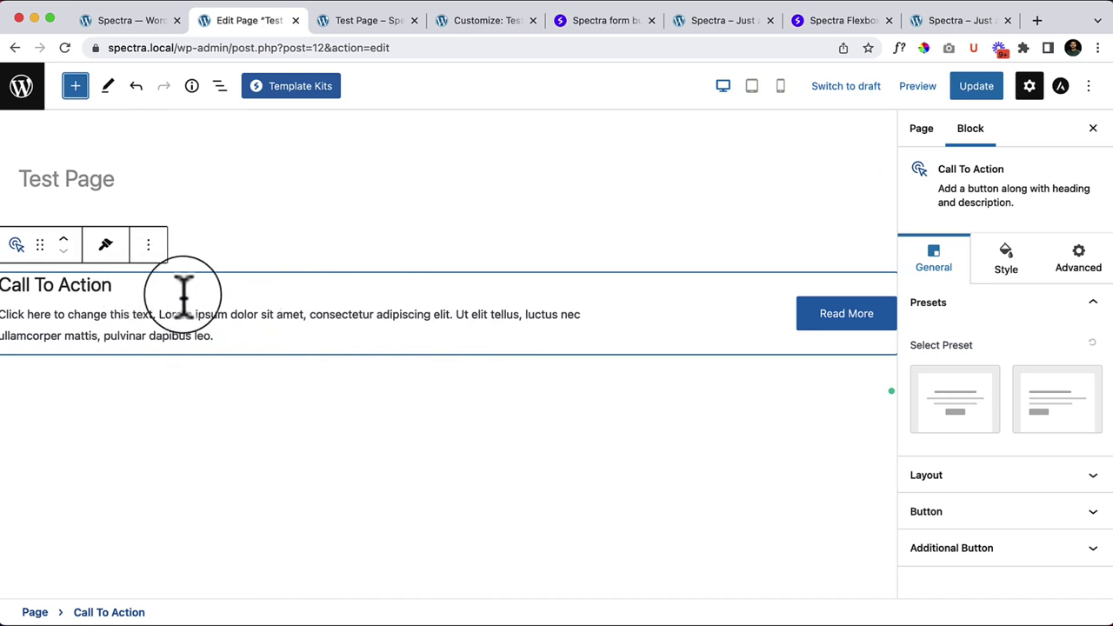
Step: Try the centred and left Call To Action presets and the left, centre and right overall alignments
left_click(981, 435)
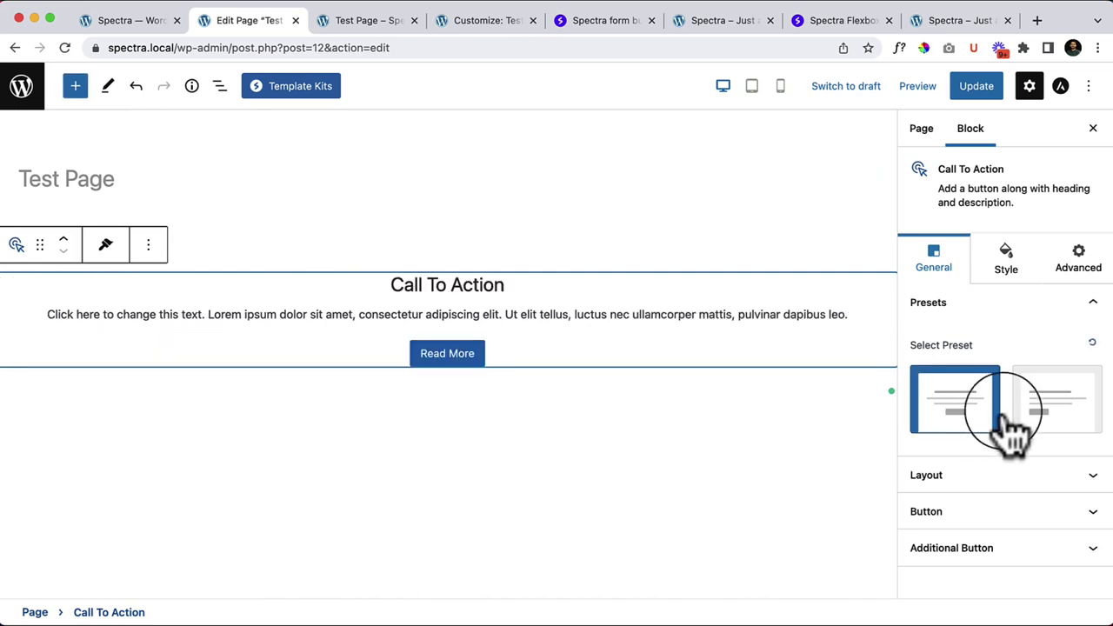
left_click(1078, 419)
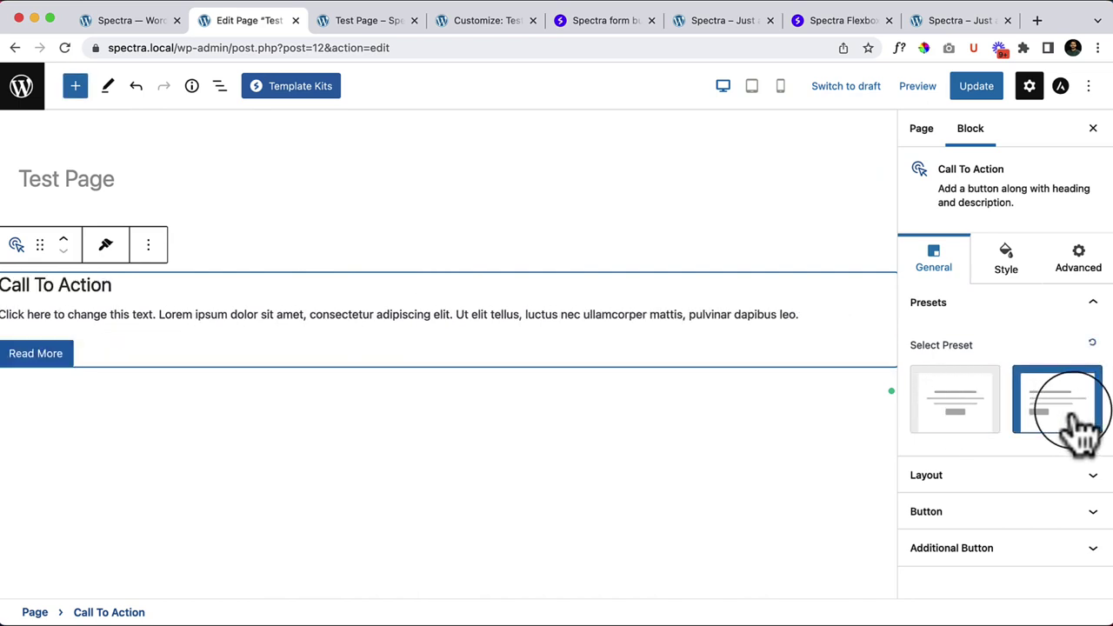
left_click(981, 415)
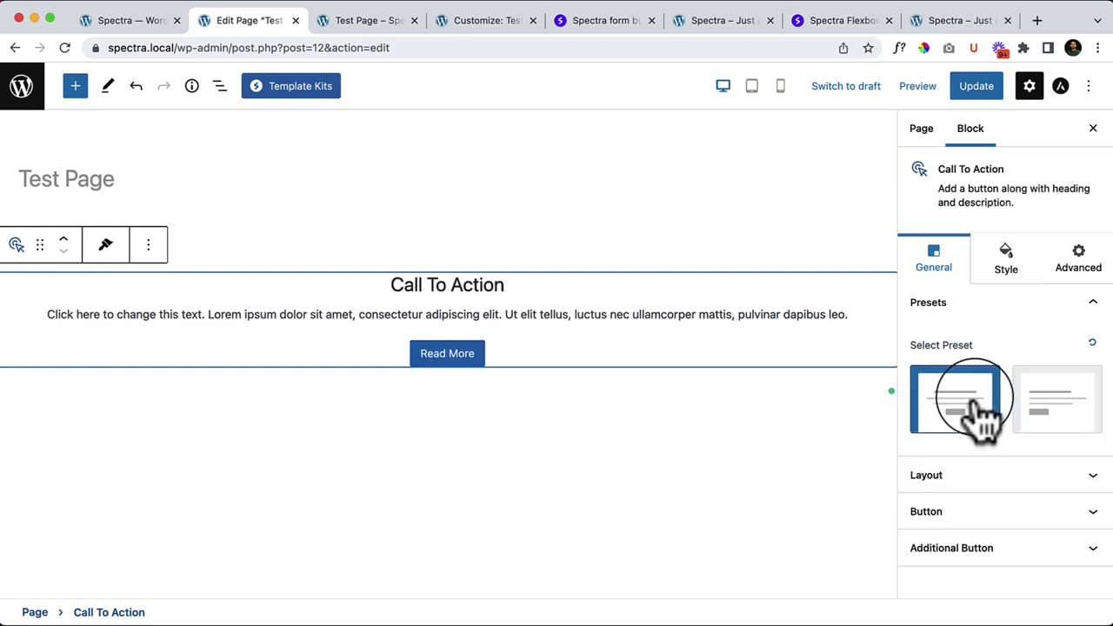
left_click(955, 477)
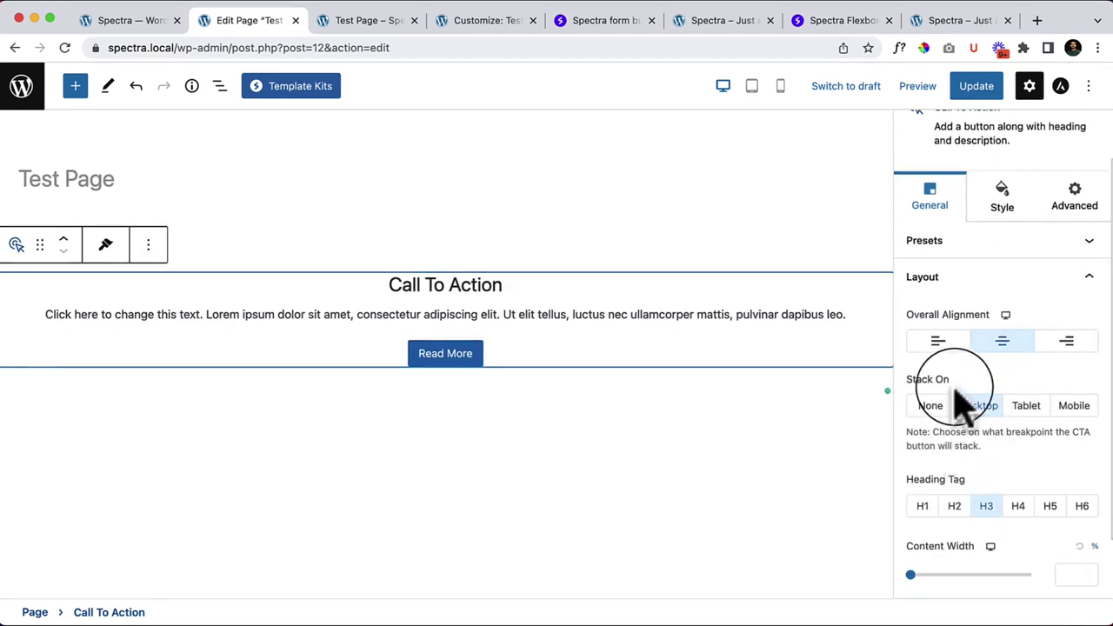
left_click(947, 344)
left_click(1002, 343)
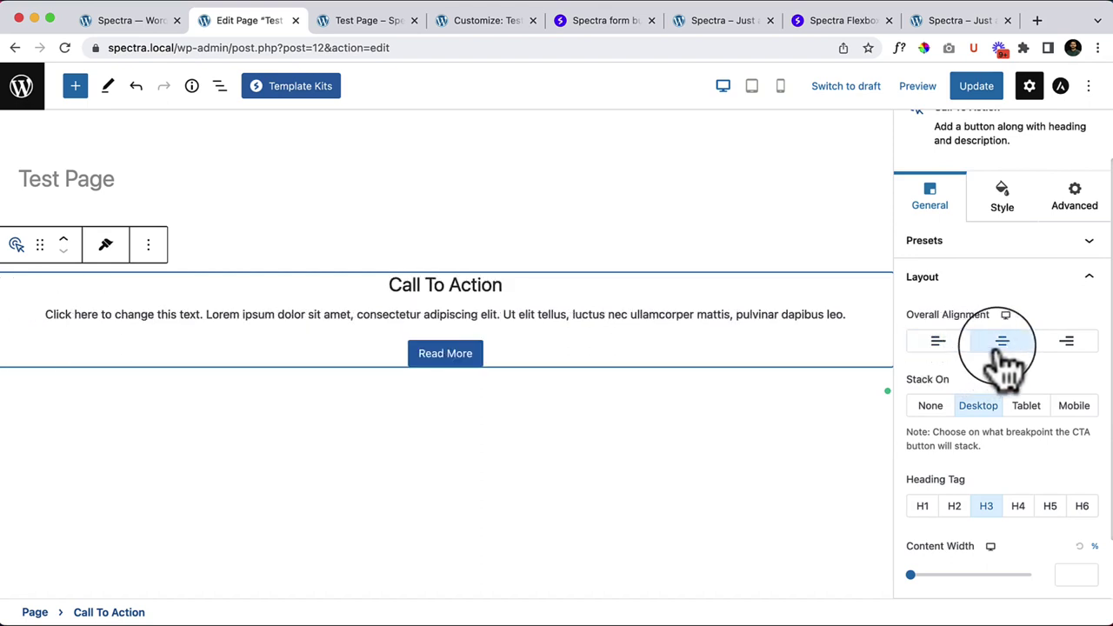
left_click(1058, 344)
left_click(1001, 347)
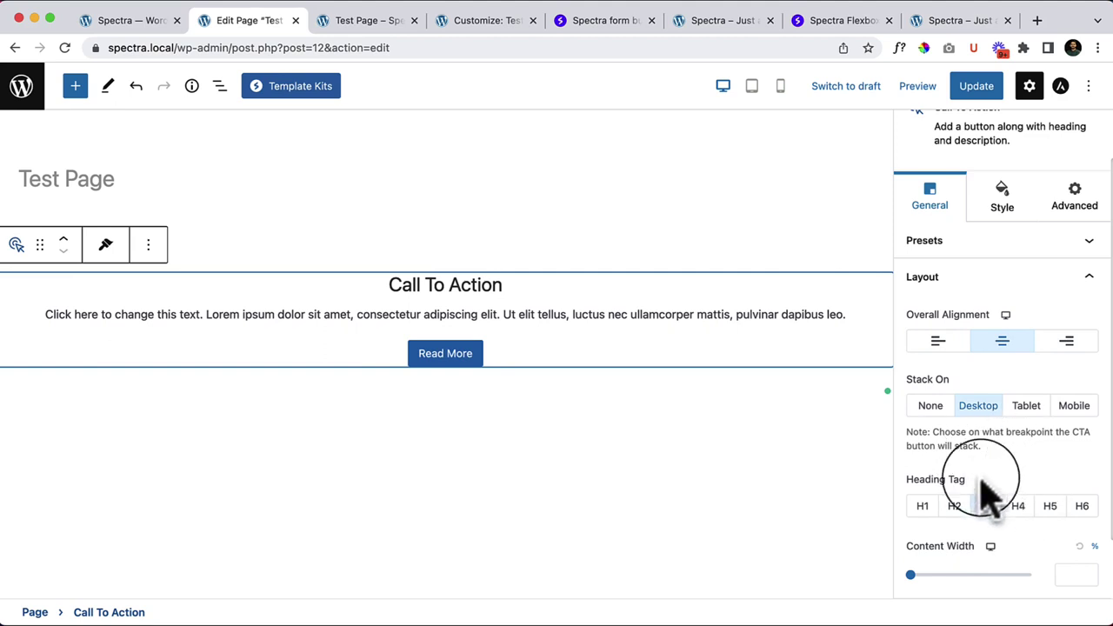
Step: Compare the Stack On options None, Desktop and Tablet, ending back on Desktop
left_click(931, 409)
left_click(978, 410)
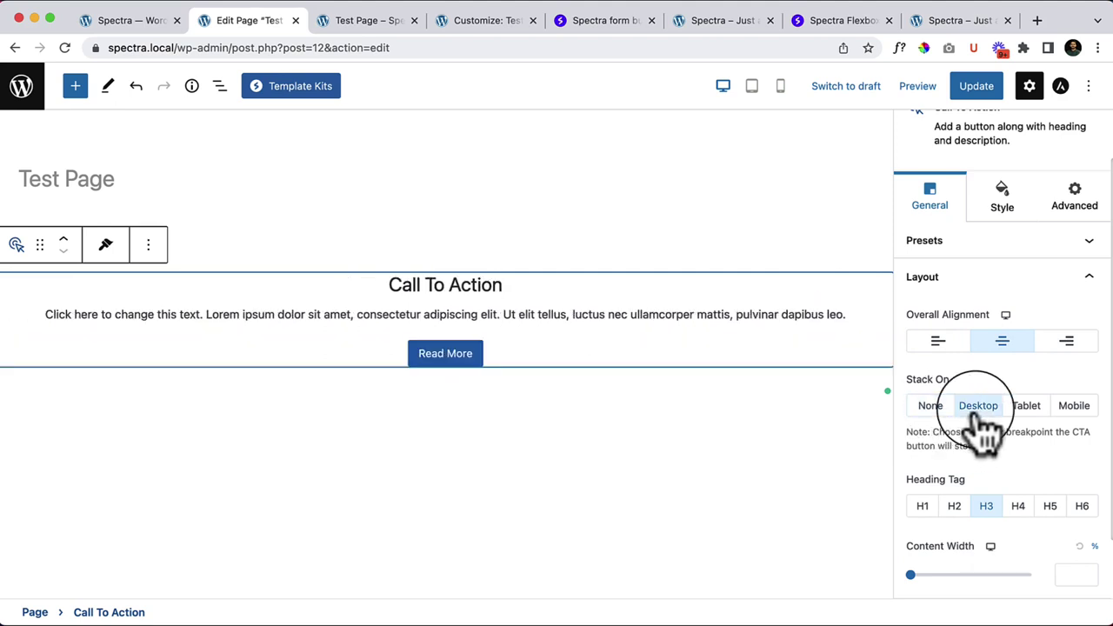
left_click(1015, 408)
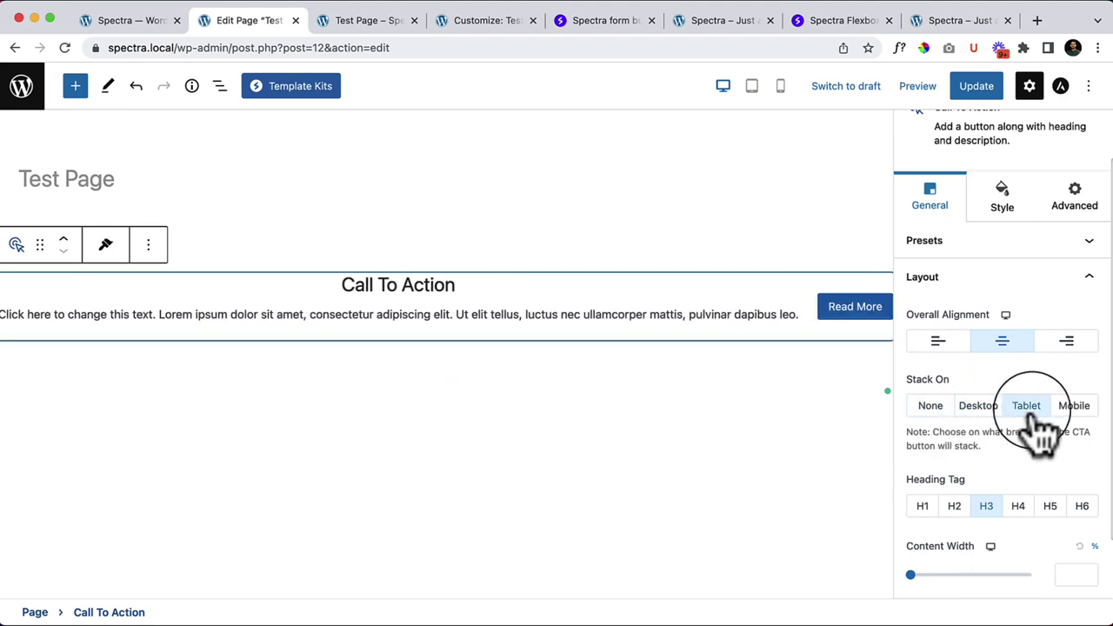
left_click(980, 410)
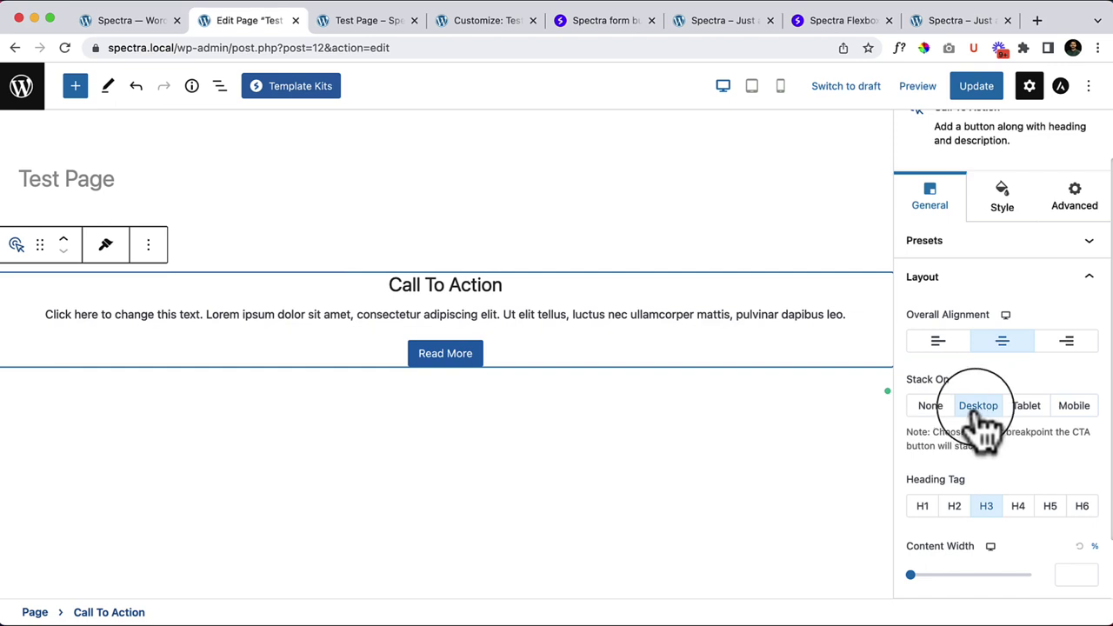
Step: Apply the left-aligned preset and set Stack On to None so Read More sits beside the text
left_click(970, 244)
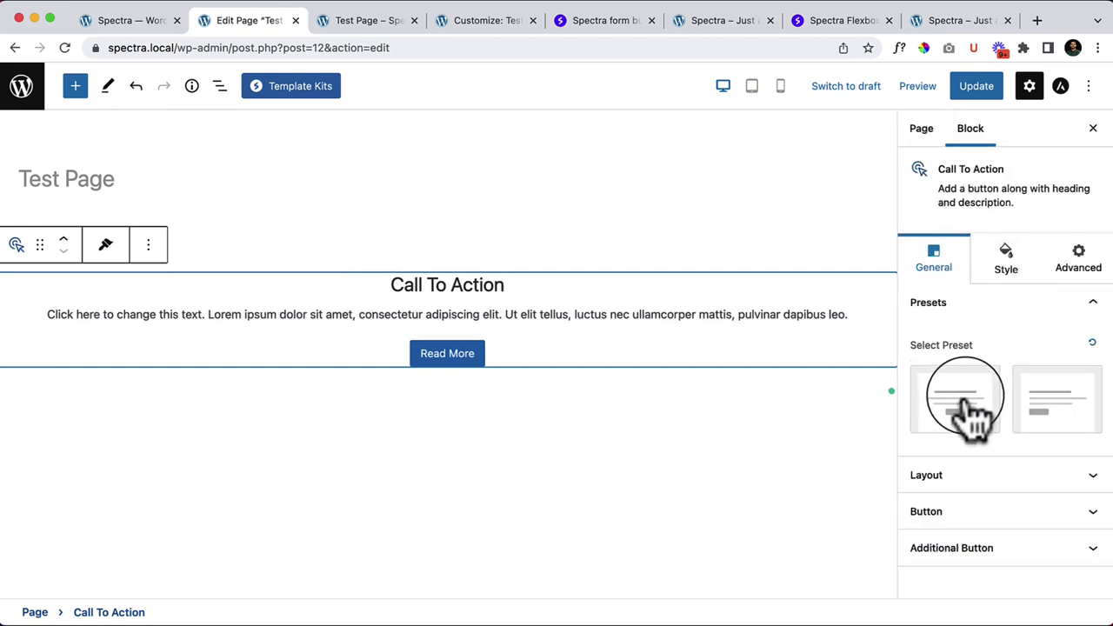
left_click(1056, 407)
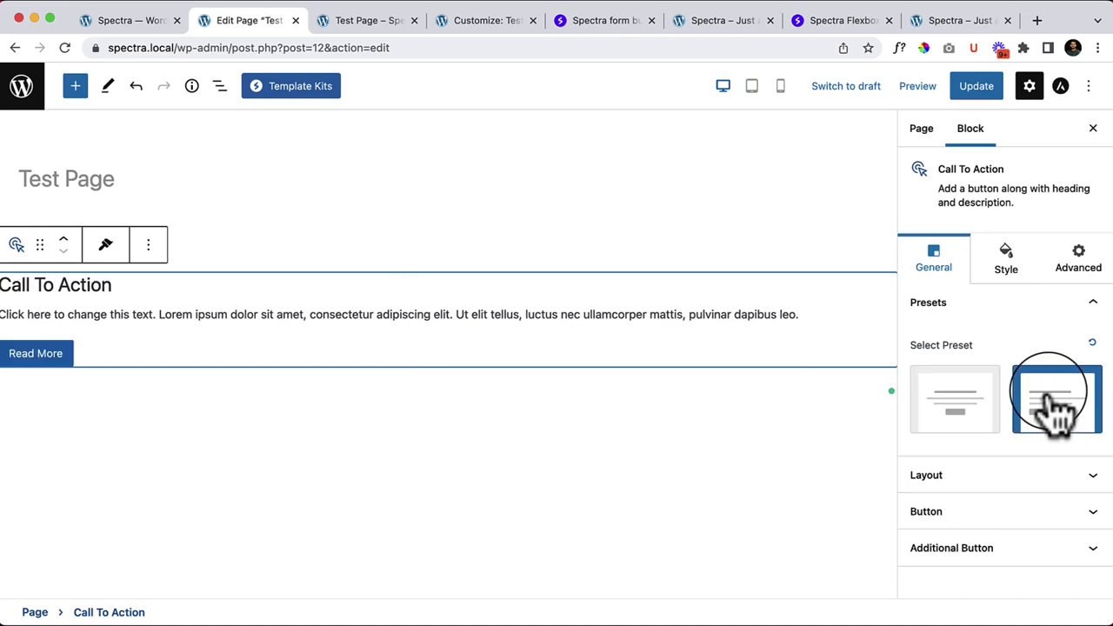
left_click(982, 478)
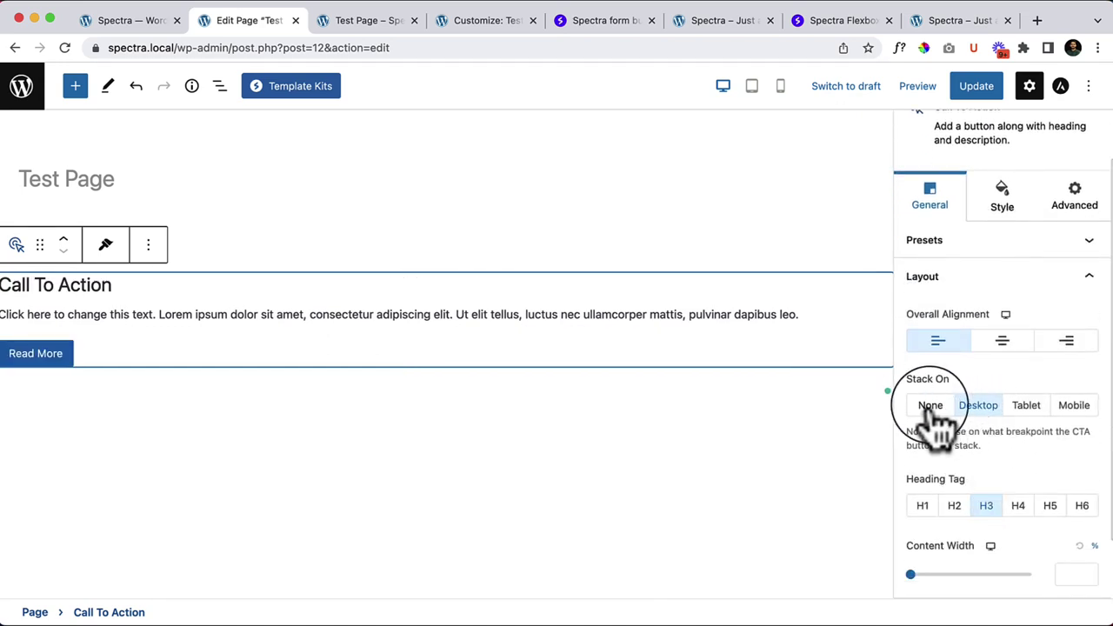
left_click(931, 408)
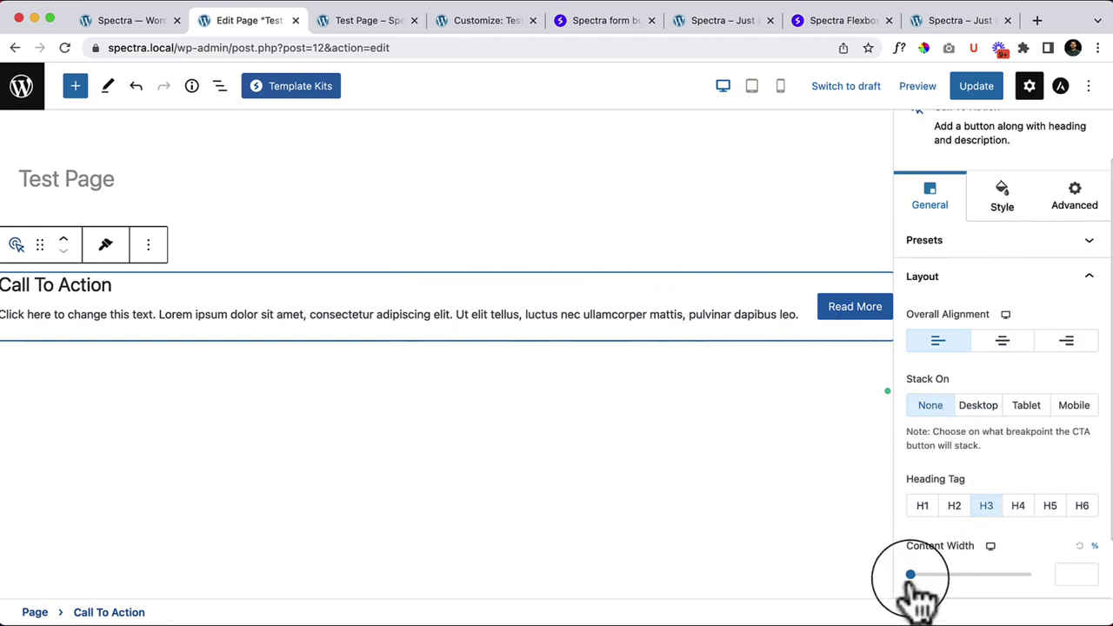
Step: Set the Call To Action's Layout Content Width slider to 83%
scroll(942, 548, "down", 1)
scroll(941, 548, "down", 1)
left_click_drag(910, 501, 1011, 501)
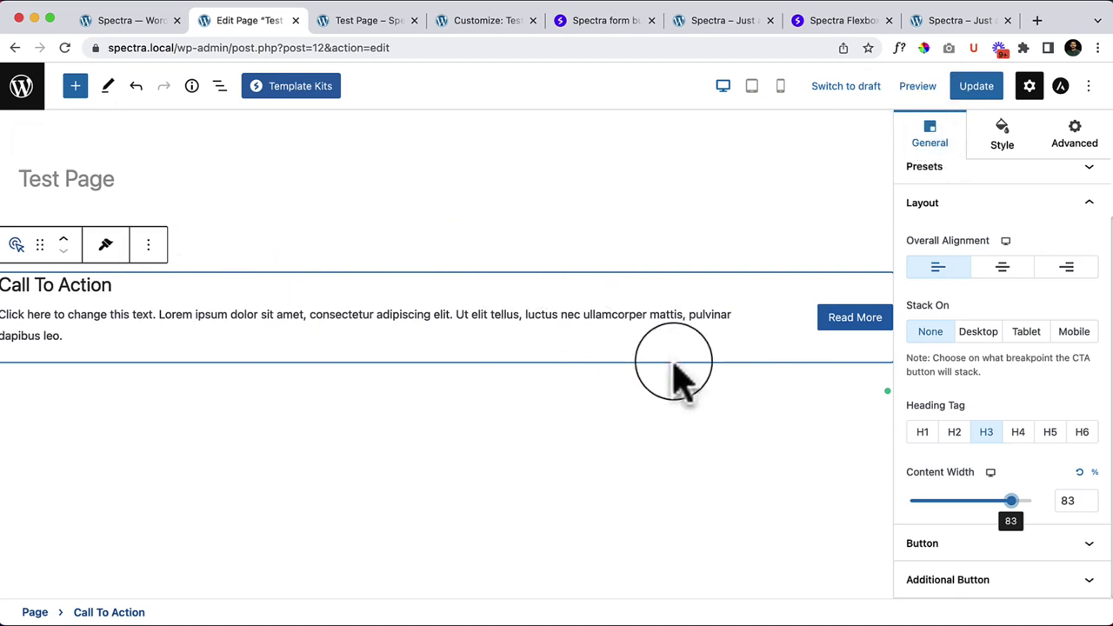
Step: Update the page and reload the live Test Page to view the Call To Action
left_click(996, 87)
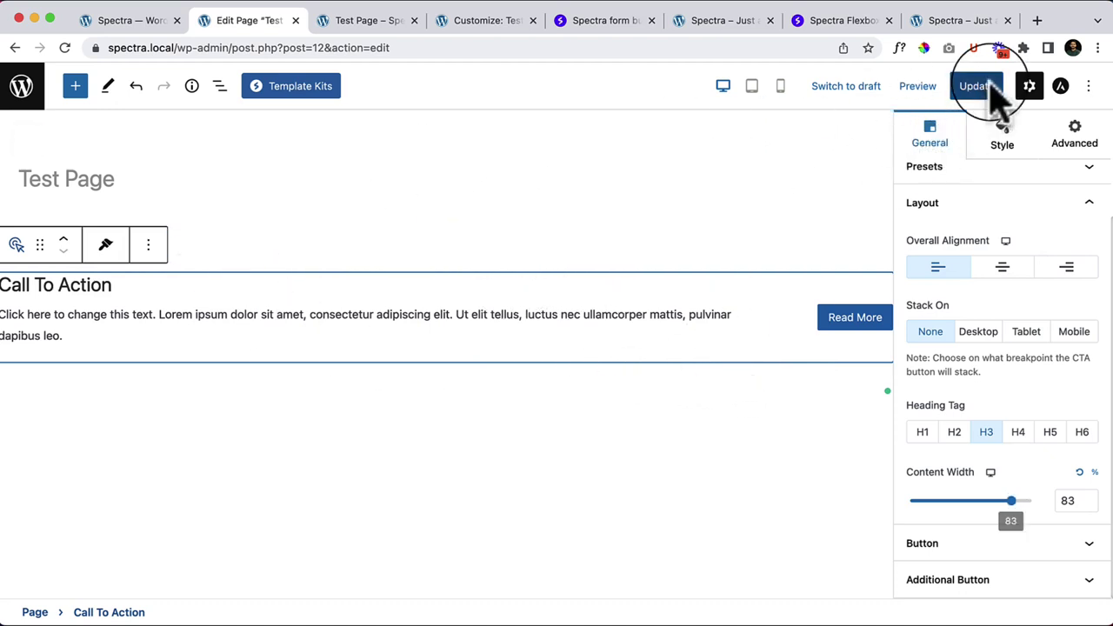
left_click(370, 22)
right_click(412, 187)
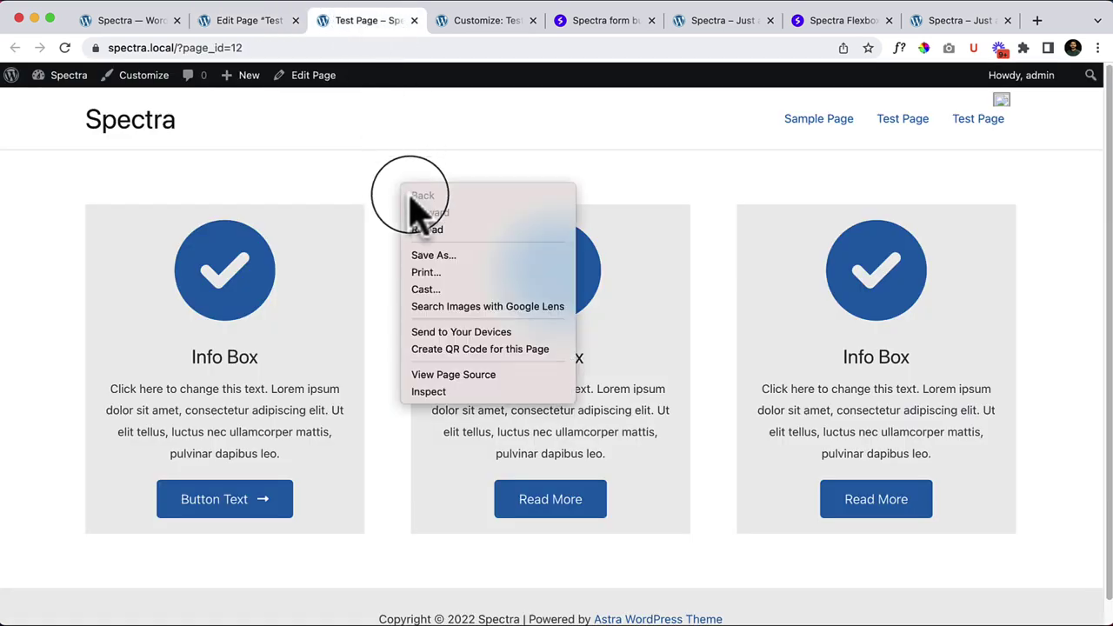
left_click(430, 229)
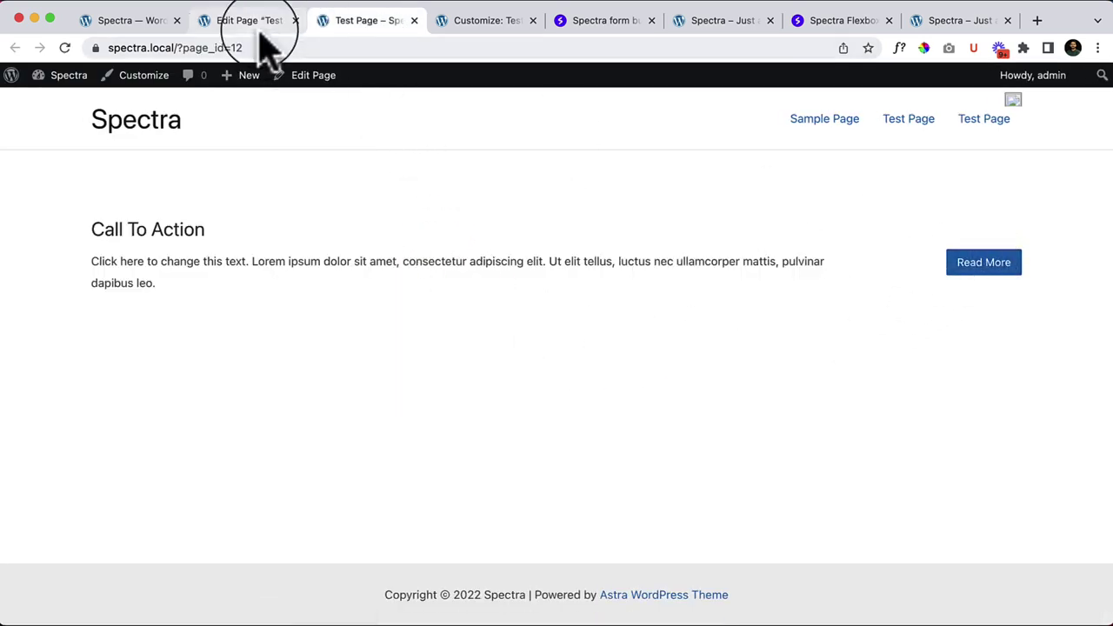
Step: Select part of the live CTA text, clear the selection, and return to the editor
left_click_drag(830, 275, 137, 231)
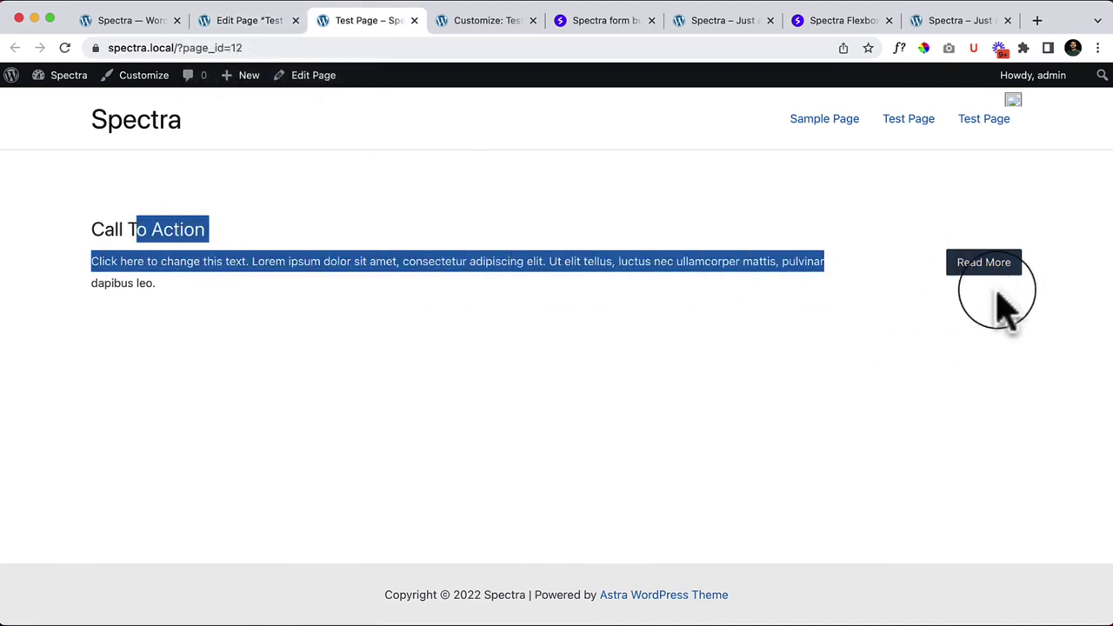
left_click(363, 343)
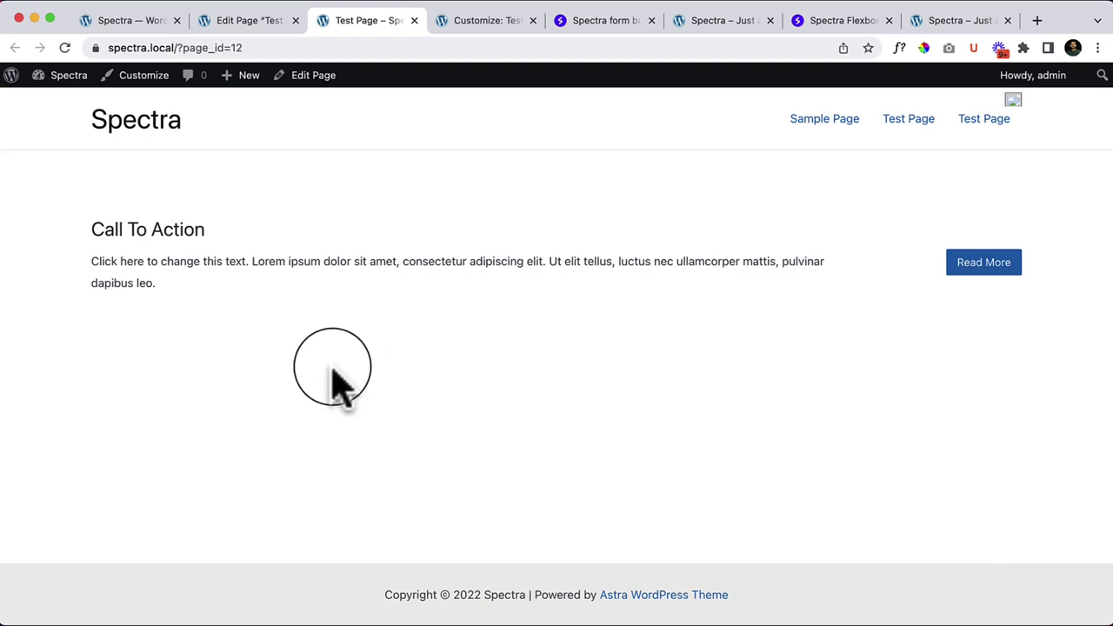
left_click(240, 21)
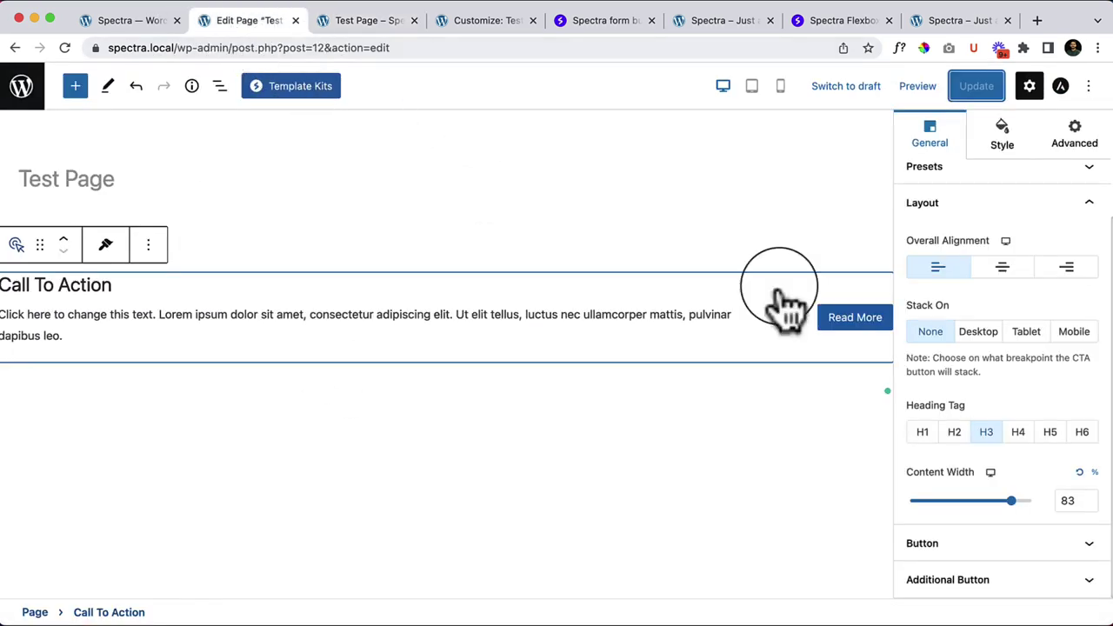
Step: Expand Additional Button and switch on Enable Additional Button to add a Click Here button
left_click(959, 545)
scroll(939, 514, "down", 1)
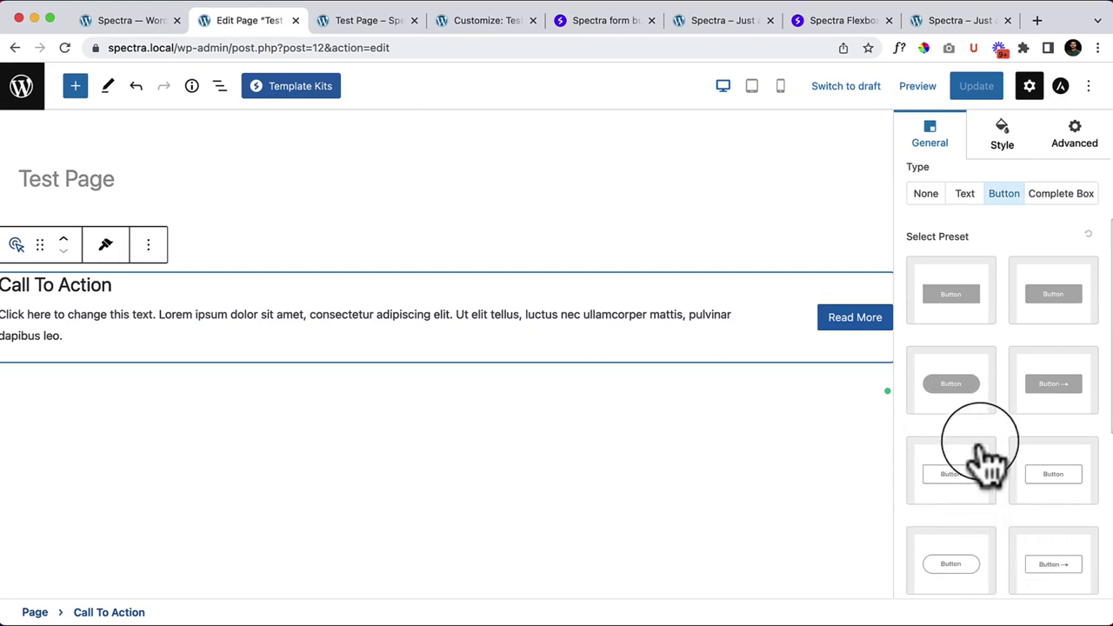
scroll(983, 455, "down", 3)
scroll(987, 455, "up", 5)
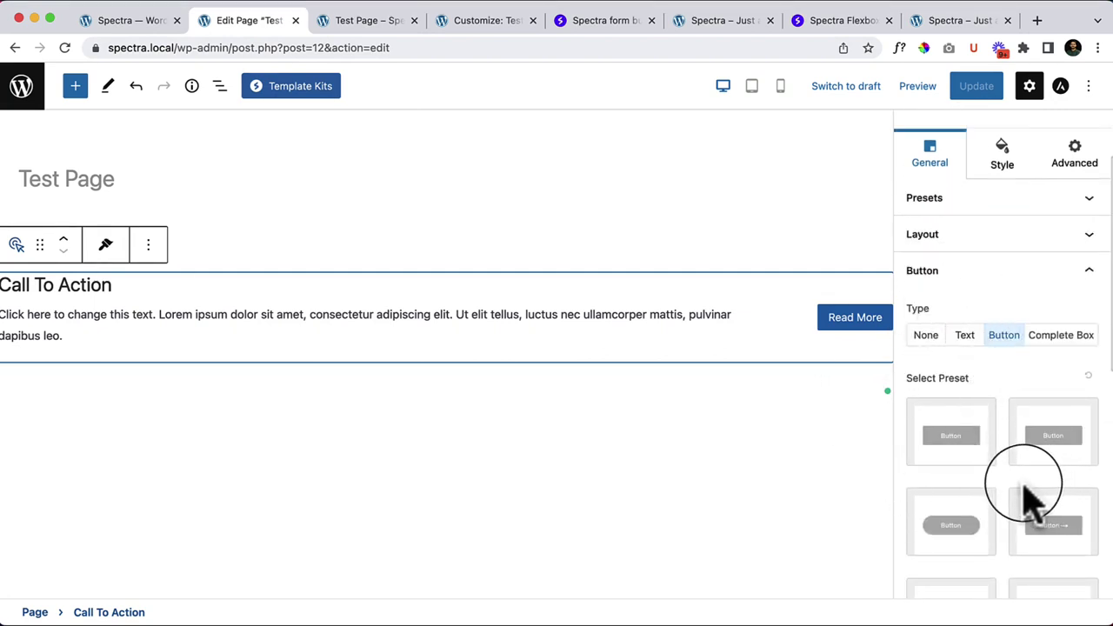
scroll(1069, 417, "down", 5)
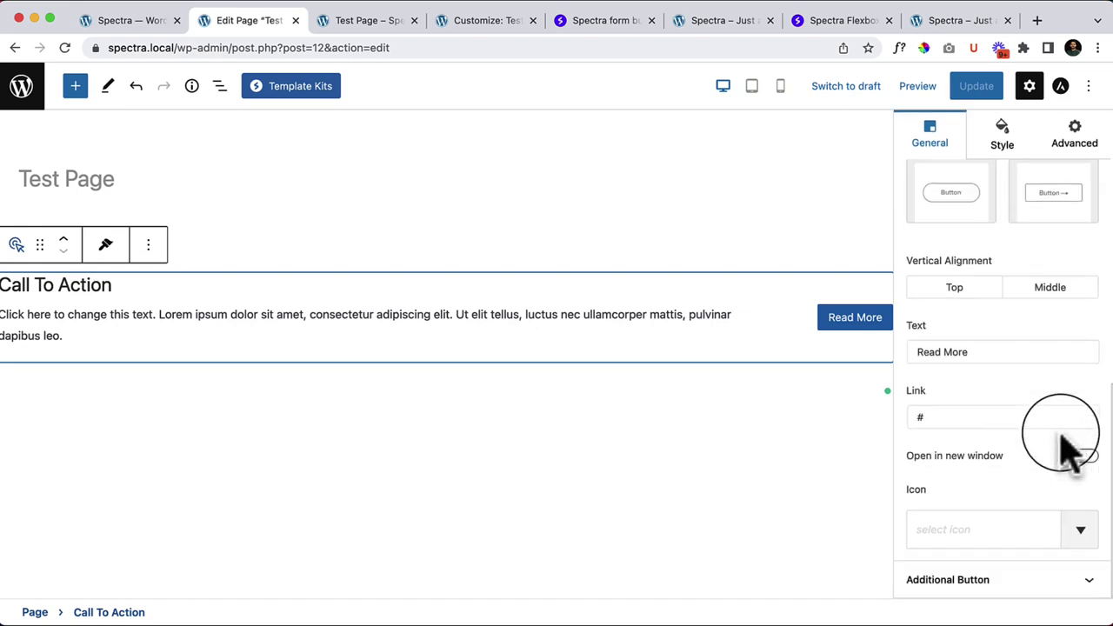
left_click(966, 579)
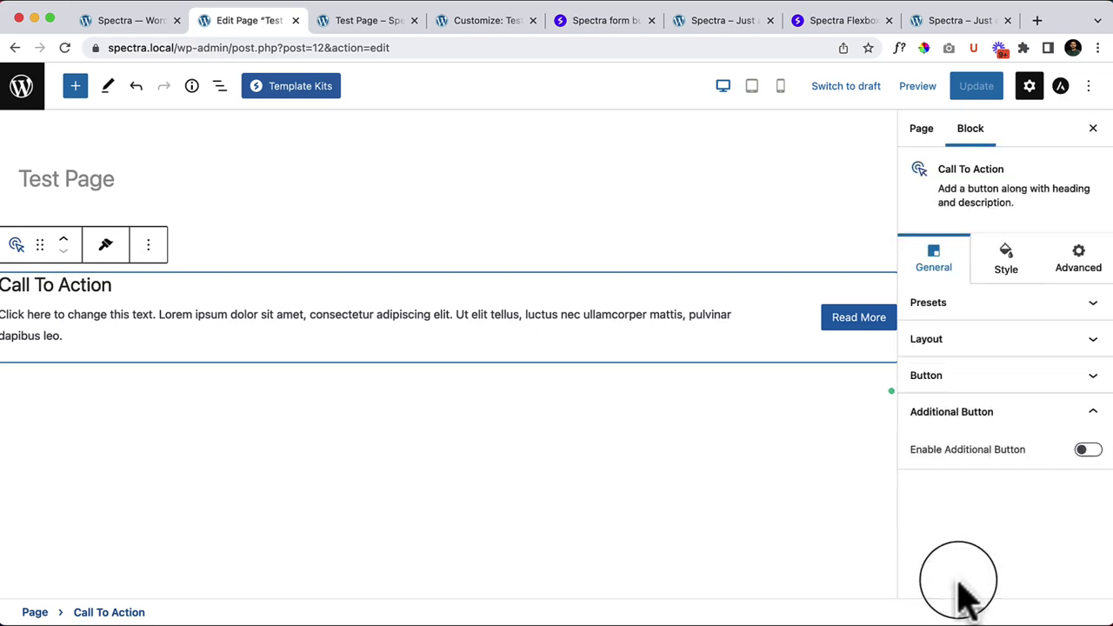
left_click(1088, 450)
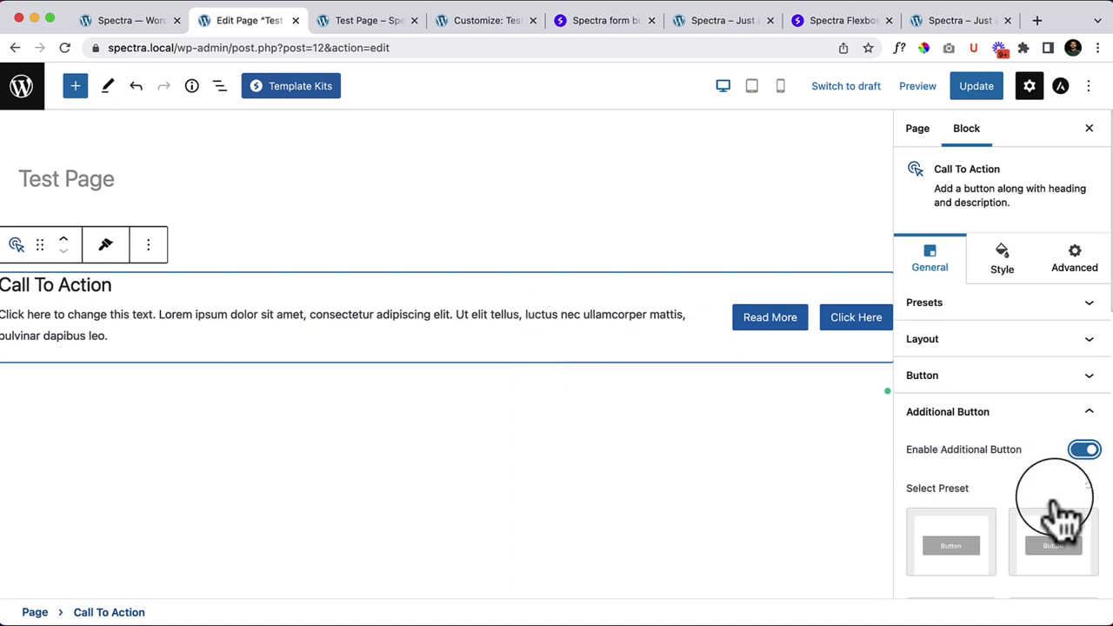
Step: Set the Gap Between Buttons slider to 19
scroll(1078, 531, "down", 6)
scroll(1093, 540, "up", 2)
scroll(935, 396, "up", 1)
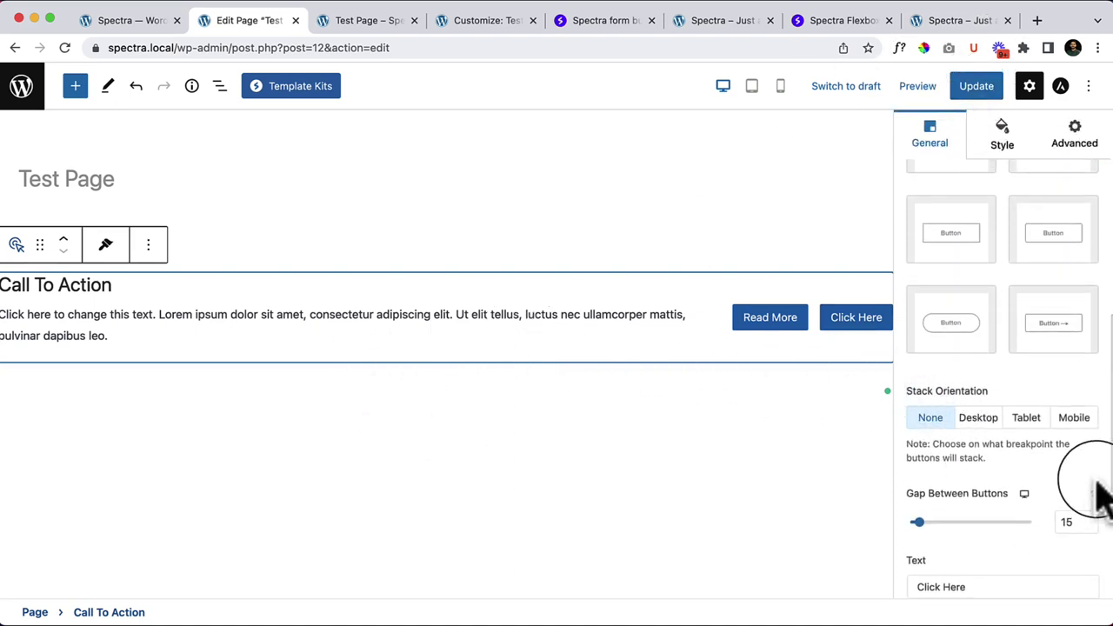
scroll(1089, 483, "down", 3)
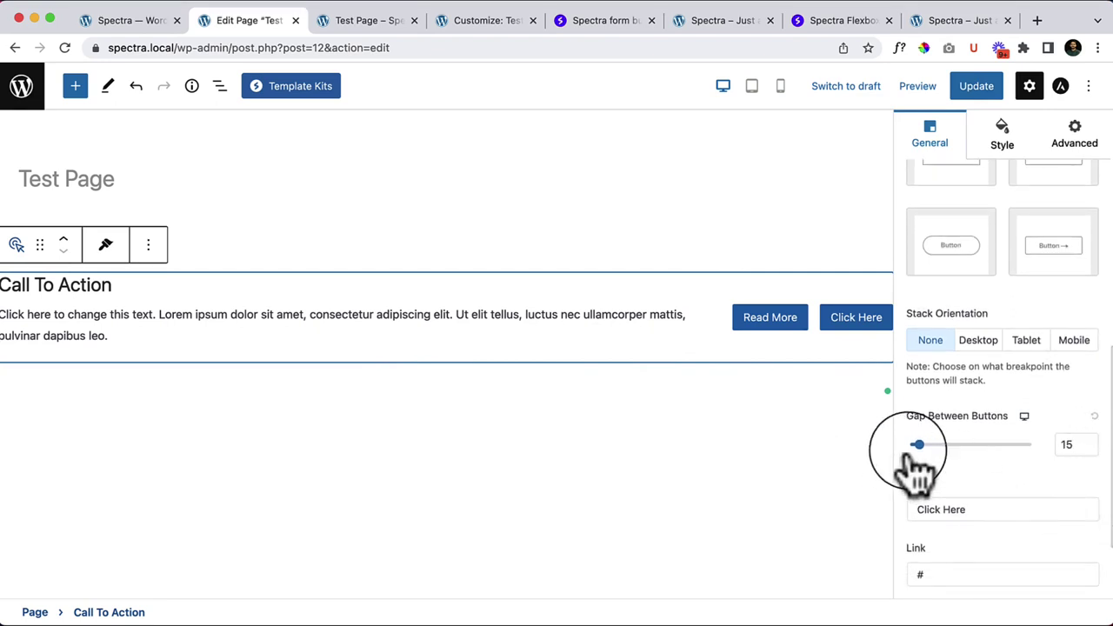
mouse_move(908, 450)
left_mouse_down()
mouse_move(966, 453)
mouse_move(870, 453)
mouse_move(941, 446)
mouse_move(920, 446)
left_mouse_up()
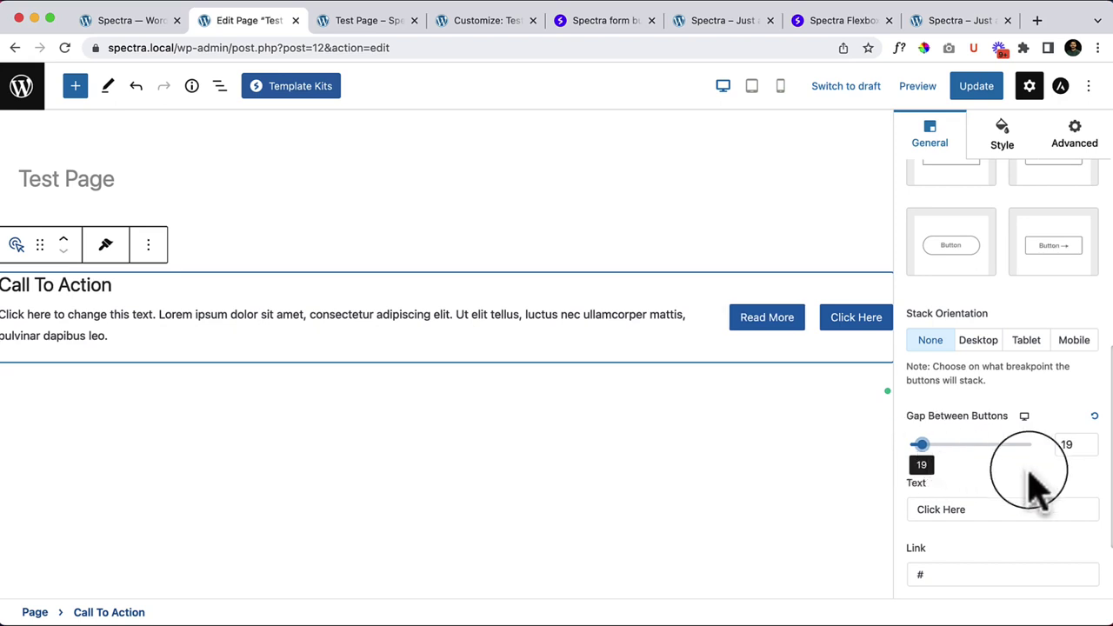
scroll(1035, 487, "down", 3)
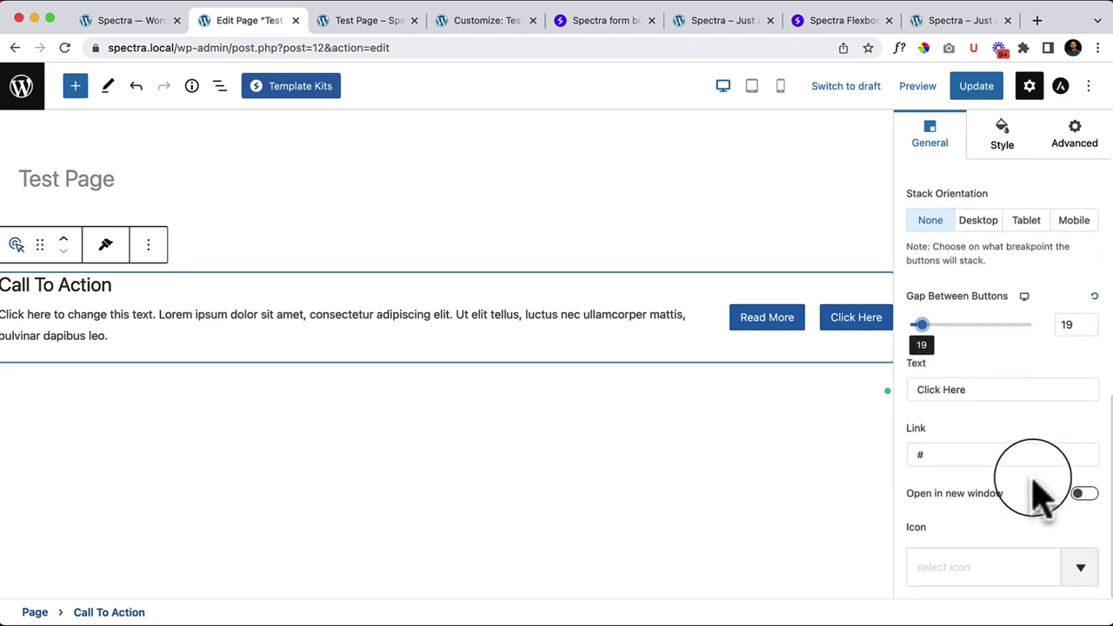
scroll(1034, 487, "up", 8)
scroll(1034, 484, "up", 5)
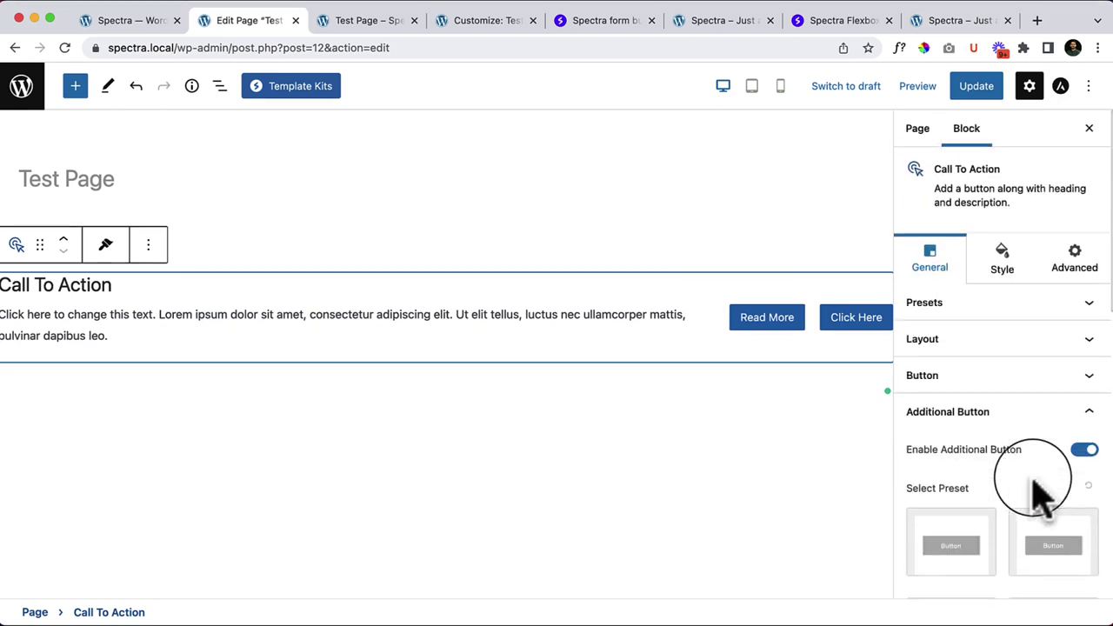
Step: Browse the Style tab's description, button and spacing settings for the Call To Action
left_click(1007, 283)
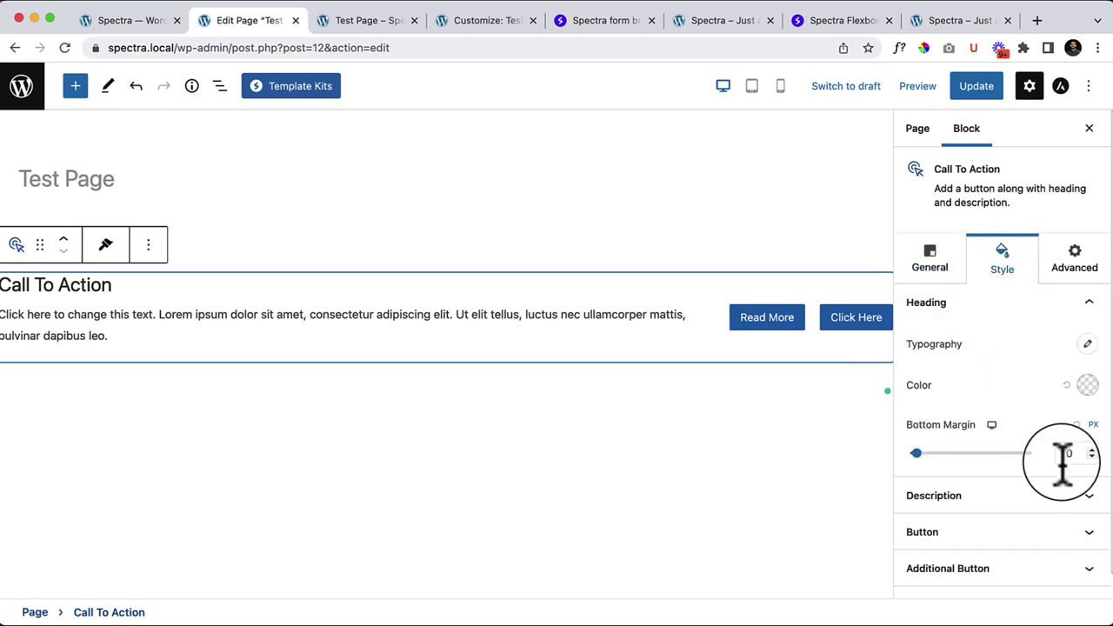
scroll(1057, 483, "down", 1)
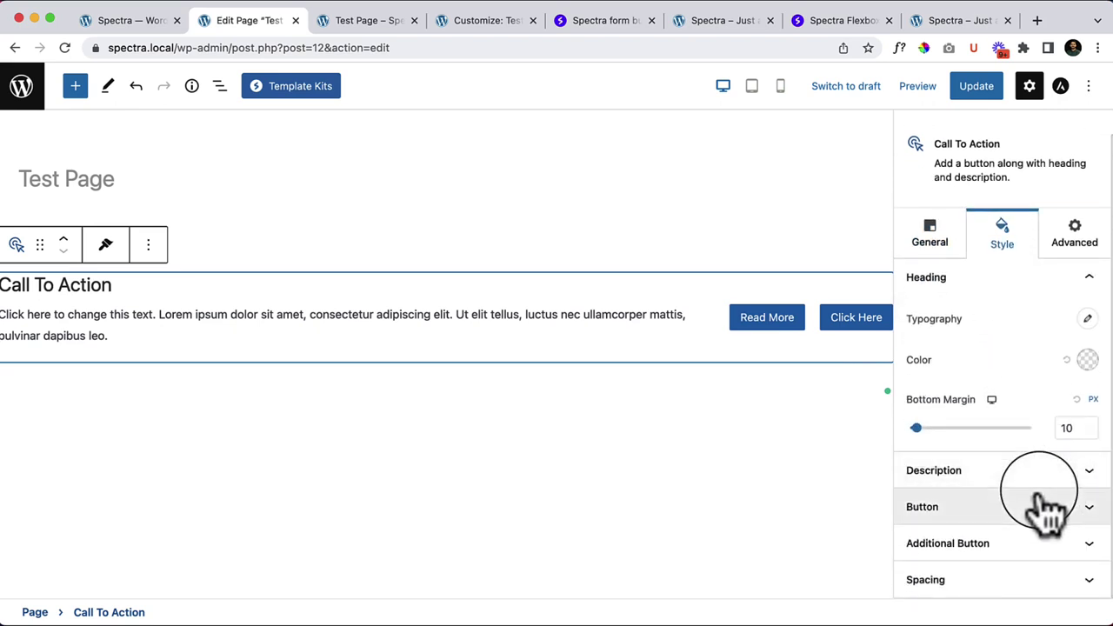
left_click(1052, 474)
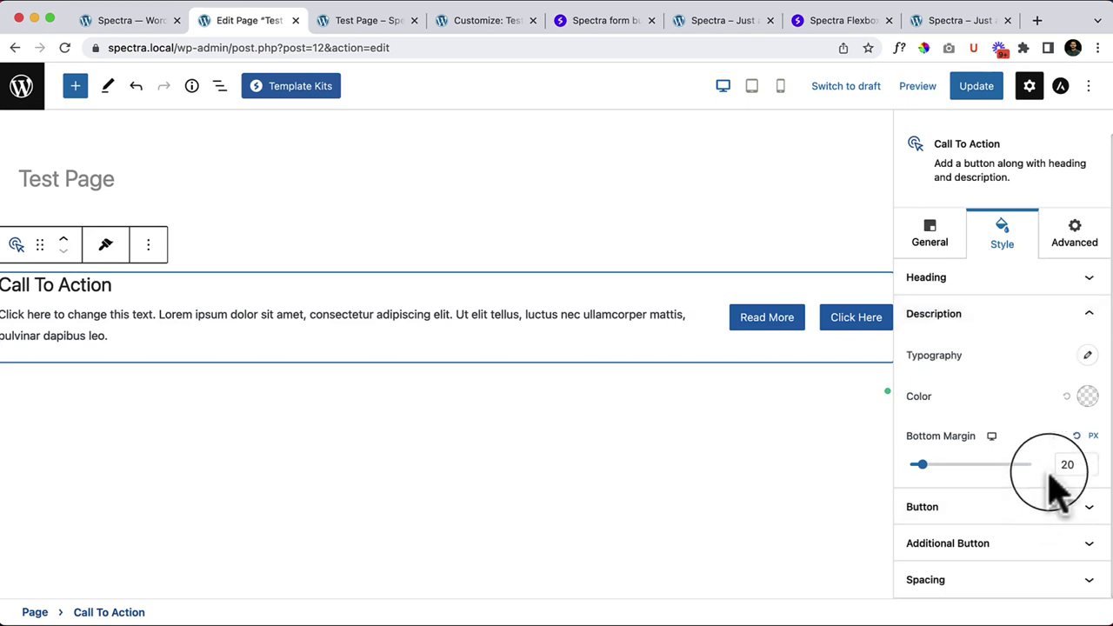
left_click(1022, 513)
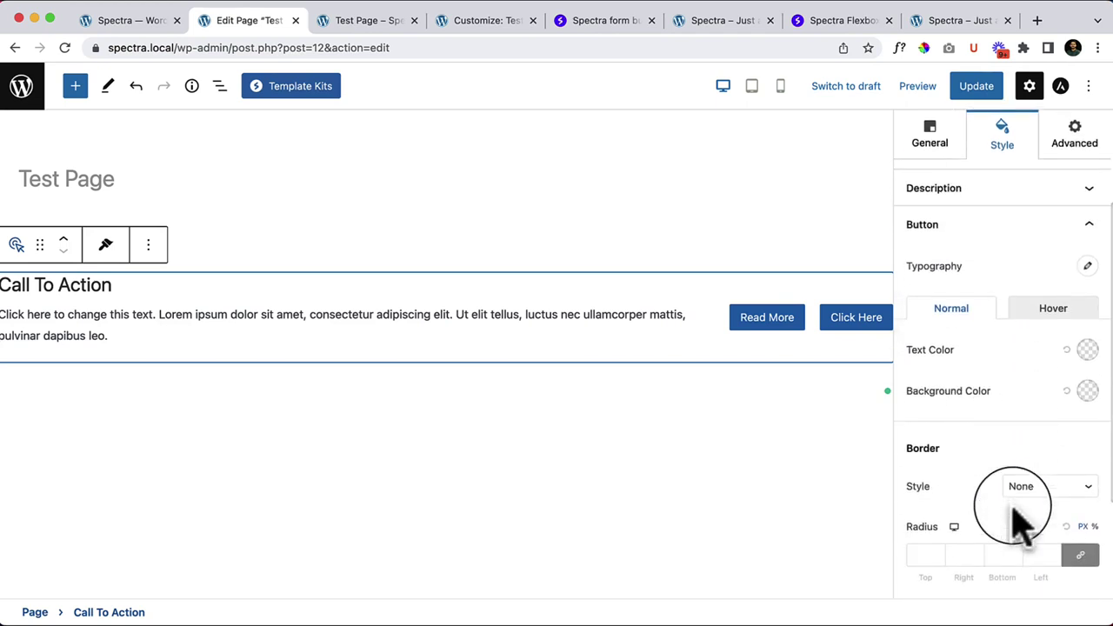
left_click(1000, 231)
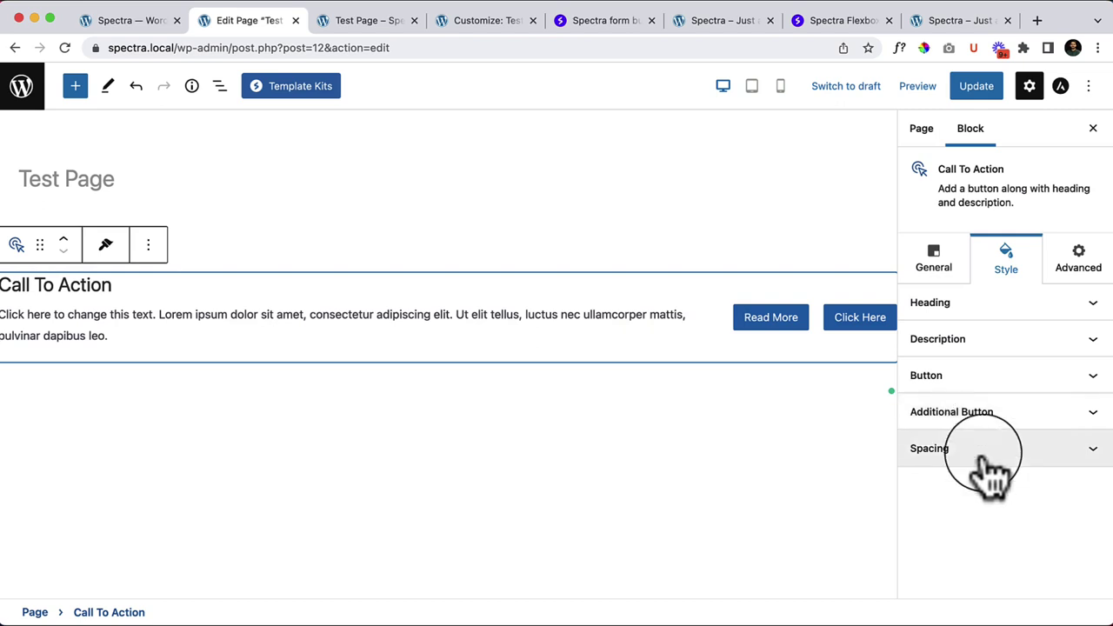
left_click(987, 448)
scroll(987, 443, "down", 1)
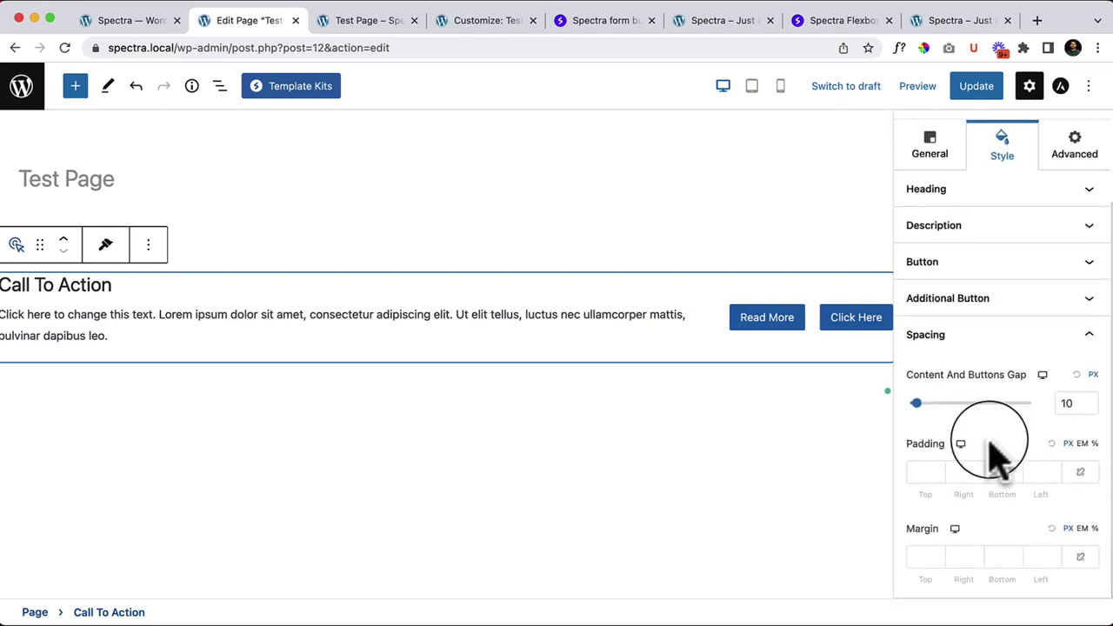
scroll(996, 457, "up", 3)
Step: Check the Advanced tab, return to General, and click into the description and heading text
left_click(1073, 275)
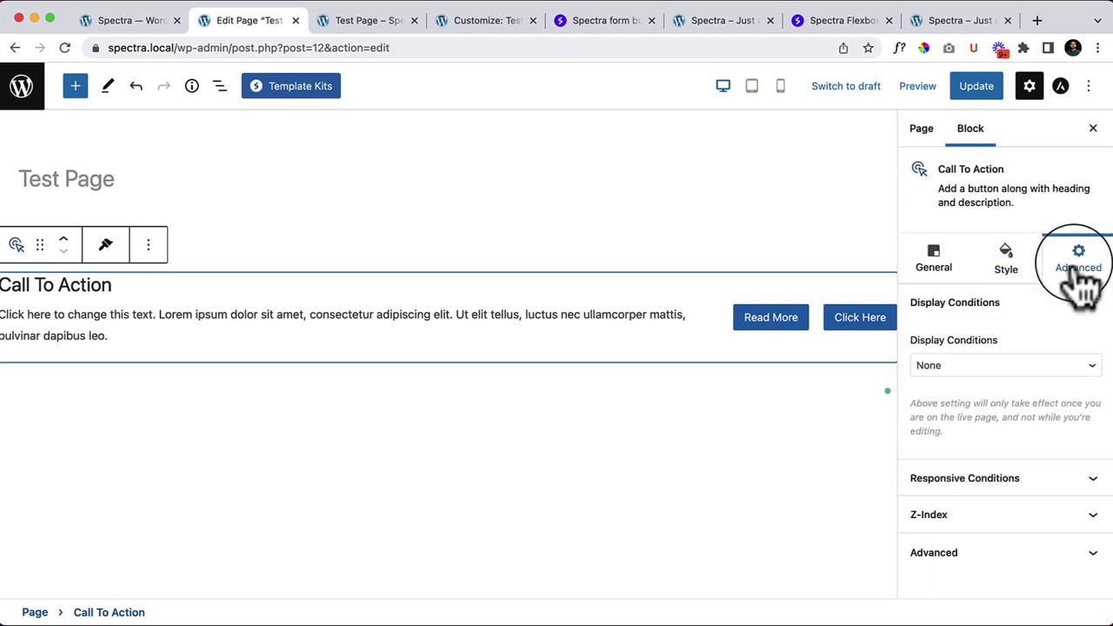
left_click(1011, 283)
left_click(937, 267)
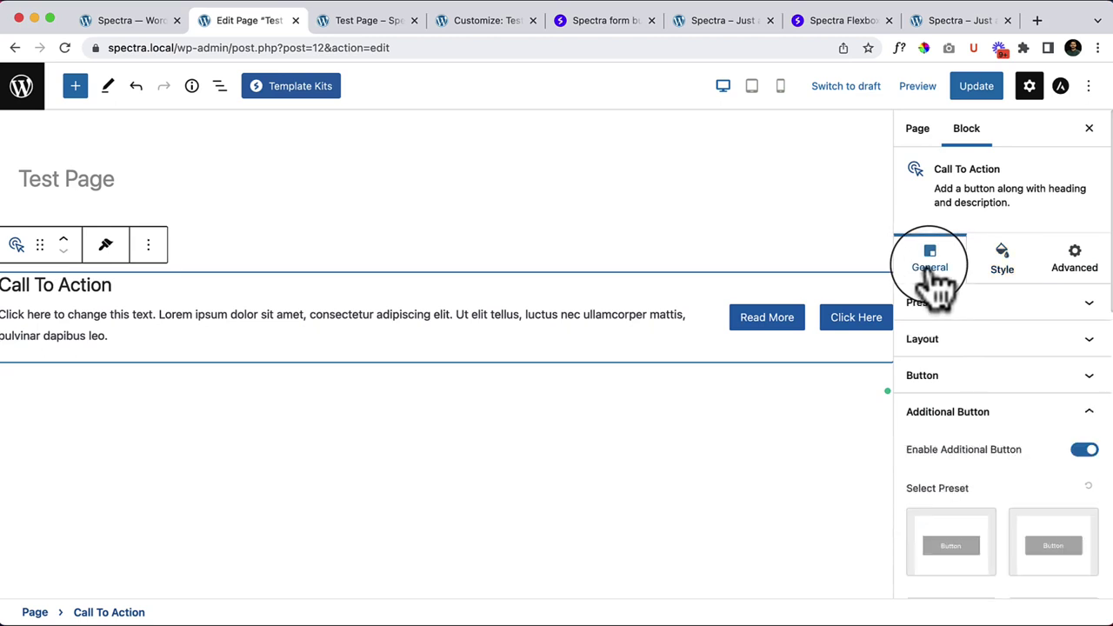
scroll(1064, 539, "down", 5)
scroll(1063, 543, "down", 2)
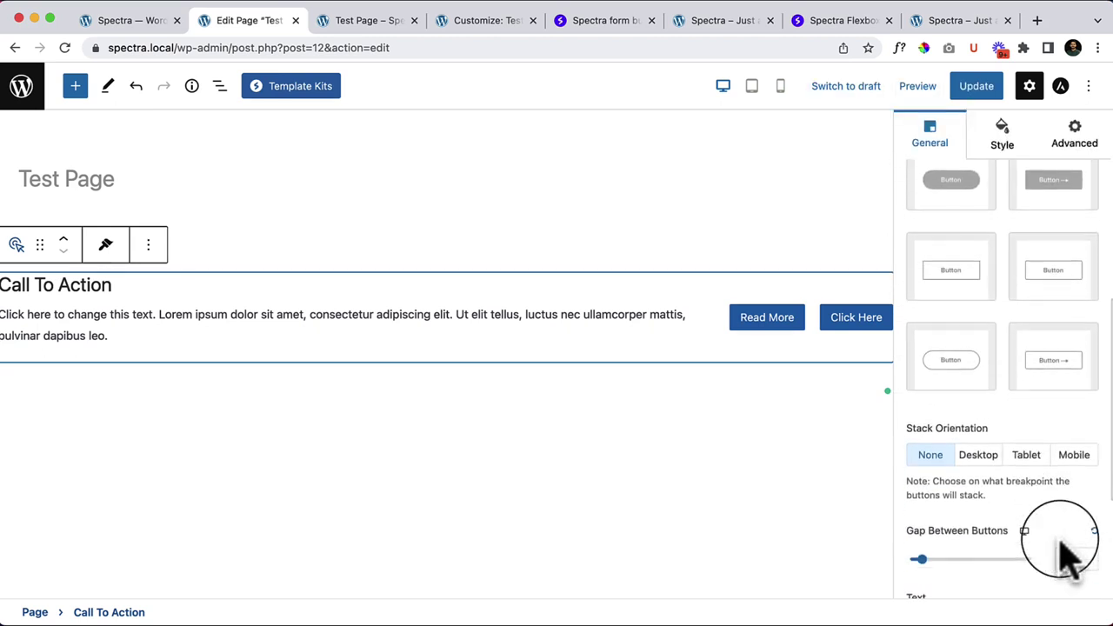
scroll(1068, 534, "down", 3)
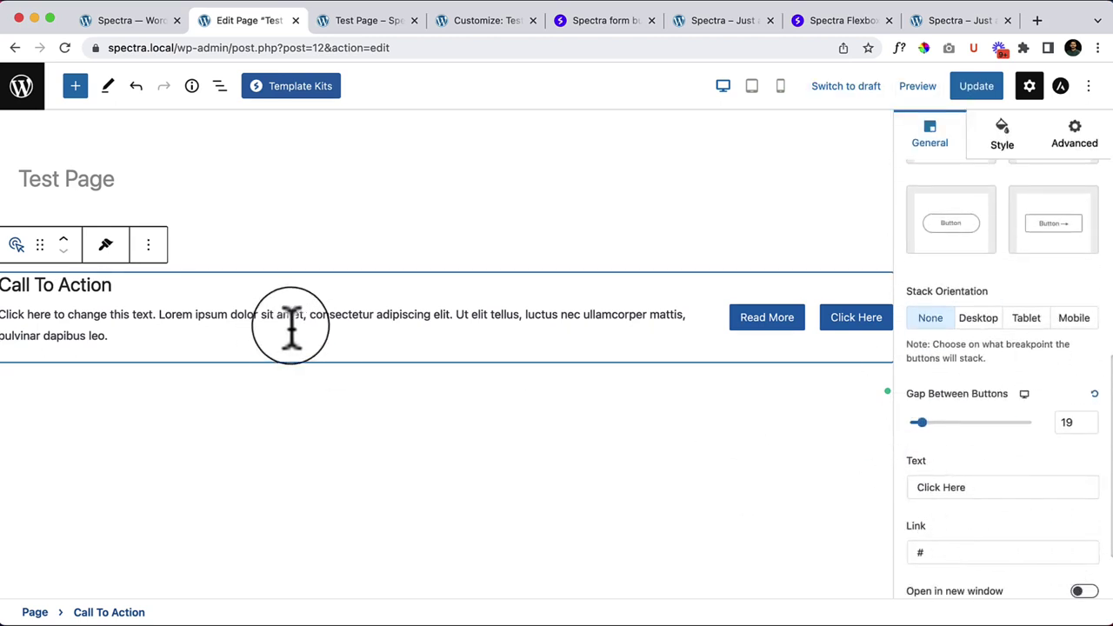
left_click(207, 315)
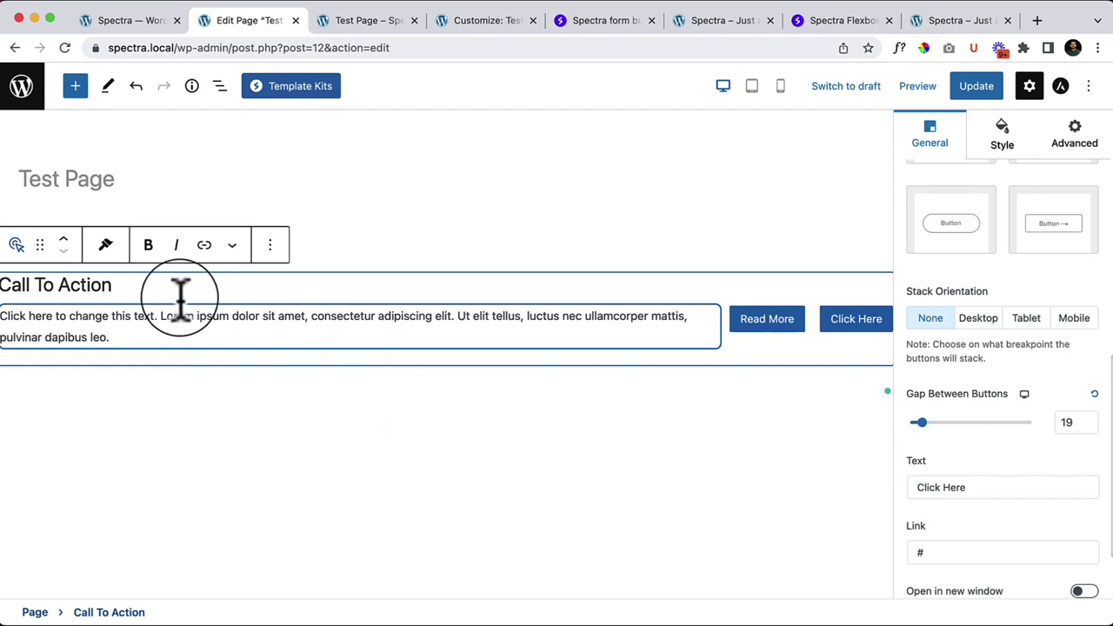
left_click(181, 294)
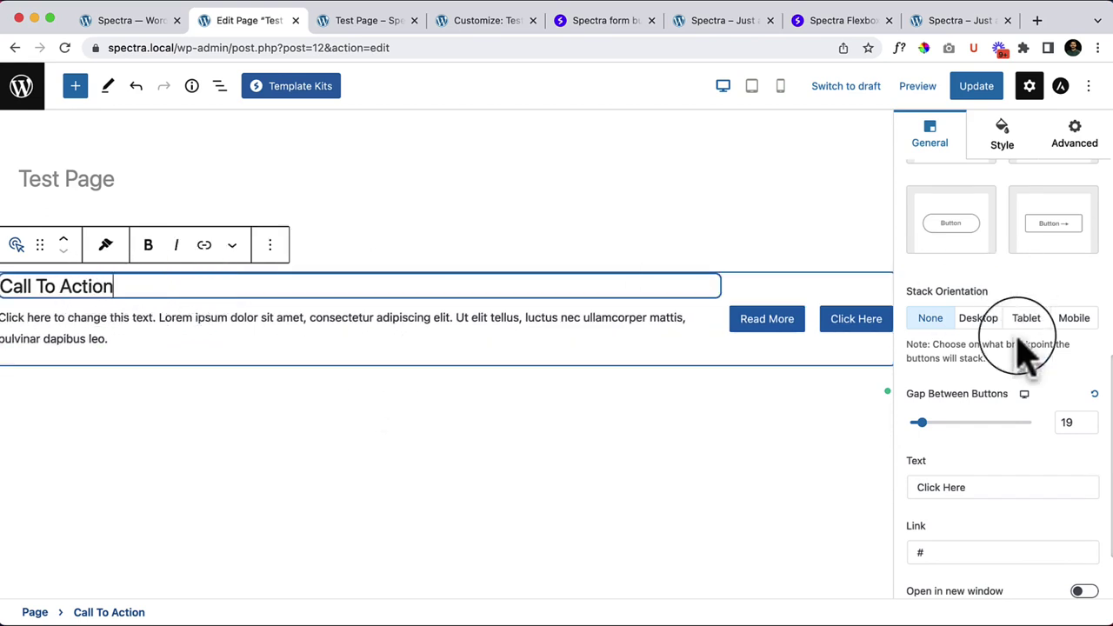
scroll(1052, 400, "up", 5)
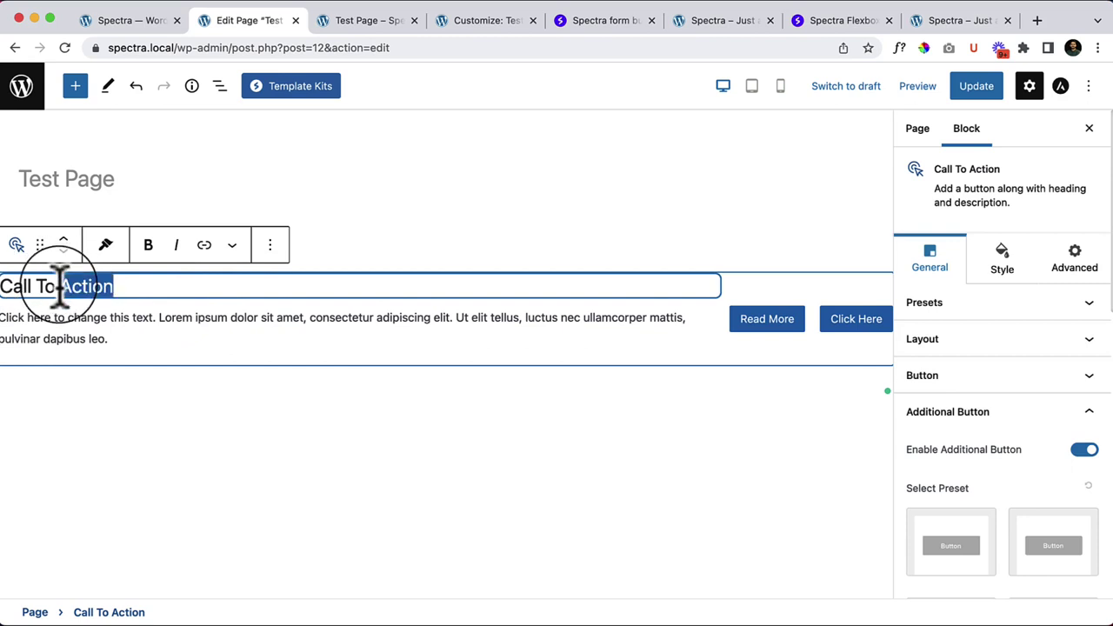
left_click(122, 294)
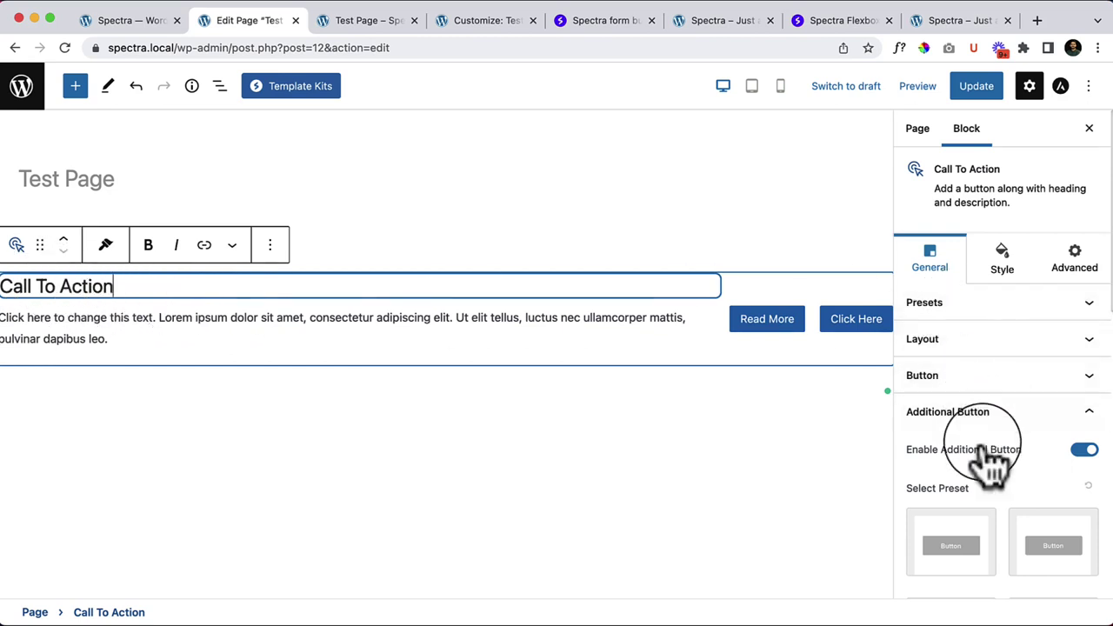
Step: Open and close the heading typography options, then expand the General tab's Layout section
left_click(1029, 277)
left_click(1002, 309)
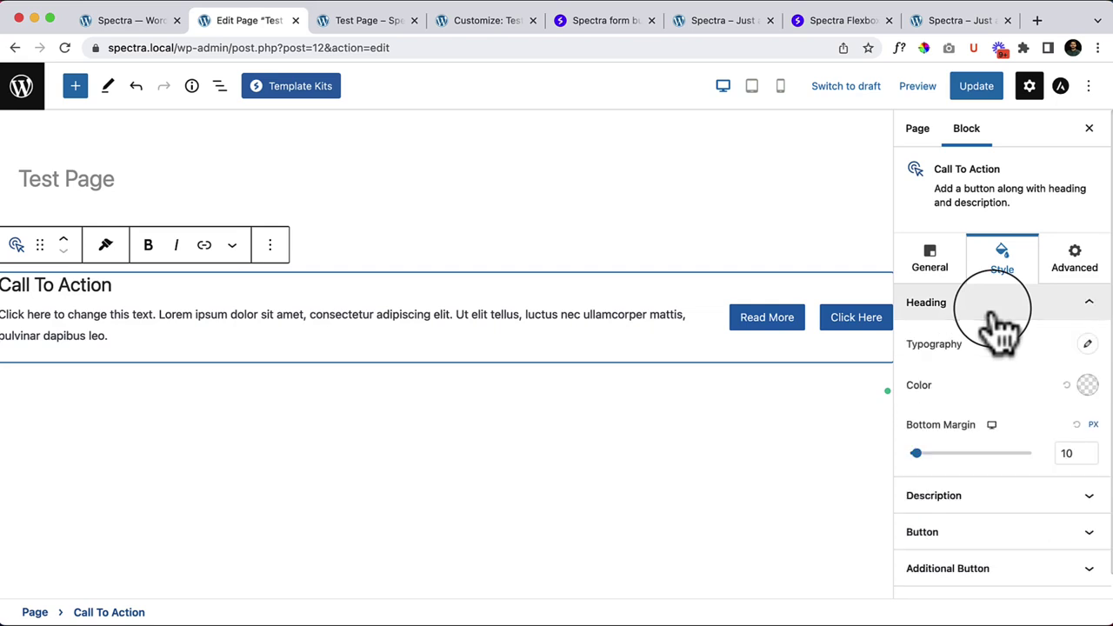
left_click(1087, 345)
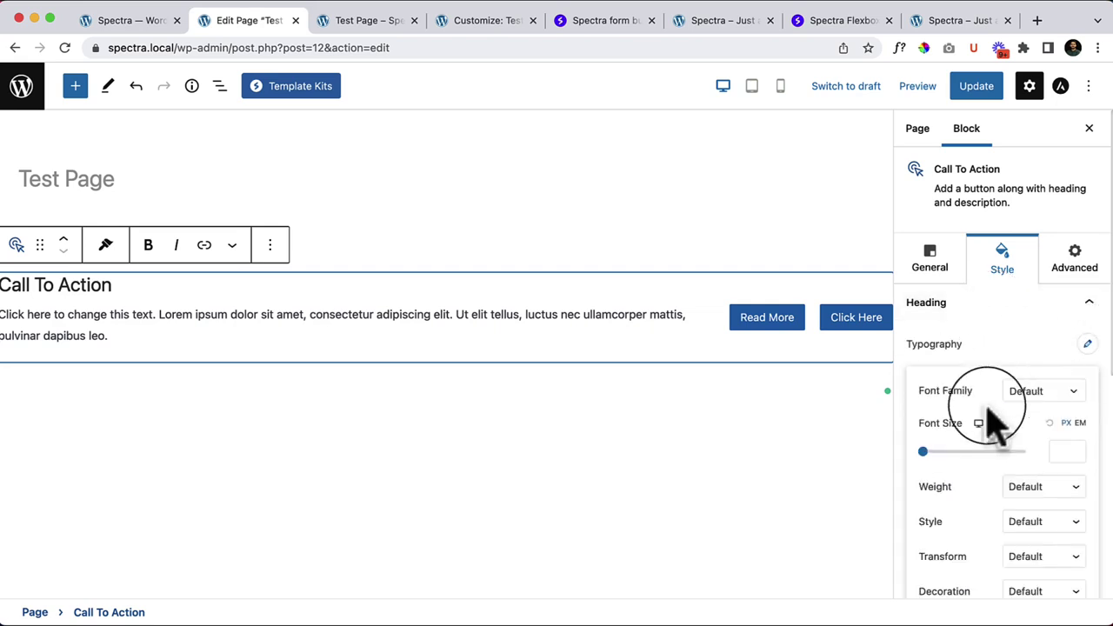
left_click(1035, 332)
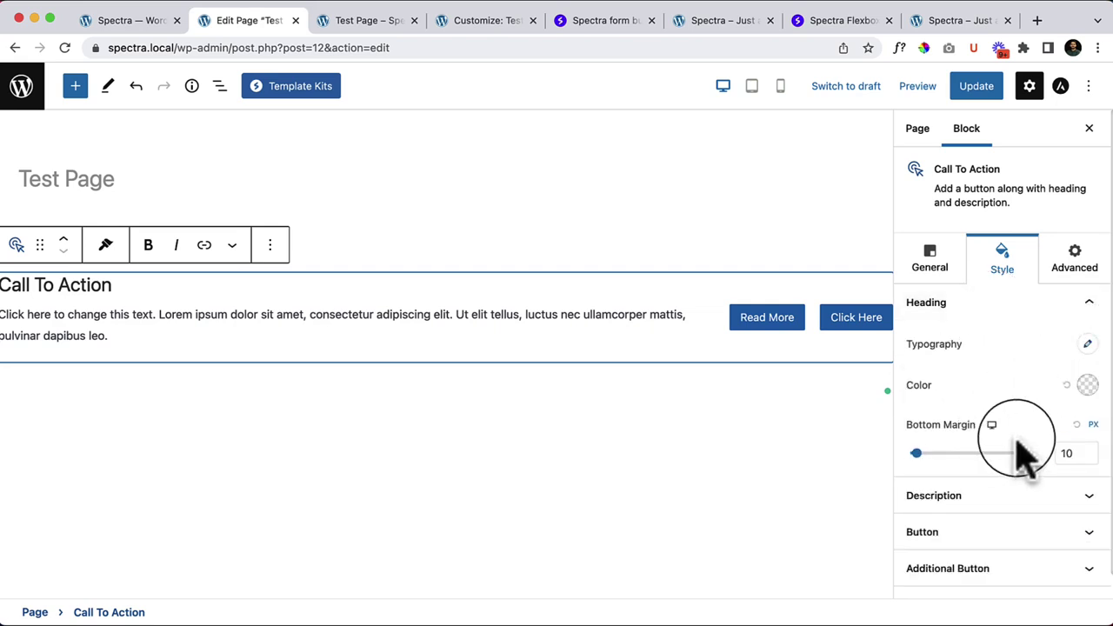
left_click(935, 262)
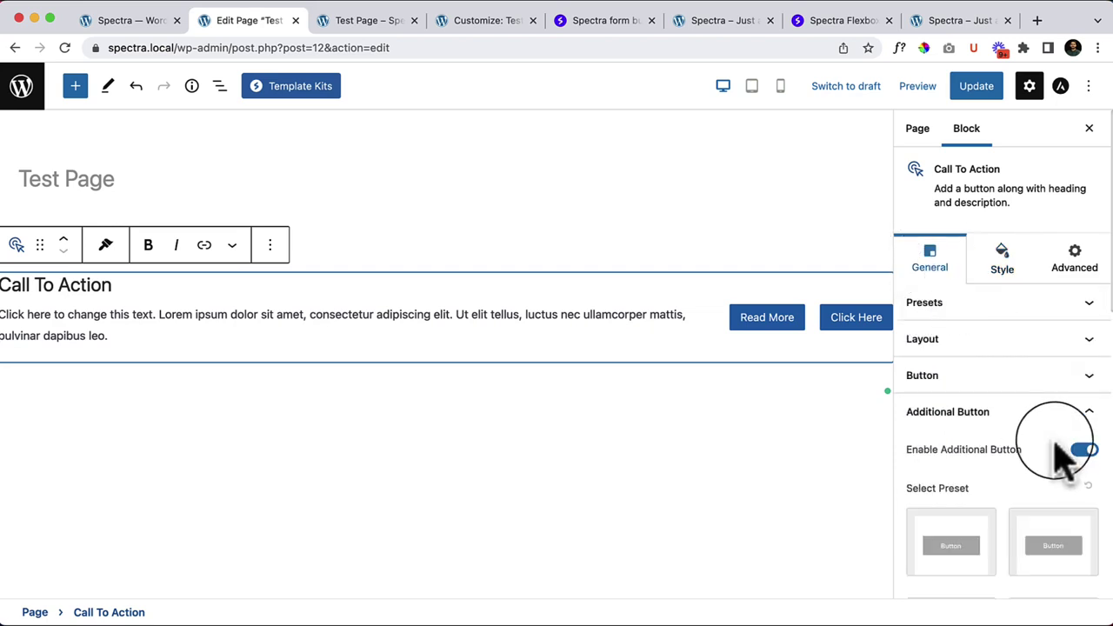
left_click(981, 341)
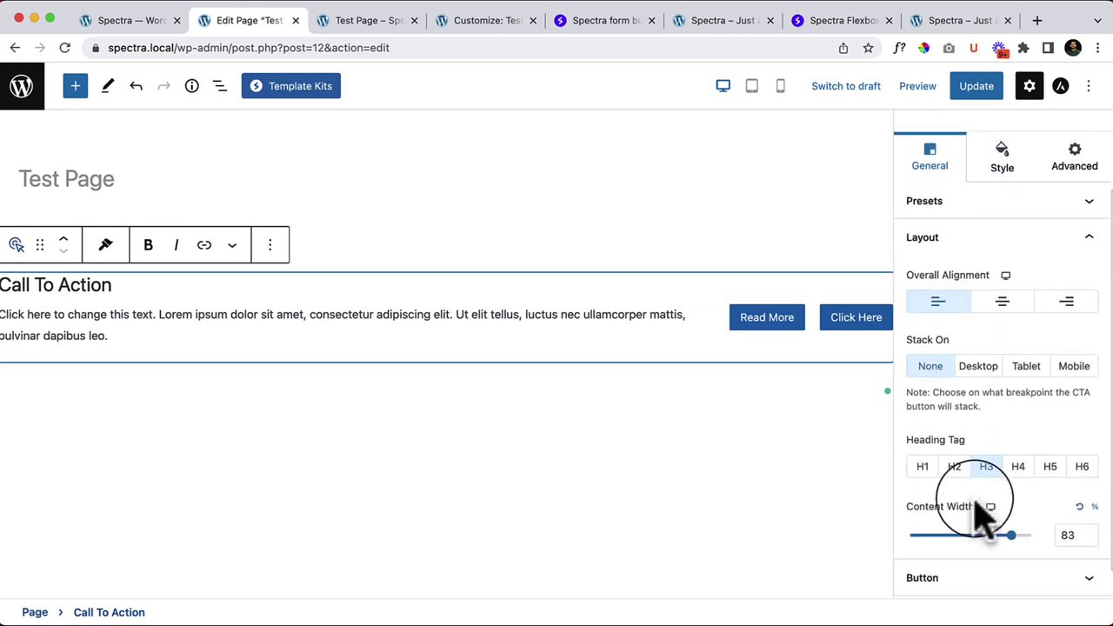
Step: Set the heading tag to H1 and delete the blank trailing line in the description
left_click(923, 467)
left_click(181, 351)
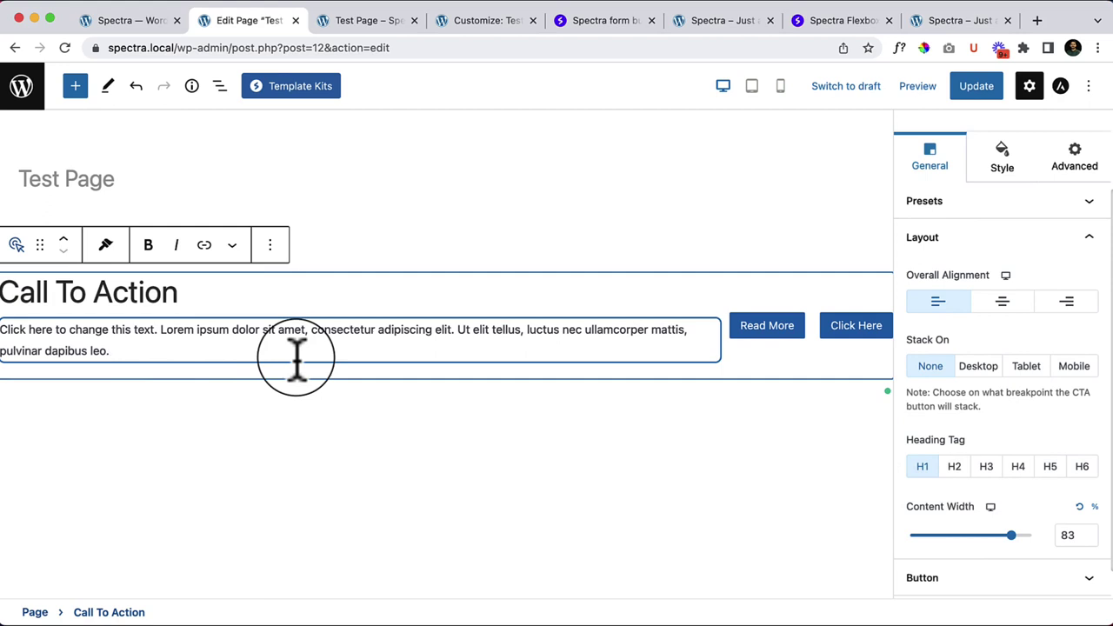
key("Return")
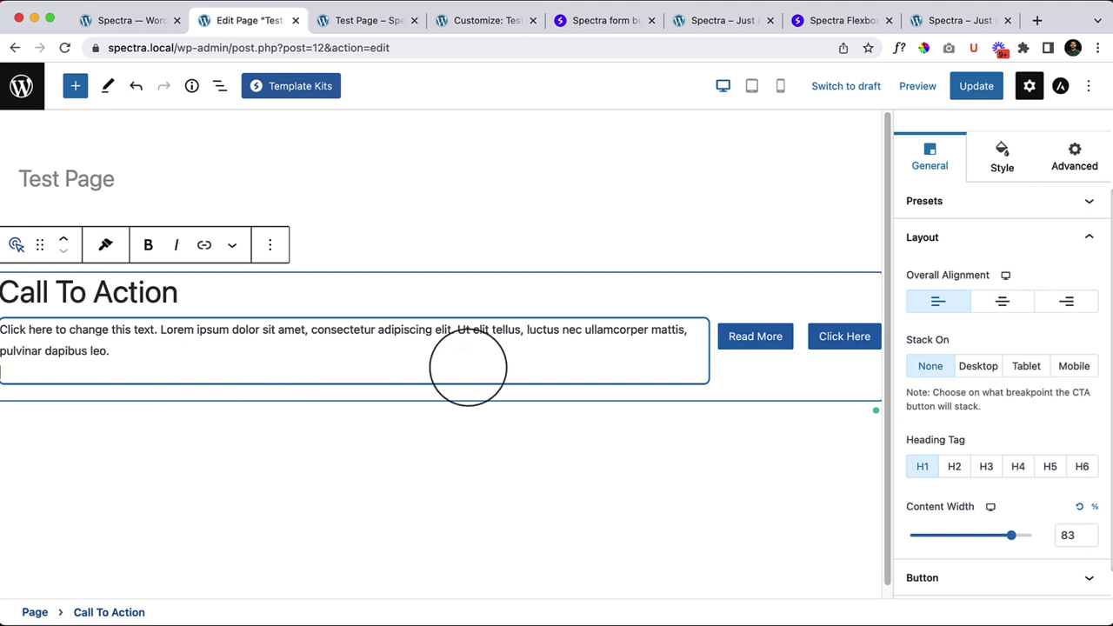
key("BackSpace")
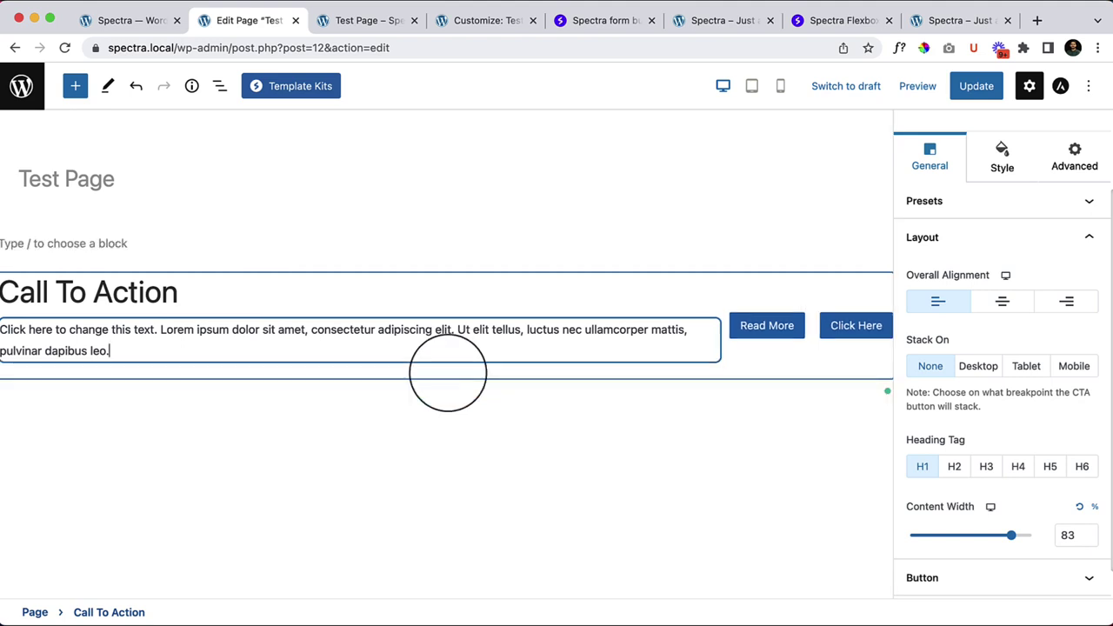
Step: Click the heading, select the Call To Action block, then deselect it
left_click(339, 286)
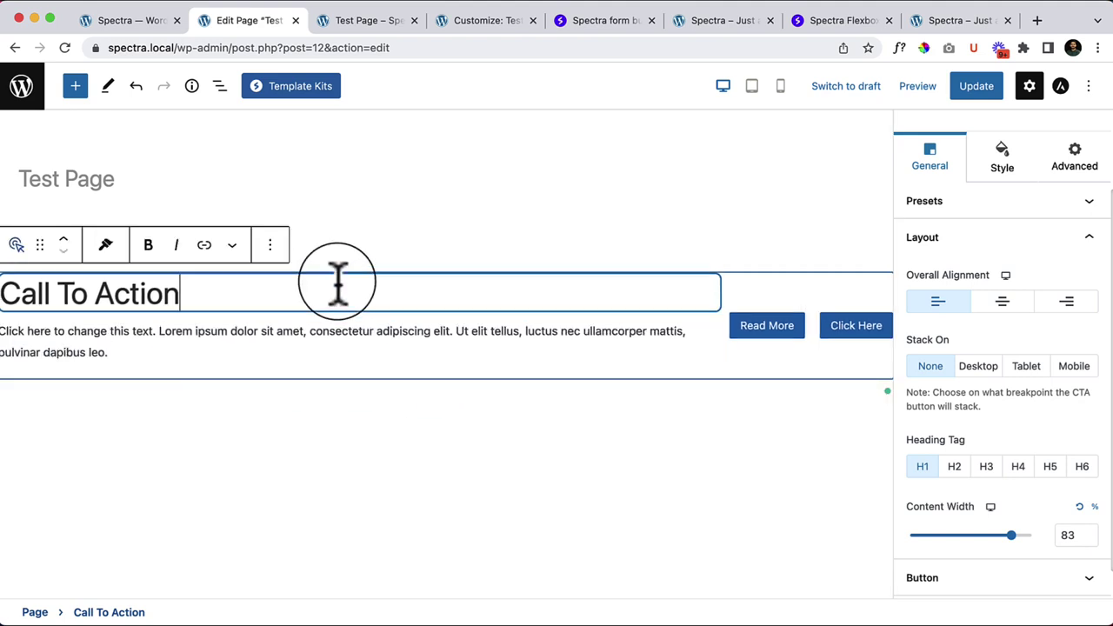
left_click(757, 383)
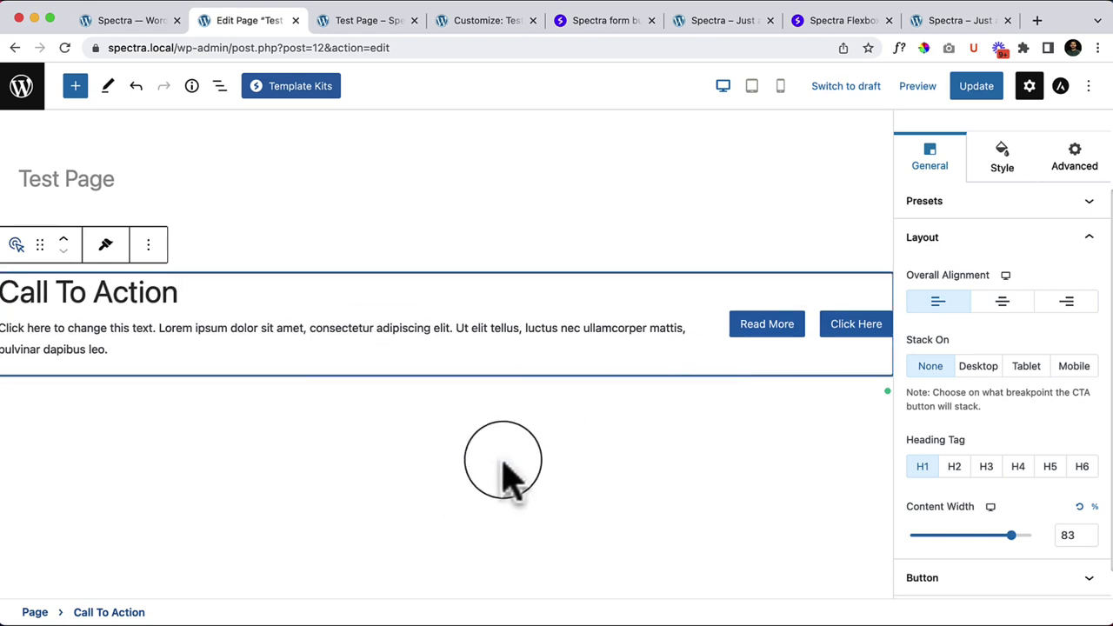
left_click(548, 439)
Step: Insert a single-column Container below the Call To Action using /container
left_click(621, 400)
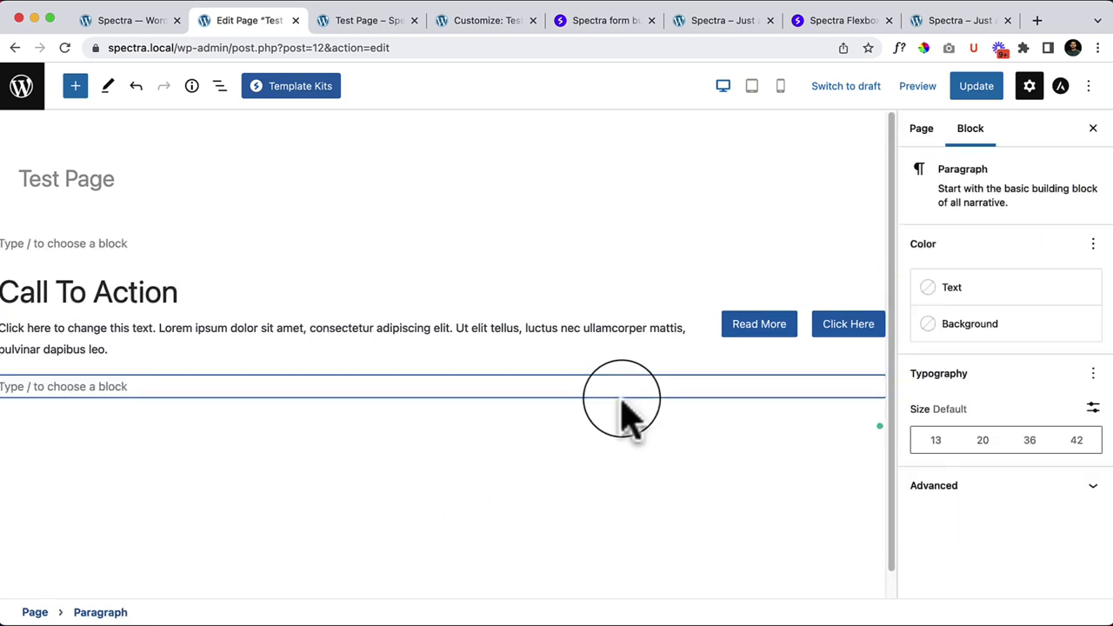
type("/conta")
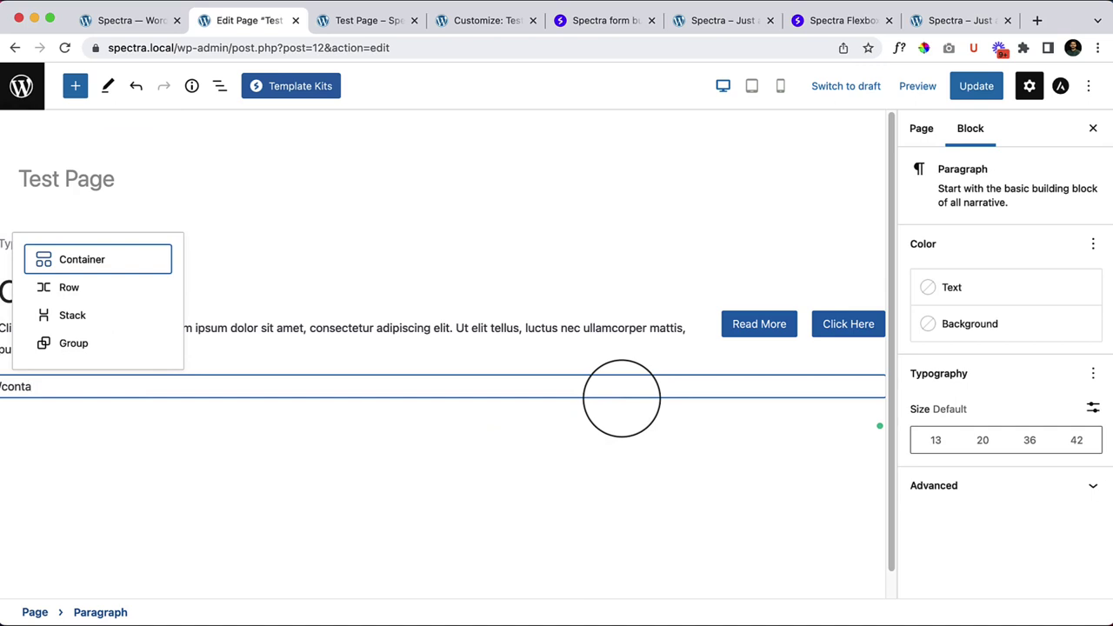
key("Return")
left_click(265, 447)
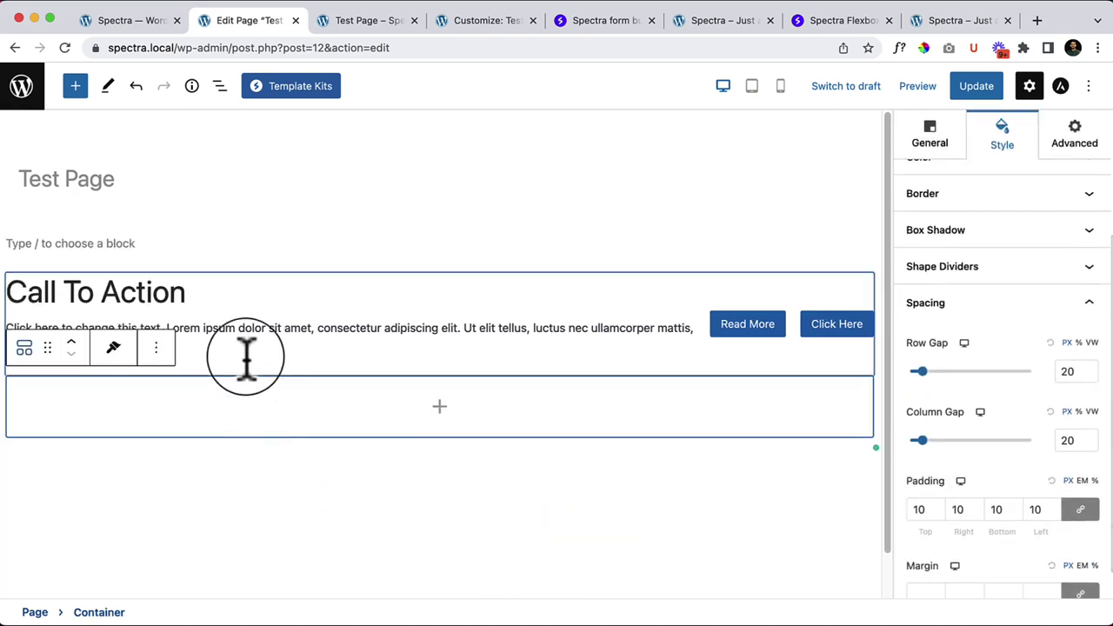
Step: Drag the Call To Action block into the new Container and select the container
left_click(238, 328)
left_click_drag(45, 243, 182, 406)
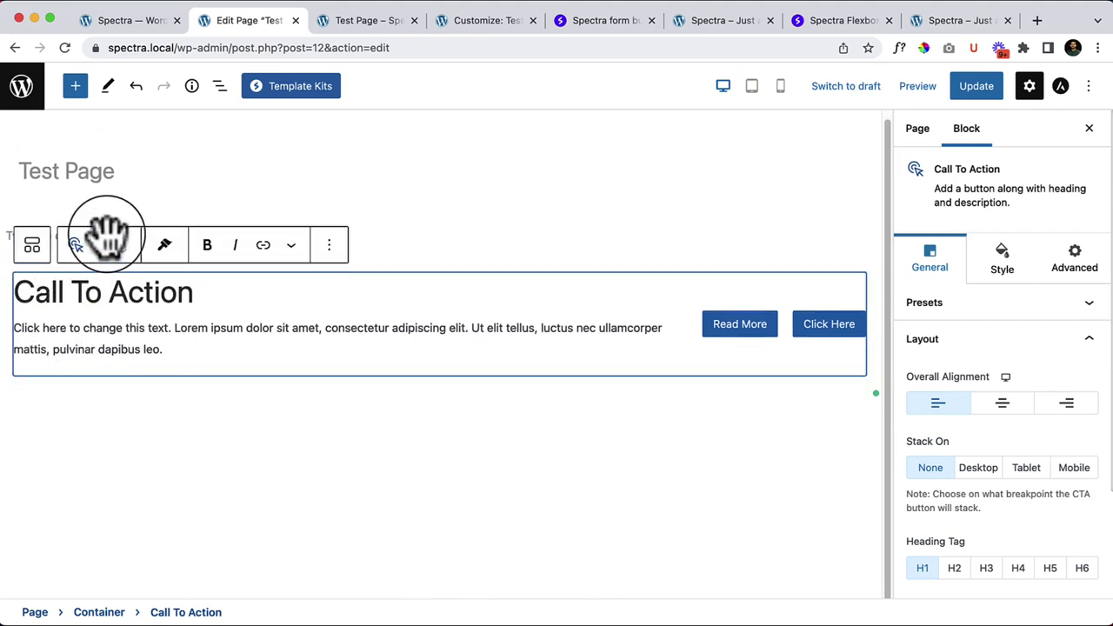
left_click_drag(106, 233, 147, 365)
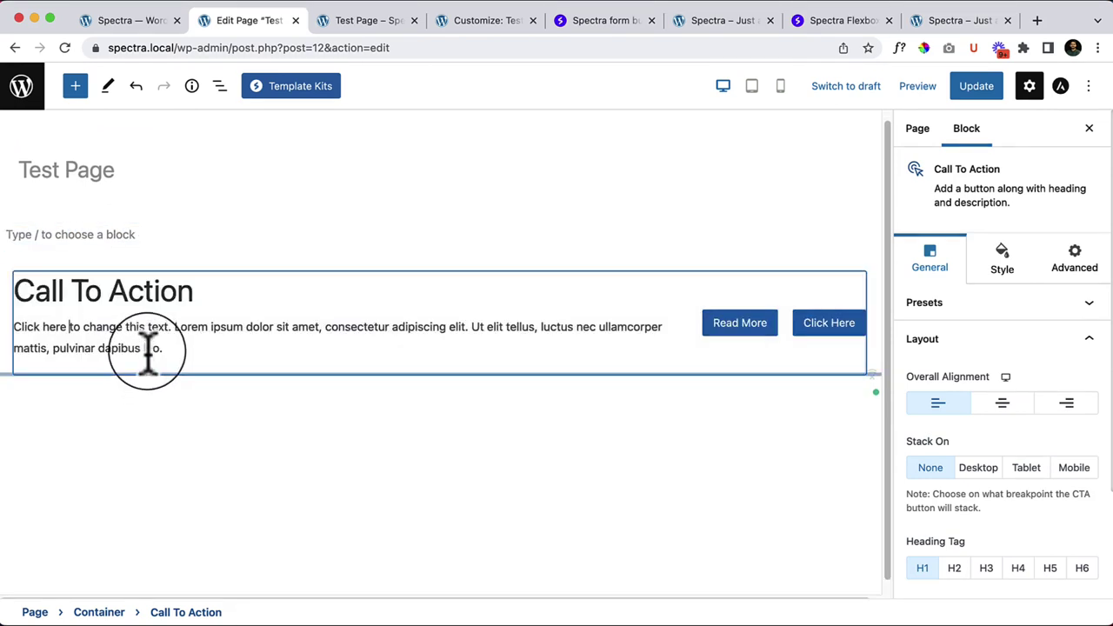
left_click(389, 470)
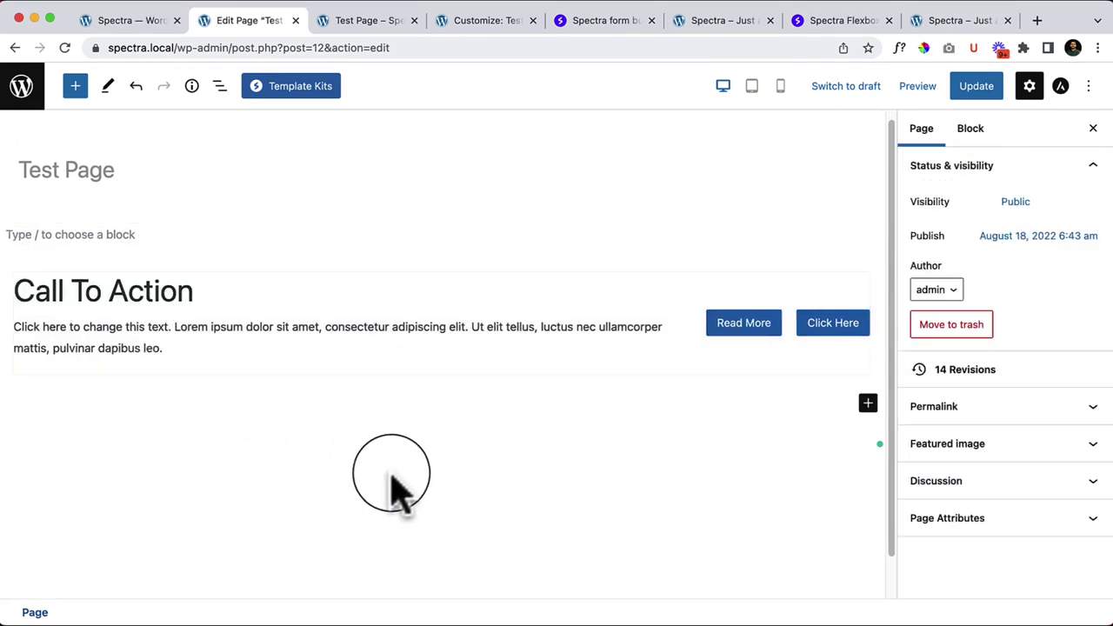
left_click(17, 293)
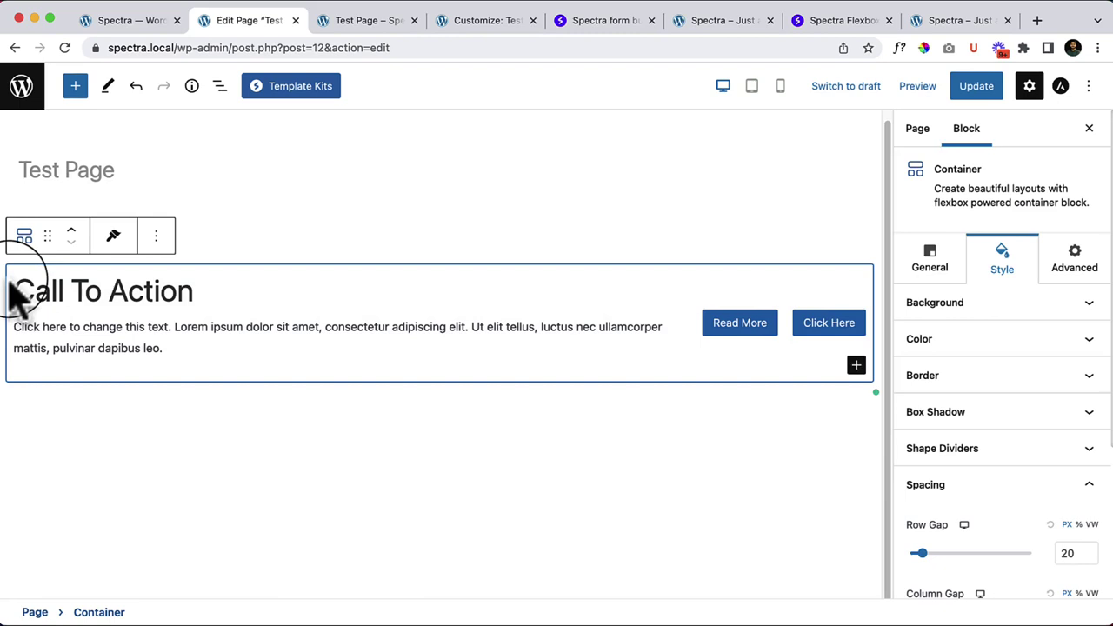
Step: Raise the Container's Minimum Height in General > Container to make it taller
left_click(969, 312)
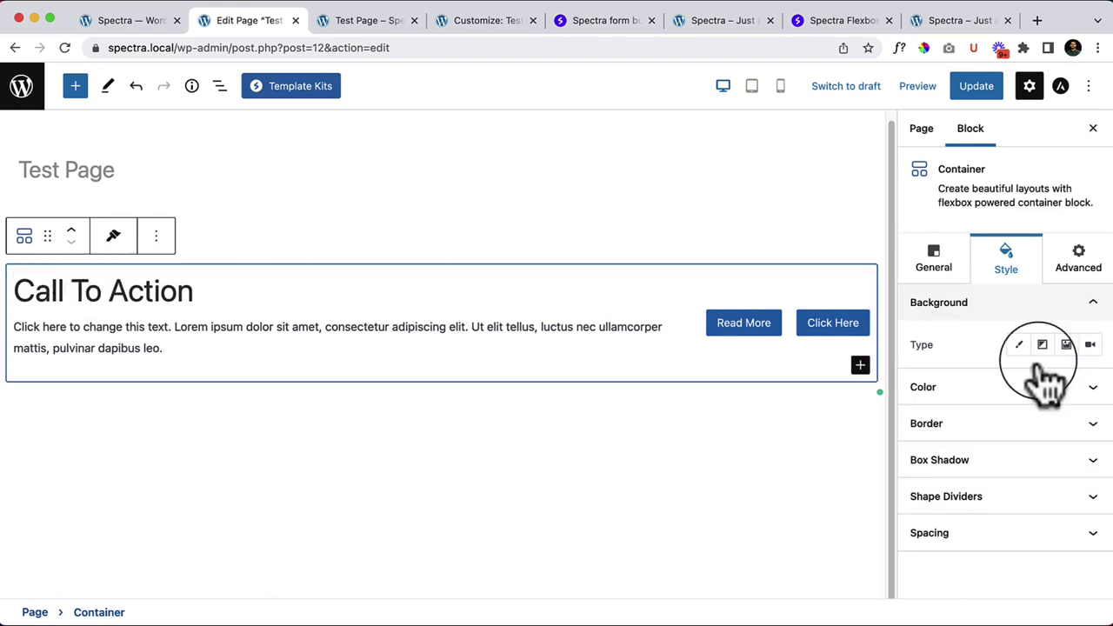
left_click(934, 255)
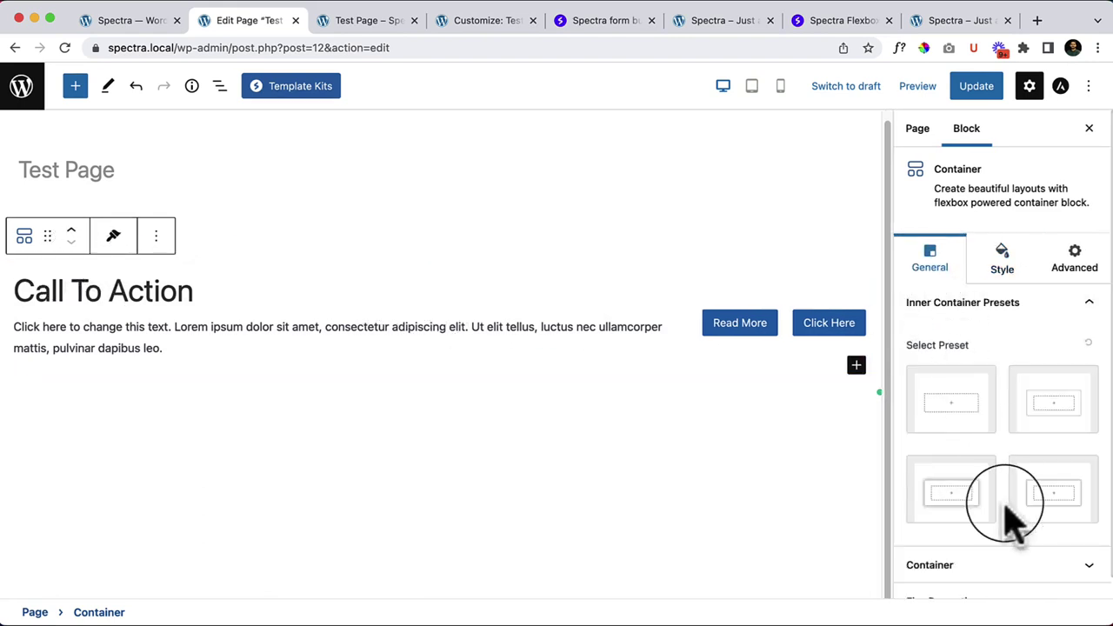
scroll(1007, 522, "down", 1)
left_click(1009, 546)
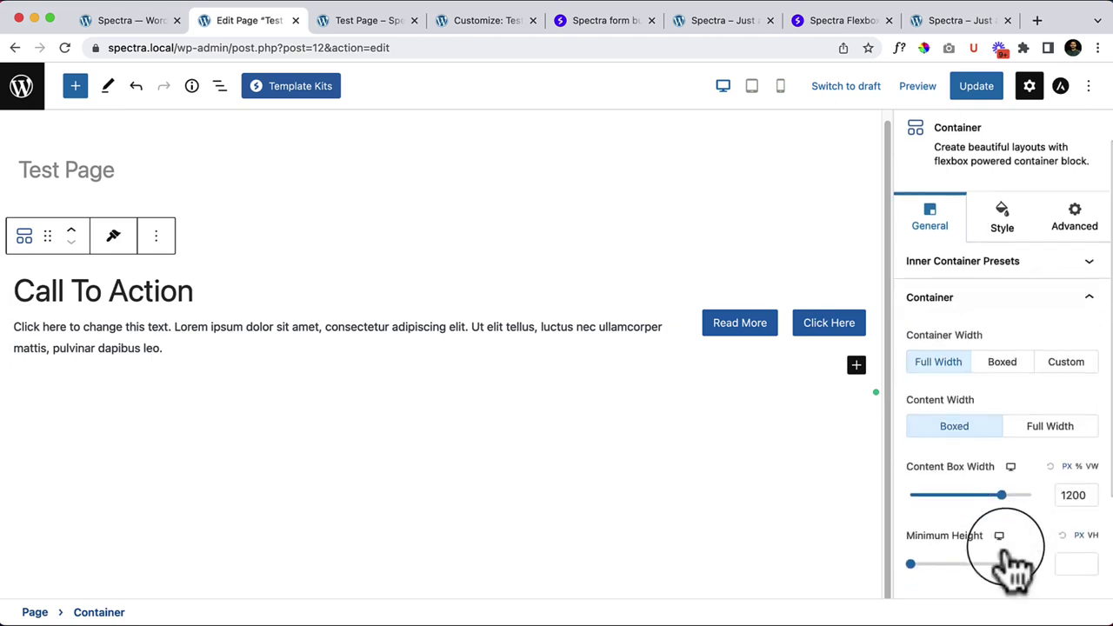
scroll(948, 487, "down", 2)
mouse_move(931, 468)
left_mouse_down()
mouse_move(912, 467)
mouse_move(955, 474)
mouse_move(961, 464)
mouse_move(939, 465)
left_mouse_up()
Step: Give the Container a blue-to-purple gradient background and update the page
left_click(1001, 137)
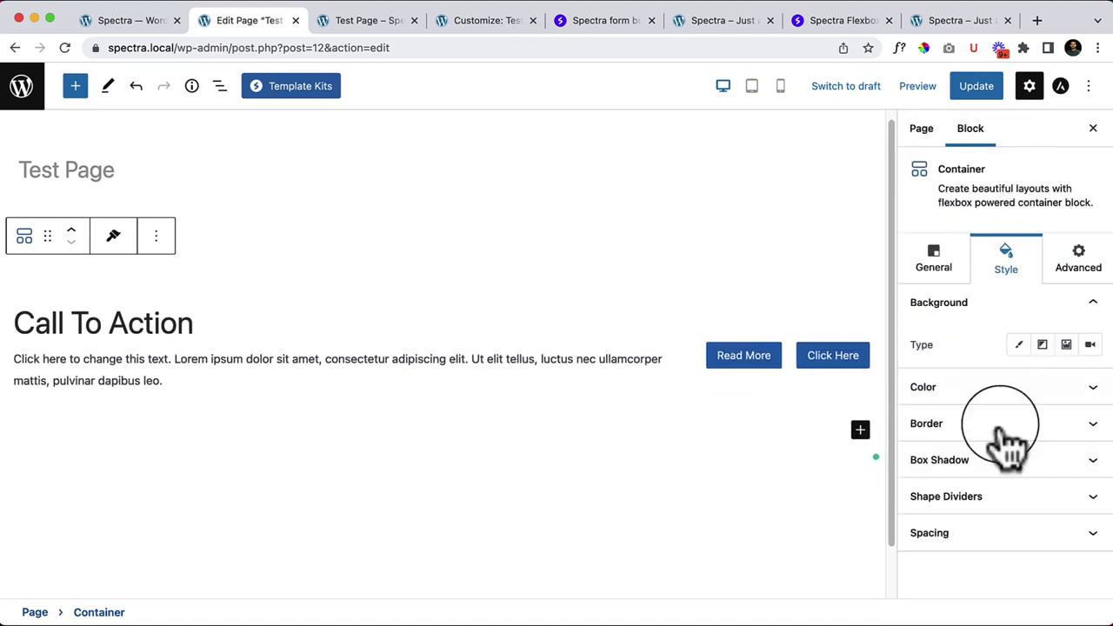
left_click(1043, 345)
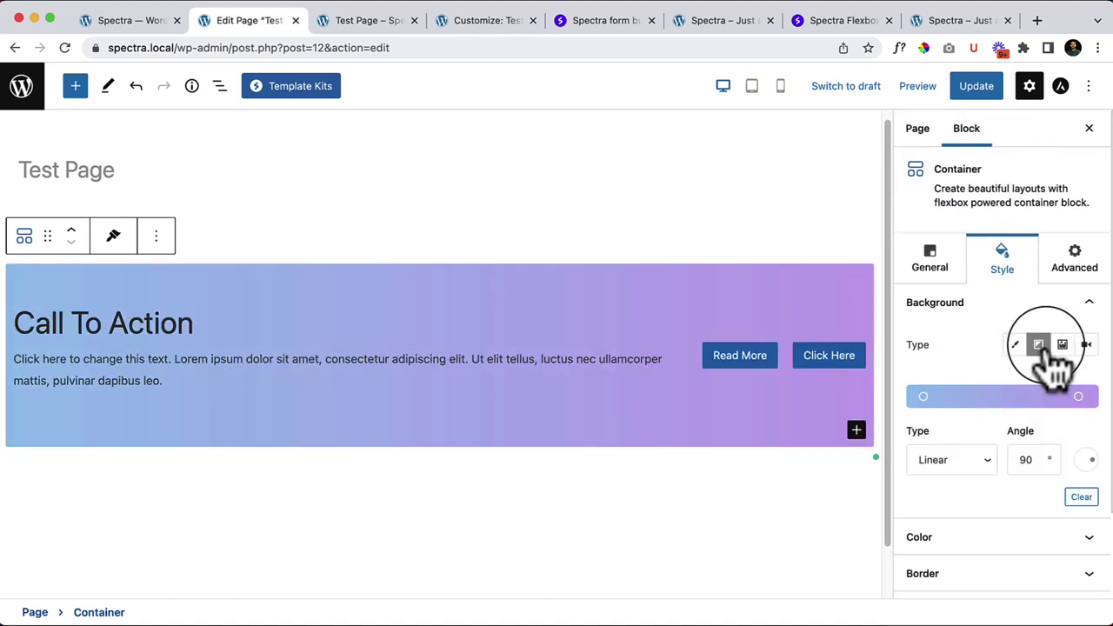
left_click(976, 86)
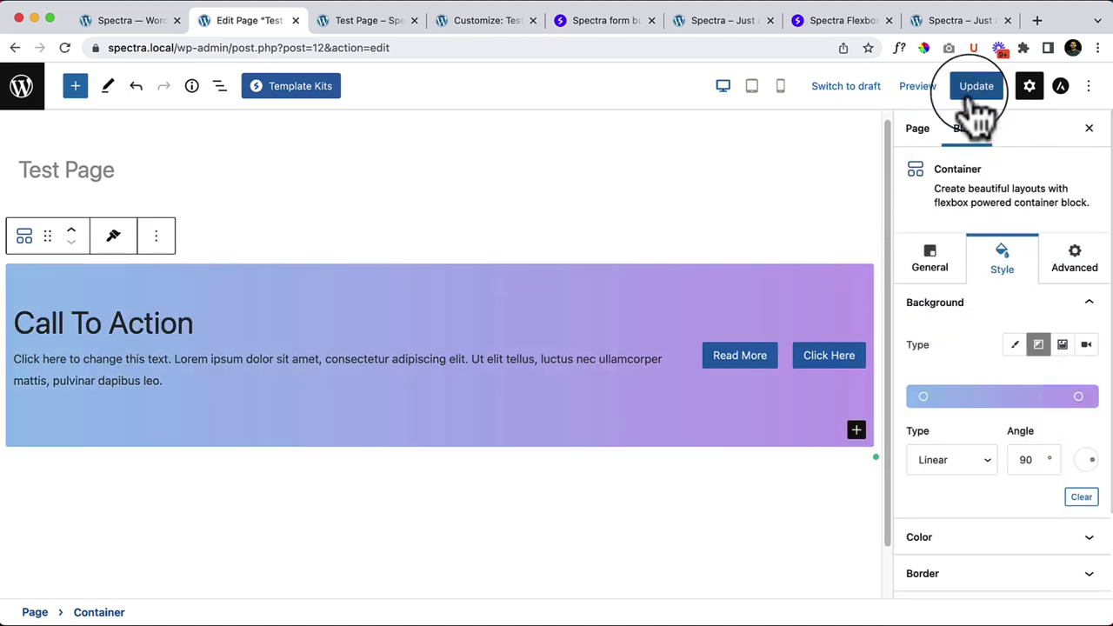
Step: Reload the live Test Page to view the gradient Call To Action, then return to the editor
left_click(392, 21)
right_click(469, 312)
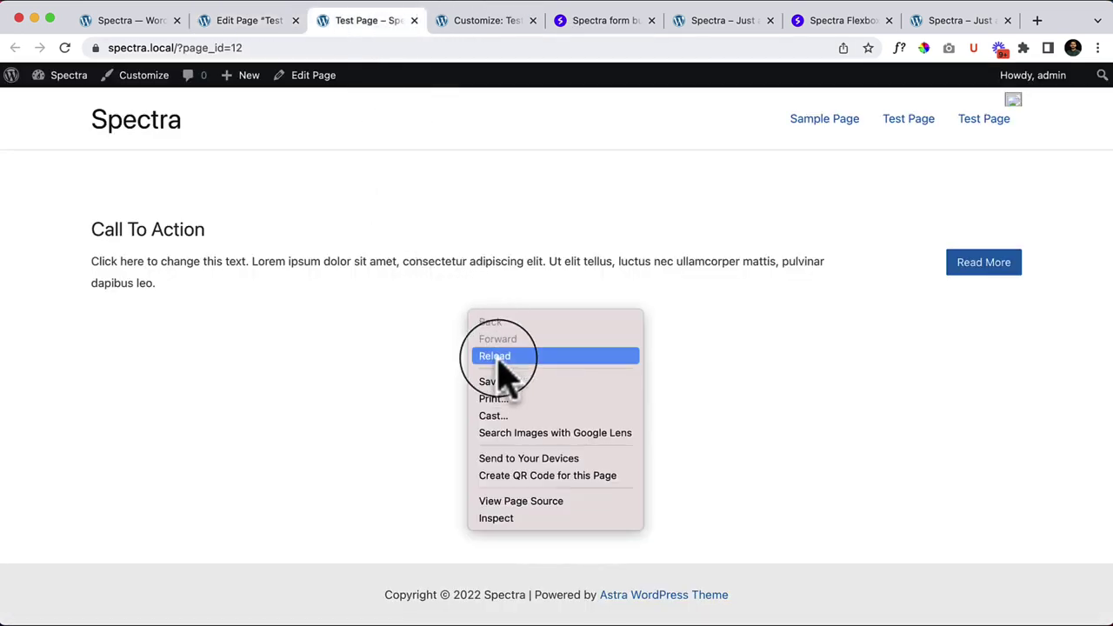
left_click(499, 357)
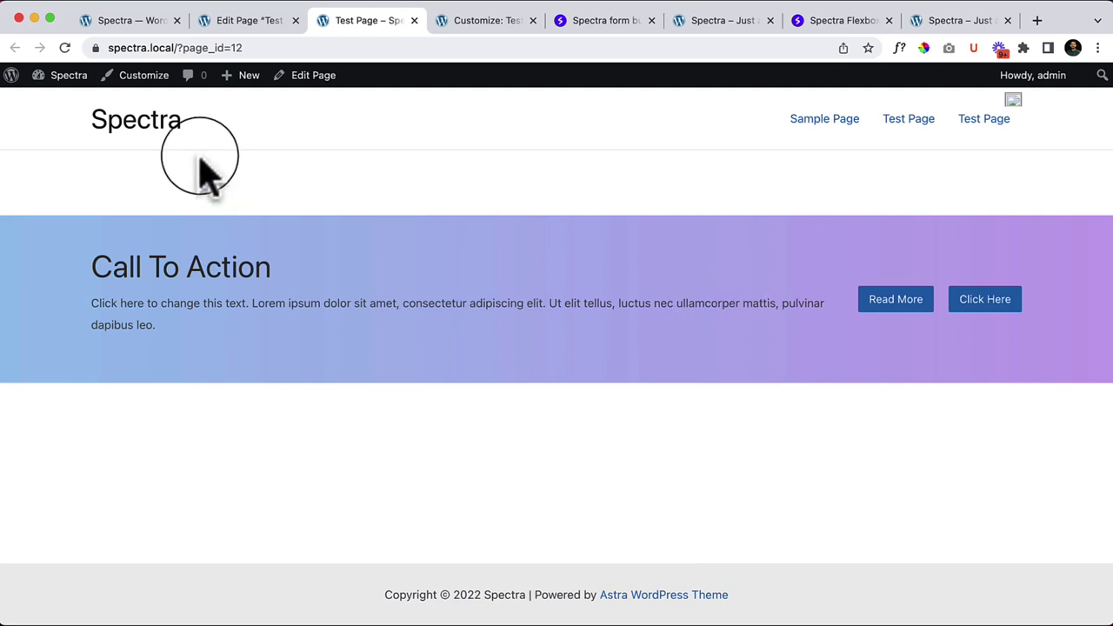
left_click(239, 21)
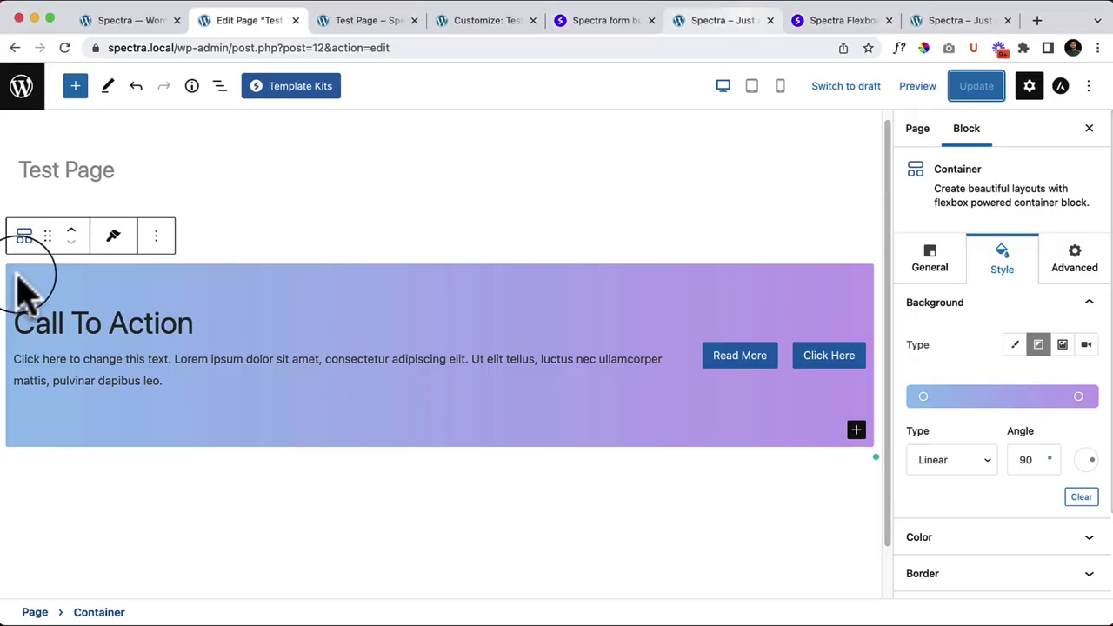
Step: Remove the Call To Action container and browse the block library
left_click(157, 236)
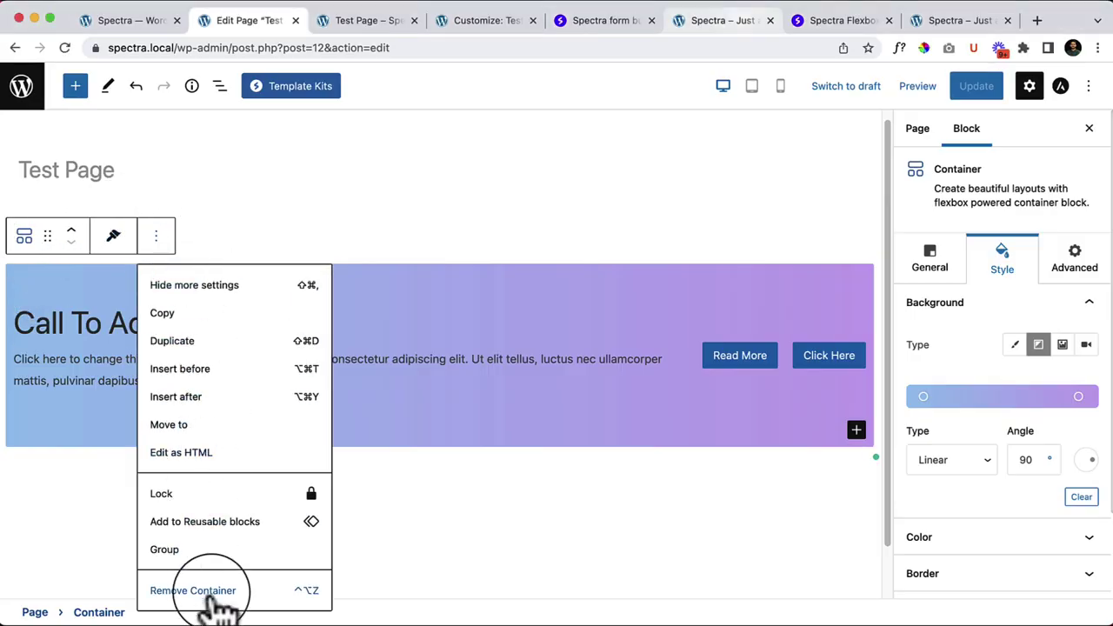
left_click(209, 595)
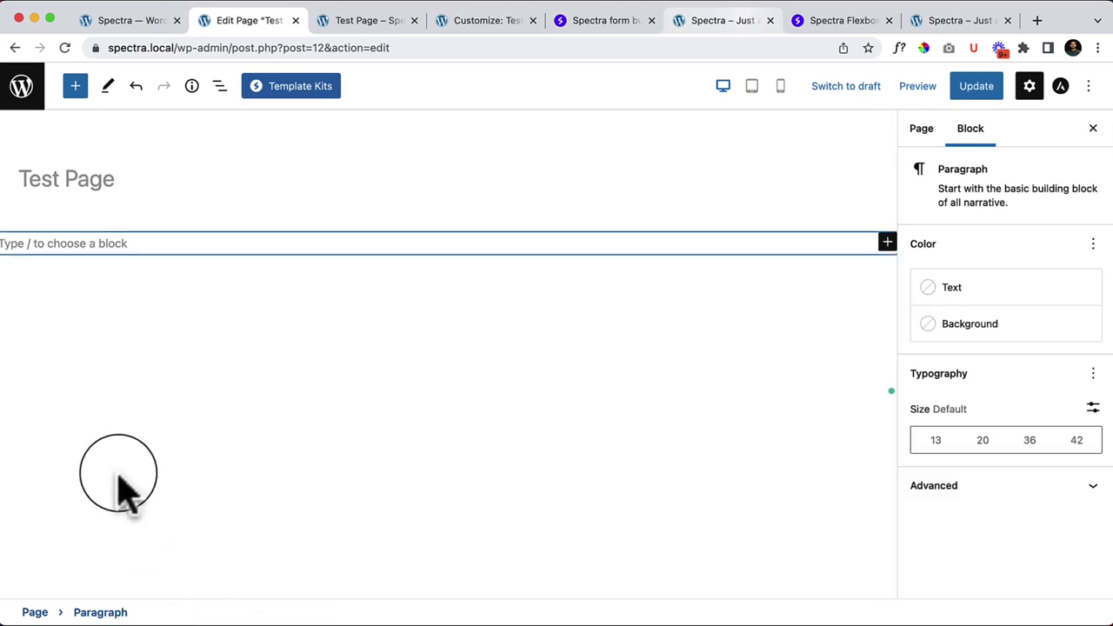
left_click(77, 89)
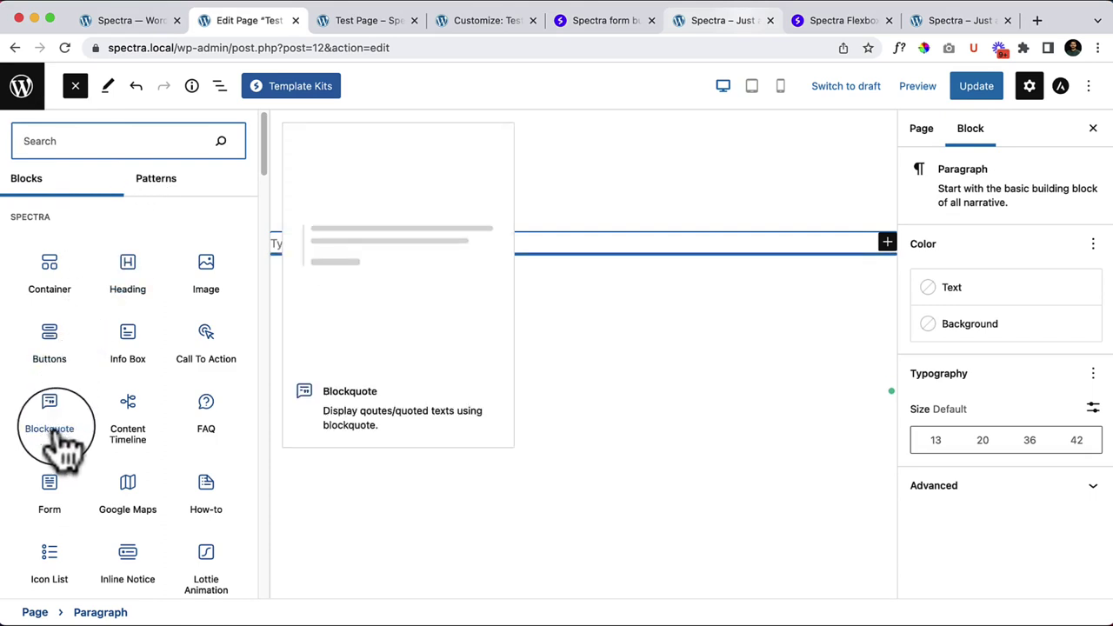
left_click_drag(55, 444, 410, 241)
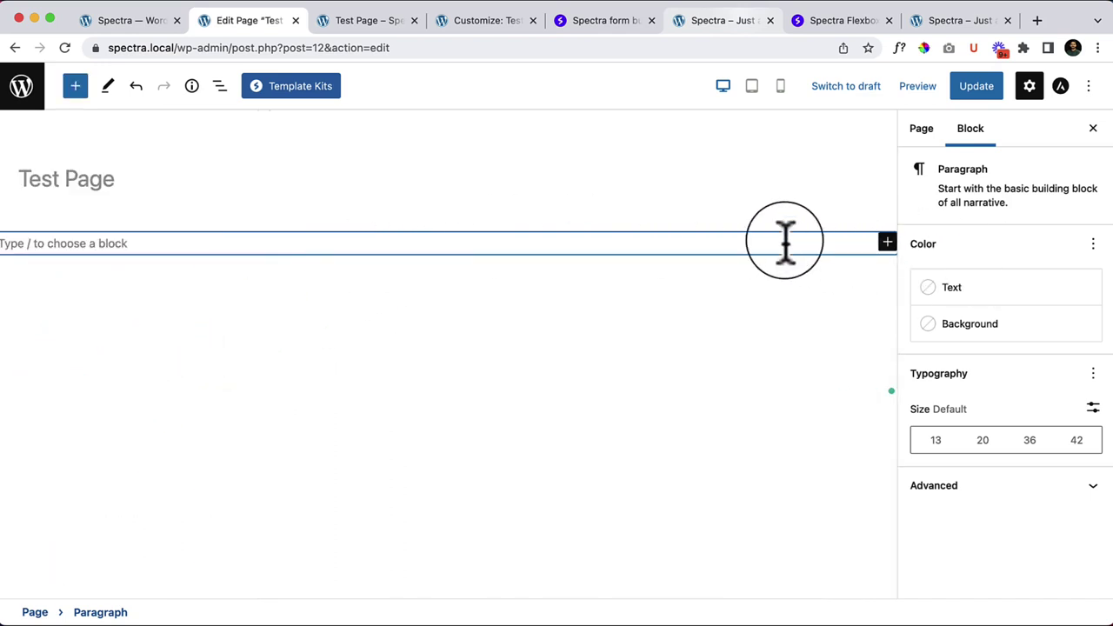
Step: Insert a three-column Container with a wide middle column and select that middle column
type("/conta")
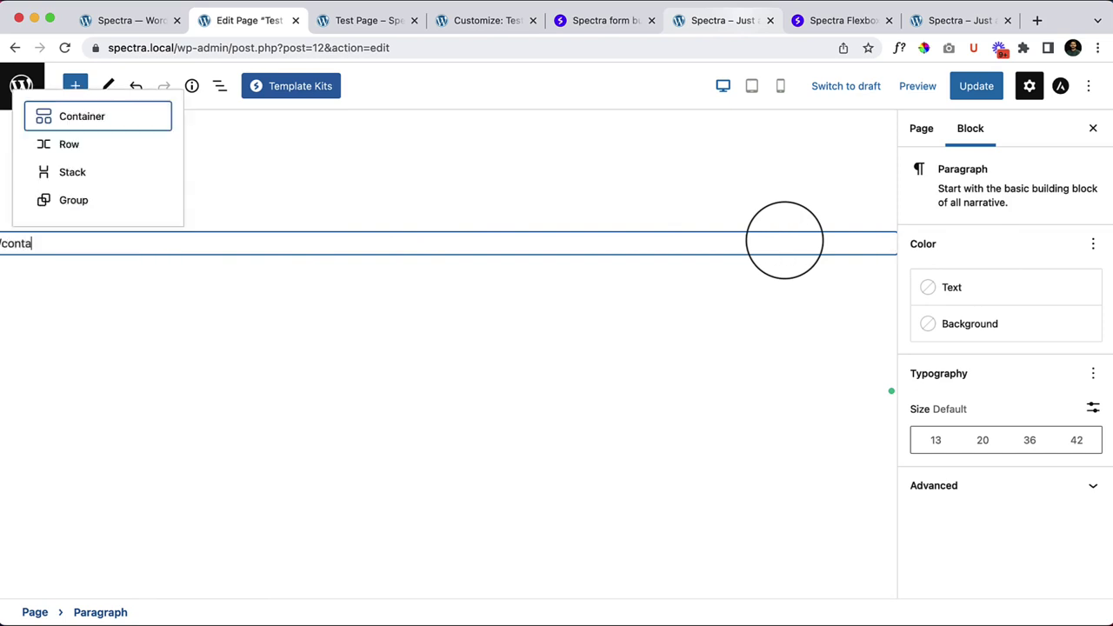
key("Return")
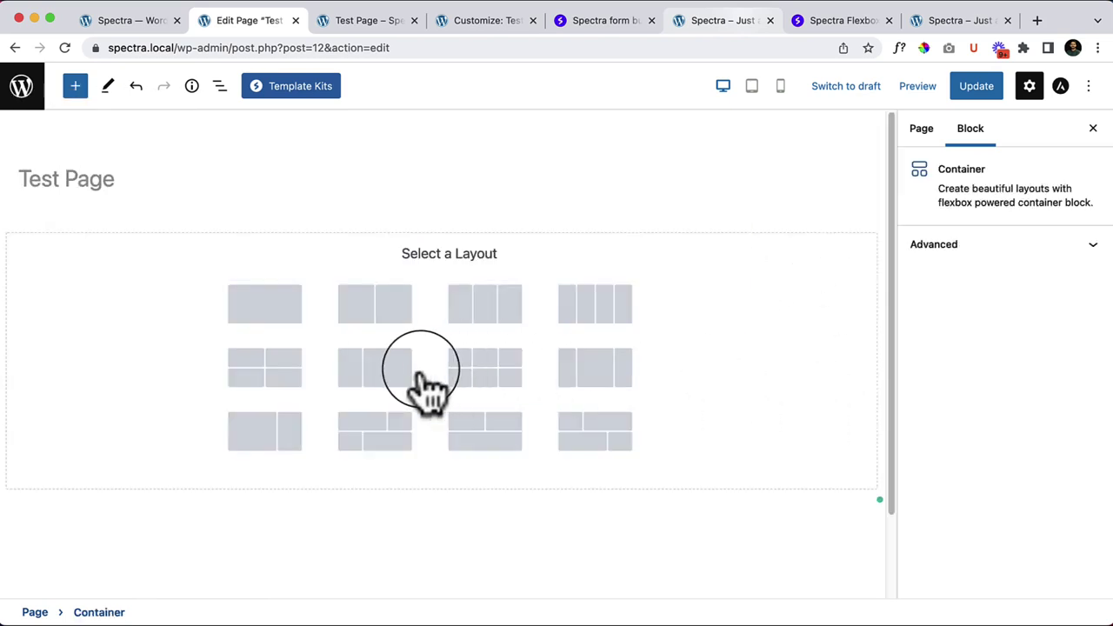
left_click(596, 428)
left_click(526, 461)
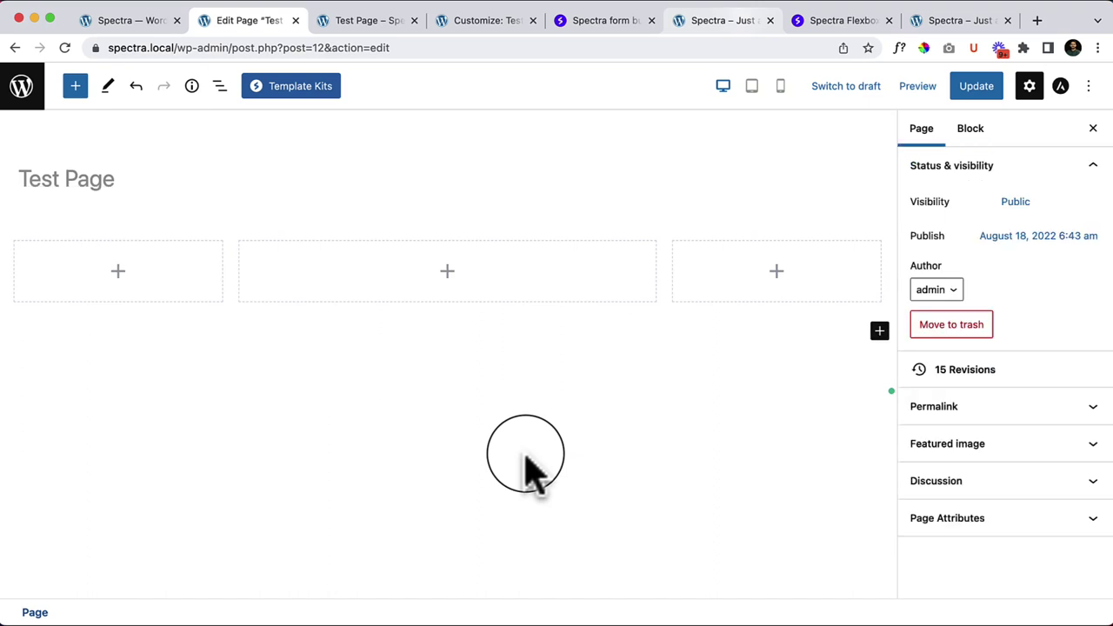
left_click(388, 282)
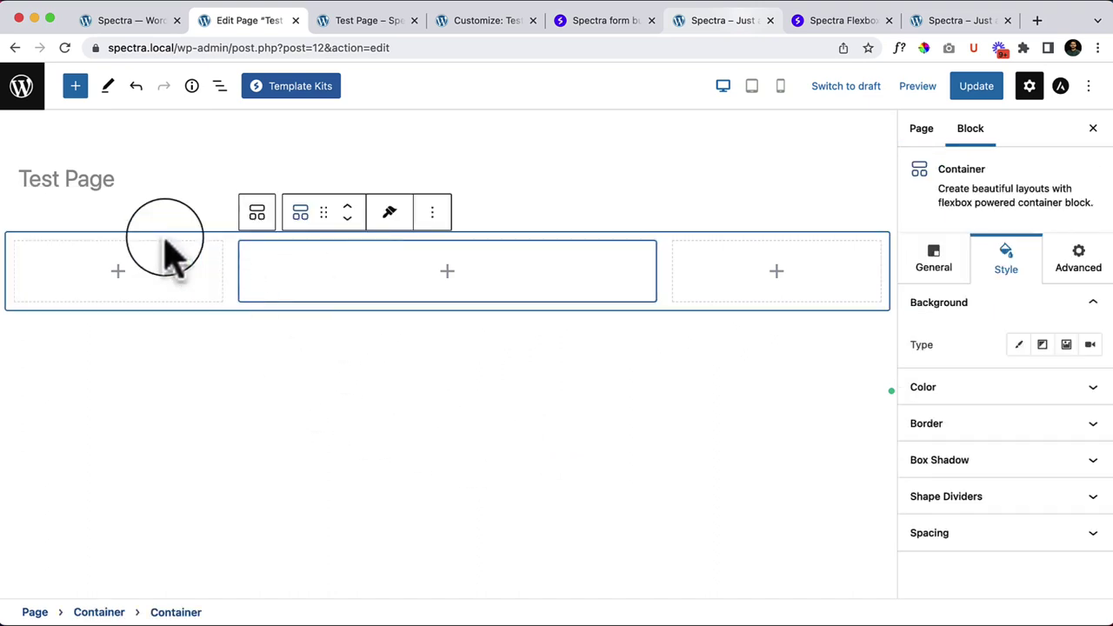
Step: Drag a Spectra Blockquote block into the middle container column
left_click(76, 86)
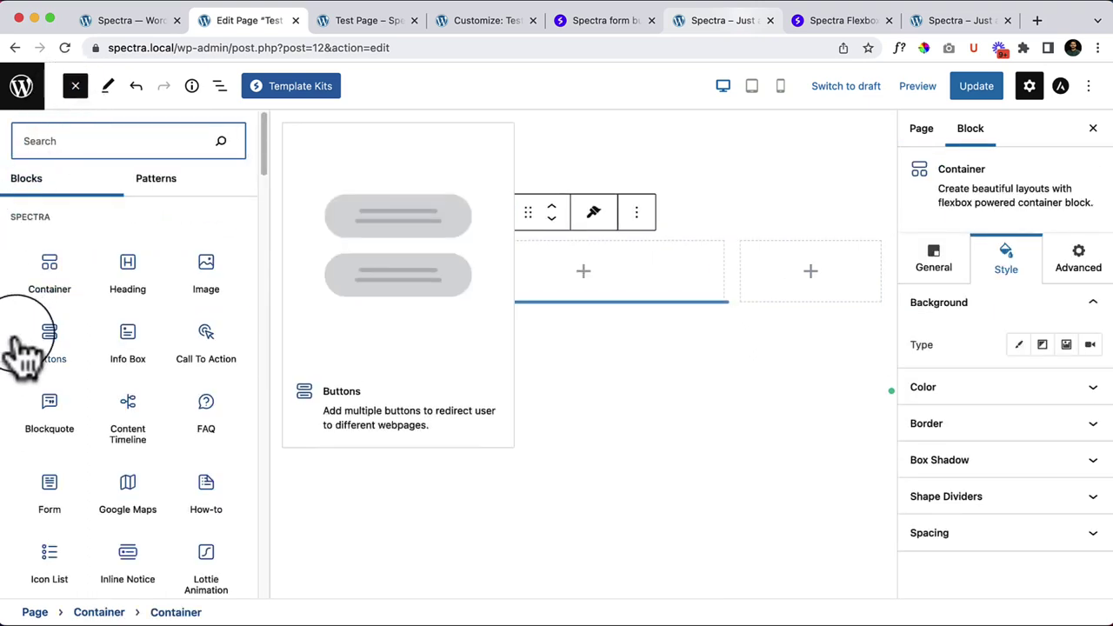
left_click_drag(55, 422, 588, 270)
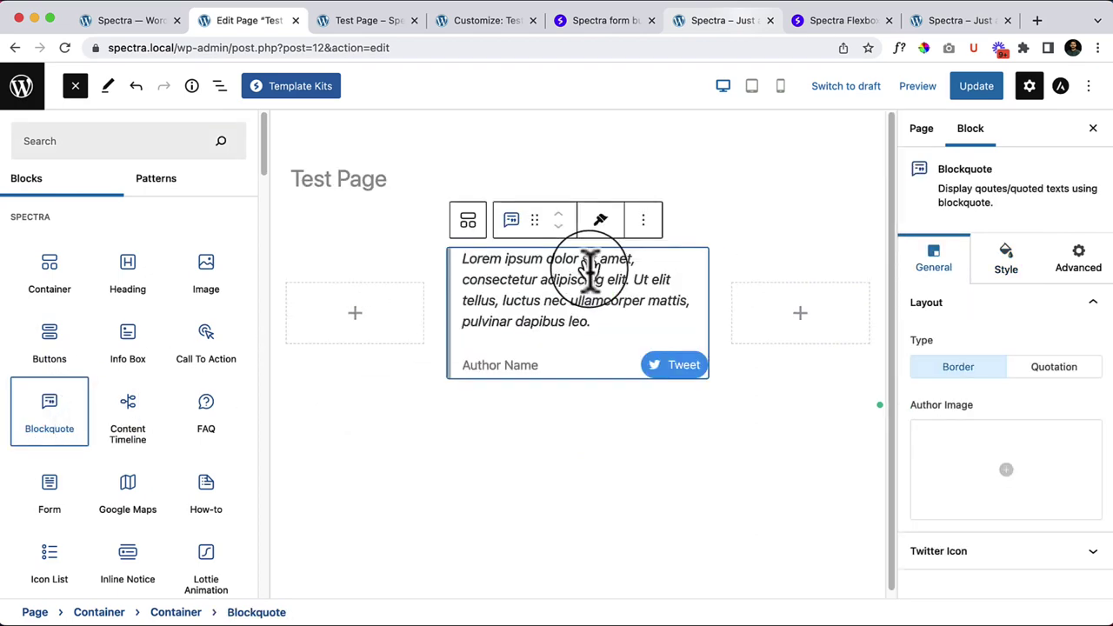
left_click(76, 86)
left_click(338, 420)
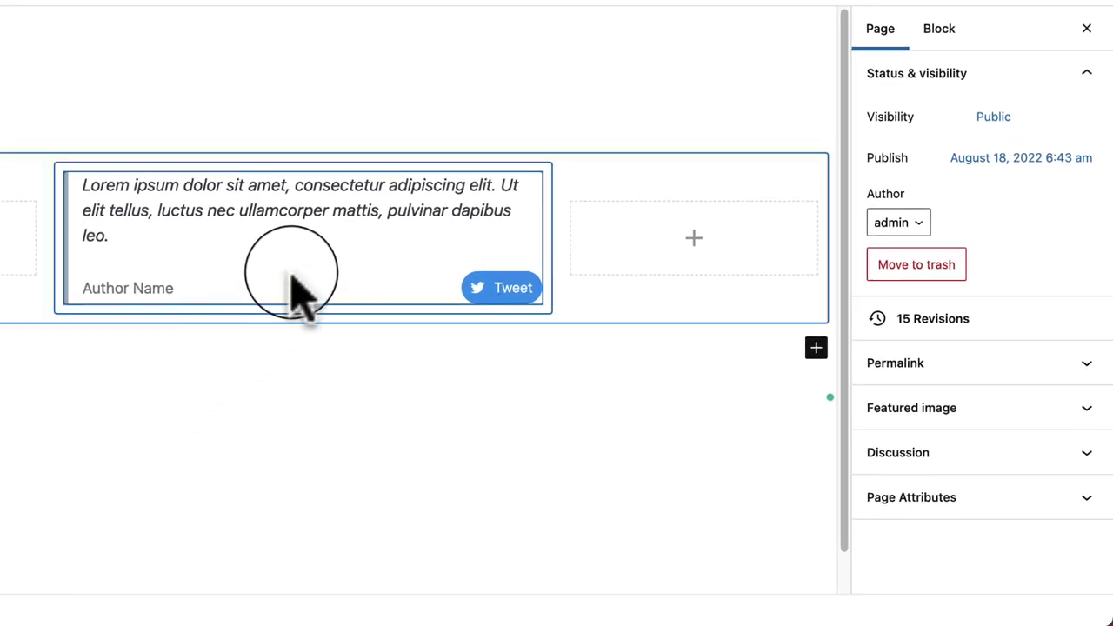
Step: Type the author's real name into the Author Name field and delete the leftover placeholder
left_click(312, 248)
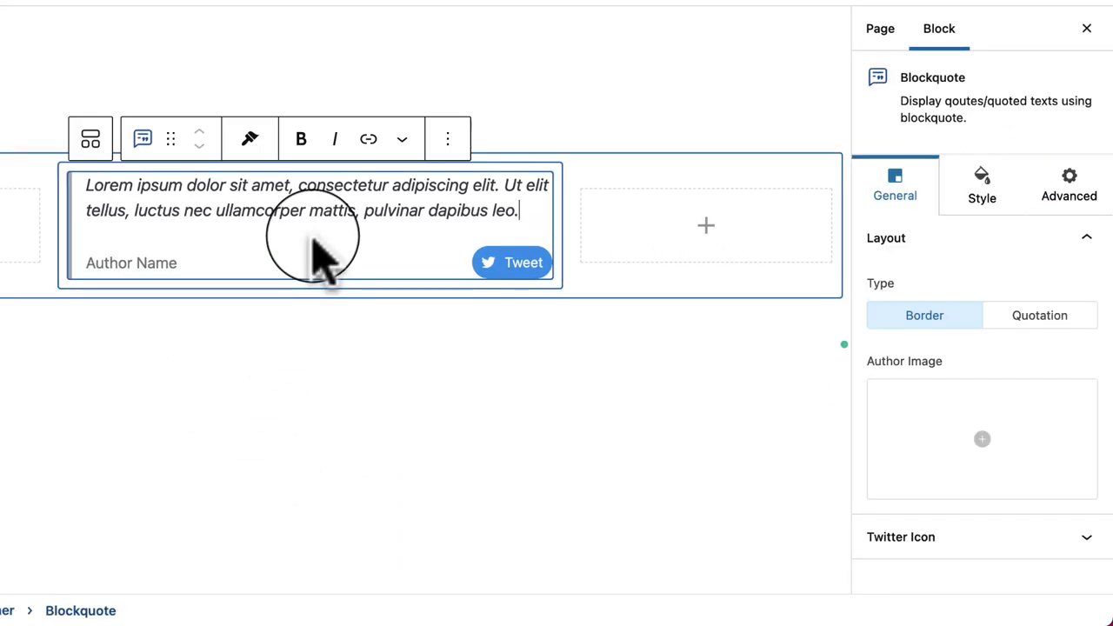
left_click(156, 263)
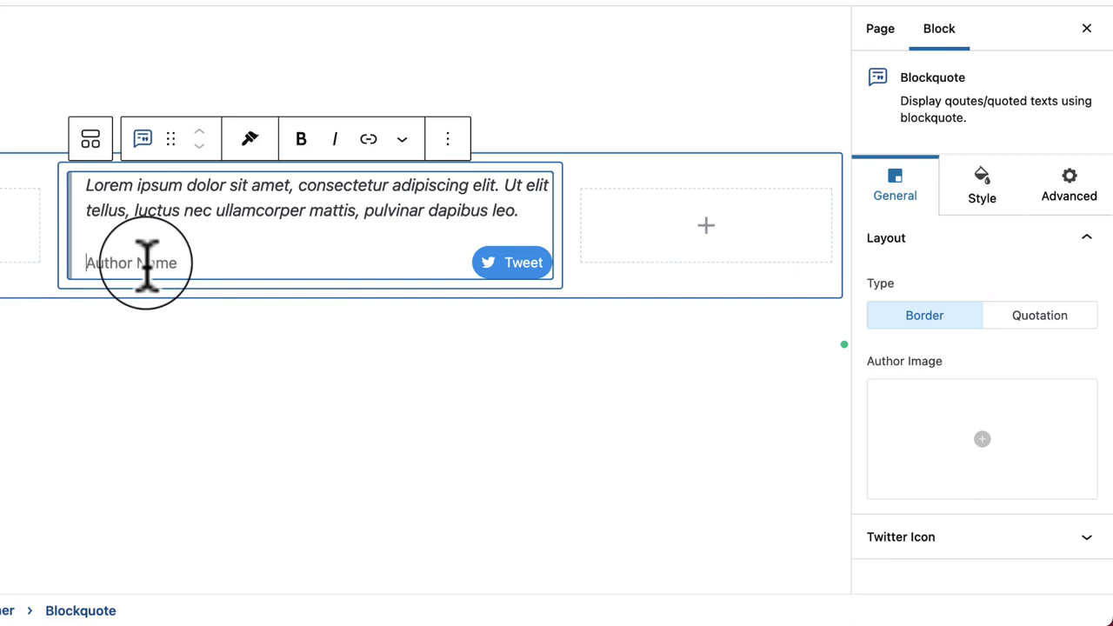
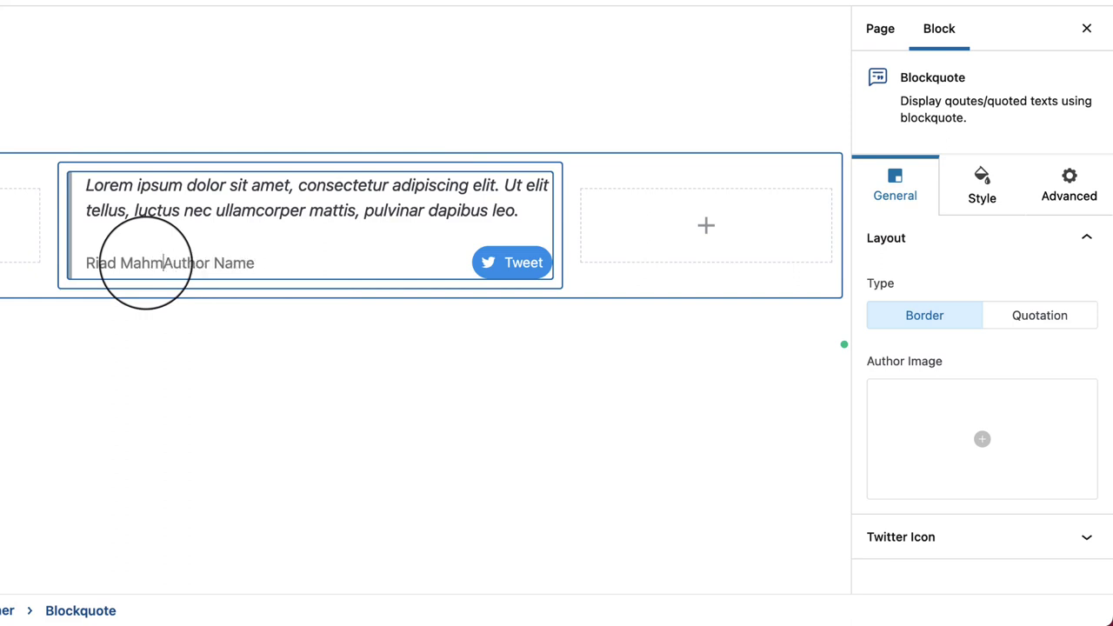
key("shift+End")
key("BackSpace")
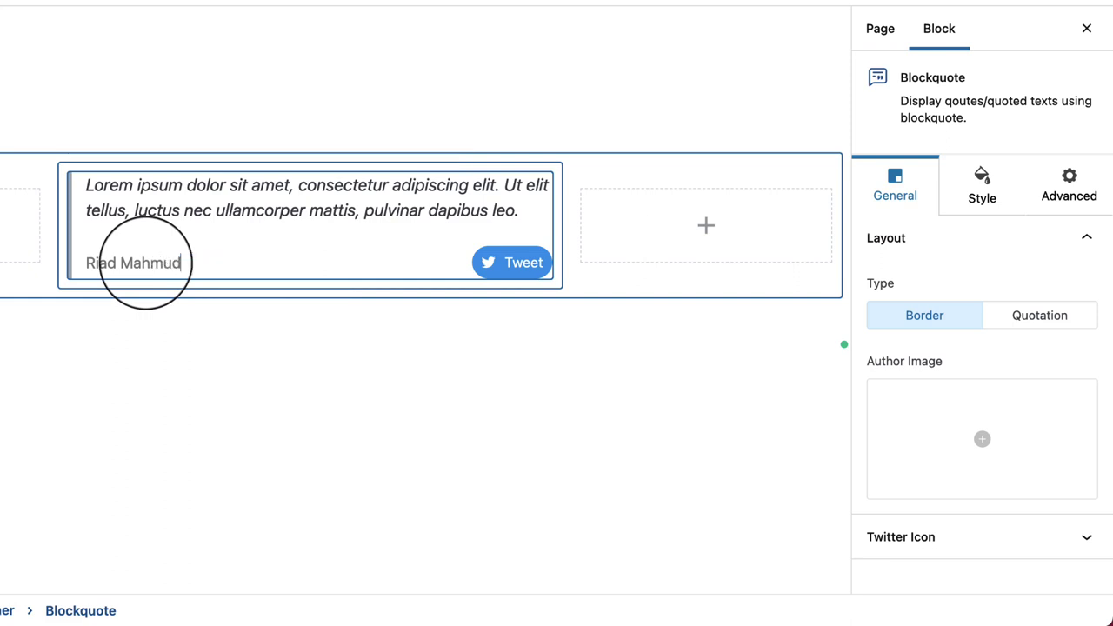
left_click(228, 212)
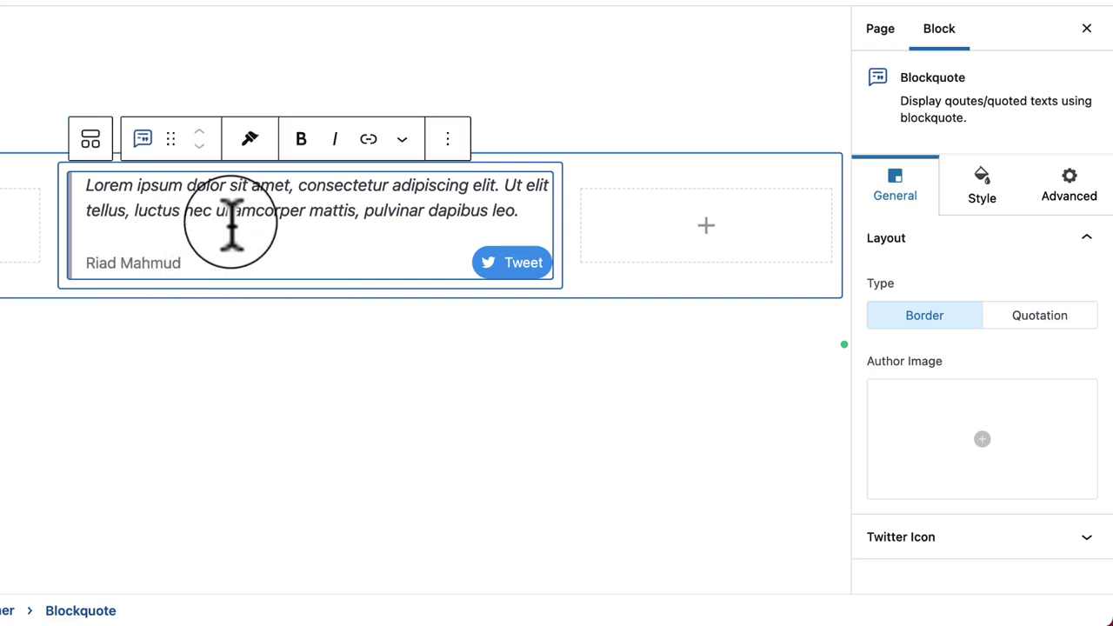
left_click(423, 473)
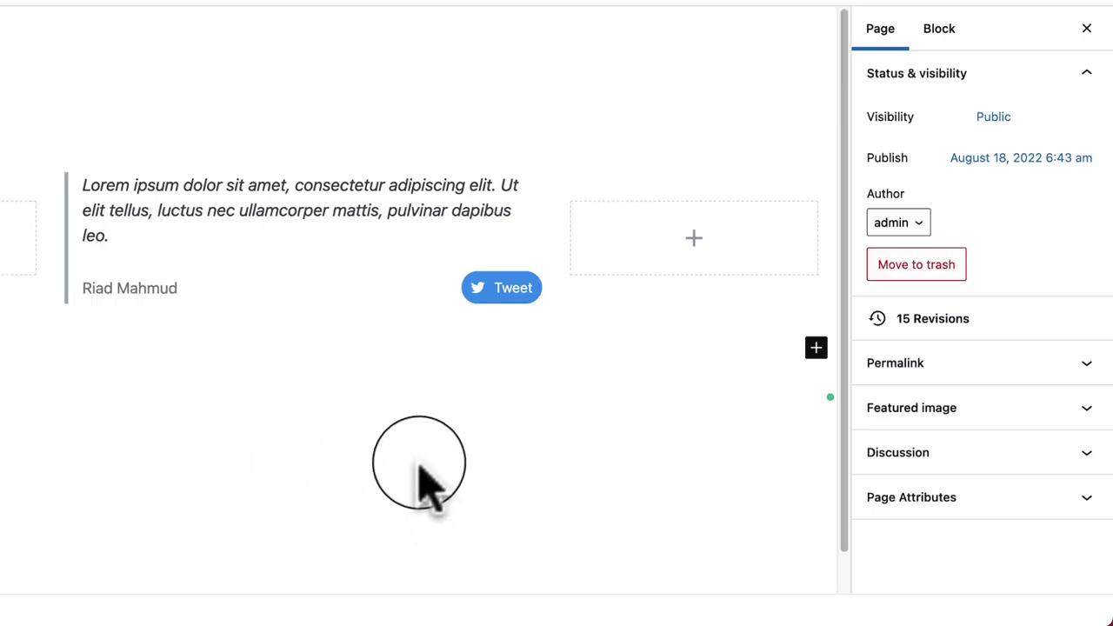
left_click(466, 184)
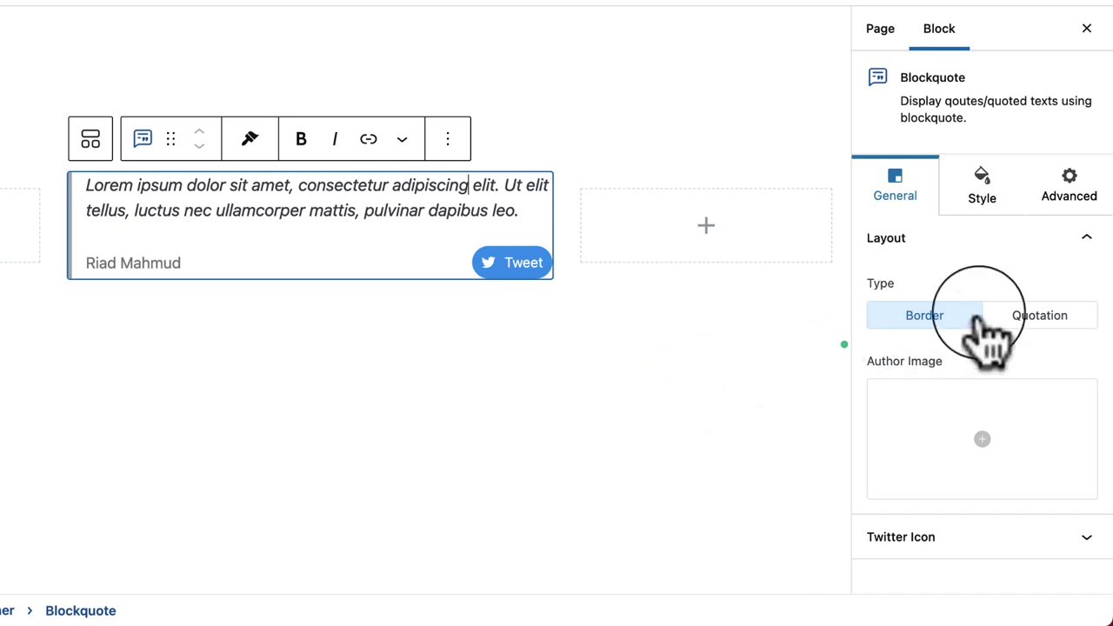
left_click(1063, 322)
left_click(613, 409)
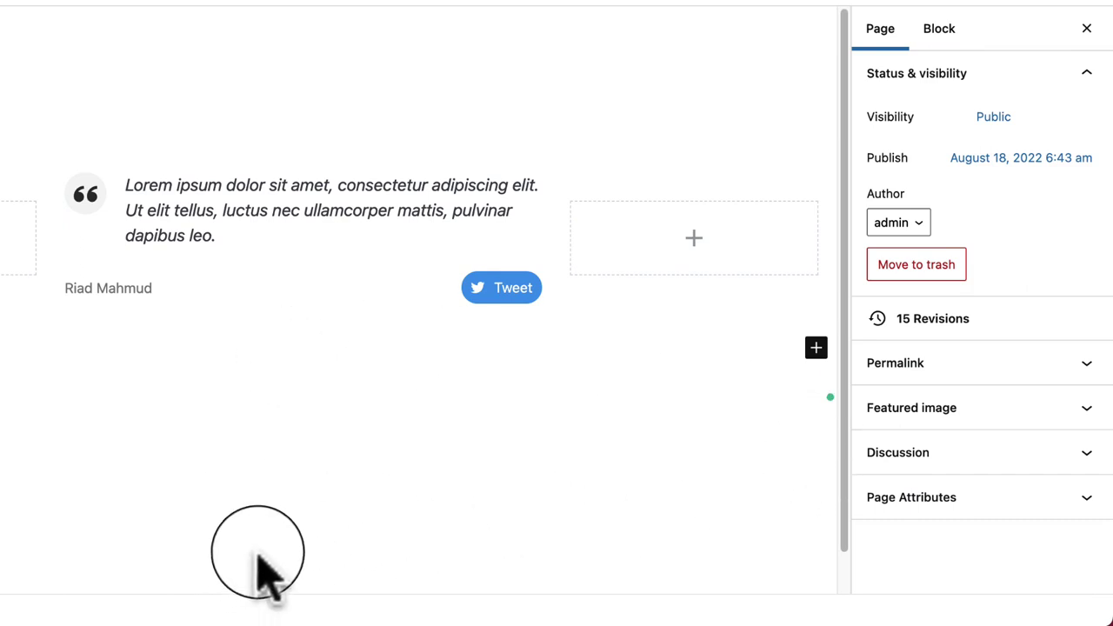
left_click(226, 243)
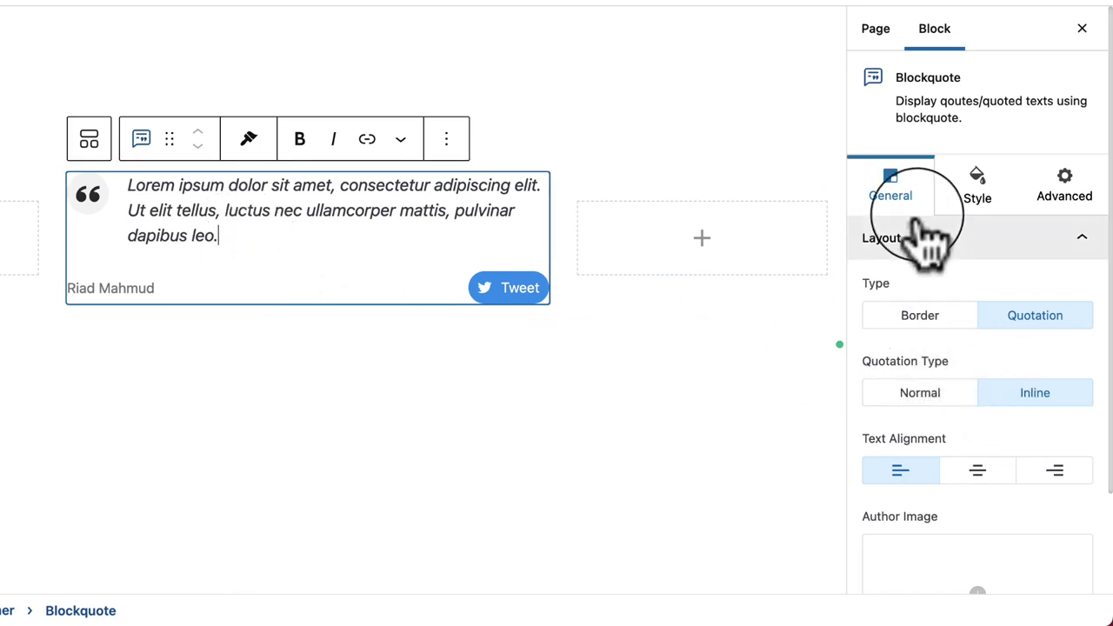
left_click(924, 317)
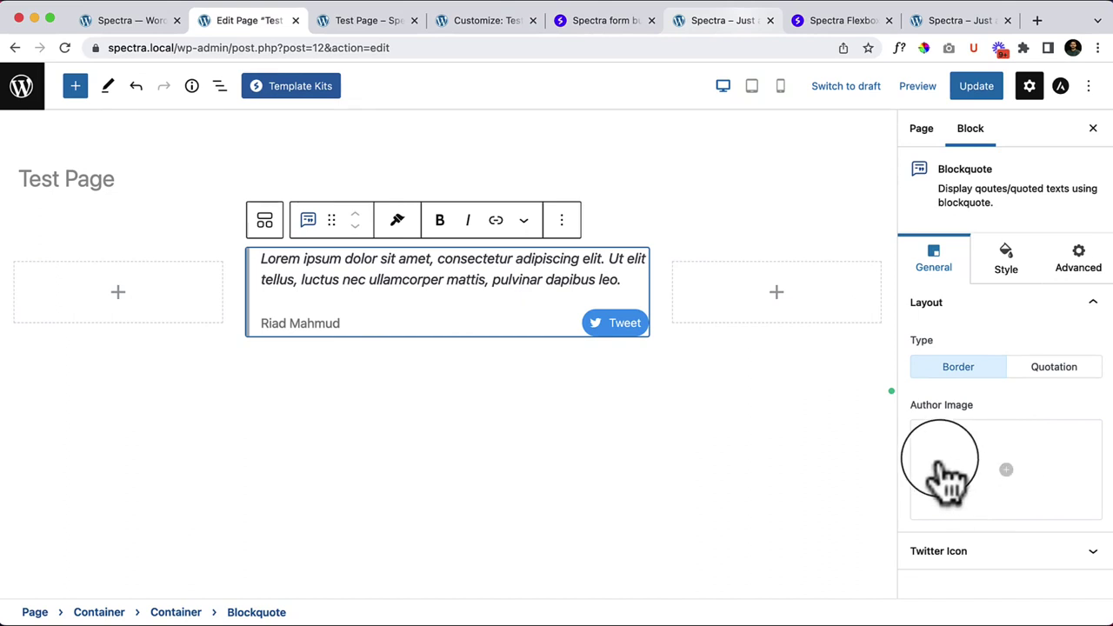
Step: Pick an author image from the Media Library and set its position to Left
left_click(965, 463)
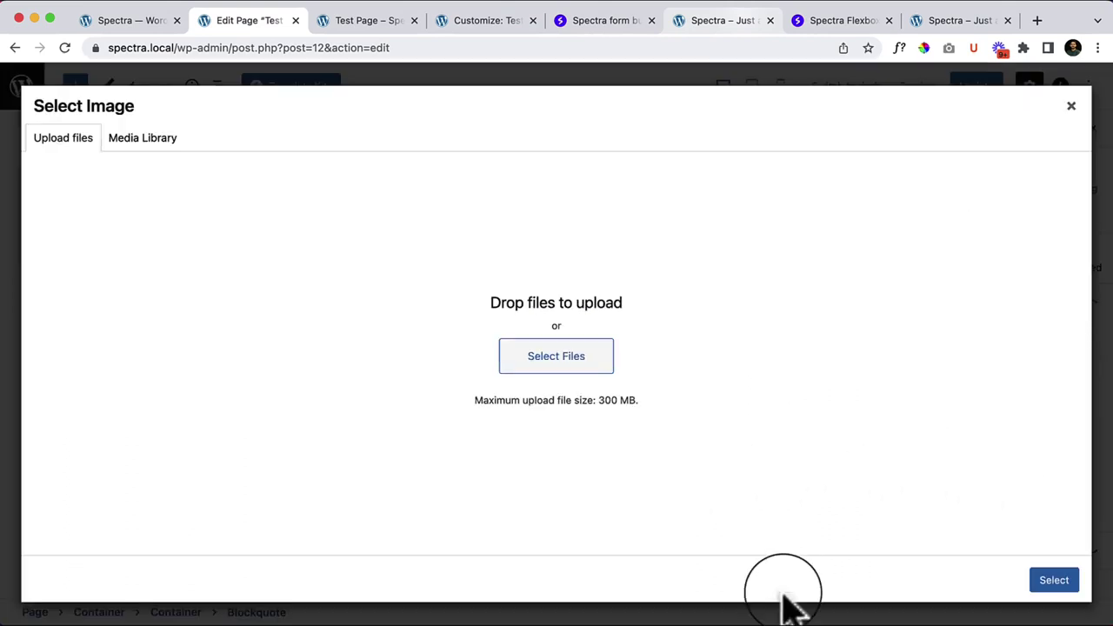
left_click(155, 150)
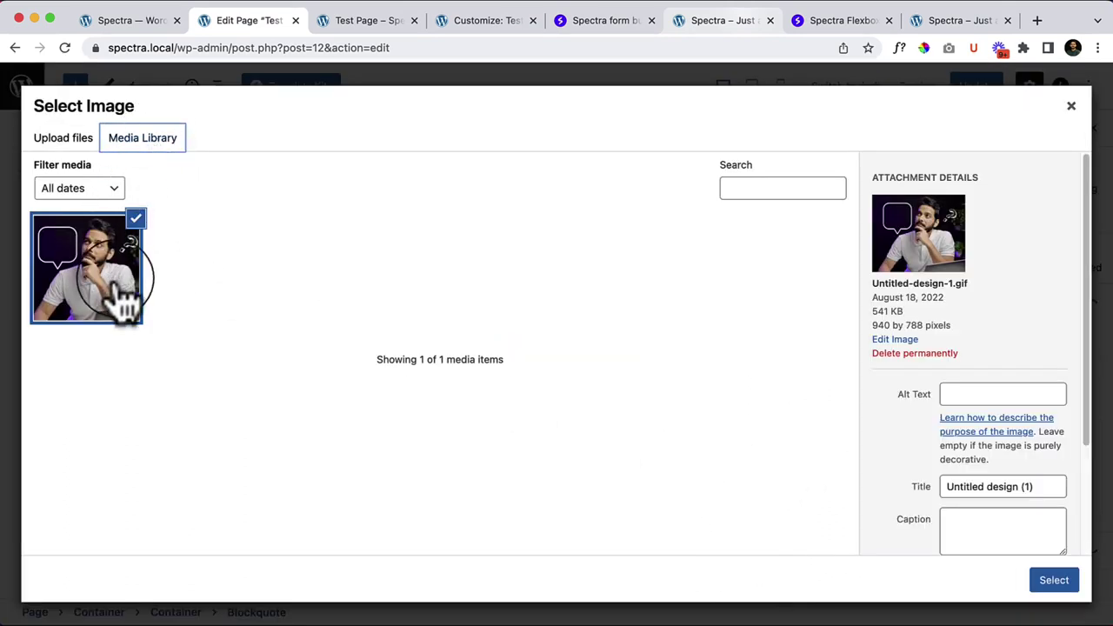
left_click(1061, 587)
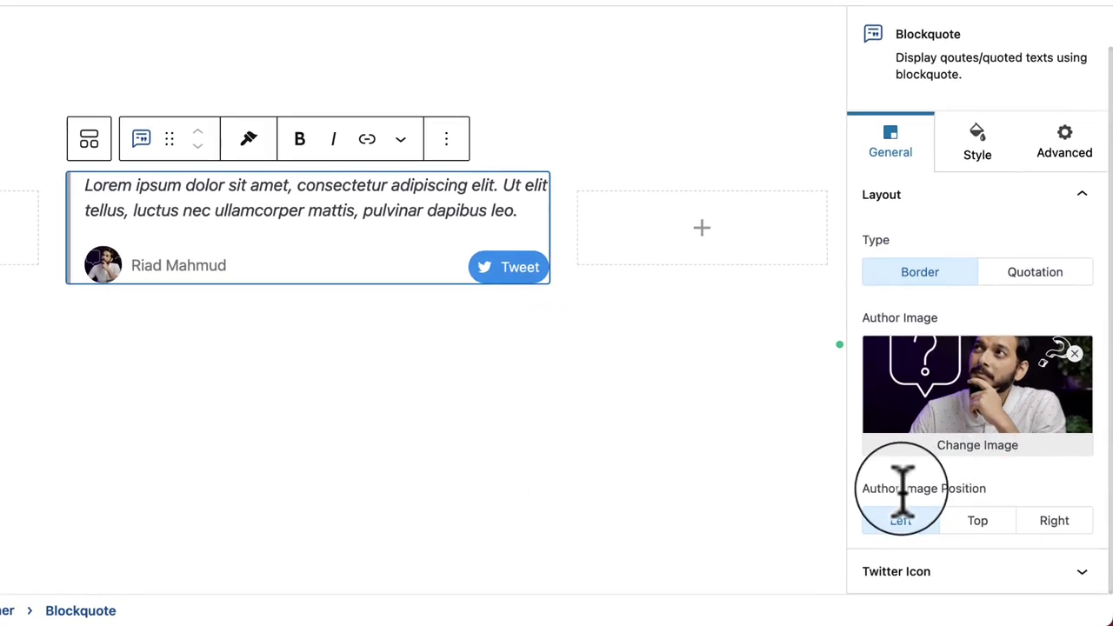
left_click(967, 522)
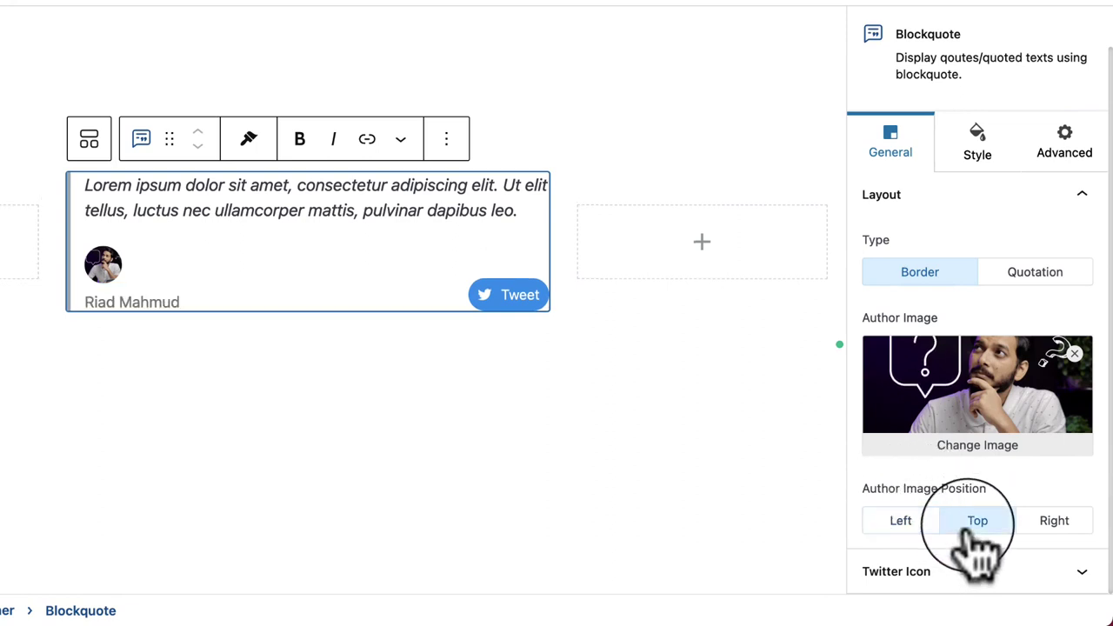
left_click(1053, 522)
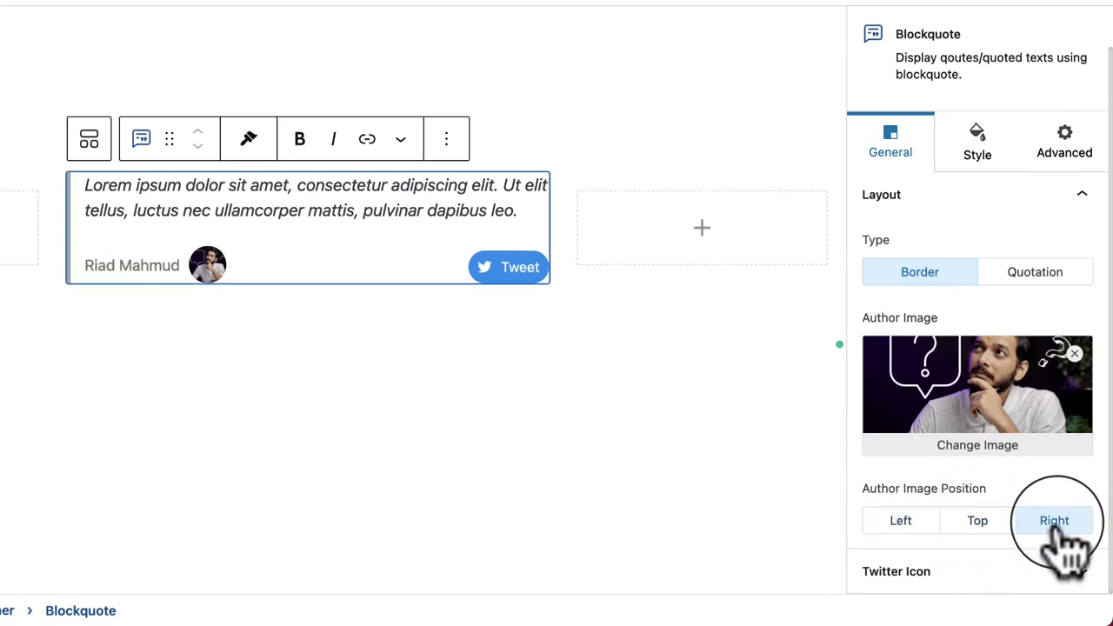
left_click(905, 522)
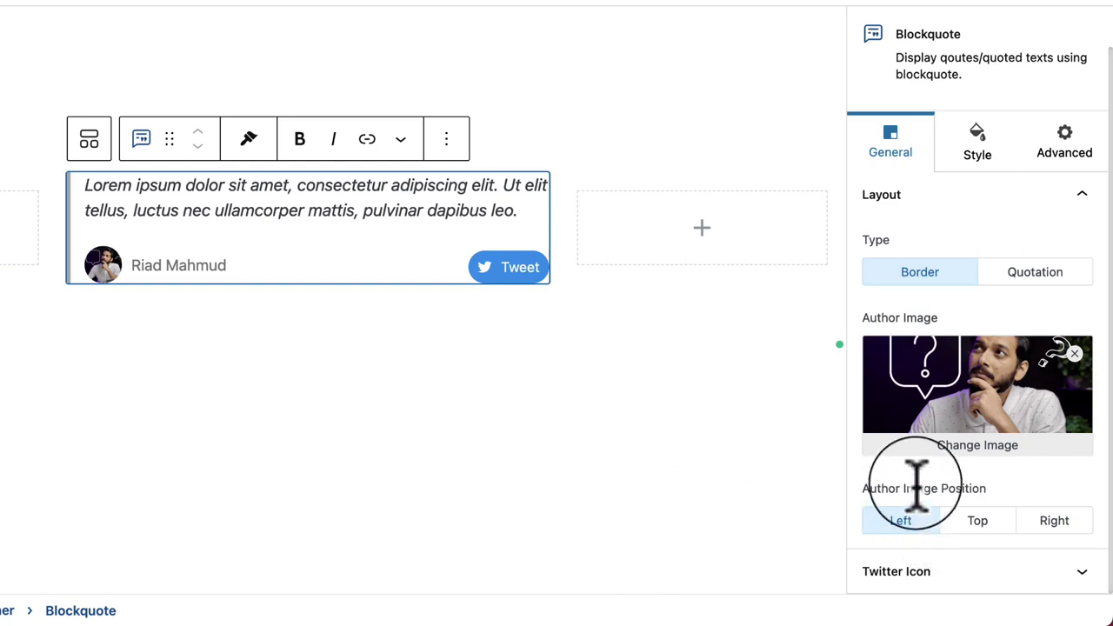
Step: Try the Quotation style on the blockquote, then switch it back to Border
left_click(1044, 278)
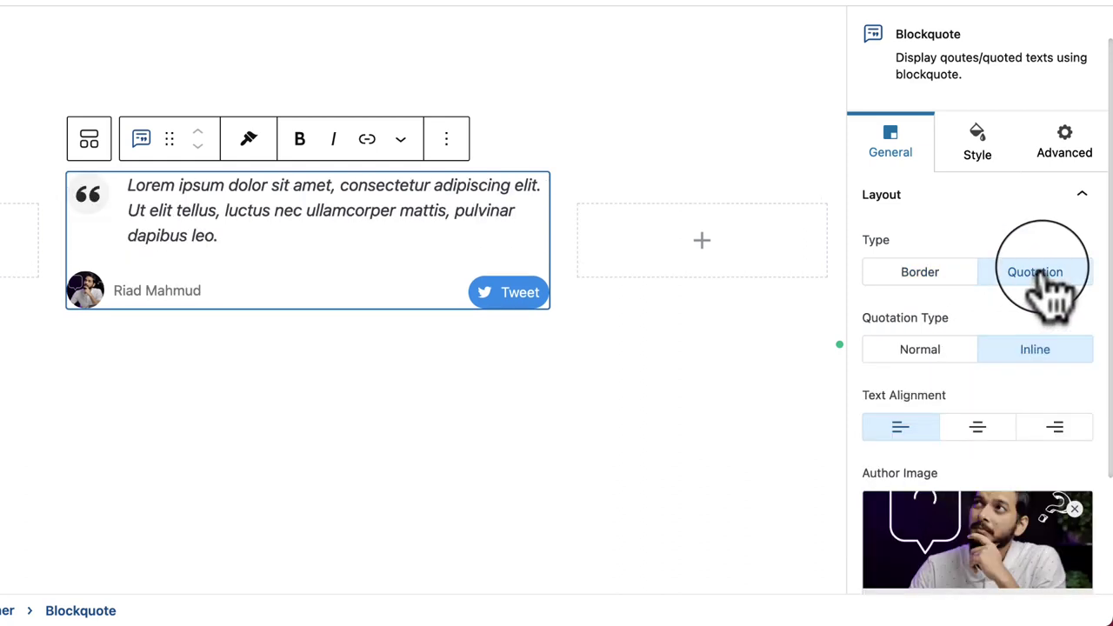
left_click(365, 529)
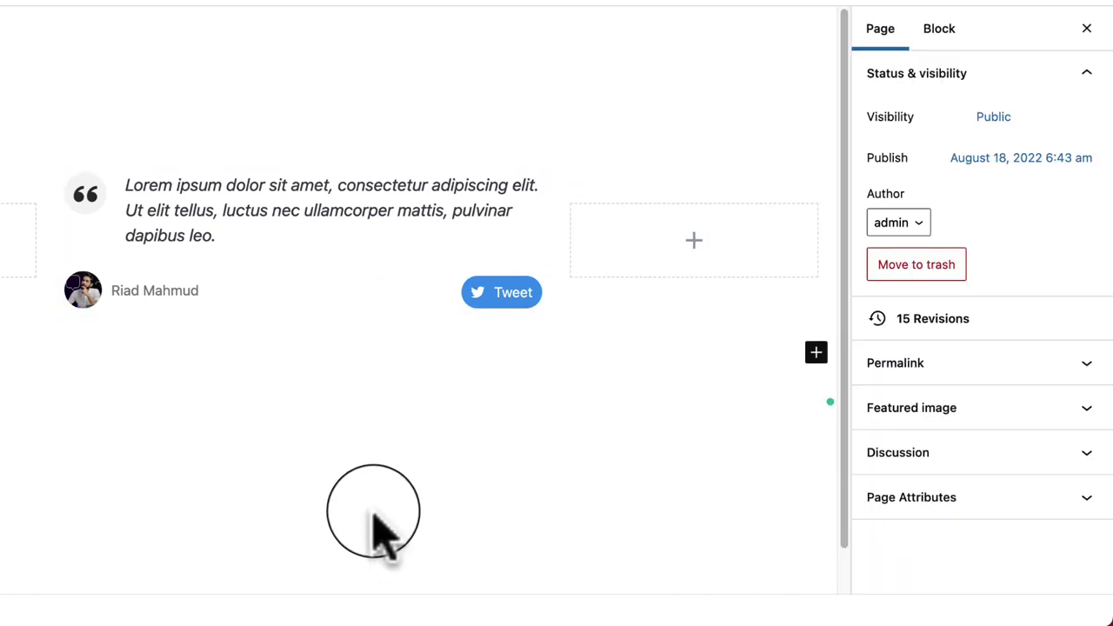
left_click(324, 292)
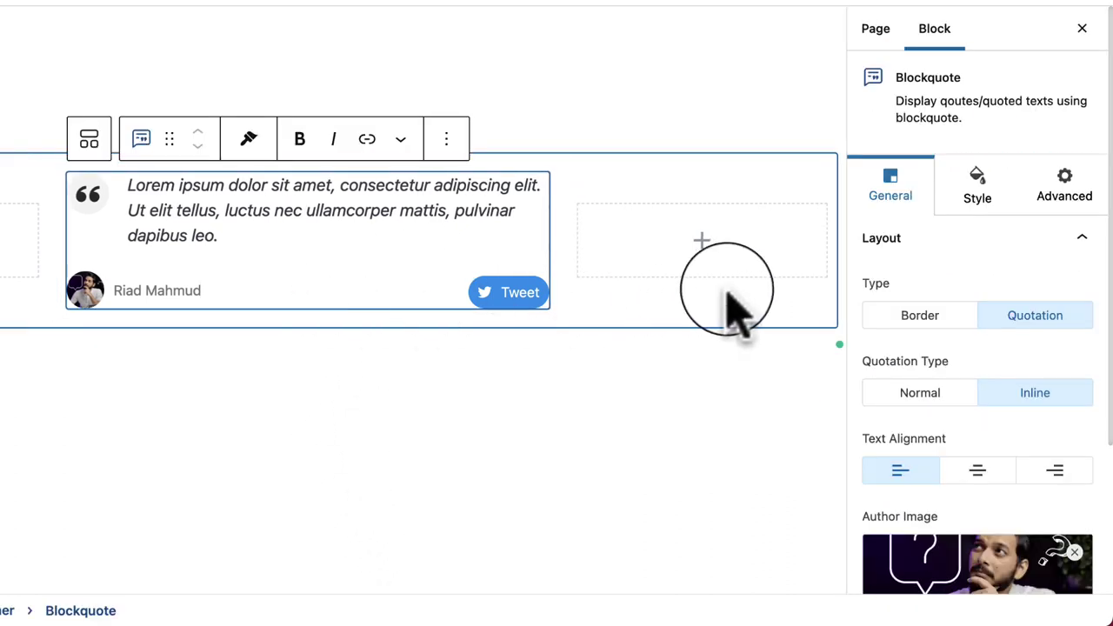
left_click(920, 322)
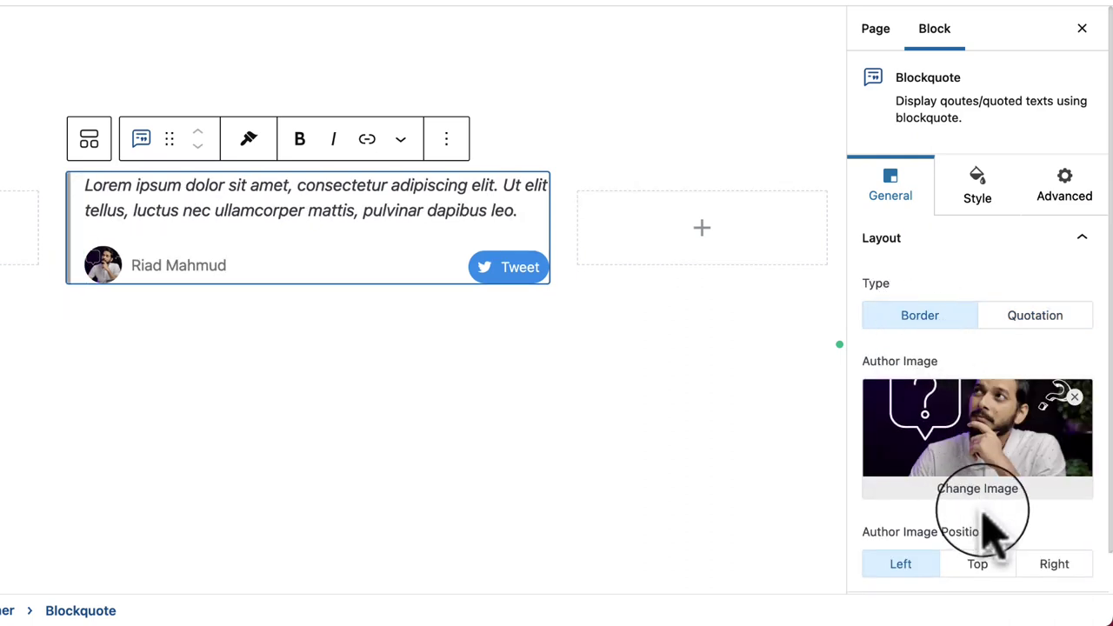
scroll(989, 487, "down", 1)
scroll(991, 530, "down", 1)
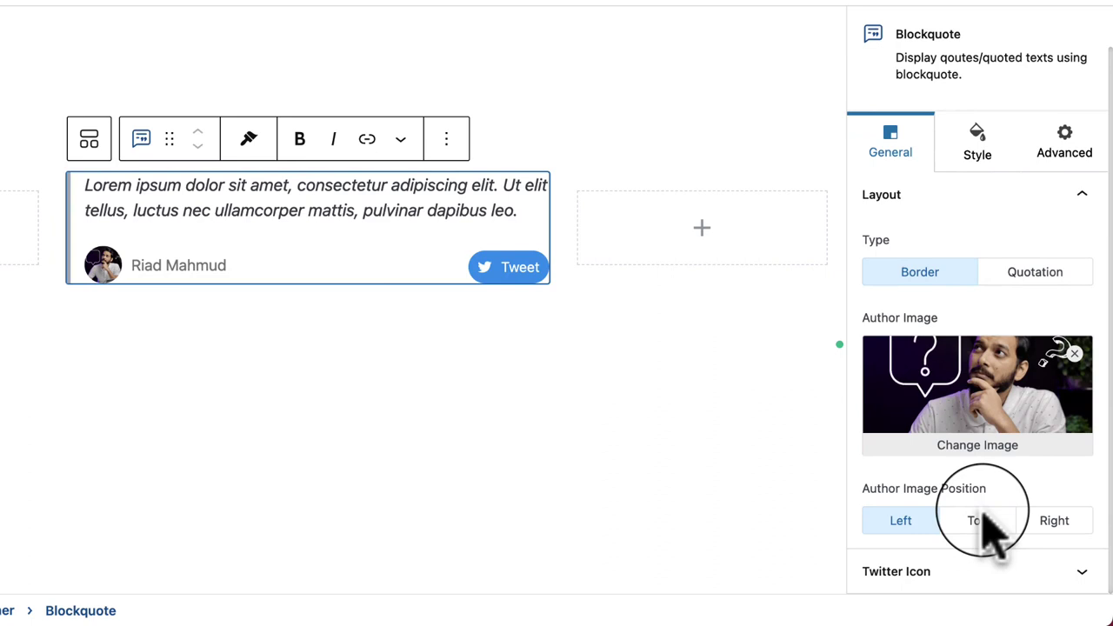
Step: Compare the Tweet button's icon-only, text-only and icon-plus-text options, keeping both icon and text
left_click(961, 583)
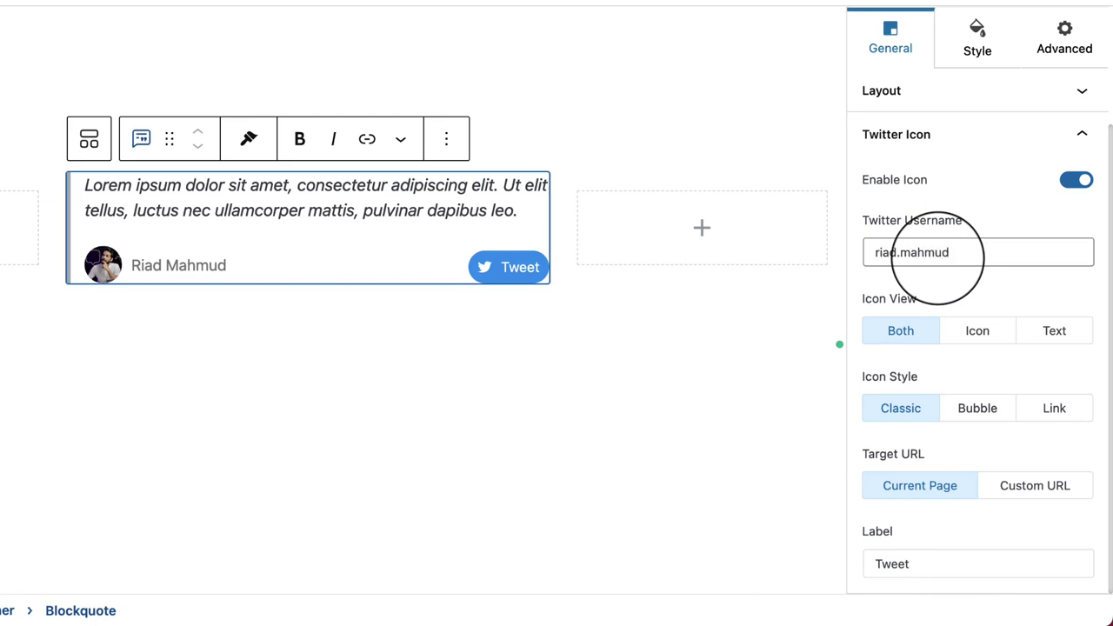
left_click(794, 472)
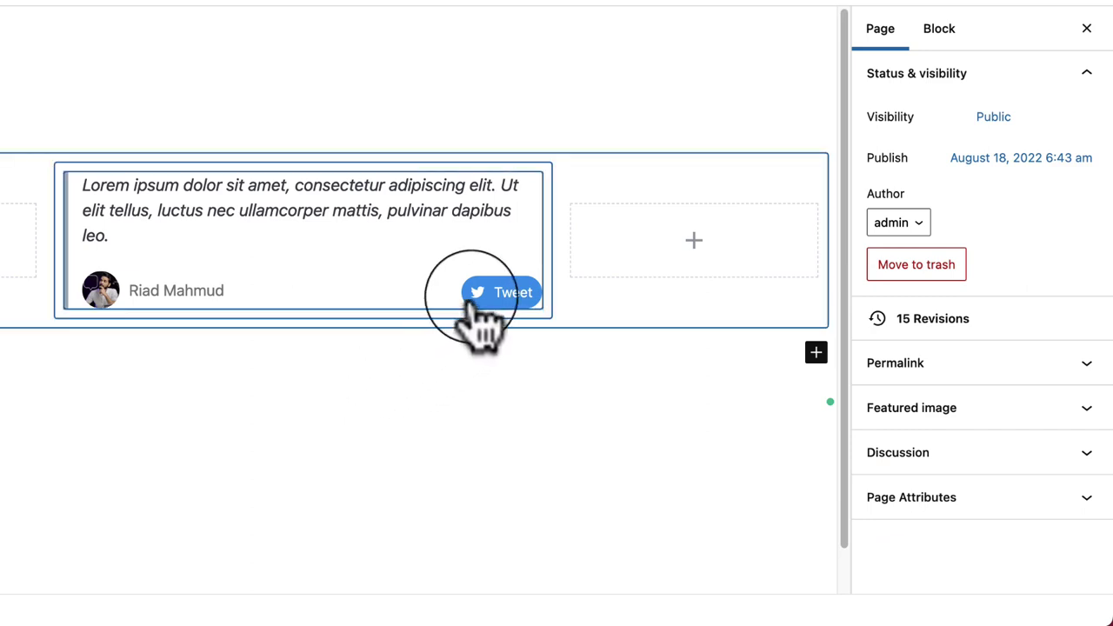
left_click(387, 252)
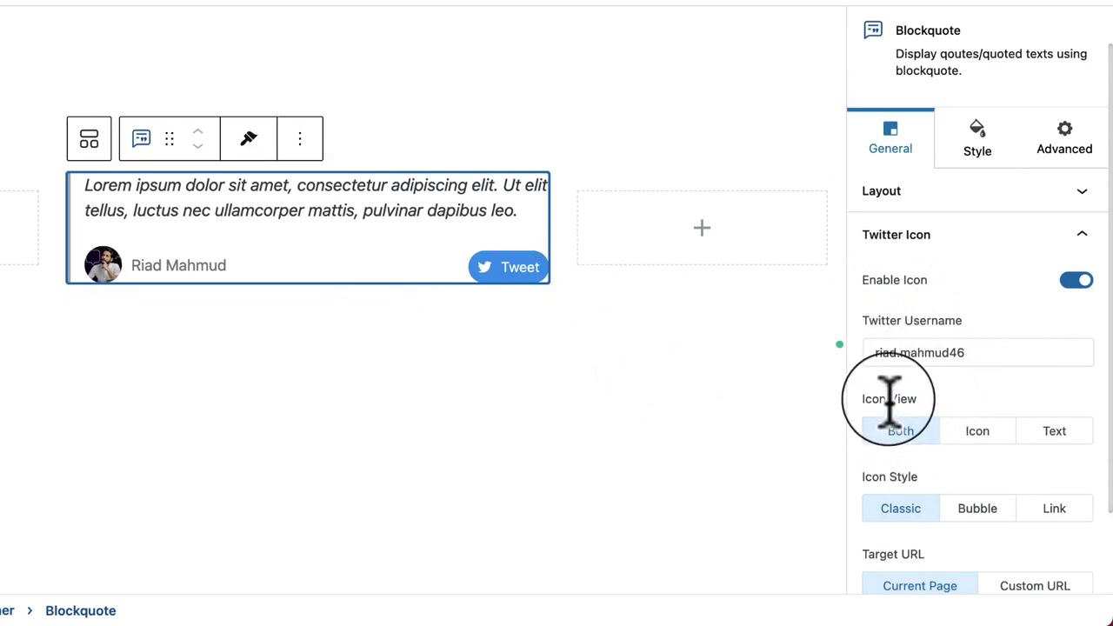
left_click(979, 432)
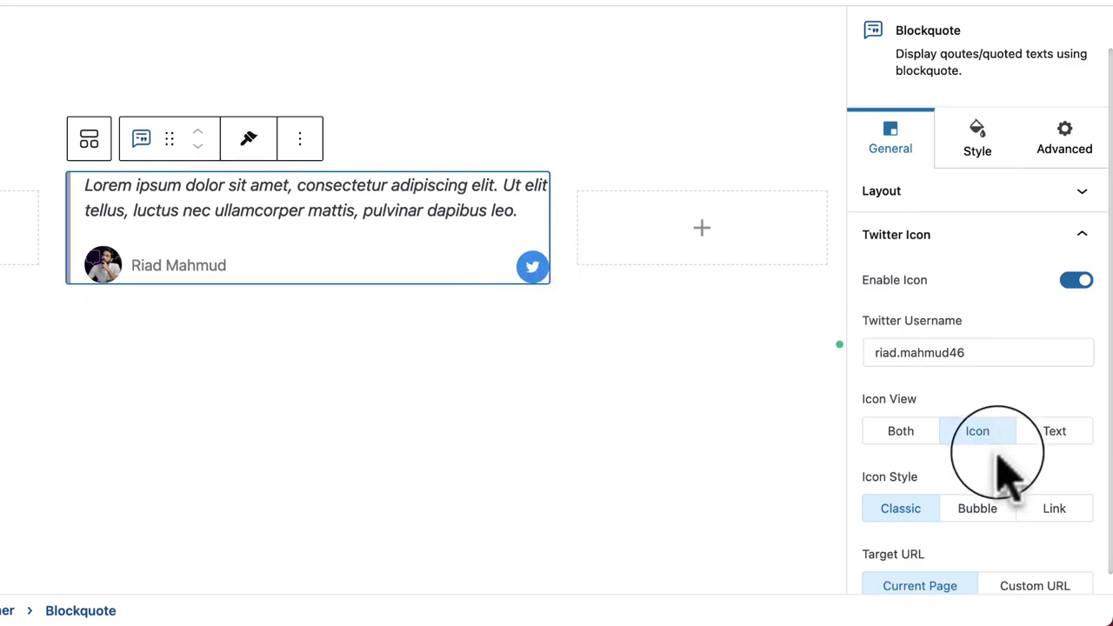
left_click(1044, 433)
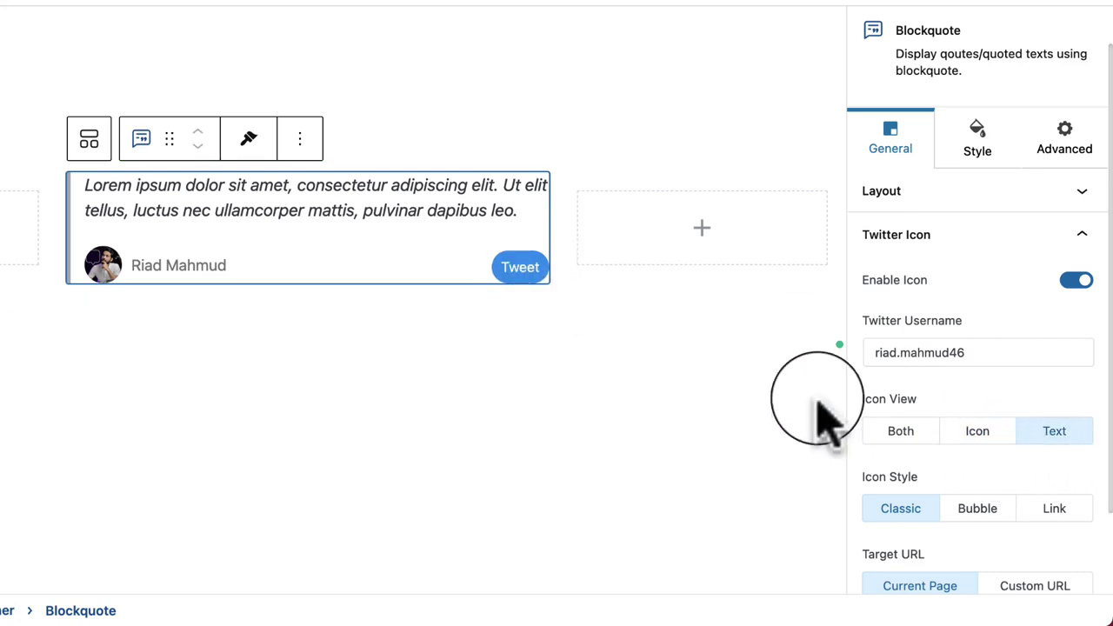
left_click(901, 432)
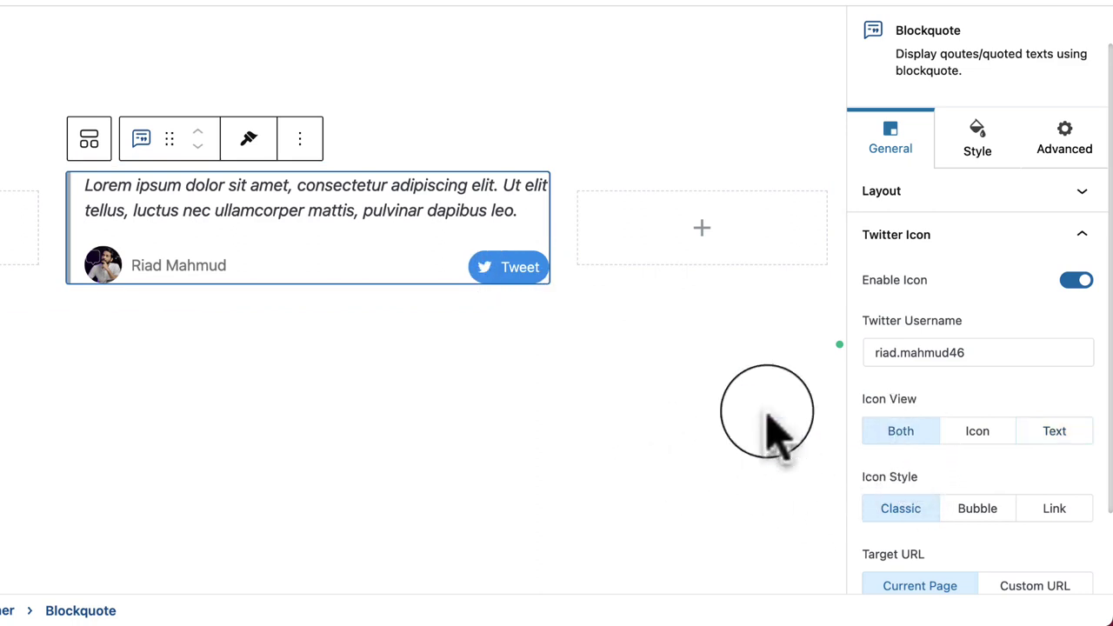
scroll(882, 470, "down", 3)
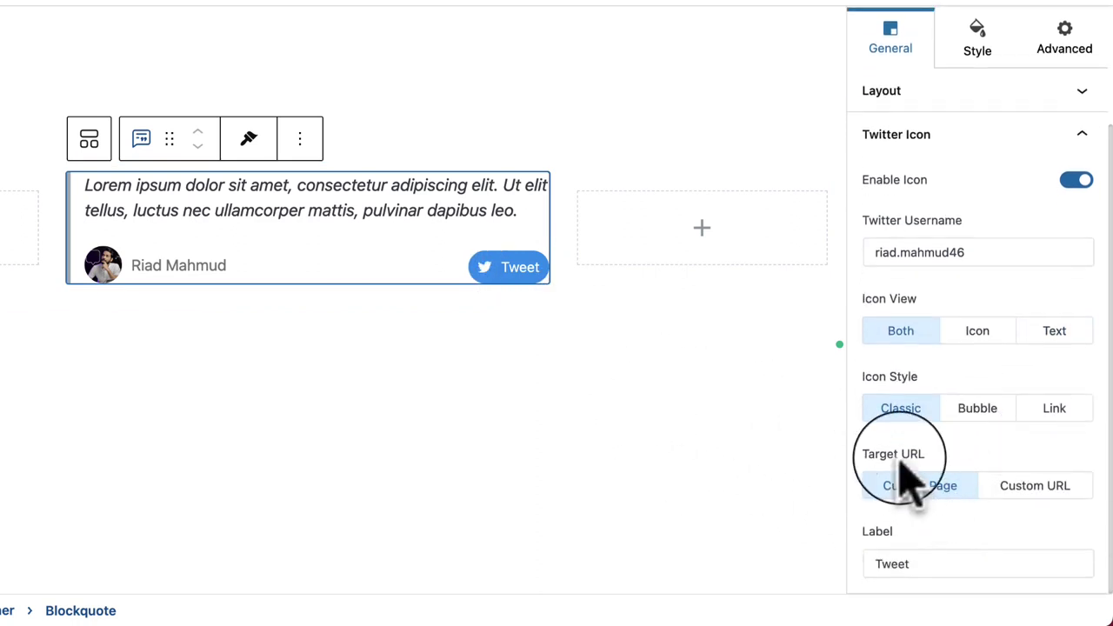
Step: Set the Tweet button style to Classic, with Target URL kept on Current Page
left_click(1052, 413)
left_click(972, 410)
left_click(878, 411)
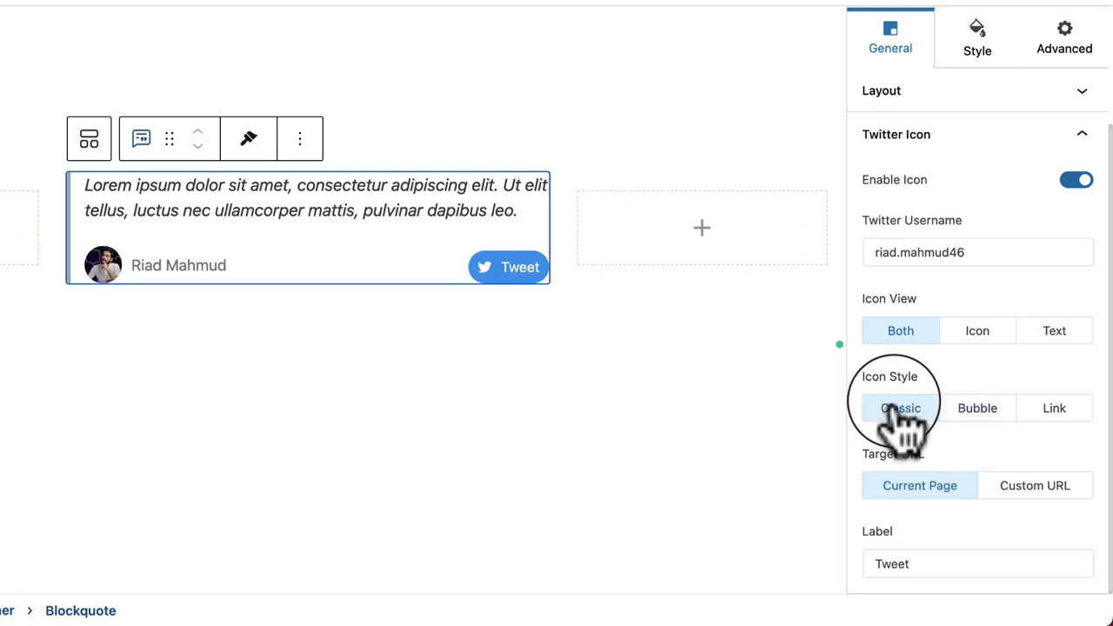
left_click(1030, 485)
left_click(930, 487)
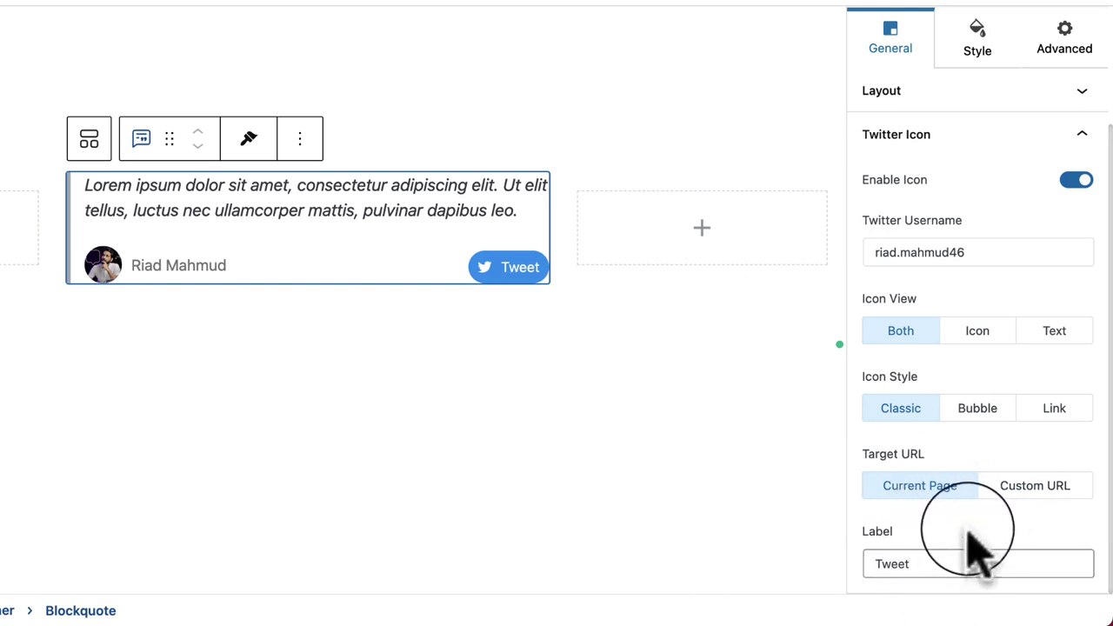
scroll(948, 400, "up", 3)
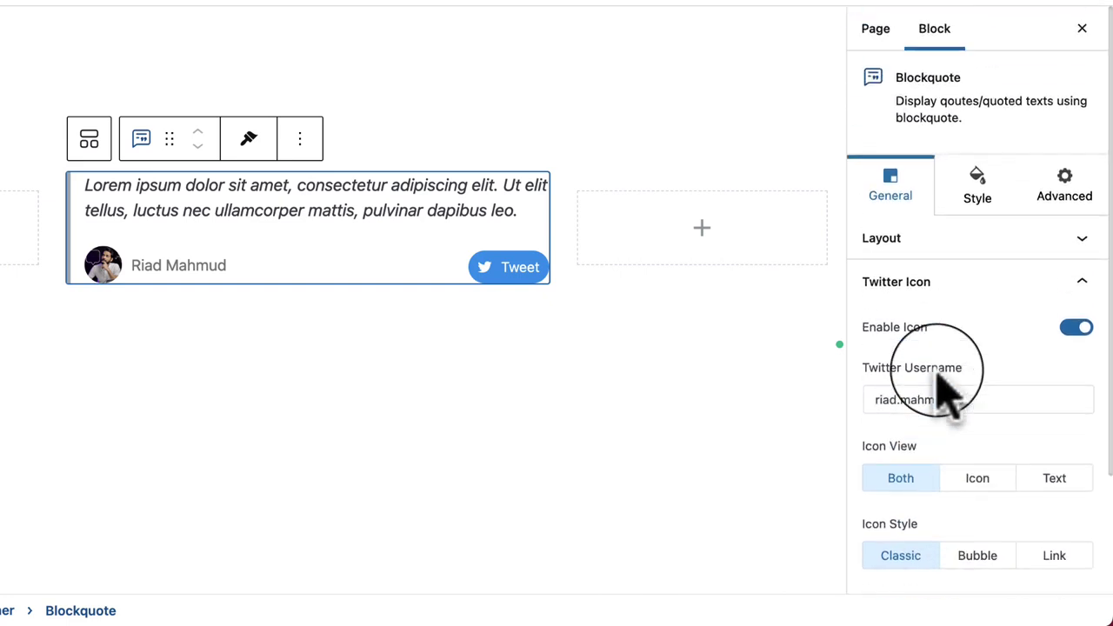
Step: Try dotted, dashed and no border on the quote, then restore Solid
left_click(987, 187)
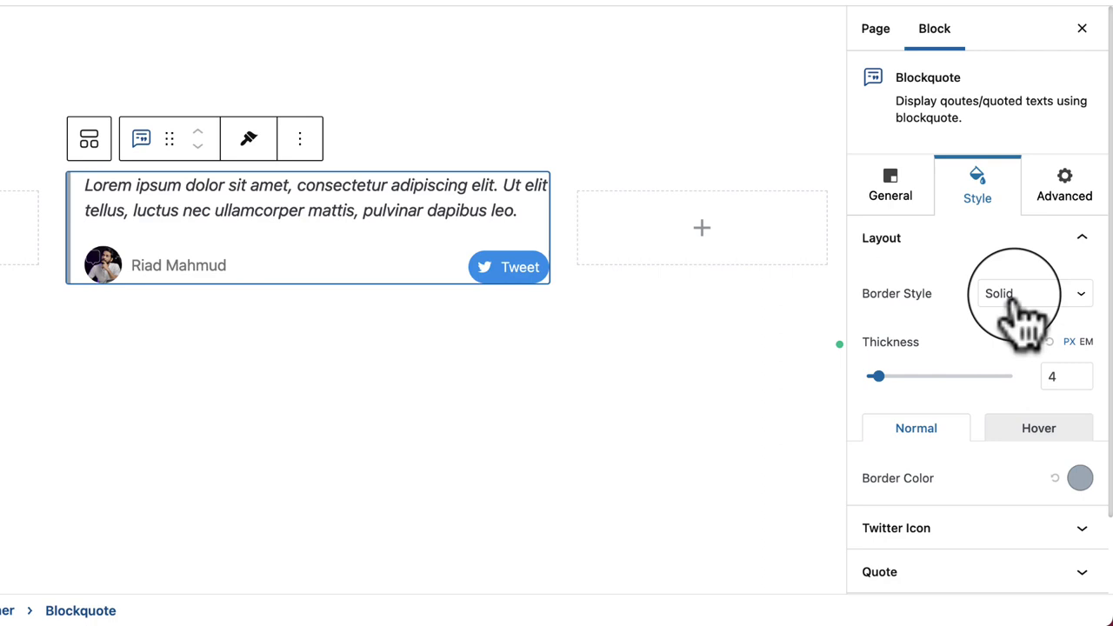
left_click(653, 357)
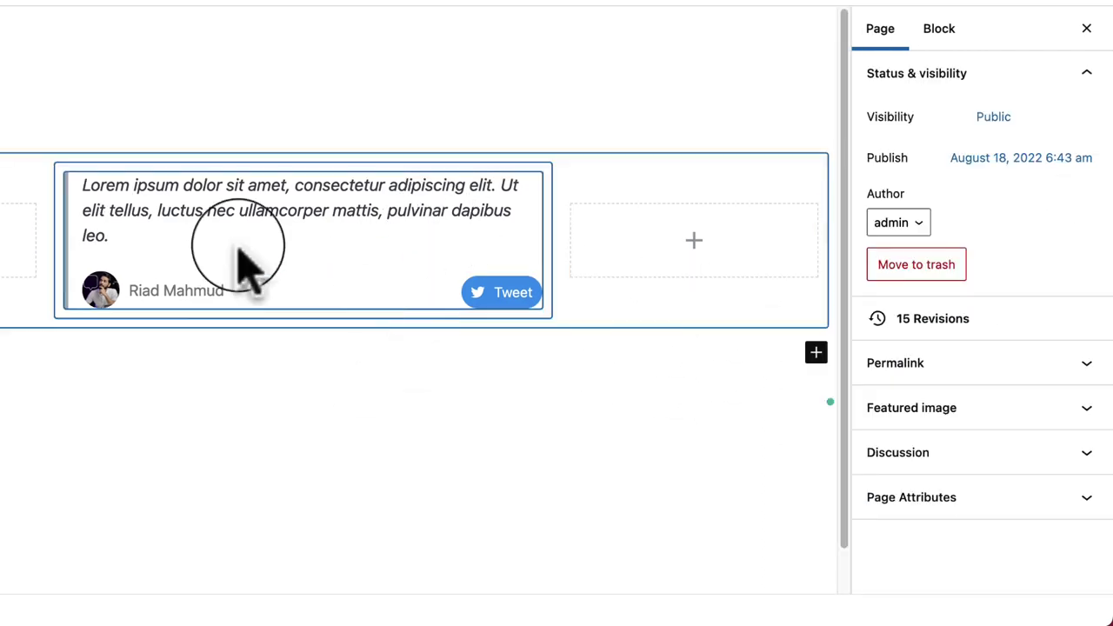
left_click(154, 249)
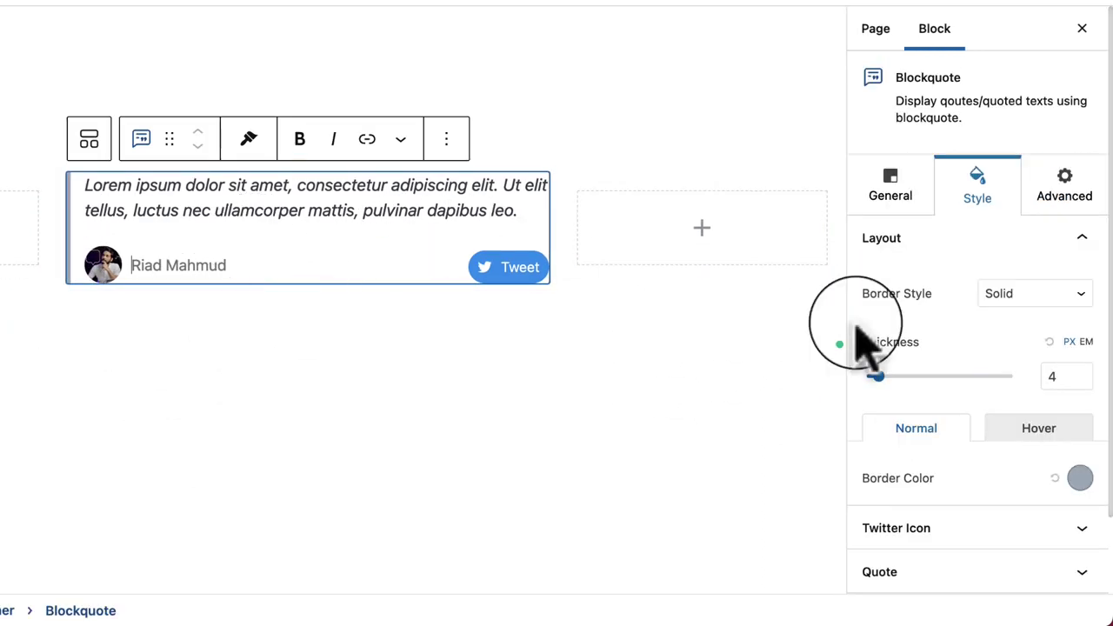
left_click(909, 287)
left_click(1026, 314)
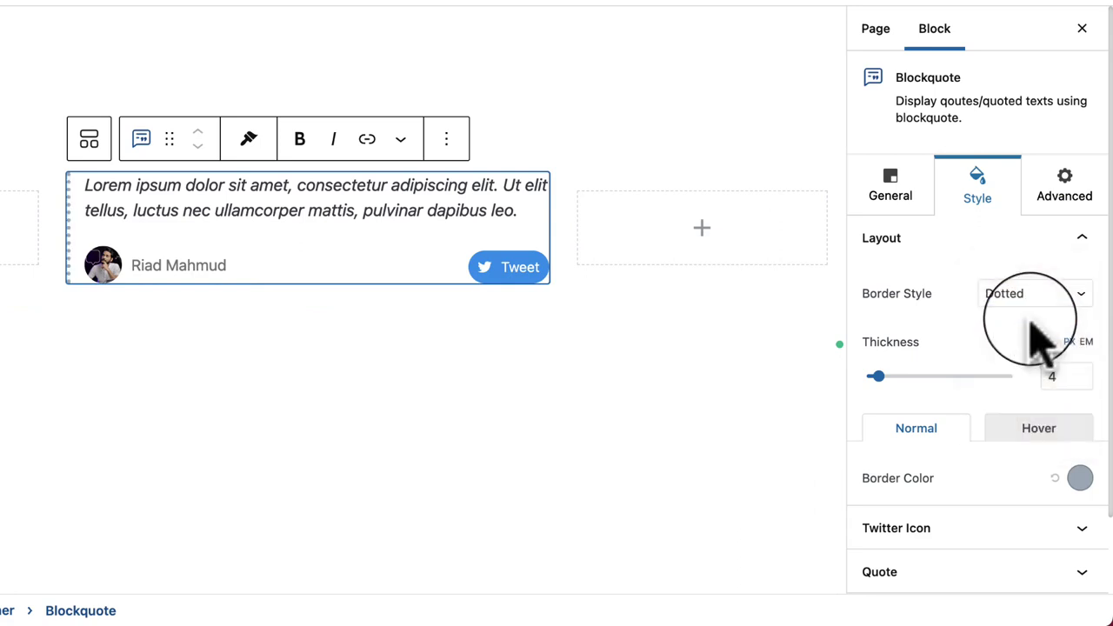
left_click(1030, 296)
left_click(1026, 314)
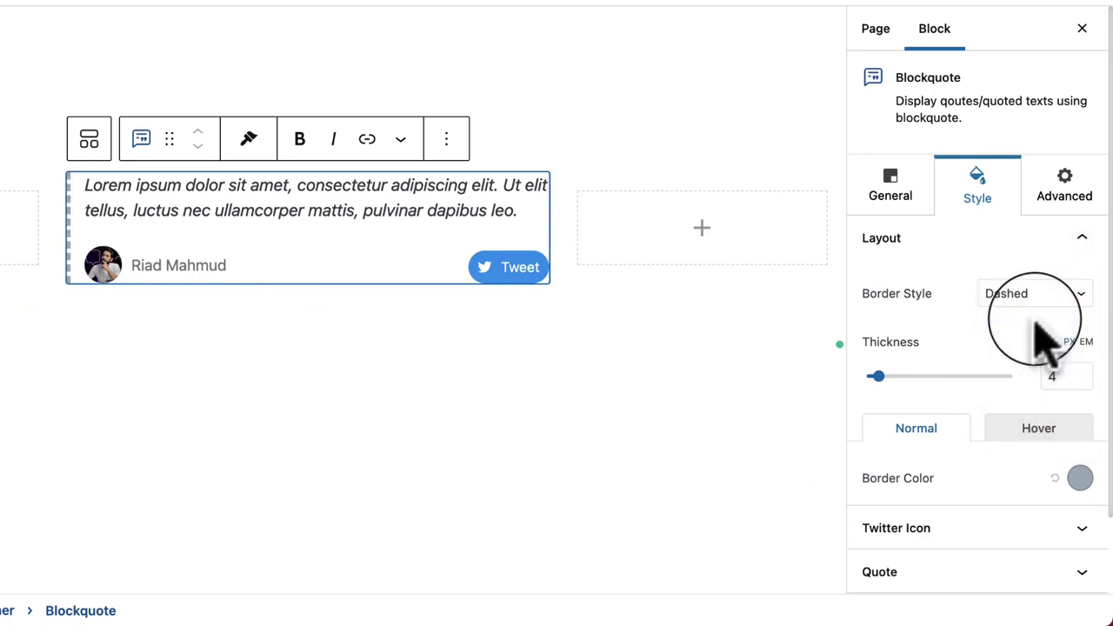
left_click(1035, 298)
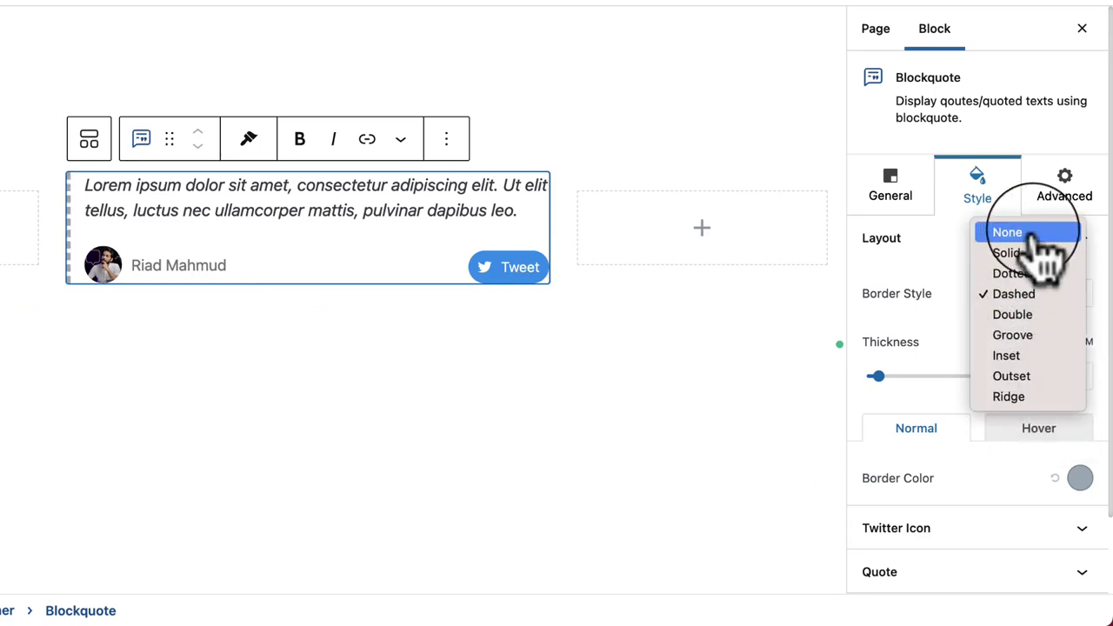
left_click(1035, 235)
left_click(1039, 296)
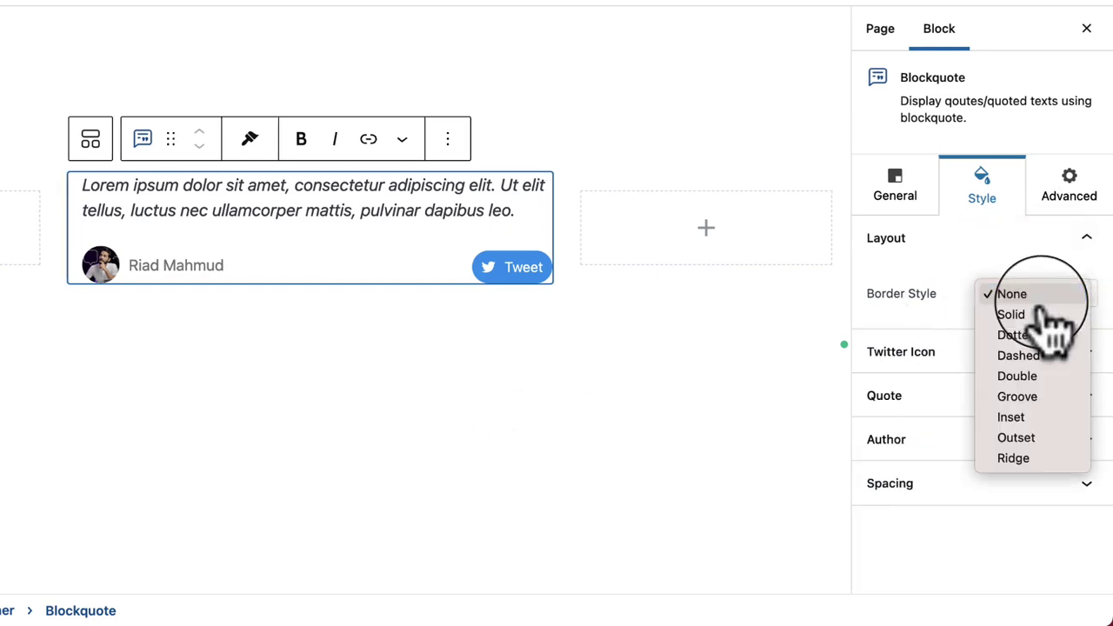
left_click(1049, 314)
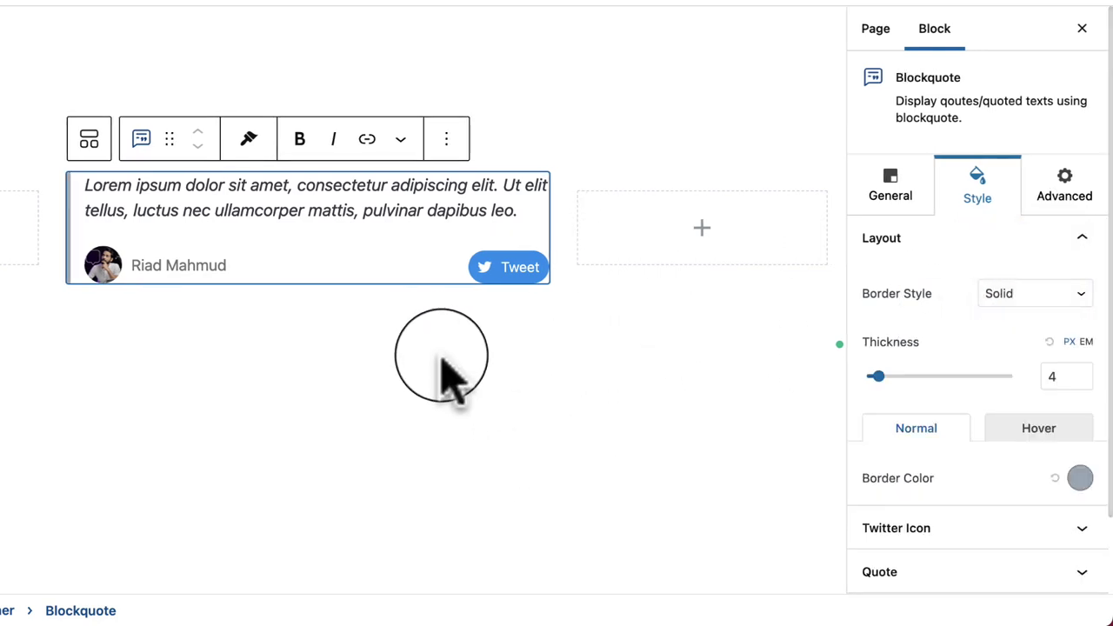
scroll(1000, 534, "down", 1)
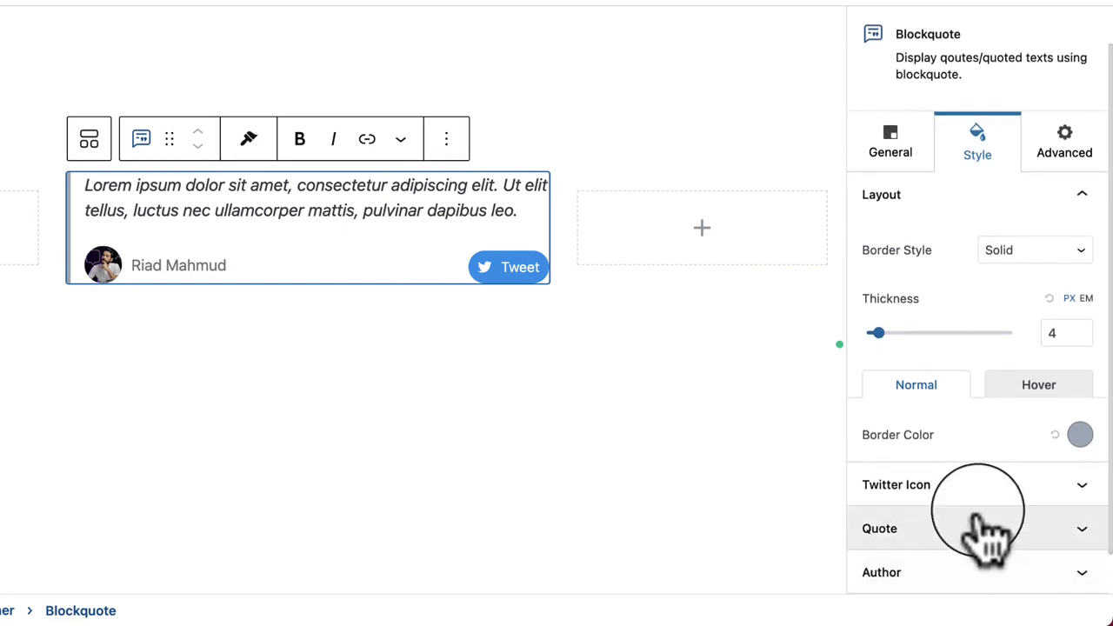
Step: Slightly widen the Tweet button's icon-to-text spacing
left_click(967, 491)
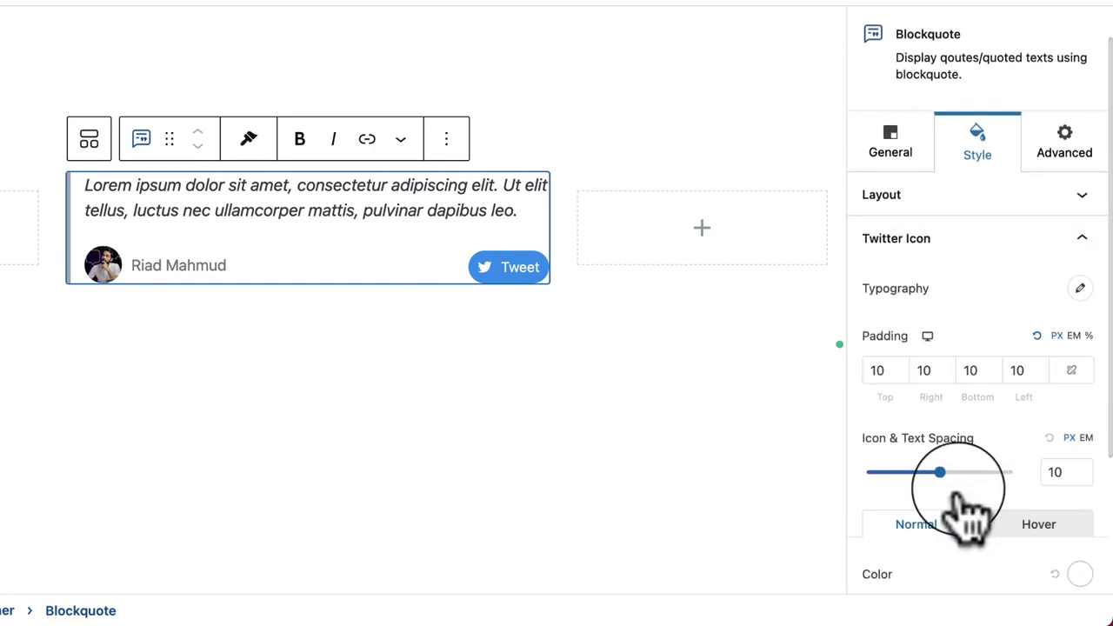
mouse_move(939, 472)
left_mouse_down()
mouse_move(969, 472)
mouse_move(954, 472)
left_mouse_up()
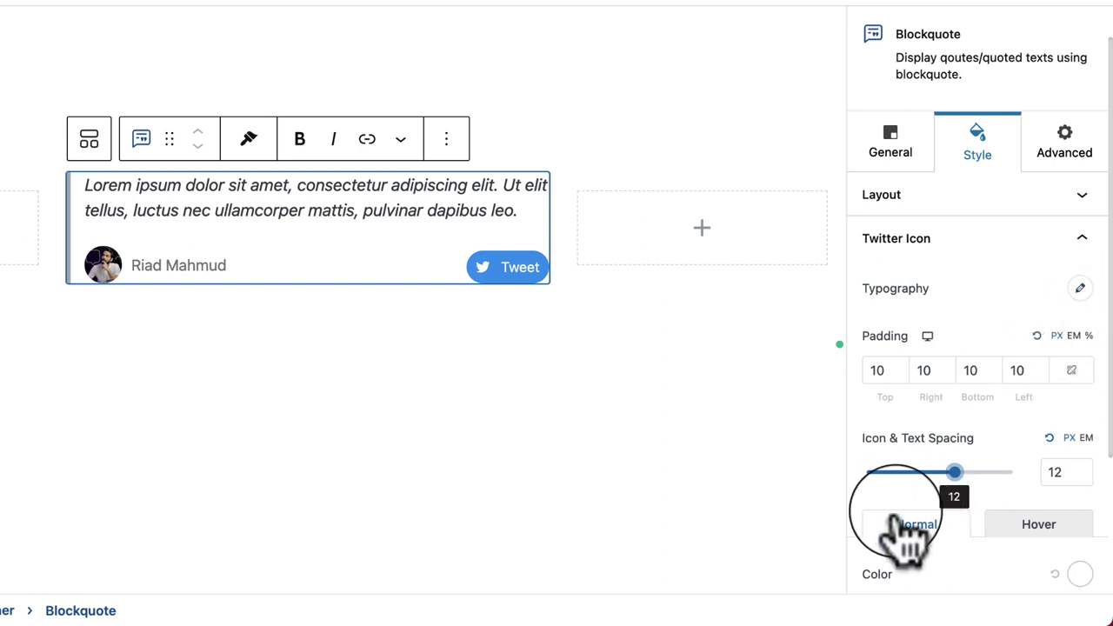
scroll(909, 549, "down", 4)
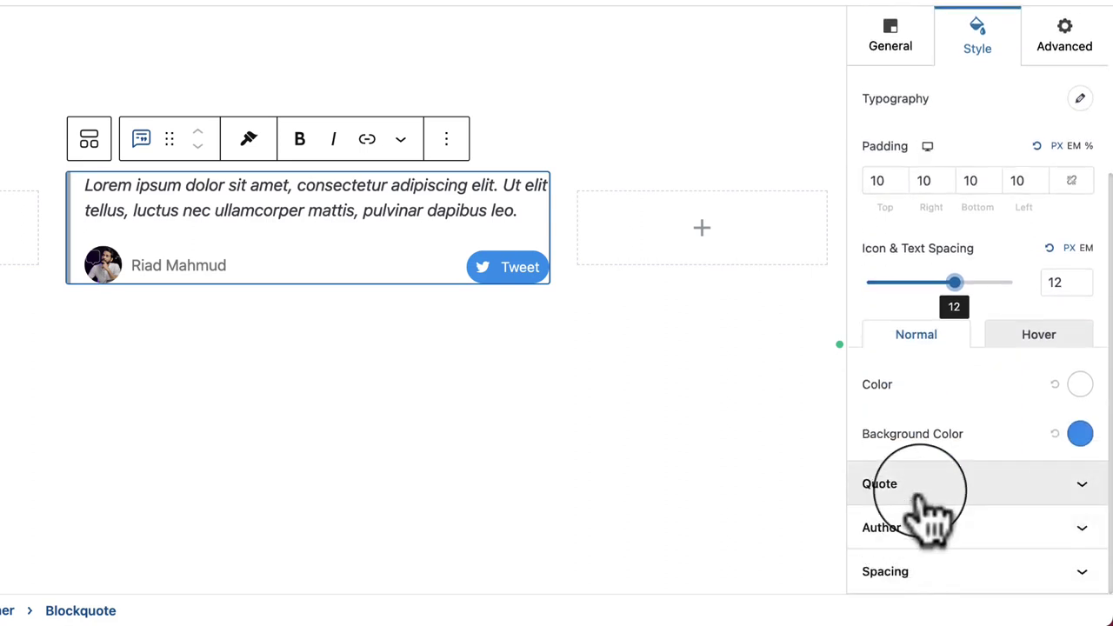
Step: Keep the author image at Thumbnail size and shrink its width to 30
left_click(927, 505)
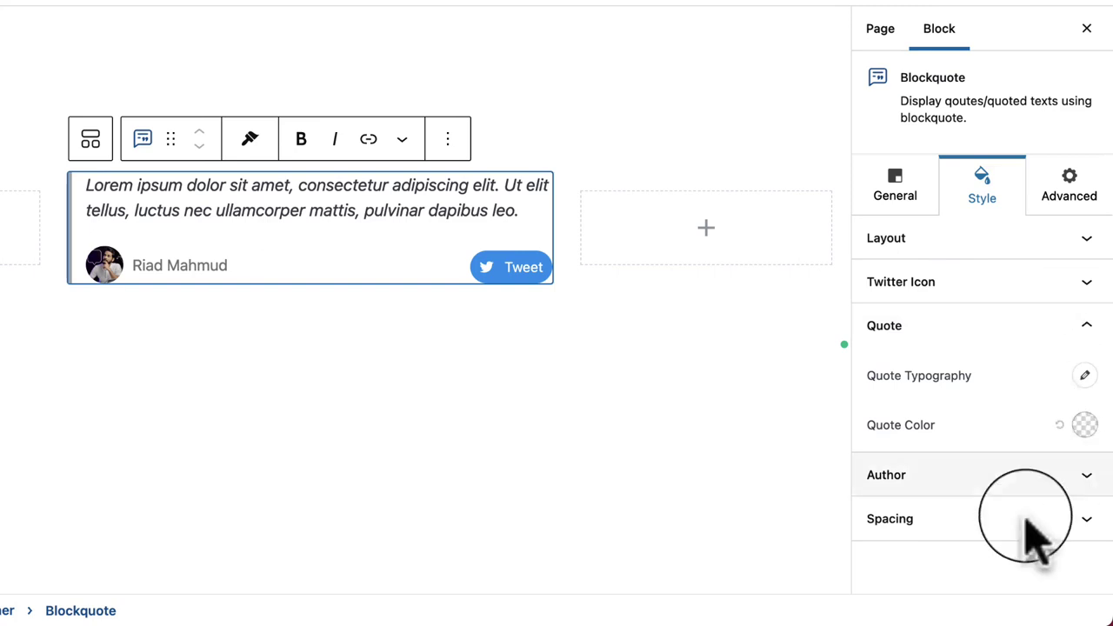
left_click(895, 474)
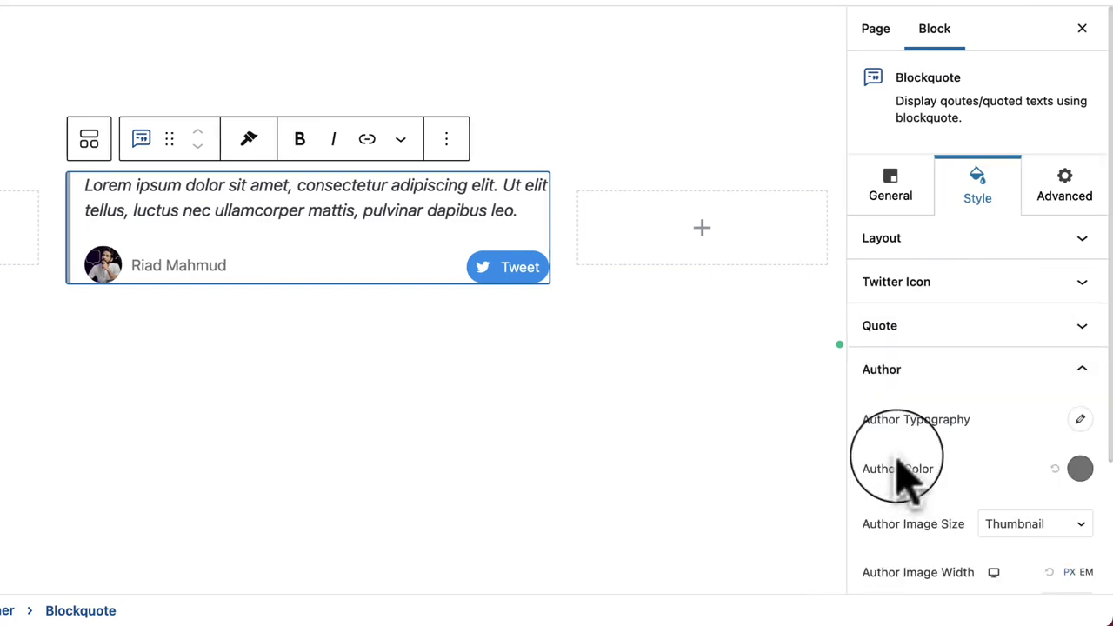
scroll(1035, 478, "down", 2)
left_click(1028, 435)
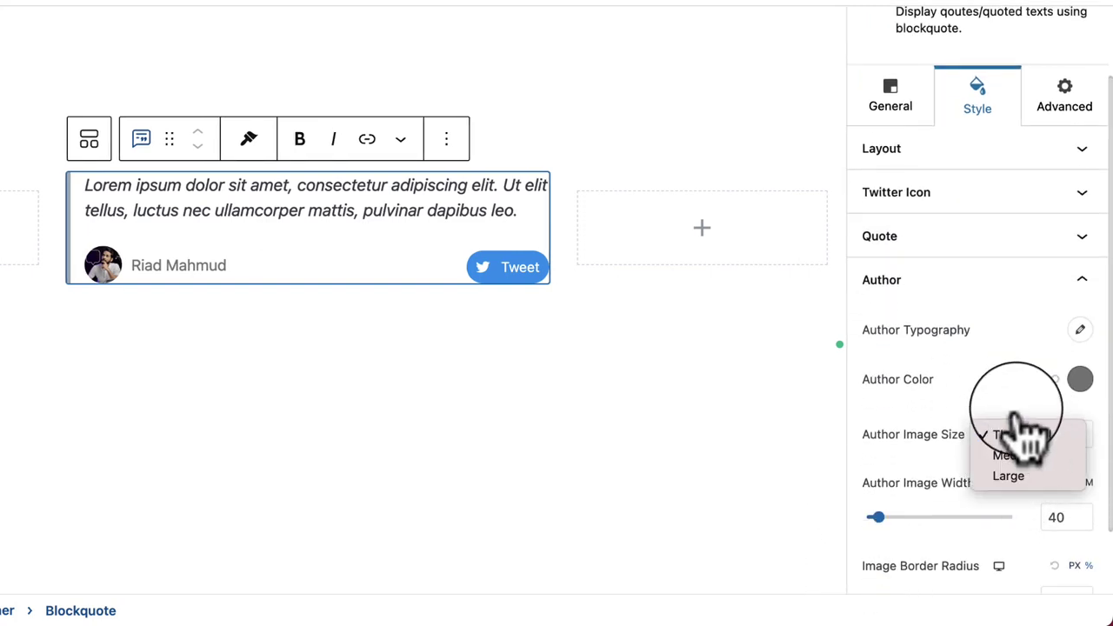
left_click(1025, 435)
mouse_move(878, 518)
left_mouse_down()
mouse_move(901, 519)
mouse_move(875, 519)
left_mouse_up()
scroll(1027, 592, "down", 2)
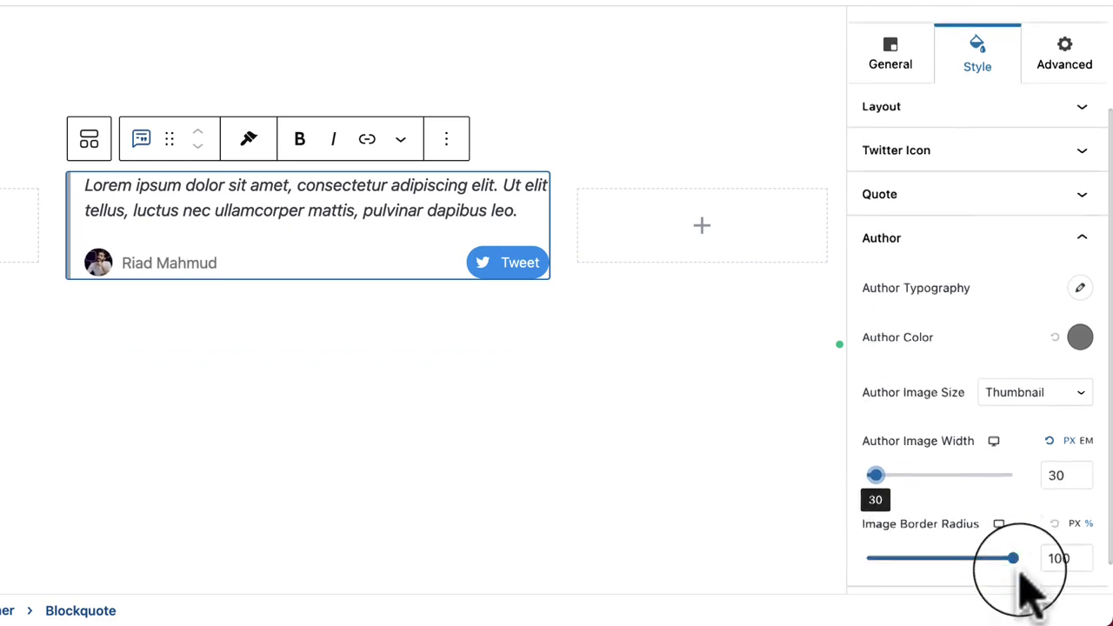
left_click_drag(1015, 520, 1052, 539)
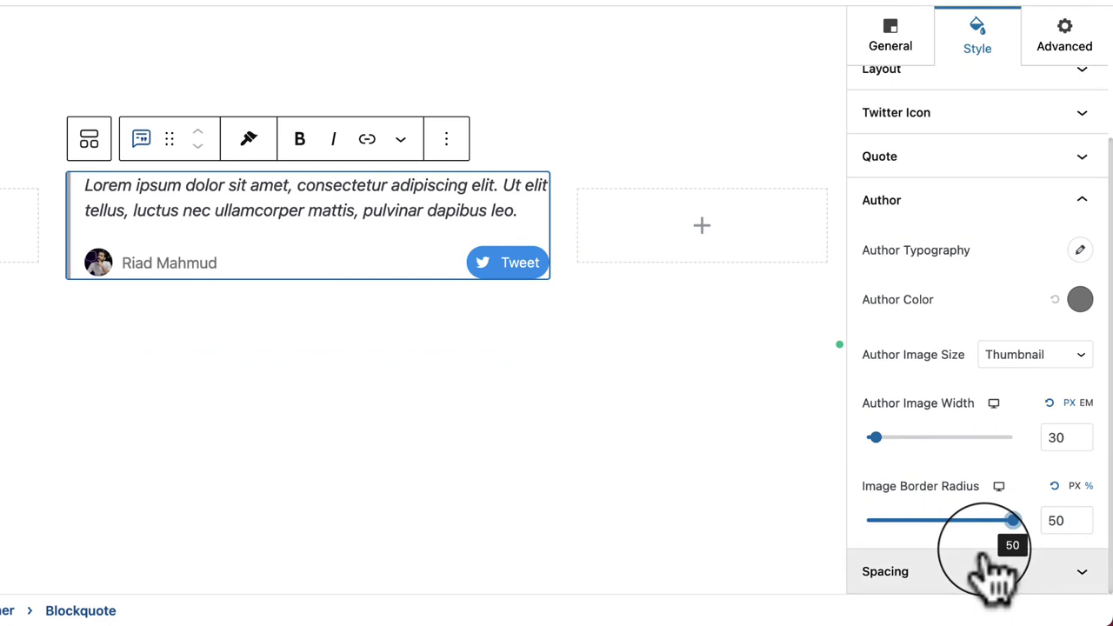
Step: Set the author-image gap to 5 and the border-quote gap to 30
left_click(956, 581)
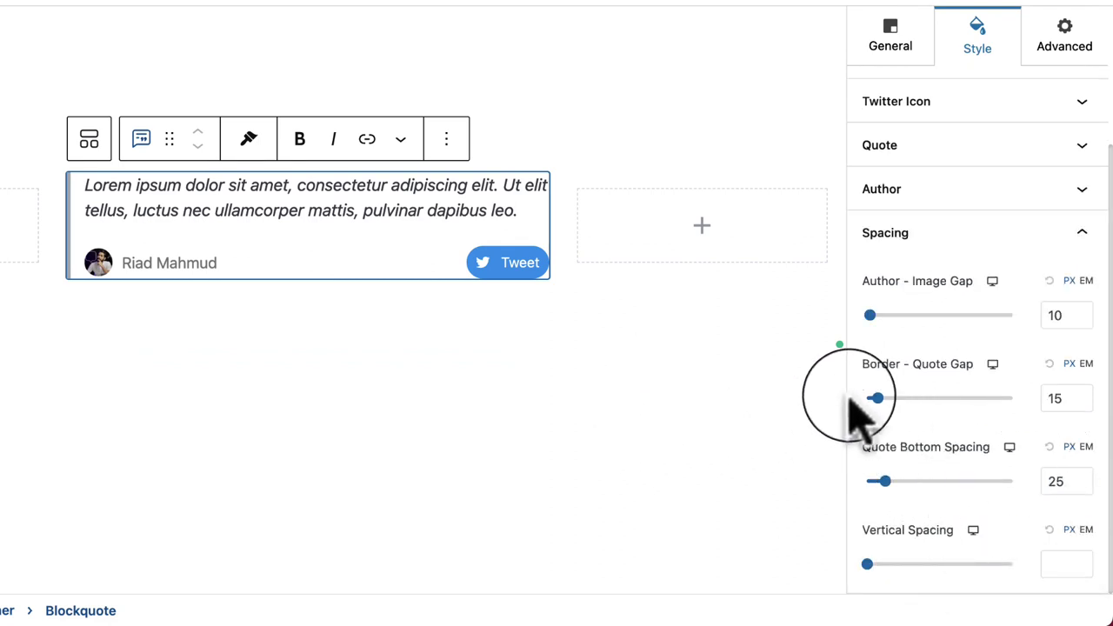
left_click_drag(871, 315, 874, 347)
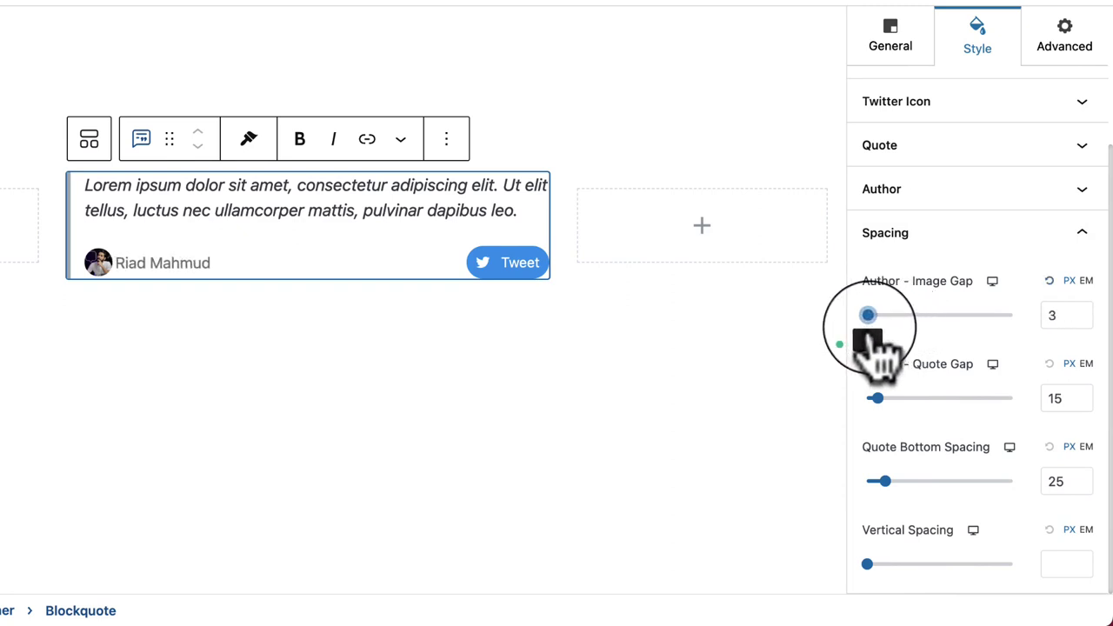
left_click_drag(877, 397, 925, 400)
left_click(522, 409)
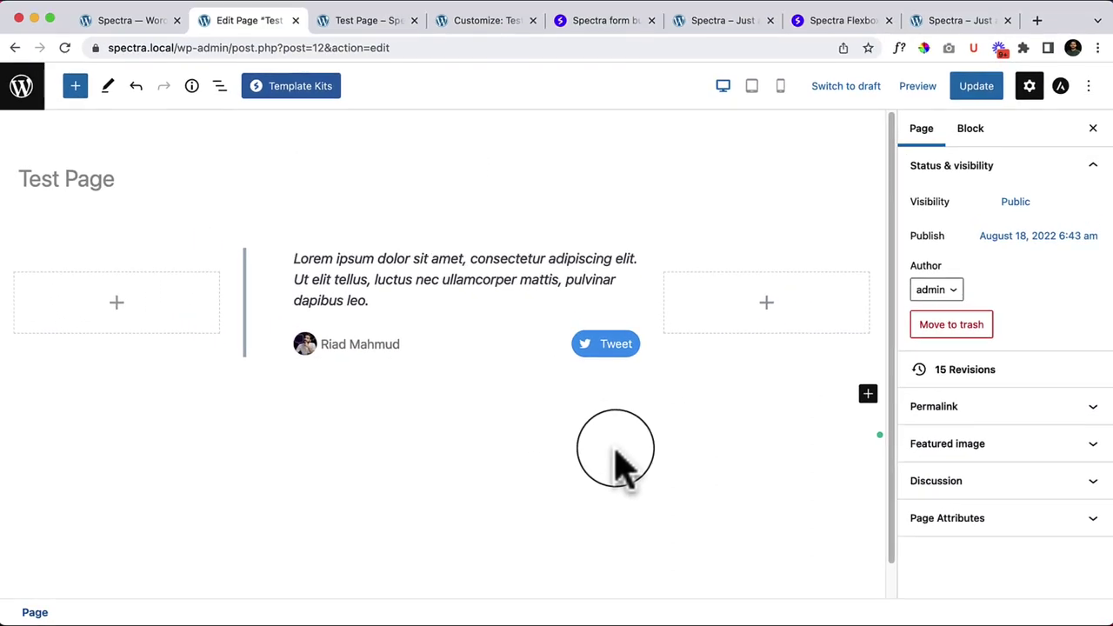
Step: Update the page, reload the live Test Page, then reselect the blockquote in the editor
left_click(976, 89)
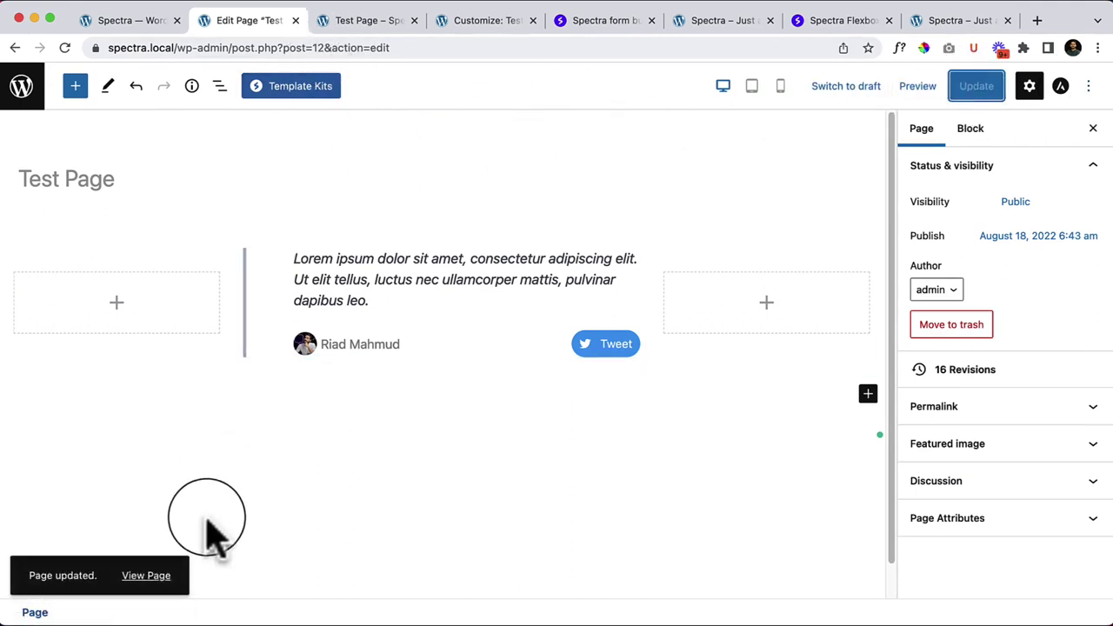
left_click(361, 20)
right_click(511, 232)
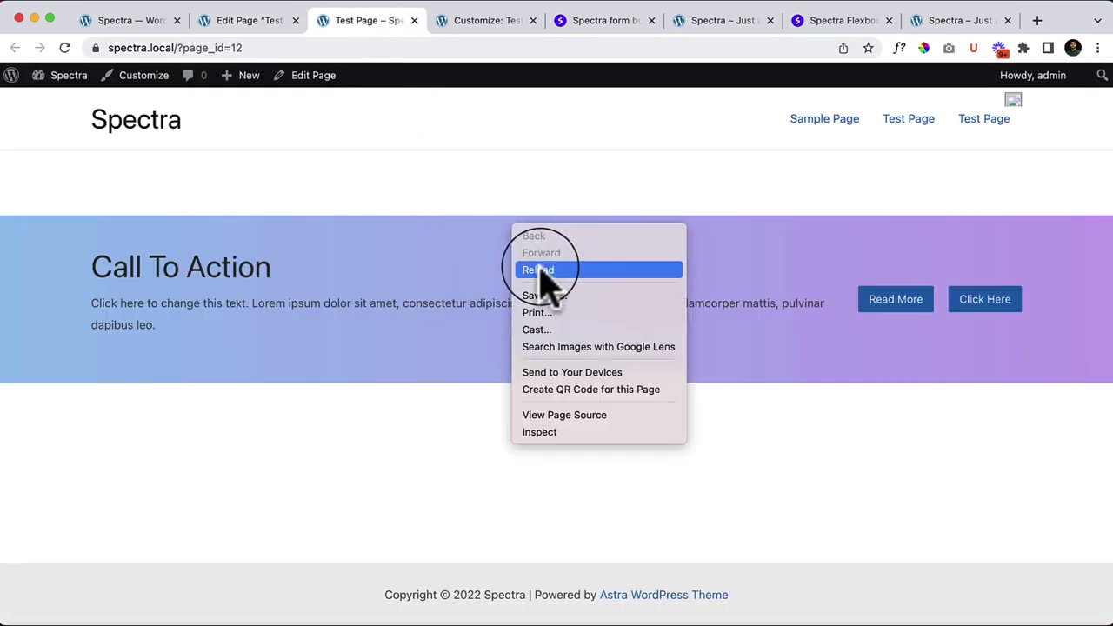
left_click(540, 268)
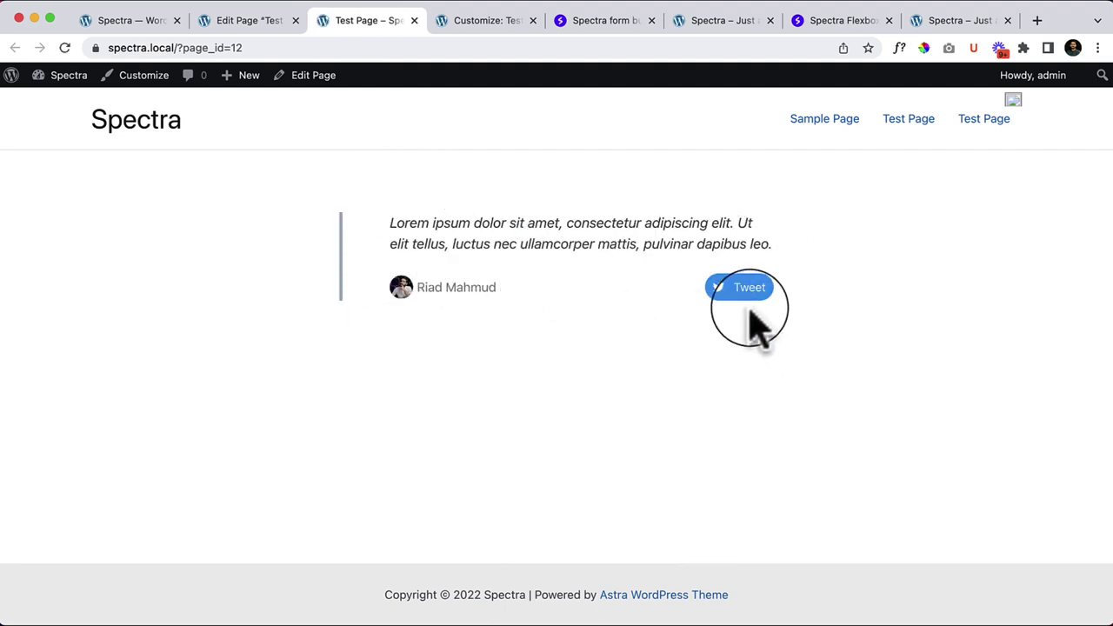
left_click(231, 21)
left_click(479, 302)
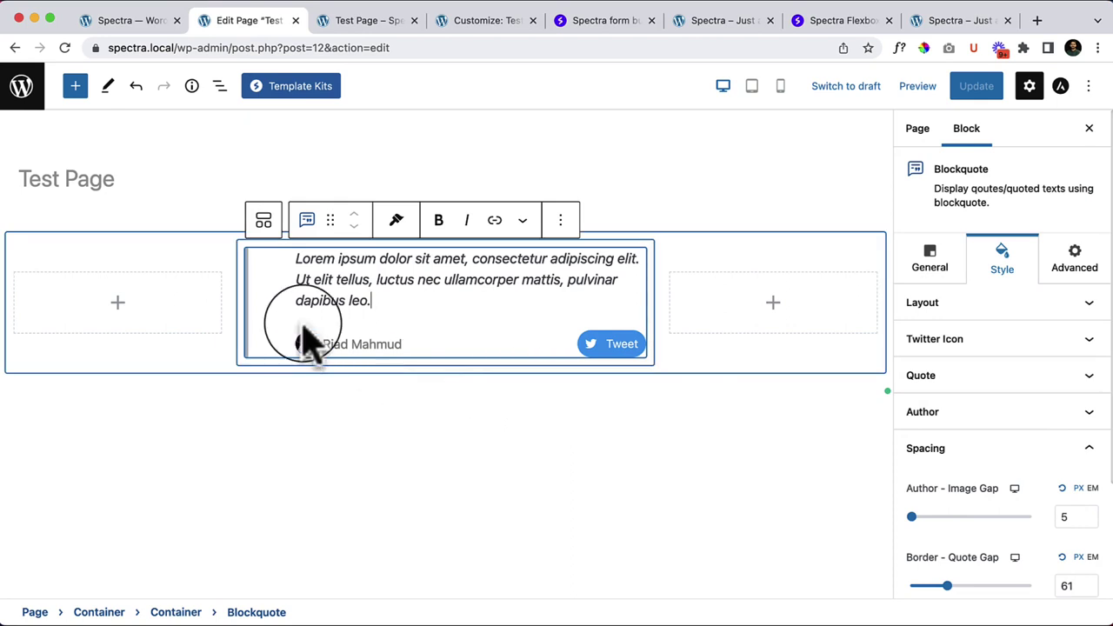
Step: Collapse the blockquote's Spacing and Display Conditions panels, then remove the Blockquote via its Options menu
left_click(277, 313)
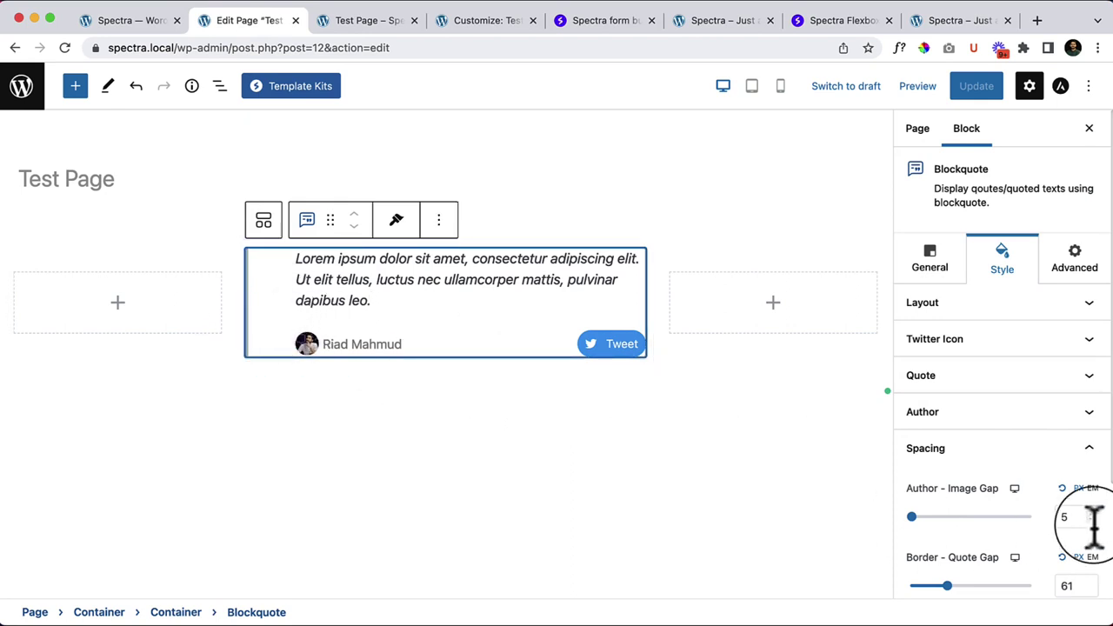
scroll(1094, 522, "down", 3)
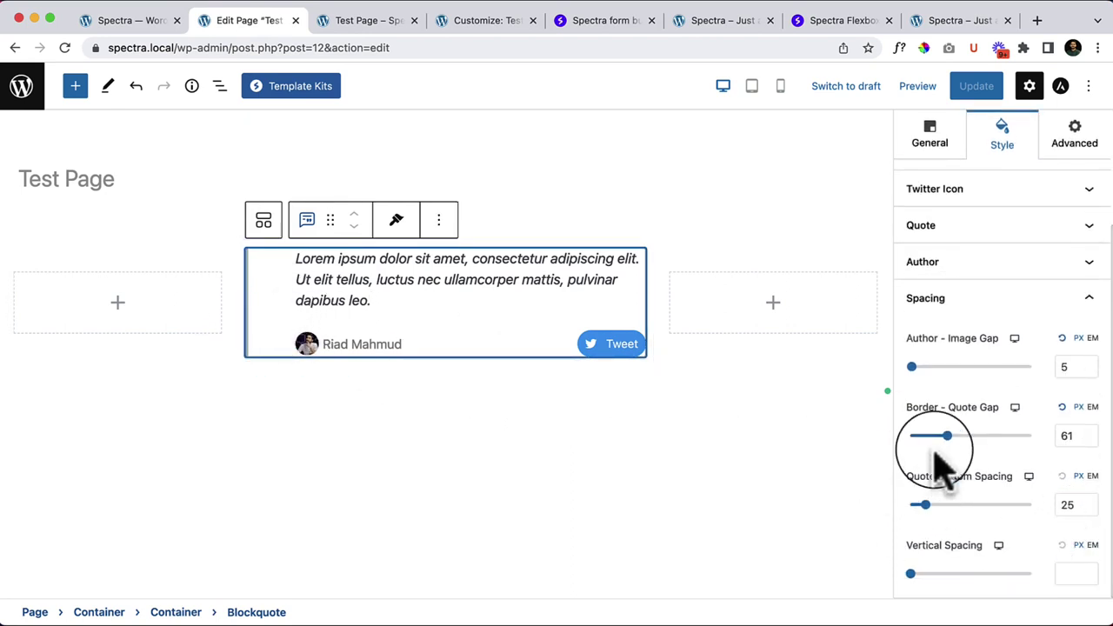
scroll(1047, 383, "up", 3)
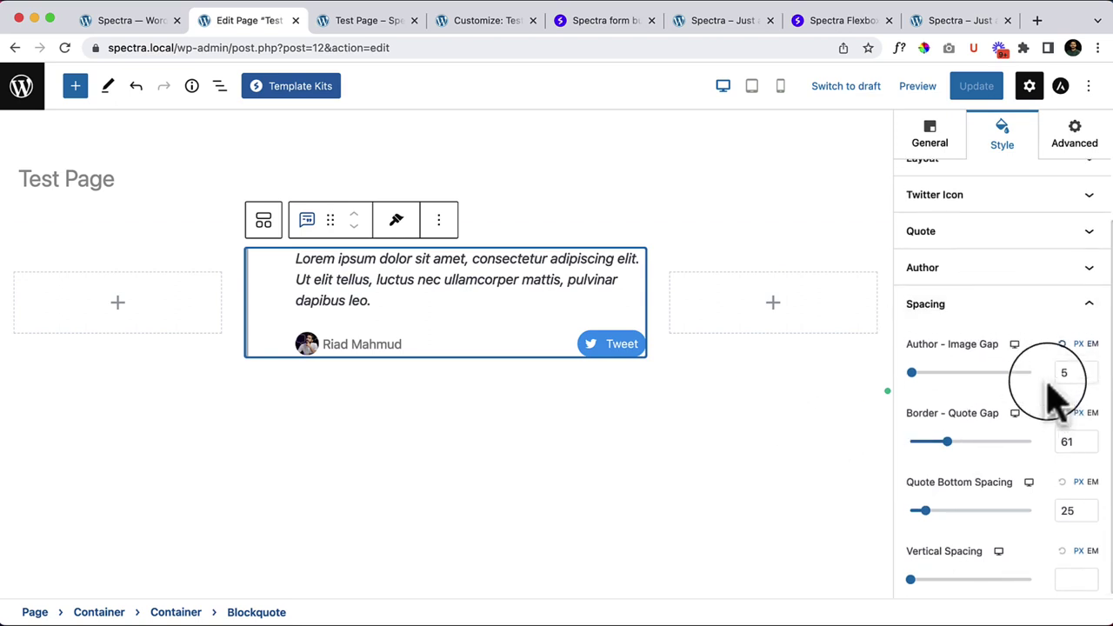
left_click(1016, 452)
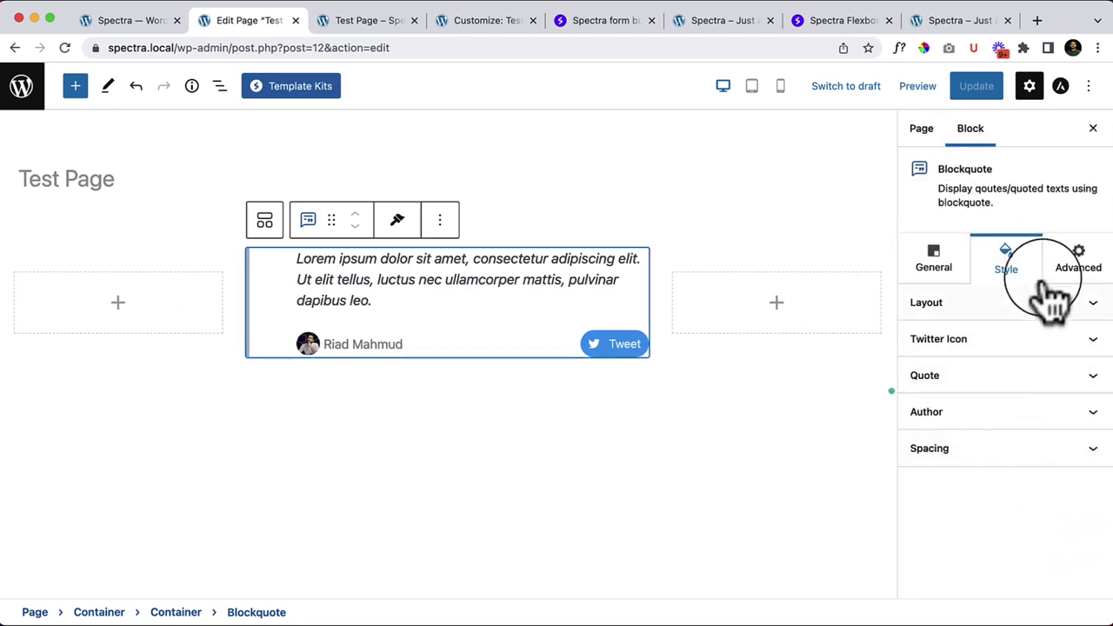
left_click(1079, 265)
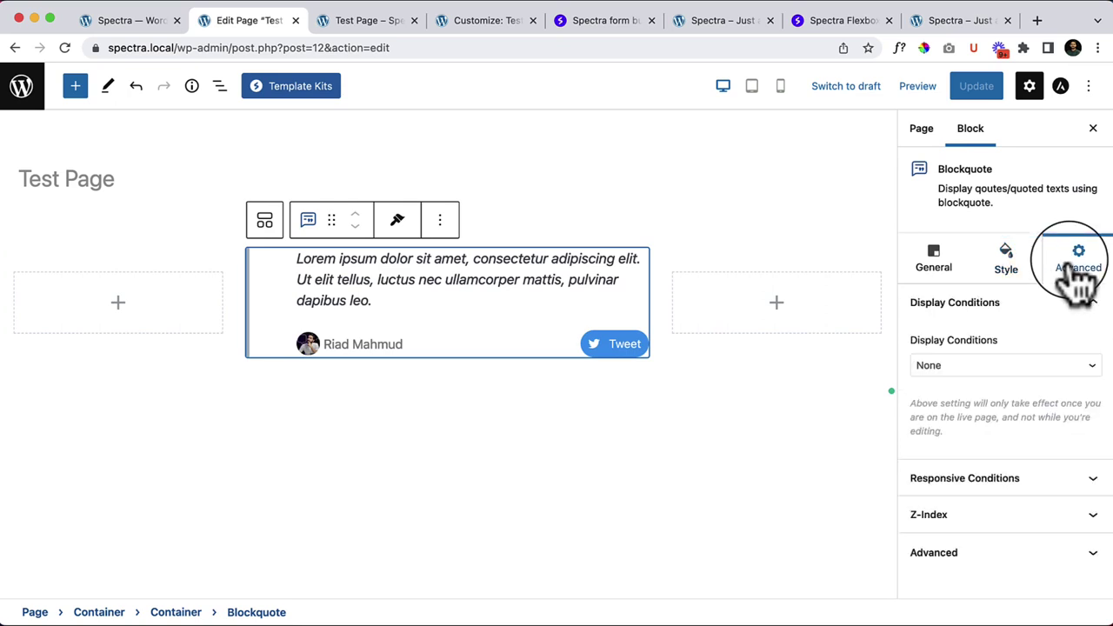
left_click(1057, 301)
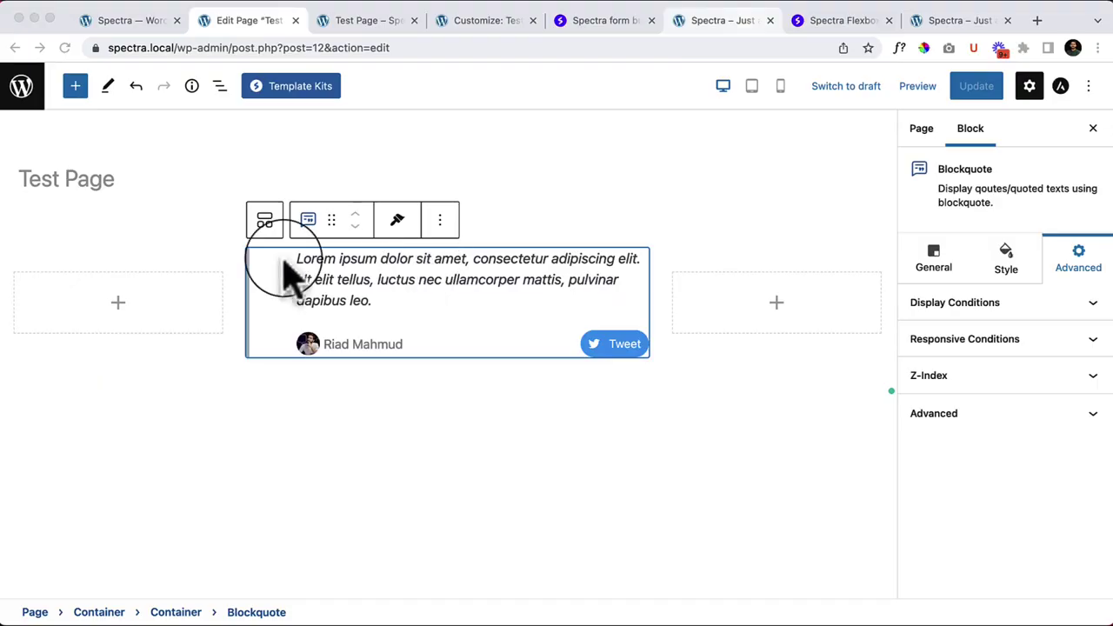
left_click(440, 222)
left_click(487, 576)
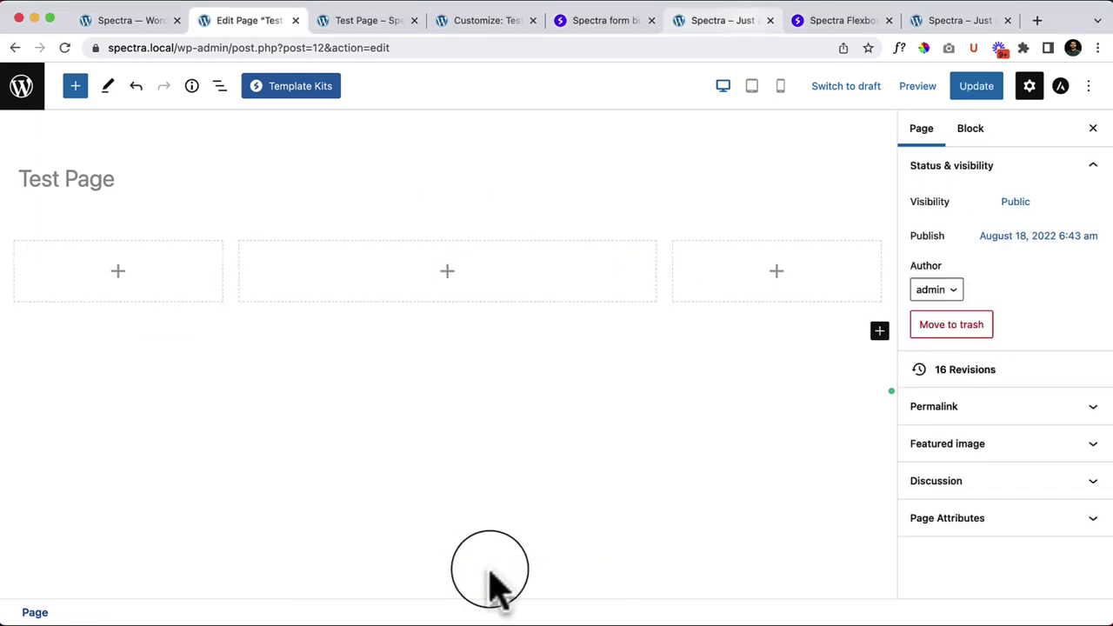
Step: Drag a Content Timeline block from the inserter into the middle container column
left_click(75, 87)
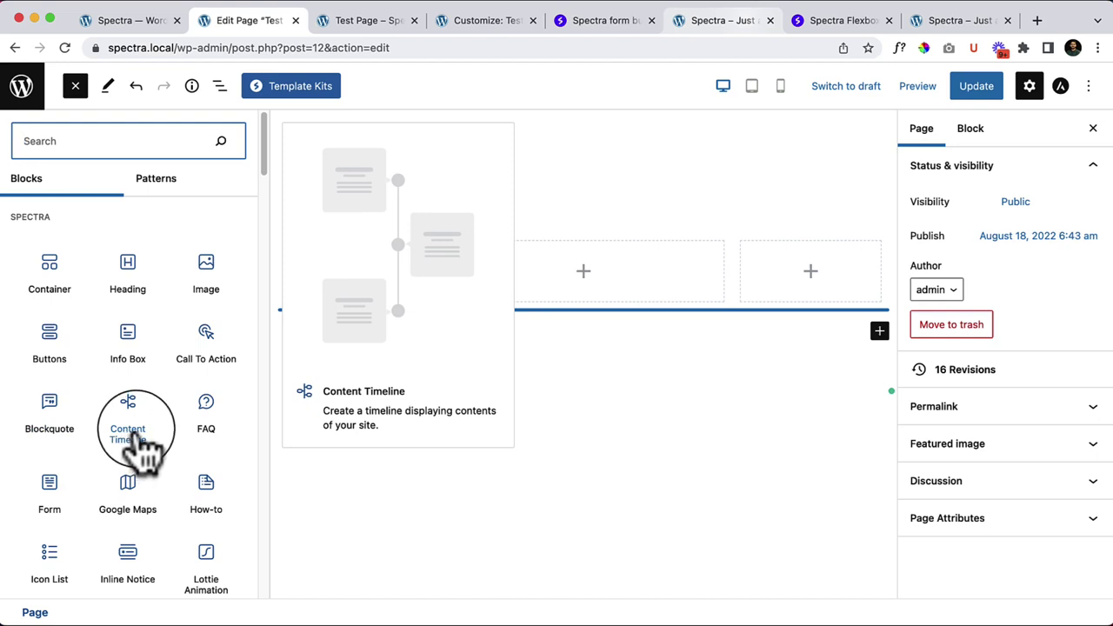
left_click_drag(137, 445, 556, 266)
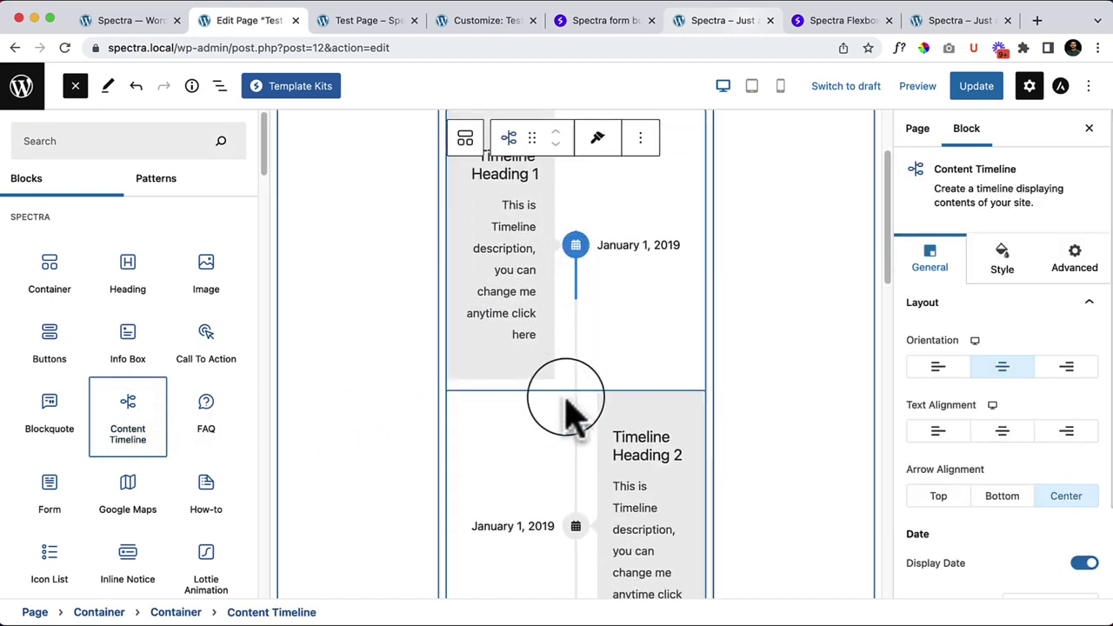
left_click(76, 86)
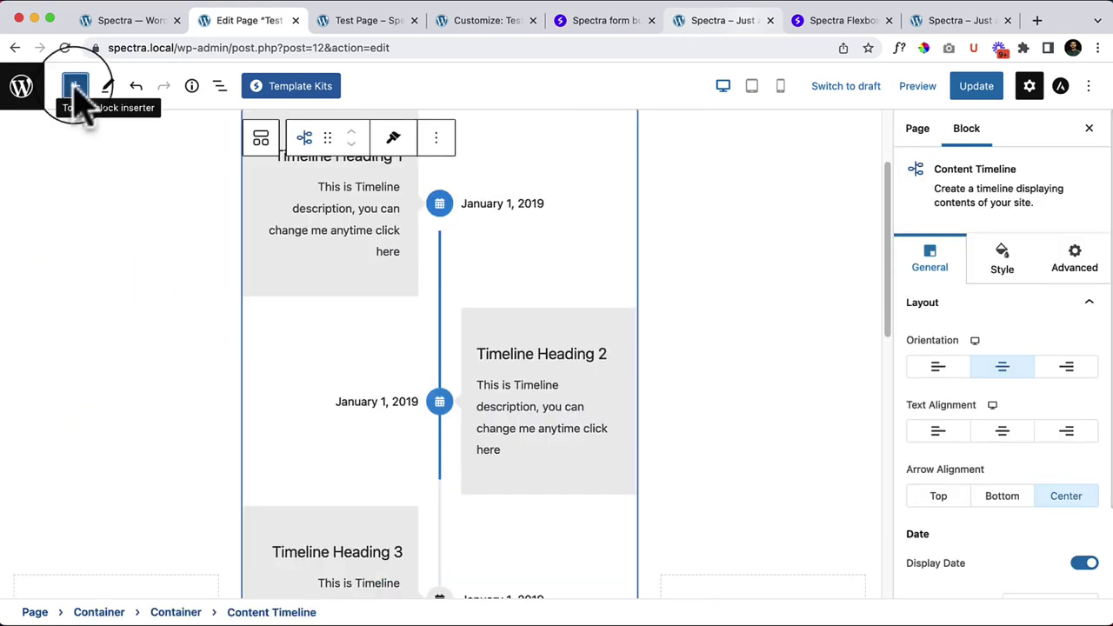
scroll(513, 382, "up", 3)
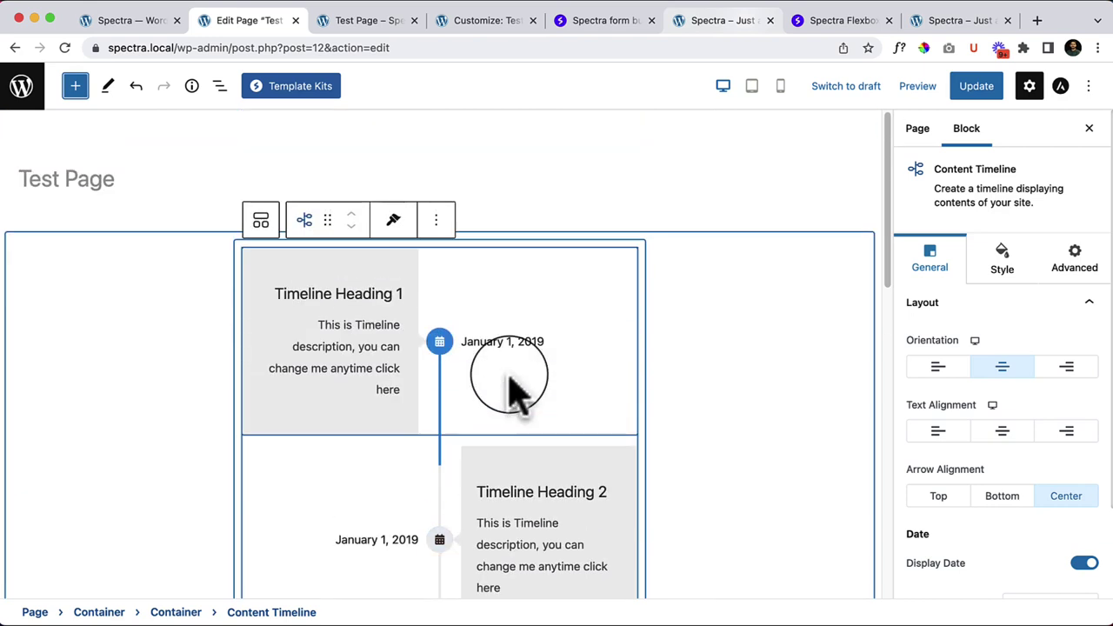
Step: Lower the left column Container's Custom Width to narrow it
left_click(119, 292)
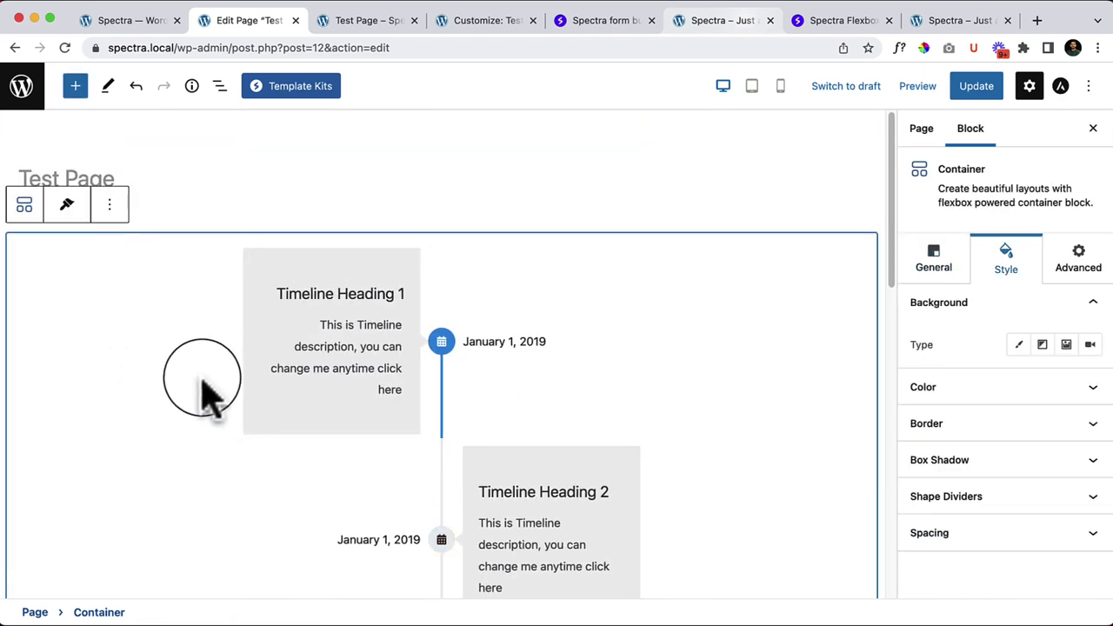
scroll(202, 387, "down", 5)
left_click(77, 522)
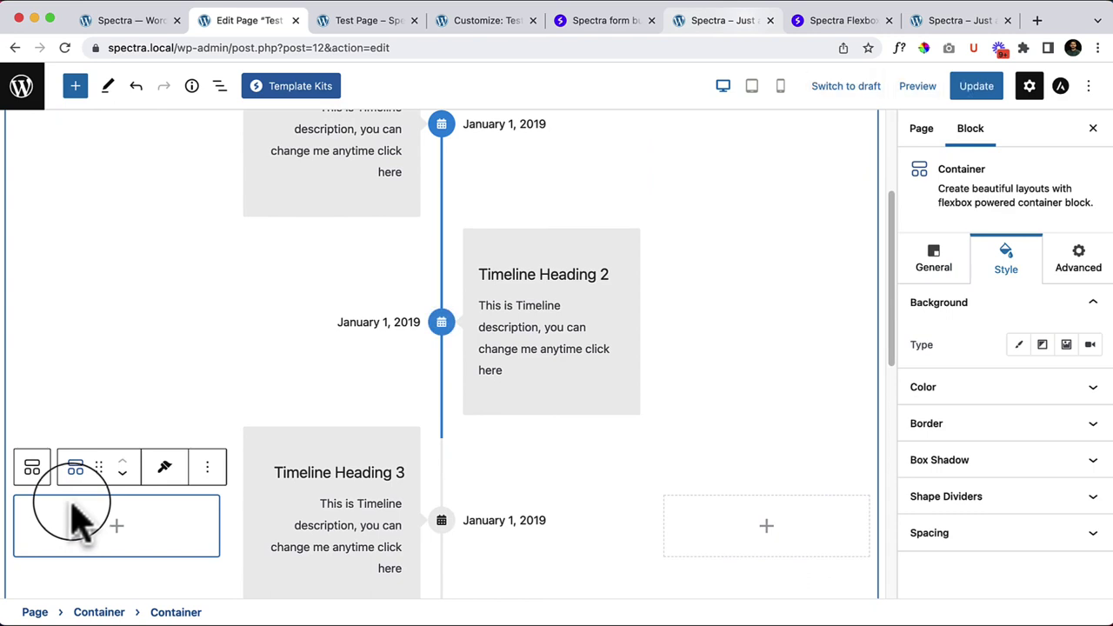
left_click(936, 261)
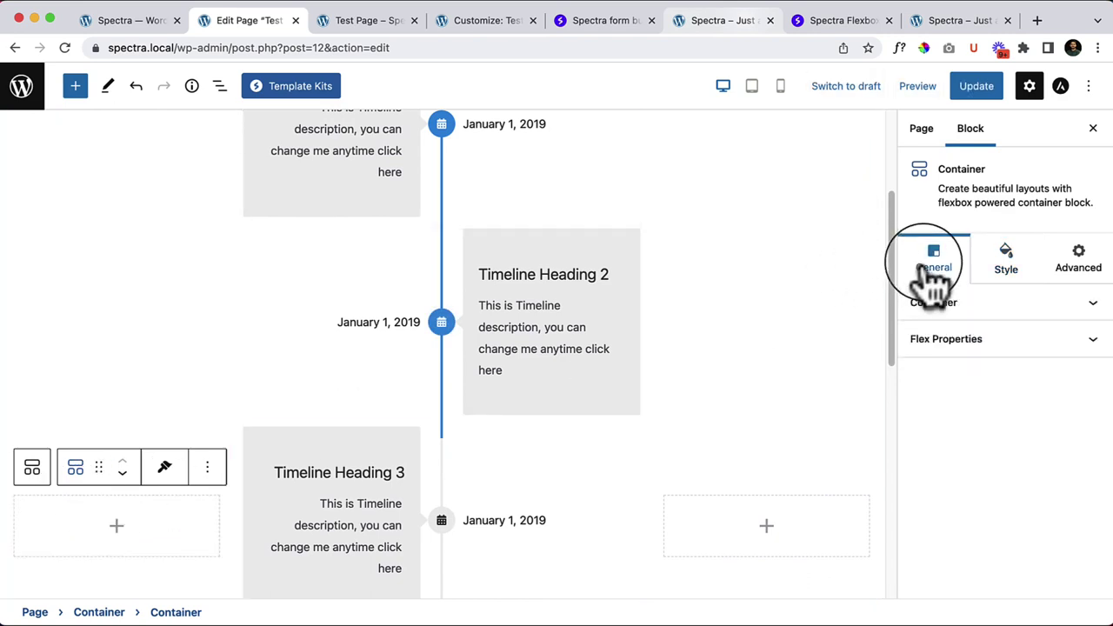
left_click(961, 297)
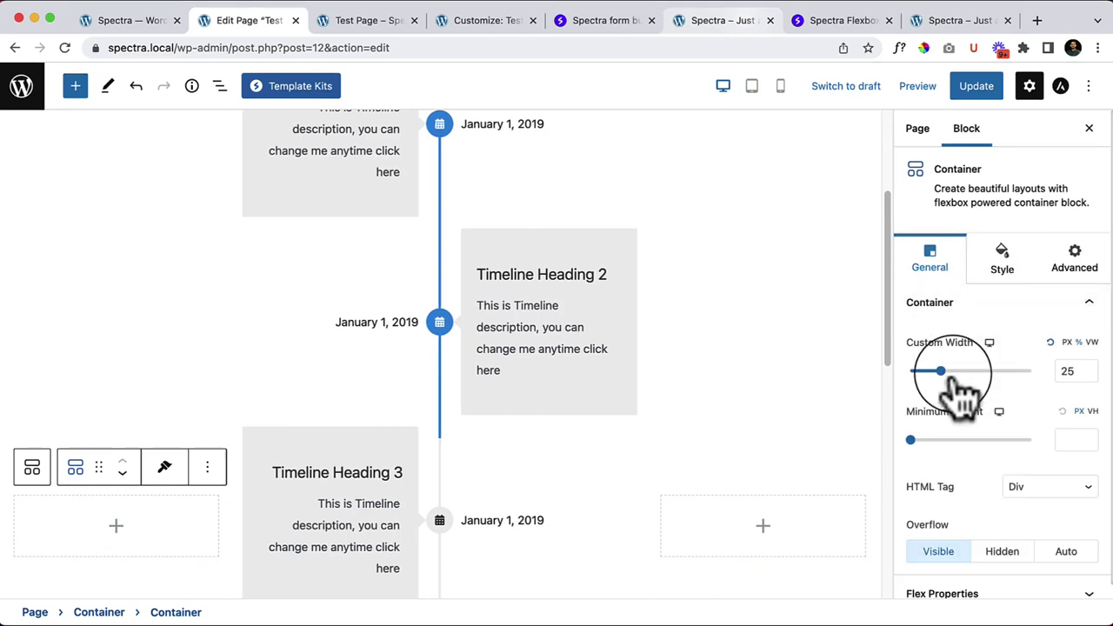
left_click_drag(950, 376, 923, 374)
Step: Select the right column, then widen the middle timeline Container's Custom Width to 80
left_click(650, 472)
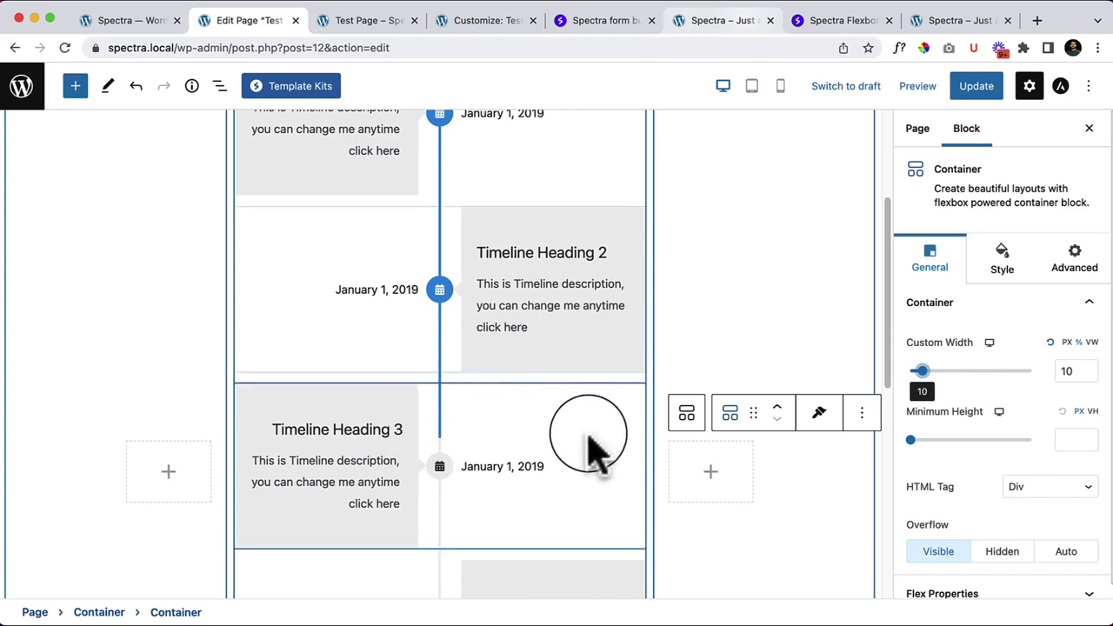
scroll(278, 356, "up", 1)
scroll(295, 342, "up", 3)
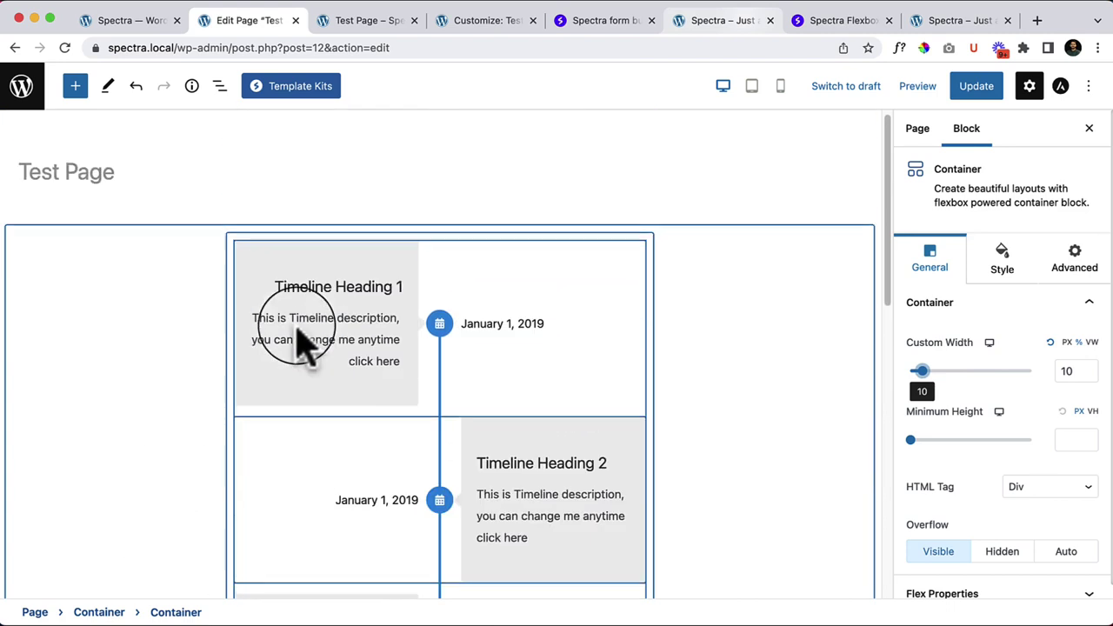
left_click(250, 244)
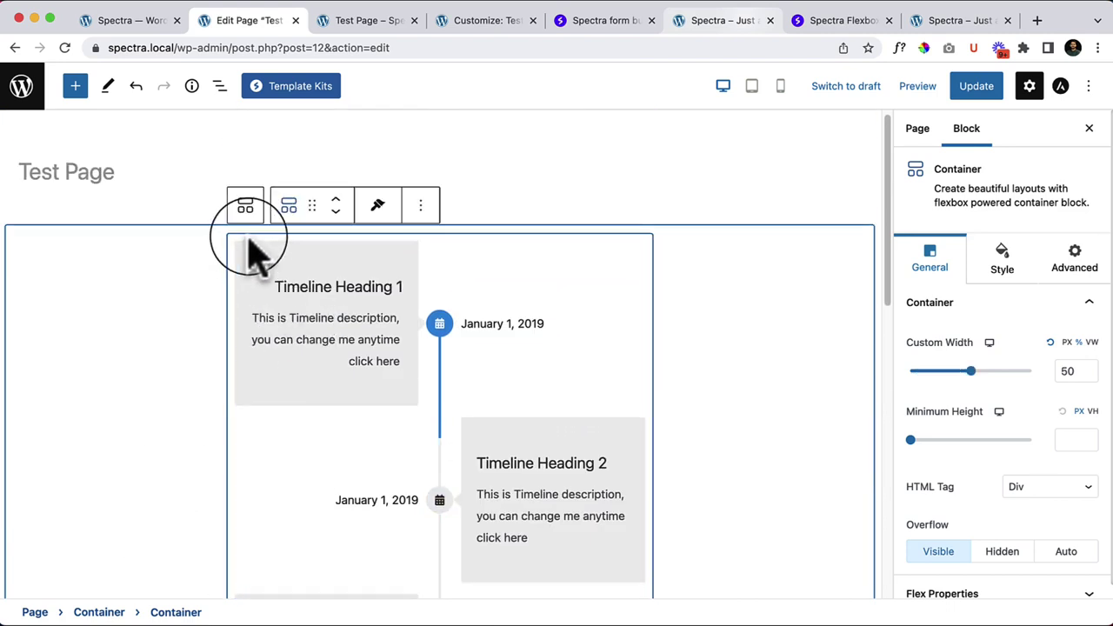
left_click(971, 371)
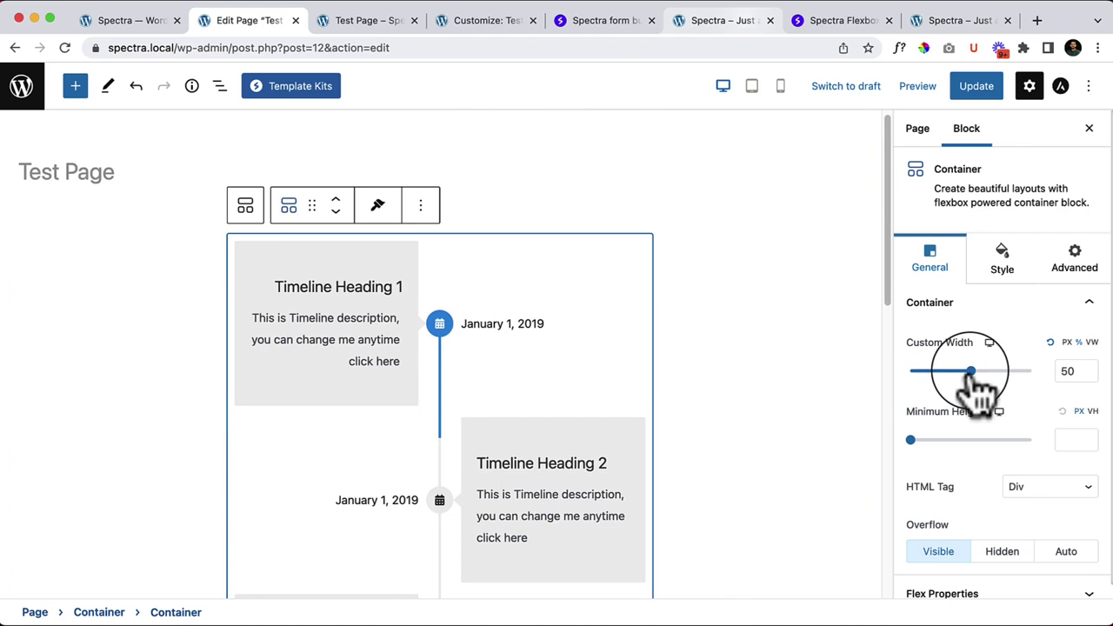
left_click_drag(973, 374, 1009, 375)
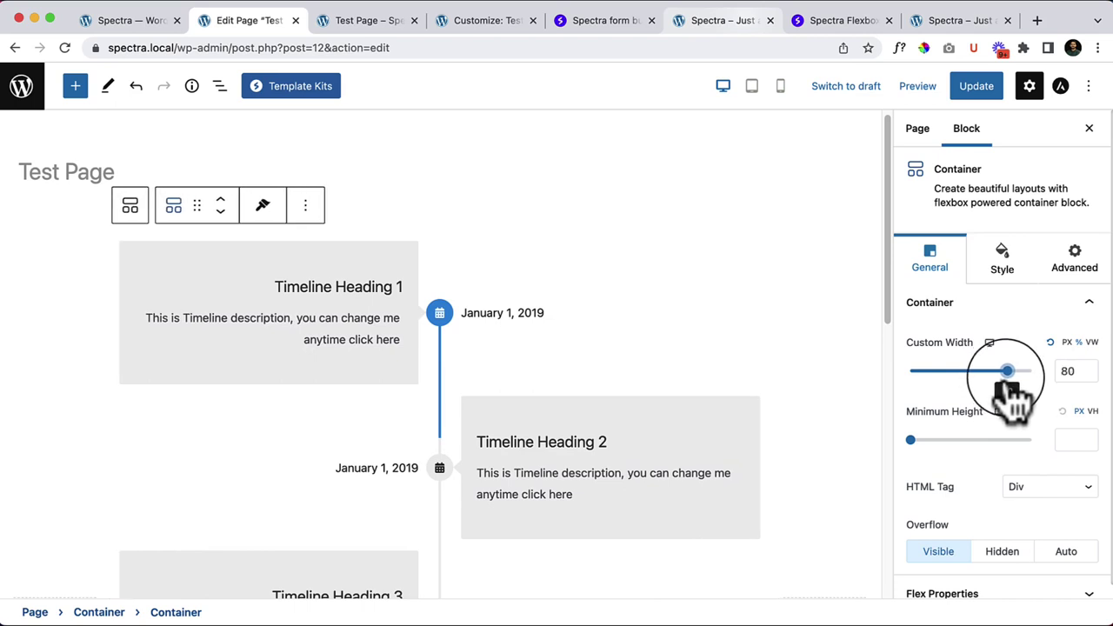
scroll(577, 397, "down", 5)
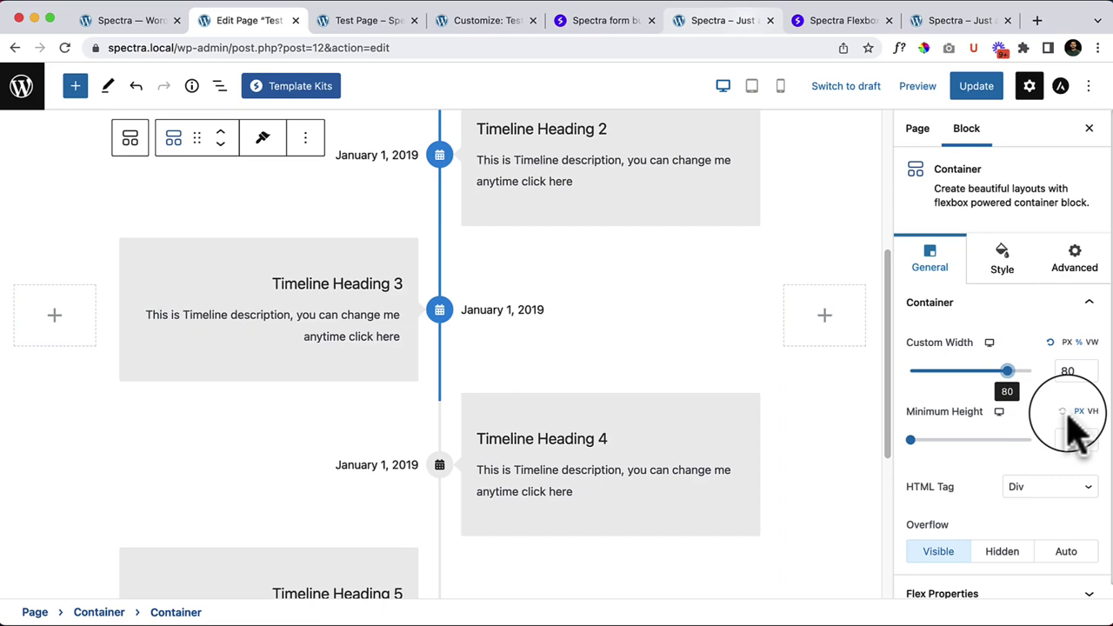
scroll(716, 392, "down", 5)
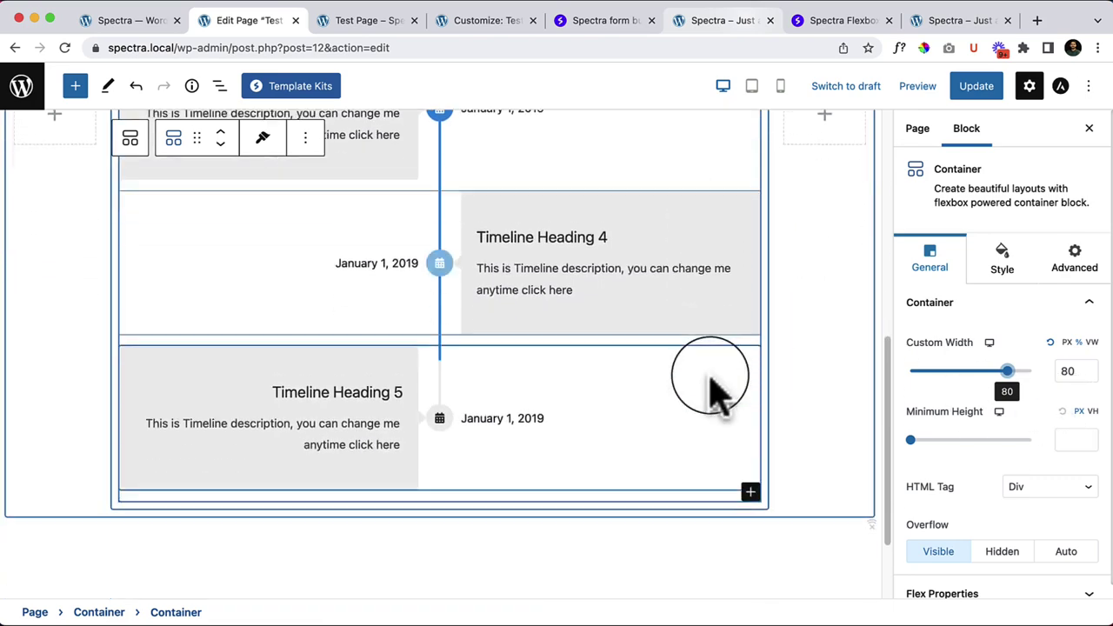
scroll(712, 383, "up", 10)
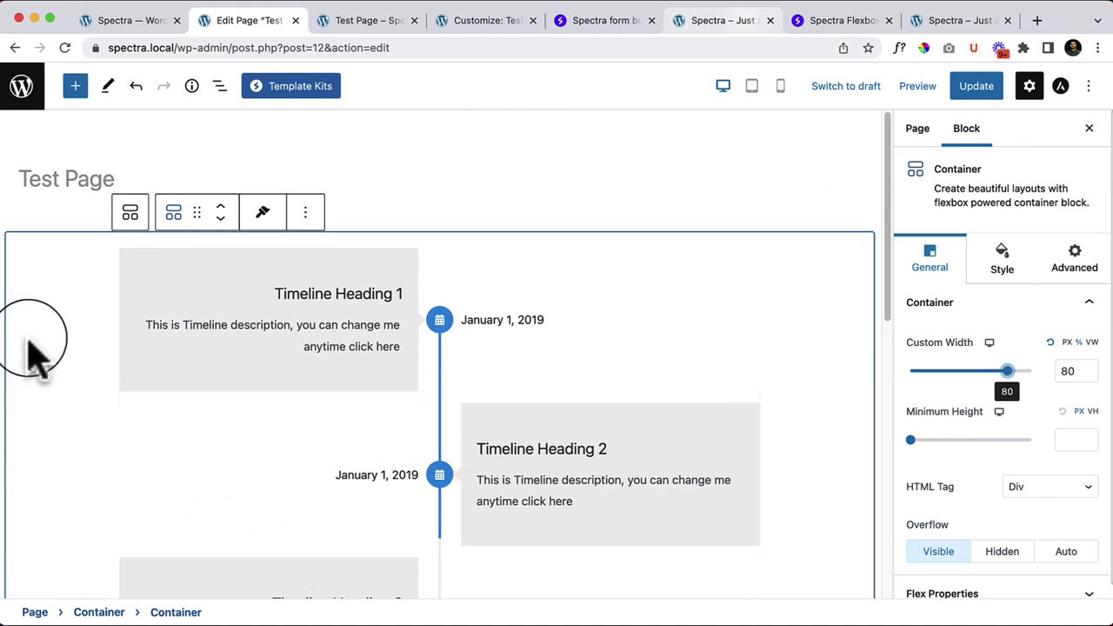
Step: Clear Timeline Heading 1's sample description and begin typing 'This is content area'
left_click(257, 292)
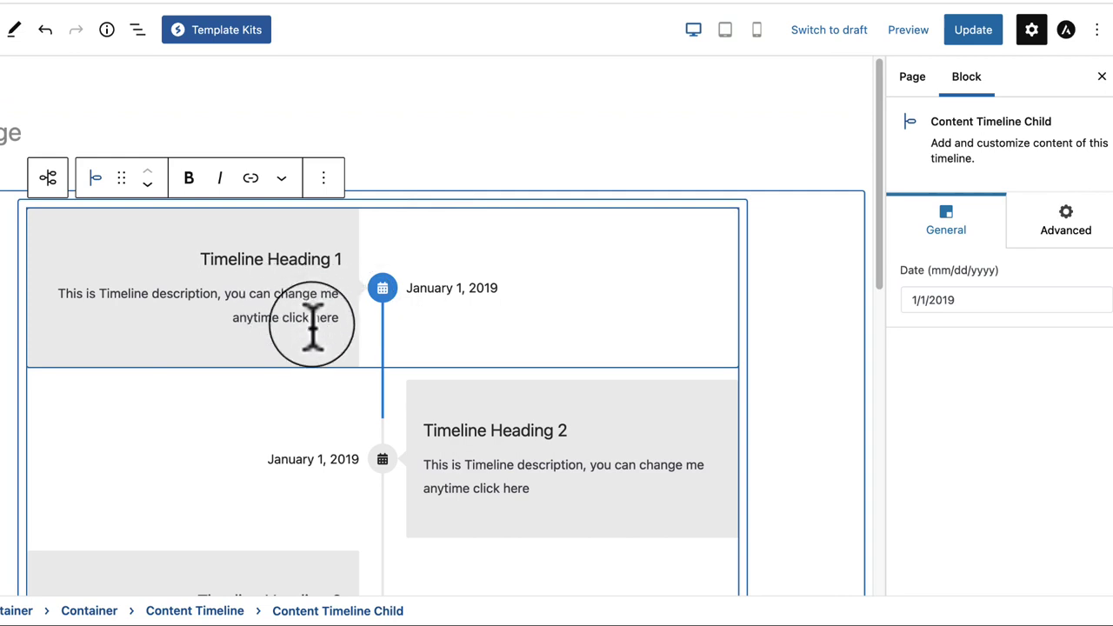
left_click(492, 293)
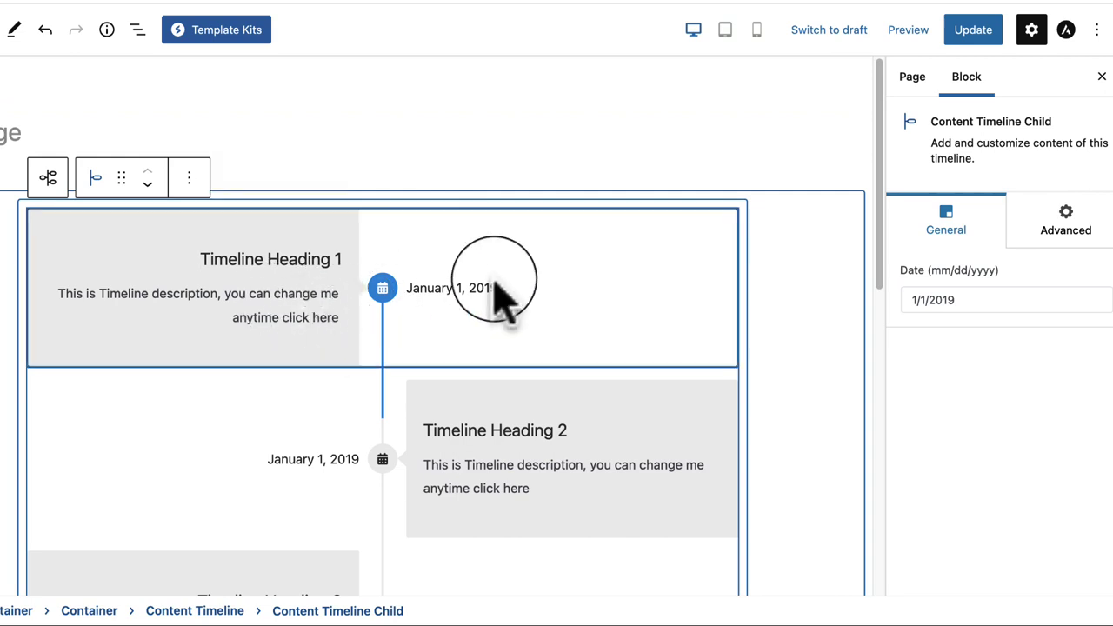
left_click(274, 305)
triple_click(272, 305)
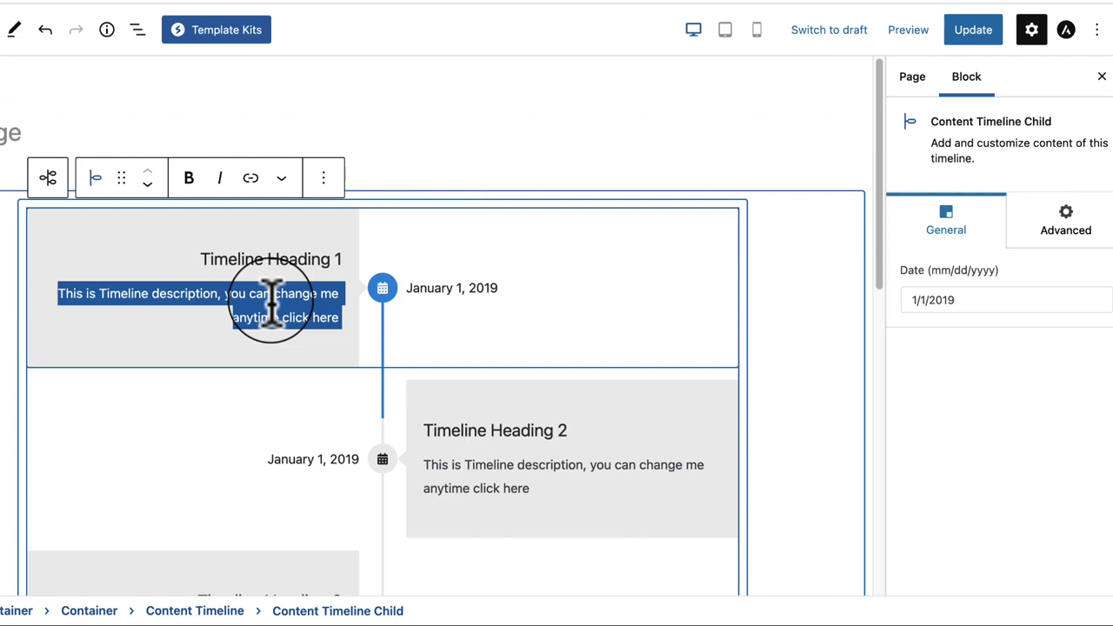
key("BackSpace")
type("This is")
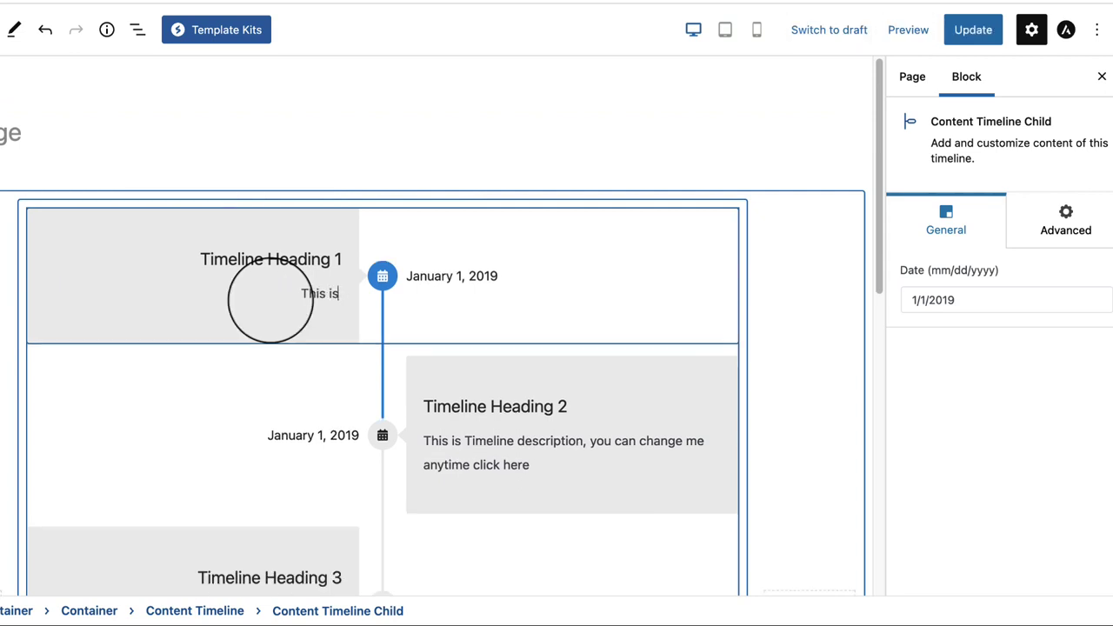
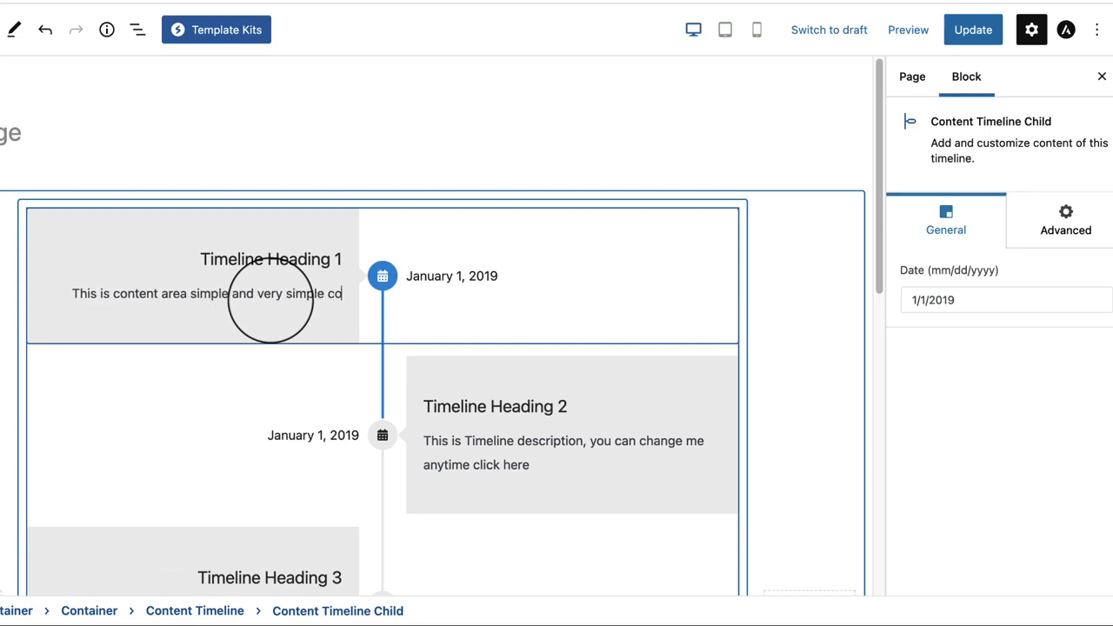
Step: Finish the first timeline description as 'This is content area simple and very simple content area .' and select that item
type("ntent area .")
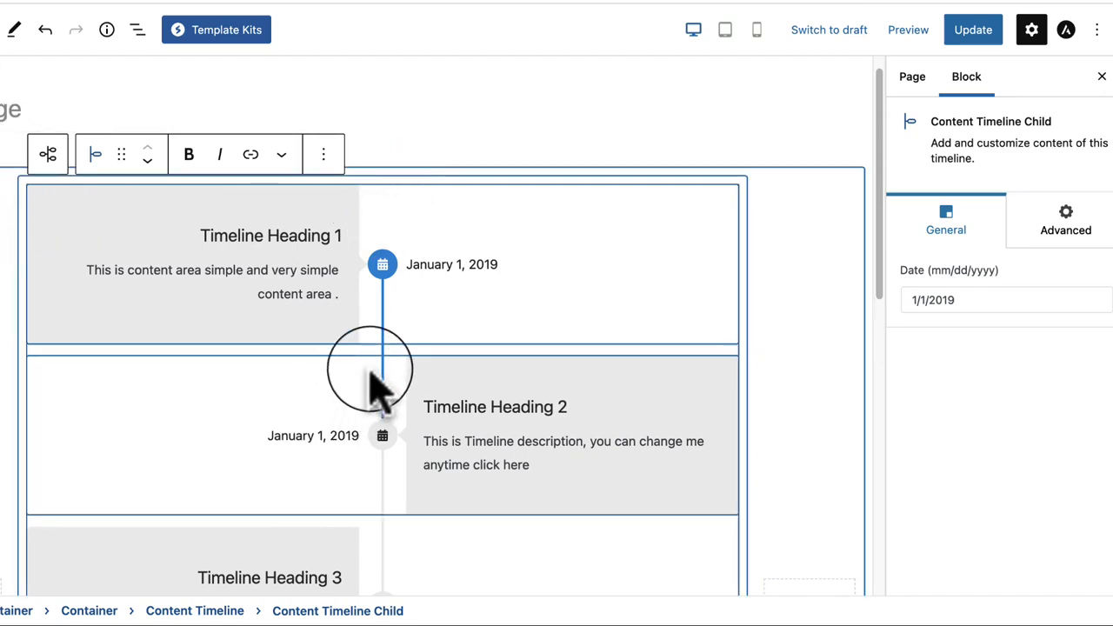
mouse_move(374, 365)
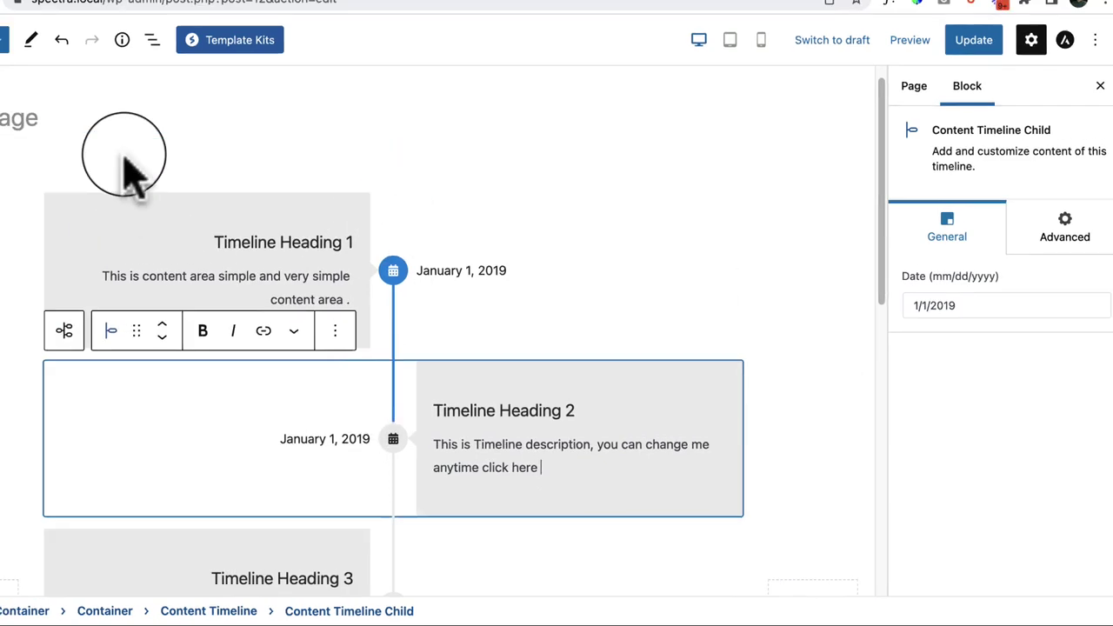
left_click(82, 183)
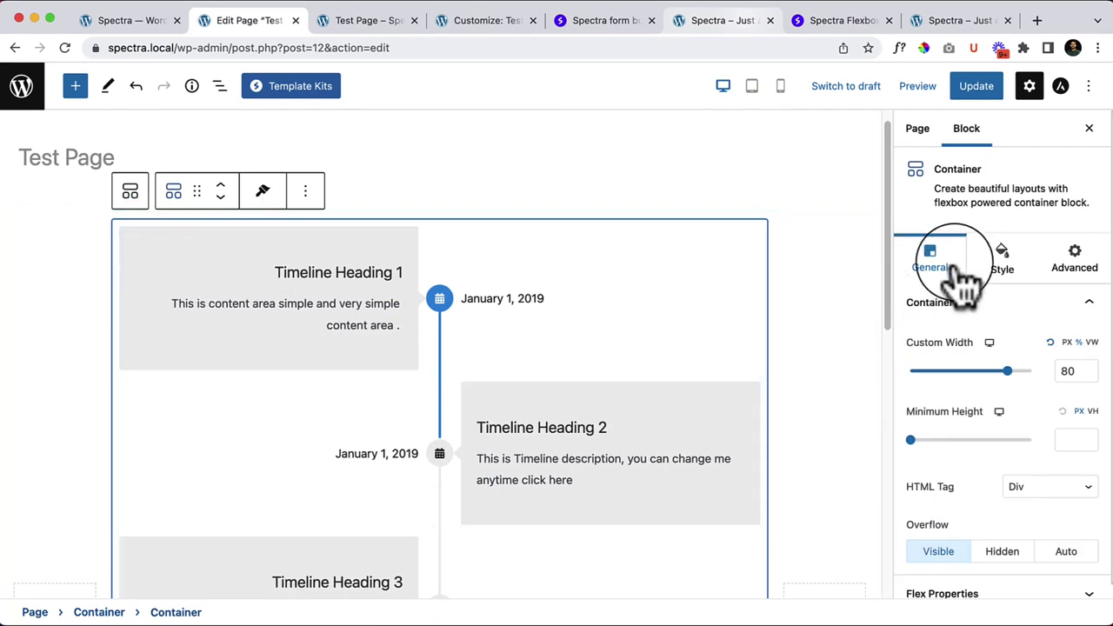
scroll(1086, 397, "down", 1)
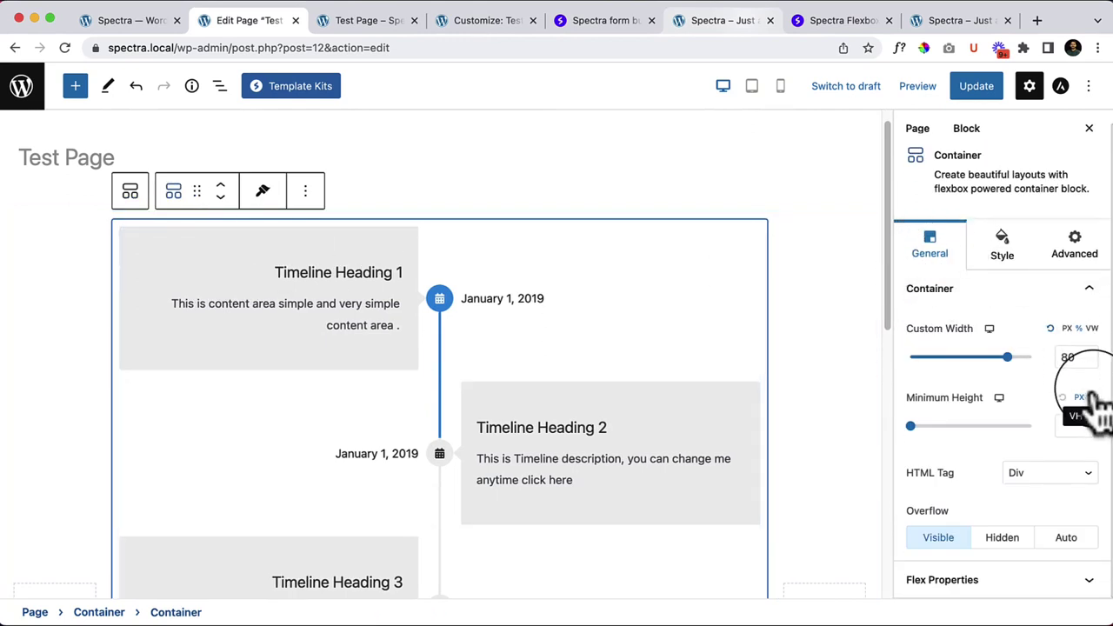
left_click(344, 330)
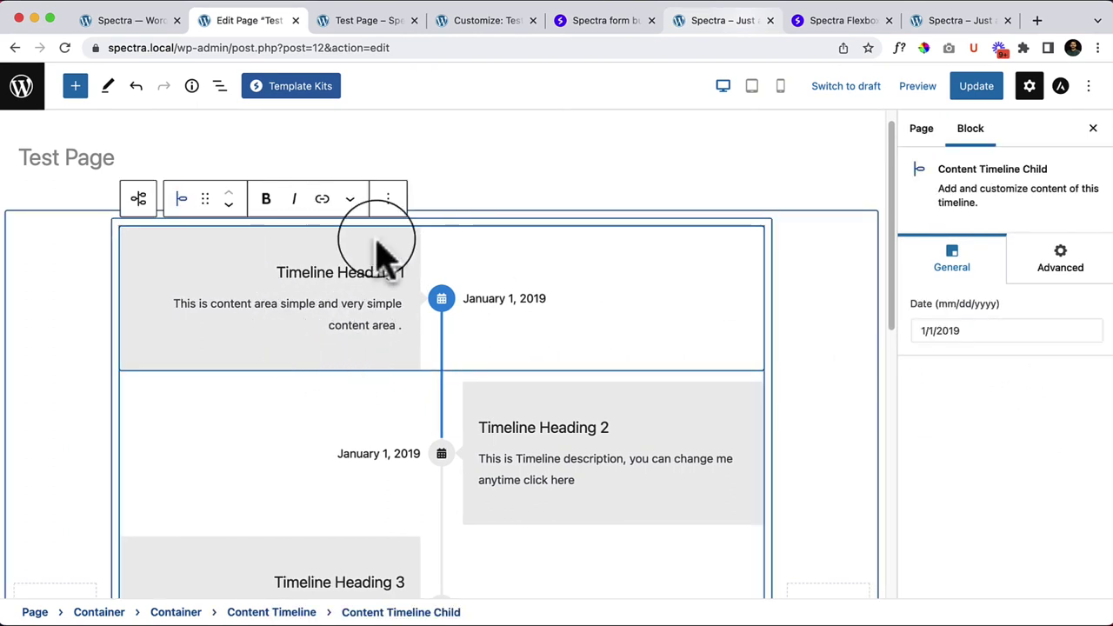
left_click(983, 336)
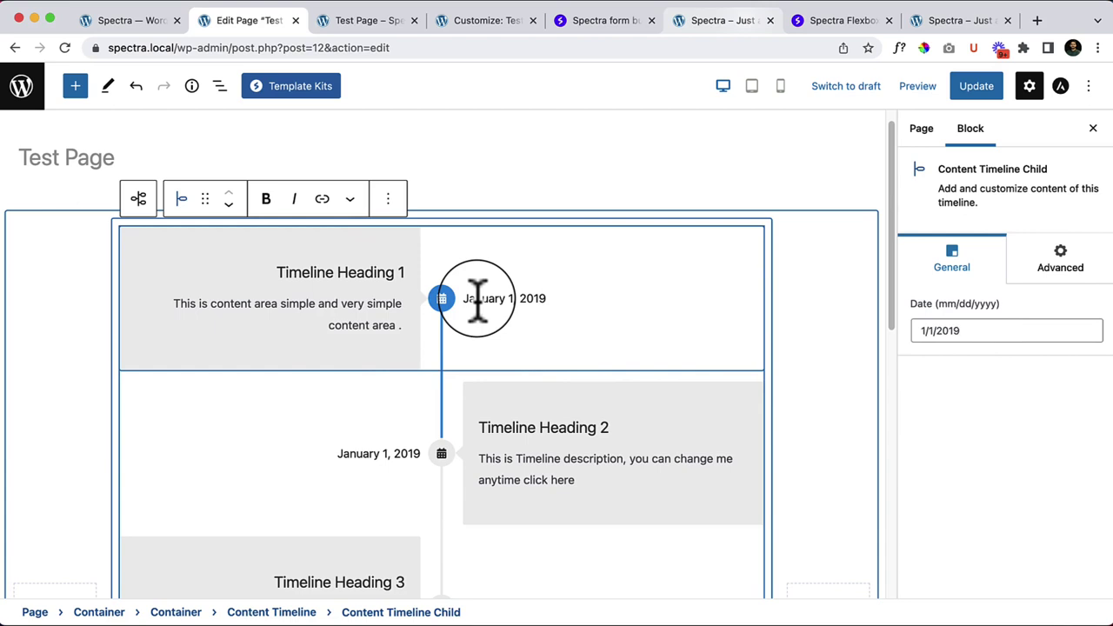
Step: Select the second item's heading and description text, then the parent container and first item
left_click(630, 450)
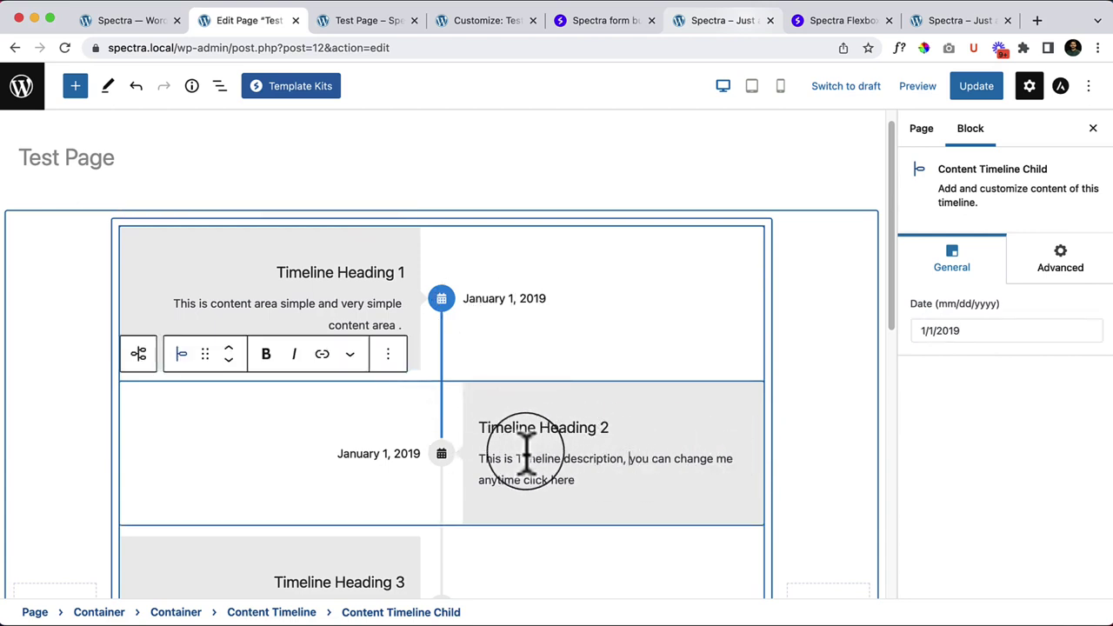
left_click_drag(503, 427, 640, 426)
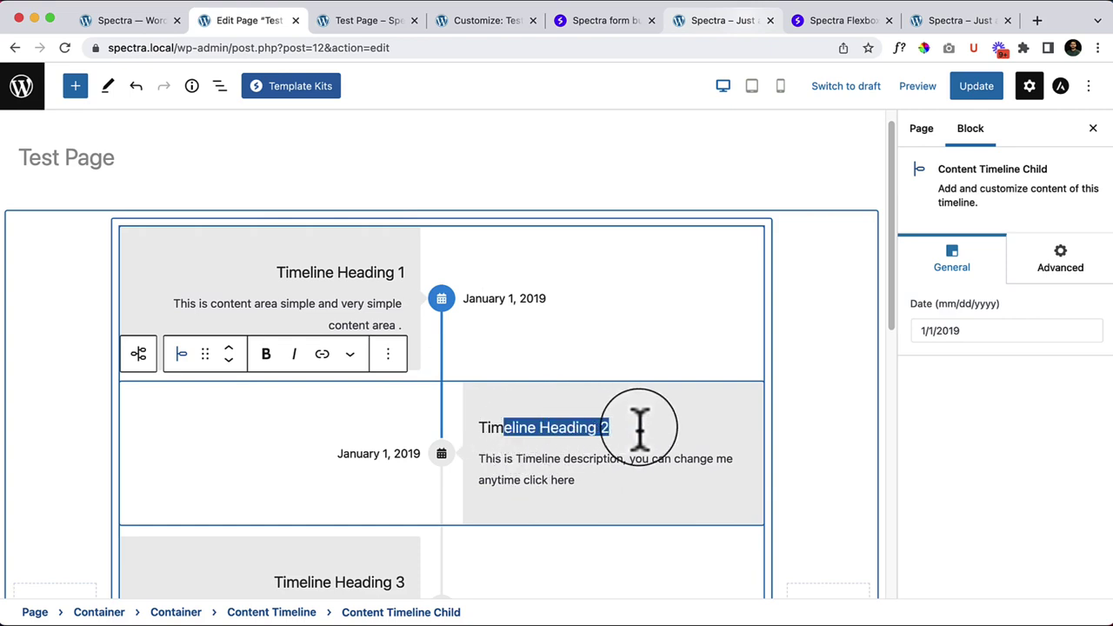
left_click_drag(495, 470, 589, 487)
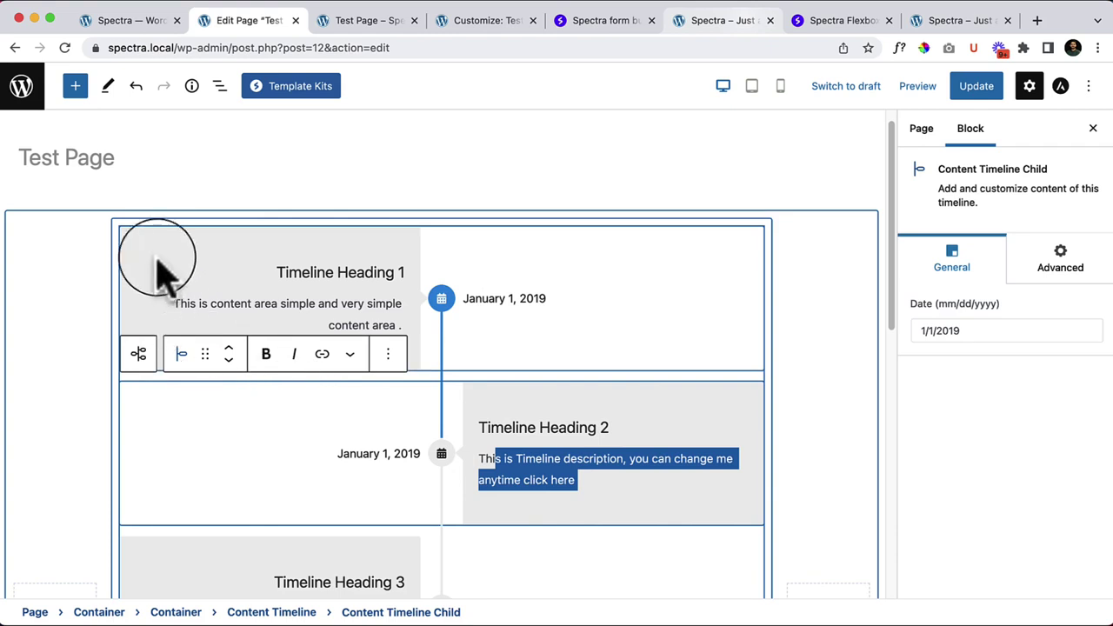
left_click(196, 238)
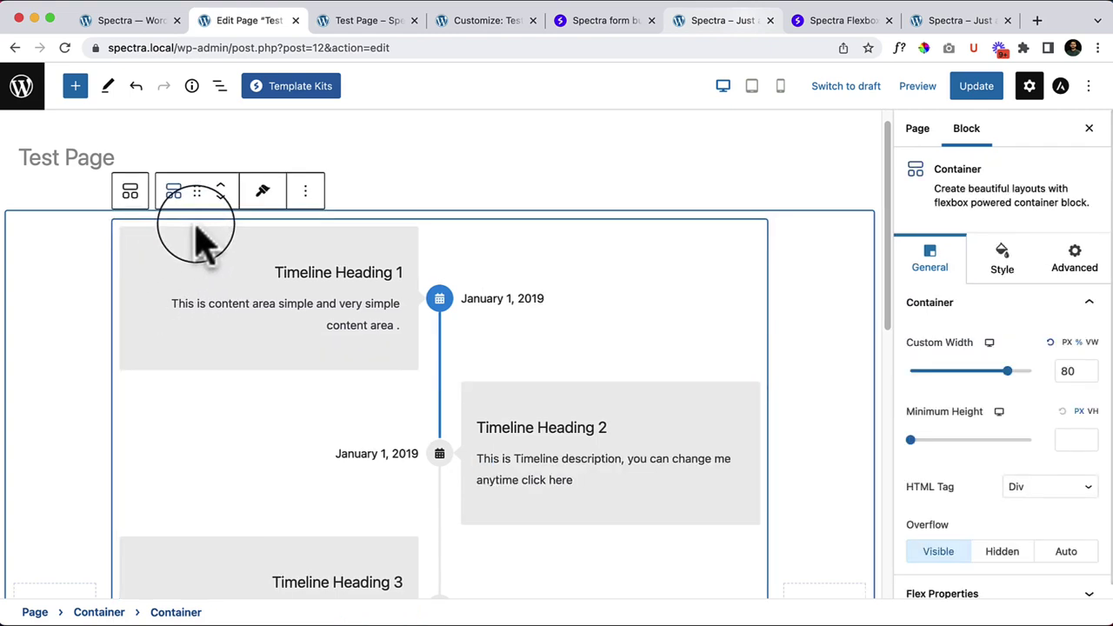
left_click(196, 243)
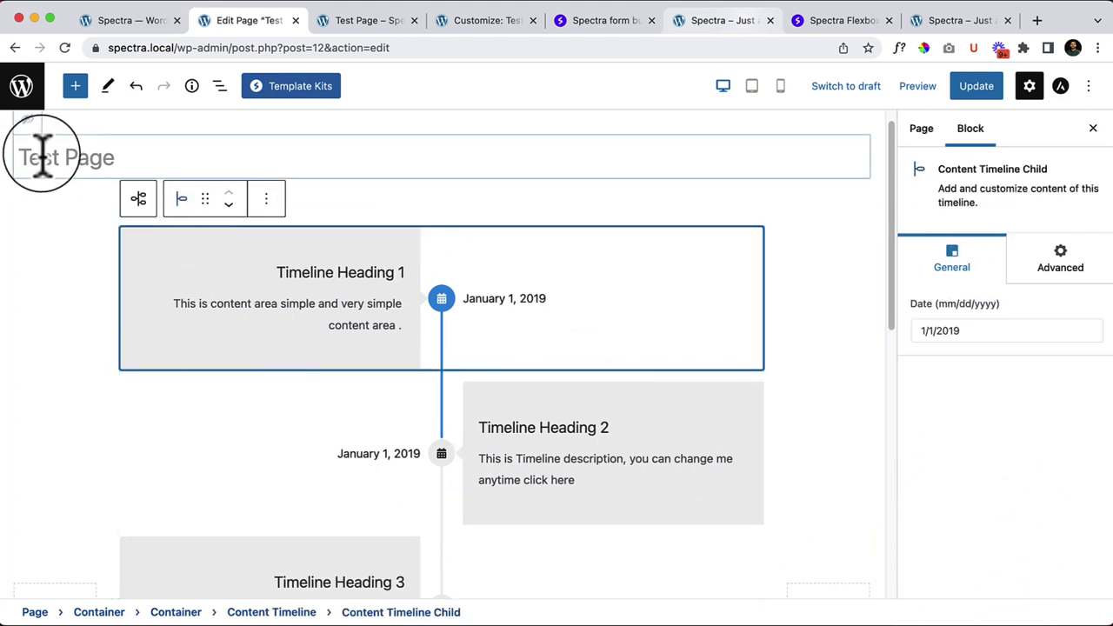
Step: Select the whole Content Timeline block from List View, then hide the block outline
left_click(220, 85)
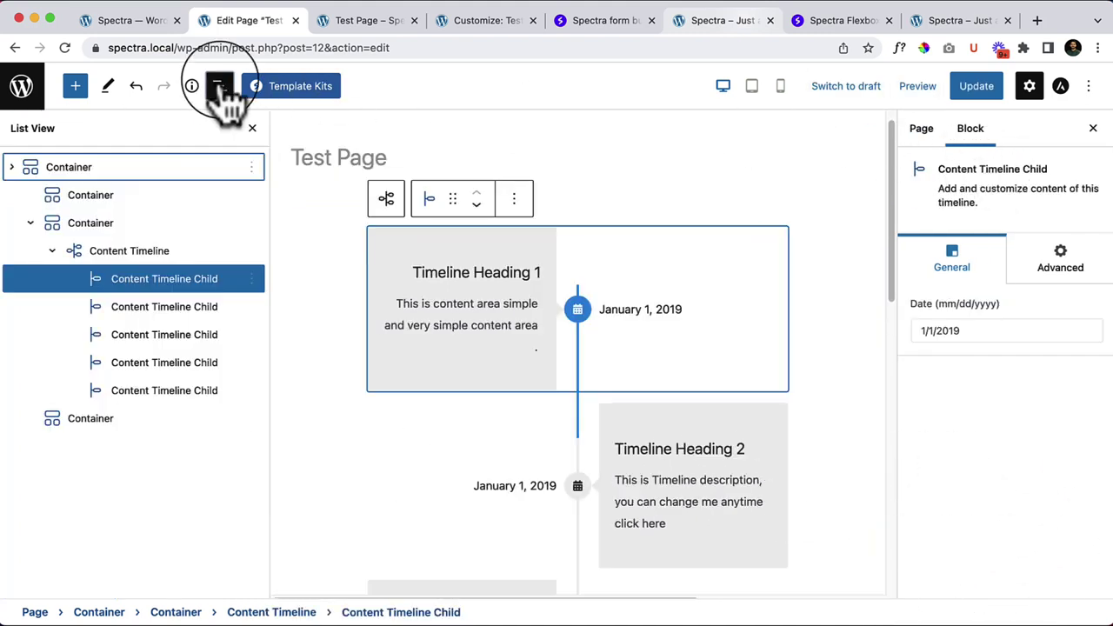
left_click(129, 250)
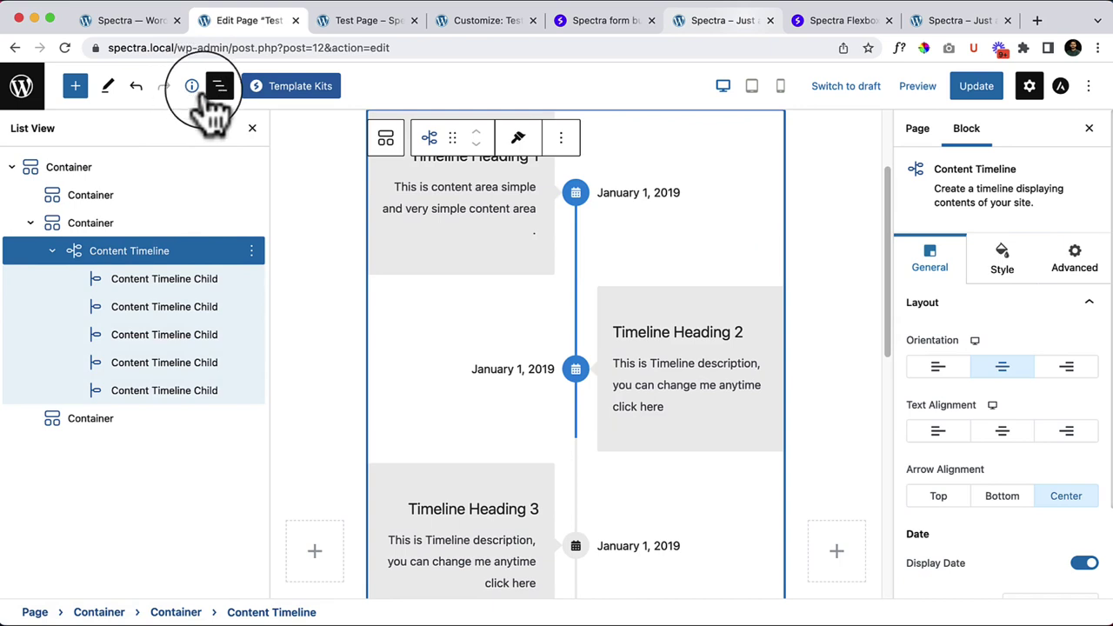
scroll(522, 330, "up", 3)
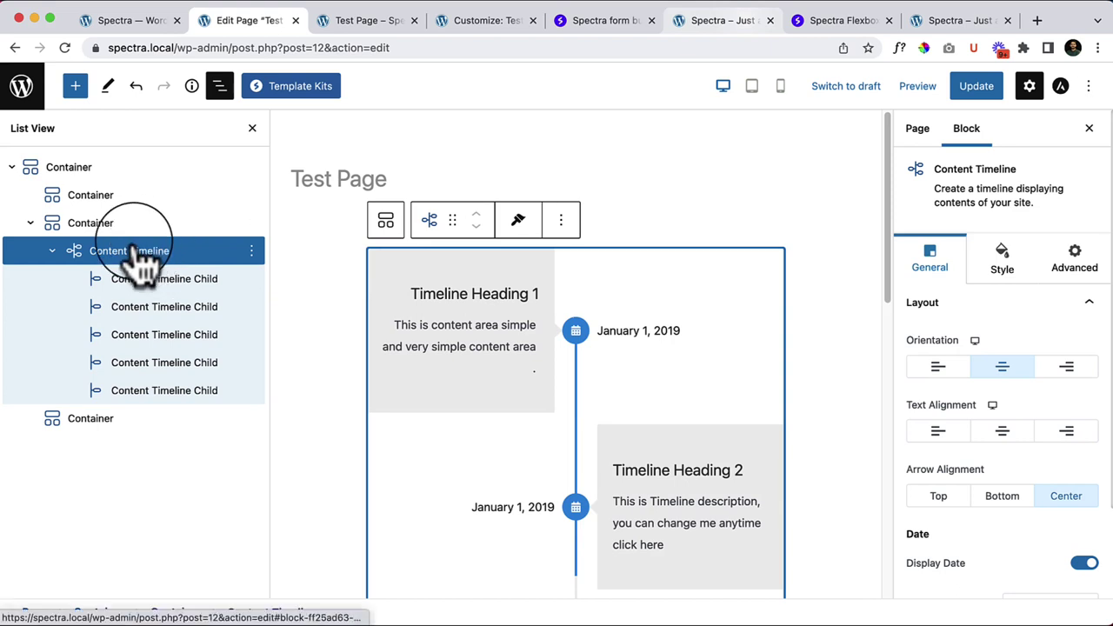
left_click(222, 86)
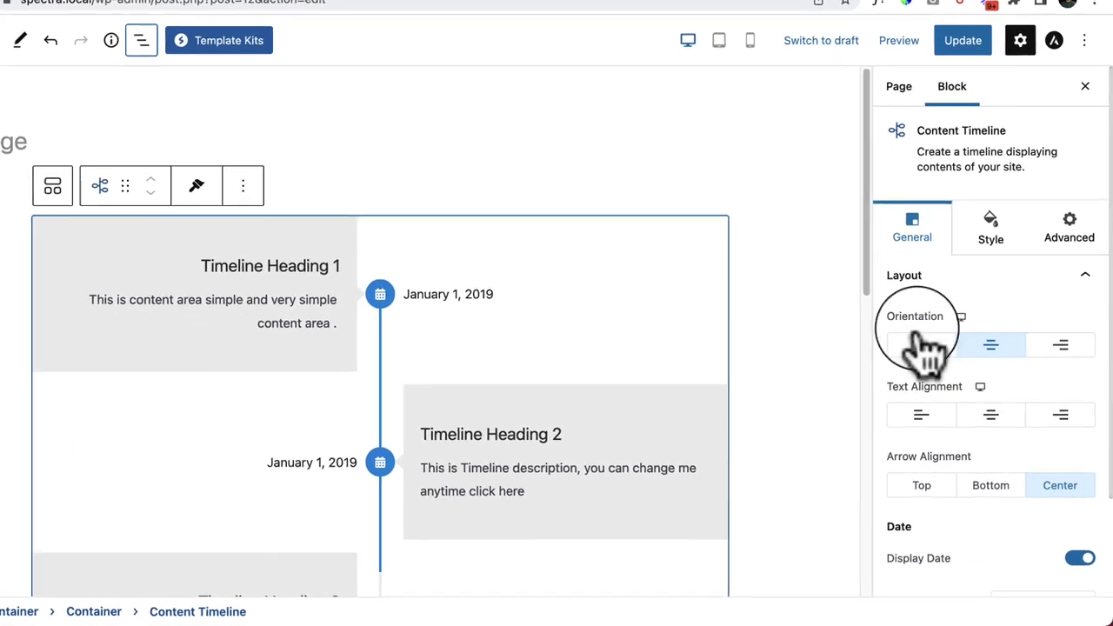
Step: Try left, right and centred timeline layouts and text alignments, keeping centred alternating with no alignment
scroll(1036, 308, "down", 2)
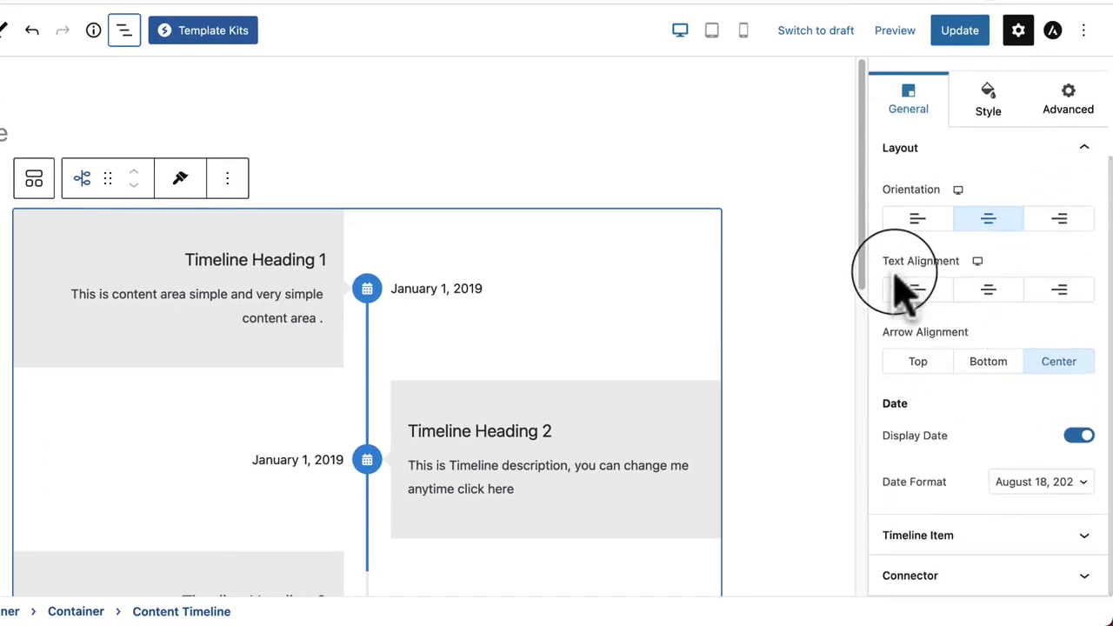
left_click(918, 220)
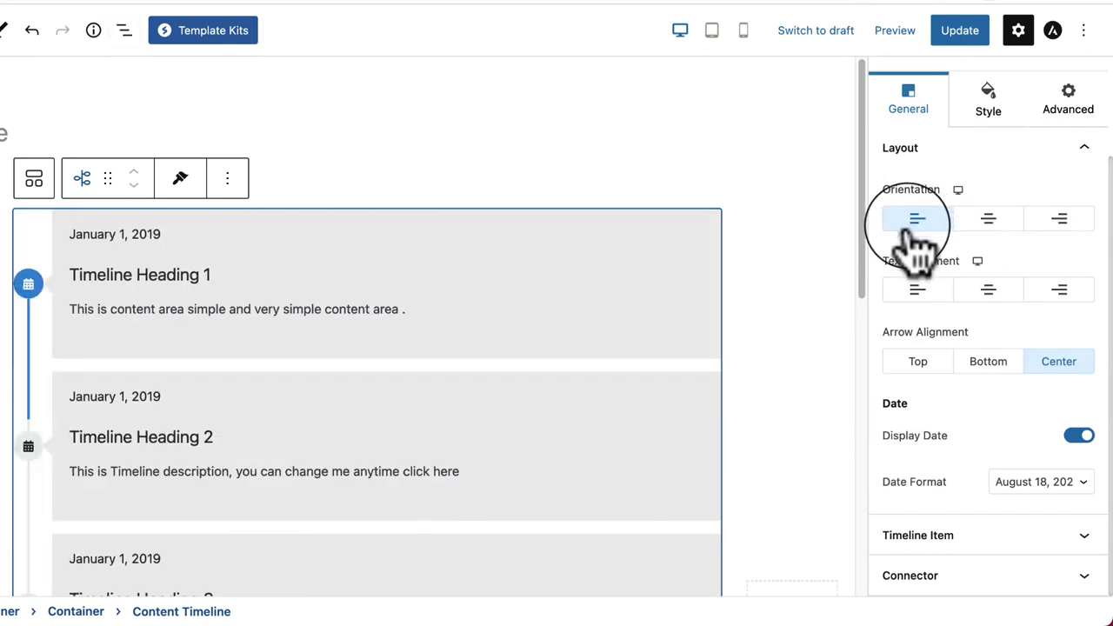
scroll(174, 540, "down", 8)
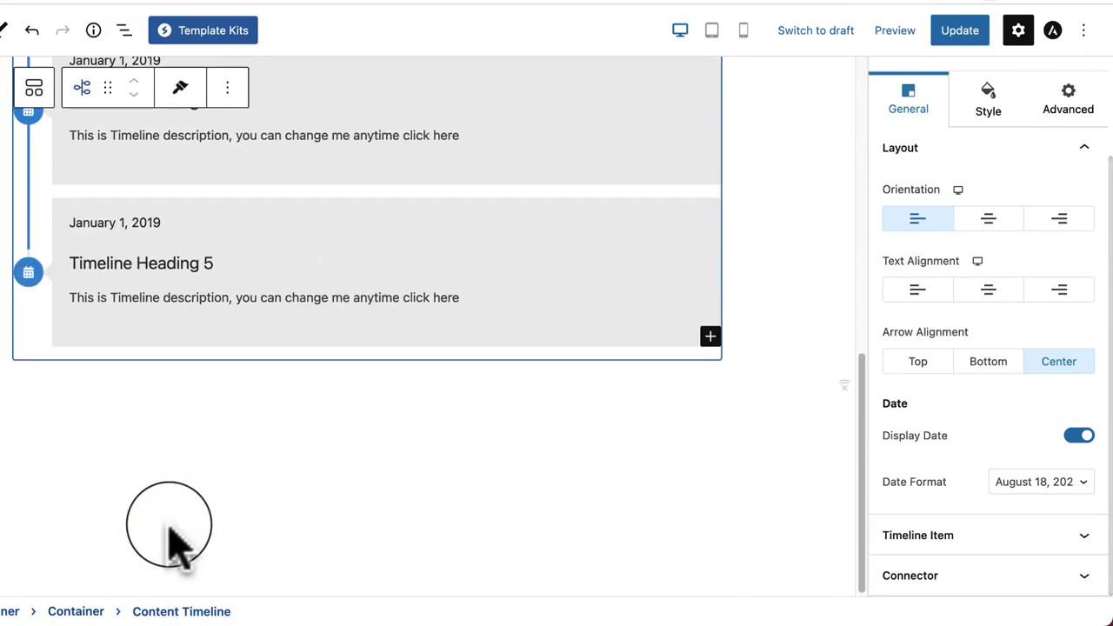
scroll(169, 540, "up", 8)
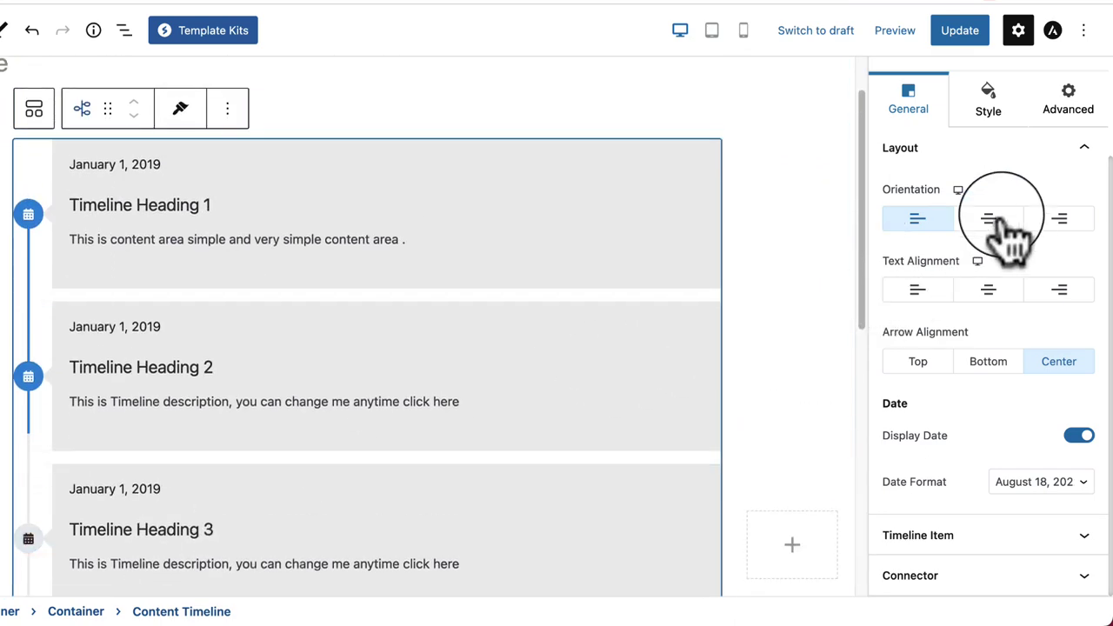
left_click(991, 219)
left_click(1054, 222)
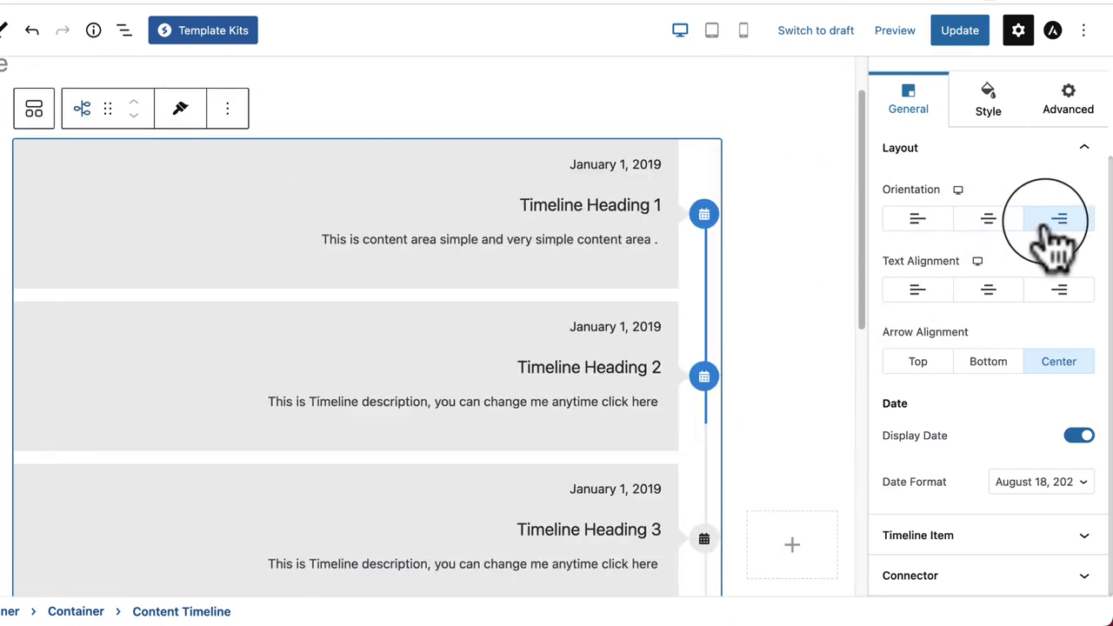
left_click(992, 222)
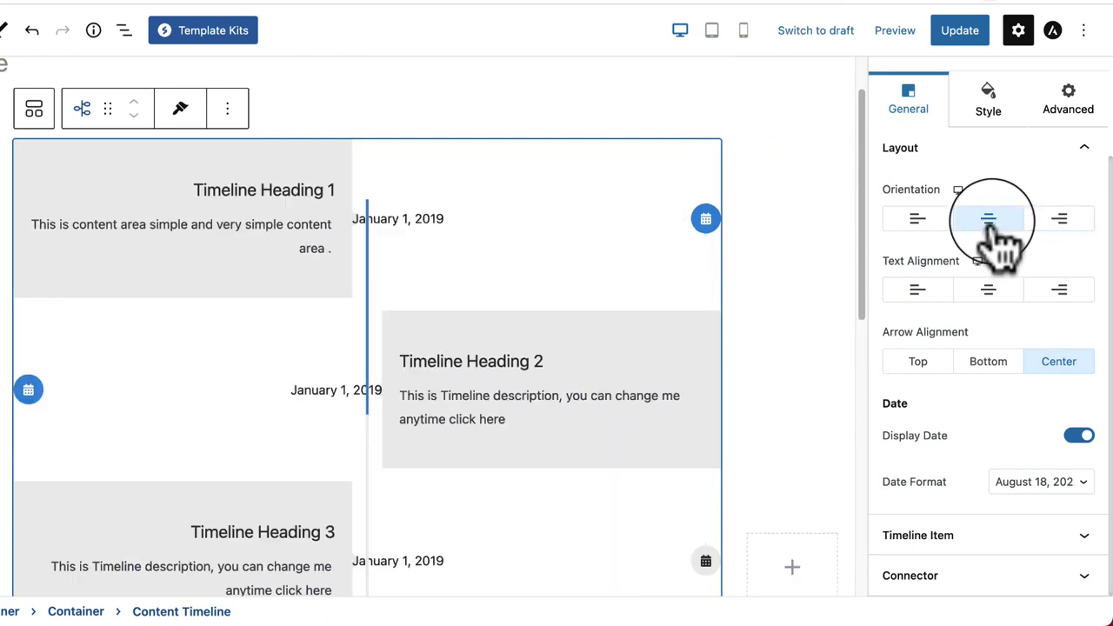
left_click(920, 289)
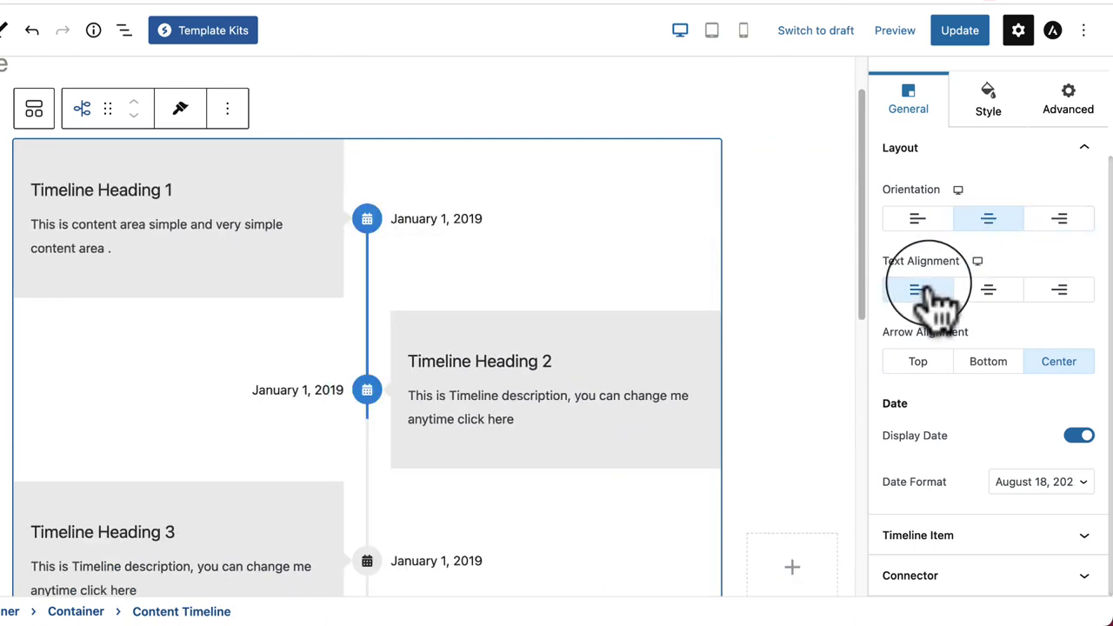
left_click(988, 293)
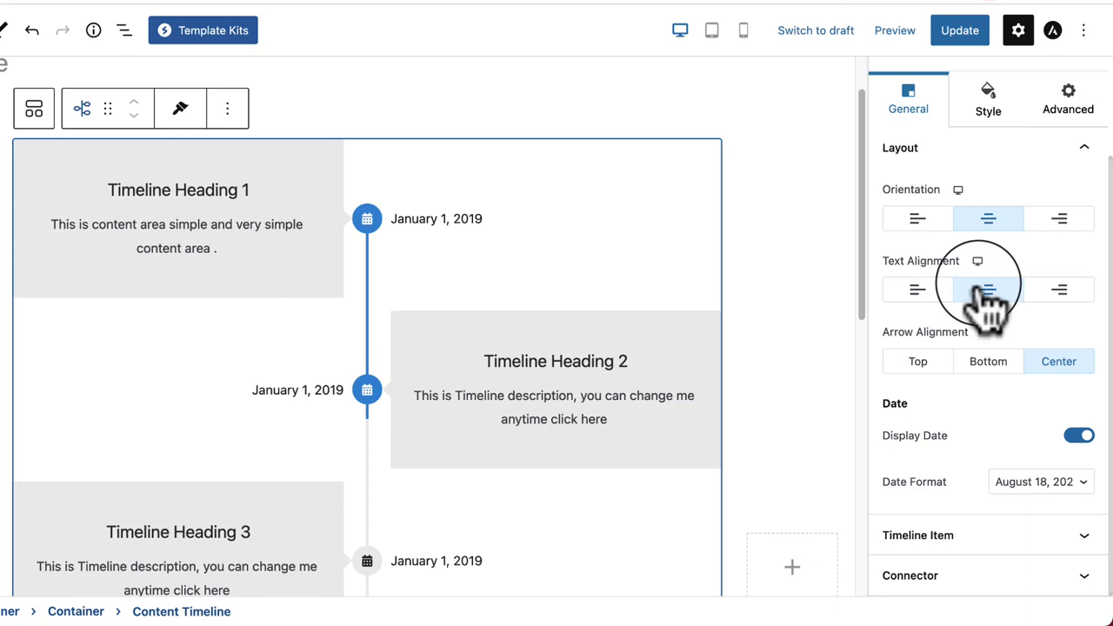
left_click(1059, 292)
left_click(1061, 296)
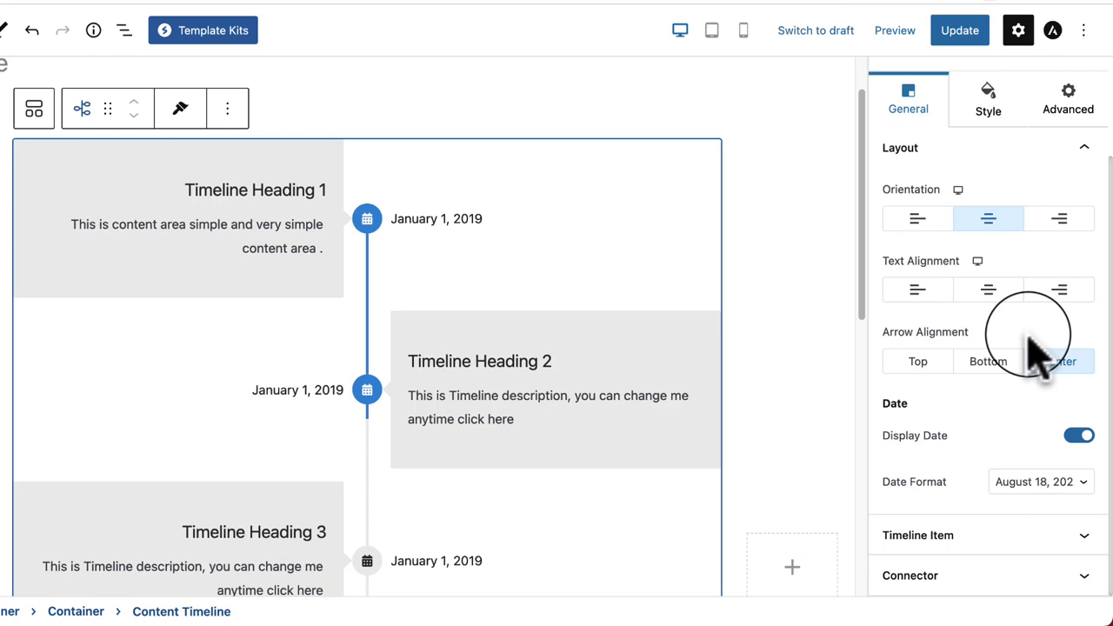
Step: Try top, bottom and centre date marker positions, settling on centre
left_click(930, 363)
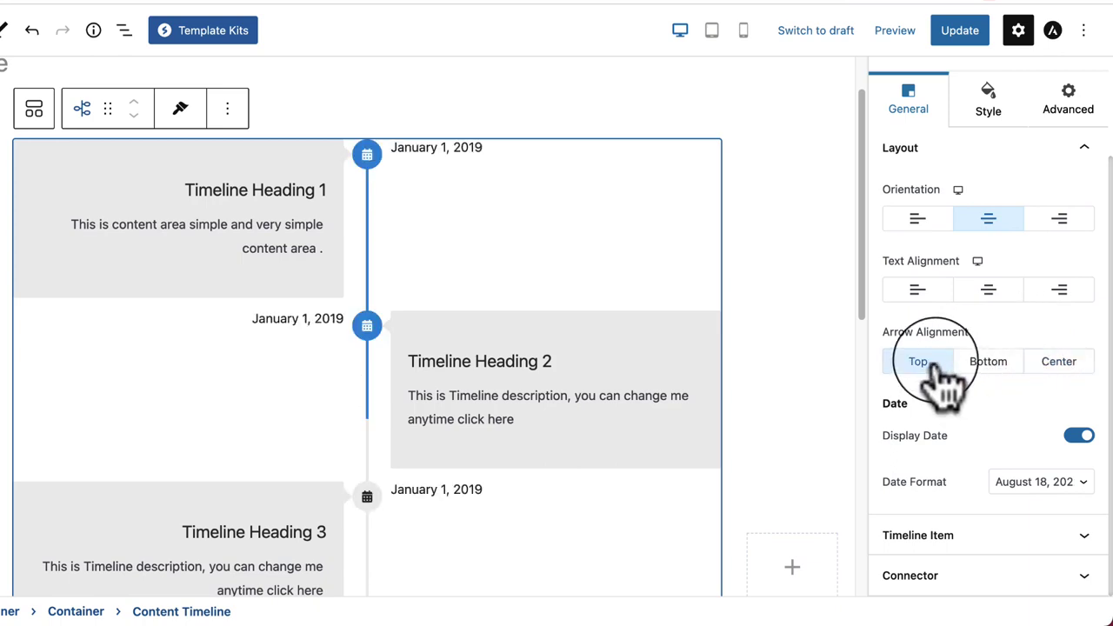
left_click(989, 361)
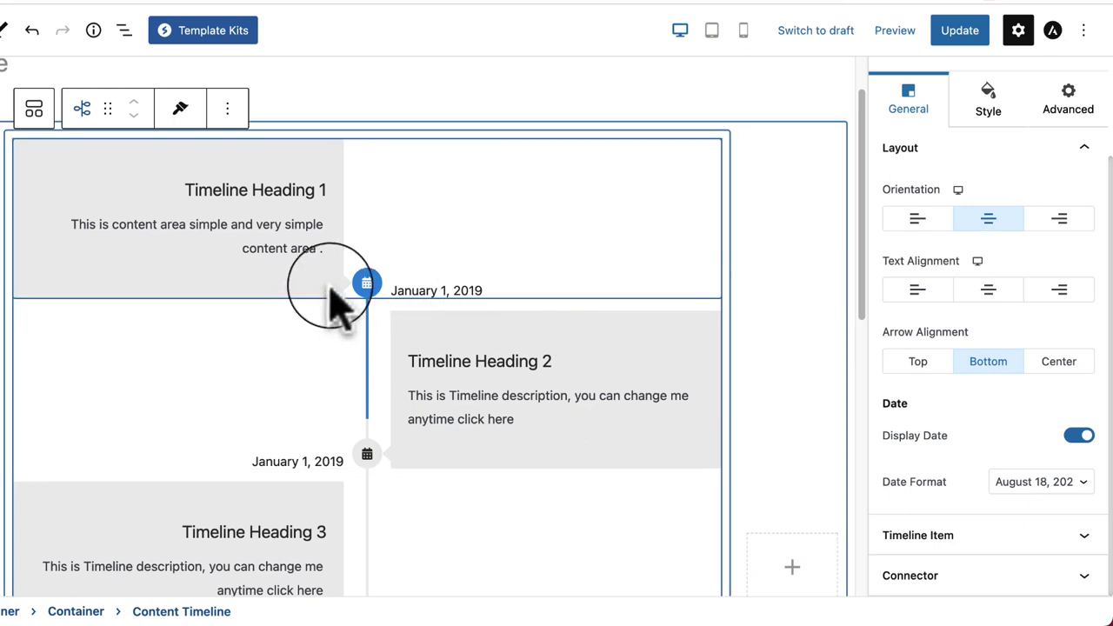
left_click(927, 363)
left_click(990, 363)
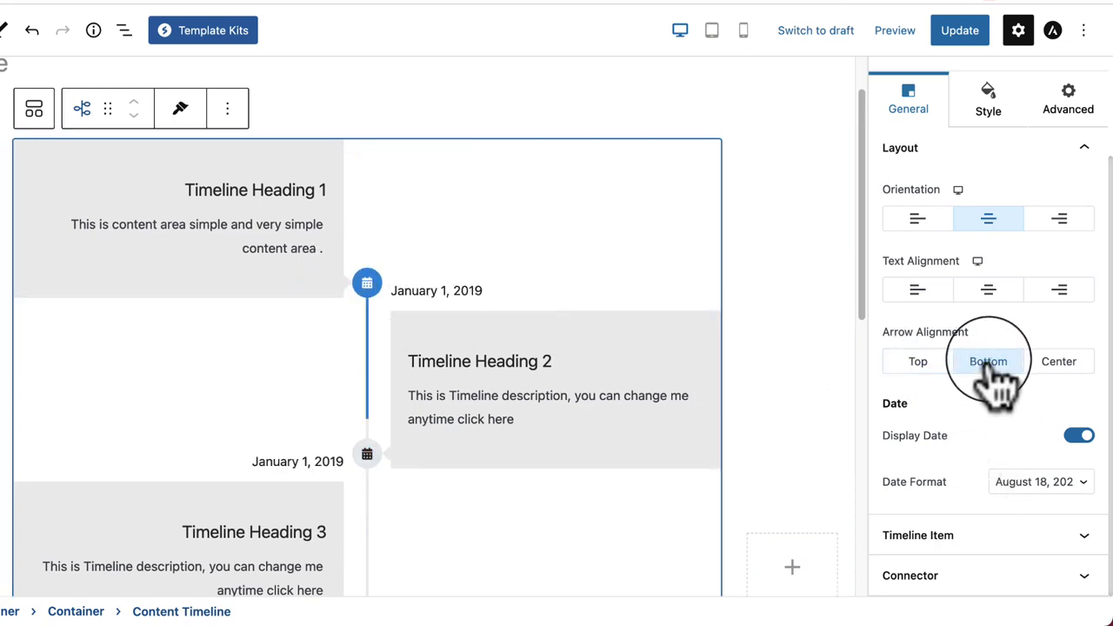
left_click(1059, 362)
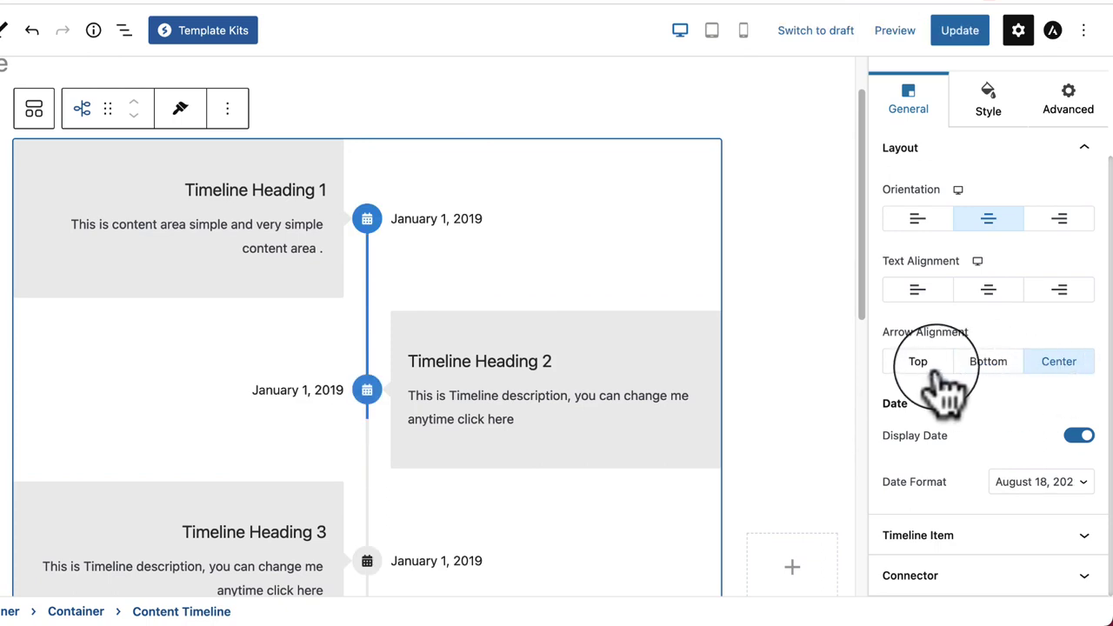
left_click(920, 363)
left_click(1061, 365)
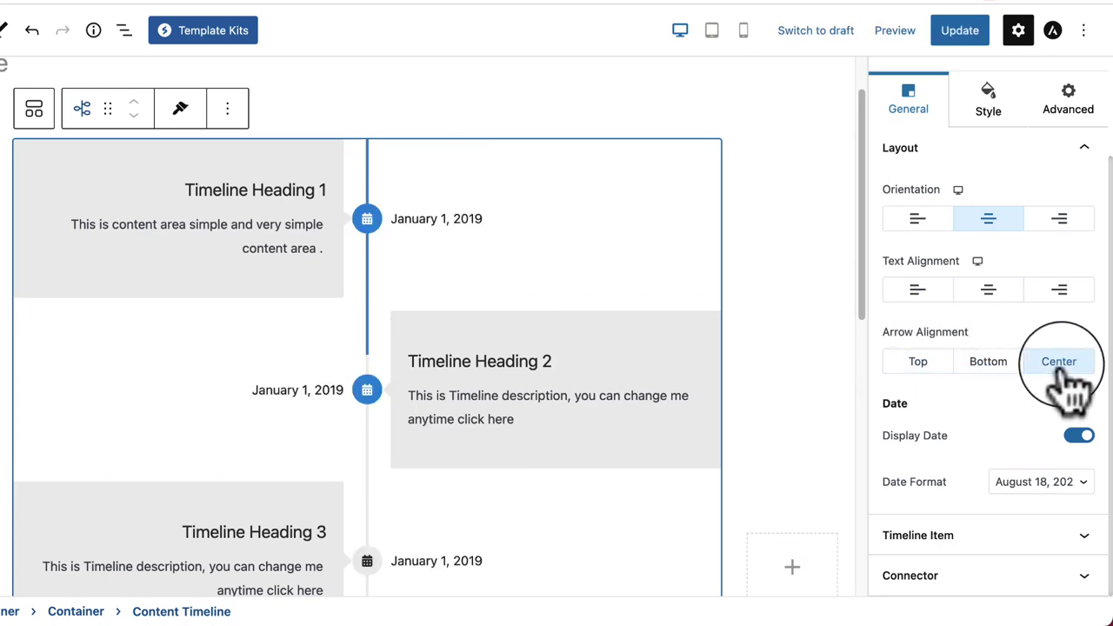
Step: Toggle Display Date off and back on so the timeline items show dates
left_click(1081, 438)
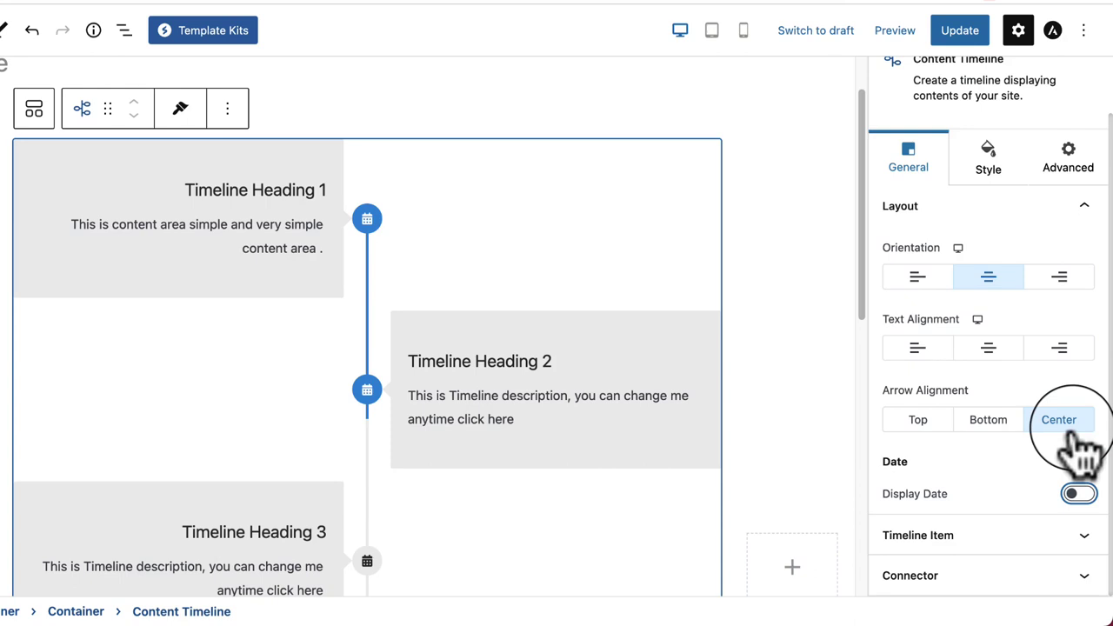
left_click(1078, 493)
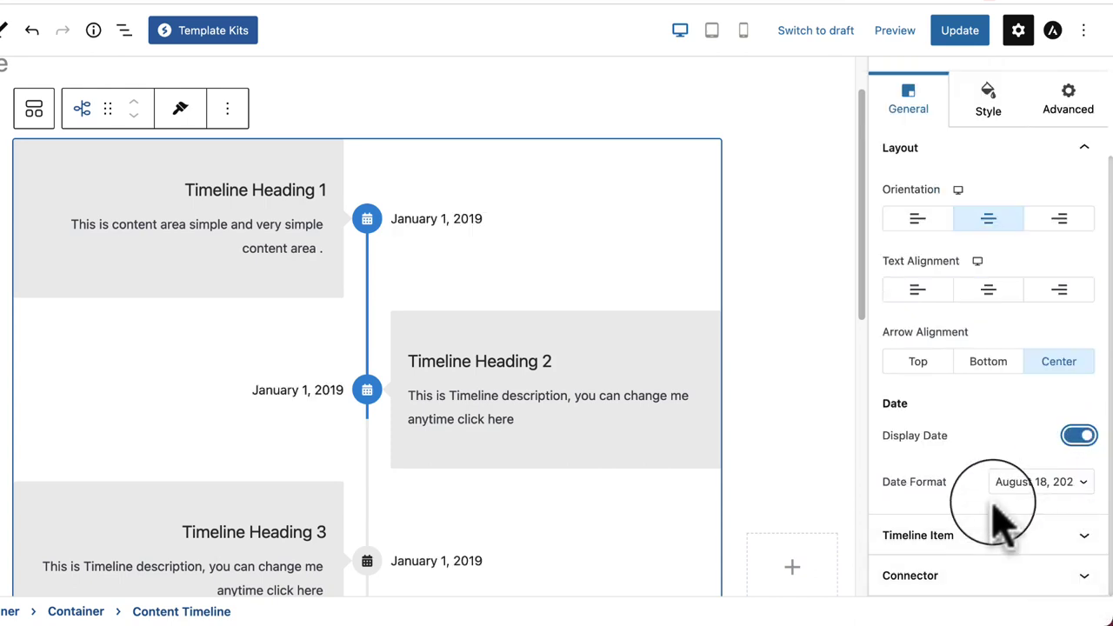
left_click(996, 532)
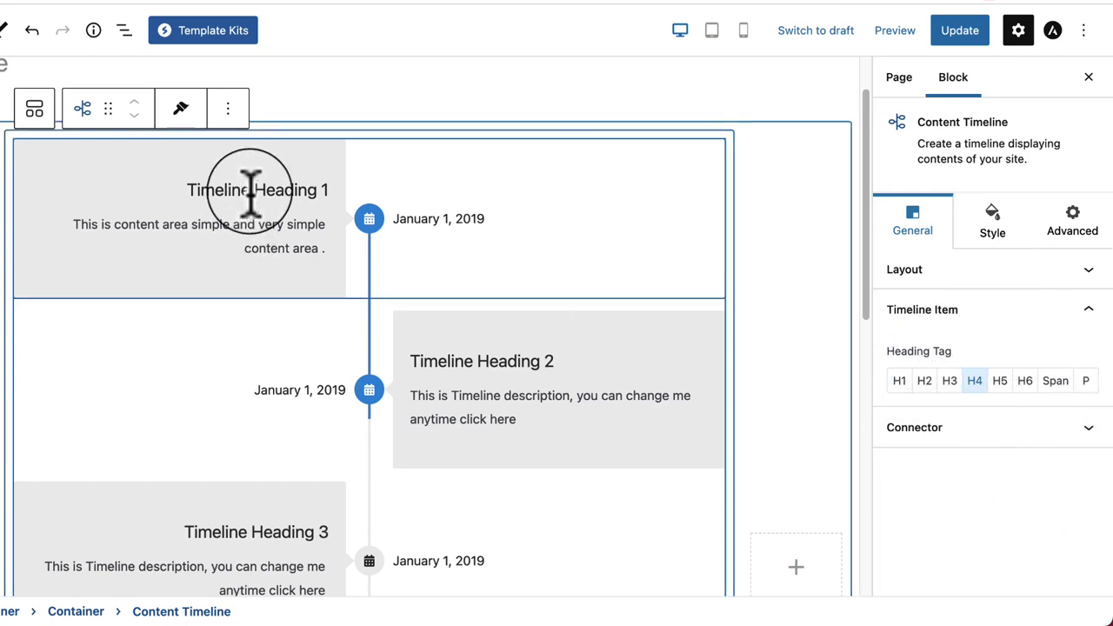
Step: Try H2 through H5 for the timeline heading tag, settling on H2
left_click(926, 382)
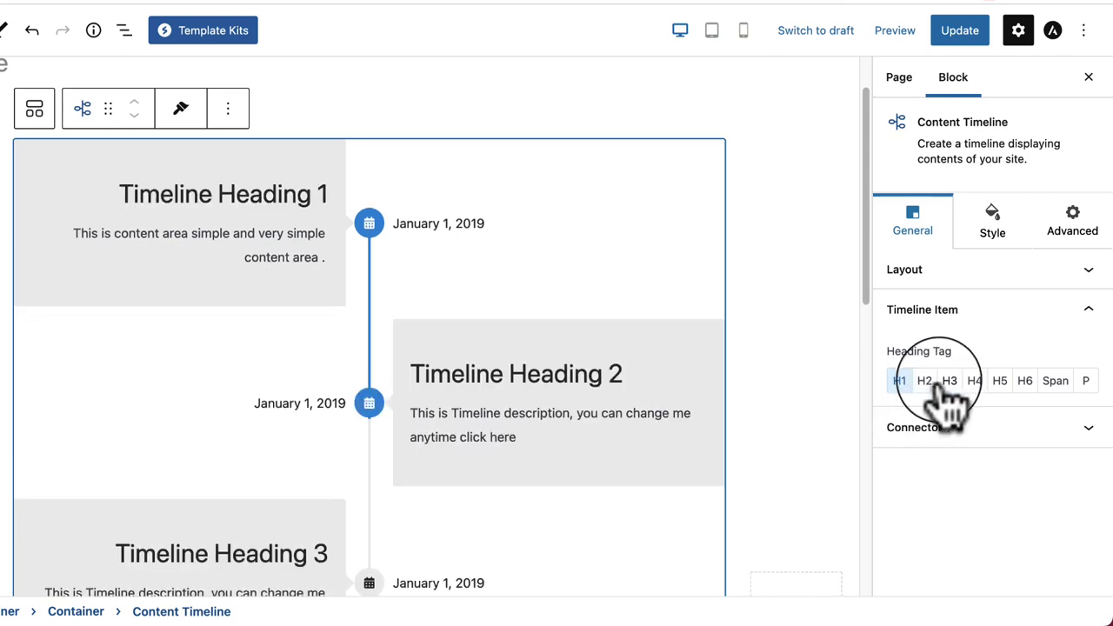
left_click(949, 383)
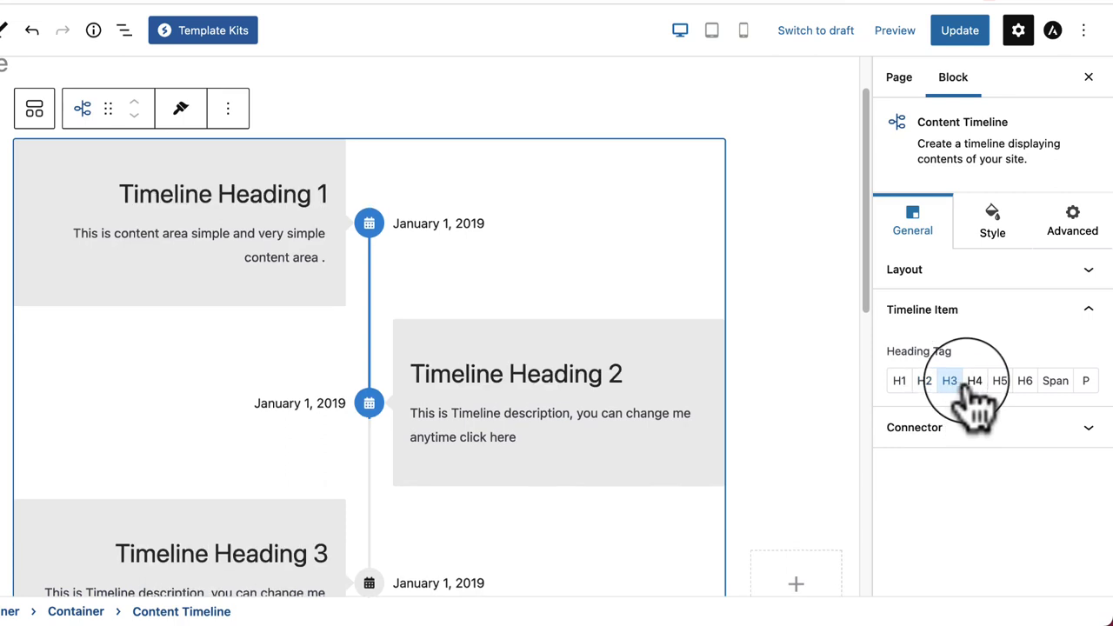
left_click(976, 384)
left_click(1000, 383)
left_click(974, 383)
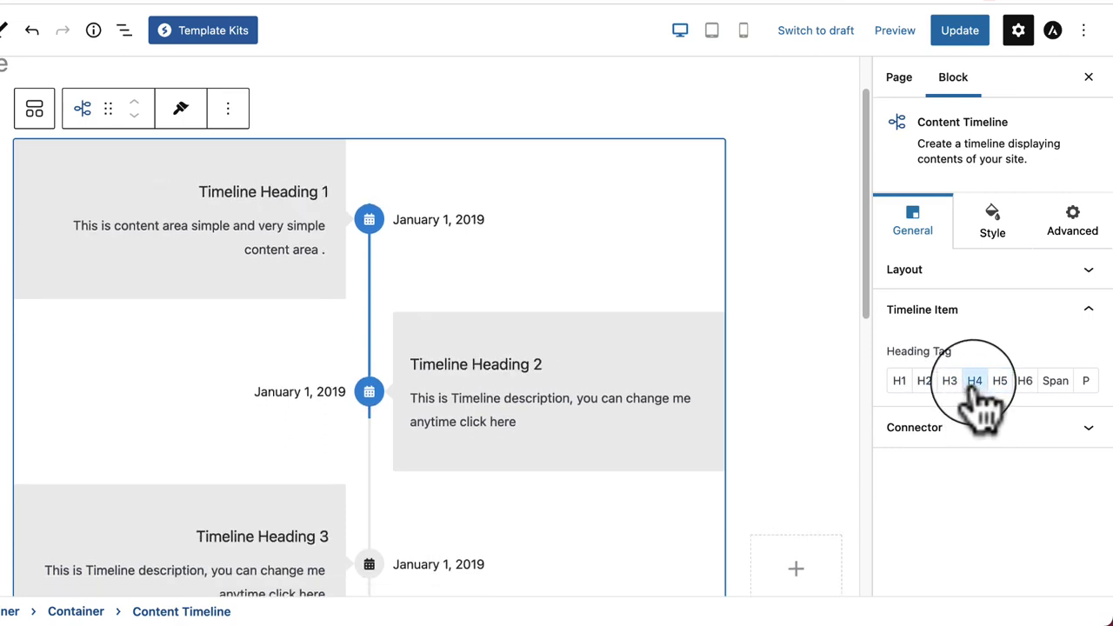
left_click(949, 382)
left_click(925, 383)
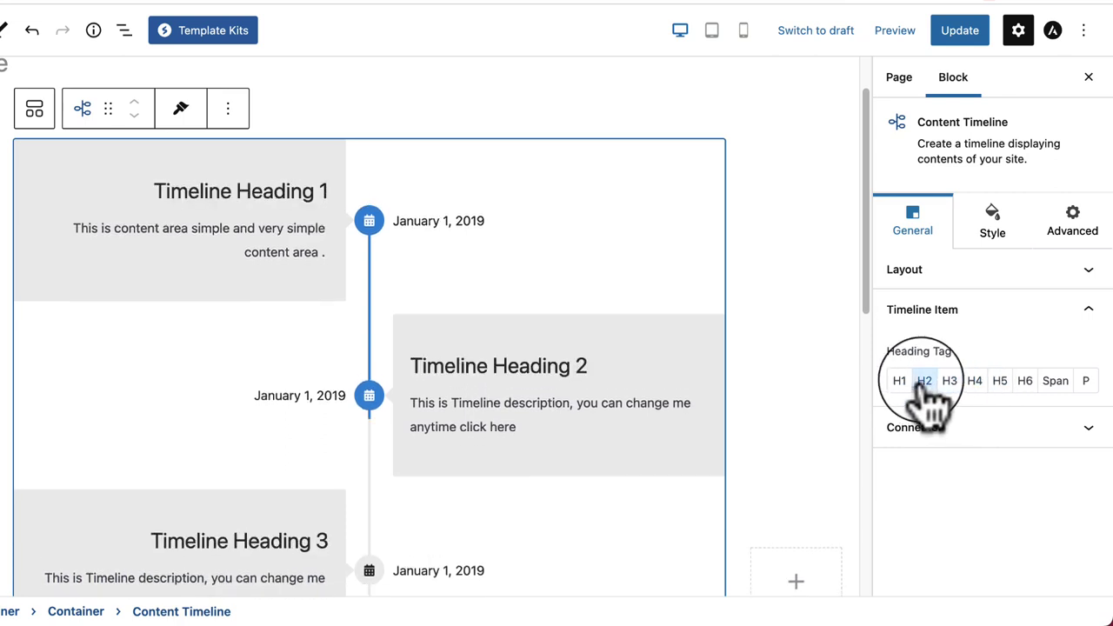
left_click(979, 434)
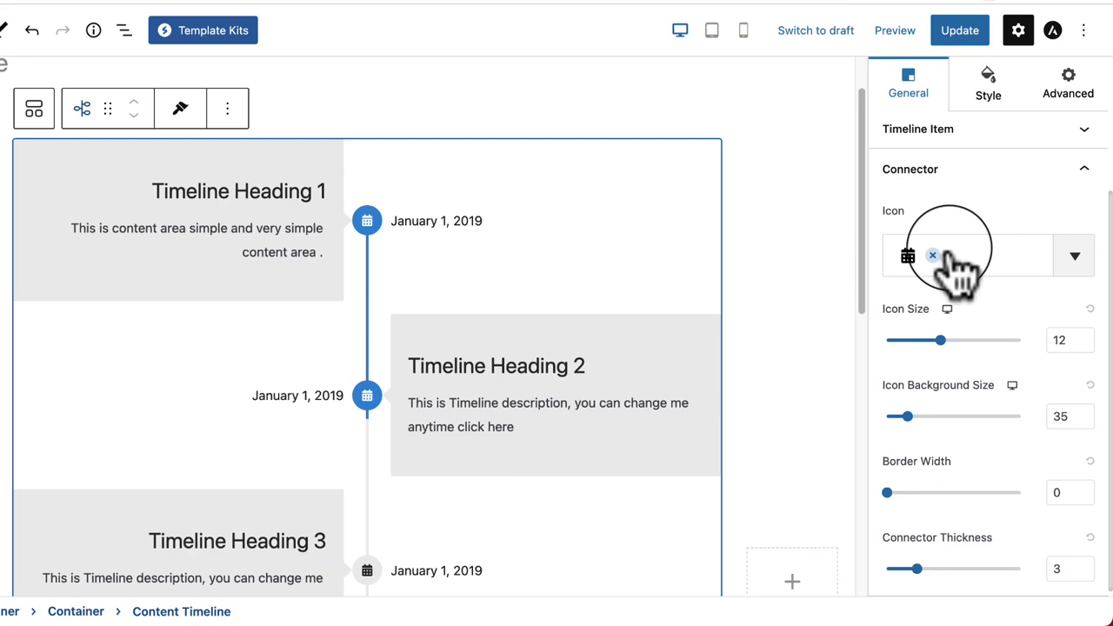
Step: Set connector icon size 14, icon background size 52 and connector thickness 6
mouse_move(940, 340)
left_mouse_down()
mouse_move(987, 340)
mouse_move(949, 341)
left_mouse_up()
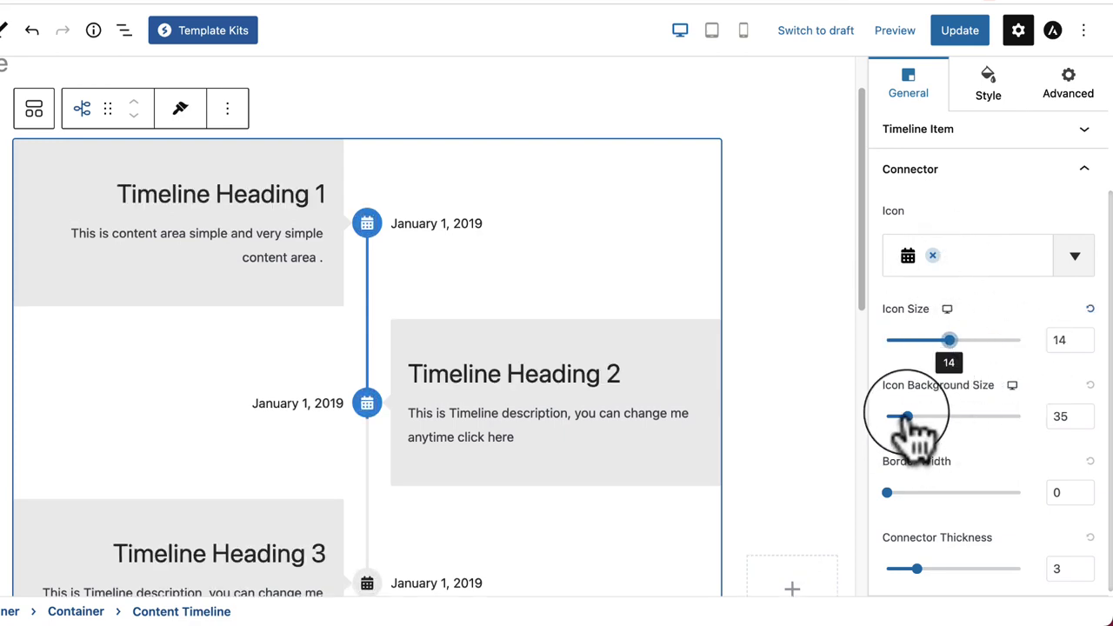
left_click_drag(907, 417, 943, 417)
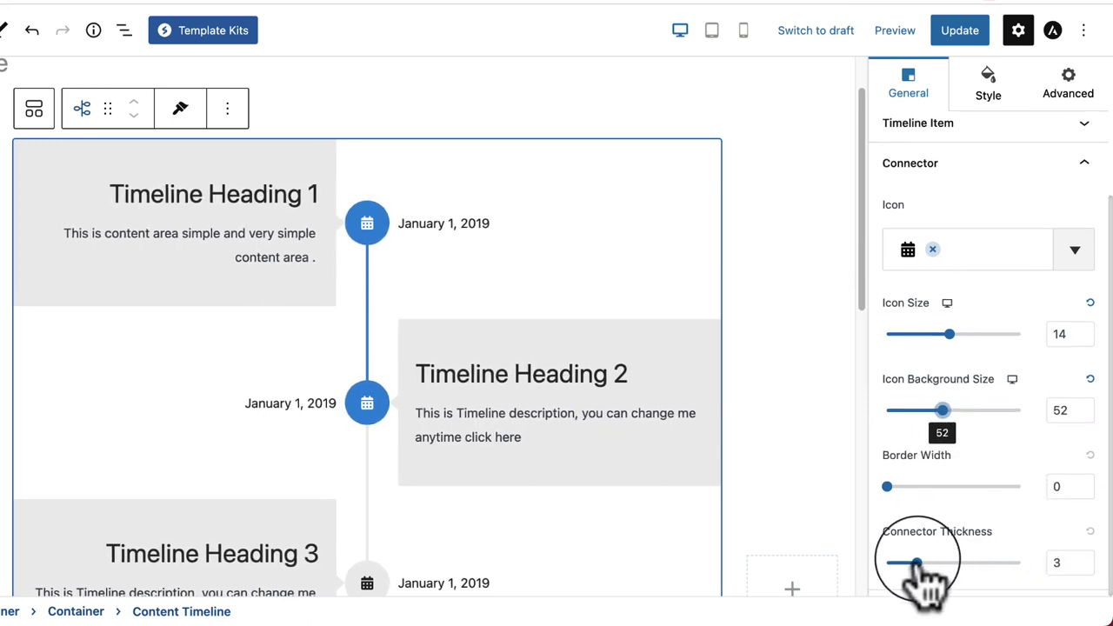
left_click_drag(917, 563, 961, 564)
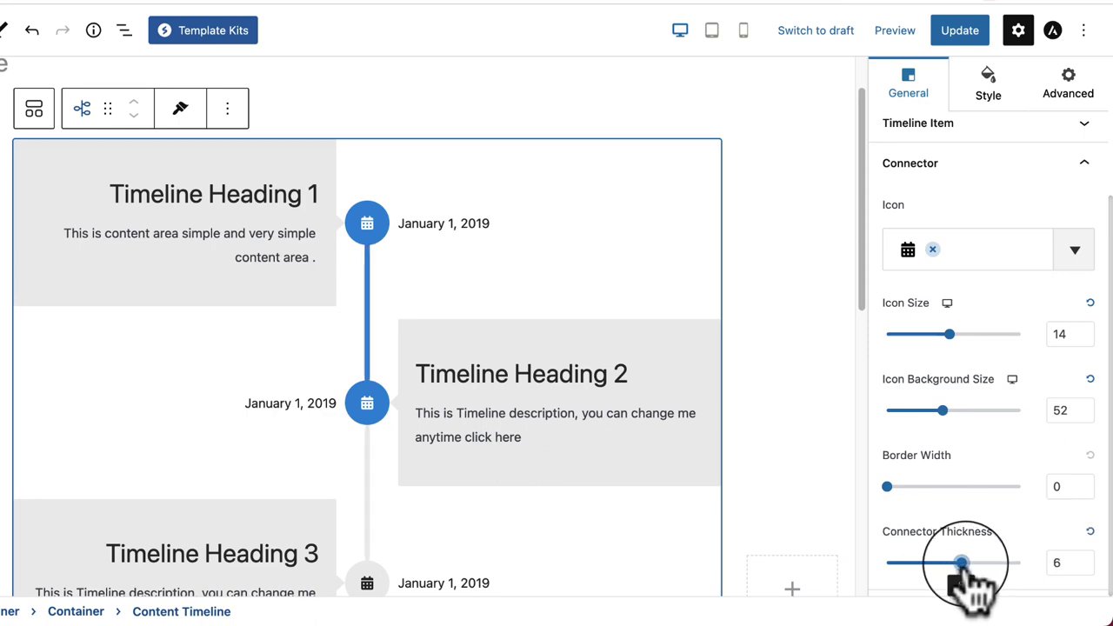
scroll(492, 440, "down", 8)
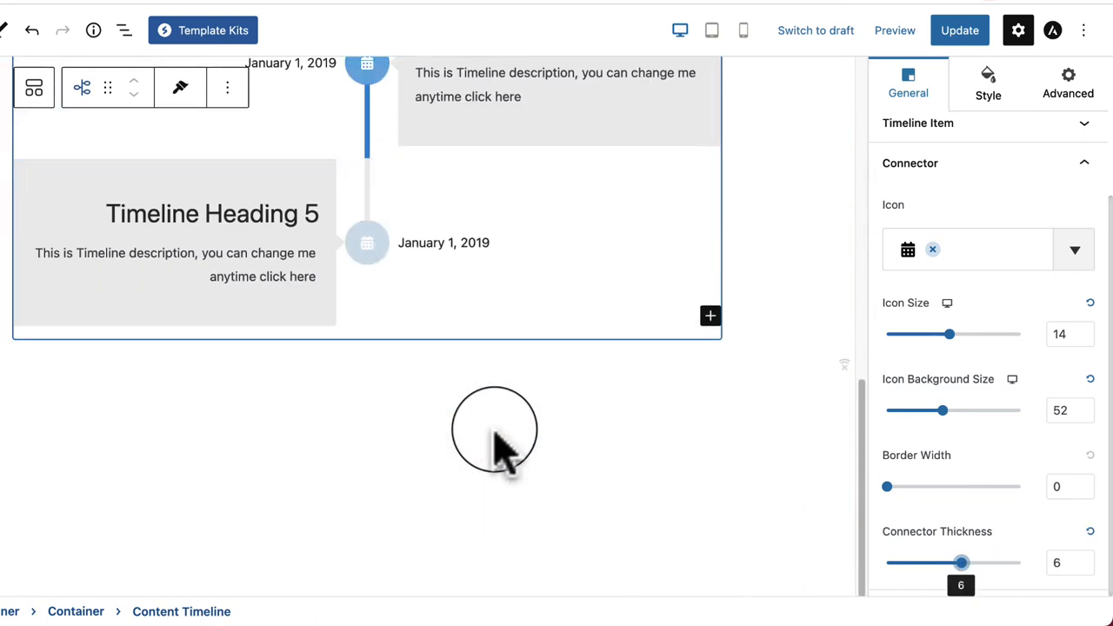
scroll(574, 417, "up", 8)
left_click(918, 165)
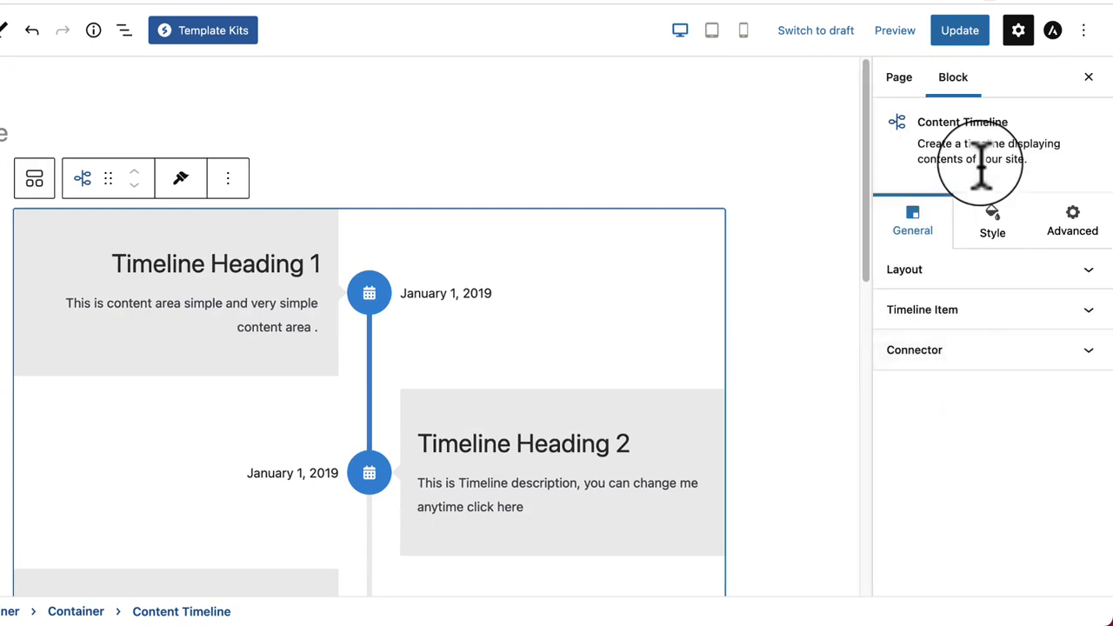
Step: Raise the Content Timeline's top padding to 35 in the Style tab
left_click(995, 248)
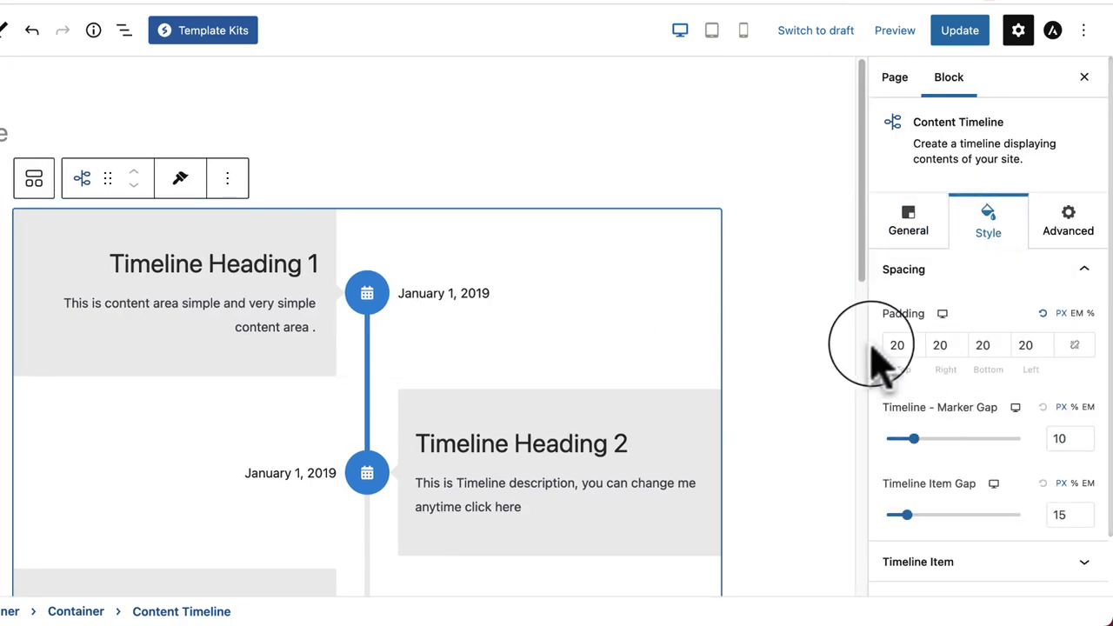
left_click(917, 341)
left_click(917, 341)
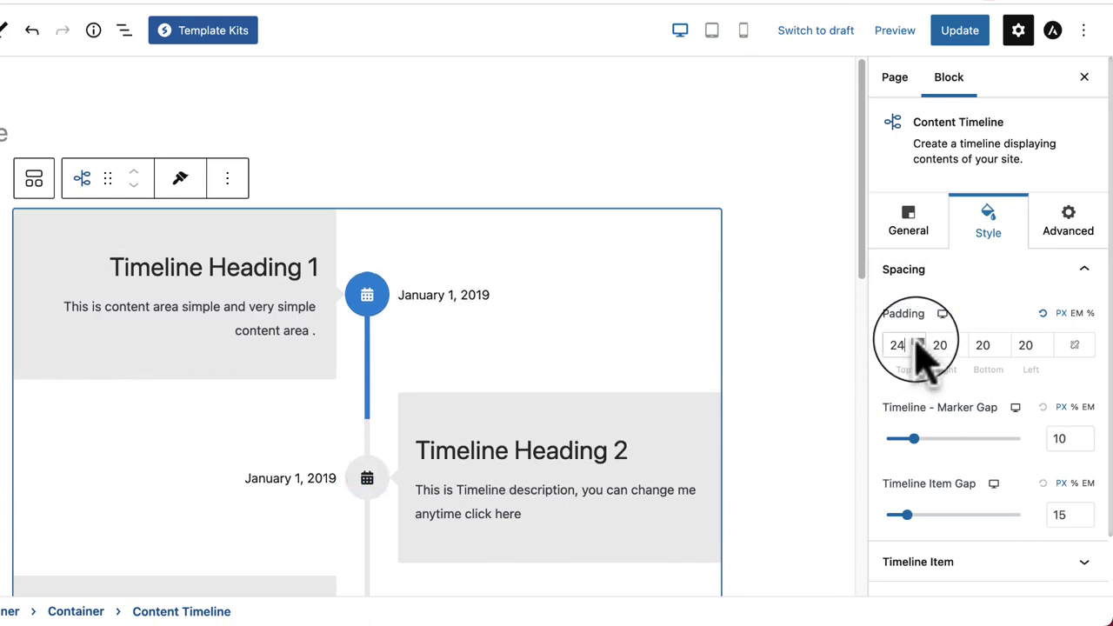
left_click(918, 341)
left_click(917, 341)
left_click(918, 341)
left_click(918, 341)
left_click(917, 341)
left_click(918, 341)
left_click(918, 341)
left_click(918, 341)
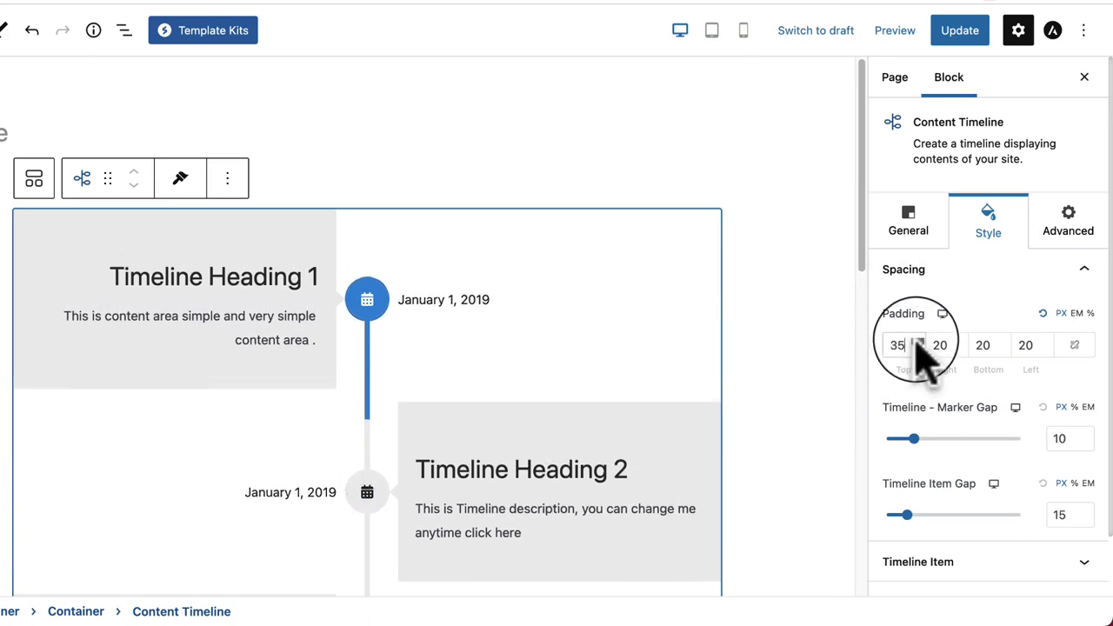
Step: Reselect the Content Timeline, reset its padding, and link all four sides at 20
left_click(254, 260)
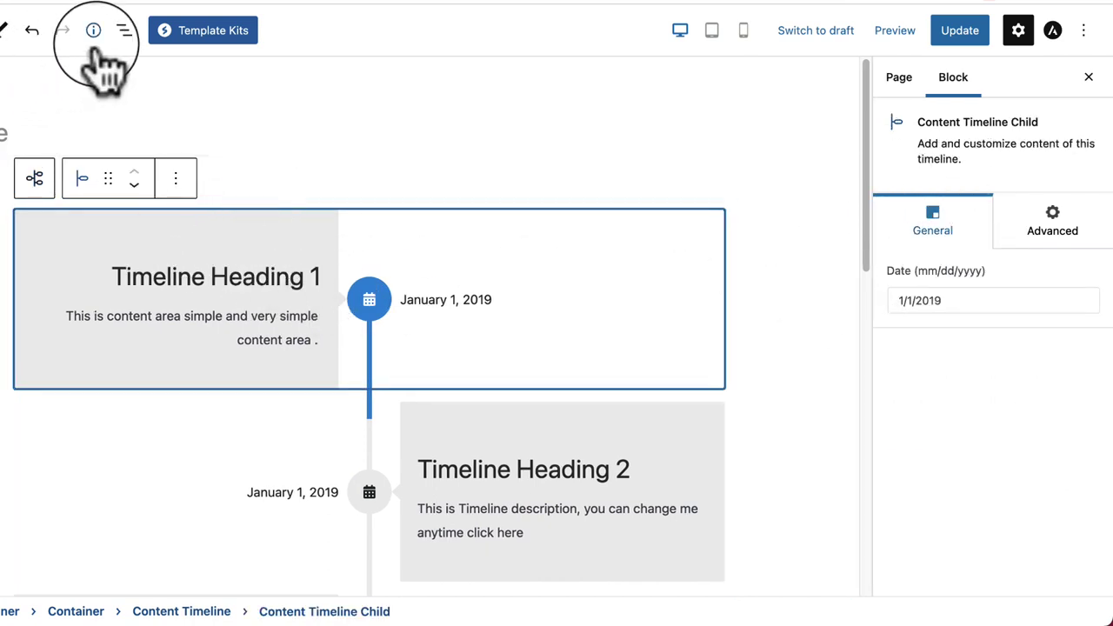
left_click(126, 33)
left_click(39, 214)
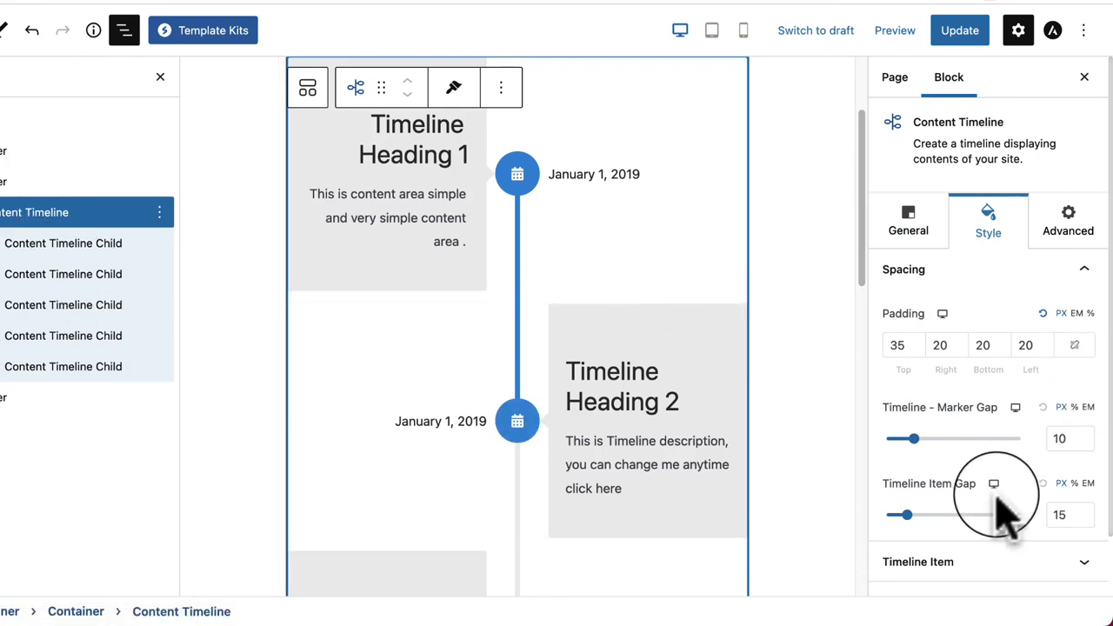
left_click(1044, 314)
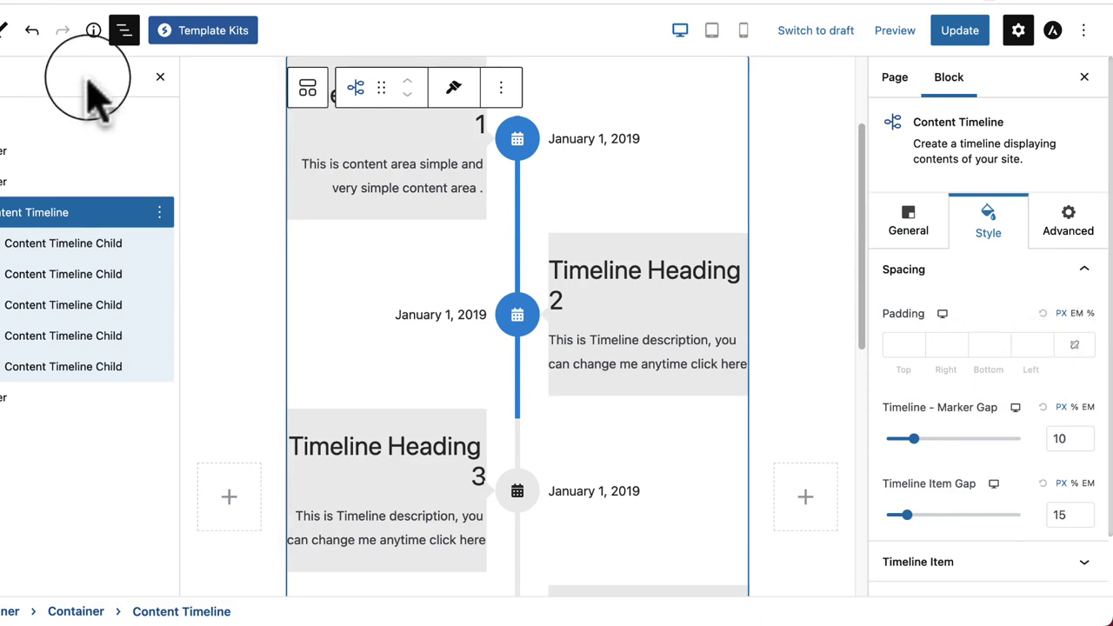
left_click(124, 30)
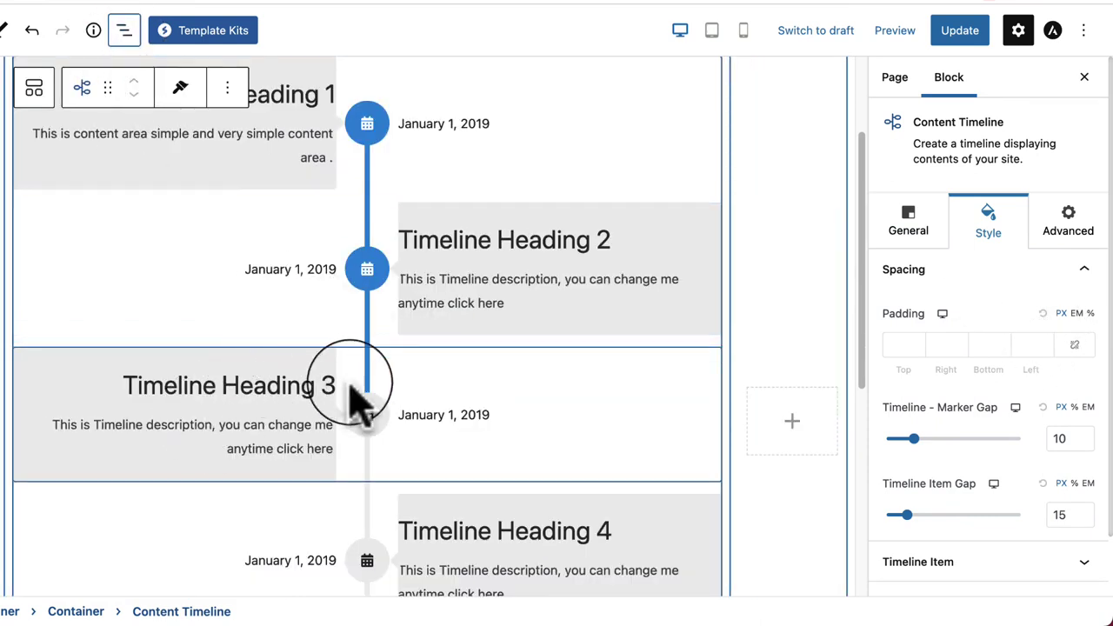
left_click(891, 345)
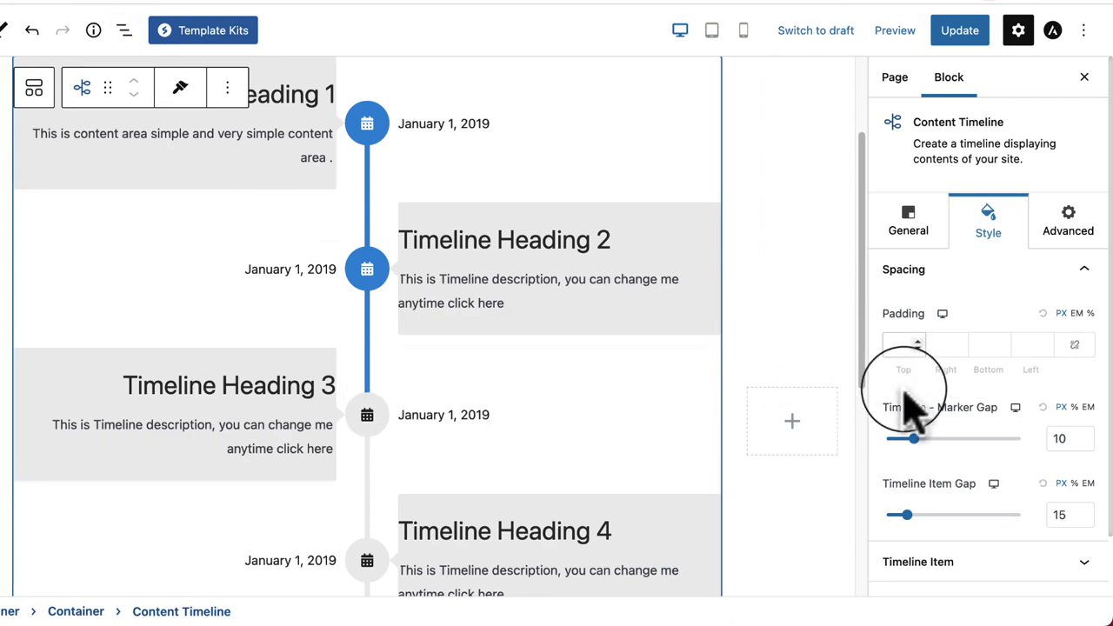
type("20")
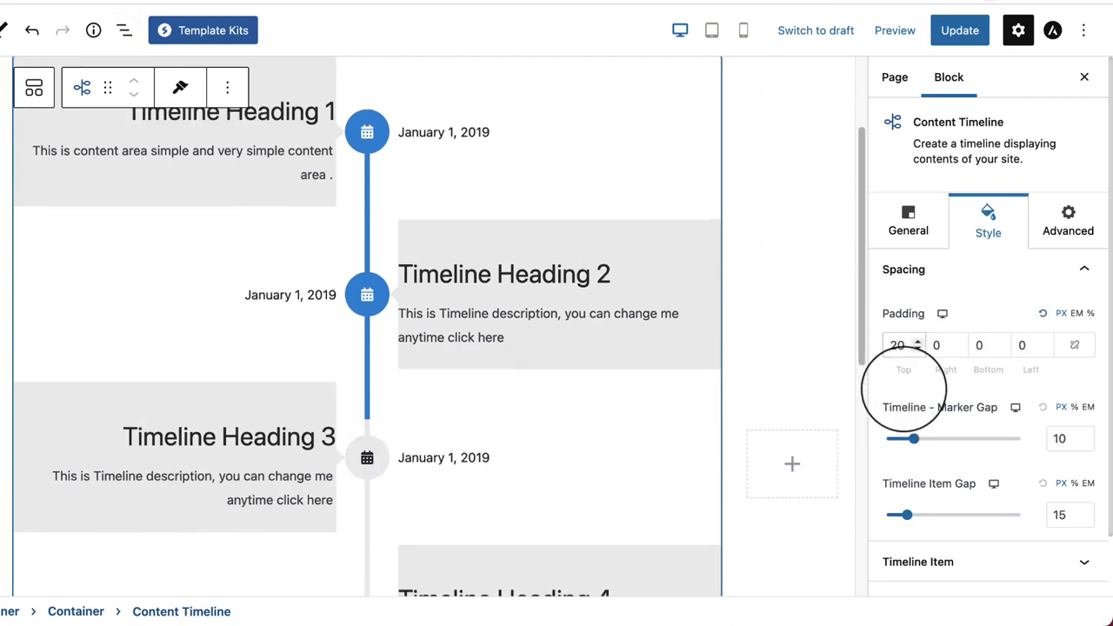
left_click(1075, 345)
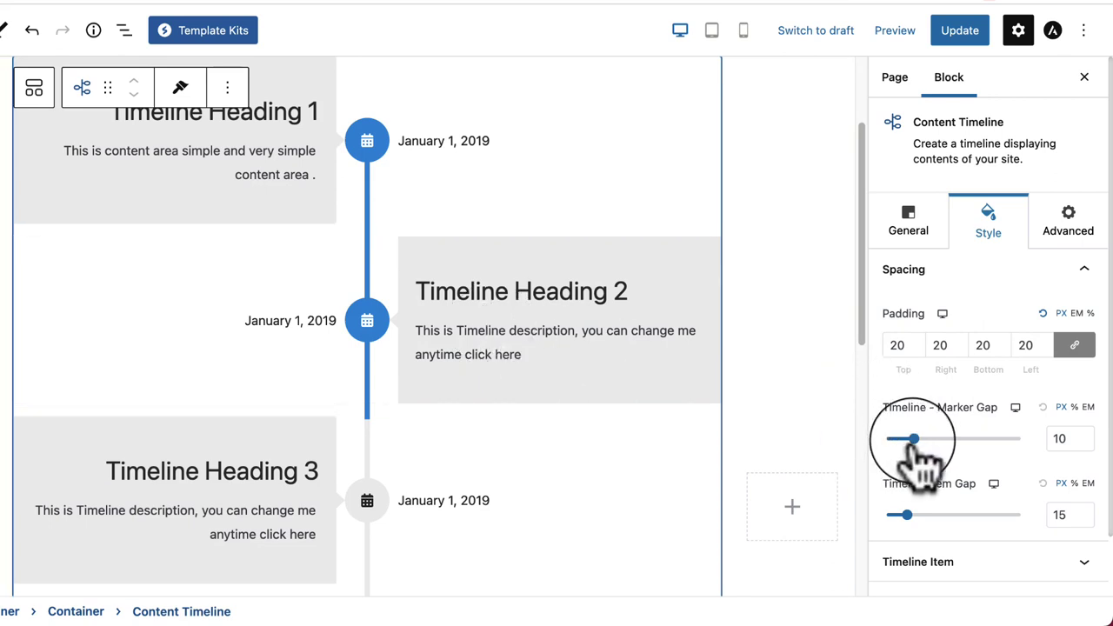
Step: Set the timeline–marker gap to 21 and spread the timeline items further apart
mouse_move(920, 445)
left_mouse_down()
mouse_move(1048, 405)
mouse_move(787, 448)
left_mouse_up()
mouse_move(1004, 440)
left_mouse_down()
mouse_move(1110, 459)
mouse_move(957, 447)
mouse_move(952, 461)
left_mouse_up()
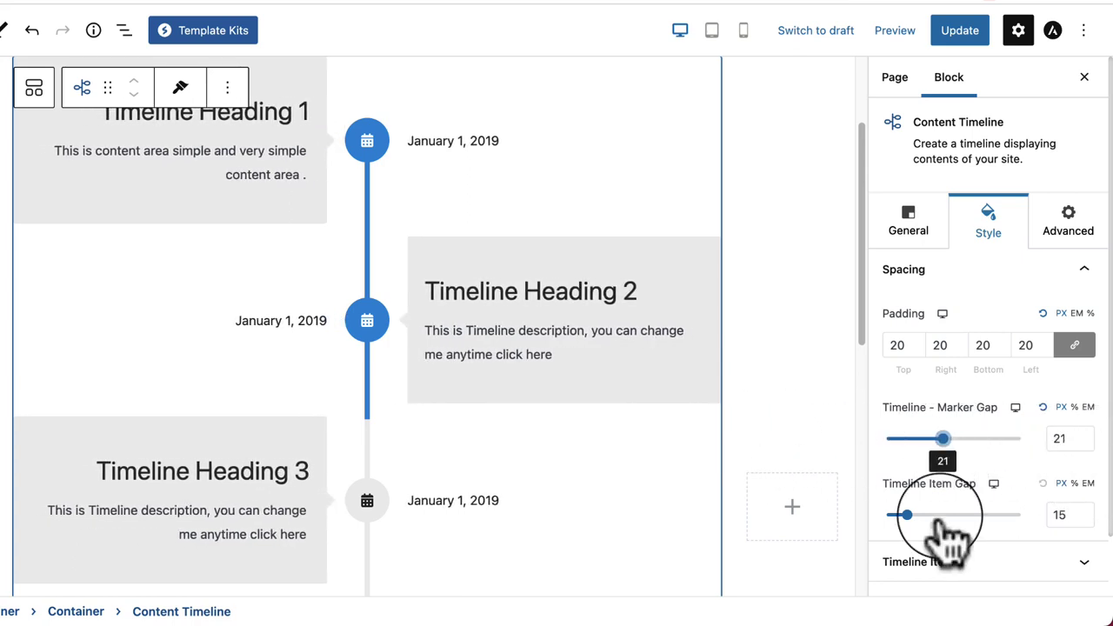
mouse_move(908, 519)
left_mouse_down()
mouse_move(968, 521)
mouse_move(923, 518)
left_mouse_up()
scroll(995, 556, "down", 1)
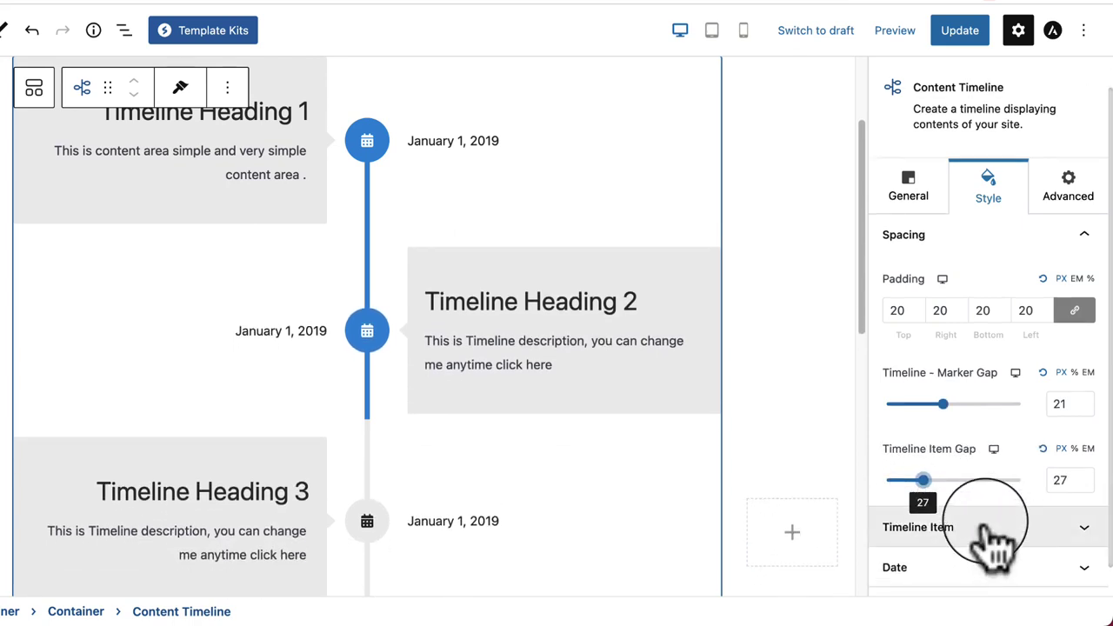
left_click(996, 541)
scroll(994, 527, "down", 2)
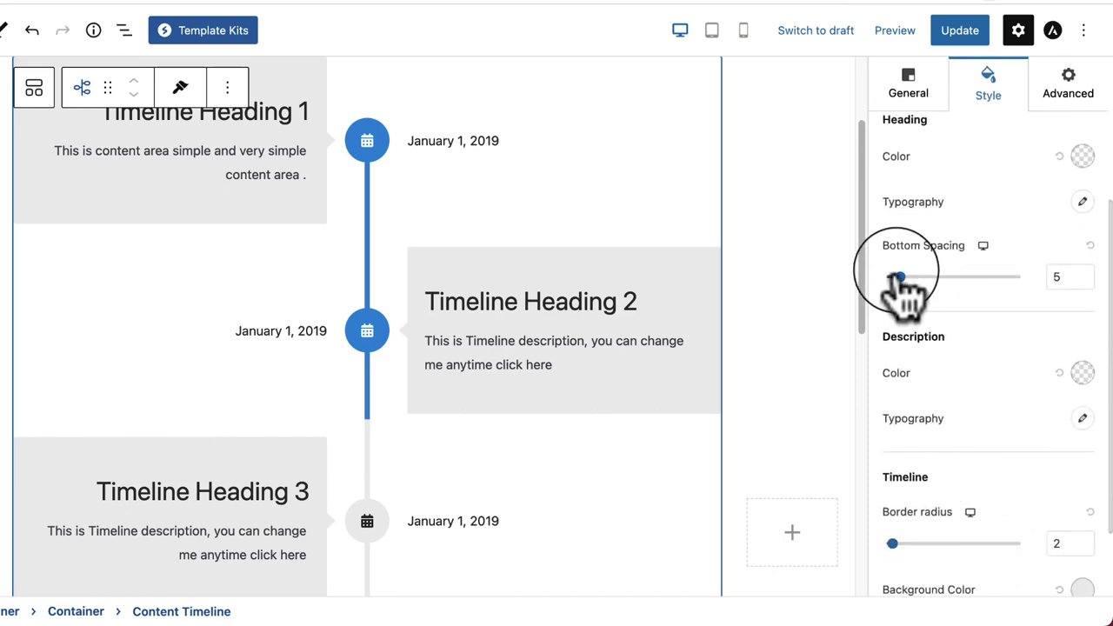
Step: Set heading bottom spacing to 10 and make the description text red #D51F1F
mouse_move(903, 284)
left_mouse_down()
mouse_move(948, 286)
mouse_move(914, 290)
left_mouse_up()
left_click(1083, 373)
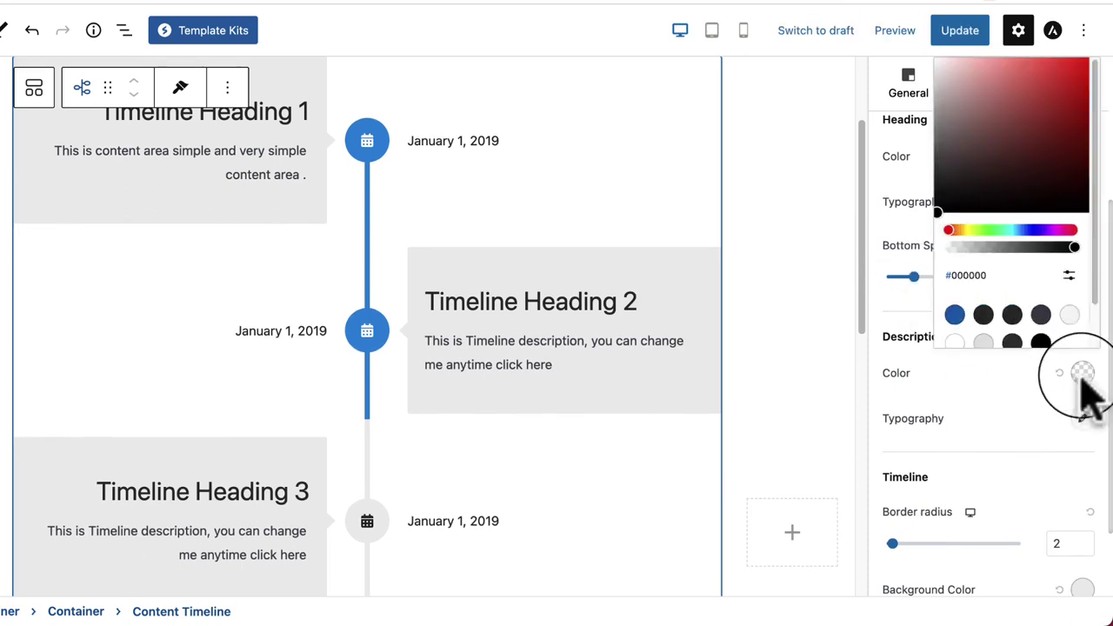
left_click(1063, 34)
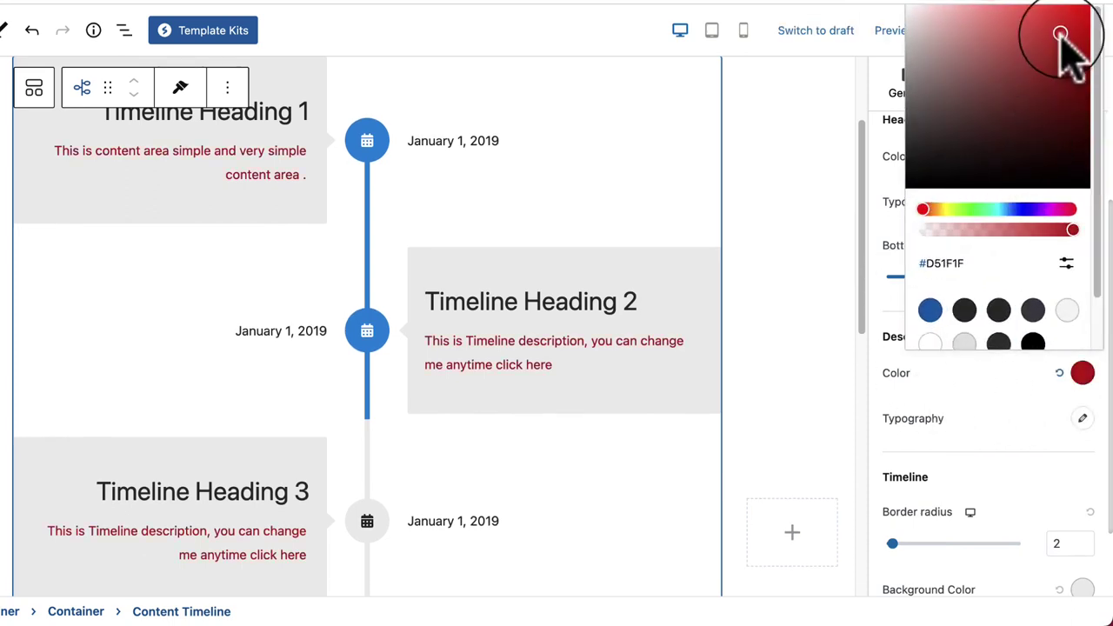
left_click(952, 409)
scroll(1066, 440, "down", 2)
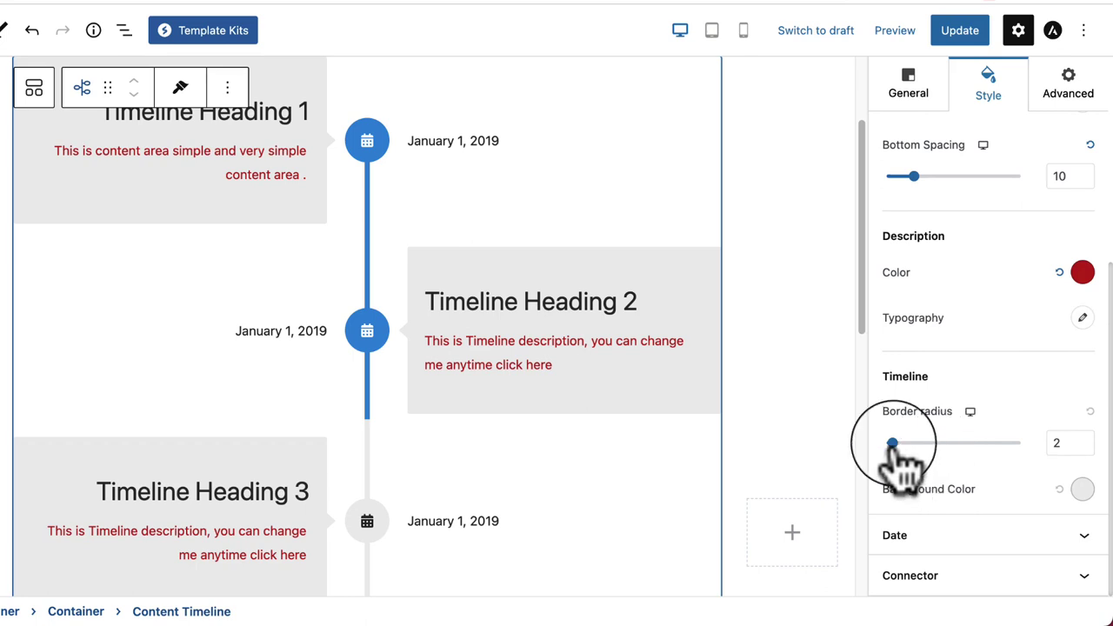
left_click_drag(896, 442, 932, 444)
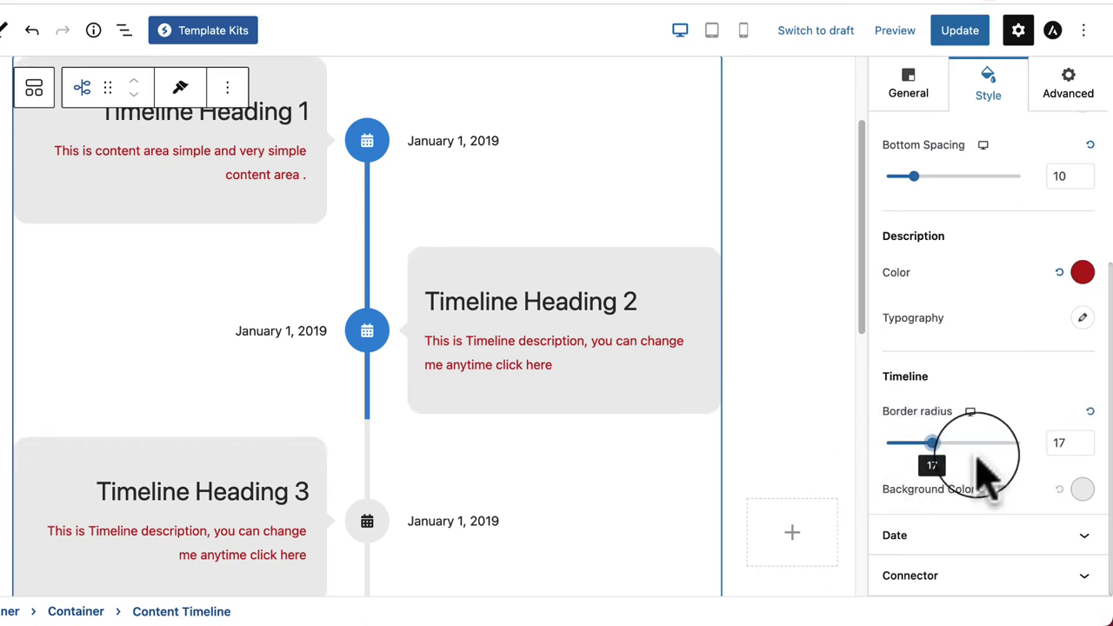
Step: Try a blue card background, then clear the timeline cards' background colour
left_click(1082, 489)
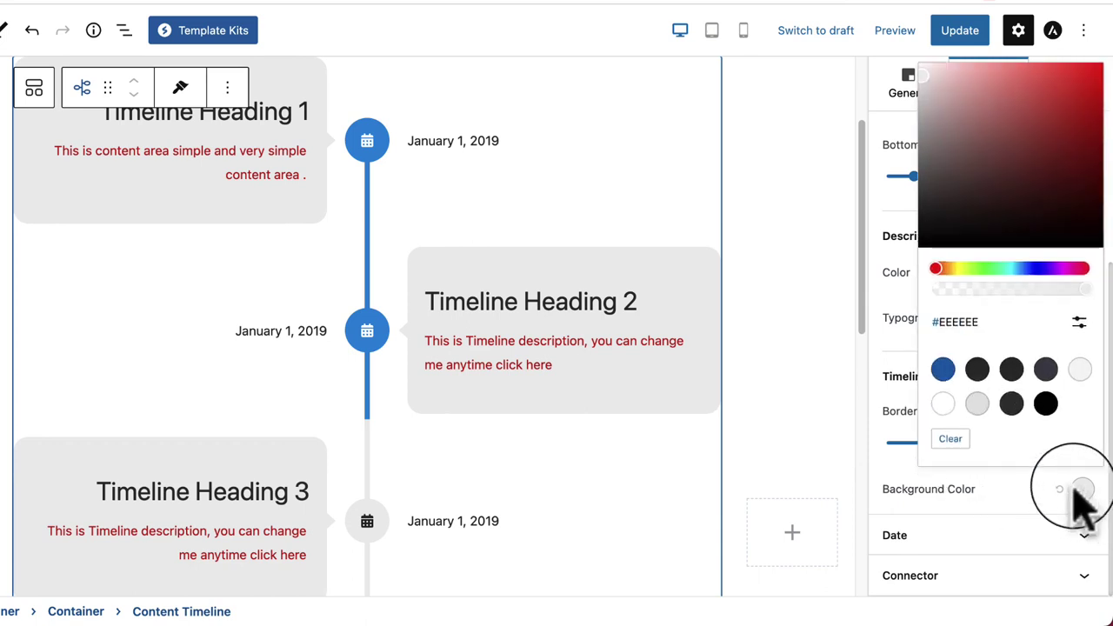
left_click(945, 370)
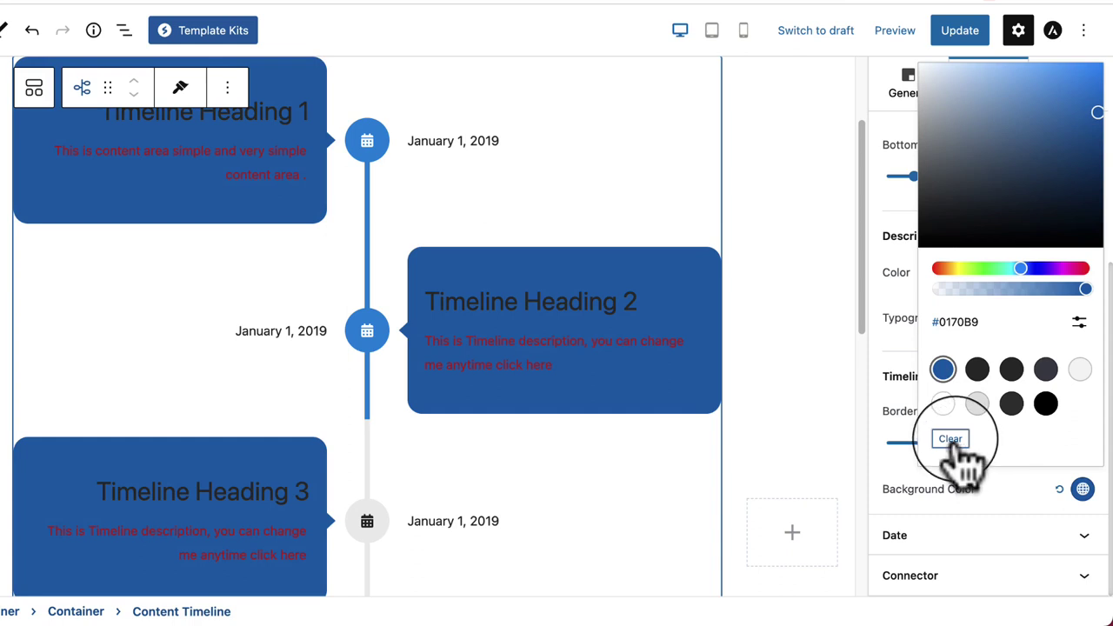
left_click(956, 441)
left_click(1019, 498)
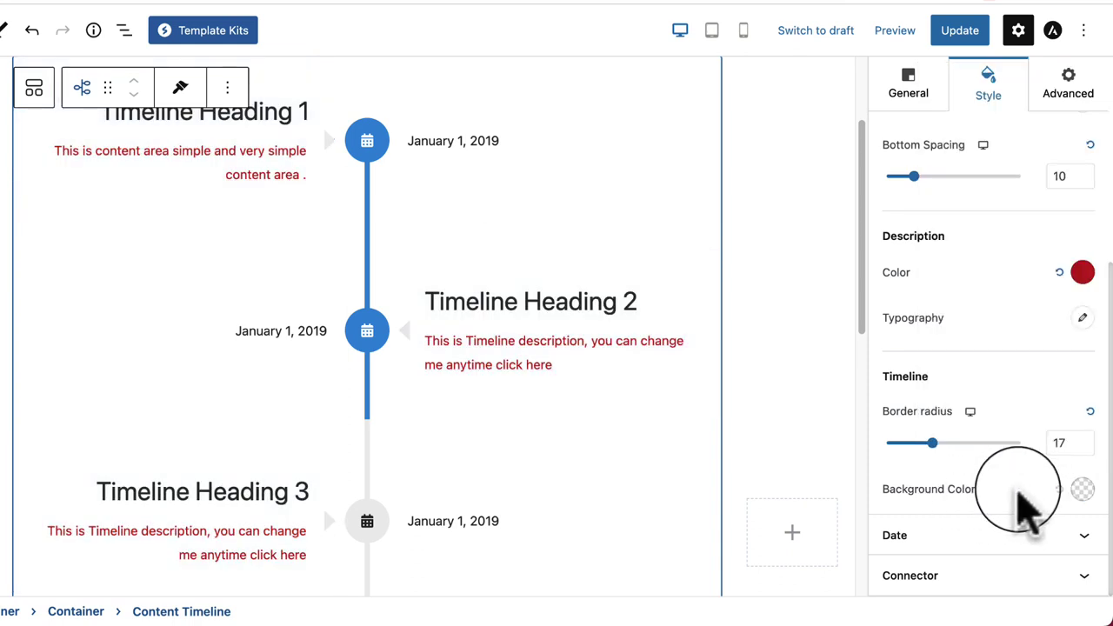
left_click(950, 534)
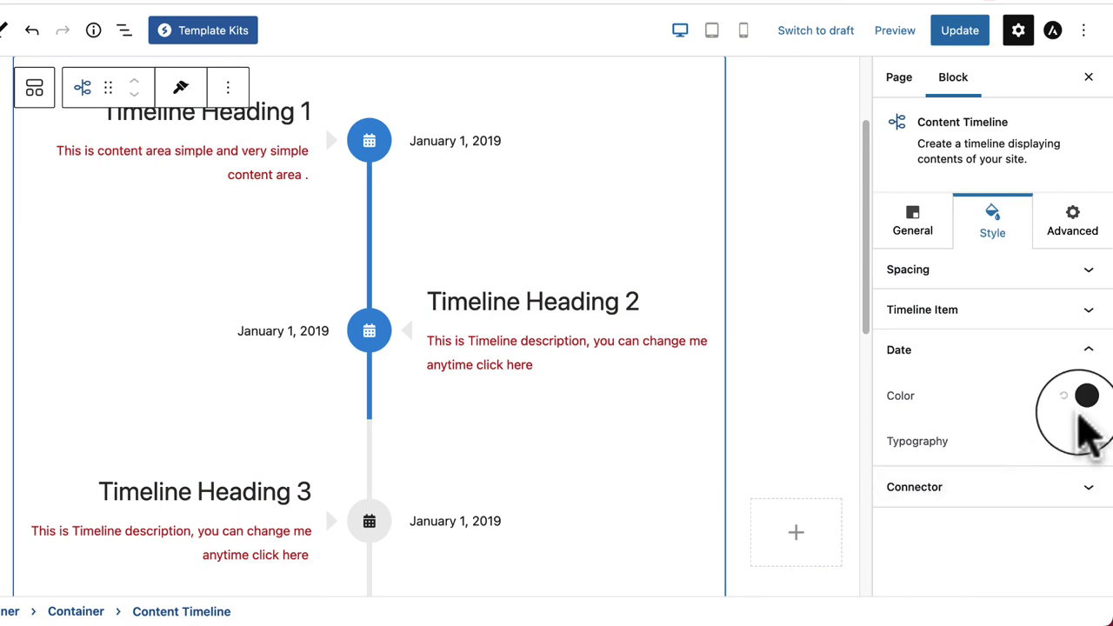
Step: Set the Timeline Item card background to the light grey #E5E5E5 preset
left_click(1000, 487)
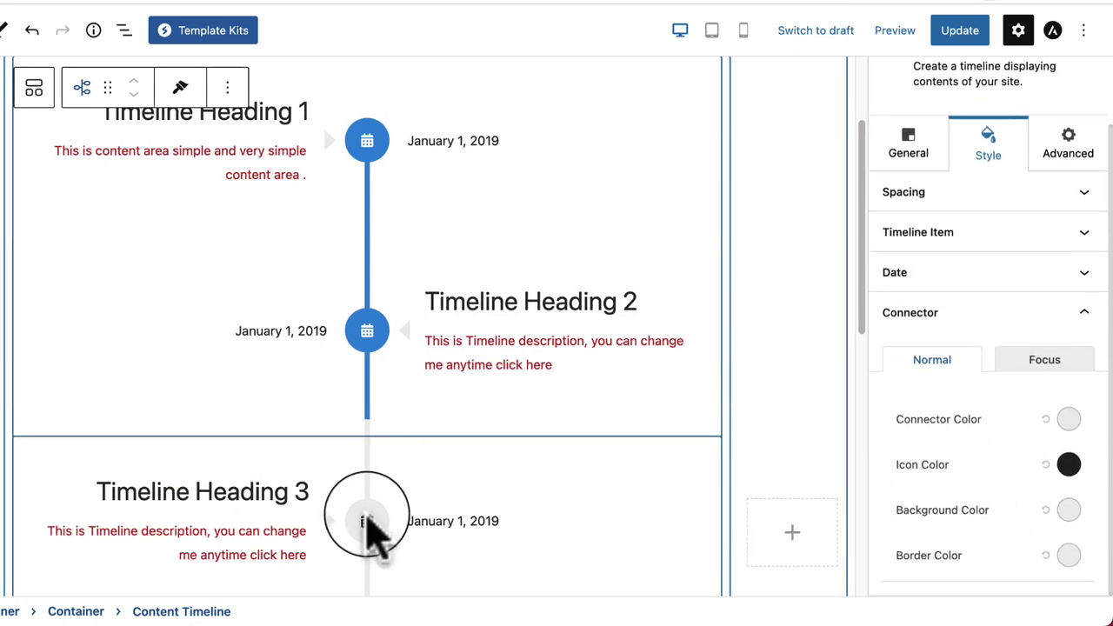
left_click(1031, 272)
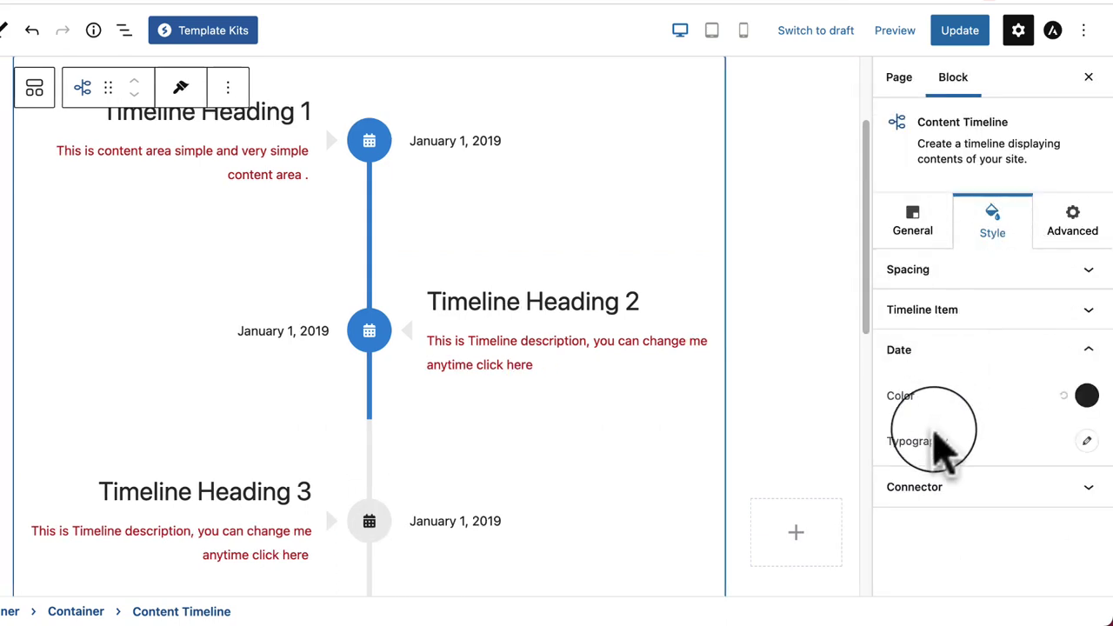
left_click(941, 313)
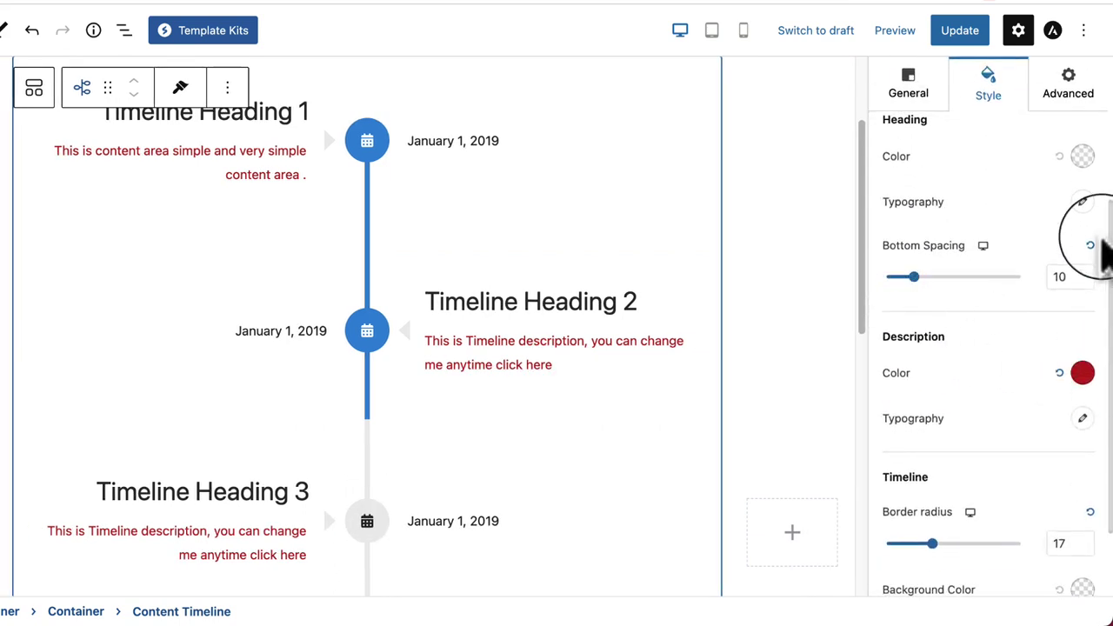
scroll(977, 514, "down", 2)
left_click(1083, 492)
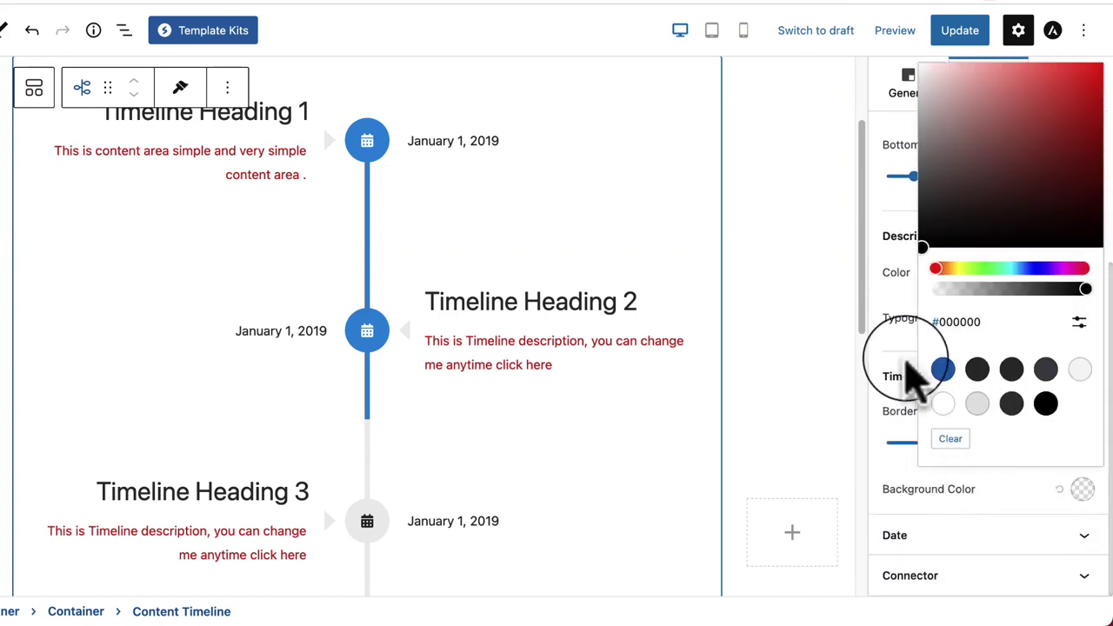
left_click(978, 403)
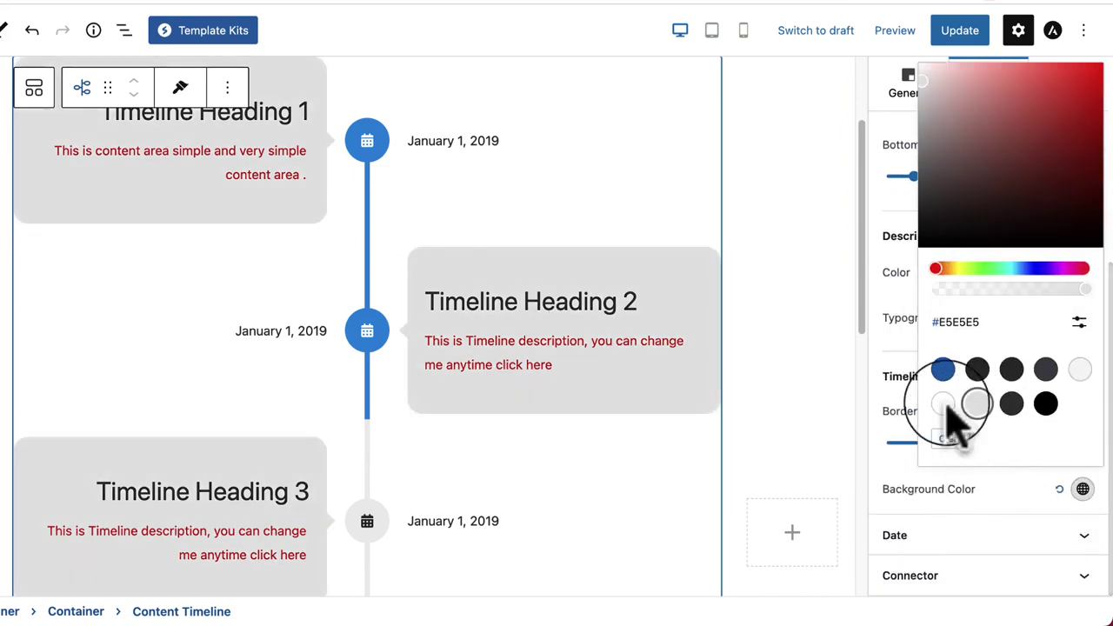
left_click(899, 465)
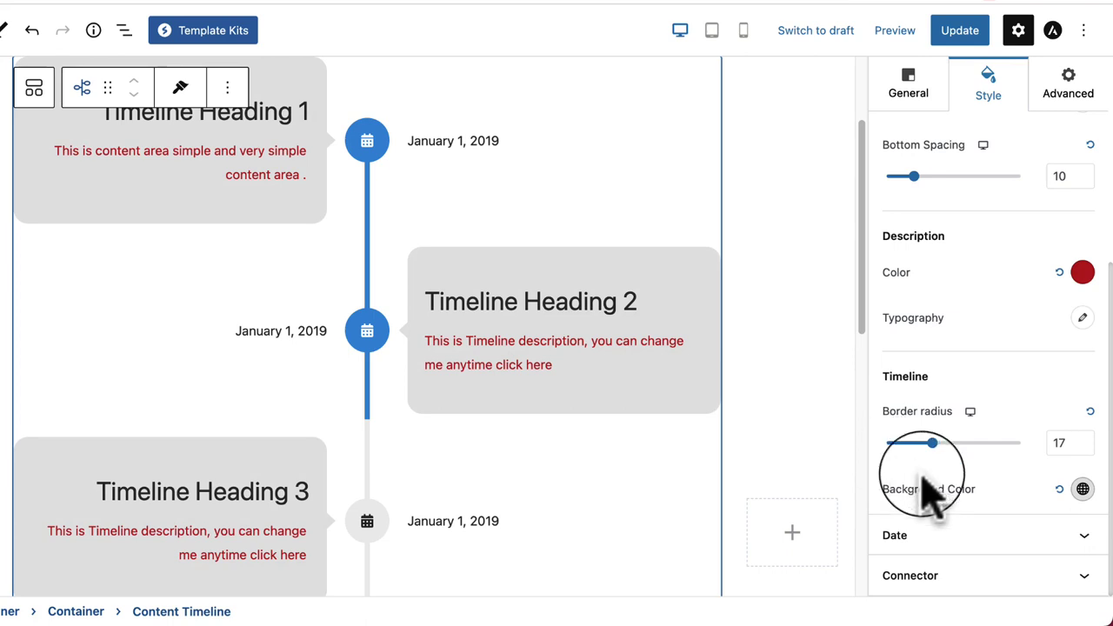
scroll(919, 487, "up", 5)
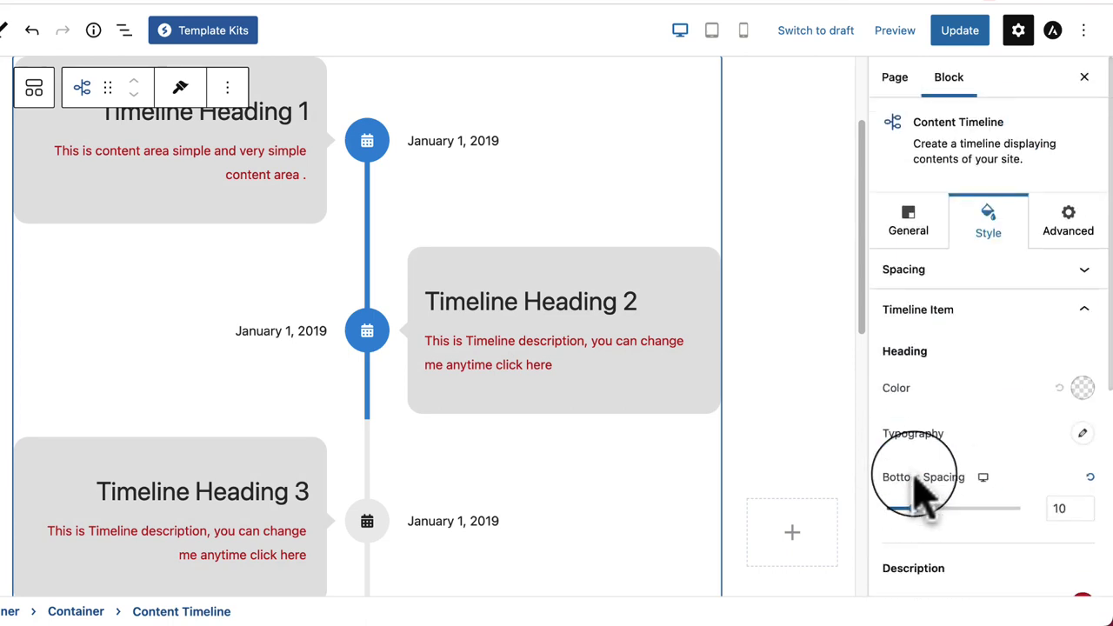
left_click(1072, 228)
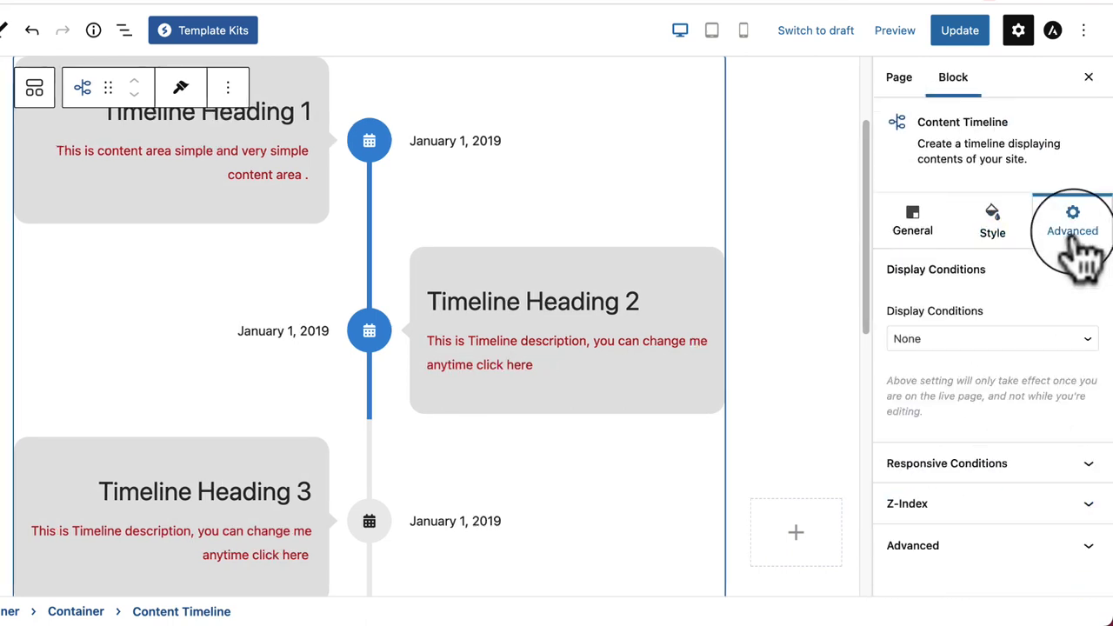
left_click(981, 239)
left_click(915, 236)
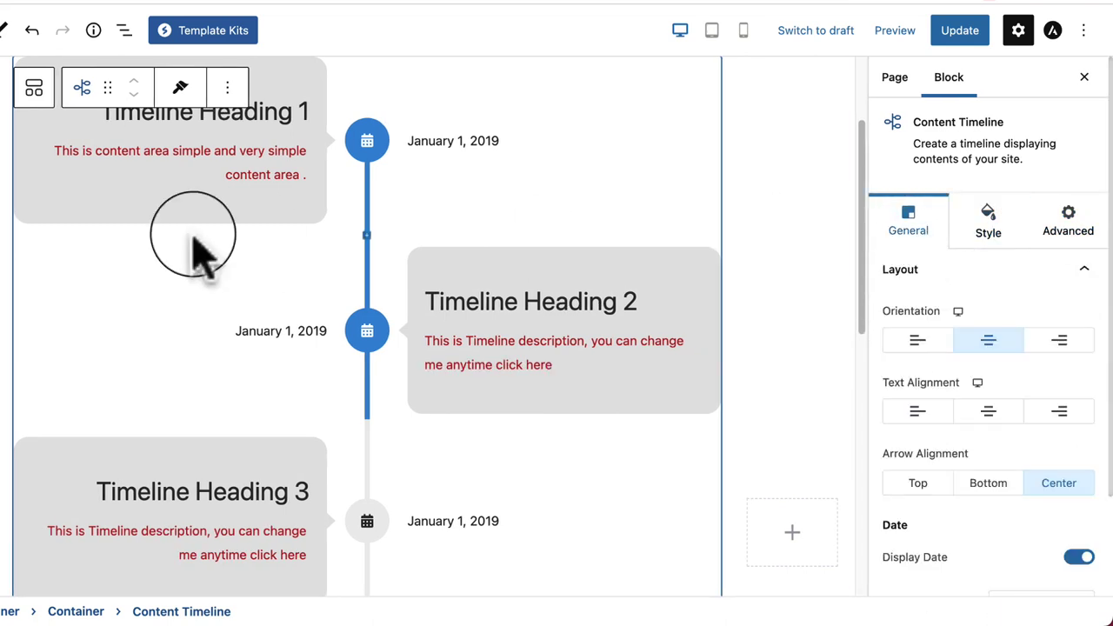
left_click(194, 186)
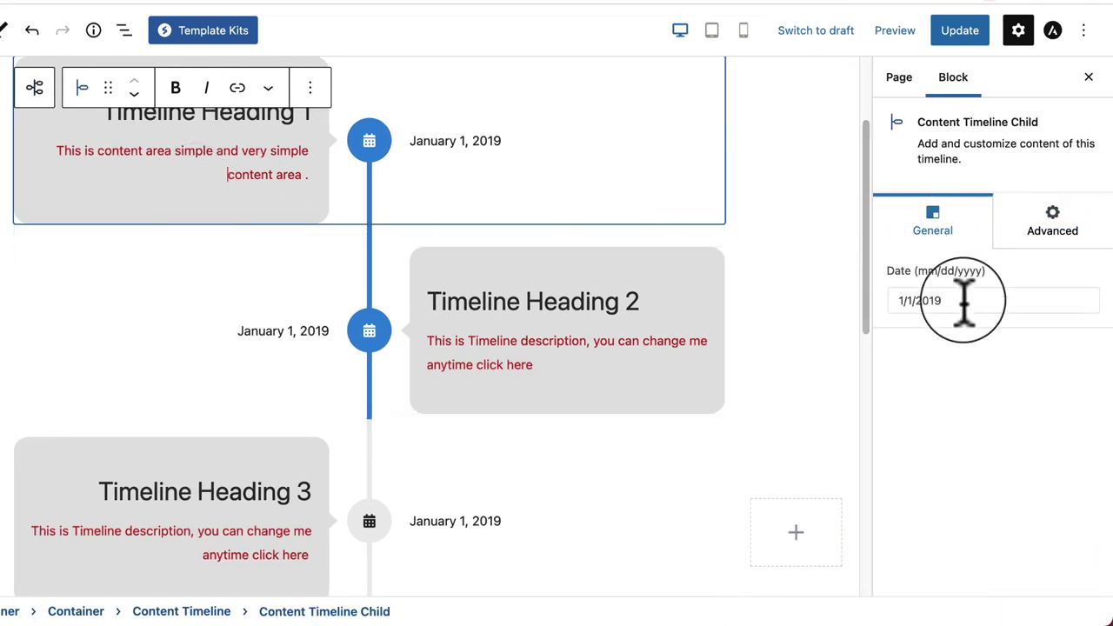
left_click(1052, 231)
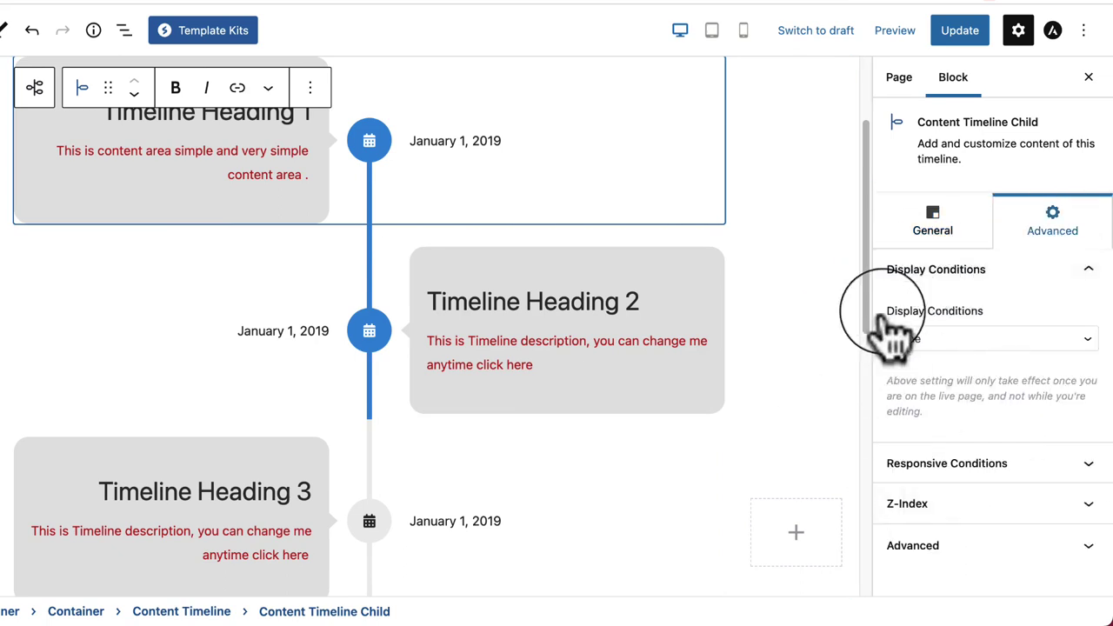
left_click(935, 240)
left_click(265, 543)
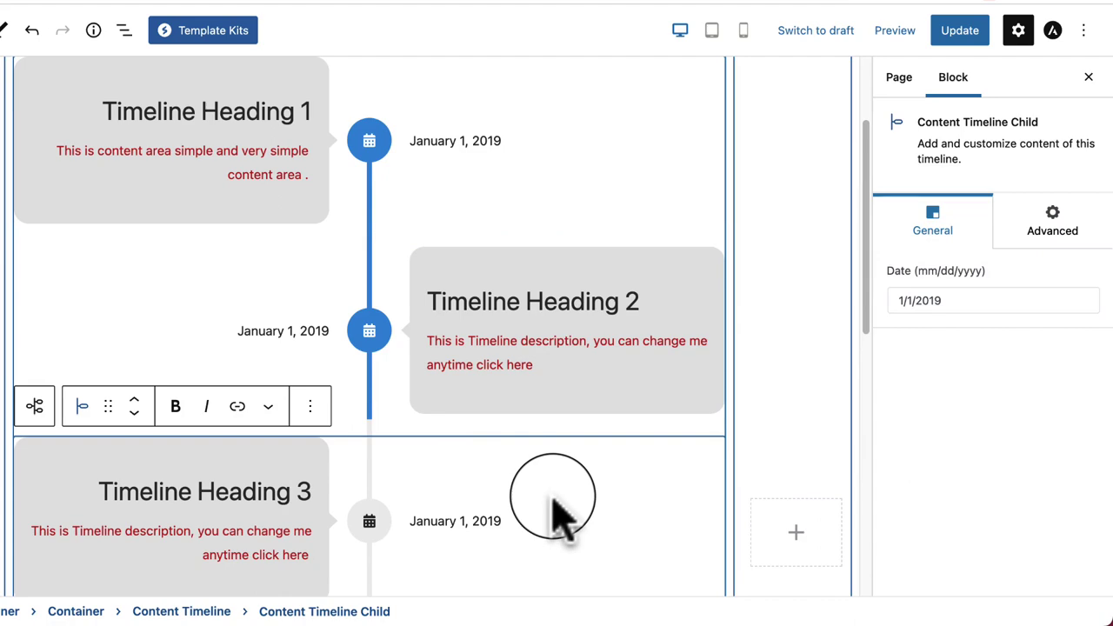
scroll(556, 514, "down", 3)
scroll(556, 513, "down", 4)
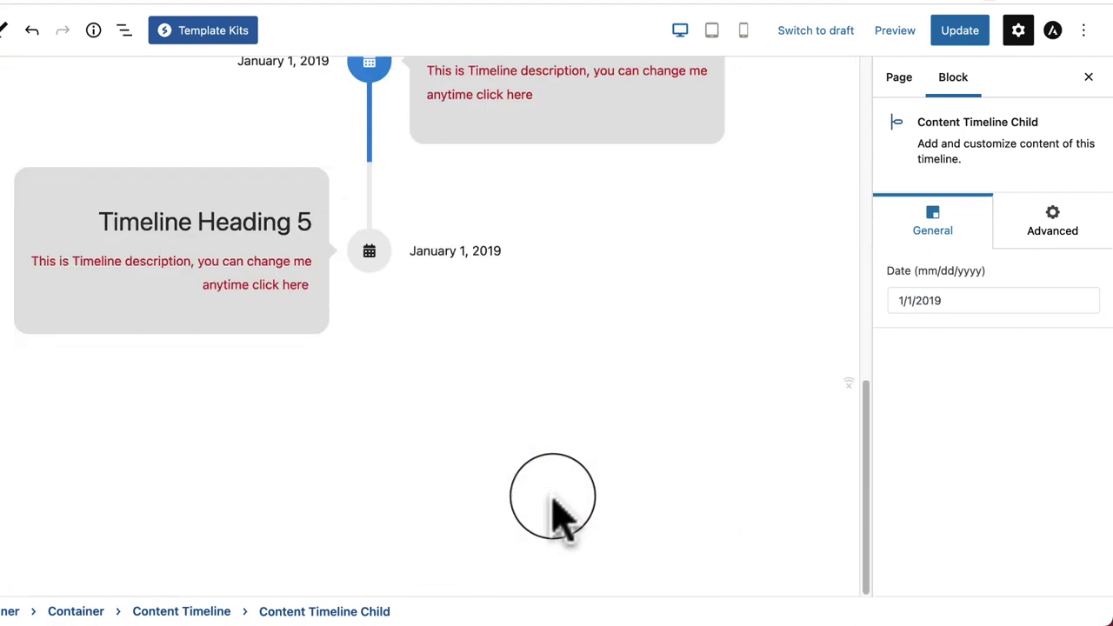
scroll(557, 513, "up", 8)
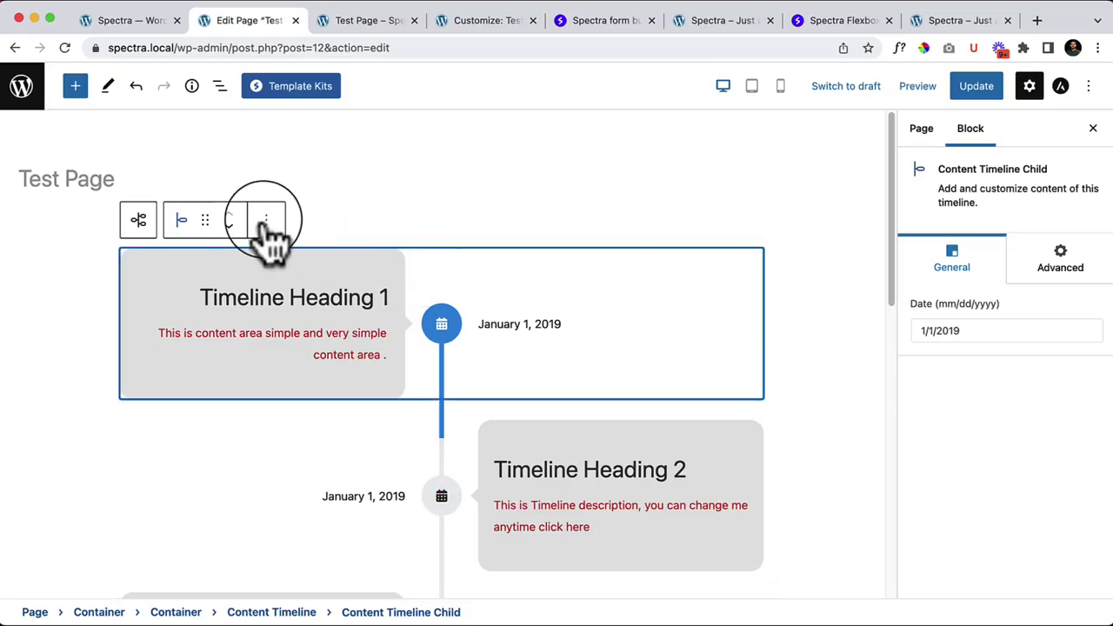
Step: Remove the first Content Timeline Child, then the entire Content Timeline block via List View
left_click(265, 222)
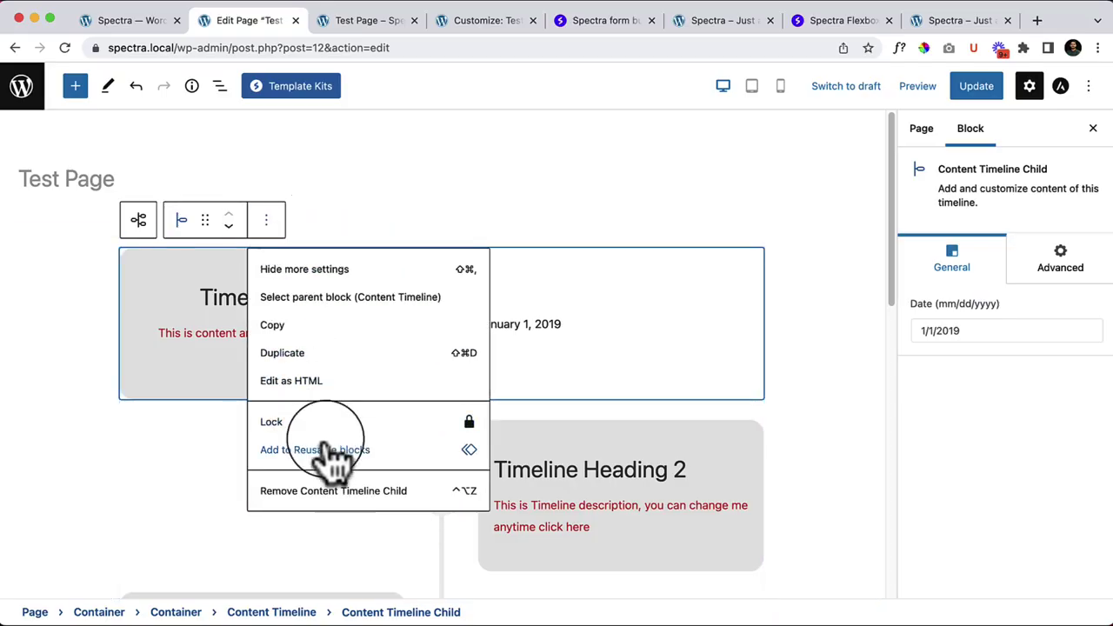
left_click(296, 492)
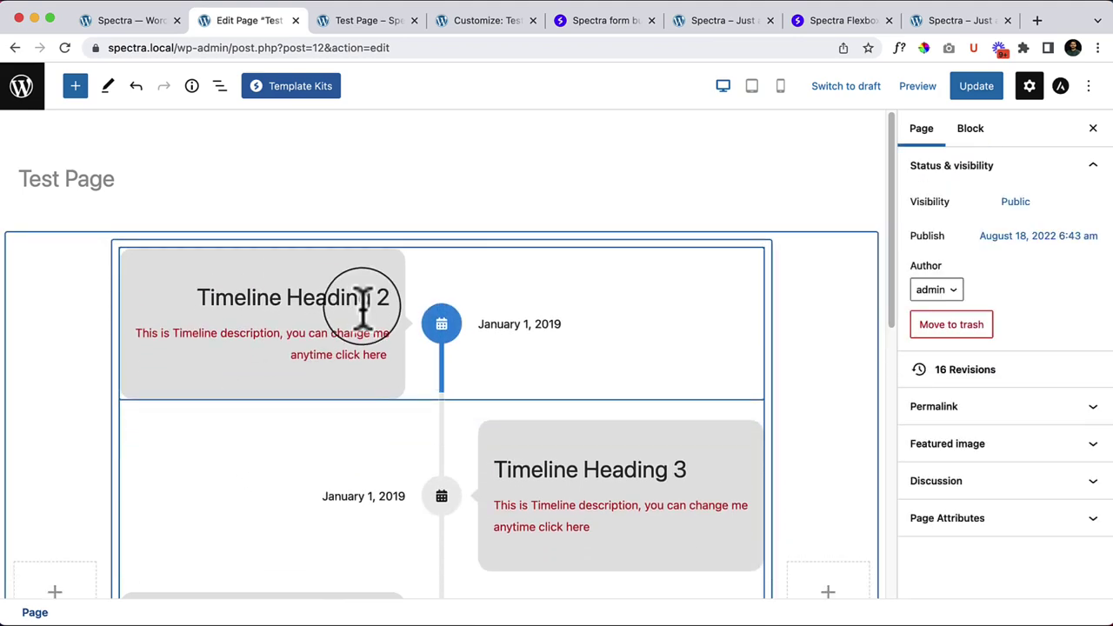
left_click(360, 365)
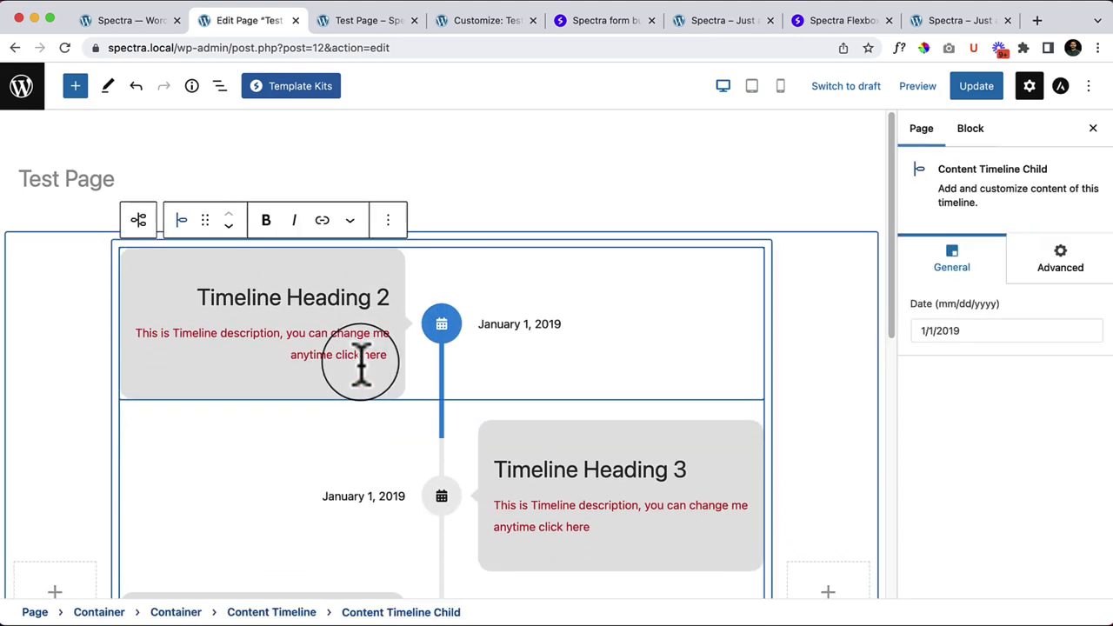
left_click(219, 86)
left_click(126, 252)
left_click(251, 251)
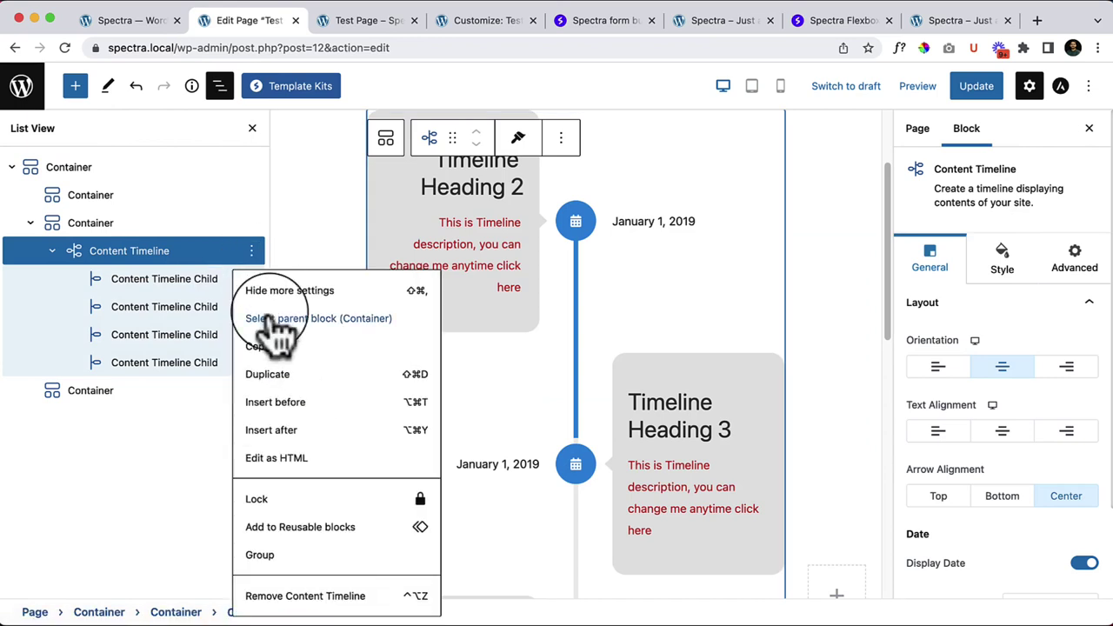
left_click(305, 596)
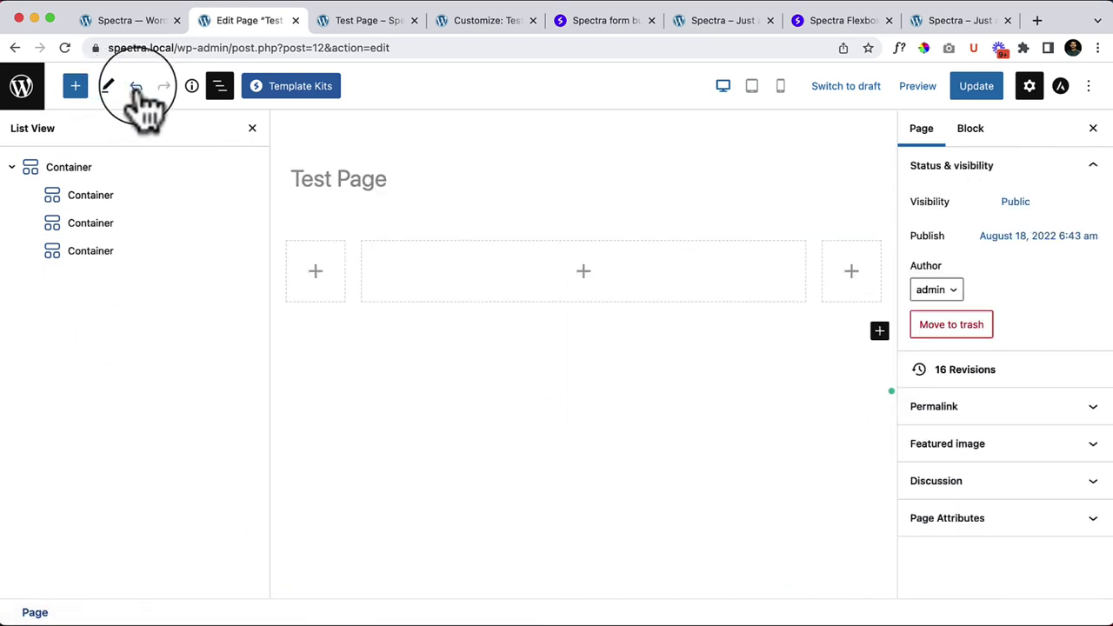
left_click(75, 85)
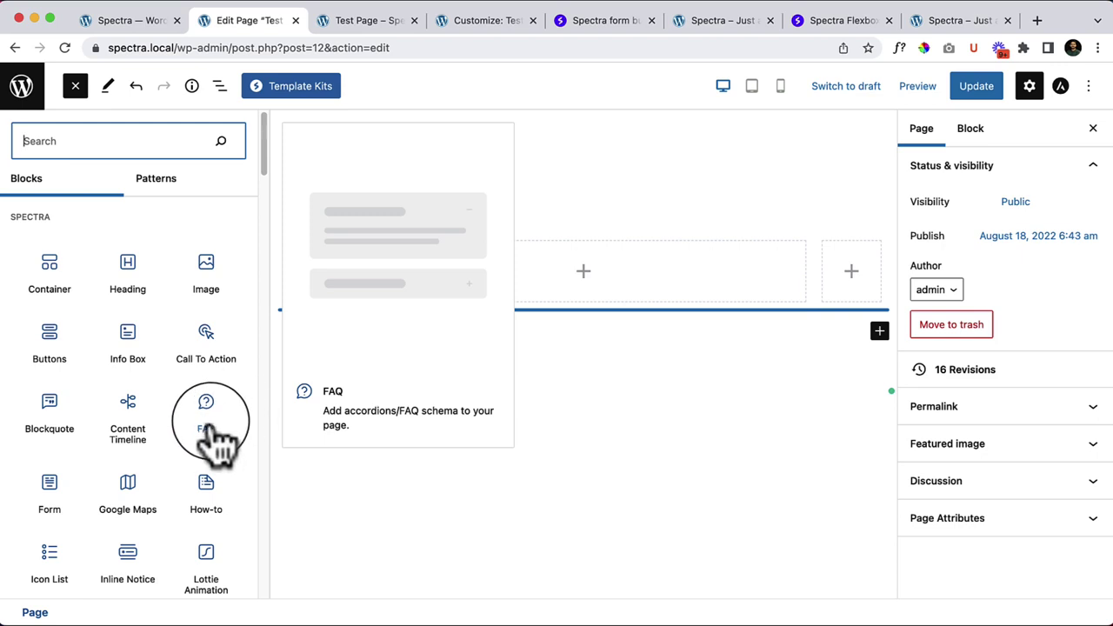
Step: Drag a Spectra FAQ block into the middle container and expand/collapse its two 'What is FAQ?' items
left_click_drag(216, 439, 535, 266)
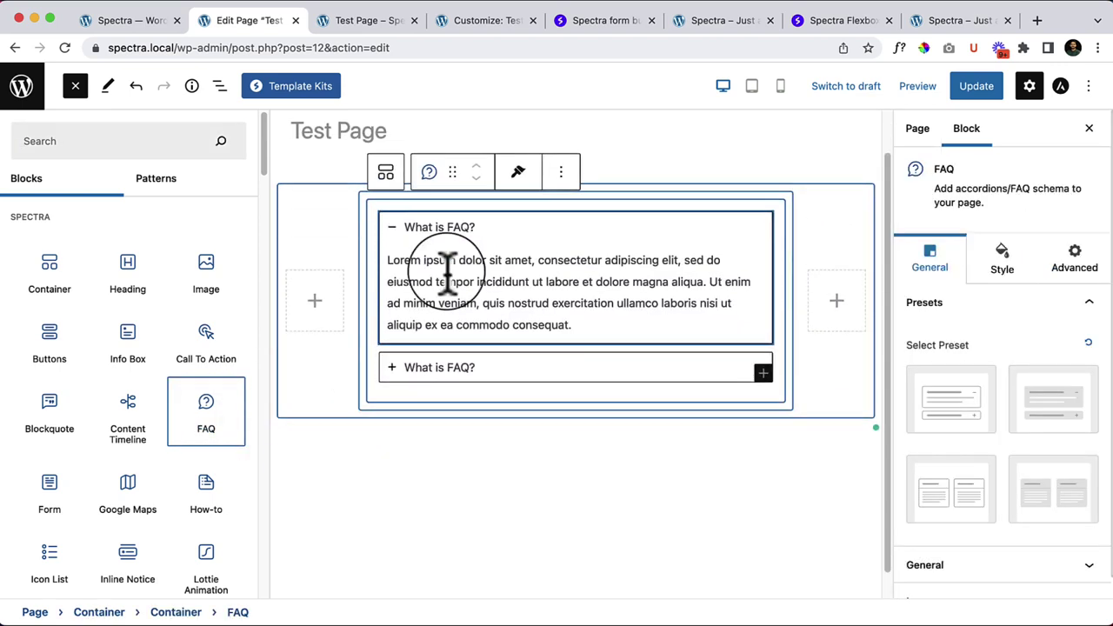
left_click(75, 85)
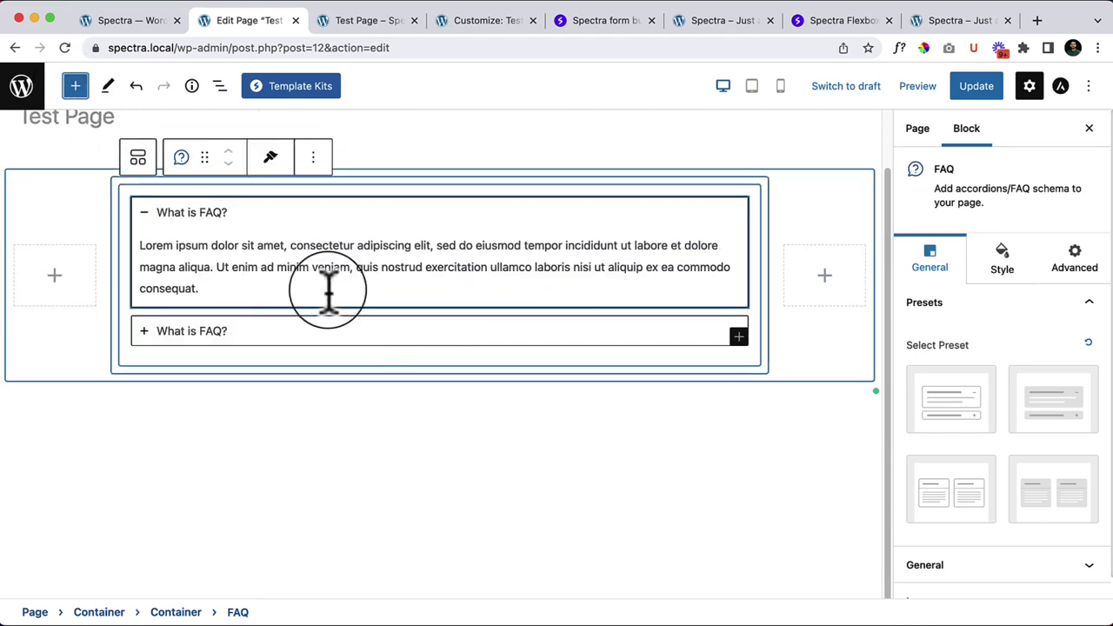
left_click(287, 335)
left_click(372, 200)
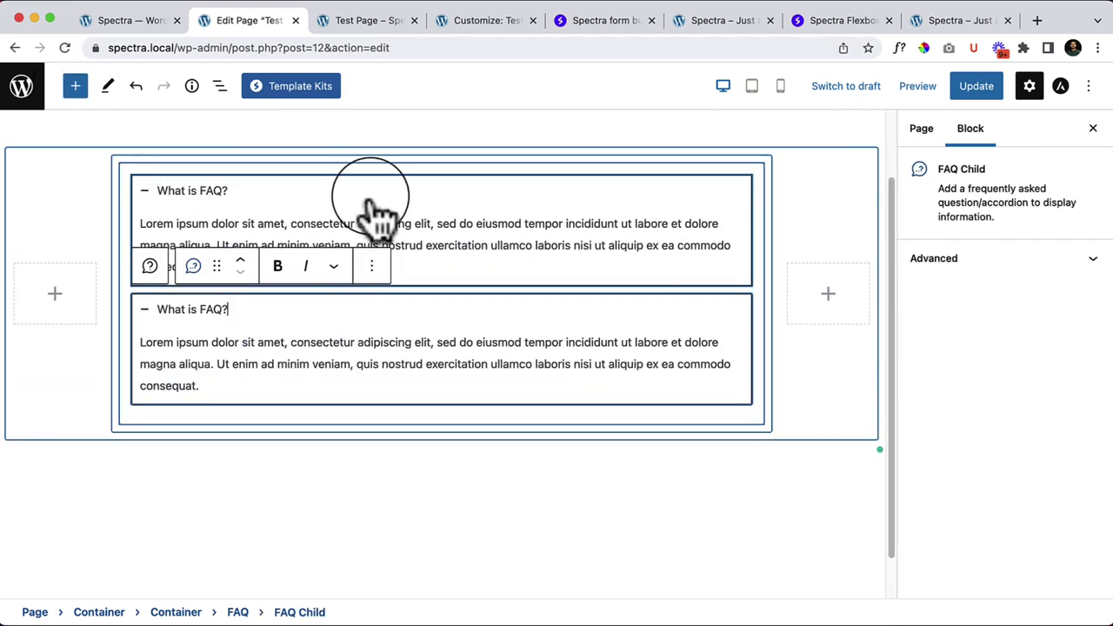
left_click(296, 346)
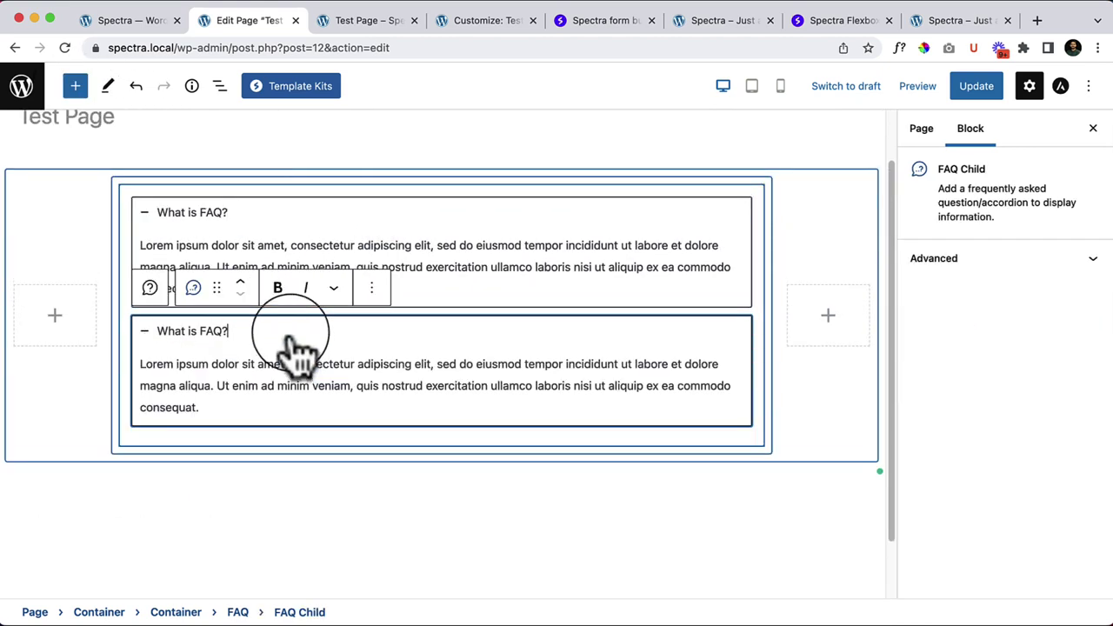
left_click(366, 209)
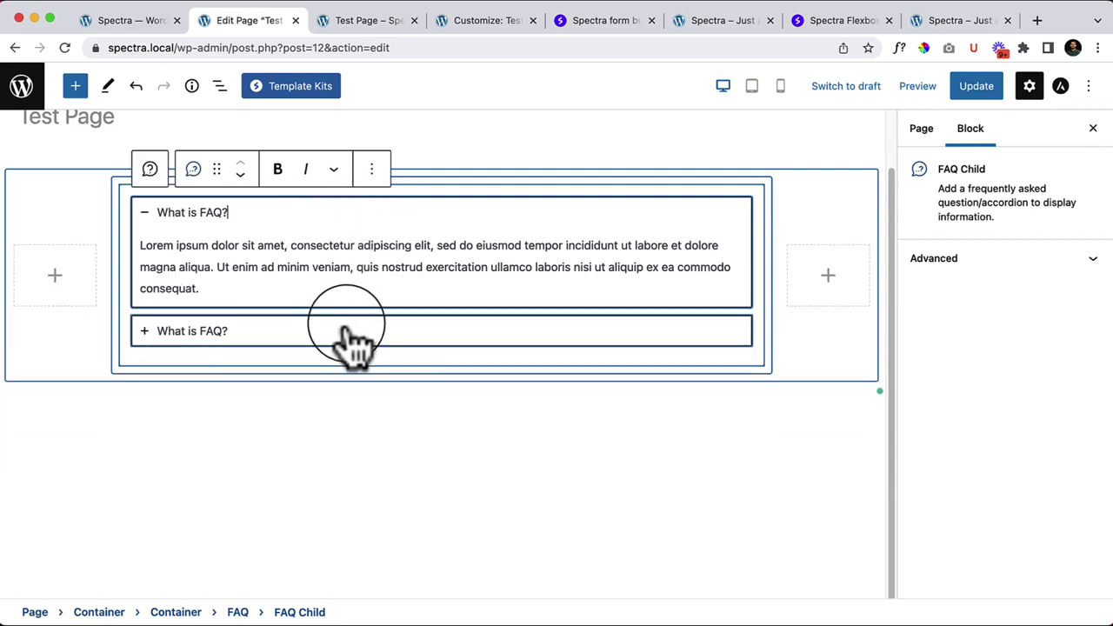
left_click(348, 331)
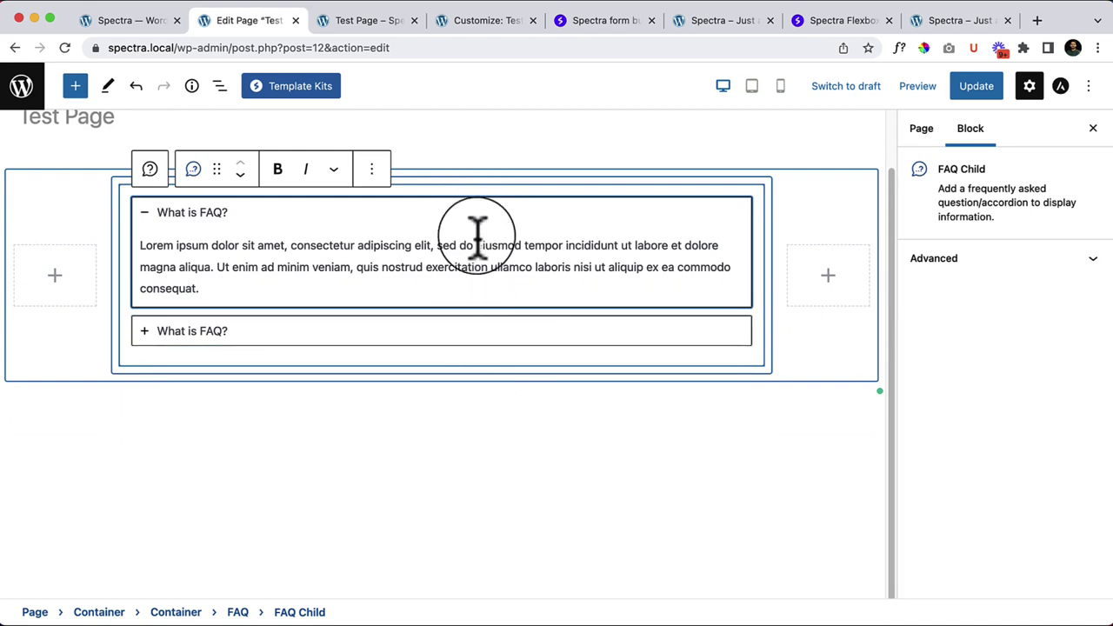
left_click(641, 339)
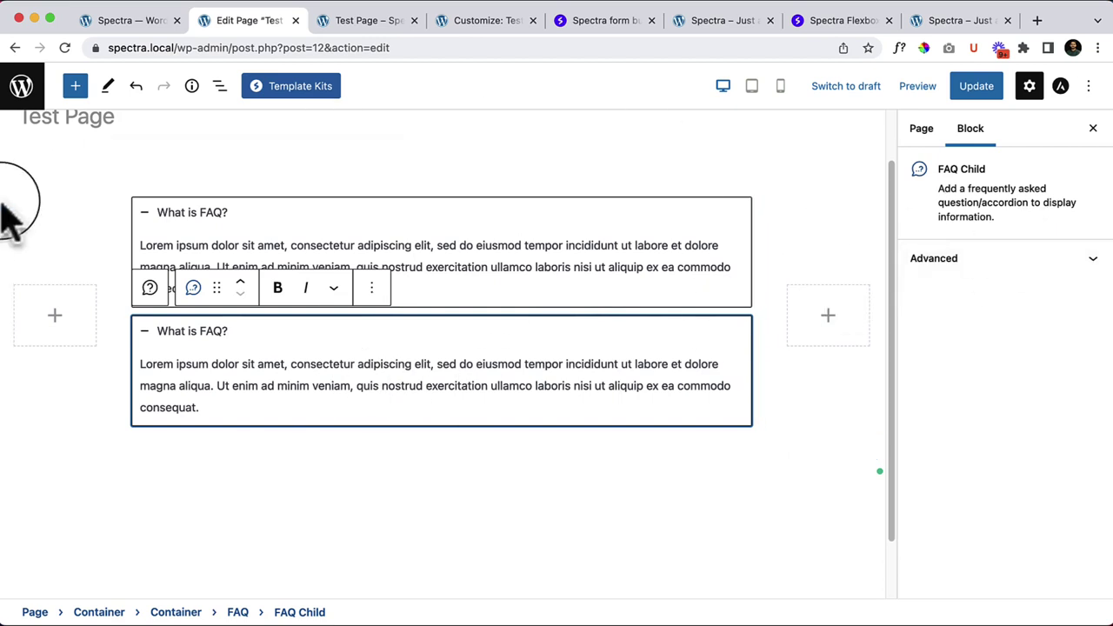
left_click(174, 209)
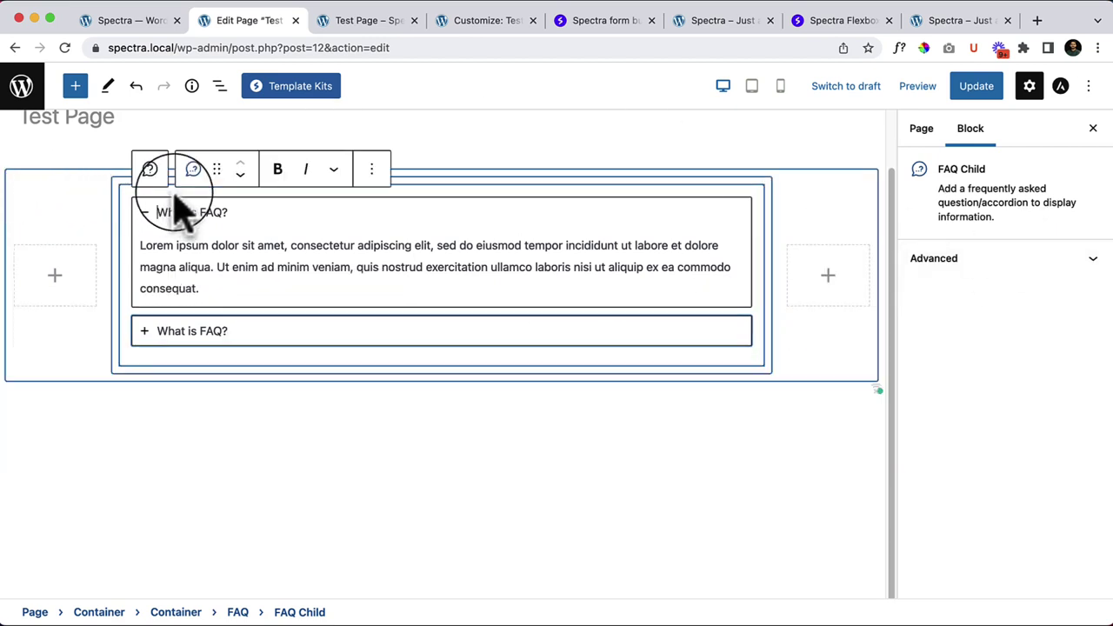
left_click(128, 199)
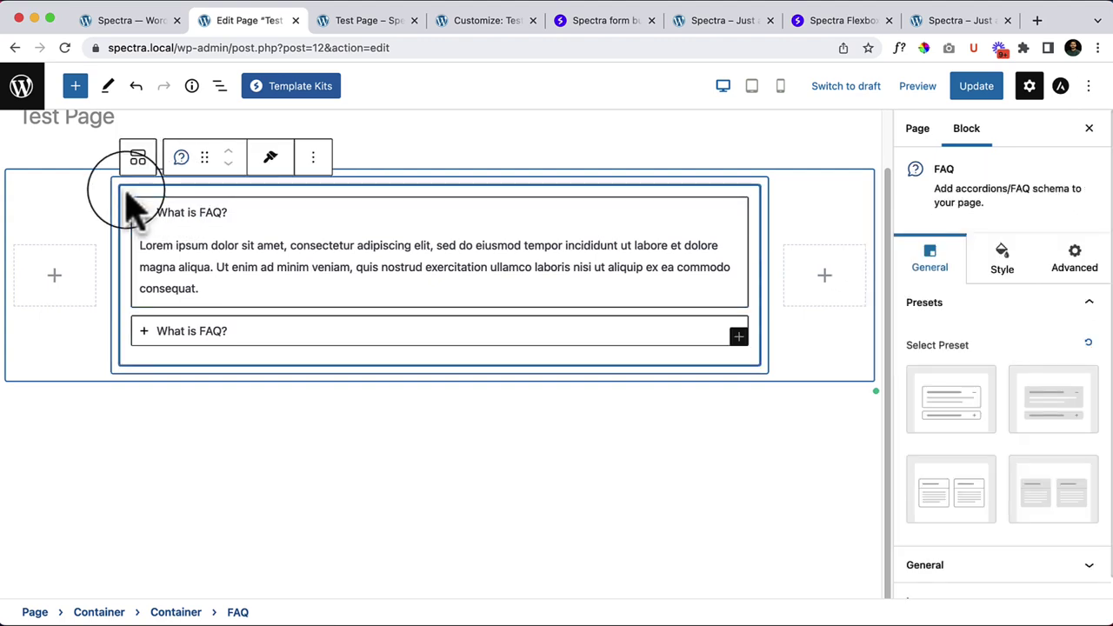
left_click(219, 85)
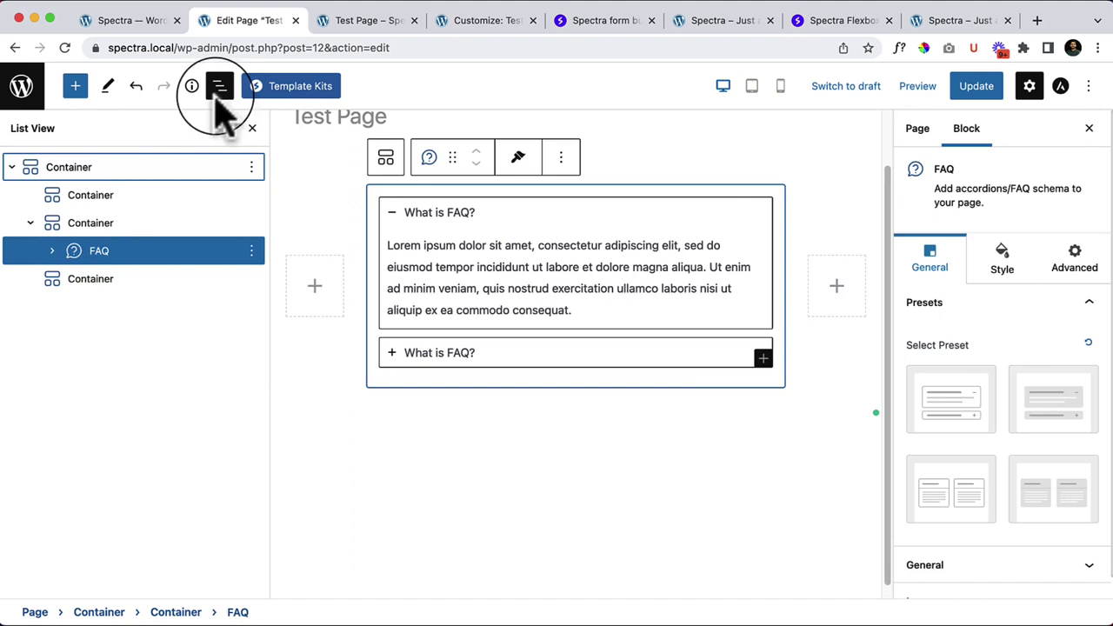
left_click(39, 223)
left_click(39, 254)
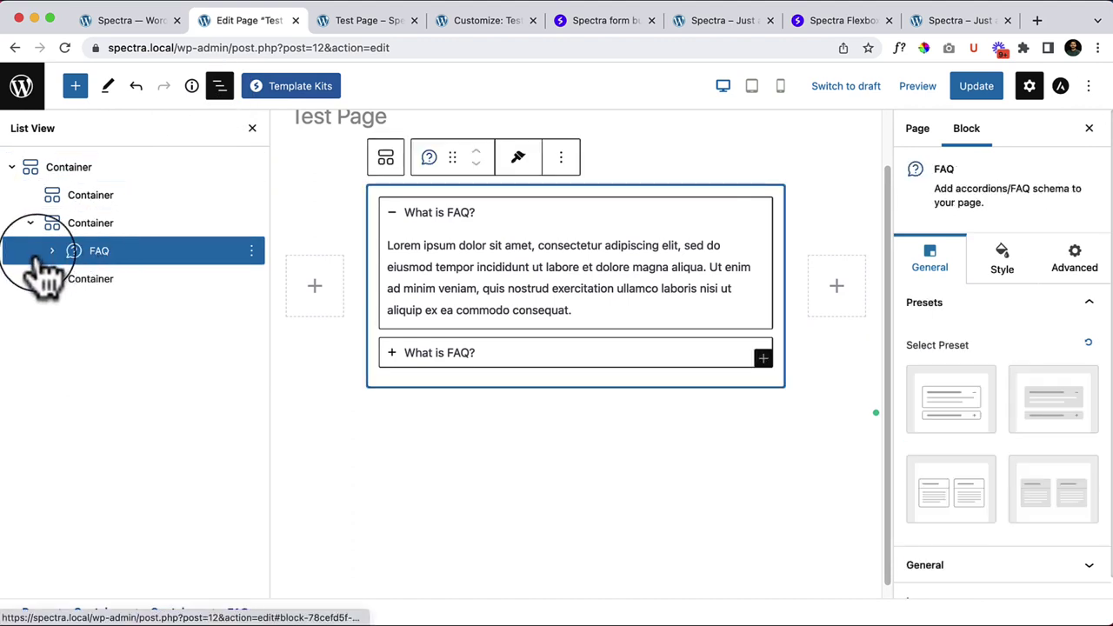
left_click(52, 251)
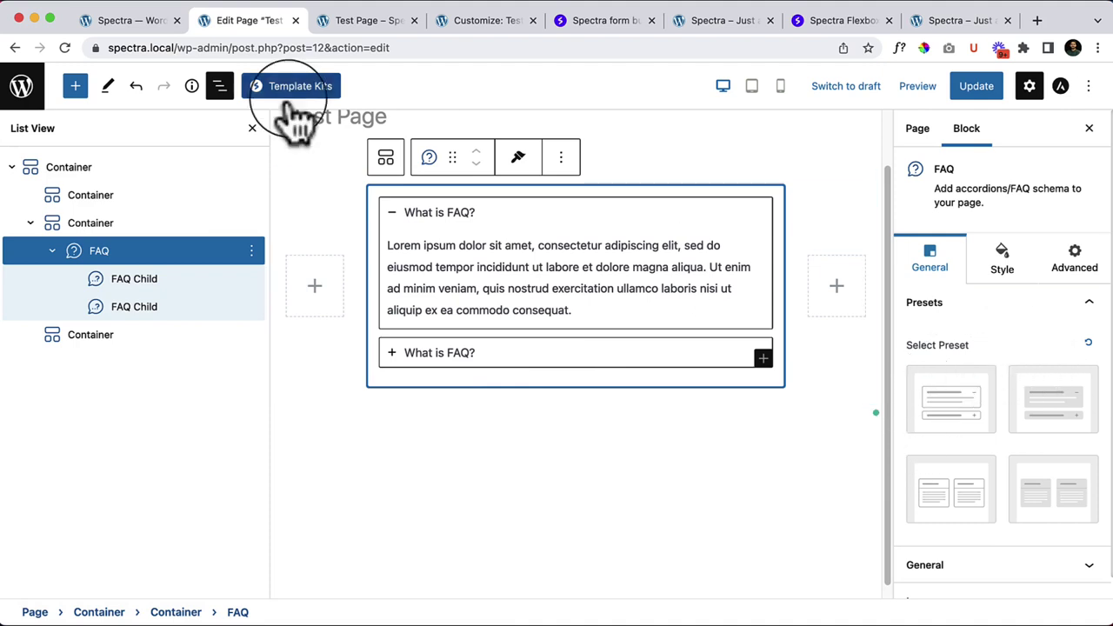
left_click(219, 85)
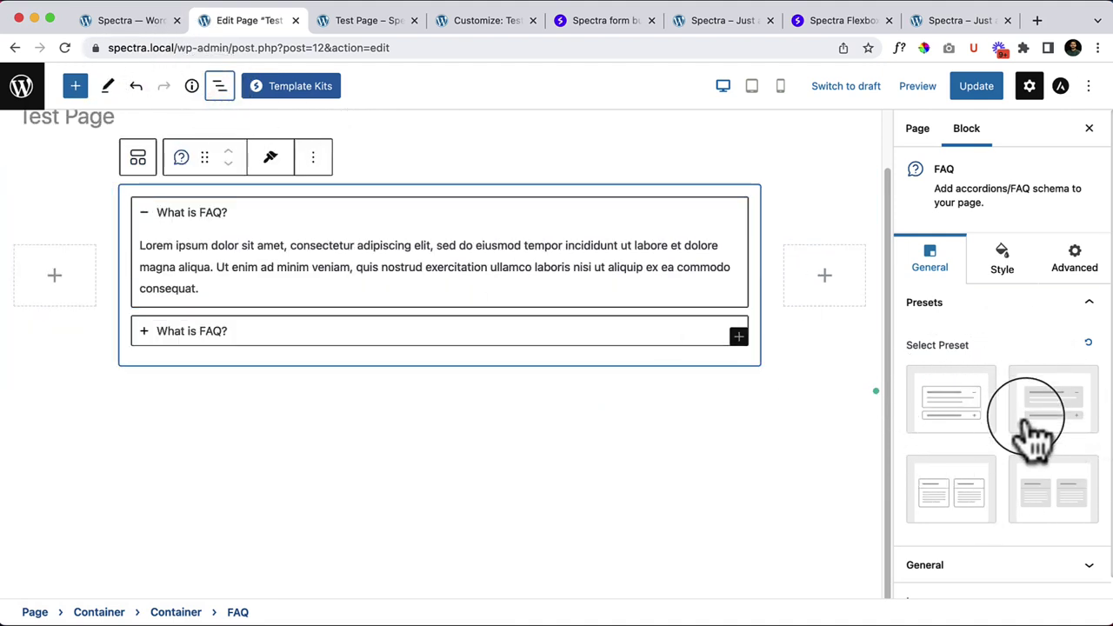
Step: Try the plain stacked FAQ preset, then the grey-background preset
left_click(935, 422)
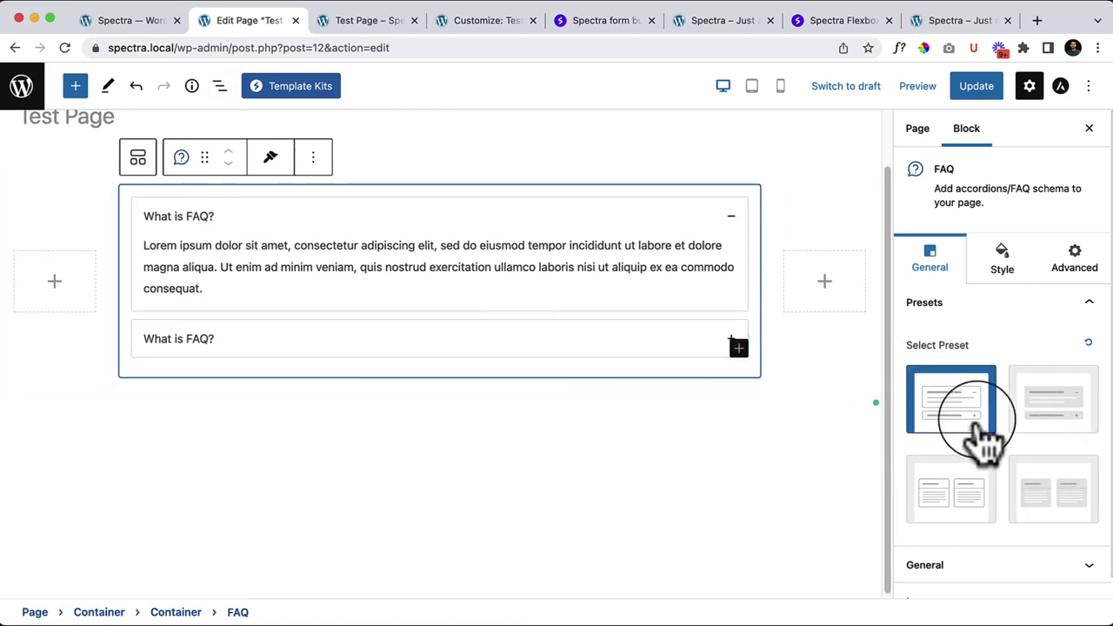
left_click(1061, 424)
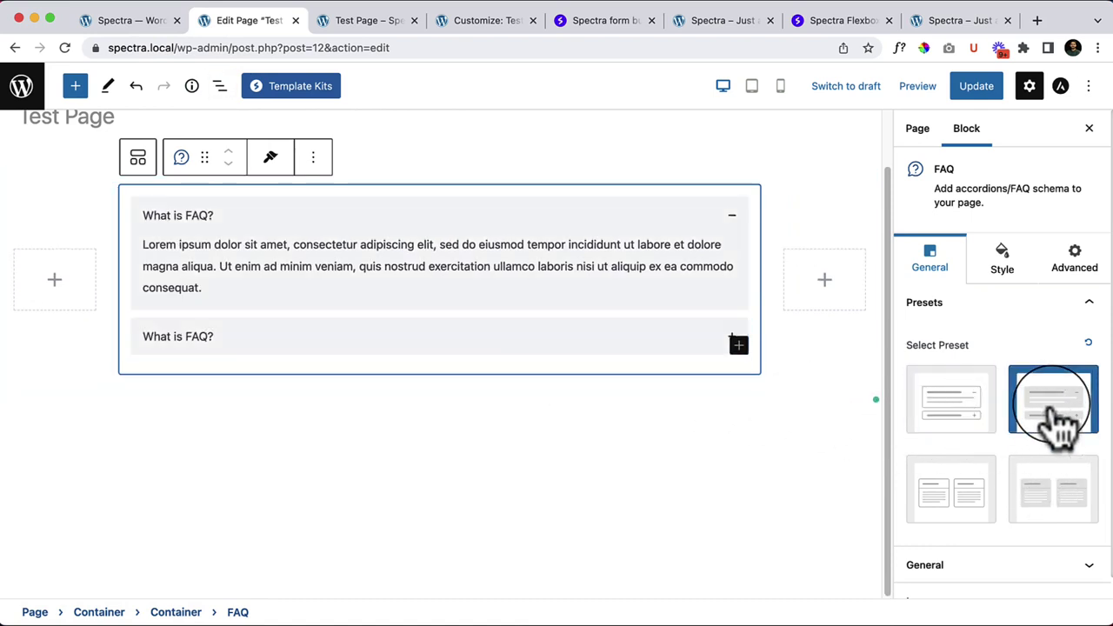
left_click(690, 445)
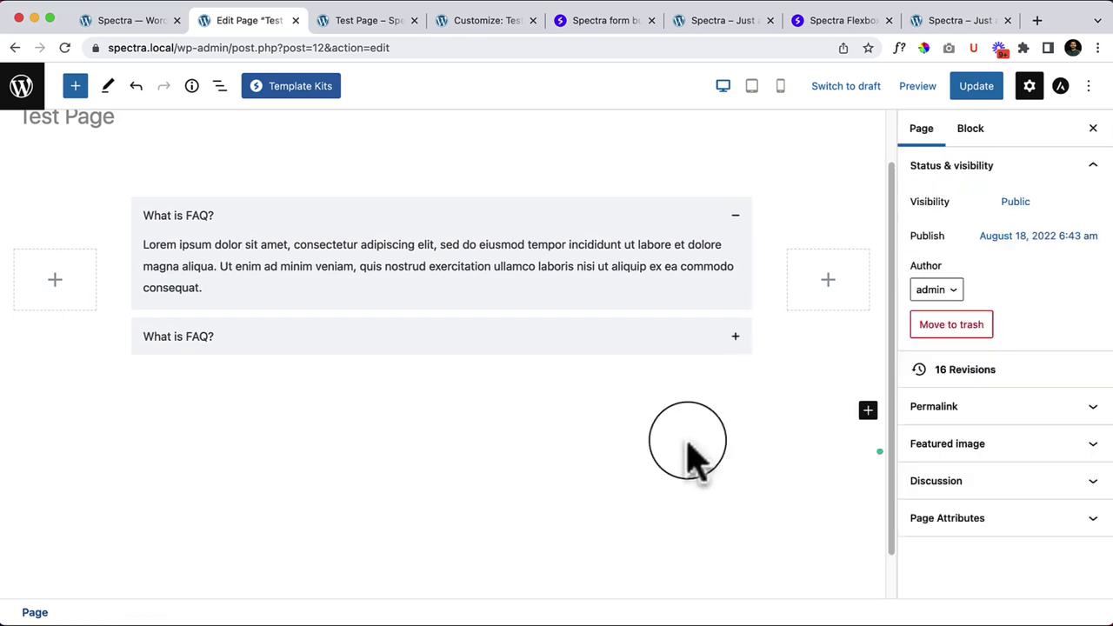
Step: Select the first FAQ item and expand the second question to show its answer
left_click(146, 196)
left_click(127, 202)
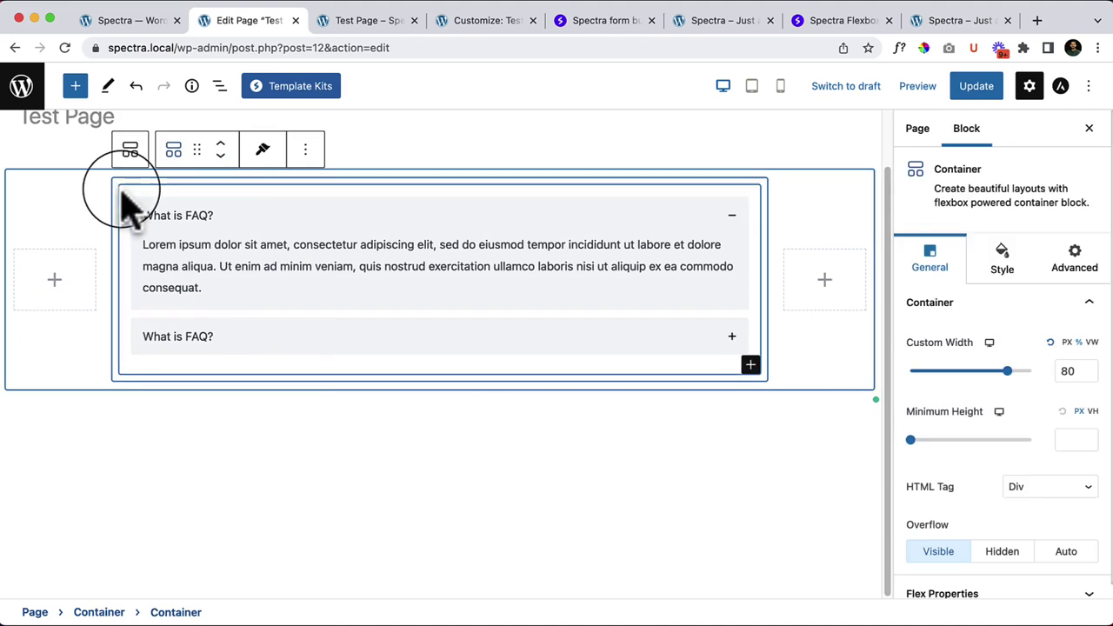
left_click(126, 202)
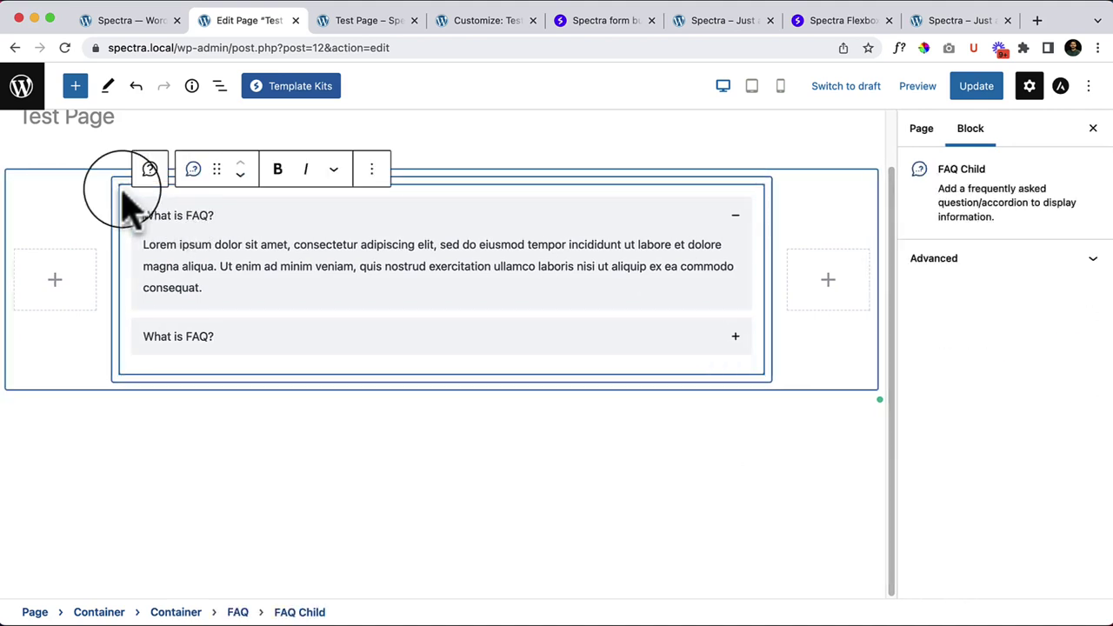
left_click(122, 198)
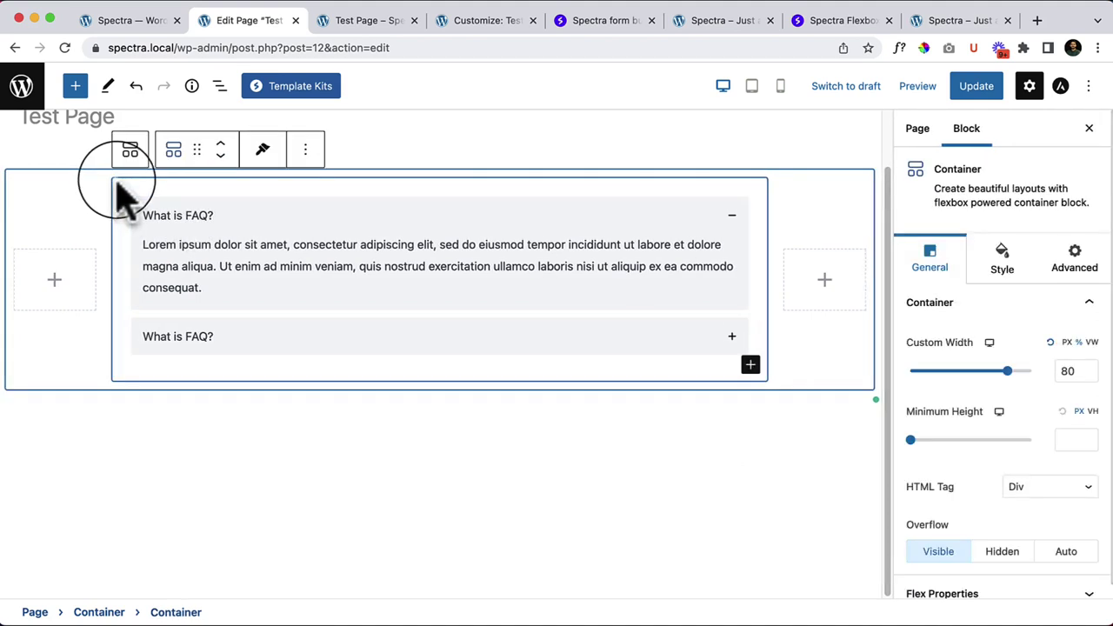
left_click(125, 202)
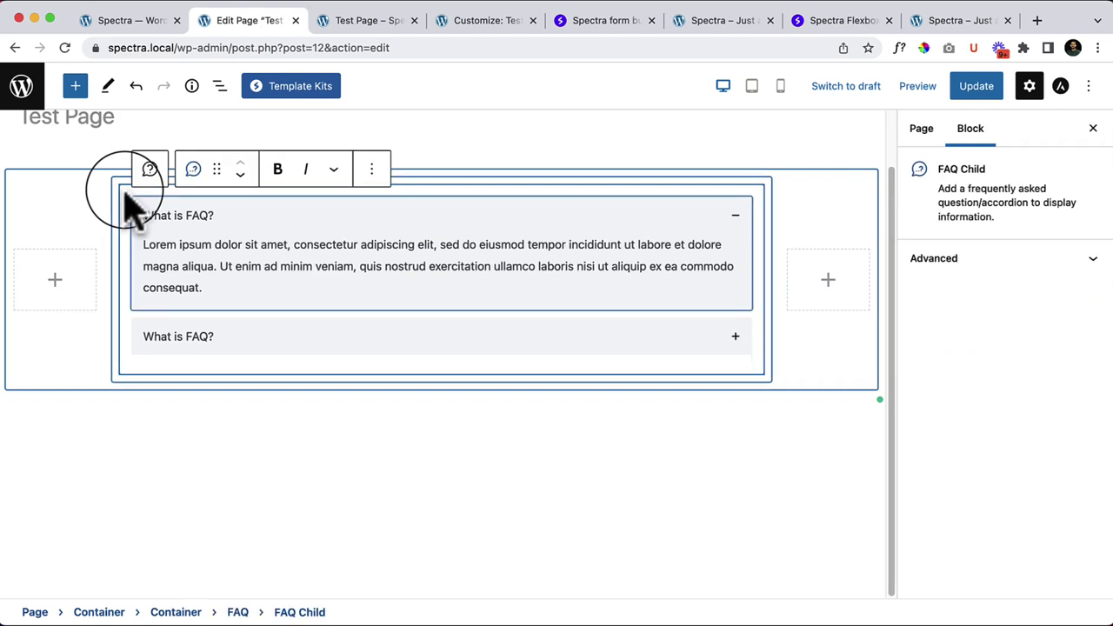
left_click(126, 348)
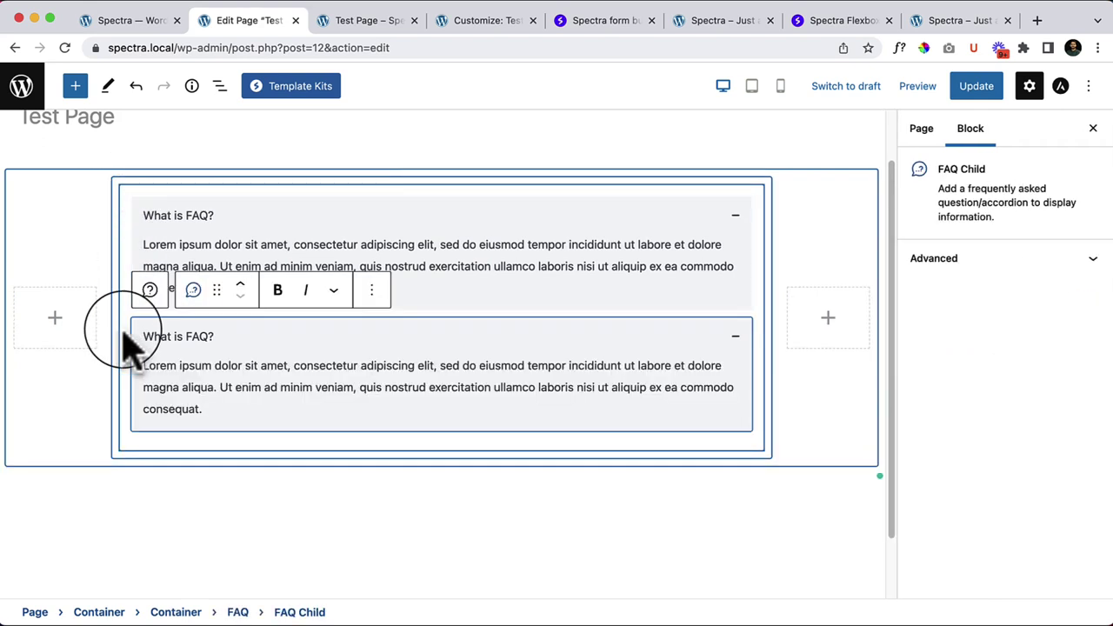
Step: Reselect the whole FAQ in List View, try two-column presets, and settle on the grey stacked accordion
left_click(220, 85)
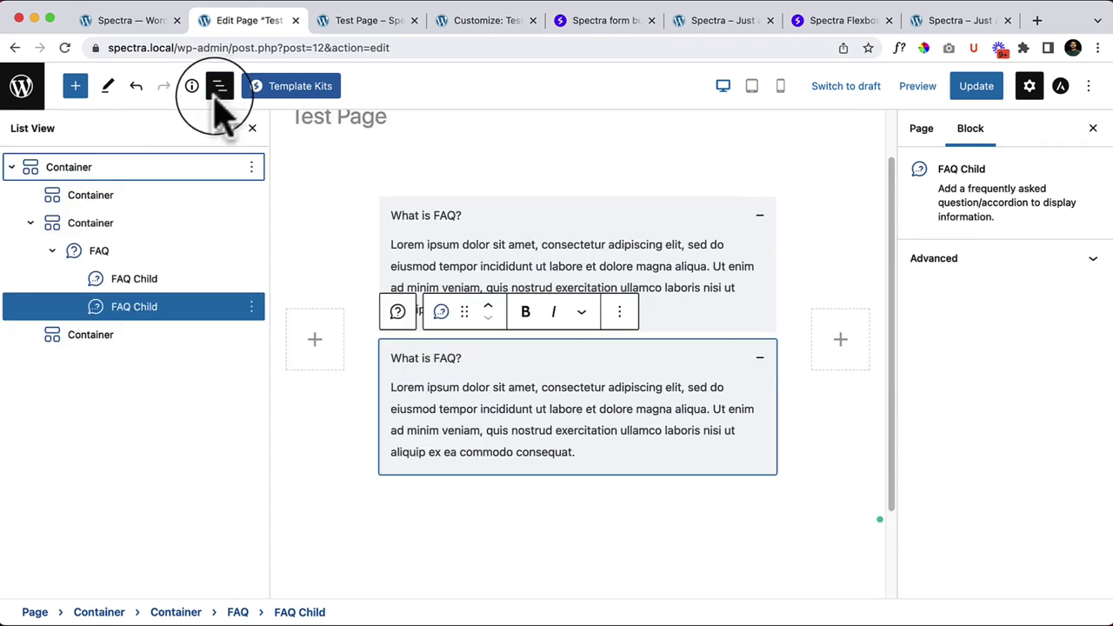
left_click(111, 250)
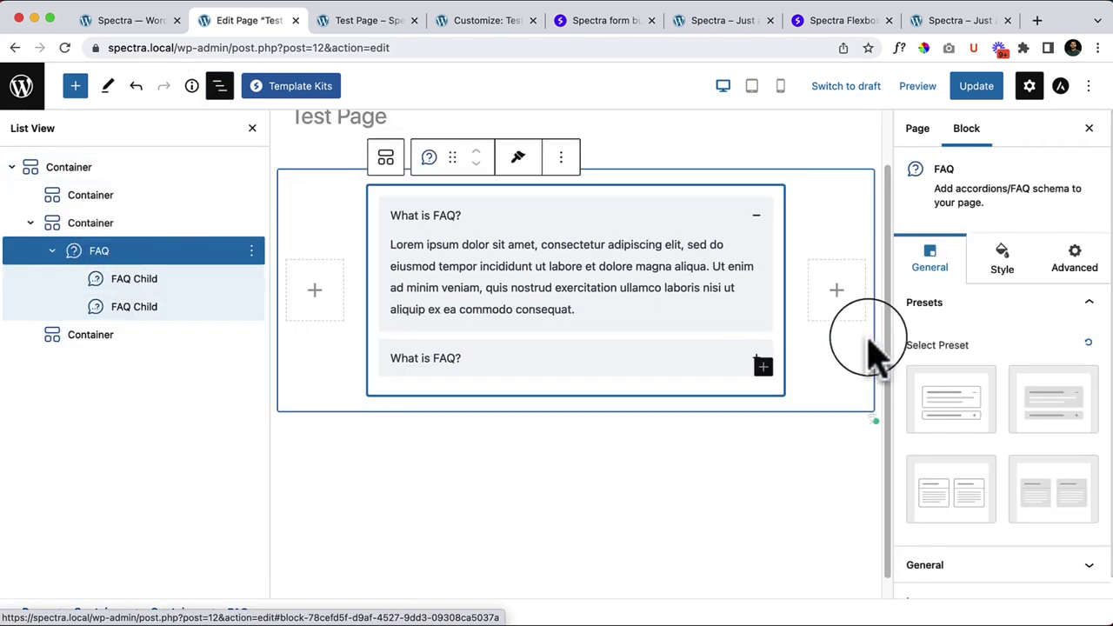
left_click(999, 469)
left_click(957, 502)
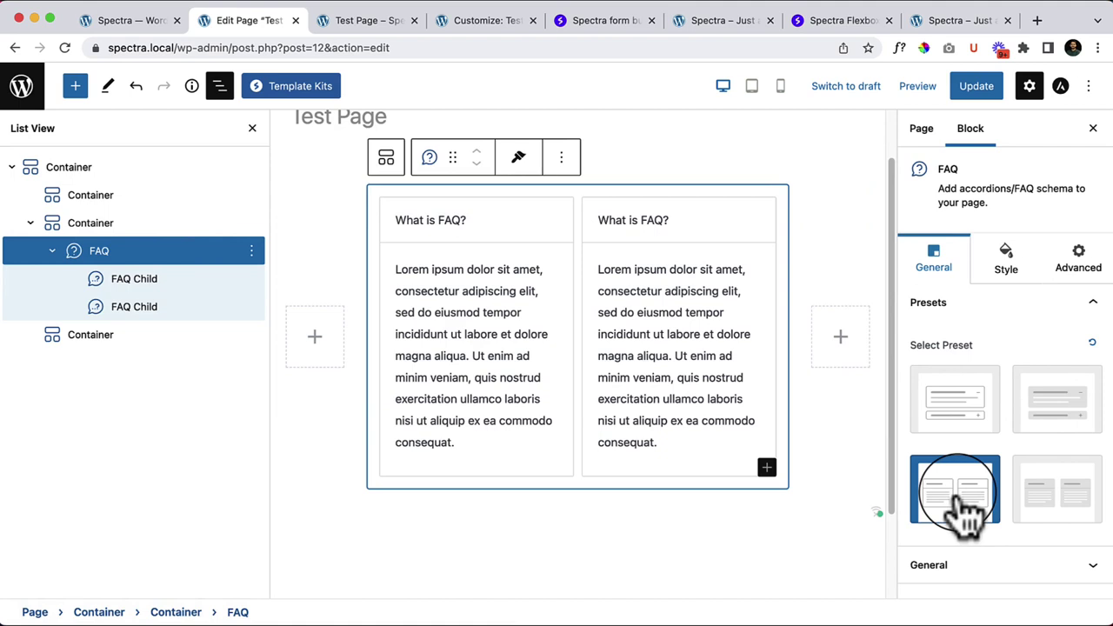
left_click(1056, 474)
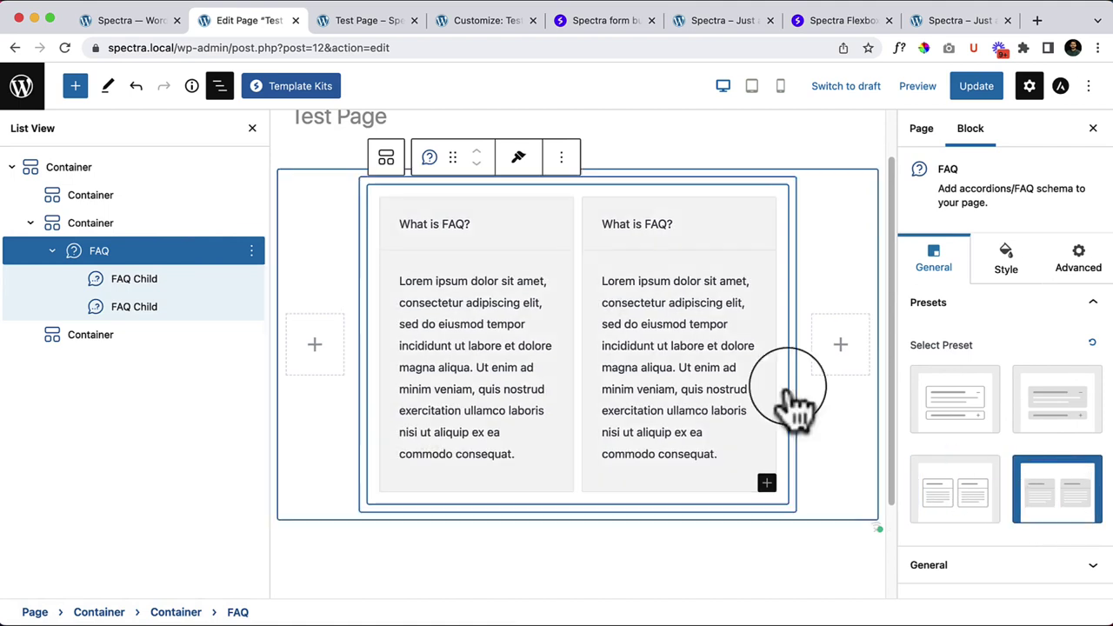
left_click(220, 86)
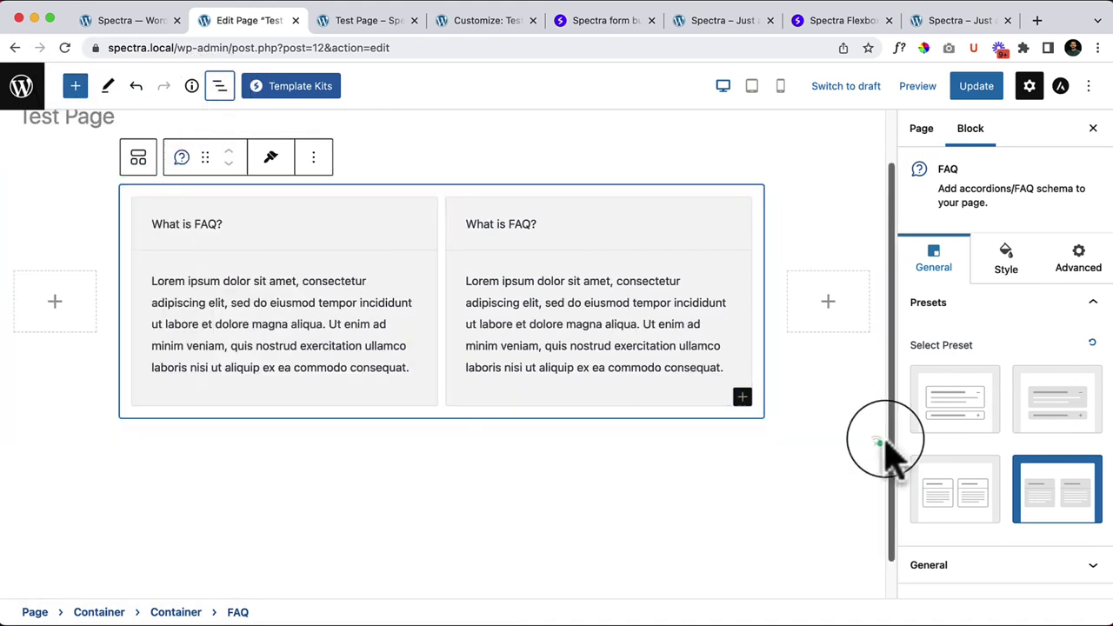
left_click(1067, 419)
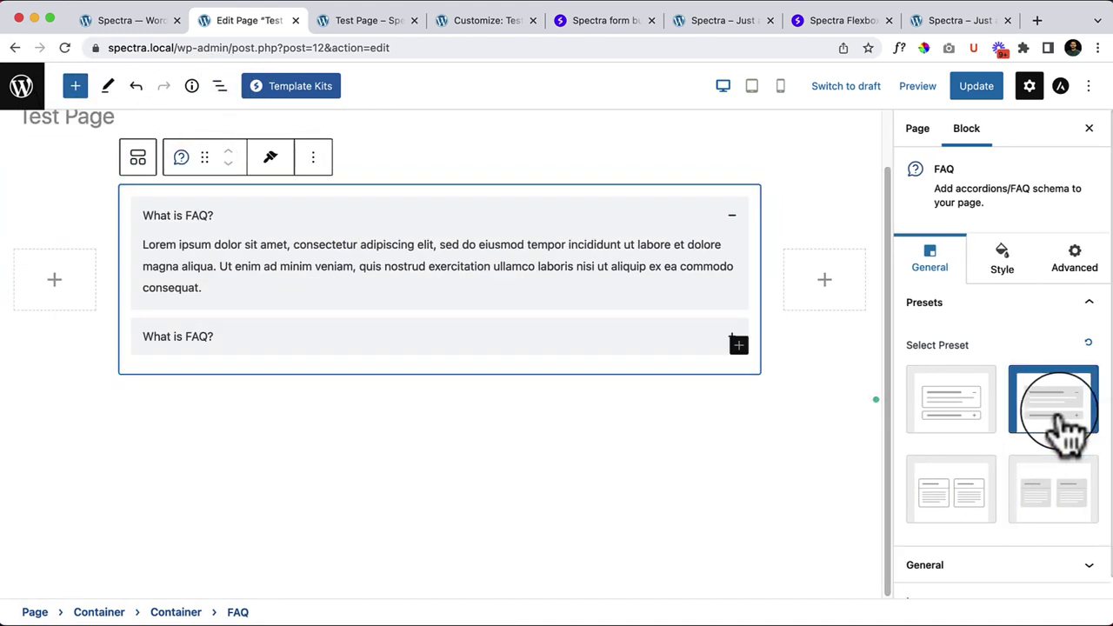
left_click(940, 413)
left_click(974, 485)
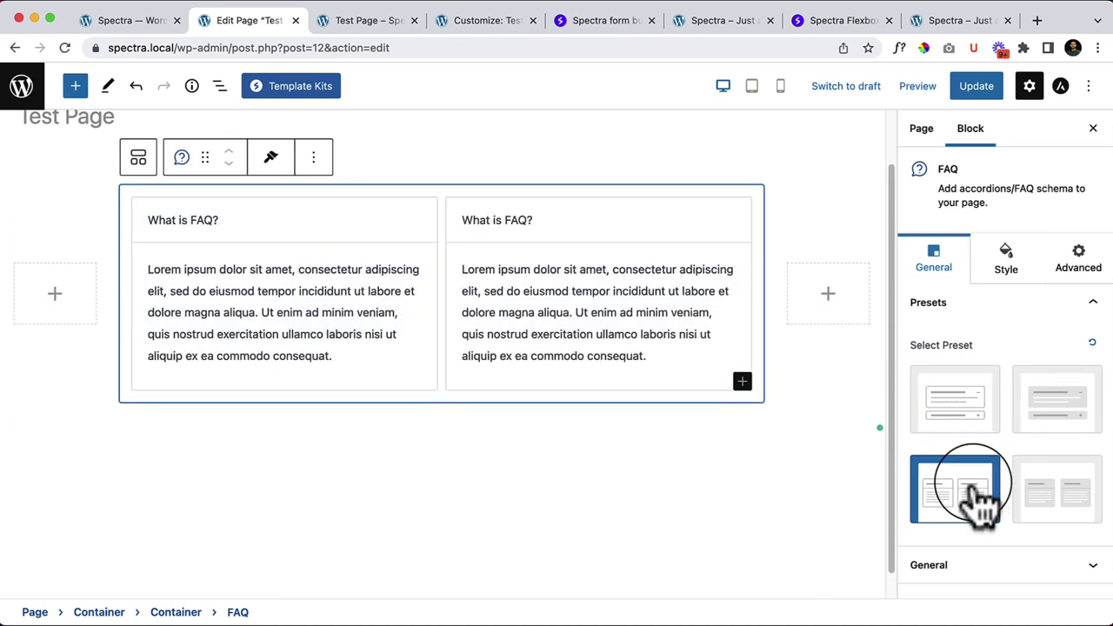
left_click(1063, 424)
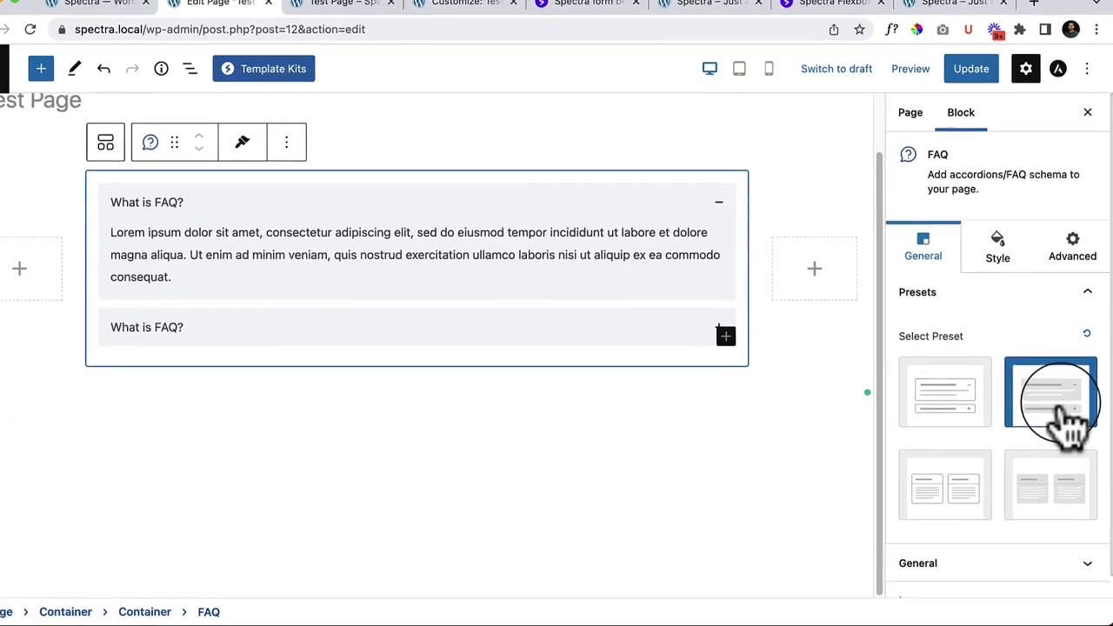
Step: Try a grid layout, then keep the accordion with collapse-others and first item expanded
scroll(1074, 413, "down", 1)
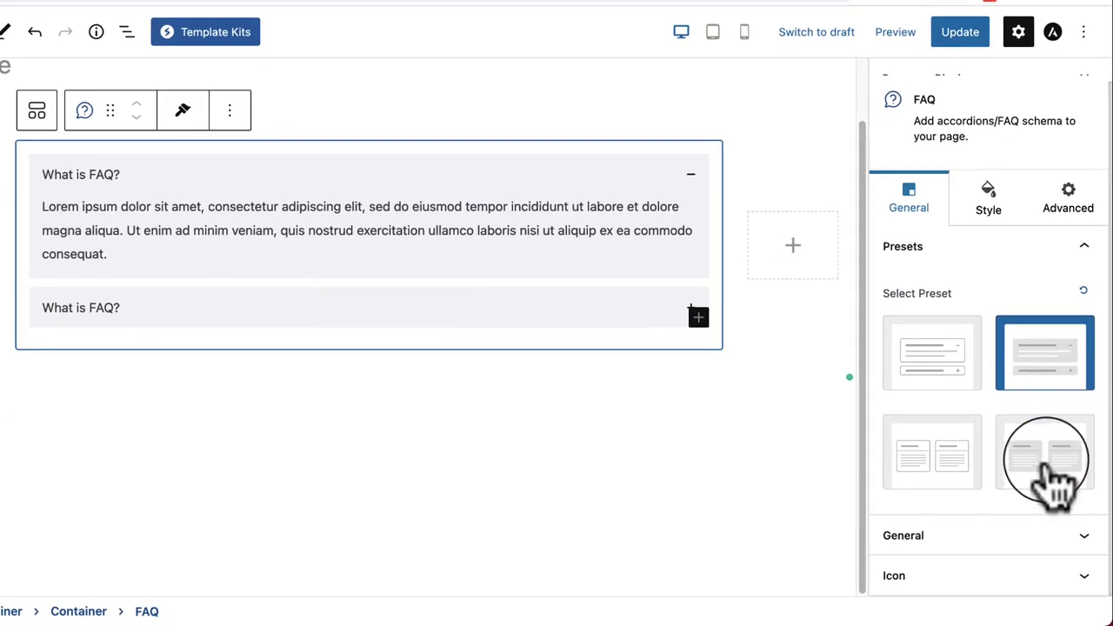
left_click(1040, 539)
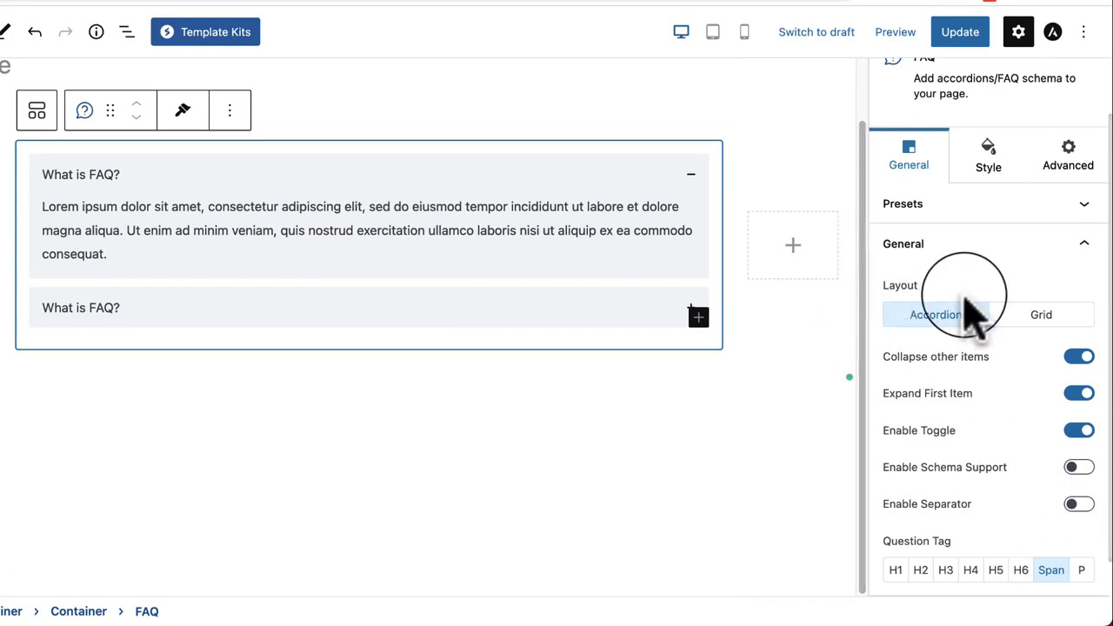
left_click(1042, 315)
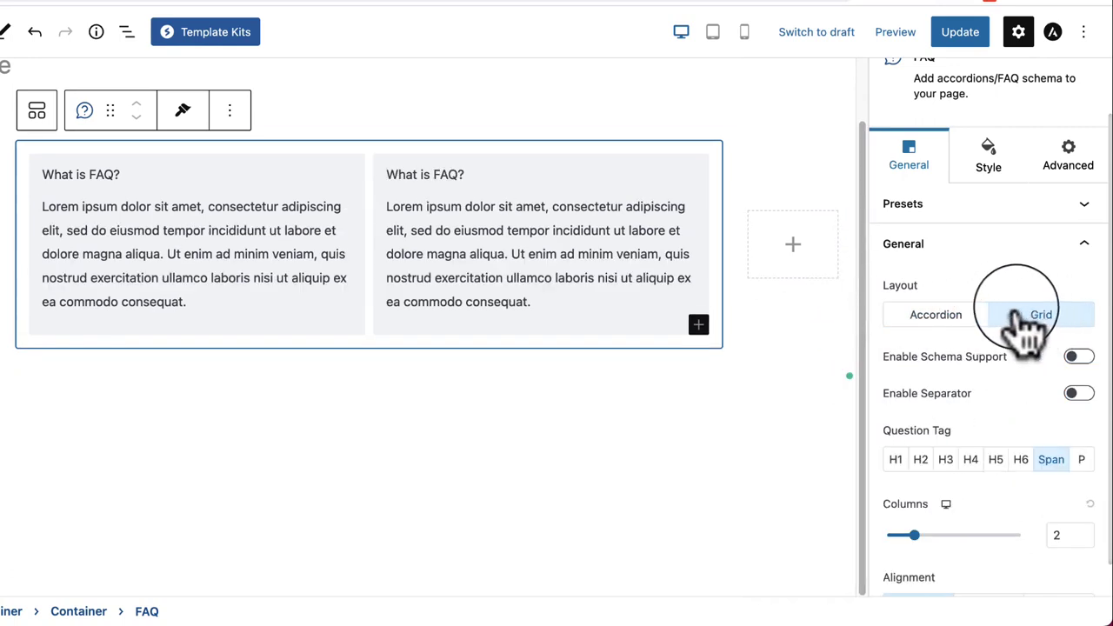
left_click(938, 327)
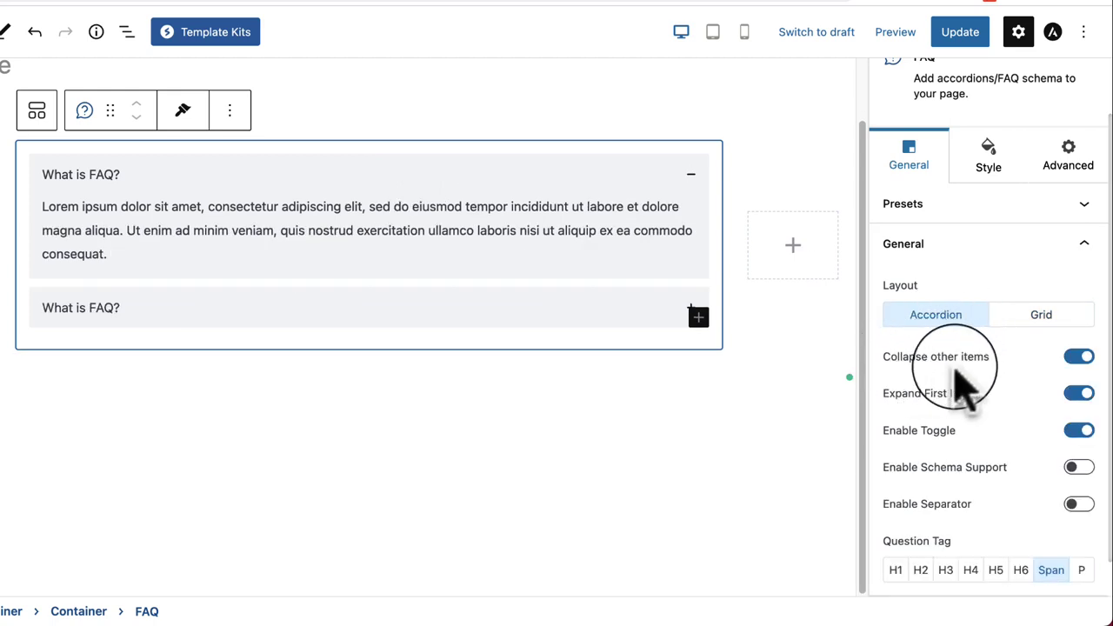
left_click(1081, 360)
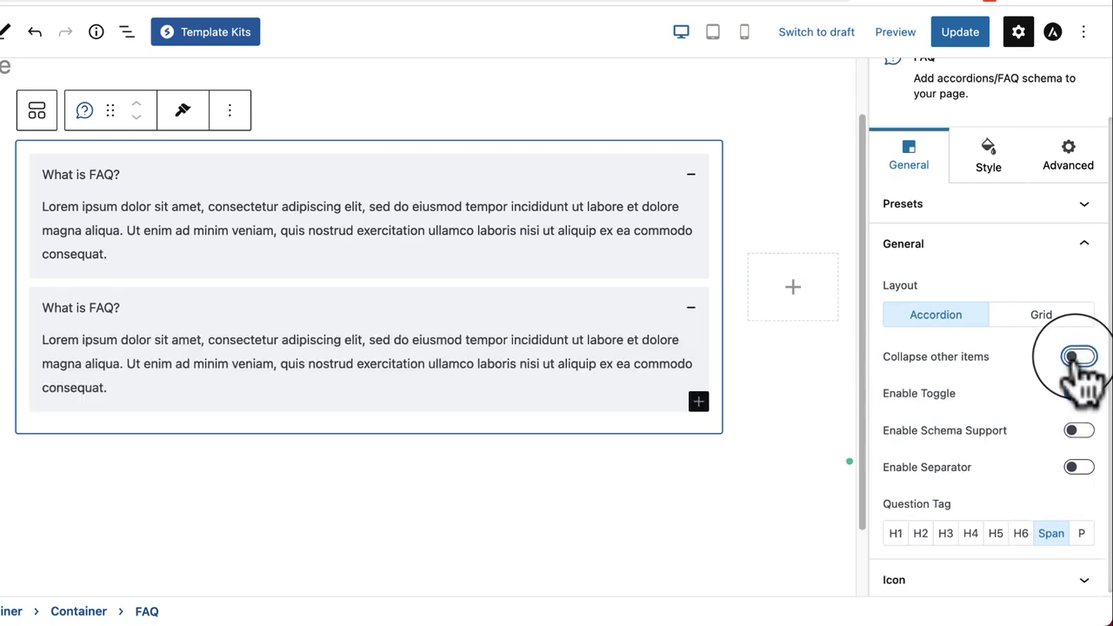
left_click(1079, 358)
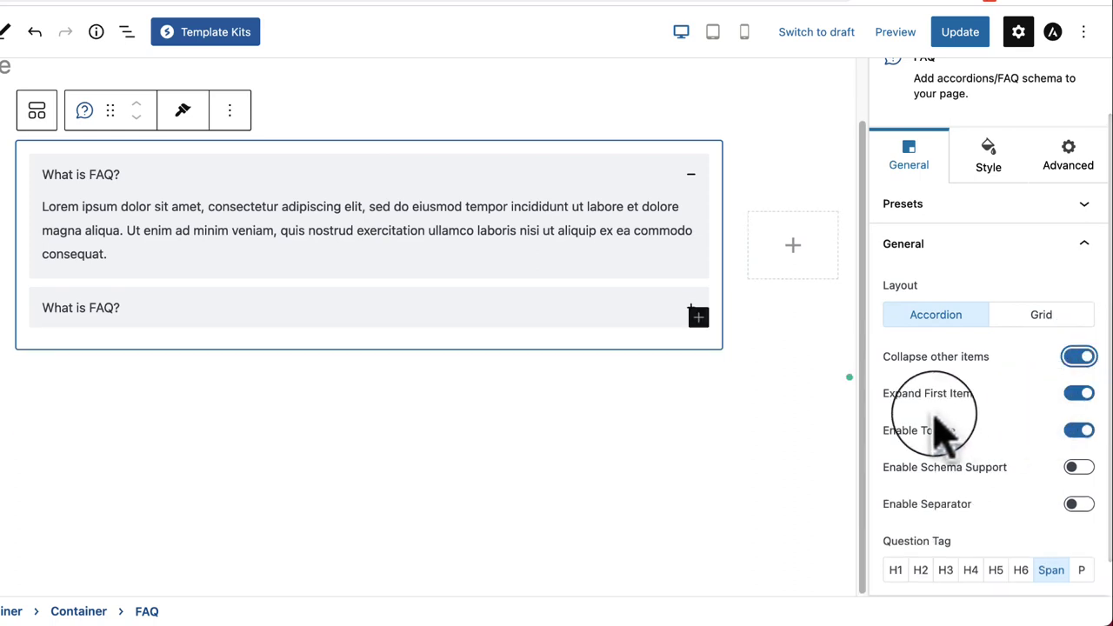
left_click(1080, 394)
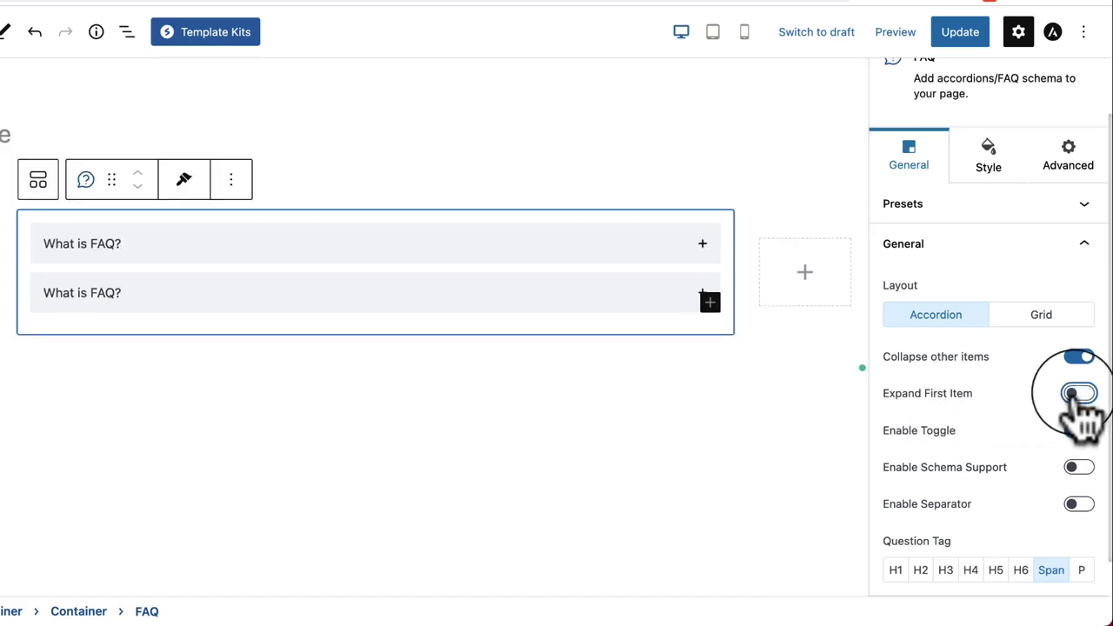
left_click(1078, 396)
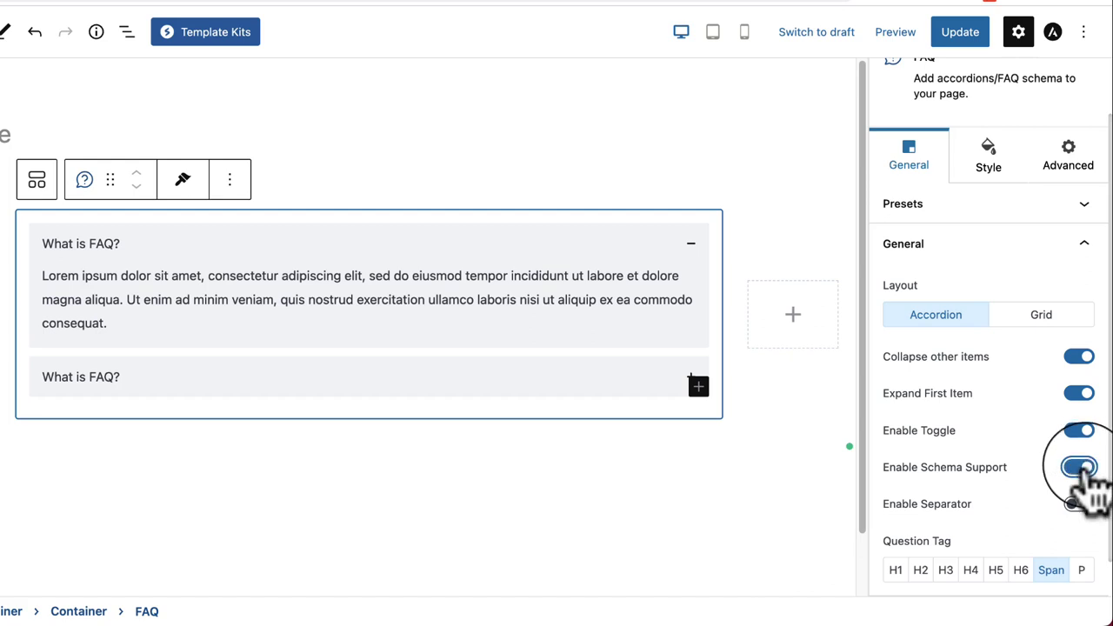
Step: Add separators between FAQ questions and answers, then remove them
scroll(1079, 470, "down", 1)
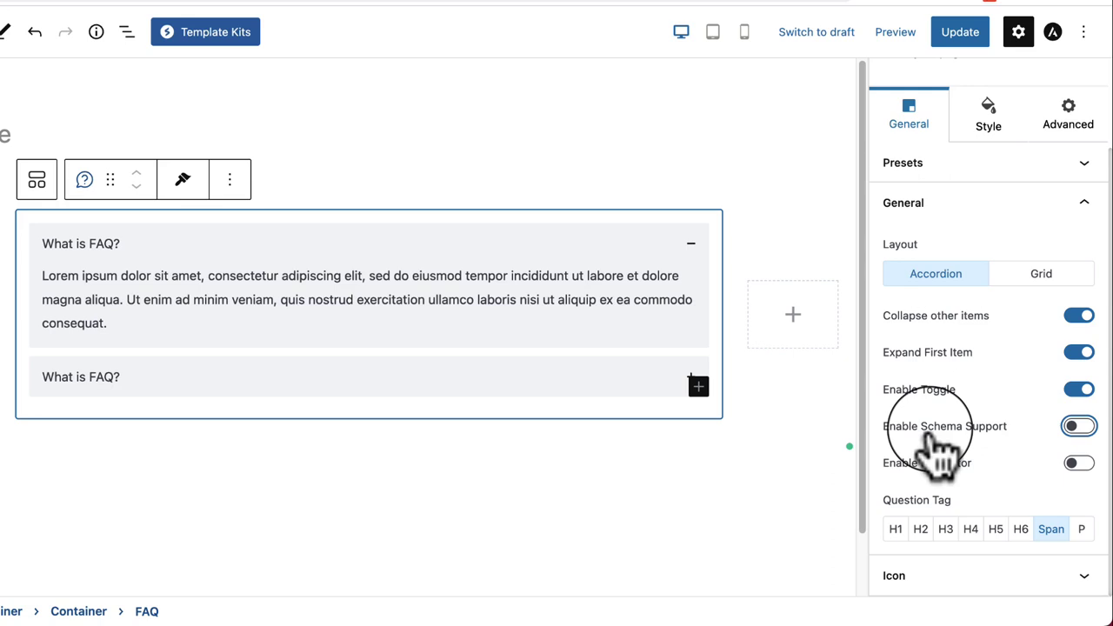
left_click(1079, 463)
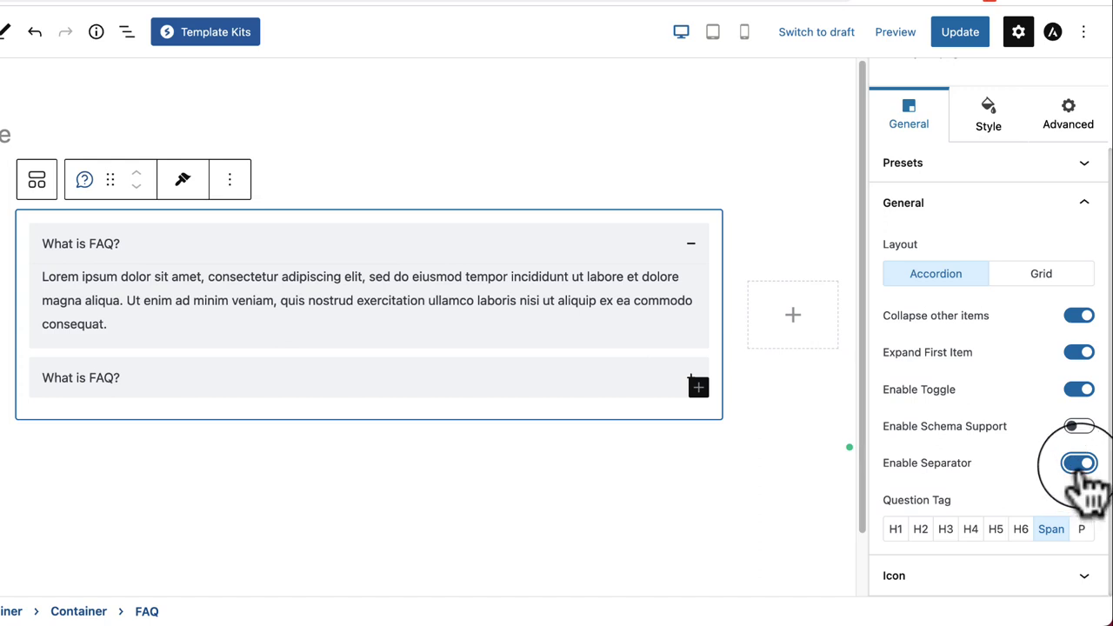
left_click(1083, 470)
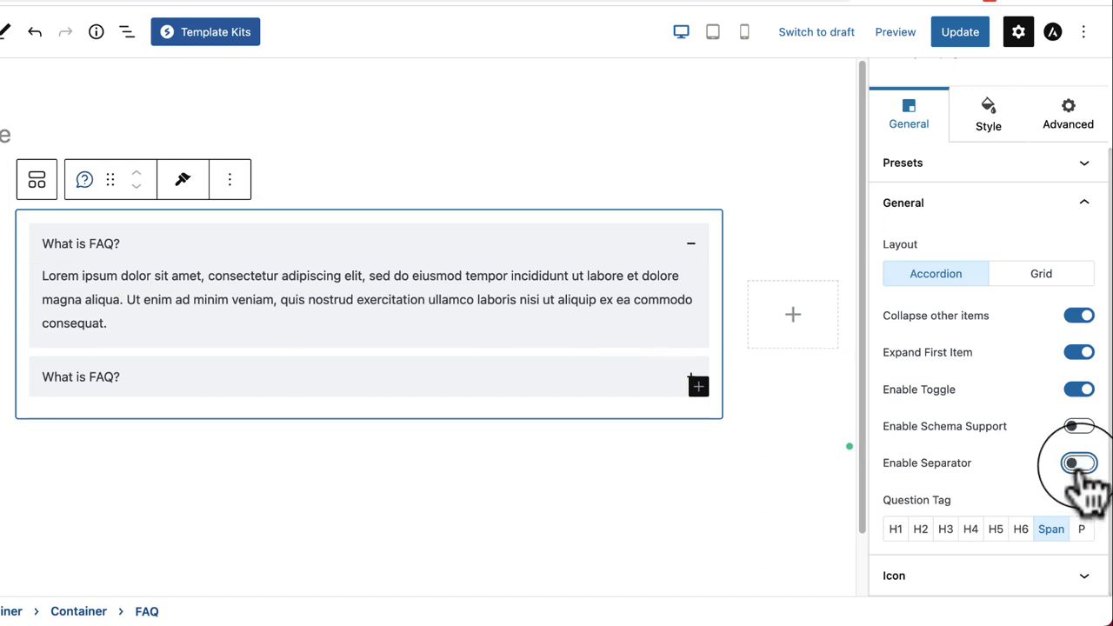
Step: Try the toggle icons left of the questions, keep them right, and reopen General options
left_click(932, 581)
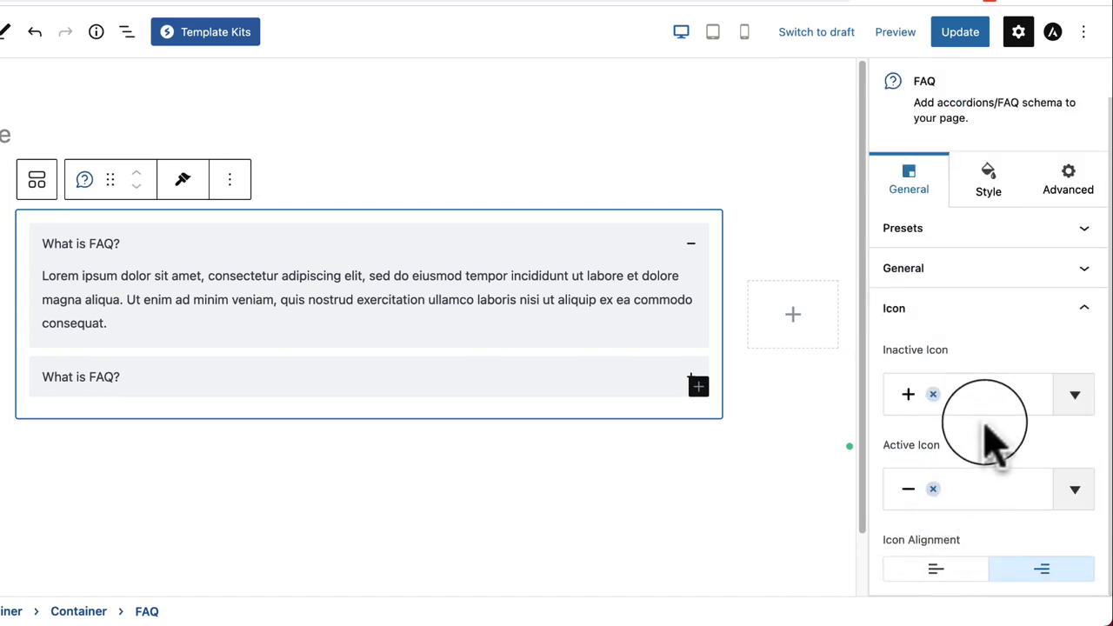
left_click(931, 574)
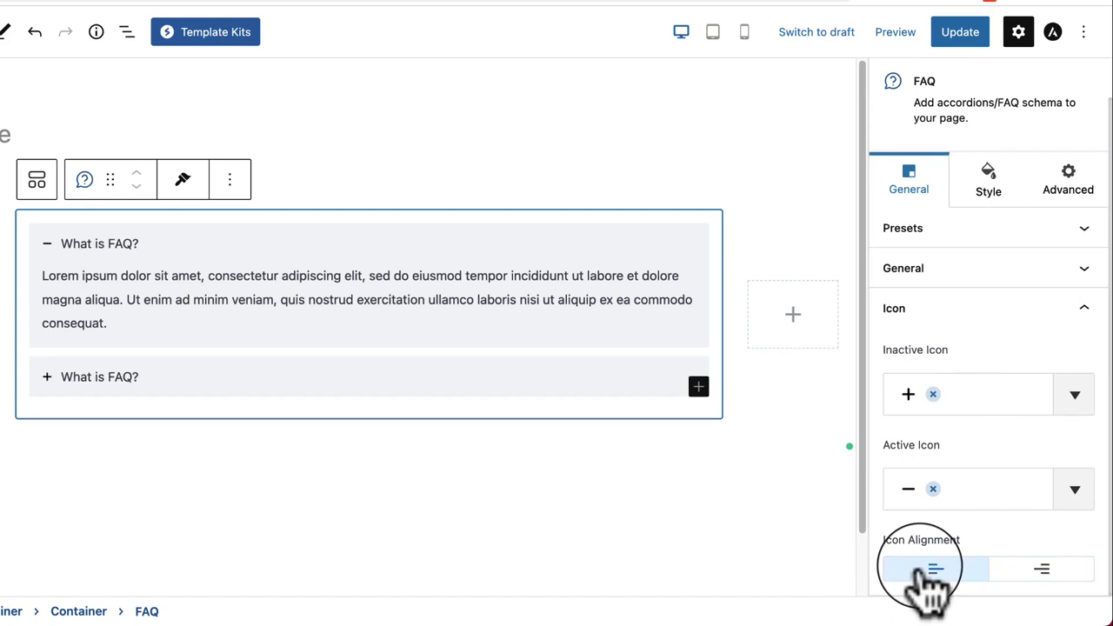
left_click(1044, 574)
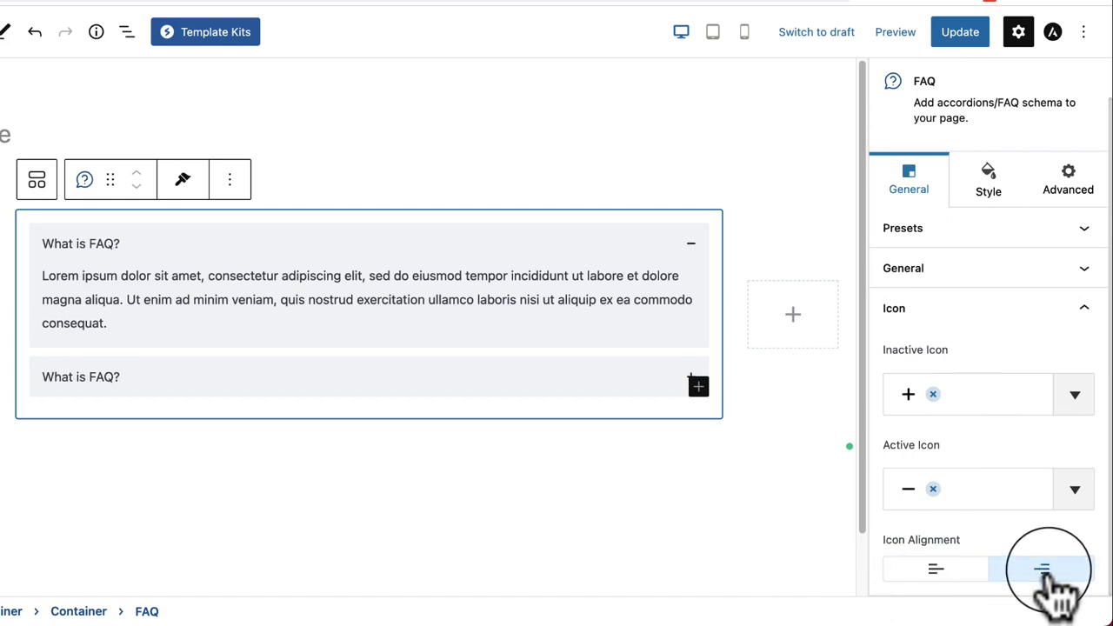
left_click(983, 310)
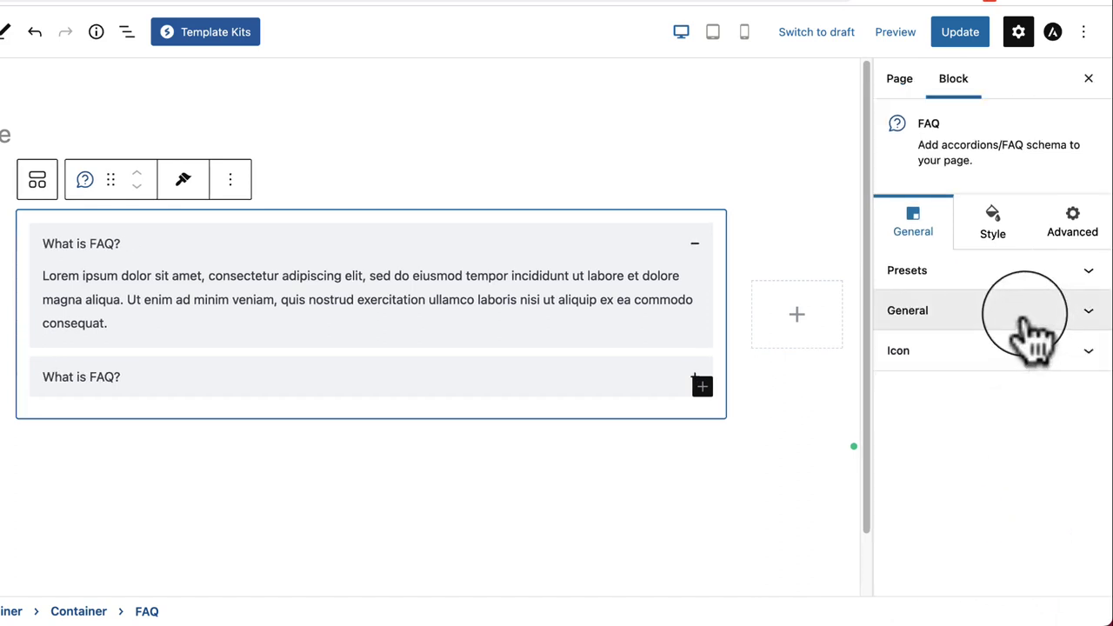
left_click(1026, 320)
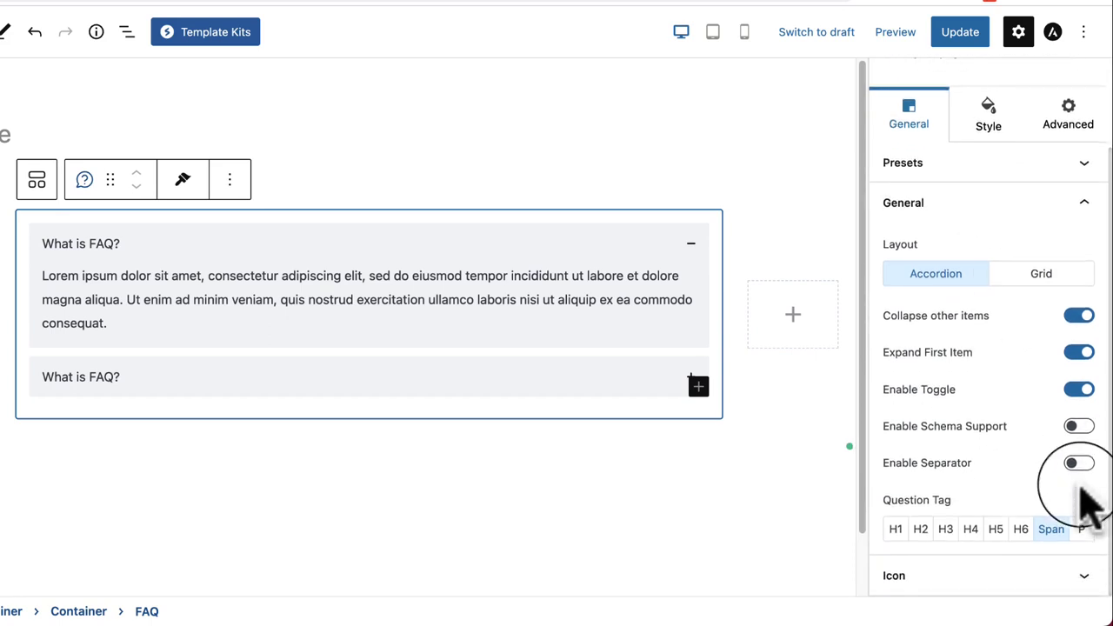
scroll(1083, 500, "up", 5)
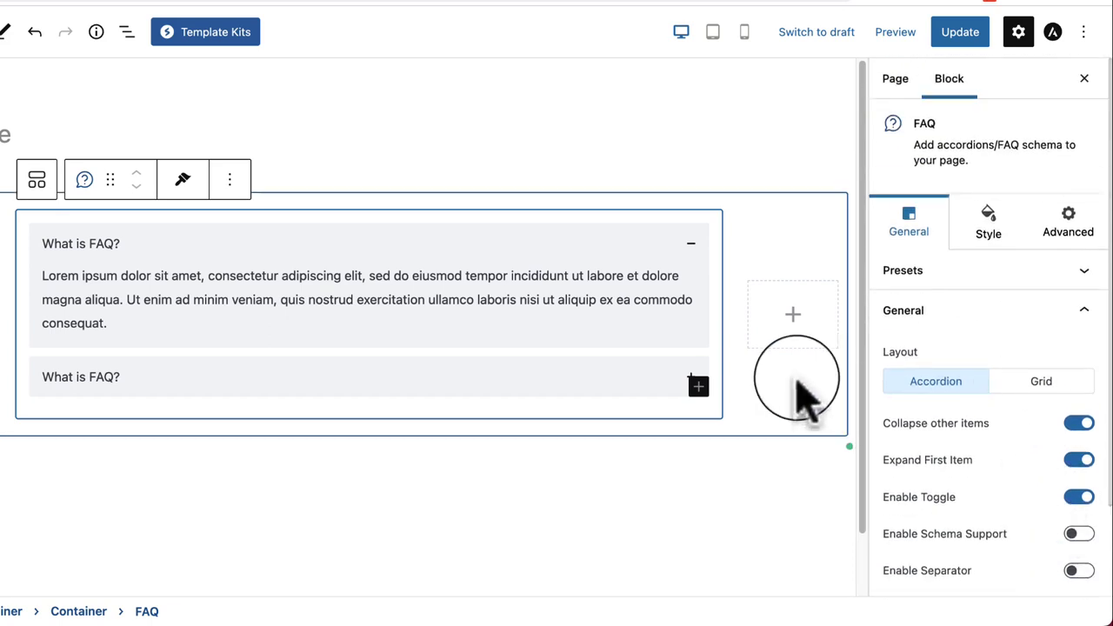
Step: Set an 18 px rows gap and try a solid red border on the FAQ items
left_click(989, 228)
left_click_drag(914, 460, 937, 477)
left_click(1059, 561)
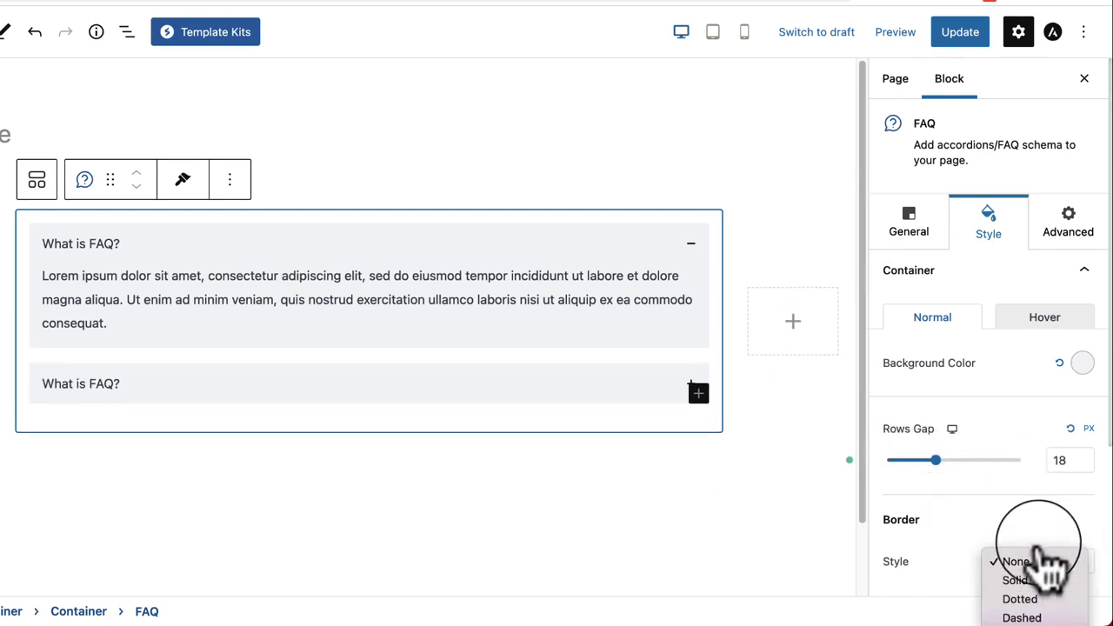
left_click(1043, 583)
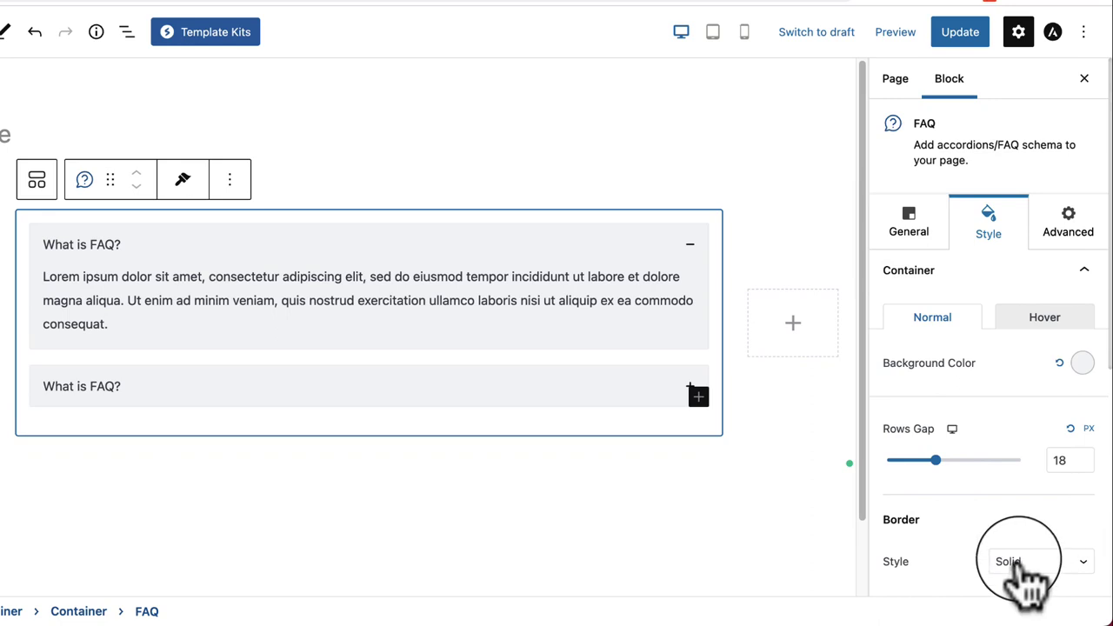
scroll(1022, 557, "down", 1)
scroll(1044, 522, "down", 4)
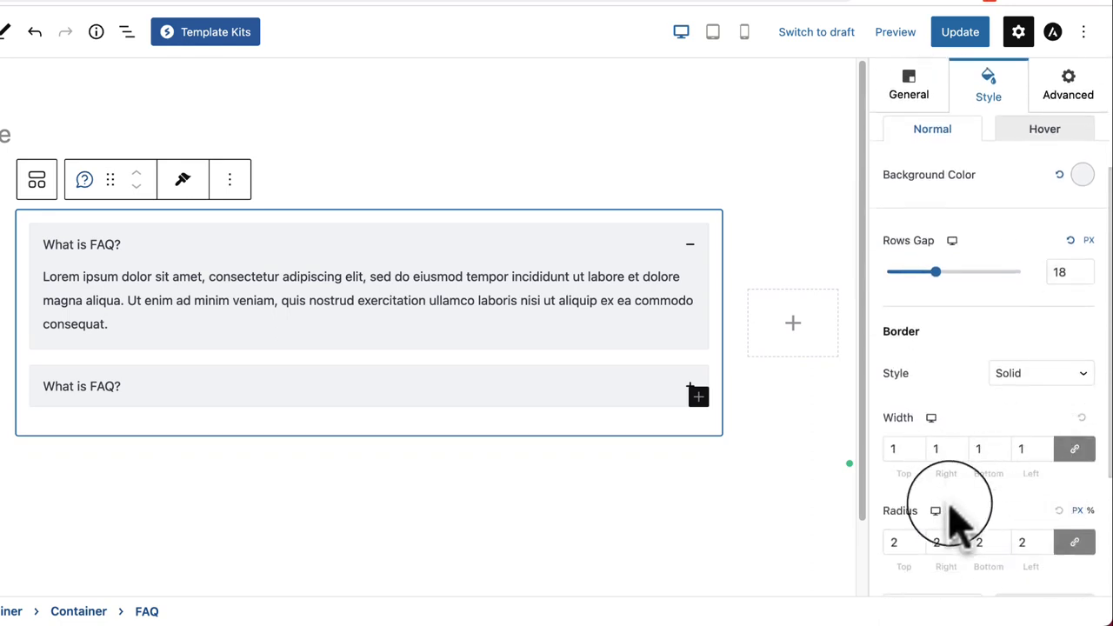
scroll(1035, 543, "down", 4)
left_click(1080, 481)
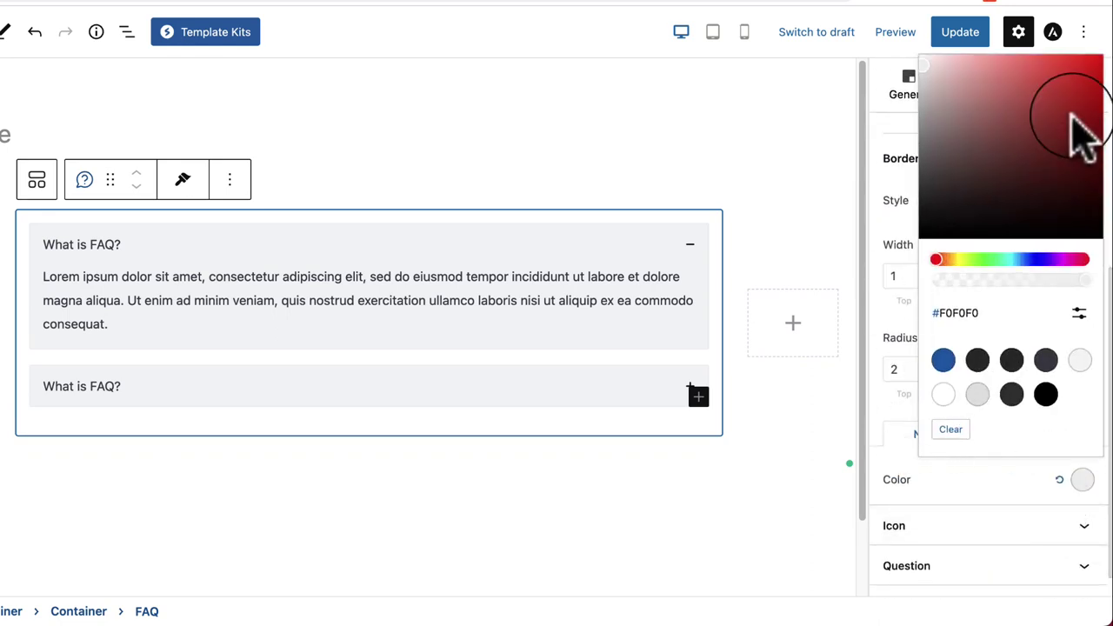
left_click_drag(1069, 112, 1089, 59)
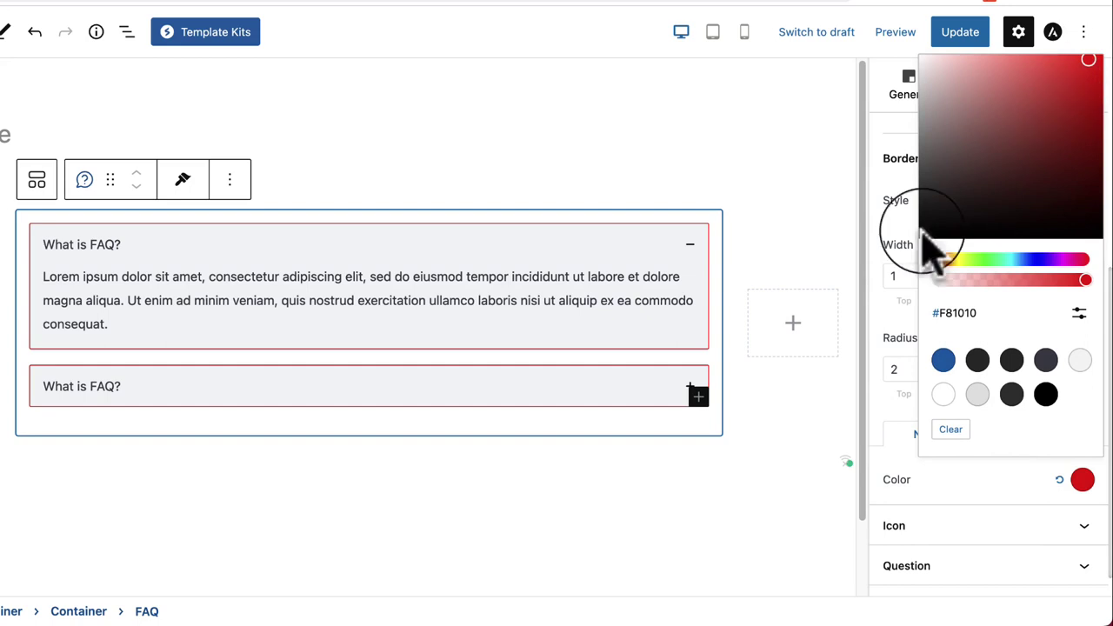
left_click(900, 463)
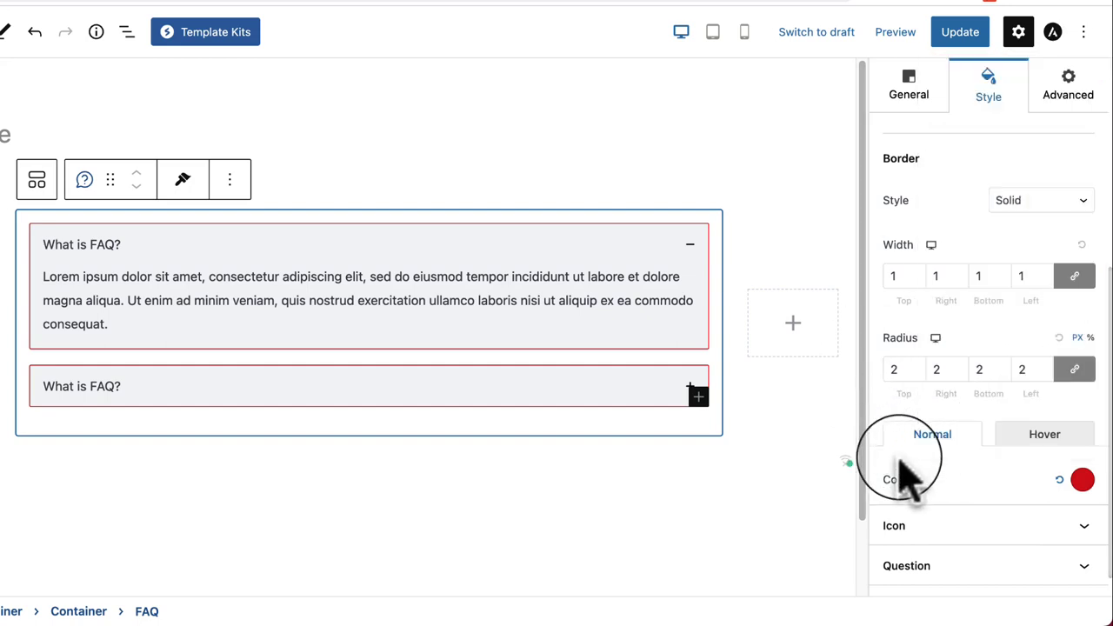
Step: Enlarge the accordion plus/minus icons, then reset the icon size to default
left_click(919, 531)
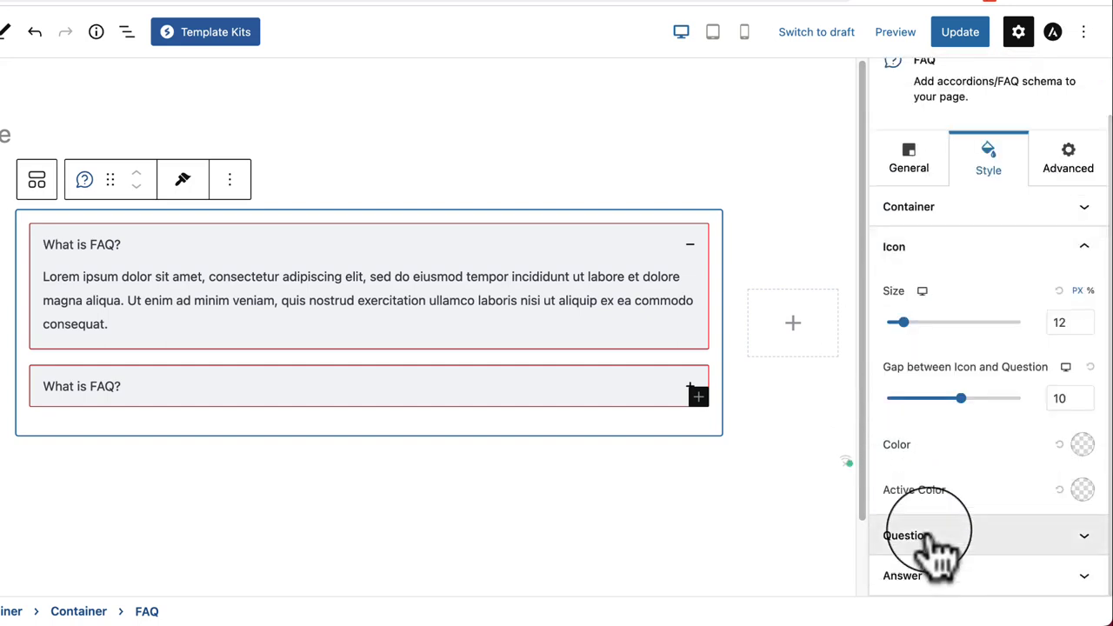
mouse_move(904, 323)
left_mouse_down()
mouse_move(945, 323)
mouse_move(917, 323)
left_mouse_up()
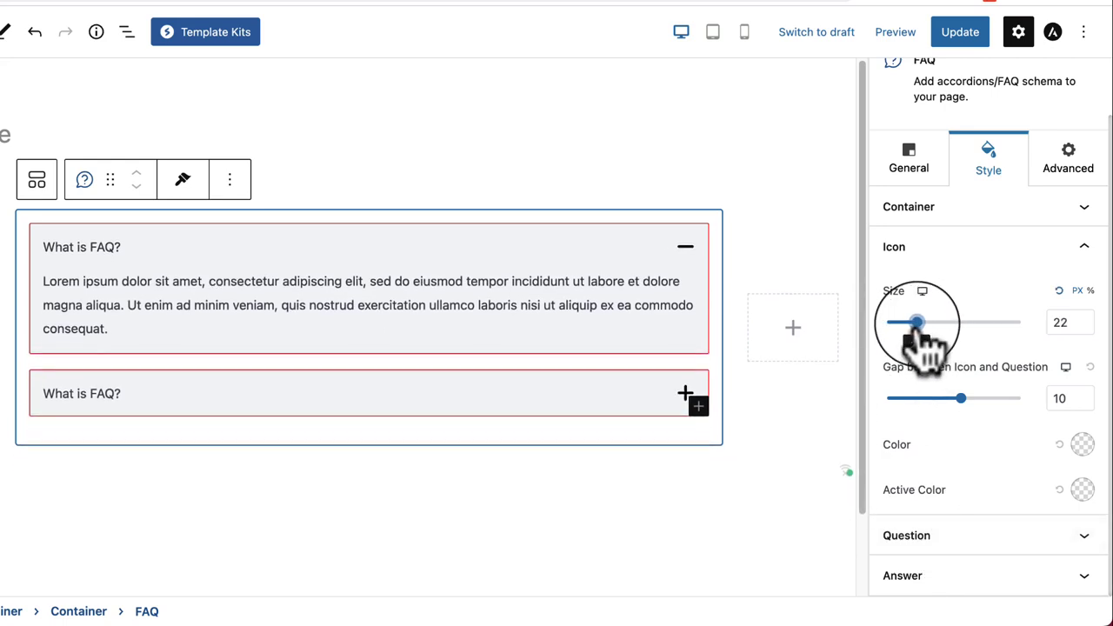
left_click(1060, 290)
Step: Set the FAQ container's border style back to None
left_click(991, 209)
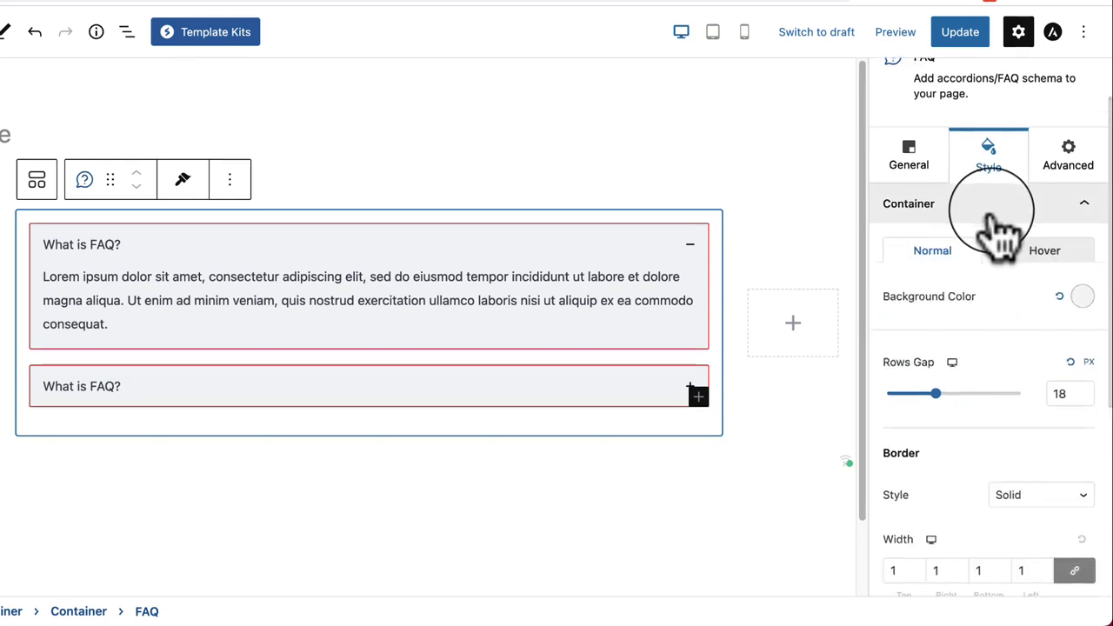
scroll(1017, 261, "down", 3)
left_click(1069, 370)
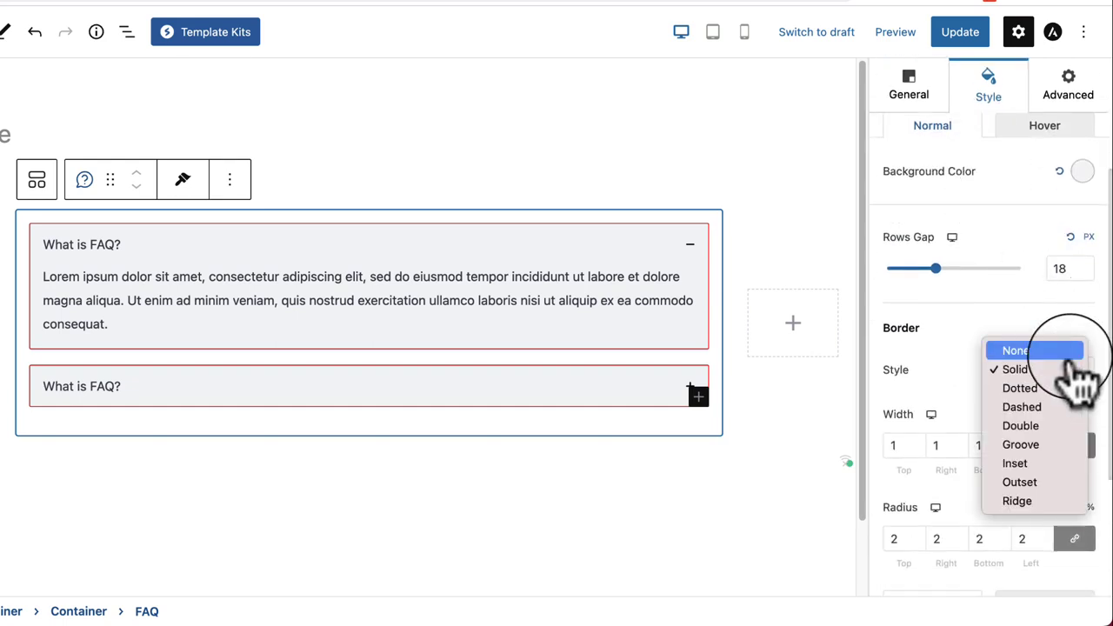
left_click(1068, 352)
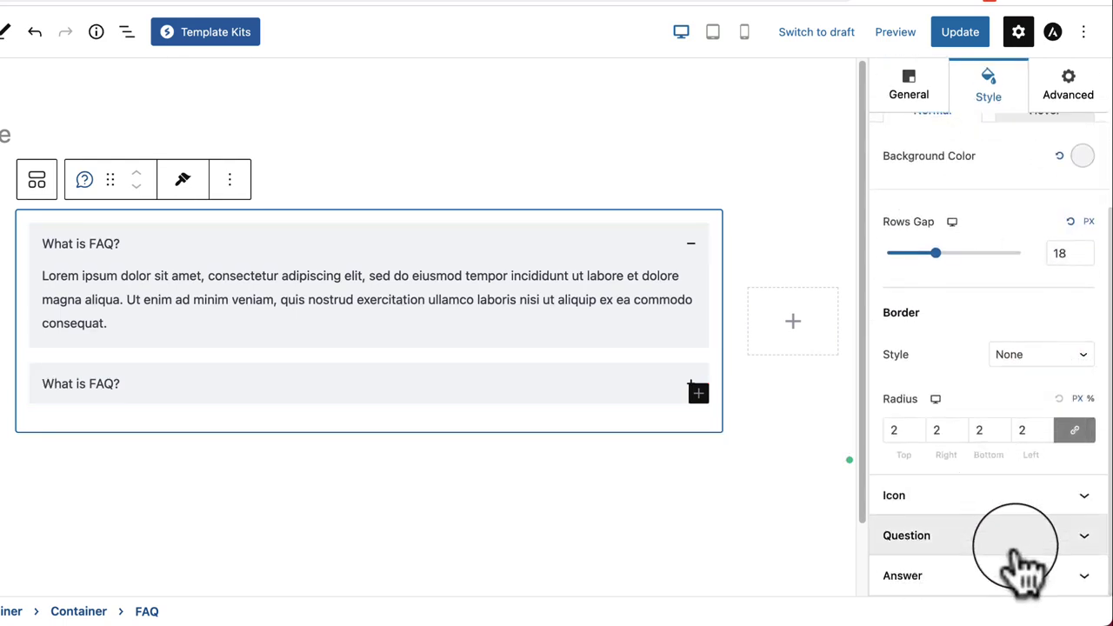
left_click(1016, 539)
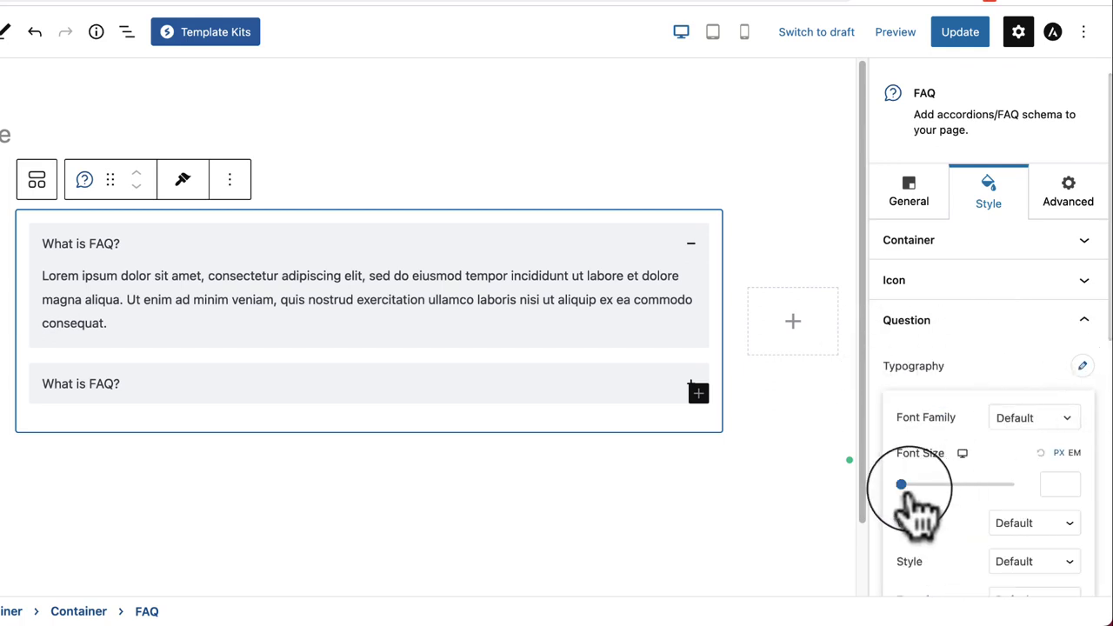
Step: Set the question typography font size to 28 px
mouse_move(902, 484)
left_mouse_down()
mouse_move(999, 487)
mouse_move(918, 485)
left_mouse_up()
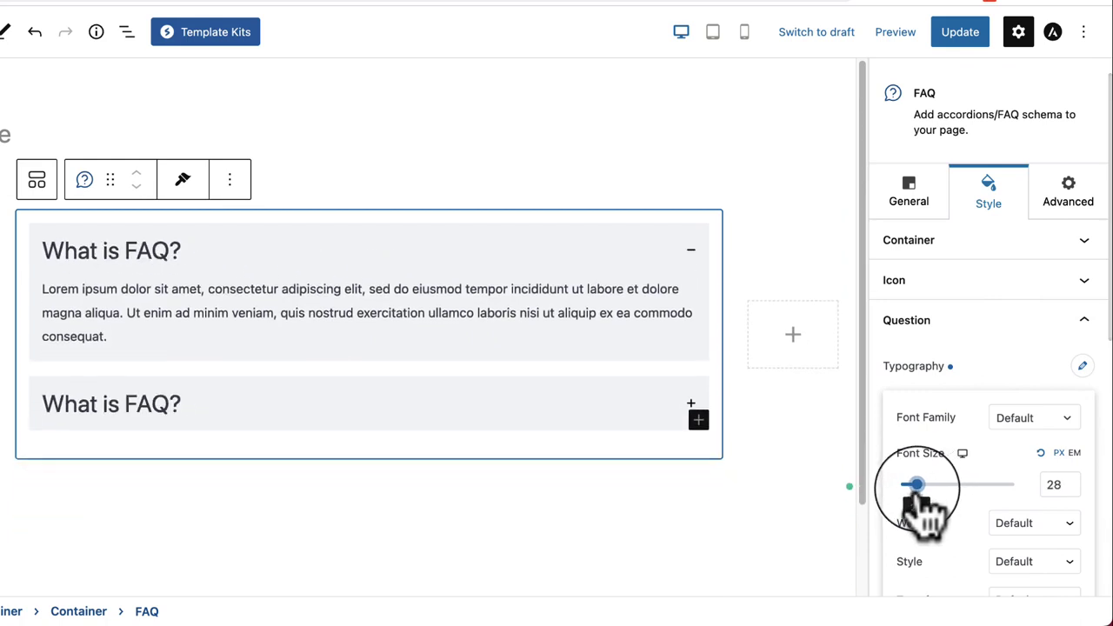
left_click(944, 377)
scroll(935, 570, "down", 1)
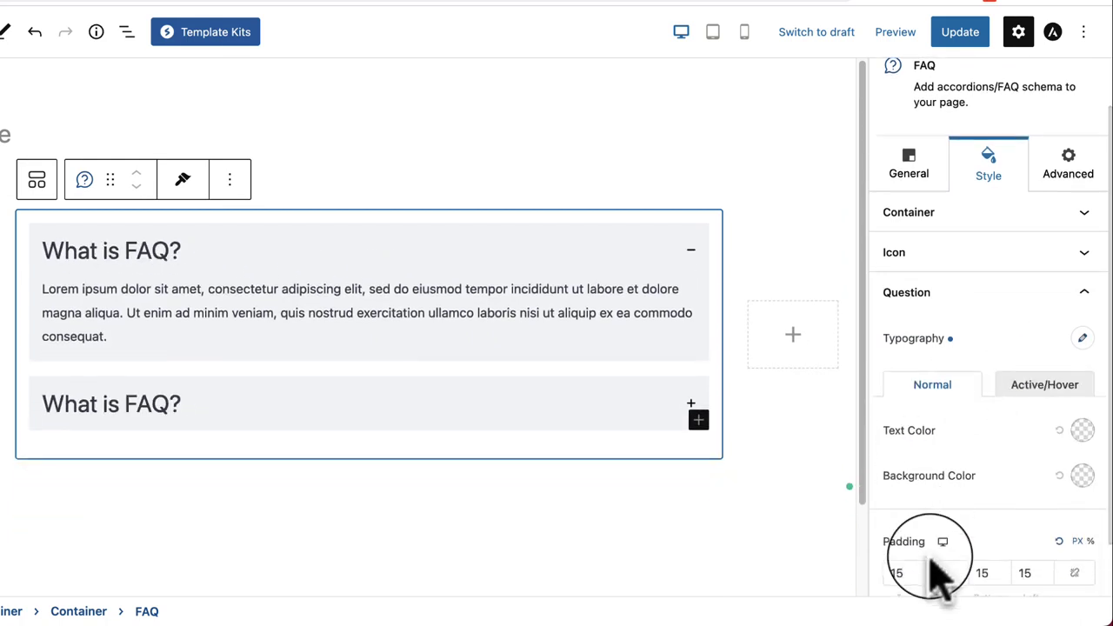
scroll(935, 570, "down", 2)
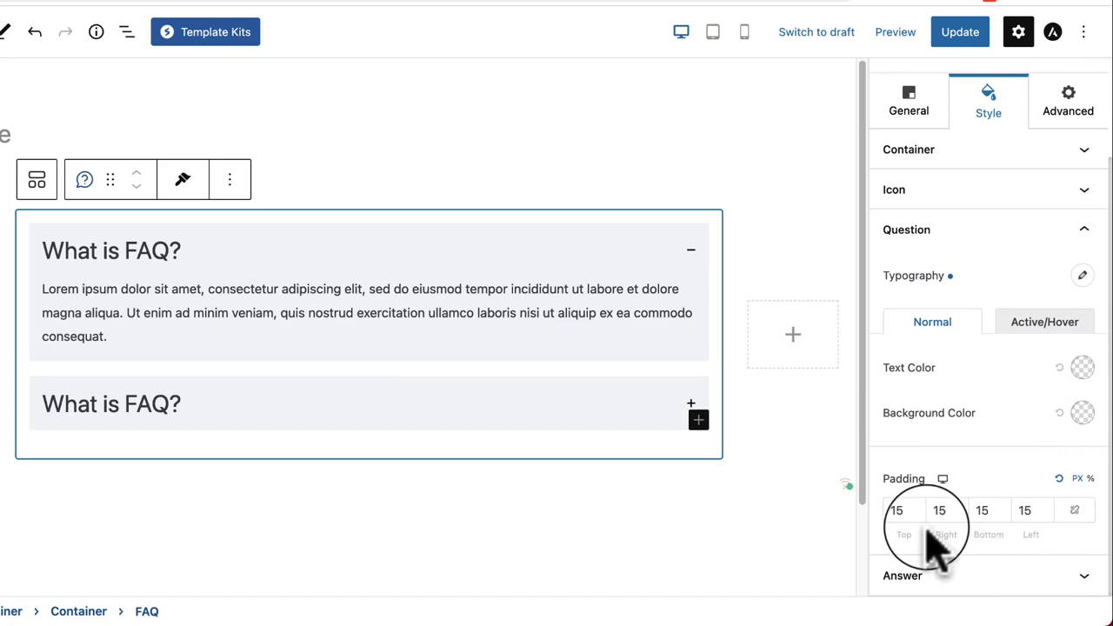
Step: Open Answer styling, expand the second FAQ item, and select the parent container
left_click(948, 574)
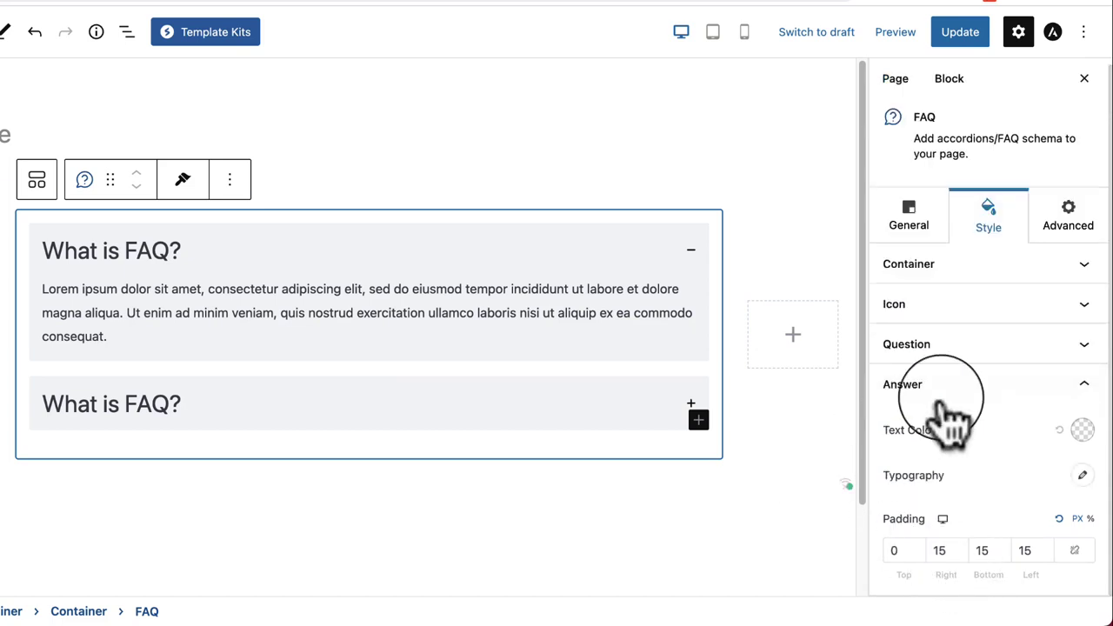
left_click(343, 409)
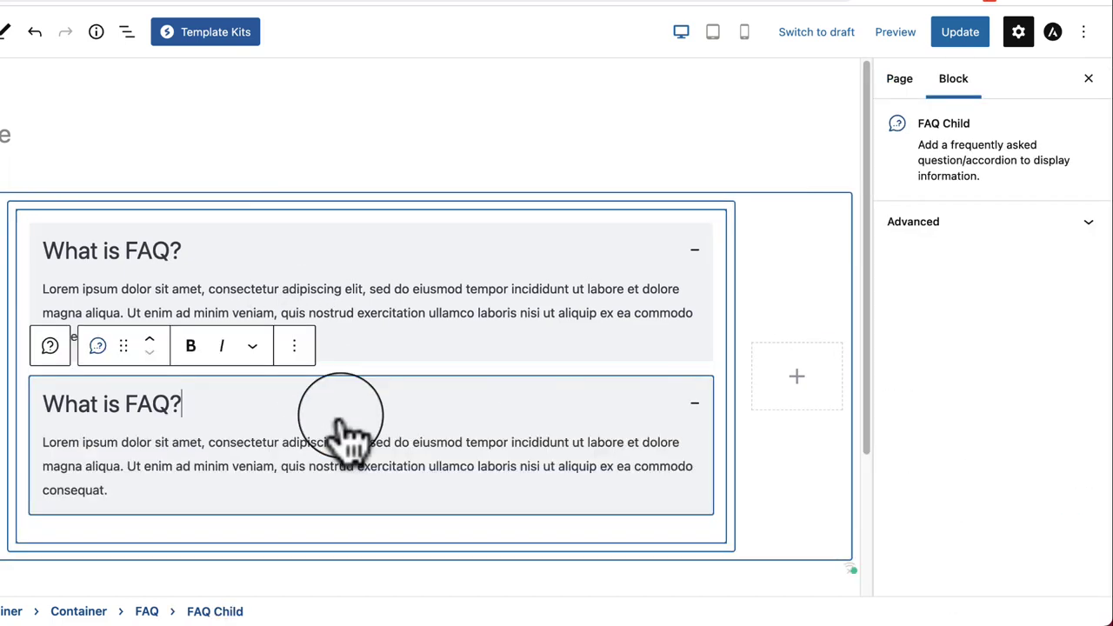
left_click(438, 309)
left_click(370, 398)
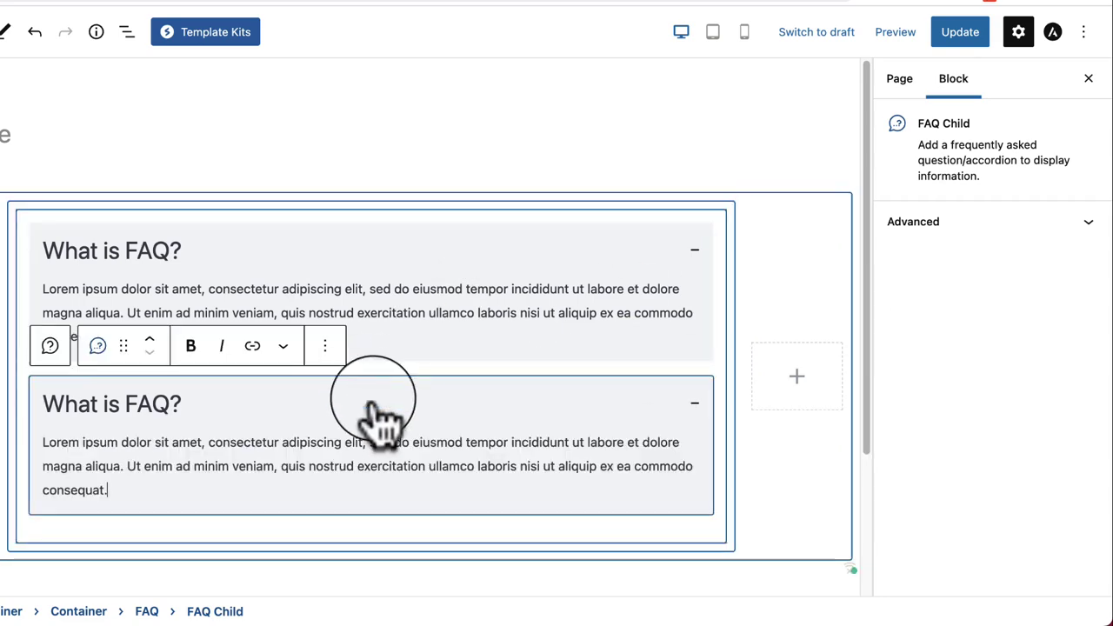
left_click(30, 231)
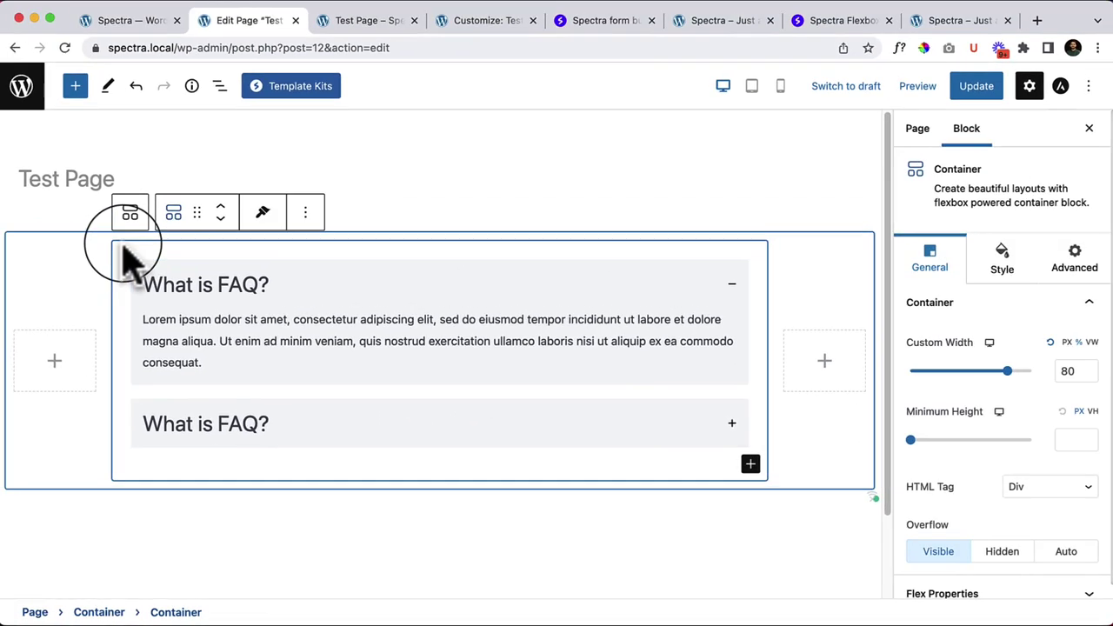
Step: Select the FAQ block in List View and expand it to show its two items
left_click(219, 85)
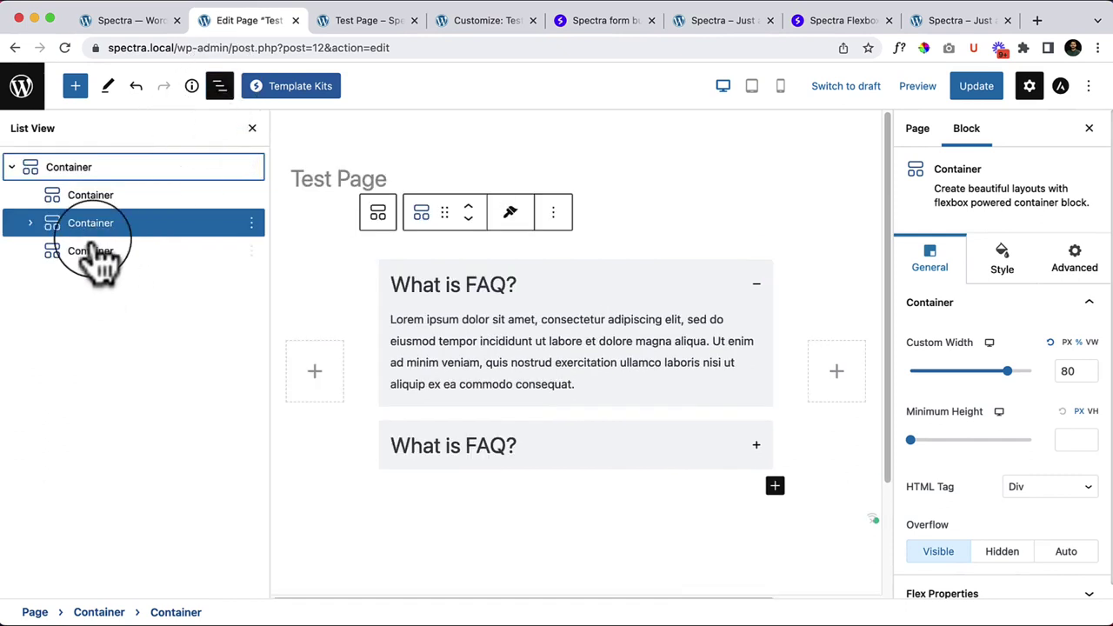
left_click(30, 222)
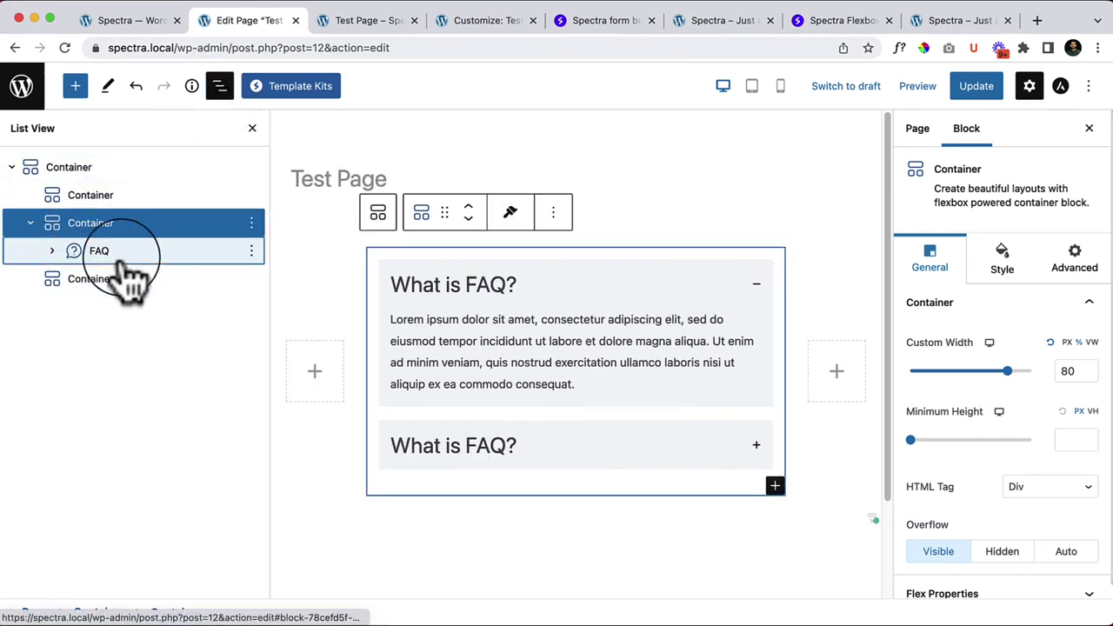
left_click(127, 256)
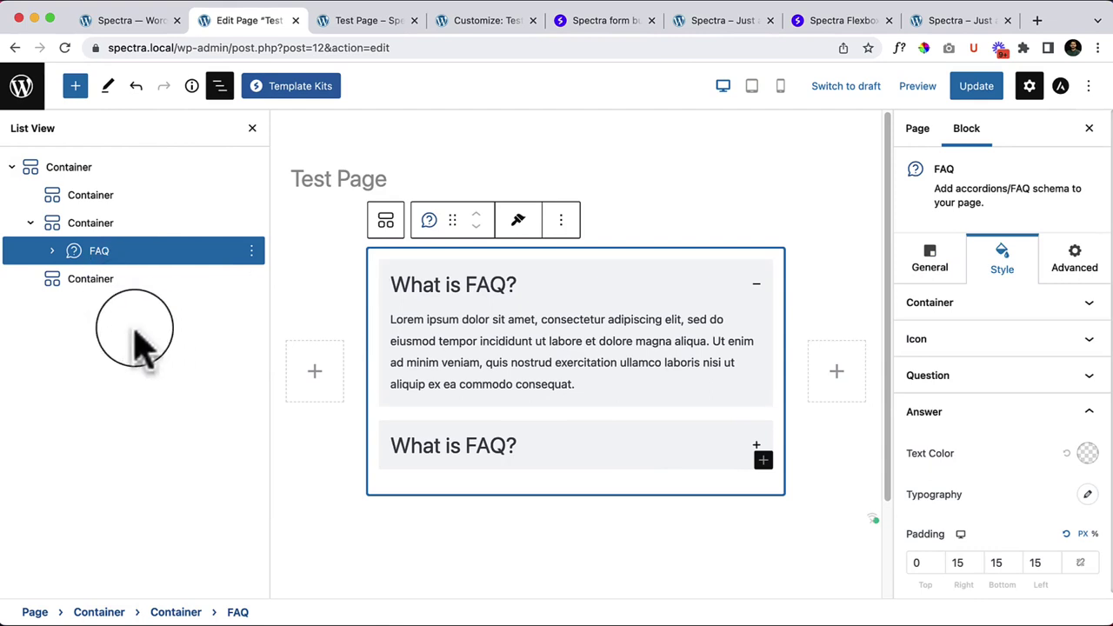
left_click(51, 251)
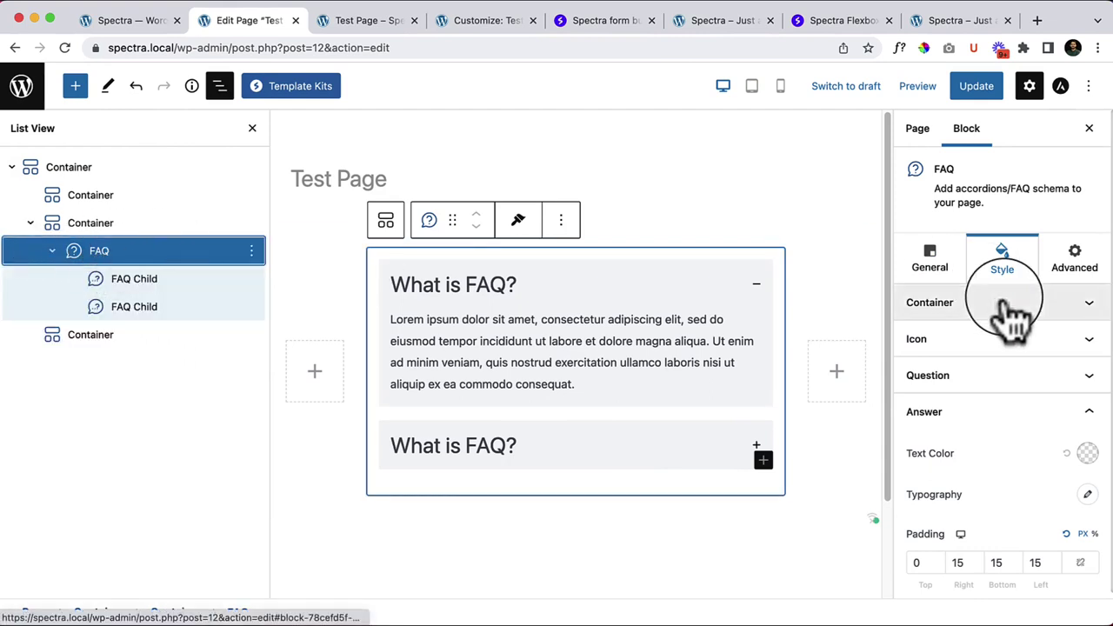
scroll(1074, 539, "down", 1)
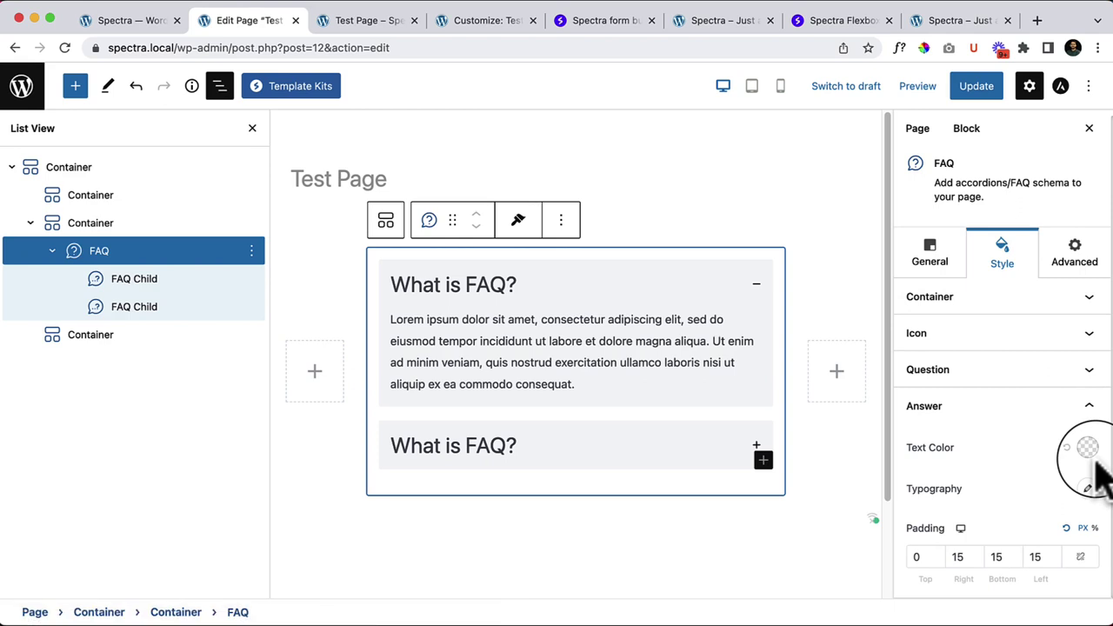
Step: Review the FAQ's General, Style and Advanced tabs, then select the first FAQ Child
left_click(941, 260)
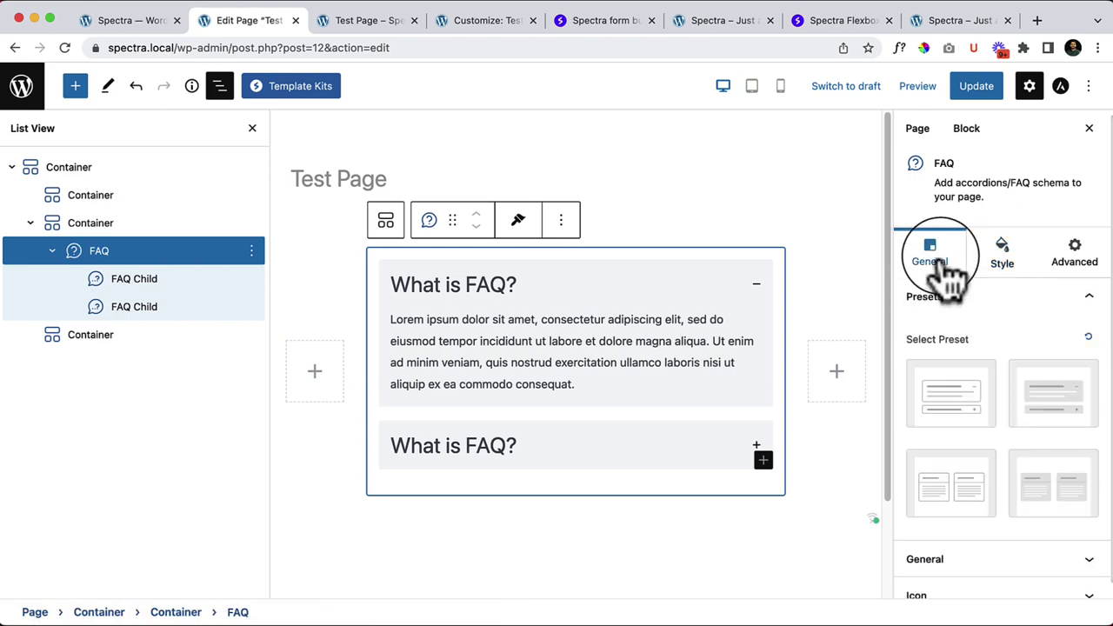
left_click(1002, 271)
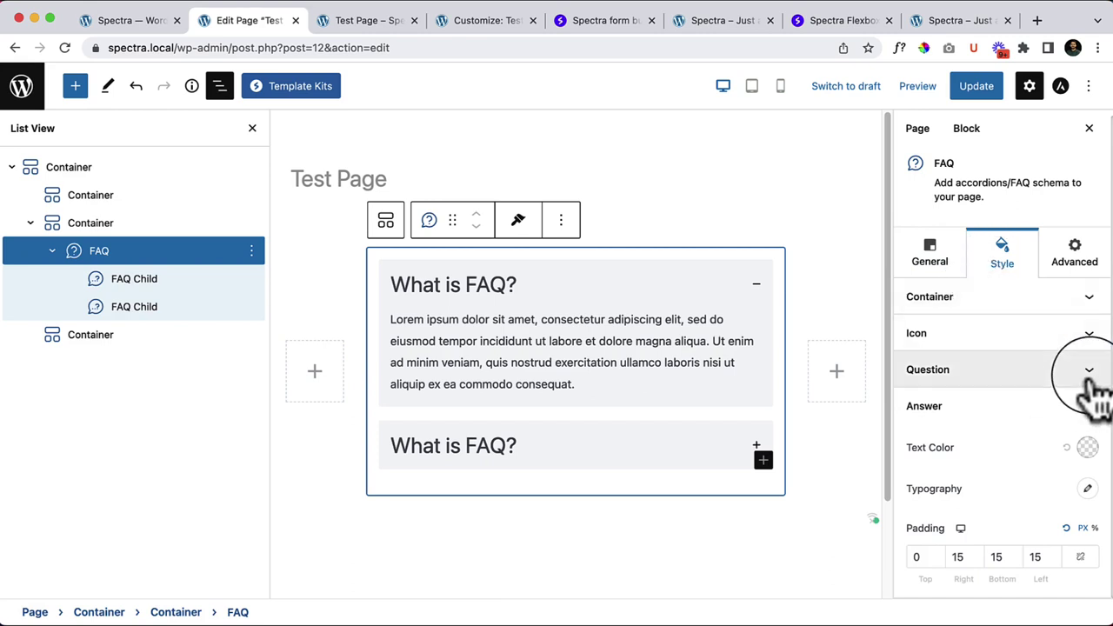
left_click(1066, 271)
left_click(1006, 261)
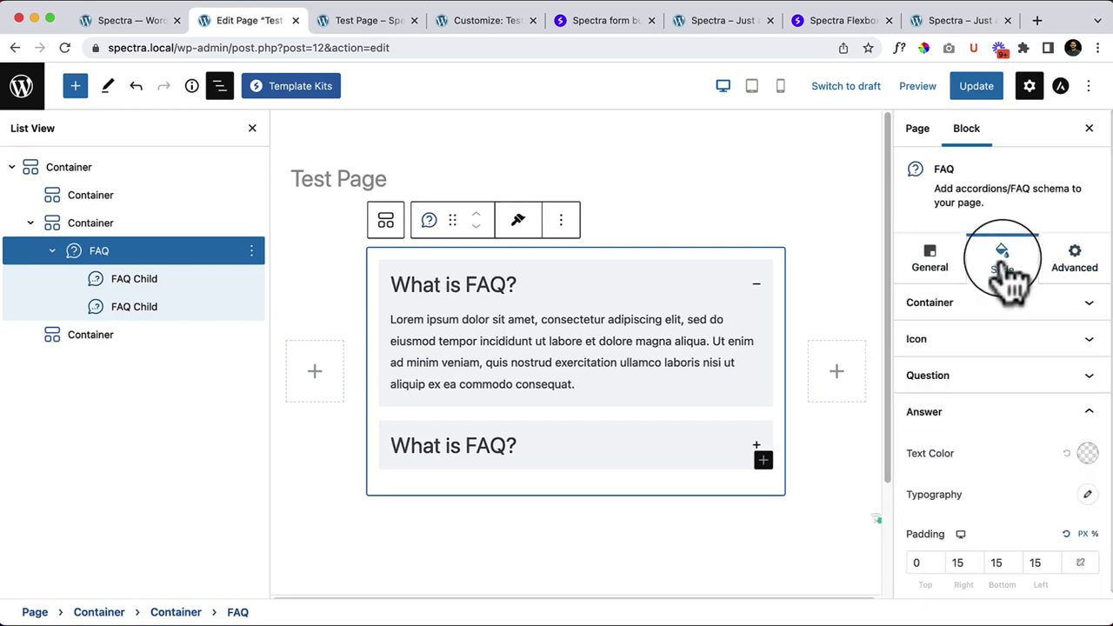
left_click(170, 280)
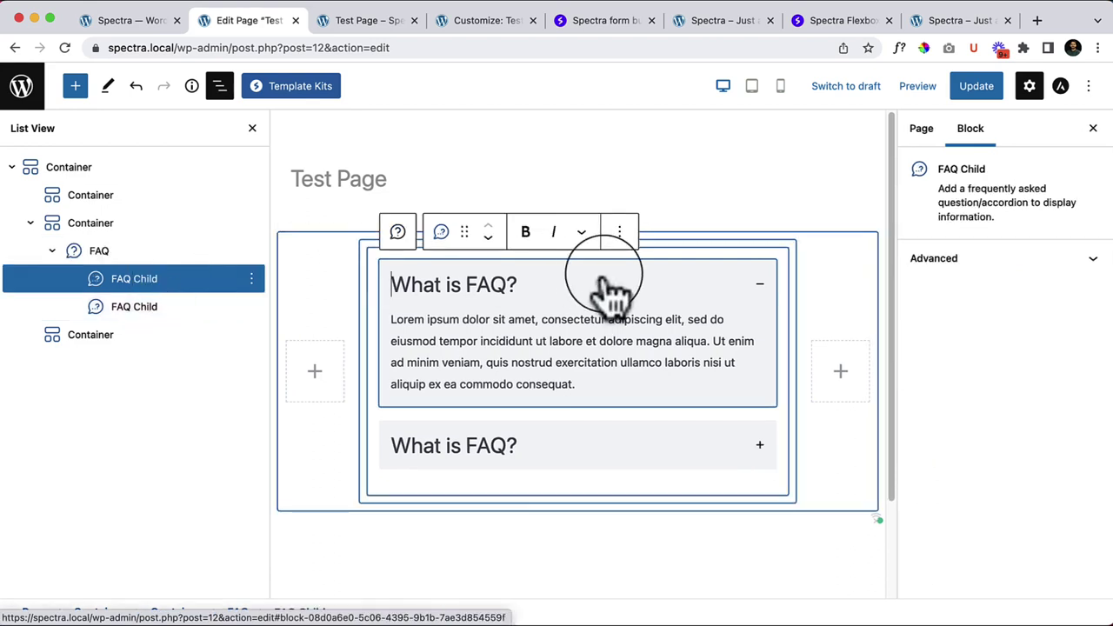
Step: Expand the first FAQ Child's Advanced options and toggle the settings sidebar off and on
left_click(716, 407)
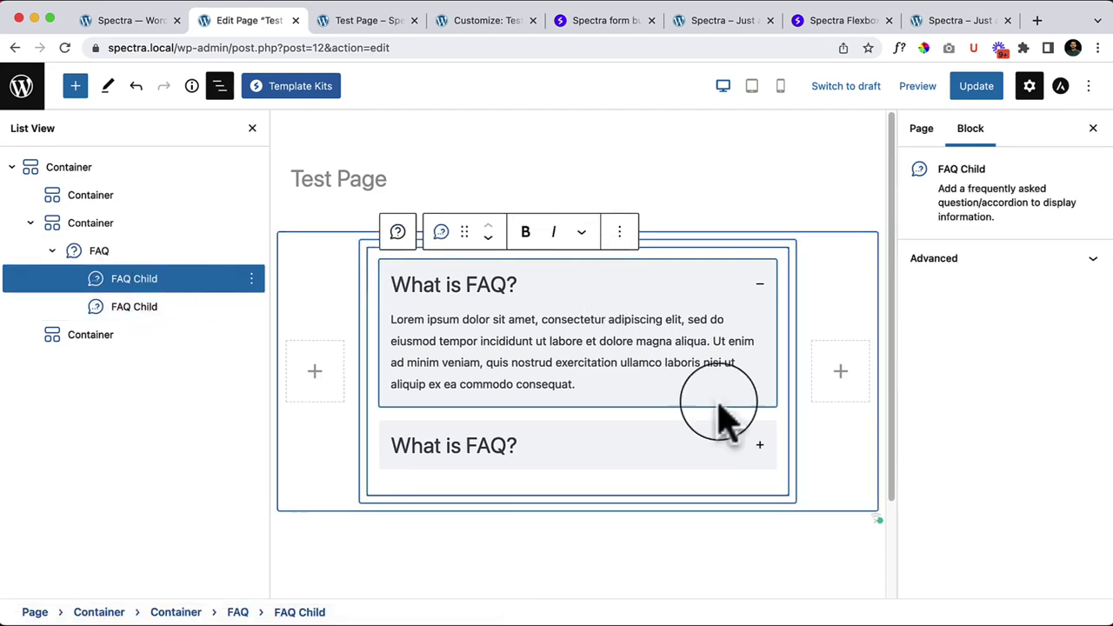
left_click(994, 259)
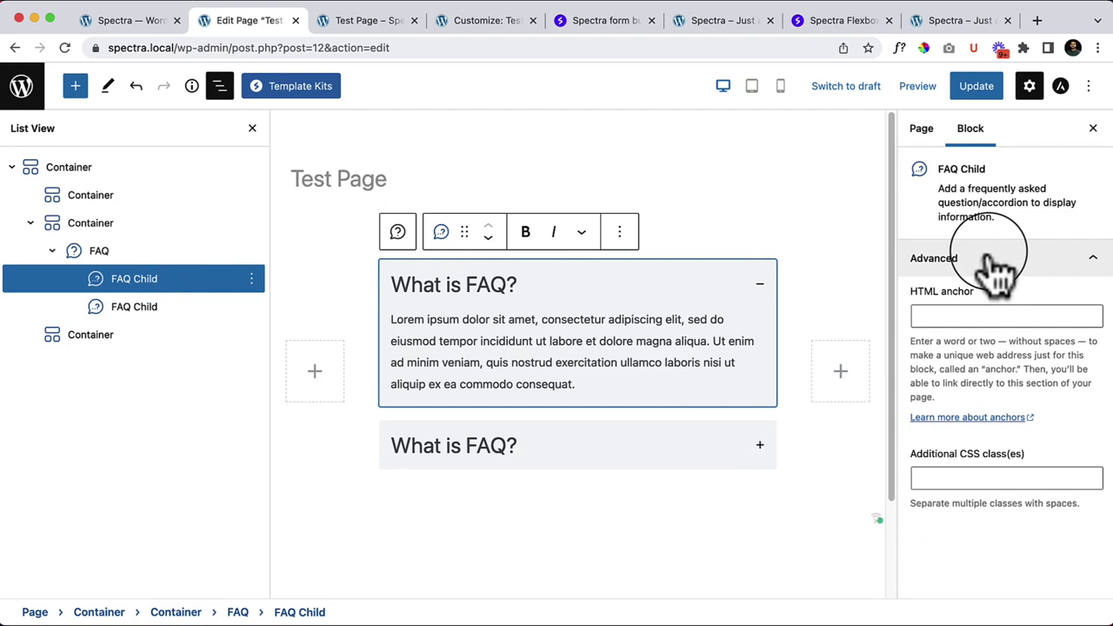
left_click(1030, 85)
left_click(1030, 85)
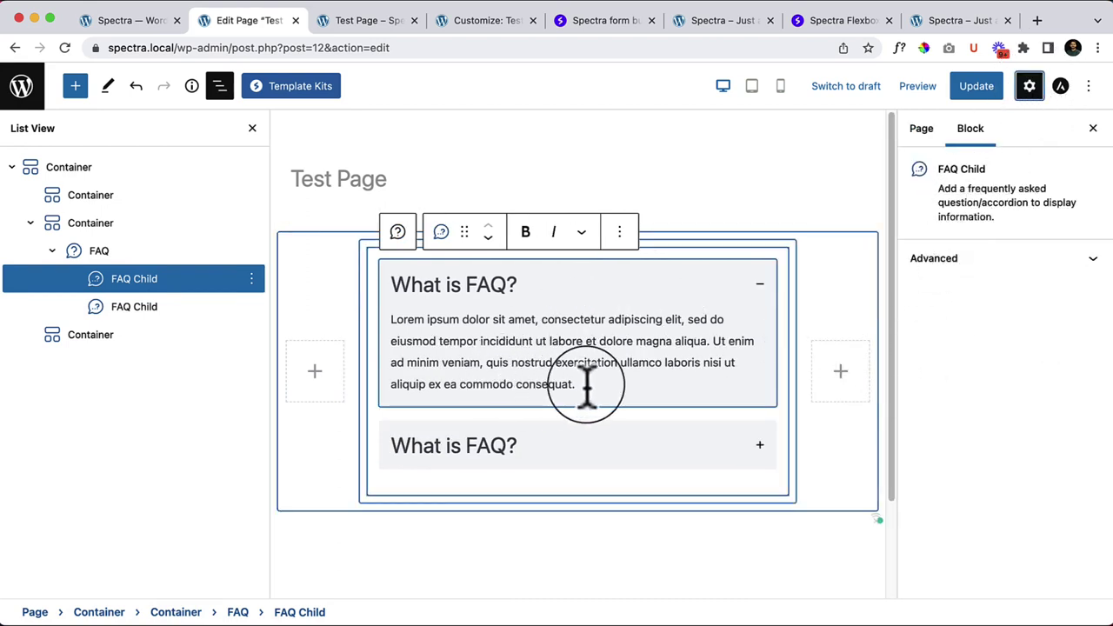
Step: Select the first FAQ item's title text and its answer paragraph
left_click_drag(588, 388, 385, 330)
left_click(557, 364)
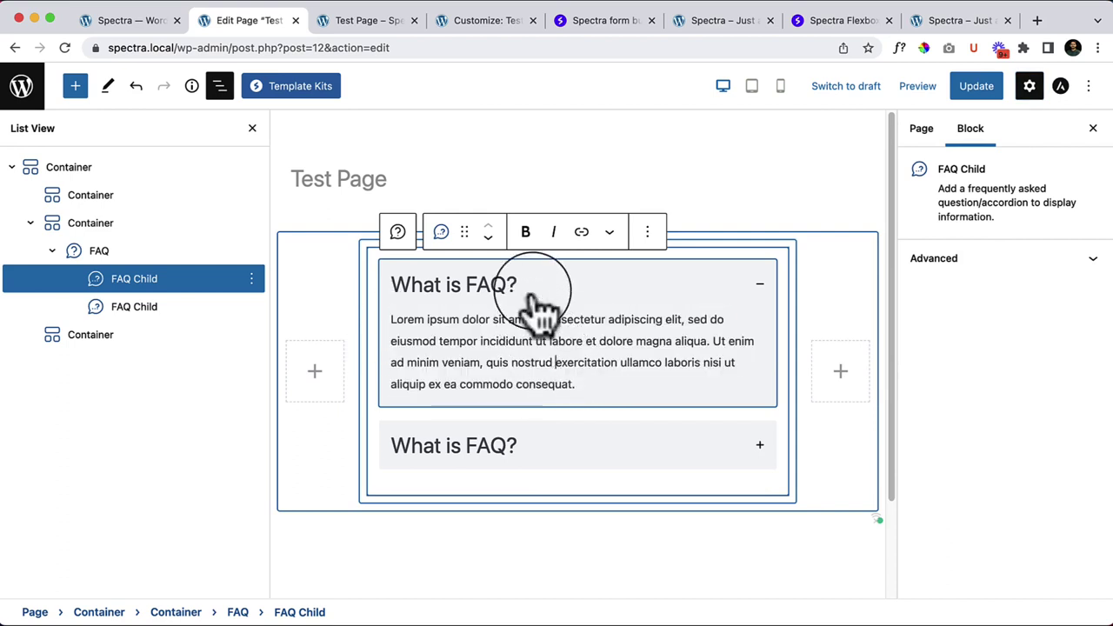
left_click(520, 285)
left_click_drag(520, 284, 397, 281)
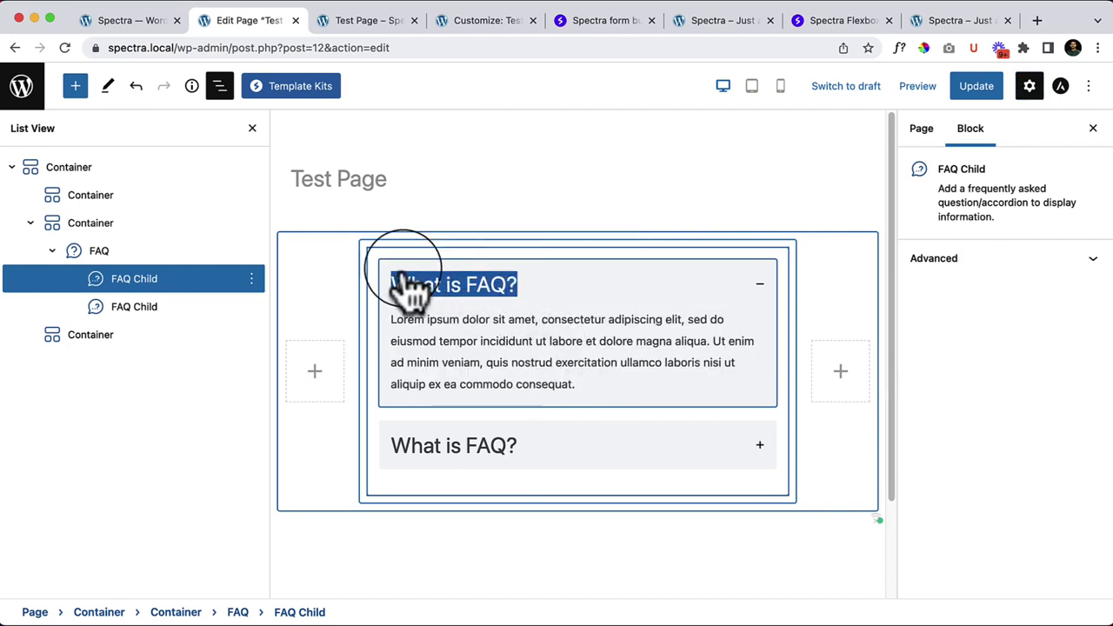
triple_click(530, 365)
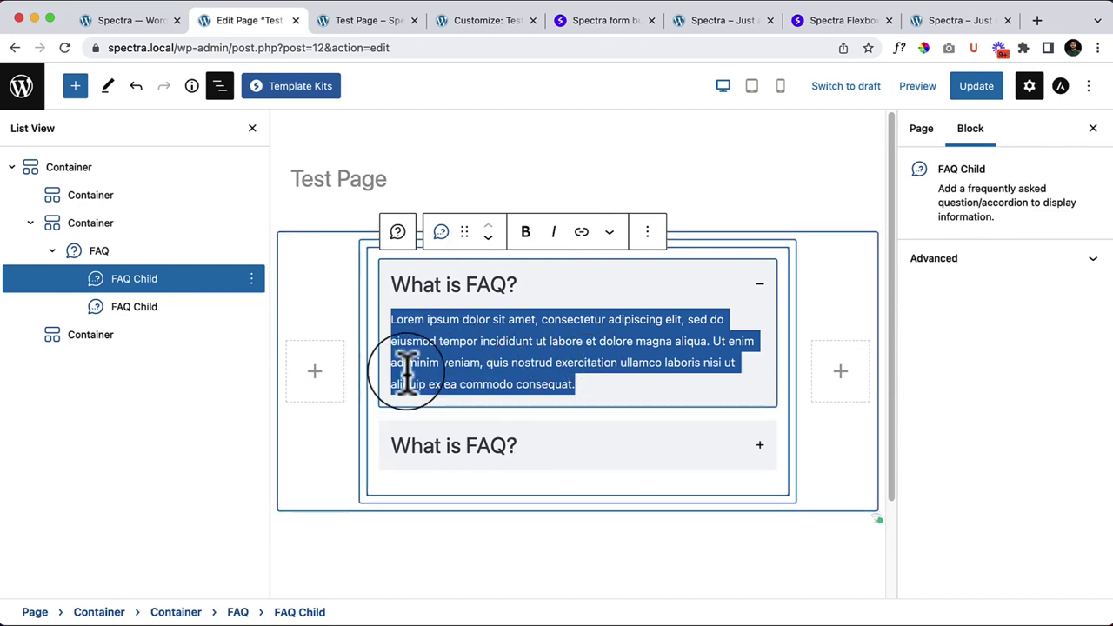
Step: Select the second FAQ Child, close List View, and reselect the first FAQ item
left_click(209, 311)
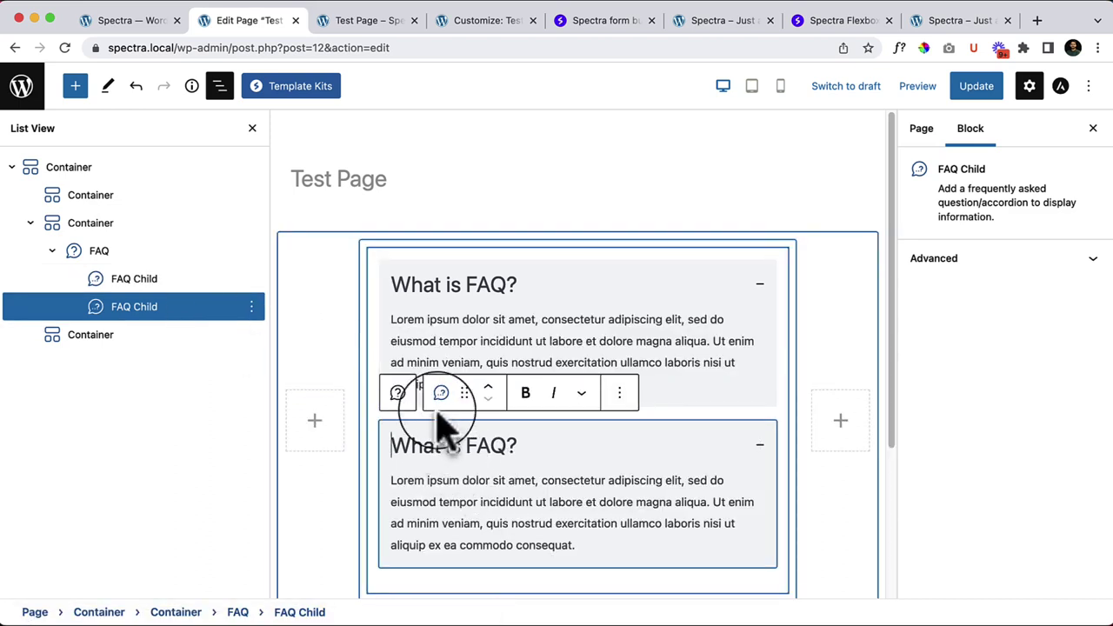
left_click(534, 480)
scroll(535, 482, "down", 3)
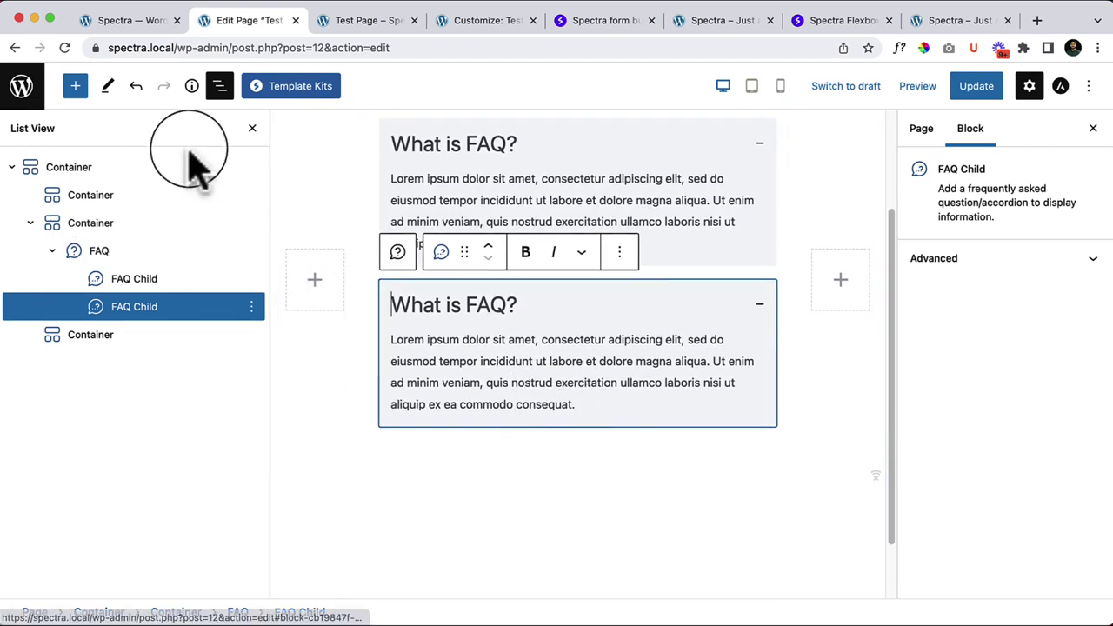
left_click(252, 128)
scroll(529, 368, "down", 1)
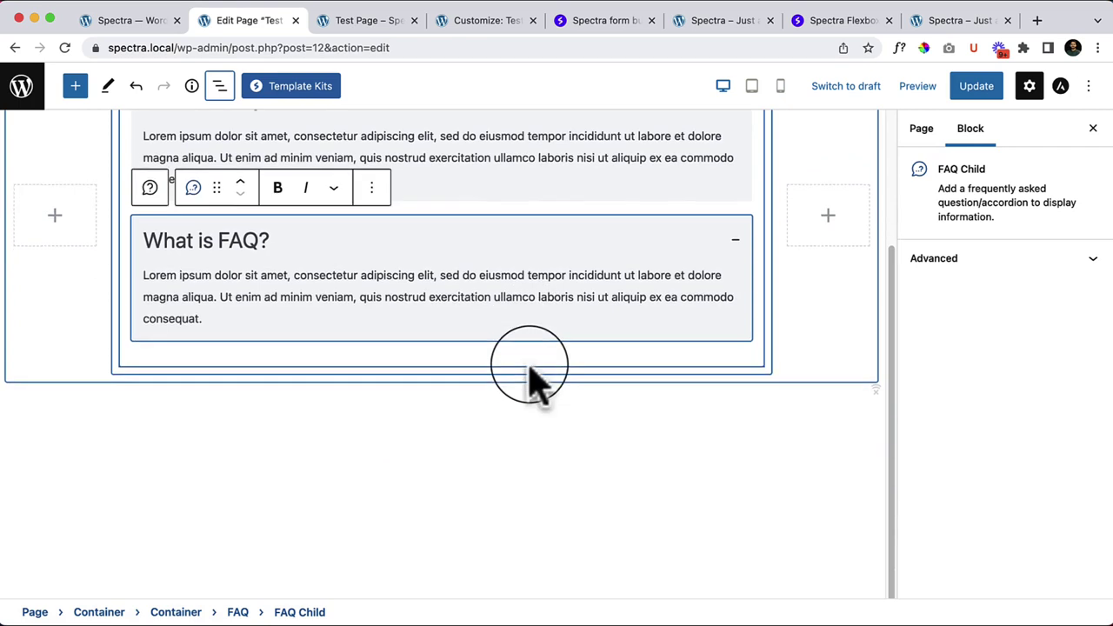
scroll(522, 361, "up", 4)
left_click(505, 349)
mouse_move(448, 387)
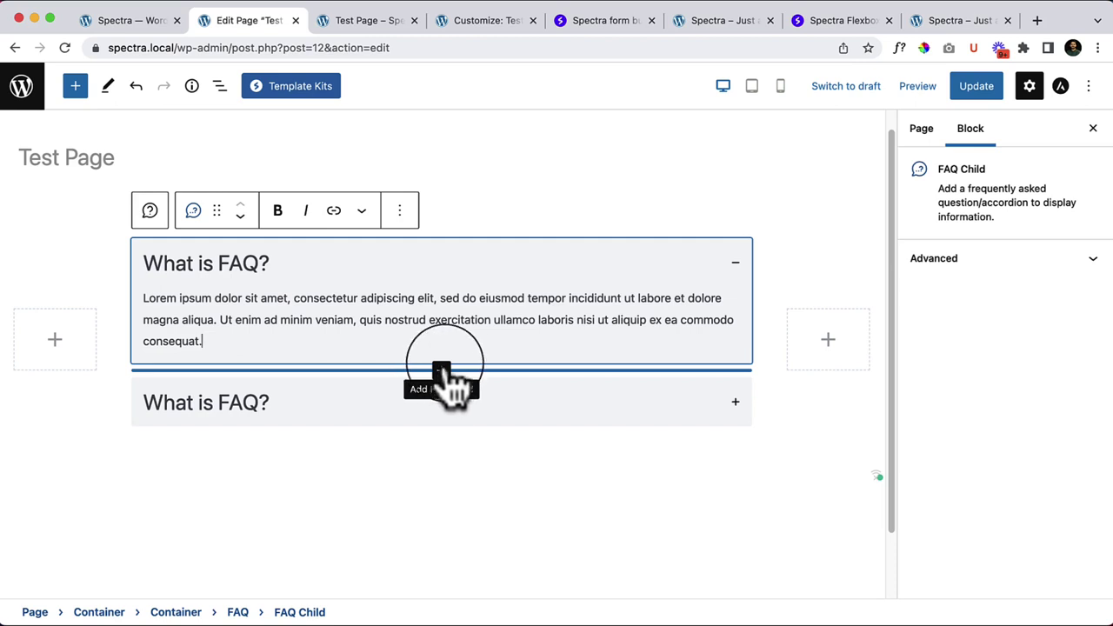
Step: Drag a FAQ Child block from the inserter into the FAQ as a third 'What is FAQ?' item
left_click(76, 86)
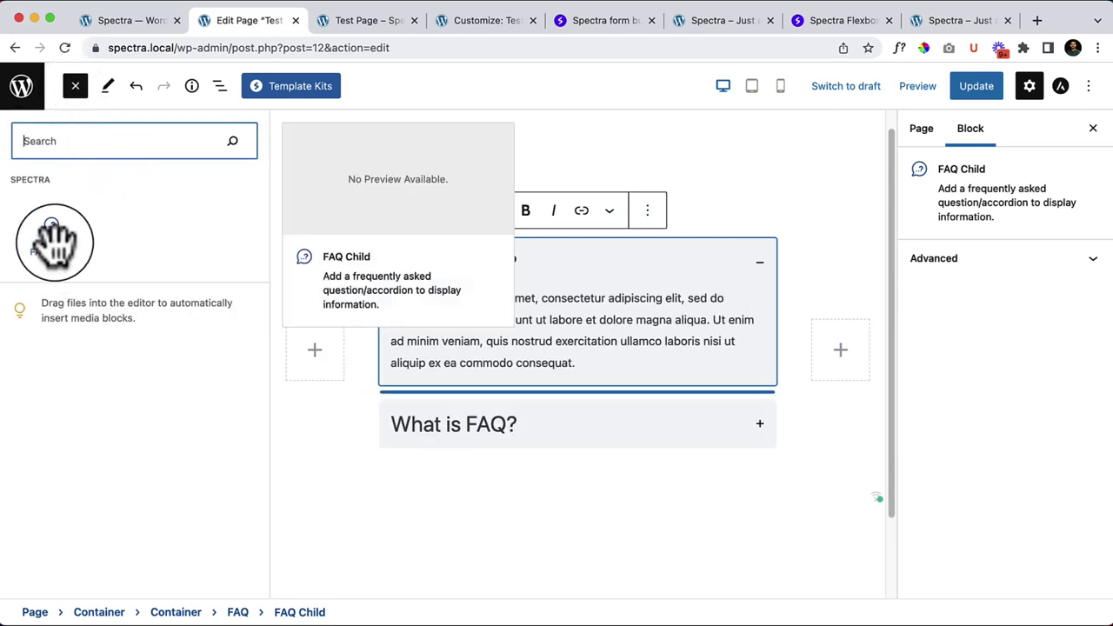
left_click_drag(51, 239, 522, 451)
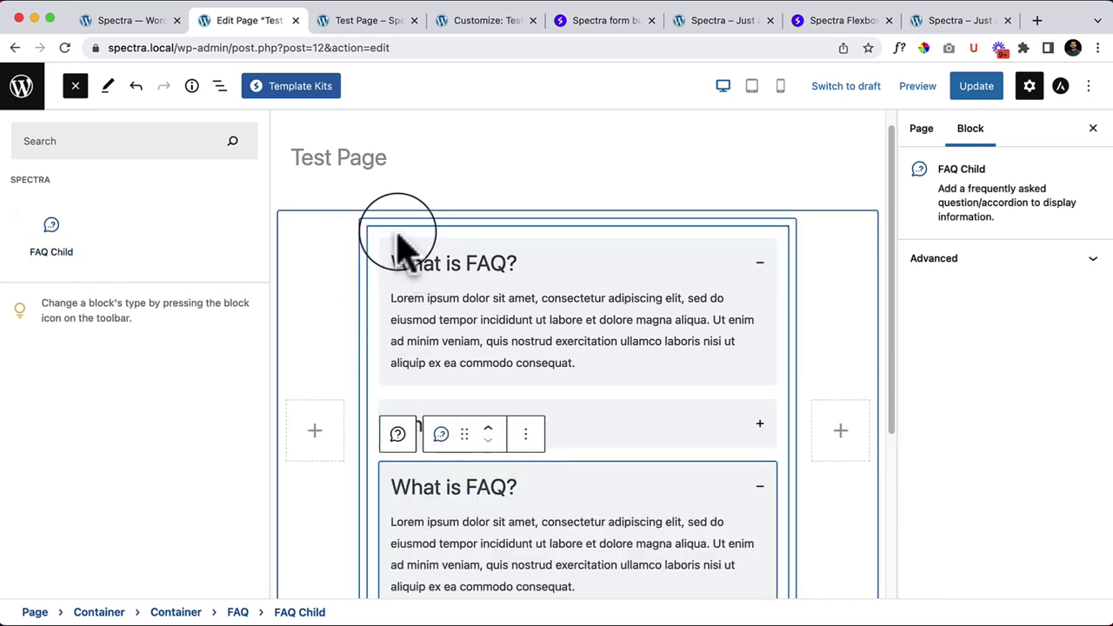
mouse_move(56, 274)
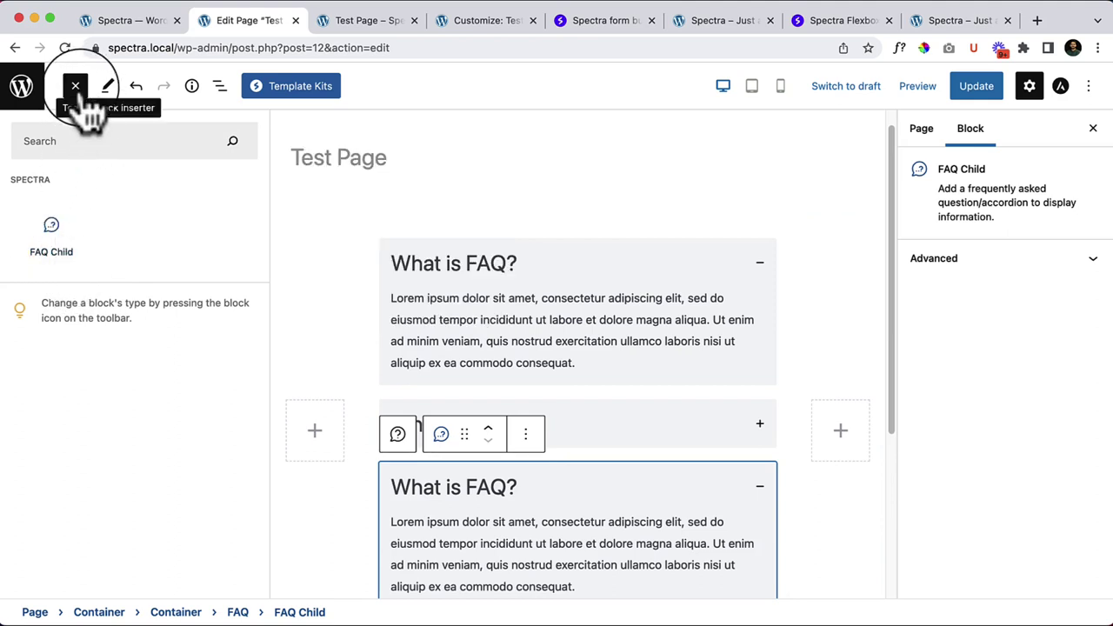
left_click(332, 237)
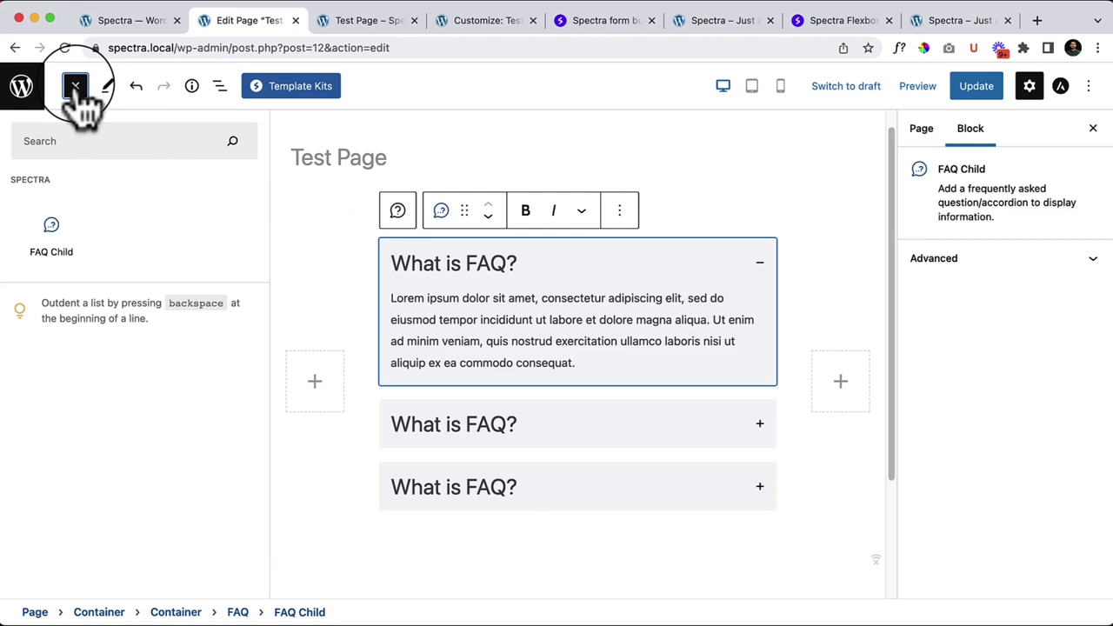
left_click(311, 161)
Step: Add an empty paragraph below the FAQ container and close the block inserter
scroll(397, 487, "down", 3)
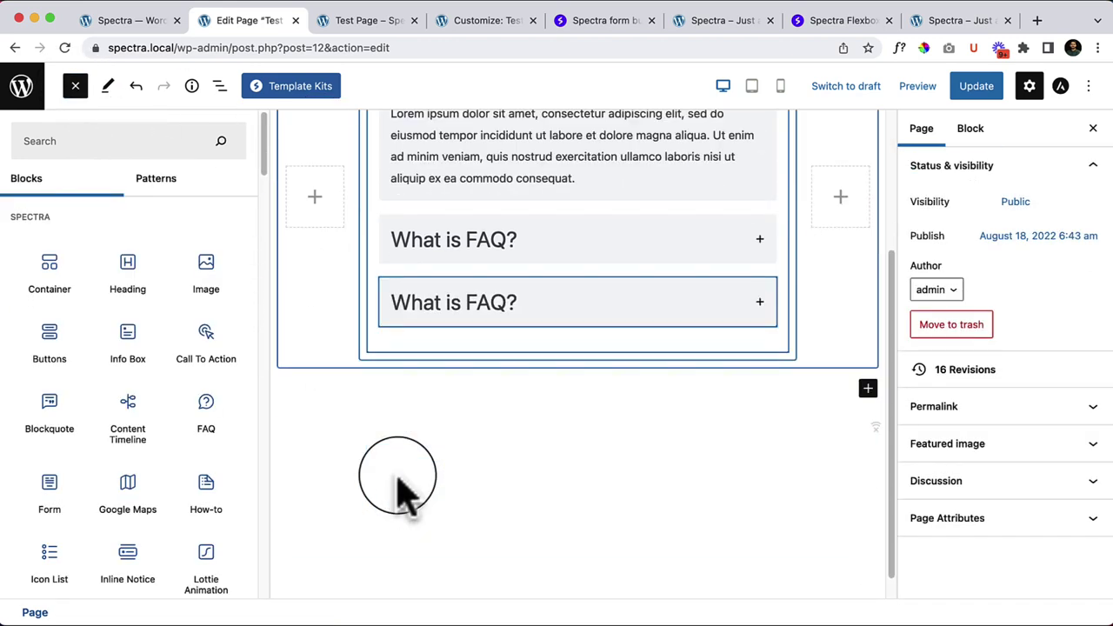
left_click(395, 383)
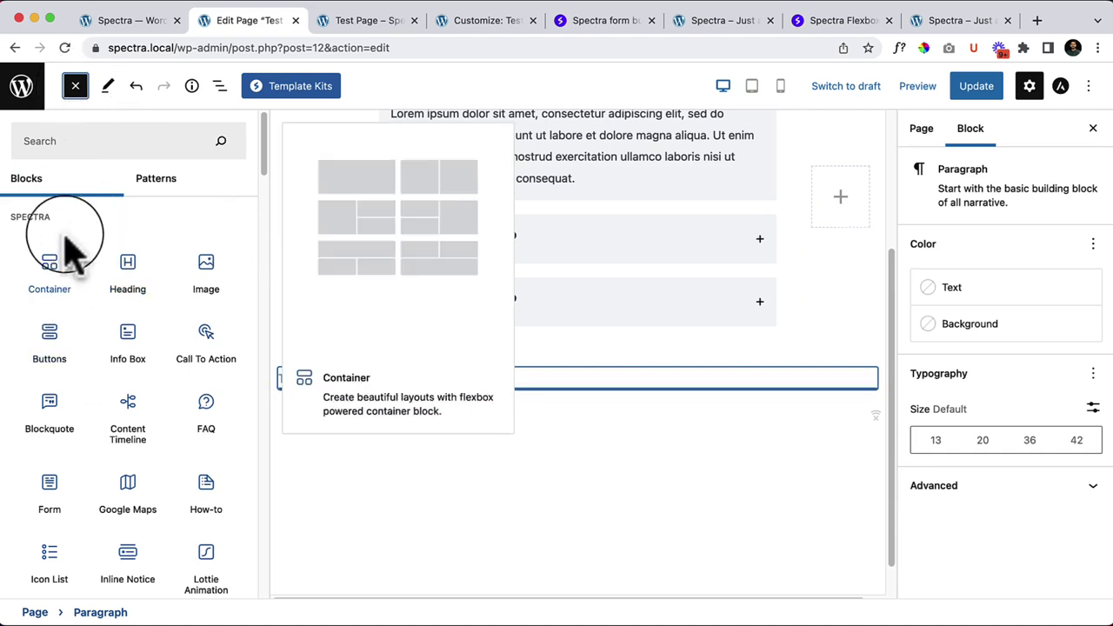
left_click(435, 513)
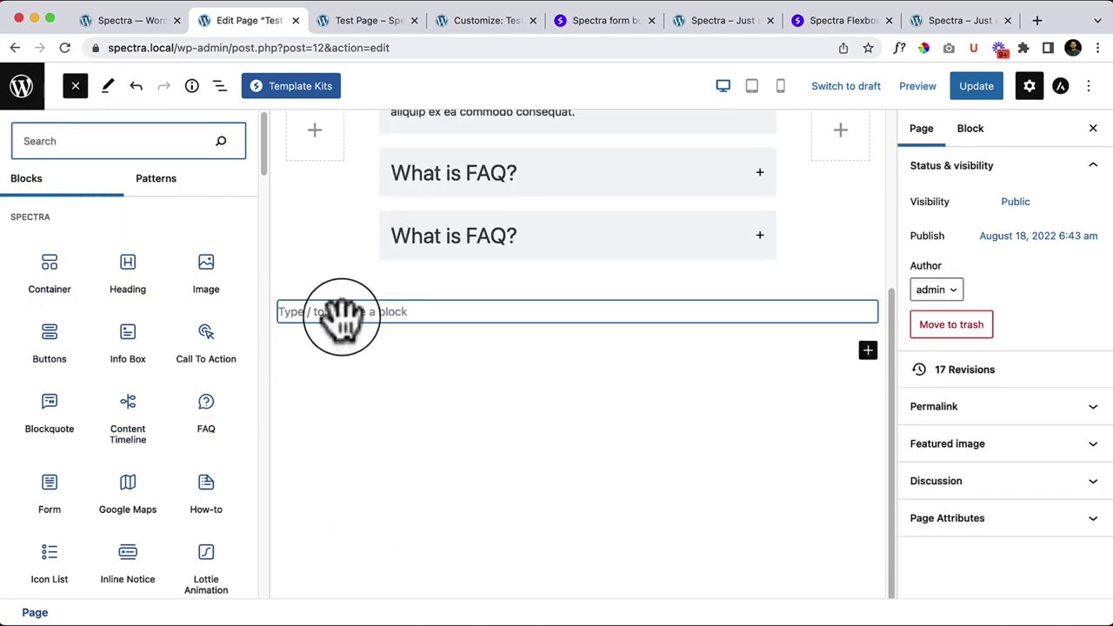
left_click(94, 140)
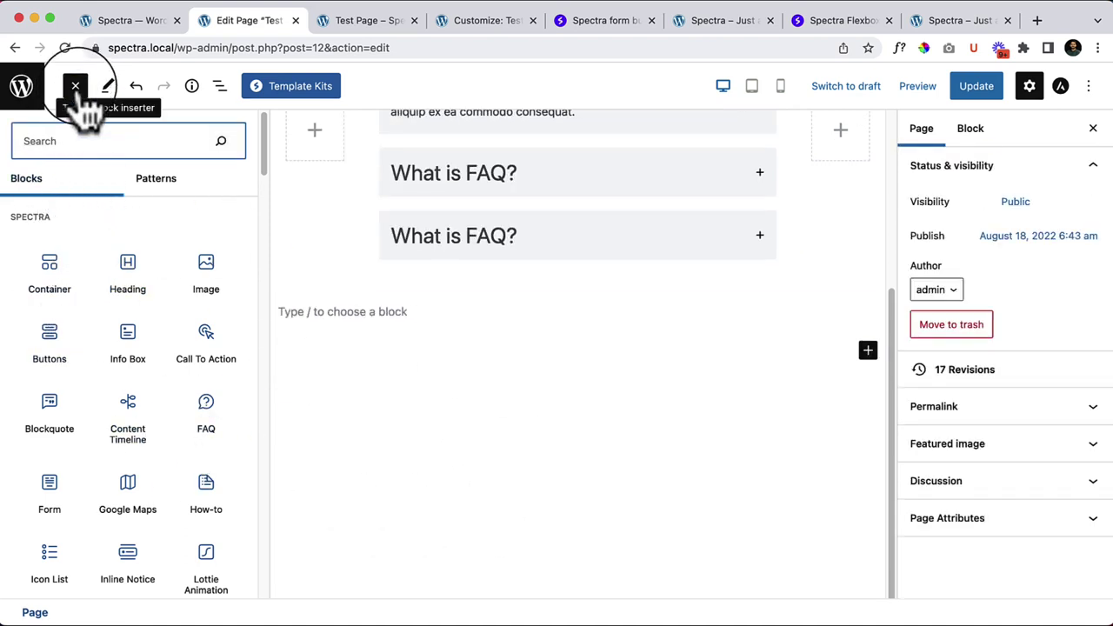
left_click(76, 87)
Step: Add another empty paragraph, browse and close the inserter, and expand the second FAQ question
left_click(353, 348)
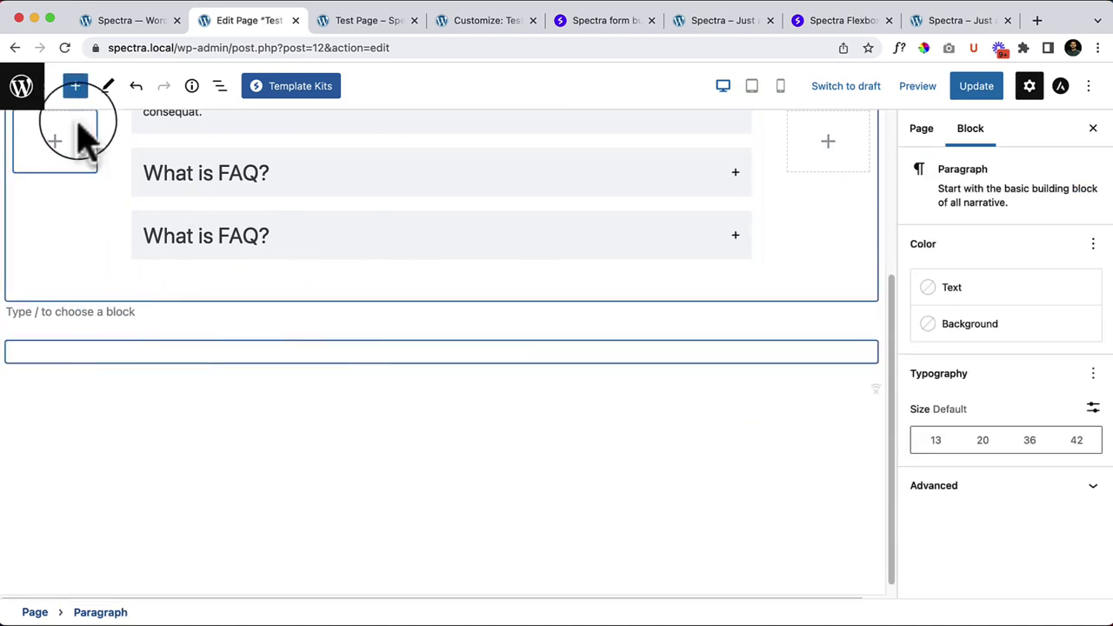
left_click(75, 86)
scroll(156, 452, "down", 1)
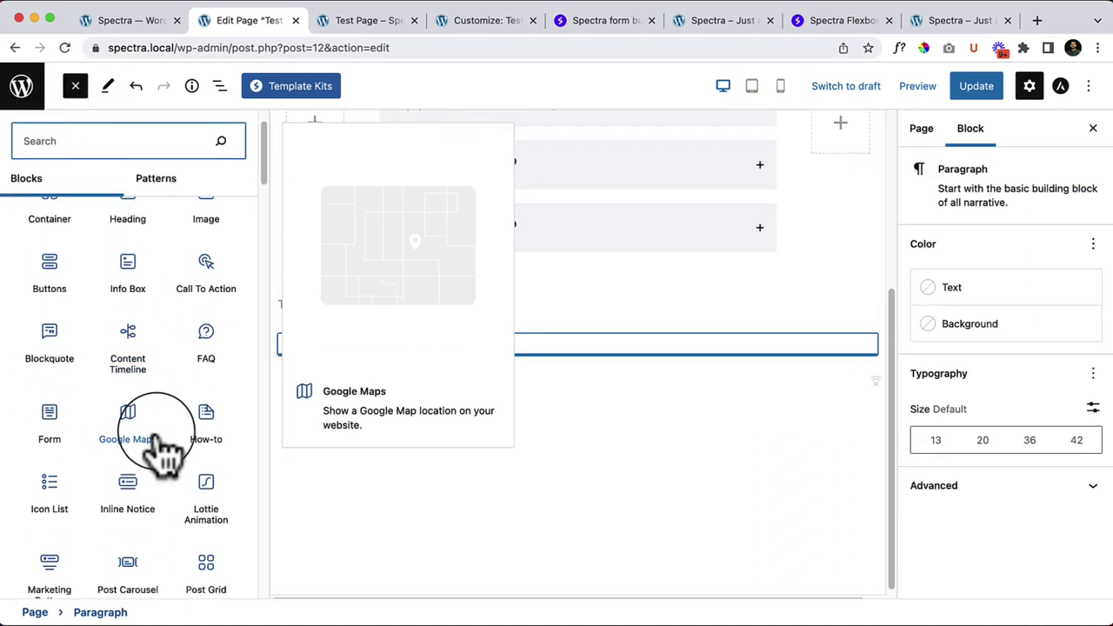
left_click(571, 534)
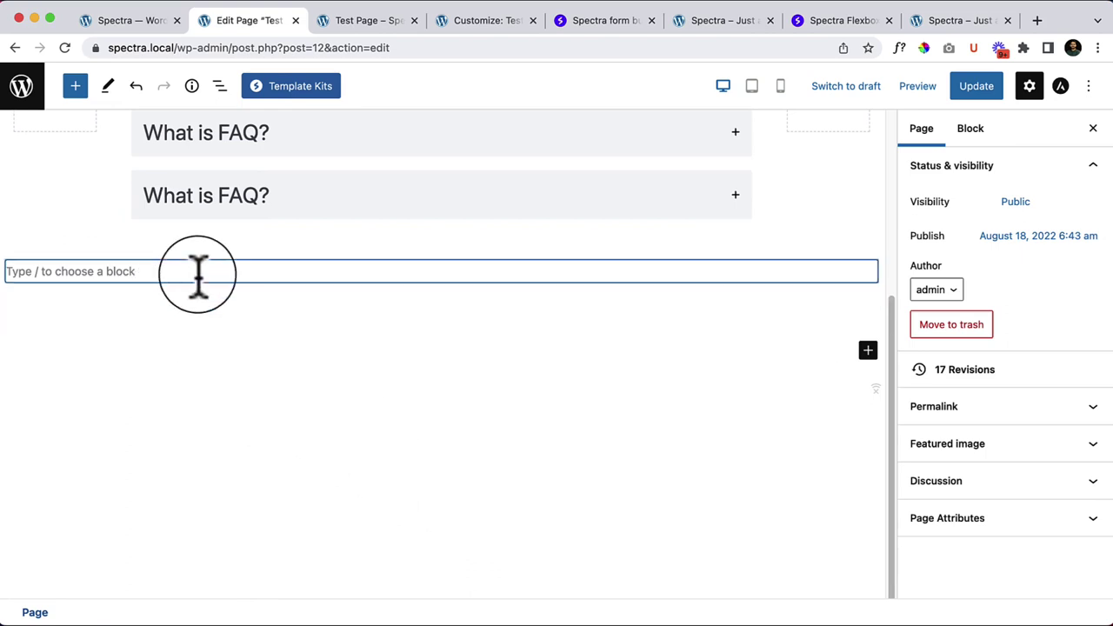
scroll(336, 373, "up", 3)
left_click(339, 327)
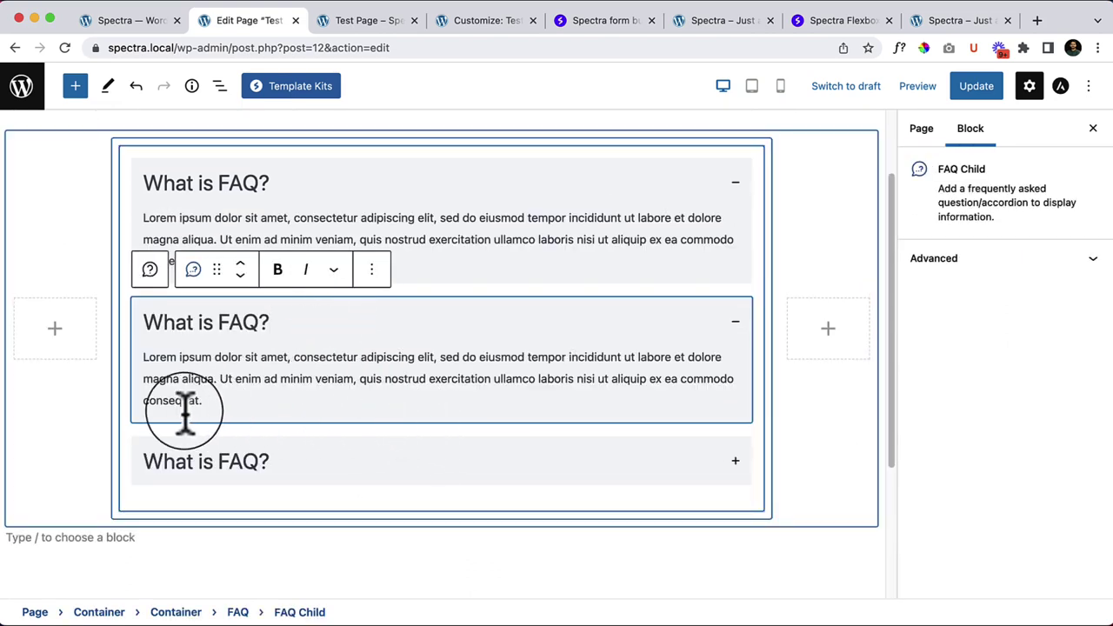
Step: Expand the second and third FAQ questions, then select the FAQ block in List View
left_click(313, 476)
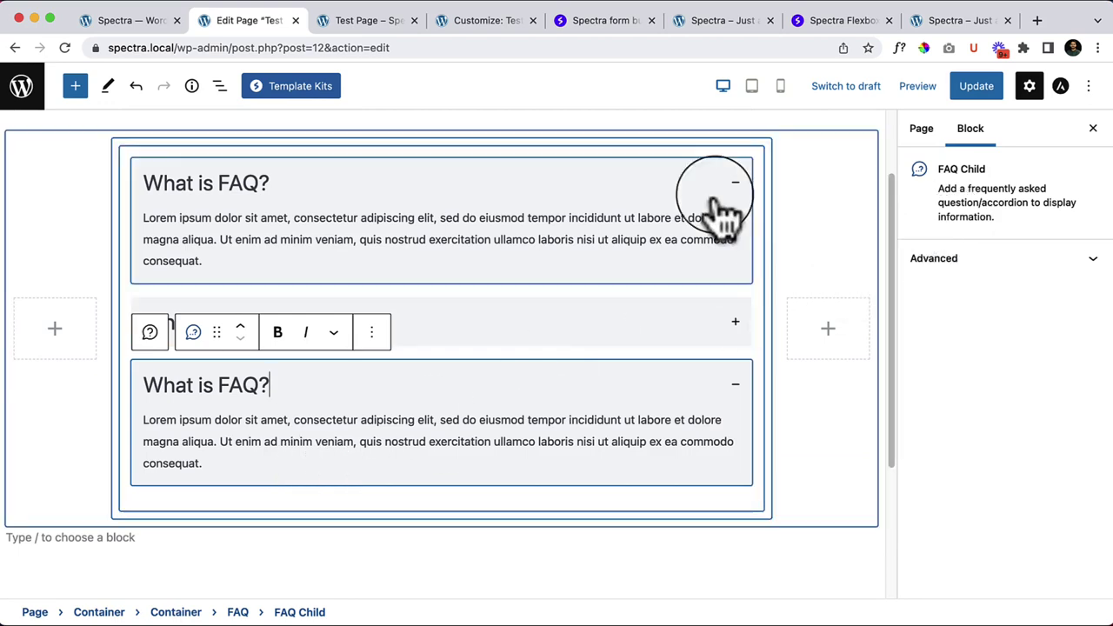
left_click(477, 326)
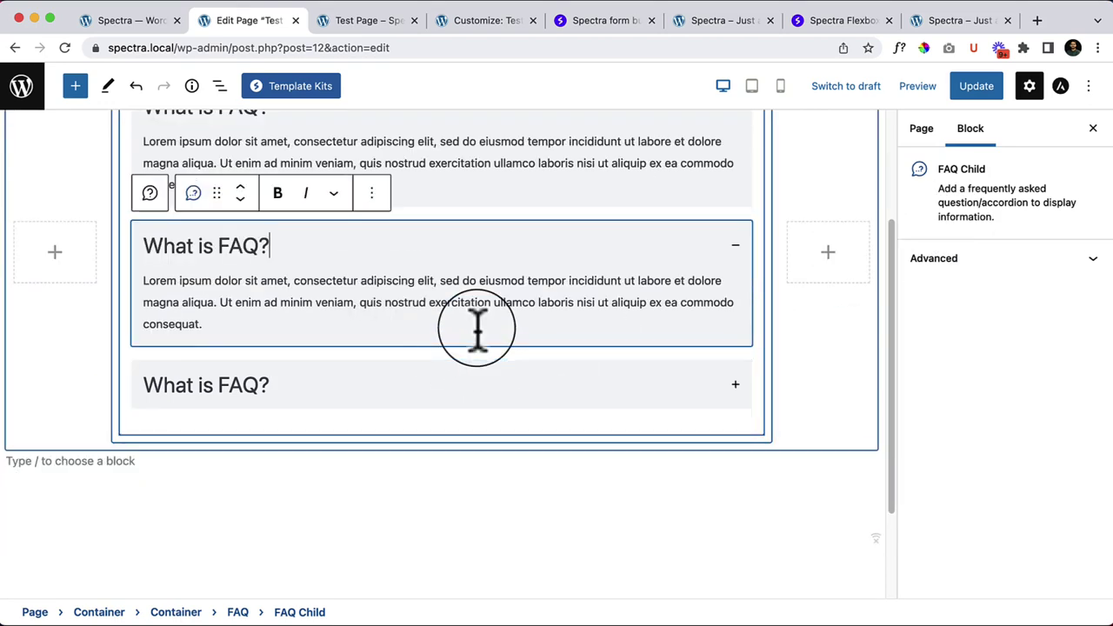
left_click(454, 386)
scroll(455, 385, "up", 5)
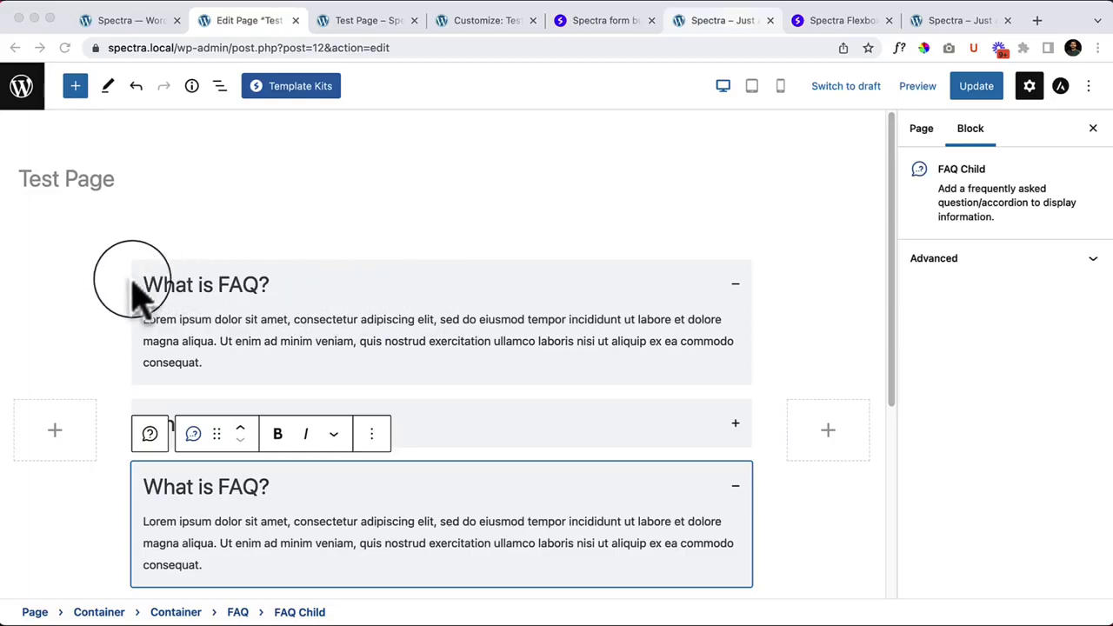
left_click(220, 85)
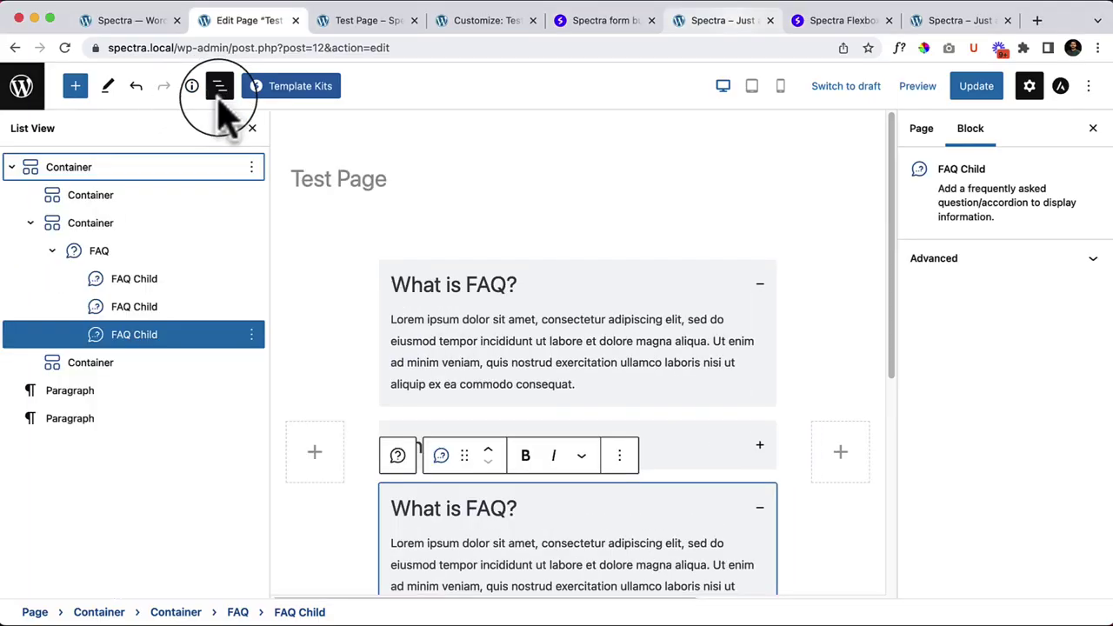
left_click(98, 251)
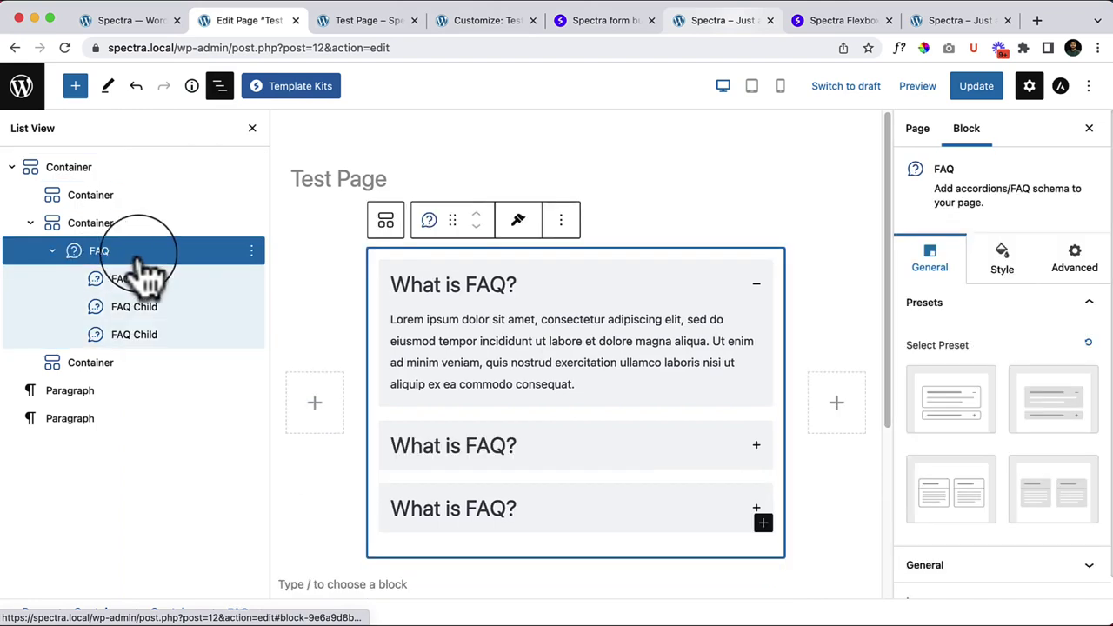
Step: Delete the FAQ block and drag a Spectra Form block into the container's middle column
left_click(251, 250)
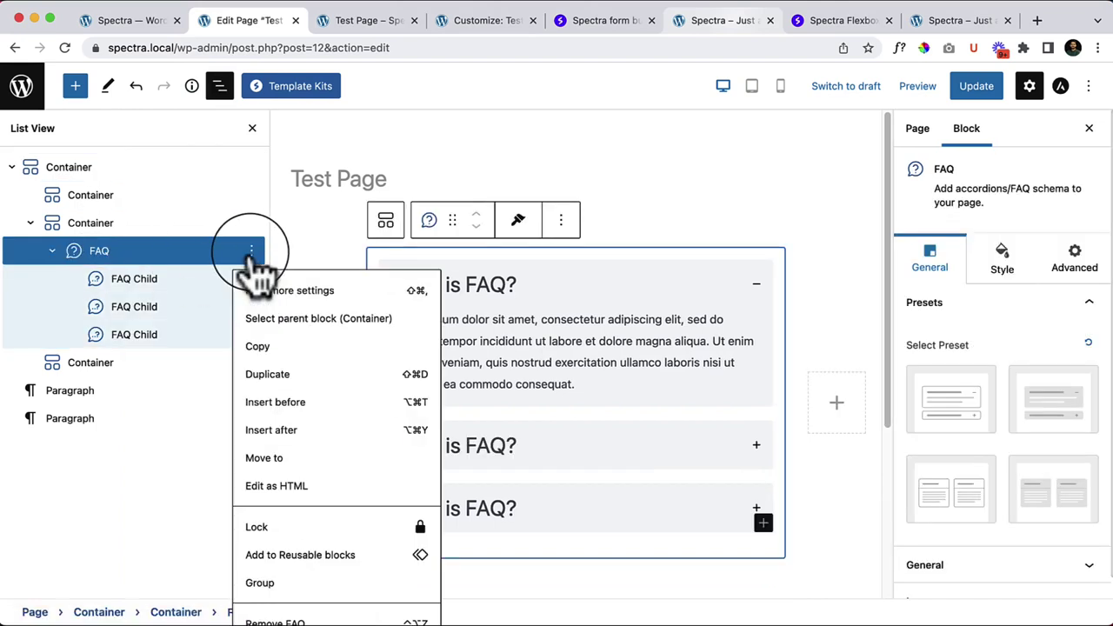
left_click(296, 622)
left_click(75, 85)
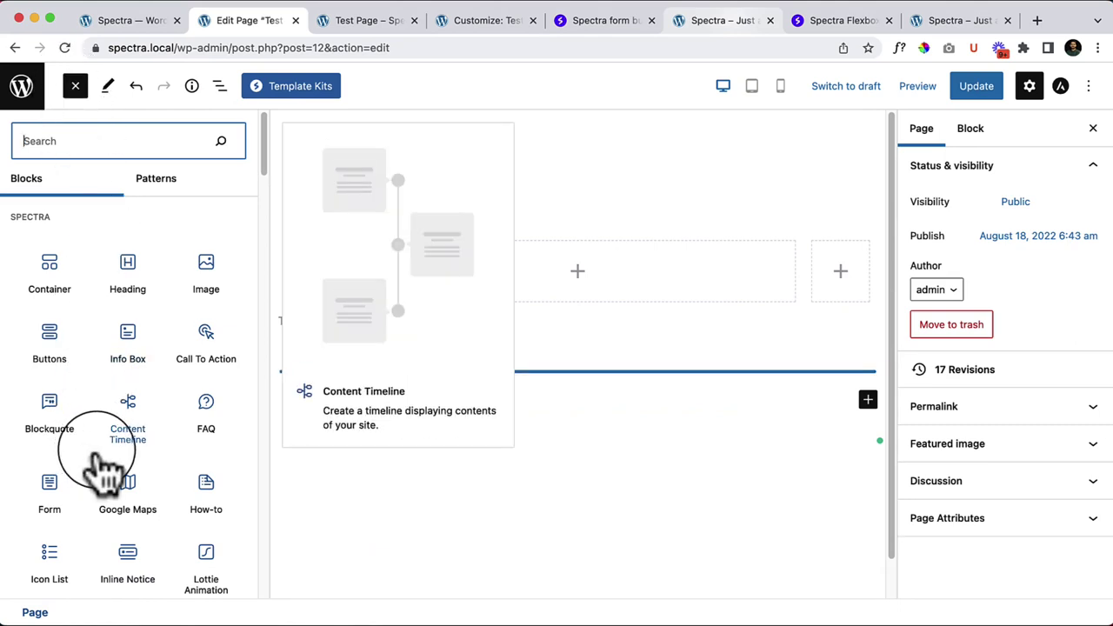
scroll(95, 465, "down", 2)
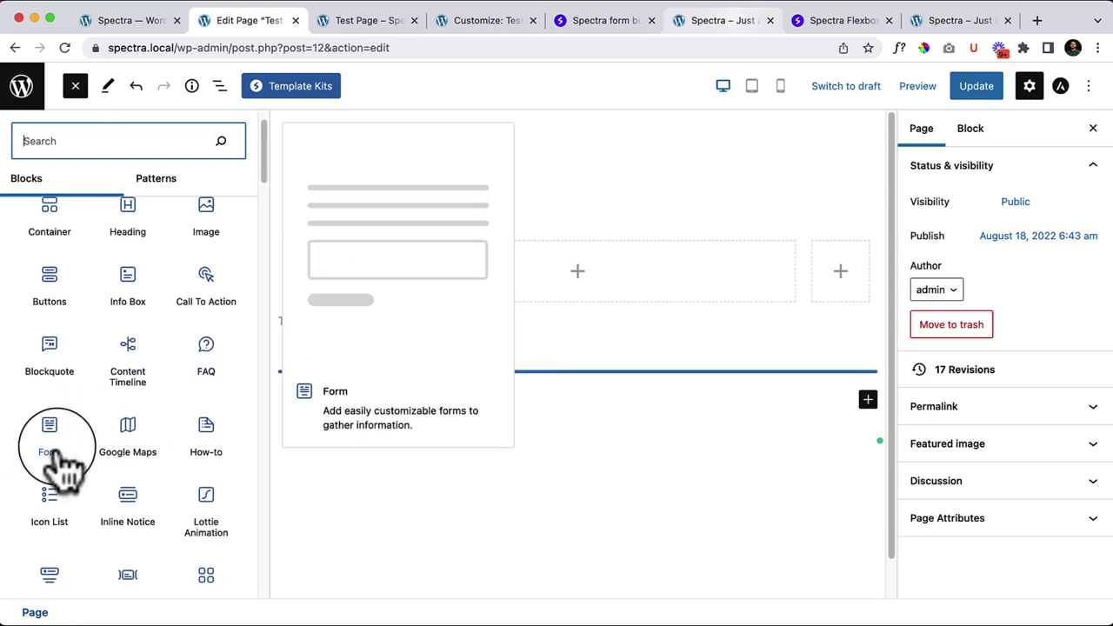
scroll(50, 434, "down", 5)
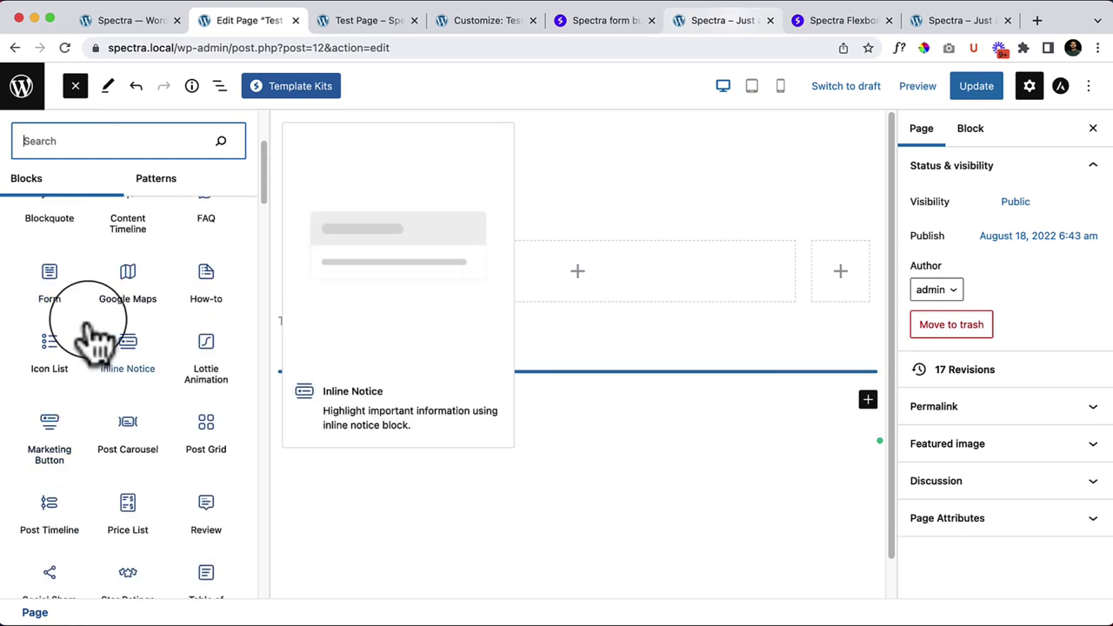
left_click_drag(46, 283, 451, 257)
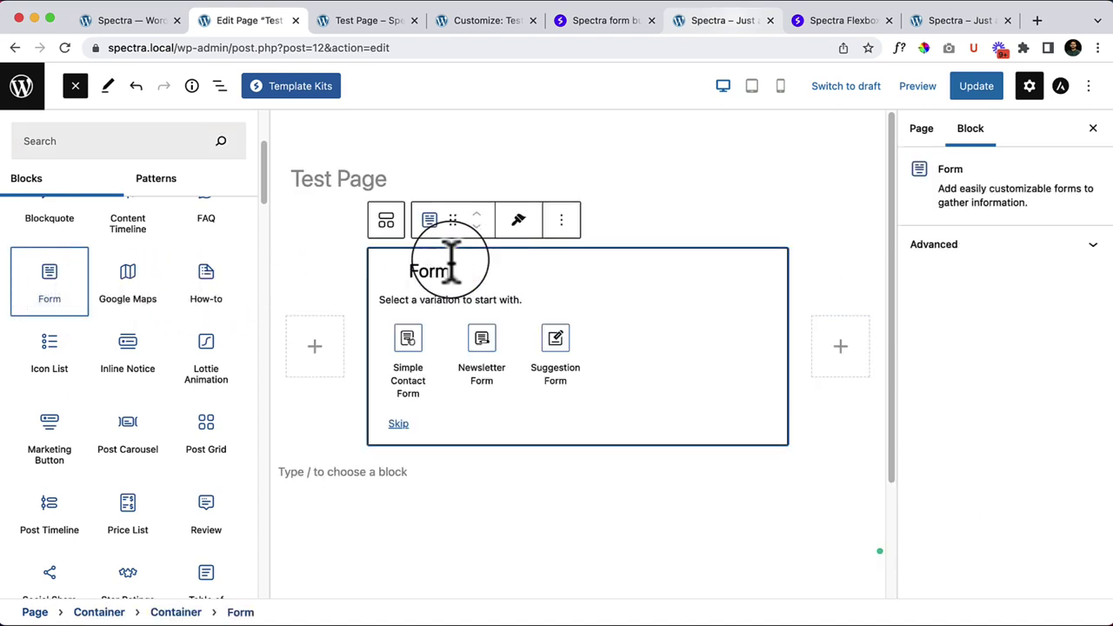
Step: Close the block library to view the new Form block's variations
scroll(455, 265, "down", 3)
left_click(75, 85)
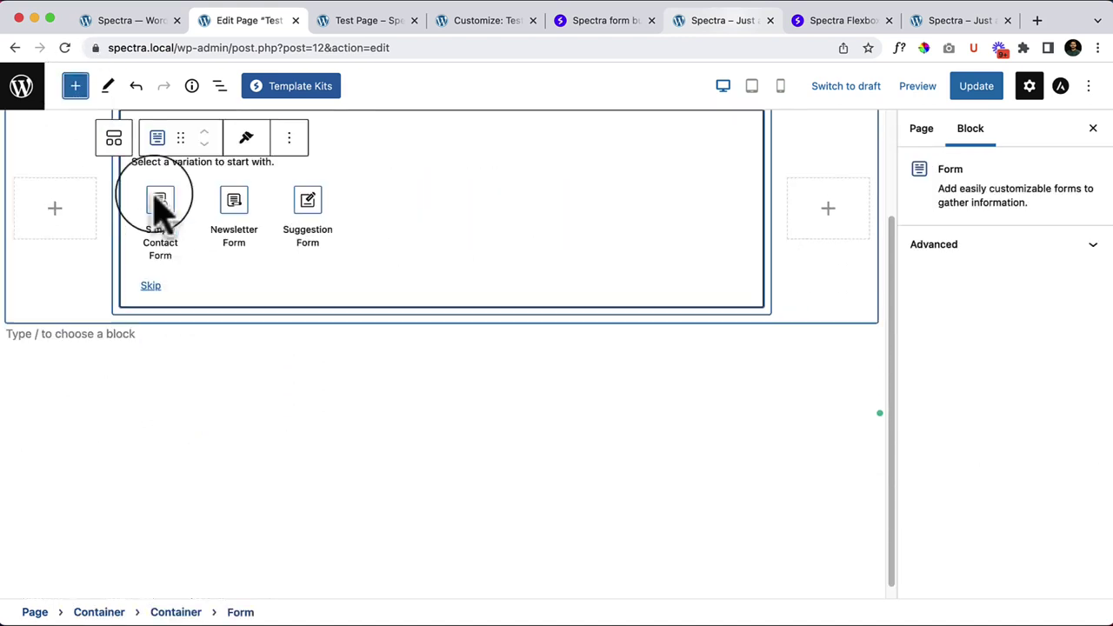
scroll(359, 426, "up", 3)
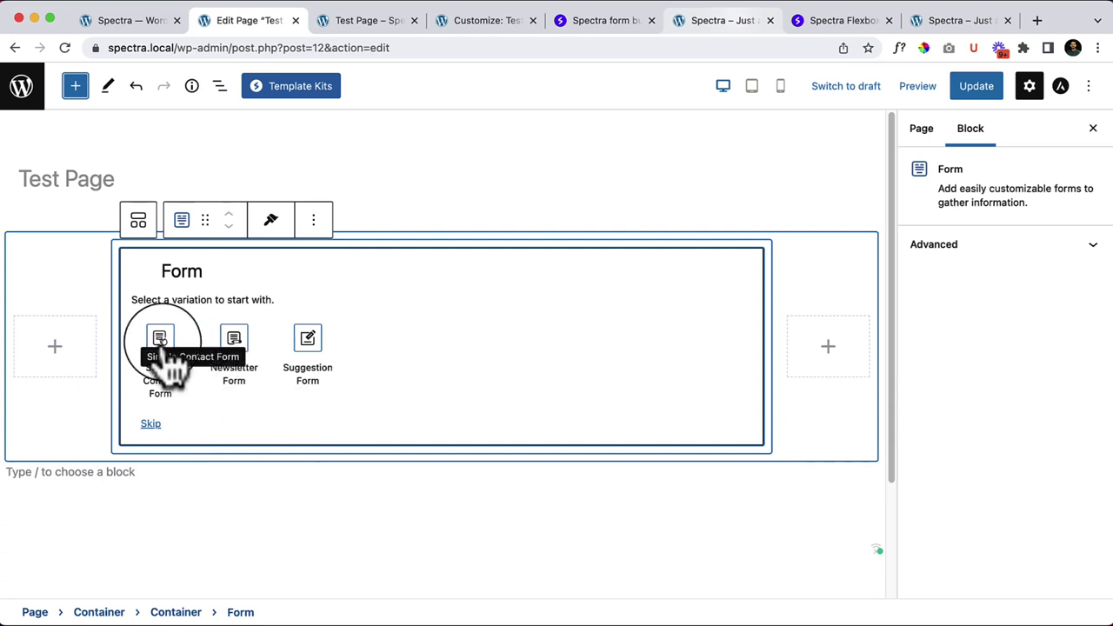
Step: Start the form as a Simple Contact Form and add a paragraph below it
left_click(162, 341)
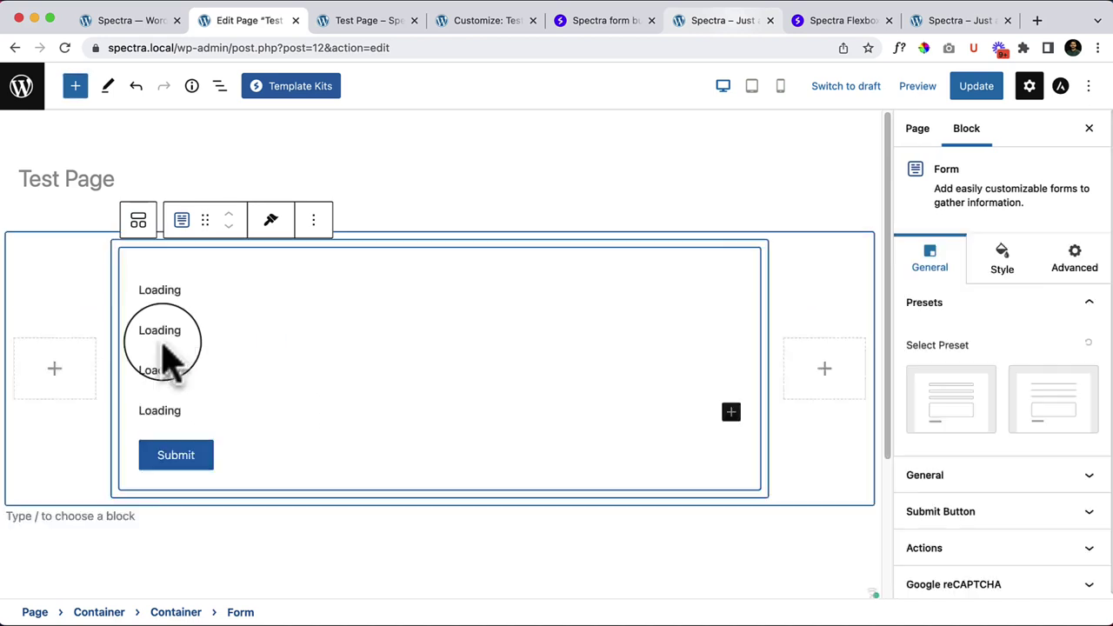
scroll(853, 517, "down", 1)
scroll(853, 517, "down", 3)
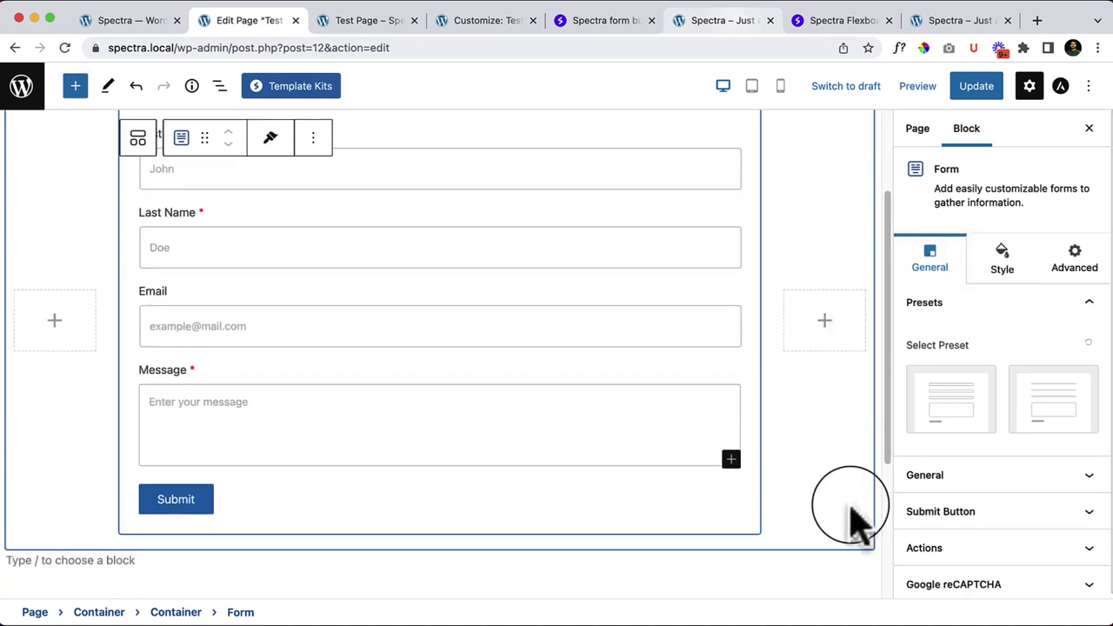
scroll(857, 522, "down", 3)
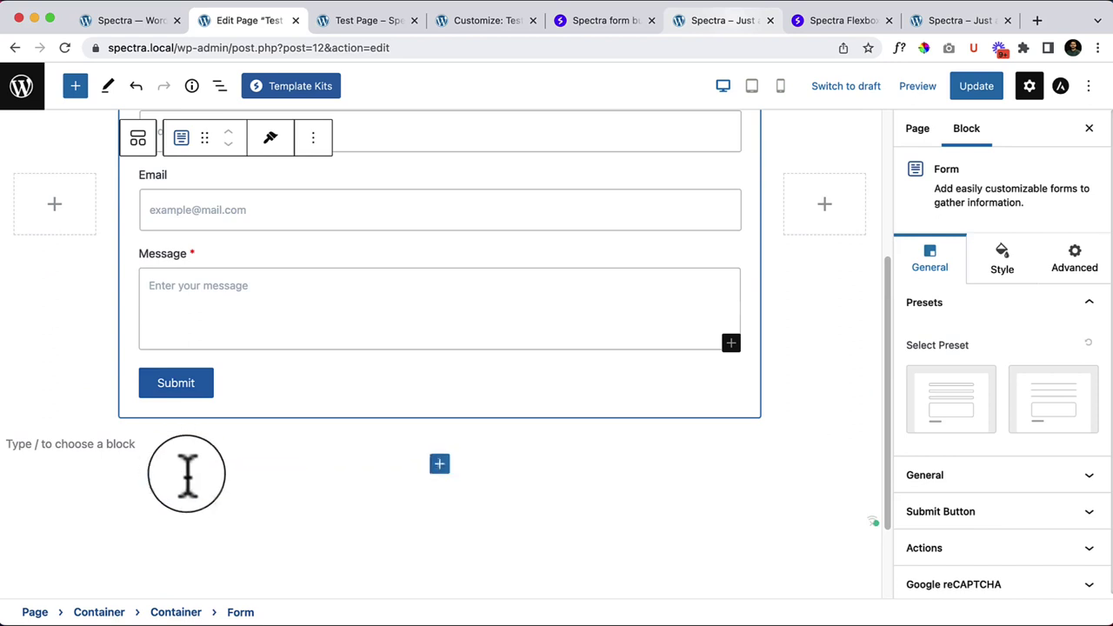
left_click(298, 472)
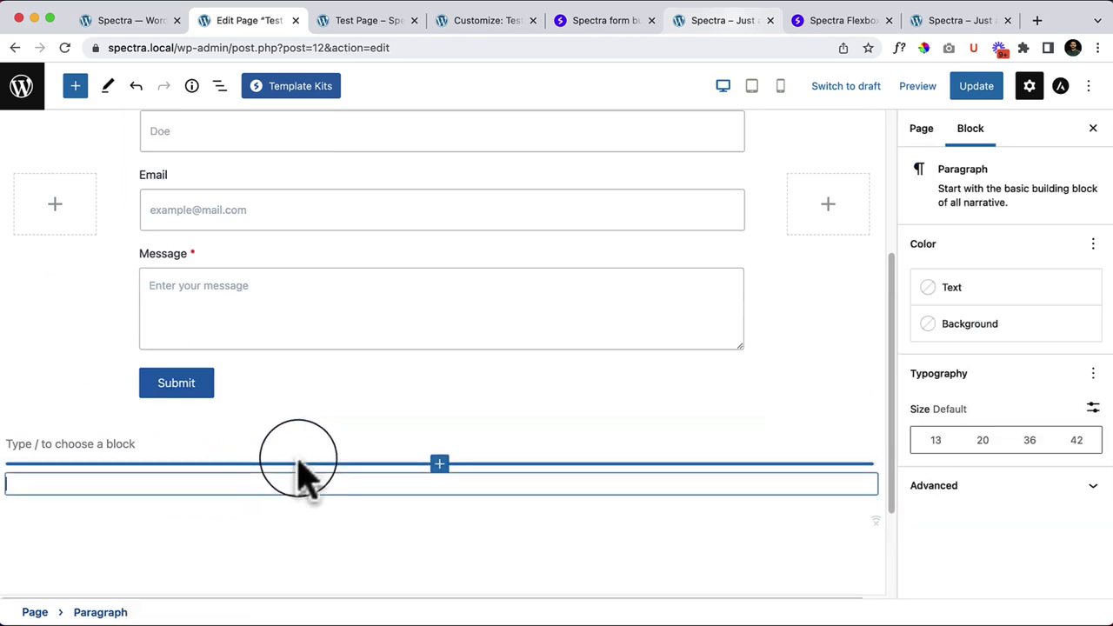
scroll(299, 464, "up", 4)
scroll(299, 462, "up", 1)
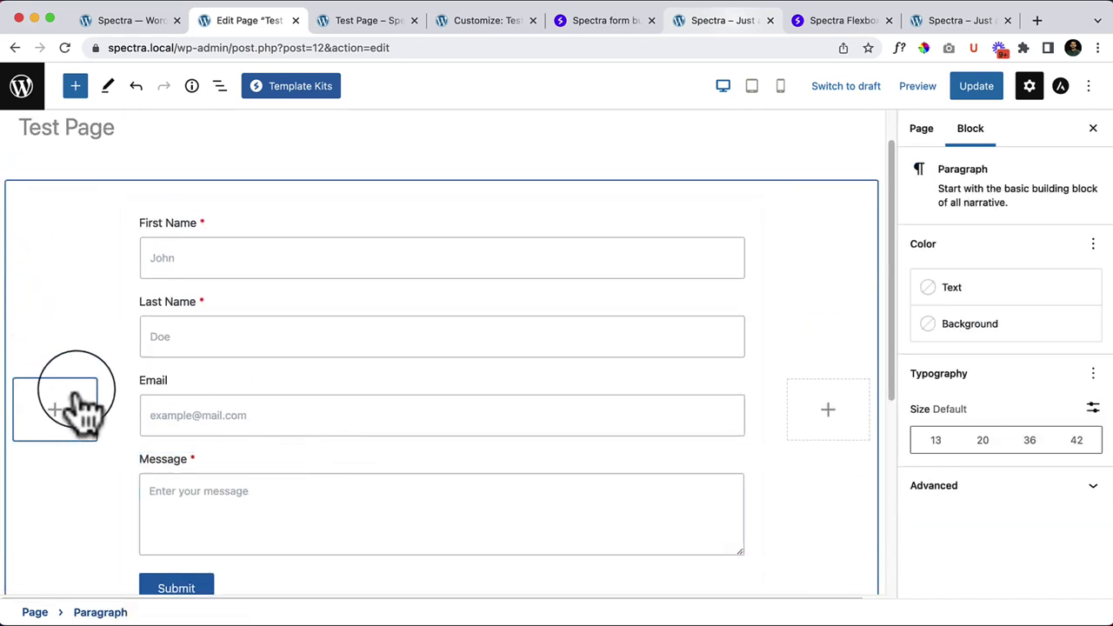
Step: Set the contact form's inner container Custom Width back to 100
left_click(135, 222)
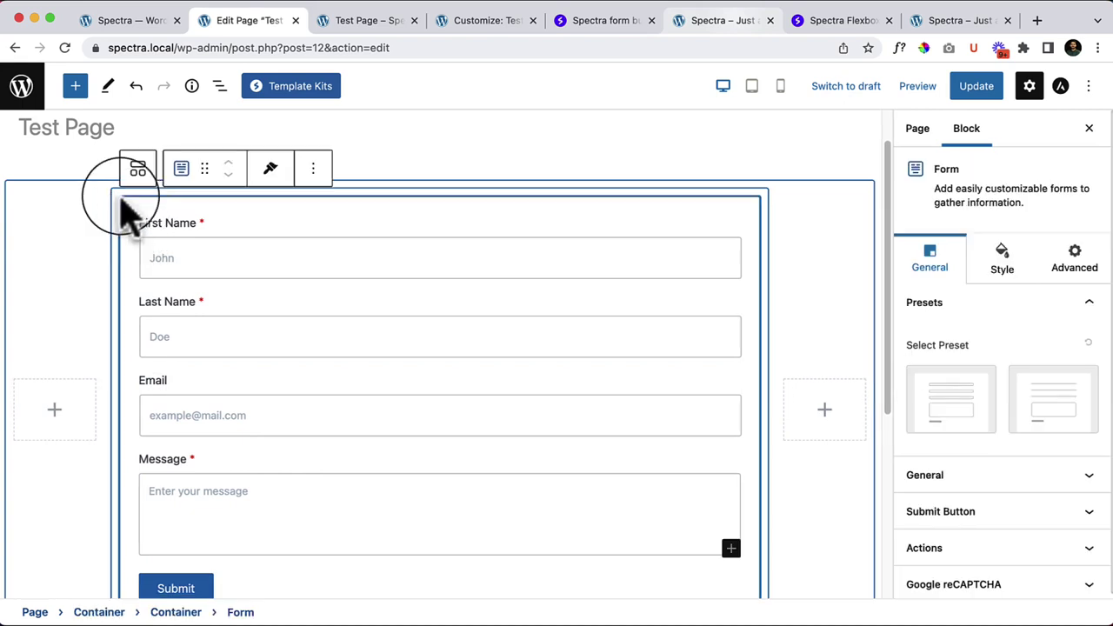
left_click(120, 200)
left_click(1009, 301)
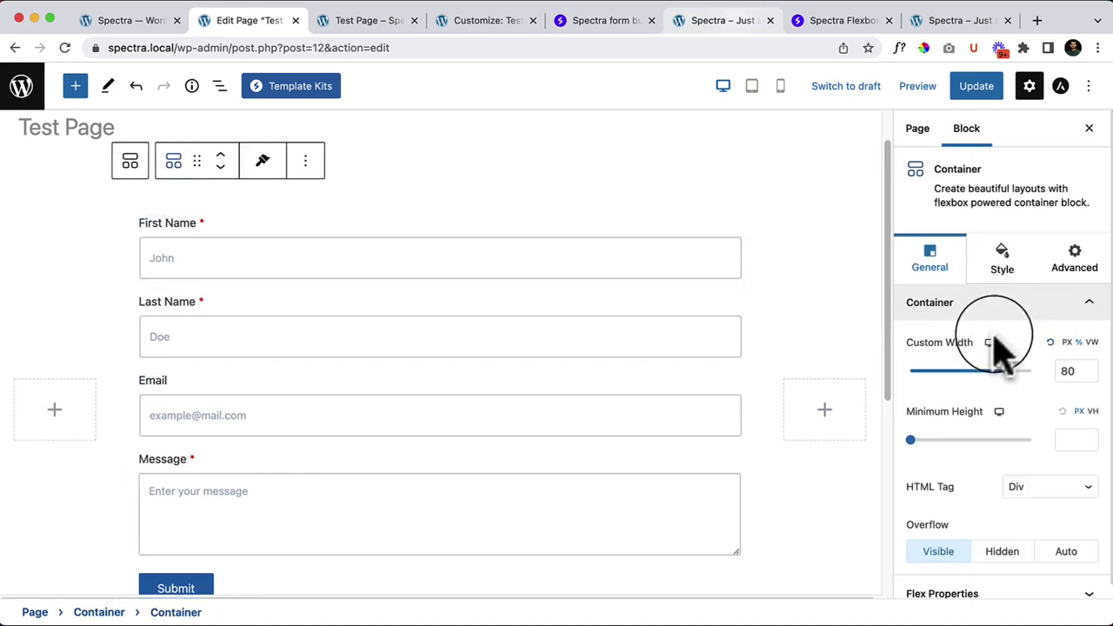
mouse_move(1007, 370)
left_mouse_down()
mouse_move(946, 375)
mouse_move(947, 389)
mouse_move(966, 378)
mouse_move(978, 395)
mouse_move(990, 382)
left_mouse_up()
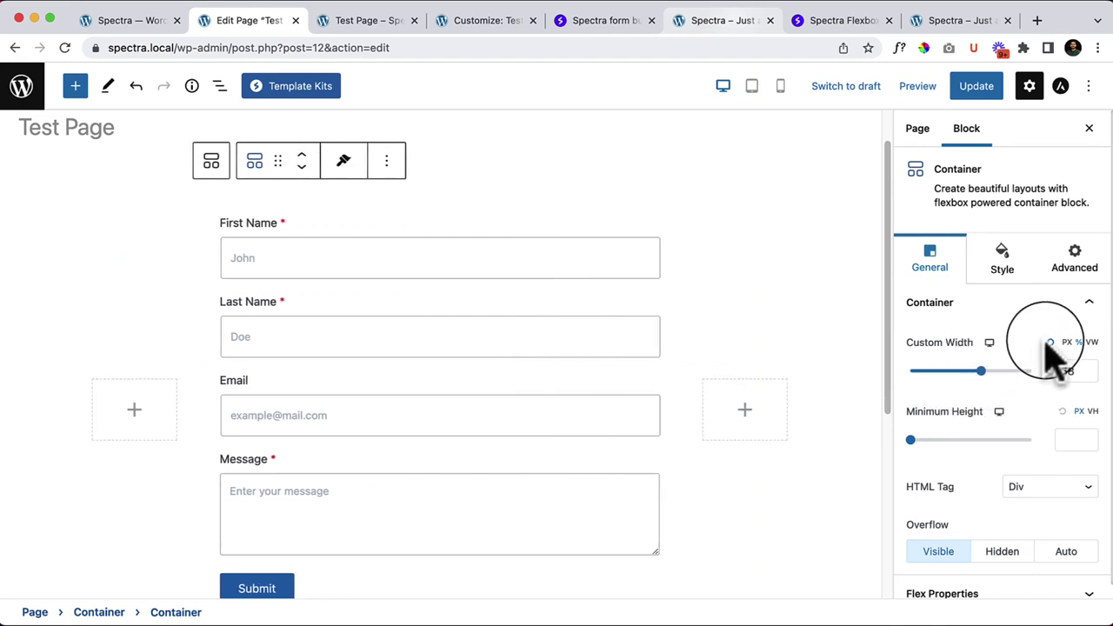
left_click(1050, 342)
scroll(261, 452, "down", 5)
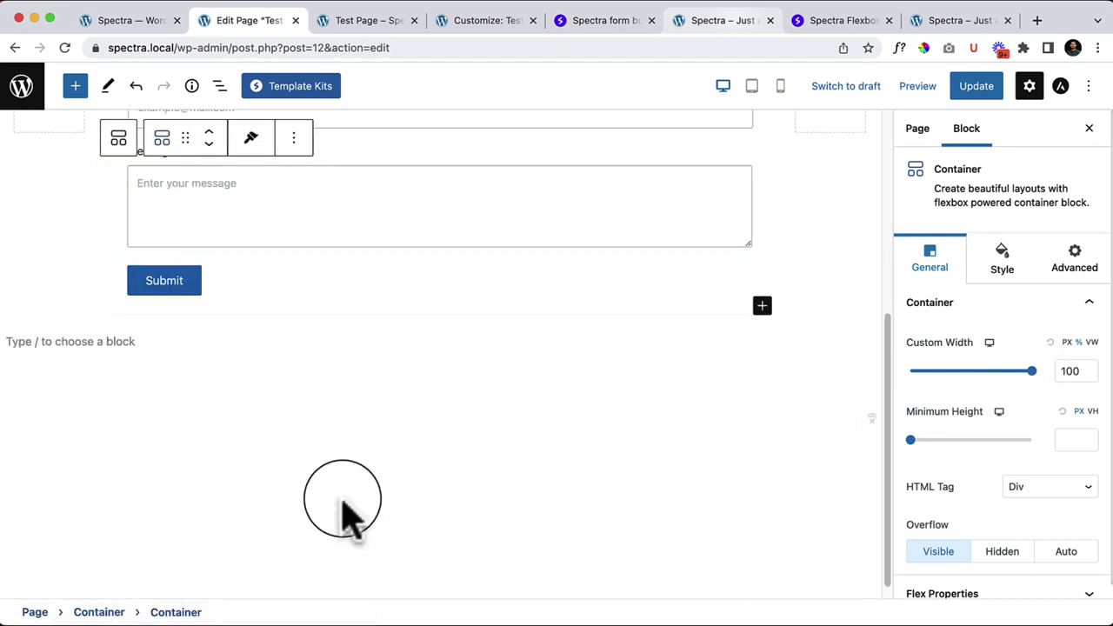
scroll(282, 426, "up", 5)
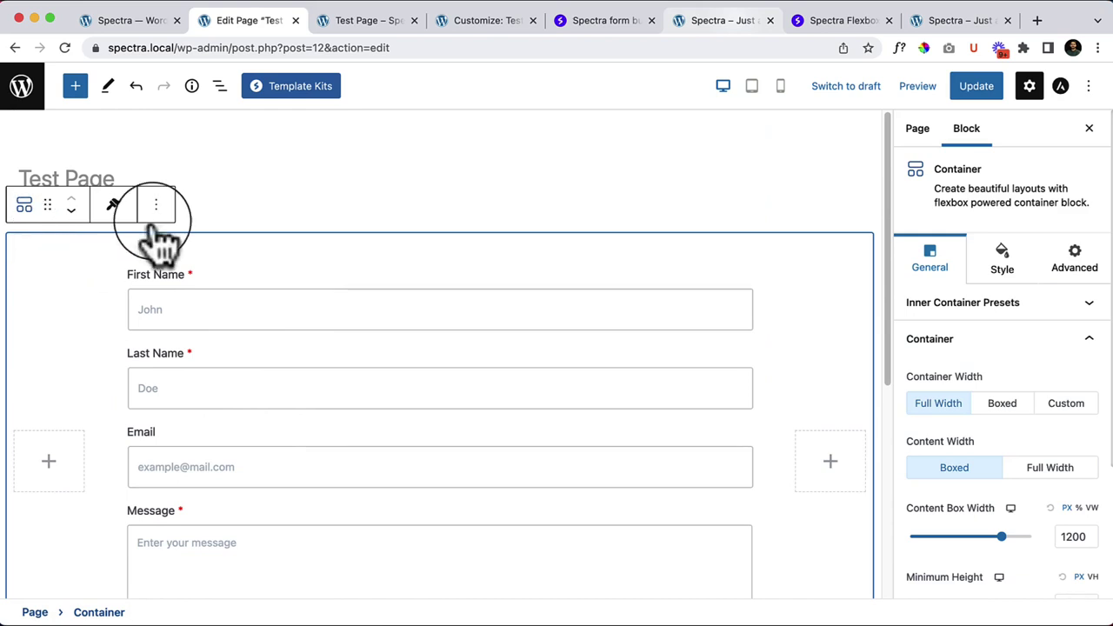
Step: Duplicate the outer container and apply the underlined-fields preset to the copy's form
left_click(155, 209)
left_click(213, 312)
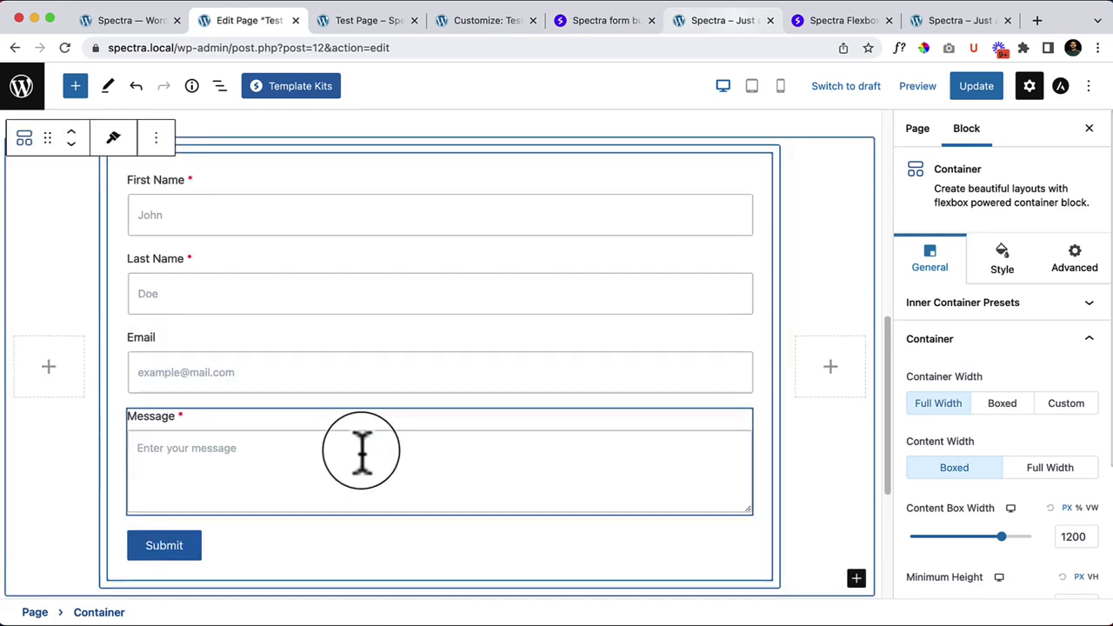
scroll(361, 450, "down", 5)
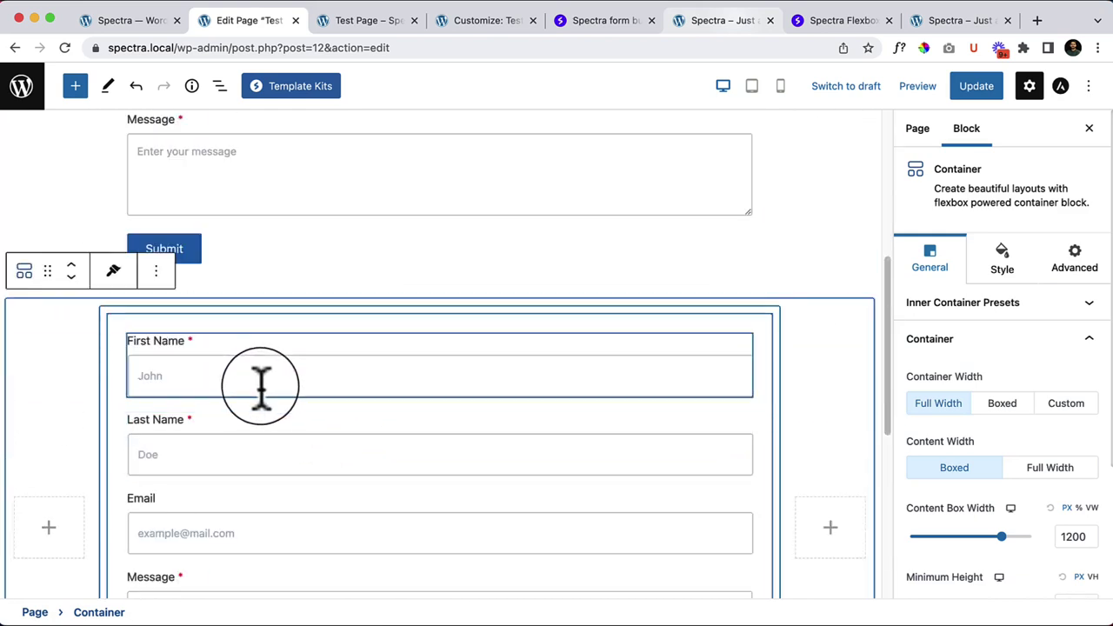
left_click(121, 335)
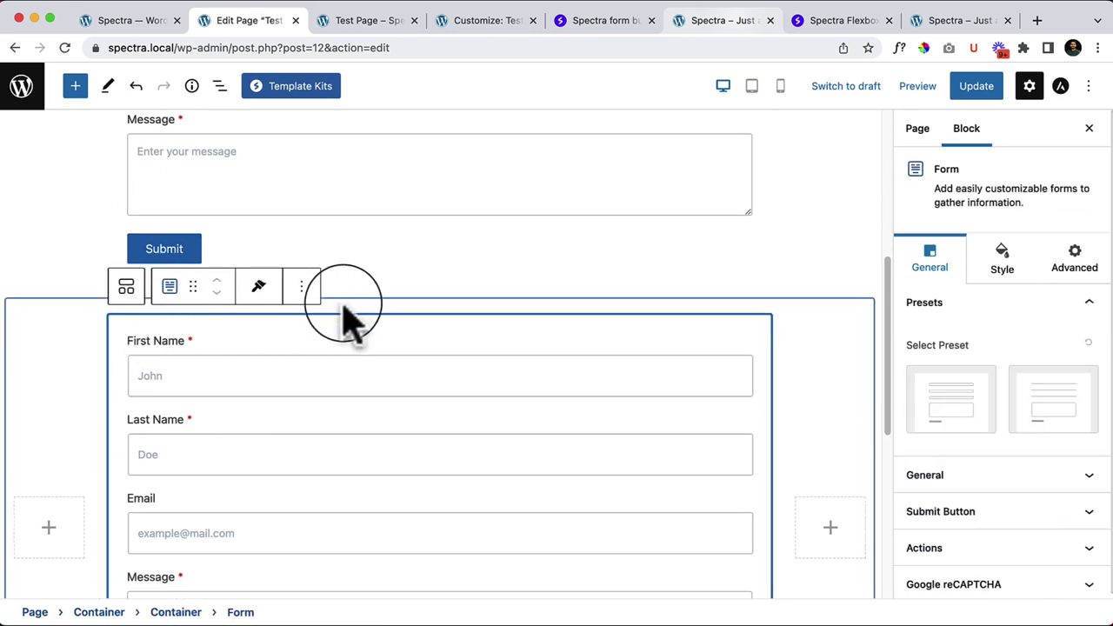
left_click(1024, 426)
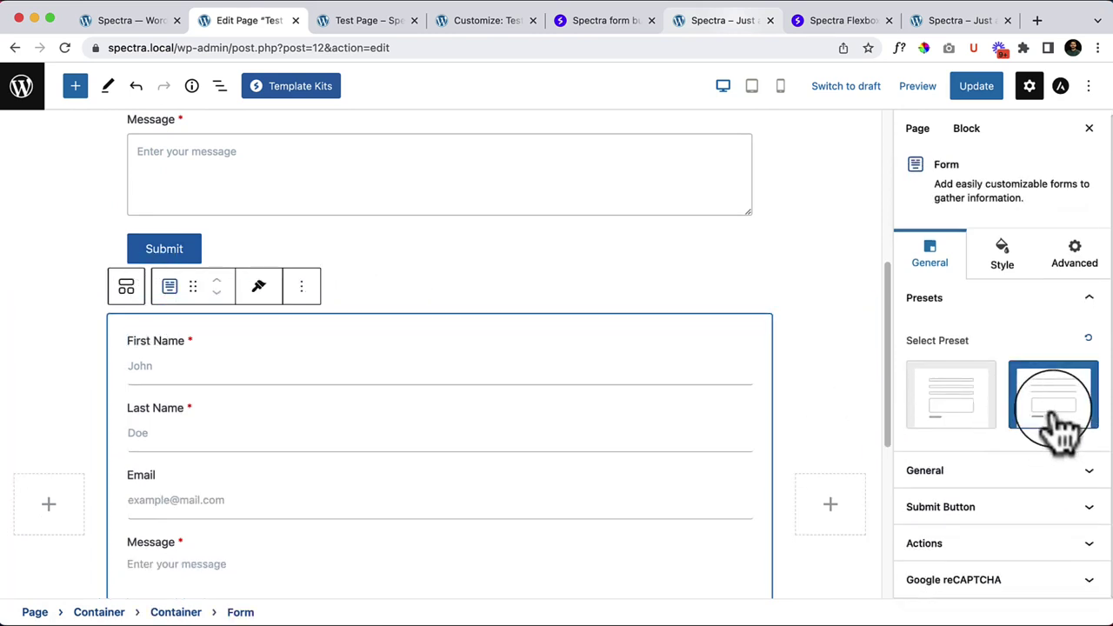
Step: Remove the Form from the duplicated container, leaving its middle column empty
left_click(301, 287)
scroll(382, 609, "down", 2)
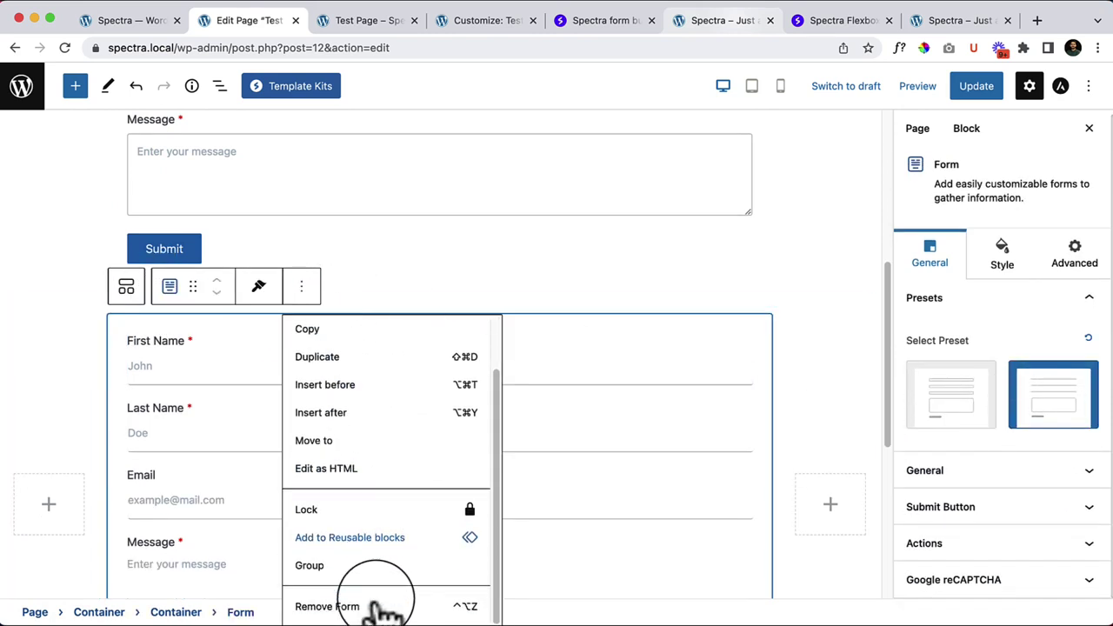
left_click(374, 609)
left_click(415, 346)
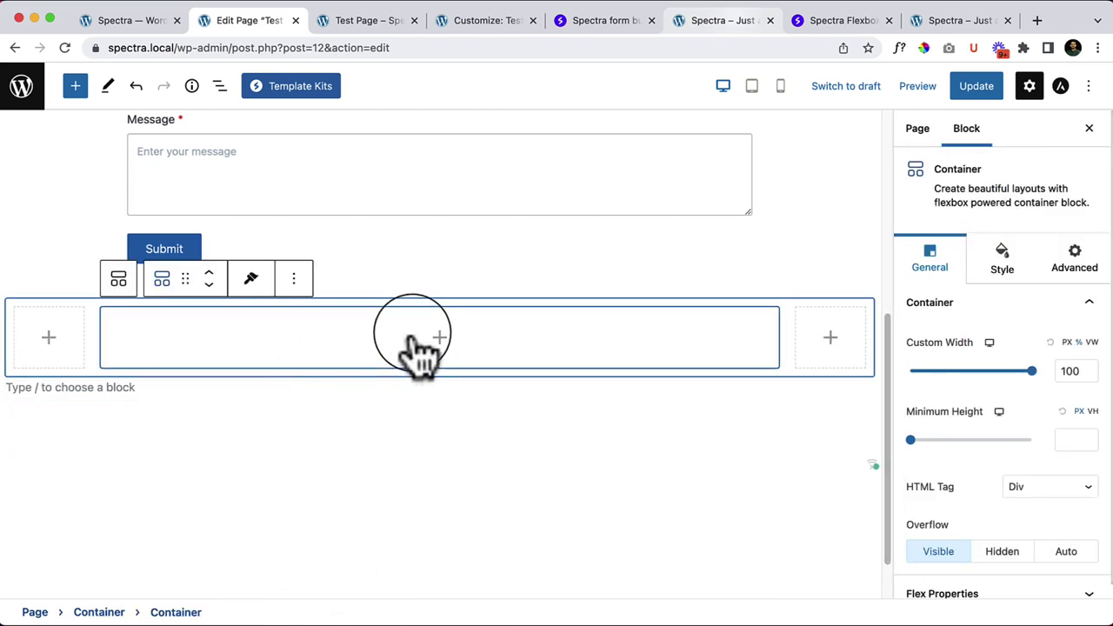
left_click(440, 339)
Step: Insert a Form block in the empty column, starting it as a Newsletter Form
left_click(426, 400)
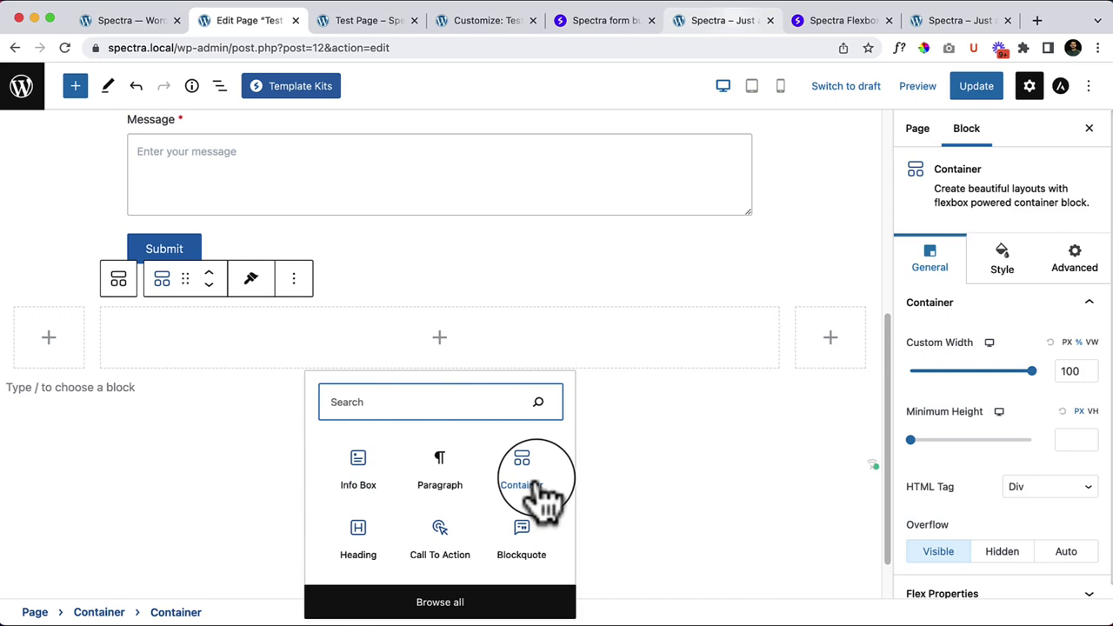
type("fo")
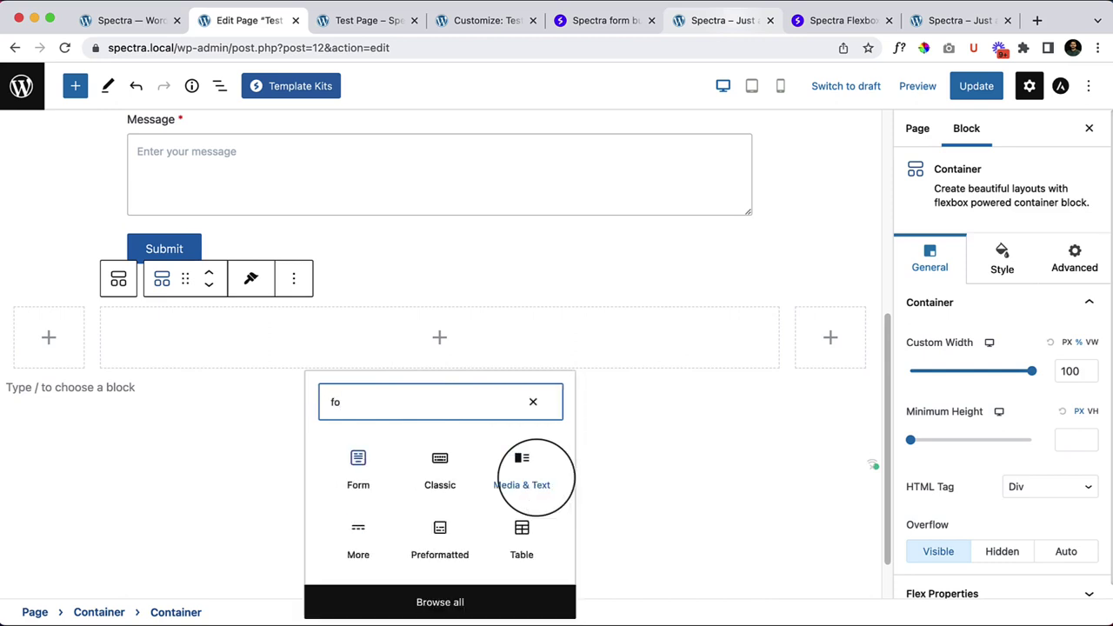
left_click(358, 460)
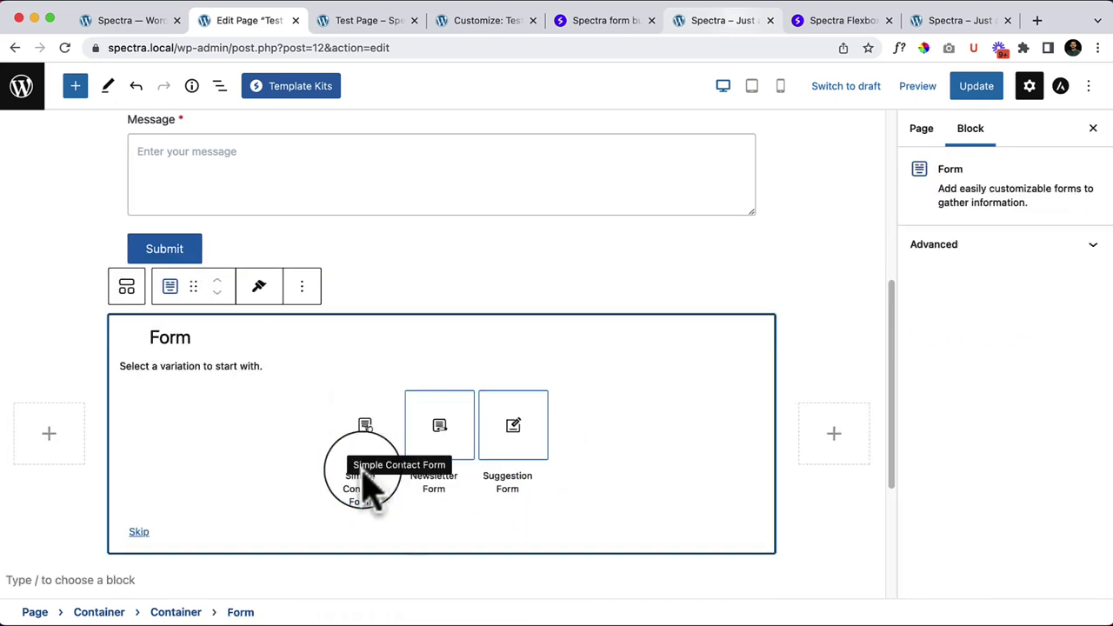
left_click(443, 430)
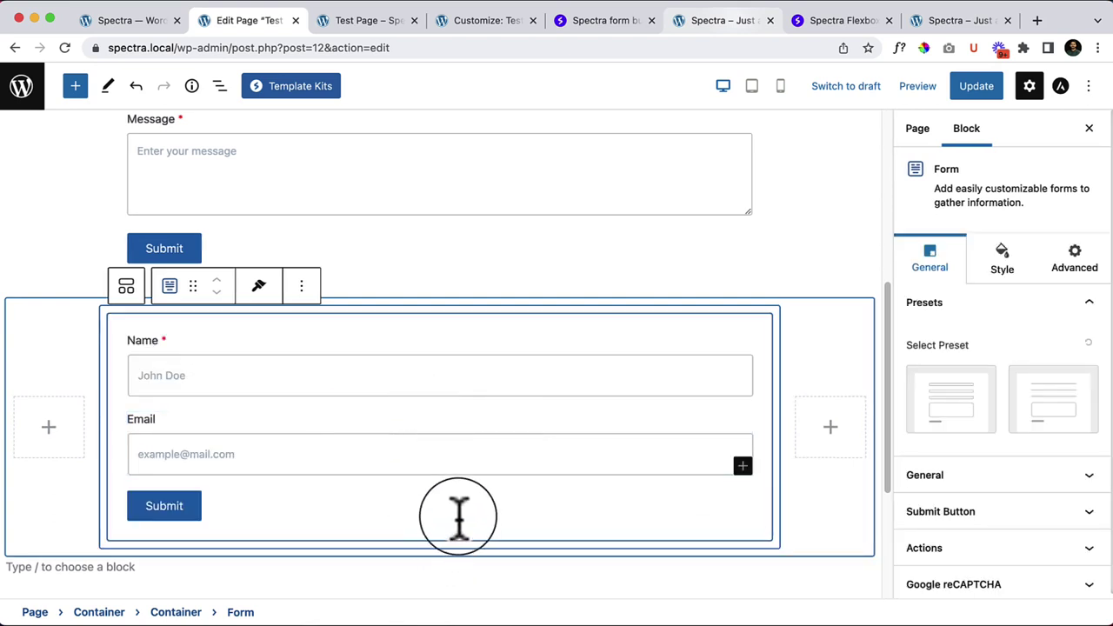
scroll(458, 517, "down", 5)
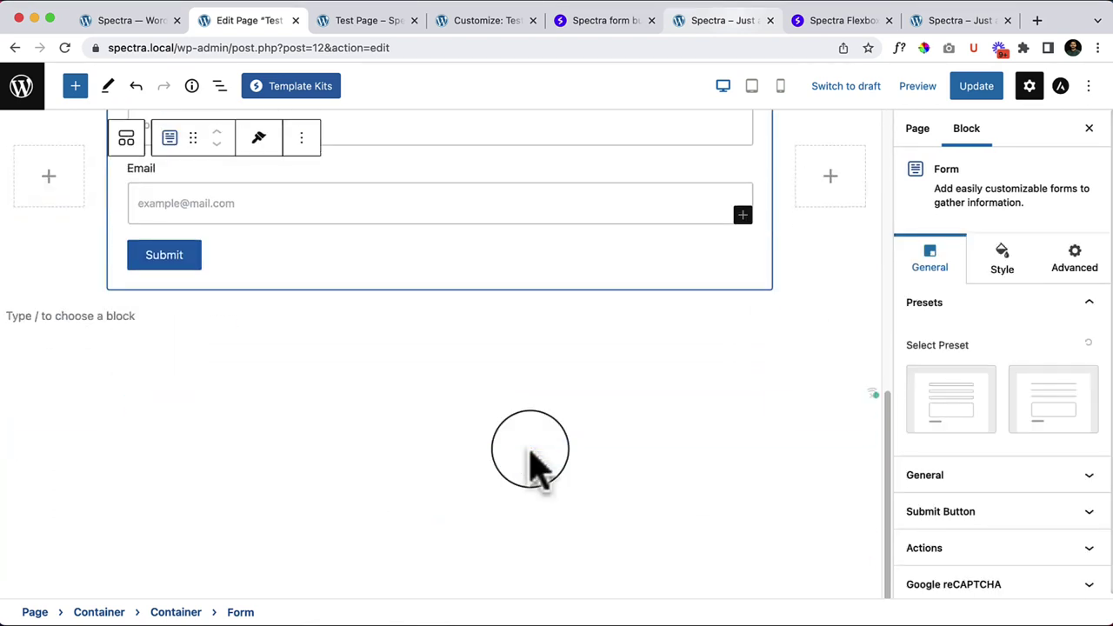
scroll(45, 281, "up", 3)
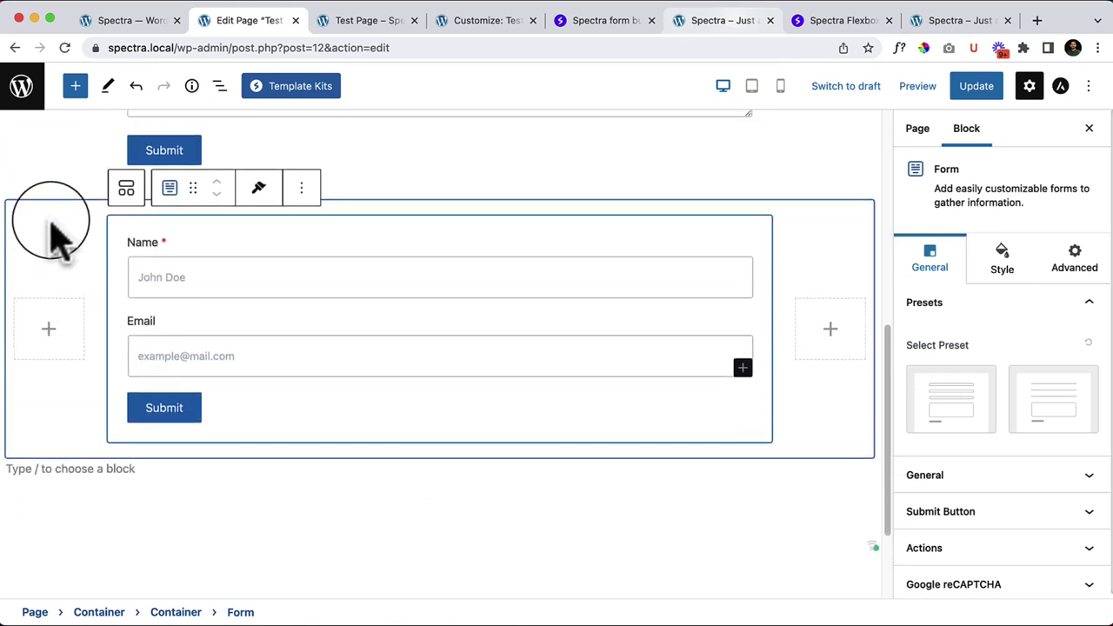
Step: Duplicate the newsletter form's container and select the form in the copy
left_click(49, 224)
left_click(156, 178)
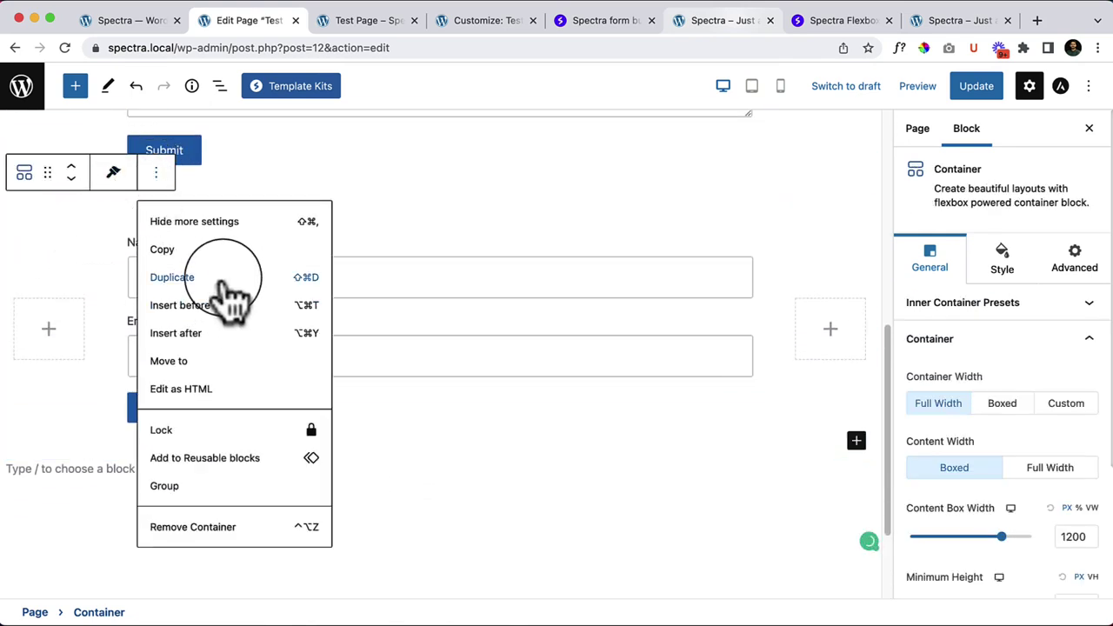
left_click(217, 276)
scroll(348, 421, "down", 5)
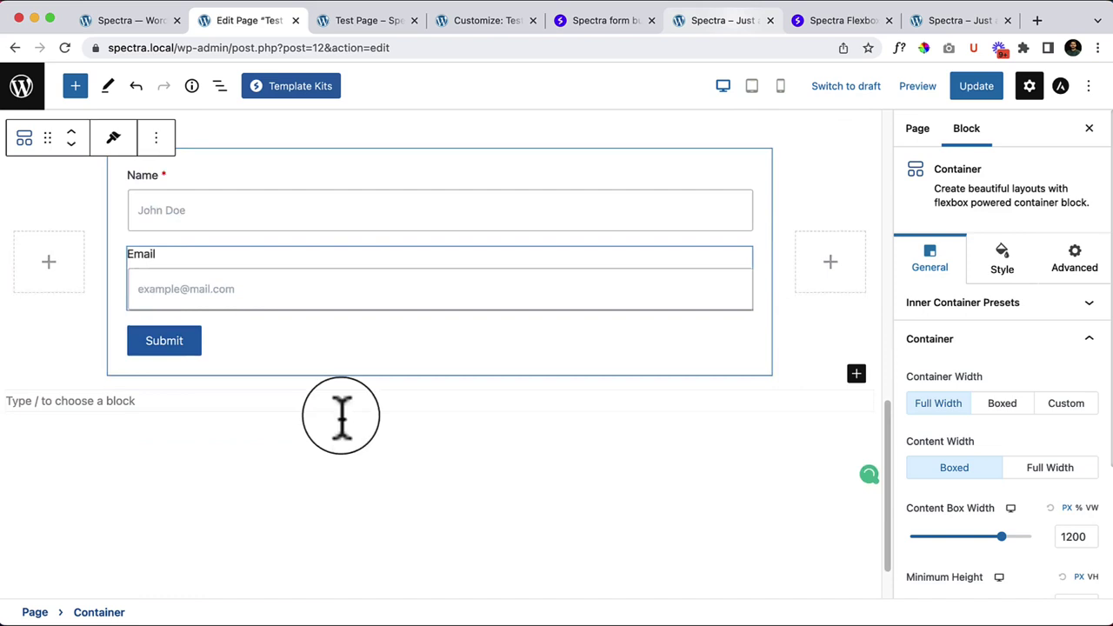
left_click(439, 320)
scroll(409, 335, "down", 1)
scroll(374, 339, "up", 3)
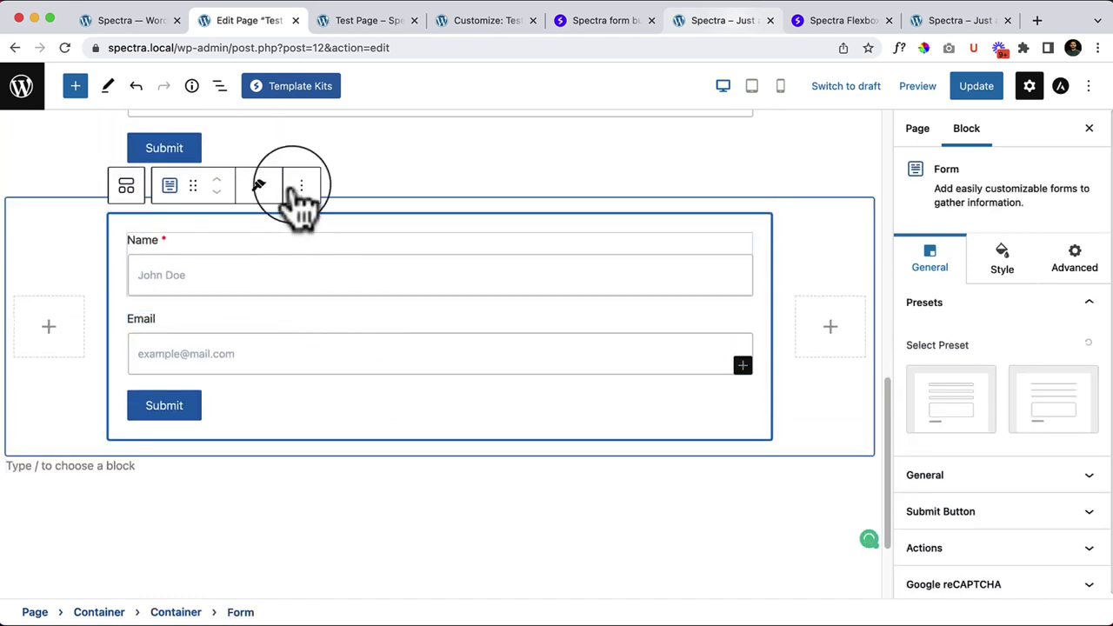
left_click(301, 185)
Step: Add a Suggestion Form to the empty middle container and update the page
left_click(348, 567)
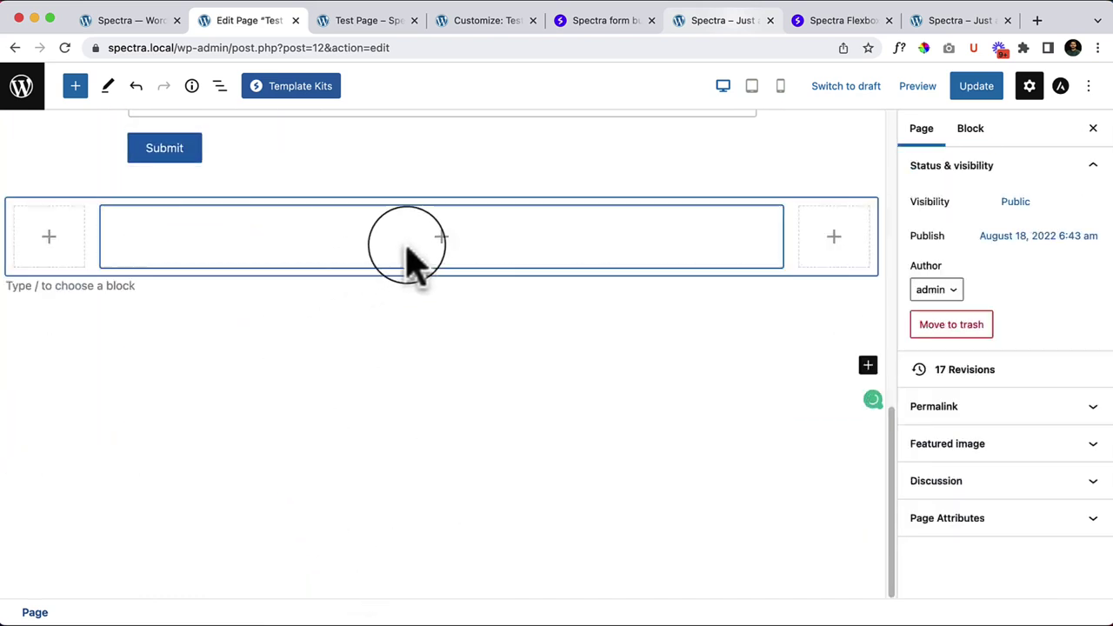
left_click(470, 247)
left_click(439, 263)
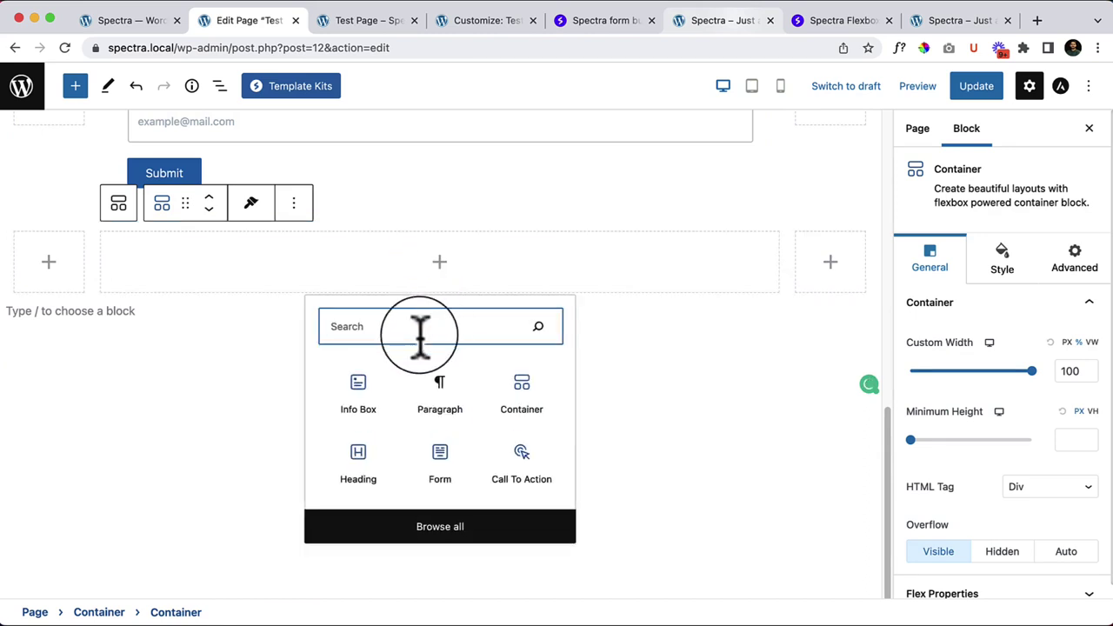
type("f")
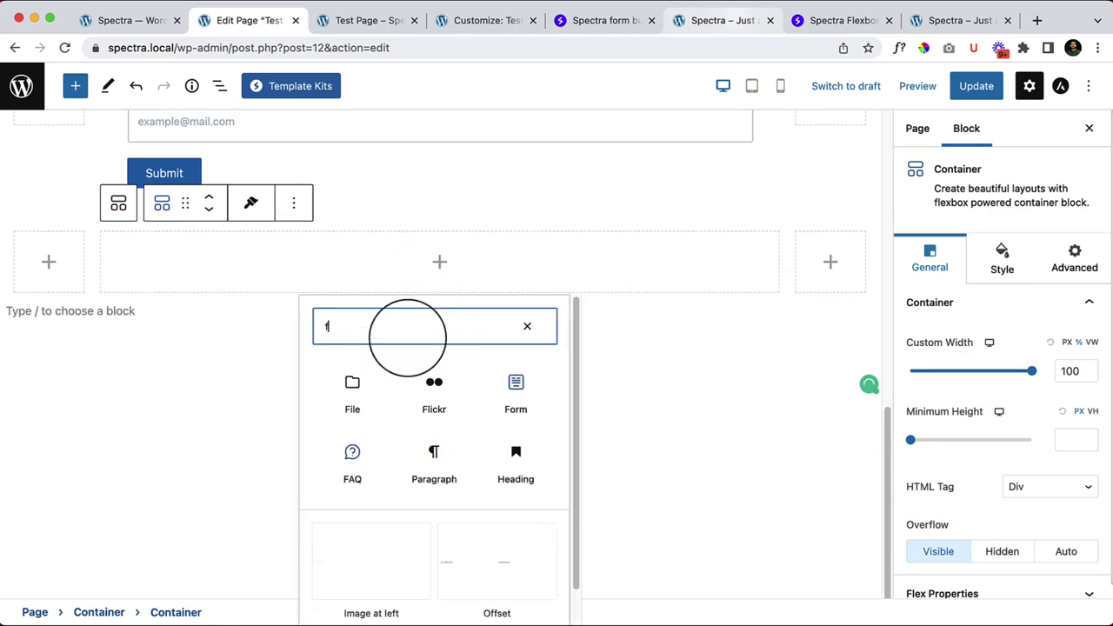
type("orm")
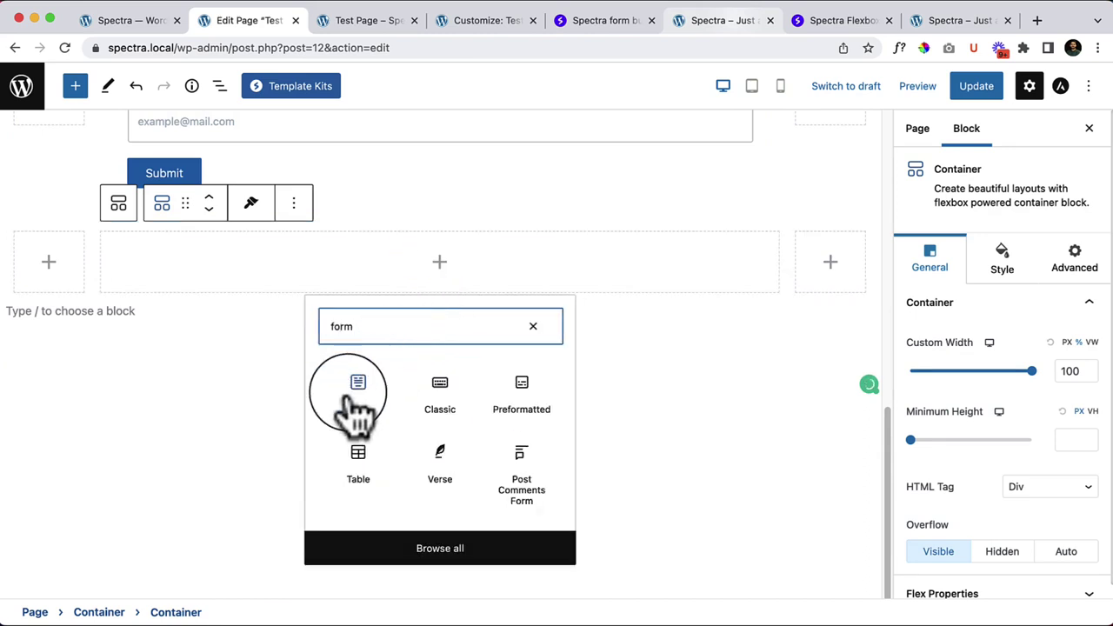
left_click(357, 392)
scroll(467, 378, "down", 3)
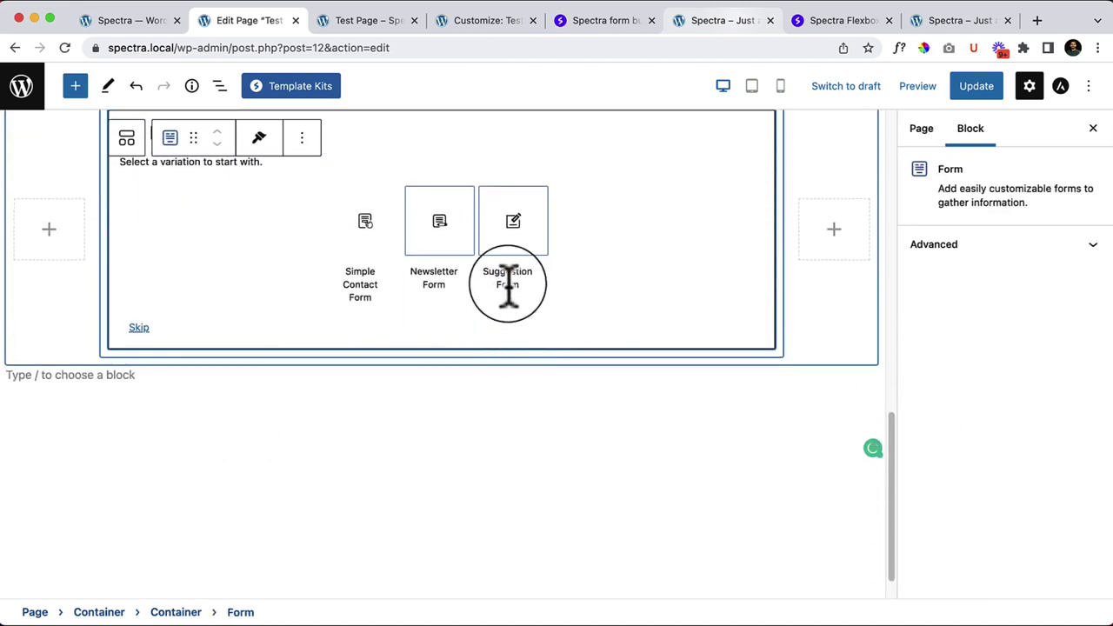
left_click(529, 241)
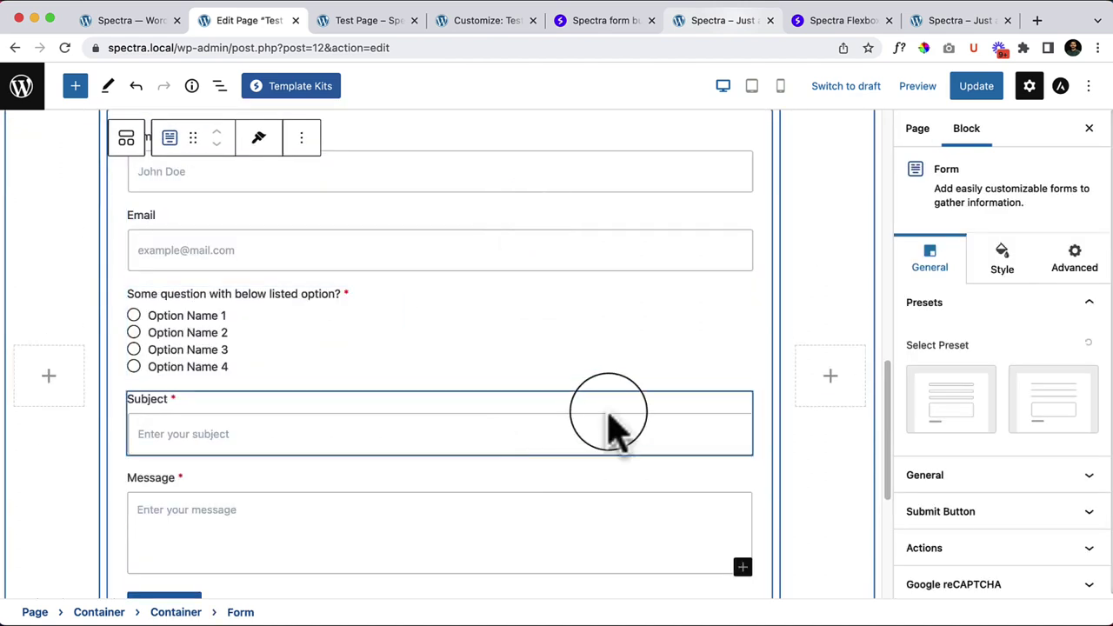
scroll(614, 427, "up", 3)
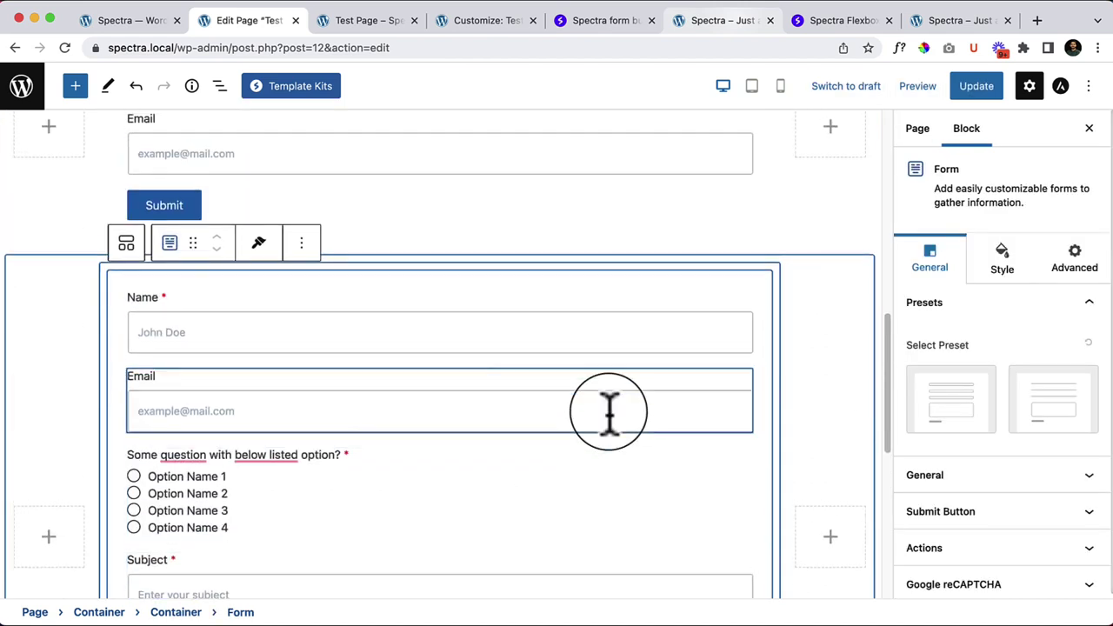
left_click(985, 94)
Step: Reload the live Test Page tab
left_click(392, 35)
right_click(420, 179)
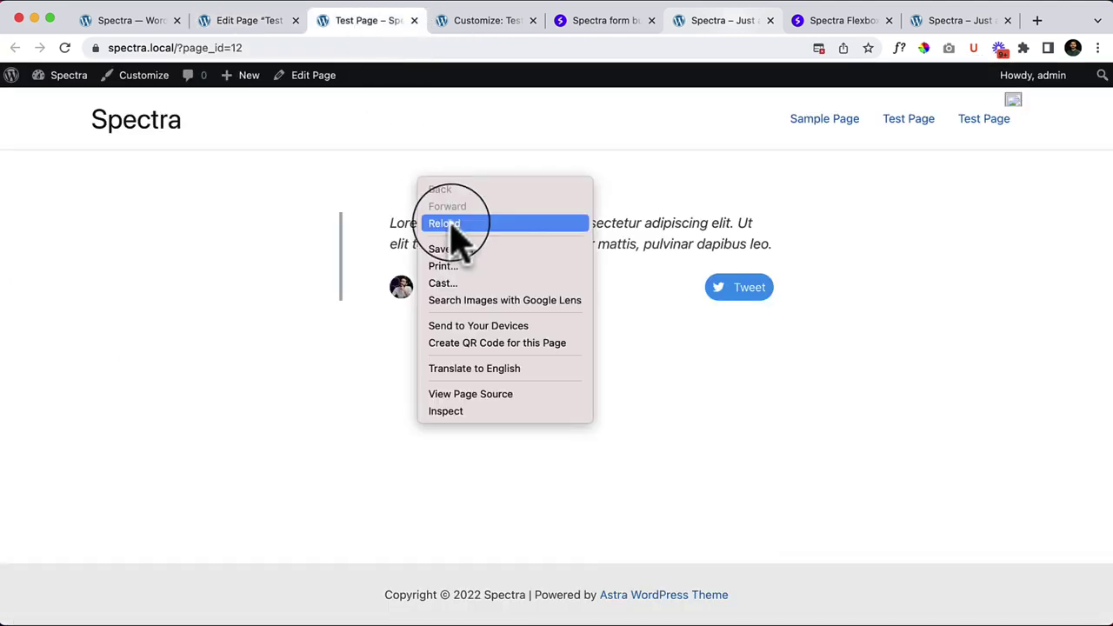
left_click(452, 228)
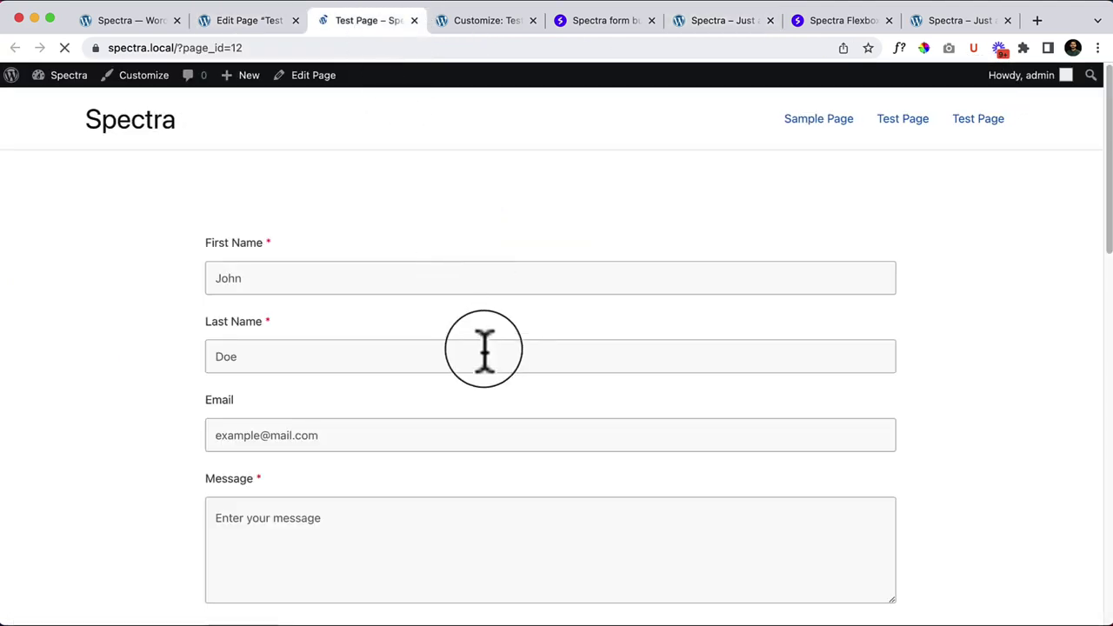
Step: Scroll through the contact, newsletter and suggestion forms and back to the top
scroll(427, 243, "down", 1)
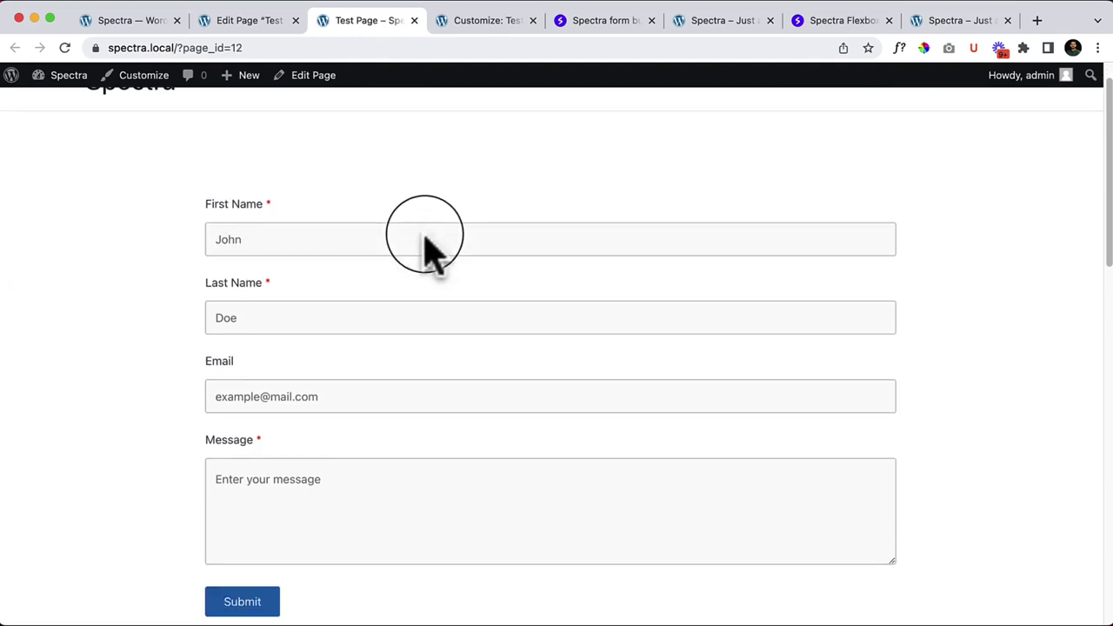
scroll(402, 240, "down", 1)
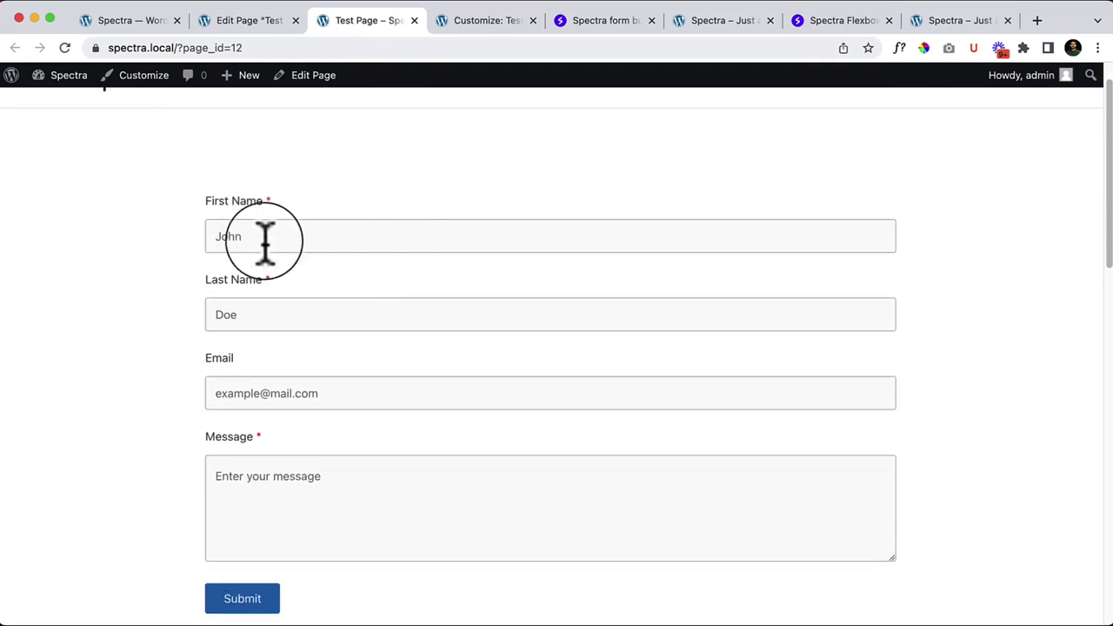
scroll(537, 320, "down", 5)
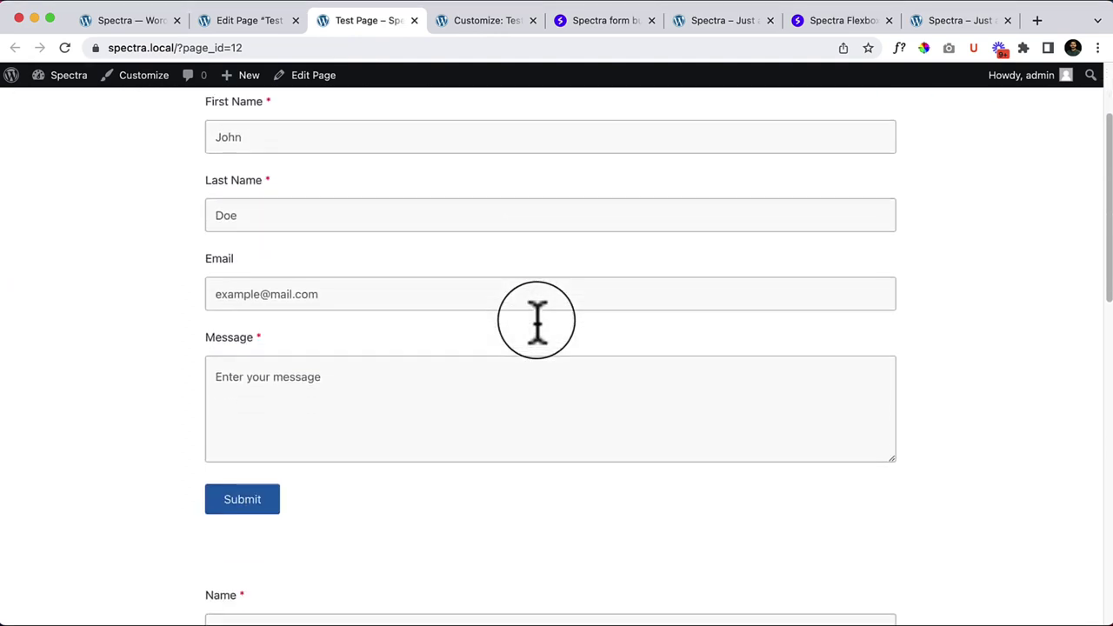
scroll(537, 320, "up", 3)
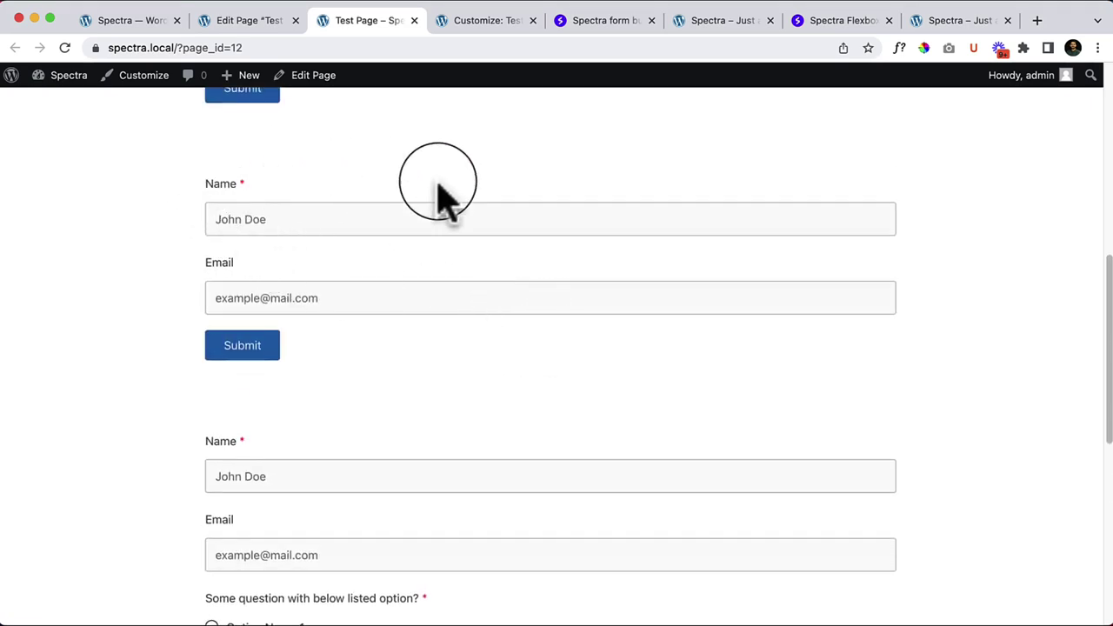
scroll(513, 417, "down", 4)
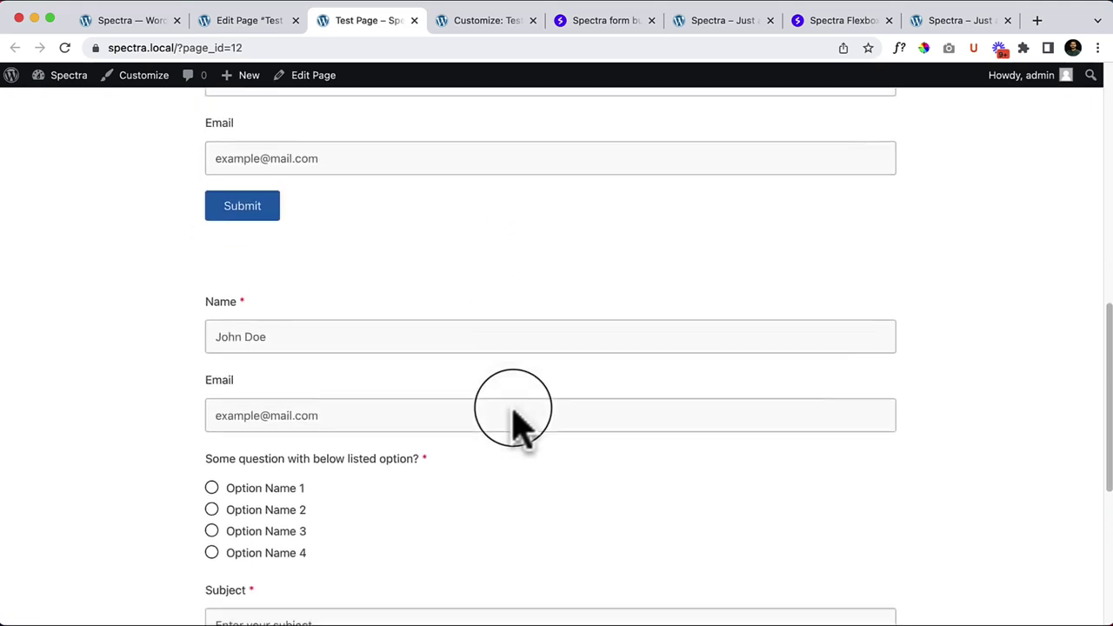
scroll(348, 269, "down", 1)
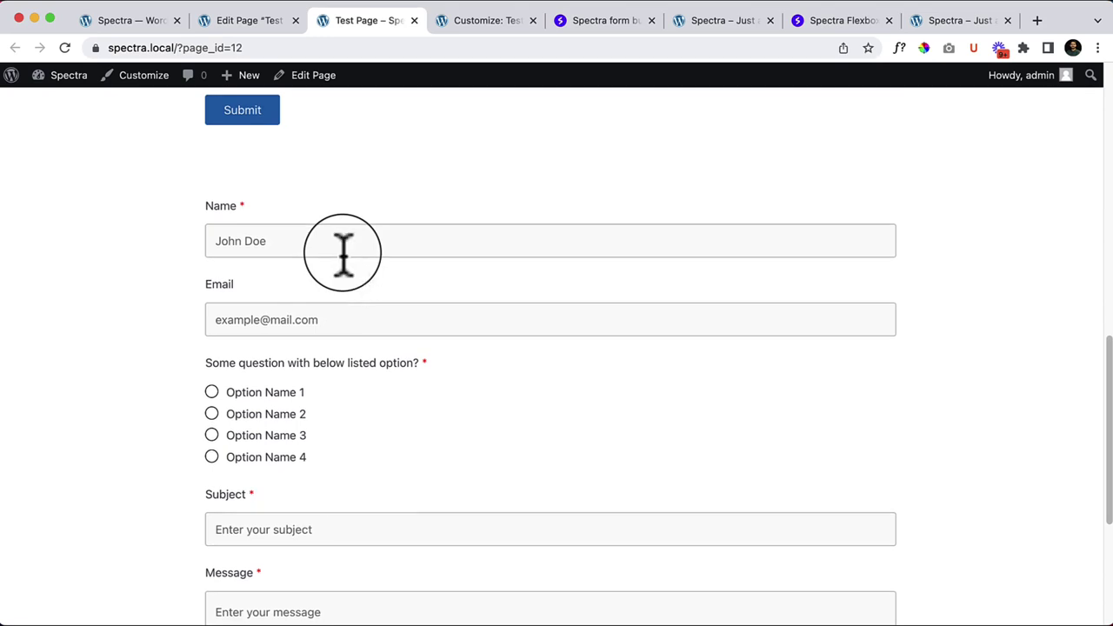
scroll(343, 253, "down", 3)
scroll(343, 252, "down", 1)
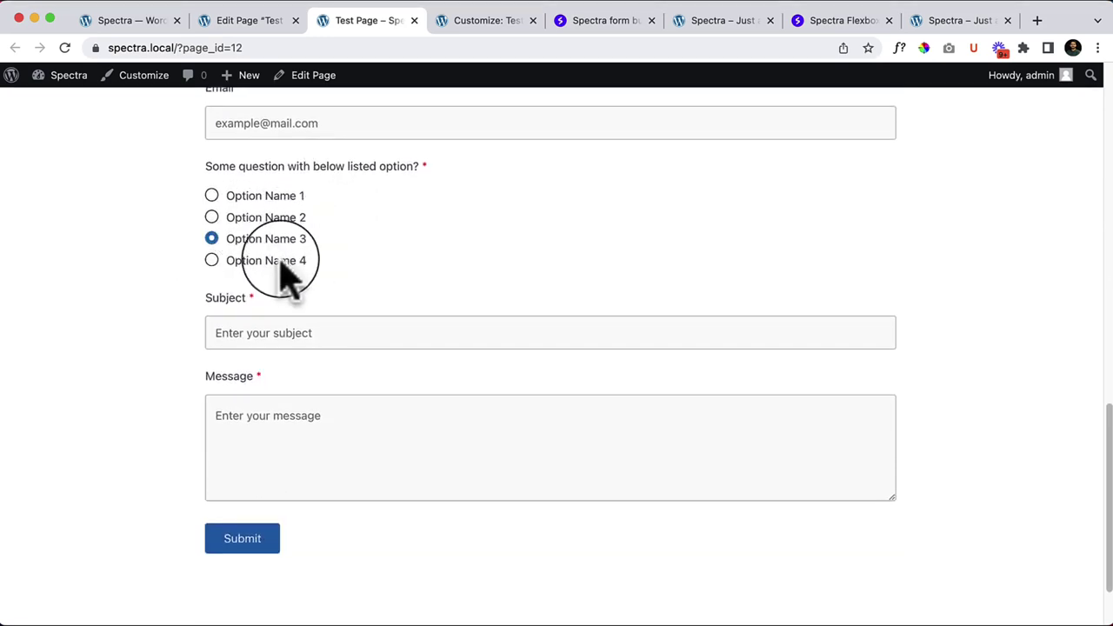
scroll(449, 336, "up", 13)
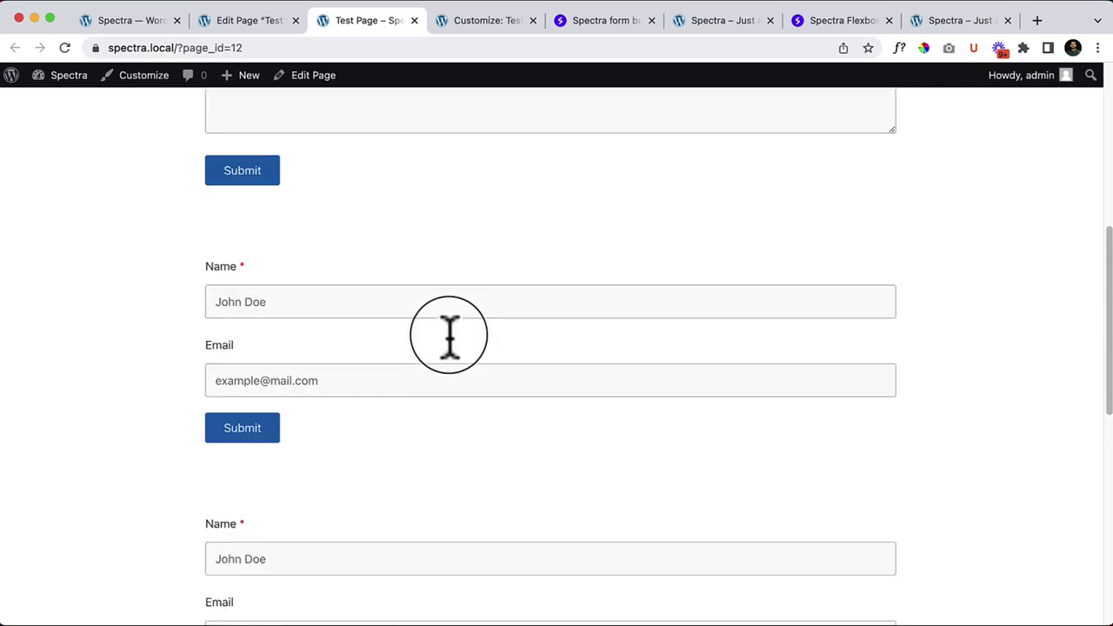
scroll(452, 341, "up", 6)
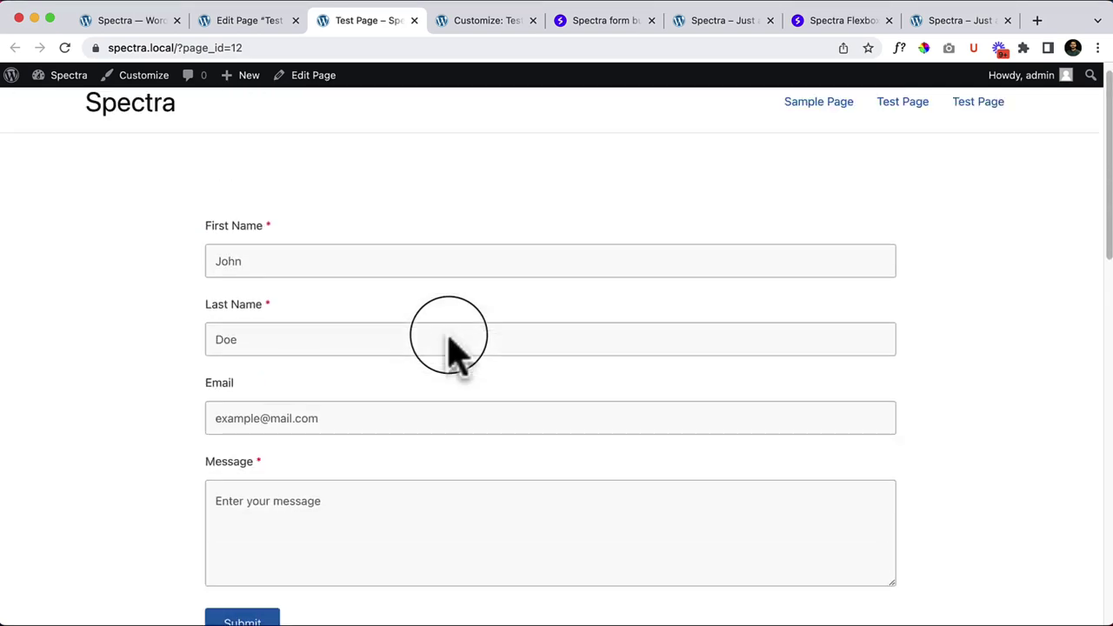
Step: Back in the editor, leave one empty paragraph block below the suggestion form
left_click(245, 23)
scroll(301, 323, "up", 5)
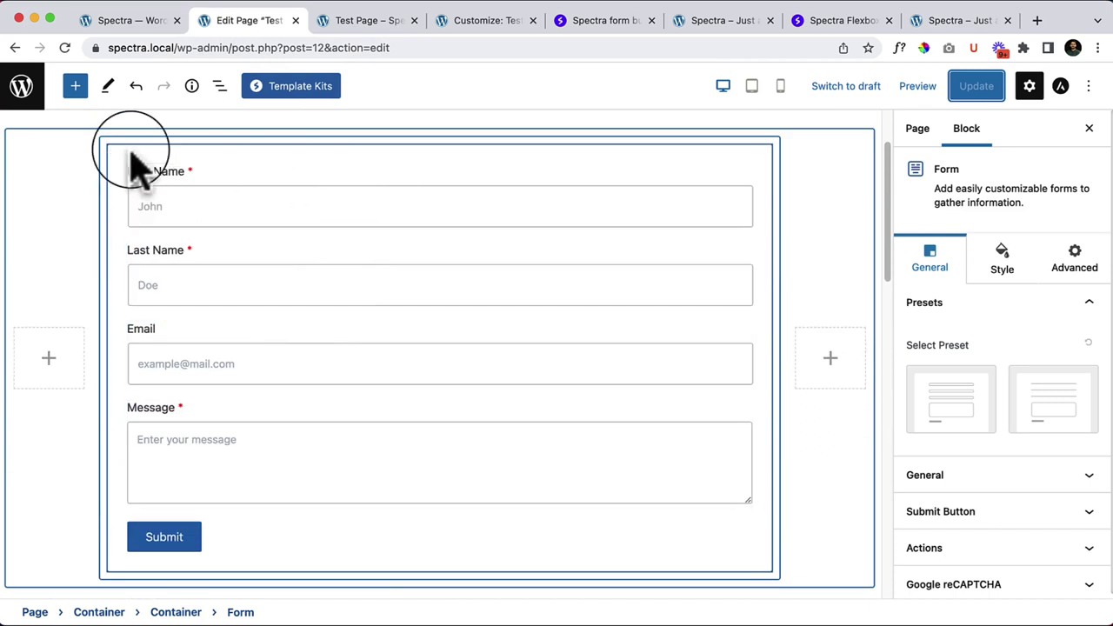
left_click(134, 154)
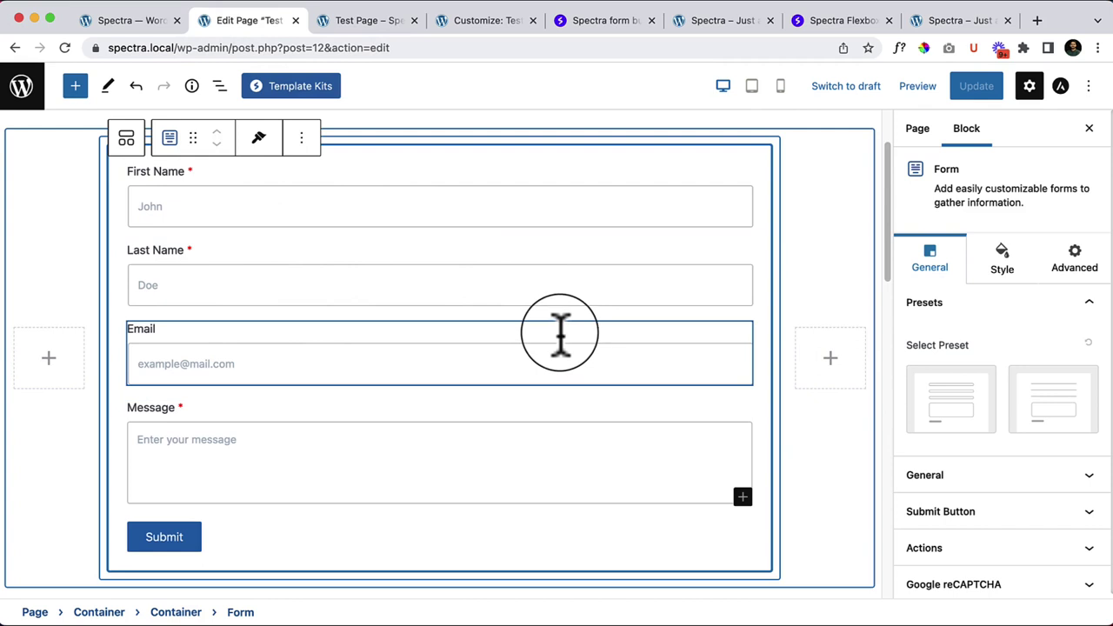
scroll(560, 333, "down", 10)
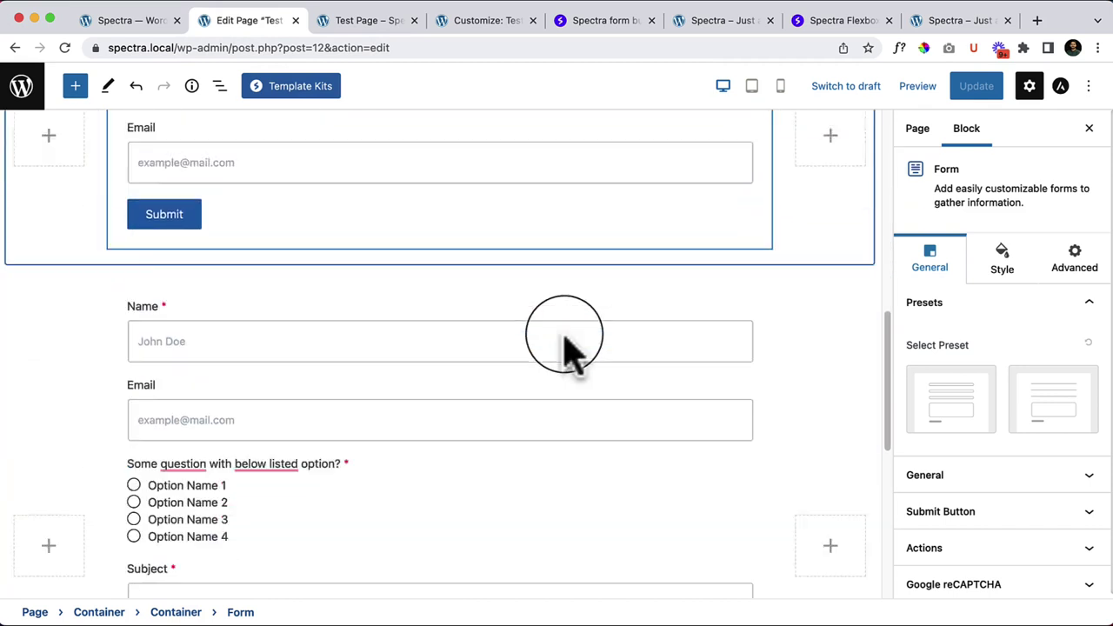
scroll(566, 335, "down", 3)
left_click(261, 403)
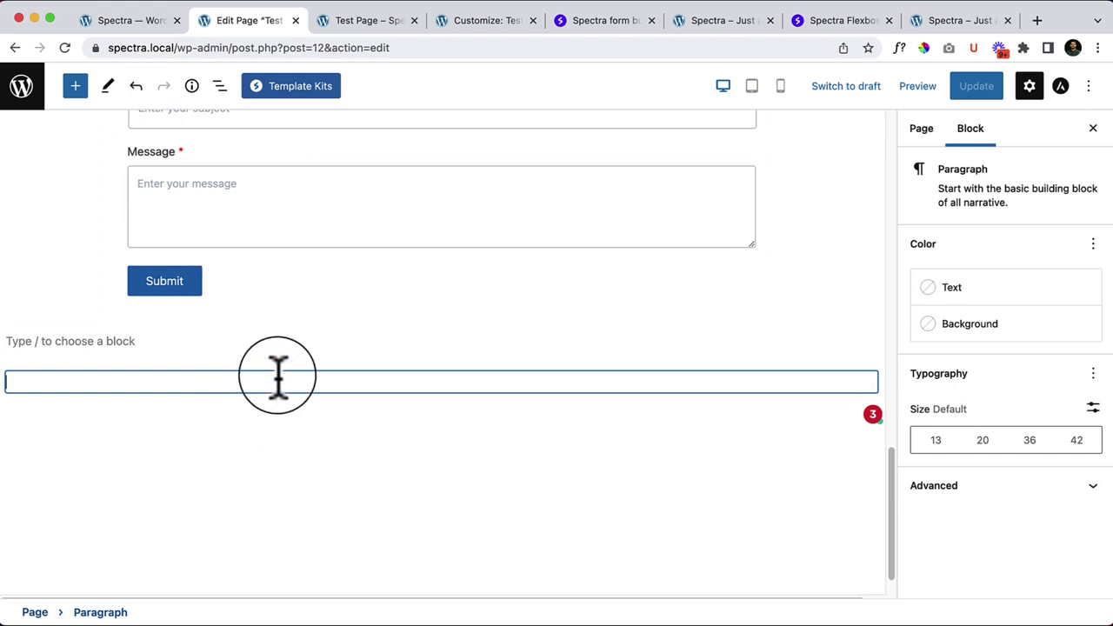
key("BackSpace")
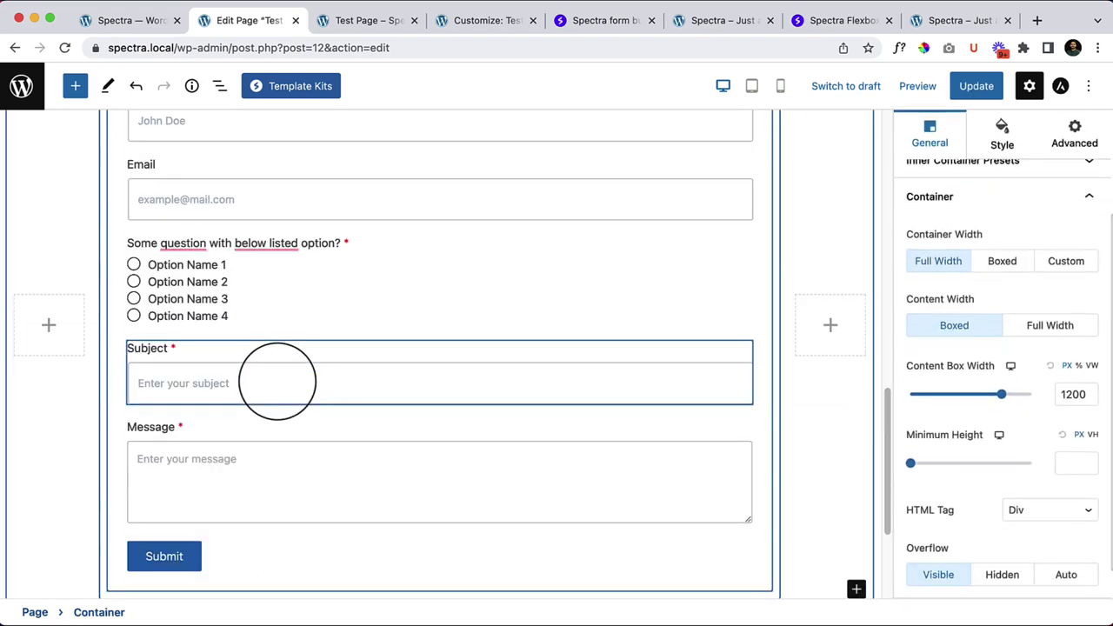
scroll(276, 381, "down", 3)
left_click(344, 430)
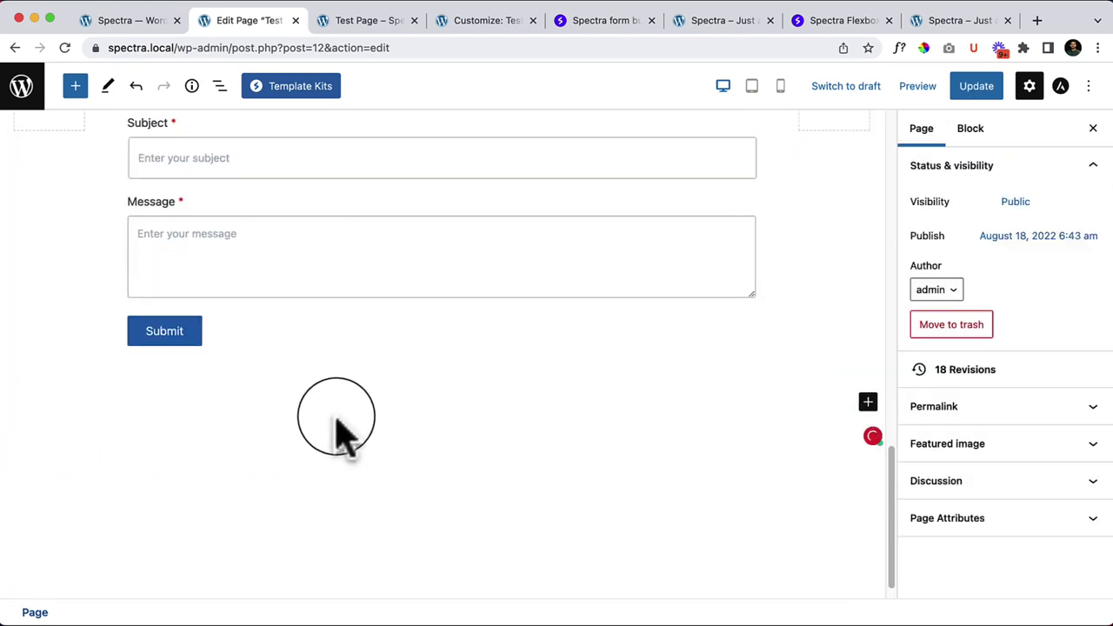
left_click(357, 407)
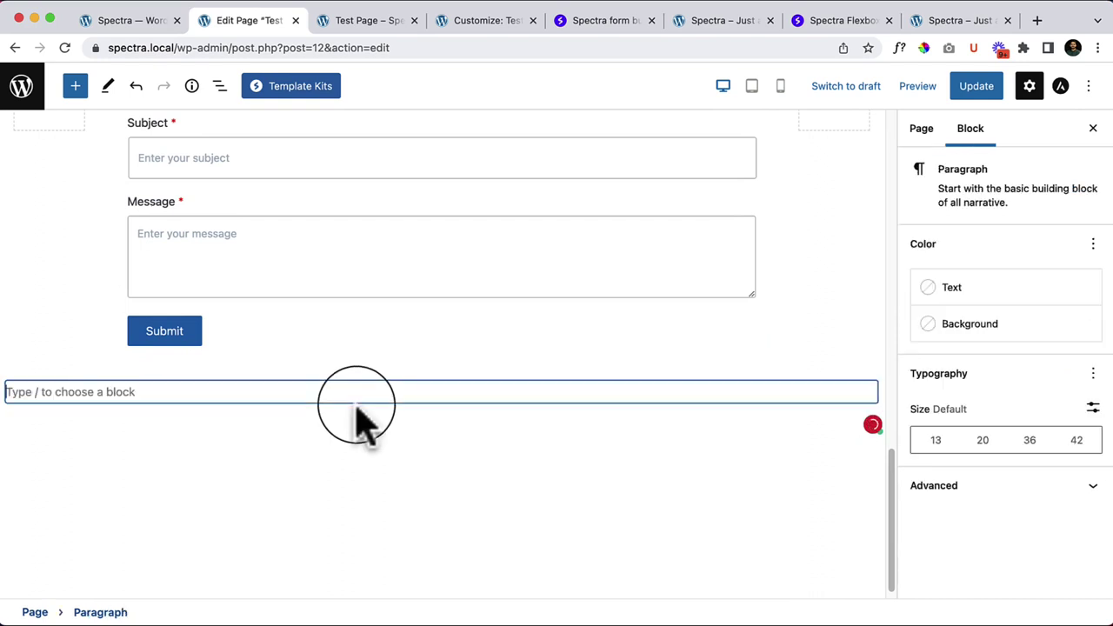
Step: Replace the paragraph with a quarter-half-quarter three-column Container via /conta
type("/conta")
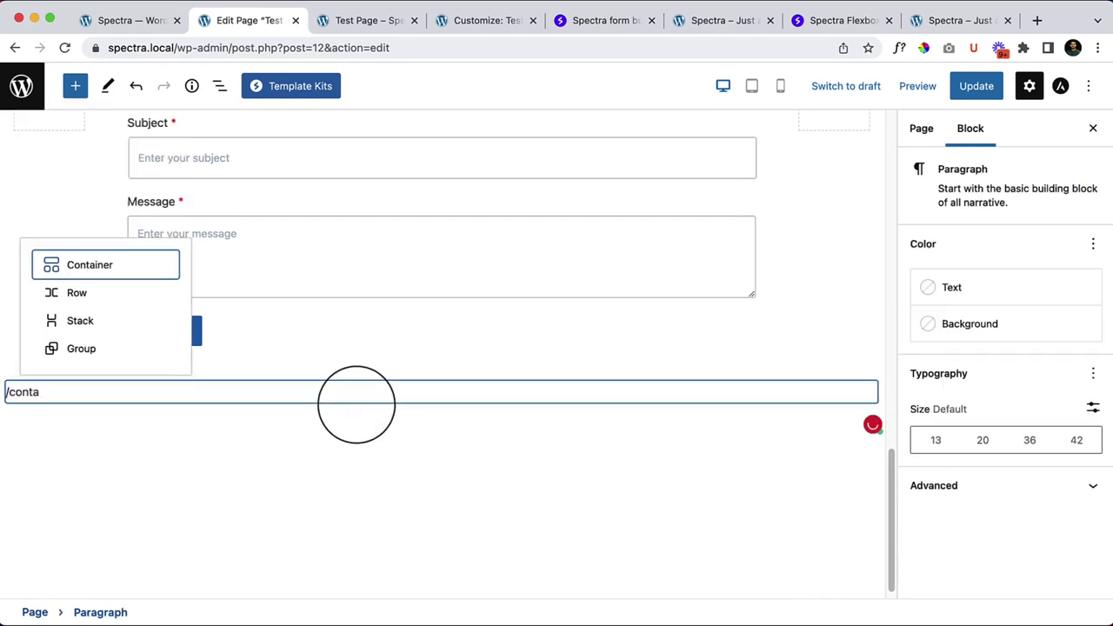
left_click(109, 270)
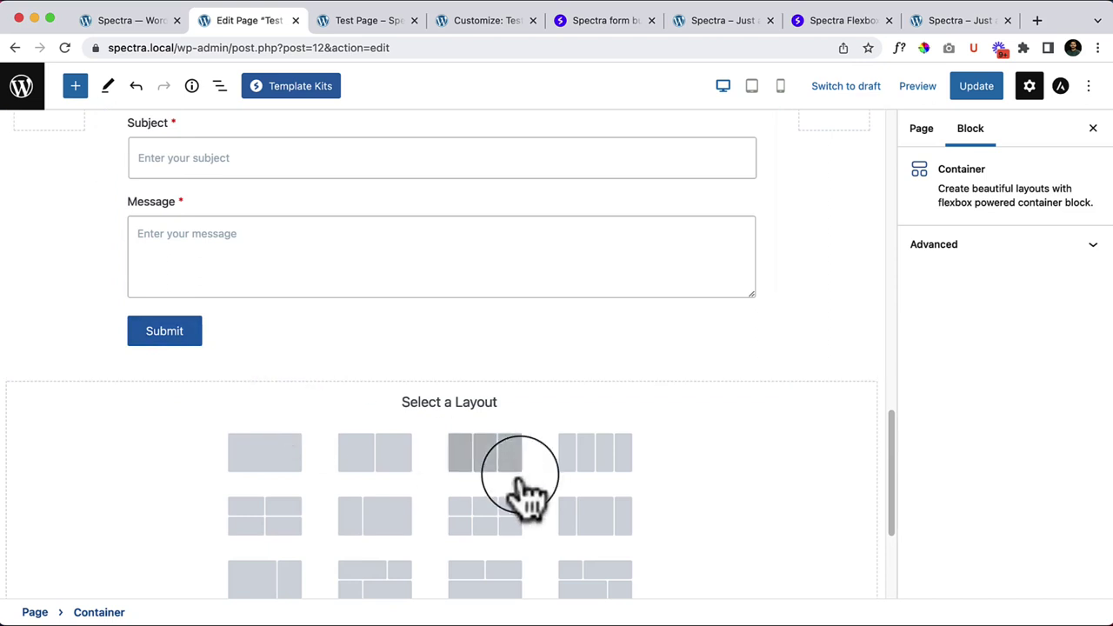
scroll(522, 478, "down", 3)
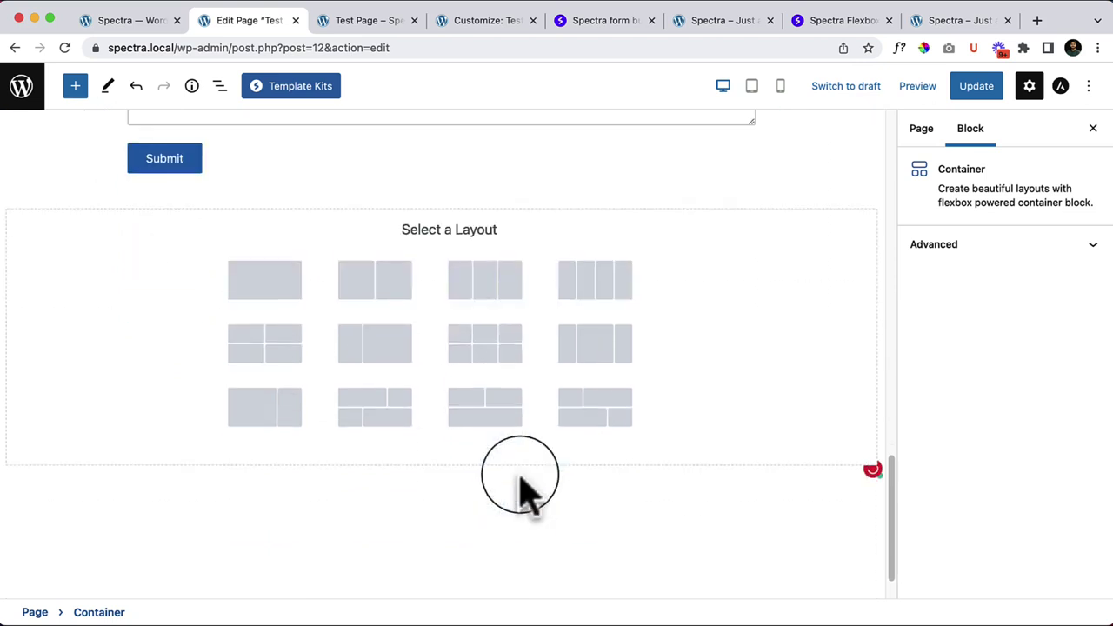
left_click(597, 353)
Step: Insert a default Form block into the middle column, skipping the variations
left_click(416, 352)
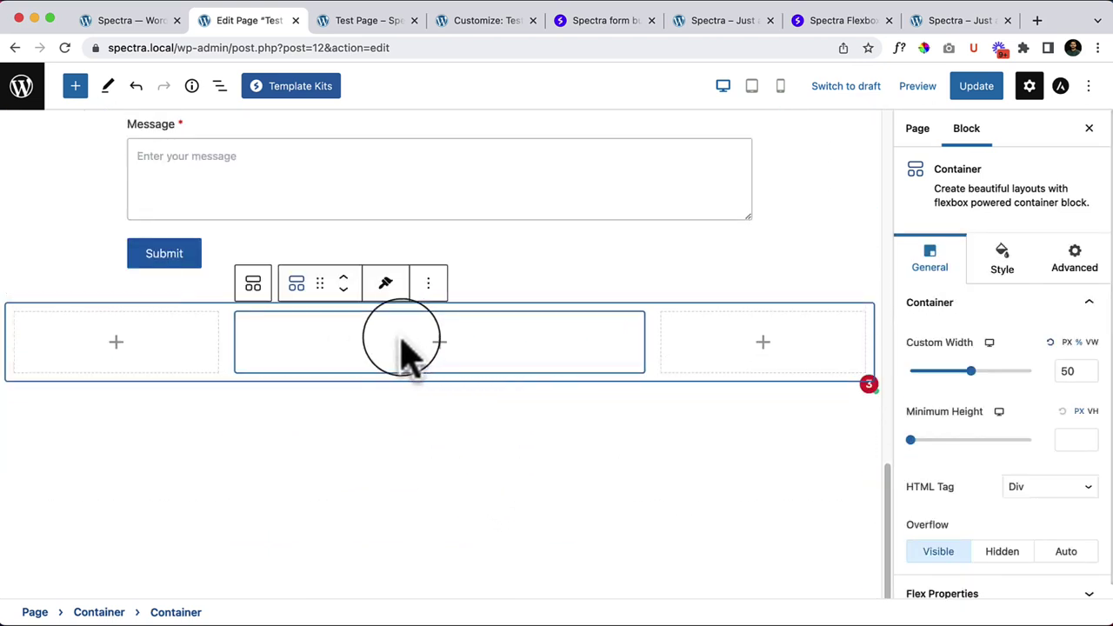
left_click(438, 343)
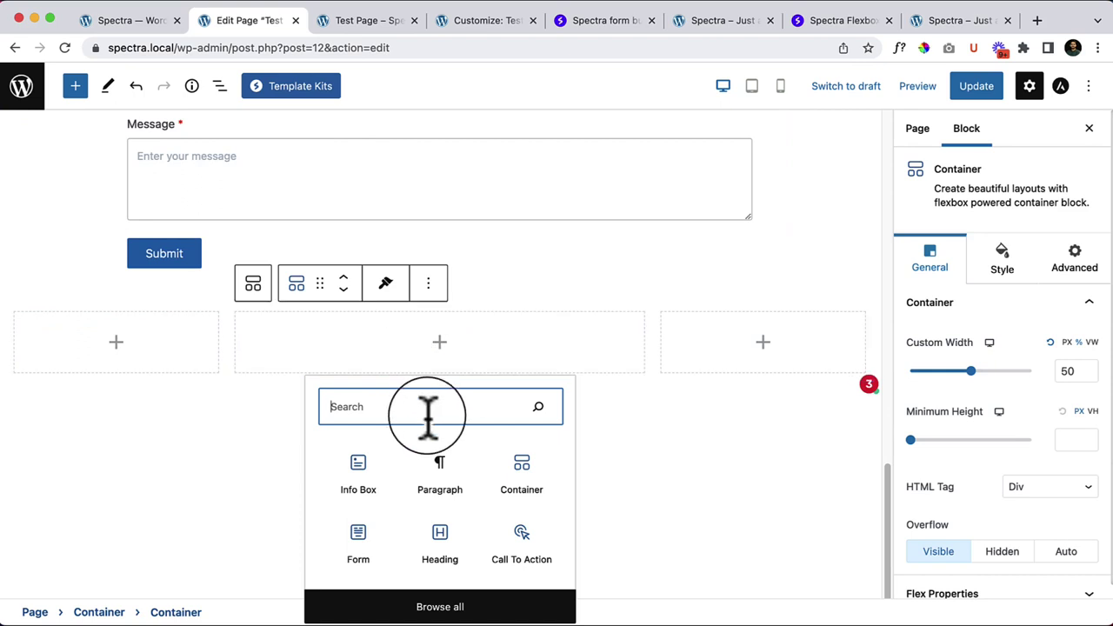
type("form")
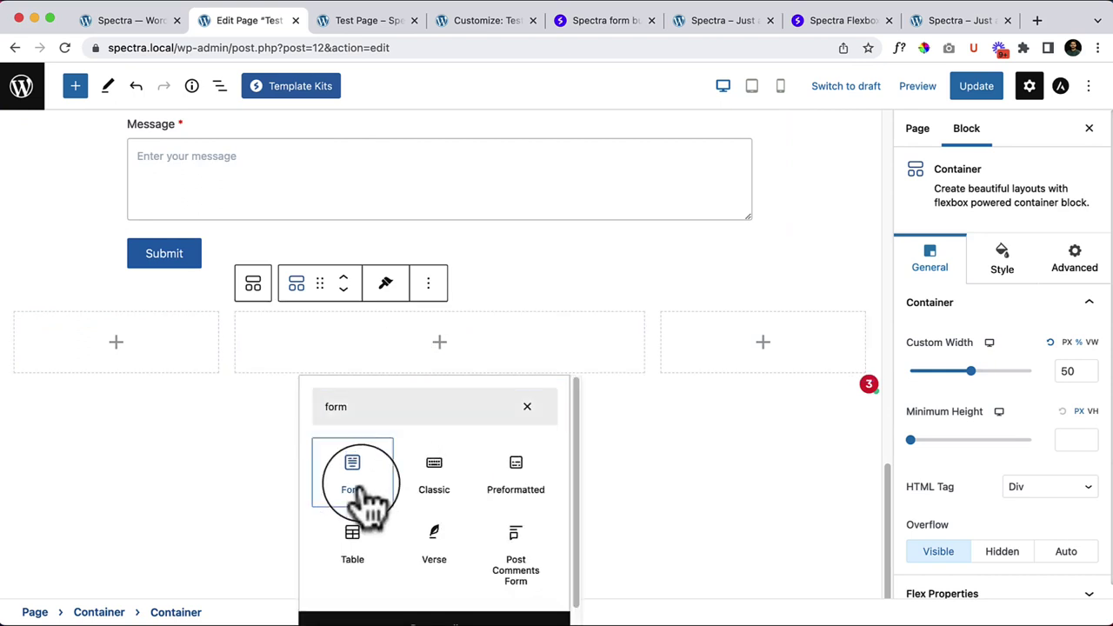
left_click(392, 474)
scroll(261, 465, "down", 4)
scroll(287, 400, "up", 1)
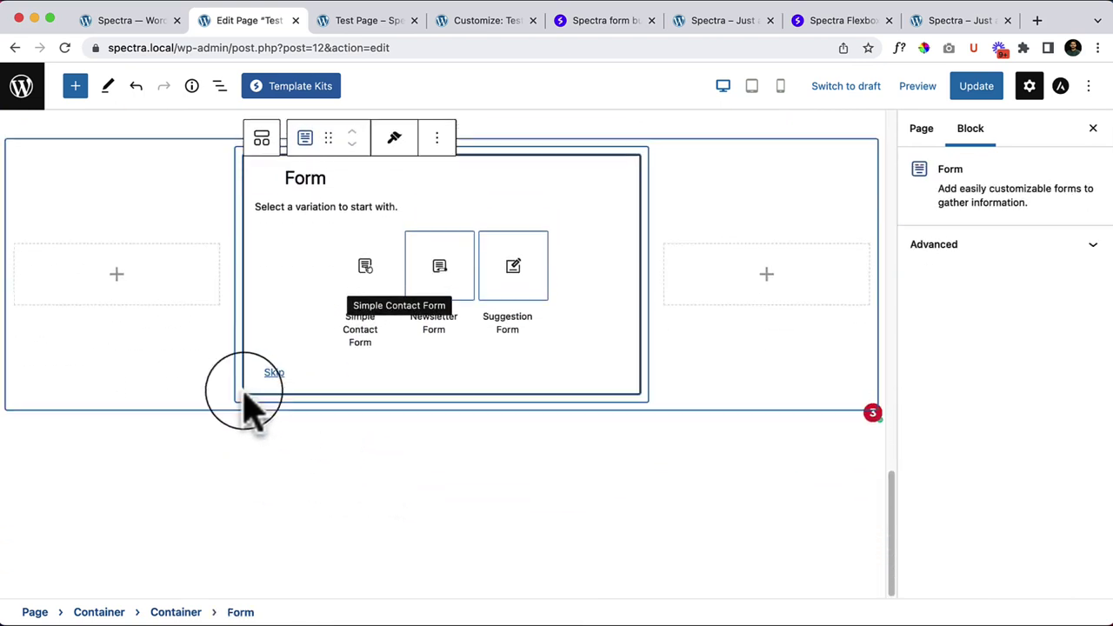
left_click(274, 374)
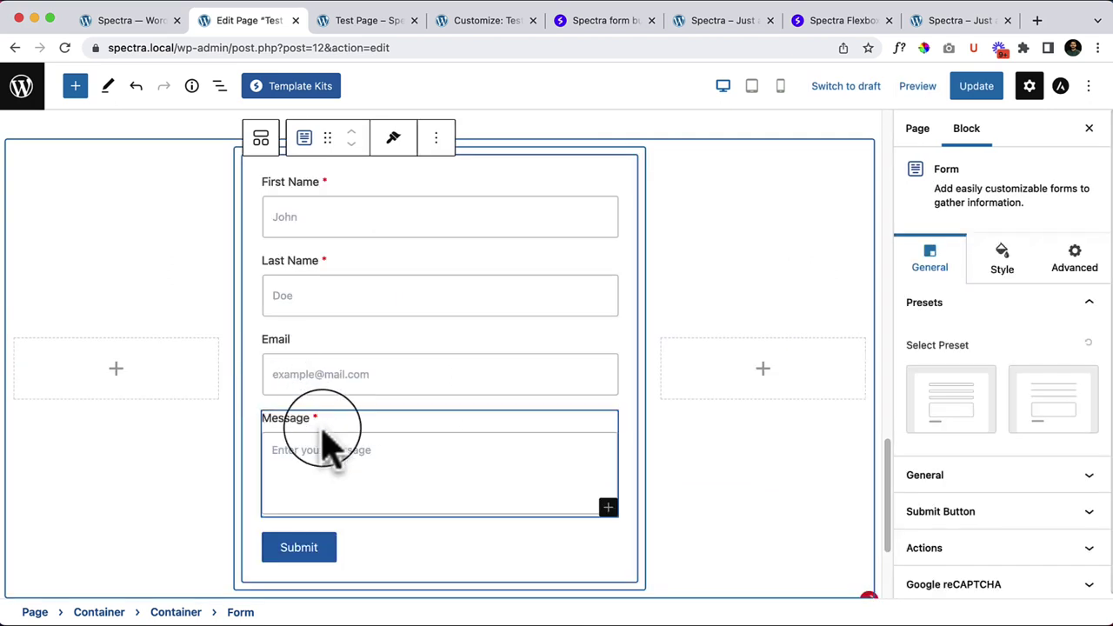
Step: Check the First Name, Last Name, Email and Message fields and the outer container
scroll(329, 448, "up", 3)
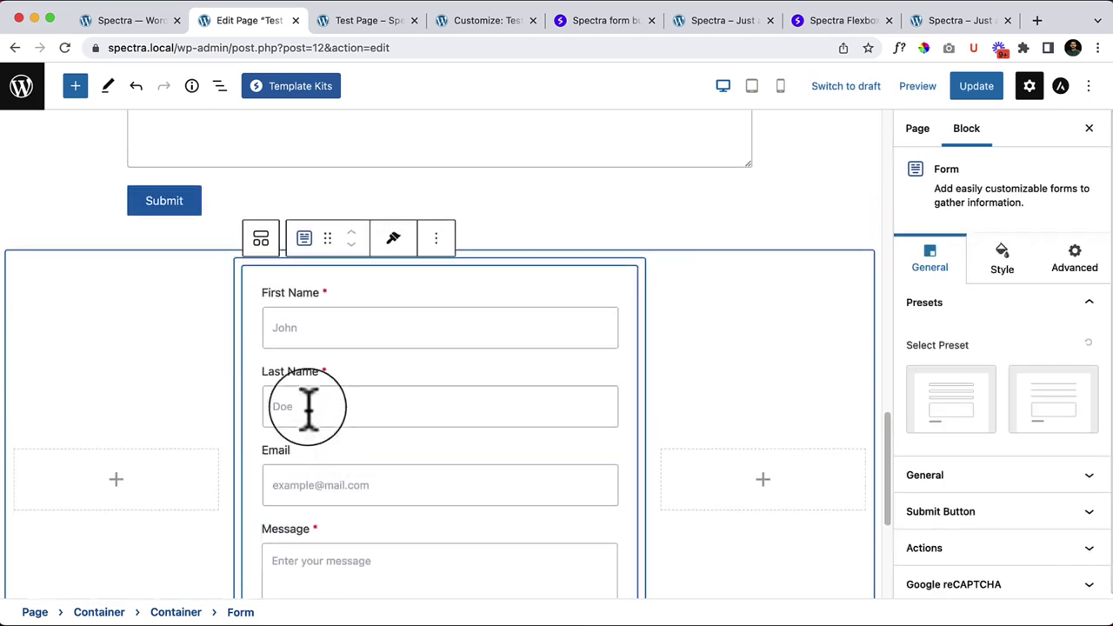
left_click(469, 313)
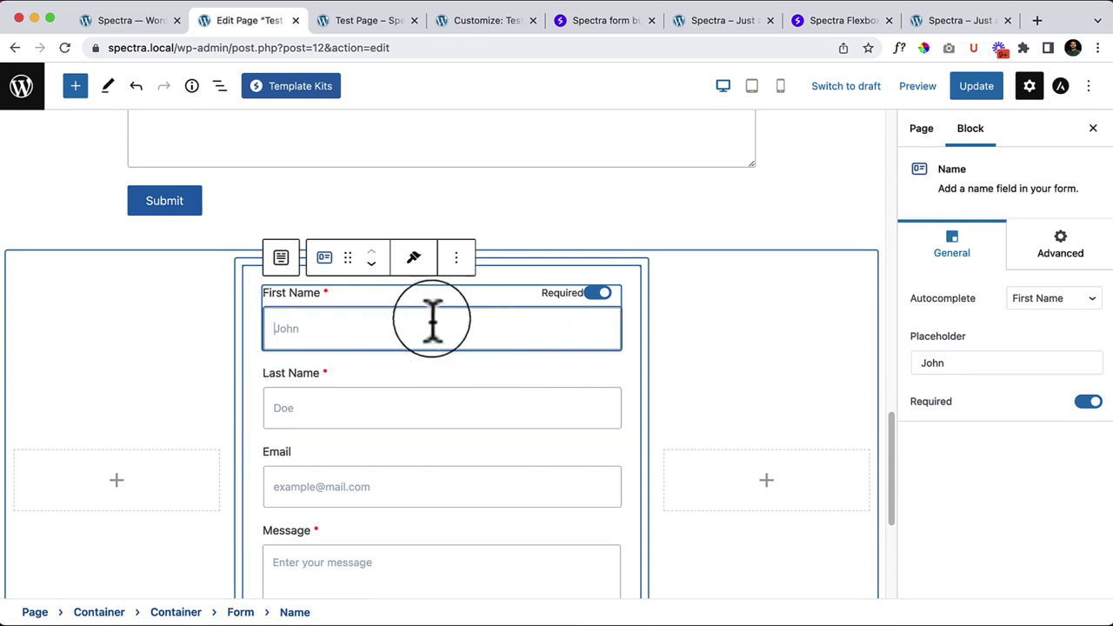
left_click(447, 393)
scroll(448, 396, "down", 3)
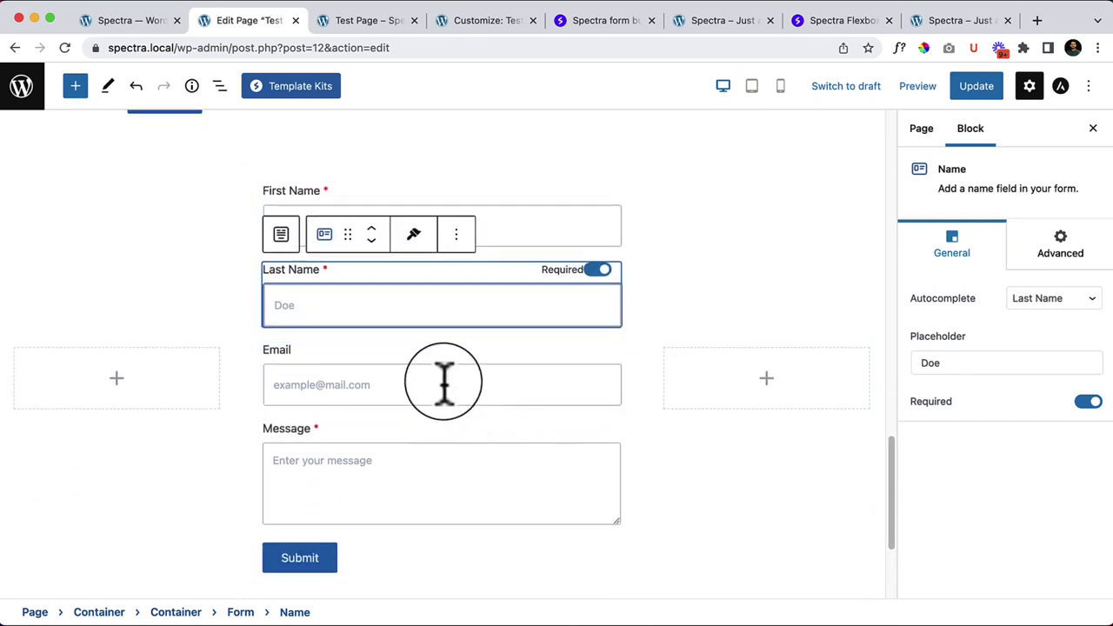
left_click(444, 383)
left_click(552, 477)
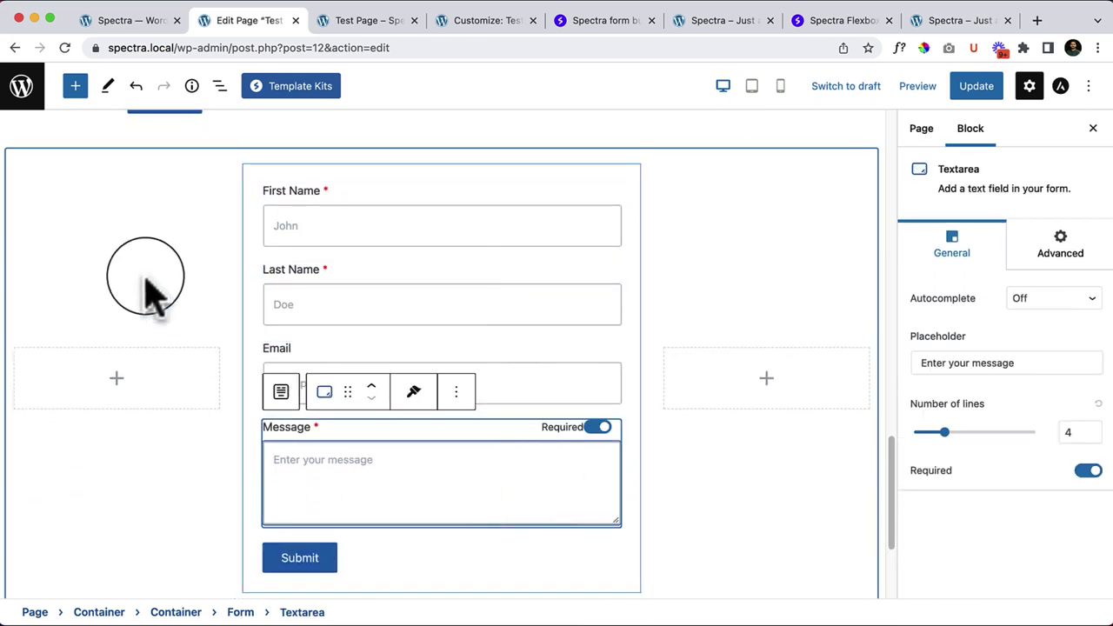
left_click(195, 291)
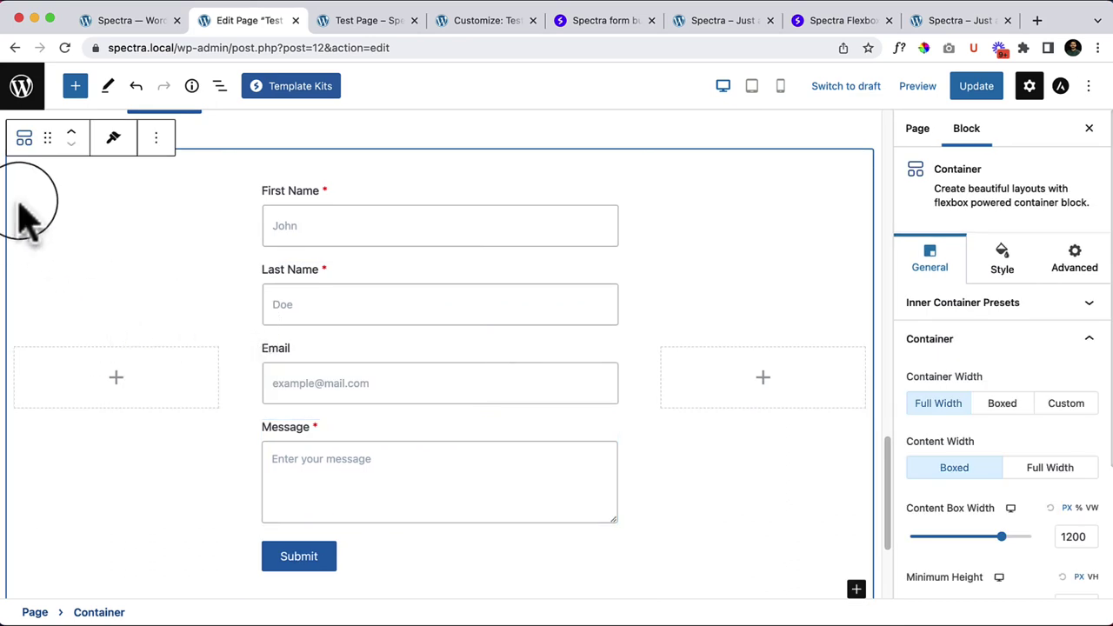
Step: Narrow the empty left and right columns to a Custom Width of about 10
scroll(92, 298, "up", 1)
left_click(69, 410)
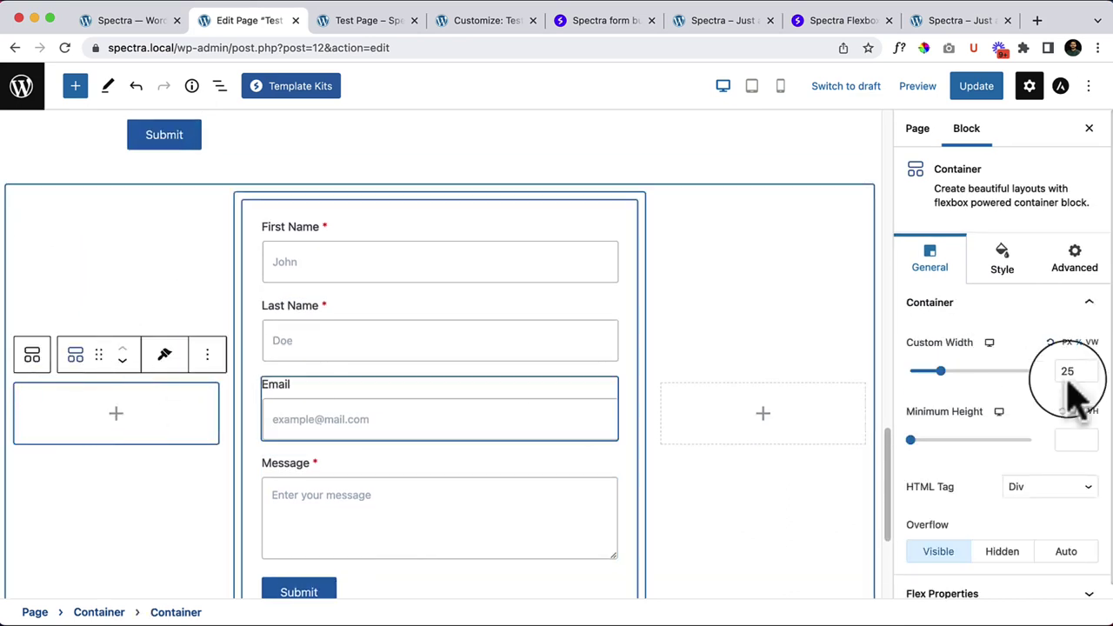
left_click_drag(938, 370, 922, 372)
left_click(709, 412)
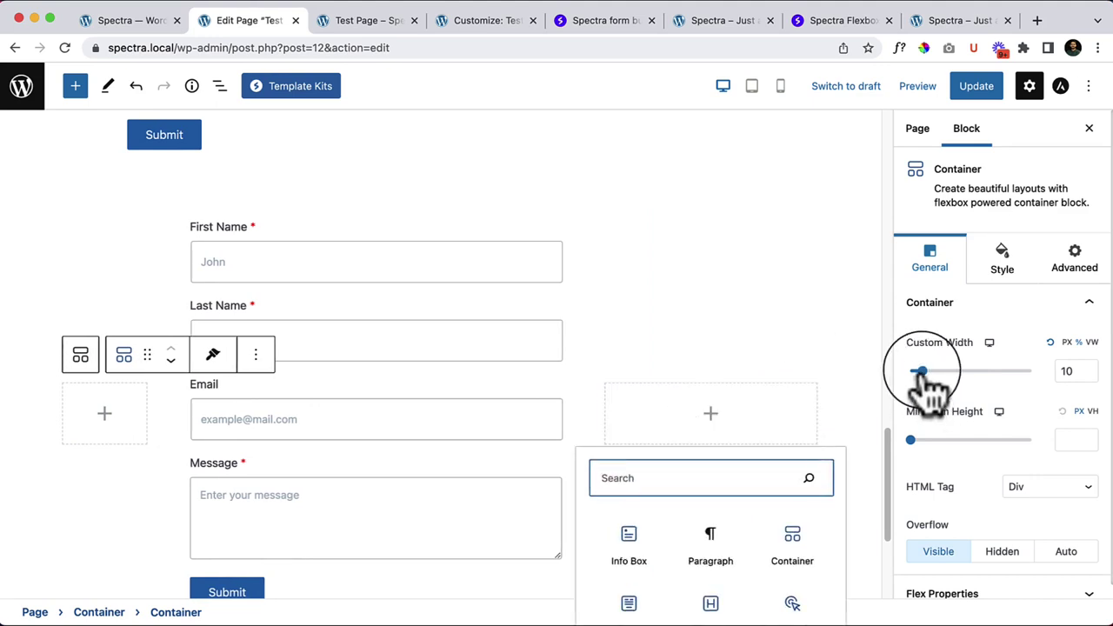
left_click(657, 396)
left_click(657, 404)
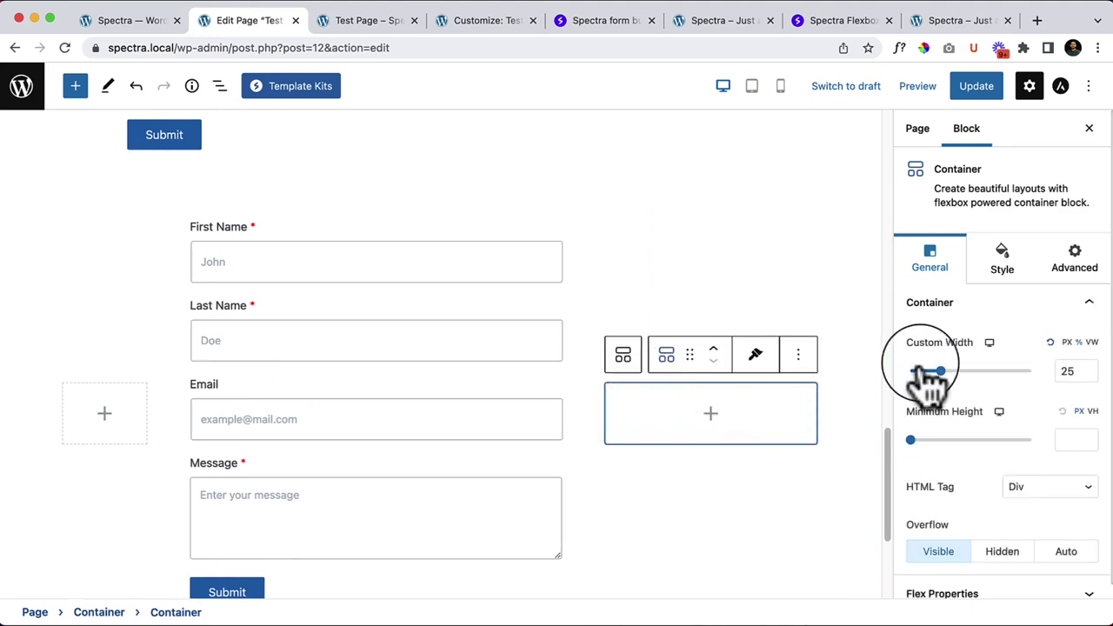
left_click_drag(940, 374, 922, 373)
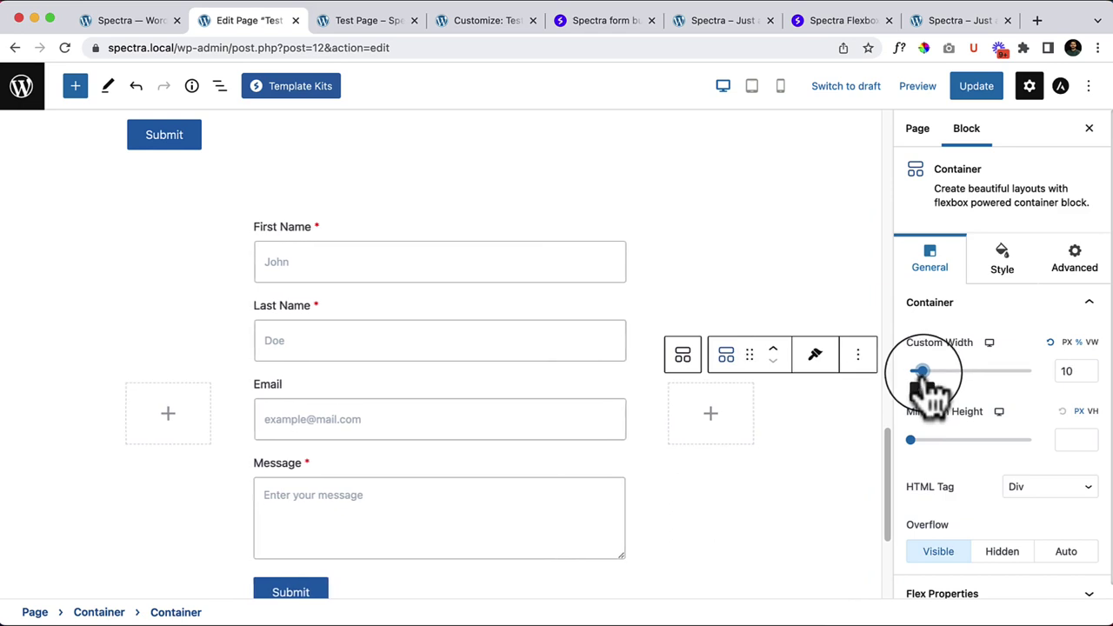
Step: Widen the form's middle column to a Custom Width of 80
left_click(263, 224)
left_click(238, 198)
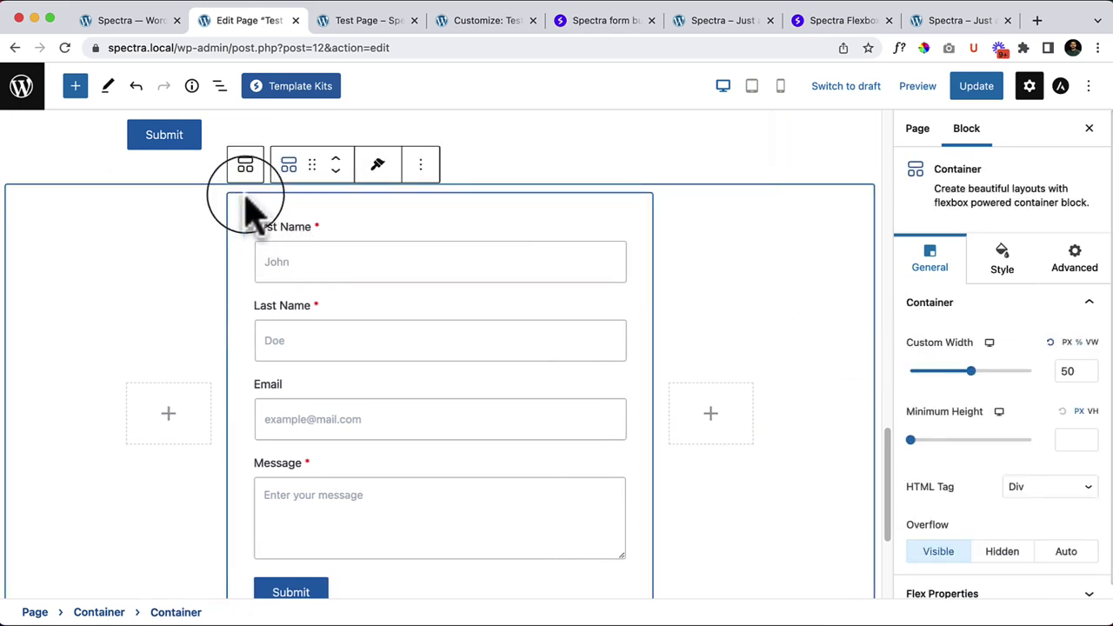
left_click_drag(963, 372, 1011, 385)
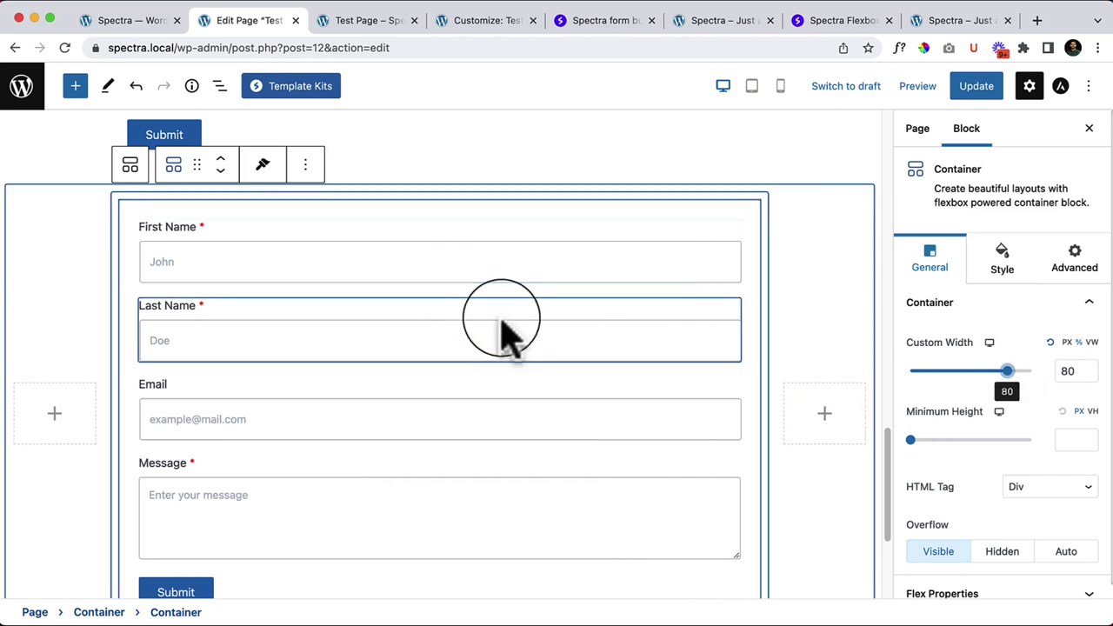
left_click(132, 210)
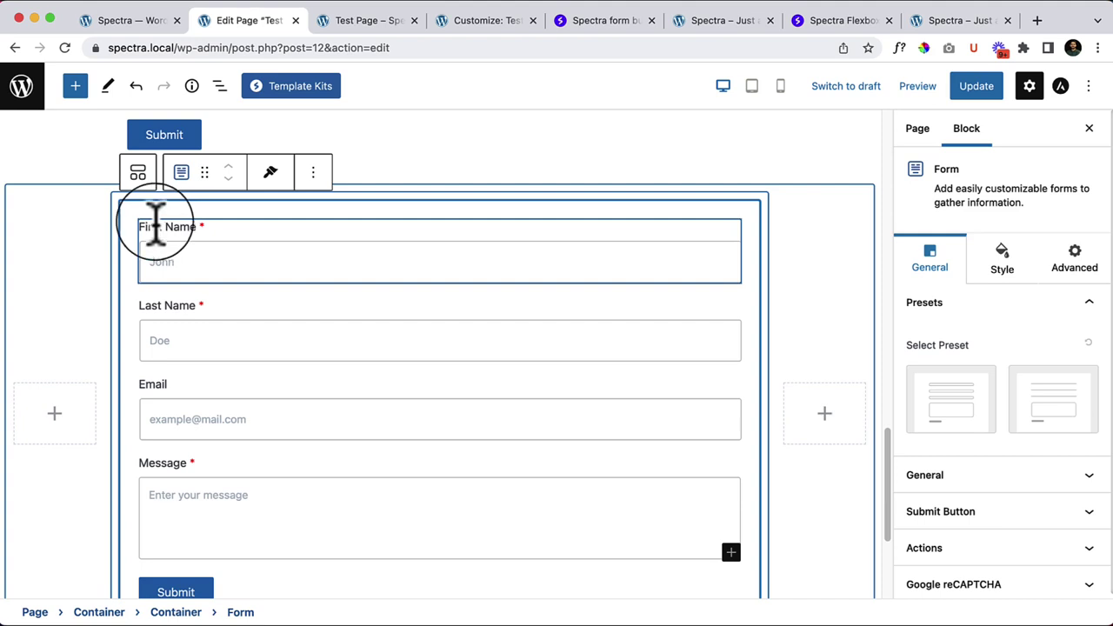
left_click(219, 85)
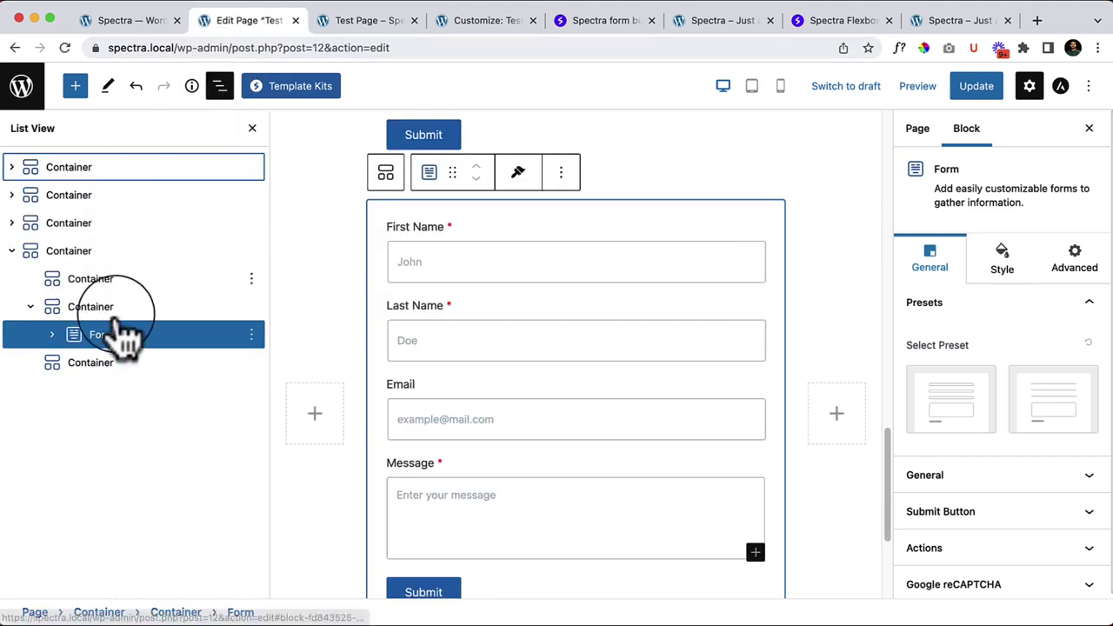
left_click(74, 344)
left_click(52, 335)
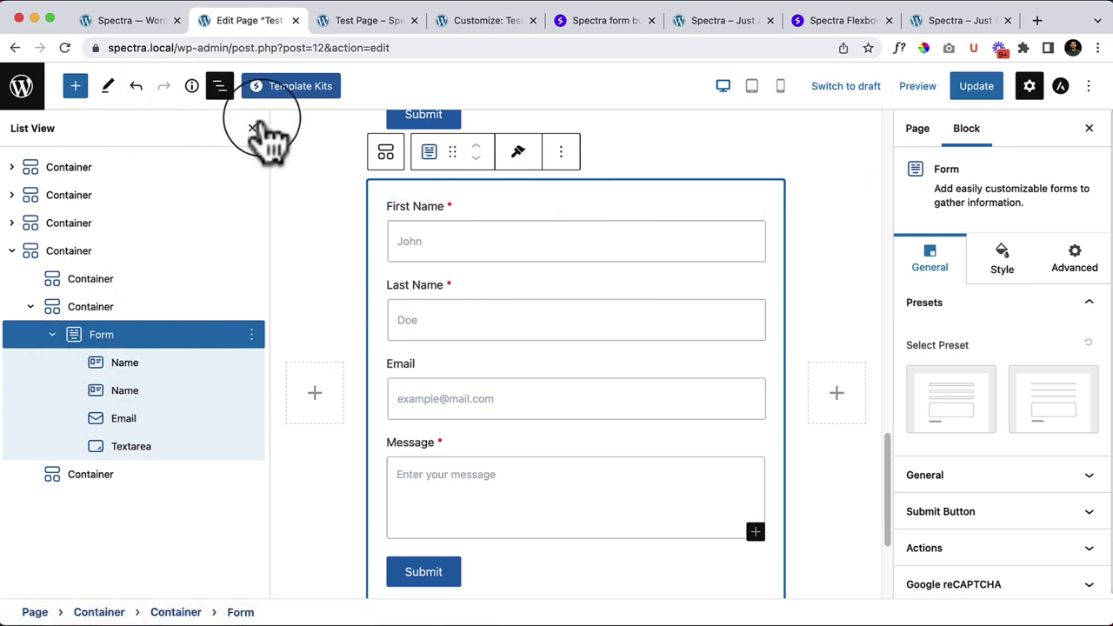
left_click(220, 86)
left_click(75, 85)
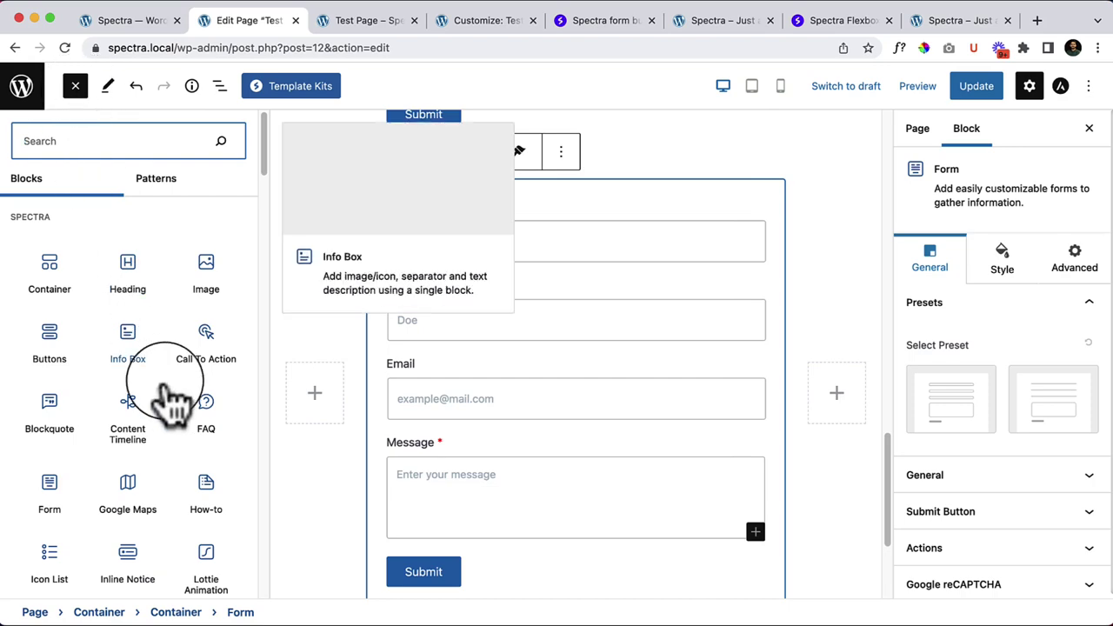
scroll(161, 397, "down", 10)
scroll(169, 400, "down", 4)
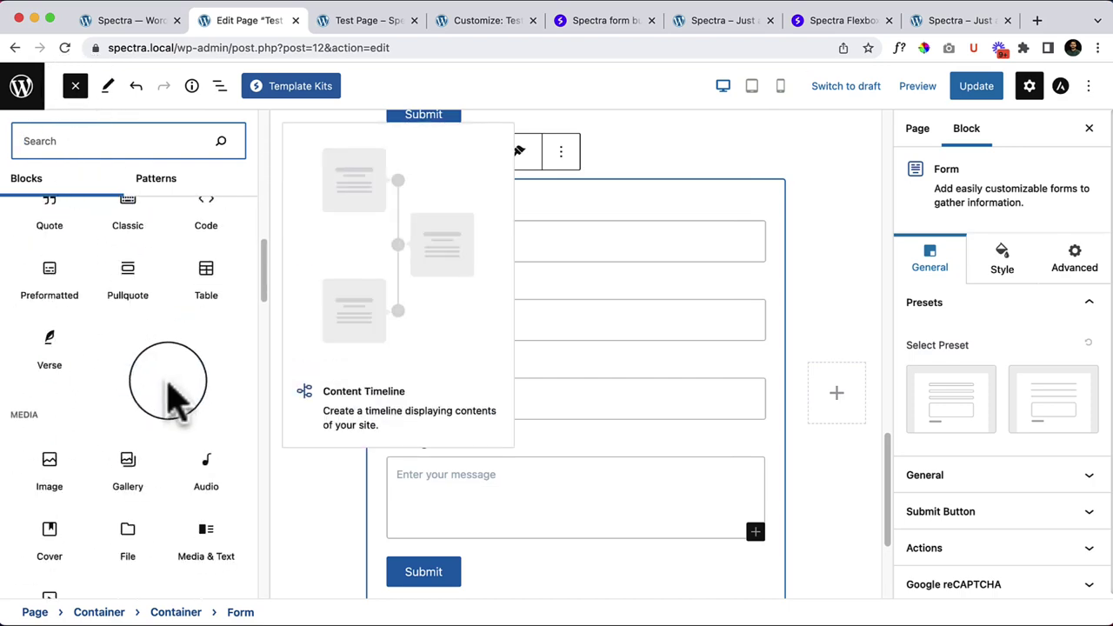
scroll(174, 397, "up", 8)
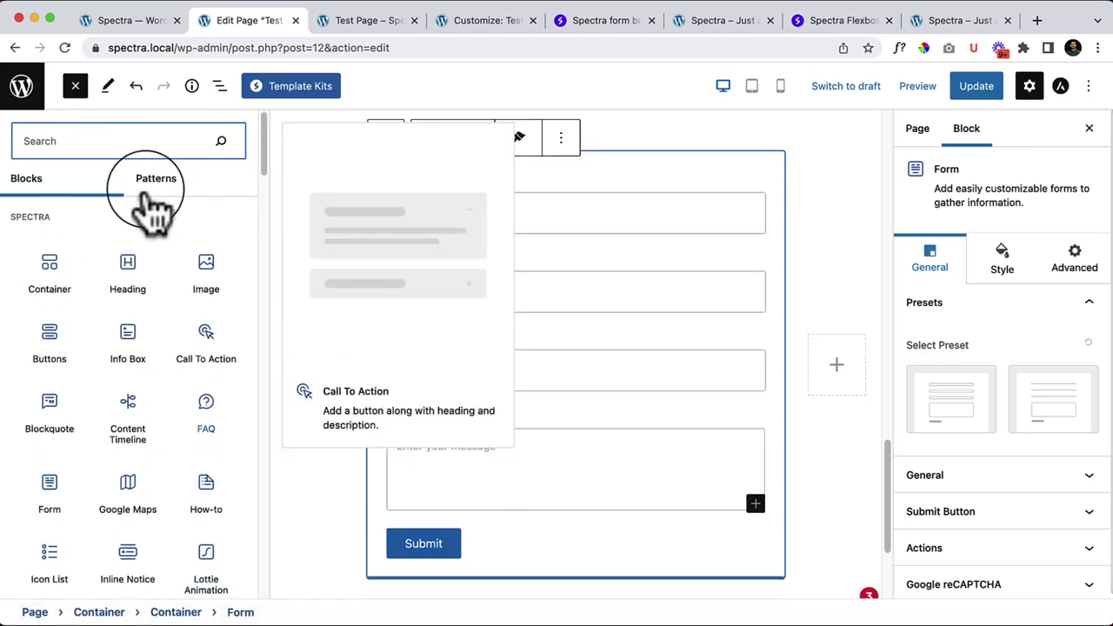
left_click(75, 86)
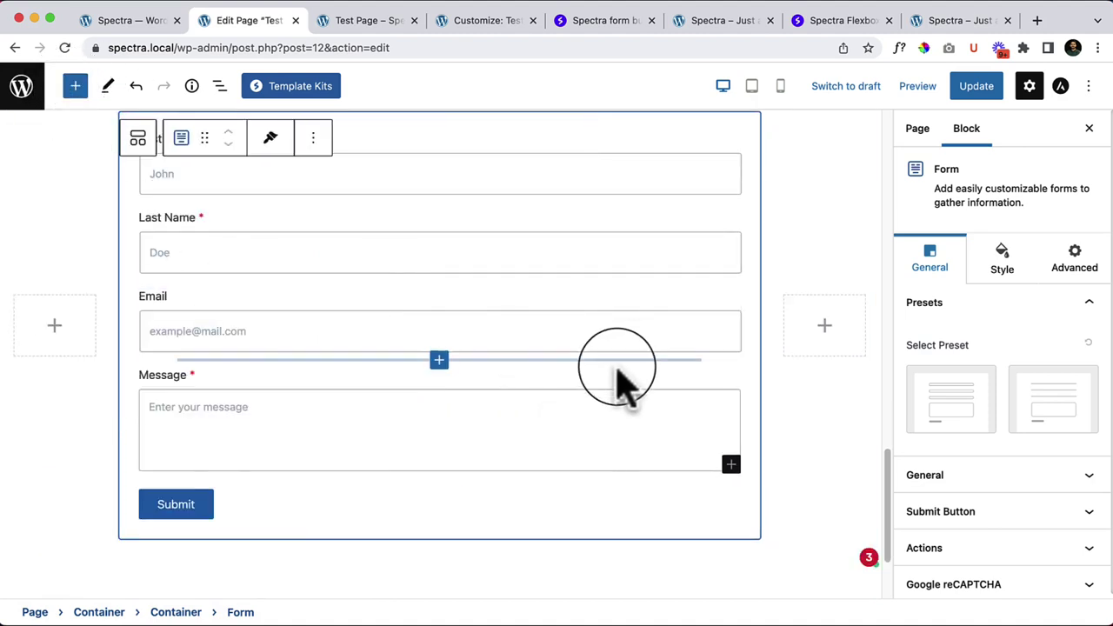
scroll(574, 365, "up", 3)
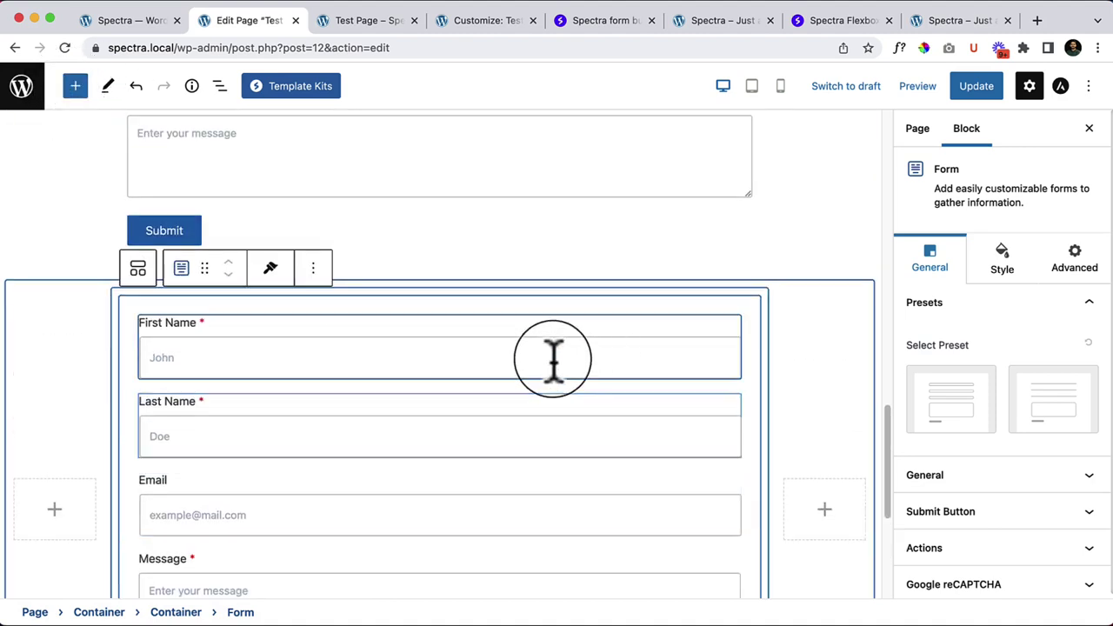
Step: Browse all Spectra form field blocks from the inserter between First Name and Last Name
left_click(439, 386)
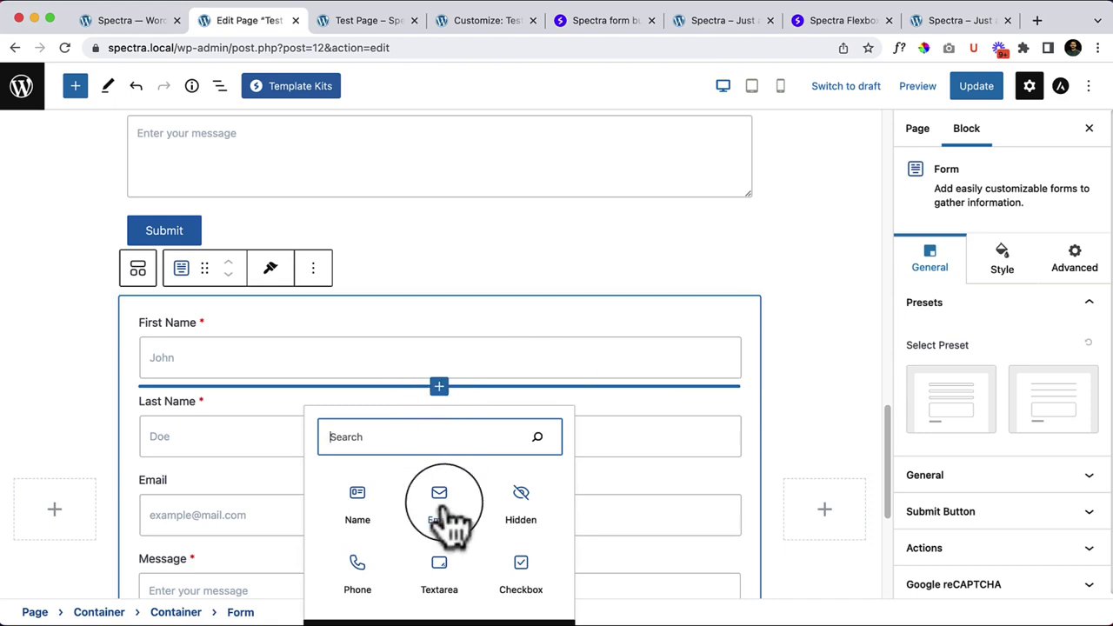
scroll(609, 517, "down", 2)
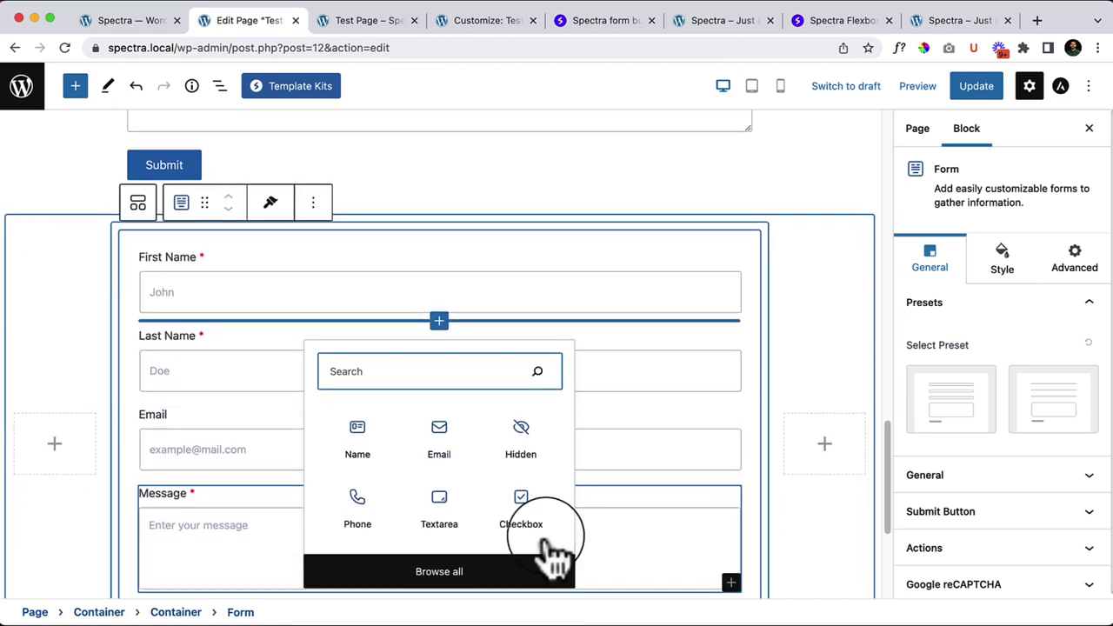
left_click(474, 589)
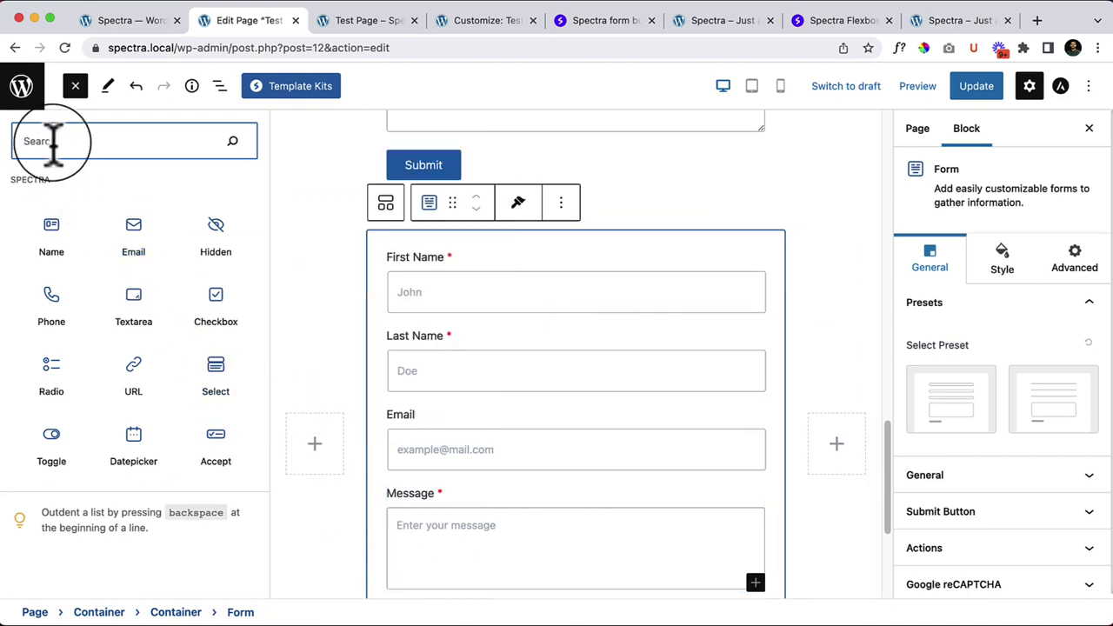
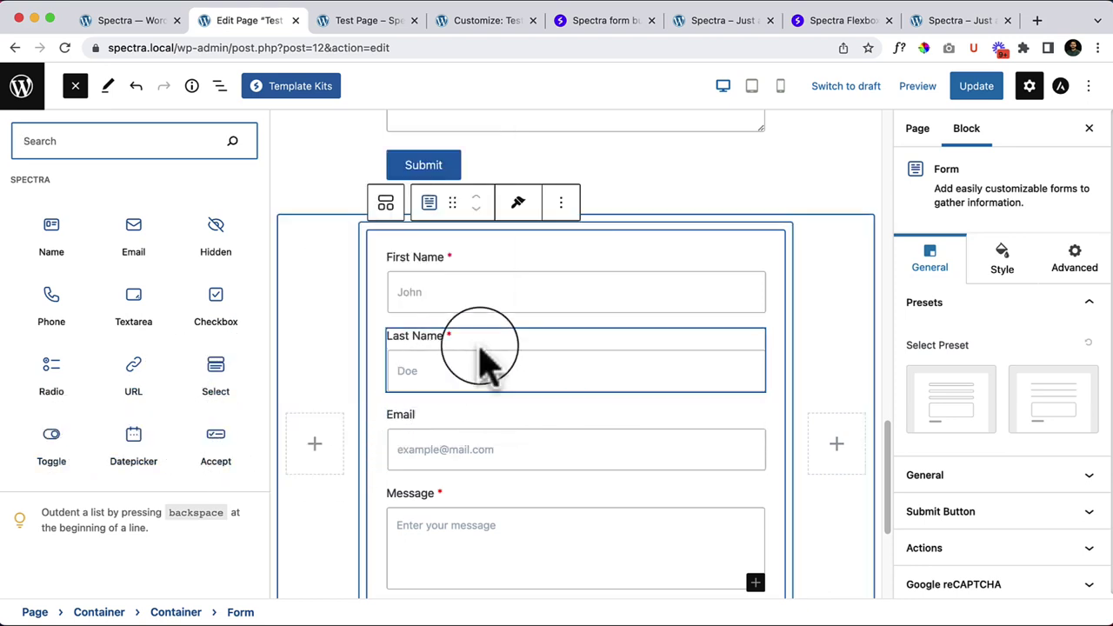
Step: Delete the First Name, Last Name, Email and Message fields, leaving the form empty
left_click(540, 293)
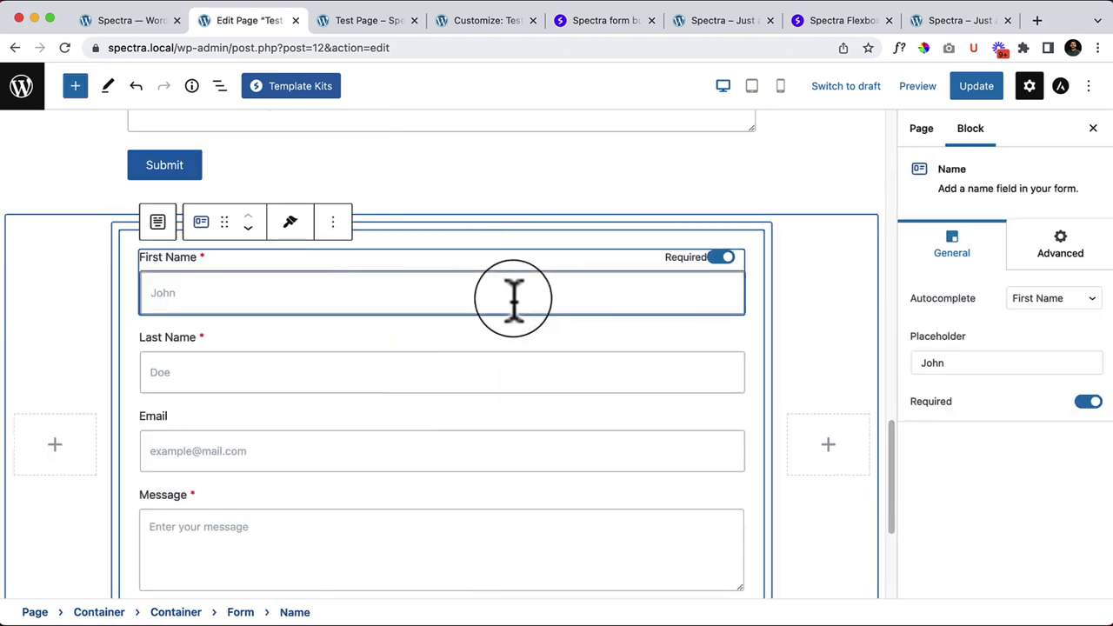
left_click(332, 223)
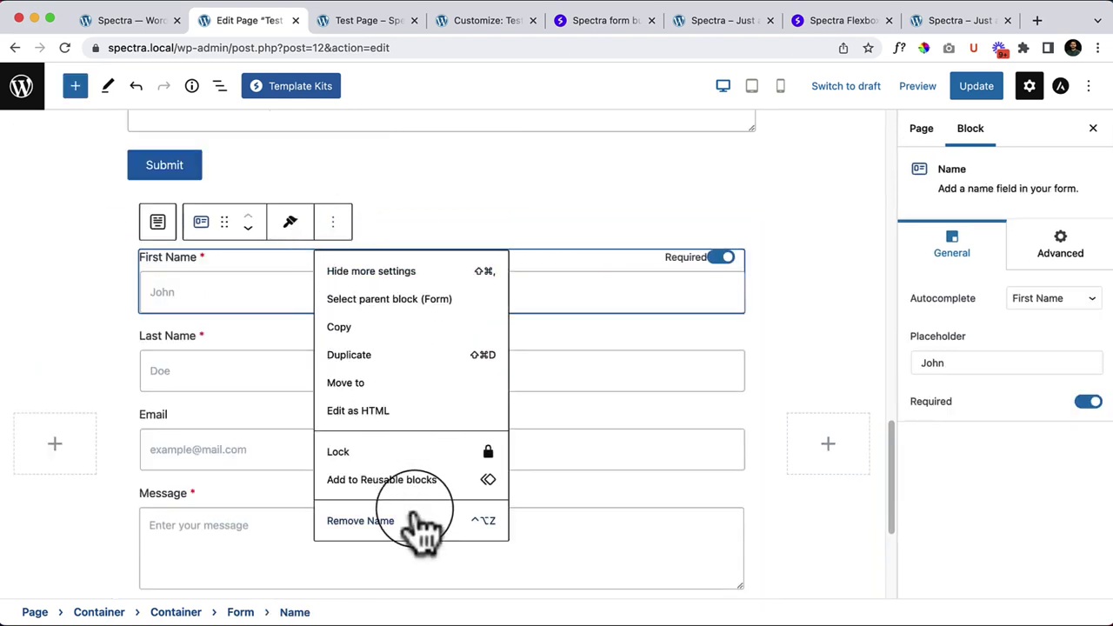
left_click(421, 524)
left_click(287, 259)
left_click(332, 223)
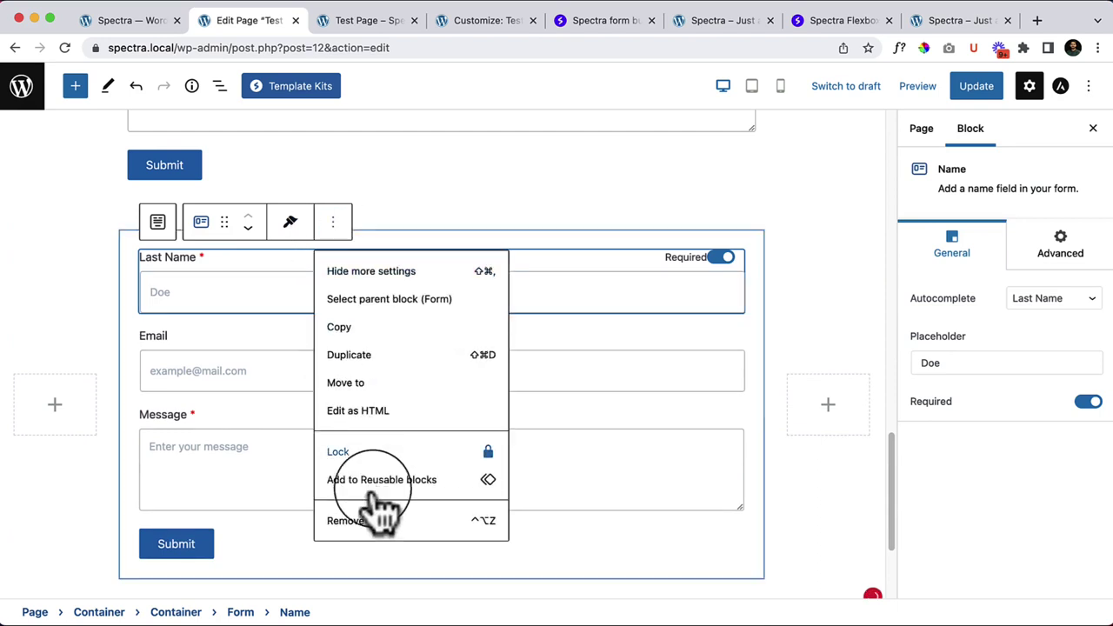
key("ctrl+alt+z")
left_click(253, 287)
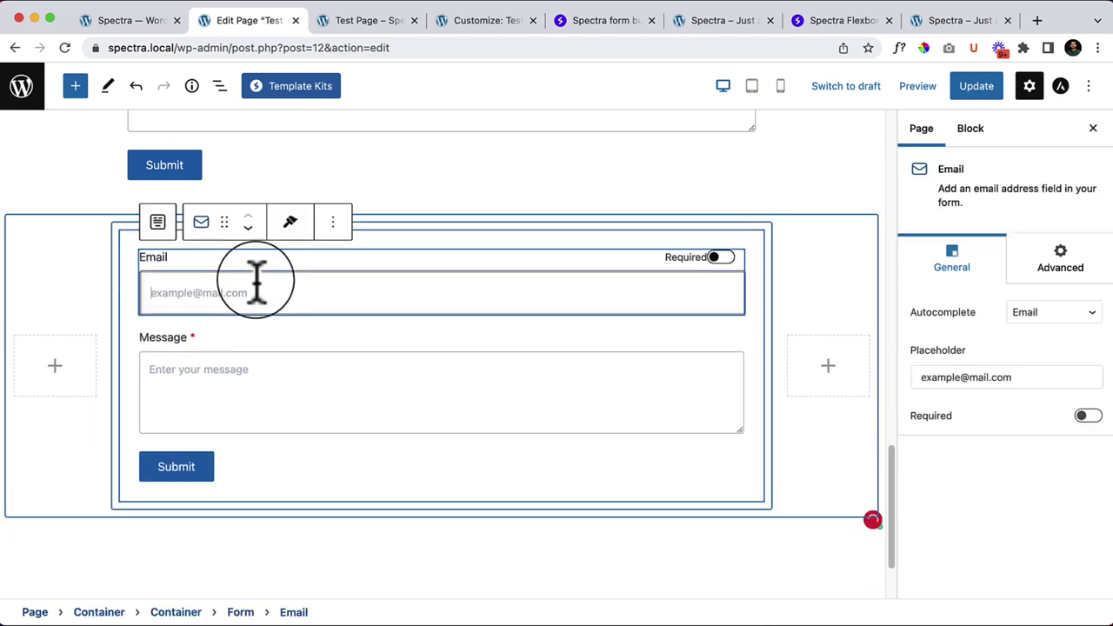
left_click(332, 223)
left_click(396, 522)
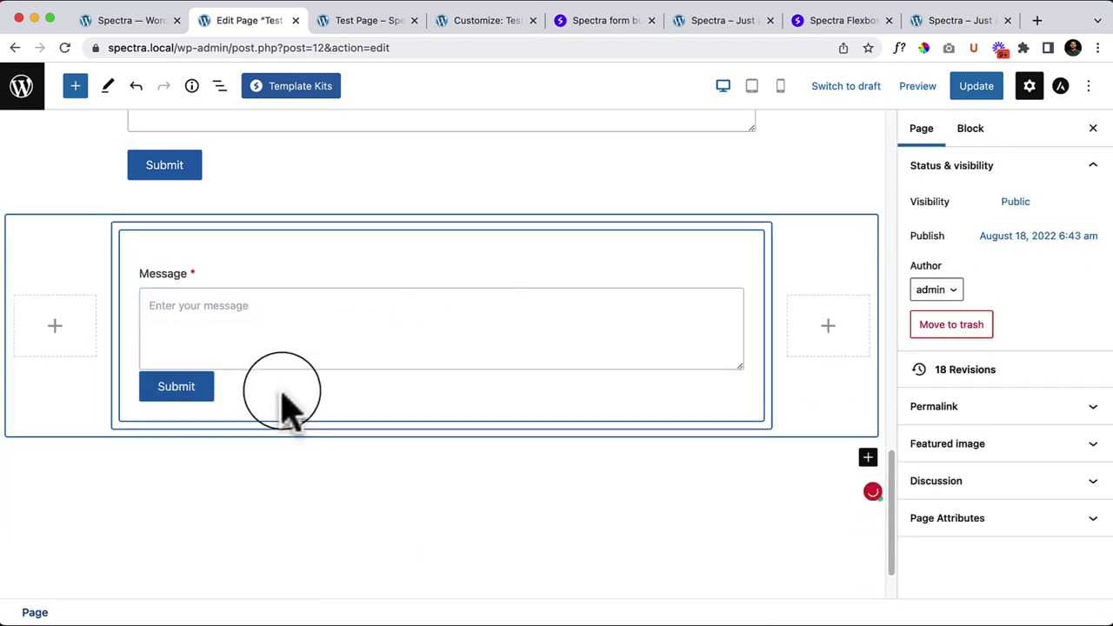
left_click(269, 342)
left_click(332, 222)
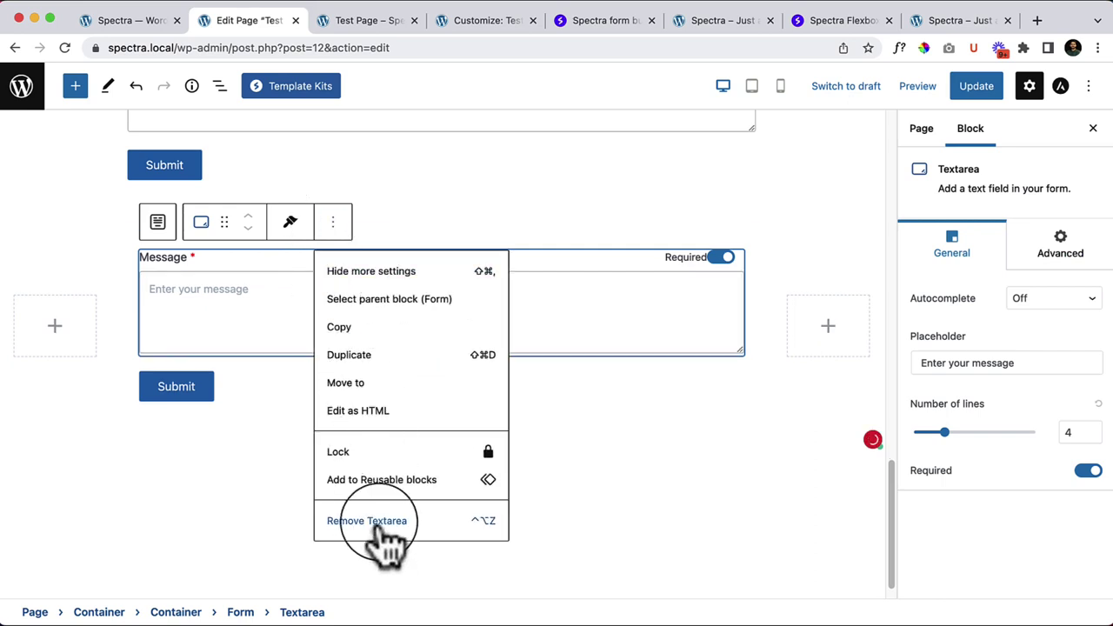
left_click(383, 522)
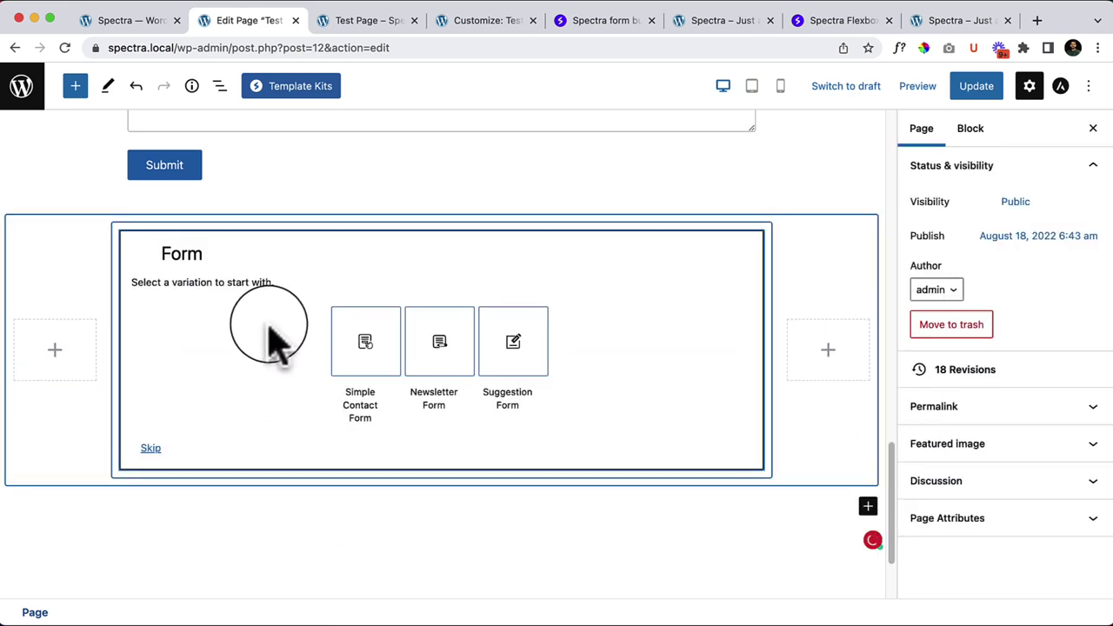
Step: Skip the form variations to restore the default fields, then select the First Name label
left_click(172, 295)
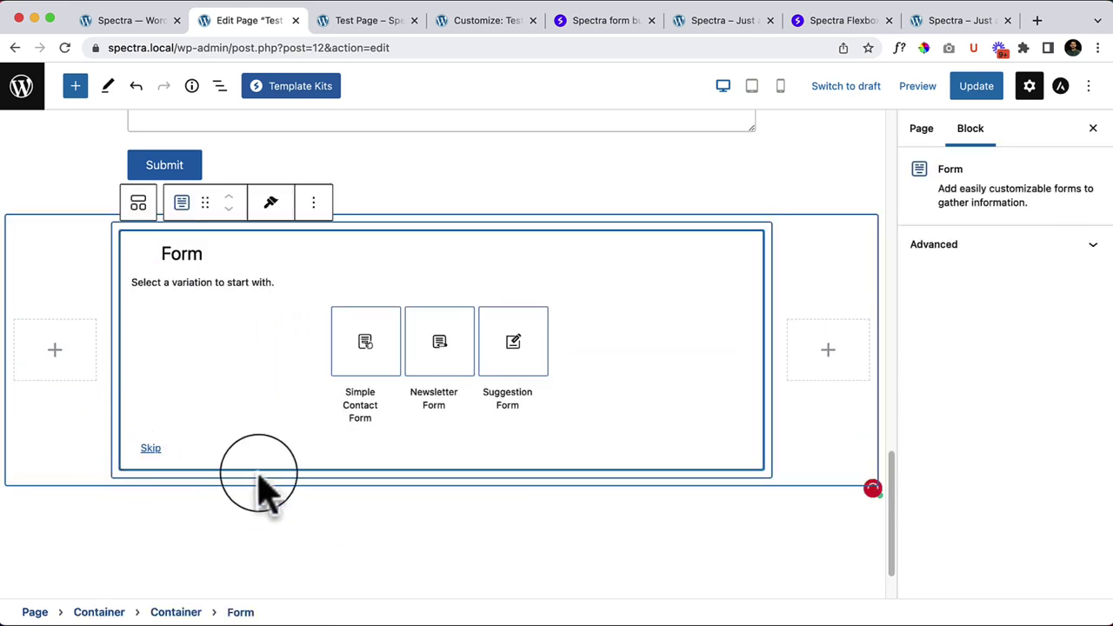
left_click(148, 448)
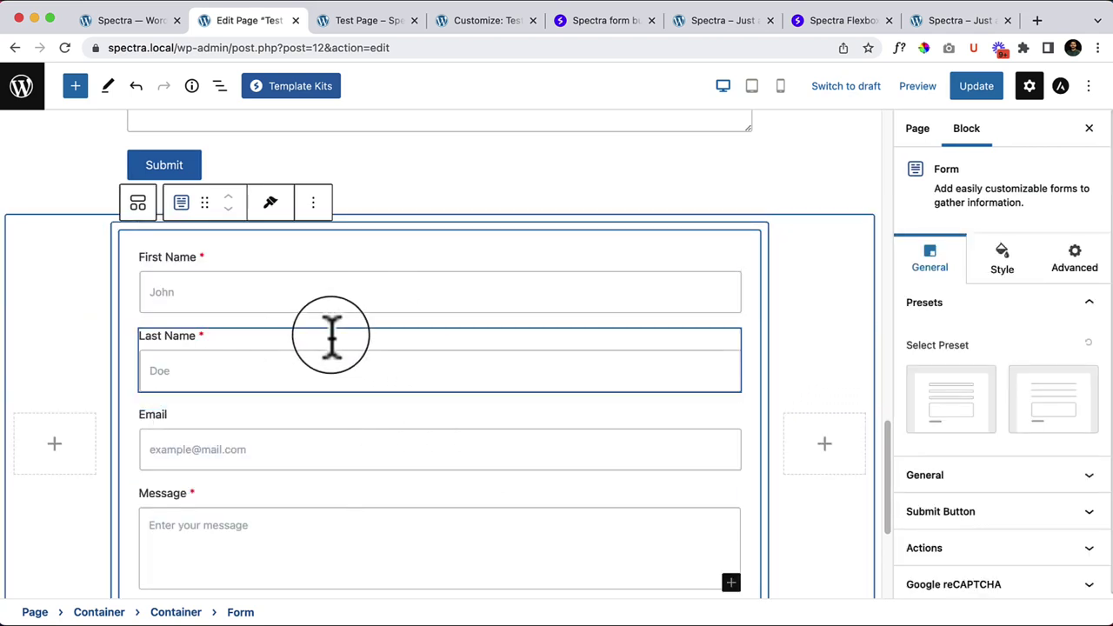
left_click(487, 361)
left_click(442, 295)
left_click(258, 256)
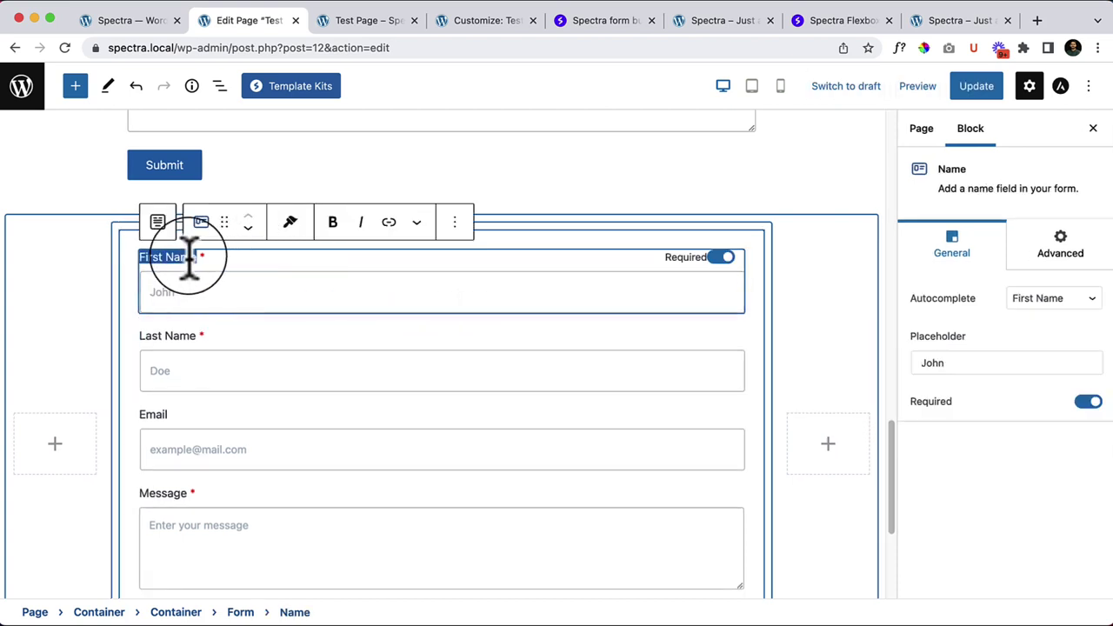
key("Right")
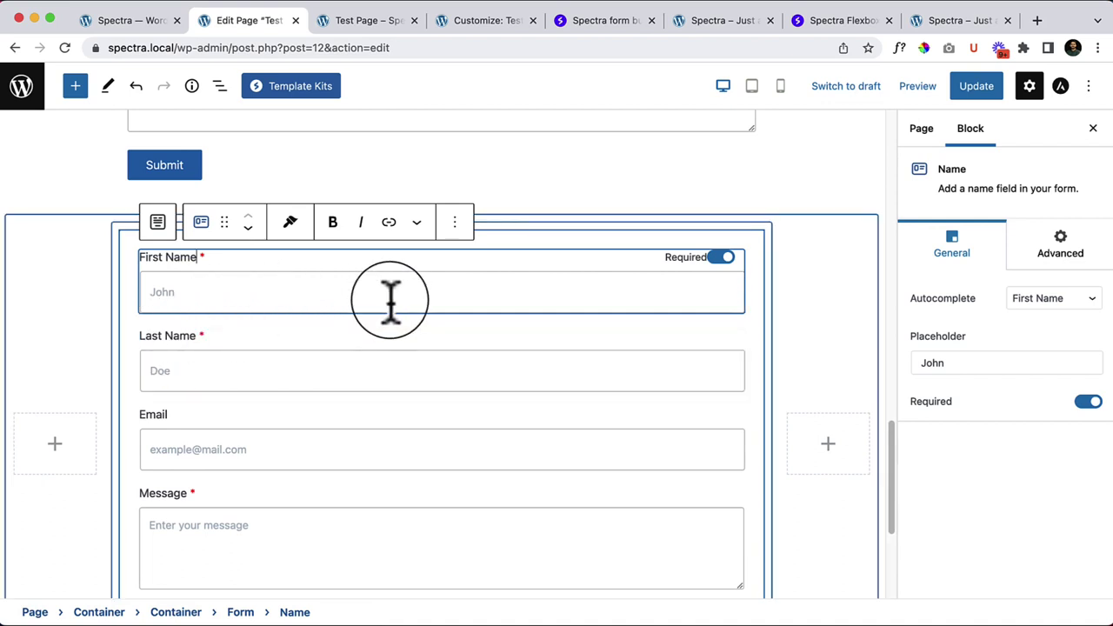
left_click(228, 282)
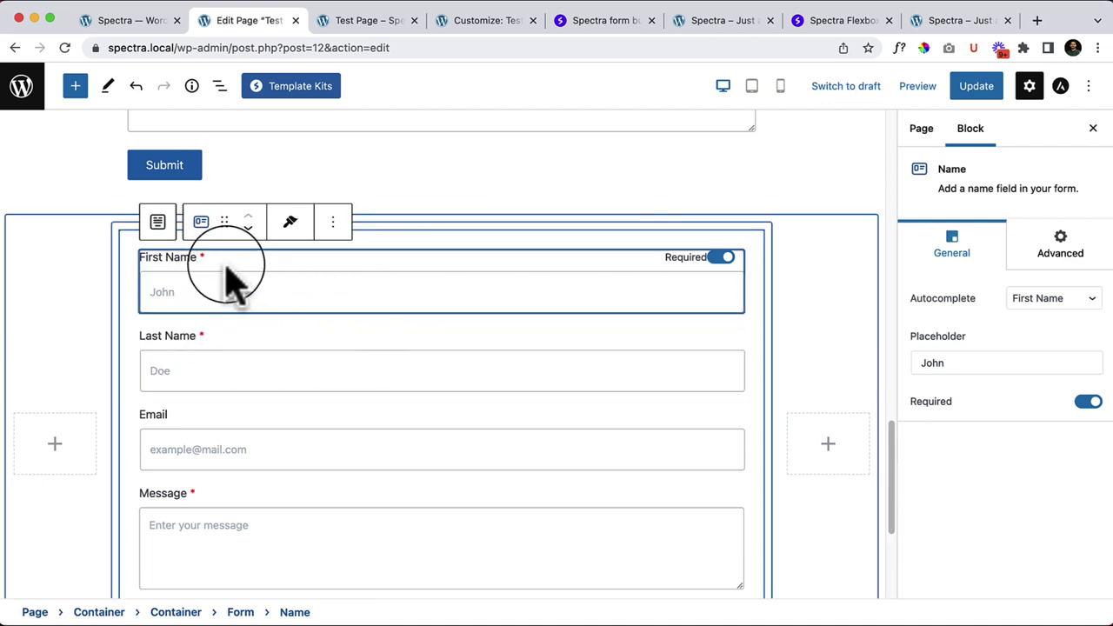
Step: Check the name field's settings, keeping First Name as its autocomplete value
left_click(1068, 254)
left_click(967, 251)
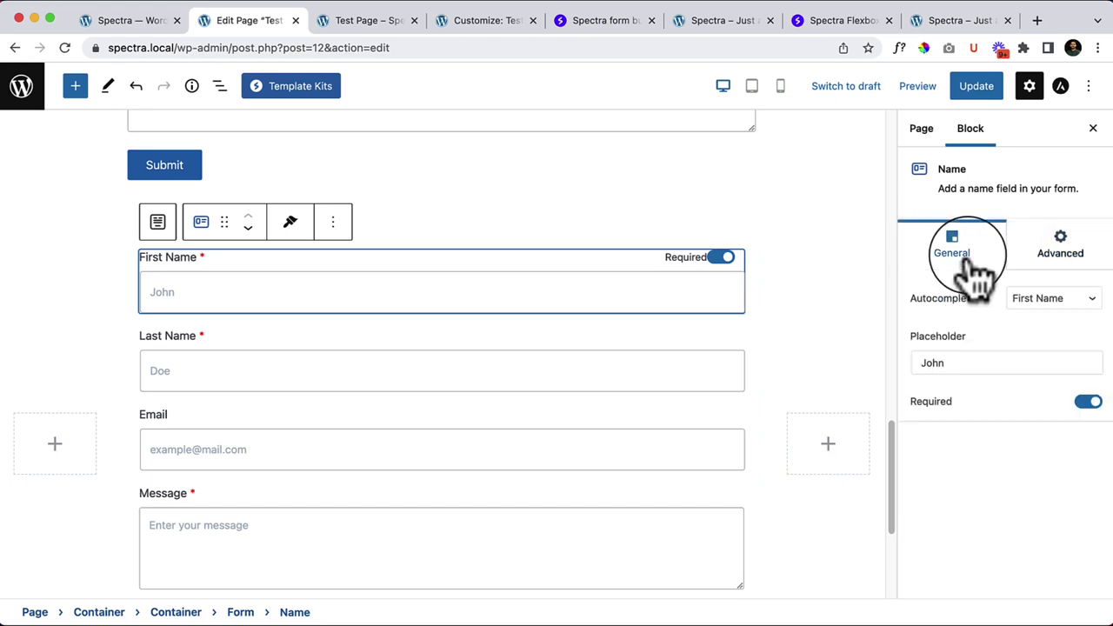
left_click(1081, 300)
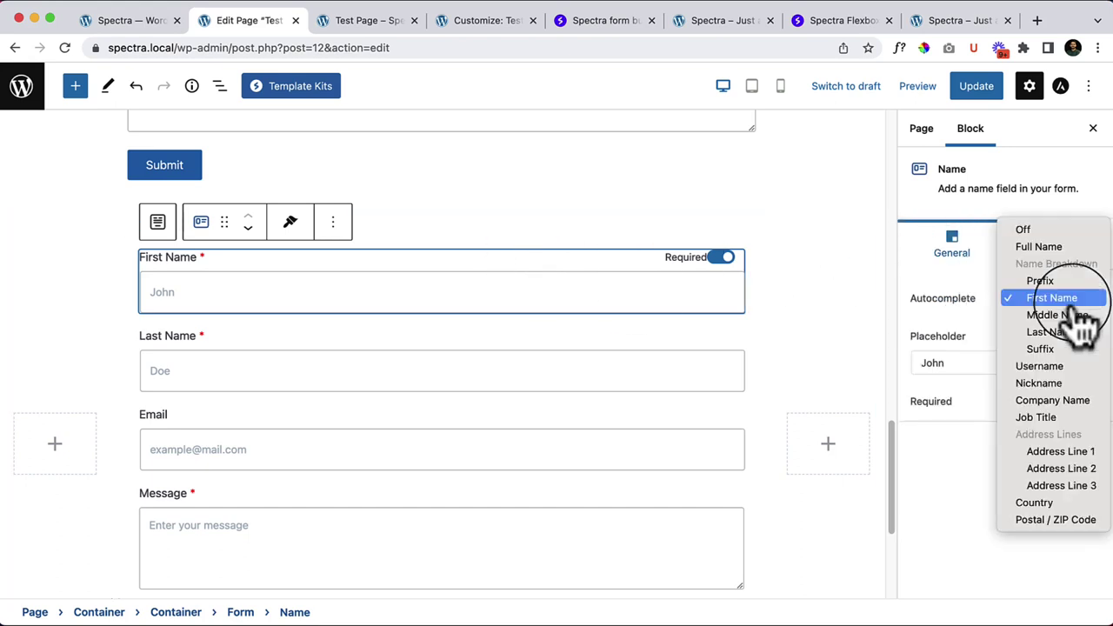
left_click(974, 339)
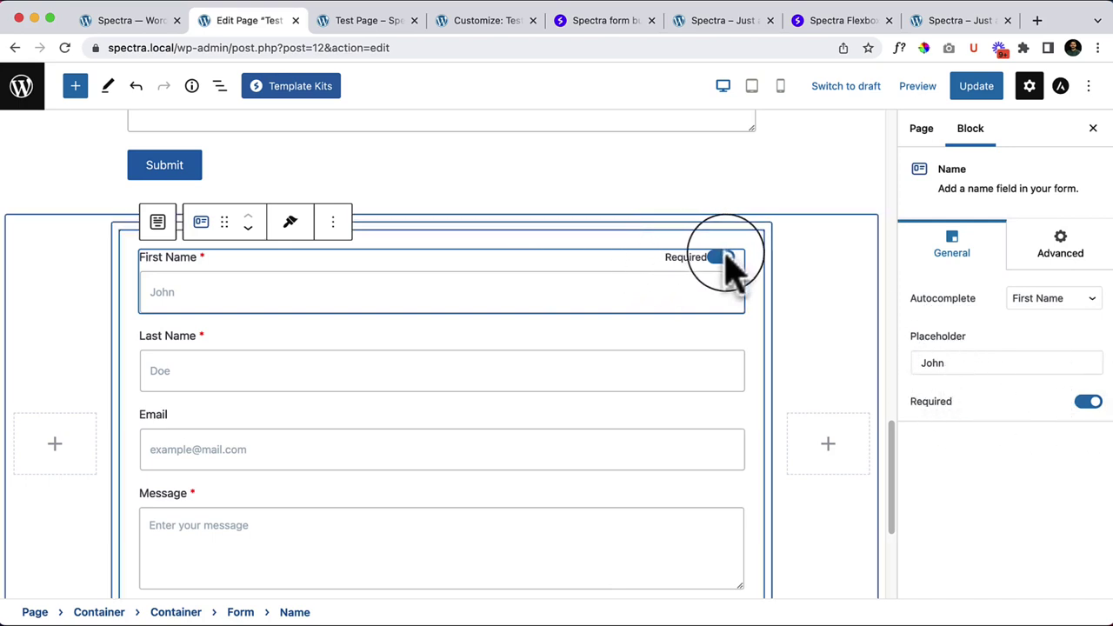
left_click(310, 341)
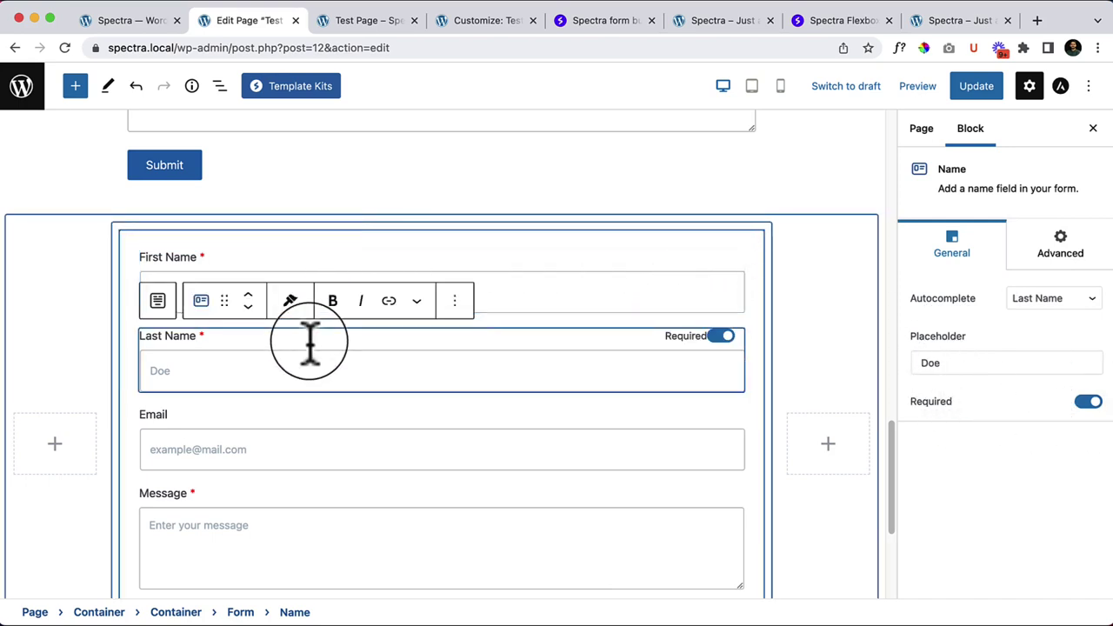
left_click(320, 439)
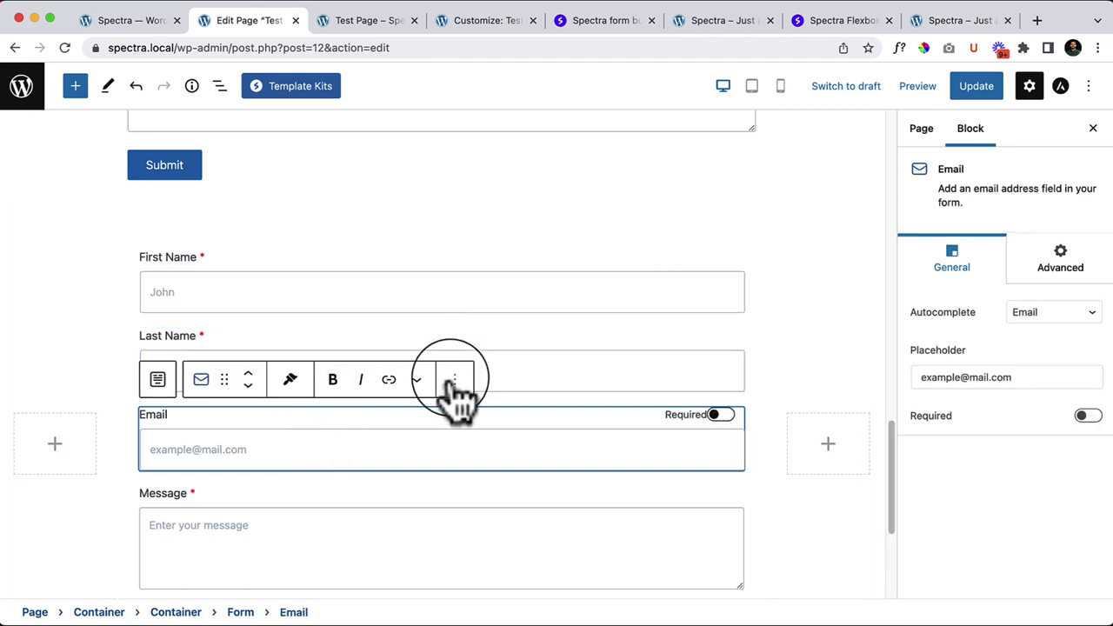
left_click(454, 382)
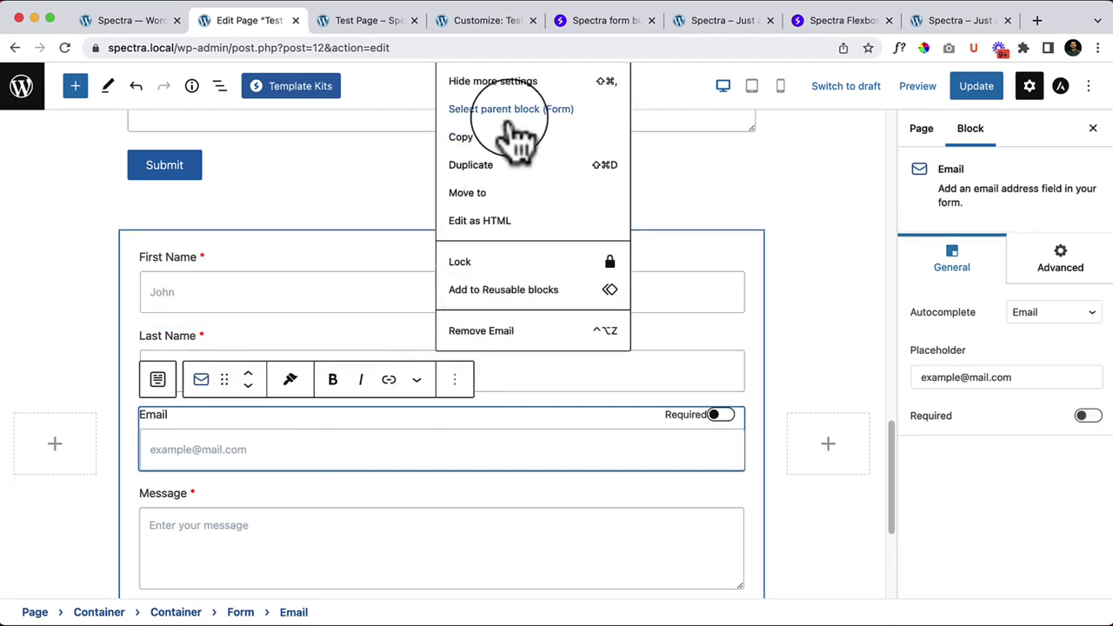
left_click(277, 257)
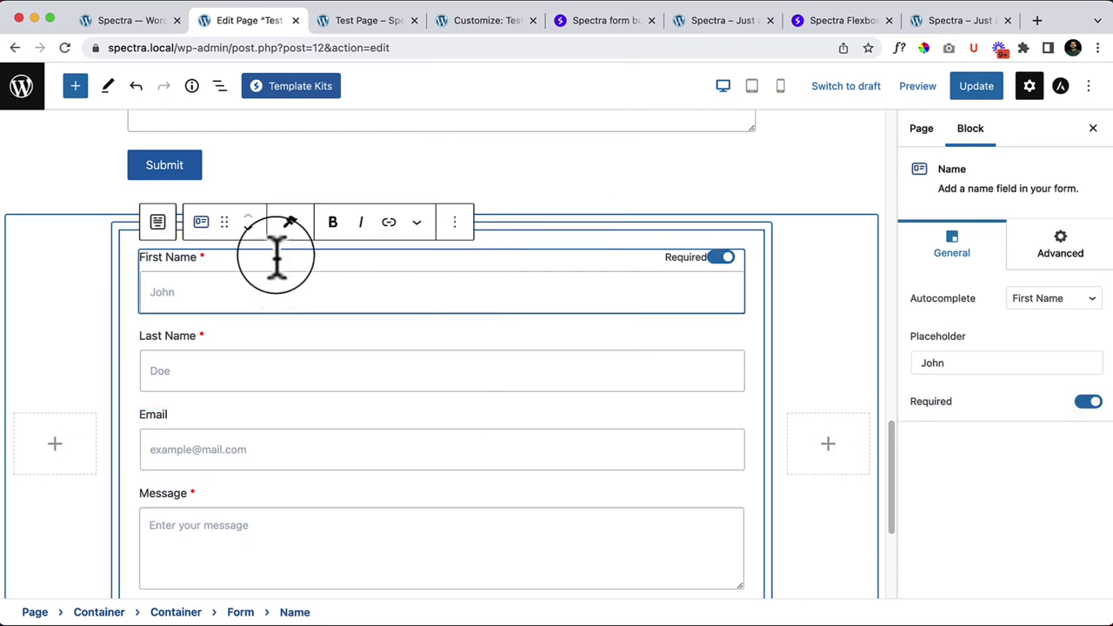
mouse_move(442, 331)
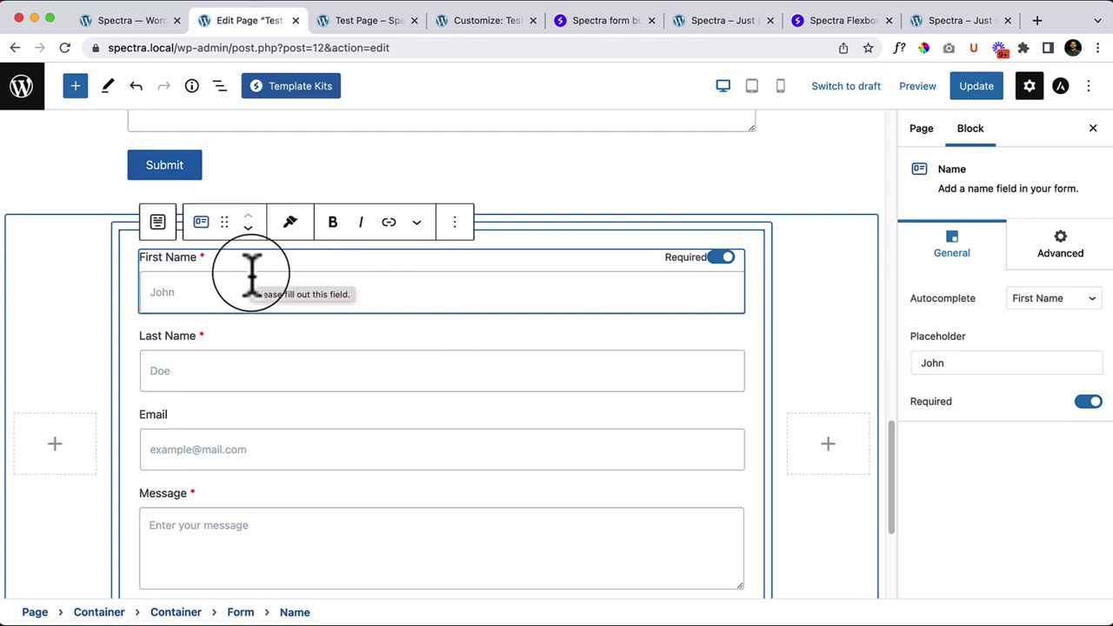
Step: Restyle the whole form with the underlined preset
left_click(131, 244)
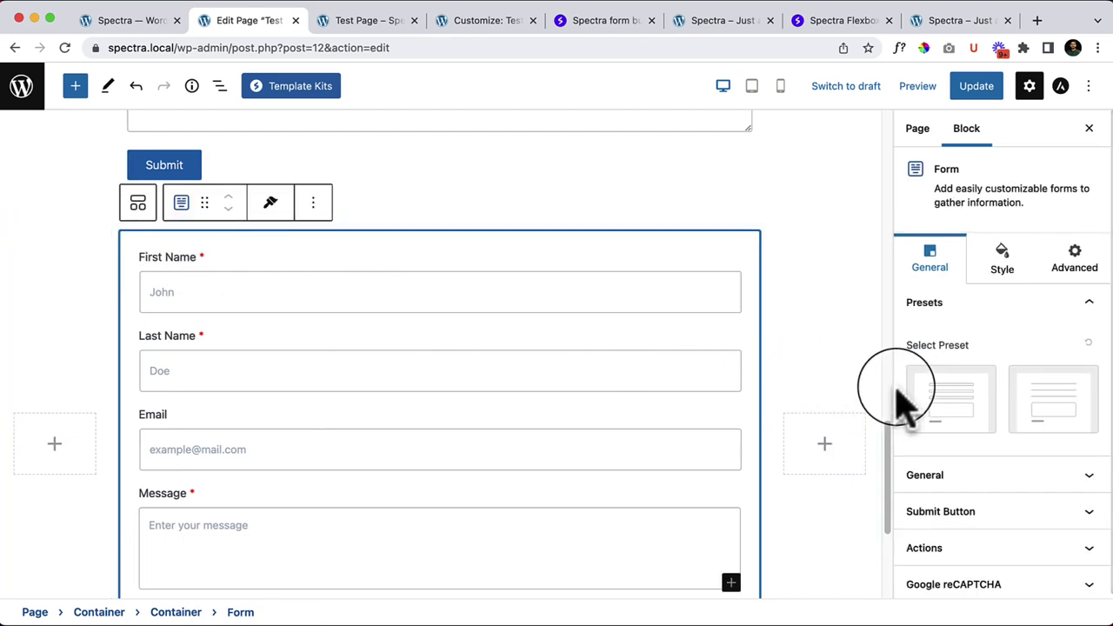
left_click(980, 399)
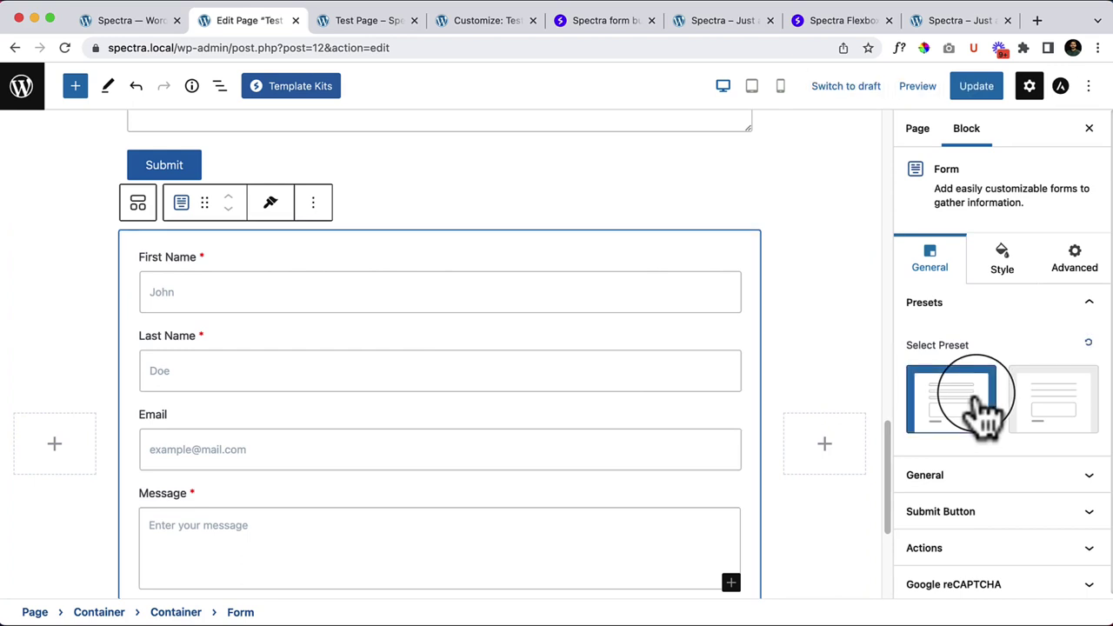
left_click(1057, 409)
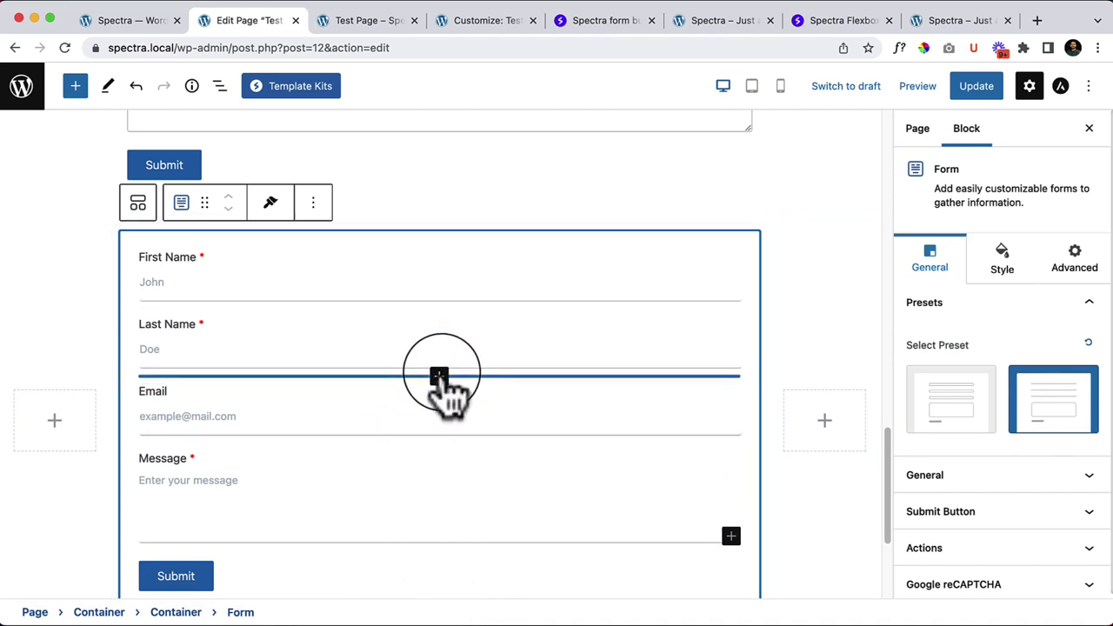
Step: Insert a Phone field with UK (+44) code between Last Name and Email, and save
left_click(439, 377)
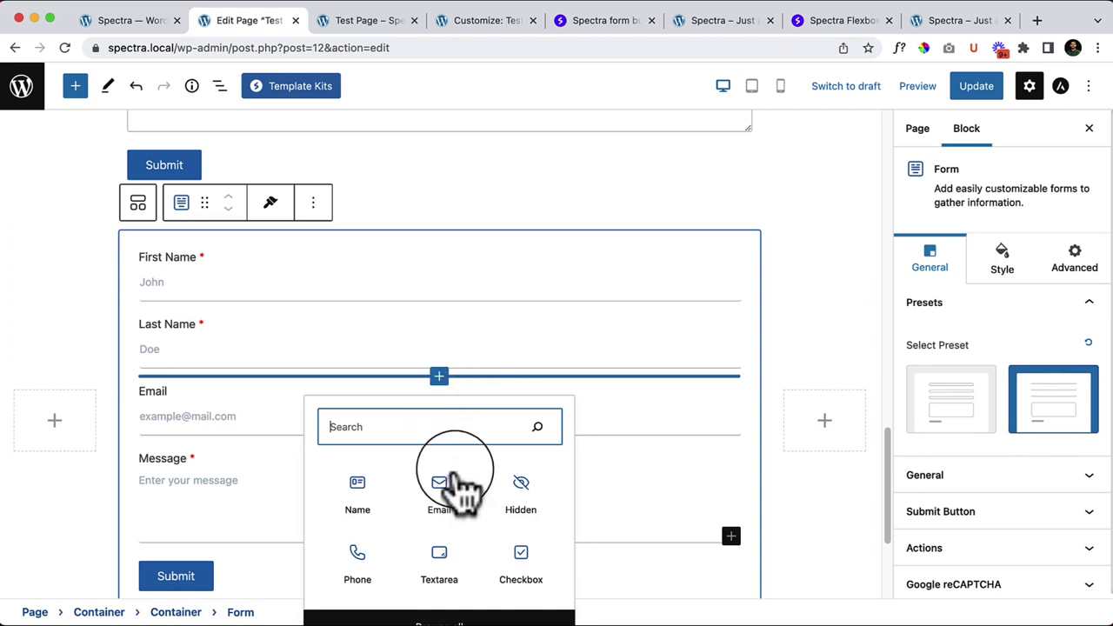
left_click(366, 566)
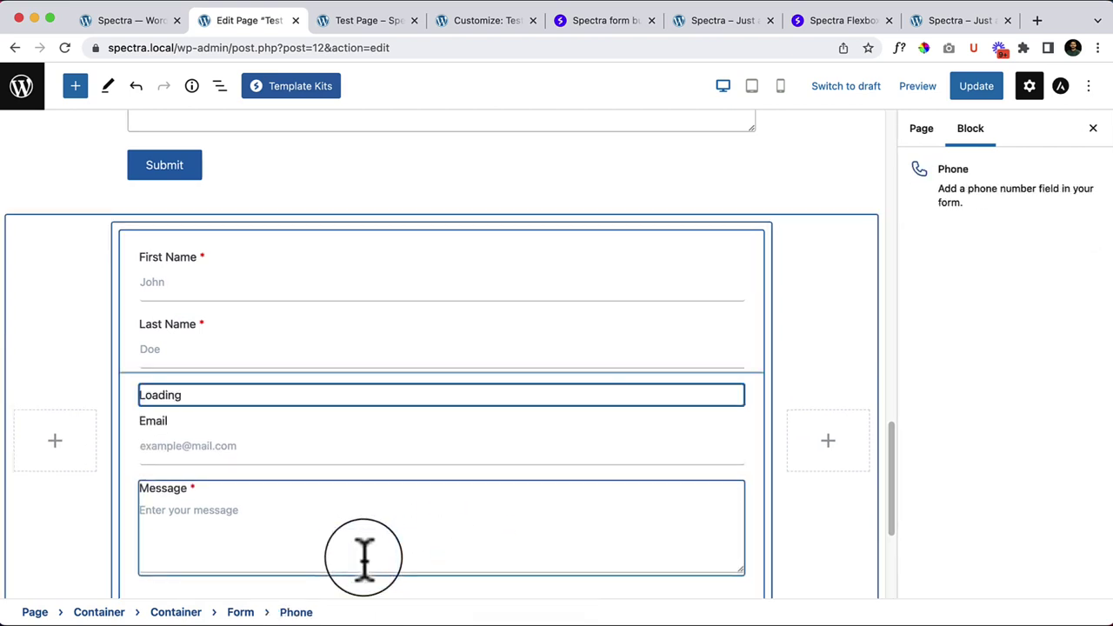
left_click(464, 454)
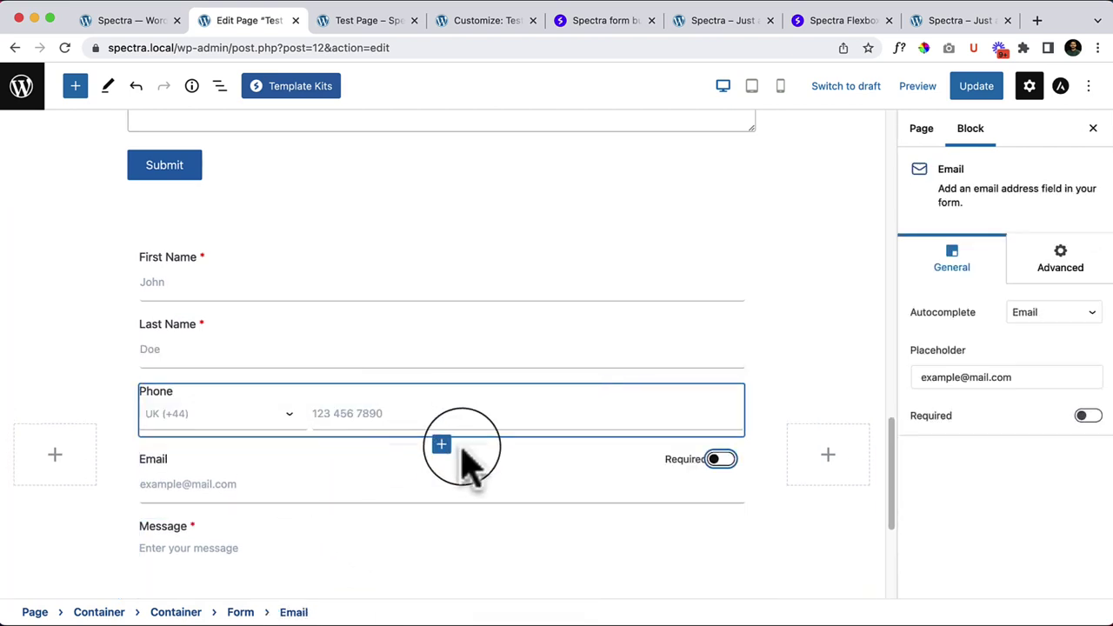
left_click(280, 361)
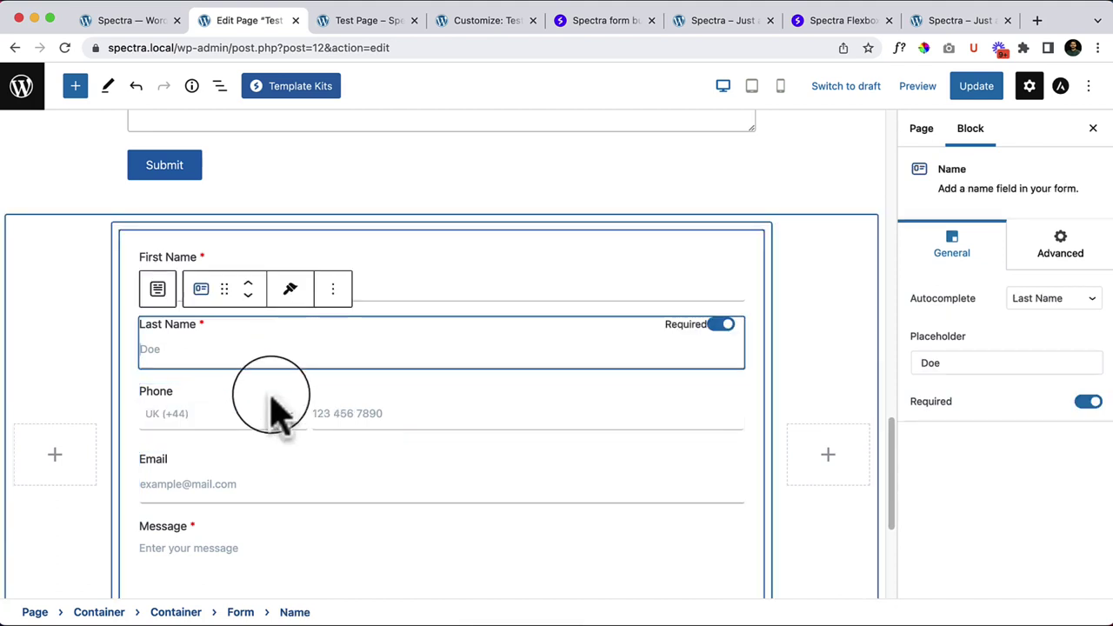
left_click(266, 404)
left_click(256, 416)
scroll(272, 570, "down", 3)
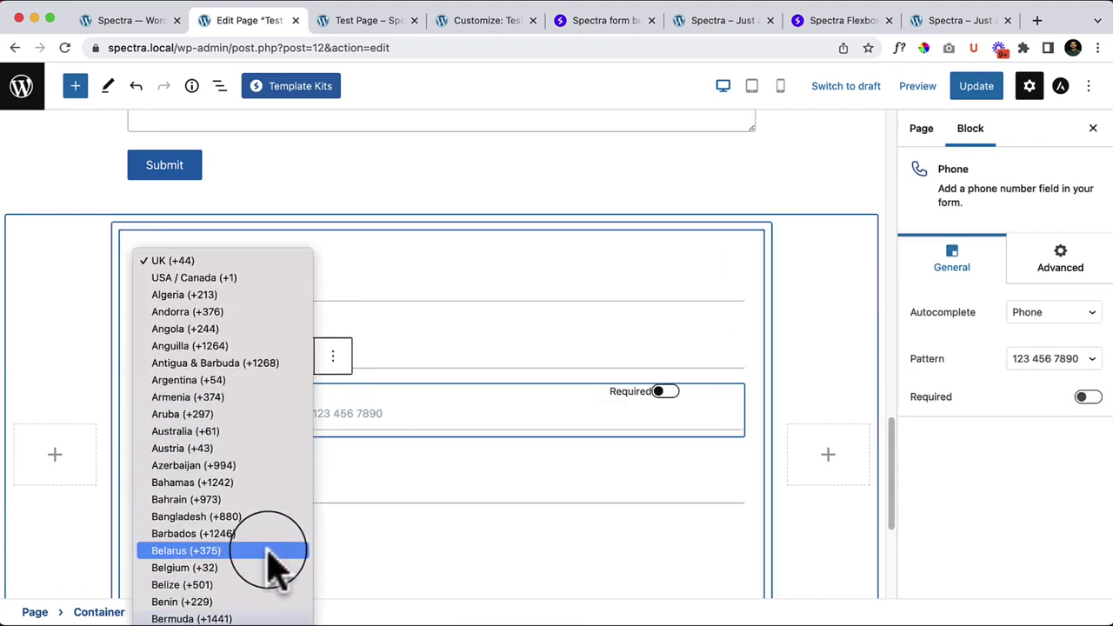
left_click(460, 434)
left_click(398, 416)
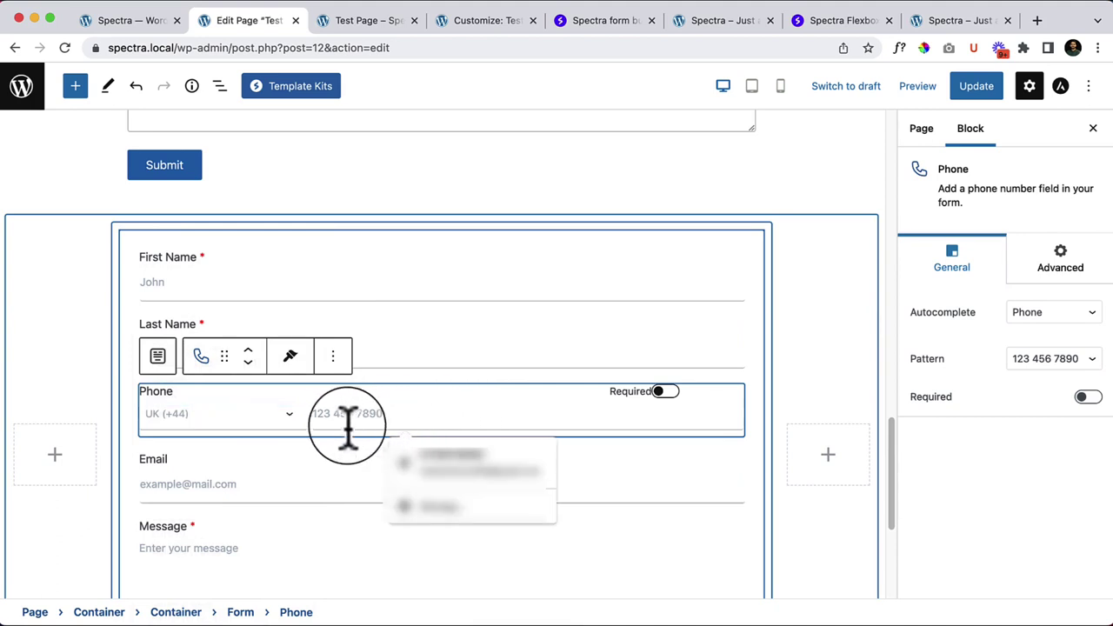
left_click(965, 89)
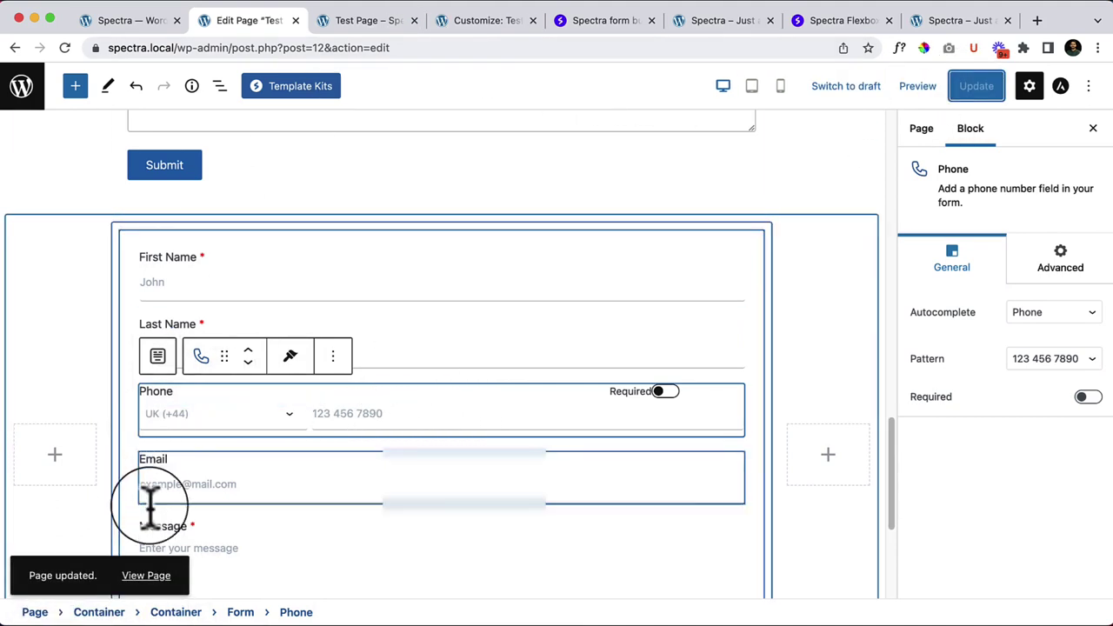
Step: Open the published Test Page in a new tab and try its Last Name field
right_click(146, 575)
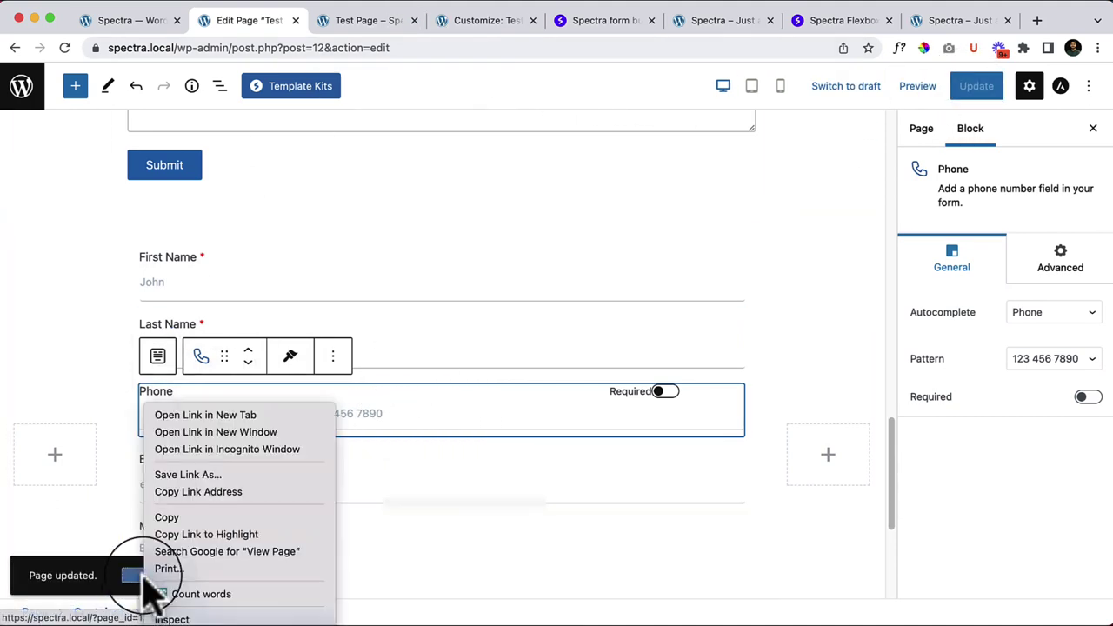
left_click(244, 417)
left_click(336, 22)
scroll(469, 417, "down", 5)
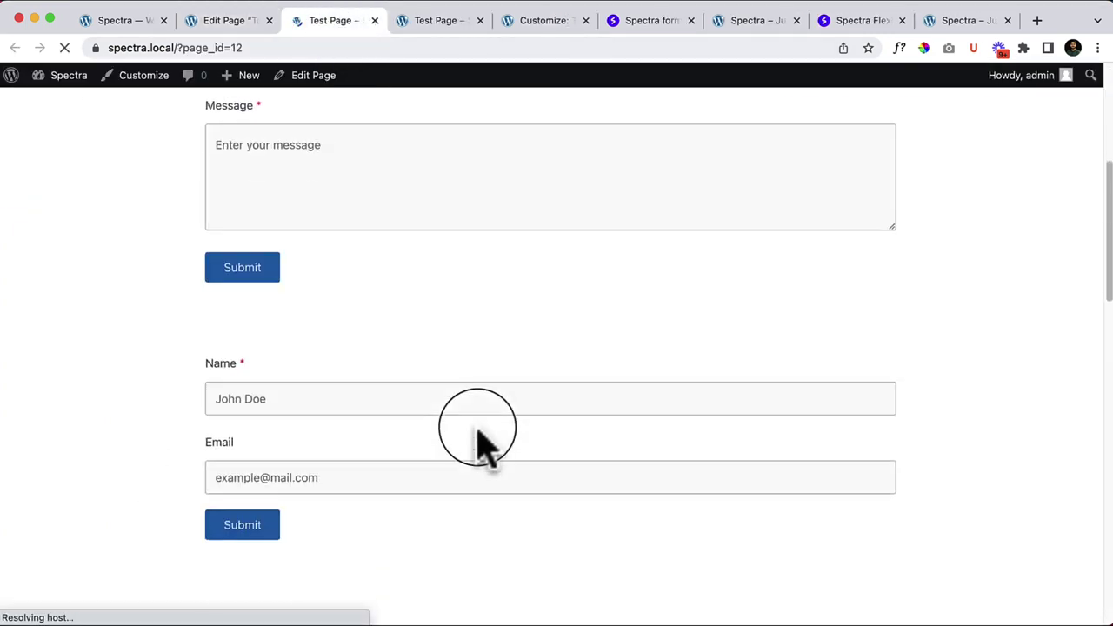
scroll(479, 442, "down", 10)
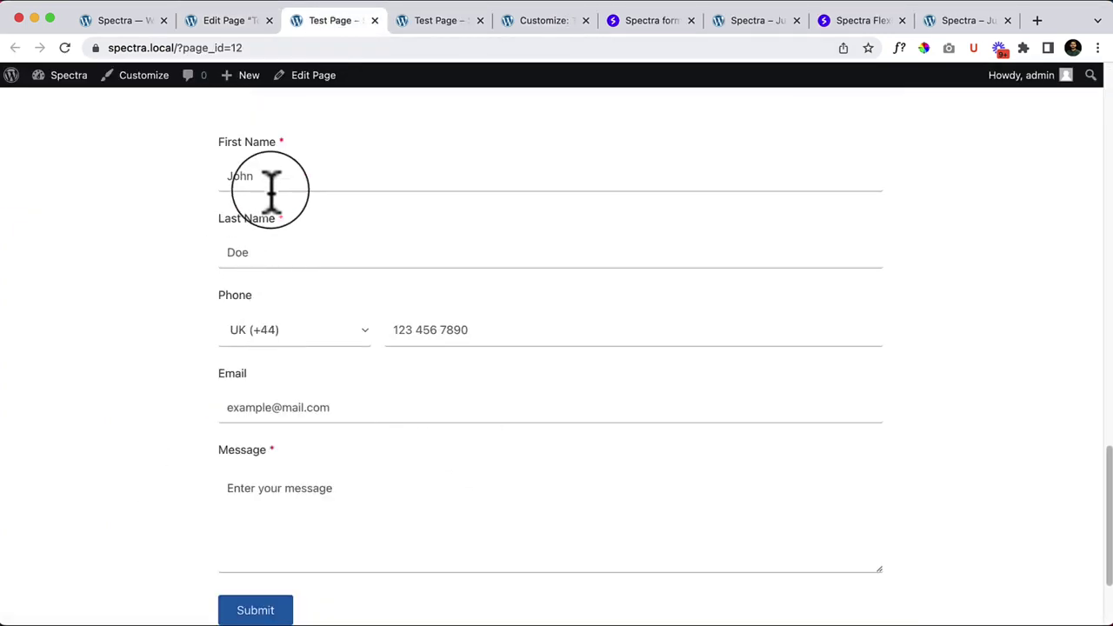
left_click(246, 252)
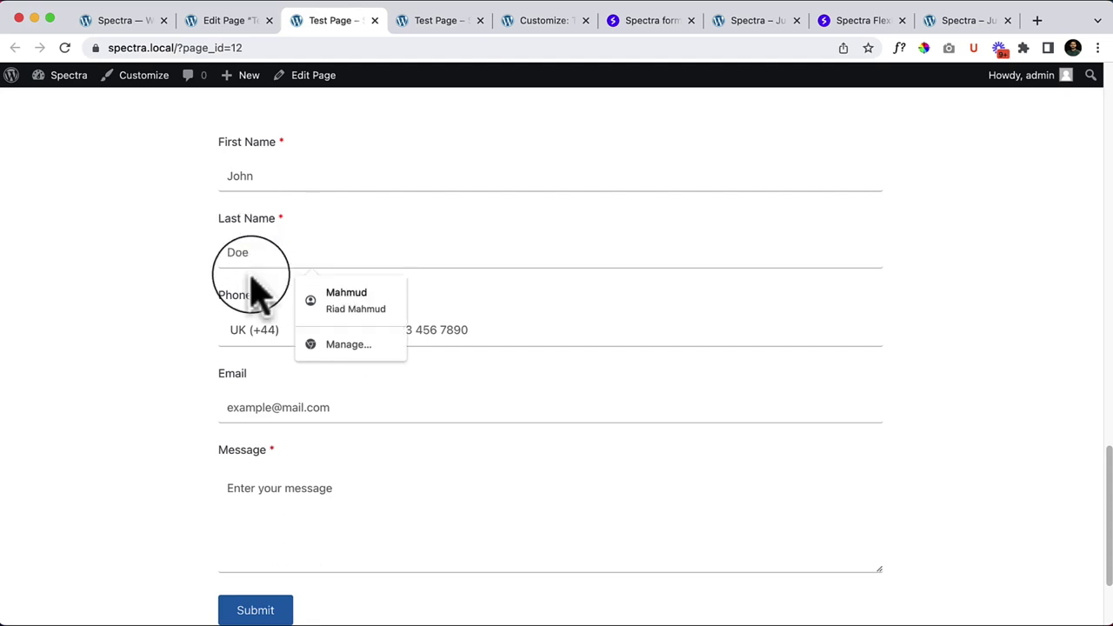
left_click(444, 344)
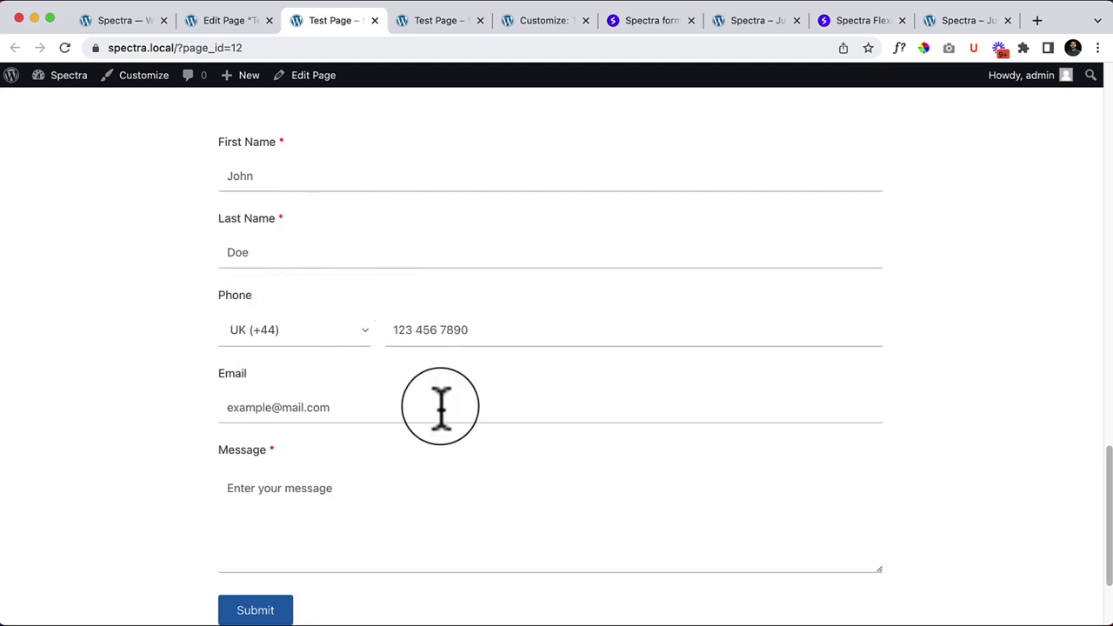
scroll(436, 525, "down", 3)
Step: Delete the Subject/Message form container and another unwanted container, keeping the Phone form
left_click(228, 20)
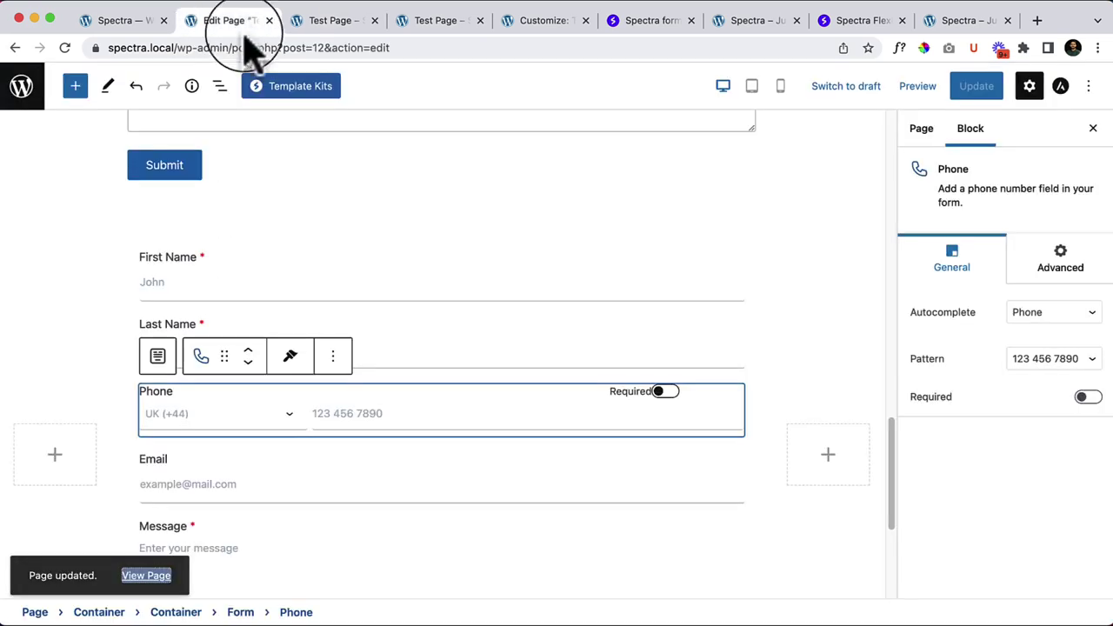
scroll(343, 278, "up", 3)
left_click(75, 327)
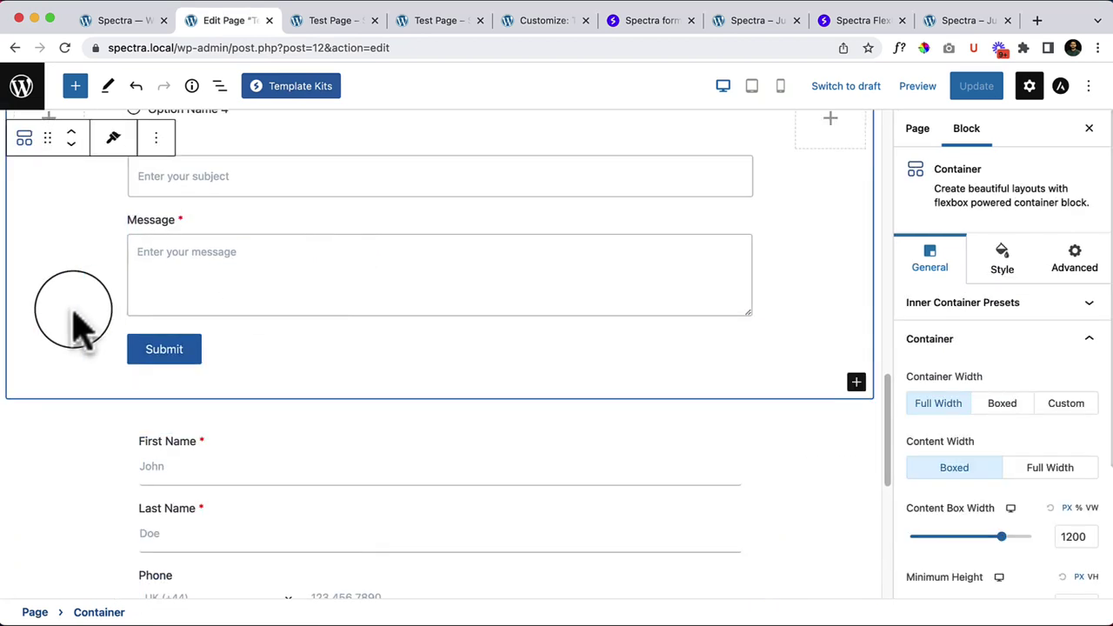
key("Delete")
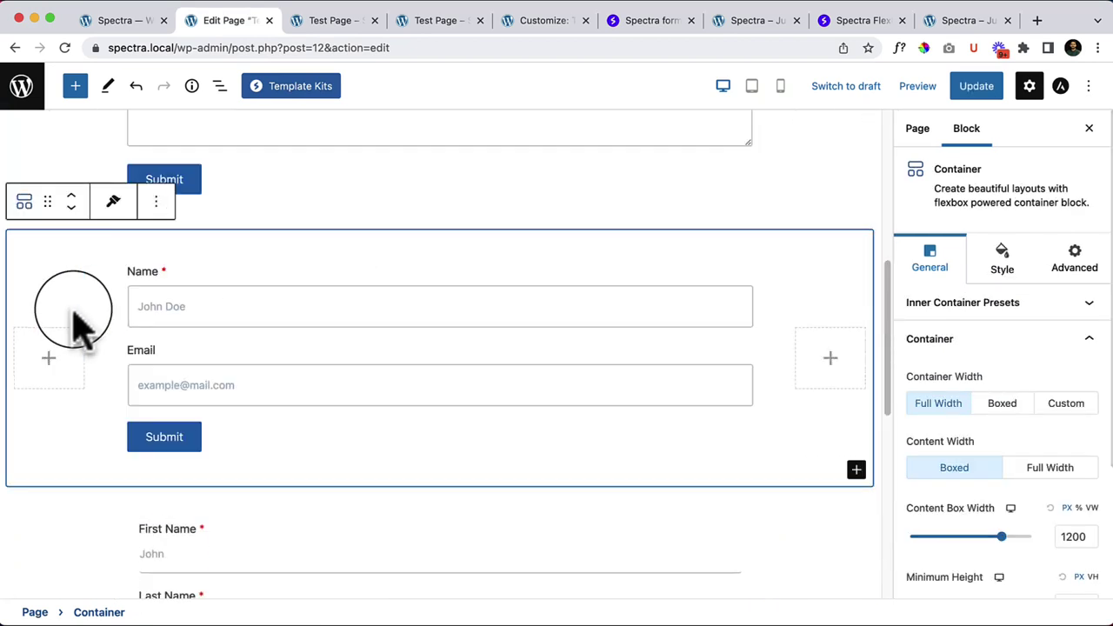
scroll(97, 348, "up", 10)
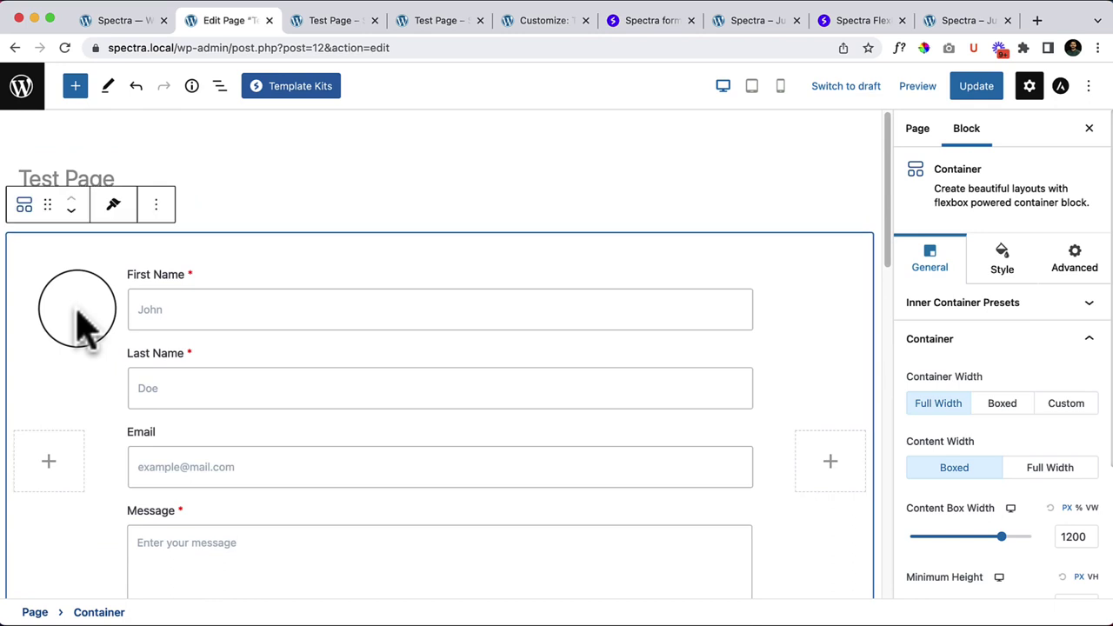
key("super+z")
key("super+z")
scroll(223, 435, "down", 5)
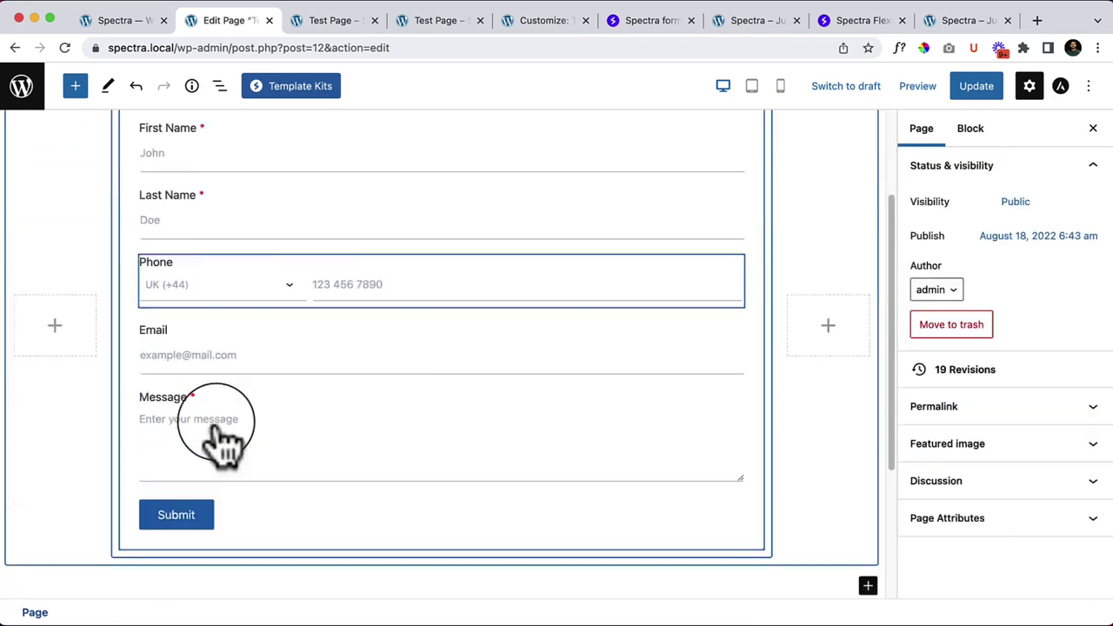
scroll(341, 461, "up", 4)
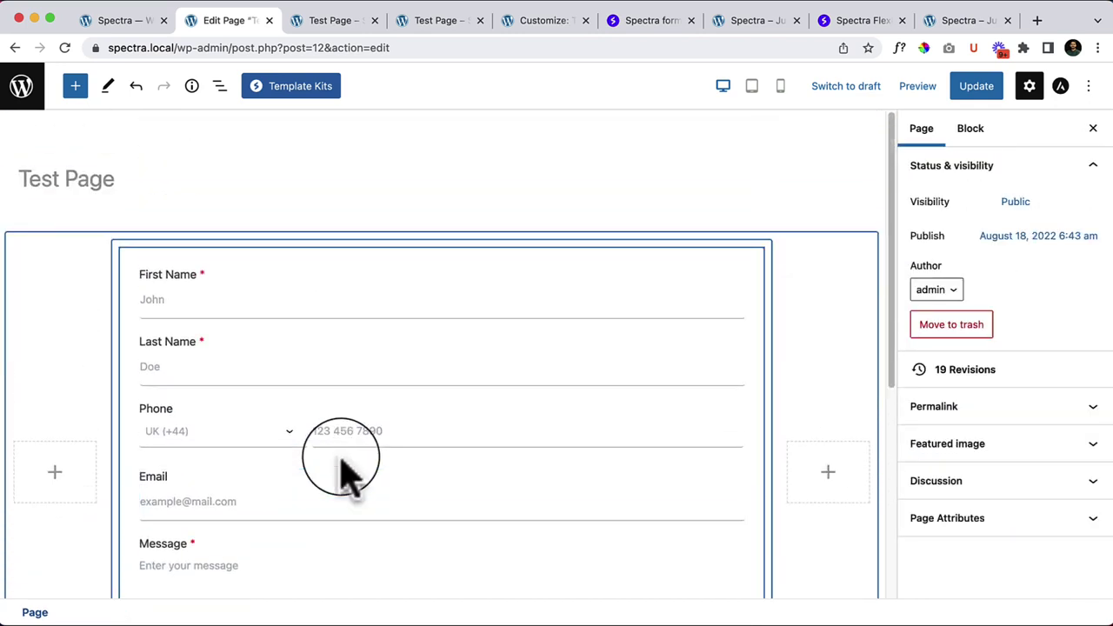
scroll(400, 474, "down", 2)
left_click(157, 202)
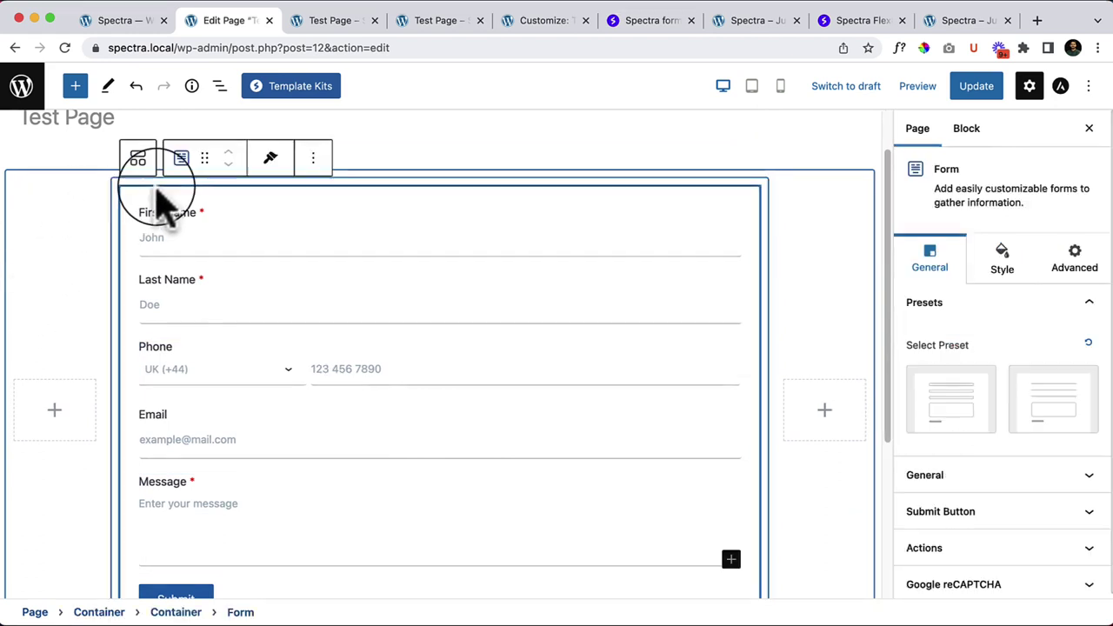
scroll(1056, 461, "down", 1)
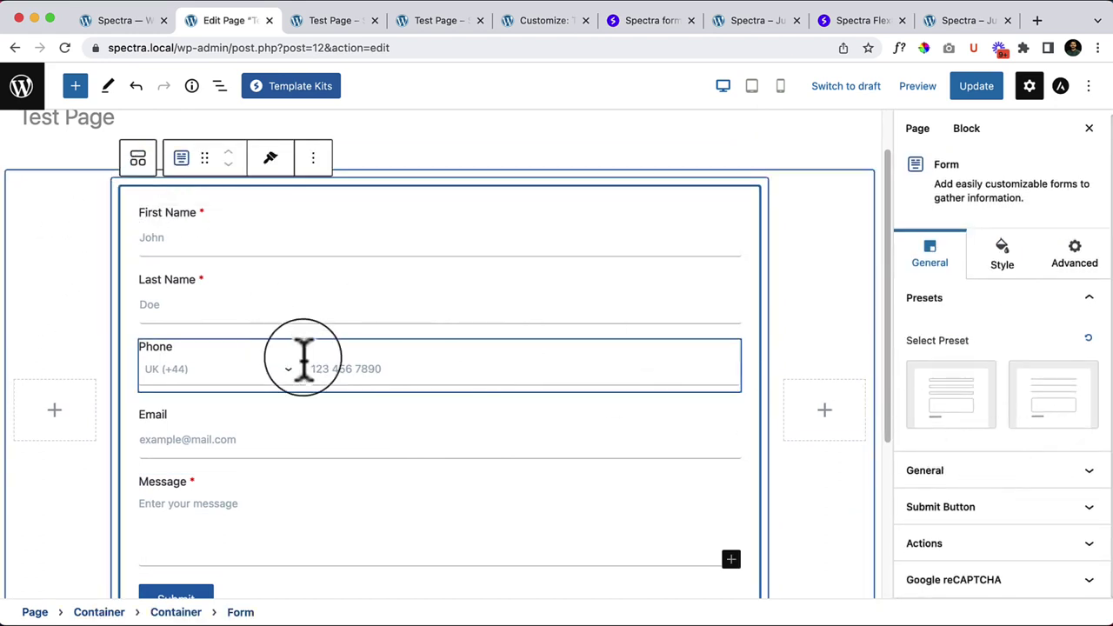
Step: Insert a Checkbox field below Phone and start naming its first option
left_click(439, 400)
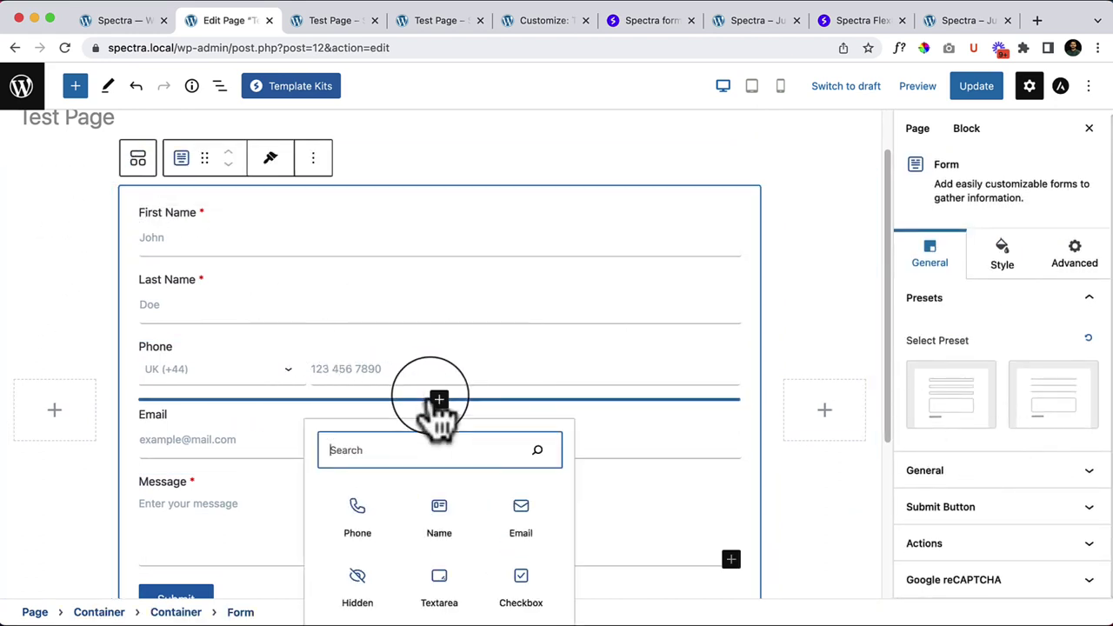
left_click(526, 590)
mouse_move(517, 574)
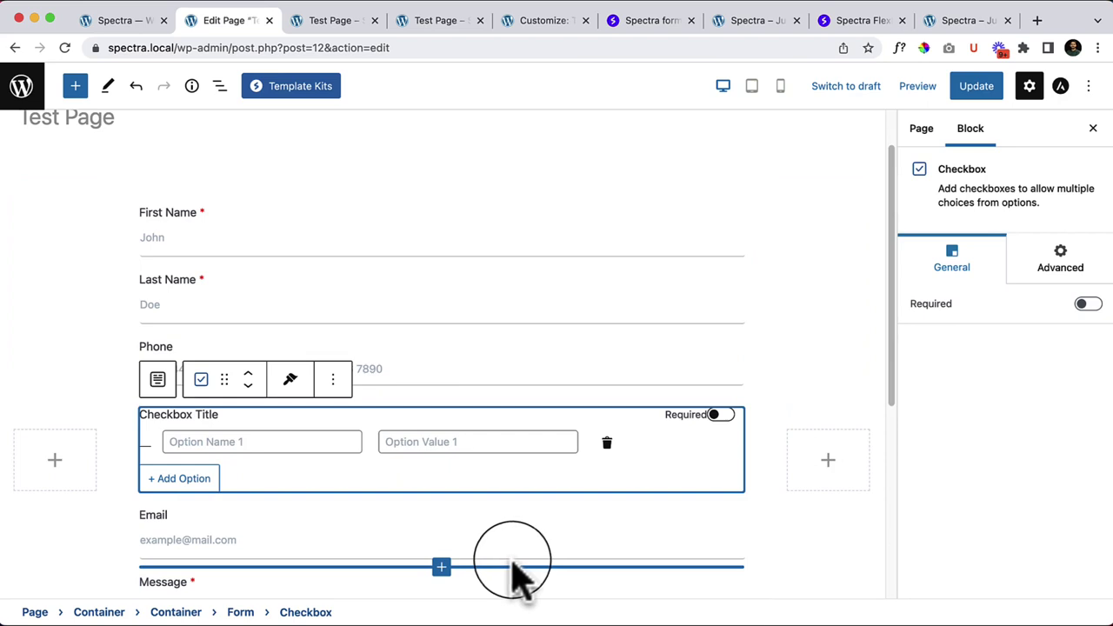
left_click(234, 450)
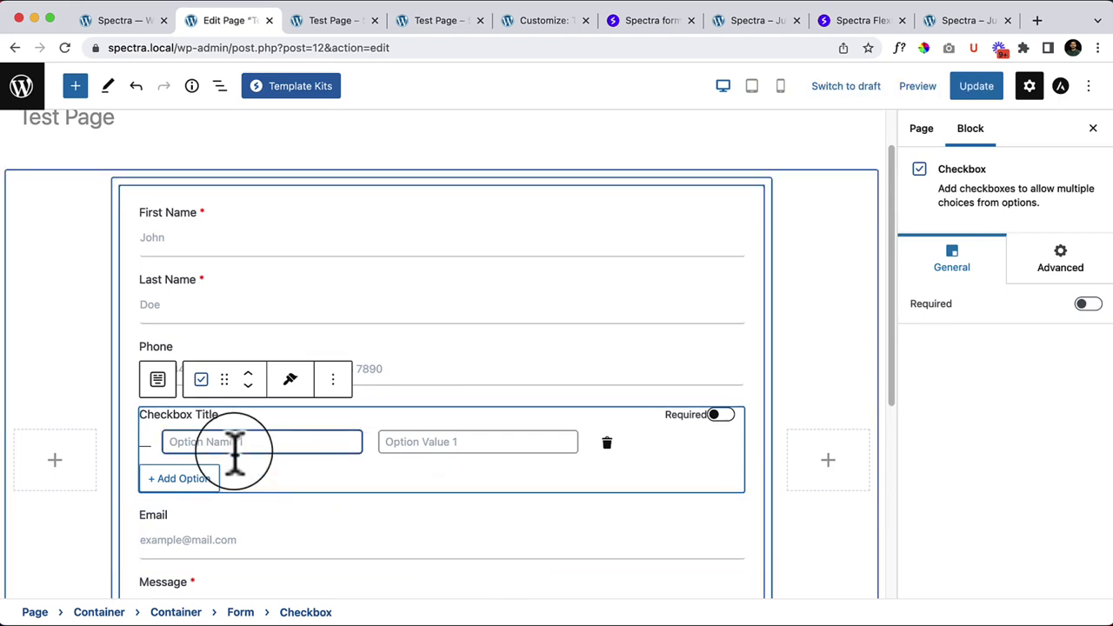
type("Test")
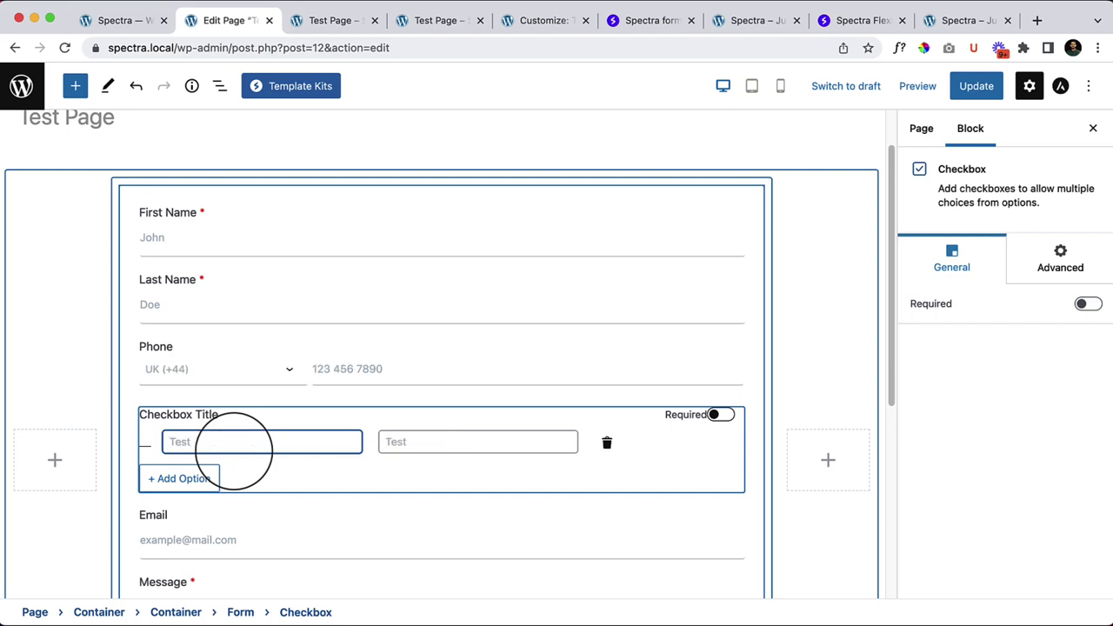
key("Tab")
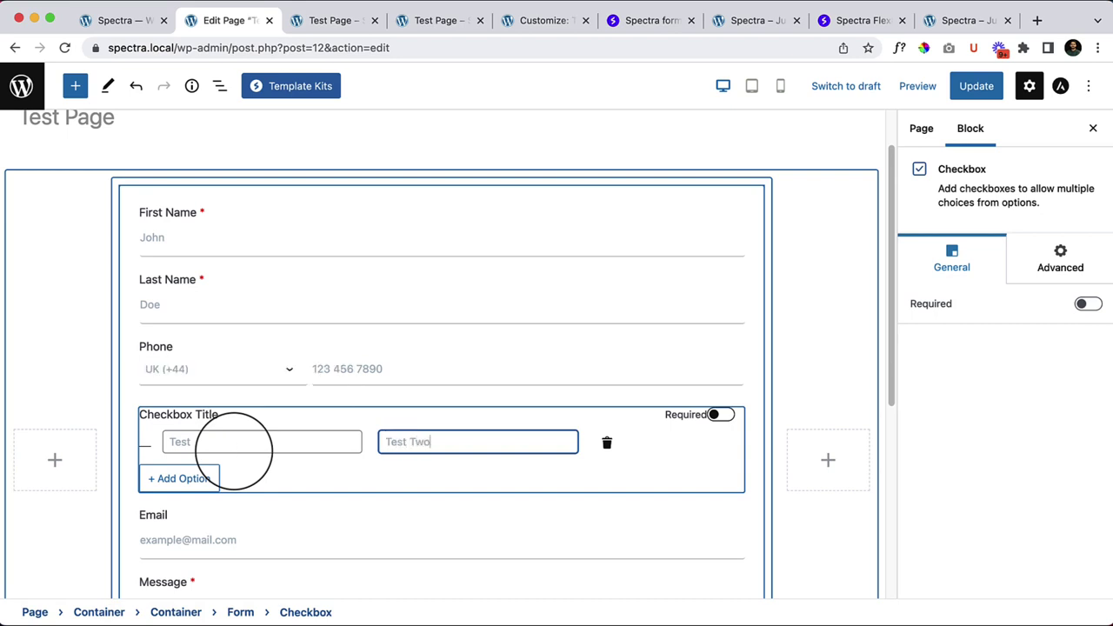
Step: Add a second checkbox option, set the options to Test and Test two, and save
left_click(180, 479)
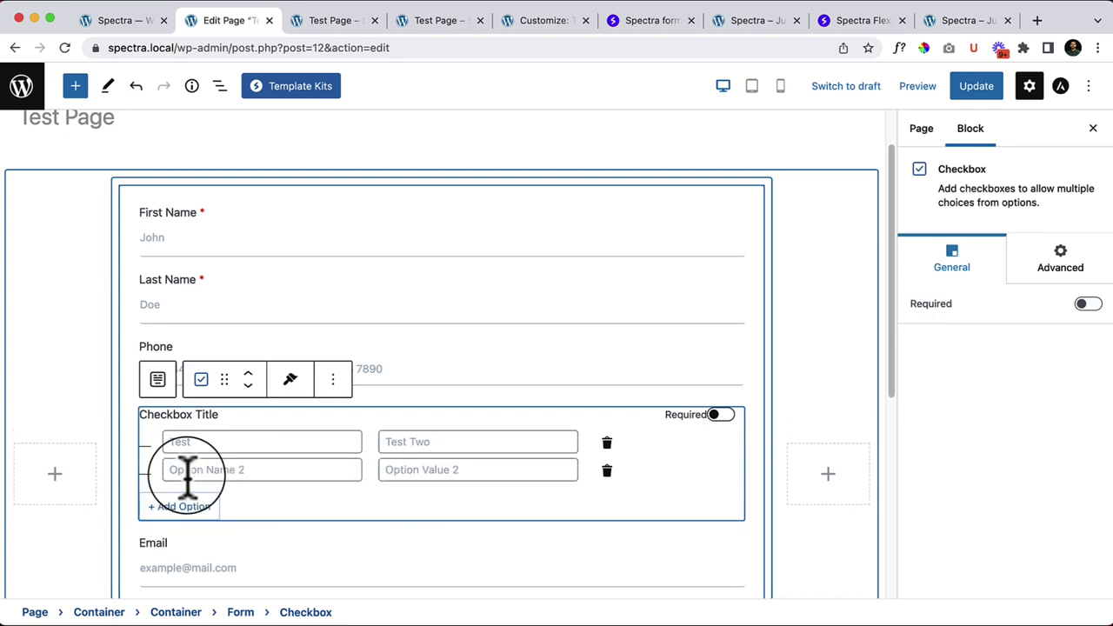
left_click(201, 470)
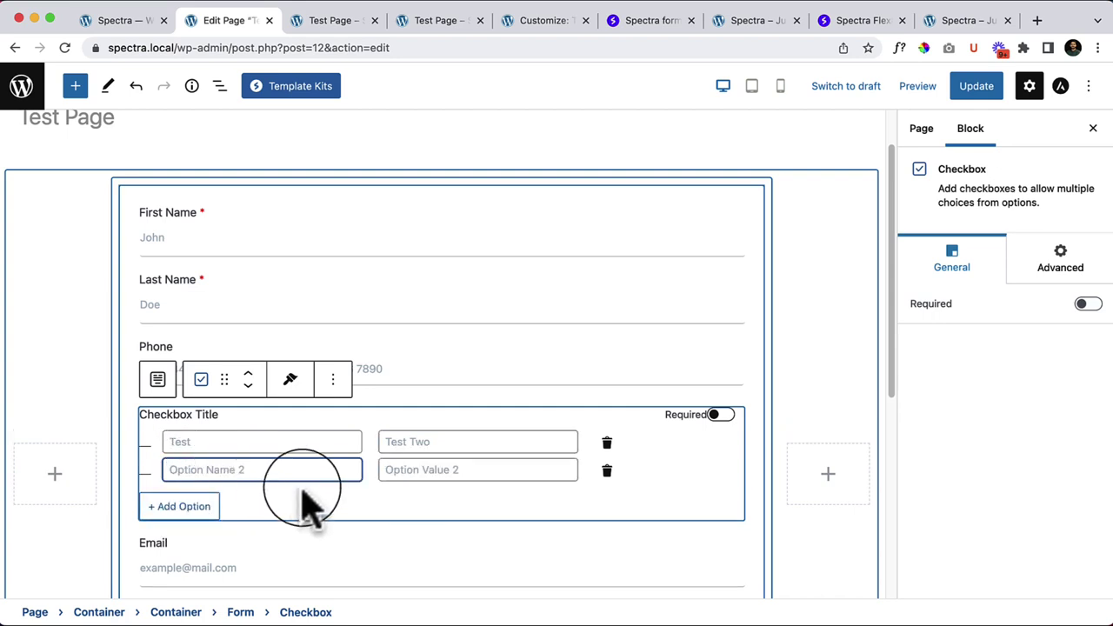
type("Test")
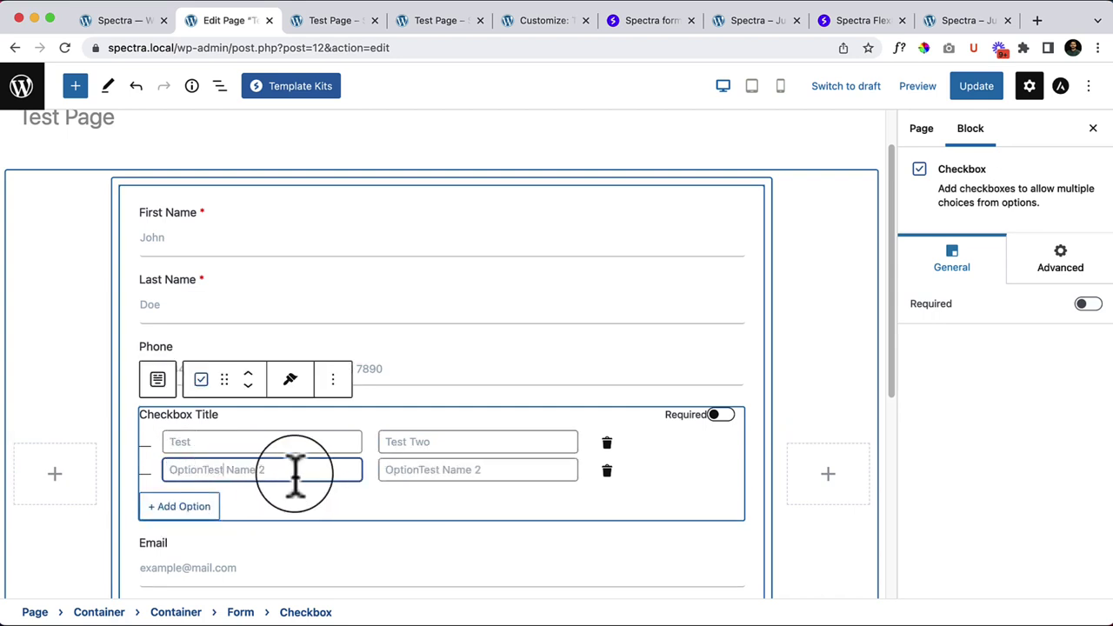
key("shift+Tab")
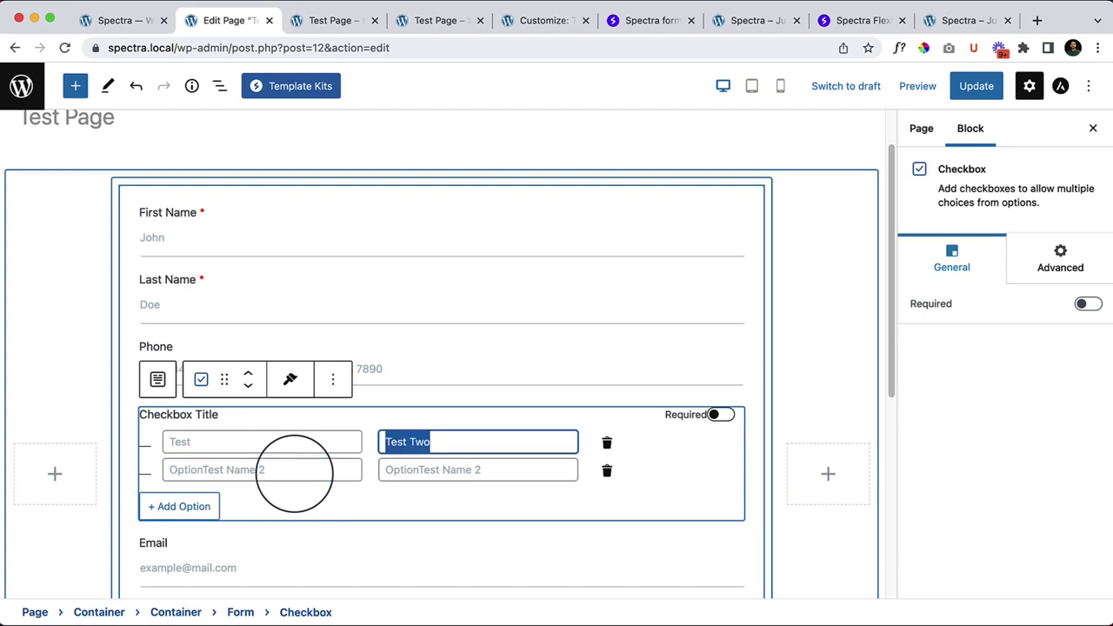
key("BackSpace")
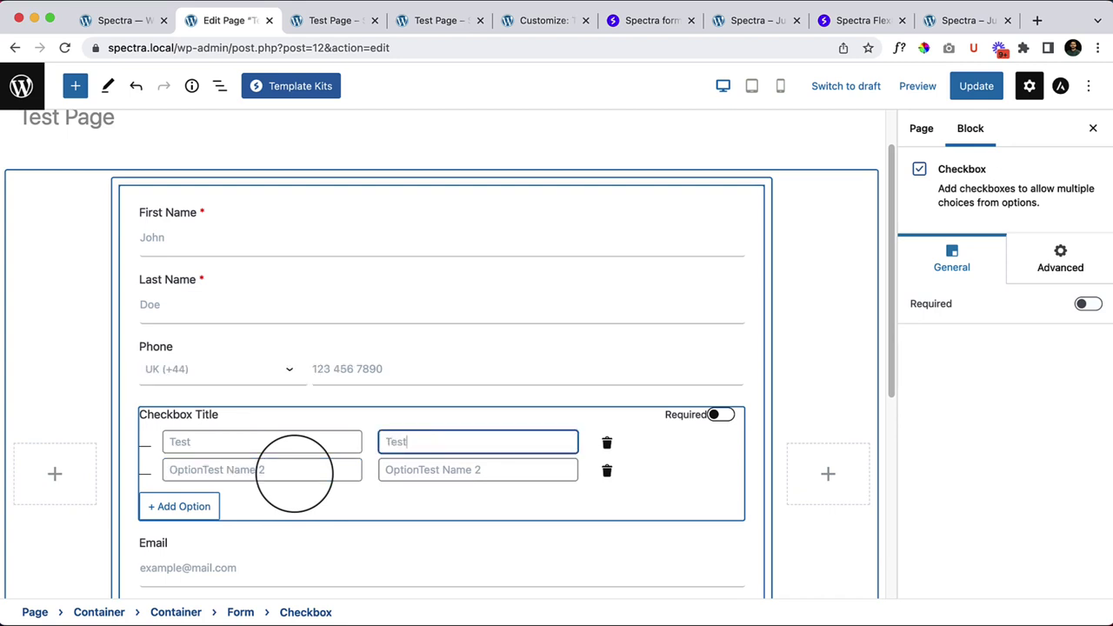
key("Tab")
key("Tab")
type("Test")
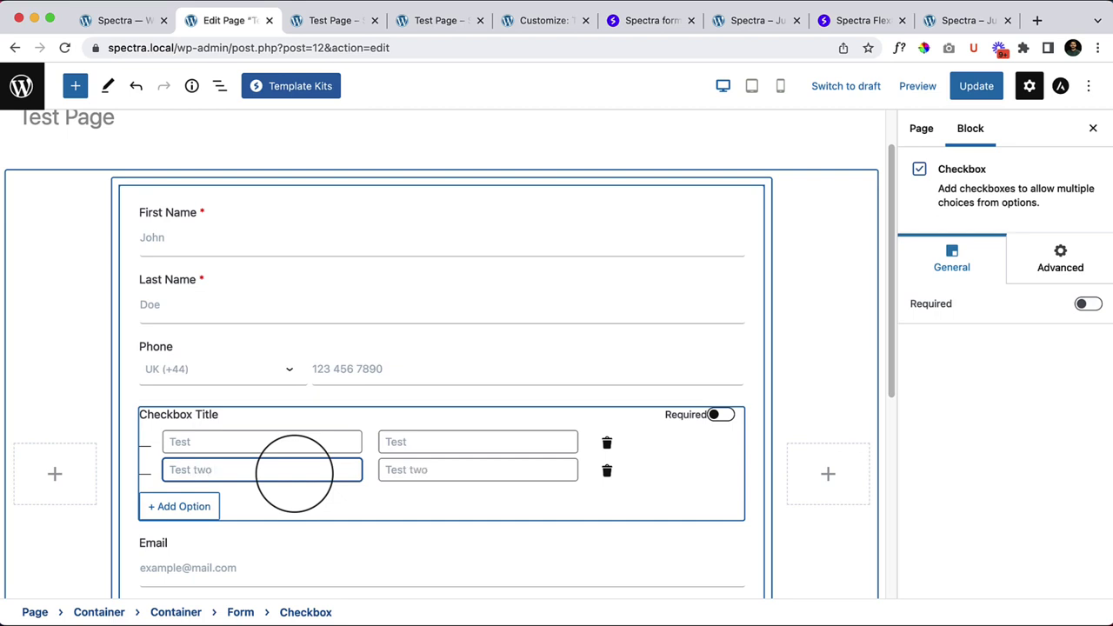
left_click(328, 500)
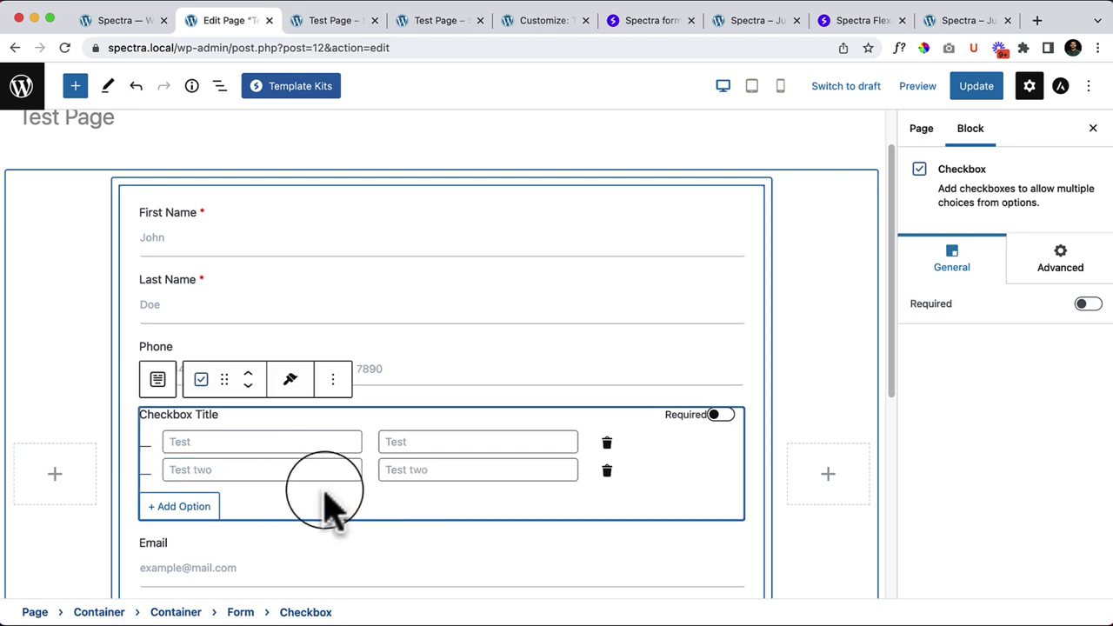
left_click(976, 95)
Step: Reload the live Test Page and toggle the Test two checkbox off and back on
left_click(356, 21)
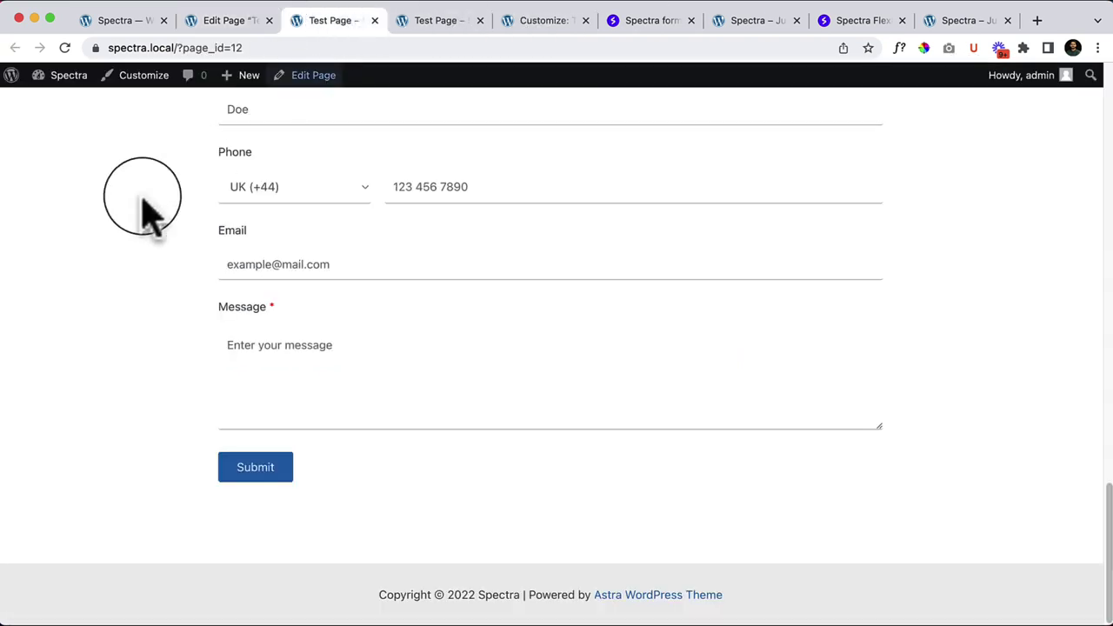
left_click(65, 49)
scroll(371, 397, "down", 5)
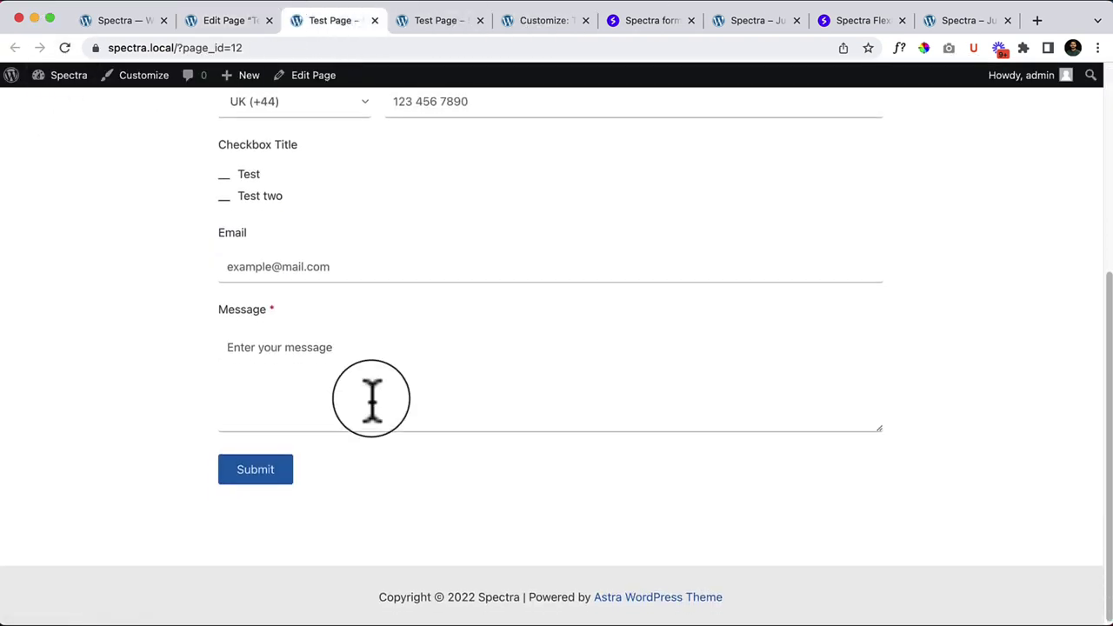
scroll(373, 400, "up", 1)
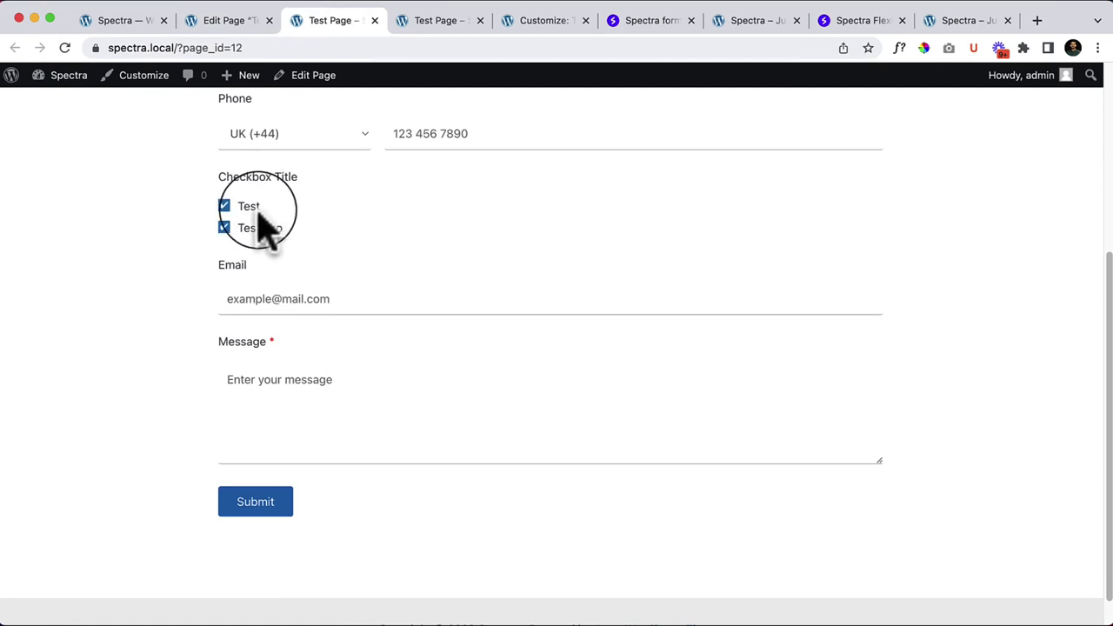
left_click(252, 226)
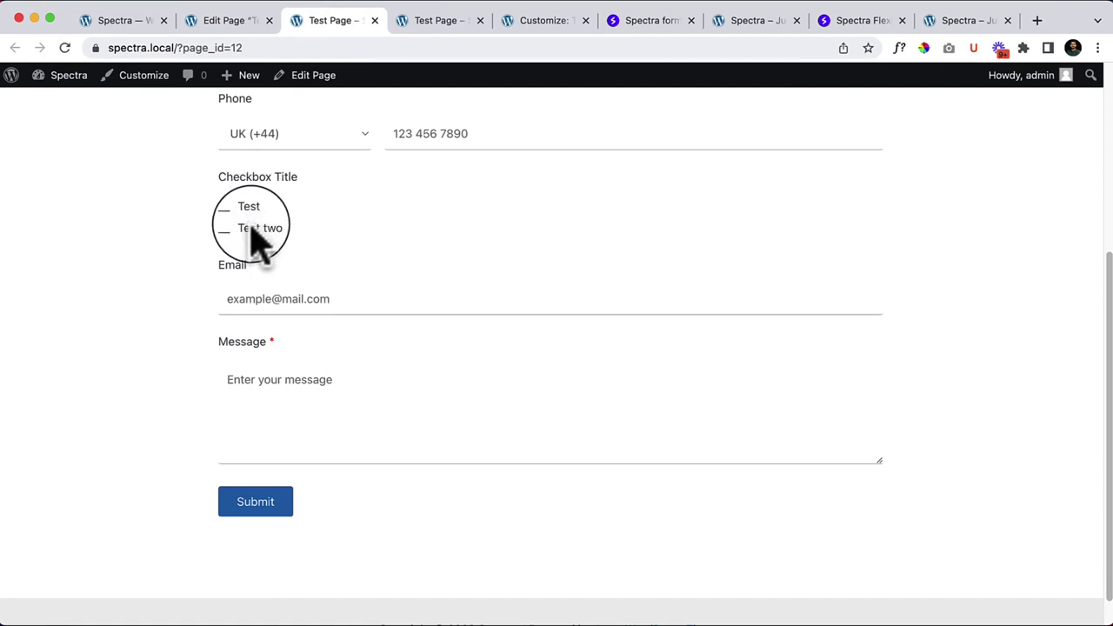
left_click(254, 227)
left_click(209, 22)
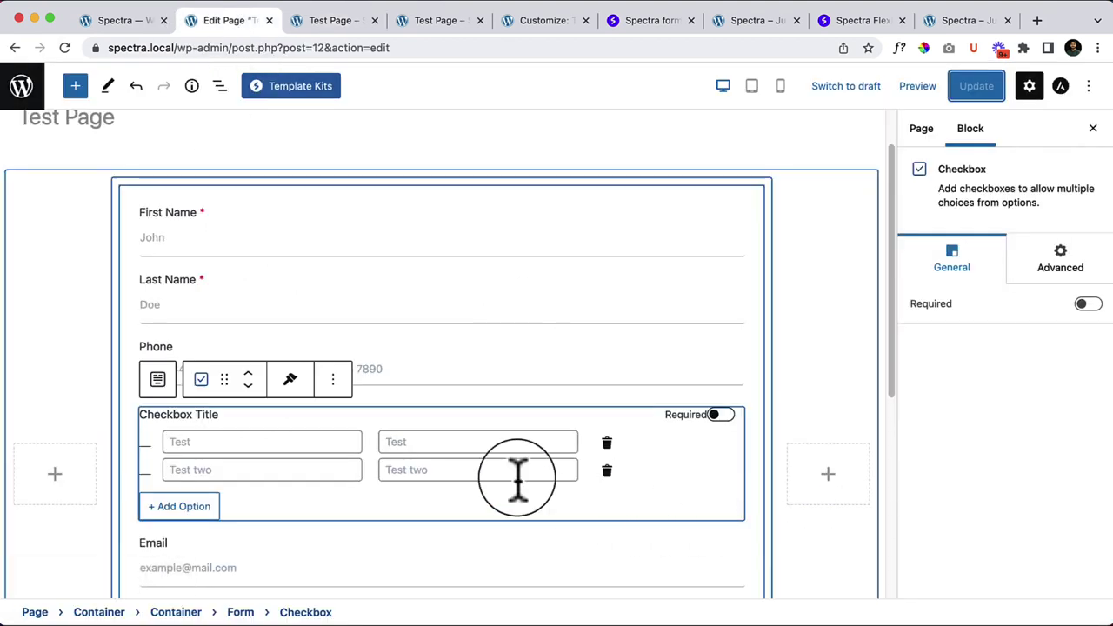
Step: Drag a Toggle field labelled Name below Email and save the page
scroll(517, 478, "down", 4)
left_click(442, 352)
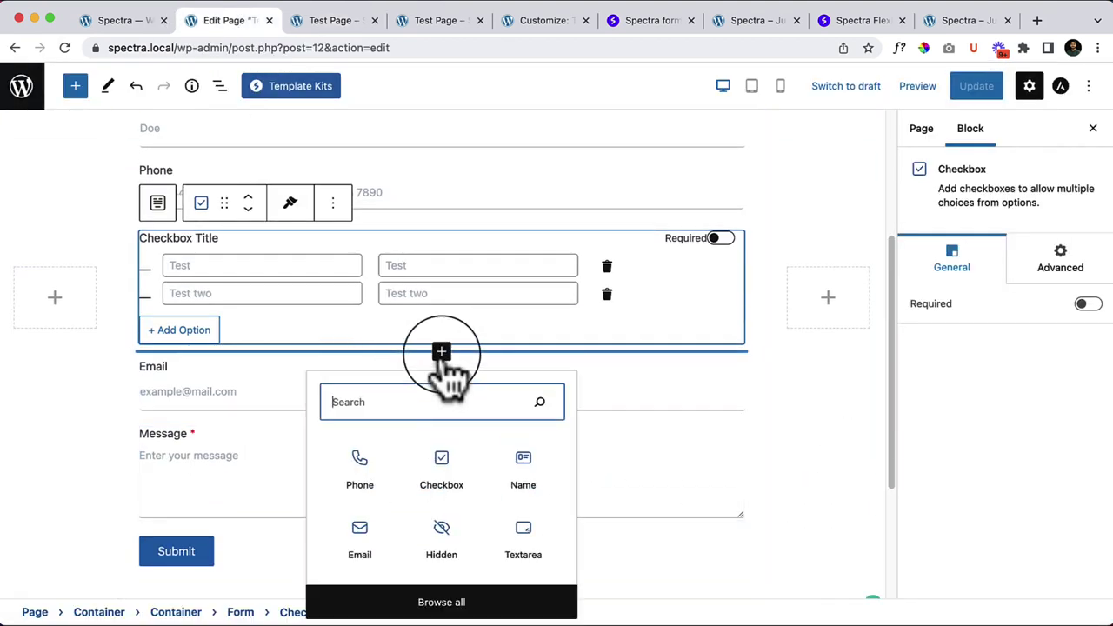
left_click(527, 539)
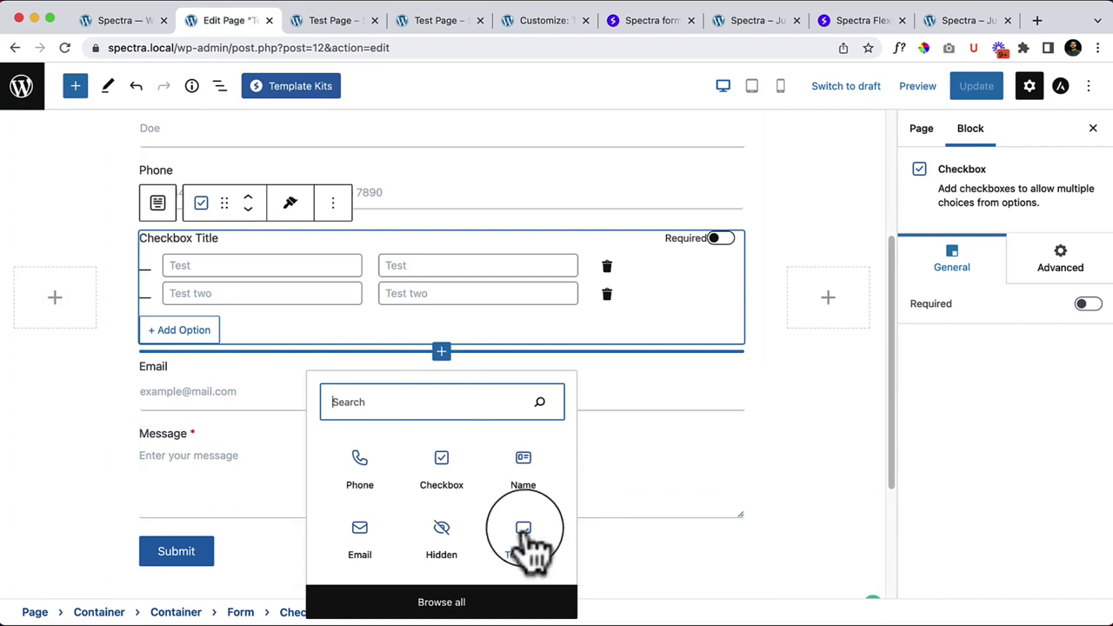
left_click(470, 600)
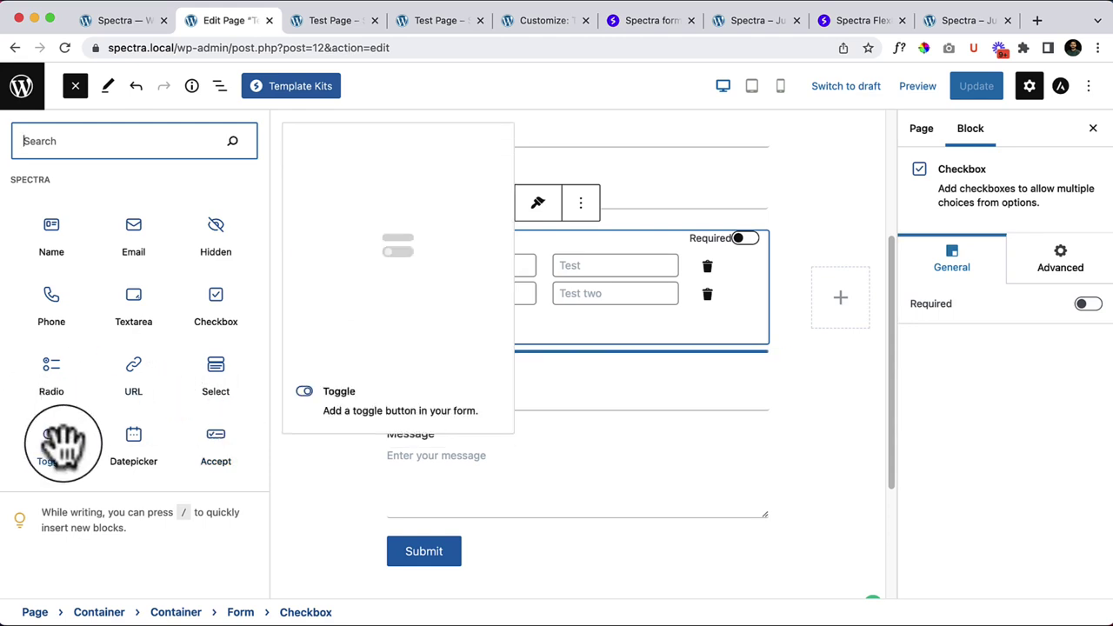
left_click_drag(50, 447, 468, 396)
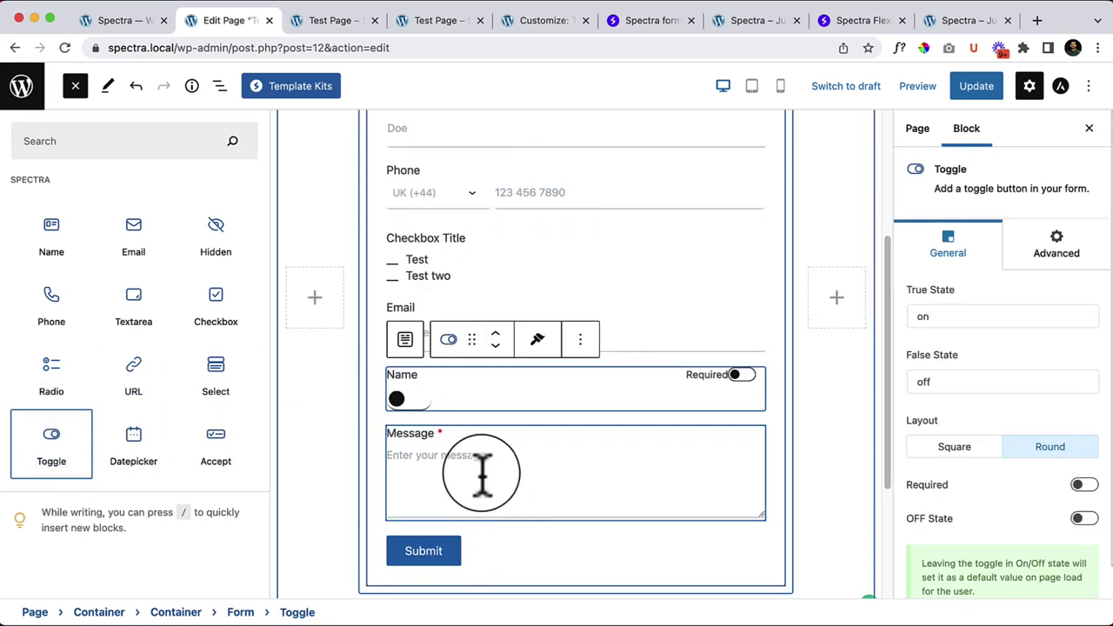
left_click(418, 420)
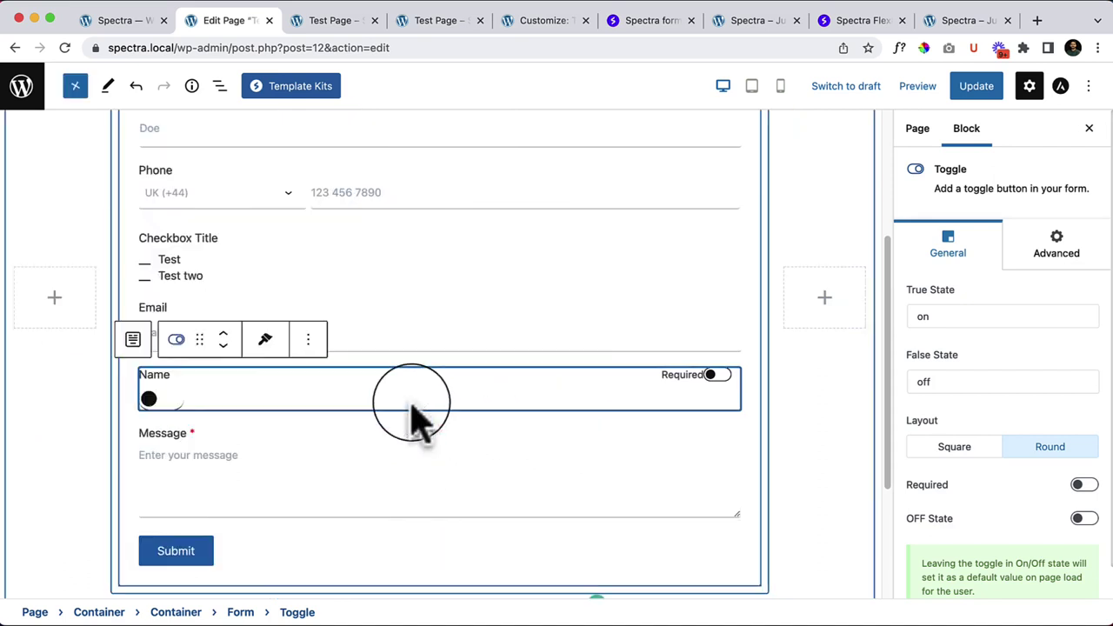
left_click(185, 376)
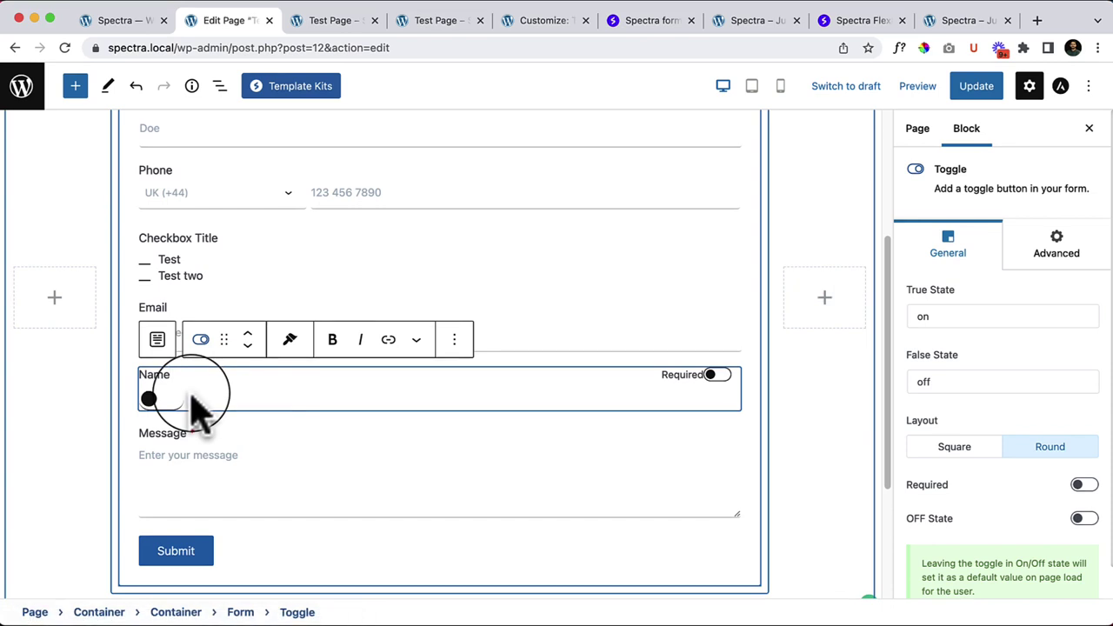
left_click(973, 86)
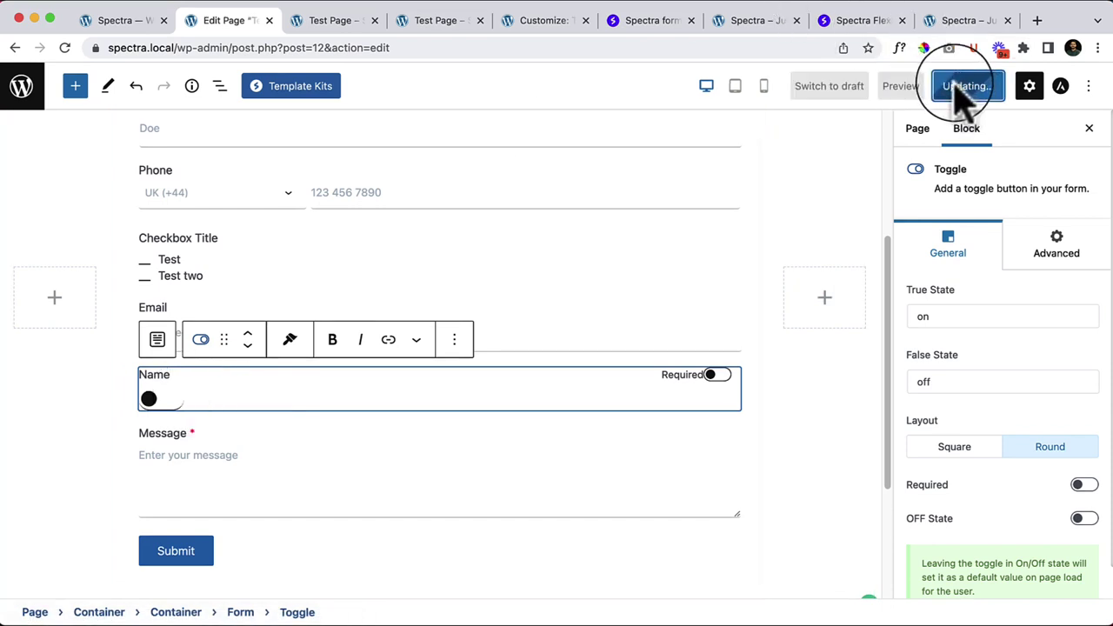
Step: Apply the form's first preset with boxed fields
scroll(343, 300, "up", 4)
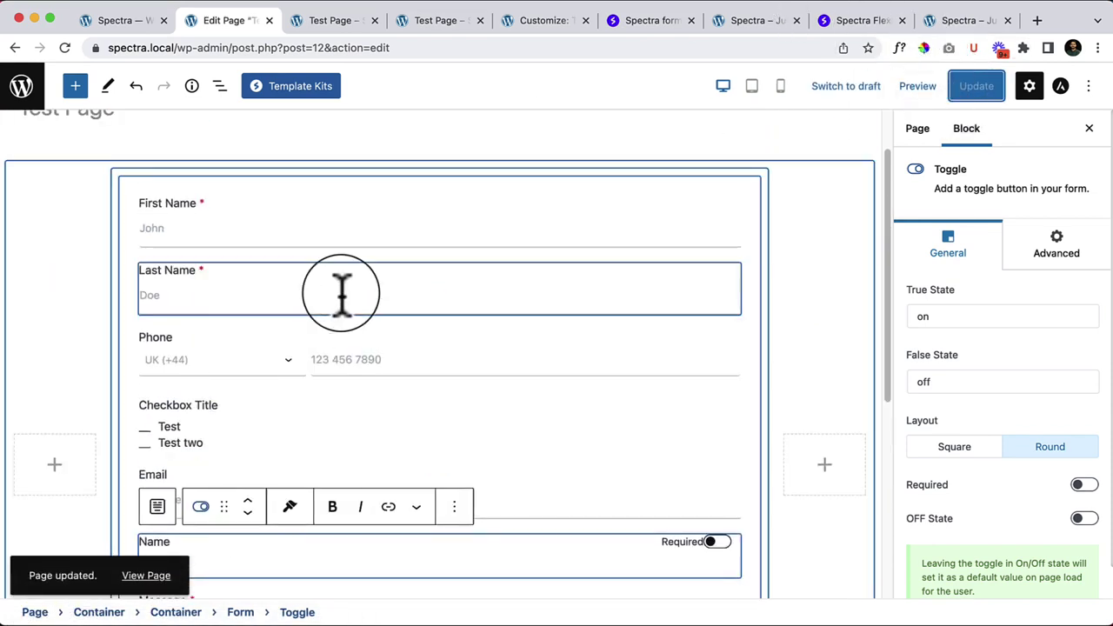
left_click(129, 203)
left_click(951, 413)
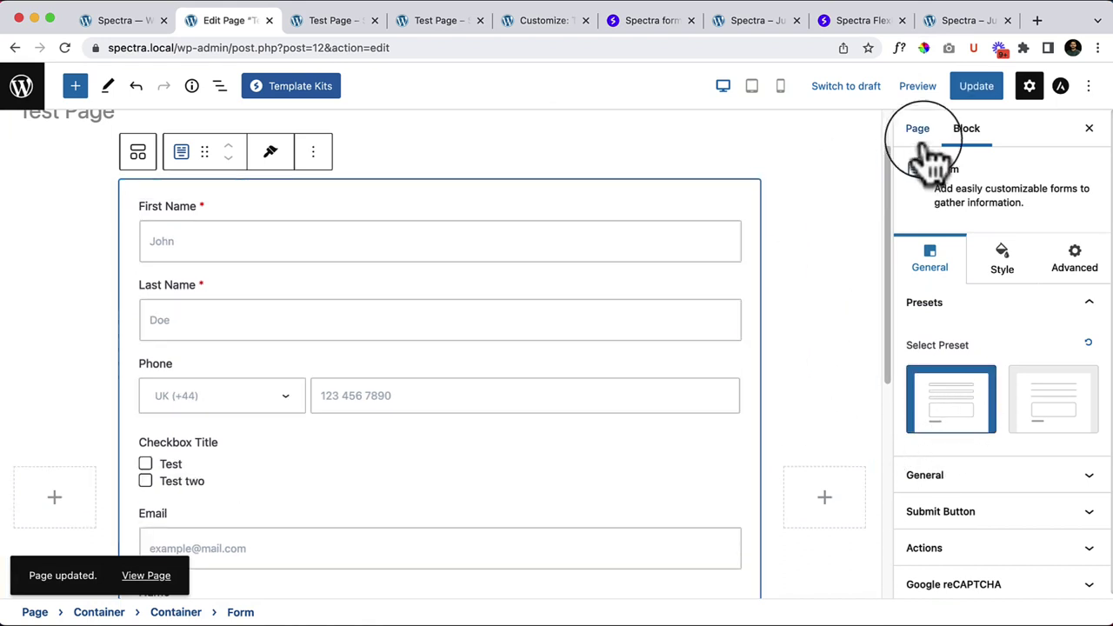
Step: Save the restyled form and reload the live Test Page
left_click(966, 86)
left_click(330, 20)
left_click(494, 301)
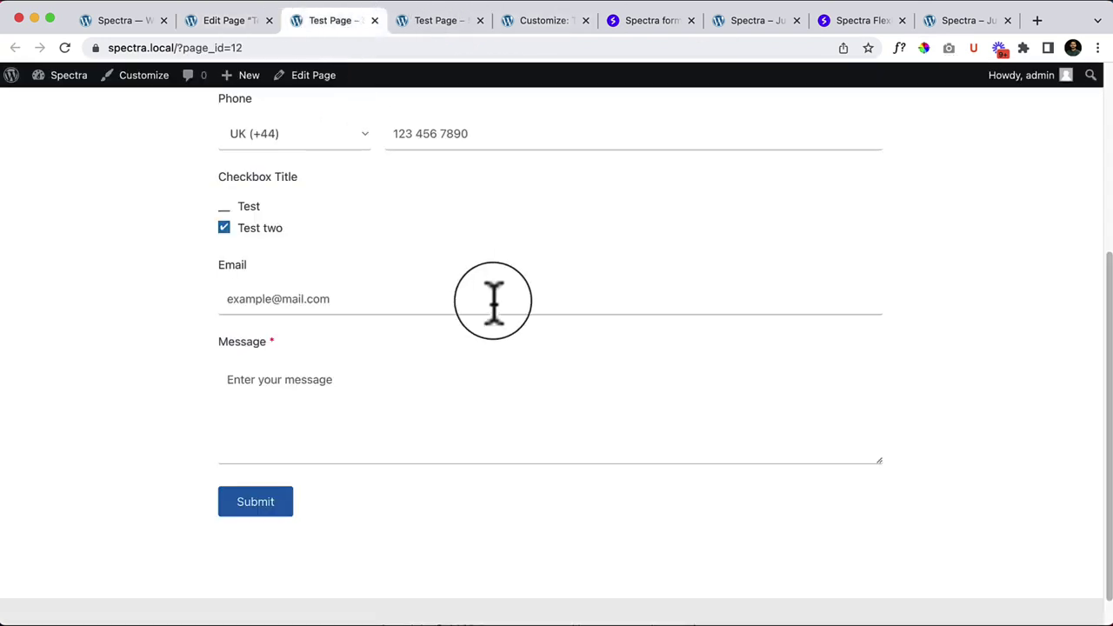
right_click(511, 315)
right_click(470, 322)
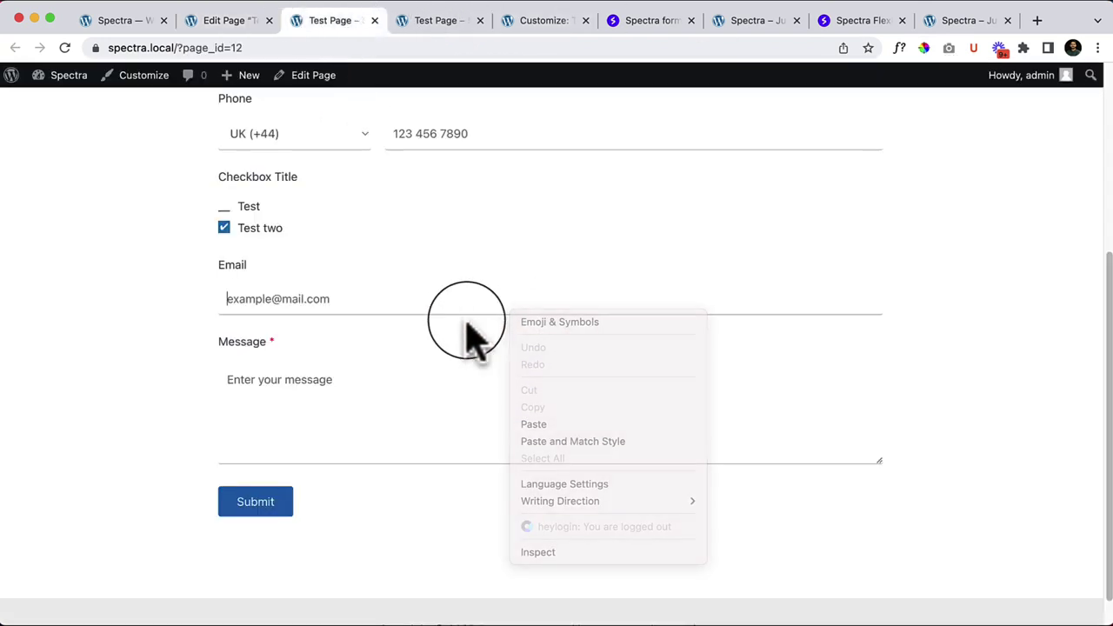
left_click(507, 363)
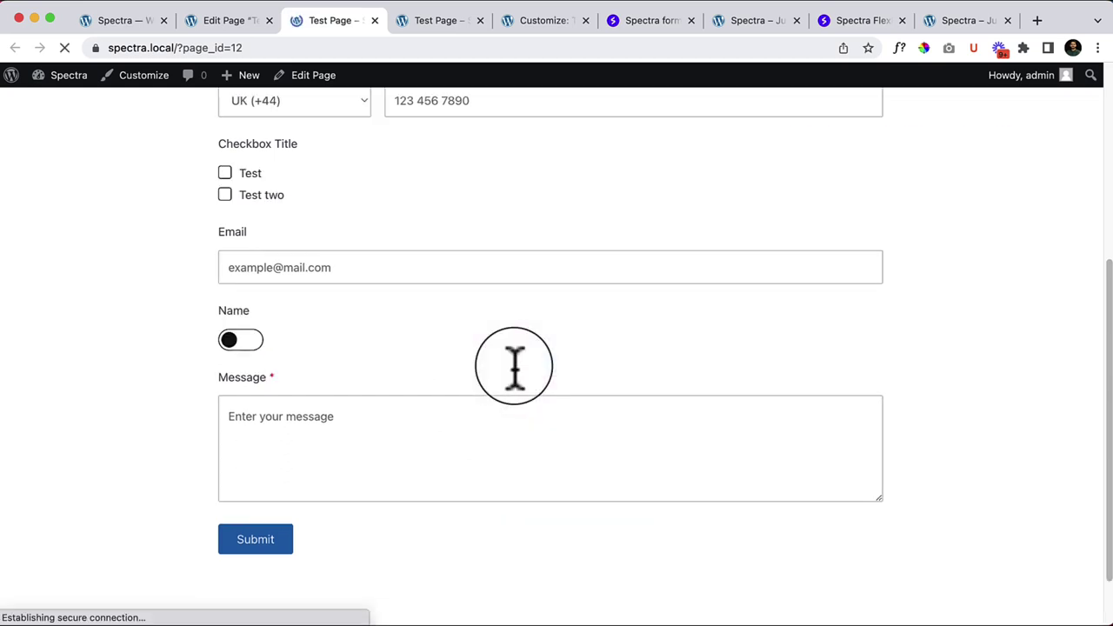
Step: Flip the Name toggle on and off several times to confirm it works
left_click(240, 341)
left_click(232, 341)
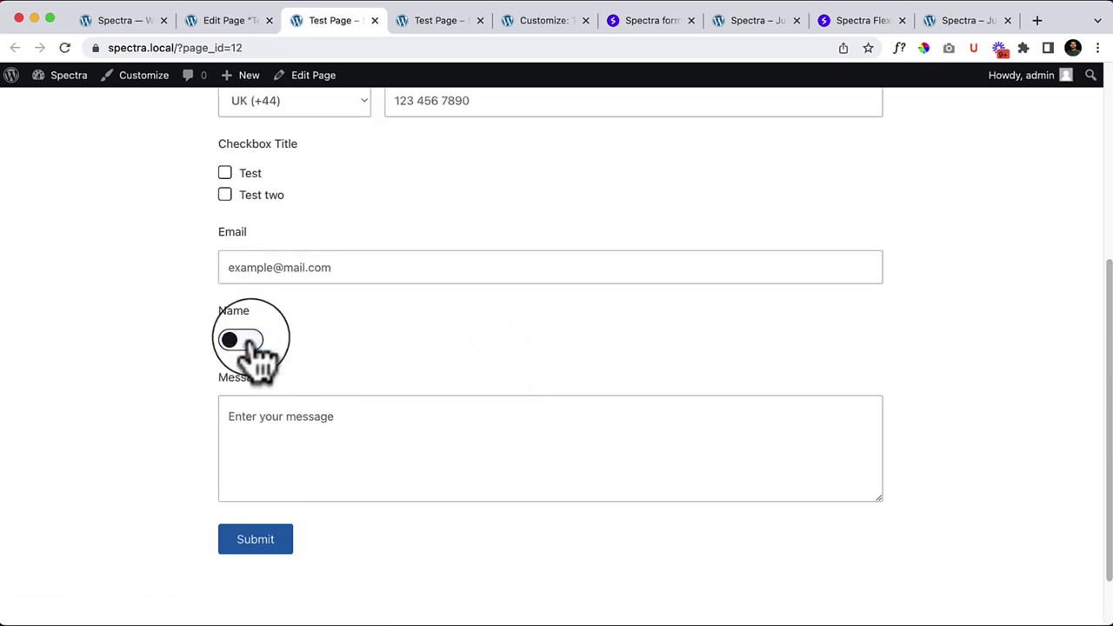
left_click(228, 341)
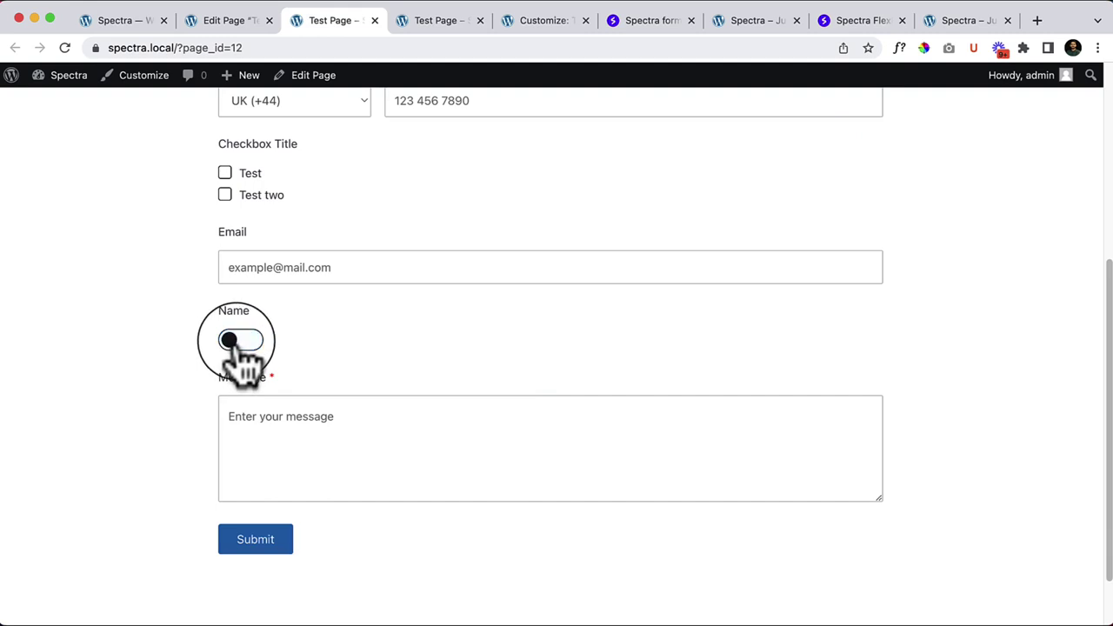
left_click(232, 342)
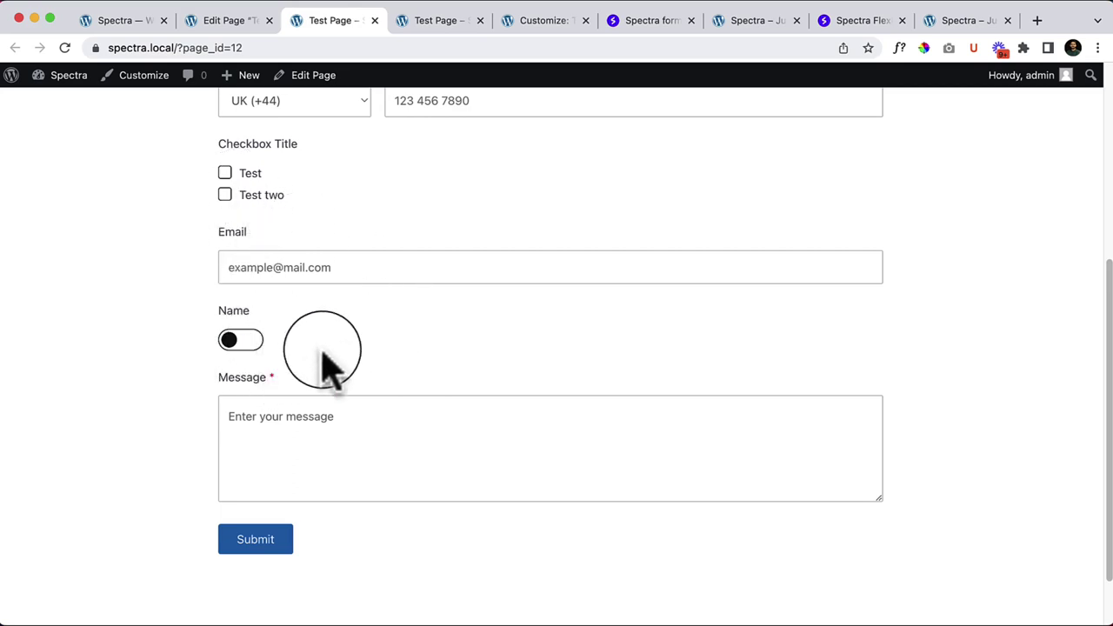
left_click(240, 340)
left_click(242, 341)
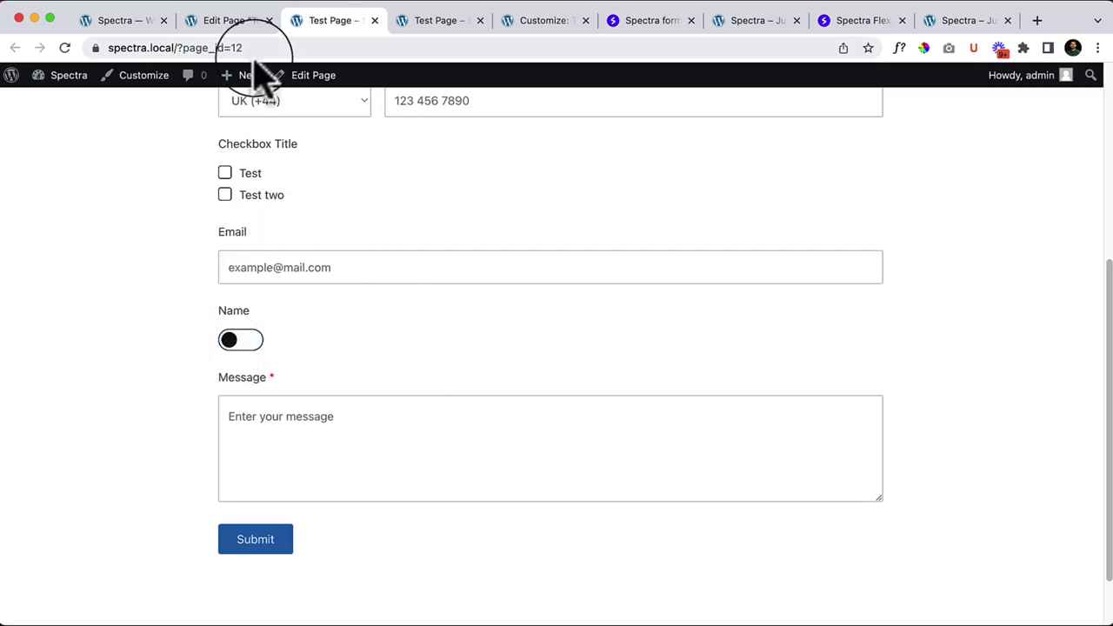
left_click(233, 21)
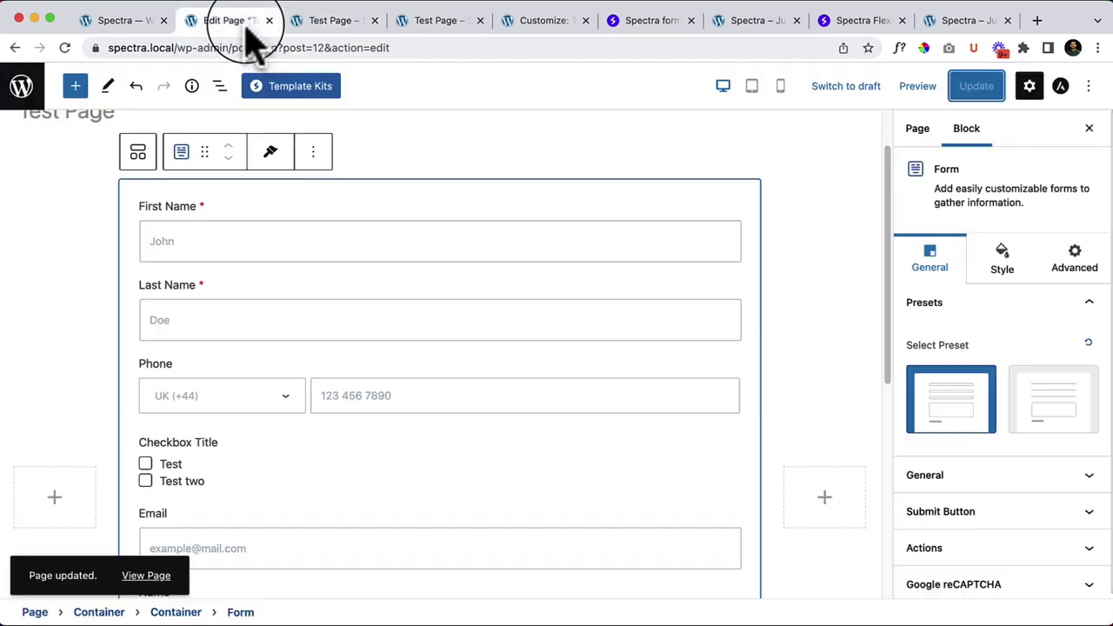
Step: Make the Name toggle required, then revert it to optional
scroll(305, 491, "down", 3)
left_click(292, 491)
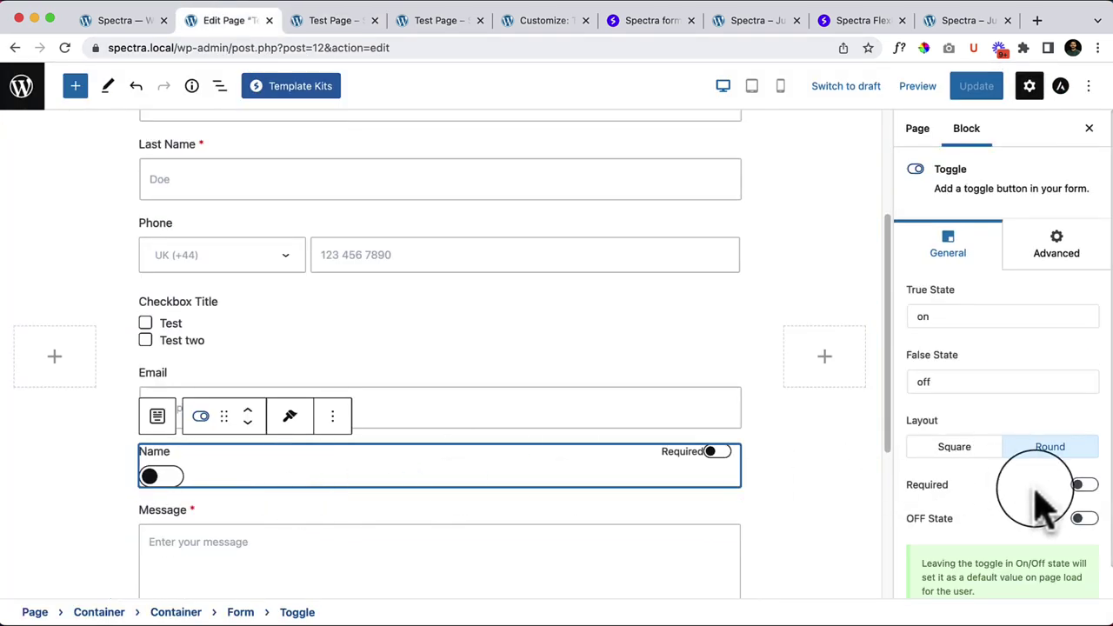
left_click(975, 311)
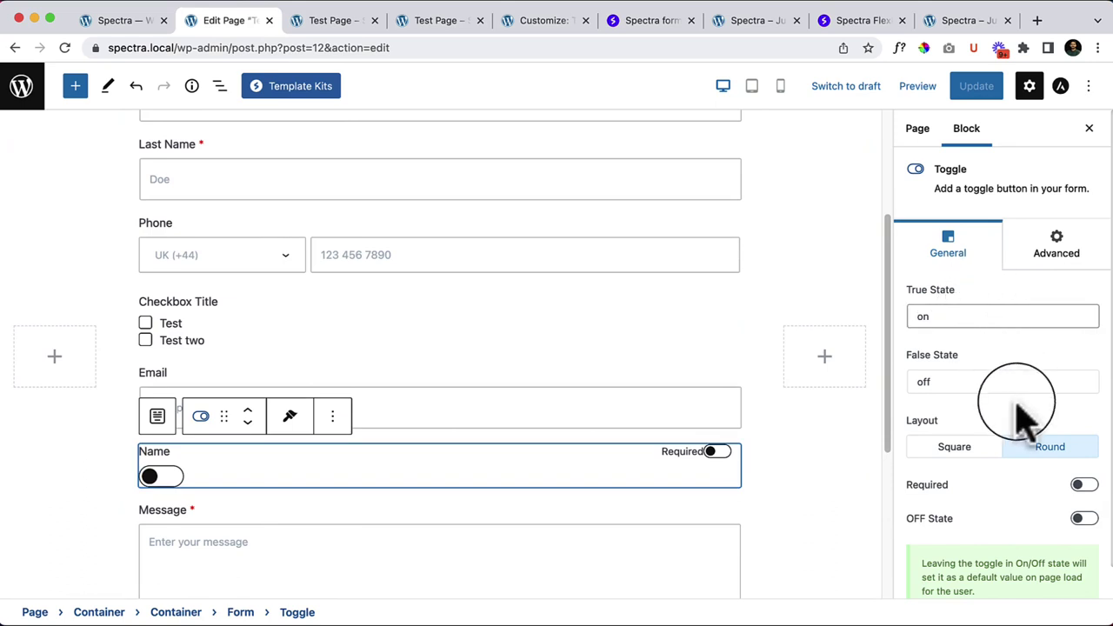
scroll(1018, 422, "down", 2)
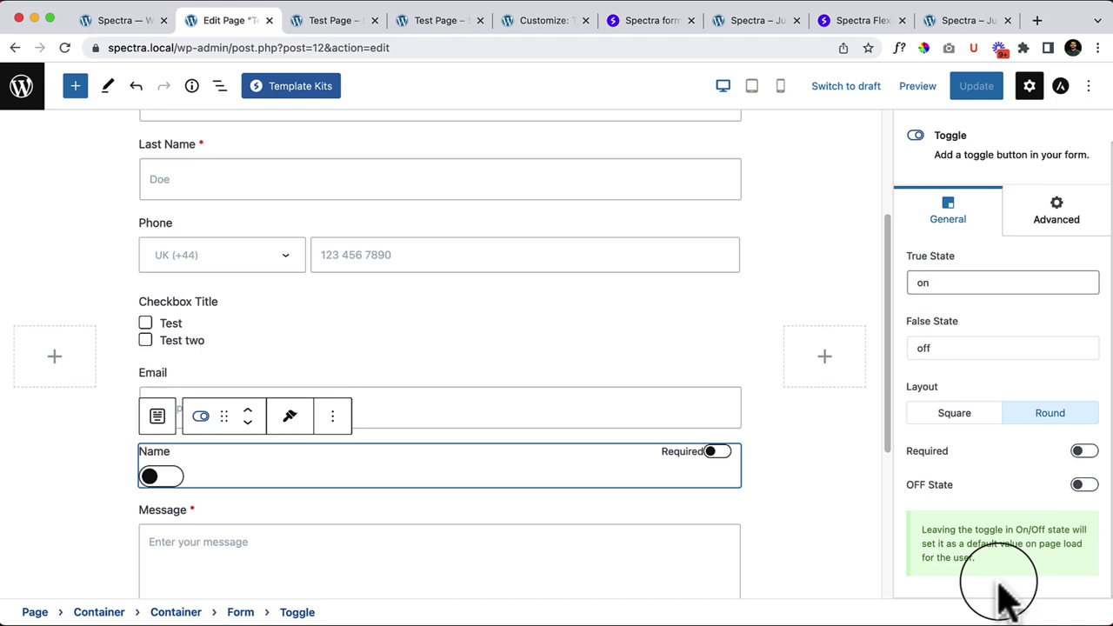
left_click(1084, 451)
left_click(1082, 454)
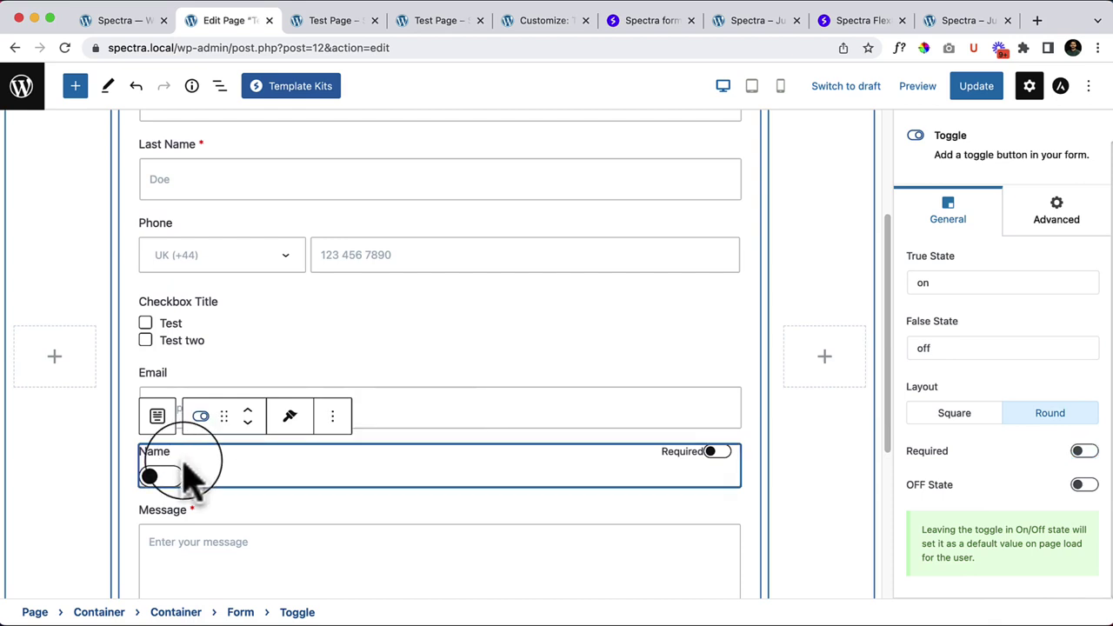
left_click(188, 452)
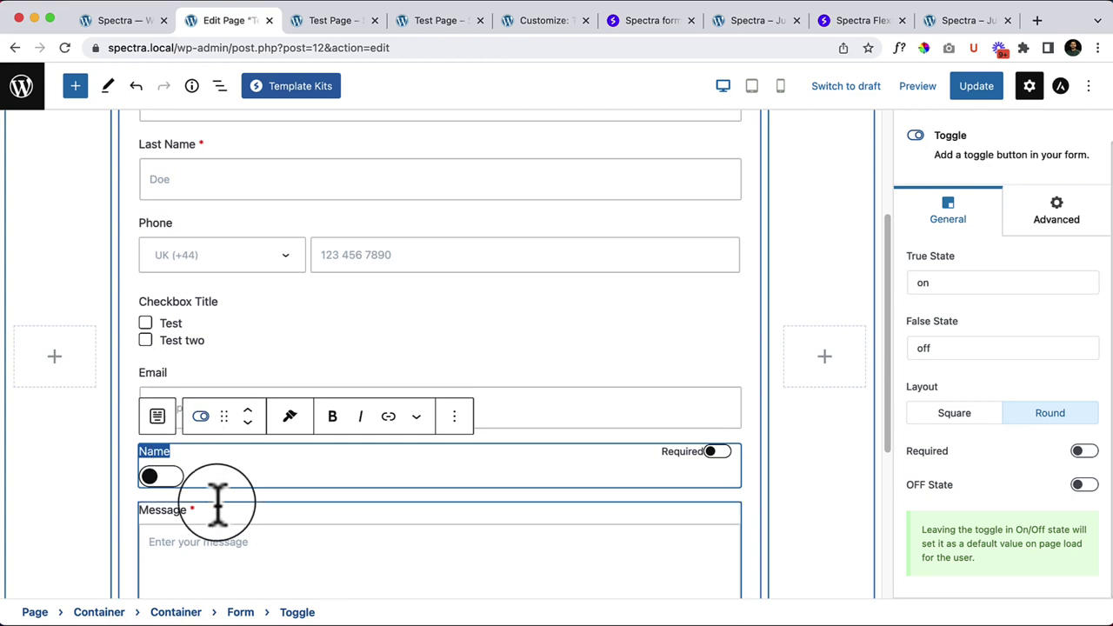
Step: Drag a Datepicker field between Name and Message and save the page
left_click(439, 494)
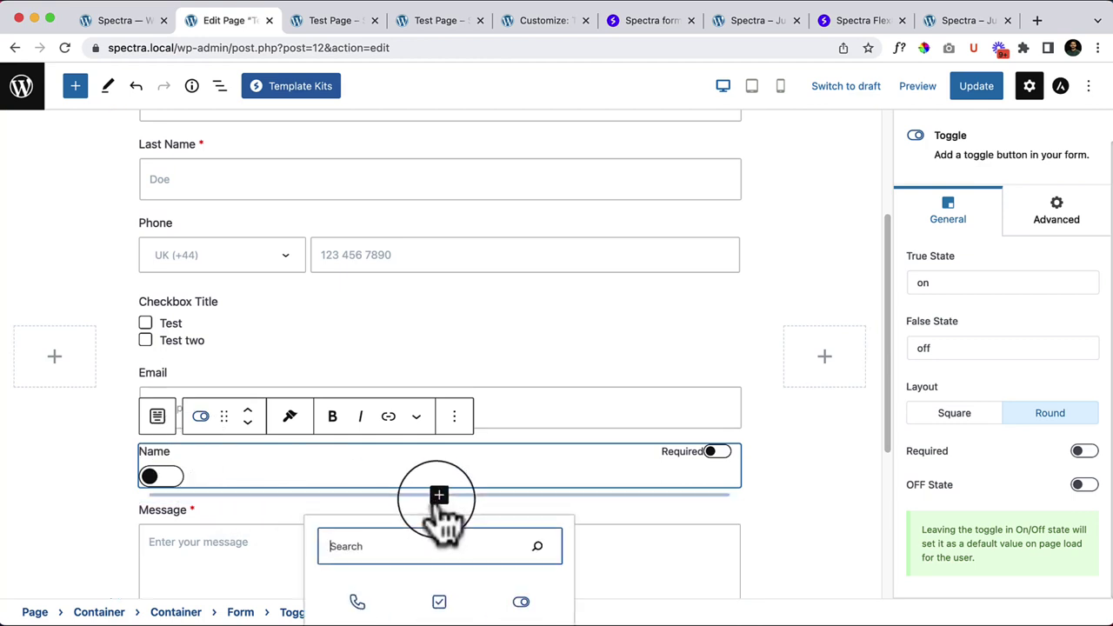
scroll(676, 589, "down", 3)
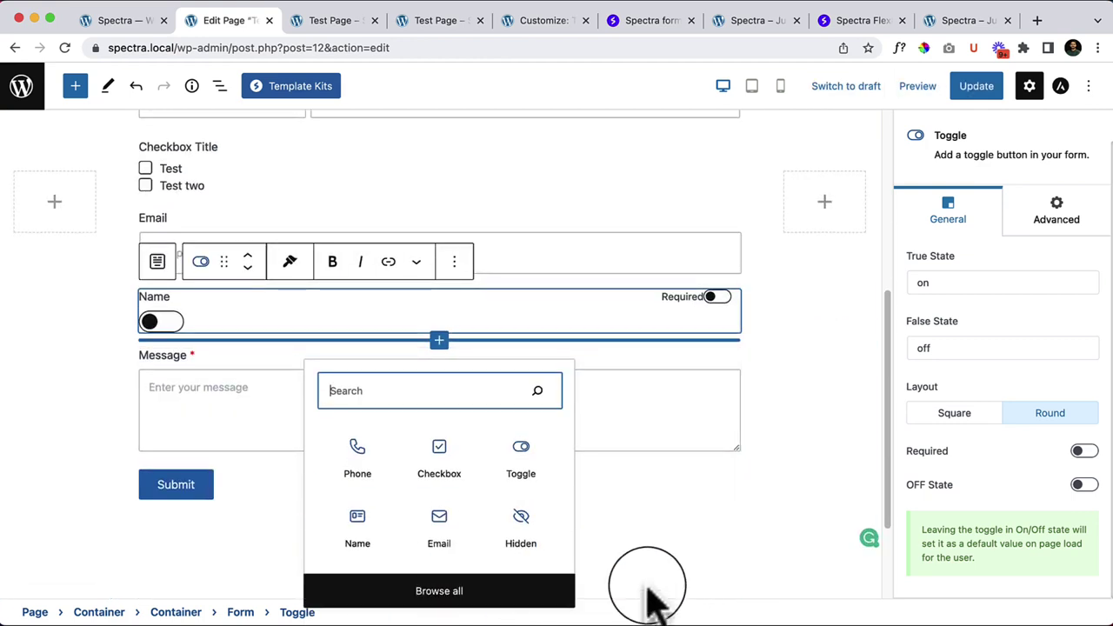
left_click(448, 591)
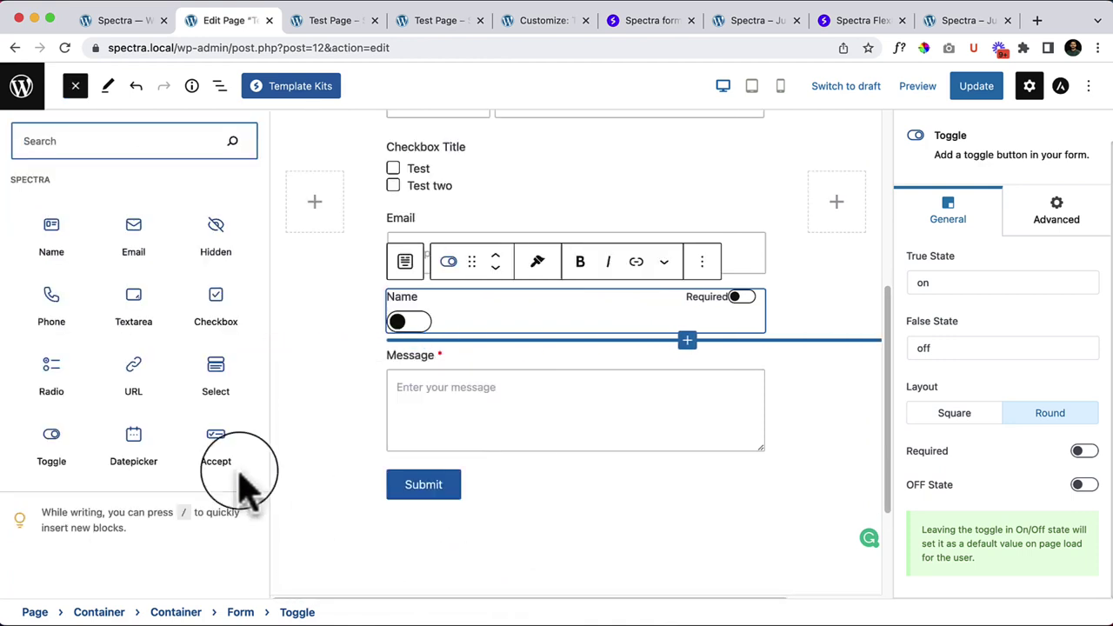
mouse_move(146, 446)
left_click_drag(138, 444, 529, 343)
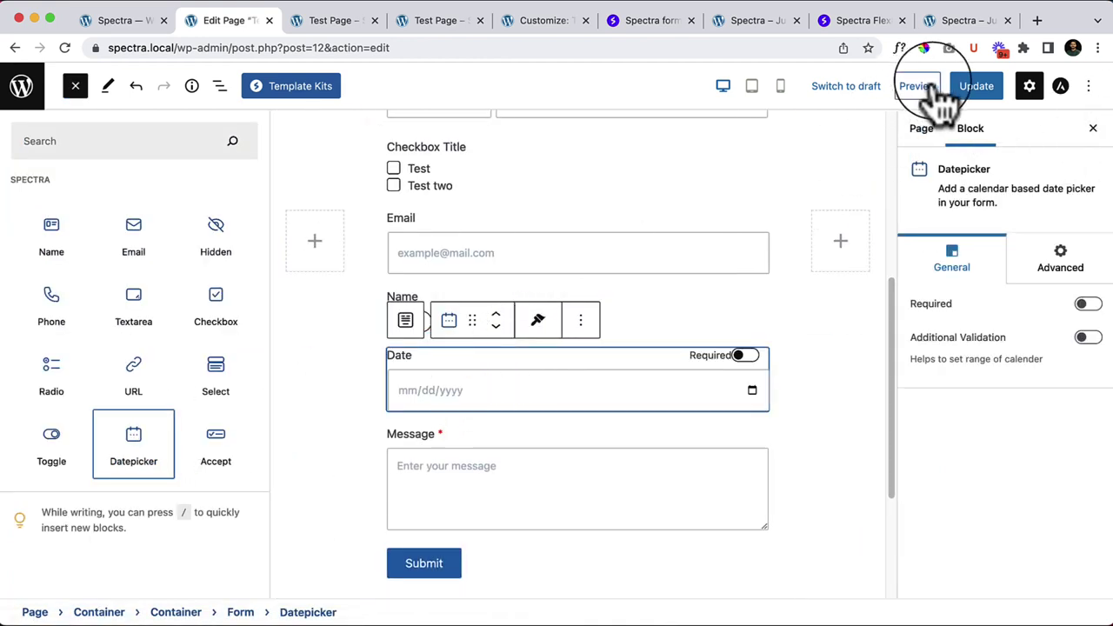
left_click(974, 86)
Step: On the live page, pick 13 August 2022 from the Date field's calendar (08/13/2022)
left_click(347, 22)
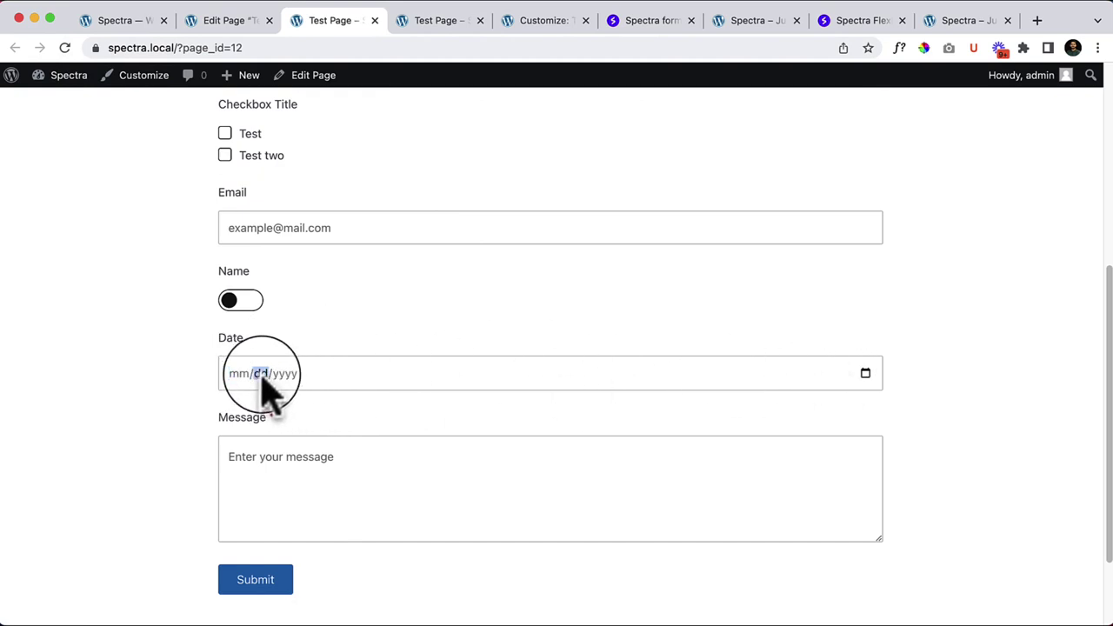
left_click(286, 376)
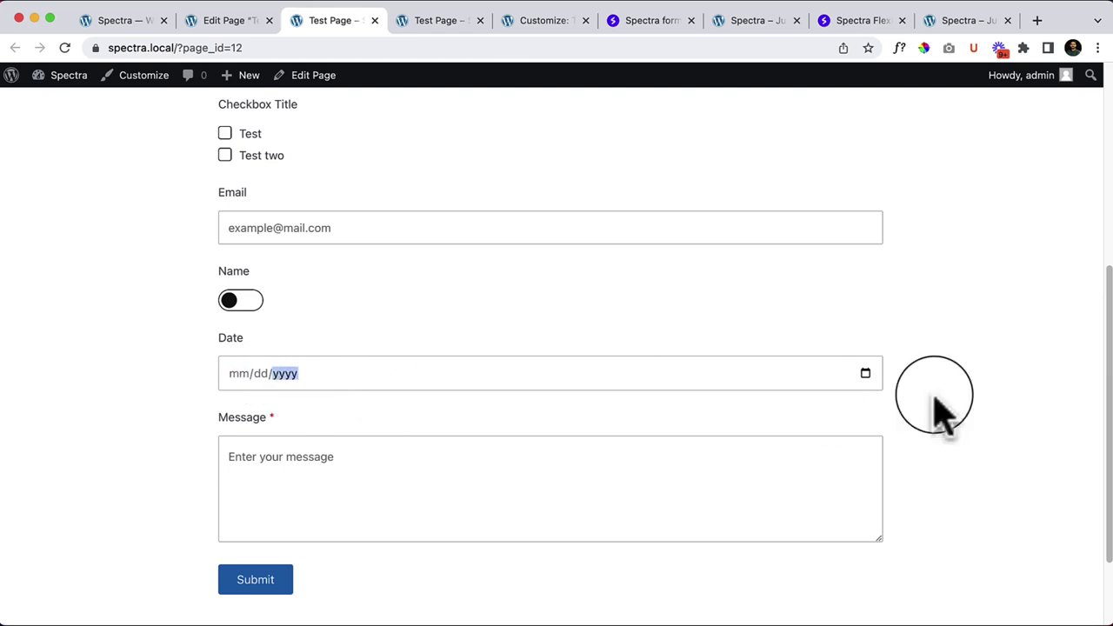
left_click(865, 374)
left_click(366, 478)
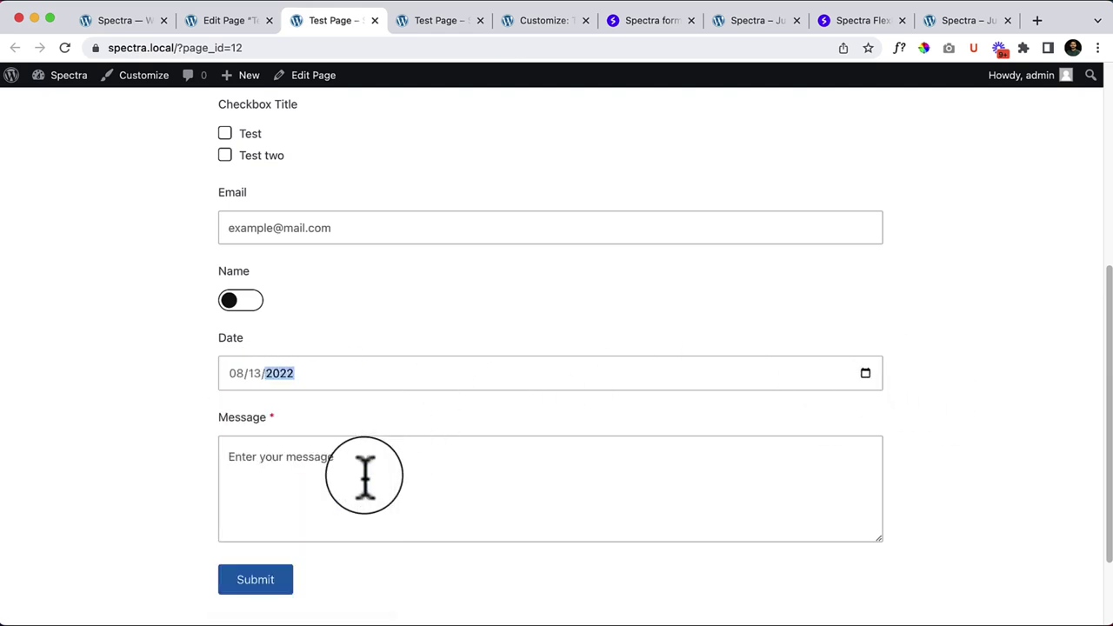
Step: Drag a Privacy Policy acceptance checkbox and a URL field in below the Date field
left_click(254, 20)
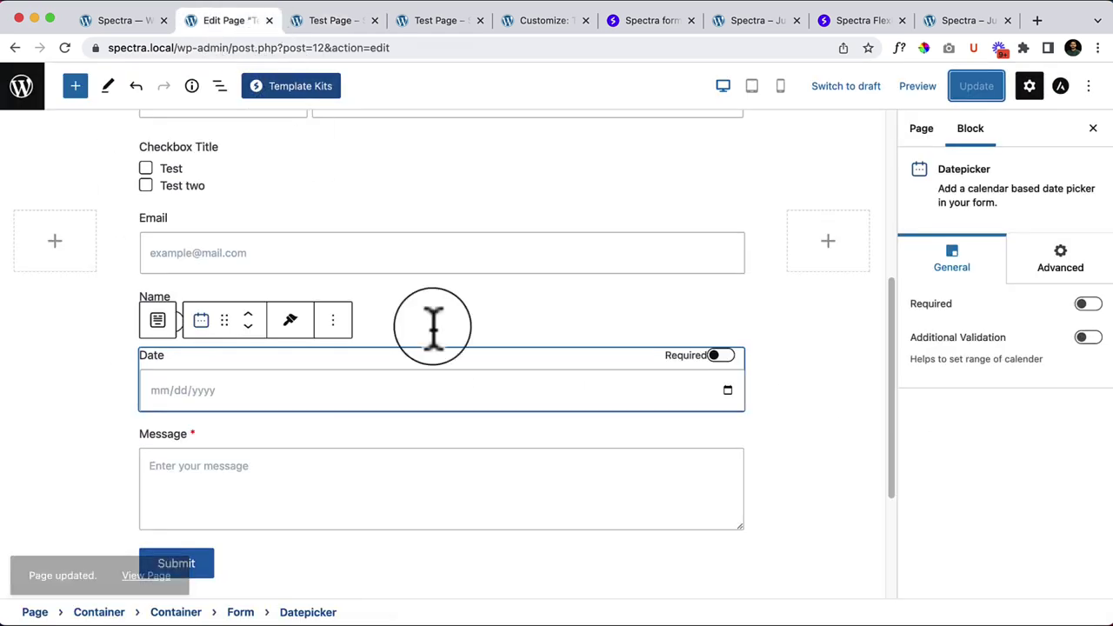
scroll(496, 348, "down", 3)
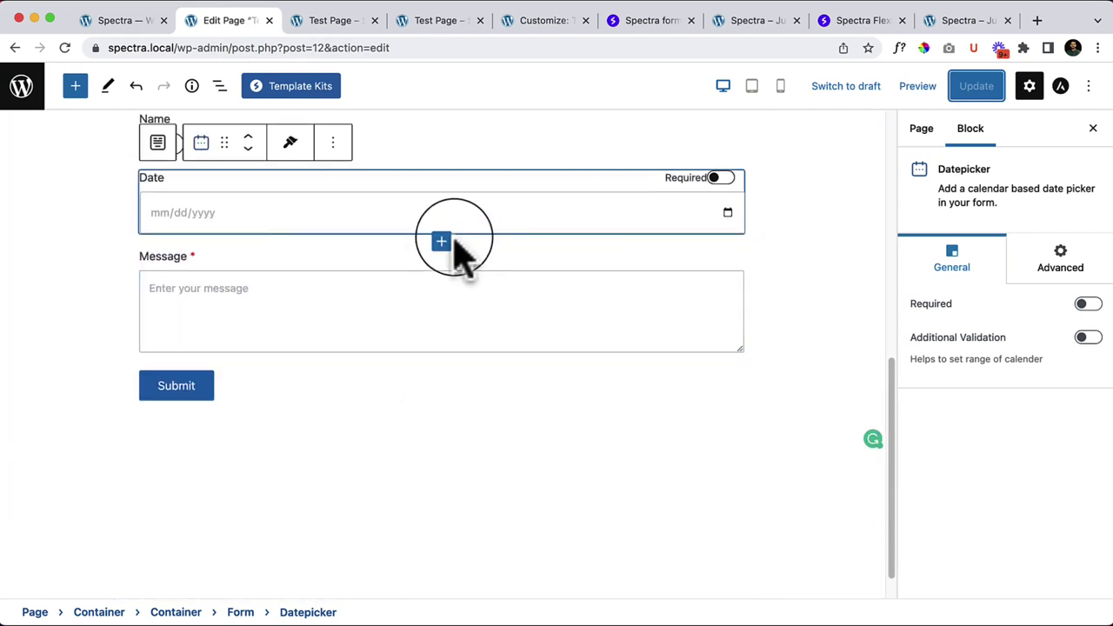
left_click(442, 241)
left_click(482, 498)
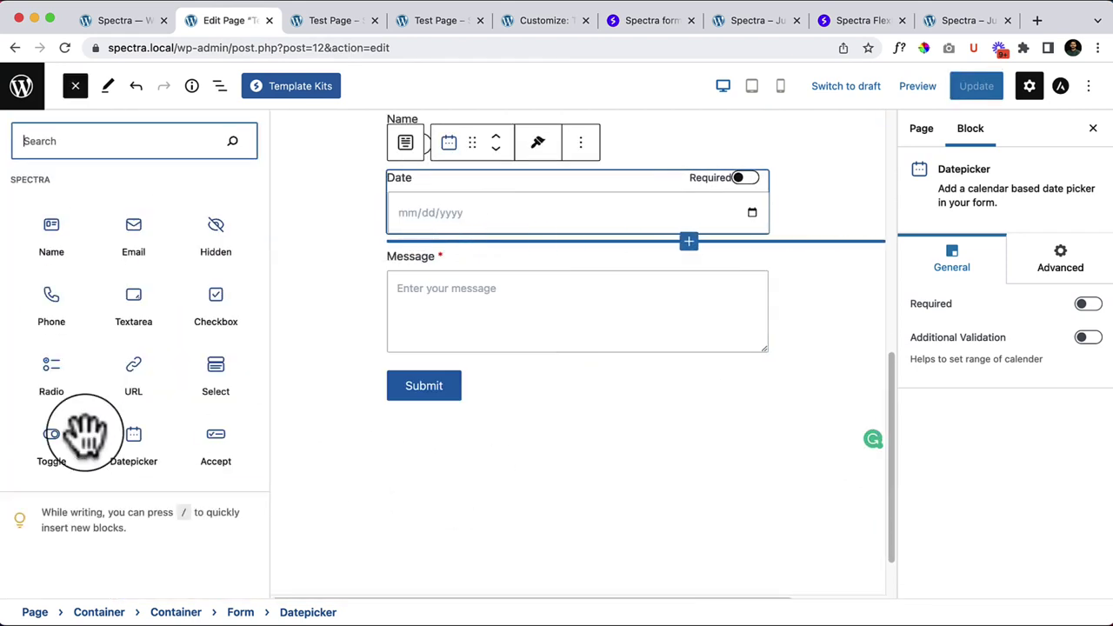
left_click_drag(220, 470, 587, 254)
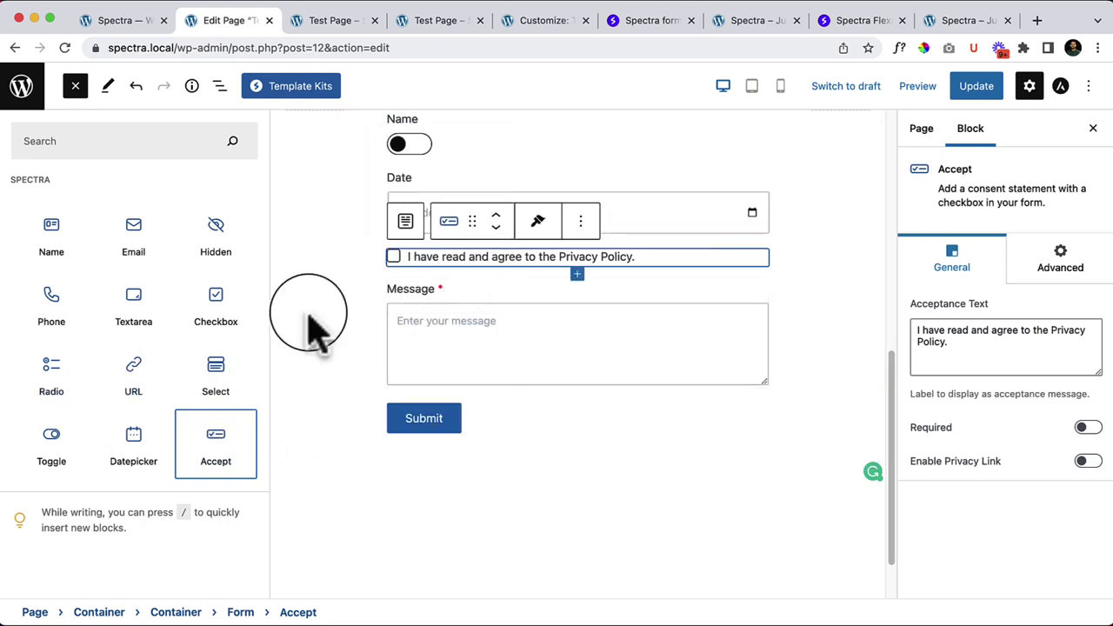
left_click_drag(119, 378, 564, 271)
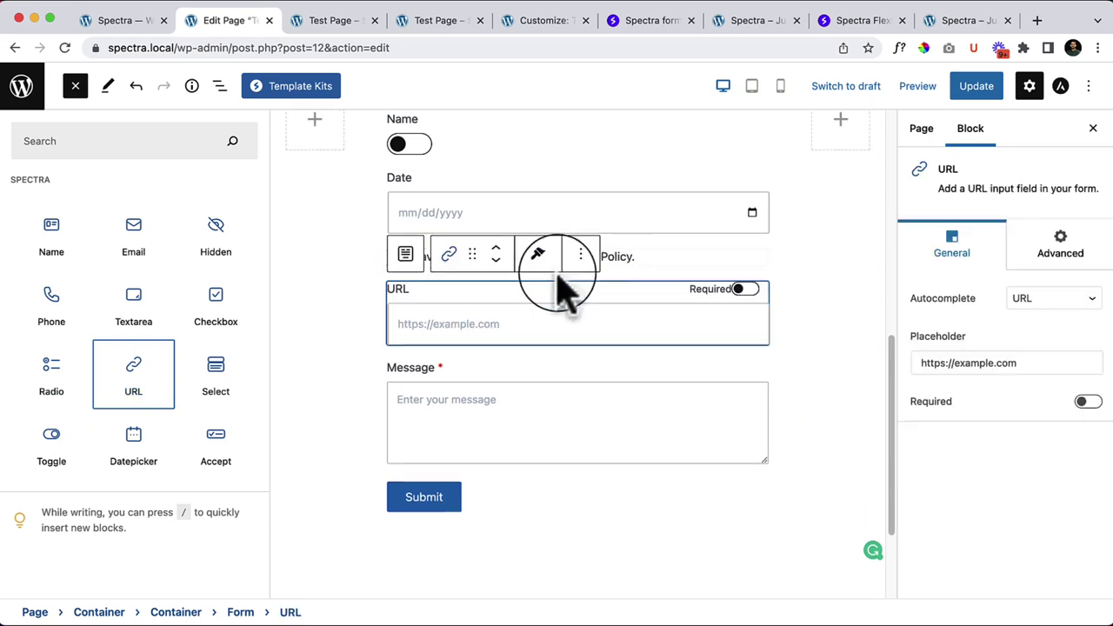
Step: Drag a Hidden field from the full block list into the form below the URL field
left_click(500, 335)
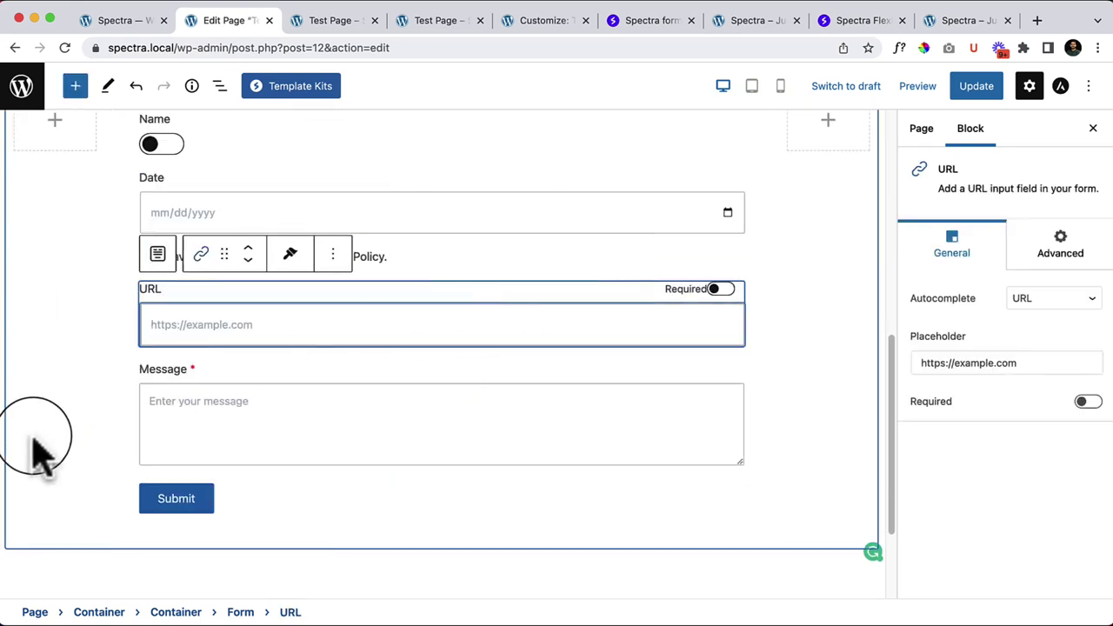
left_click(442, 351)
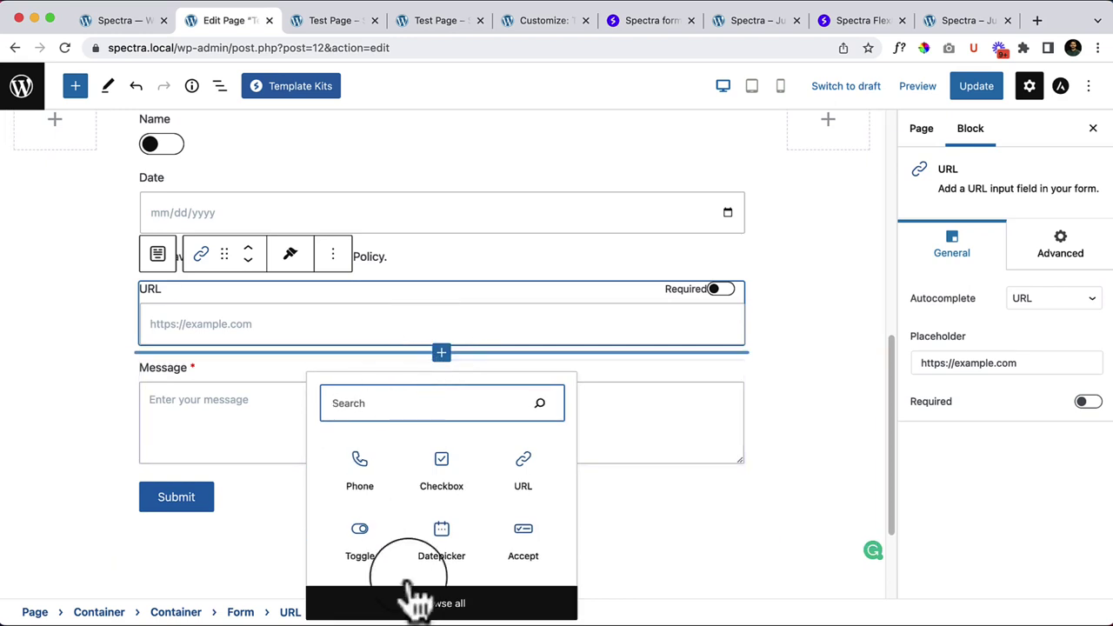
left_click(485, 600)
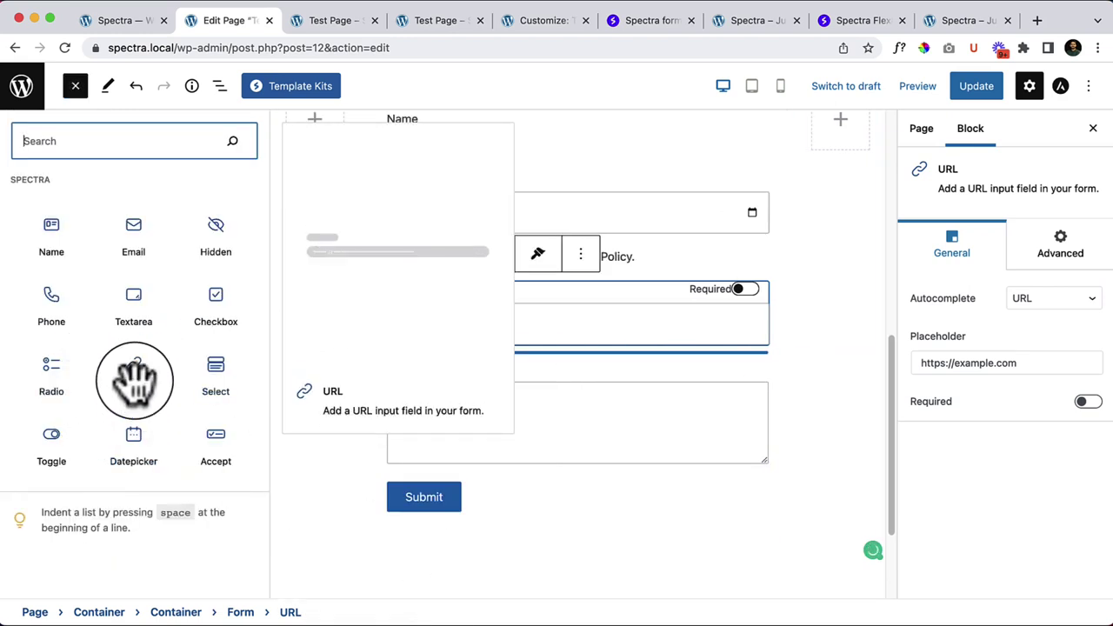
left_click_drag(215, 234, 459, 345)
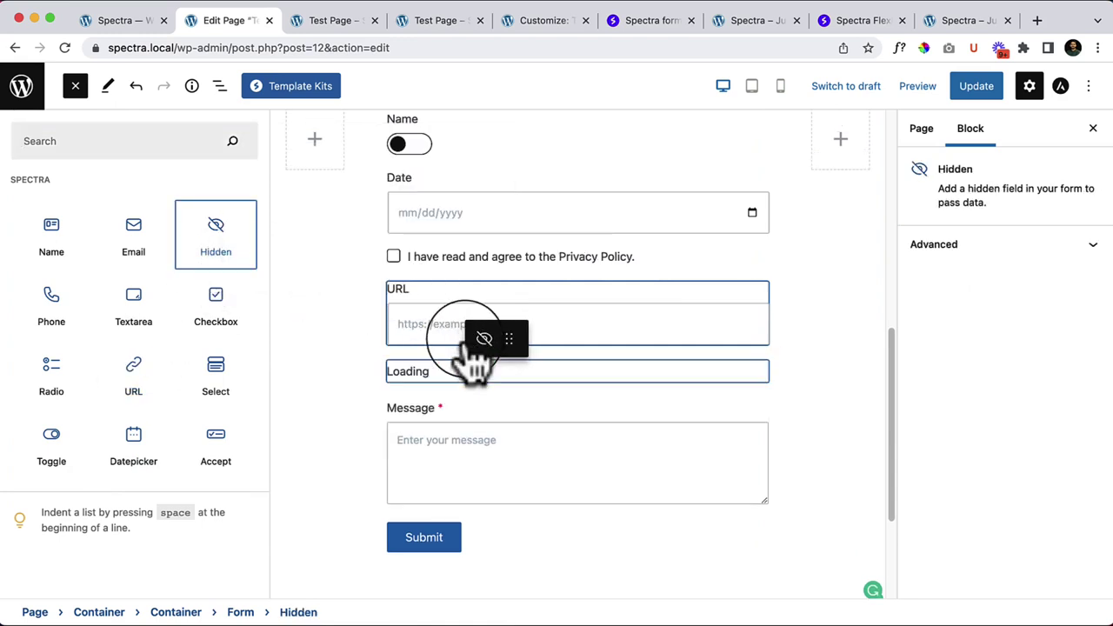
left_click(448, 333)
left_click(360, 447)
left_click(355, 438)
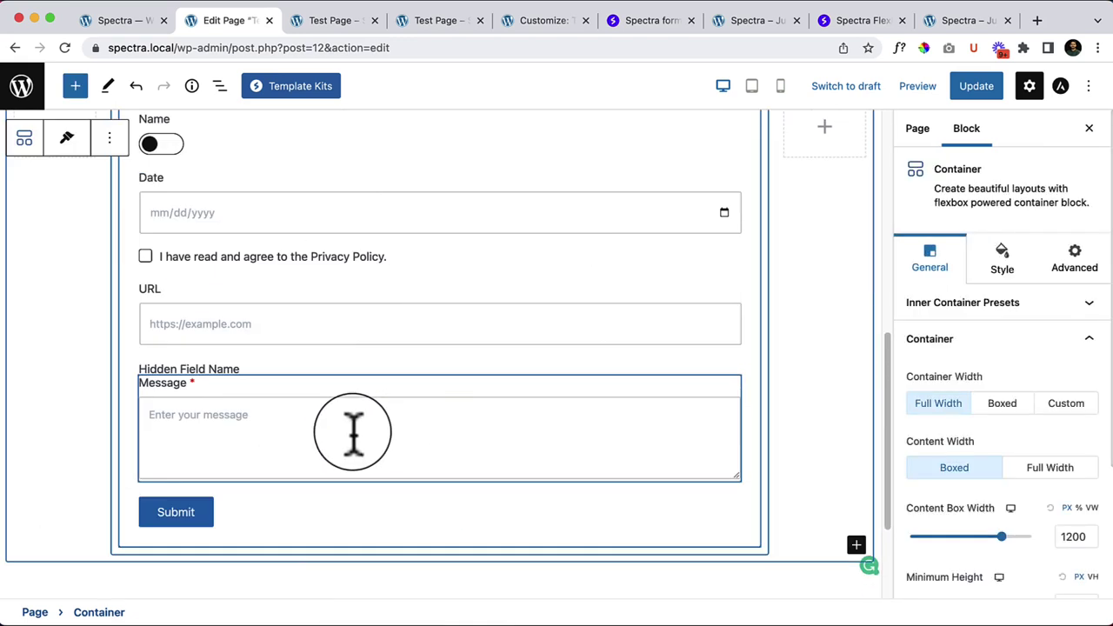
left_click(305, 369)
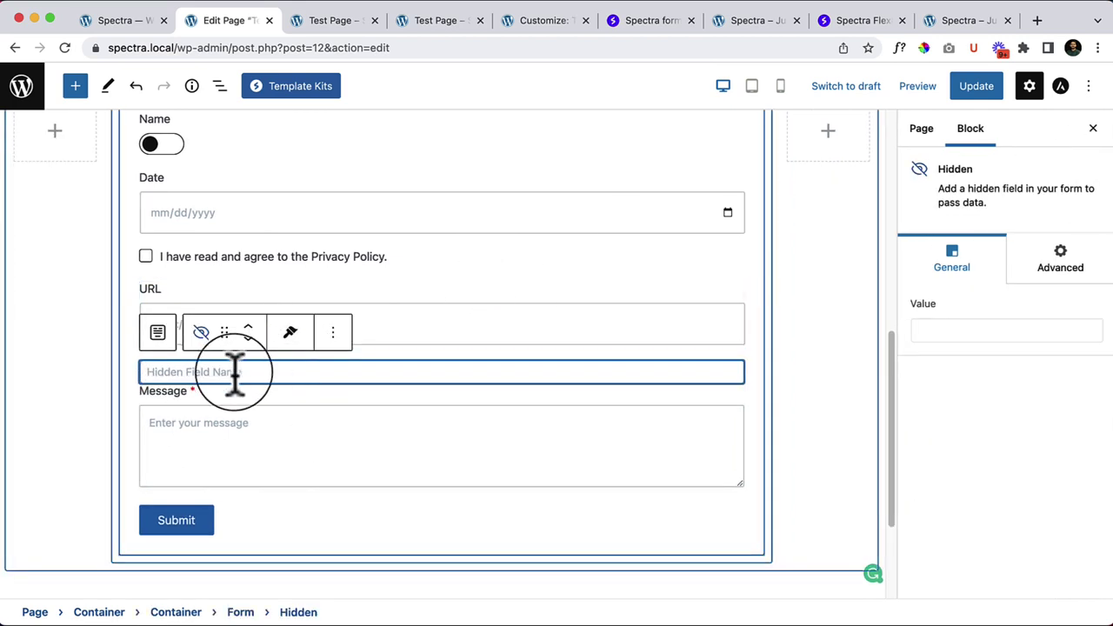
Step: Select the new hidden field block and save the page with Update
key("super+t")
type("est")
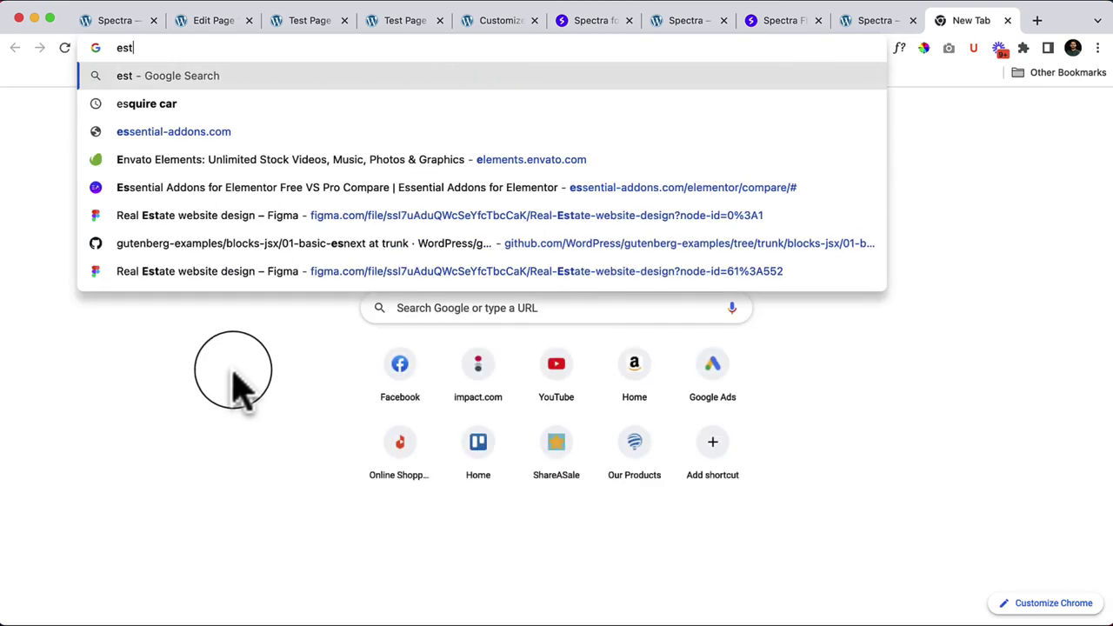
left_click(261, 28)
left_click(199, 30)
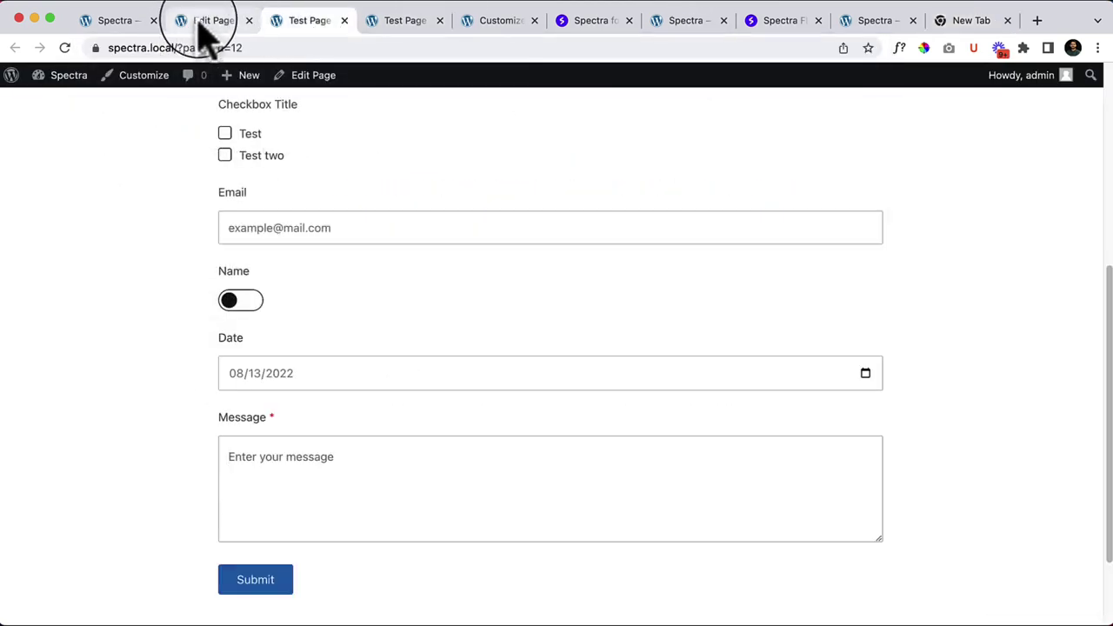
left_click(211, 376)
left_click(207, 372)
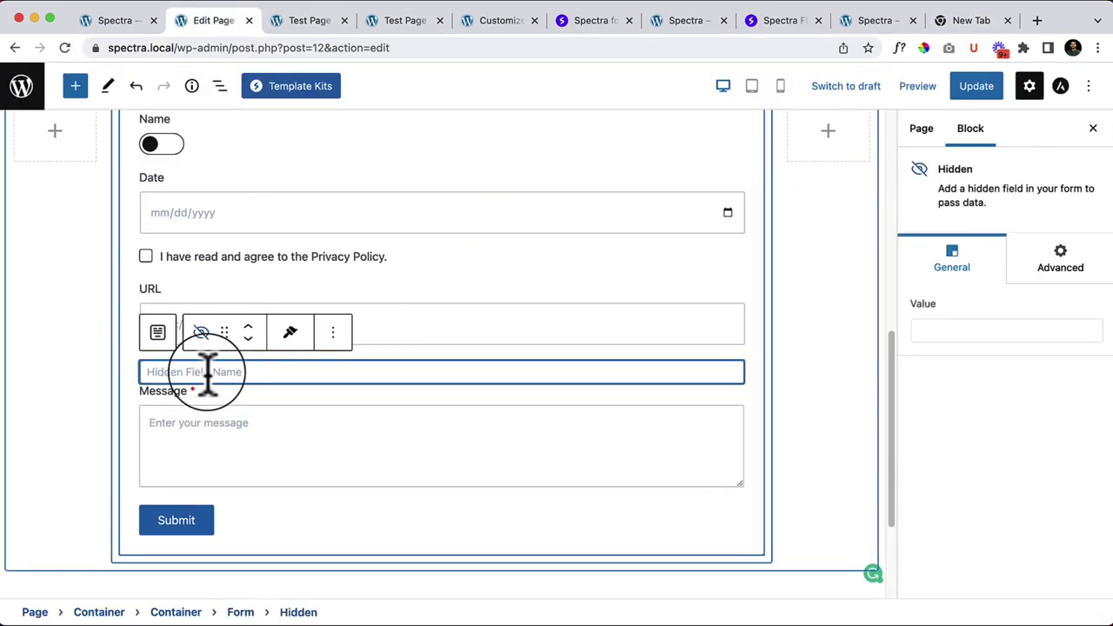
key("super+t")
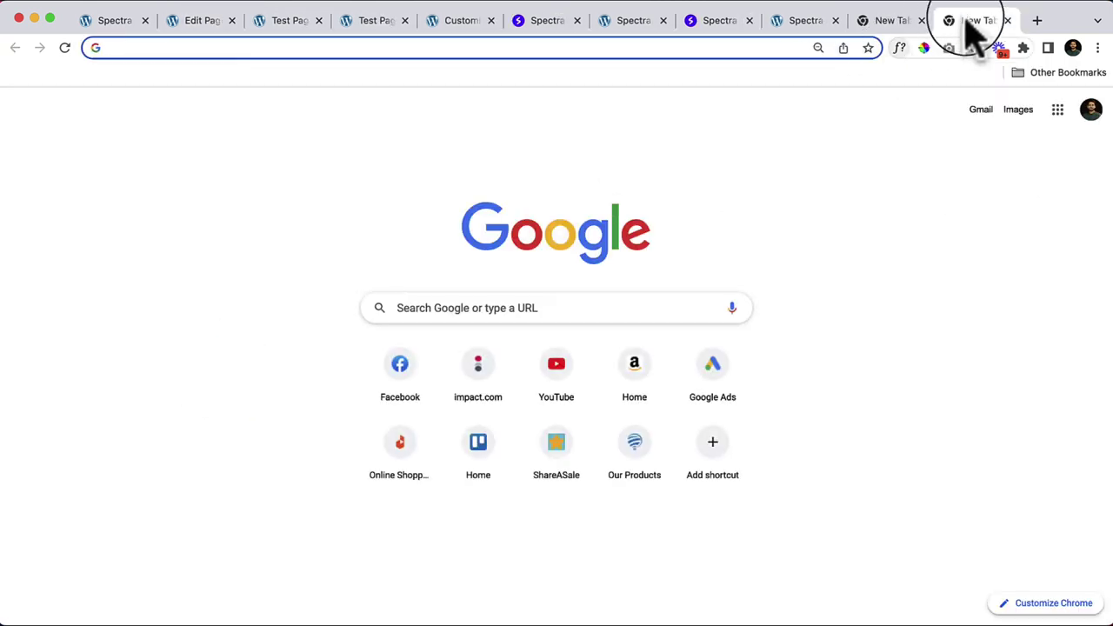
left_click(1008, 20)
left_click(979, 86)
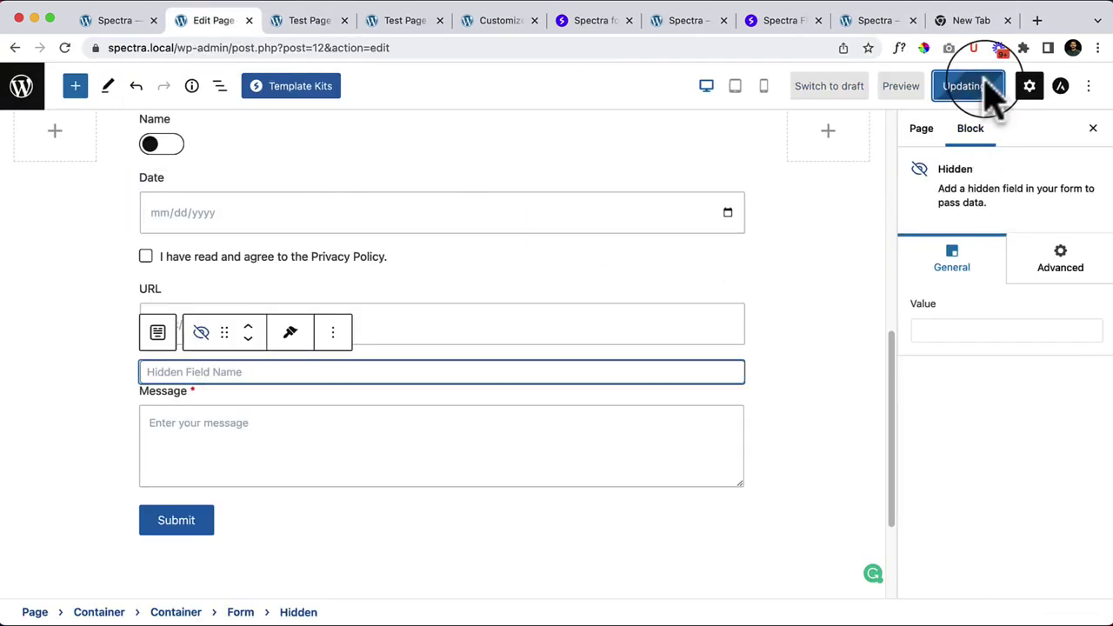
Step: Reload the front-end Test Page and tick, then untick, the privacy-policy checkbox
left_click(300, 22)
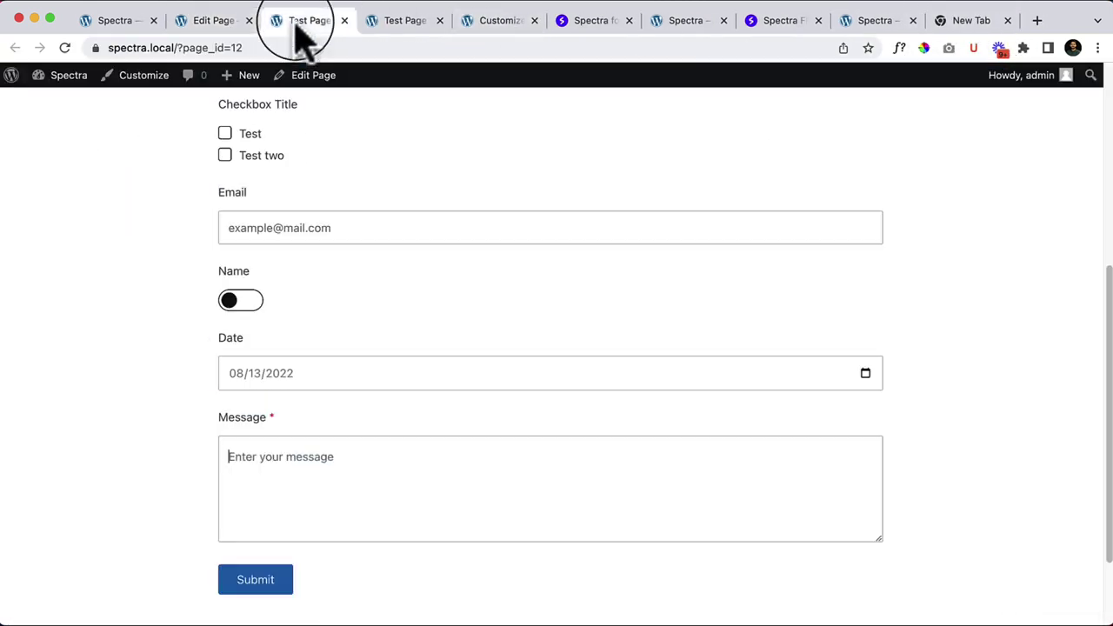
left_click(64, 48)
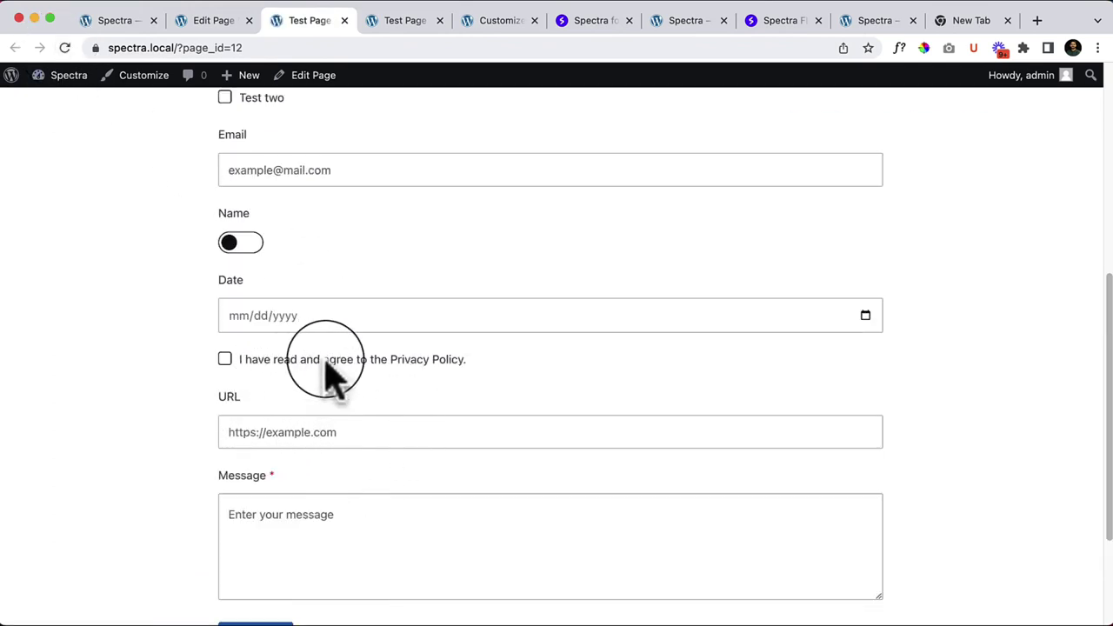
left_click(327, 360)
left_click(386, 357)
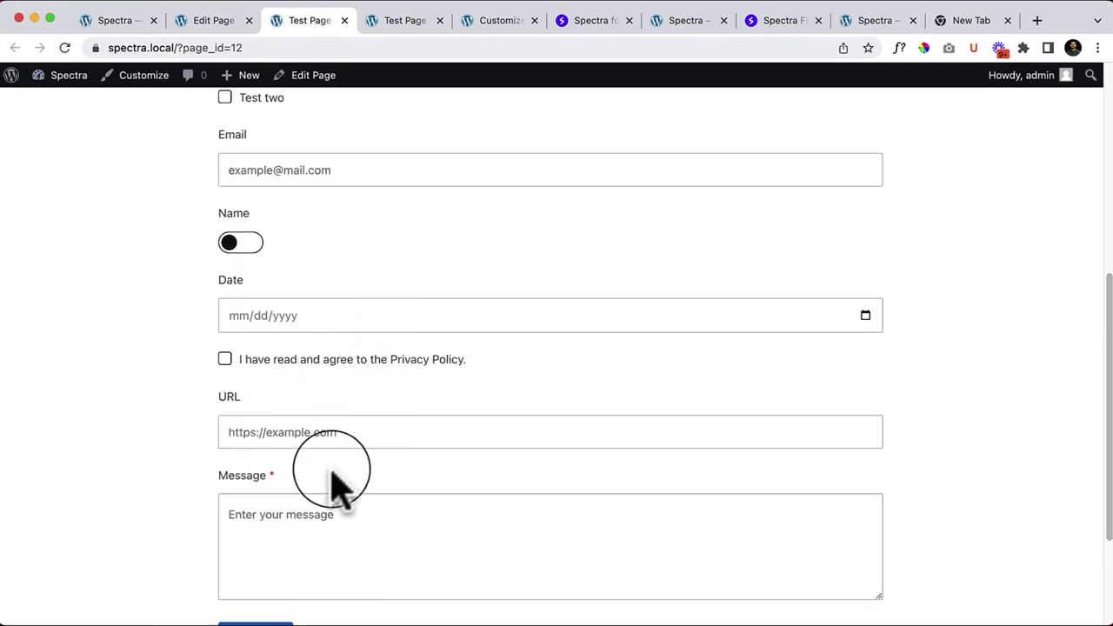
Step: Back in the editor, clear the hidden field's value and select the Message field
left_click(206, 21)
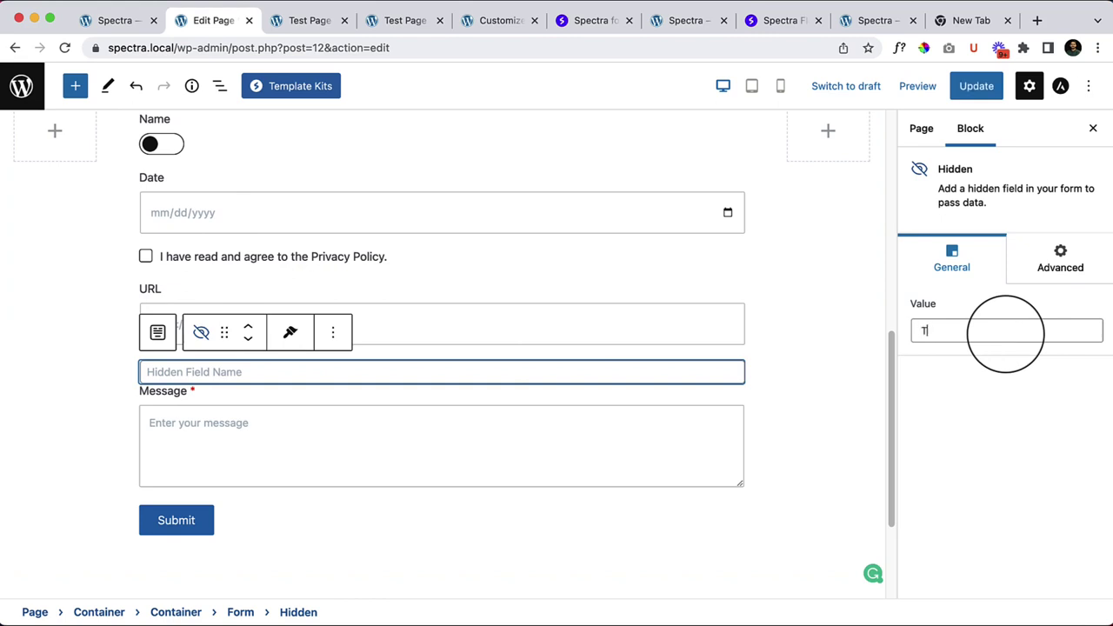
key("BackSpace")
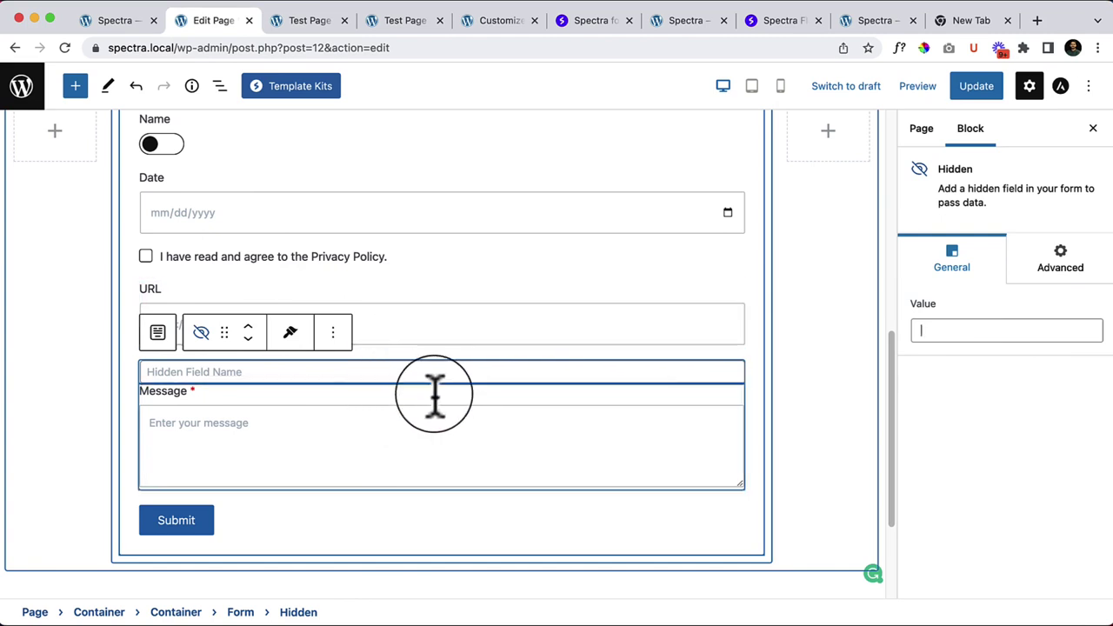
left_click(439, 409)
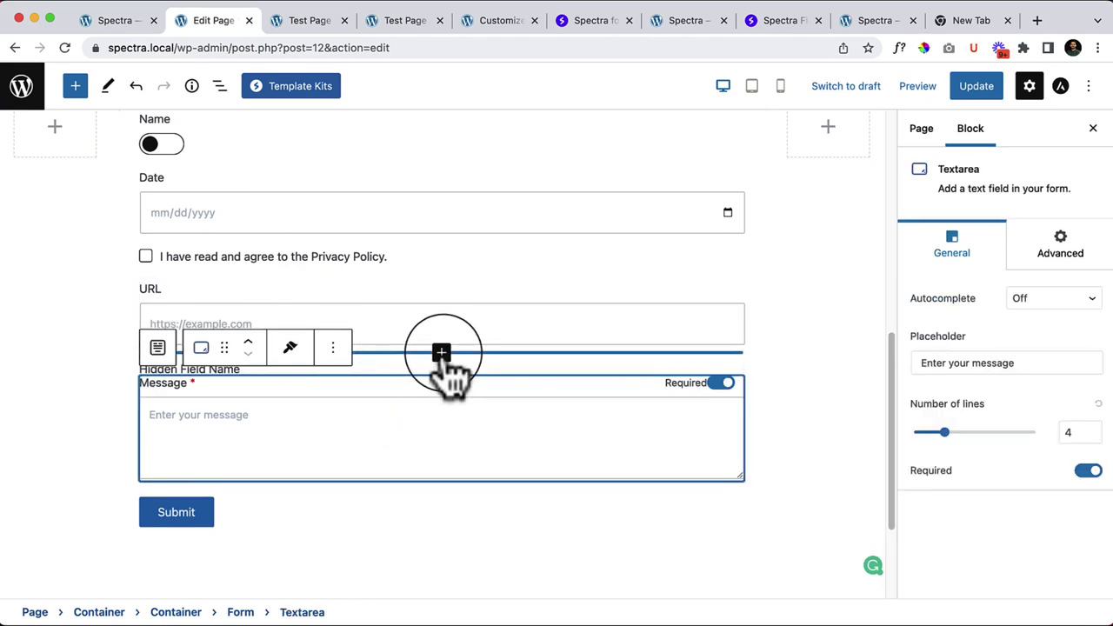
left_click(441, 353)
Step: Add a Radio field below URL with Option Name 1 and 2, then save
left_click(442, 604)
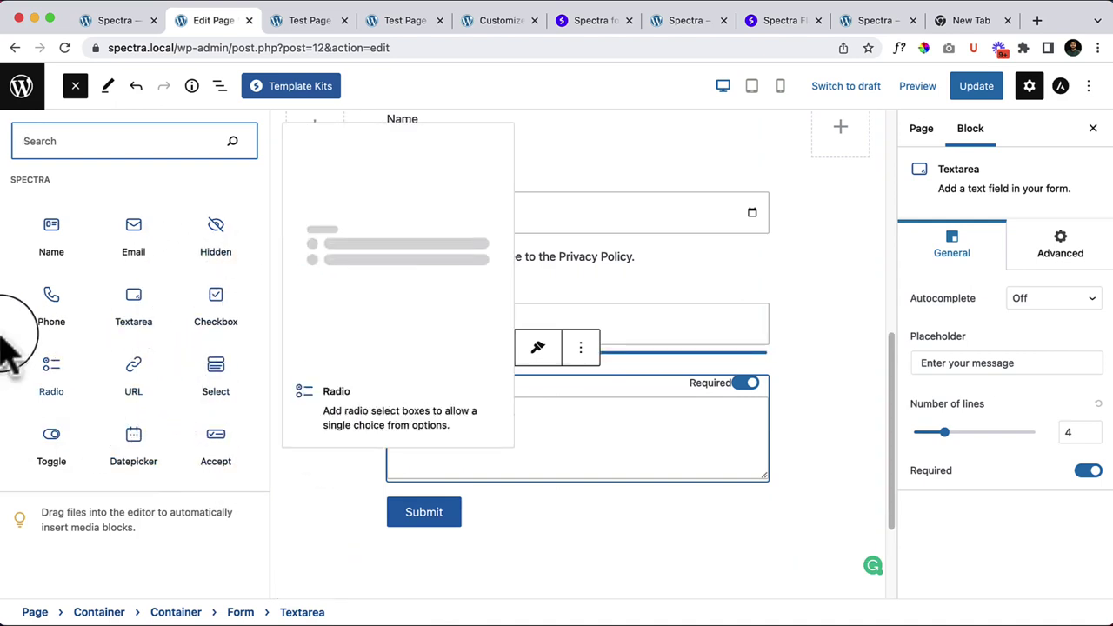
left_click_drag(45, 378, 498, 352)
left_click(474, 393)
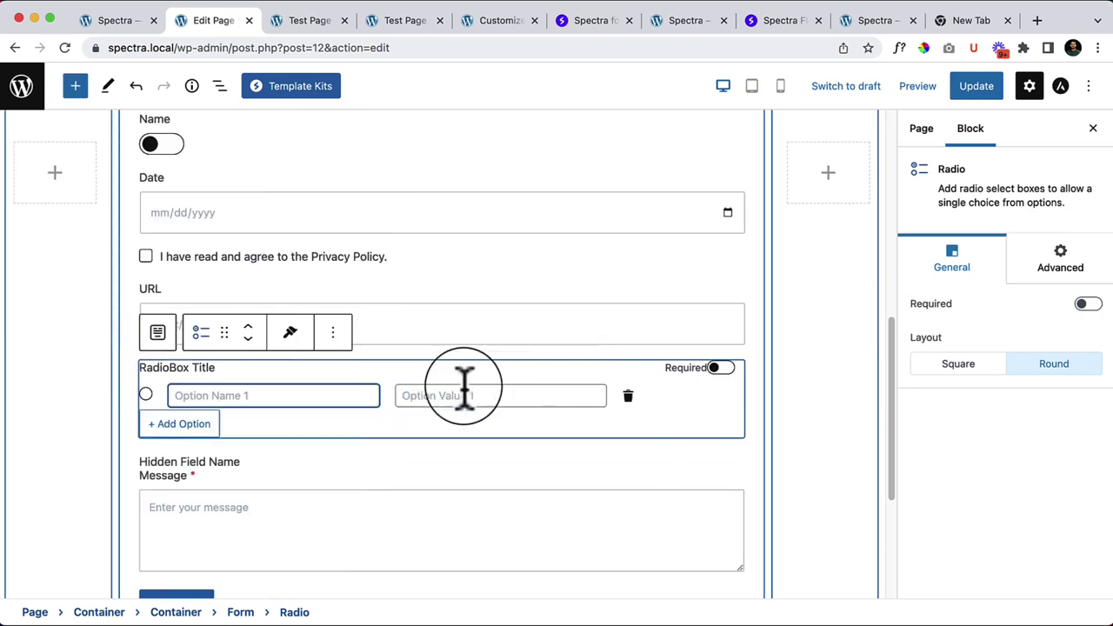
left_click(209, 425)
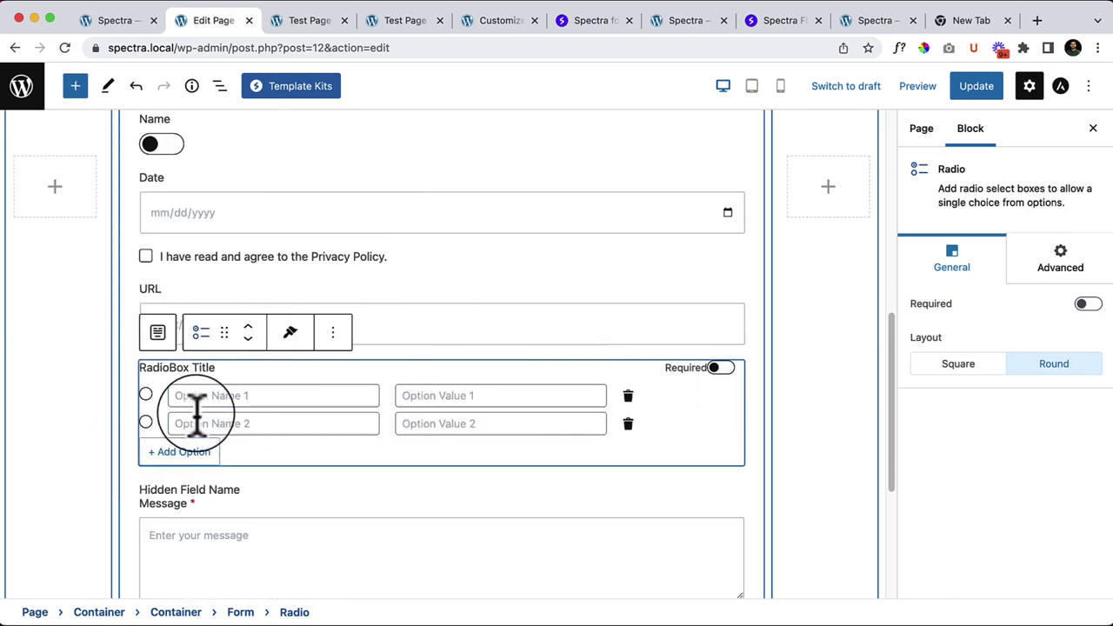
left_click(1000, 90)
Step: Reload the front-end Test Page and test switching between Option Name 1 and 2
left_click(313, 20)
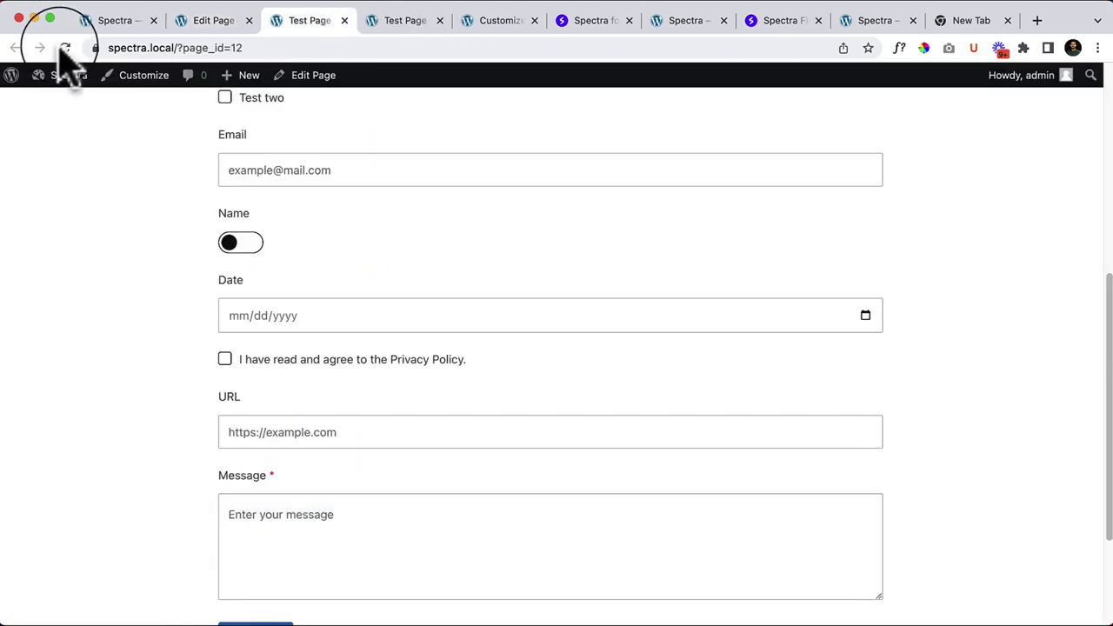
left_click(65, 47)
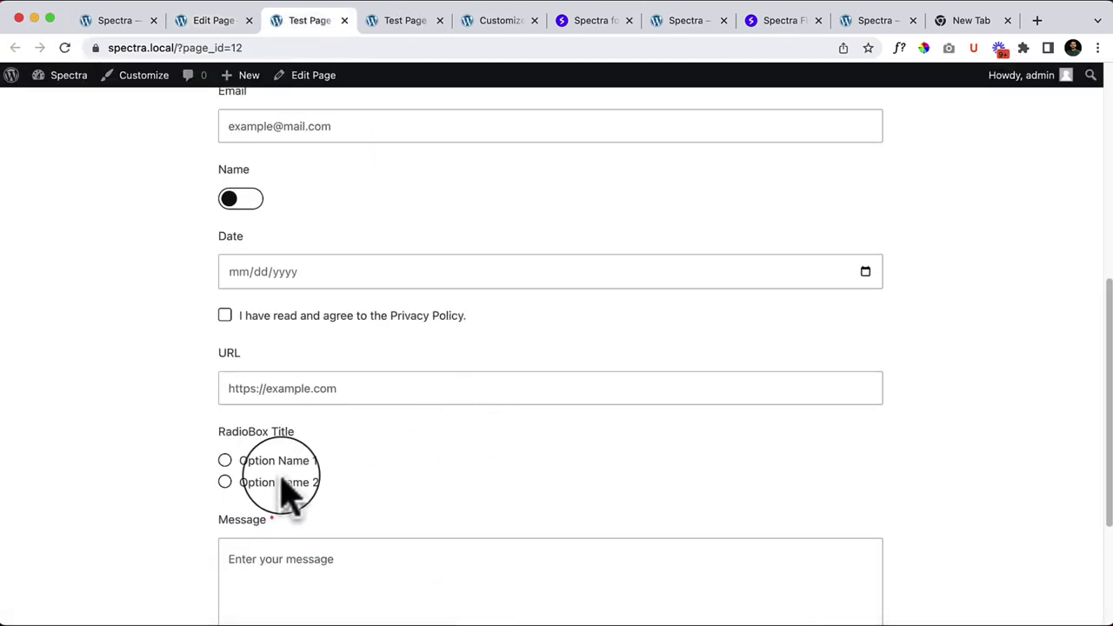
left_click(281, 482)
left_click(281, 461)
left_click(282, 481)
left_click(281, 461)
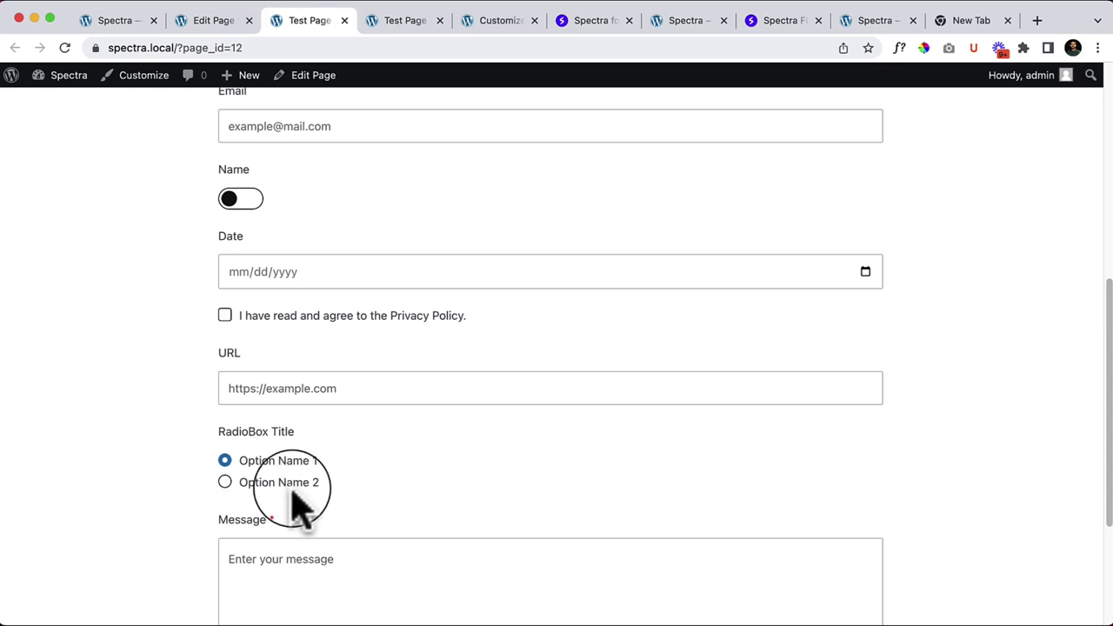
left_click(292, 485)
scroll(397, 469, "up", 5)
scroll(396, 465, "down", 4)
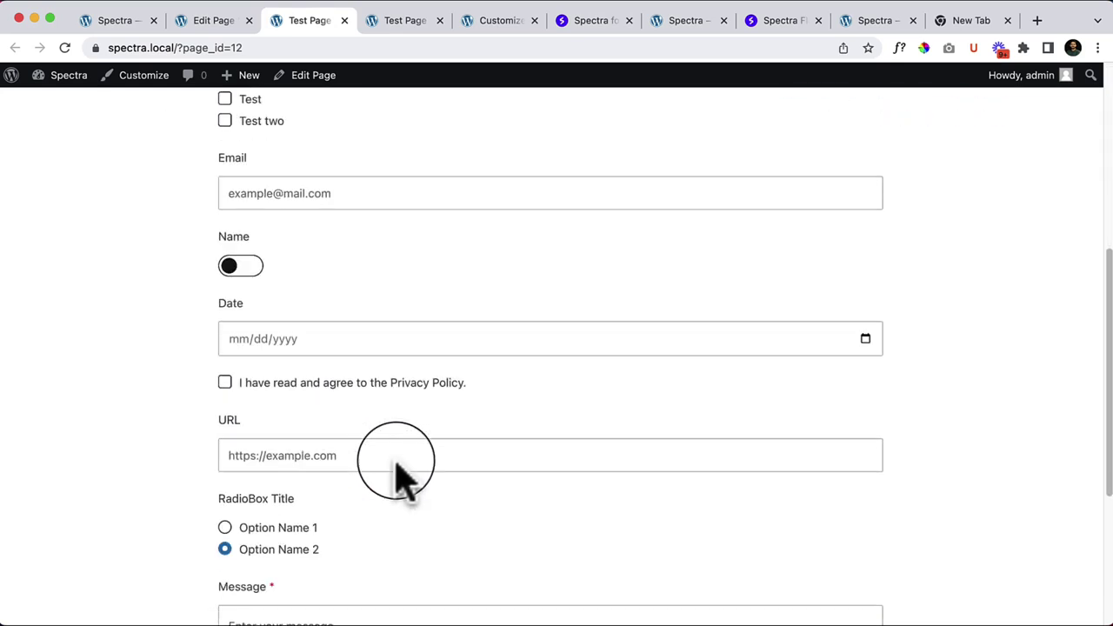
left_click(240, 23)
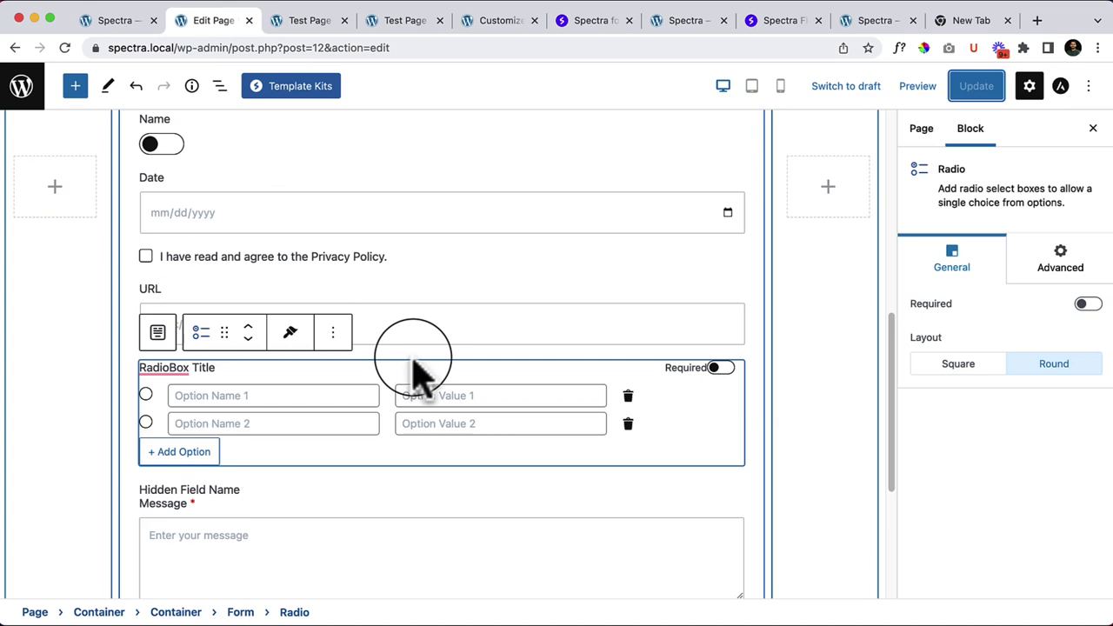
scroll(387, 361, "up", 10)
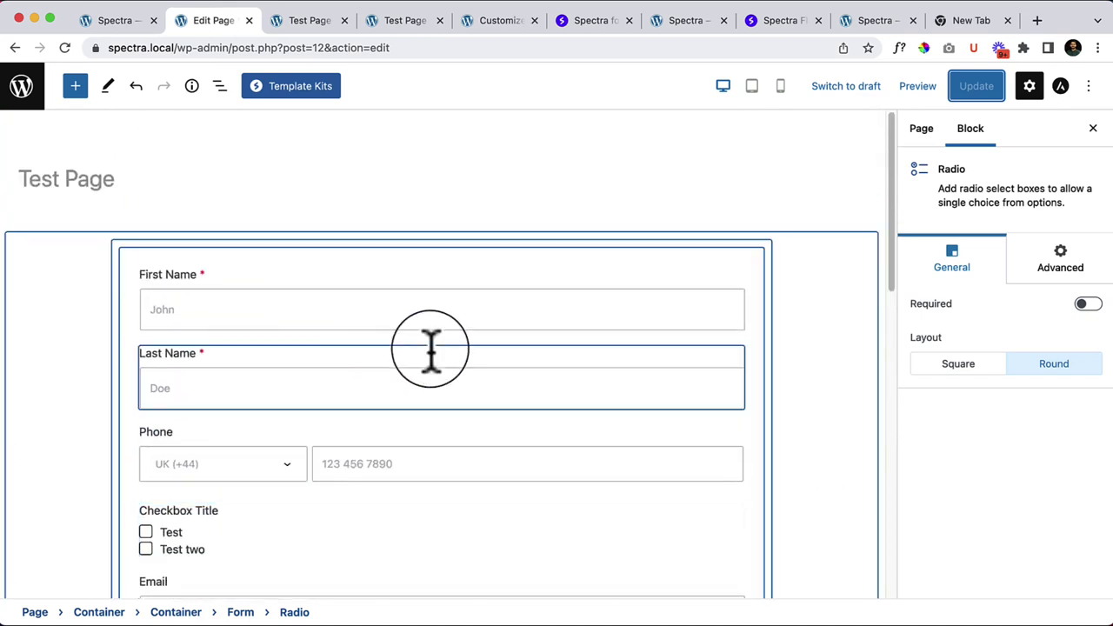
Step: In the Form's General settings, try Underlined style and centre alignment, reverting to Boxed and left
left_click(141, 258)
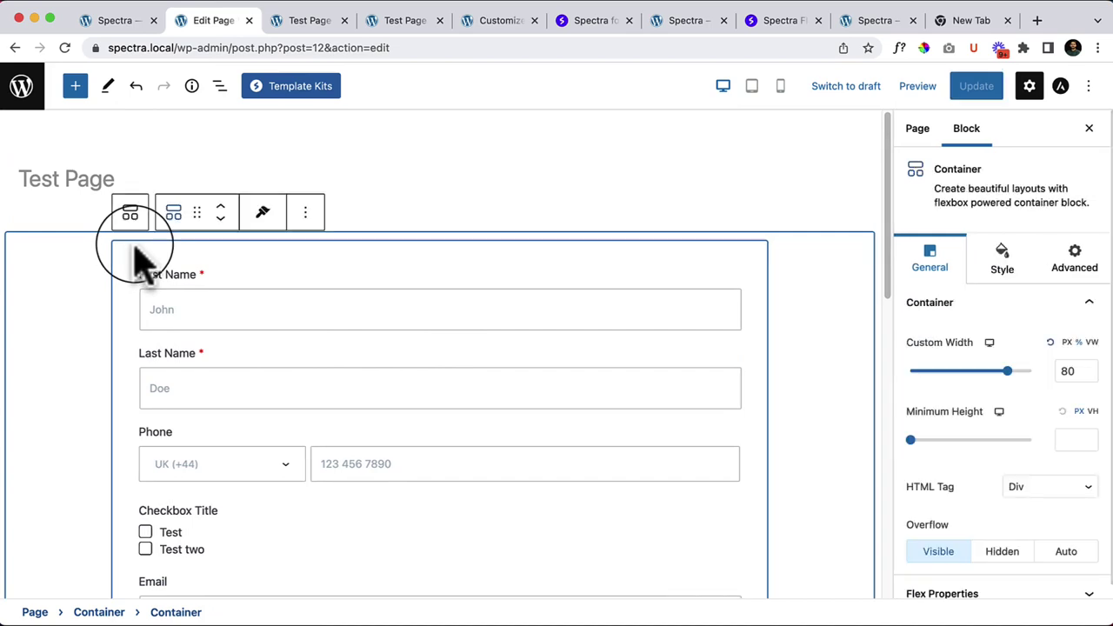
left_click(137, 263)
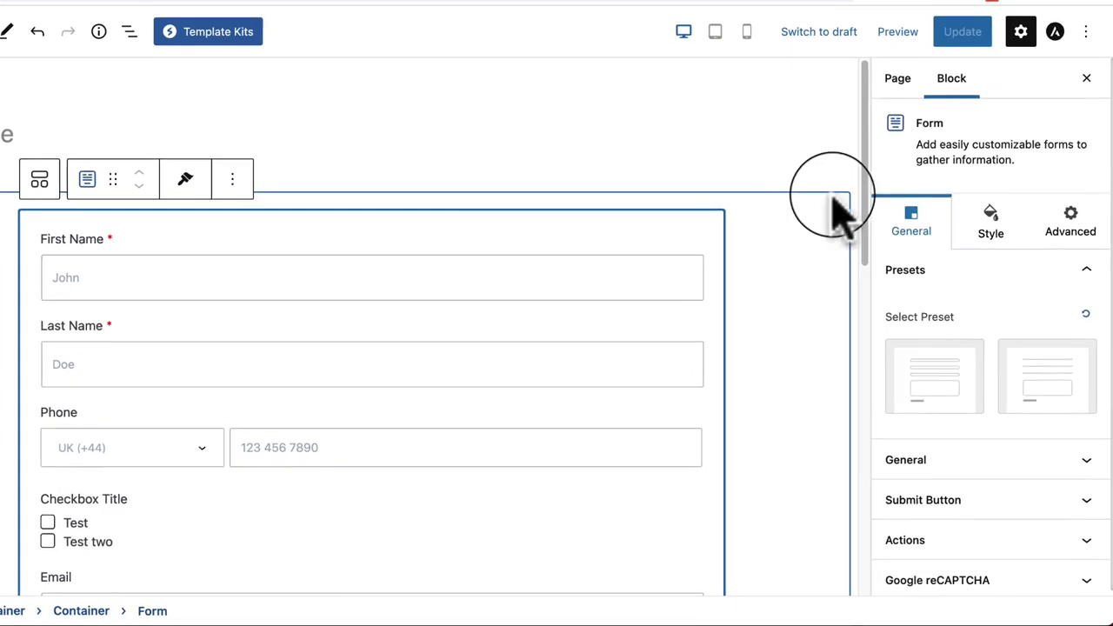
left_click(992, 461)
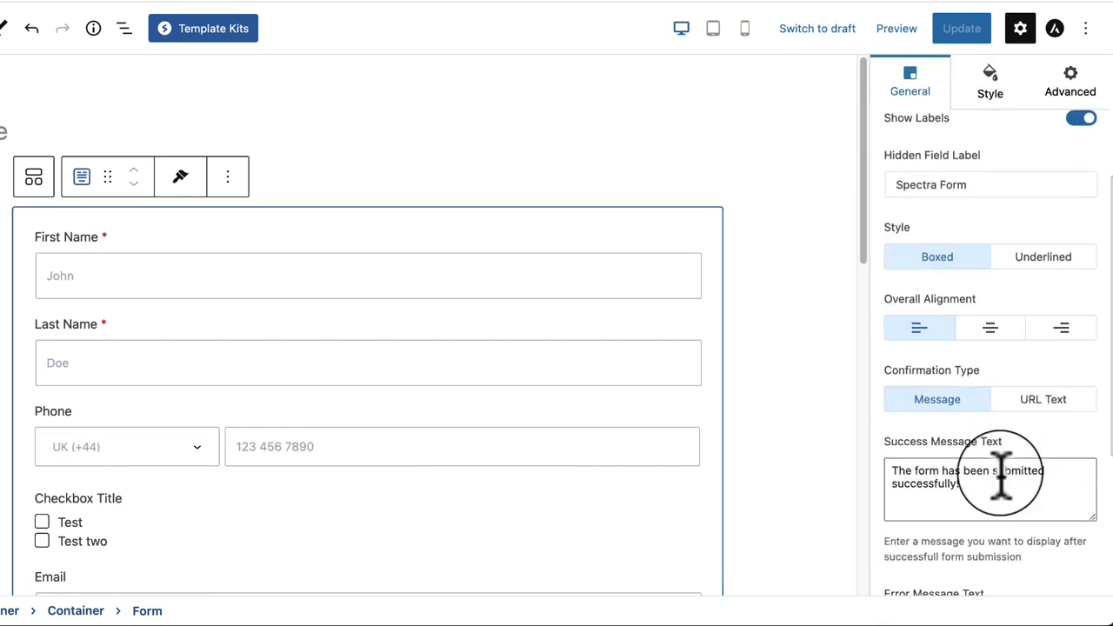
left_click(1048, 261)
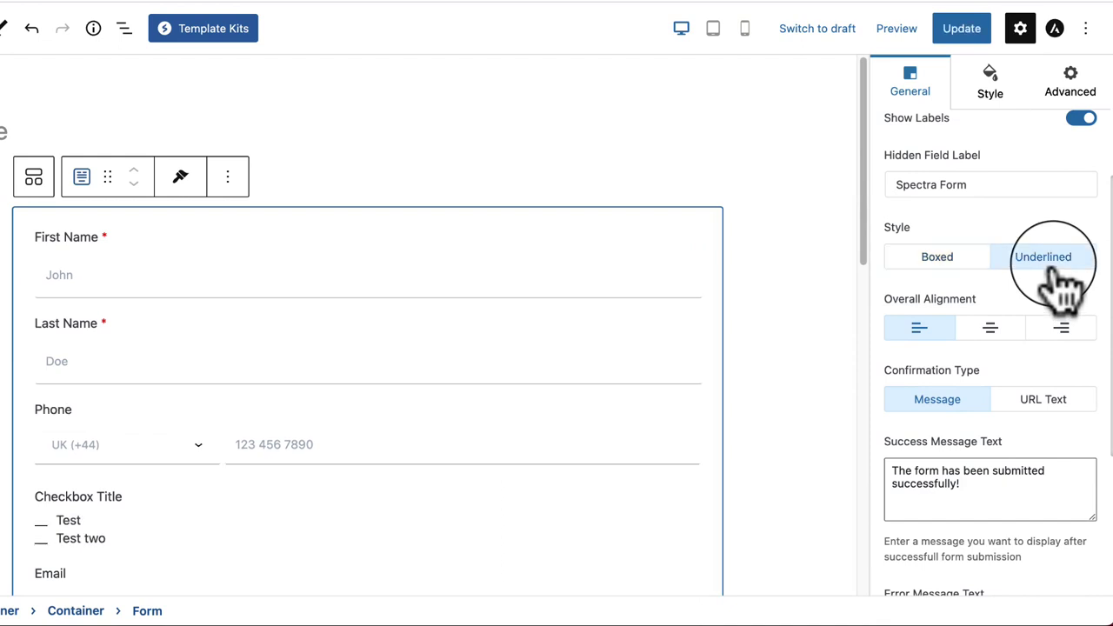
left_click(970, 261)
left_click(989, 333)
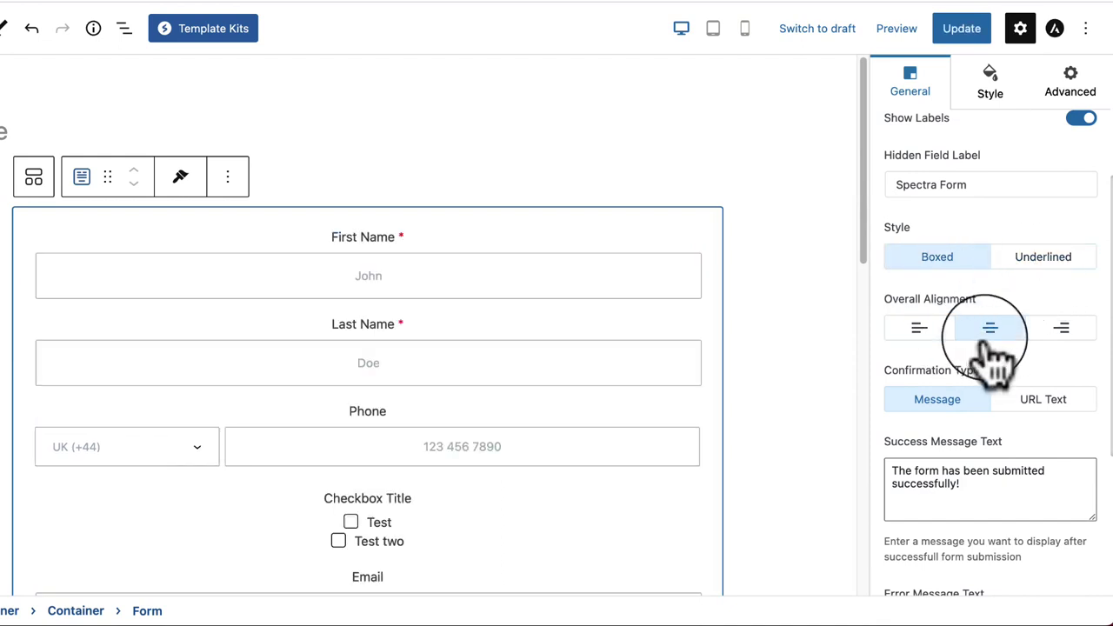
left_click(941, 328)
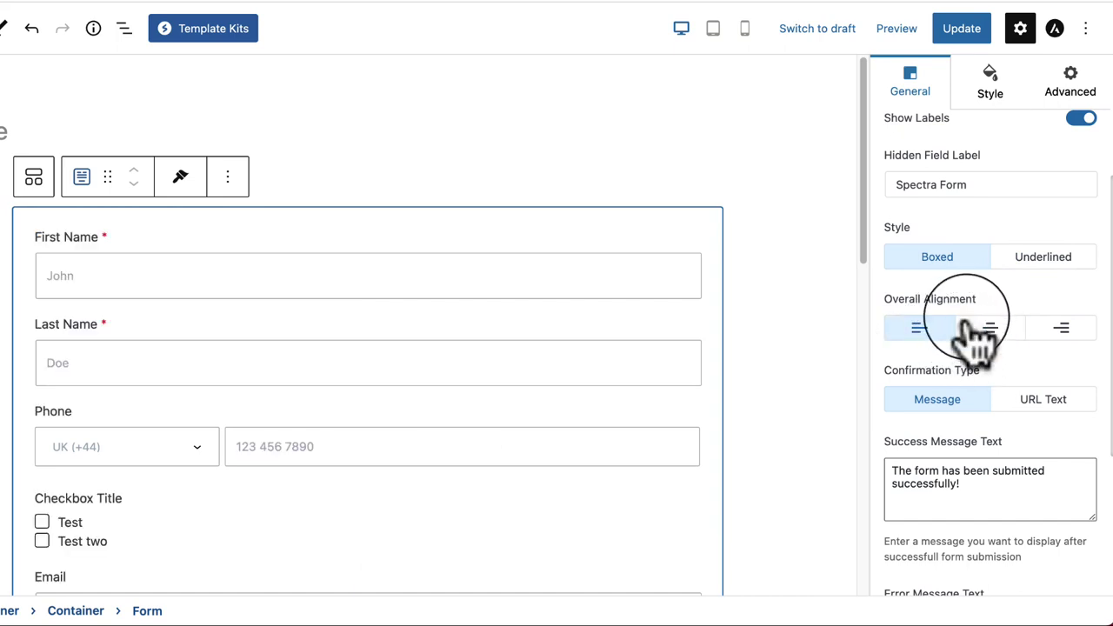
Step: Switch Confirmation Type to URL Text and back to Message, reviewing the success and error texts
left_click(1026, 416)
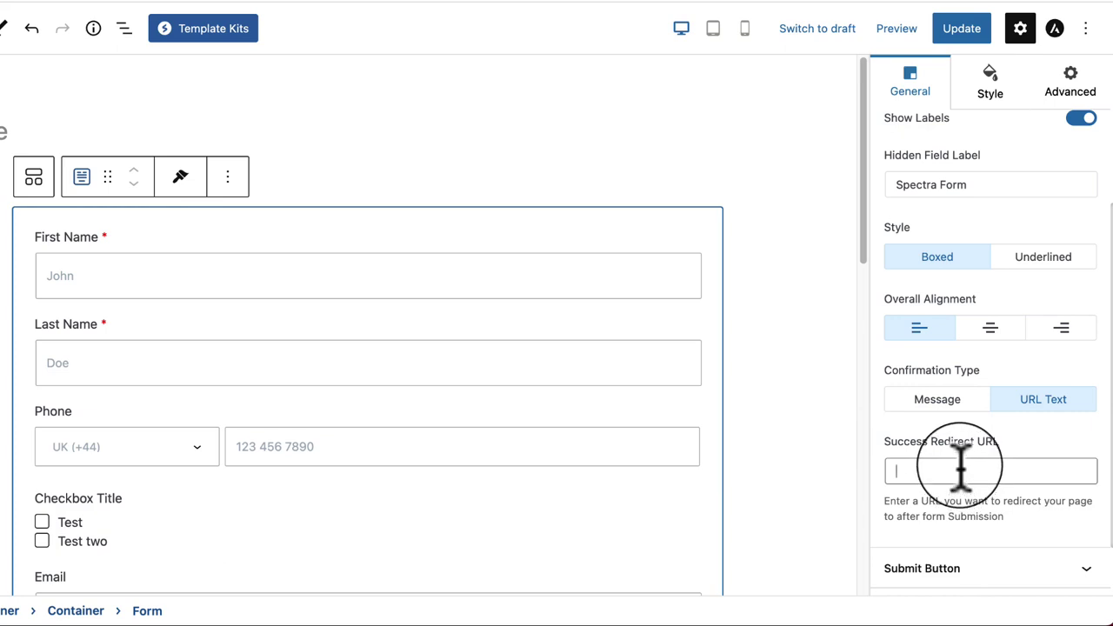
left_click(933, 402)
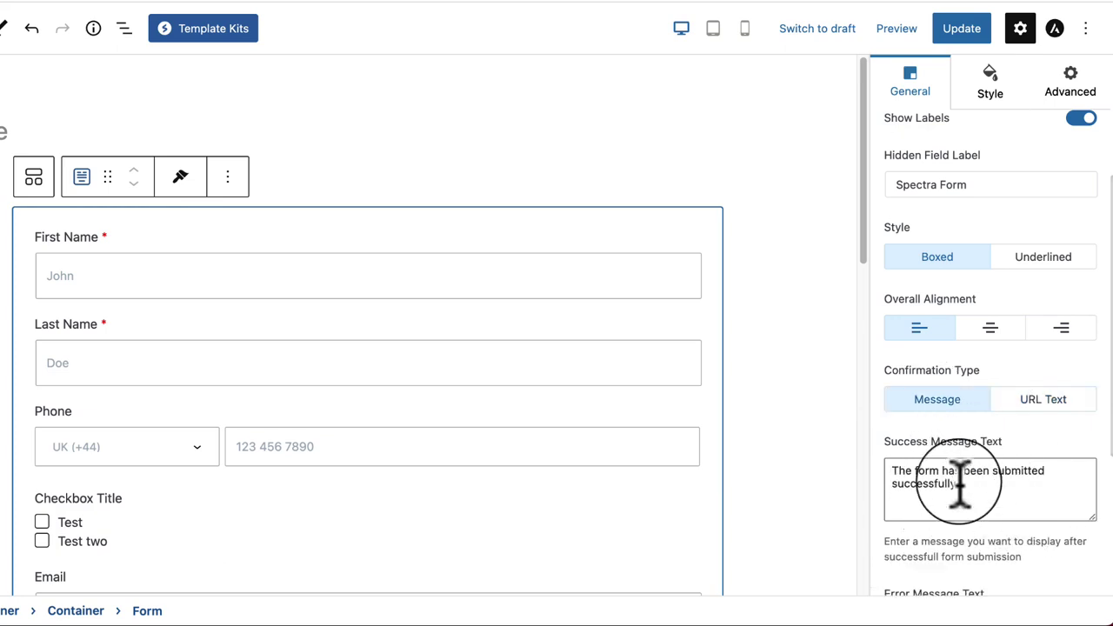
triple_click(885, 476)
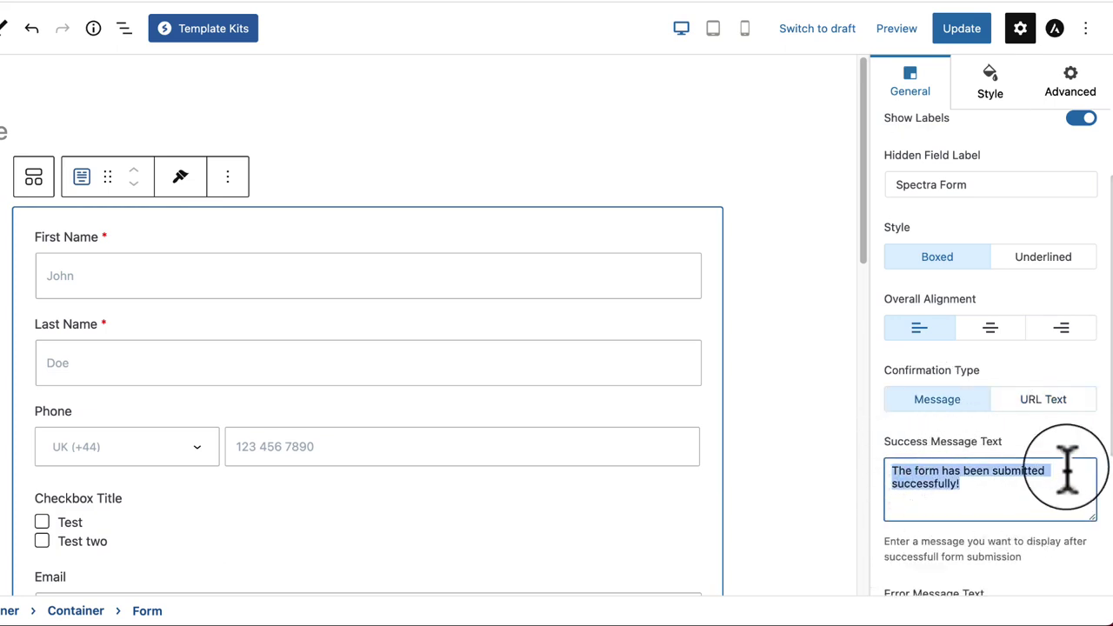
scroll(1063, 477, "down", 3)
left_click(943, 474)
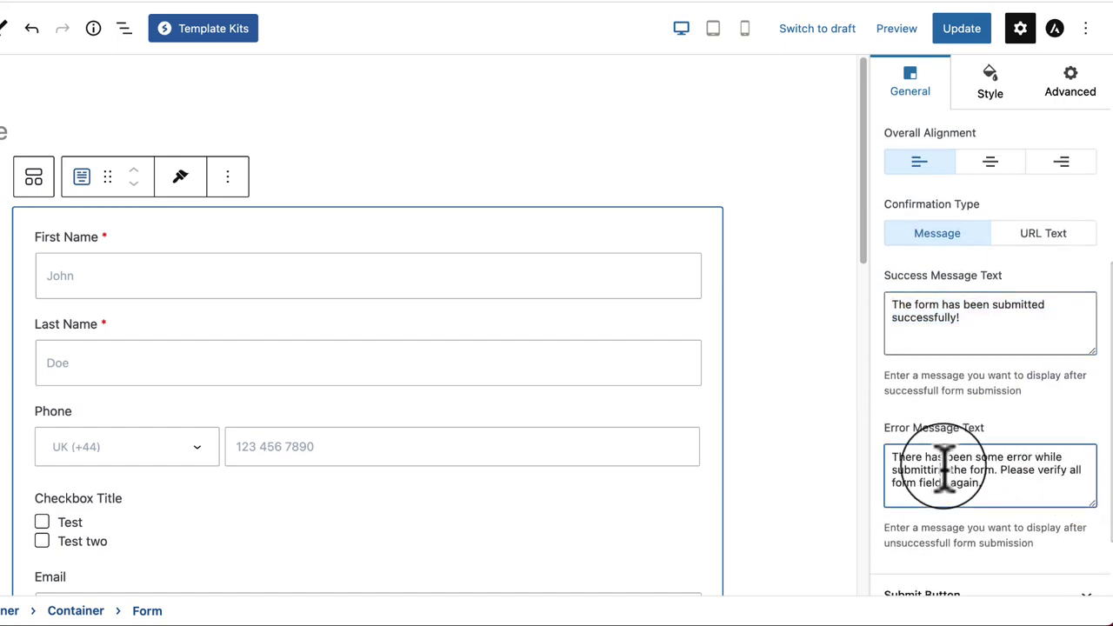
scroll(944, 469, "down", 2)
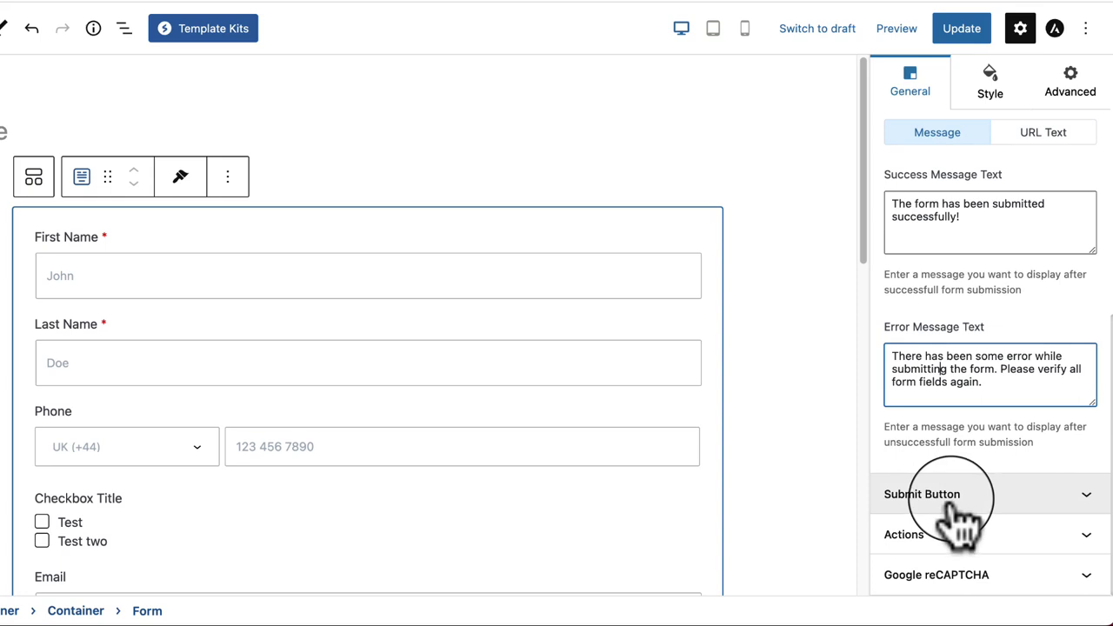
Step: Try centre and right Submit button alignment, keeping left, and preview tablet width before desktop
left_click(948, 497)
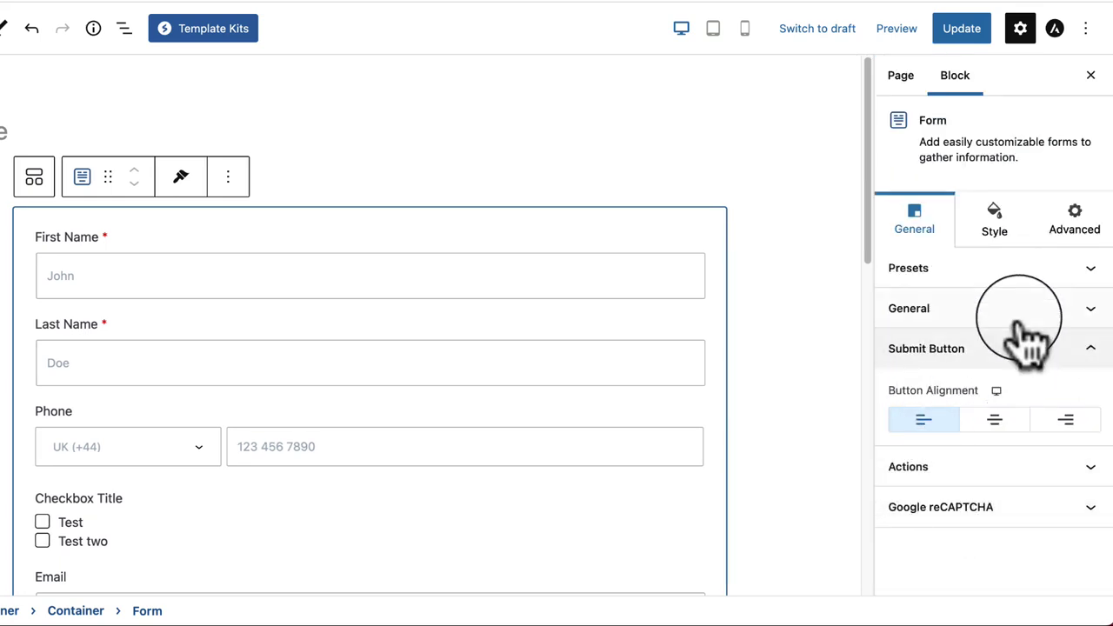
scroll(380, 418, "down", 7)
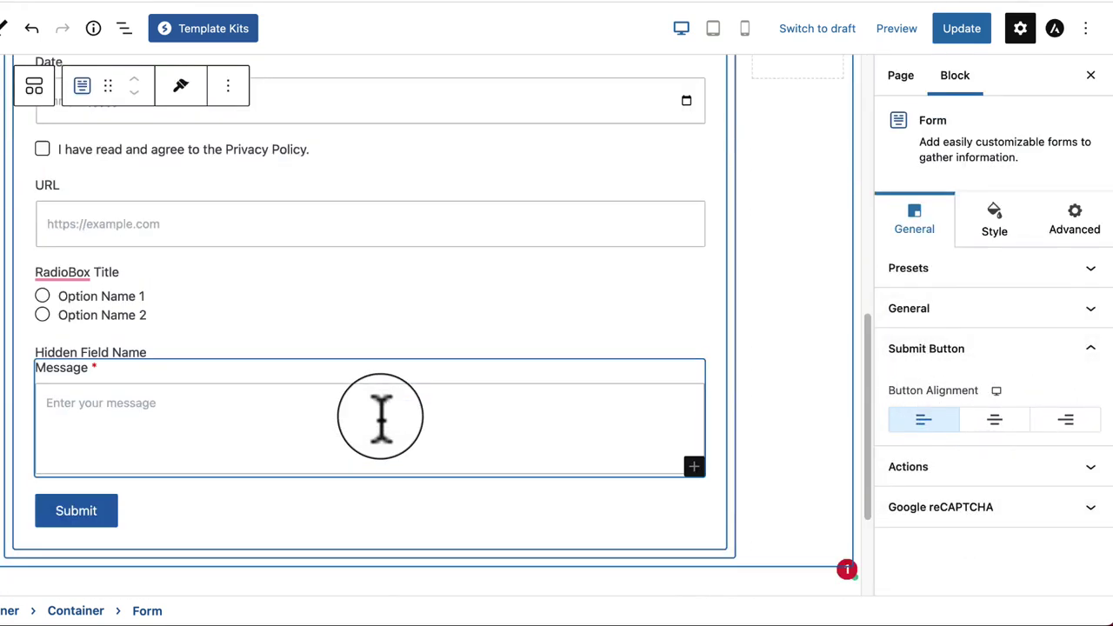
left_click(992, 419)
left_click(1067, 420)
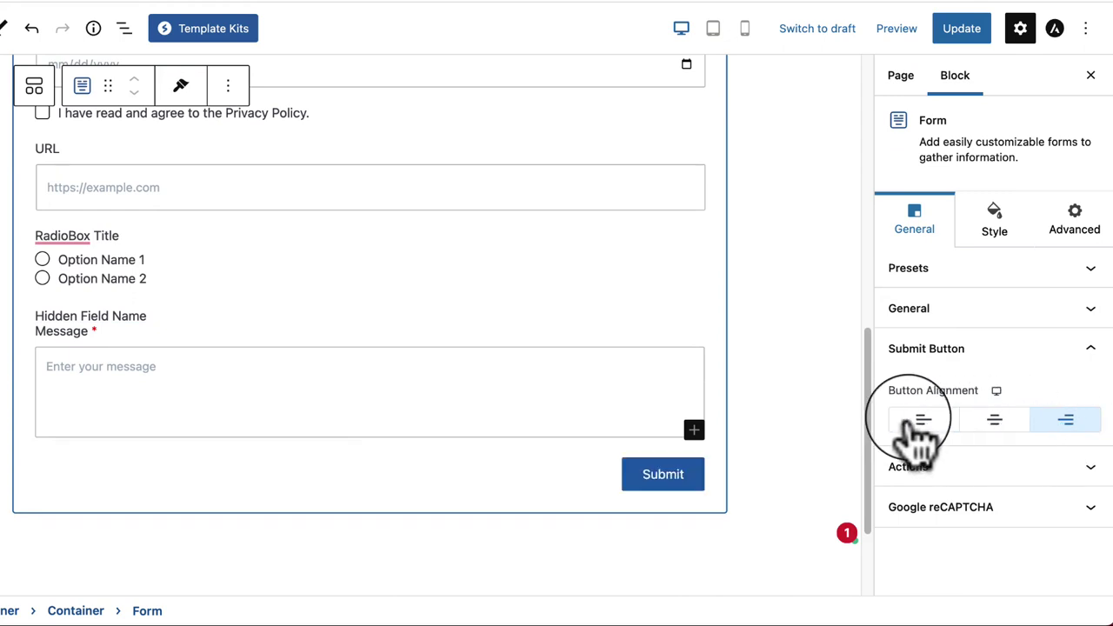
left_click(917, 420)
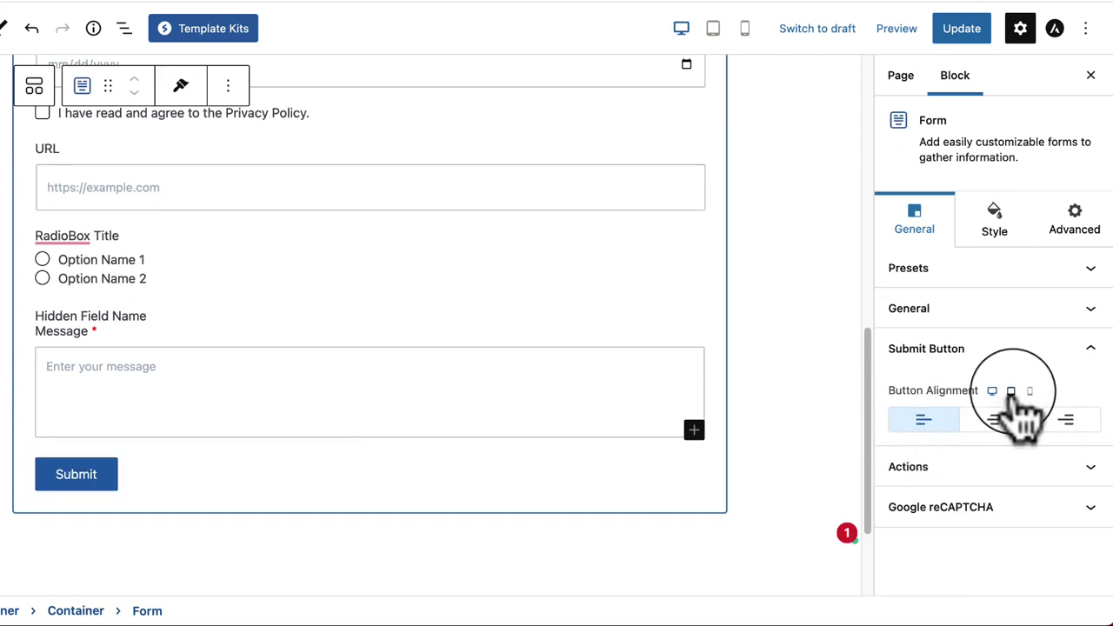
left_click(1012, 391)
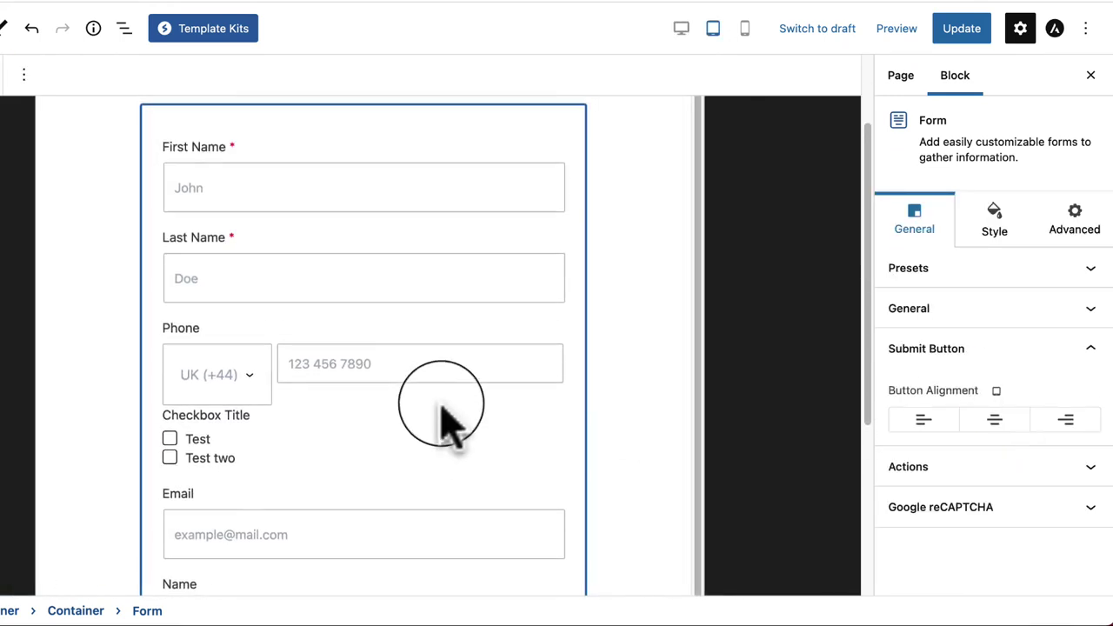
scroll(447, 422, "down", 5)
left_click(992, 391)
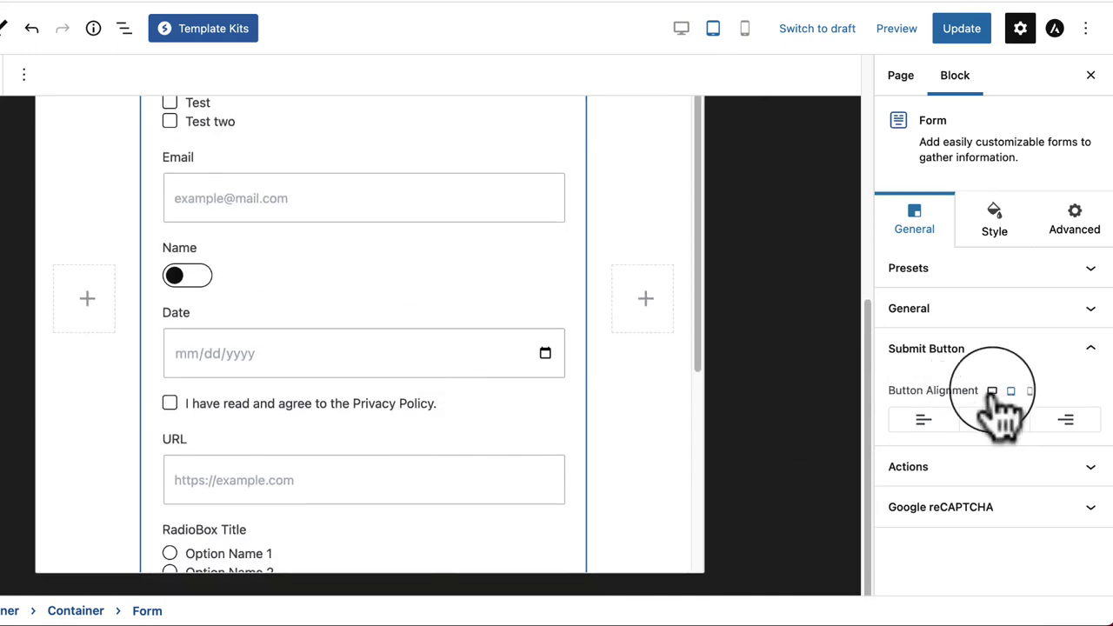
Step: Review the email Actions' subject and To, CC, BCC recipients, then expand Google reCAPTCHA
left_click(980, 481)
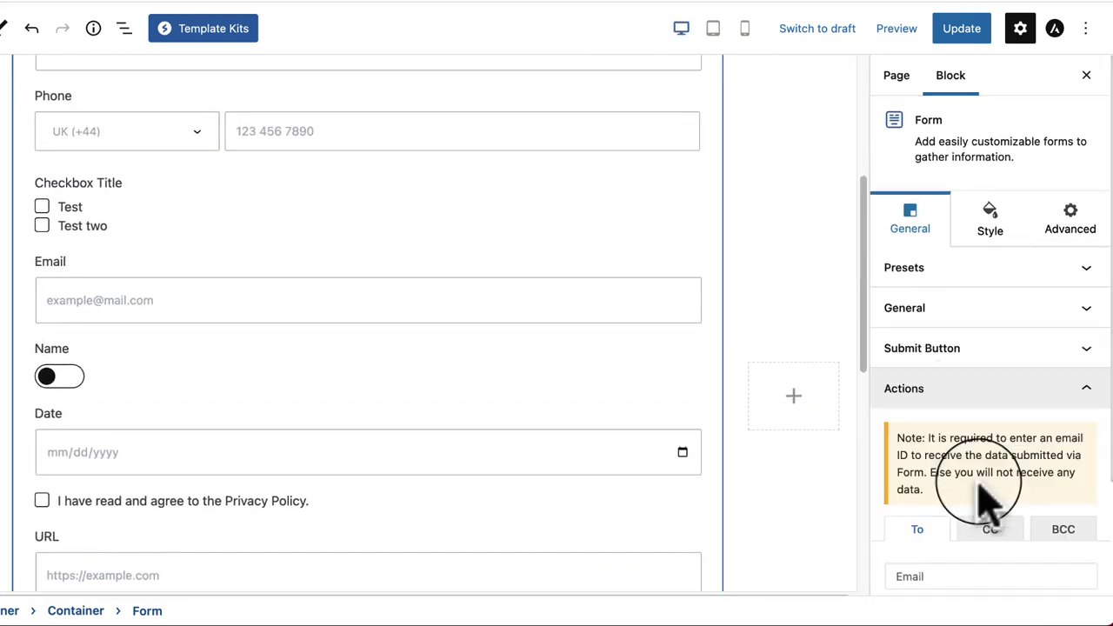
scroll(450, 400, "down", 4)
scroll(450, 400, "down", 3)
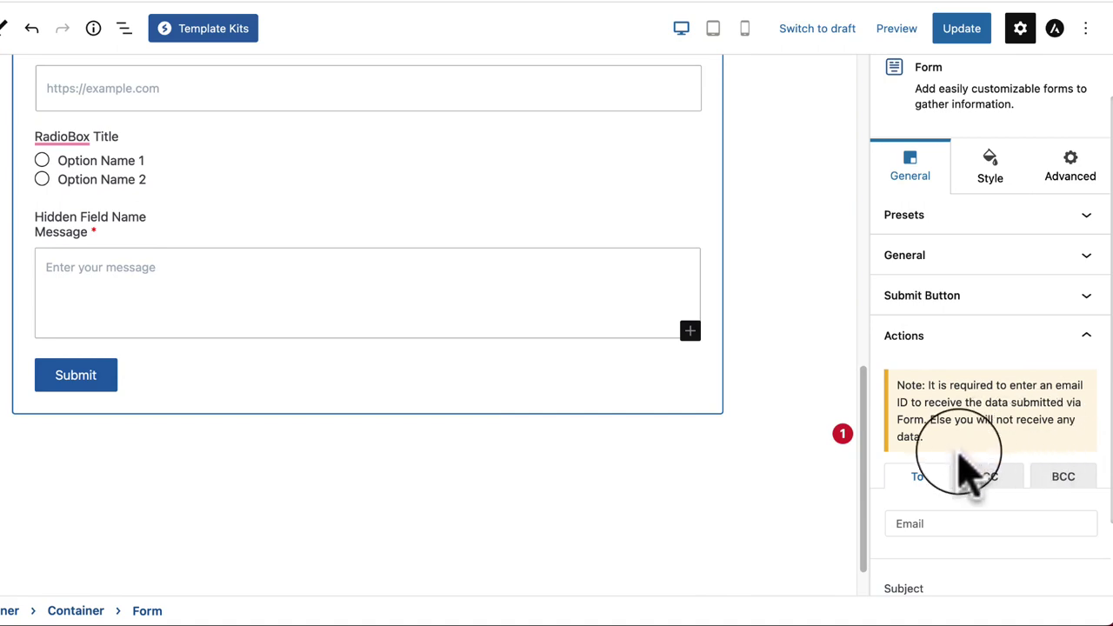
scroll(966, 466, "down", 1)
scroll(935, 504, "down", 2)
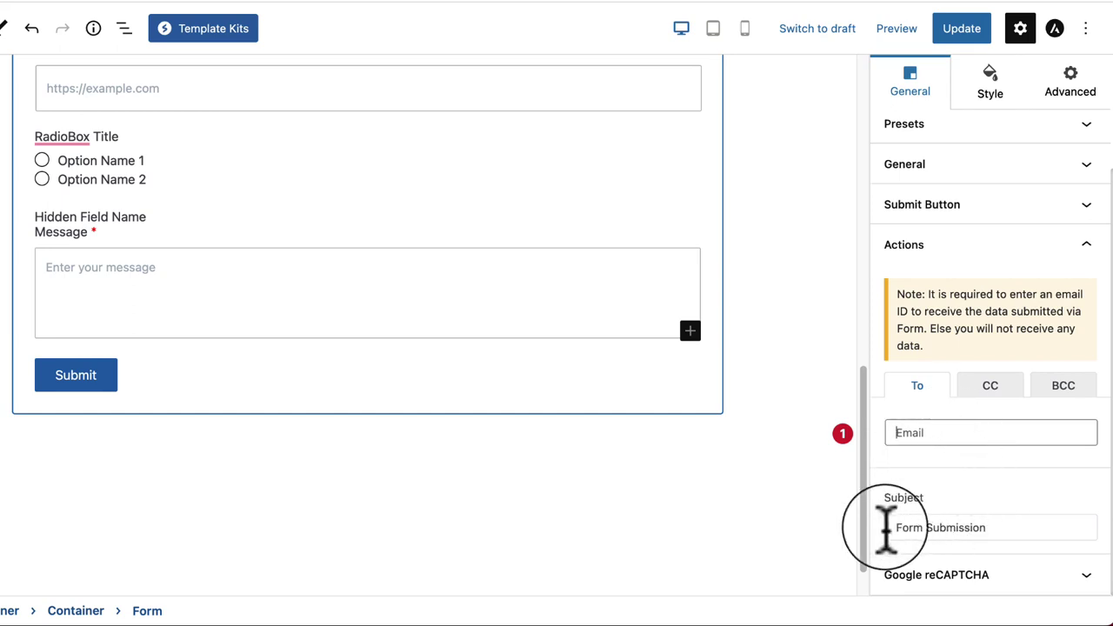
triple_click(1000, 527)
left_click(1007, 395)
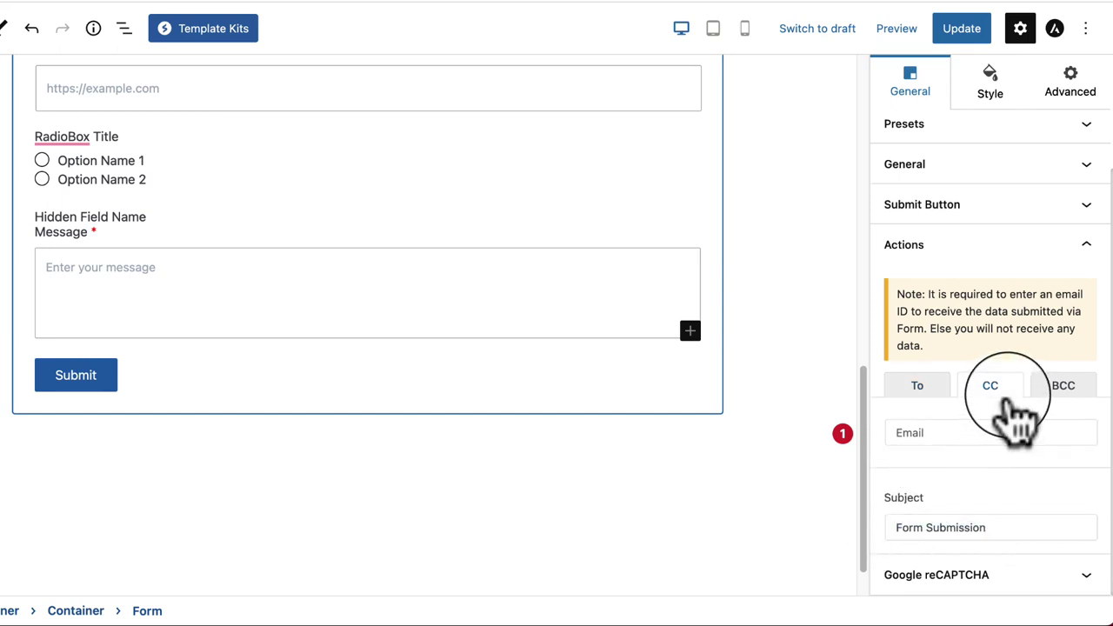
left_click(1057, 396)
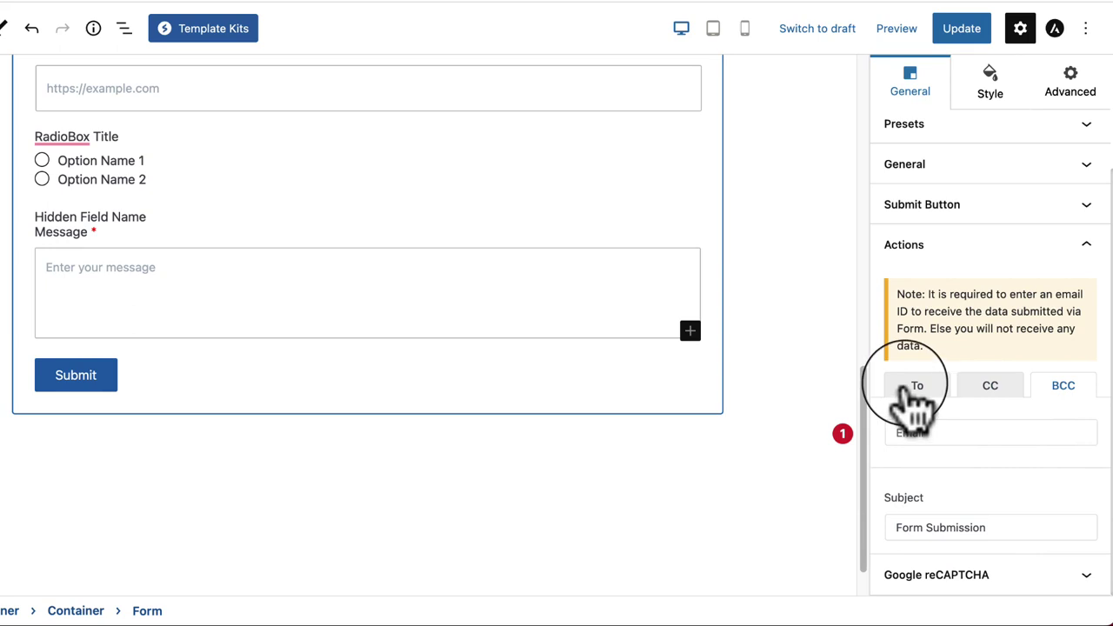
left_click(918, 391)
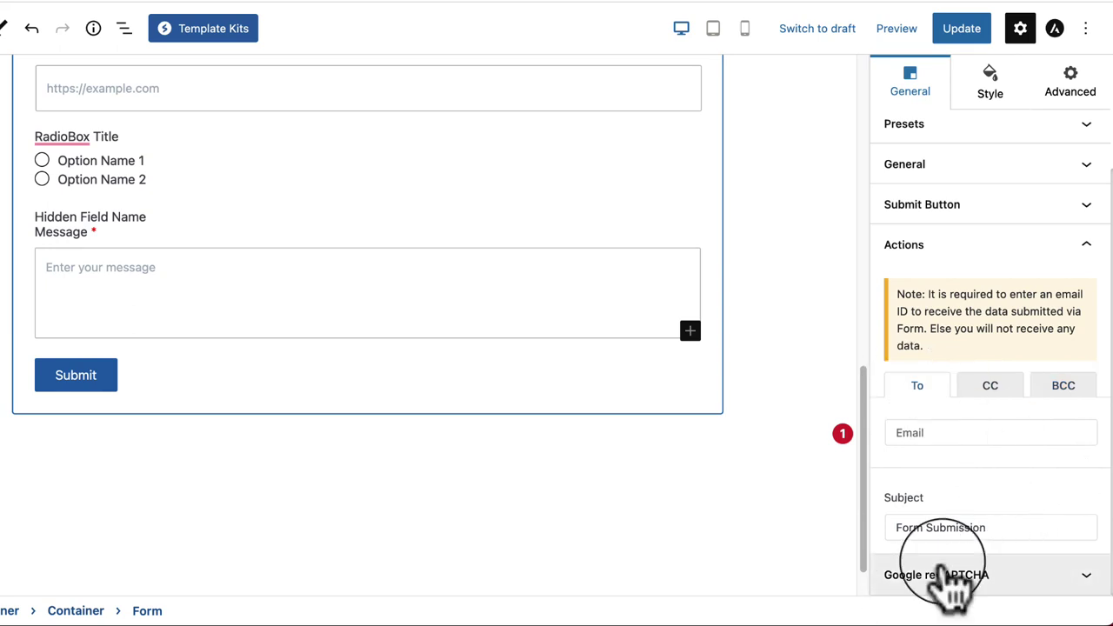
left_click(951, 575)
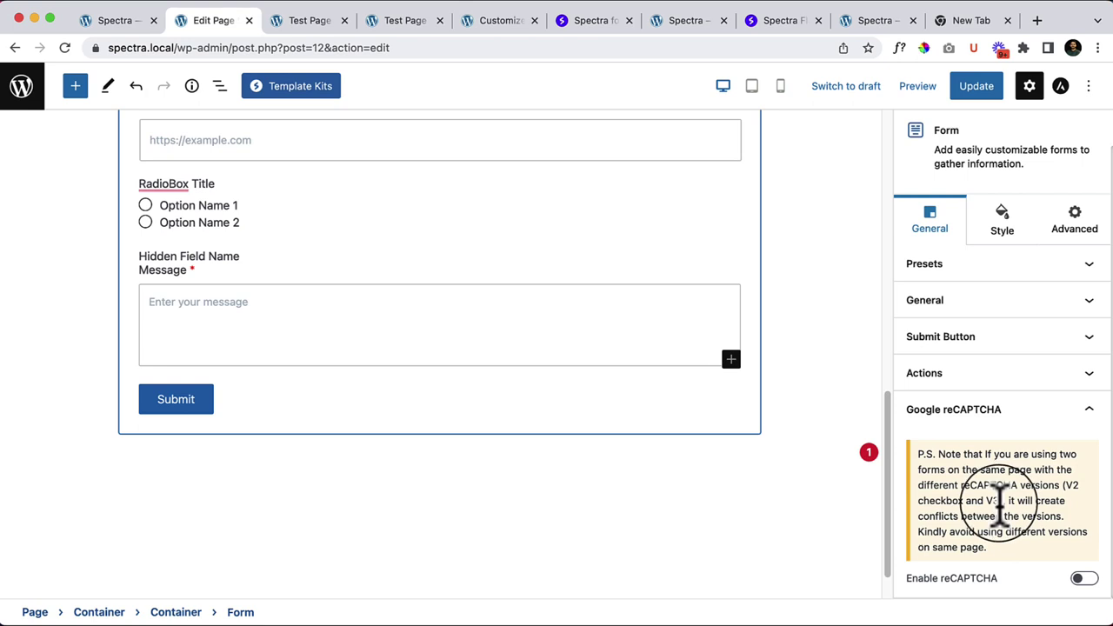
Step: Browse the Form's Style settings for inputs, checkbox/toggle/radio and the submit button
left_click(1004, 234)
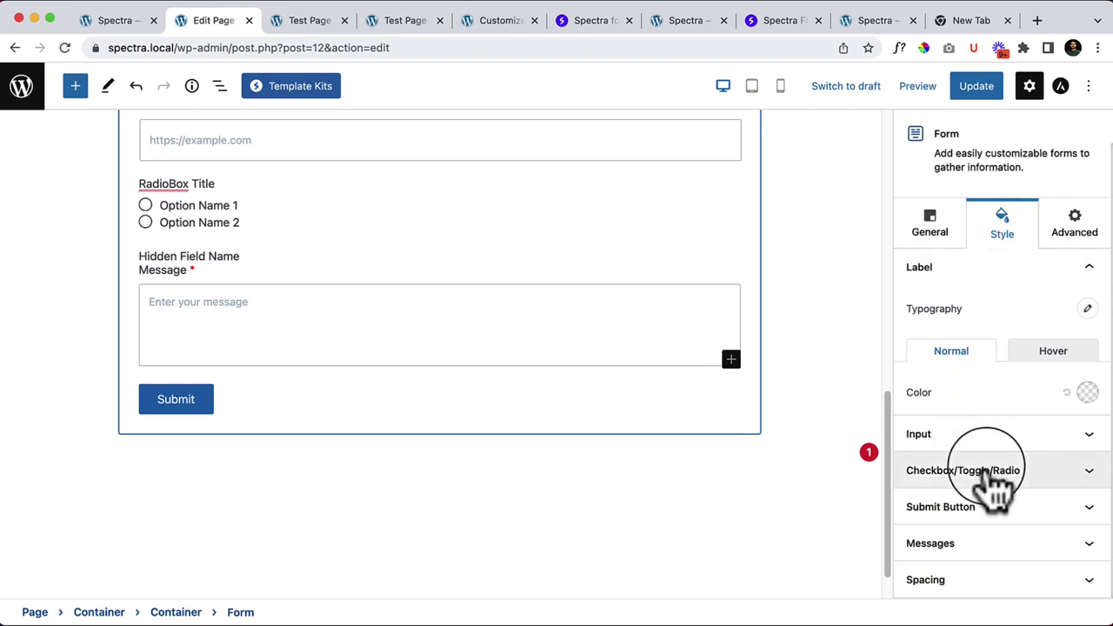
left_click(1014, 434)
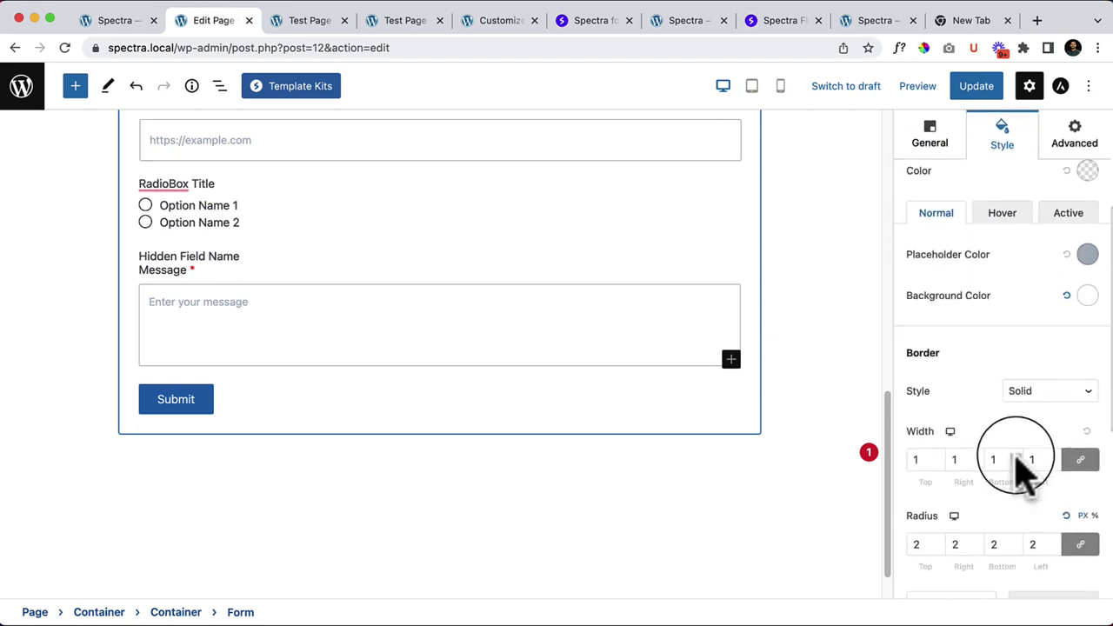
scroll(1026, 484, "down", 5)
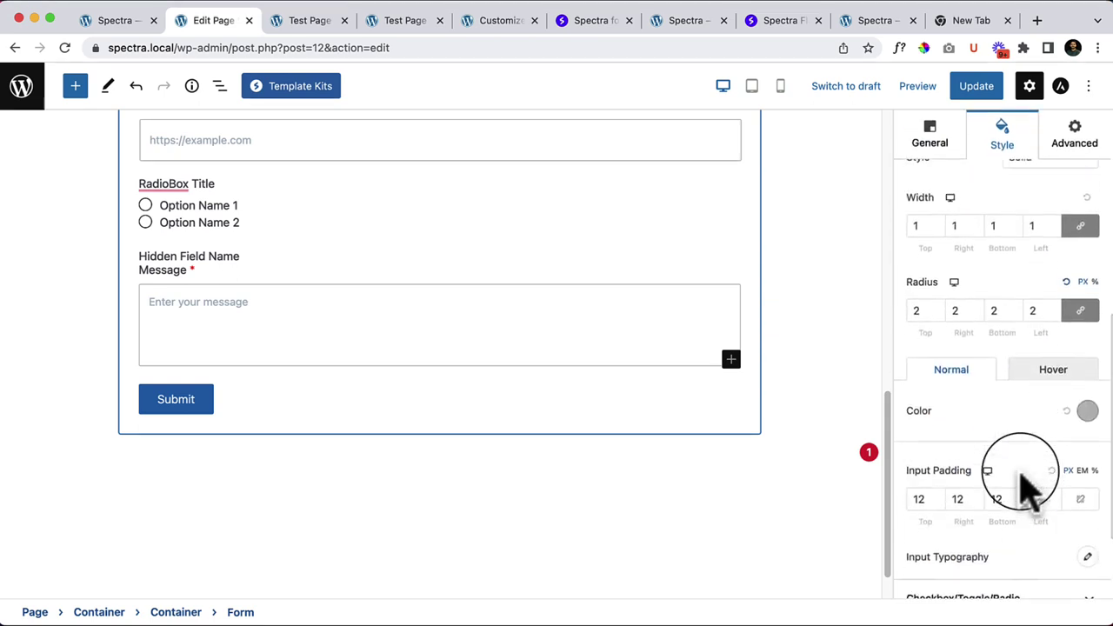
scroll(1022, 478, "down", 3)
left_click(981, 512)
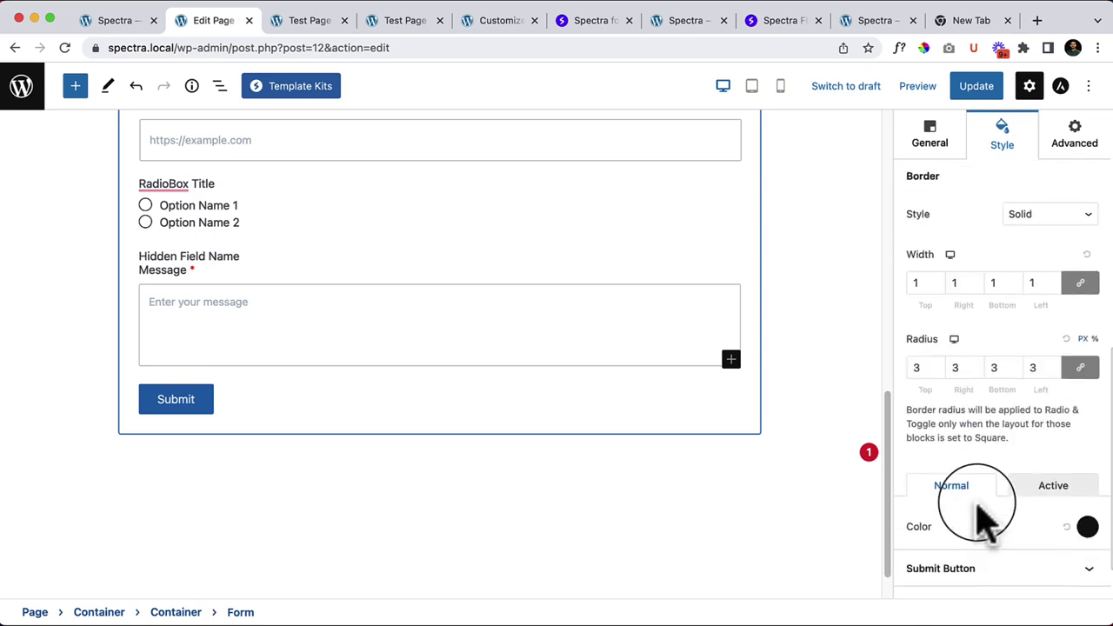
scroll(981, 518, "up", 3)
scroll(981, 517, "down", 5)
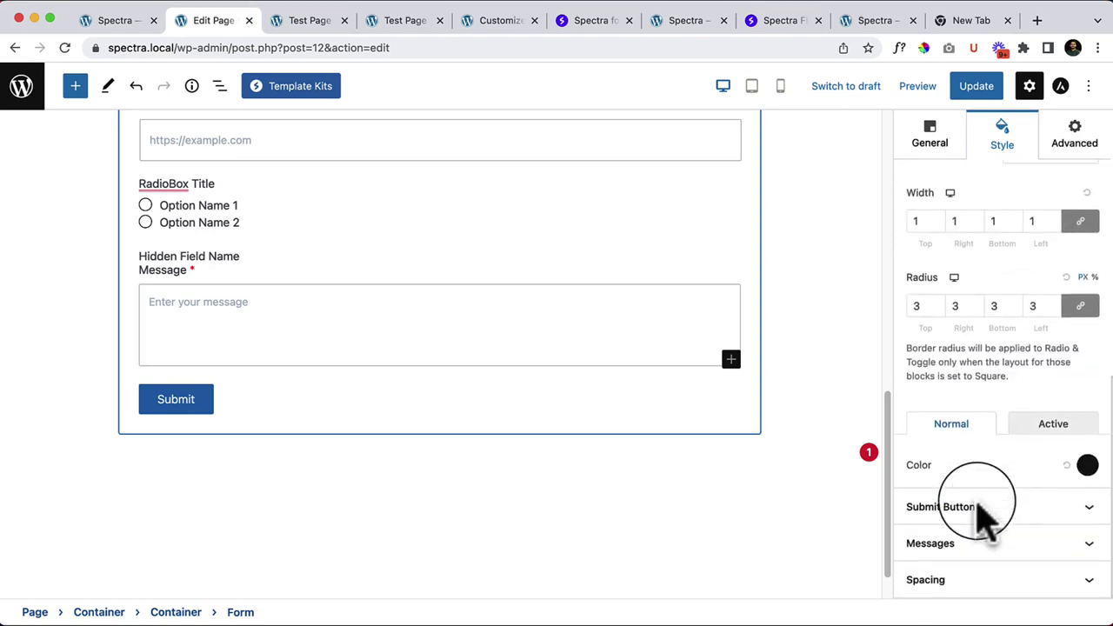
left_click(981, 512)
scroll(987, 520, "down", 3)
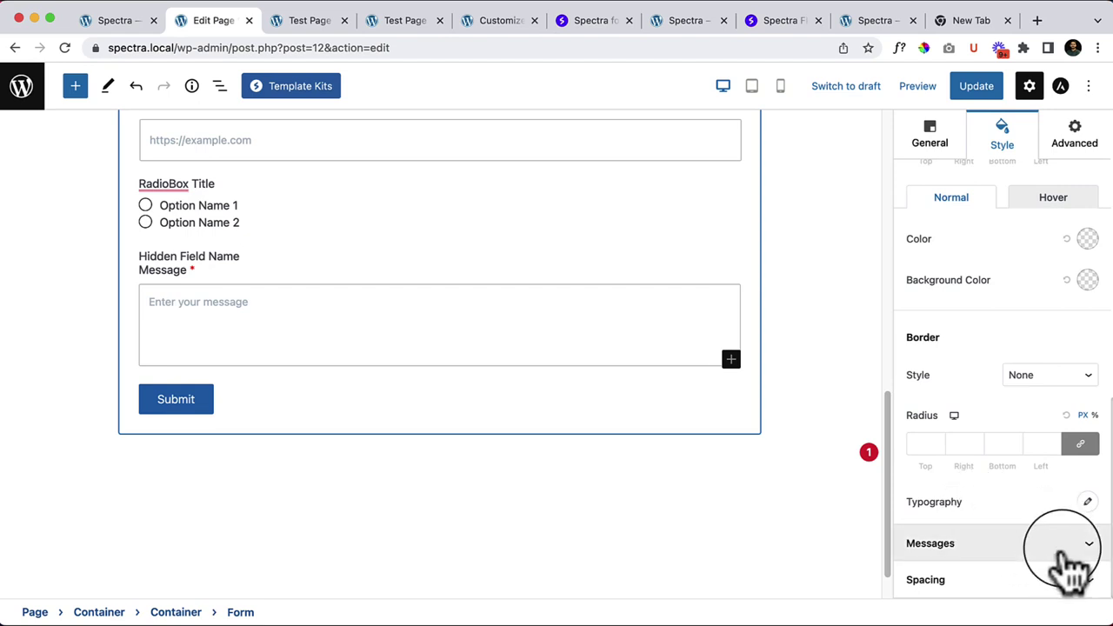
scroll(994, 514, "up", 10)
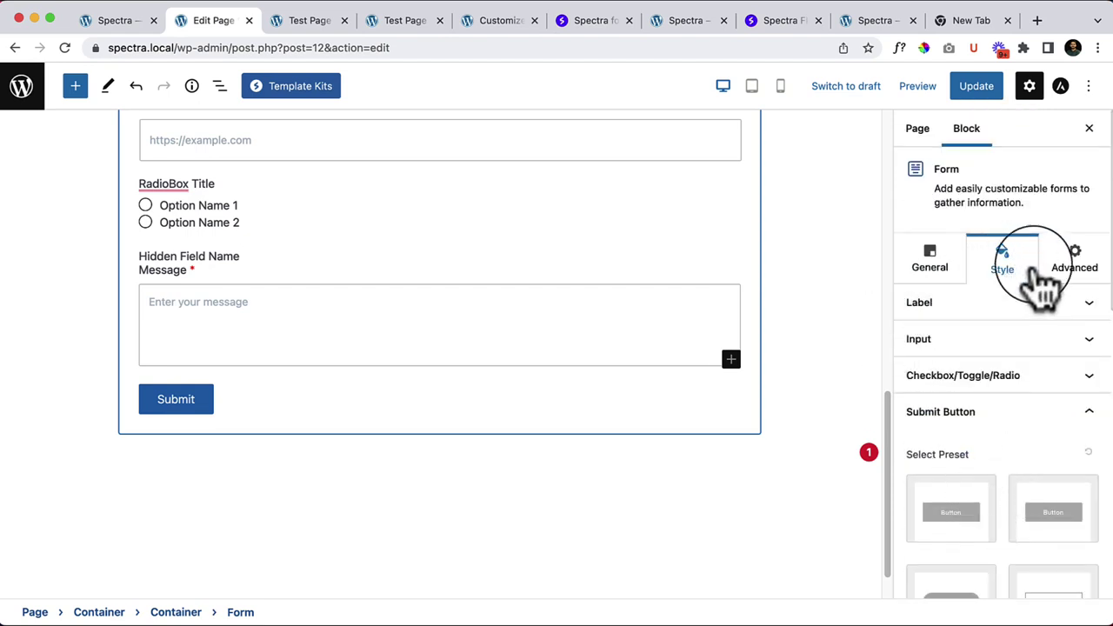
Step: Toggle the input styling options, view the Advanced tab, then return to General settings
left_click(1060, 339)
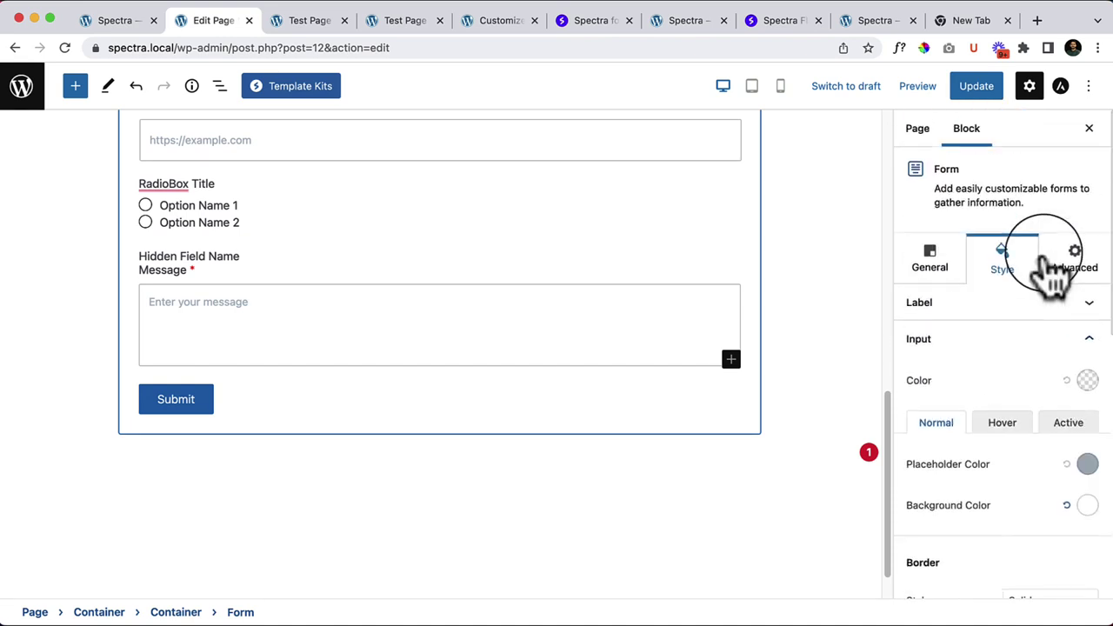
left_click(1048, 261)
left_click(1083, 277)
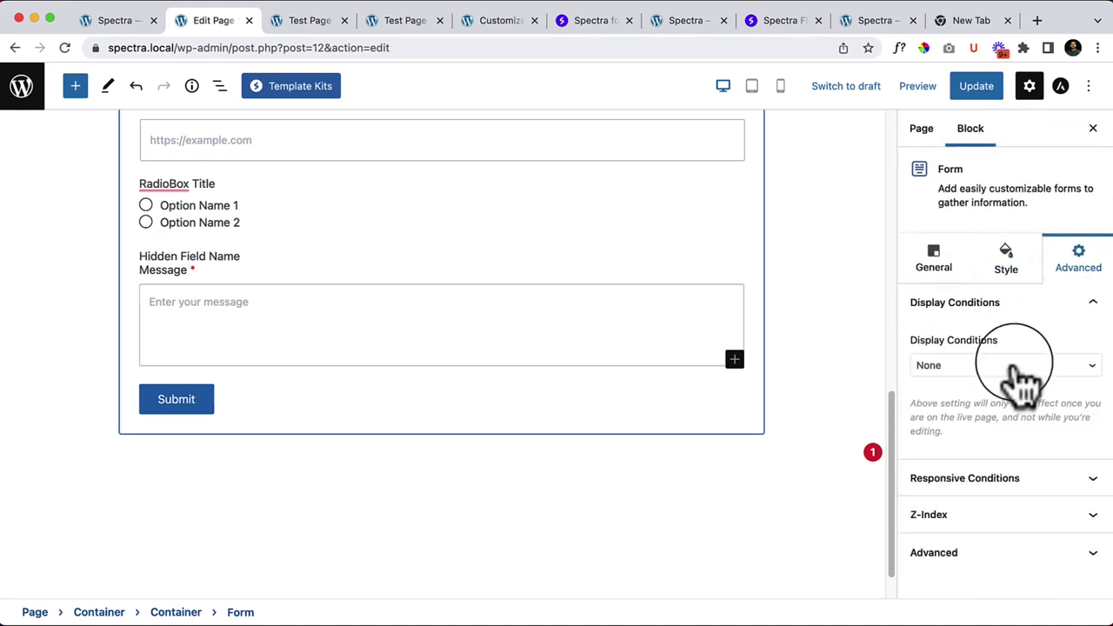
left_click(1006, 261)
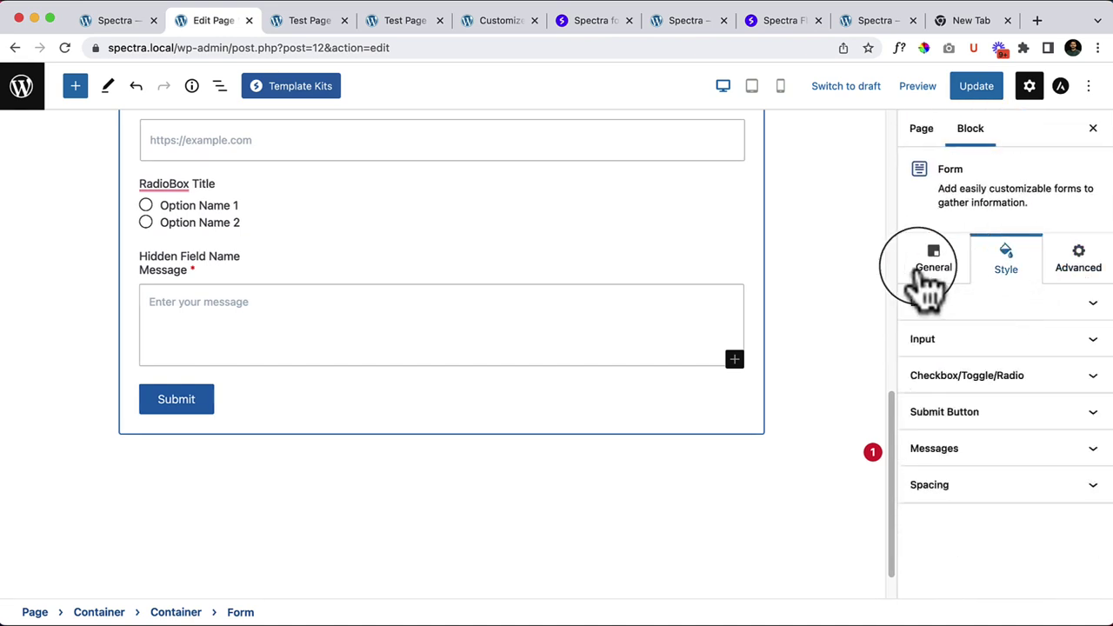
left_click(924, 271)
scroll(329, 321, "up", 10)
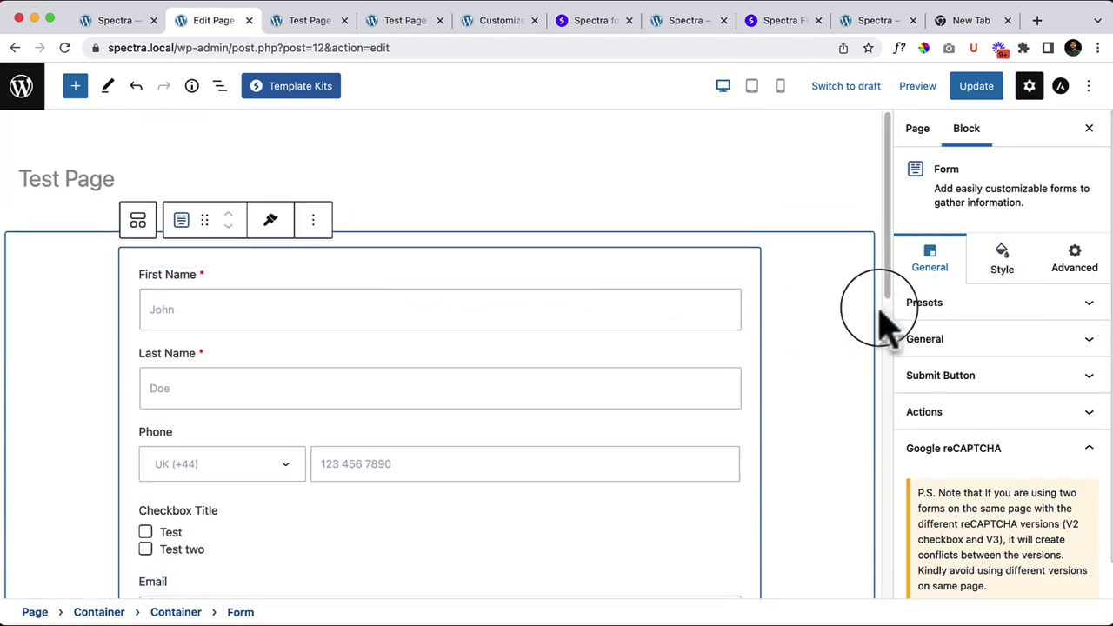
left_click(120, 261)
left_click(311, 311)
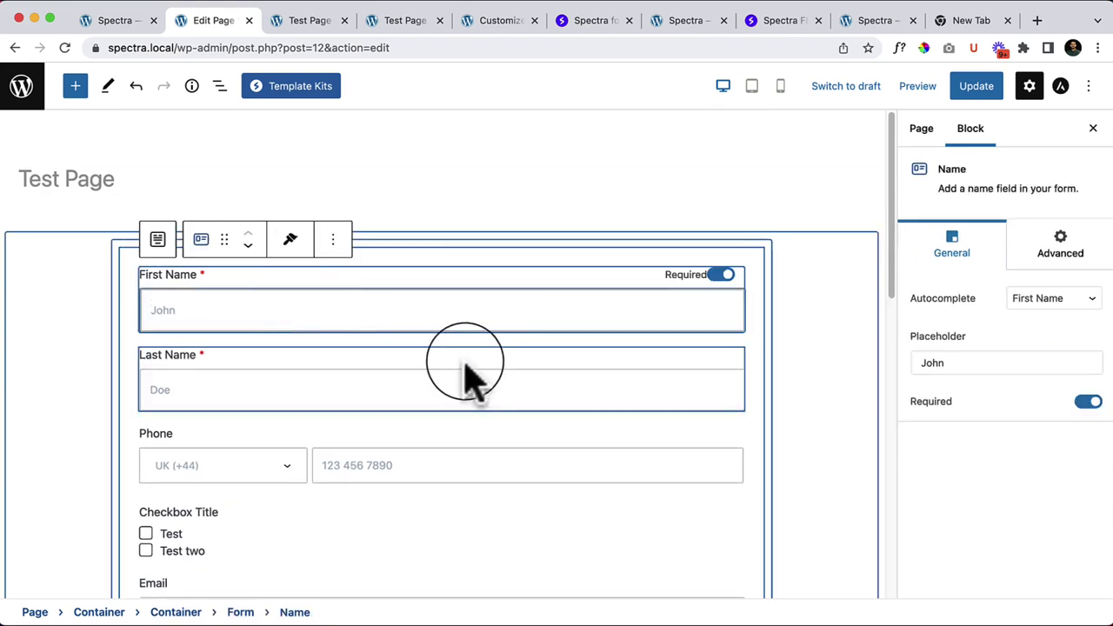
mouse_move(460, 349)
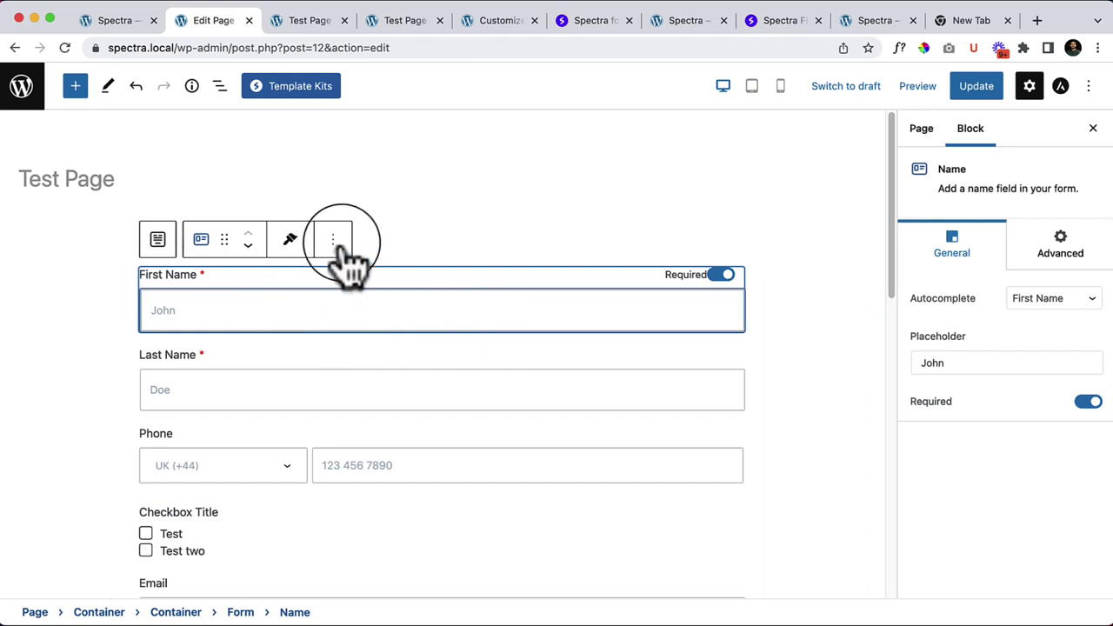
left_click(251, 280)
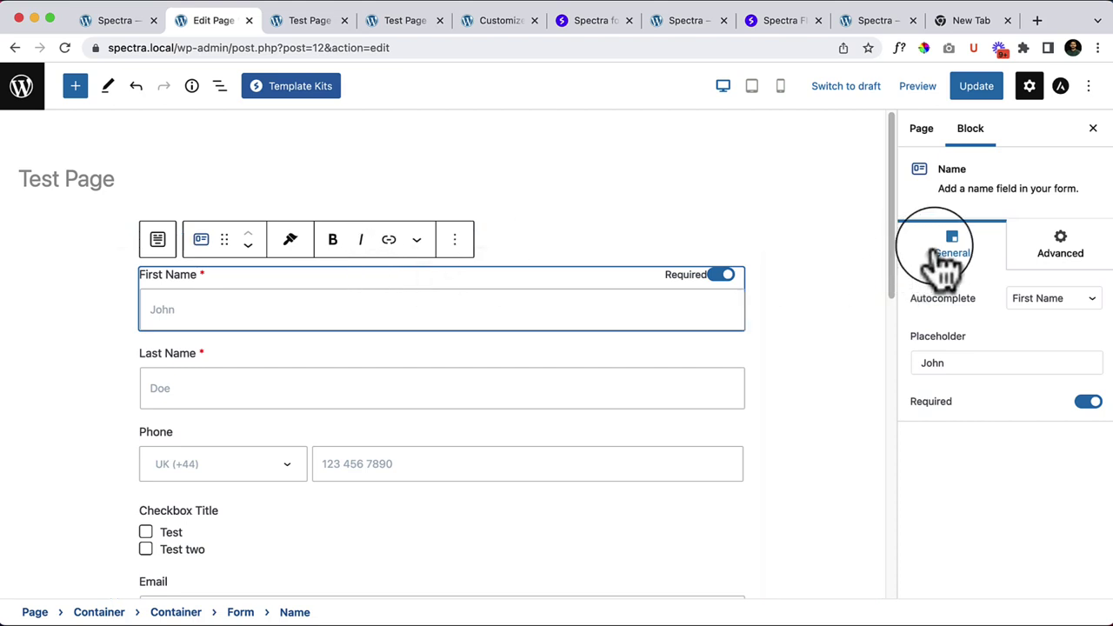
left_click(453, 243)
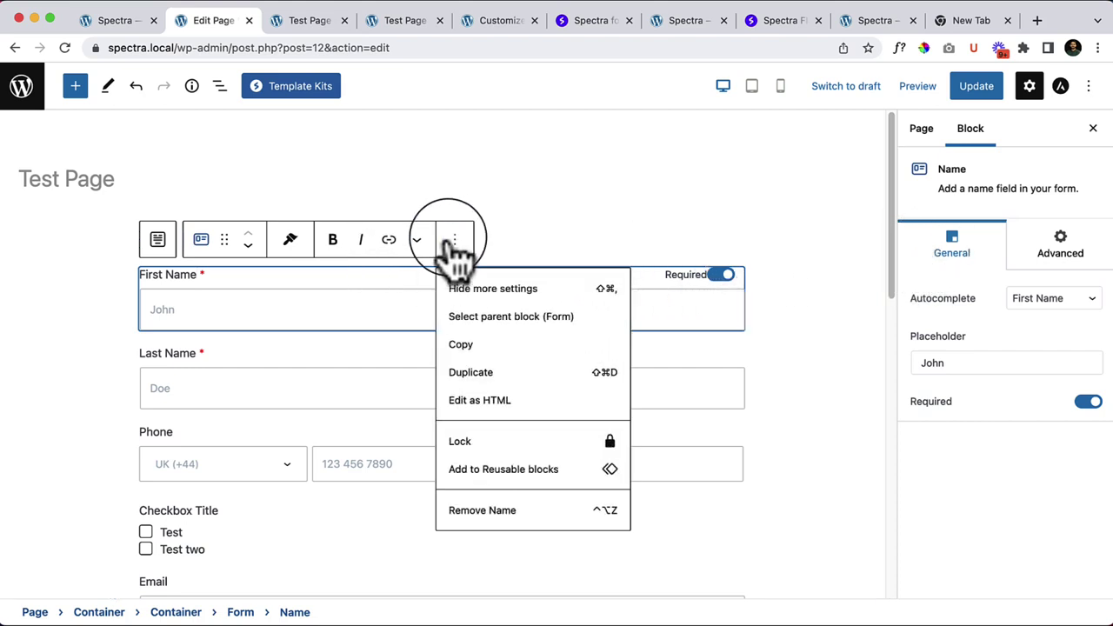
left_click(361, 430)
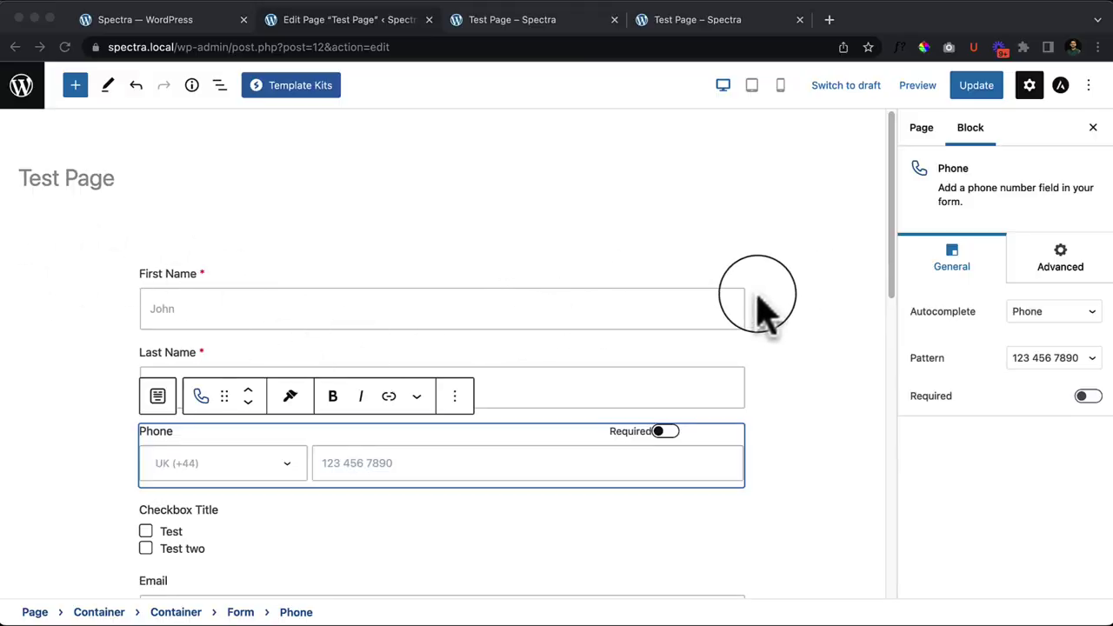
left_click(104, 255)
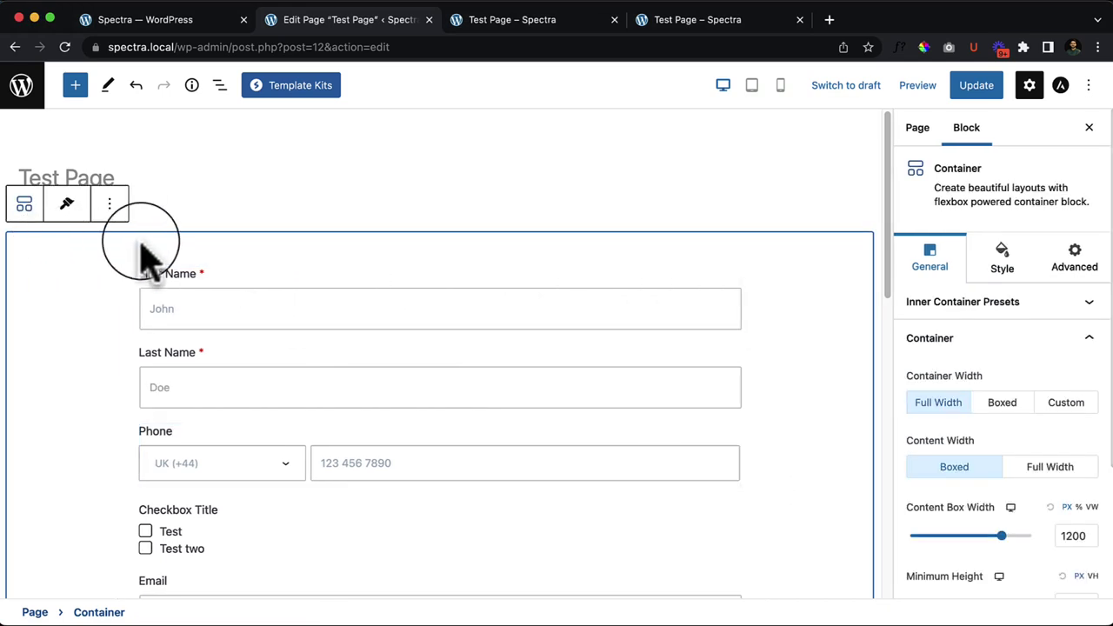
Step: Remove the form container and drag a Google Maps block onto the page
left_click(109, 203)
left_click(130, 532)
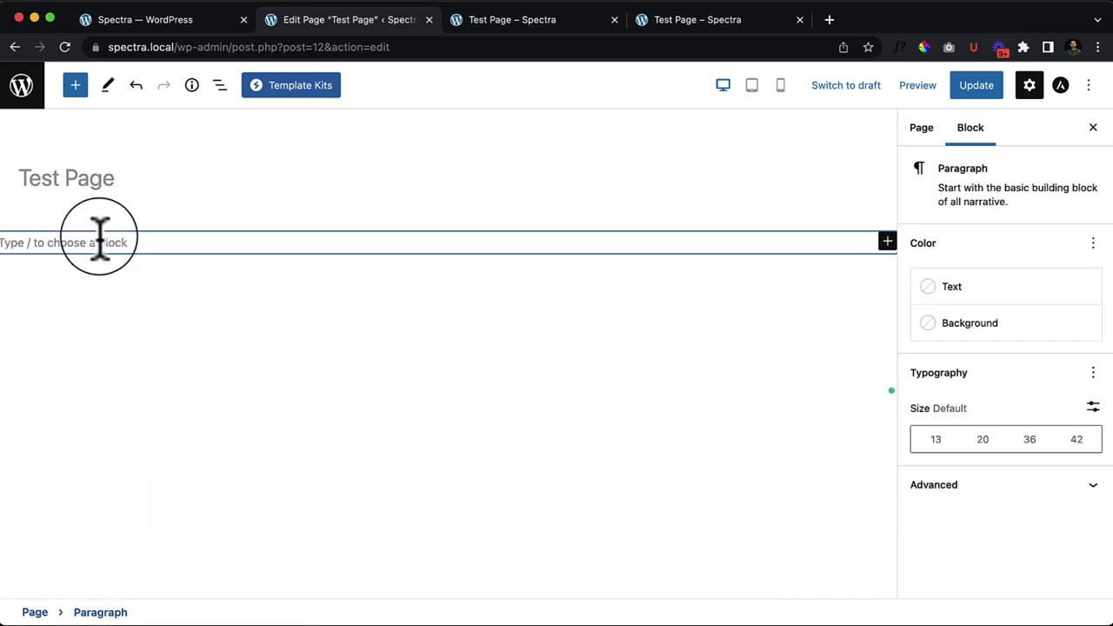
left_click(75, 85)
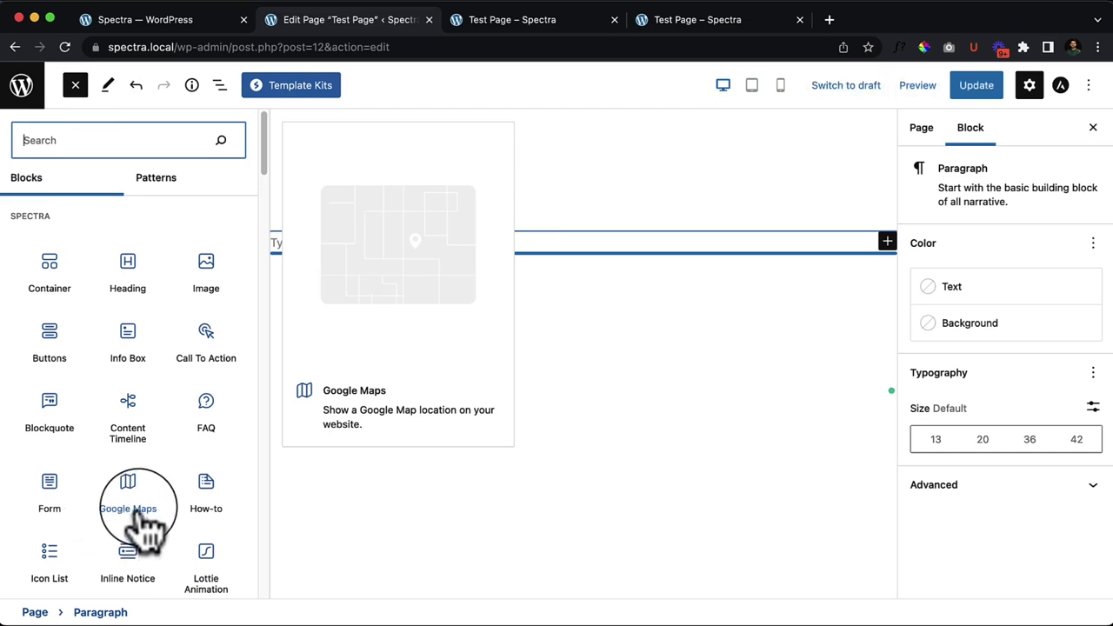
left_click_drag(148, 526, 565, 238)
left_click(487, 200)
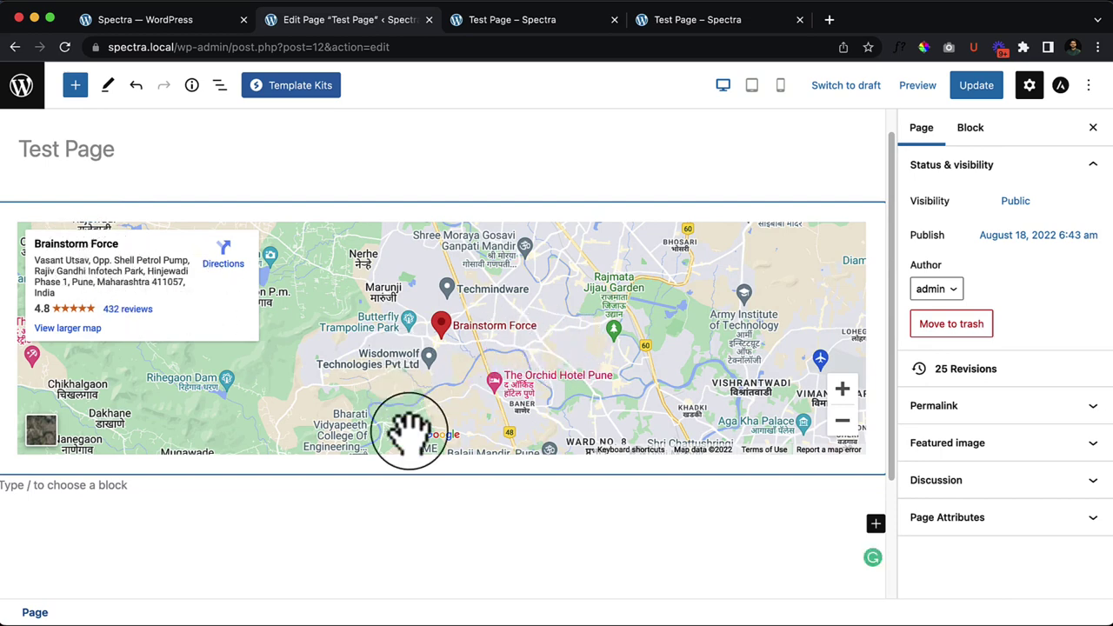
Step: Hide the Brainstorm Force place card and select the map block in Block settings
left_click(384, 234)
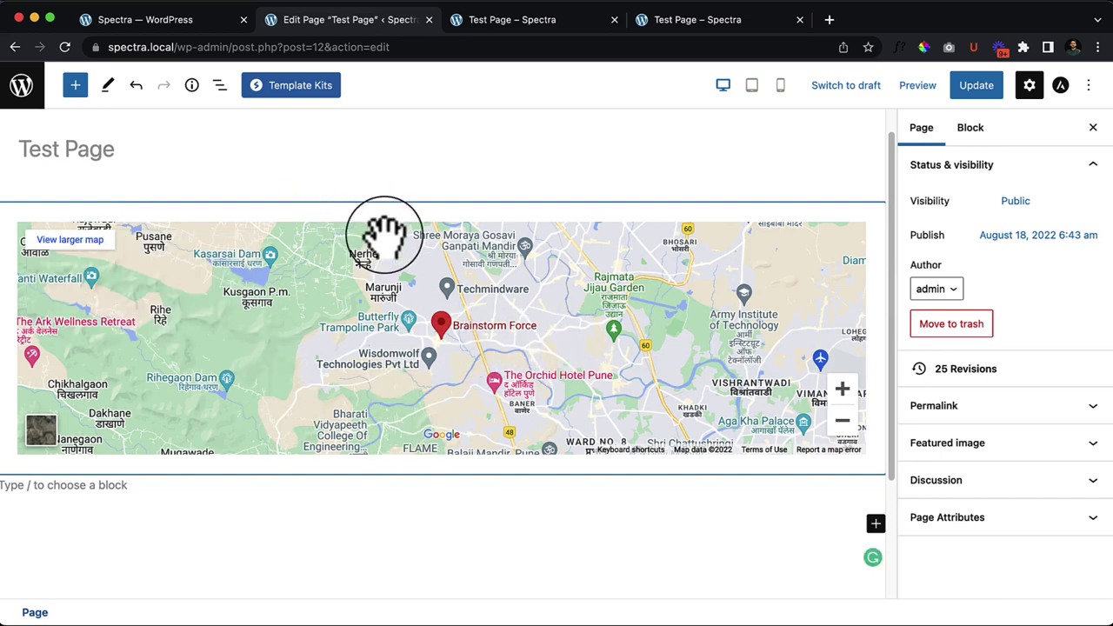
left_click(968, 135)
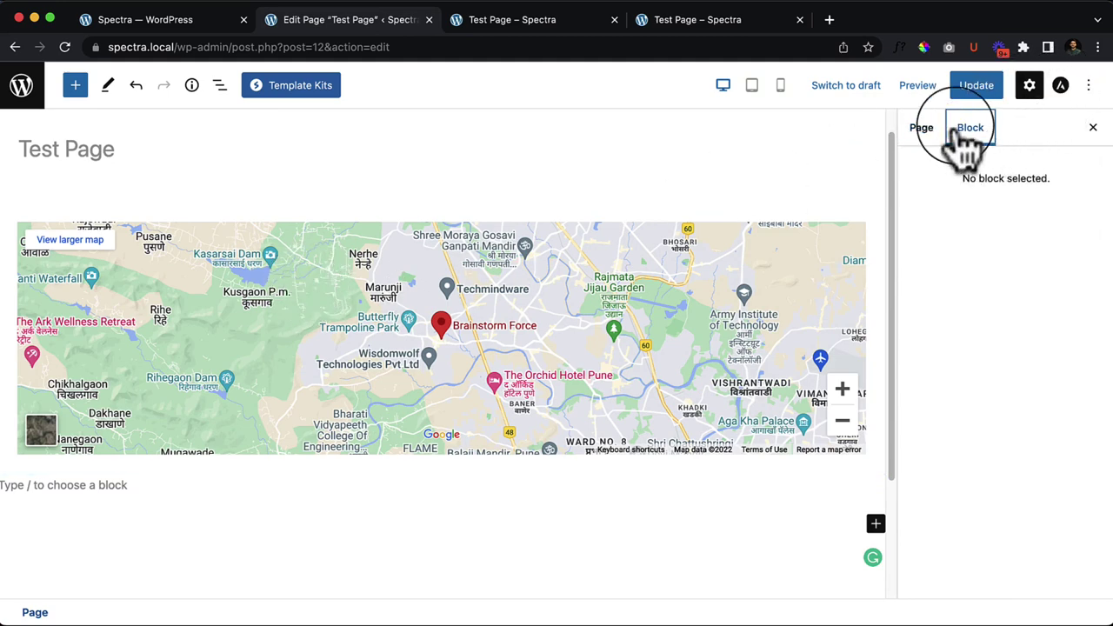
left_click(312, 233)
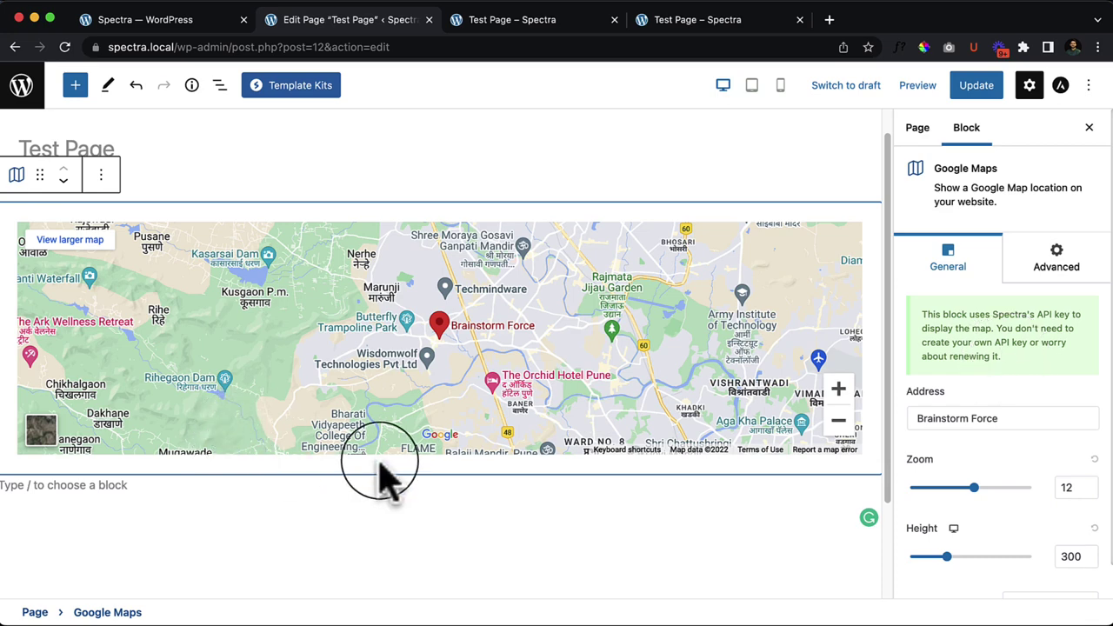
Step: Replace the map address with Brooklyn Bridge Park's 334 Furman St, Brooklyn, NY 11201
triple_click(959, 420)
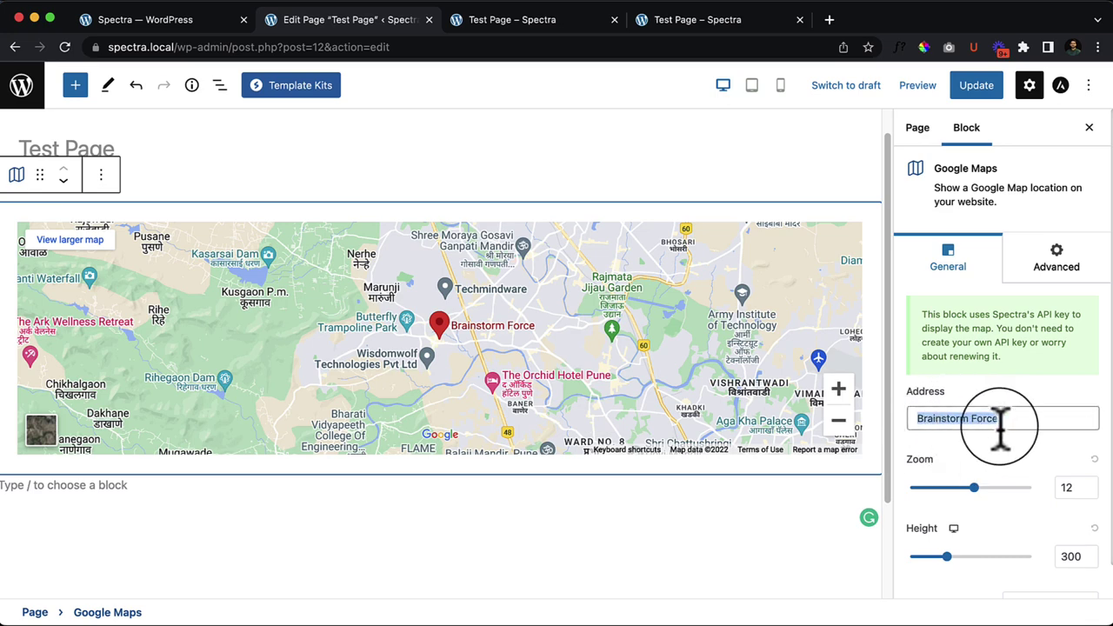
scroll(1004, 450, "down", 1)
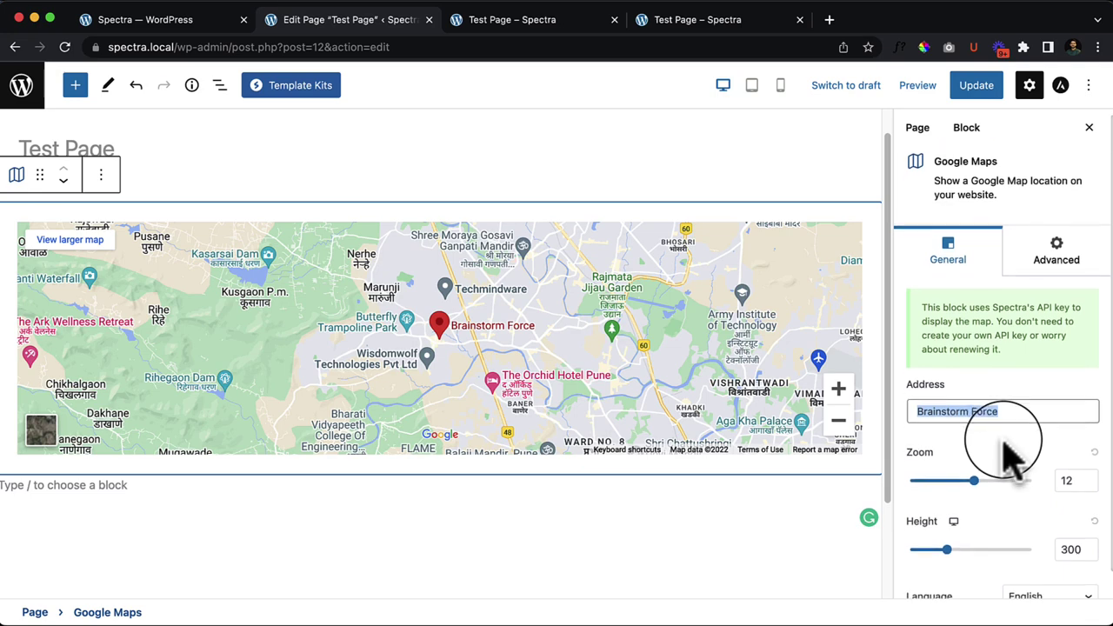
scroll(1006, 453, "down", 2)
scroll(1006, 426, "up", 3)
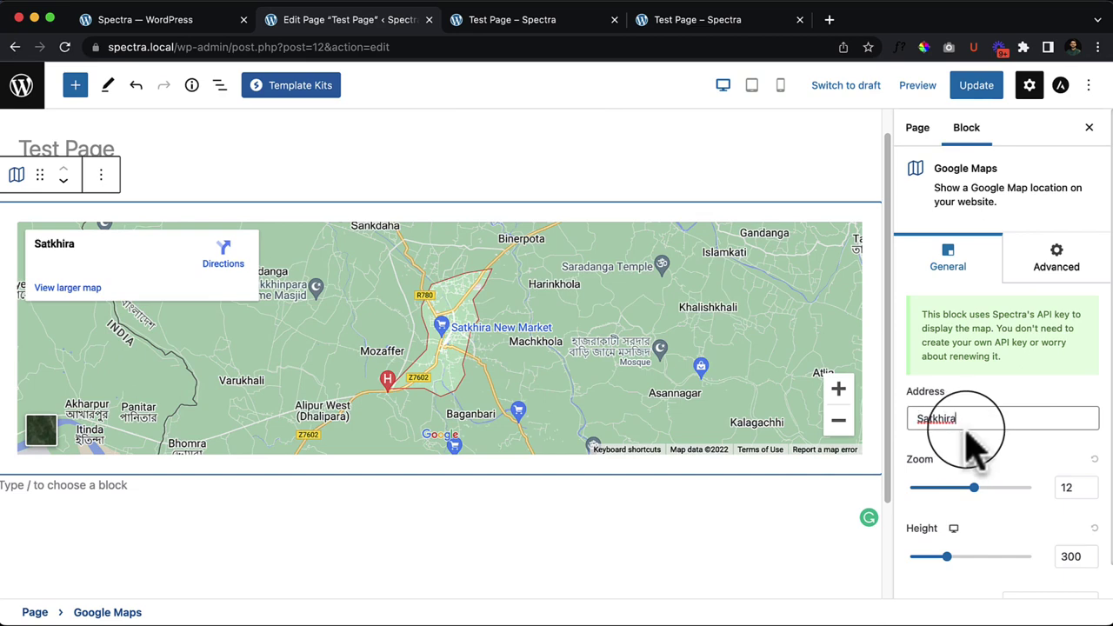
left_click(967, 426)
key("BackSpace")
key("BackSpace")
key("BackSpace")
key("BackSpace")
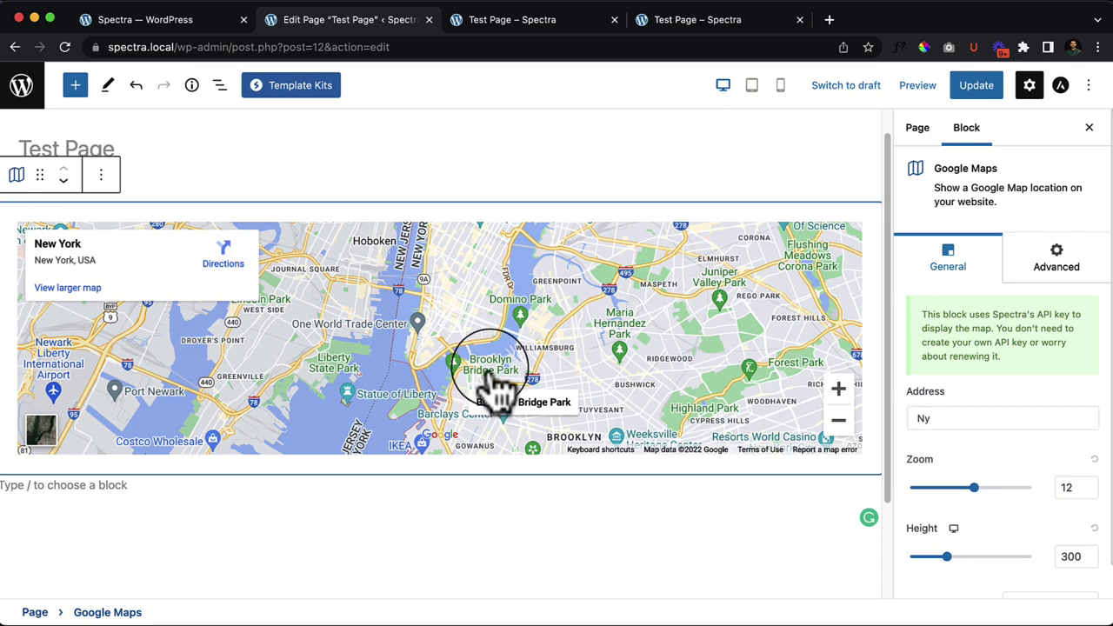
left_click(492, 374)
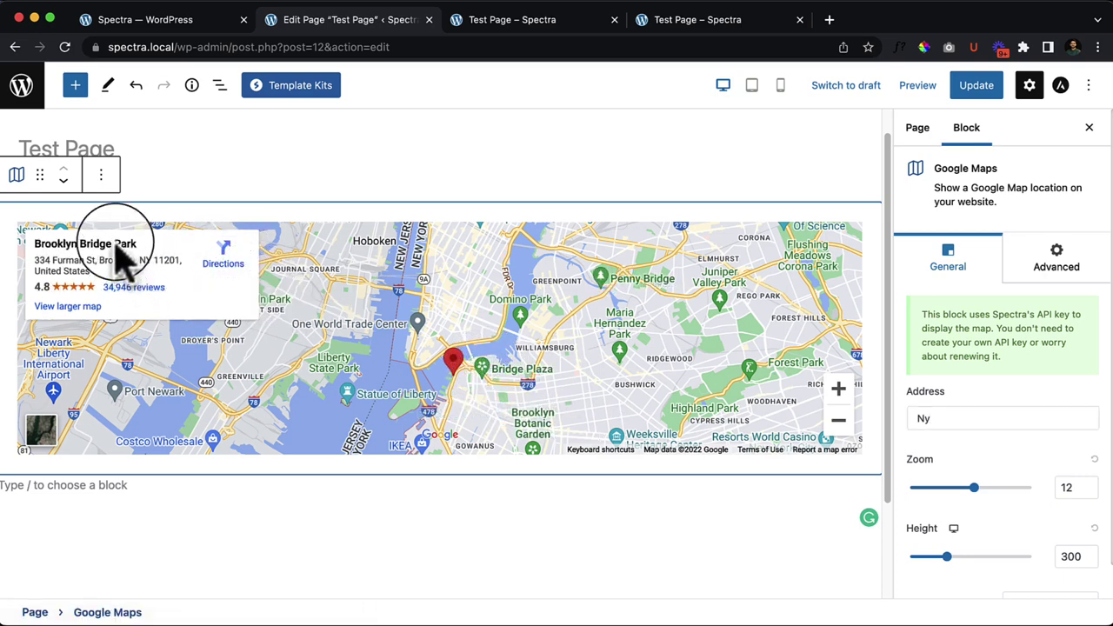
triple_click(37, 266)
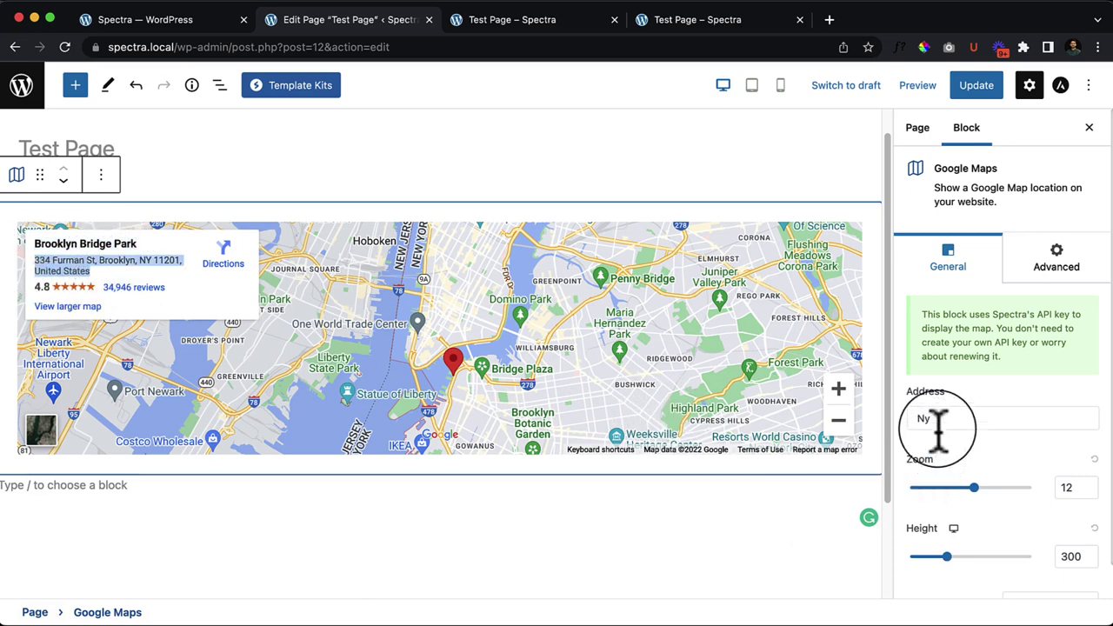
type("334 Furman St, Brooklyn, NY 11201, United States")
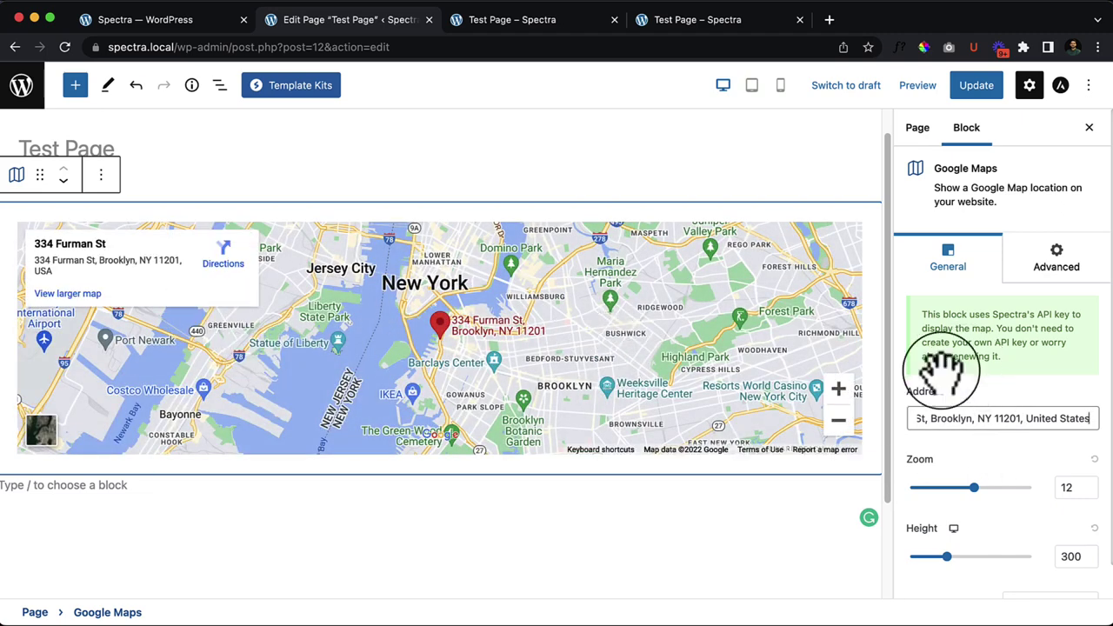
scroll(443, 343, "up", 1)
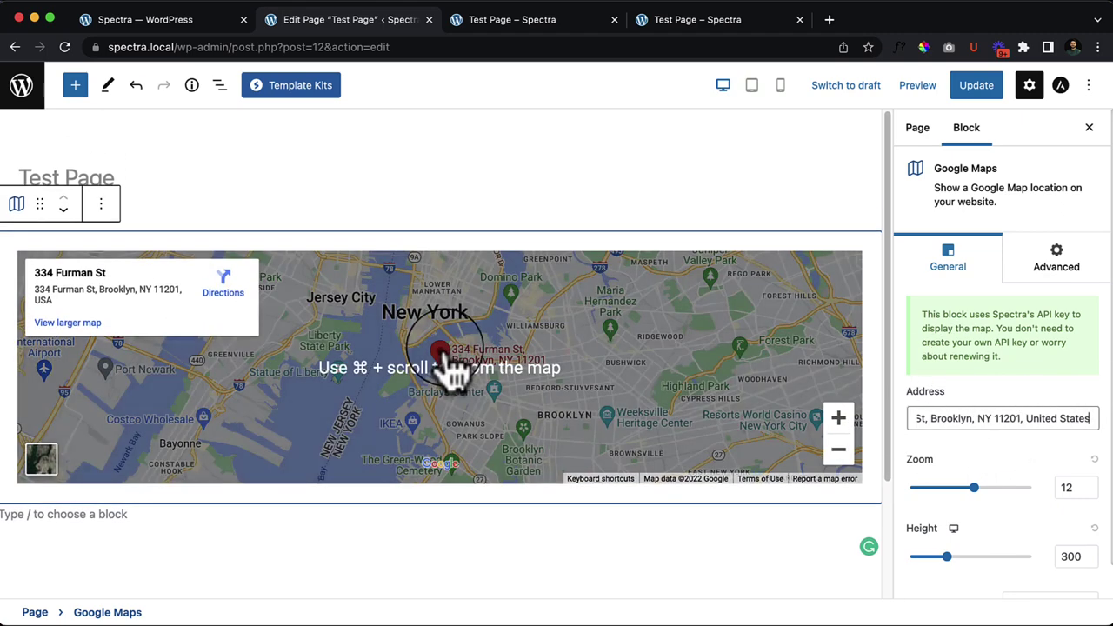
scroll(428, 346, "down", 1)
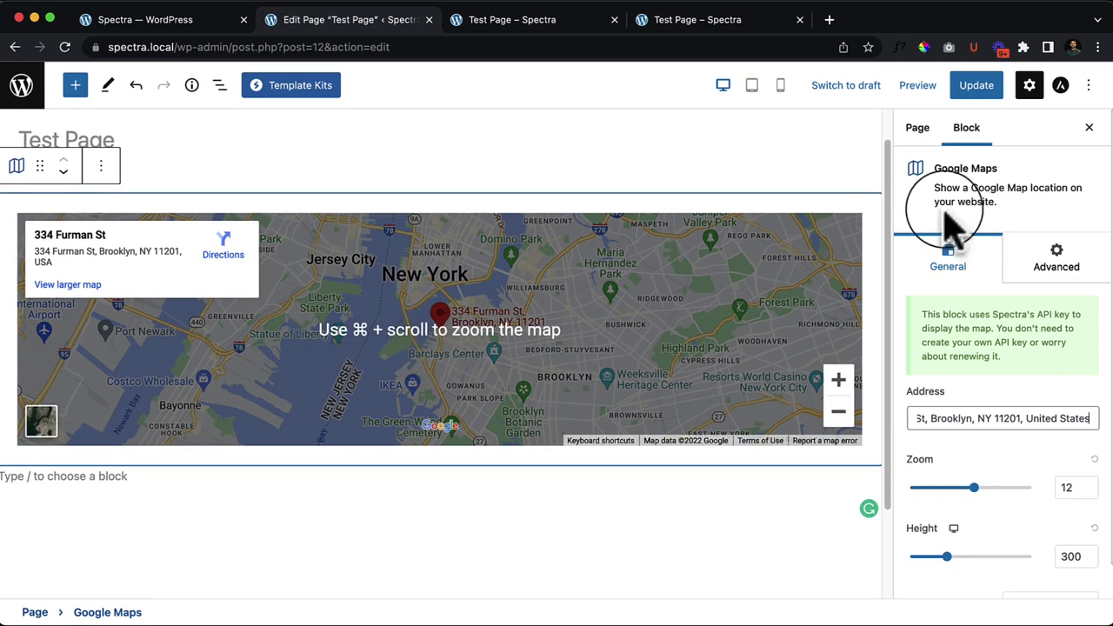
scroll(1004, 466, "down", 1)
Step: Set the map zoom to 17 and height to about 495 px, keeping English language
left_click_drag(976, 454, 1003, 454)
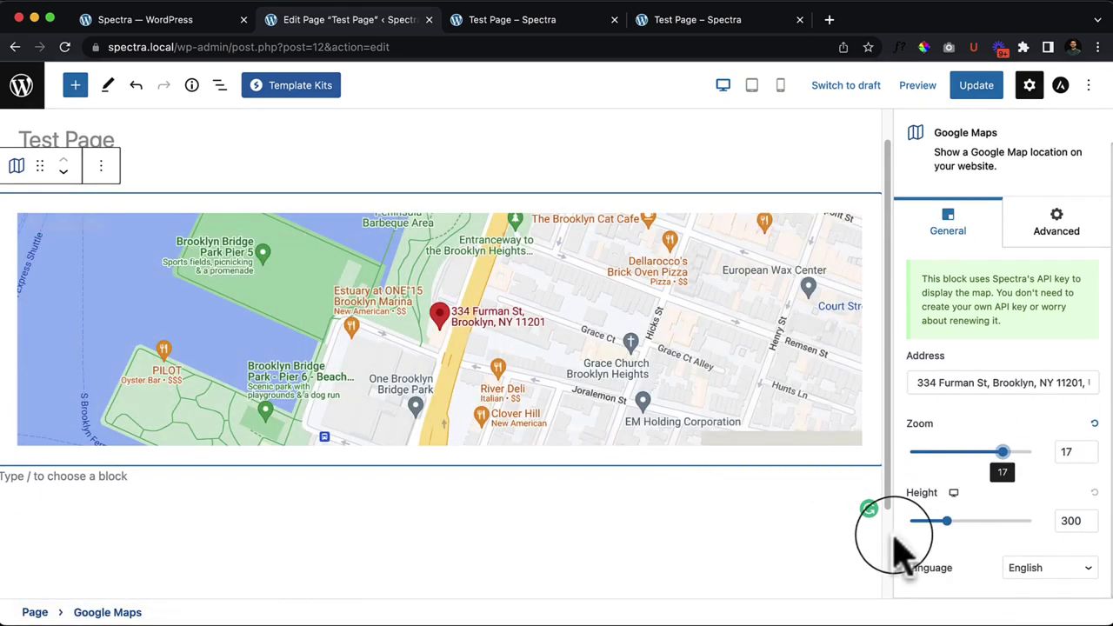
left_click_drag(964, 522, 970, 523)
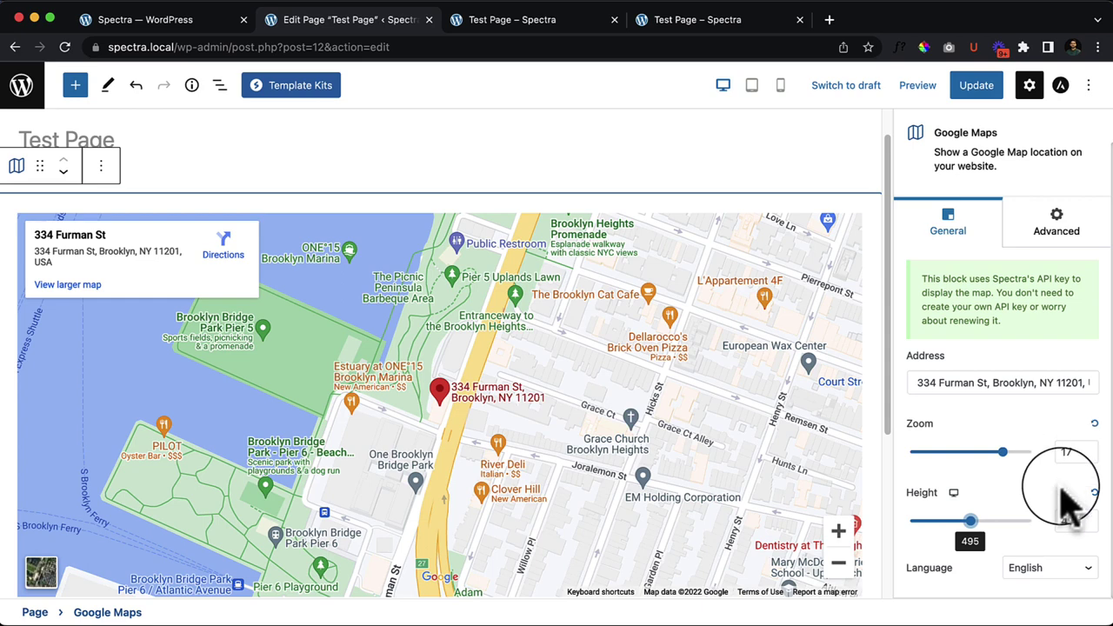
left_click(1025, 570)
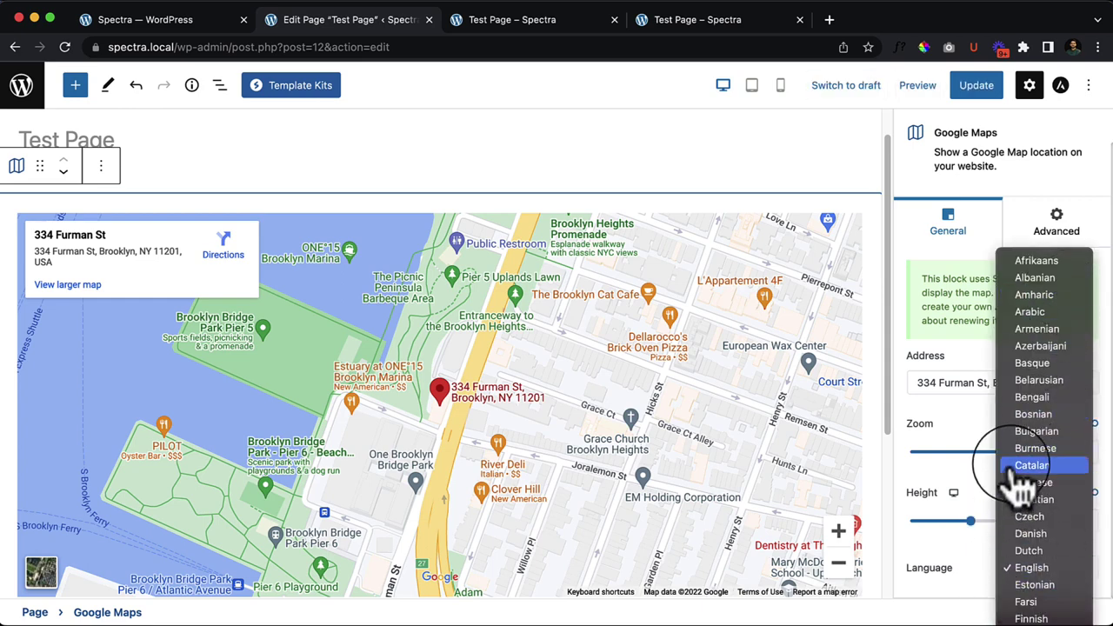
left_click(957, 587)
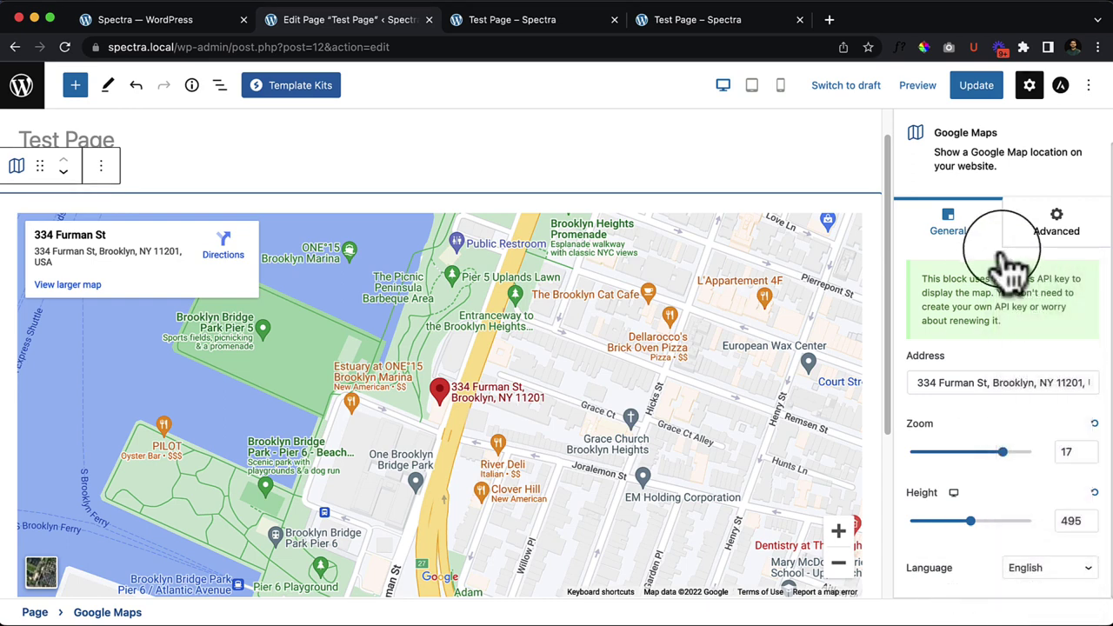
Step: Open the map's Advanced tab and preview tablet and mobile widths, ending on desktop
left_click(1057, 221)
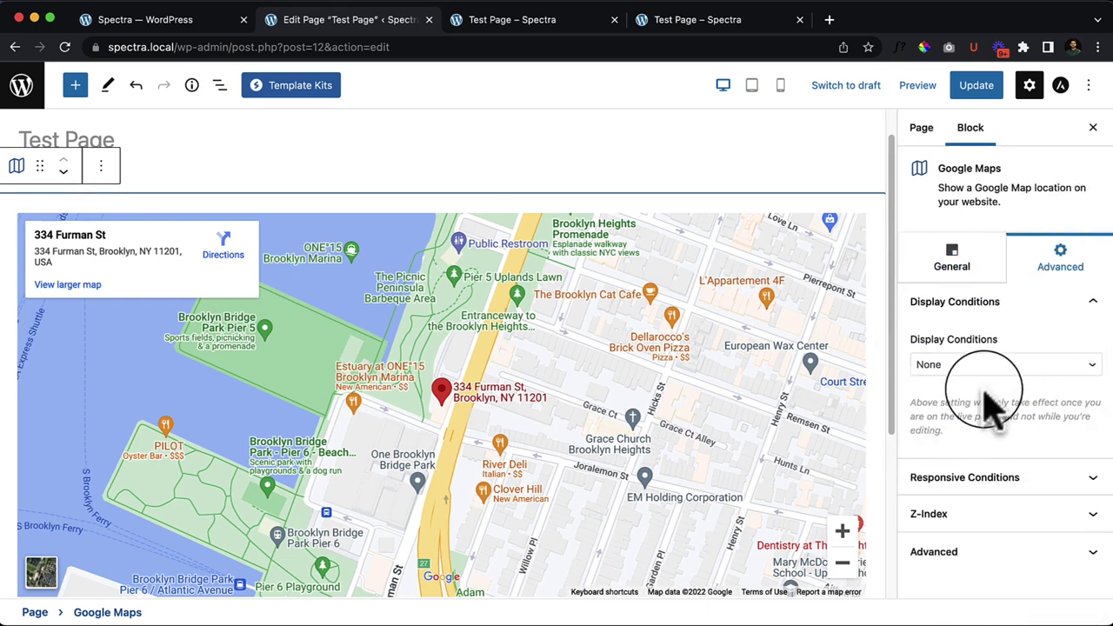
scroll(548, 380, "down", 2)
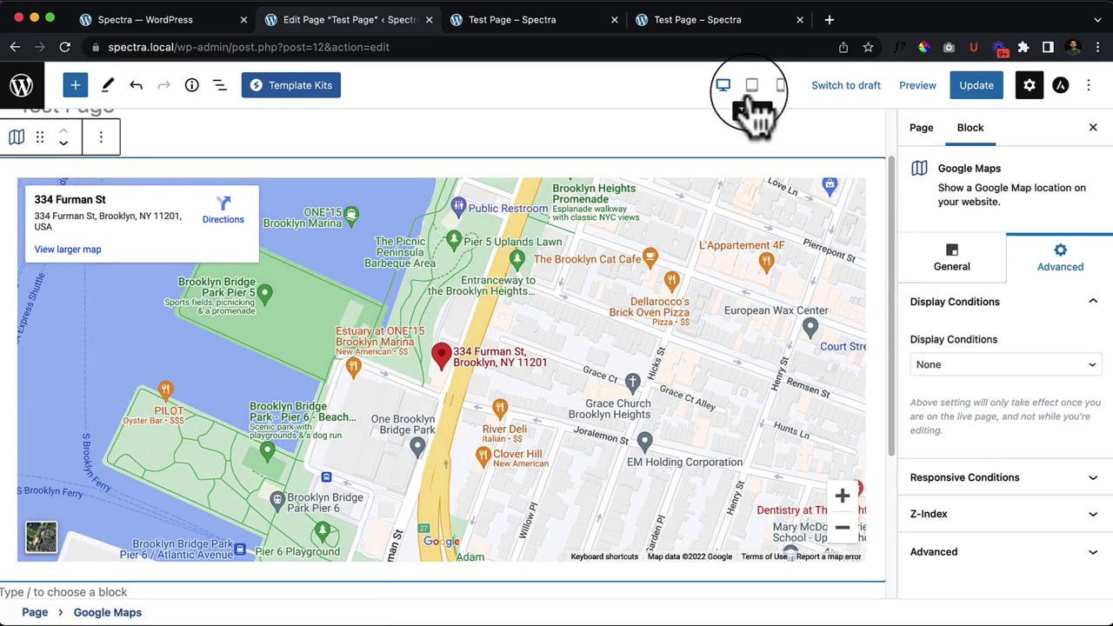
left_click(751, 87)
scroll(241, 286, "down", 3)
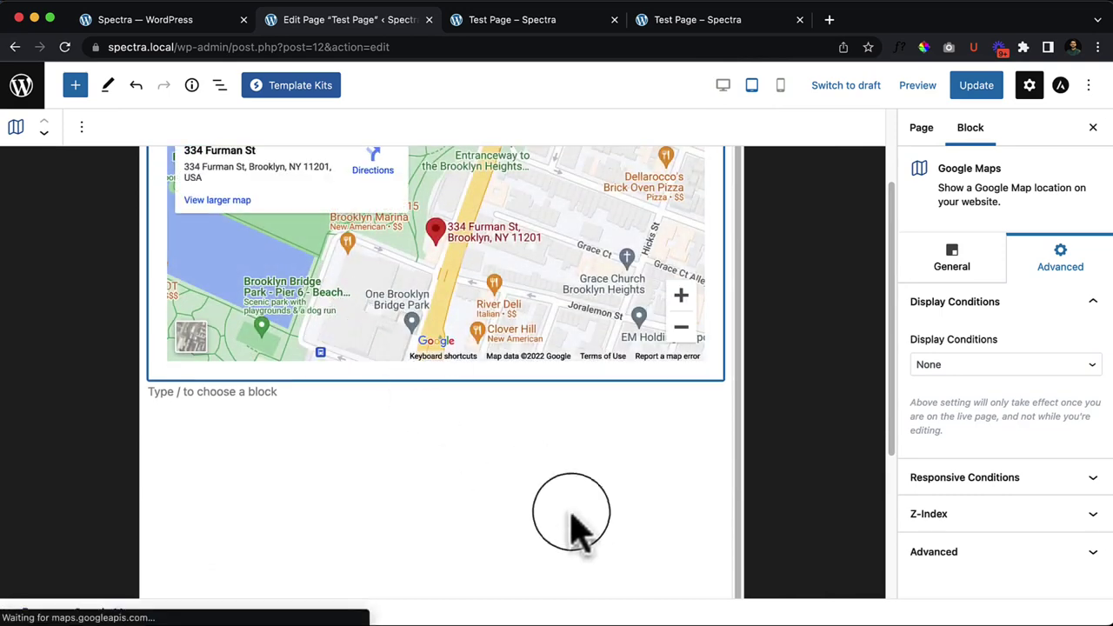
scroll(596, 510, "up", 2)
left_click(780, 87)
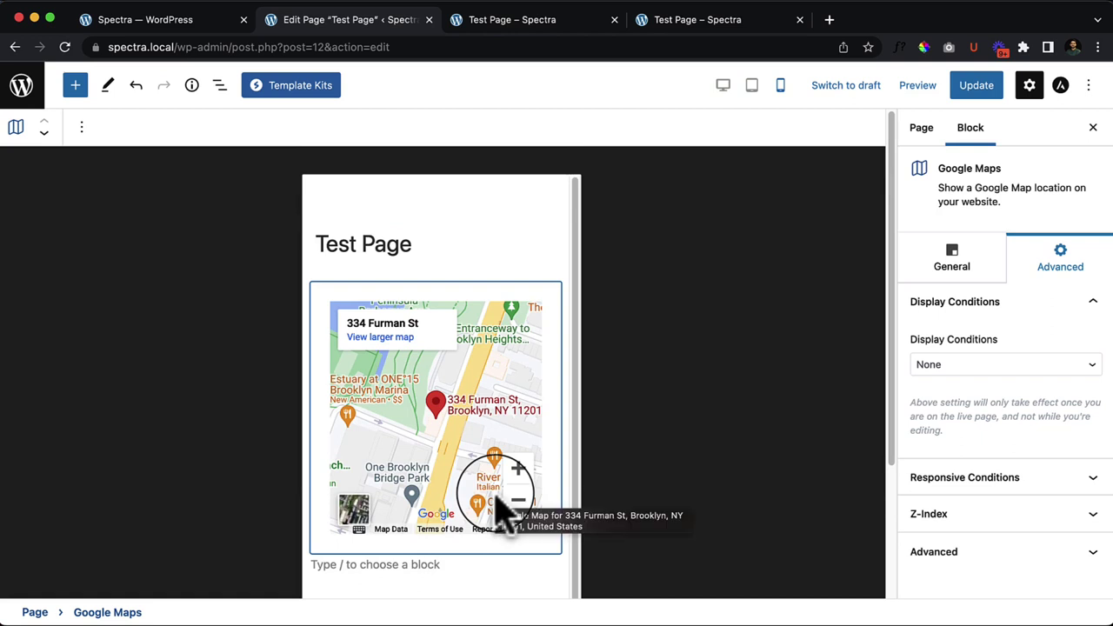
scroll(566, 487, "up", 1)
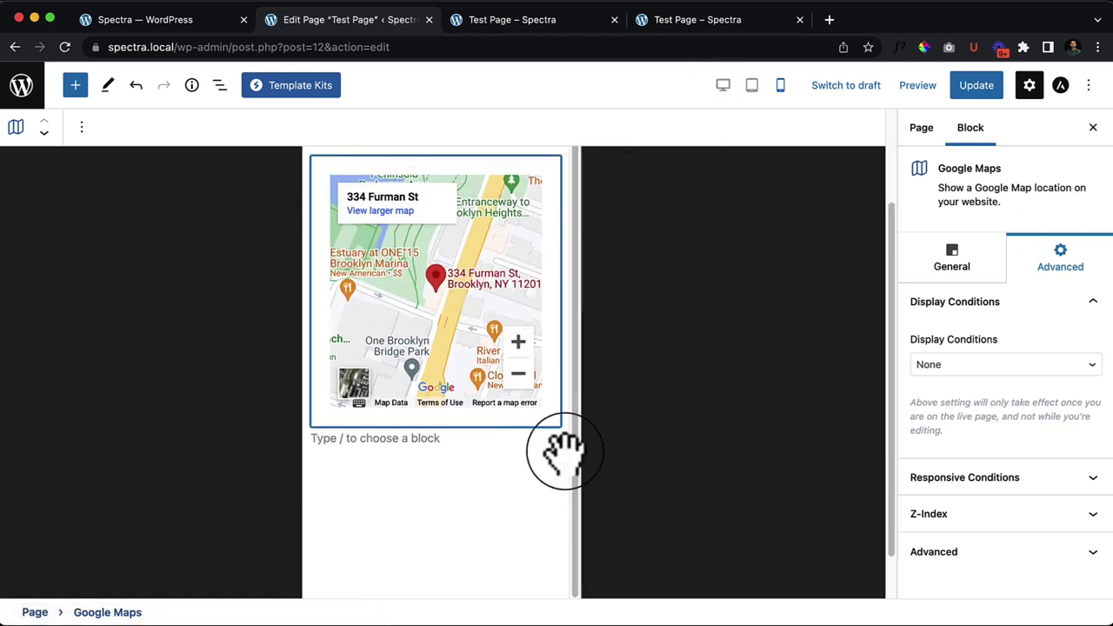
left_click(752, 85)
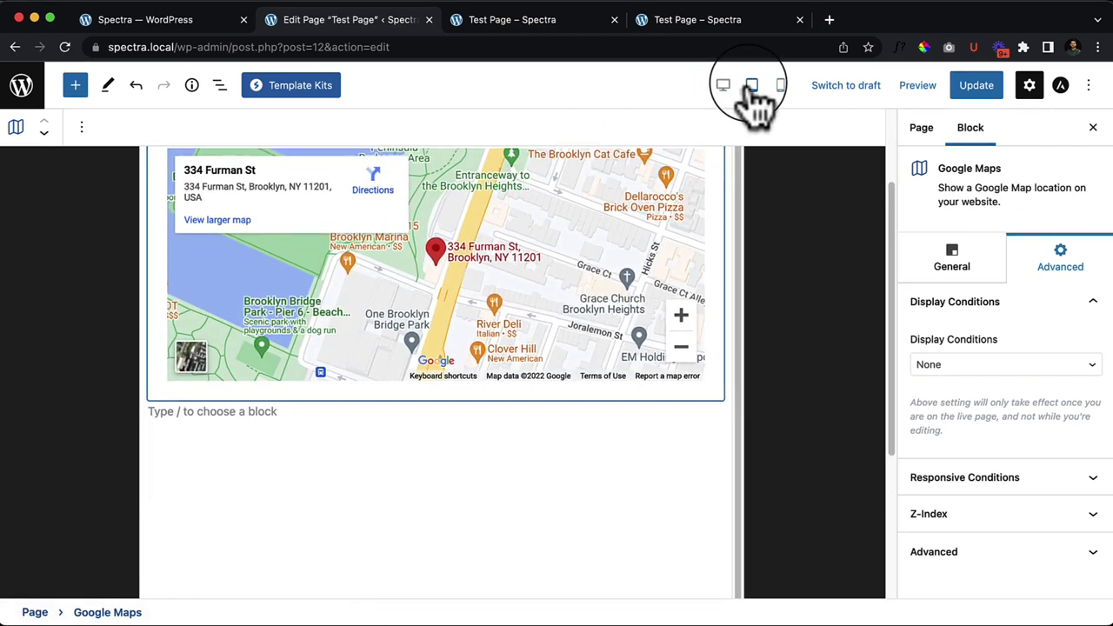
left_click(724, 87)
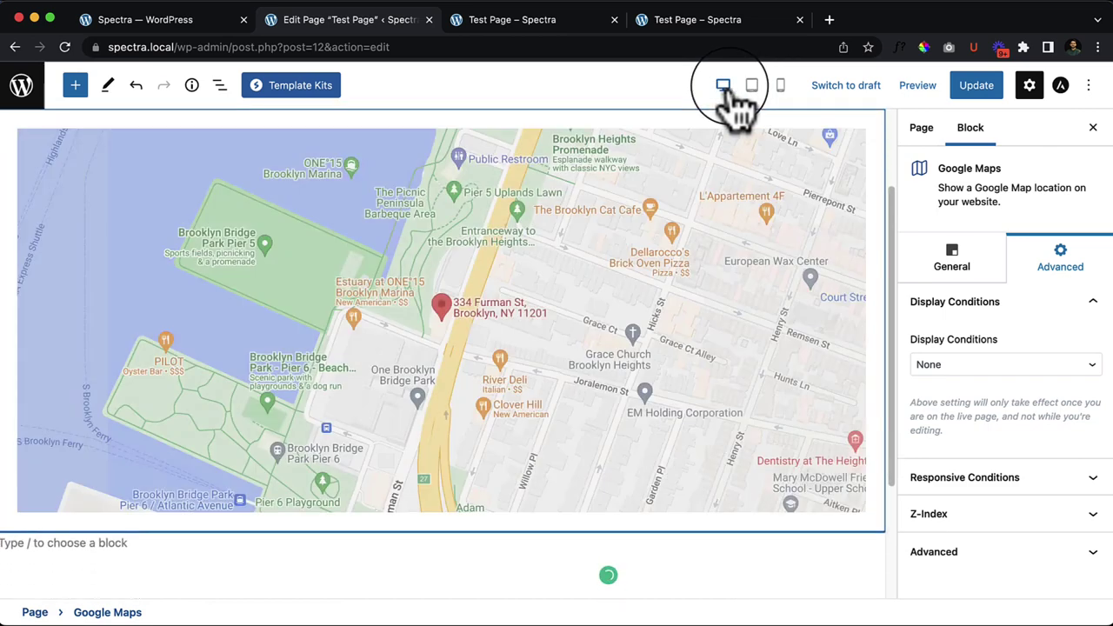
left_click(721, 8)
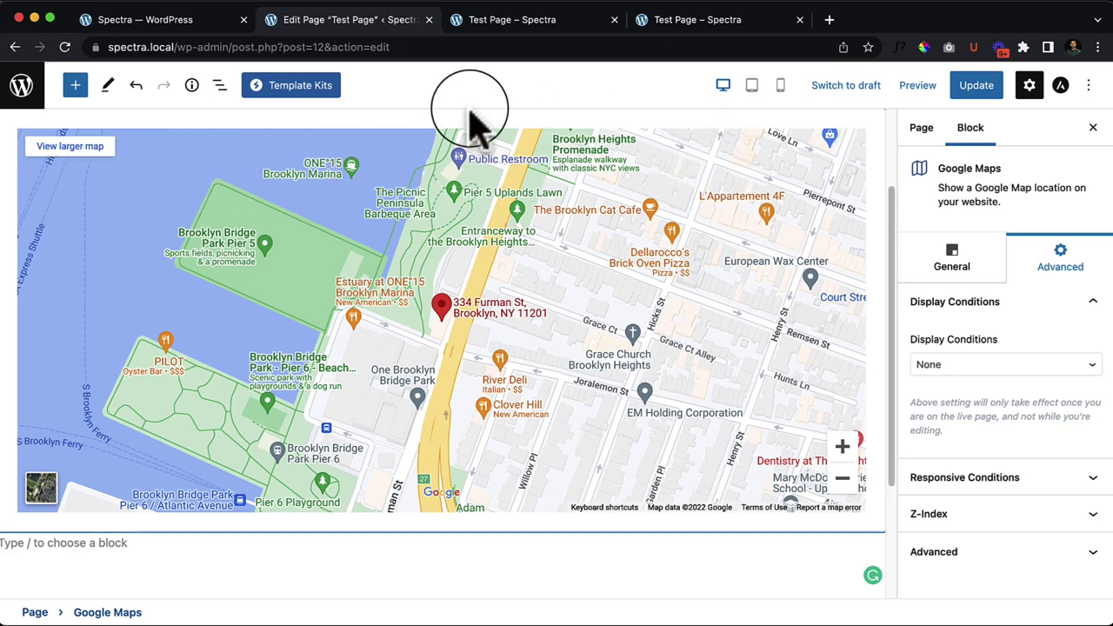
Step: Delete the selected Google Maps block with Backspace
scroll(465, 141, "up", 3)
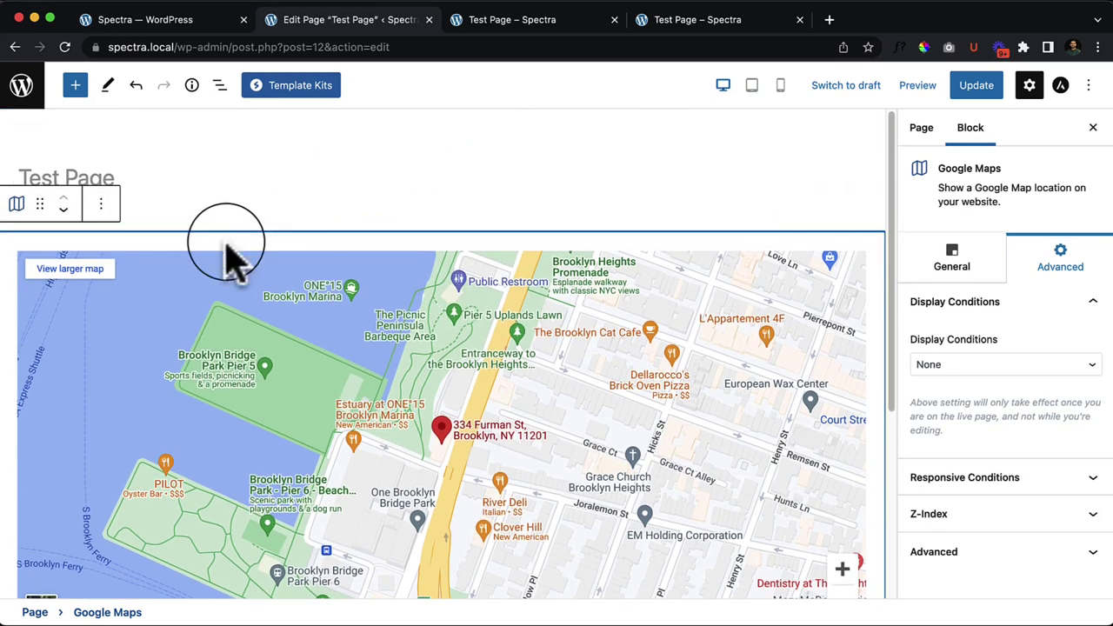
key("BackSpace")
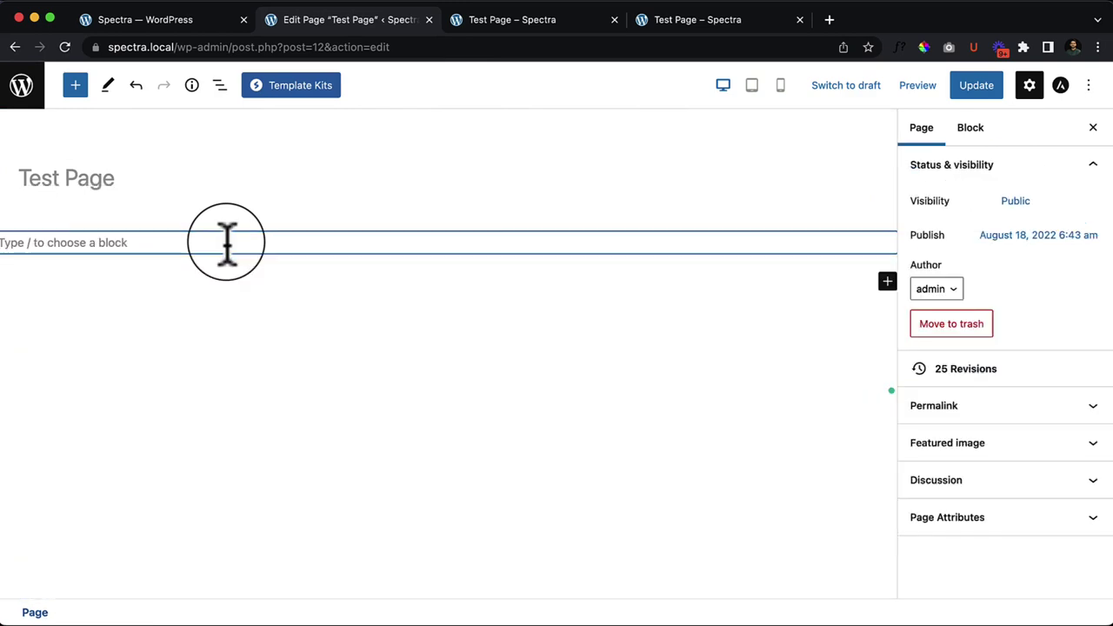
Step: Drag a Spectra How-to block from the block library onto the empty line
left_click(131, 246)
left_click(75, 86)
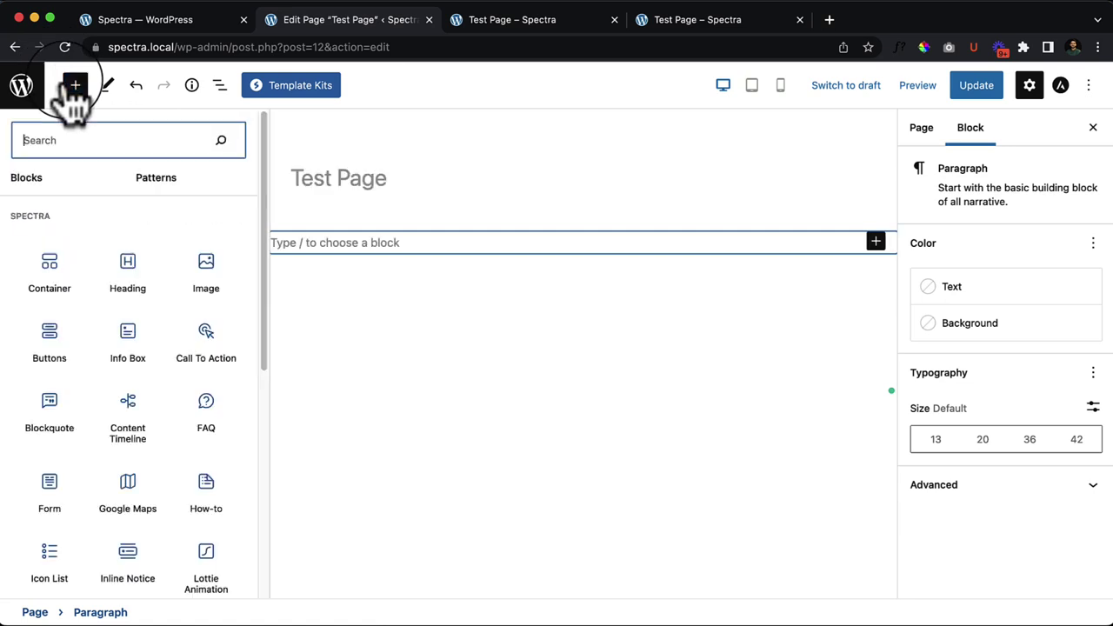
scroll(204, 405, "down", 2)
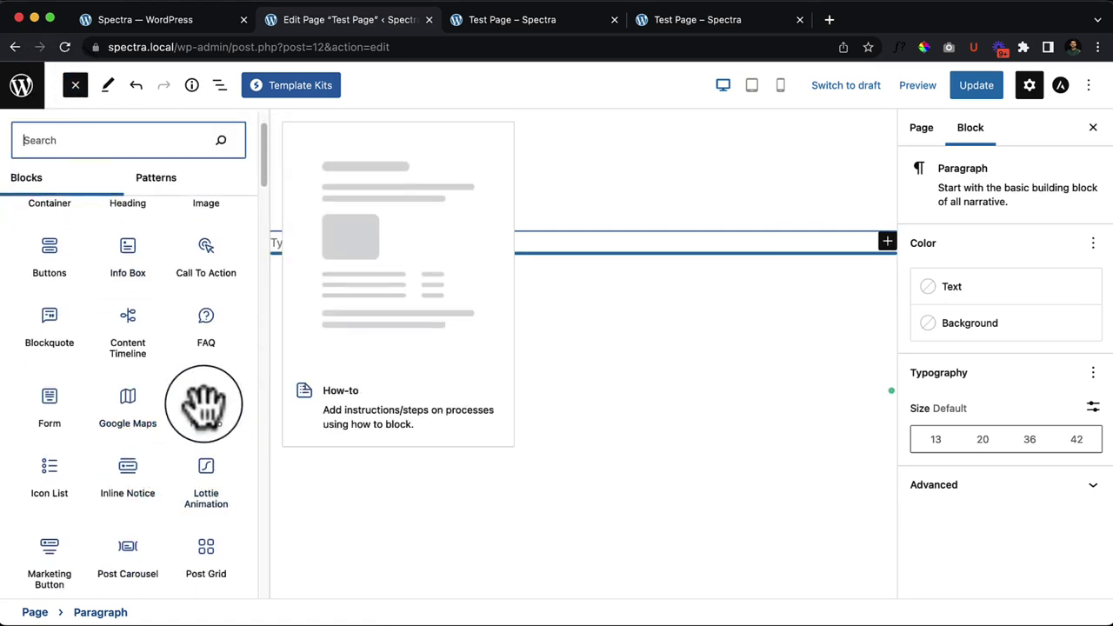
left_click_drag(204, 404, 498, 252)
scroll(487, 269, "down", 3)
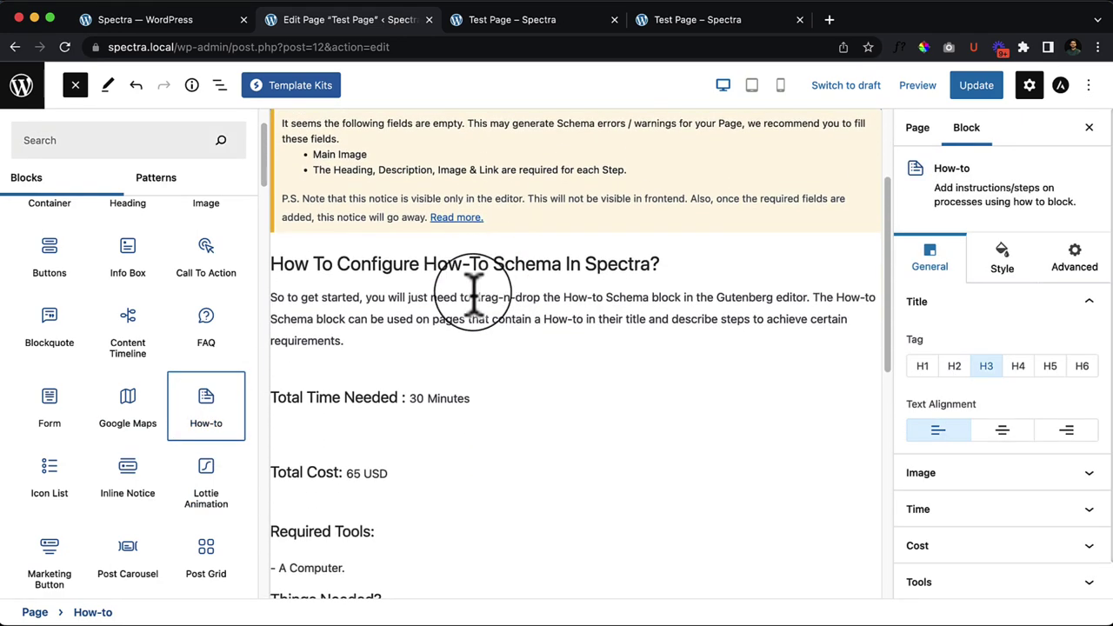
Step: Close the block library and look over the How-to block's description text
left_click(75, 84)
scroll(304, 382, "up", 4)
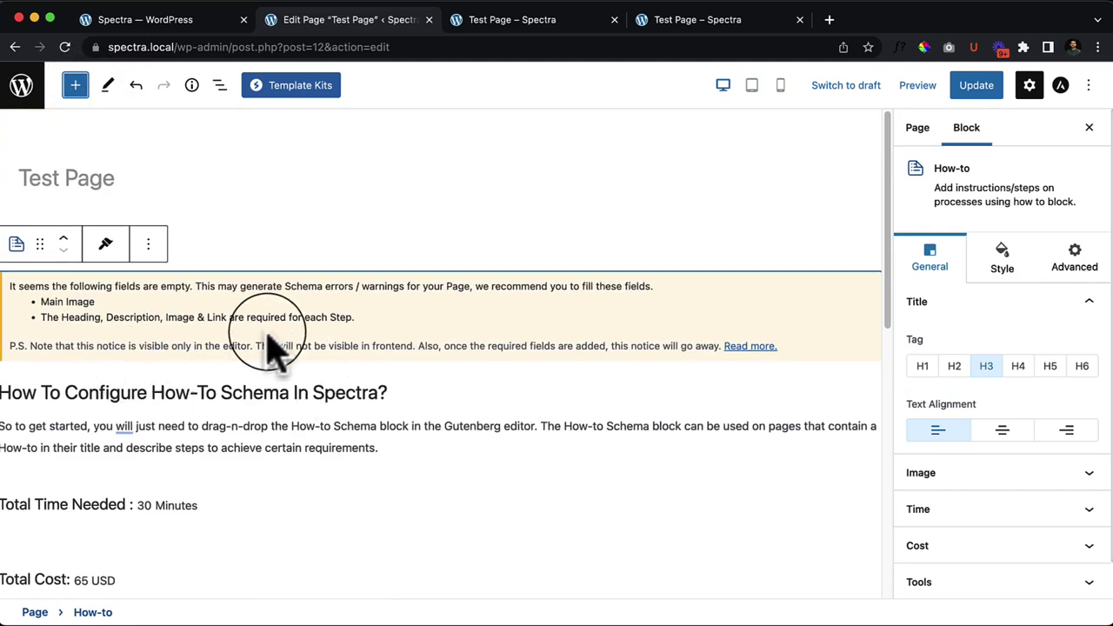
left_click(126, 426)
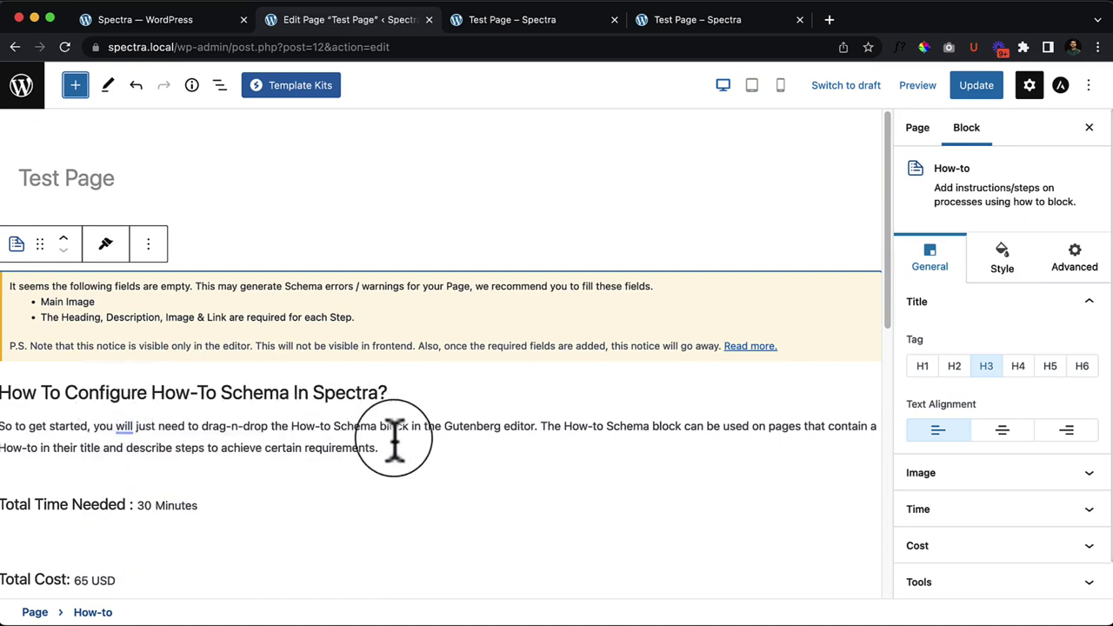
scroll(394, 439, "down", 2)
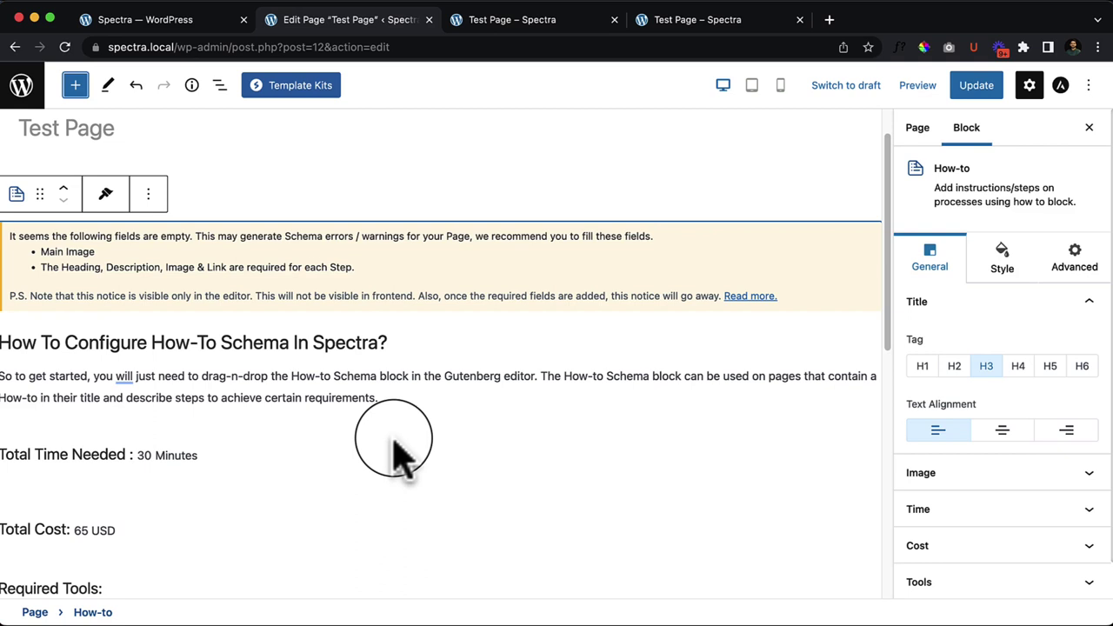
scroll(393, 452, "down", 4)
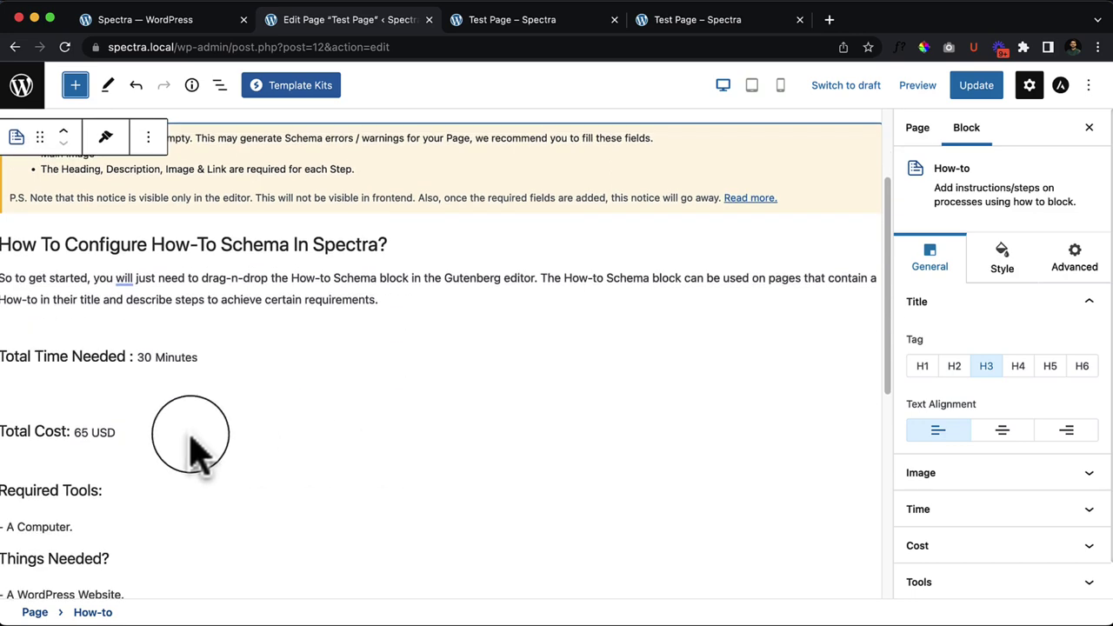
scroll(87, 440, "down", 3)
Step: Select Step 1, Step 2 and Step 3 in turn, then the whole How-to block
left_click(74, 391)
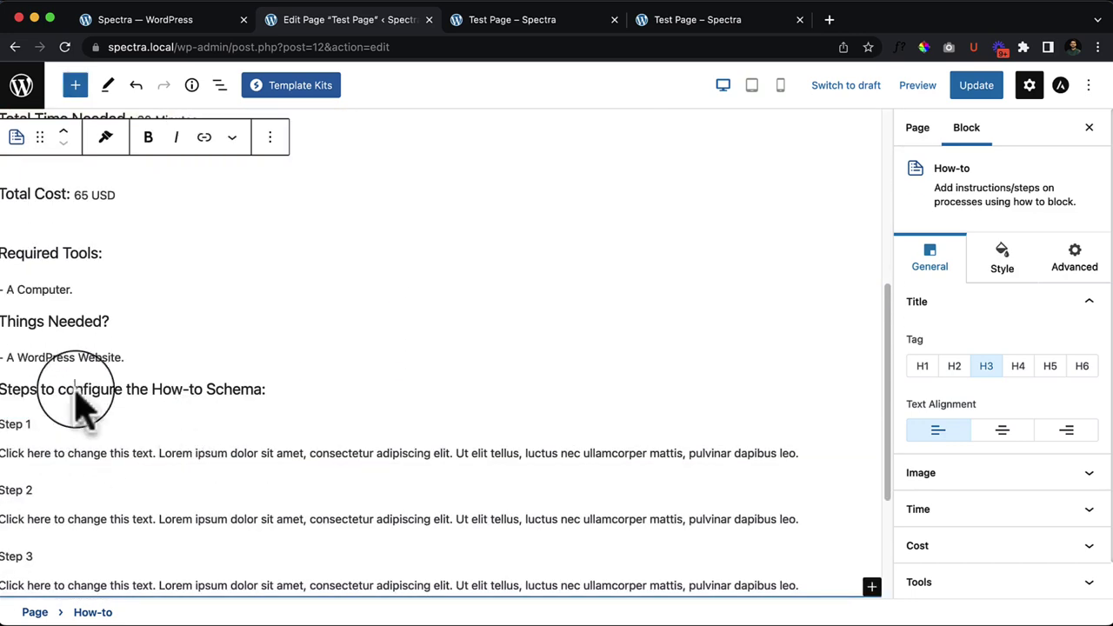
left_click(178, 459)
scroll(196, 487, "down", 3)
left_click(198, 363)
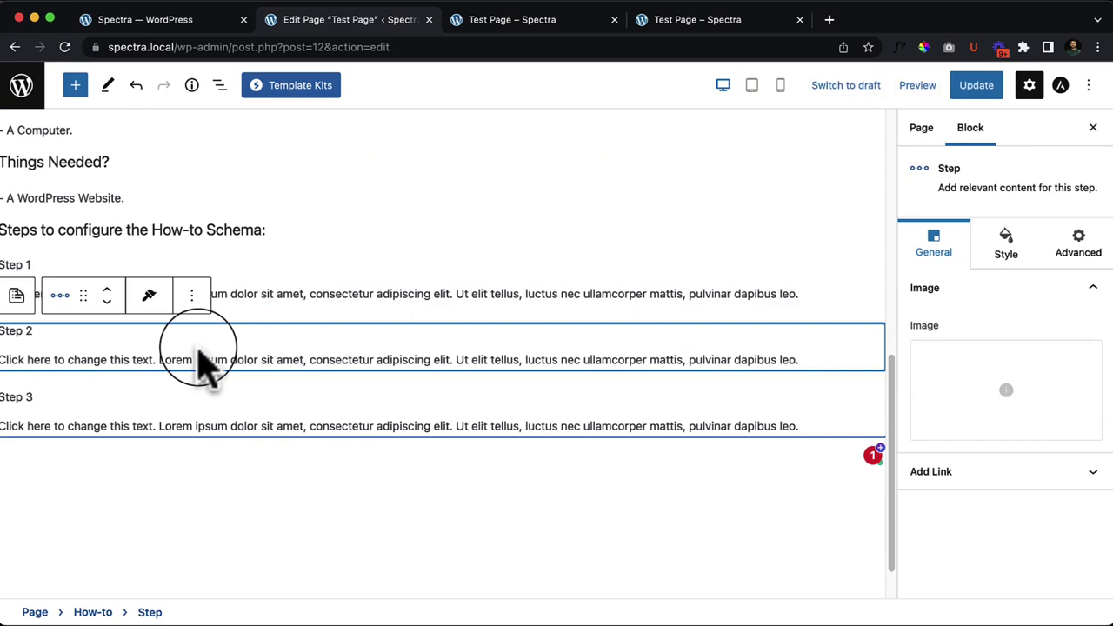
scroll(198, 363, "down", 1)
left_click(195, 396)
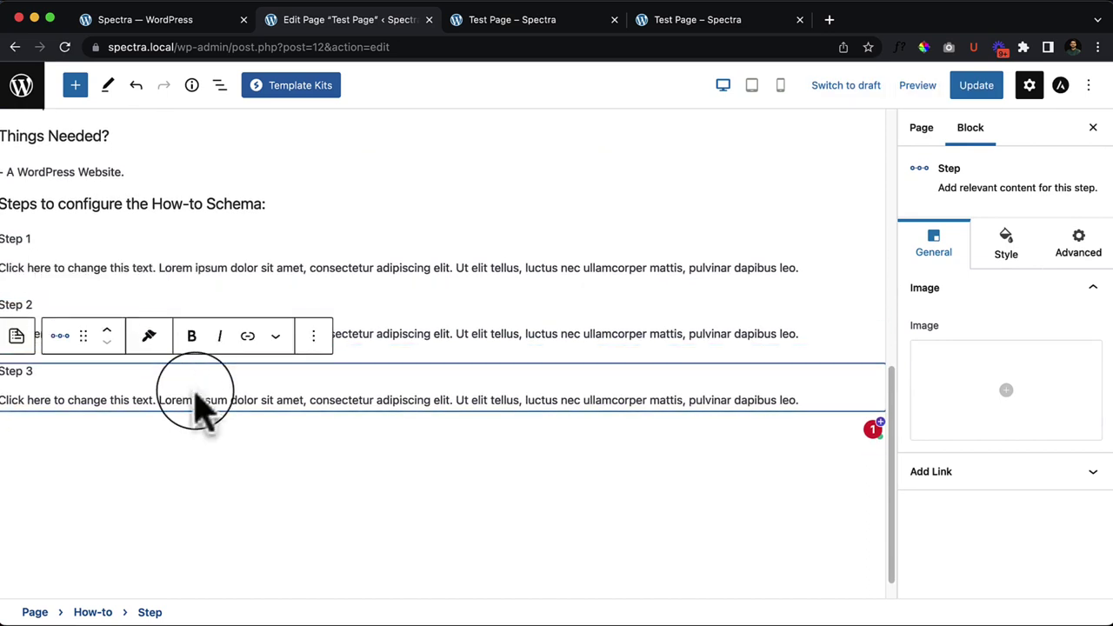
left_click(323, 269)
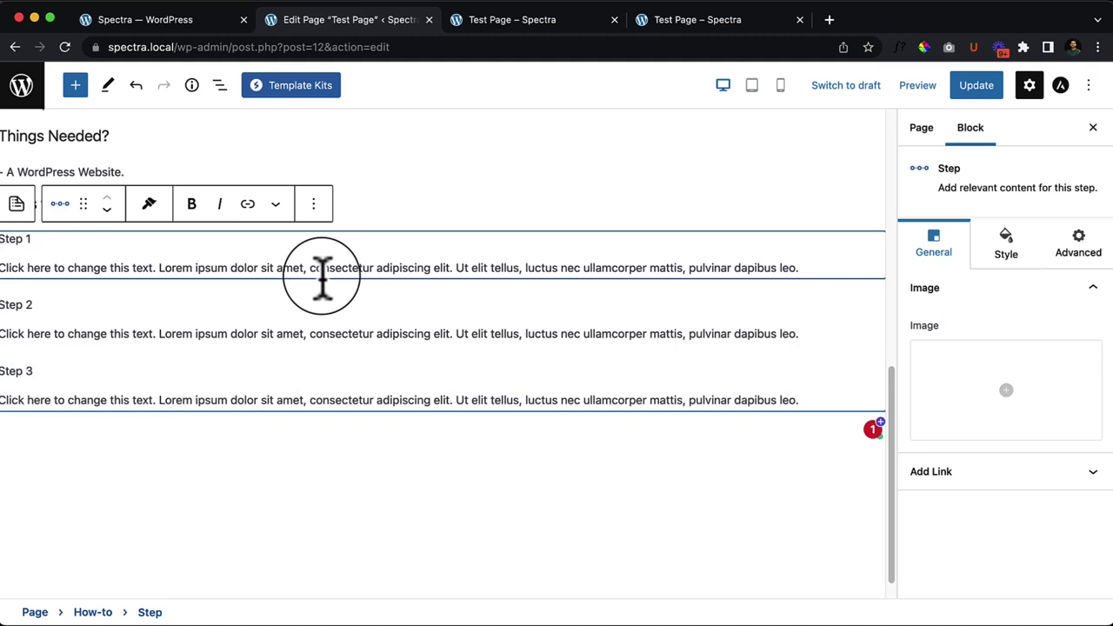
scroll(323, 270, "up", 1)
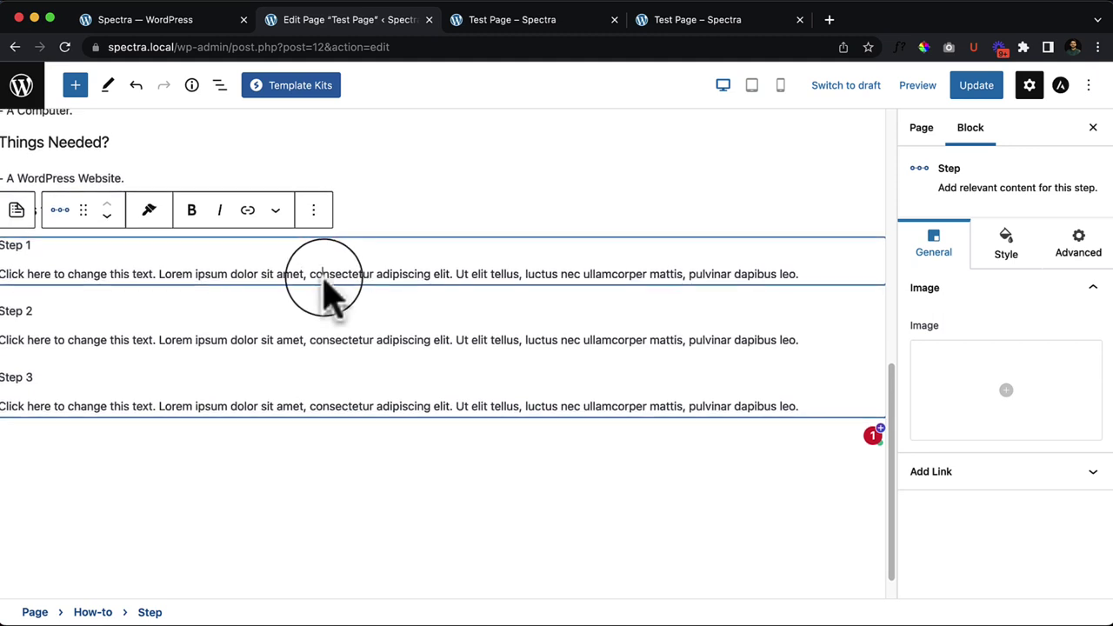
scroll(405, 321, "up", 5)
left_click(113, 270)
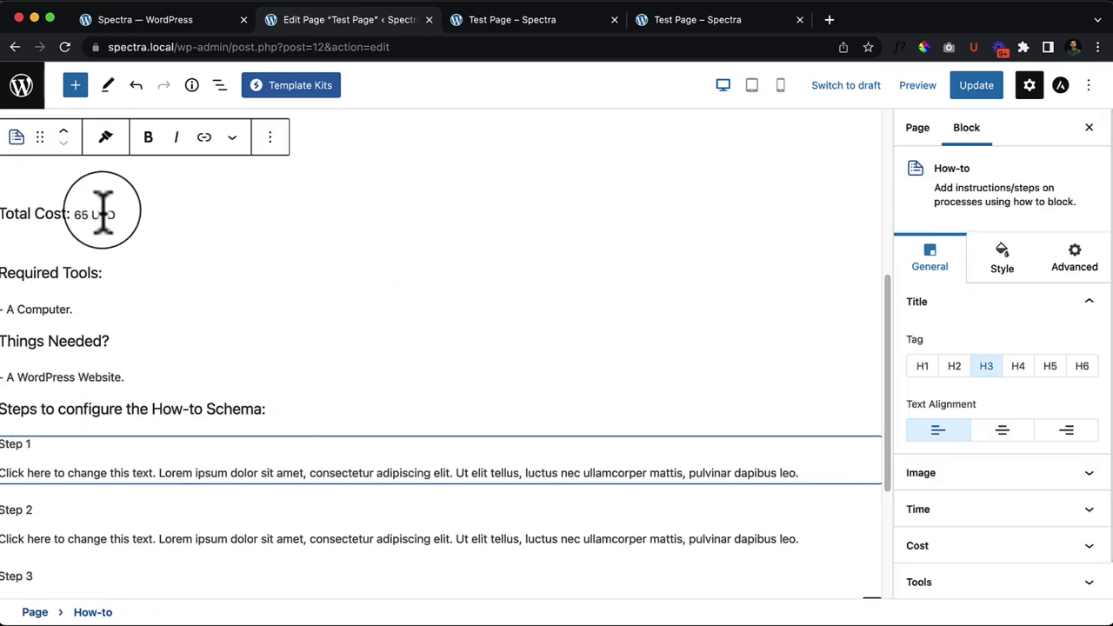
scroll(187, 252, "up", 1)
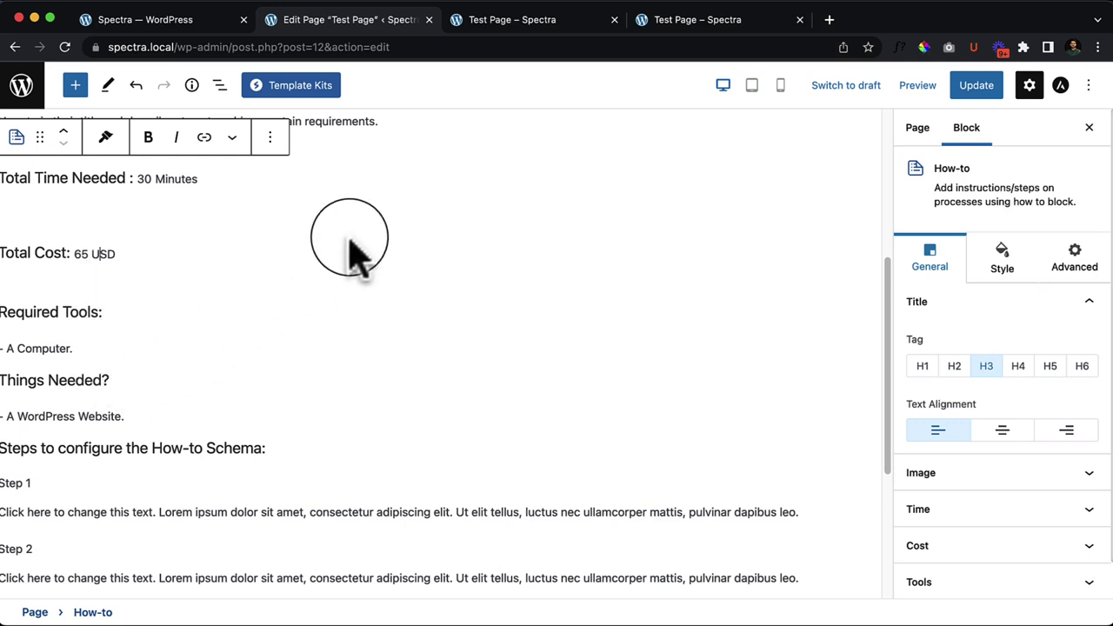
scroll(348, 243, "up", 3)
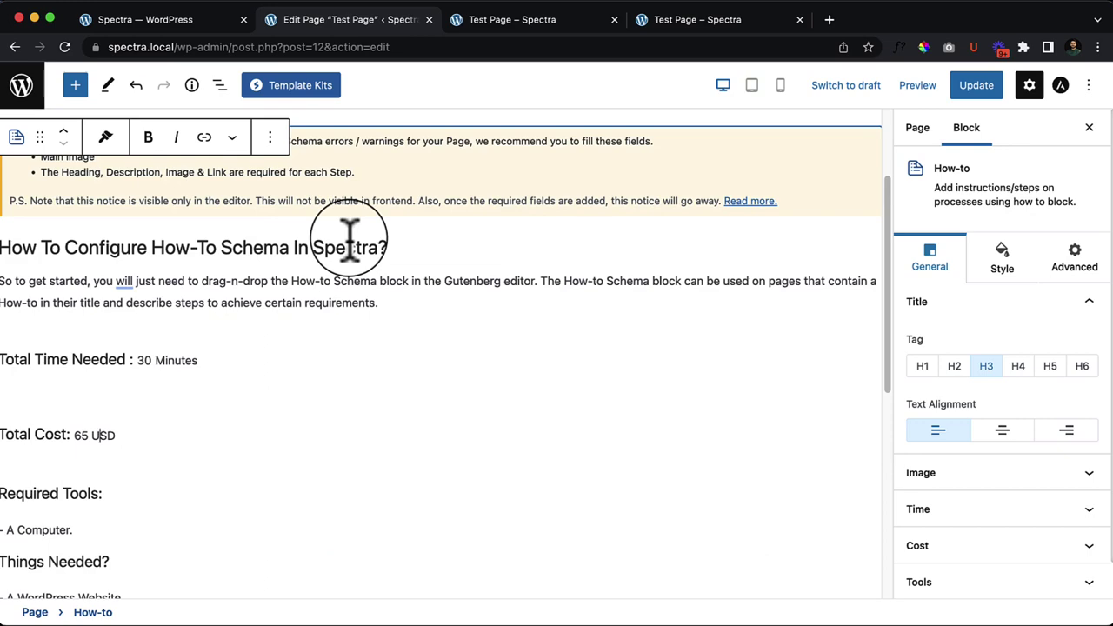
scroll(221, 443, "down", 6)
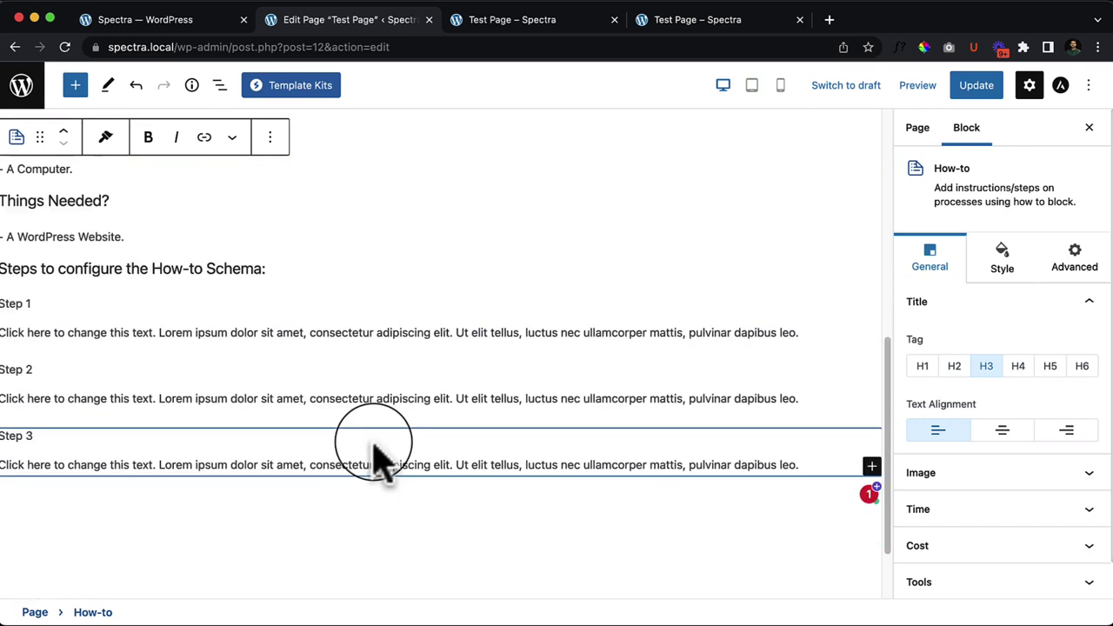
Step: Select each of the three Steps from the block outline and expand a step's link settings
left_click(135, 411)
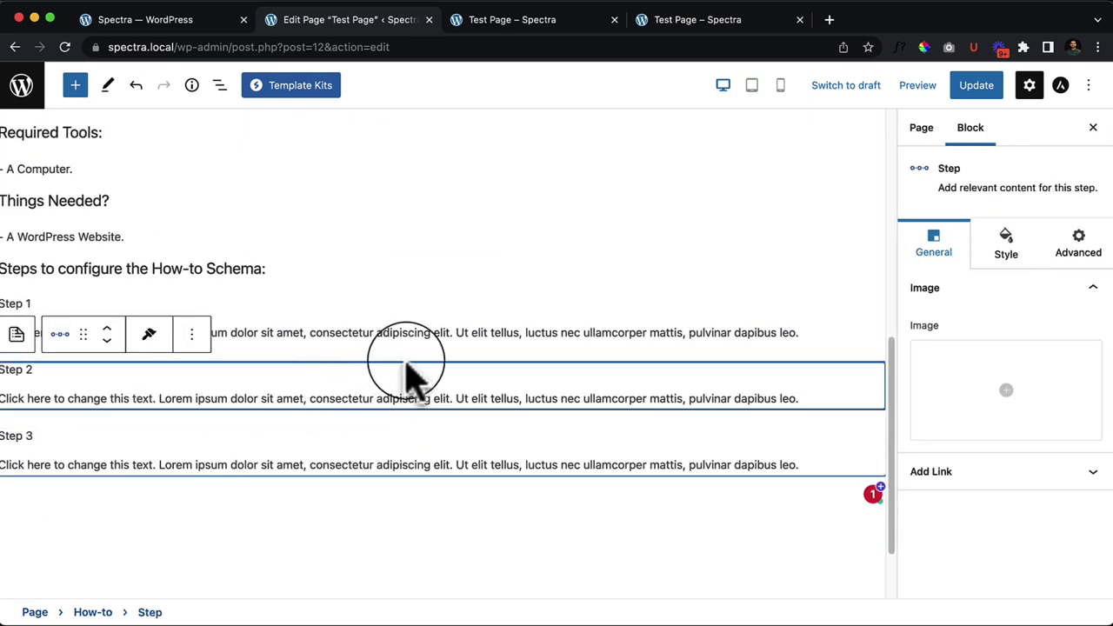
left_click(220, 86)
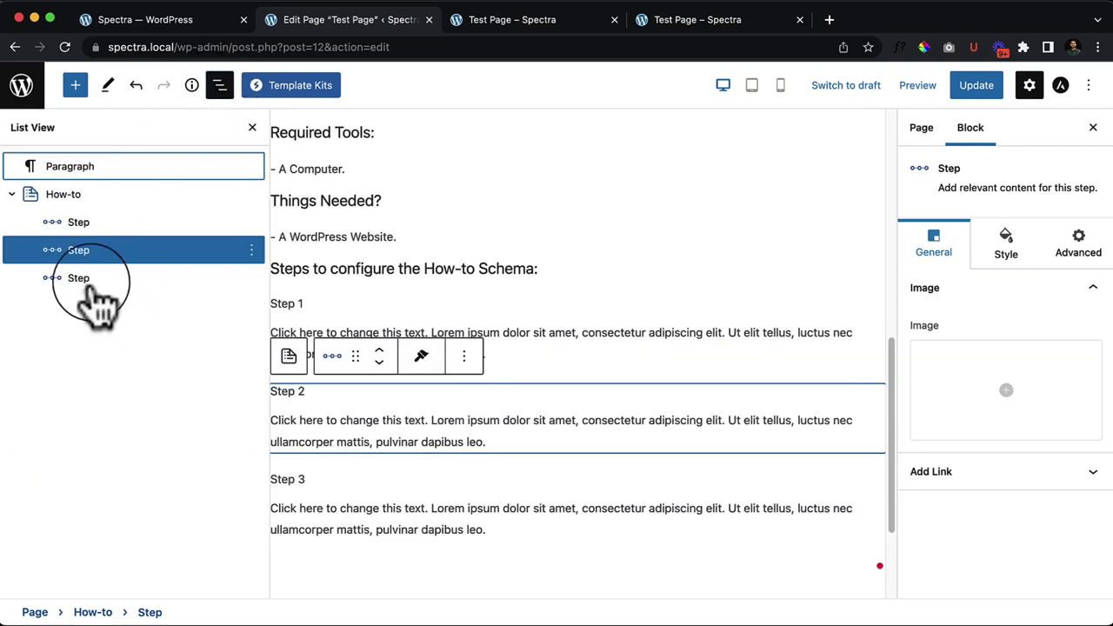
left_click(104, 223)
left_click(126, 251)
left_click(139, 278)
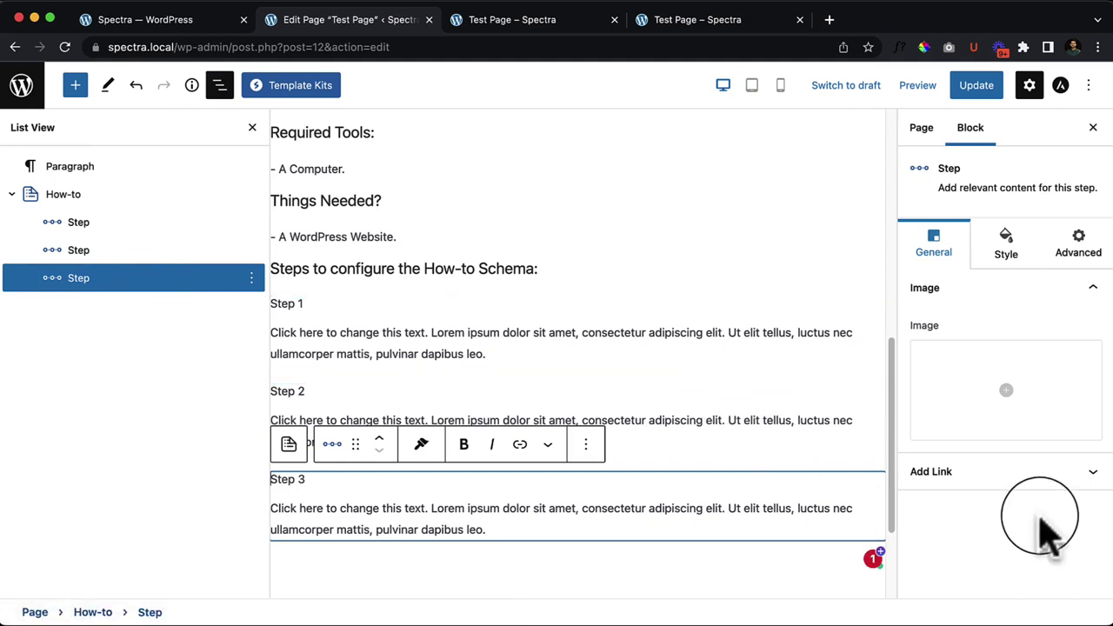
left_click(1039, 477)
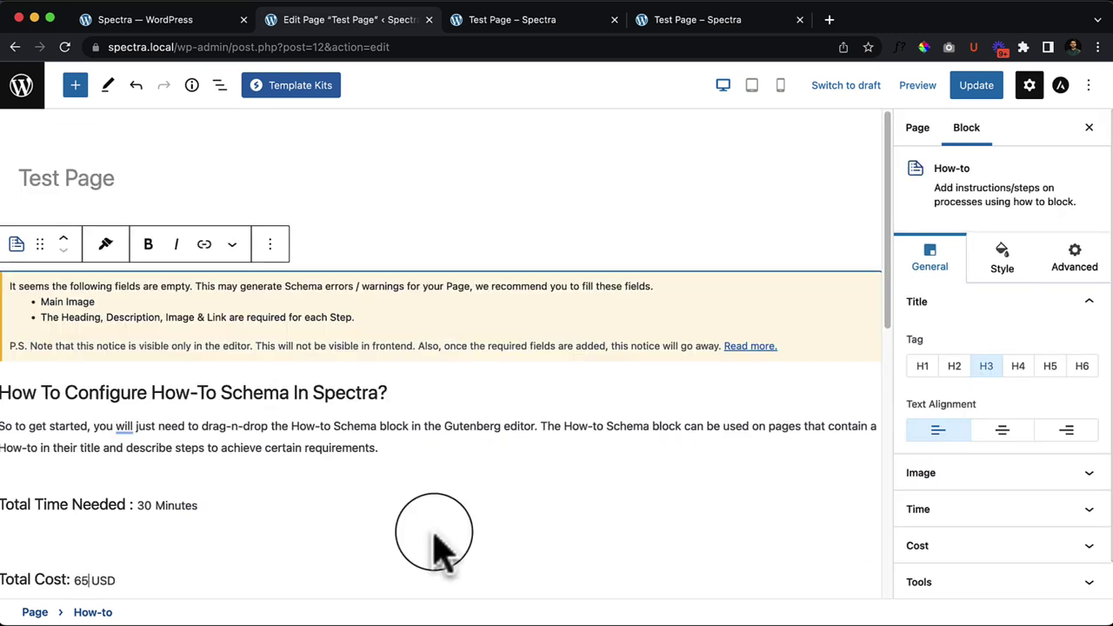
Step: Choose the GIF from the Media Library as the How-to block's main image
scroll(983, 375, "down", 1)
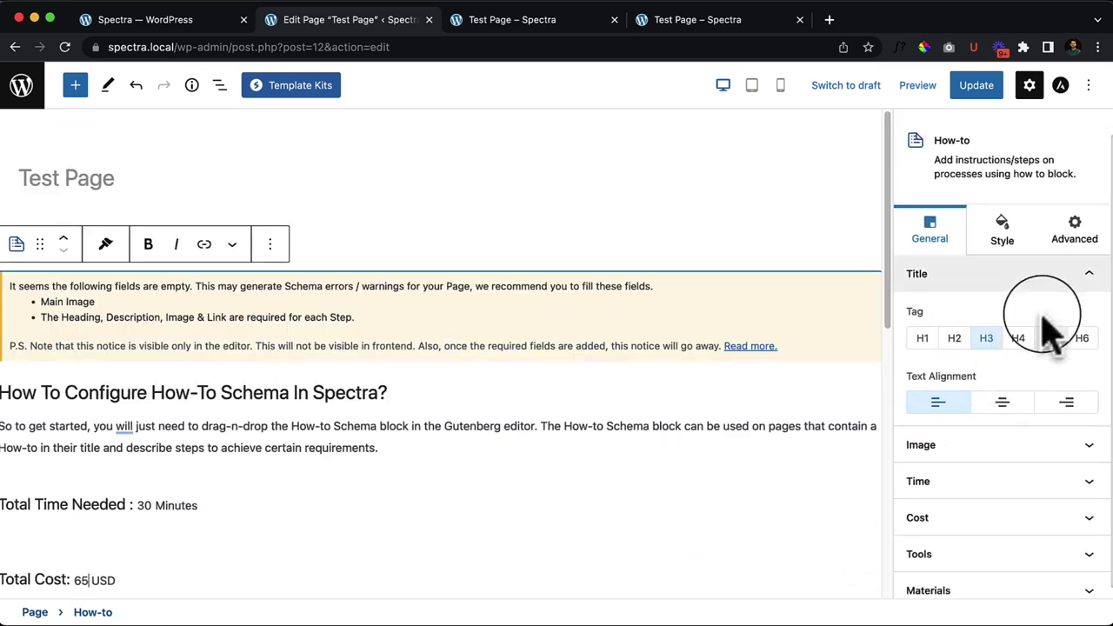
scroll(991, 435, "down", 1)
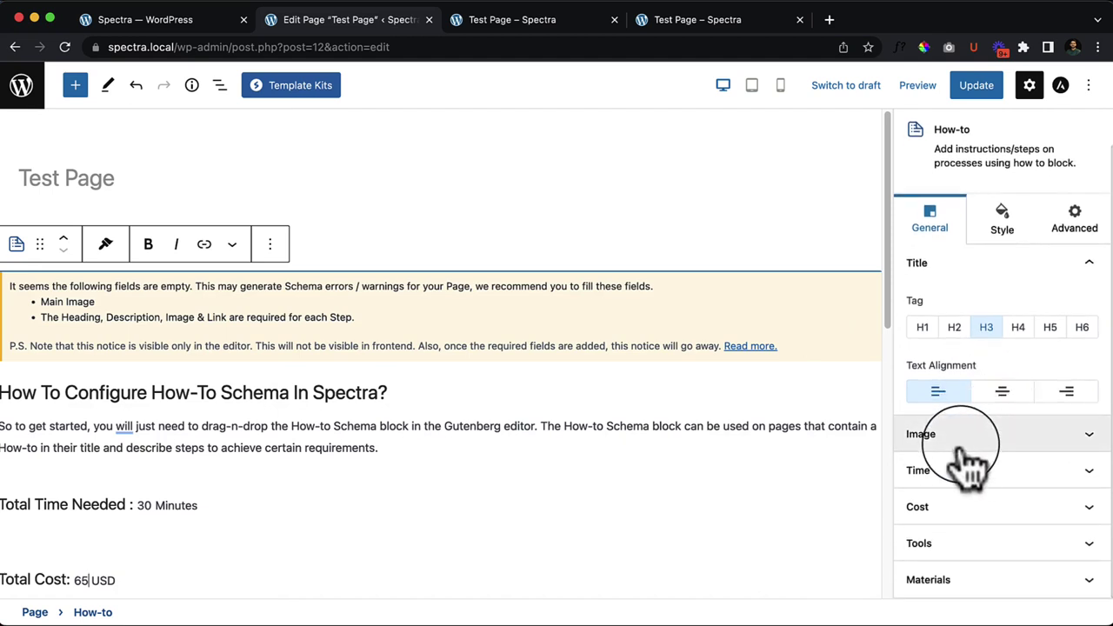
left_click(967, 446)
left_click(992, 409)
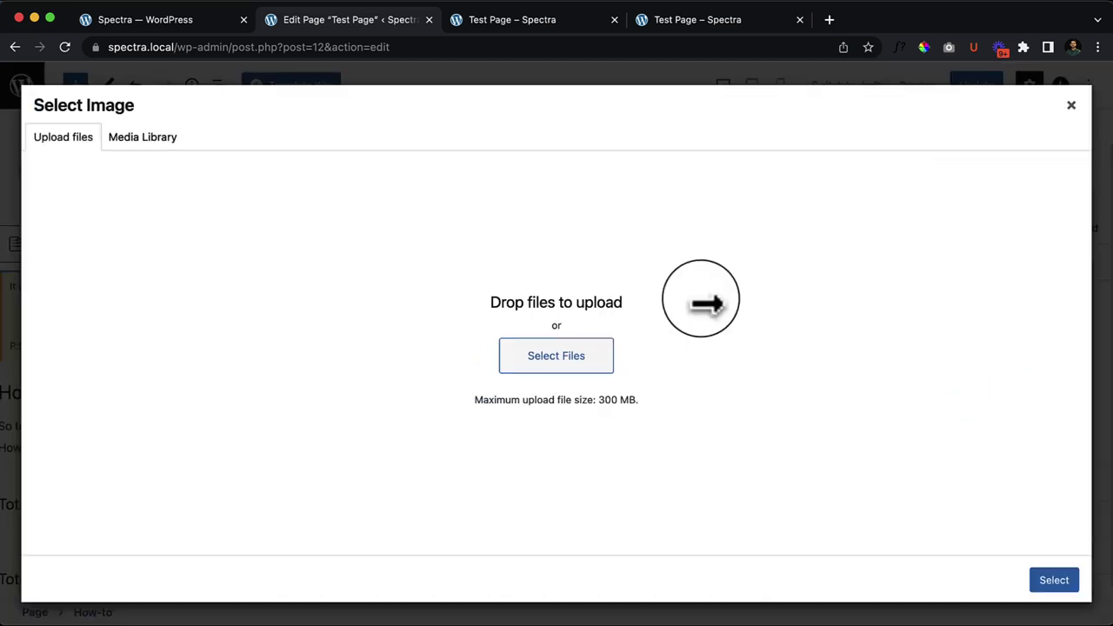
left_click(143, 137)
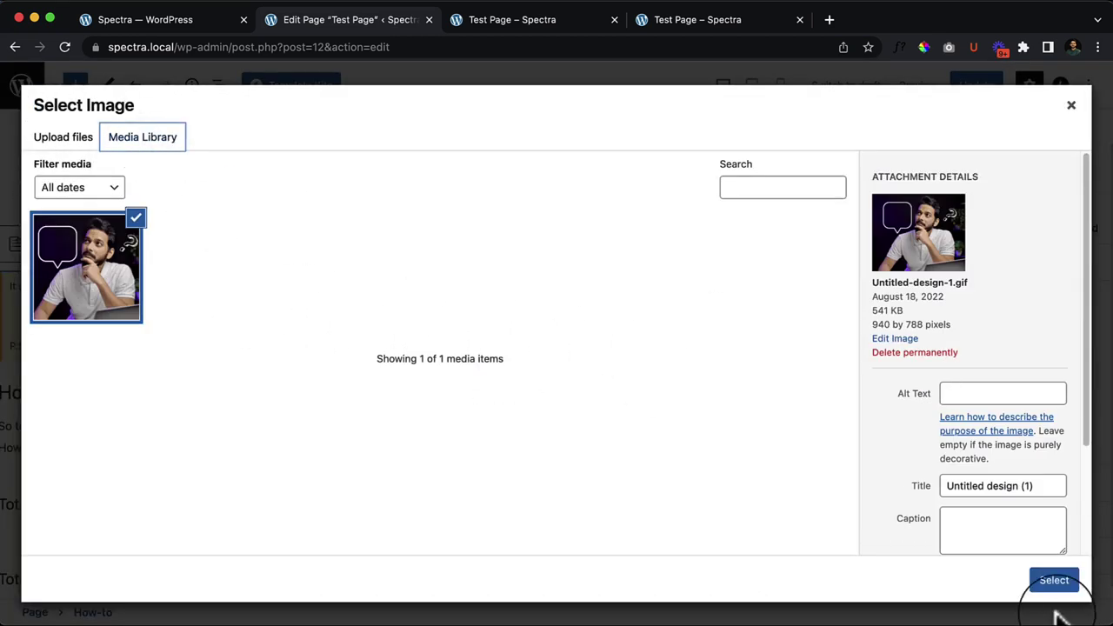
left_click(1054, 581)
Step: Try Full and Medium image sizes, then settle on Thumbnail
scroll(169, 534, "down", 5)
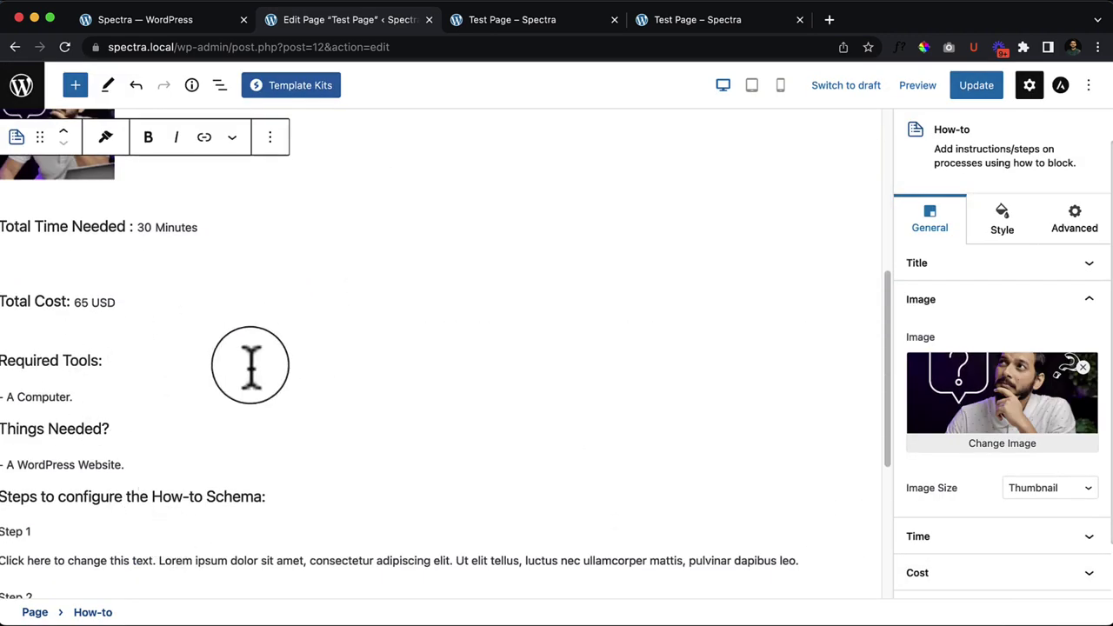
left_click(1037, 487)
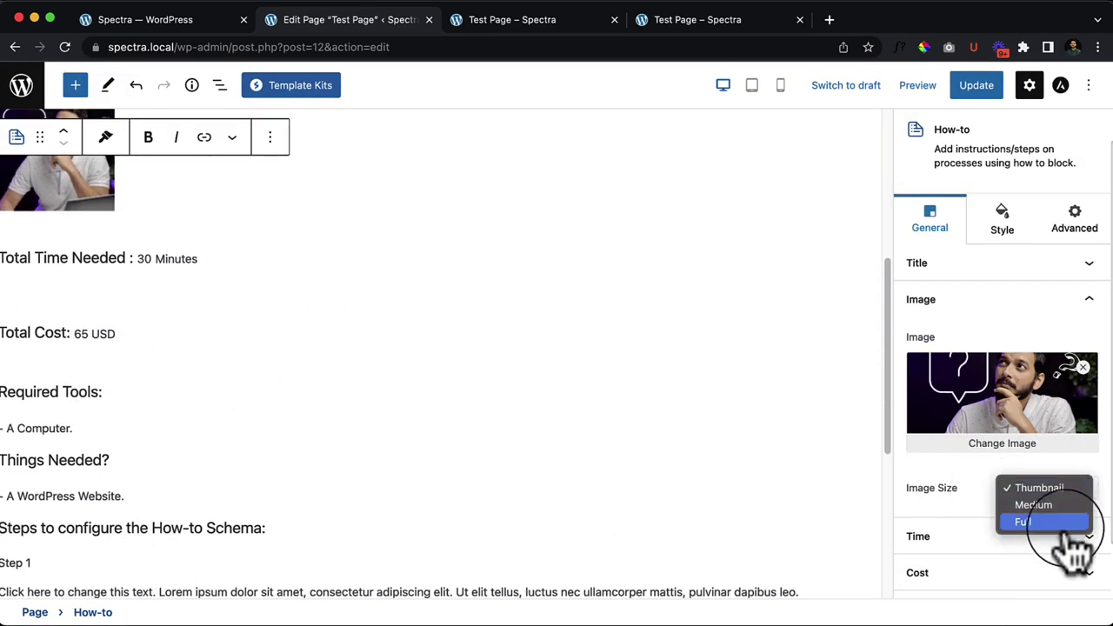
left_click(1075, 524)
scroll(522, 422, "down", 3)
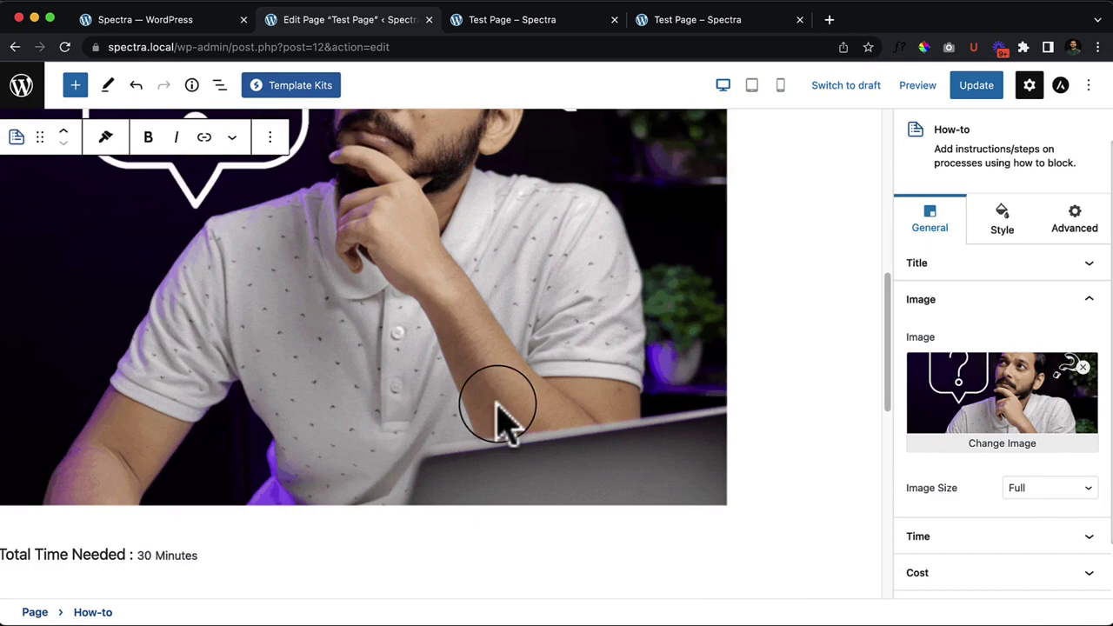
left_click(1044, 487)
left_click(1040, 471)
left_click(1043, 487)
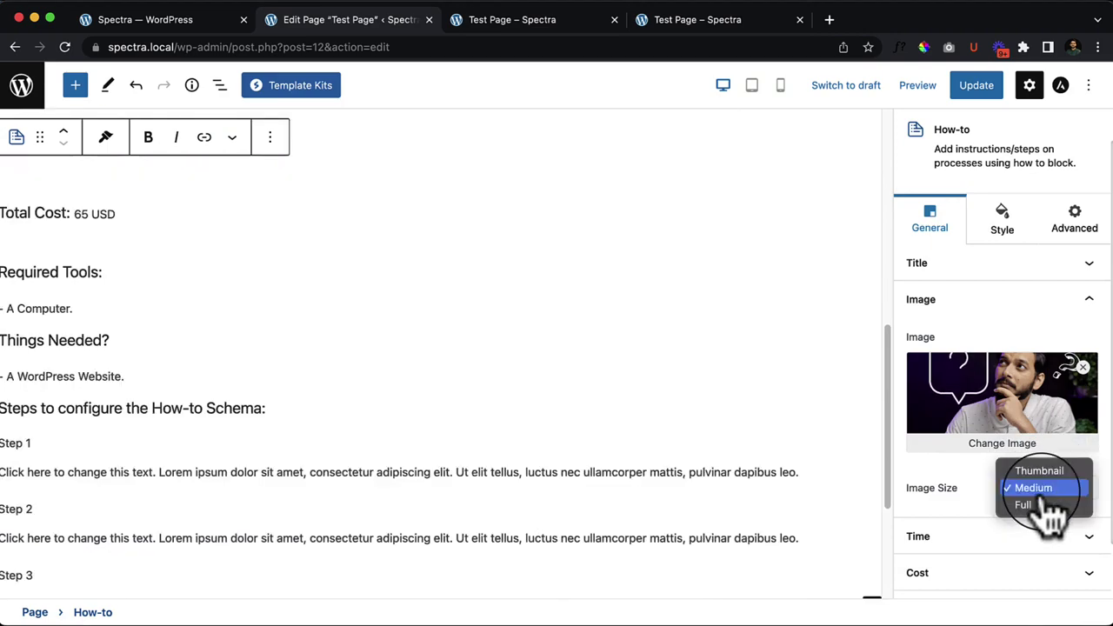
left_click(1039, 470)
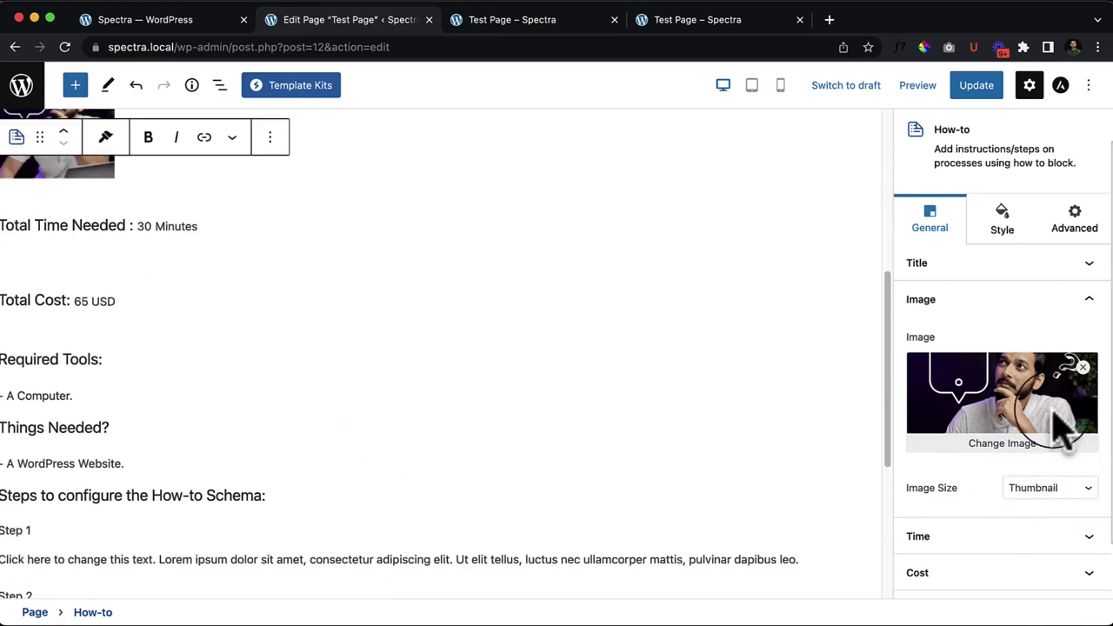
Step: Set the total time to 6 months, 11 days and 9 hours, then hide the total time
scroll(989, 516, "down", 1)
left_click(952, 511)
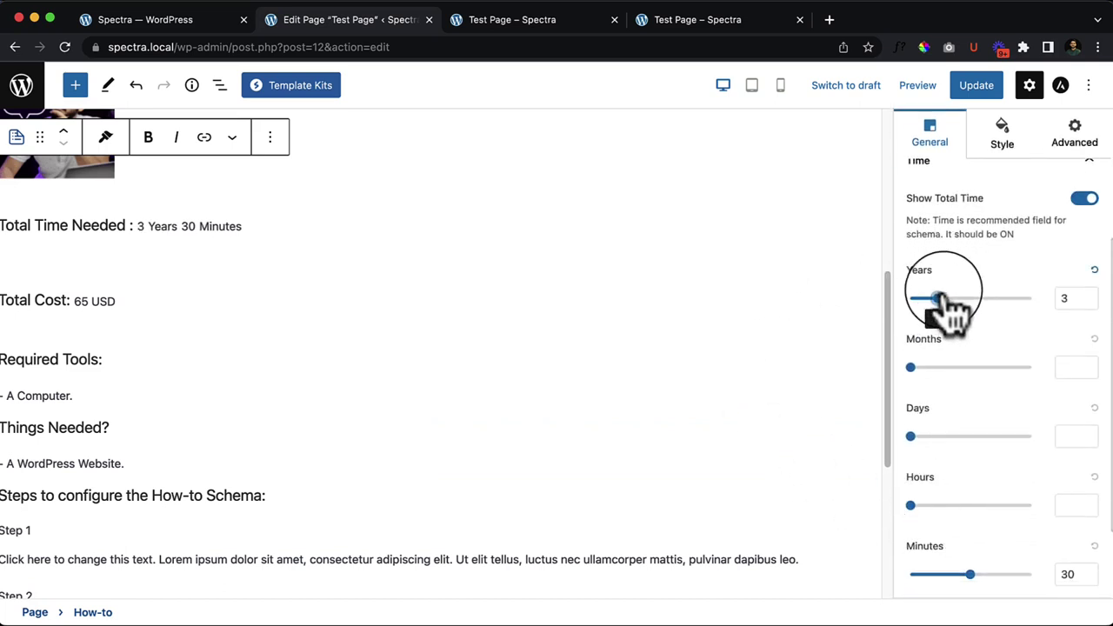
left_click_drag(910, 367, 966, 368)
left_click_drag(911, 436, 950, 436)
left_click_drag(910, 506, 954, 506)
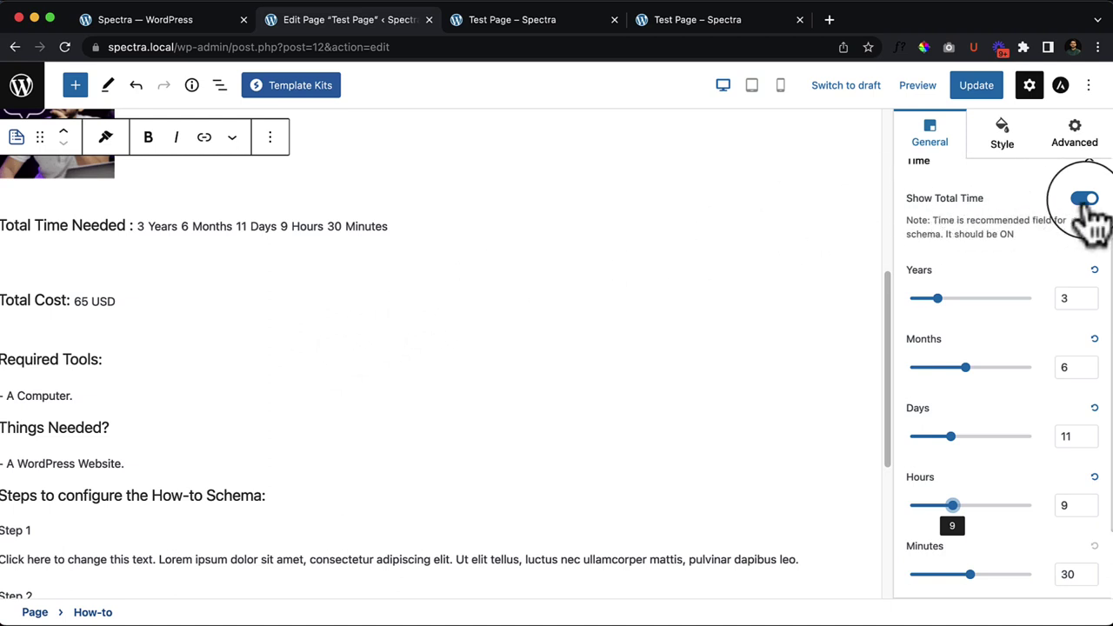
left_click(1085, 200)
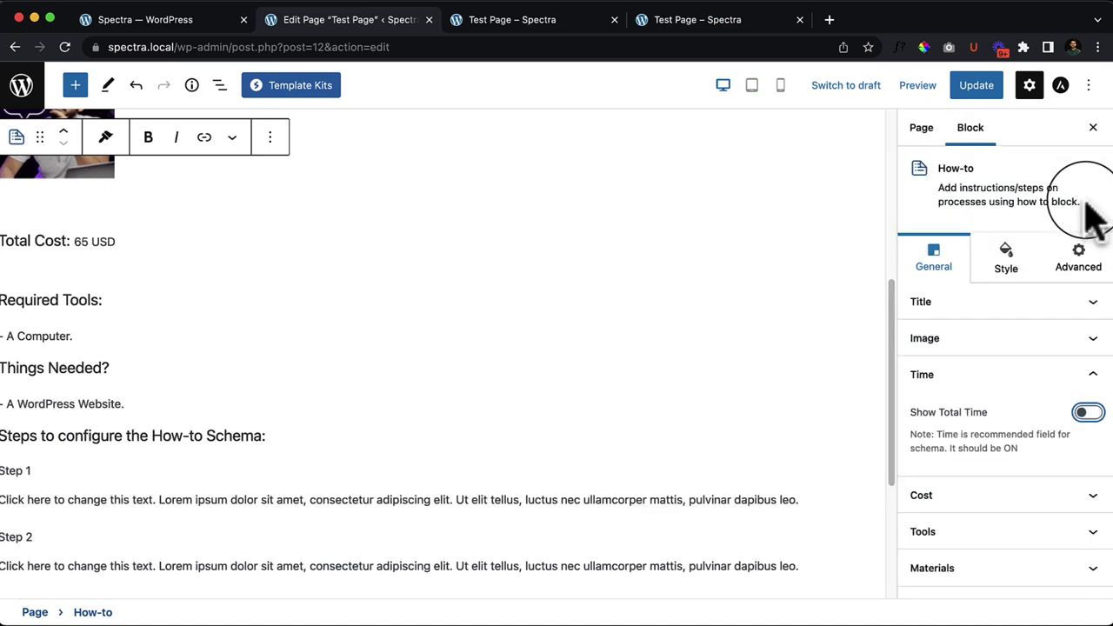
Step: Toggle the estimated cost line off and back on so 65 USD stays shown
left_click(987, 497)
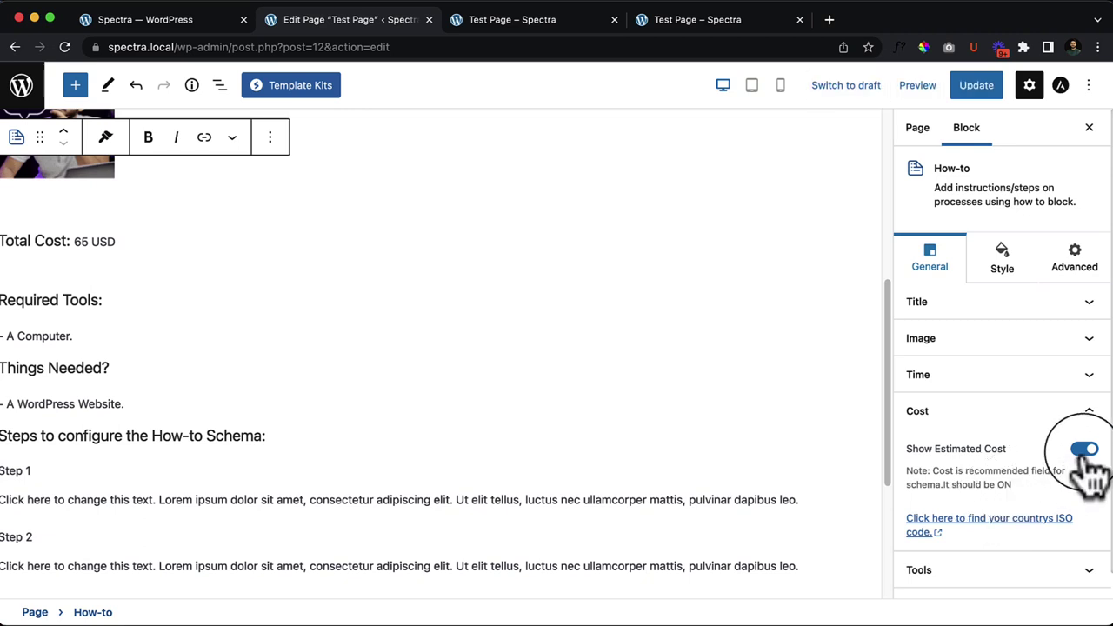
left_click(1086, 450)
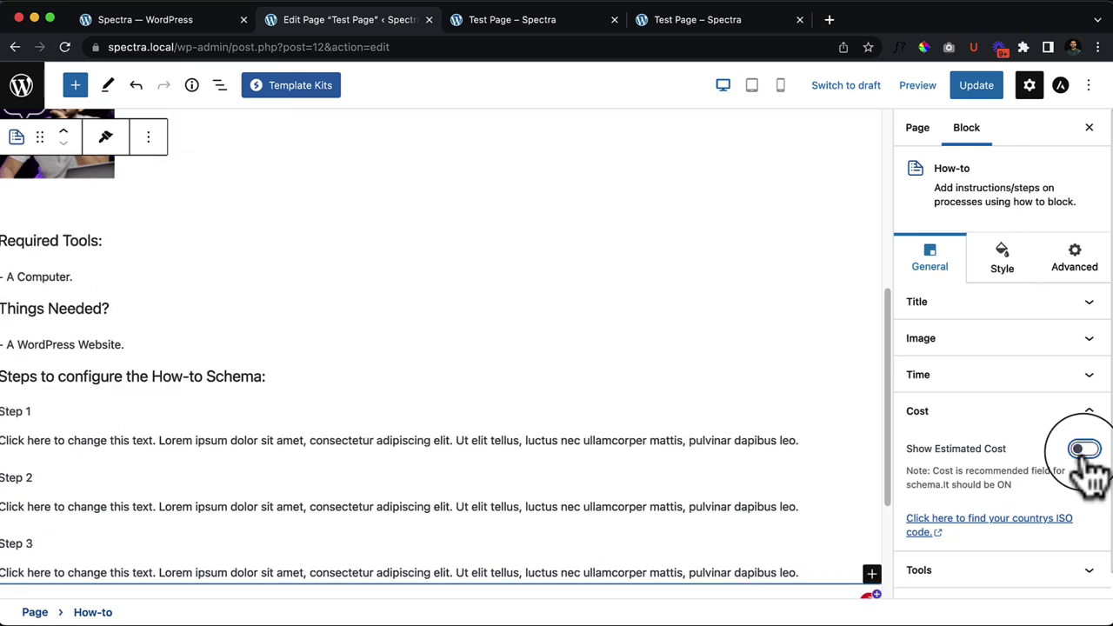
left_click(1086, 450)
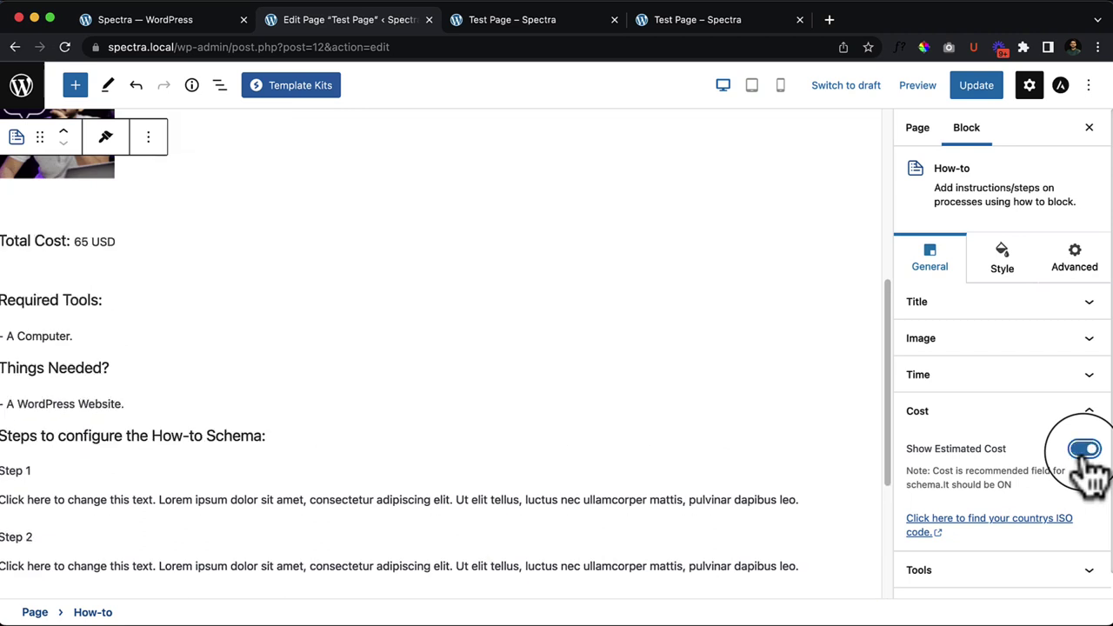
left_click(992, 569)
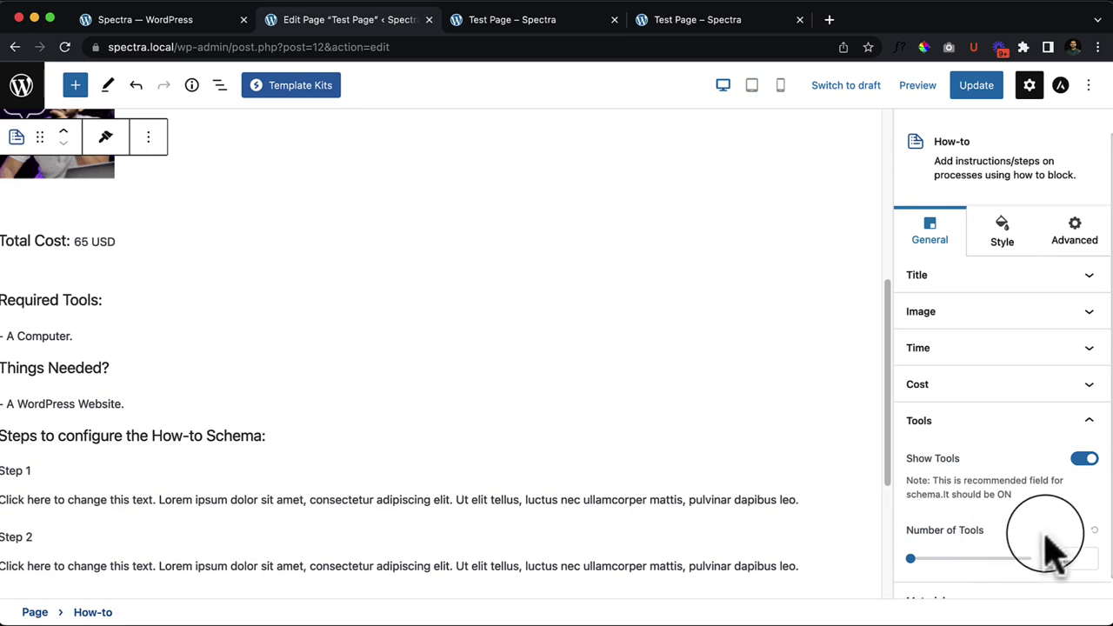
Step: Set Number of Tools to 11 and Number of Materials to 17
left_click_drag(911, 539, 935, 539)
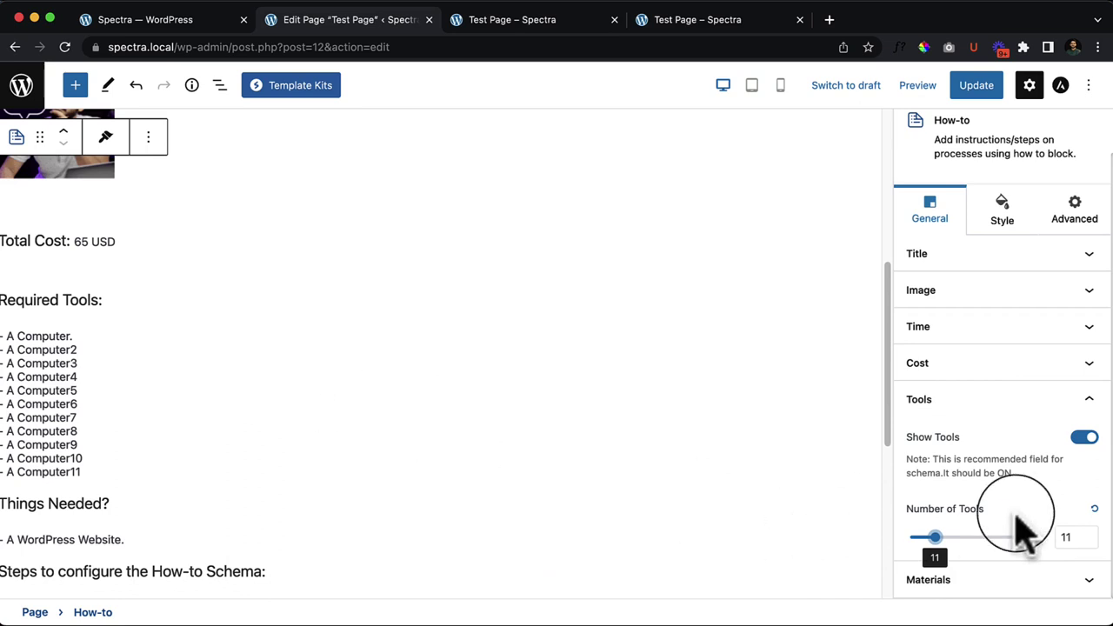
left_click(1039, 402)
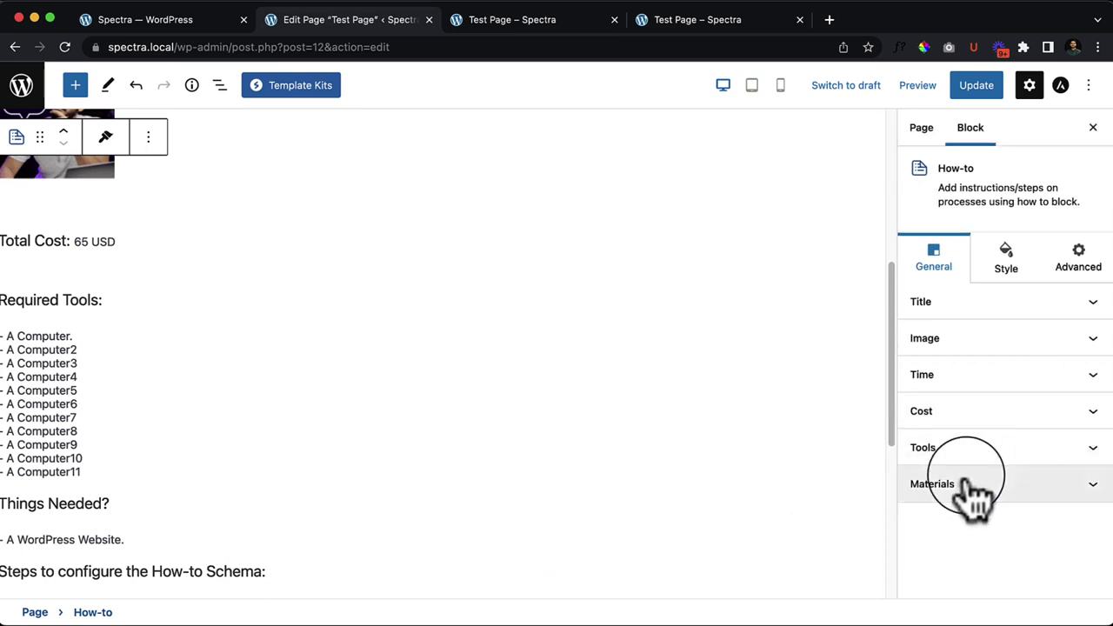
left_click(1013, 500)
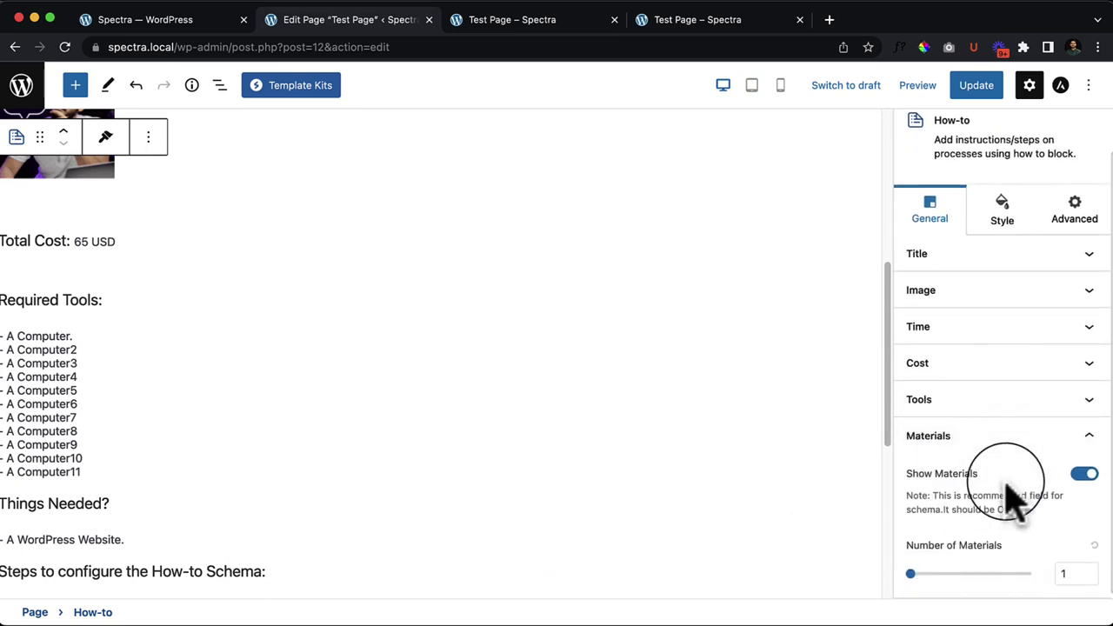
scroll(519, 530, "down", 3)
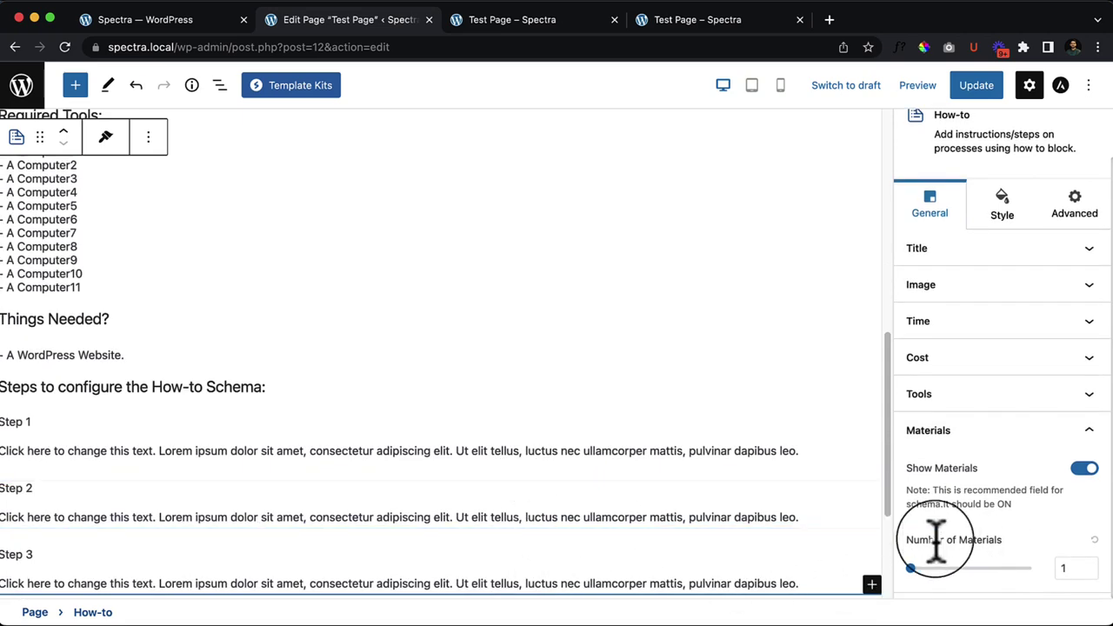
left_click_drag(910, 567, 958, 584)
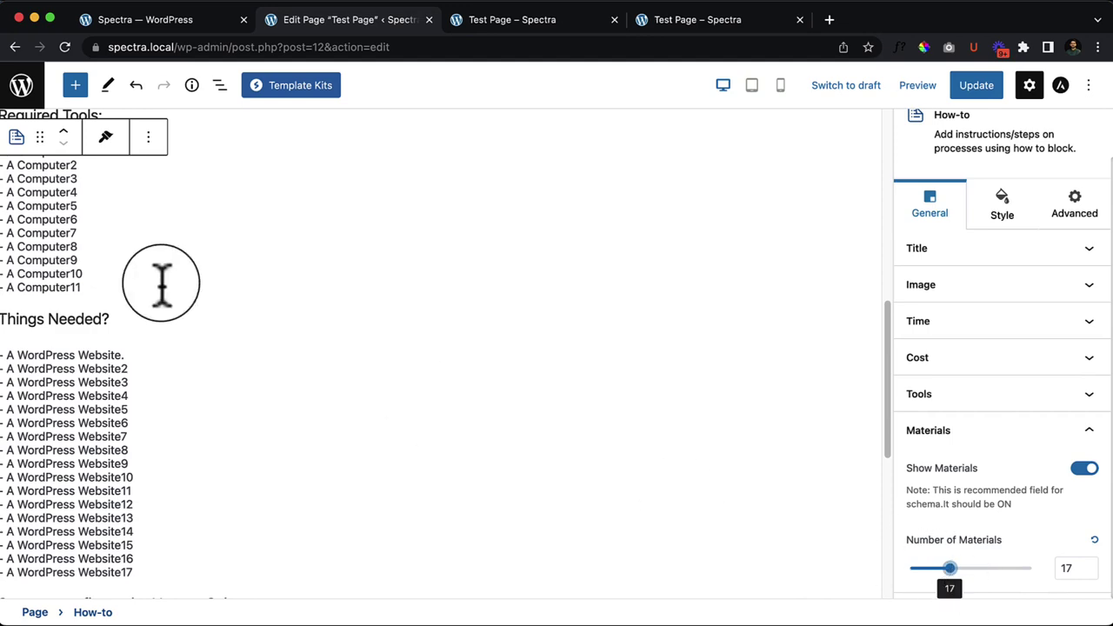
scroll(159, 281, "up", 5)
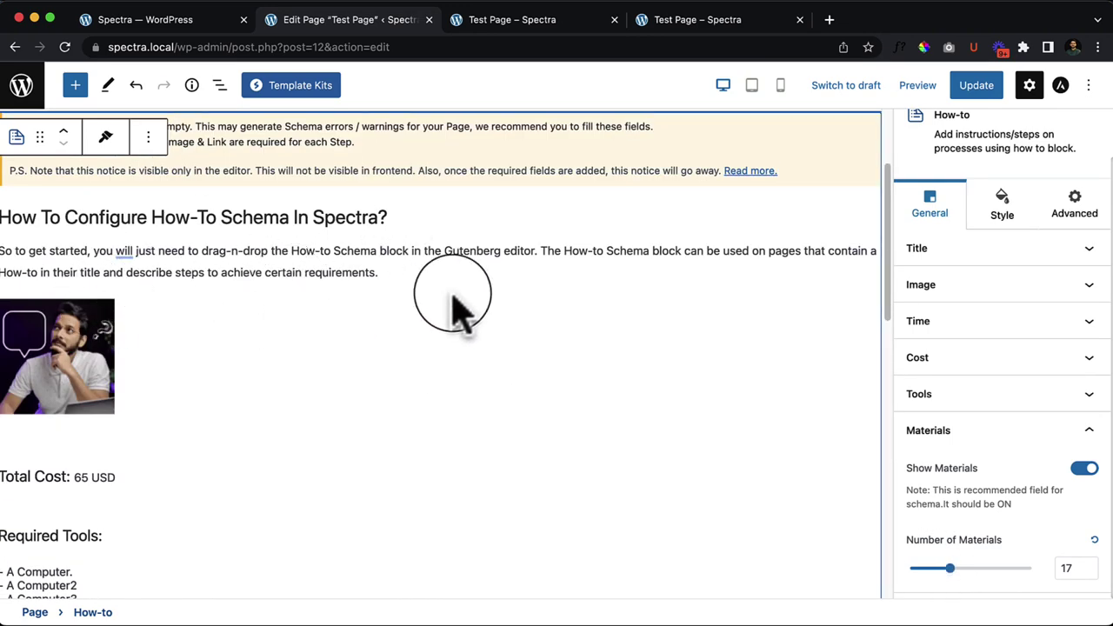
scroll(461, 296, "up", 2)
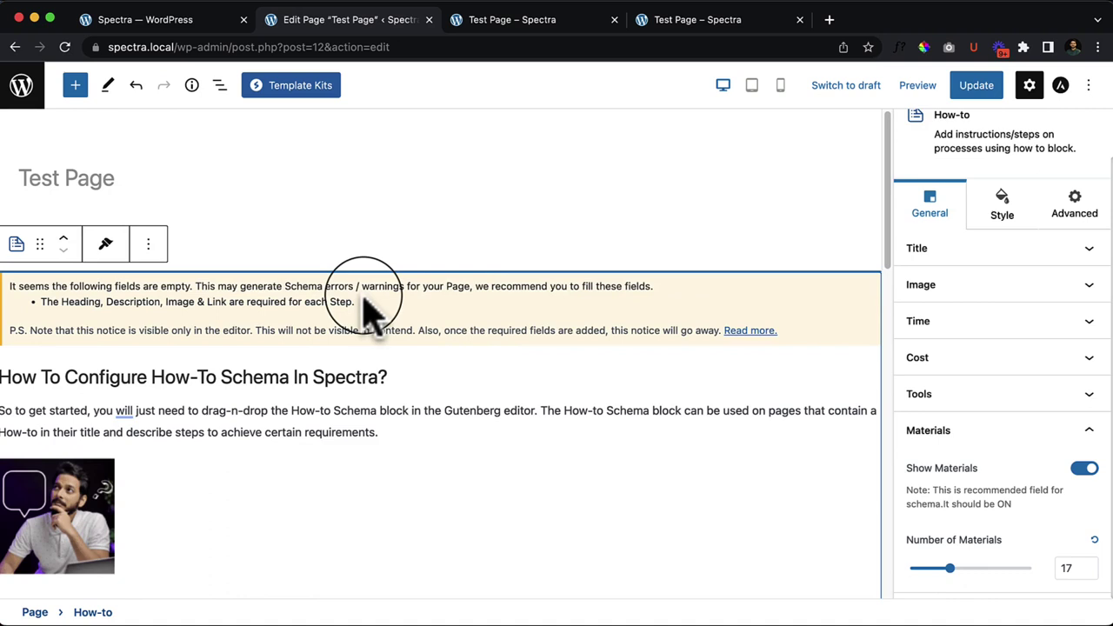
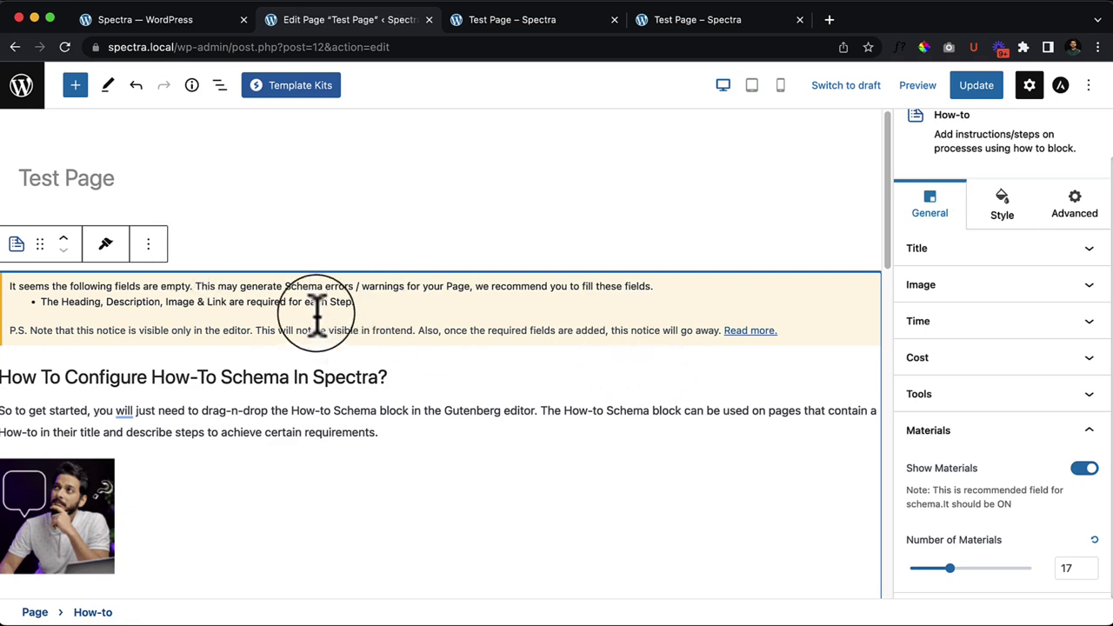
Step: Remove the How-to block and drag a Spectra Icon List block into its place
left_click(149, 245)
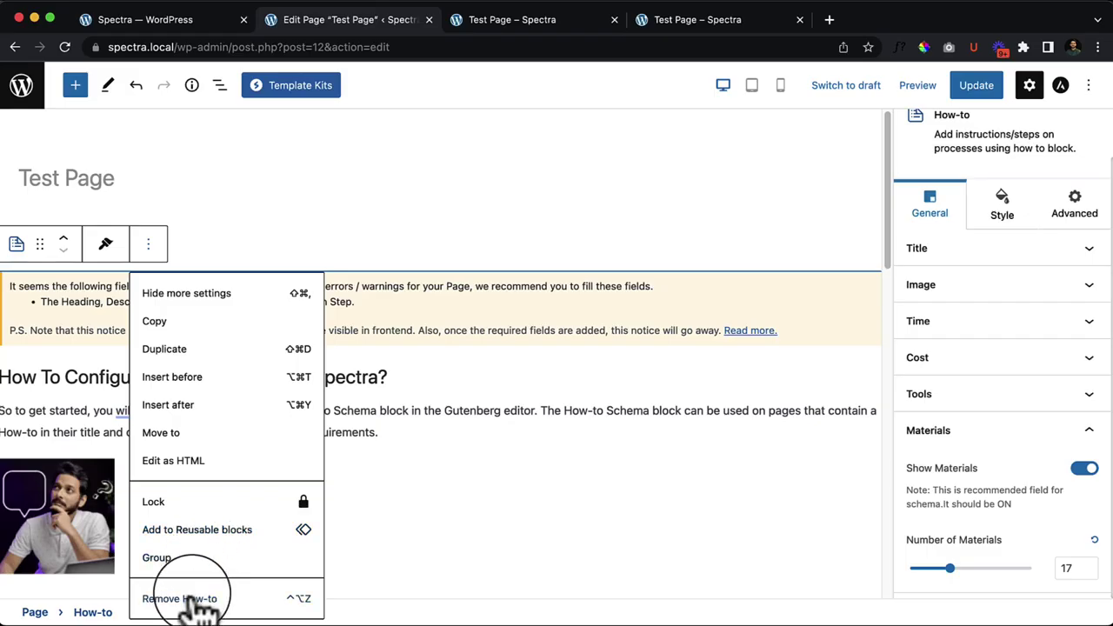
left_click(216, 602)
left_click(75, 84)
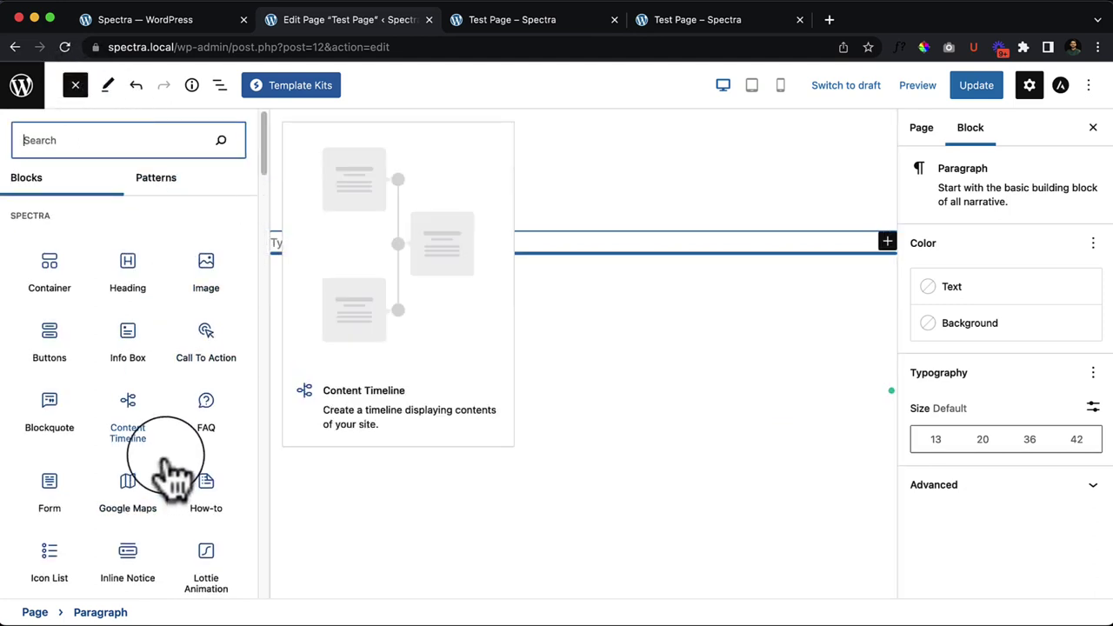
scroll(174, 474, "down", 2)
mouse_move(50, 509)
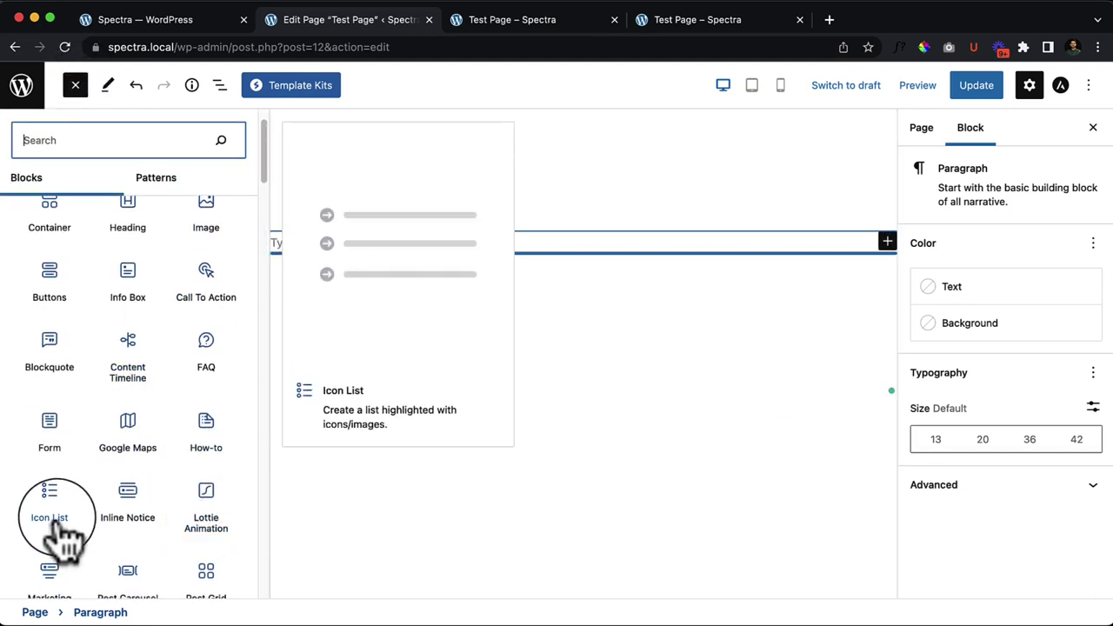
left_click_drag(49, 509, 406, 266)
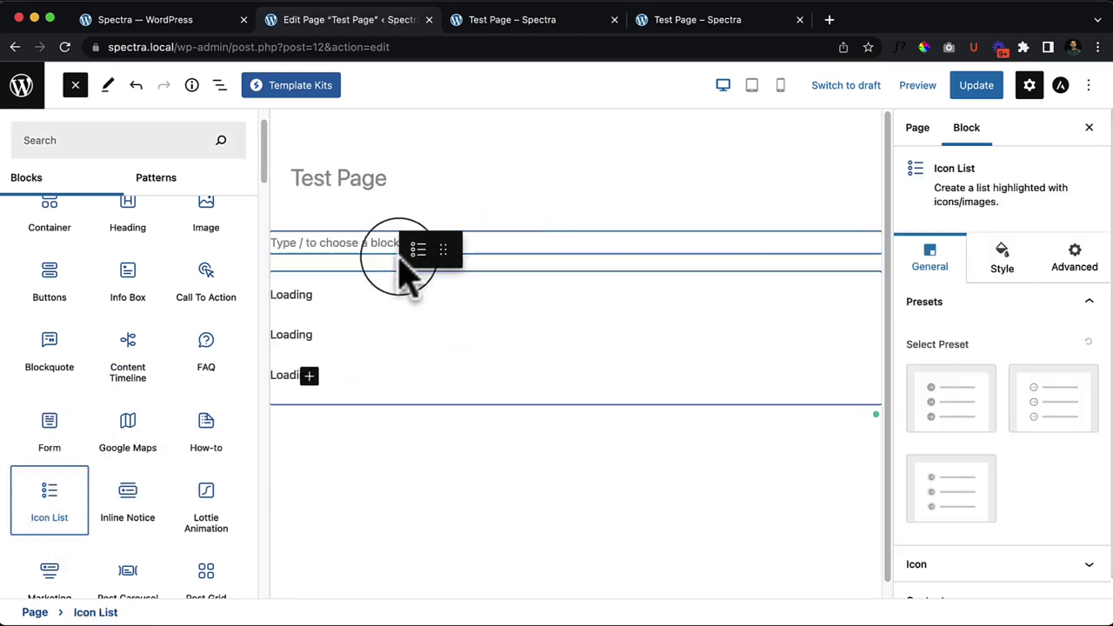
Step: Add an empty paragraph below the Icon List block
left_click(75, 86)
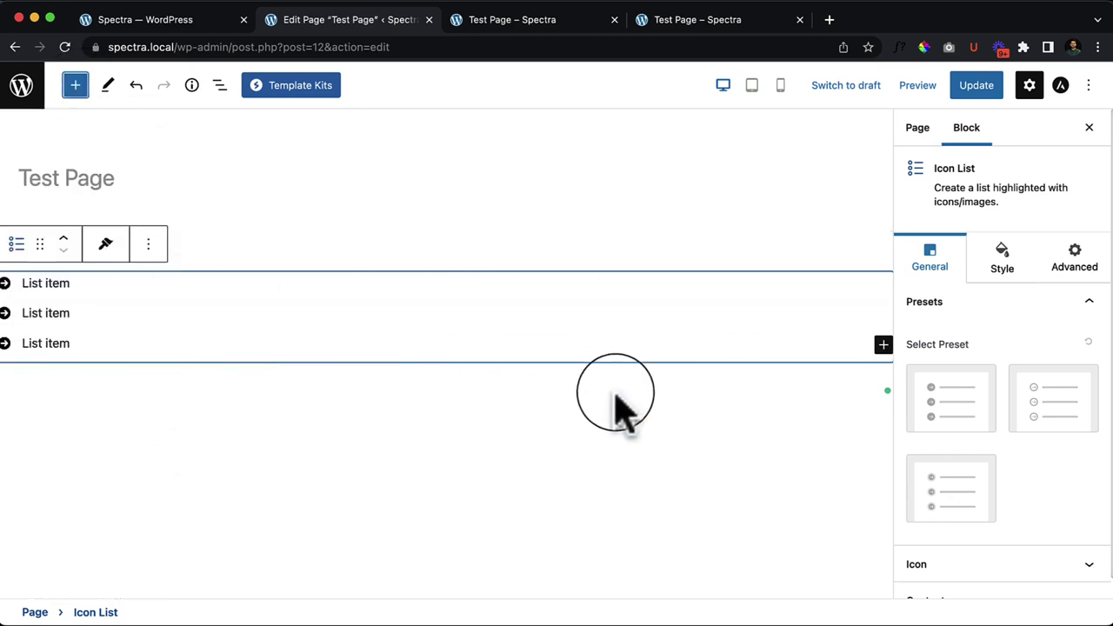
left_click(768, 409)
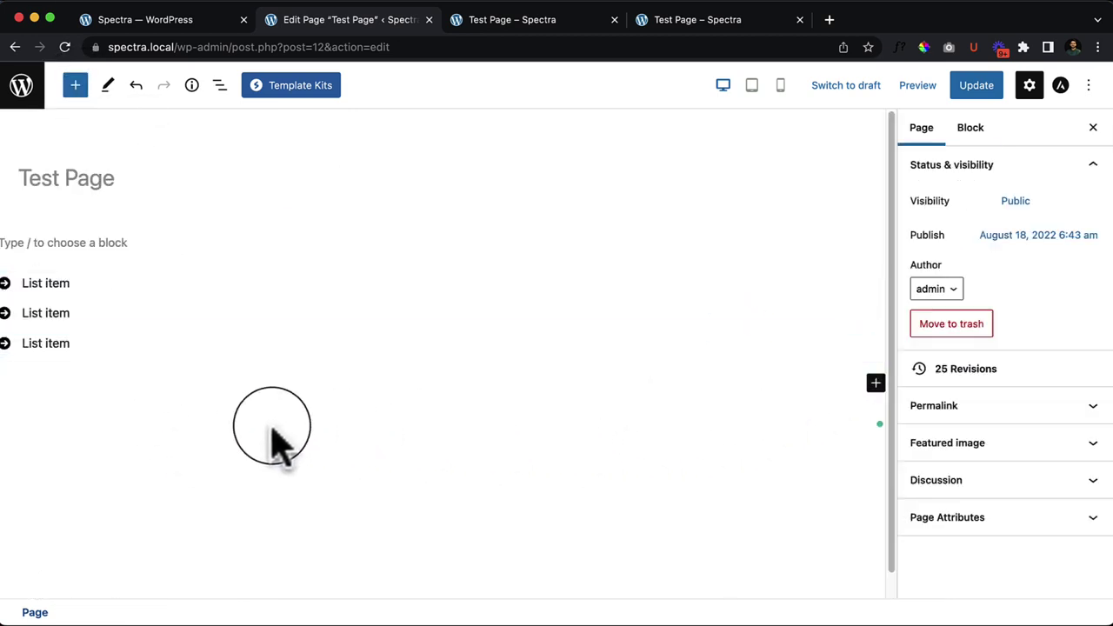
left_click(249, 383)
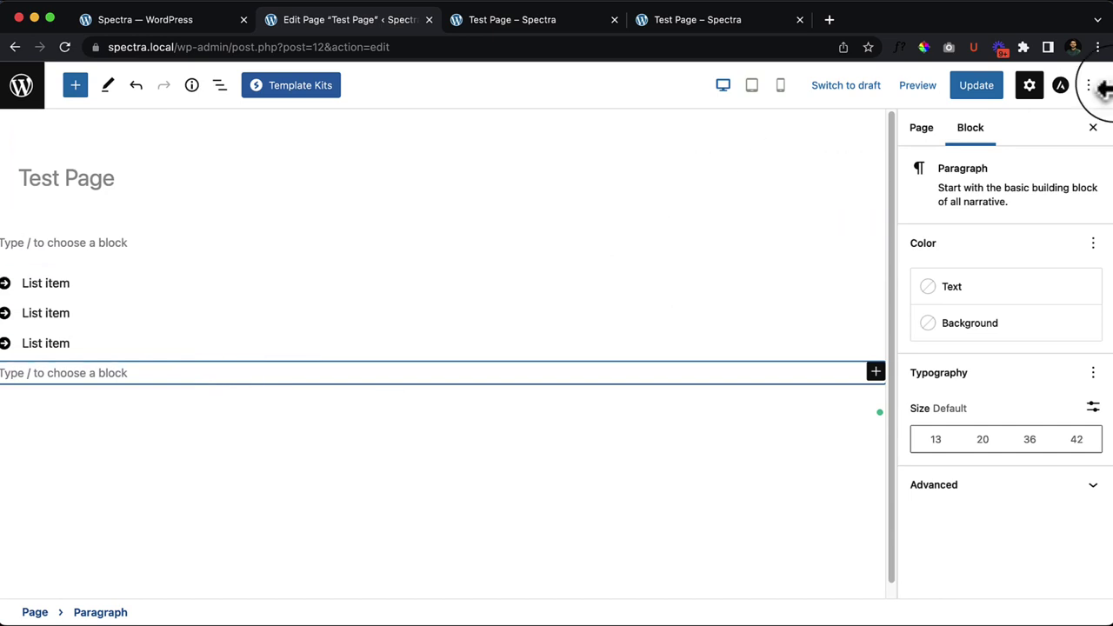
Step: Set the page to the Content Boxed layout in Astra Settings, then select the first list item's settings
left_click(1060, 85)
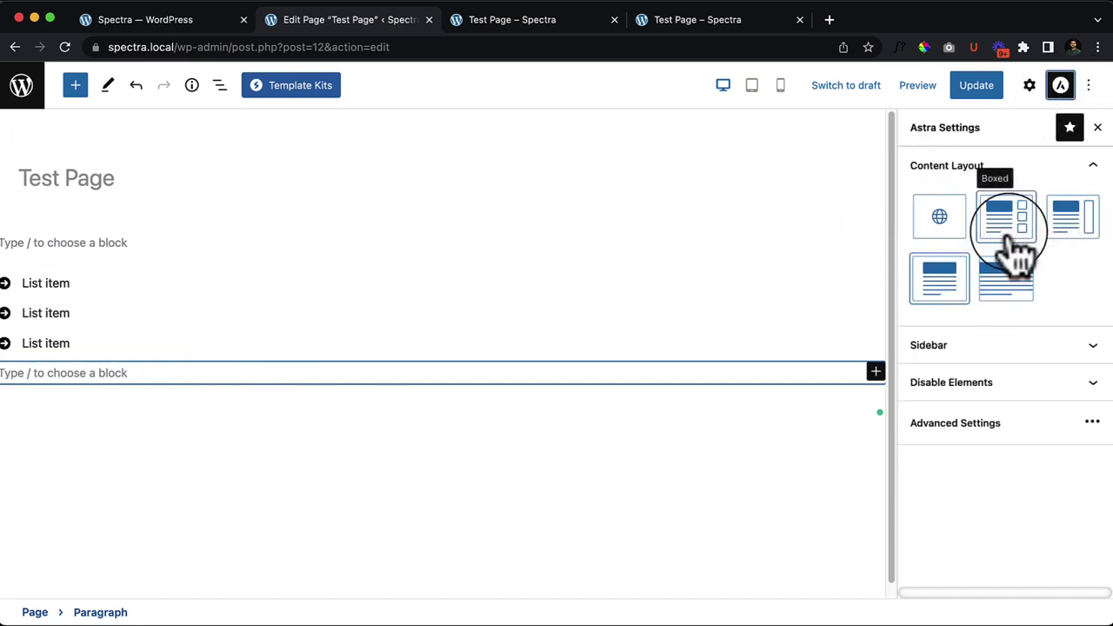
left_click(1066, 217)
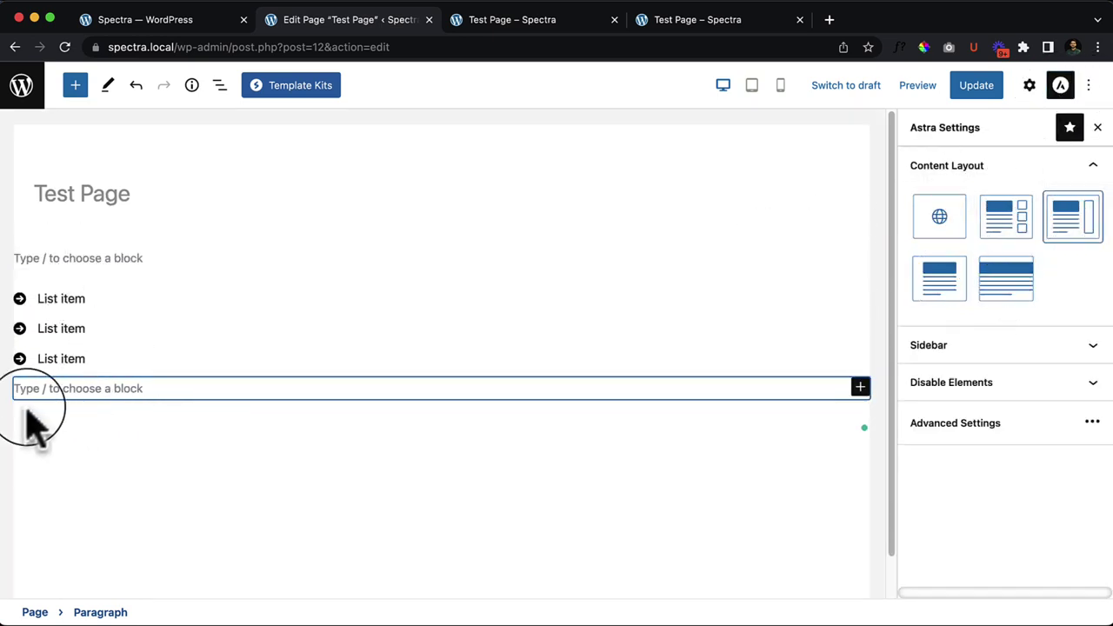
left_click(28, 350)
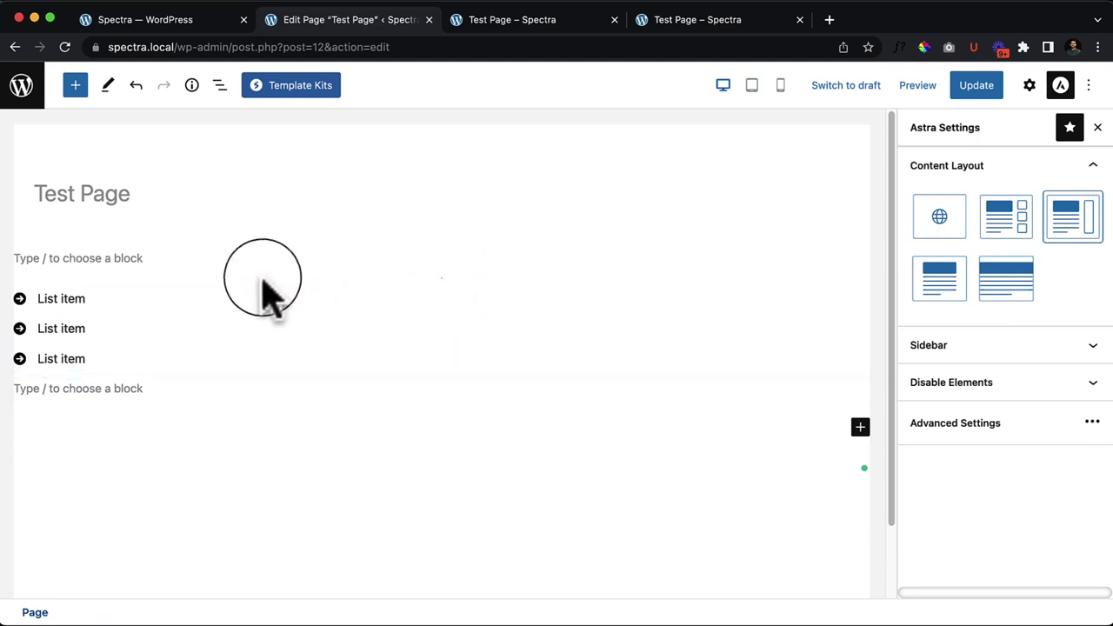
left_click(253, 304)
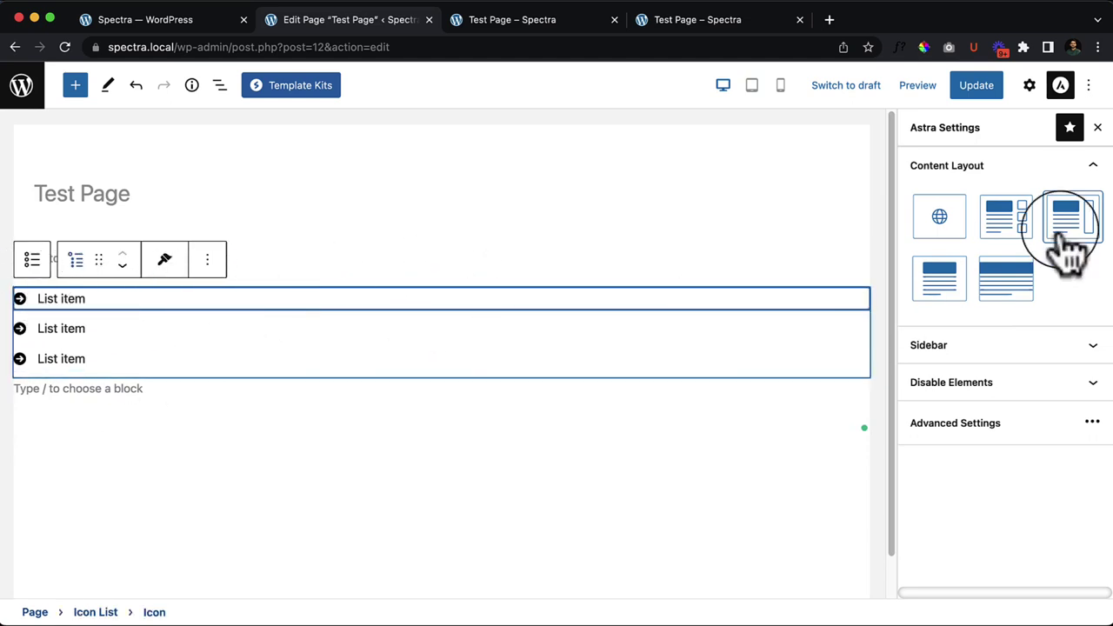
left_click(1032, 87)
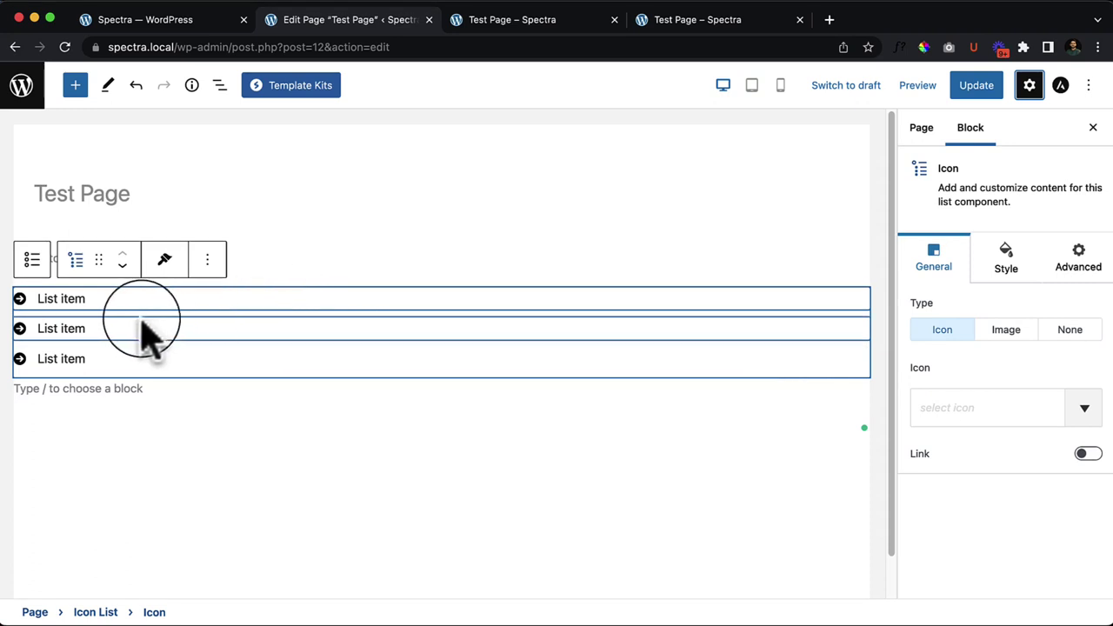
Step: Select the Icon List in List View, try several style presets, then reset to plain arrow markers
left_click(220, 87)
left_click(95, 202)
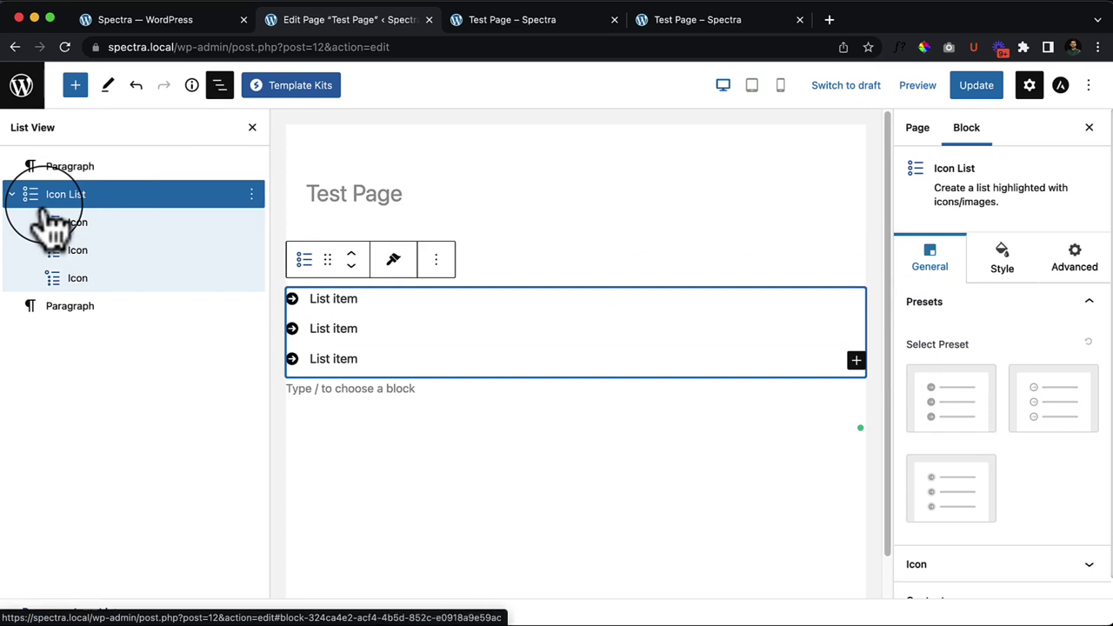
left_click(1061, 431)
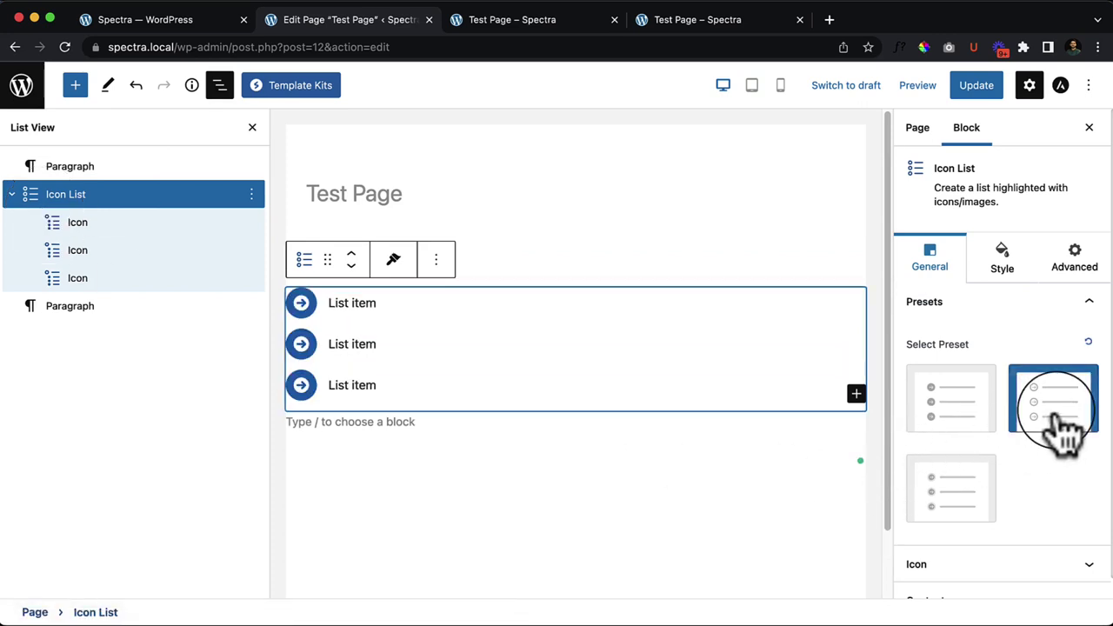
left_click(948, 421)
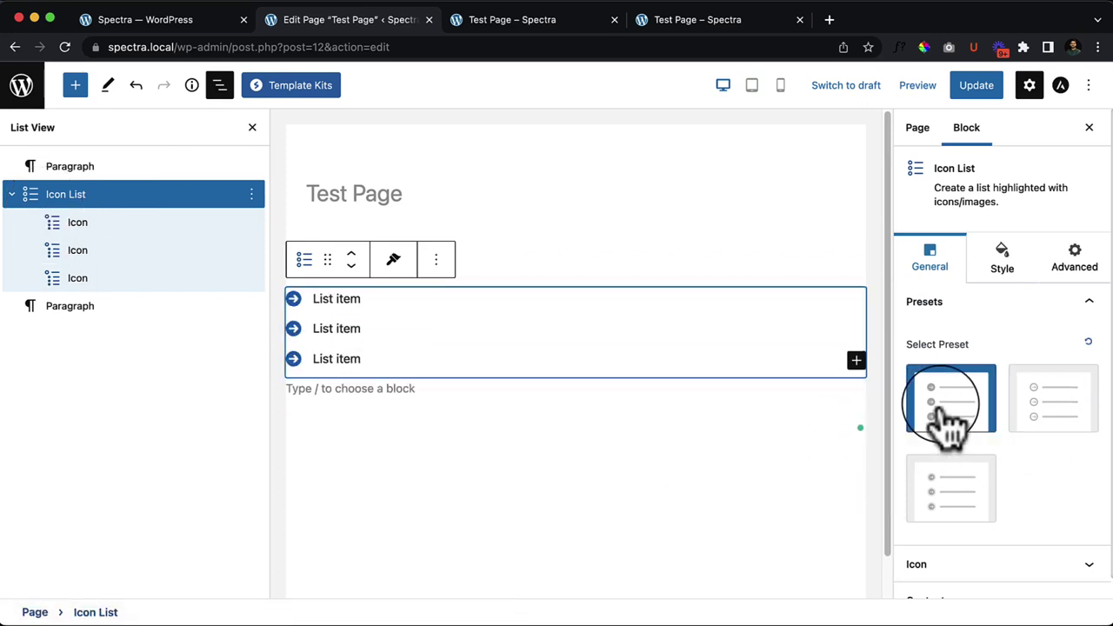
left_click(967, 513)
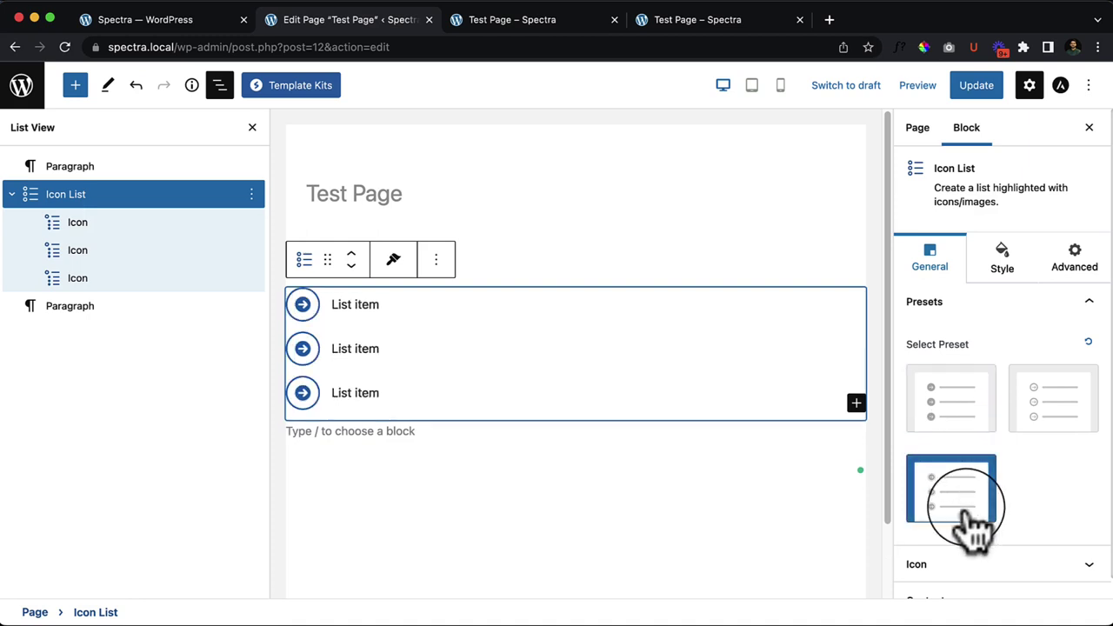
left_click(1060, 402)
left_click(972, 403)
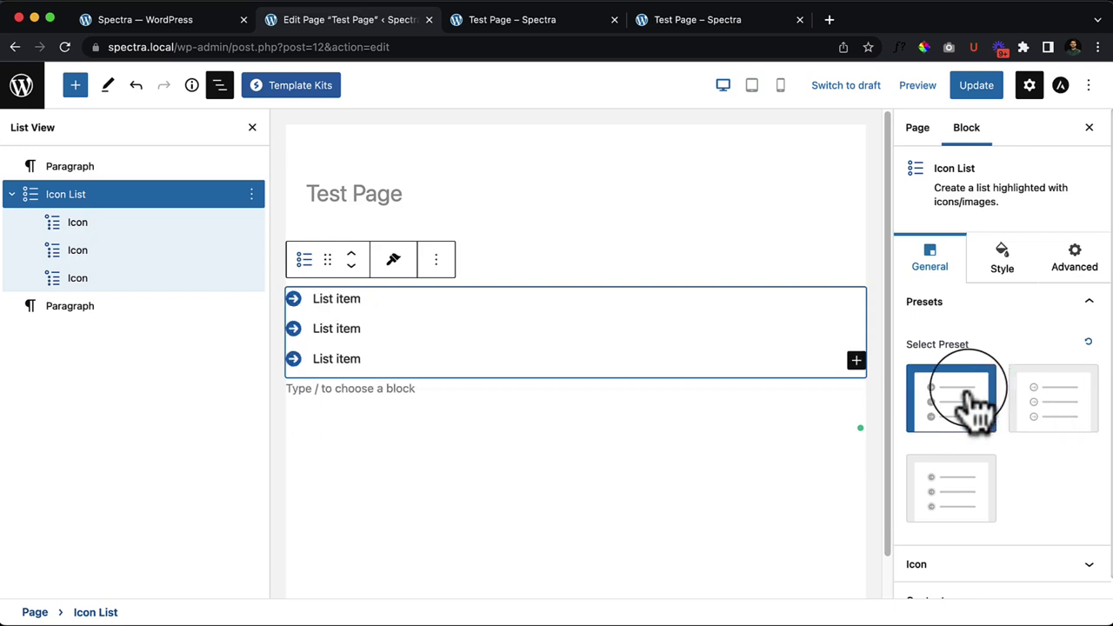
scroll(1083, 296, "down", 1)
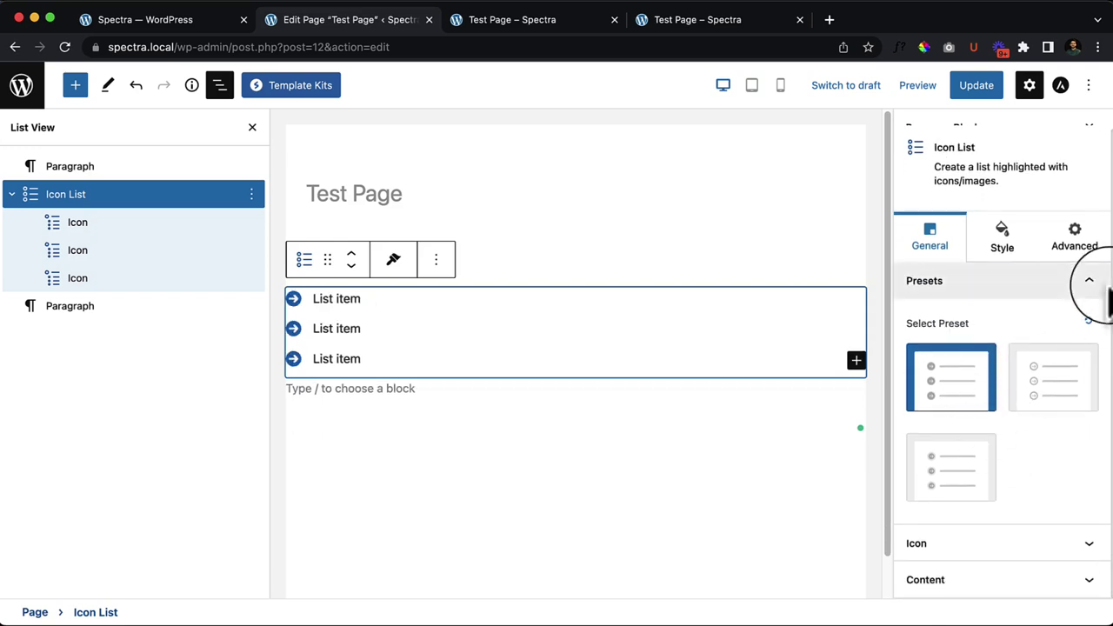
left_click(1088, 321)
Step: Change the list icon to a right-angle chevron, found by searching 'ang' in the icon picker
left_click(982, 542)
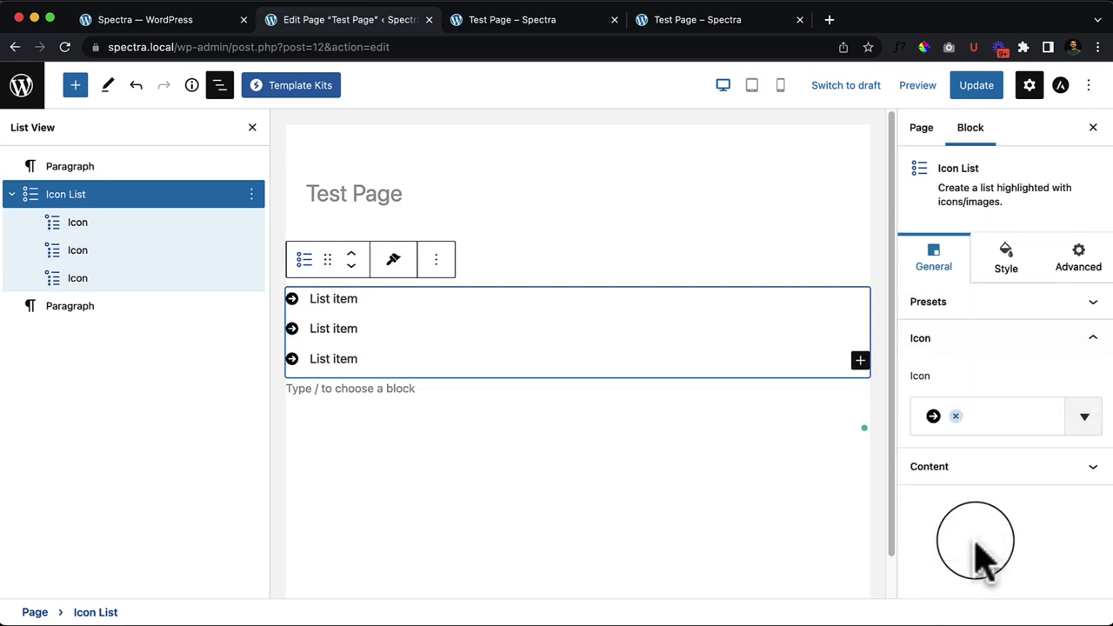
left_click(998, 426)
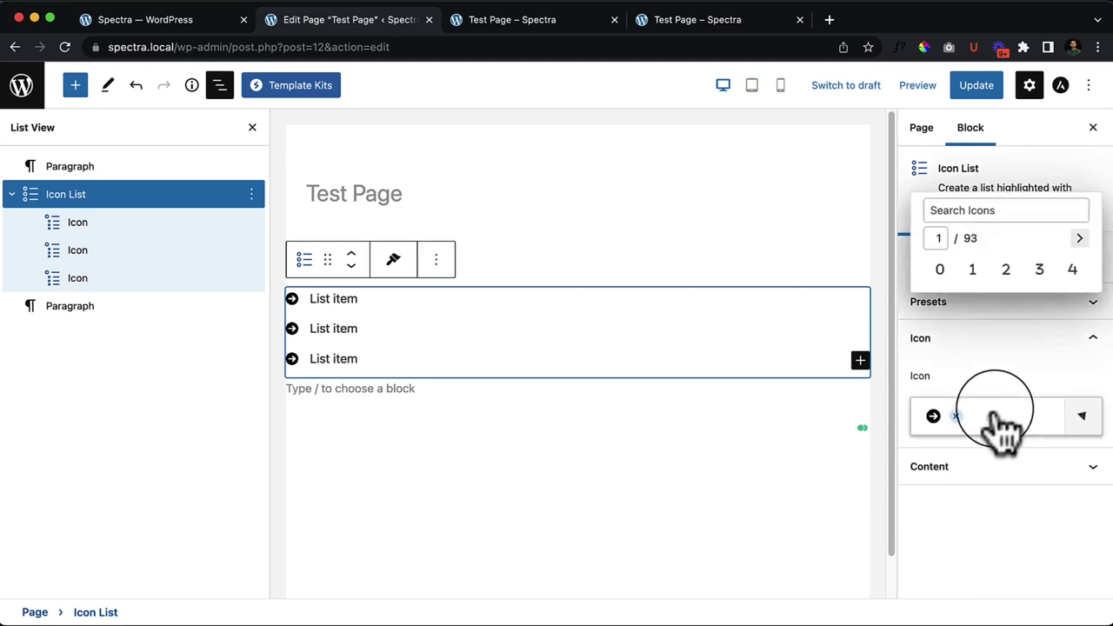
left_click(1020, 219)
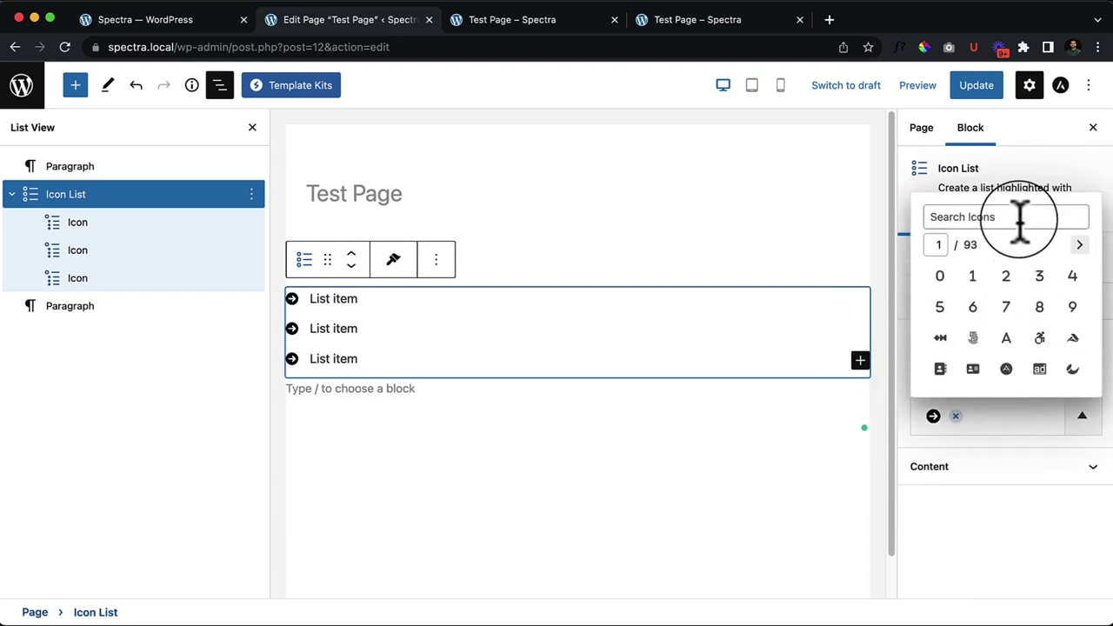
type("arrow")
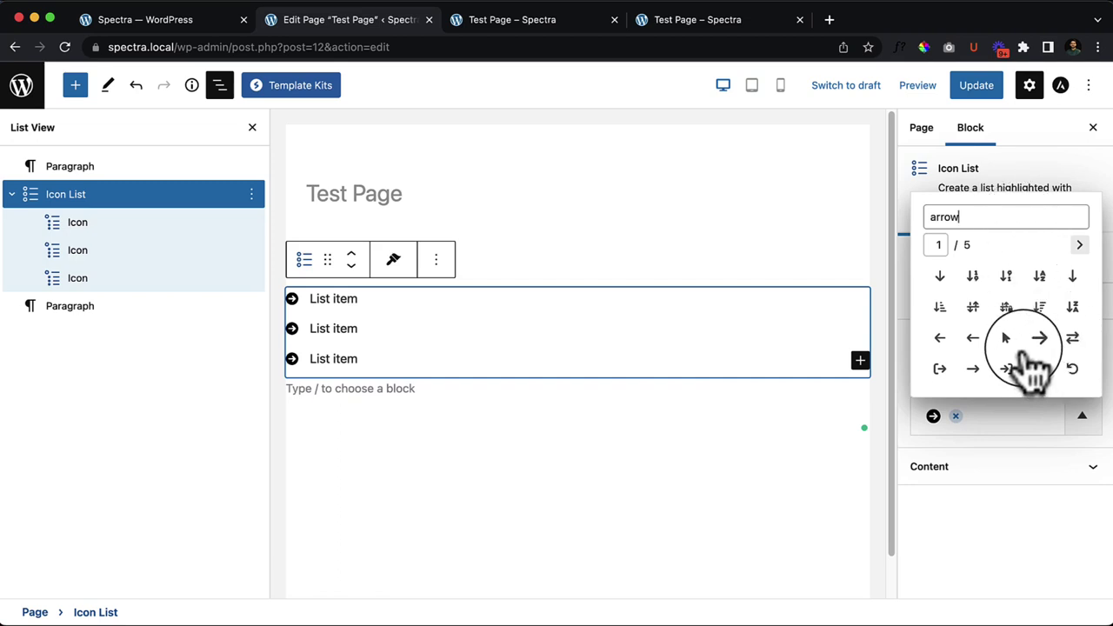
double_click(972, 219)
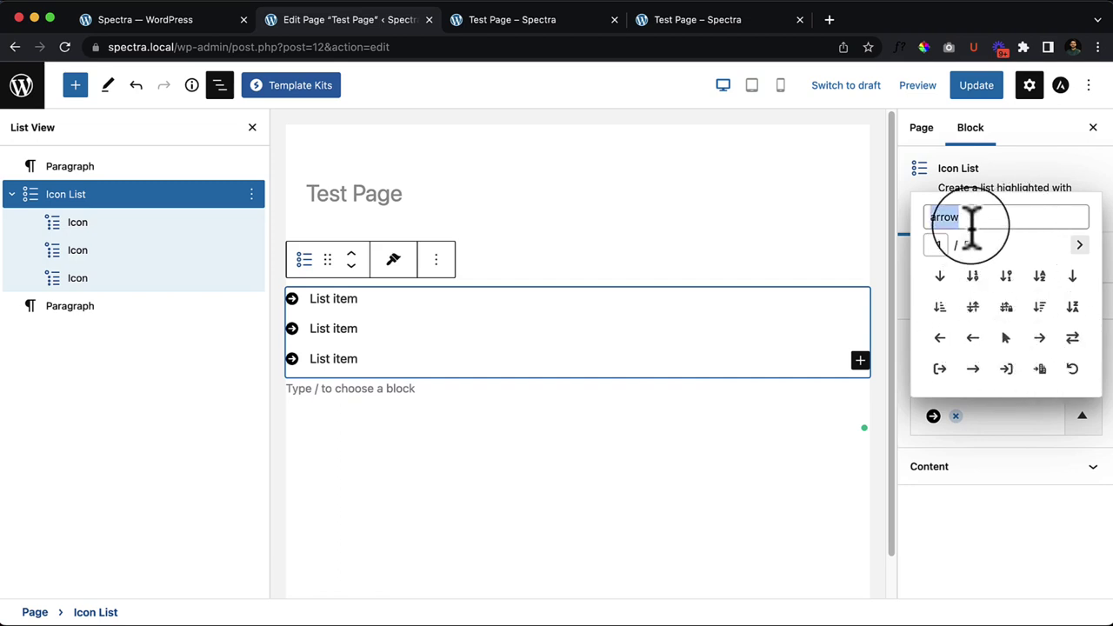
type("ang")
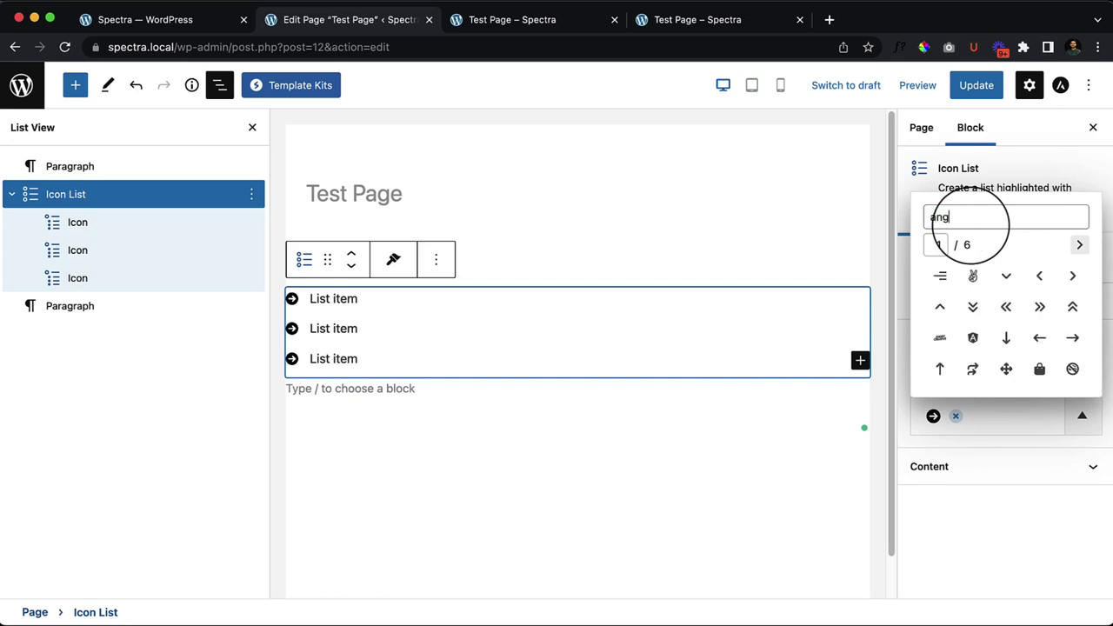
left_click(1072, 275)
left_click(995, 509)
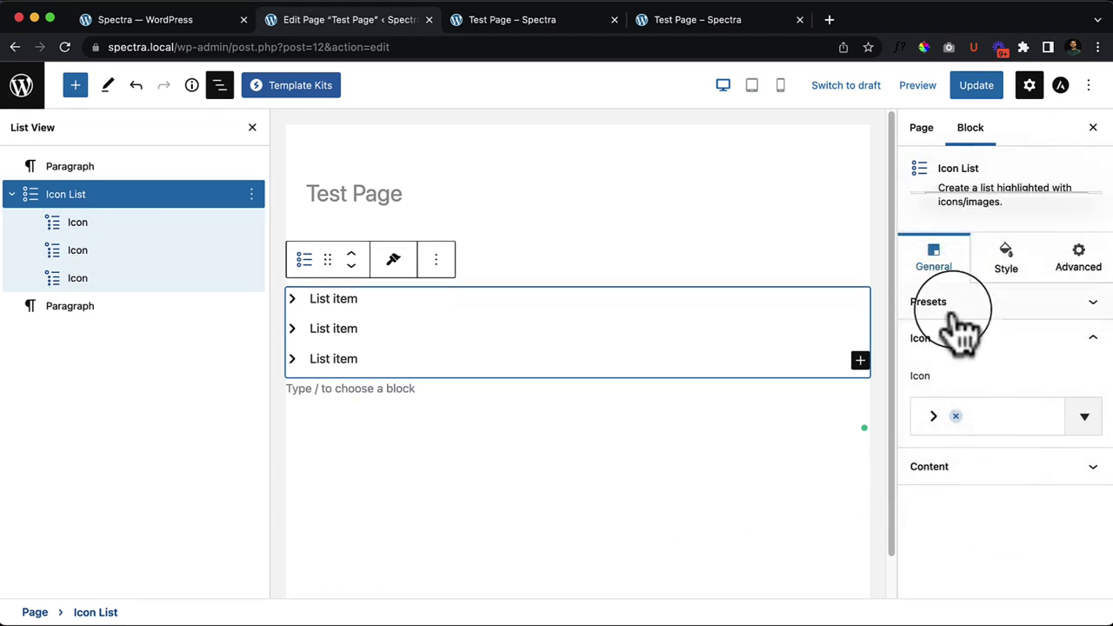
Step: Try the Icon List style presets, then clear the preset to keep plain chevrons
left_click(1009, 302)
left_click(962, 426)
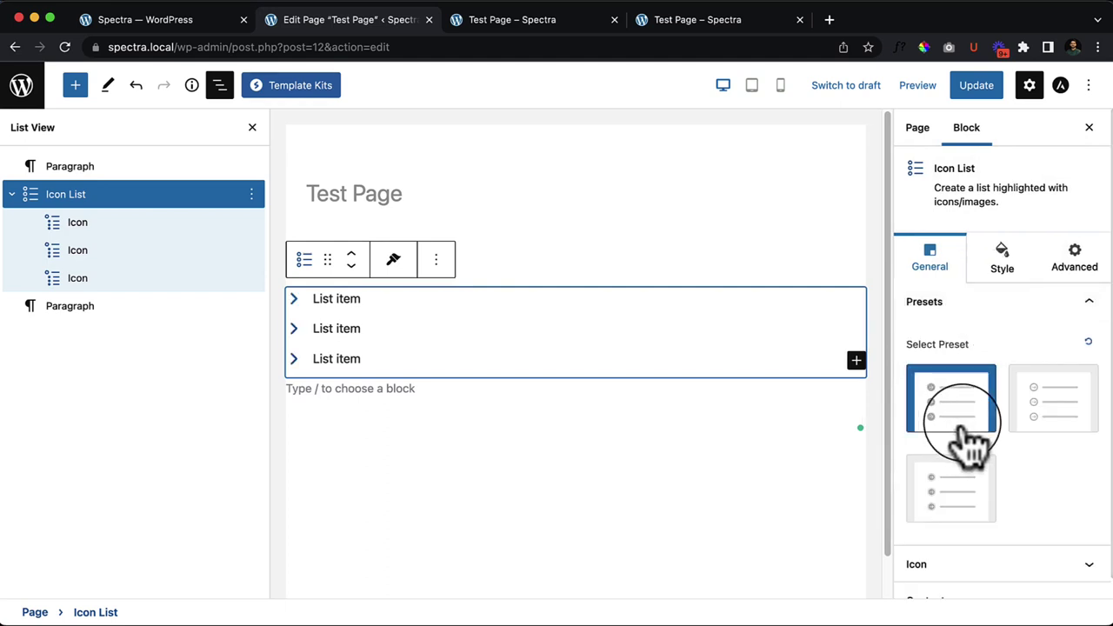
left_click(1044, 389)
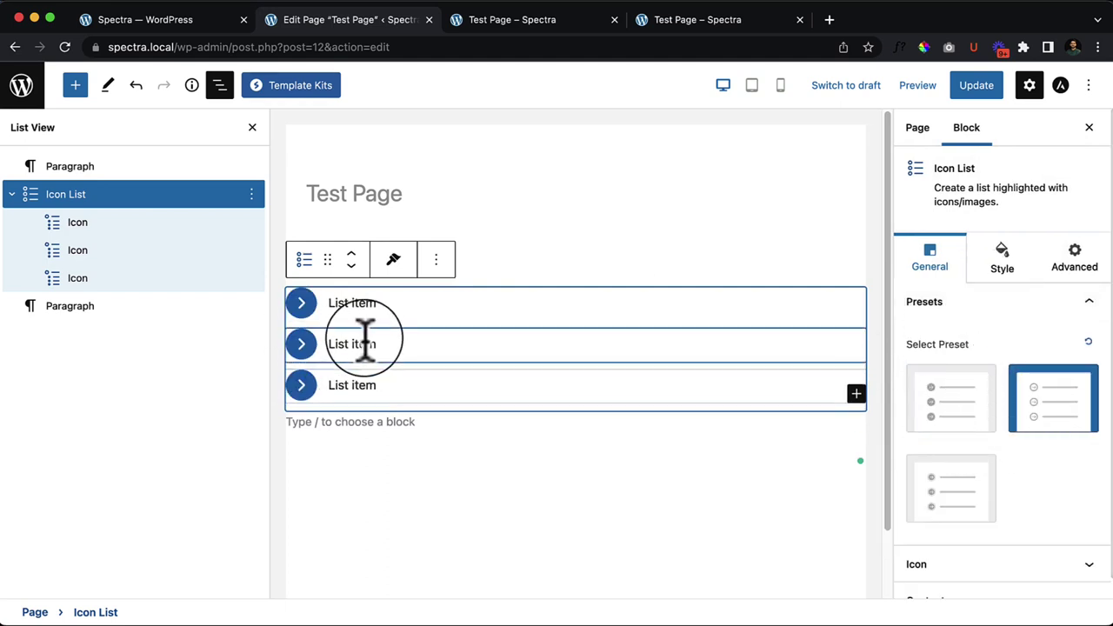
left_click(951, 503)
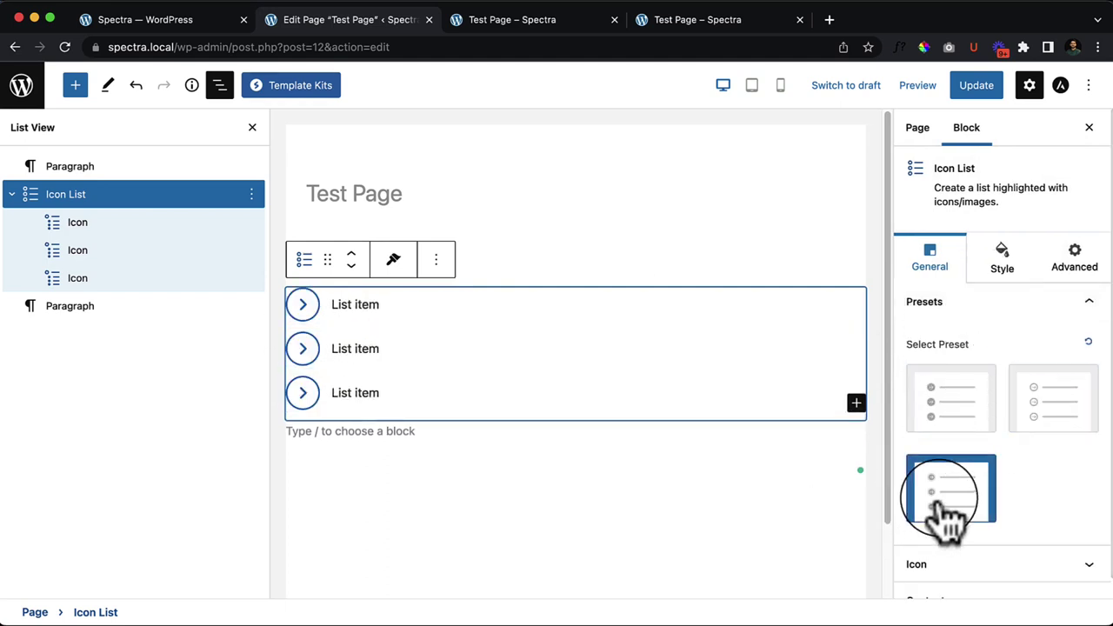
left_click(938, 417)
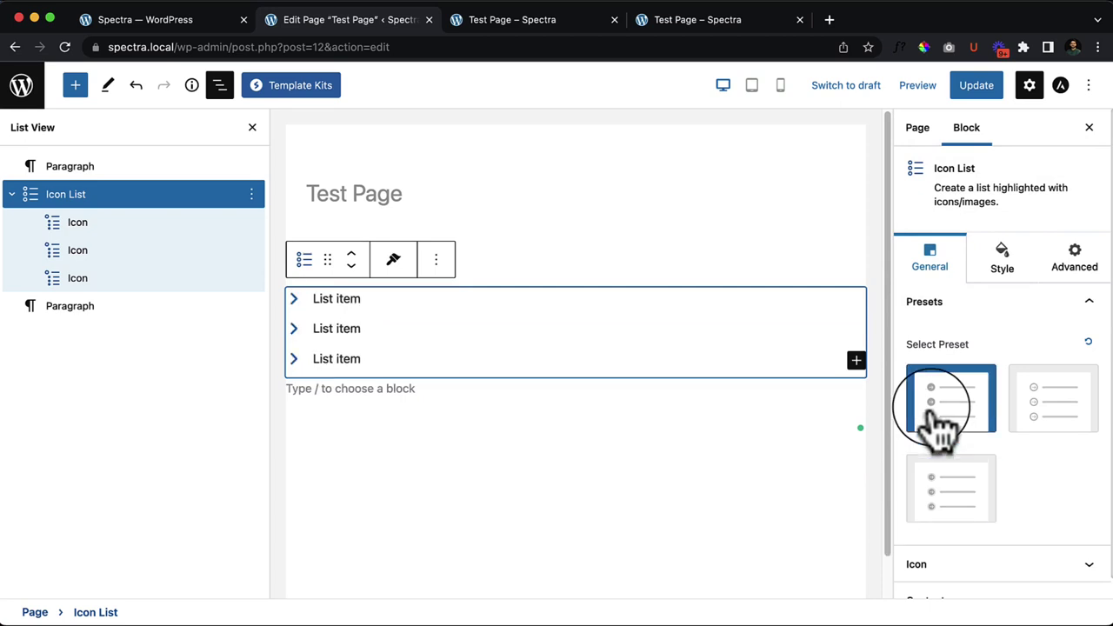
left_click(1088, 341)
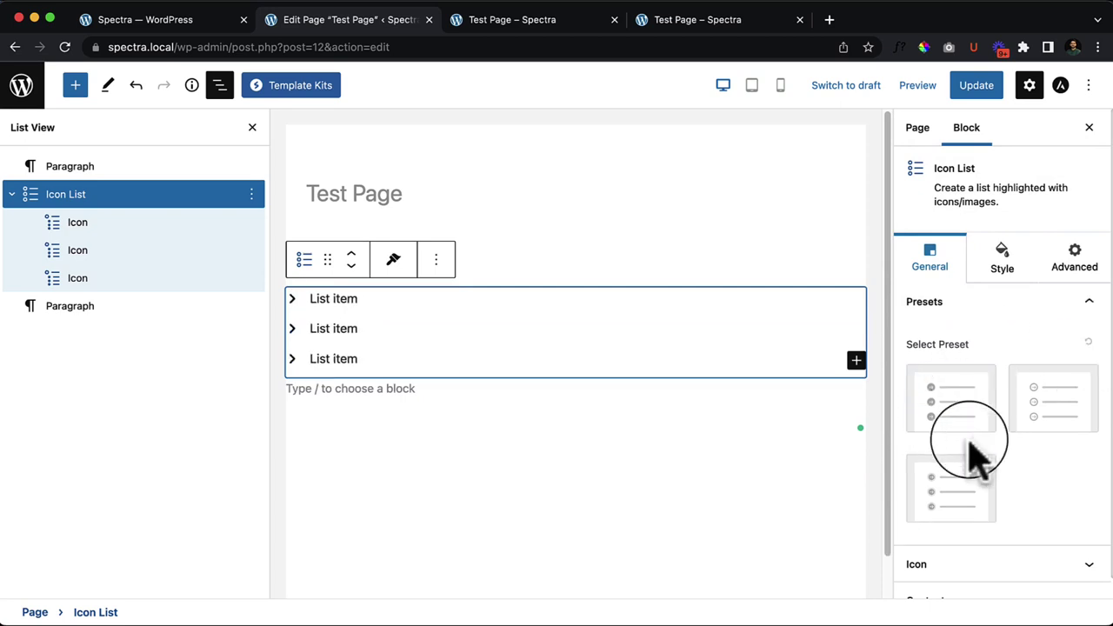
left_click(983, 546)
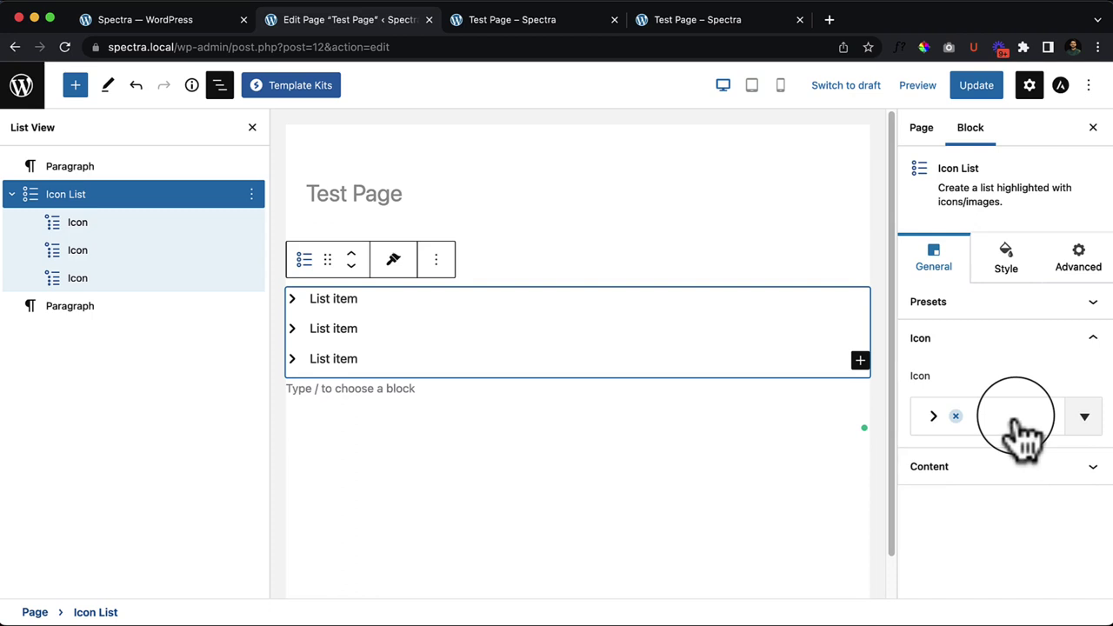
Step: Try centre and right alignment for the list items, then restore left alignment
left_click(994, 468)
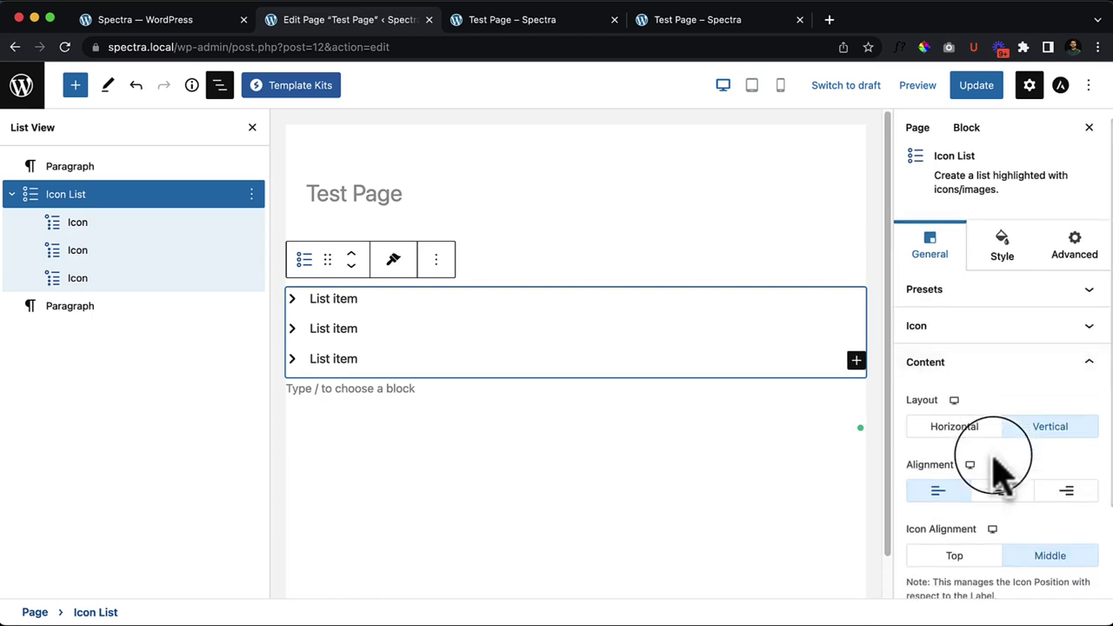
left_click(1002, 491)
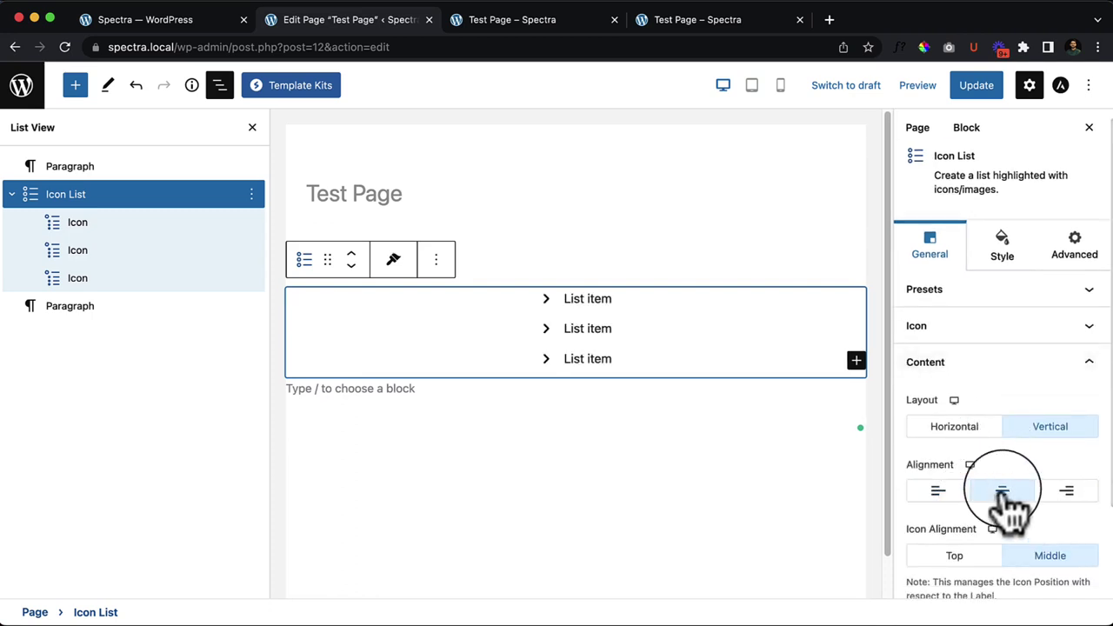
left_click(1062, 492)
left_click(934, 491)
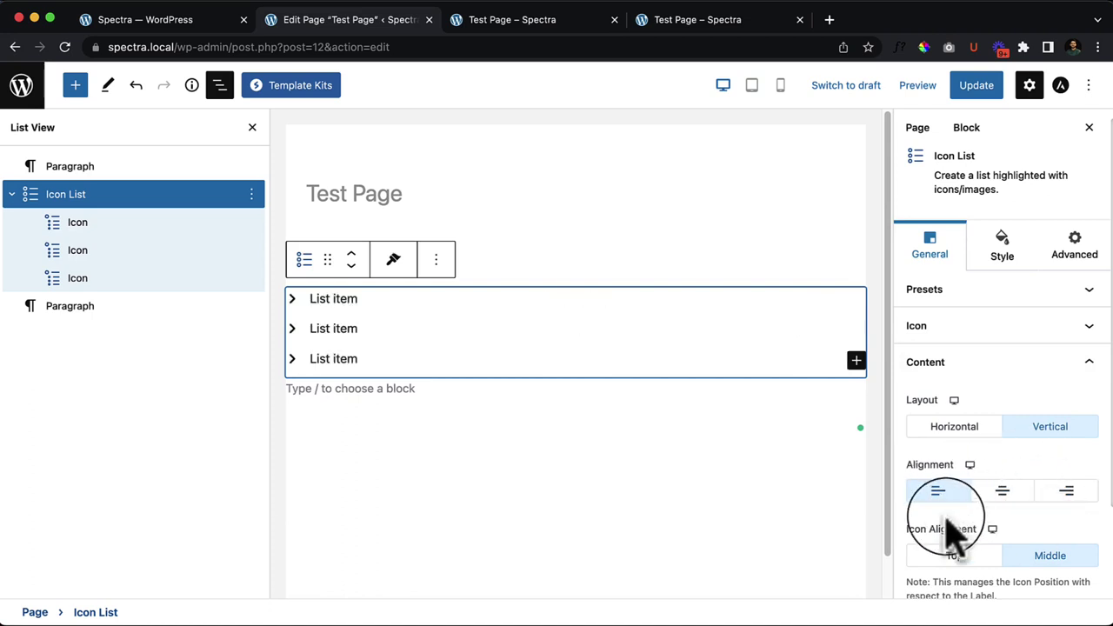
Step: Try top icon alignment, return to middle, and start editing the first list item's text
scroll(974, 513, "down", 2)
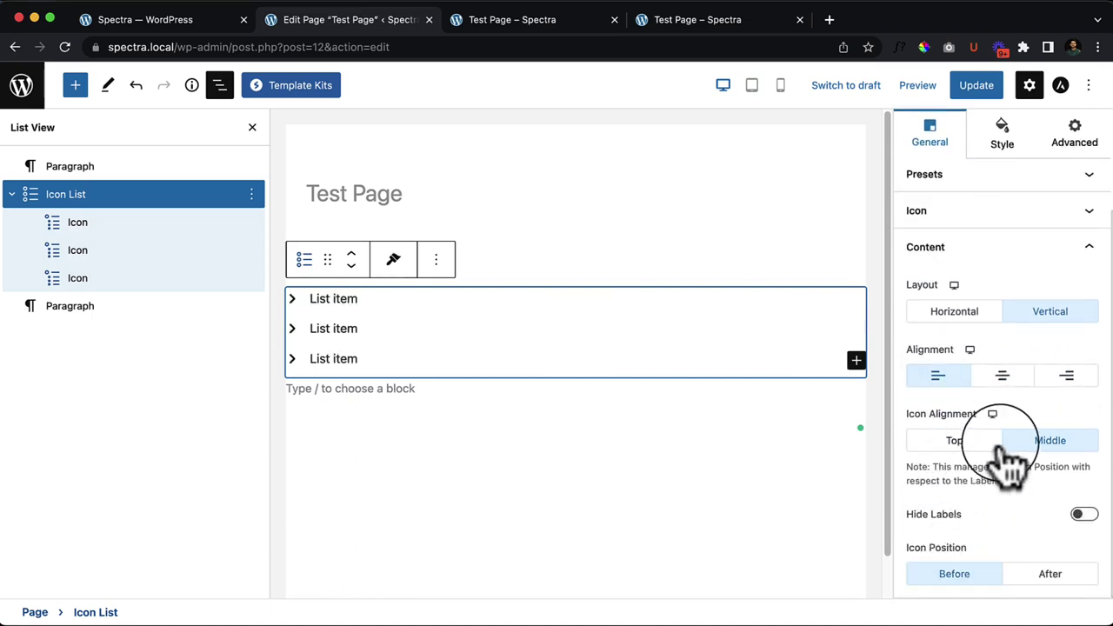
left_click(954, 441)
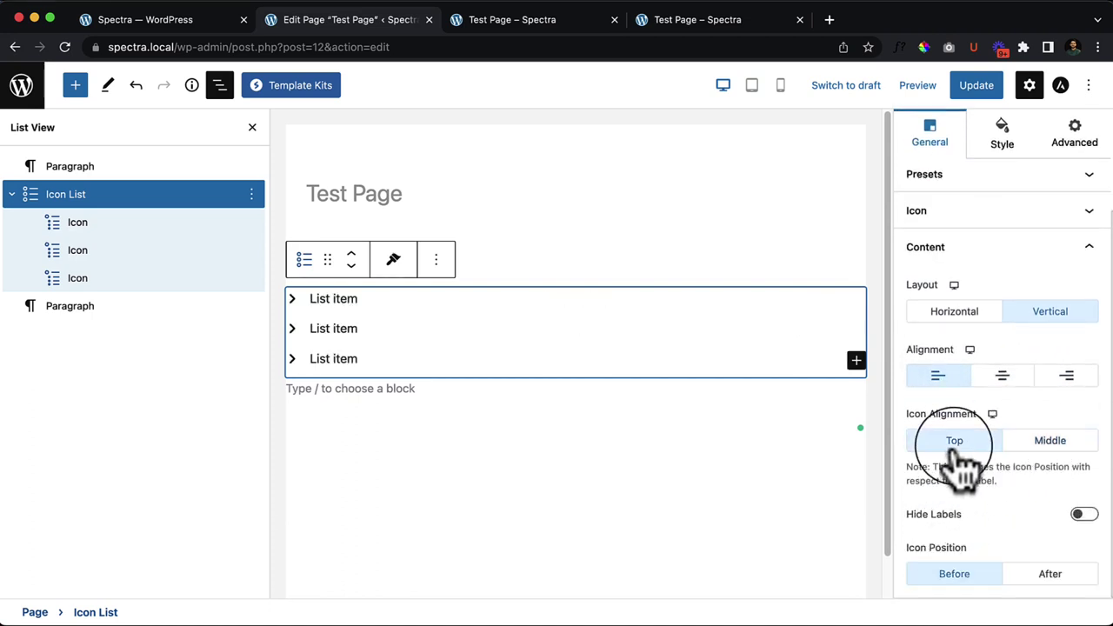
left_click(1014, 441)
left_click(402, 298)
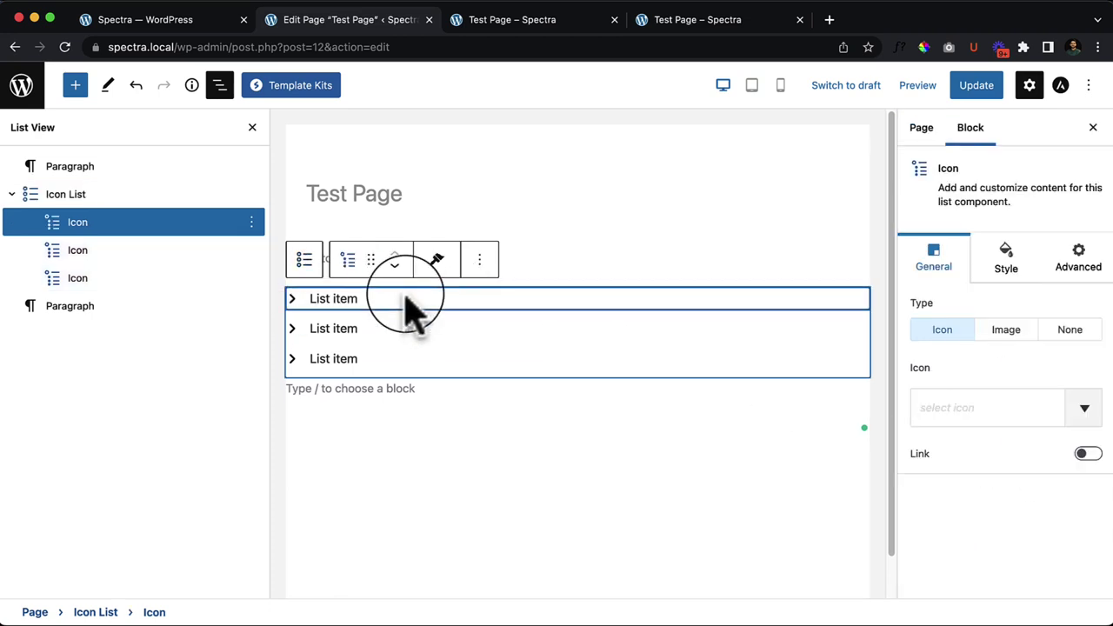
left_click(364, 301)
Step: Open lipsum.com in a new browser tab
left_click(828, 20)
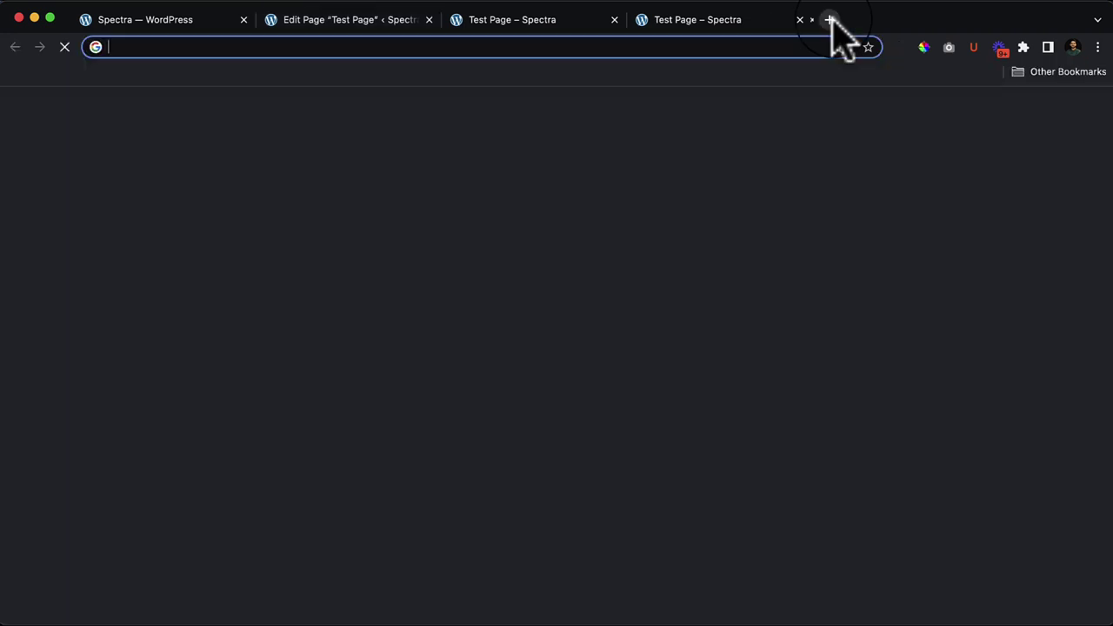
type("lipt")
key("BackSpace")
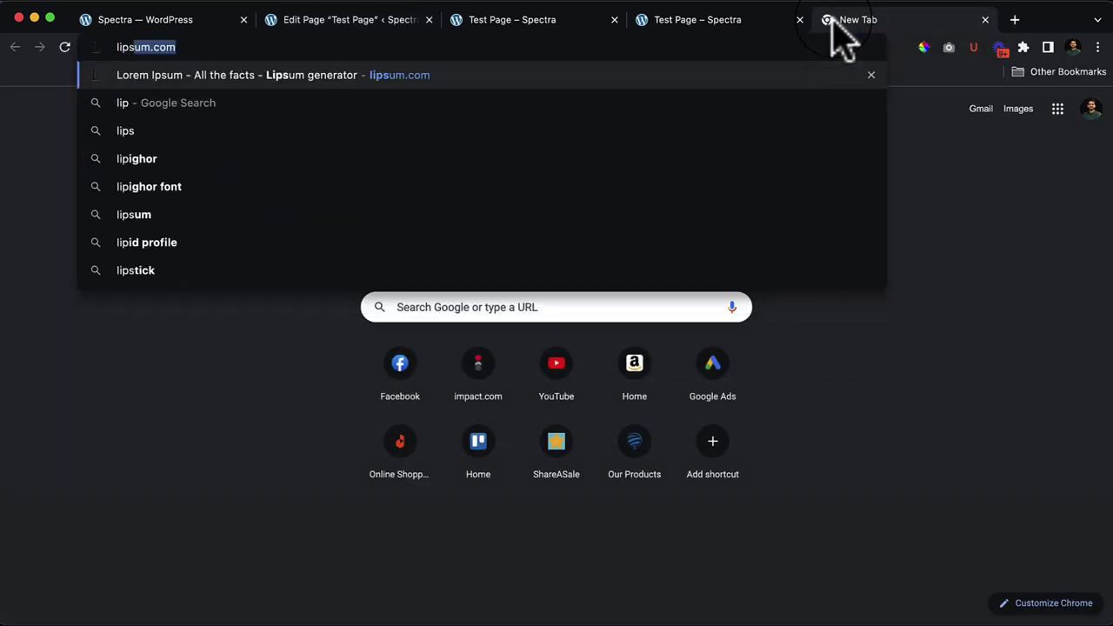
type("s")
key("Return")
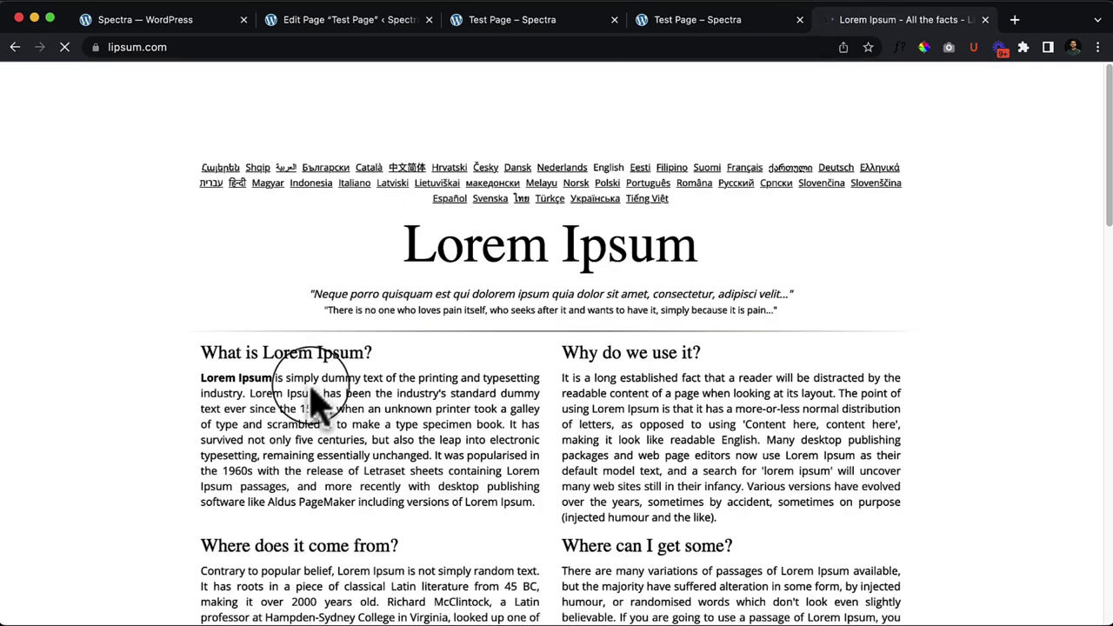
Step: Select the paragraph under 'What is Lorem Ipsum?' and return to the page editor tab
double_click(309, 389)
triple_click(311, 392)
key("super+c")
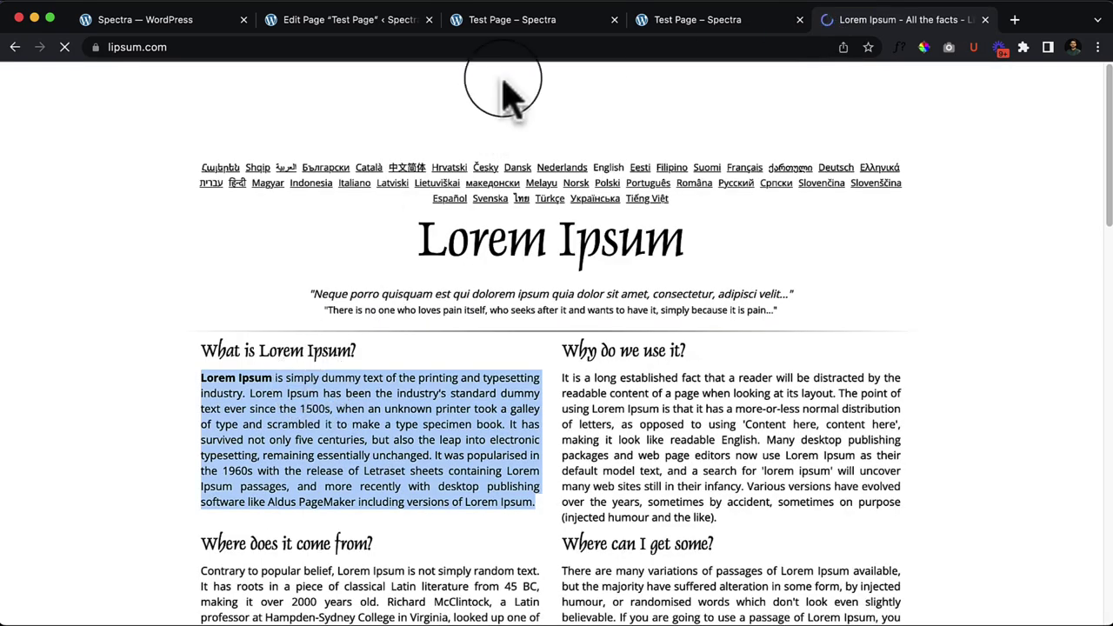
left_click(535, 21)
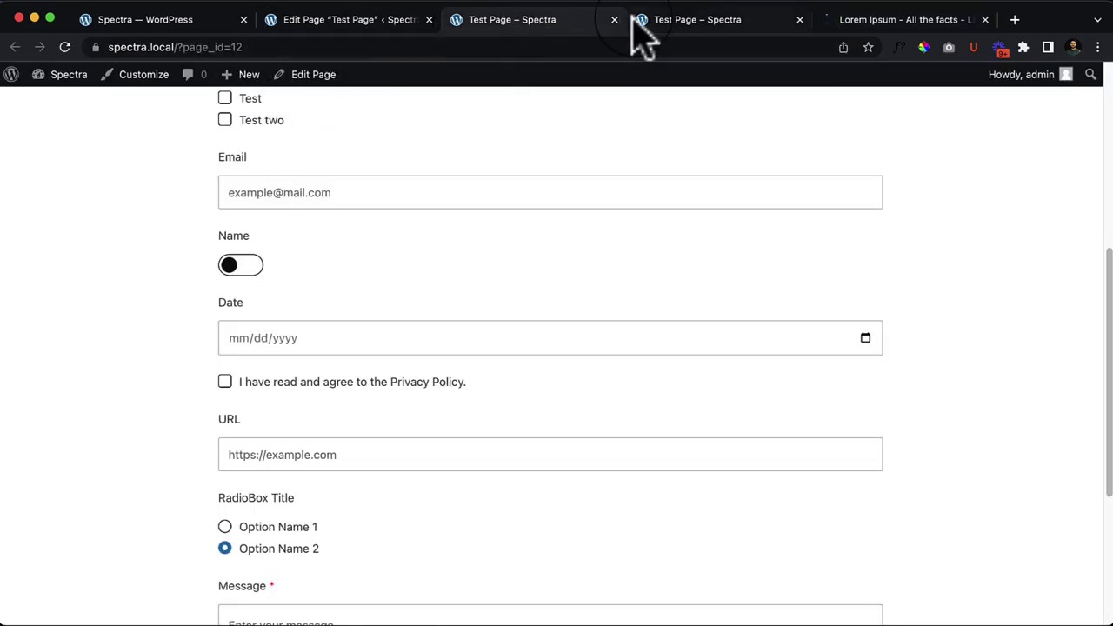
left_click(365, 20)
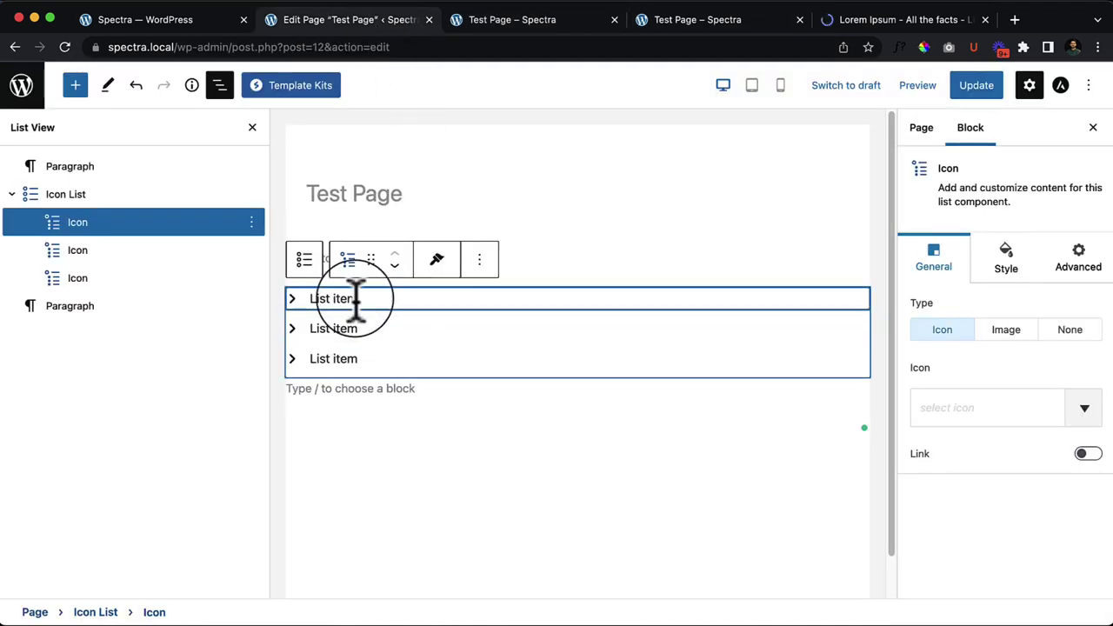
Step: Paste the Lorem Ipsum paragraph over the first list item's placeholder text
left_click_drag(315, 298, 372, 298)
key("super+v")
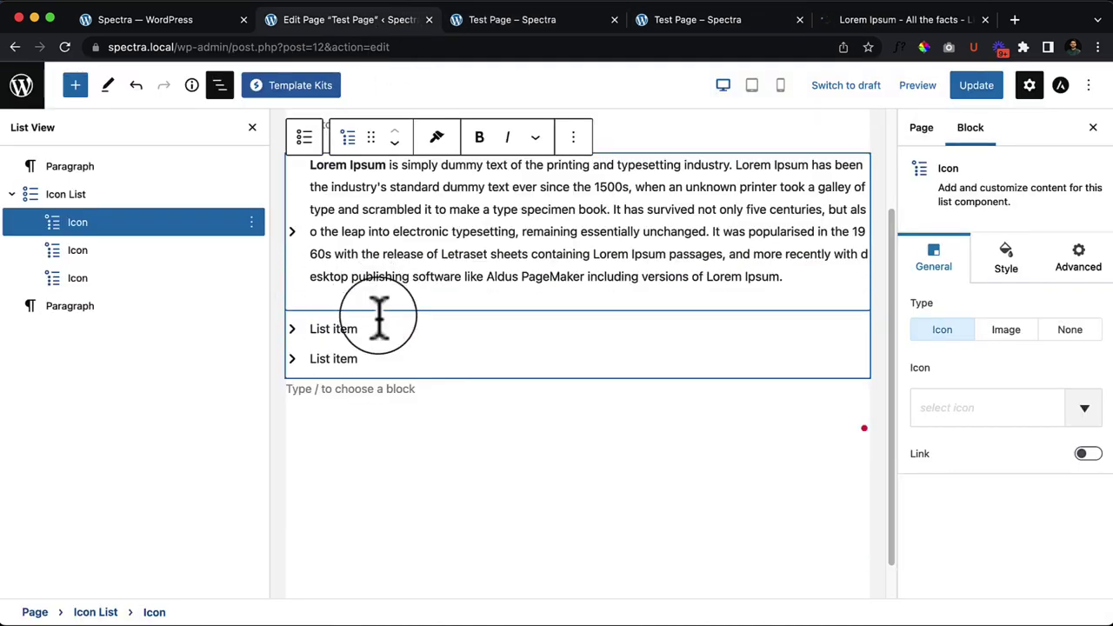
left_click(513, 469)
Step: Reselect the whole Icon List block through List View, leaving the outline panel closed
scroll(556, 557, "up", 3)
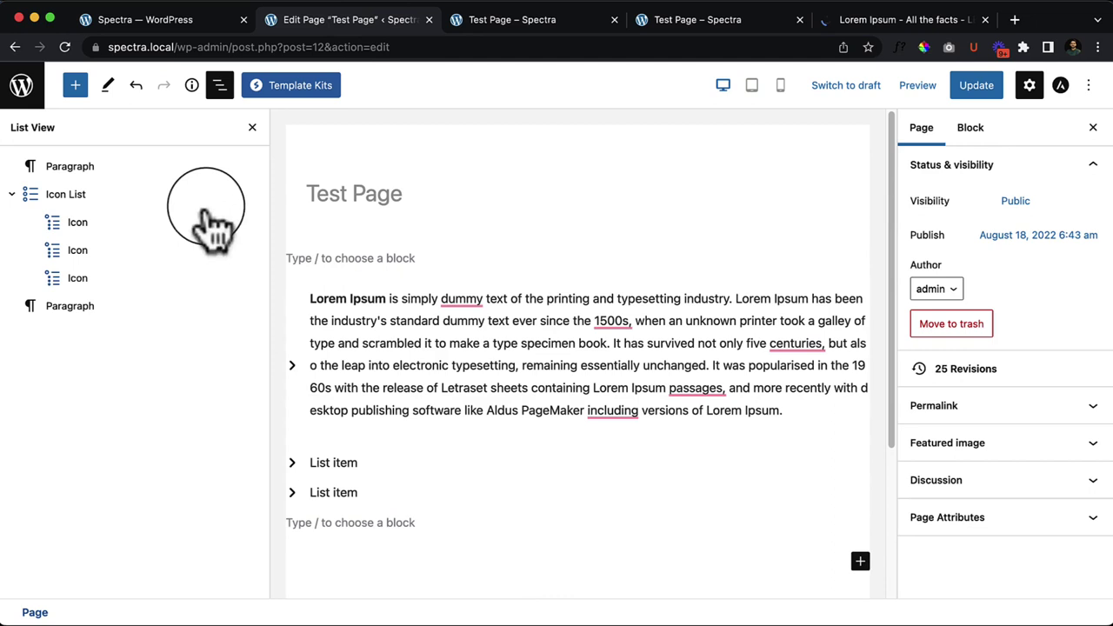
left_click(252, 128)
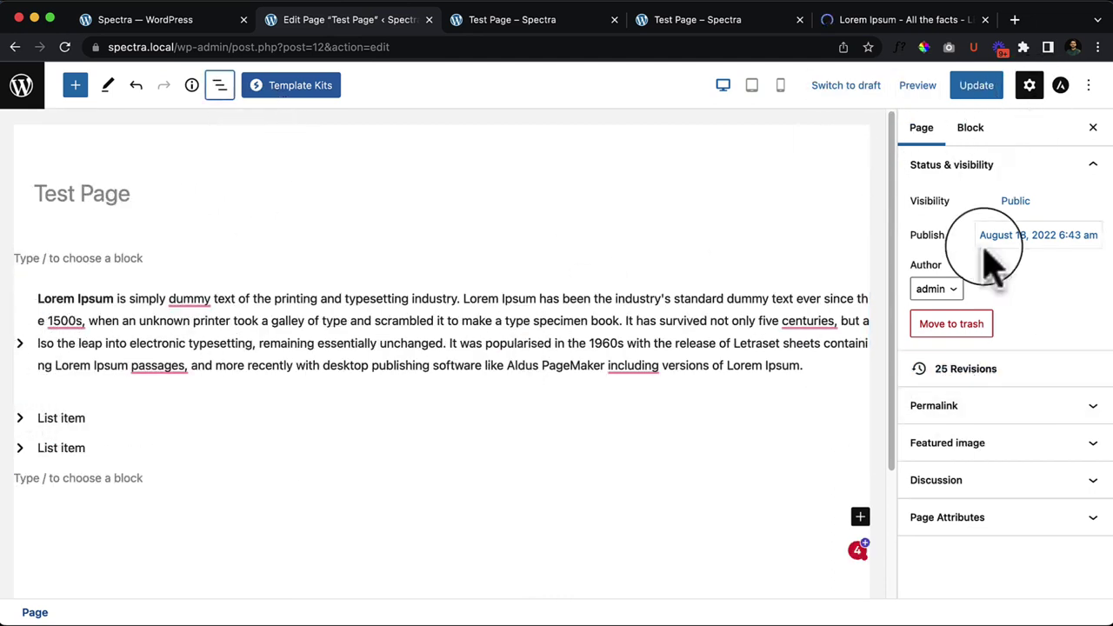
left_click(970, 127)
left_click(921, 127)
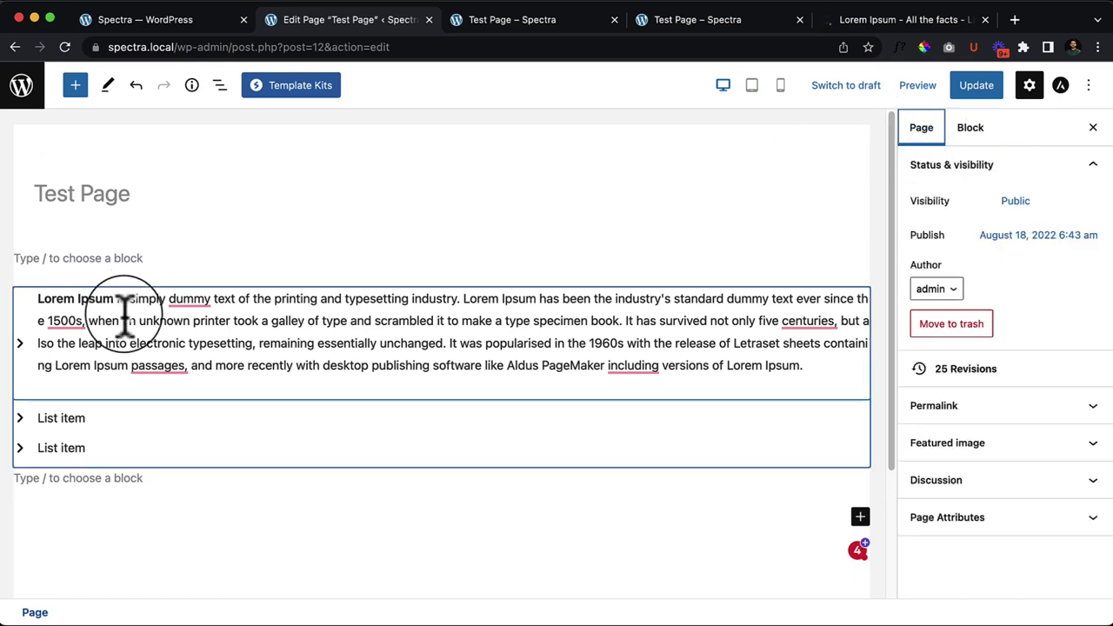
left_click(28, 298)
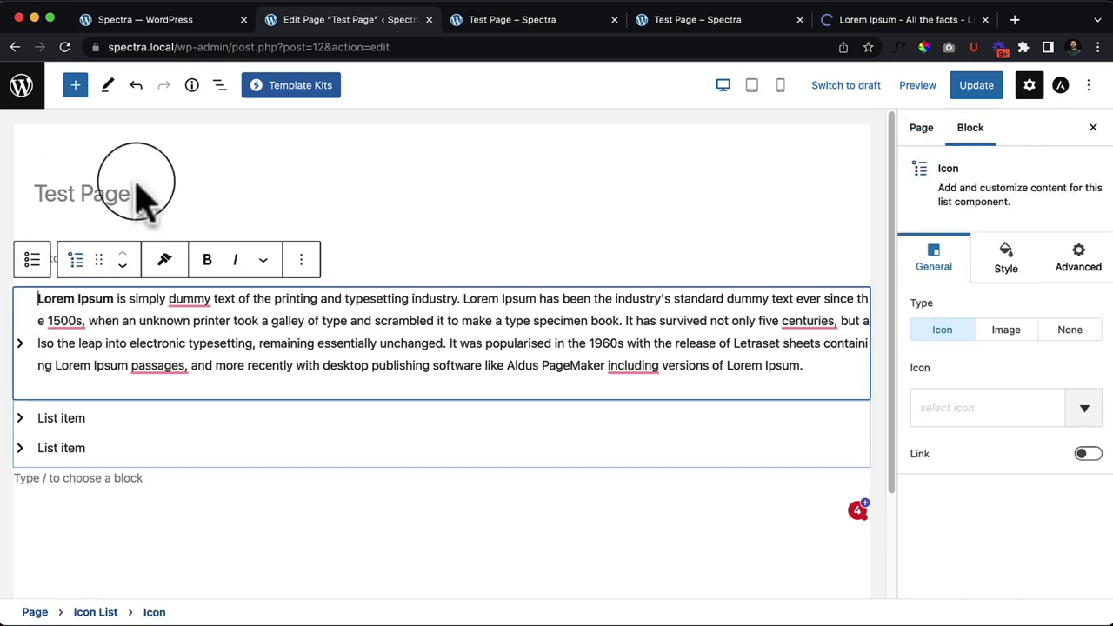
left_click(219, 85)
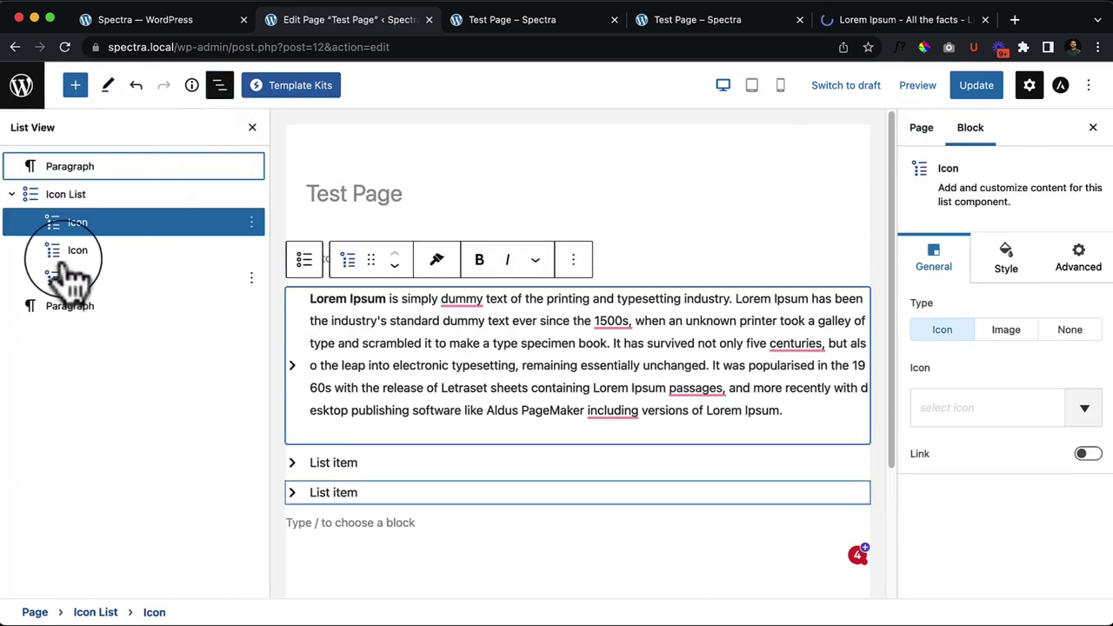
left_click(87, 194)
left_click(219, 85)
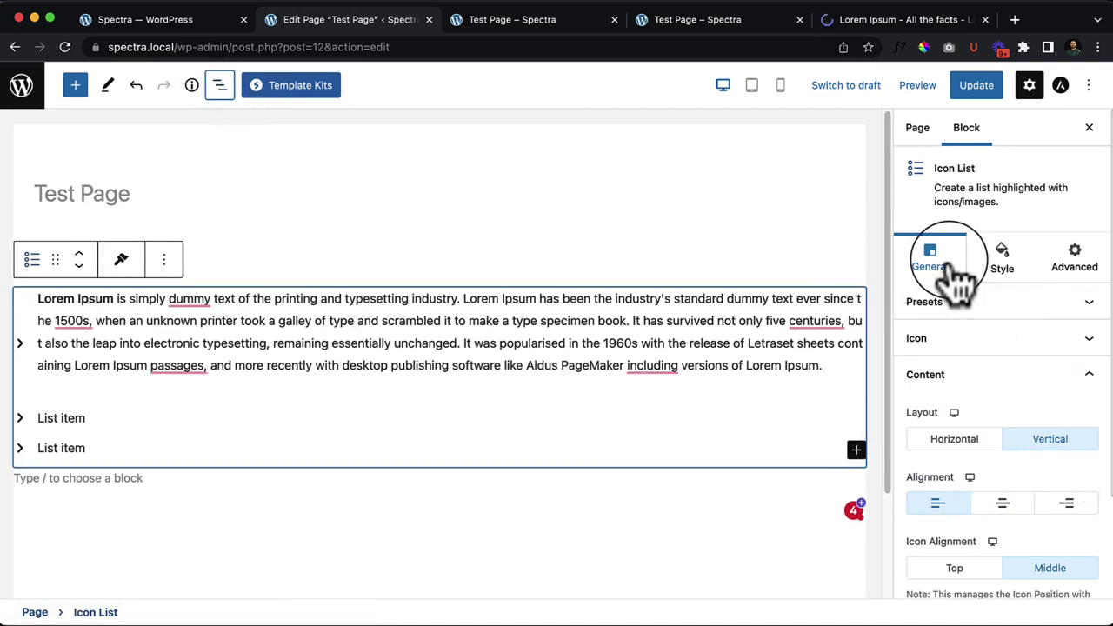
Step: Replace the chevron with a check mark icon found by searching 'ch' in the icon picker
left_click(920, 344)
left_click(956, 421)
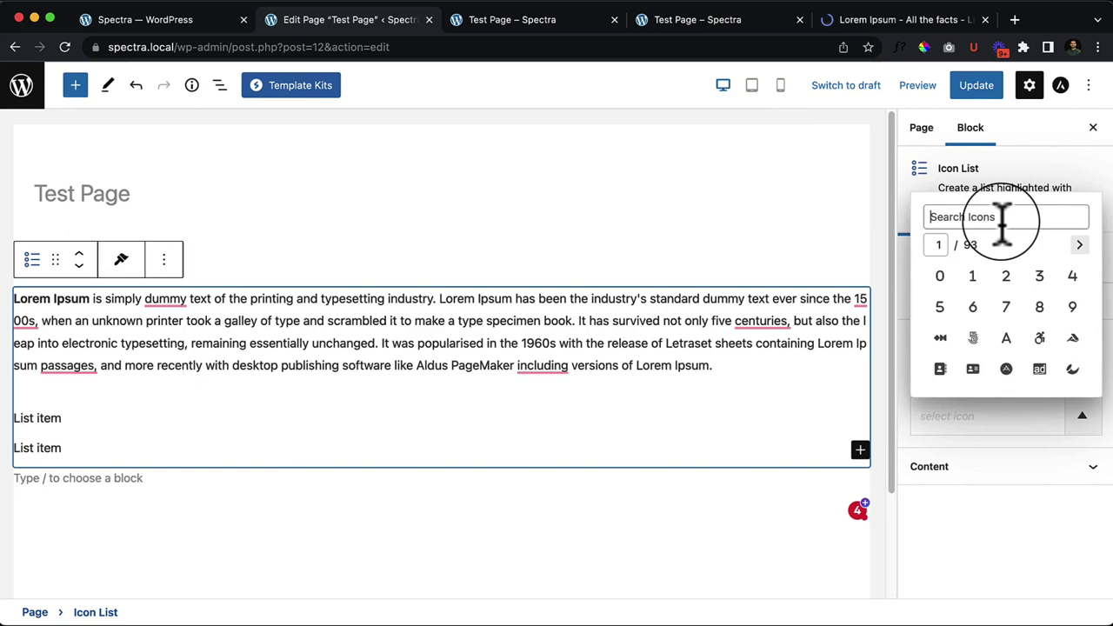
type("check")
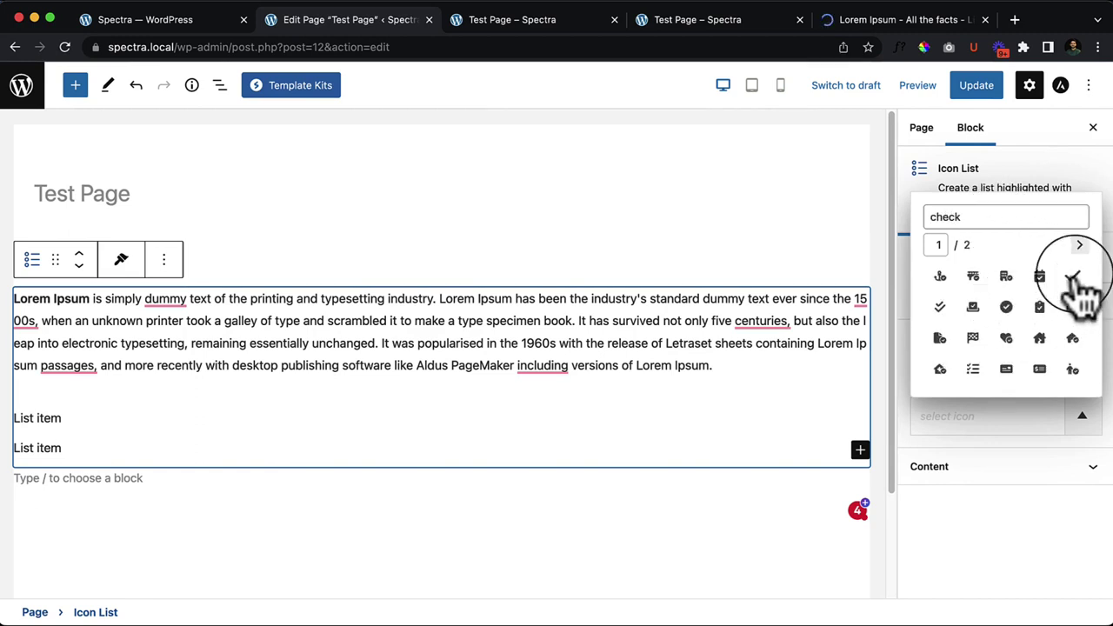
left_click(1072, 277)
left_click(976, 517)
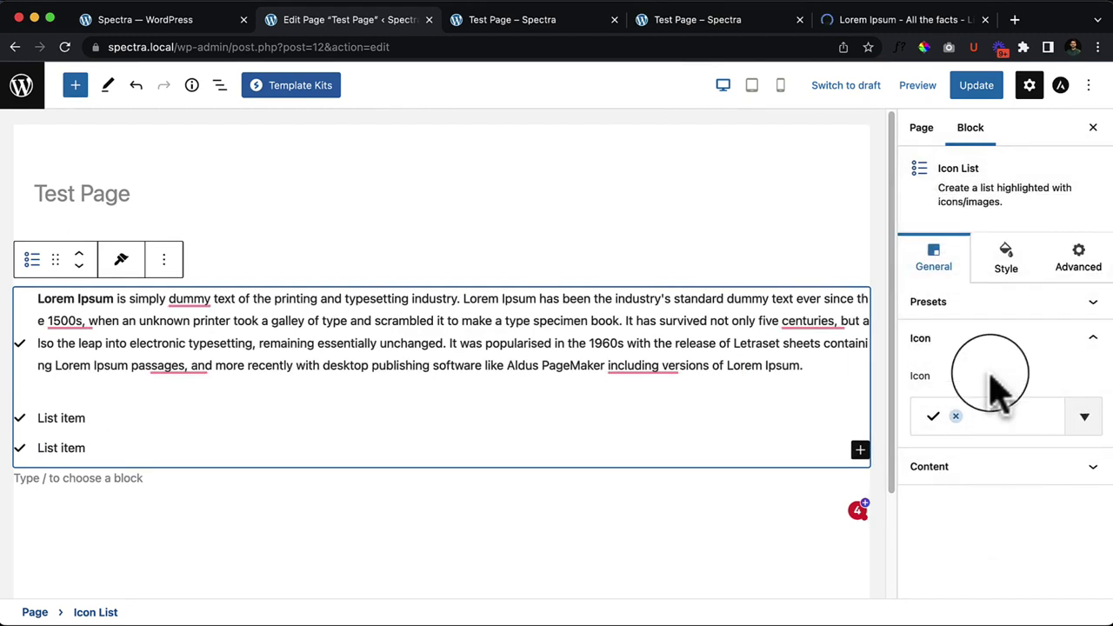
left_click(966, 469)
Step: Compare top and middle icon alignment for the check marks, settling on top
scroll(1000, 470, "down", 3)
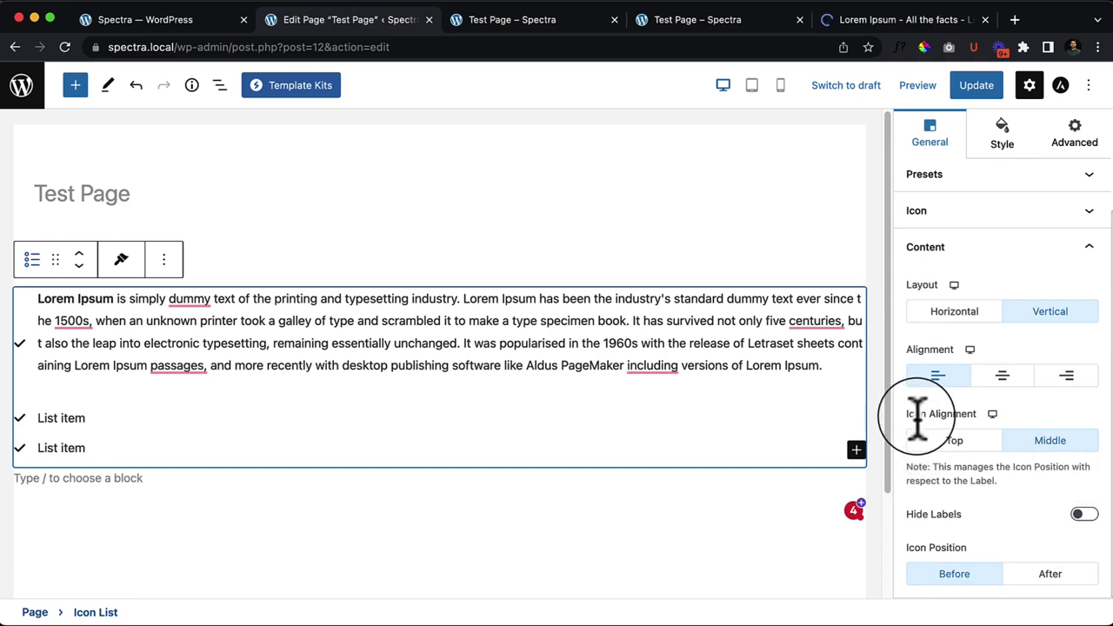
left_click(968, 446)
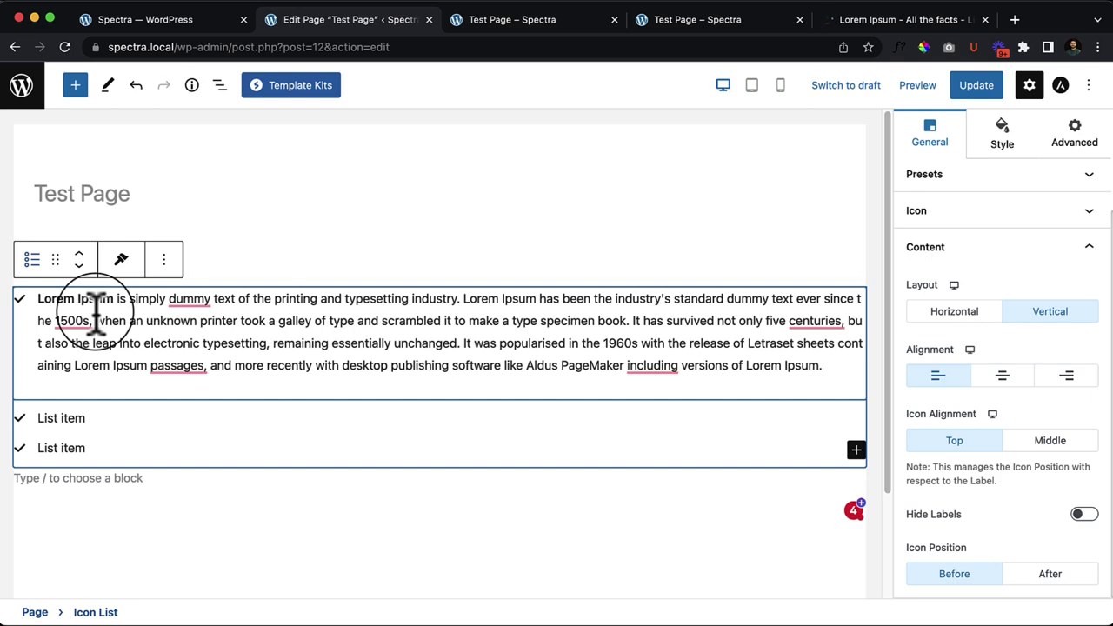
left_click(1075, 444)
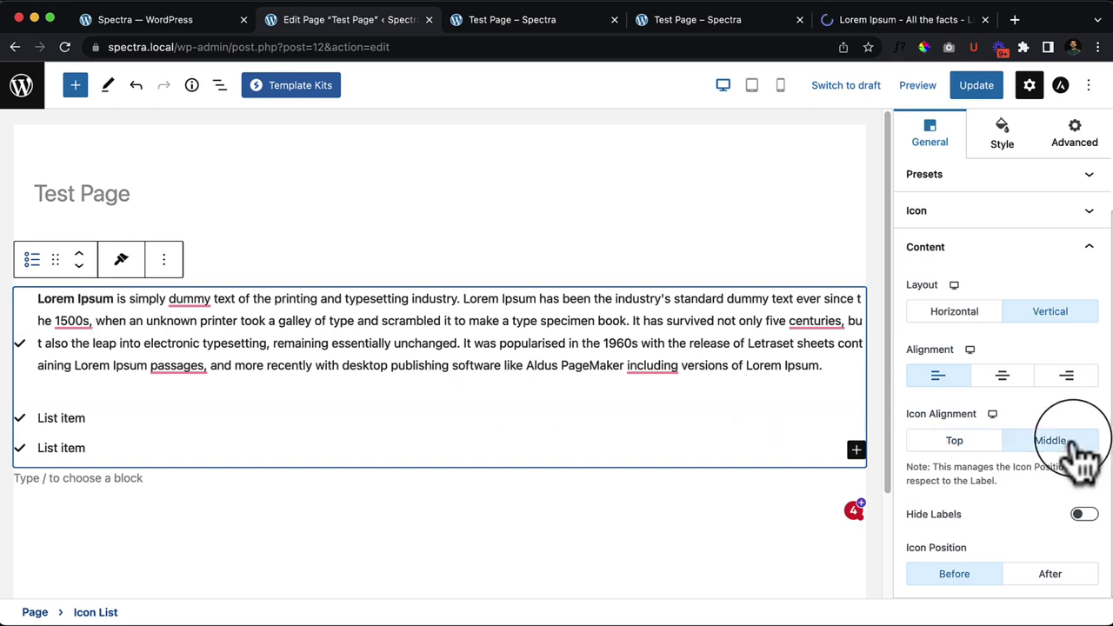
left_click(955, 442)
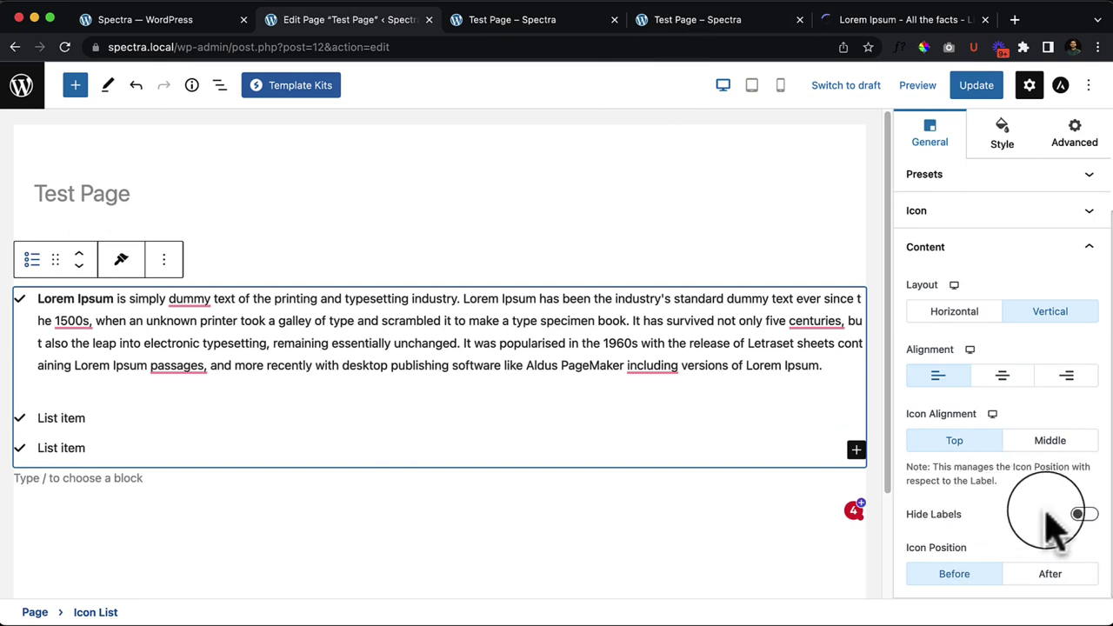
Step: Try hidden labels and a horizontal layout, ending with labels shown and items stacked vertically
left_click(1084, 513)
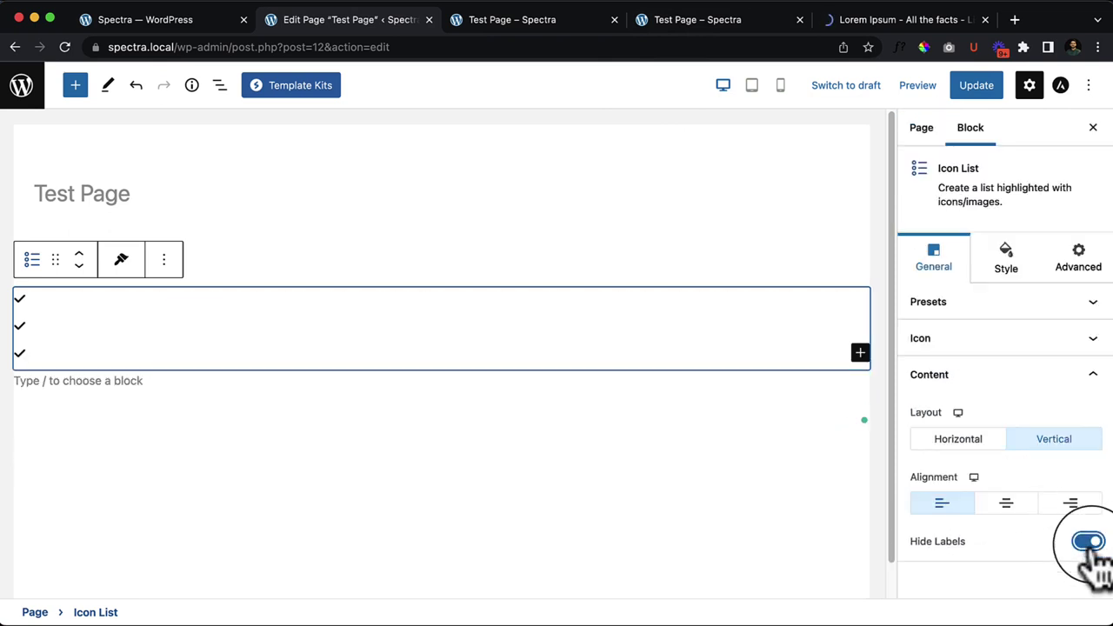
left_click(981, 444)
left_click(1058, 441)
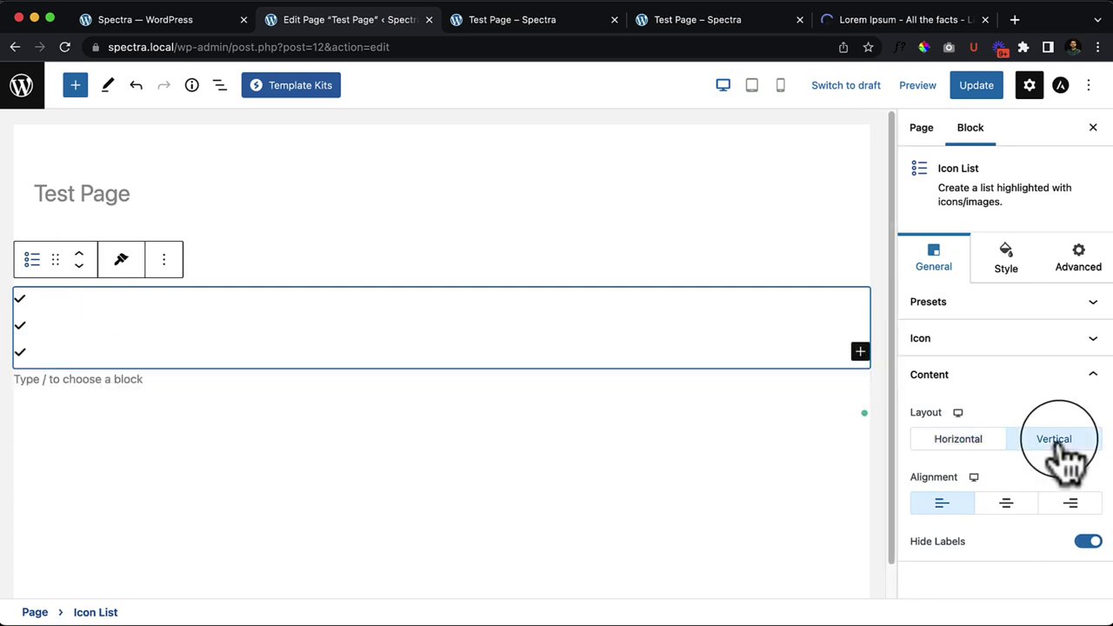
left_click(1086, 542)
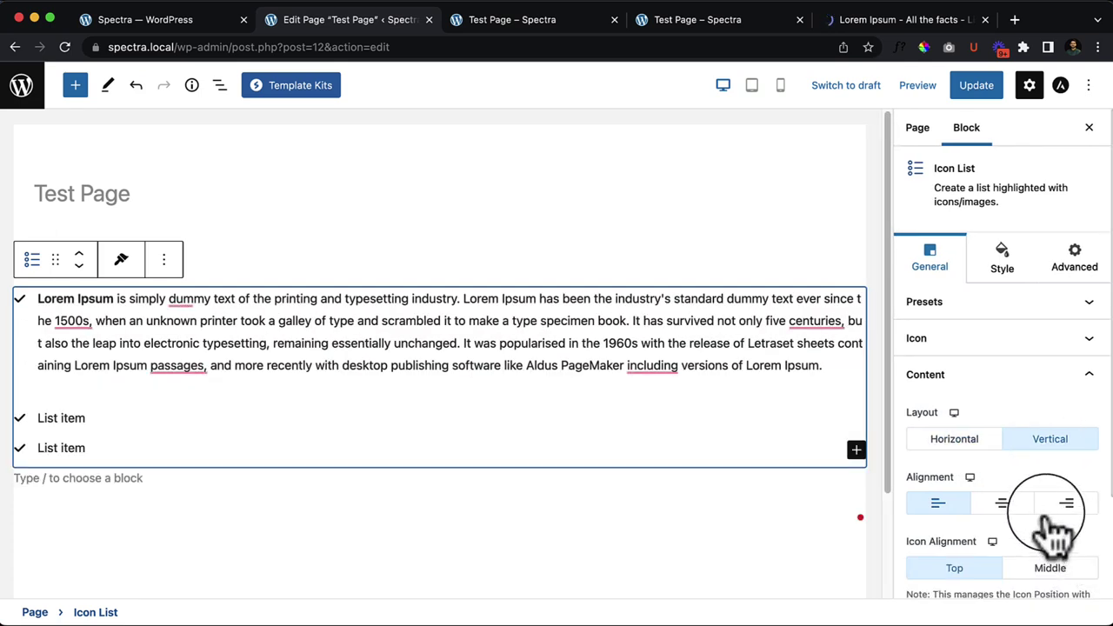
scroll(1074, 578, "down", 2)
scroll(1068, 595, "down", 1)
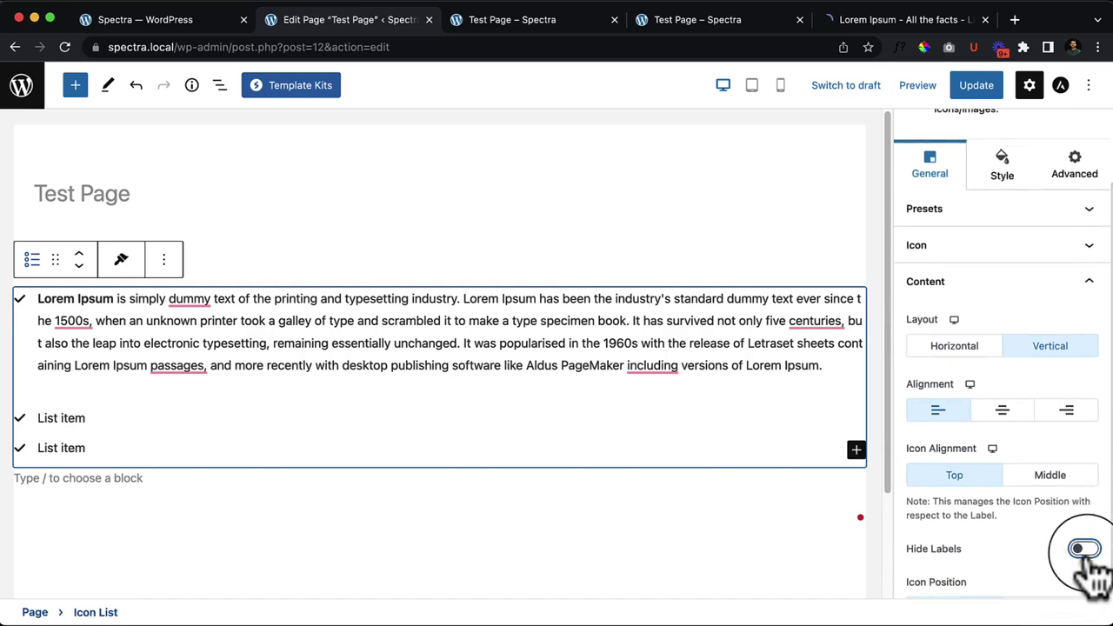
scroll(1094, 565, "down", 1)
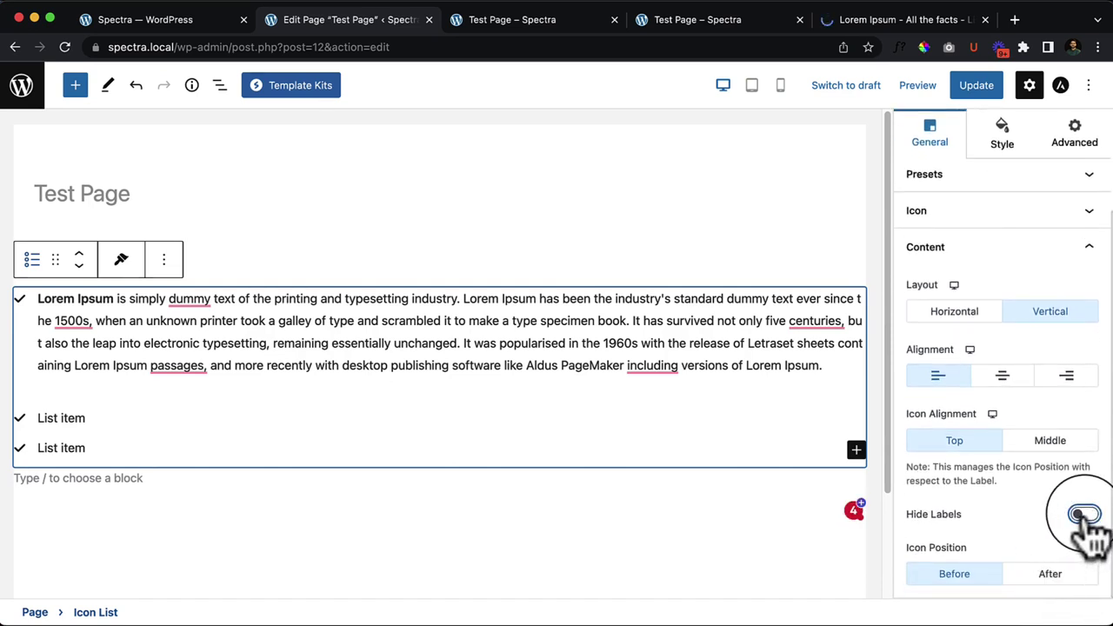
left_click(965, 310)
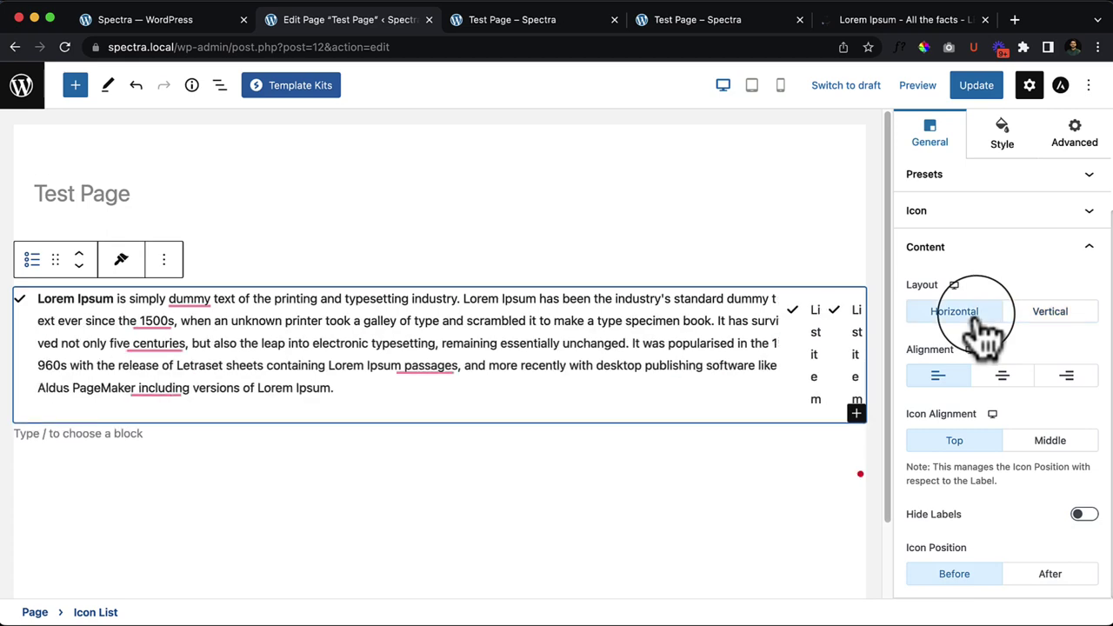
left_click(1048, 322)
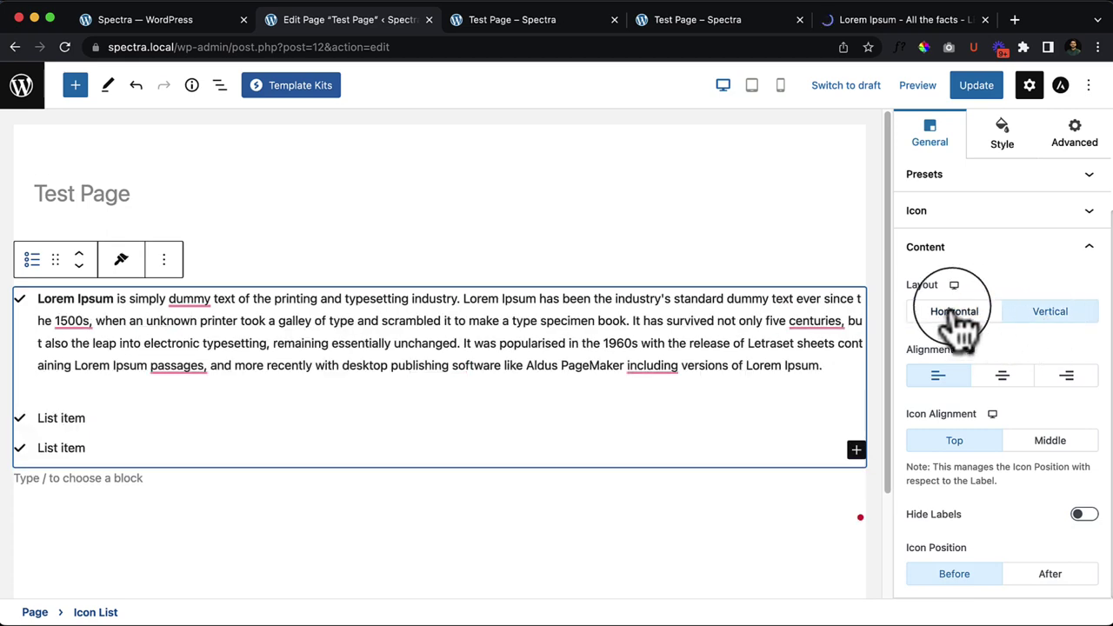
Step: Delete the first item's filler text, keeping only the bold 'Lorem Ipsum' opening, and show List View
left_click_drag(479, 296, 515, 365)
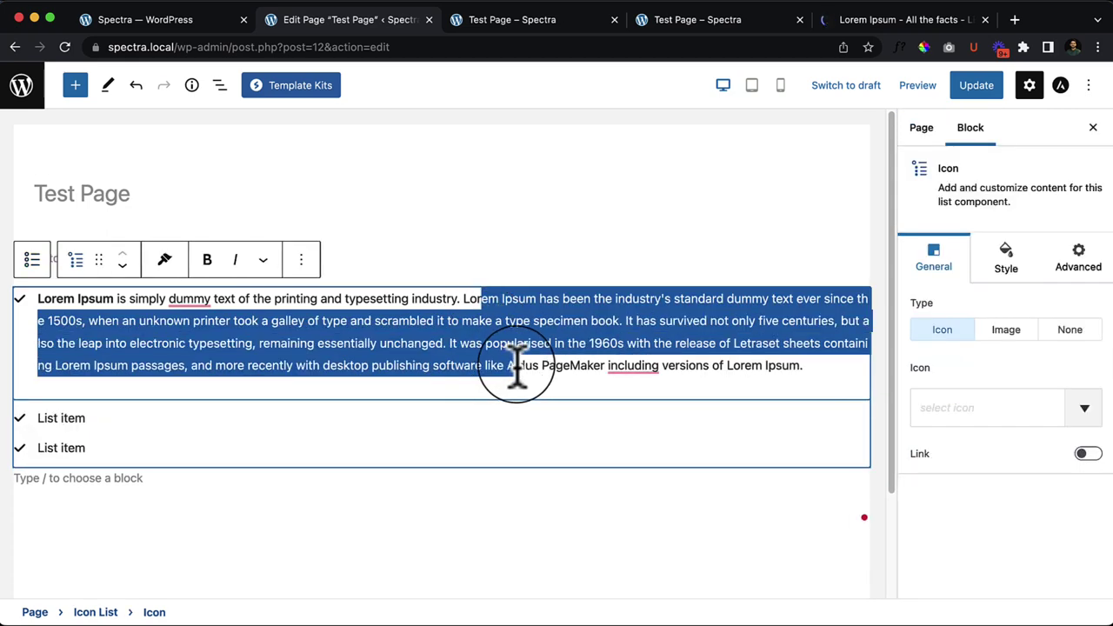
key("BackSpace")
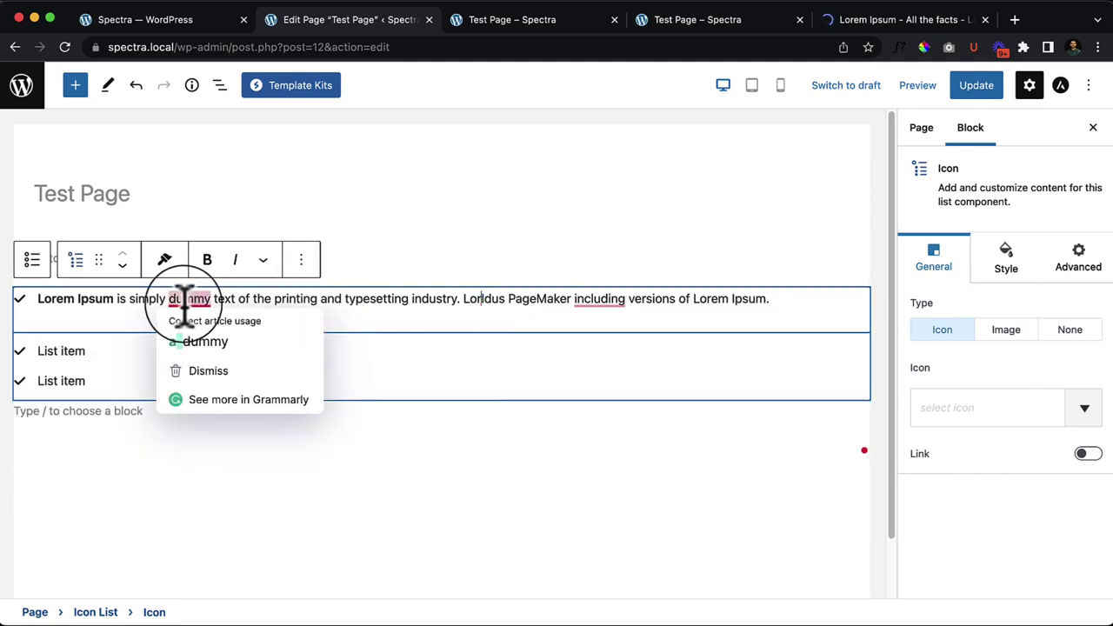
left_click_drag(170, 298, 808, 294)
key("BackSpace")
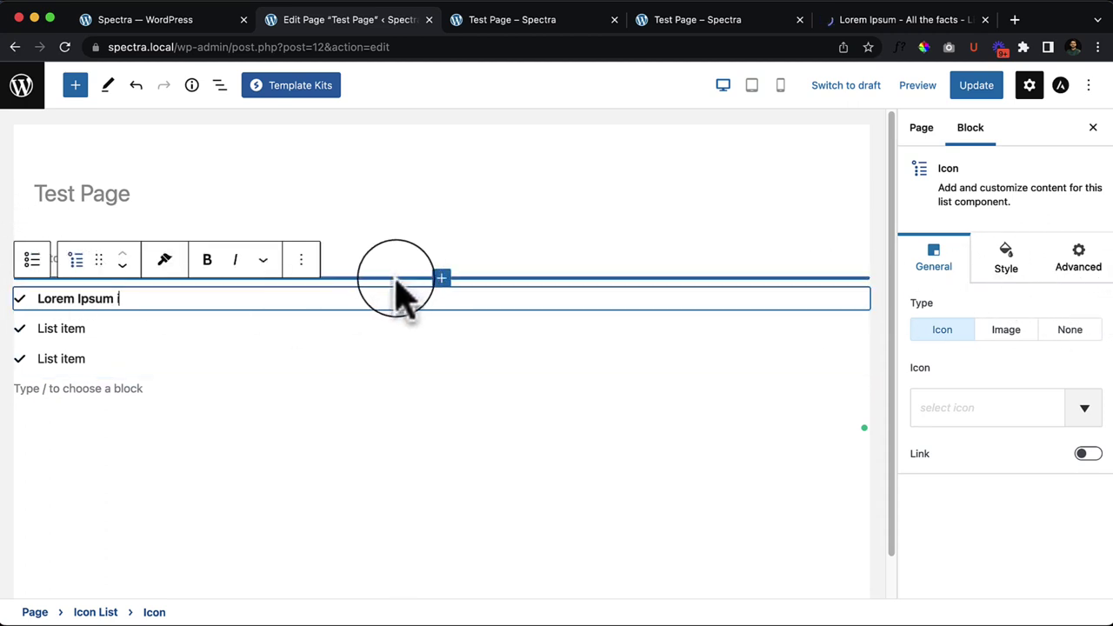
left_click(220, 84)
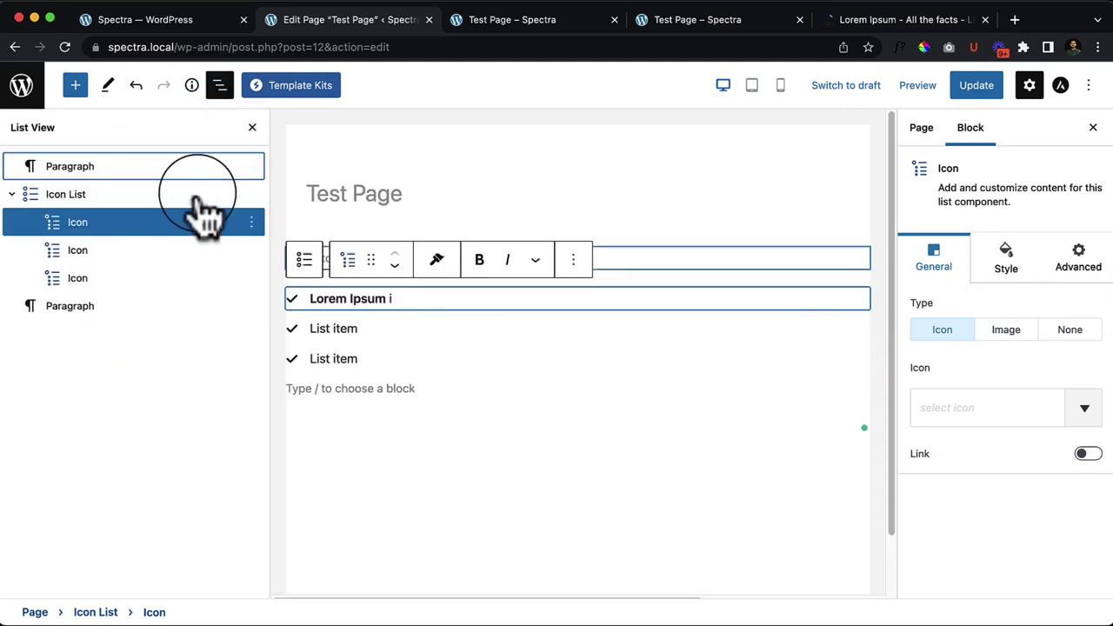
left_click(139, 197)
left_click(980, 445)
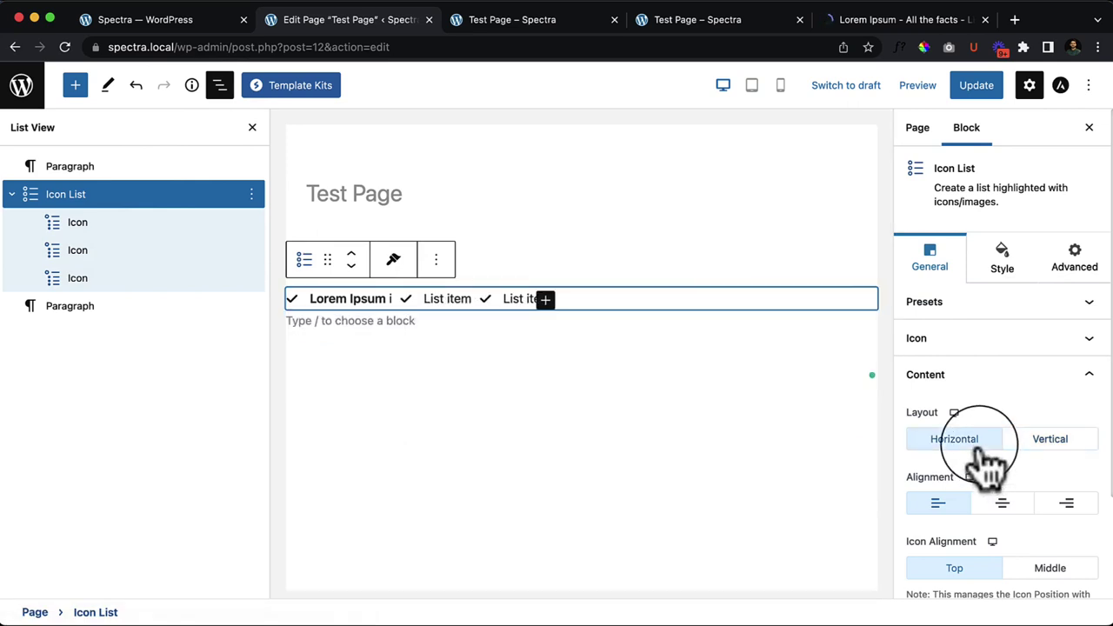
left_click(1072, 454)
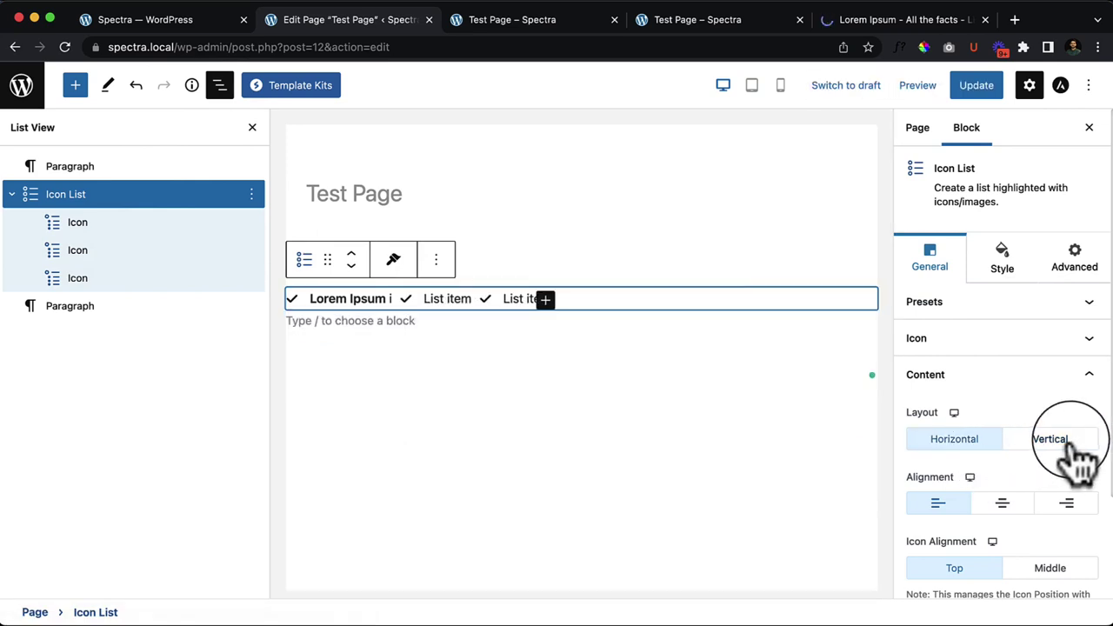
left_click(980, 445)
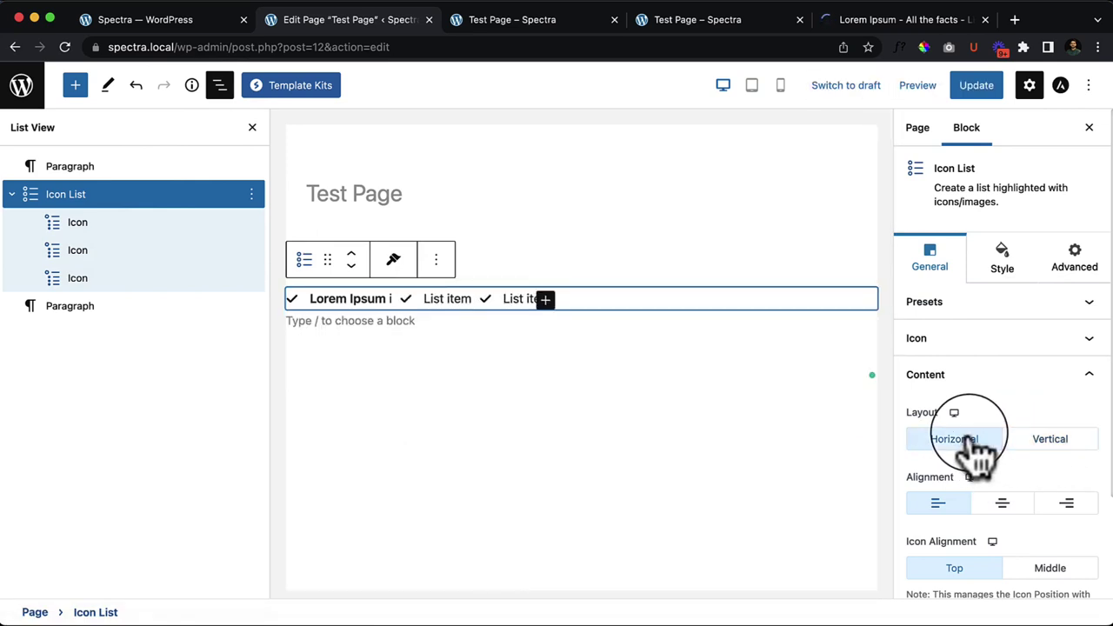
left_click(1050, 449)
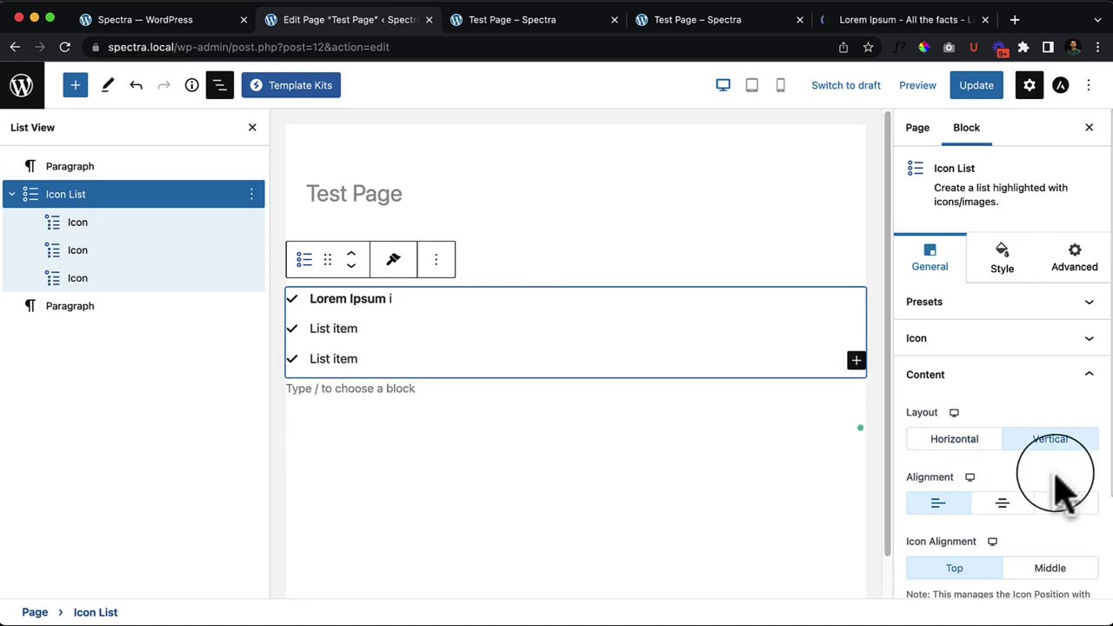
scroll(965, 460, "down", 3)
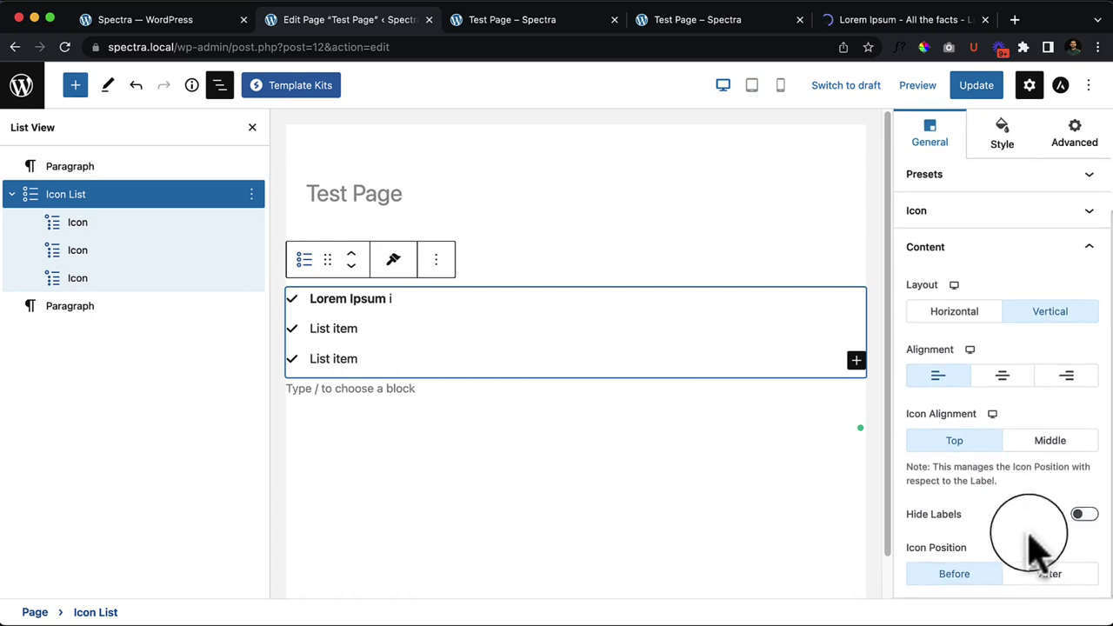
left_click(1047, 575)
left_click(967, 577)
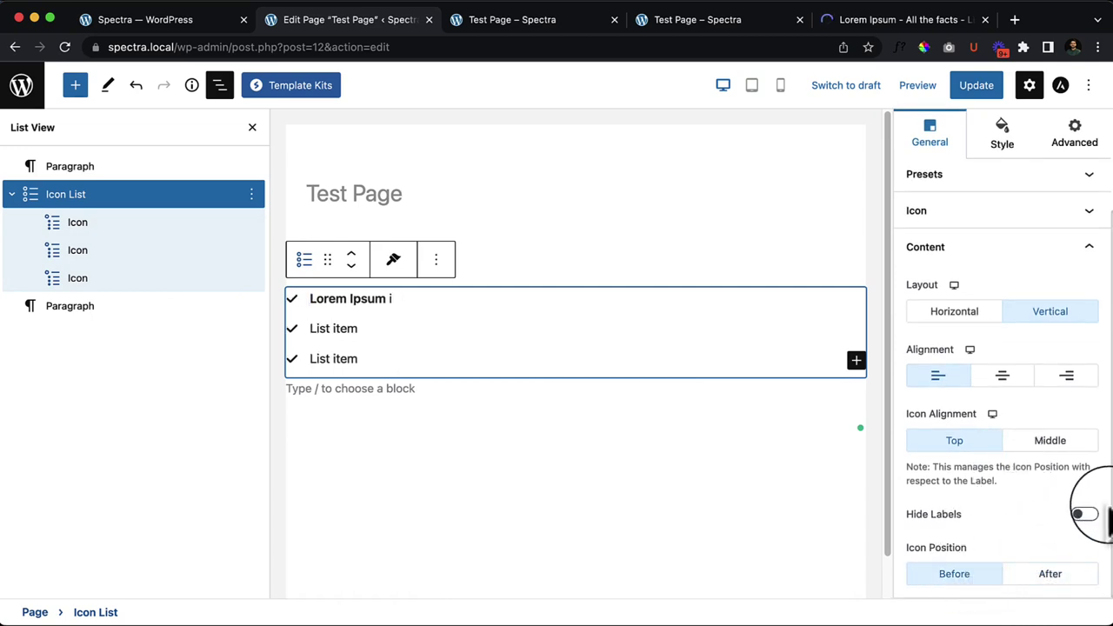
scroll(992, 474, "up", 3)
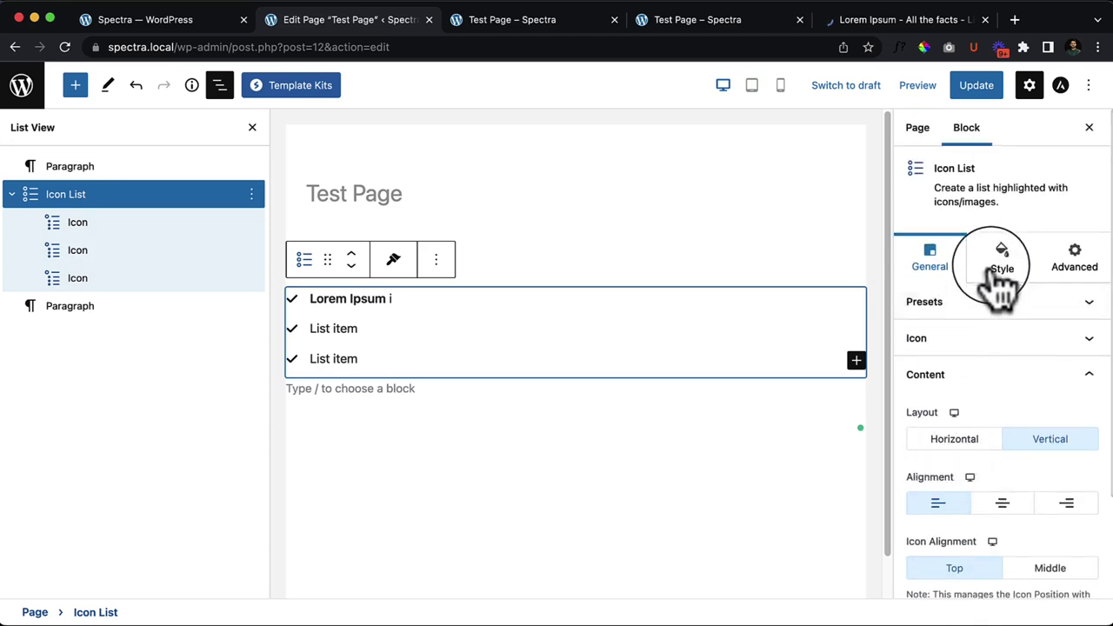
Step: In the Icon/Image style settings, set icon size 32 and background size 6
left_click(1002, 261)
left_click(930, 439)
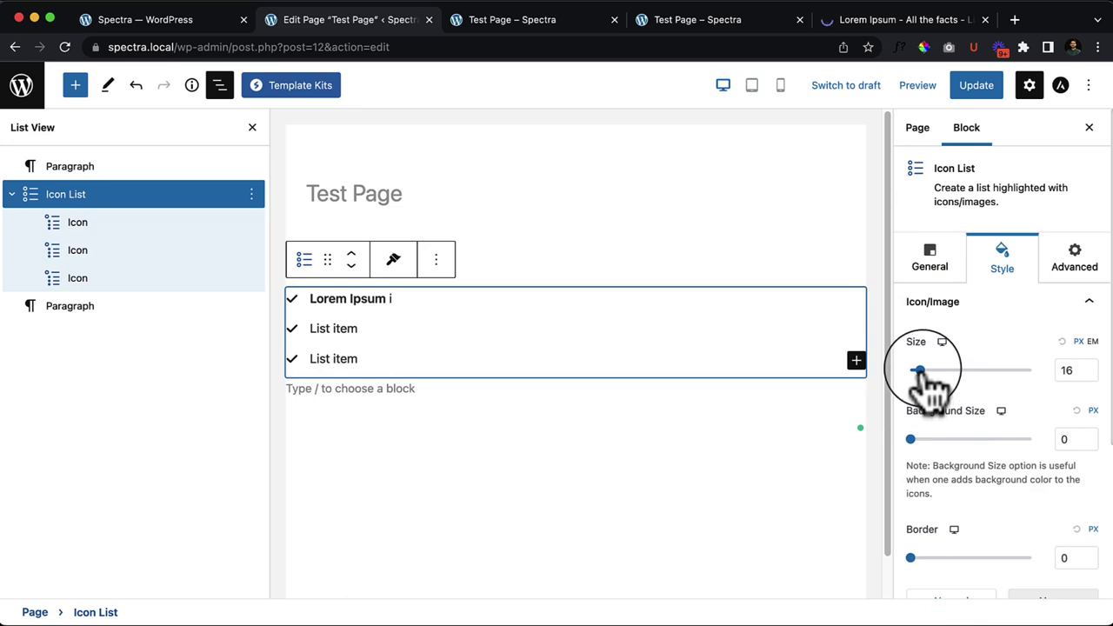
left_click_drag(920, 371, 930, 371)
mouse_move(913, 439)
left_mouse_down()
mouse_move(947, 439)
mouse_move(925, 439)
left_mouse_up()
Step: Give the list icons a red background colour
scroll(1009, 548, "down", 3)
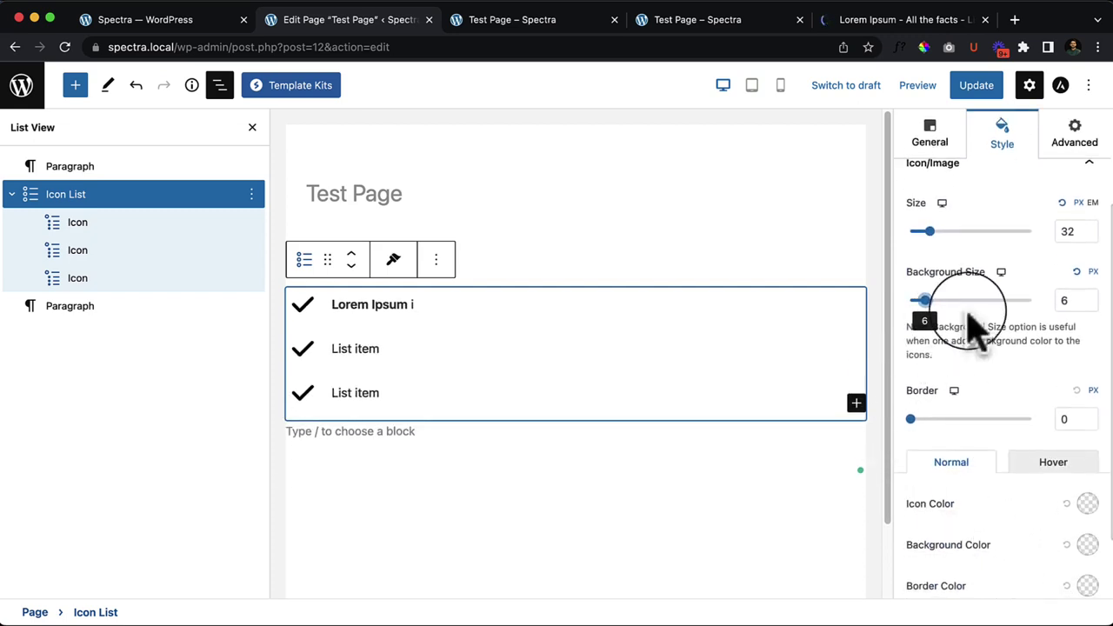
left_click(1087, 545)
left_click_drag(991, 276, 1036, 276)
left_click(829, 502)
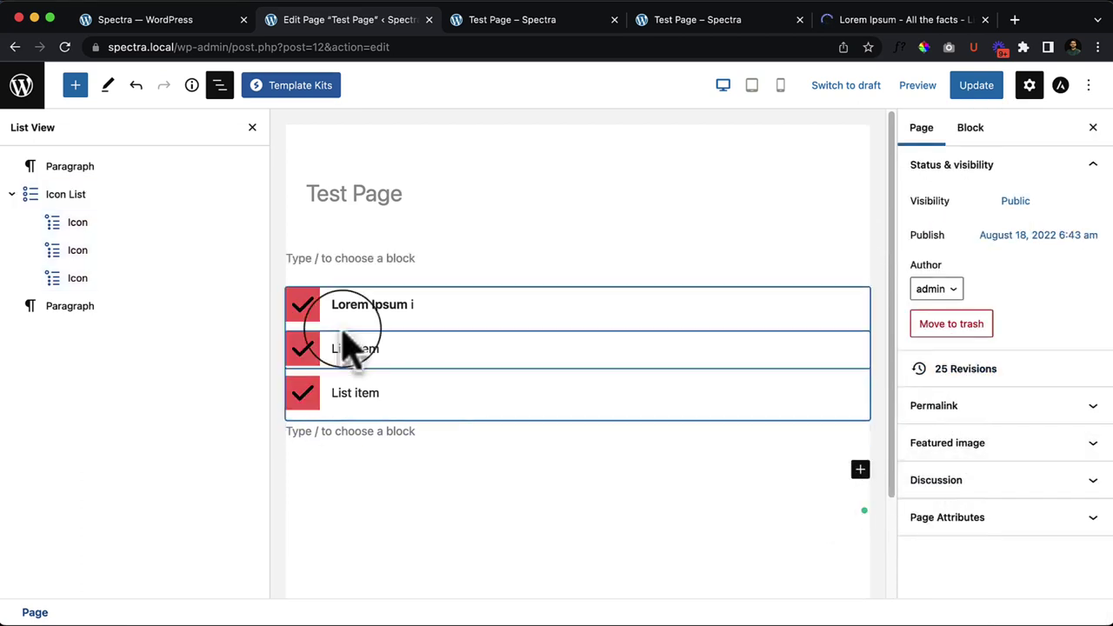
Step: Round the icon backgrounds with border radius 100, trying icon borders, then removing them
left_click(124, 201)
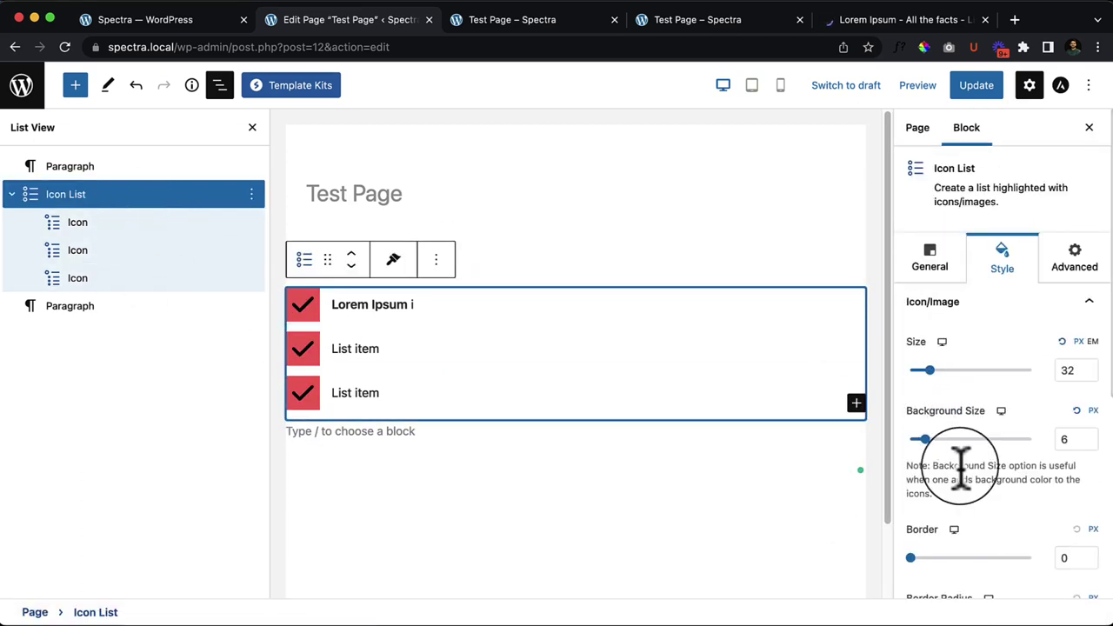
scroll(957, 435, "down", 1)
mouse_move(925, 405)
left_mouse_down()
mouse_move(967, 404)
mouse_move(927, 405)
left_mouse_up()
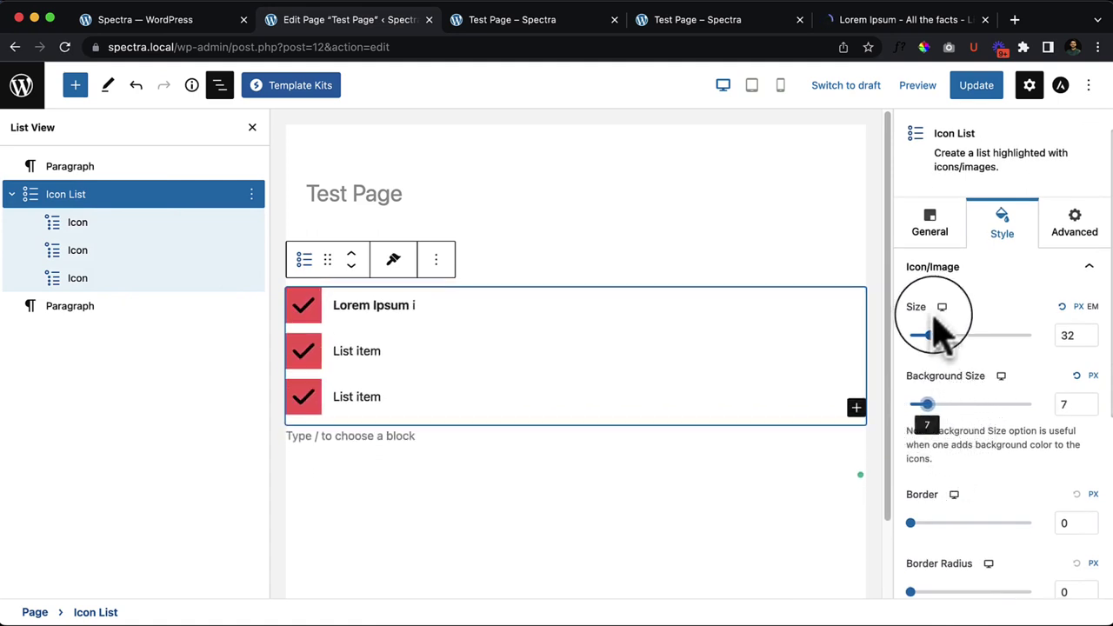
scroll(1001, 514, "down", 1)
left_click(927, 493)
left_click_drag(927, 493, 884, 504)
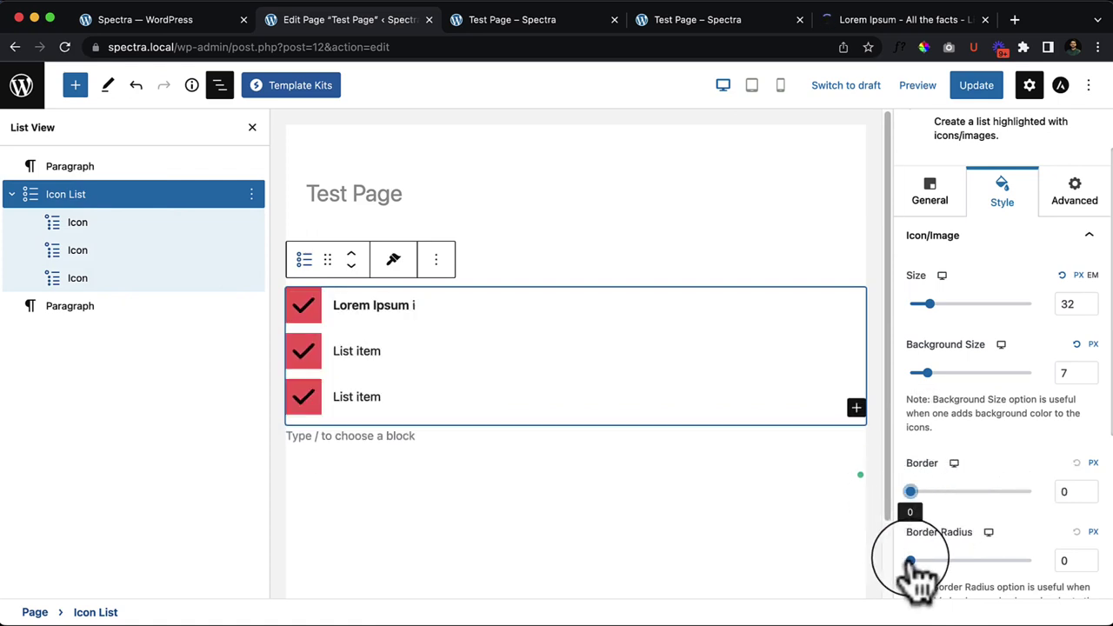
left_click_drag(911, 560, 1046, 542)
Step: Make the check mark icons white
scroll(1048, 557, "down", 3)
scroll(1048, 570, "down", 2)
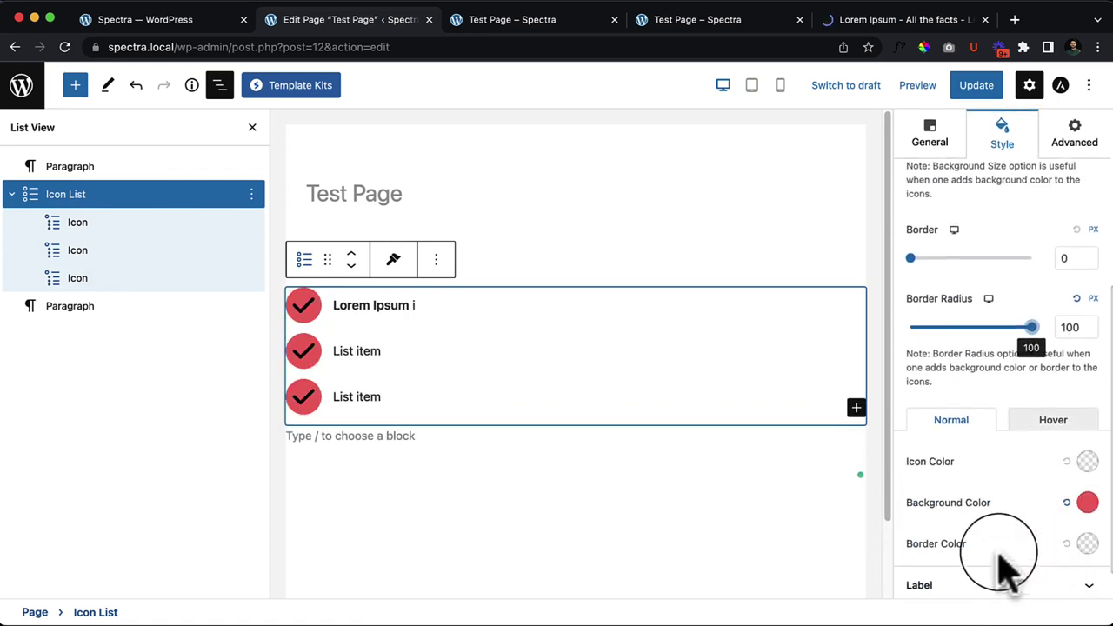
scroll(981, 559, "down", 1)
left_click(1086, 421)
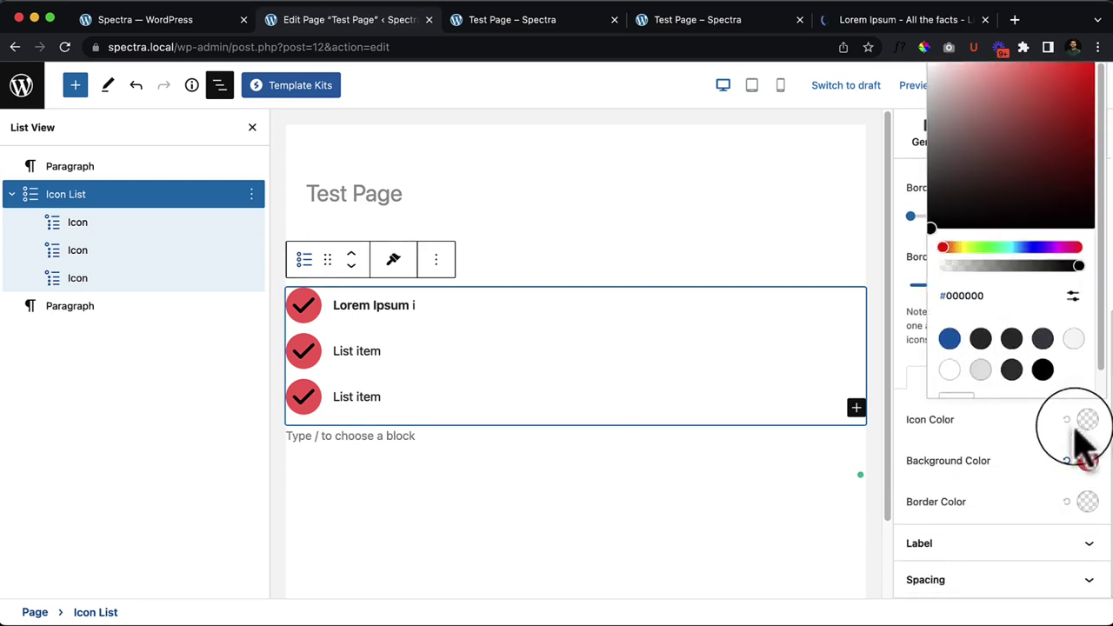
left_click(950, 370)
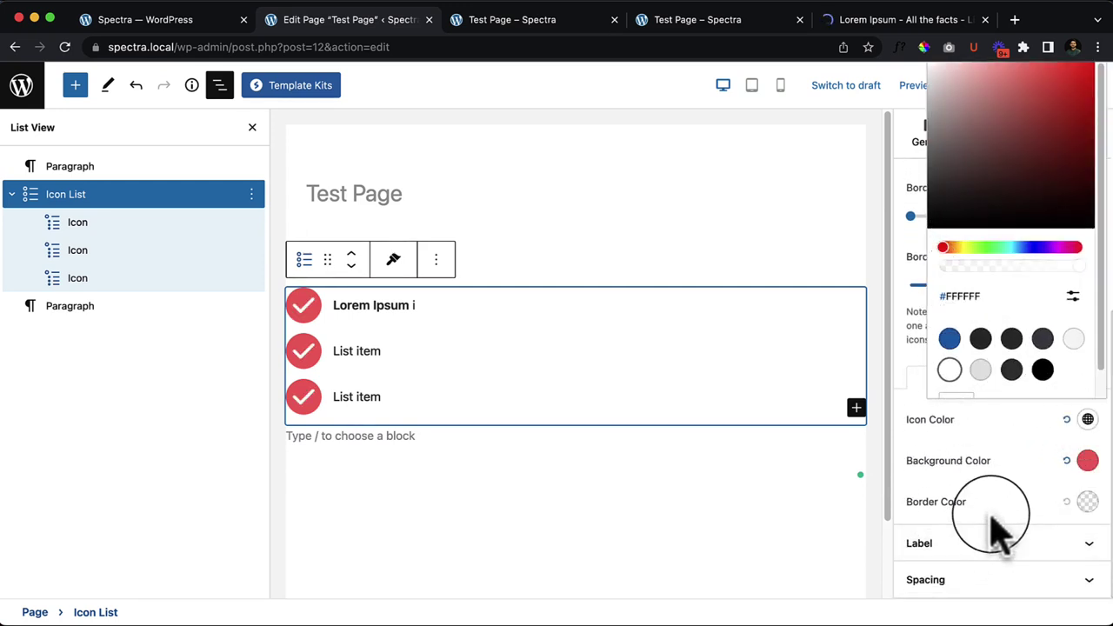
left_click(1035, 519)
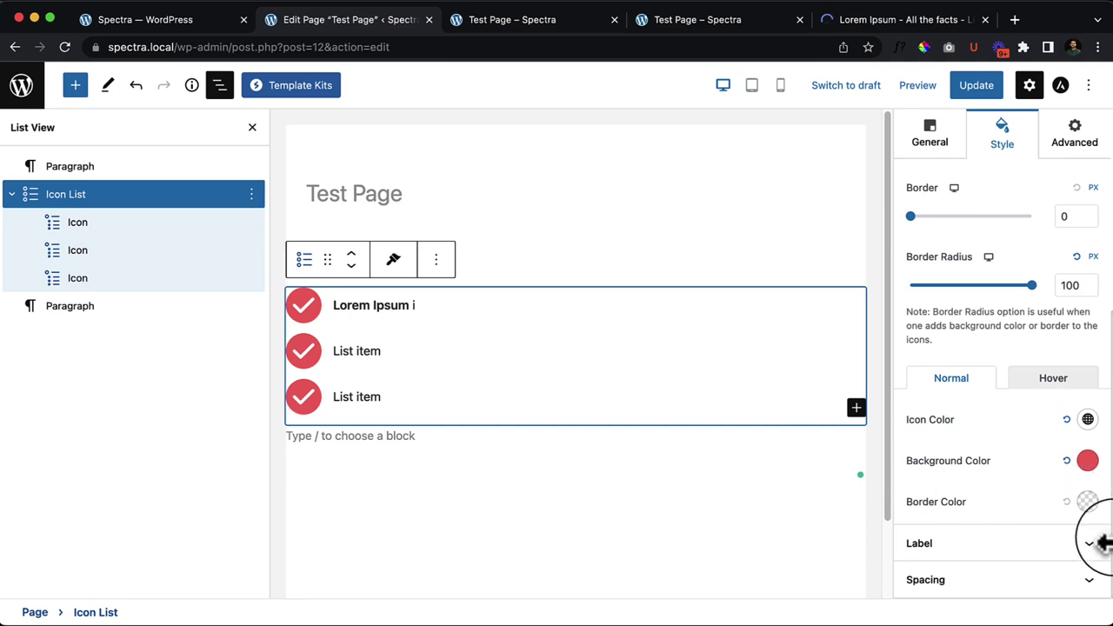
Step: Expand the Label style options, close List View and select the first list item
left_click(1028, 547)
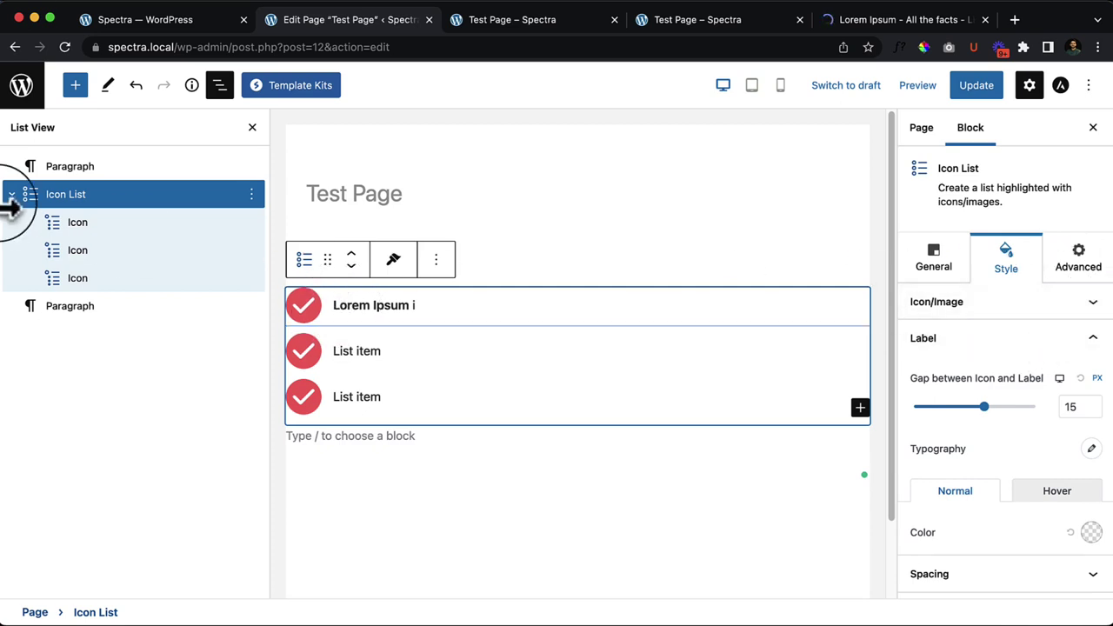
left_click(253, 128)
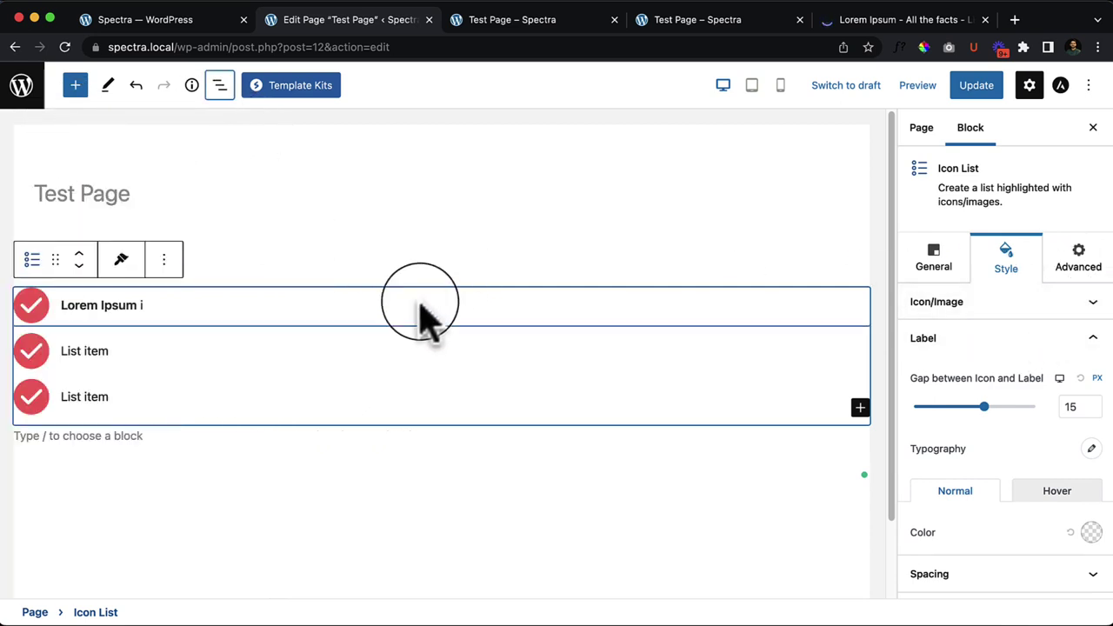
left_click(196, 305)
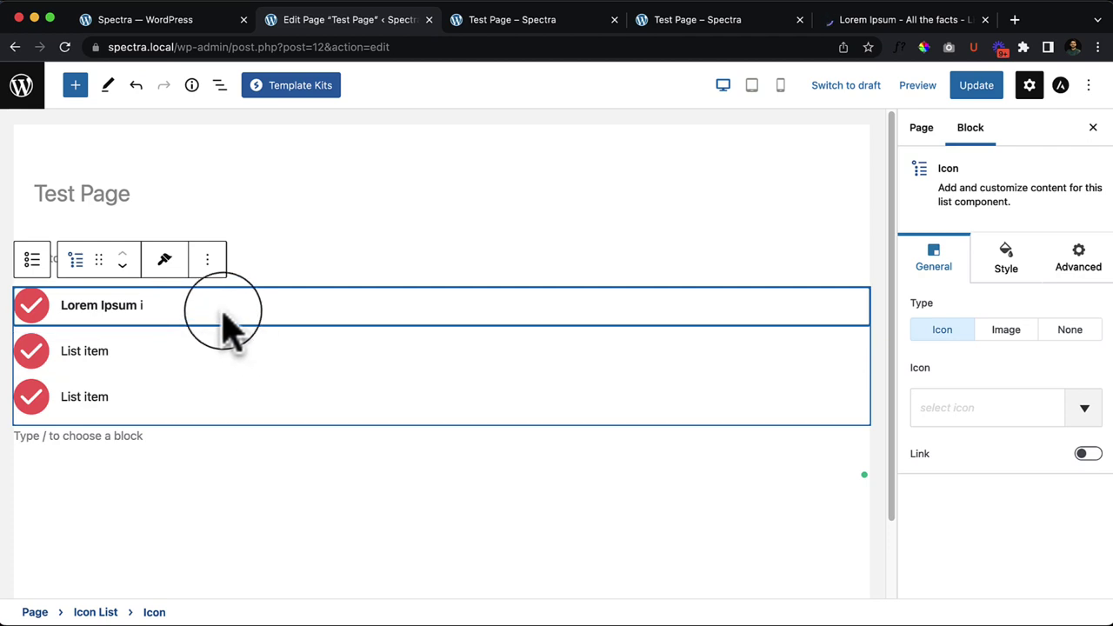
Step: Give the first two list items the number 1 and number 2 icons
left_click(220, 85)
left_click(135, 252)
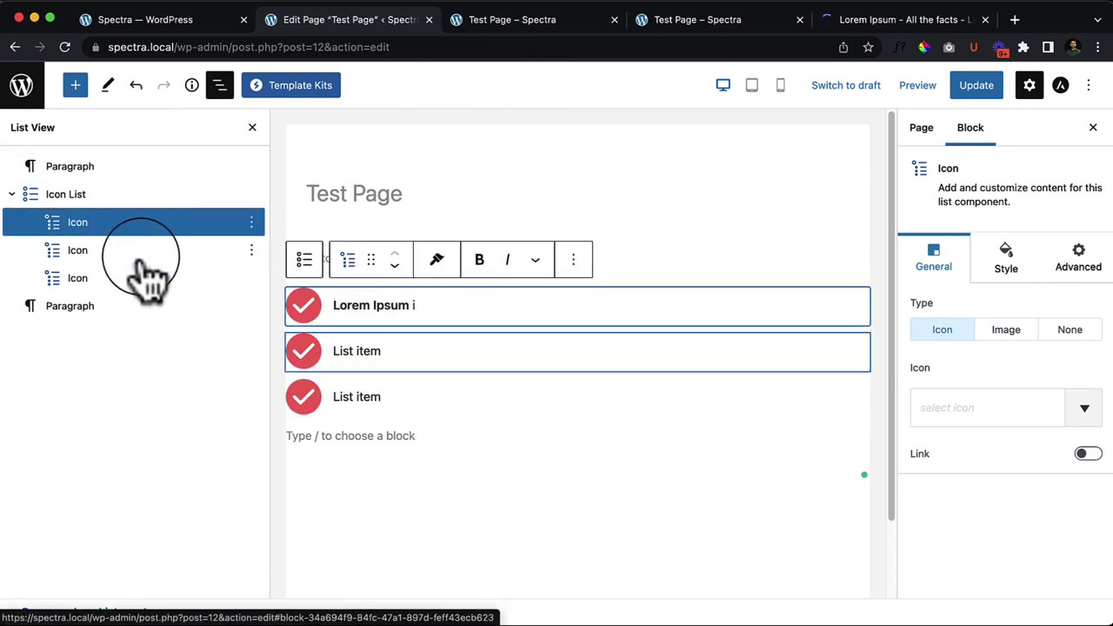
left_click(1005, 421)
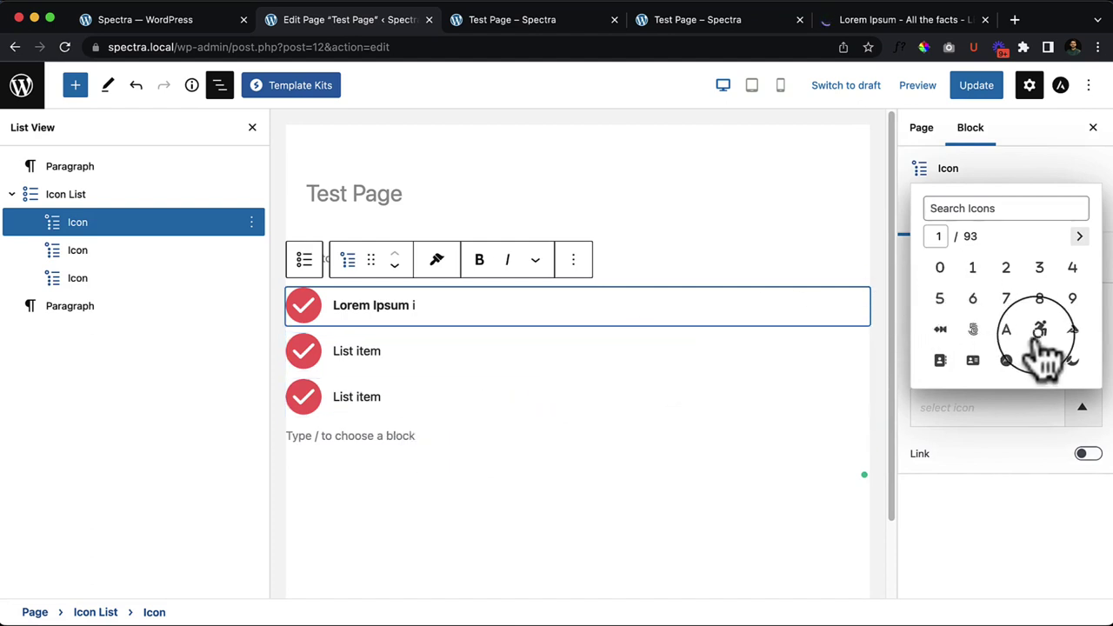
left_click(972, 270)
left_click(434, 368)
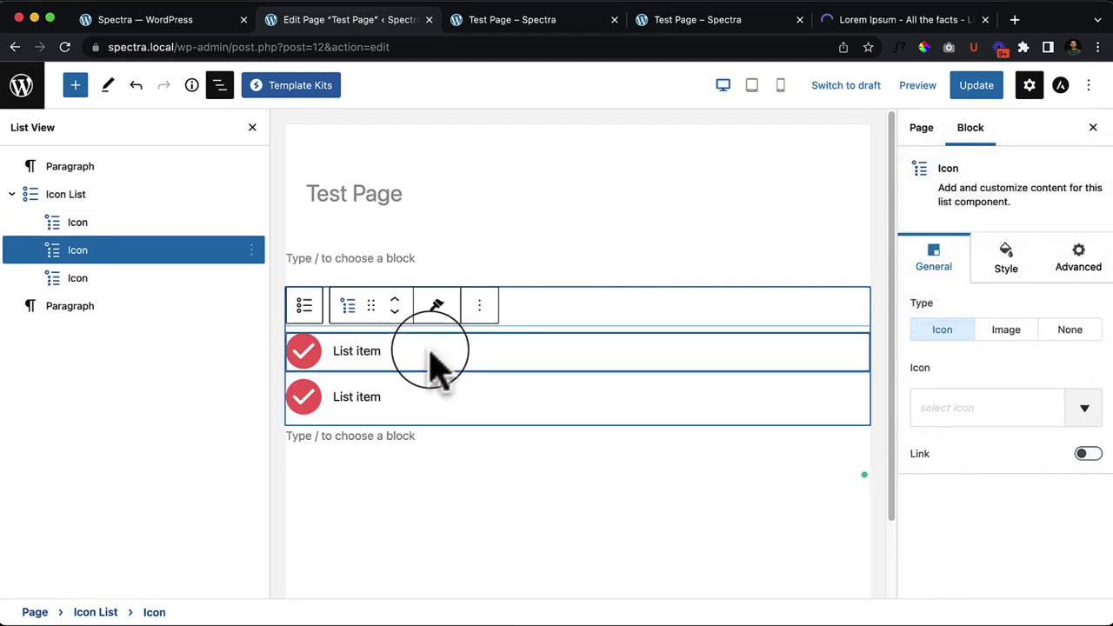
left_click(955, 396)
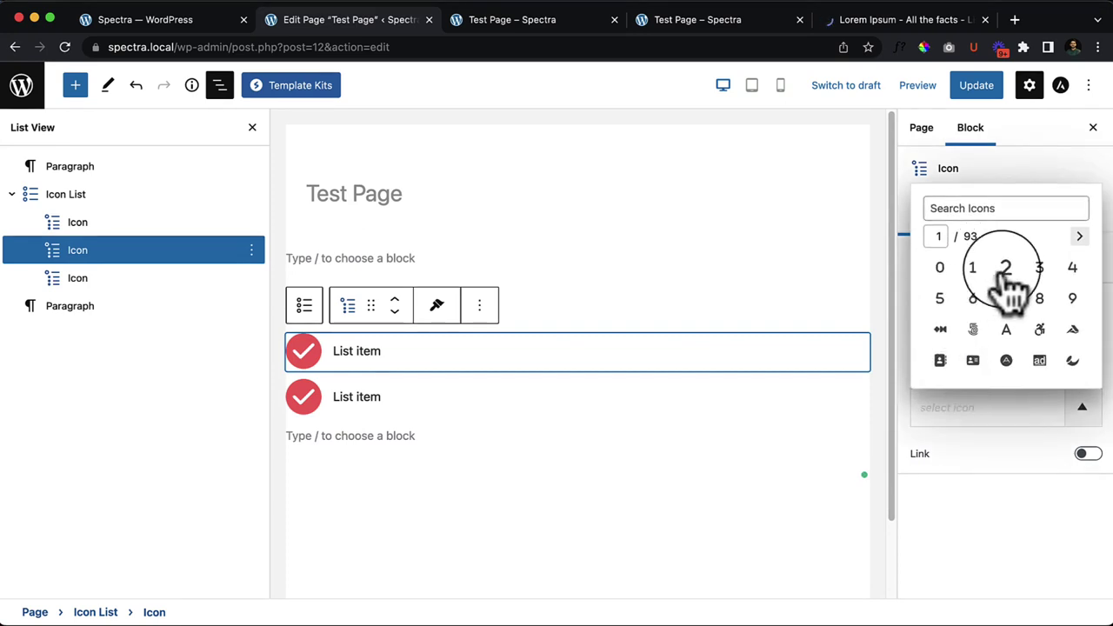
left_click(1005, 270)
Step: Give the third list item the number 3 icon, then deselect the block
left_click(509, 407)
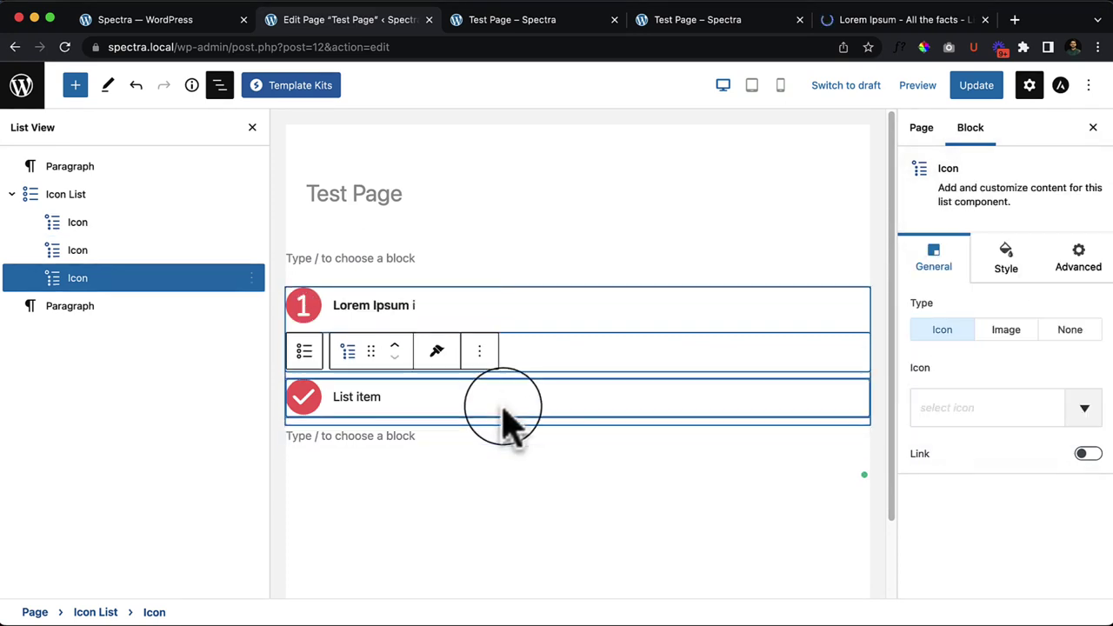
left_click(950, 409)
left_click(1040, 267)
left_click(994, 534)
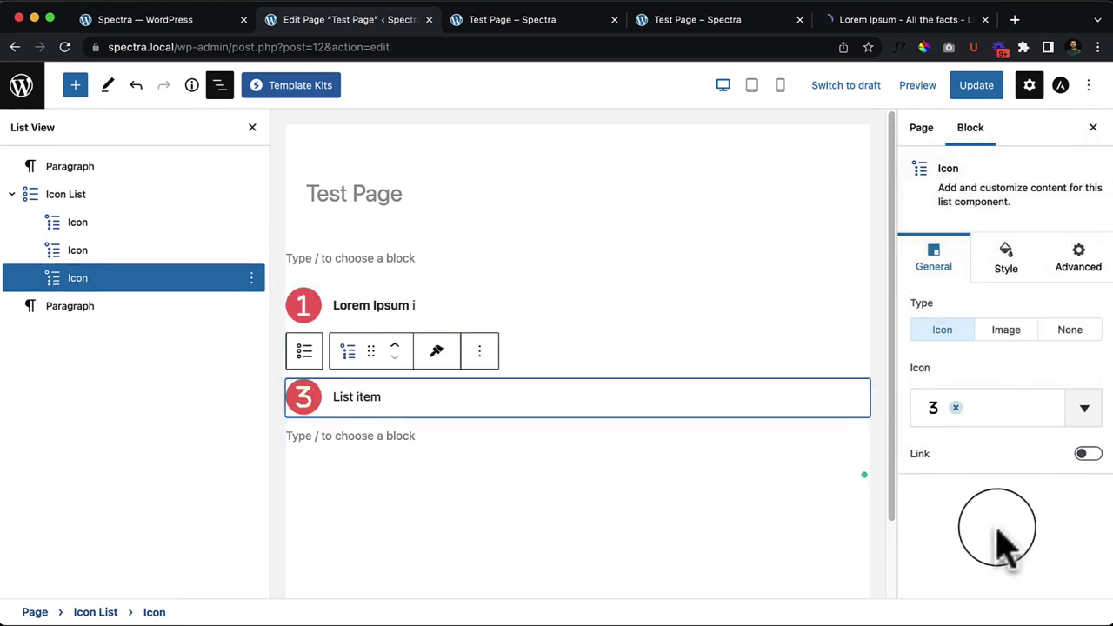
left_click(500, 474)
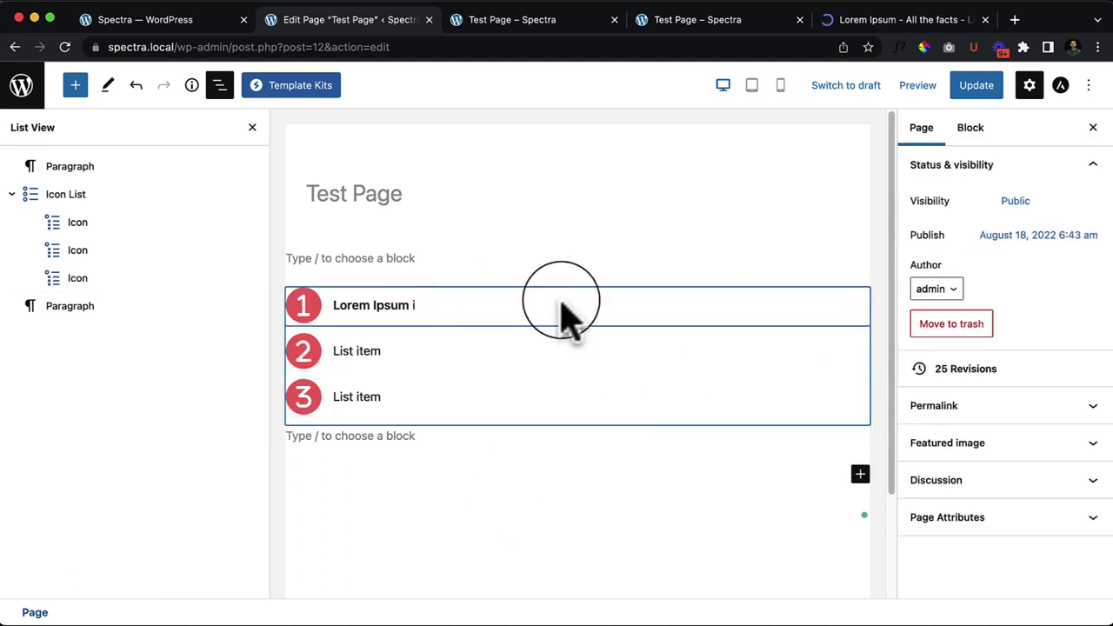
Step: Review the Icon List's Icon/Image style and General icon settings, then select the first numbered item
left_click(117, 194)
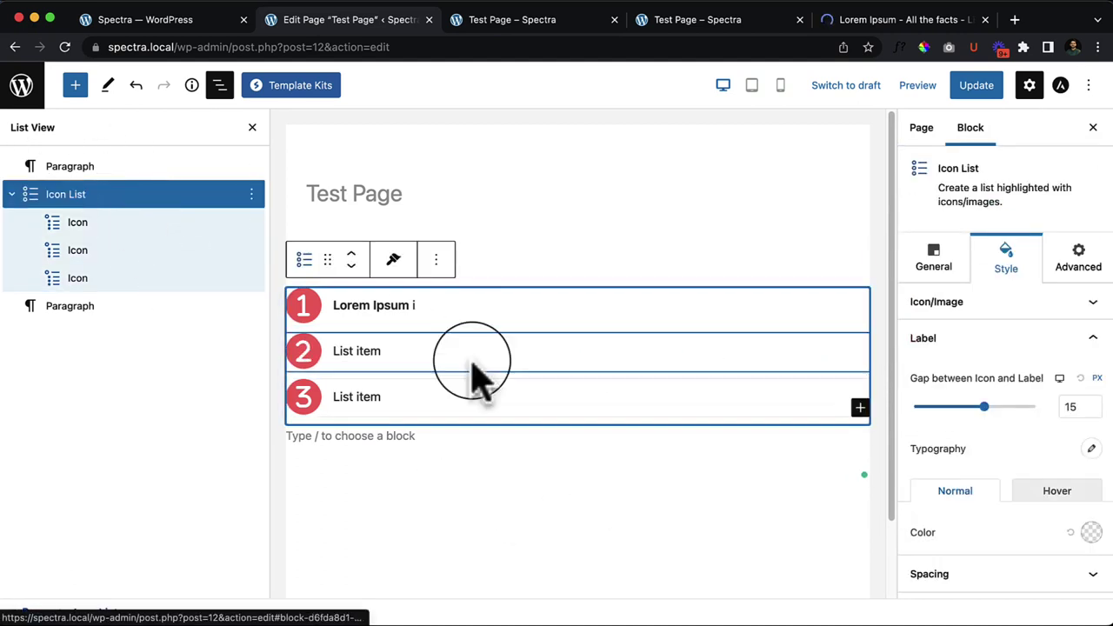
left_click(1027, 305)
scroll(1009, 378, "down", 1)
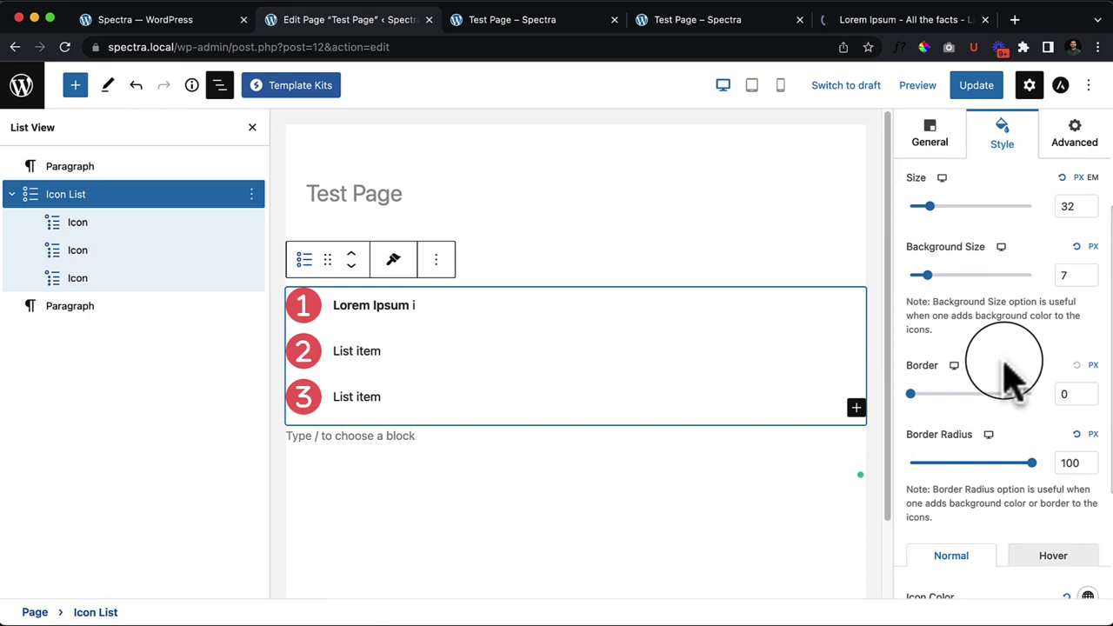
scroll(996, 375, "up", 3)
left_click(930, 262)
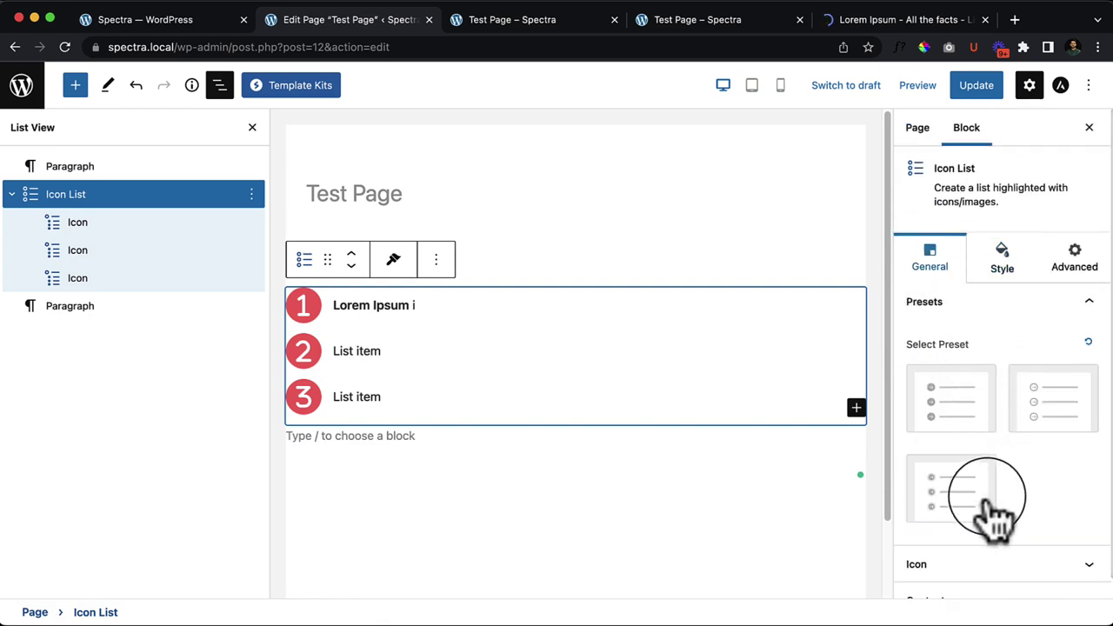
scroll(996, 513, "down", 1)
left_click(1000, 541)
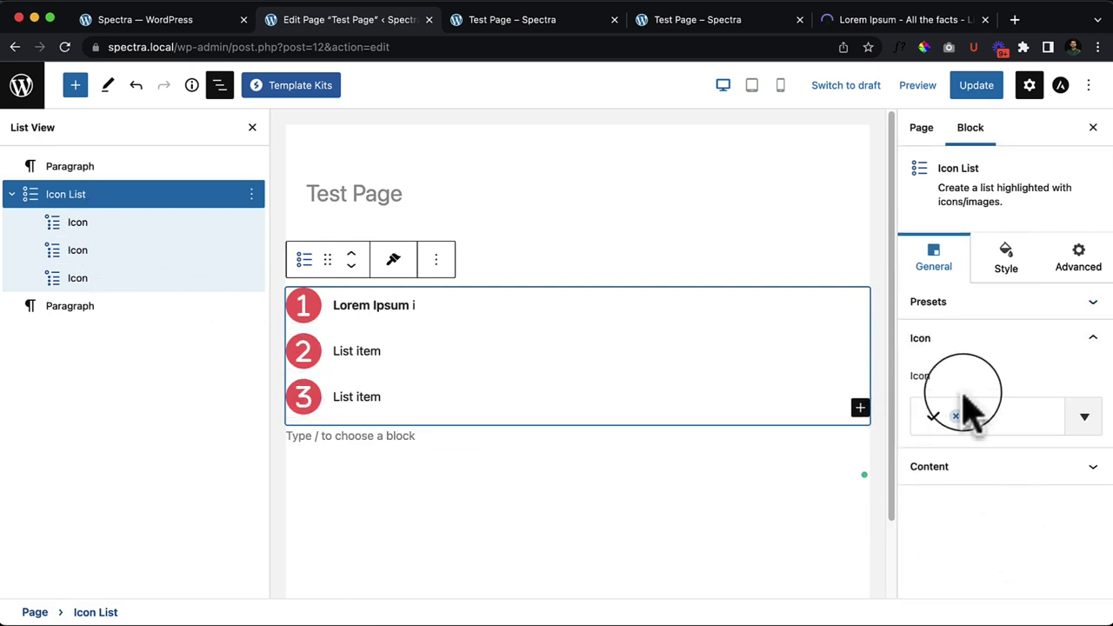
left_click_drag(933, 168, 1013, 183)
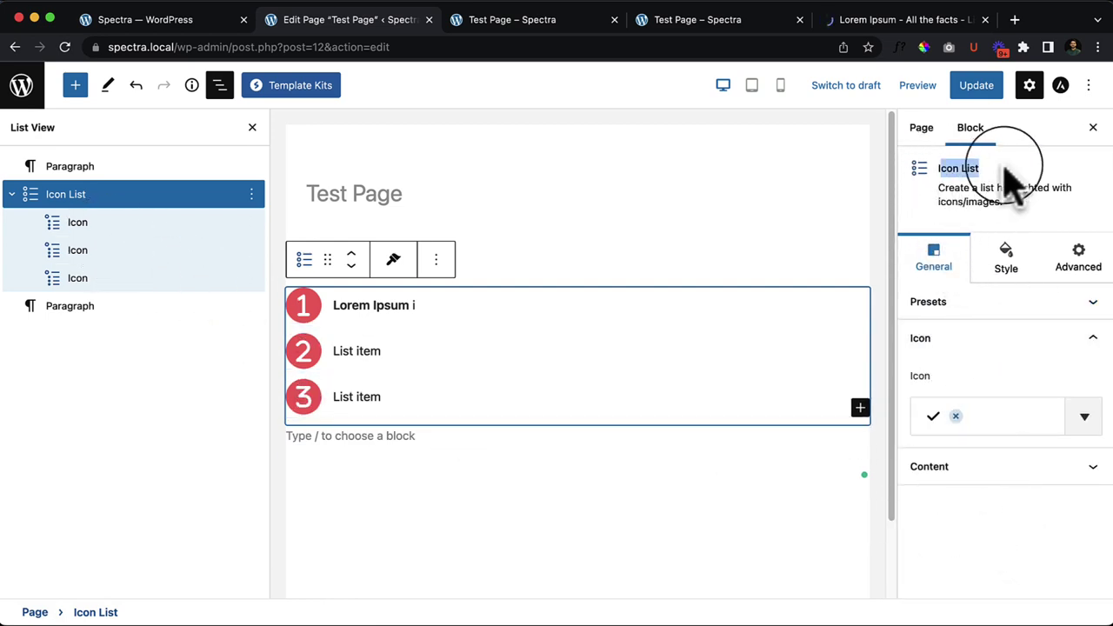
left_click(103, 228)
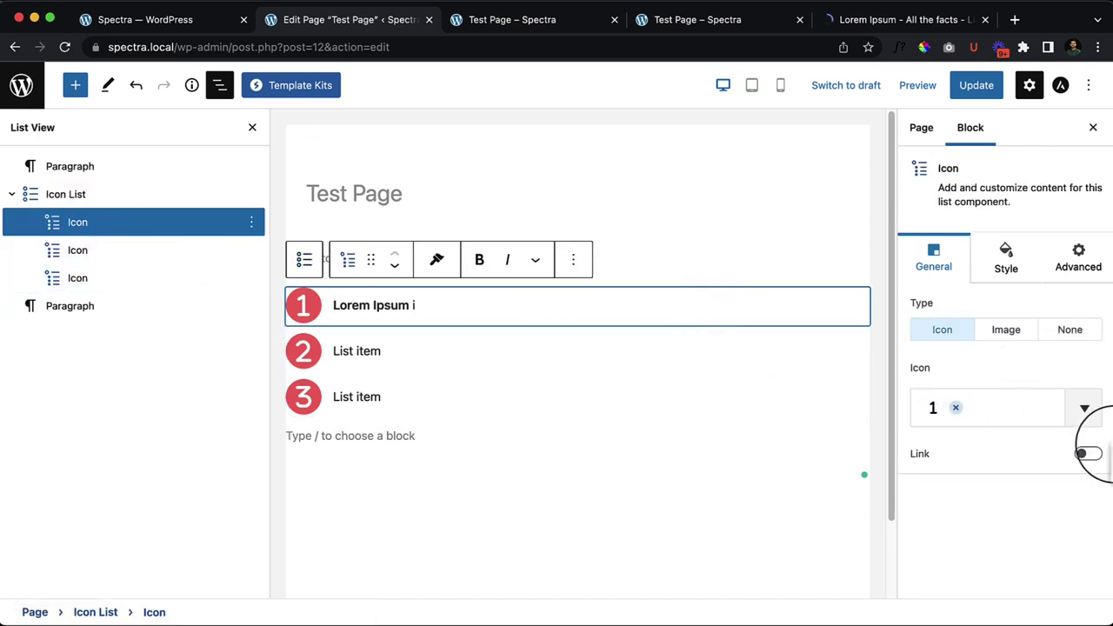
Step: Cycle the first item's type through Image and None back to Icon, then show its Style settings
left_click(1006, 331)
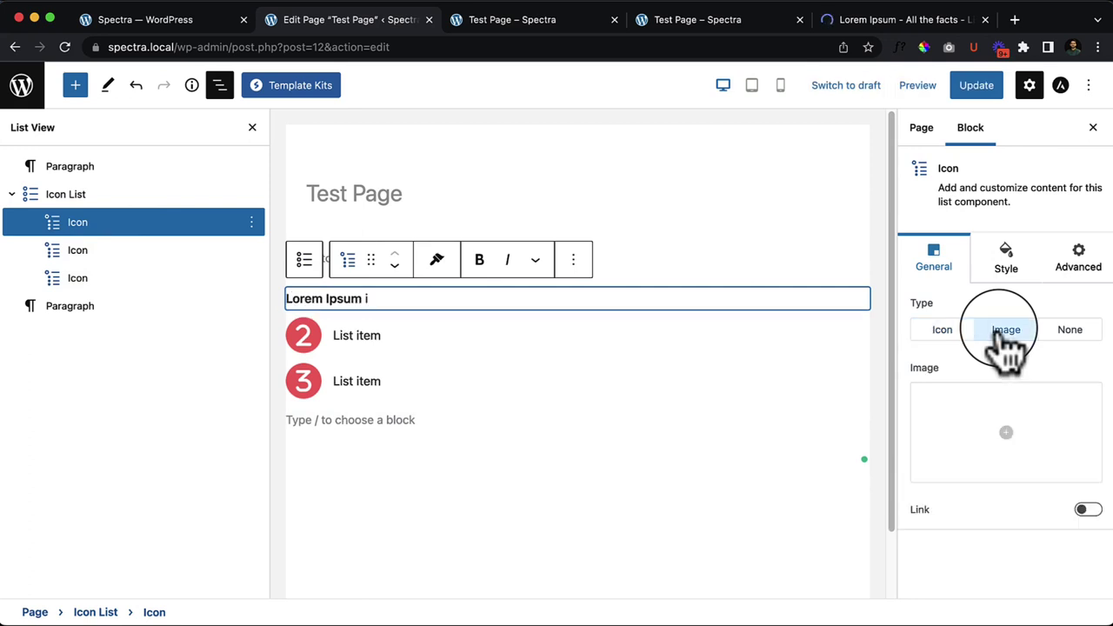
left_click(1070, 331)
left_click(943, 333)
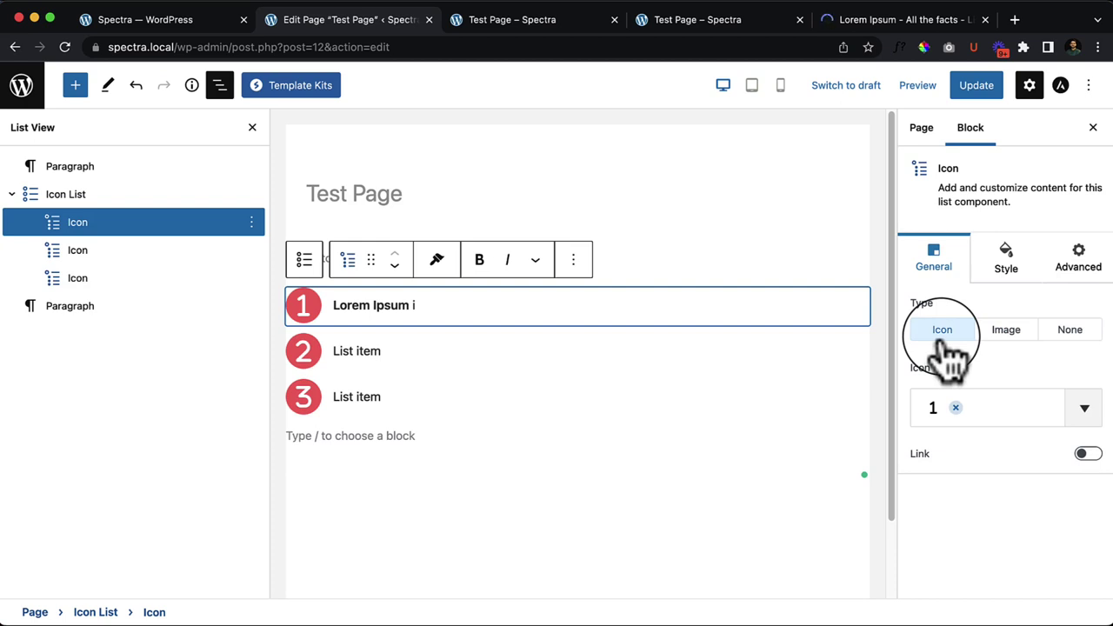
left_click(1013, 265)
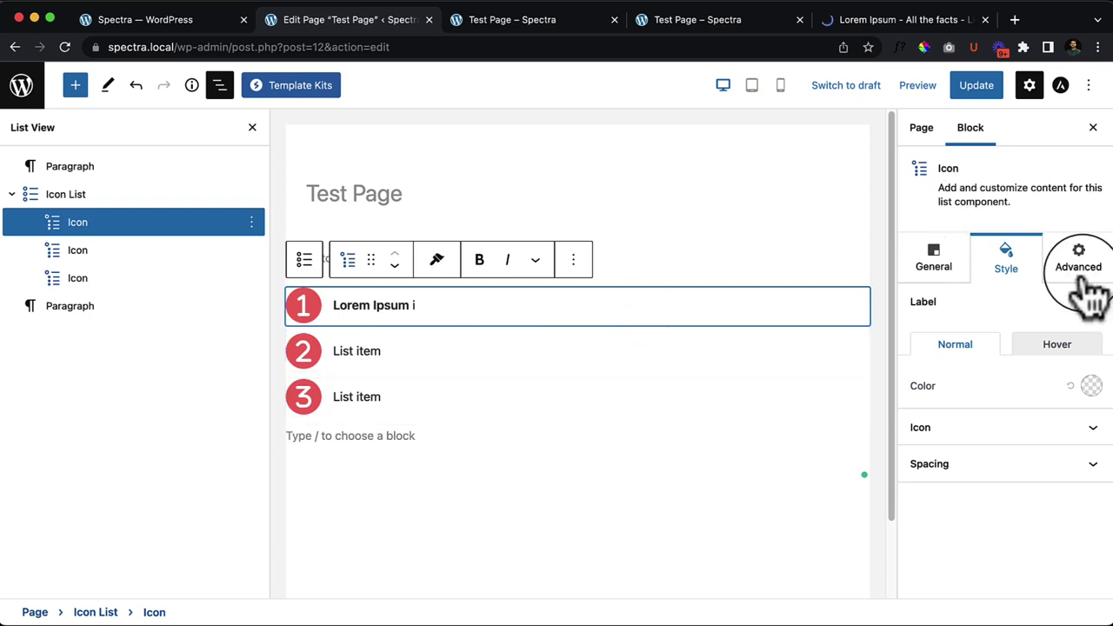
Step: Remove the first and third list items using each item's Remove Icon option
left_click(252, 128)
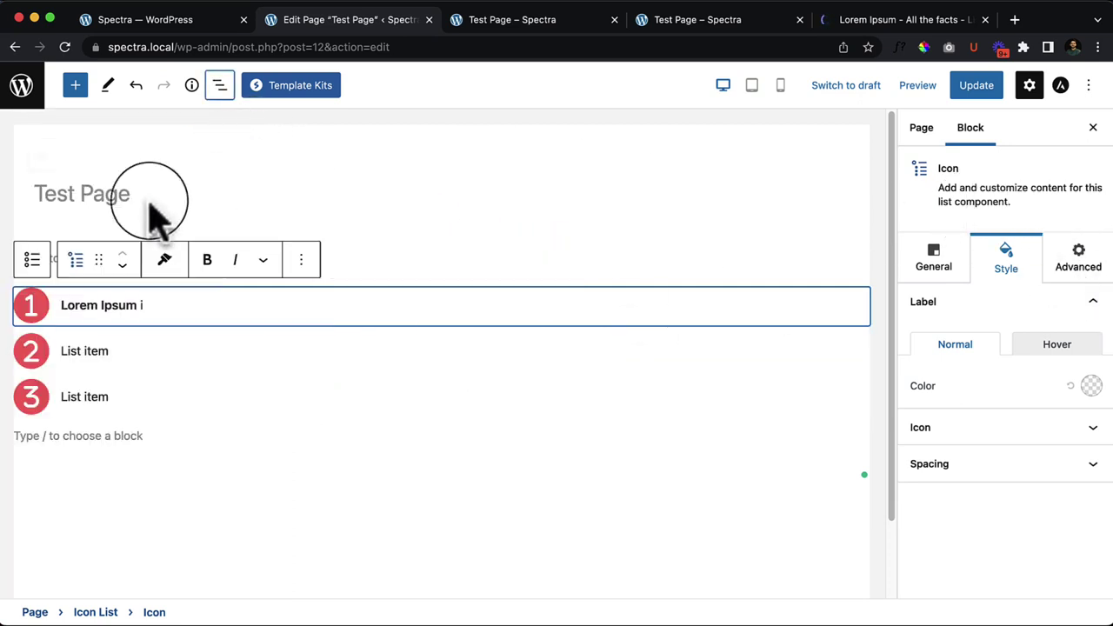
left_click(137, 420)
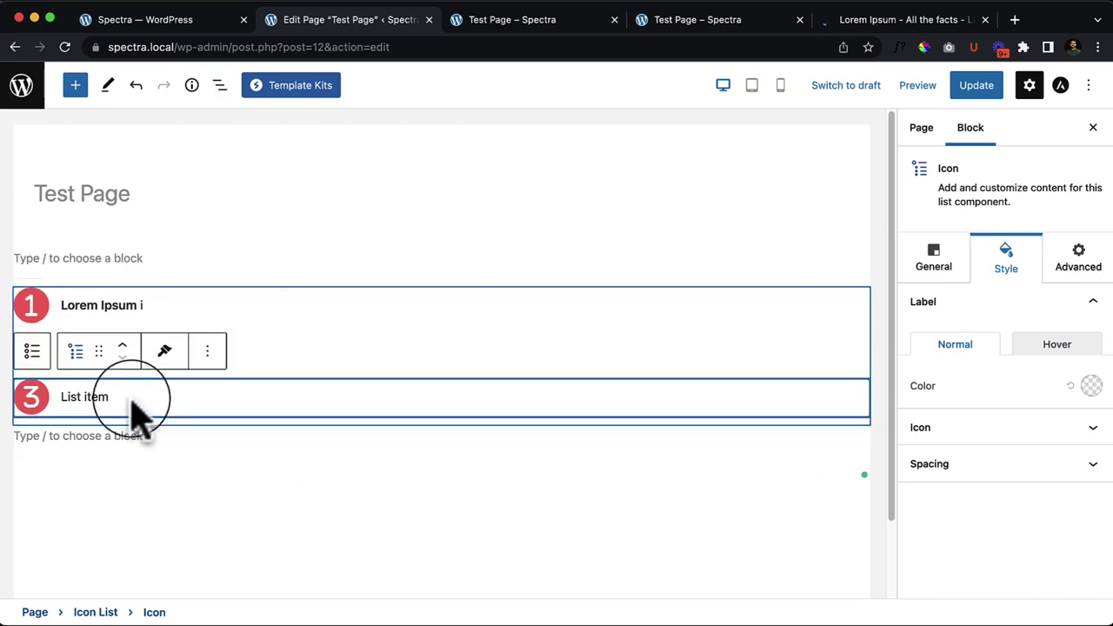
left_click(79, 309)
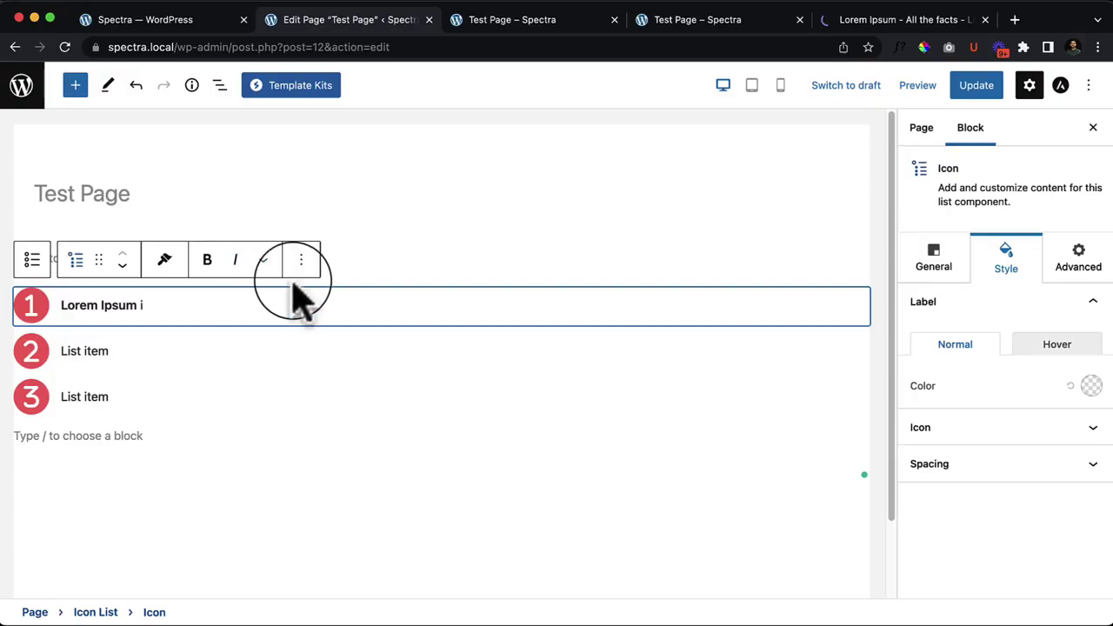
left_click(301, 259)
left_click(353, 563)
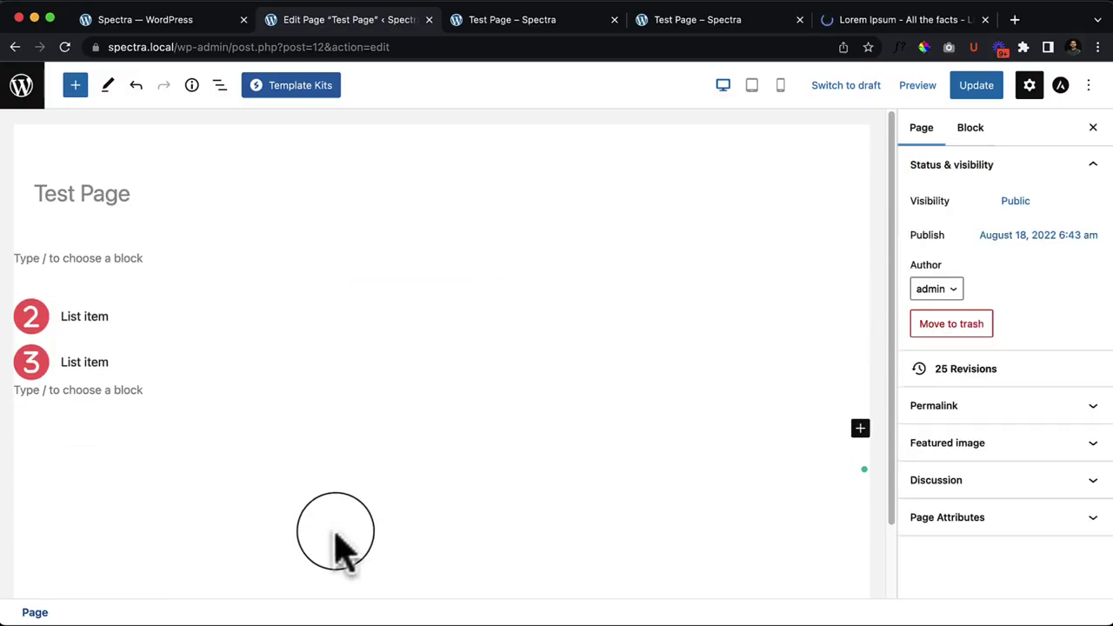
left_click(280, 355)
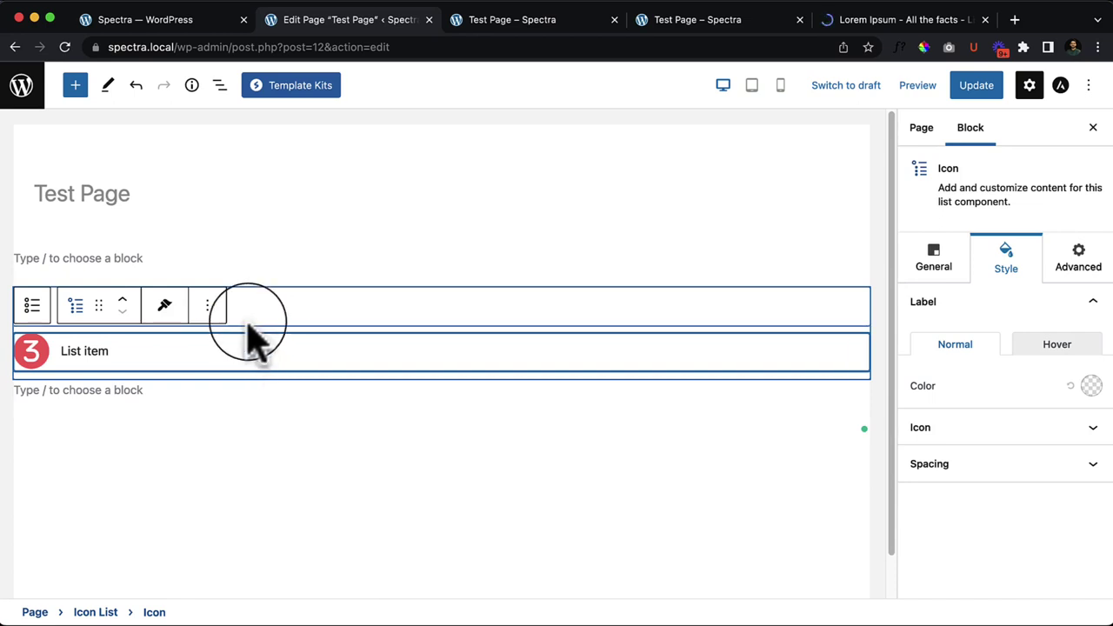
left_click(207, 304)
left_click(261, 603)
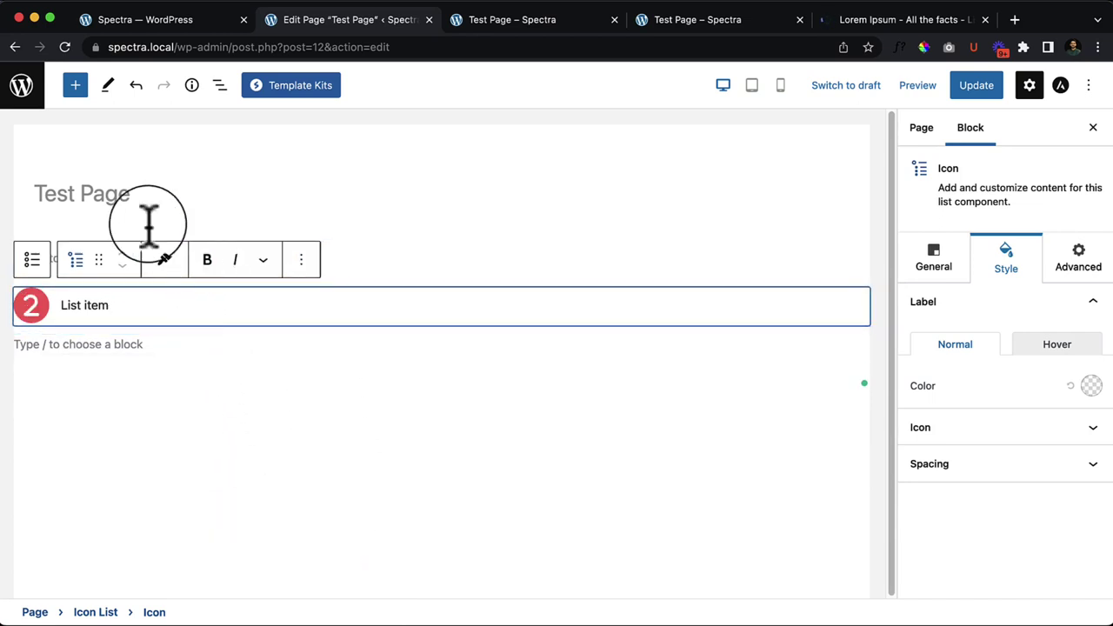
Step: Delete the whole Icon List block from List View, then the extra empty paragraph
left_click(219, 84)
left_click(133, 197)
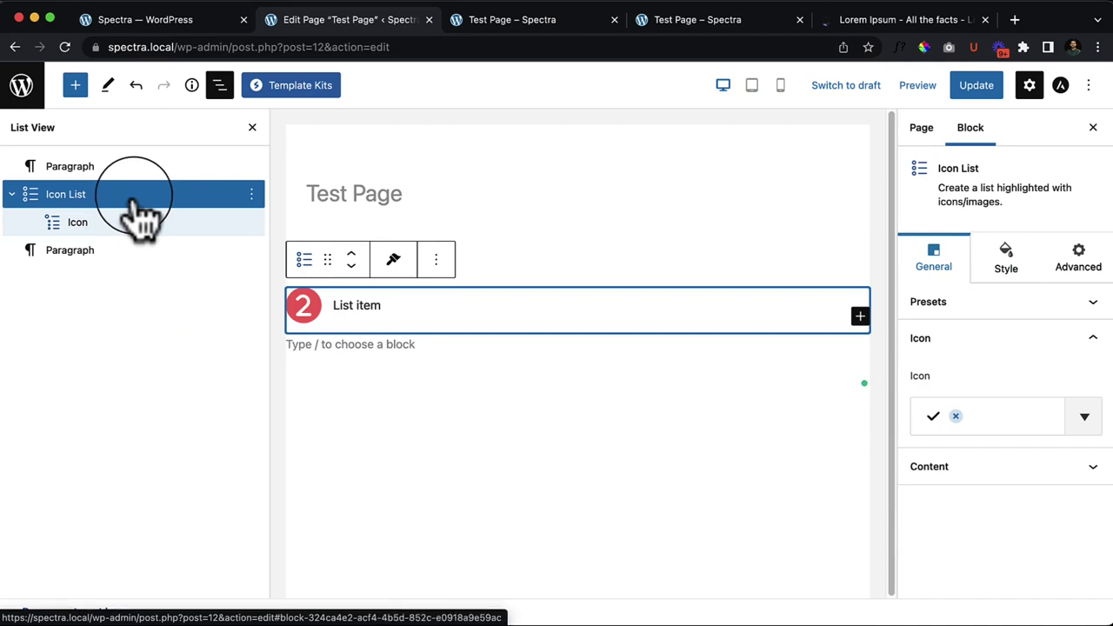
key("BackSpace")
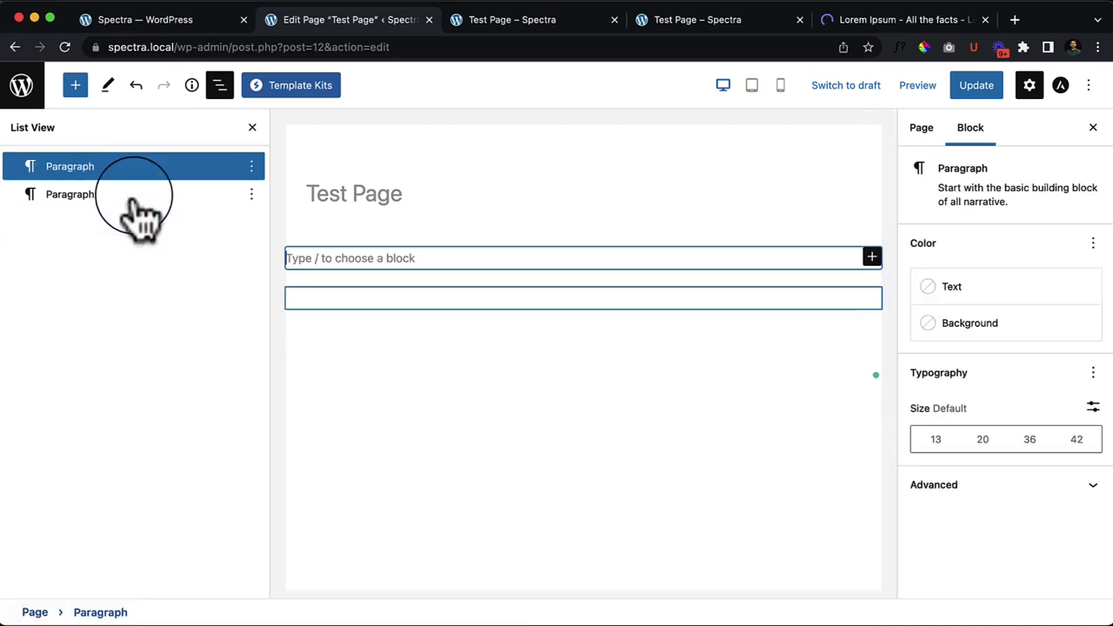
key("BackSpace")
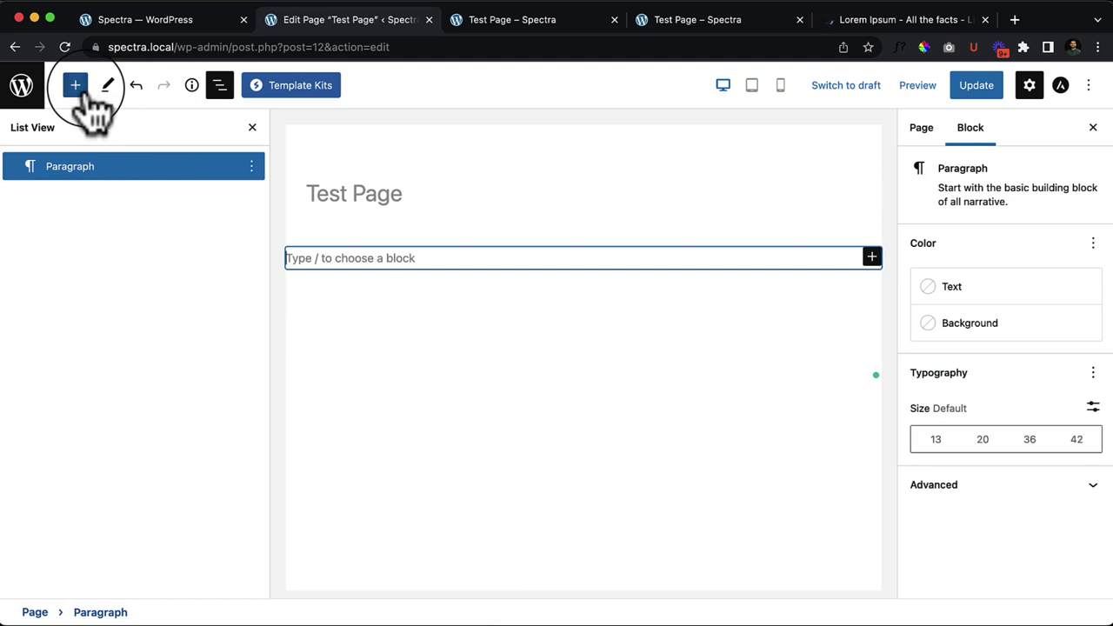
Step: Drag a Spectra Inline Notice block from the block library onto the page below the title
left_click(75, 85)
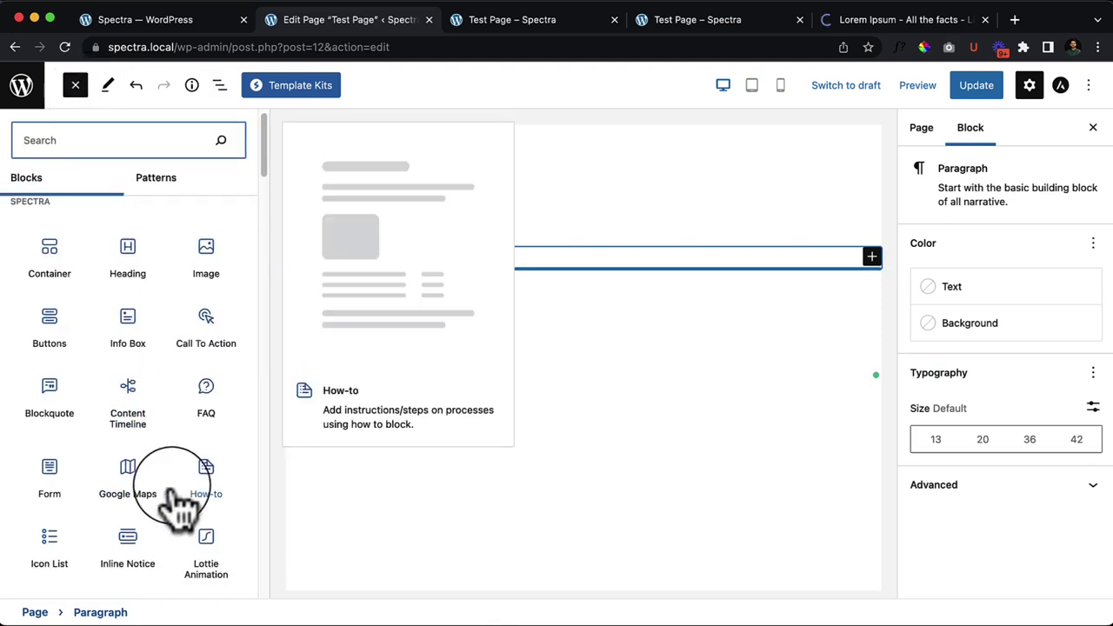
scroll(154, 509, "down", 1)
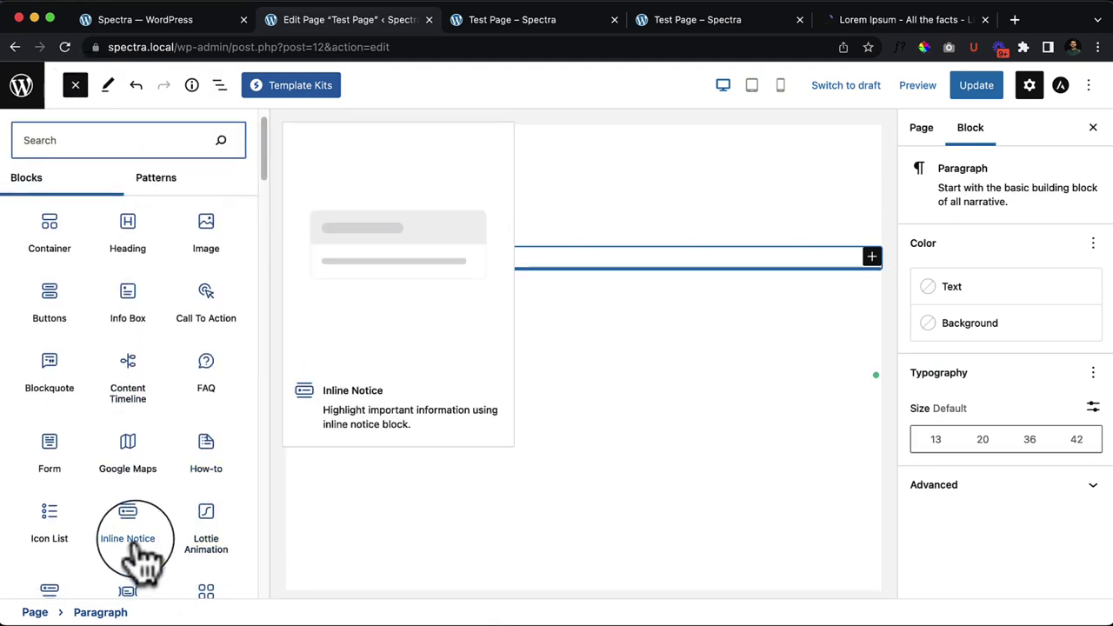
left_click_drag(139, 557, 587, 272)
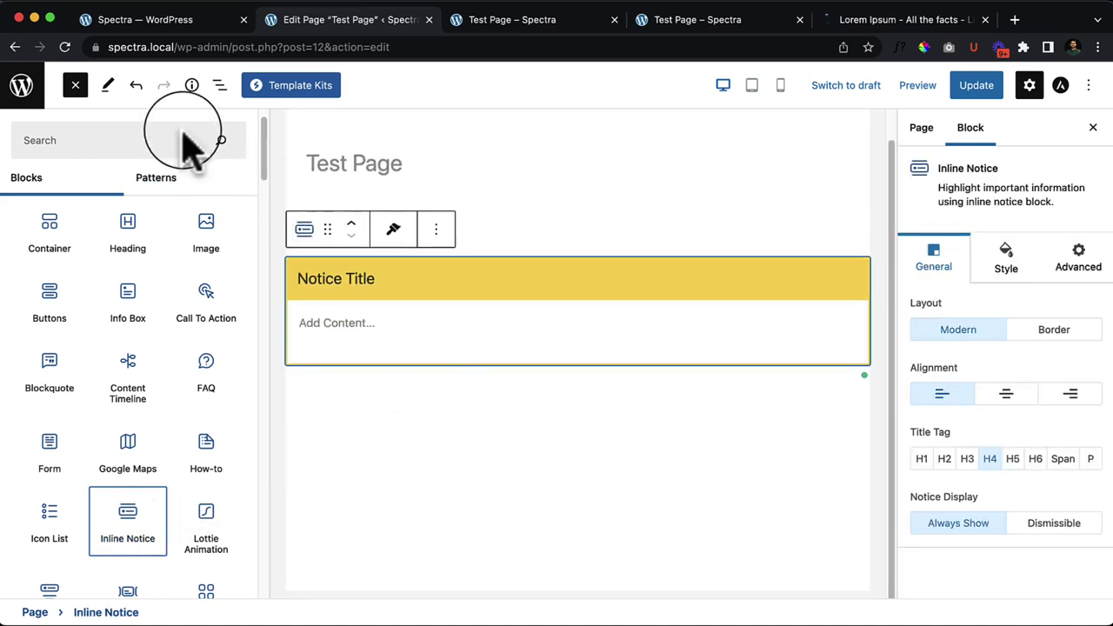
left_click(76, 85)
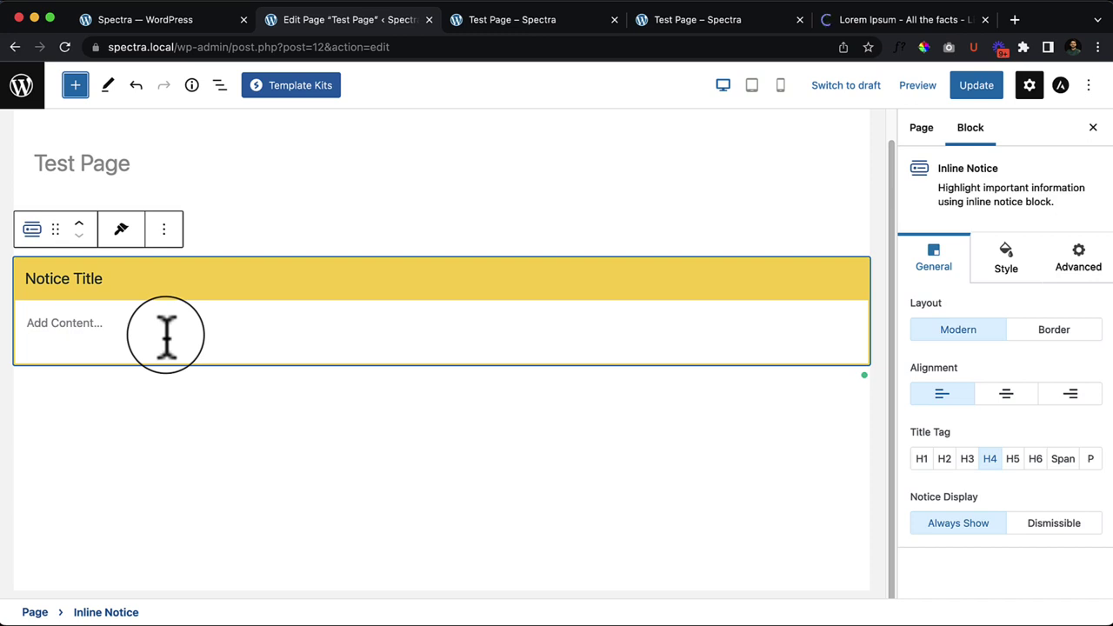
Step: Replace the notice title with 'Require Skills' and move into the notice content
left_click(155, 280)
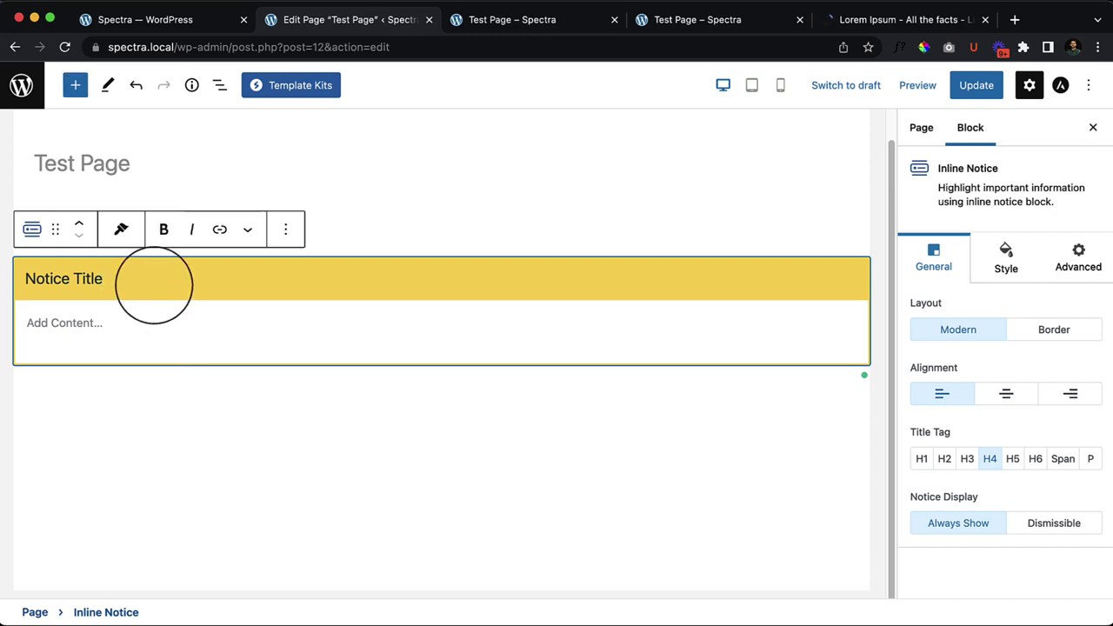
type("a")
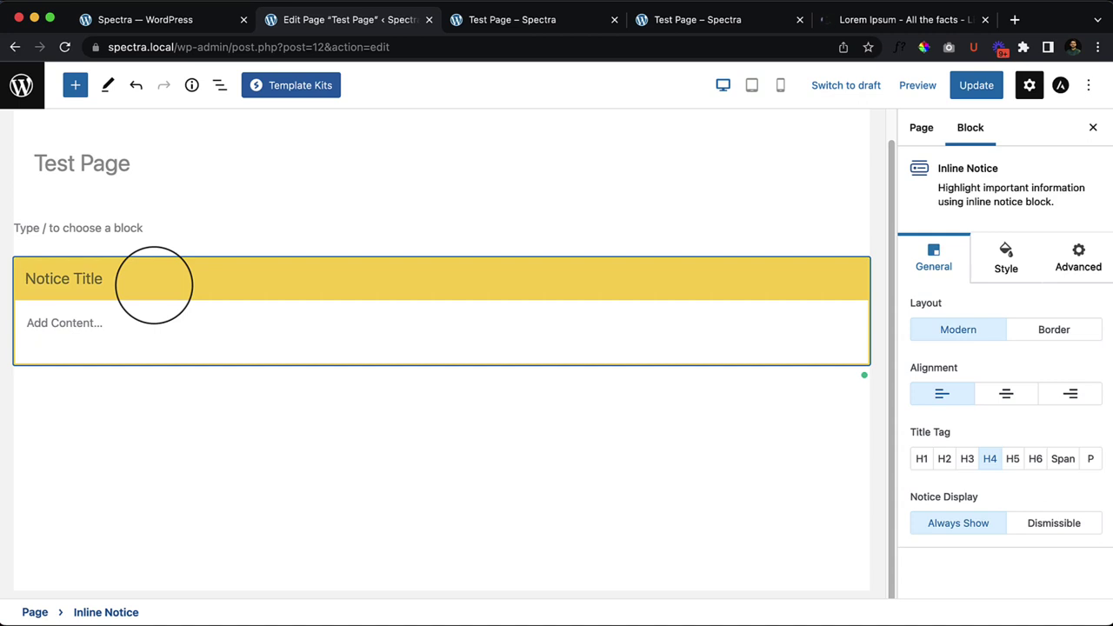
left_click(160, 289)
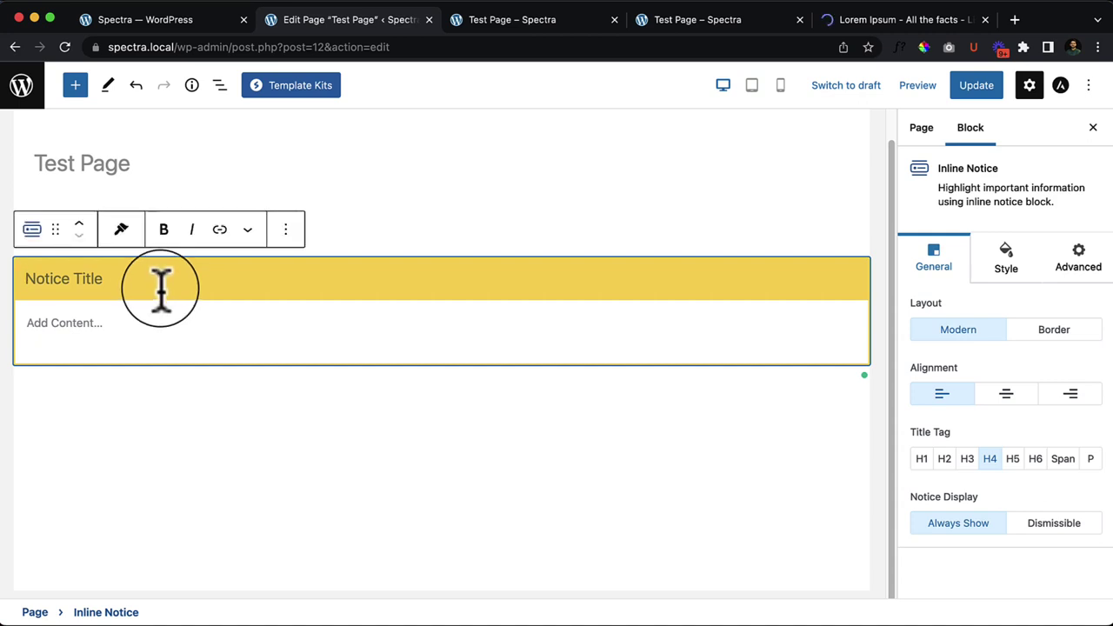
type("Require Skills")
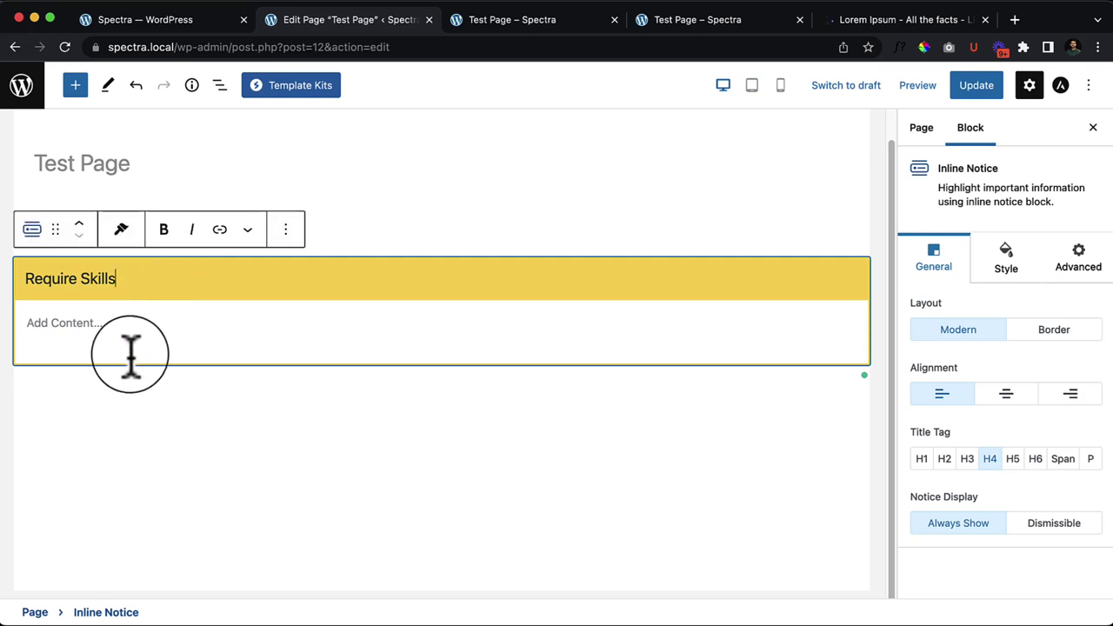
left_click(114, 328)
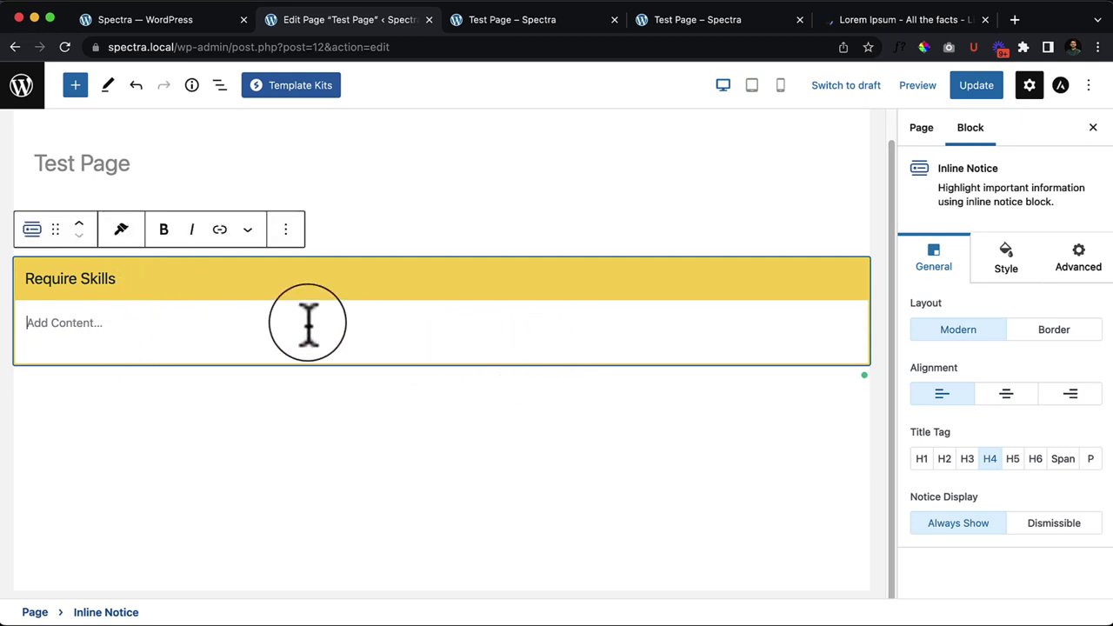
Step: Close the block library and open it again
left_click(75, 84)
left_click(357, 338)
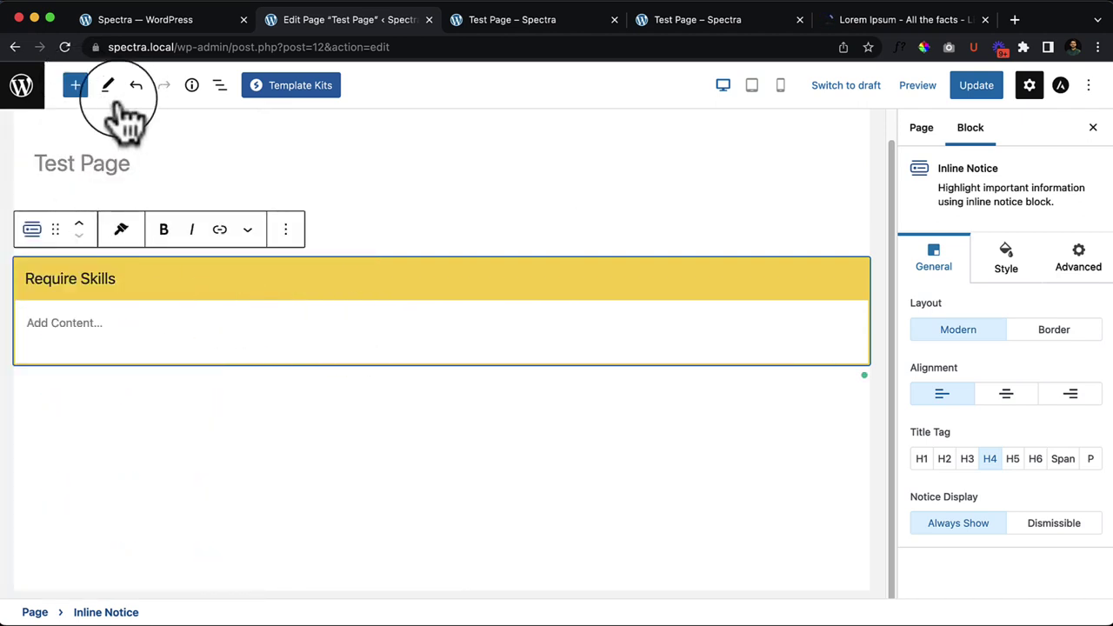
left_click(75, 86)
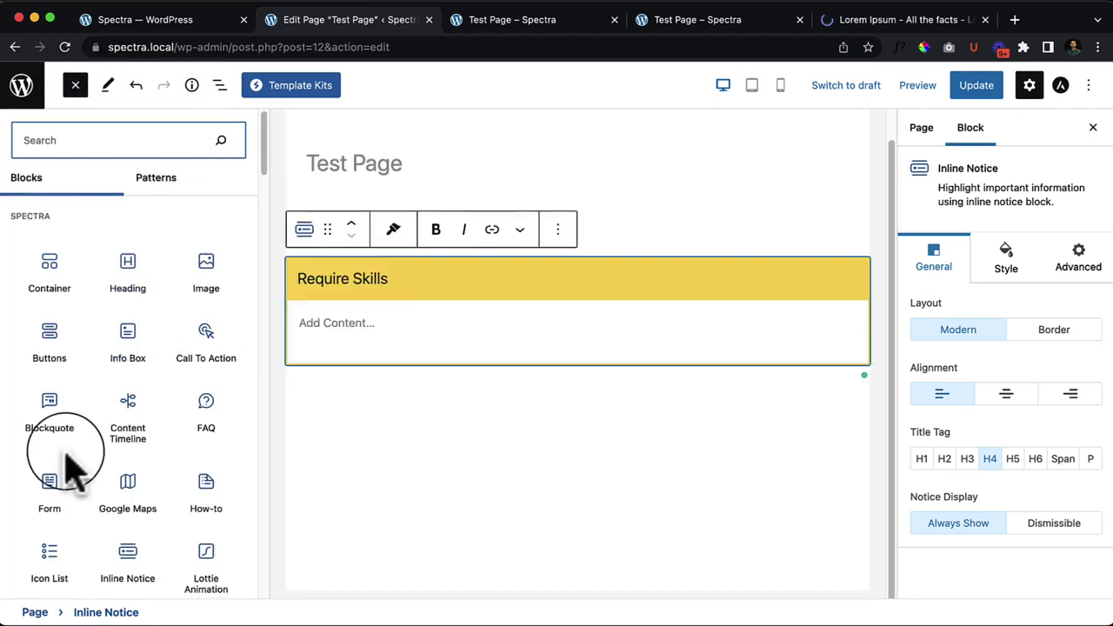
Step: Add a trial Spectra Heading above the notice, remove it, then click the notice's content field
scroll(70, 464, "down", 5)
scroll(62, 405, "up", 5)
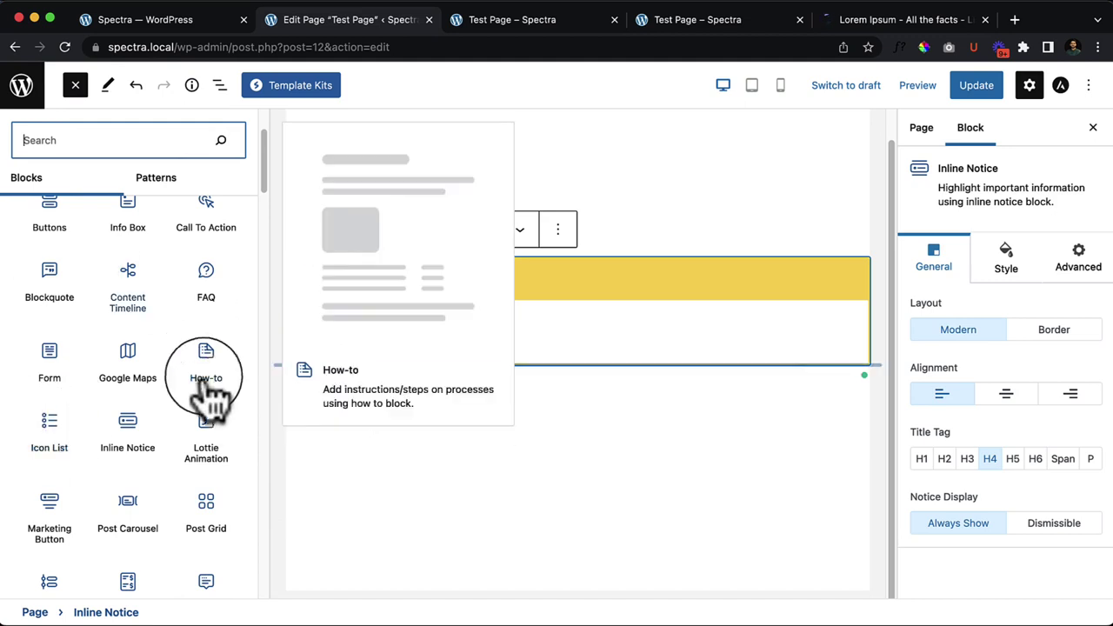
left_click_drag(127, 262, 390, 343)
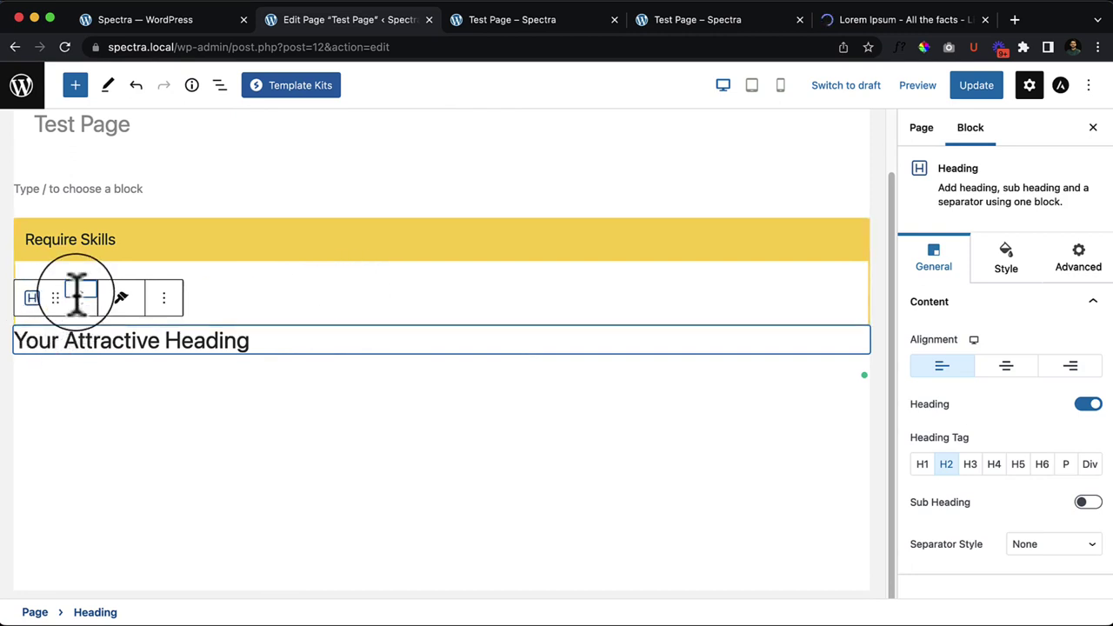
left_click(78, 291)
left_click(163, 264)
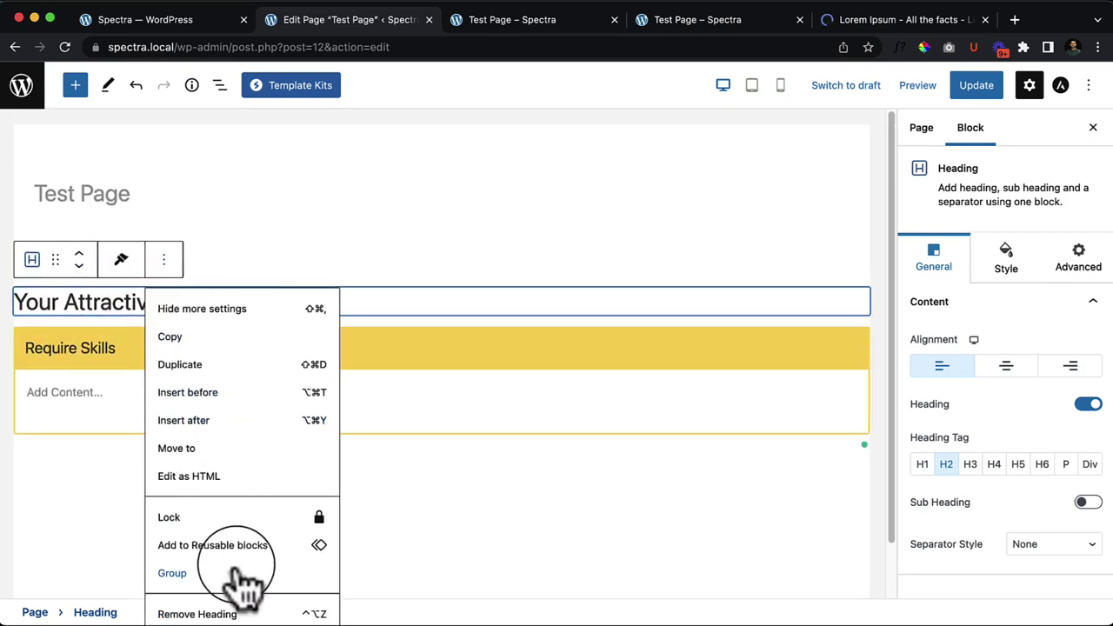
left_click(241, 614)
left_click(106, 352)
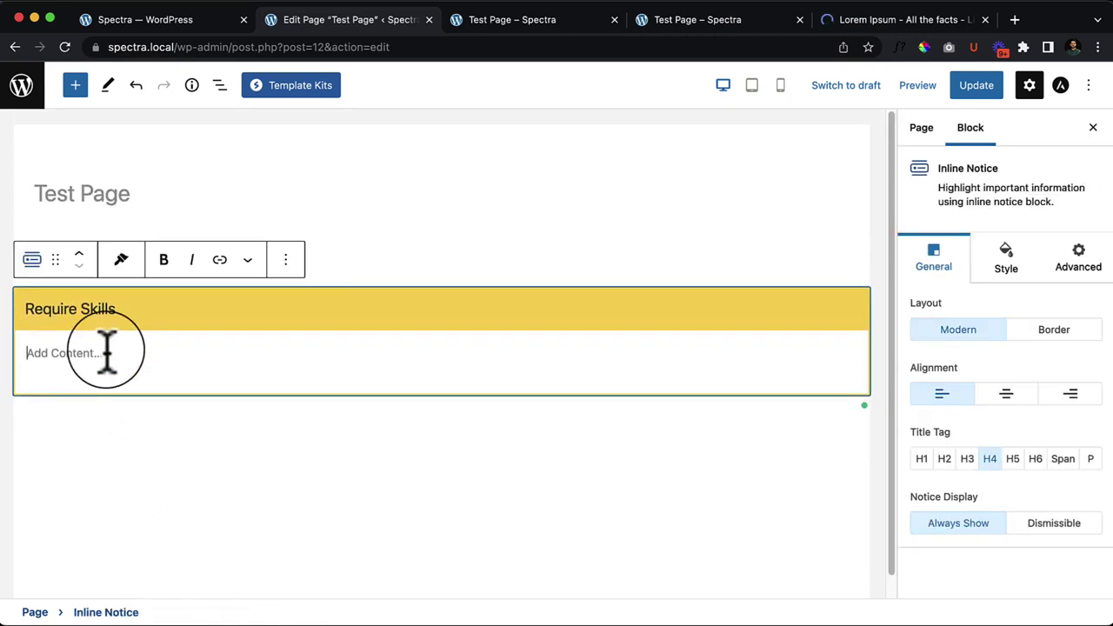
type("asdfasfd")
key("Return")
type("asdf")
key("Return")
key("Return")
type("asdf")
key("Return")
type("asdf")
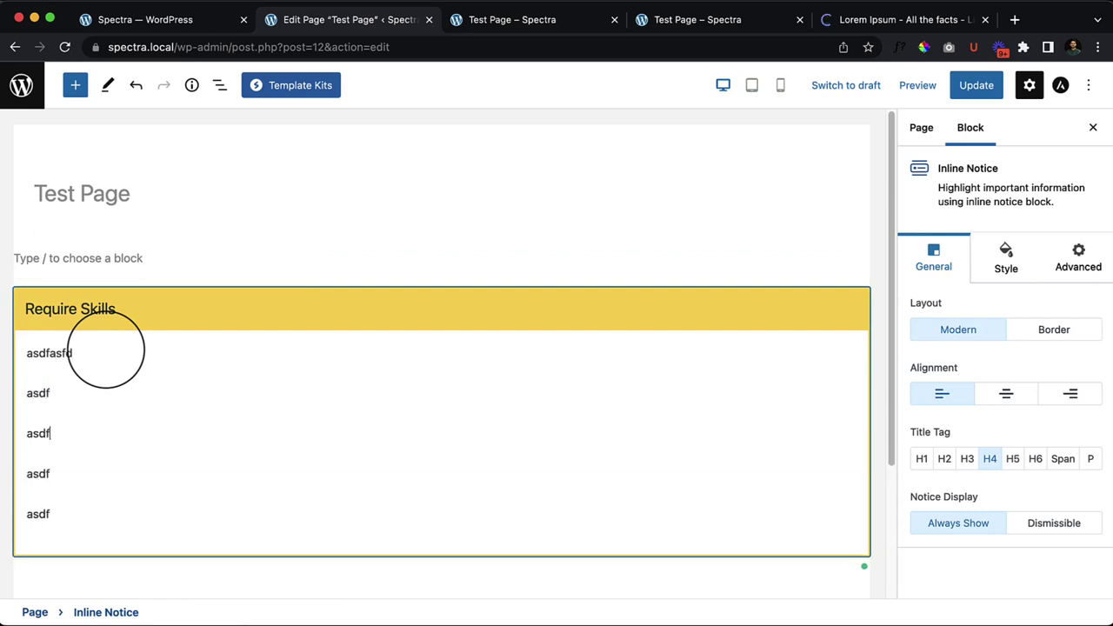
left_click_drag(84, 514, 17, 333)
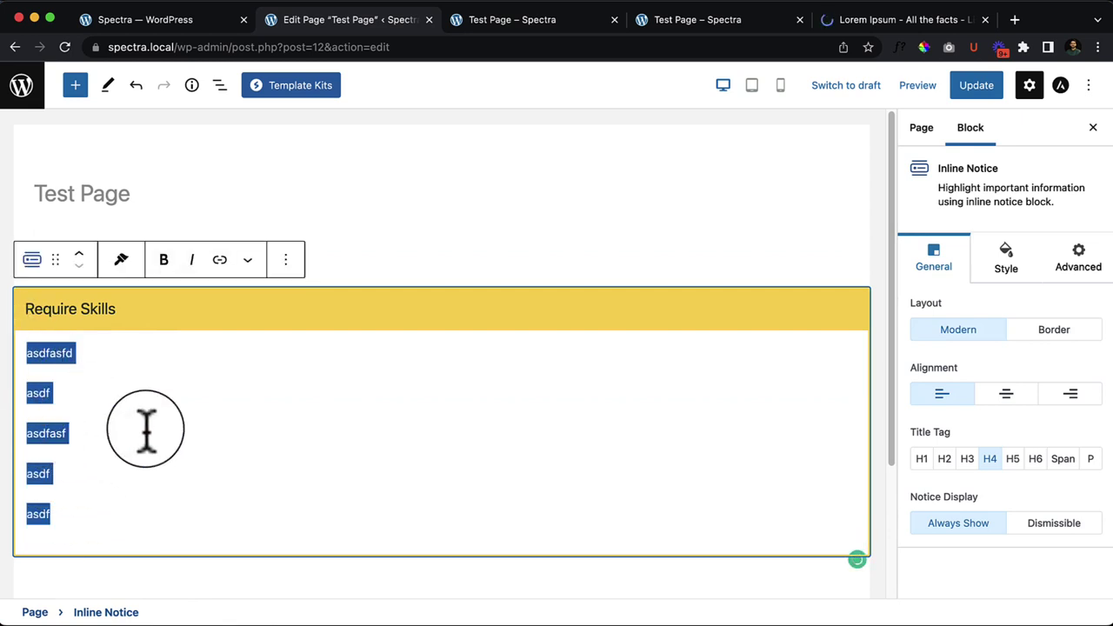
key("Escape")
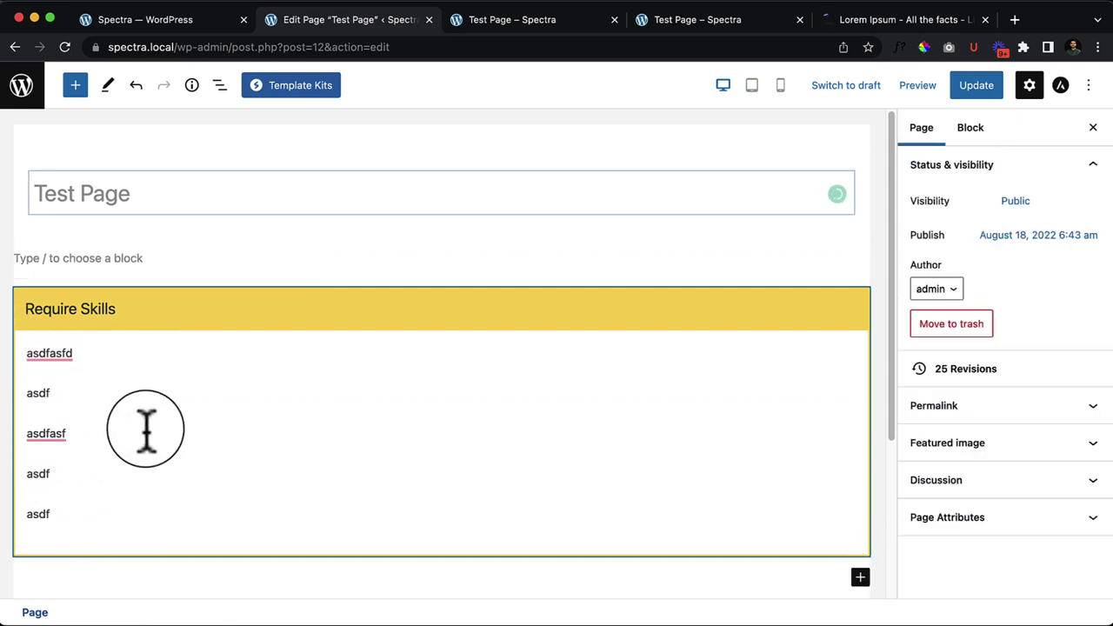
left_click_drag(95, 522, 28, 357)
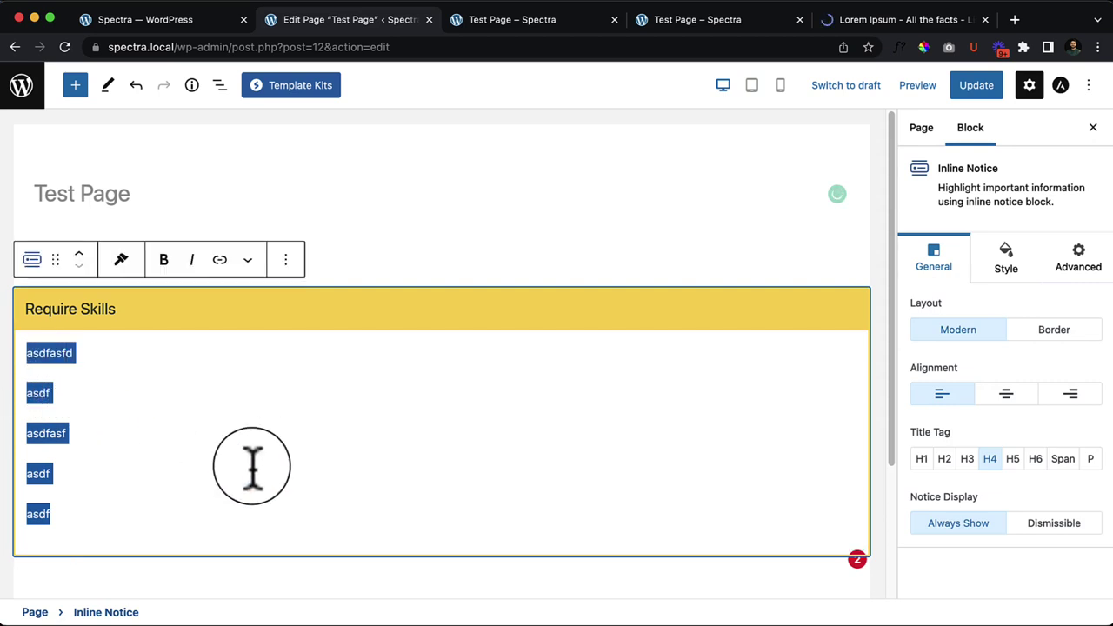
left_click(106, 511)
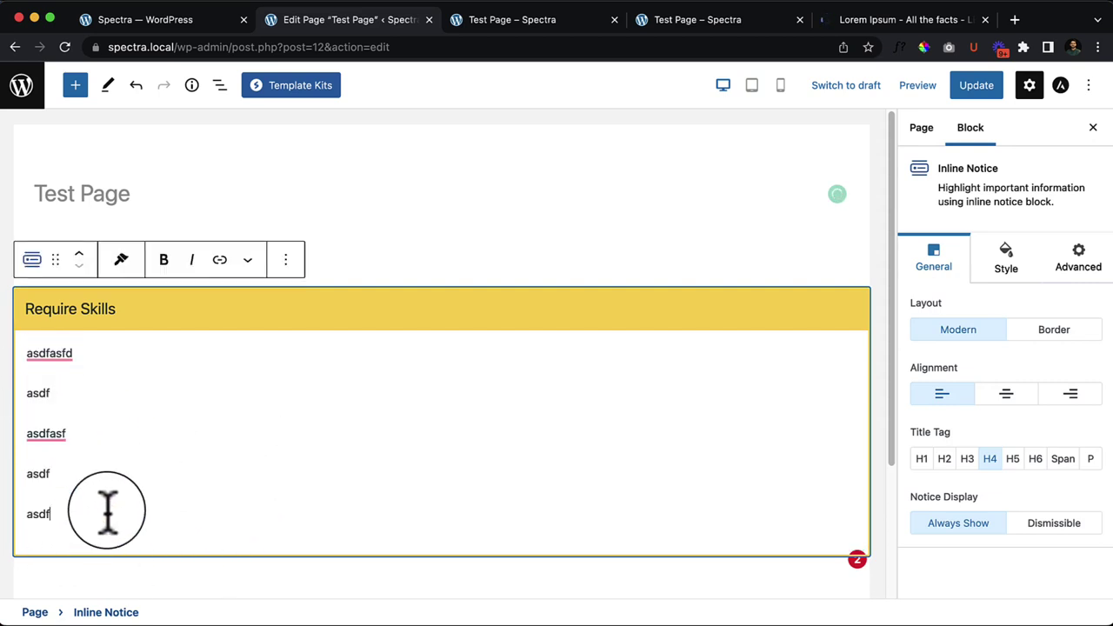
key("BackSpace")
key("shift+Home")
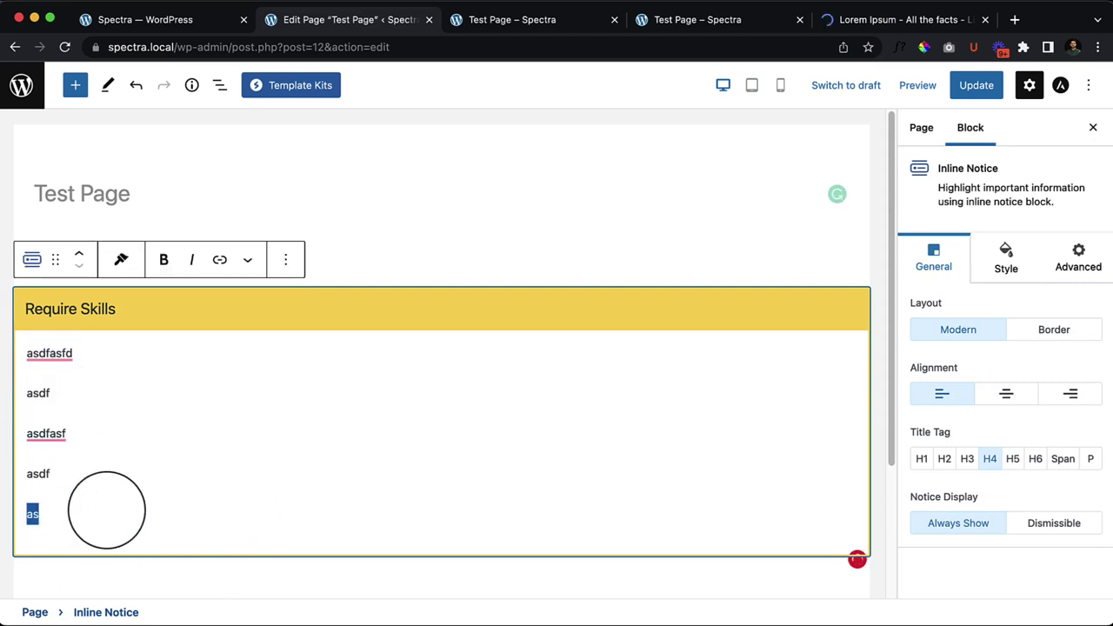
key("BackSpace")
key("BackSpace")
key("BackSpace")
key("BackSpace")
key("BackSpace")
key("shift+Left")
key("BackSpace")
key("BackSpace")
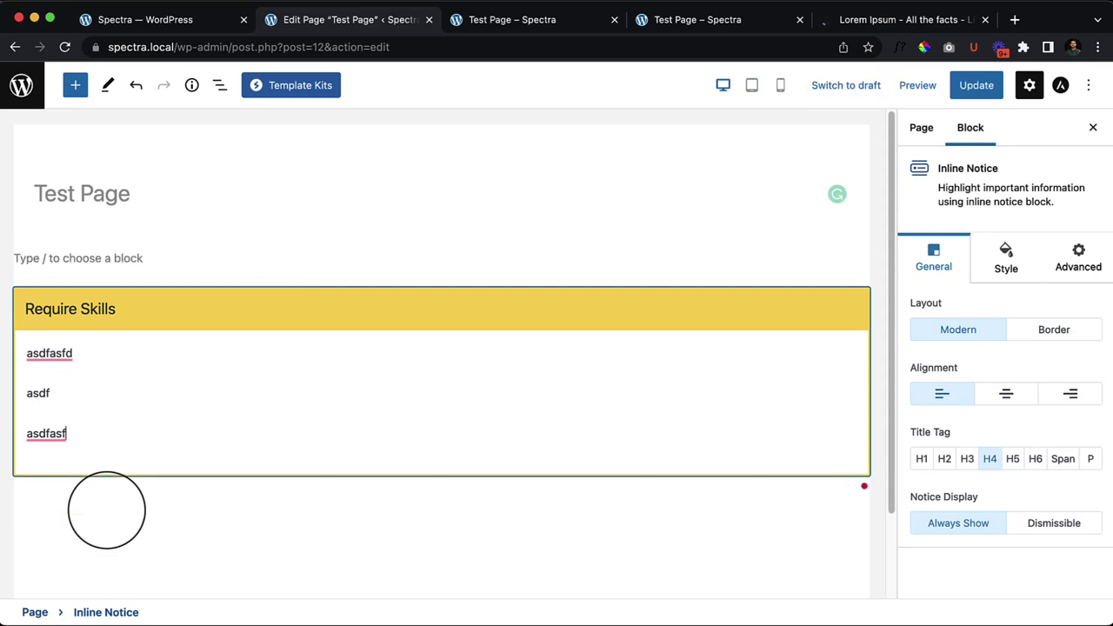
key("shift+Home")
key("BackSpace")
key("BackSpace")
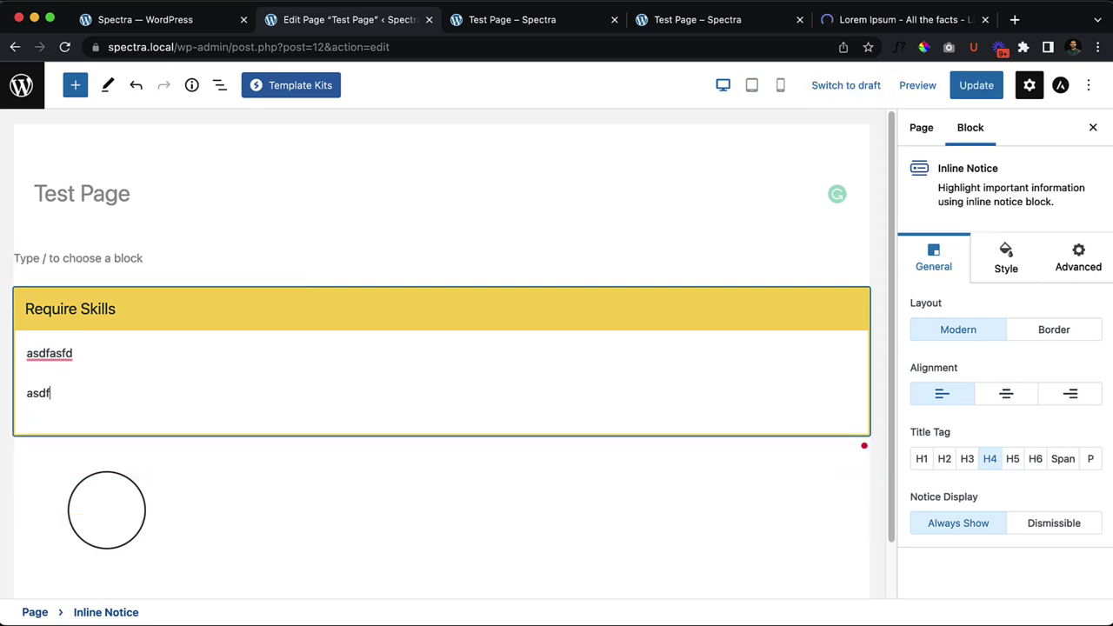
key("shift+Home")
key("BackSpace")
key("BackSpace")
key("shift+Home")
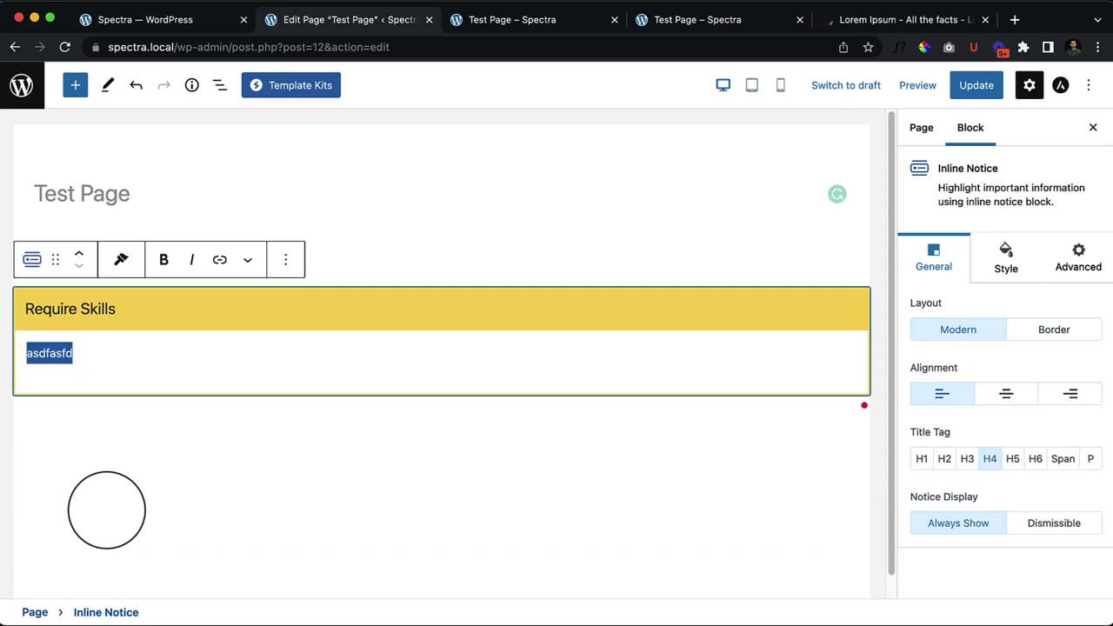
key("BackSpace")
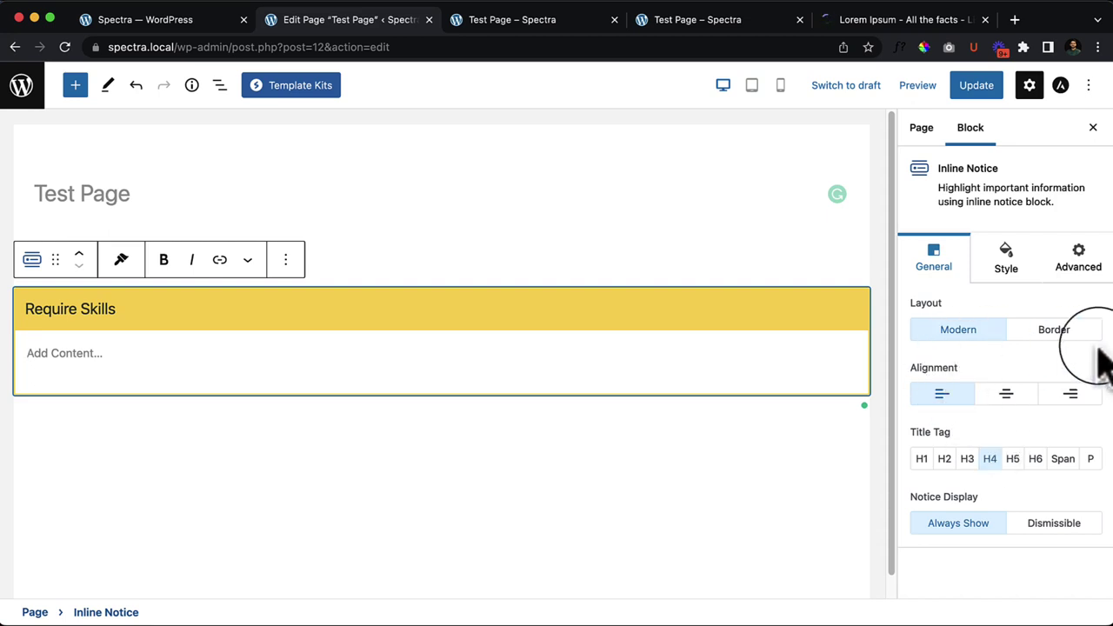
Step: Try the Border and Modern notice layouts and center/right alignments, ending Modern and left-aligned
left_click(1054, 330)
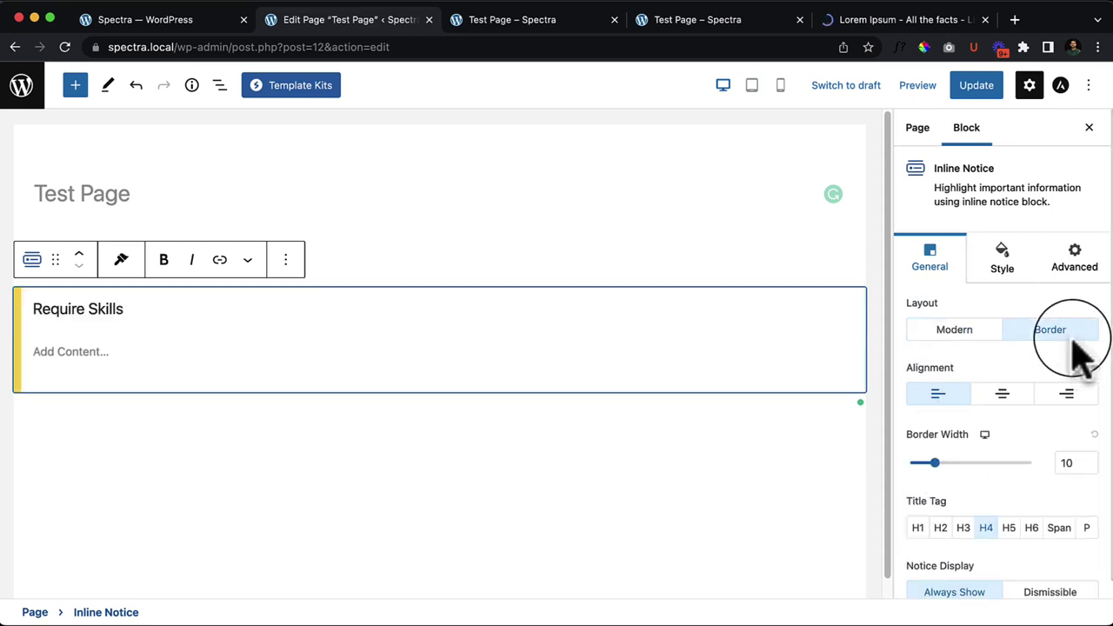
left_click(287, 566)
left_click(174, 358)
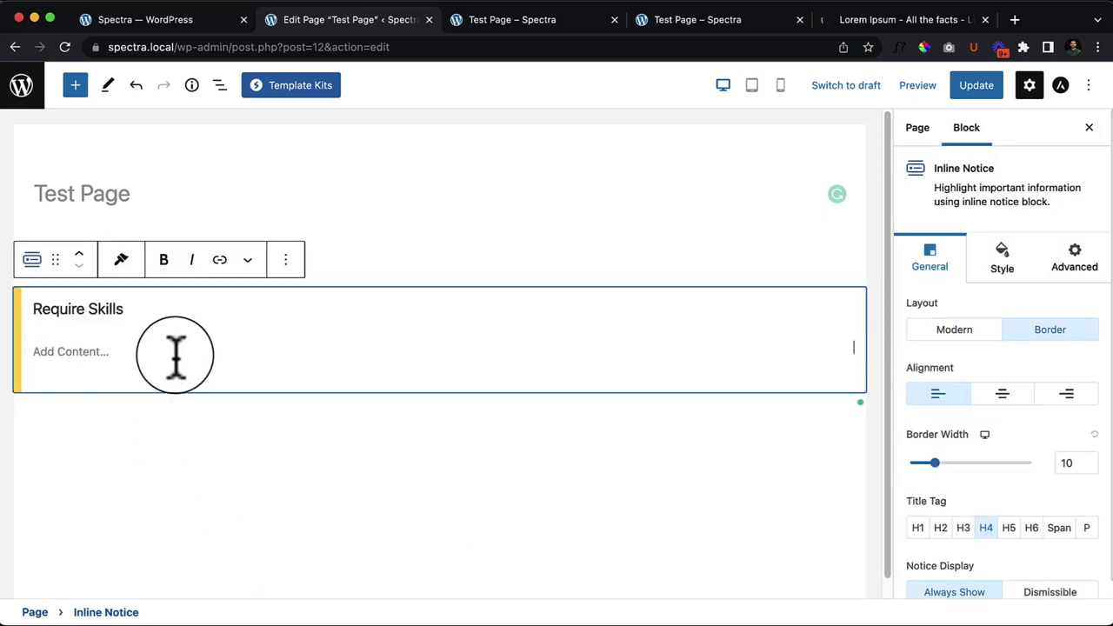
left_click(954, 335)
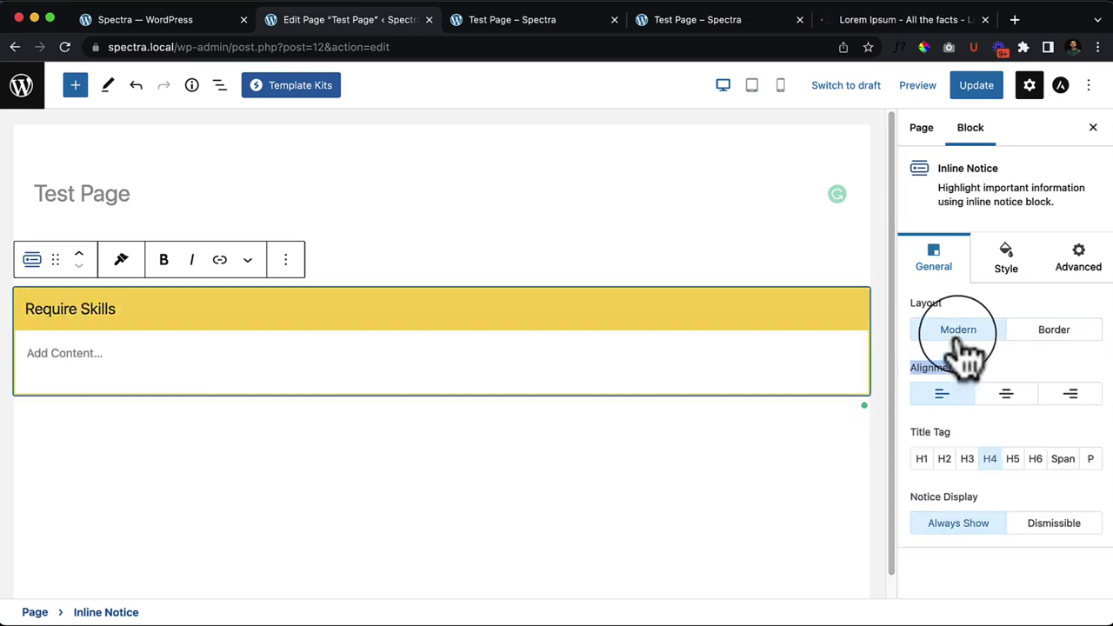
left_click(1002, 393)
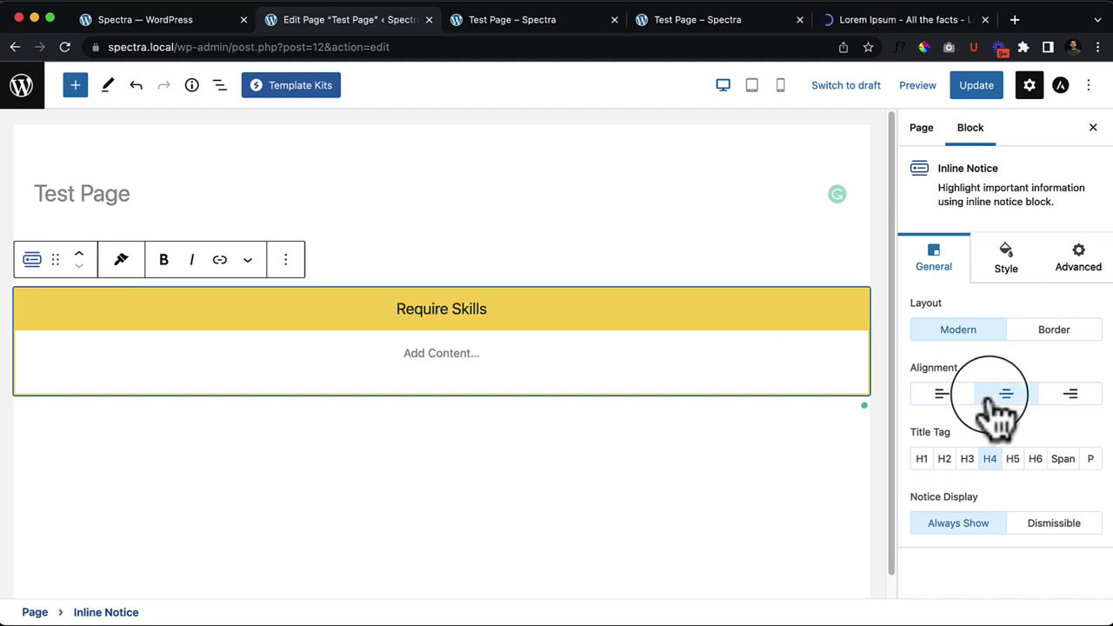
left_click(1075, 395)
left_click(942, 393)
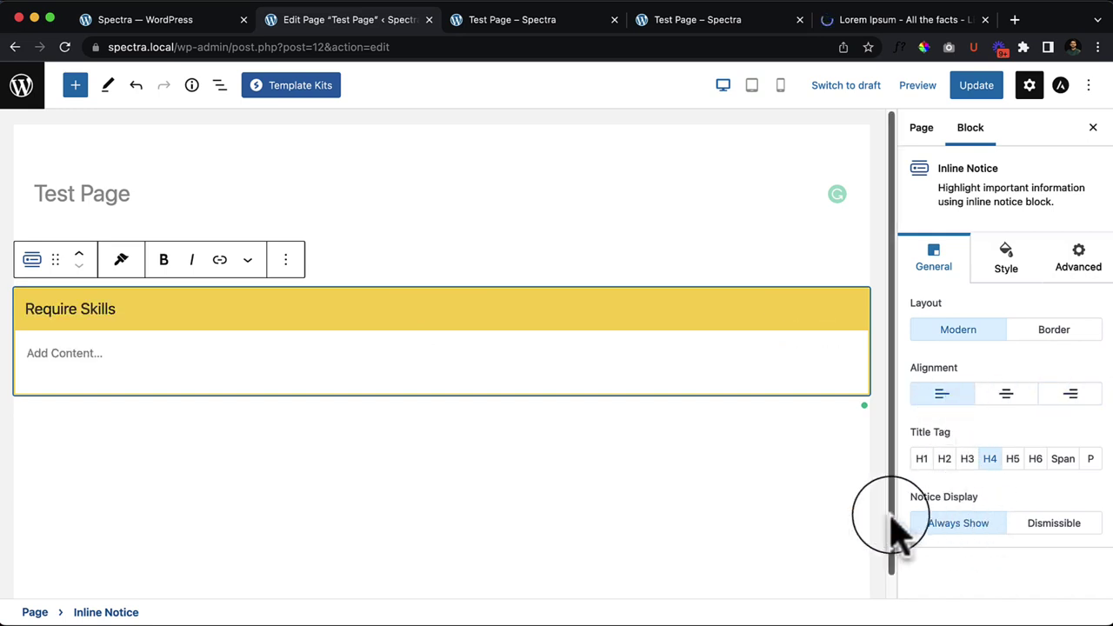
Step: Make the notice dismissible and give it the content 'This is test'
left_click(1068, 527)
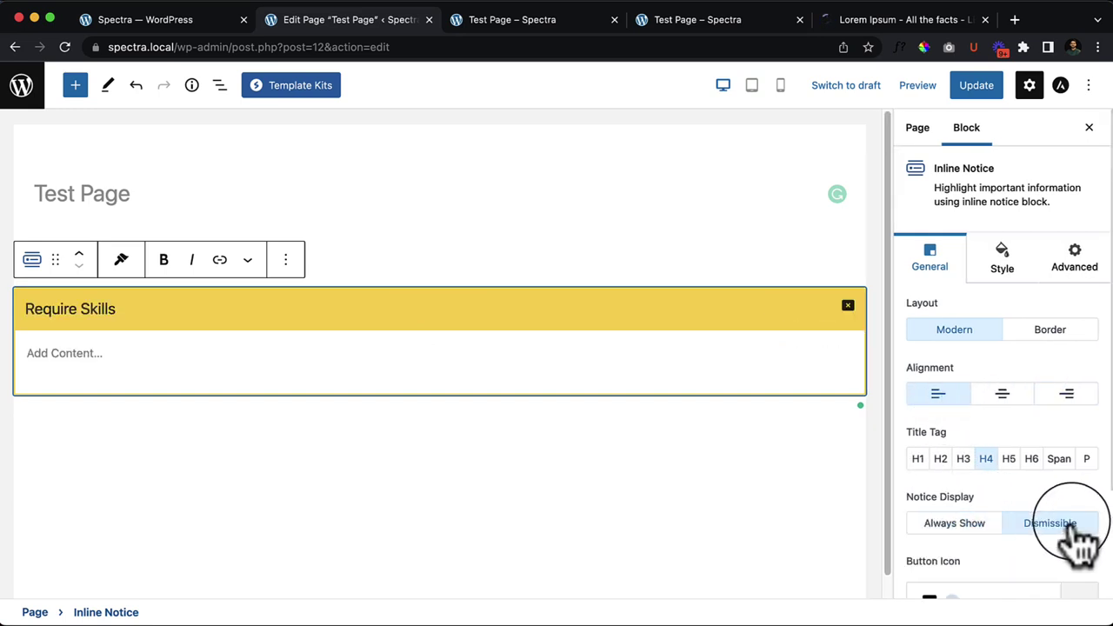
scroll(1073, 539, "down", 3)
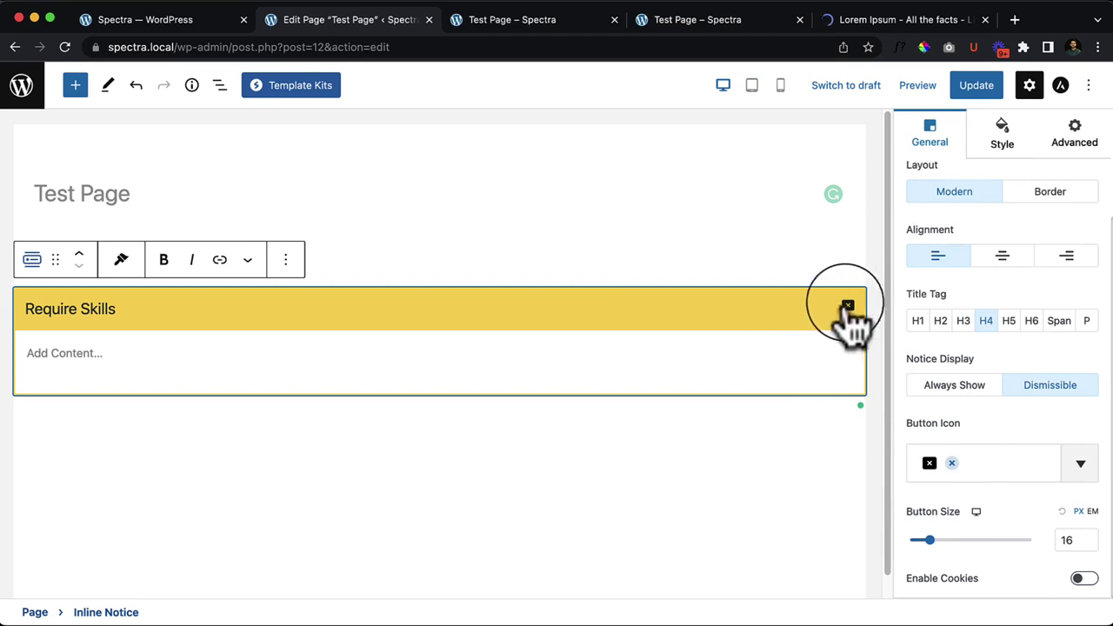
left_click(851, 311)
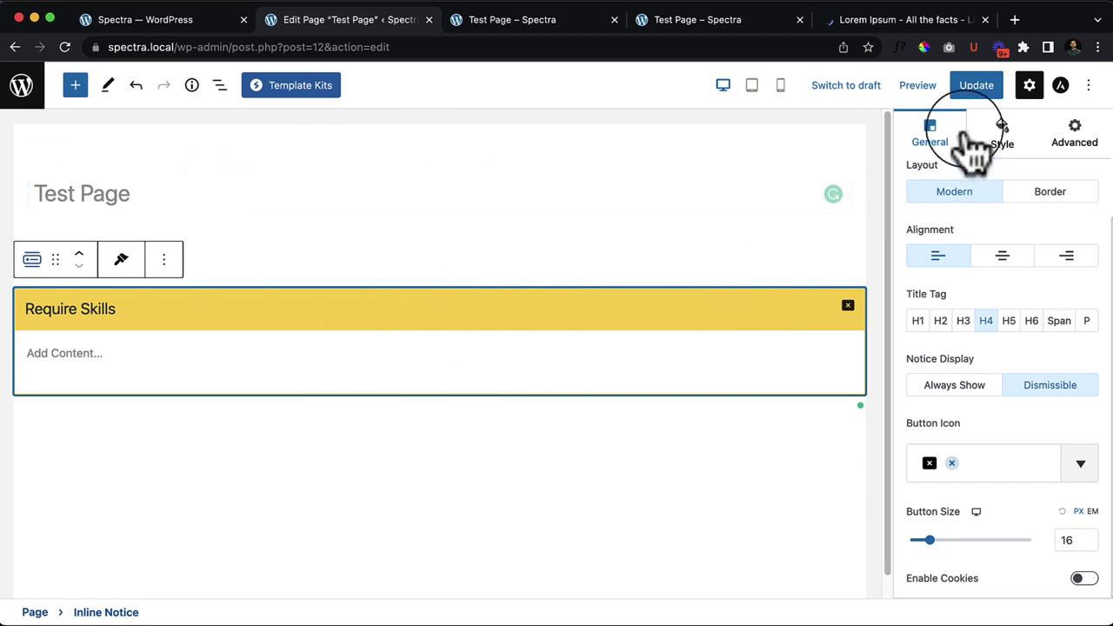
left_click(130, 360)
type("This is test")
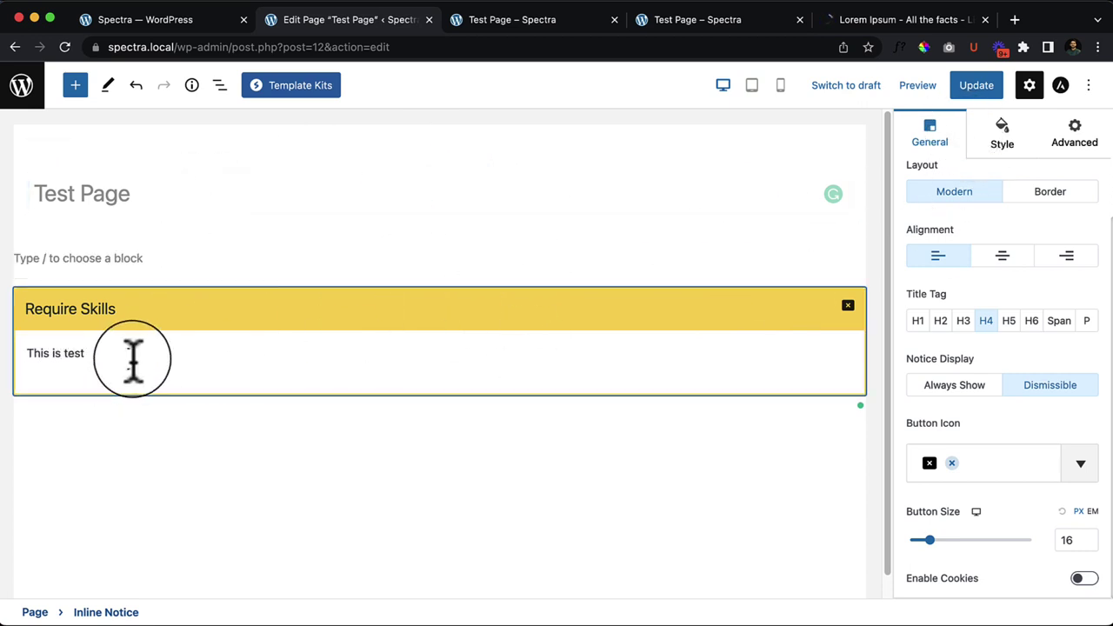
Step: Update the page and open the live page in a new tab
left_click(977, 86)
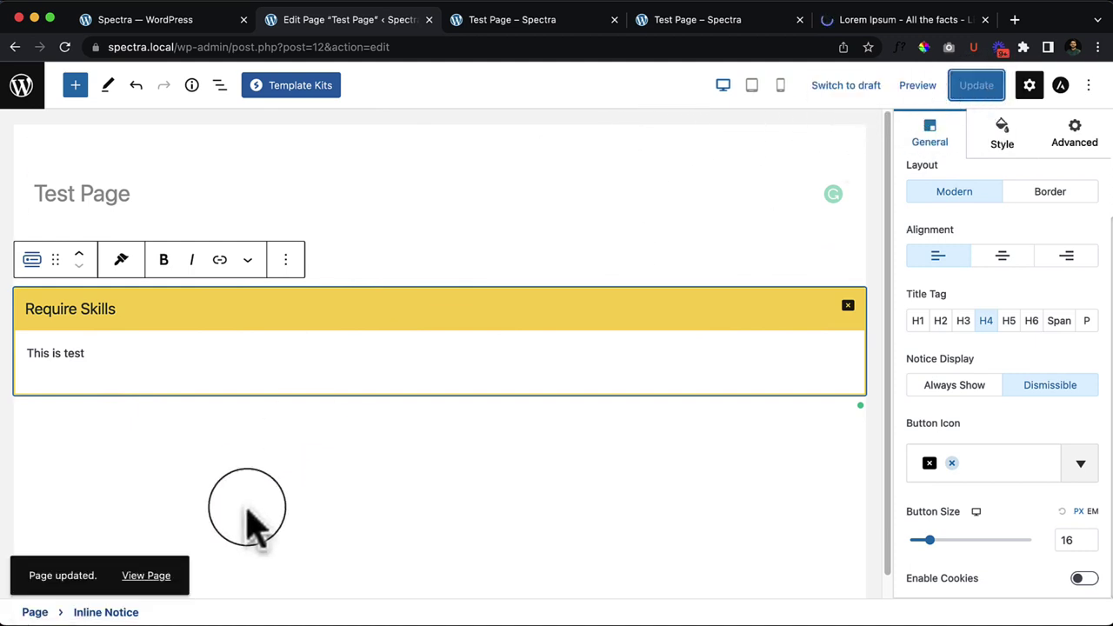
right_click(146, 579)
left_click(127, 580)
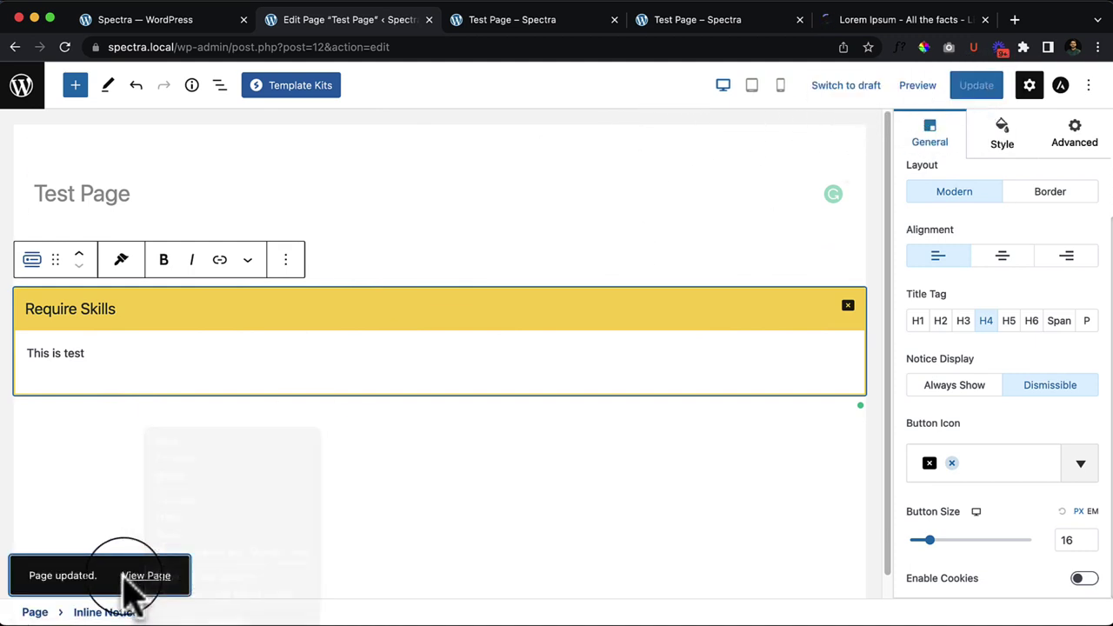
right_click(131, 576)
left_click(279, 414)
Step: Close the Lorem Ipsum tab, dismiss the Require Skills notice on the live page, then return to the editor
left_click(1008, 19)
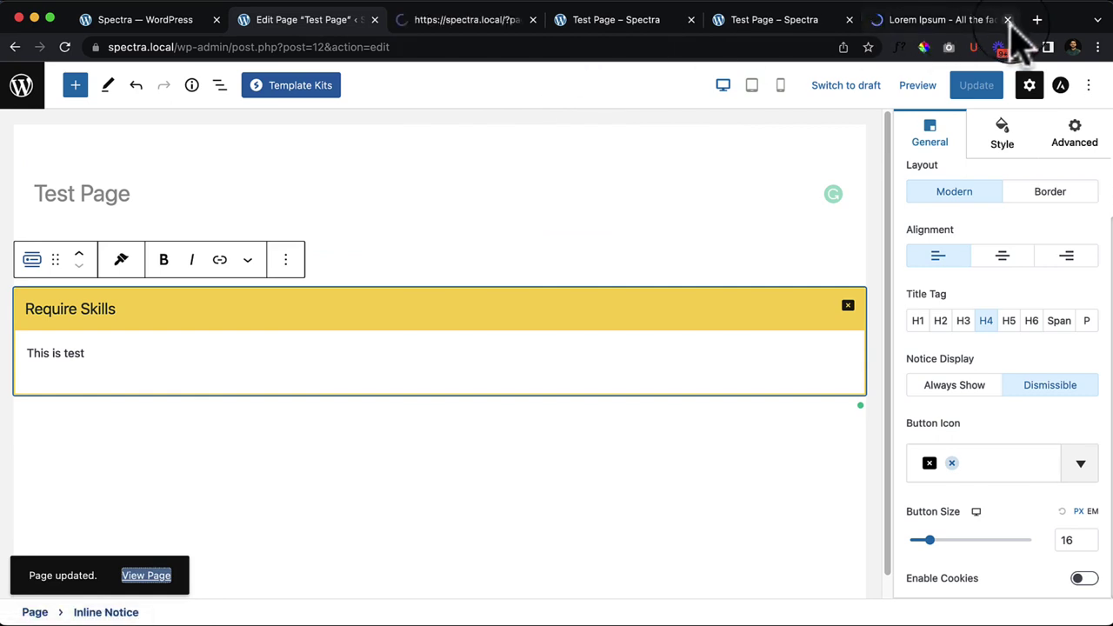
left_click(548, 21)
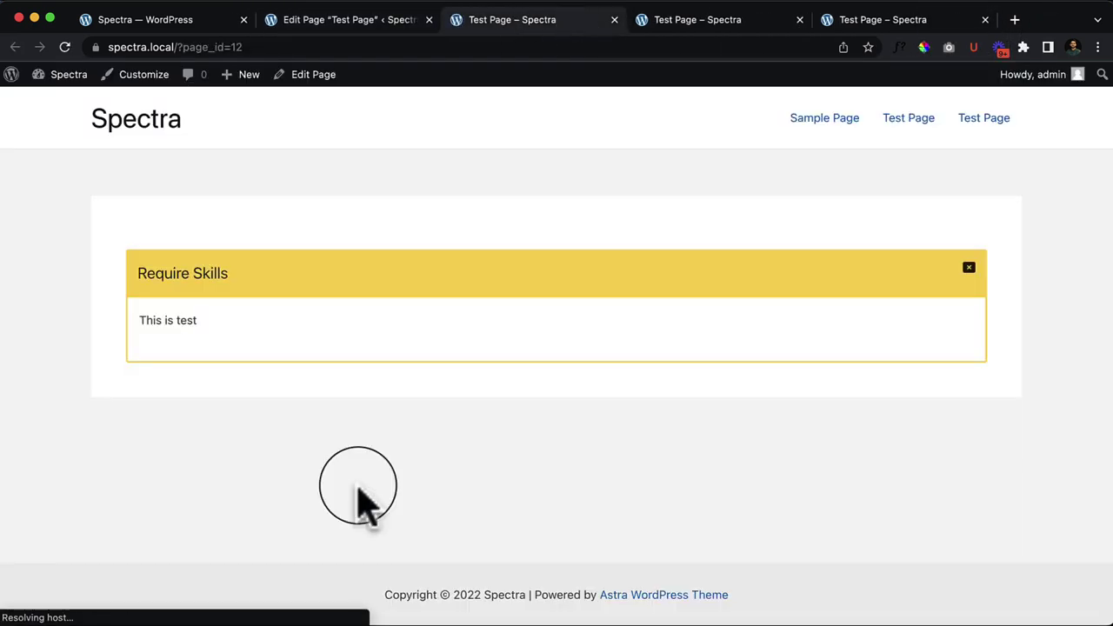
left_click(968, 269)
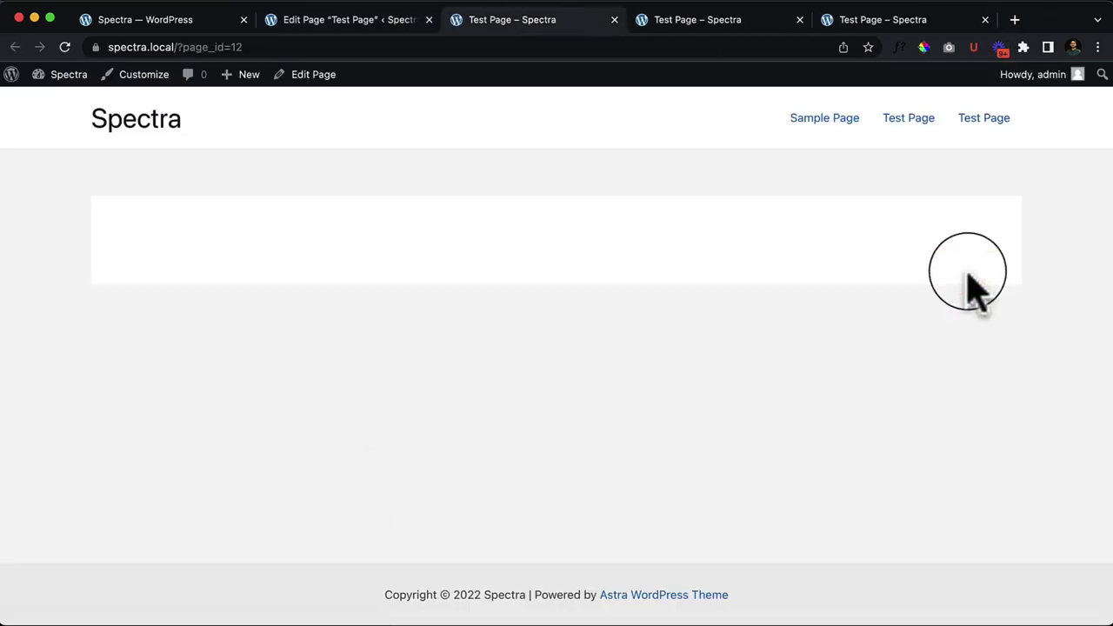
left_click(353, 23)
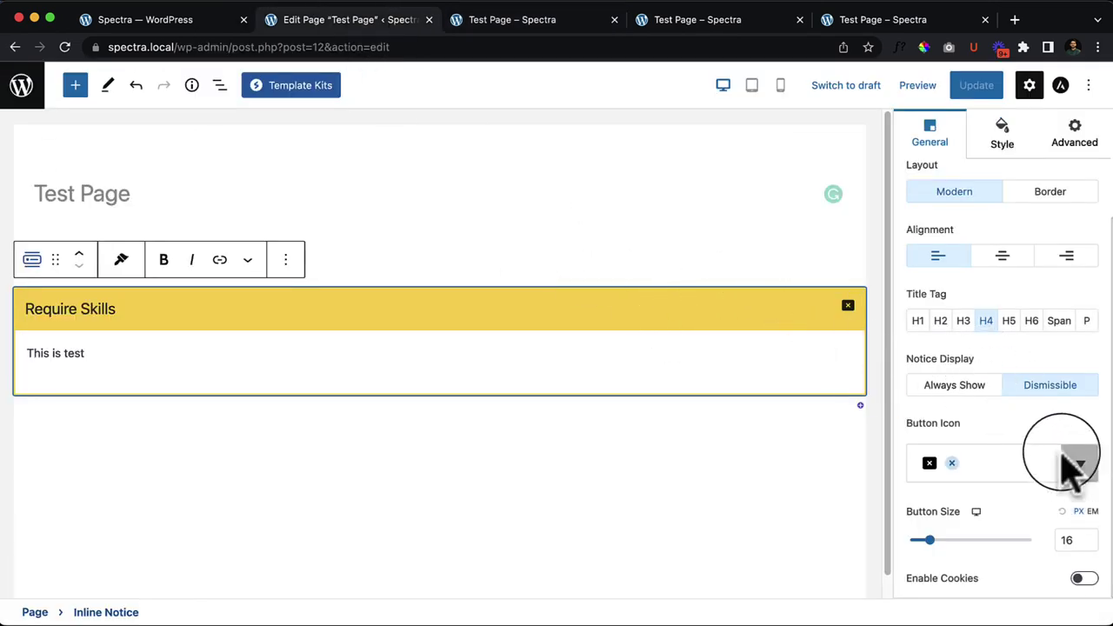
Step: Set Notice Display to Dismissible, enlarge Button Size, enable cookies, and set Show Closed Notice After to 0
left_click(956, 388)
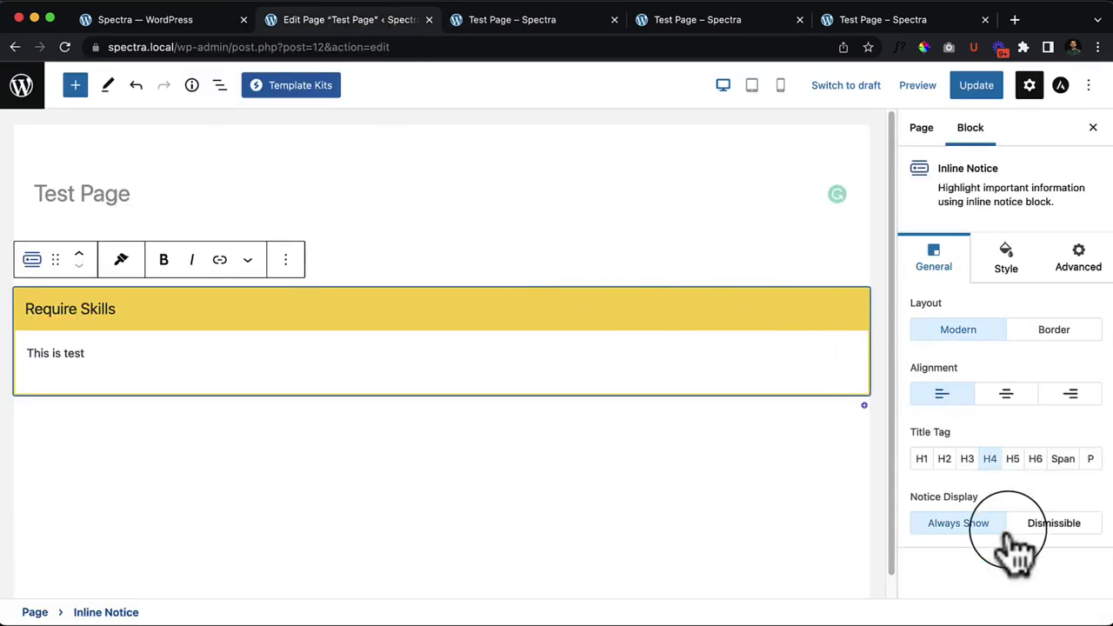
left_click(1049, 526)
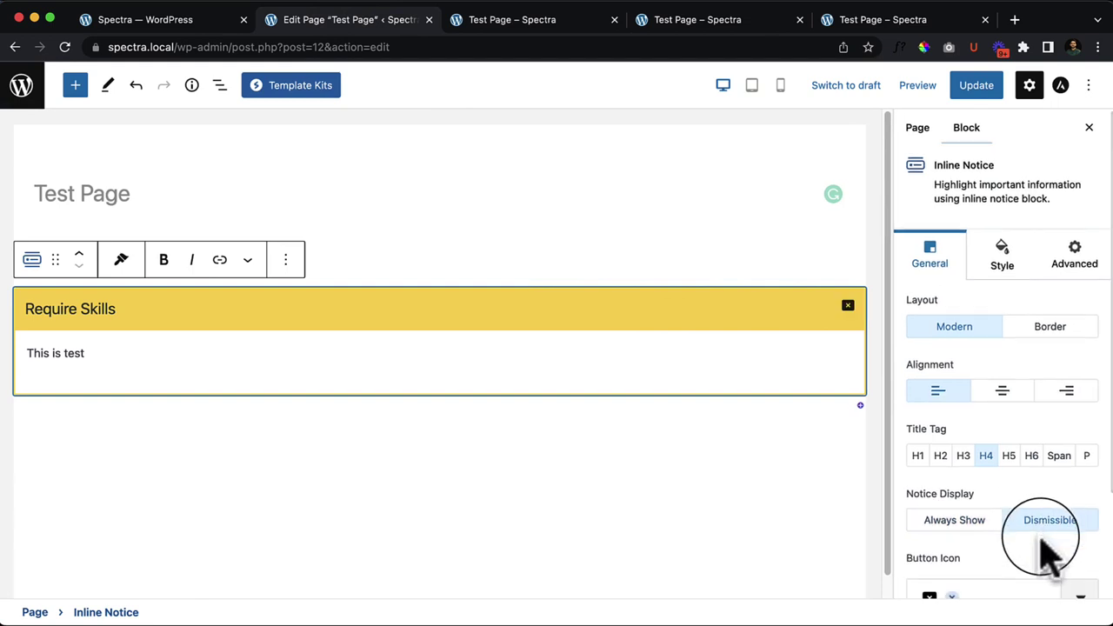
scroll(1043, 537, "down", 3)
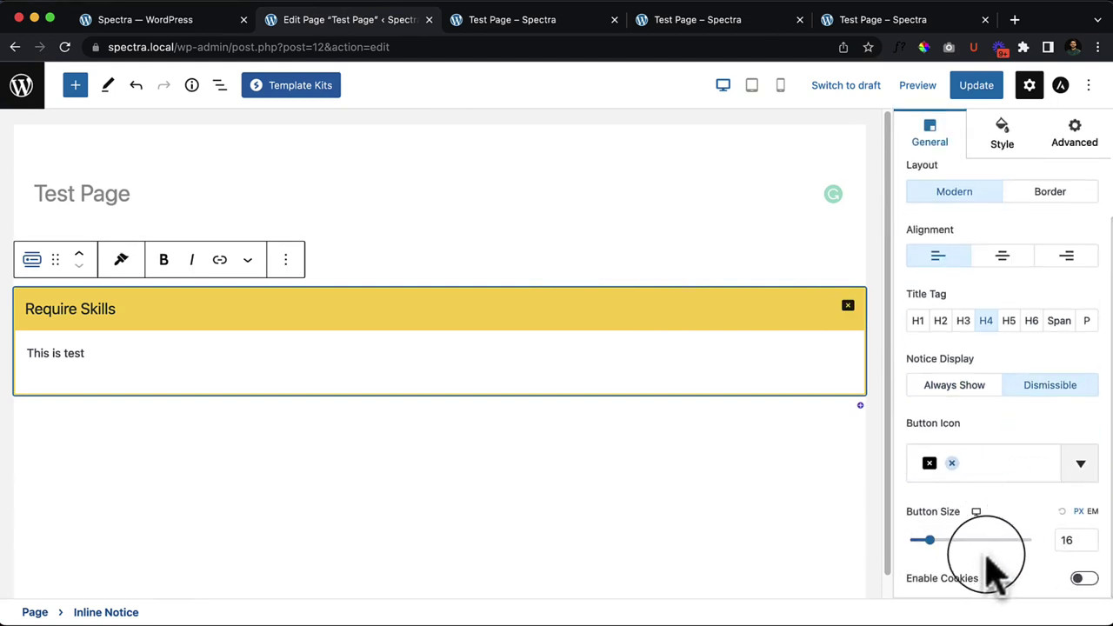
mouse_move(927, 540)
left_mouse_down()
mouse_move(958, 540)
mouse_move(945, 540)
left_mouse_up()
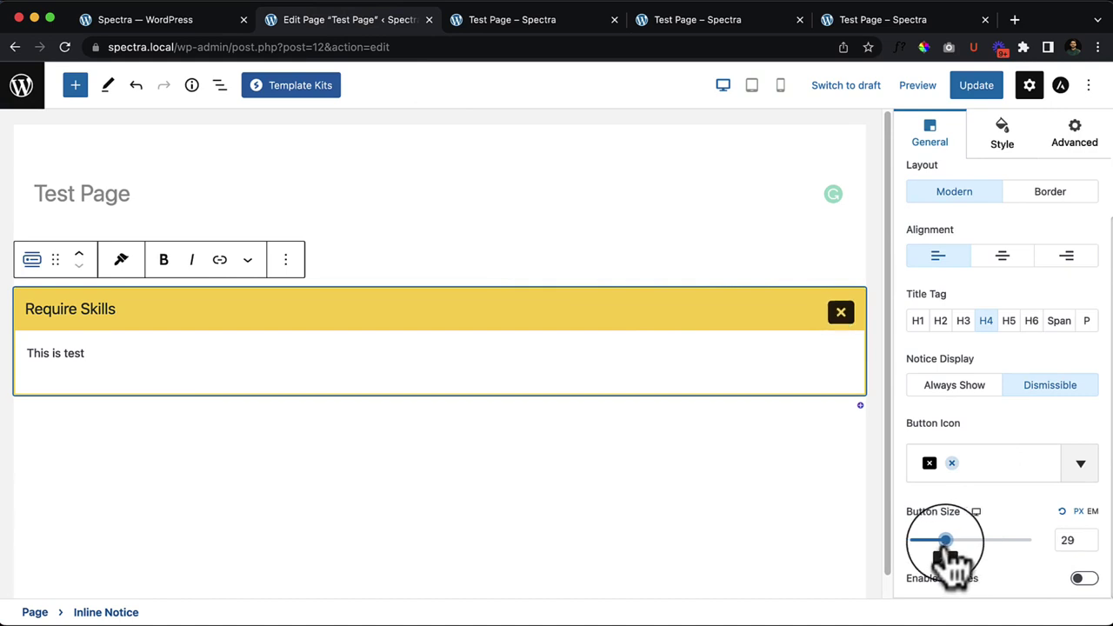
left_click(1085, 579)
scroll(981, 572, "down", 2)
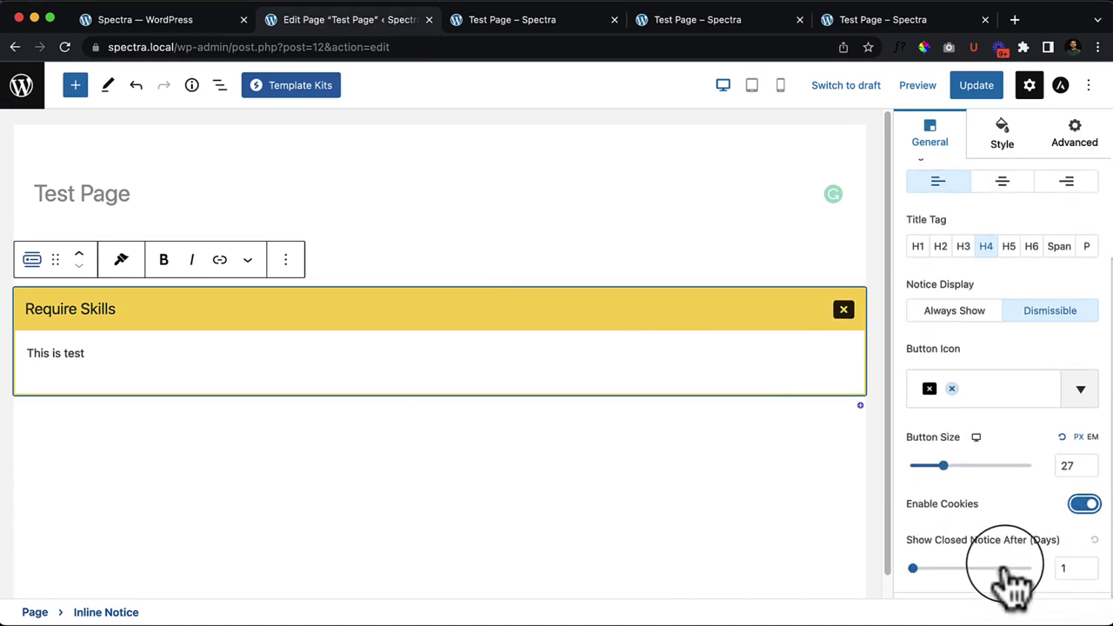
left_click(909, 569)
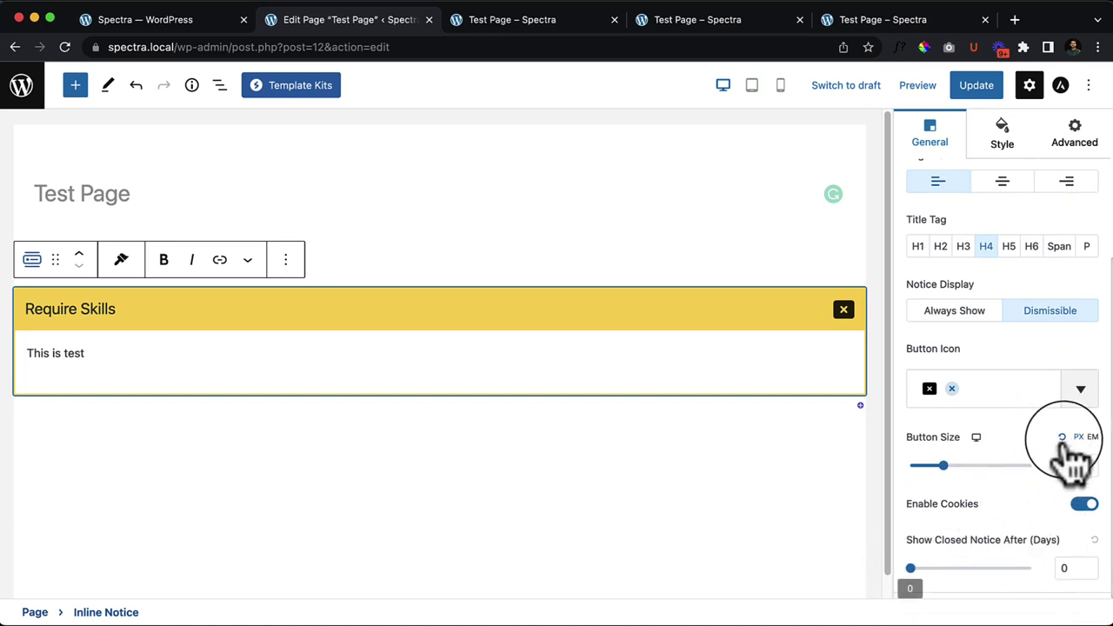
scroll(996, 445, "up", 5)
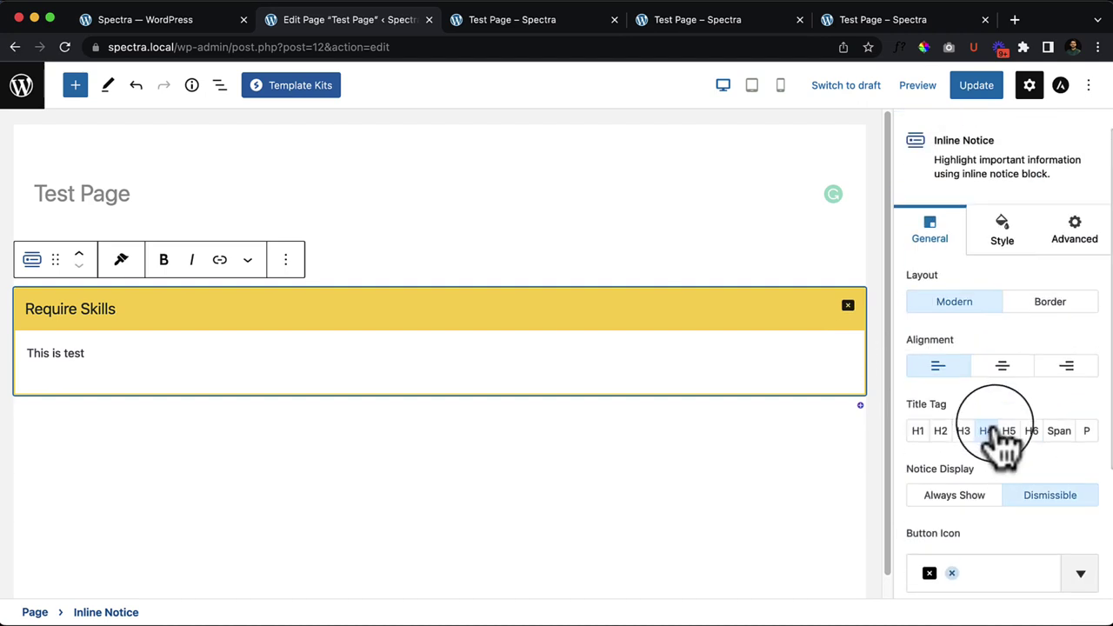
Step: Under Style, set the Title border colour to the blue preset
left_click(1002, 237)
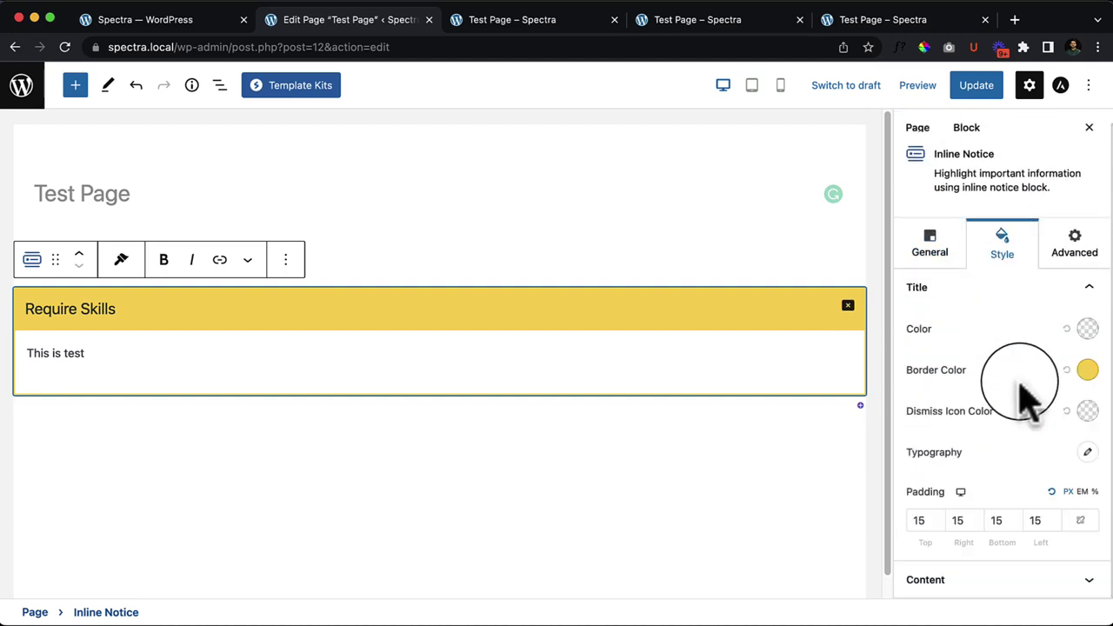
left_click(1087, 371)
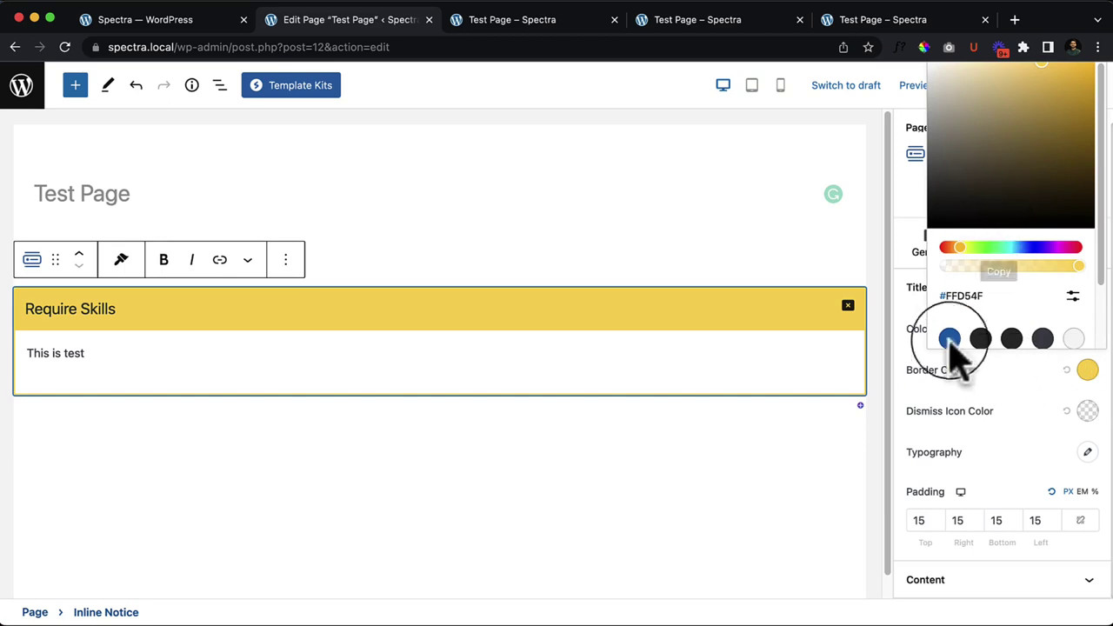
left_click(950, 341)
left_click(1052, 365)
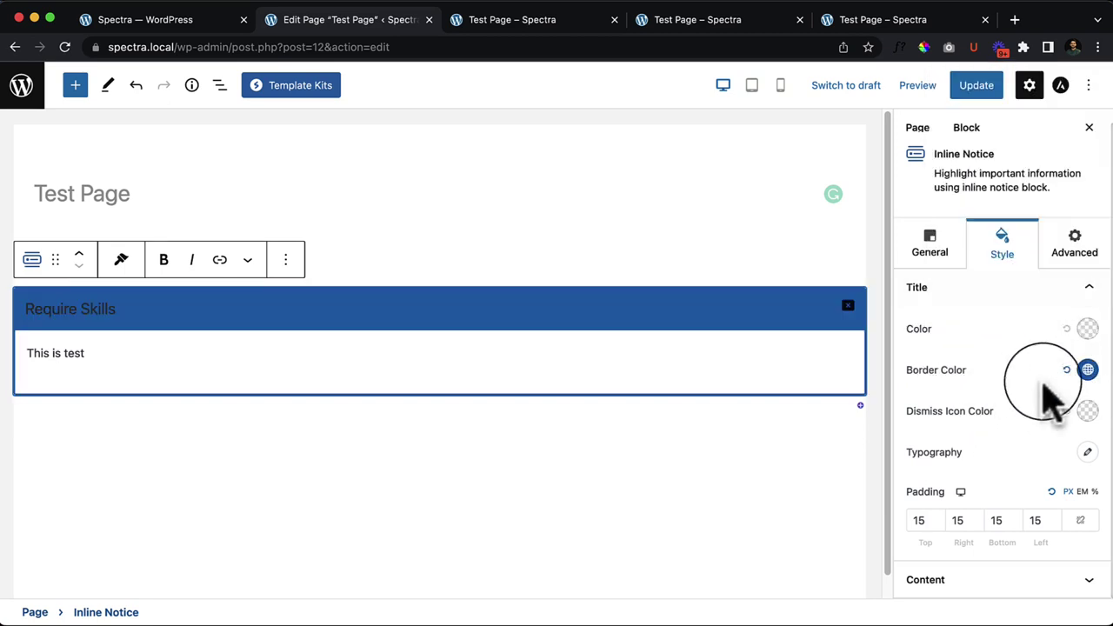
left_click(1089, 579)
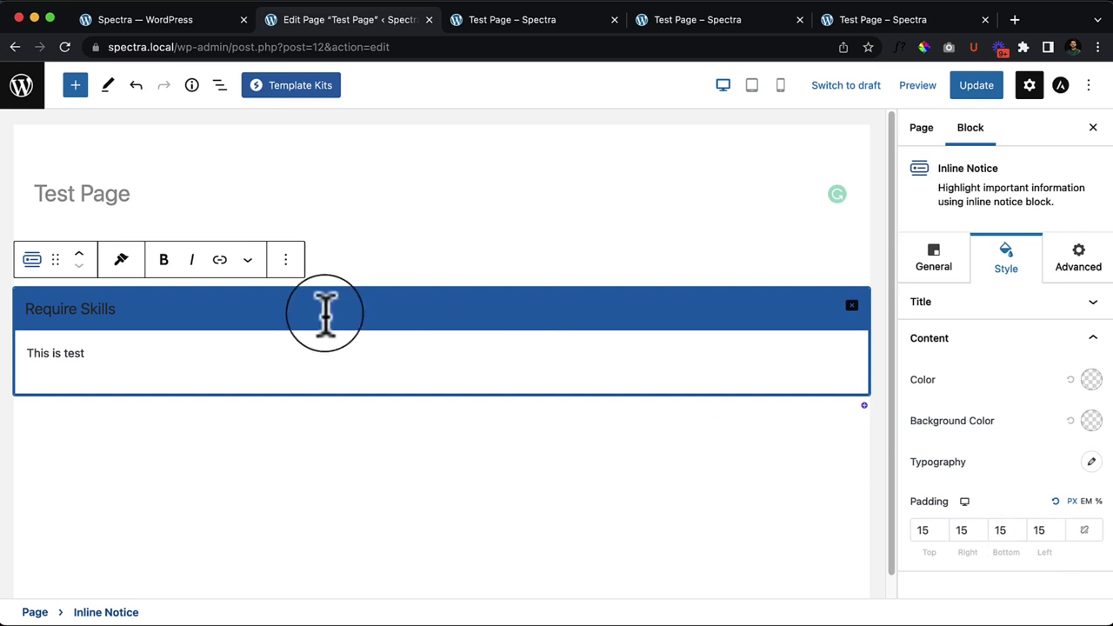
Step: Remove the Require Skills Inline Notice and drag a Lottie Animation block onto the page
left_click(285, 261)
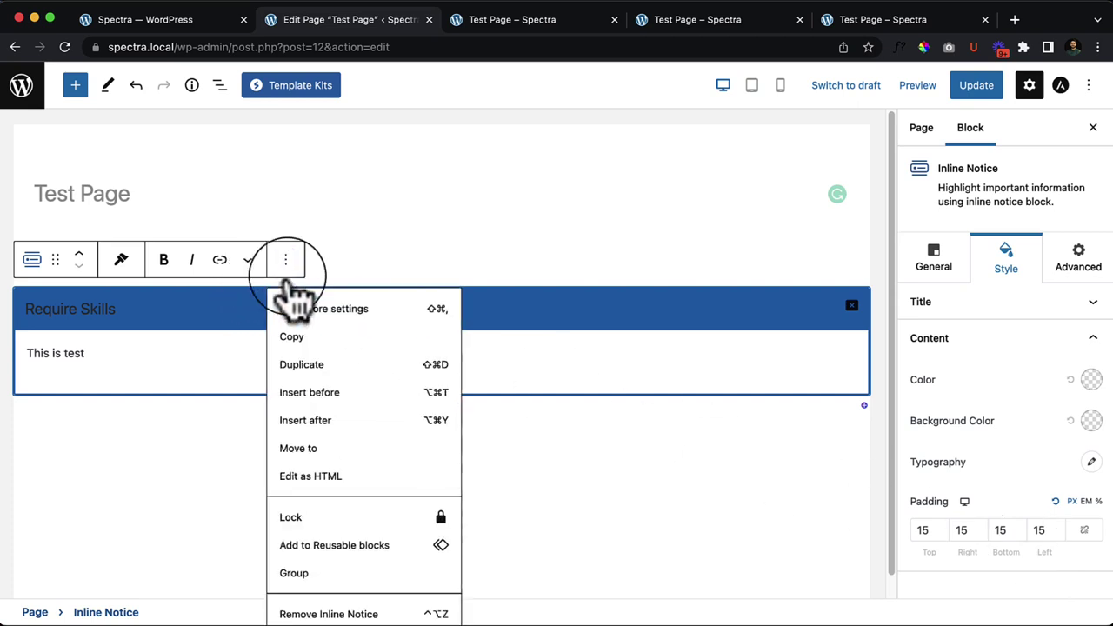
left_click(352, 611)
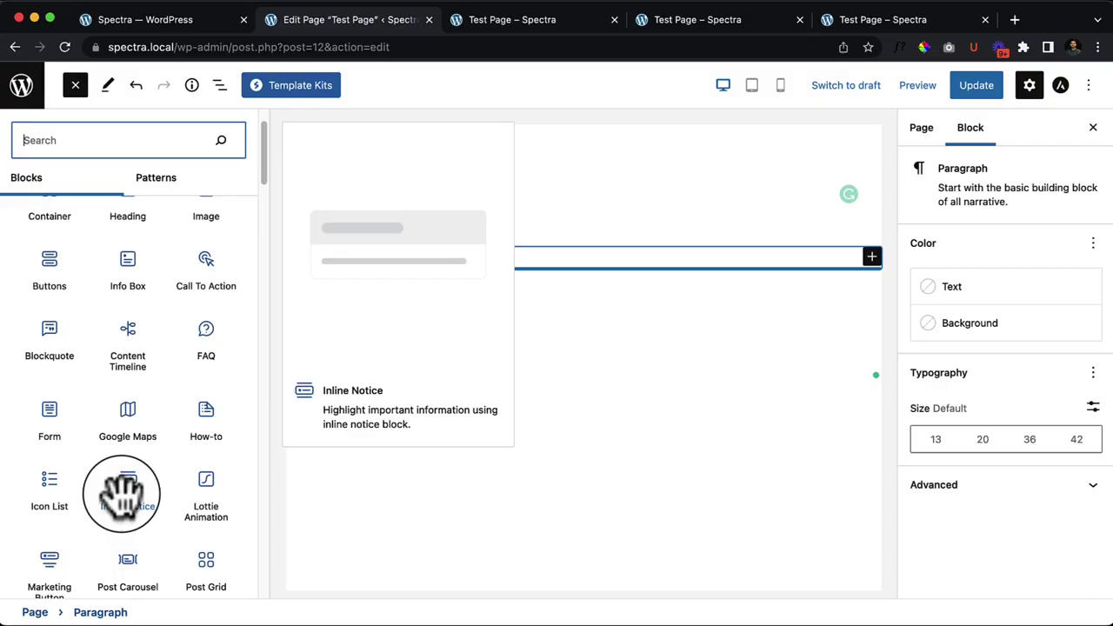
scroll(135, 418, "down", 5)
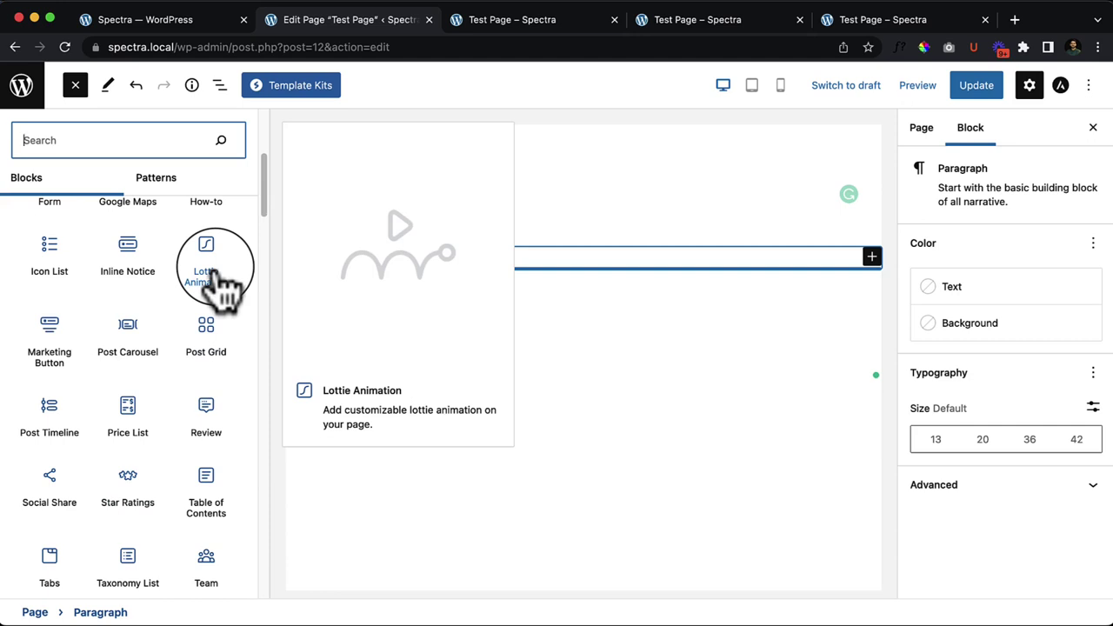
left_click_drag(217, 277, 419, 260)
Step: Open the Lottie block's 'here on this' sample animations link in a new tab
left_click(74, 85)
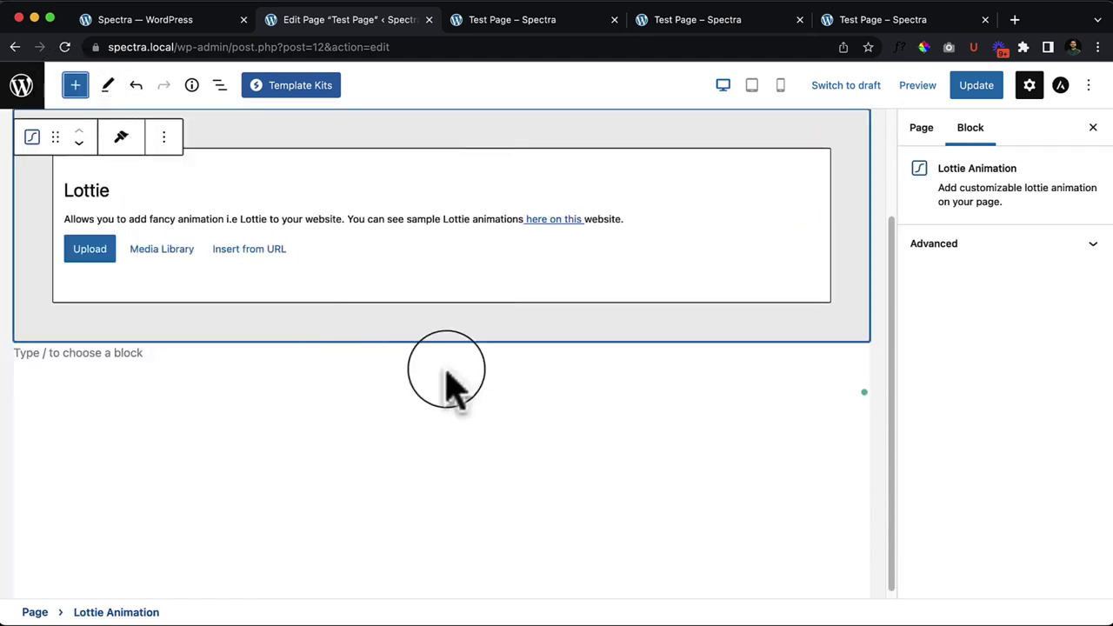
scroll(447, 382, "up", 3)
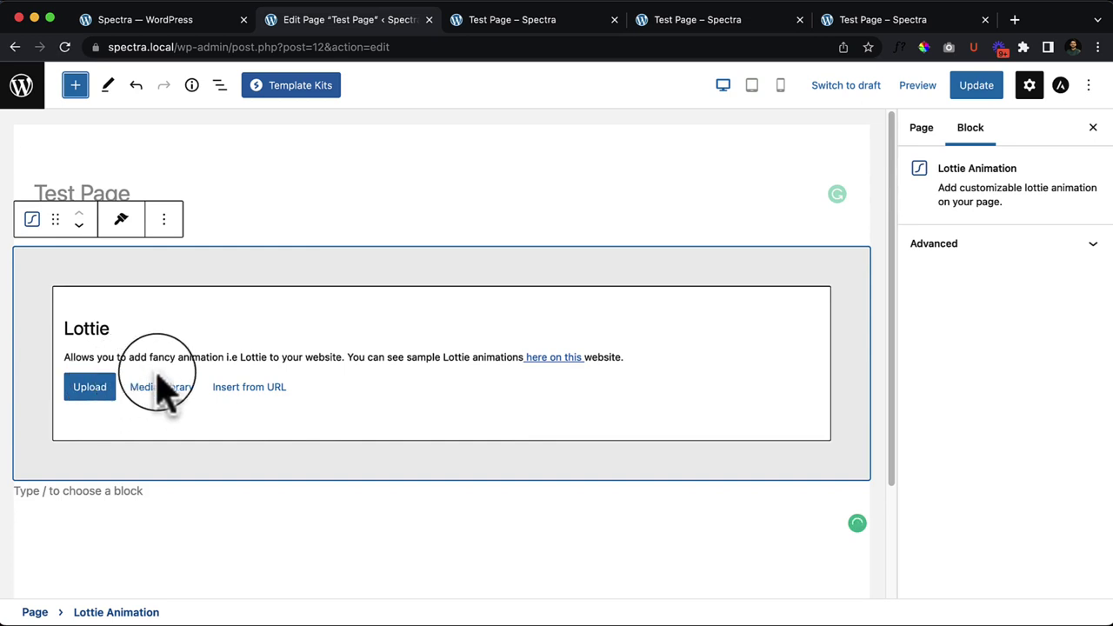
right_click(557, 358)
left_click(587, 364)
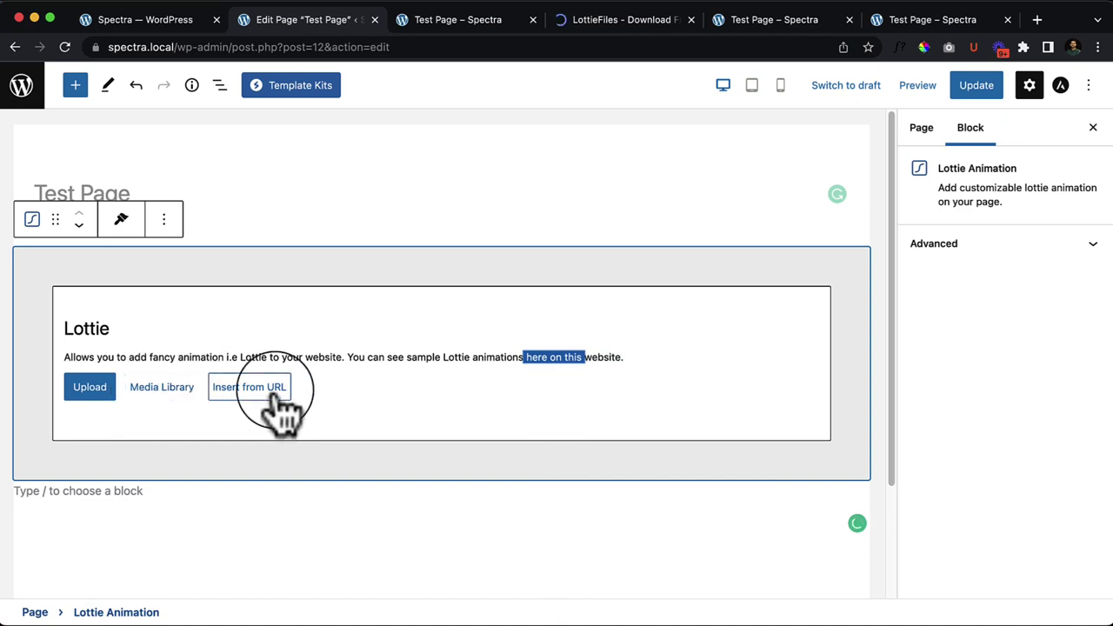
Step: On LottieFiles, accept the cookie notice and open Cigarette Man from Free Ready-to-use Animations
left_click(611, 28)
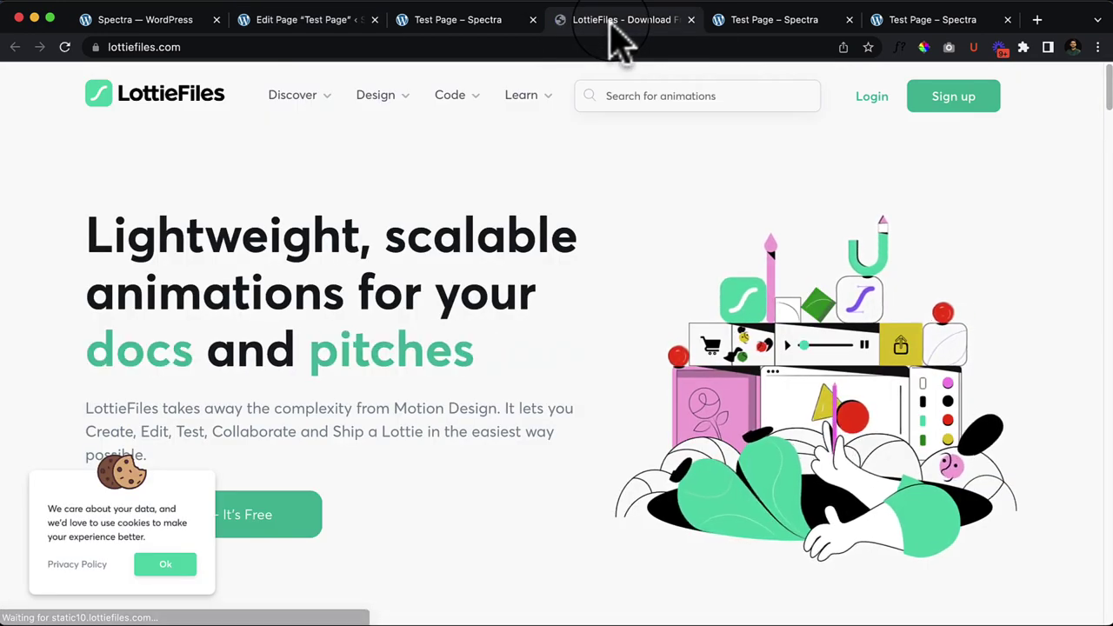
left_click(165, 568)
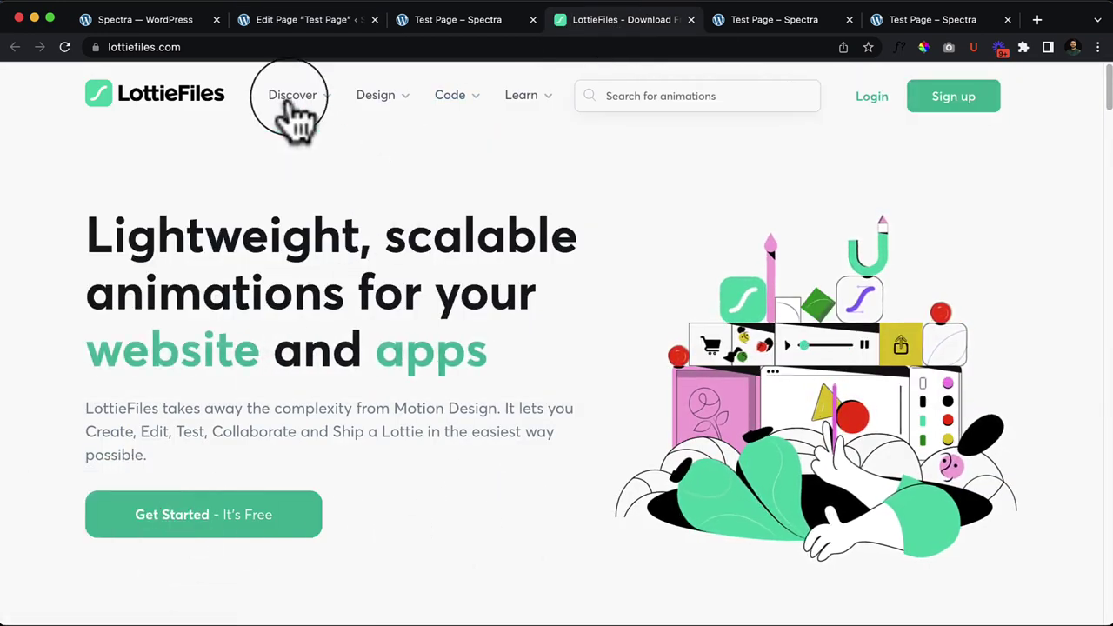
mouse_move(296, 113)
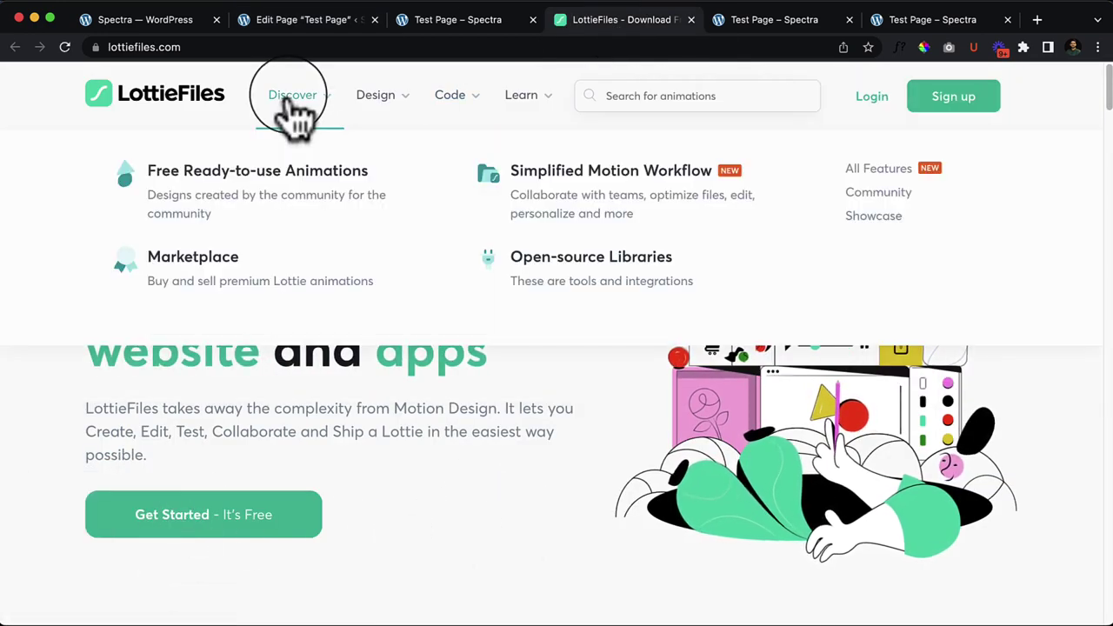
left_click(244, 197)
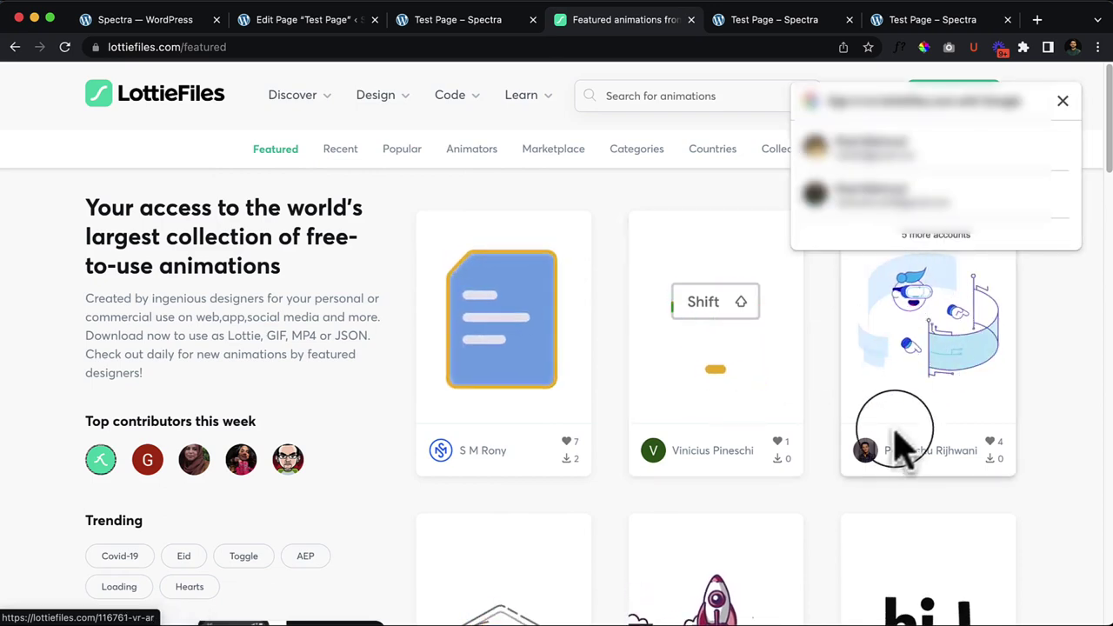
scroll(896, 425, "down", 3)
scroll(900, 443, "down", 10)
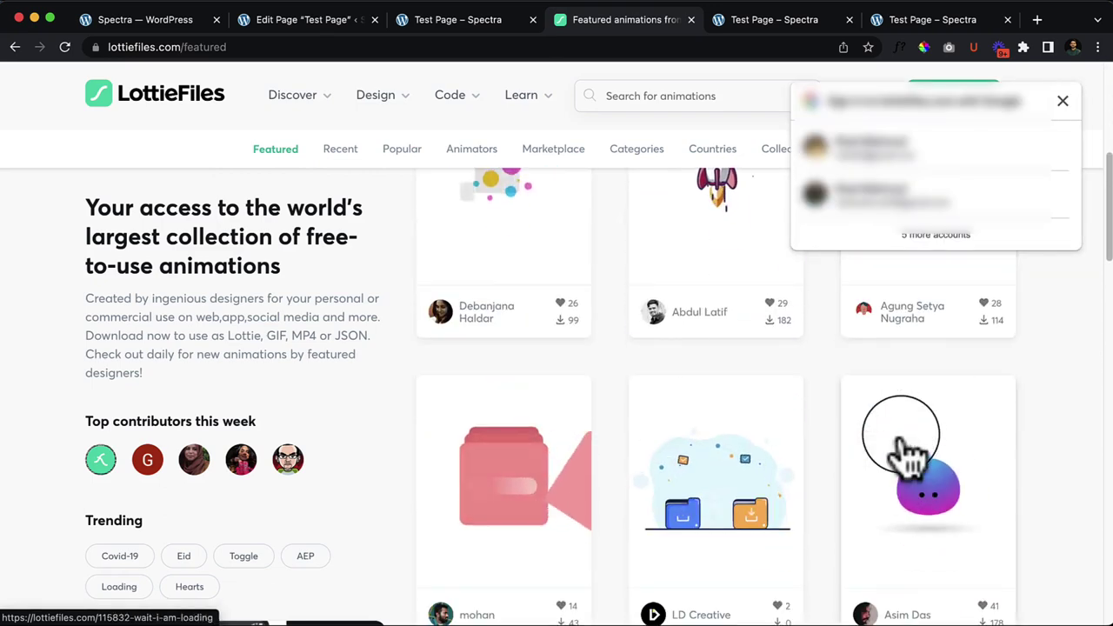
scroll(713, 470, "up", 1)
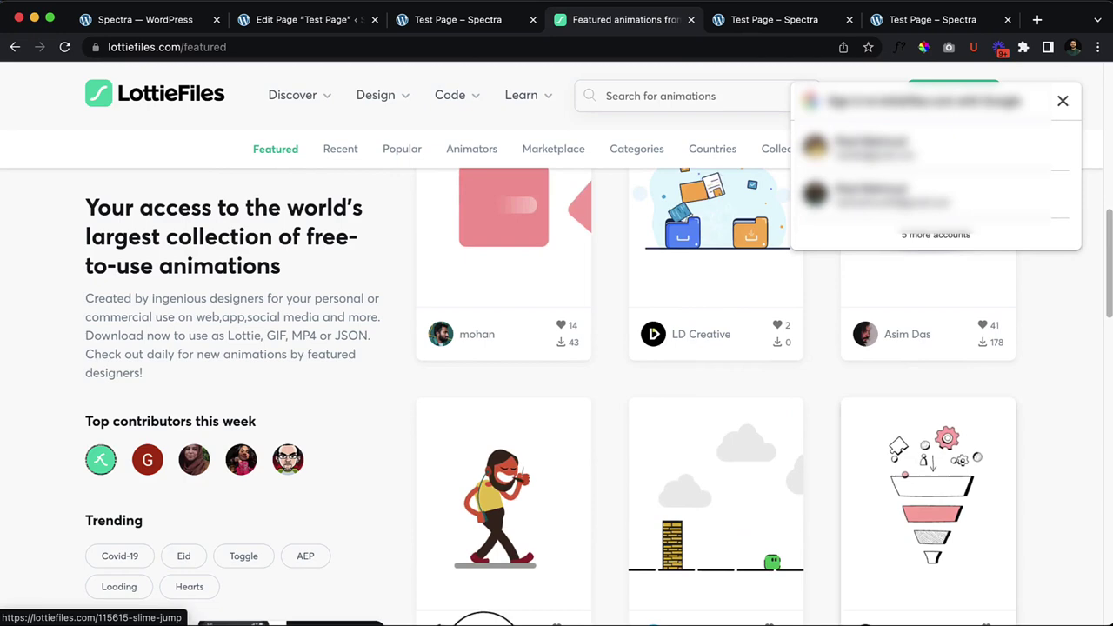
left_click(498, 494)
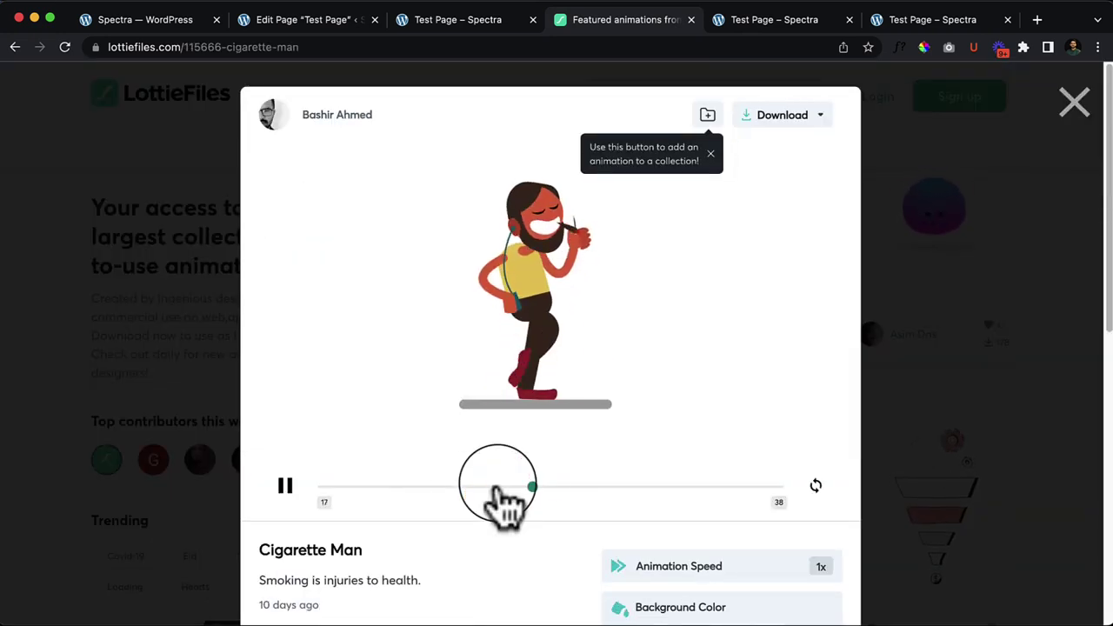
Step: Scroll through the Cigarette Man details and dismiss the collection tip and download menu
scroll(500, 500, "down", 6)
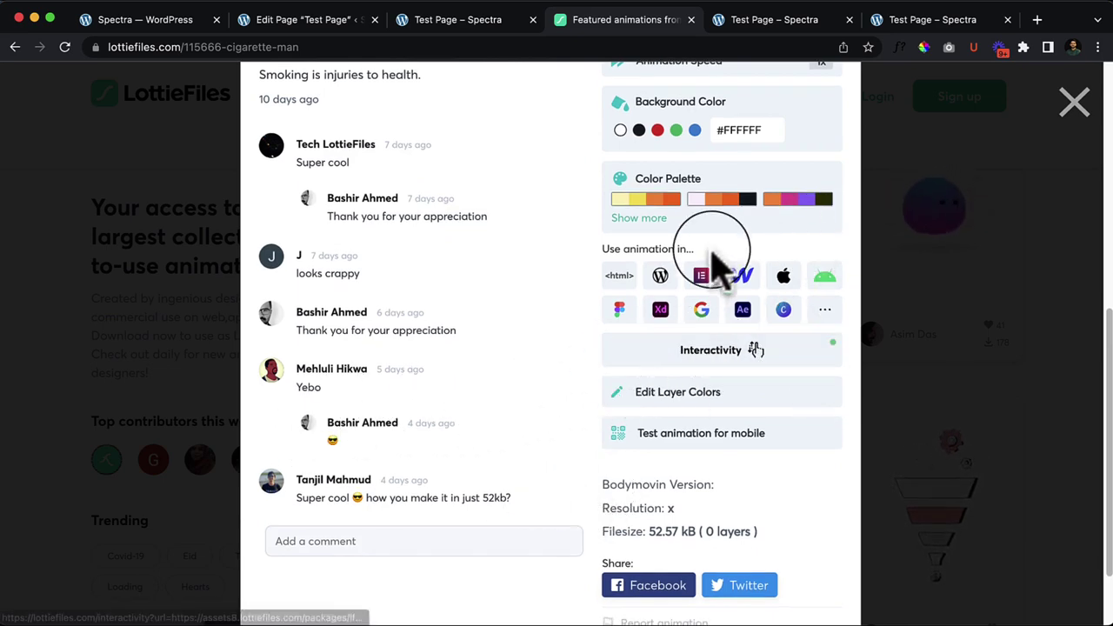
scroll(774, 248, "up", 2)
scroll(635, 370, "up", 4)
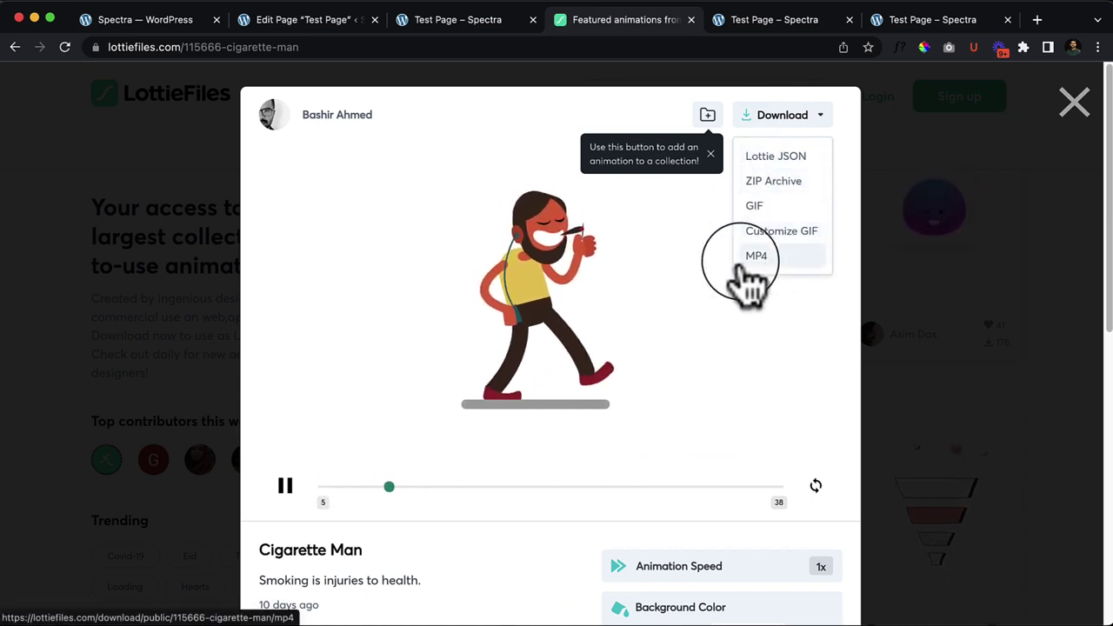
left_click(711, 154)
Step: Review the rest of the animation details, close the modal, and go to Login
scroll(619, 448, "down", 5)
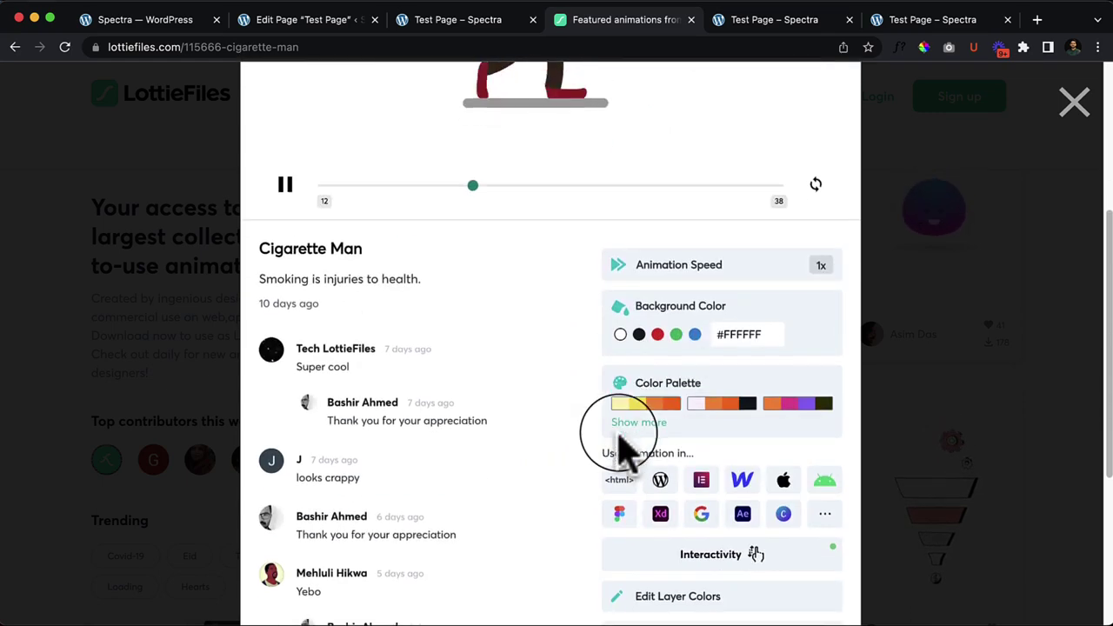
scroll(522, 431, "down", 1)
scroll(557, 439, "down", 4)
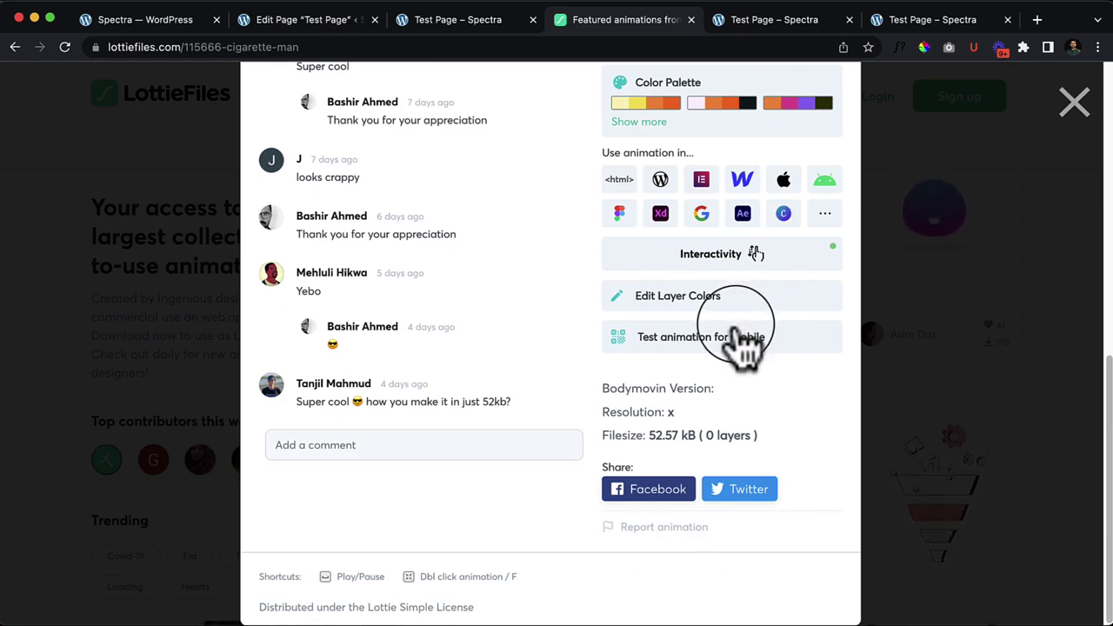
scroll(734, 323, "up", 7)
scroll(733, 335, "up", 2)
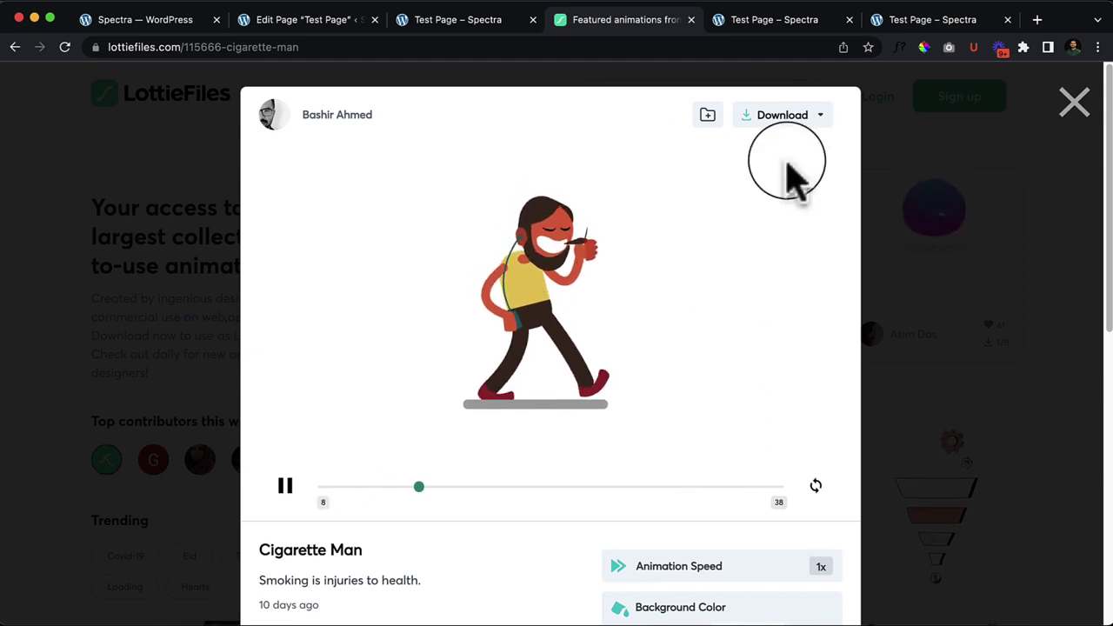
left_click(1074, 103)
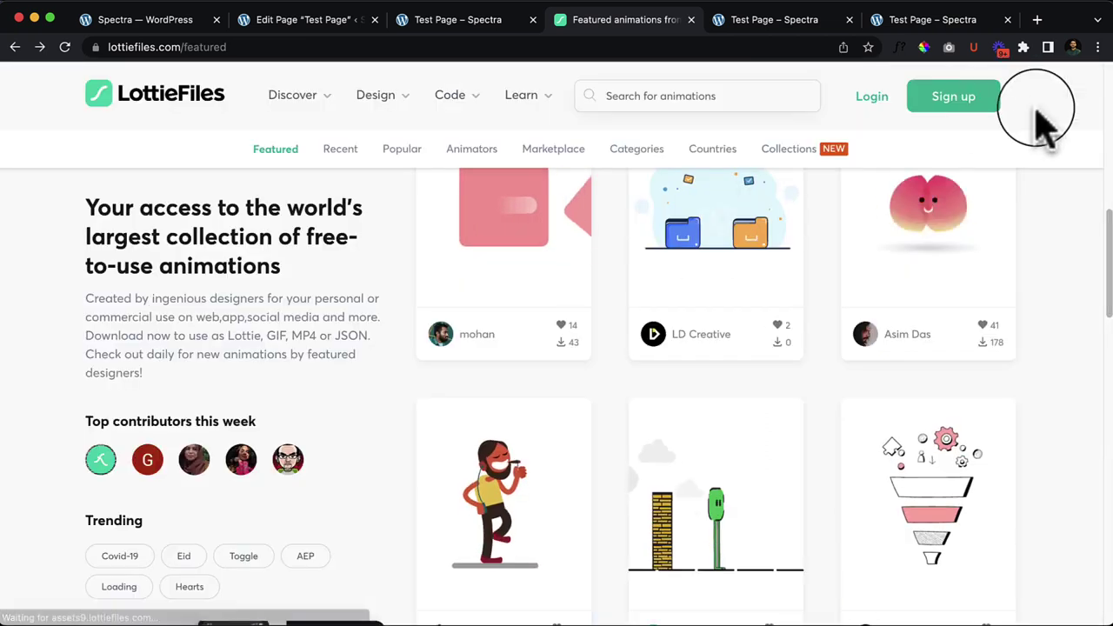
left_click(874, 106)
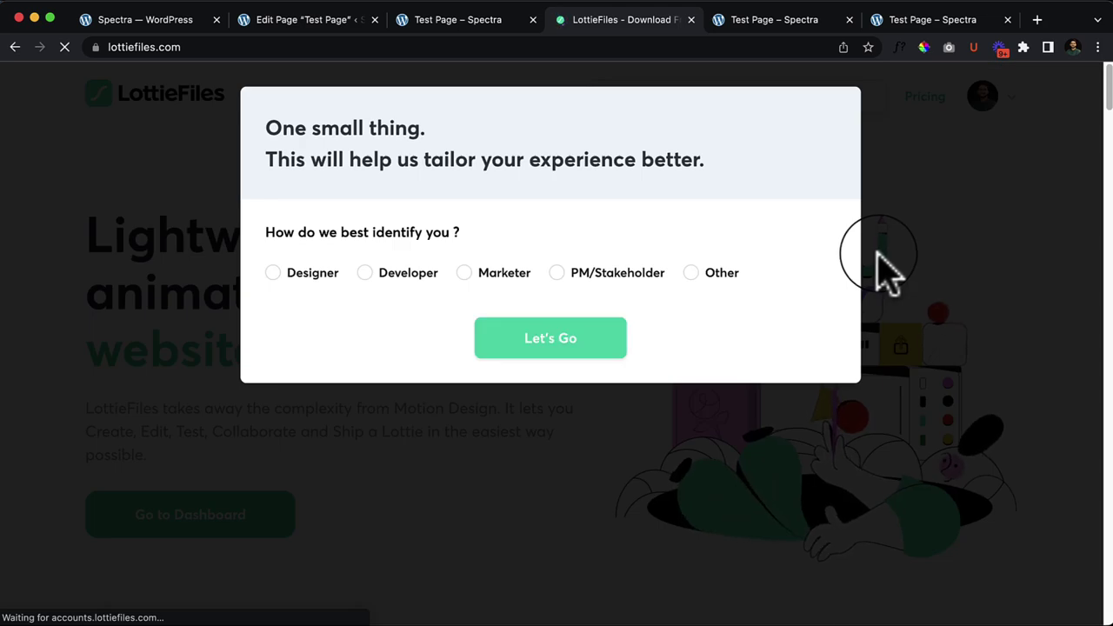
Step: Answer the LottieFiles onboarding survey with the Designer role and submit it
left_click(299, 276)
left_click(393, 275)
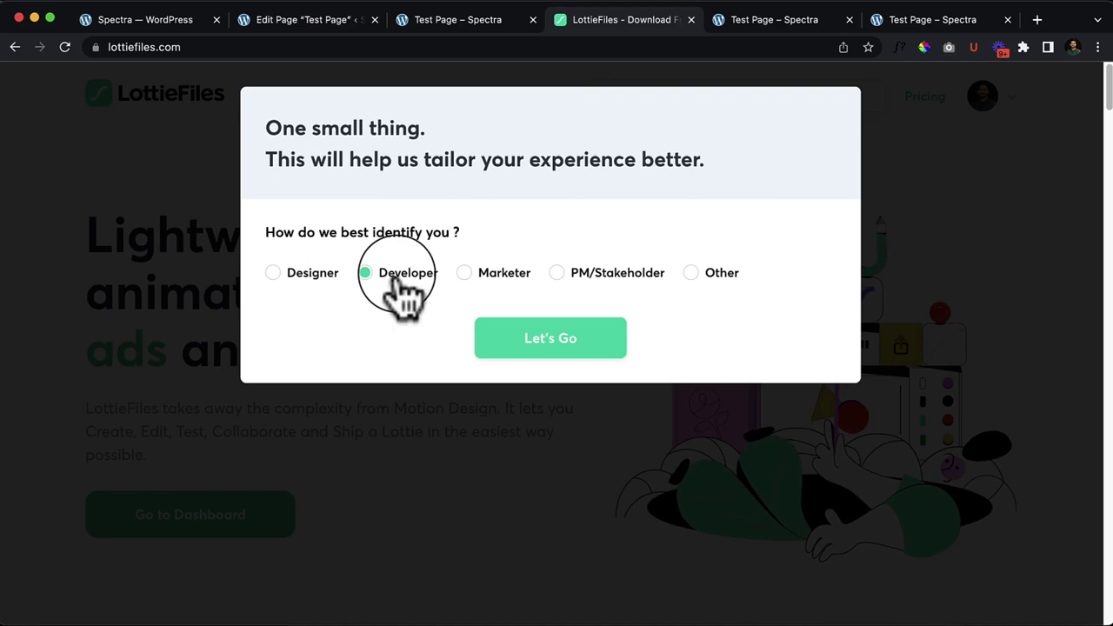
left_click(300, 278)
left_click(546, 336)
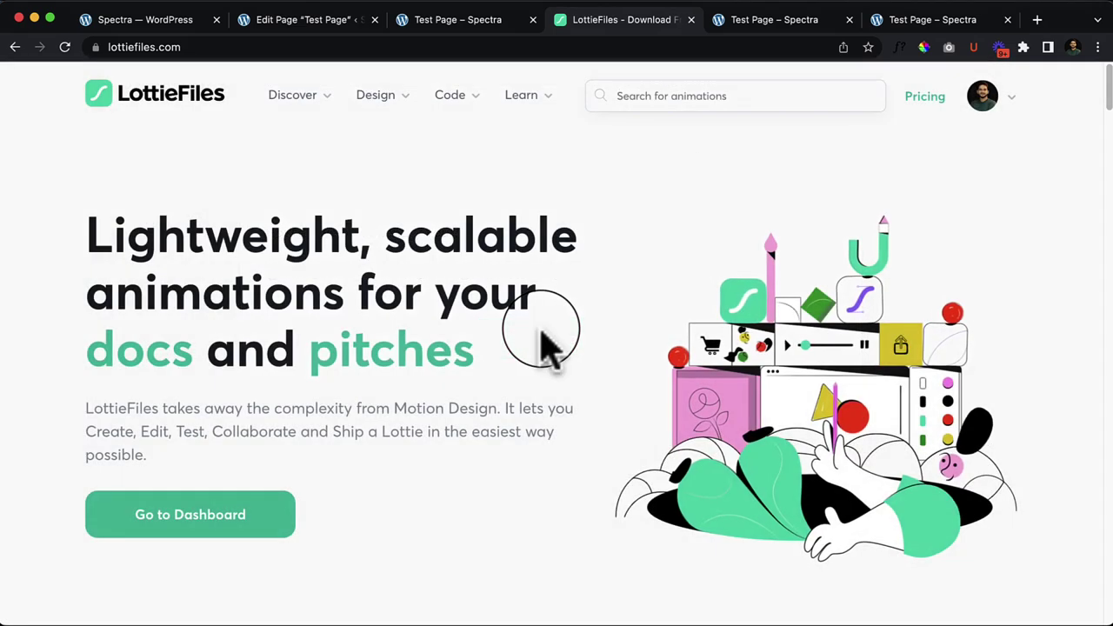
left_click(978, 112)
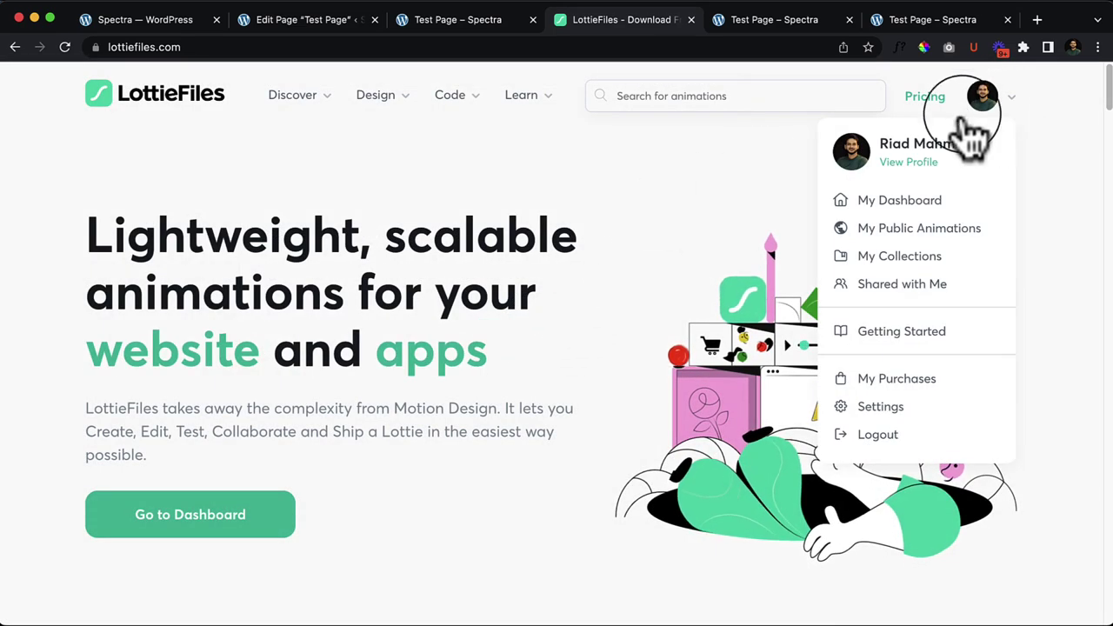
Step: Reopen Cigarette Man from Free Ready-to-use Animations and get its Lottie Animation URL
mouse_move(302, 109)
left_click(288, 185)
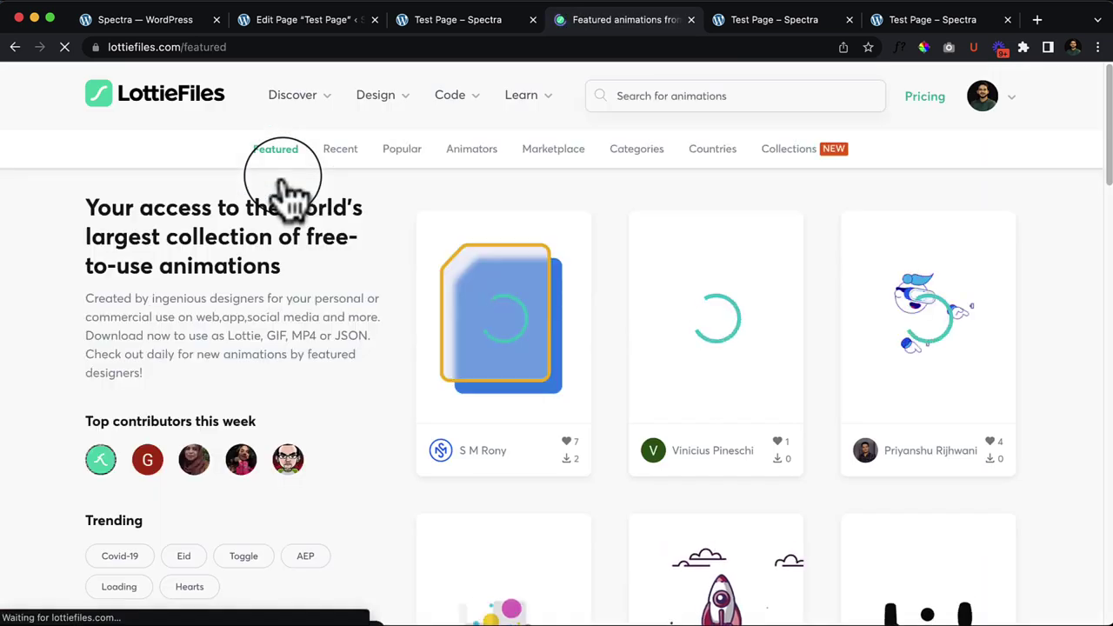
scroll(752, 372, "down", 4)
scroll(914, 441, "down", 3)
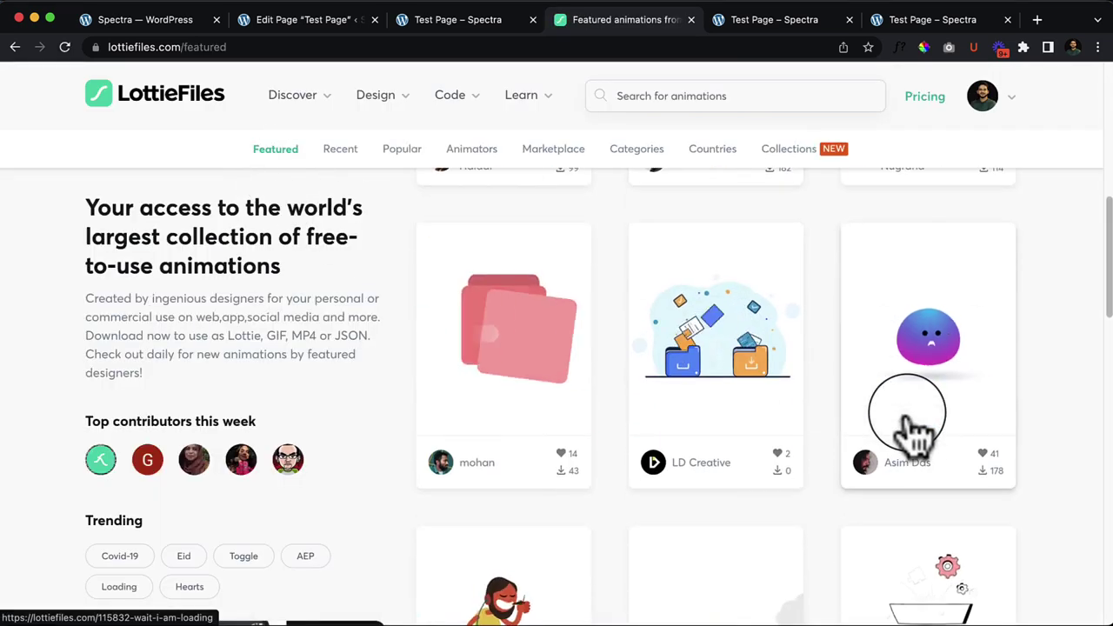
scroll(608, 444, "down", 3)
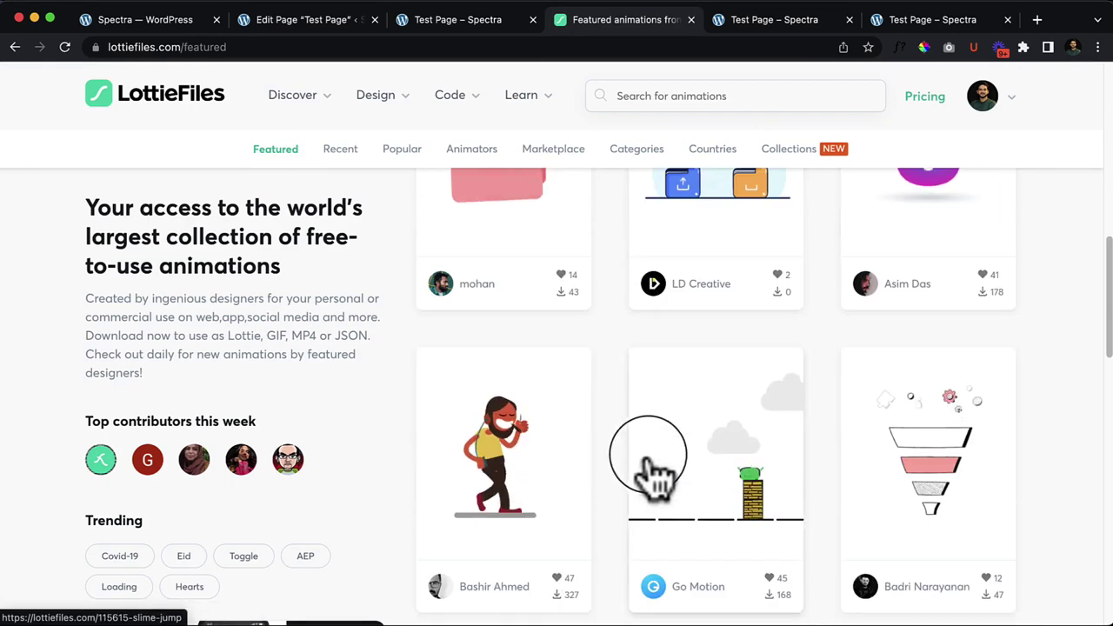
left_click(483, 426)
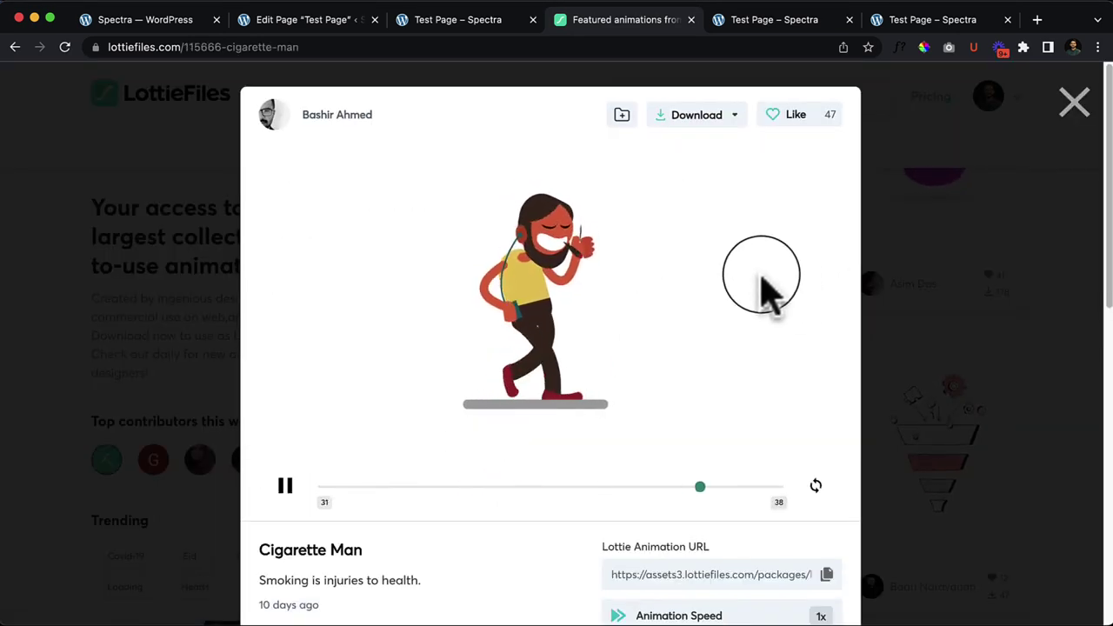
scroll(796, 360, "down", 5)
scroll(687, 213, "up", 1)
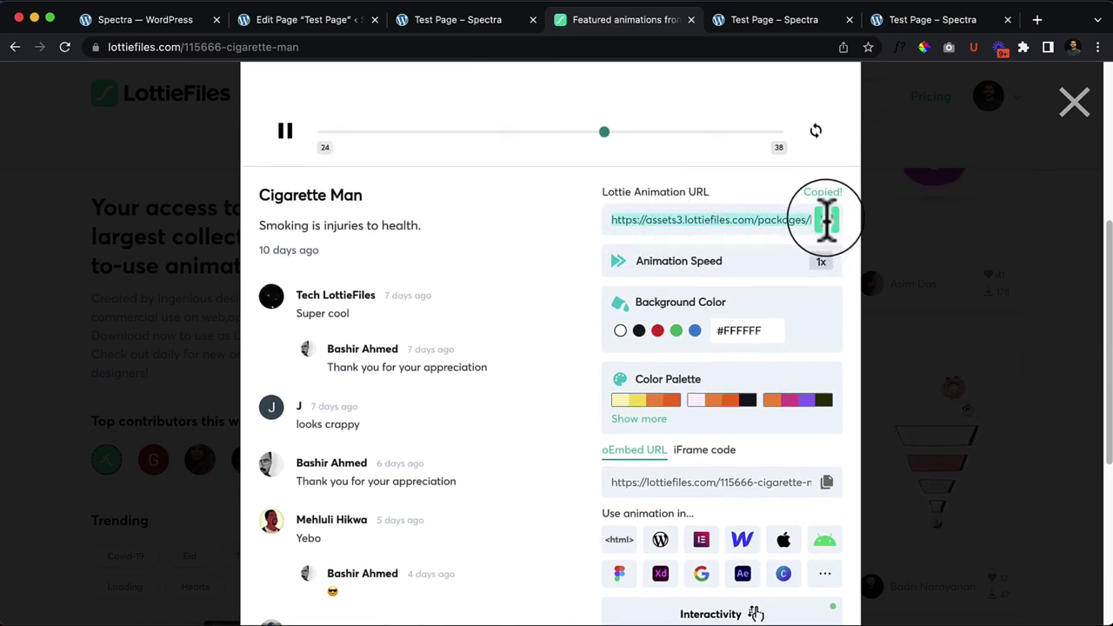
Step: Paste the Cigarette Man URL into the Lottie block via Insert from URL and update the page
left_click(330, 26)
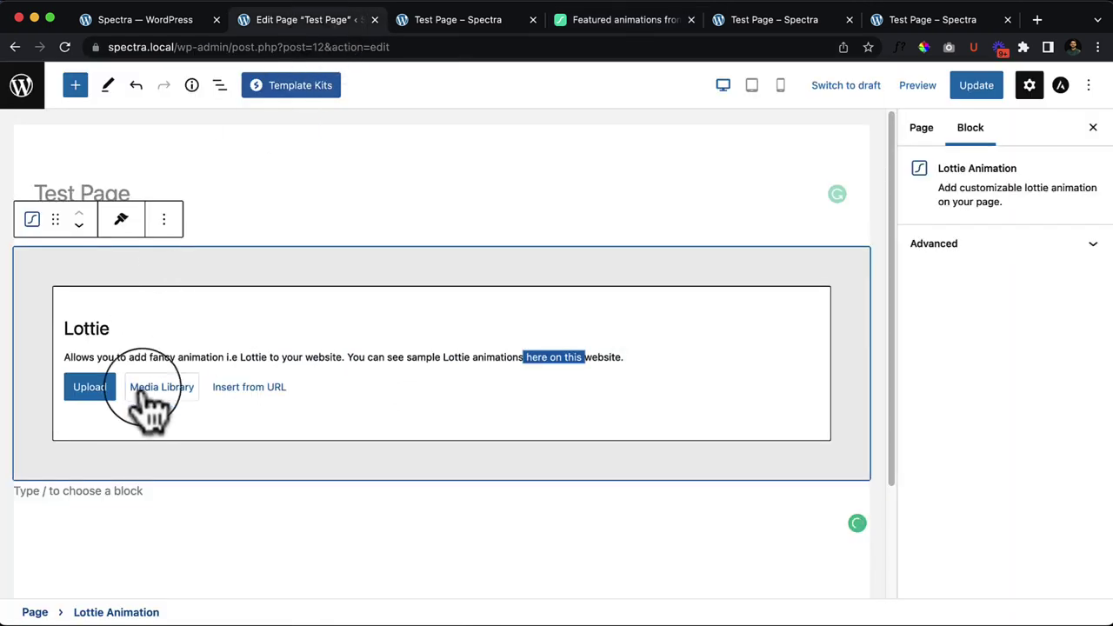
left_click(247, 391)
right_click(226, 430)
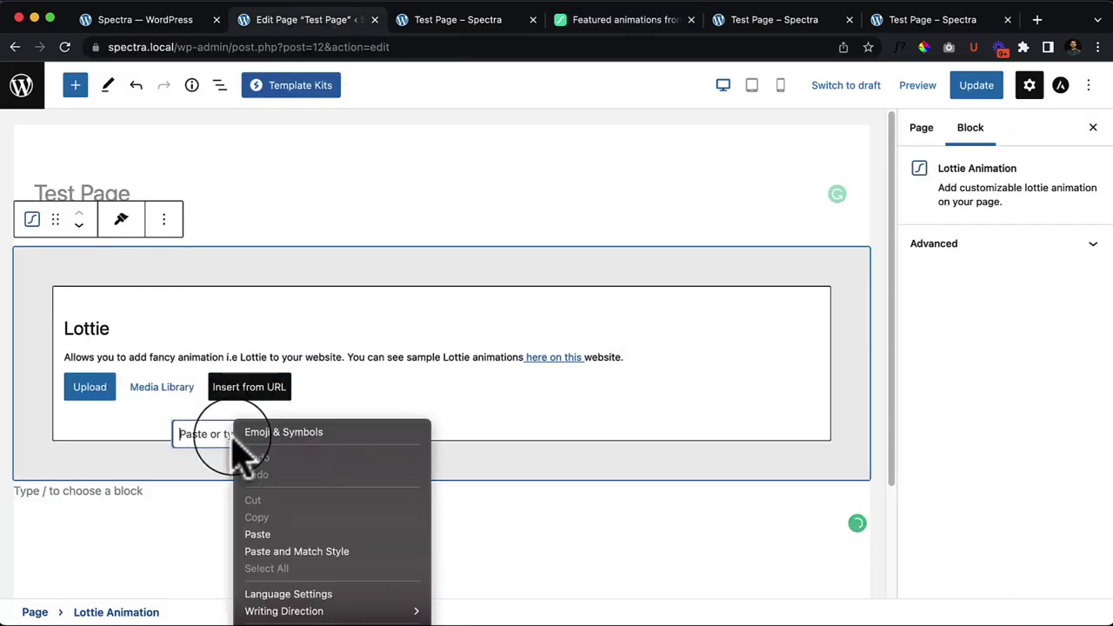
left_click(293, 532)
left_click(323, 434)
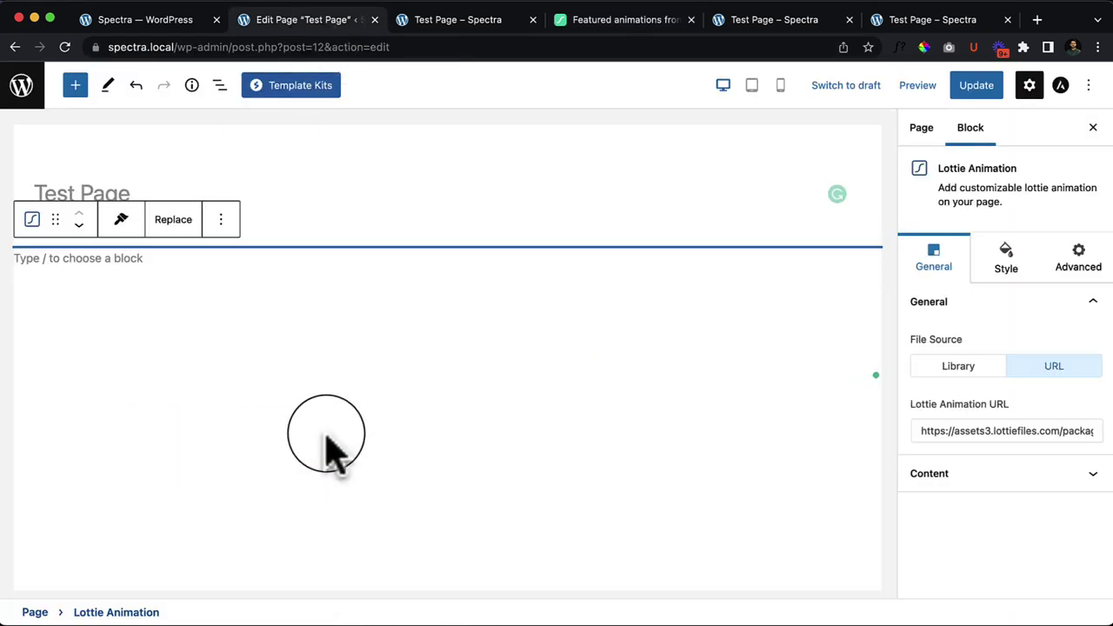
left_click(977, 87)
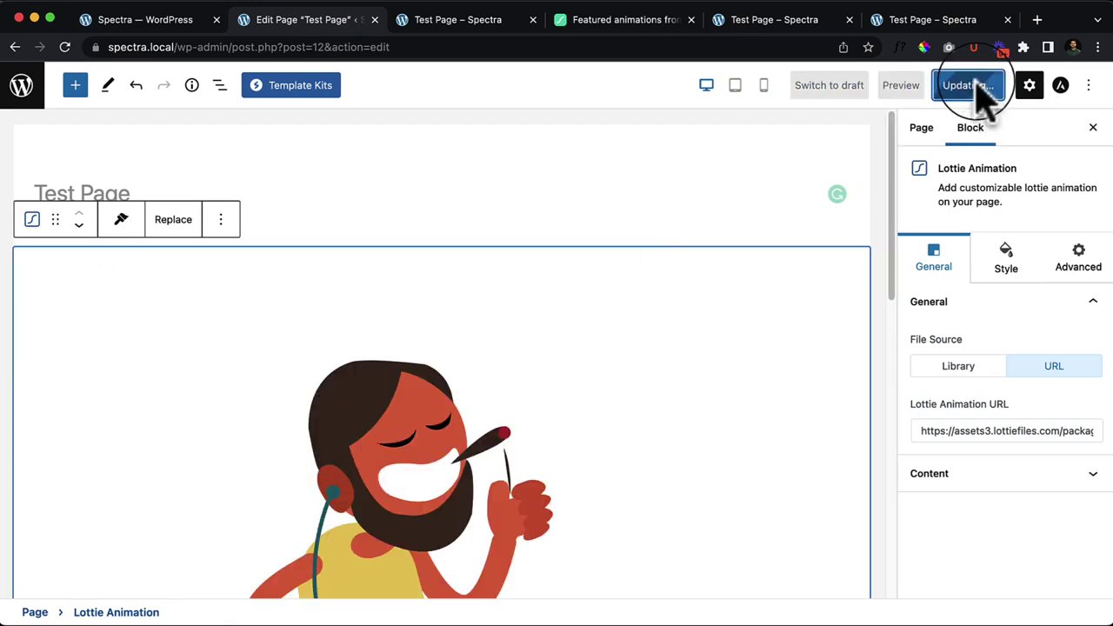
Step: Reload the live Test Page to check the animation, then return to the editor
left_click(444, 21)
right_click(500, 235)
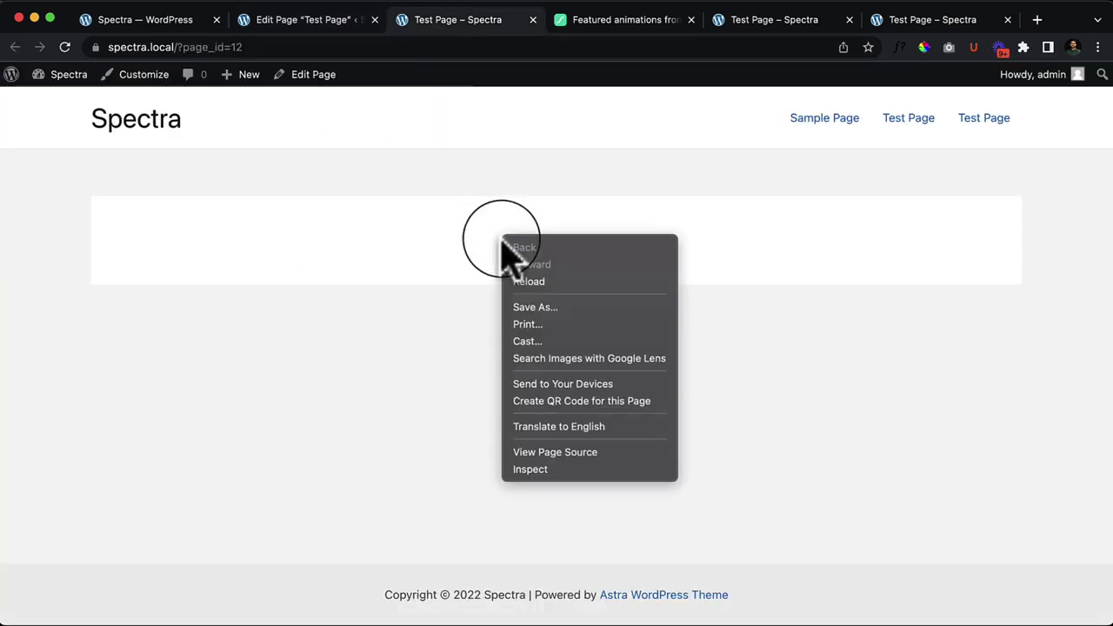
left_click(531, 282)
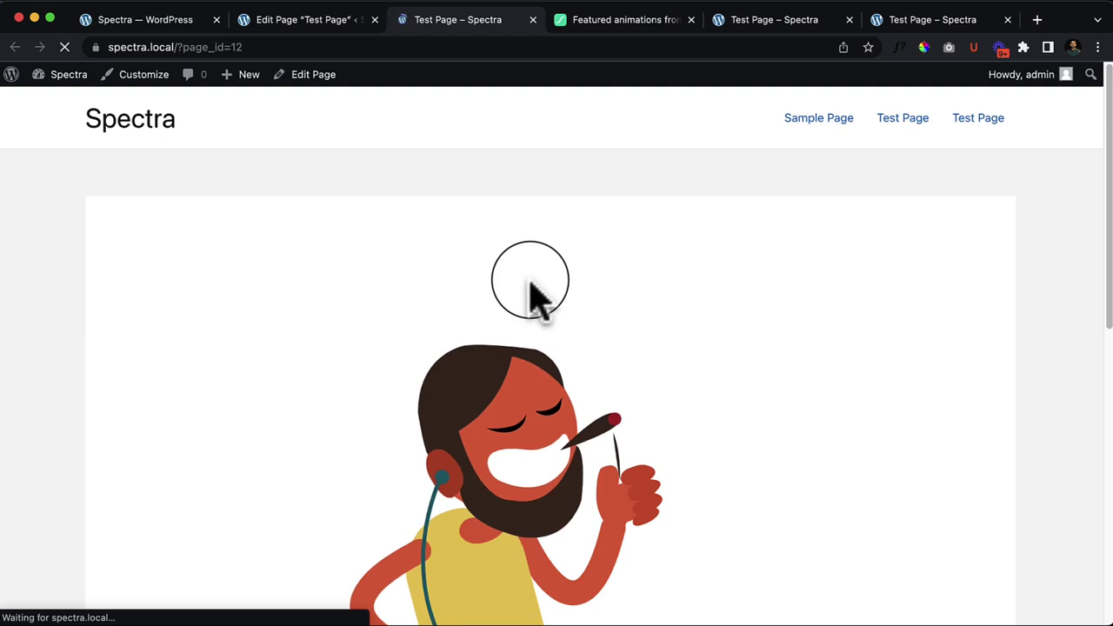
scroll(574, 348, "down", 2)
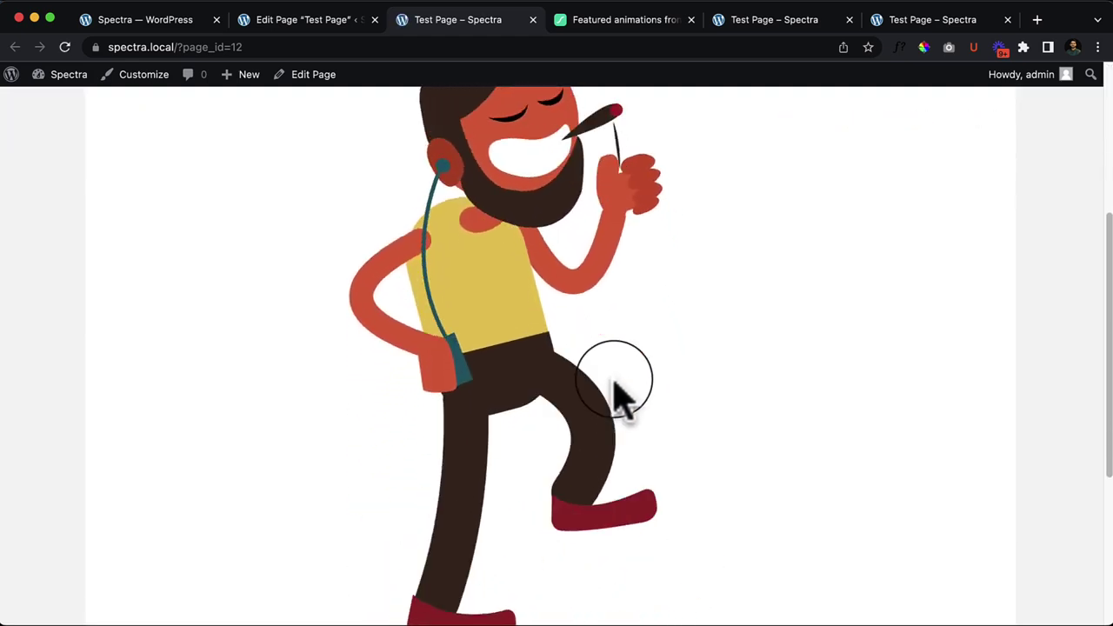
scroll(616, 395, "down", 3)
scroll(616, 396, "up", 5)
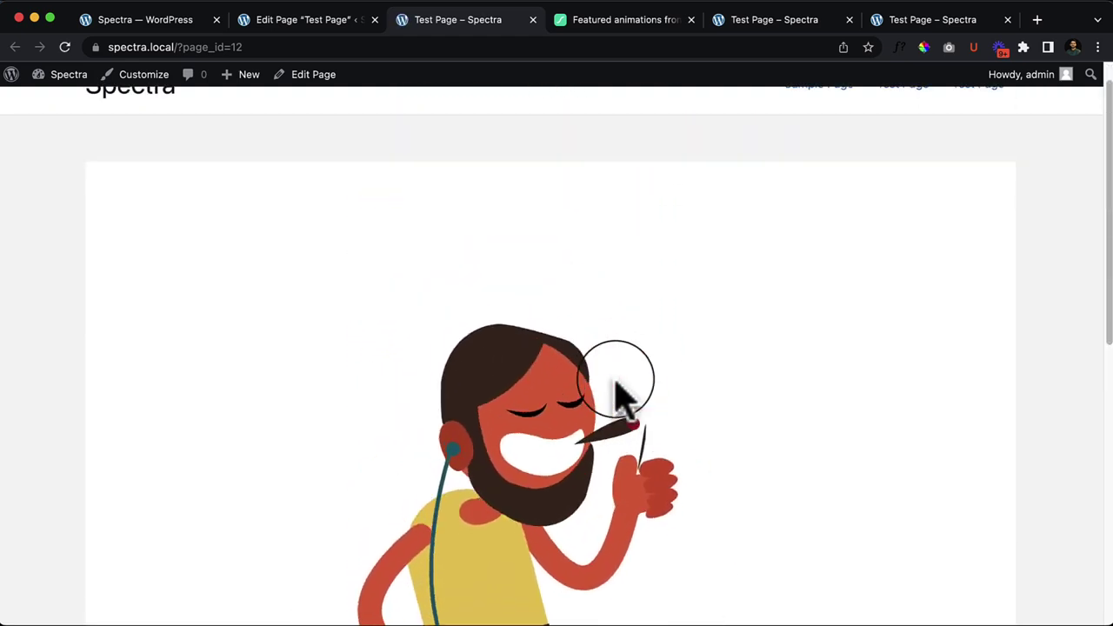
scroll(615, 396, "down", 2)
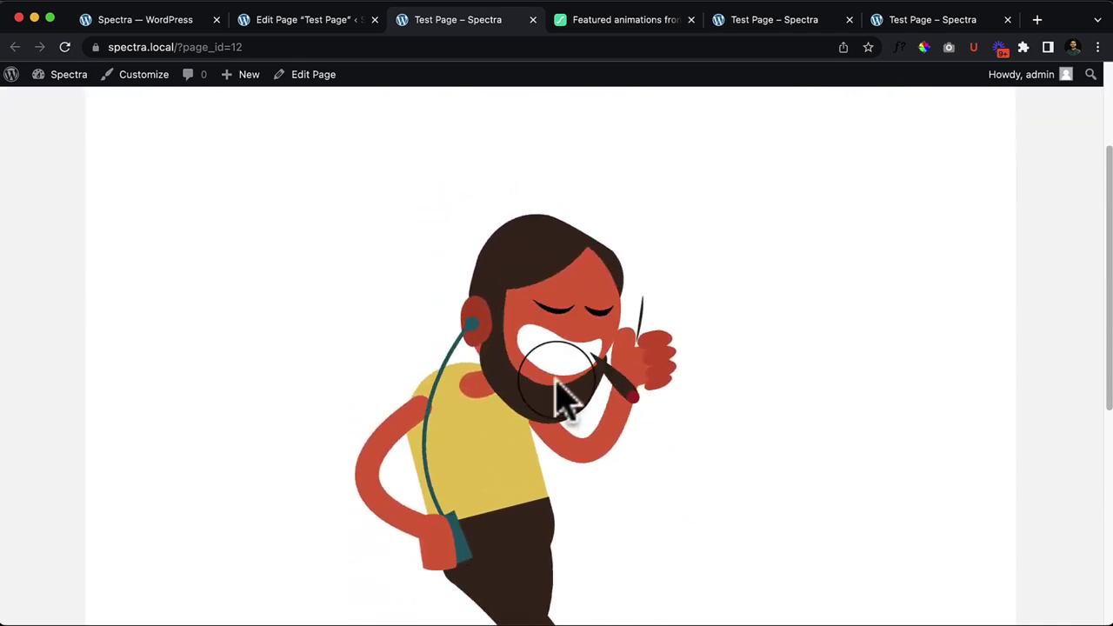
left_click(311, 19)
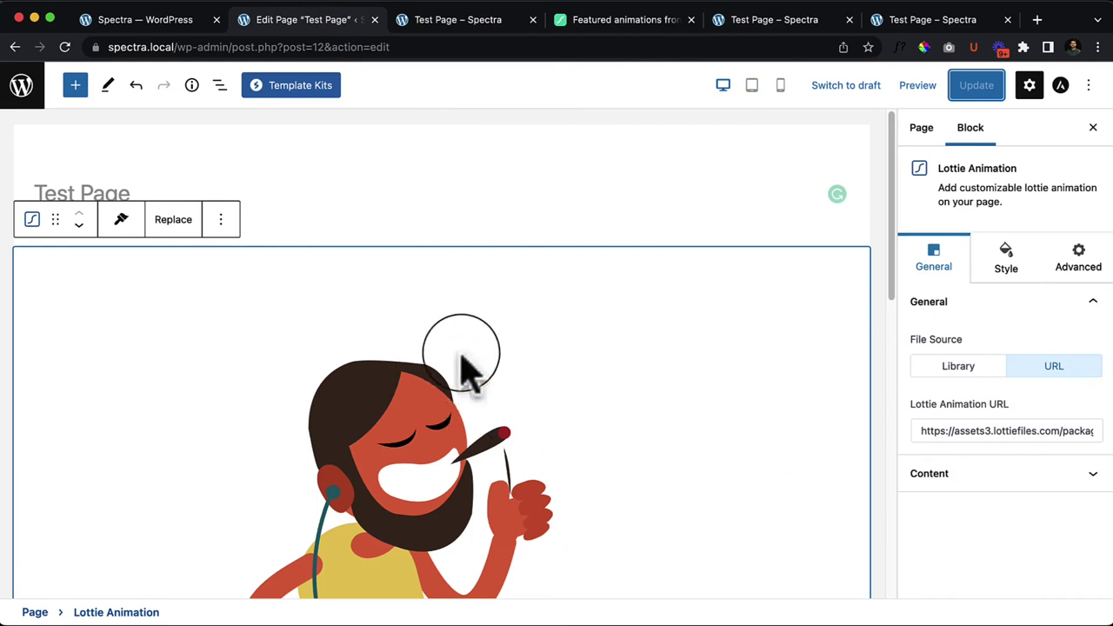
Step: Set the Lottie source to Library and download Cigarette Man as Lottie JSON from LottieFiles
left_click(981, 367)
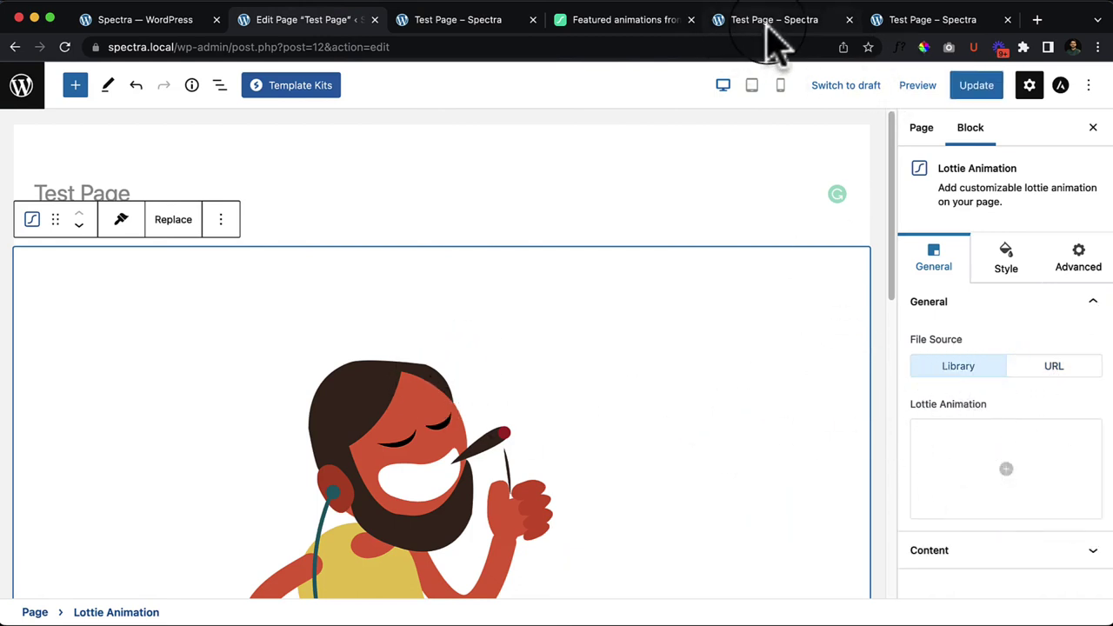
left_click(602, 26)
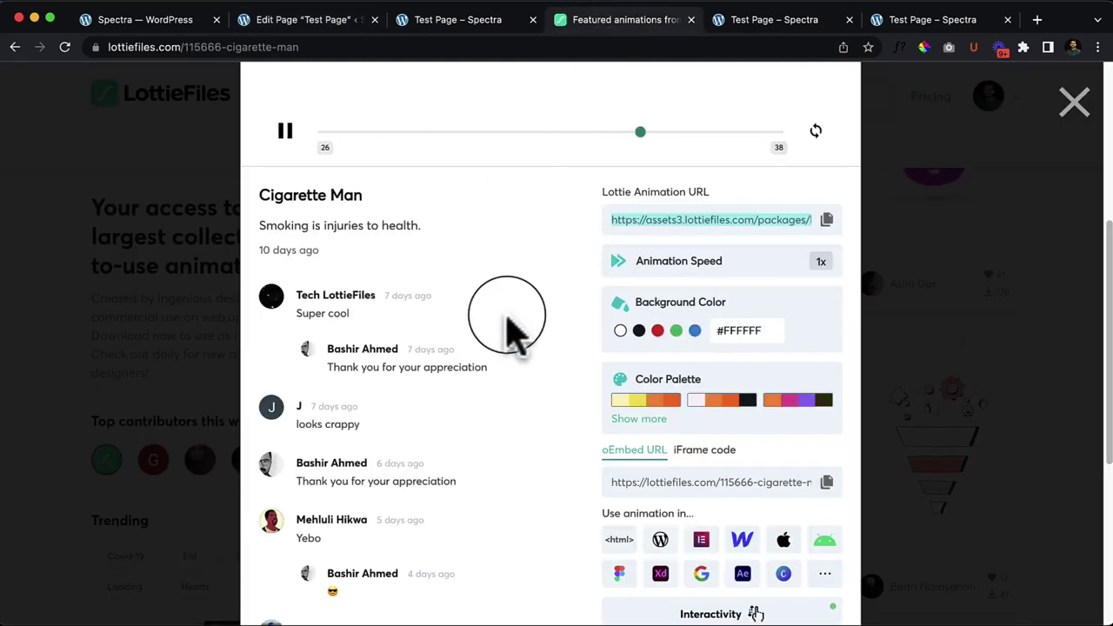
scroll(509, 336, "up", 5)
left_click(733, 116)
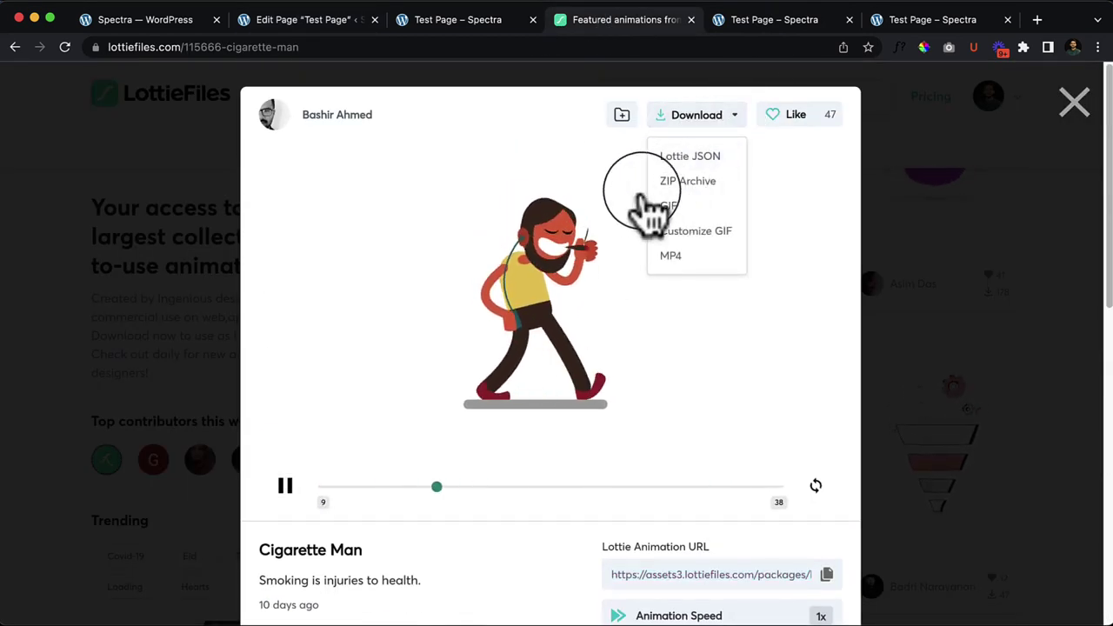
left_click(700, 159)
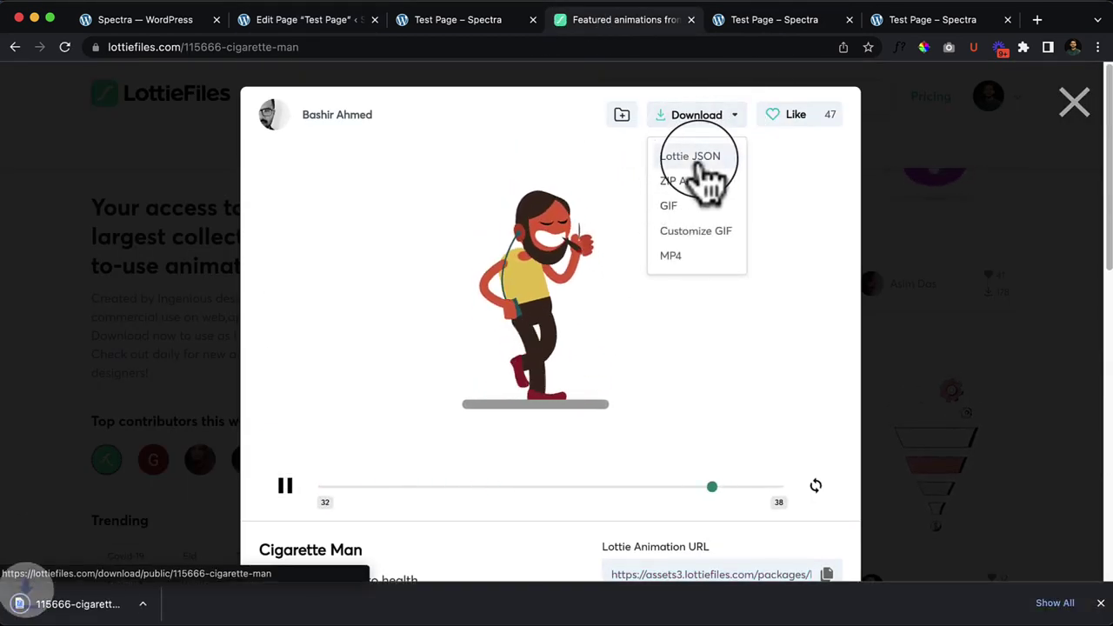
left_click(443, 20)
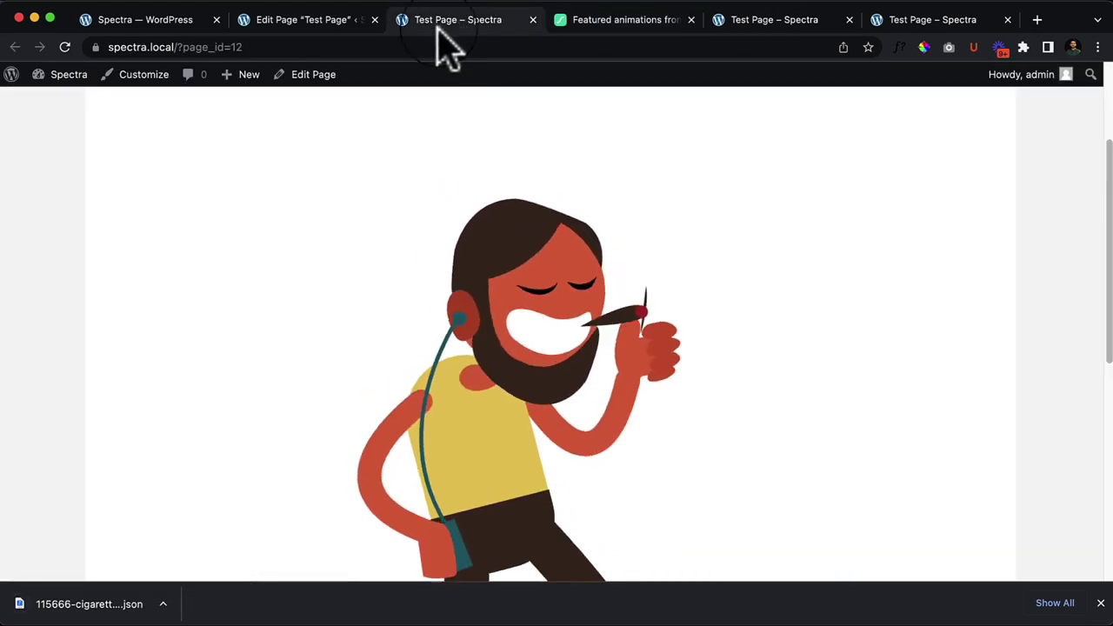
left_click(275, 21)
Step: Try uploading the Cigarette Man JSON to the Lottie media picker and dismiss the upload error
left_click(992, 474)
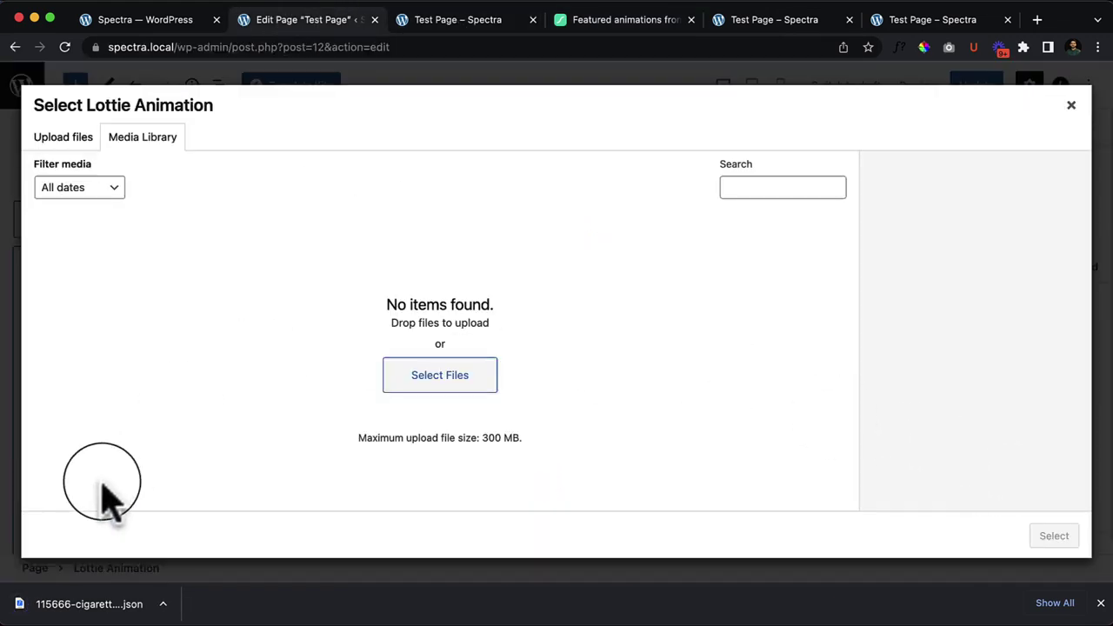
left_click_drag(104, 600, 365, 371)
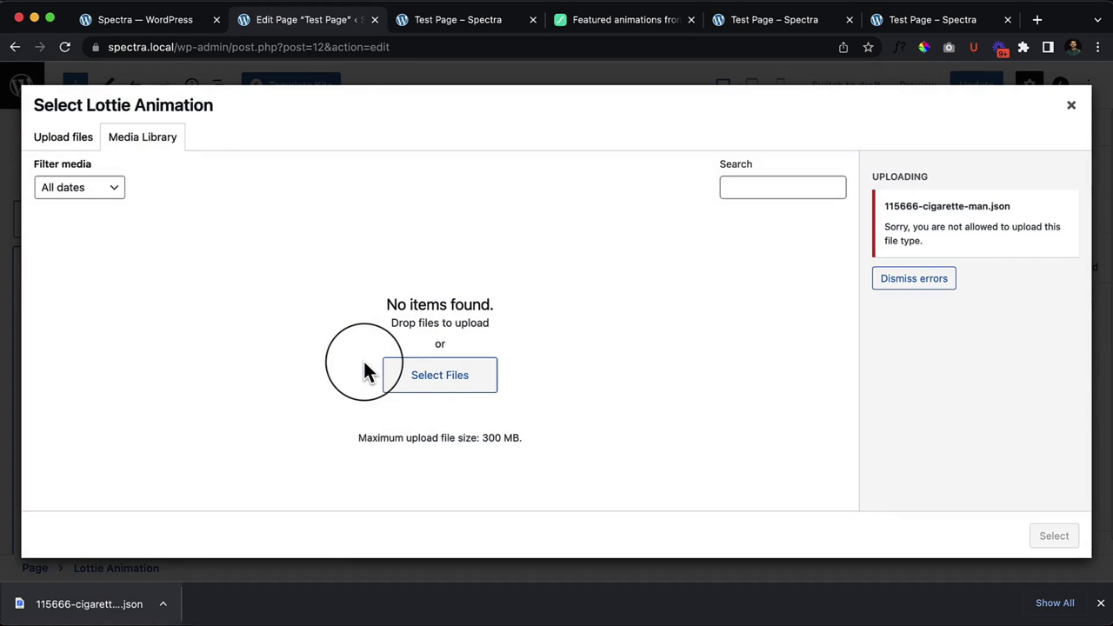
left_click(938, 279)
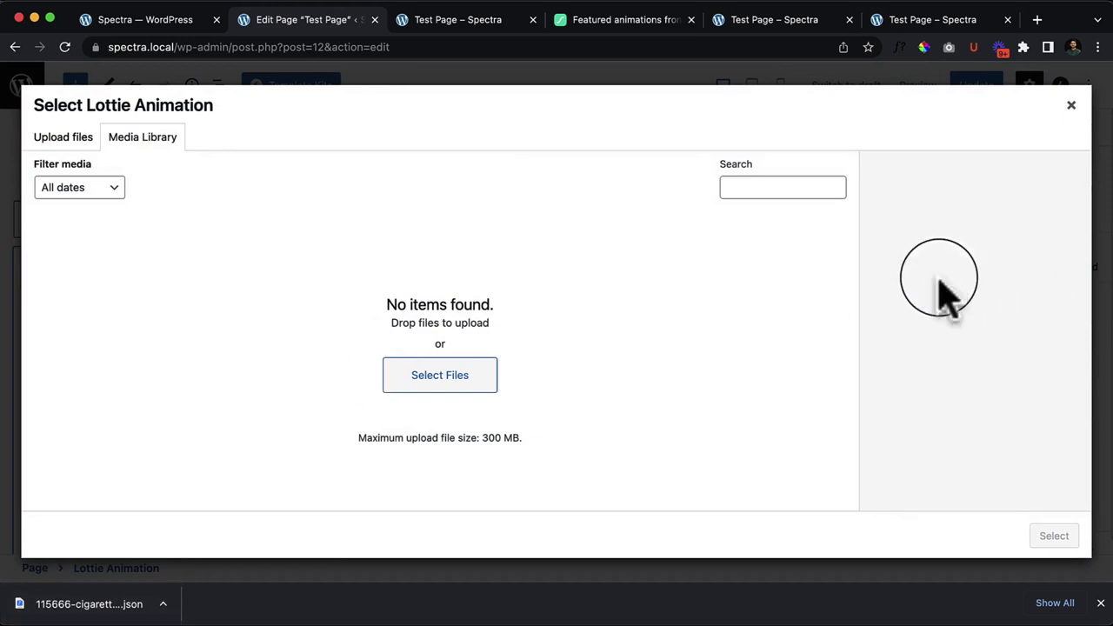
left_click(1071, 105)
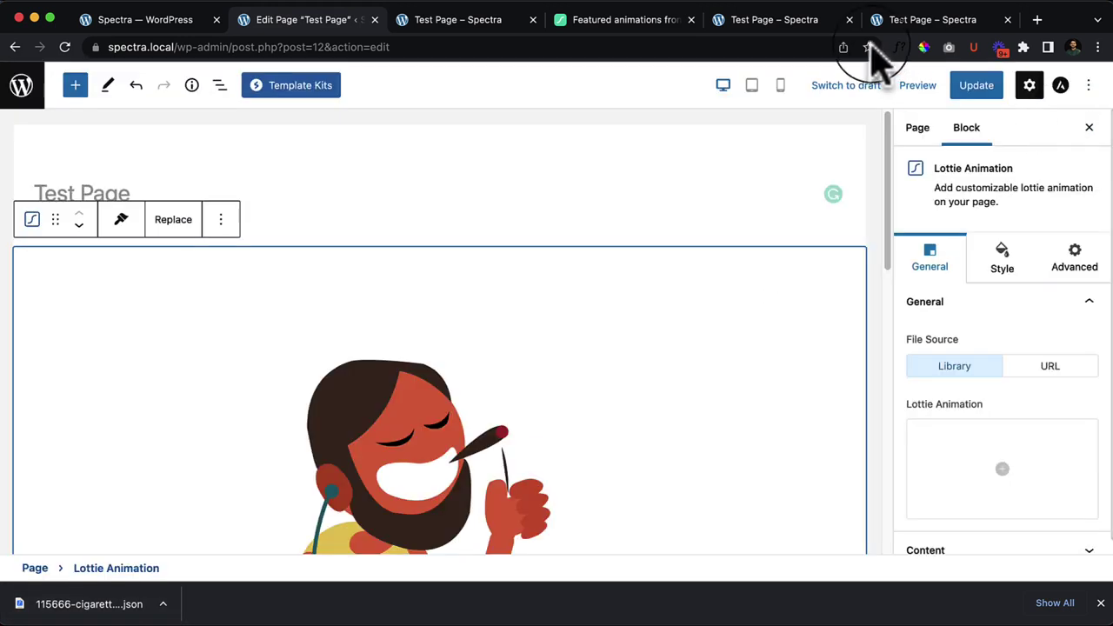
Step: Download the Cigarette Man animation from LottieFiles as a GIF
left_click(606, 21)
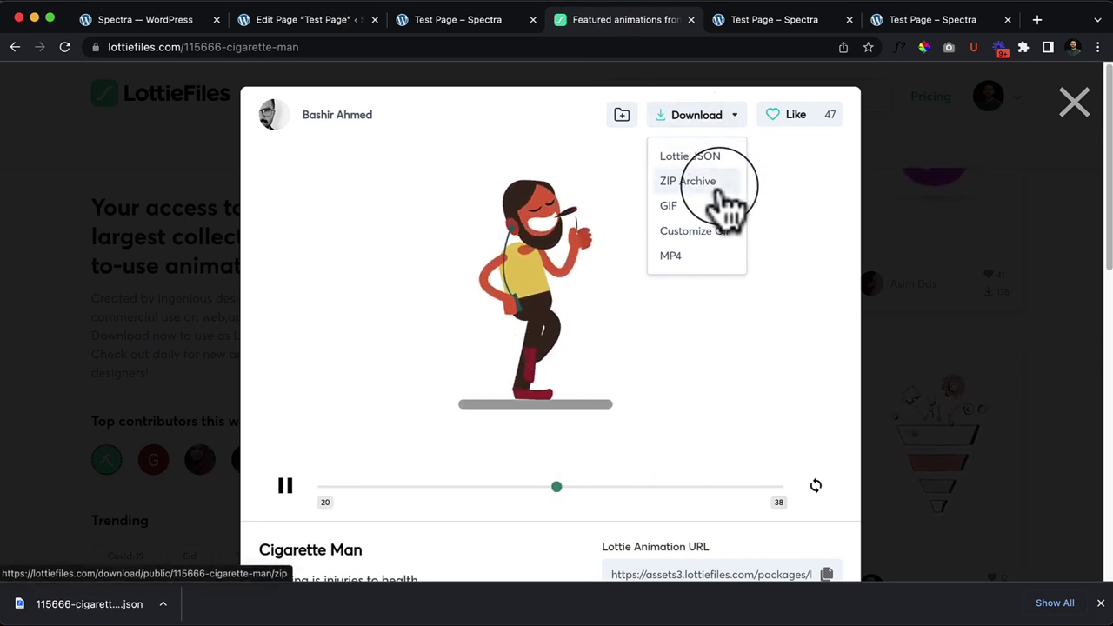
left_click(697, 213)
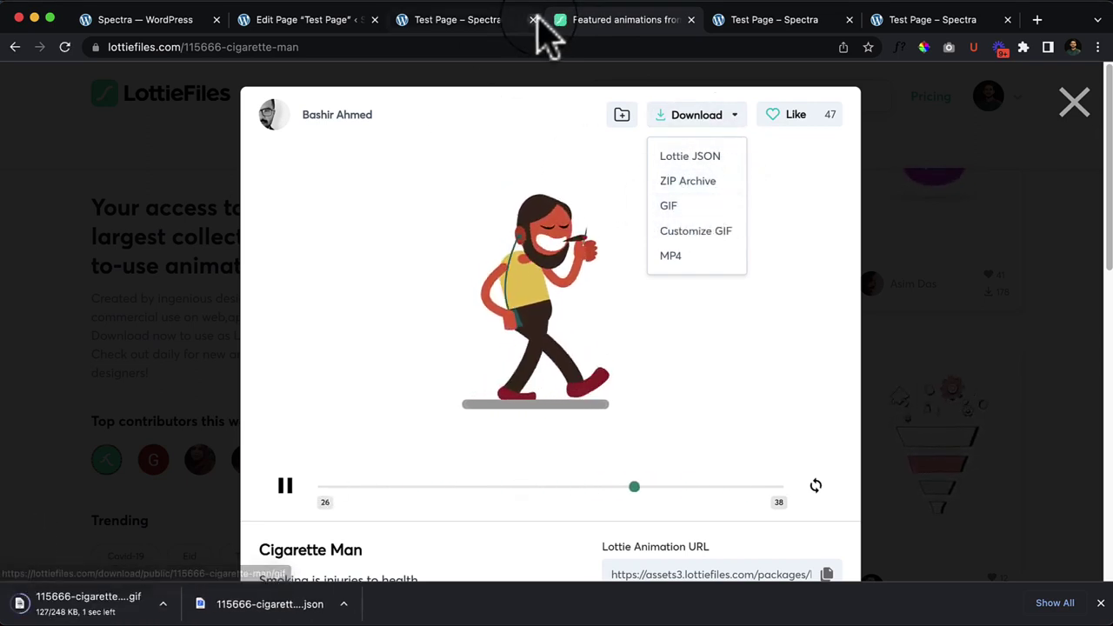
left_click(492, 20)
left_click(320, 20)
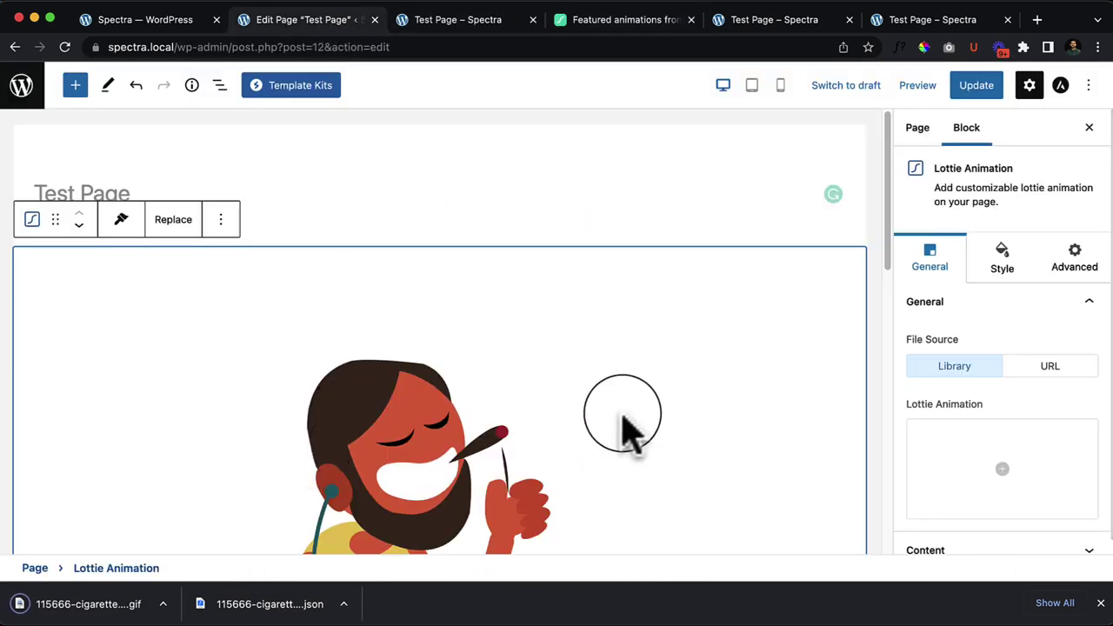
Step: Upload the cigarette-man GIF into the Lottie media picker
left_click(1002, 469)
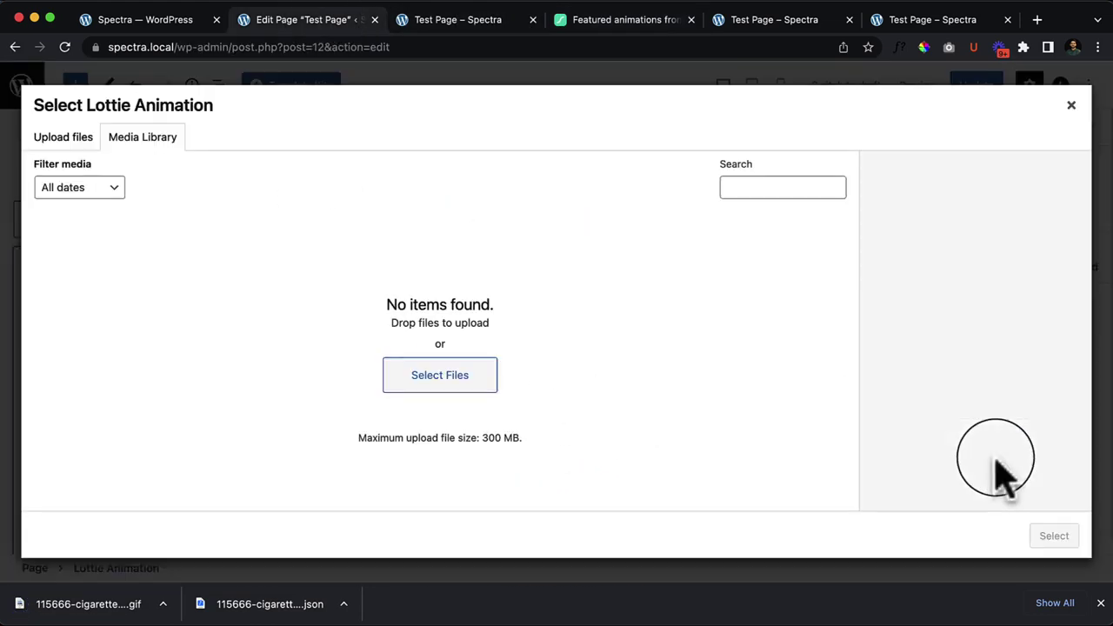
left_click_drag(92, 604, 339, 413)
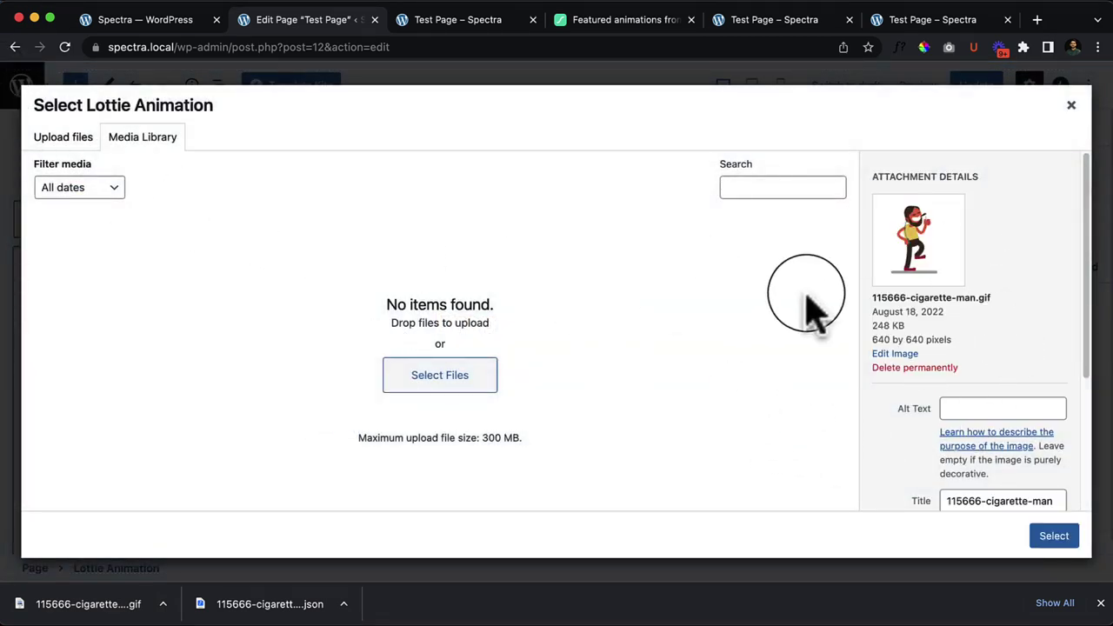
left_click(53, 136)
left_click(131, 147)
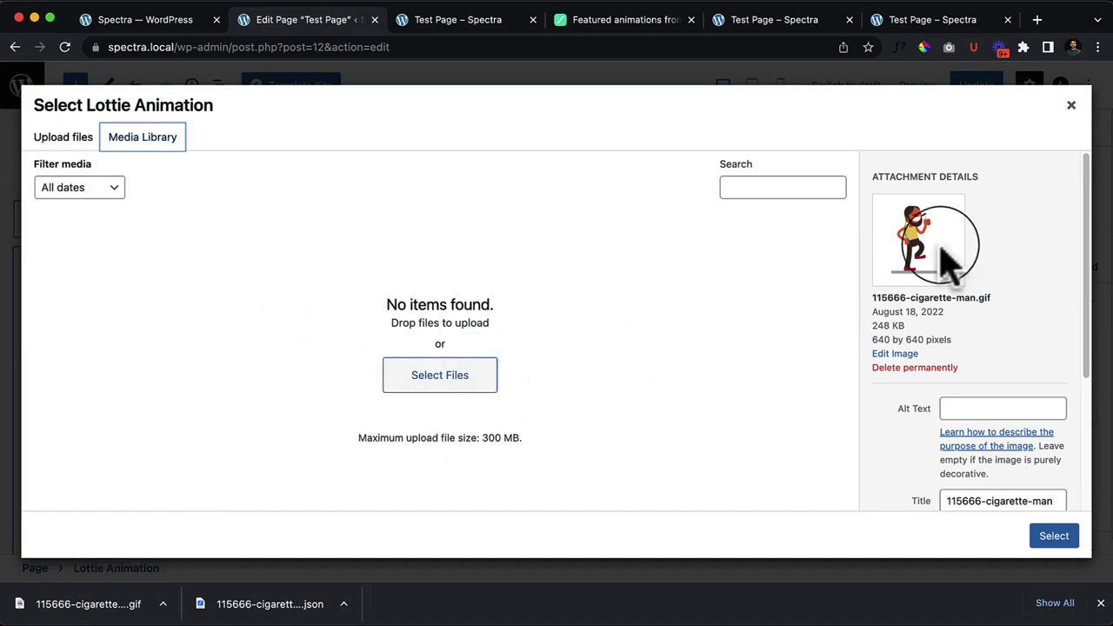
Step: Permanently delete the cigarette-man GIF, drag it back in, and close the selection dialog
left_click(904, 367)
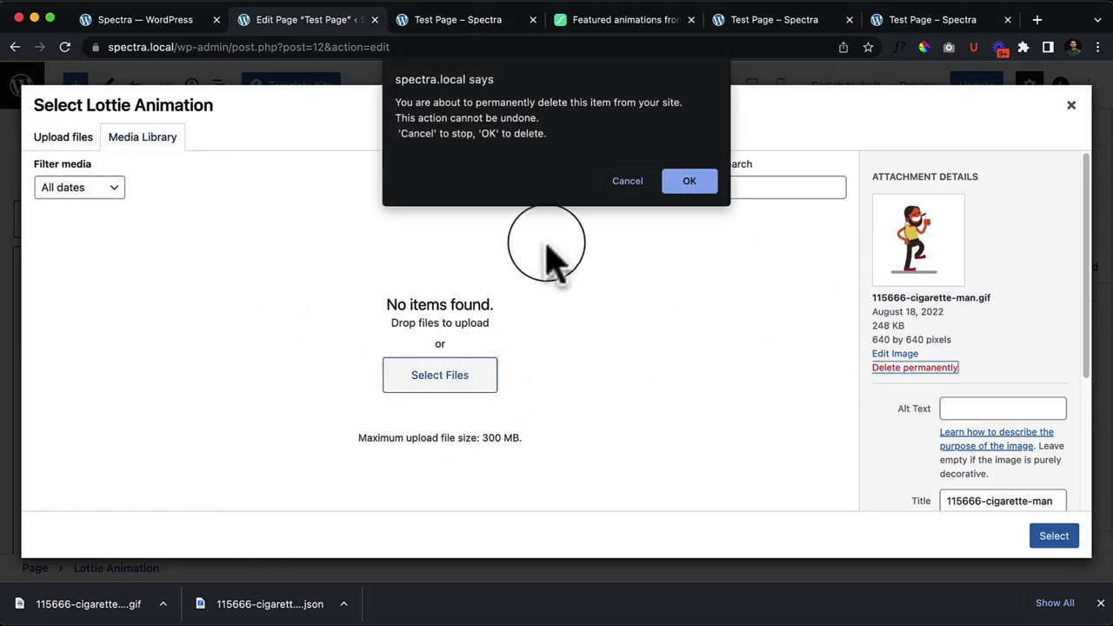
left_click(687, 185)
left_click_drag(122, 600, 367, 374)
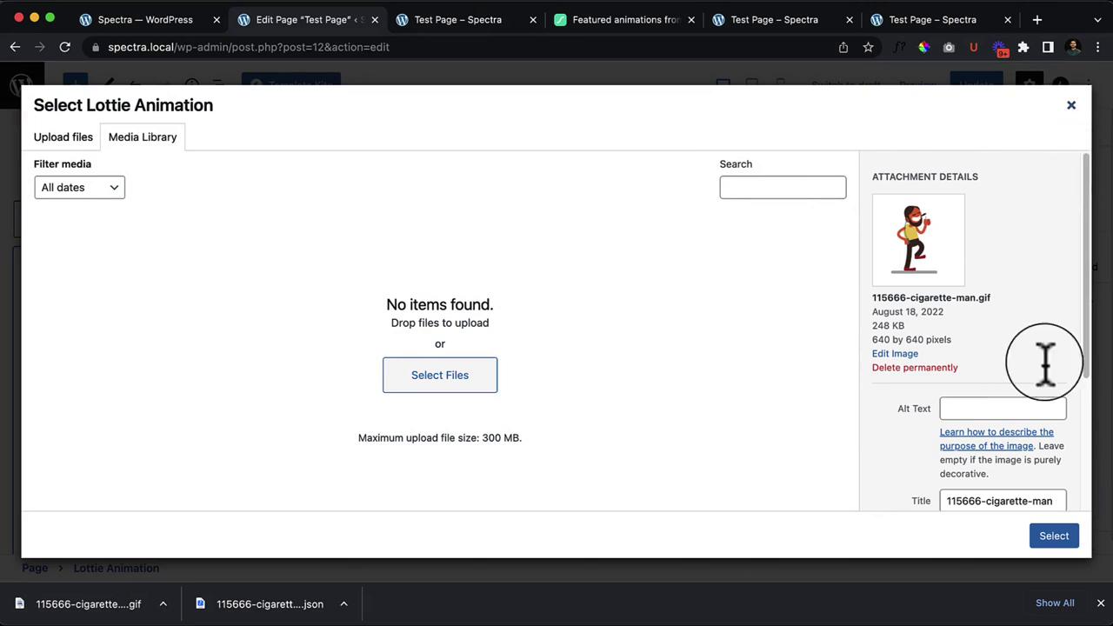
scroll(1045, 361, "down", 5)
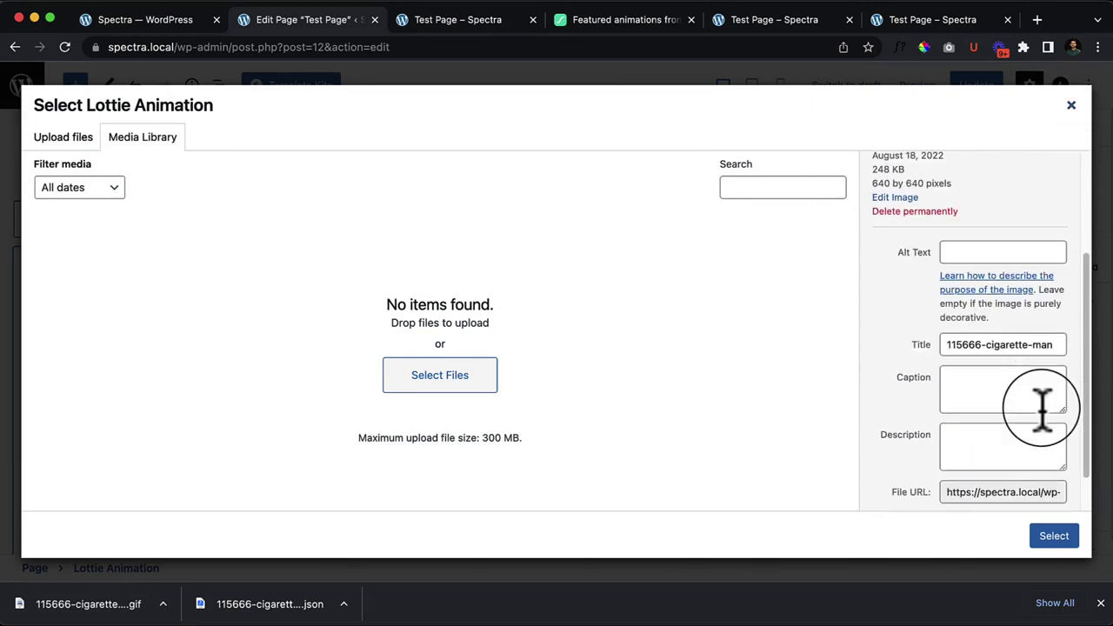
left_click(1072, 105)
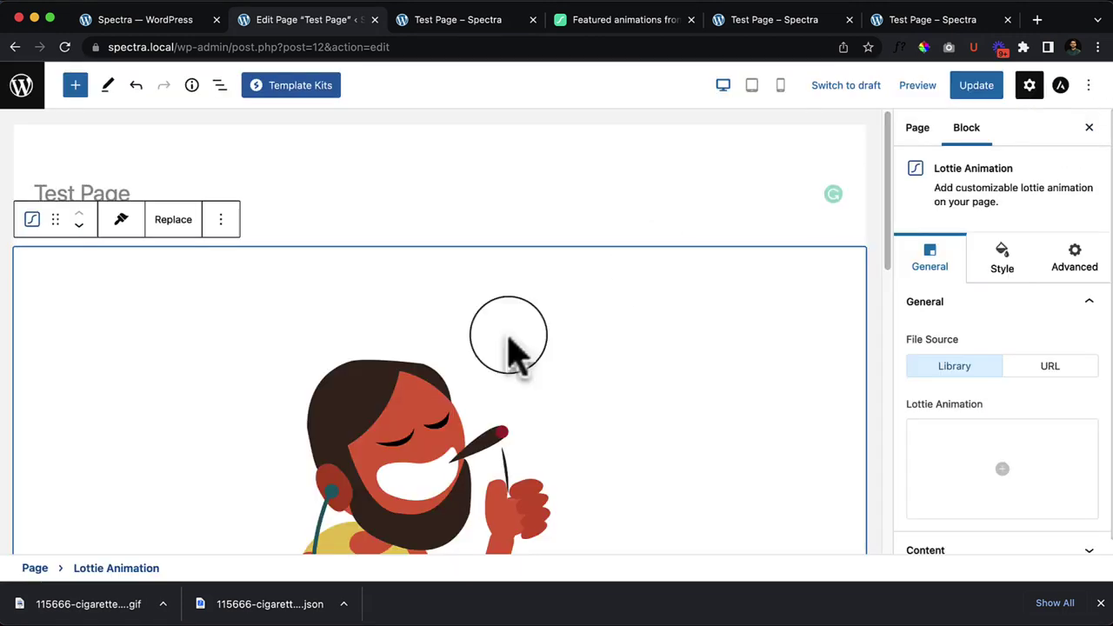
Step: Remove the Lottie Animation block, update the page, and reload the editor
left_click(221, 219)
left_click(326, 574)
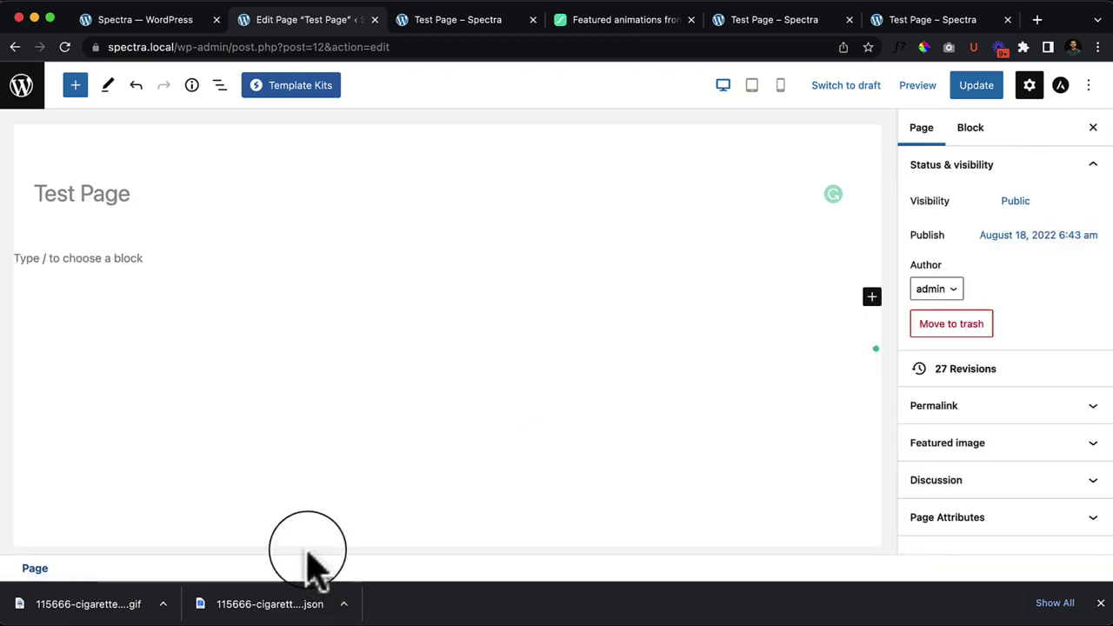
left_click(978, 86)
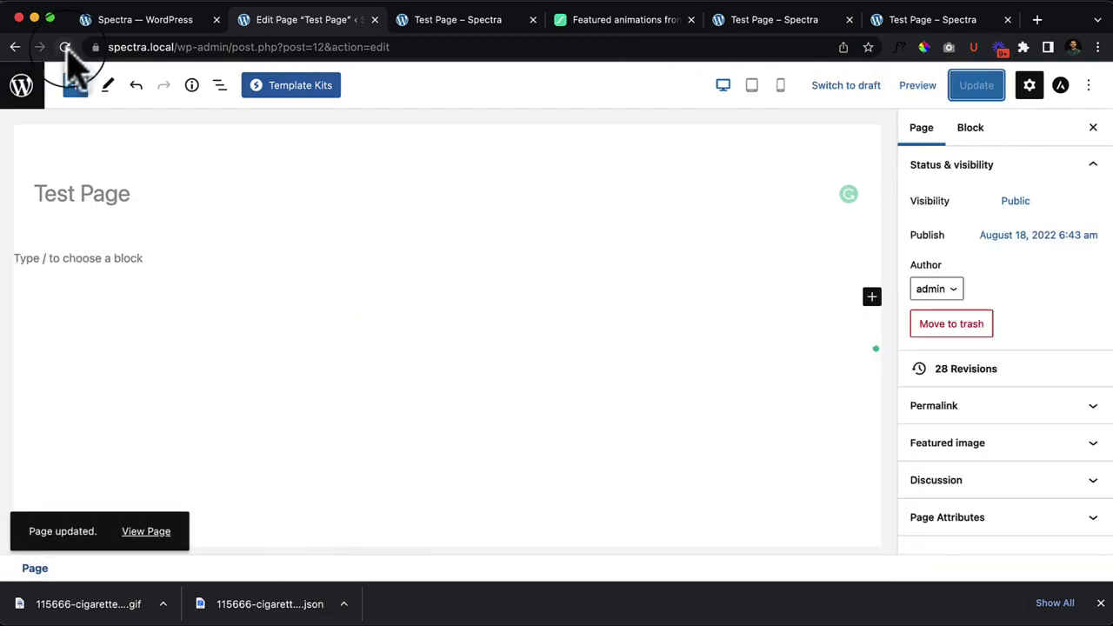
left_click(109, 282)
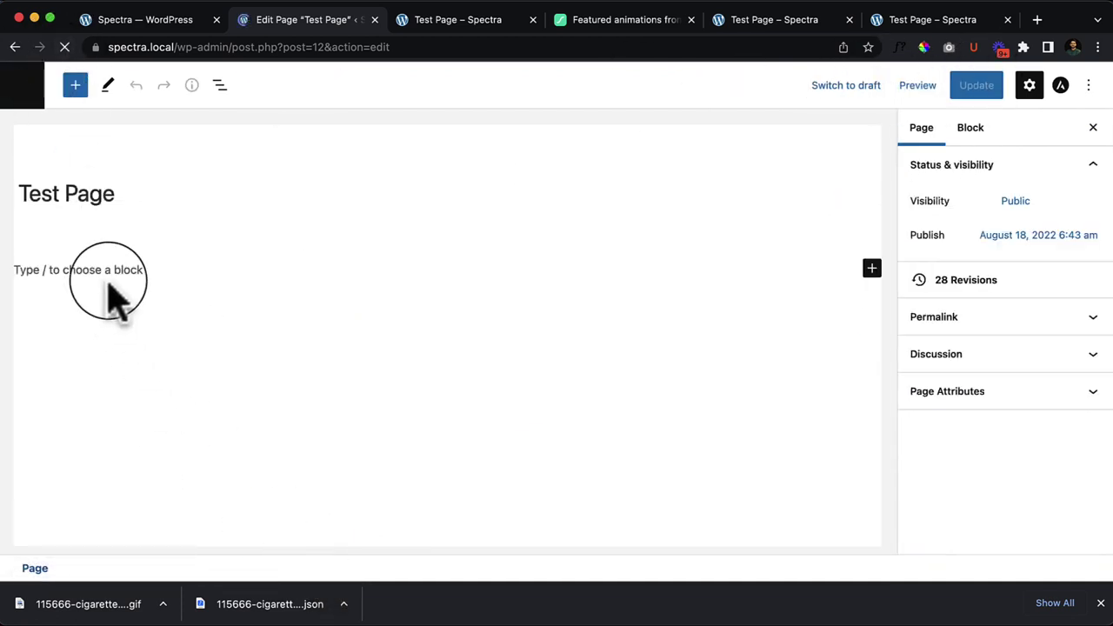
Step: Insert a new Lottie Animation block with /lot and open its media library's Upload files view
left_click(115, 269)
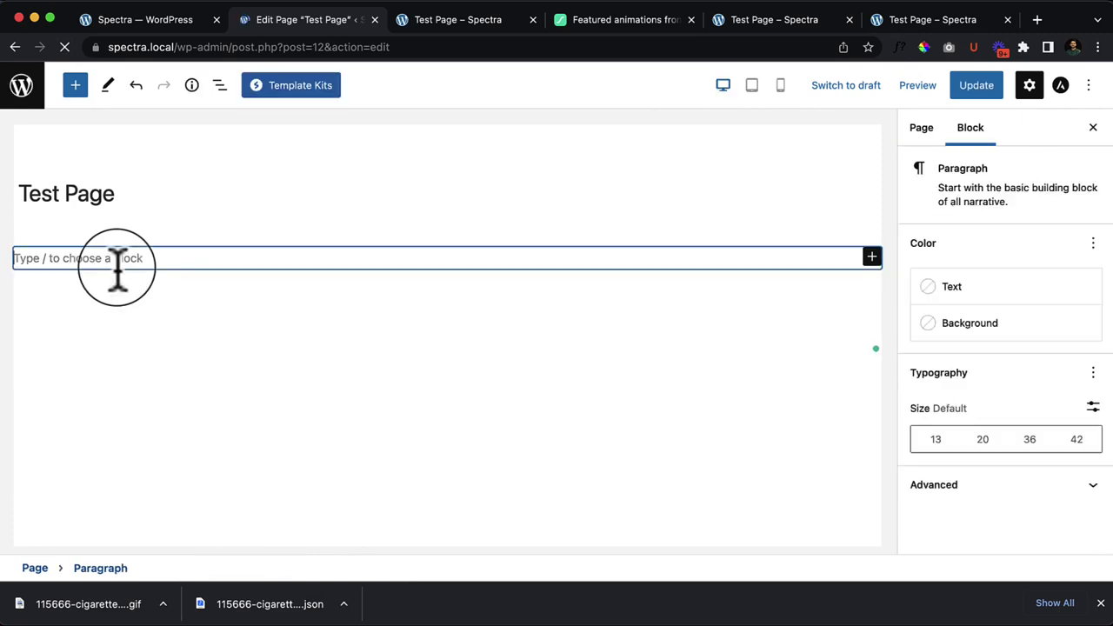
type("/lo")
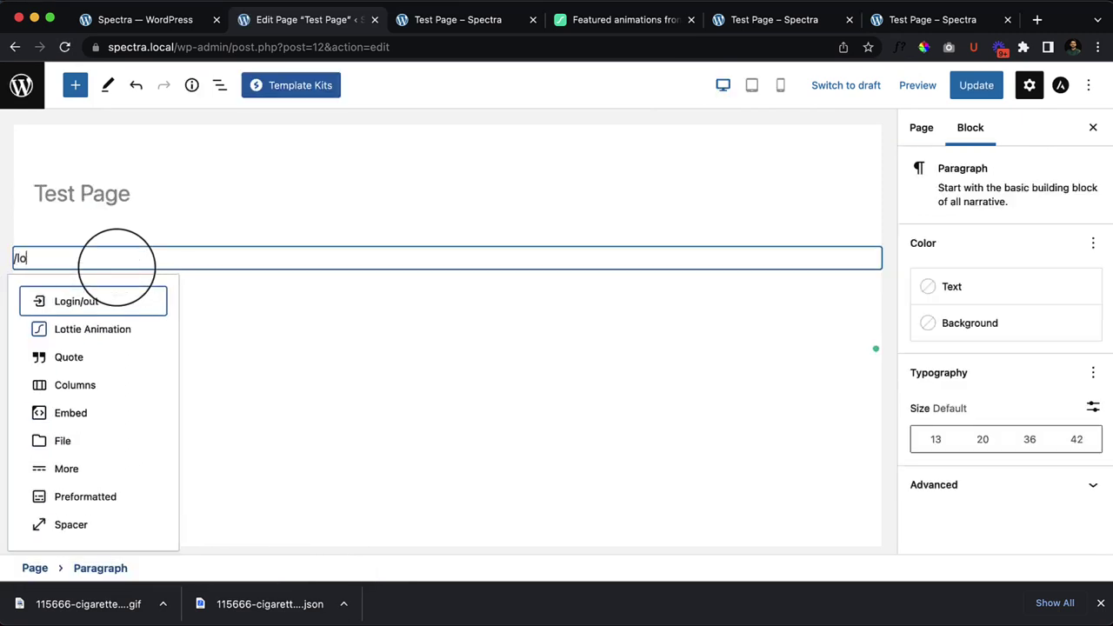
type("tt")
key("Return")
scroll(122, 304, "down", 3)
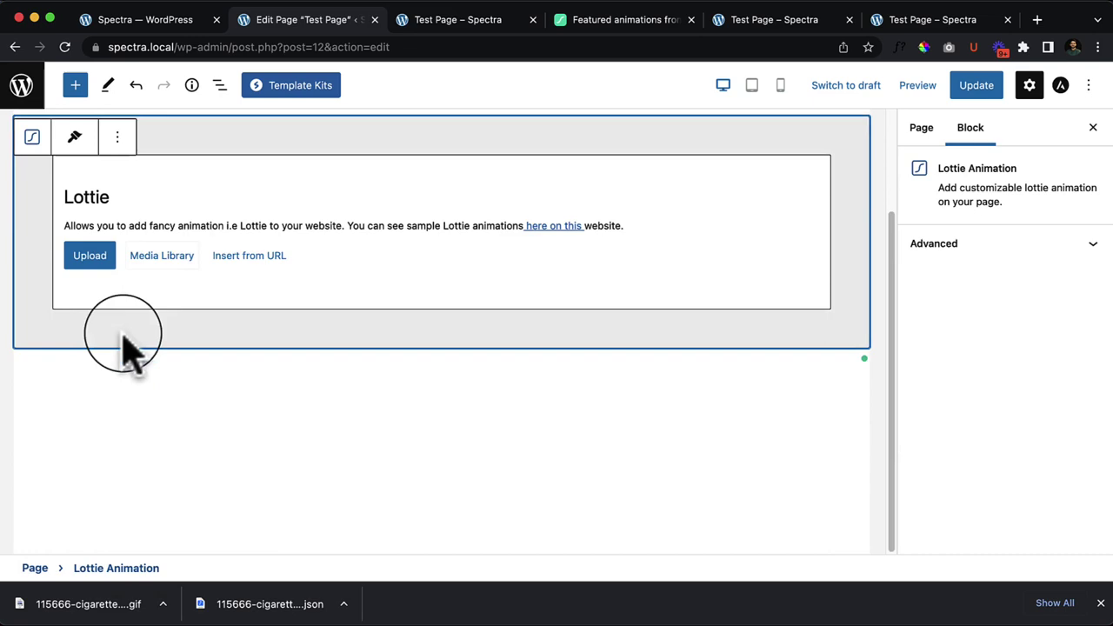
left_click(170, 257)
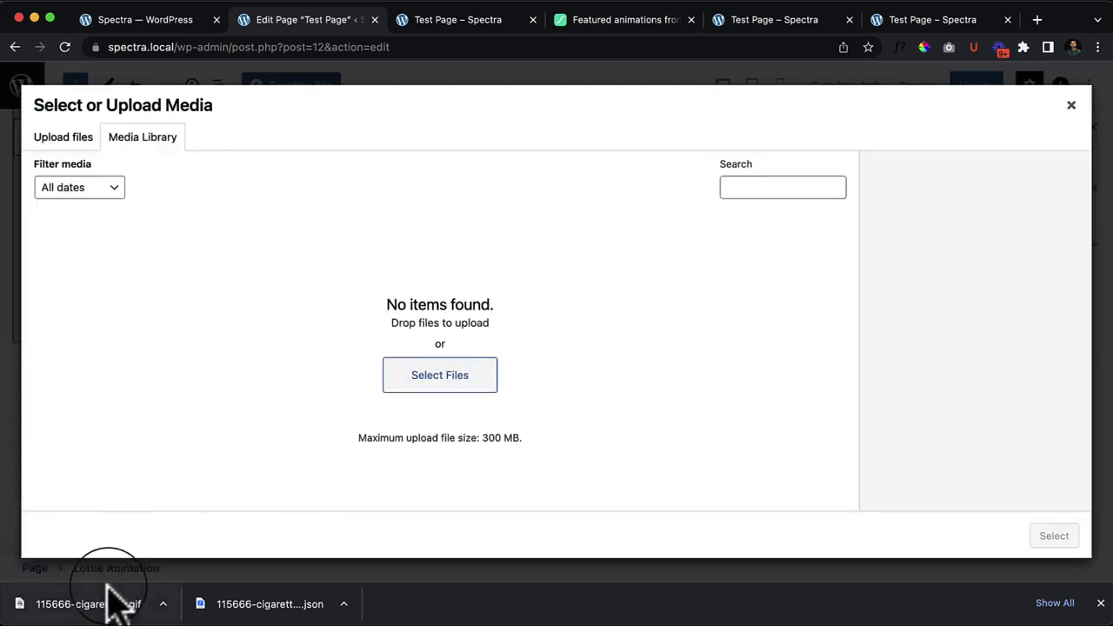
left_click_drag(108, 585, 422, 320)
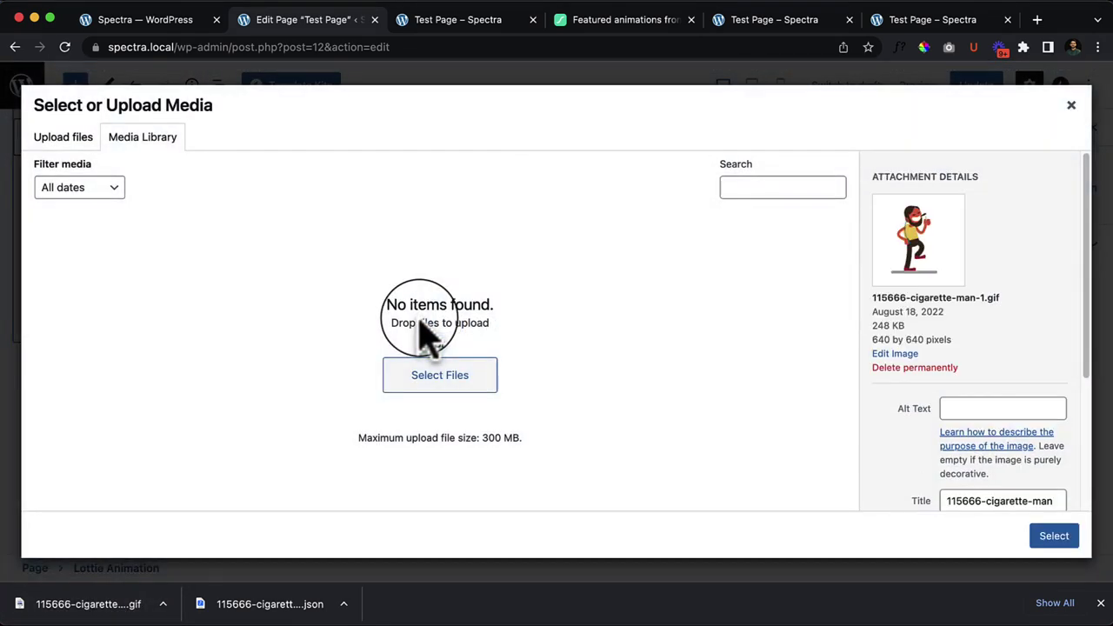
left_click(58, 139)
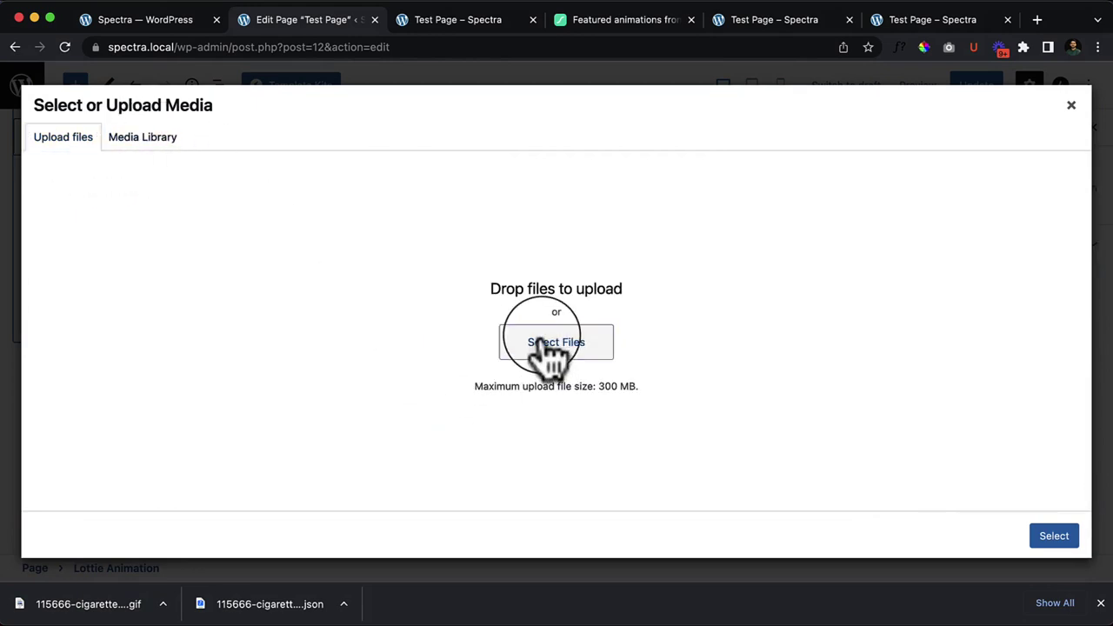
Step: Upload 115666-cigarette-man.gif from Downloads to the media library, then close the dialog
left_click(528, 340)
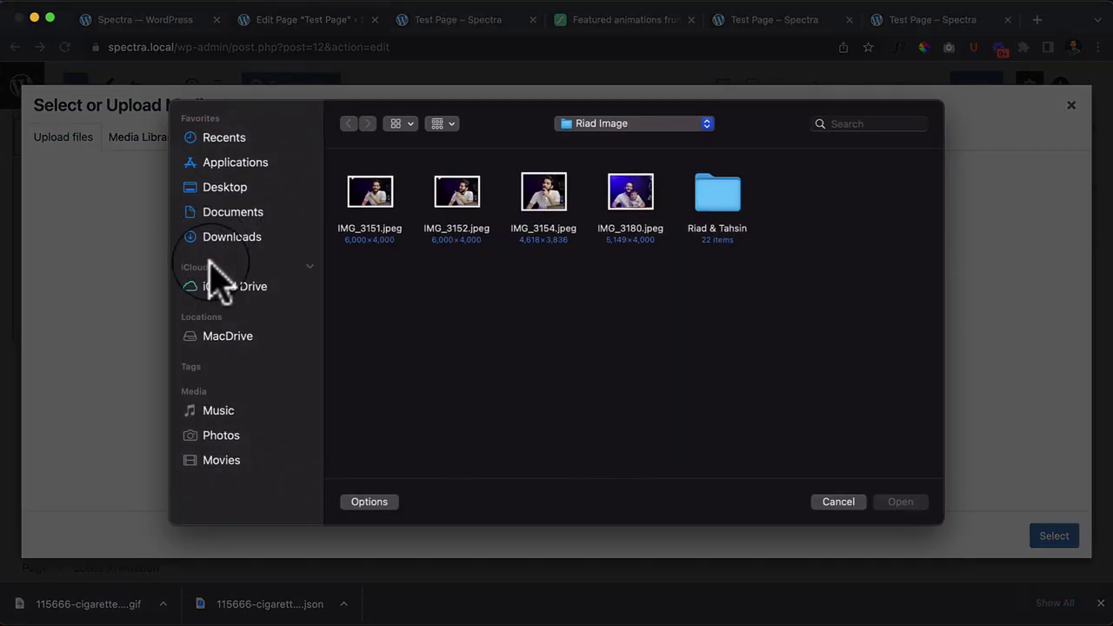
left_click(231, 215)
left_click(276, 240)
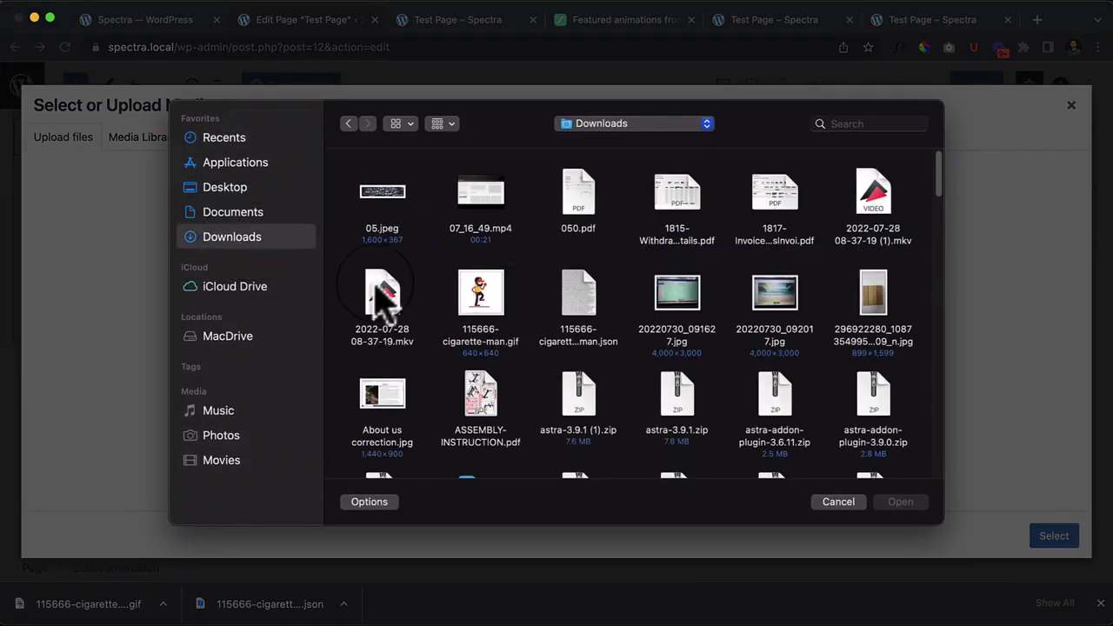
left_click(500, 309)
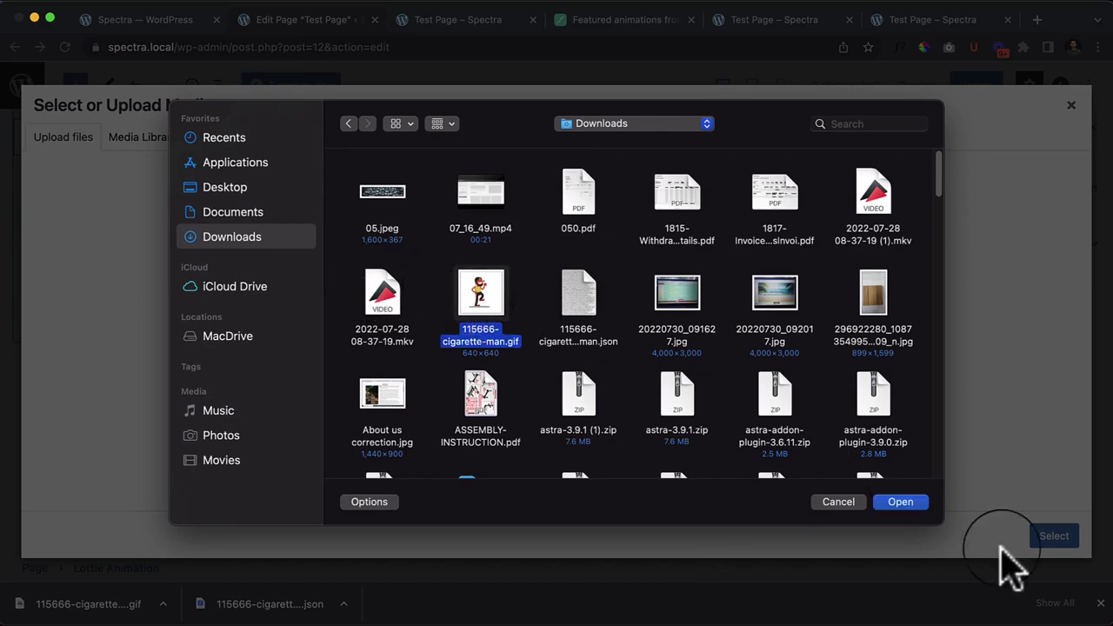
left_click(921, 508)
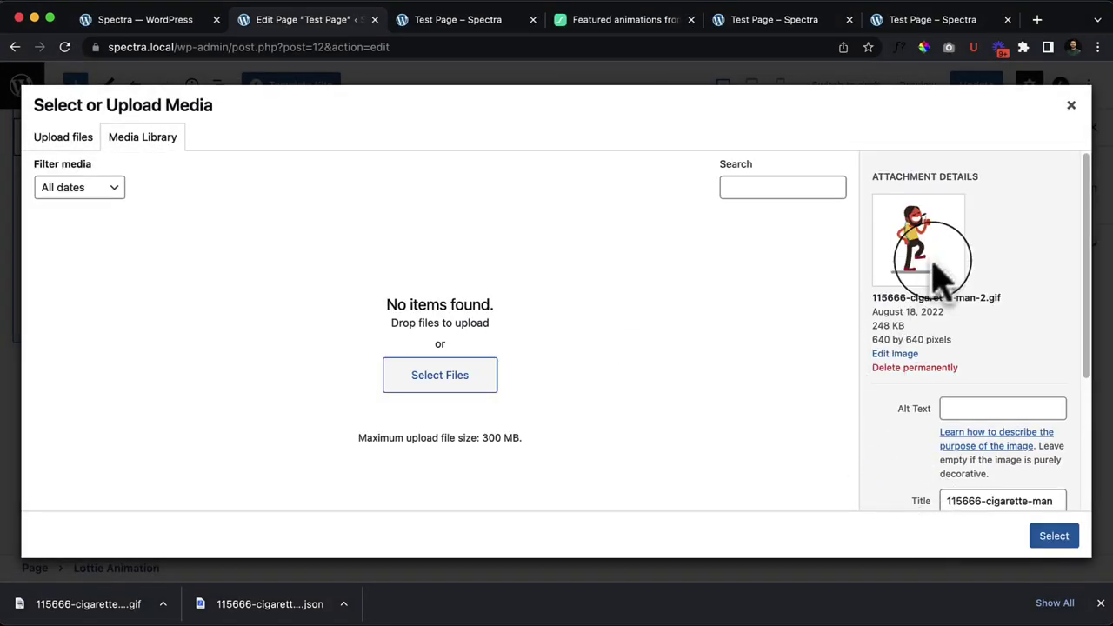
left_click(1071, 106)
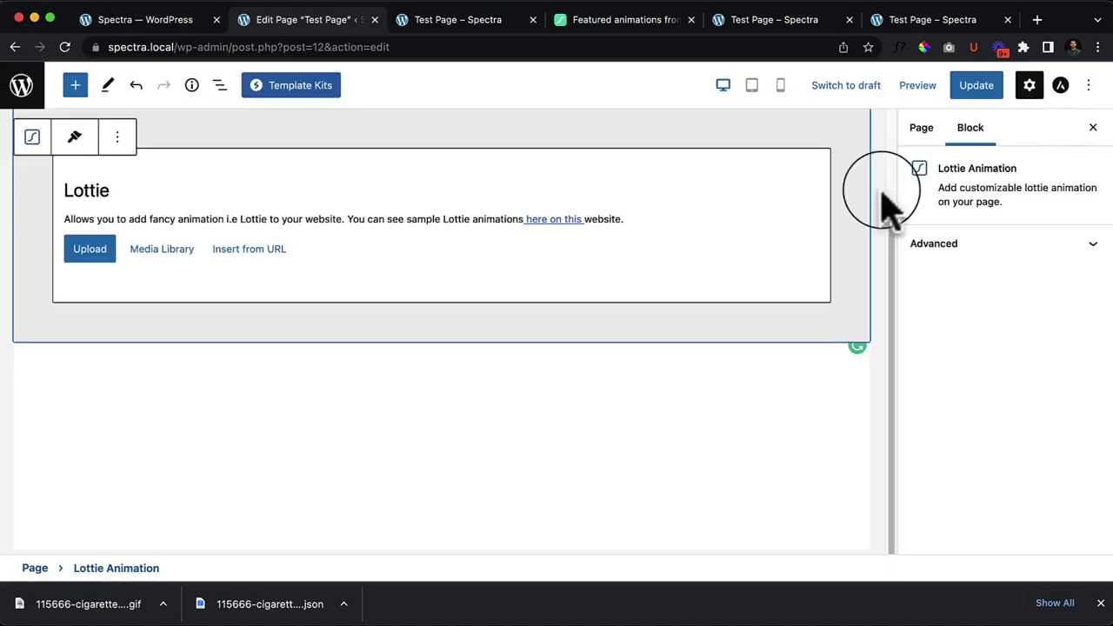
Step: Look over the Cigarette Man page on LottieFiles and glance at the live Test Page
left_click(583, 30)
scroll(726, 470, "down", 1)
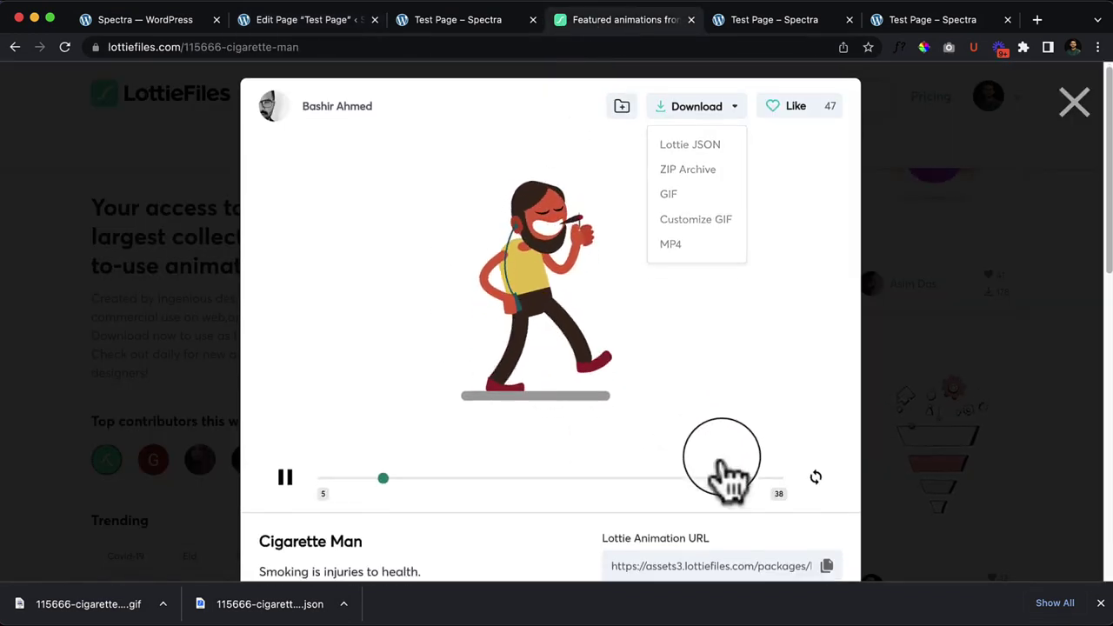
scroll(730, 470, "down", 3)
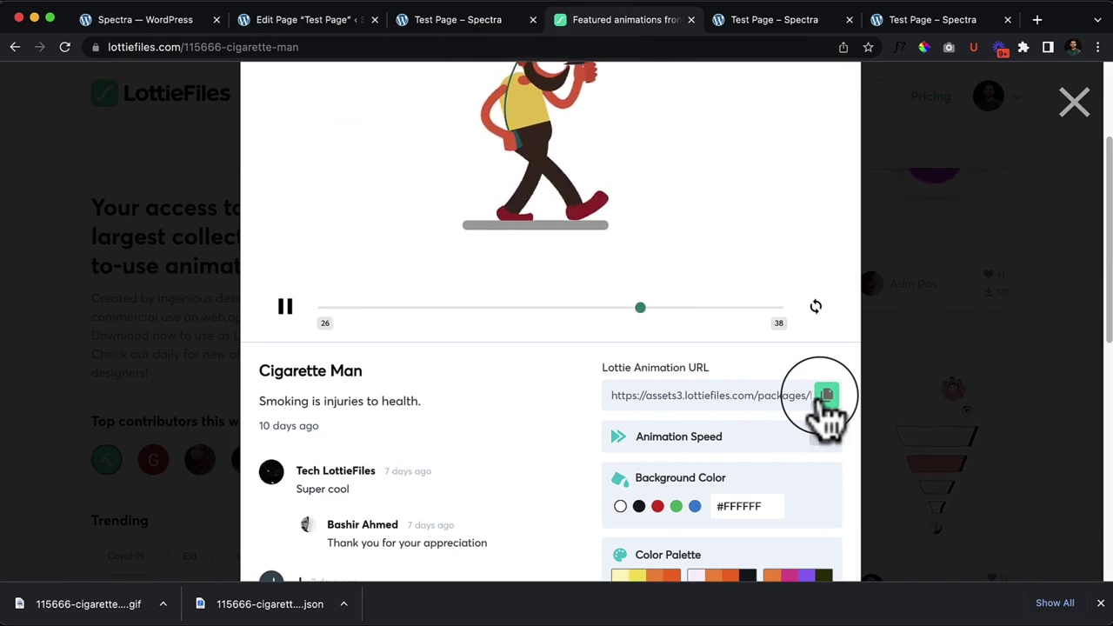
scroll(748, 435, "down", 3)
scroll(556, 500, "down", 5)
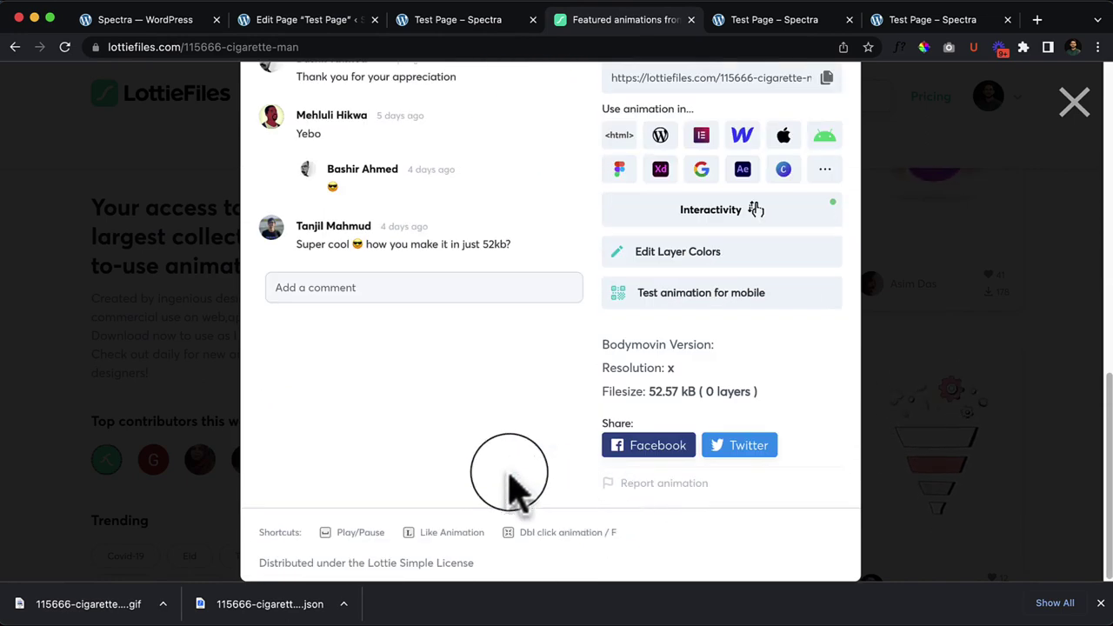
scroll(423, 459, "up", 3)
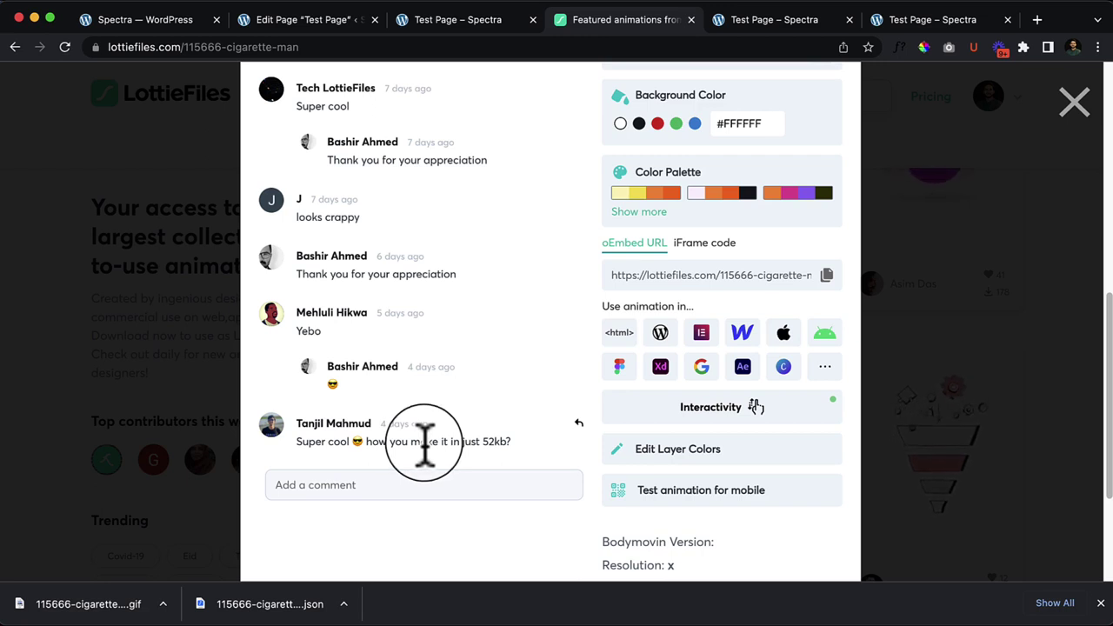
scroll(424, 443, "up", 5)
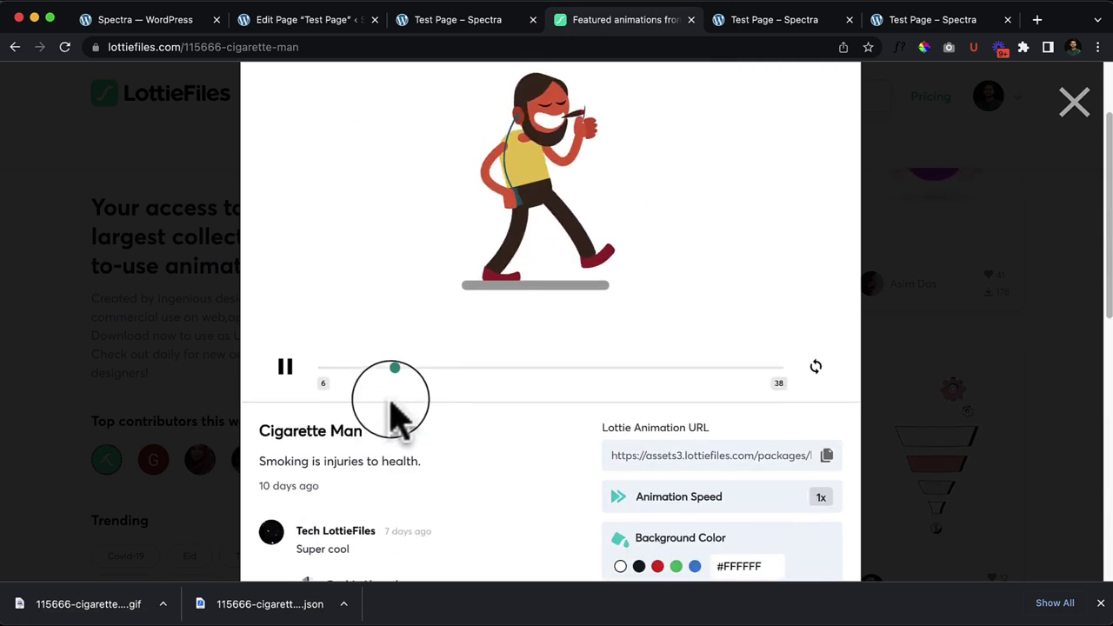
scroll(592, 348, "down", 1)
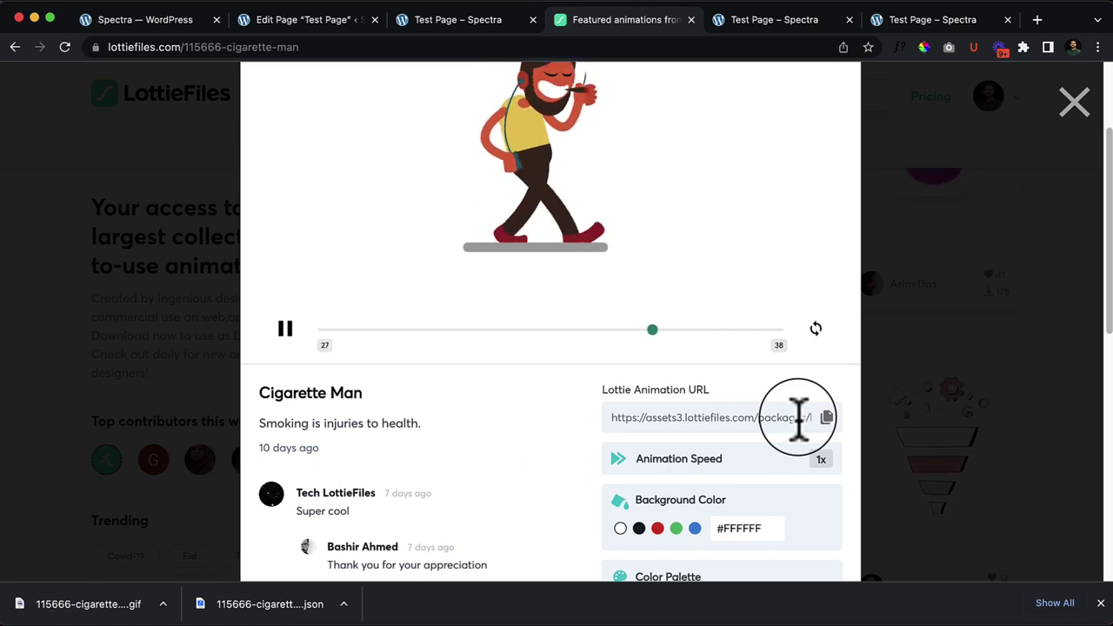
left_click(425, 21)
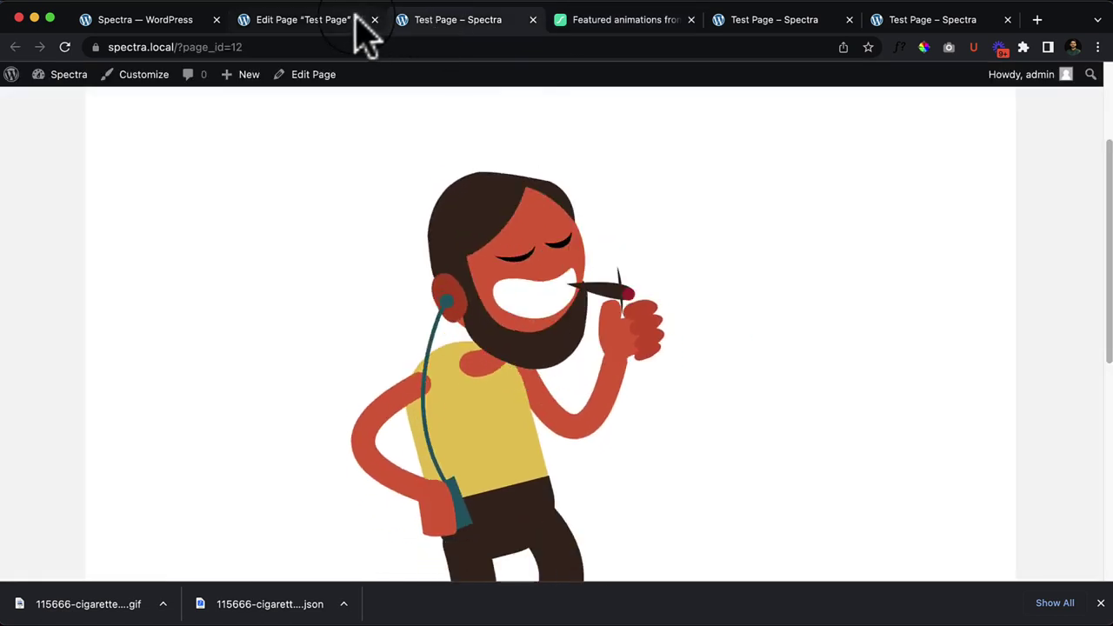
left_click(353, 21)
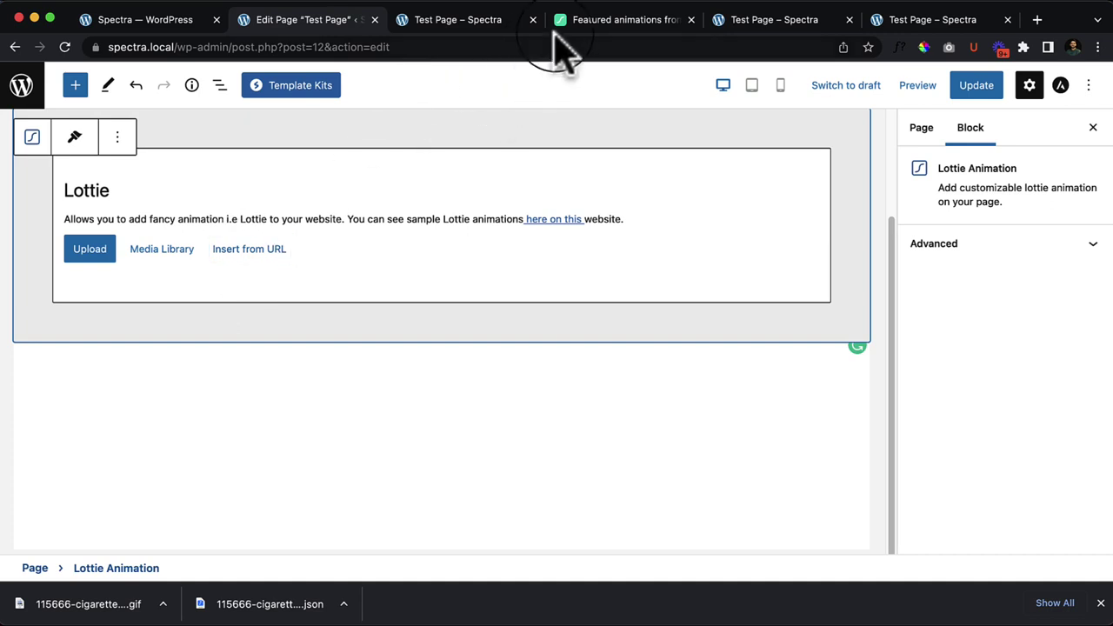
Step: Copy the Cigarette Man Lottie Animation URL and choose Insert from URL in the block
left_click(577, 24)
left_click(827, 417)
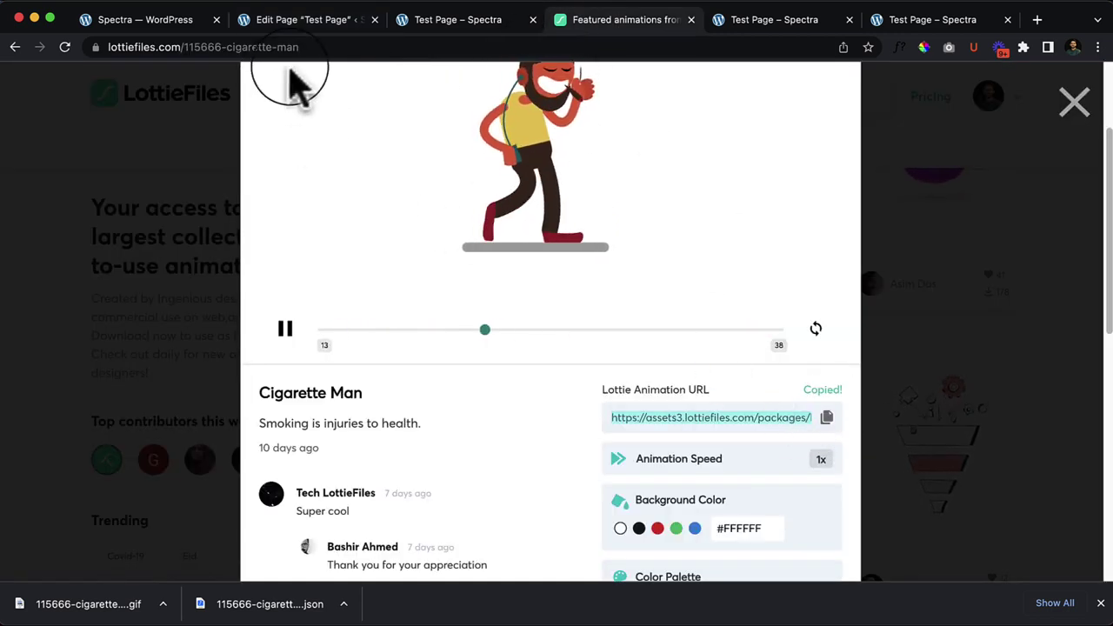
left_click(307, 19)
left_click(252, 253)
Step: Paste the copied Lottie URL into the field and load the Cigarette Man animation
right_click(249, 299)
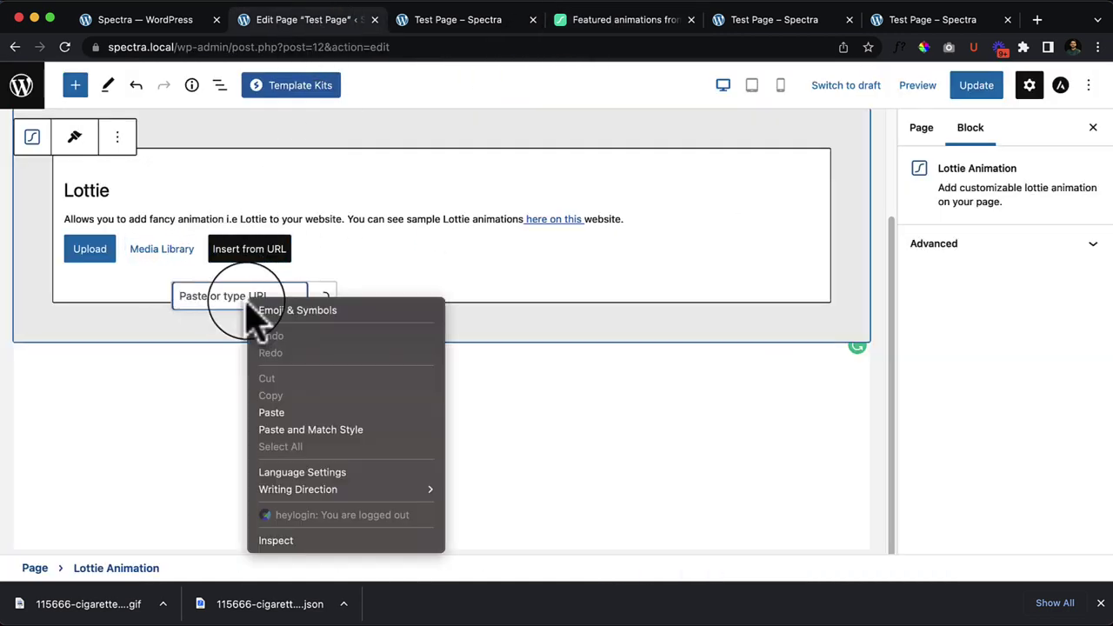
left_click(287, 412)
left_click(324, 296)
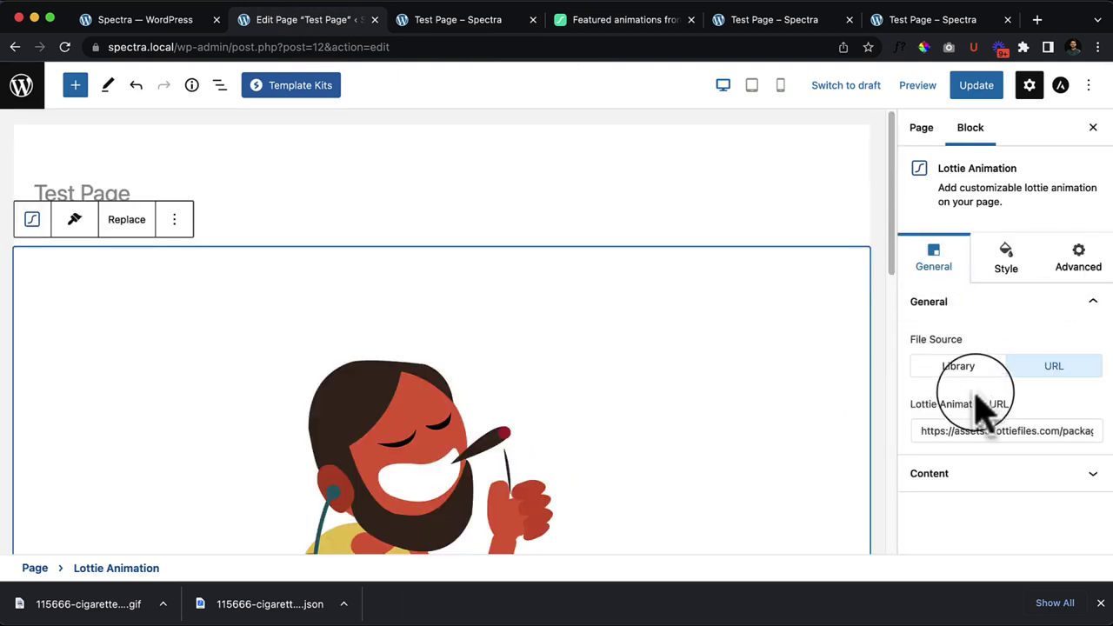
Step: Set Play On to Default, clear the Speed field, and drag the Style width to 310
left_click(1023, 487)
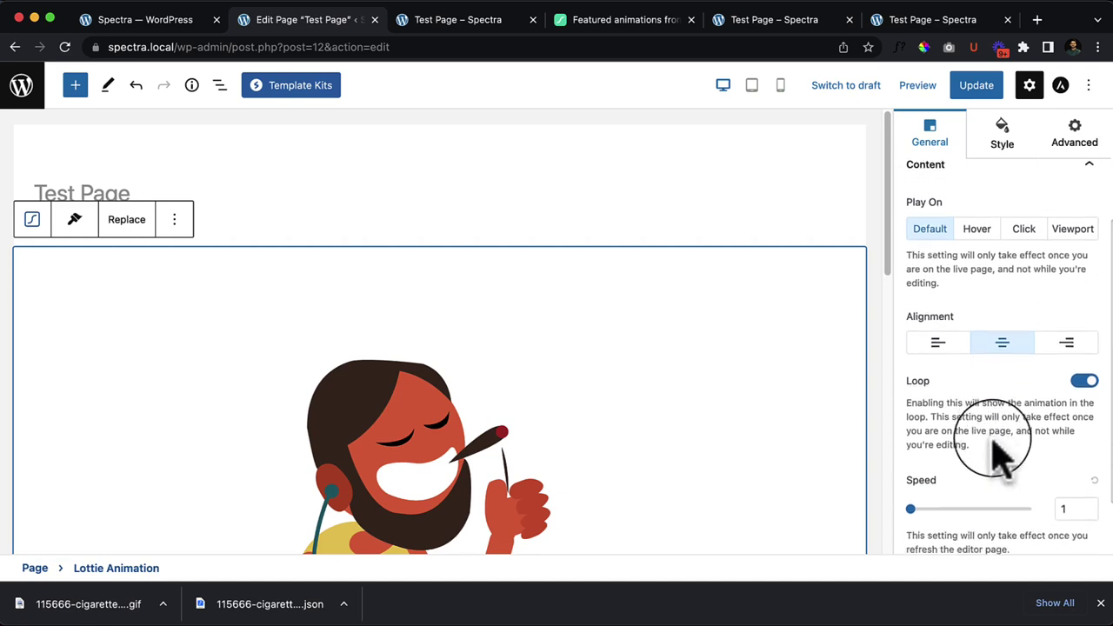
left_click(982, 233)
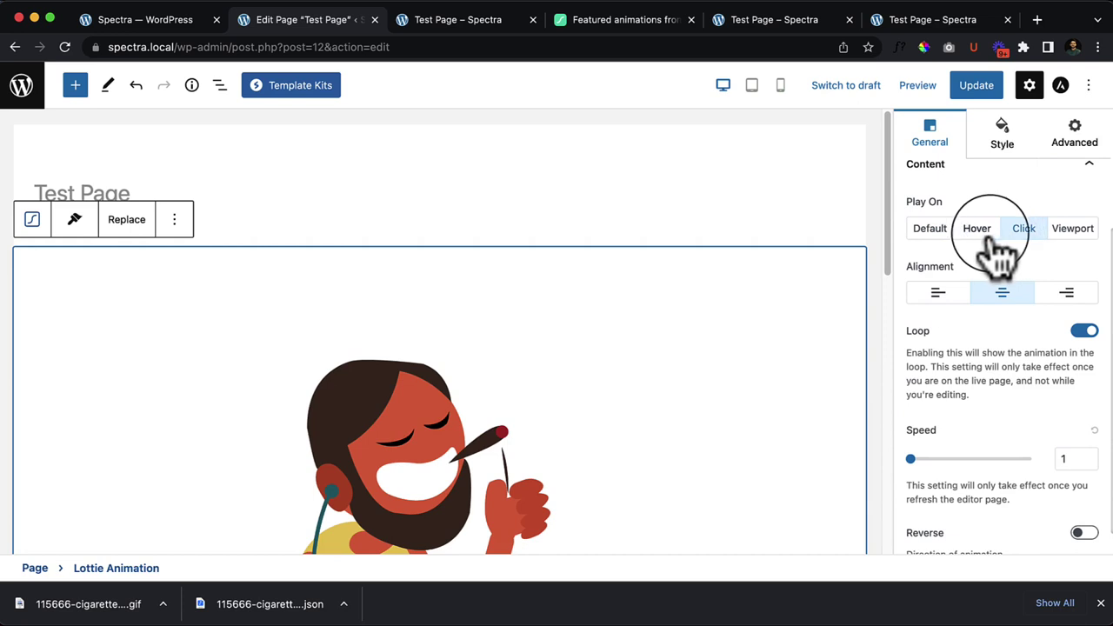
left_click(930, 228)
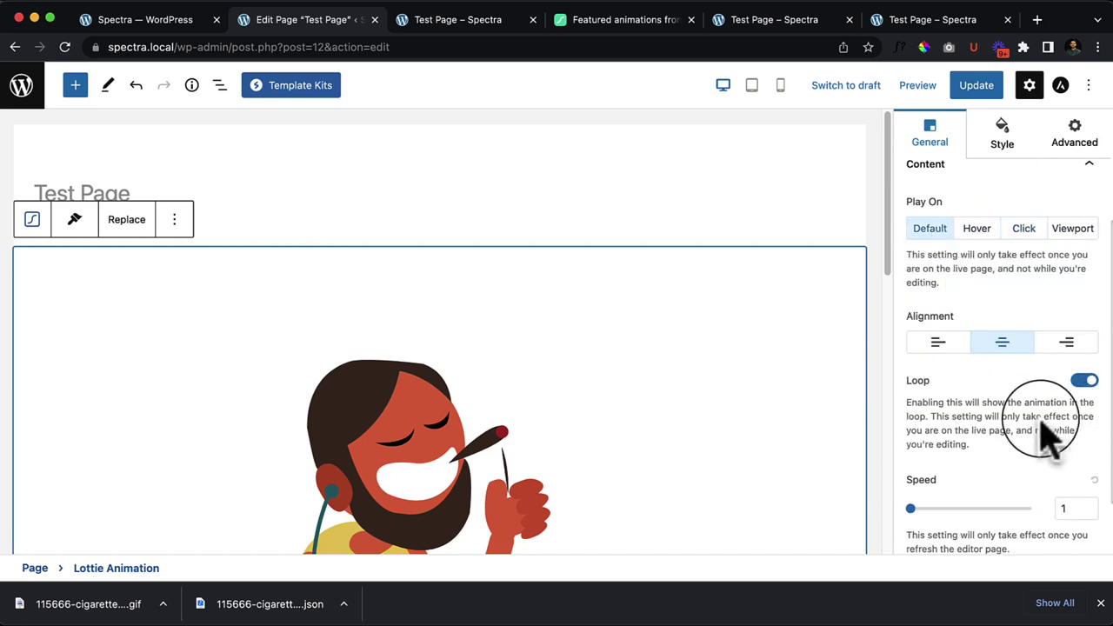
scroll(992, 470, "down", 2)
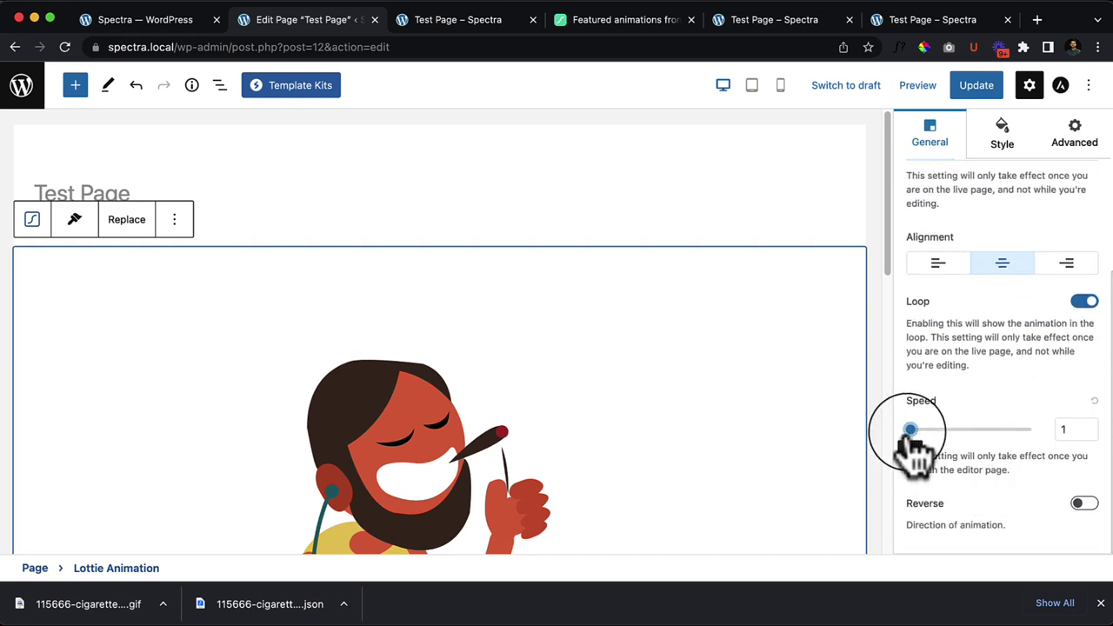
left_click_drag(1083, 424, 1043, 443)
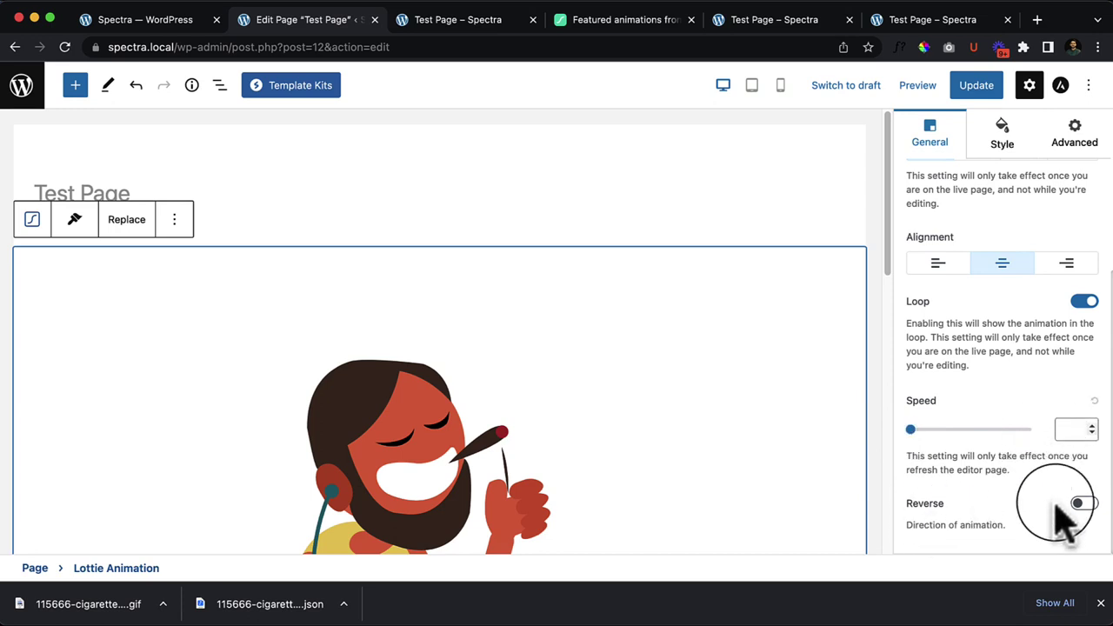
left_click(1083, 506)
scroll(621, 443, "down", 5)
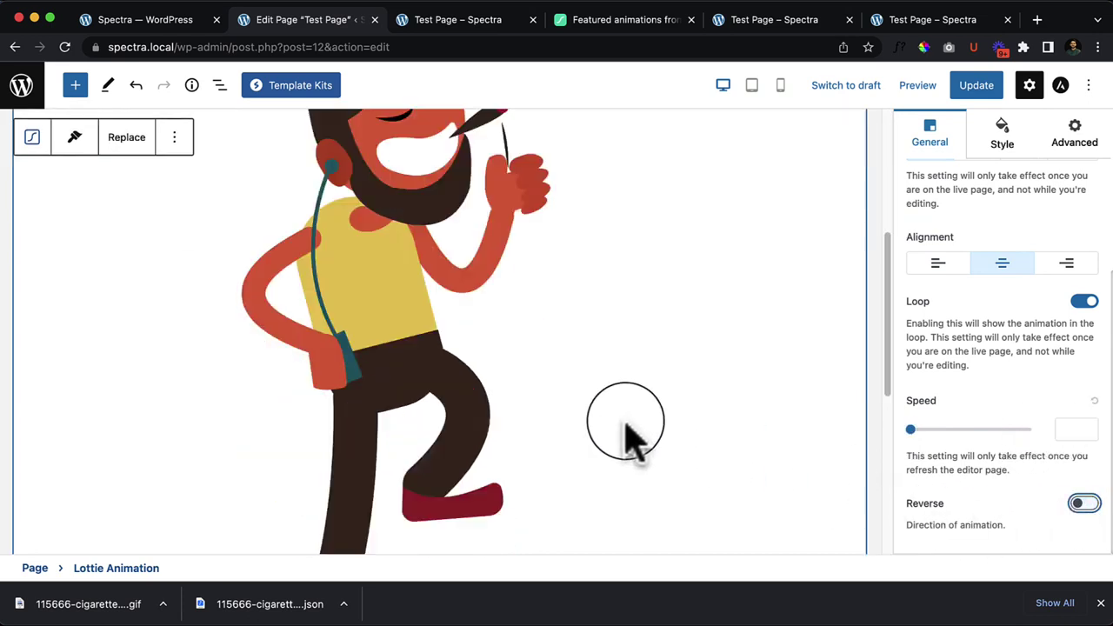
scroll(783, 296, "up", 4)
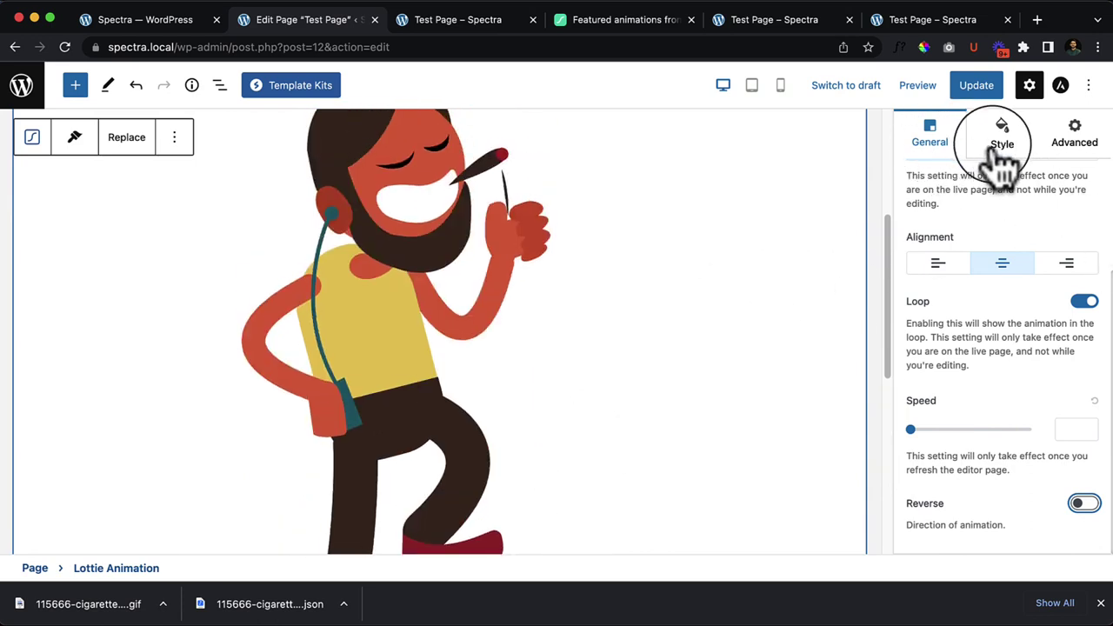
left_click(998, 137)
left_click_drag(914, 370, 954, 374)
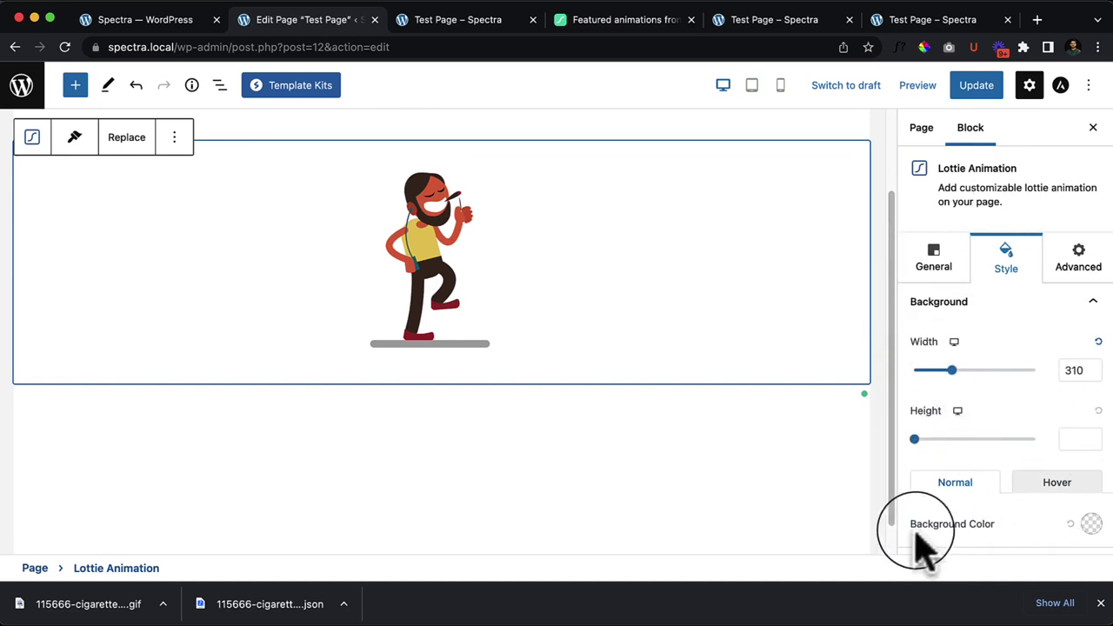
Step: Return to the Lottie block's General settings, closing the downloads bar along the way
left_click(1078, 261)
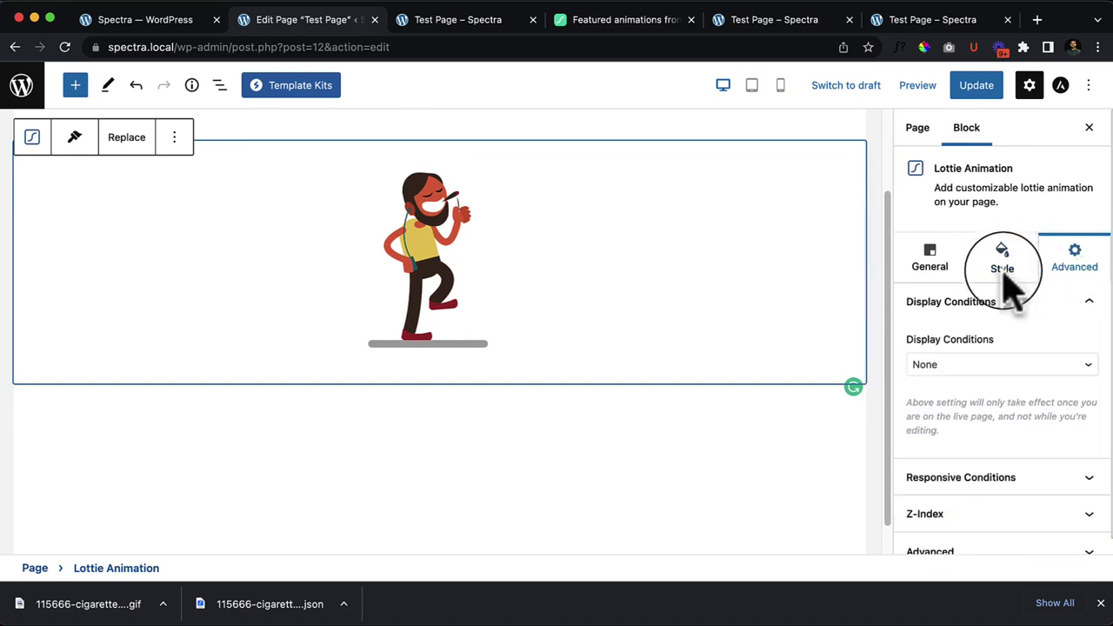
left_click(1100, 603)
left_click(1003, 261)
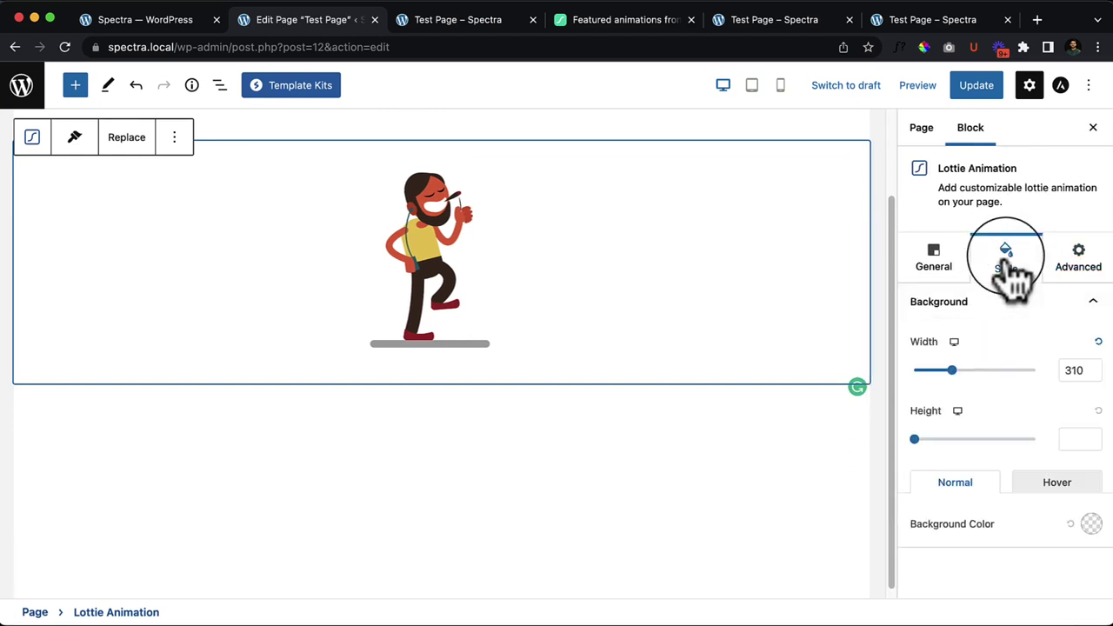
left_click(929, 263)
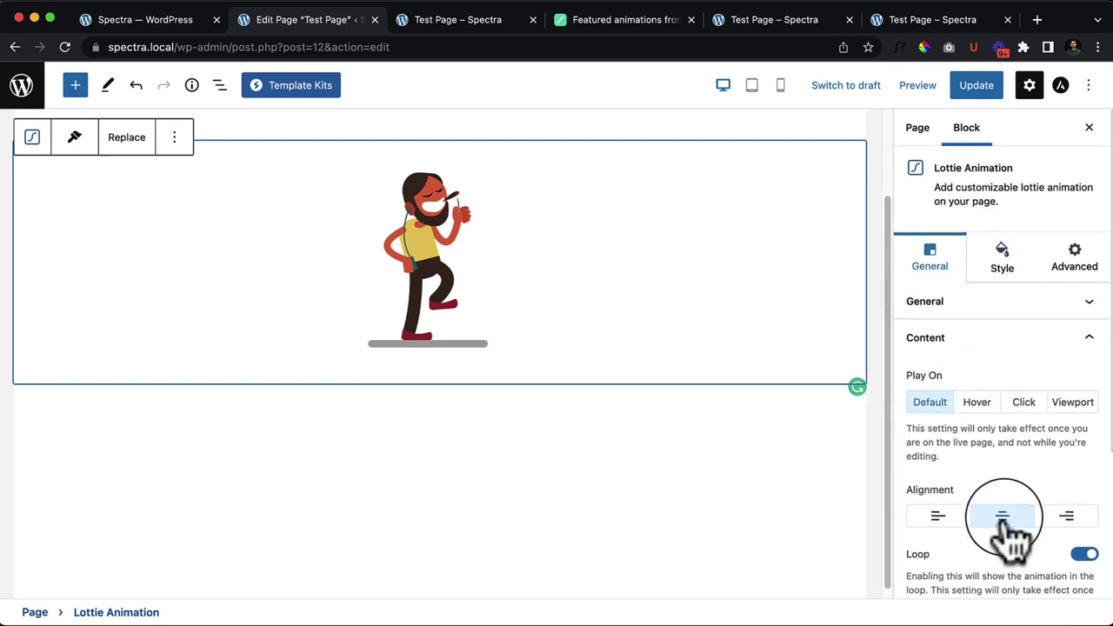
scroll(1005, 526, "down", 5)
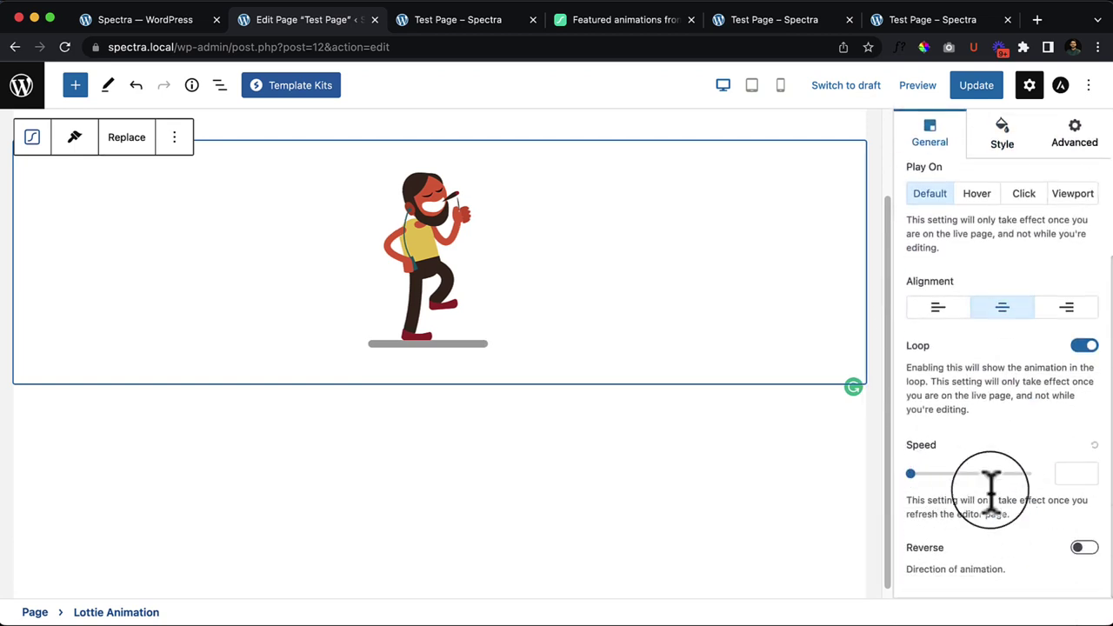
Step: Update the page and reload the live Test Page to view the animation
left_click(970, 83)
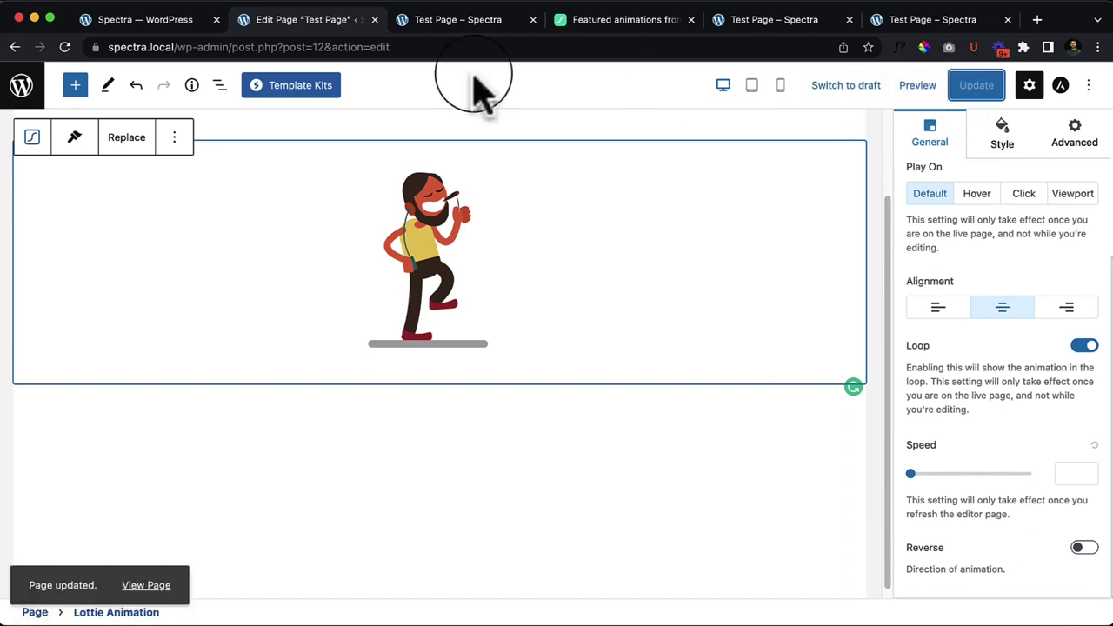
left_click(447, 21)
right_click(595, 213)
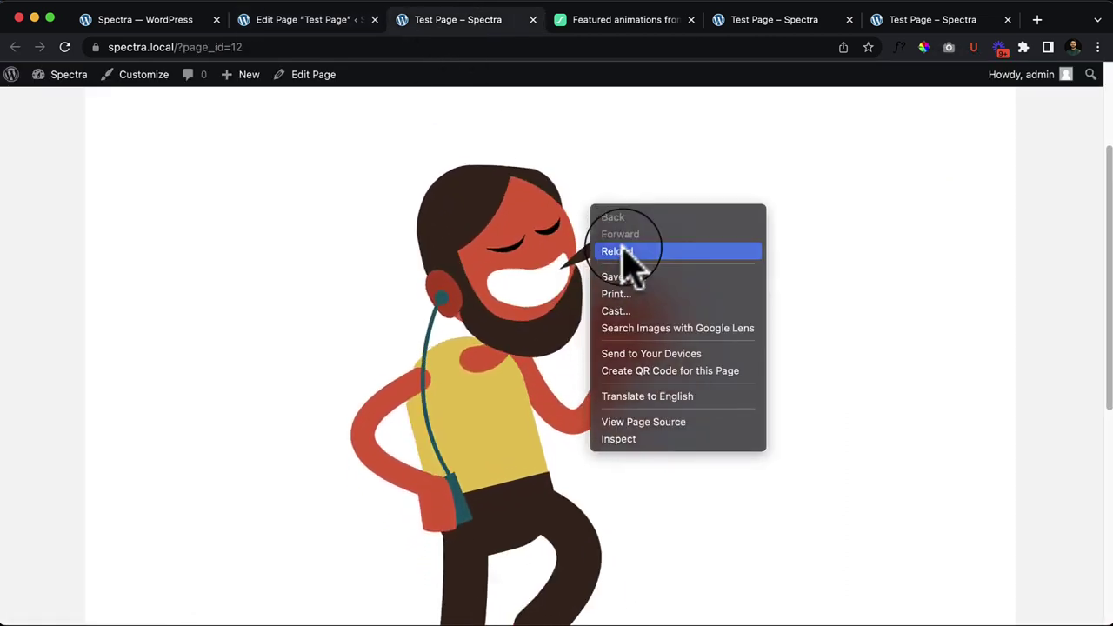
left_click(622, 251)
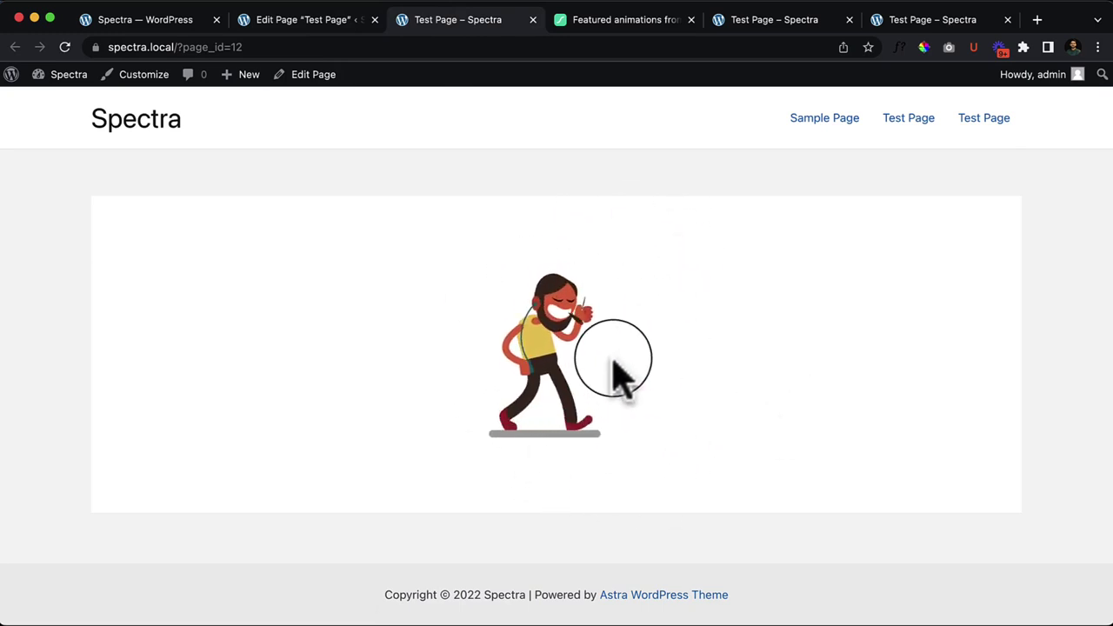
left_click(300, 21)
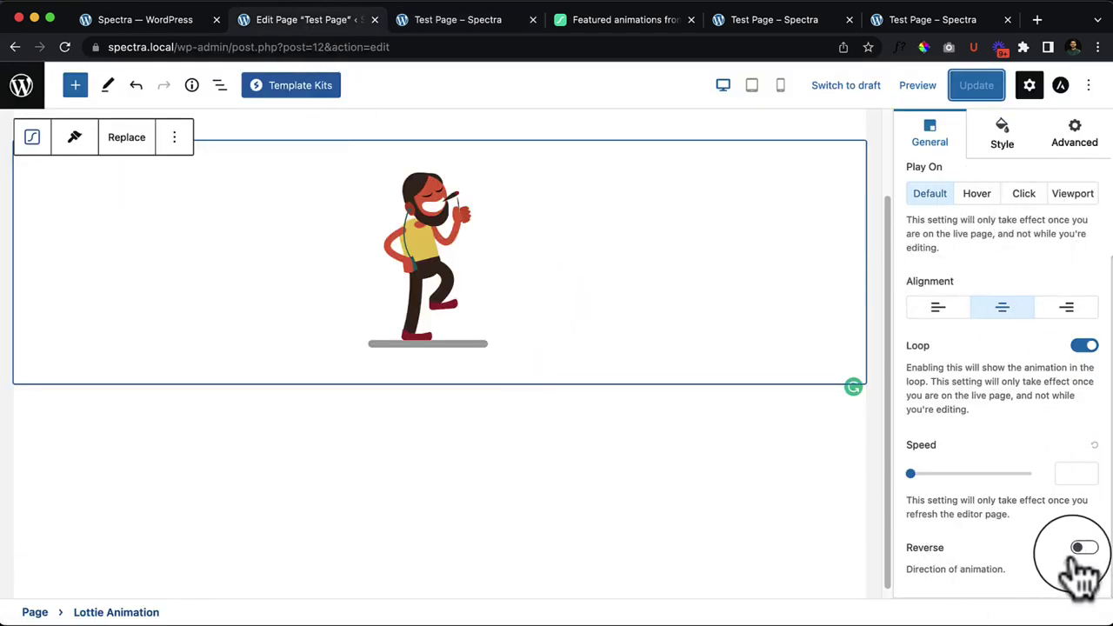
Step: Update again with reverse playback on and reload the live page to check it
left_click(978, 87)
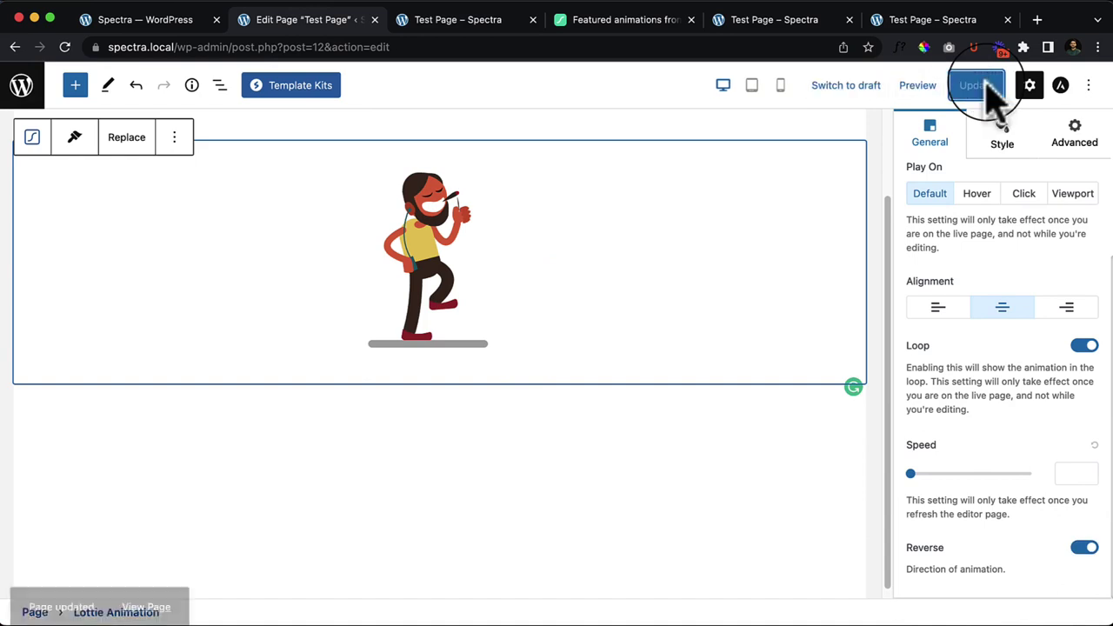
left_click(466, 27)
right_click(405, 247)
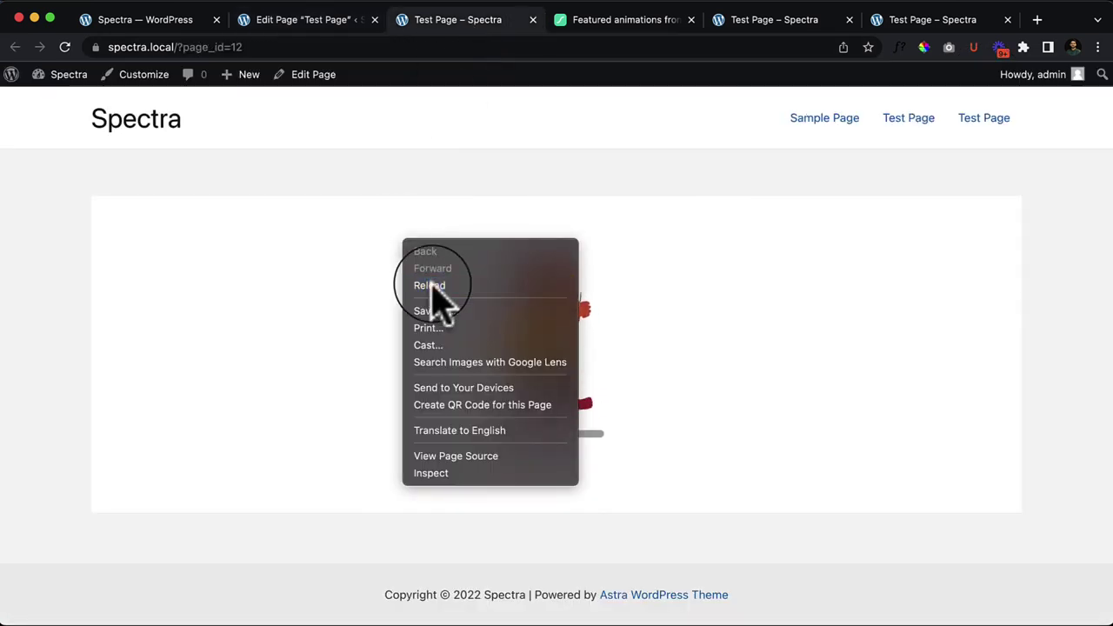
left_click(429, 286)
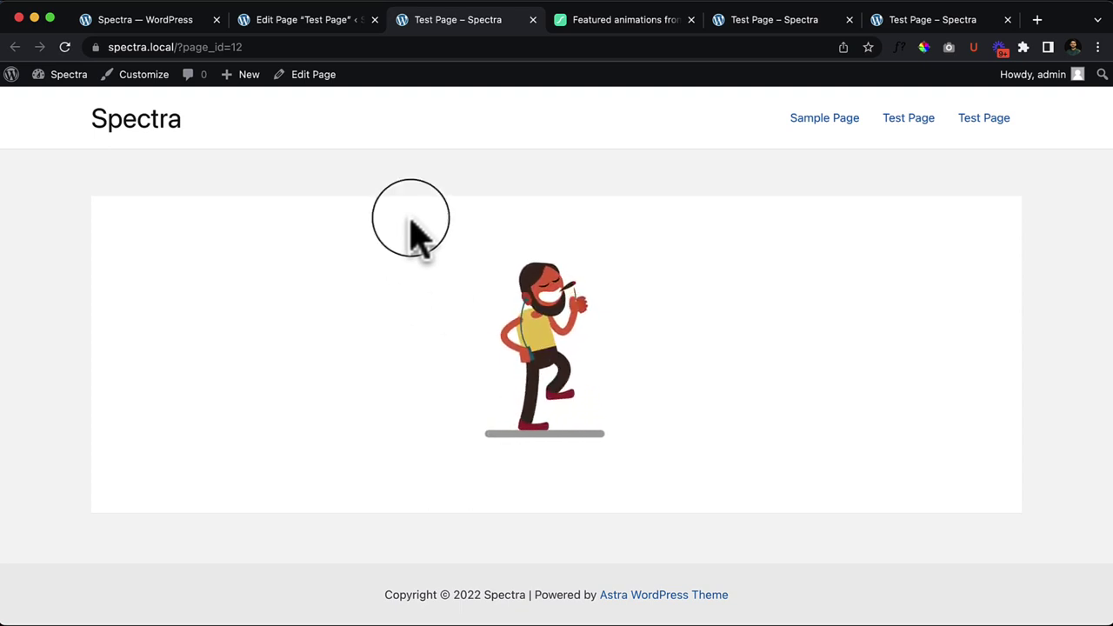
left_click(332, 26)
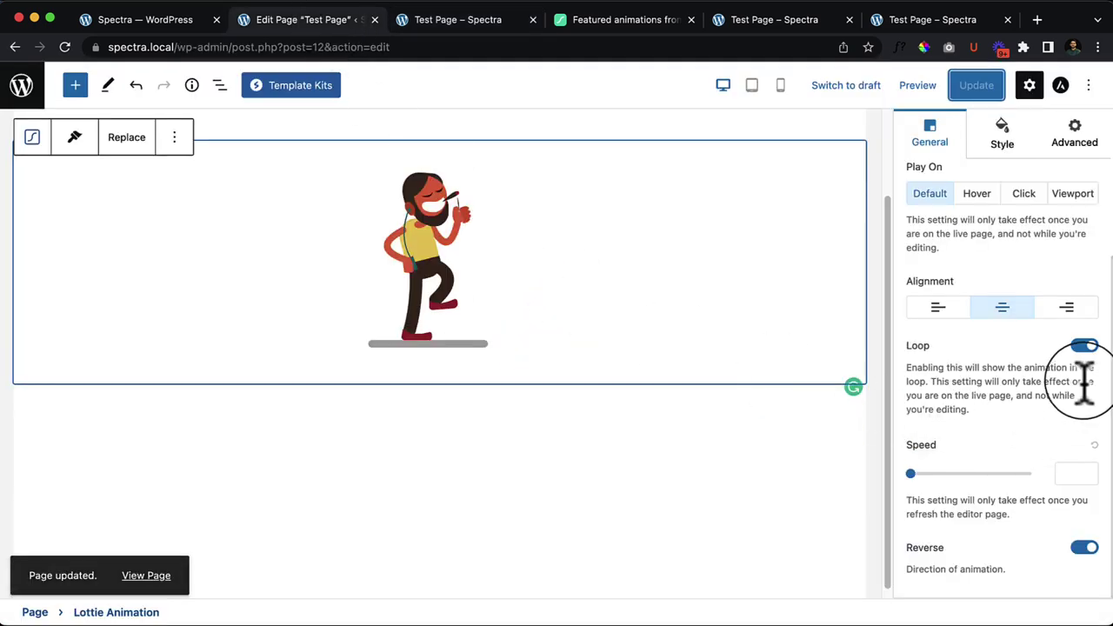
Step: Open the Lottie Animation block's ⋮ options menu and remove the block
scroll(1063, 435, "up", 3)
scroll(1027, 400, "down", 1)
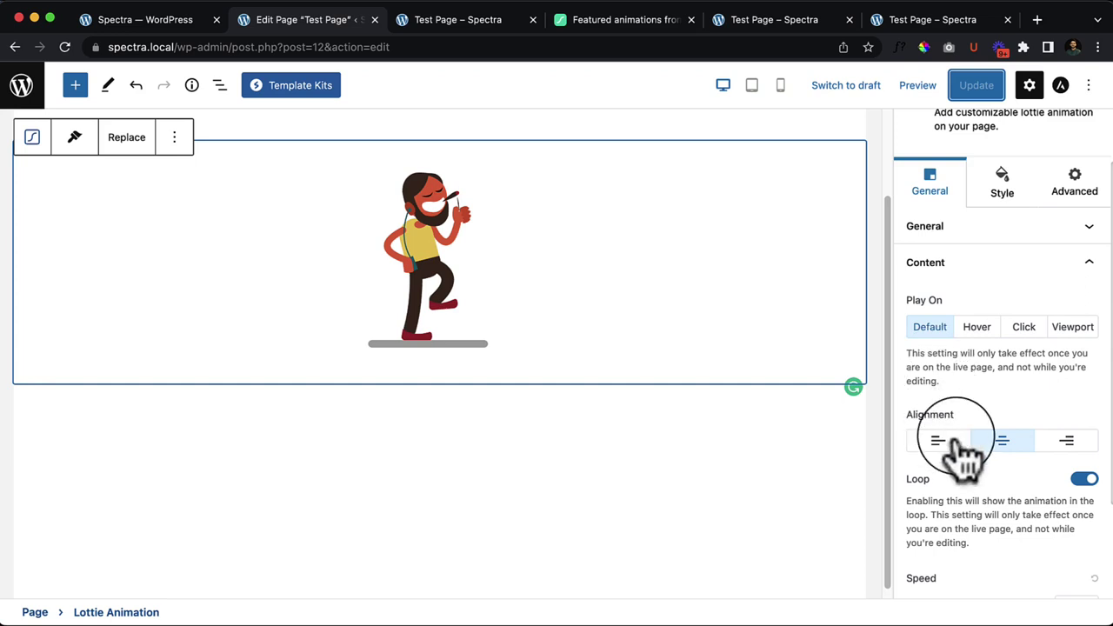
scroll(598, 355, "down", 3)
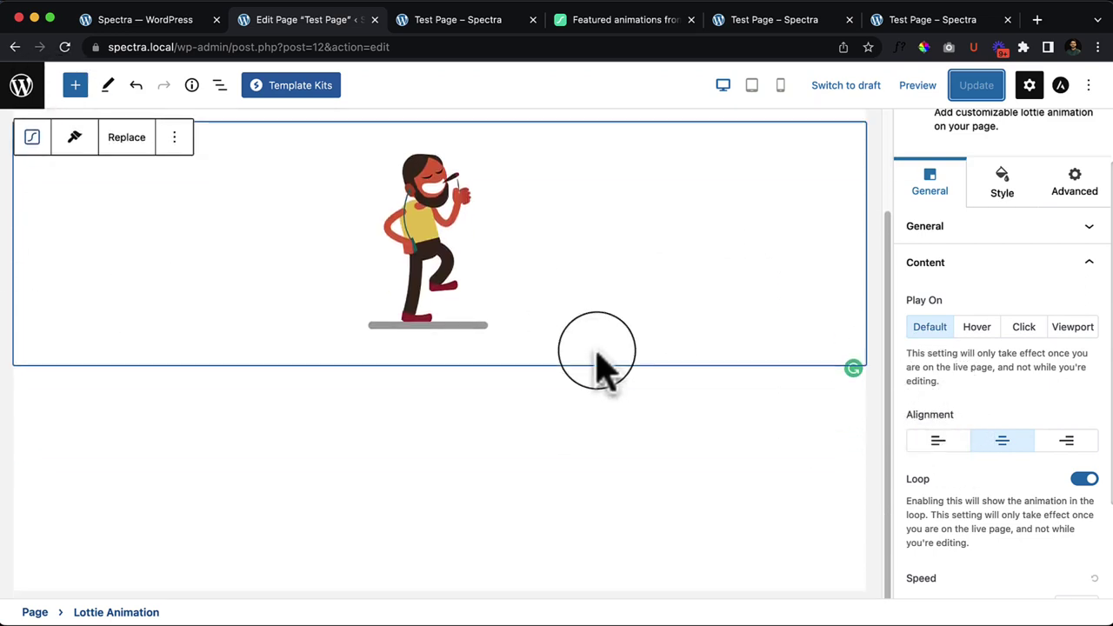
scroll(599, 357, "up", 3)
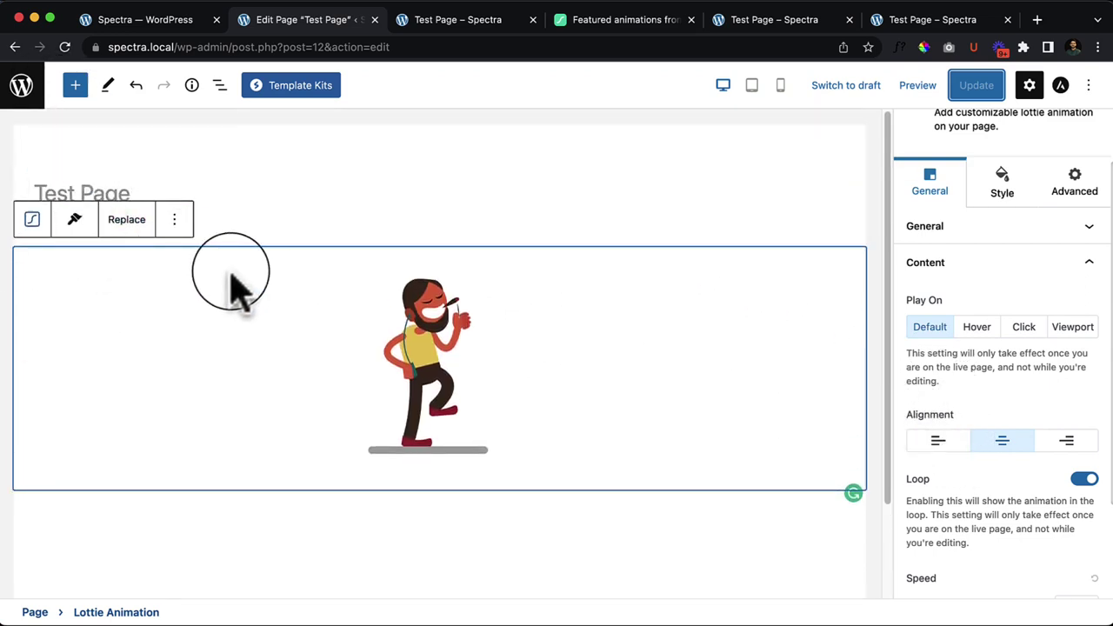
left_click(173, 222)
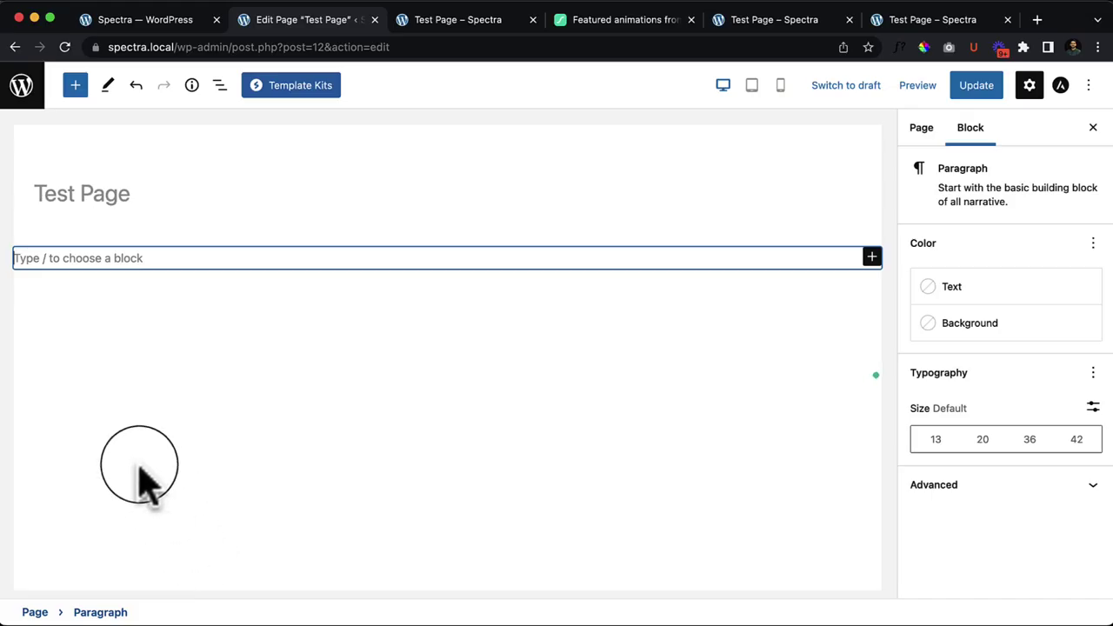
Step: Drag a Spectra Marketing Button block reading 'Subscribe Now' from the inserter under the title
left_click(76, 87)
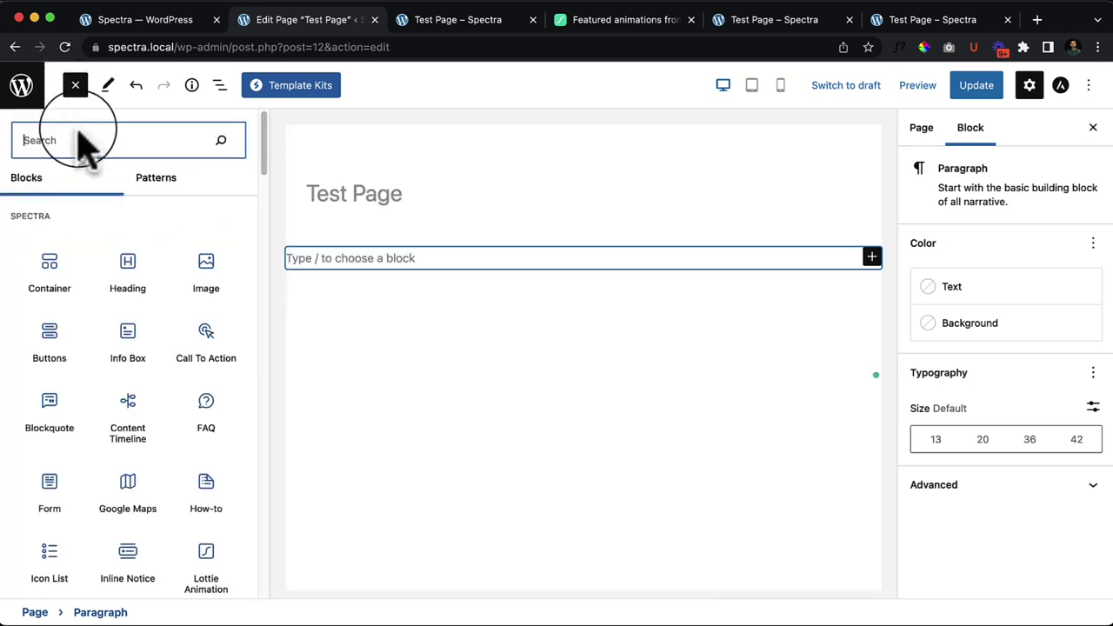
mouse_move(177, 553)
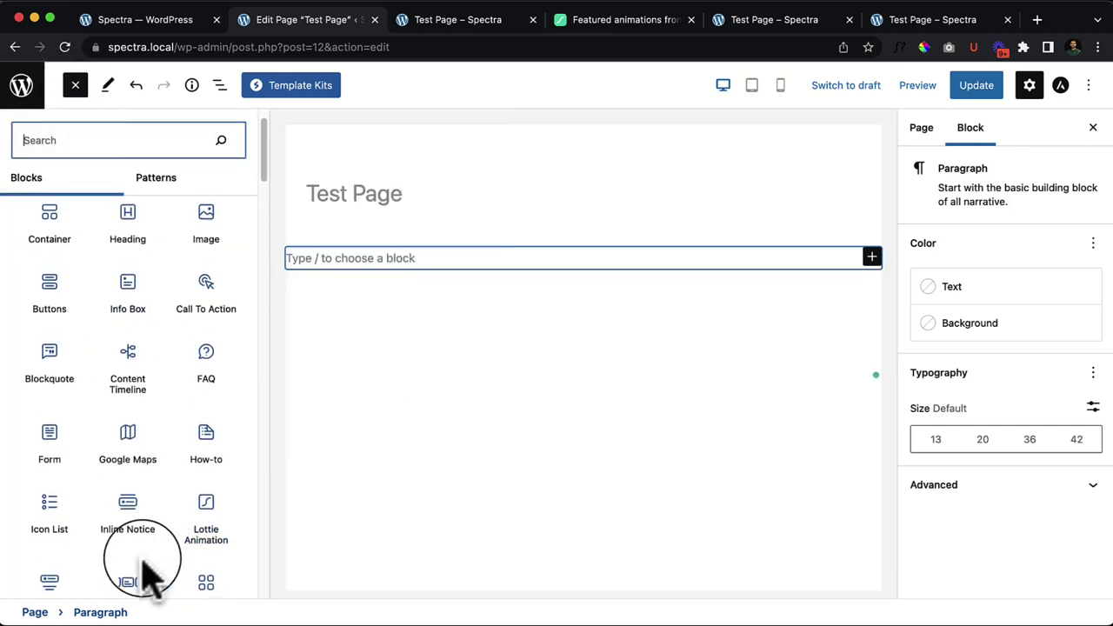
scroll(146, 577, "down", 2)
mouse_move(65, 515)
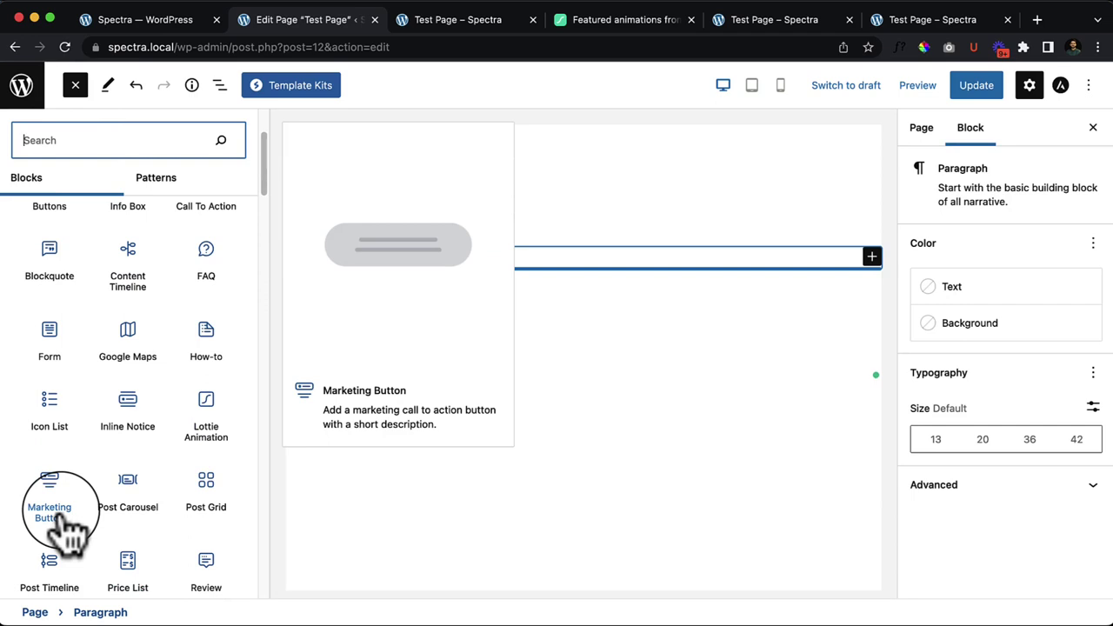
left_click_drag(61, 518, 392, 260)
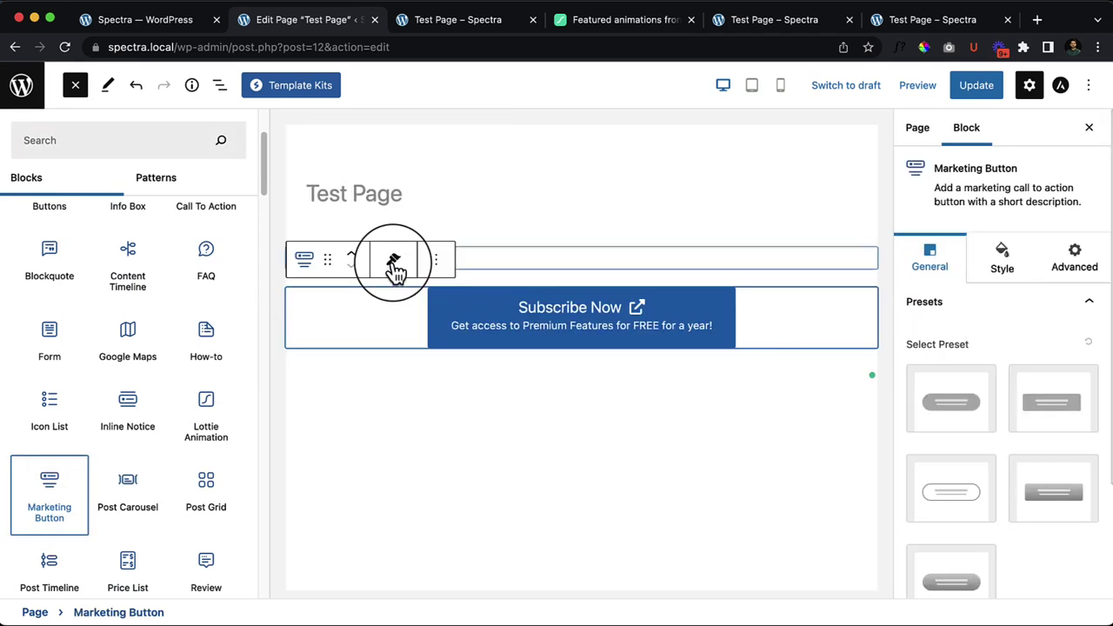
left_click(80, 89)
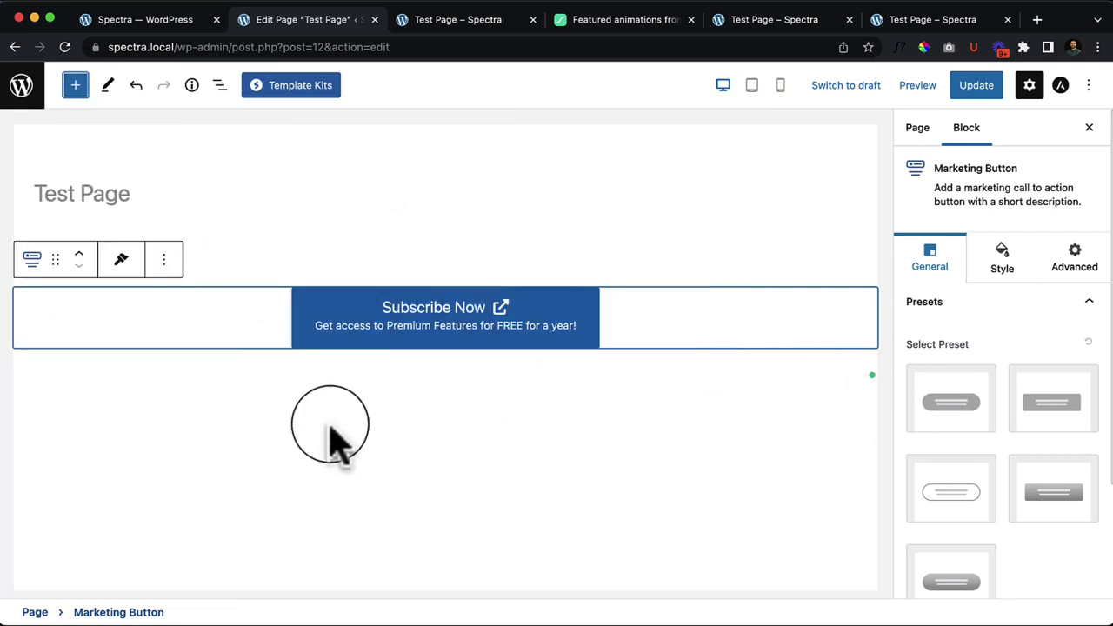
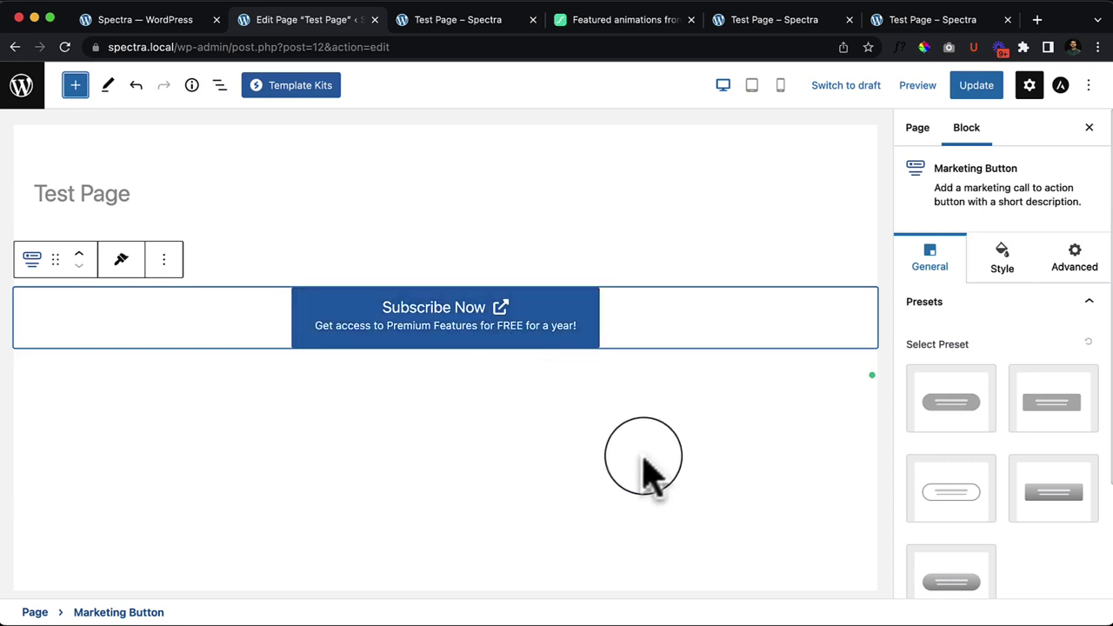
Step: Try the five marketing button style presets, then reset the button to its default style
left_click(948, 416)
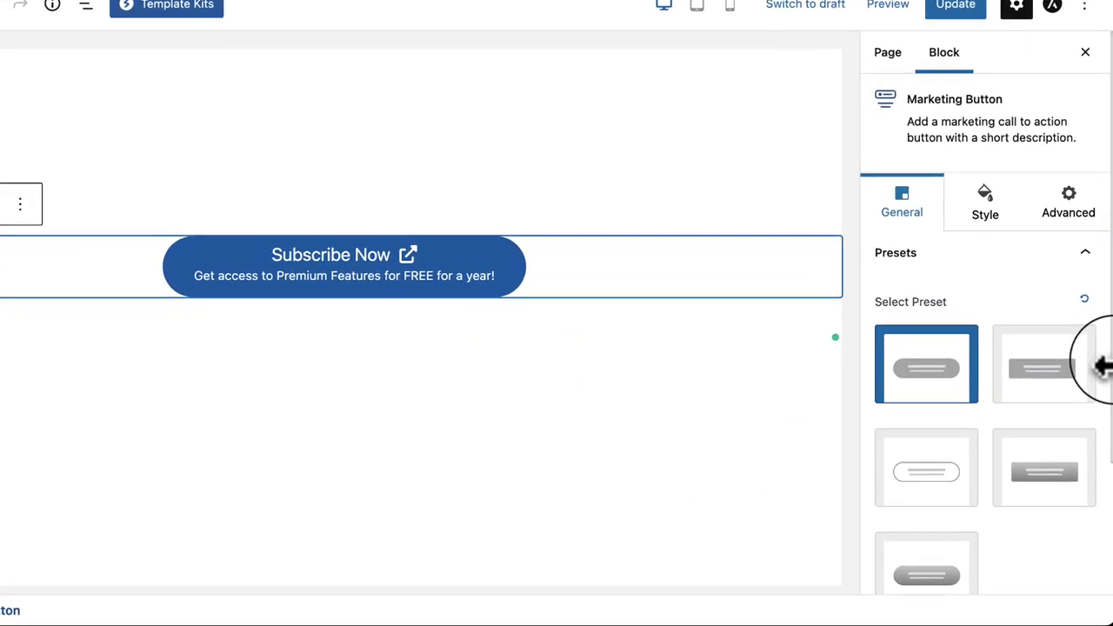
left_click(1031, 374)
left_click(894, 487)
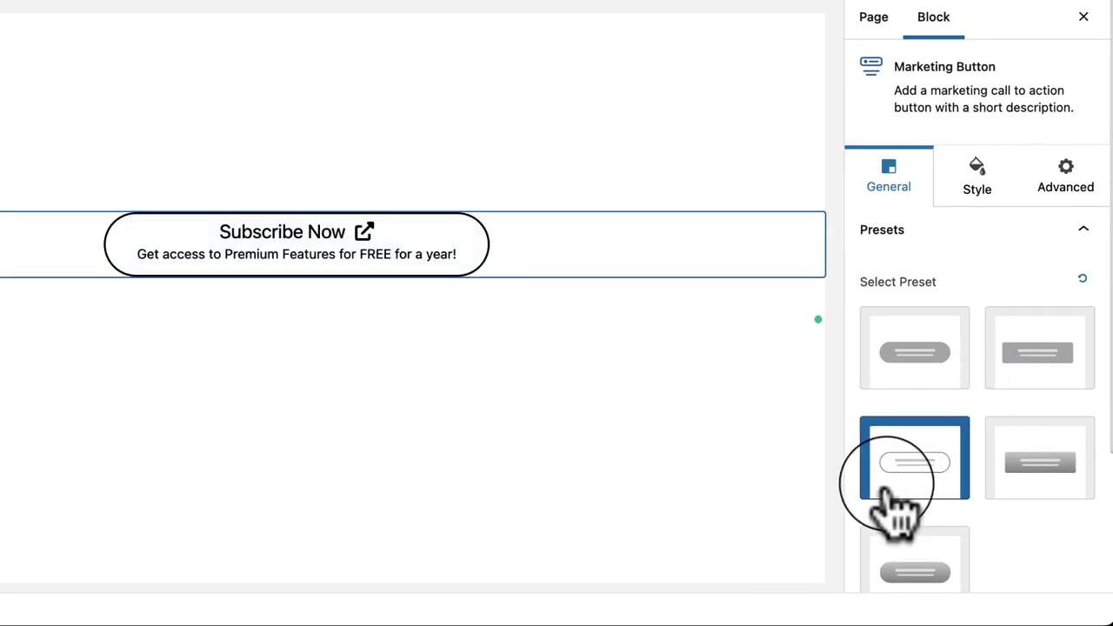
left_click(327, 406)
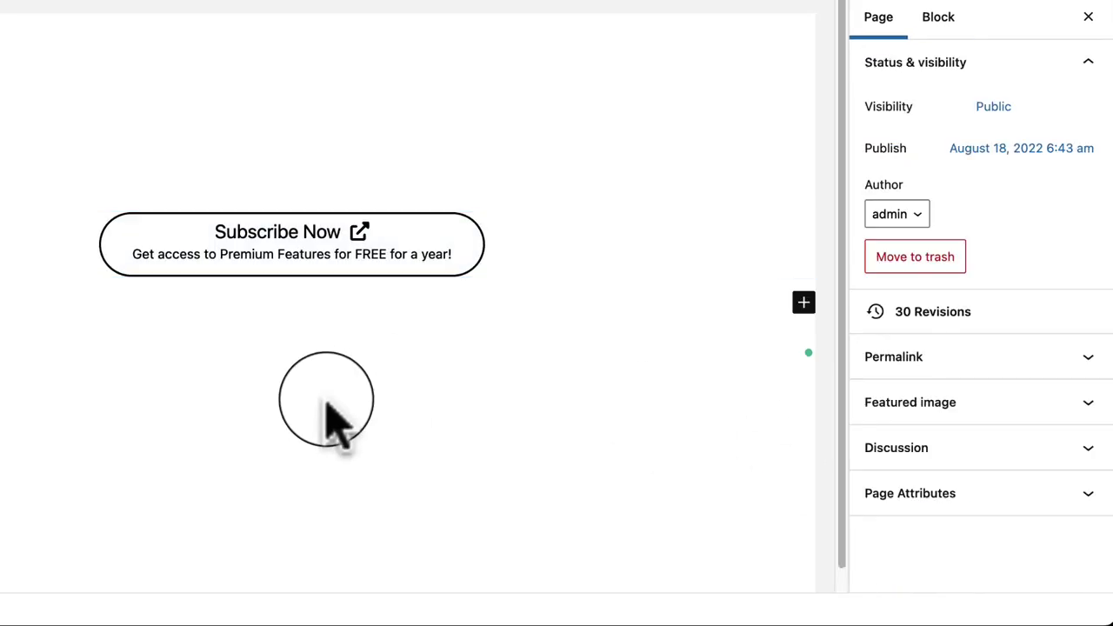
left_click(548, 245)
left_click(1009, 461)
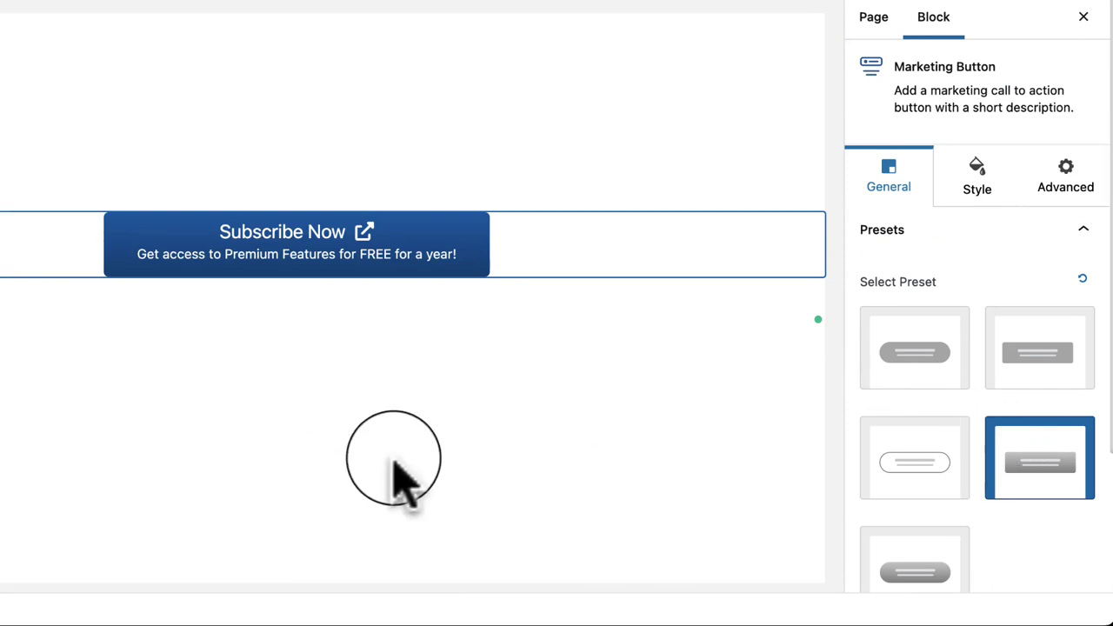
left_click(947, 570)
scroll(1087, 487, "down", 2)
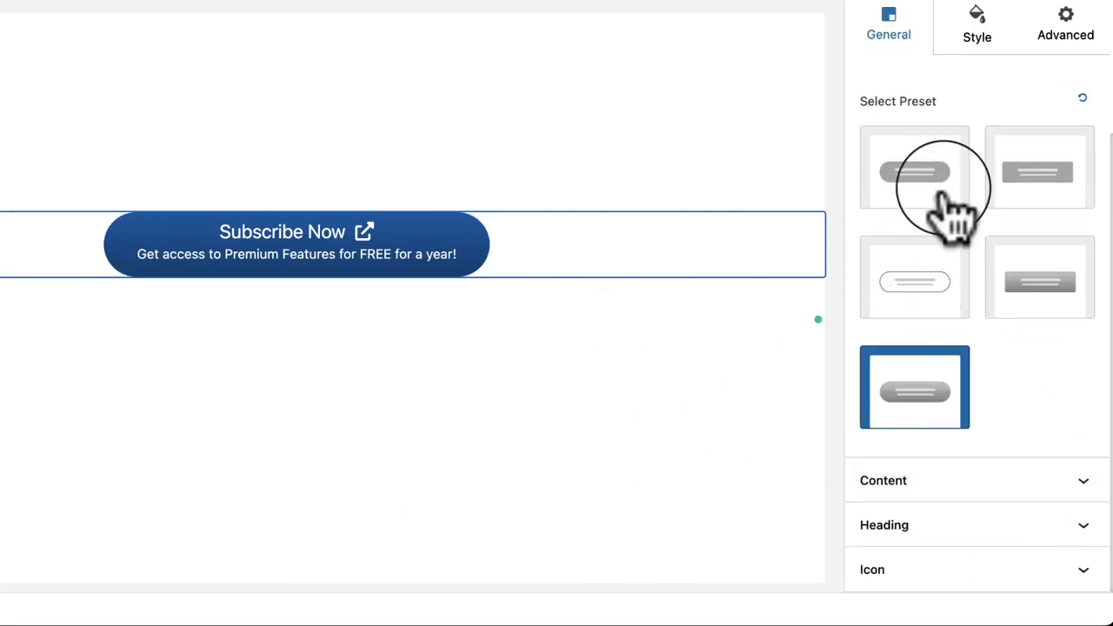
left_click(1078, 100)
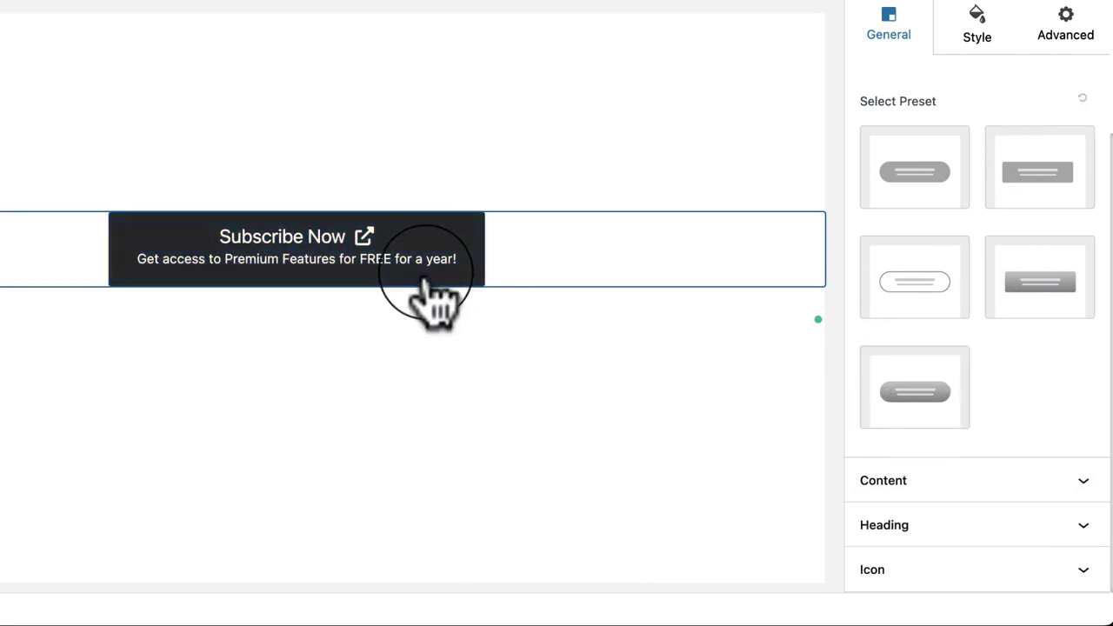
scroll(1013, 461, "up", 2)
scroll(1018, 470, "down", 2)
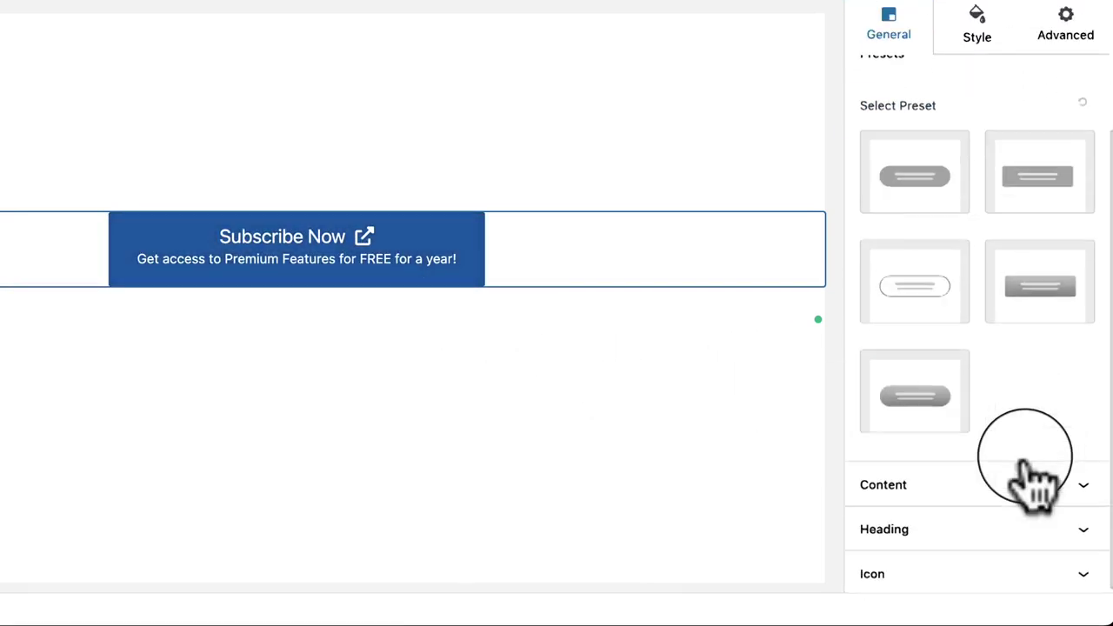
Step: Select the Subscribe Now heading text and the description line in the button
left_click(318, 287)
left_click(225, 237)
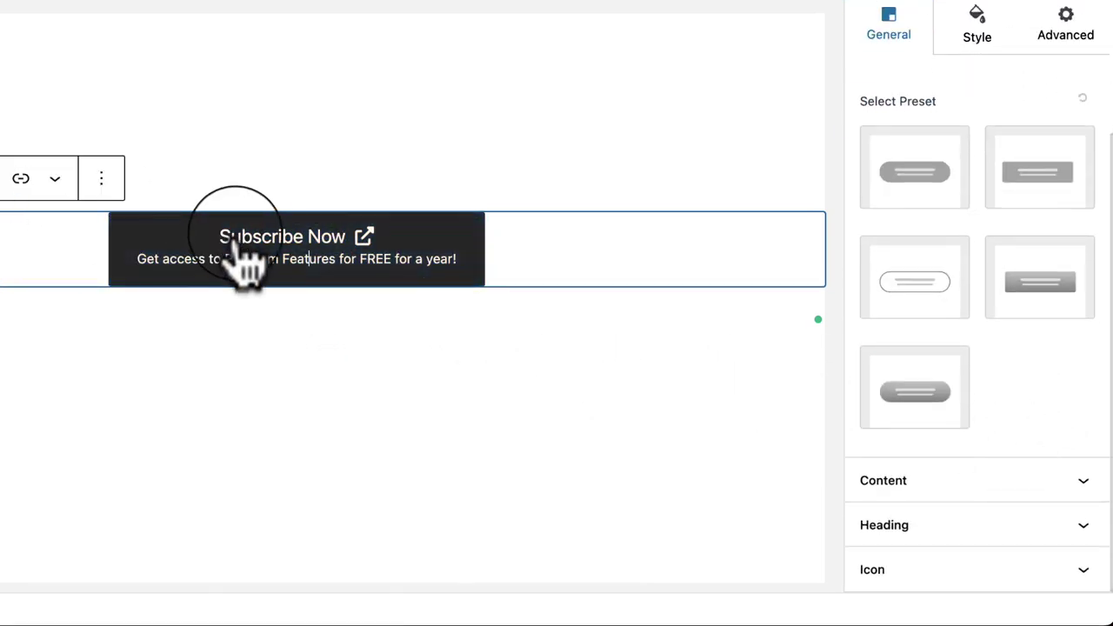
left_click_drag(220, 239, 335, 247)
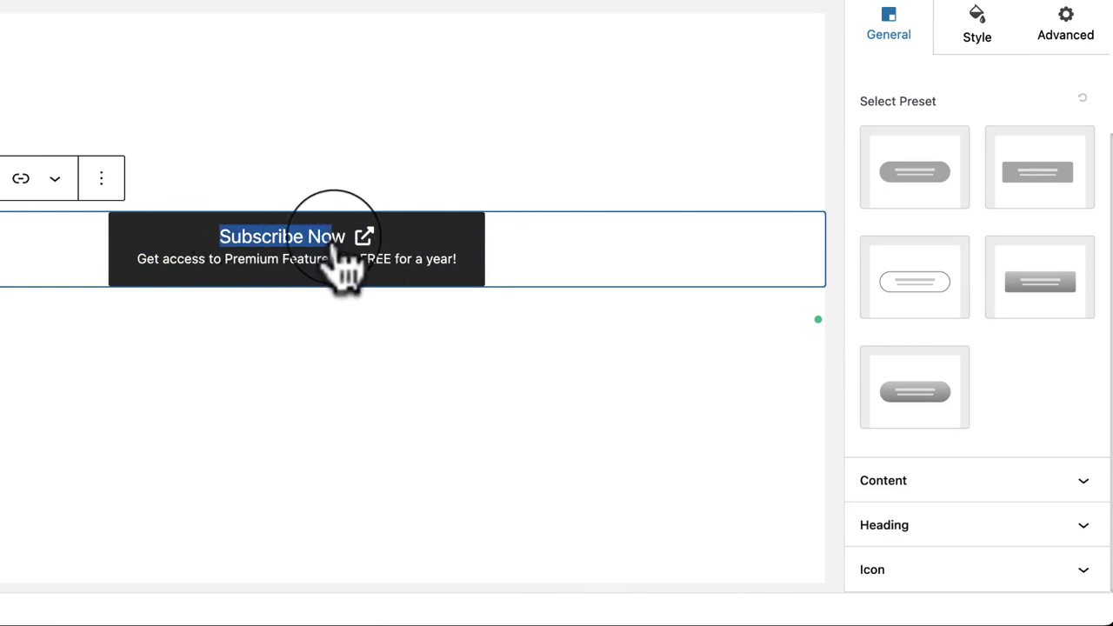
left_click_drag(136, 259, 441, 264)
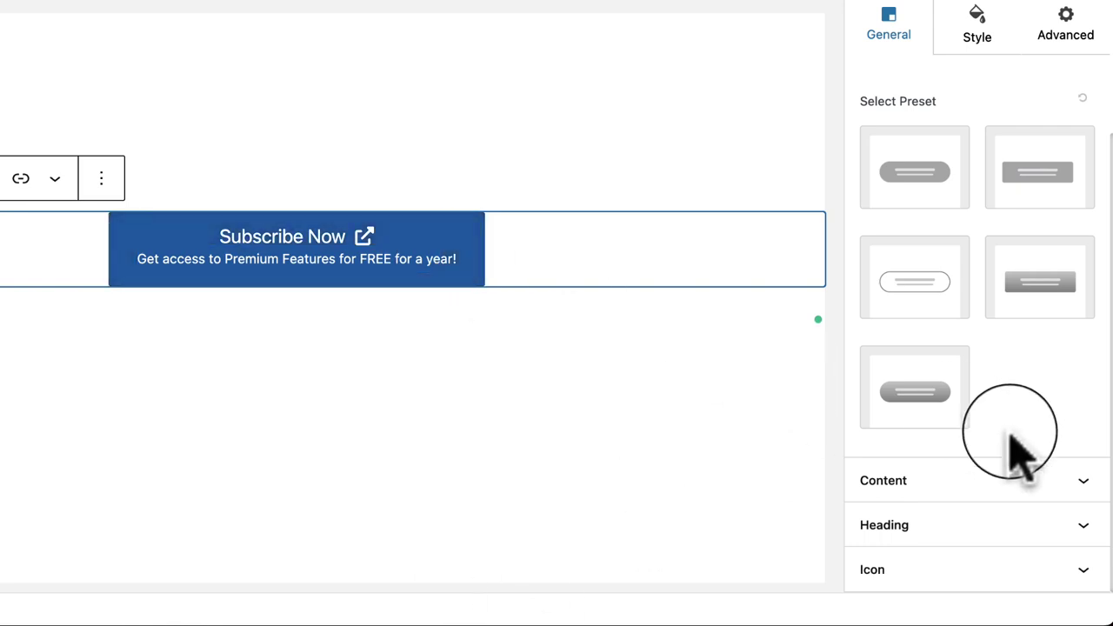
Step: Try left, right and full-width button alignments, ending with the button centred
left_click(996, 487)
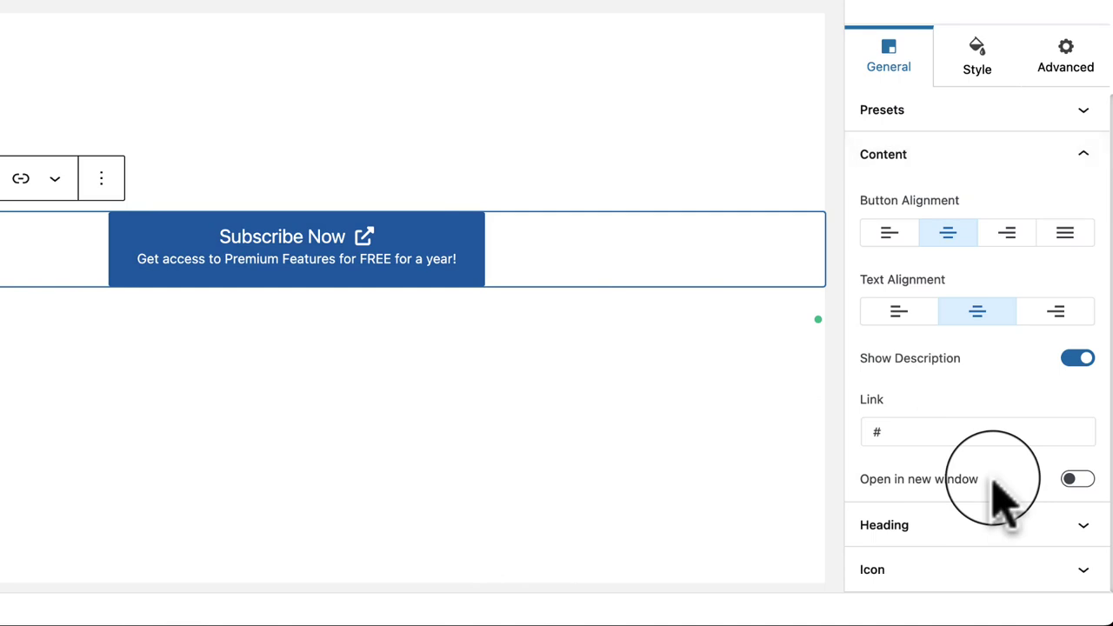
left_click(887, 247)
left_click(950, 245)
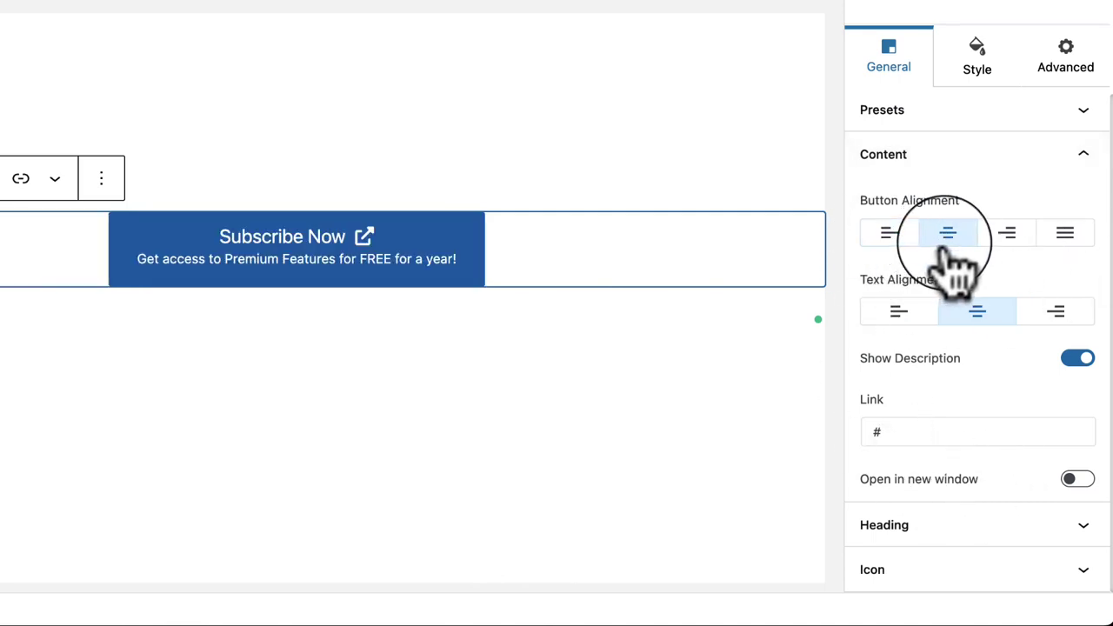
left_click(1009, 243)
left_click(1067, 242)
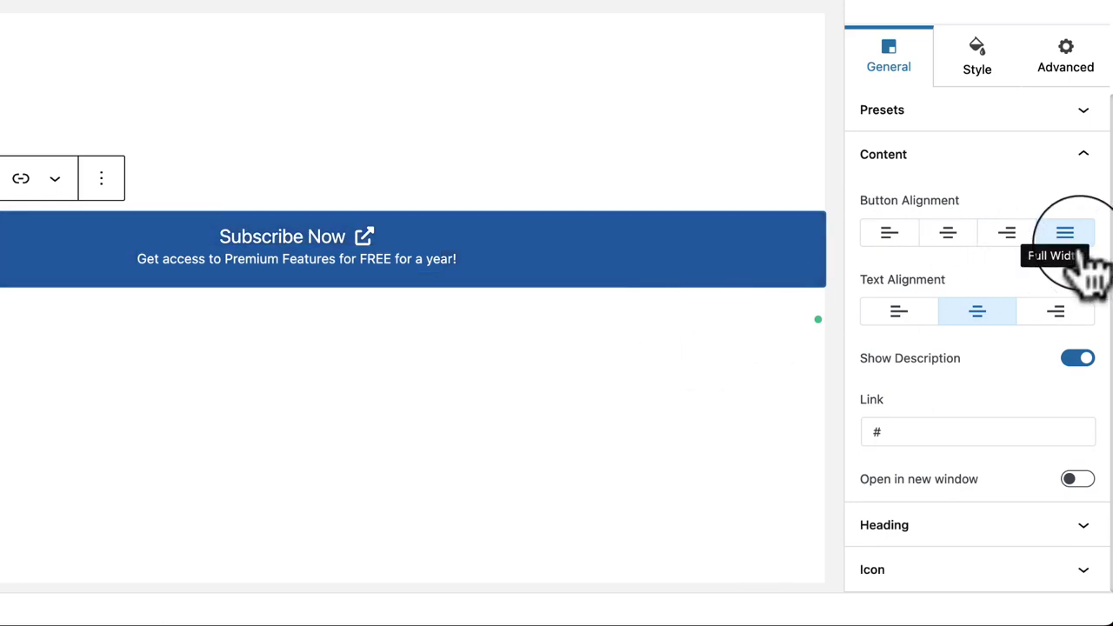
left_click(1007, 245)
left_click(947, 245)
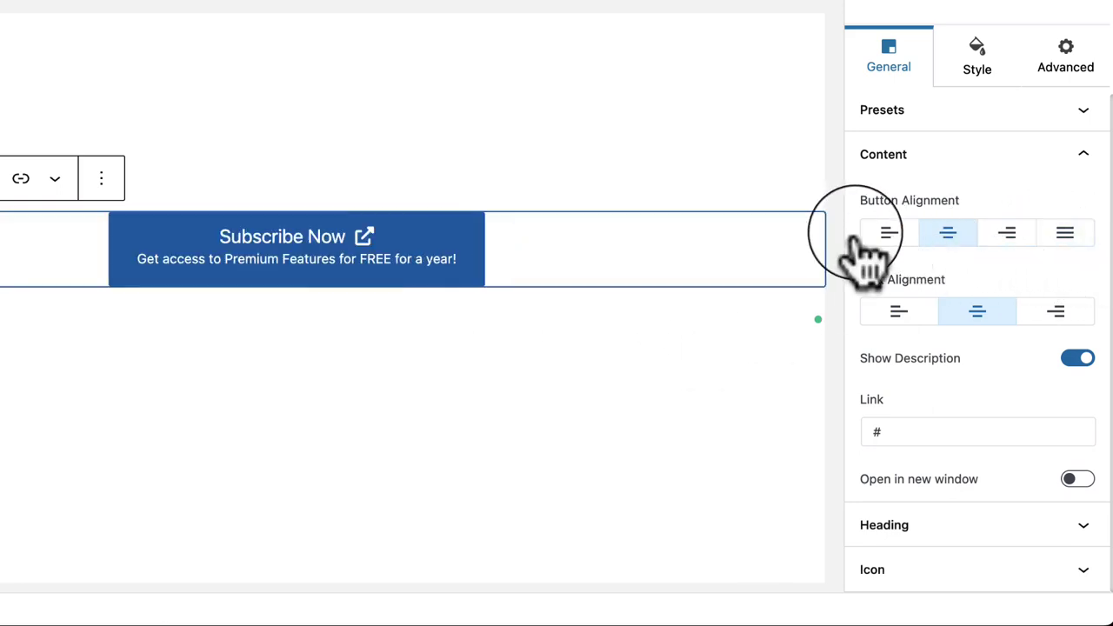
Step: Try left, centre and right text alignment, ending centred, and toggle Show Description off and on
left_click(898, 313)
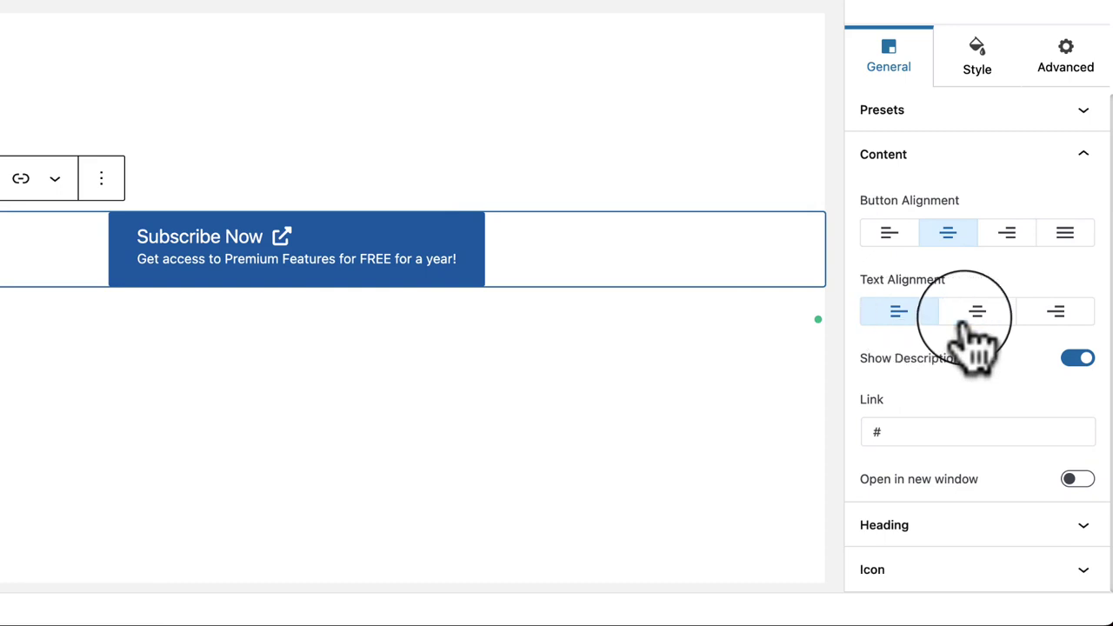
left_click(975, 315)
left_click(1054, 313)
left_click(981, 315)
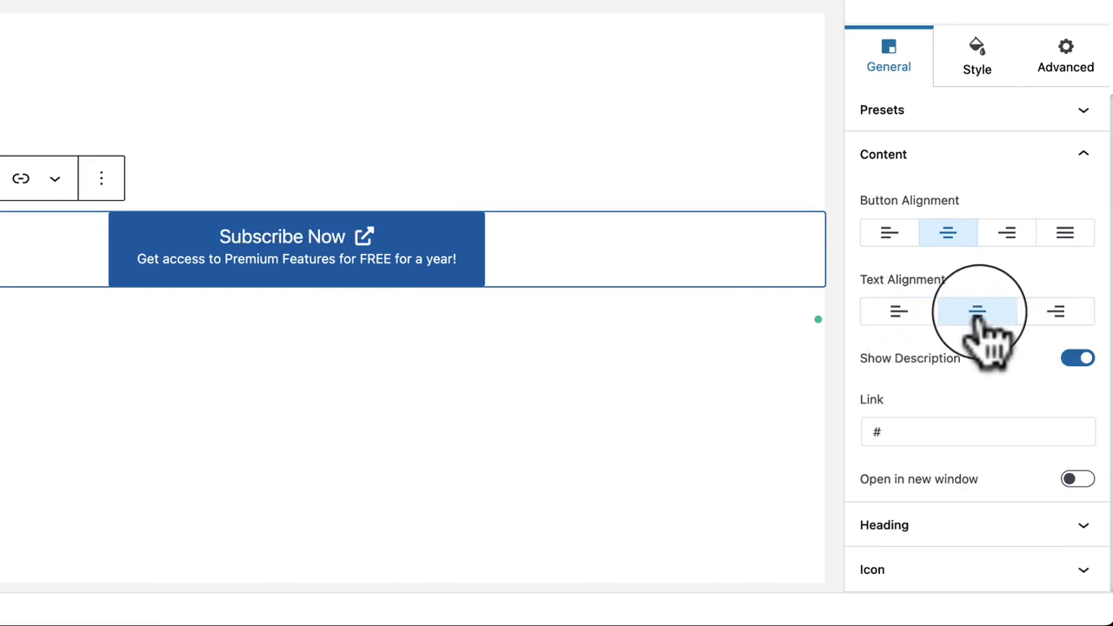
left_click(1078, 359)
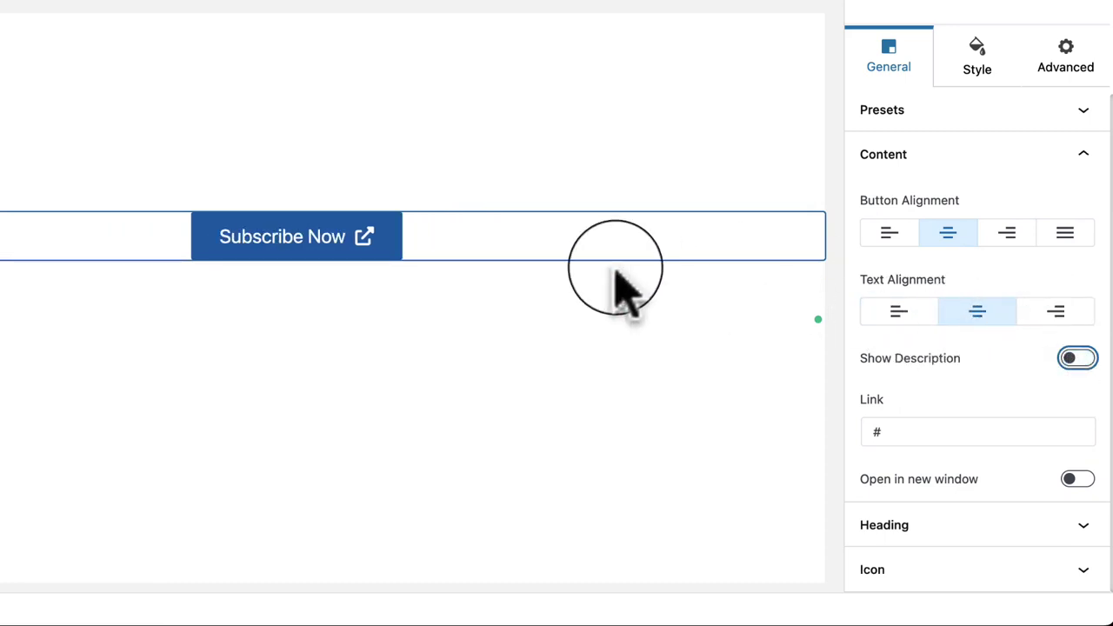
left_click(1077, 359)
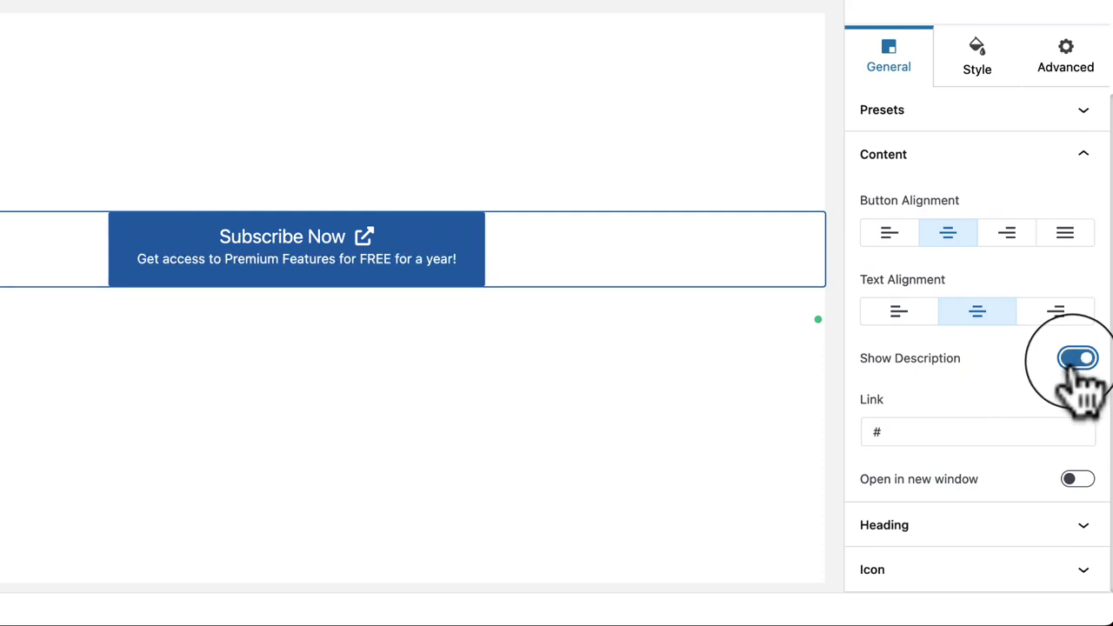
left_click(1078, 358)
left_click(1080, 359)
left_click(1080, 359)
left_click(1080, 358)
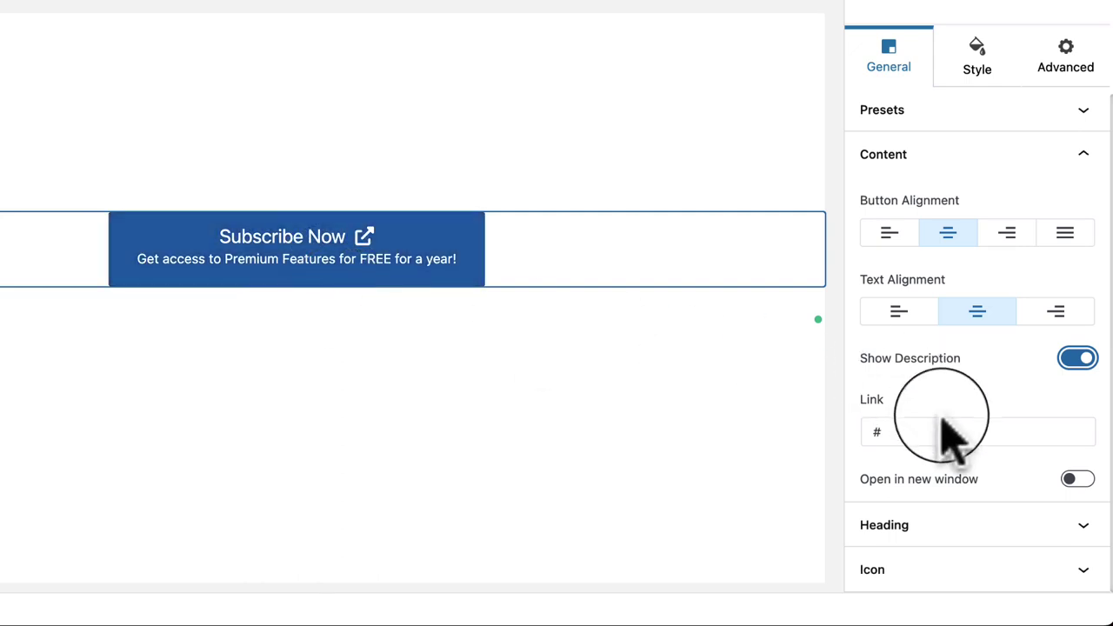
Step: Make the heading an H1, keep the icon after the text, and set the icon gap to 9
left_click(900, 526)
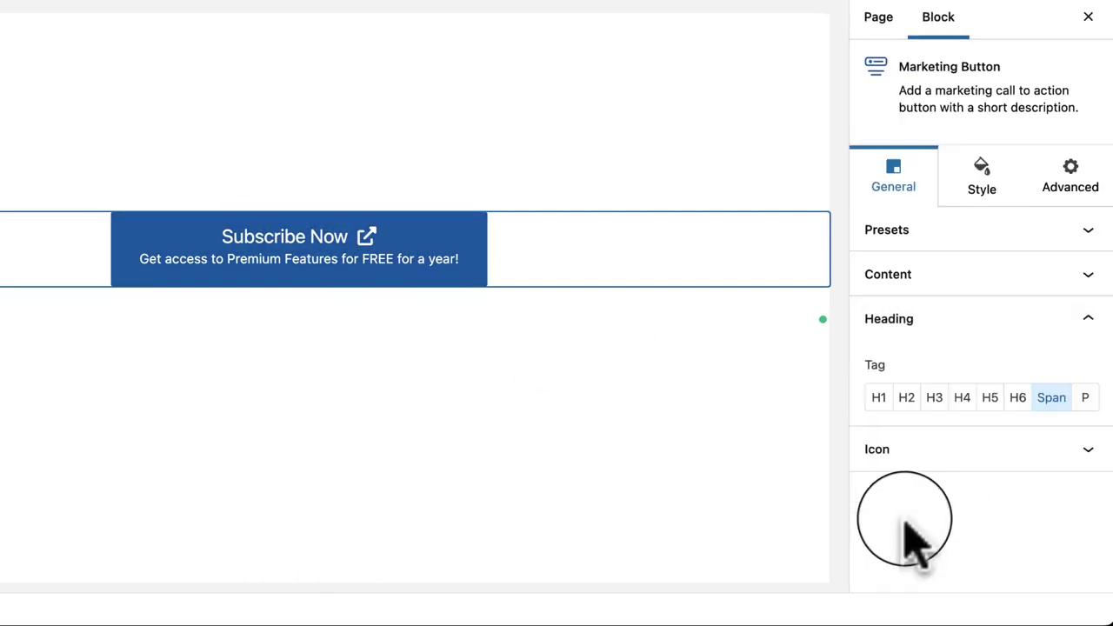
left_click(879, 399)
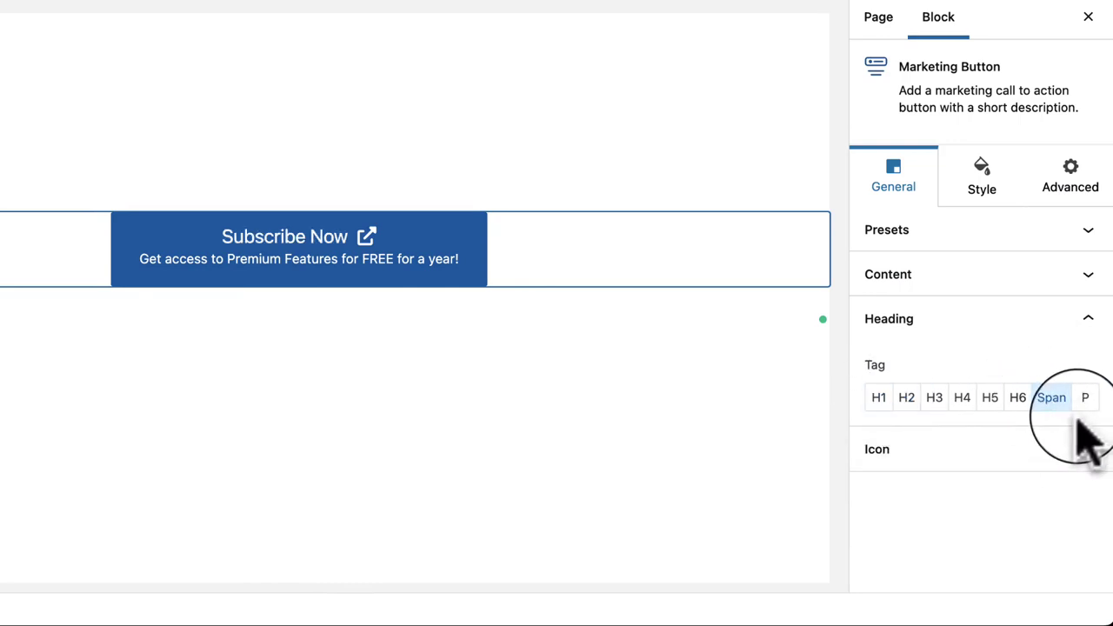
left_click(880, 449)
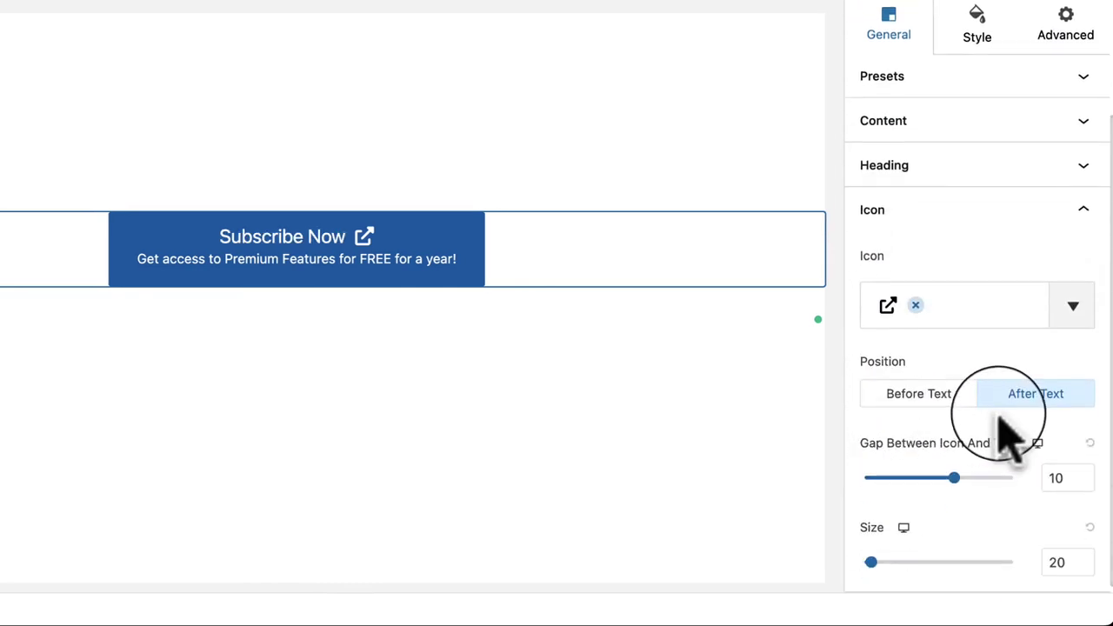
left_click(913, 400)
left_click(1026, 393)
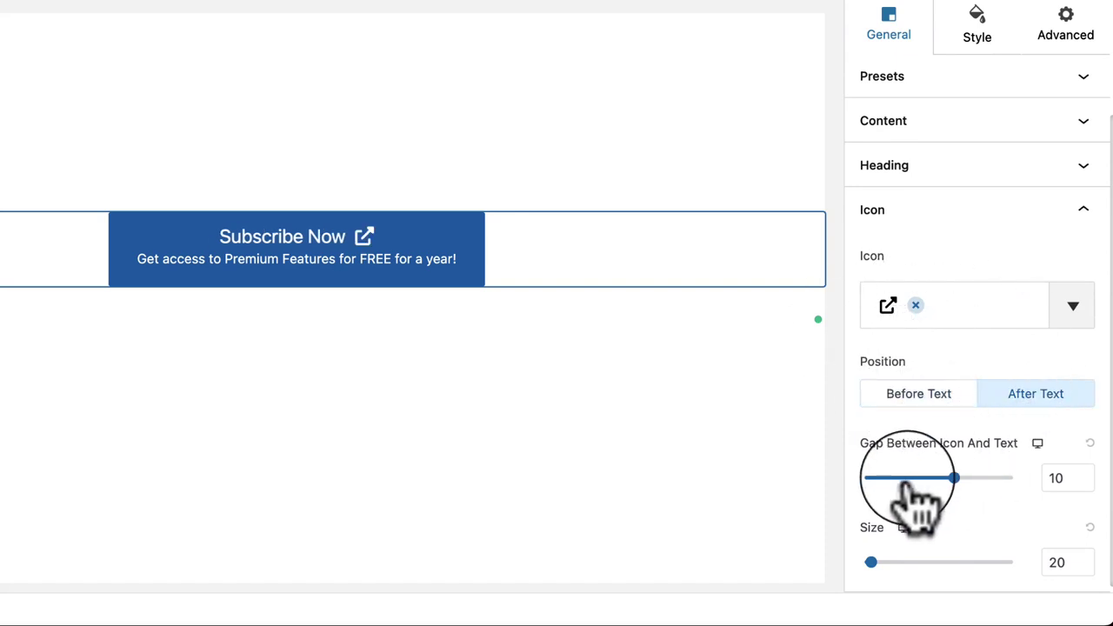
left_click_drag(954, 478, 954, 478)
mouse_move(870, 555)
left_mouse_down()
mouse_move(969, 556)
mouse_move(871, 556)
left_mouse_up()
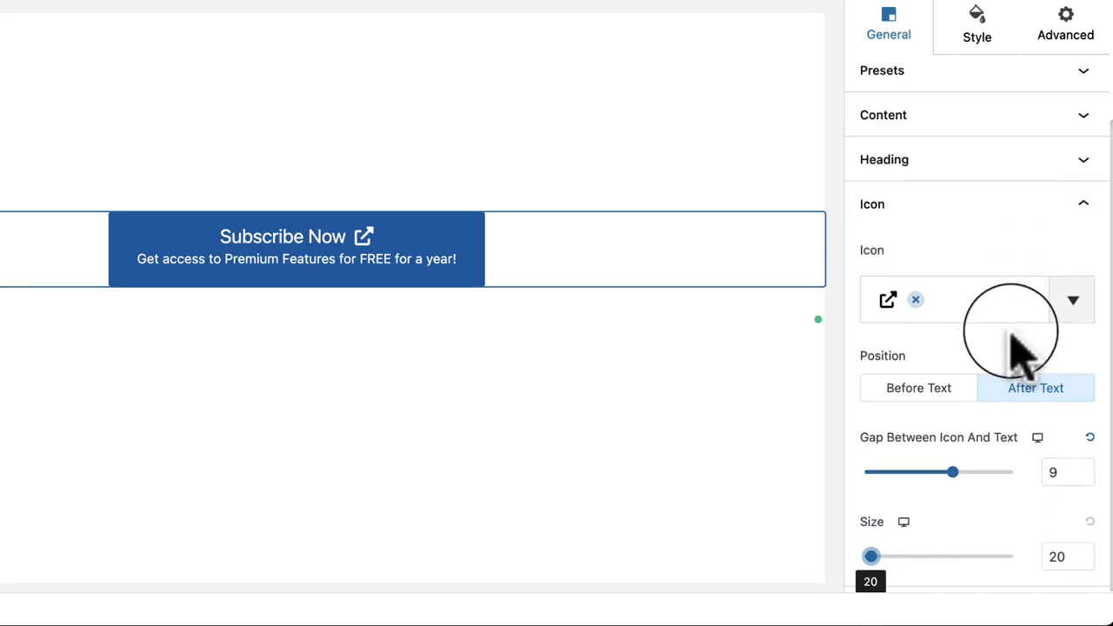
scroll(961, 261, "up", 3)
Step: In the Style tab, give the heading 6 px bottom spacing and check its hover colour option
left_click(978, 178)
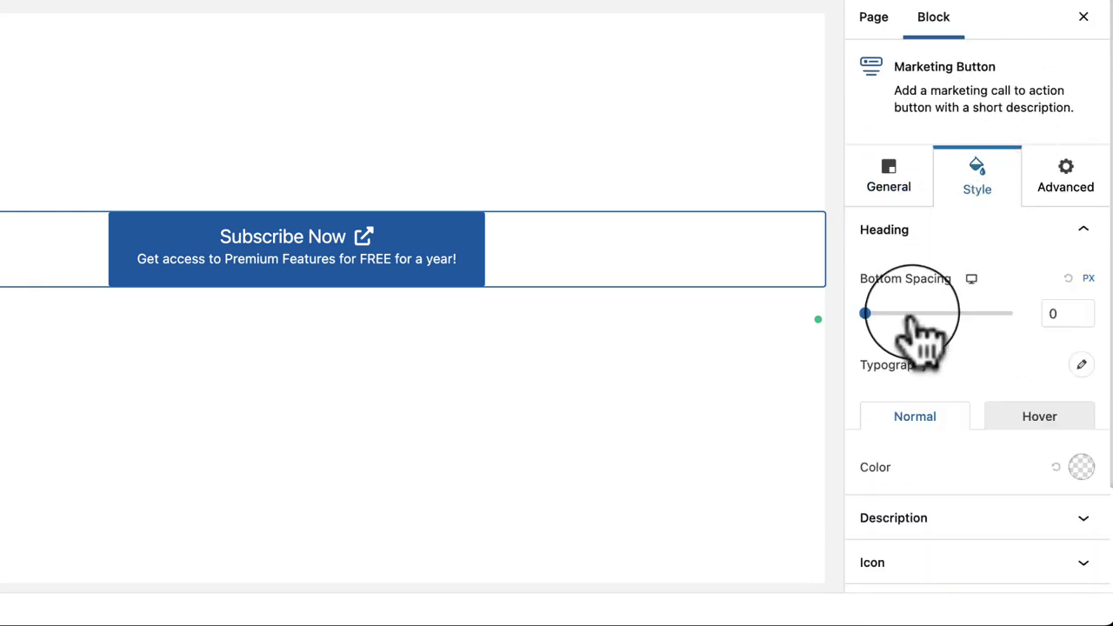
left_click_drag(869, 315, 909, 315)
scroll(922, 444, "down", 3)
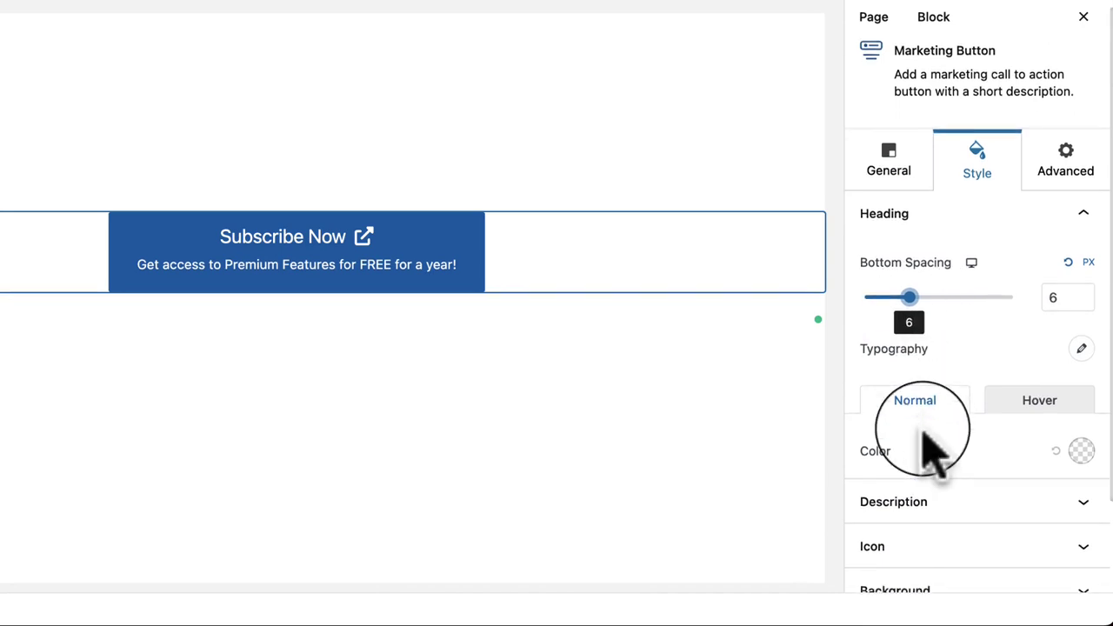
left_click(1048, 402)
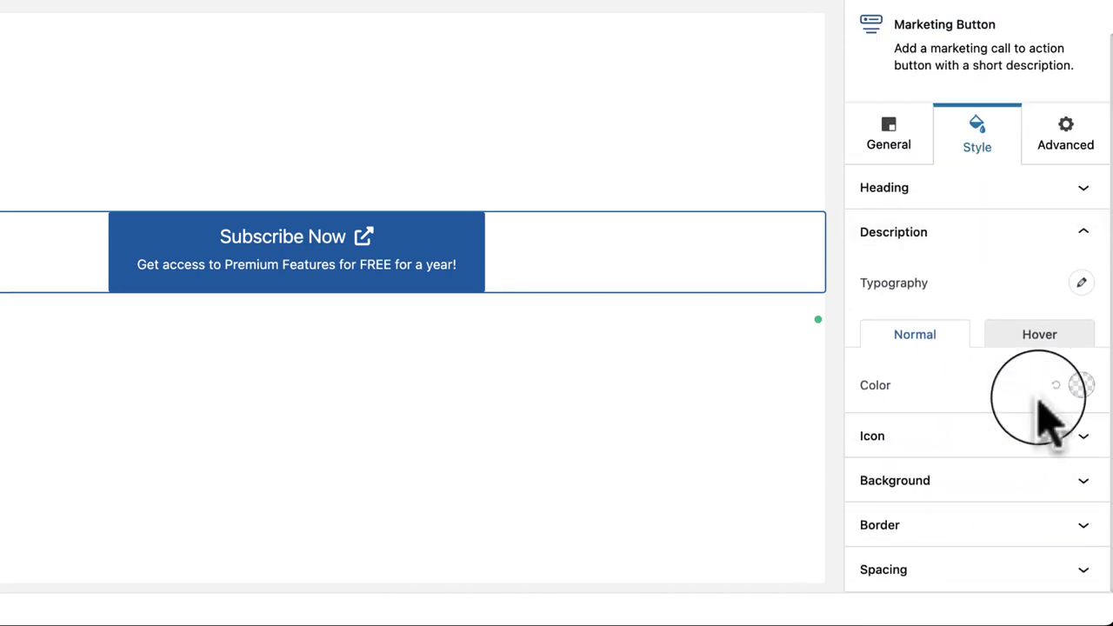
left_click(952, 191)
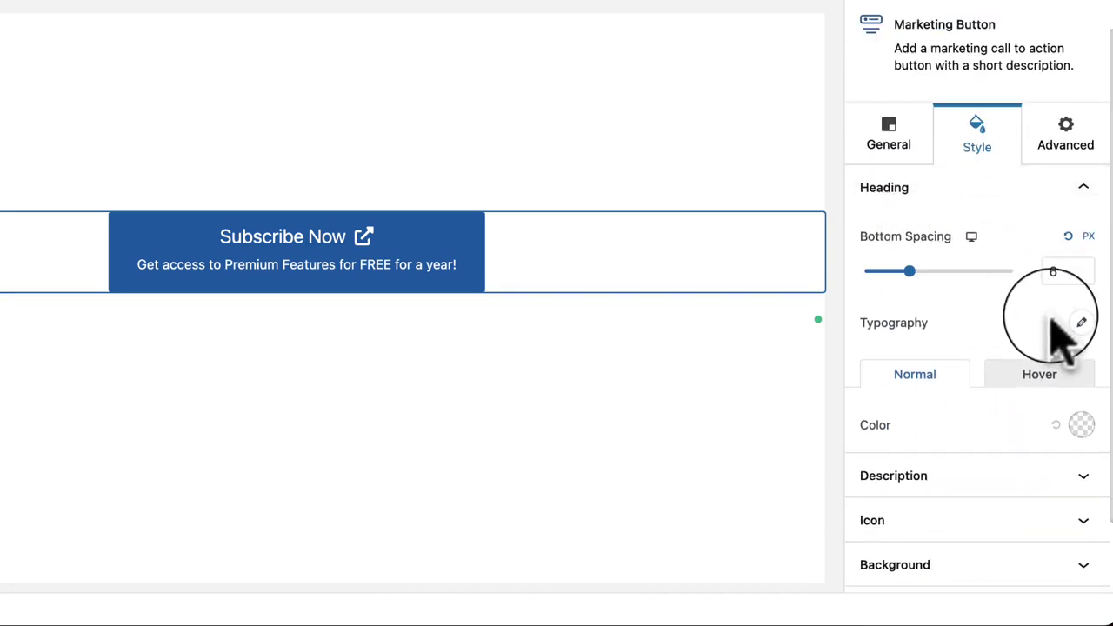
left_click(1042, 380)
left_click(930, 375)
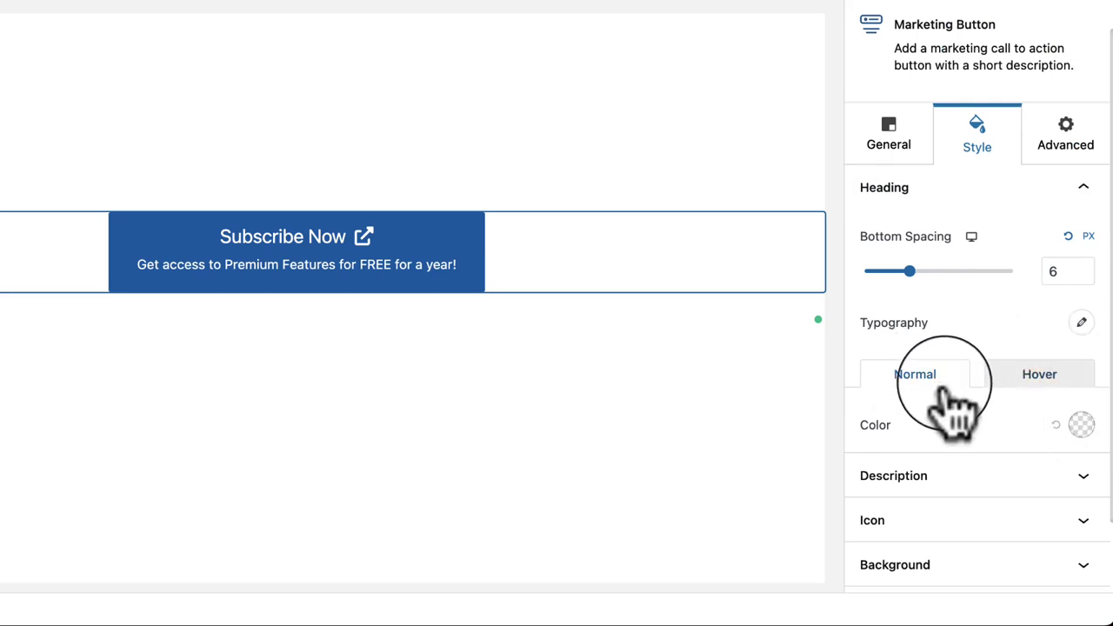
Step: Review the description and icon styles, including the icon colour picker, then expand Background
scroll(891, 427, "down", 1)
left_click(892, 430)
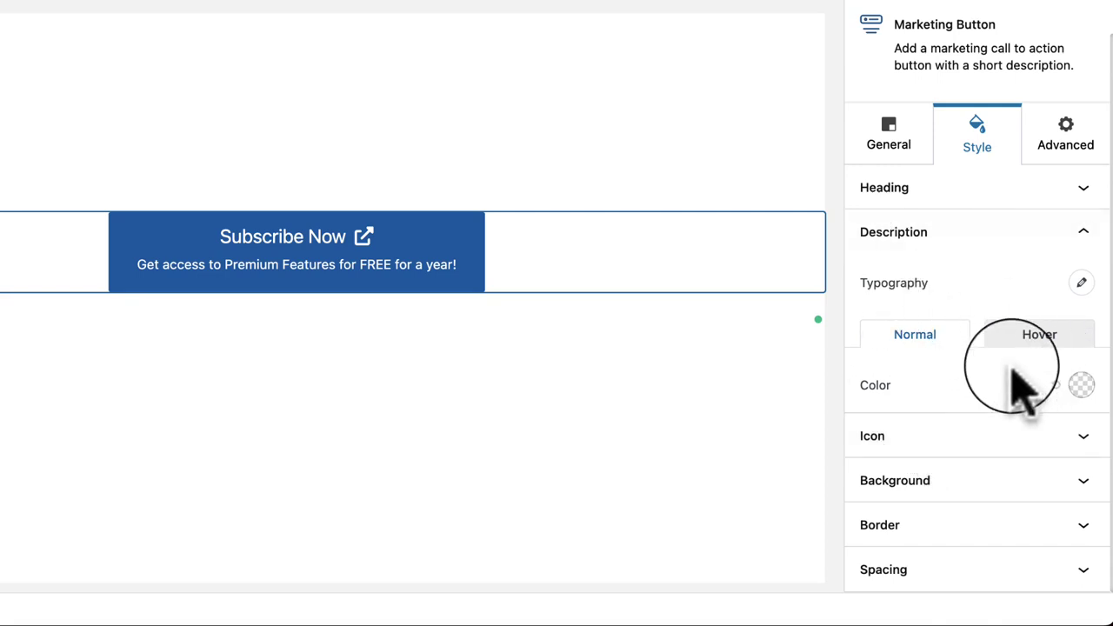
left_click(1039, 444)
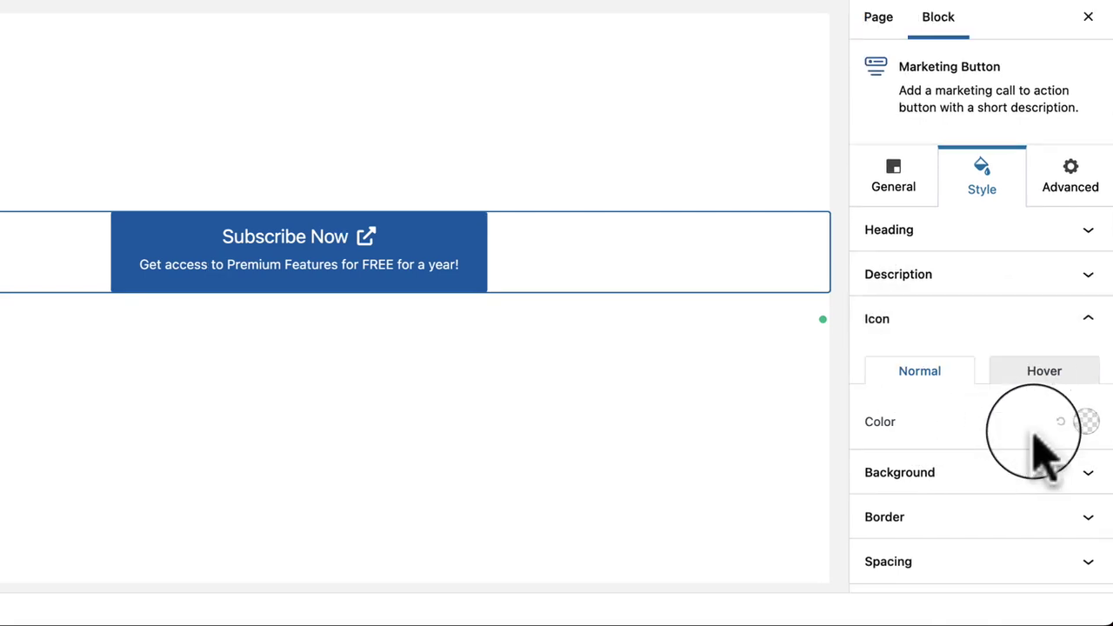
left_click(1087, 422)
left_click(1013, 424)
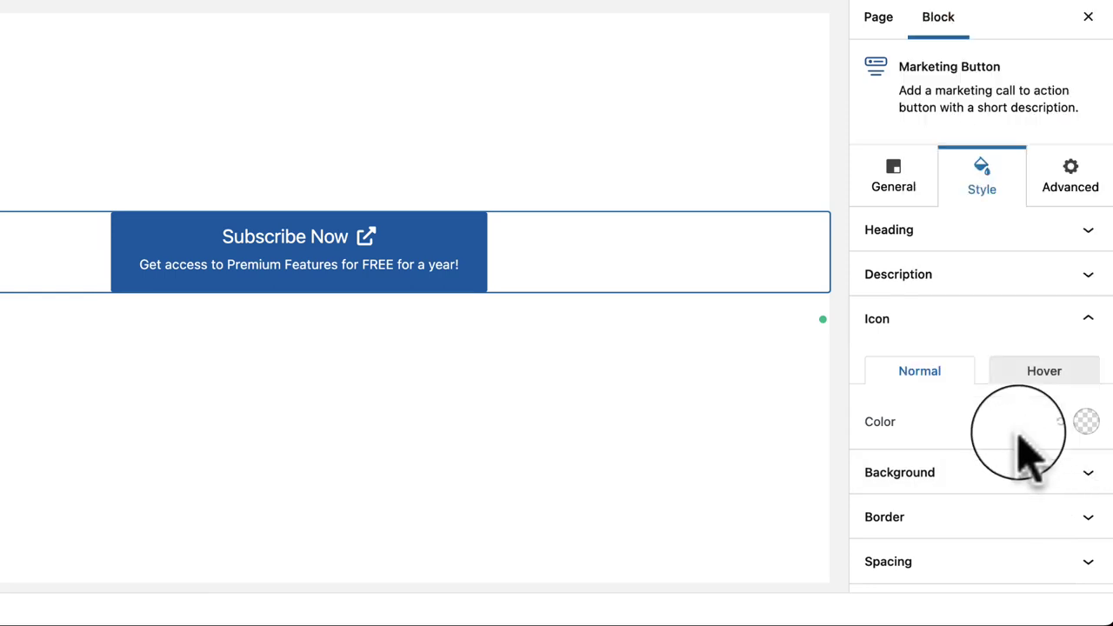
left_click(963, 472)
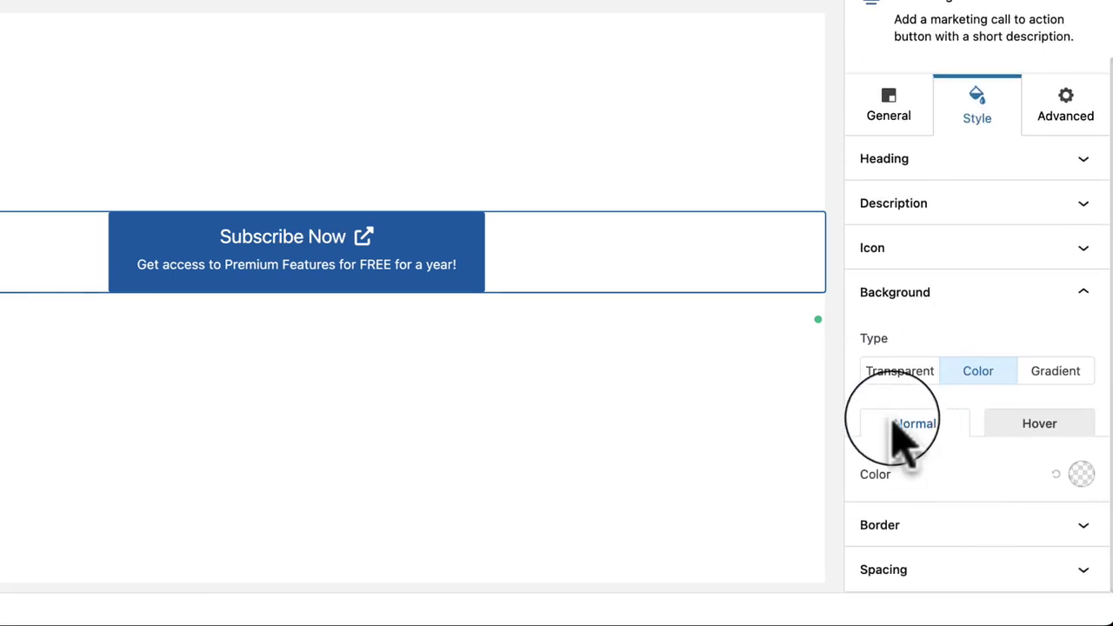
Step: Try transparent and colour backgrounds, then a gradient with a lighter first colour and adjusted second colour
left_click(918, 374)
left_click(983, 444)
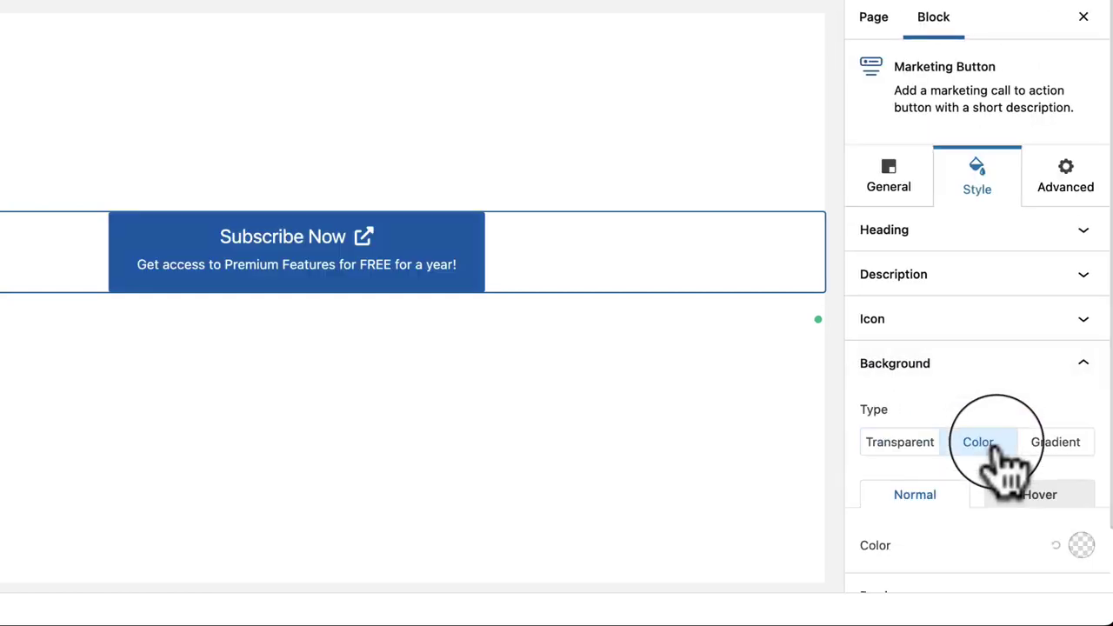
left_click(1063, 444)
scroll(1074, 461, "down", 3)
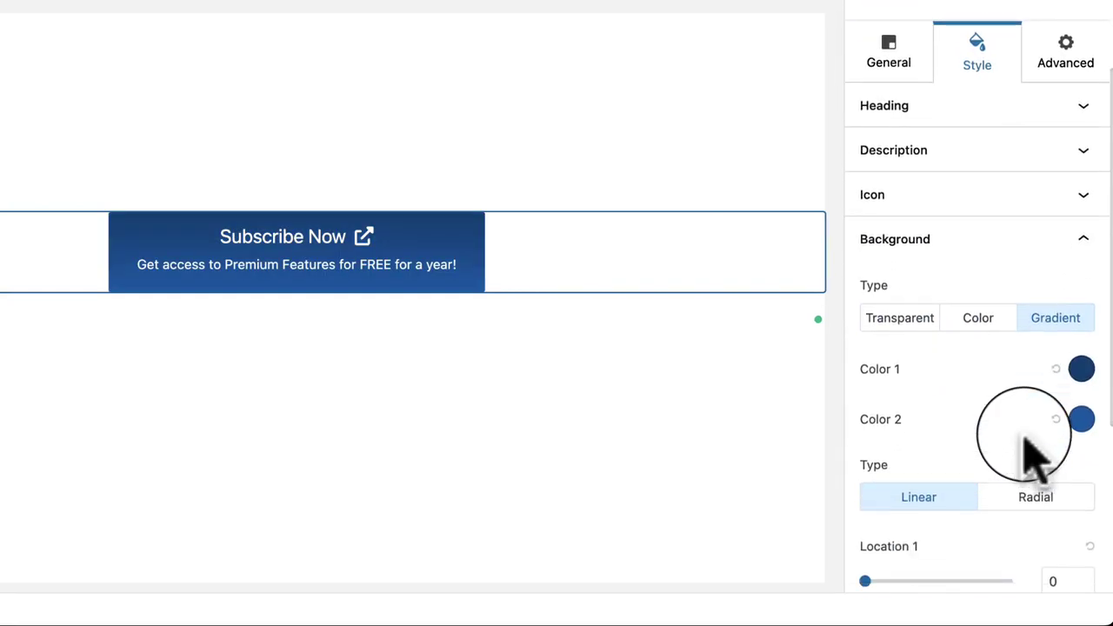
left_click(1081, 369)
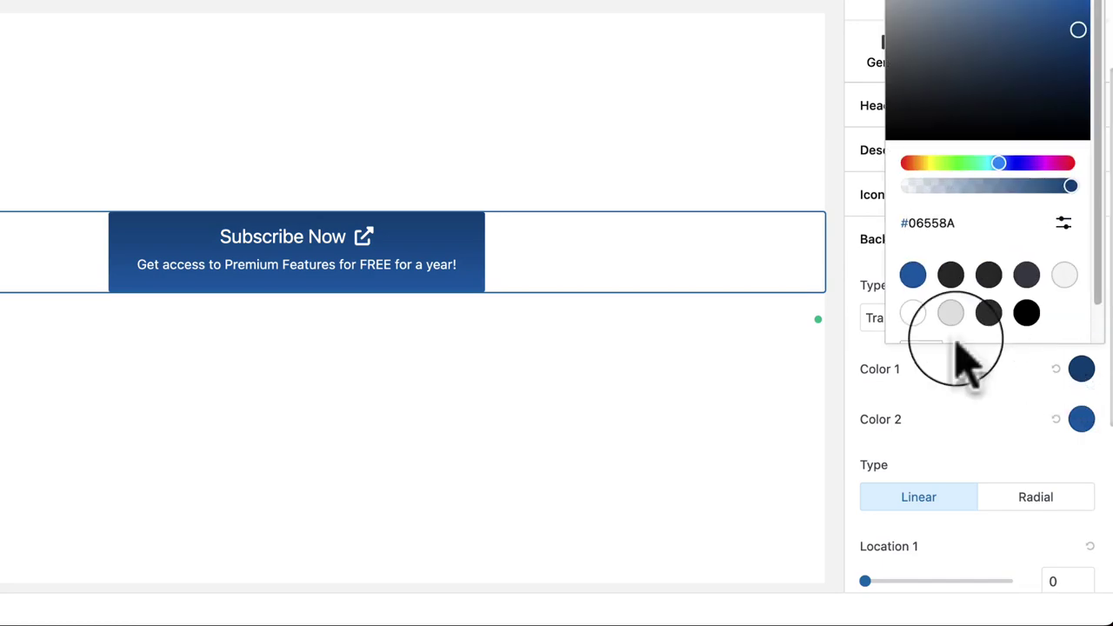
left_click_drag(1026, 57, 1044, 4)
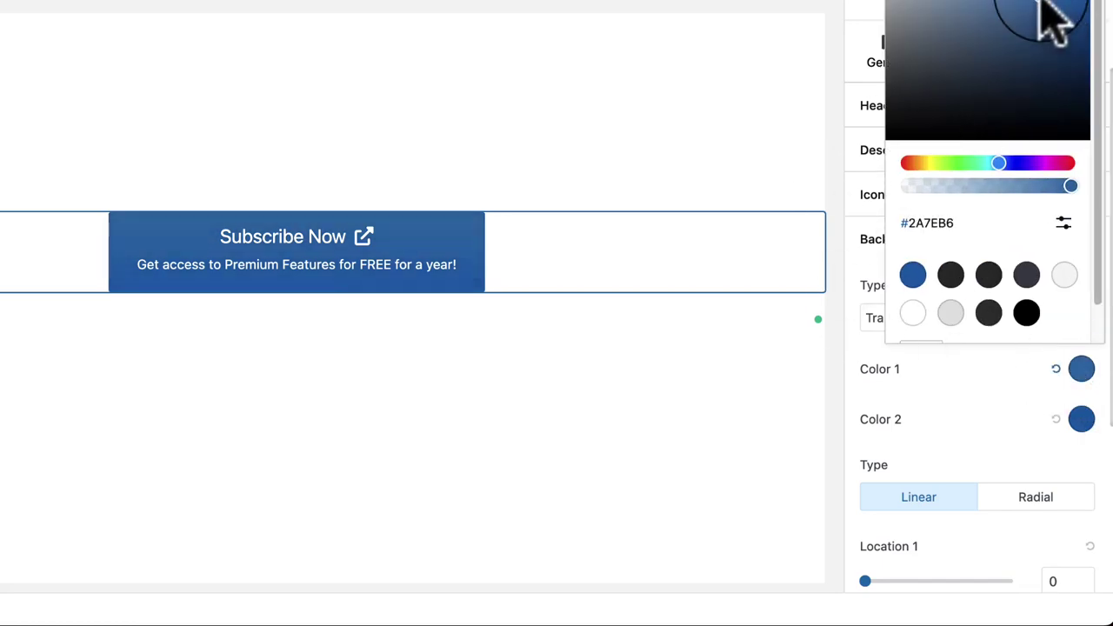
left_click(1082, 420)
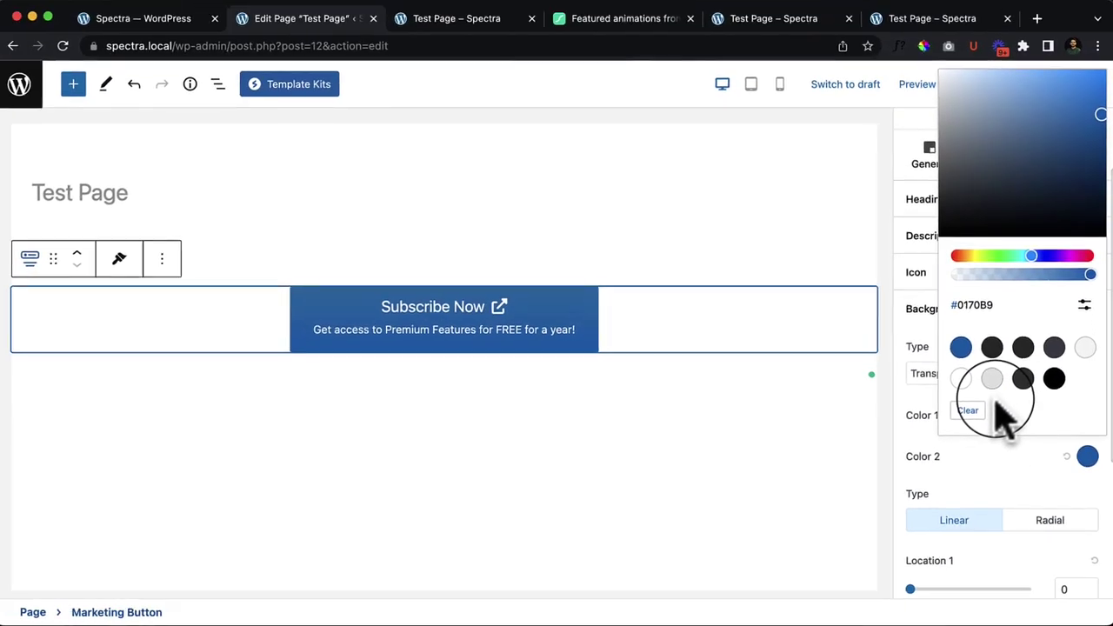
left_click_drag(1029, 138, 1089, 115)
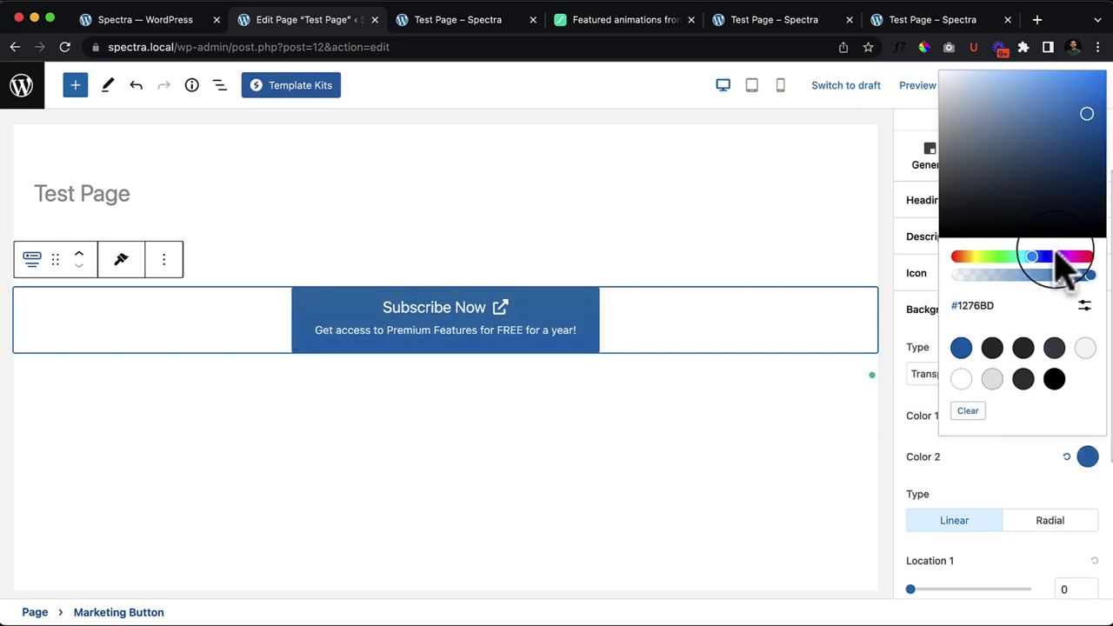
left_click(1038, 483)
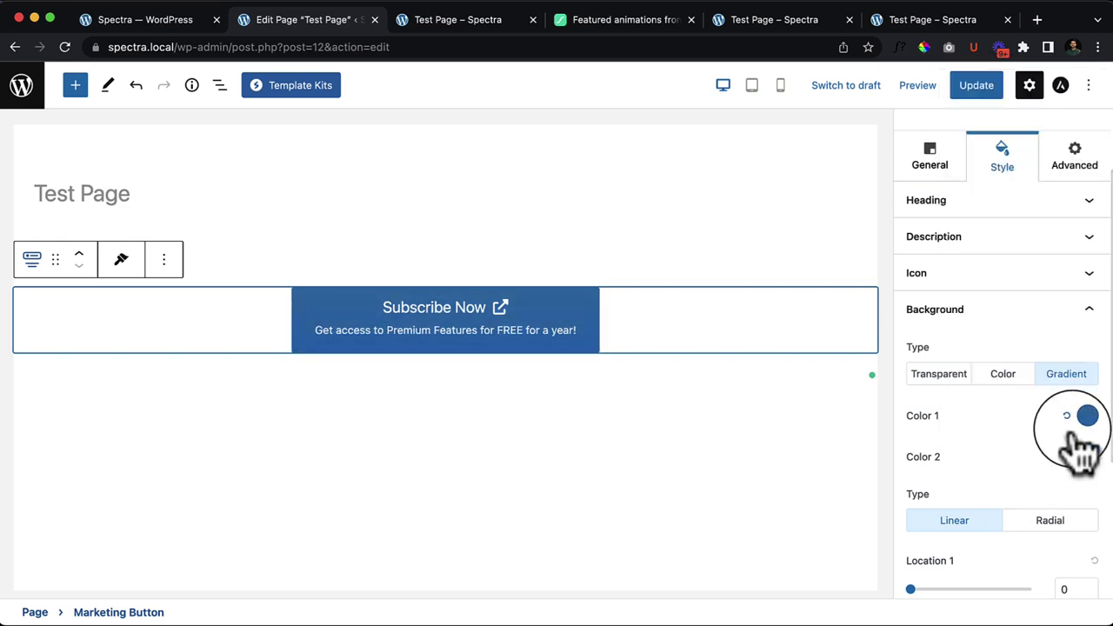
Step: Try radial and linear gradients, move the second colour stop to 14, then revert to a solid colour background
scroll(961, 478, "down", 2)
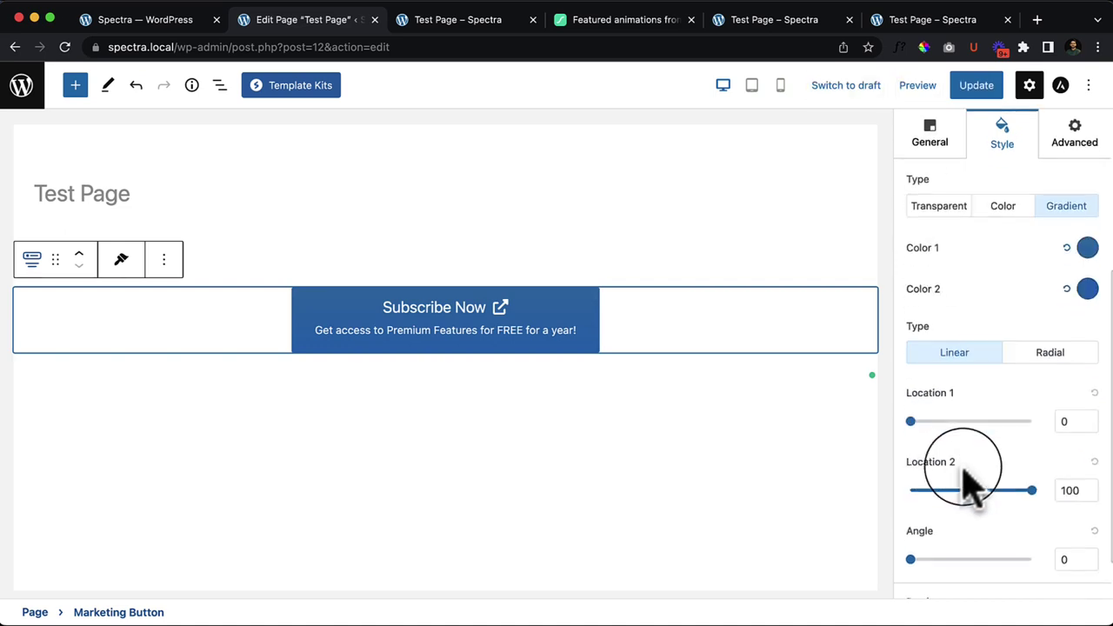
left_click(1044, 354)
left_click(956, 366)
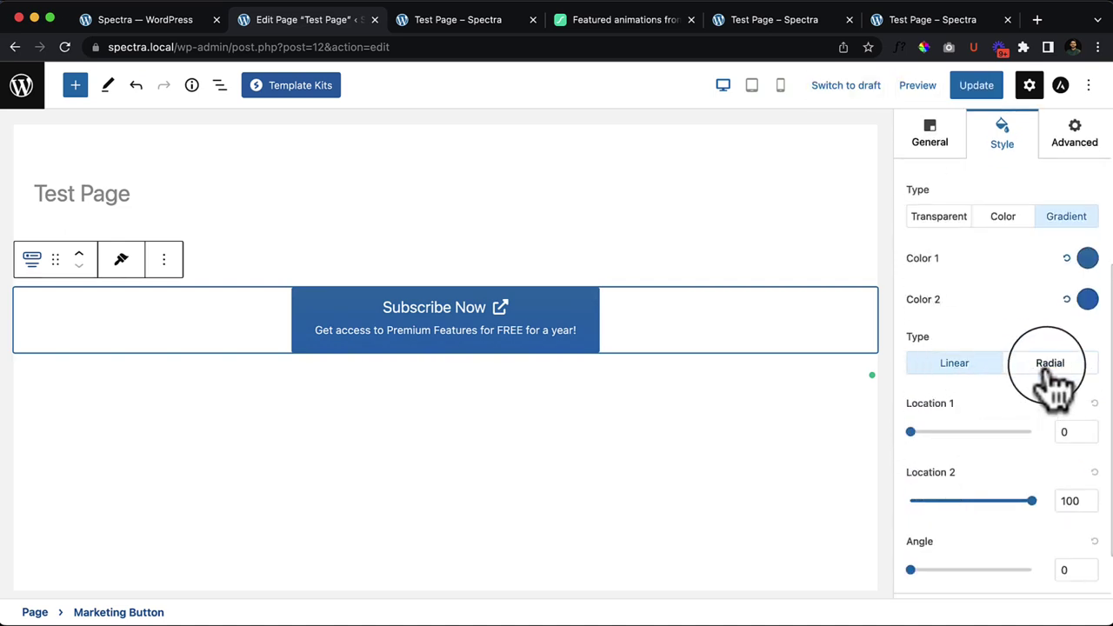
left_click(1049, 367)
left_click(971, 370)
left_click(1088, 299)
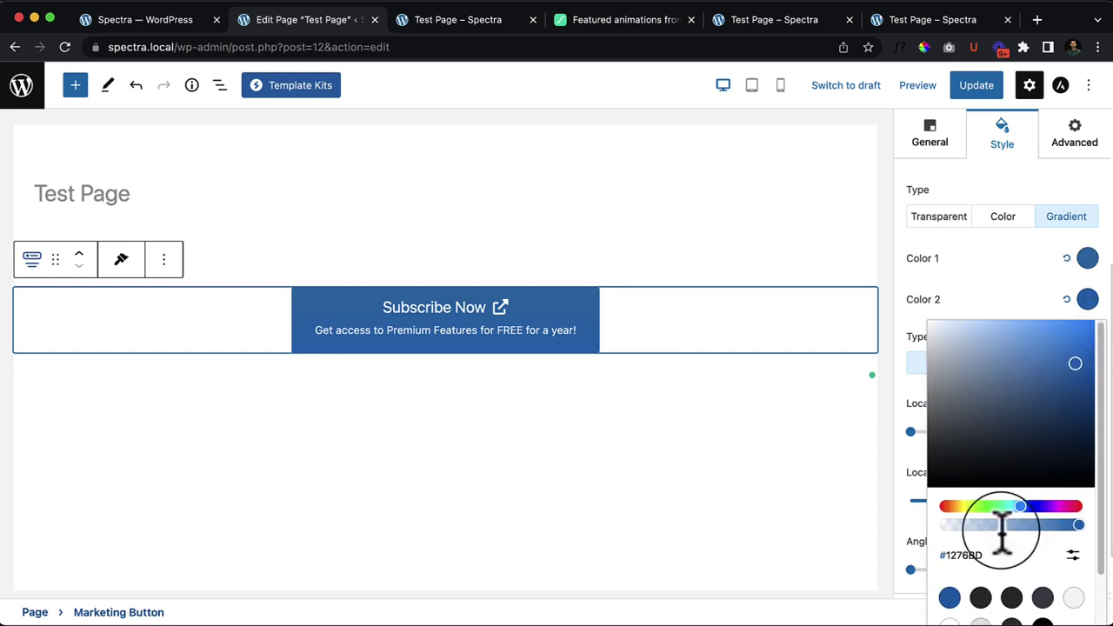
left_click(952, 360)
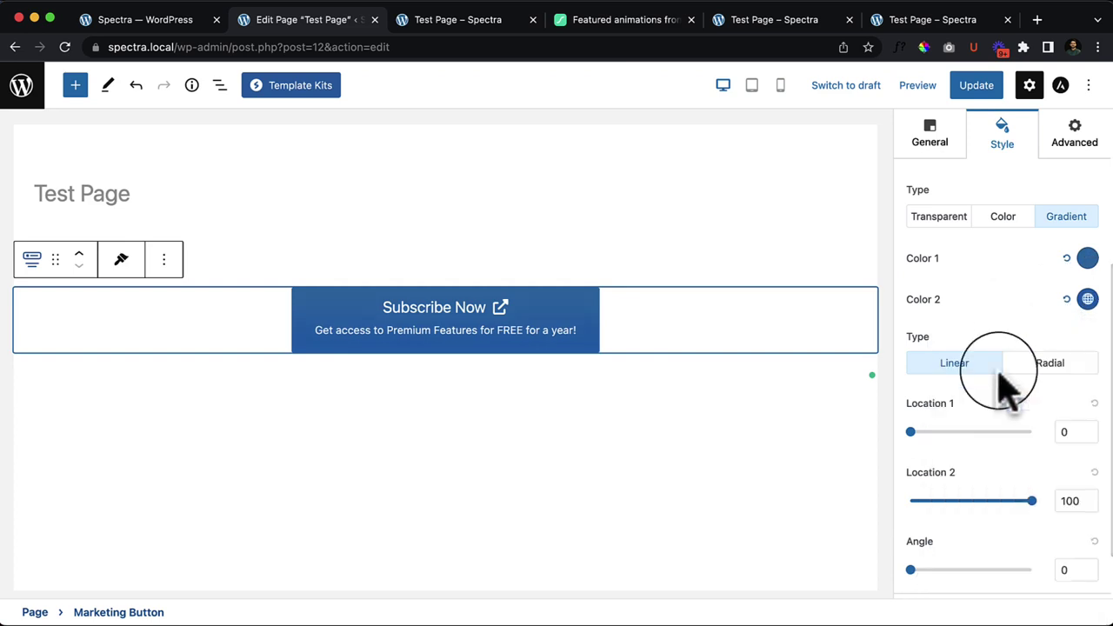
scroll(1013, 474, "down", 1)
left_click_drag(1032, 450, 927, 451)
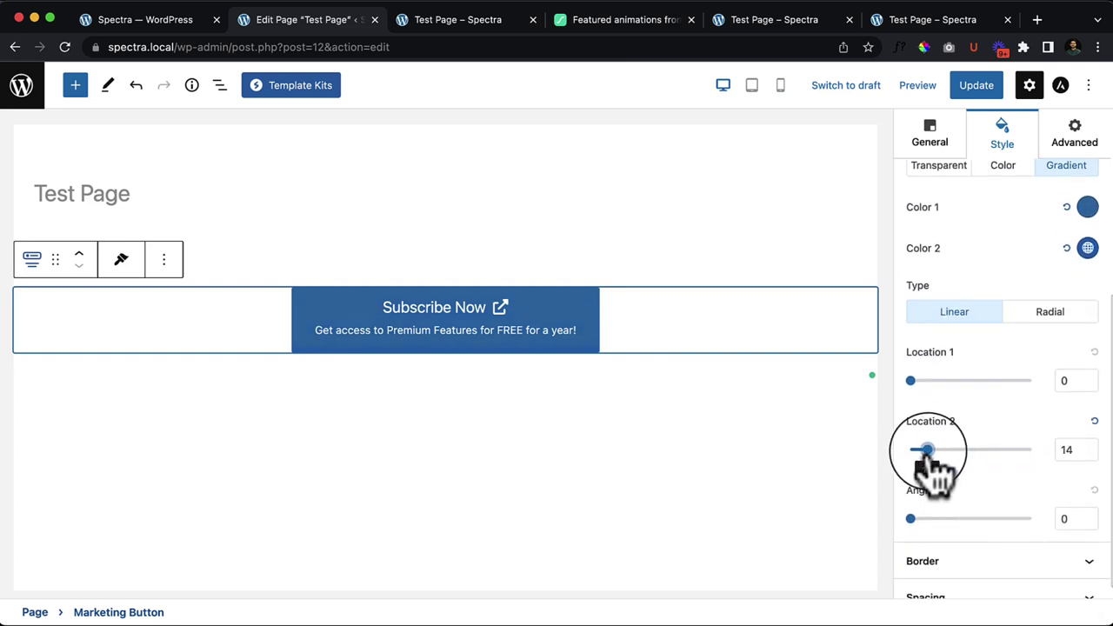
scroll(1014, 385, "up", 3)
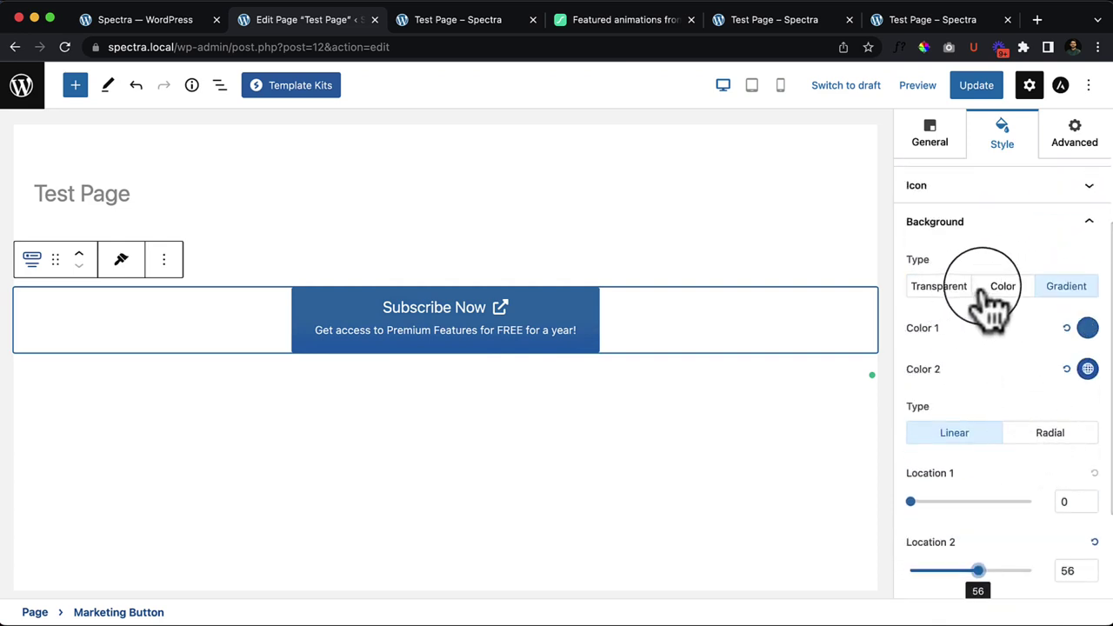
left_click(991, 296)
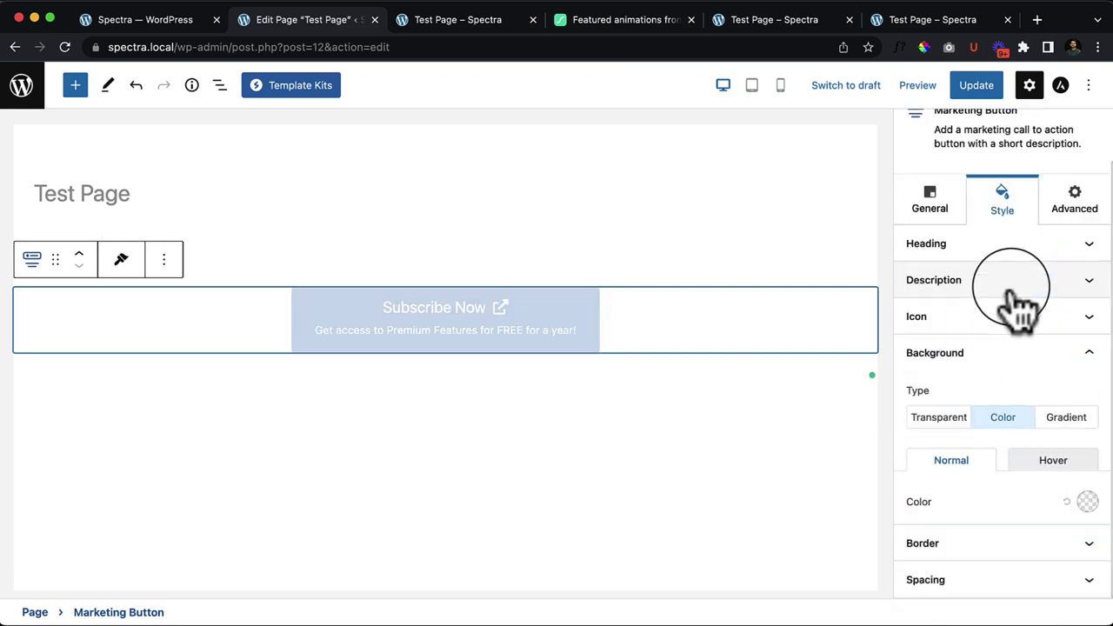
left_click(1022, 546)
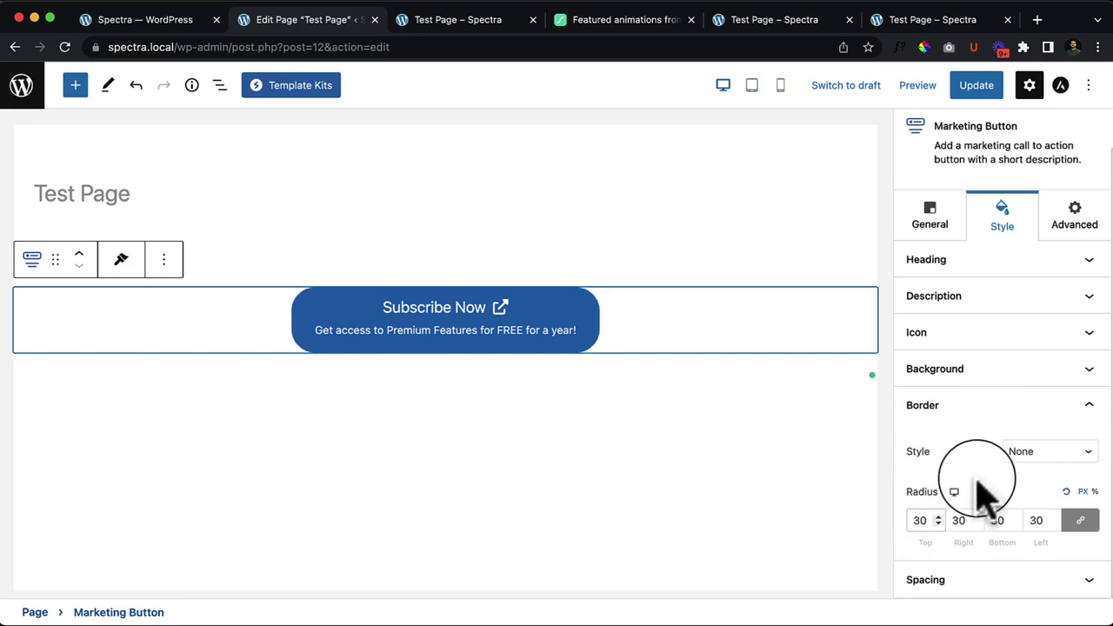
Step: Set the button's border style to Groove and its linked border width to 23
left_click(1044, 453)
left_click(1048, 534)
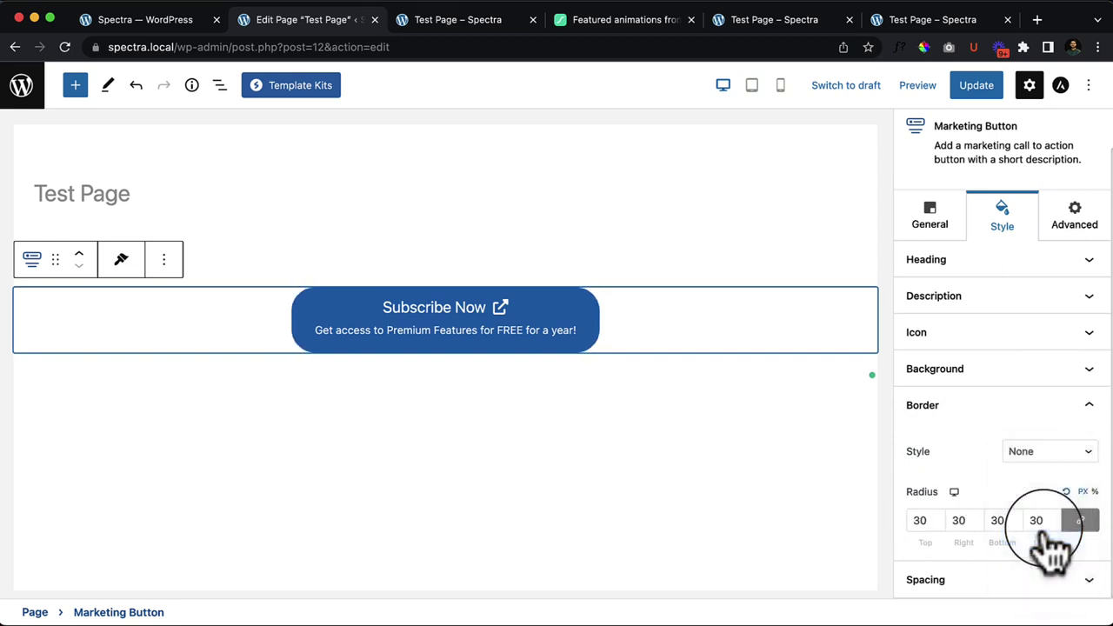
left_click(1048, 452)
left_click(930, 522)
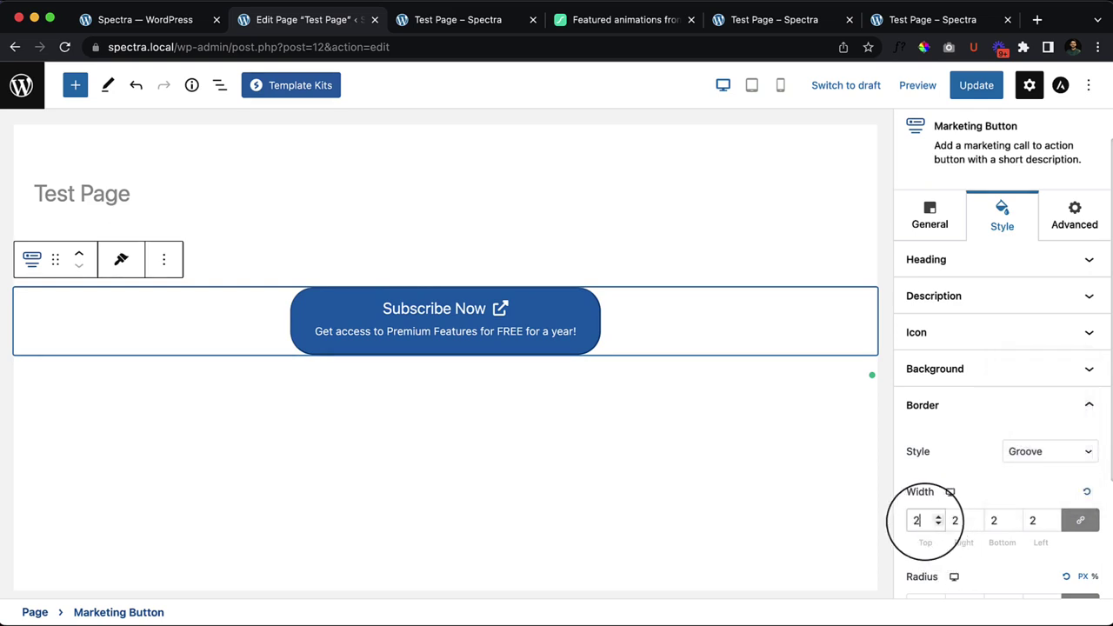
type("3")
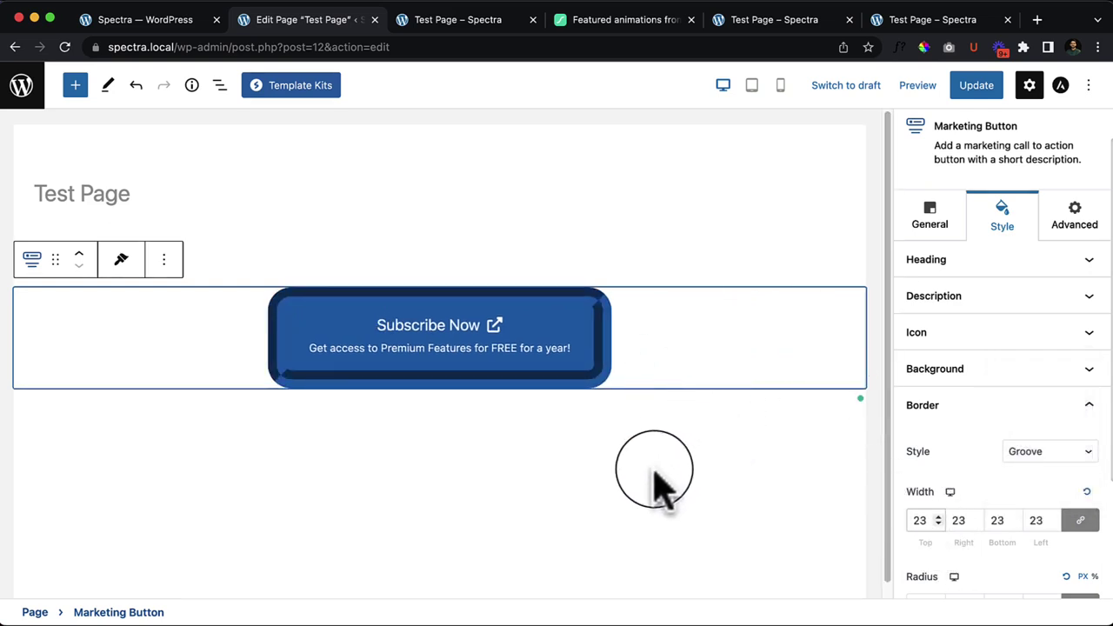
Step: Expand the button's Spacing settings and return to the General tab with the button selected
left_click(654, 487)
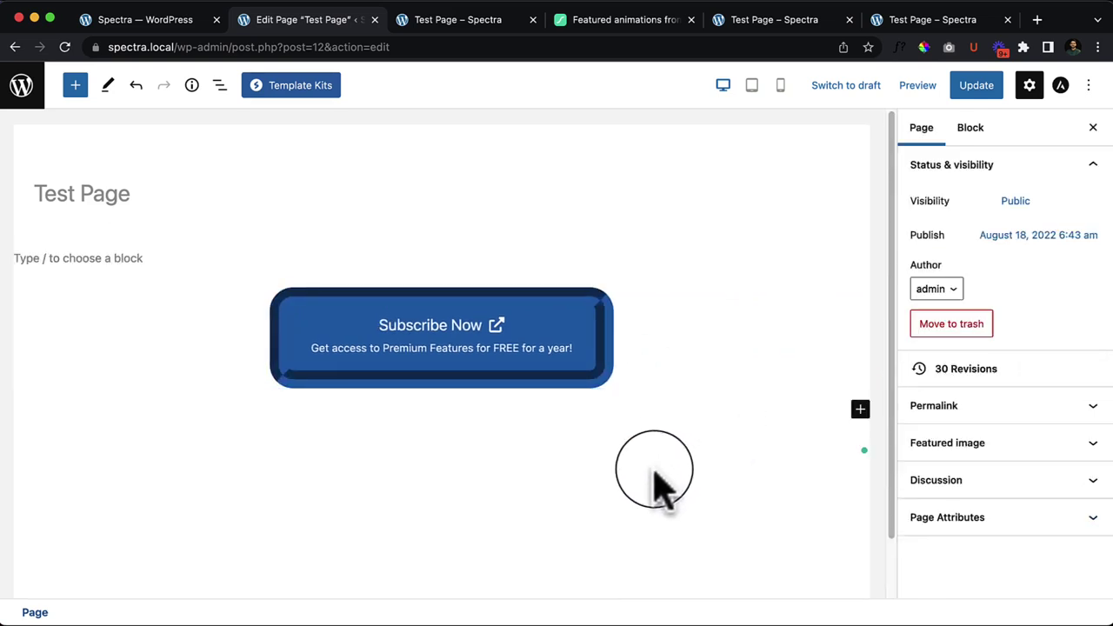
left_click(567, 358)
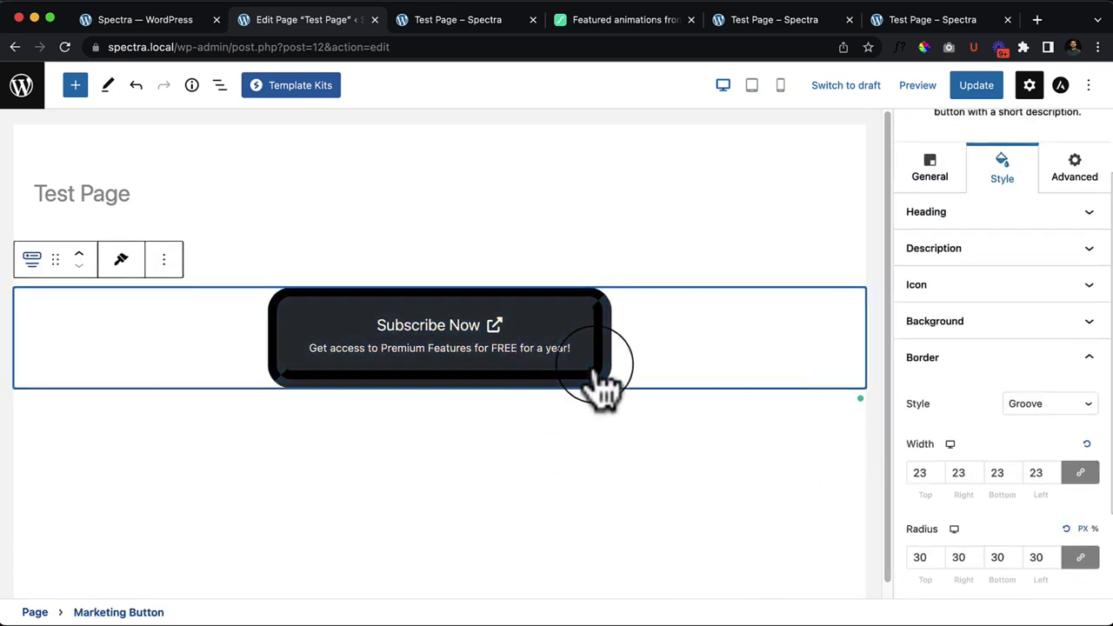
scroll(1053, 483, "down", 3)
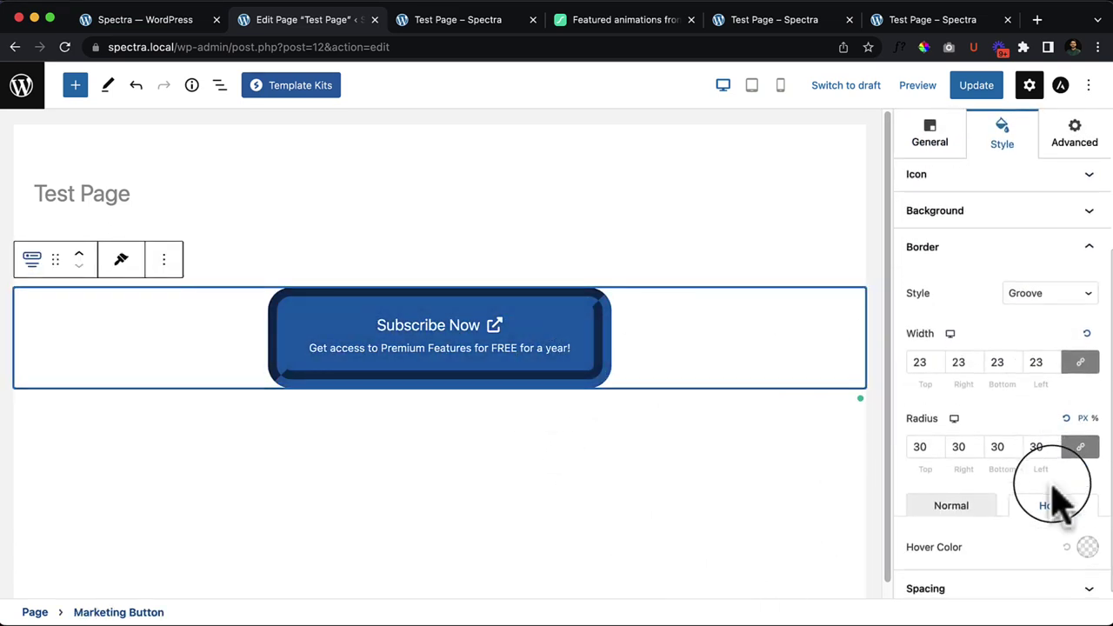
left_click(984, 598)
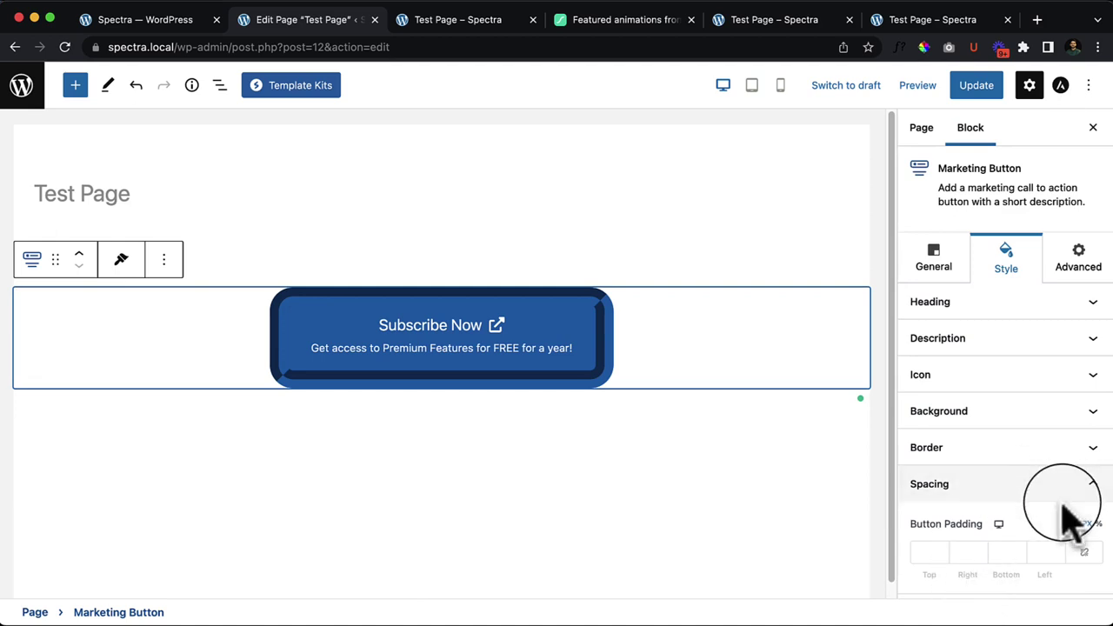
left_click(939, 263)
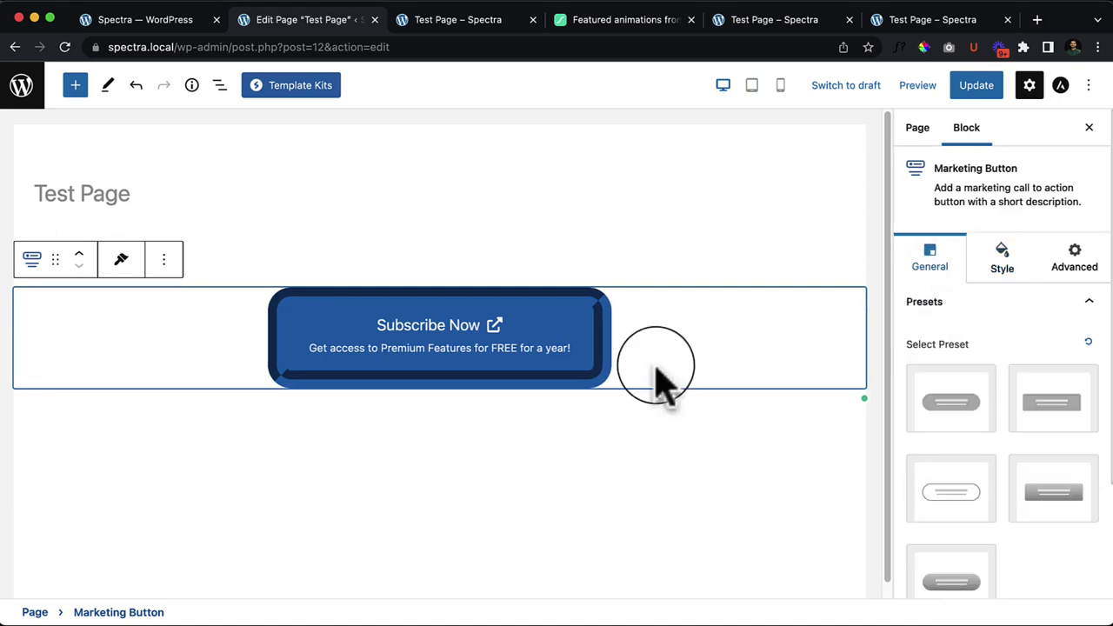
left_click(589, 472)
left_click(540, 389)
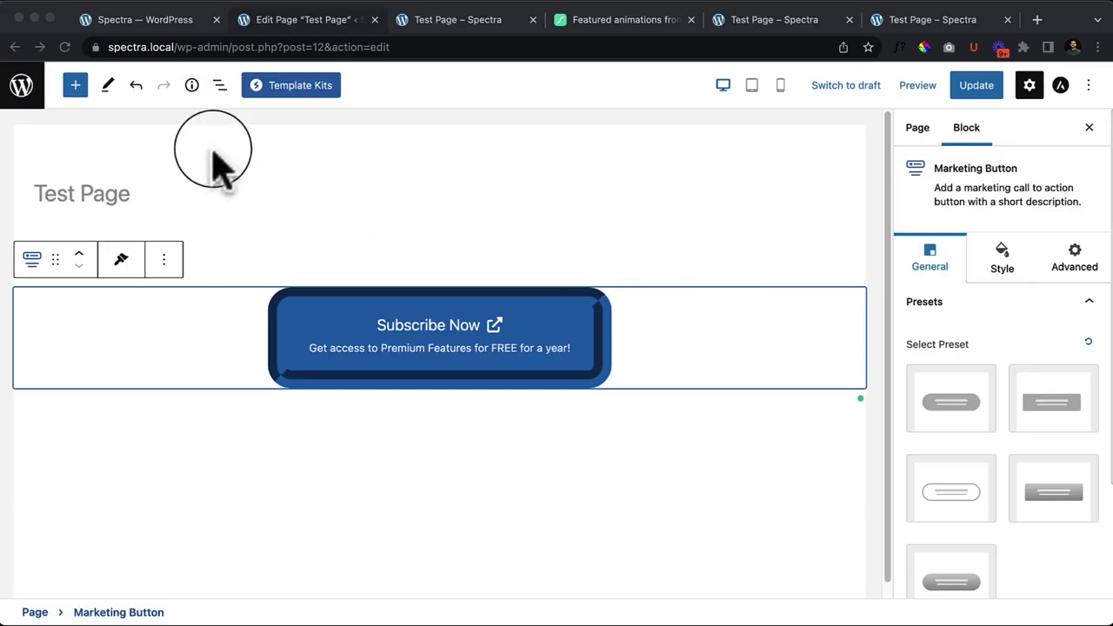
Step: Browse through the block inserter library, then close it
left_click(75, 85)
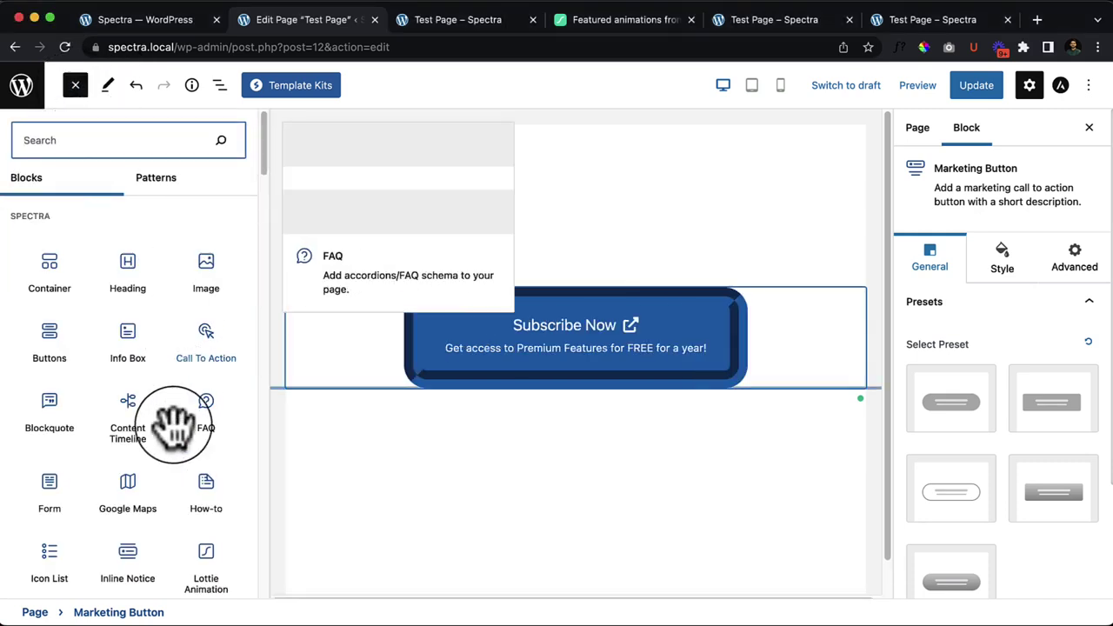
scroll(148, 500, "down", 1)
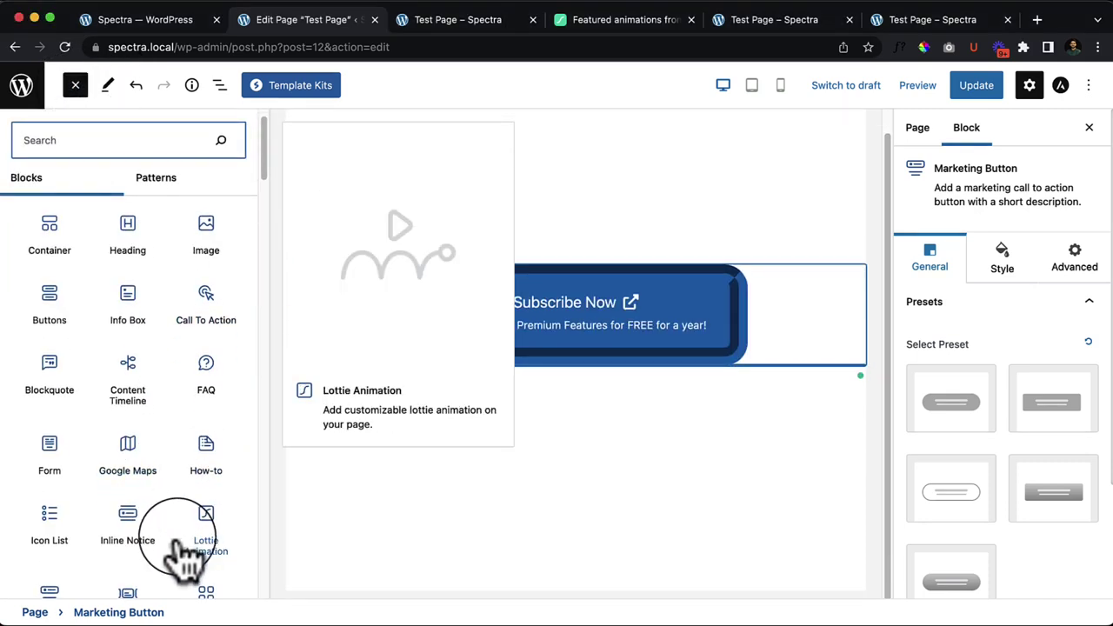
scroll(174, 532, "down", 2)
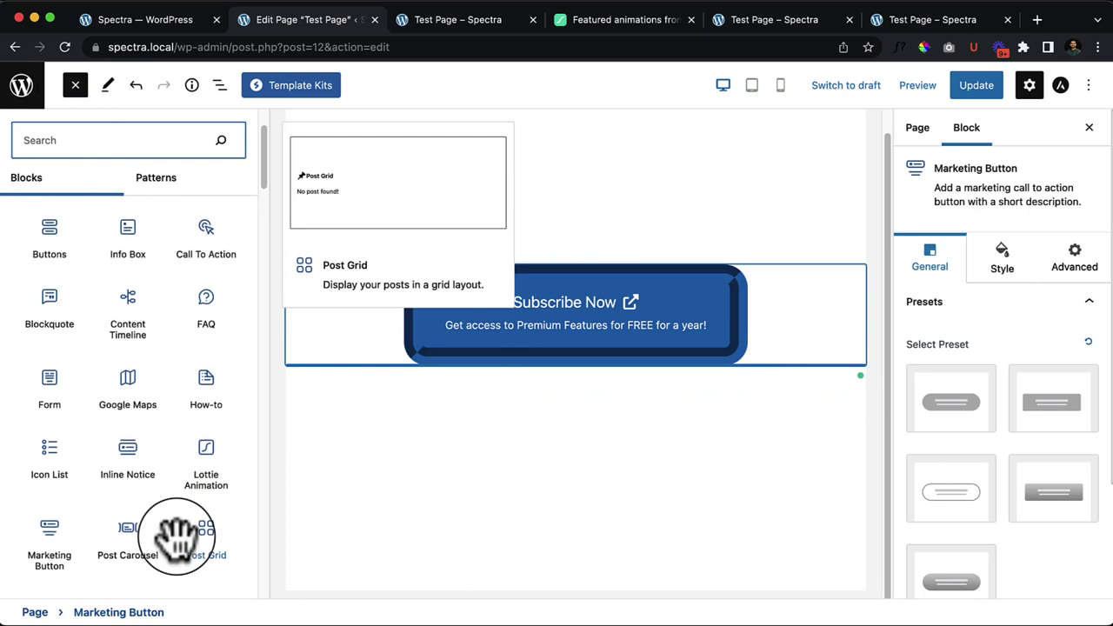
scroll(177, 535, "down", 4)
scroll(153, 454, "down", 1)
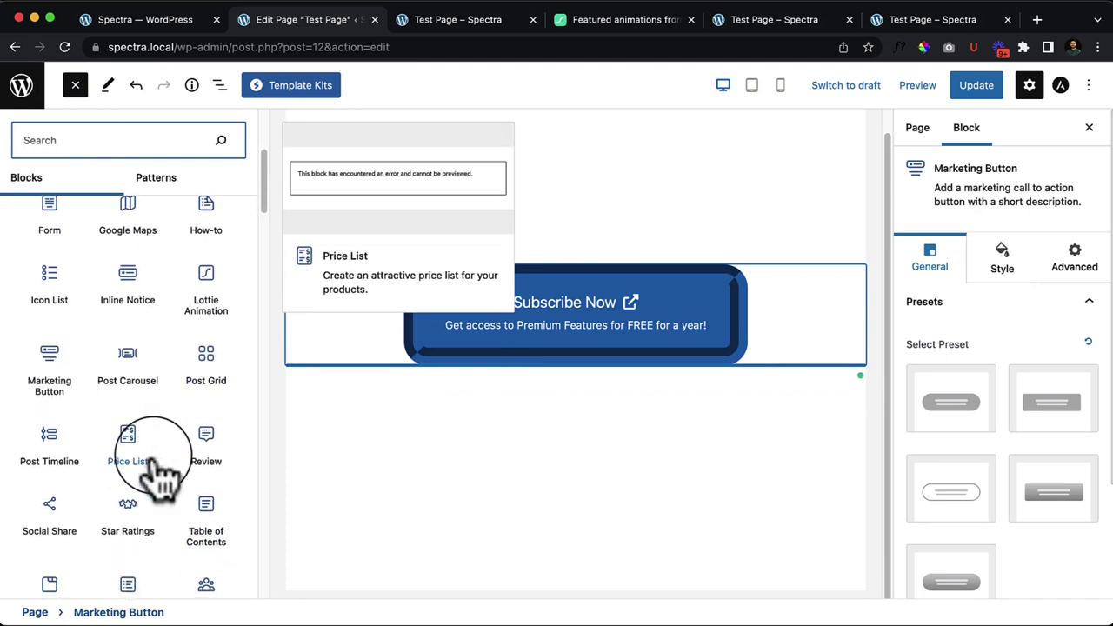
scroll(153, 474, "down", 1)
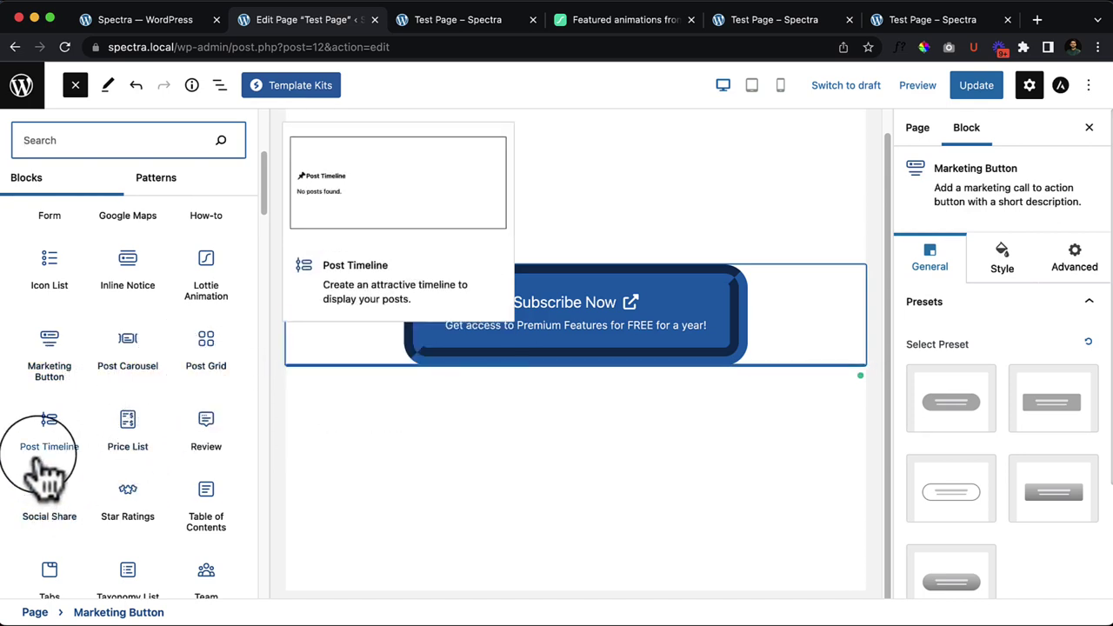
scroll(131, 457, "down", 2)
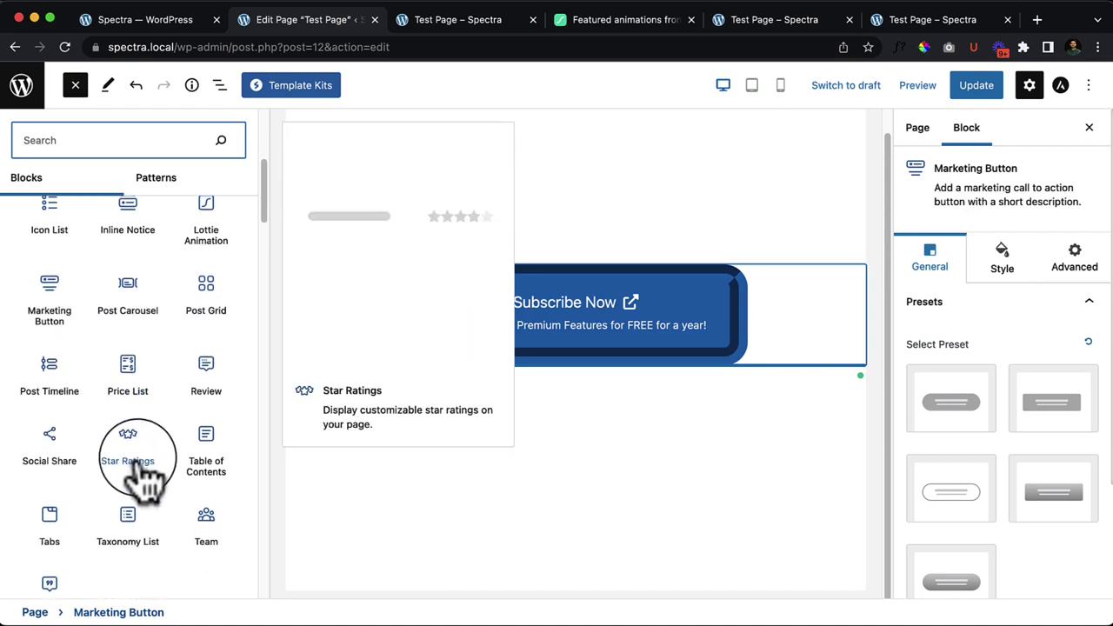
scroll(143, 477, "down", 1)
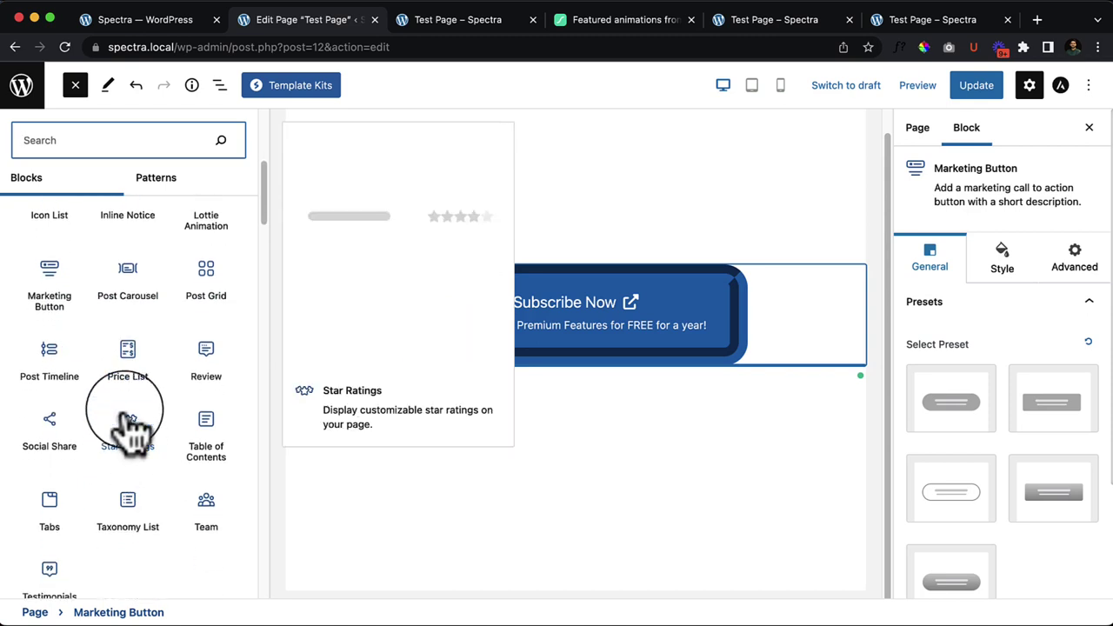
left_click(626, 497)
Step: Remove the Subscribe Now Marketing Button block from Test Page
left_click(149, 319)
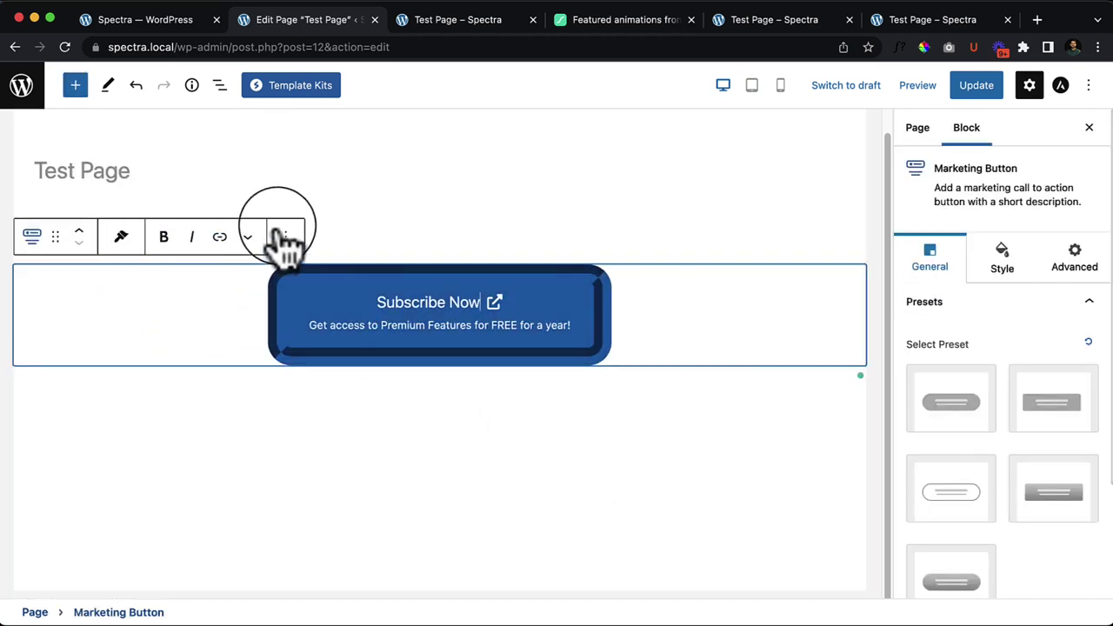
left_click(286, 240)
left_click(344, 593)
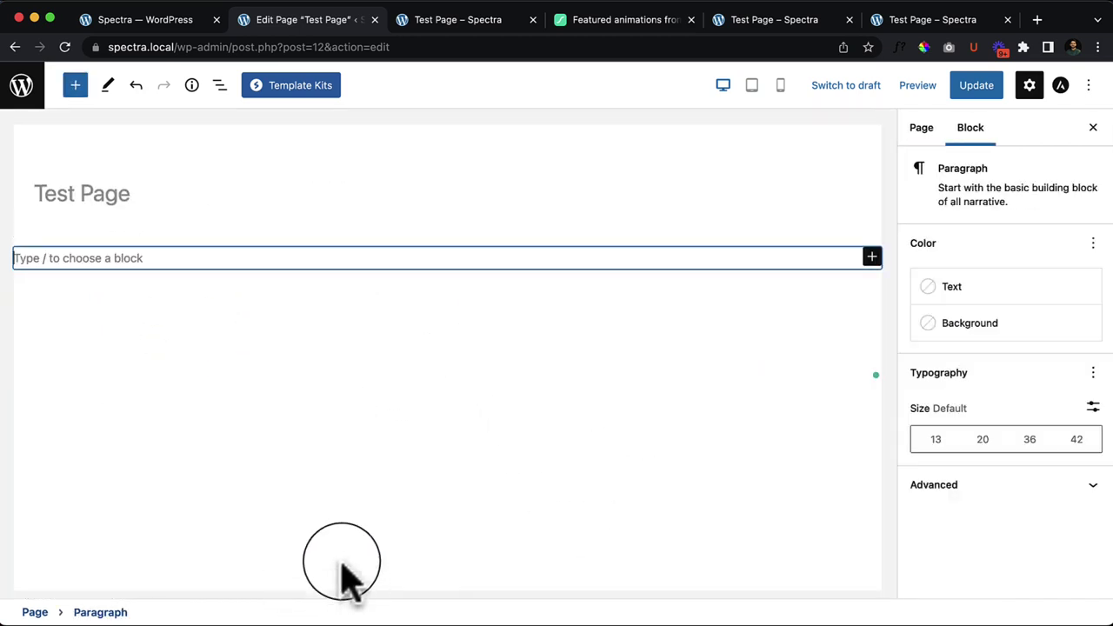
left_click(409, 331)
Step: In the admin dashboard, view All Posts to confirm the site has no posts
left_click(165, 24)
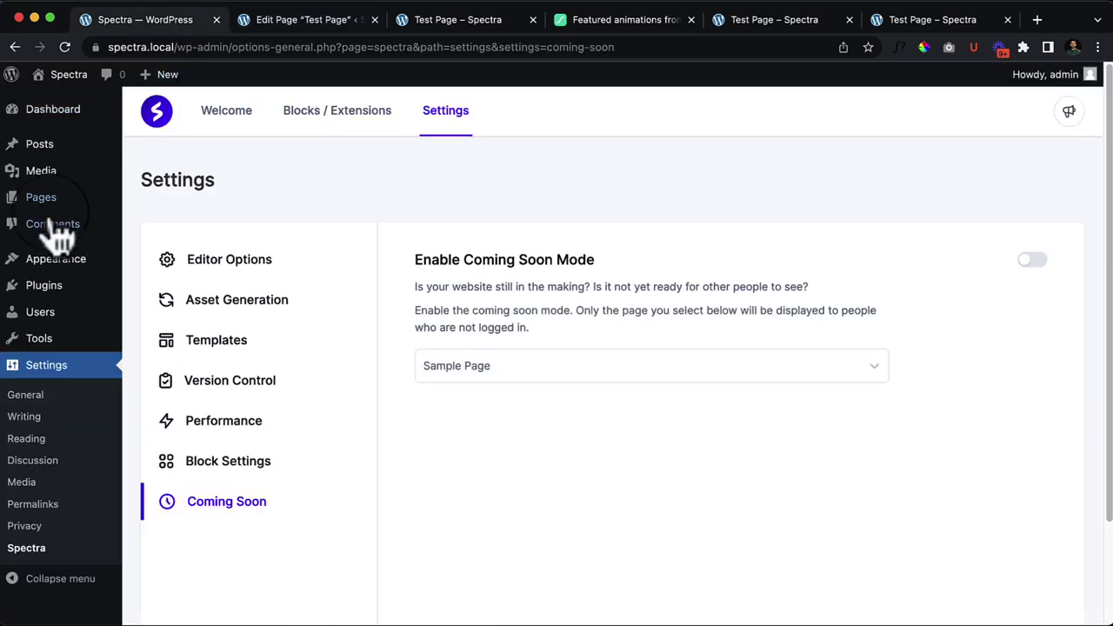
mouse_move(100, 155)
left_click(62, 155)
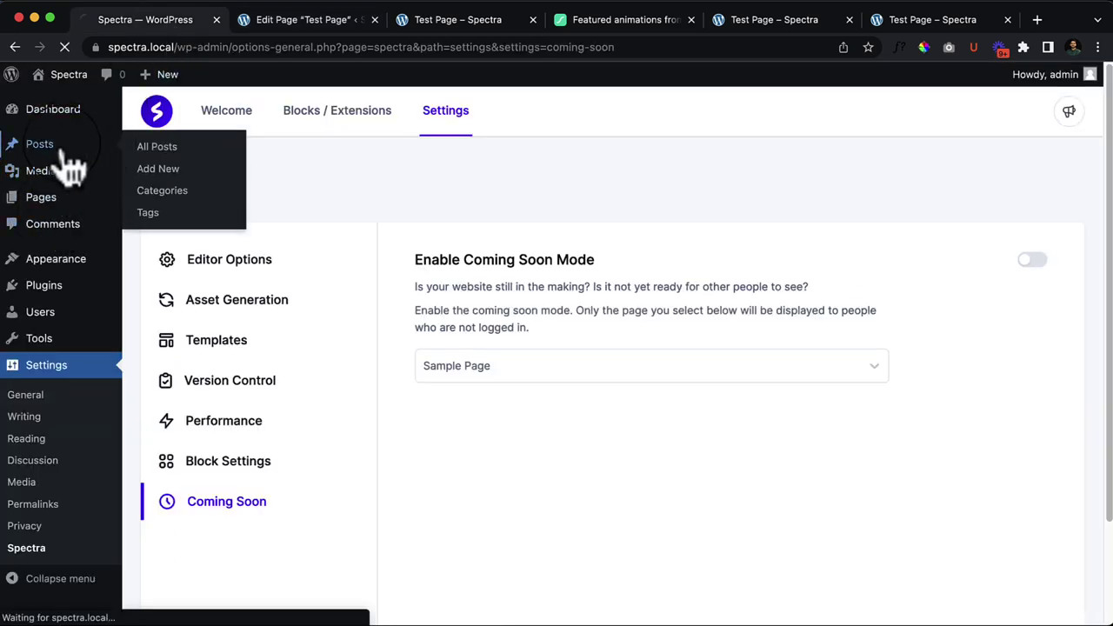
left_click(217, 117)
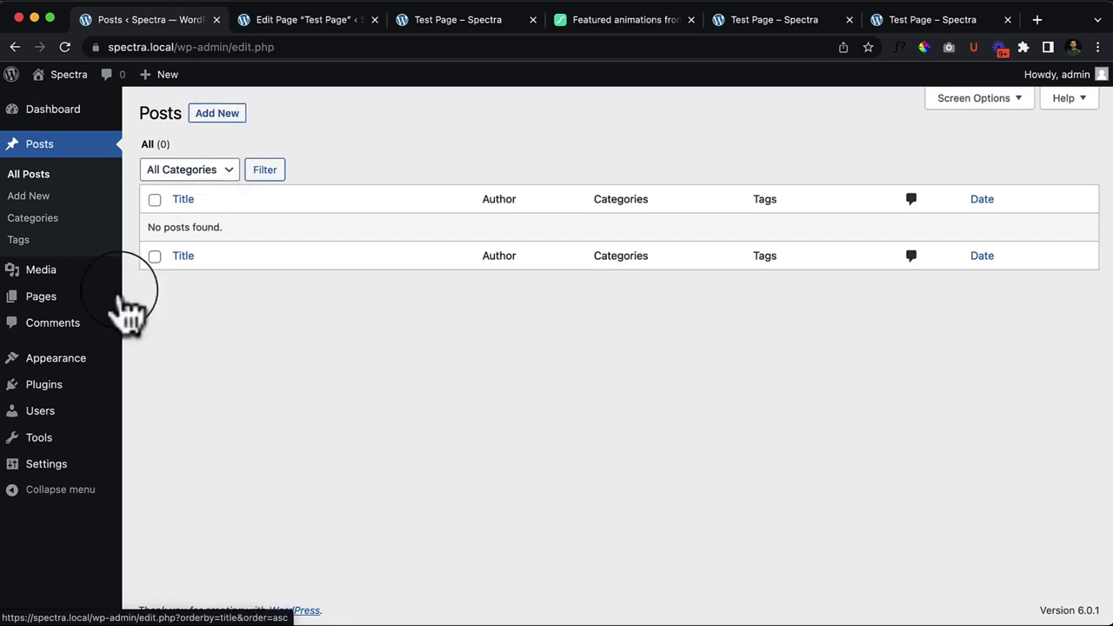
Step: Go to Plugins > Add New
mouse_move(43, 387)
left_click(177, 387)
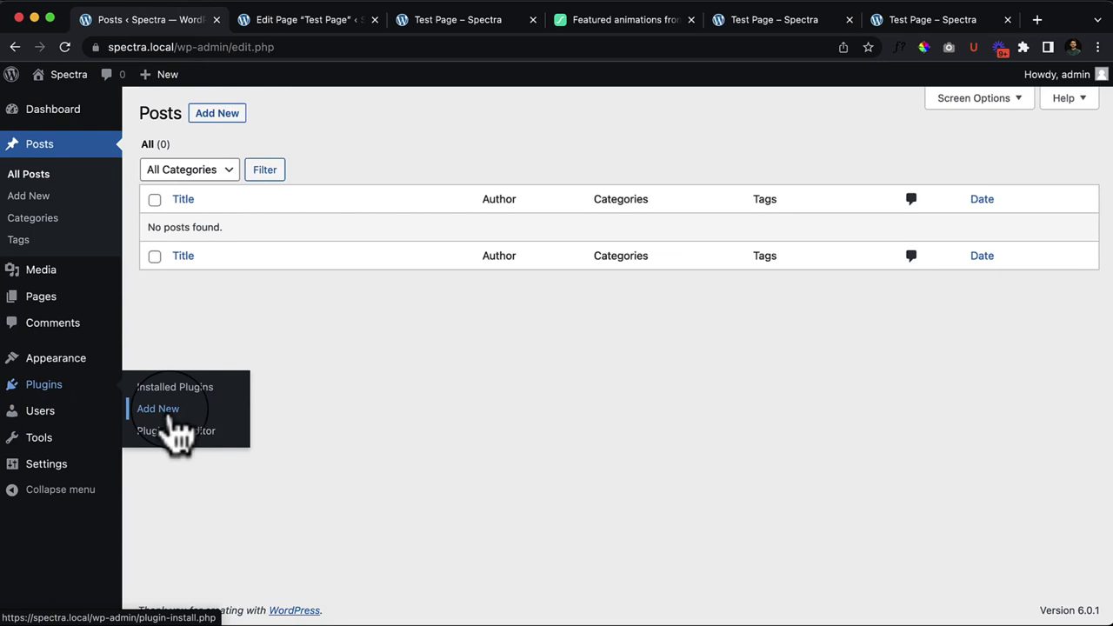
left_click(171, 417)
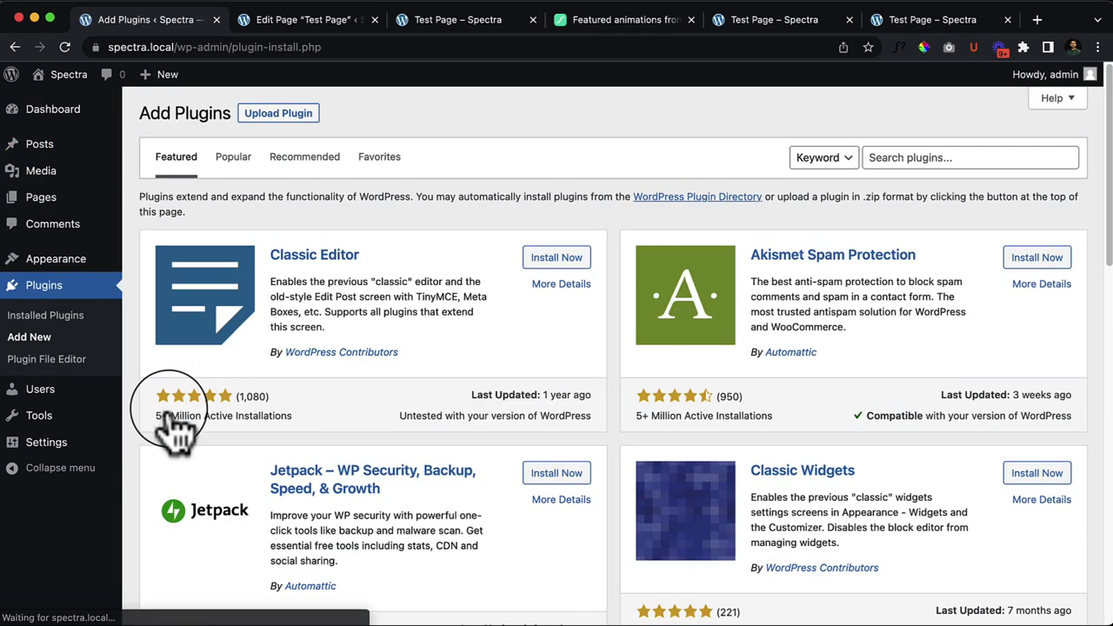
Step: Search plugins for 'Du…' and install and activate Generate Dummy Posts
left_click(922, 158)
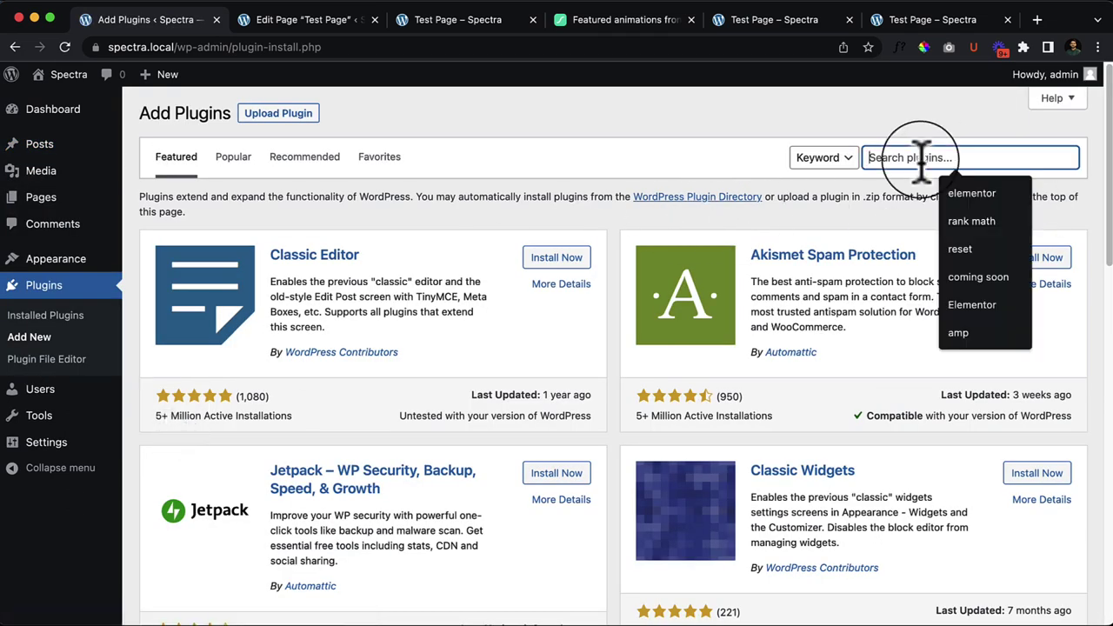
type("Dummy post")
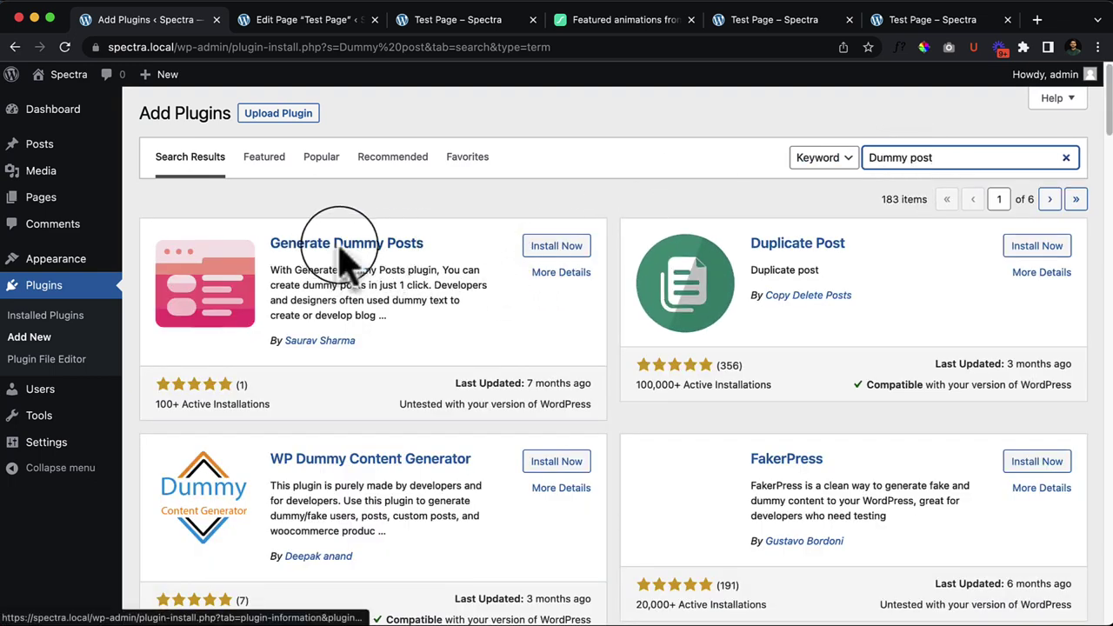
scroll(509, 309, "down", 1)
scroll(509, 309, "down", 2)
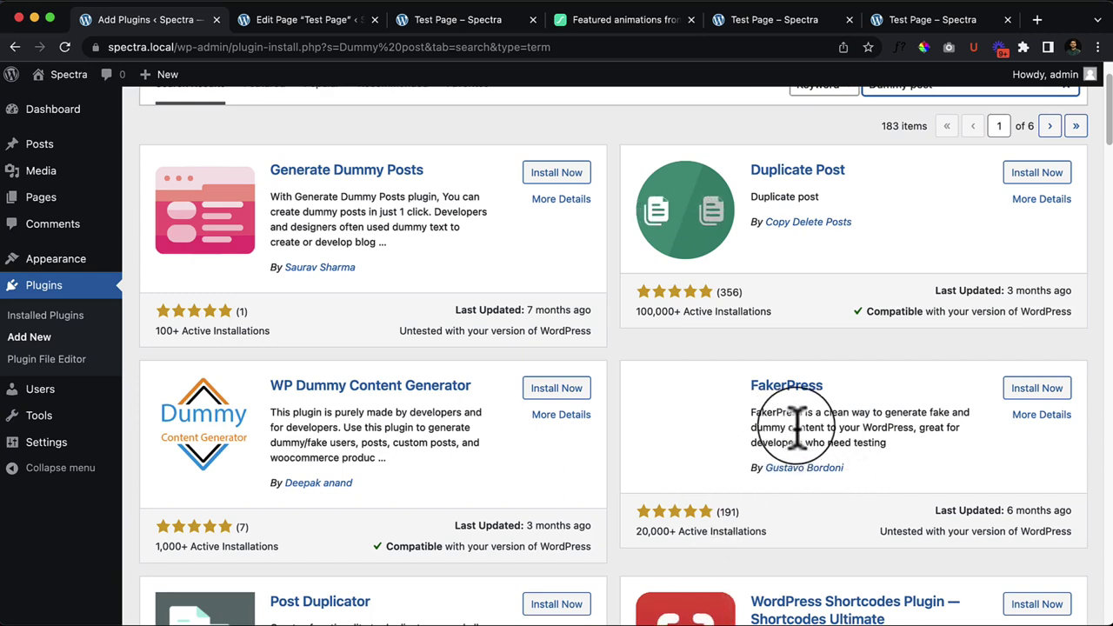
scroll(831, 444, "down", 5)
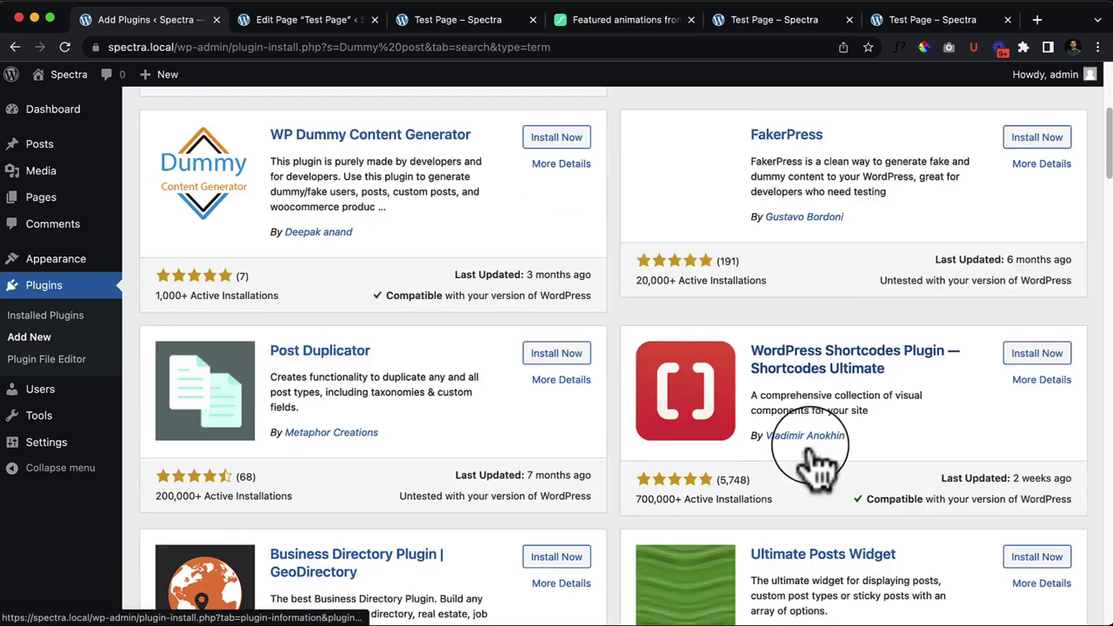
scroll(817, 452, "up", 5)
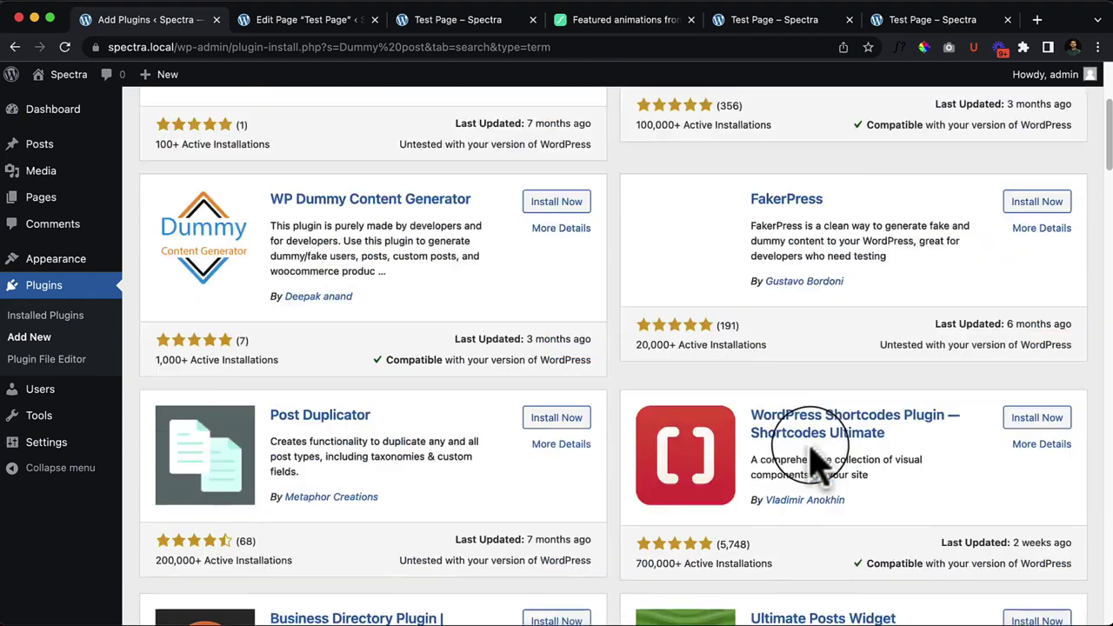
scroll(803, 400, "up", 1)
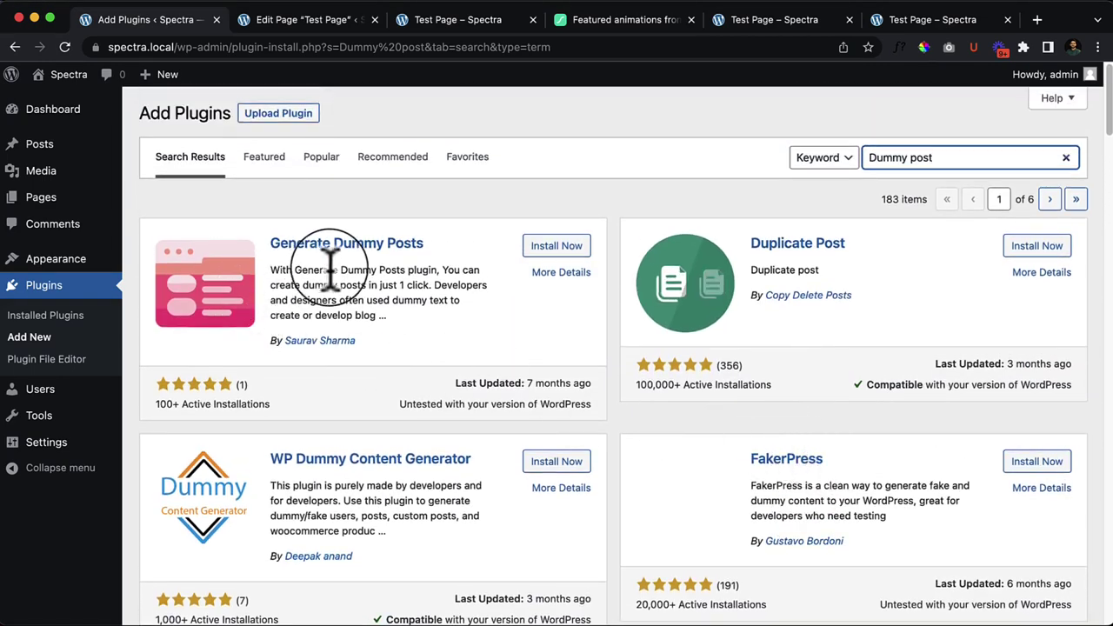
left_click(557, 247)
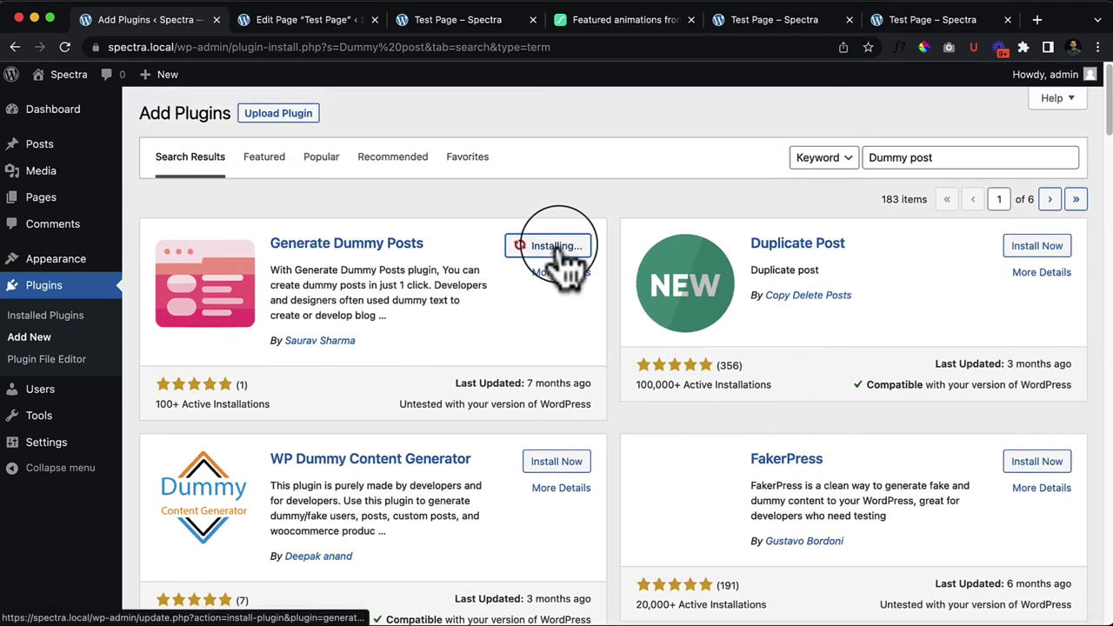
left_click(562, 252)
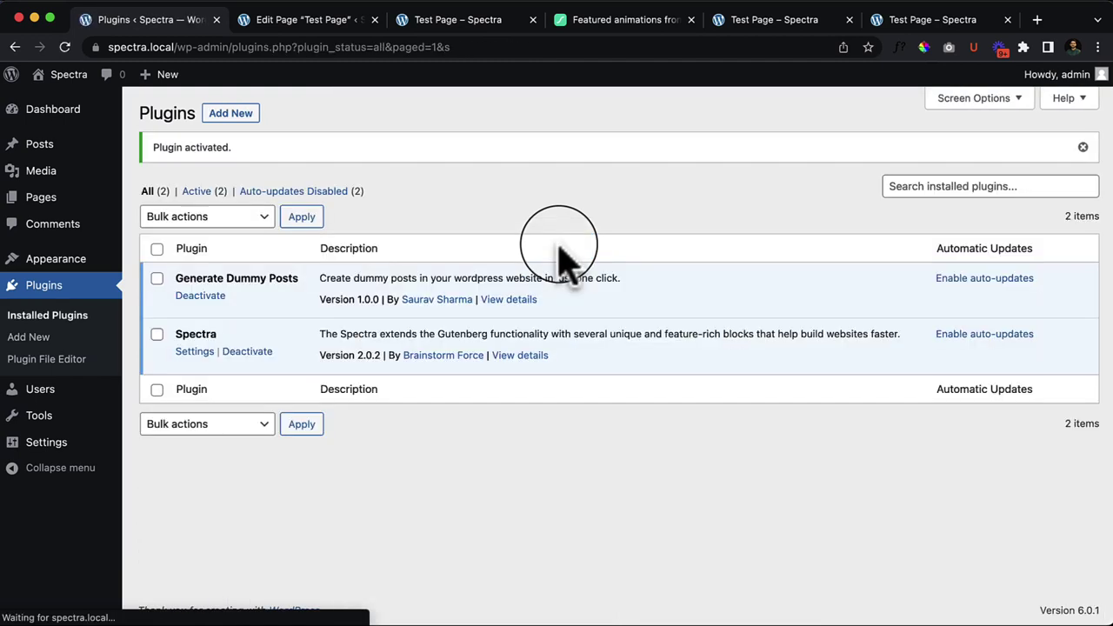
Step: Generate 12 dummy posts via Settings > Generate Posts, review their titles, then go to All Posts
mouse_move(35, 454)
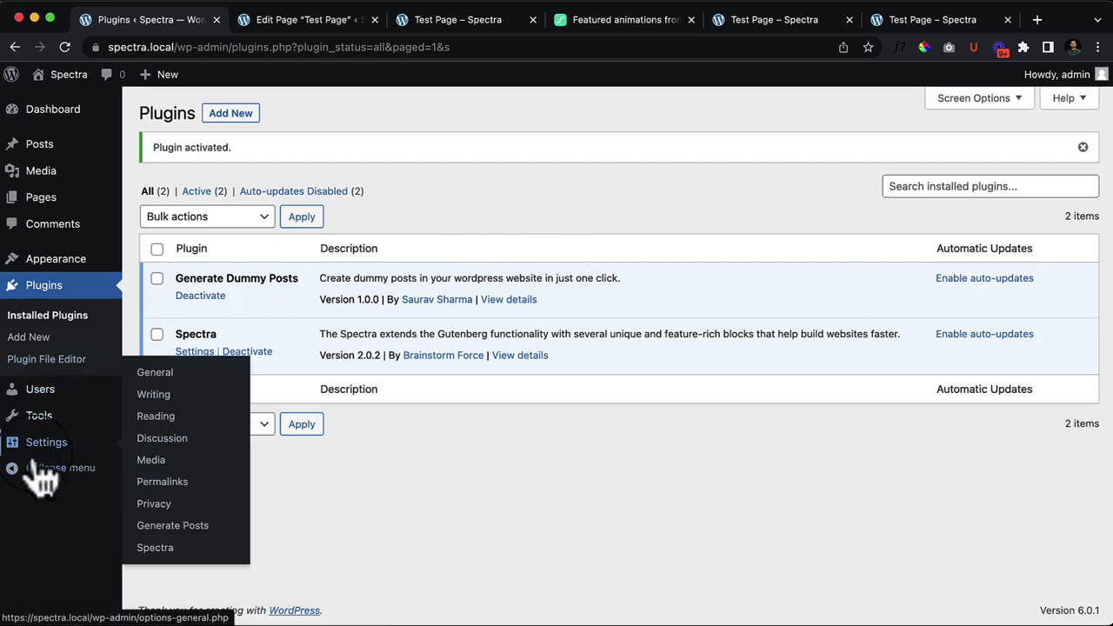
left_click(174, 527)
left_click(222, 175)
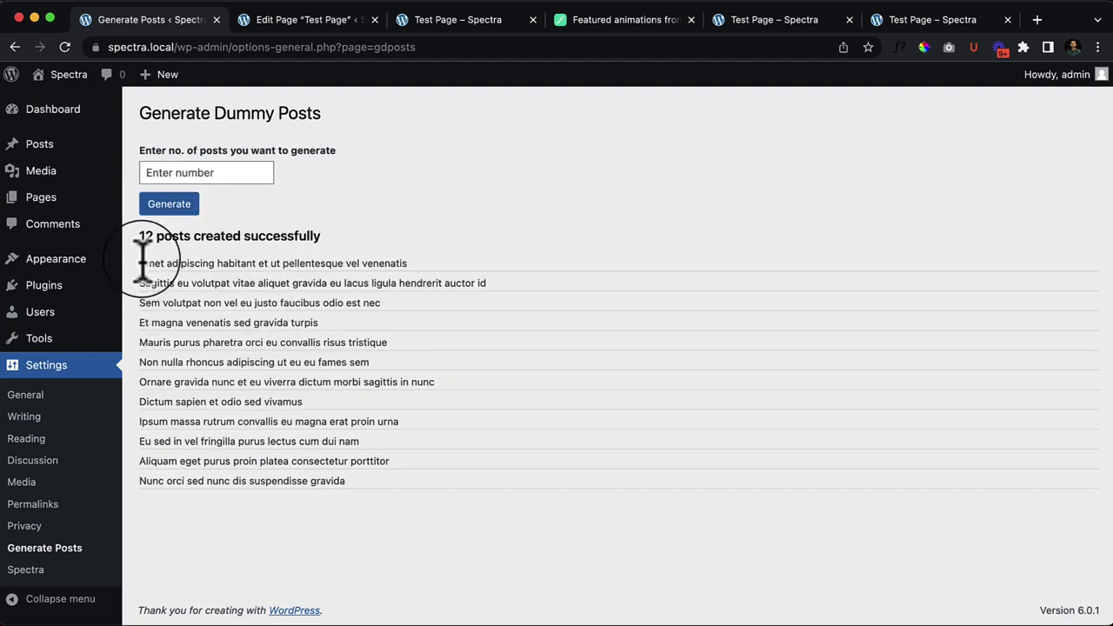
left_click_drag(142, 260, 470, 526)
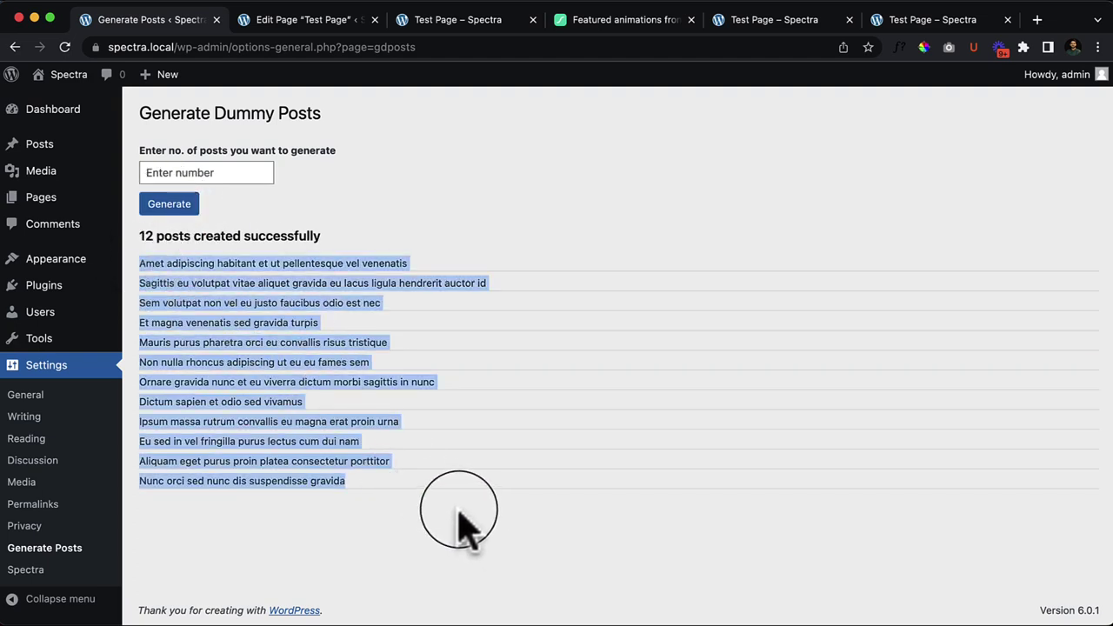
left_click(451, 510)
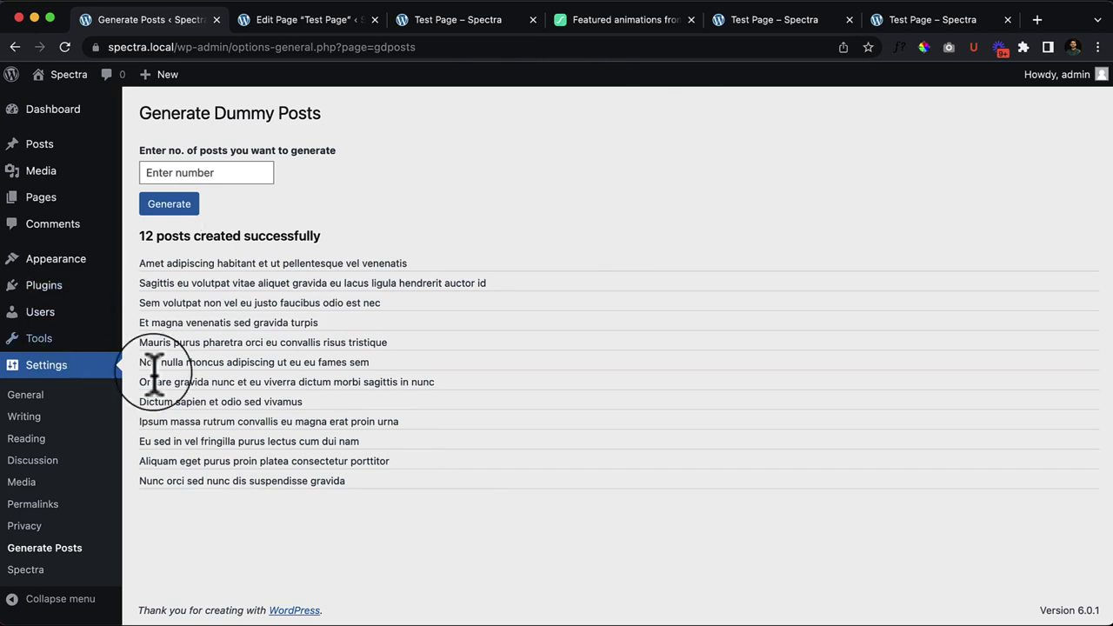
triple_click(362, 459)
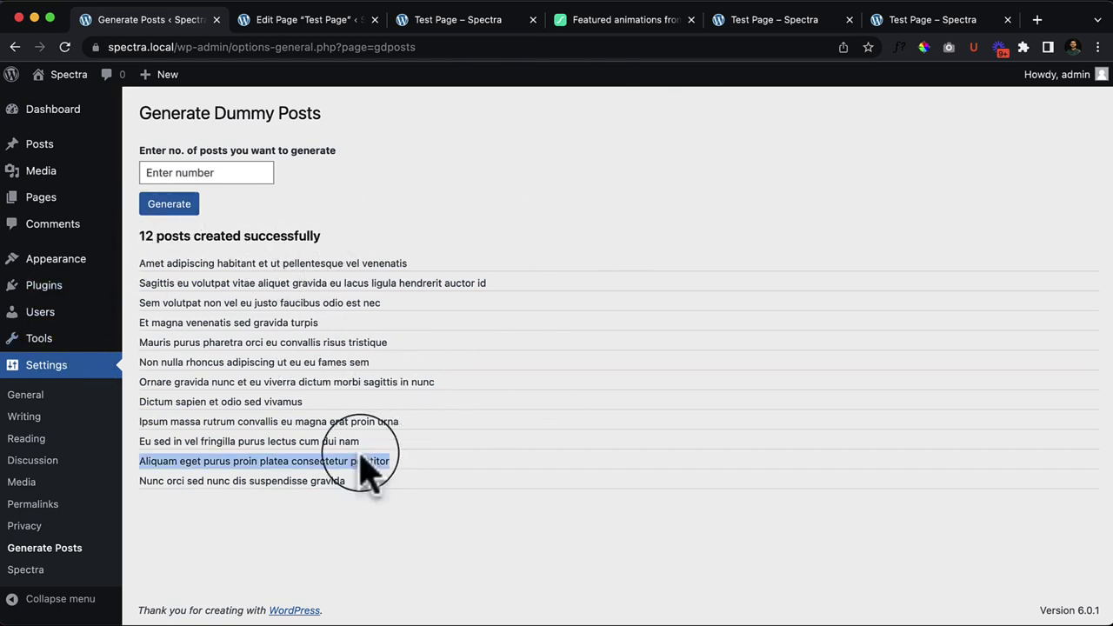
left_click_drag(370, 469, 219, 293)
left_click(219, 293)
mouse_move(69, 155)
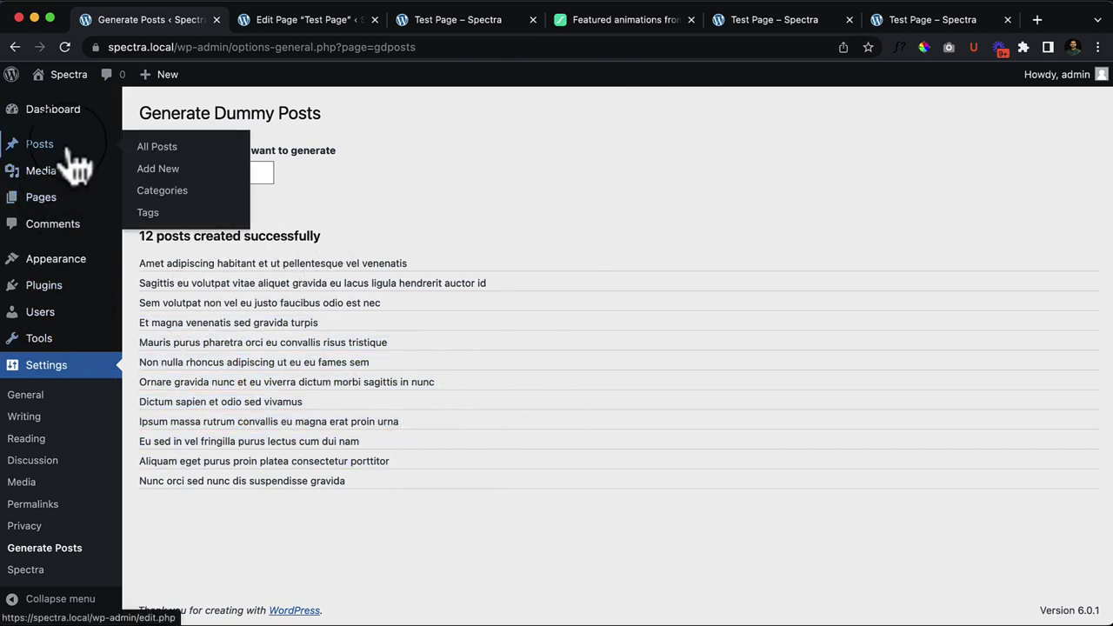
left_click(154, 148)
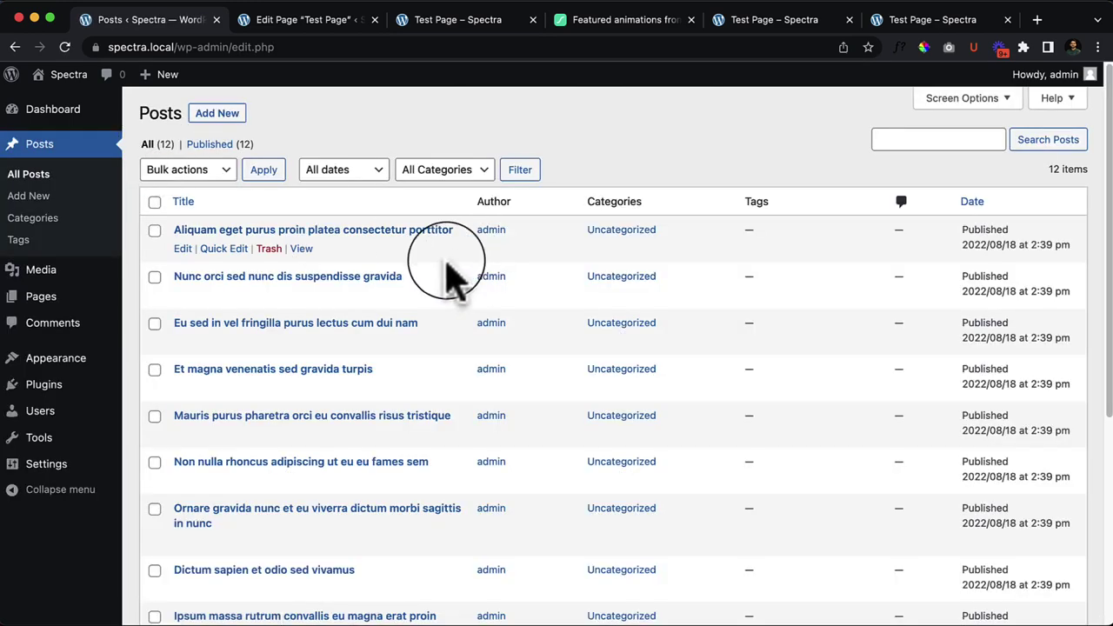
Step: Open the Aliquam eget purus post in a new tab, select its ?p=78 address, then return to Posts
right_click(301, 248)
left_click(314, 121)
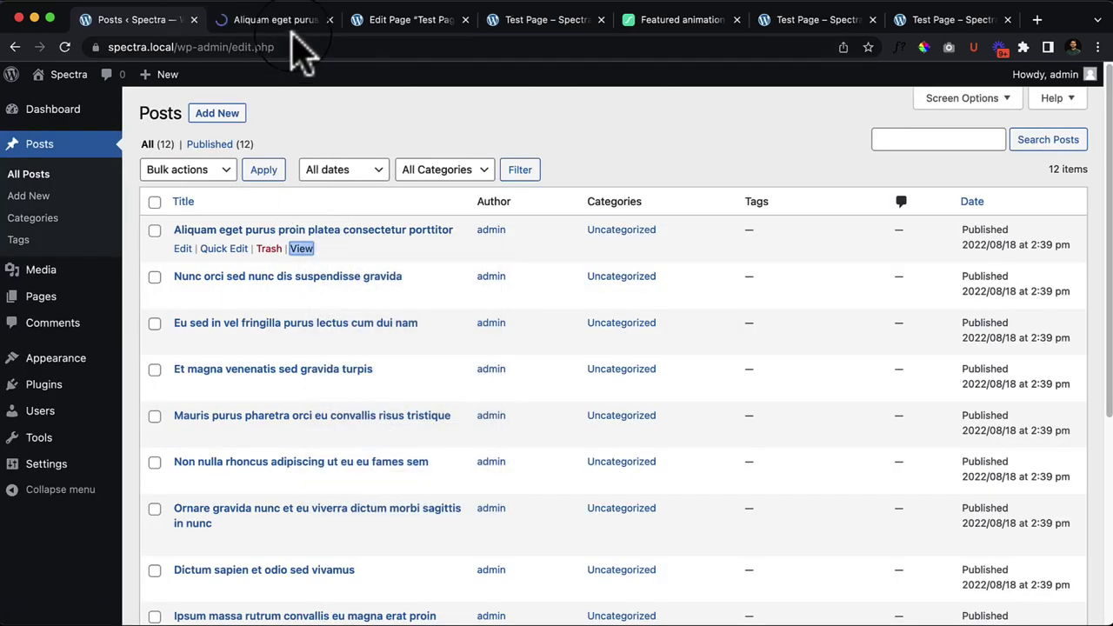
left_click(292, 26)
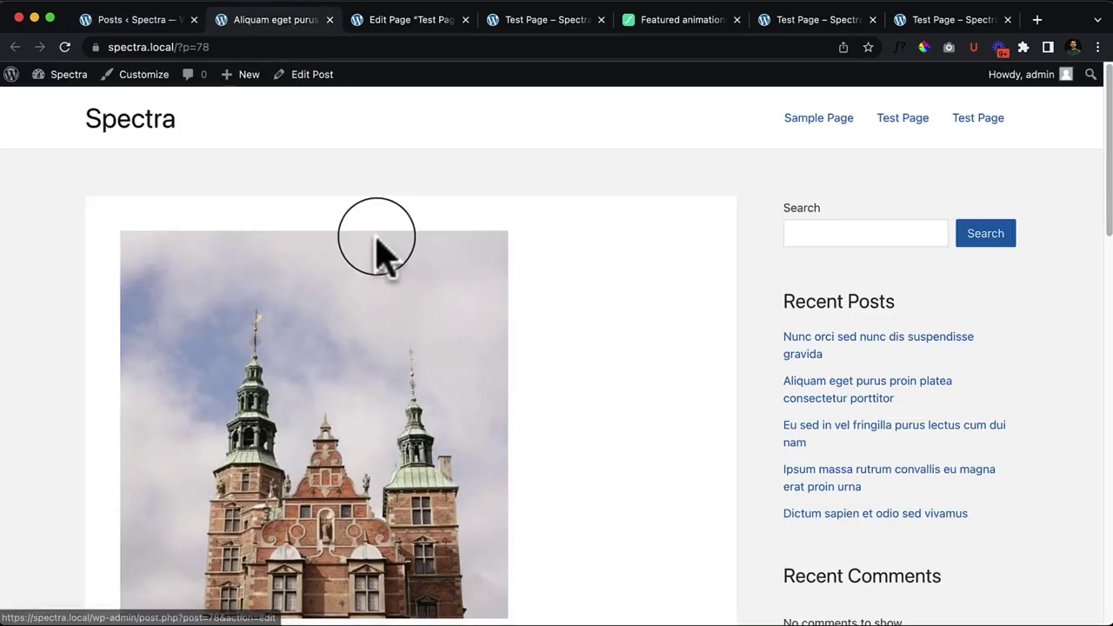
scroll(510, 383, "down", 15)
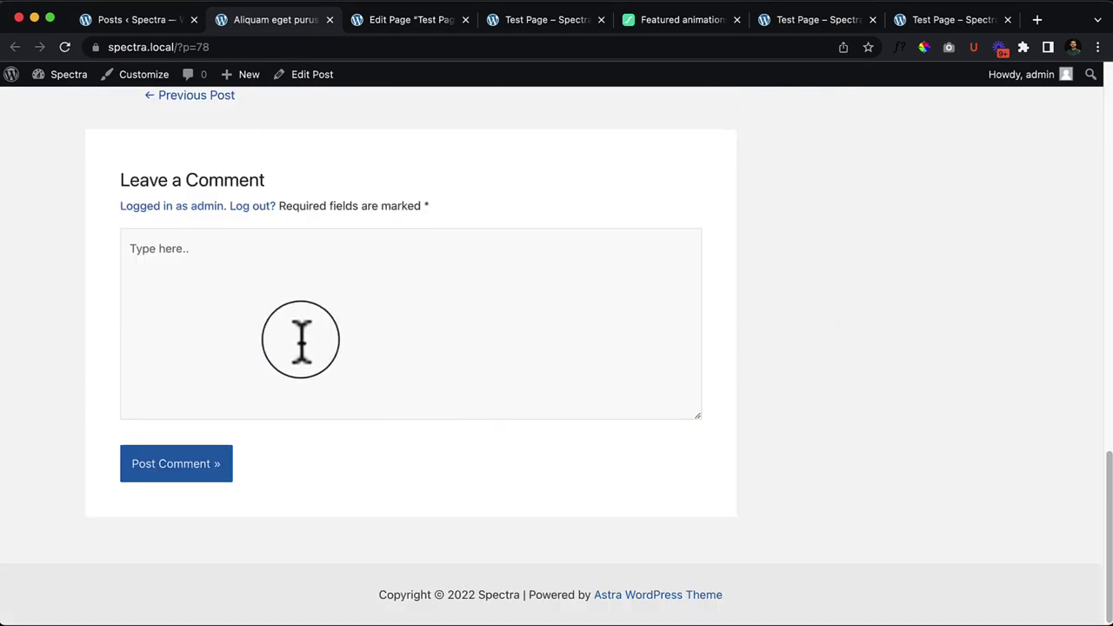
scroll(365, 391, "up", 15)
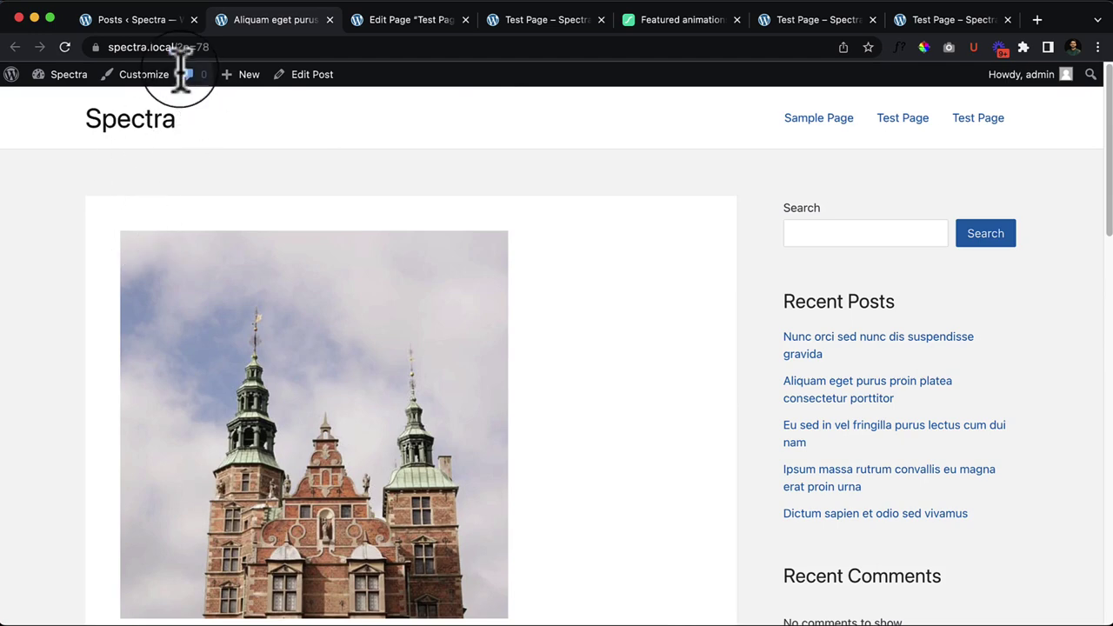
left_click_drag(181, 48, 252, 50)
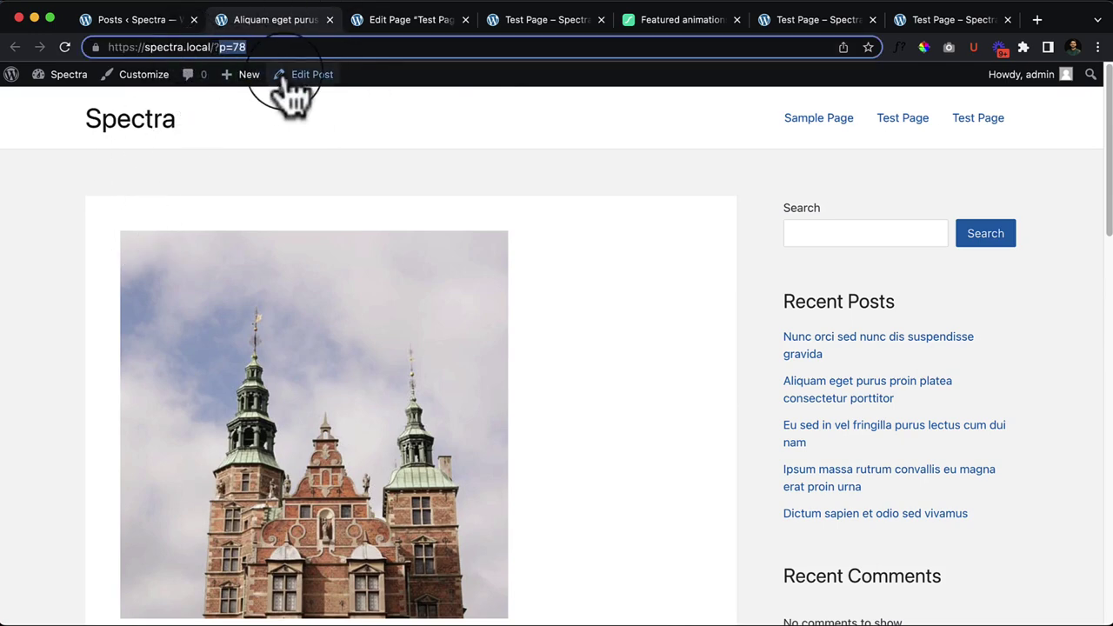
left_click(111, 21)
Step: Switch WordPress permalinks to the Post name structure and save the change
mouse_move(39, 487)
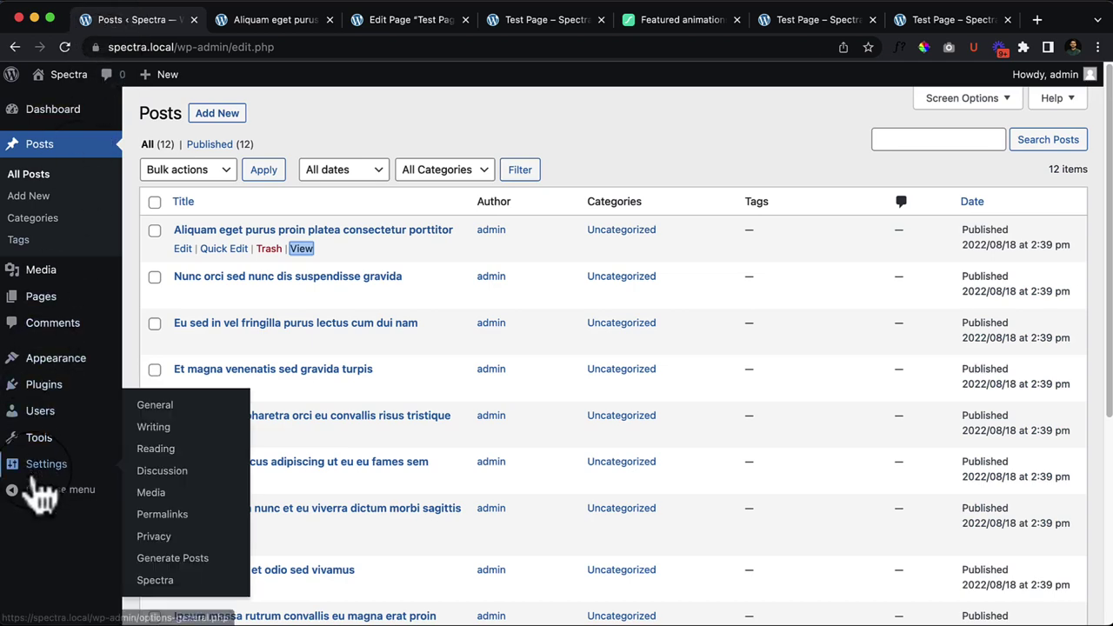
left_click(161, 517)
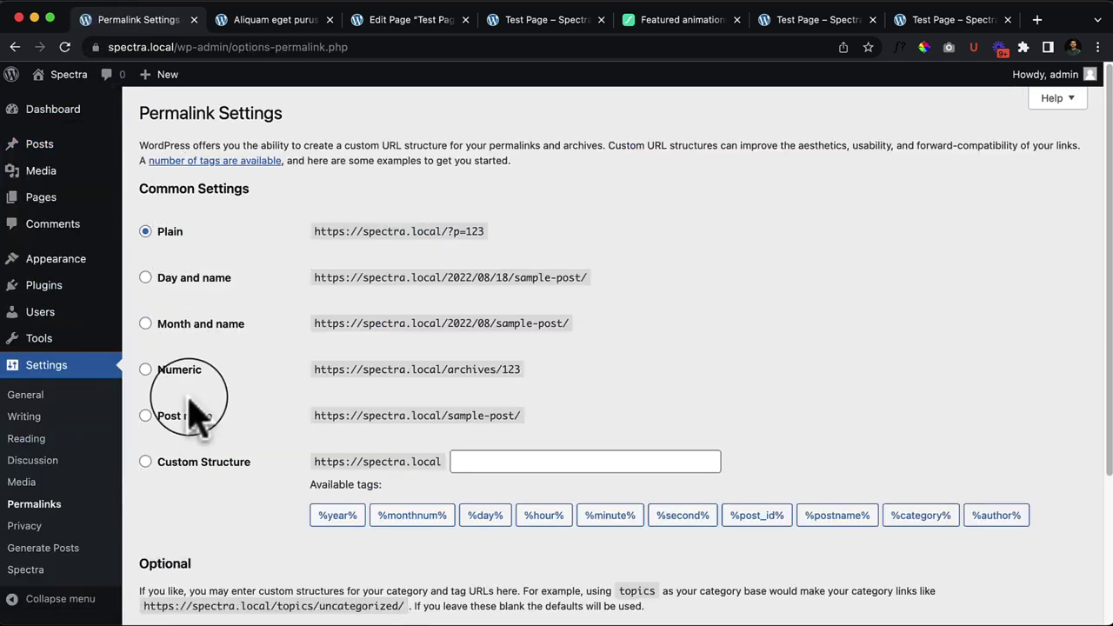
left_click(186, 416)
scroll(198, 444, "down", 5)
left_click(179, 542)
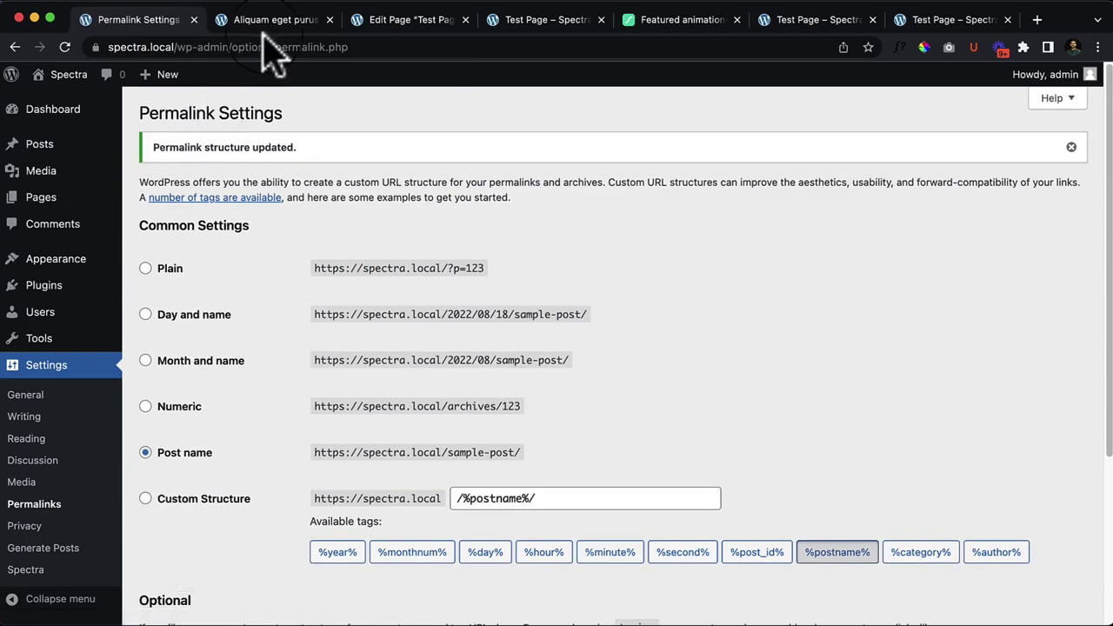
Step: Reload the post to check its new slug-based address, then return to the Test Page editor
left_click(321, 26)
right_click(391, 143)
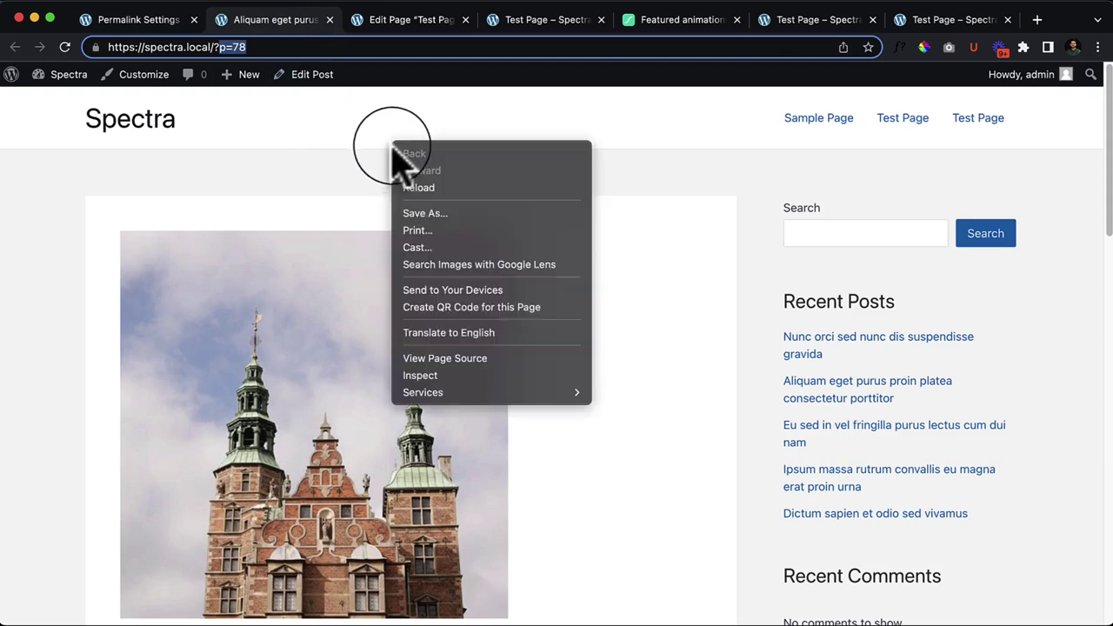
left_click(415, 186)
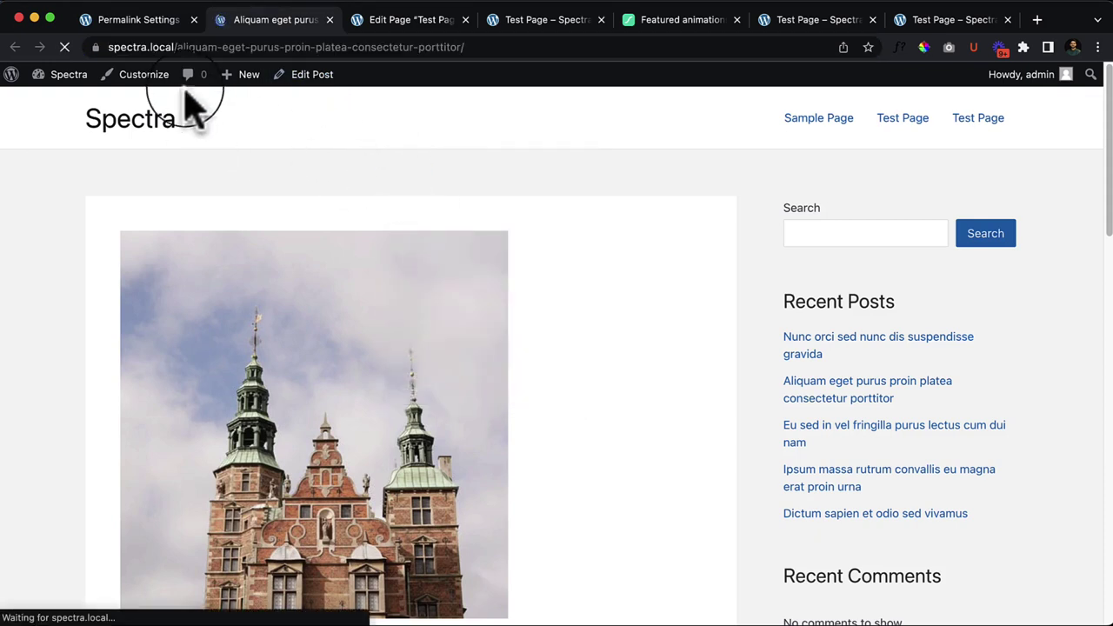
left_click_drag(179, 51, 464, 100)
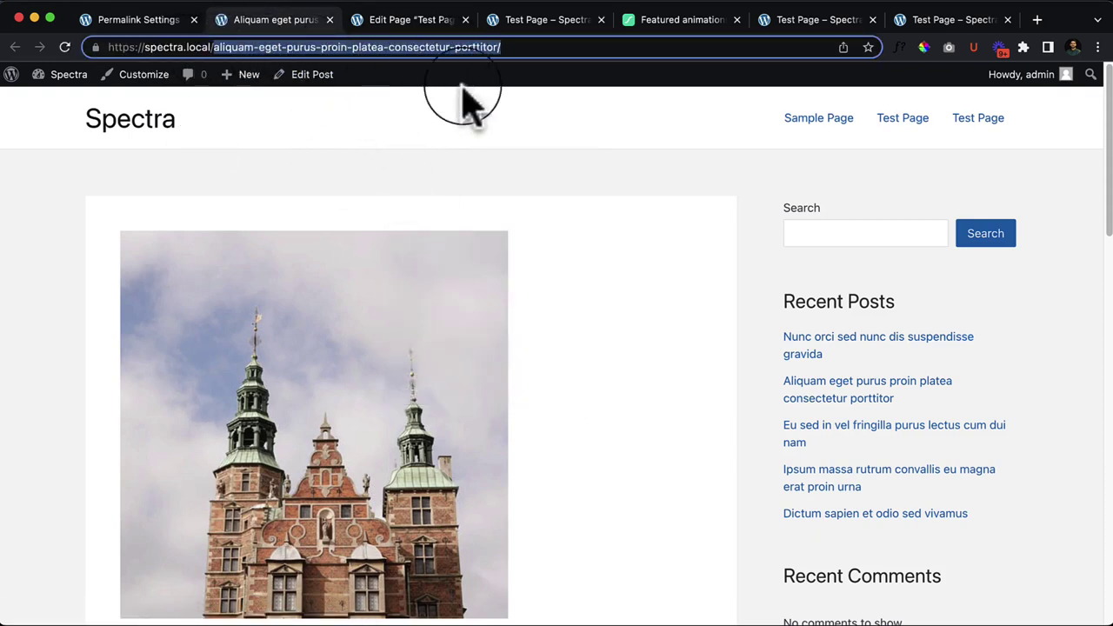
left_click(574, 278)
scroll(574, 279, "down", 20)
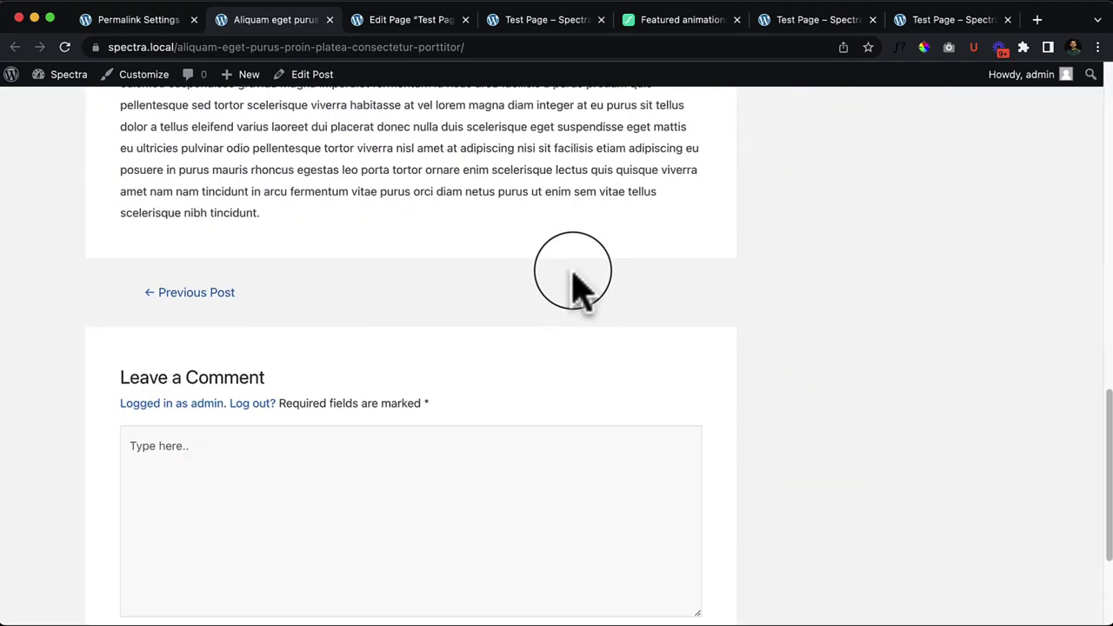
scroll(574, 278, "up", 20)
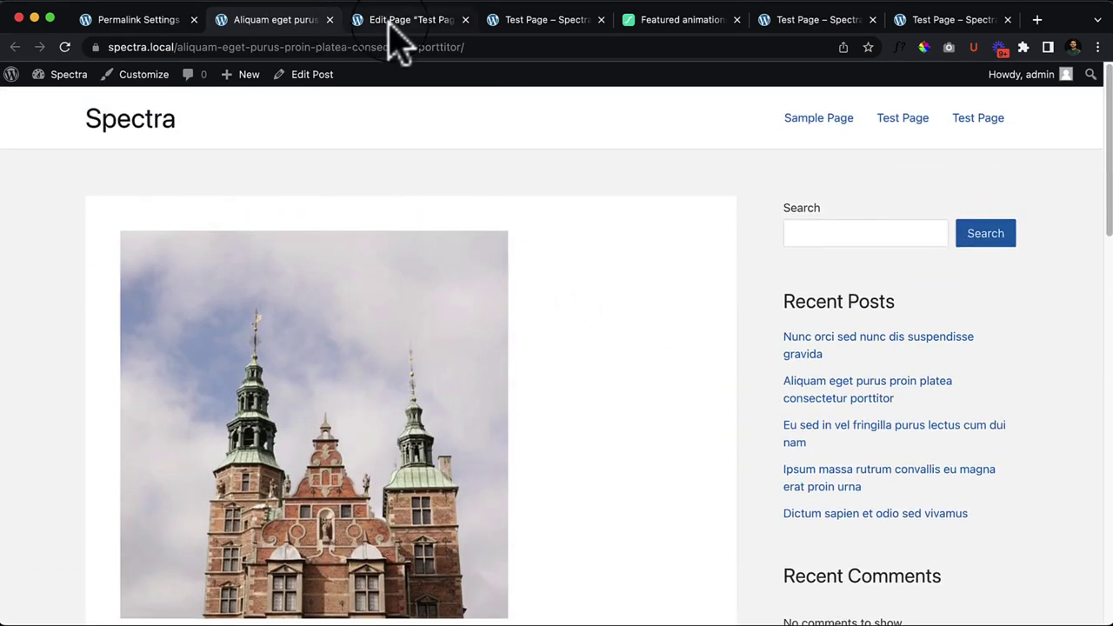
left_click(391, 24)
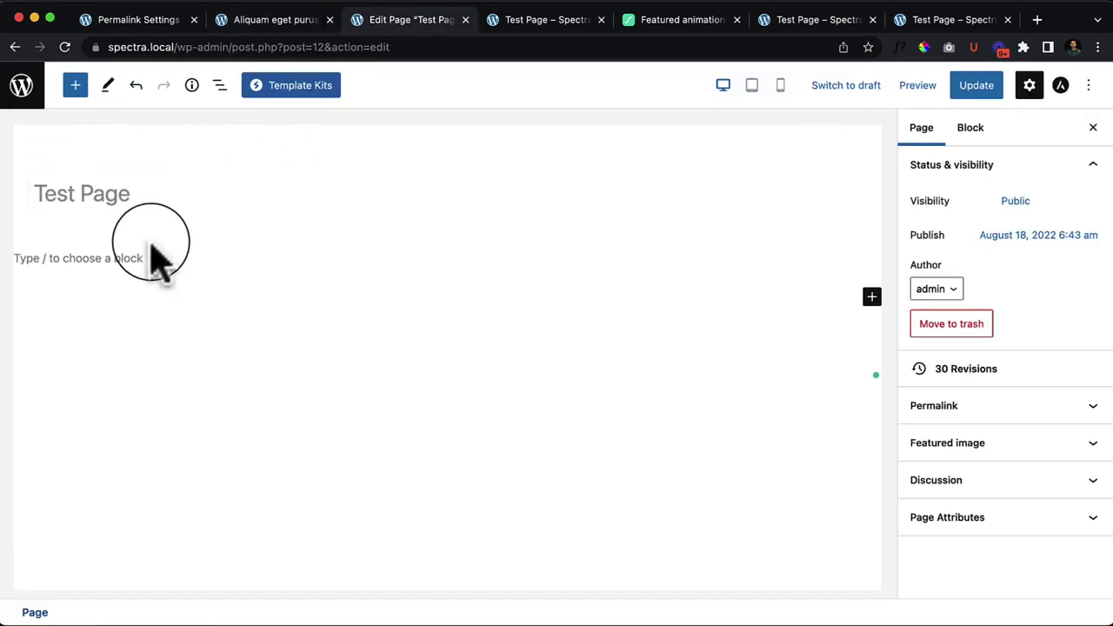
Step: Update Test Page, reload the editor and close the post's tab
left_click(115, 258)
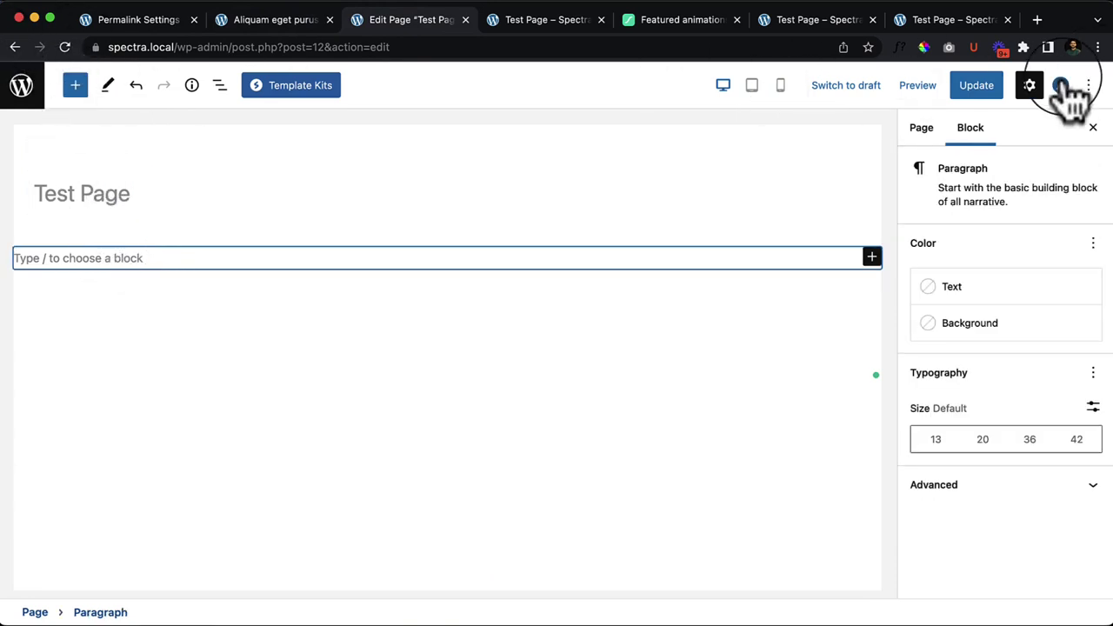
left_click(974, 85)
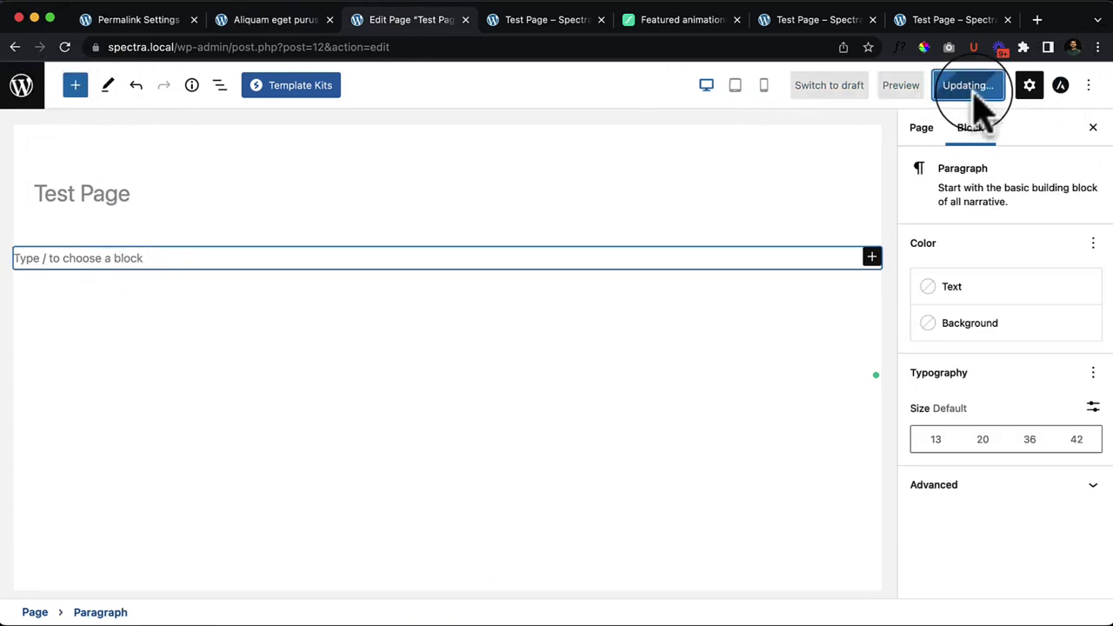
left_click(65, 47)
left_click(329, 19)
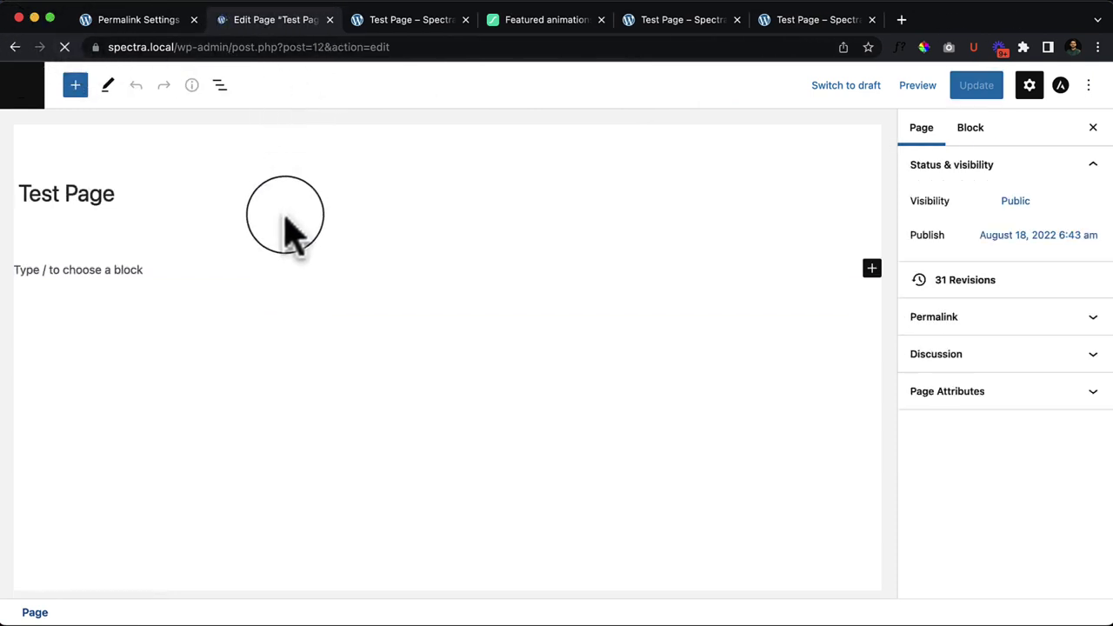
Step: Drag a Spectra Post Carousel block from the inserter onto the empty paragraph line
left_click(64, 271)
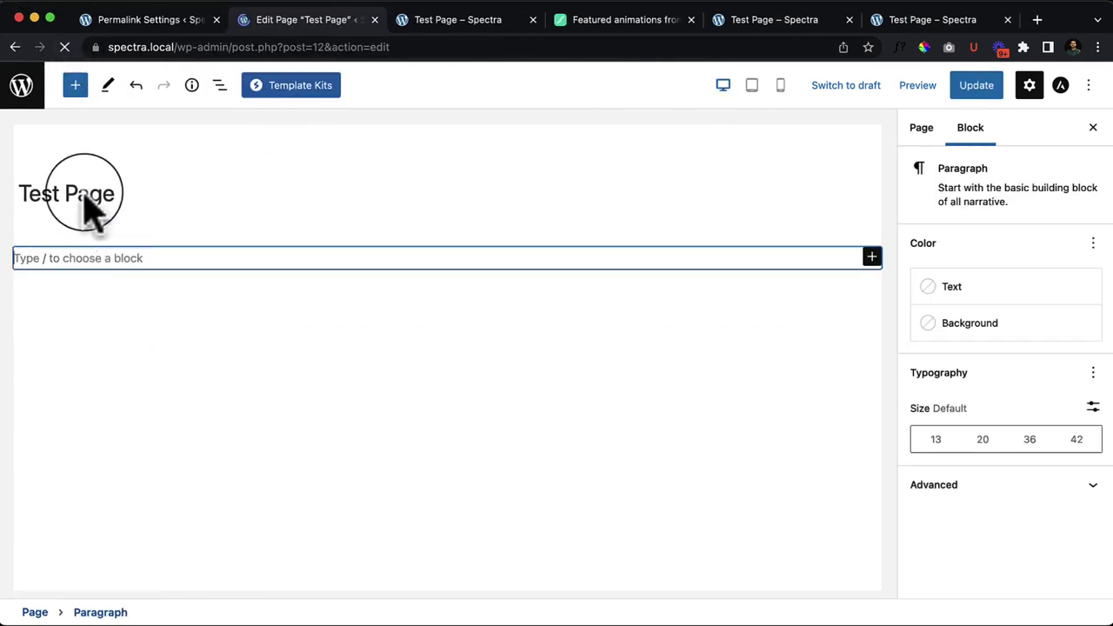
left_click(76, 87)
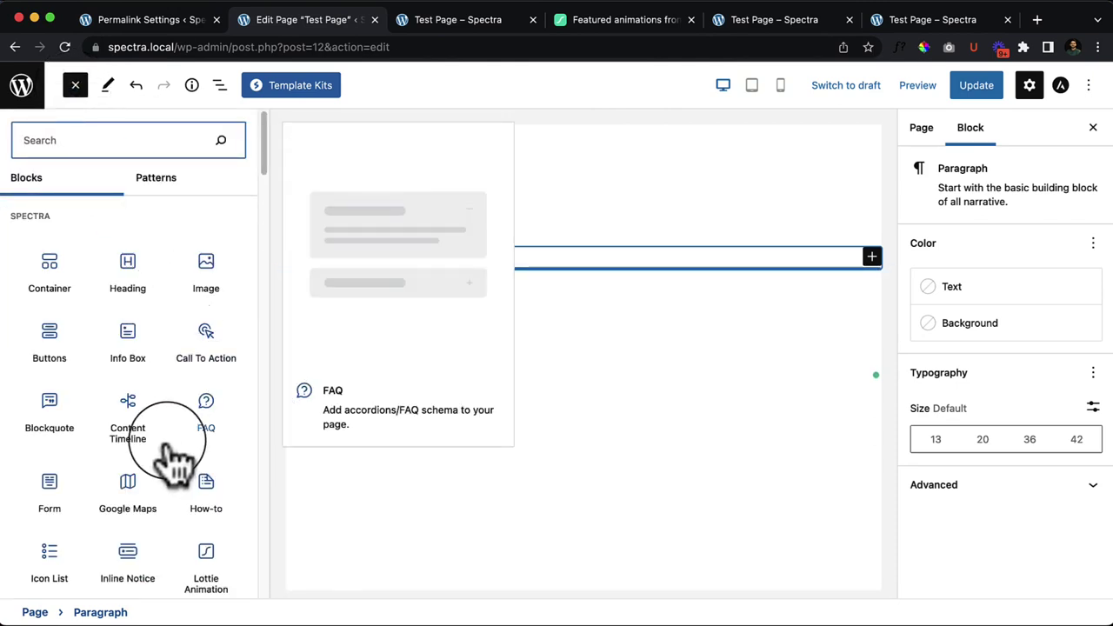
scroll(168, 446, "down", 4)
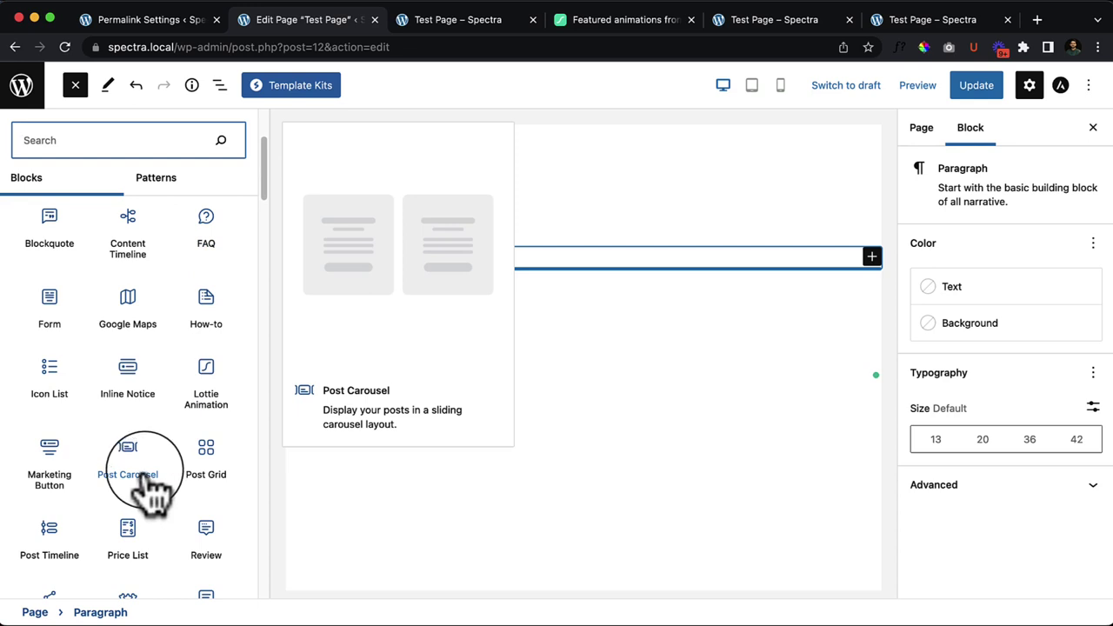
left_click_drag(152, 492, 542, 262)
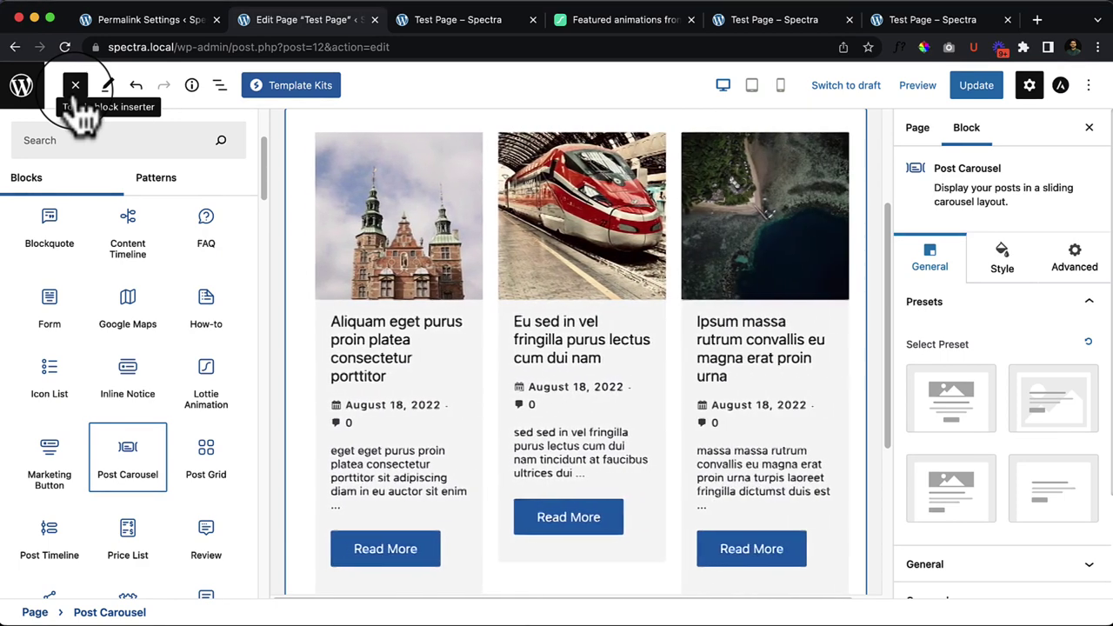
Step: Close the inserter and delete the leftover empty Paragraph block using the block outline
left_click(76, 91)
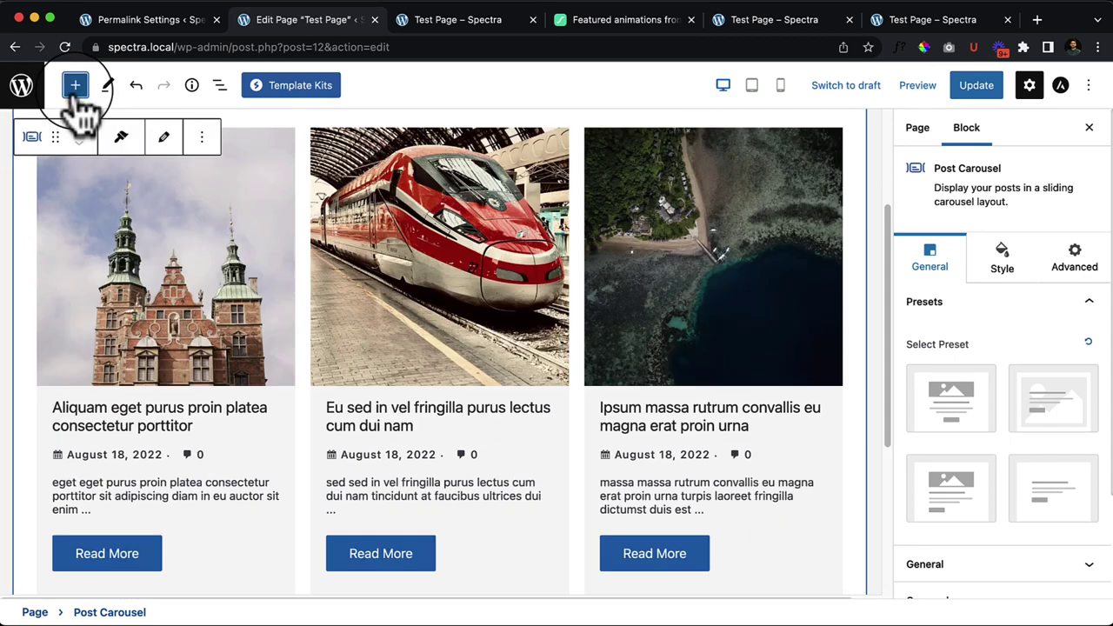
scroll(522, 474, "up", 3)
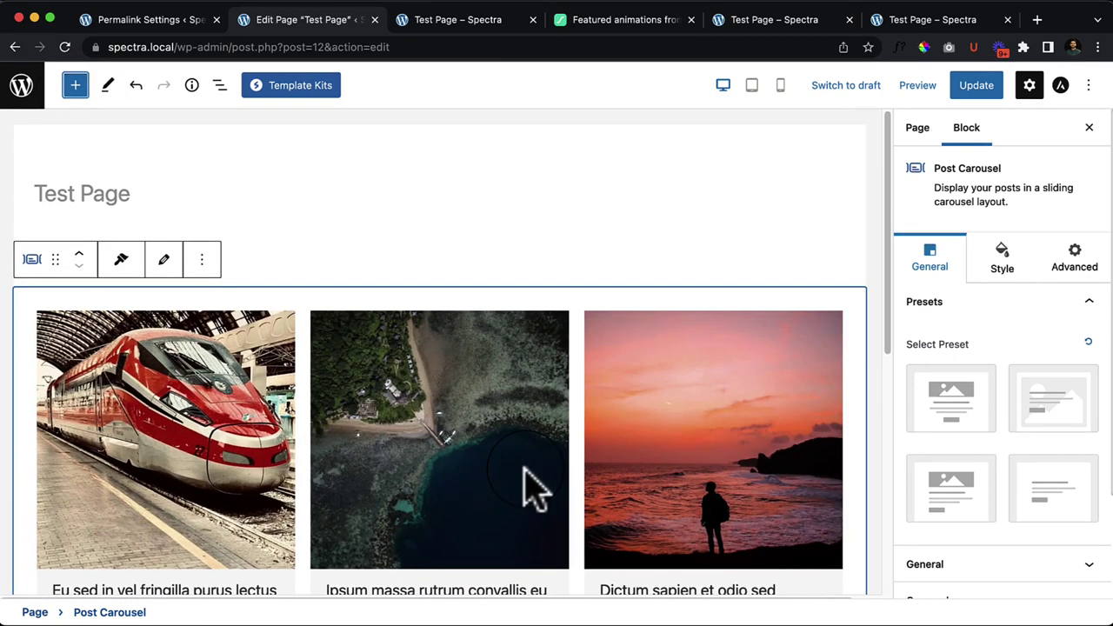
scroll(531, 491, "down", 5)
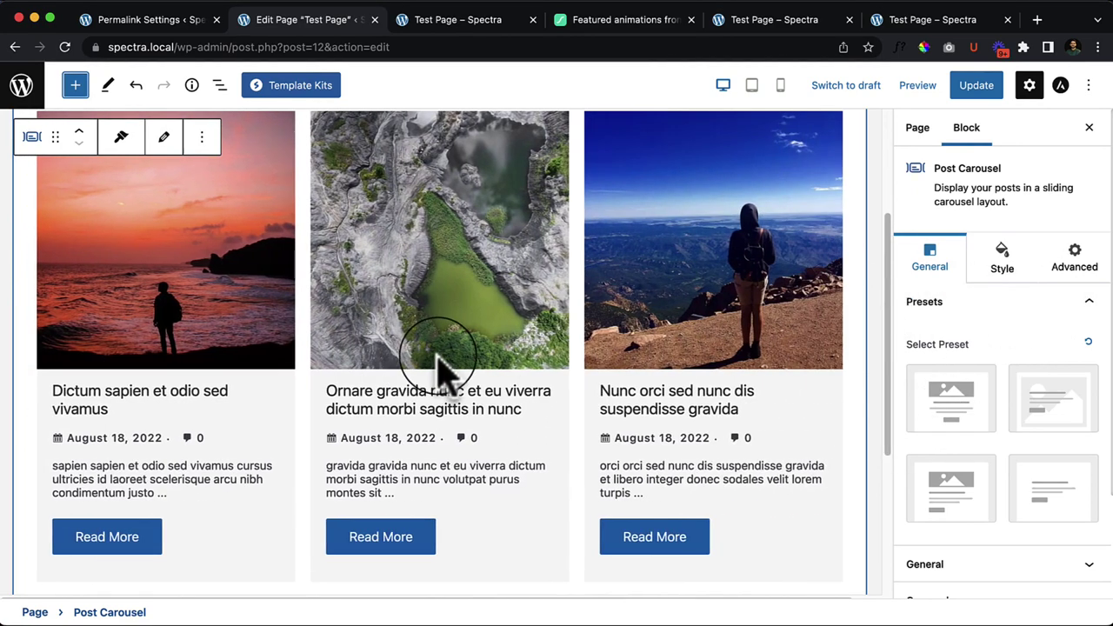
left_click(220, 87)
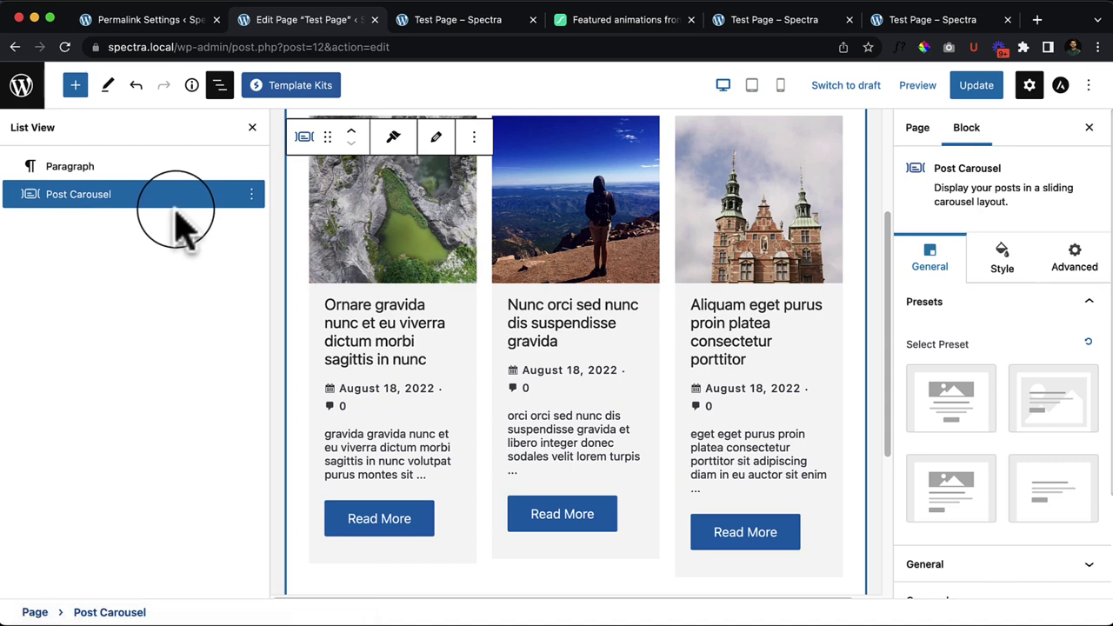
left_click(184, 169)
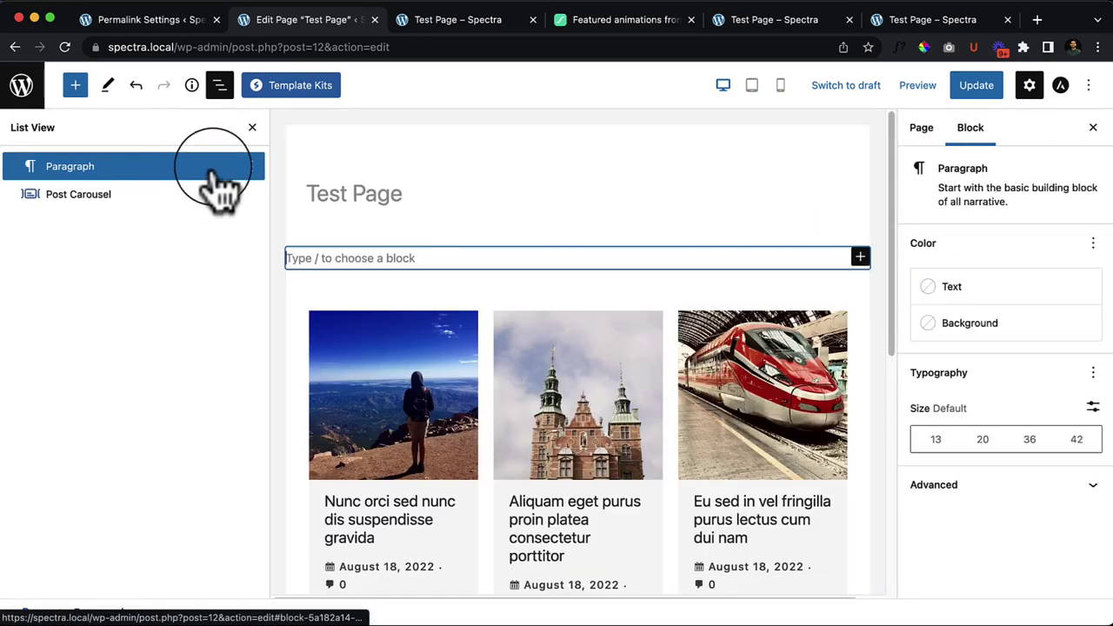
left_click(252, 166)
left_click(255, 513)
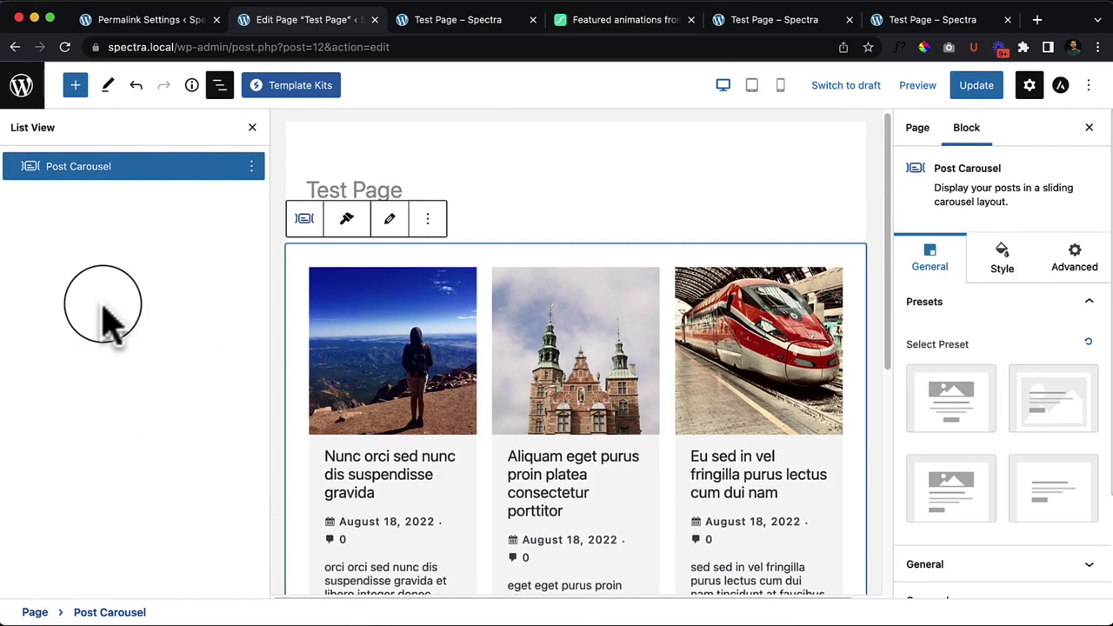
left_click(220, 87)
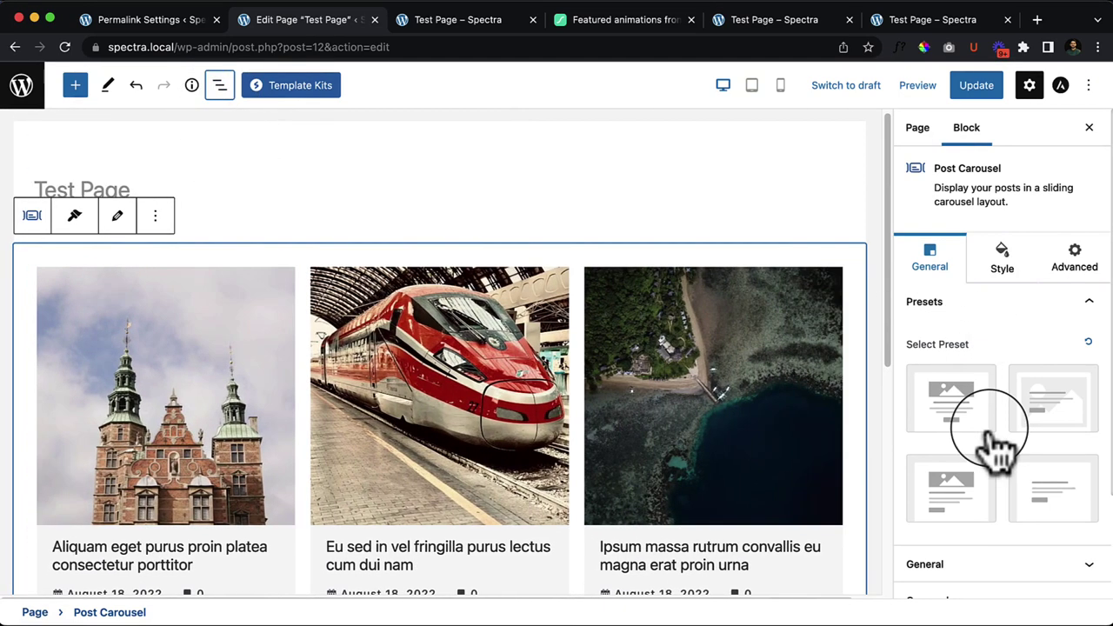
Step: Try the large two-slide, text-over-image, image-above-text and text-only carousel presets
scroll(991, 447, "down", 3)
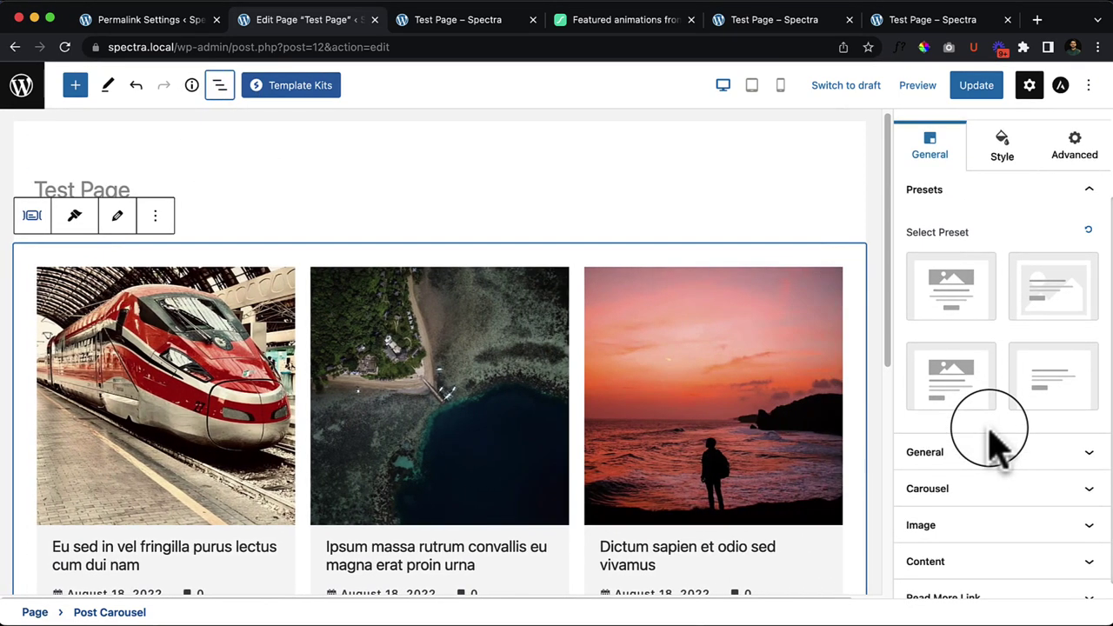
left_click(953, 298)
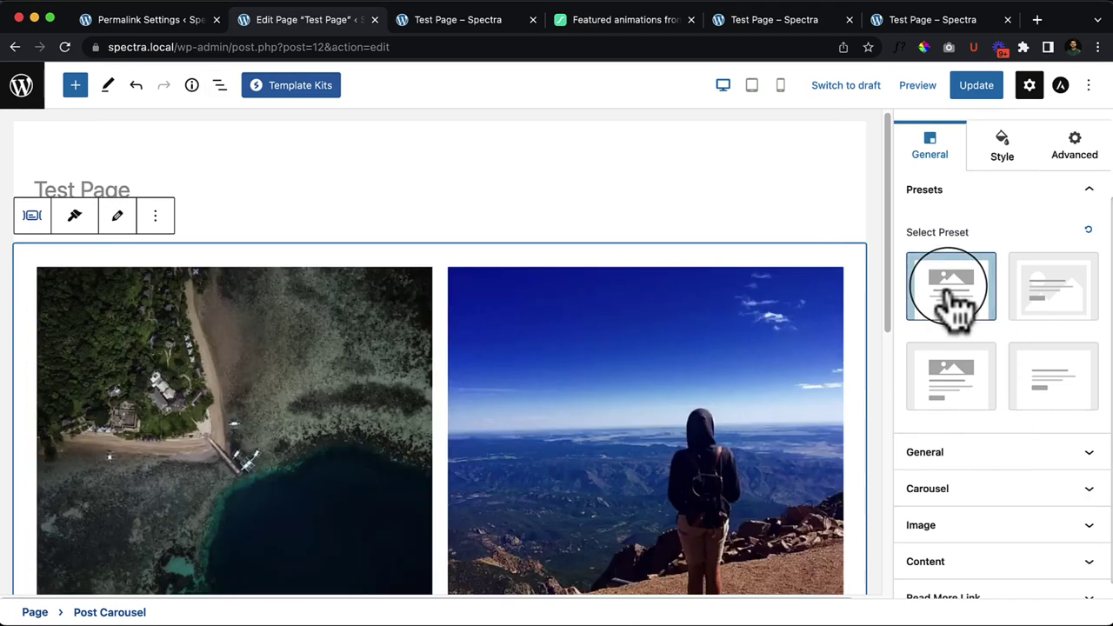
scroll(516, 445, "down", 5)
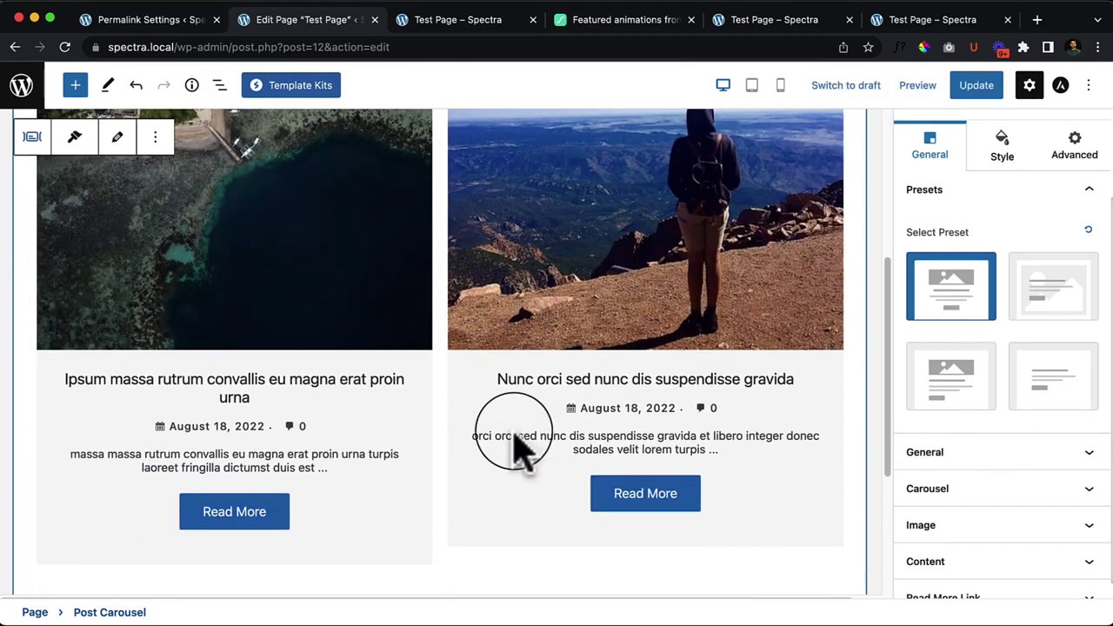
left_click(1057, 304)
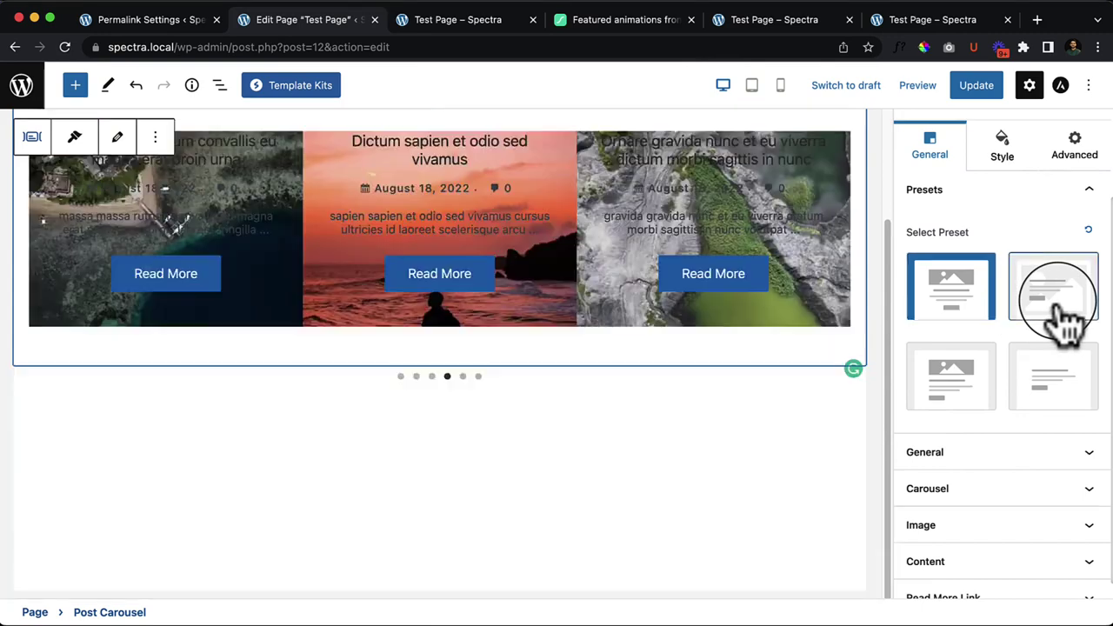
scroll(696, 444, "up", 3)
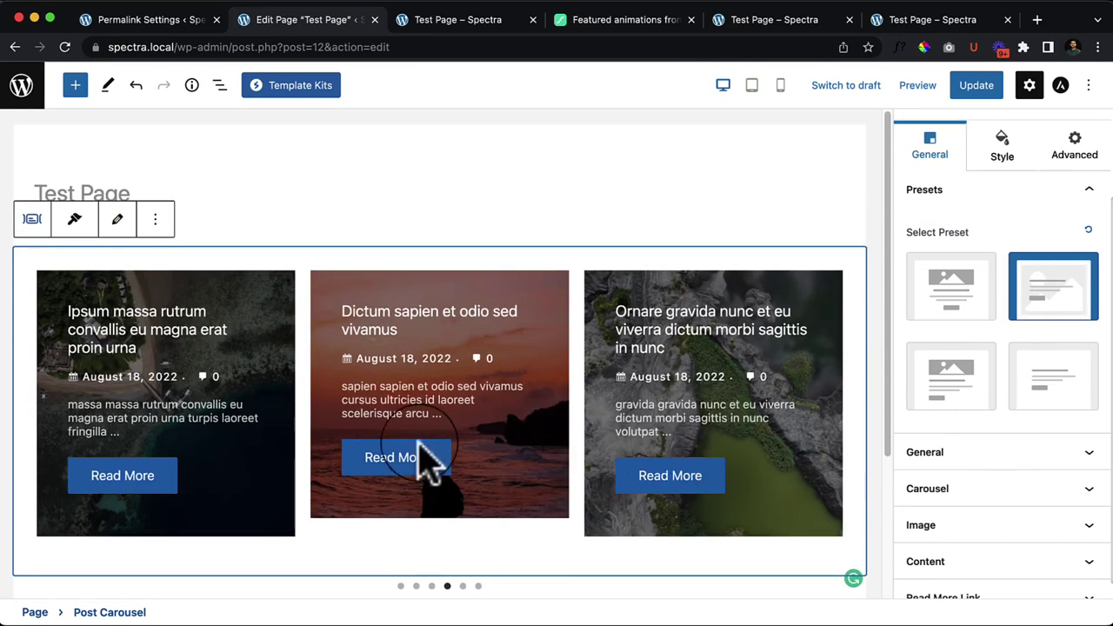
left_click(981, 402)
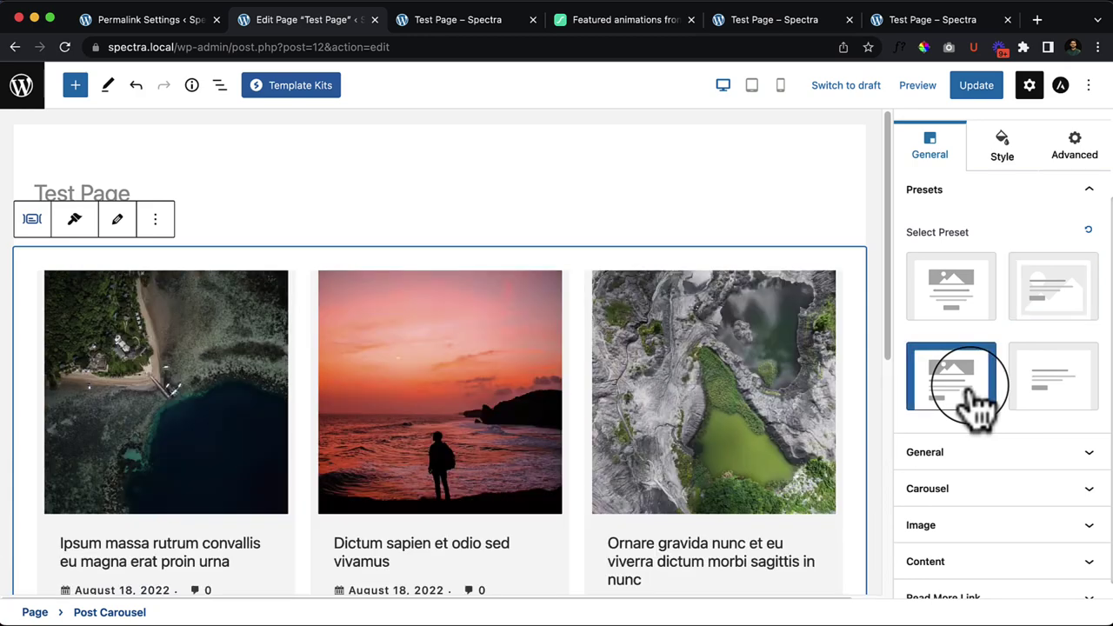
scroll(609, 474, "down", 5)
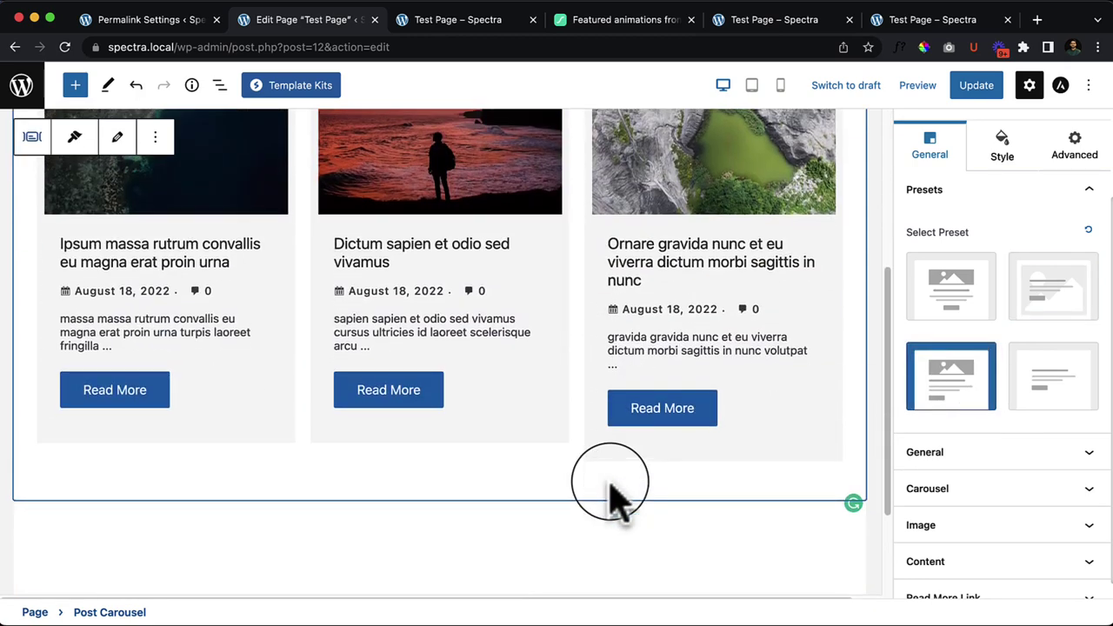
left_click(1080, 408)
scroll(539, 426, "up", 4)
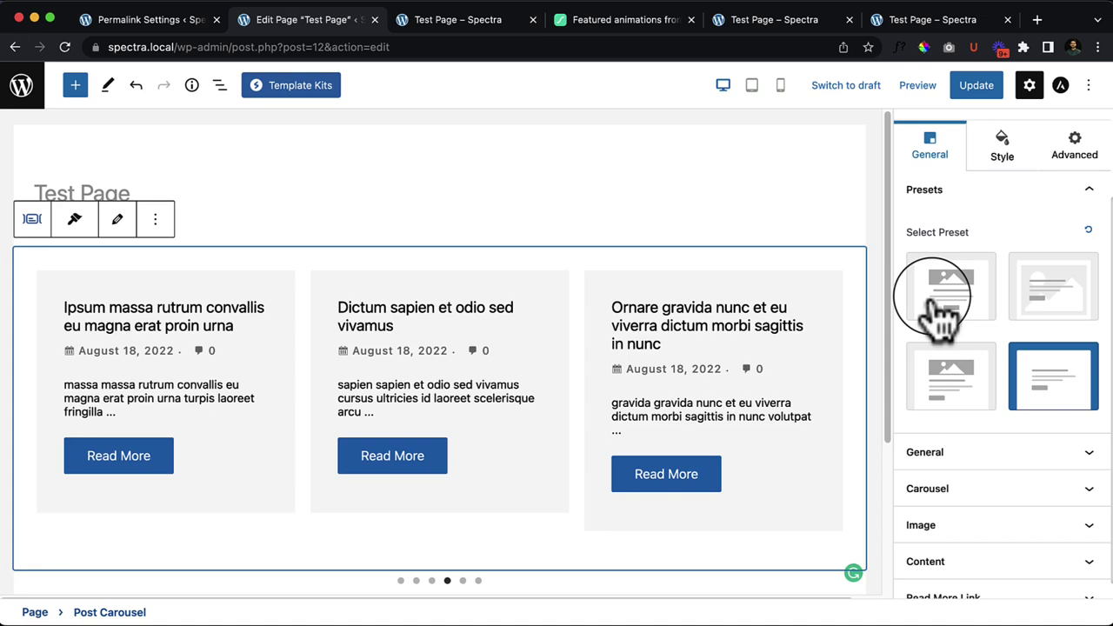
Step: Reapply the large image-slide preset, then reset the preset to the default cards
left_click(947, 300)
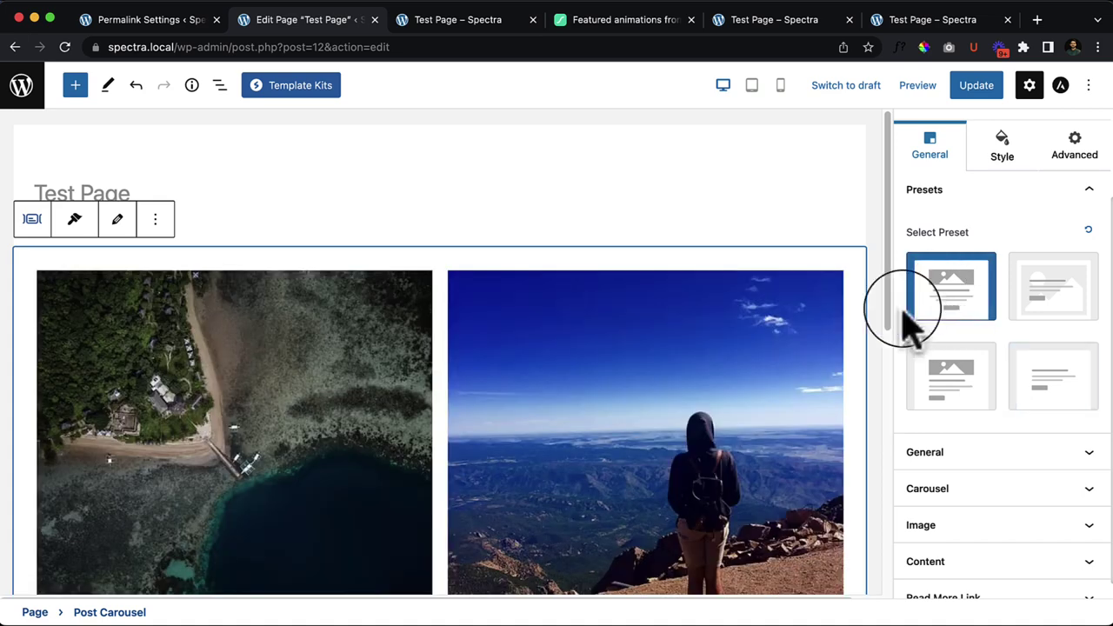
left_click(1089, 233)
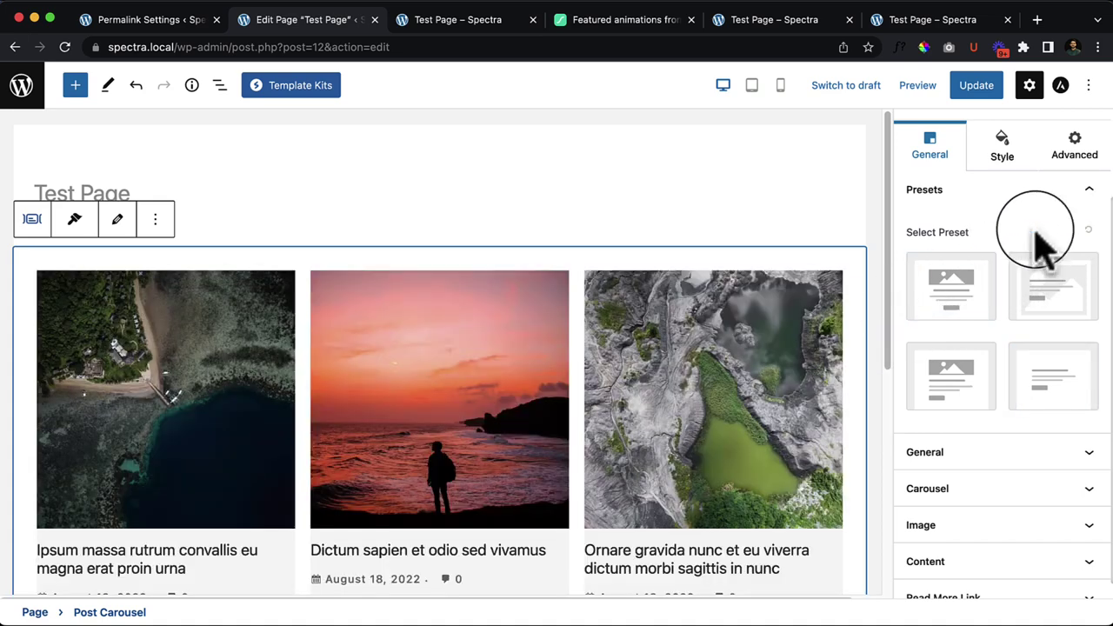
scroll(295, 469, "down", 1)
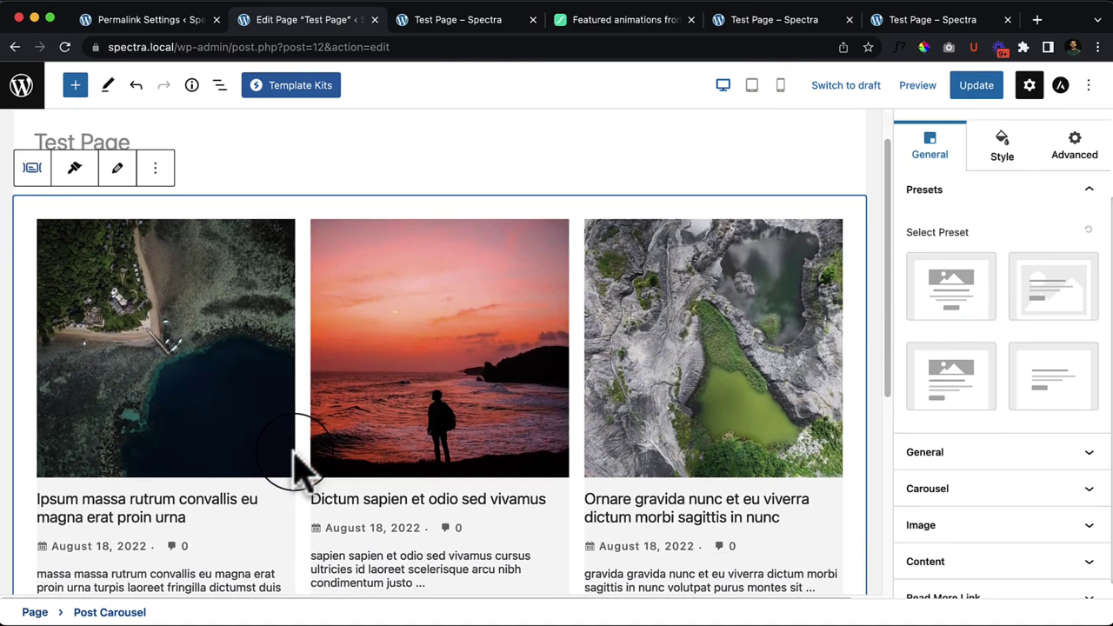
scroll(296, 470, "down", 1)
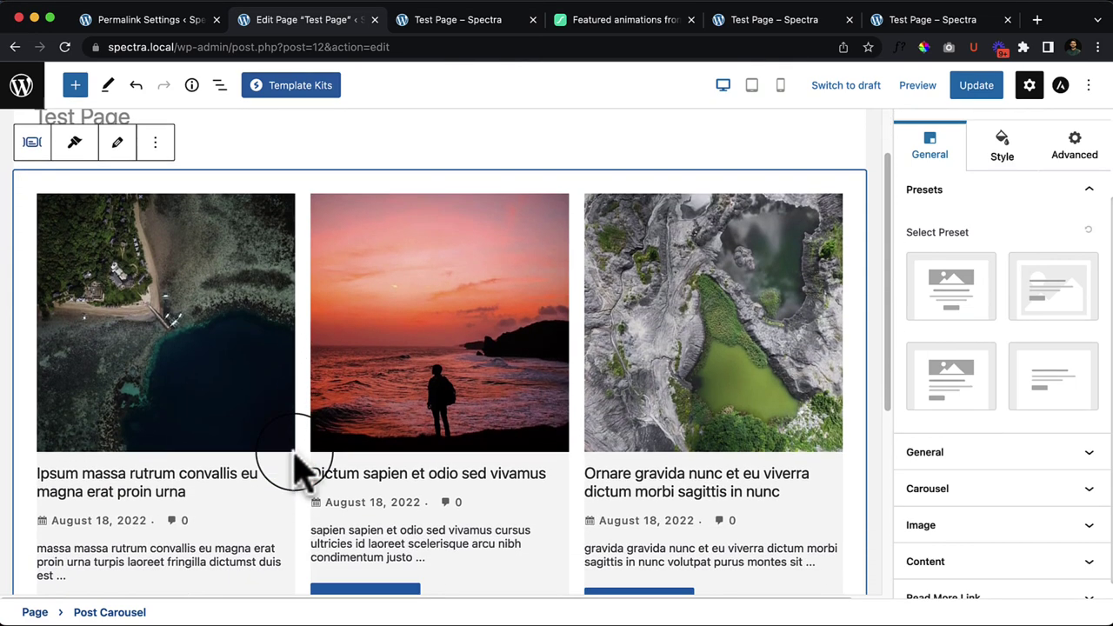
Step: Try center and right alignment for the carousel post text, ending on left
left_click(955, 457)
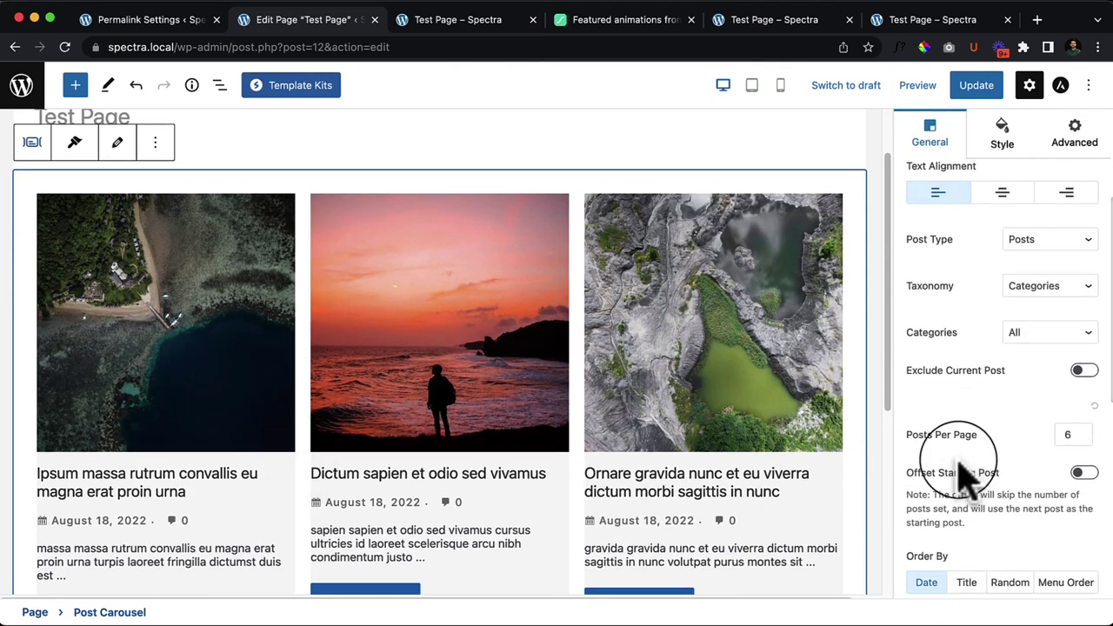
scroll(688, 423, "down", 5)
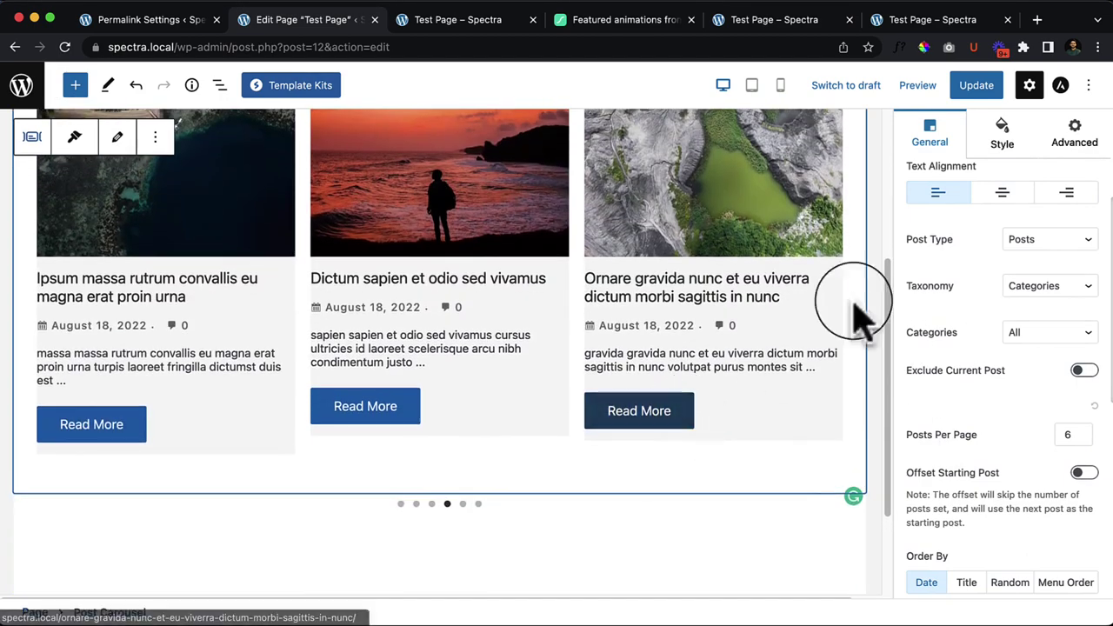
left_click(1003, 193)
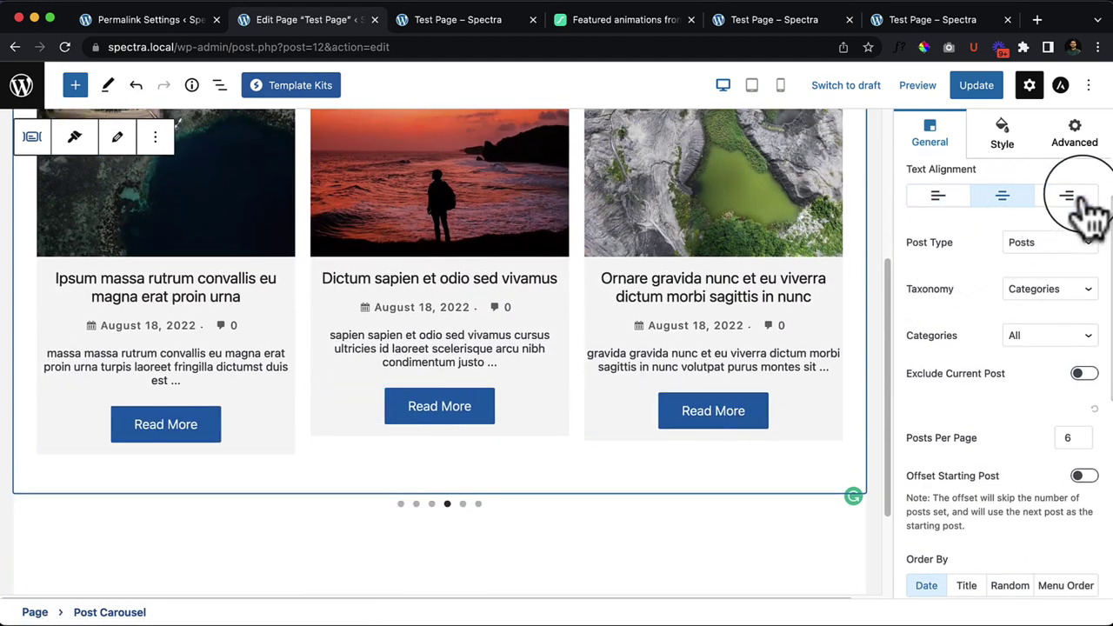
left_click(1068, 193)
left_click(1004, 200)
left_click(939, 198)
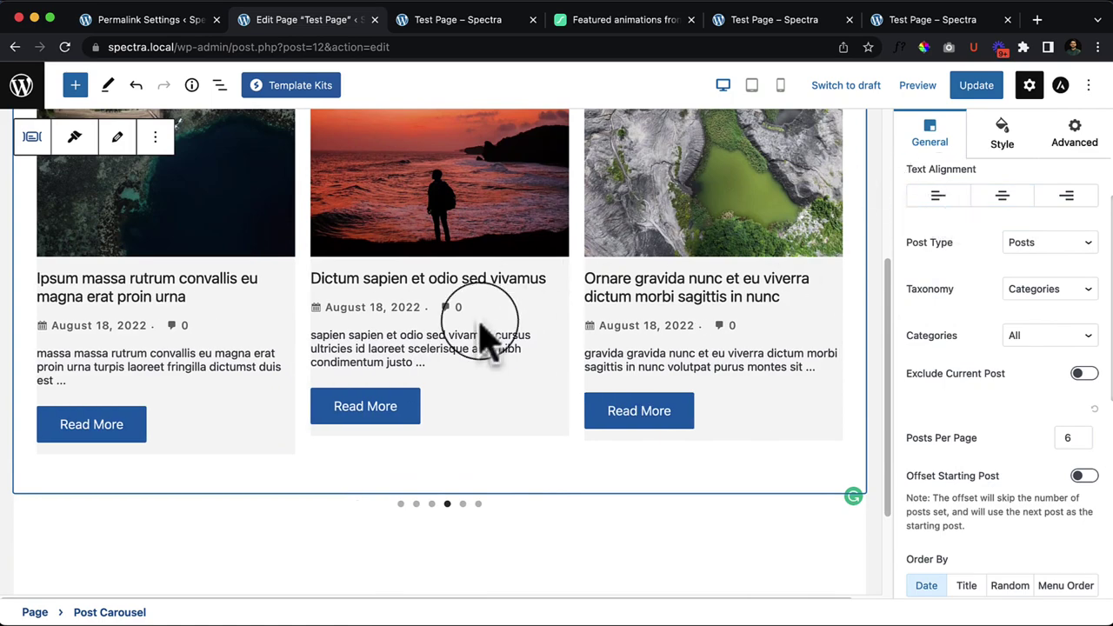
scroll(330, 521, "up", 5)
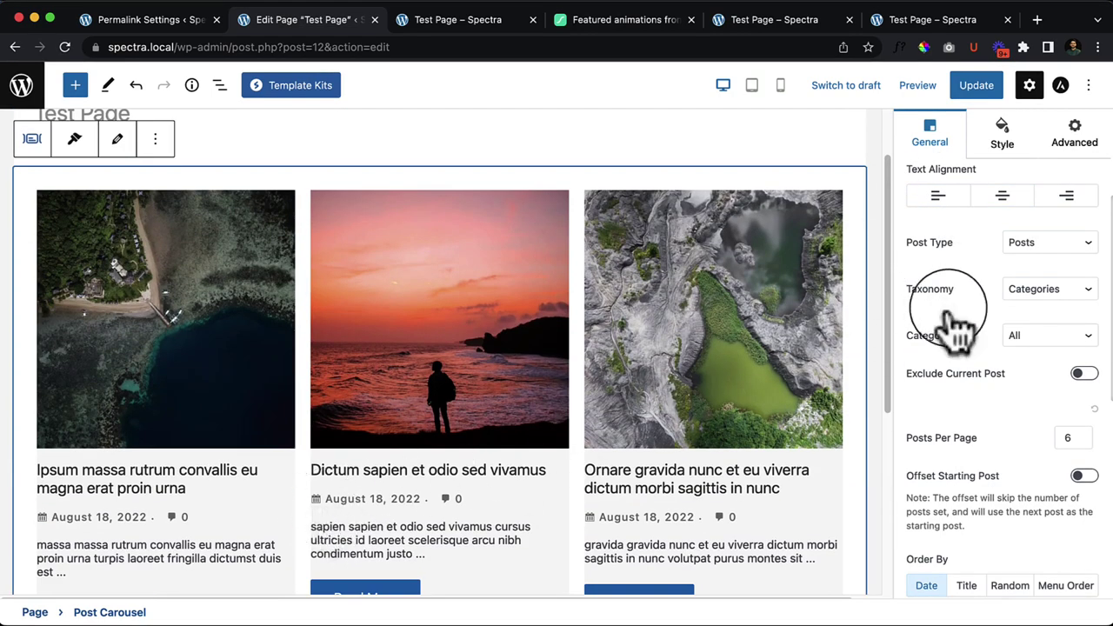
scroll(653, 366, "down", 1)
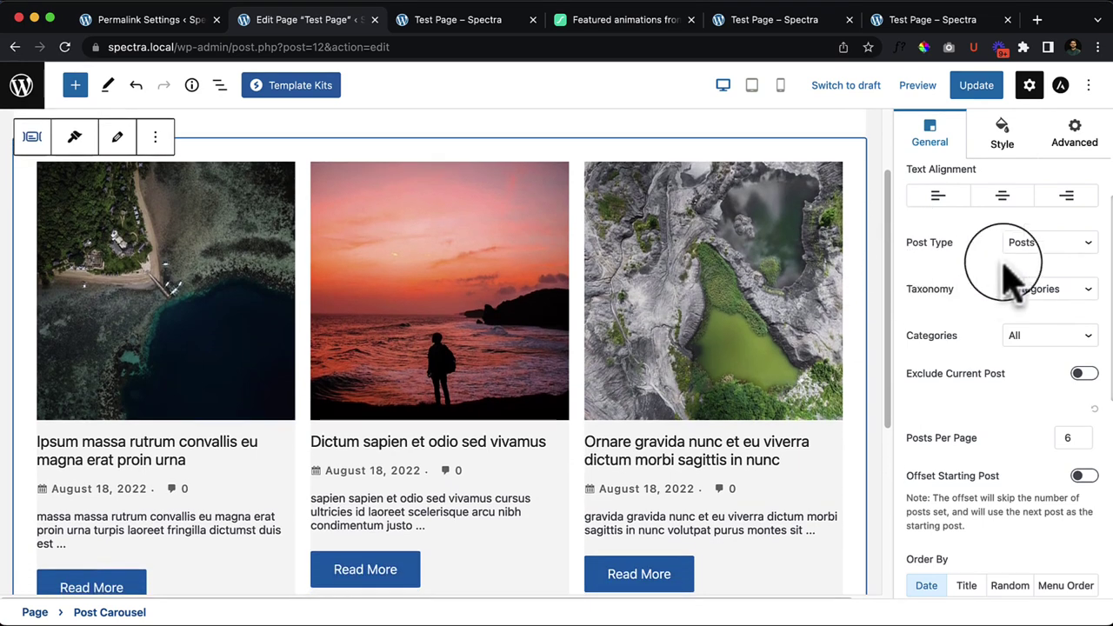
Step: Review the query options, trying Tags before settling on Posts, Categories and All categories
left_click(1043, 245)
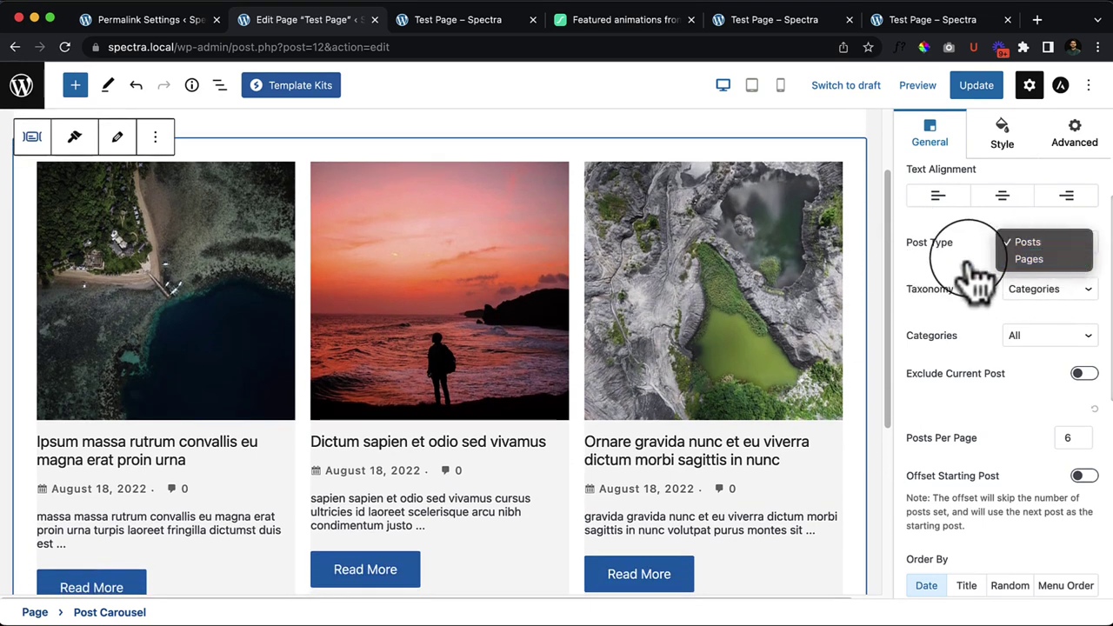
left_click(1011, 242)
left_click(1048, 291)
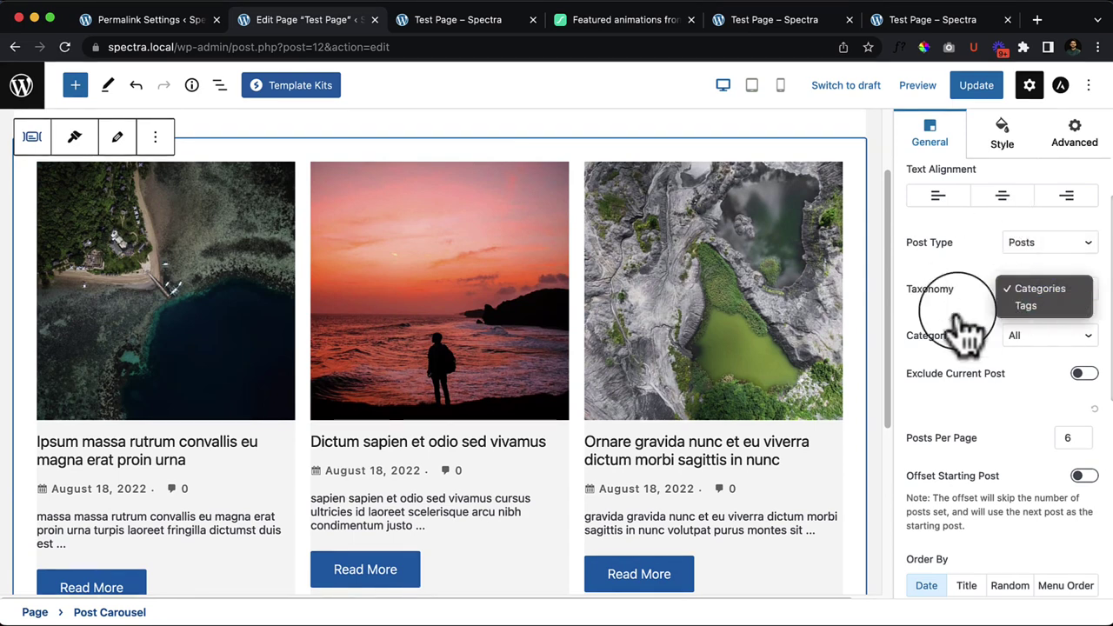
left_click(1000, 320)
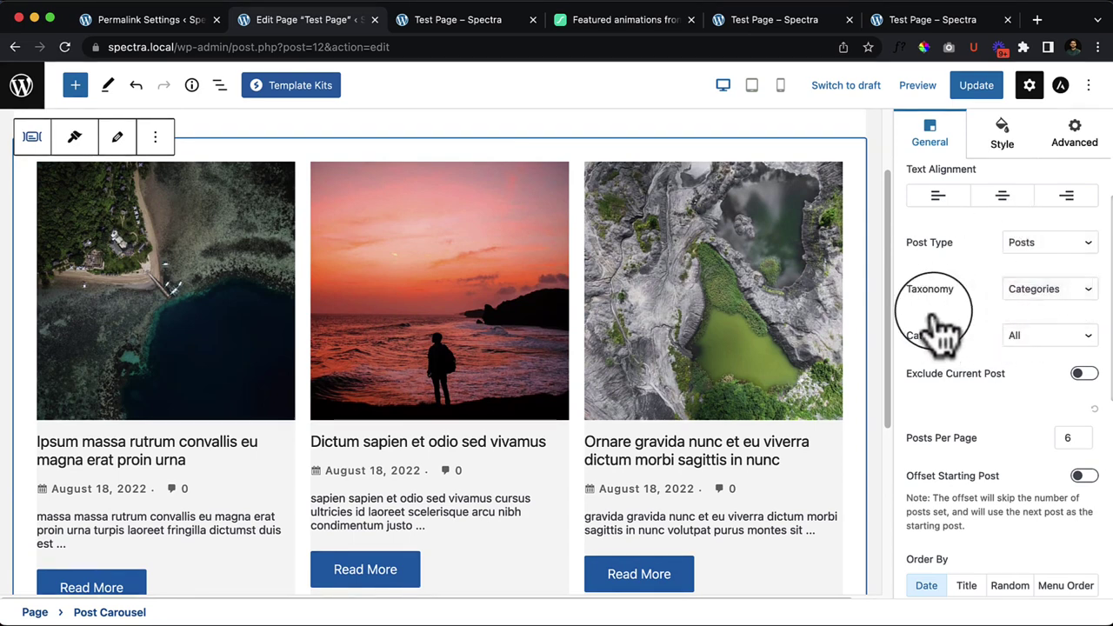
left_click(1043, 335)
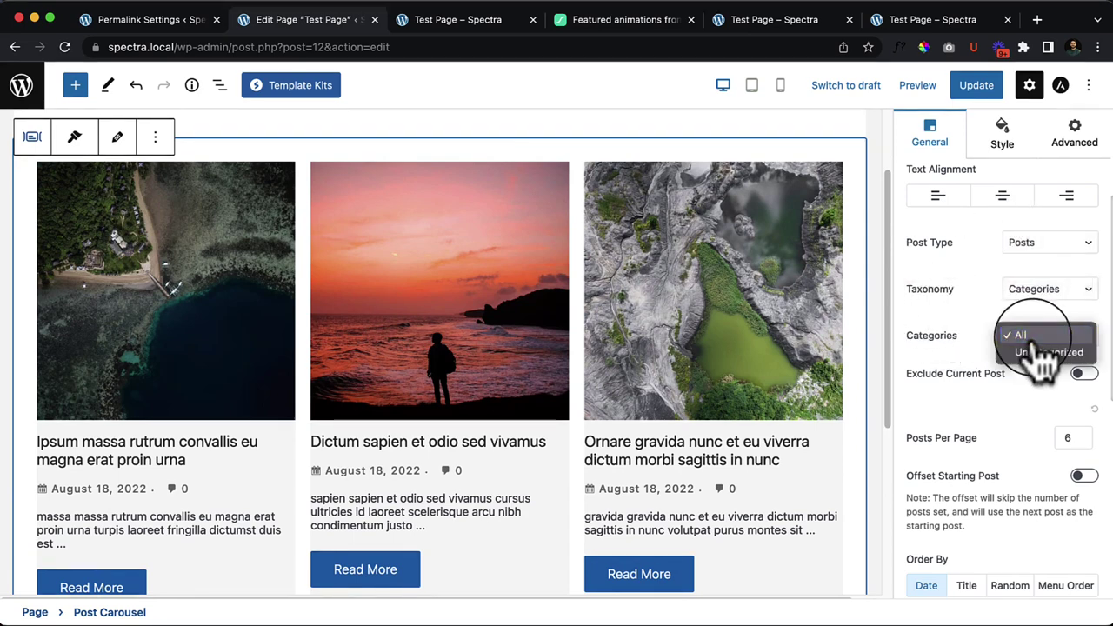
left_click(964, 318)
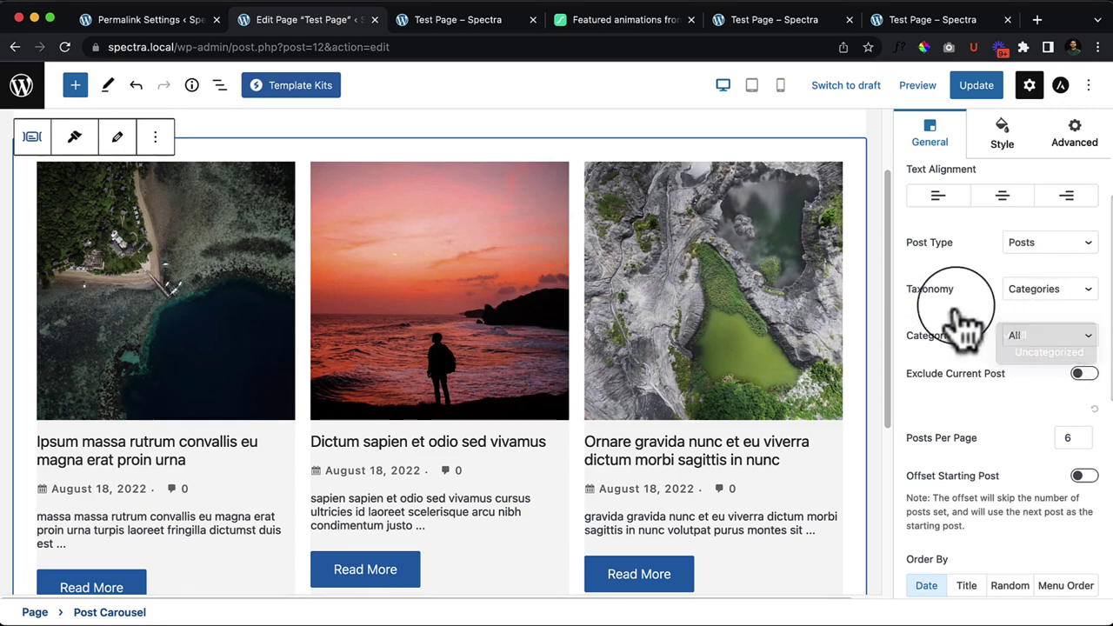
left_click(1022, 290)
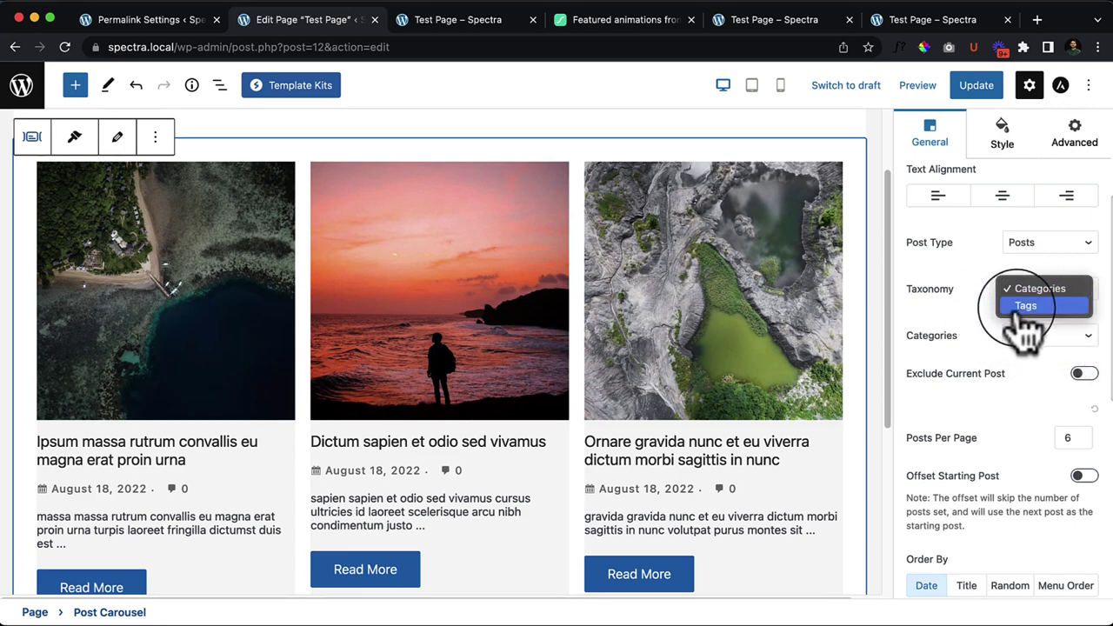
left_click(1026, 306)
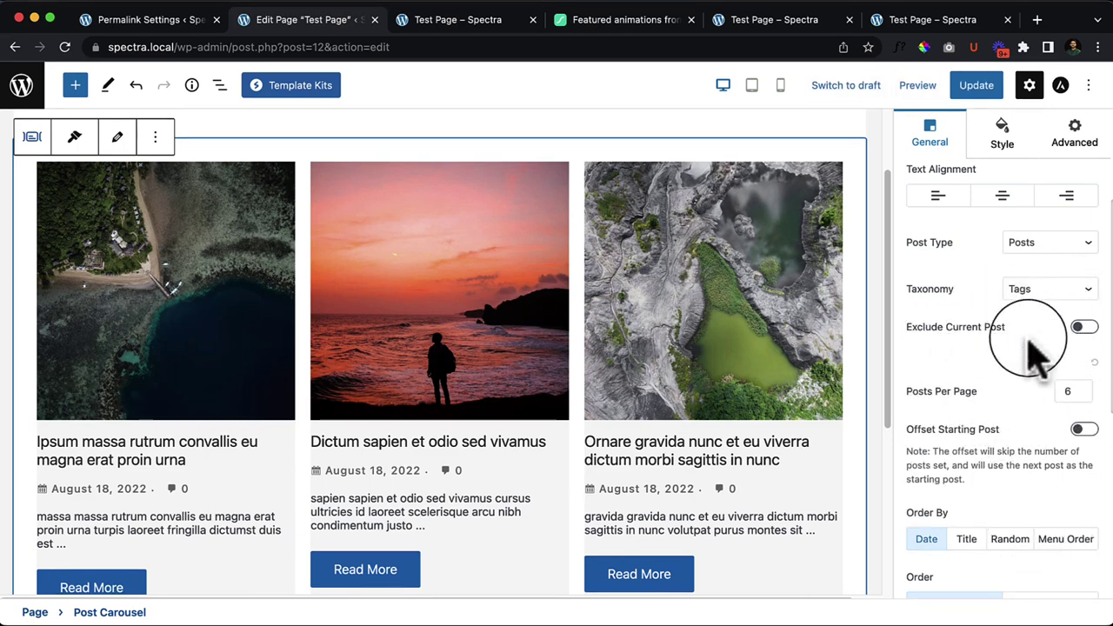
left_click(1056, 289)
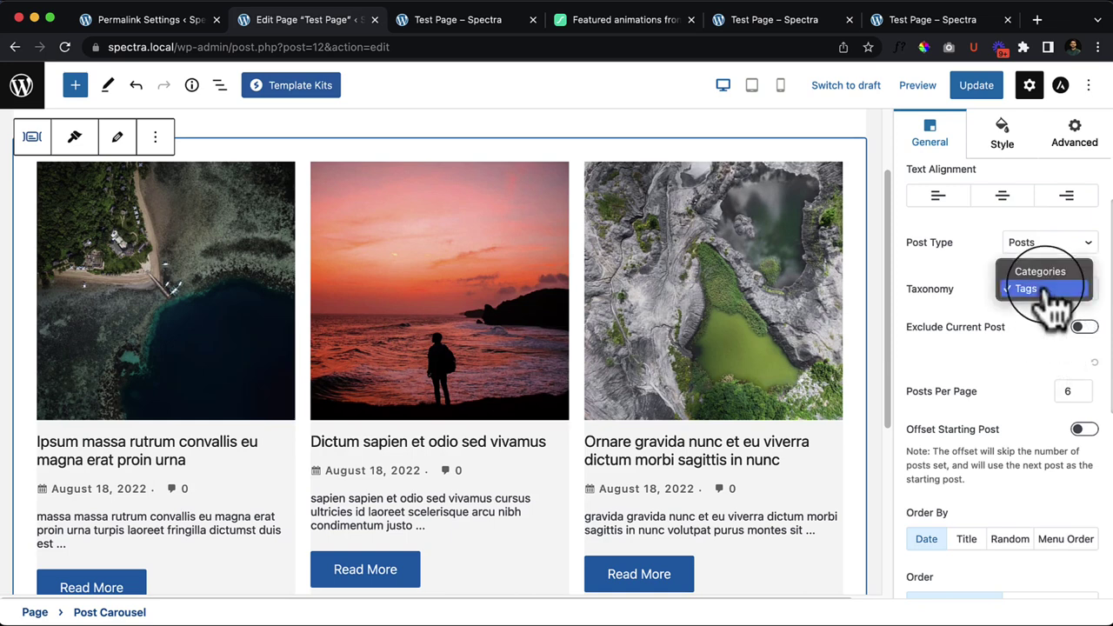
left_click(1044, 275)
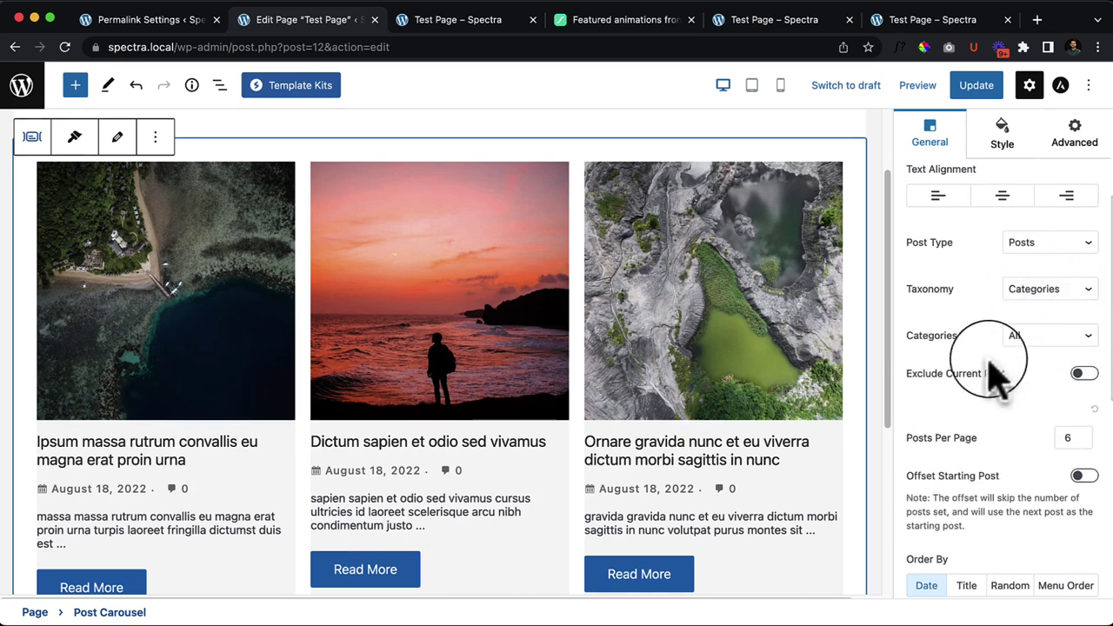
left_click(1078, 341)
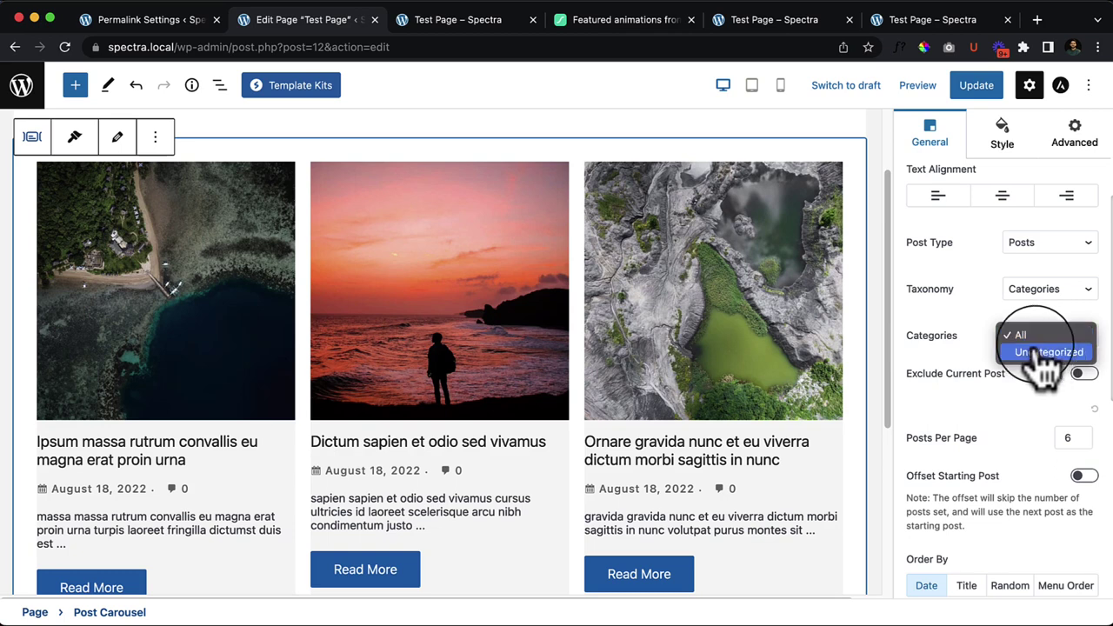
left_click(974, 399)
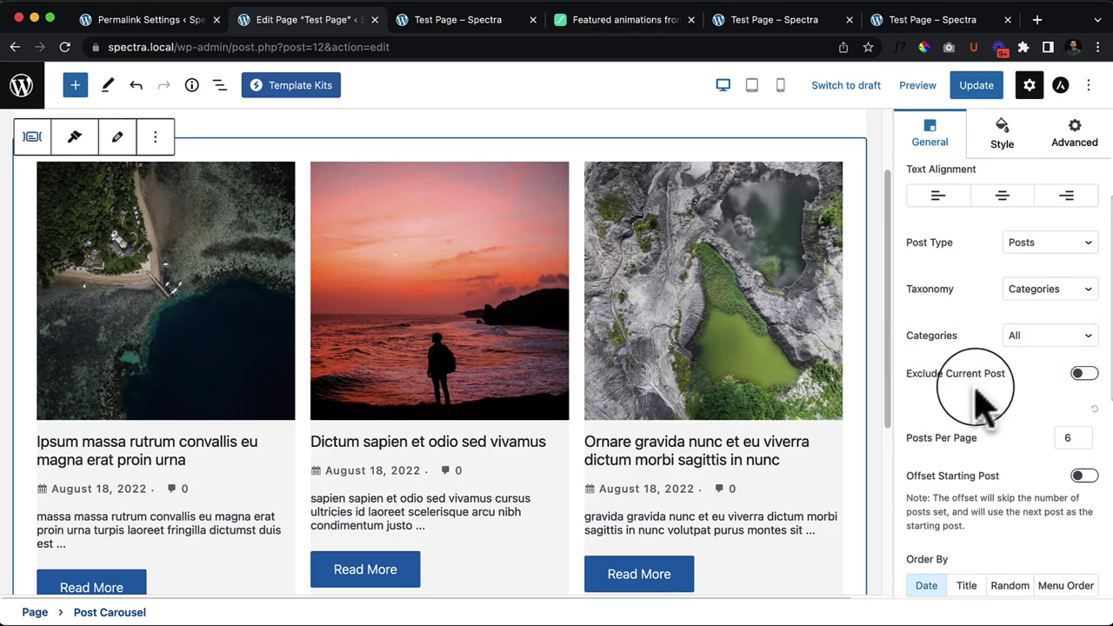
Step: Toggle Exclude Current Post a few times, leaving it switched off
left_click(1084, 374)
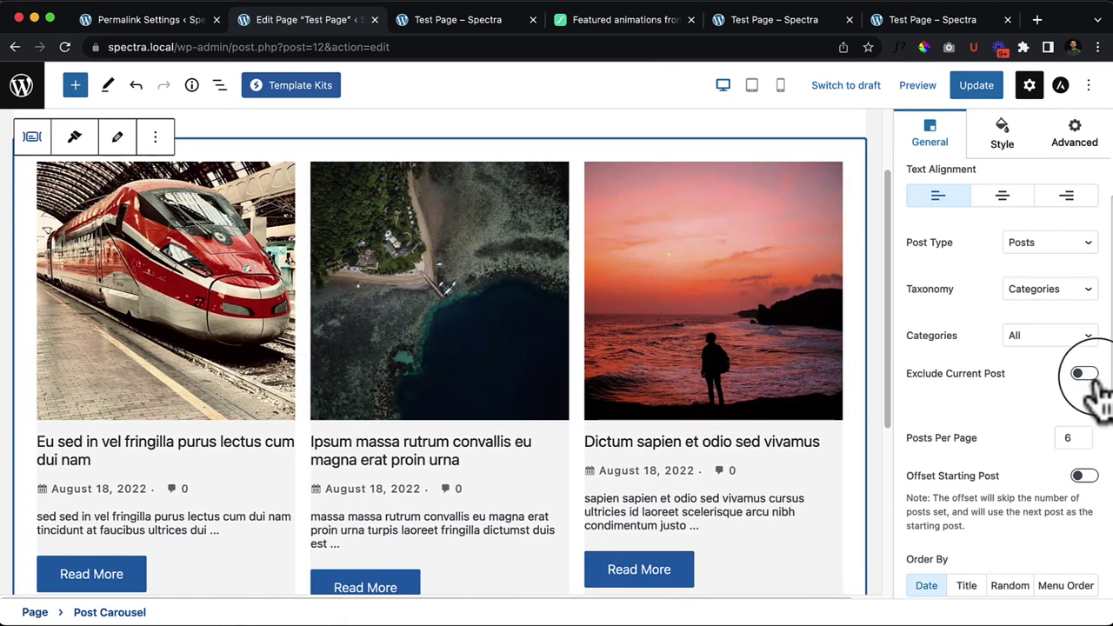
left_click(1089, 380)
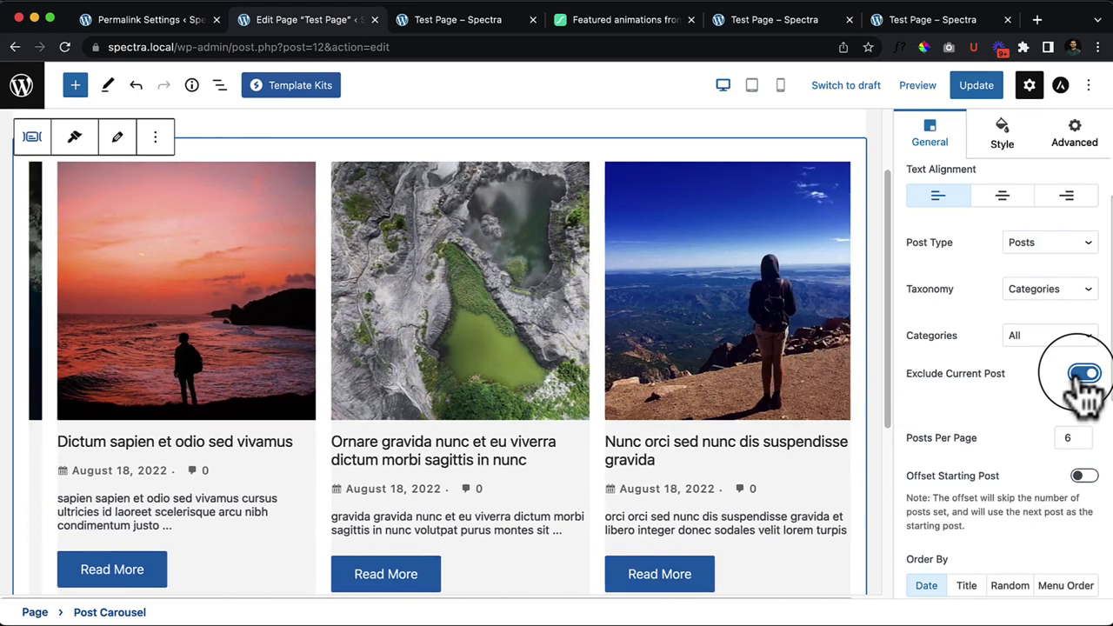
left_click(1085, 376)
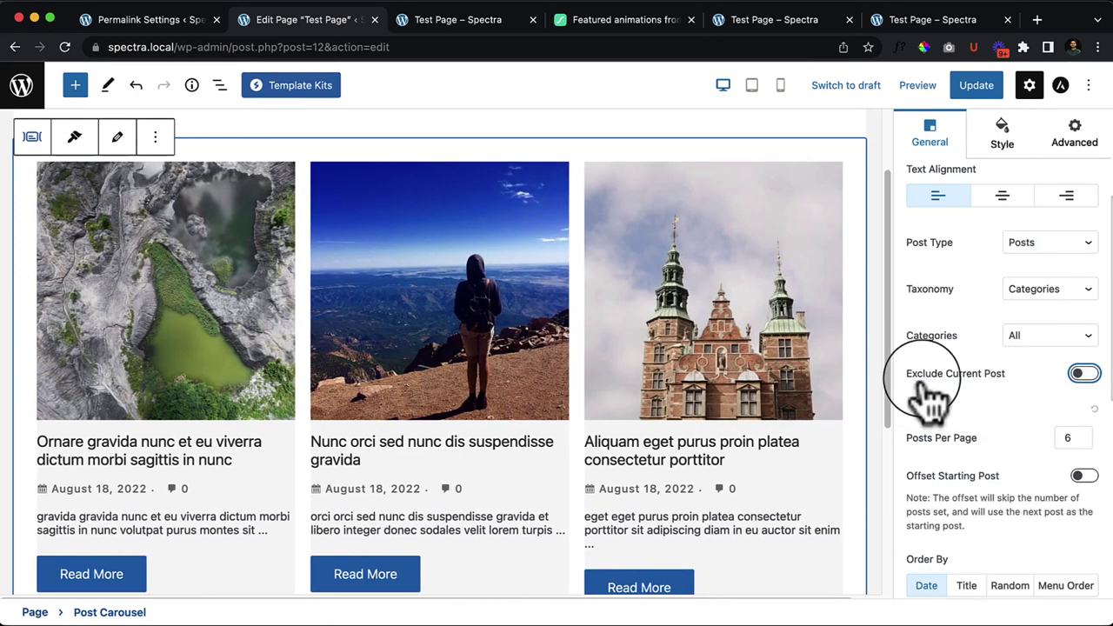
left_click_drag(924, 393, 1022, 387)
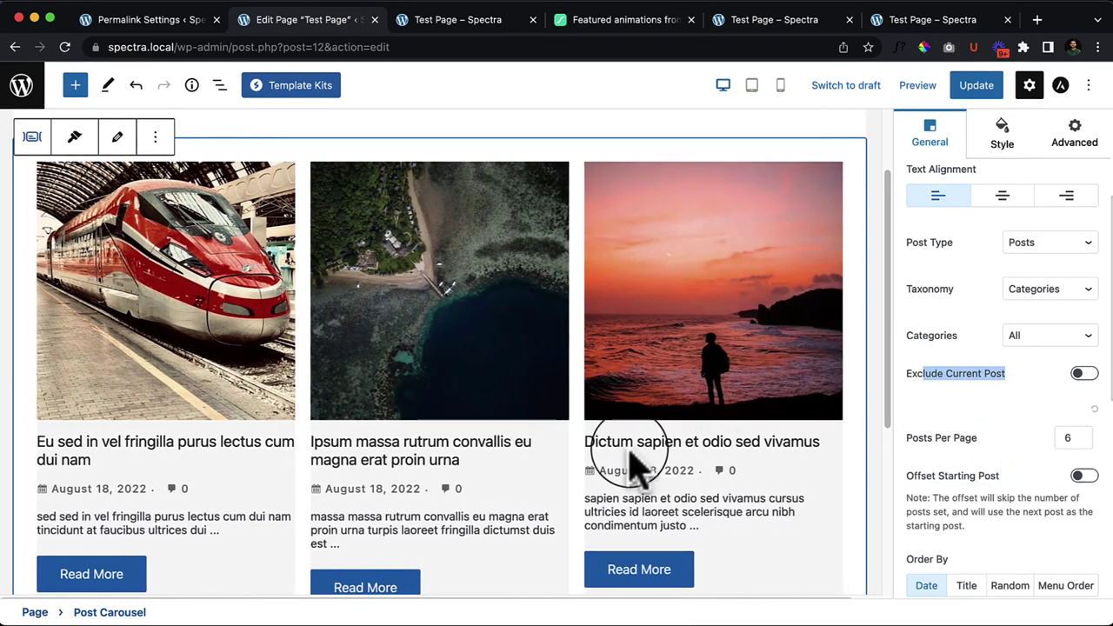
scroll(633, 465, "down", 2)
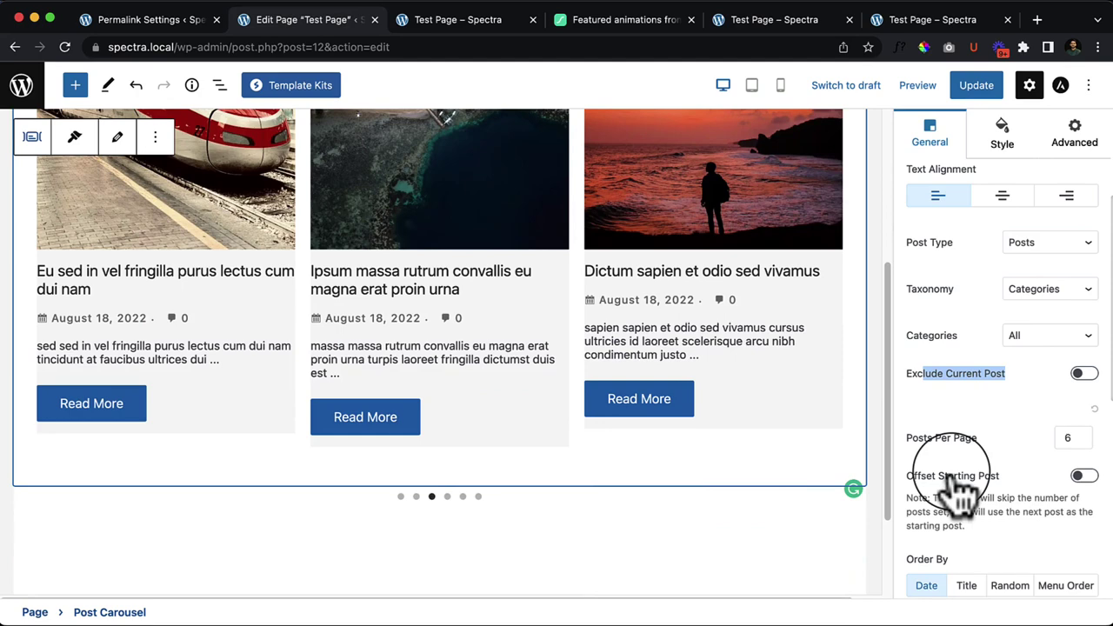
double_click(1064, 438)
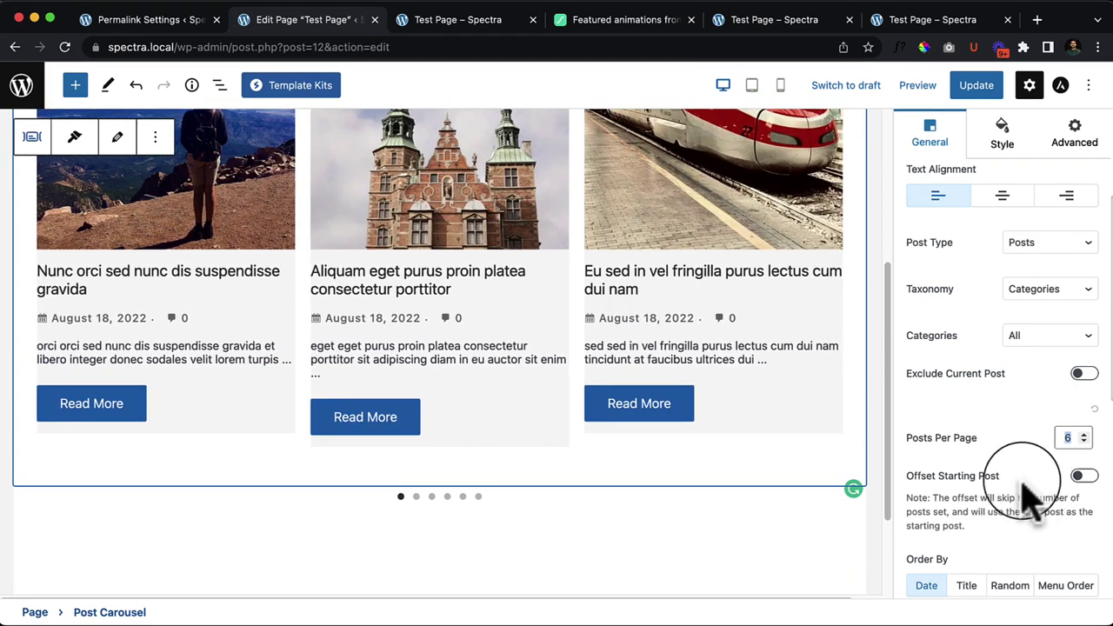
left_click(1086, 478)
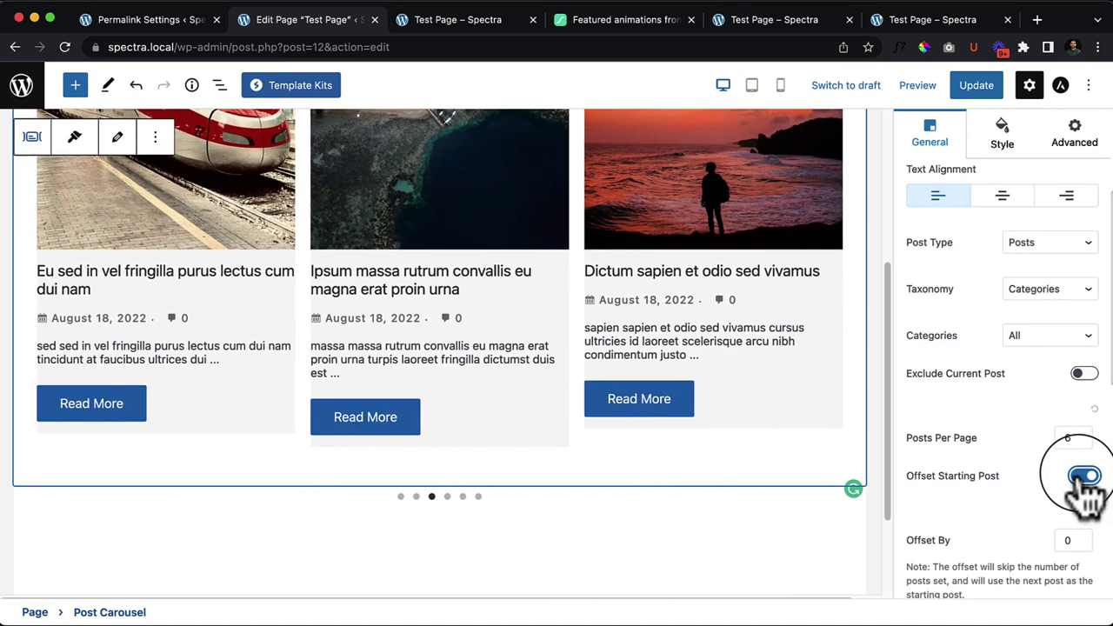
scroll(1000, 522, "down", 1)
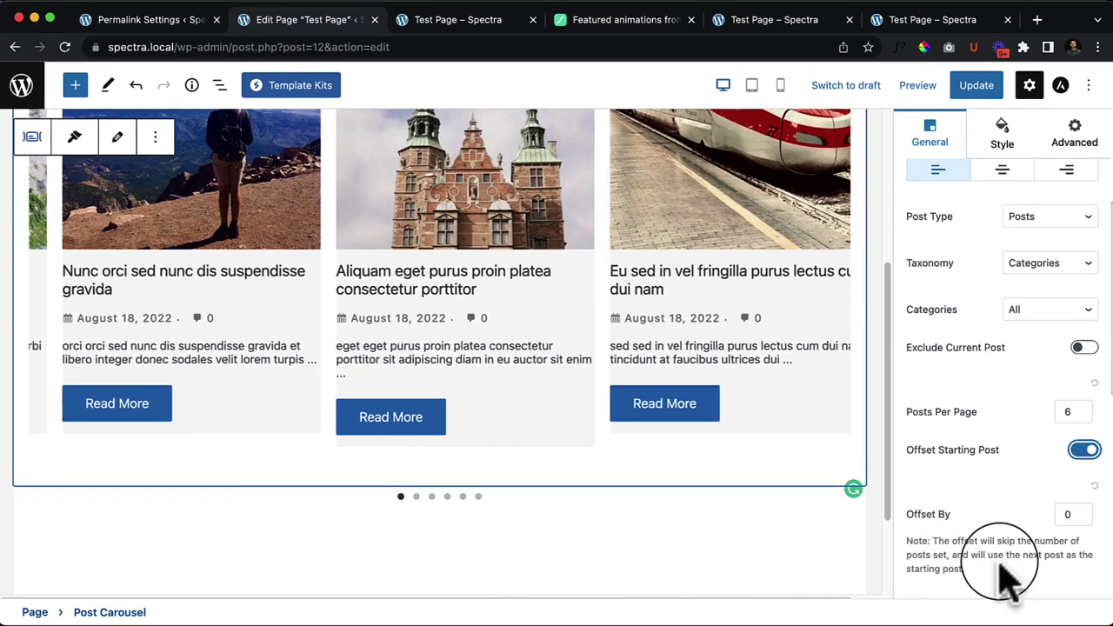
left_click(1087, 450)
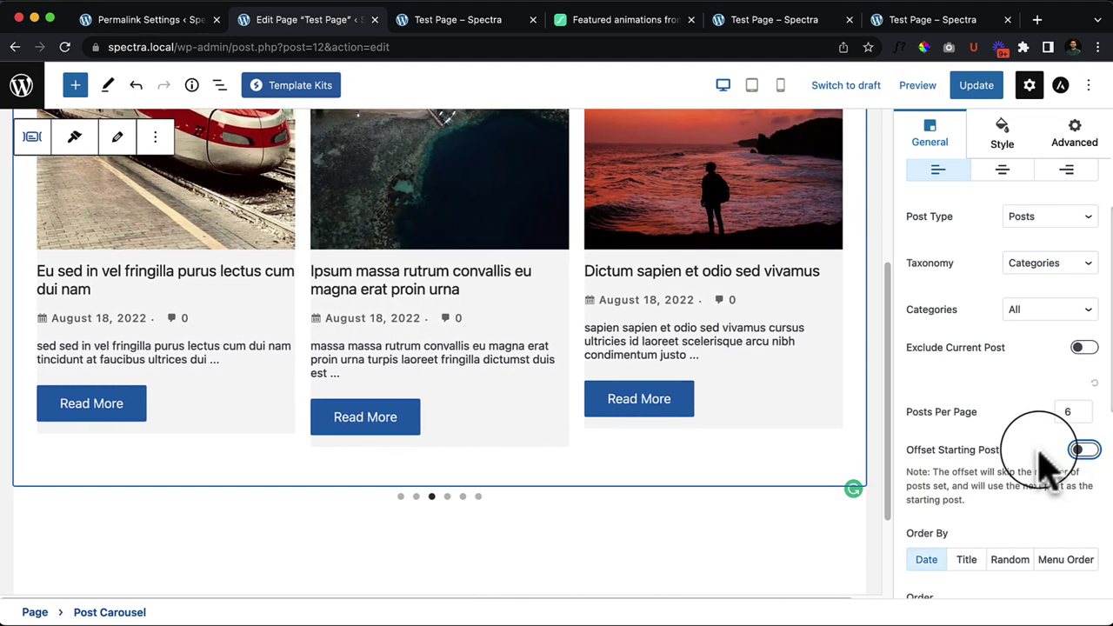
left_click(401, 499)
left_click(409, 359)
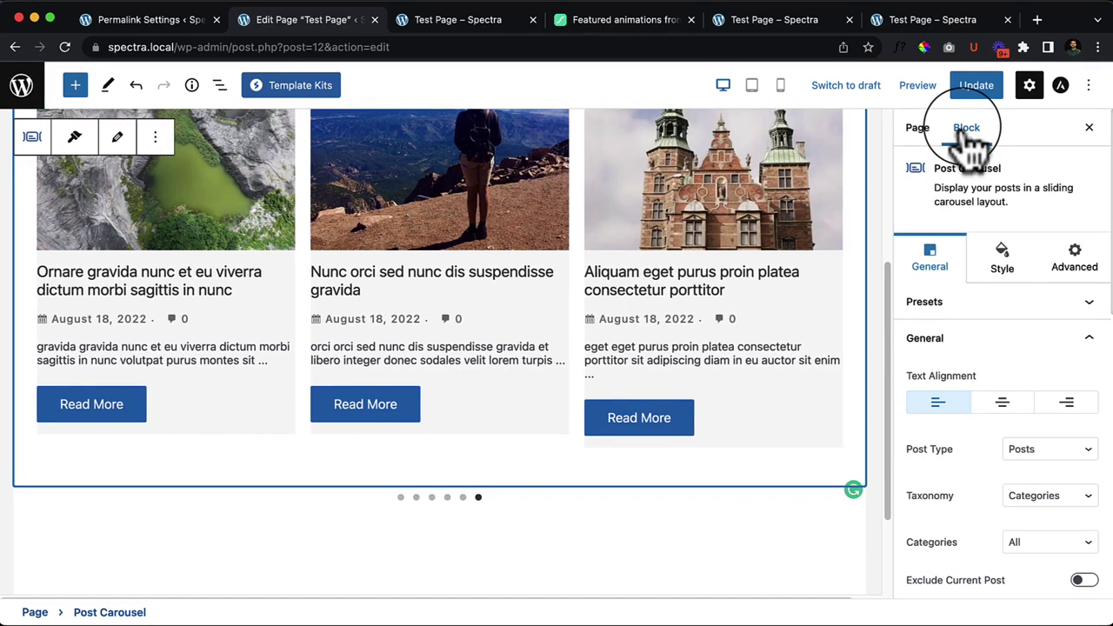
Step: Try Title, Random and Menu Order for Order By, returning to Date
scroll(978, 470, "down", 7)
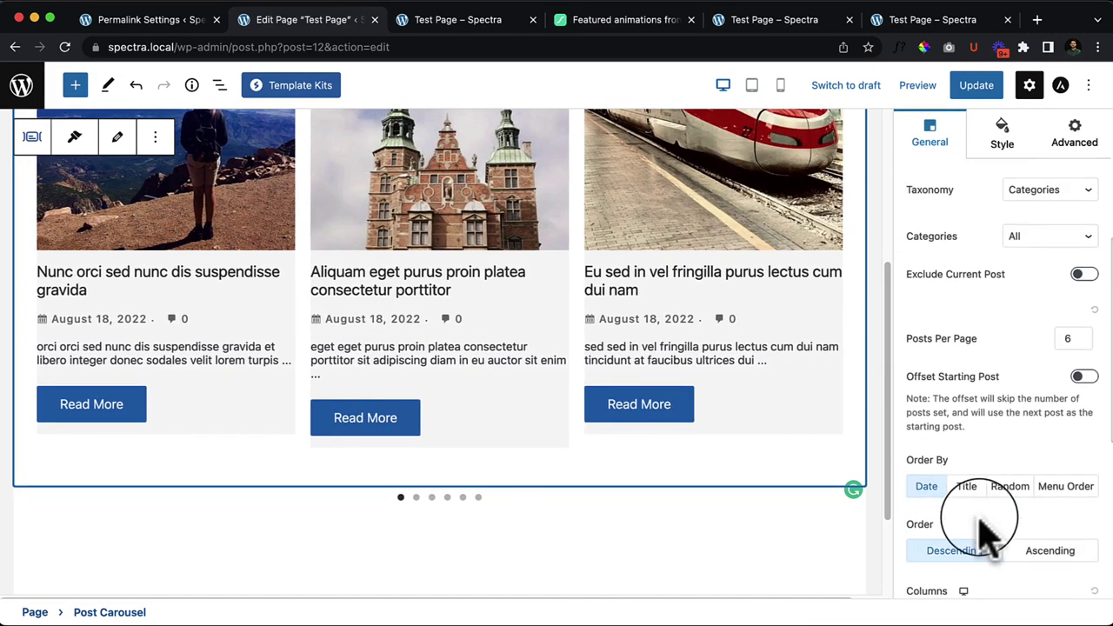
scroll(991, 526, "down", 1)
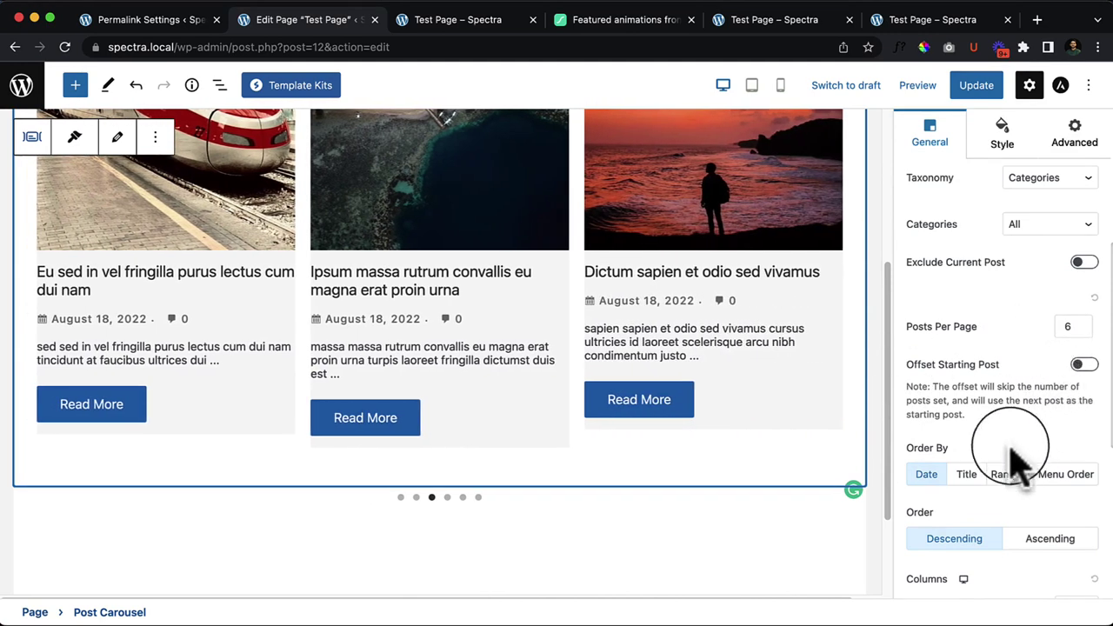
left_click(968, 483)
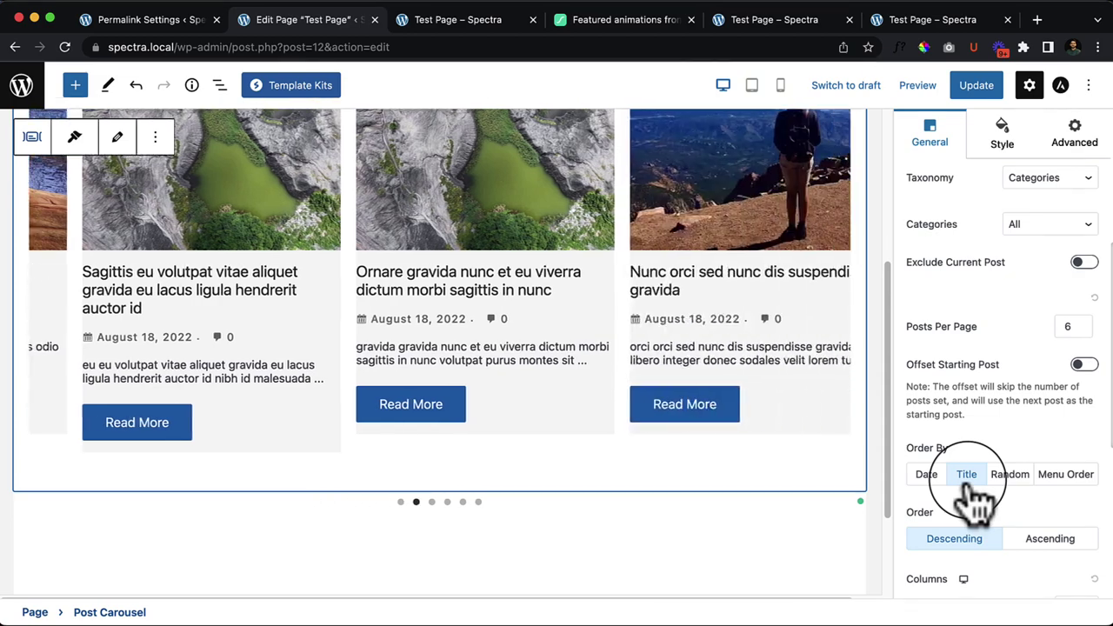
left_click(927, 477)
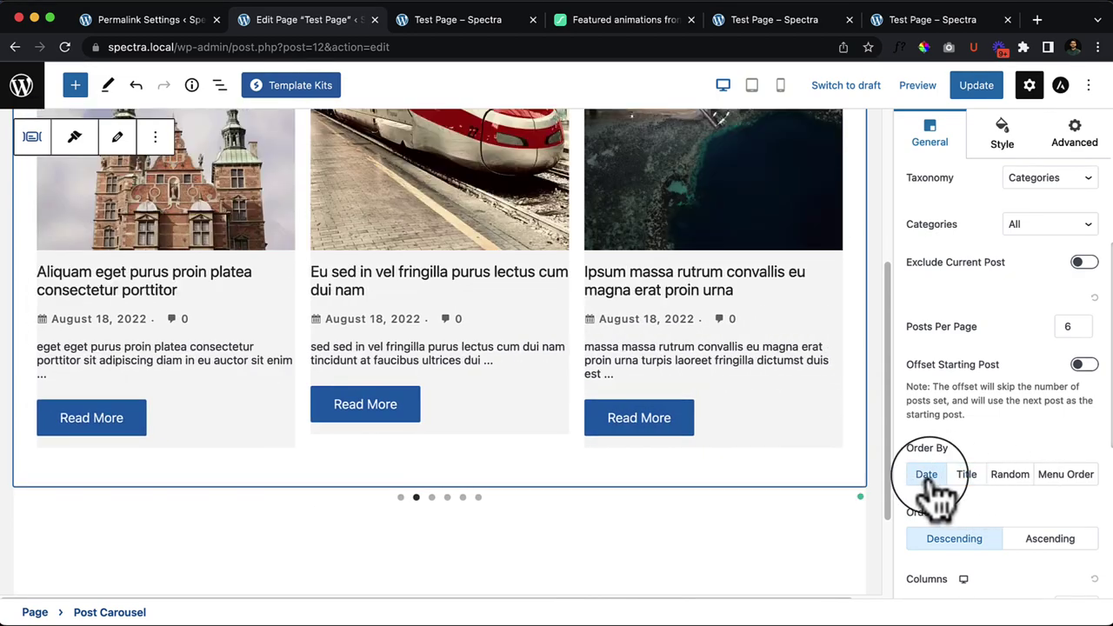
left_click(1012, 477)
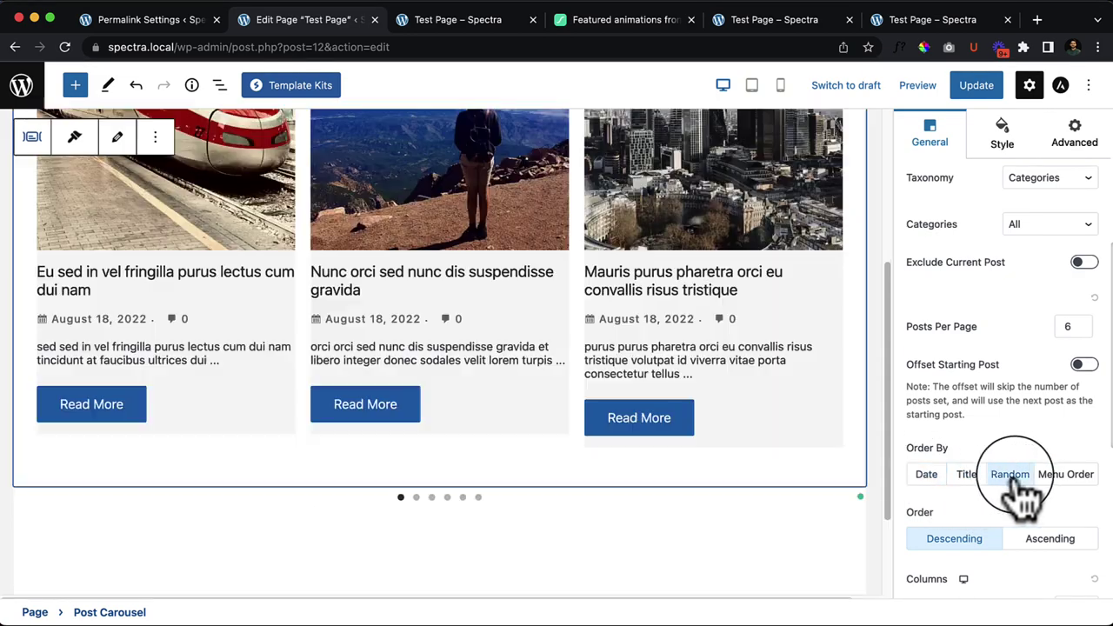
left_click(1067, 477)
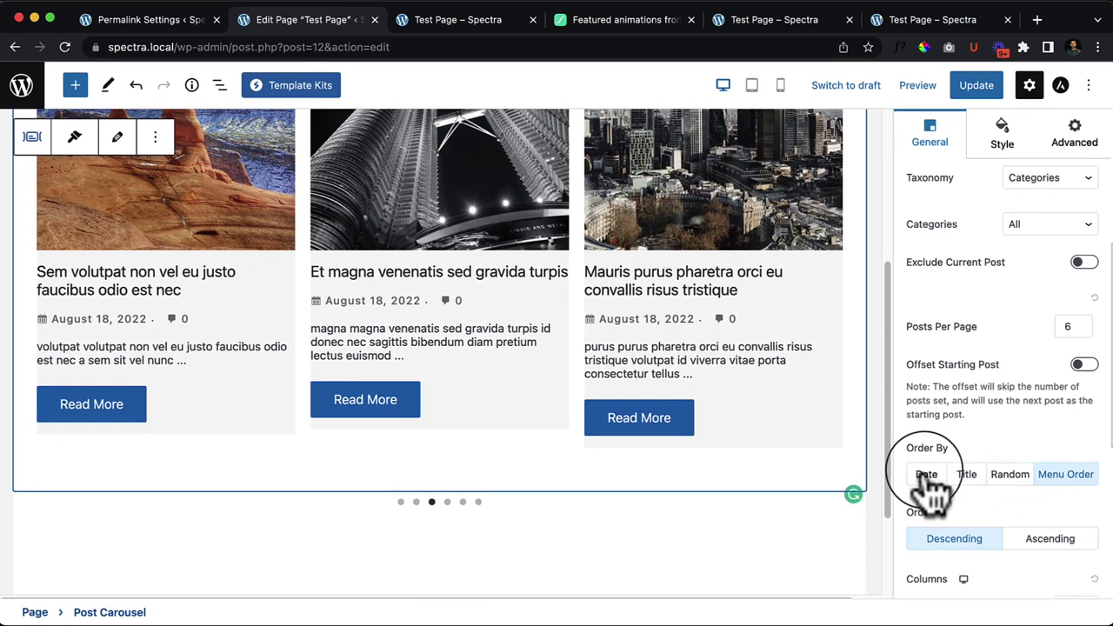
left_click(927, 475)
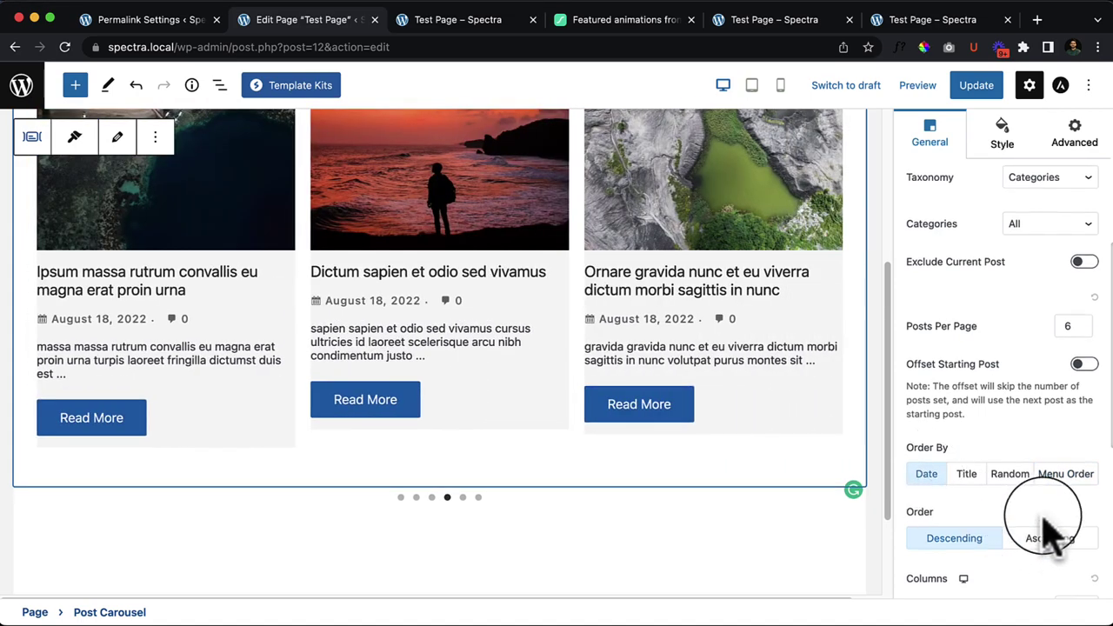
Step: Switch order to Ascending and back to Descending, and slide Columns to 4 and back to 3
scroll(1035, 522, "down", 3)
left_click(1053, 361)
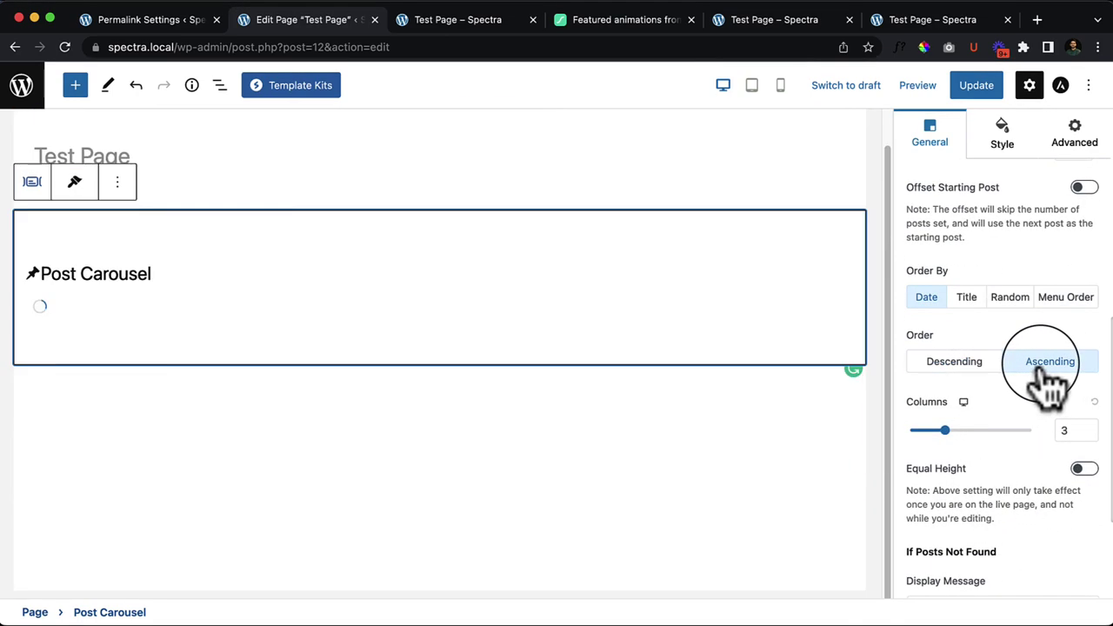
left_click(954, 362)
left_click(959, 431)
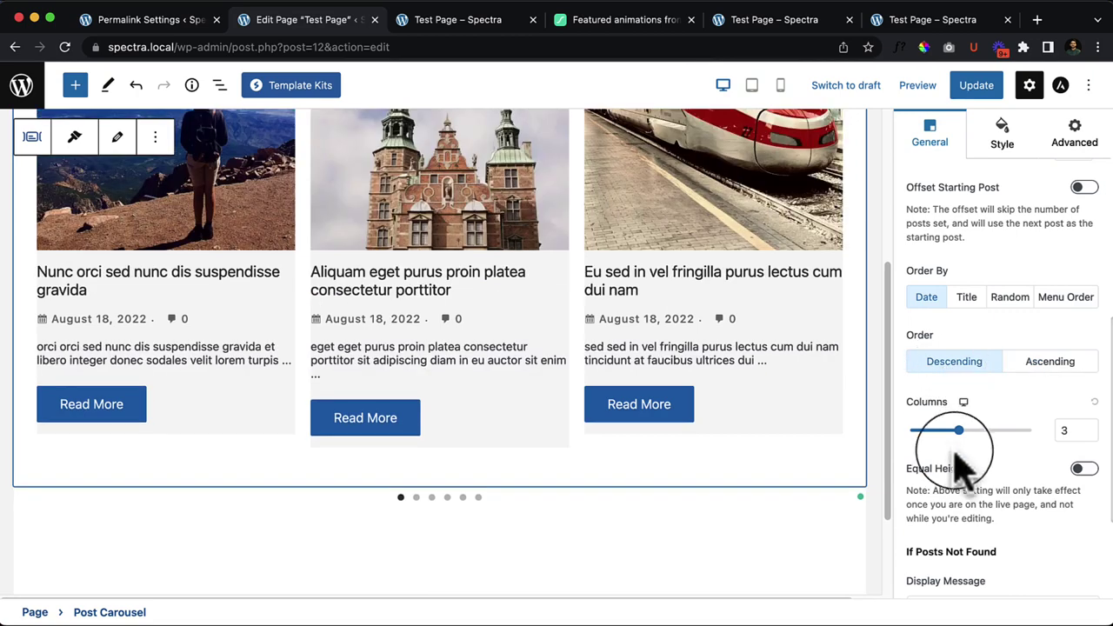
left_click_drag(959, 431, 984, 431)
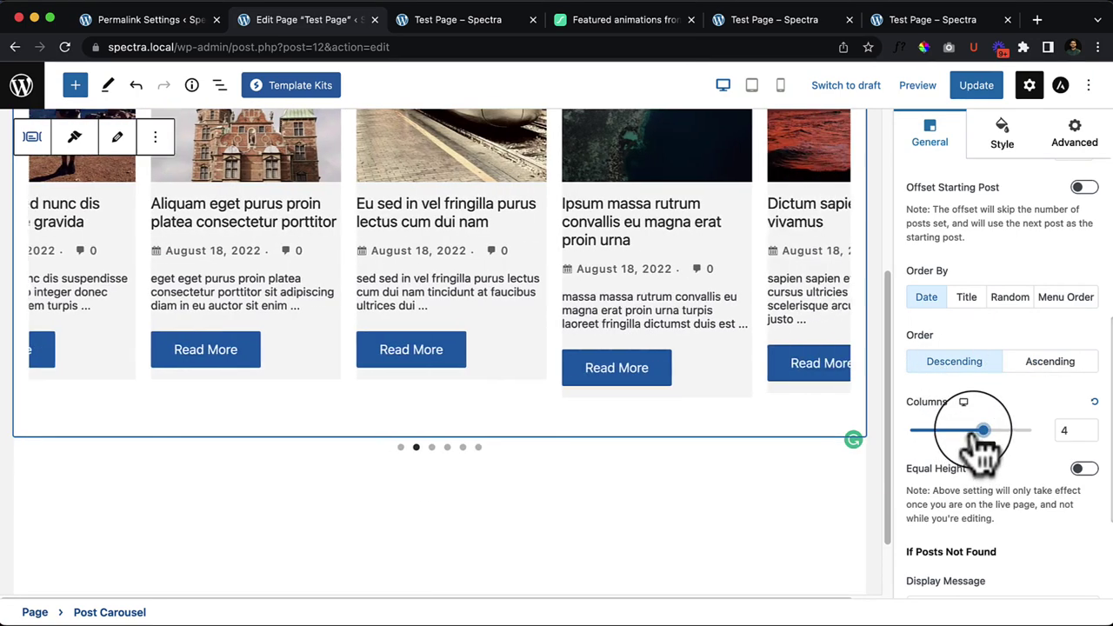
left_click_drag(983, 431, 959, 431)
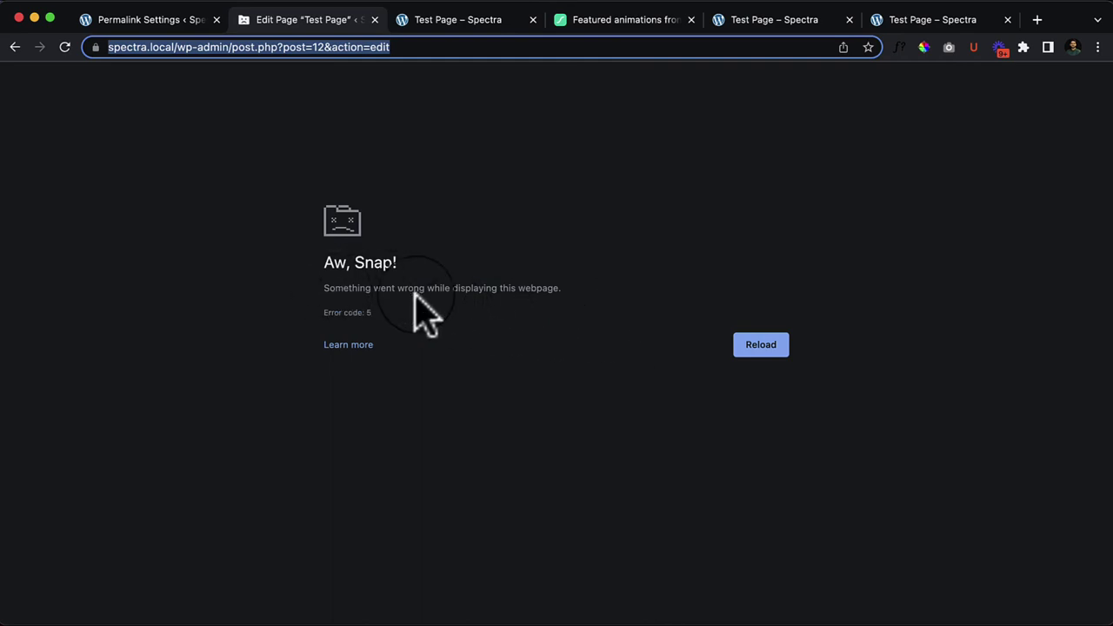
Step: Reload the crashed editor and restore the newer autosave of Test Page
left_click(65, 48)
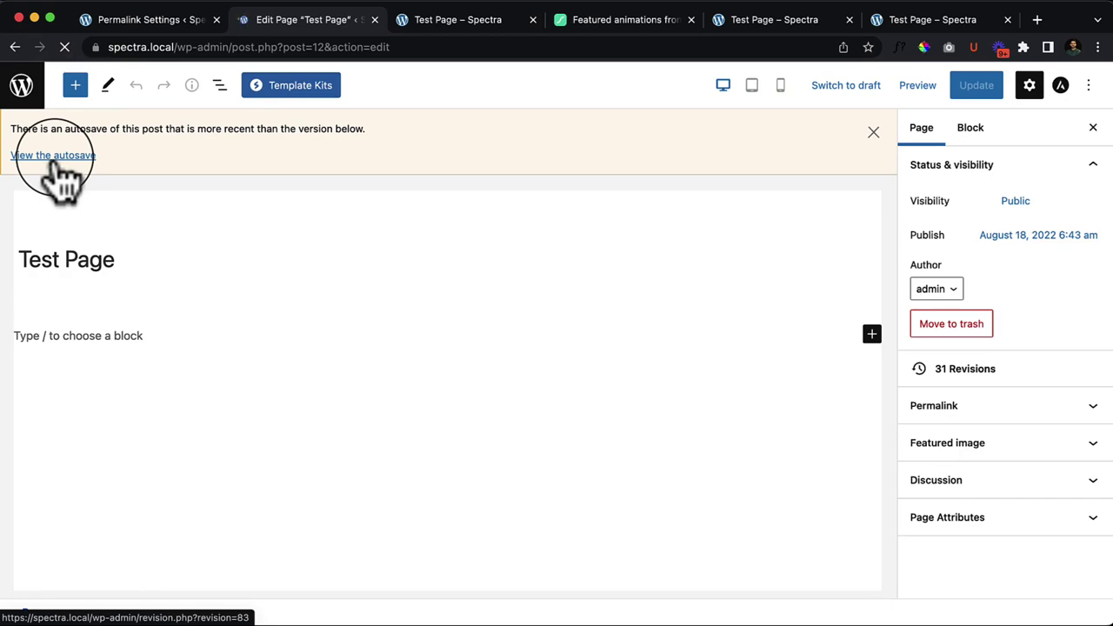
left_click(54, 156)
left_click(1000, 226)
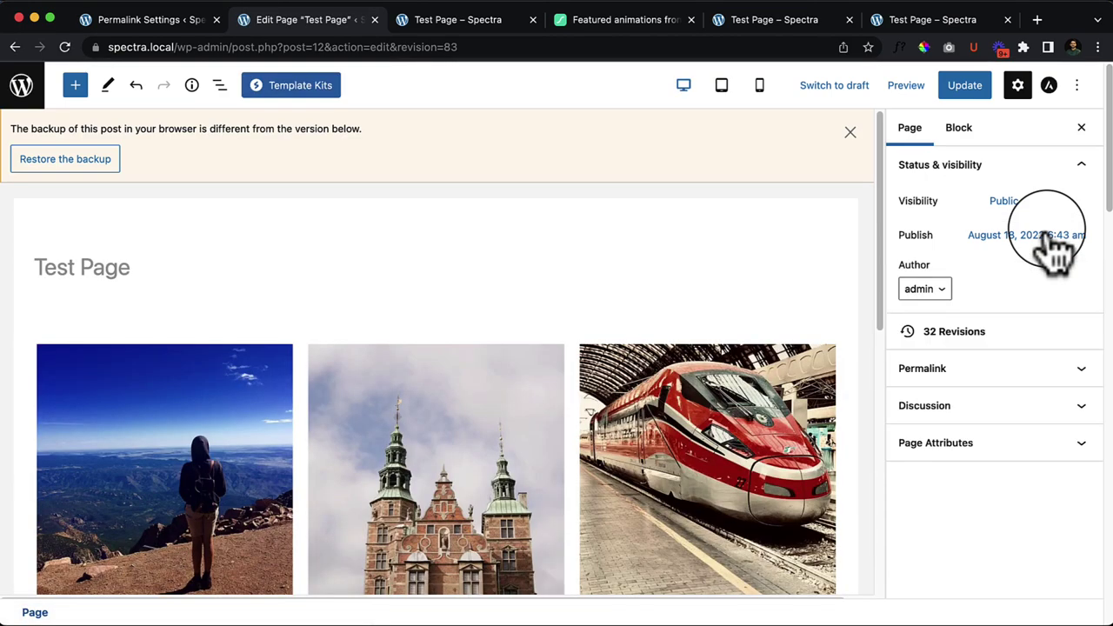
left_click(849, 132)
scroll(552, 422, "down", 4)
Step: Cycle the carousel's Order By through Title, Random and Menu Order, ending on Date
left_click(574, 396)
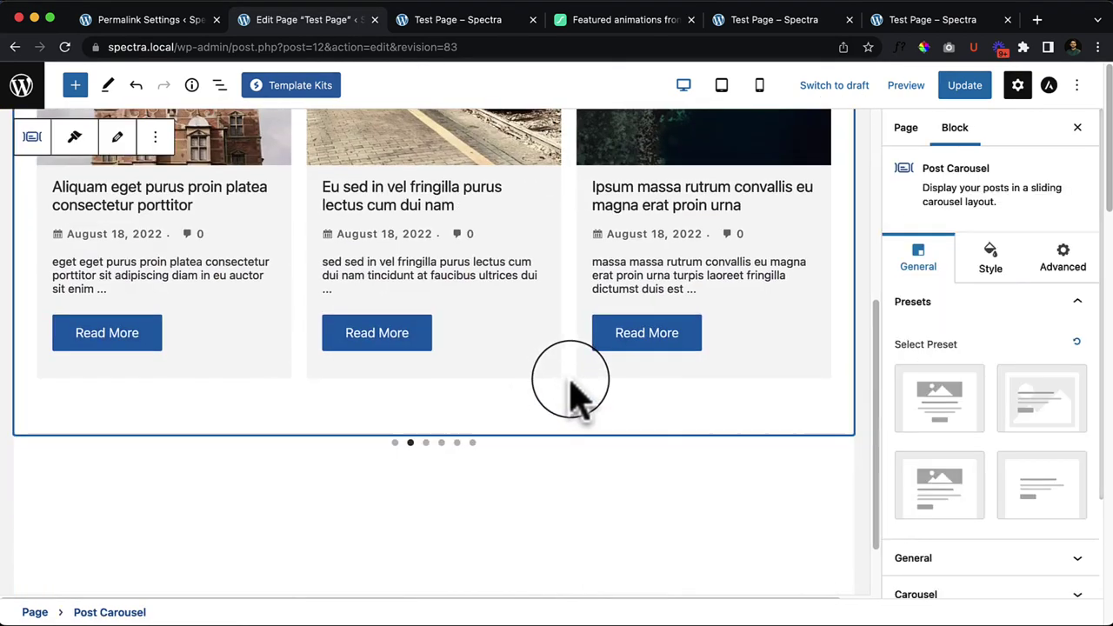
scroll(1056, 510, "down", 3)
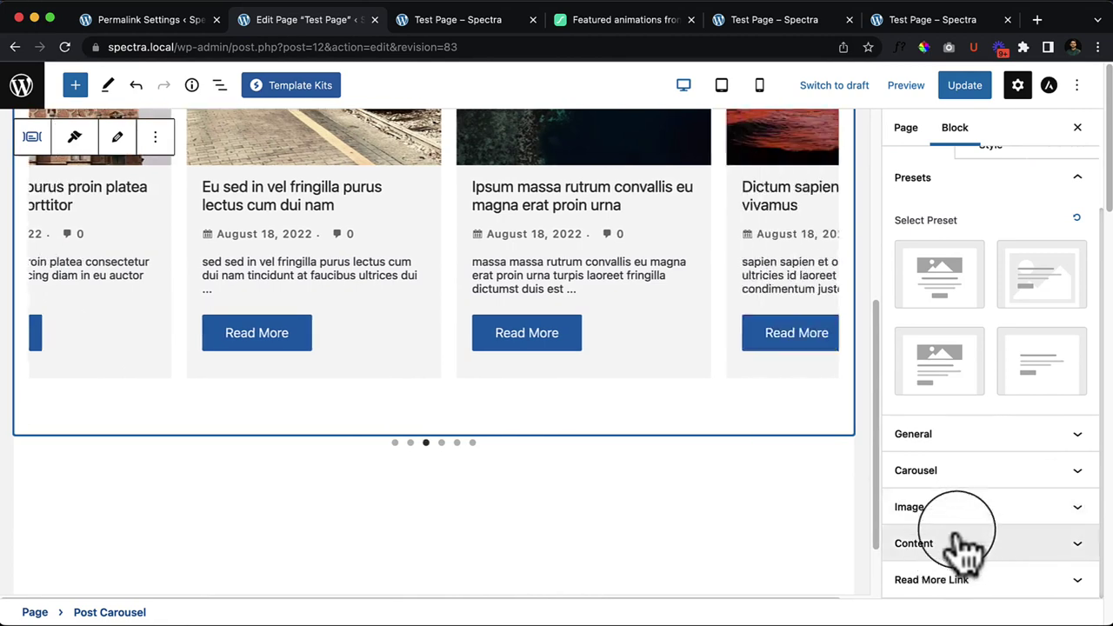
left_click(981, 449)
scroll(1009, 487, "down", 5)
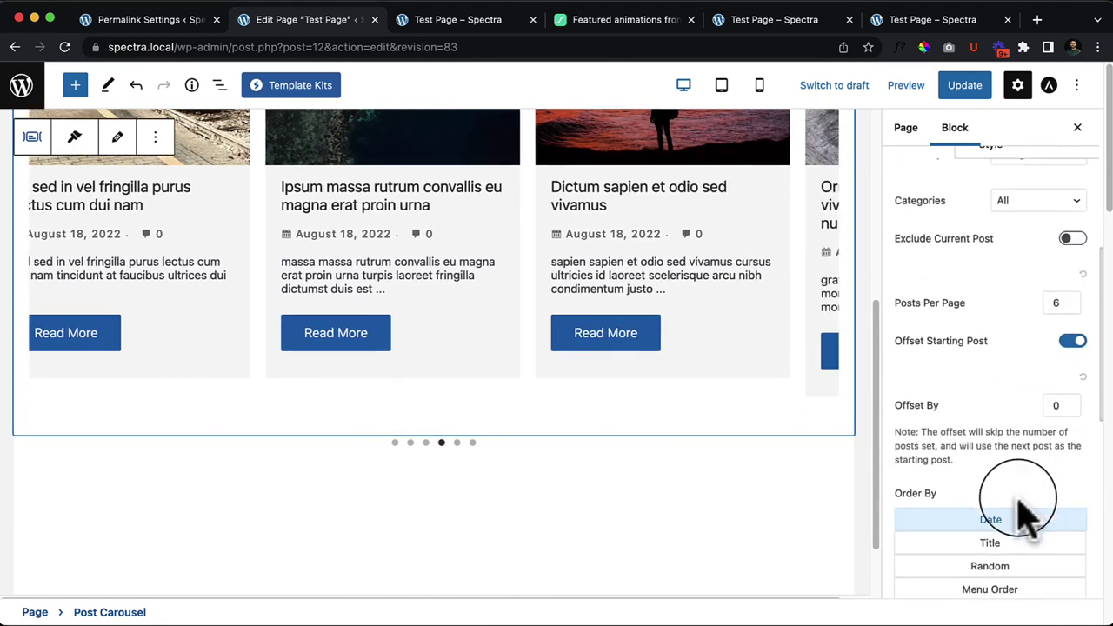
scroll(1028, 517, "down", 2)
left_click(991, 379)
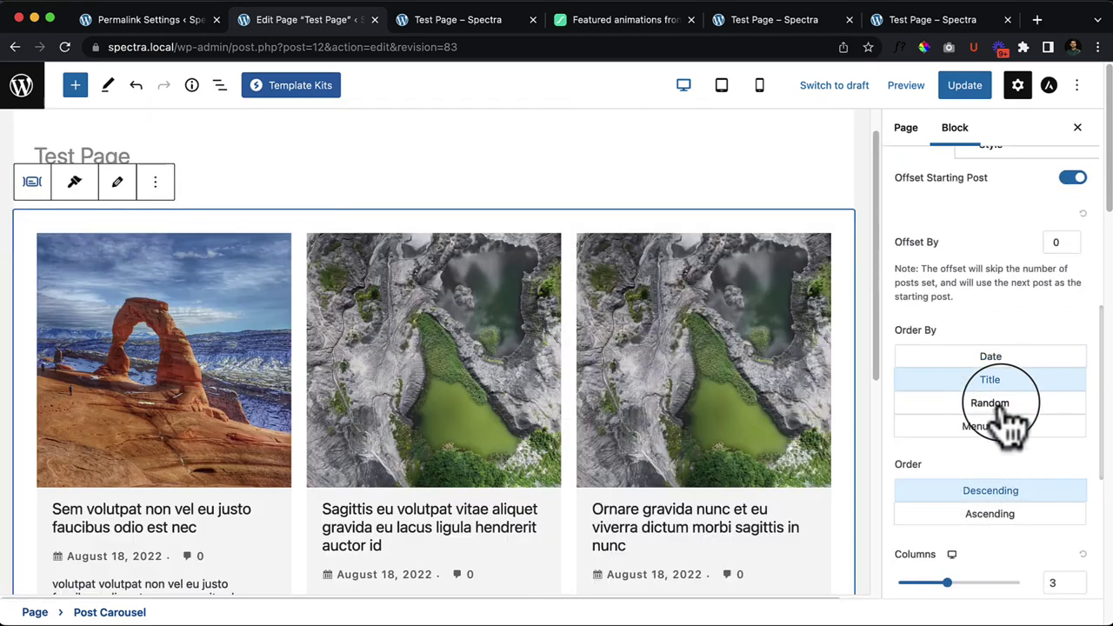
left_click(996, 402)
left_click(1005, 426)
left_click(1005, 379)
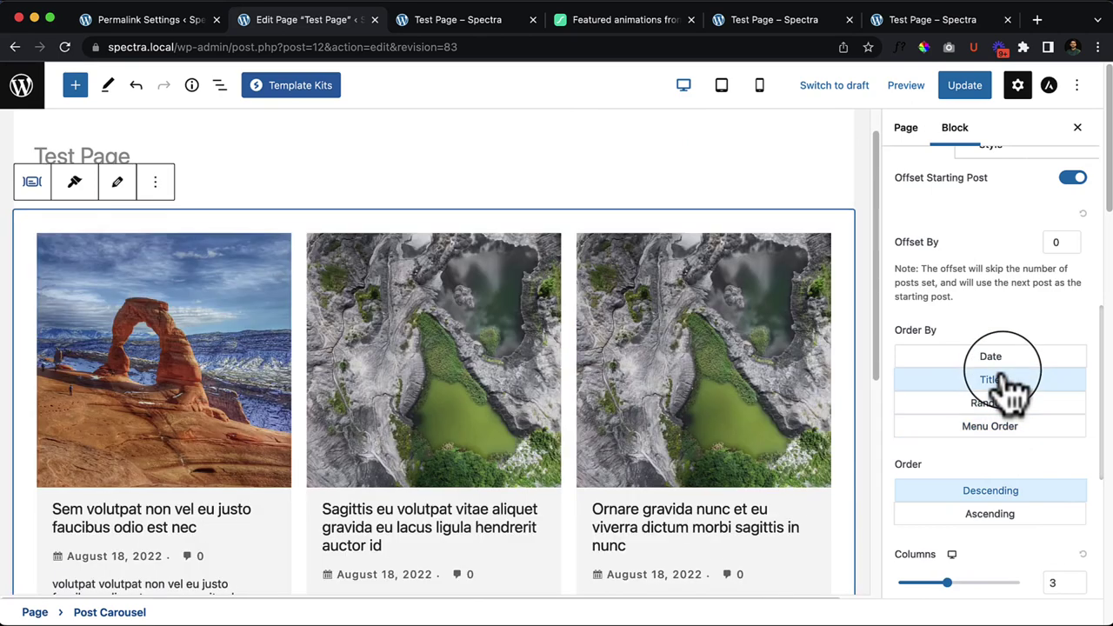
left_click(996, 357)
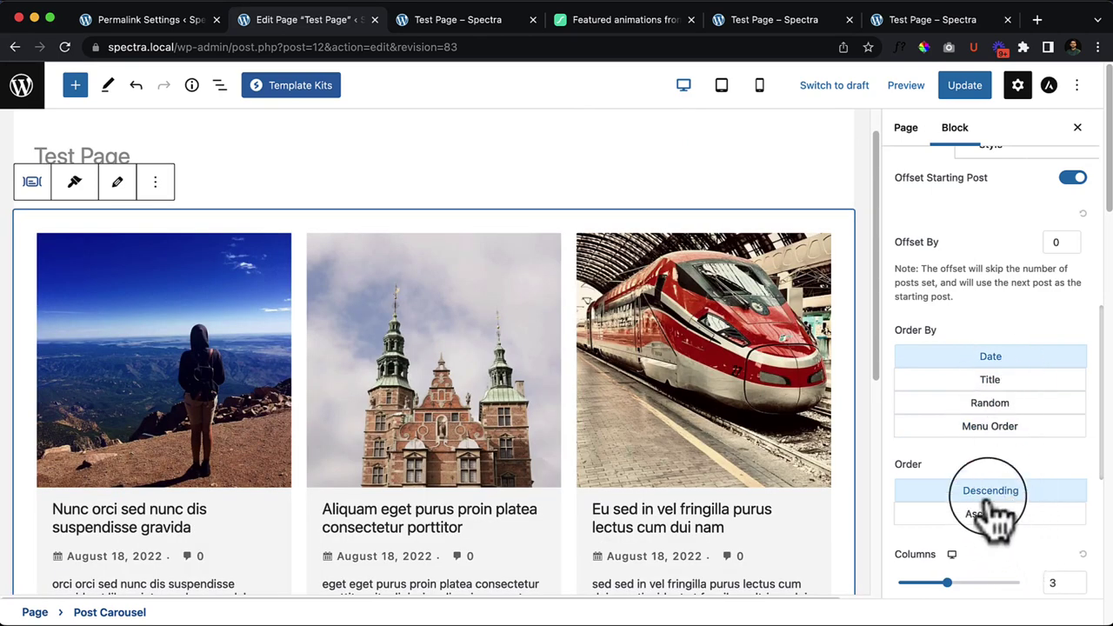
Step: Update Test Page to save the Date-ordered carousel
scroll(996, 435, "down", 3)
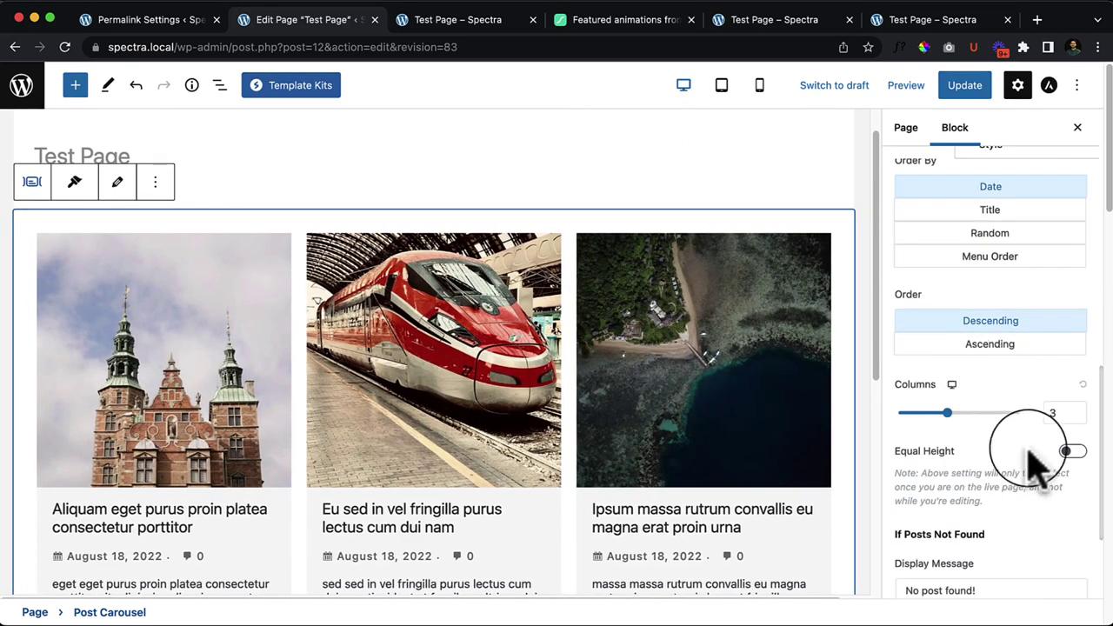
scroll(1026, 465, "down", 3)
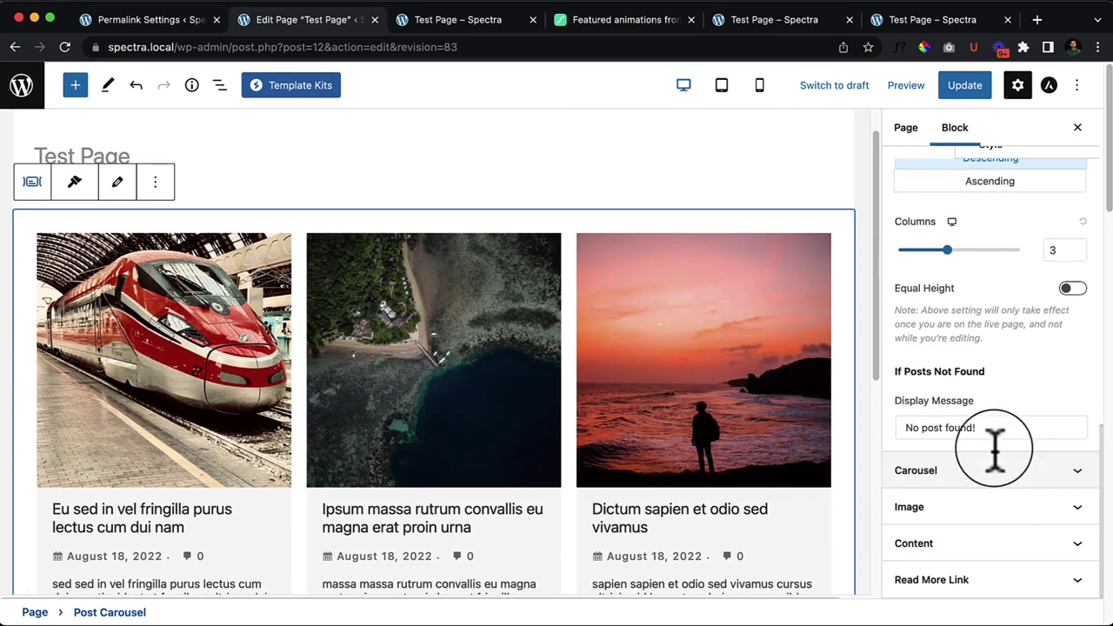
scroll(991, 430, "up", 7)
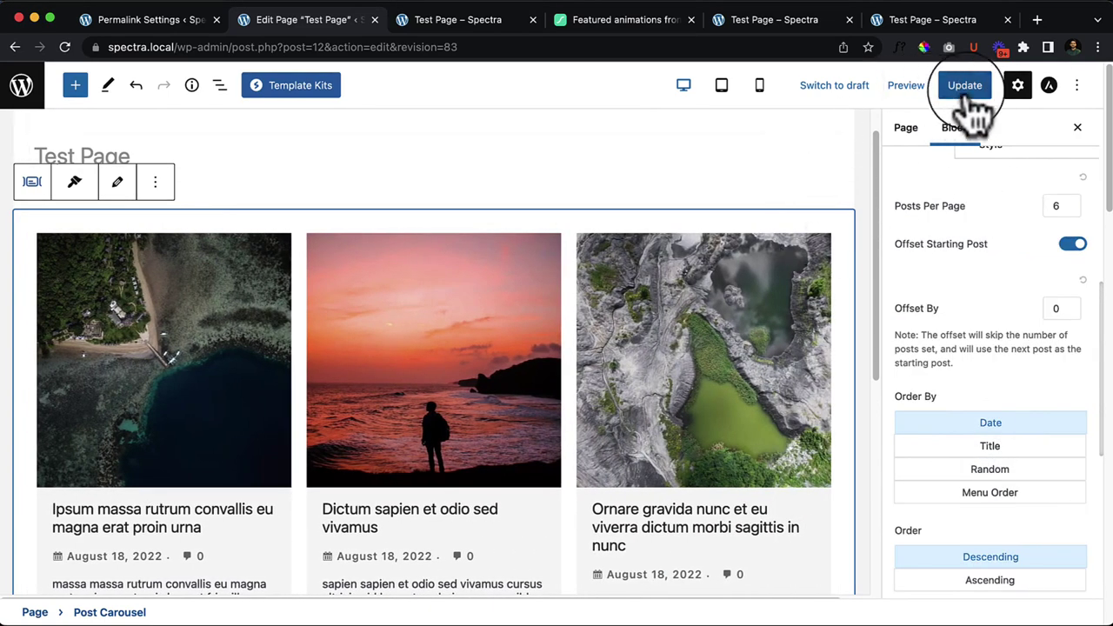
left_click(967, 87)
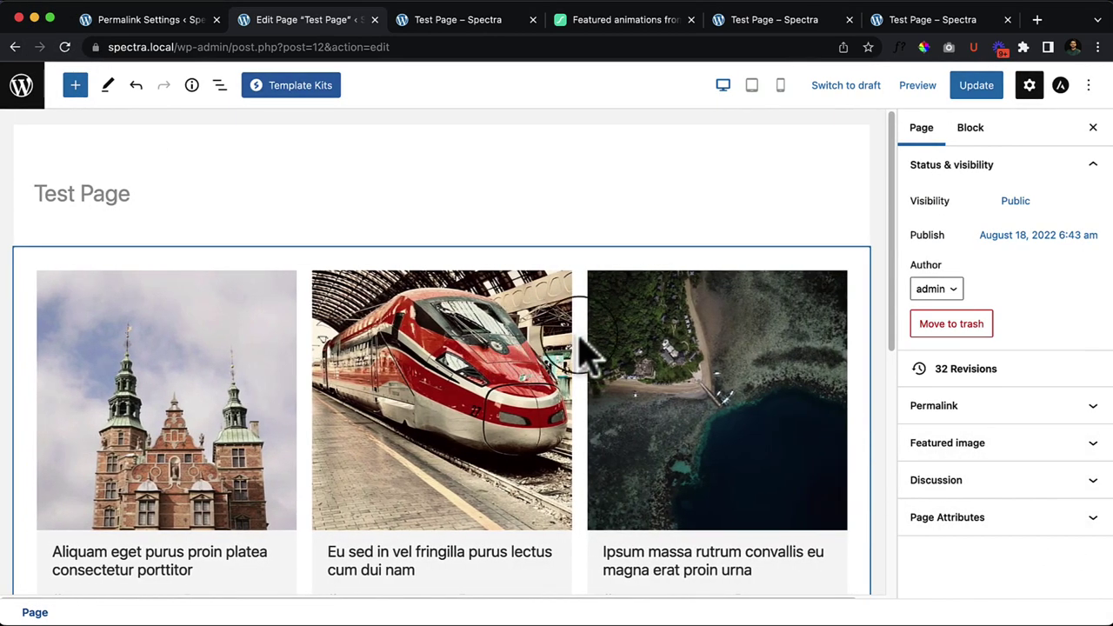
Step: Raise the carousel's Columns from 3 to 4 and switch on Equal Height in General settings
left_click(585, 352)
scroll(1009, 495, "down", 3)
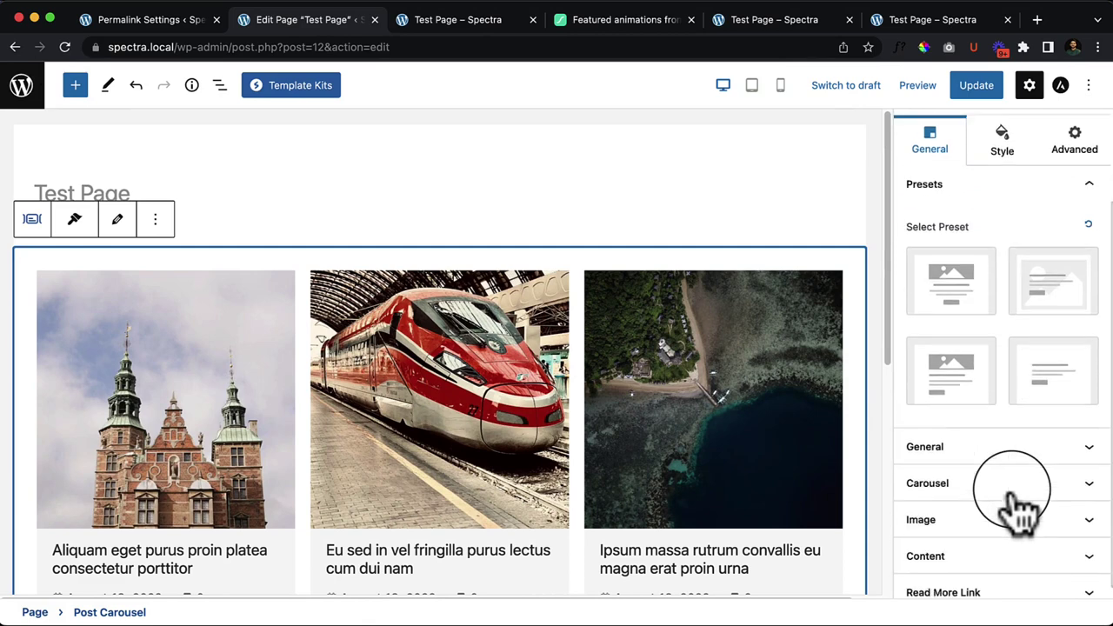
left_click(996, 434)
scroll(1006, 504, "down", 5)
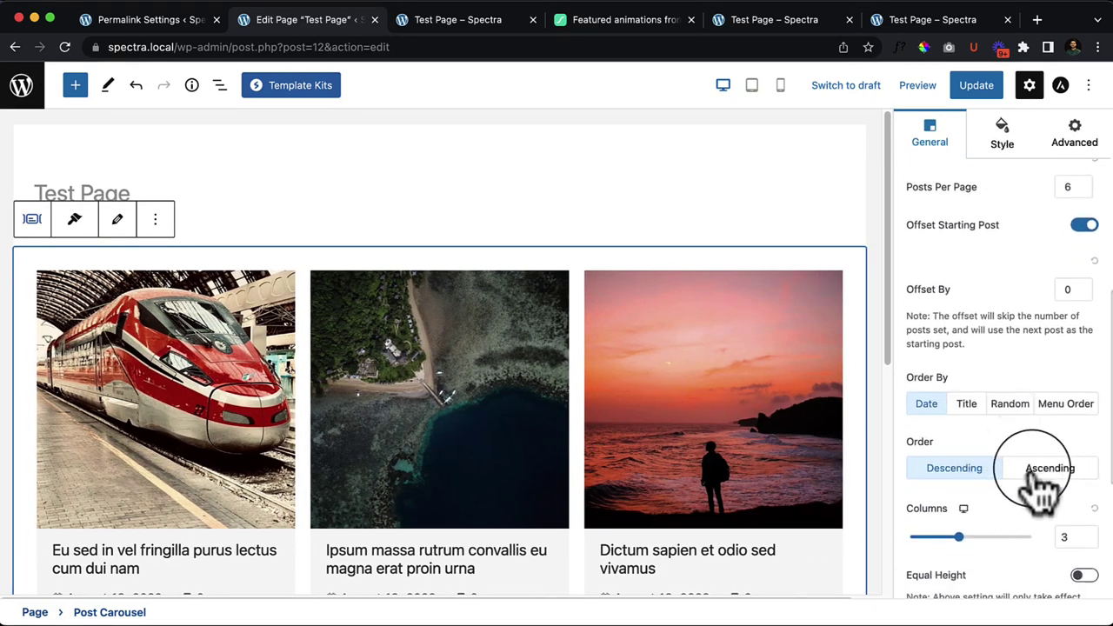
scroll(1043, 487, "down", 4)
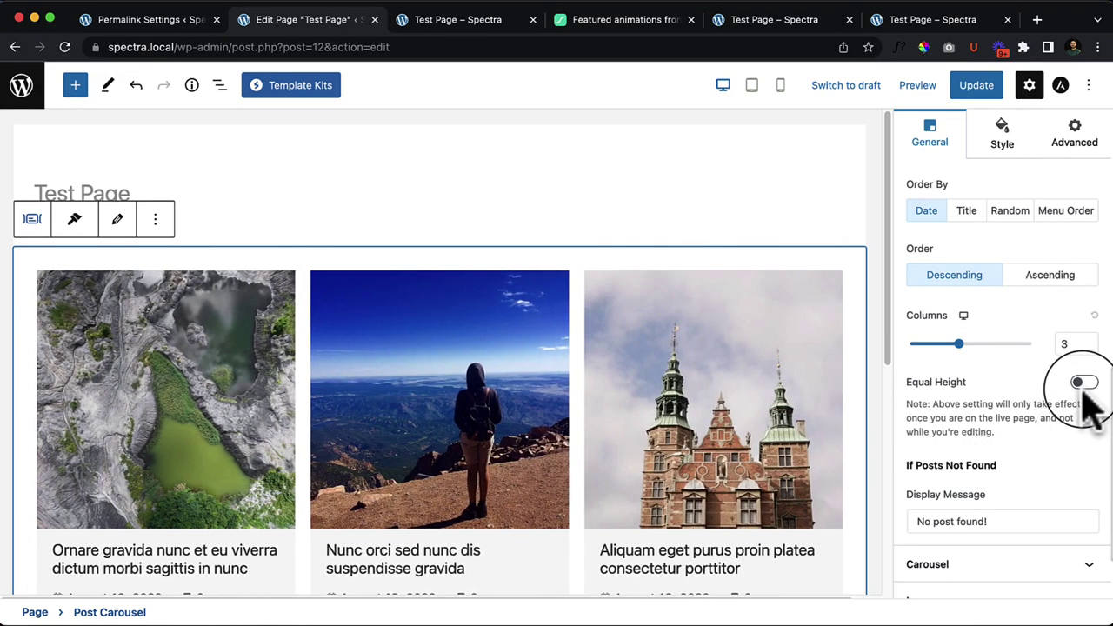
scroll(442, 479, "down", 3)
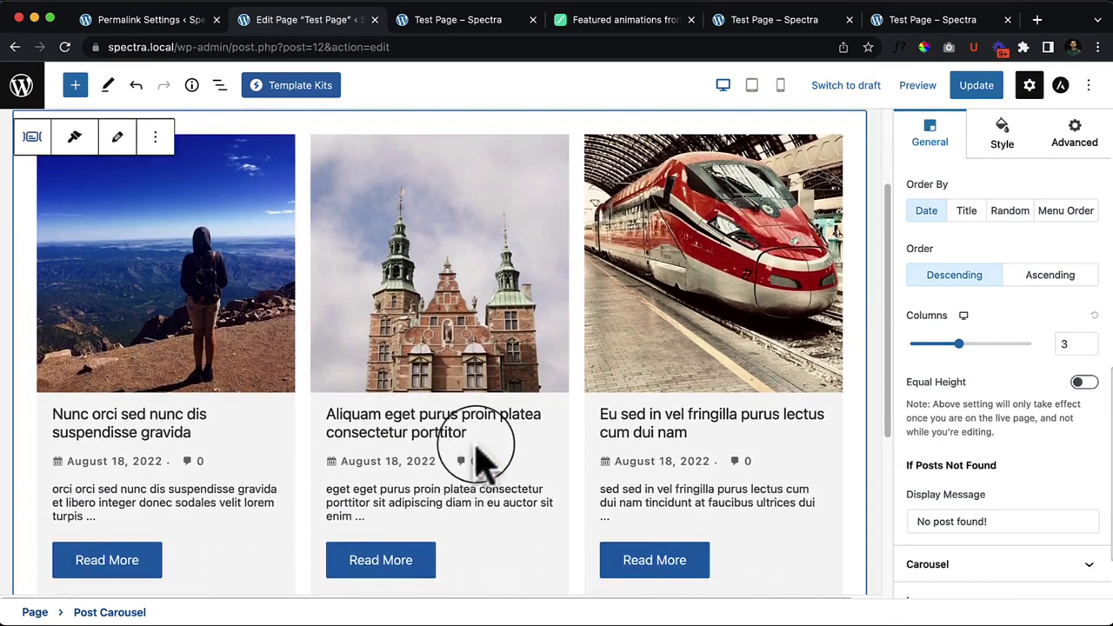
scroll(577, 527, "down", 4)
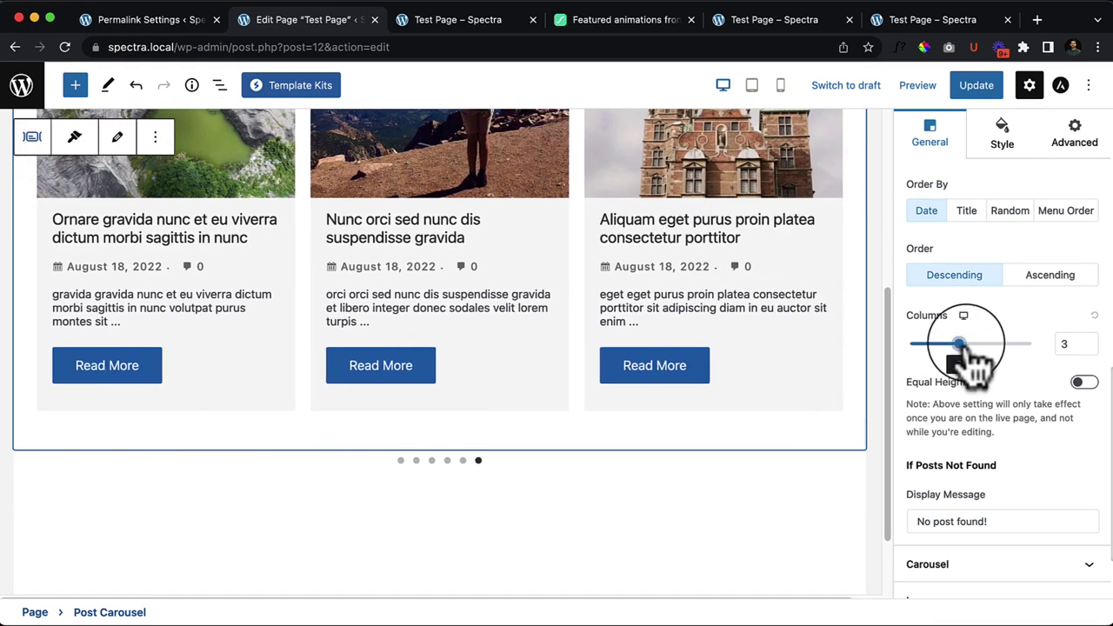
left_click_drag(959, 345, 983, 345)
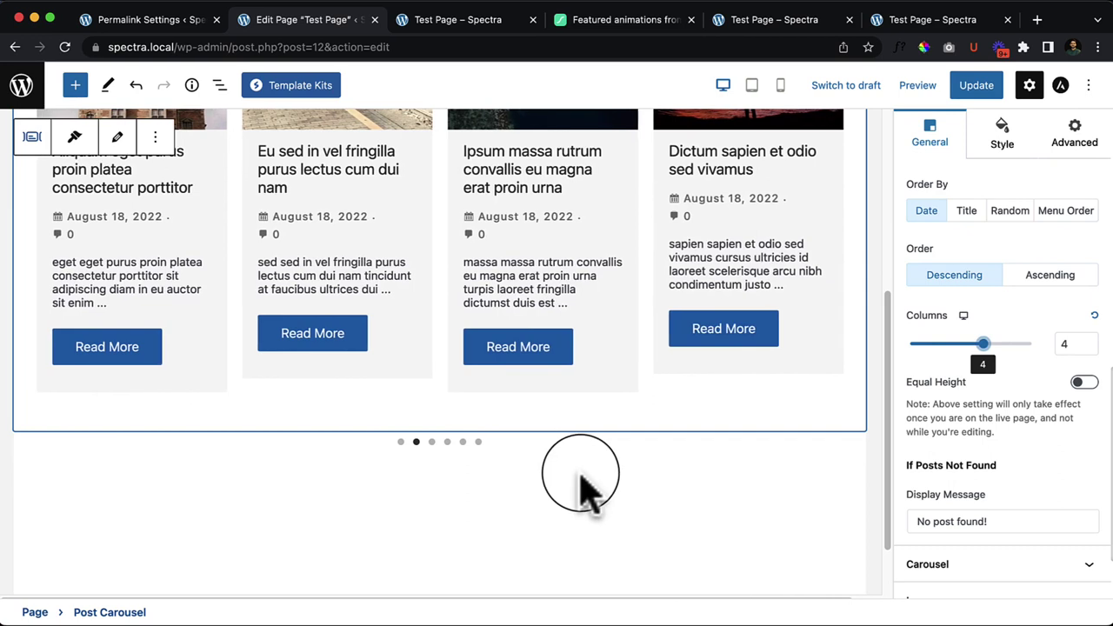
left_click(1084, 383)
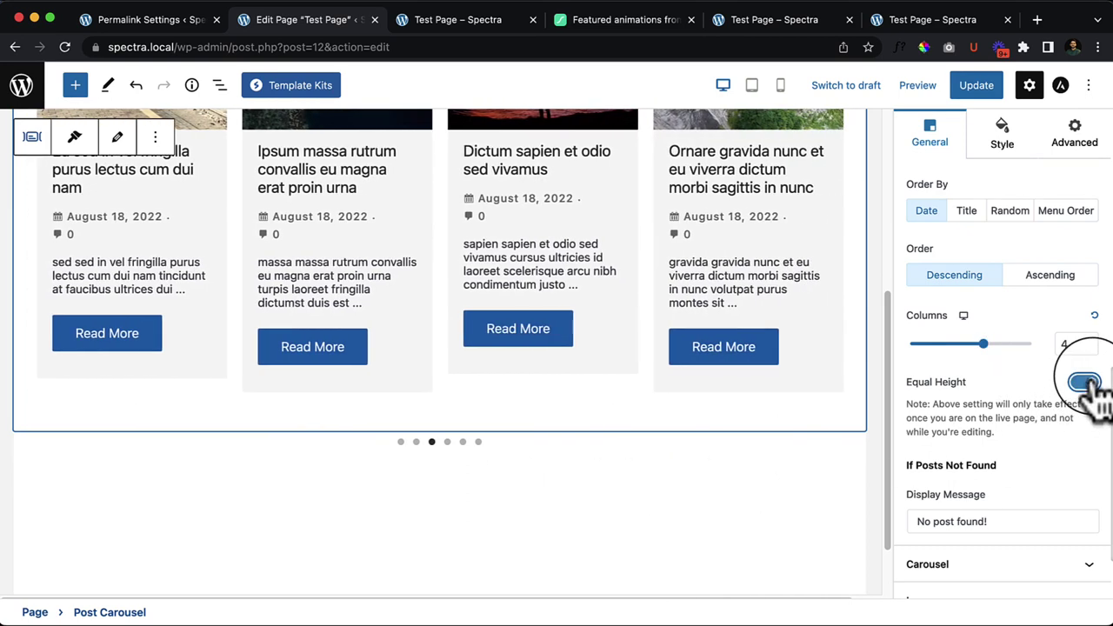
Step: Update the page and reload the live Test Page in its tab
left_click(711, 508)
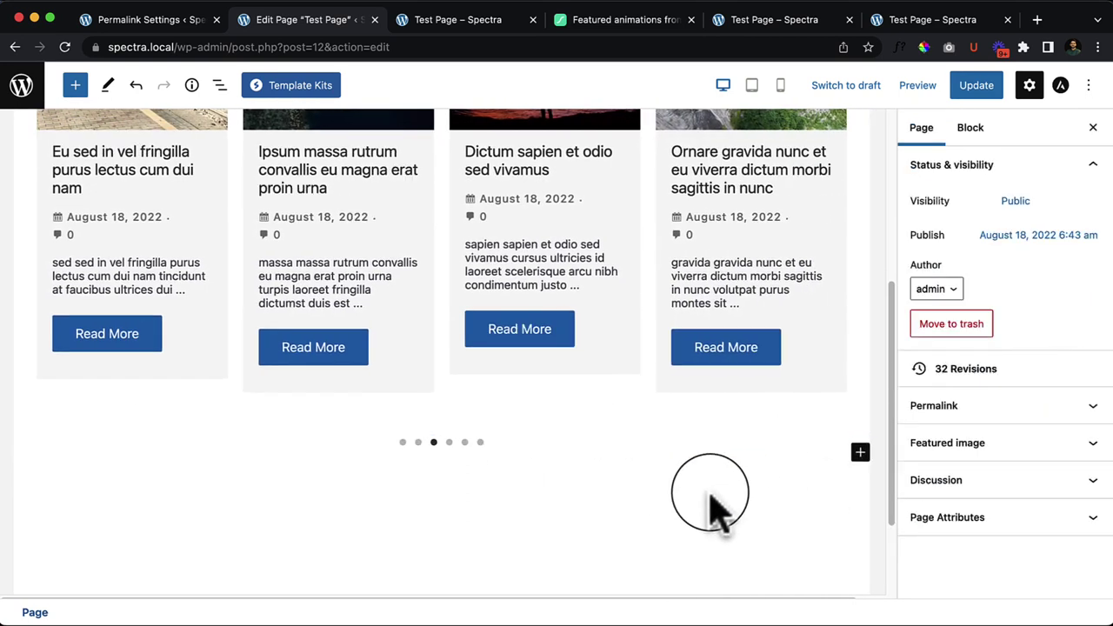
left_click(978, 84)
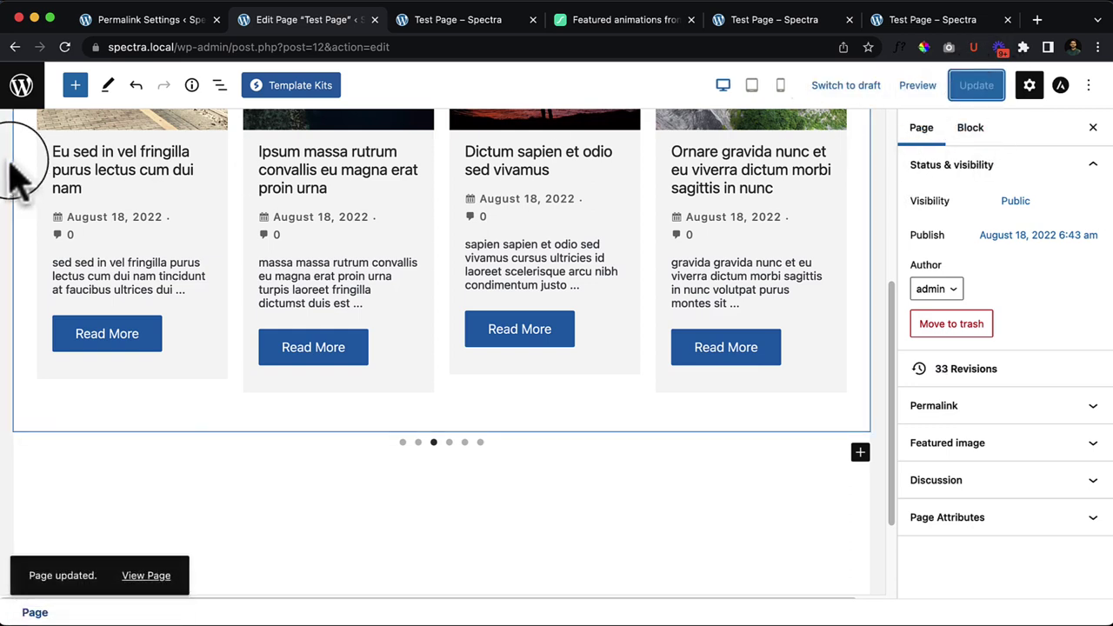
left_click(64, 48)
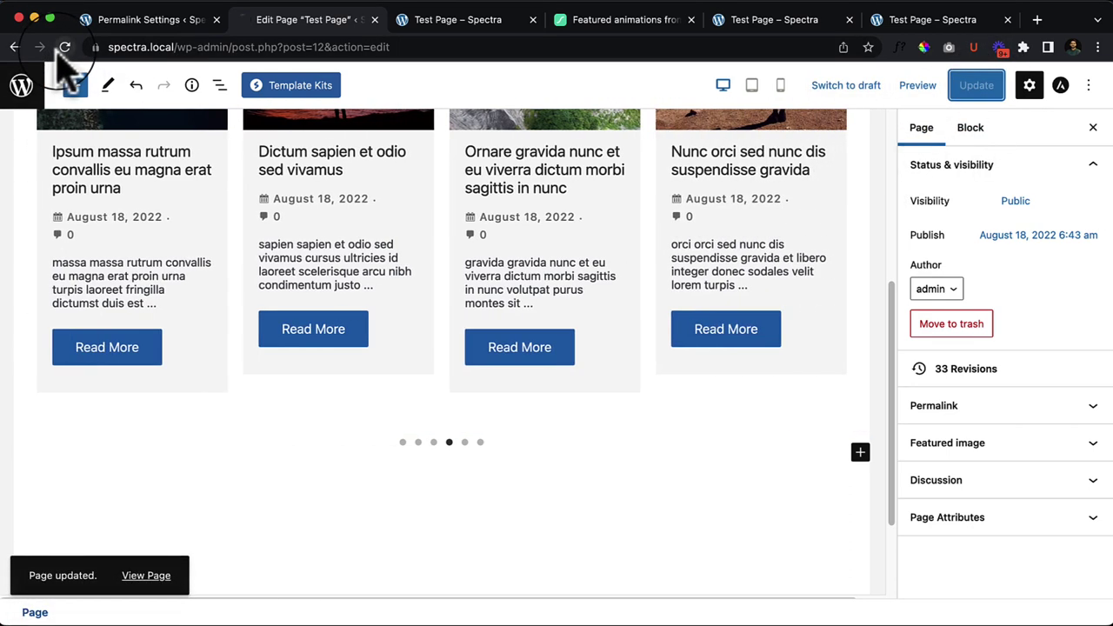
left_click(431, 23)
left_click(64, 46)
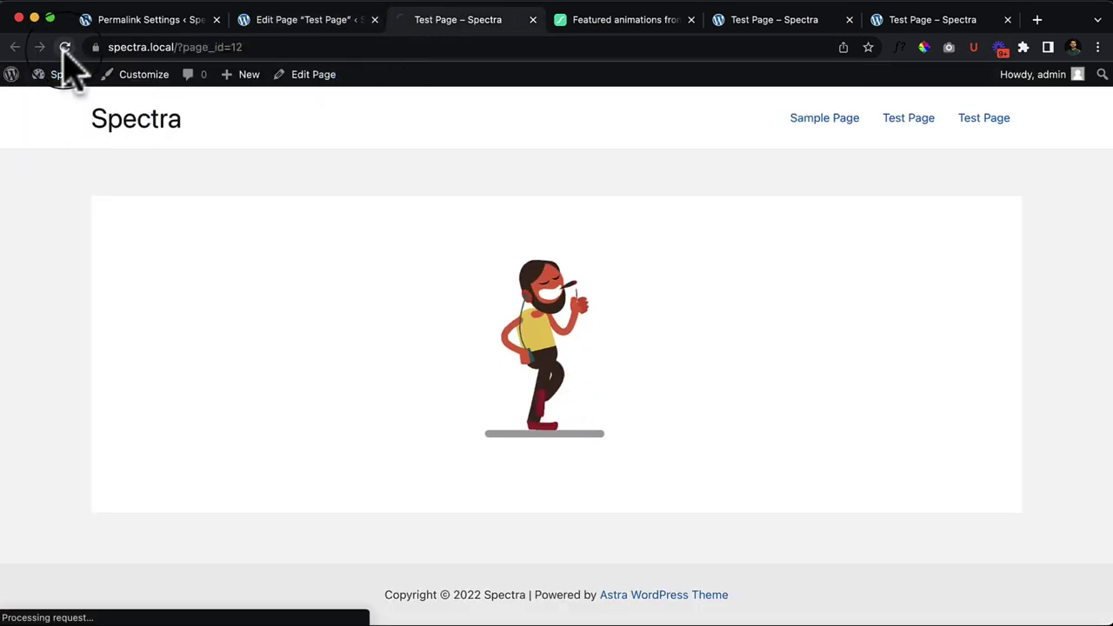
scroll(469, 343, "down", 3)
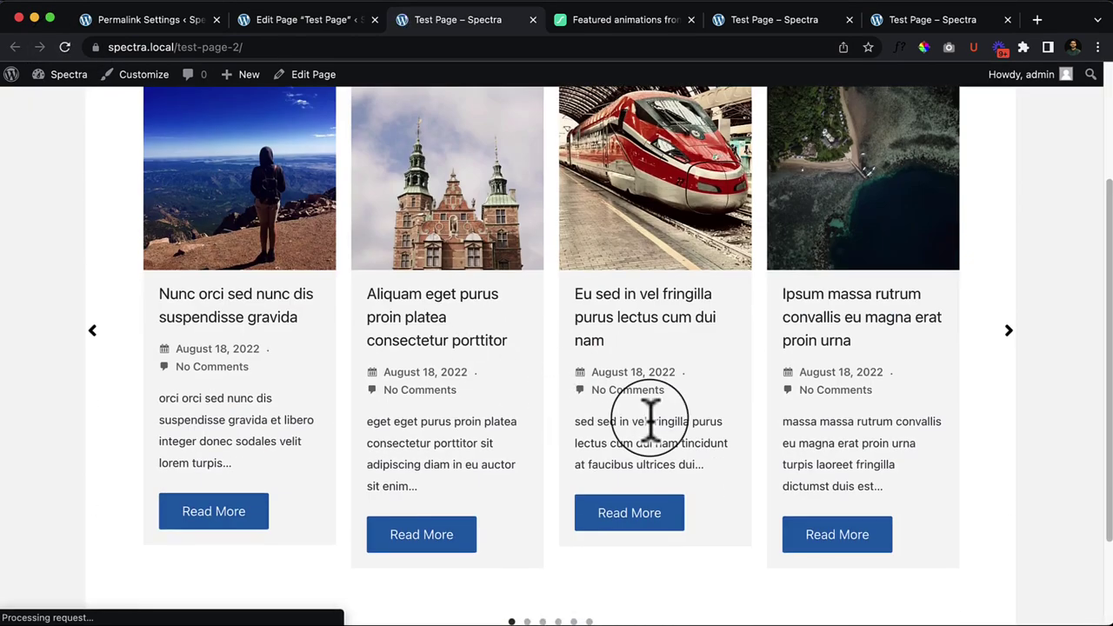
Step: Step the live carousel forward ten times with its right arrow, then return to the editor
left_click(1010, 333)
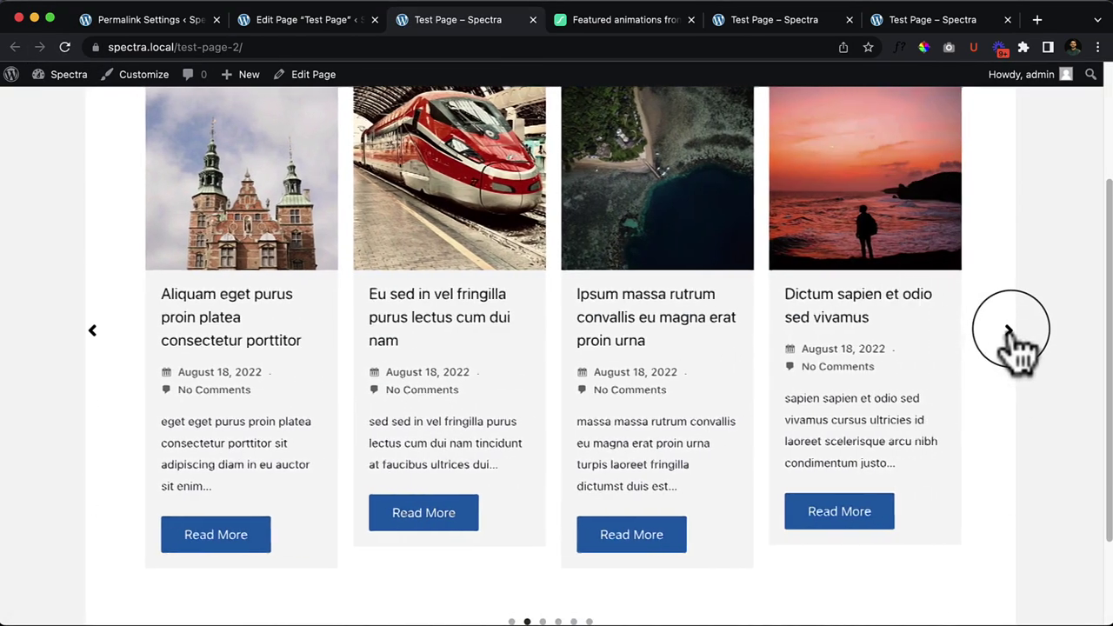
left_click(1011, 333)
left_click(1010, 332)
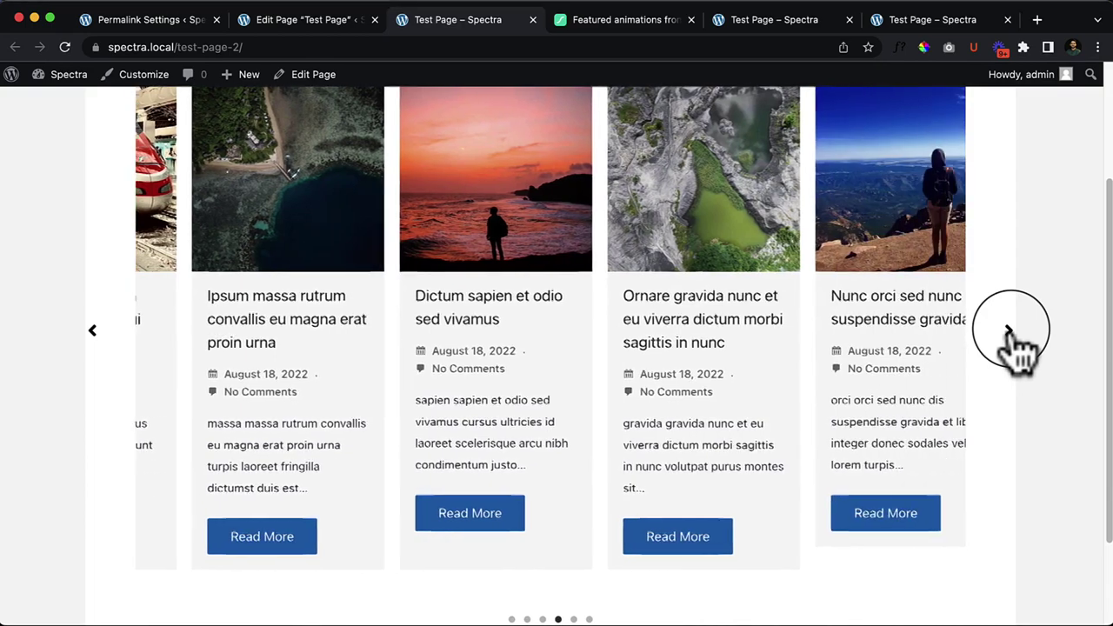
left_click(1011, 333)
left_click(1011, 332)
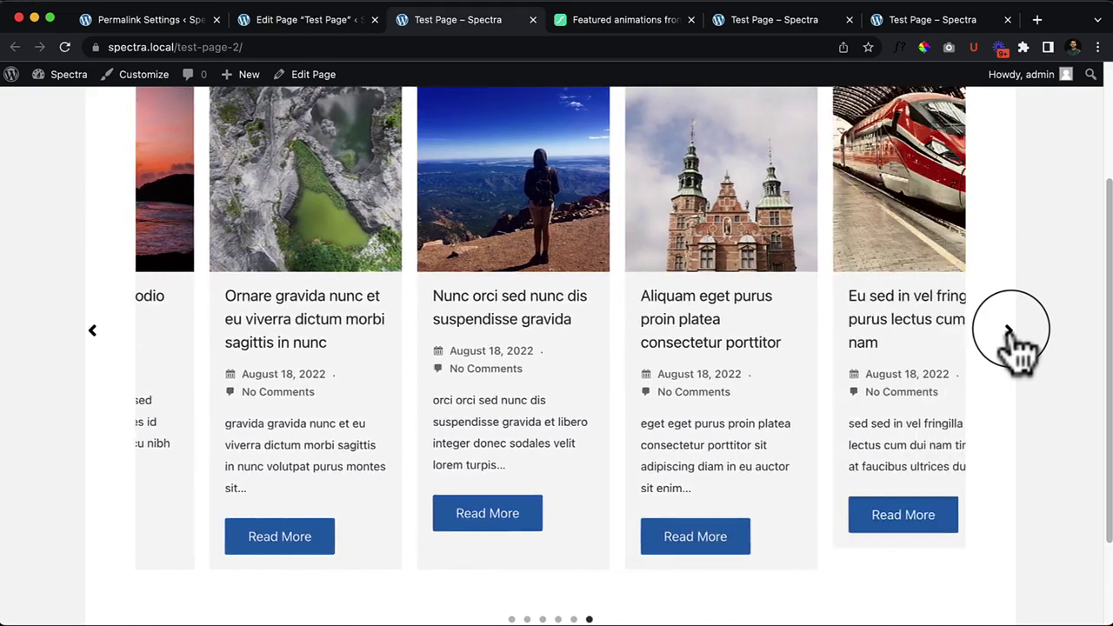
left_click(1006, 329)
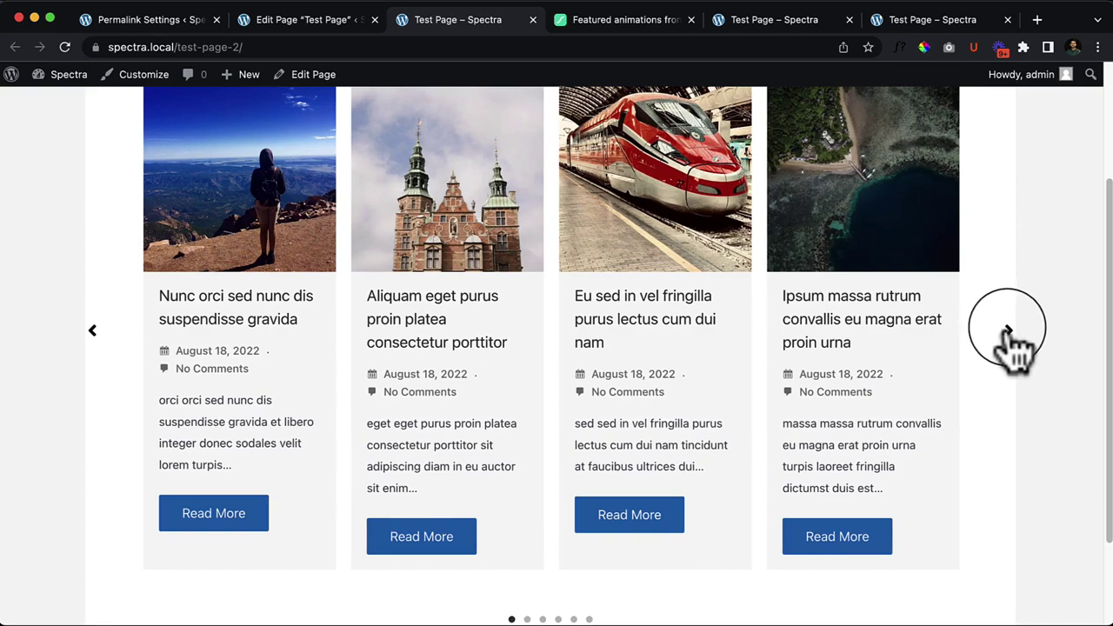
left_click(1009, 332)
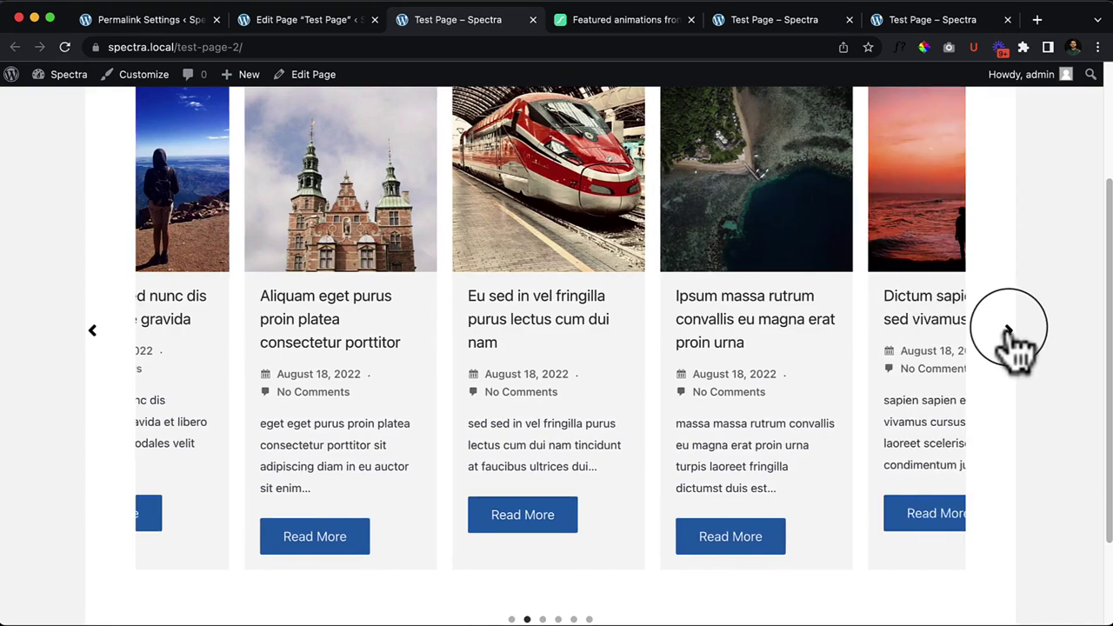
left_click(1009, 333)
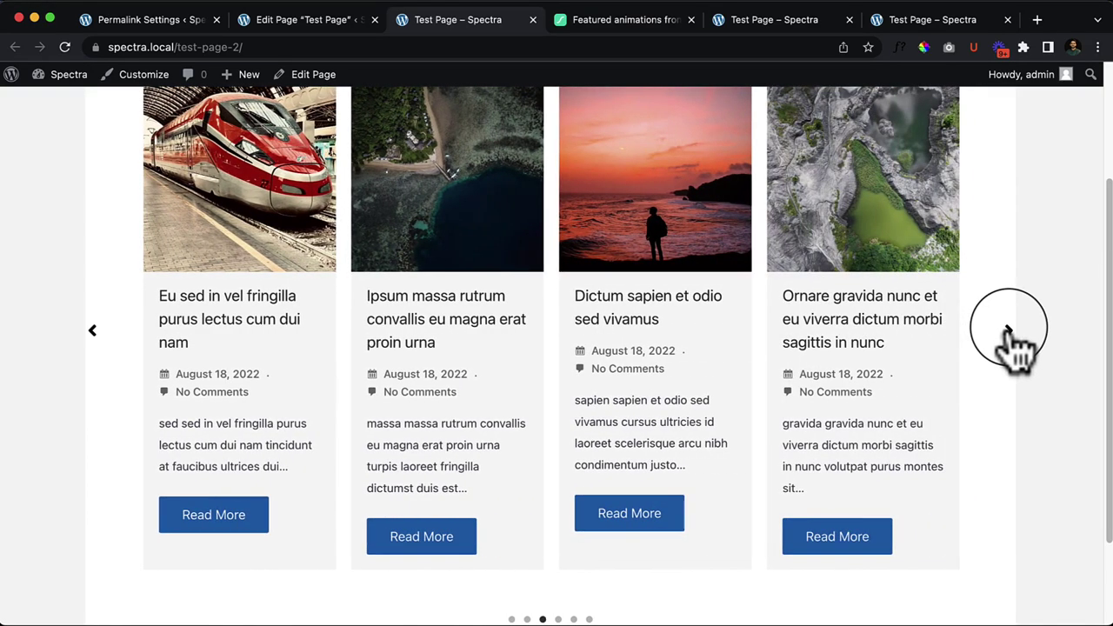
left_click(1011, 332)
left_click(1012, 334)
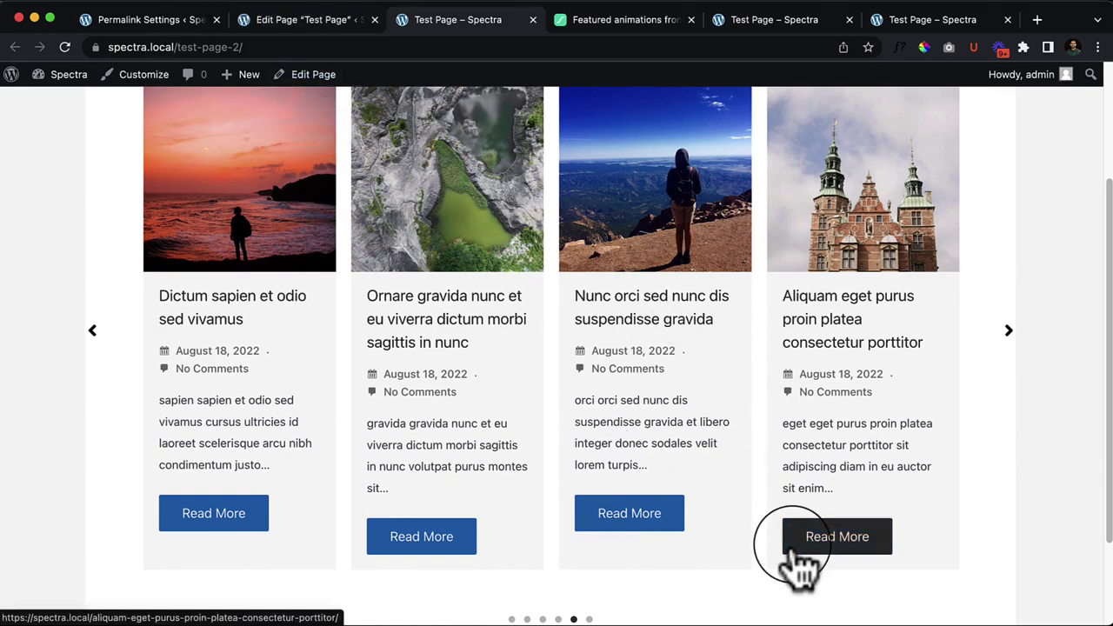
left_click(313, 35)
Step: Drag the carousel's Columns from 4 back to 3 and update Test Page
left_click(303, 320)
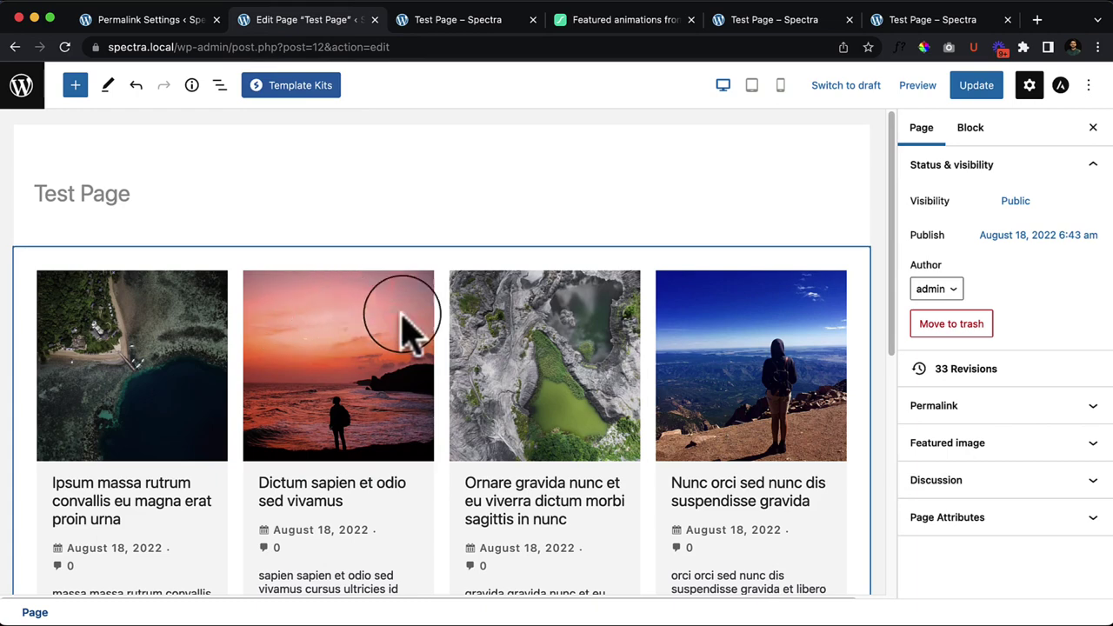
scroll(1079, 474, "down", 3)
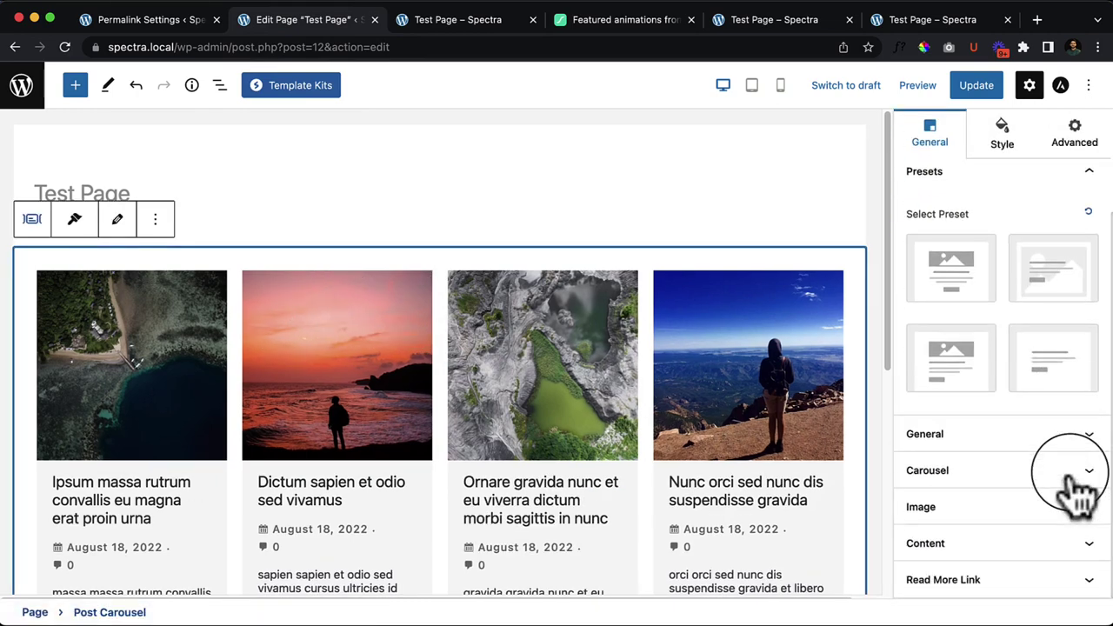
left_click(1019, 435)
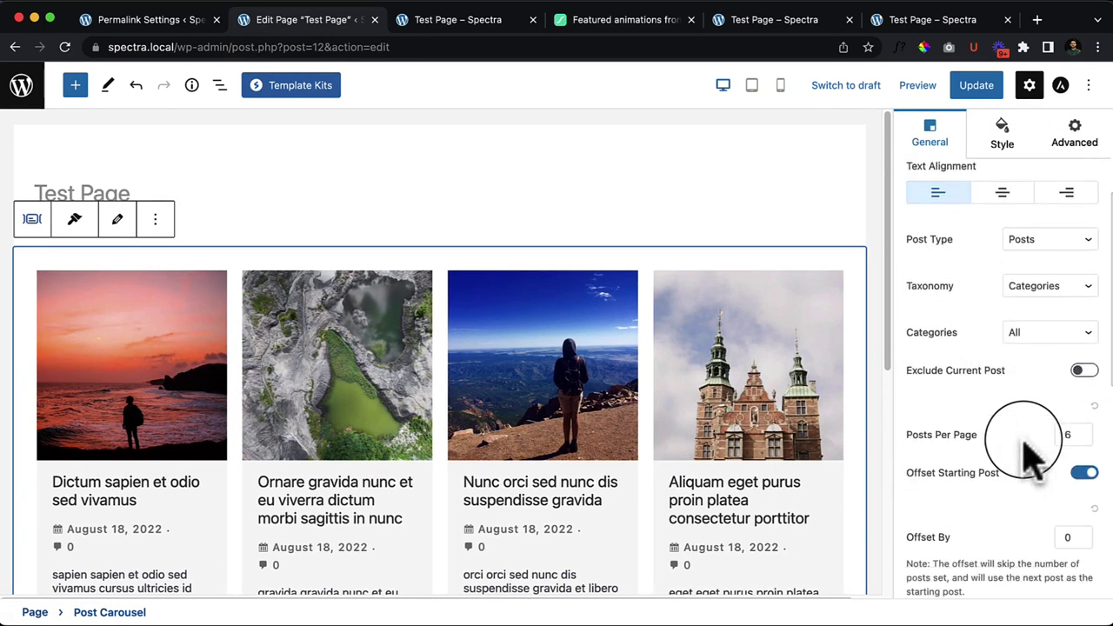
scroll(1026, 447, "down", 5)
left_click(970, 392)
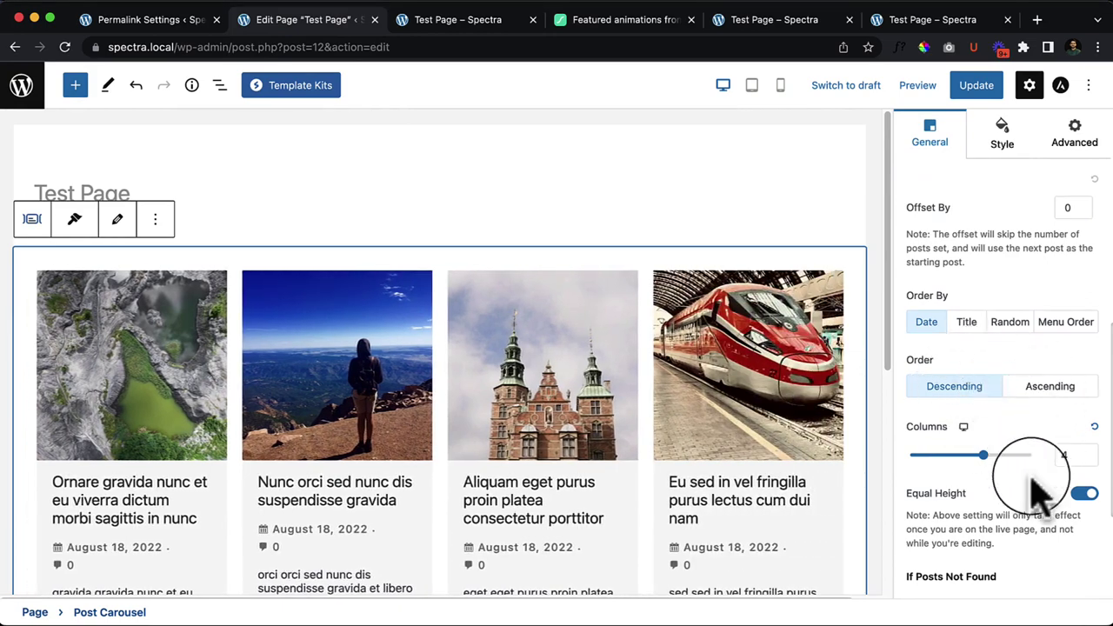
scroll(1039, 495, "down", 2)
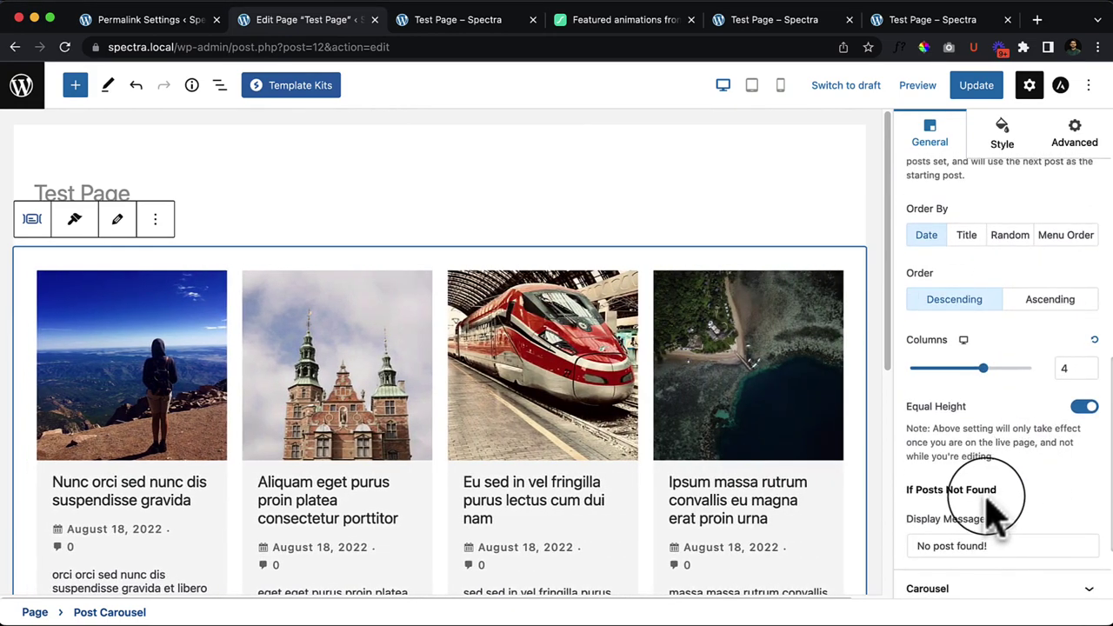
scroll(972, 540, "down", 1)
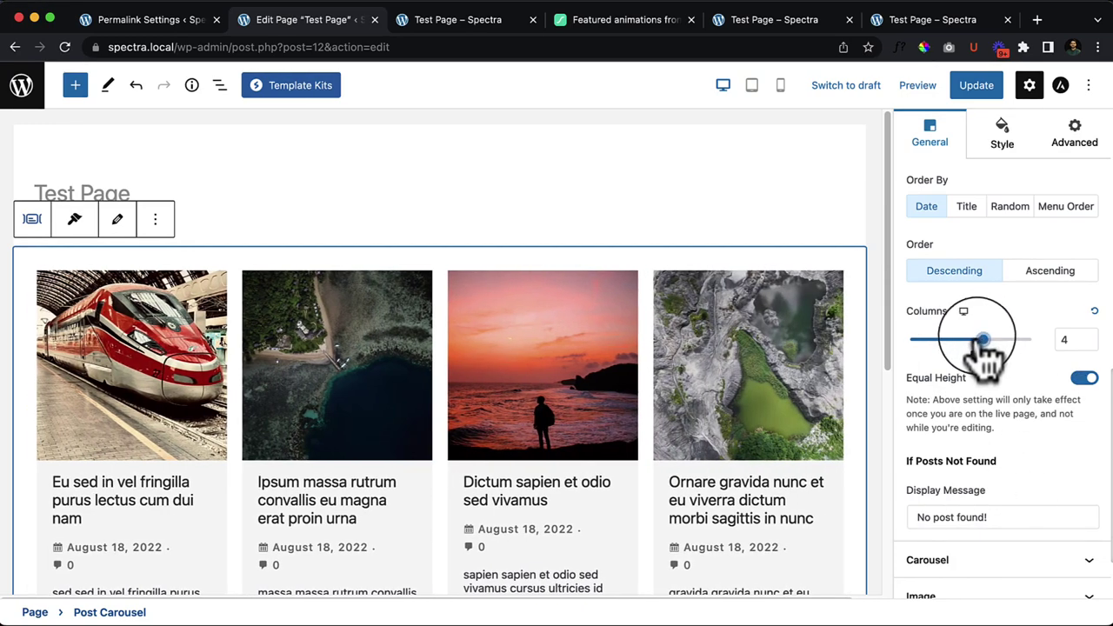
left_click_drag(983, 339, 960, 340)
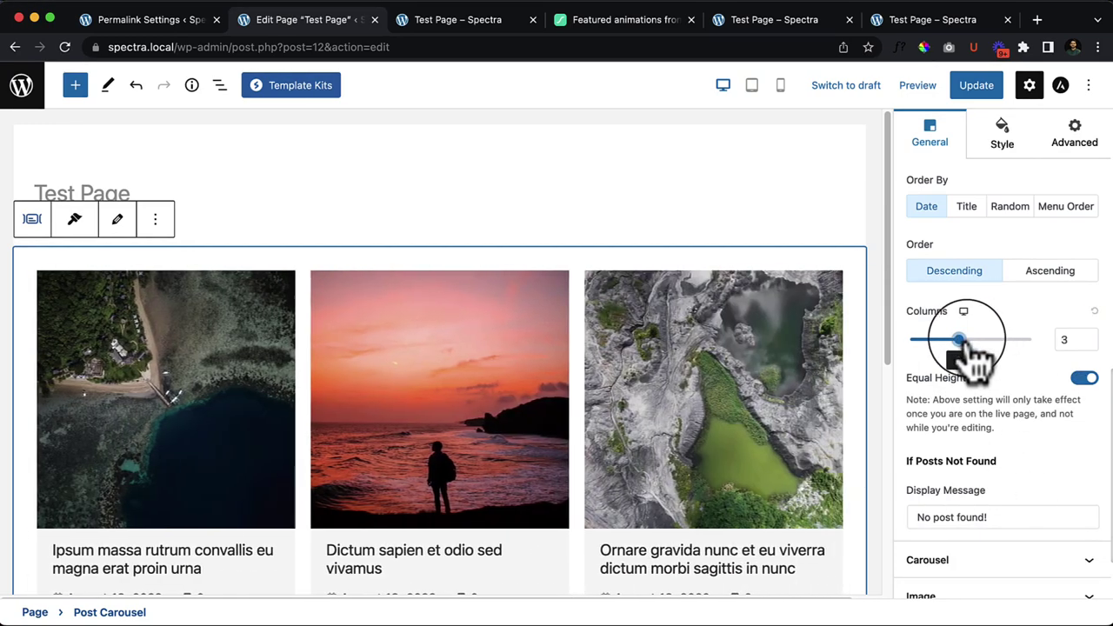
scroll(965, 348, "down", 2)
left_click(977, 86)
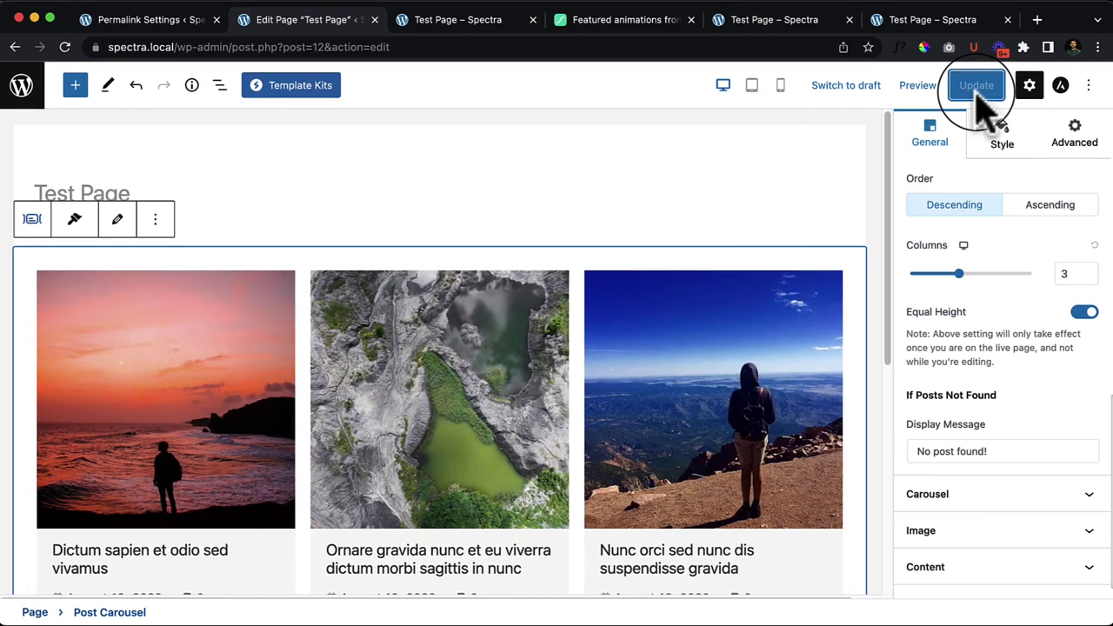
scroll(1024, 452, "down", 1)
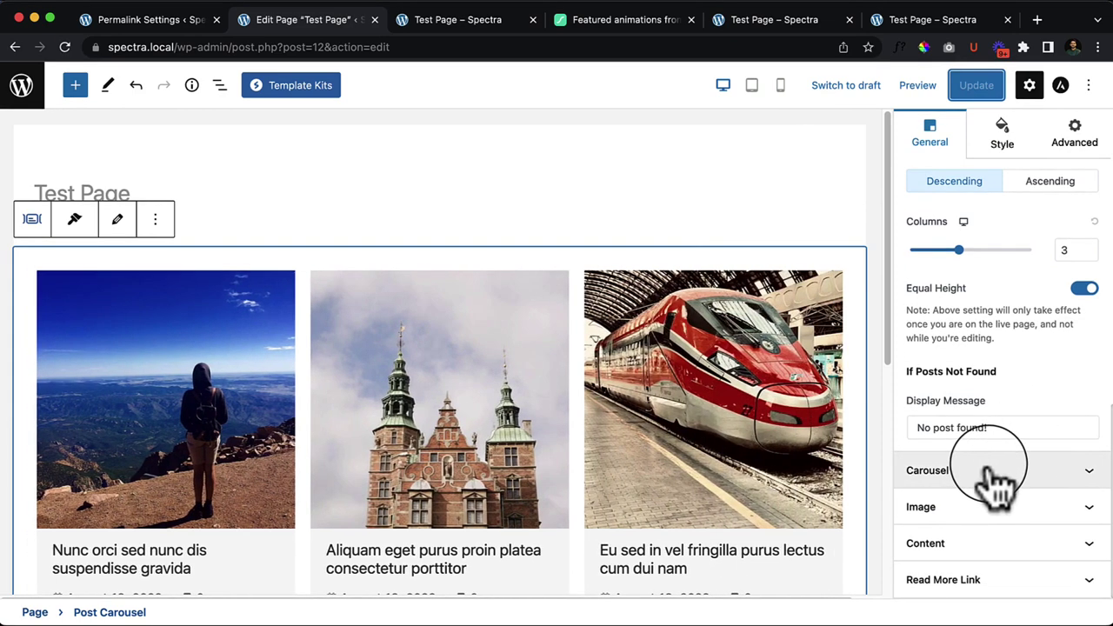
Step: Set the carousel's Autoplay Speed to 1000 ms
left_click(1000, 474)
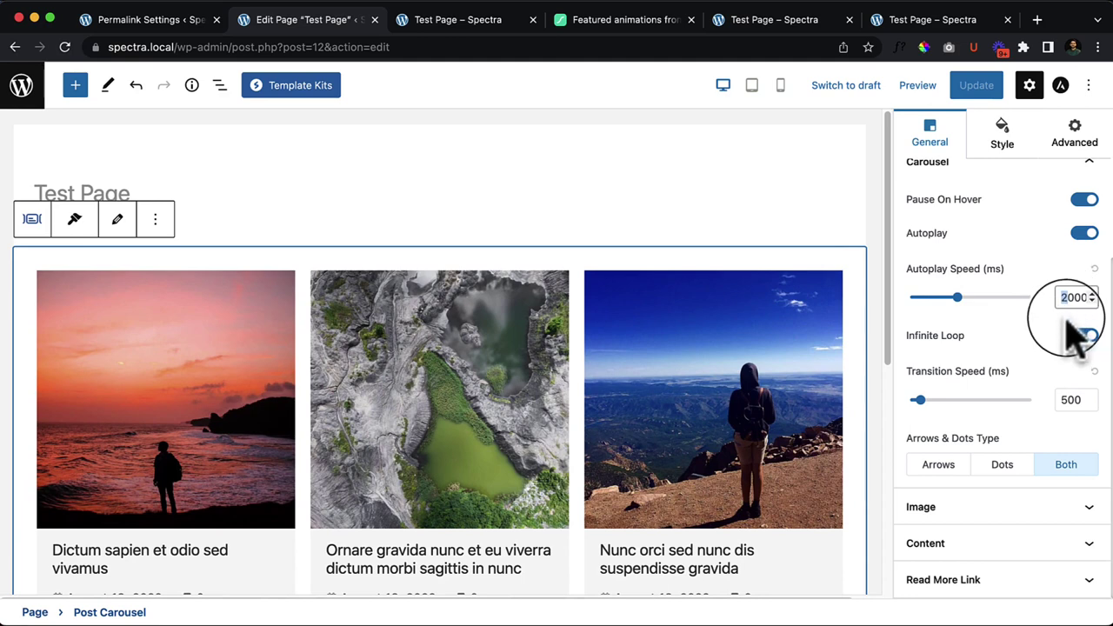
type("4000")
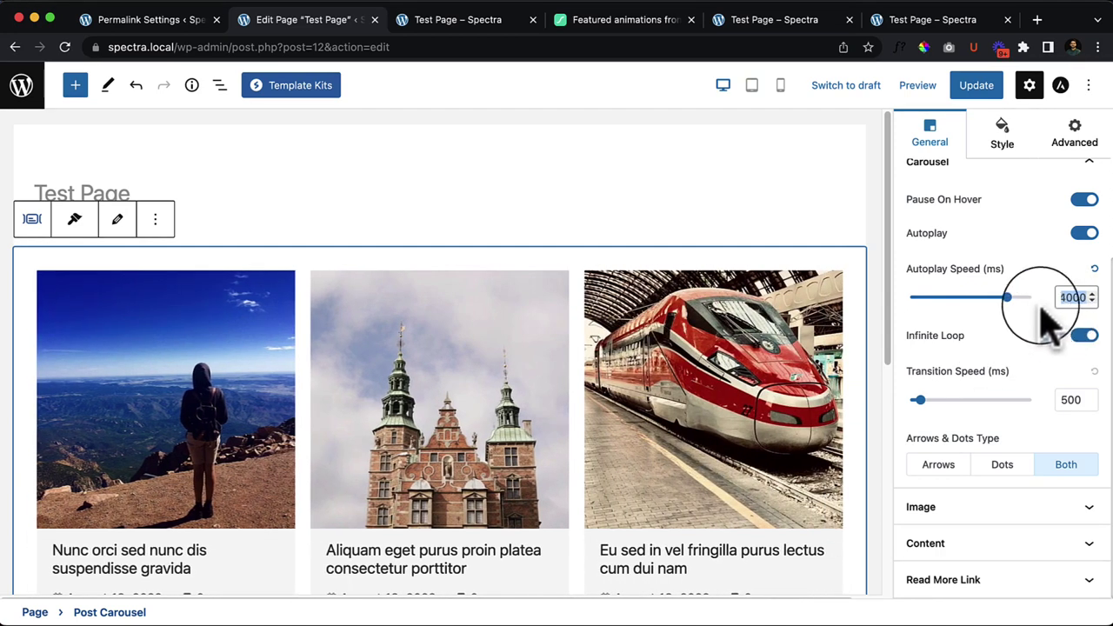
key("BackSpace")
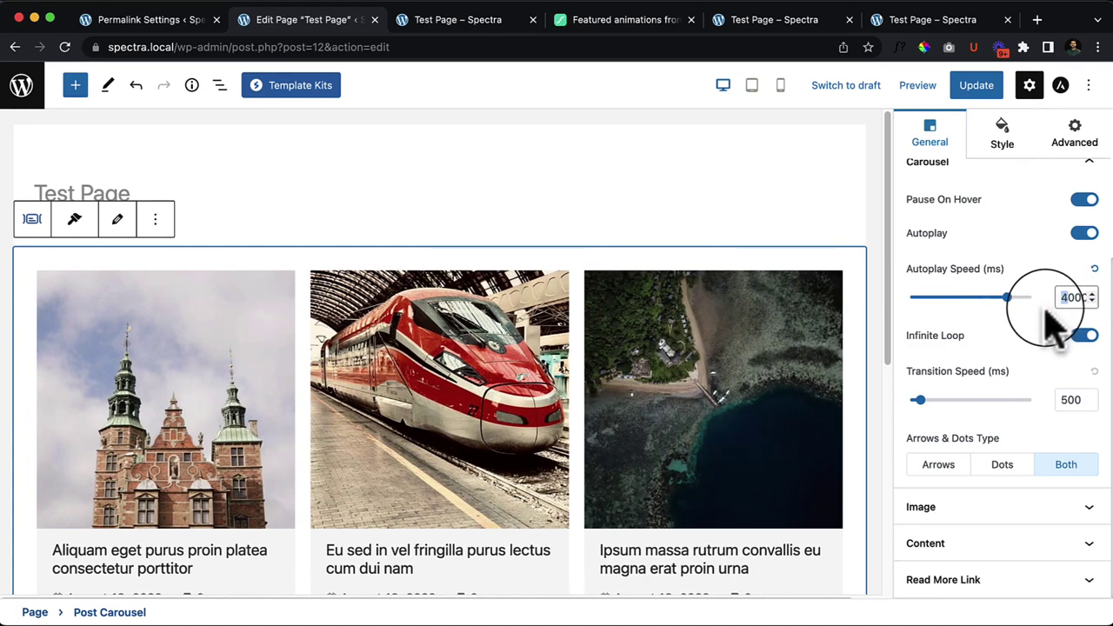
type("1")
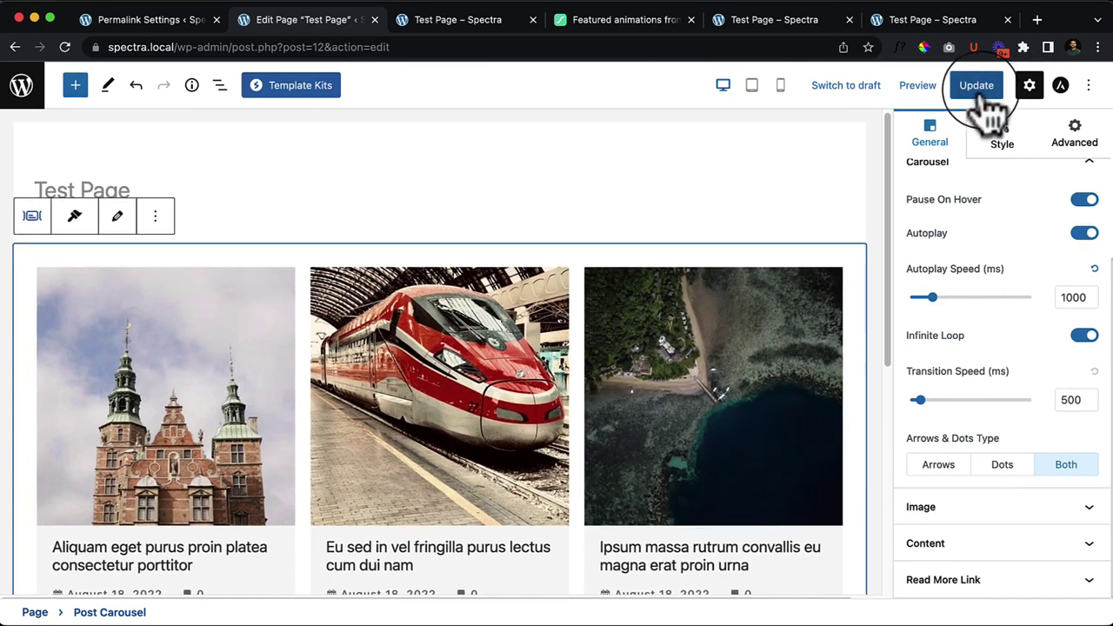
Step: Update the page and reload the live Test Page to check the carousel
left_click(981, 91)
left_click(442, 25)
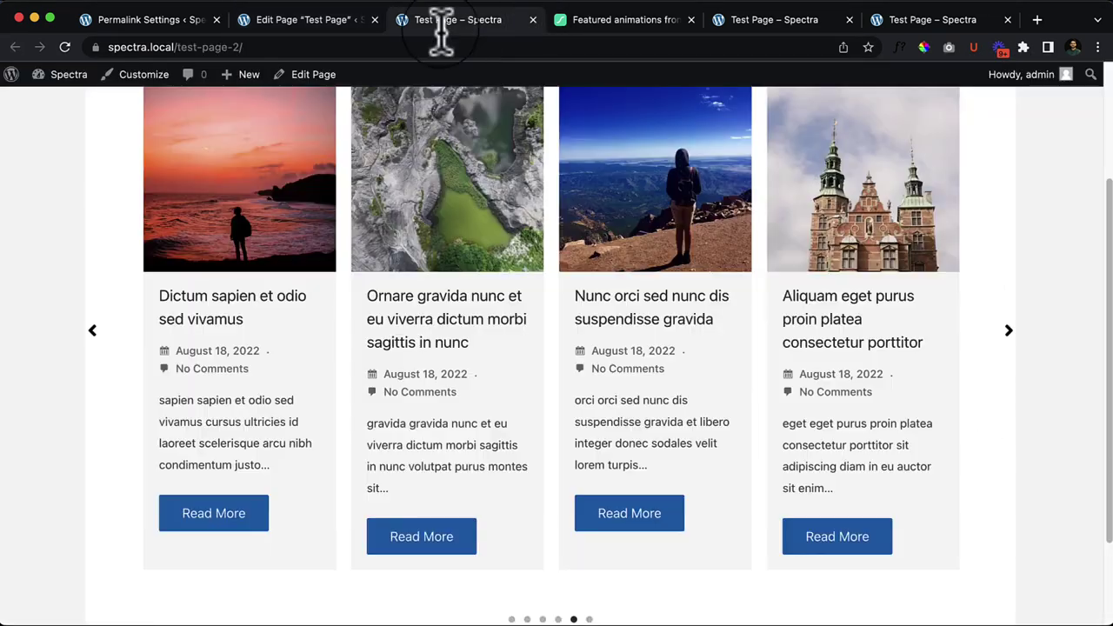
left_click(64, 47)
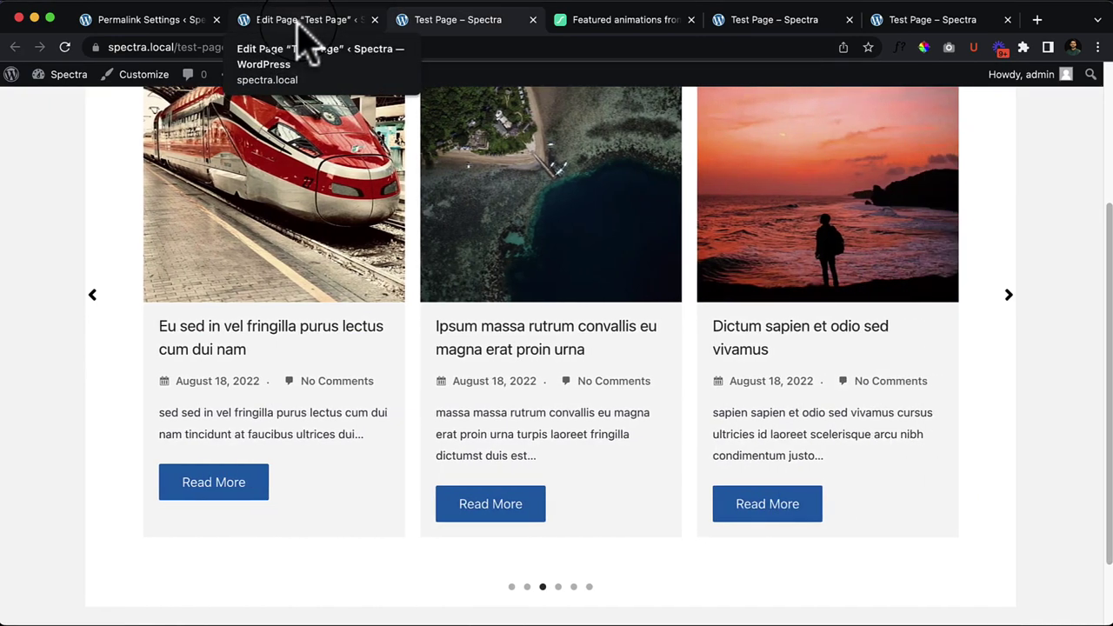
Step: Set Arrows & Dots Type to Arrows only and select the Autoplay Speed value for 2000 ms
left_click(300, 19)
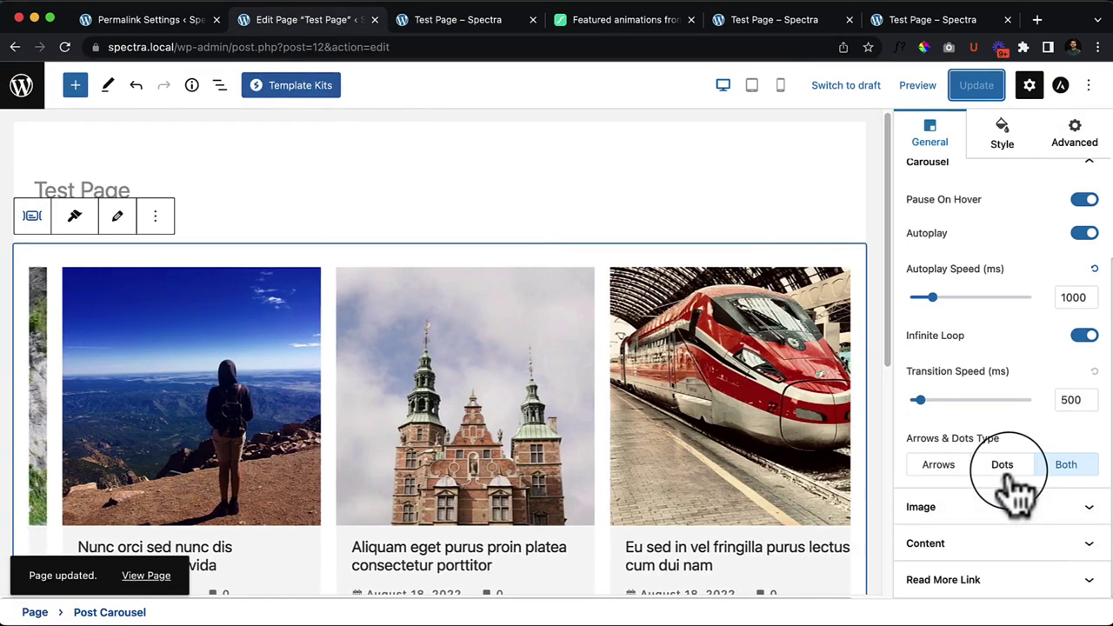
left_click(950, 464)
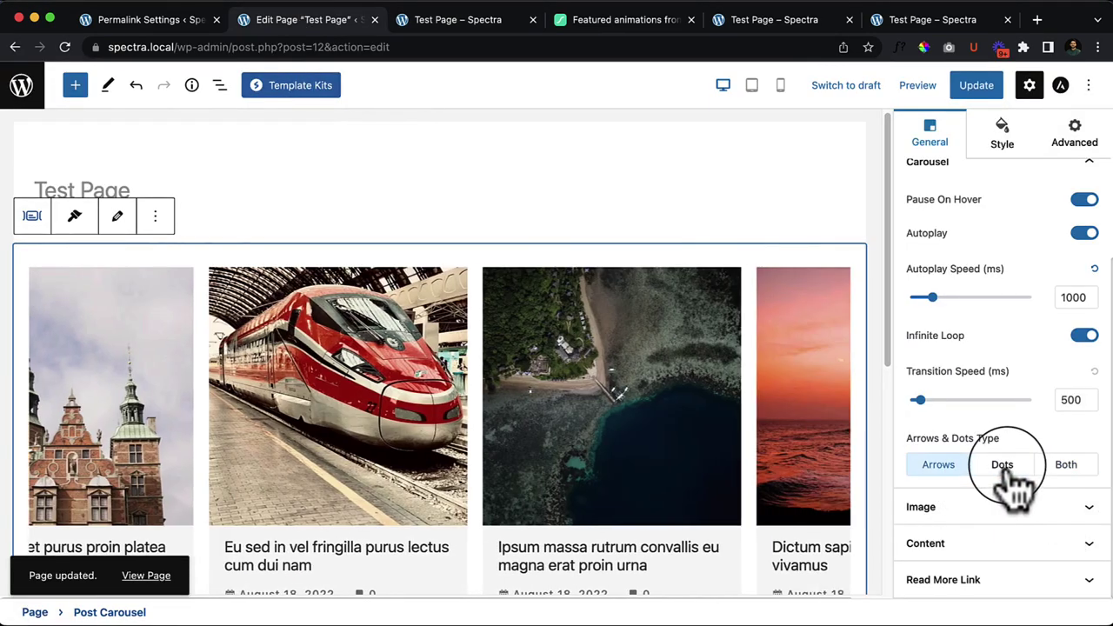
left_click(1002, 470)
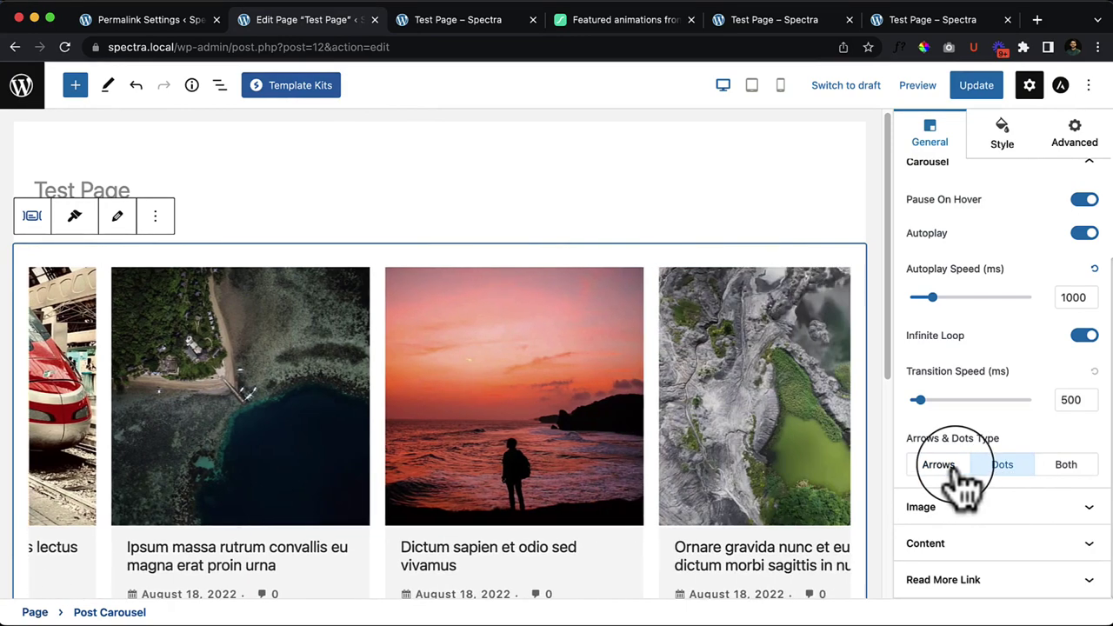
left_click(955, 468)
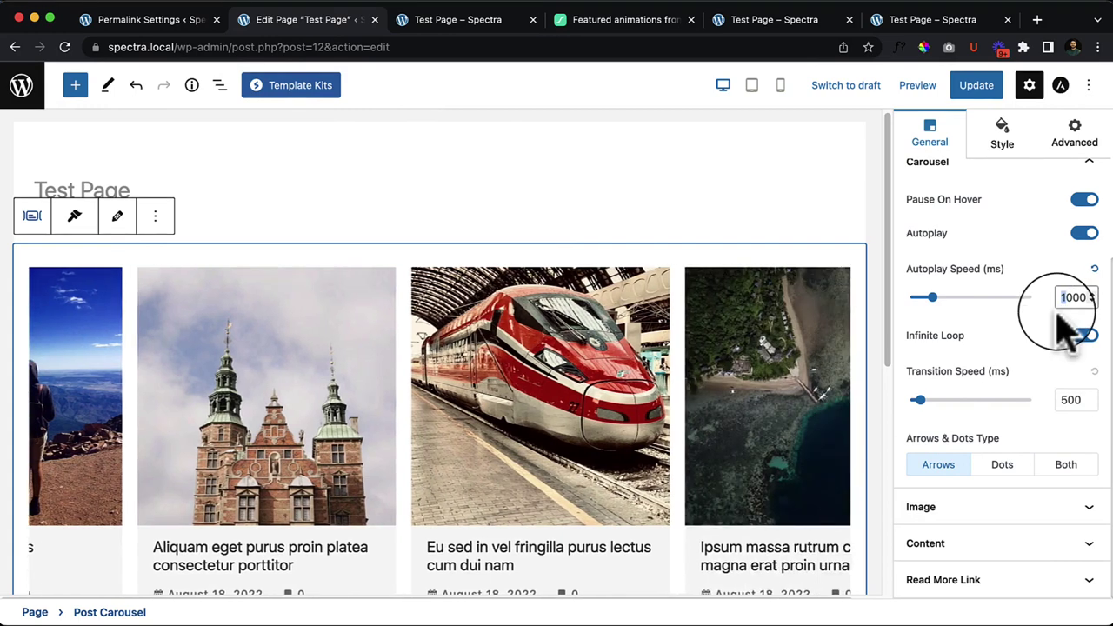
double_click(1063, 298)
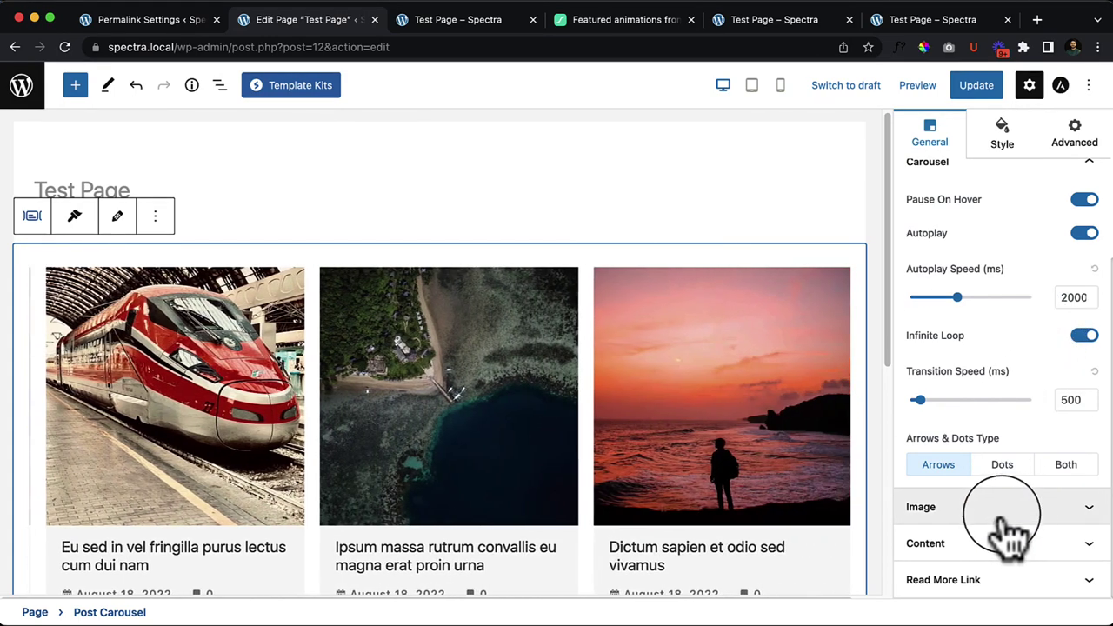
left_click(1011, 515)
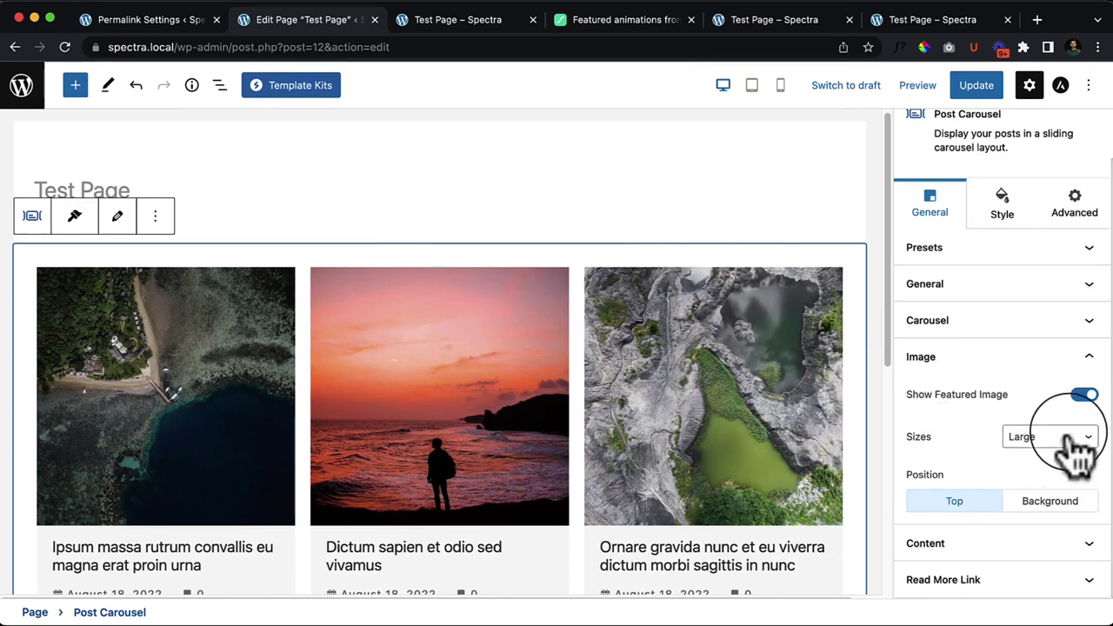
Step: Keep featured image size at Large and set image Position to Background
left_click(1079, 453)
left_click(941, 452)
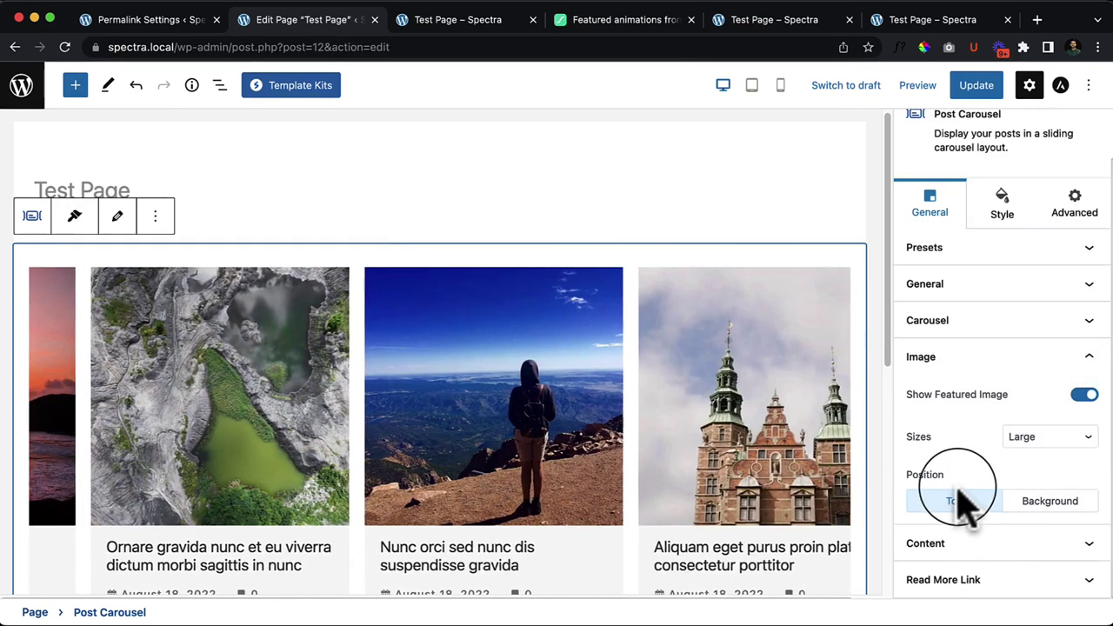
left_click(1043, 503)
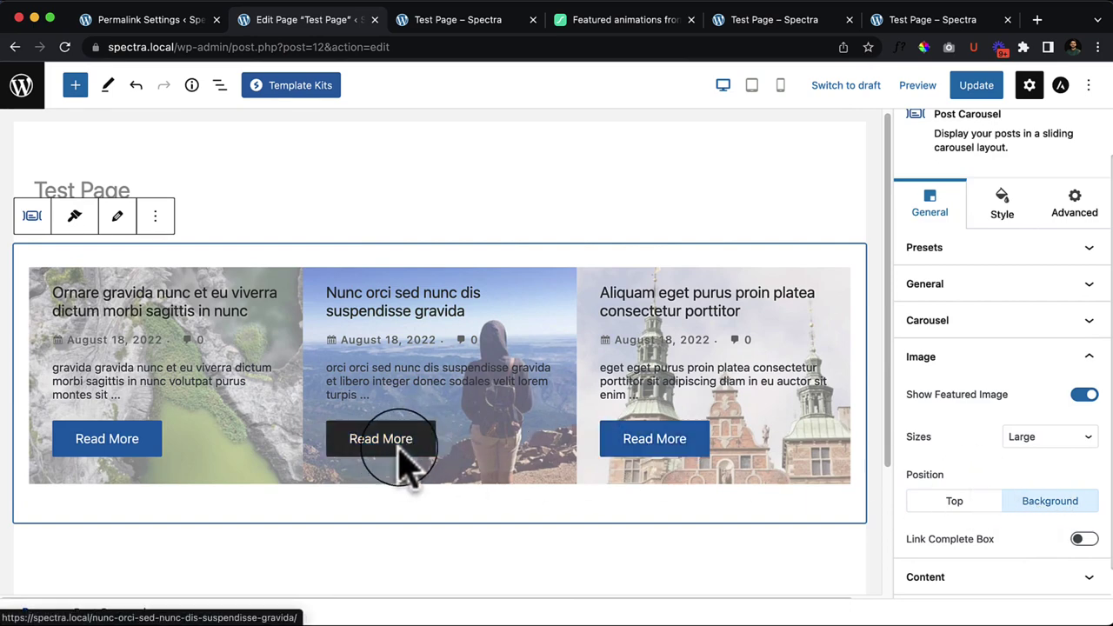
left_click(956, 502)
left_click(1044, 505)
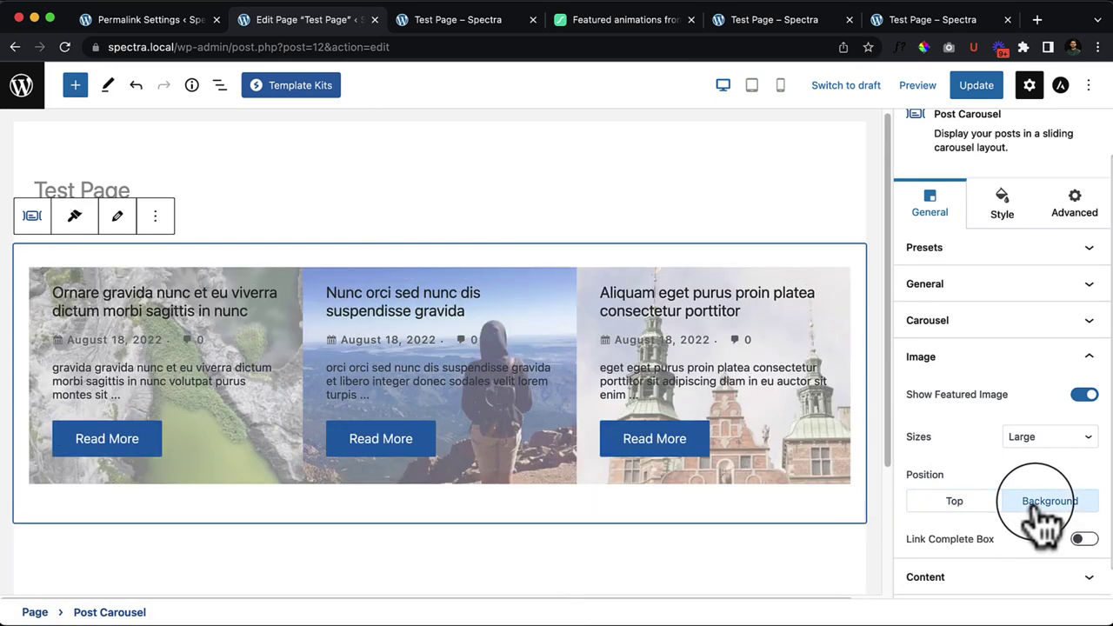
Step: Check the content settings, then turn on Link Complete Box in the Image panel
scroll(1044, 513, "down", 1)
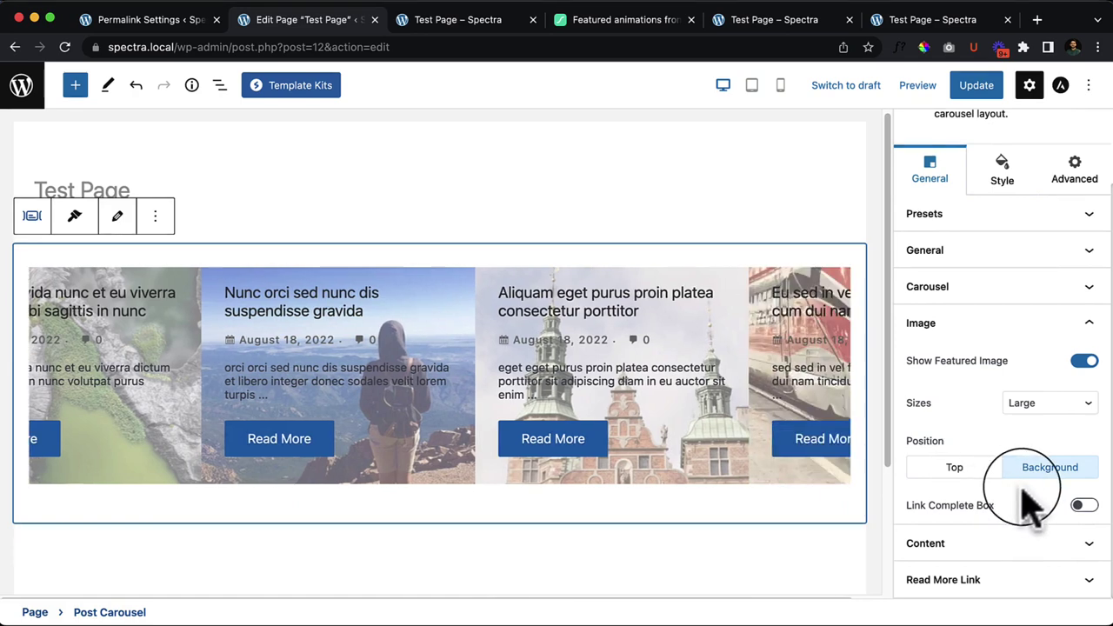
left_click(1000, 548)
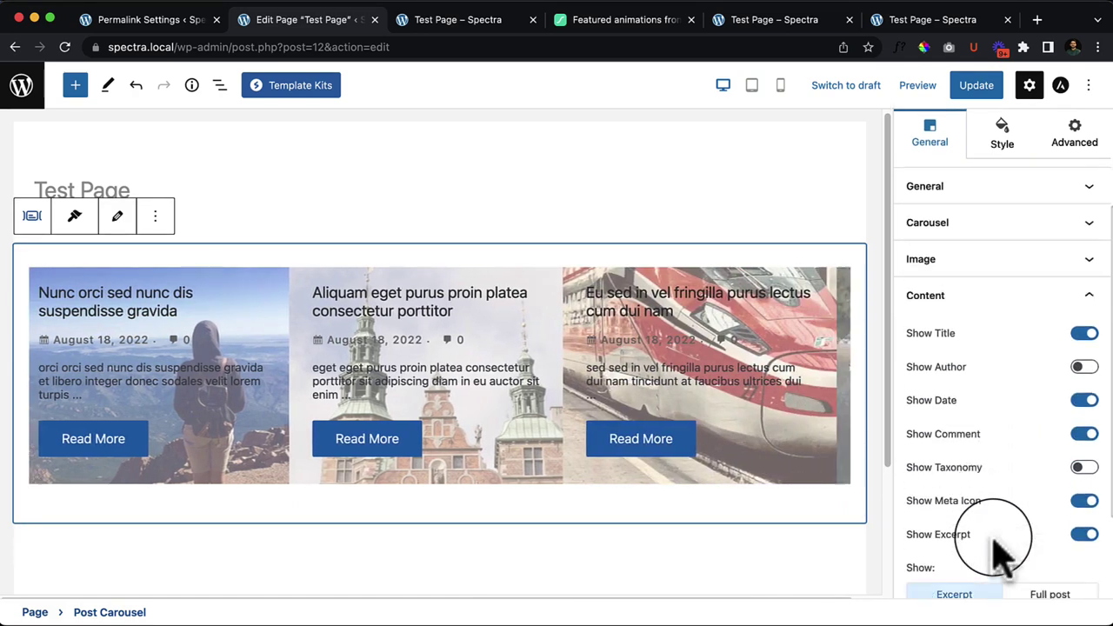
scroll(994, 551, "down", 2)
scroll(1018, 495, "up", 5)
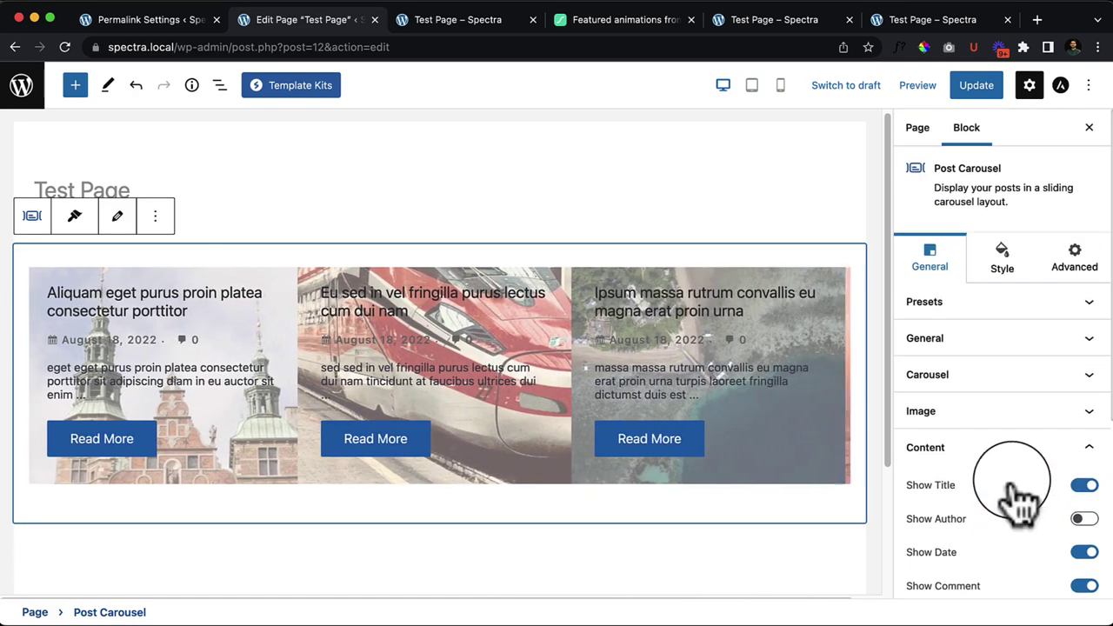
left_click(1014, 460)
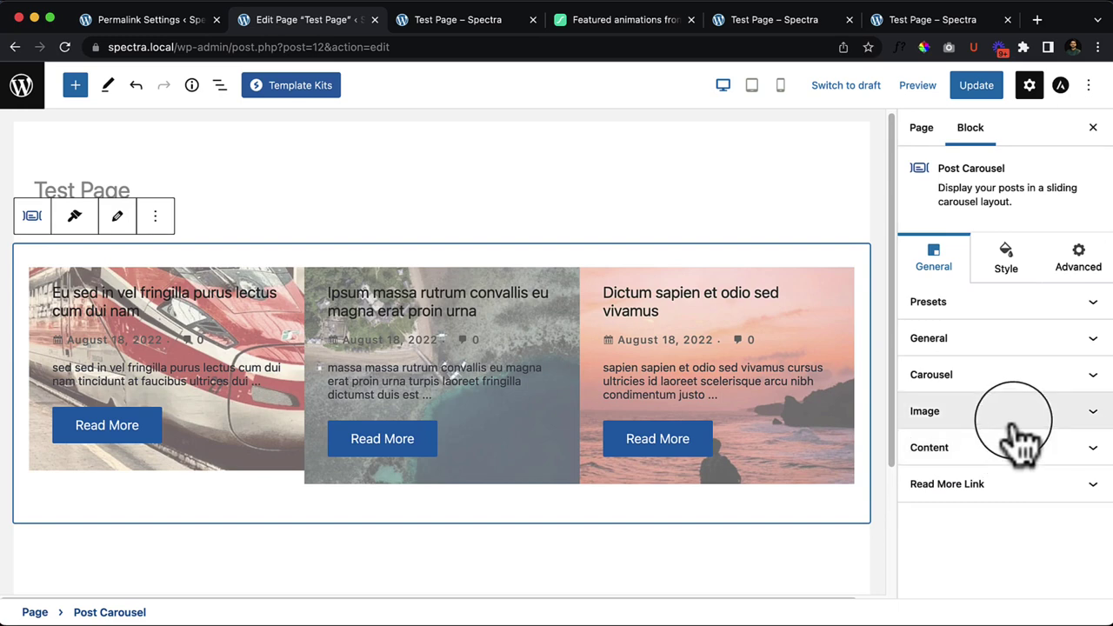
left_click(1014, 416)
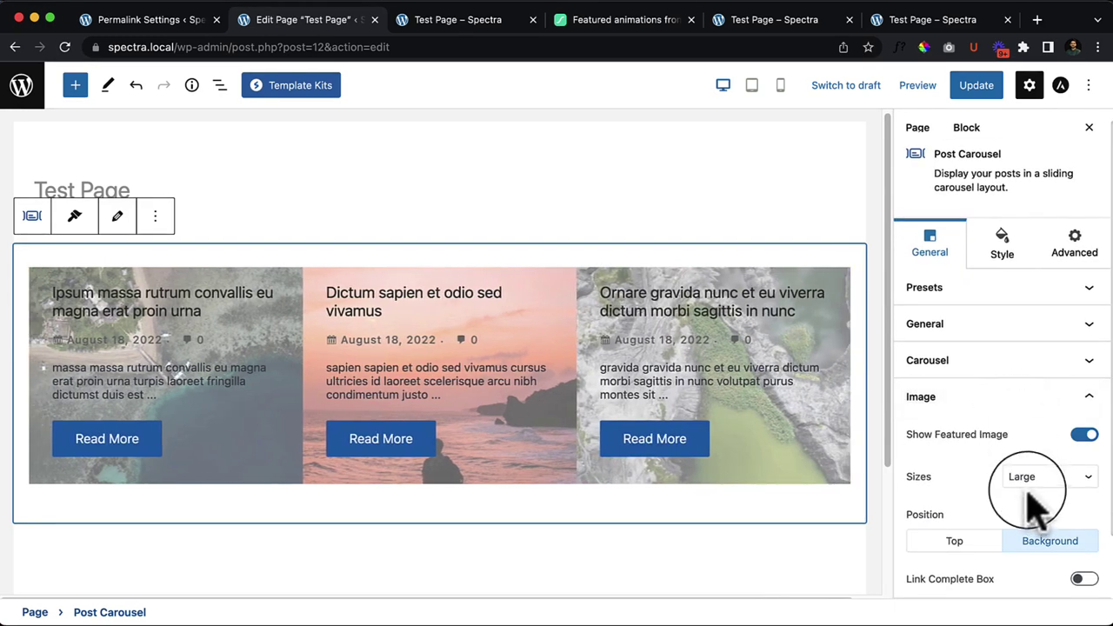
scroll(1082, 556, "down", 2)
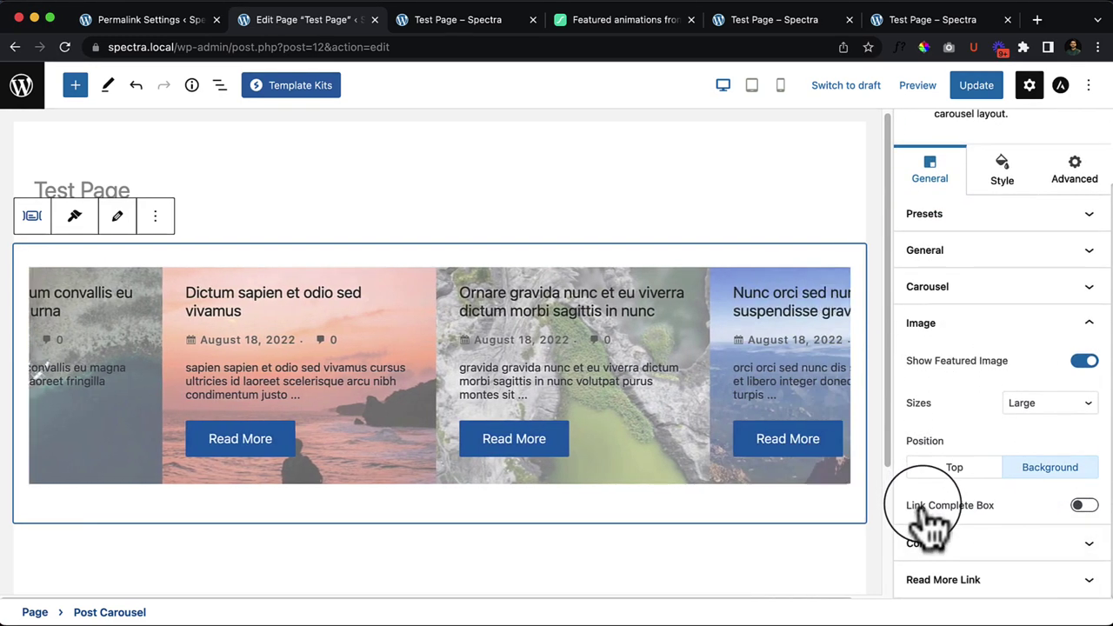
left_click(1084, 506)
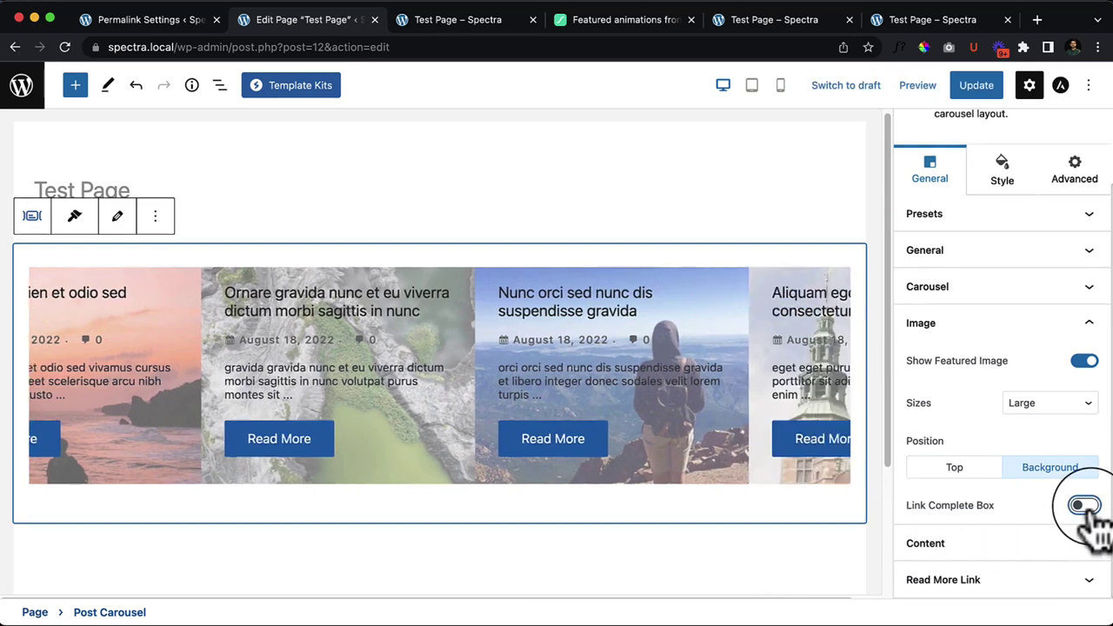
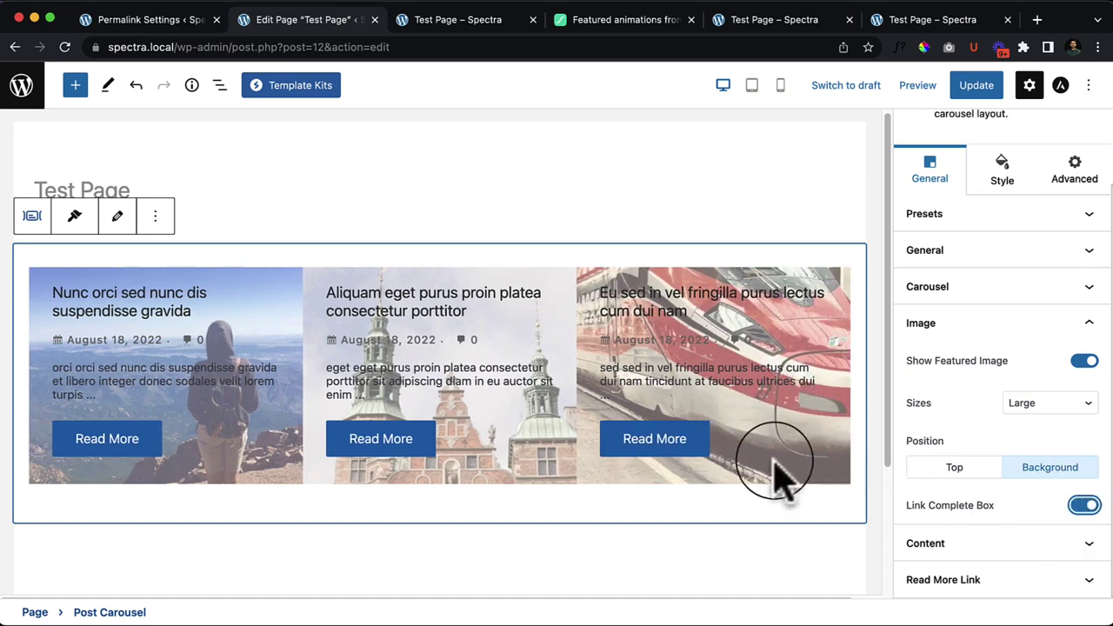
Step: Save the page, test a carousel card link on the reloaded live page, then return to the editor
left_click(976, 84)
left_click(458, 21)
left_click(557, 257)
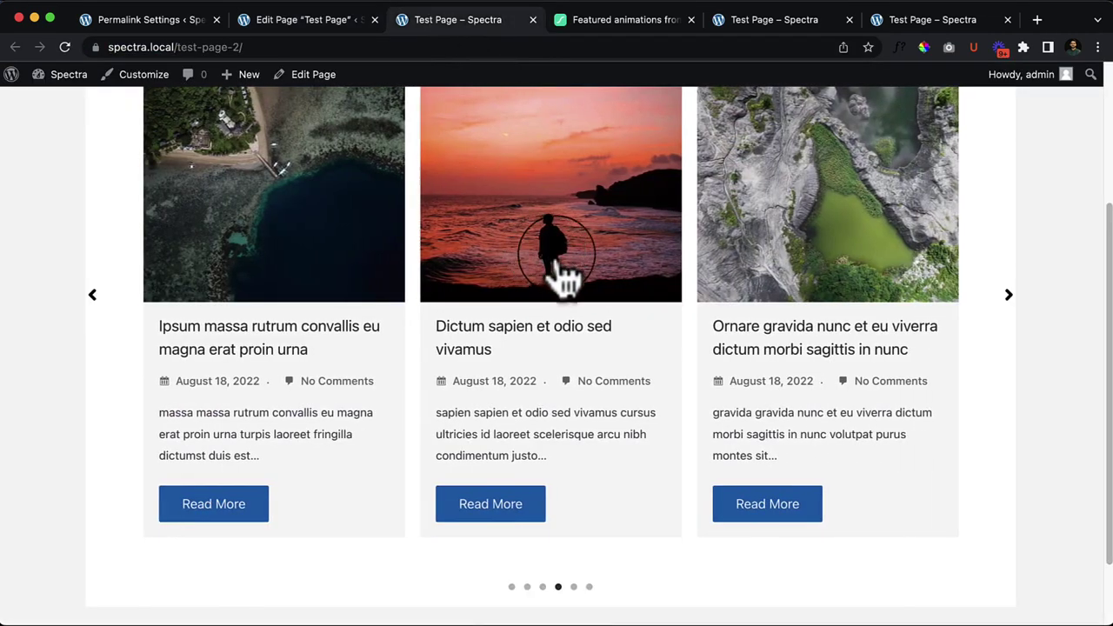
right_click(956, 346)
left_click(945, 388)
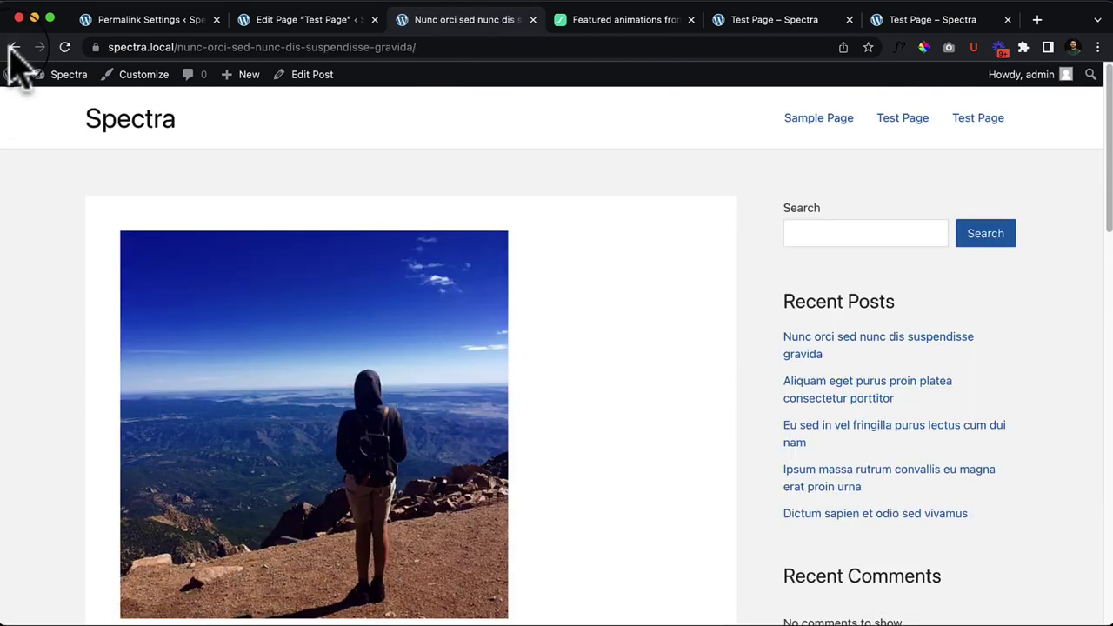
left_click(15, 47)
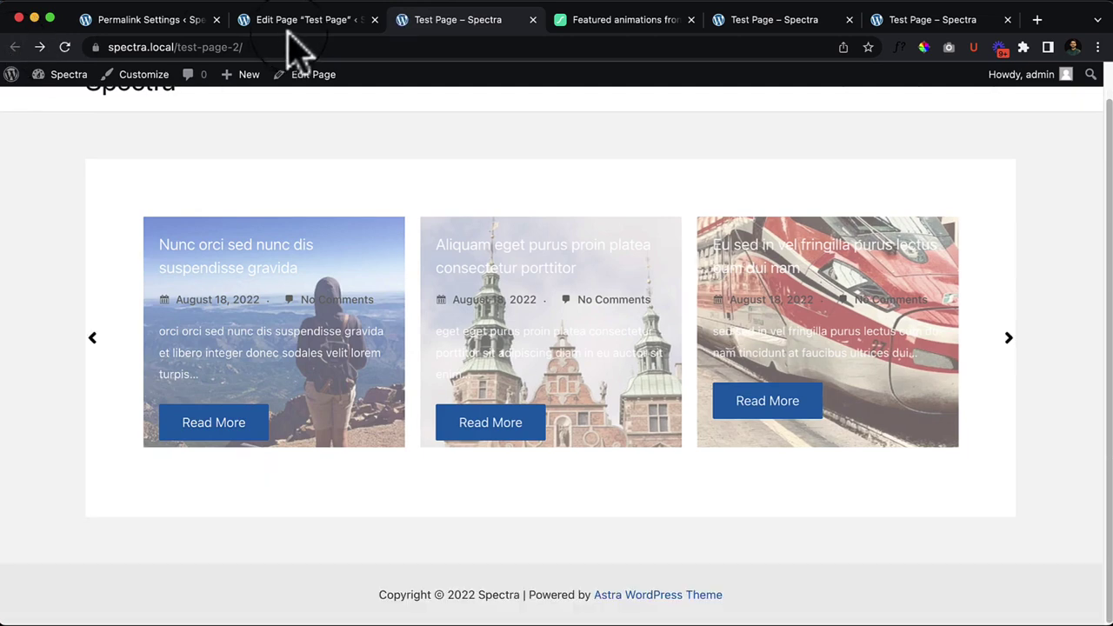
left_click(300, 21)
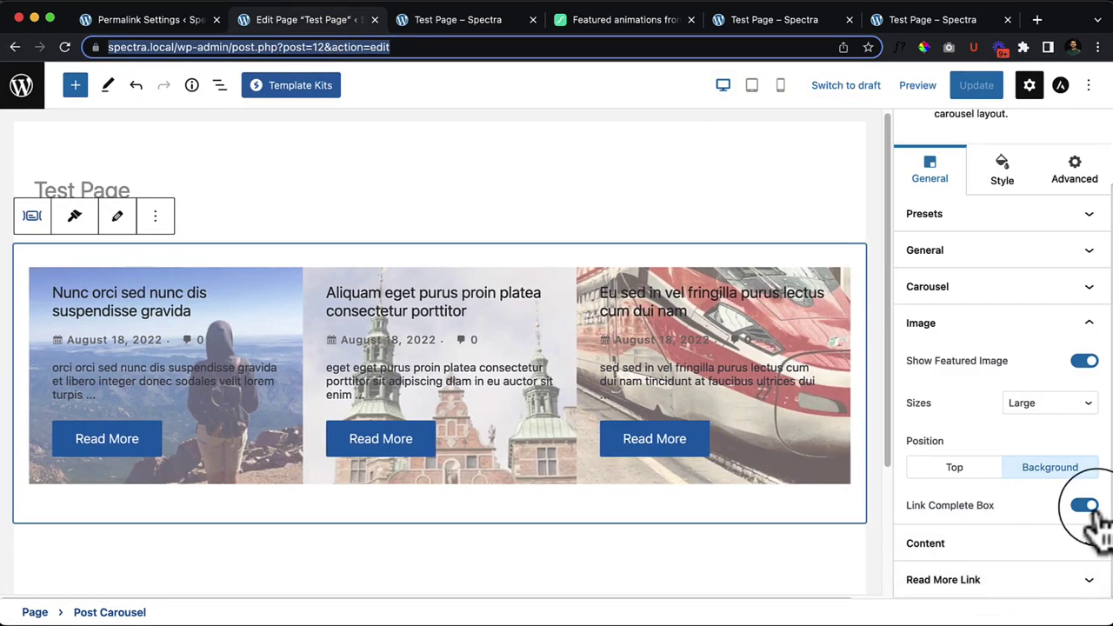
Step: Turn off Link Complete Box, show comment counts on the cards, and expand Read More Link
left_click(1087, 507)
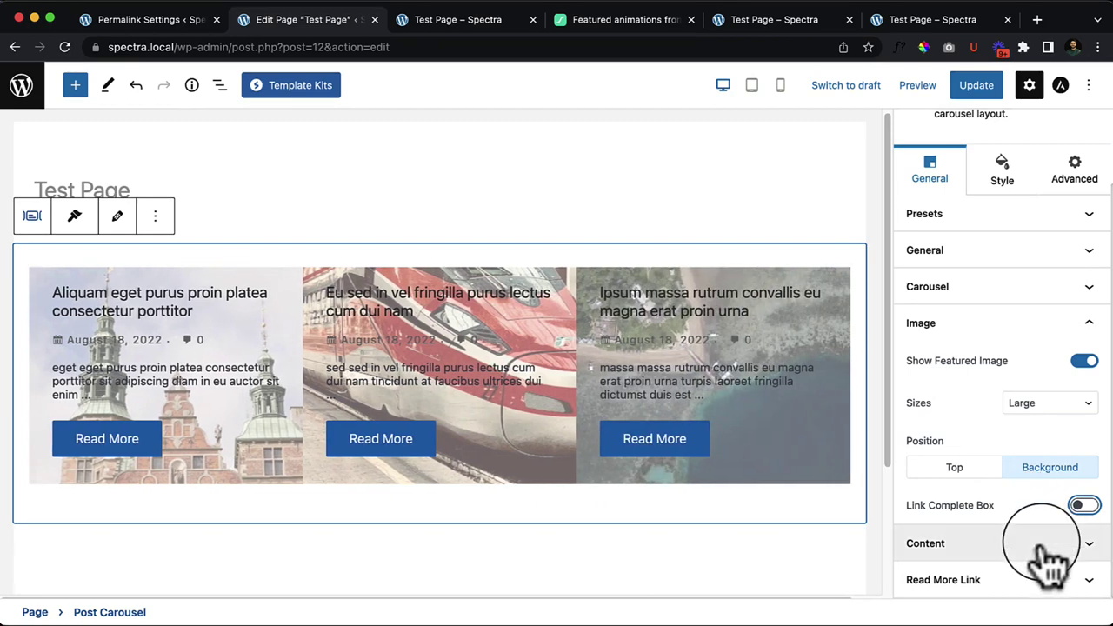
left_click(1050, 546)
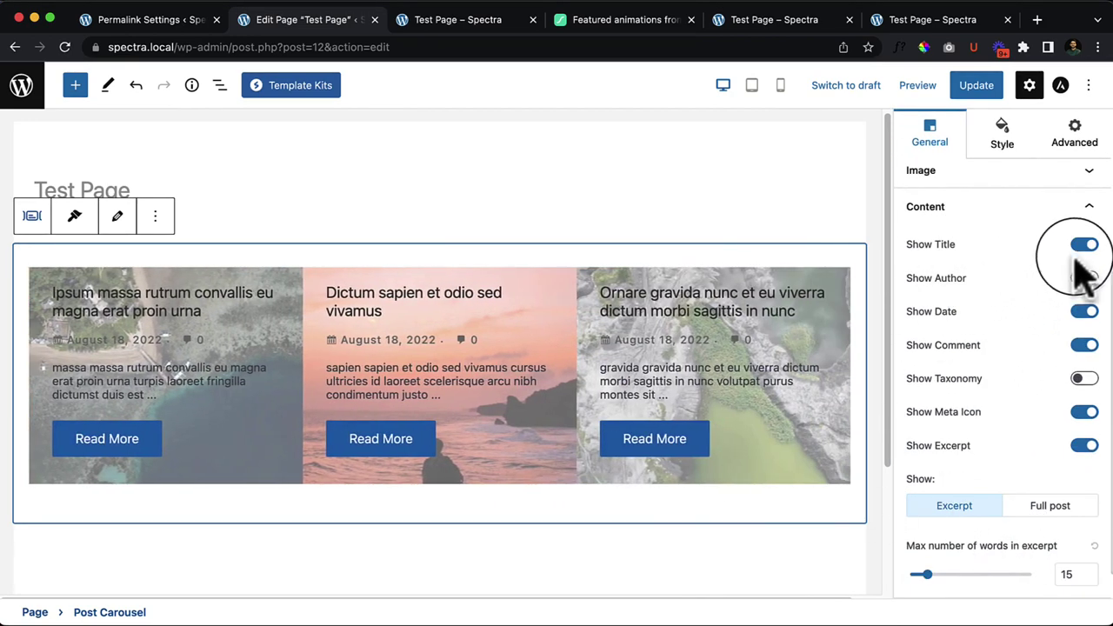
left_click(1089, 323)
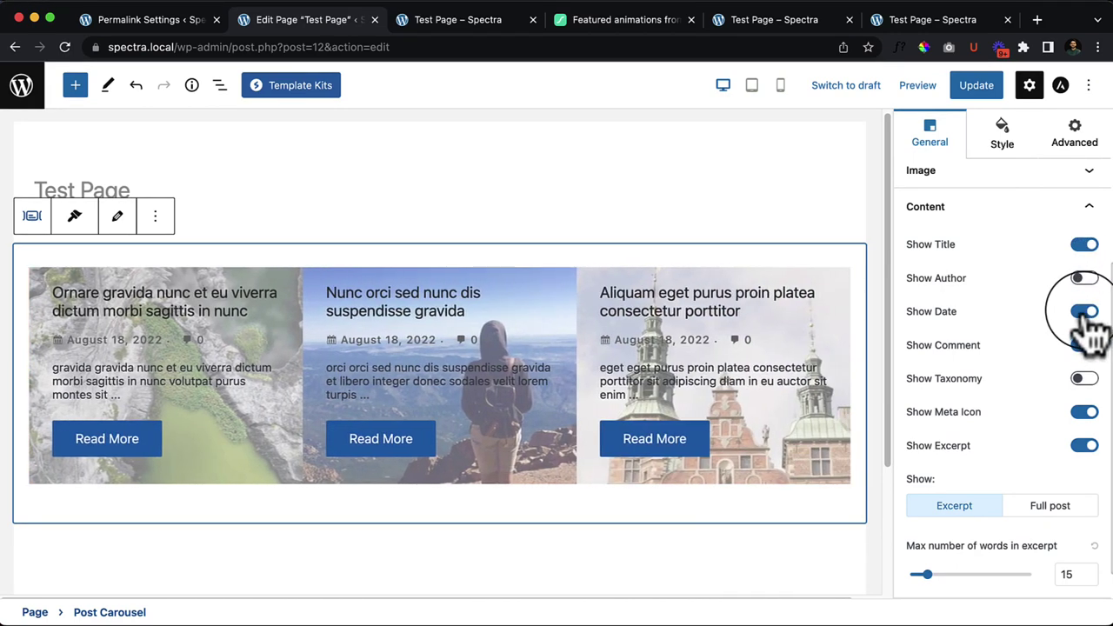
left_click(1054, 483)
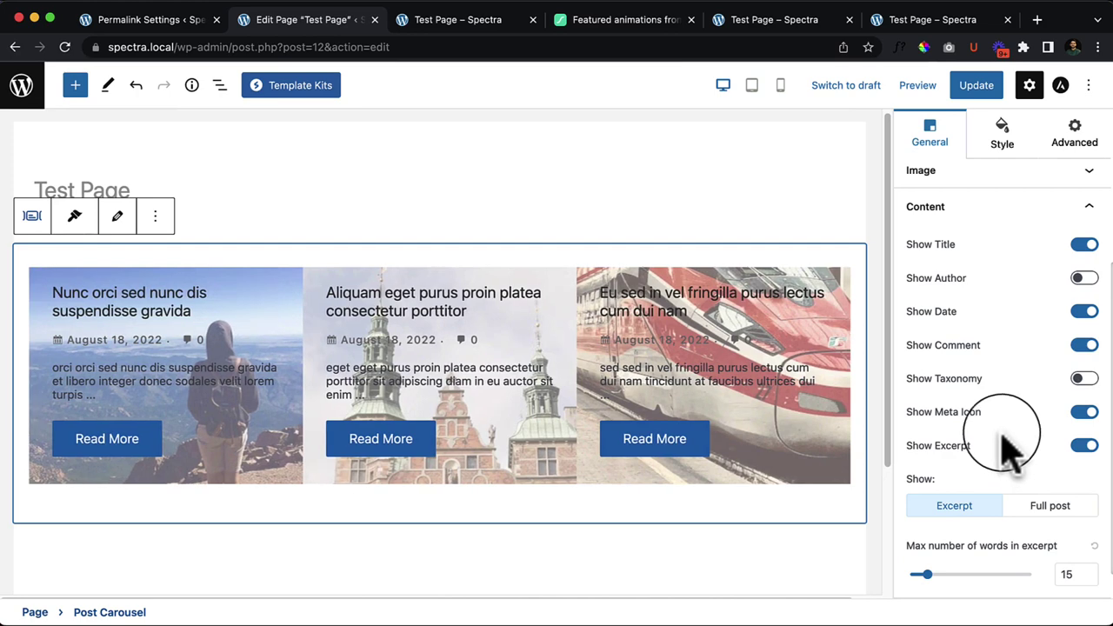
scroll(1053, 461, "down", 1)
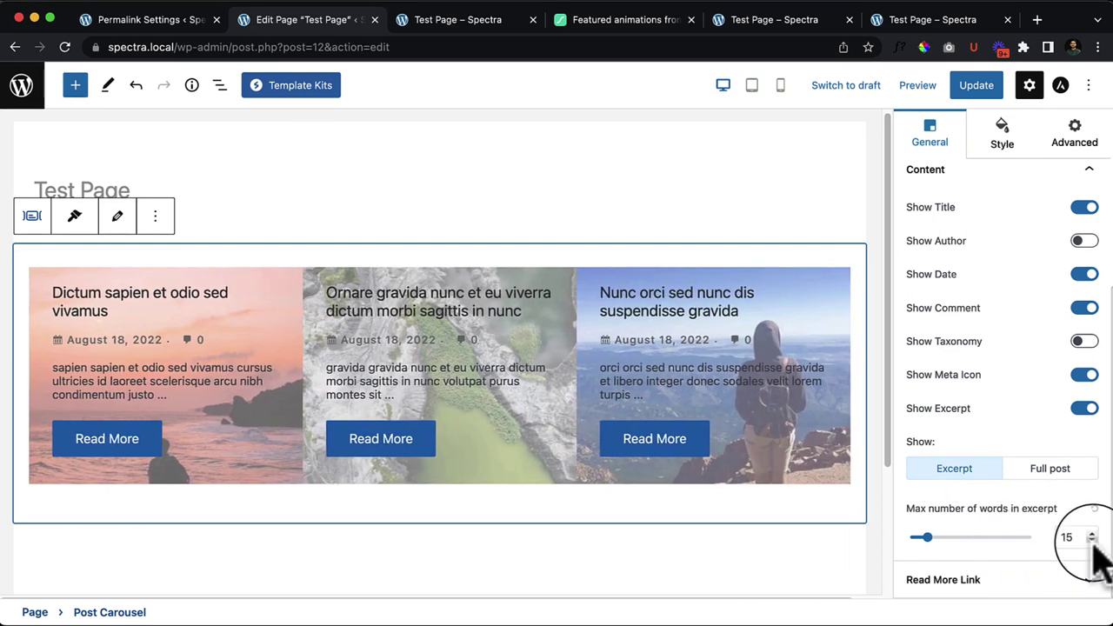
left_click(996, 581)
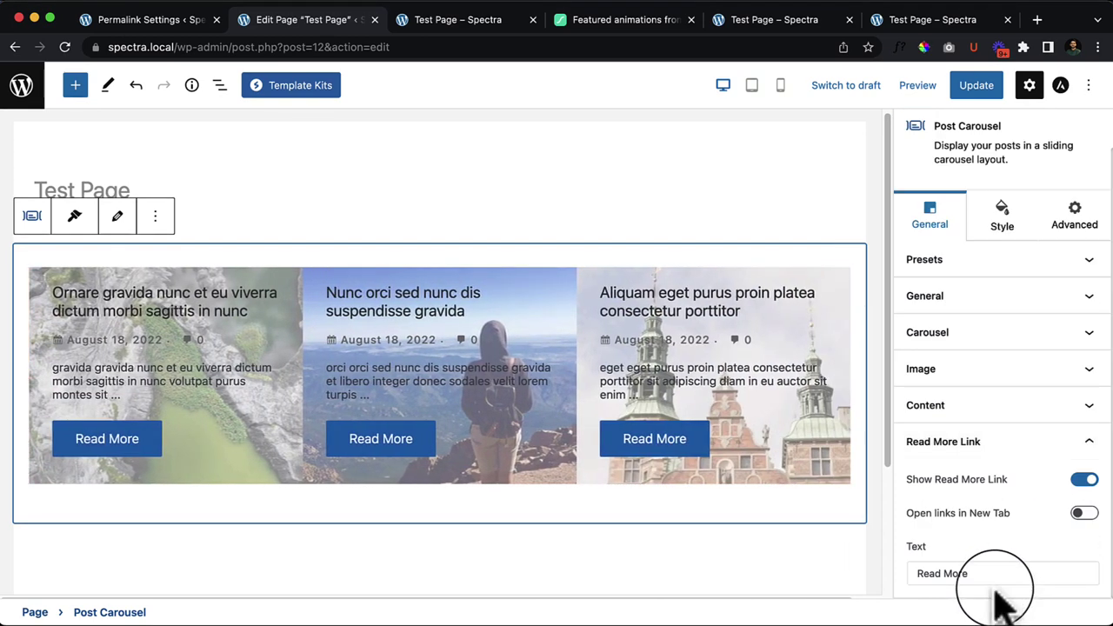
Step: Toggle the carousel's Read More links off and back on, keeping them shown
left_click(1085, 481)
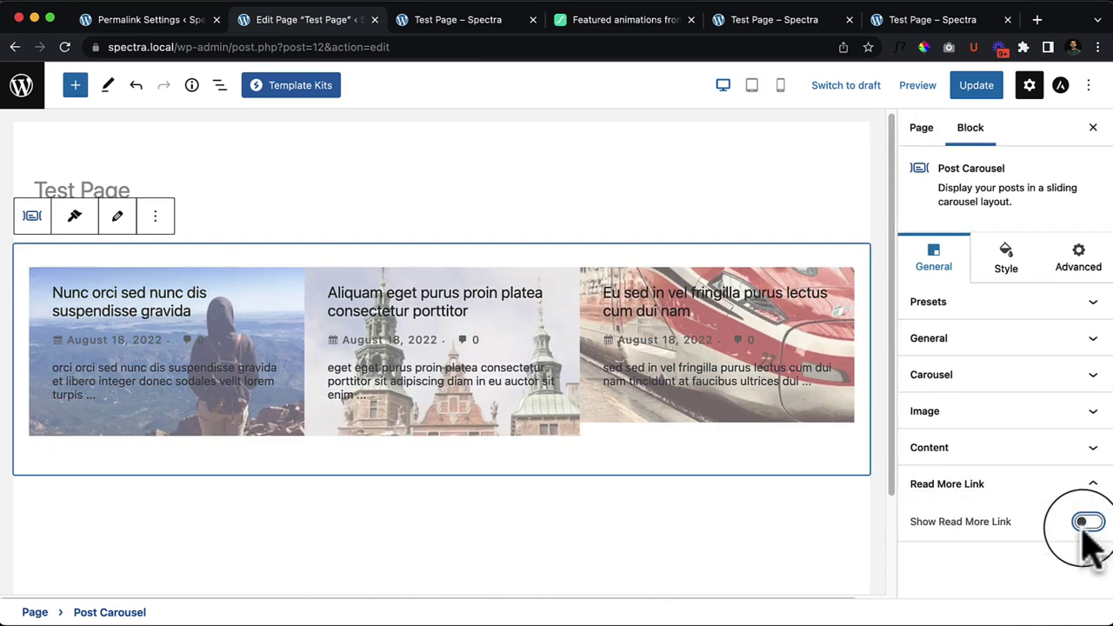
left_click(1087, 523)
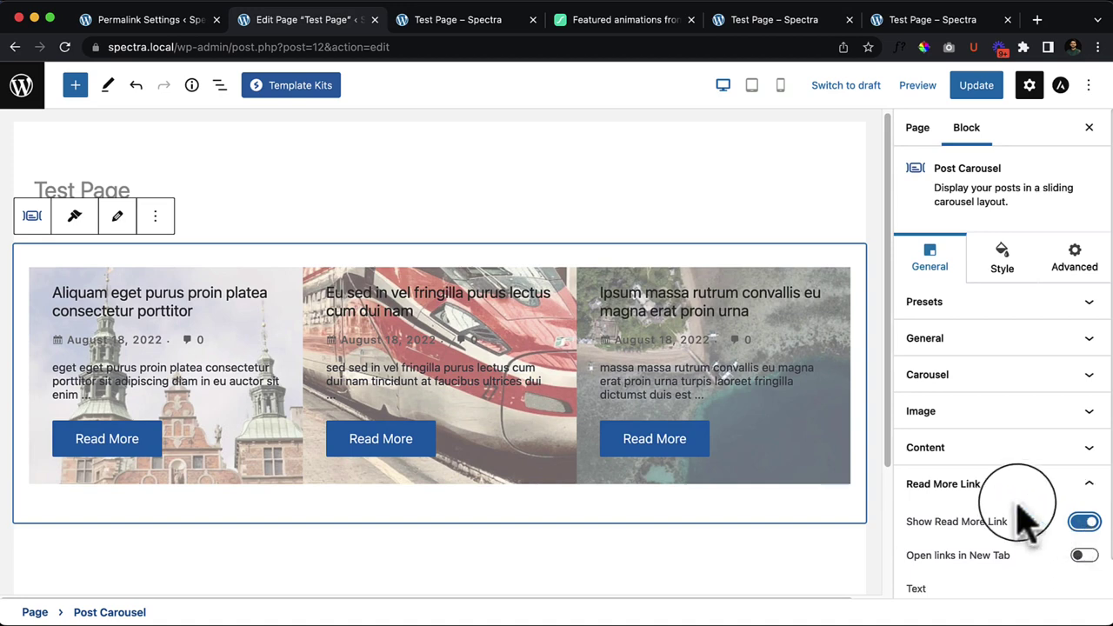
scroll(1070, 557, "down", 1)
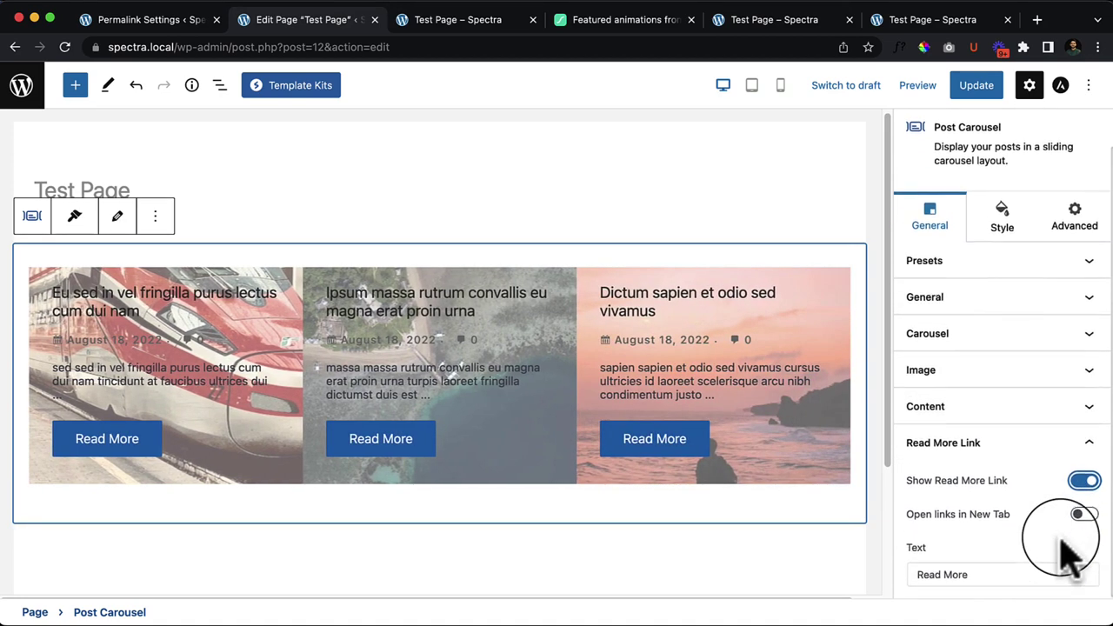
left_click_drag(916, 574, 995, 576)
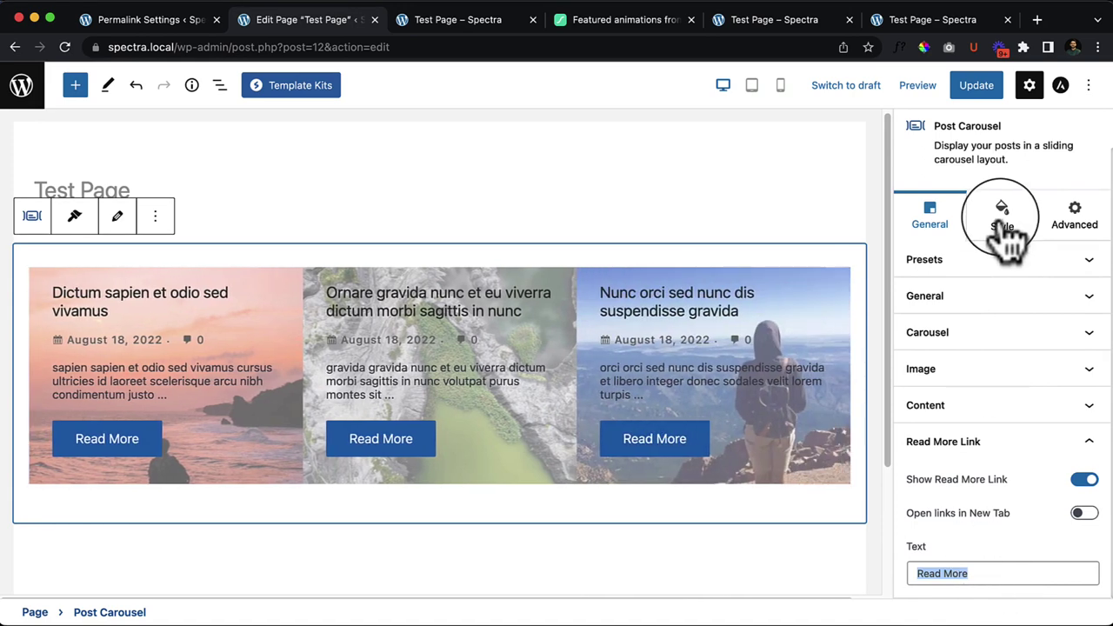
left_click(1005, 223)
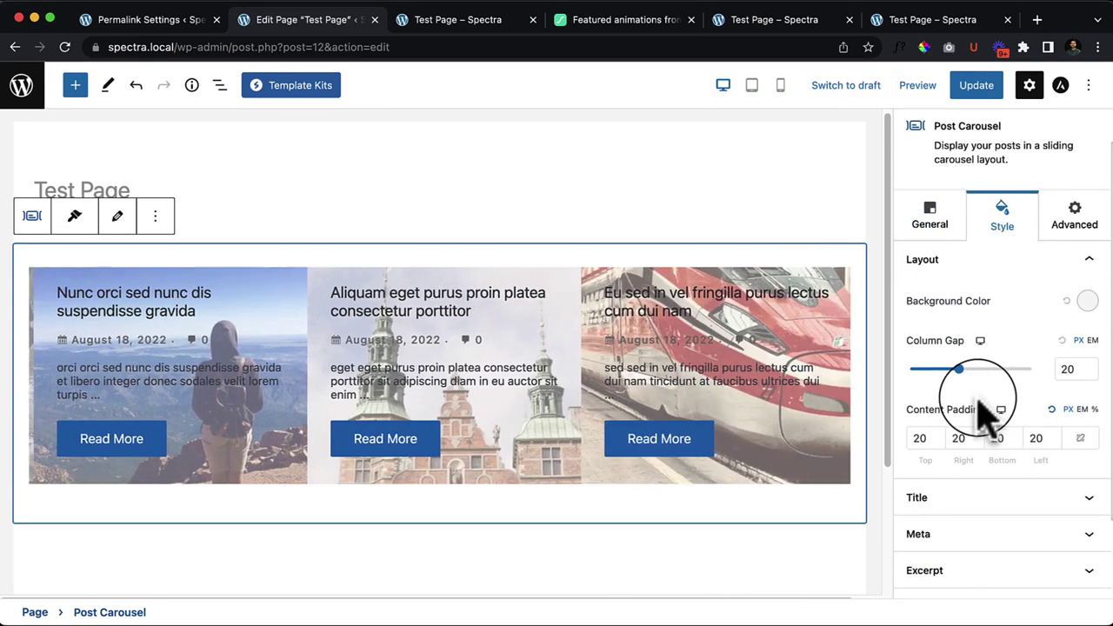
left_click(929, 228)
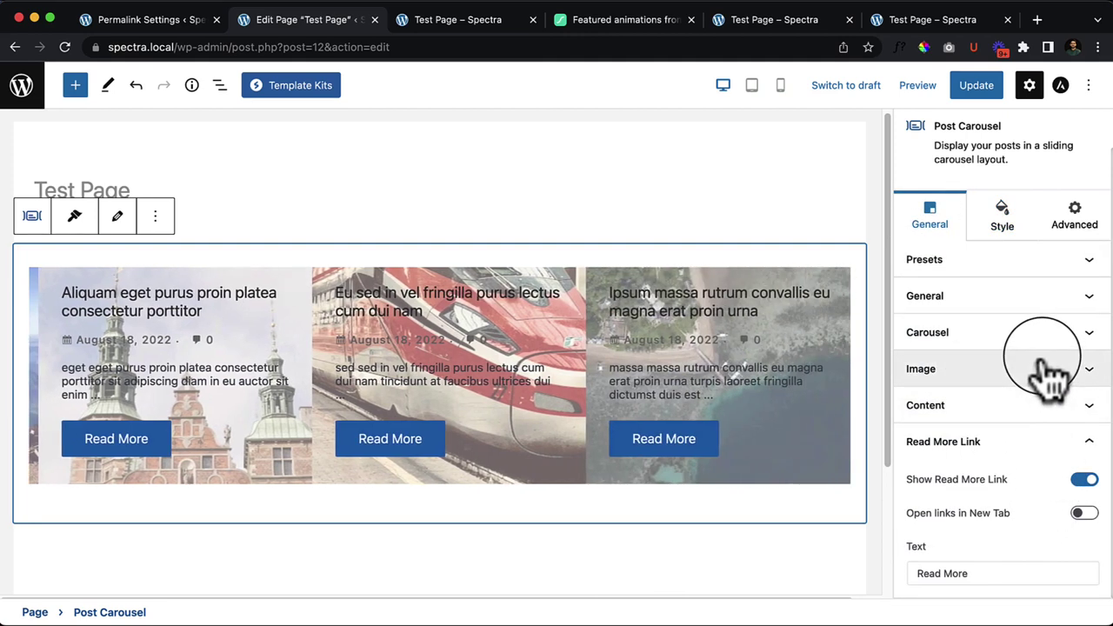
Step: Change the carousel Image Position from Background to Top
left_click(1048, 372)
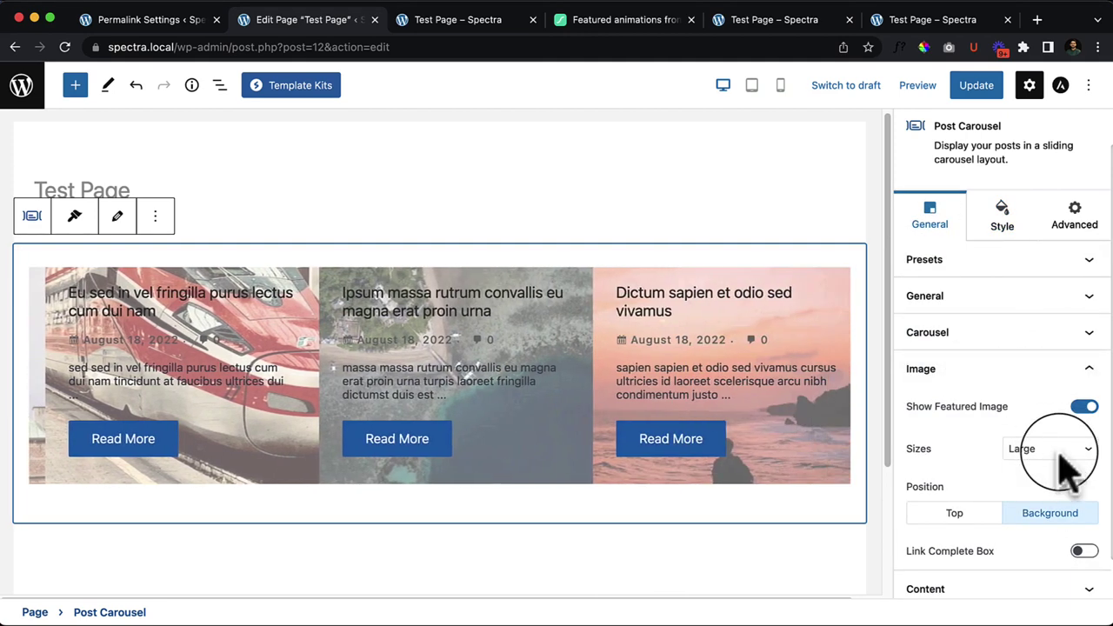
left_click(956, 517)
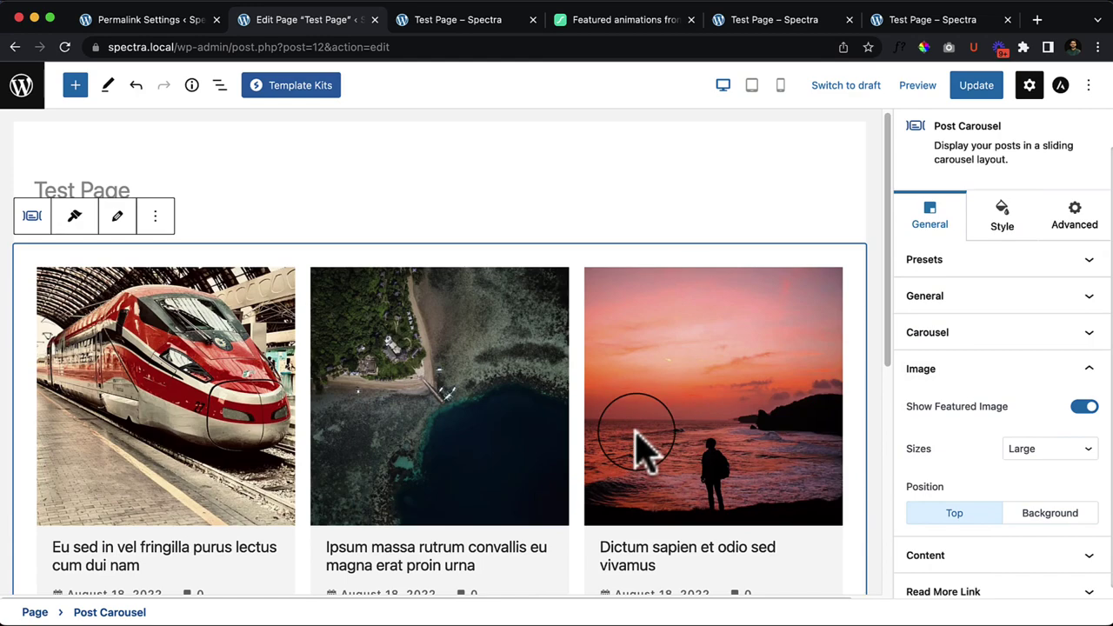
scroll(639, 448, "down", 3)
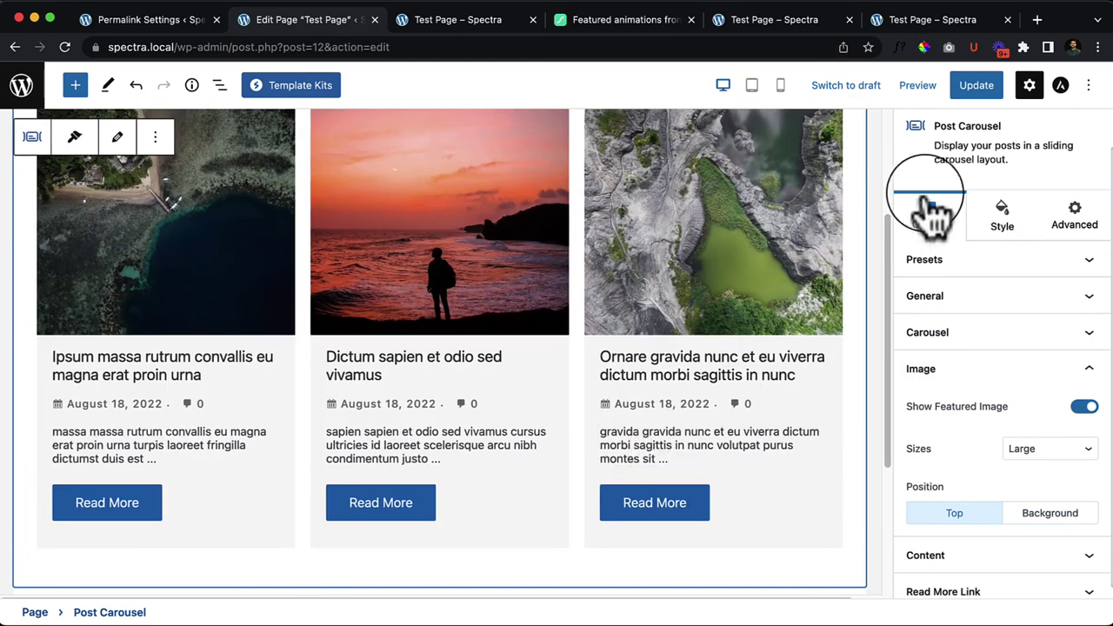
Step: Adjust the carousel card background colour in the Style settings
left_click(1003, 219)
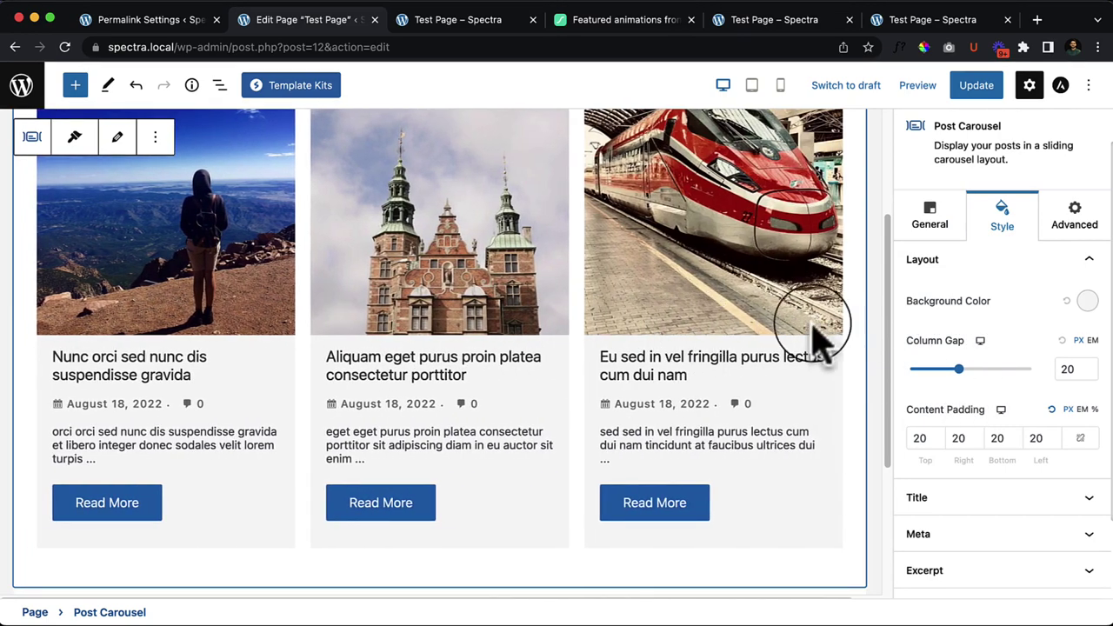
left_click(1086, 302)
left_click_drag(979, 387, 928, 342)
left_click(989, 273)
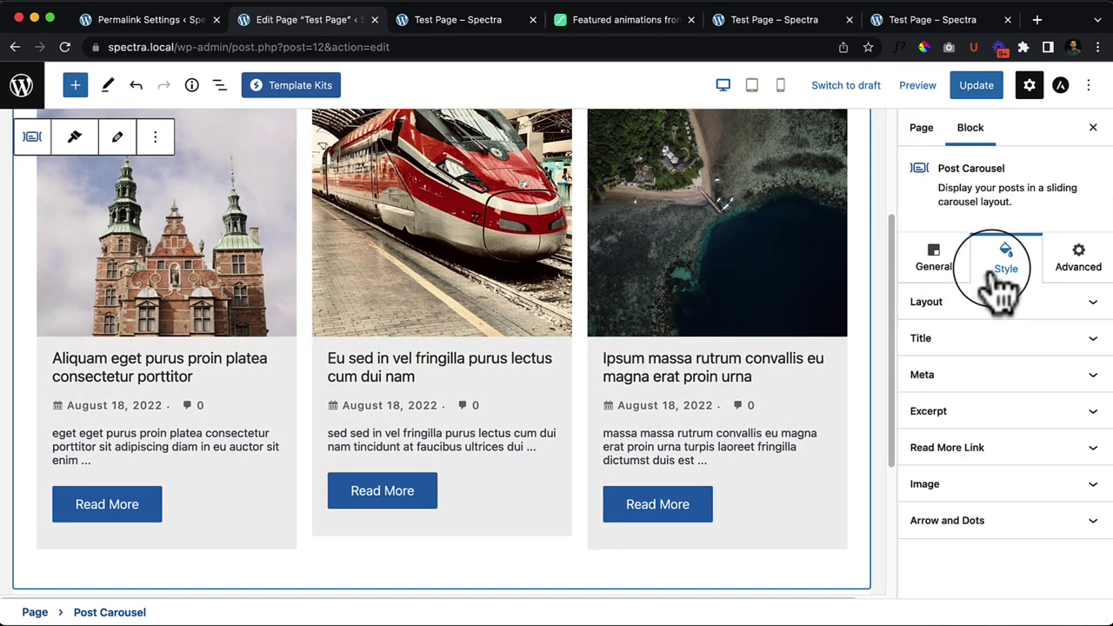
Step: Link the Layout Content Padding values and set all four sides to 30
left_click(986, 306)
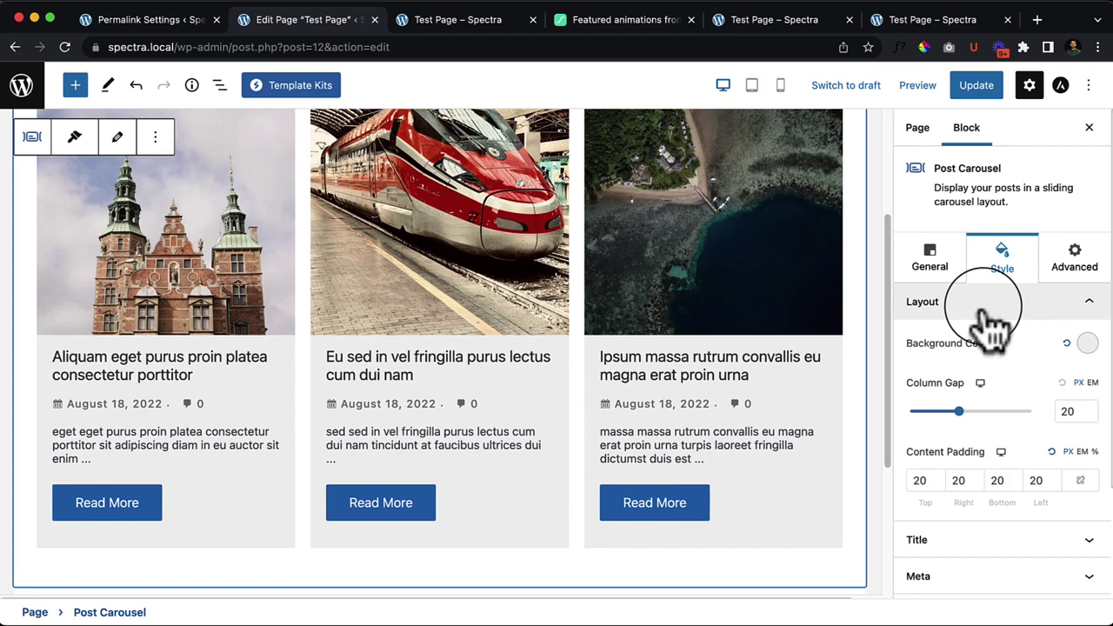
scroll(1011, 487, "down", 2)
left_click(982, 470)
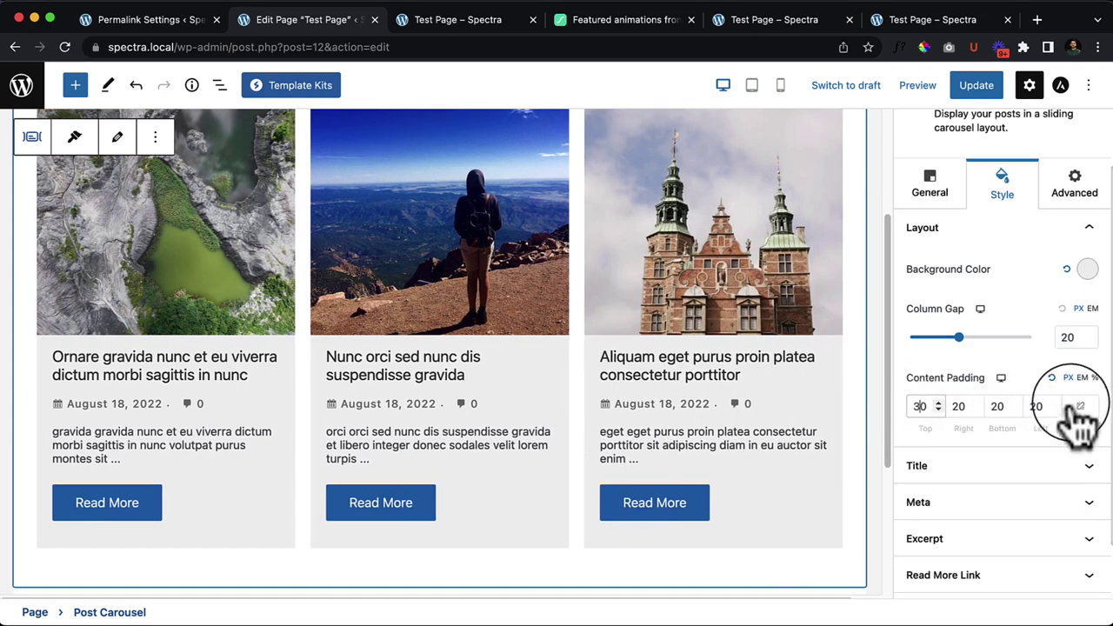
left_click(1080, 409)
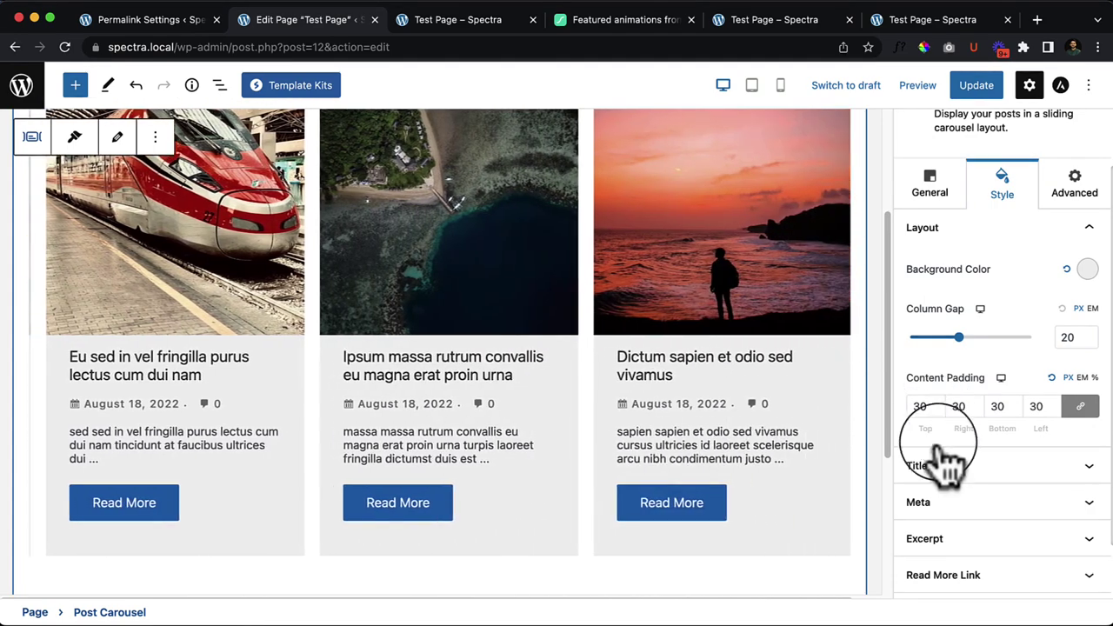
left_click(970, 470)
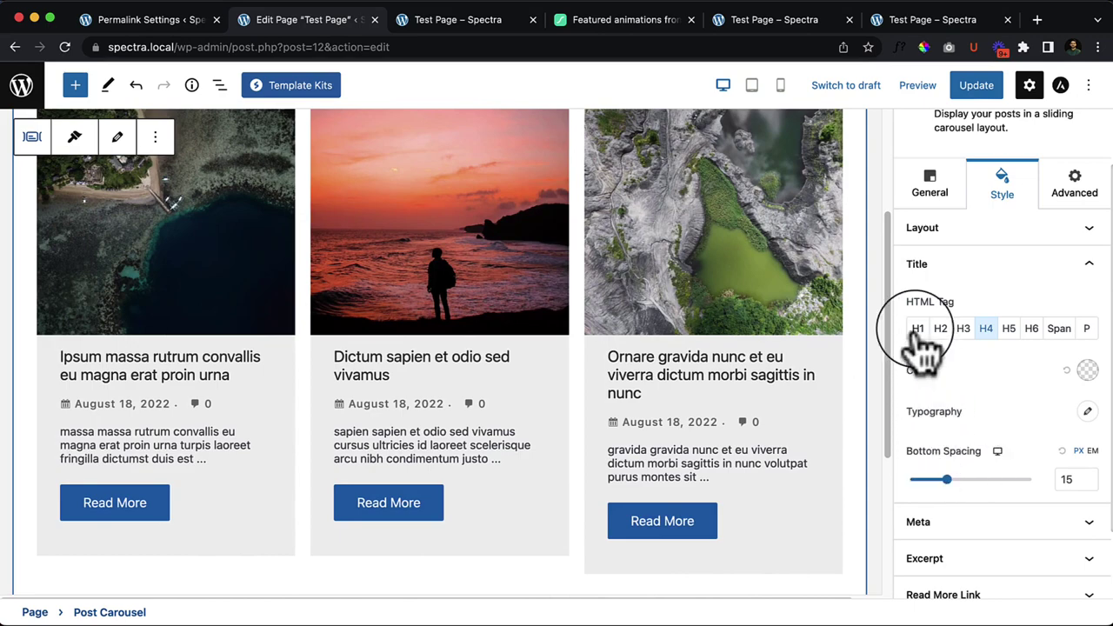
Step: Try H1 through H3 for the card titles, then settle back on H4
left_click(918, 328)
left_click(940, 332)
left_click(963, 332)
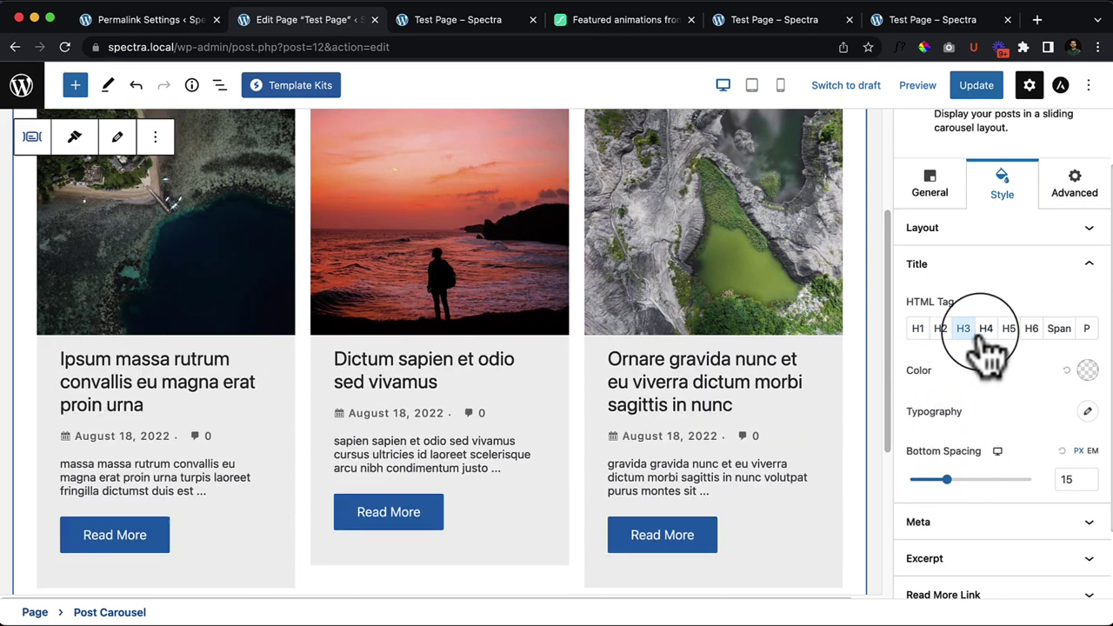
left_click(985, 332)
Step: Expand the Meta, Excerpt and Read More Link style panels
scroll(994, 519, "down", 2)
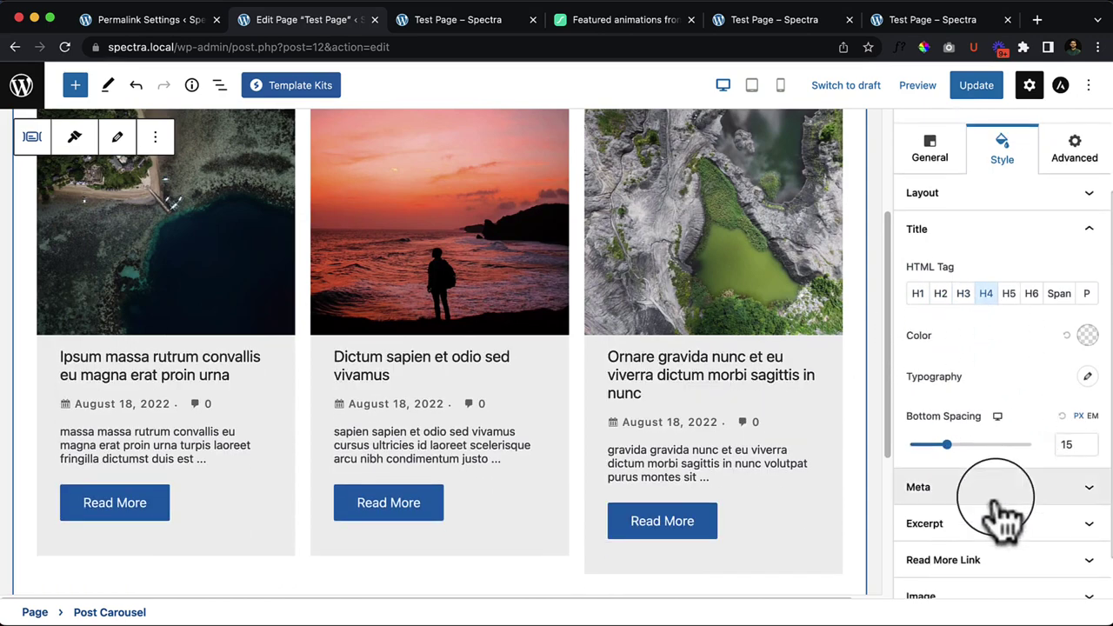
left_click(997, 501)
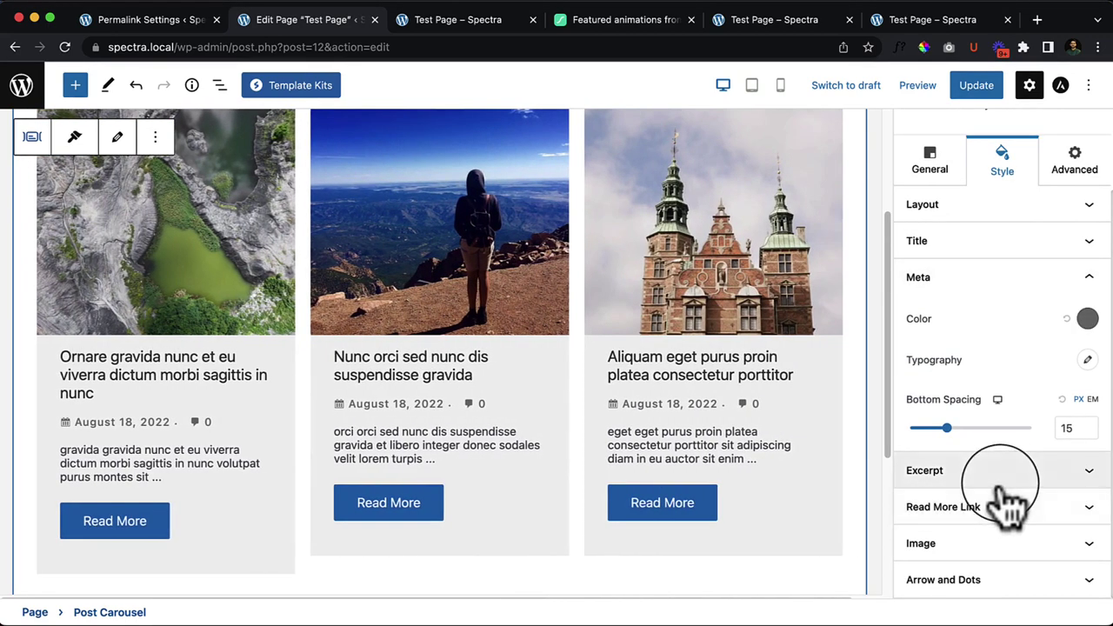
left_click(1002, 488)
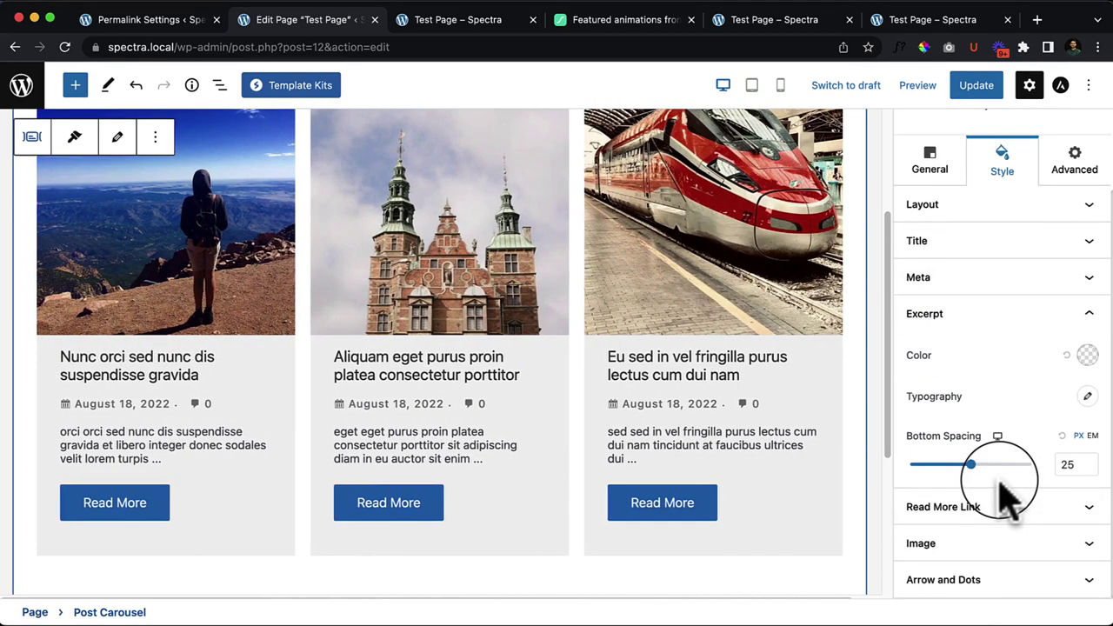
left_click(1000, 518)
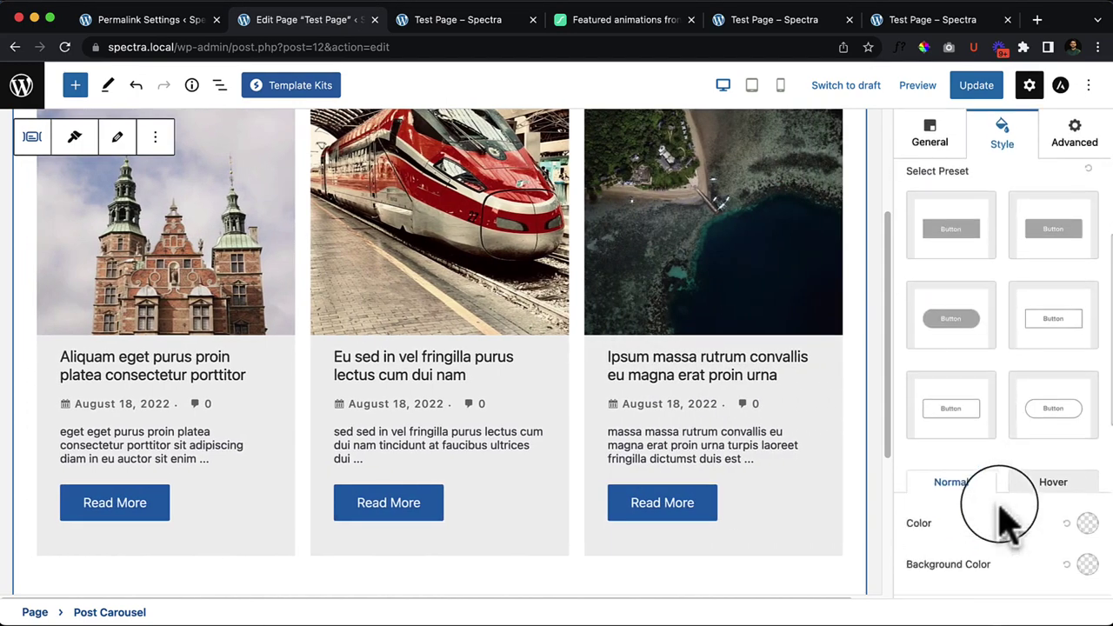
Step: Try the Read More button presets, ending on the filled blue style
left_click(1078, 320)
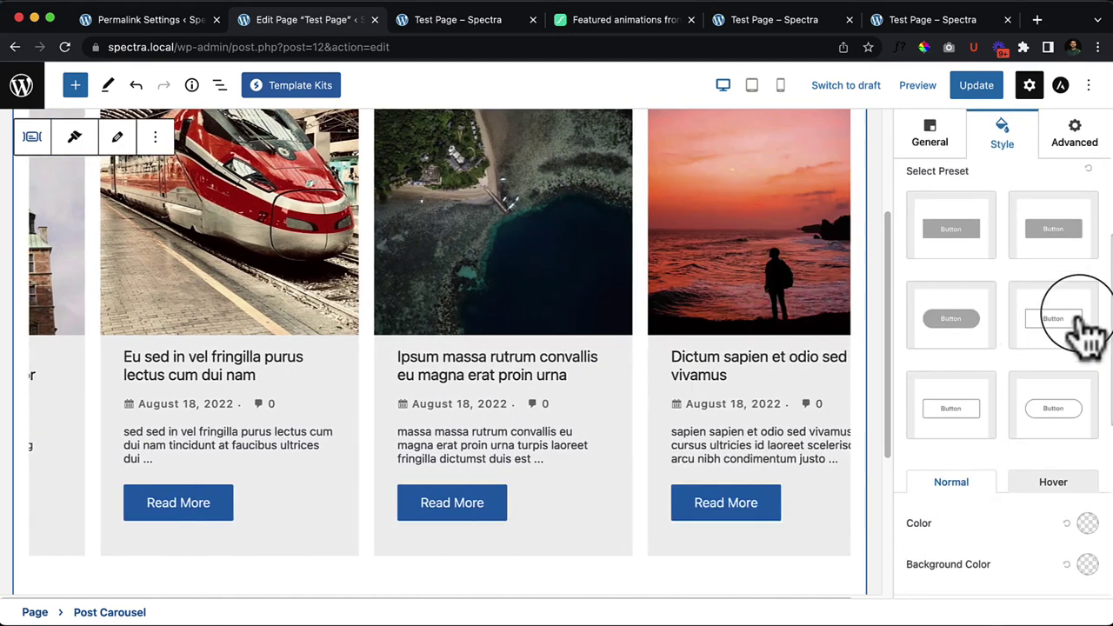
left_click(1064, 410)
left_click(1051, 321)
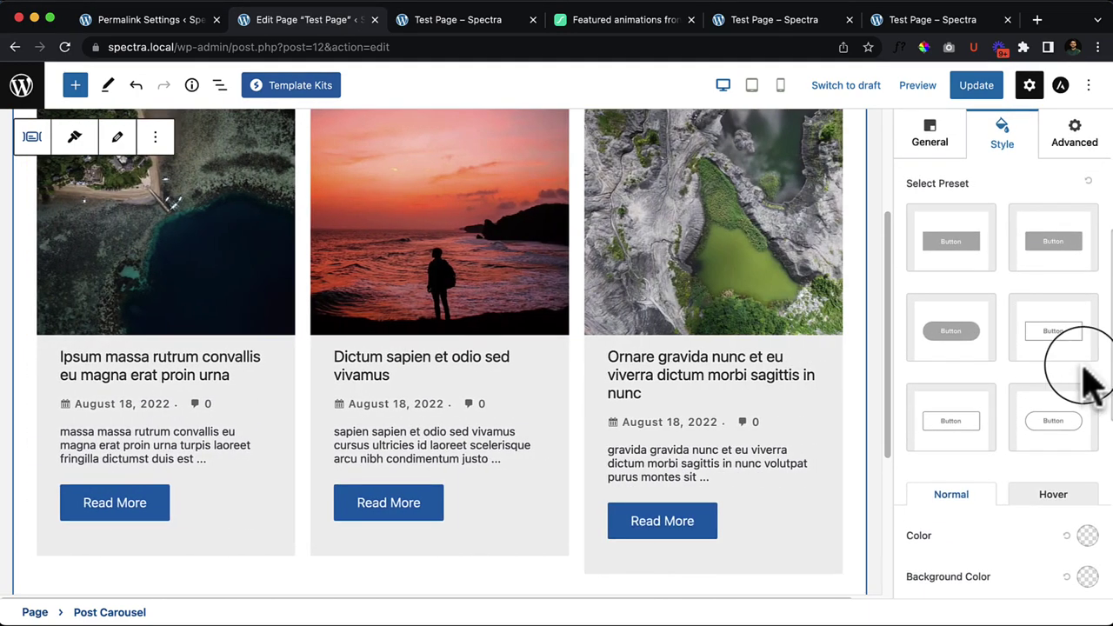
left_click(1009, 383)
left_click(952, 409)
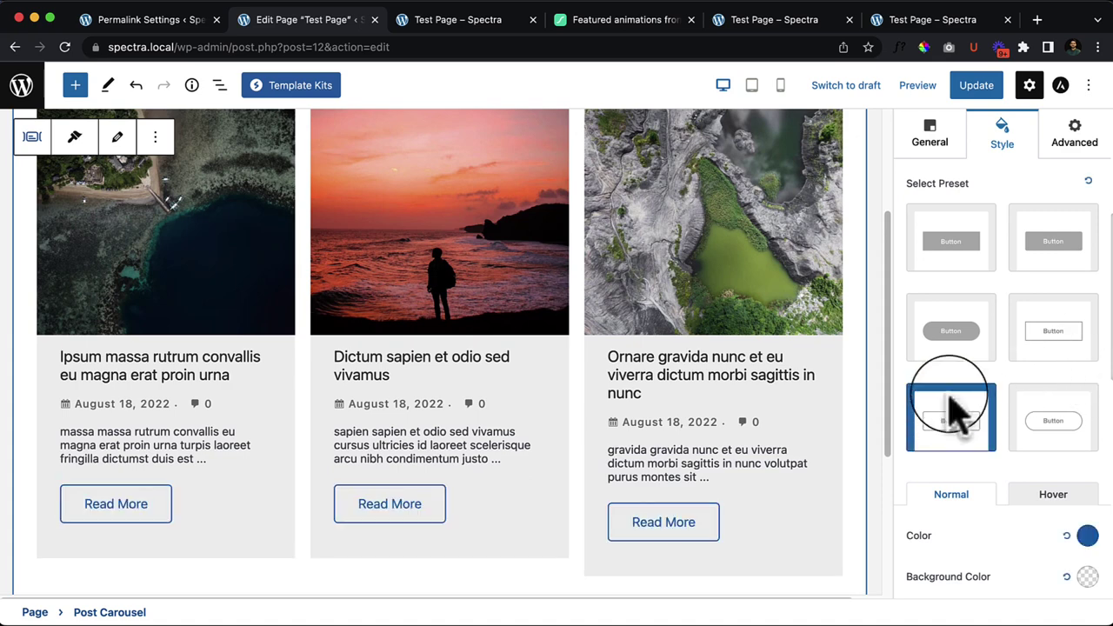
left_click(963, 333)
left_click(966, 252)
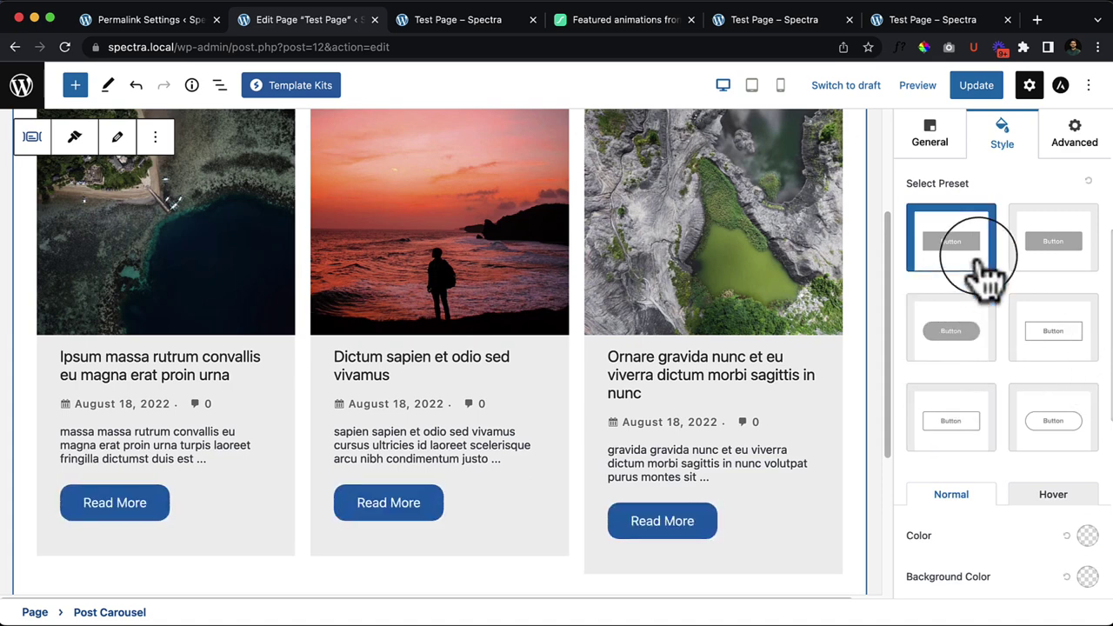
left_click(990, 396)
scroll(992, 434, "up", 3)
left_click(1070, 346)
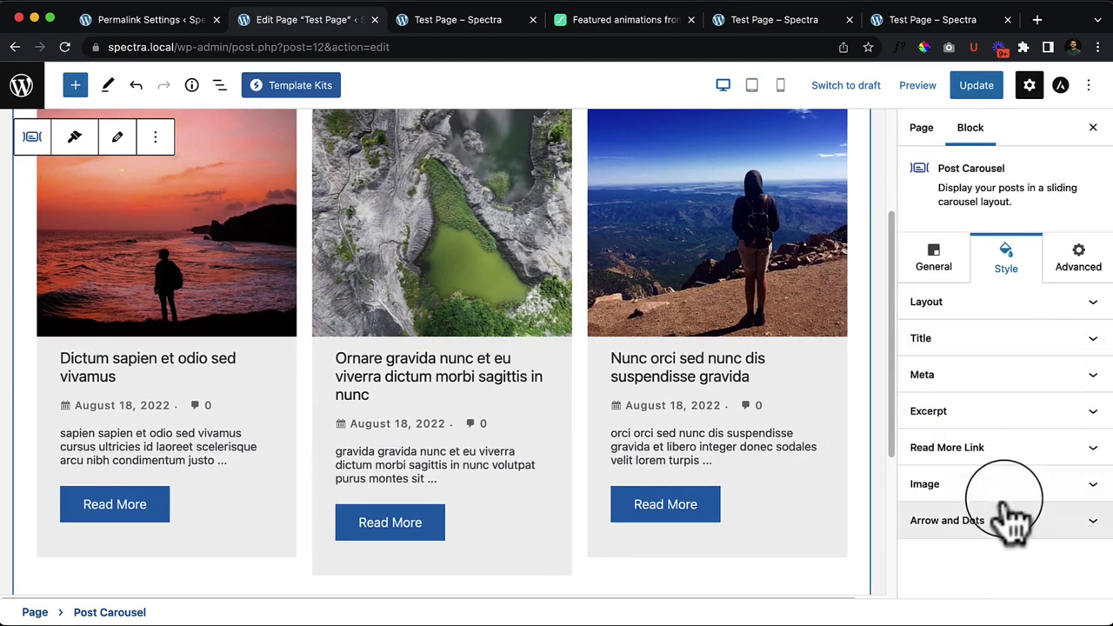
Step: Increase the carousel Image Bottom Spacing from 15 to 28
left_click(1006, 489)
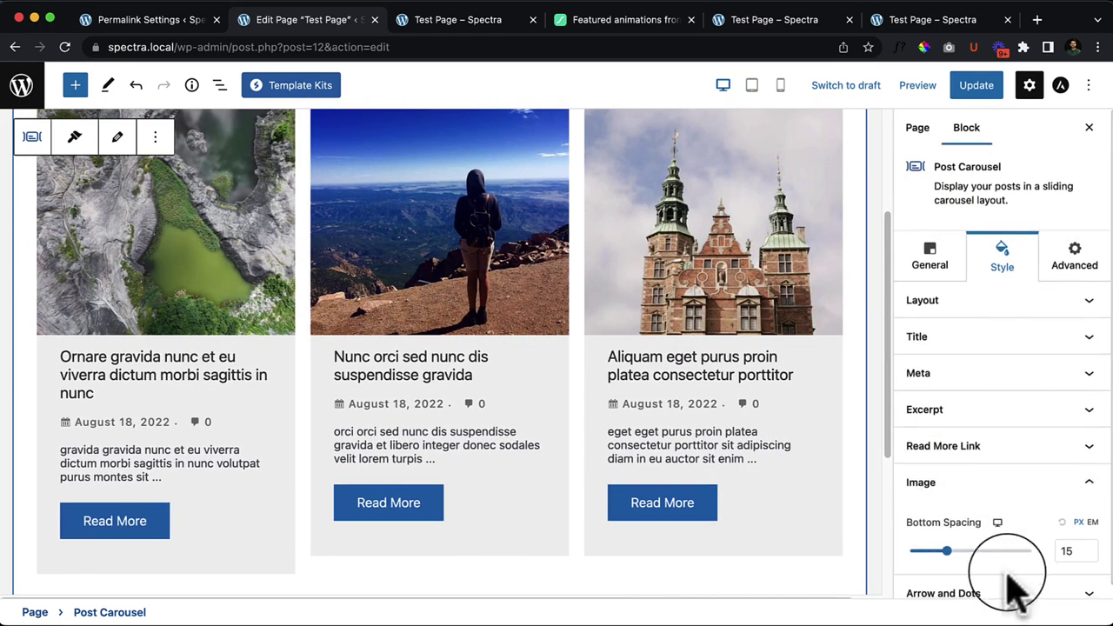
left_click(953, 532)
left_click_drag(954, 535, 980, 541)
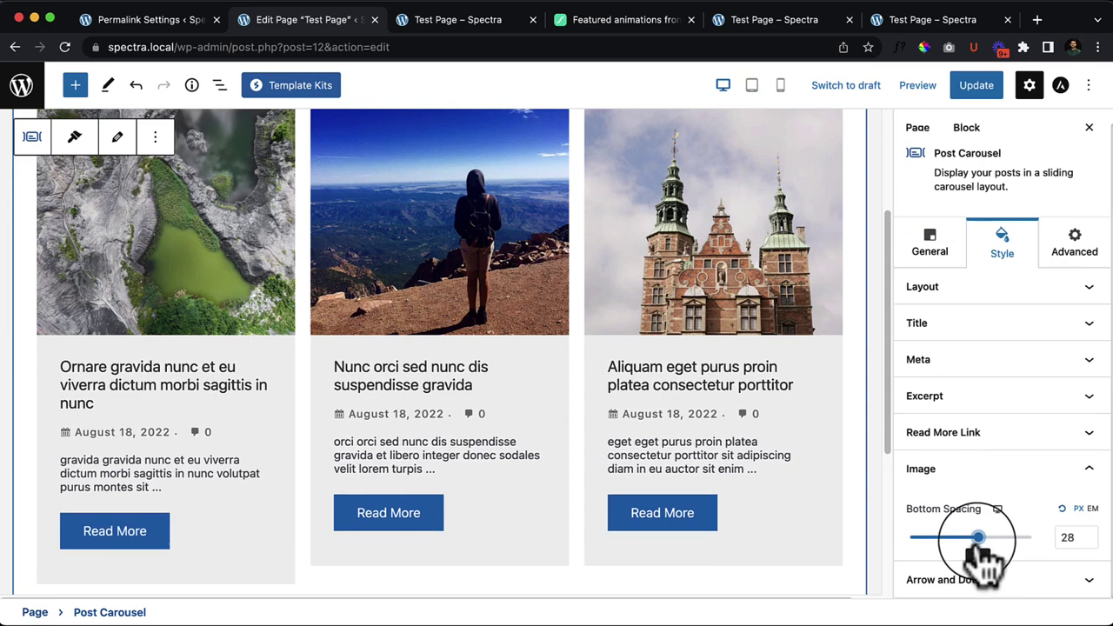
left_click(1000, 584)
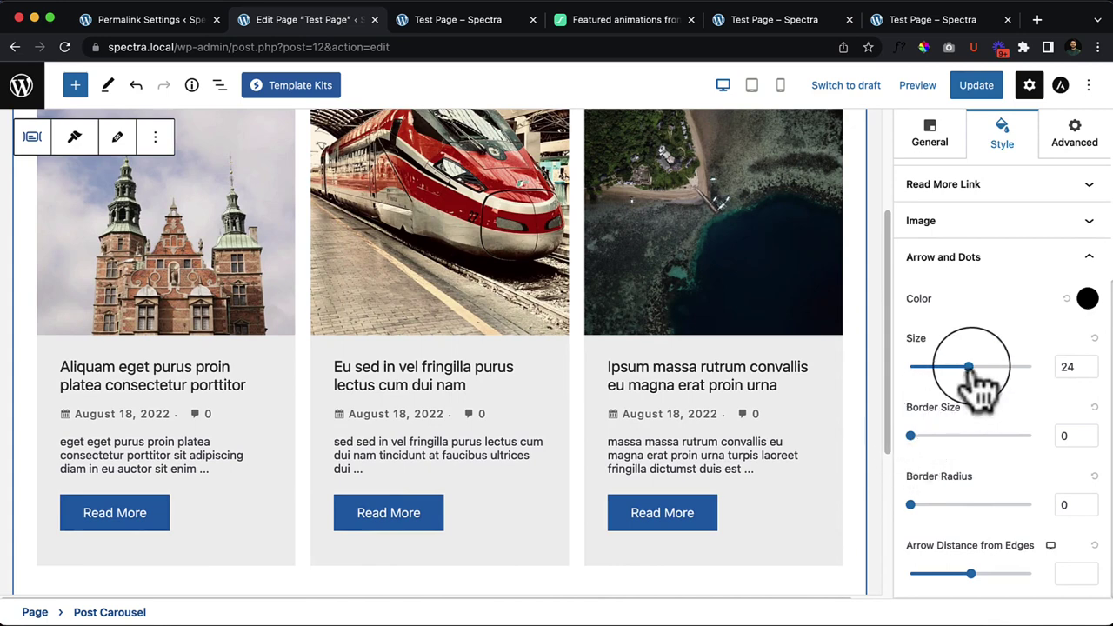
Step: Enlarge the carousel arrows, save the page, and zoom the browser to 80%
left_click_drag(973, 370, 1009, 379)
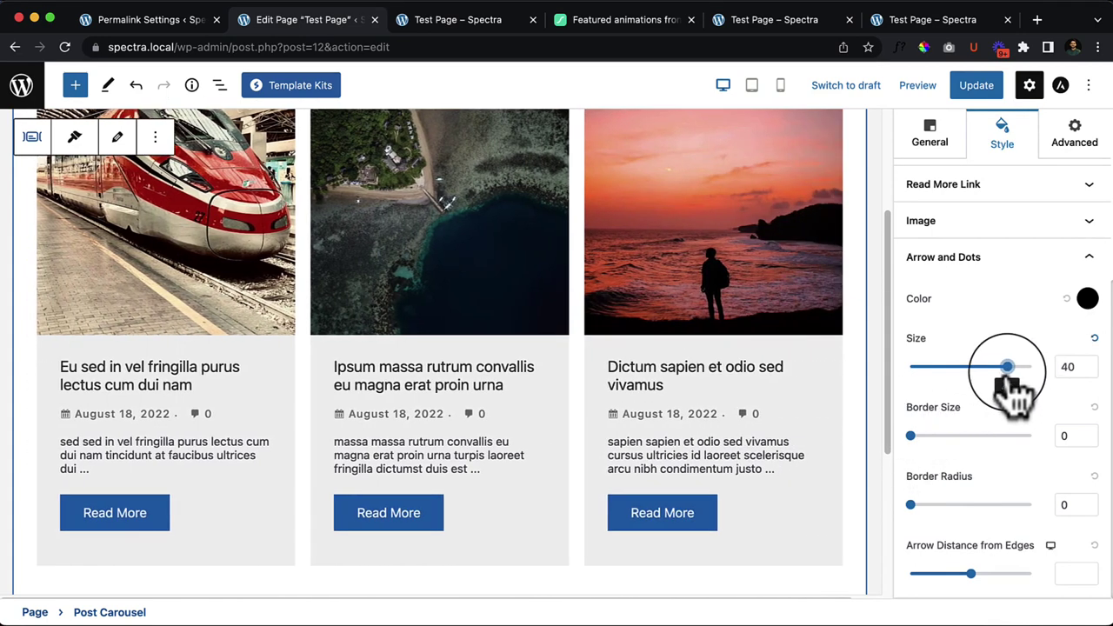
left_click(976, 85)
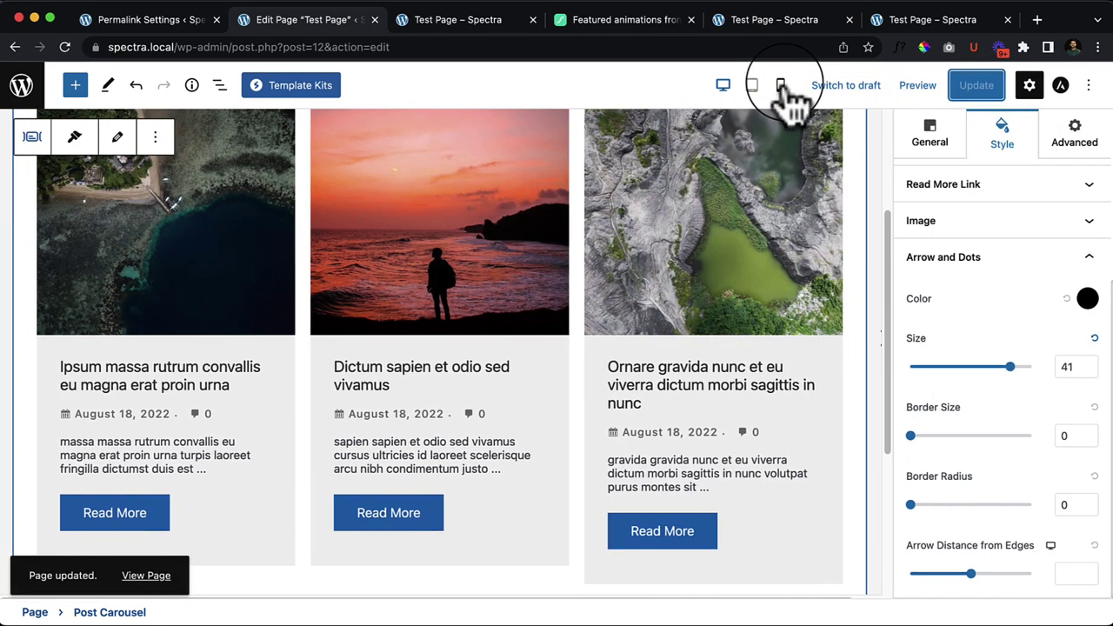
left_click(1098, 47)
left_click(983, 216)
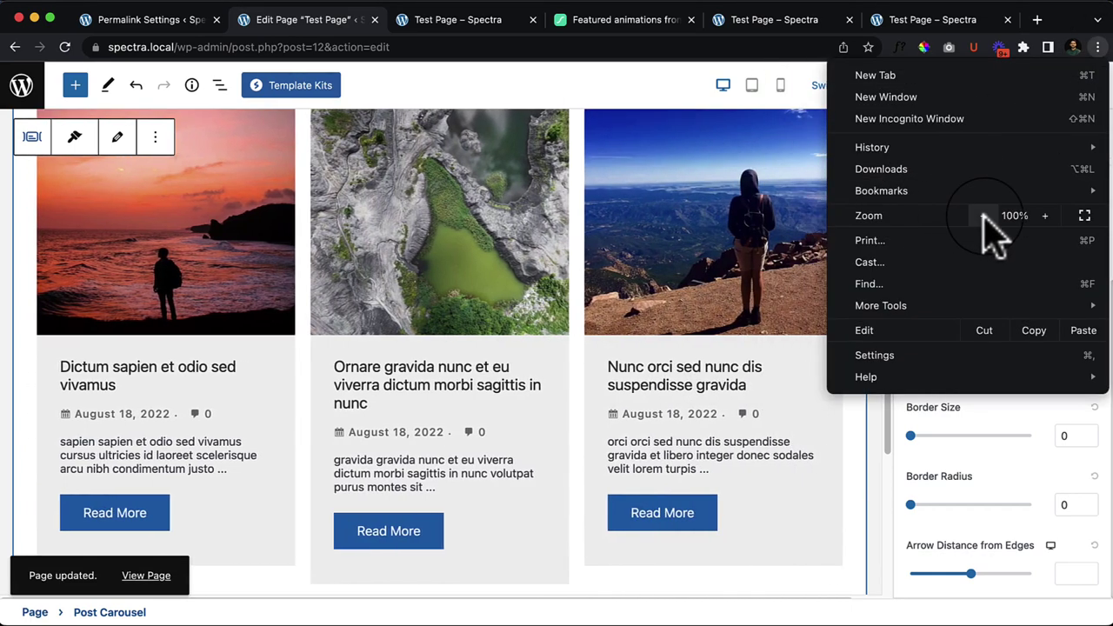
left_click(983, 215)
left_click(691, 534)
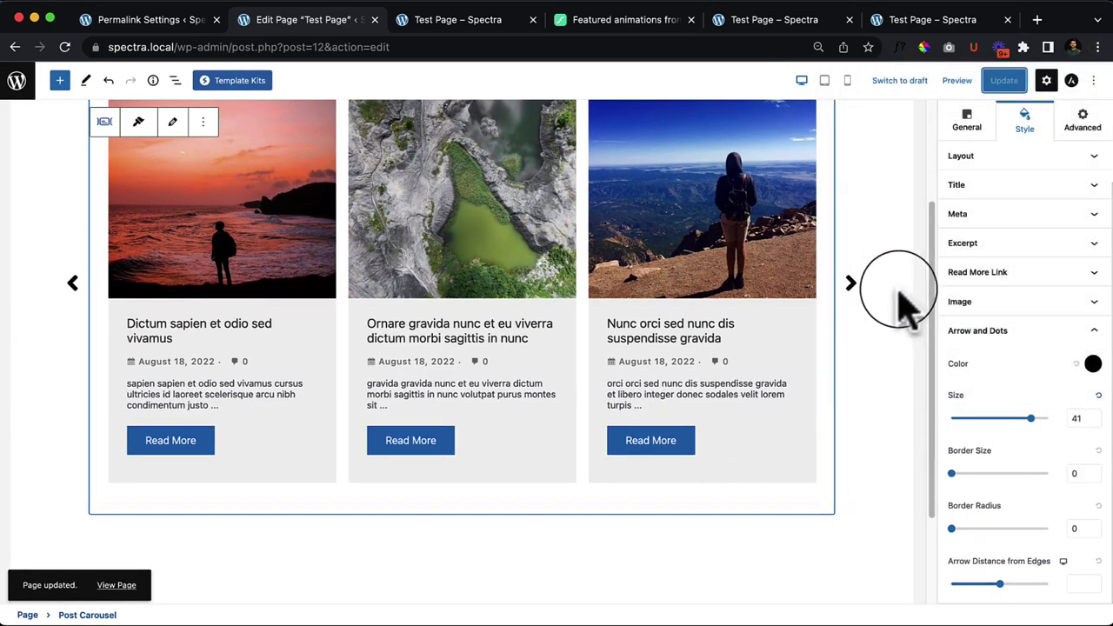
Step: Set arrow Size 35, Border Size 2, and Arrow Distance from Edges 17
mouse_move(1033, 426)
left_mouse_down()
mouse_move(952, 435)
mouse_move(1019, 432)
left_mouse_up()
mouse_move(953, 472)
left_mouse_down()
mouse_move(1006, 470)
mouse_move(959, 477)
left_mouse_up()
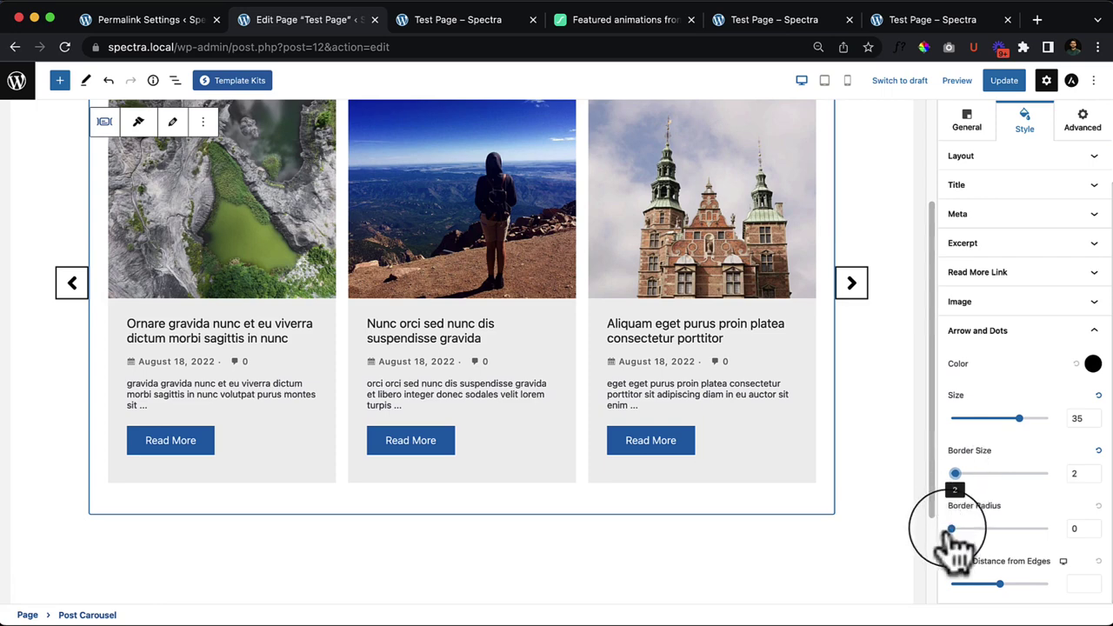
left_click_drag(953, 529, 919, 530)
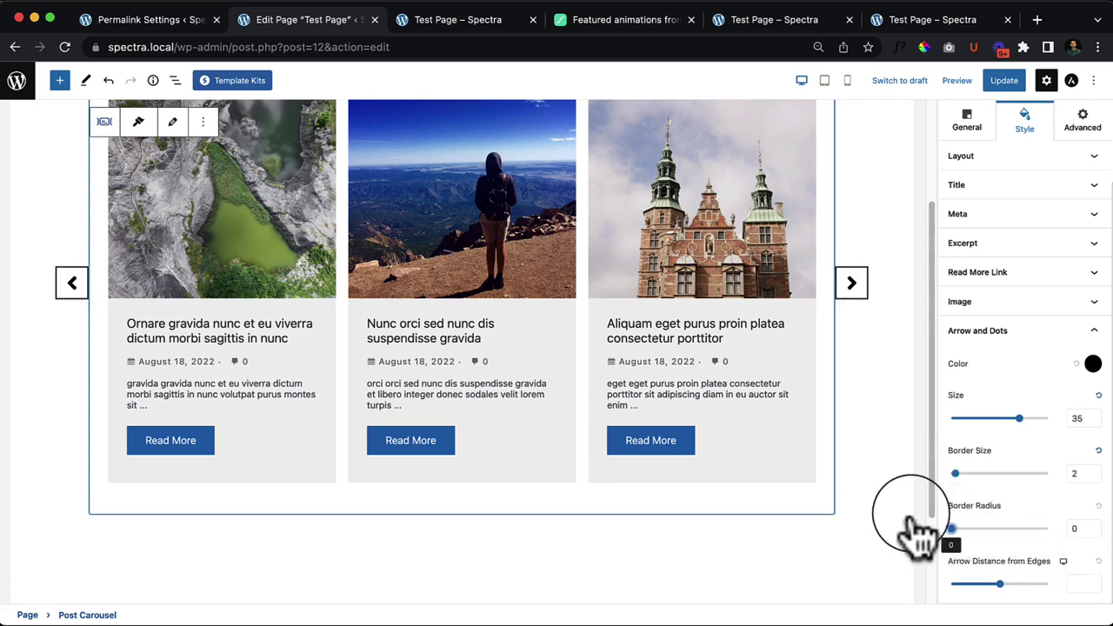
mouse_move(1007, 588)
left_mouse_down()
mouse_move(1078, 593)
mouse_move(932, 599)
mouse_move(1029, 588)
mouse_move(1024, 602)
mouse_move(1039, 602)
mouse_move(1026, 596)
left_mouse_up()
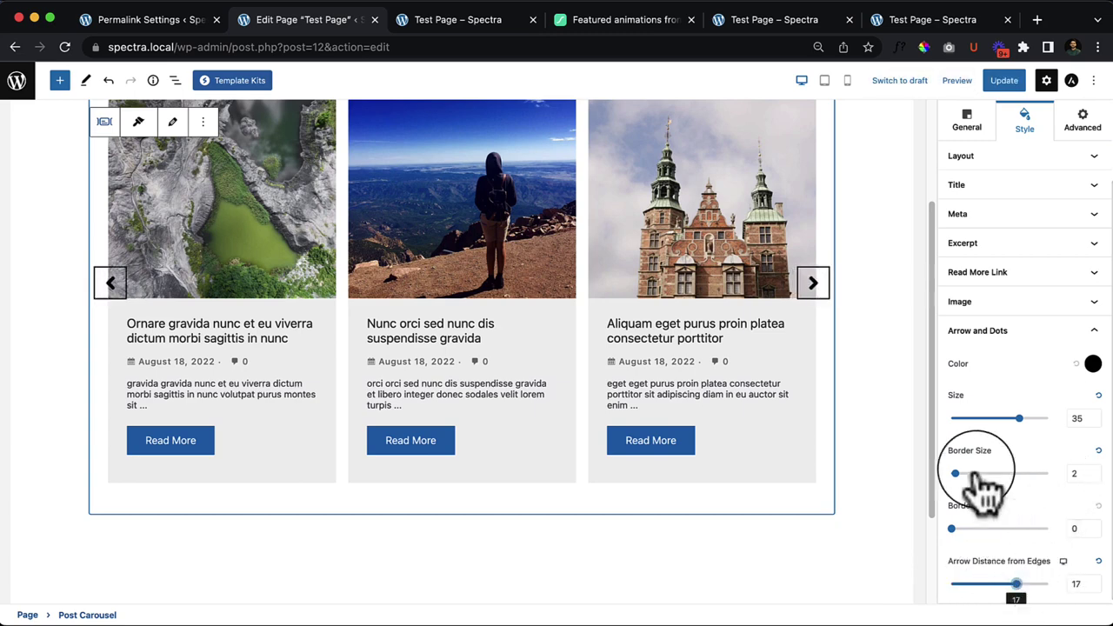
Step: Save, then reload the live page and advance the carousel three times with the next arrow
left_click(1005, 80)
left_click(487, 22)
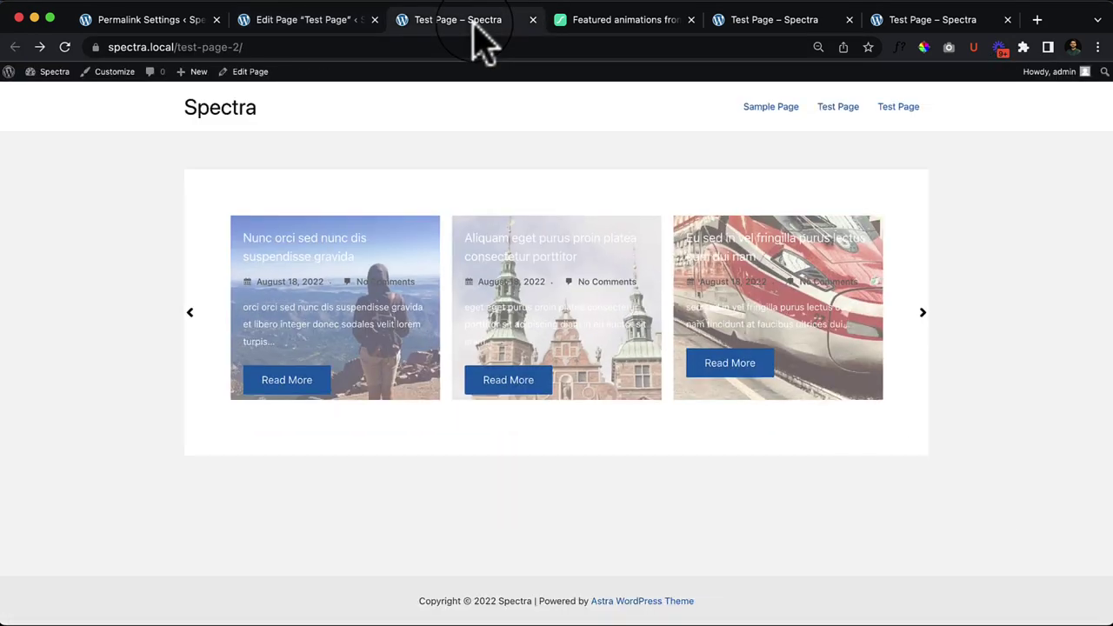
left_click(65, 47)
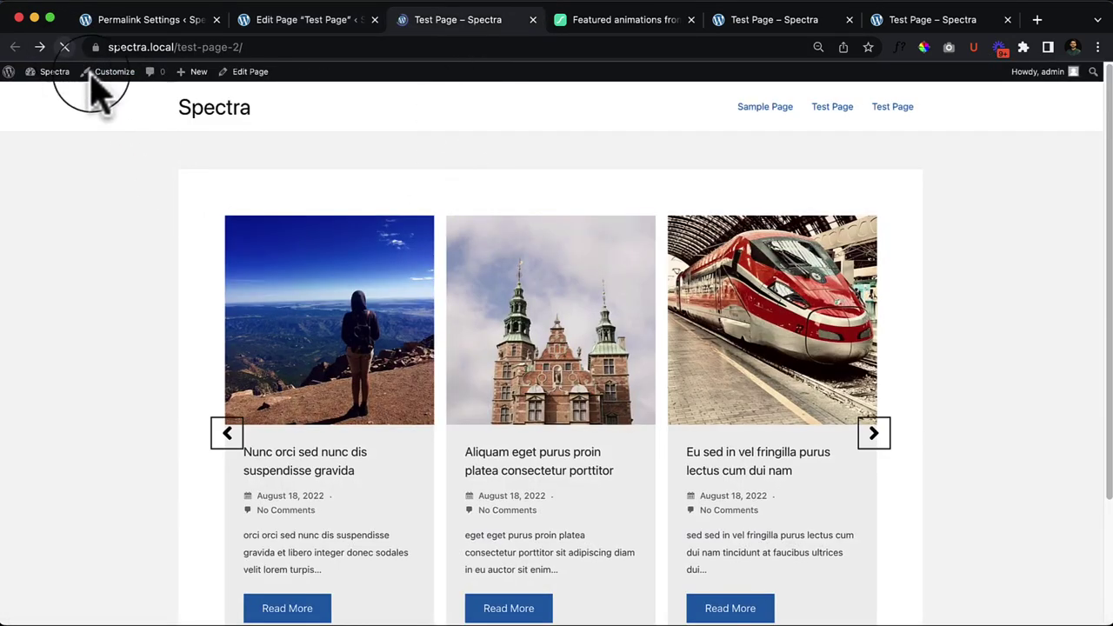
left_click(874, 433)
left_click(874, 433)
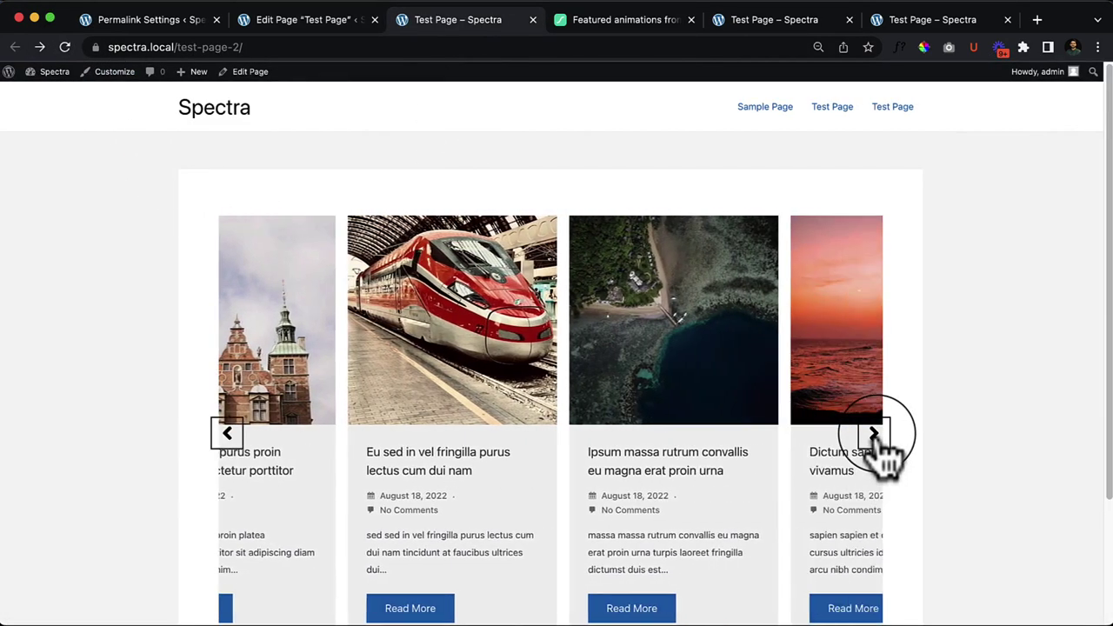
left_click(874, 433)
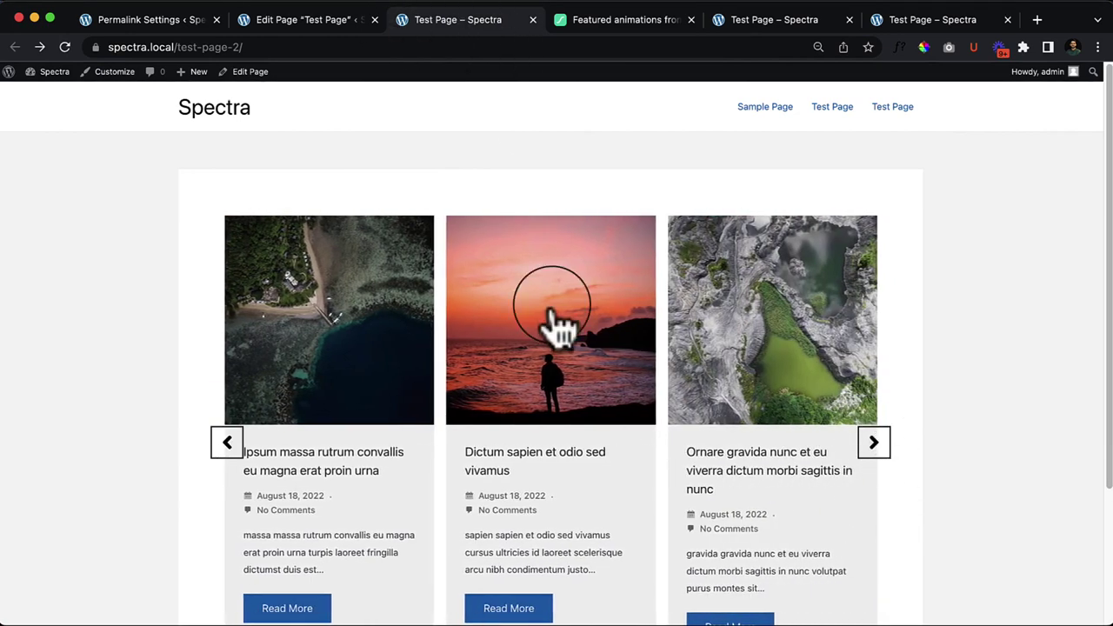
scroll(557, 327, "down", 3)
Step: Back in the editor, cycle the carousel's General, Style and Advanced tabs, ending on General
left_click(295, 19)
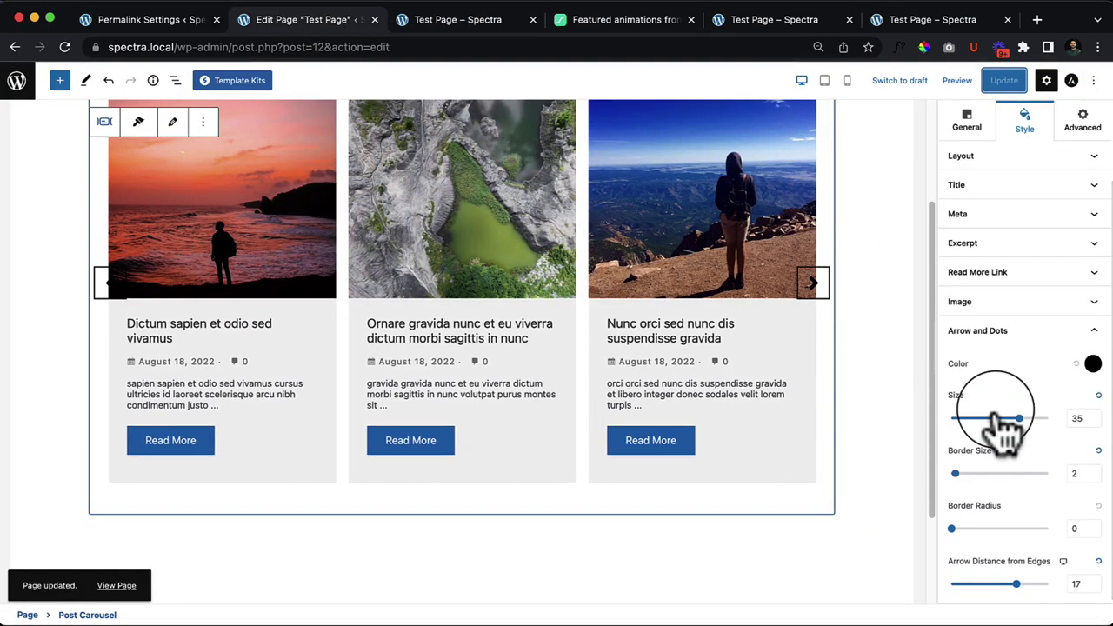
scroll(1026, 391, "up", 5)
left_click(961, 217)
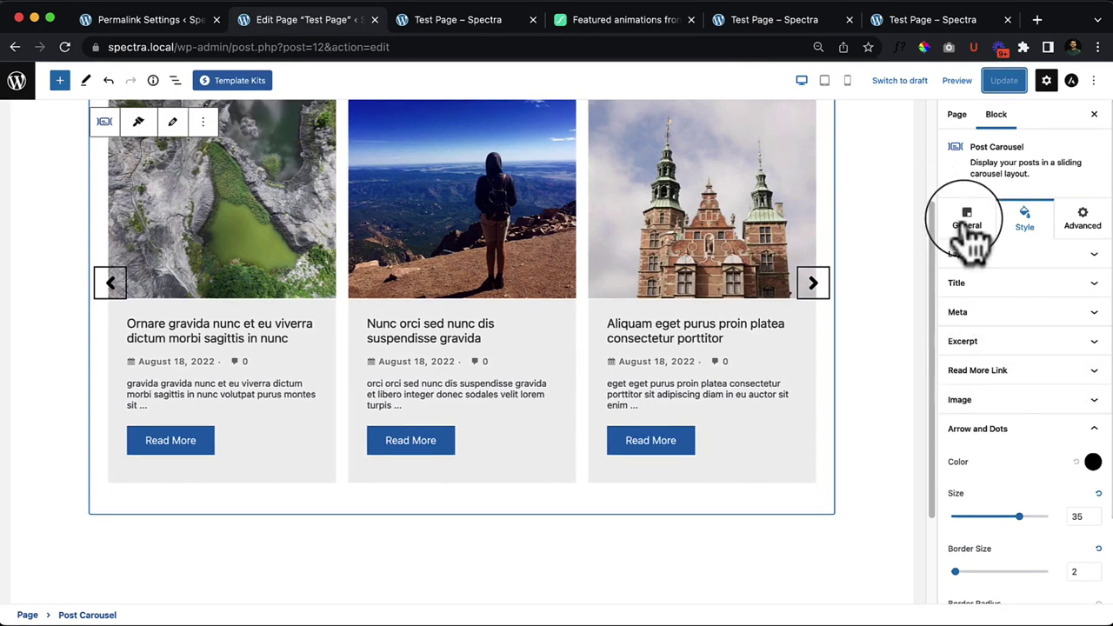
left_click(1026, 218)
left_click(1078, 218)
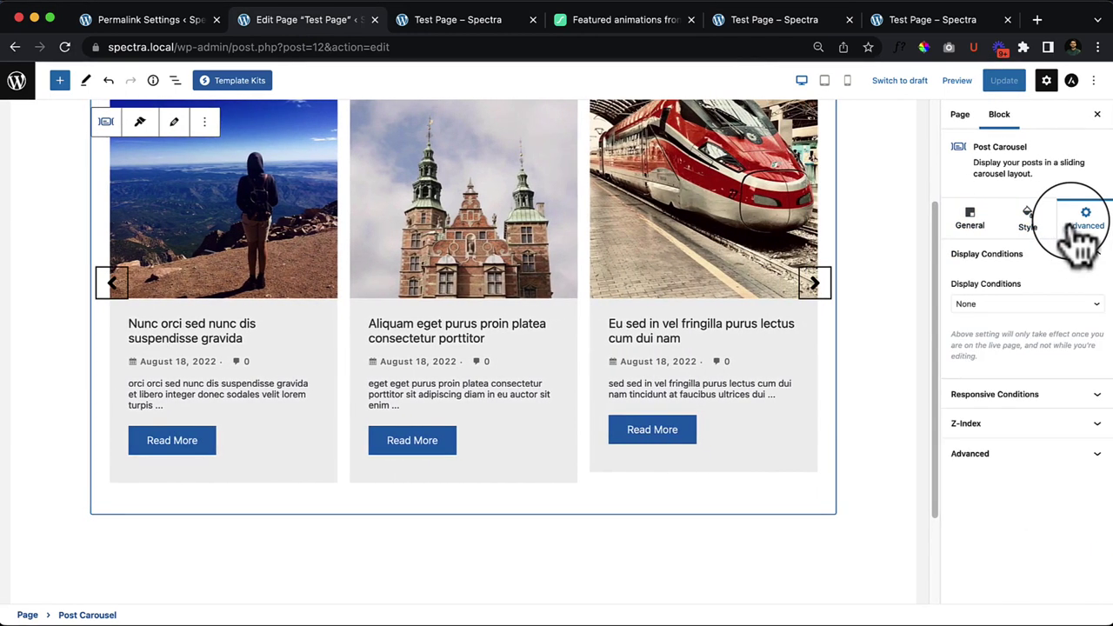
left_click(1026, 219)
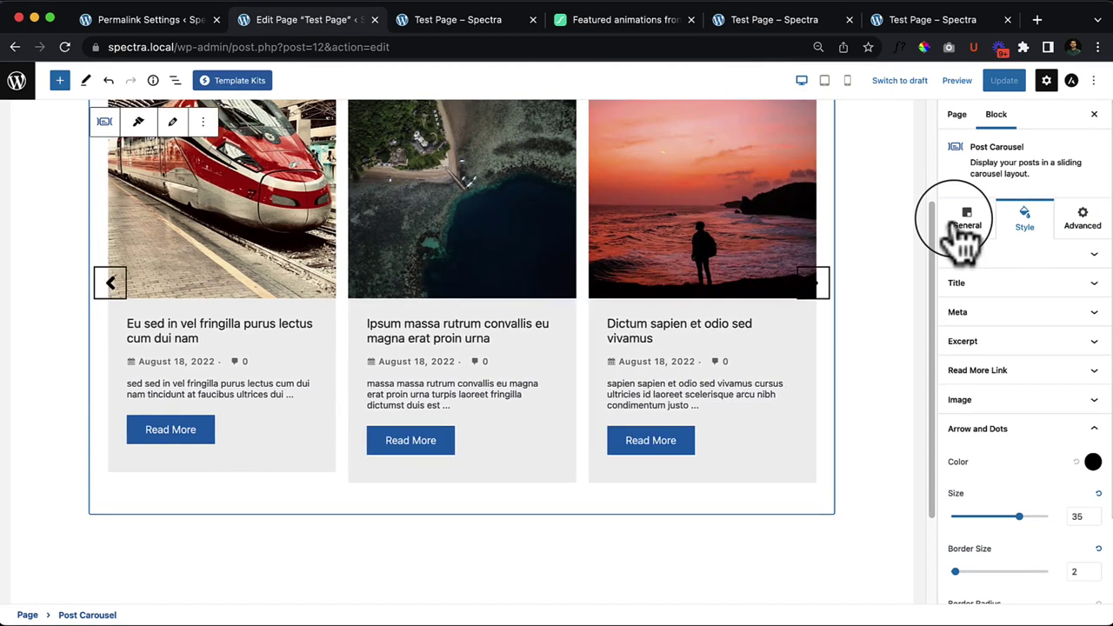
left_click(965, 235)
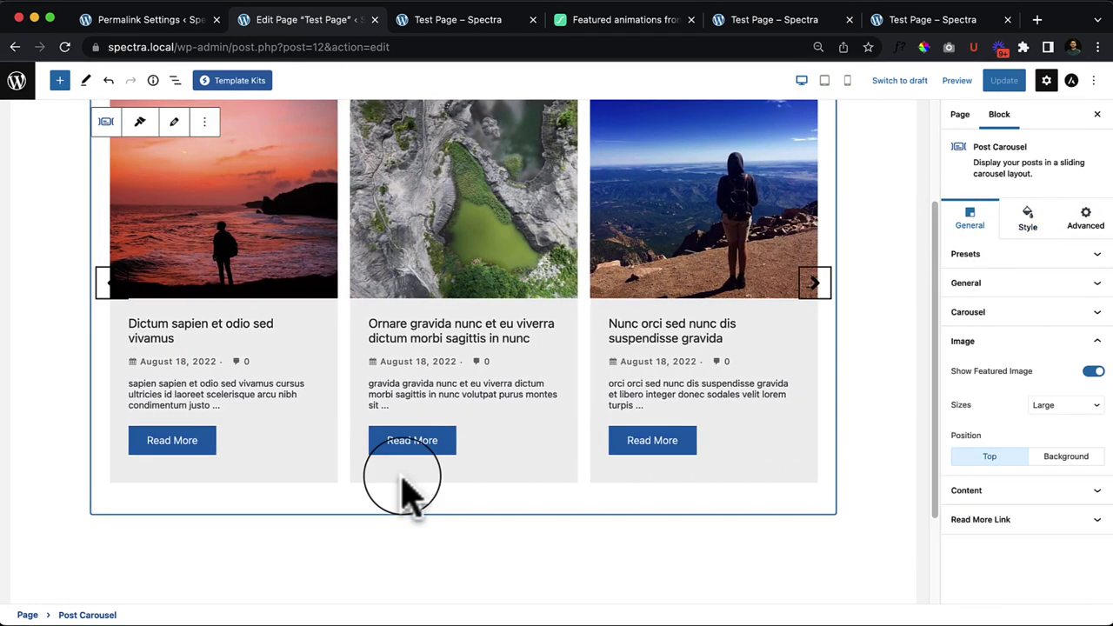
scroll(378, 413, "up", 3)
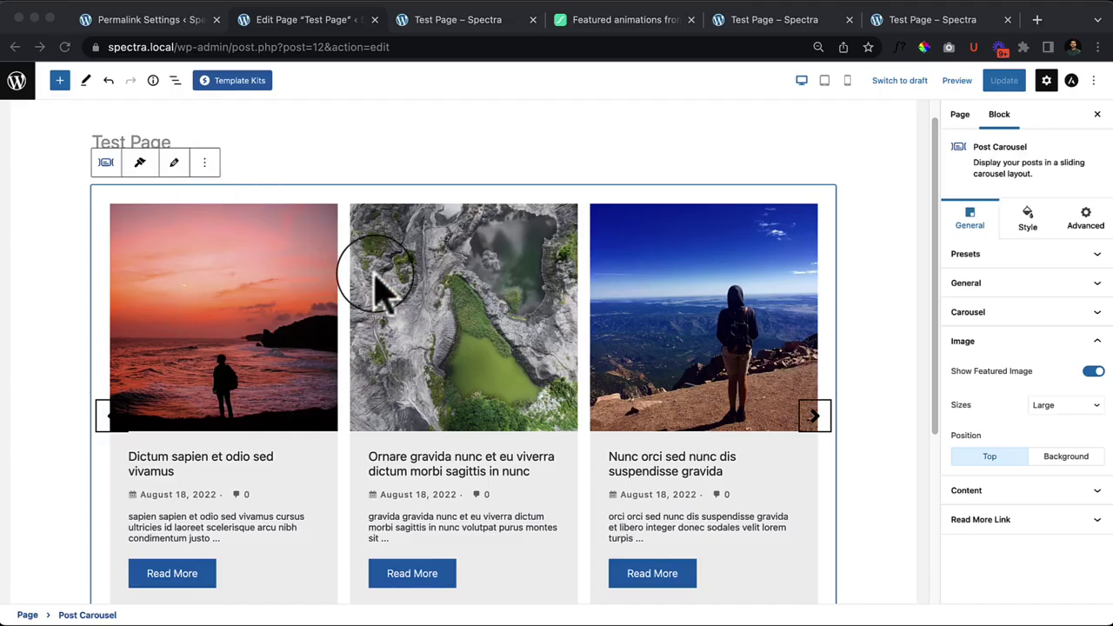
Step: Deselect the carousel and add an empty block line below it
scroll(373, 286, "down", 5)
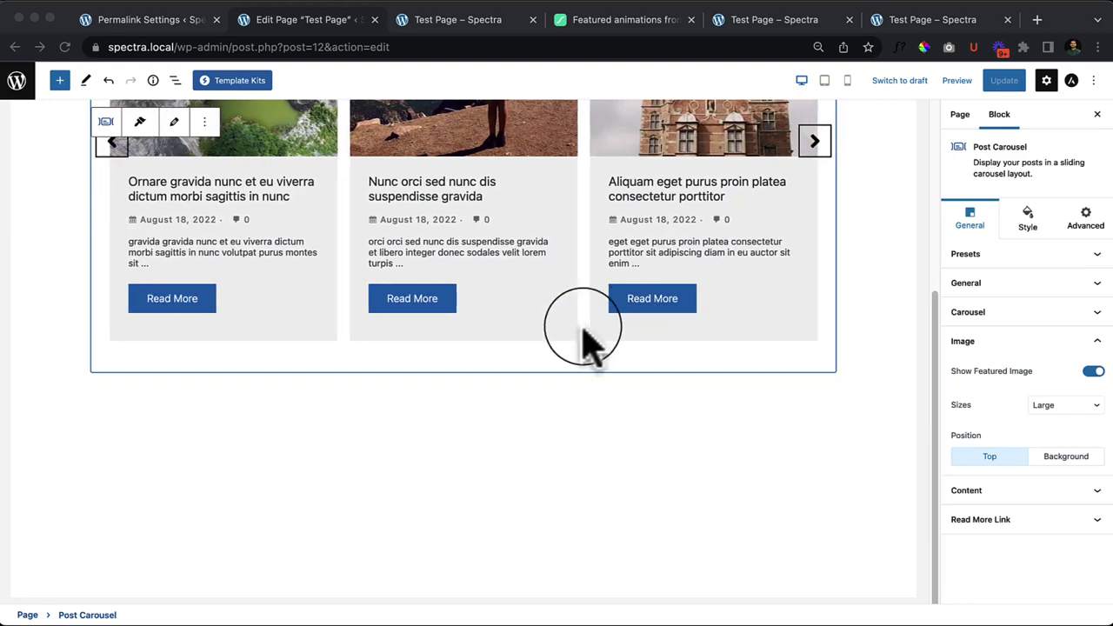
left_click(305, 379)
scroll(409, 326, "up", 4)
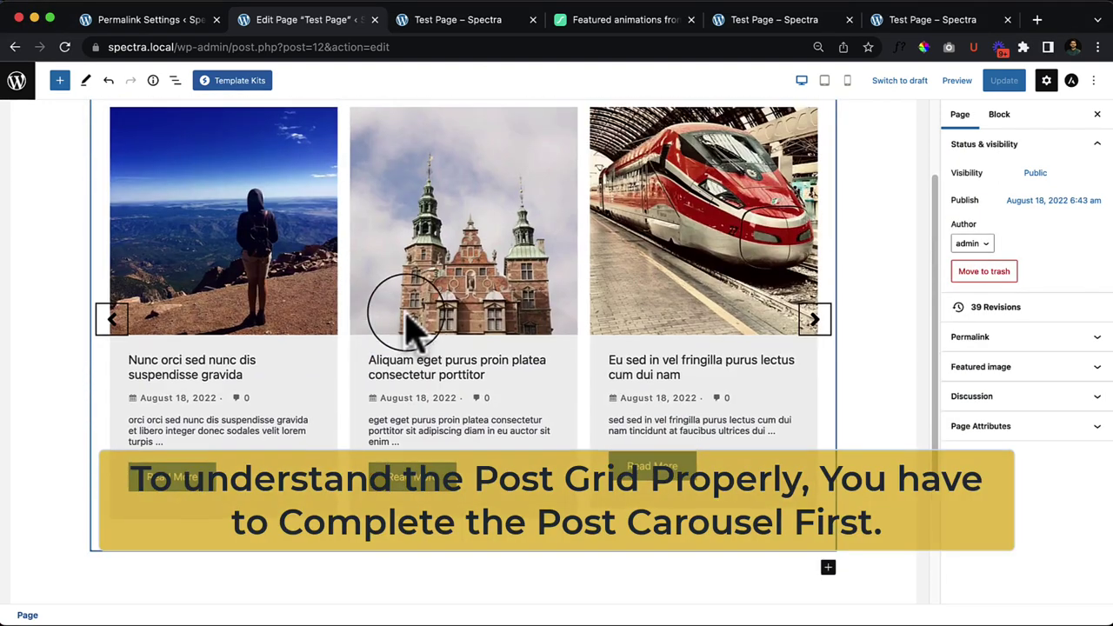
scroll(543, 352, "down", 3)
left_click(500, 416)
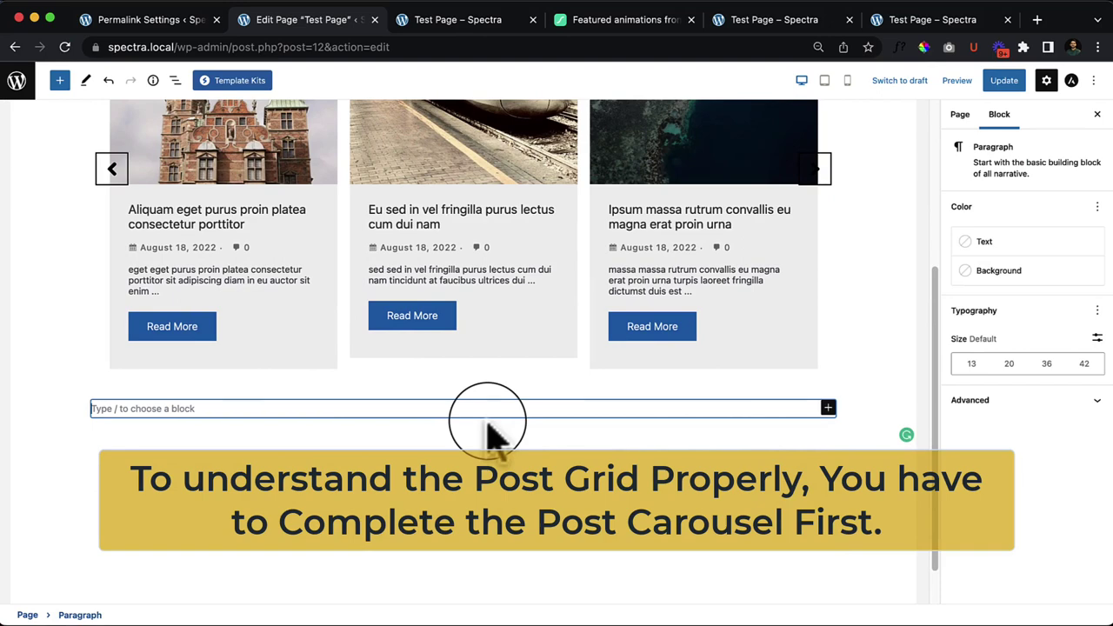
Step: Drag a Spectra Post Grid block from the inserter onto the empty line
left_click(59, 80)
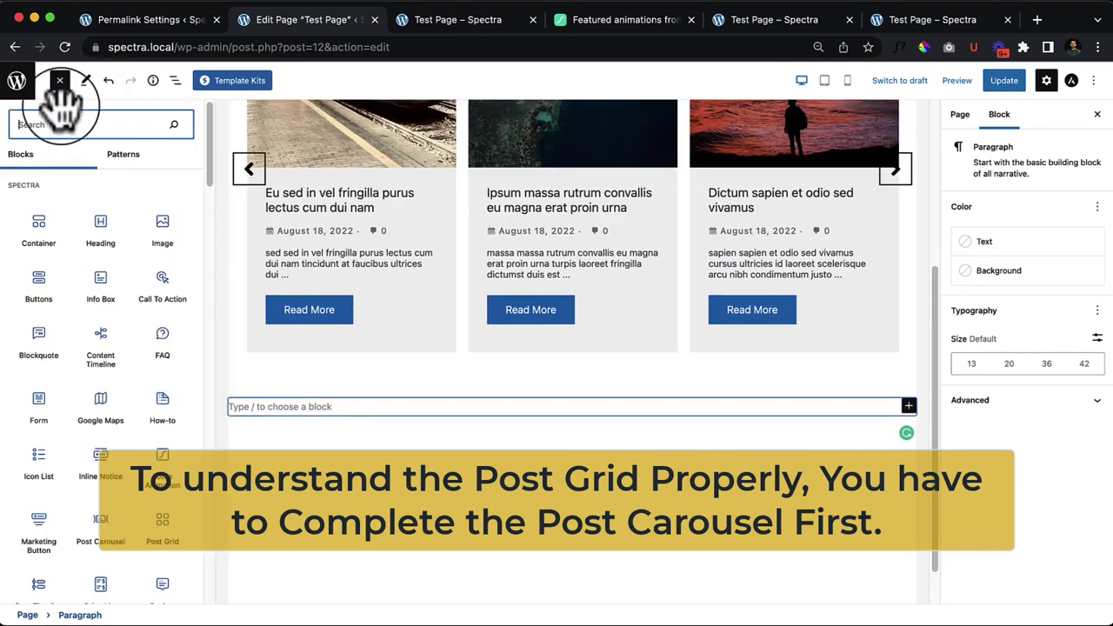
scroll(95, 421, "down", 3)
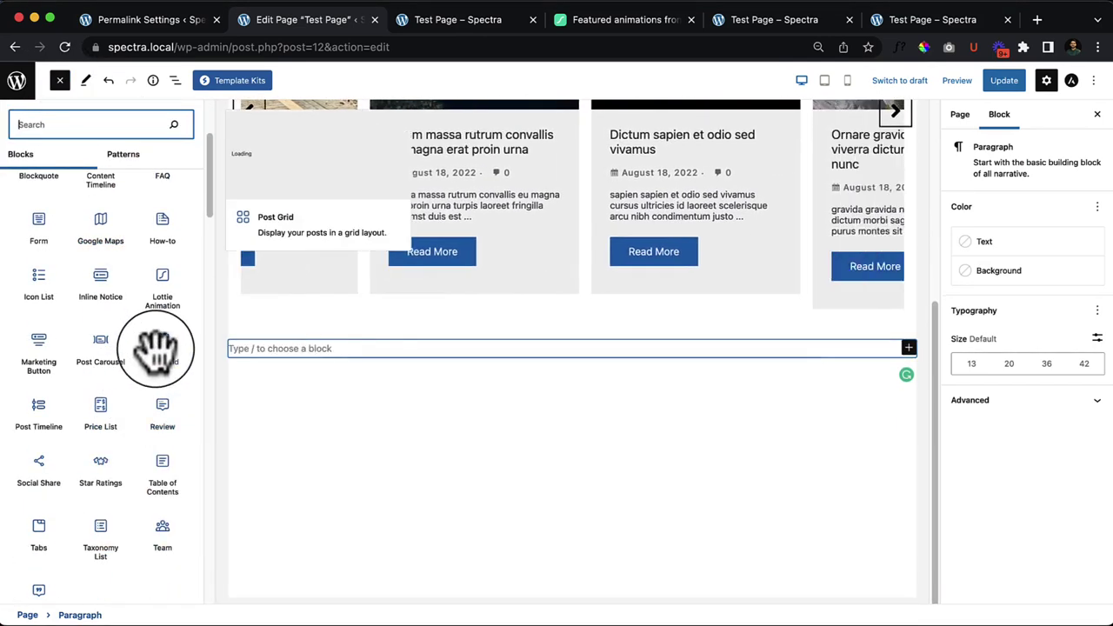
left_click_drag(168, 369, 374, 360)
scroll(374, 360, "down", 4)
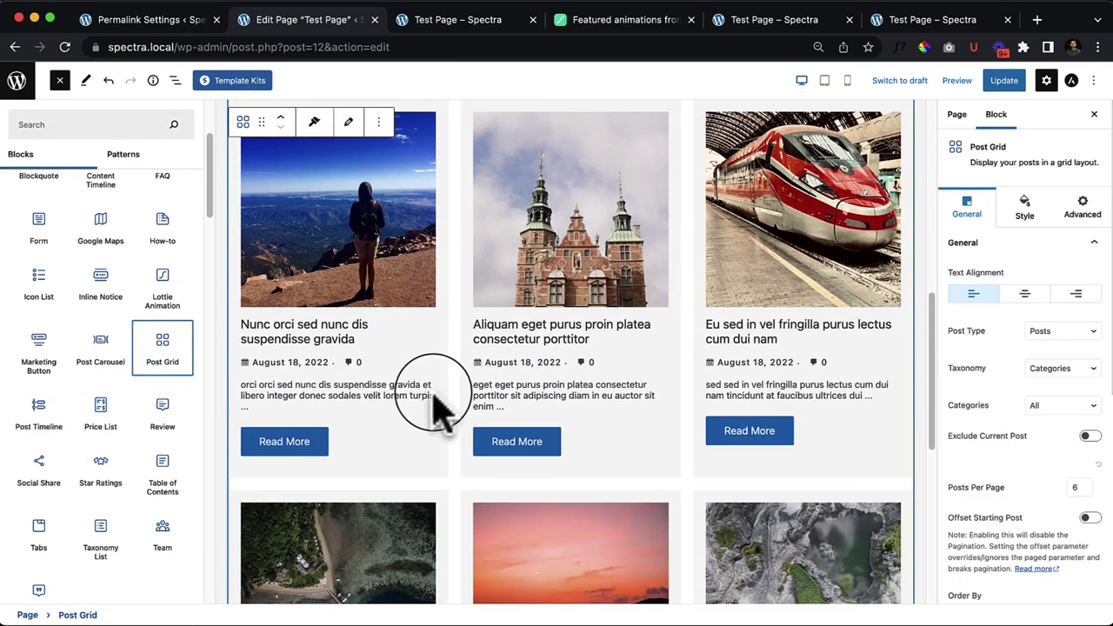
left_click(61, 83)
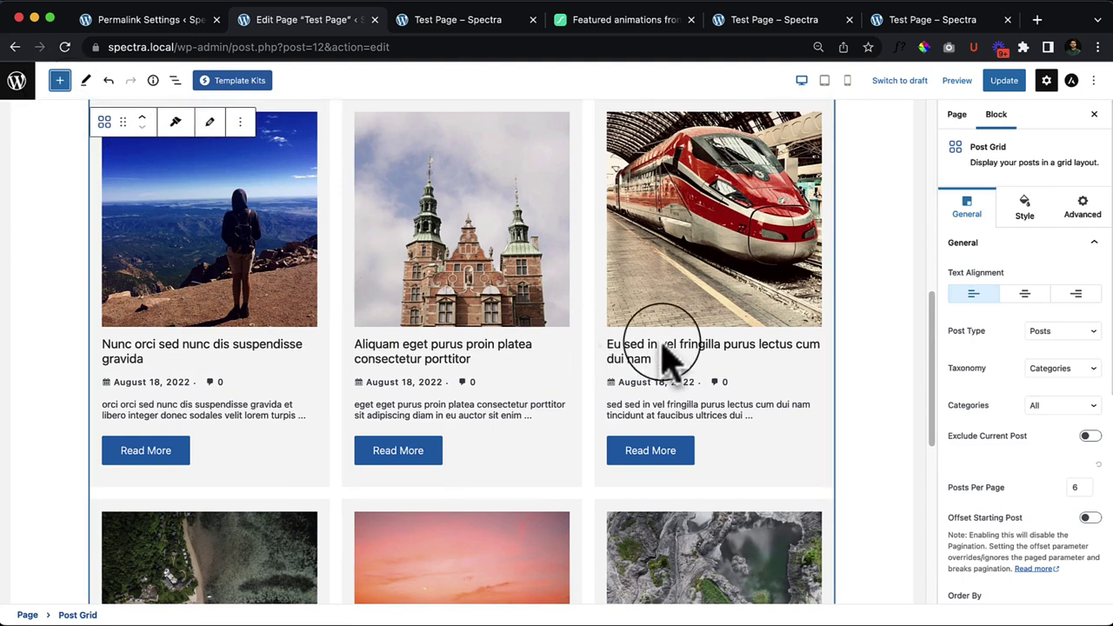
Step: Set the Post Grid's Image Position to Background
scroll(666, 357, "down", 2)
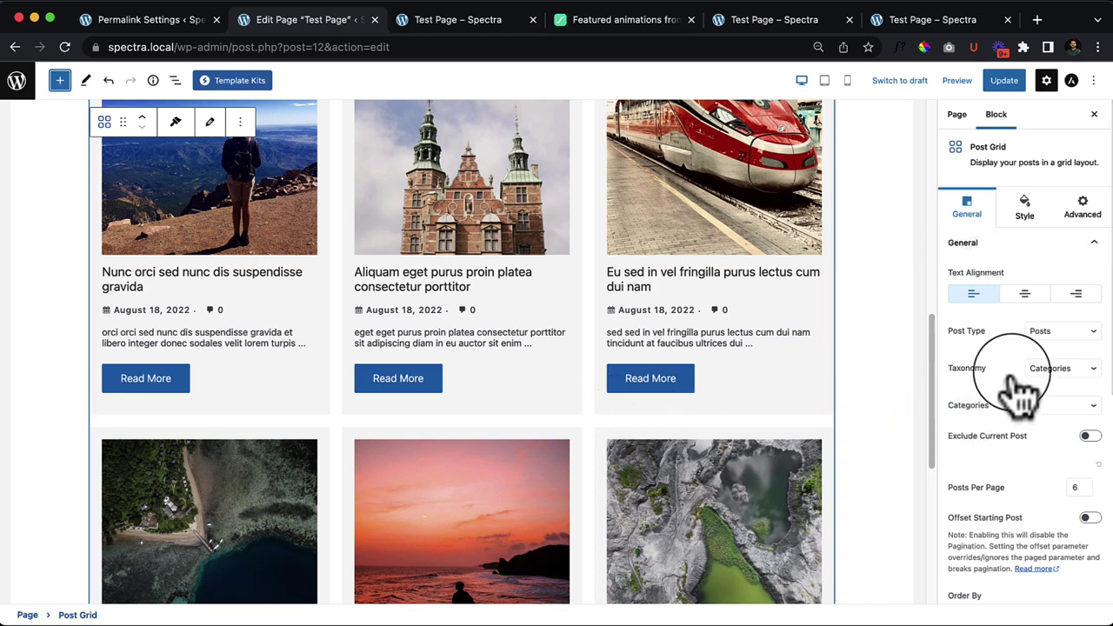
scroll(1035, 424, "down", 5)
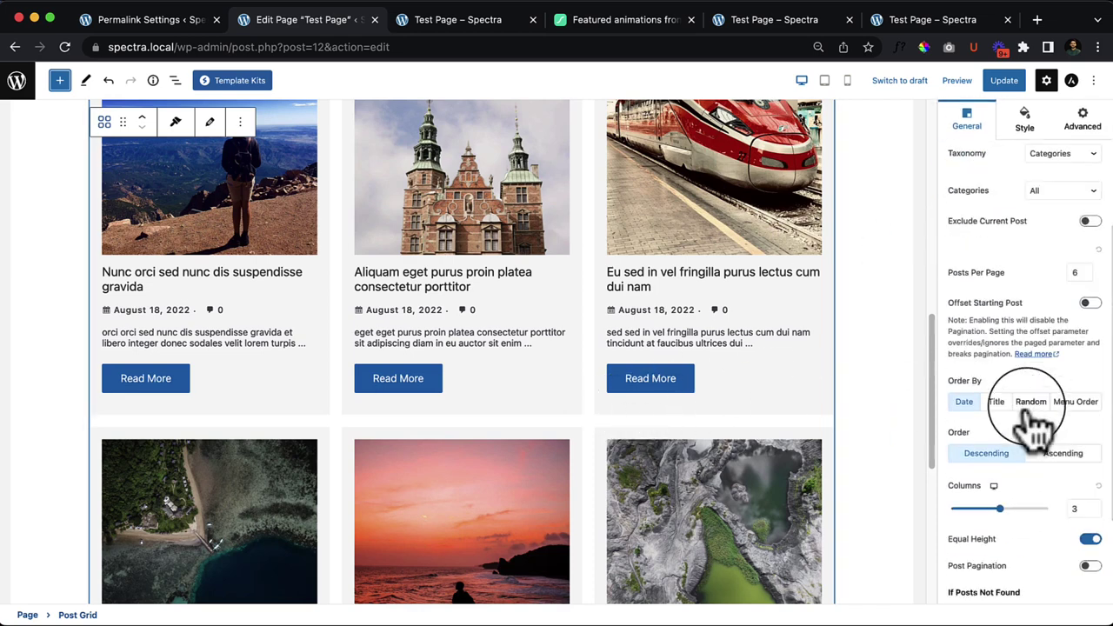
scroll(1035, 424, "down", 3)
scroll(1034, 424, "down", 1)
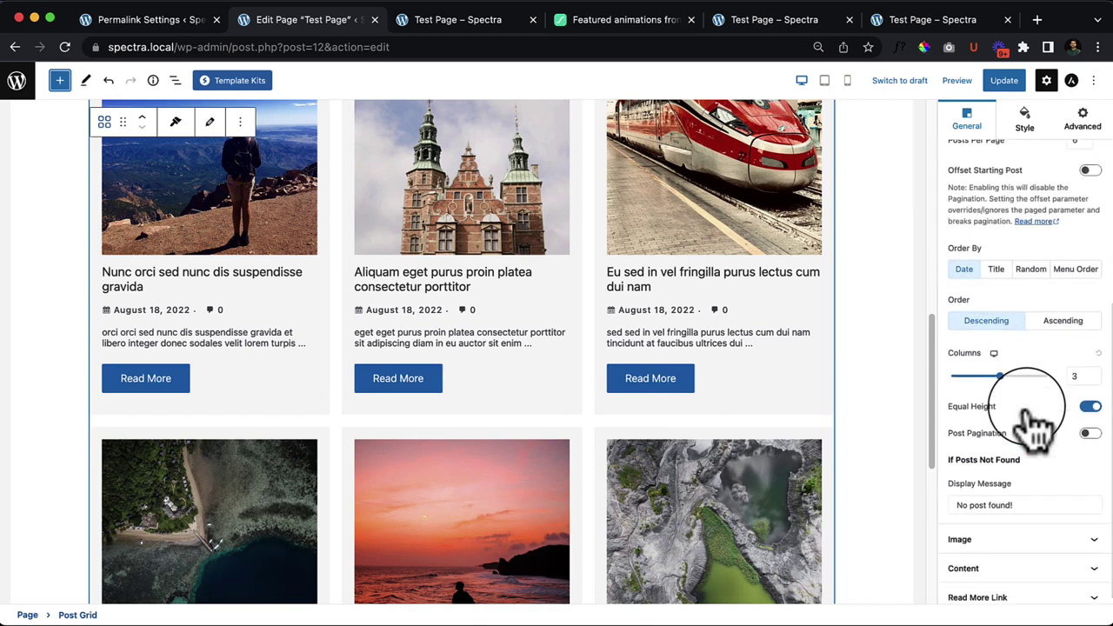
scroll(1014, 470, "up", 5)
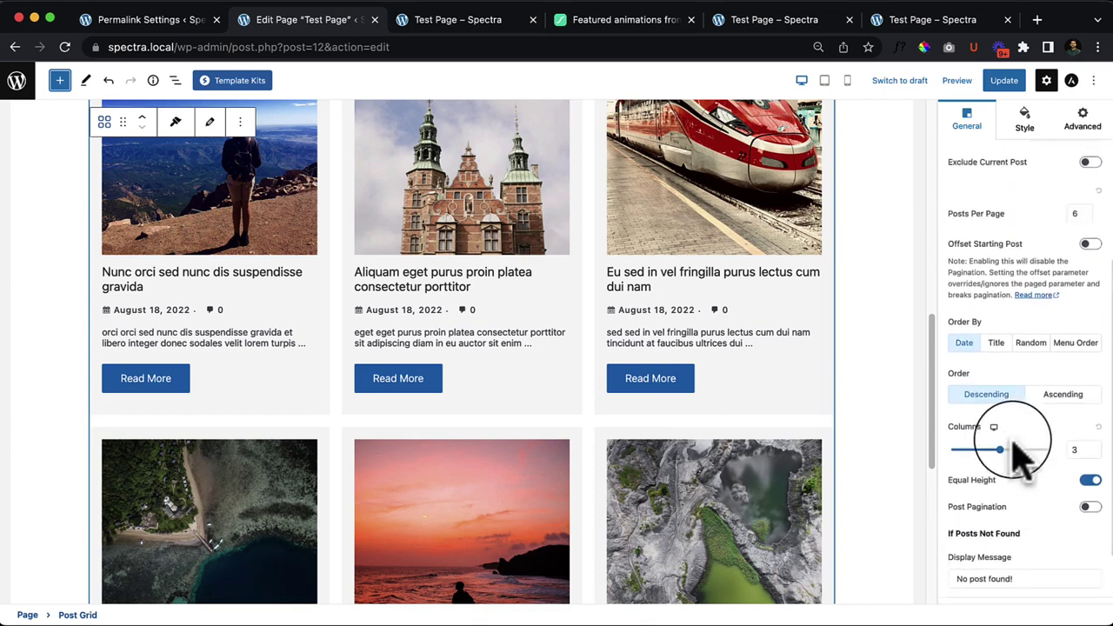
scroll(1016, 522, "down", 5)
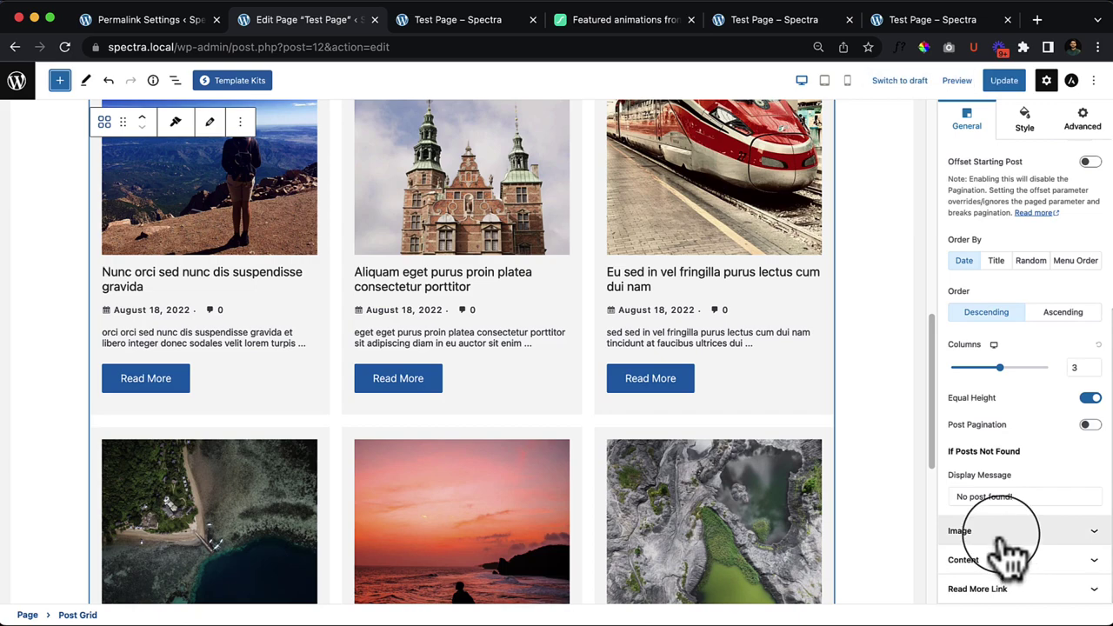
left_click(987, 526)
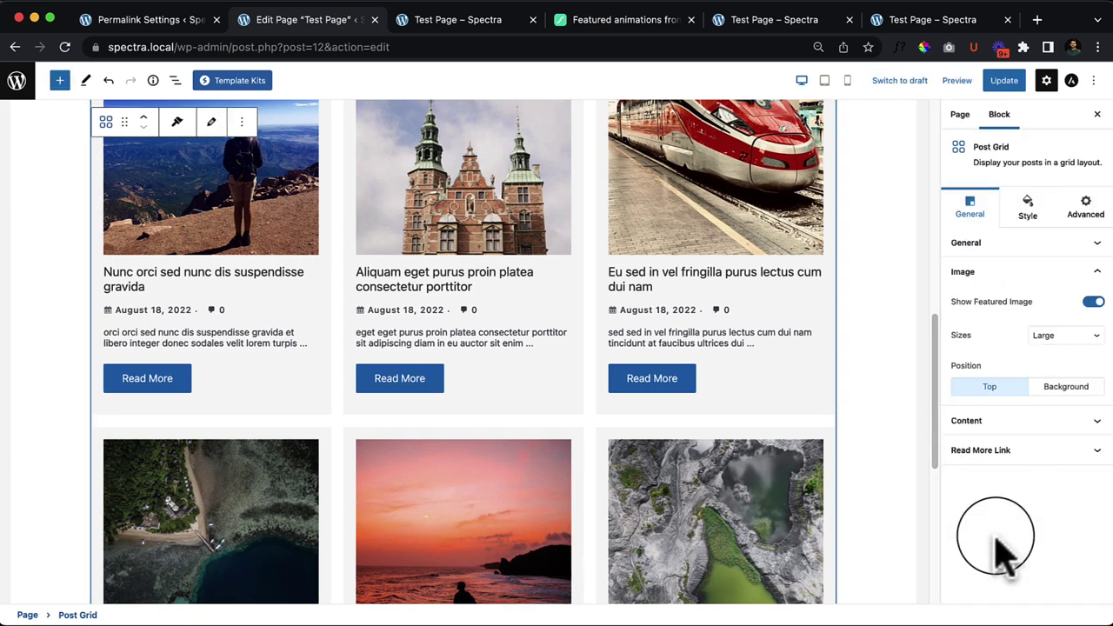
left_click(1070, 392)
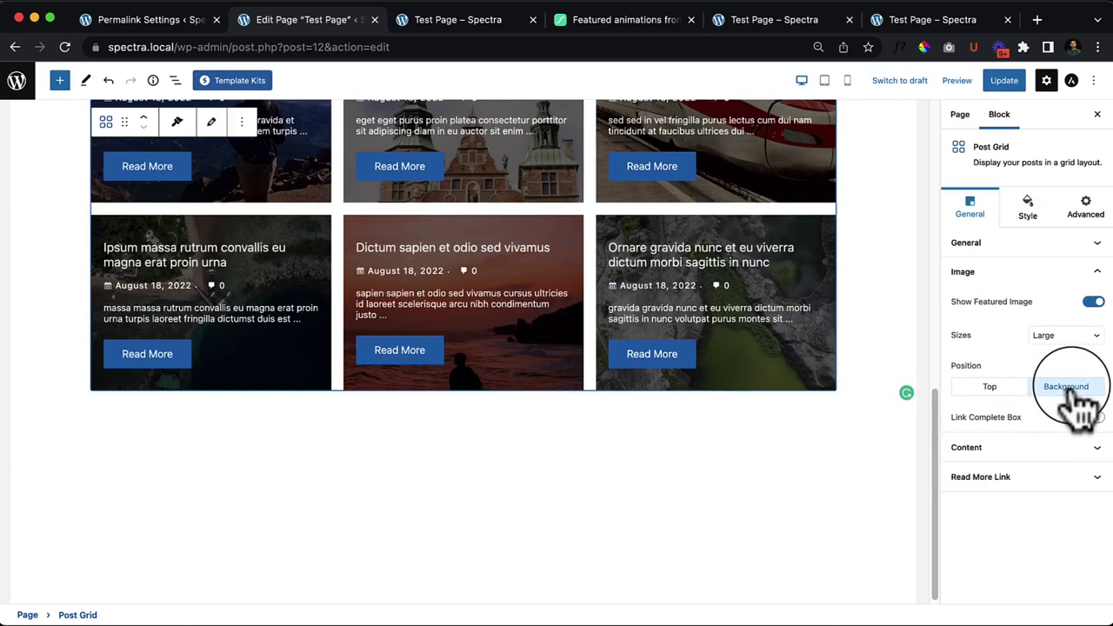
Step: Expand the Post Grid's Content and Read More Link panels
scroll(609, 526, "up", 4)
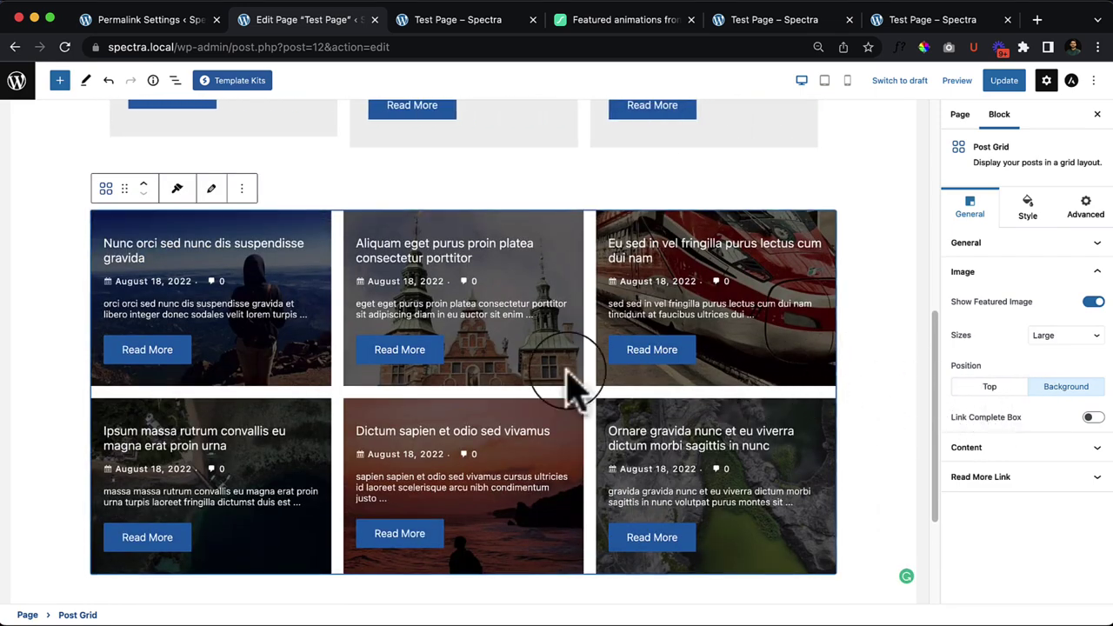
left_click(1039, 447)
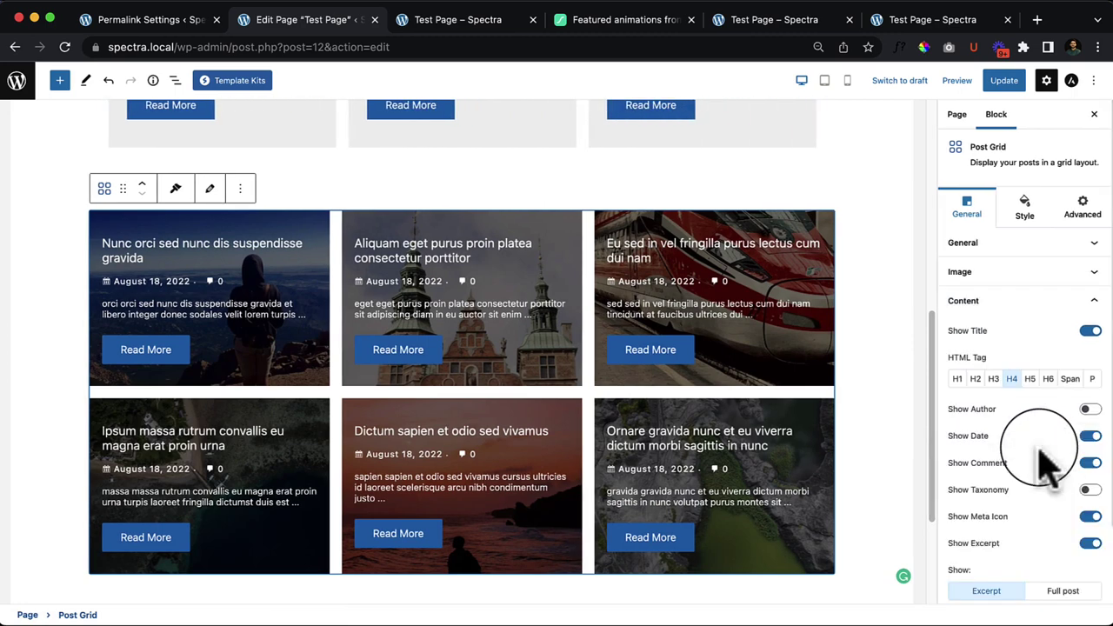
scroll(1048, 467, "down", 3)
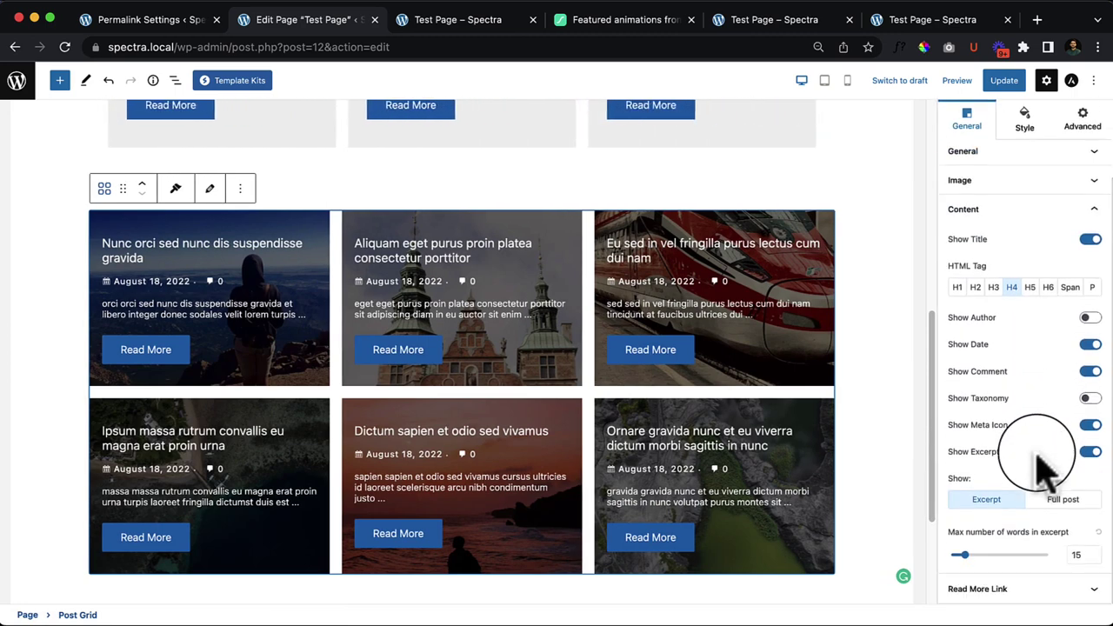
left_click(1024, 594)
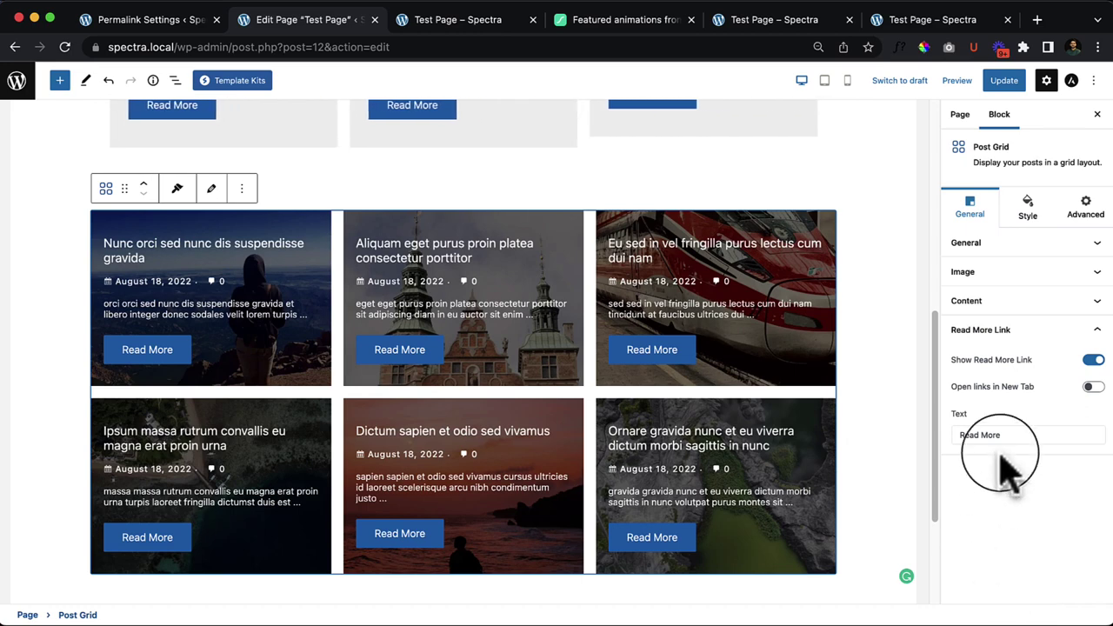
Step: In the Post Grid's Style tab, correct the top padding value
left_click(1036, 222)
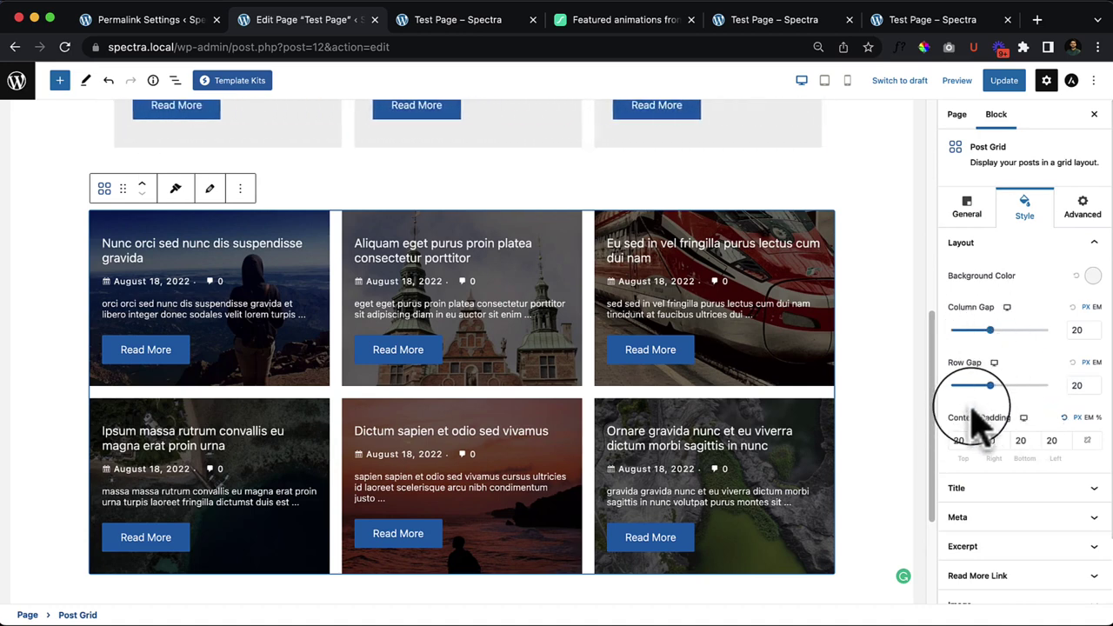
scroll(992, 425, "down", 2)
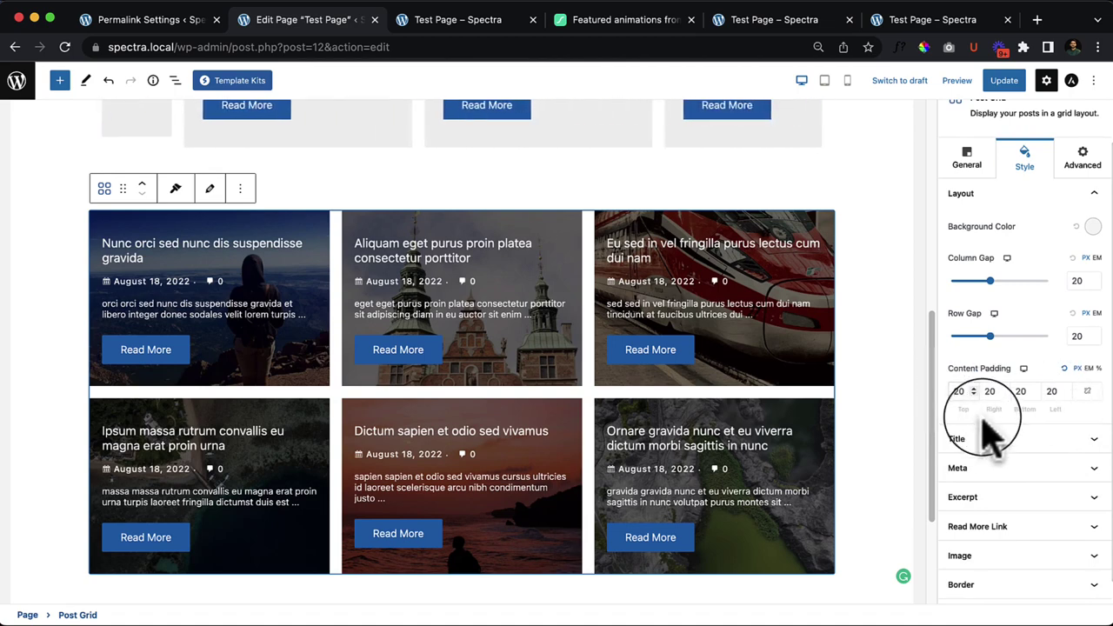
type("2")
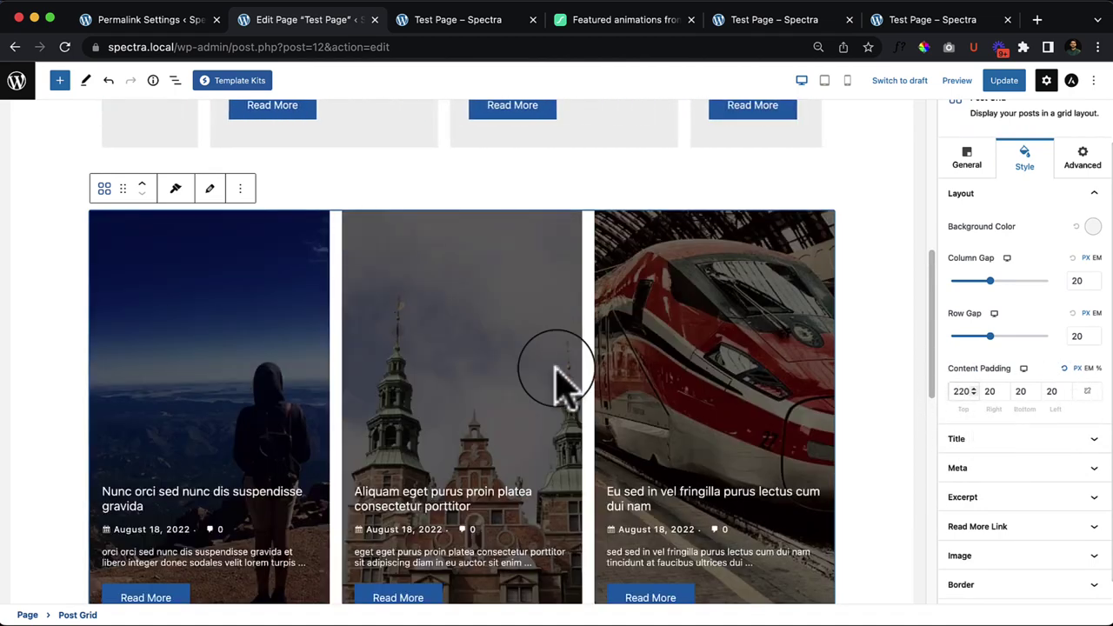
scroll(566, 382, "down", 4)
scroll(661, 417, "down", 3)
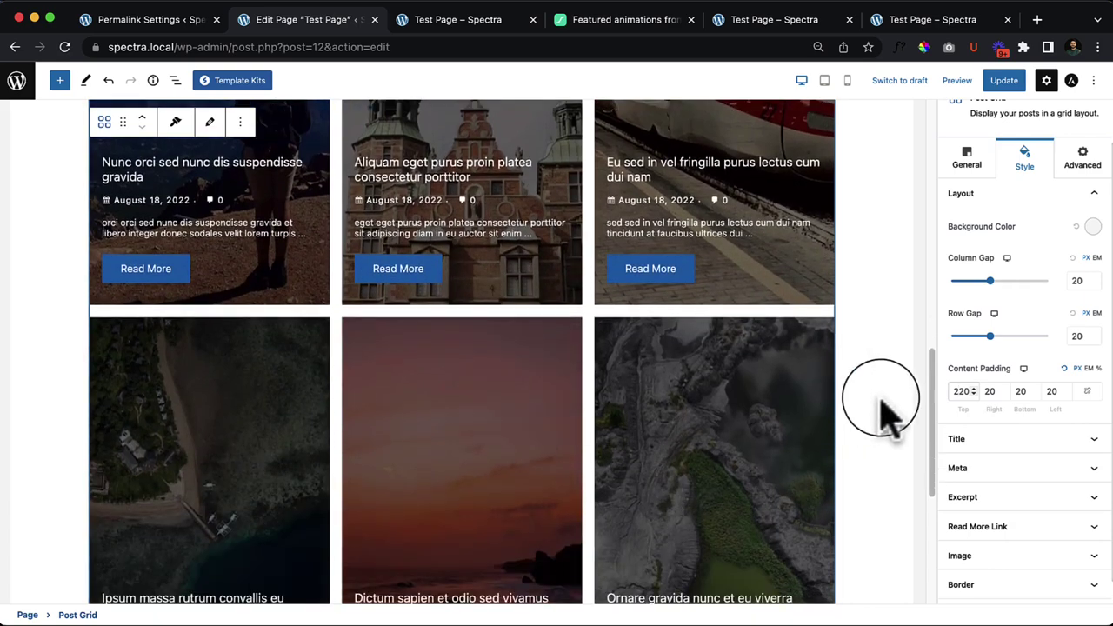
key("BackSpace")
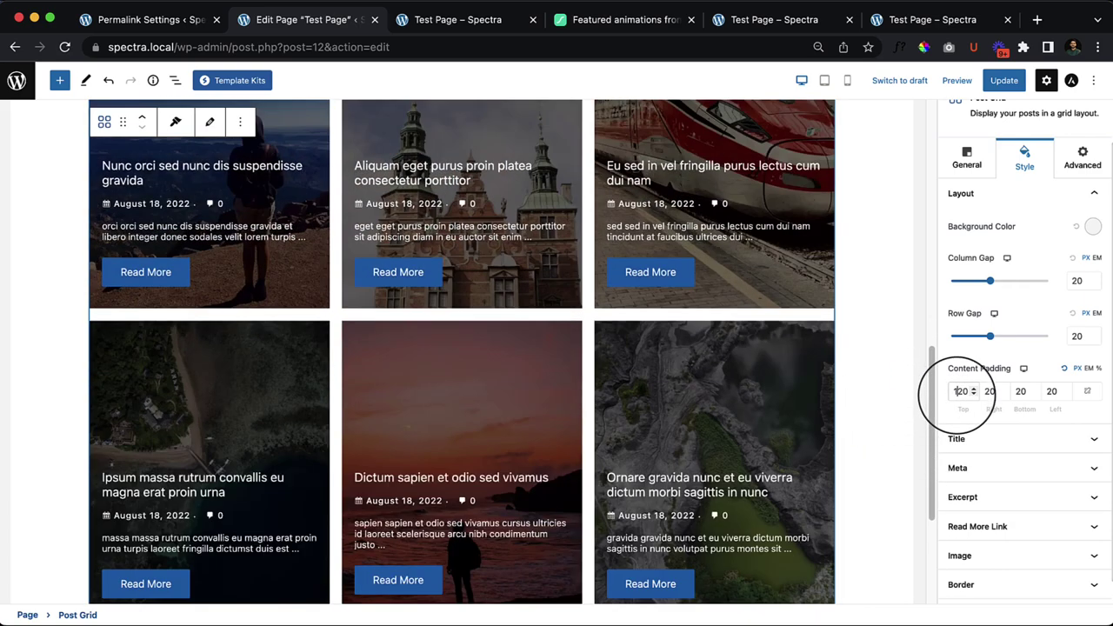
type("1")
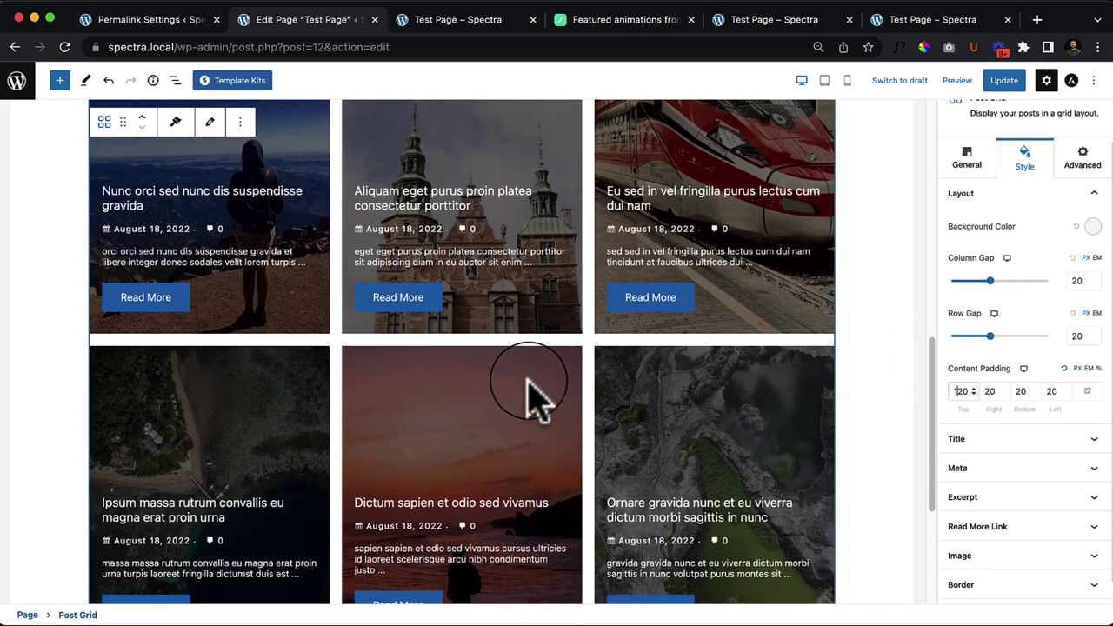
scroll(534, 391, "up", 3)
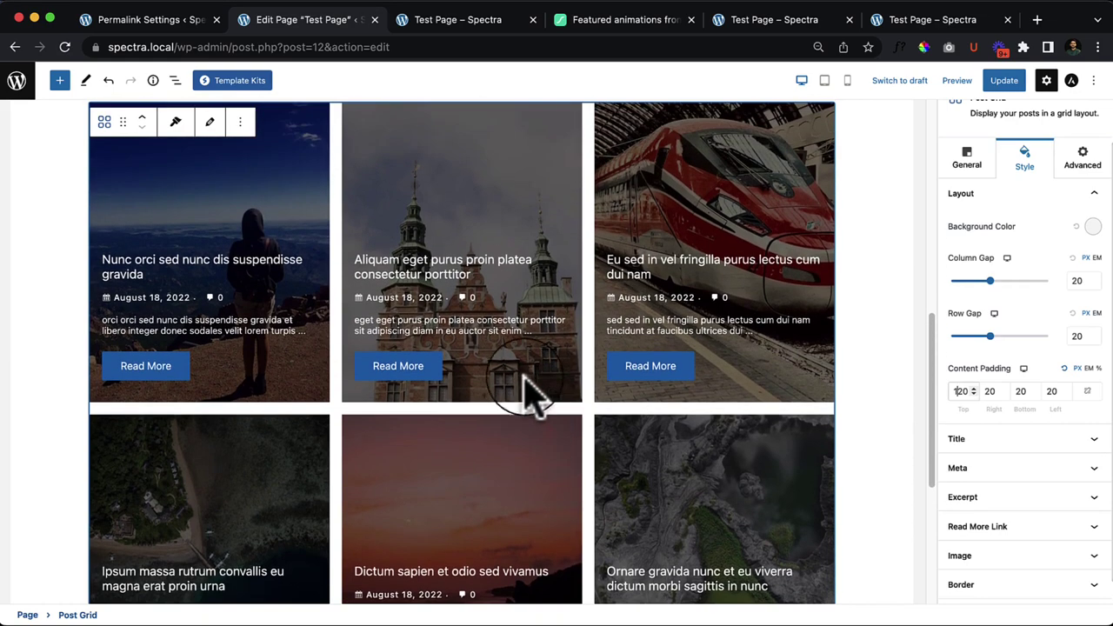
Step: Reselect the Post Grid and review its Title, Meta, Excerpt and Read More style panels
left_click(52, 457)
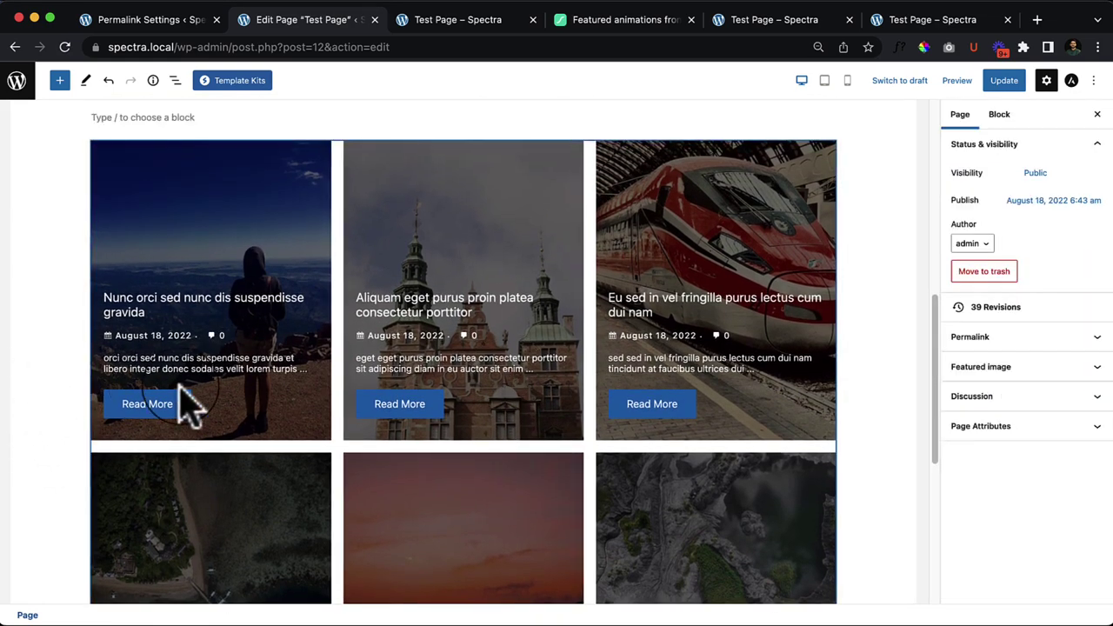
left_click(348, 357)
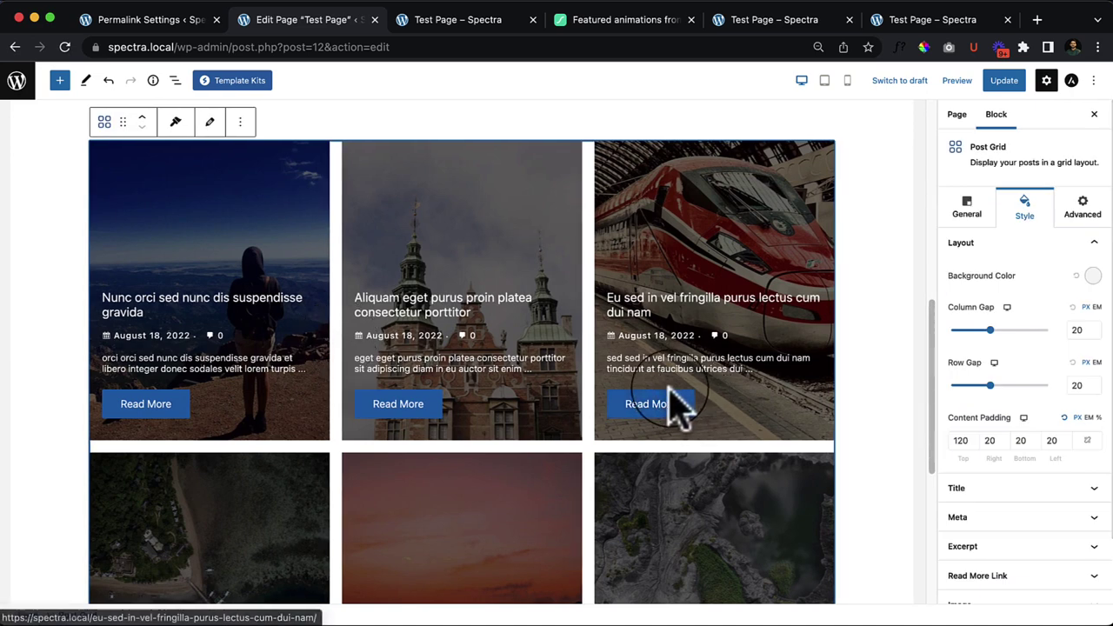
left_click(1000, 387)
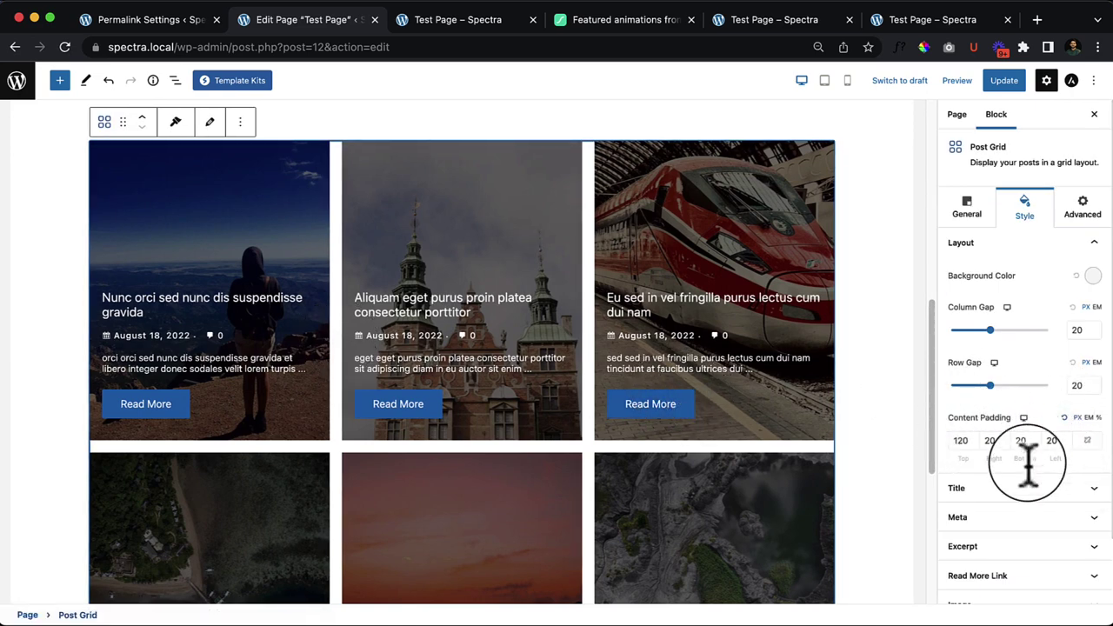
left_click(1001, 485)
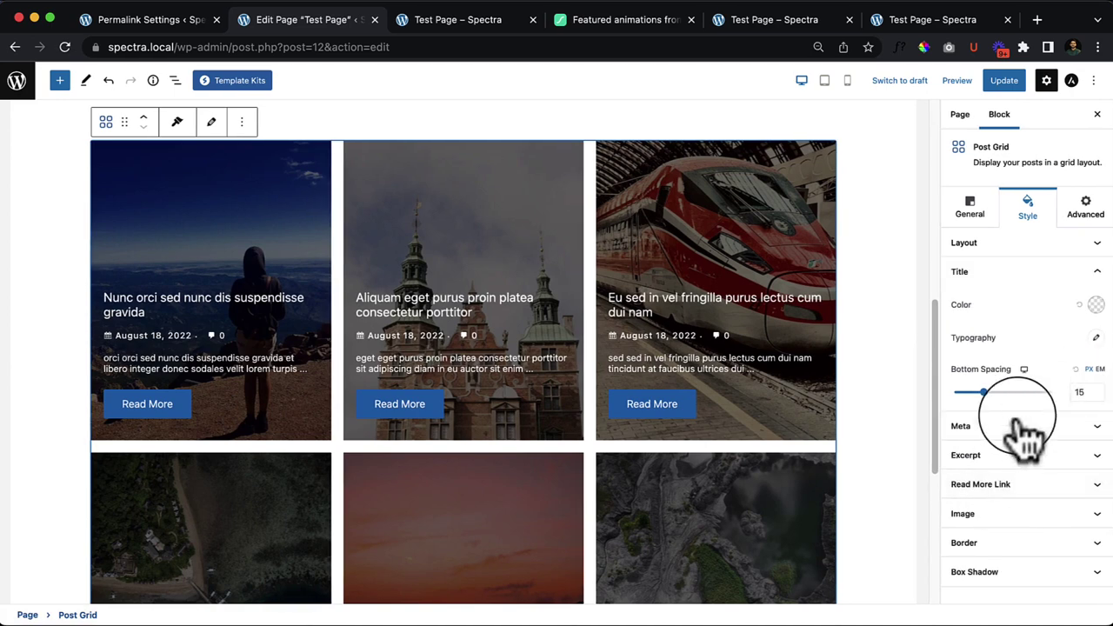
left_click(1020, 431)
left_click(1020, 457)
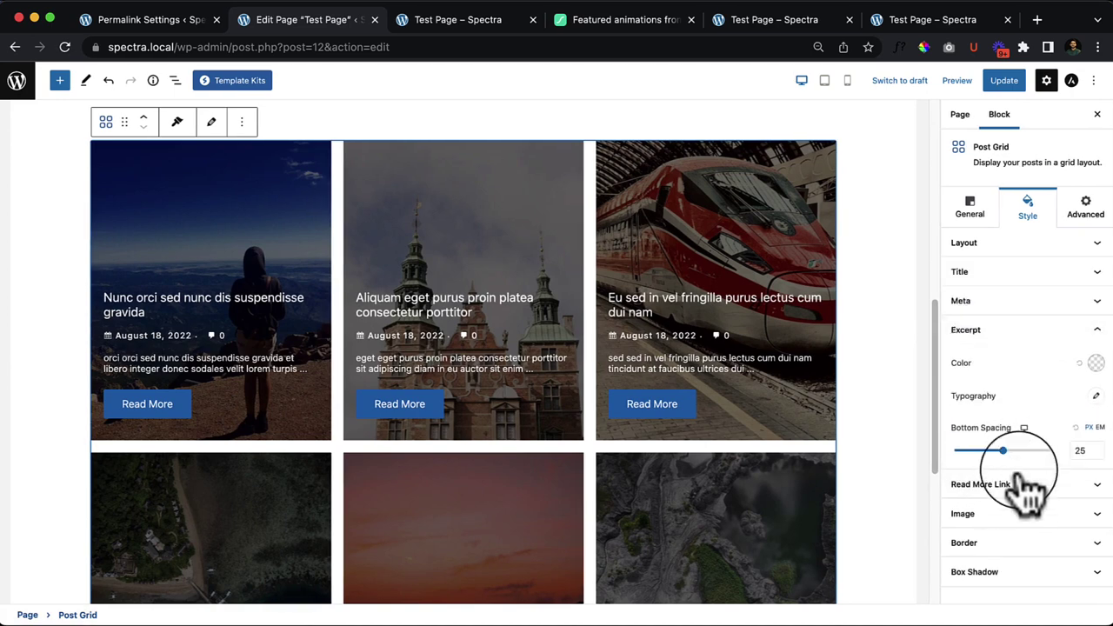
left_click(1023, 480)
scroll(1027, 498, "down", 10)
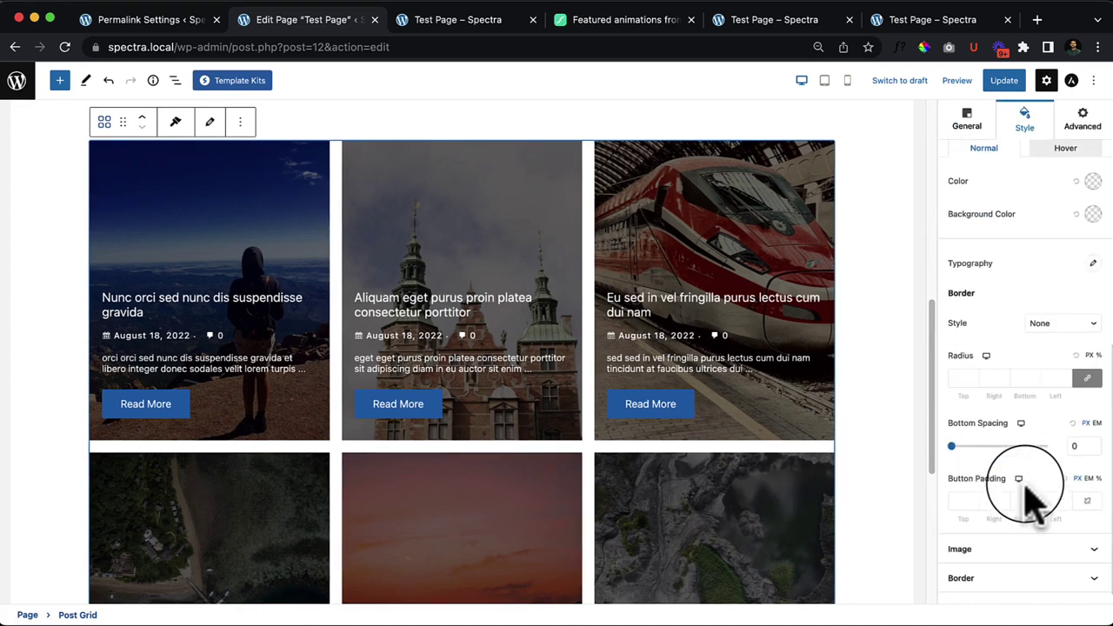
scroll(1018, 494, "up", 10)
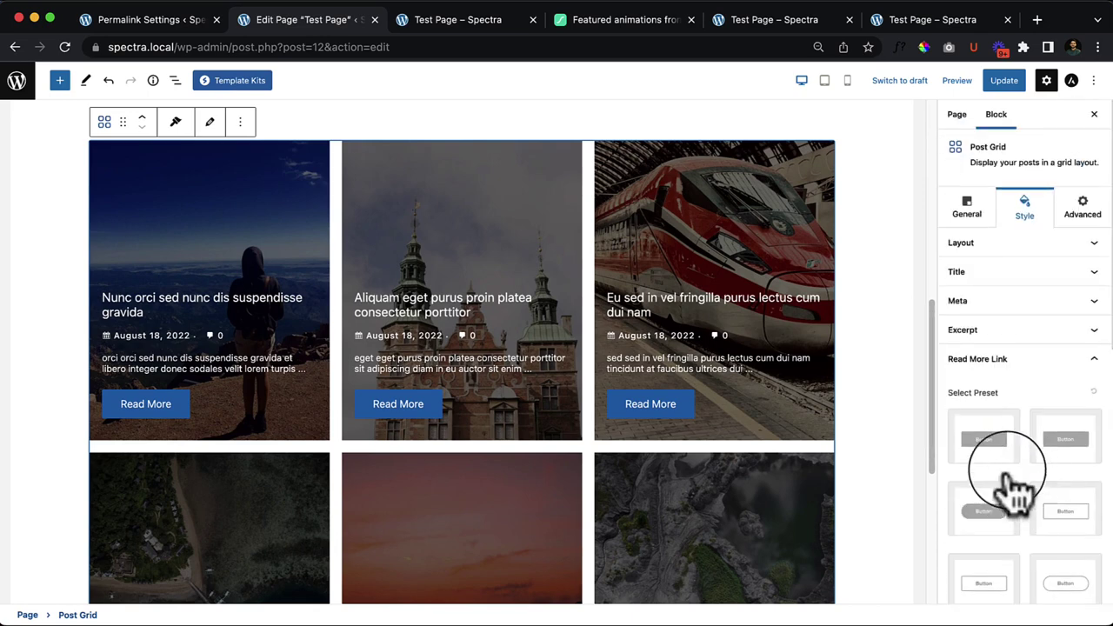
left_click(1056, 365)
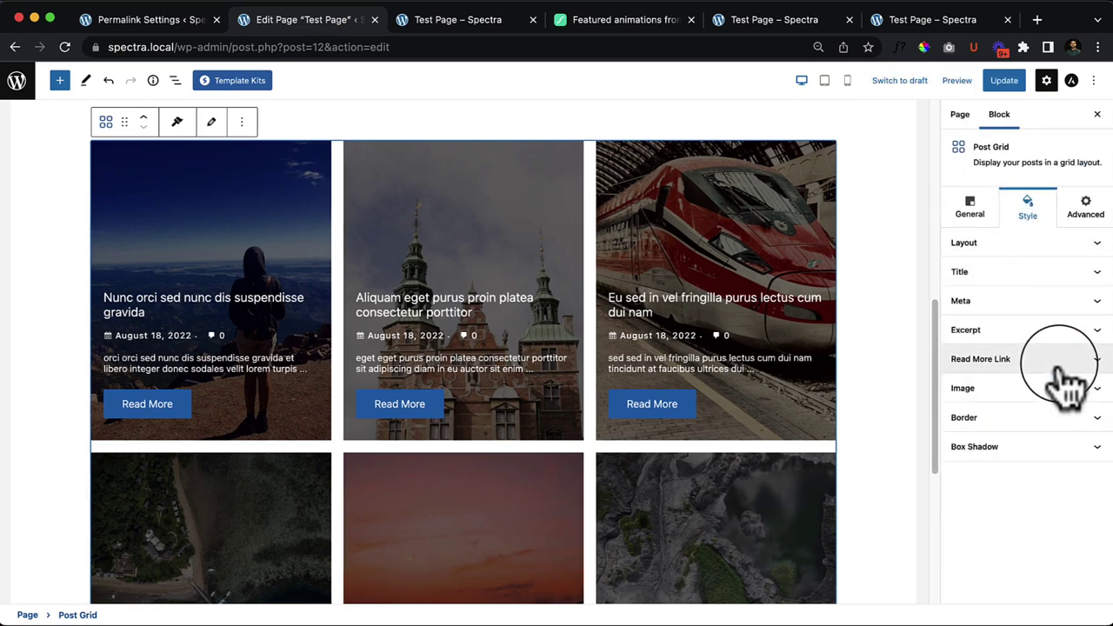
Step: Expand Box Shadow, try several shadow presets on the cards, then reset the shadow
left_click(1057, 448)
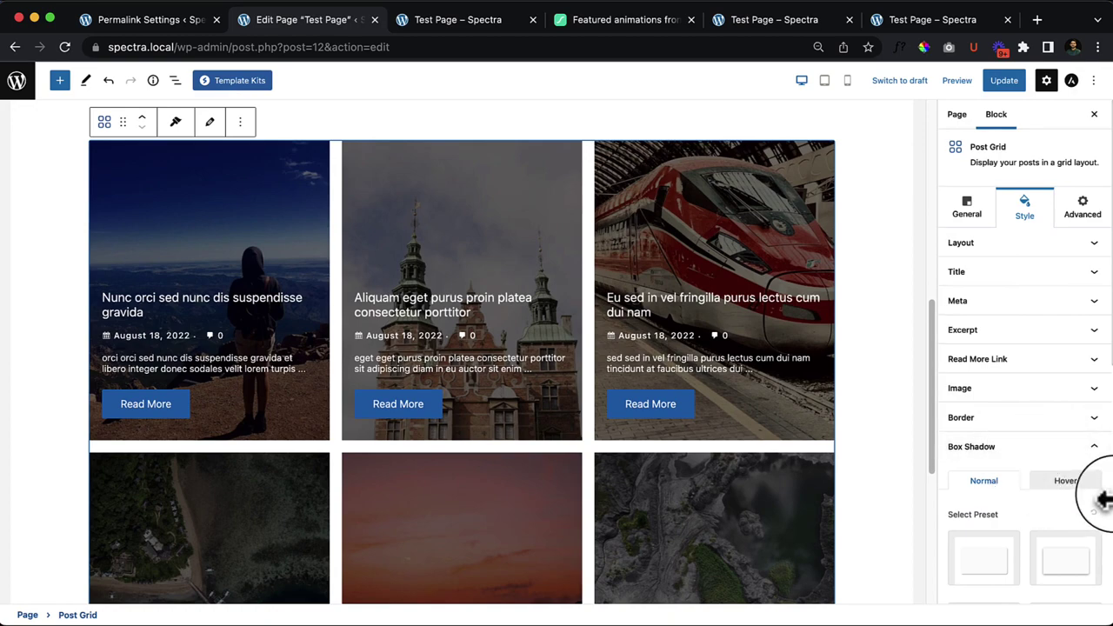
scroll(1096, 487, "down", 3)
scroll(1100, 494, "down", 1)
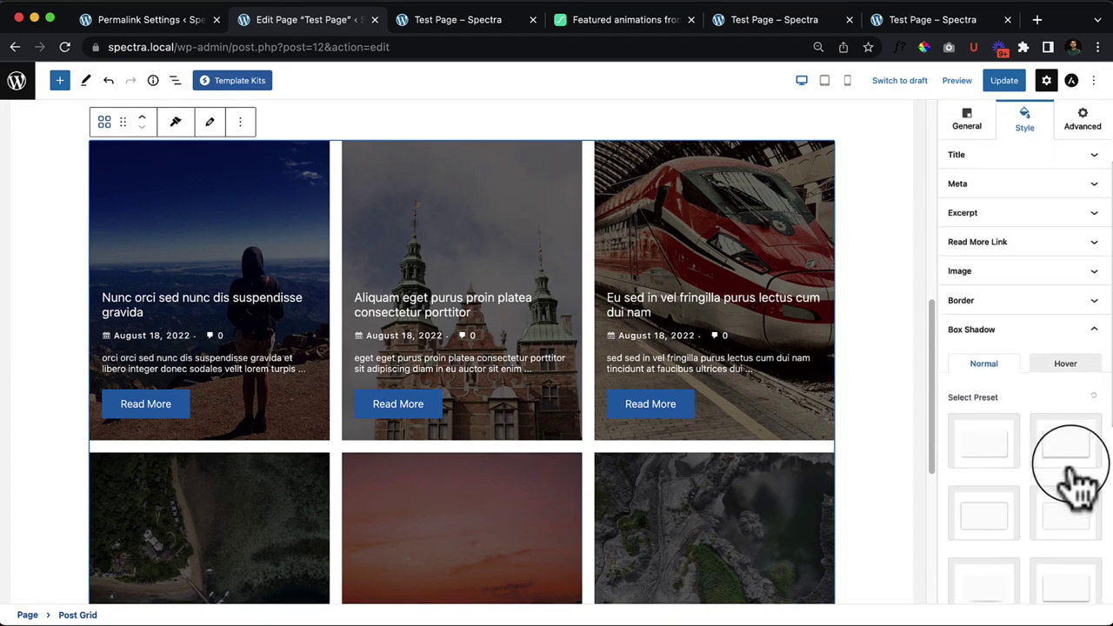
left_click(1079, 476)
scroll(1069, 472, "down", 3)
scroll(293, 472, "down", 5)
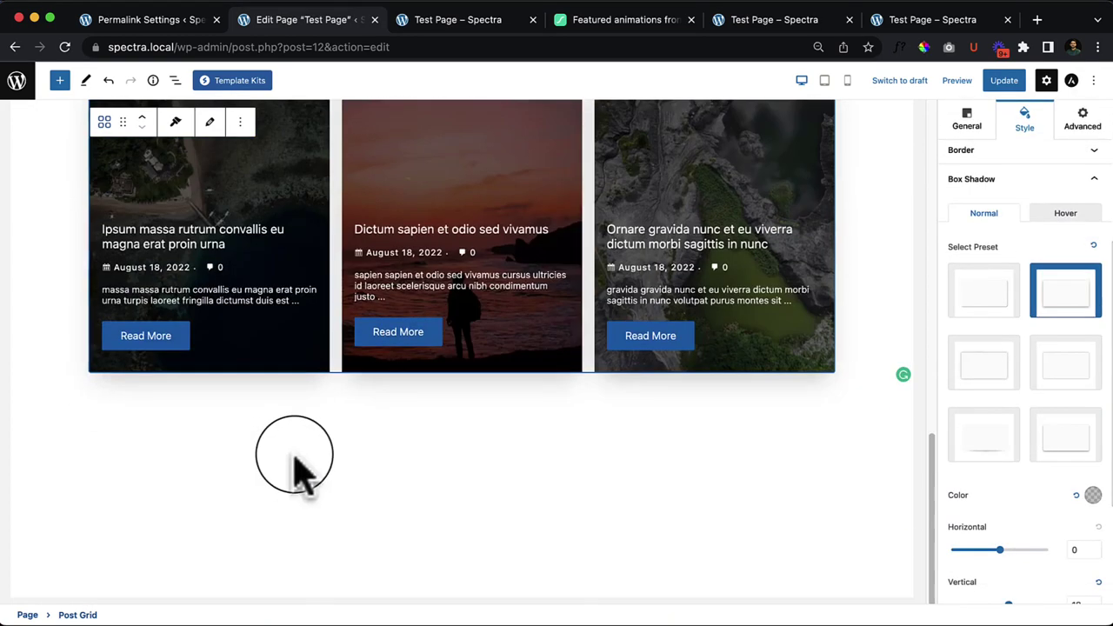
left_click(996, 311)
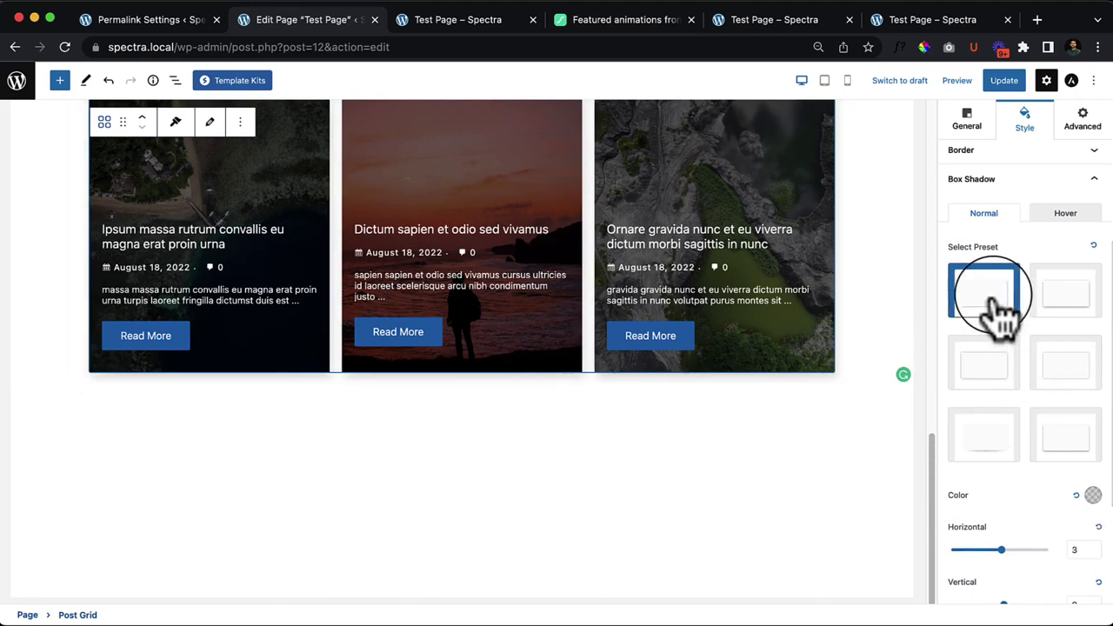
left_click(991, 430)
scroll(656, 466, "up", 5)
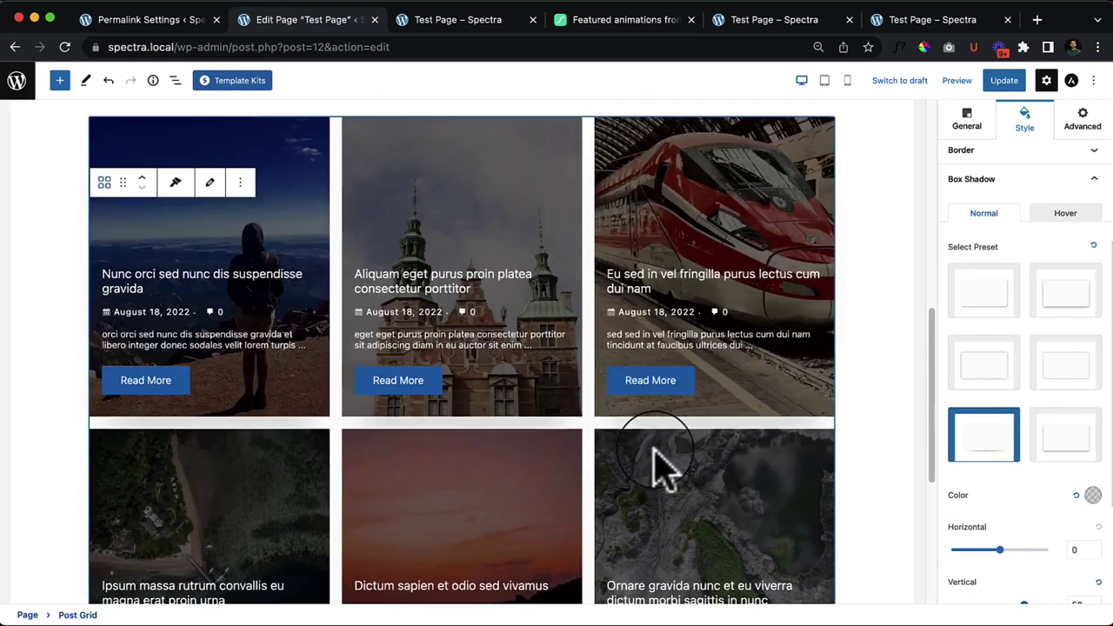
scroll(666, 472, "down", 2)
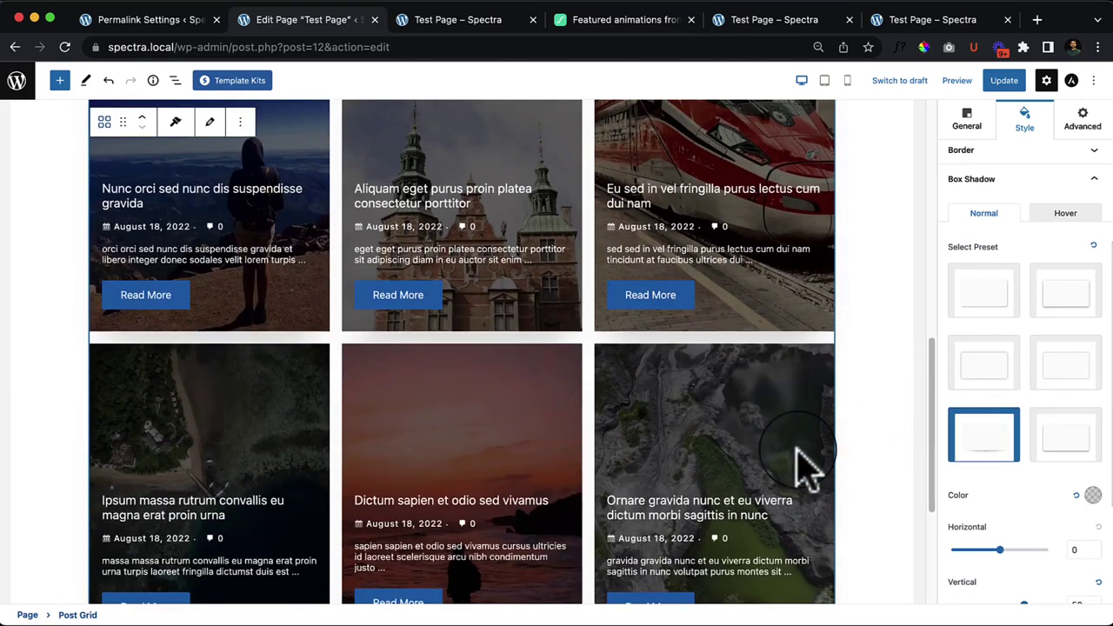
left_click(1095, 246)
Step: Switch to hover shadow and scroll through Color, Horizontal, Vertical, Blur and Spread controls
left_click(1061, 224)
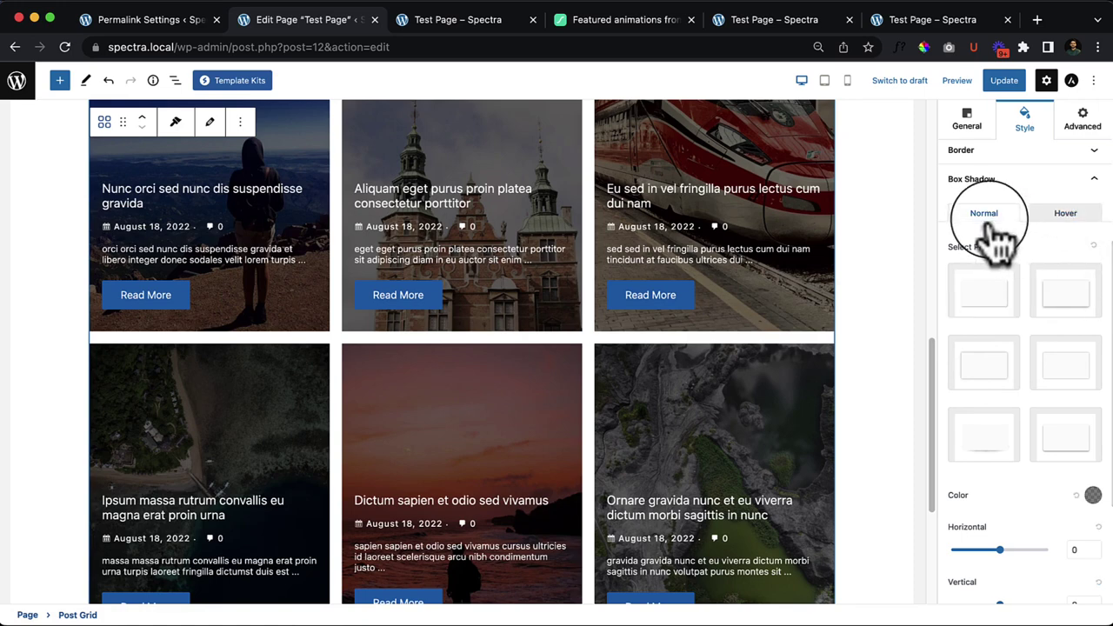
scroll(1061, 409, "down", 3)
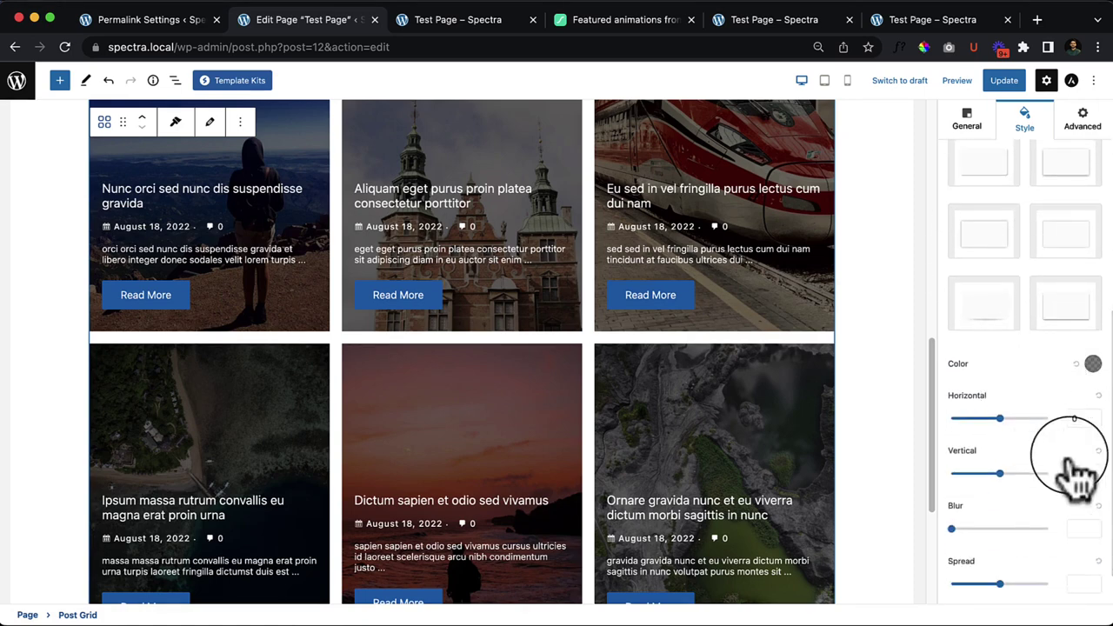
scroll(1044, 484, "up", 8)
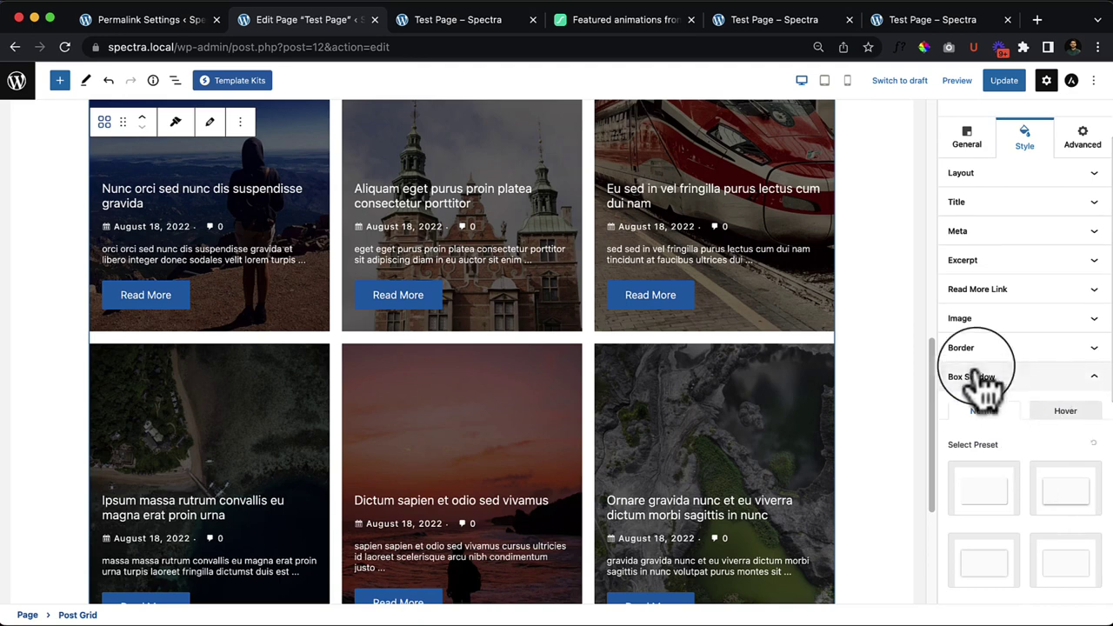
scroll(1043, 508, "down", 7)
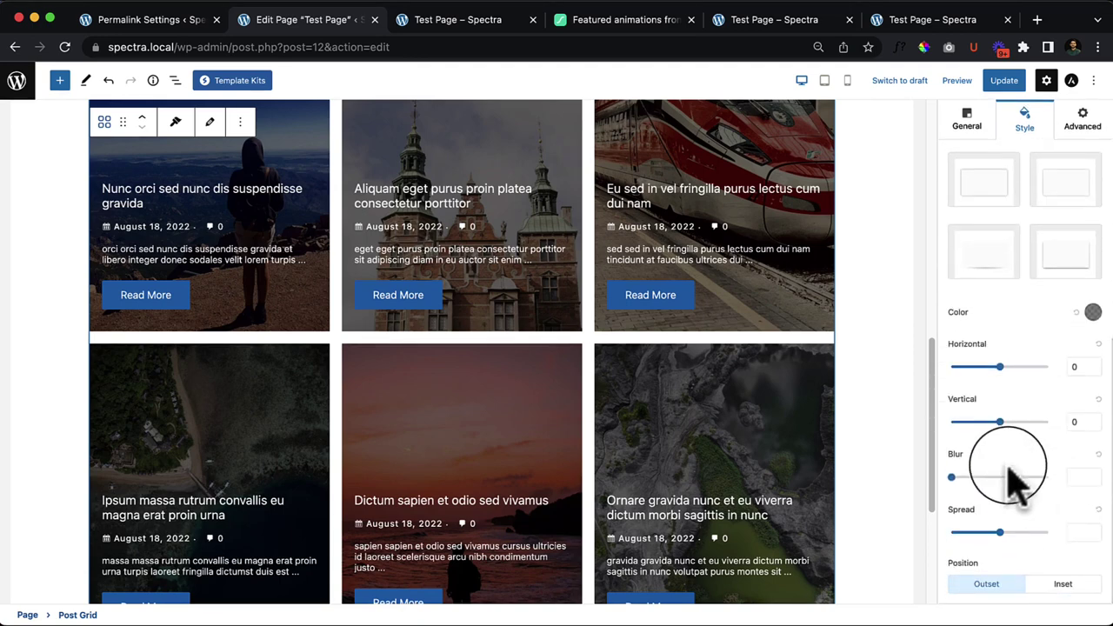
scroll(1056, 330, "up", 4)
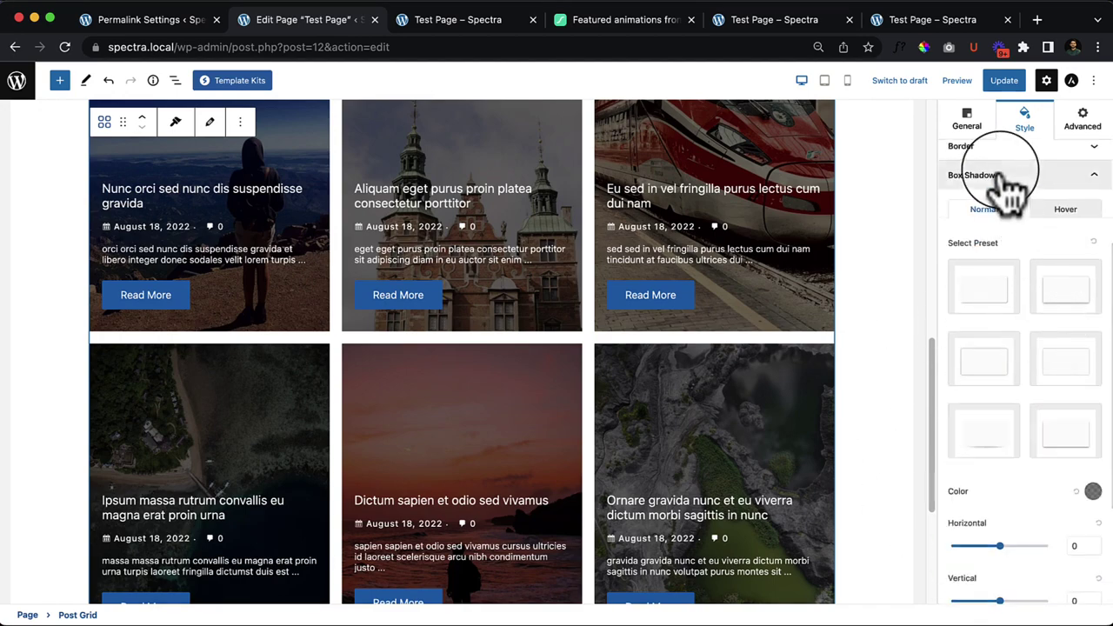
scroll(609, 368, "up", 5)
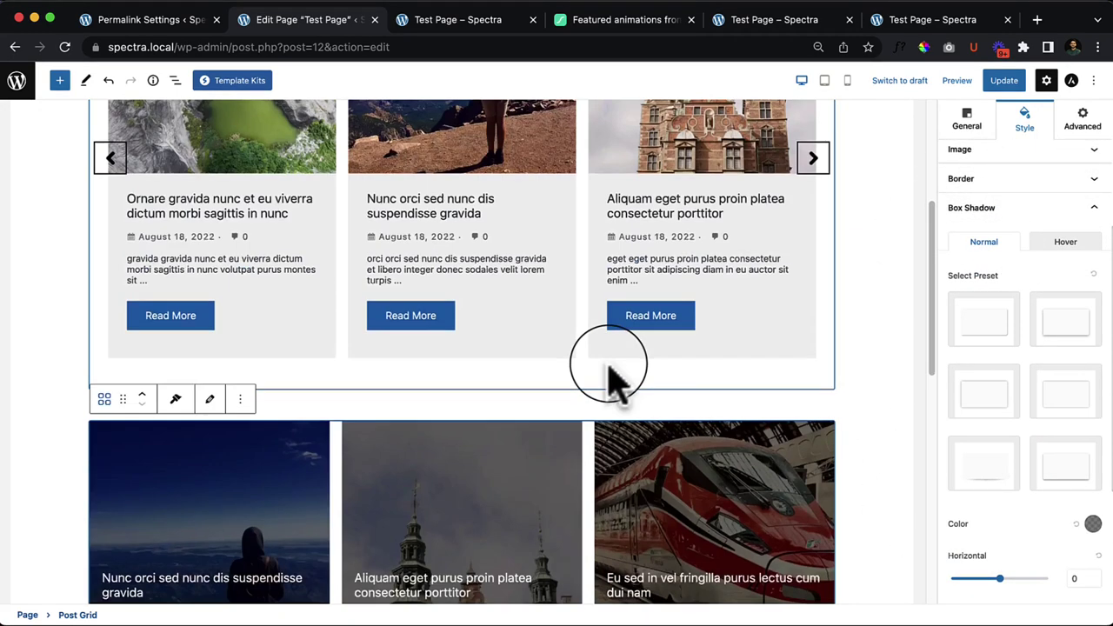
scroll(609, 496, "down", 2)
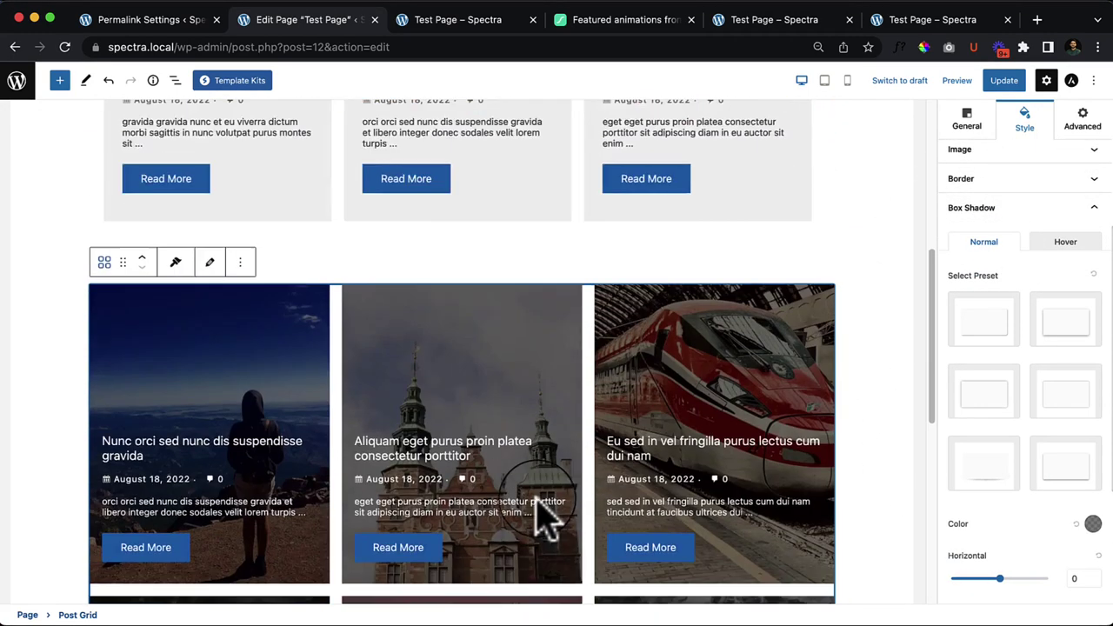
Step: In General > Content, switch off the comment count, meta icons and excerpts
left_click(966, 120)
scroll(1048, 435, "down", 2)
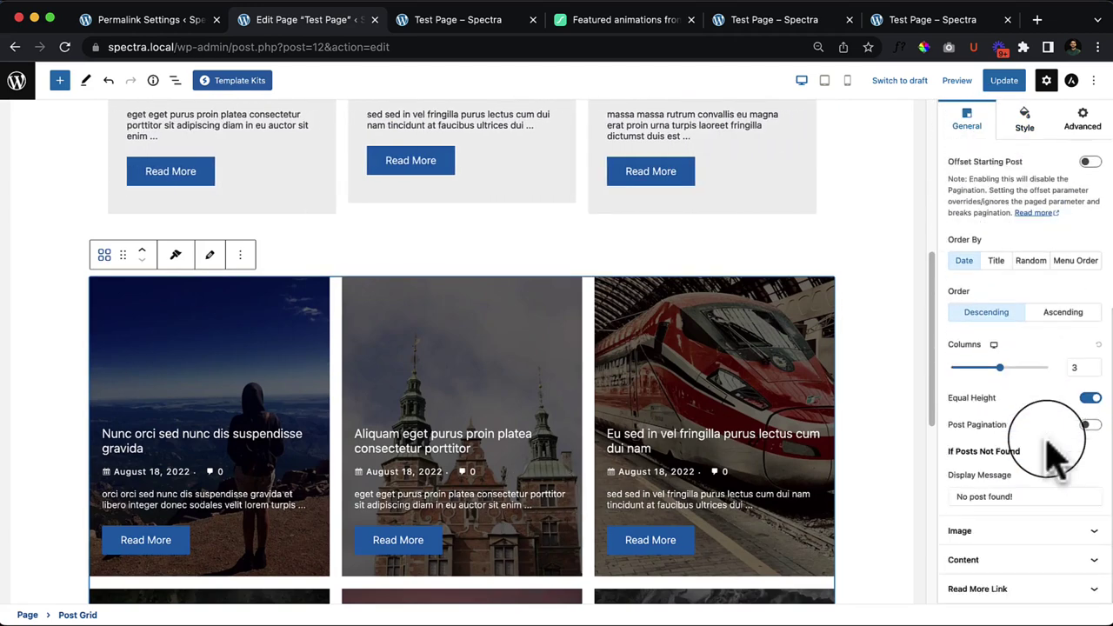
left_click(1000, 561)
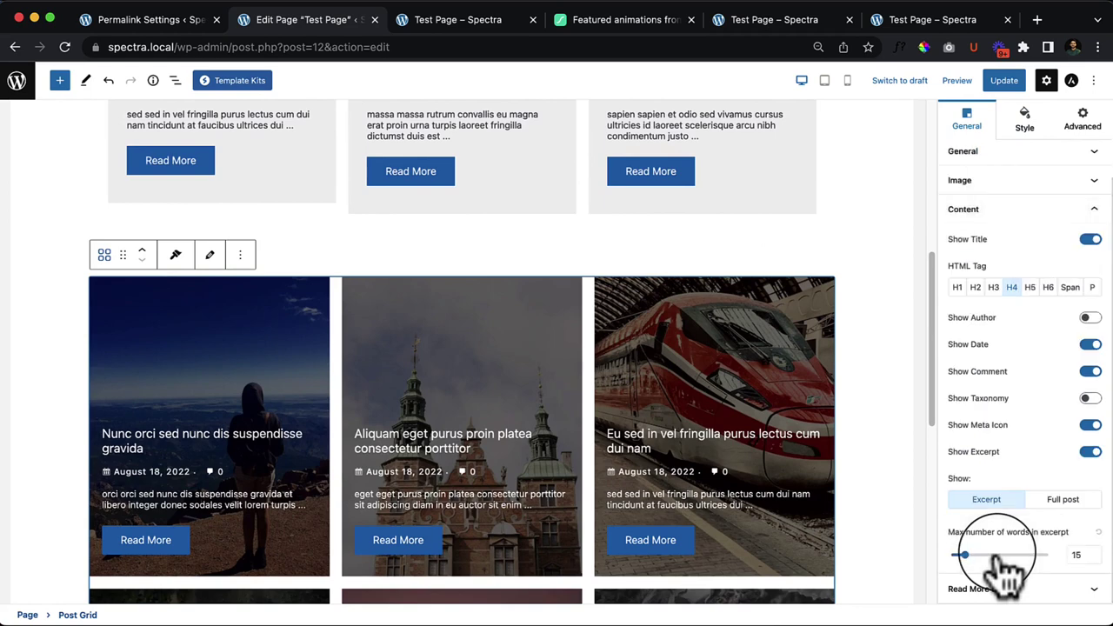
left_click(1091, 371)
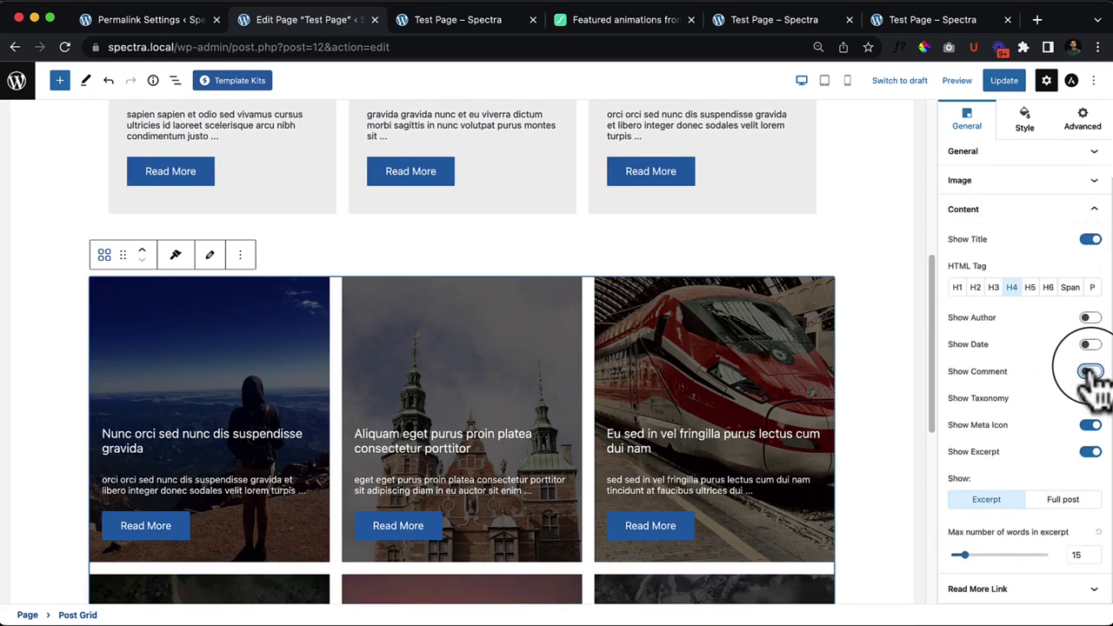
left_click(1091, 425)
left_click(1091, 452)
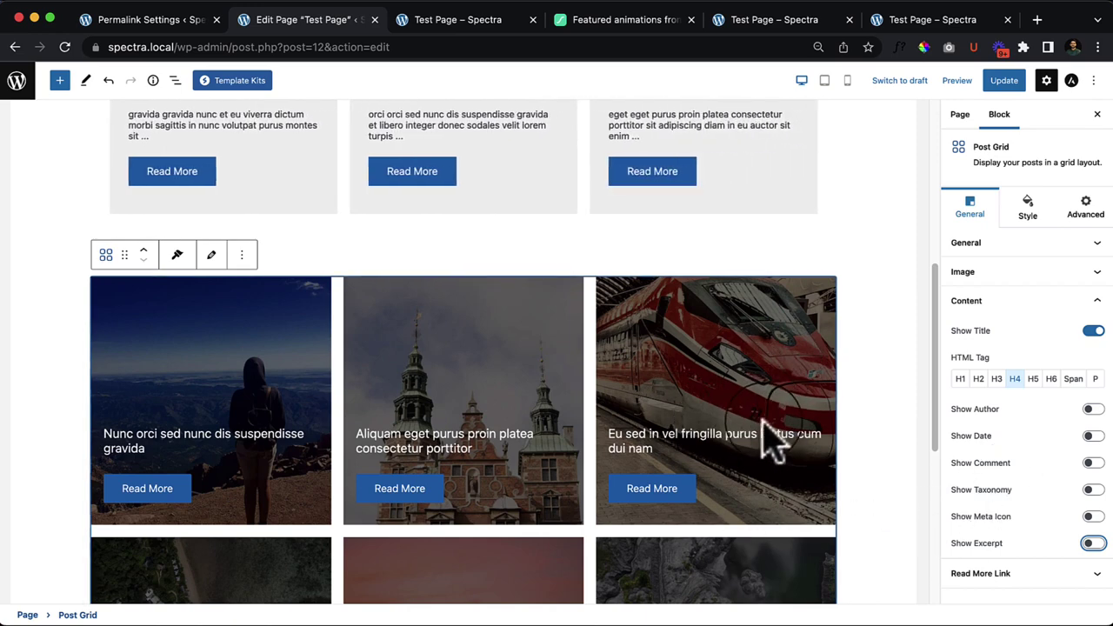
Step: Turn Show Read More Link off, browse the Image and query panels, then turn it back on
left_click(1066, 581)
left_click(1091, 360)
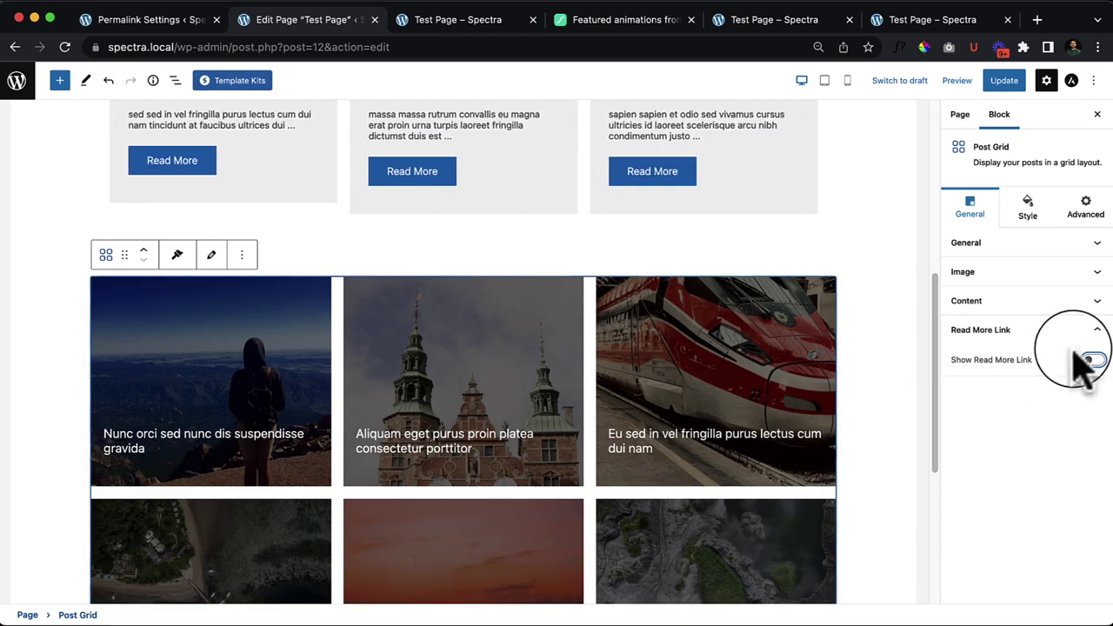
left_click(1025, 308)
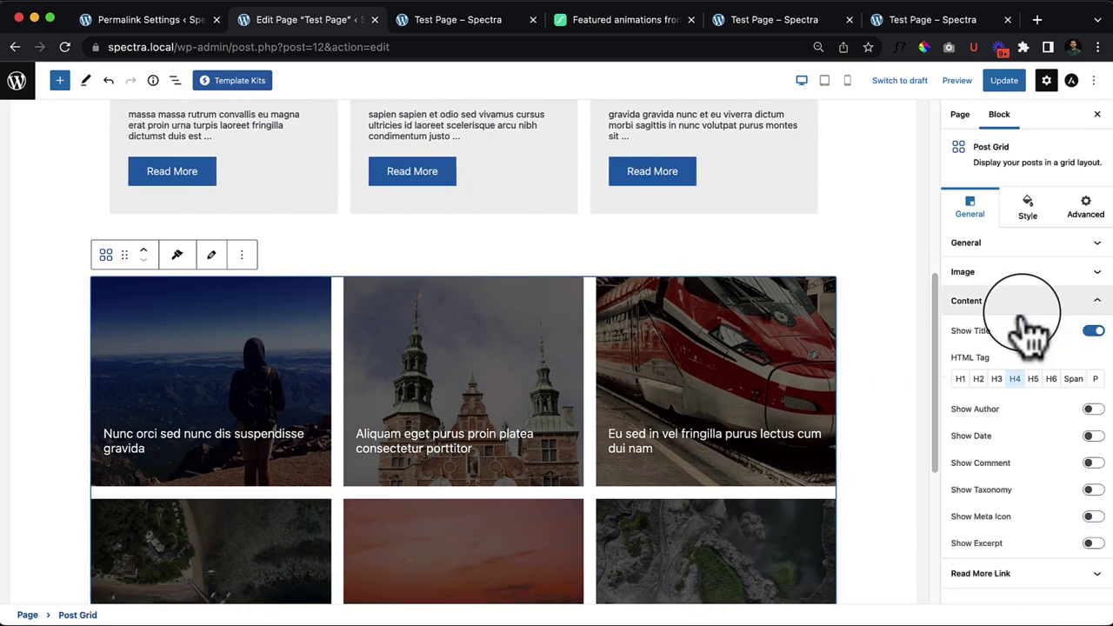
left_click(1001, 271)
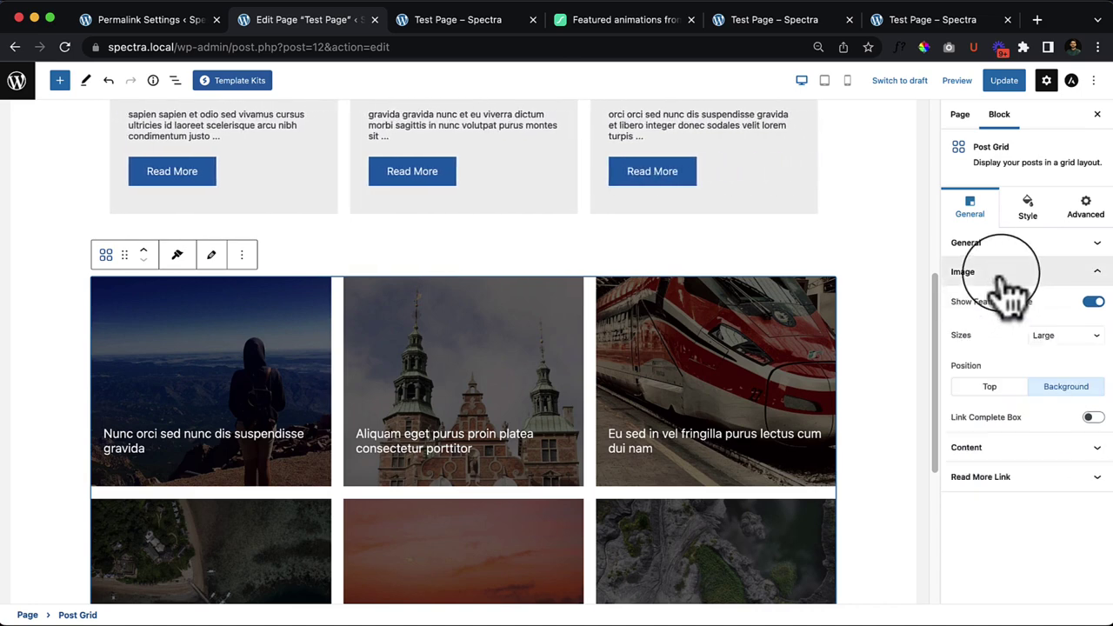
left_click(966, 243)
scroll(1016, 472, "down", 2)
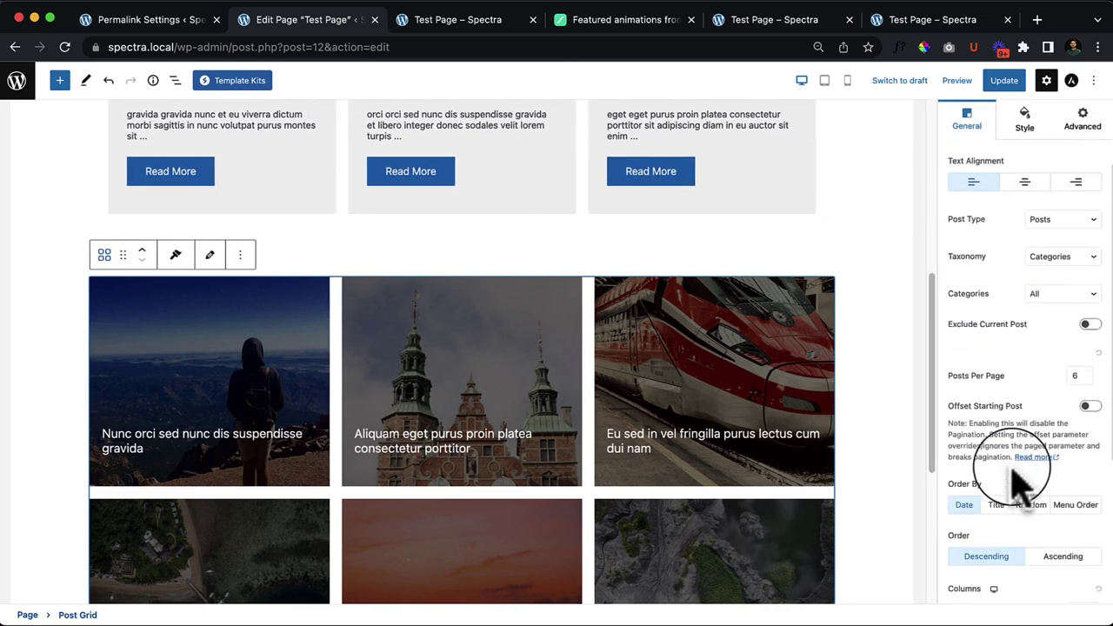
scroll(1022, 487, "down", 5)
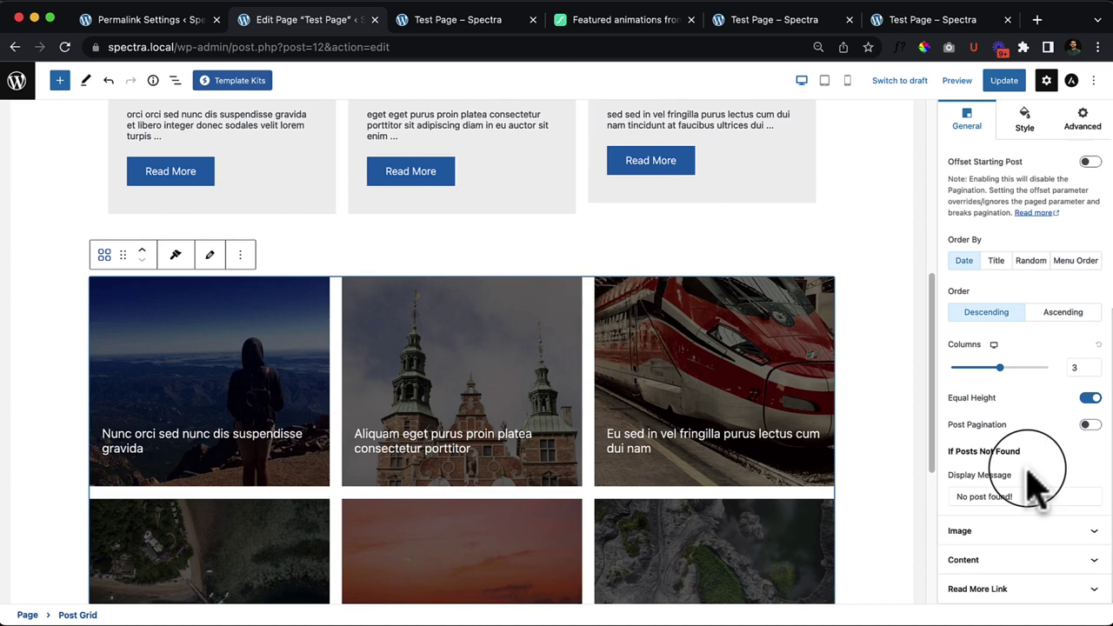
left_click(1002, 591)
left_click(1093, 360)
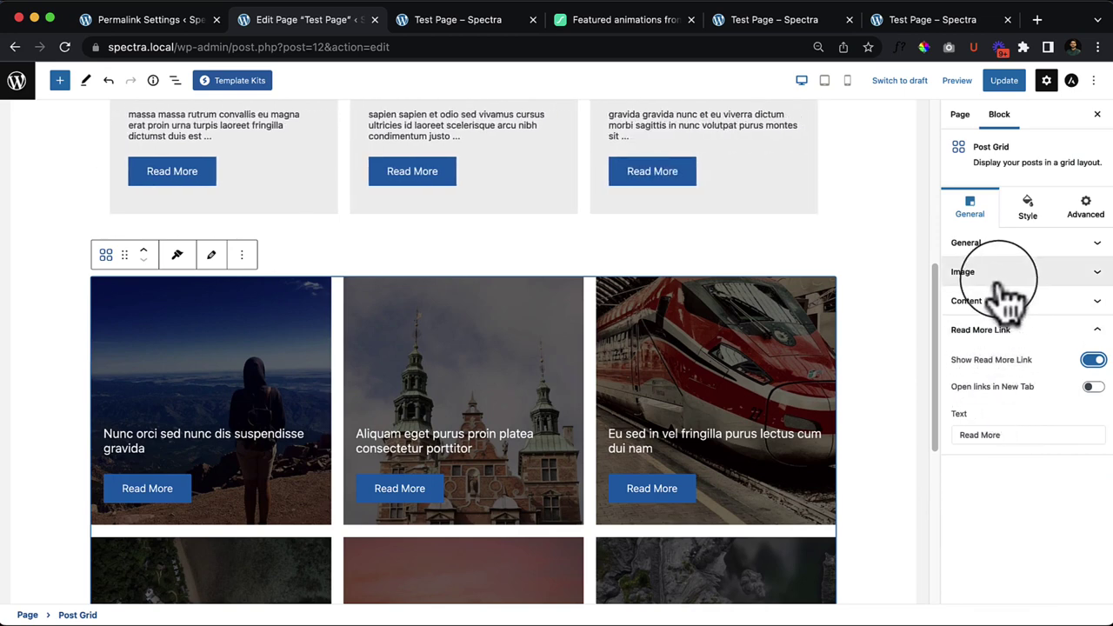
Step: Review the content display options once more and deselect the Post Grid
left_click(1053, 304)
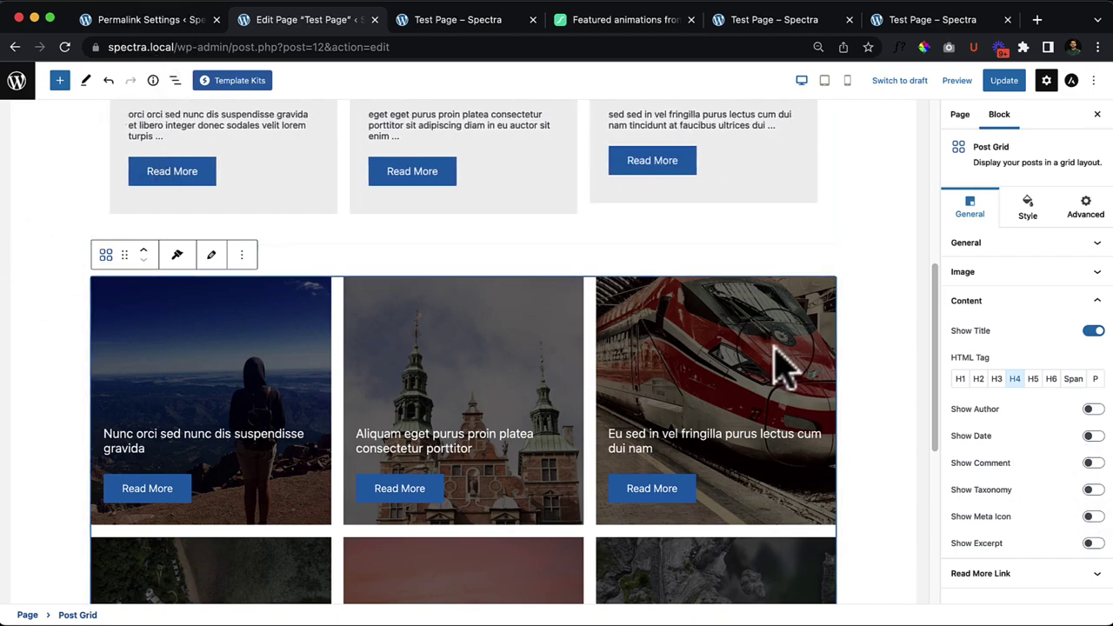
scroll(695, 391, "down", 5)
left_click(498, 421)
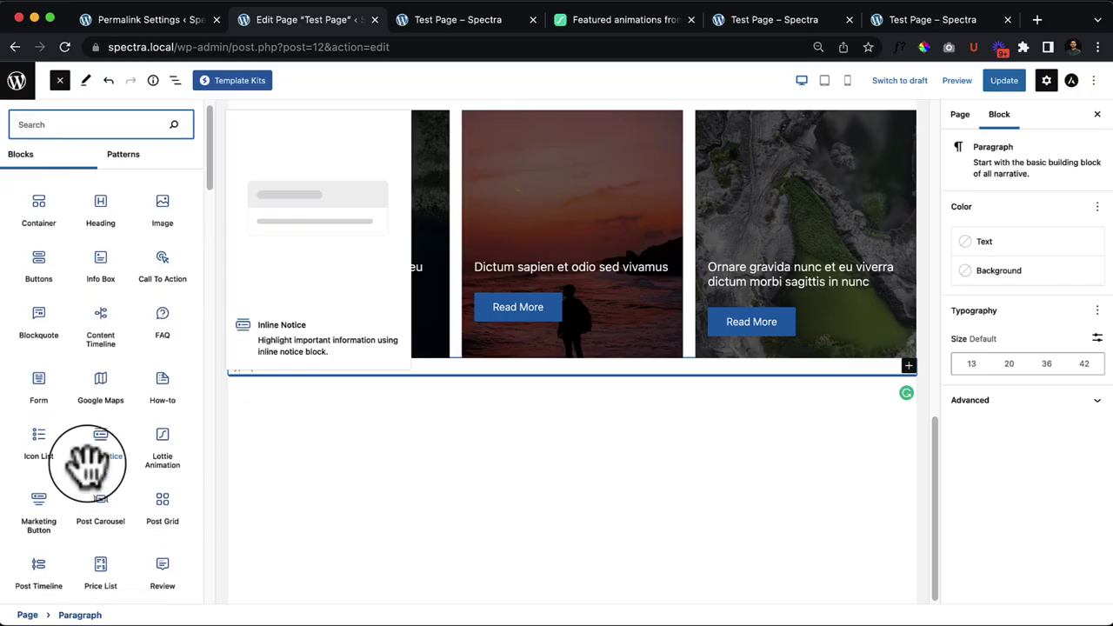
scroll(141, 597, "down", 3)
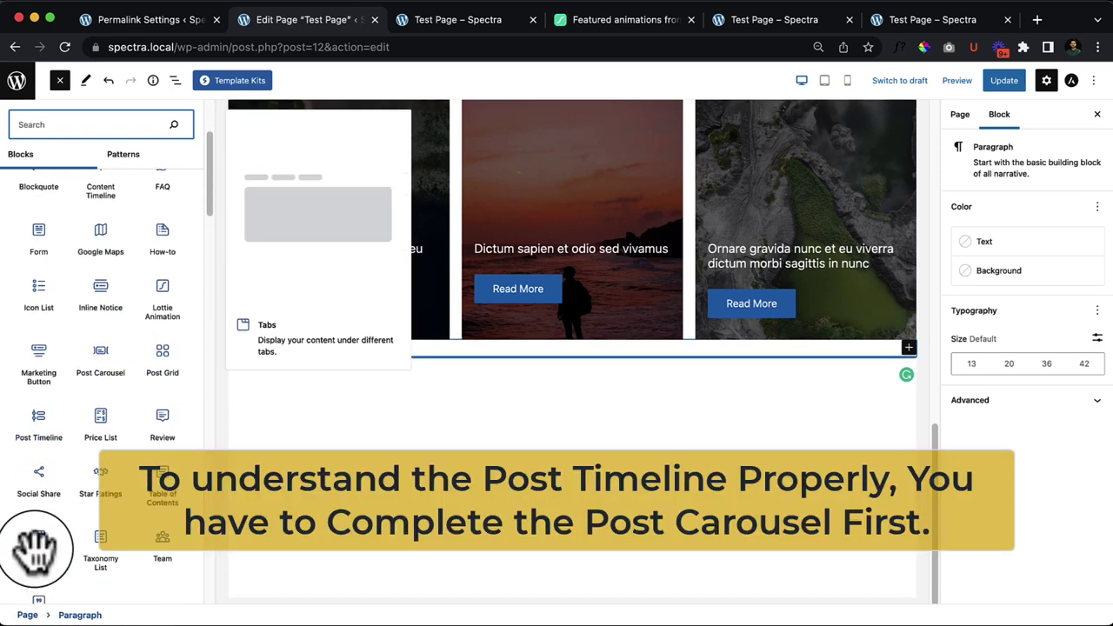
Step: Drag the Spectra Post Timeline block below the Post Grid and close the block library
left_click_drag(36, 435, 540, 380)
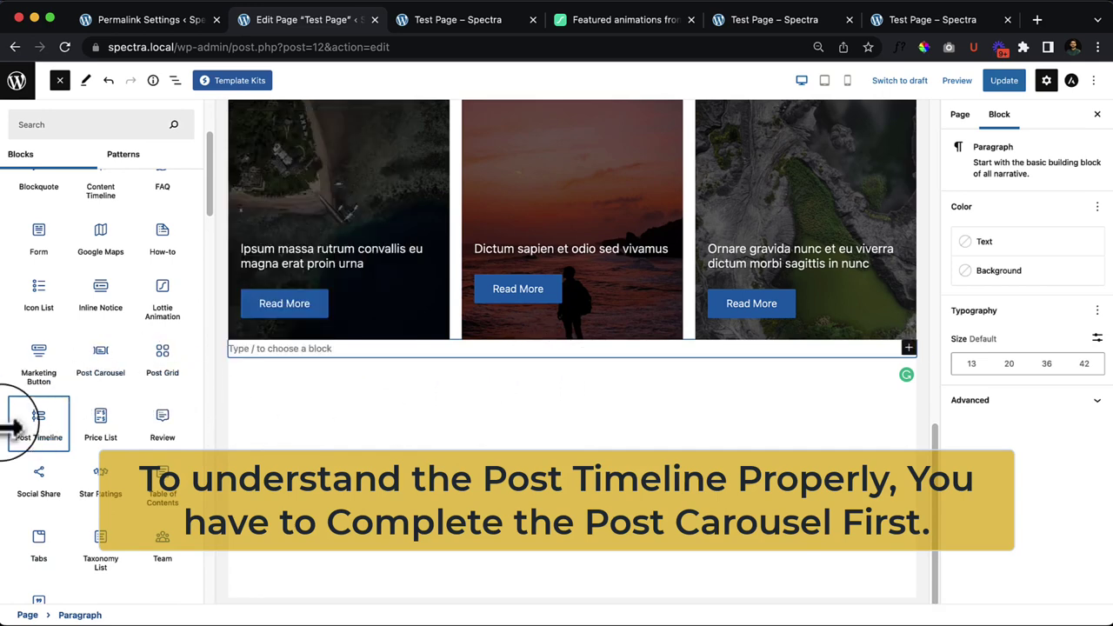
left_click_drag(27, 424, 510, 343)
scroll(613, 471, "down", 2)
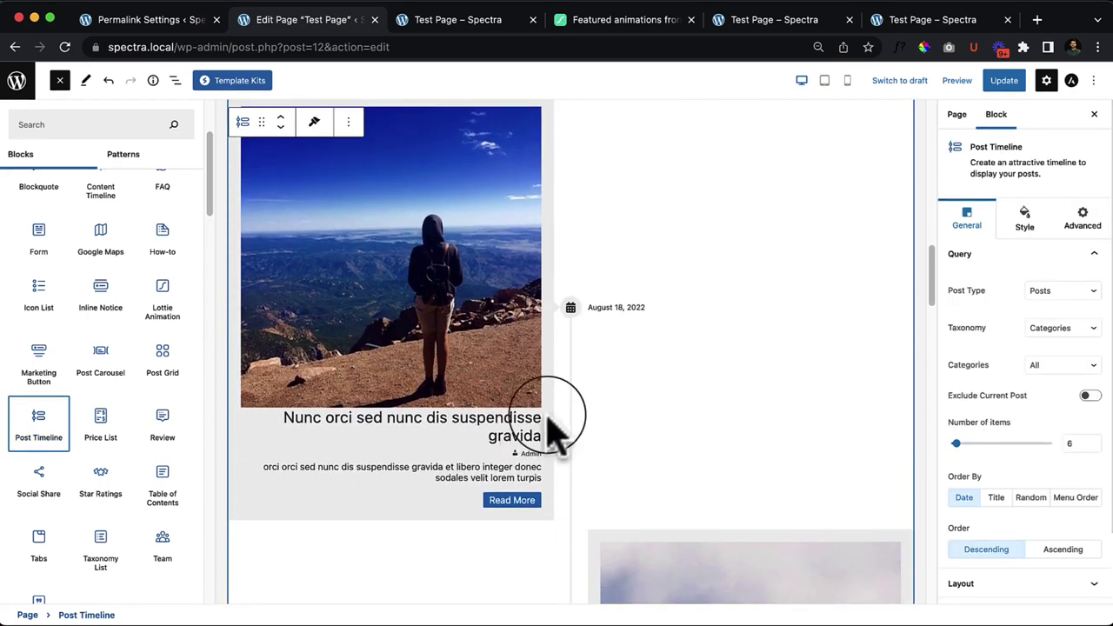
scroll(552, 424, "down", 5)
scroll(670, 426, "down", 4)
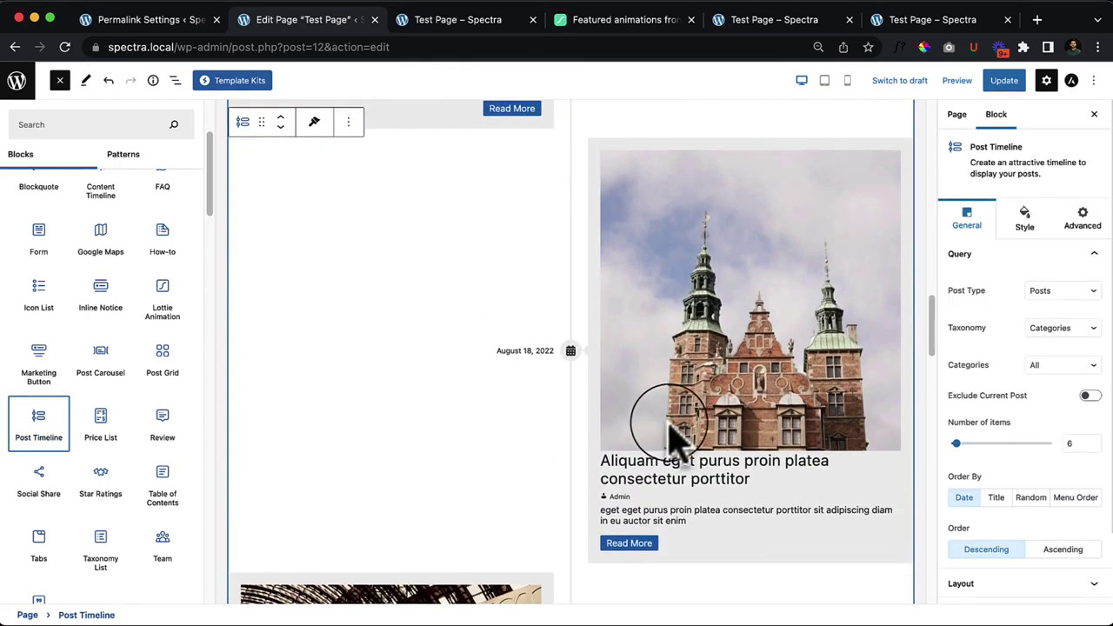
scroll(141, 298, "up", 1)
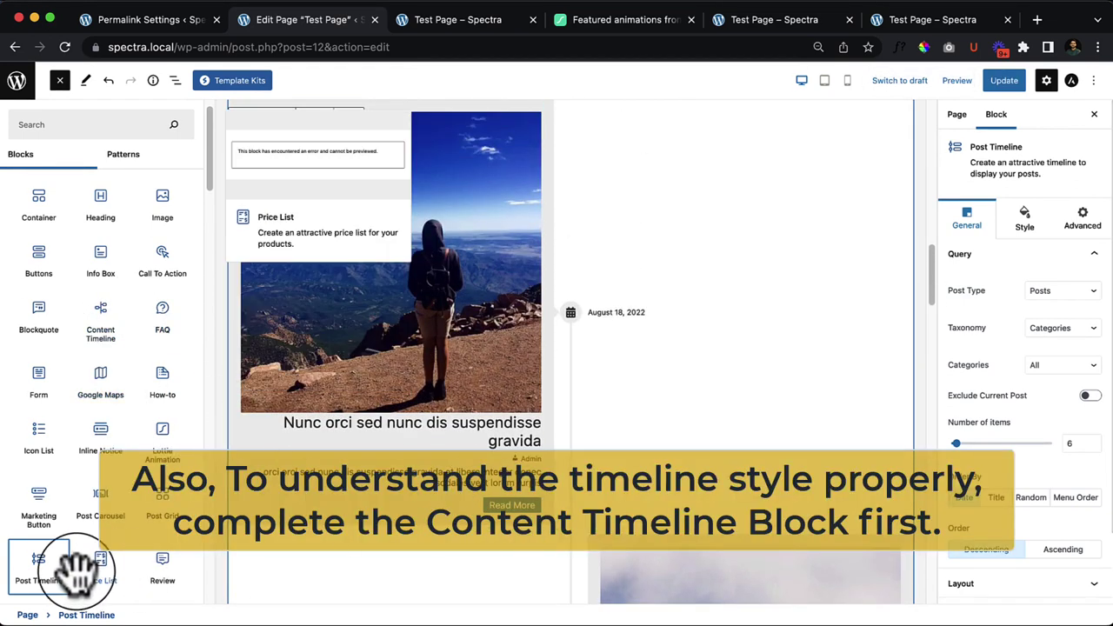
left_click(57, 588)
scroll(609, 566, "down", 2)
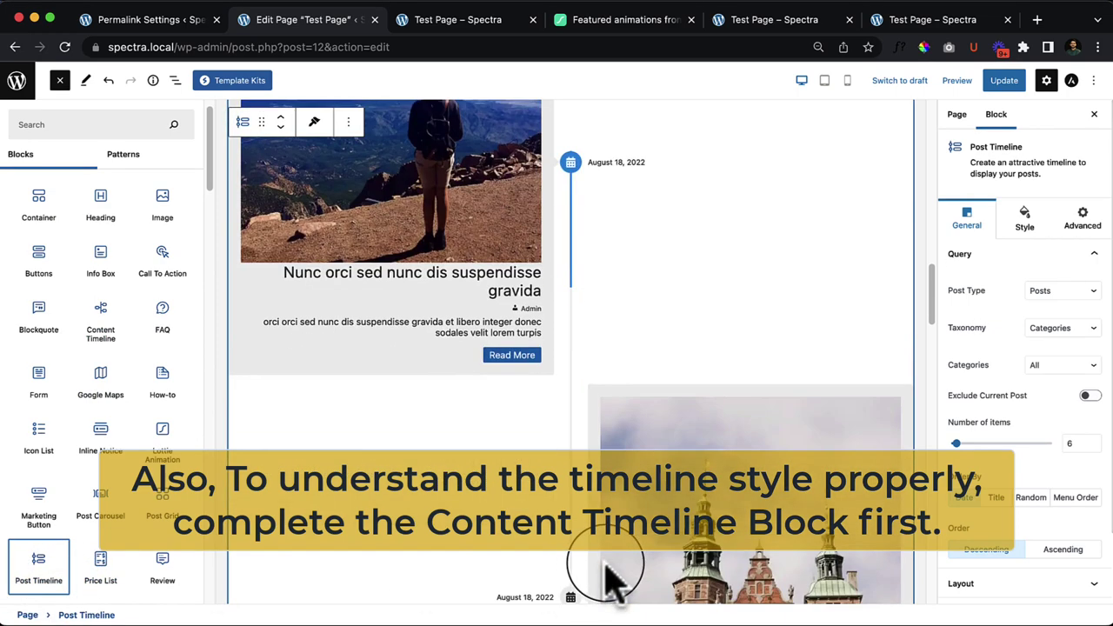
scroll(609, 566, "up", 2)
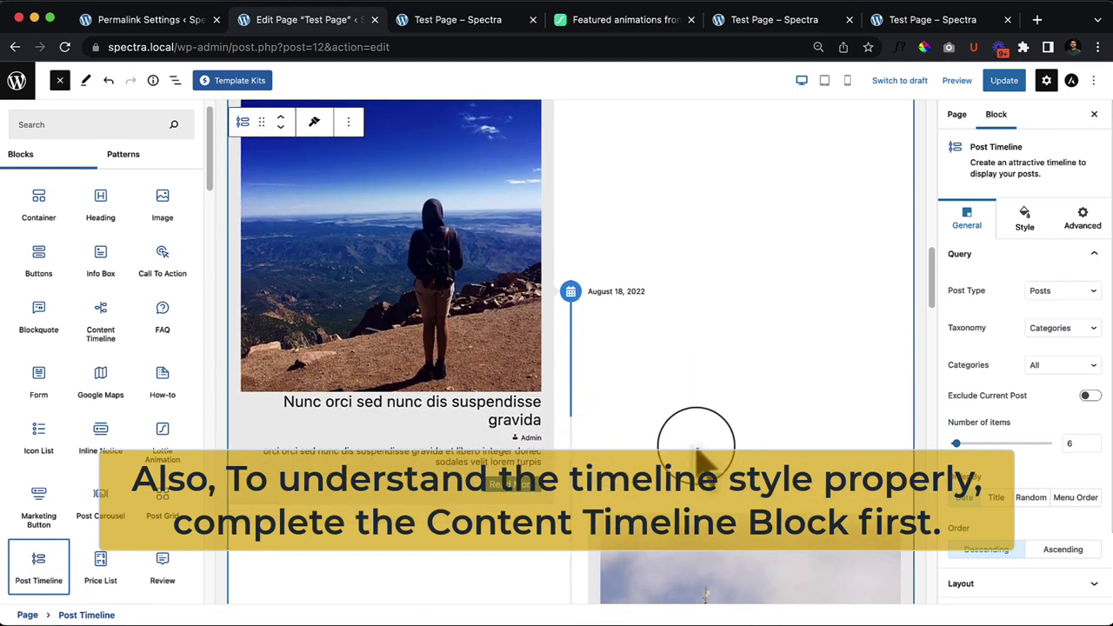
left_click(688, 448)
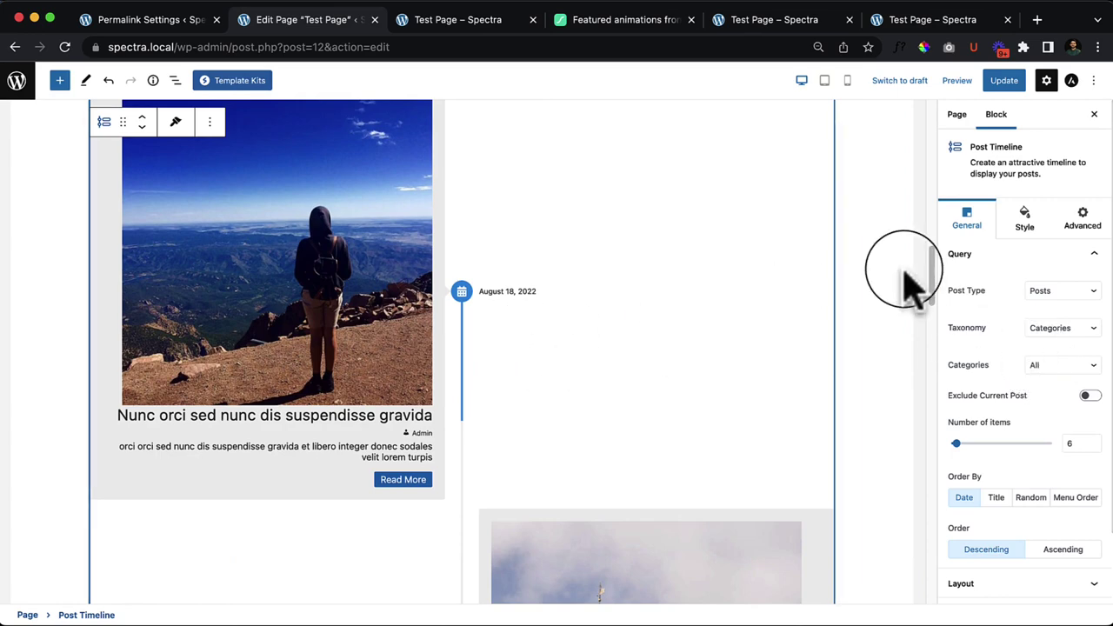
Step: Toggle the timeline's featured images off and on, then set Image Size to Medium
scroll(1101, 348, "down", 3)
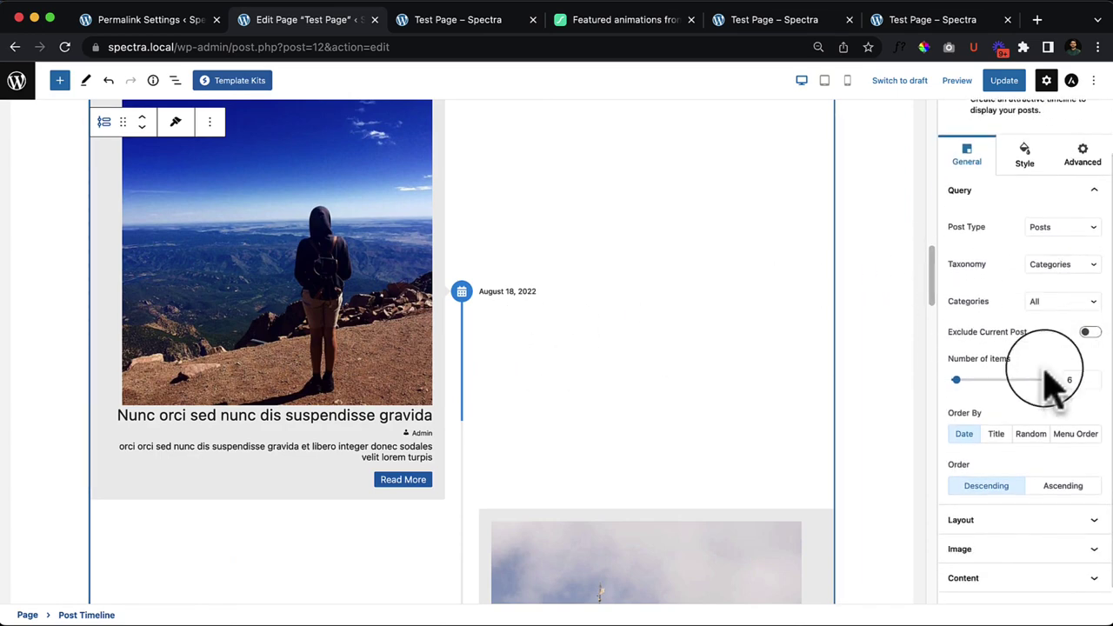
scroll(1056, 427, "down", 1)
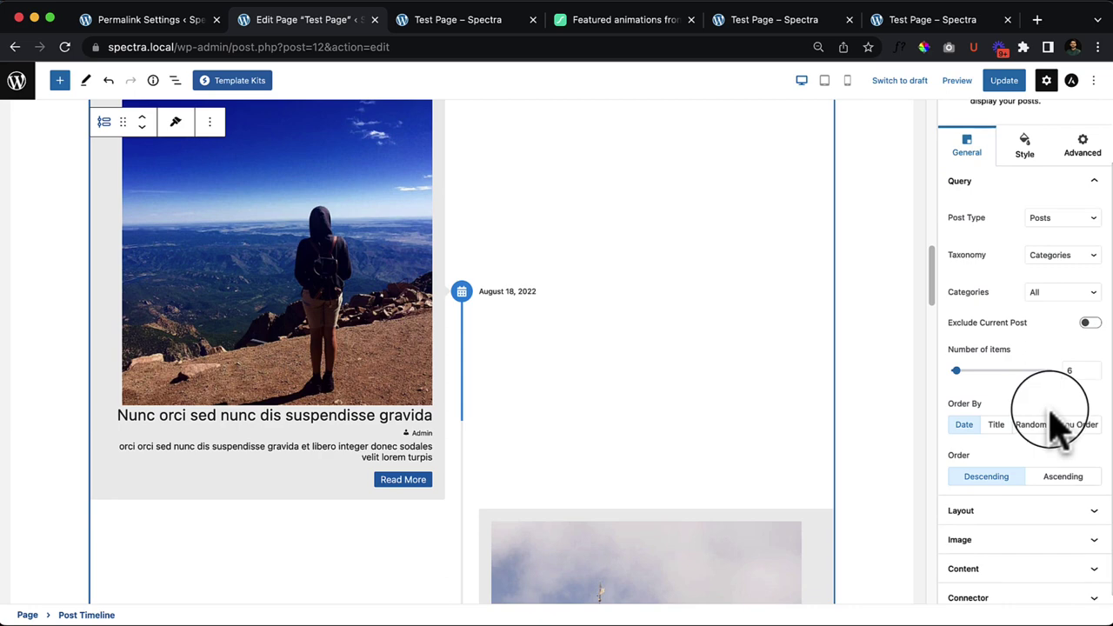
scroll(1054, 427, "down", 1)
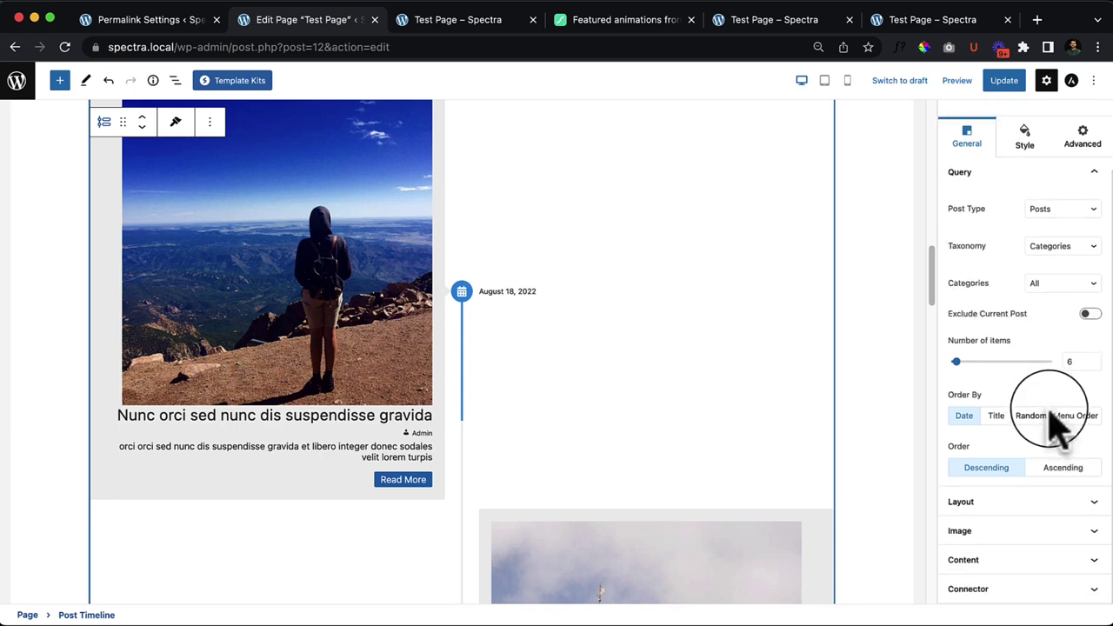
left_click(1063, 532)
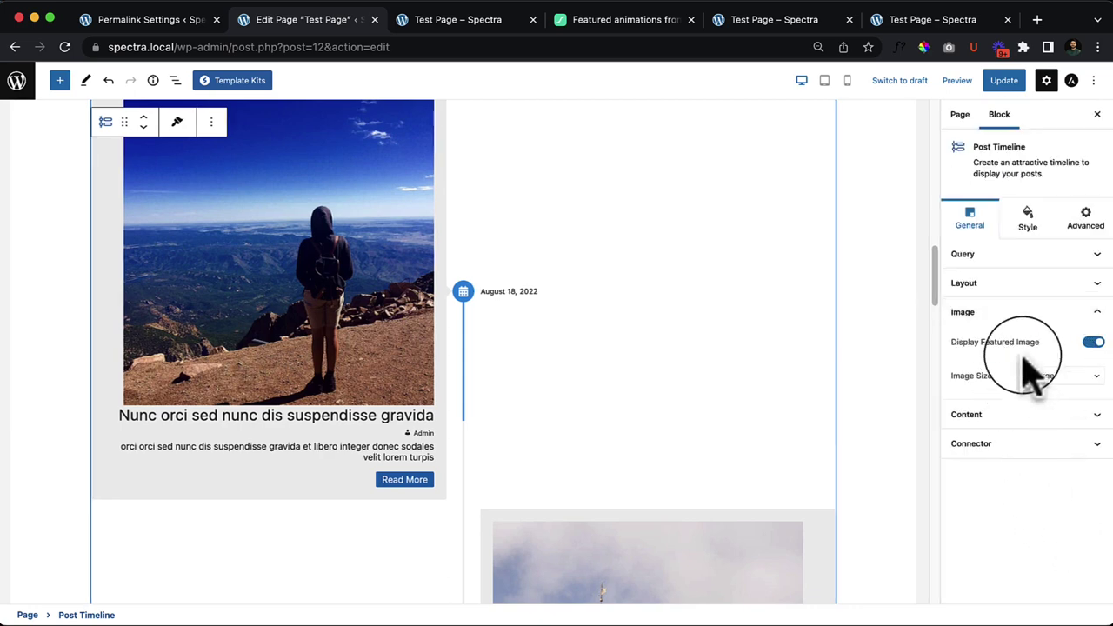
left_click(1093, 342)
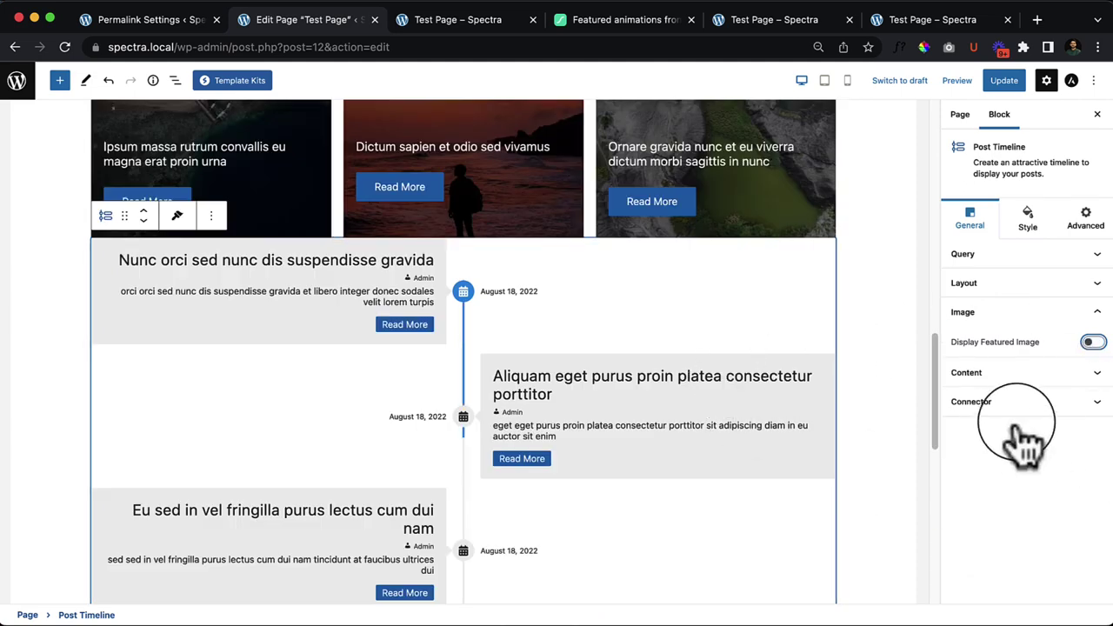
left_click(1093, 343)
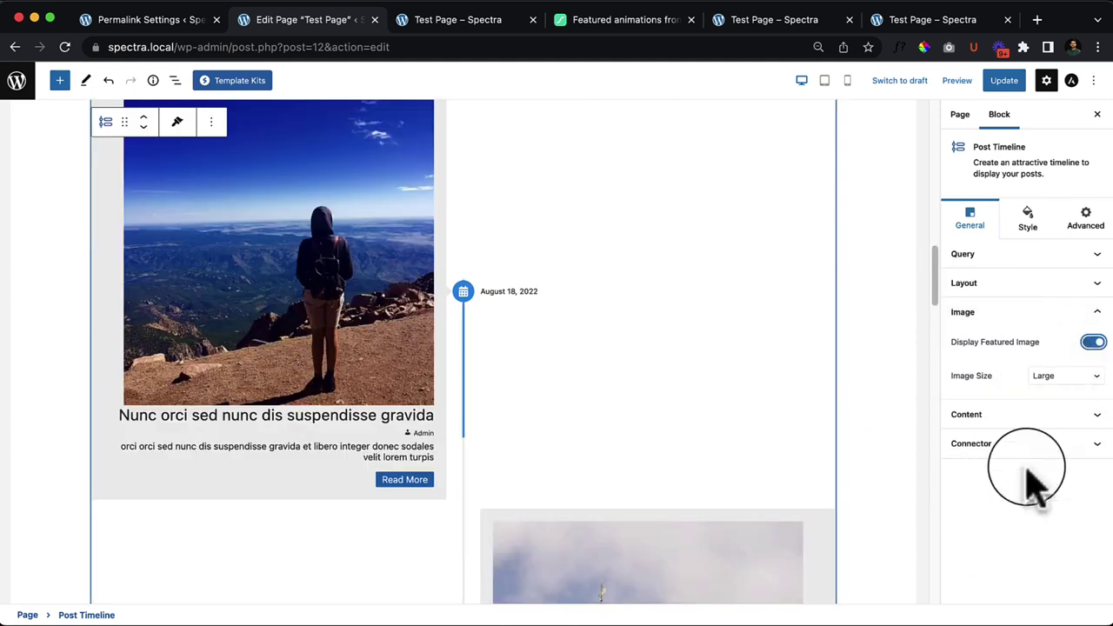
left_click(1054, 379)
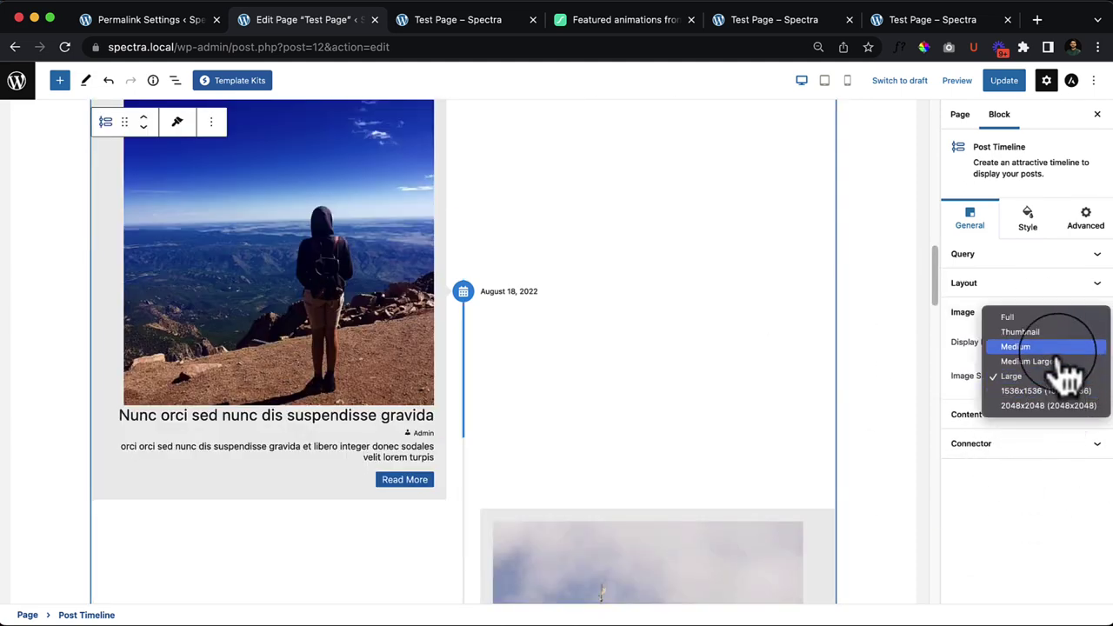
left_click(1062, 347)
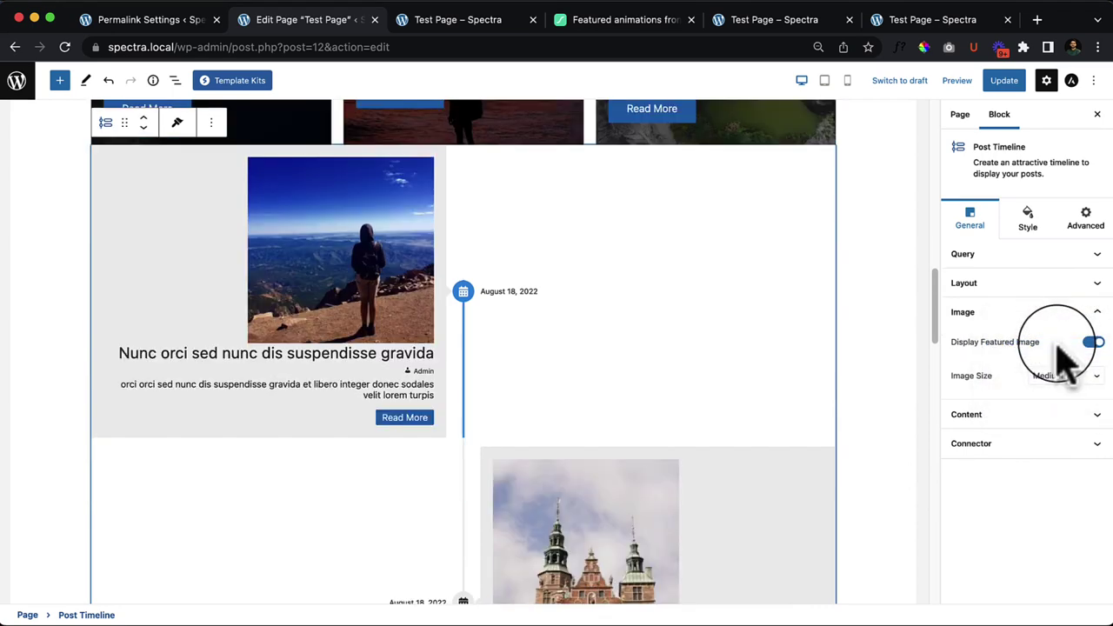
Step: Browse the timeline's Content and Connector settings, briefly opening the block library
left_click(1007, 418)
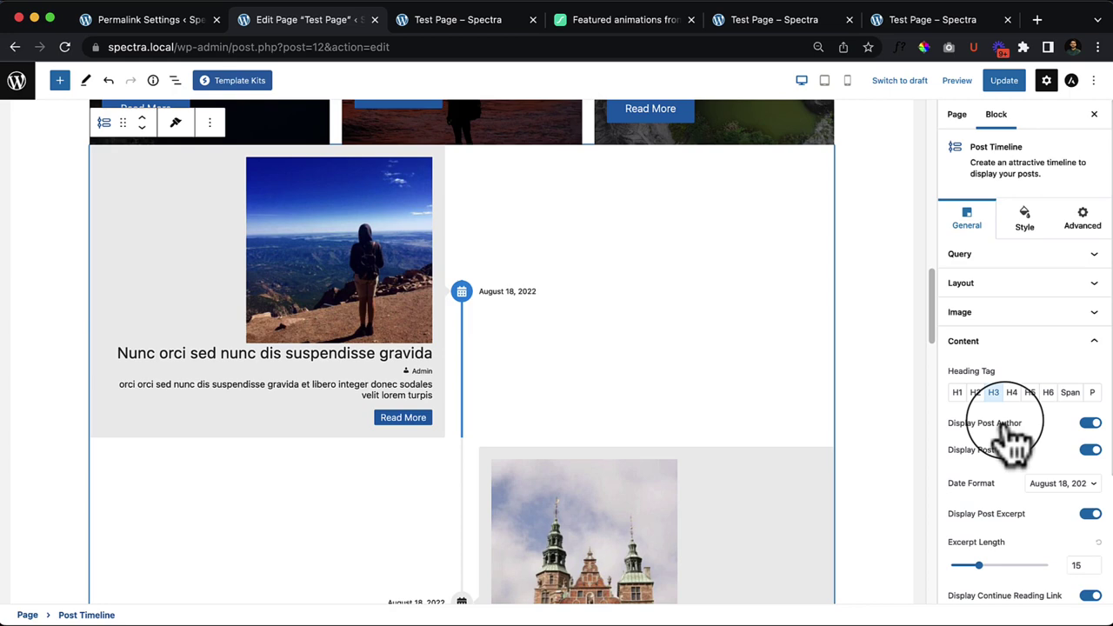
scroll(1022, 439, "down", 3)
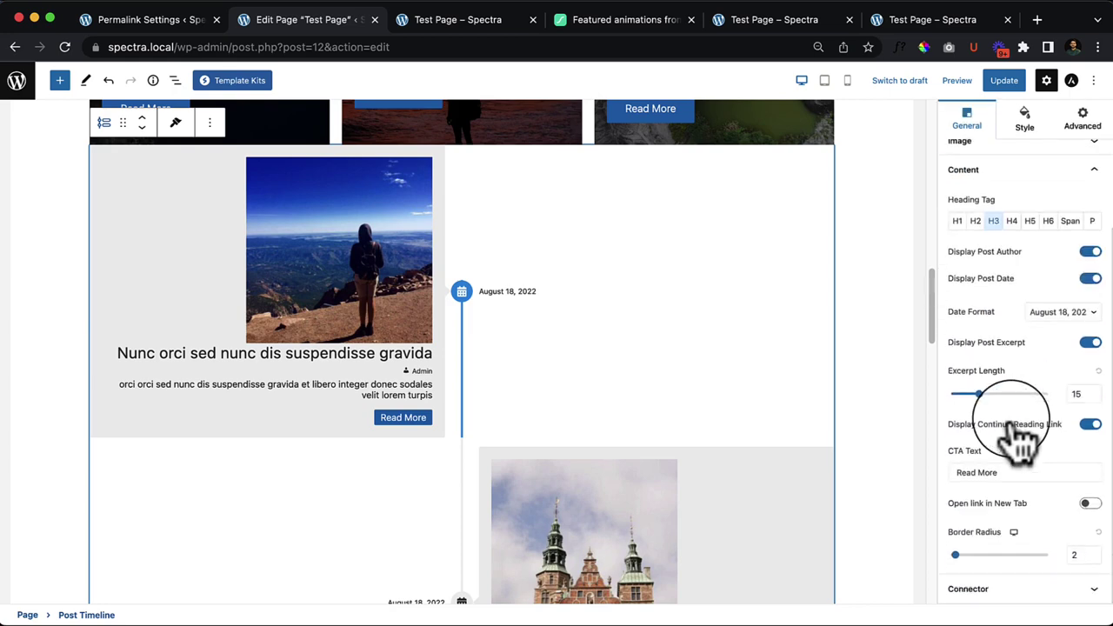
left_click(991, 594)
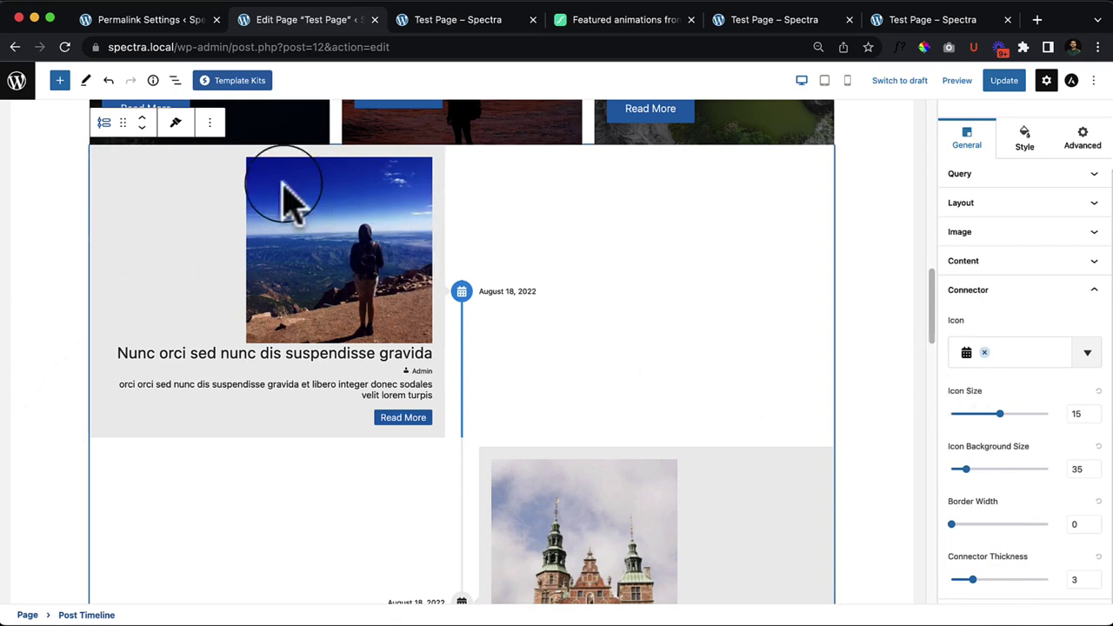
left_click(60, 81)
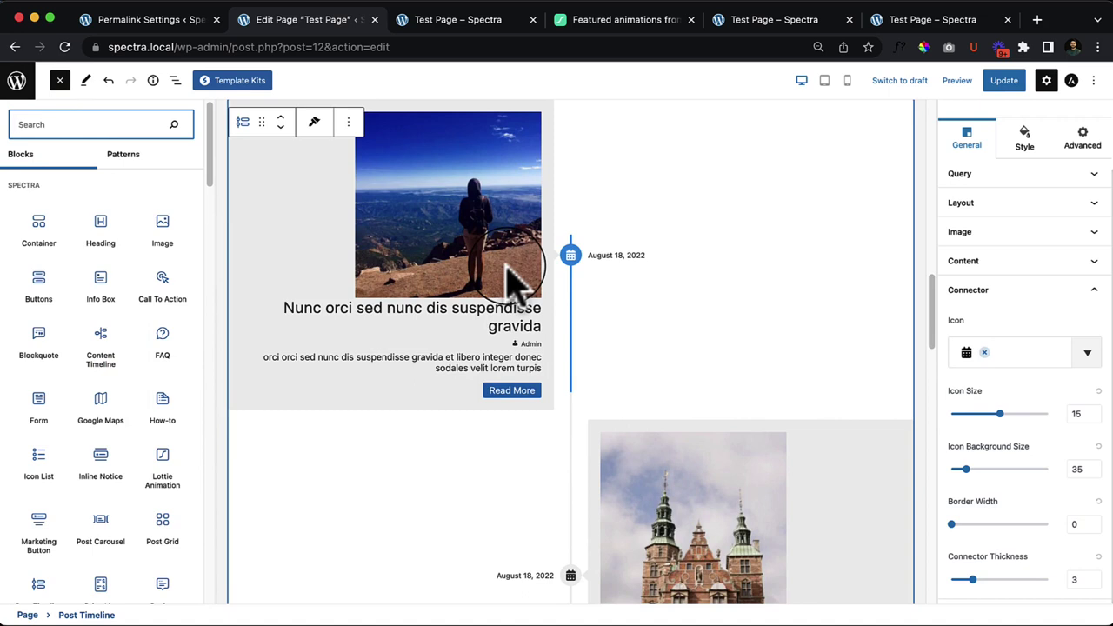
left_click(968, 290)
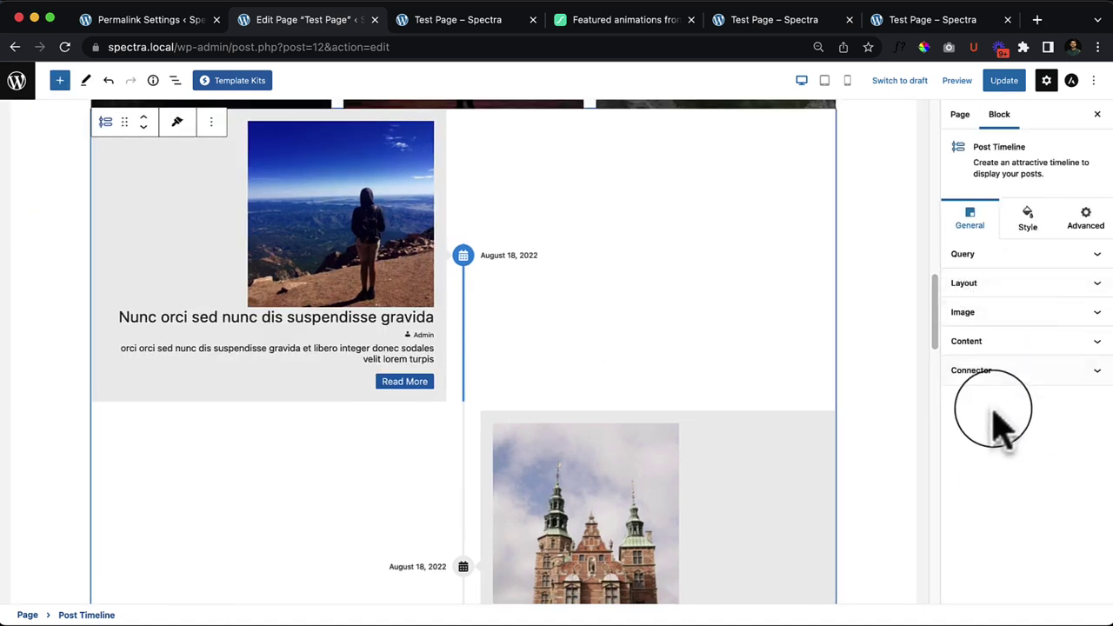
Step: Check the query settings, then set the CTA Bottom Spacing to 33 in the Style tab
left_click(1030, 254)
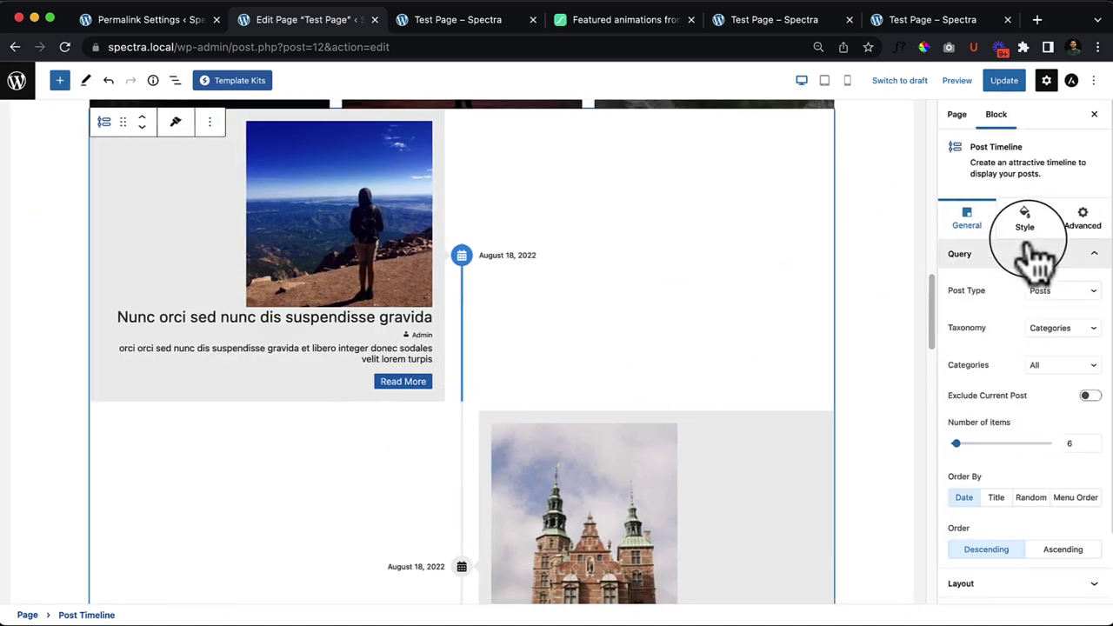
scroll(1026, 409, "down", 2)
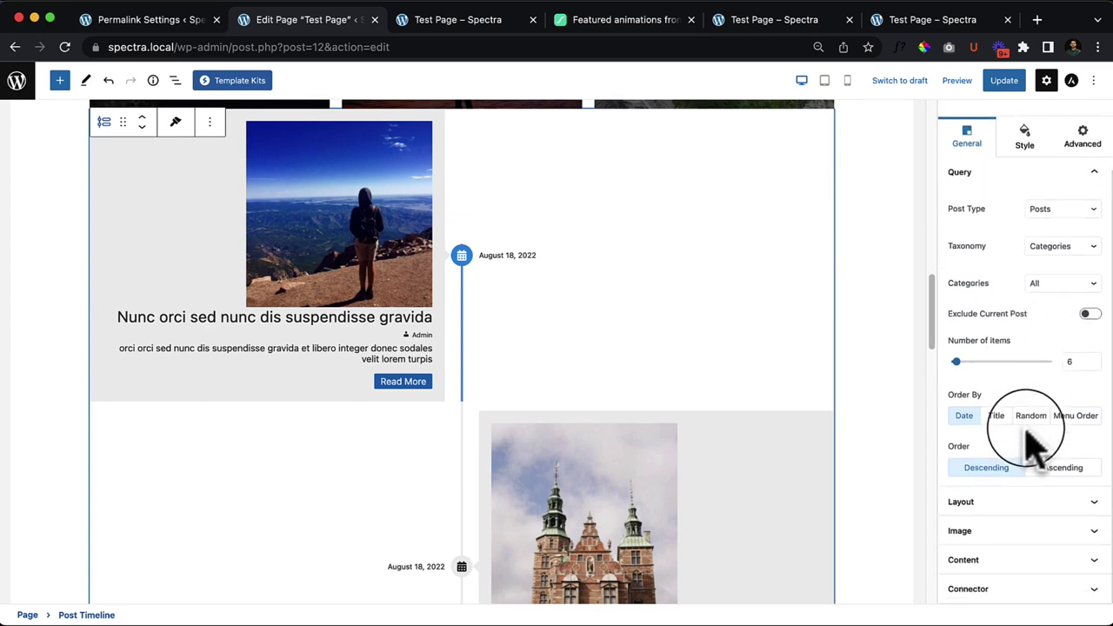
left_click(1031, 139)
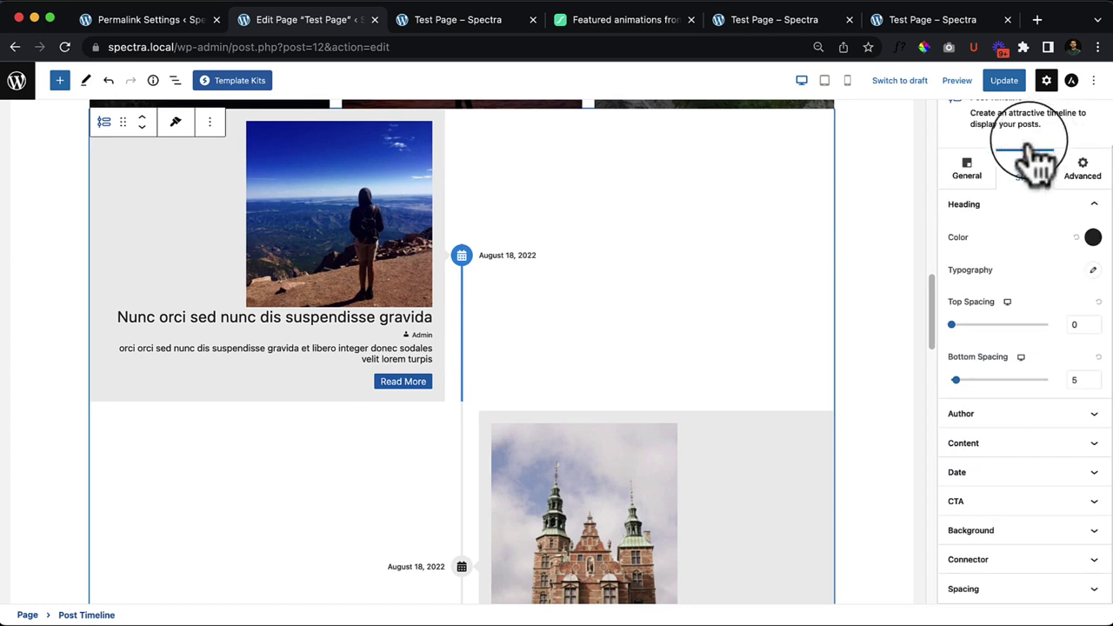
left_click(1031, 502)
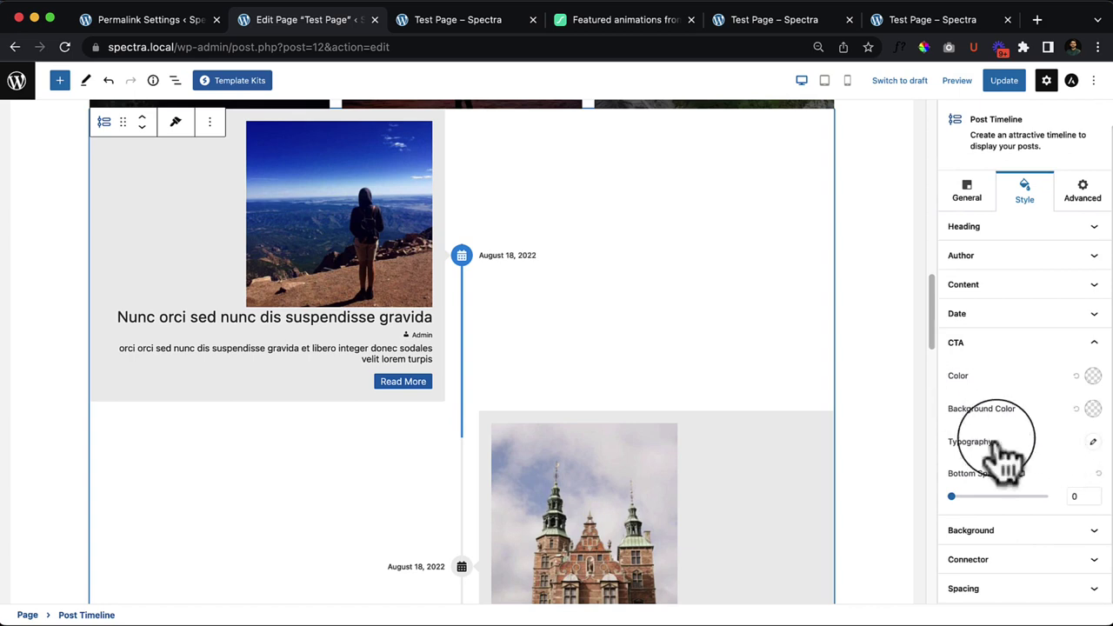
mouse_move(952, 497)
left_mouse_down()
mouse_move(1016, 498)
mouse_move(951, 499)
left_mouse_up()
left_click(1026, 348)
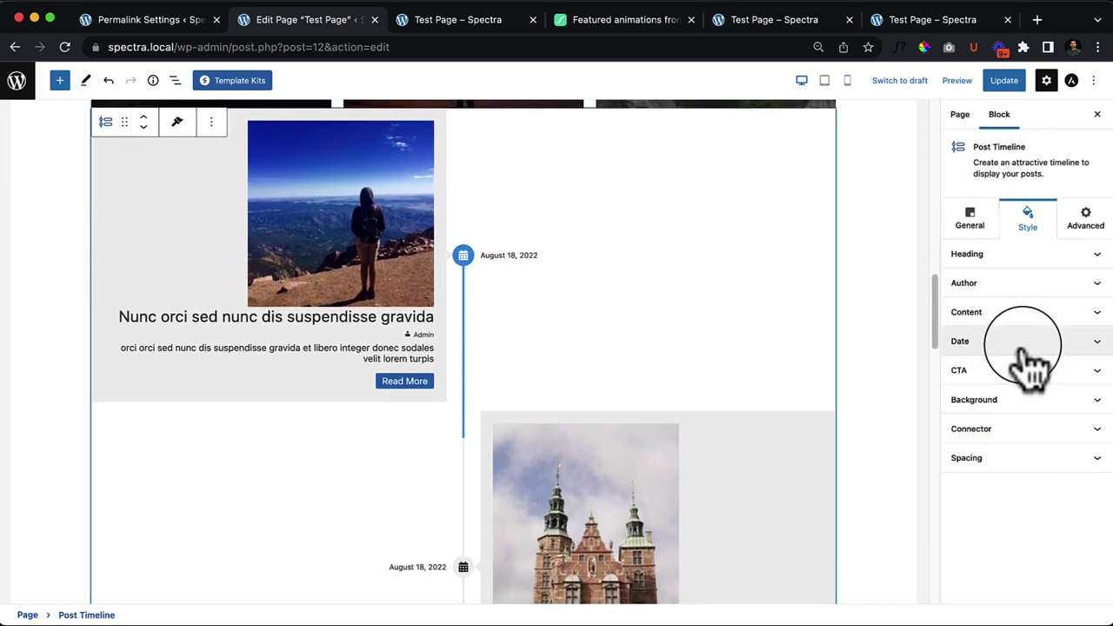
Step: Review the Date, Author and Heading style panels, then return to General settings
left_click(1031, 344)
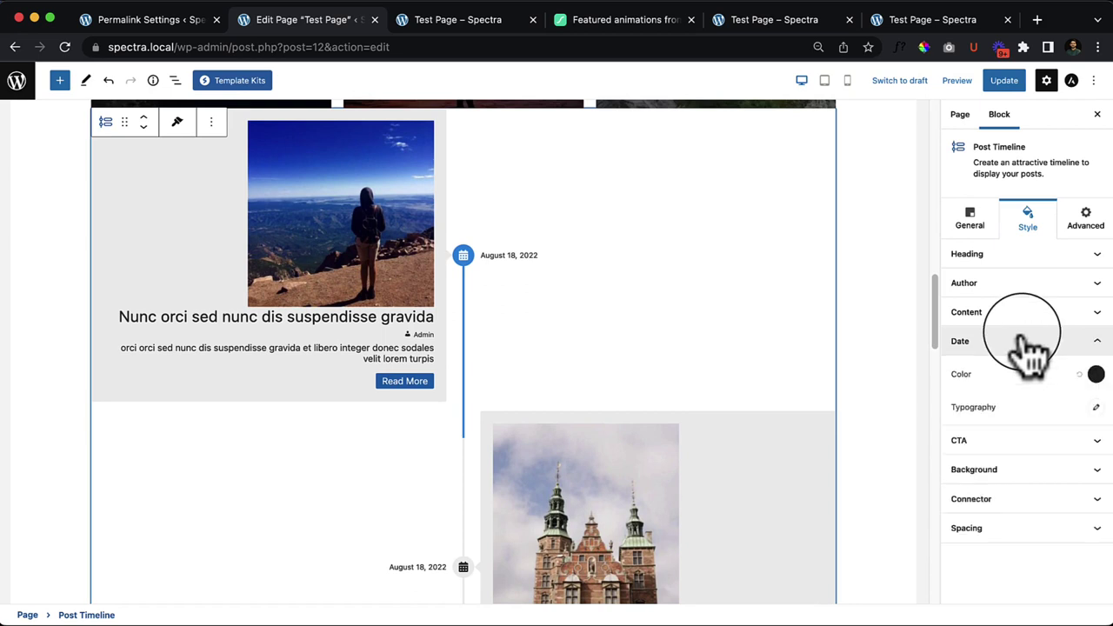
left_click(1026, 284)
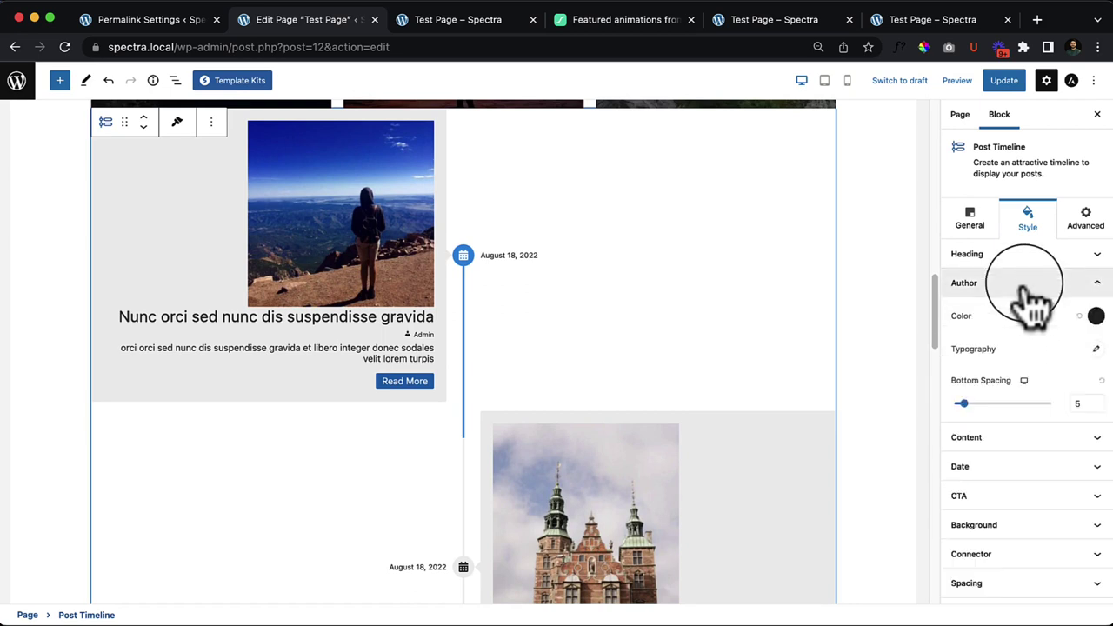
left_click(1004, 254)
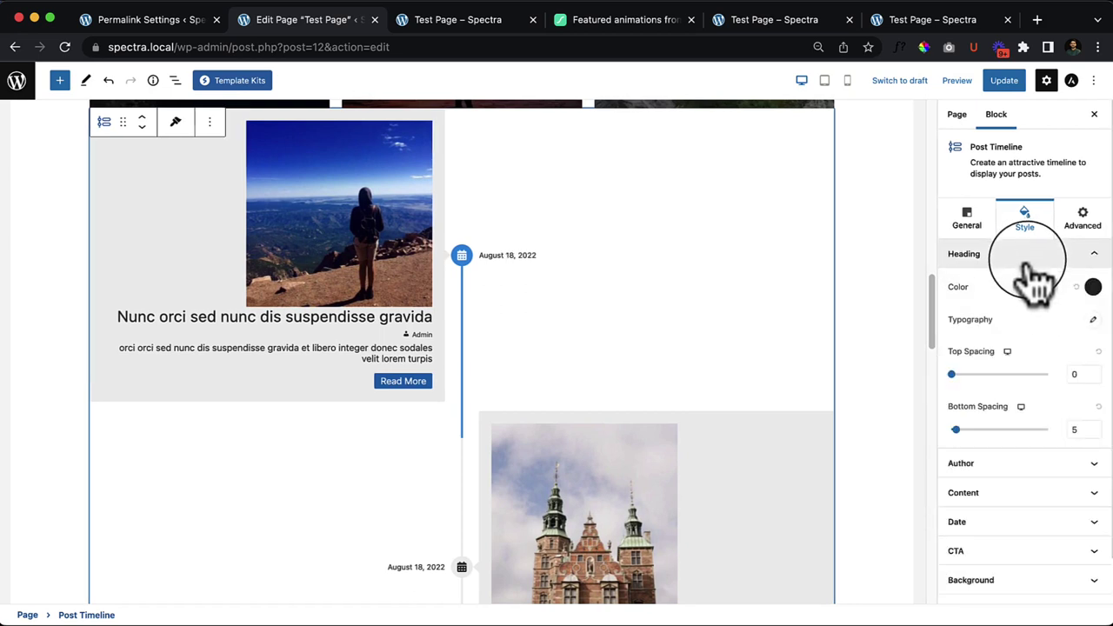
left_click(967, 228)
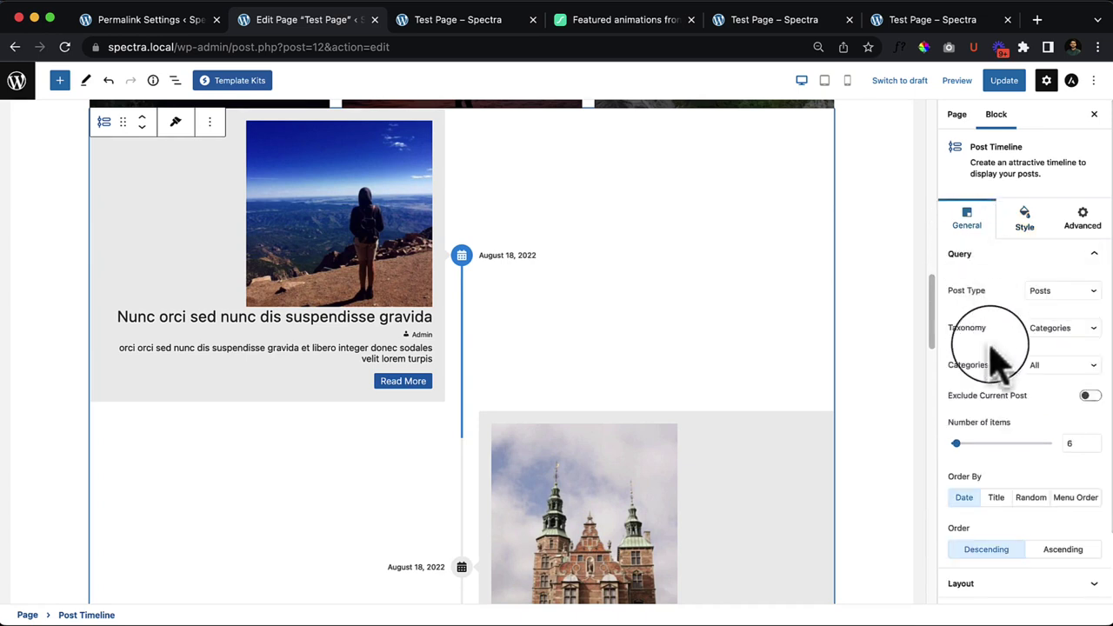
scroll(1073, 472, "down", 2)
left_click(986, 504)
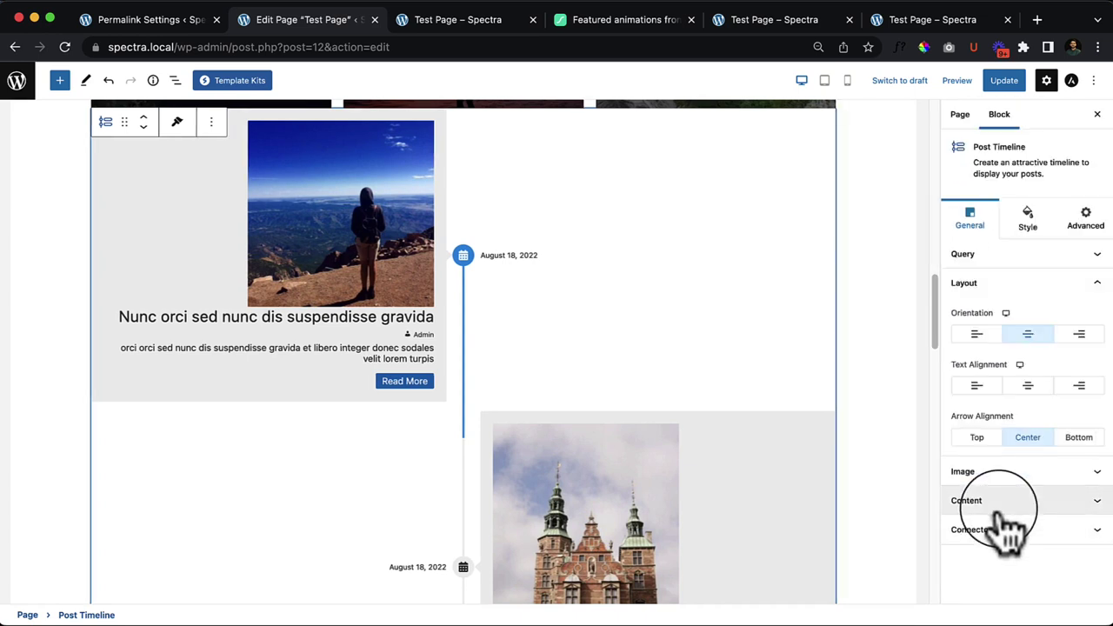
left_click(978, 336)
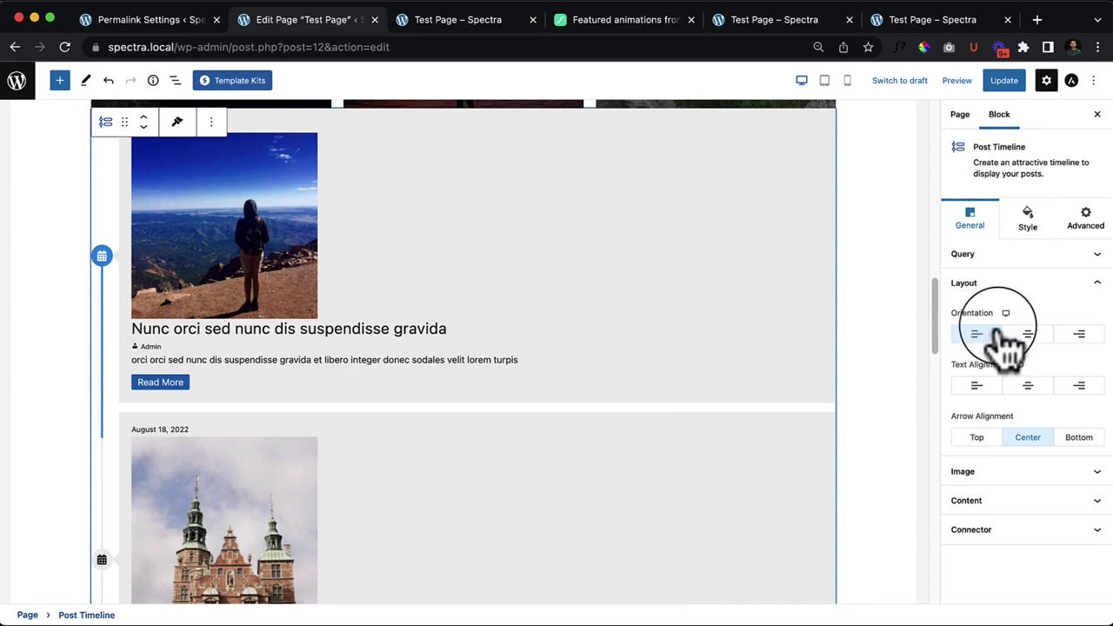
left_click(1026, 335)
left_click(1031, 503)
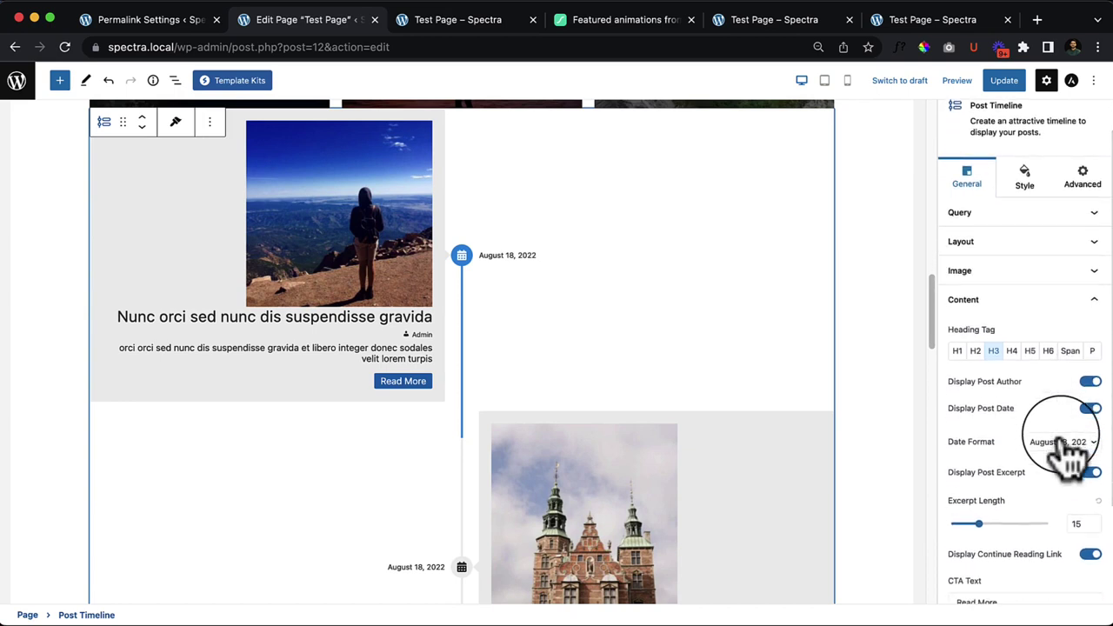
scroll(1074, 448, "down", 2)
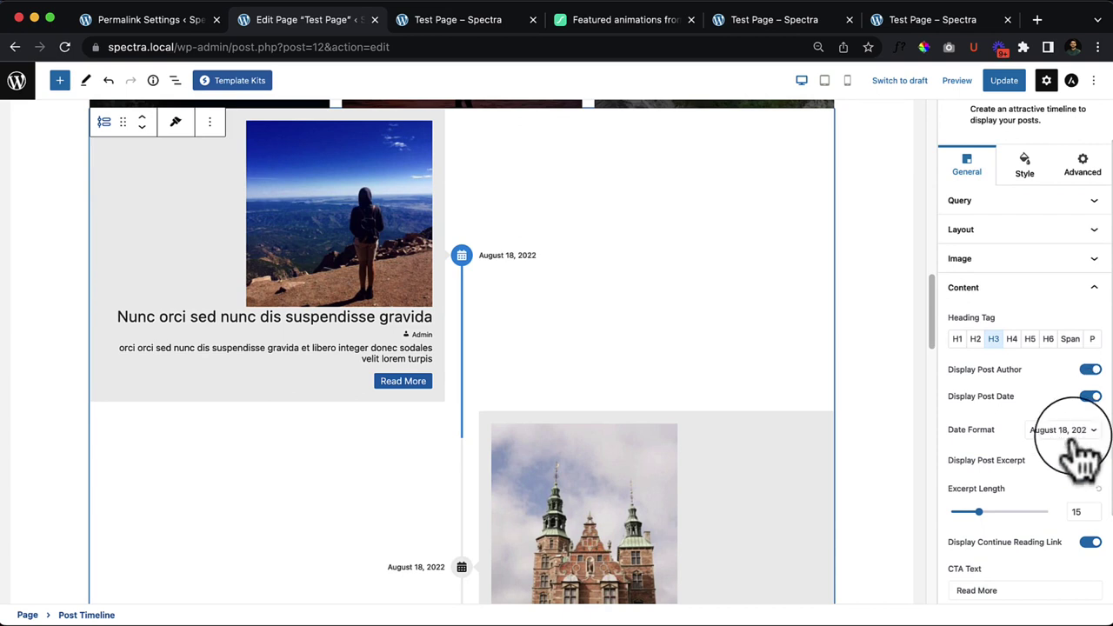
scroll(527, 397, "up", 3)
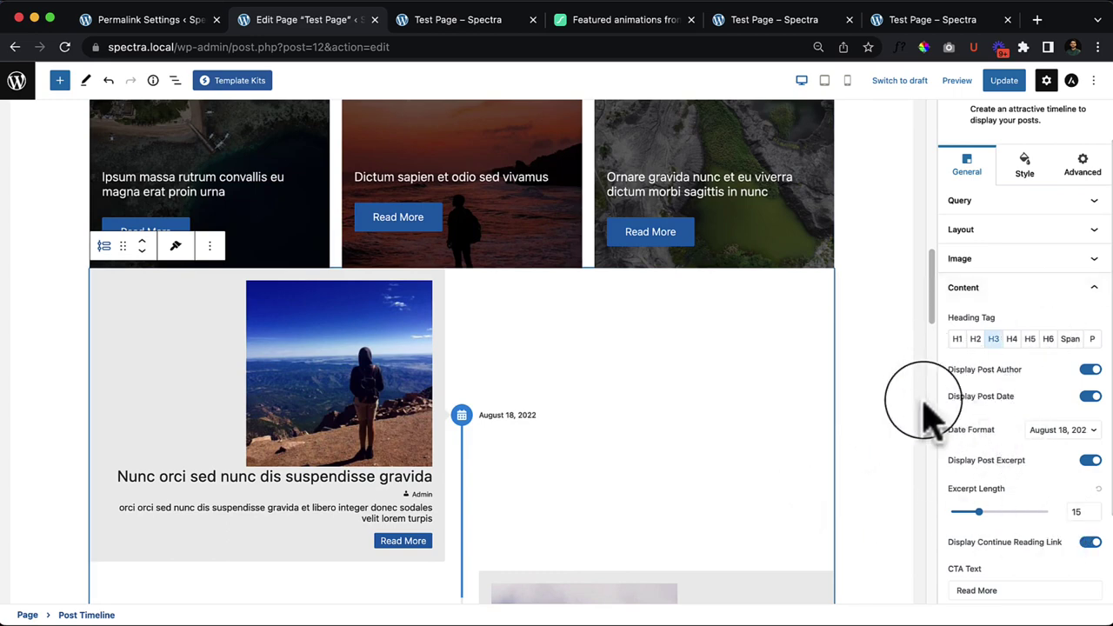
scroll(1070, 546, "down", 3)
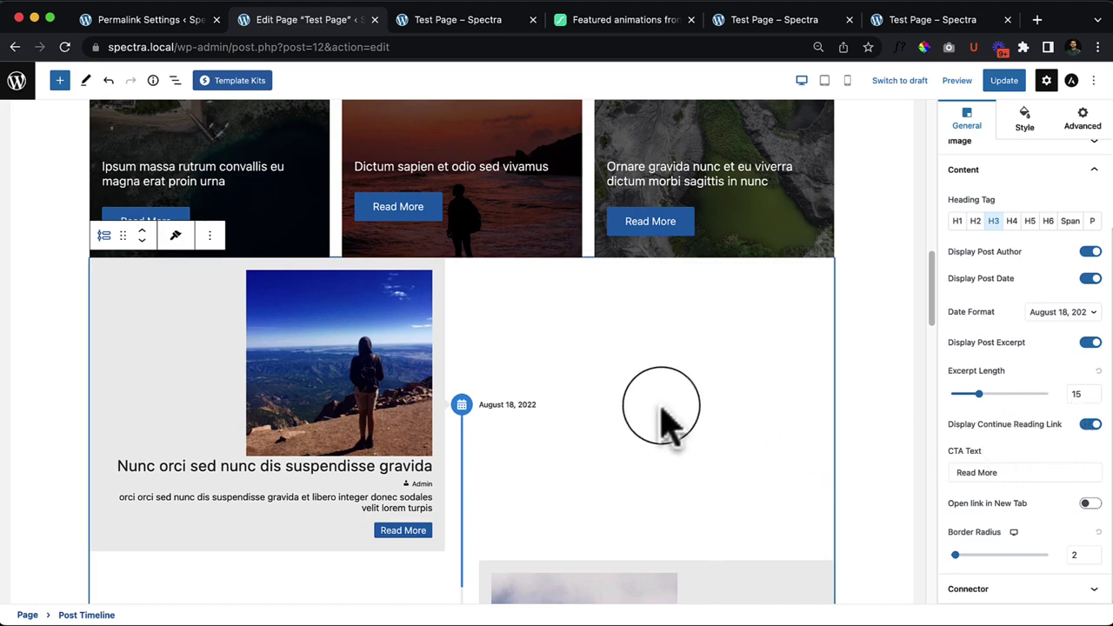
scroll(661, 421, "up", 15)
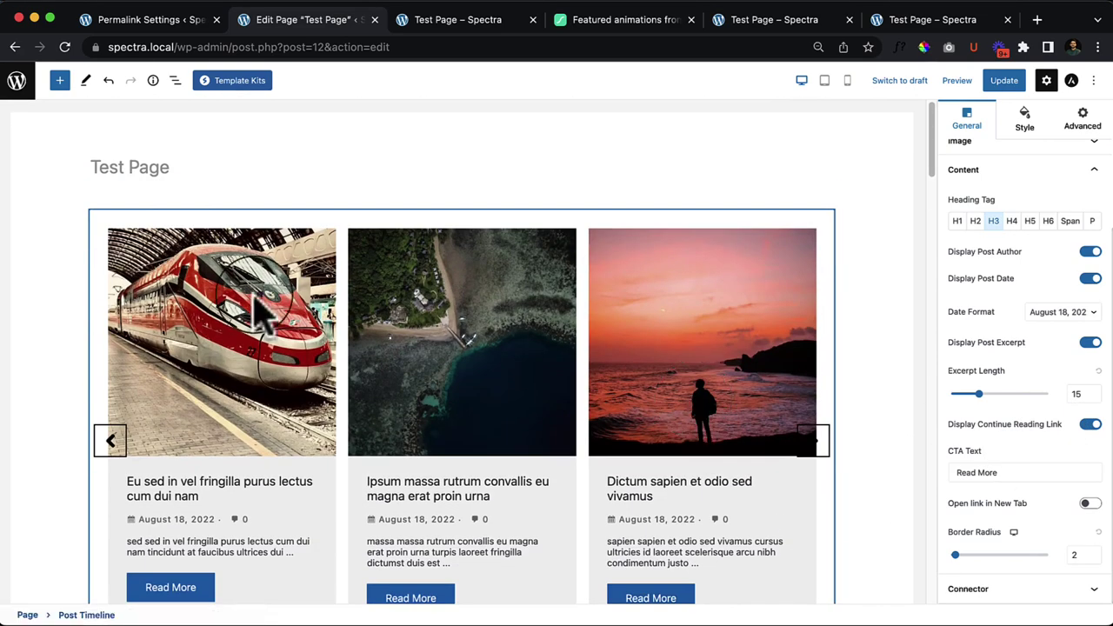
Step: Delete the Post Carousel, Post Grid and Post Timeline blocks with Ctrl+Alt+Z, then open the block library
left_click(173, 217)
left_click(242, 188)
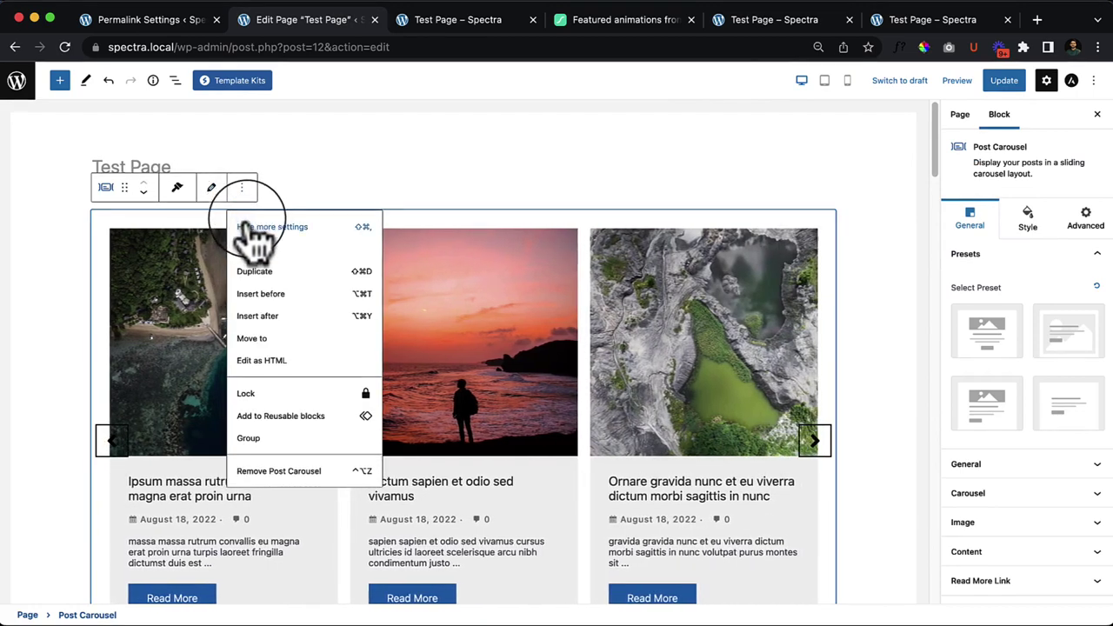
left_click(519, 238)
key("ctrl+alt+z")
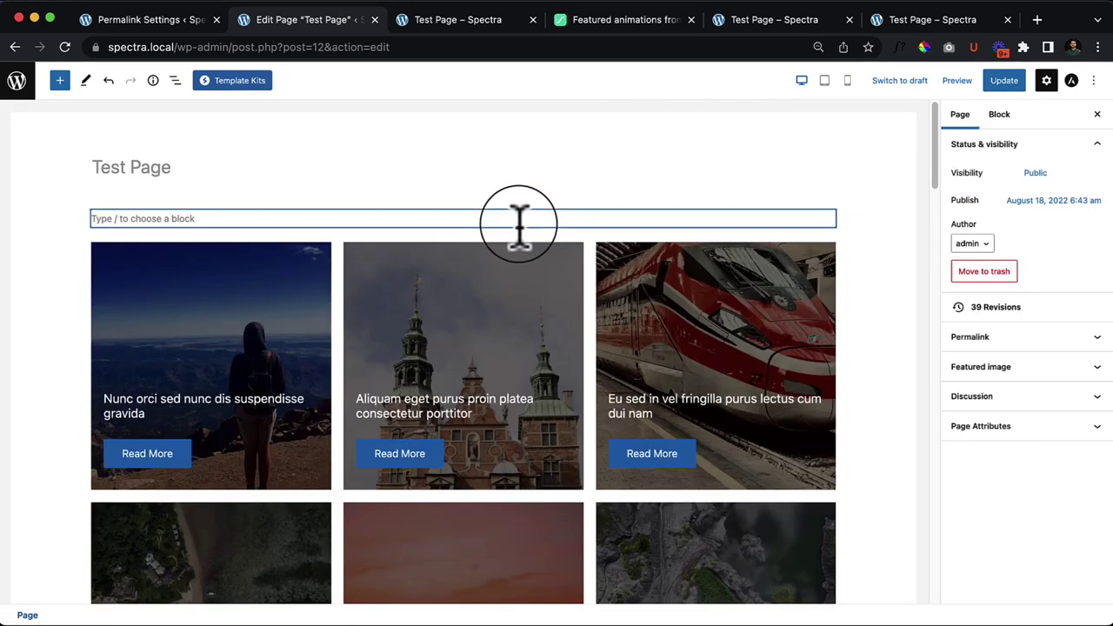
left_click(514, 258)
scroll(517, 257, "down", 2)
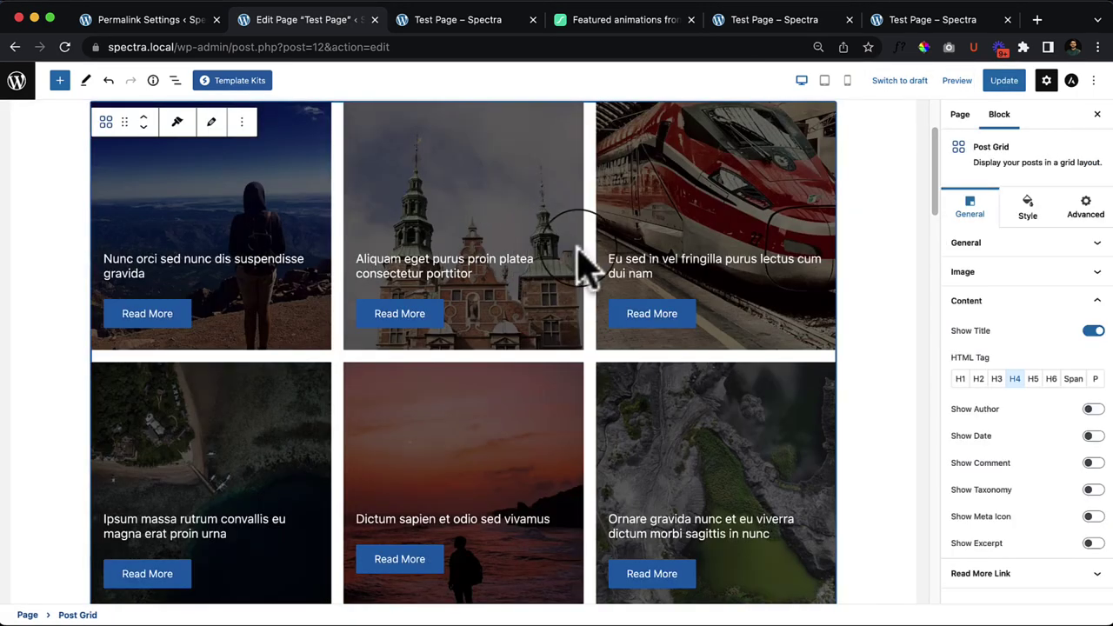
key("ctrl+alt+z")
left_click(569, 329)
key("ctrl+alt+z")
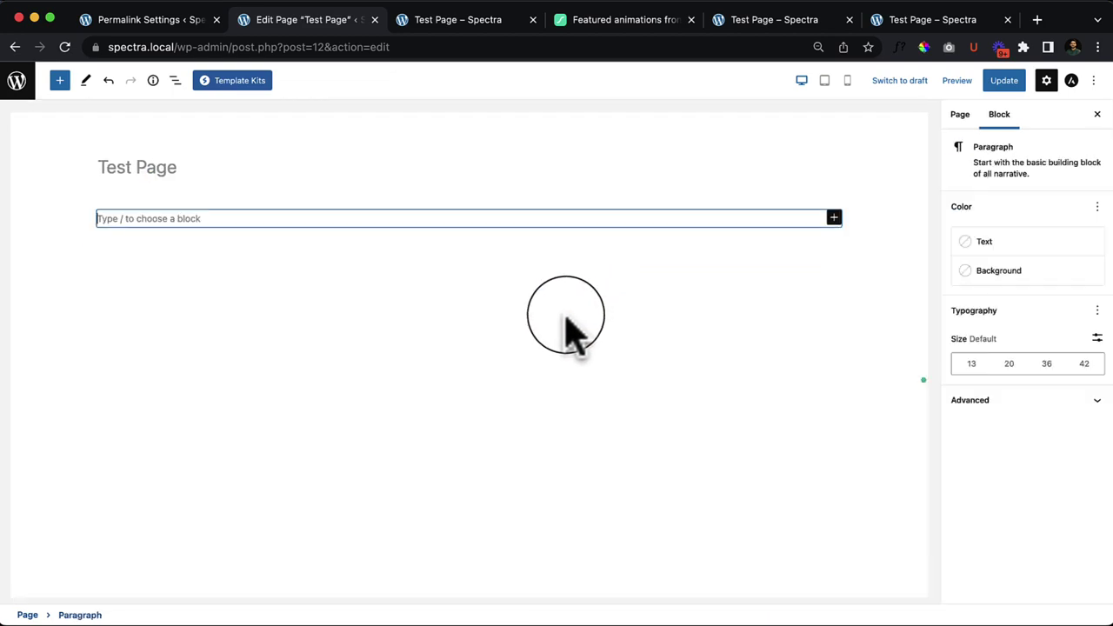
left_click(60, 80)
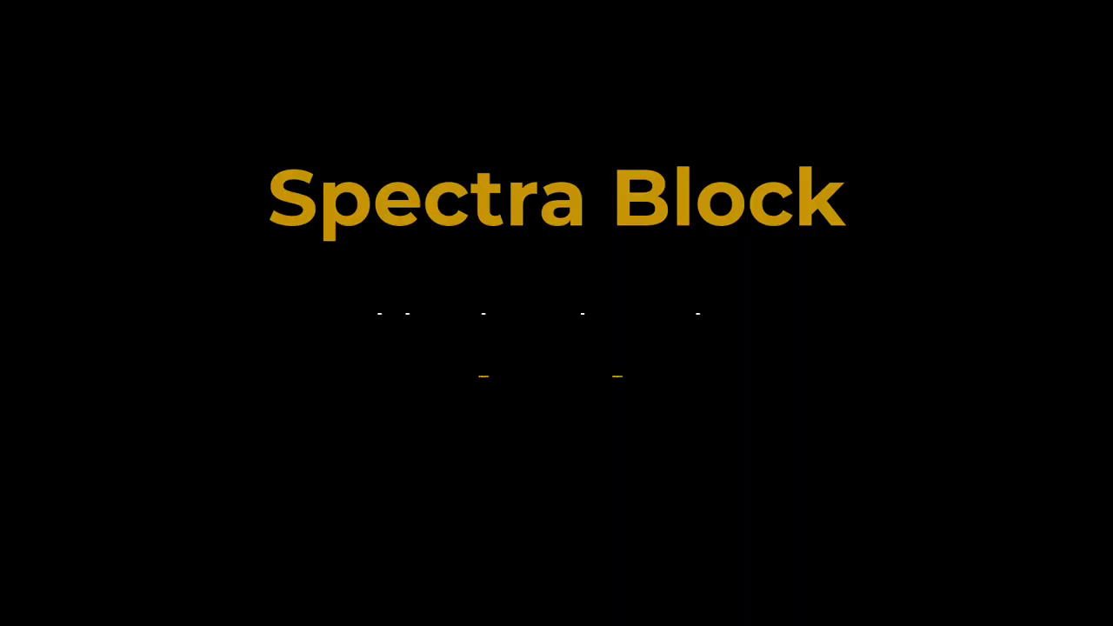
Step: Drag the Spectra Price List block to the top of Test Page and close the library
scroll(143, 515, "down", 1)
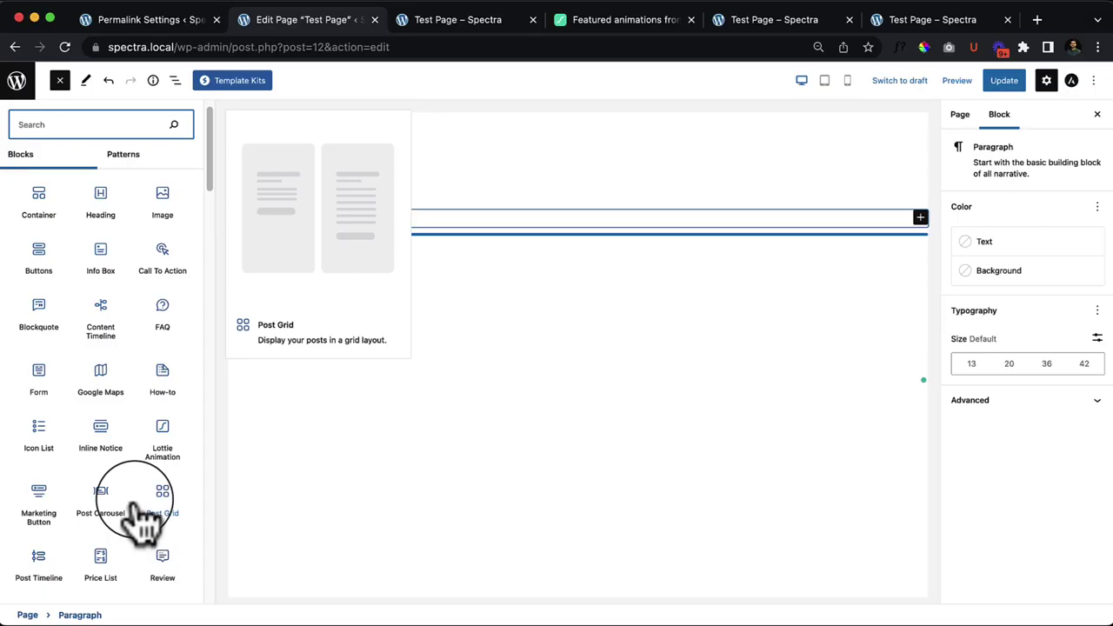
scroll(165, 522, "down", 2)
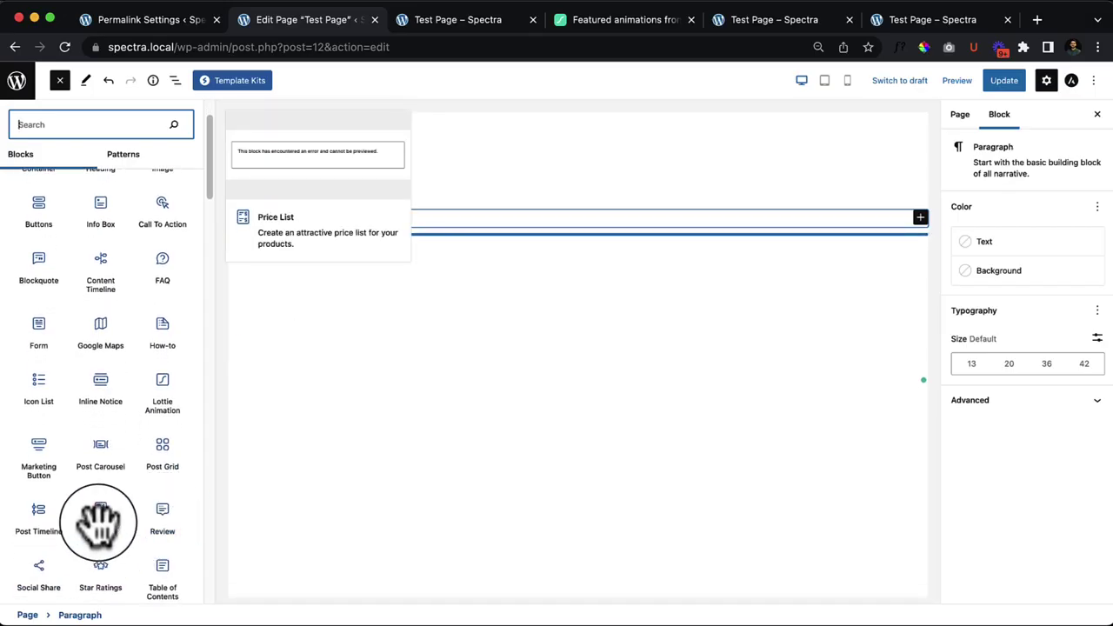
scroll(98, 522, "down", 3)
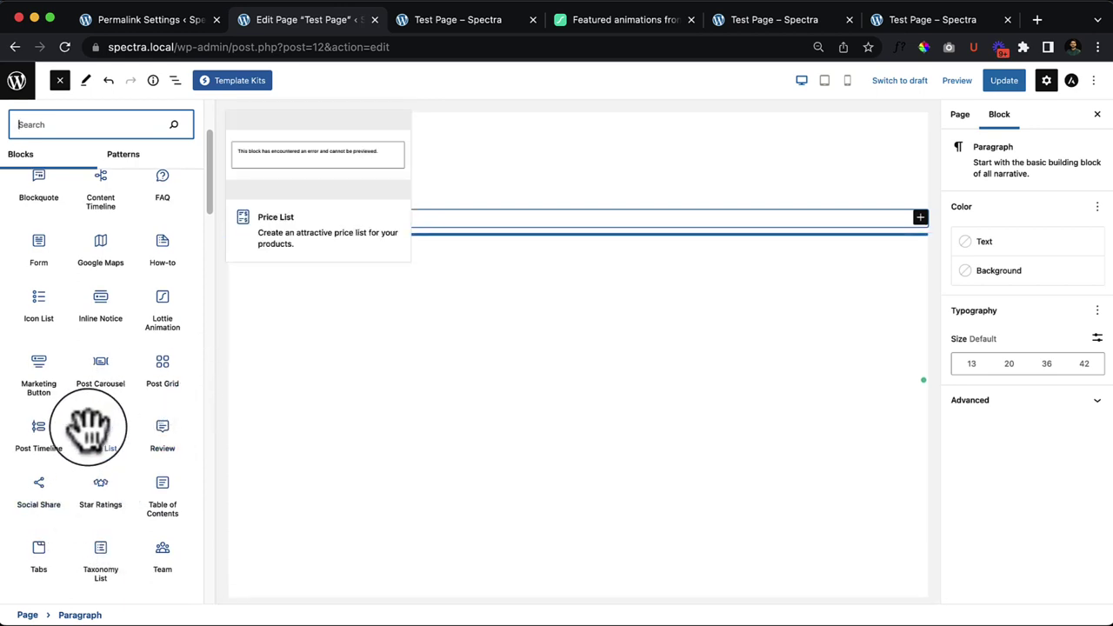
scroll(100, 431, "down", 3)
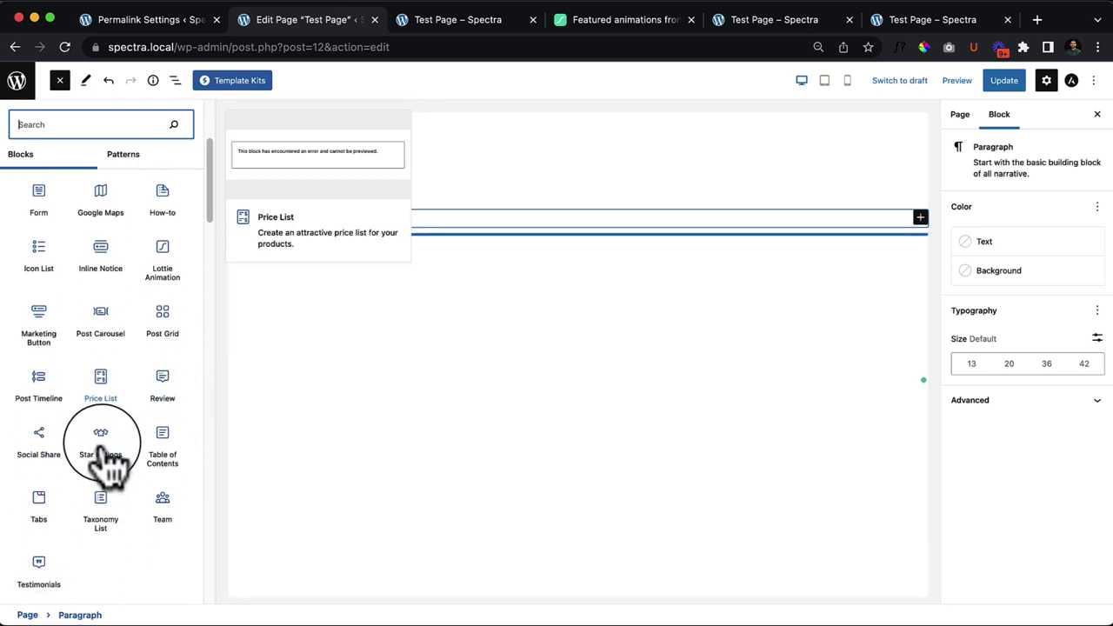
left_click_drag(92, 370, 403, 209)
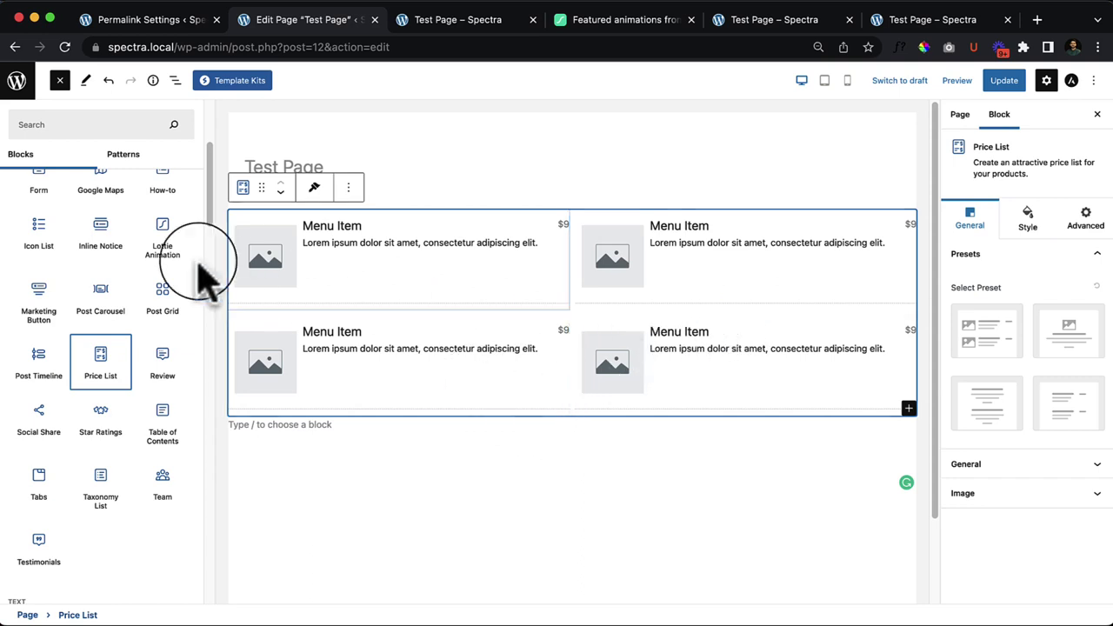
left_click(60, 81)
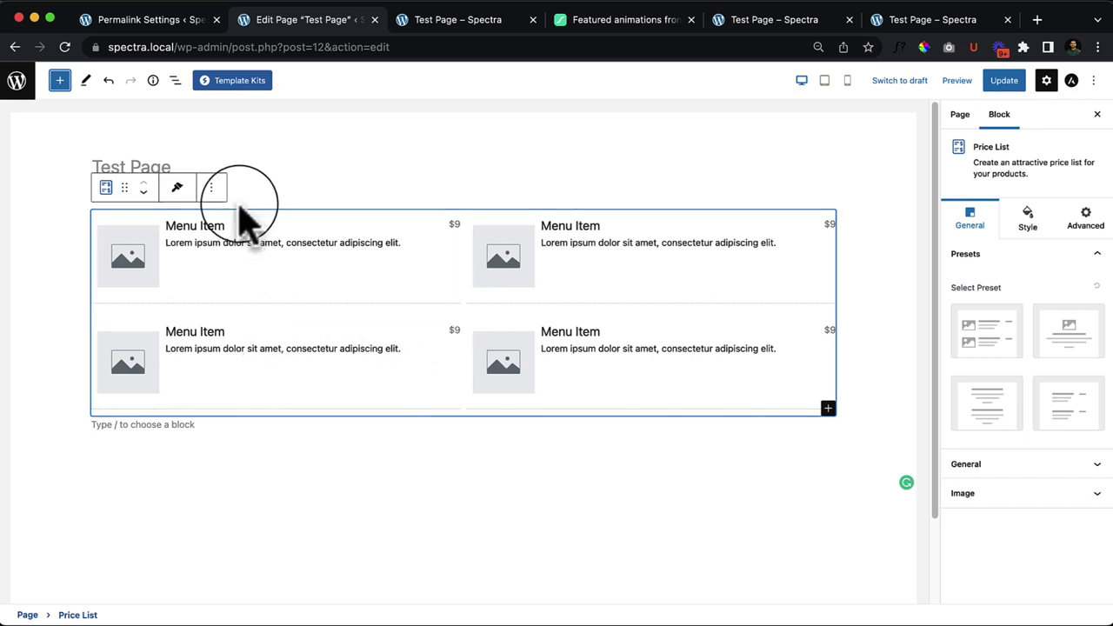
Step: Try the centred, text-only and prices-right presets, reset, then settle on large side images
left_click(987, 330)
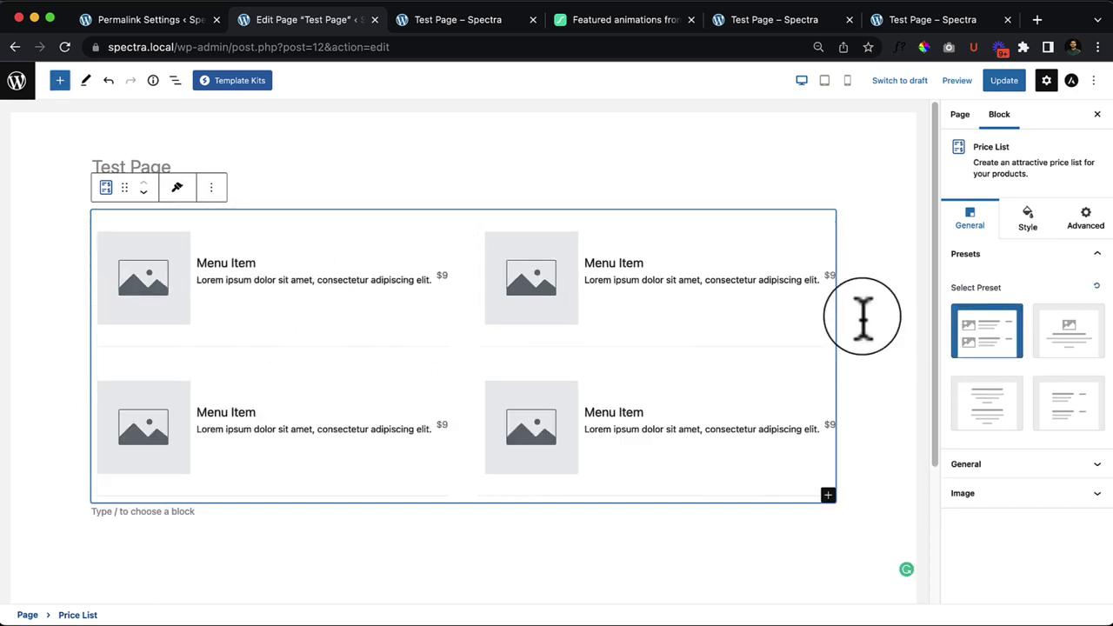
left_click(337, 276)
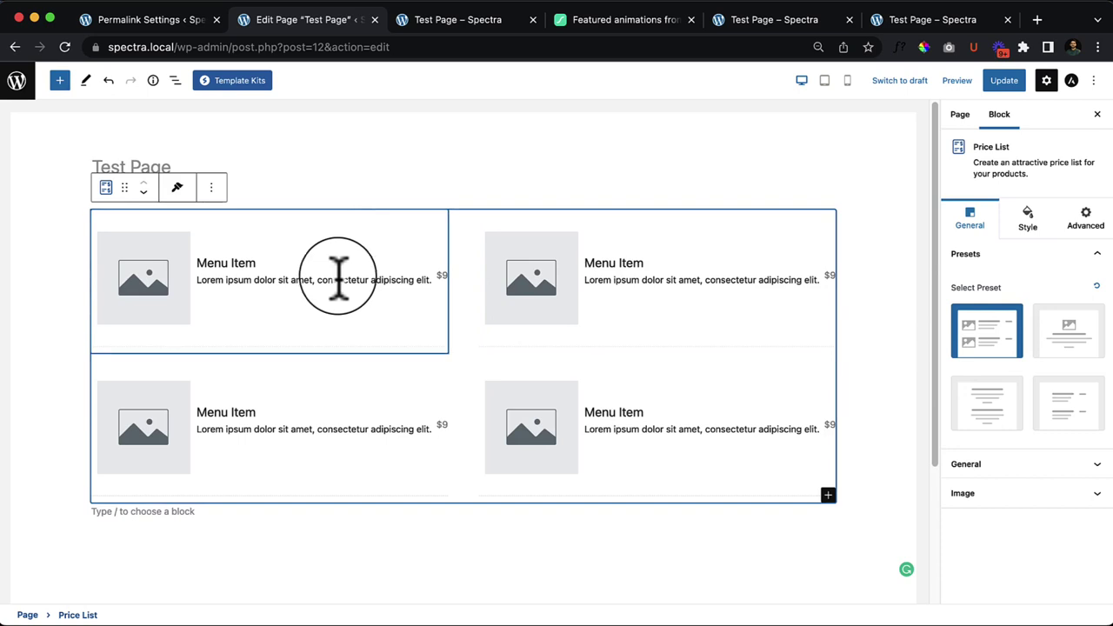
left_click(1072, 336)
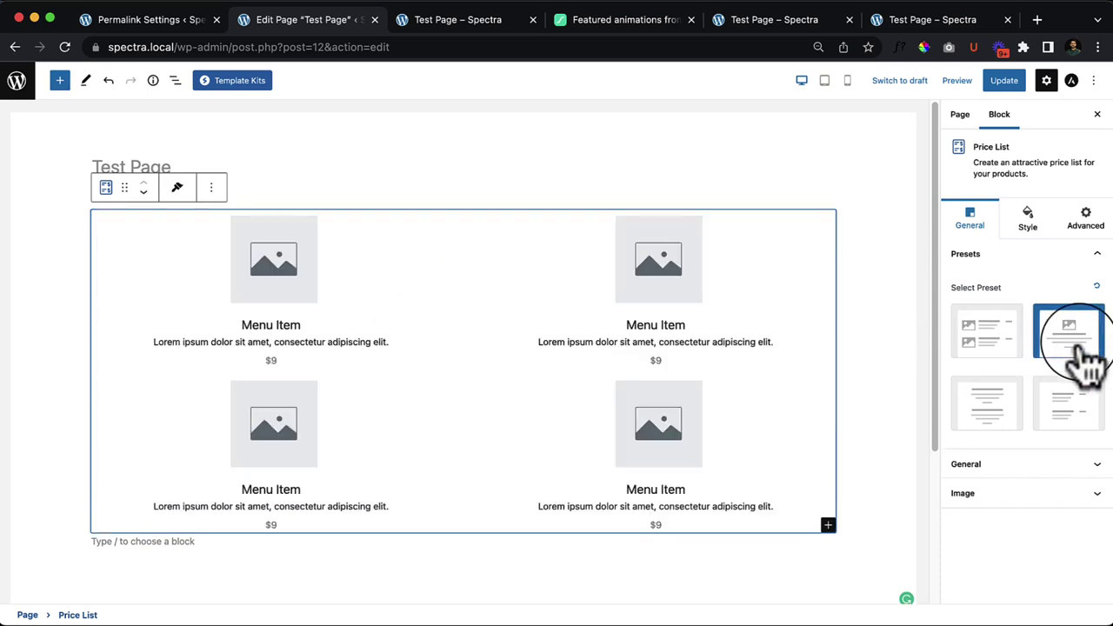
left_click(966, 413)
left_click(1089, 413)
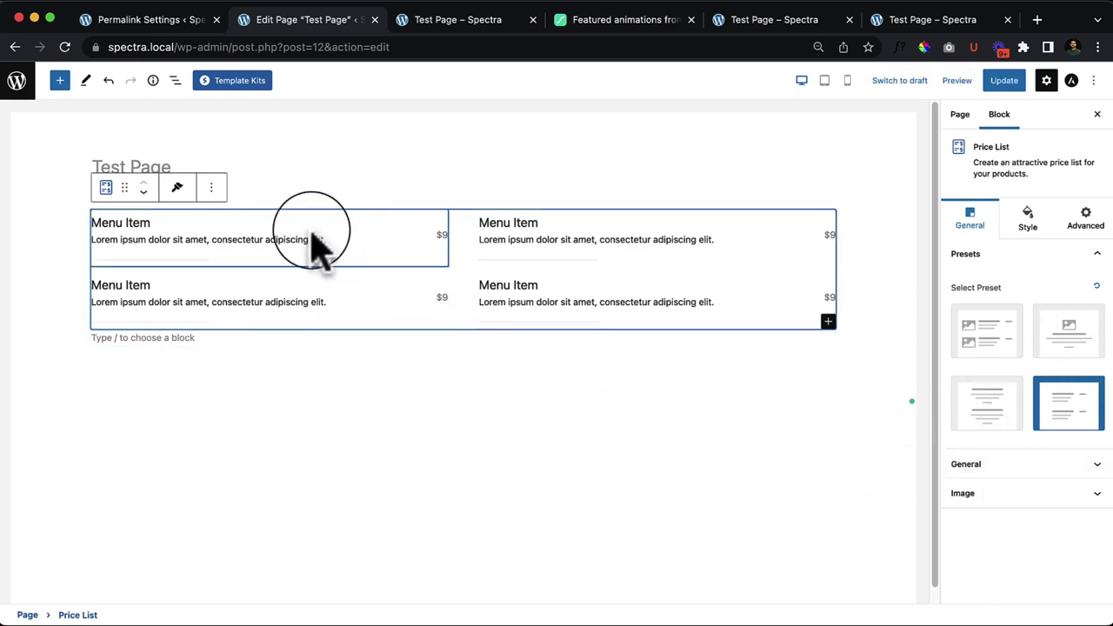
left_click(989, 359)
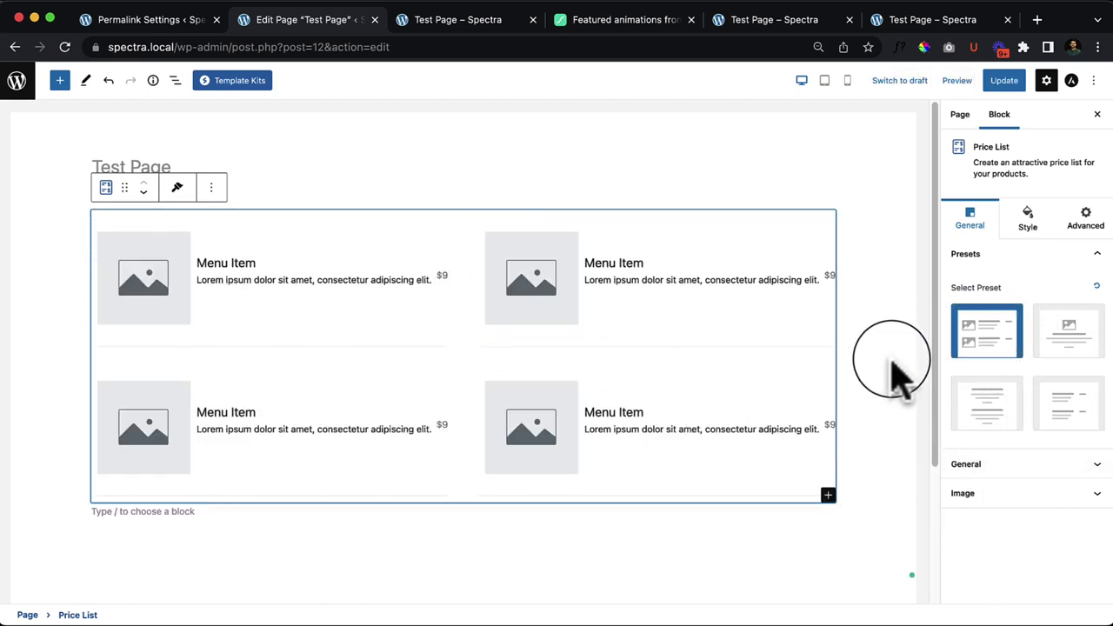
left_click(1096, 288)
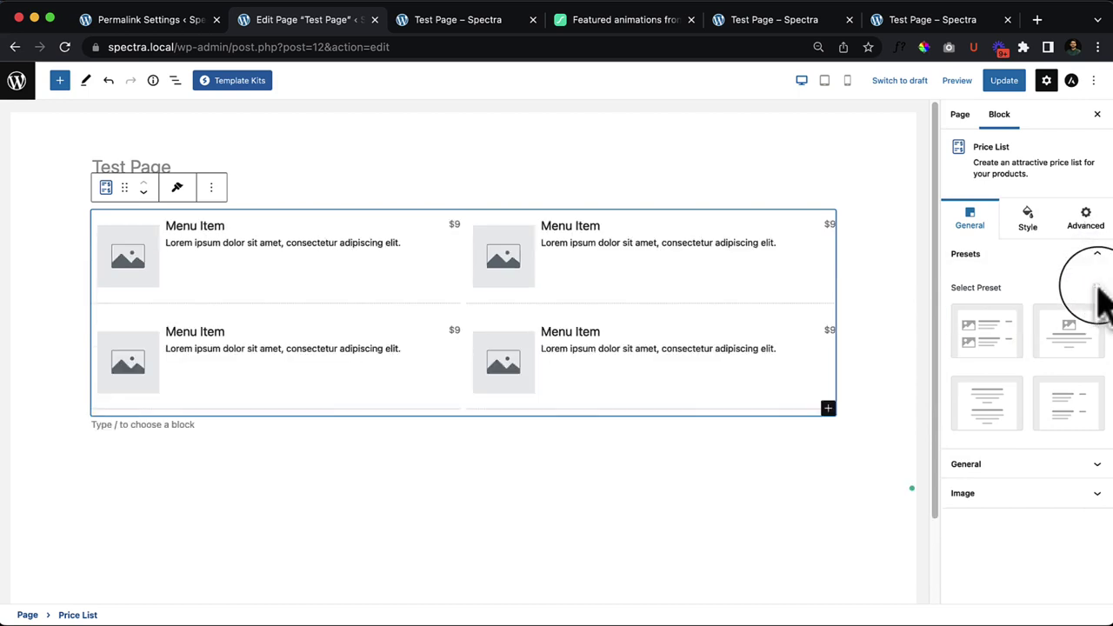
left_click(992, 343)
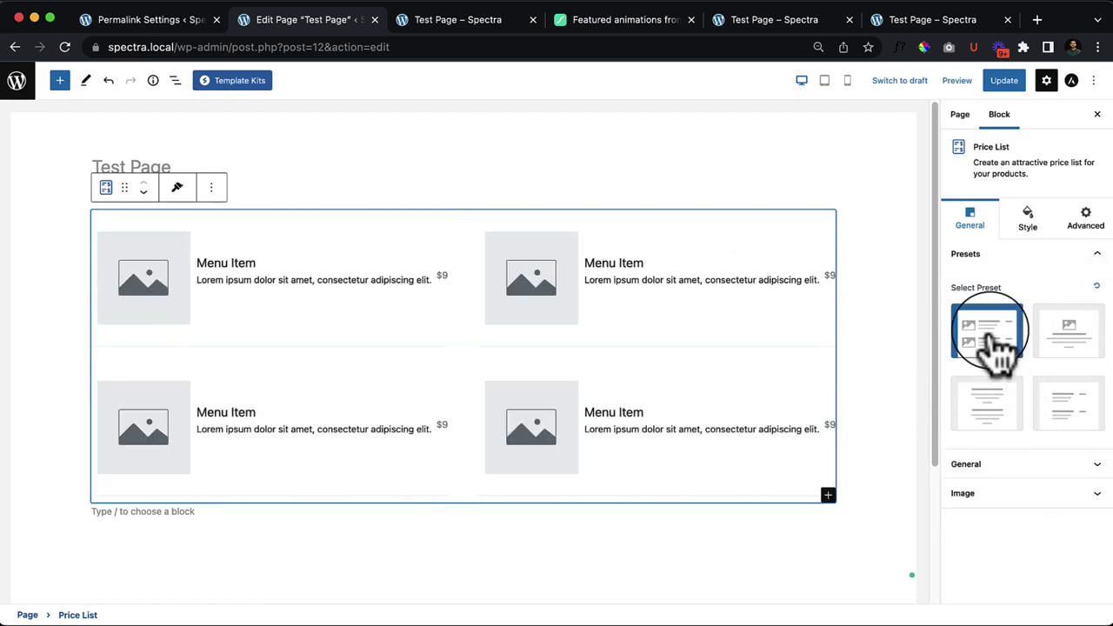
left_click(290, 291)
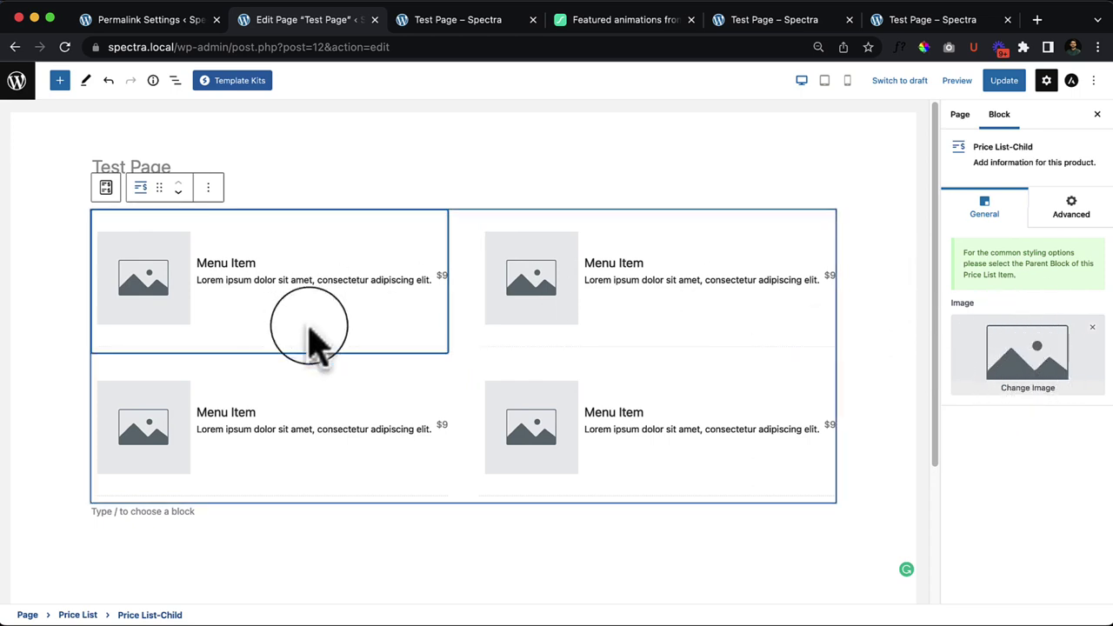
Step: Set the castle photo on the first item and the mountain-view photo on the bottom-left item
left_click(1036, 389)
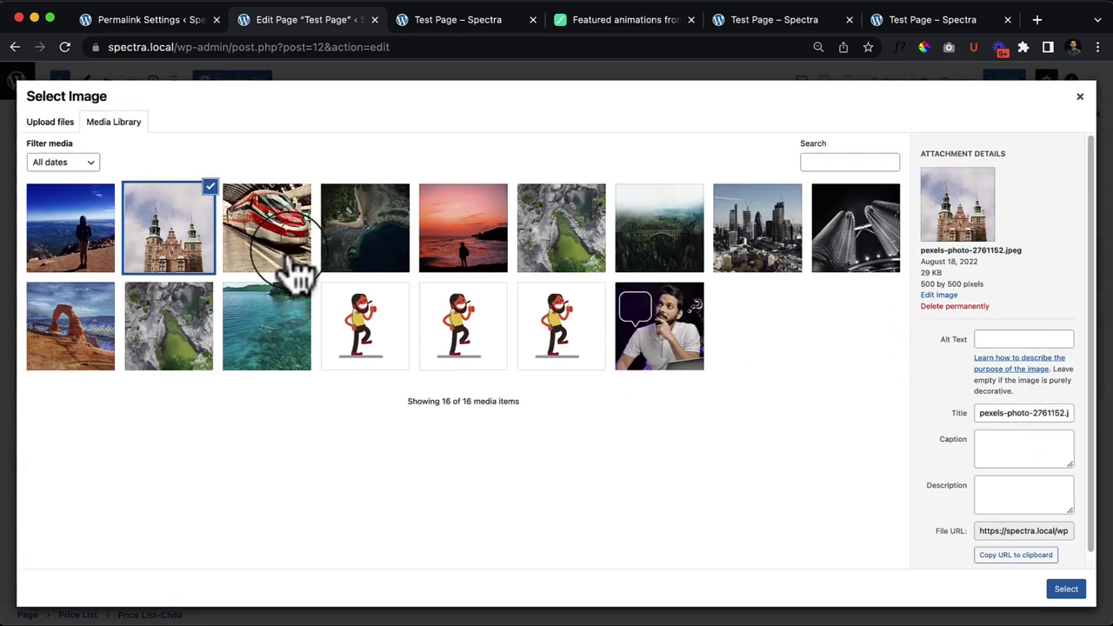
left_click(1065, 591)
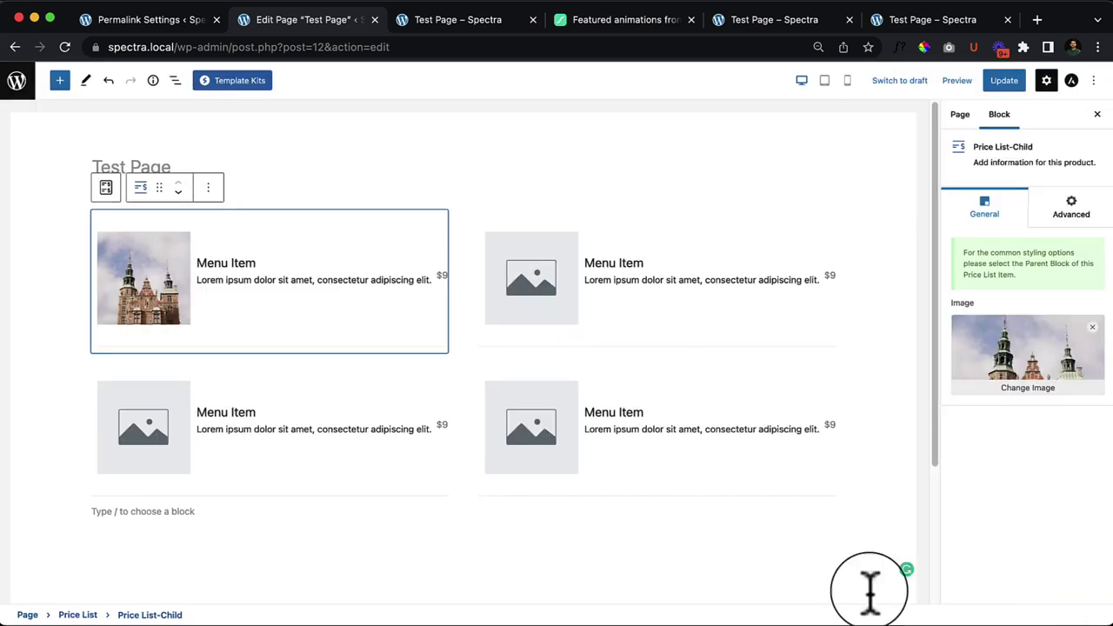
left_click(176, 447)
left_click(1070, 387)
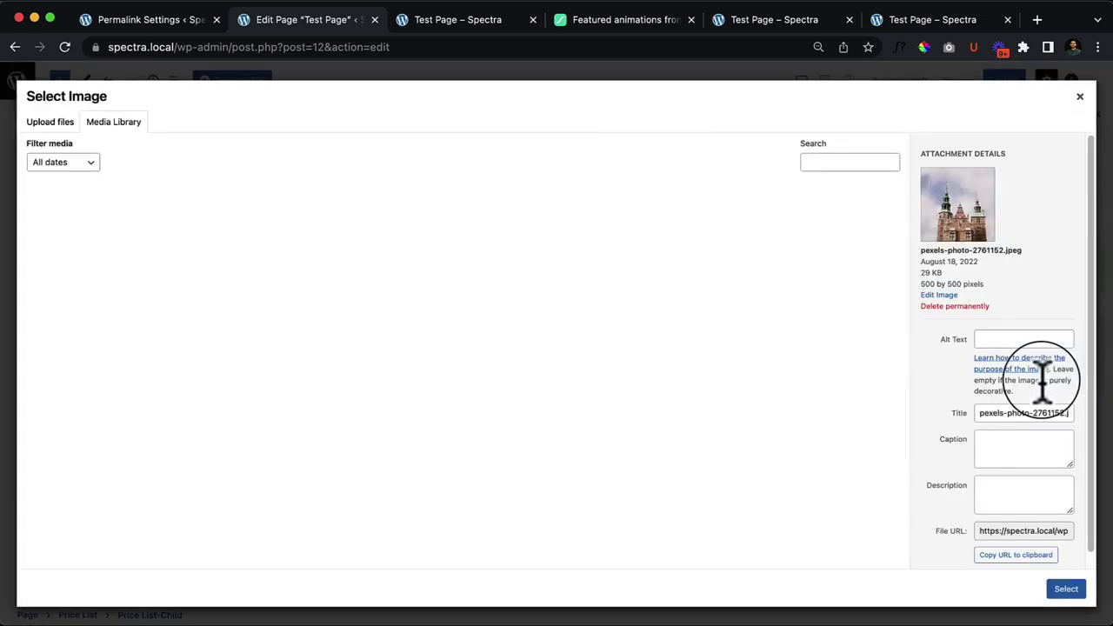
left_click(100, 235)
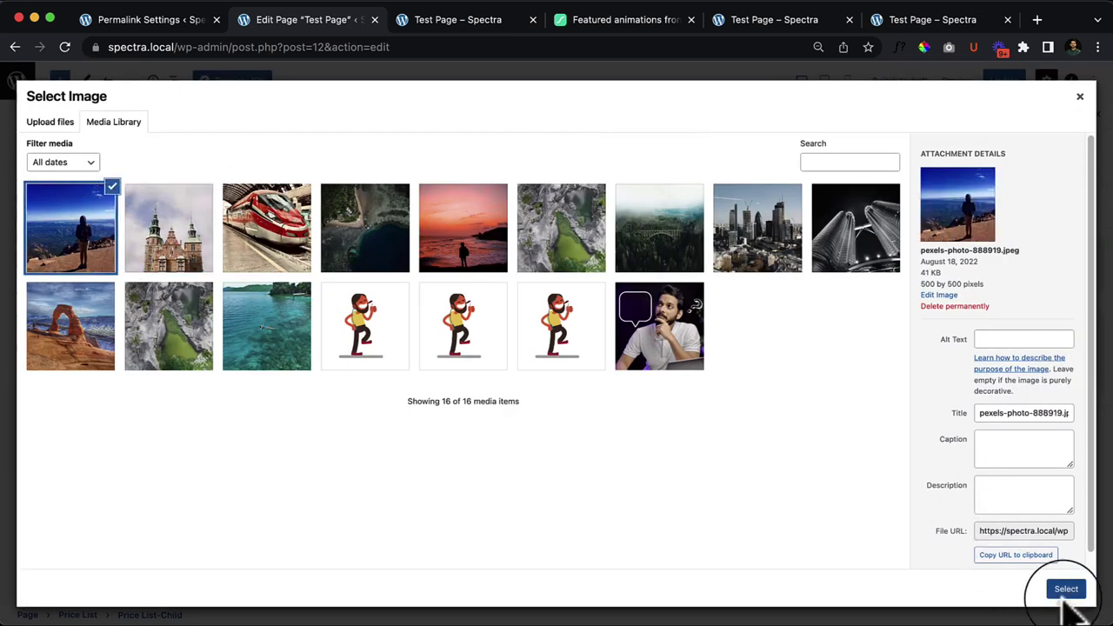
left_click(1066, 589)
Step: Set the sunset photo on the top-right item and the red train photo on the bottom-right item
left_click(592, 323)
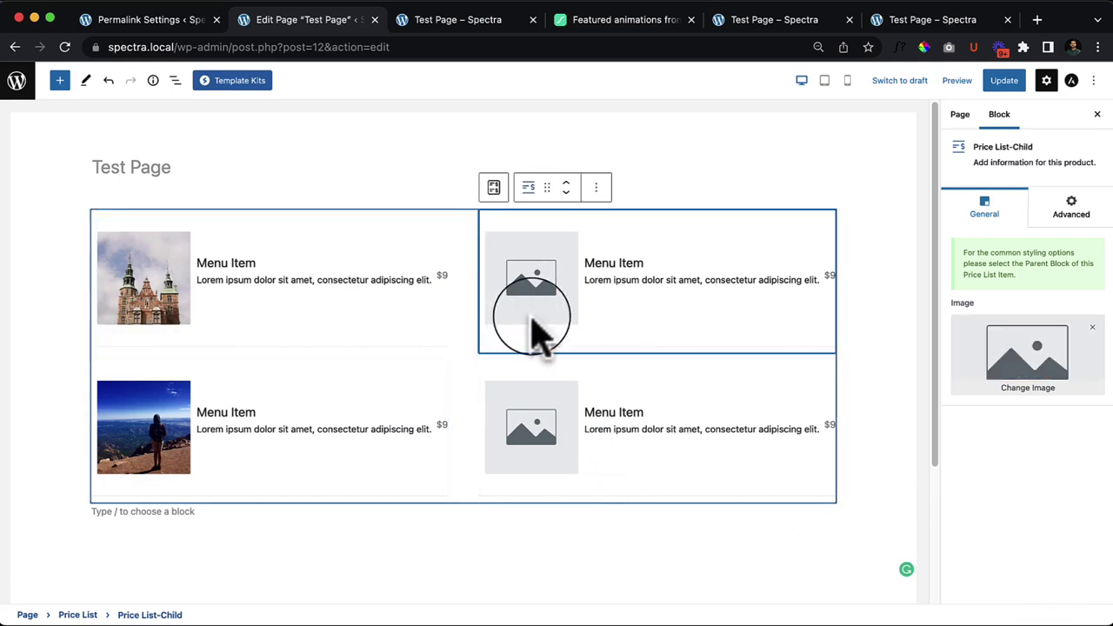
left_click(1013, 384)
left_click(470, 253)
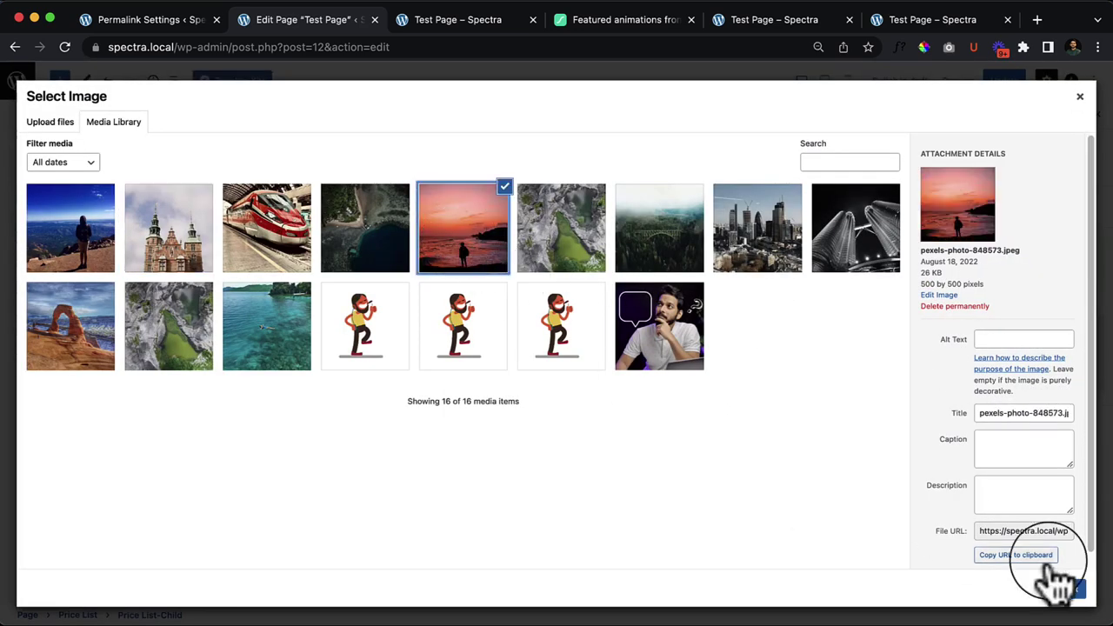
left_click(1067, 588)
left_click(527, 428)
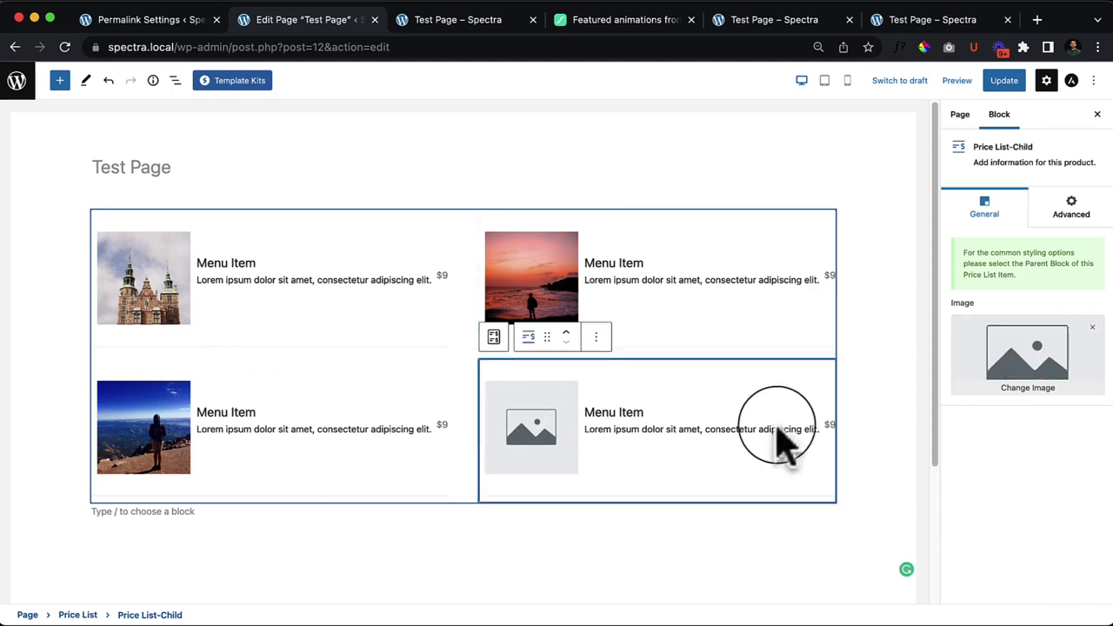
left_click(1012, 396)
left_click(248, 248)
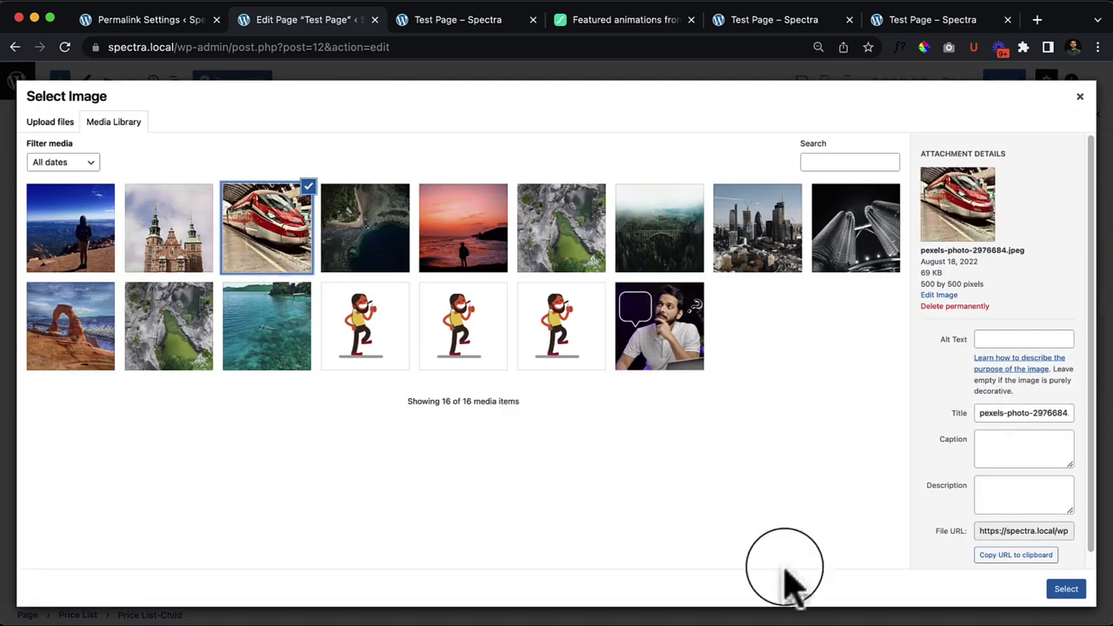
left_click(1066, 588)
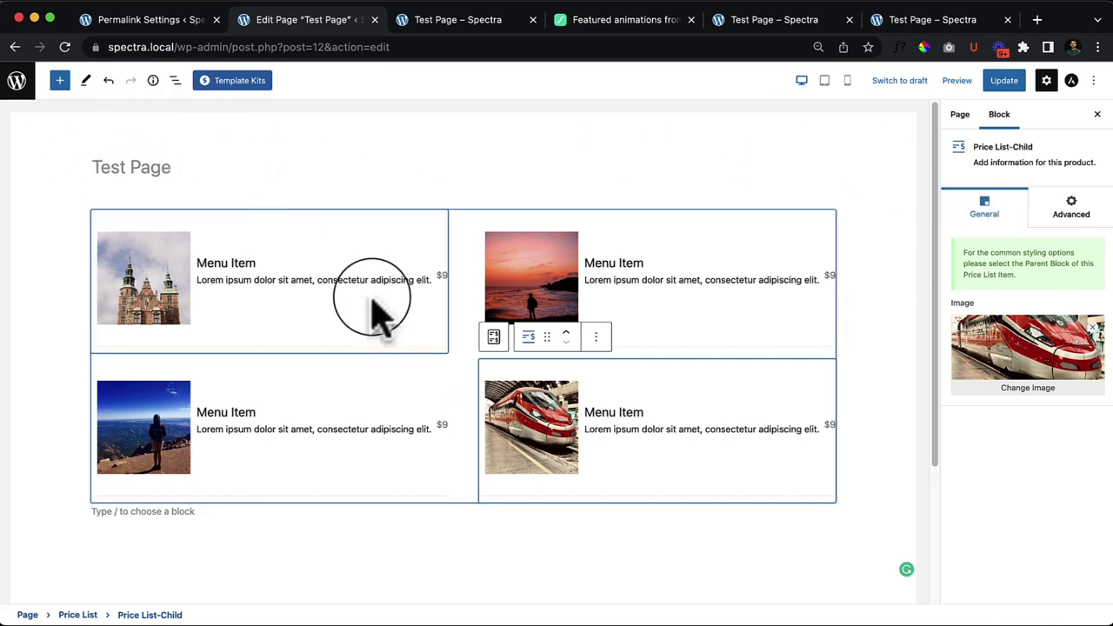
left_click(462, 223)
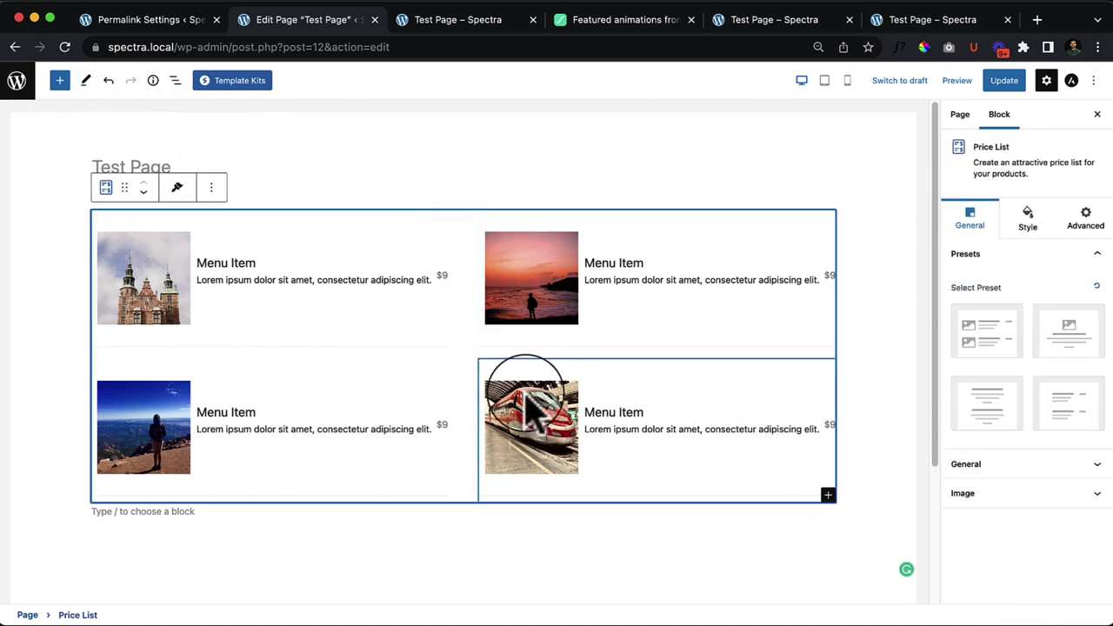
left_click(822, 501)
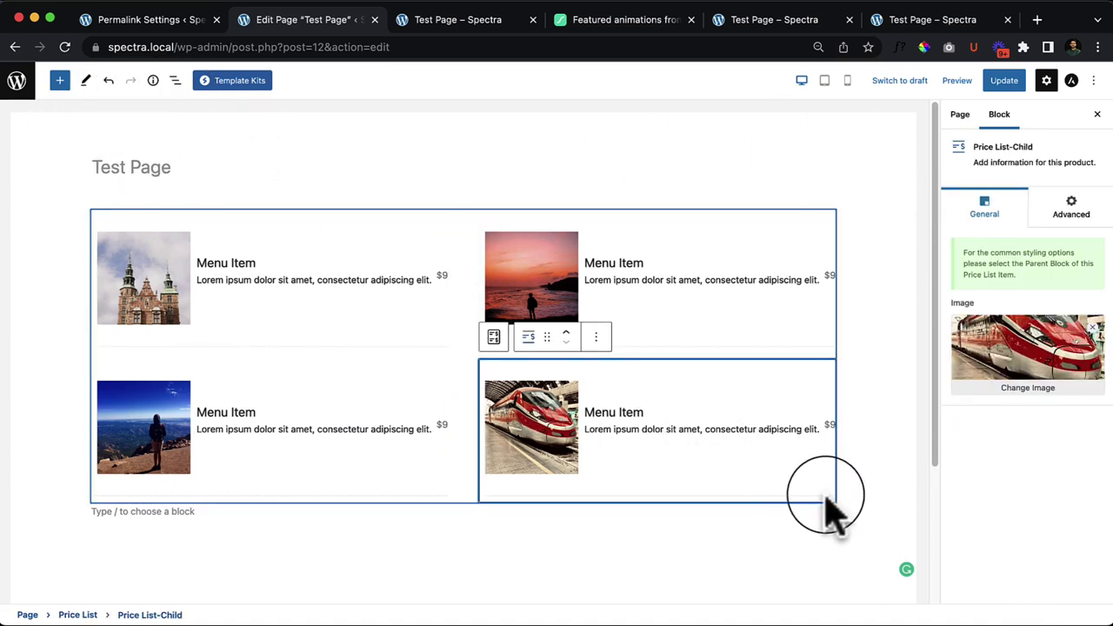
left_click(688, 513)
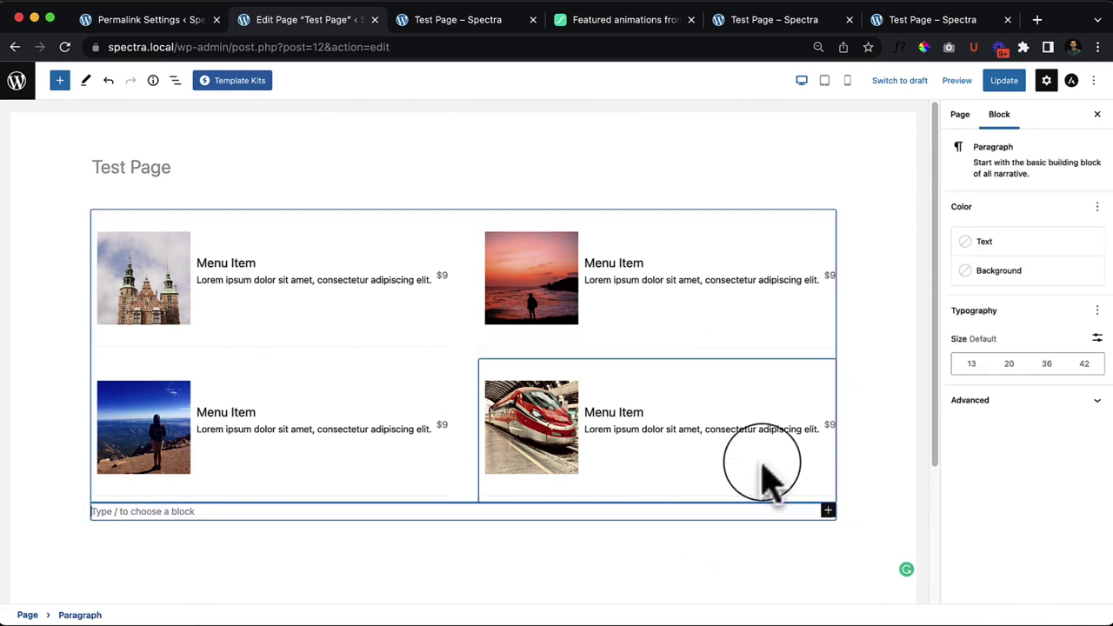
left_click(474, 233)
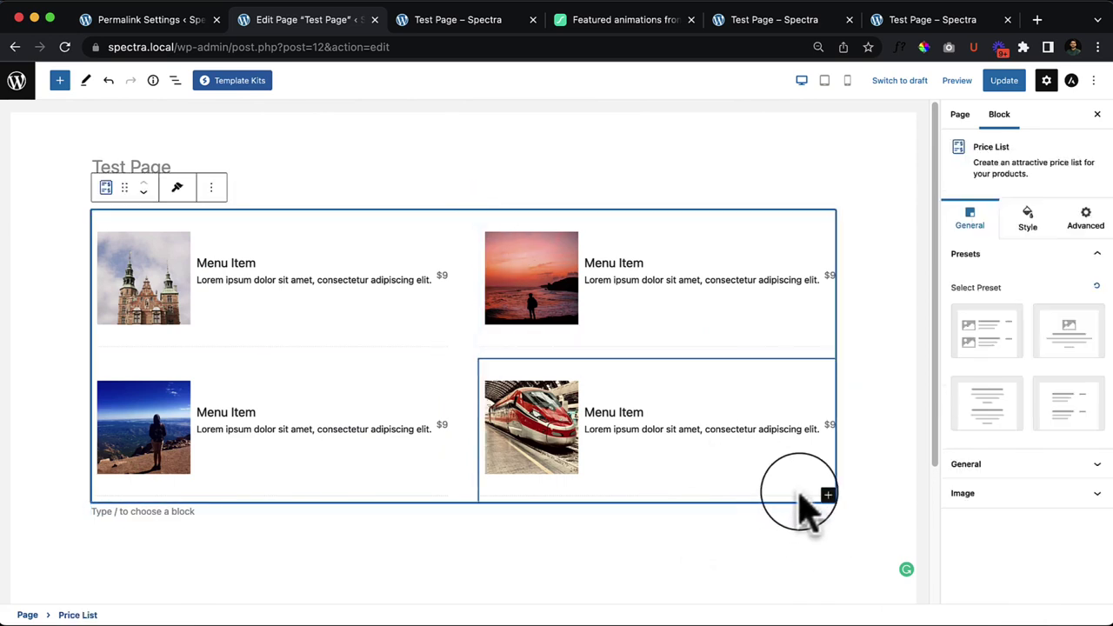
left_click(827, 495)
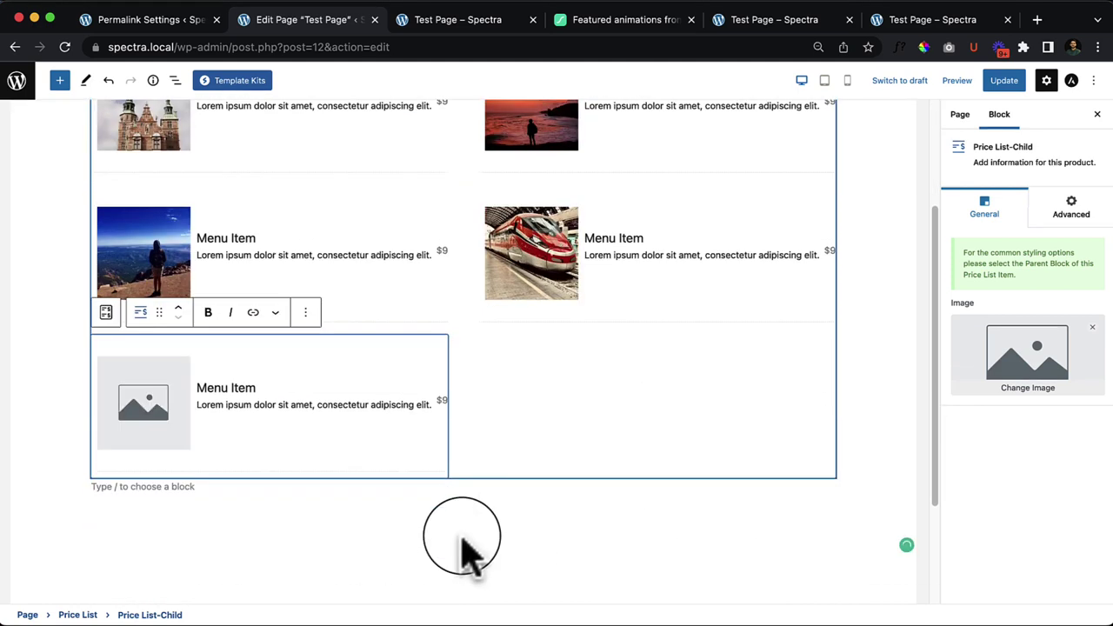
left_click(330, 416)
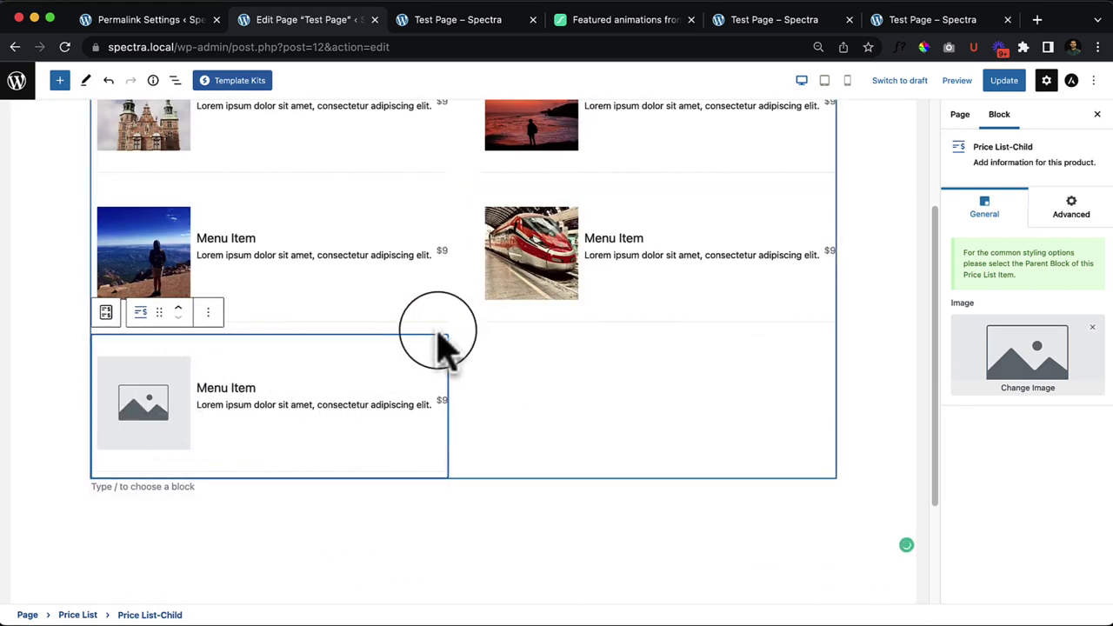
left_click(470, 348)
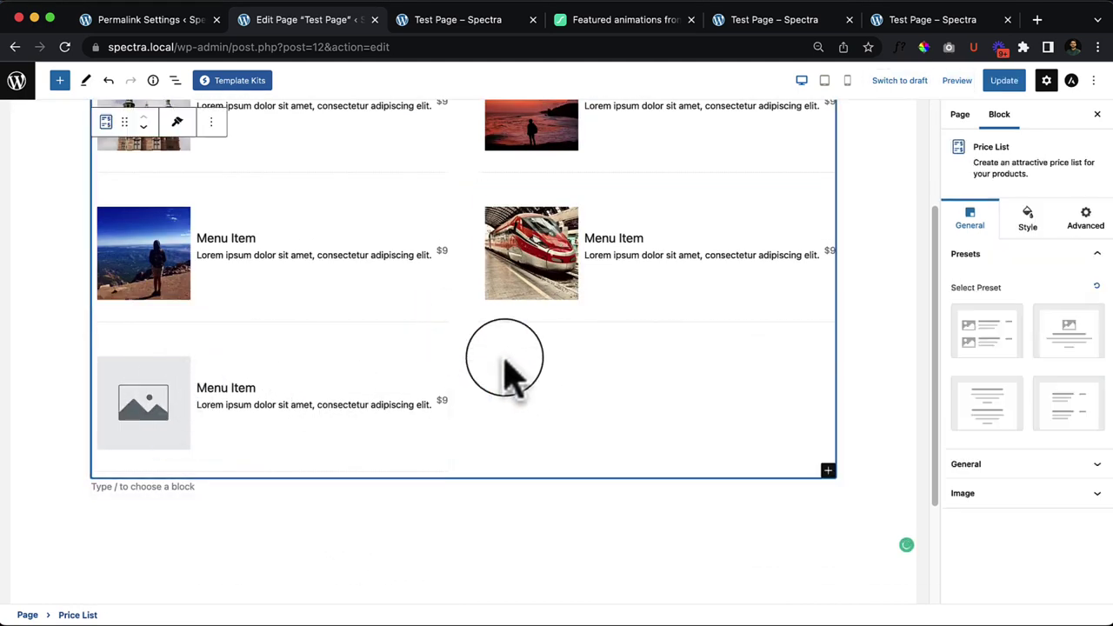
left_click(827, 471)
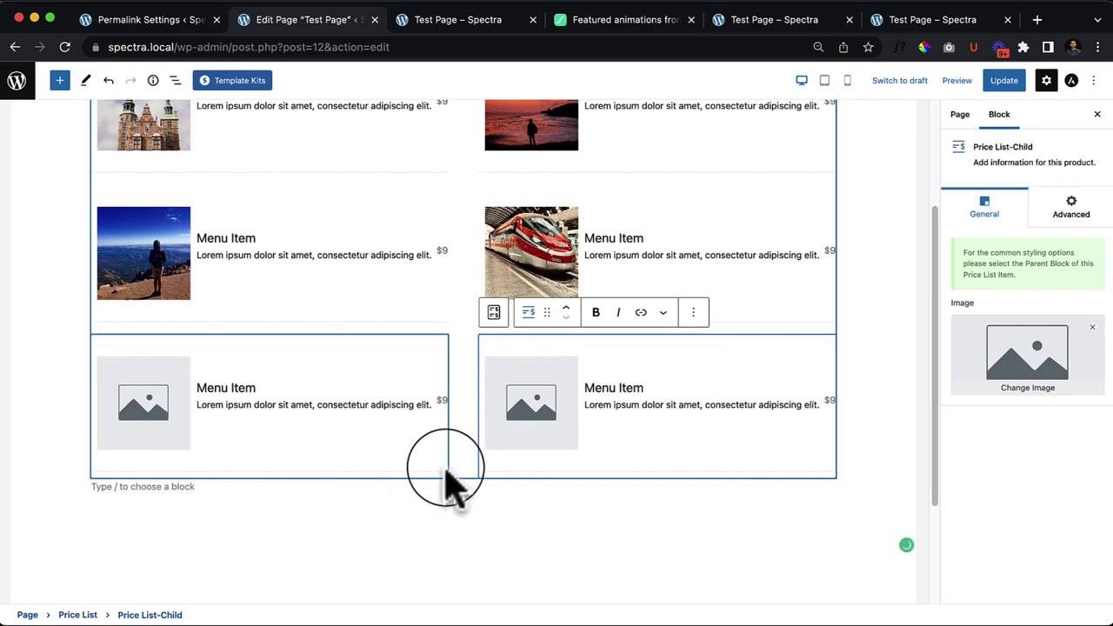
left_click(693, 314)
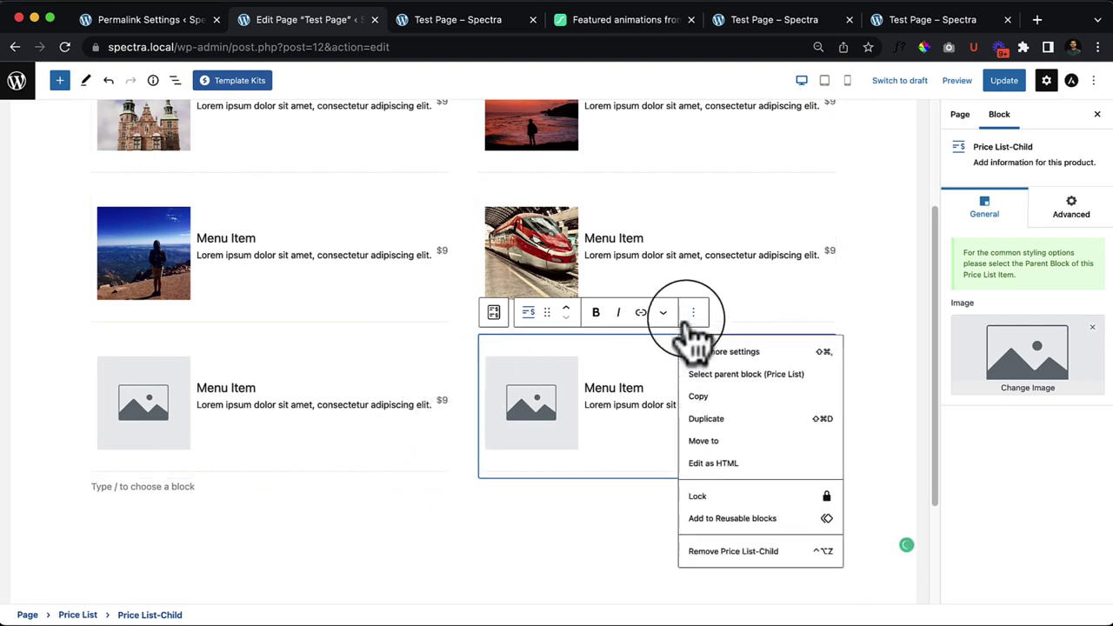
left_click(720, 561)
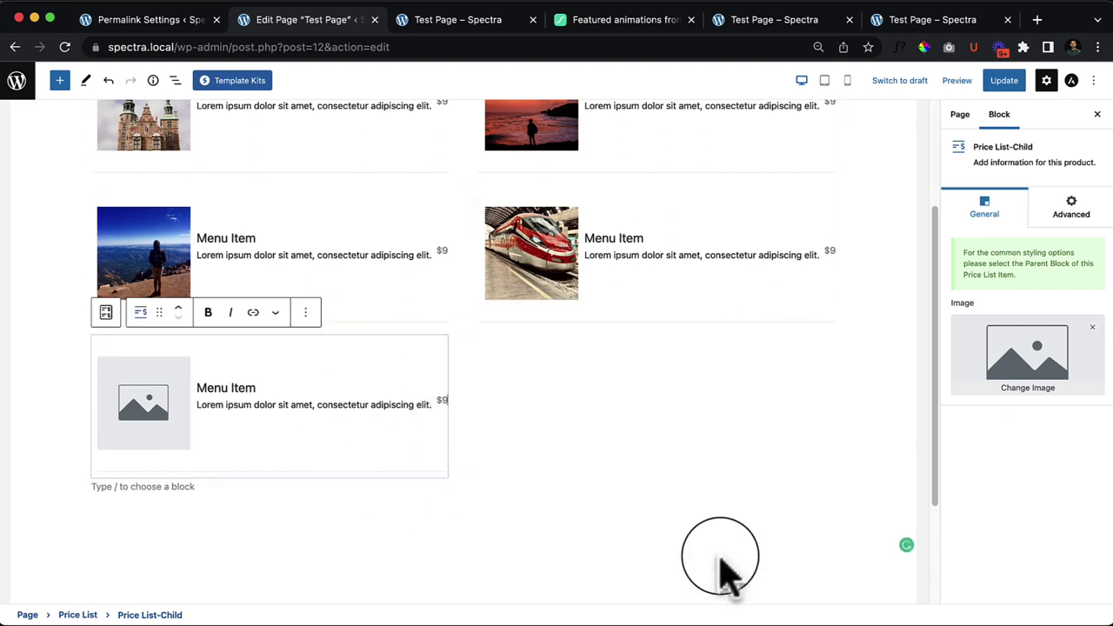
left_click(306, 315)
left_click(367, 550)
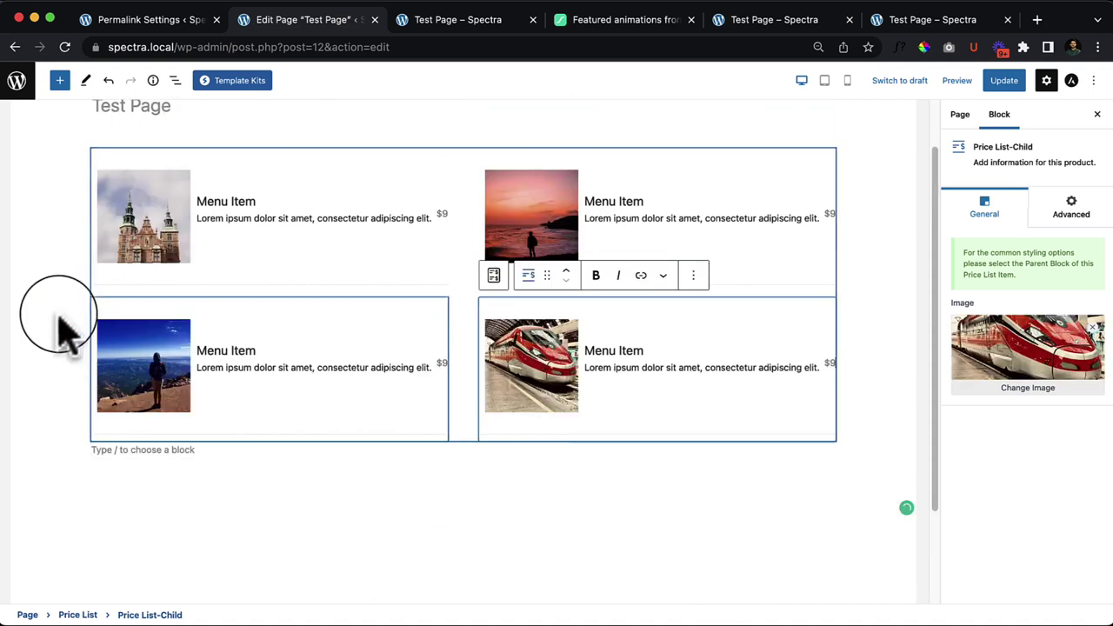
Step: Open List View and remove both empty Paragraph blocks below the Price List
left_click(175, 80)
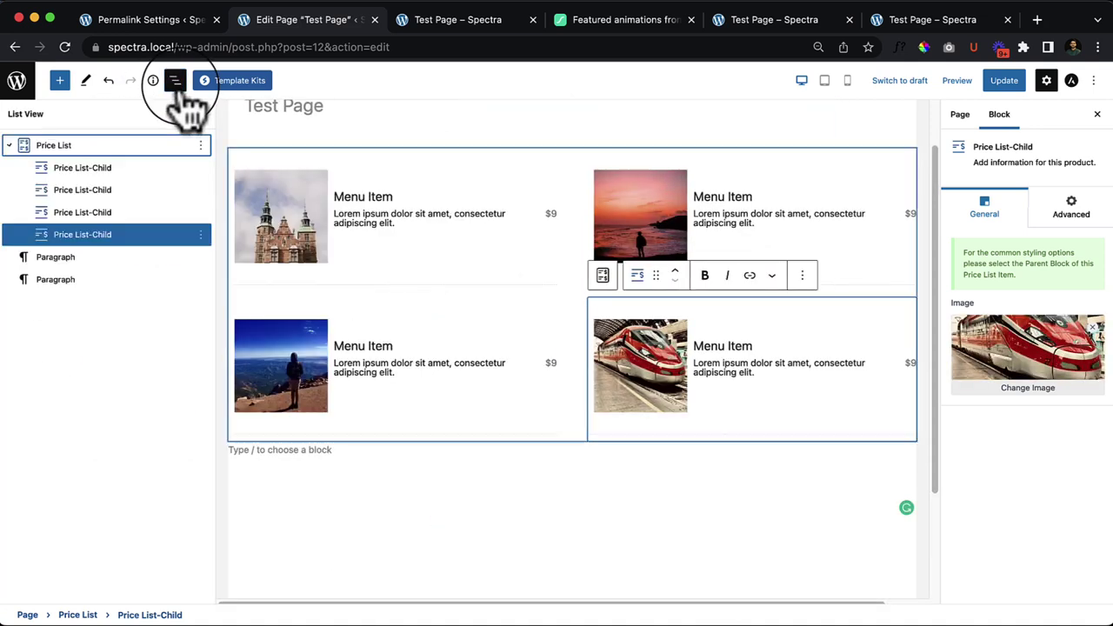
left_click(108, 147)
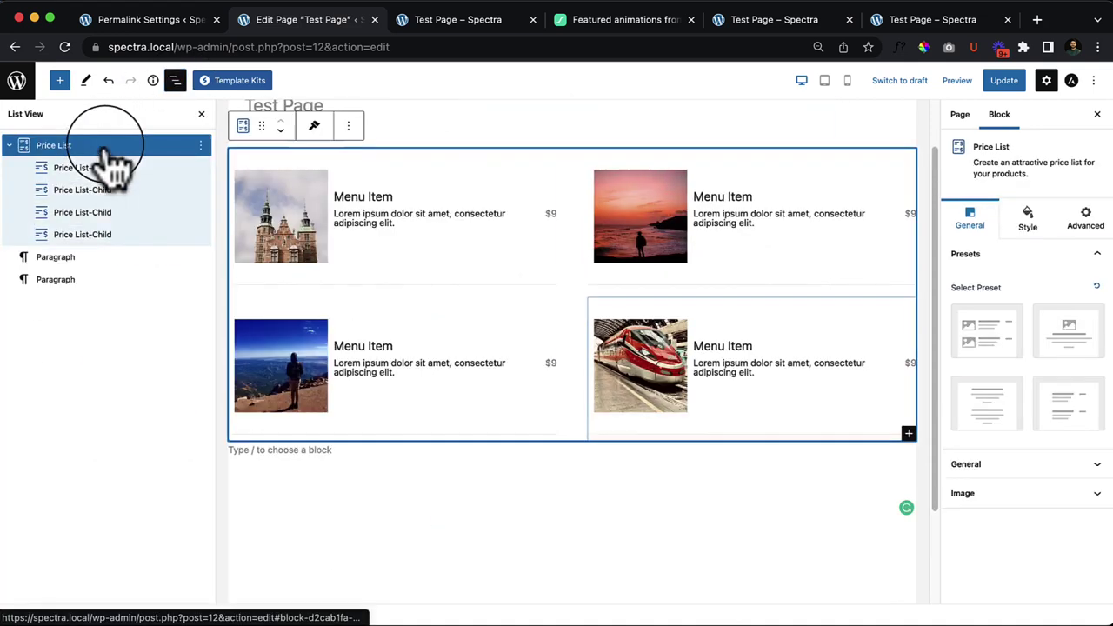
left_click(200, 257)
left_click(235, 533)
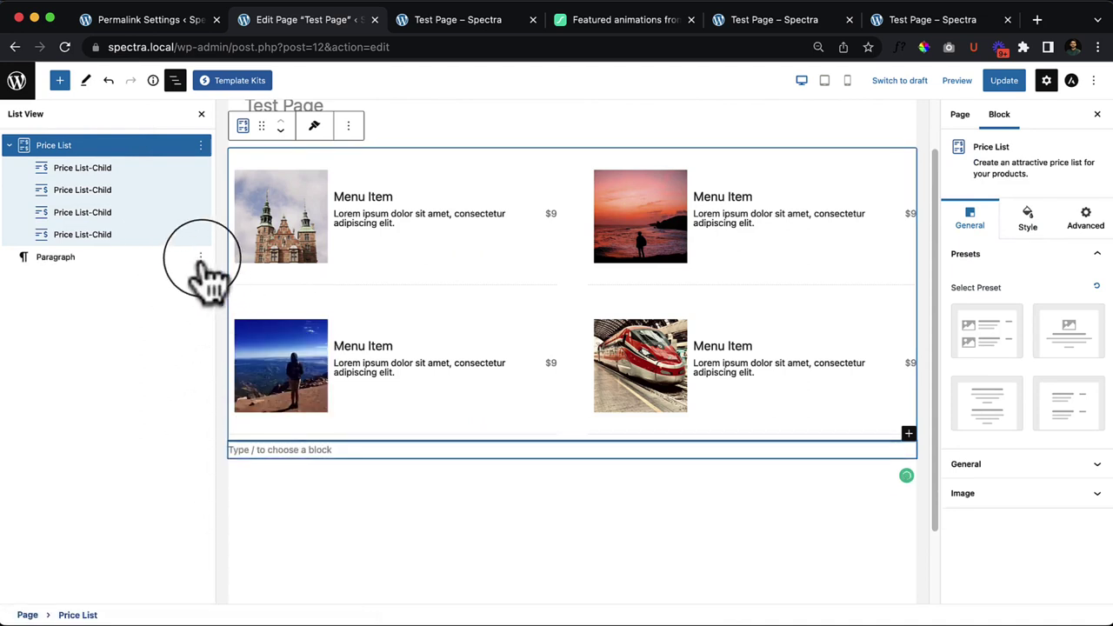
left_click(201, 257)
left_click(233, 534)
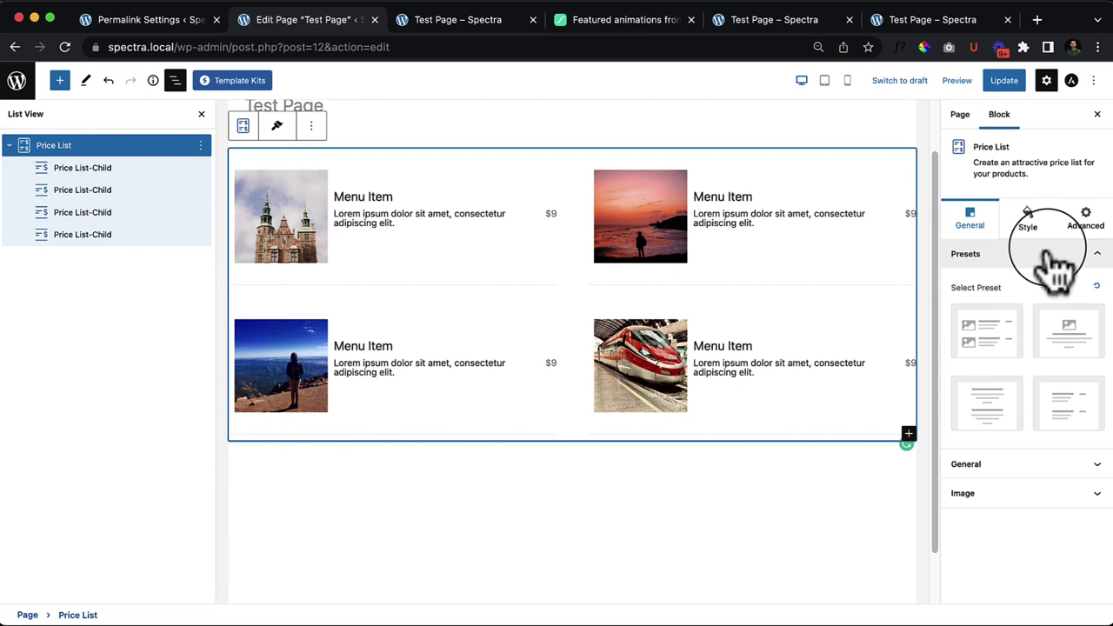
Step: Adjust the price list column count and keep the item images beside the text
left_click(1001, 463)
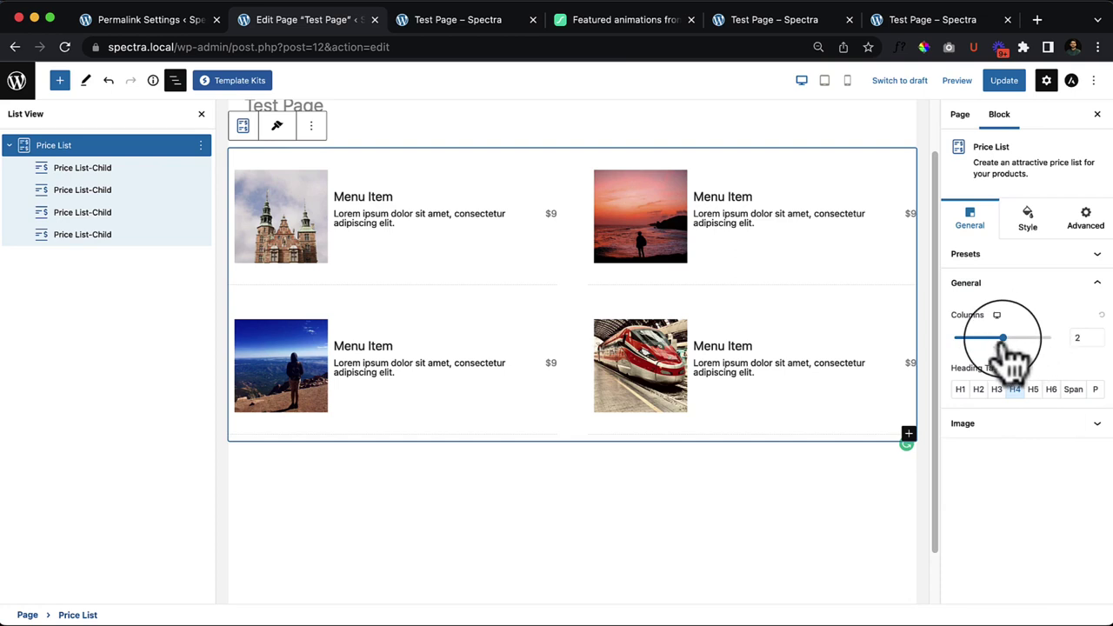
left_click_drag(1031, 345, 1000, 362)
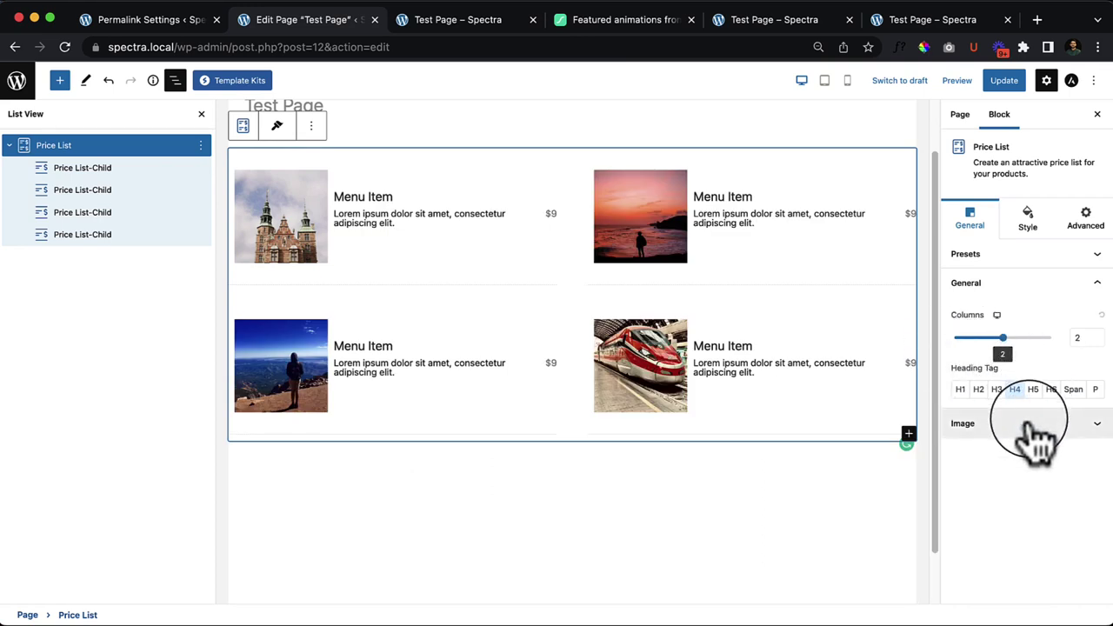
left_click(1029, 426)
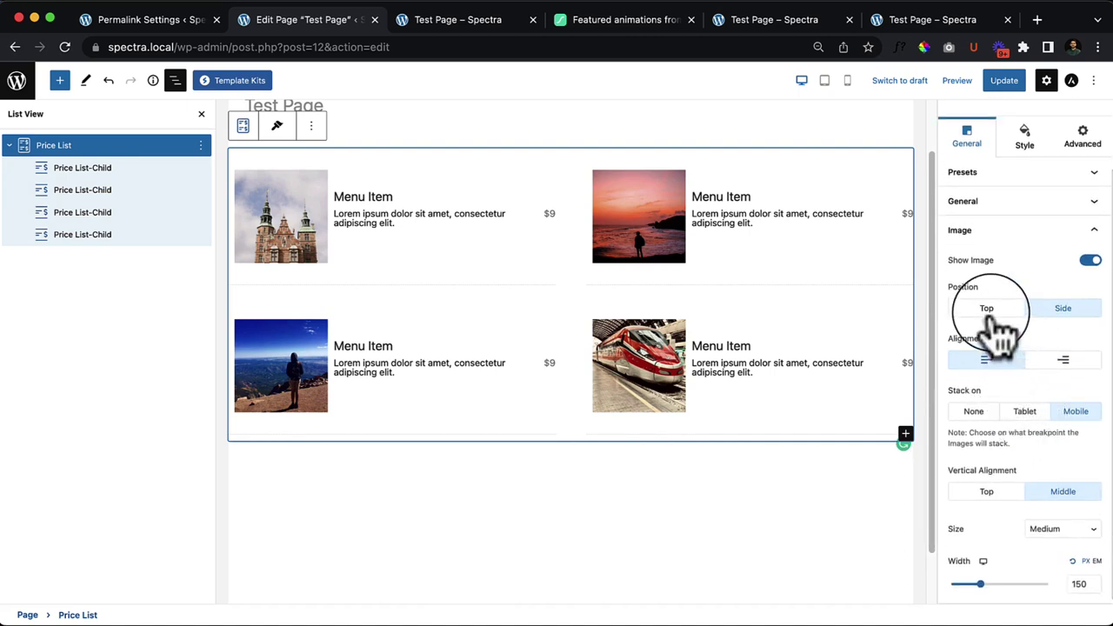
left_click(990, 312)
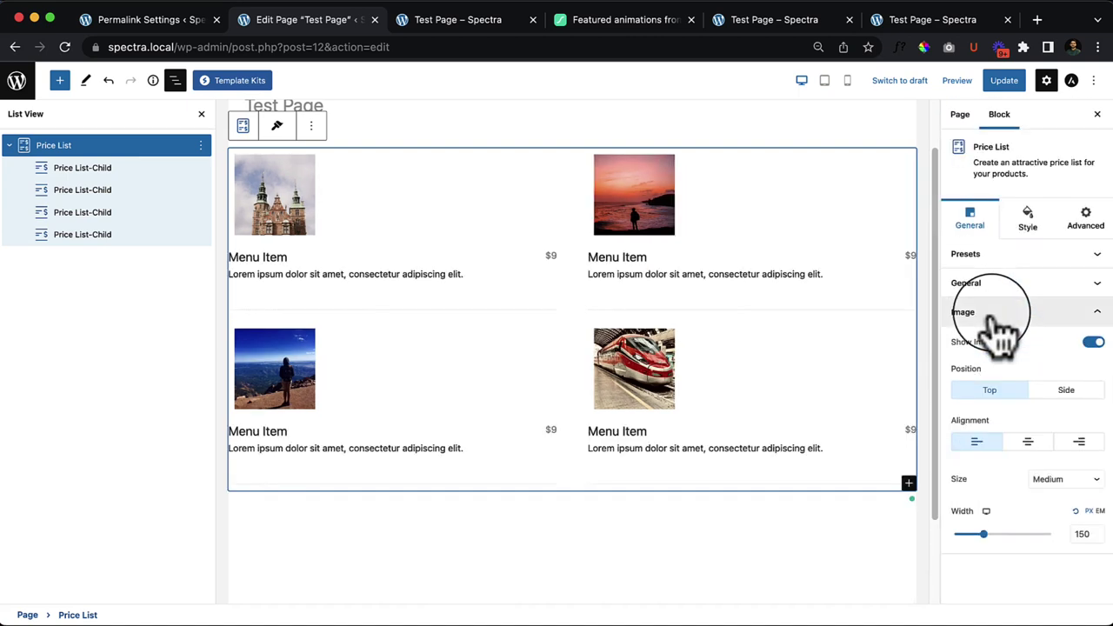
left_click(1063, 390)
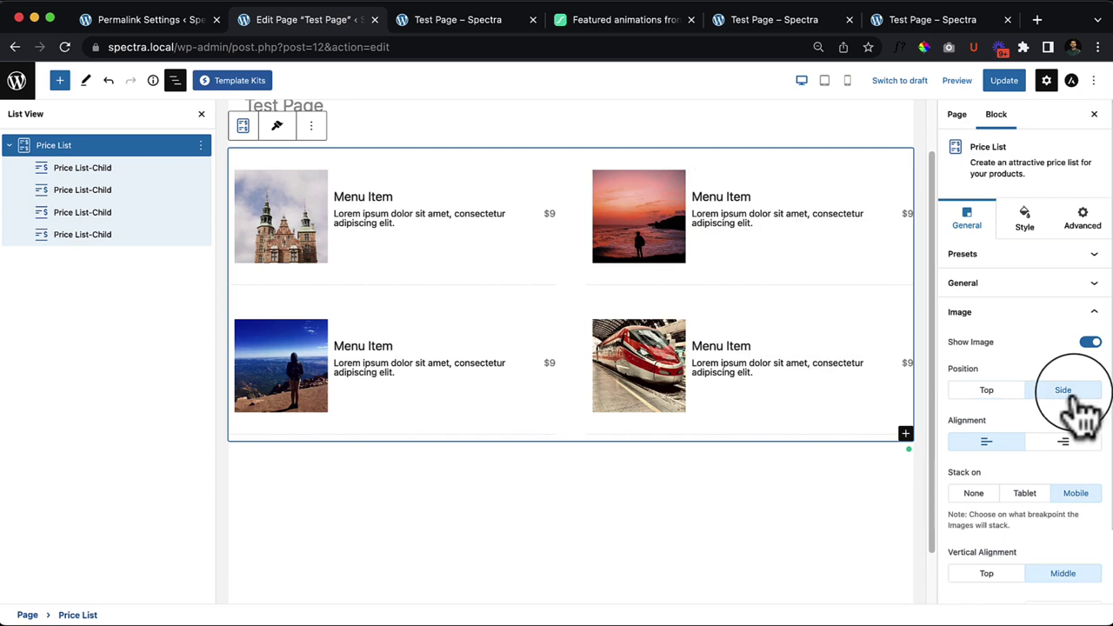
Step: Keep the images left-aligned and vertically centred, and widen them to 157
left_click(1063, 442)
left_click(988, 443)
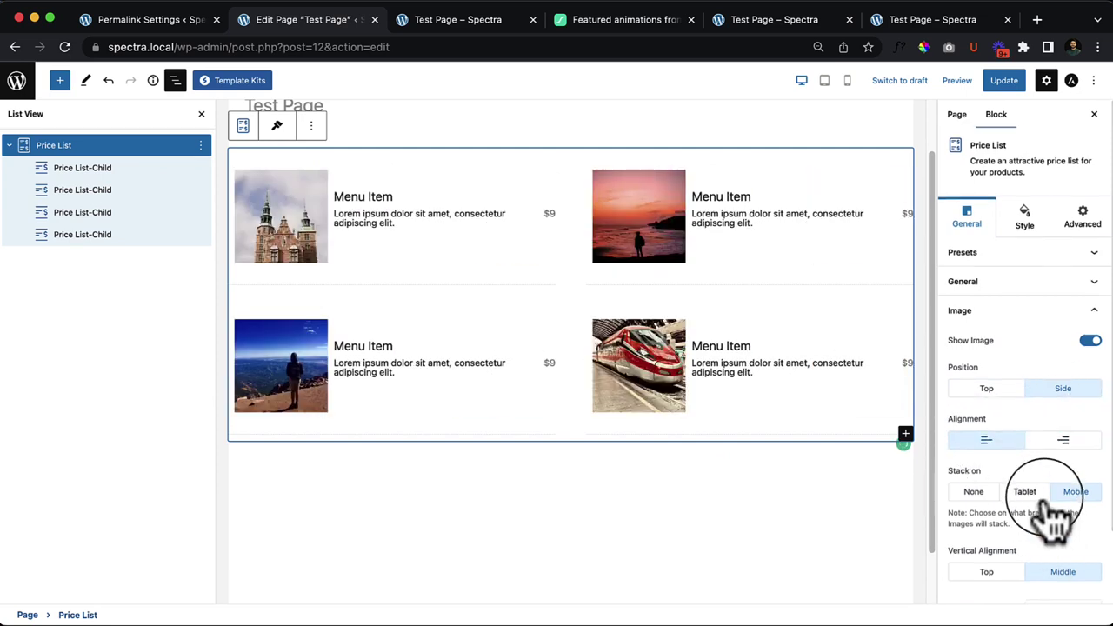
scroll(1068, 473, "down", 2)
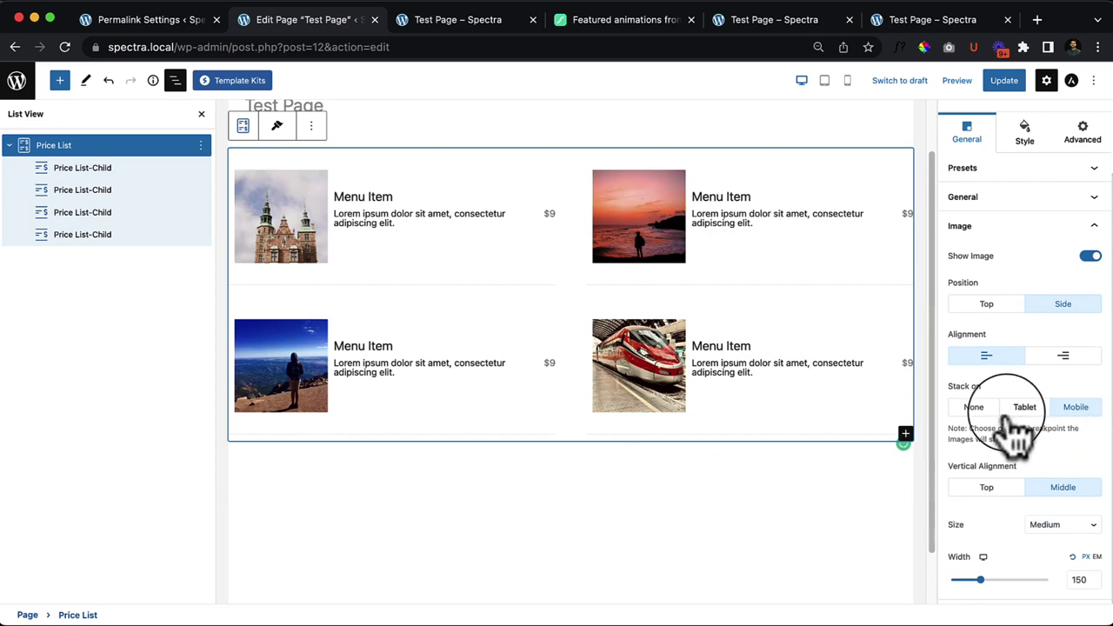
left_click(987, 488)
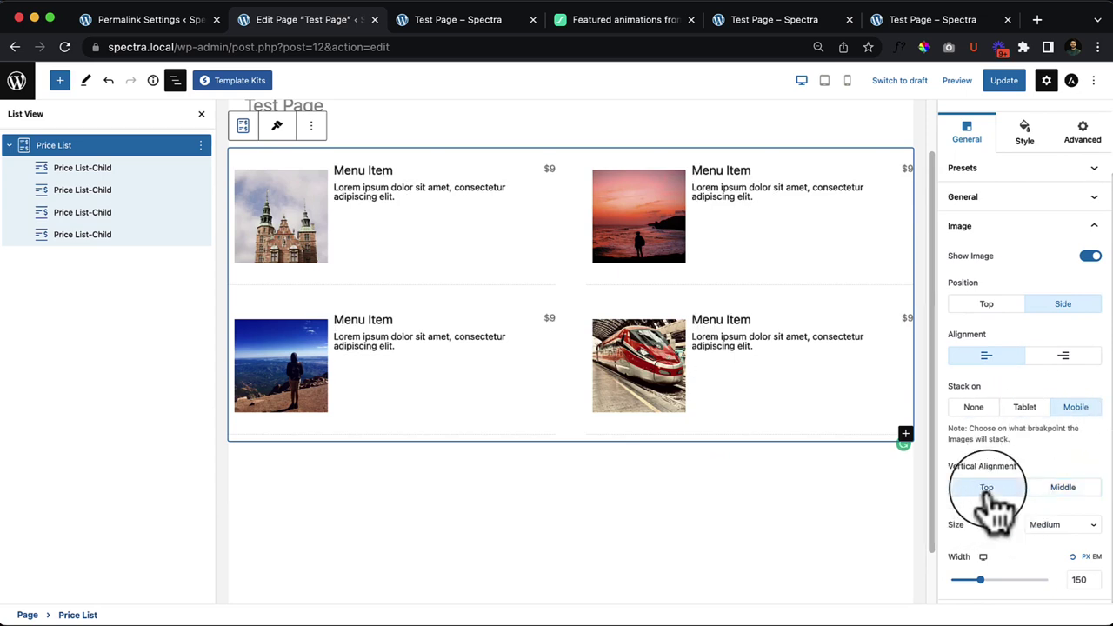
left_click(1063, 487)
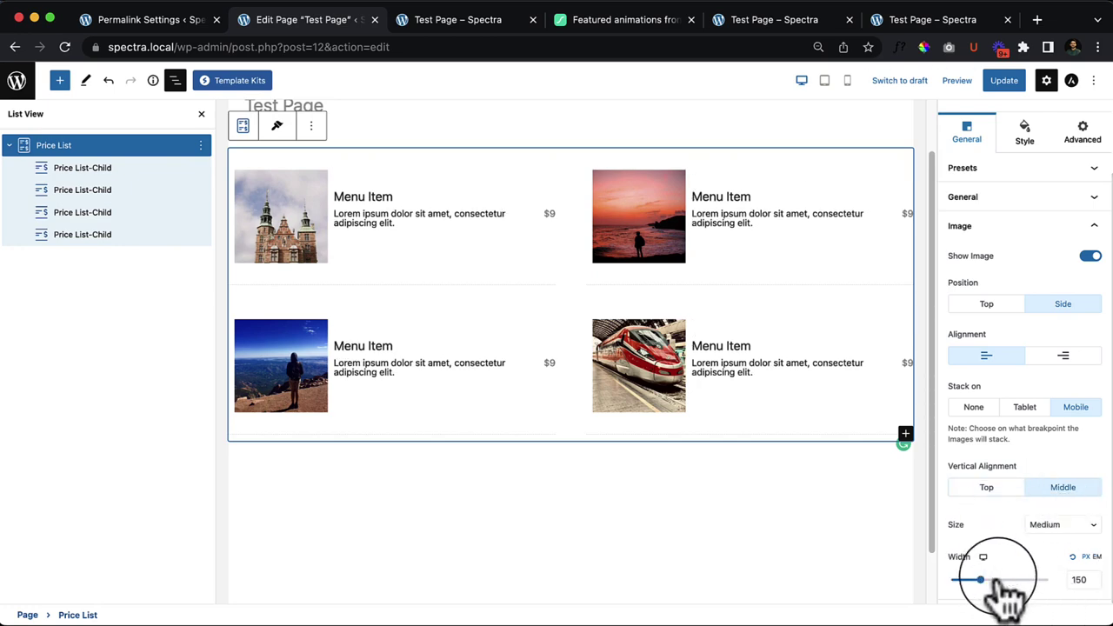
mouse_move(982, 581)
left_mouse_down()
mouse_move(1011, 581)
mouse_move(981, 581)
left_mouse_up()
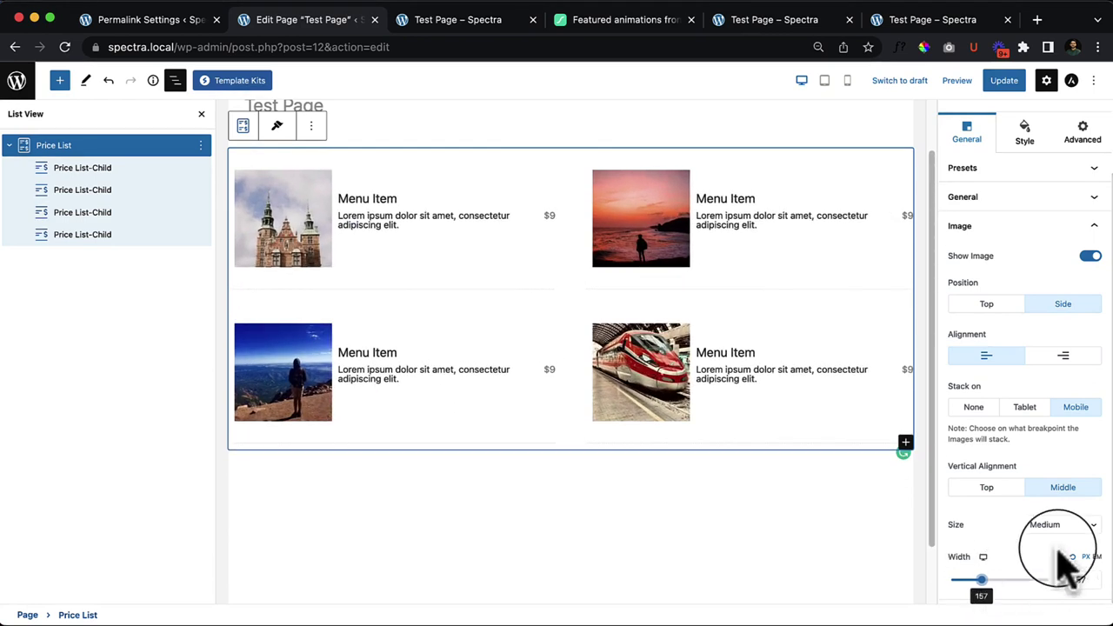
left_click(1017, 228)
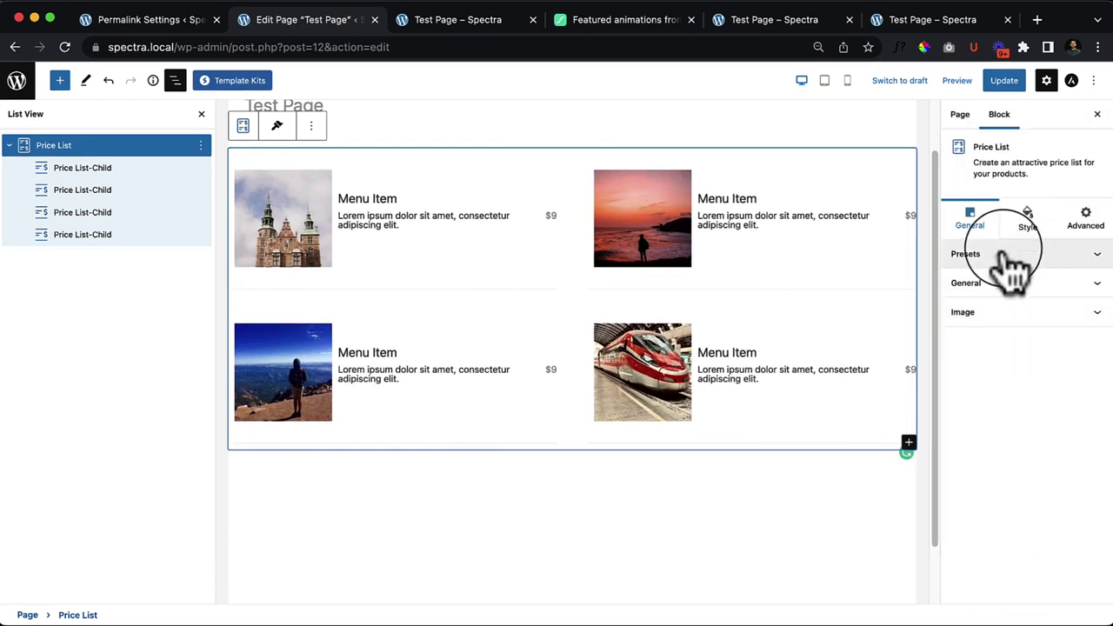
Step: Add a little space below item titles and thicken the dashed separators between items
left_click(1026, 228)
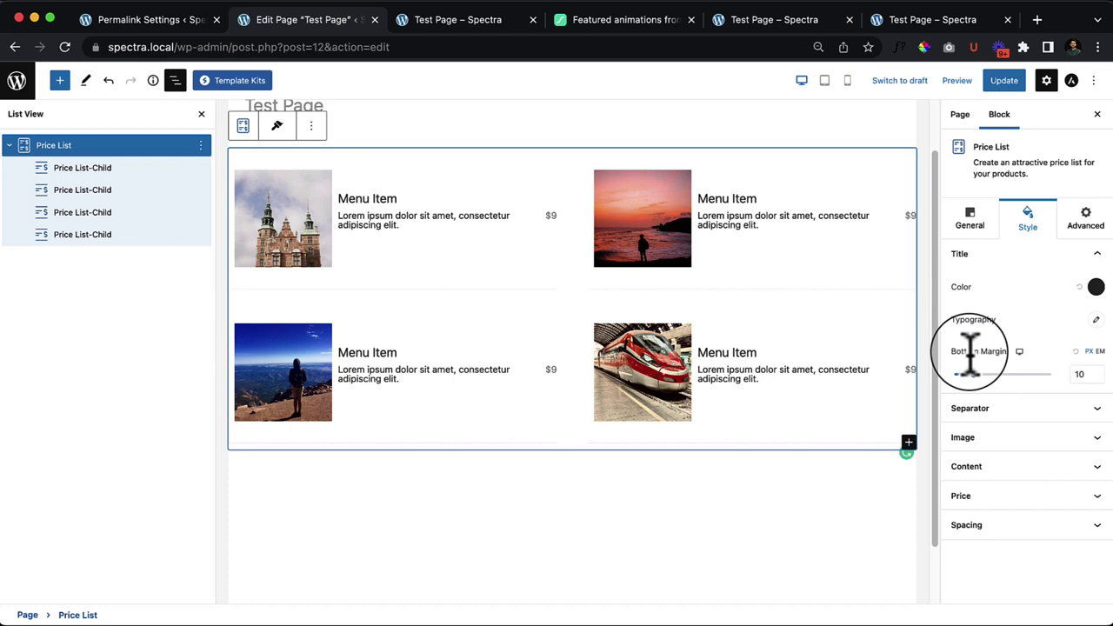
left_click_drag(975, 374, 983, 374)
left_click(1033, 409)
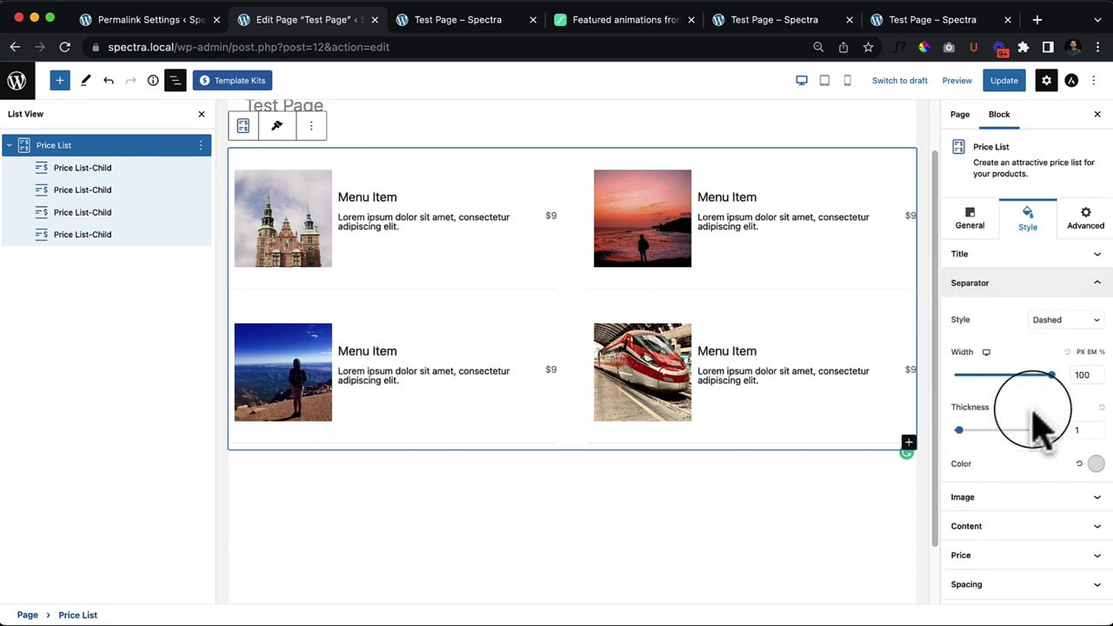
mouse_move(952, 429)
left_mouse_down()
mouse_move(991, 432)
mouse_move(966, 434)
left_mouse_up()
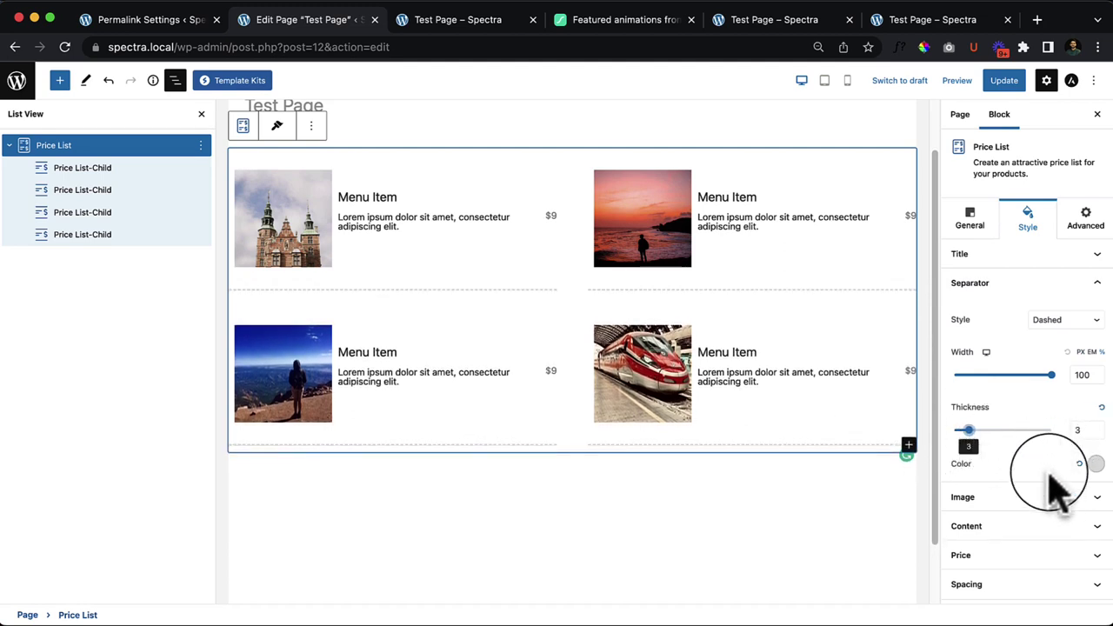
Step: Change the colour of the price list description text
left_click(1054, 499)
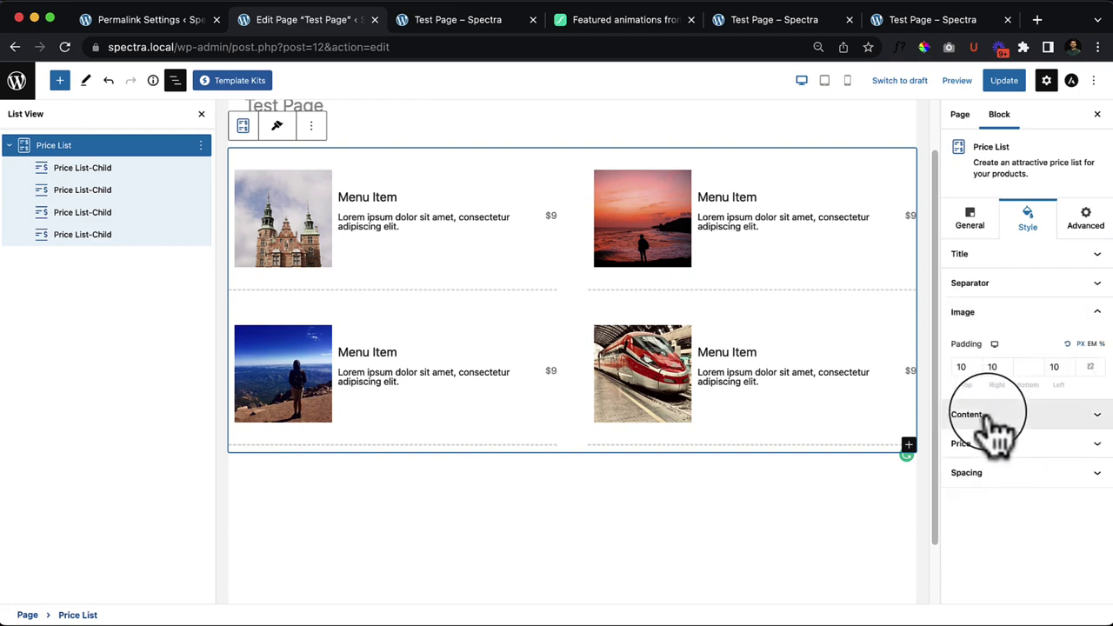
left_click(992, 418)
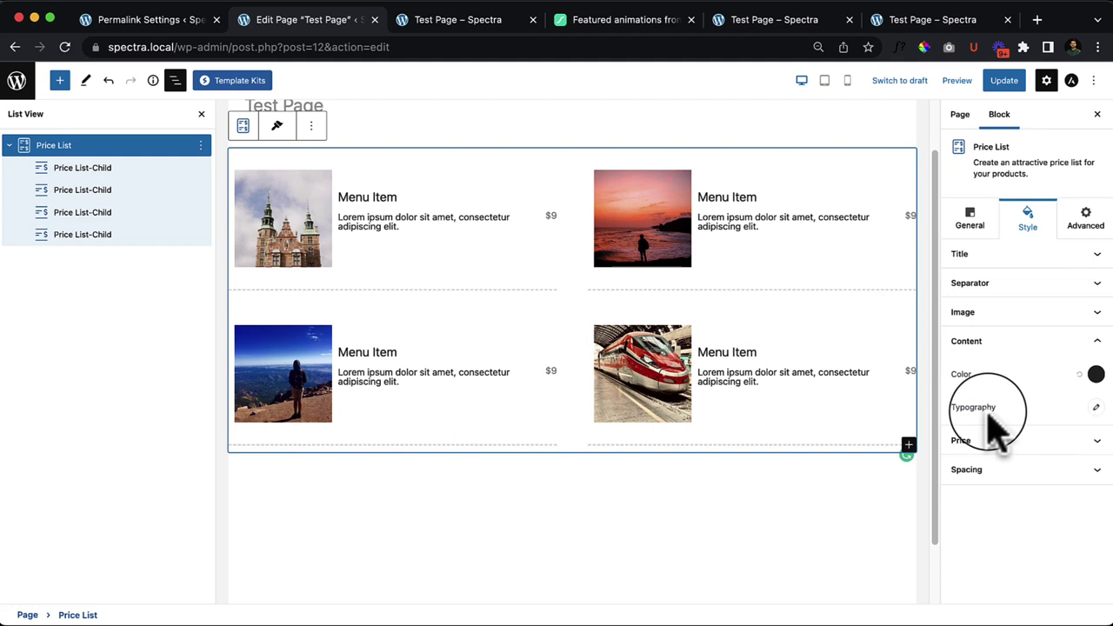
left_click(1096, 374)
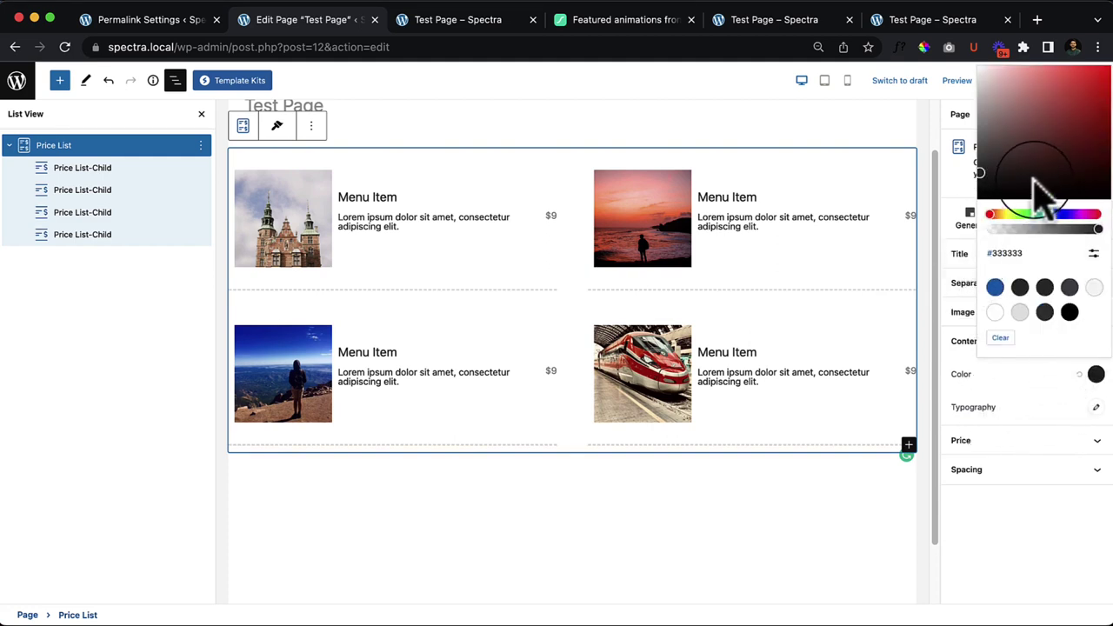
left_click_drag(1037, 175, 1089, 73)
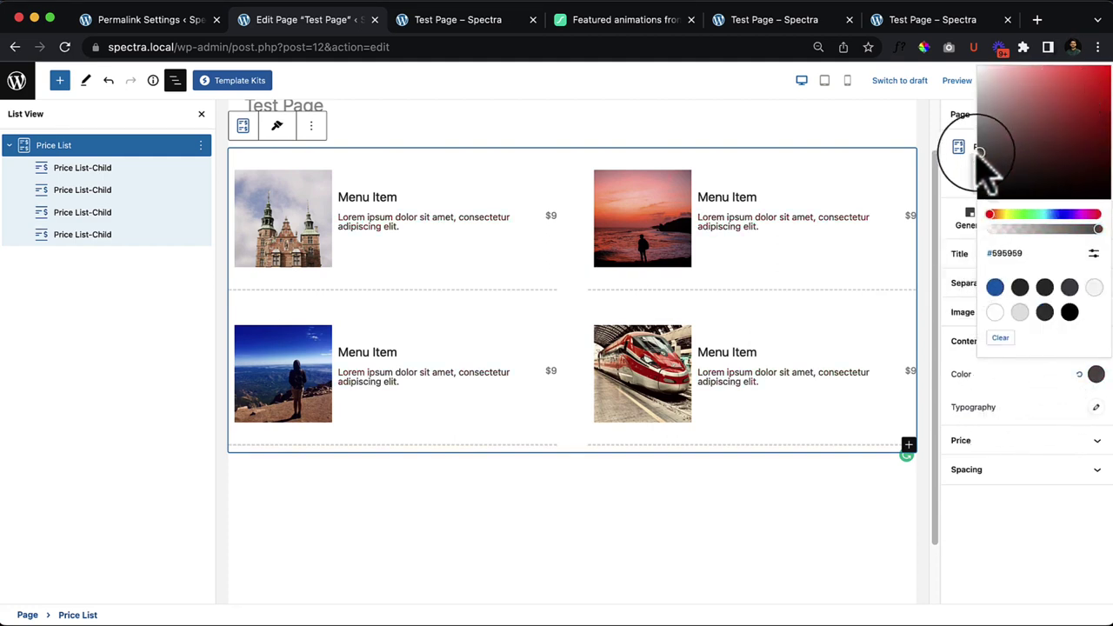
left_click(1043, 443)
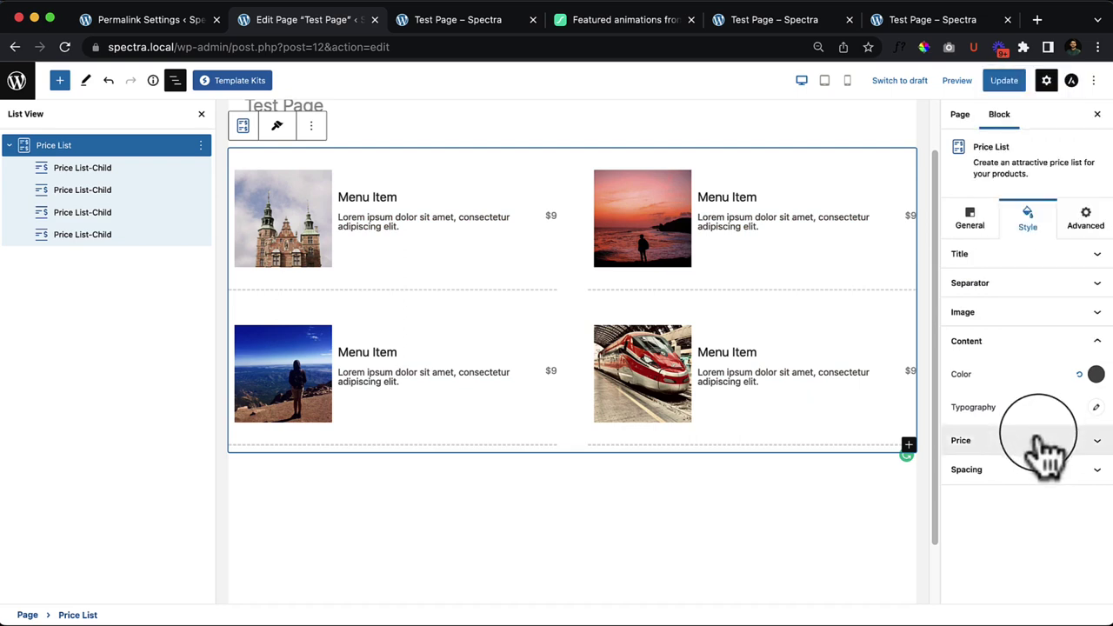
Step: Enlarge the price font and set its weight to 600
left_click(1048, 442)
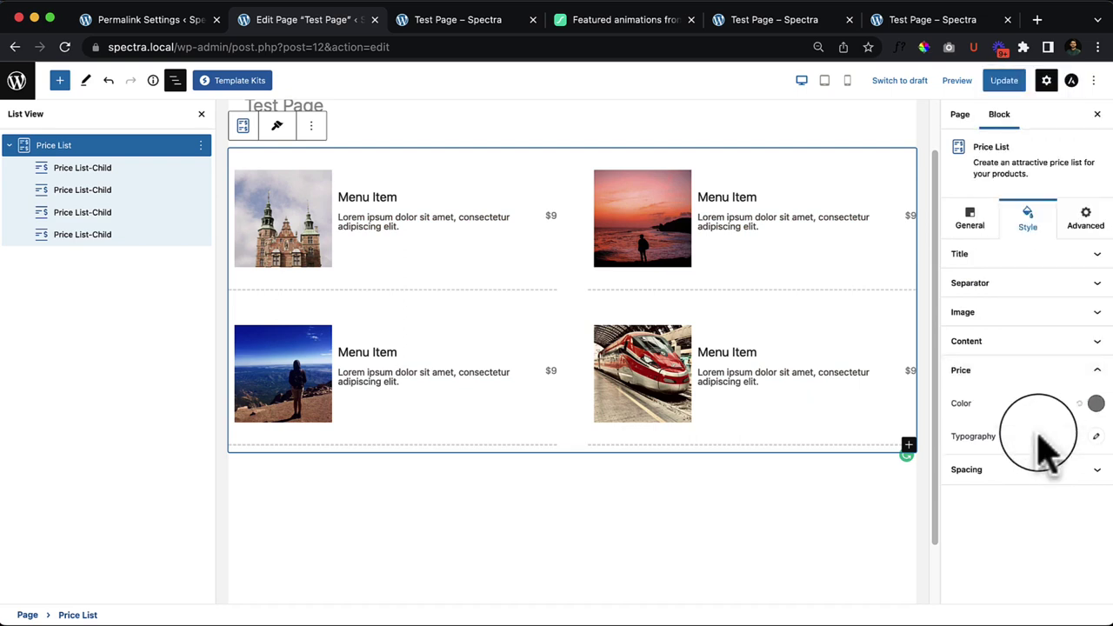
left_click(1096, 436)
scroll(991, 461, "down", 1)
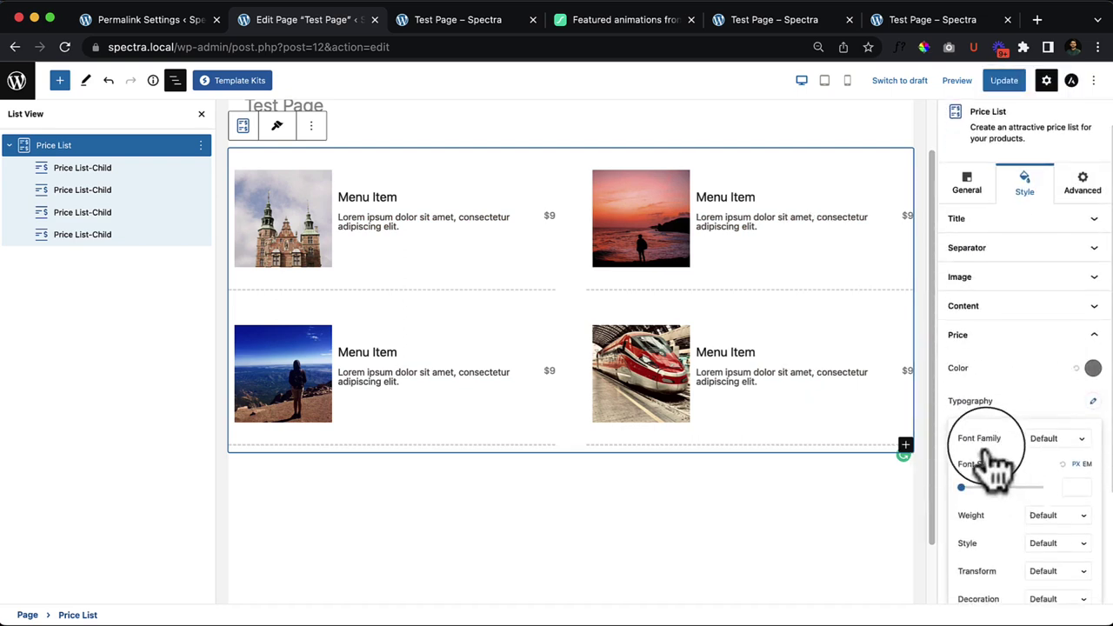
left_click(1054, 417)
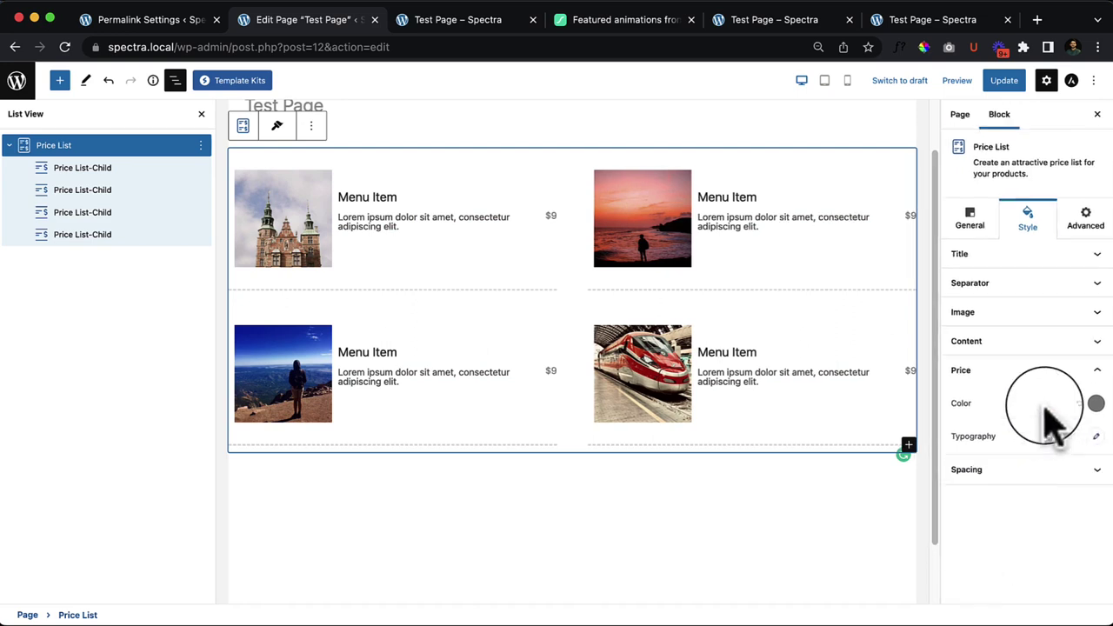
left_click(1096, 437)
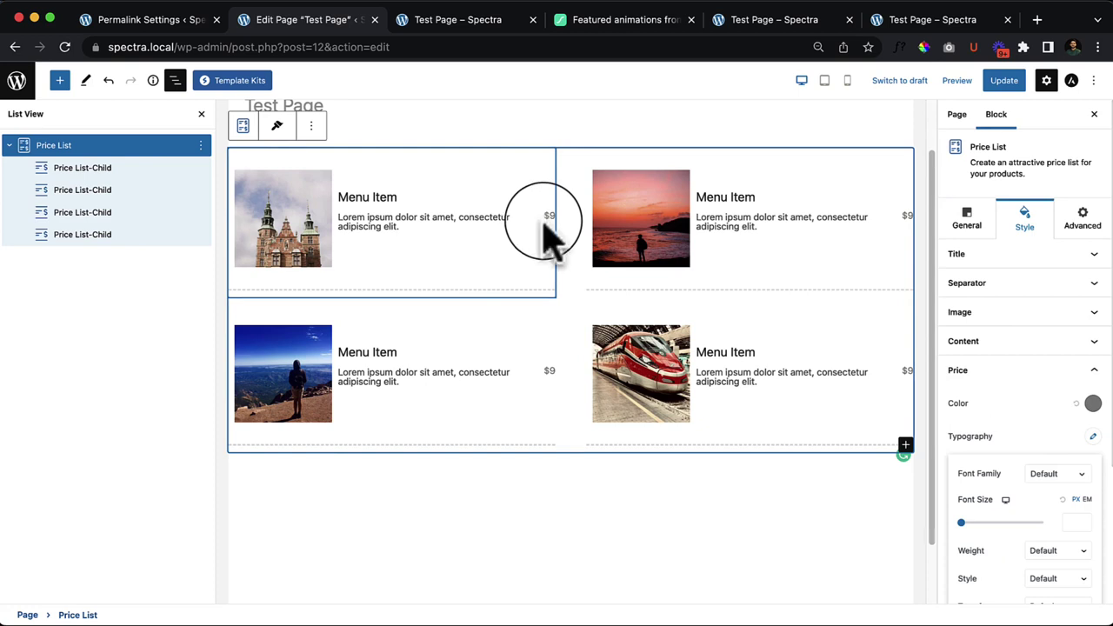
left_click(971, 523)
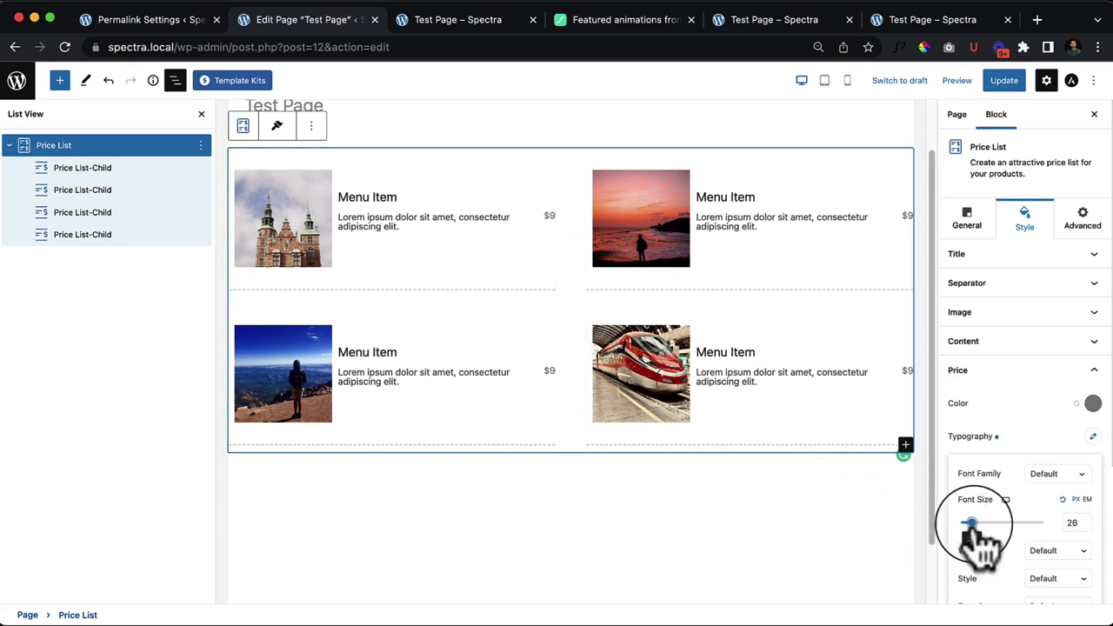
left_click_drag(971, 522, 987, 523)
left_click(1075, 563)
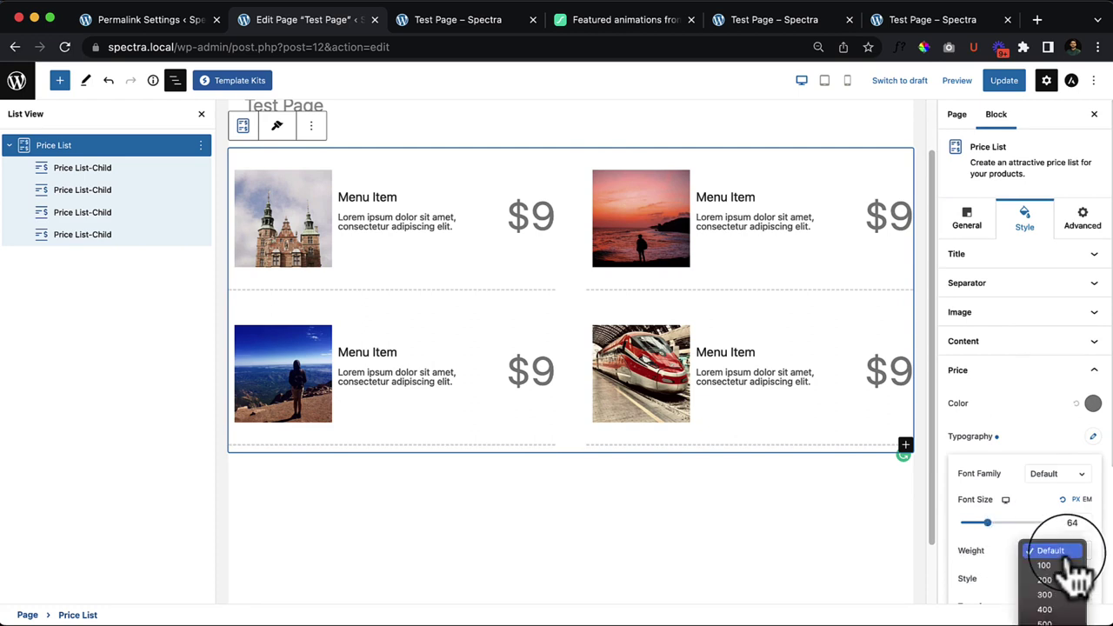
left_click(1065, 609)
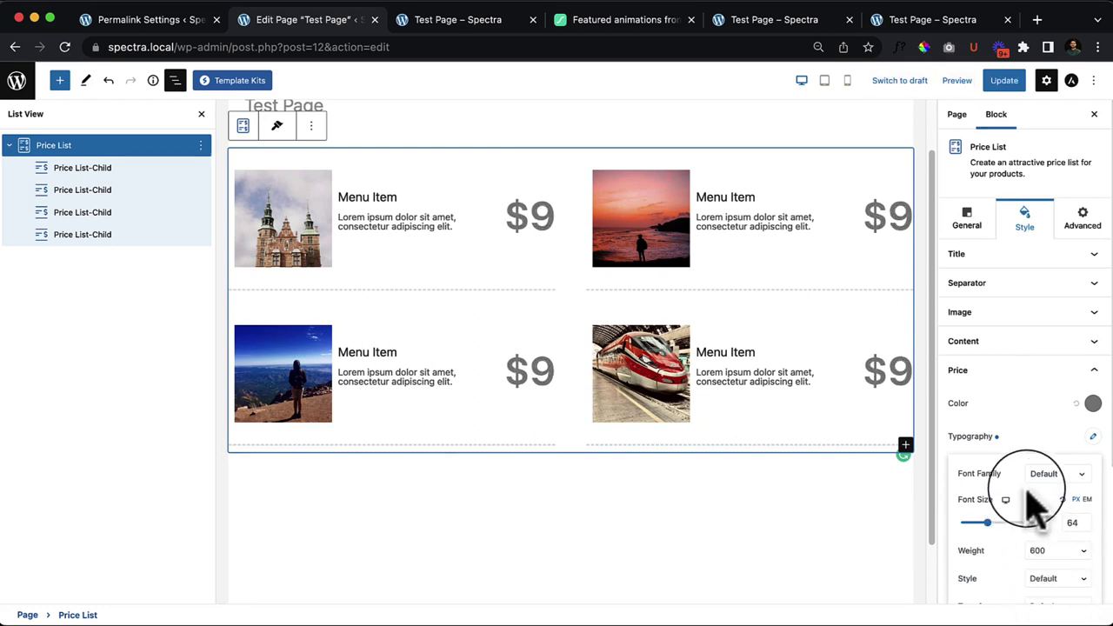
left_click(1094, 424)
Step: Make the prices blue (#0170B9) and set their font size to 32 px
left_click(1096, 403)
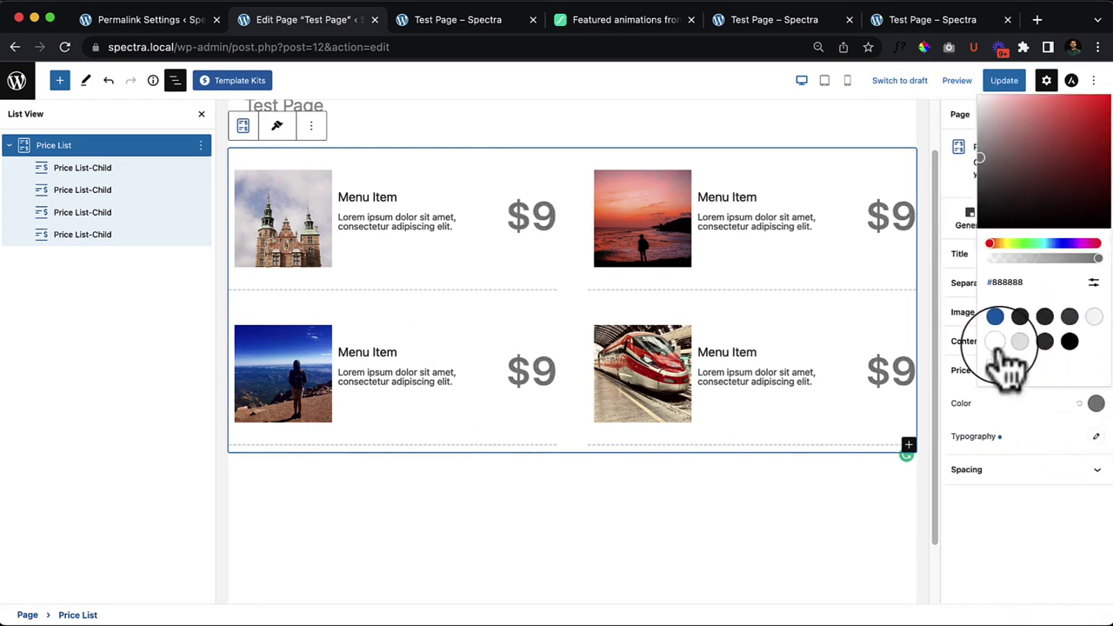
left_click(995, 315)
left_click(1048, 427)
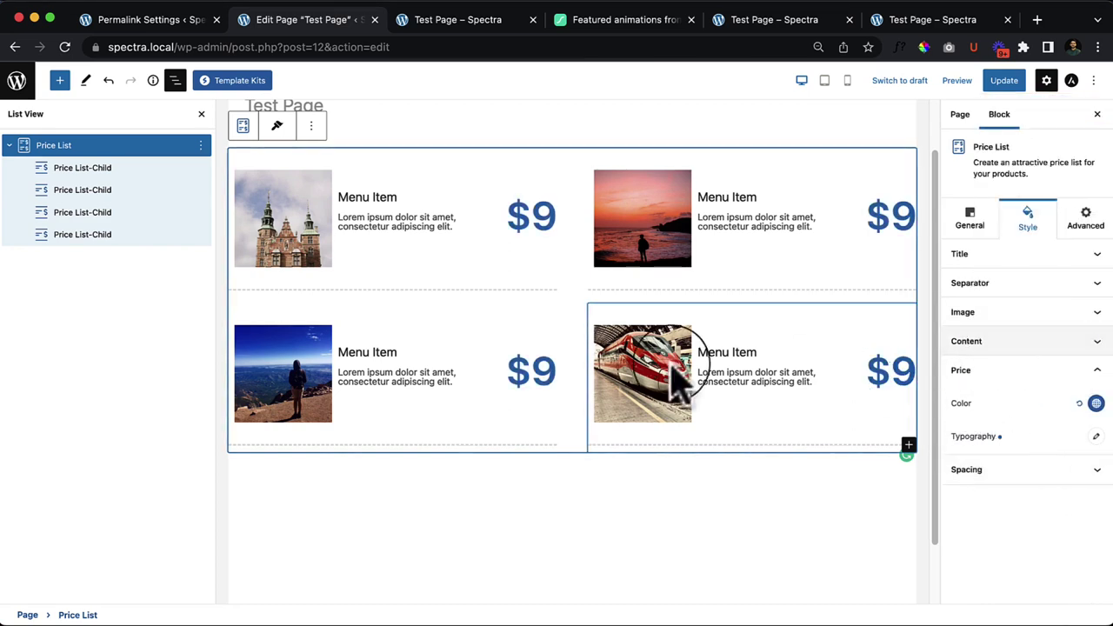
left_click(1089, 437)
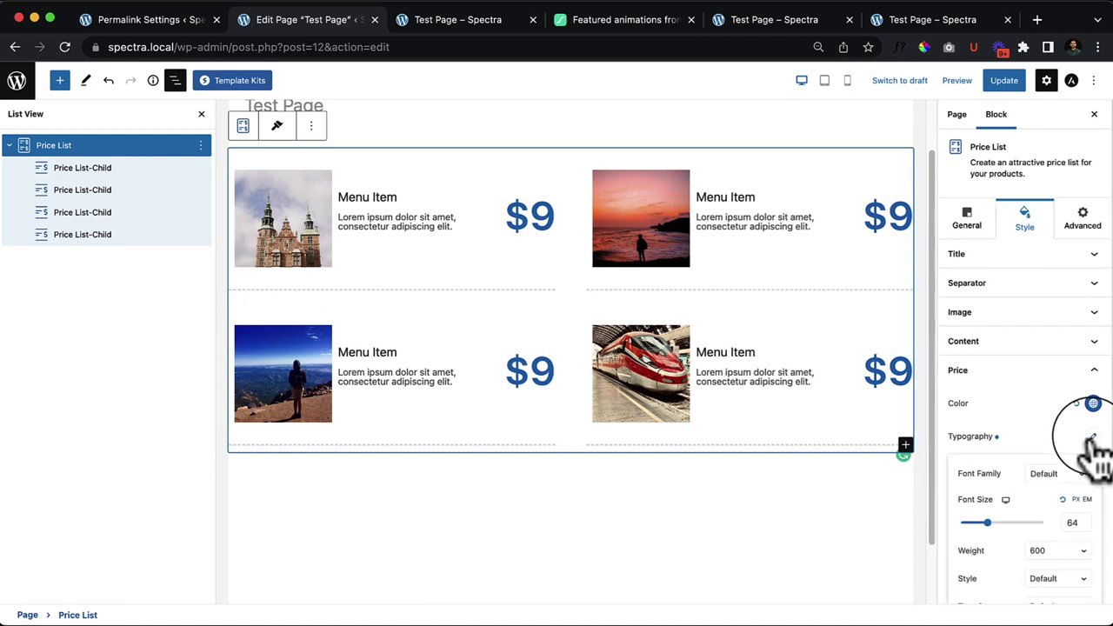
scroll(1017, 517, "down", 3)
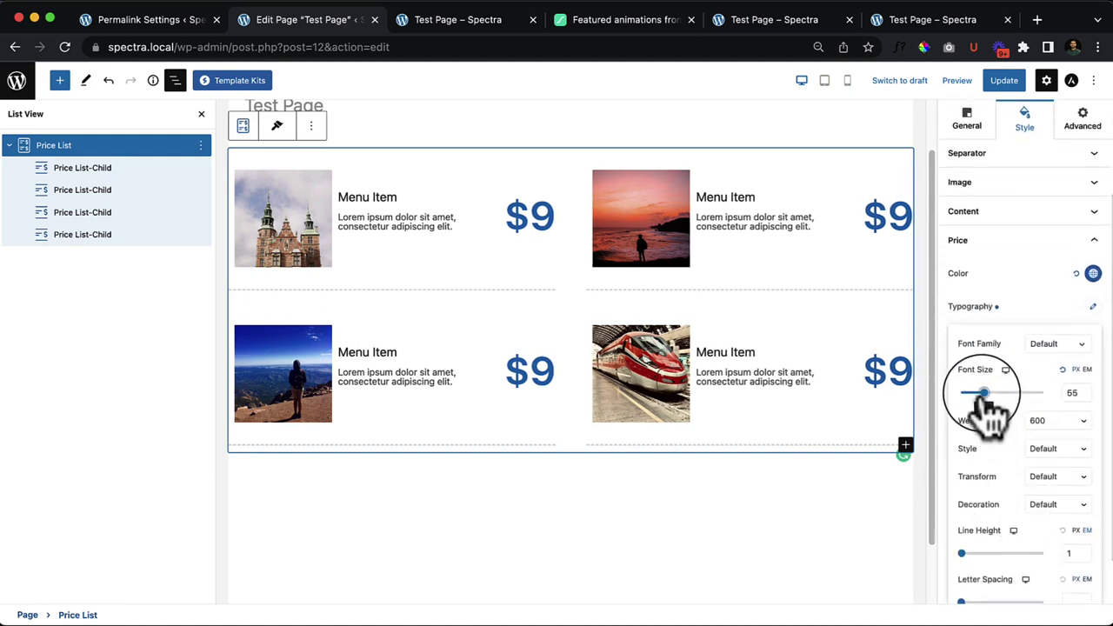
mouse_move(988, 398)
left_mouse_down()
mouse_move(963, 396)
mouse_move(976, 401)
left_mouse_up()
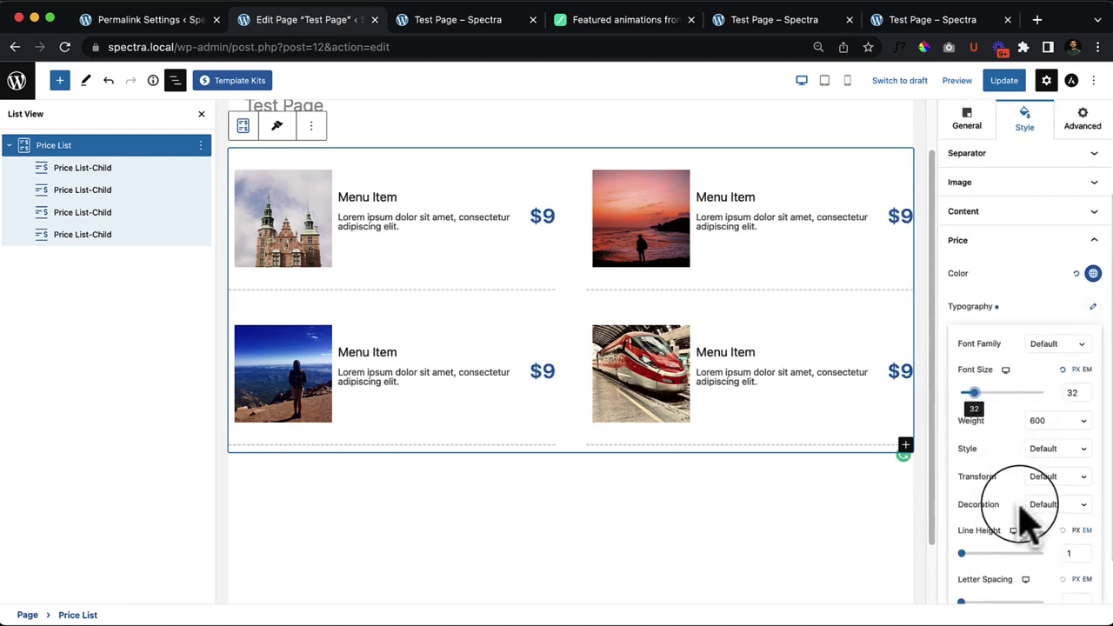
scroll(1009, 540, "down", 2)
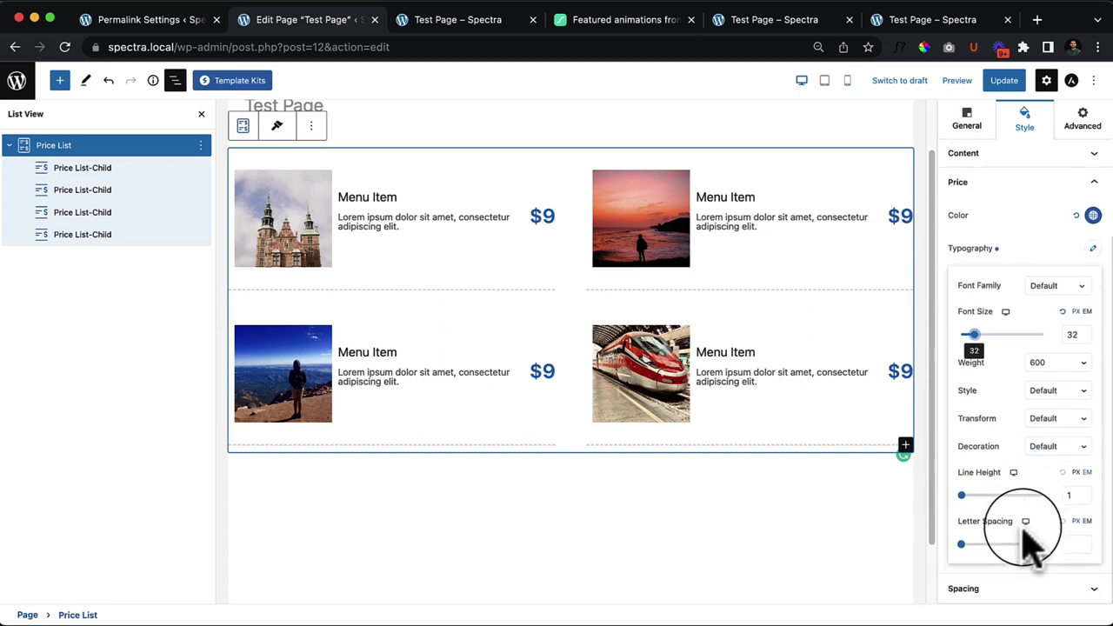
left_click(1052, 259)
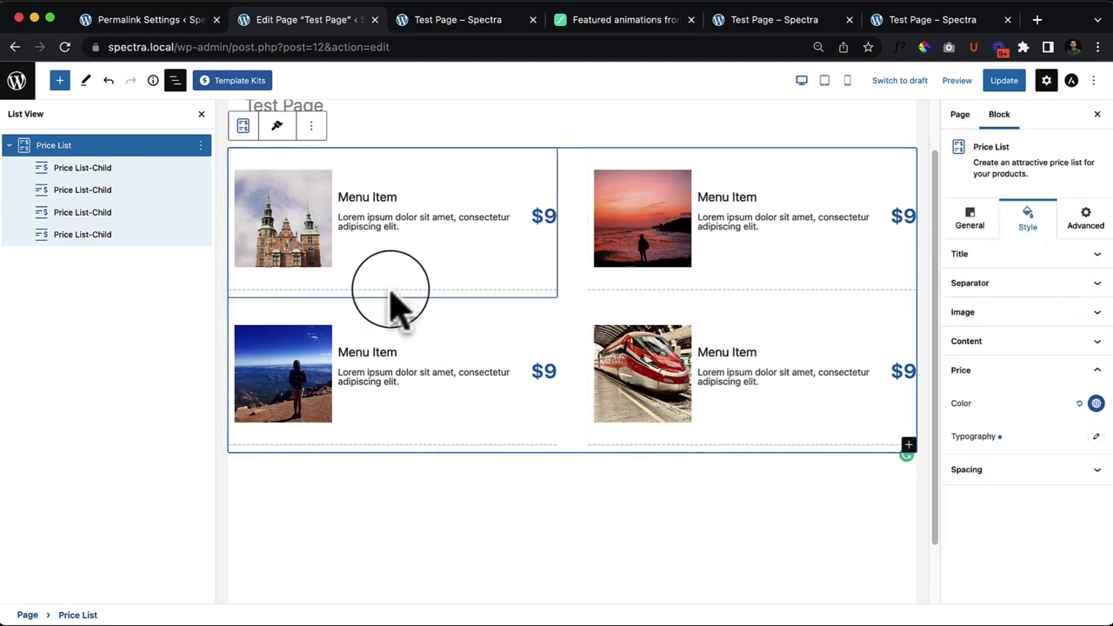
Step: Replace the first item's lorem ipsum description with 'This is sample text'
left_click(550, 216)
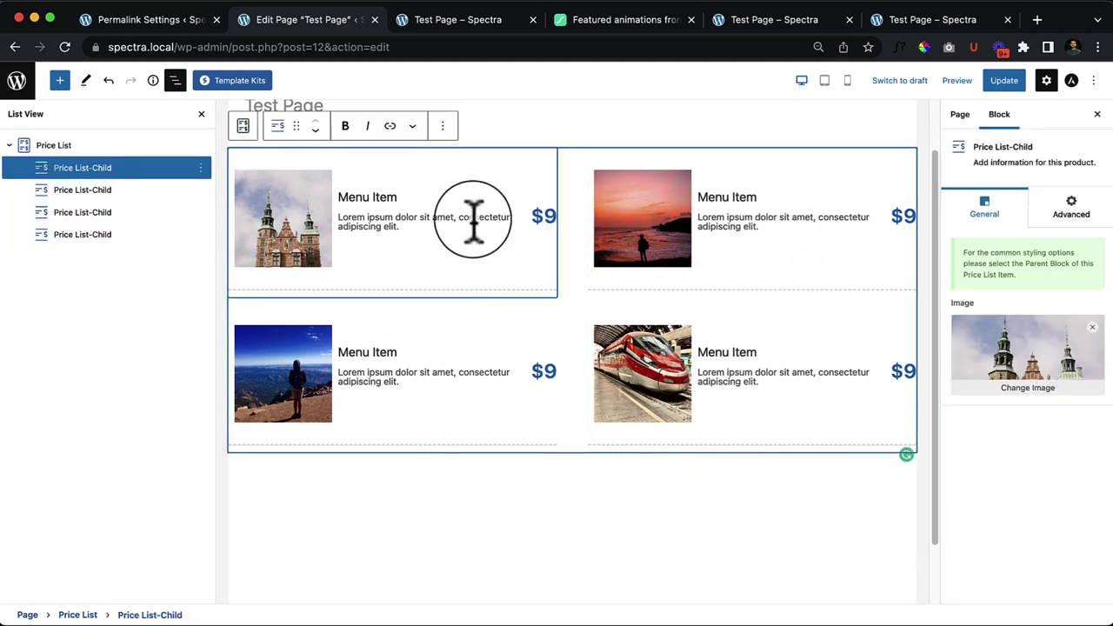
left_click(348, 224)
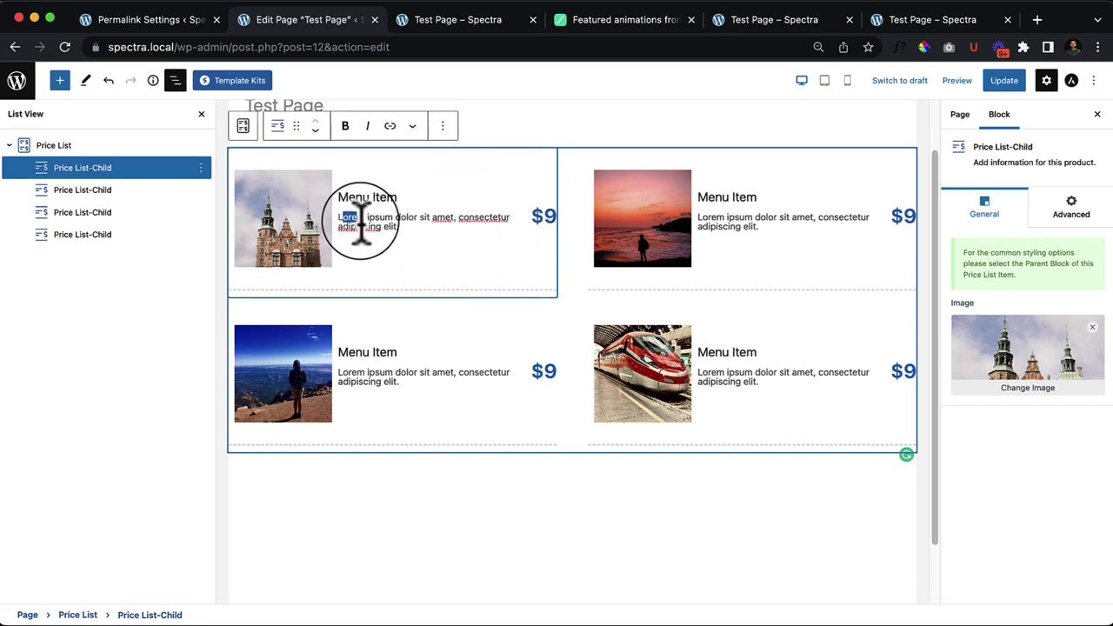
left_click_drag(341, 218, 422, 252)
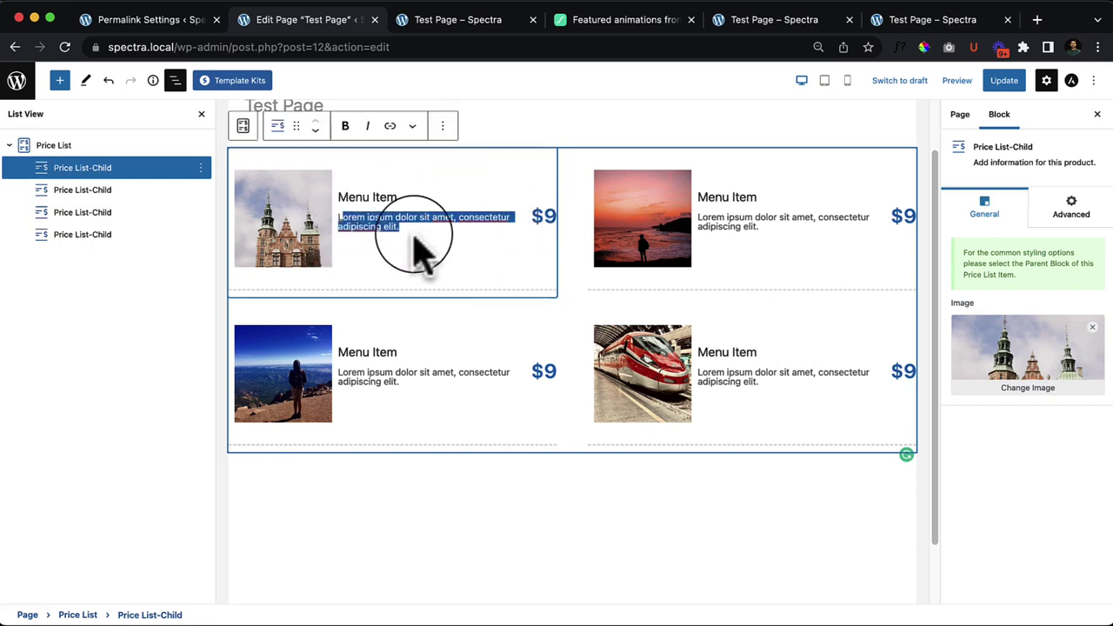
left_click(340, 218)
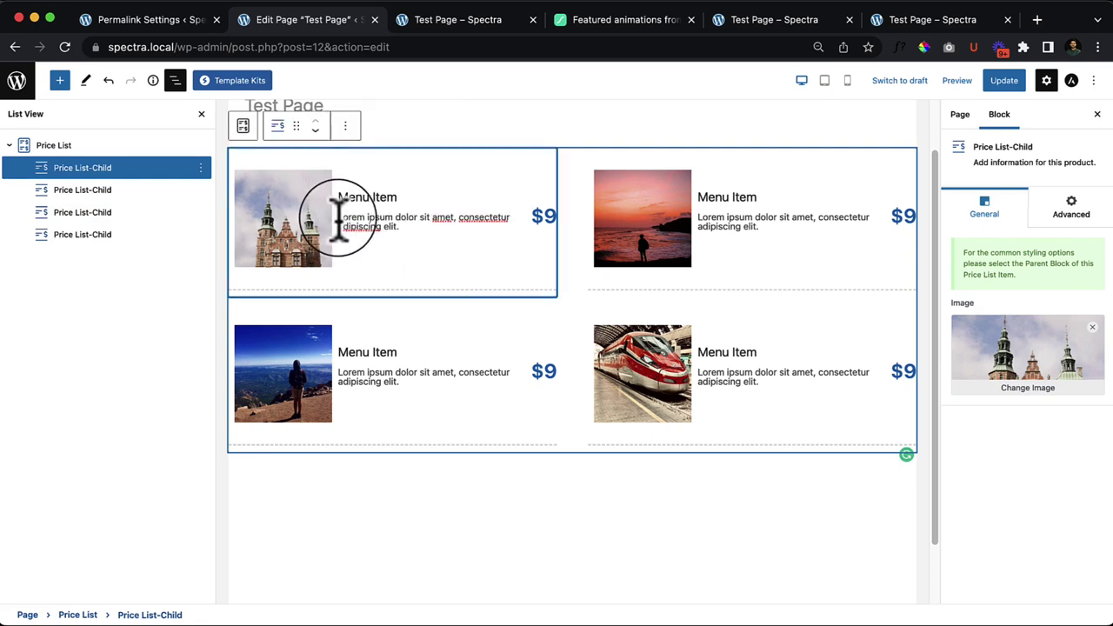
left_click_drag(338, 217, 376, 228)
type("This is sample text")
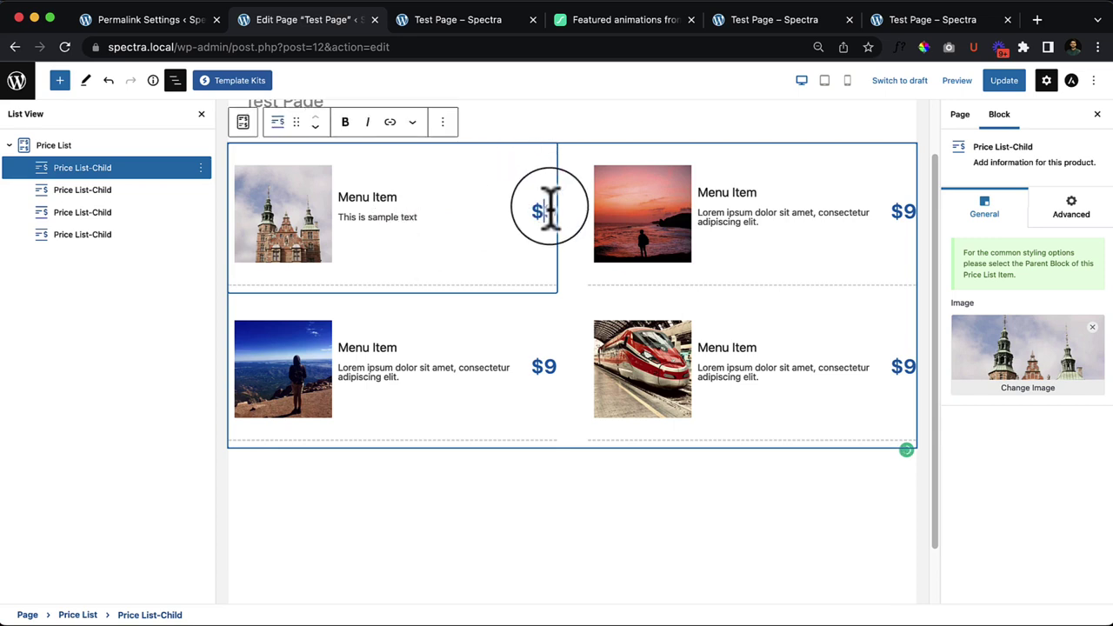
type("1")
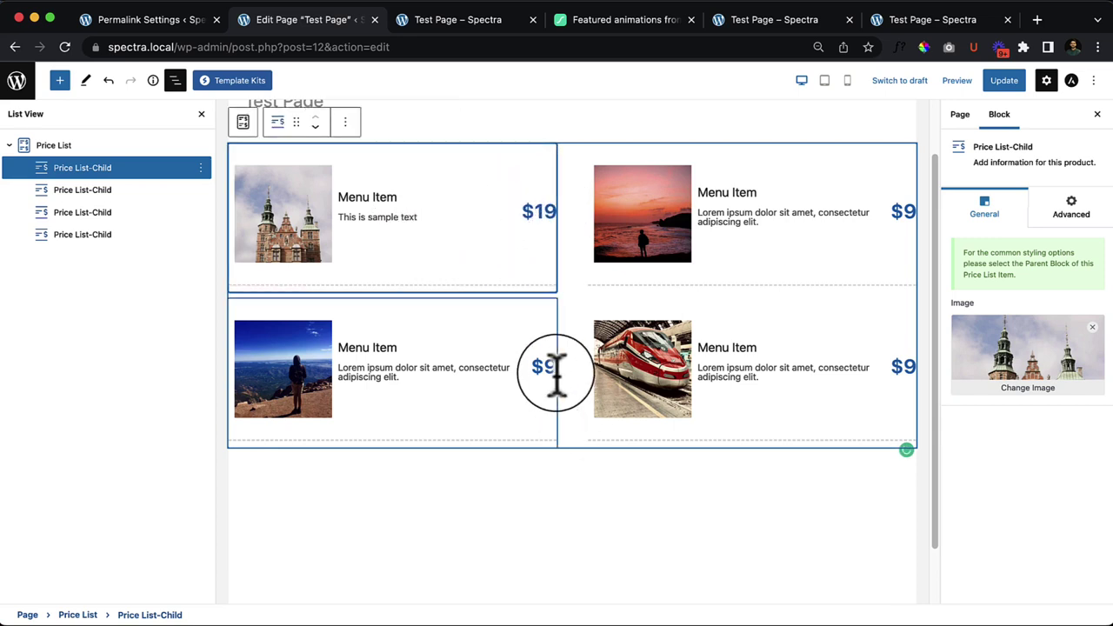
Step: Set the Price List row gap to 0, column gap to 34 and bottom item padding to 46
left_click(79, 147)
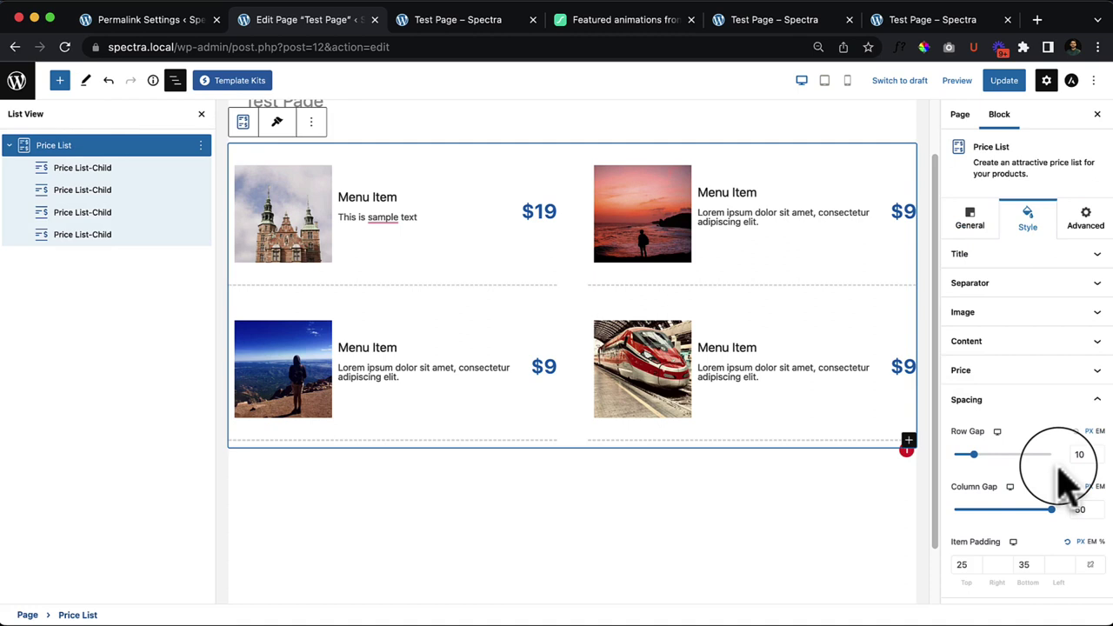
left_click_drag(974, 457, 957, 469)
left_click_drag(1055, 518, 1009, 494)
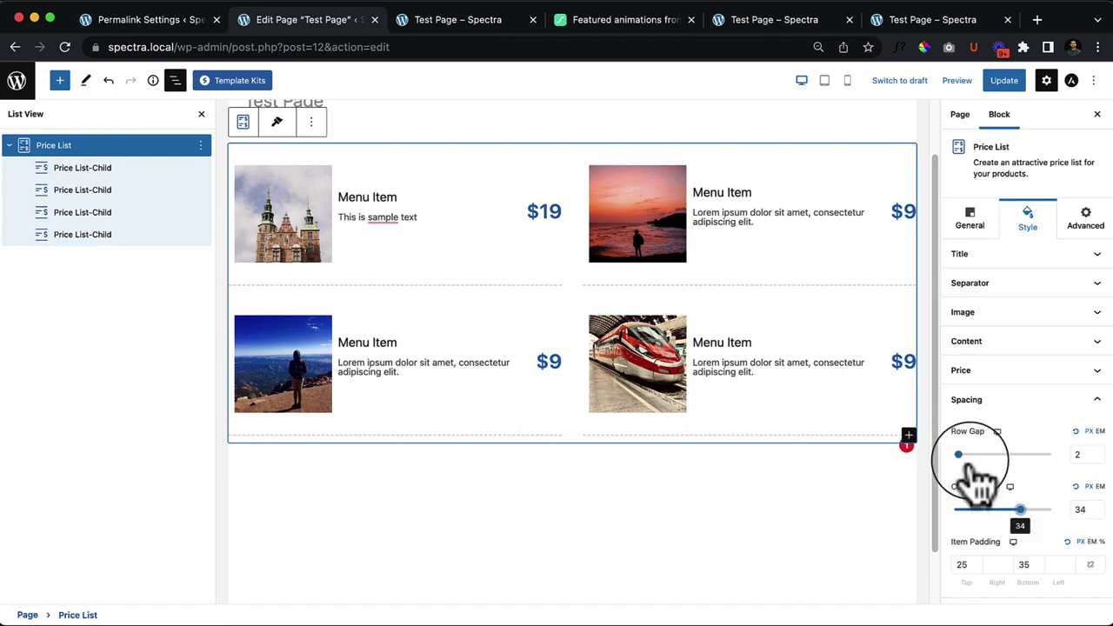
left_click_drag(959, 452, 910, 444)
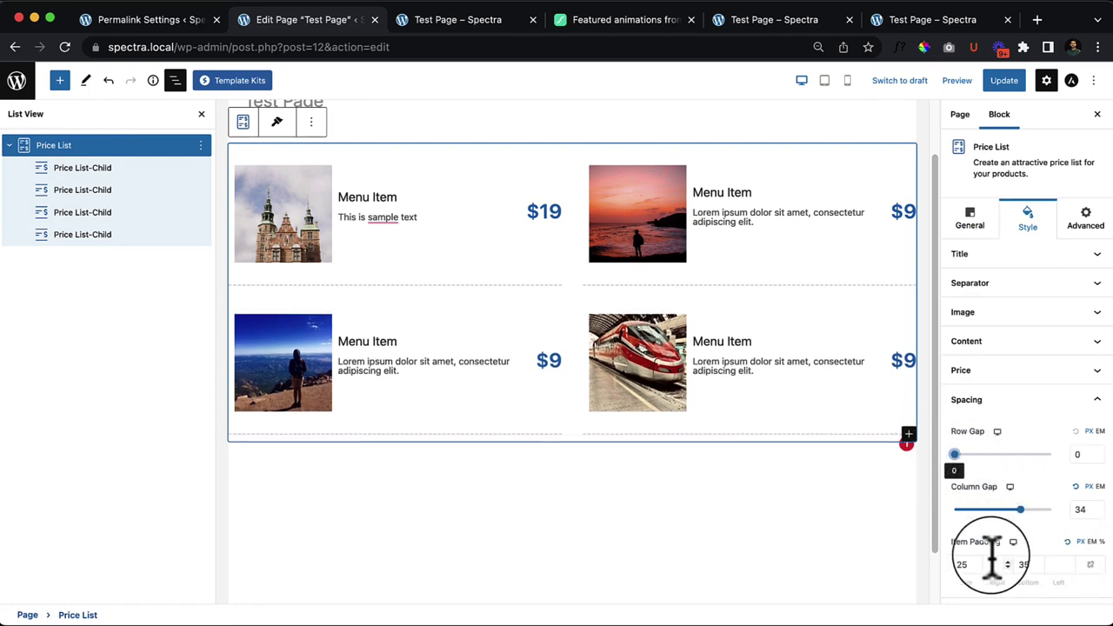
double_click(1025, 565)
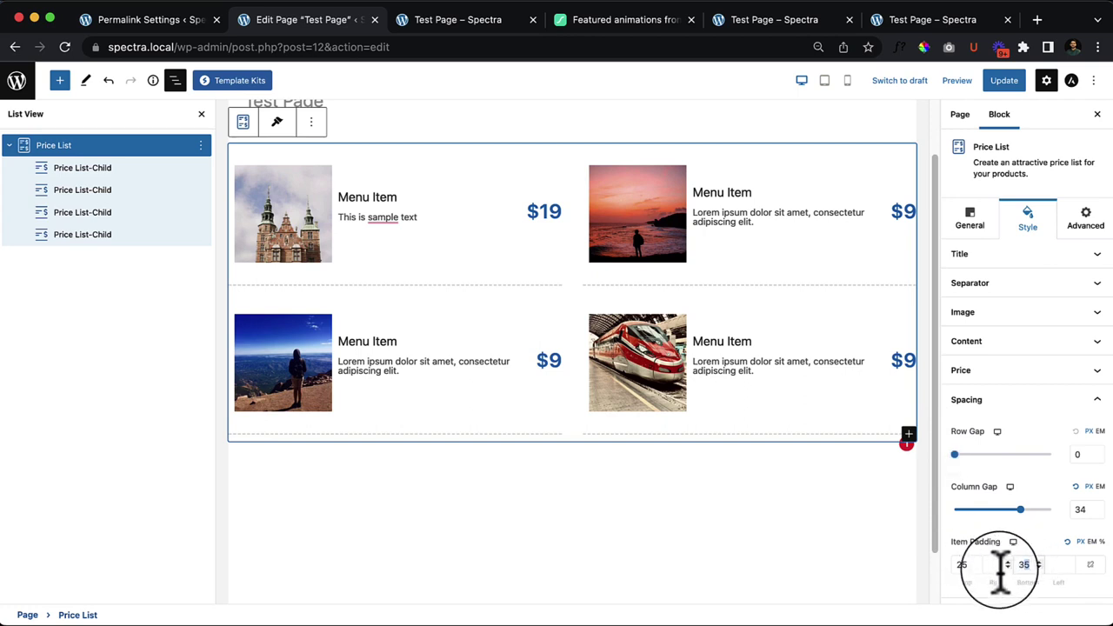
type("15")
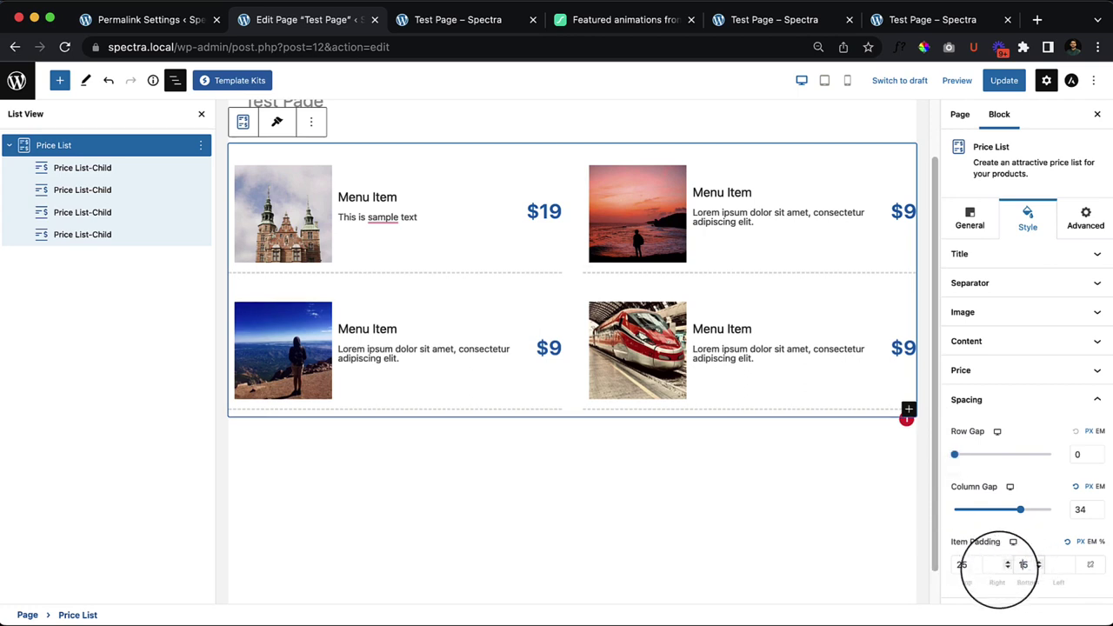
scroll(1001, 569, "up", 15)
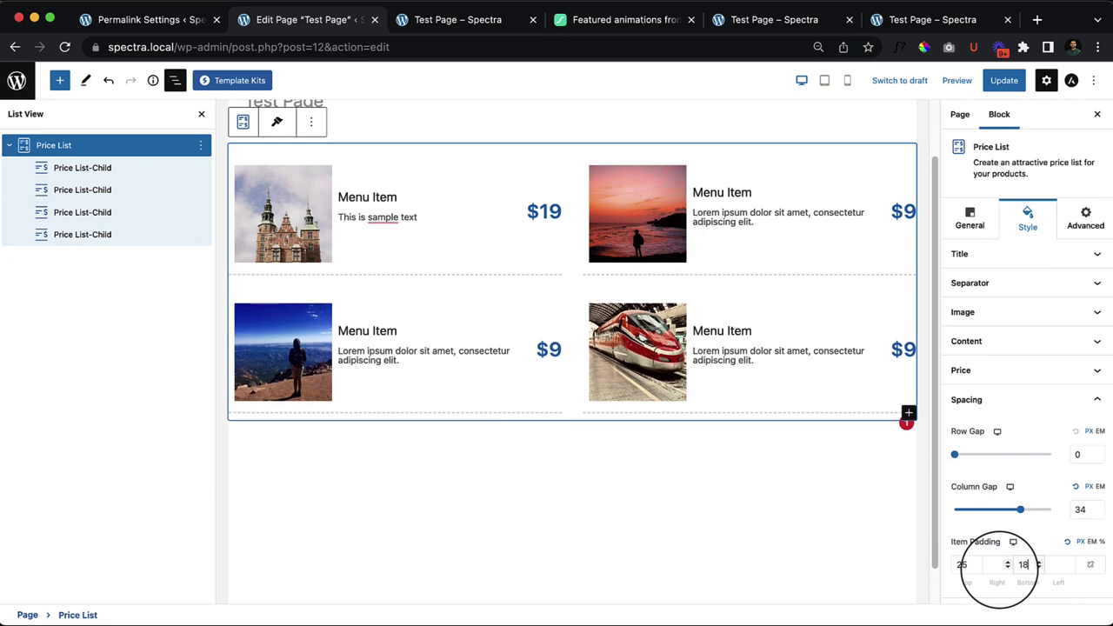
scroll(1000, 570, "up", 16)
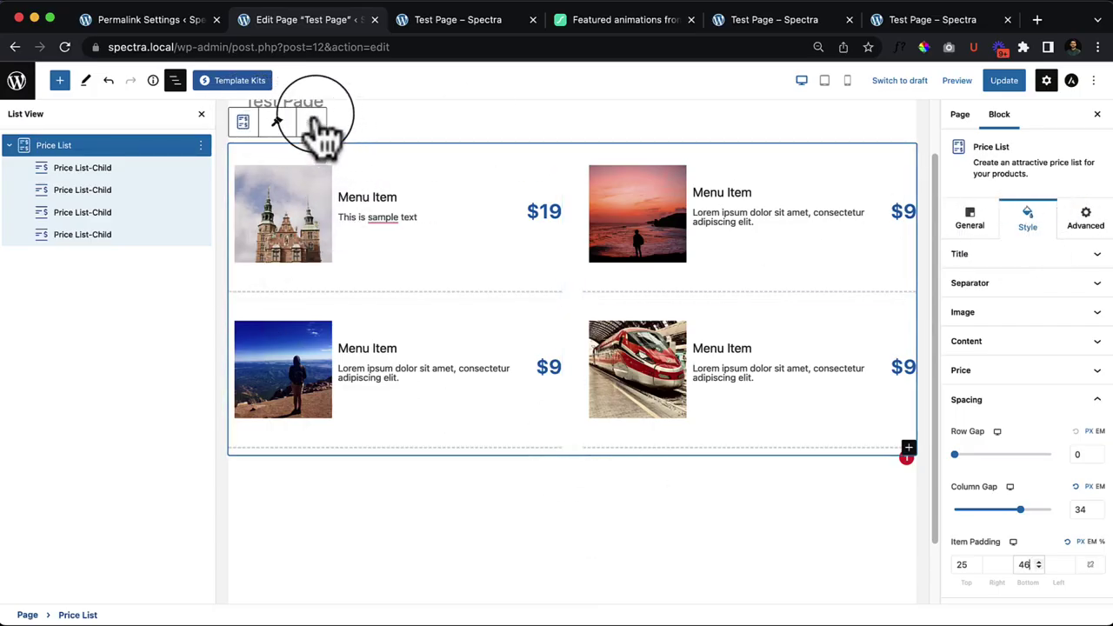
Step: Delete the Price List block and close List View
left_click(313, 123)
left_click(383, 383)
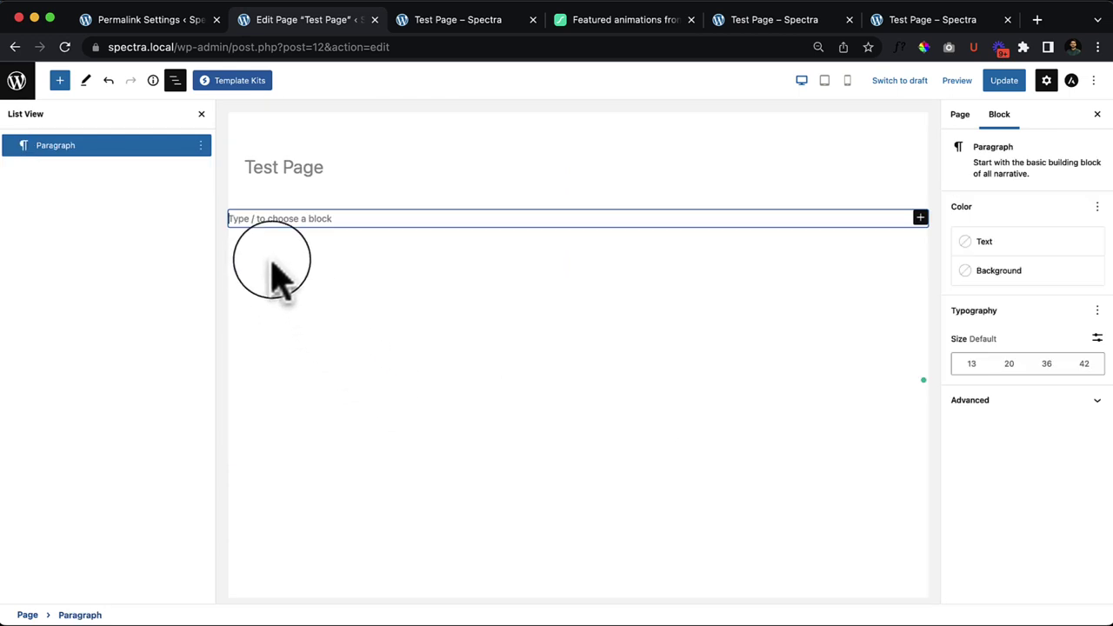
left_click(200, 115)
Step: Drag the Spectra Review block from the inserter onto the empty paragraph line
left_click(60, 80)
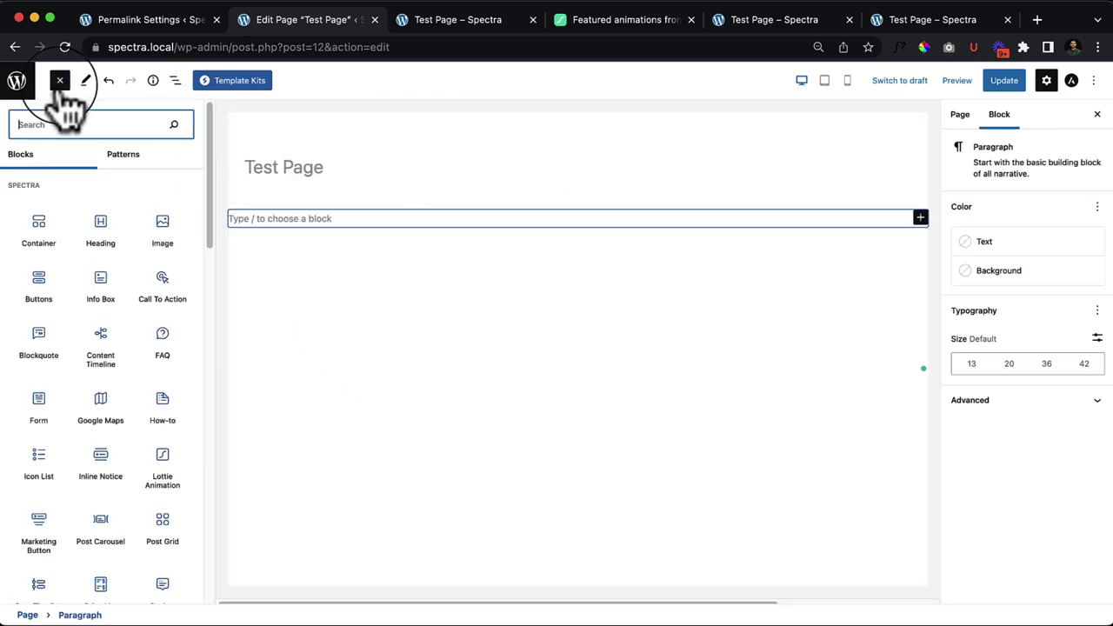
scroll(146, 502, "down", 3)
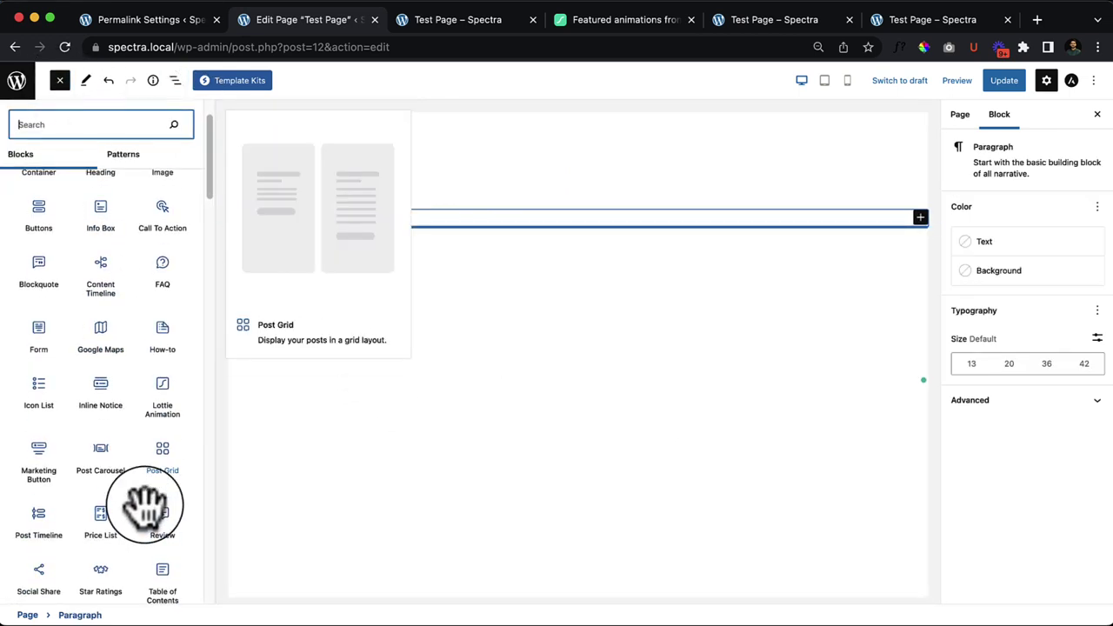
scroll(156, 535, "down", 2)
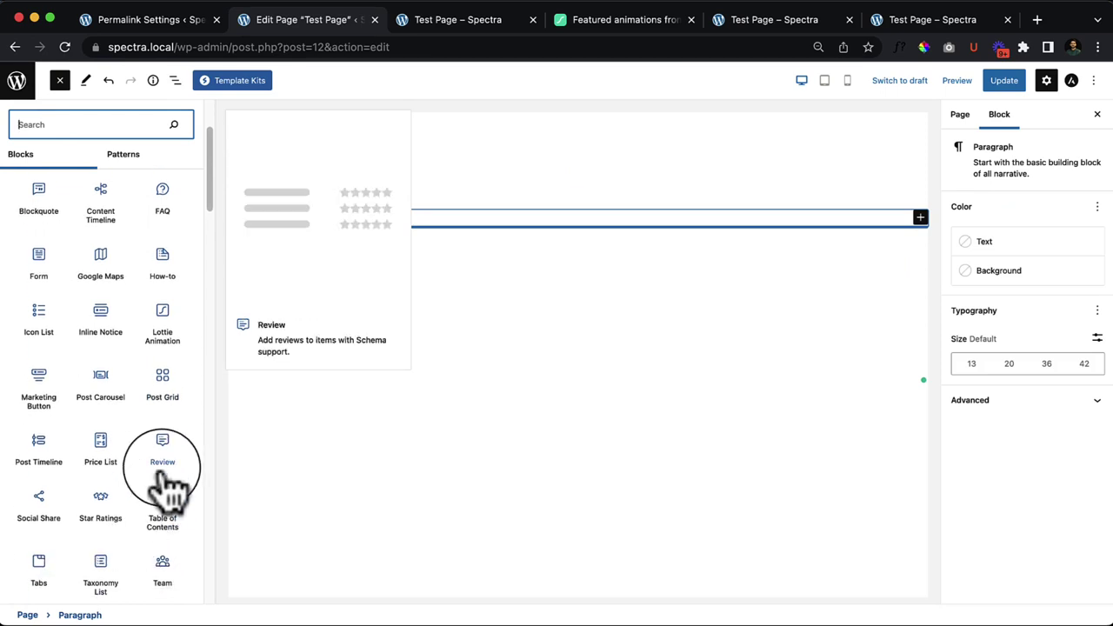
left_click_drag(165, 466, 488, 216)
scroll(500, 348, "down", 3)
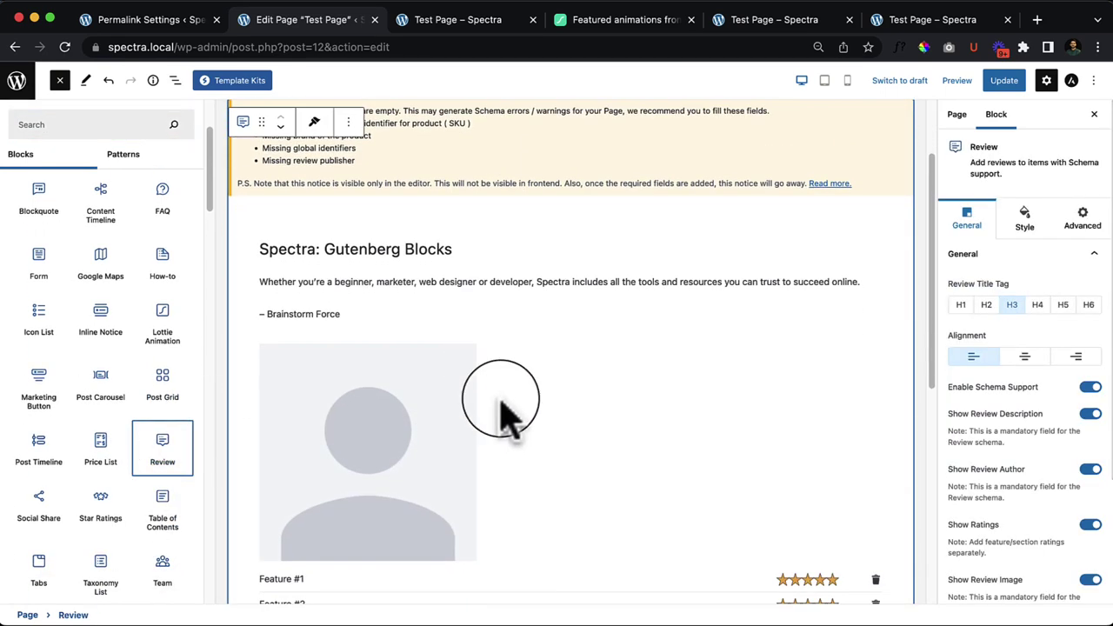
scroll(465, 439, "down", 7)
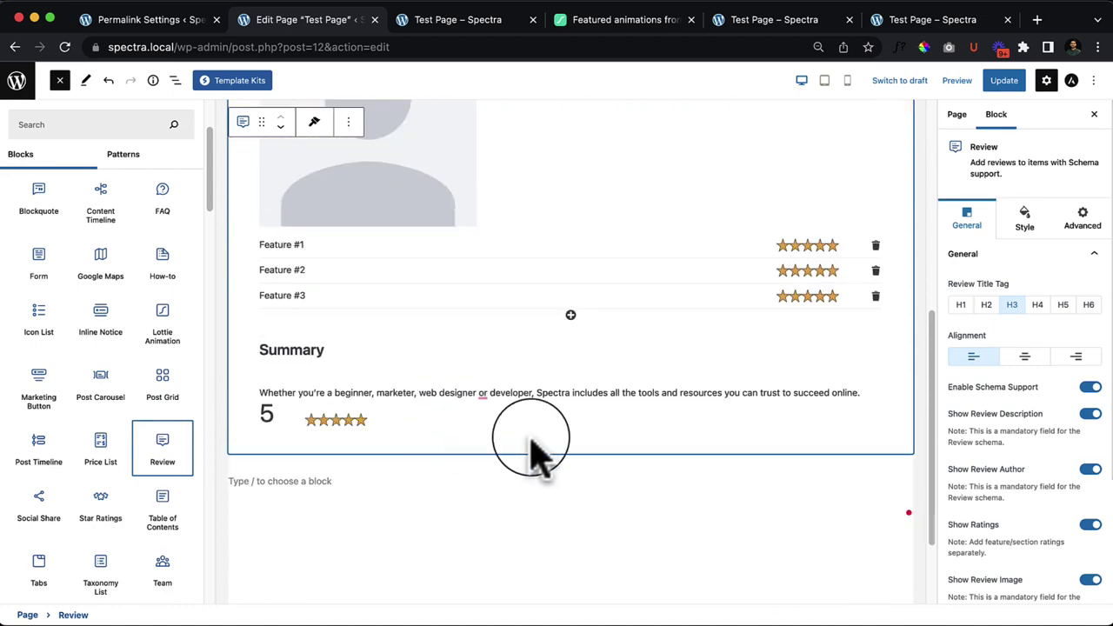
scroll(530, 448, "up", 9)
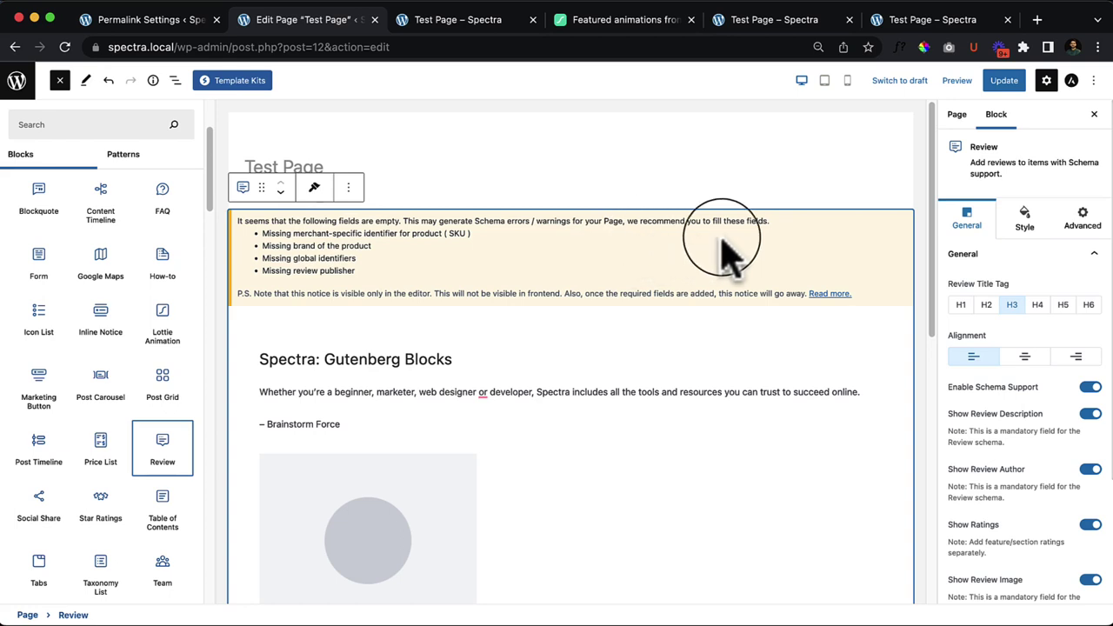
Step: Close the block library and look over the new Review block
key("Escape")
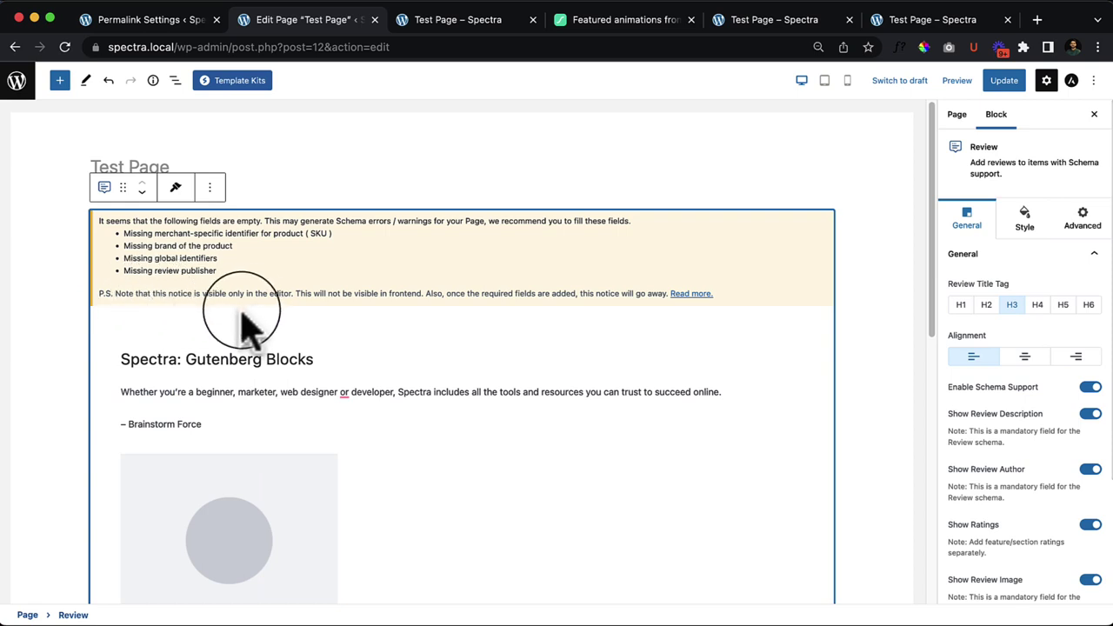
scroll(534, 410, "down", 5)
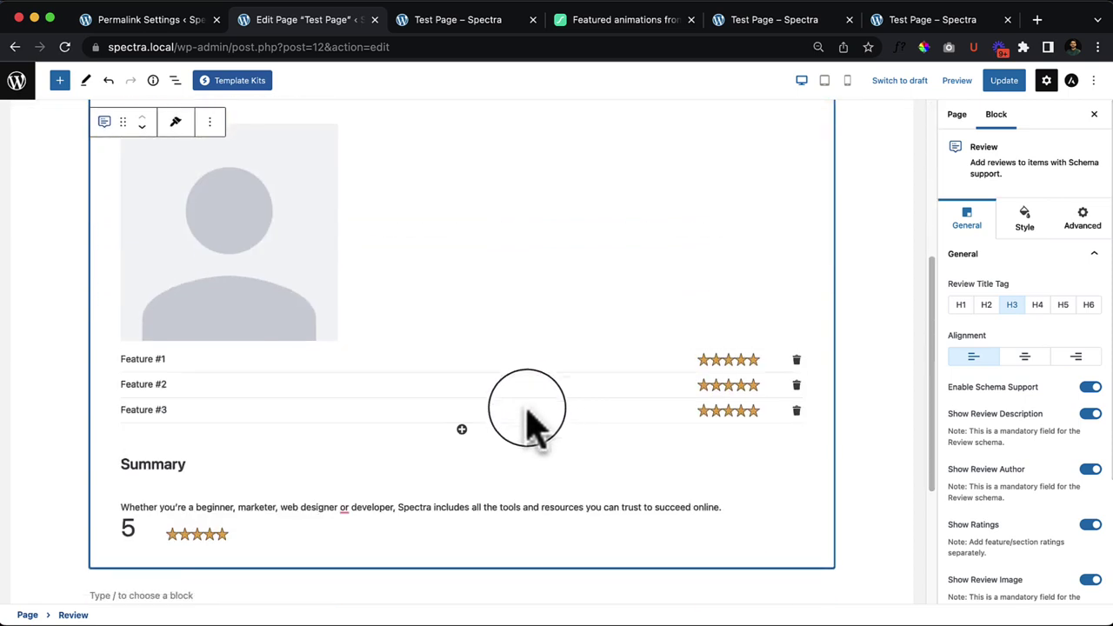
left_click(191, 393)
scroll(217, 387, "up", 3)
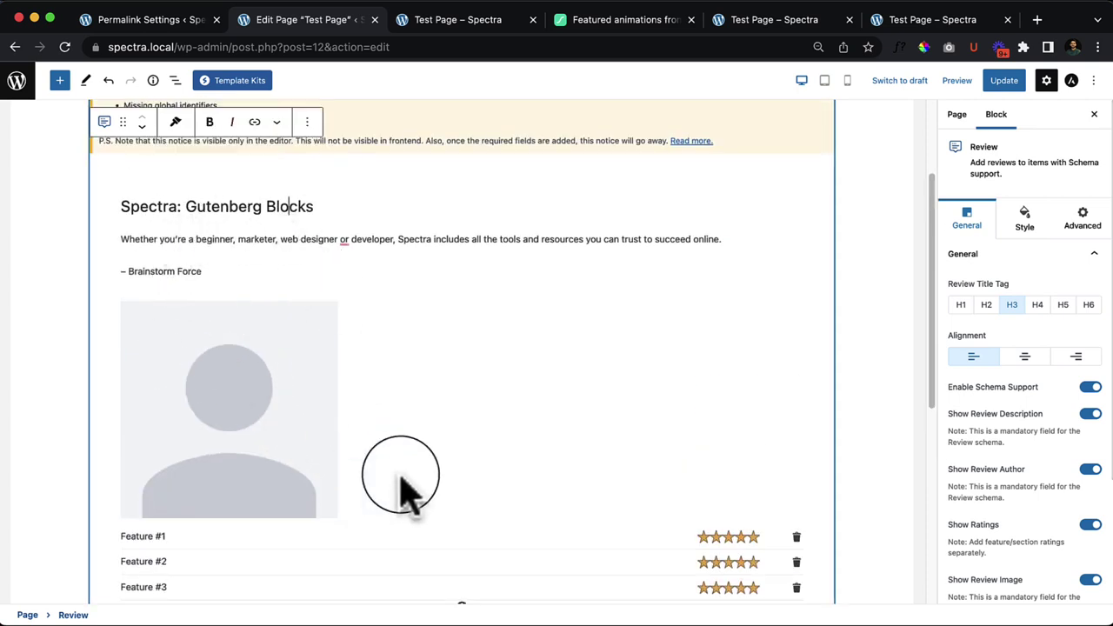
scroll(509, 531, "down", 3)
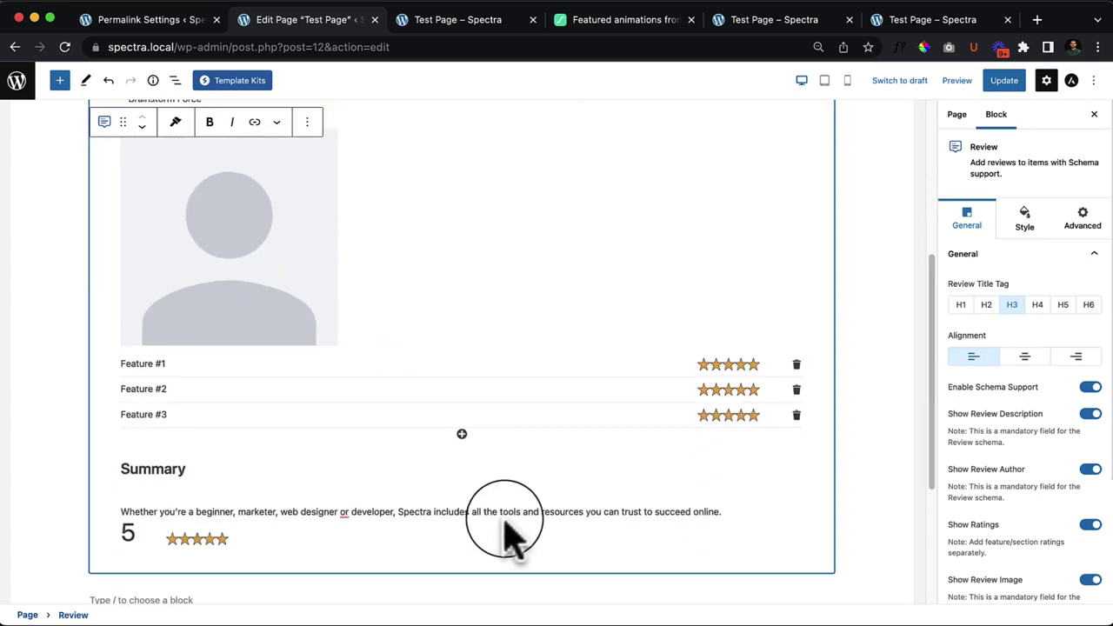
Step: Add a fourth feature row to the review, then delete it, keeping three features
left_click(462, 435)
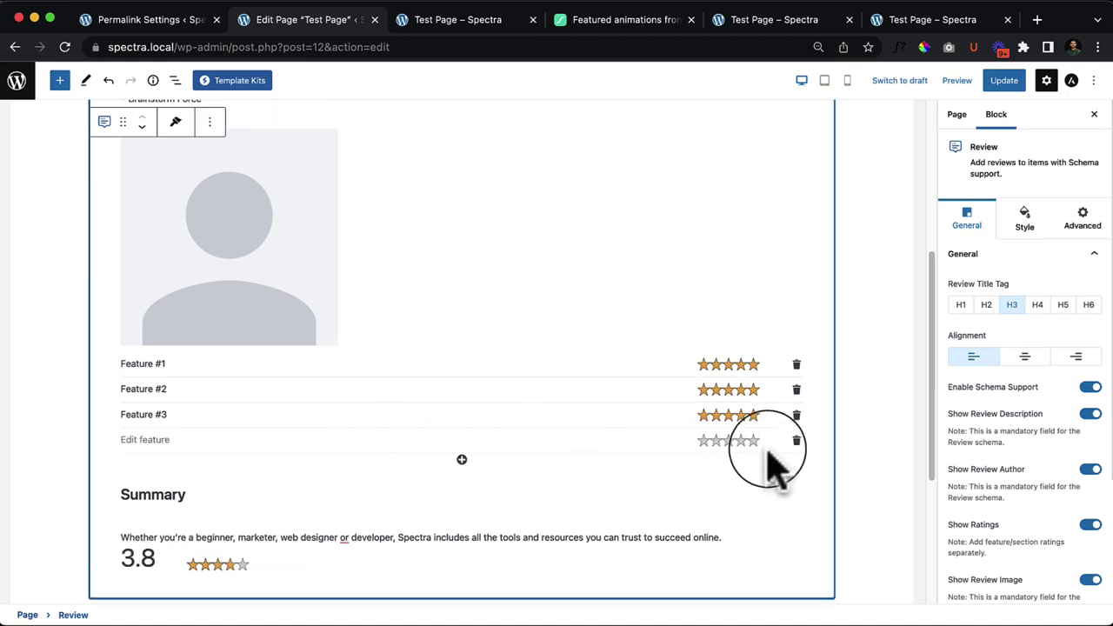
left_click(796, 440)
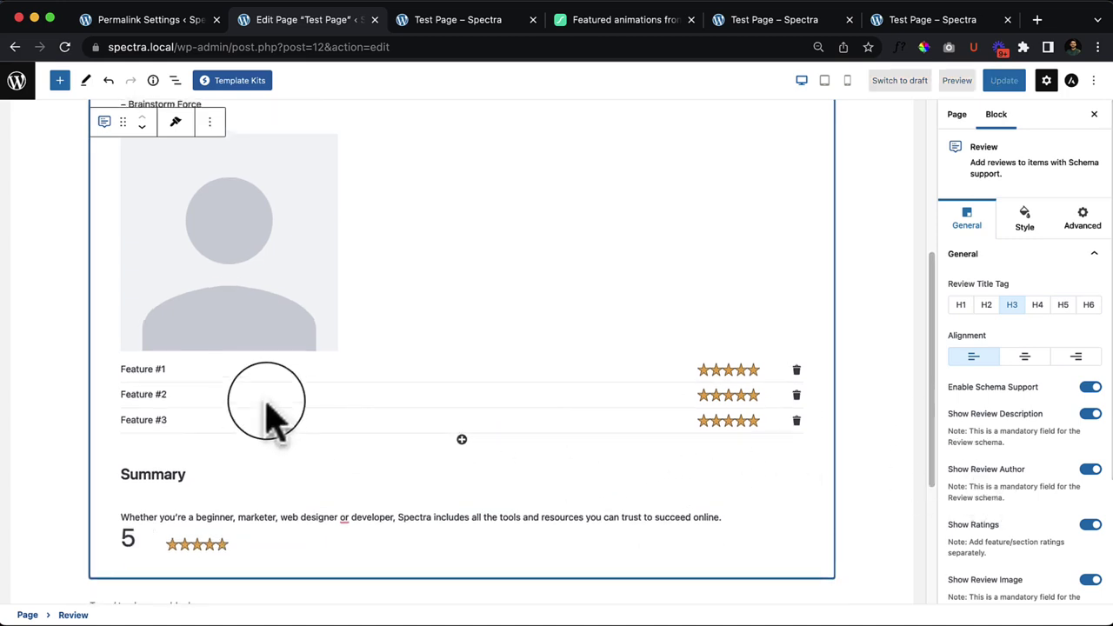
scroll(475, 392, "up", 5)
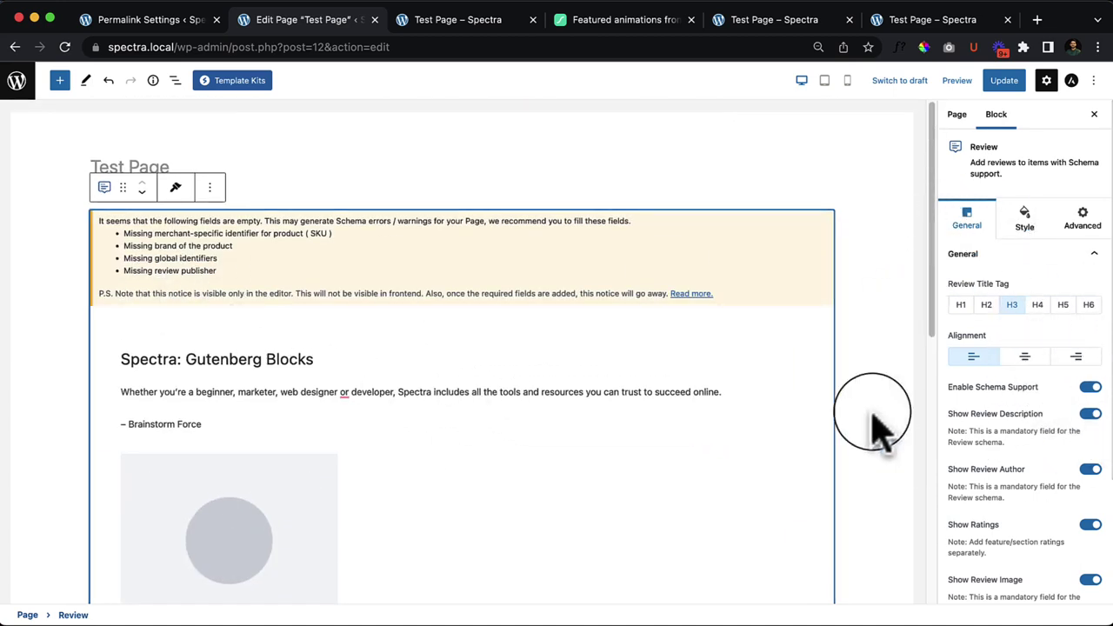
scroll(1000, 365, "down", 2)
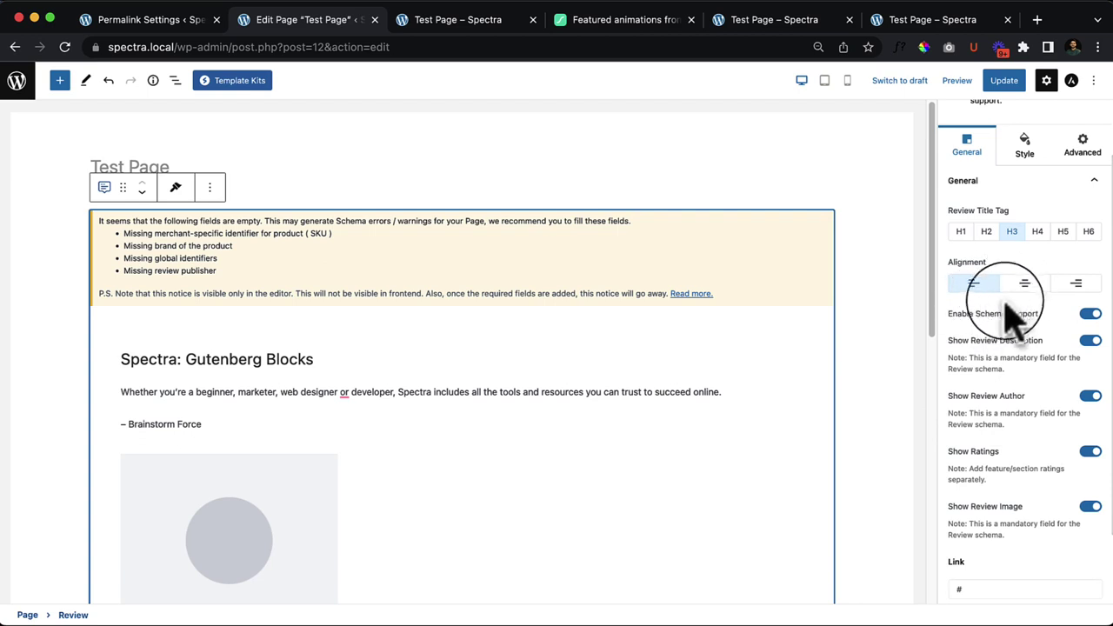
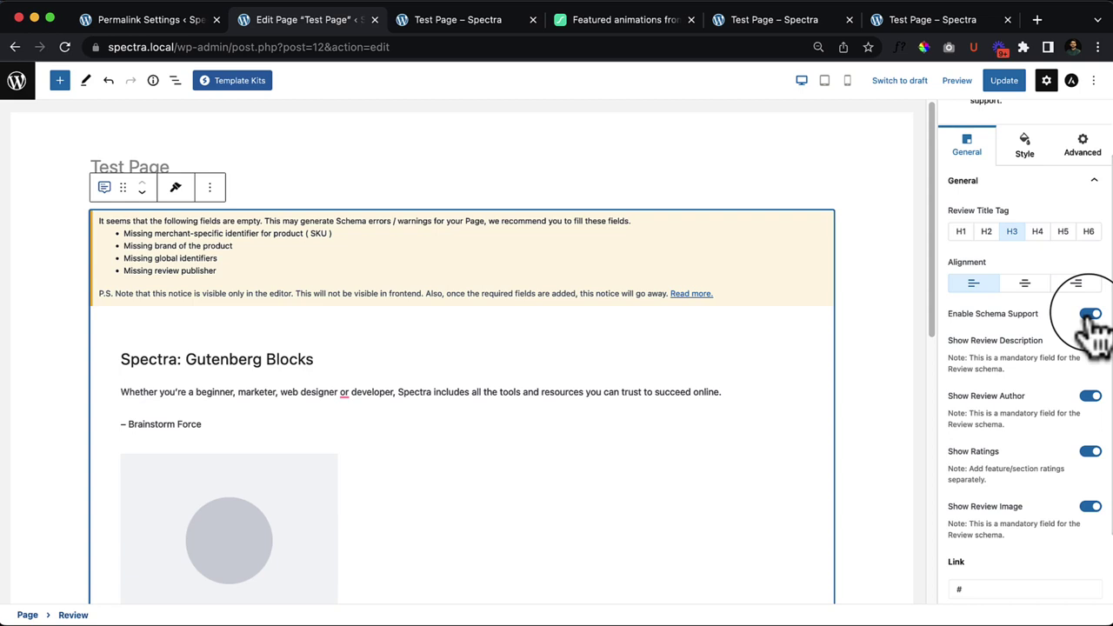
Step: Leave Enable Schema Support on and turn off Show Review Description, Author, Ratings and Image
left_click(1091, 314)
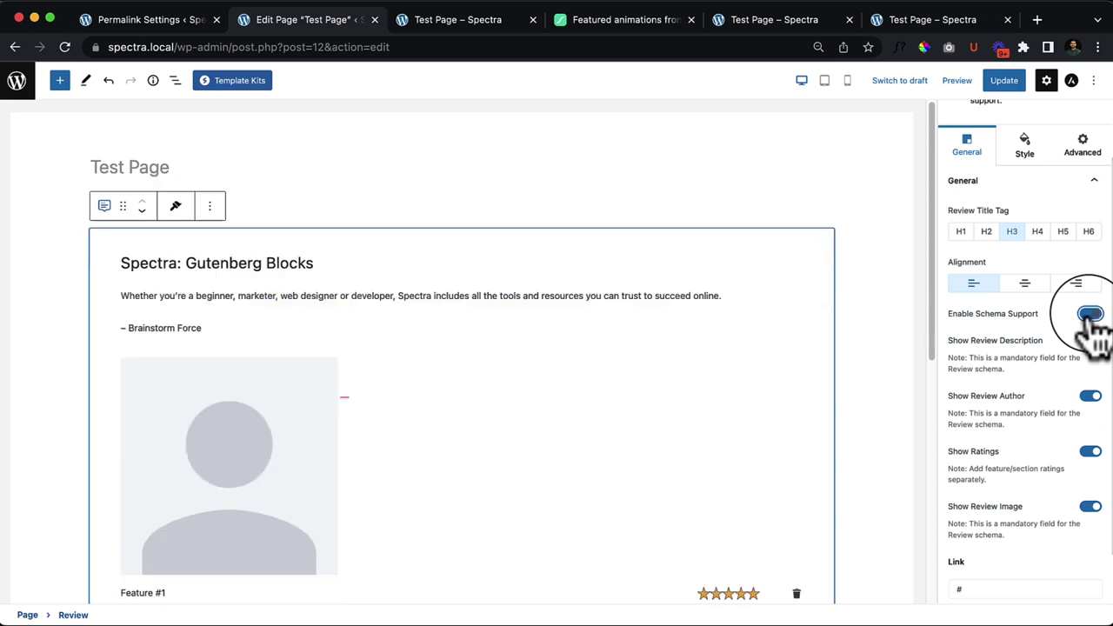
scroll(472, 356, "down", 3)
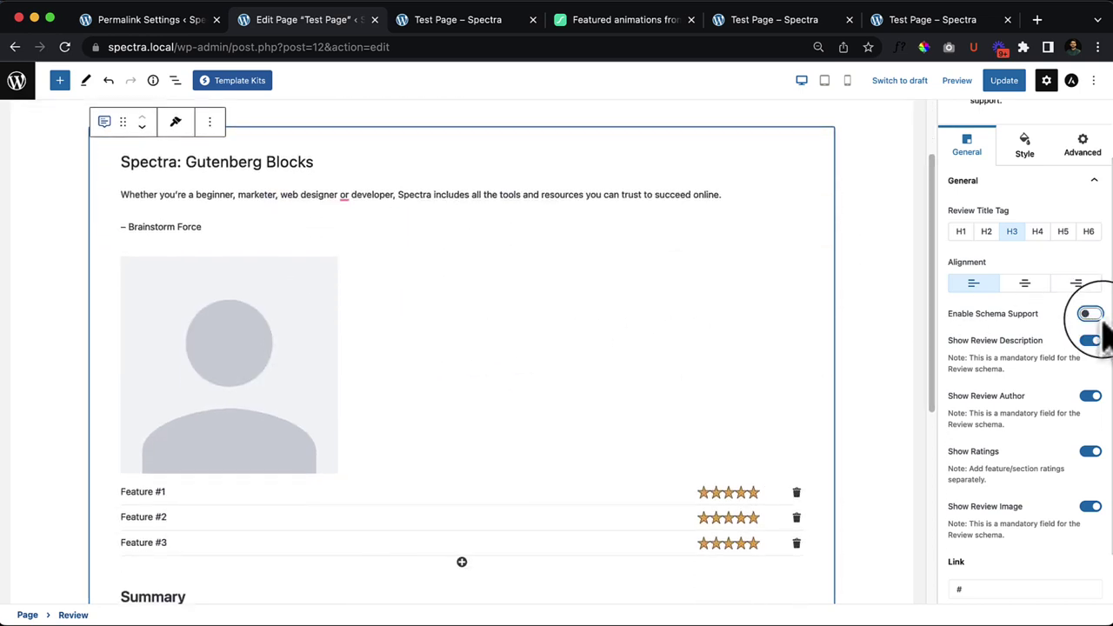
scroll(223, 218, "up", 3)
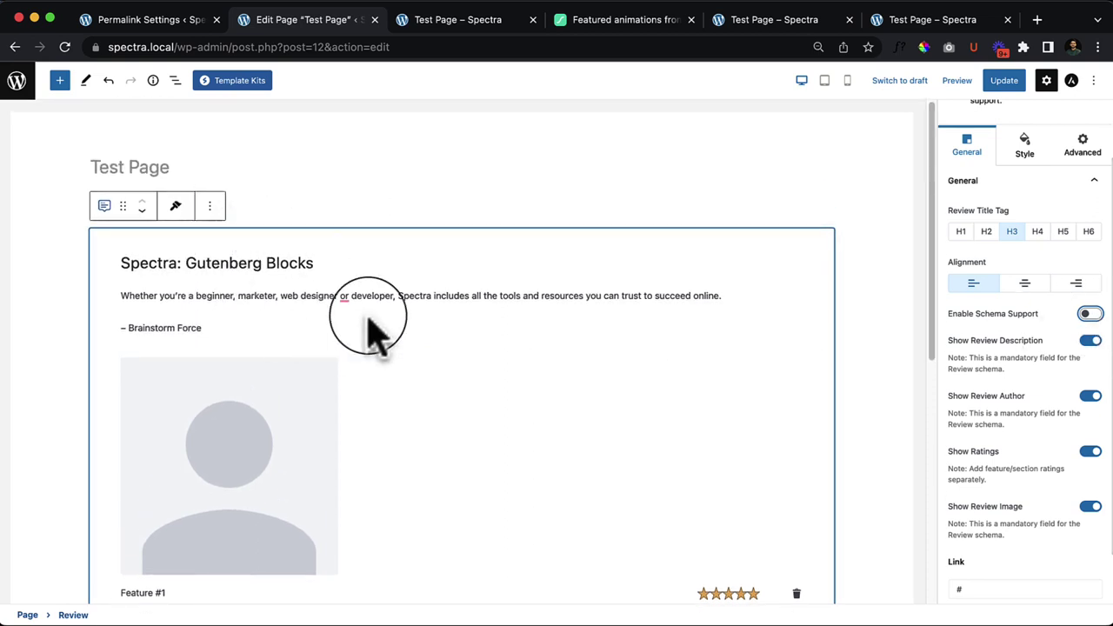
left_click(1089, 315)
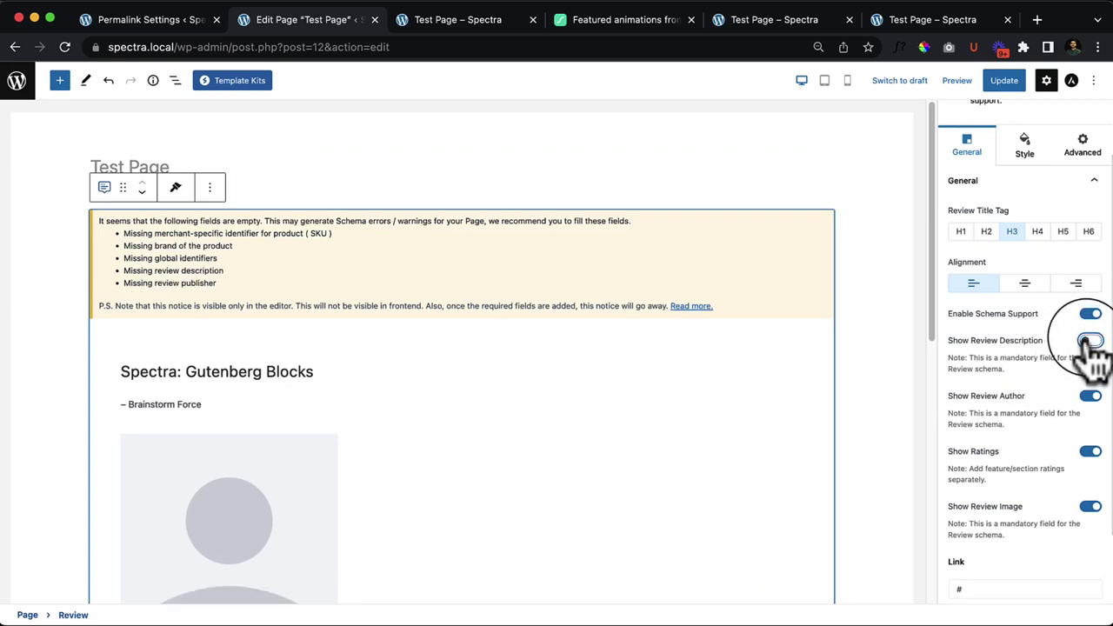
left_click(1090, 341)
left_click(1089, 341)
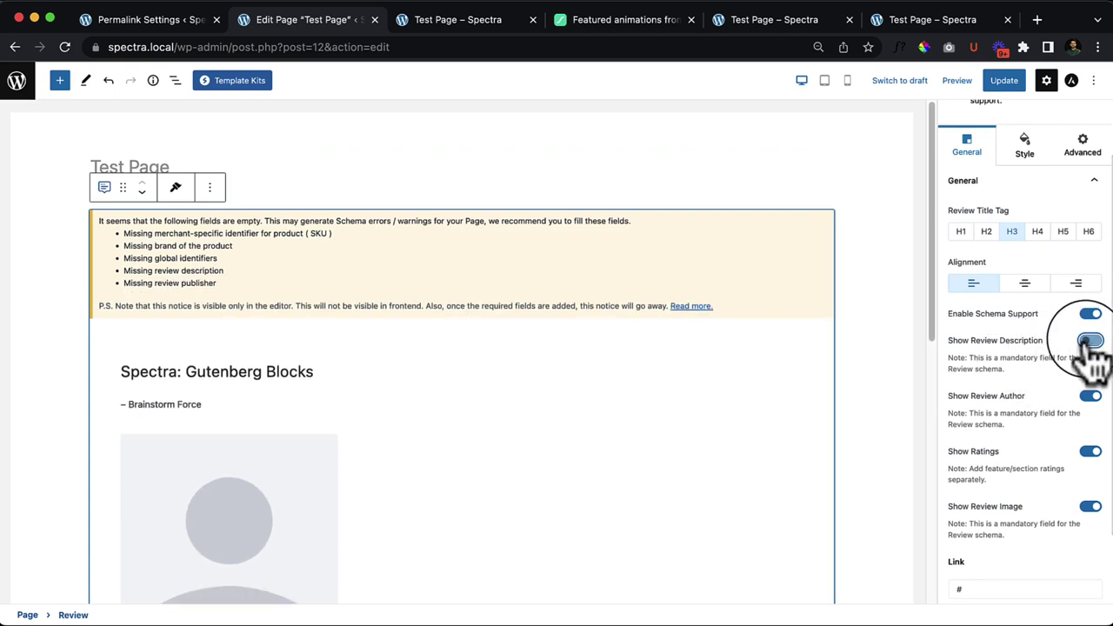
left_click(1090, 397)
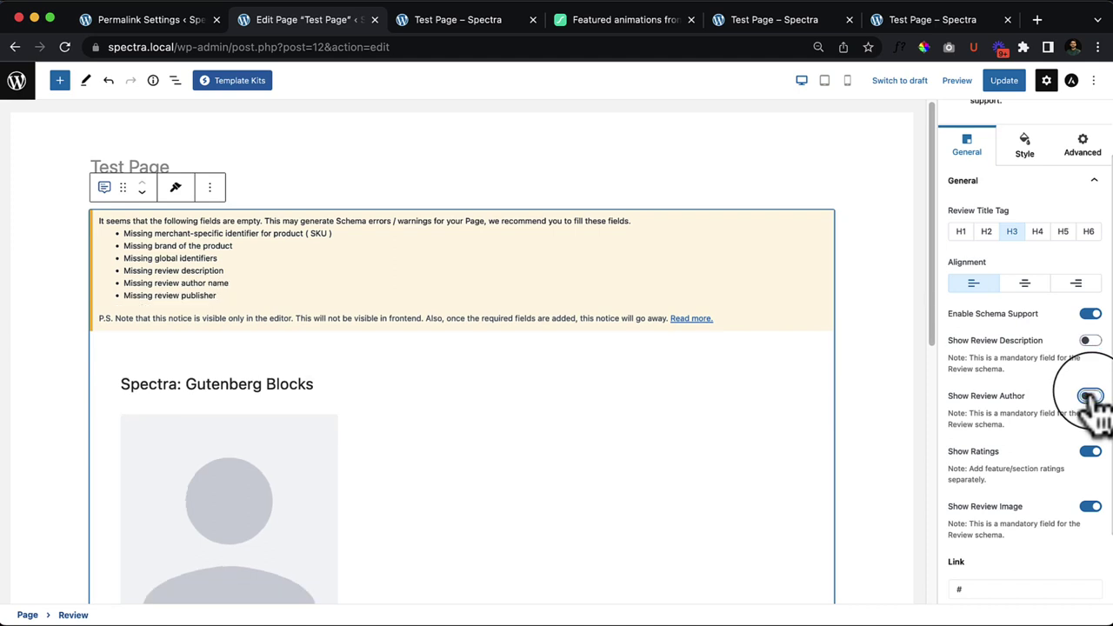
left_click(1091, 452)
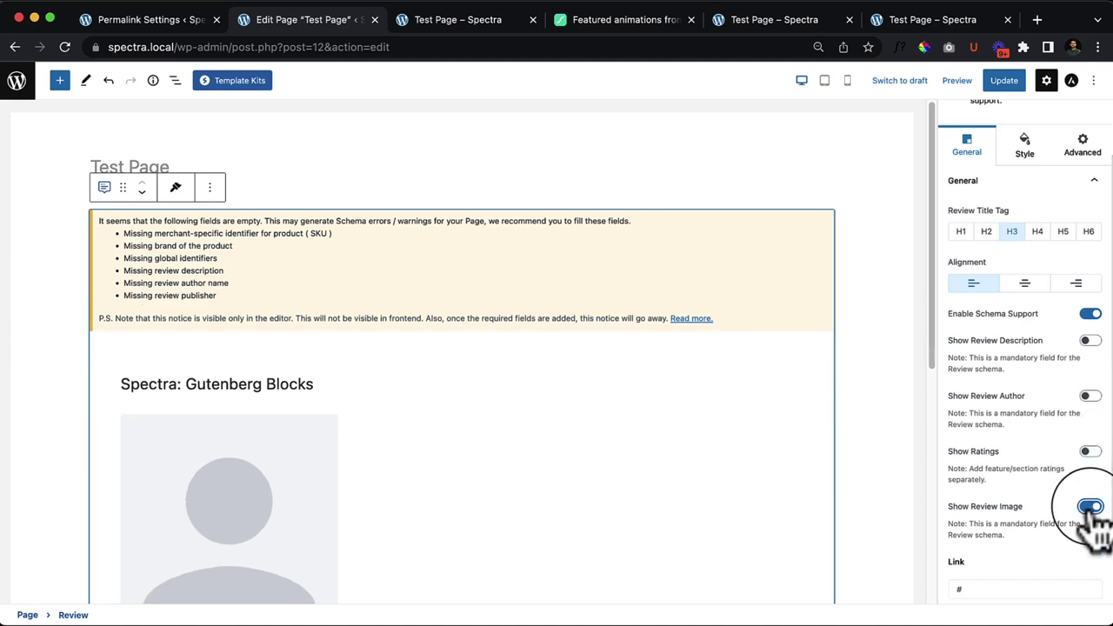
left_click(1090, 506)
scroll(1094, 513, "down", 2)
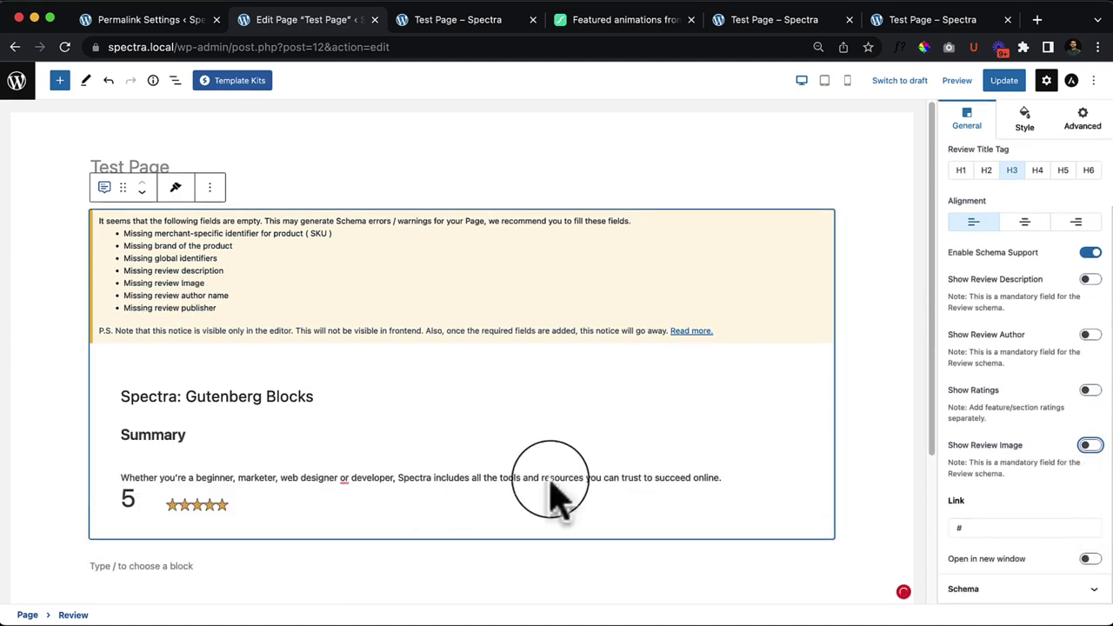
Step: Expand the Review block's Schema panel and keep Item Type set to Product
left_click(1087, 590)
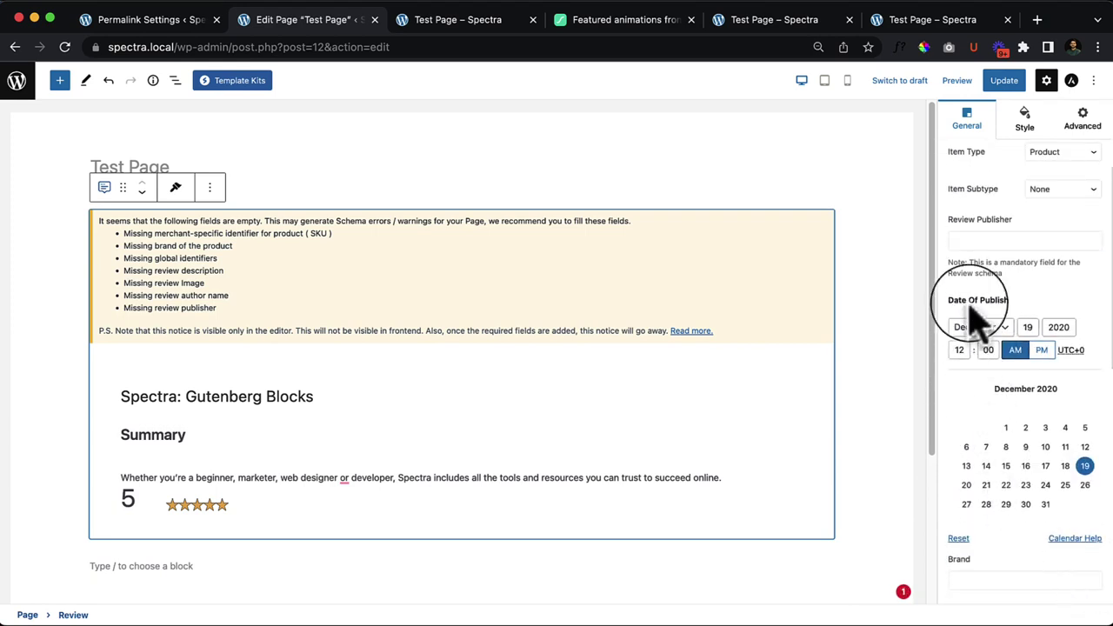
scroll(1044, 244, "up", 2)
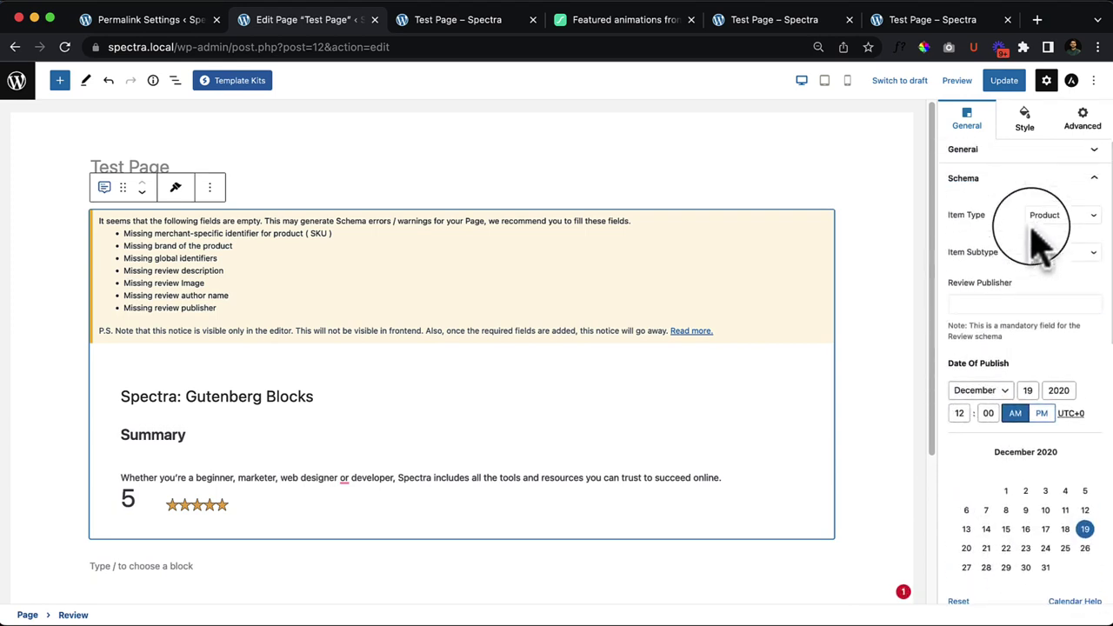
left_click(1075, 228)
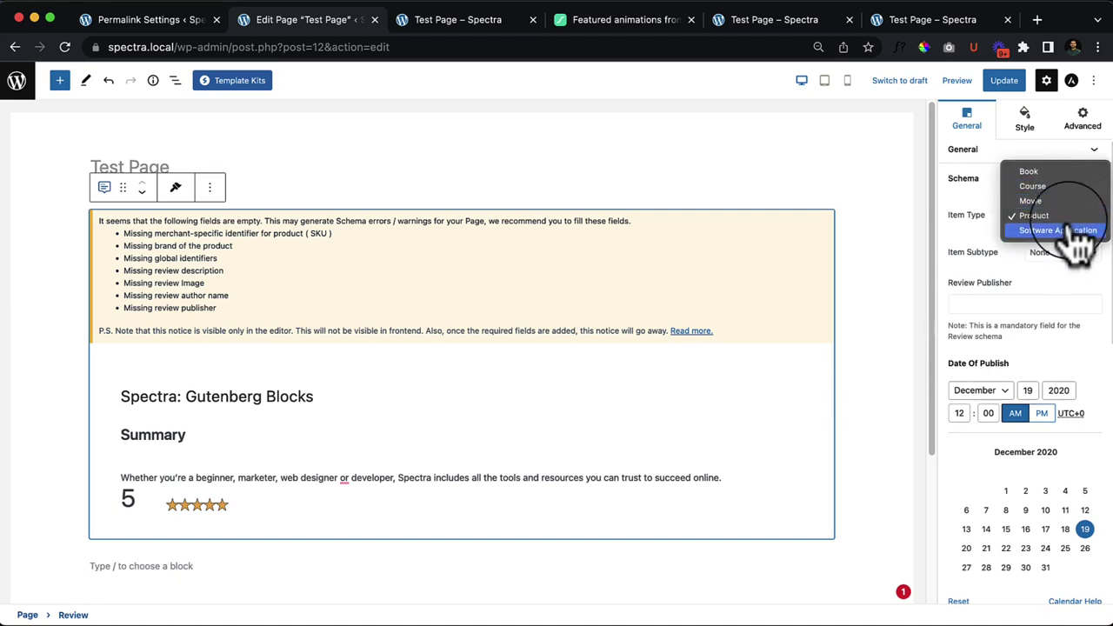
left_click(1012, 298)
left_click(994, 304)
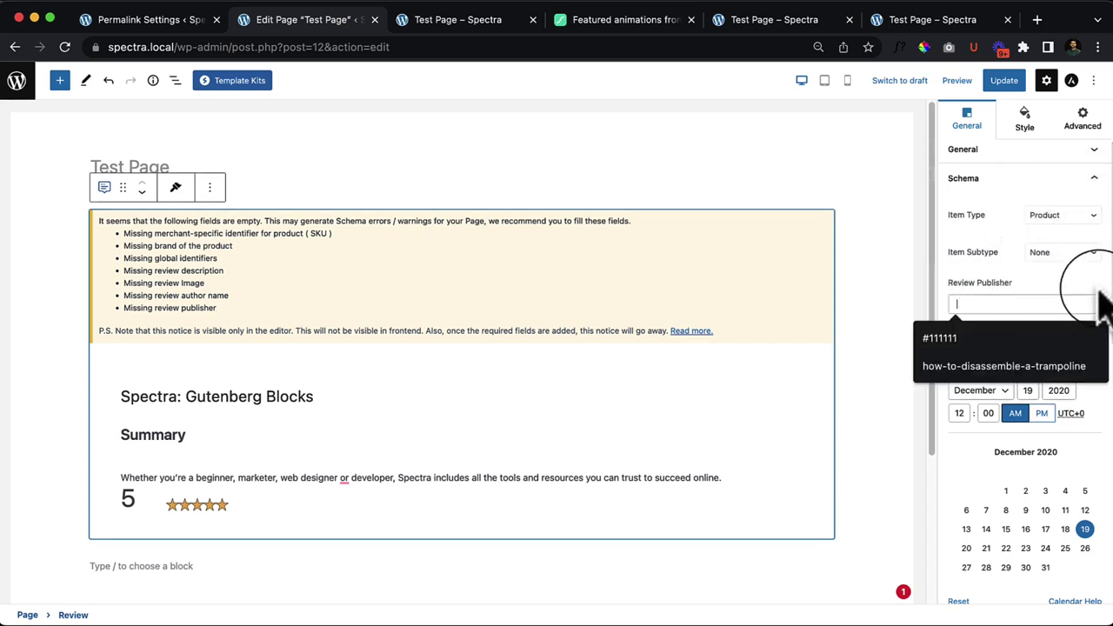
left_click(1099, 293)
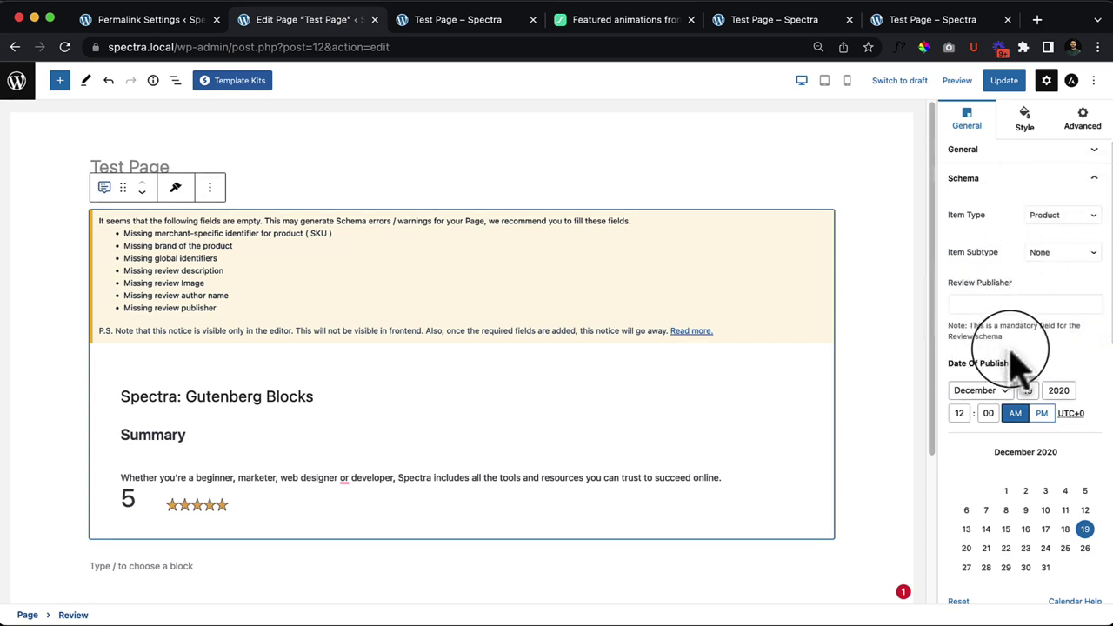
Step: Check the Brand, SKU and offer fields: currency USD, price 0, status Discontinued
scroll(974, 409, "down", 1)
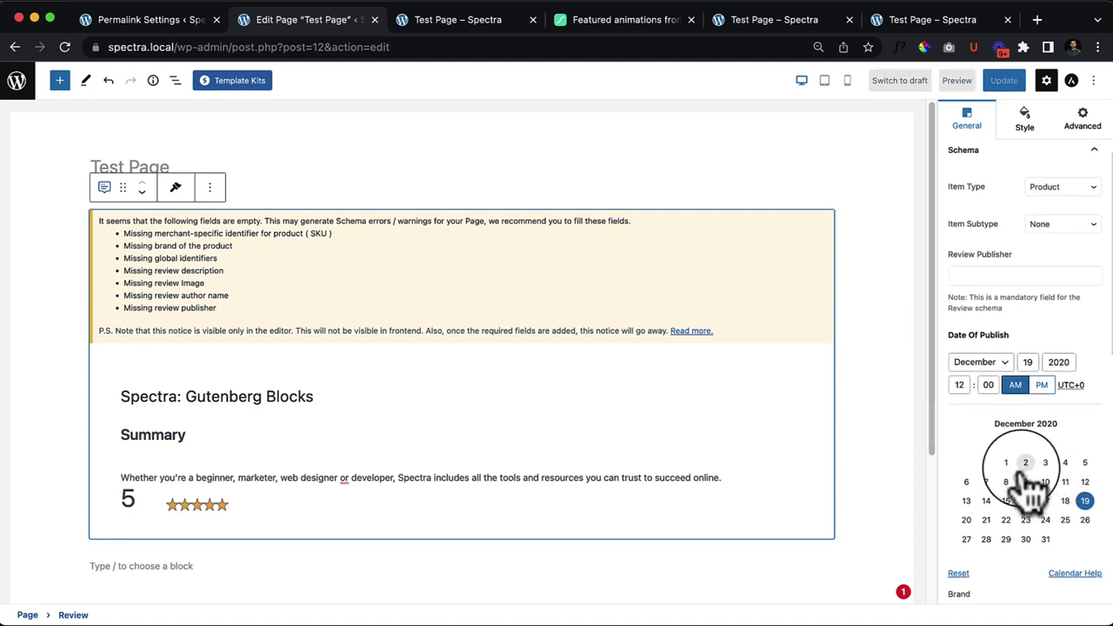
scroll(1096, 452, "down", 1)
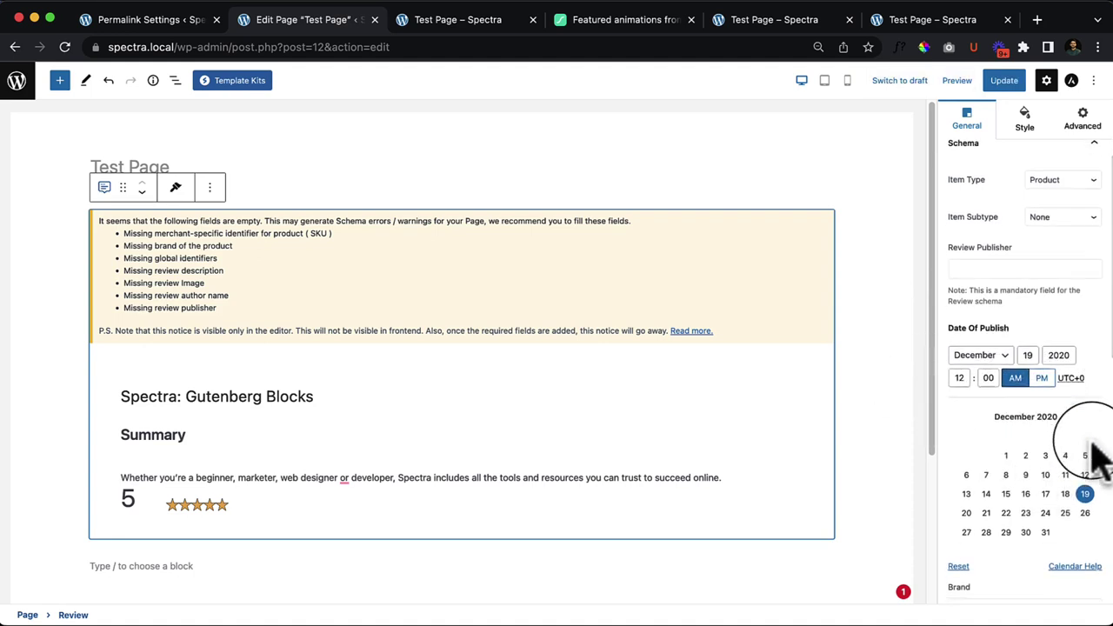
scroll(1097, 456, "down", 5)
left_click(991, 325)
left_click(971, 376)
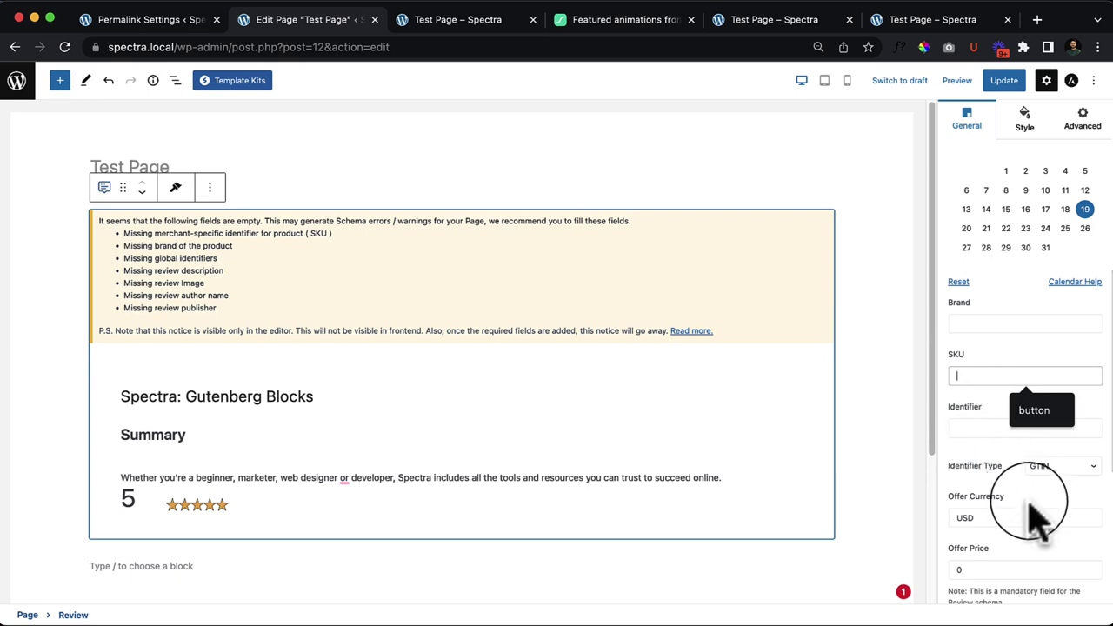
scroll(1039, 519, "down", 1)
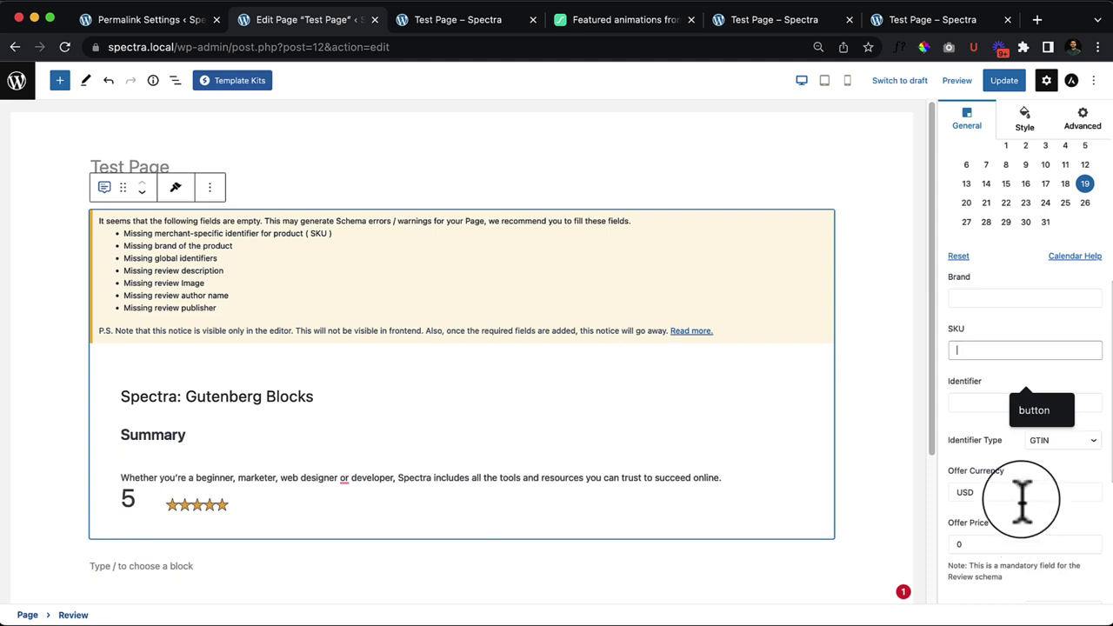
scroll(1031, 513, "down", 3)
scroll(1056, 435, "up", 7)
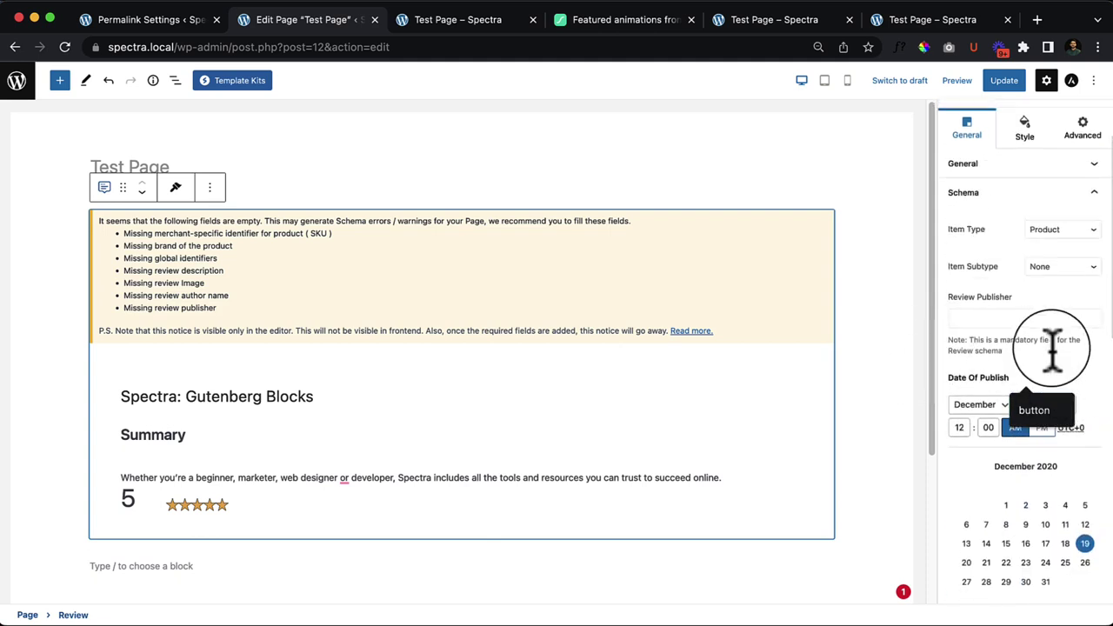
scroll(1069, 360, "down", 5)
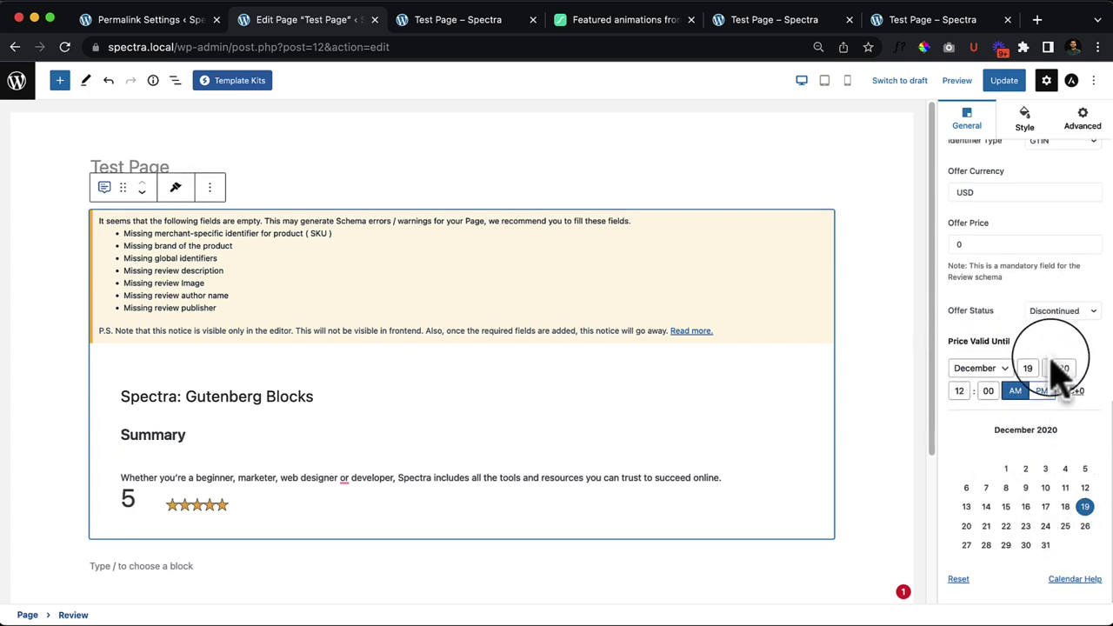
scroll(1064, 372, "up", 10)
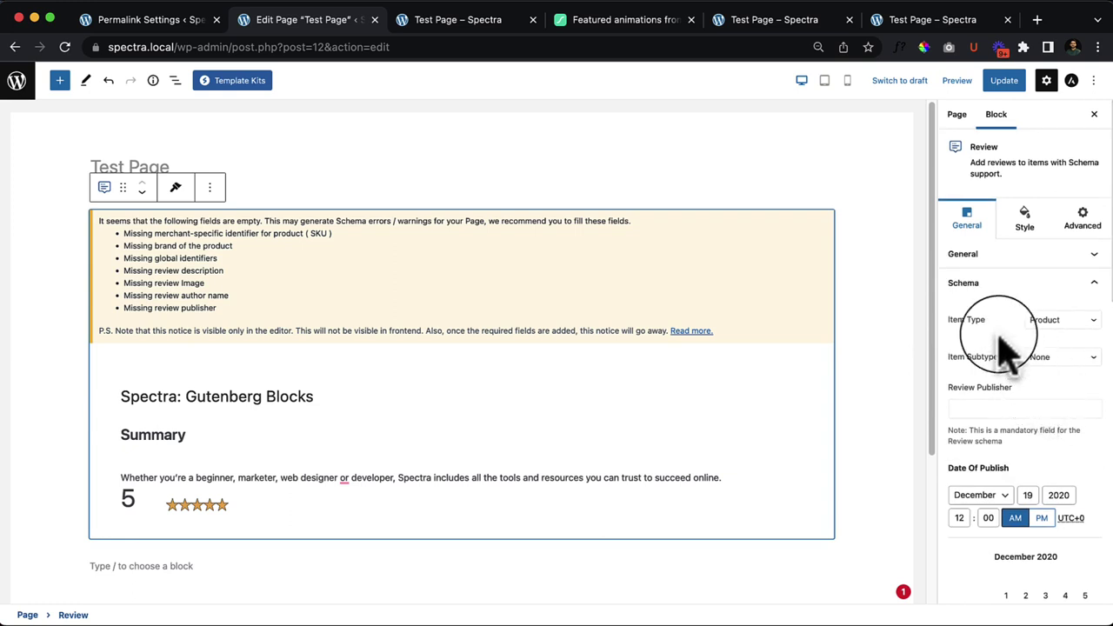
Step: Turn the description, author, ratings and image back on, and make the link open in a new window
left_click(978, 254)
left_click(1091, 313)
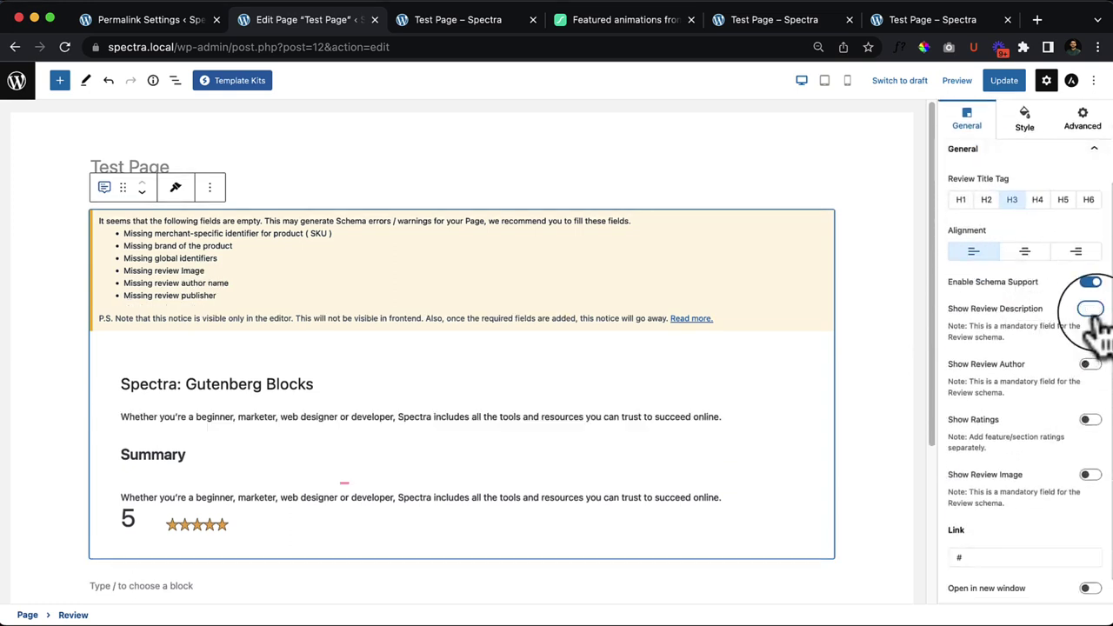
left_click(1091, 367)
left_click(1091, 420)
left_click(1090, 474)
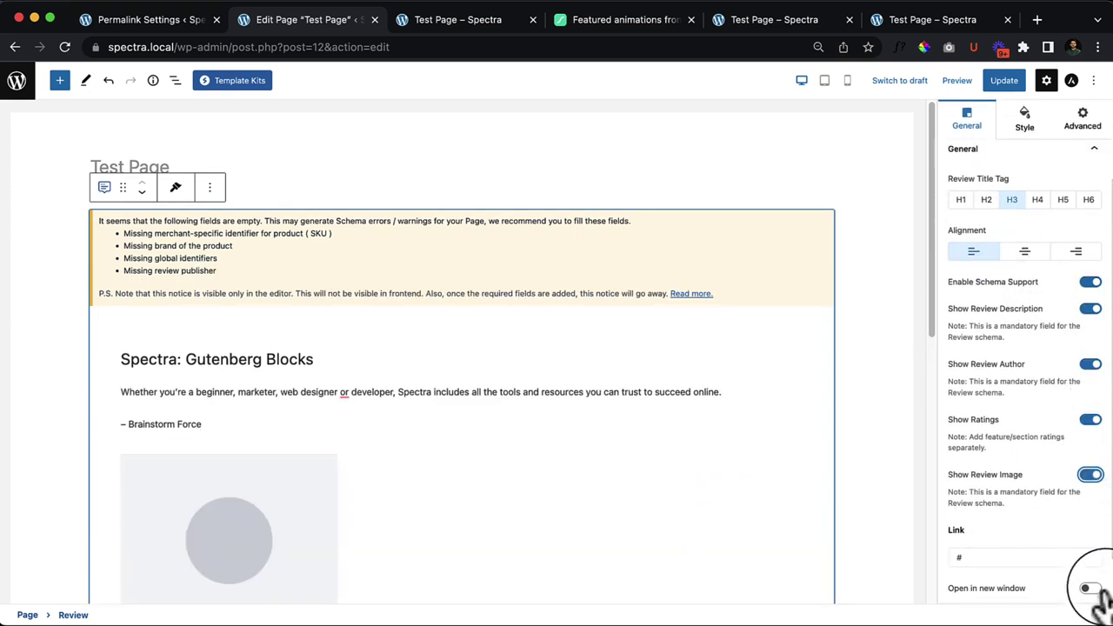
left_click(1089, 589)
Step: Try center and right alignment, leave the review content left-aligned, and expand the Image panel
scroll(988, 504, "down", 1)
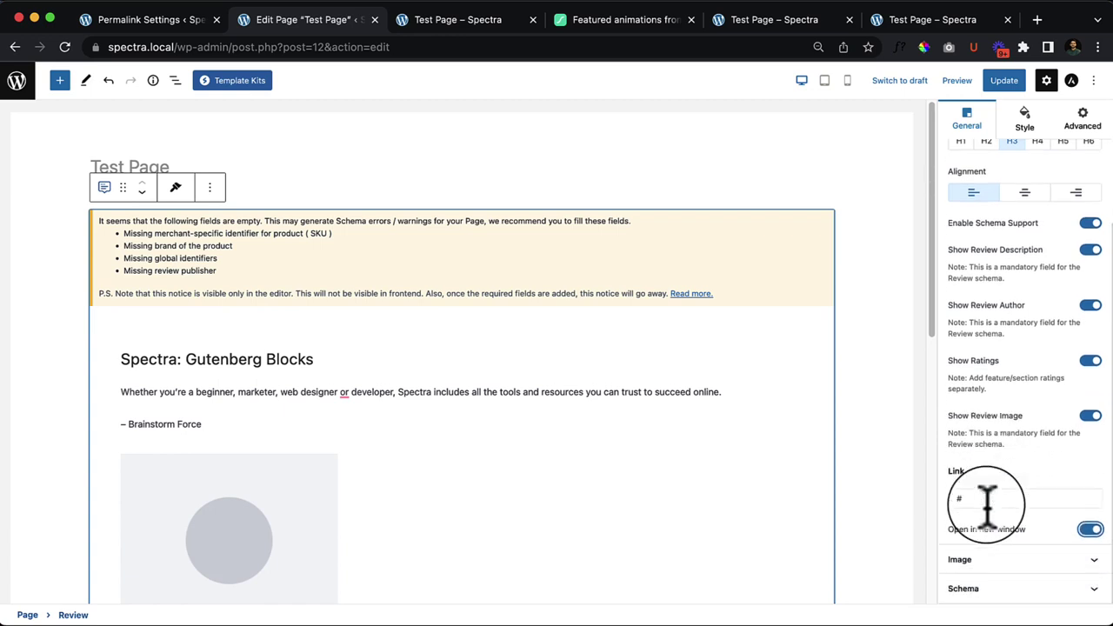
scroll(199, 517, "down", 2)
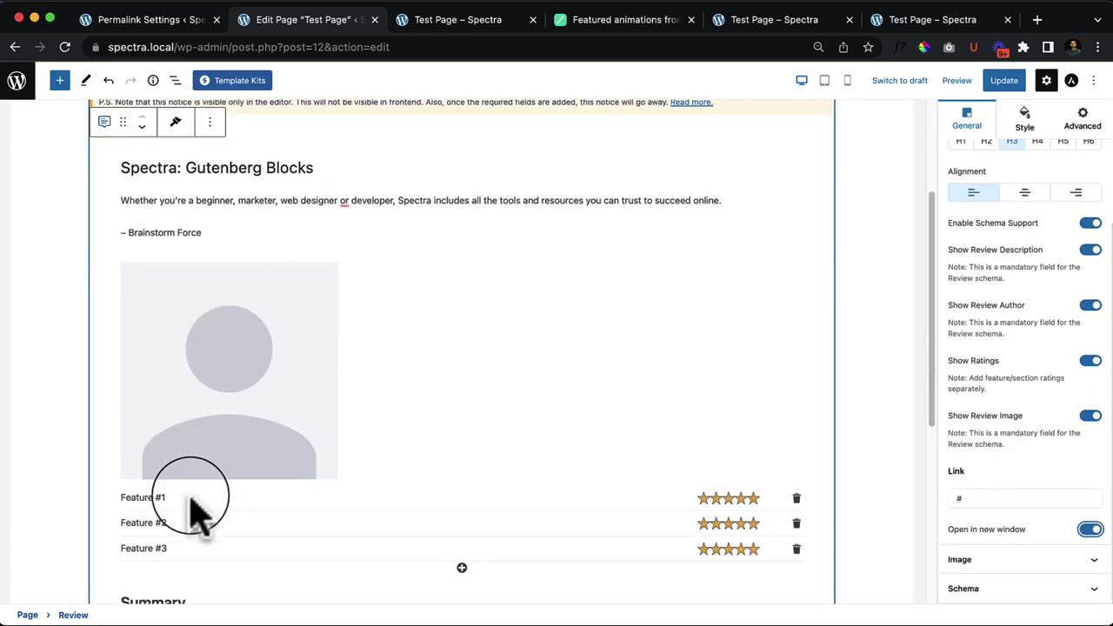
left_click(1026, 193)
left_click(1075, 193)
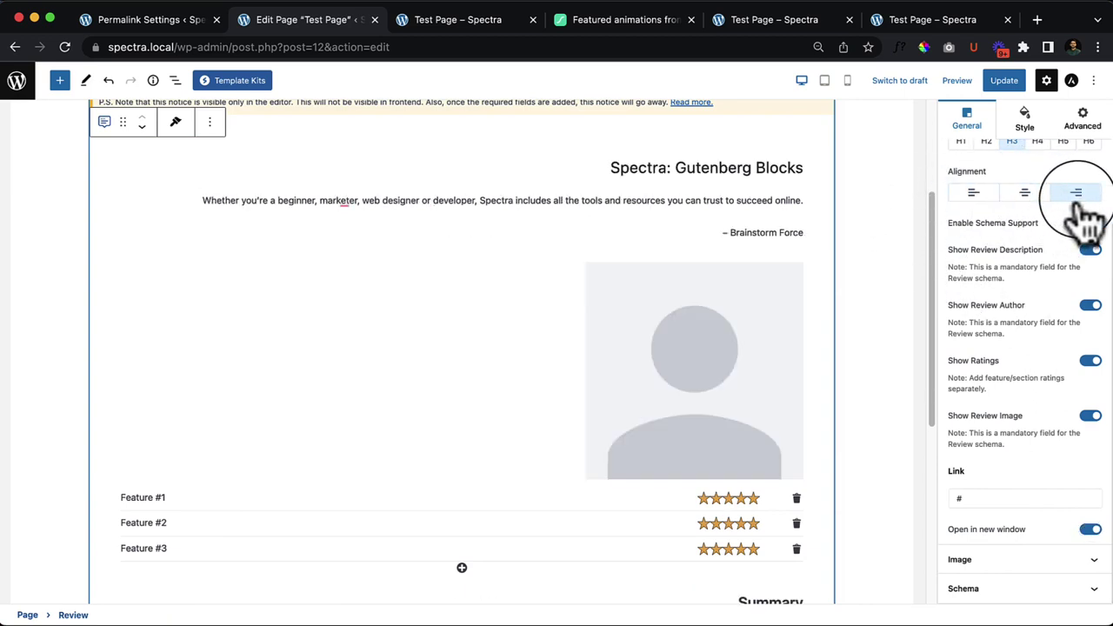
left_click(1024, 193)
left_click(975, 194)
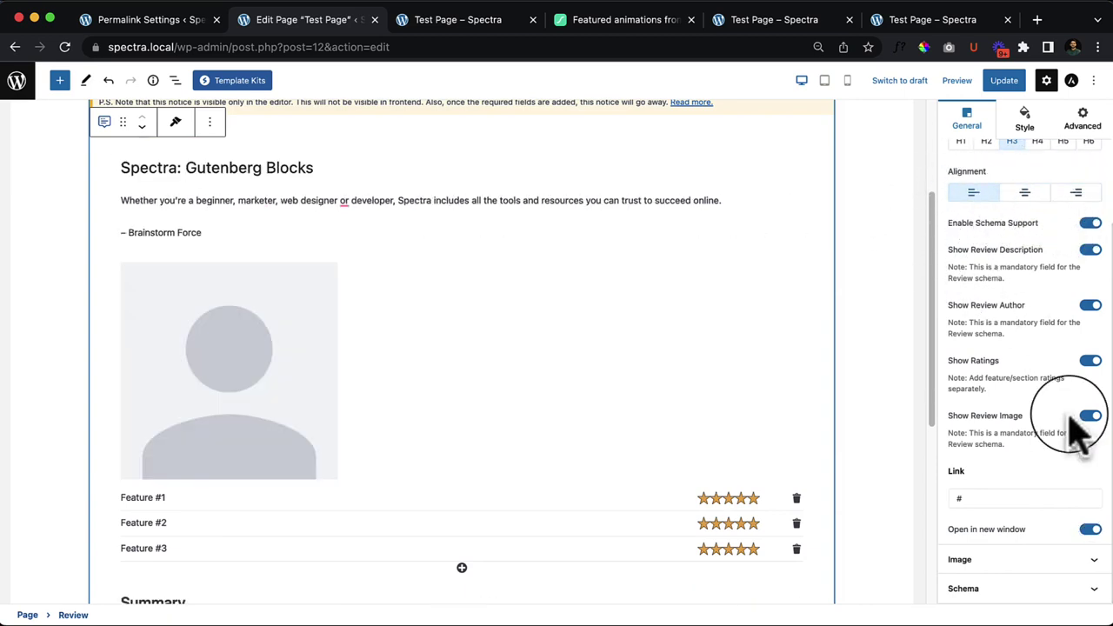
left_click(1027, 560)
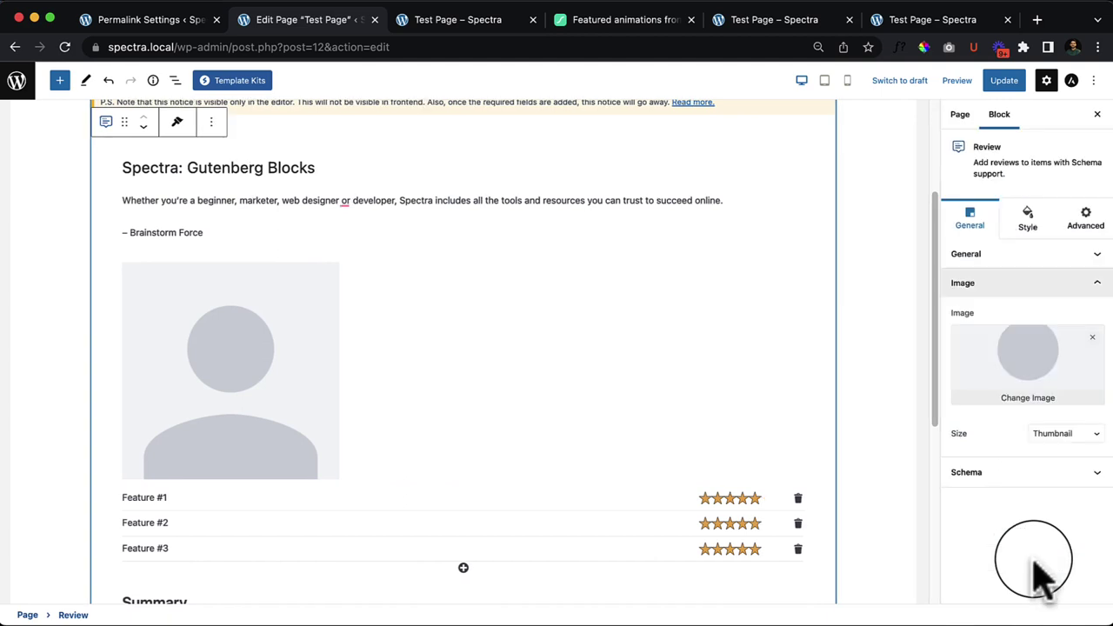
Step: Replace the review image with the 'Untitled design (1)' photo from the media library
left_click(1031, 402)
left_click(651, 347)
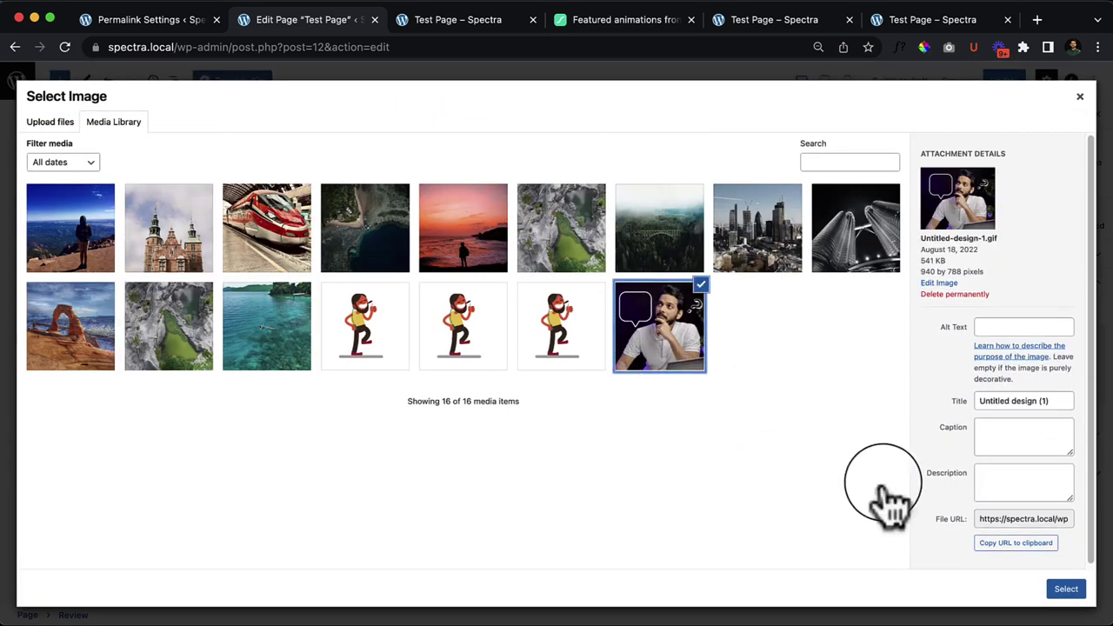
left_click(1066, 591)
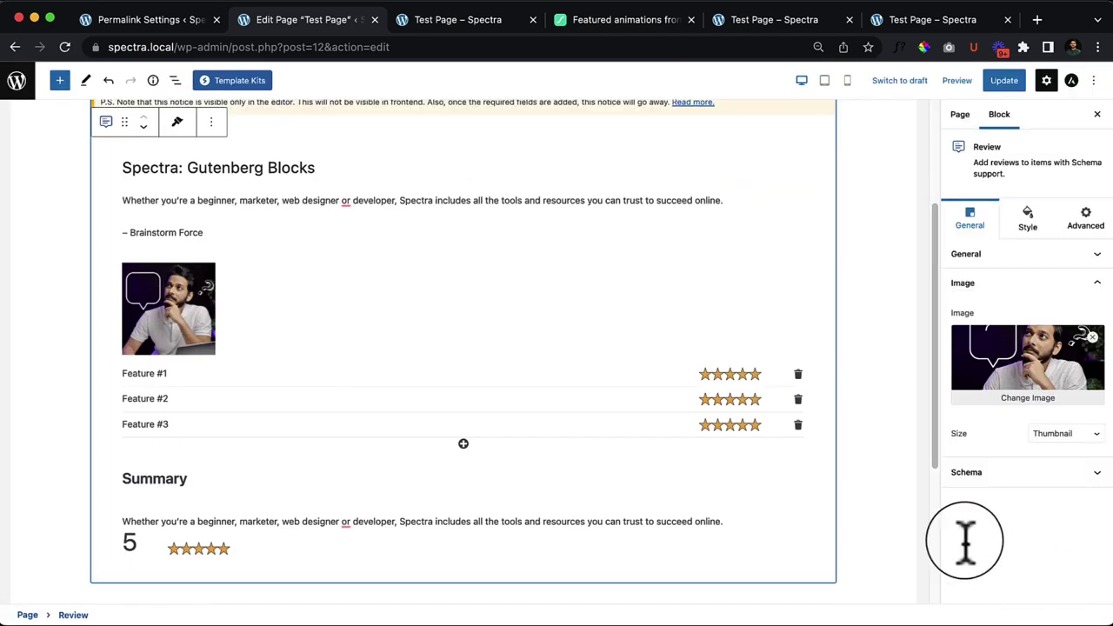
Step: Compare Medium and Full image sizes, keep Thumbnail, and show the Style settings
left_click(1056, 435)
left_click(1075, 452)
left_click(1077, 452)
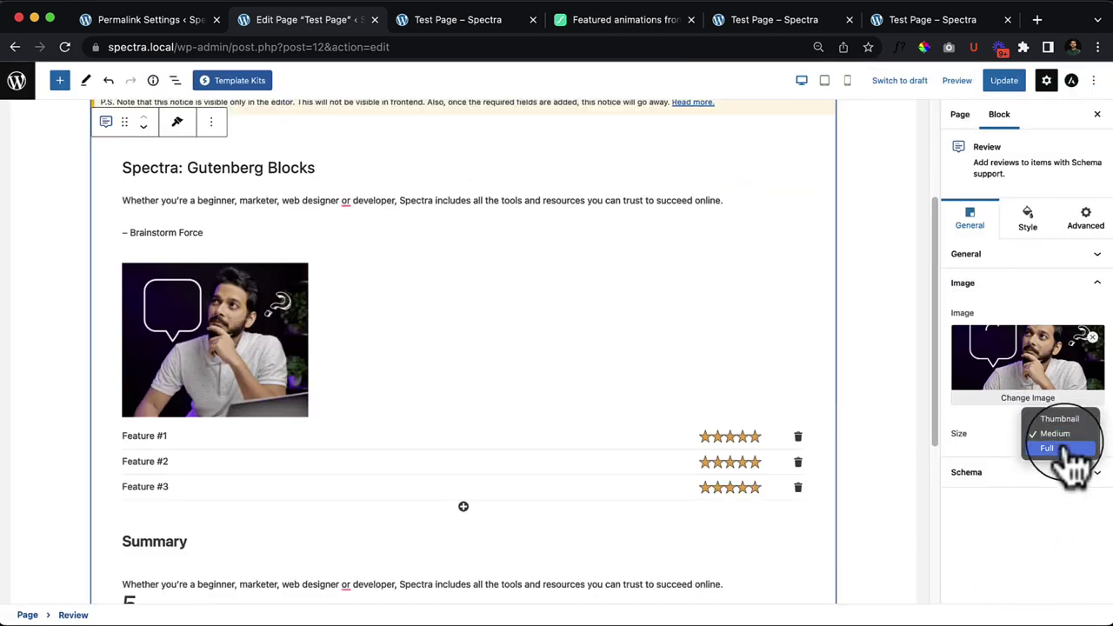
left_click(1073, 465)
left_click(1070, 435)
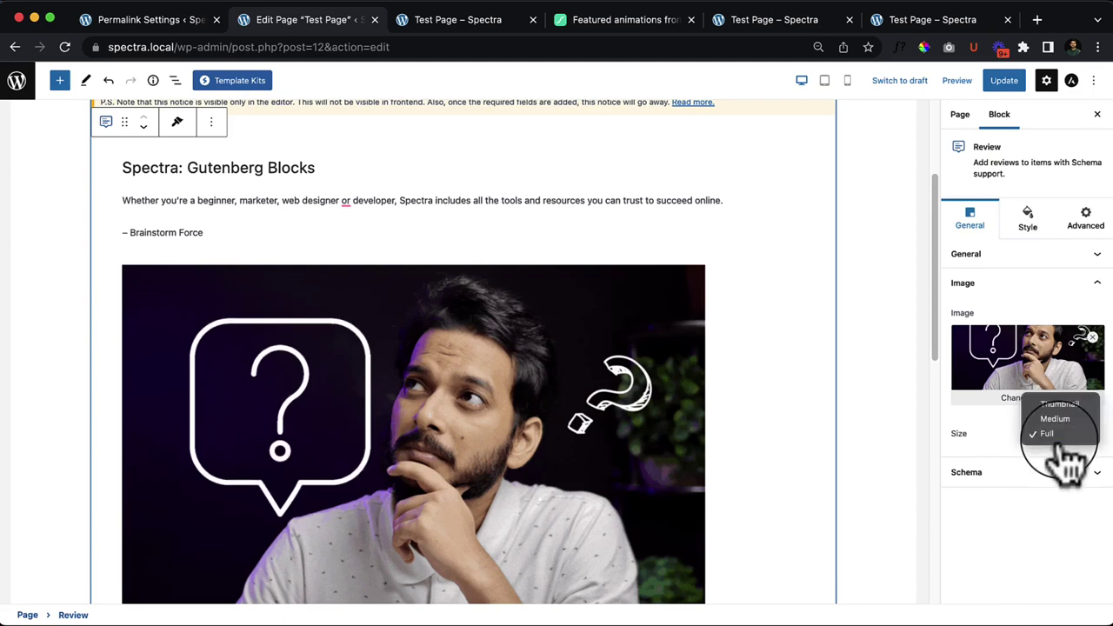
left_click(1065, 409)
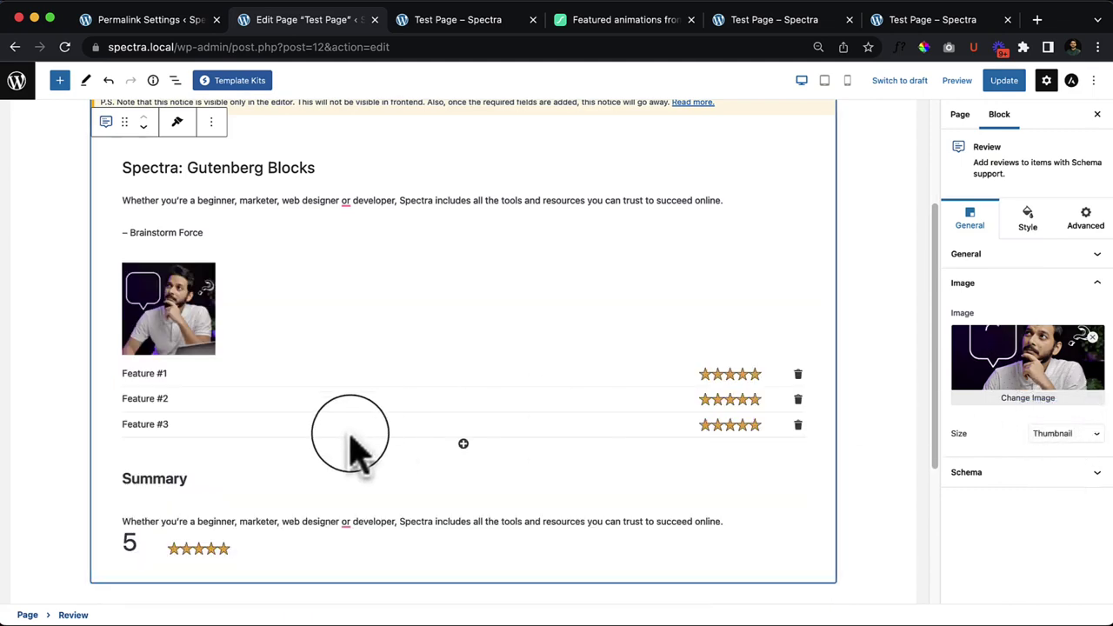
left_click(1028, 222)
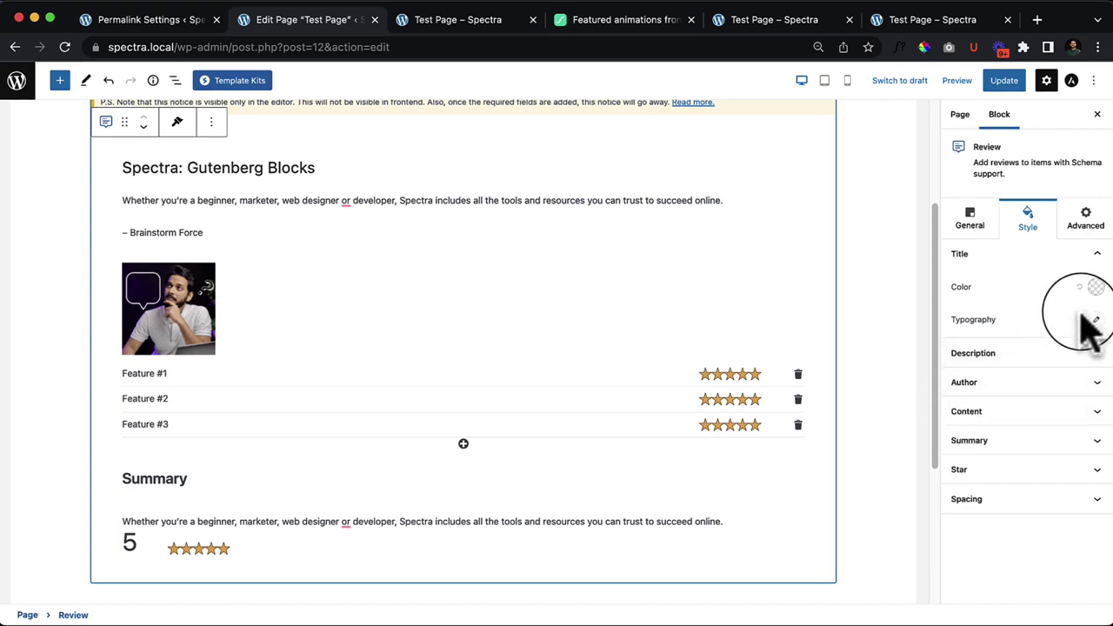
Step: Expand the Description, Author, Content, Summary, Star and Spacing style groups, showing padding 15/50/15/50 px
left_click(1052, 353)
left_click(1029, 383)
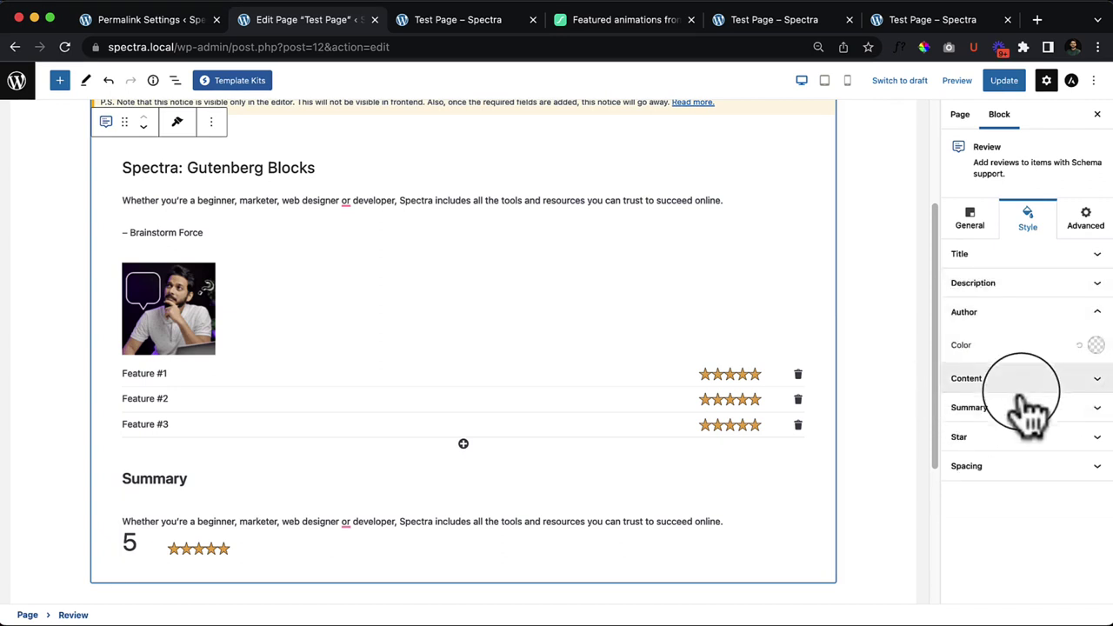
left_click(1026, 387)
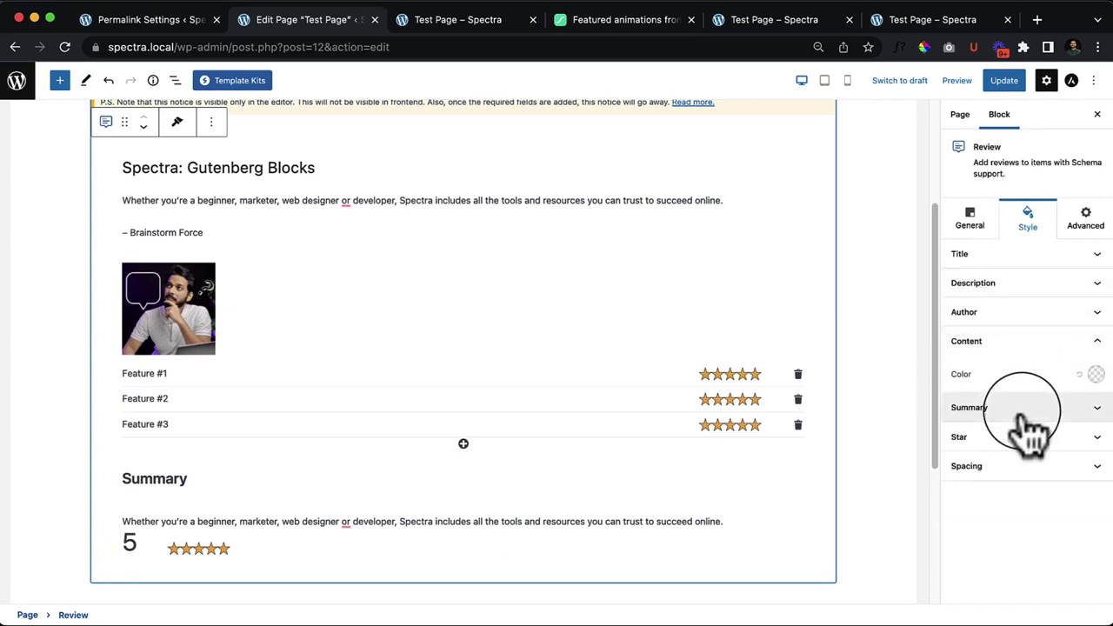
left_click(1031, 409)
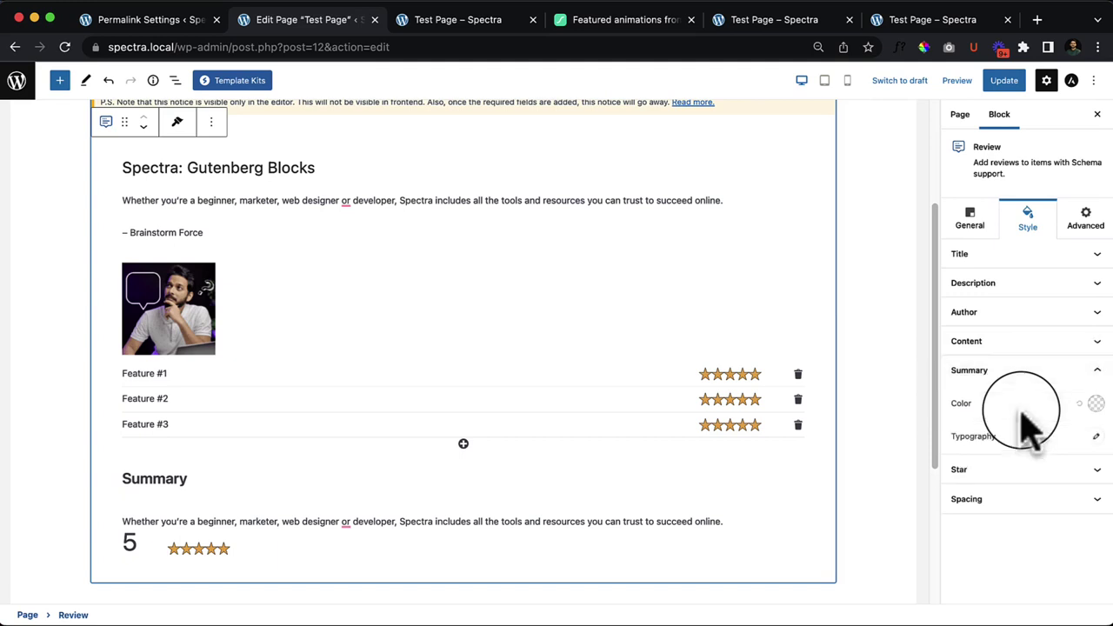
left_click(1037, 474)
left_click(1024, 532)
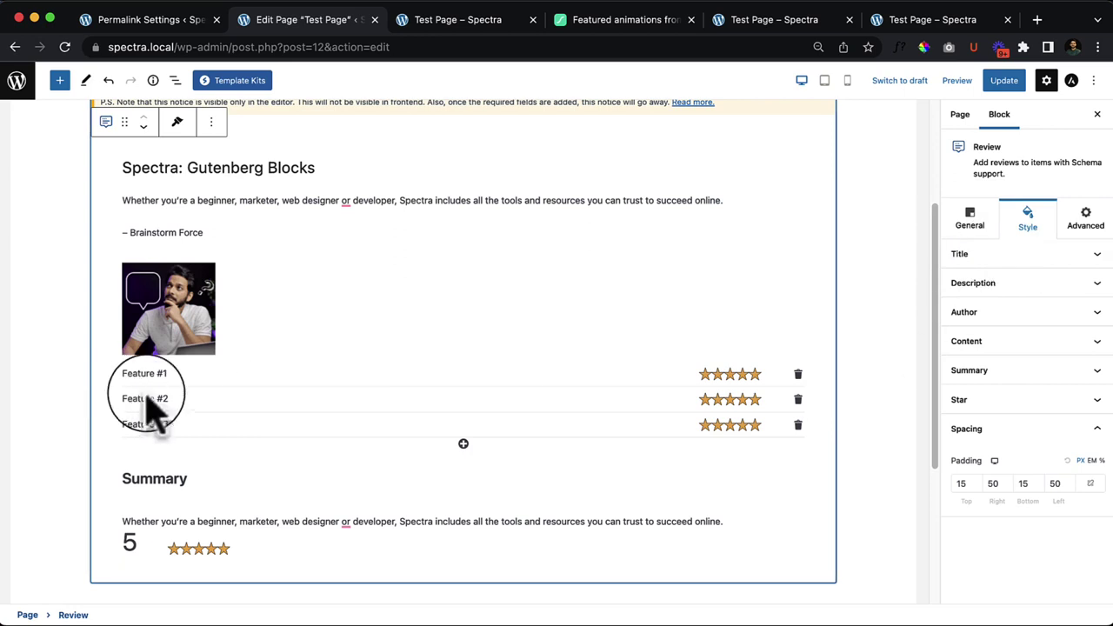
scroll(361, 391, "down", 5)
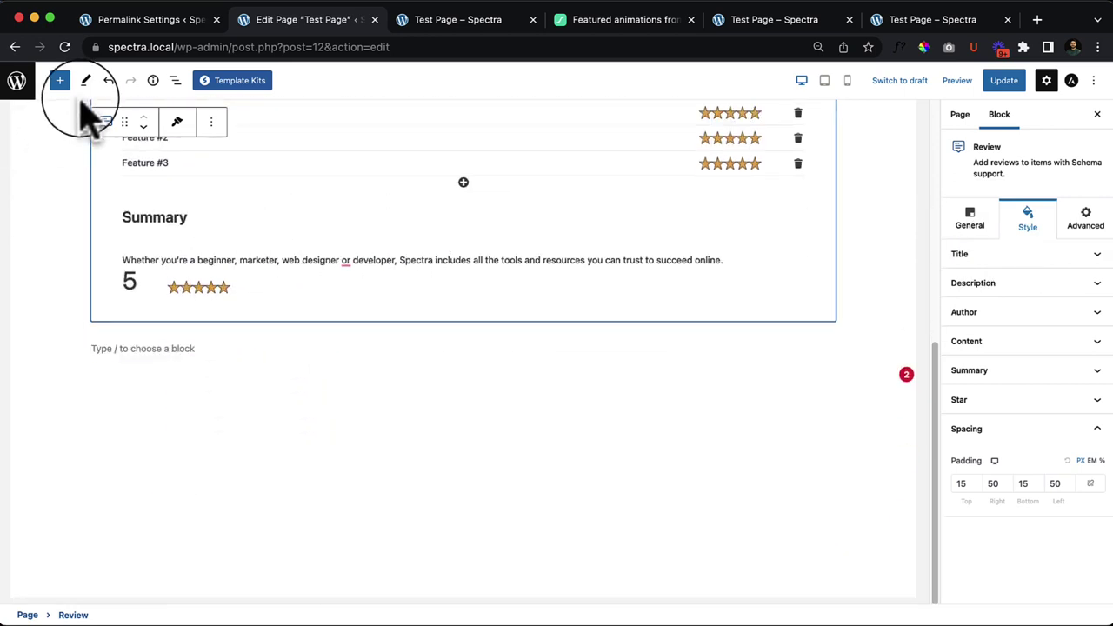
Step: Drag a Spectra Social Share block with Facebook, Twitter, Pinterest and LinkedIn icons under the Review block
left_click(61, 81)
scroll(279, 418, "up", 5)
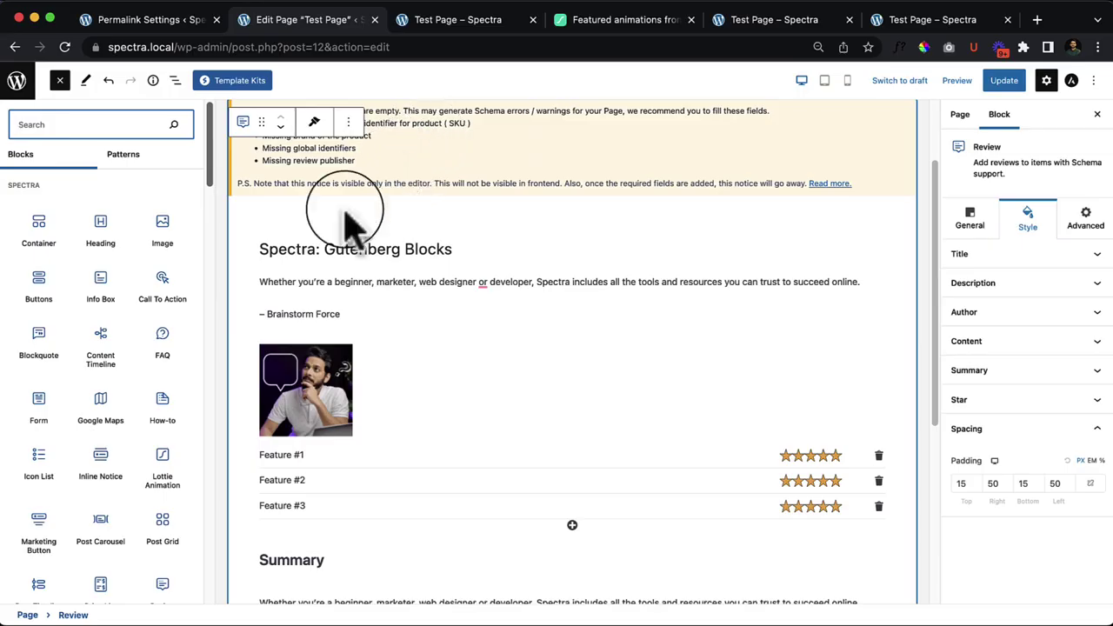
scroll(87, 532, "down", 5)
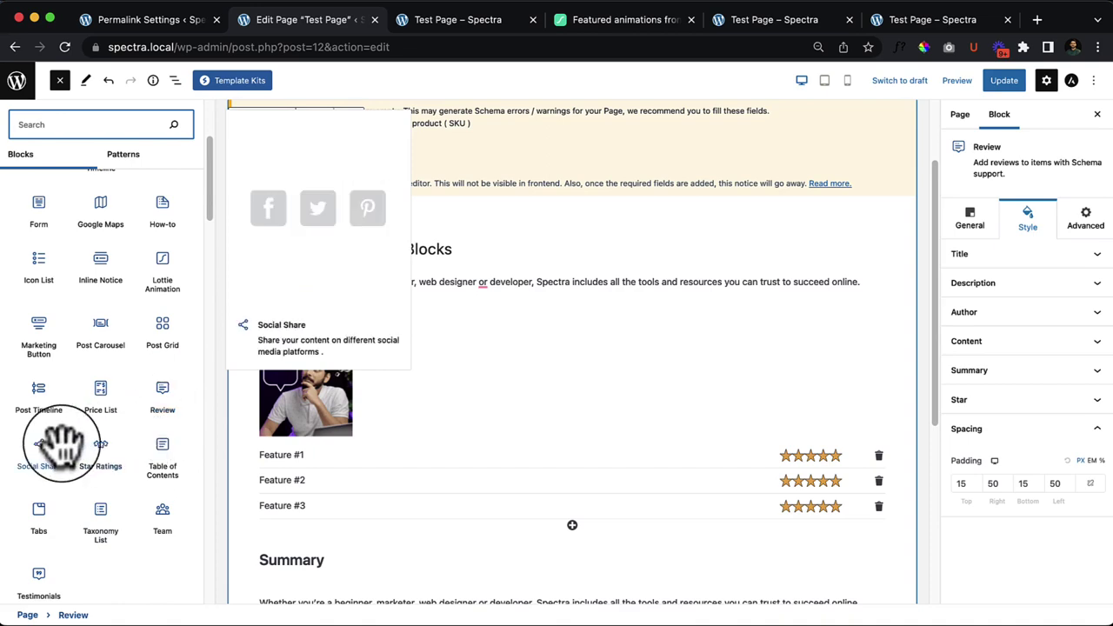
scroll(562, 469, "down", 3)
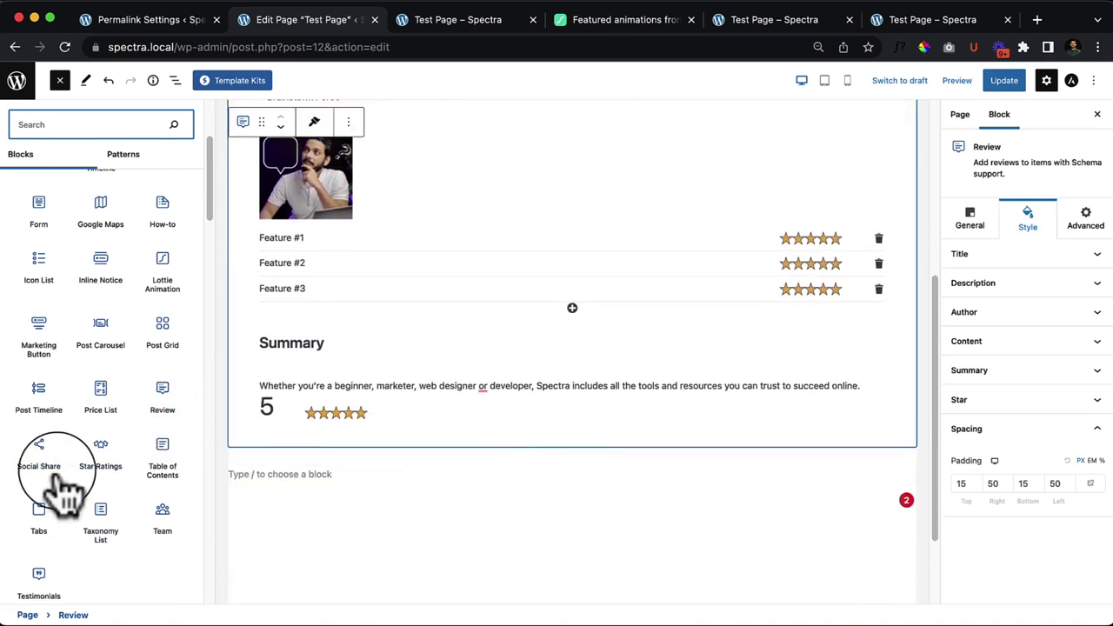
left_click_drag(32, 455, 426, 591)
scroll(426, 574, "down", 5)
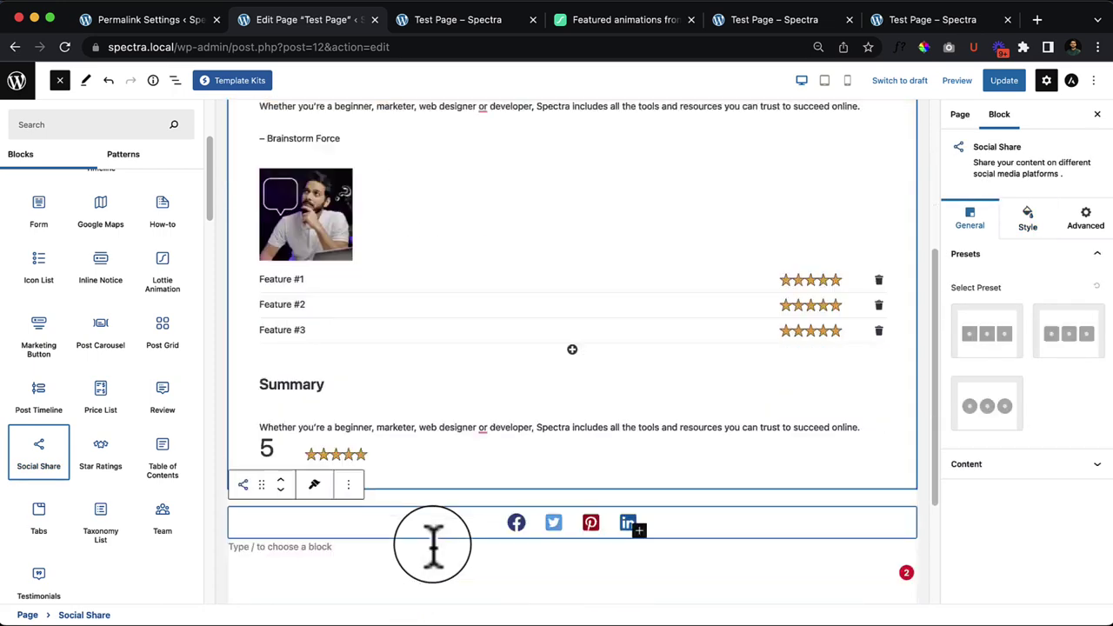
Step: Give the share icons the square style preset
left_click(984, 409)
left_click(401, 355)
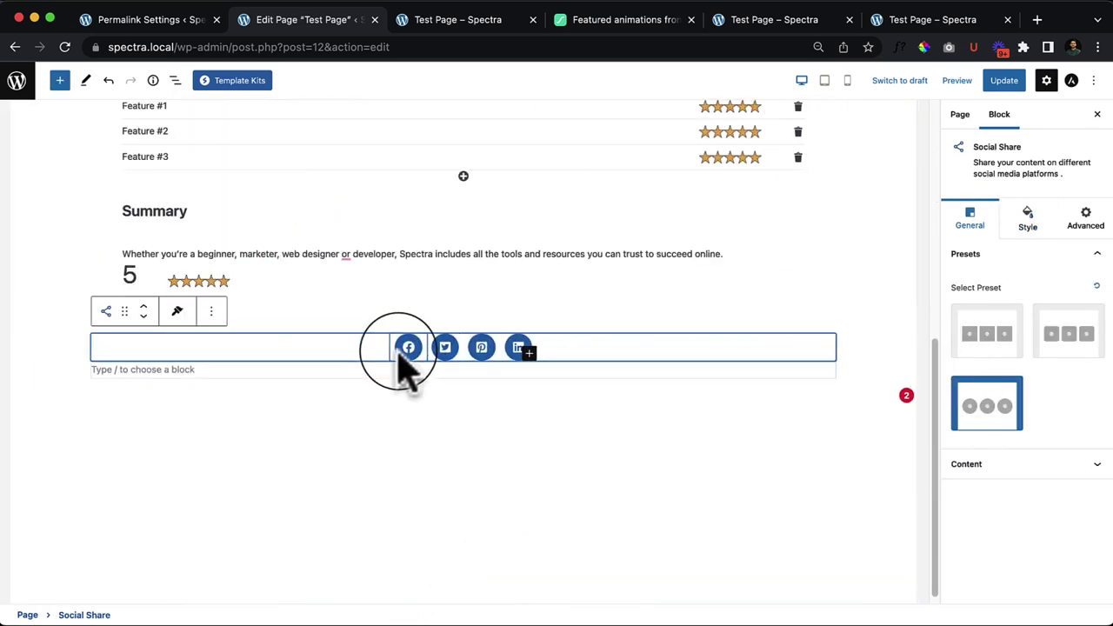
left_click(986, 347)
left_click(1069, 348)
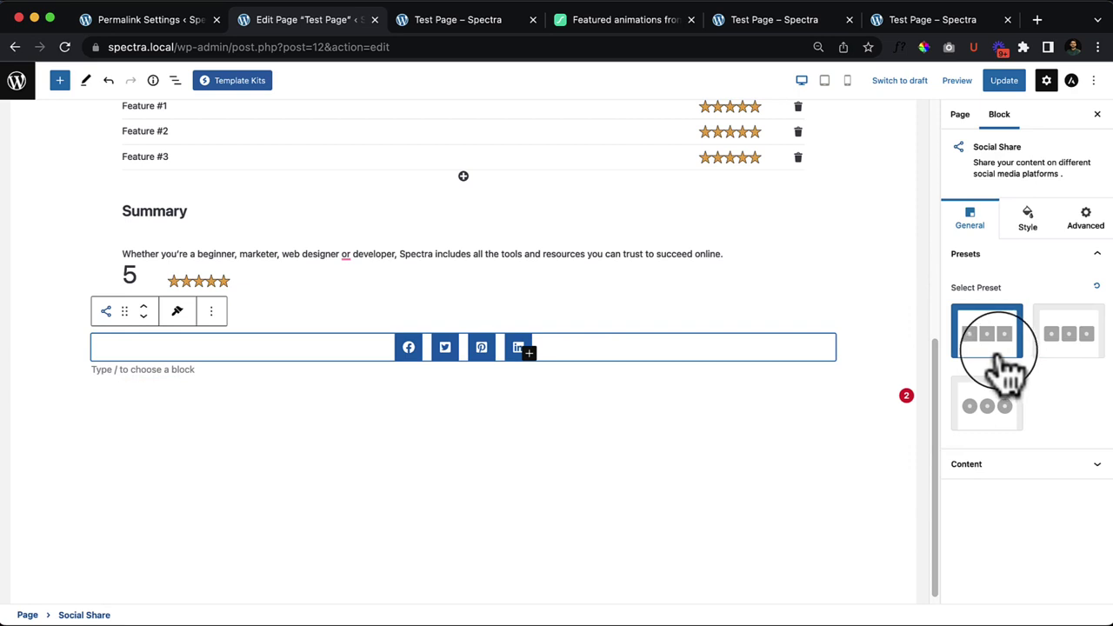
Step: Try left, center and right alignment and each Stack On option, leaving stacking off
left_click(1050, 465)
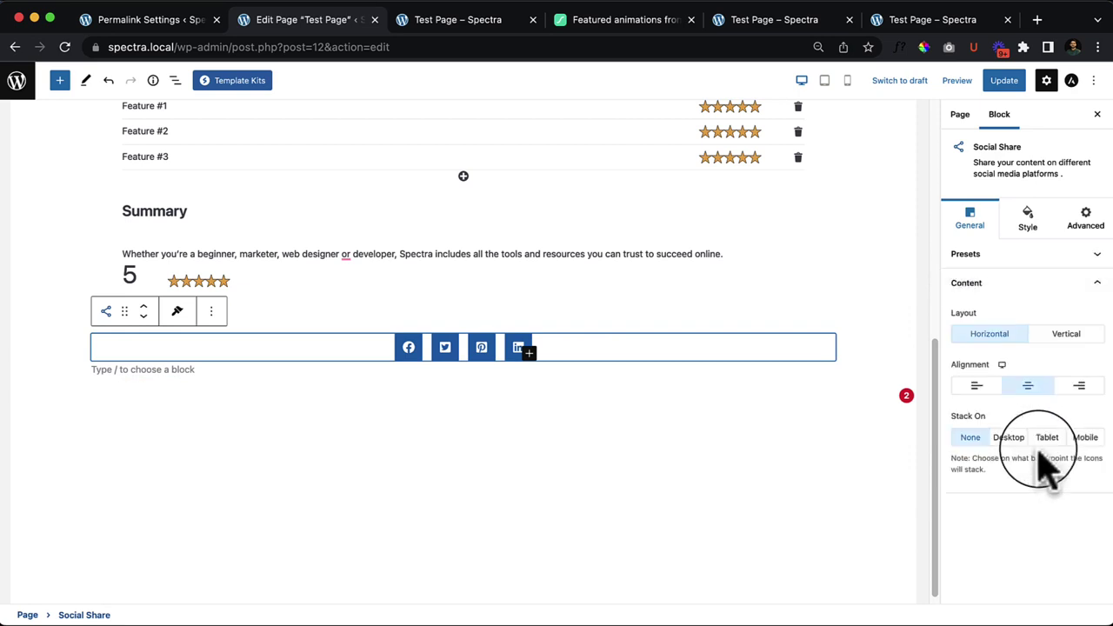
left_click(978, 387)
left_click(1028, 386)
left_click(1080, 386)
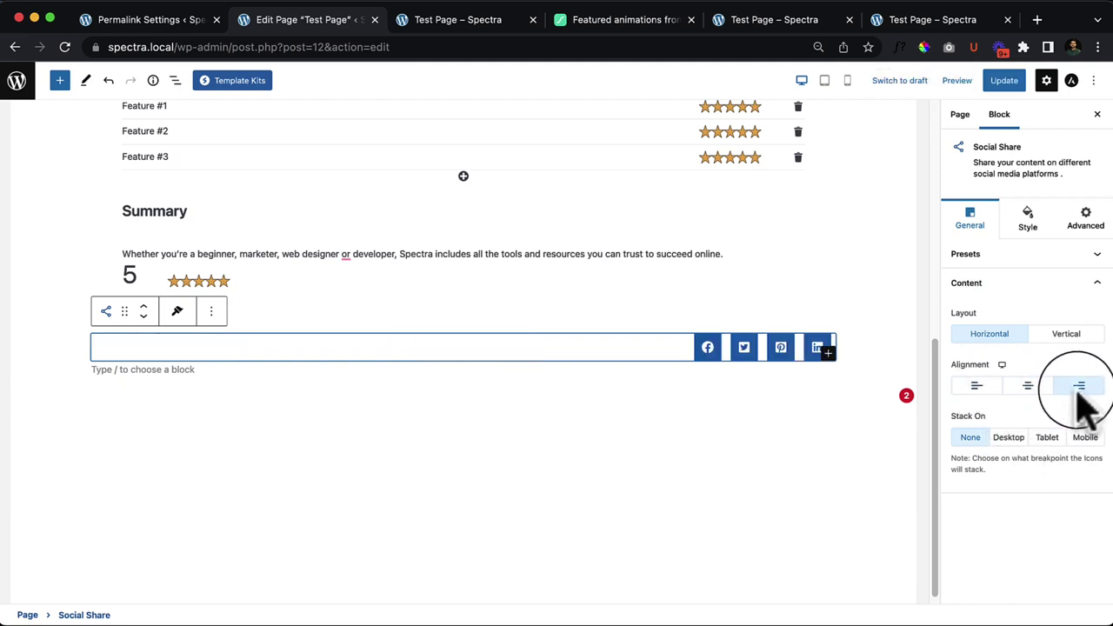
left_click(1009, 438)
left_click(971, 438)
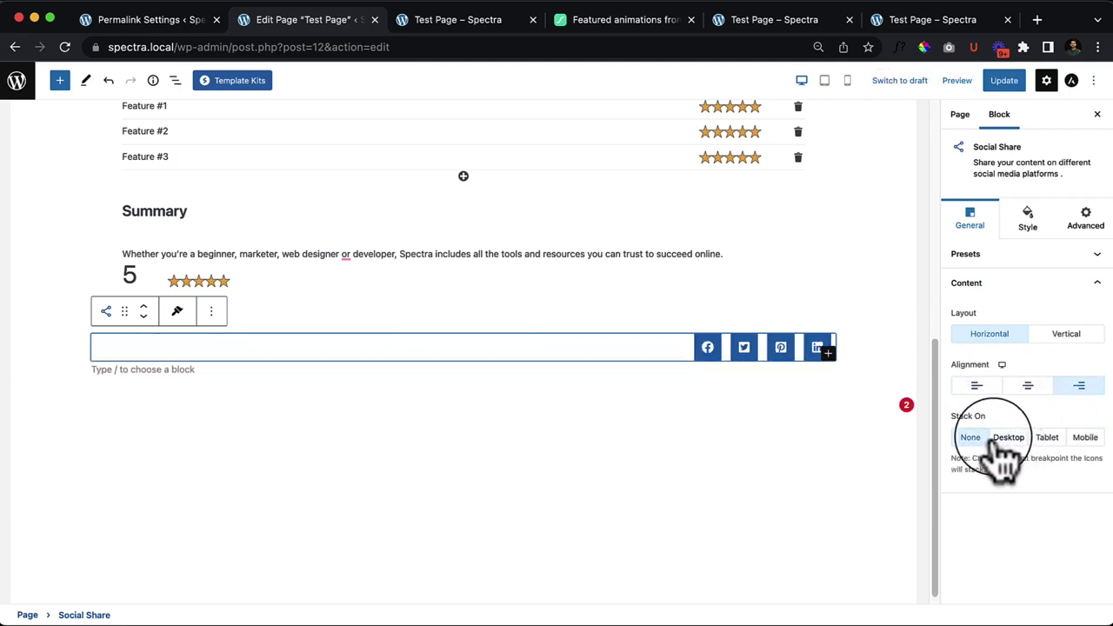
left_click(1009, 438)
left_click(1047, 437)
left_click(1085, 437)
left_click(970, 438)
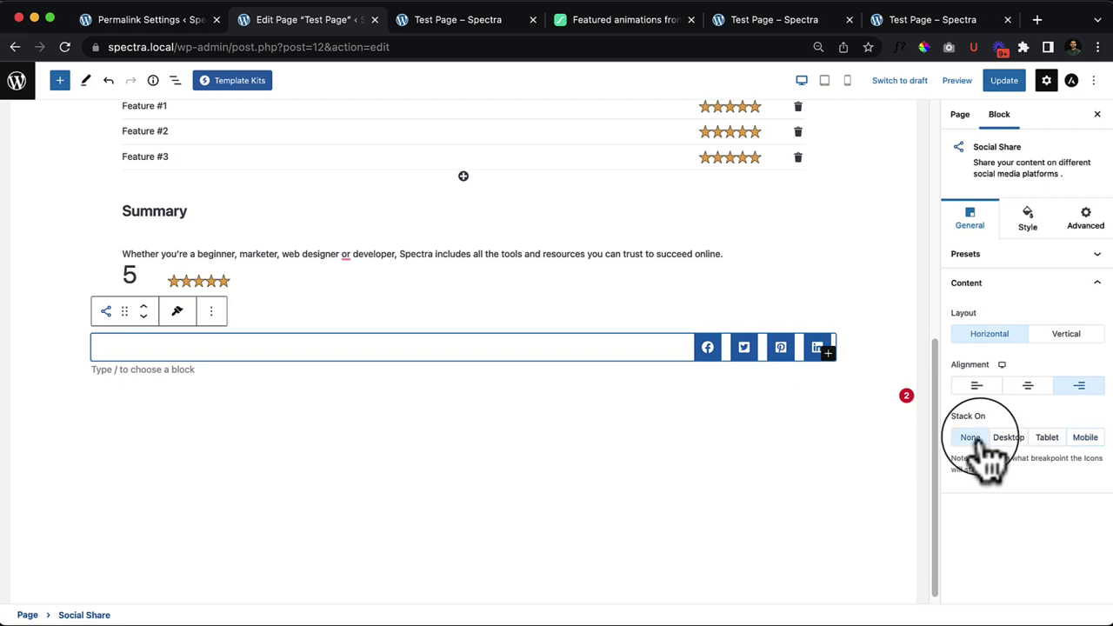
Step: Keep the icons in a left-aligned horizontal row and view their style settings (size 20, radius 0)
left_click(1068, 337)
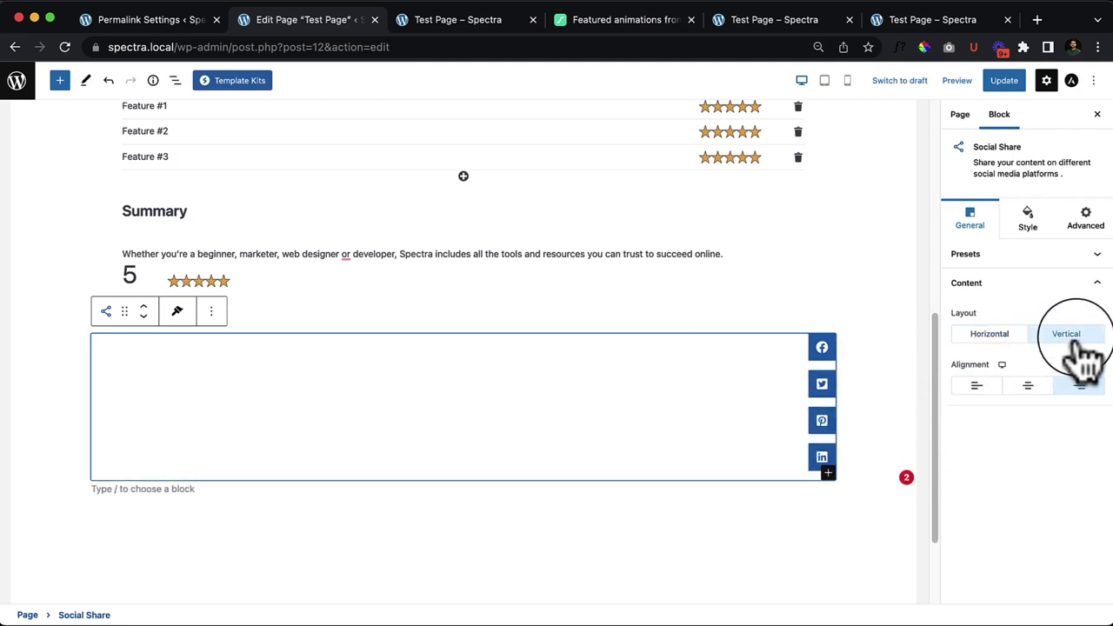
left_click(996, 337)
left_click(977, 385)
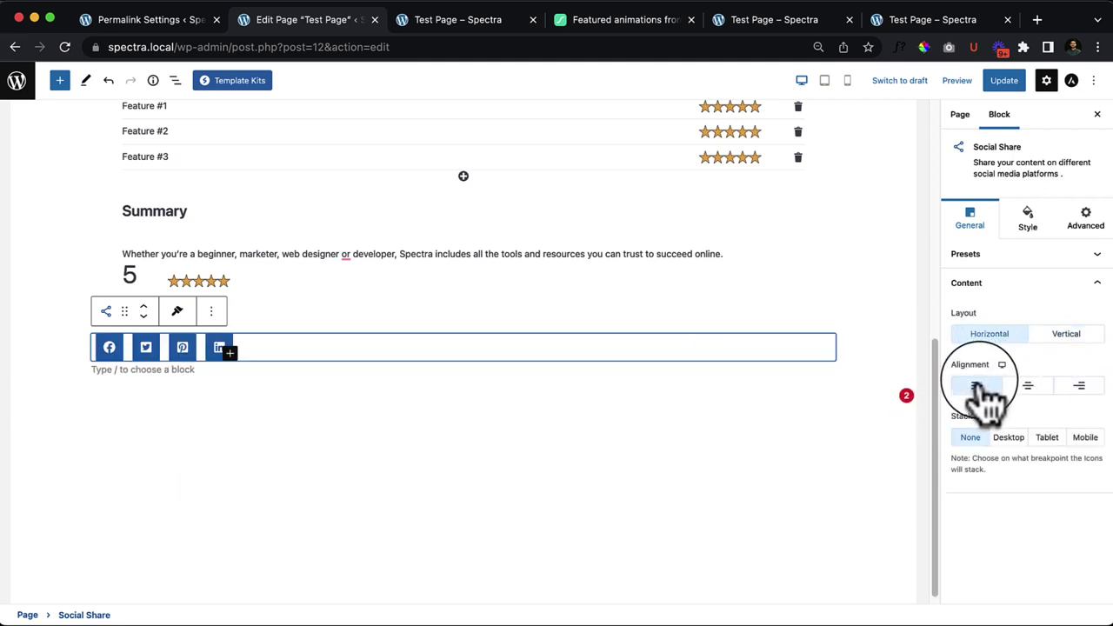
left_click(1035, 225)
scroll(1077, 426, "down", 1)
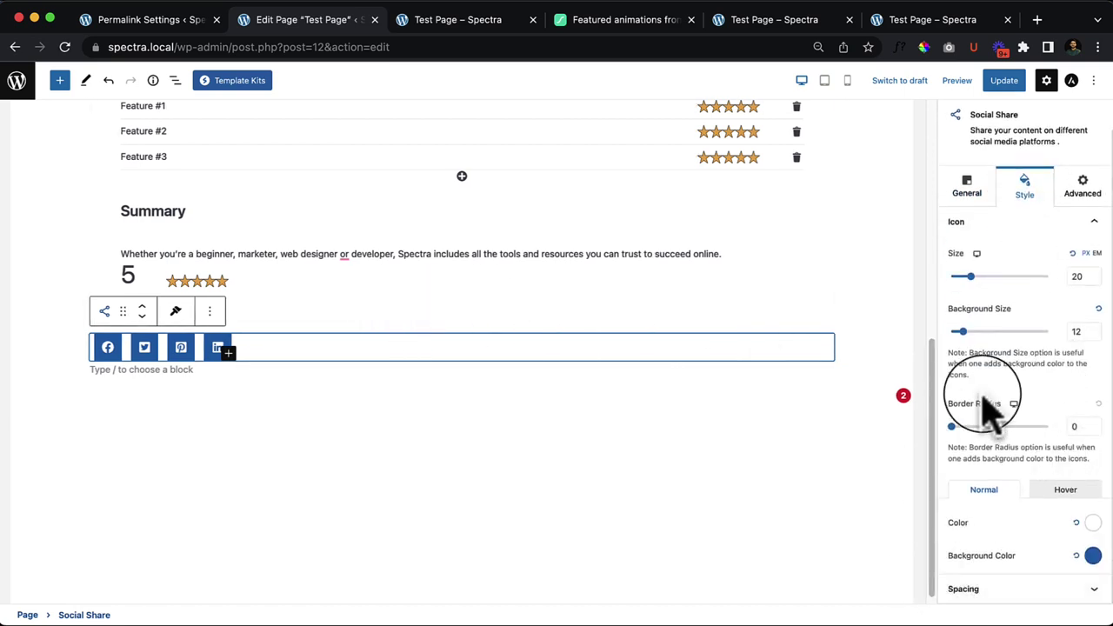
scroll(992, 408, "up", 1)
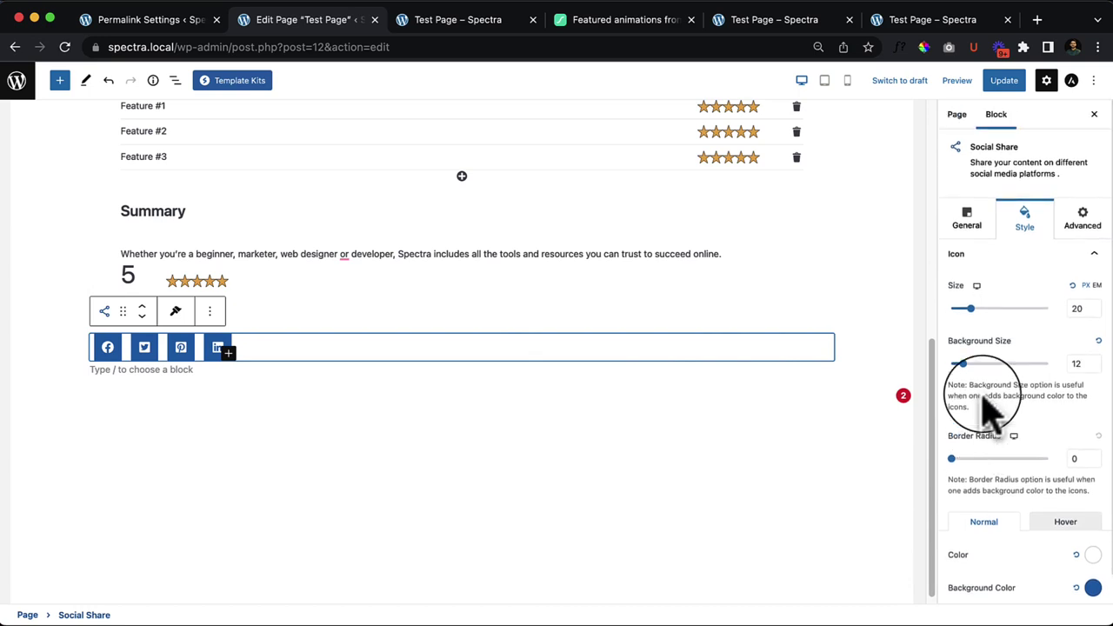
Step: Drag a Table of Contents block into the page and move it up under the Test Page title
left_click(59, 81)
scroll(117, 465, "down", 5)
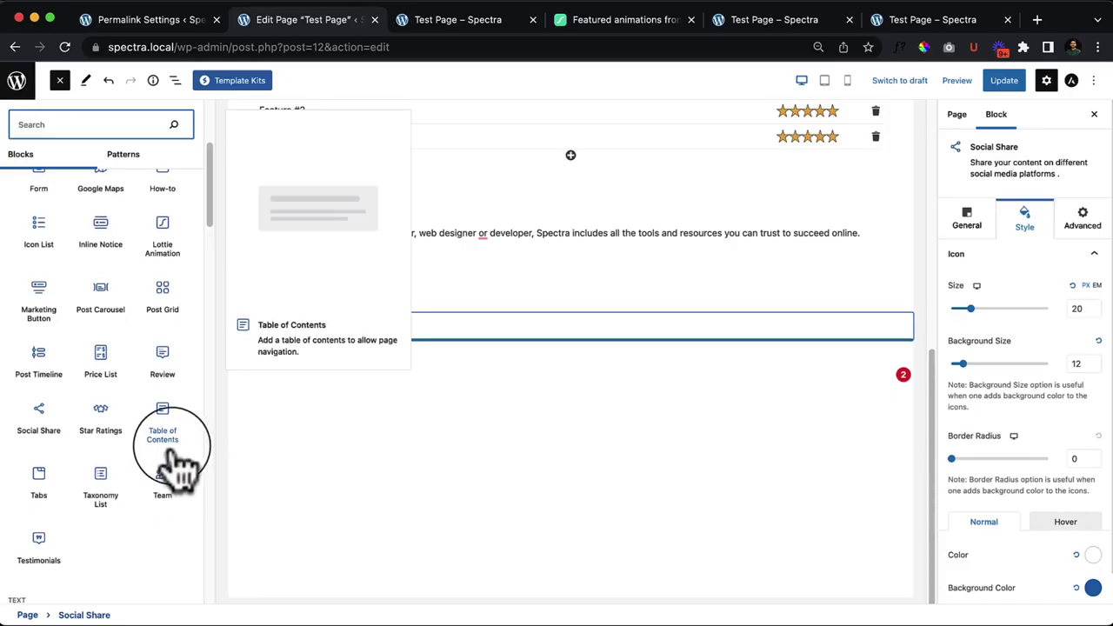
left_click_drag(165, 428, 361, 300)
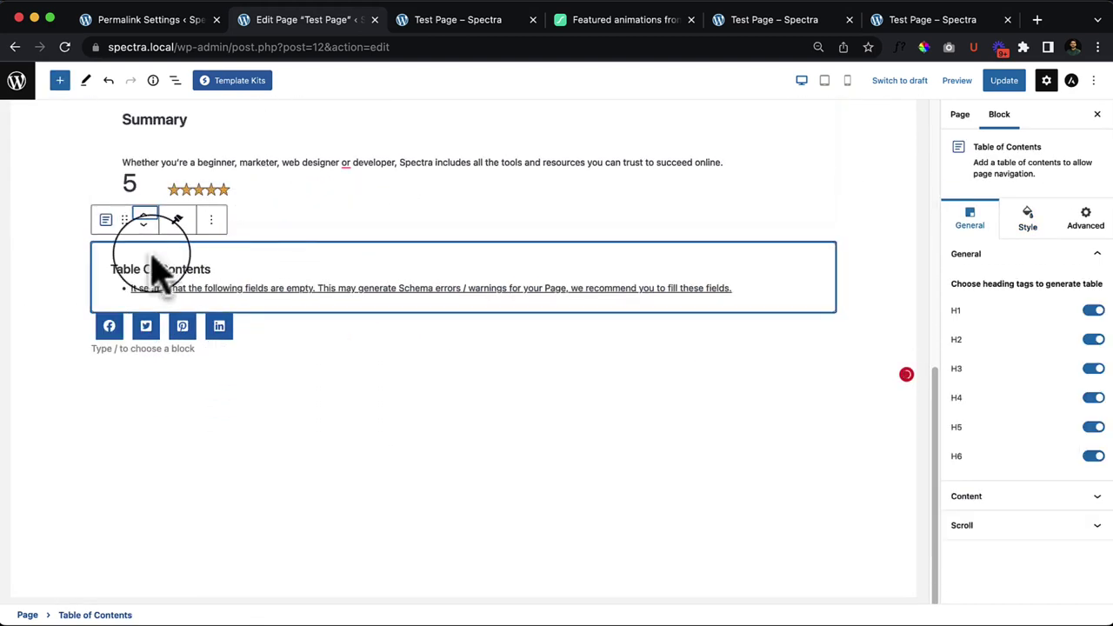
left_click(143, 214)
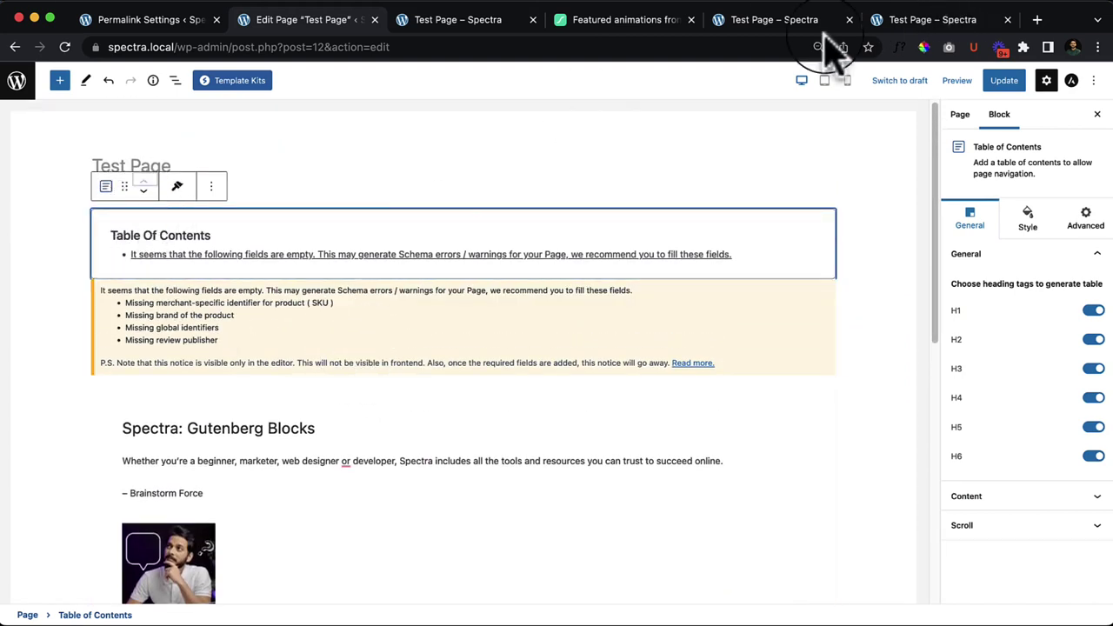
Step: Load the Spectra documentation at wpspectra.com/docs in a new browser tab
left_click(1037, 19)
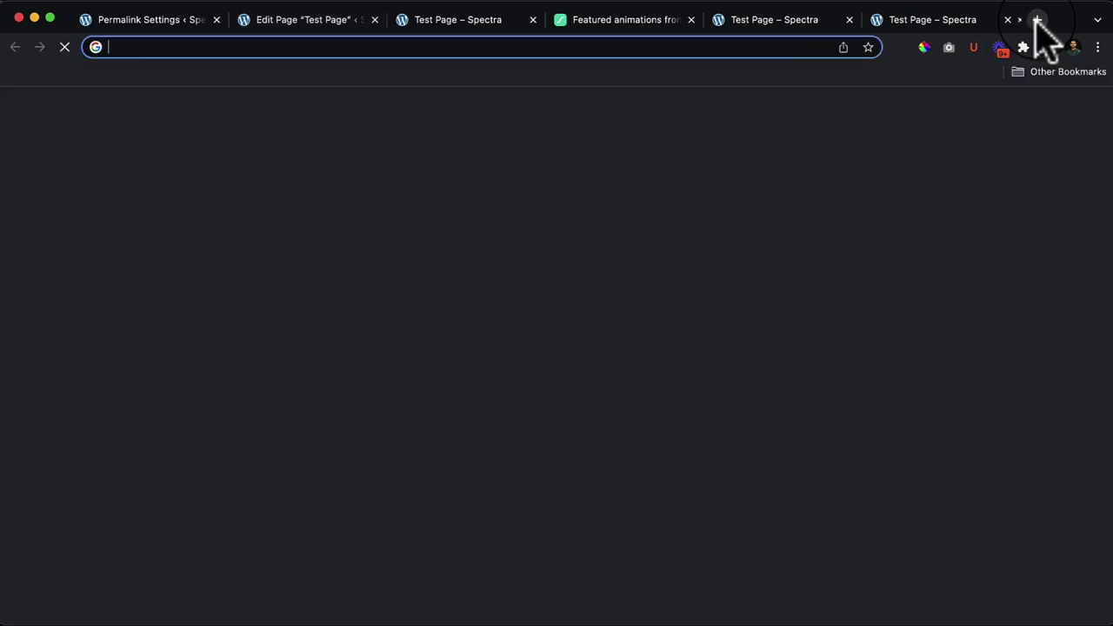
left_click(640, 47)
type("wp")
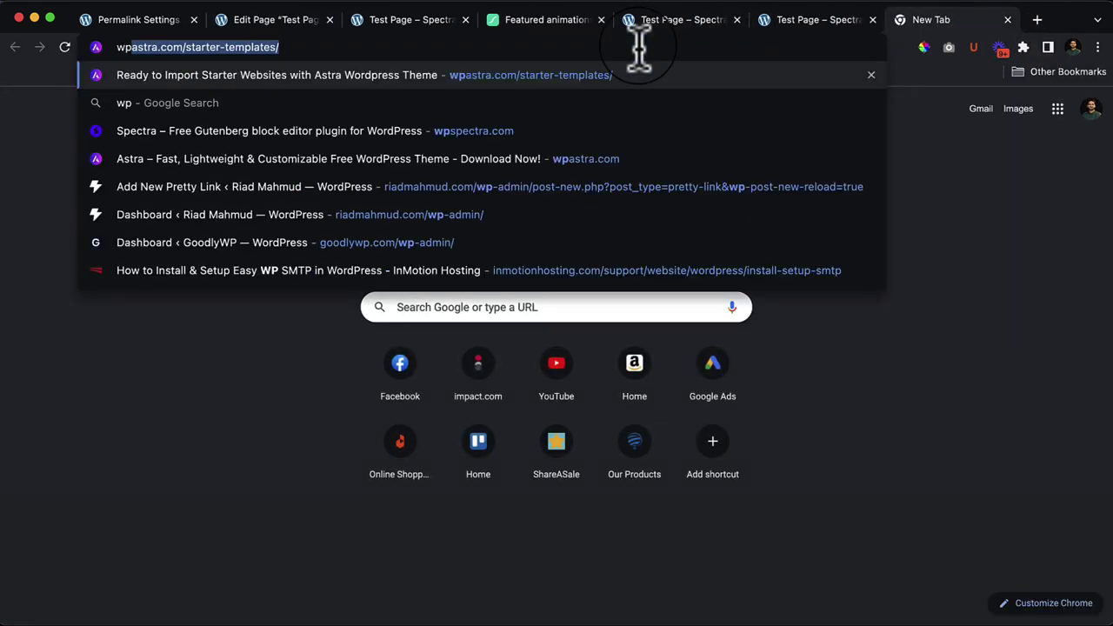
key("Down")
key("Down")
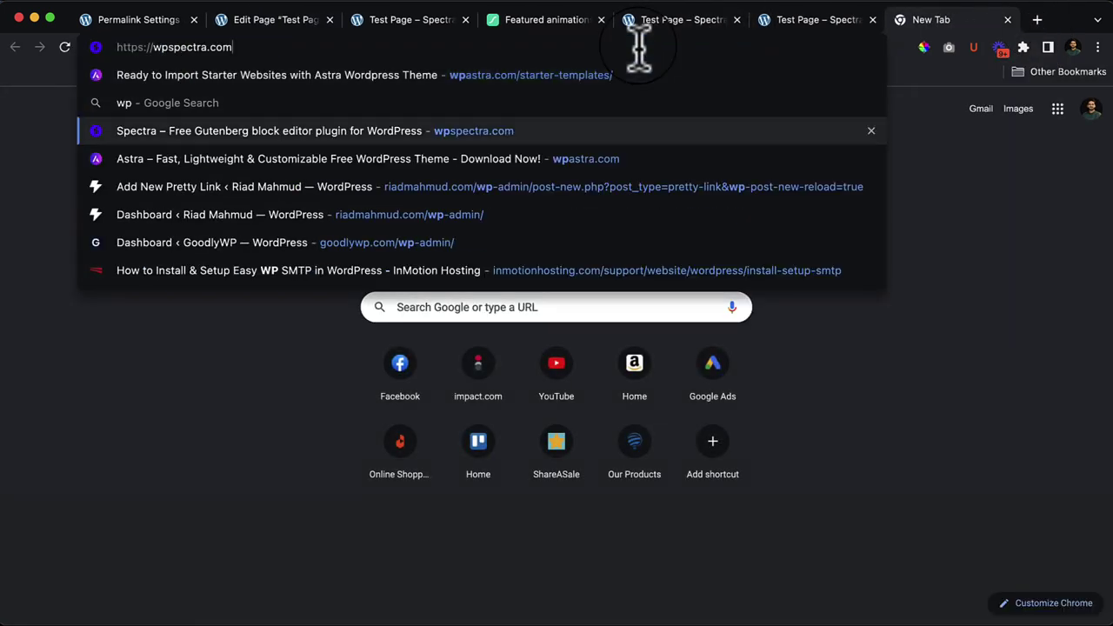
key("Up")
key("Up")
key("Down")
key("Down")
key("Up")
key("Down")
type("/docs")
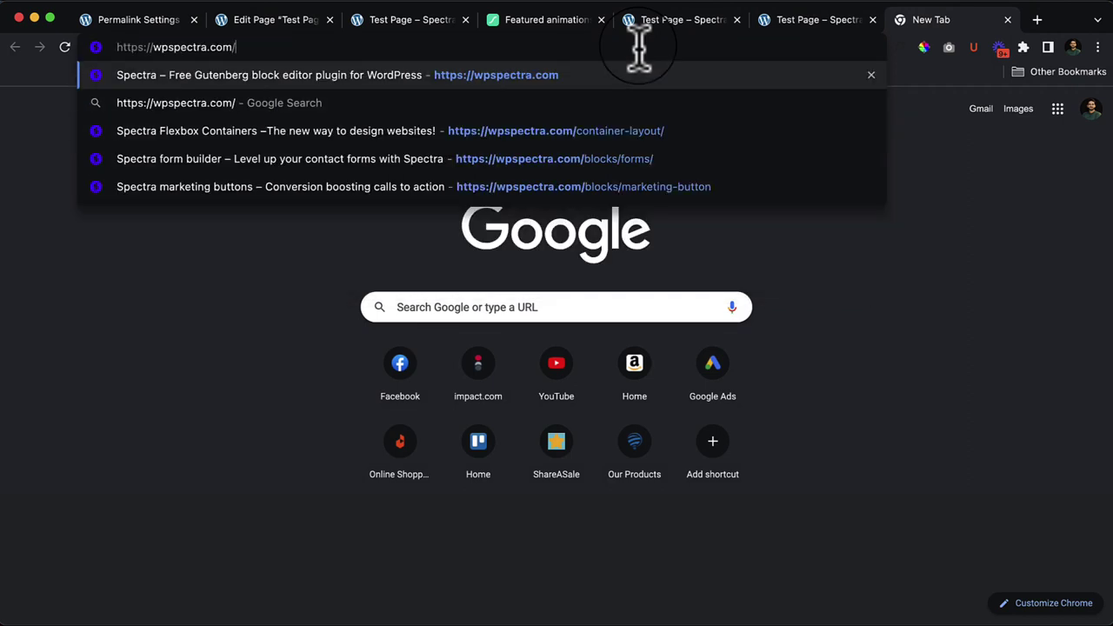
key("Return")
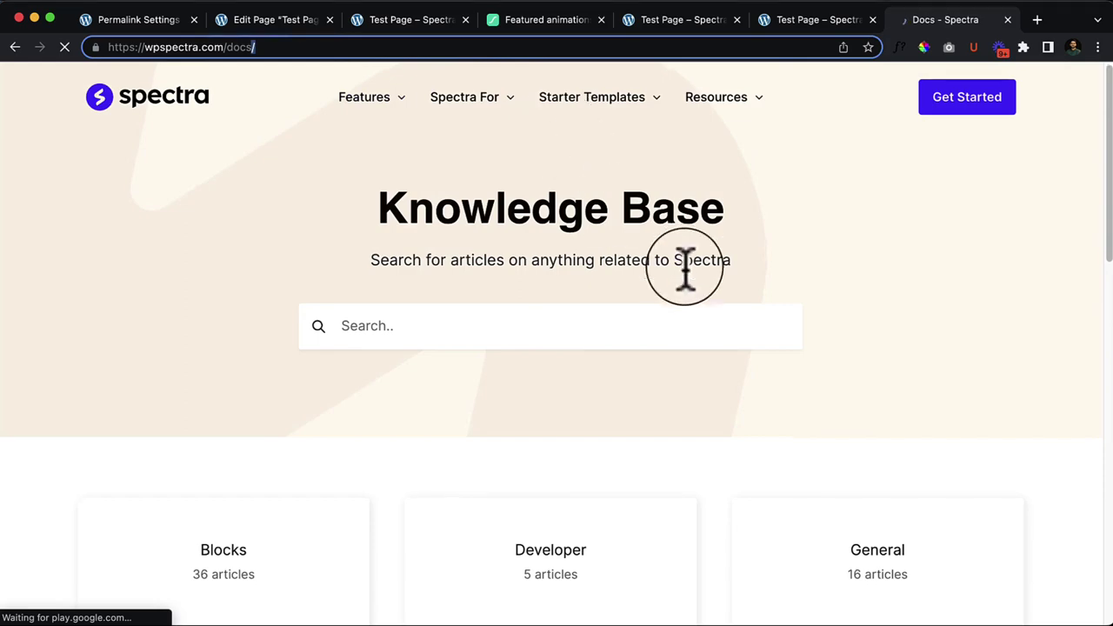
Step: Open the Blocks docs category and its 'Spectra – Buttons block' article
scroll(670, 330, "down", 3)
left_click(226, 445)
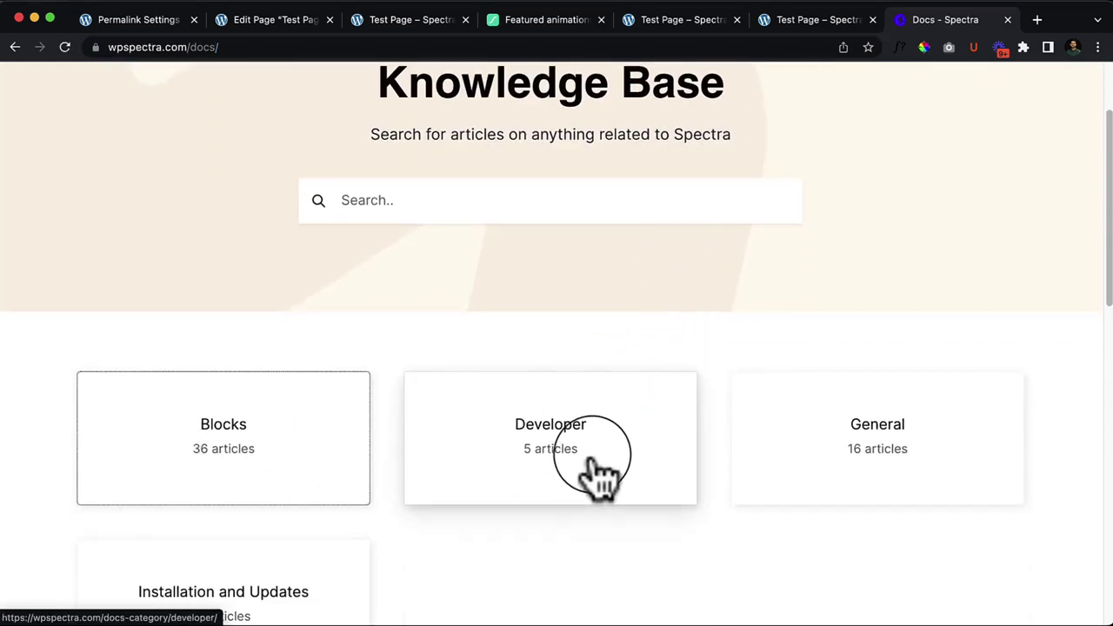
scroll(600, 453, "down", 3)
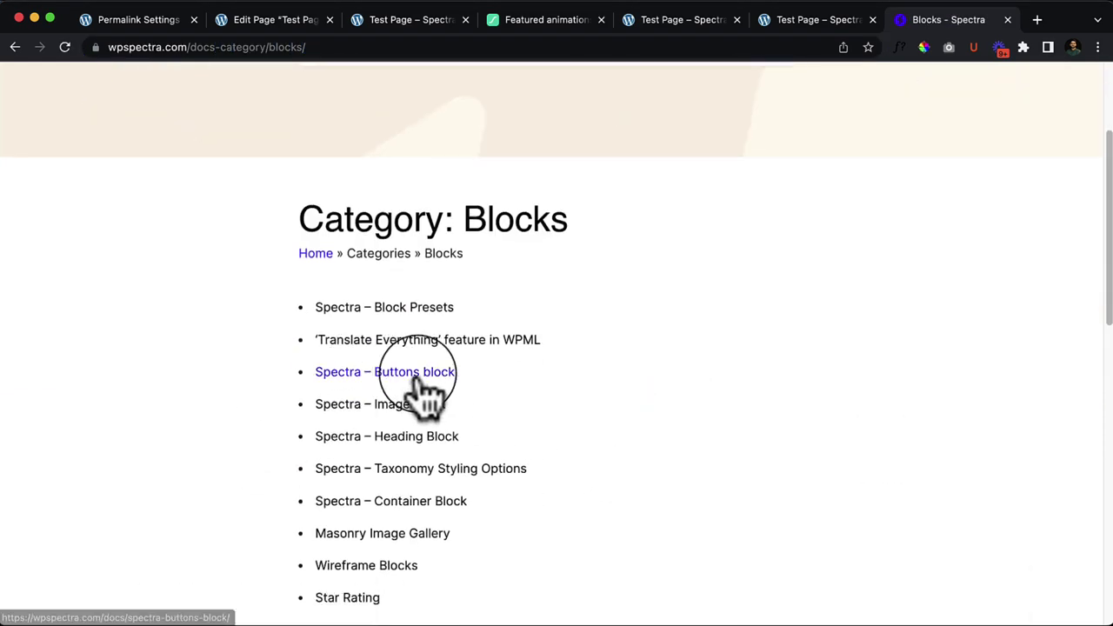
scroll(427, 392, "down", 5)
scroll(427, 396, "up", 5)
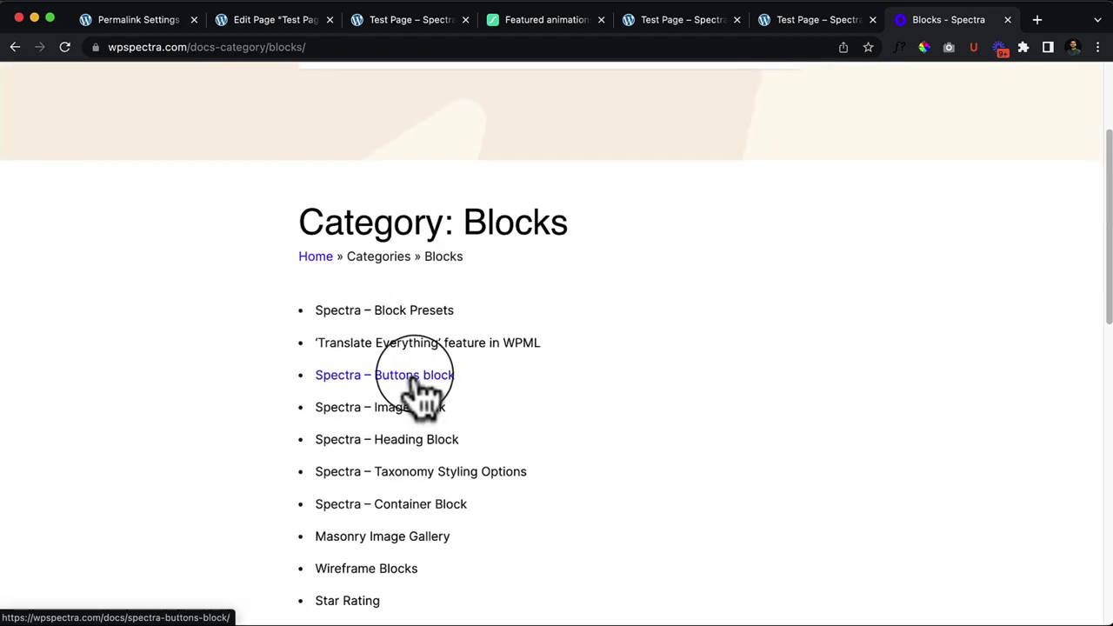
left_click(419, 384)
Step: Scroll through the Buttons block article, then go to the blog from the footer link
scroll(536, 461, "down", 5)
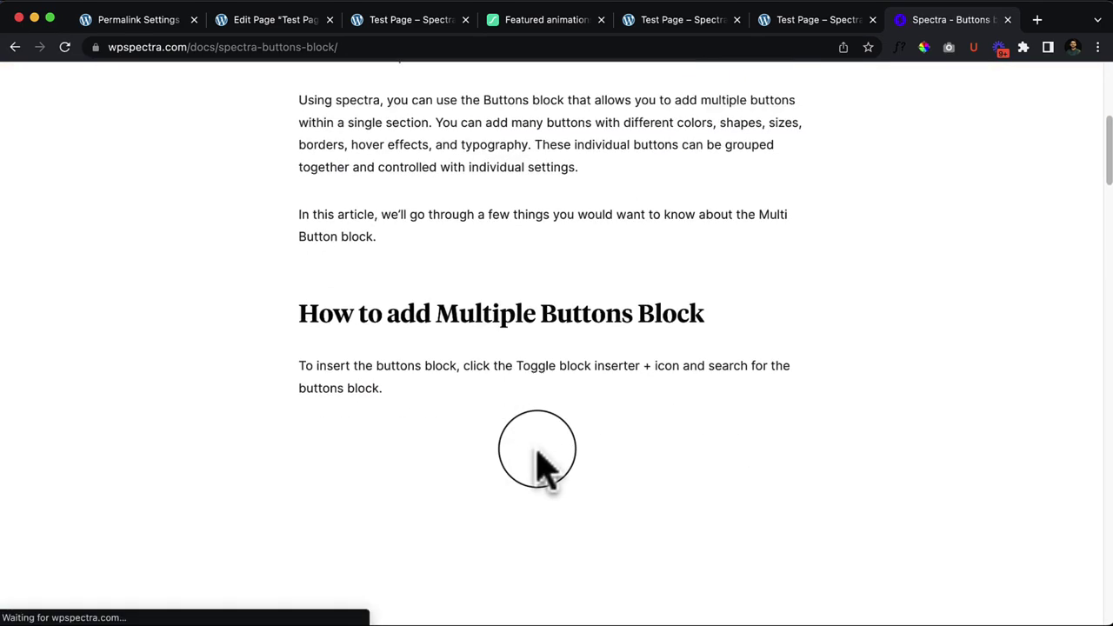
scroll(537, 454, "down", 20)
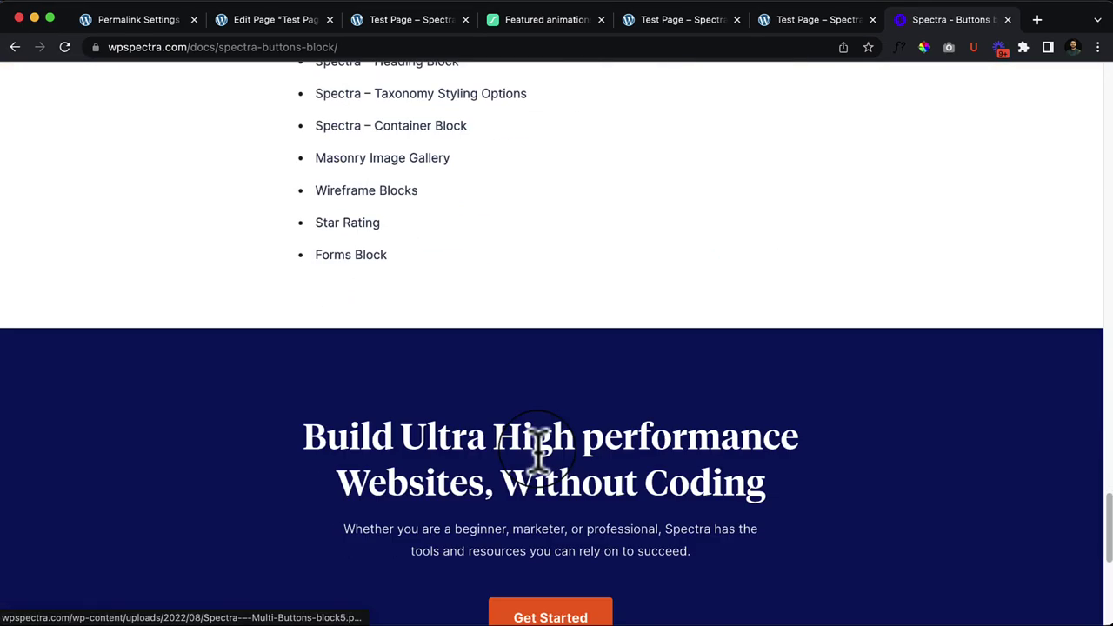
scroll(537, 448, "up", 12)
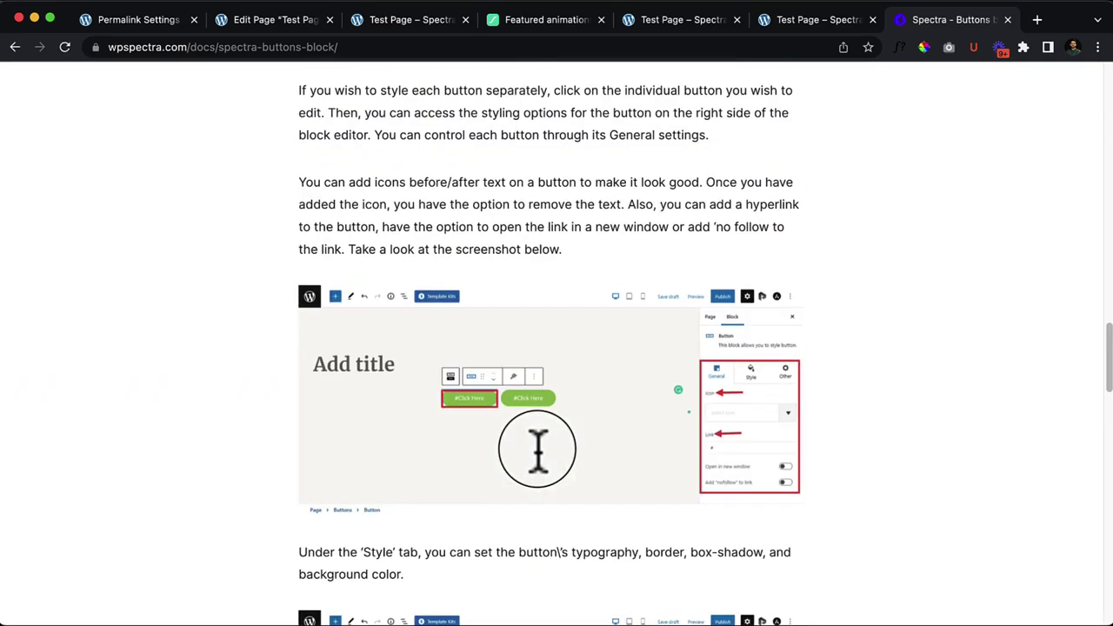
scroll(537, 448, "up", 6)
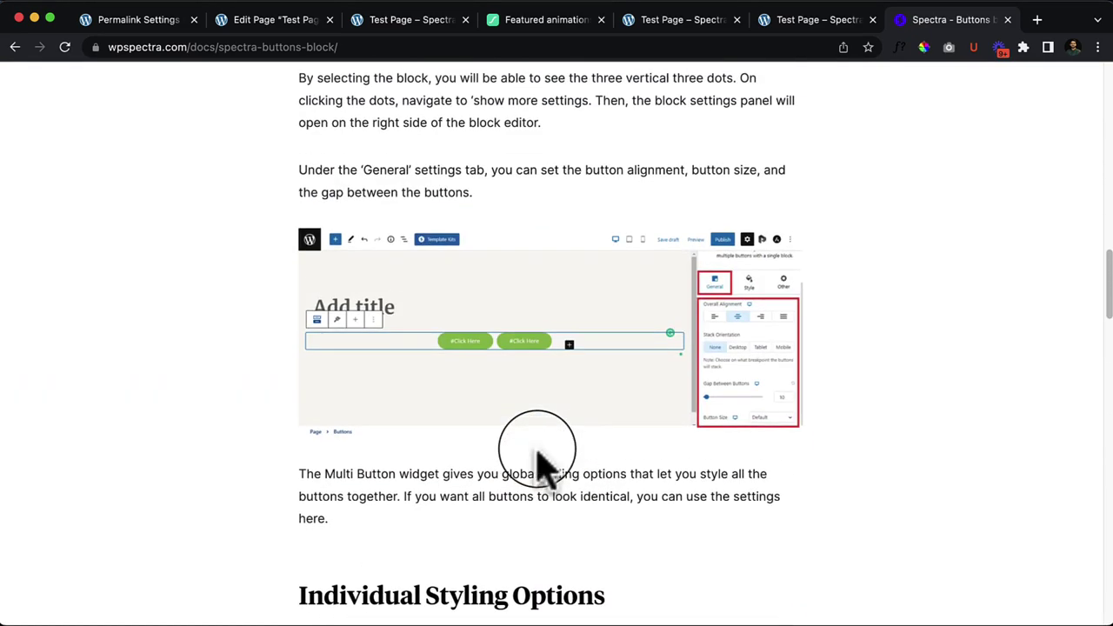
scroll(537, 461, "up", 4)
scroll(537, 461, "up", 10)
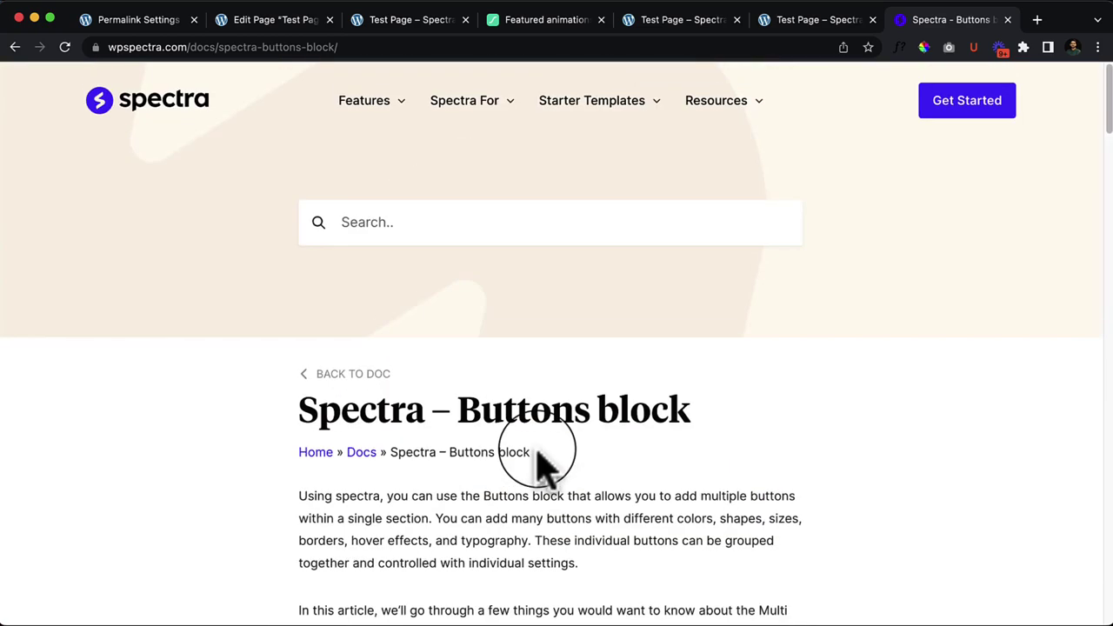
scroll(746, 187, "down", 20)
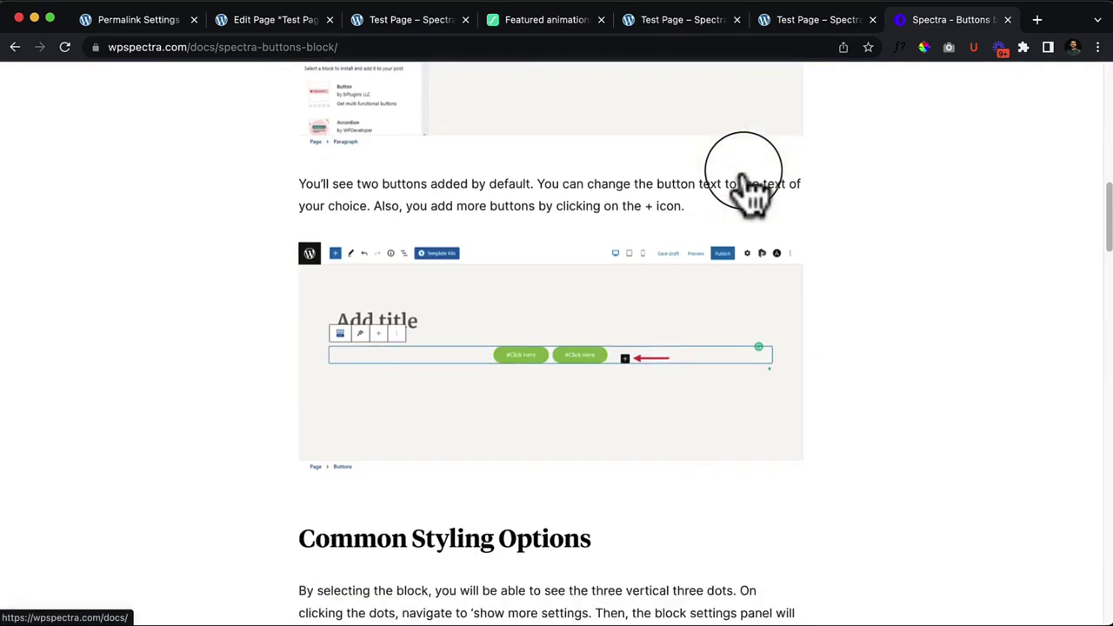
scroll(745, 187, "down", 3)
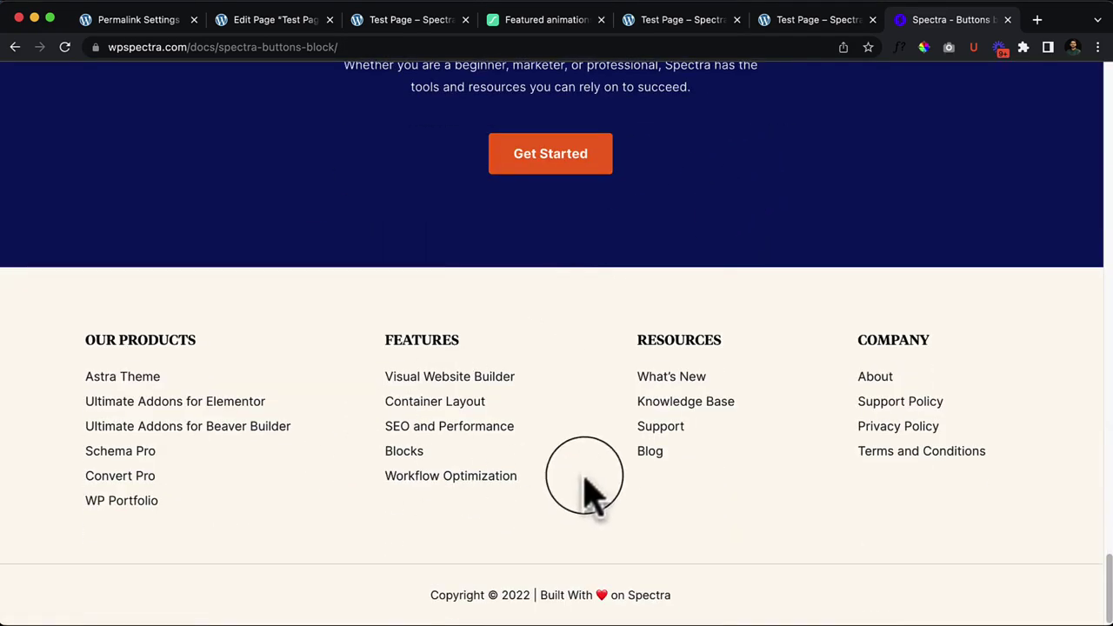
left_click(644, 458)
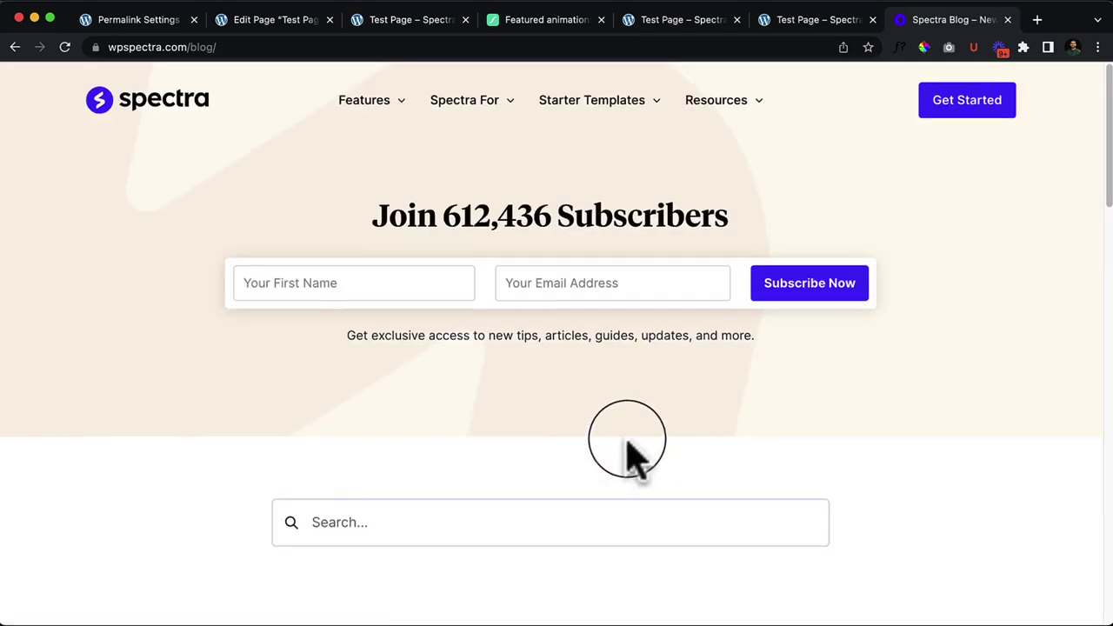
Step: Read the Introducing Wireframe Blocks post and return to the Spectra blog
scroll(628, 457, "down", 10)
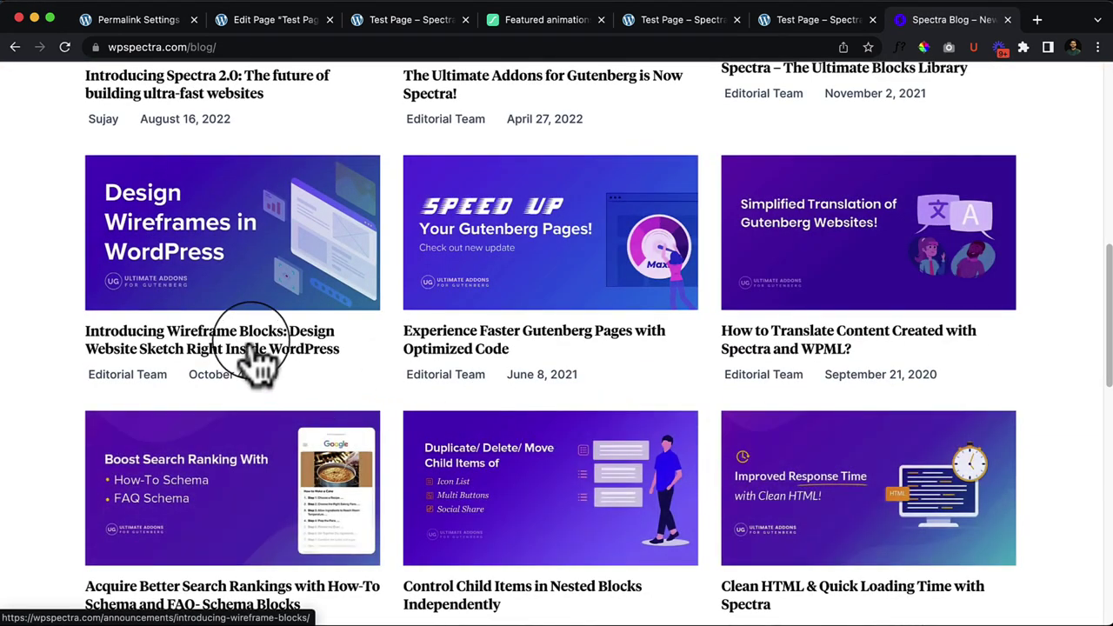
left_click(254, 346)
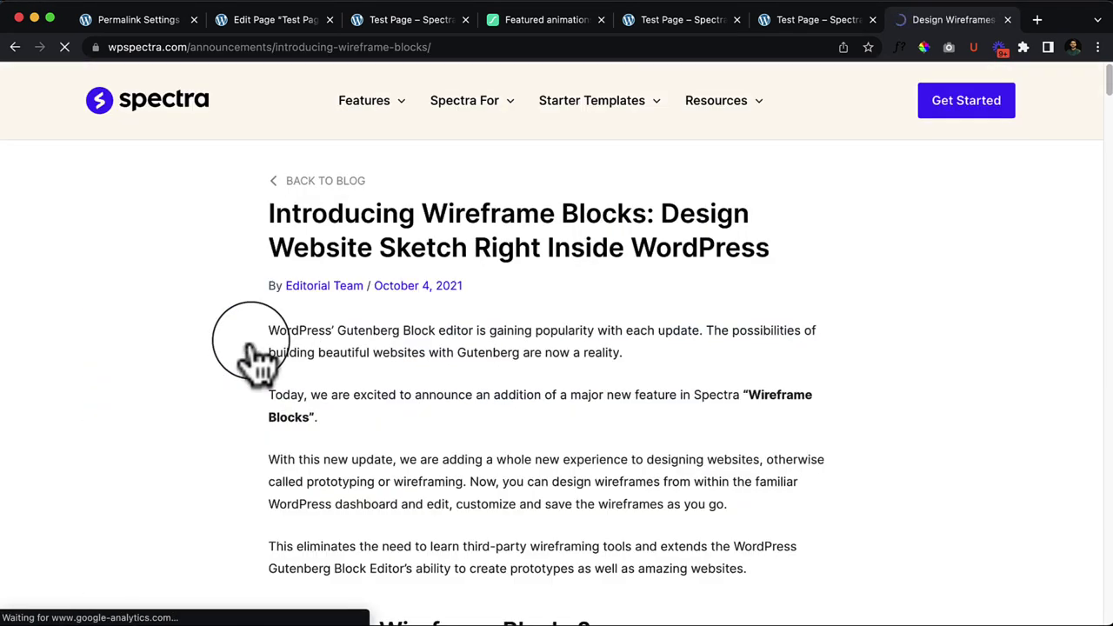
scroll(528, 360, "down", 10)
scroll(527, 360, "down", 15)
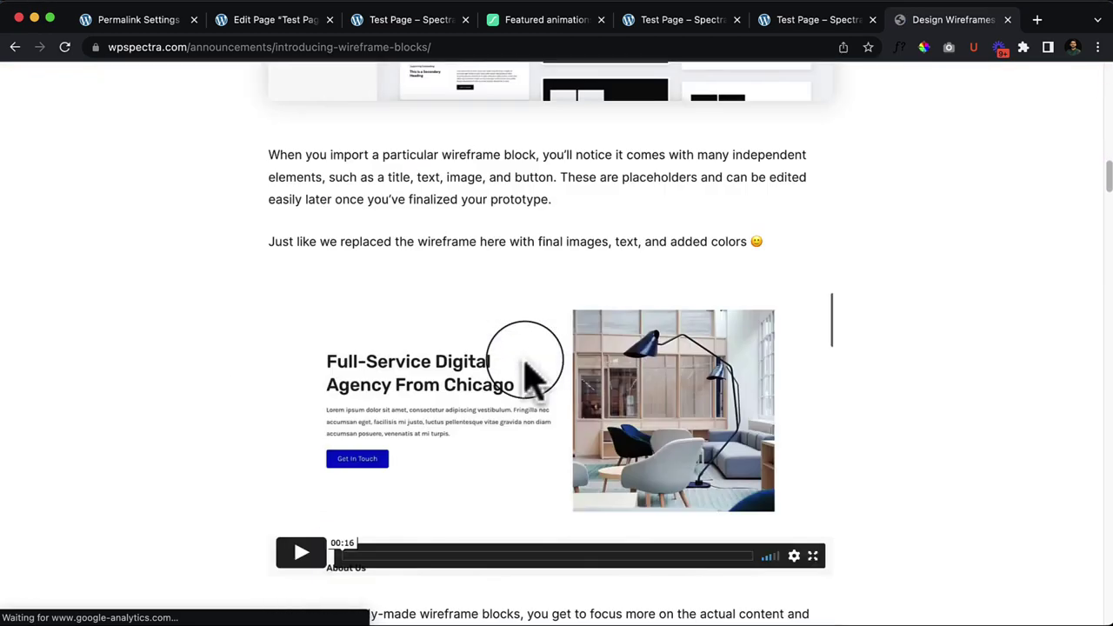
scroll(525, 358, "down", 20)
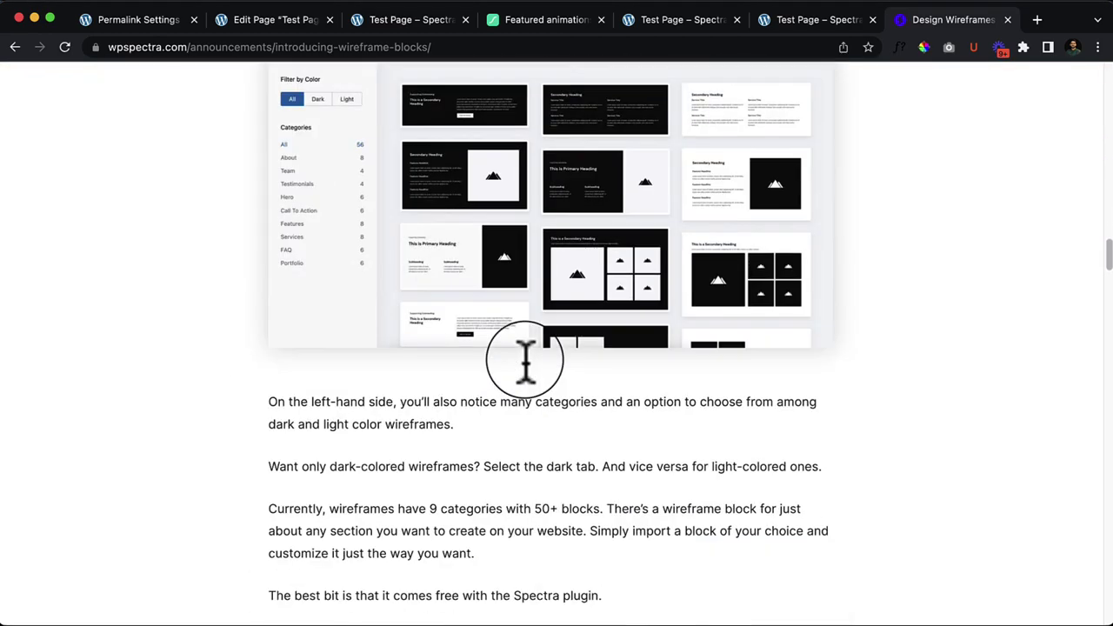
scroll(527, 360, "down", 20)
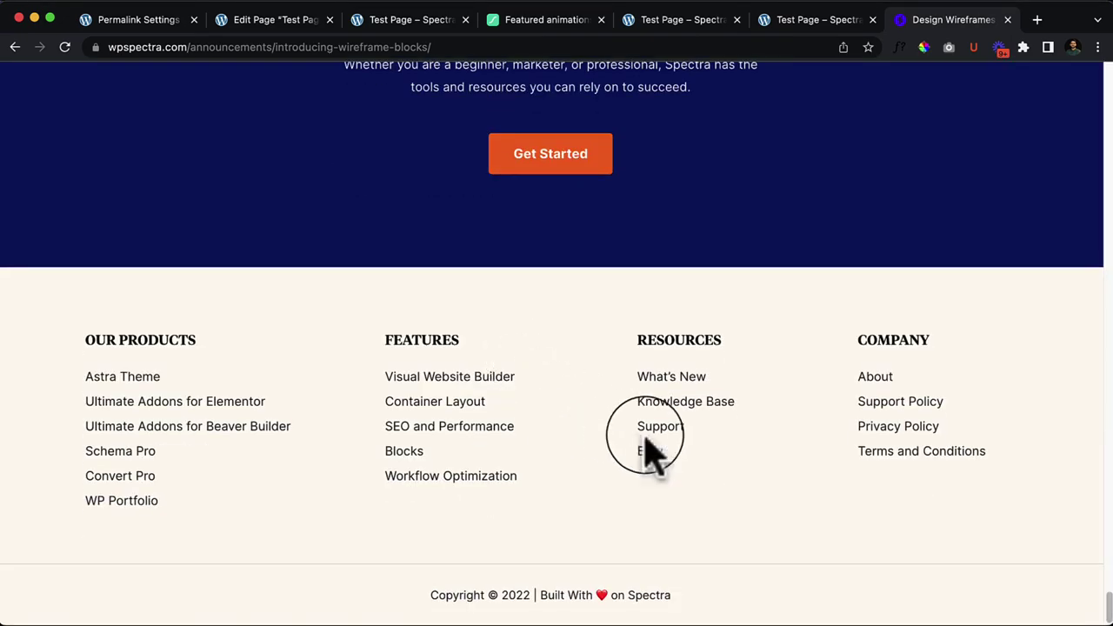
left_click(651, 451)
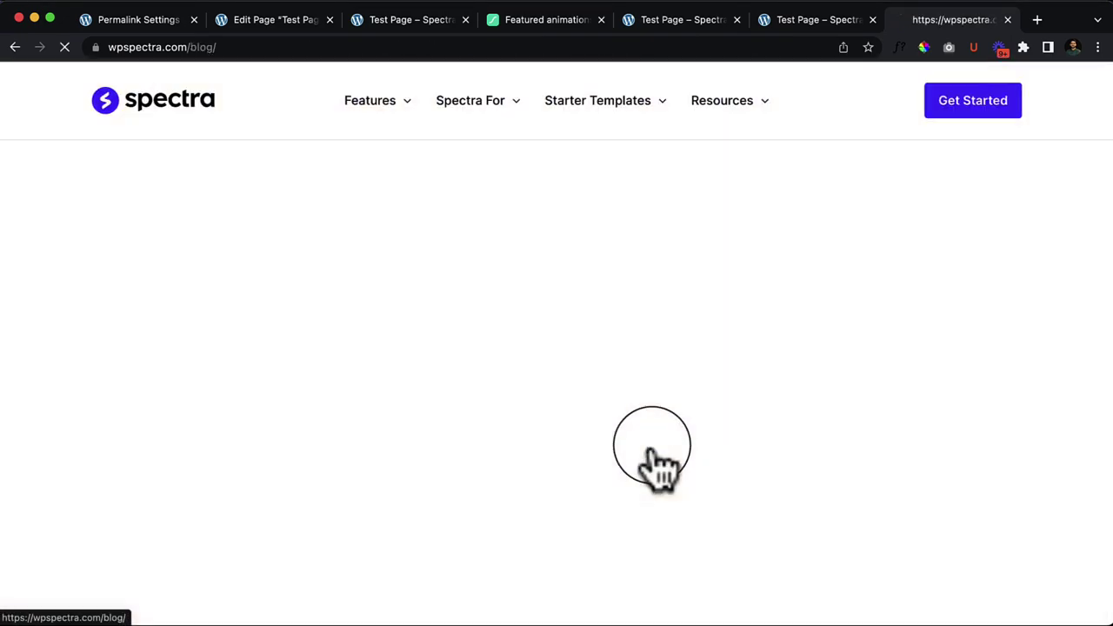
Step: In the WPML translation article, jump to the section on managing translation for updated content
scroll(670, 457, "down", 10)
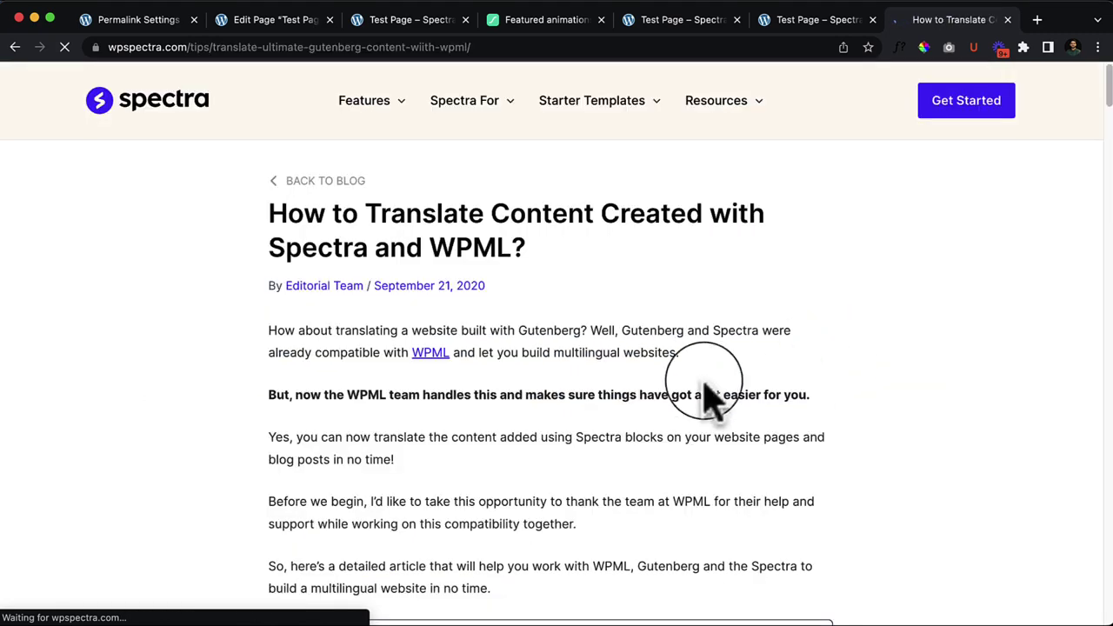
scroll(609, 431, "down", 3)
scroll(609, 435, "down", 3)
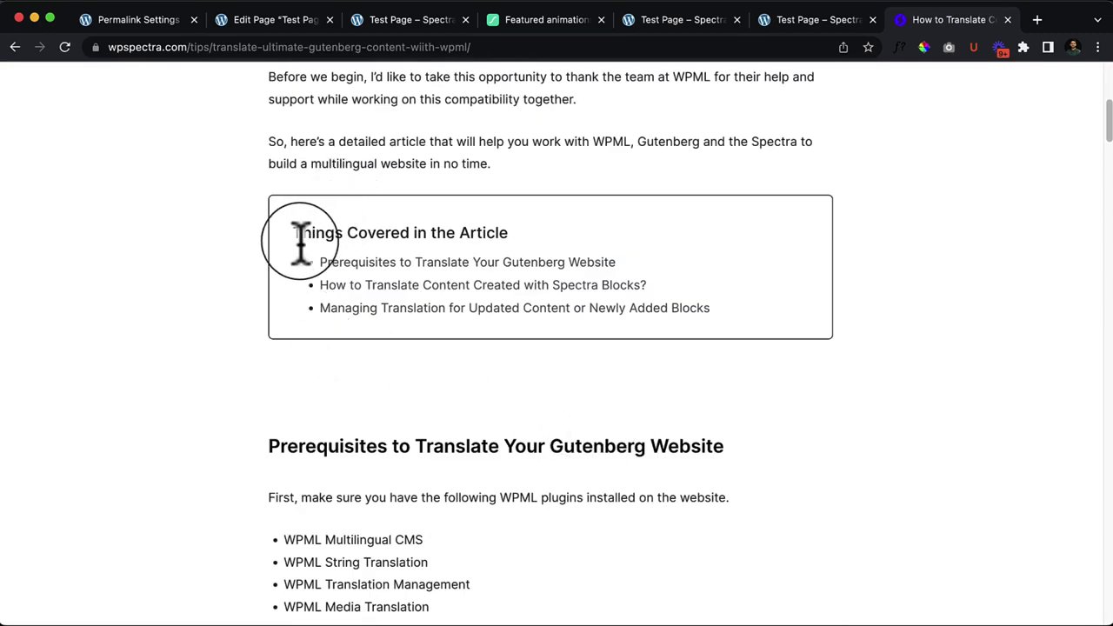
left_click_drag(296, 233, 447, 232)
left_click(447, 231)
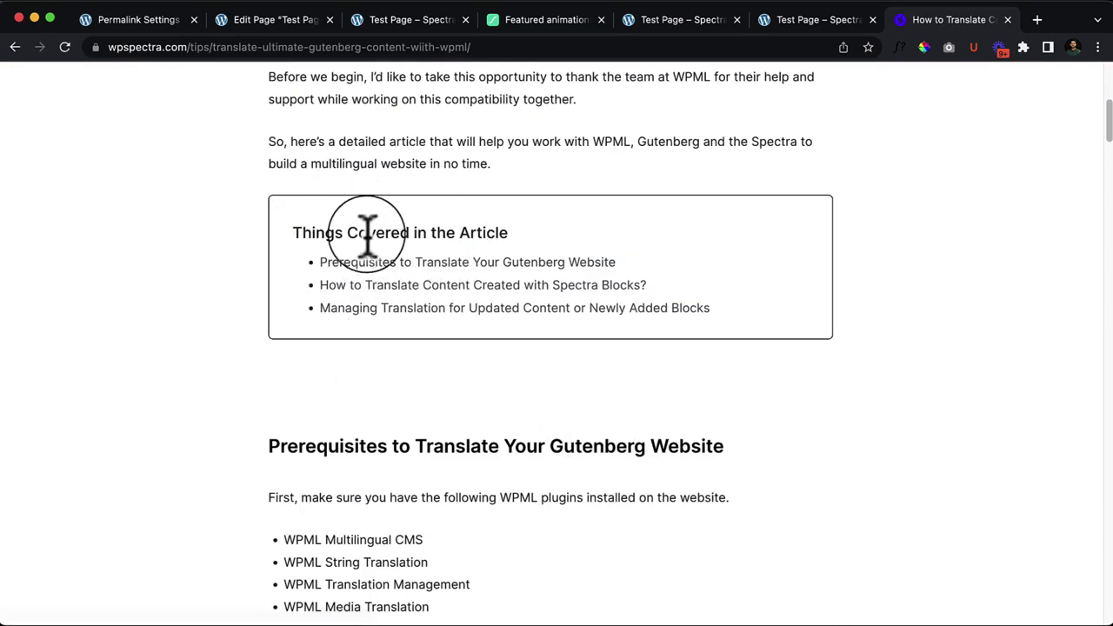
left_click(303, 245)
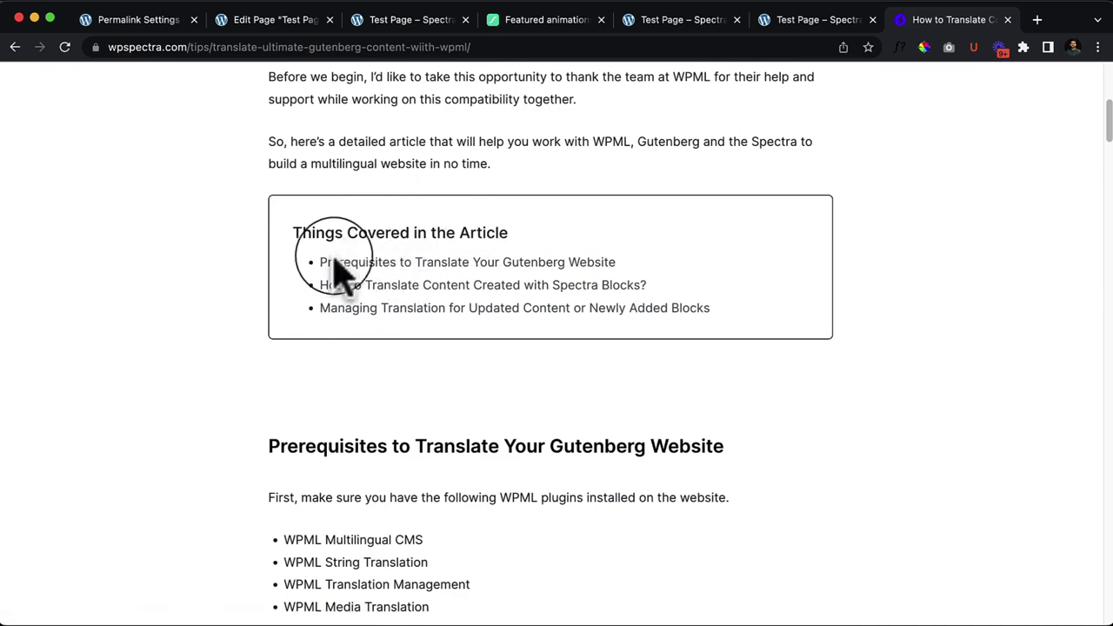
scroll(432, 305, "down", 2)
scroll(432, 305, "down", 5)
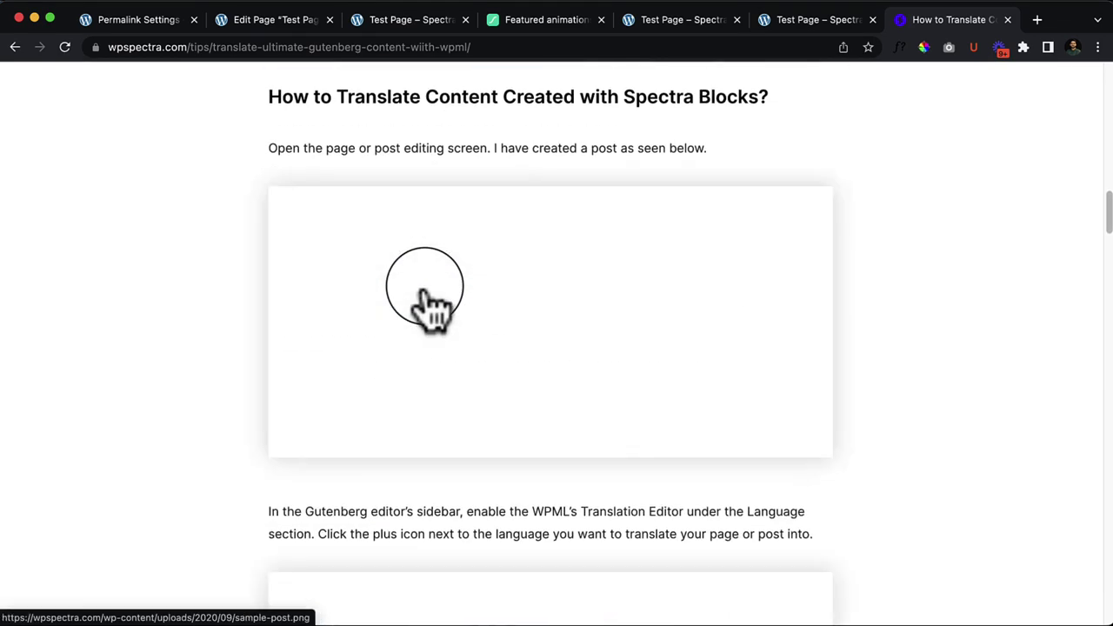
scroll(454, 283, "up", 10)
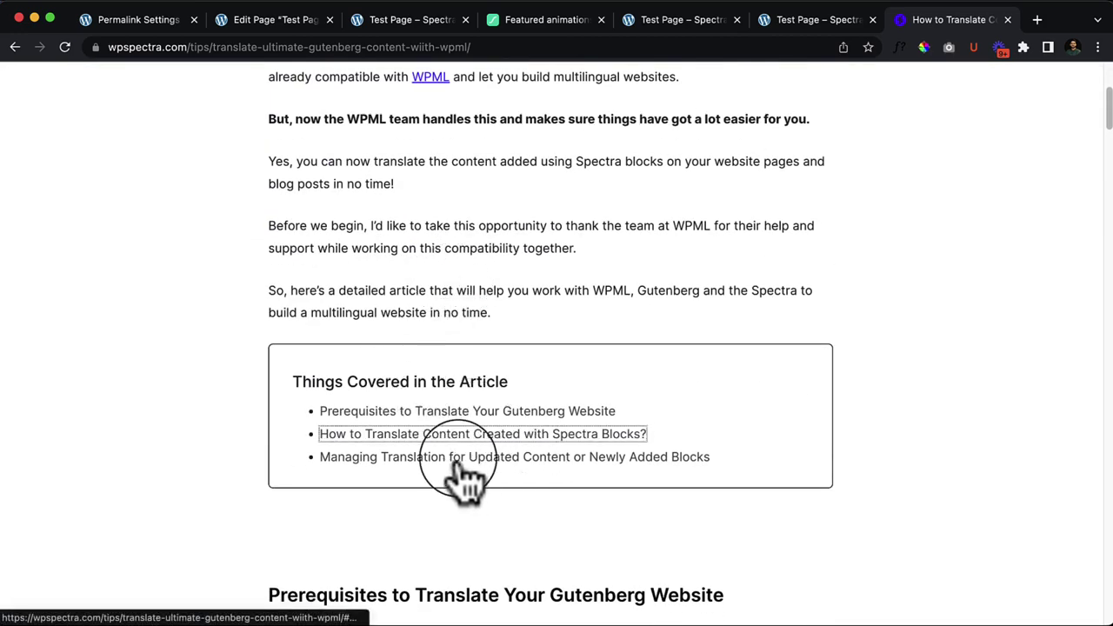
left_click(459, 461)
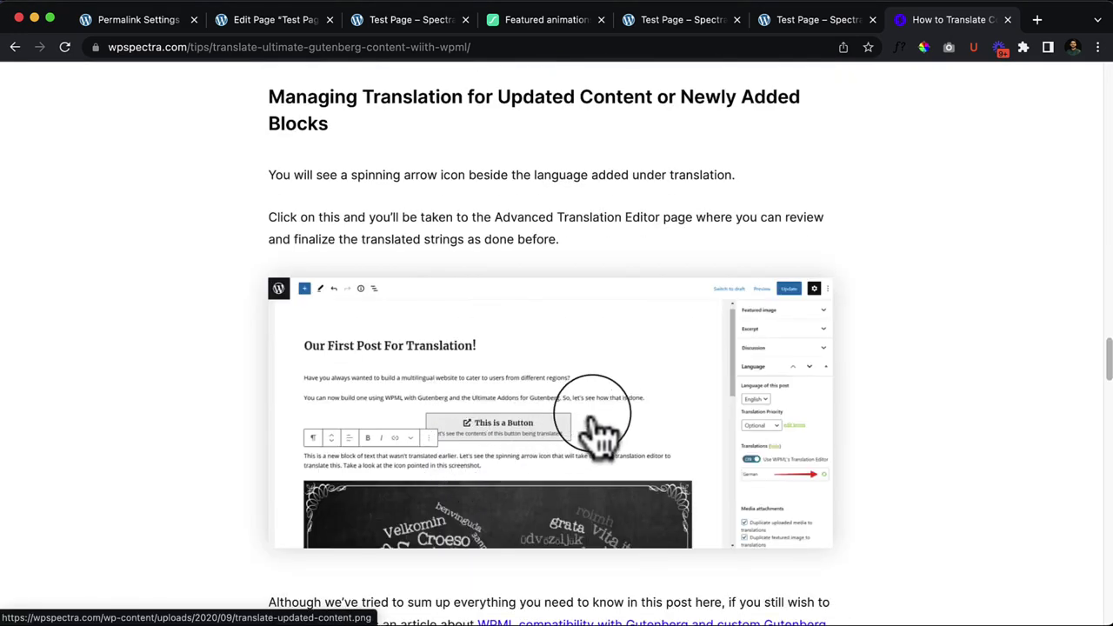
scroll(600, 426, "up", 20)
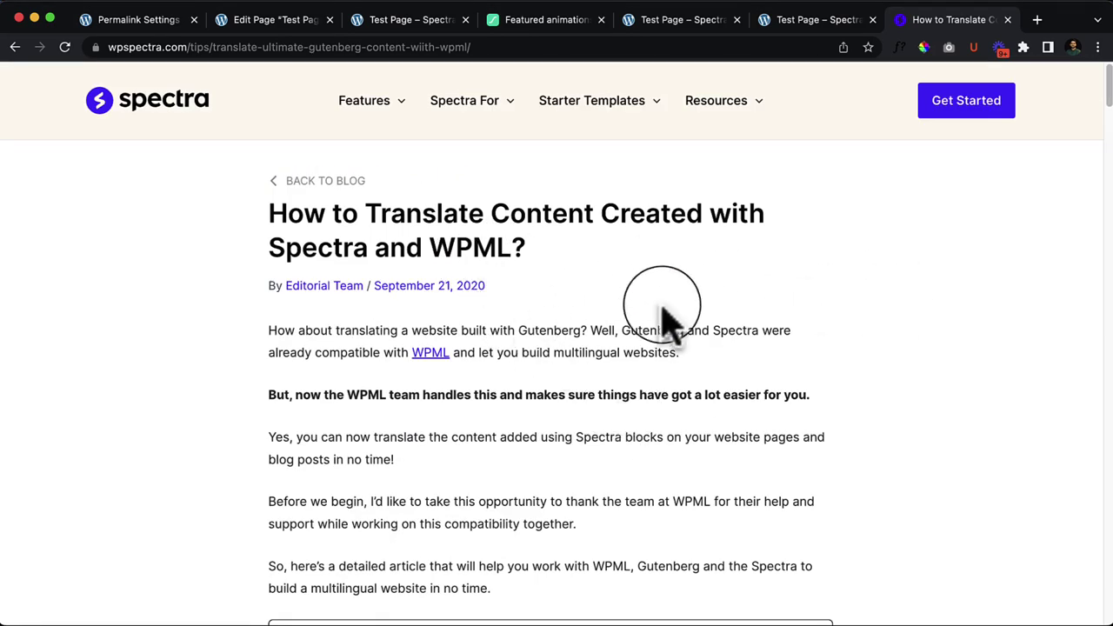
Step: Set the Table of Contents title alignment and list alignment to left
left_click(287, 25)
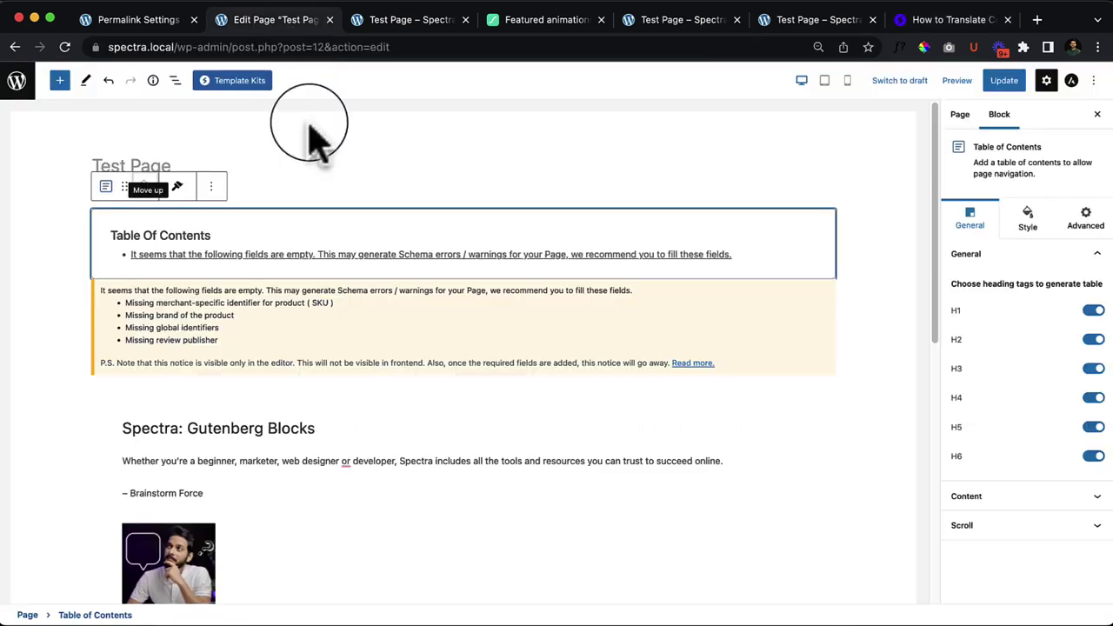
scroll(373, 418, "down", 15)
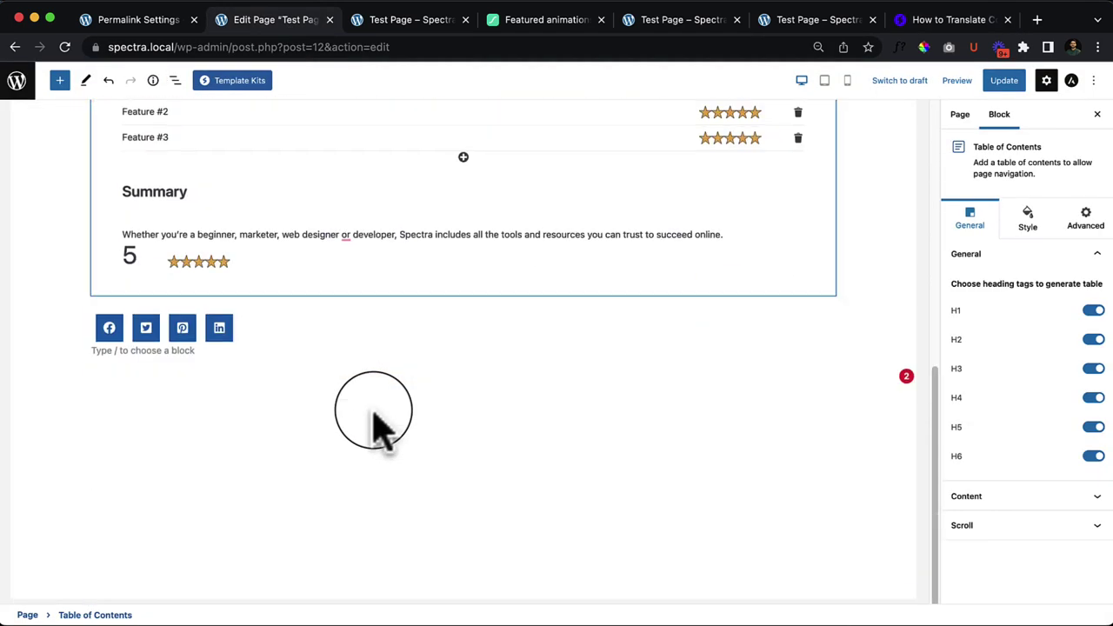
scroll(373, 418, "up", 15)
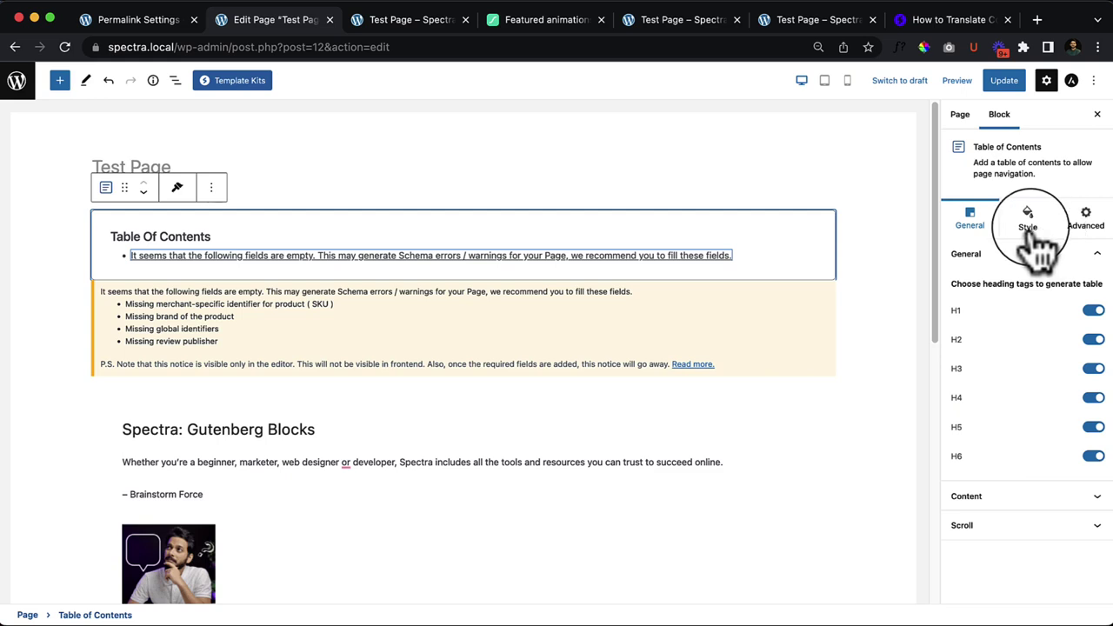
left_click(1022, 506)
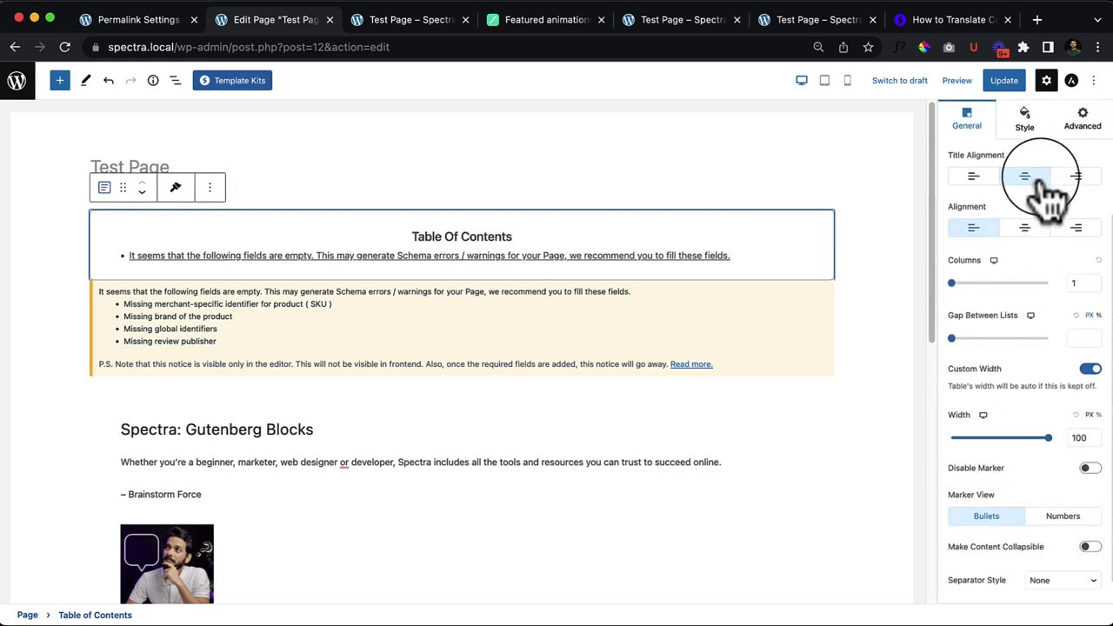
left_click(973, 176)
left_click(1019, 225)
left_click(973, 228)
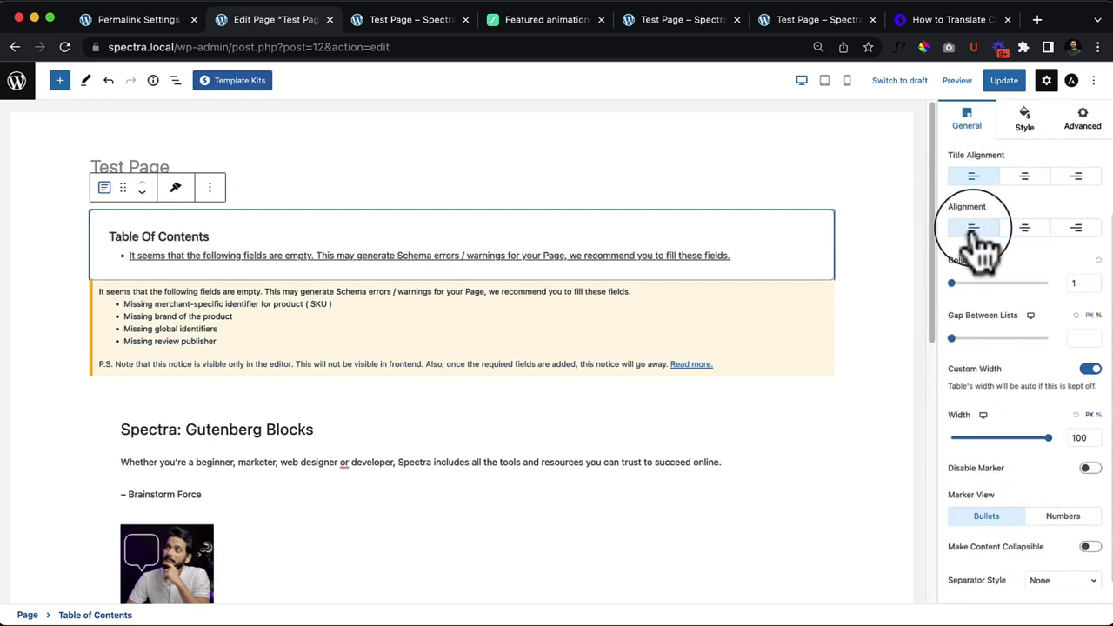
scroll(1039, 421, "down", 1)
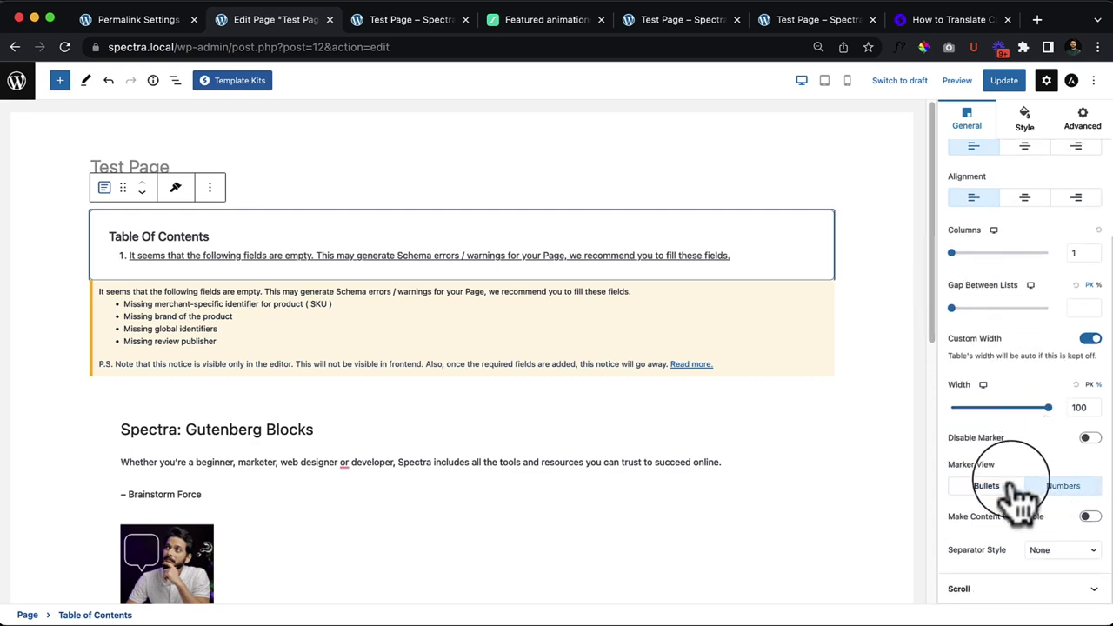
Step: Remove the Review block from the page
left_click(443, 326)
left_click(211, 259)
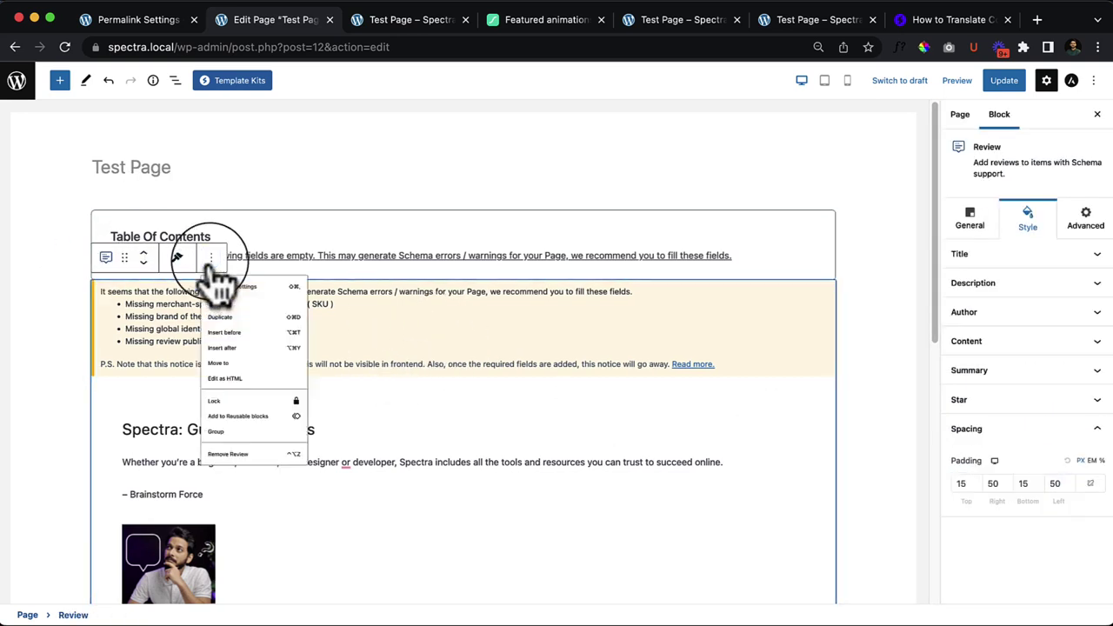
left_click(265, 537)
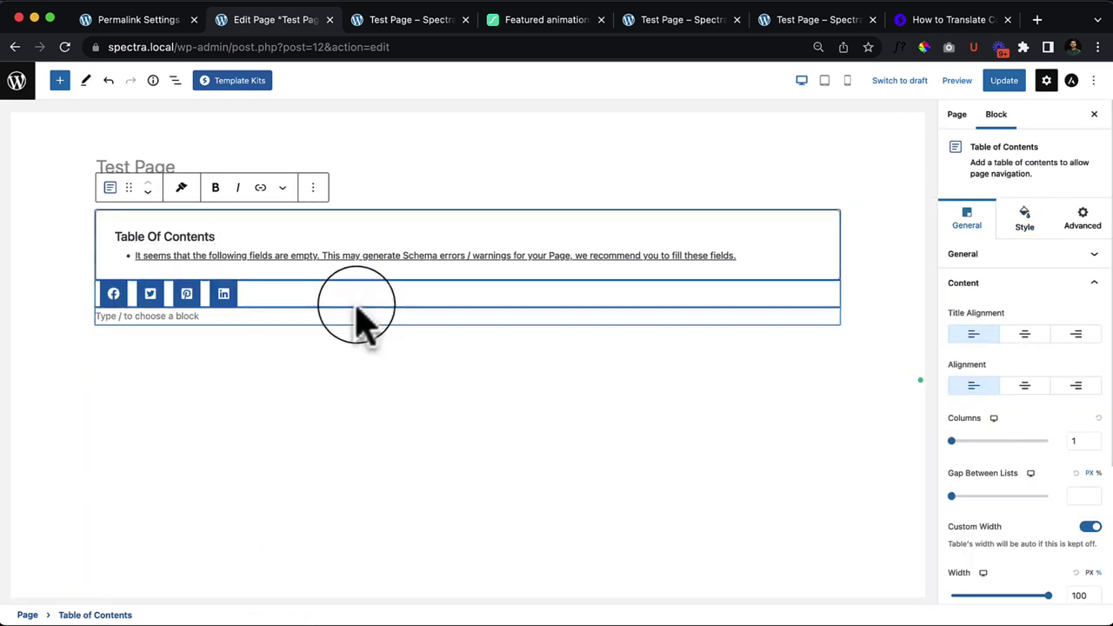
left_click(287, 296)
left_click(216, 282)
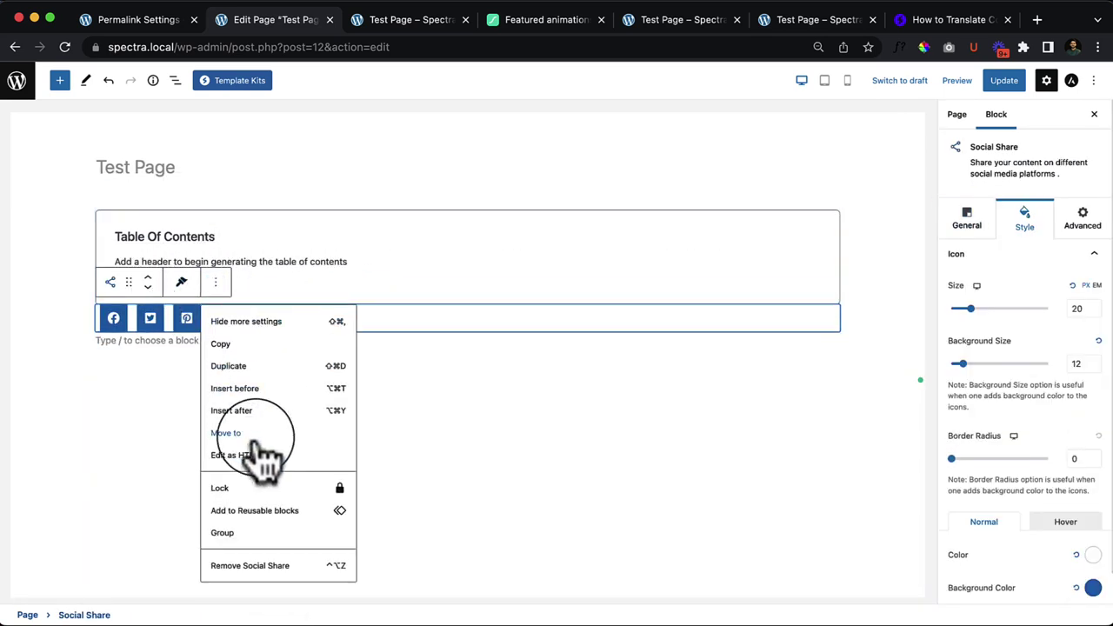
Step: Remove the Social Share block from the page
left_click(265, 567)
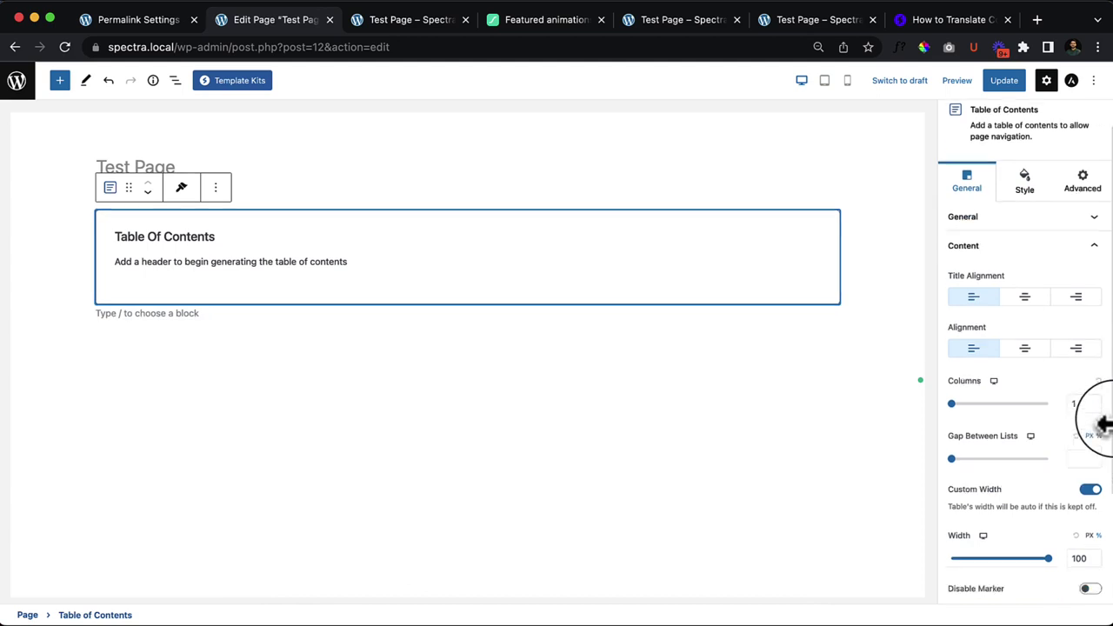
scroll(1095, 423, "down", 4)
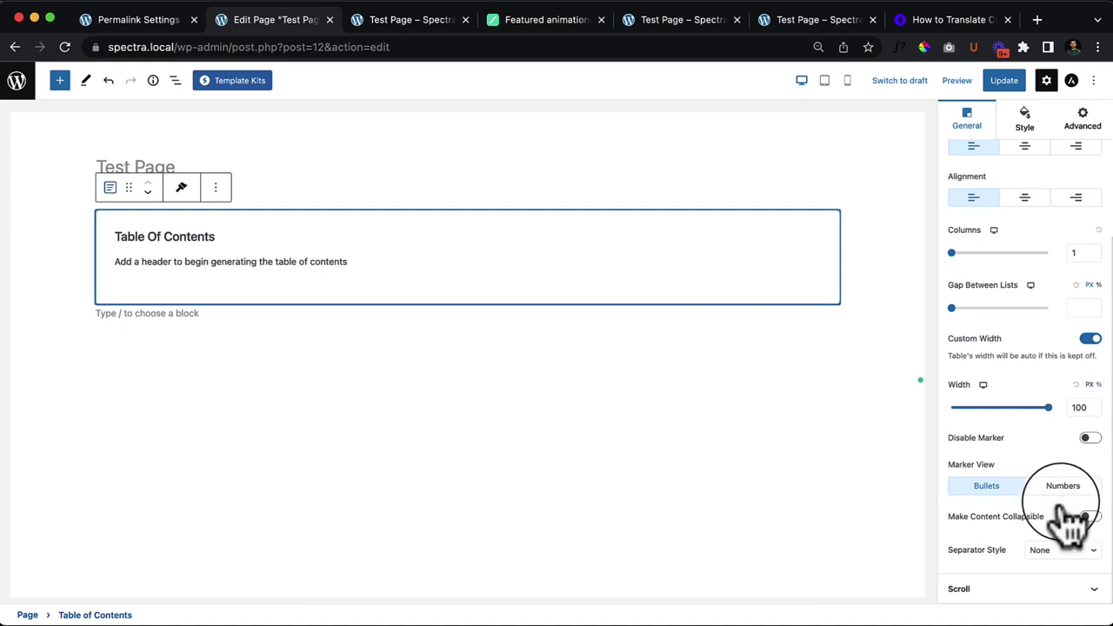
left_click(1062, 553)
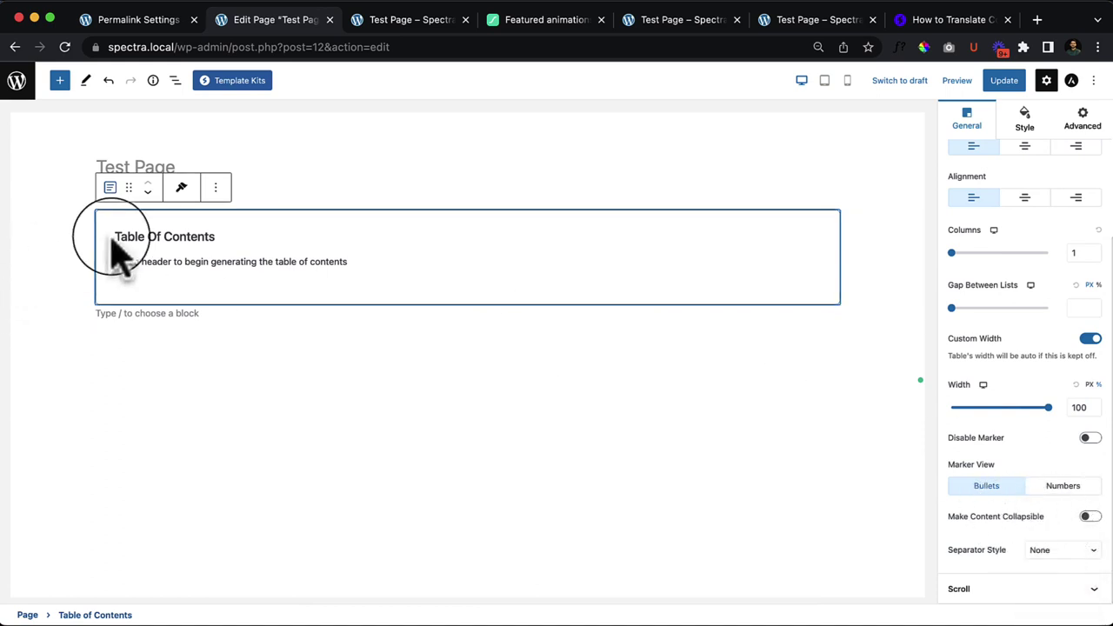
Step: Remove the Table of Contents block, leaving the Test Page empty
left_click(216, 188)
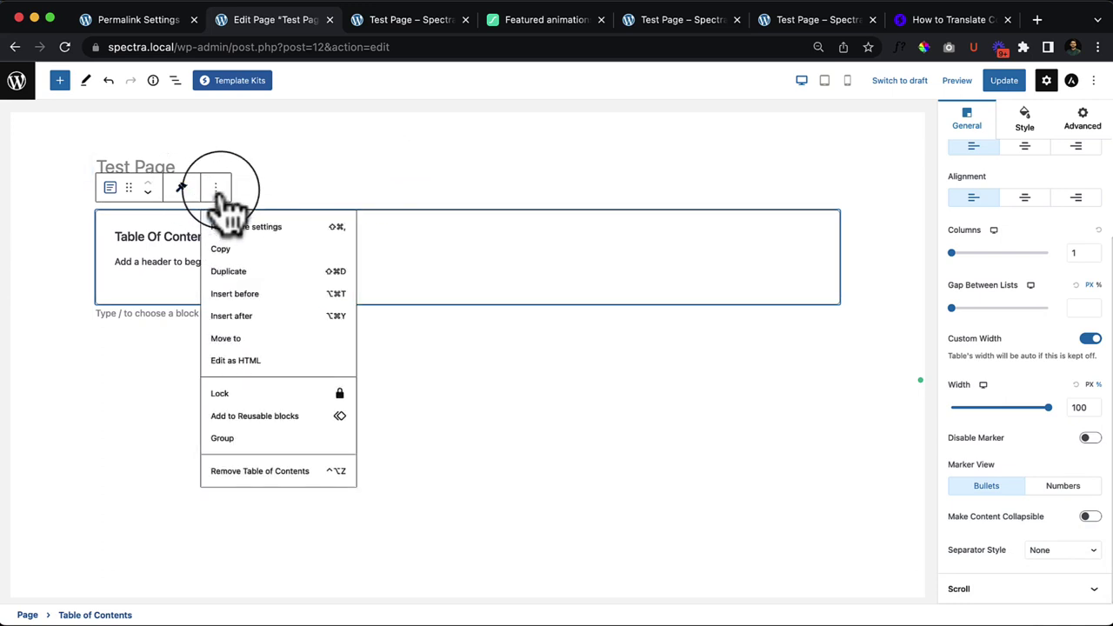
left_click(305, 471)
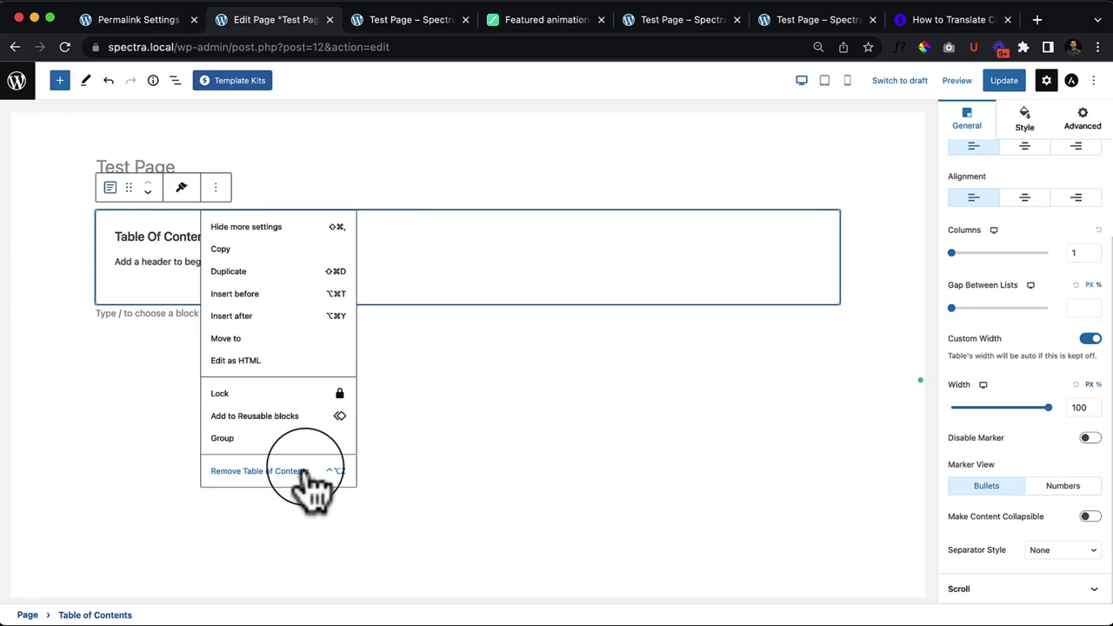
left_click(76, 185)
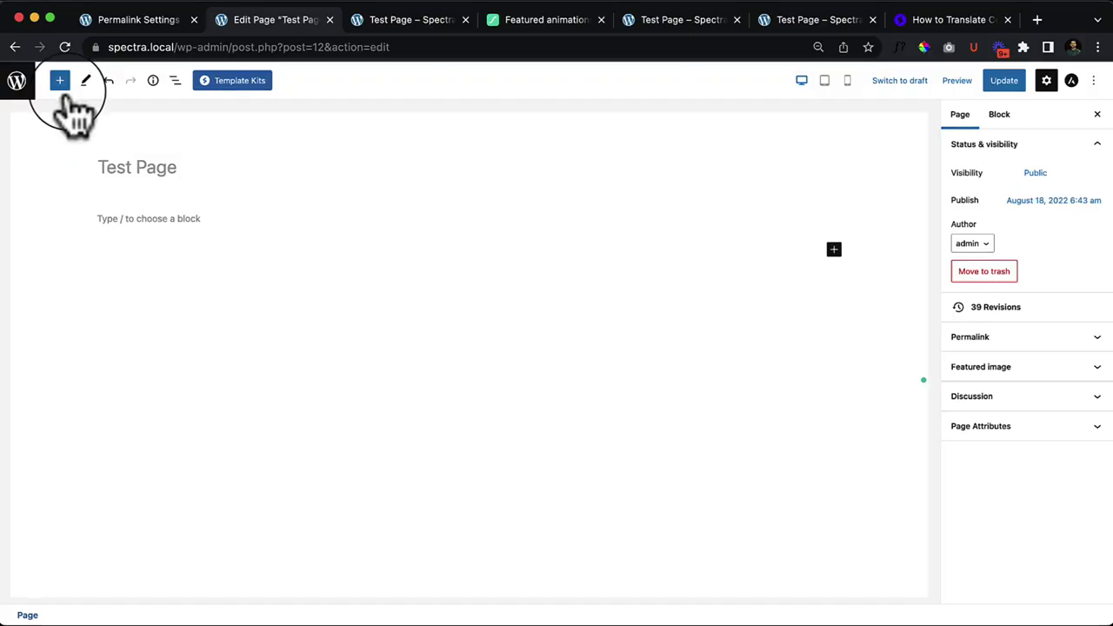
left_click(60, 80)
Step: Drag a Tabs block from the inserter to just below the Test Page title
left_click(122, 401)
scroll(121, 400, "down", 7)
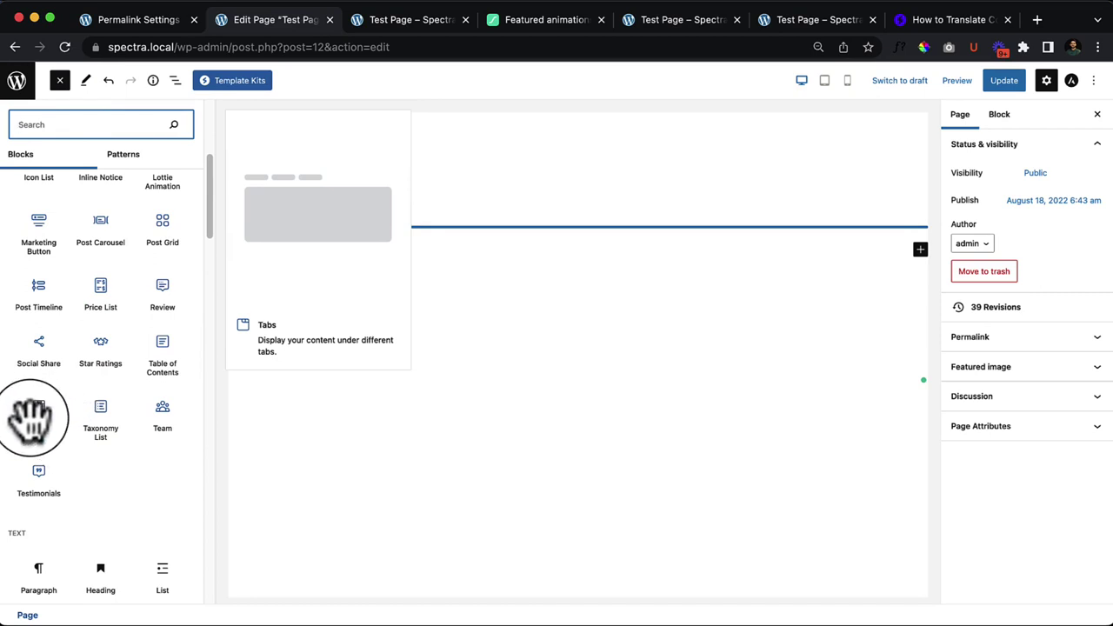
left_click_drag(34, 418, 336, 218)
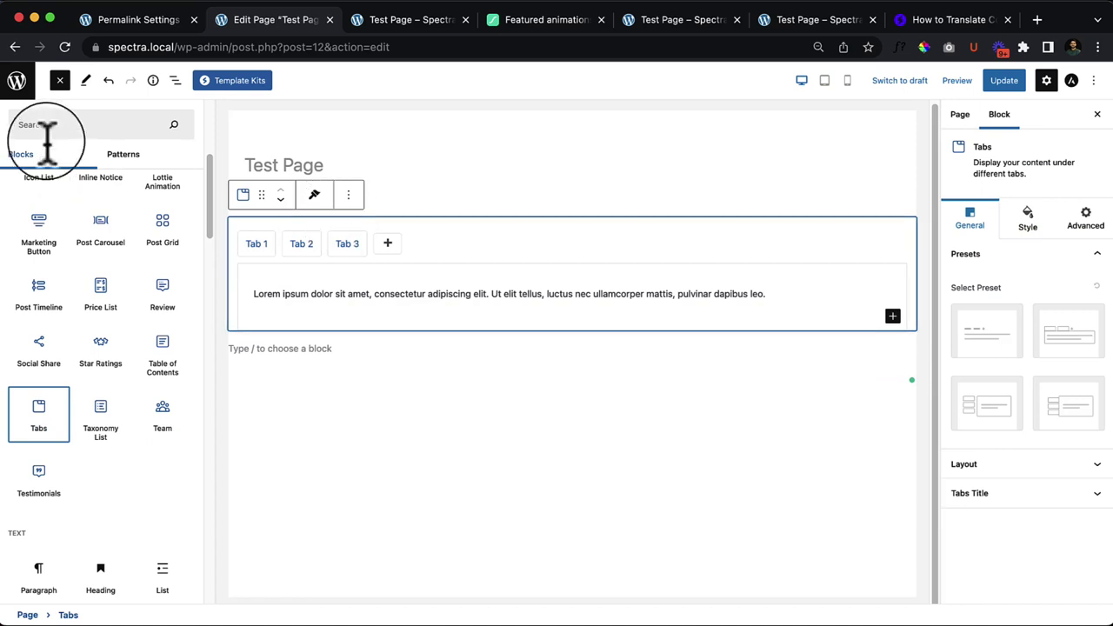
left_click(60, 81)
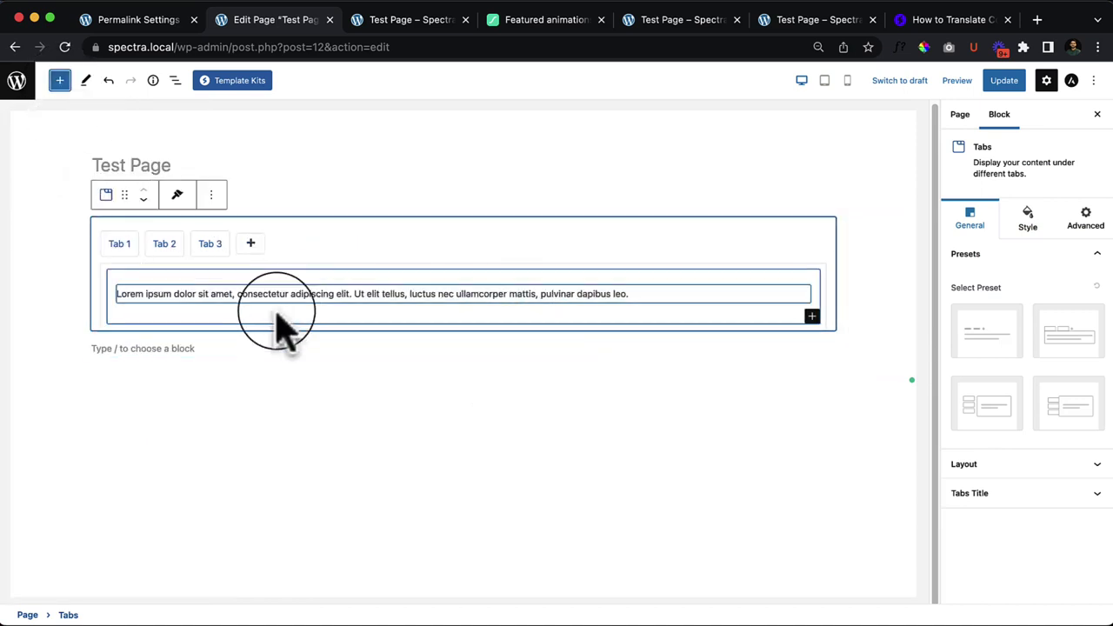
left_click(367, 426)
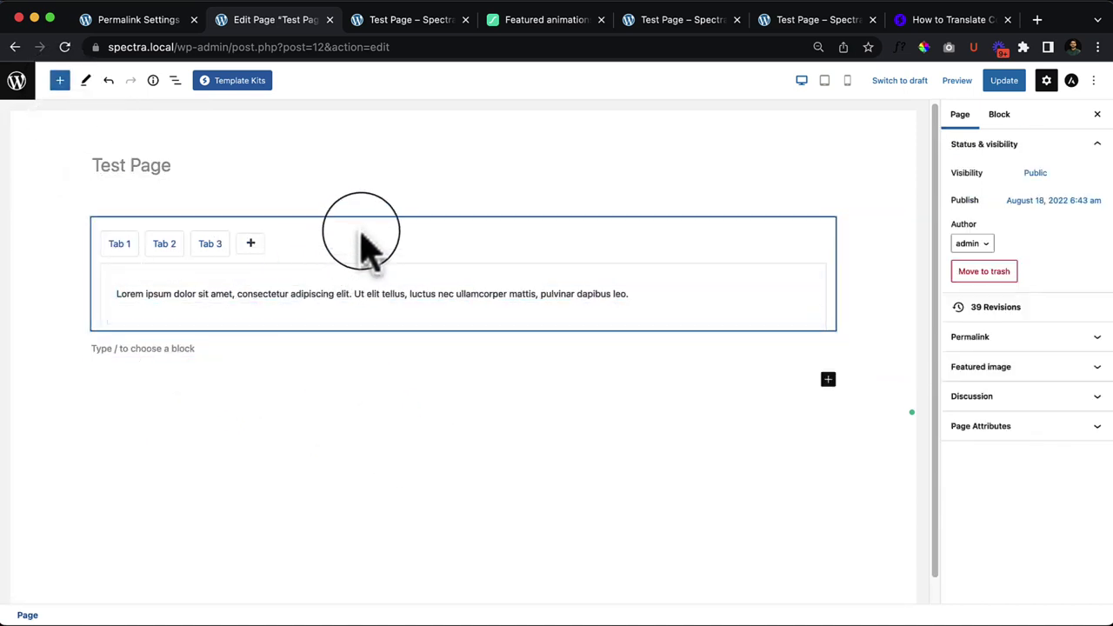
Step: In List View, expand the Tabs block to inspect Tab 1–3 and Tab 1's paragraph
left_click(174, 80)
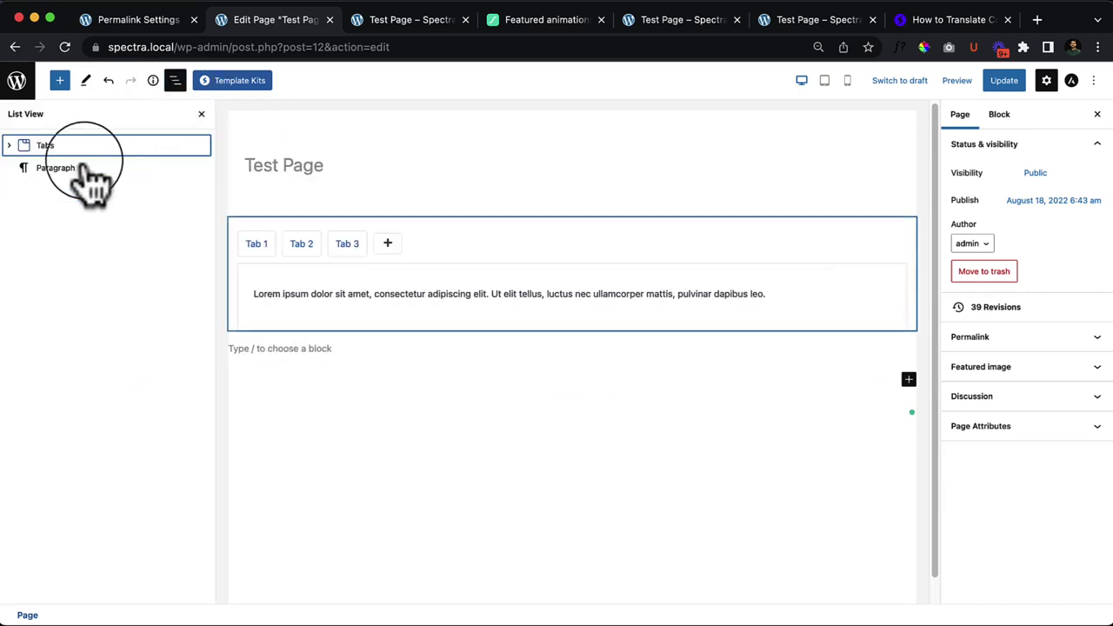
left_click(73, 147)
left_click(10, 146)
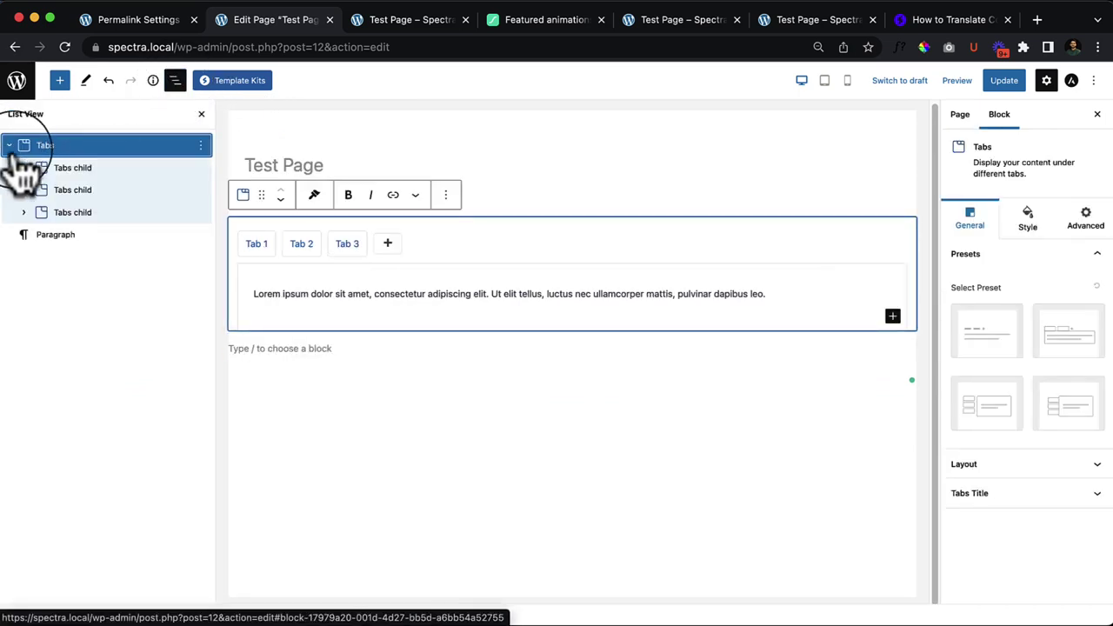
left_click(103, 168)
left_click(106, 190)
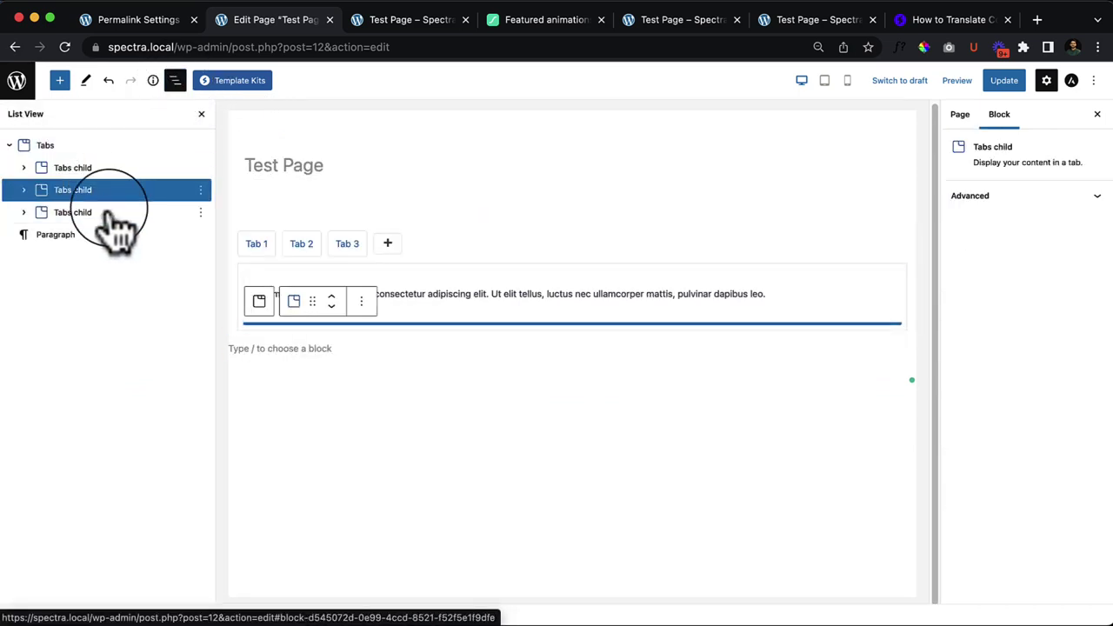
left_click(118, 212)
left_click(126, 190)
left_click(69, 168)
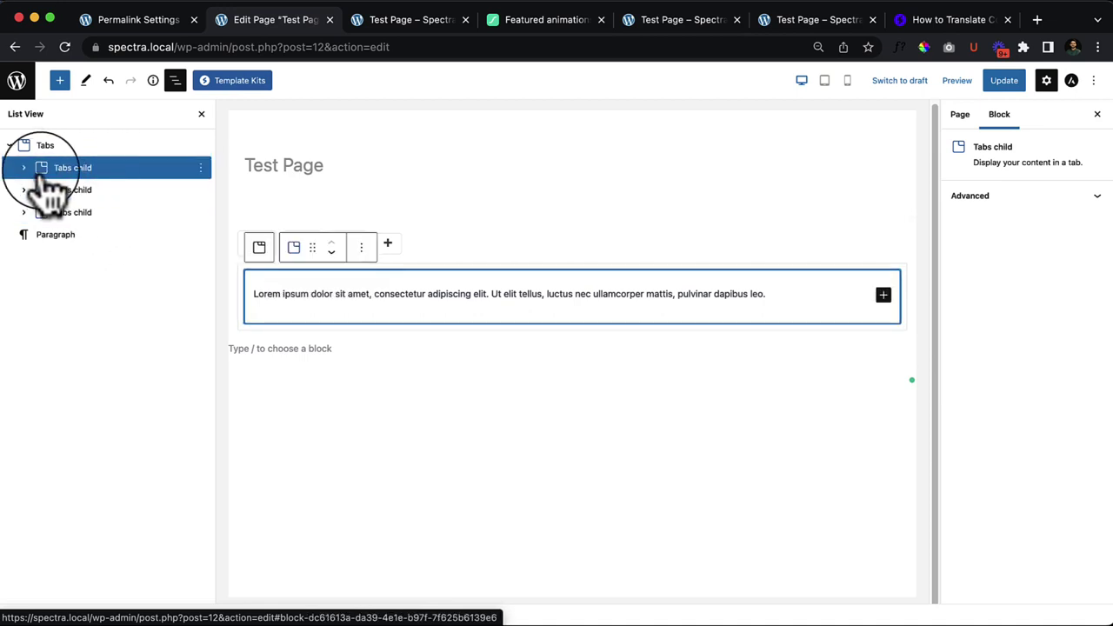
left_click(25, 168)
left_click(122, 191)
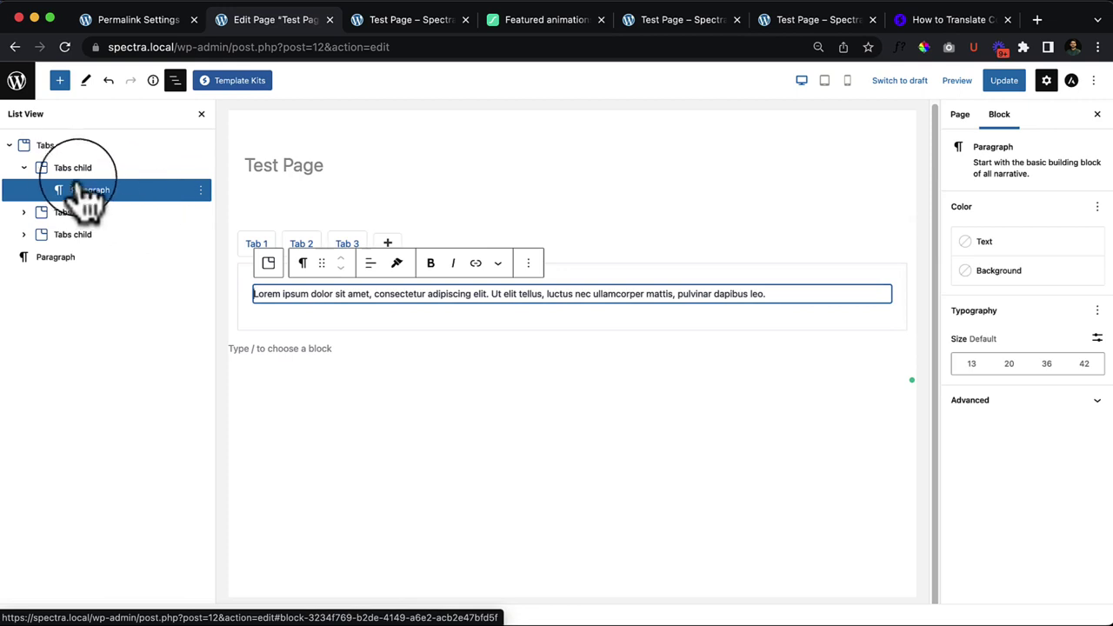
left_click(23, 168)
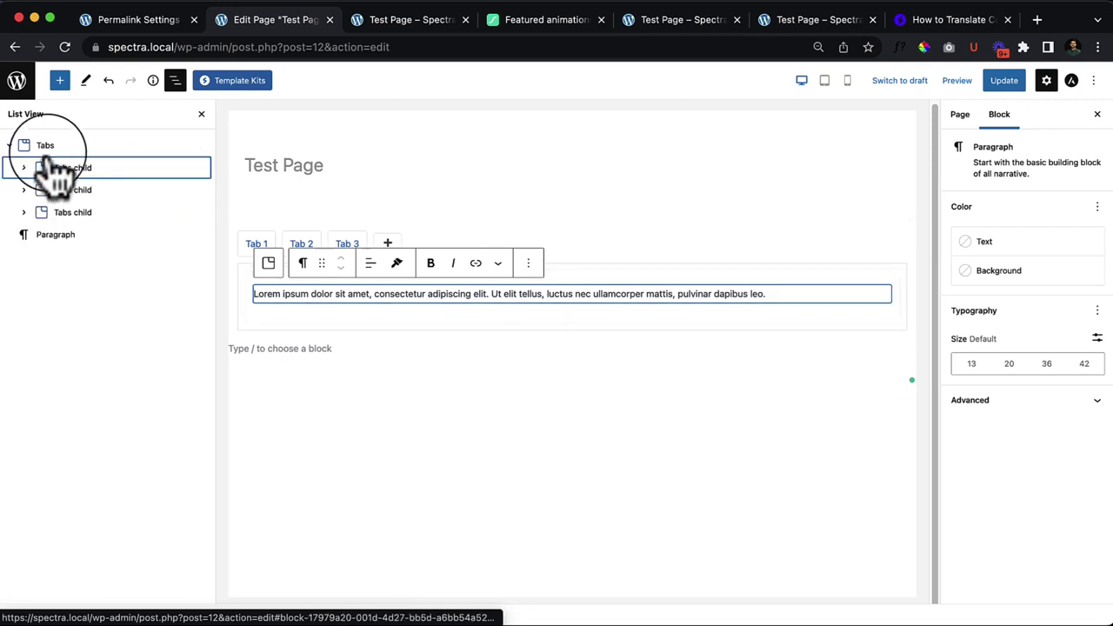
left_click(96, 145)
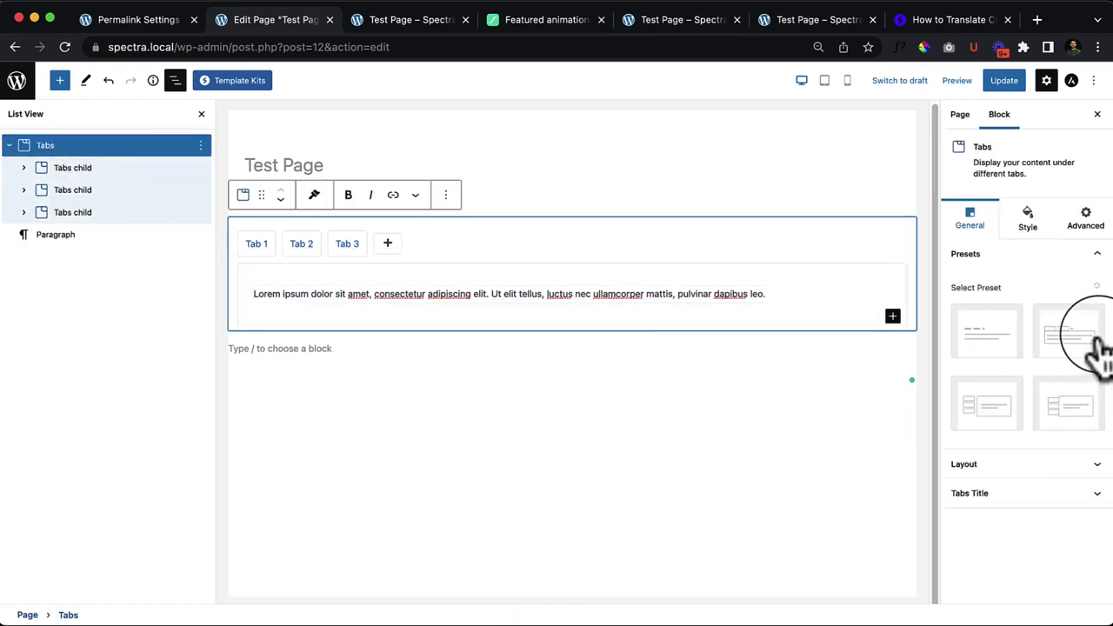
Step: Try the Tabs presets, ending on the bottom-right vertical one, and close List View
left_click(983, 358)
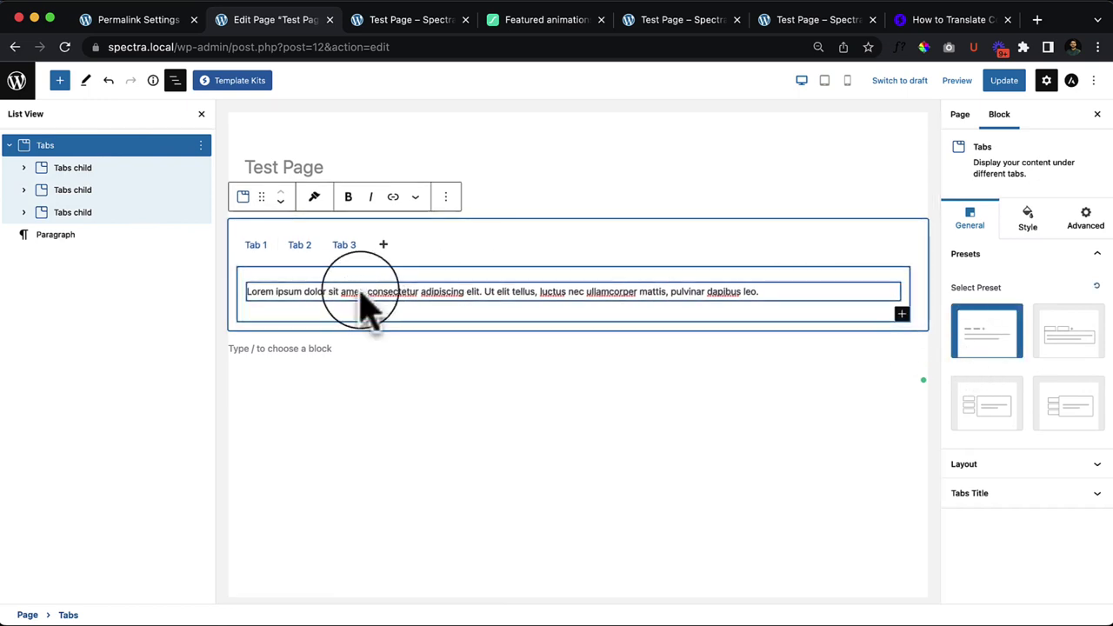
left_click(1067, 343)
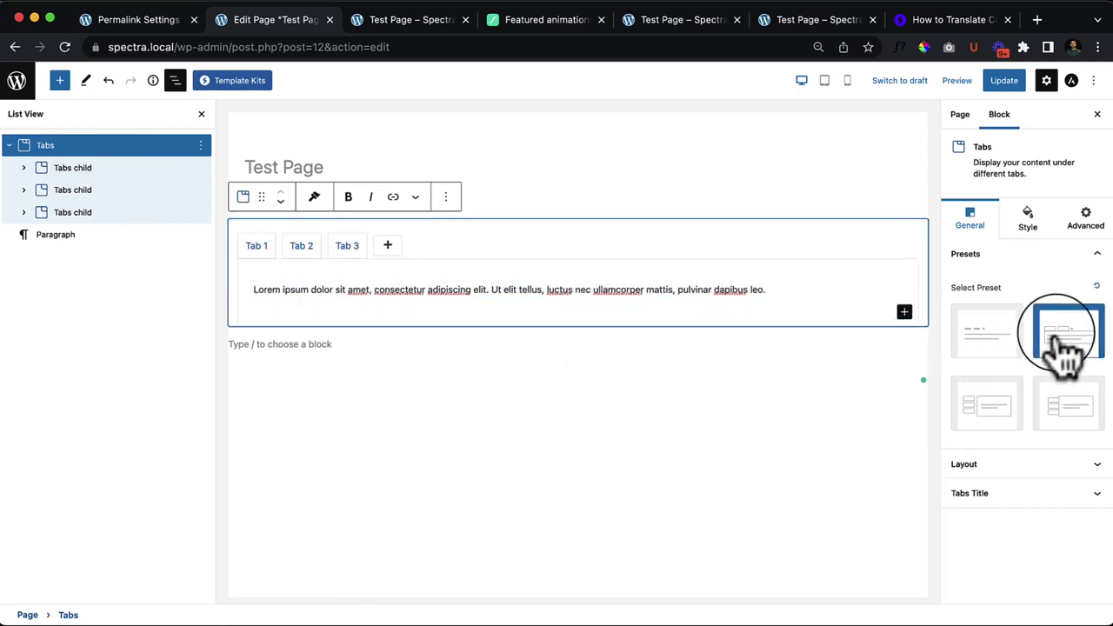
left_click(996, 404)
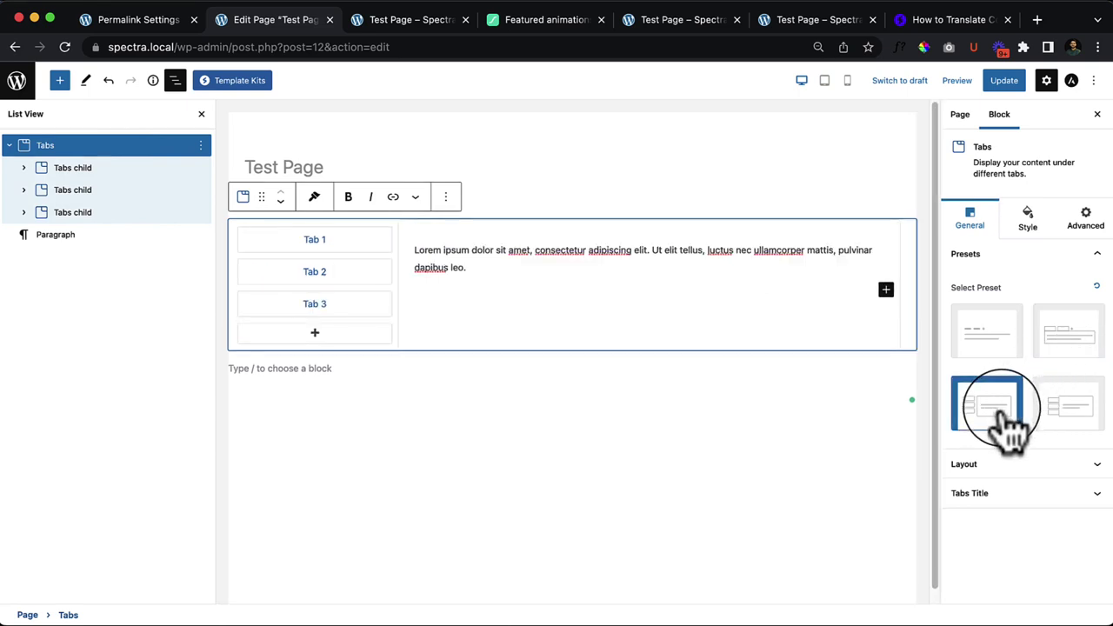
left_click(1094, 416)
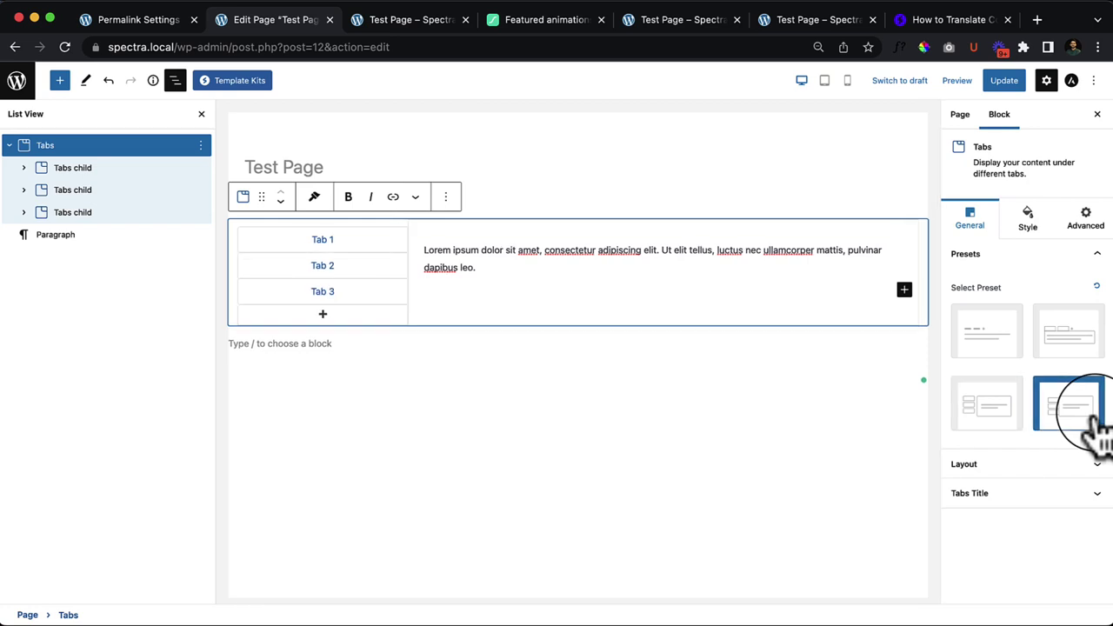
left_click(175, 80)
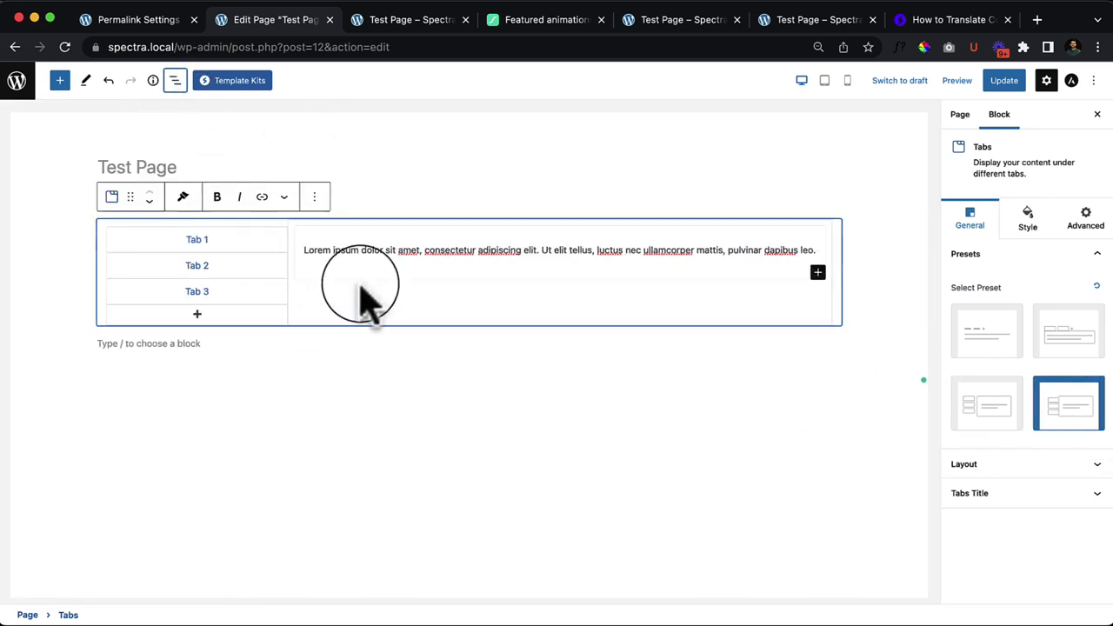
left_click(817, 283)
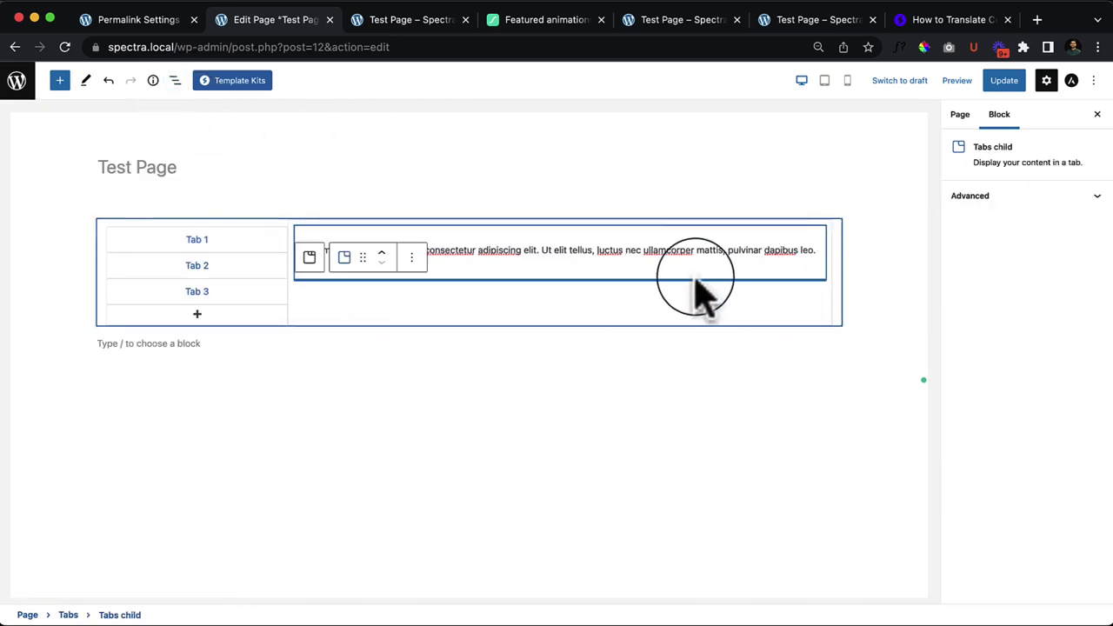
left_click(527, 315)
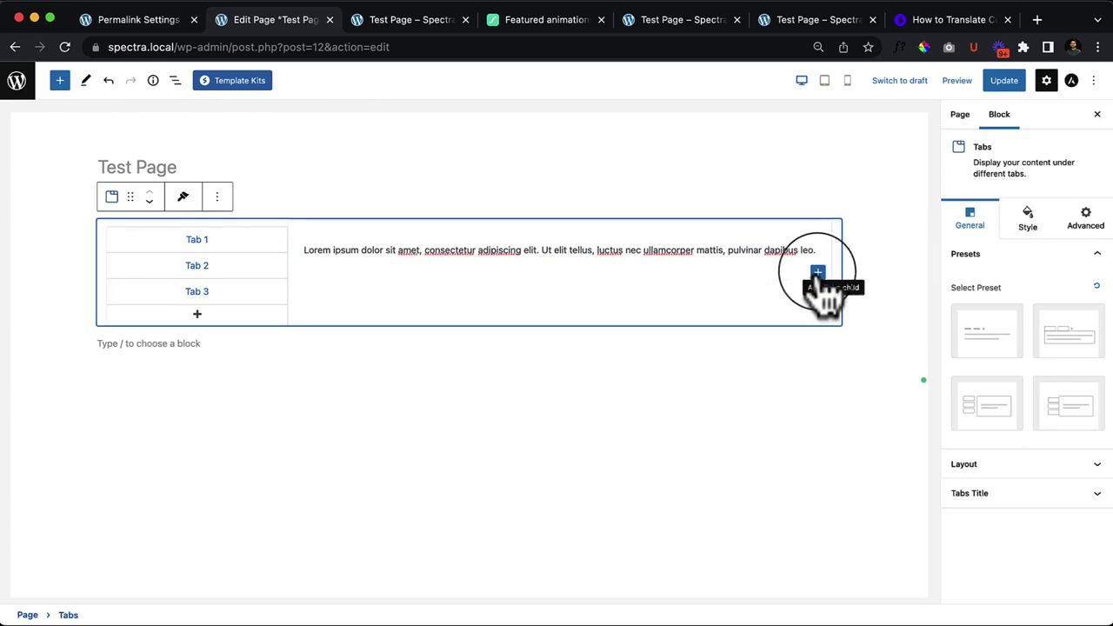
Step: Add an empty paragraph below the lorem text in Tab 1
left_click(818, 279)
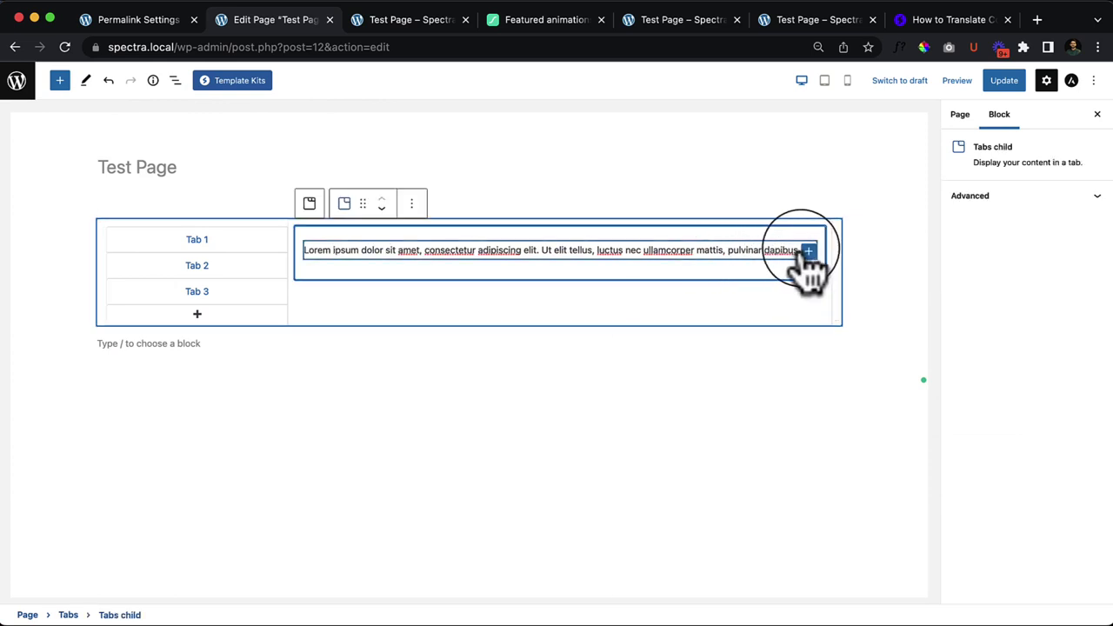
left_click(808, 250)
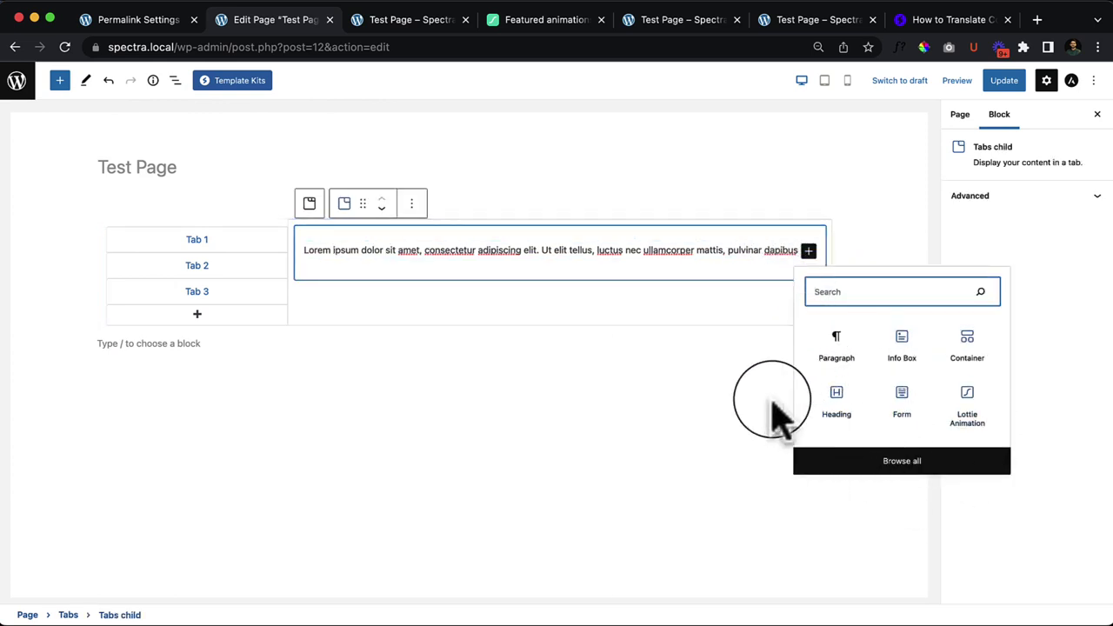
left_click(848, 365)
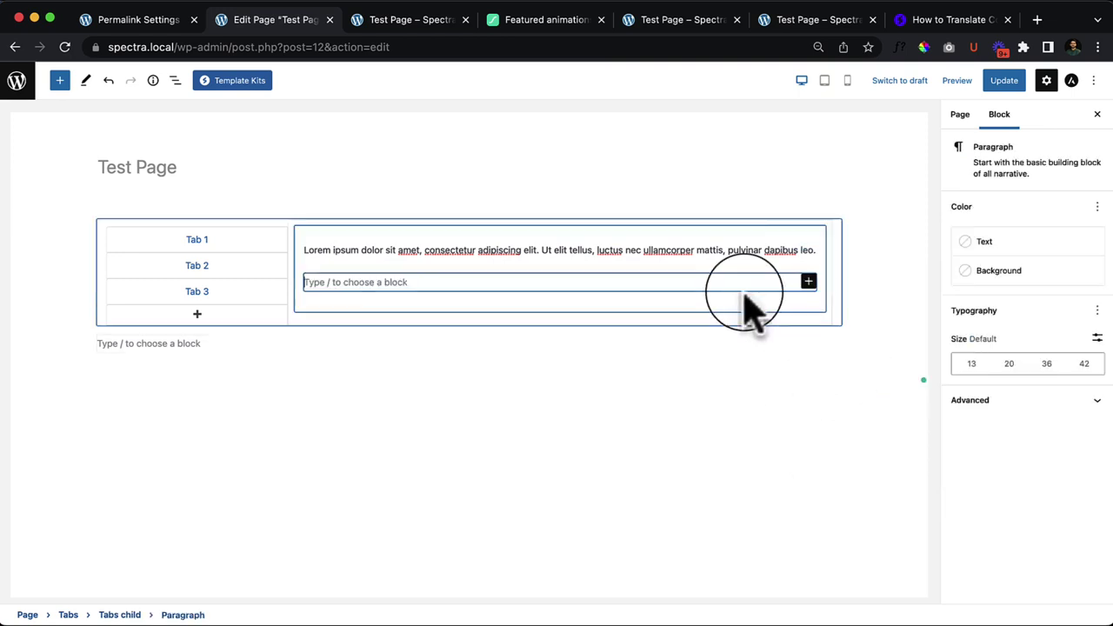
left_click(808, 282)
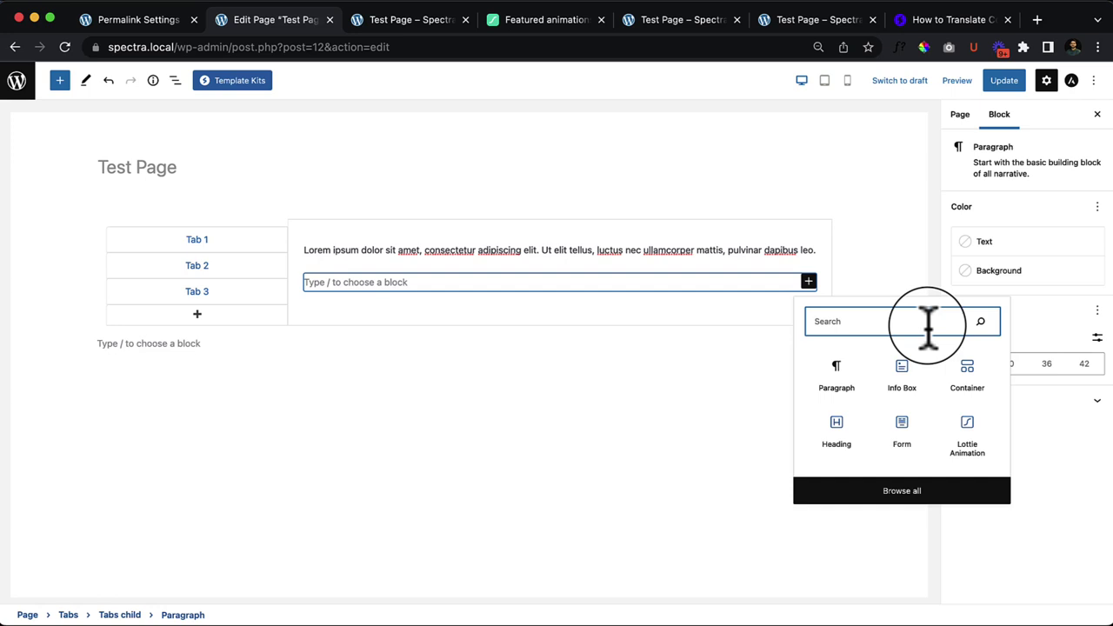
left_click(355, 284)
type("asdfasdfa")
left_click_drag(380, 286, 300, 304)
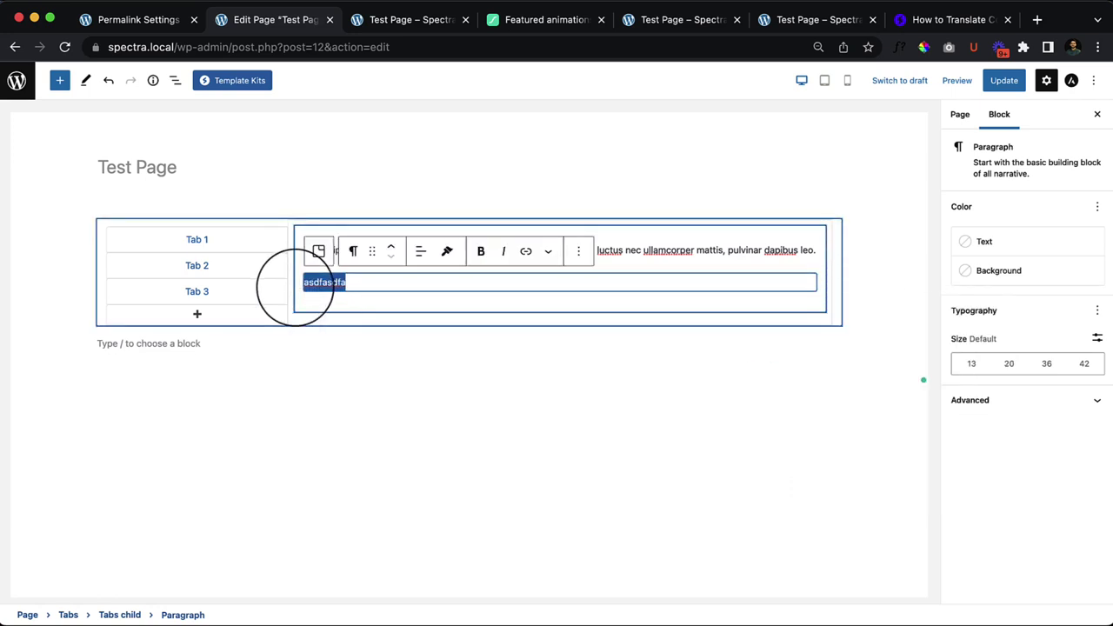
key("BackSpace")
Step: Insert the 'Large header with text and a button' pattern from a 'but' search, then update
left_click(808, 281)
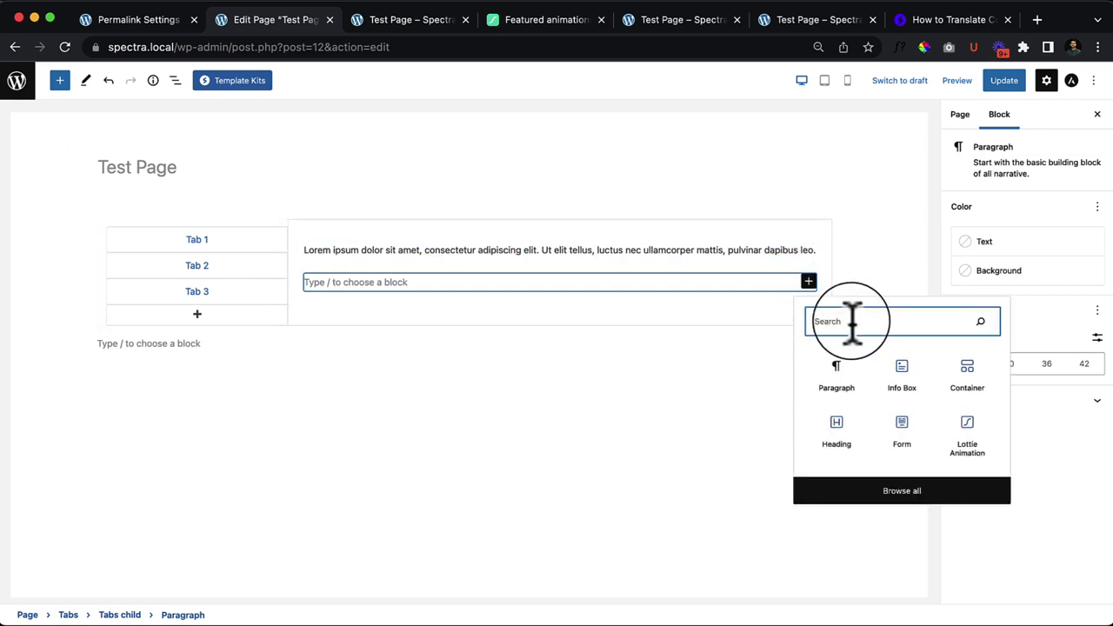
type("fasdf")
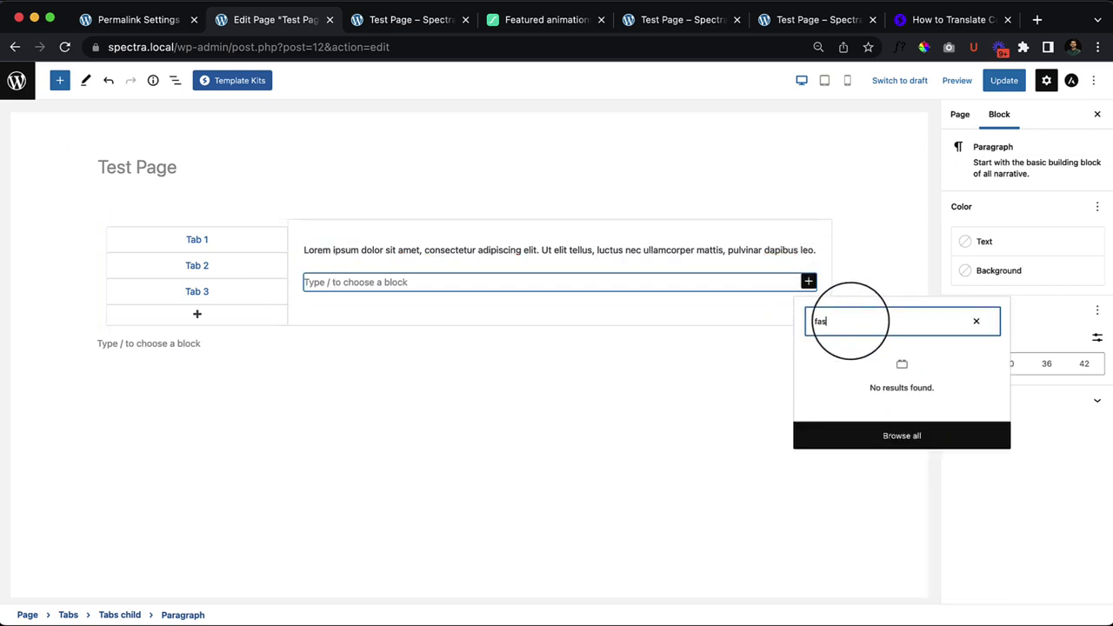
key("BackSpace")
key("BackSpace")
key("BackSpace")
type("but")
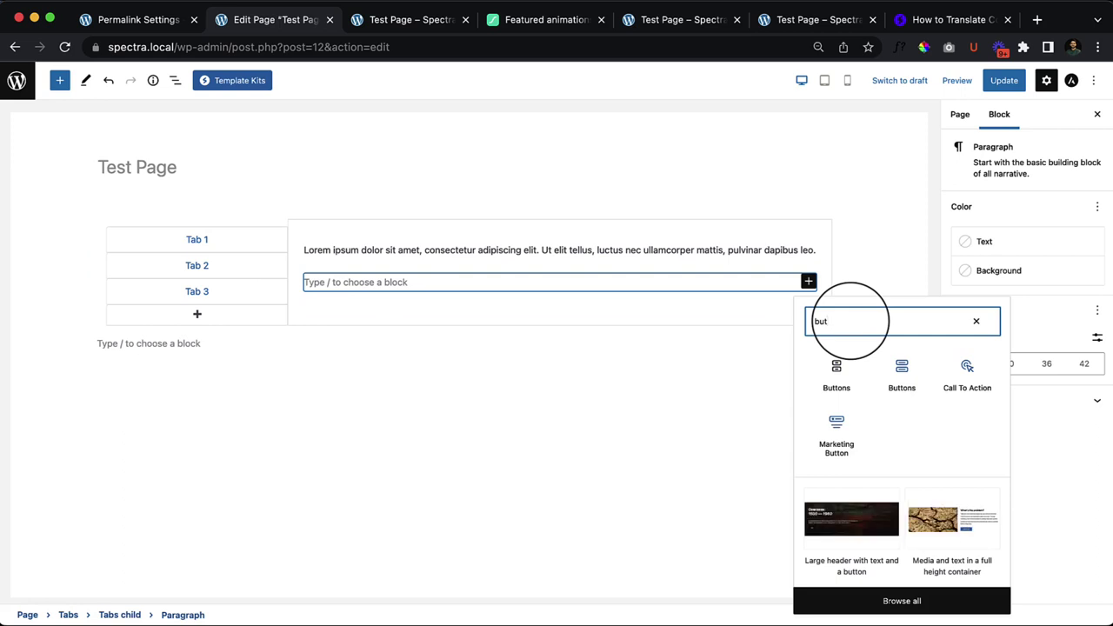
left_click(870, 543)
scroll(489, 422, "up", 3)
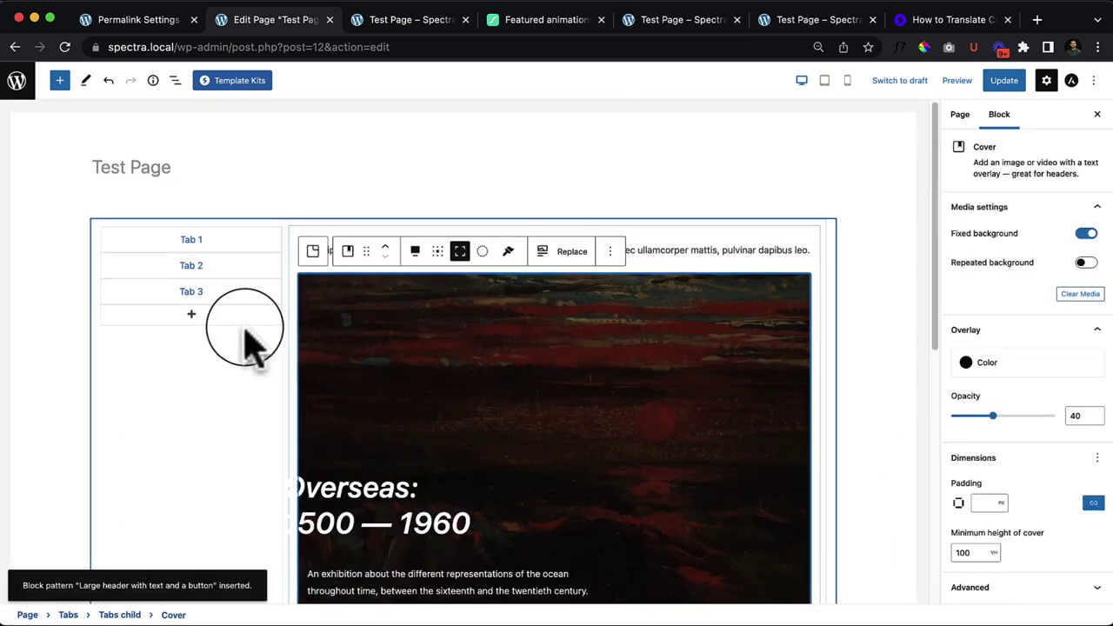
left_click(245, 331)
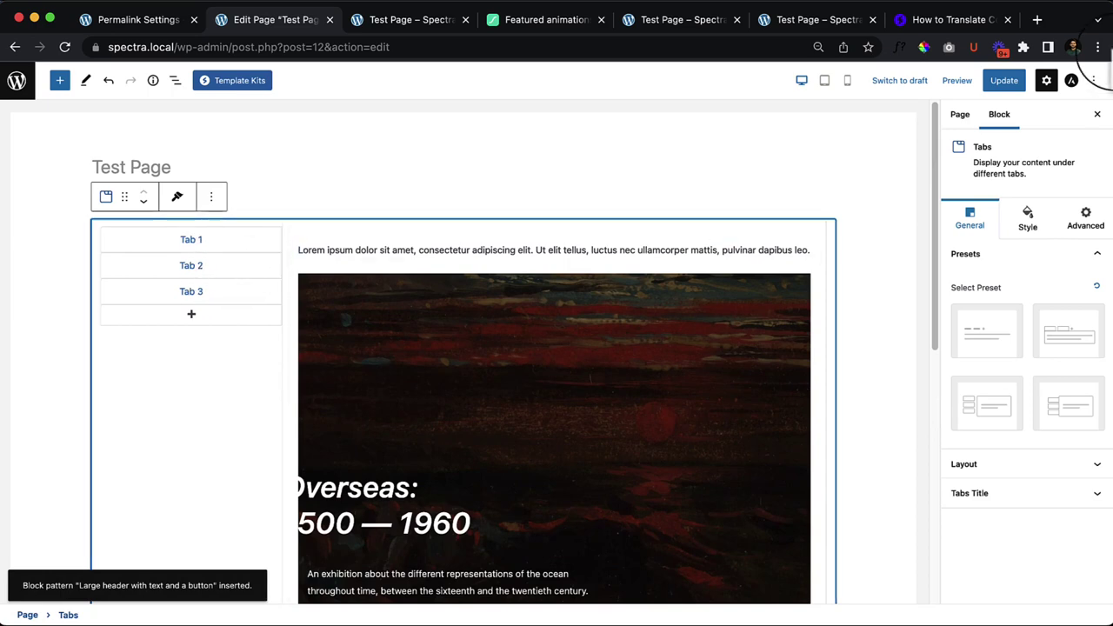
left_click(1002, 81)
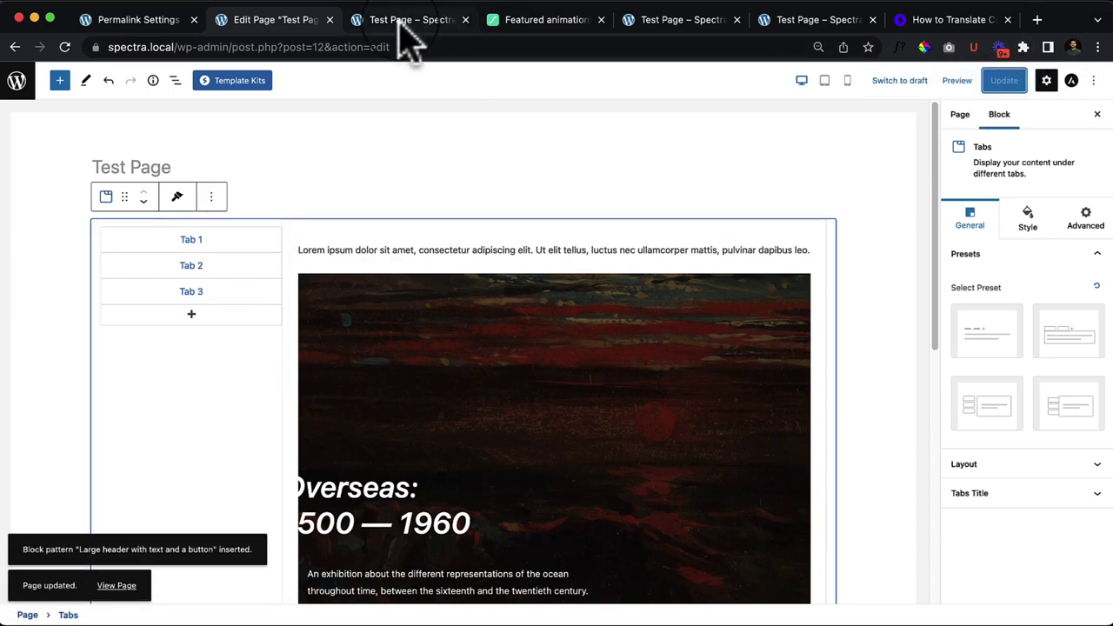
Step: Reload the live Test Page, check Tab 2 and Tab 1's Overseas header, then return to editing
left_click(435, 21)
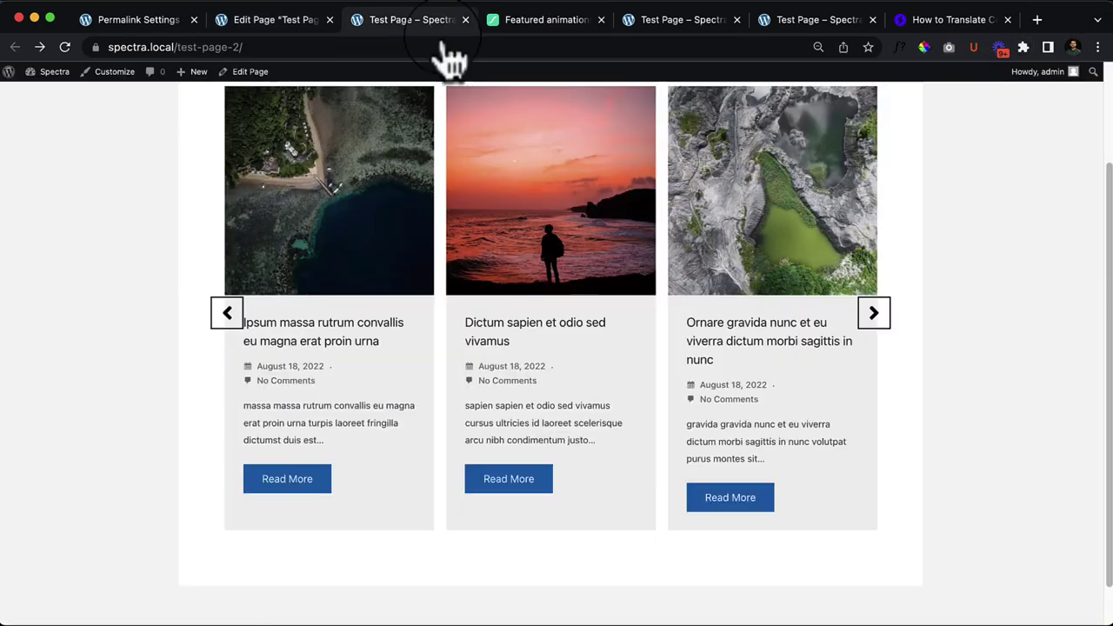
right_click(674, 277)
left_click(705, 302)
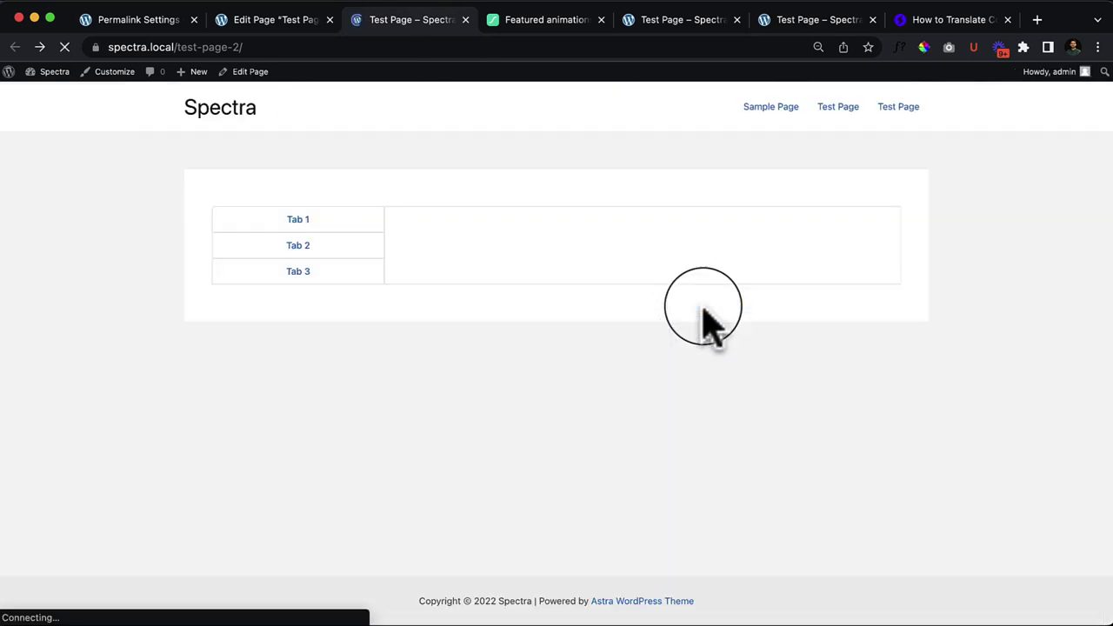
scroll(684, 322, "up", 3)
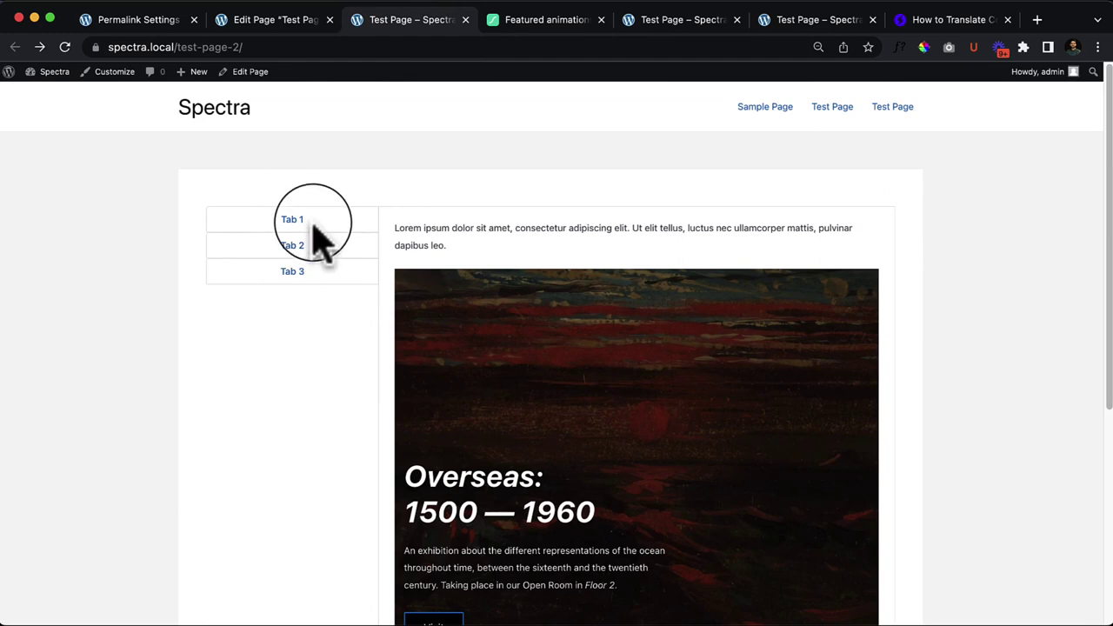
left_click(284, 248)
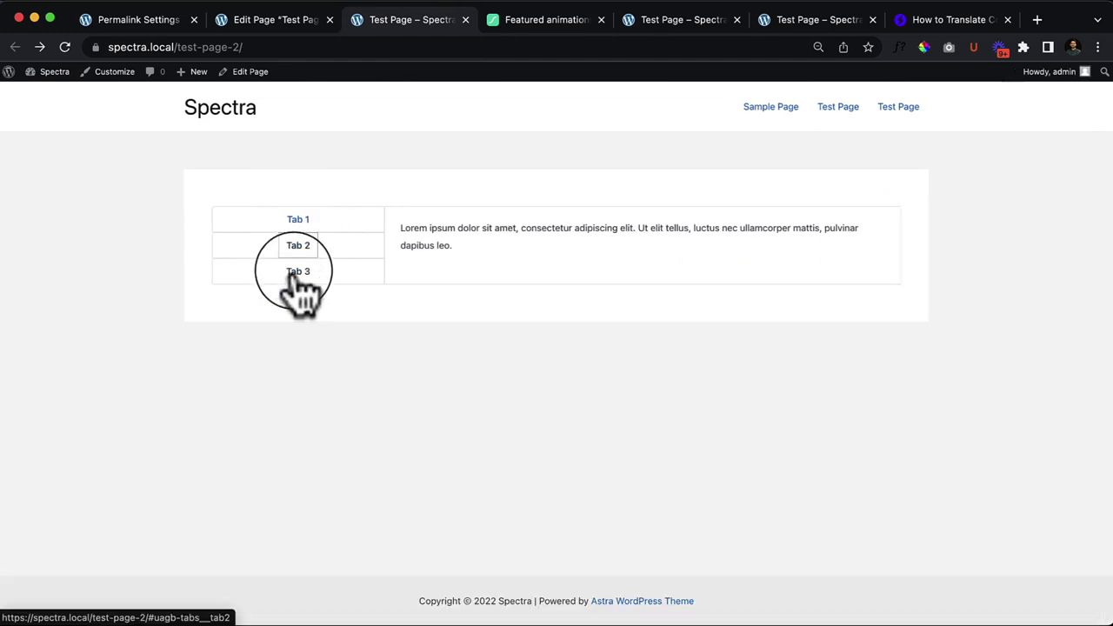
left_click(303, 219)
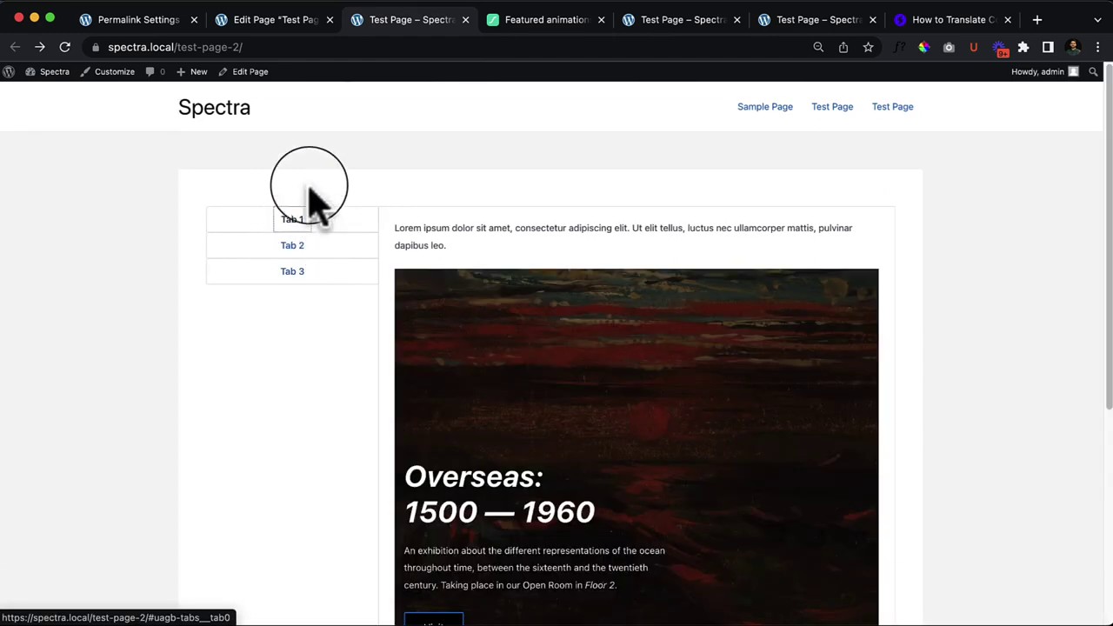
left_click(272, 21)
left_click(441, 323)
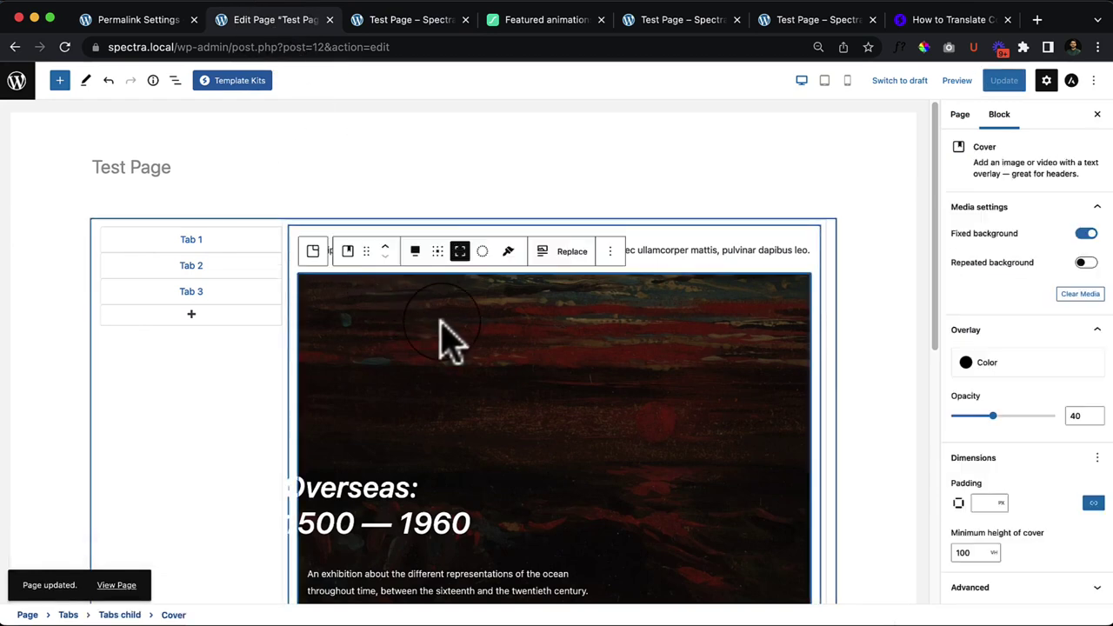
Step: Remove the Overseas cover block and the lorem paragraph from Tab 1
left_click(611, 252)
left_click(675, 544)
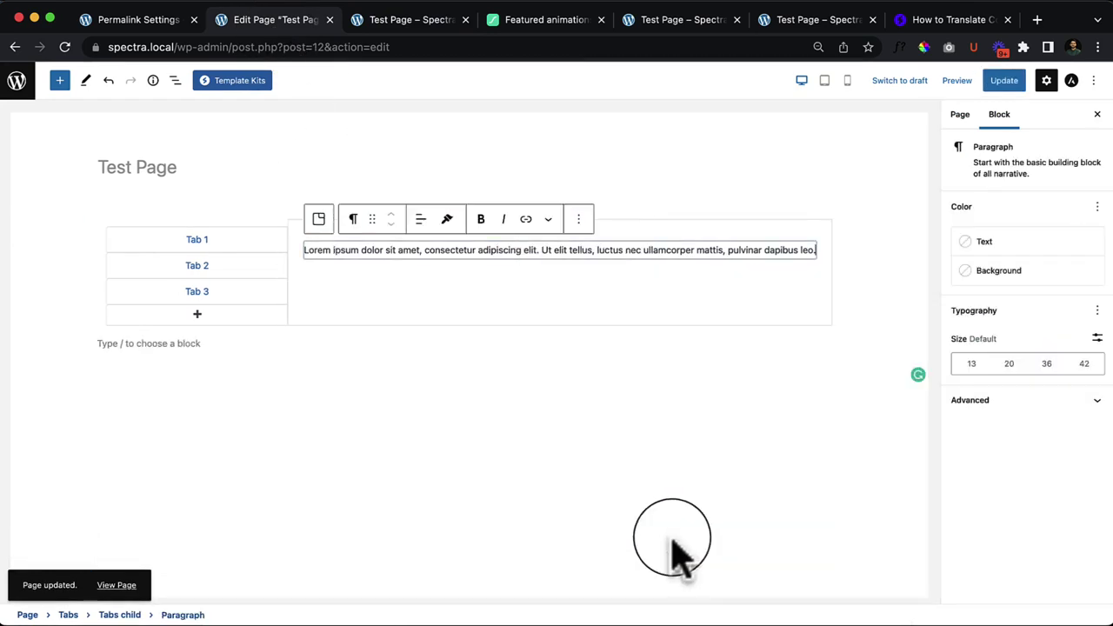
left_click(474, 300)
left_click(695, 250)
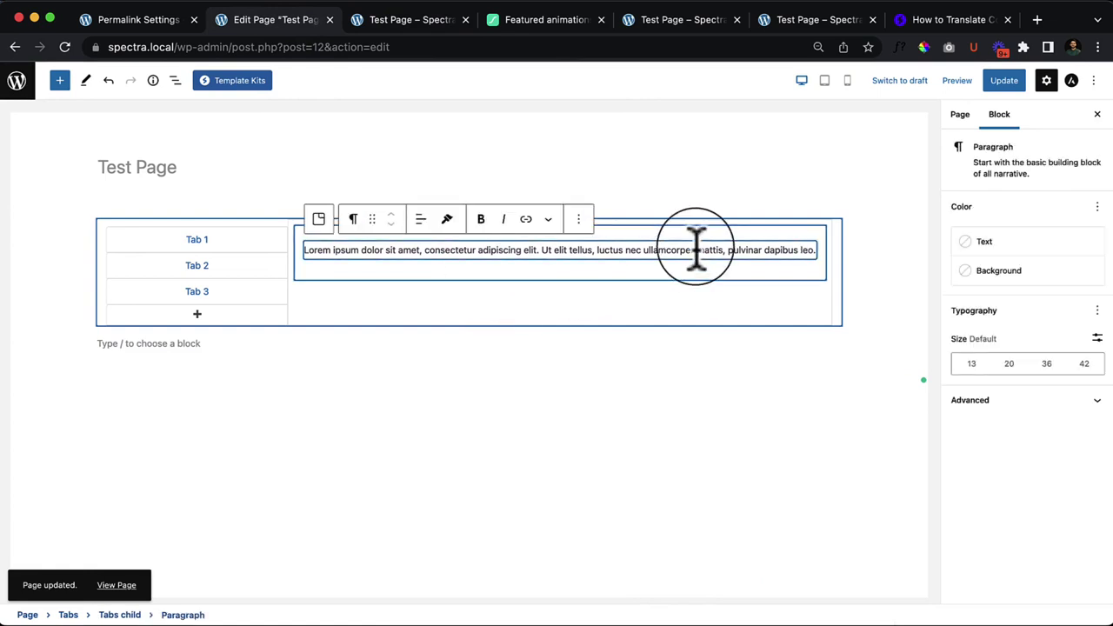
left_click(579, 218)
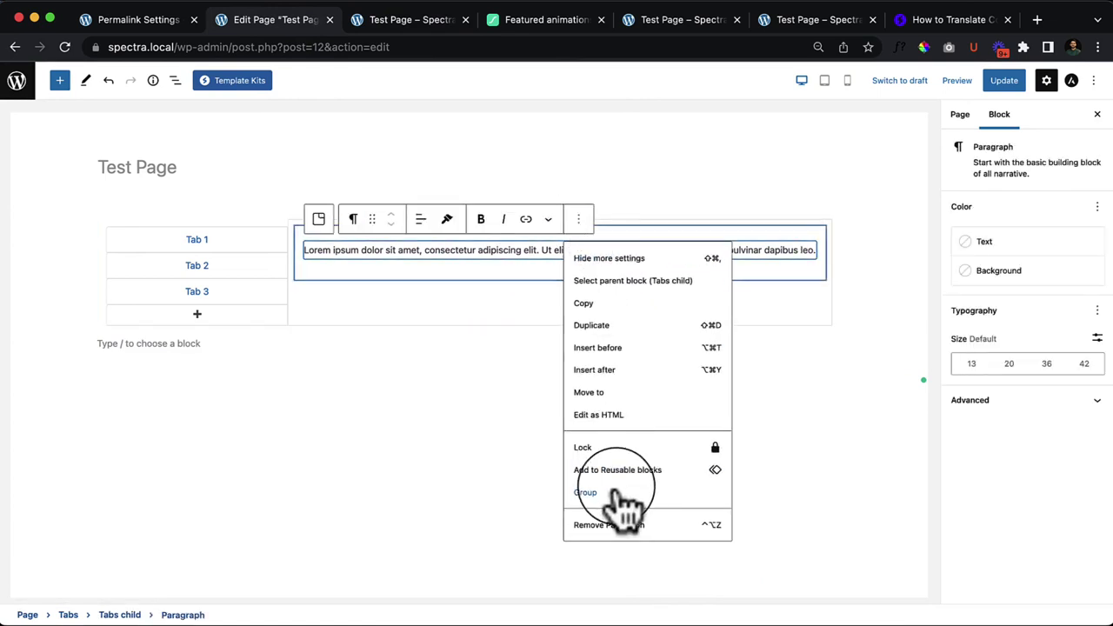
left_click(615, 527)
Step: Add a new empty paragraph to Tab 1 and show List View
left_click(389, 243)
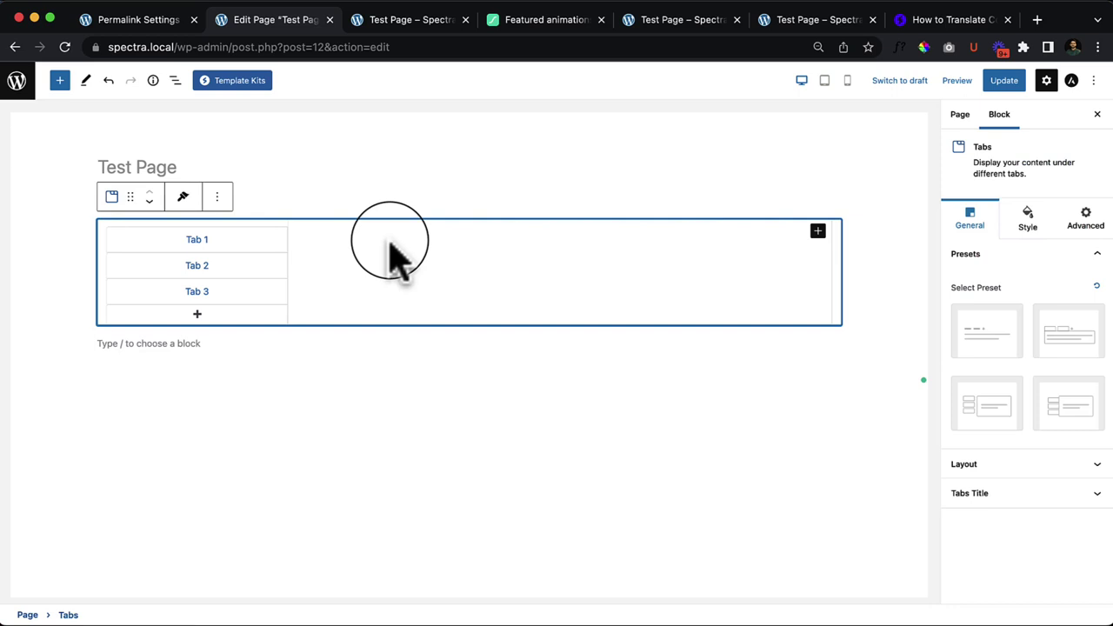
left_click(794, 232)
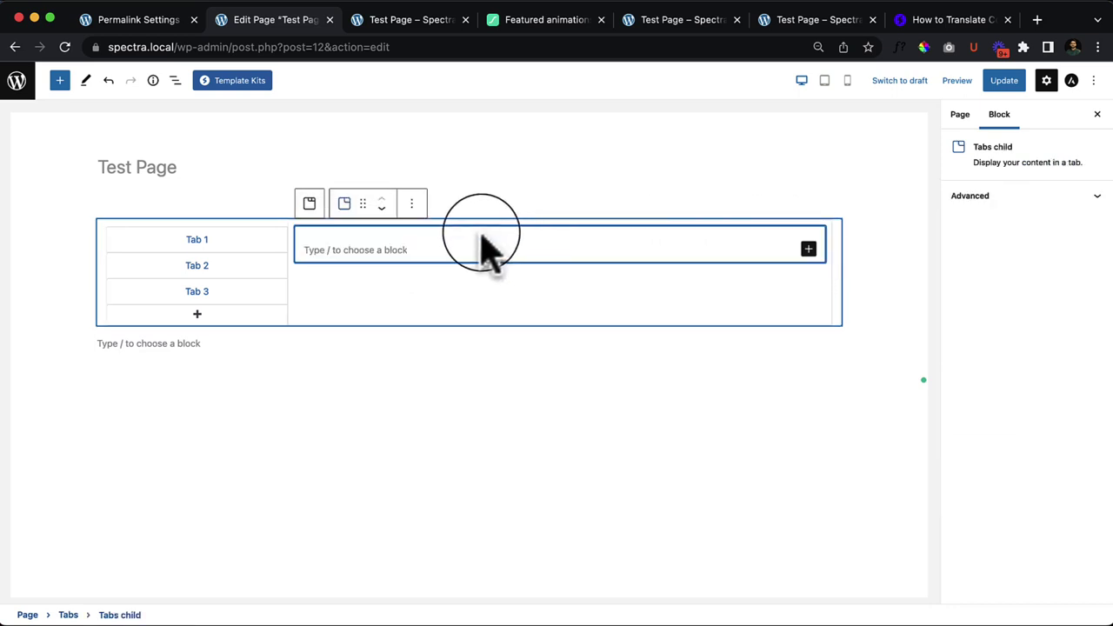
left_click(377, 252)
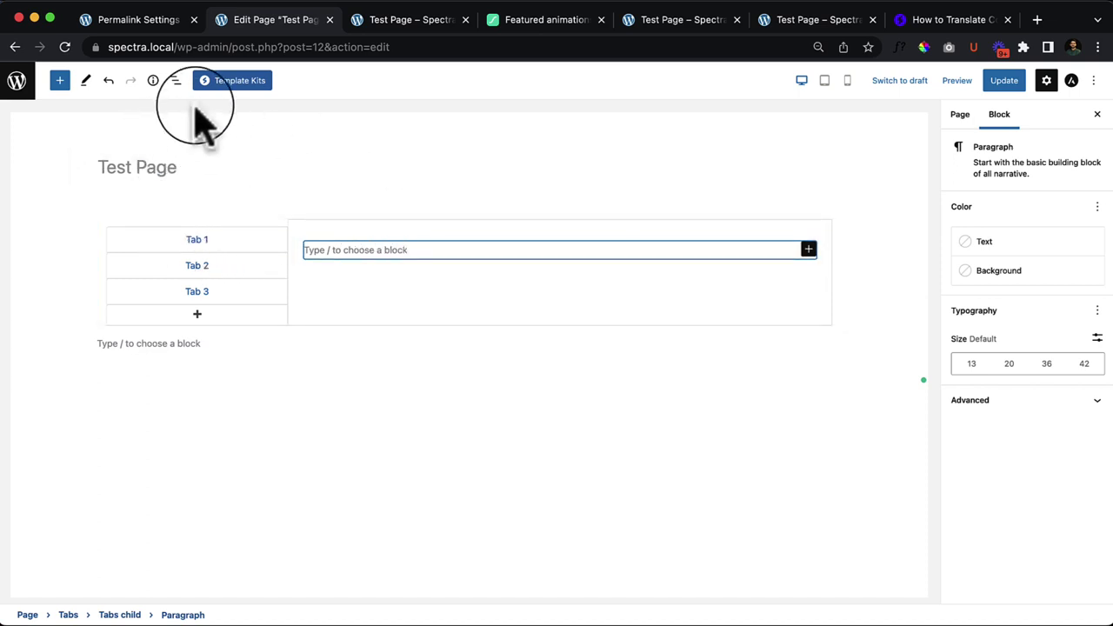
left_click(174, 81)
left_click(103, 168)
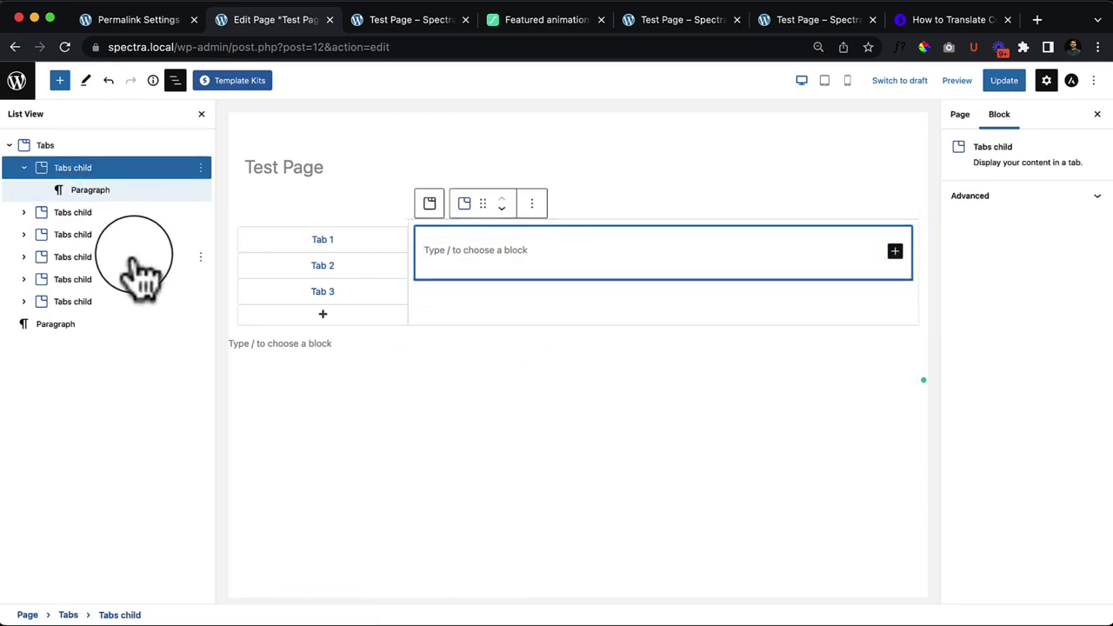
Step: Delete the three extra Tabs children in List View, leaving Tab 1–3
left_click(122, 235)
left_click(122, 279)
left_click(122, 304)
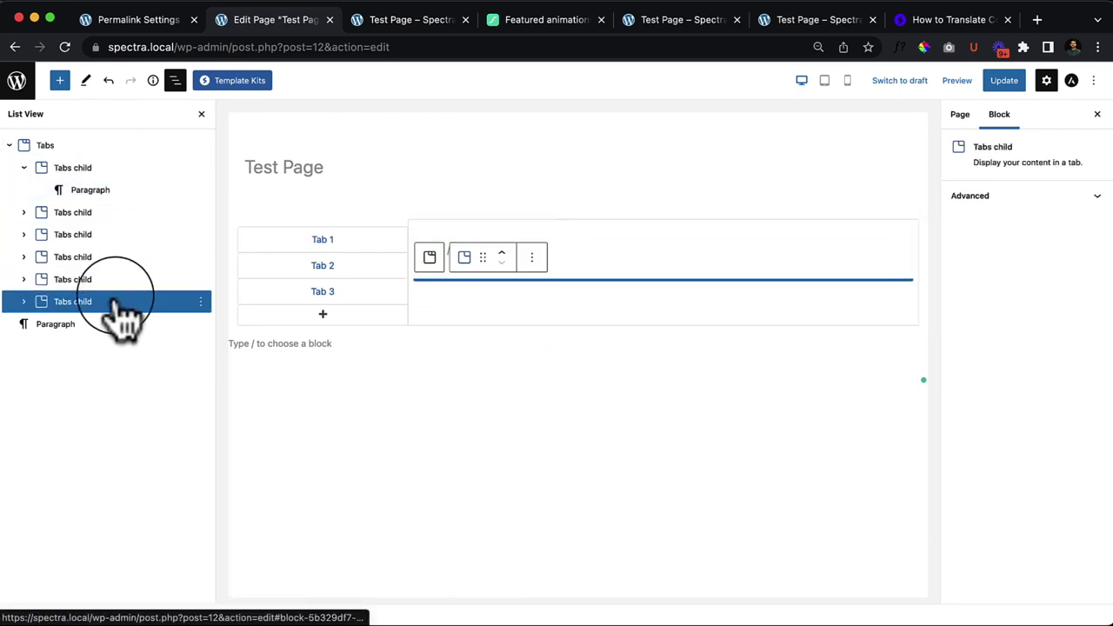
left_click(200, 301)
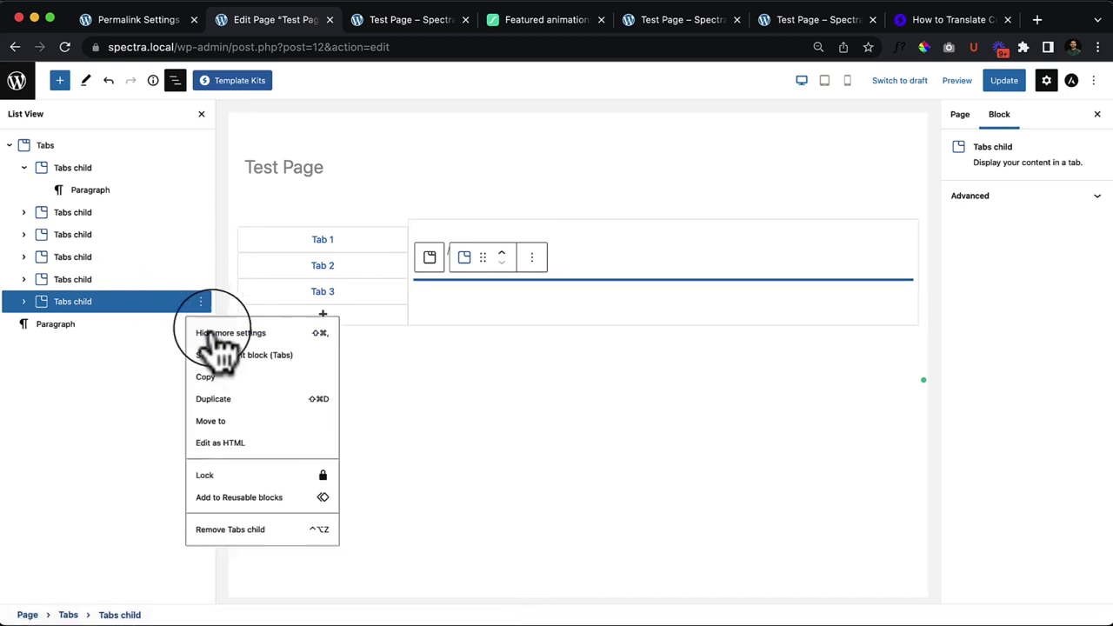
left_click(235, 529)
left_click(201, 280)
left_click(231, 507)
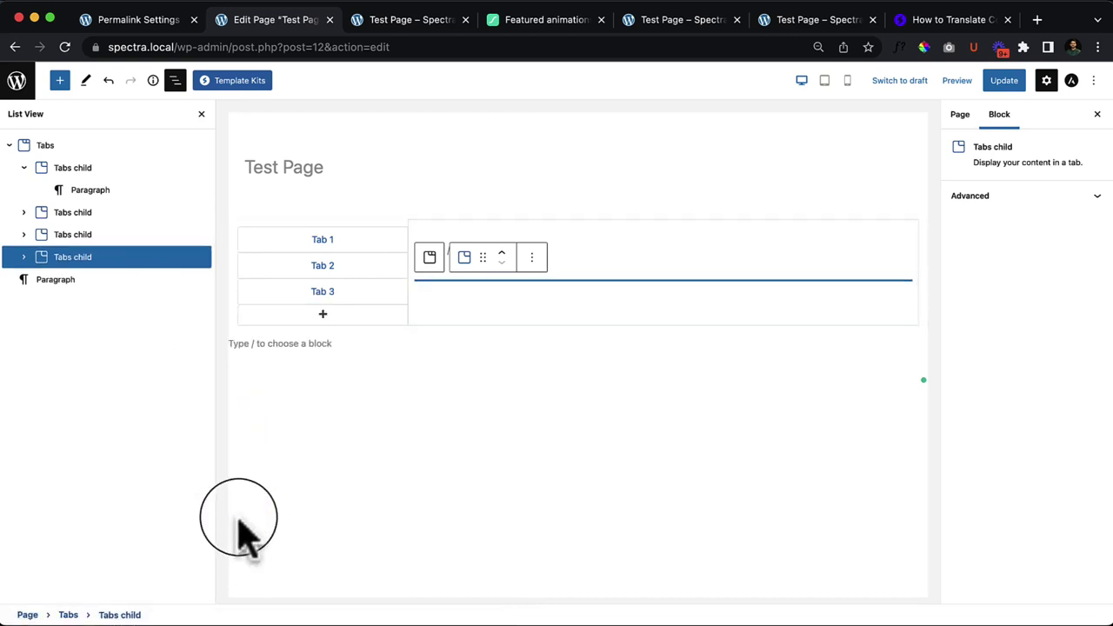
left_click(201, 256)
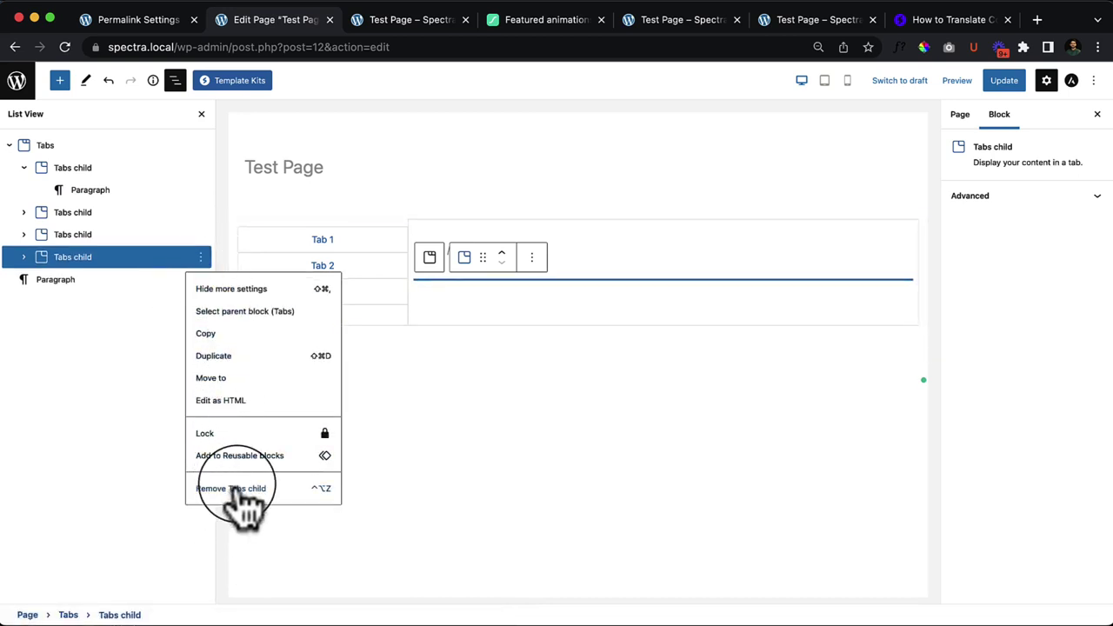
left_click(239, 485)
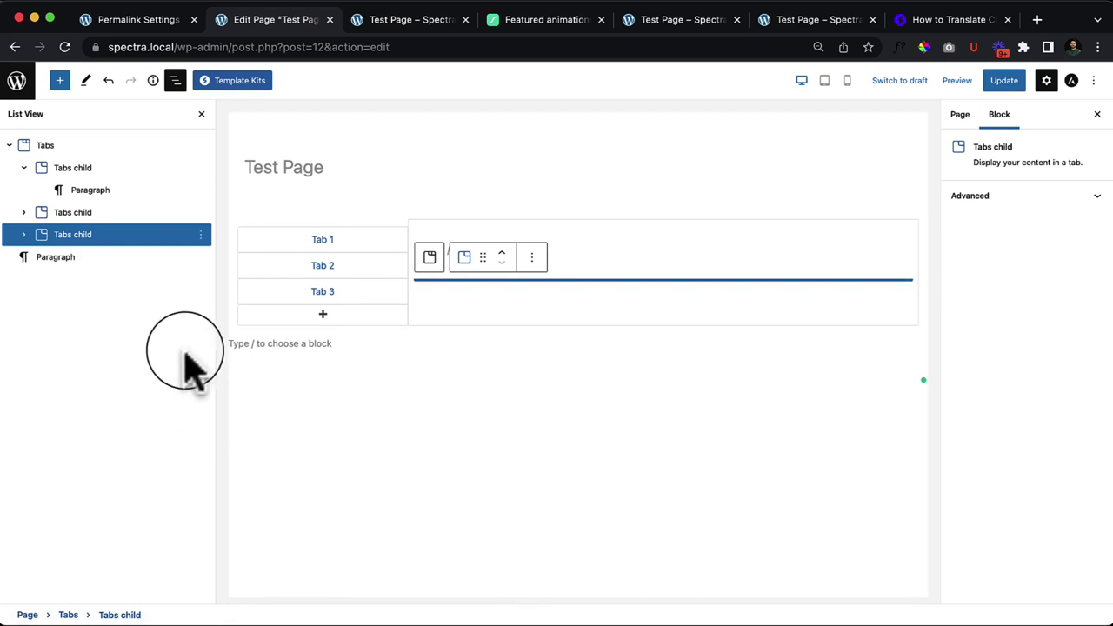
Step: Add two New Tab entries below Tab 3 and inspect the Tabs block
left_click(161, 168)
left_click(316, 265)
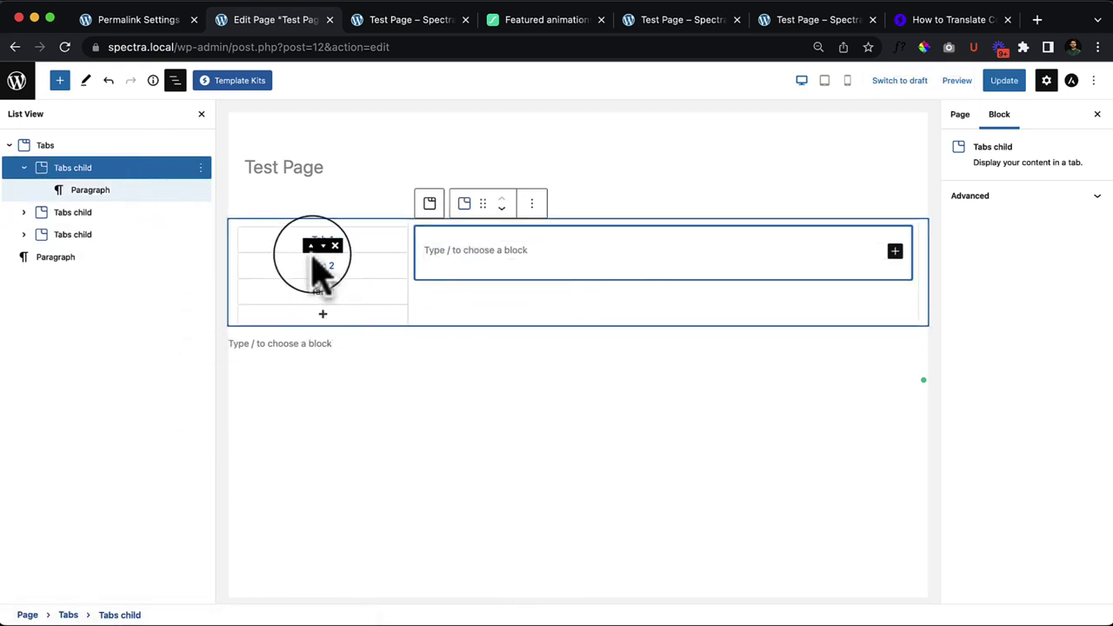
left_click(320, 315)
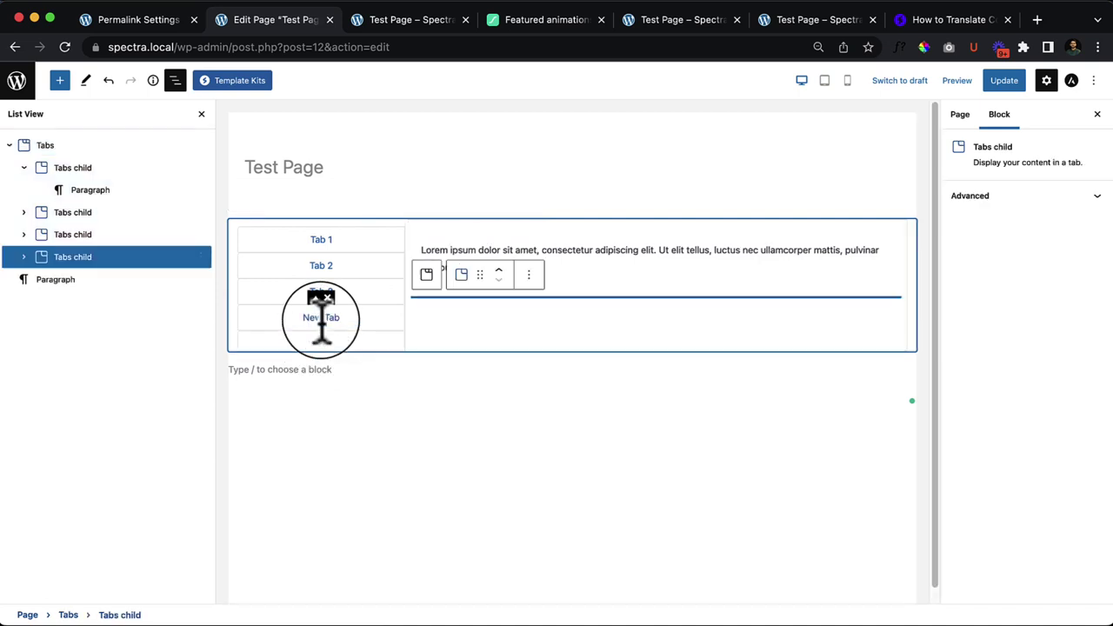
left_click(321, 341)
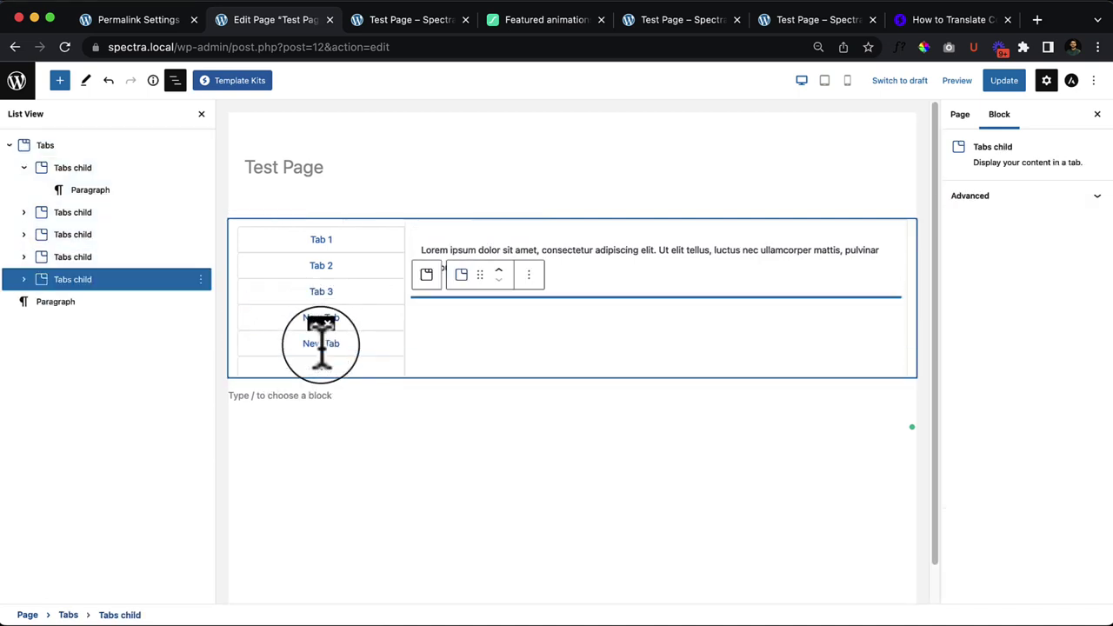
left_click(364, 348)
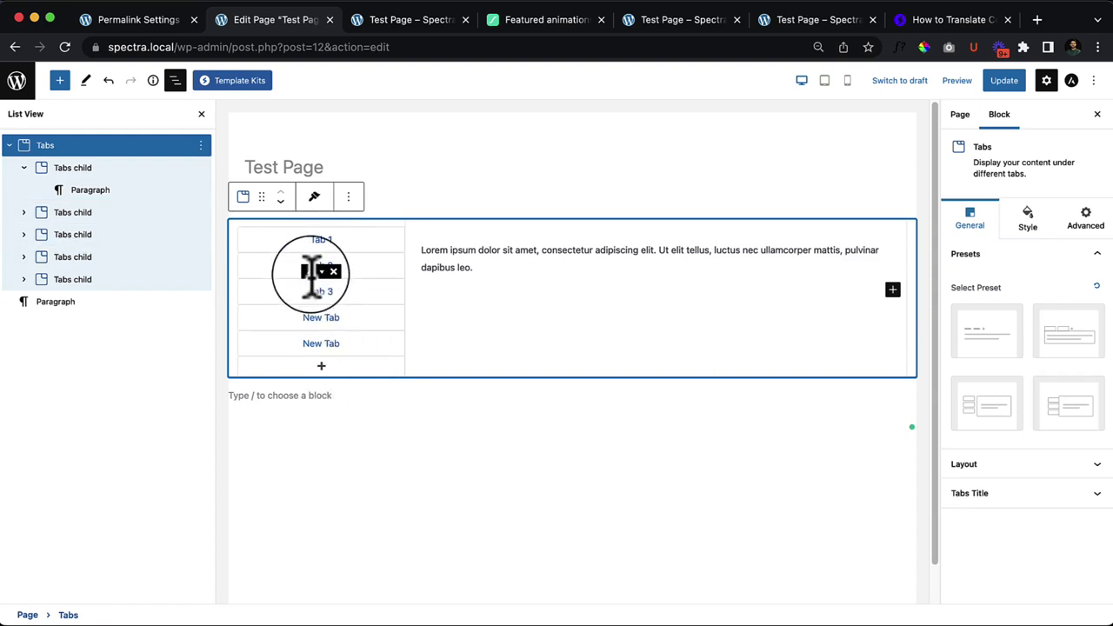
left_click(93, 214)
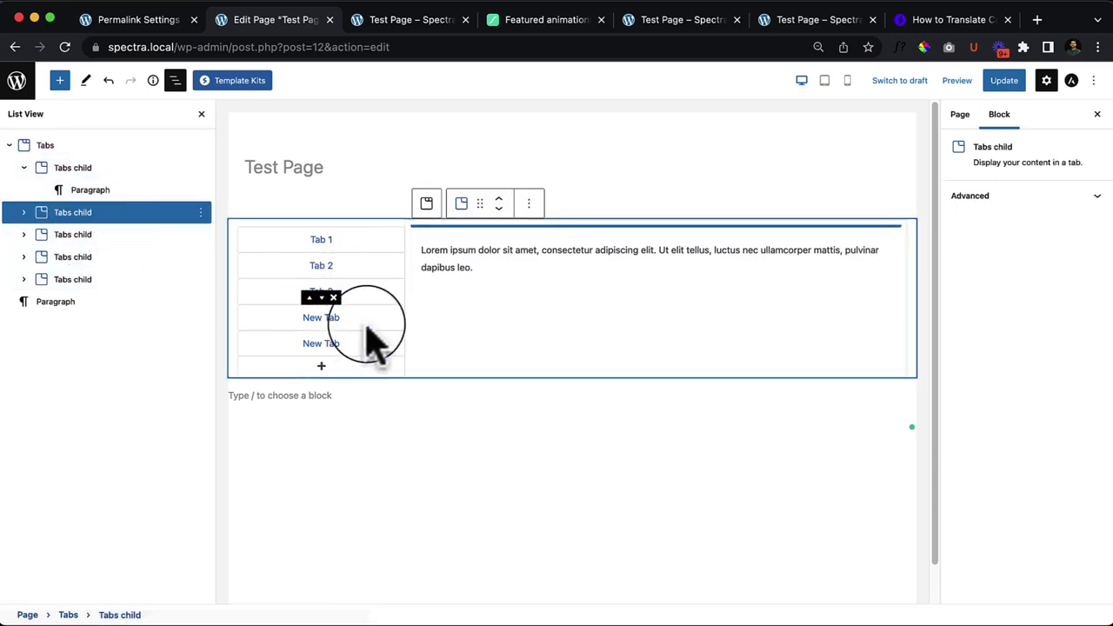
left_click(261, 244)
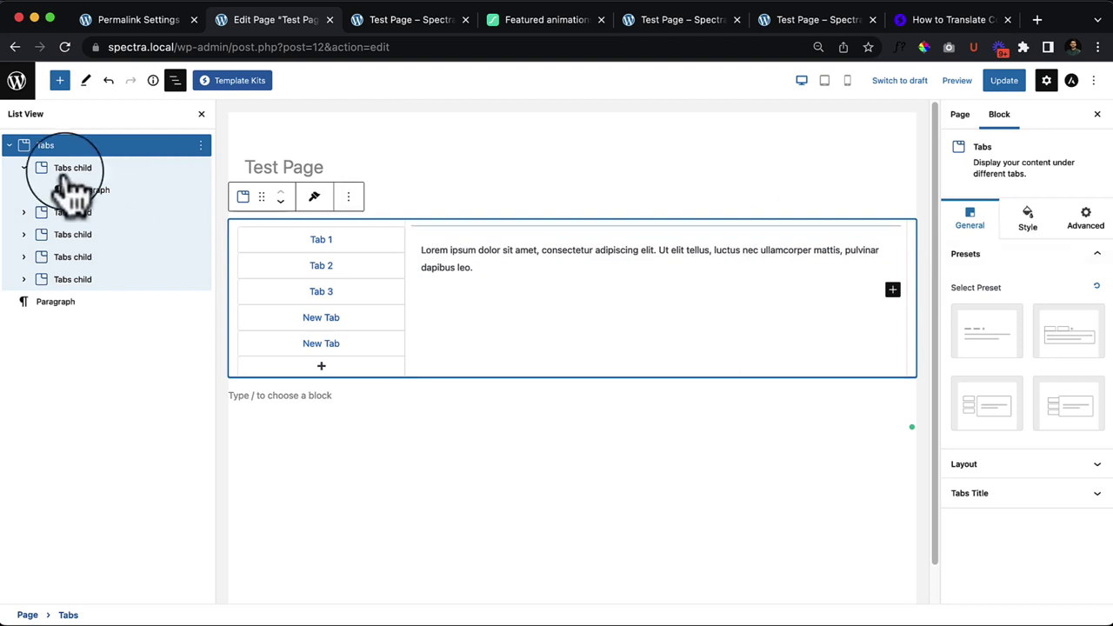
Step: Switch the Tabs layout style through Horizontal Style 1, 2 and then 3
left_click(51, 150)
left_click(1076, 468)
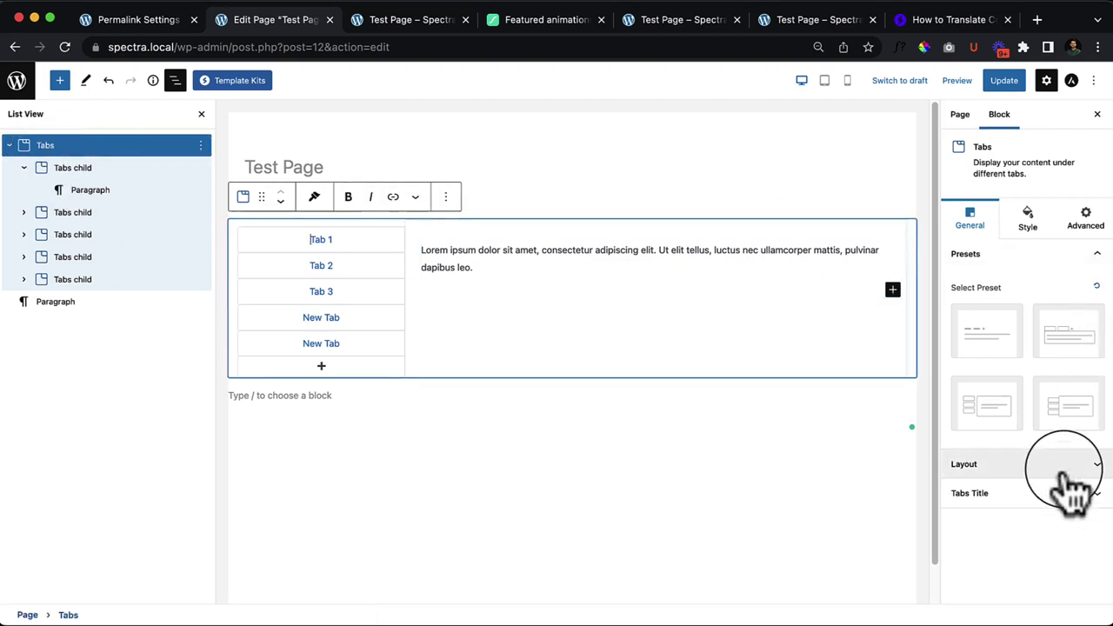
left_click(1043, 316)
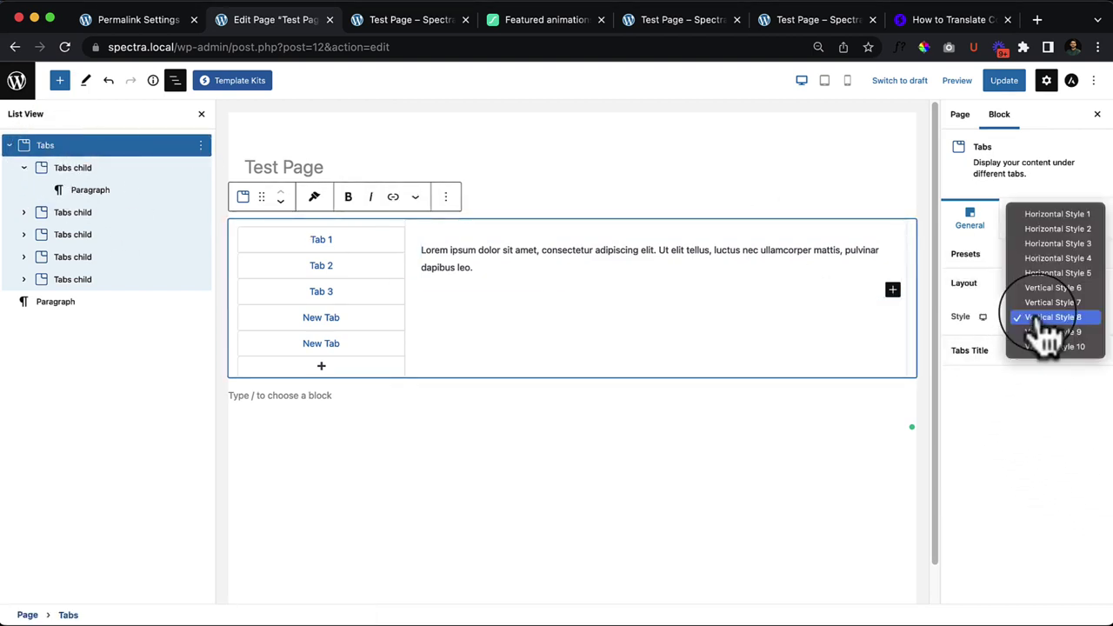
left_click(1057, 214)
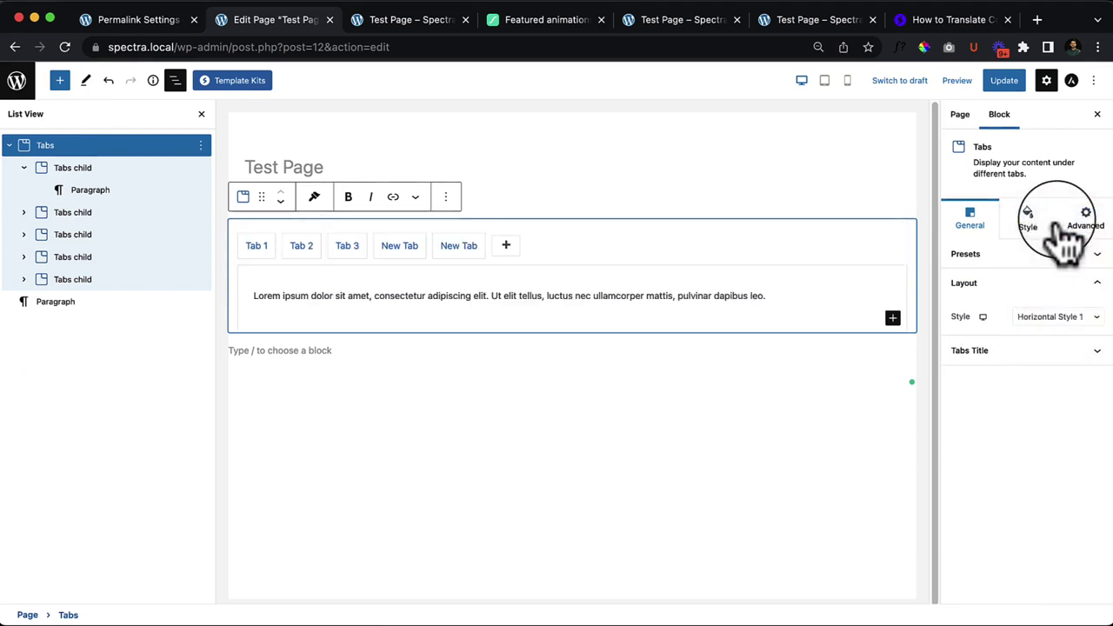
left_click(1056, 320)
left_click(1055, 330)
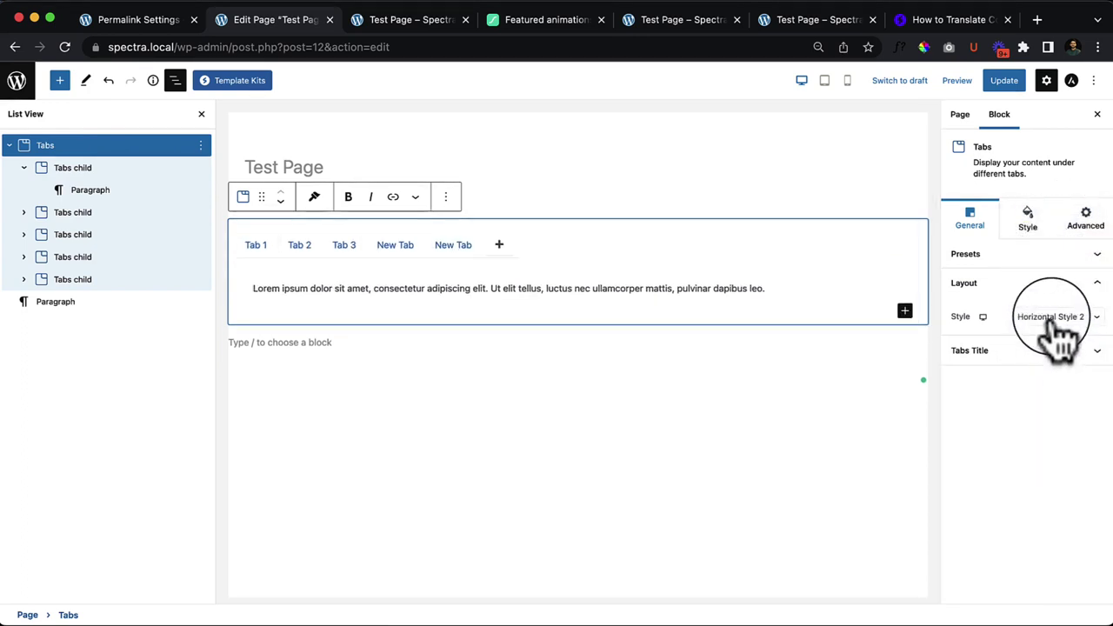
left_click(1057, 330)
left_click(1054, 334)
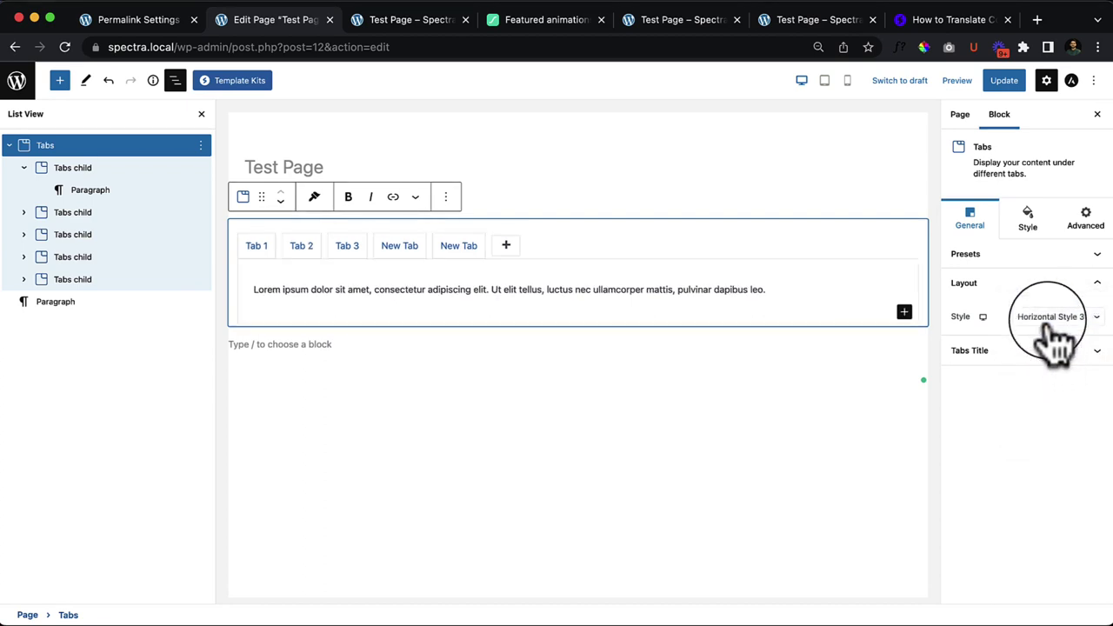
left_click(446, 196)
Step: Delete the old Tabs block and insert a new one with /ta in the empty paragraph
left_click(507, 481)
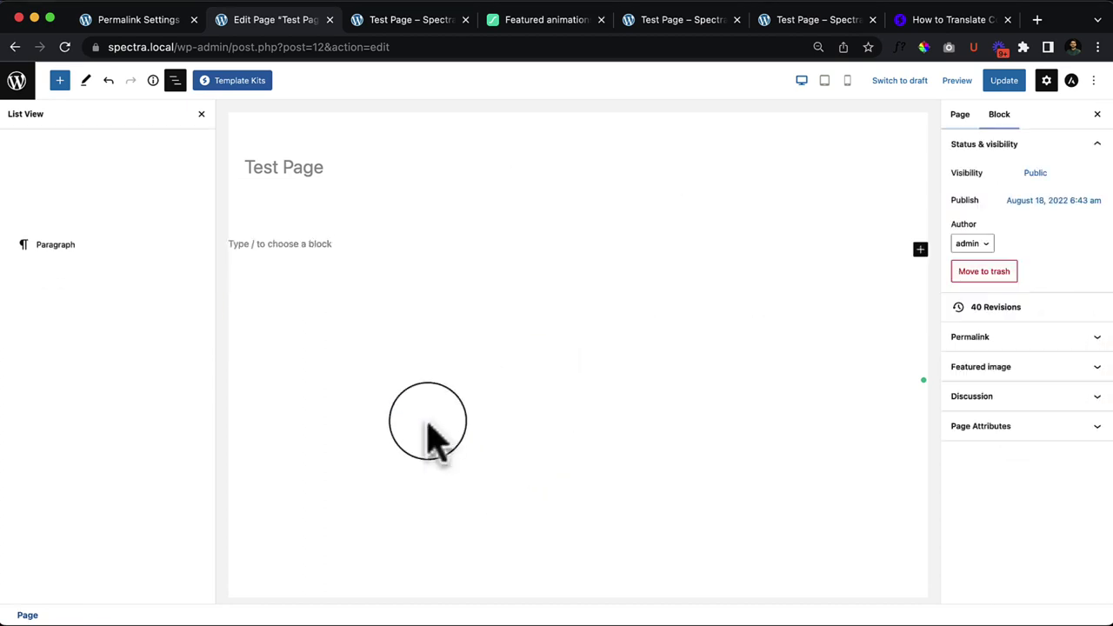
left_click(337, 220)
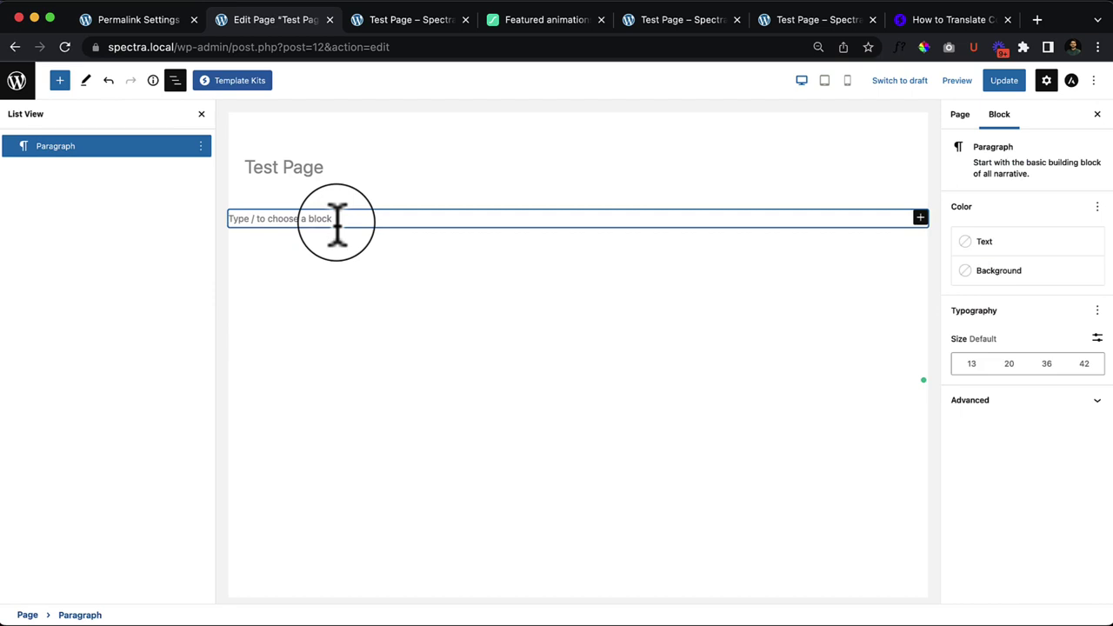
type("/ta")
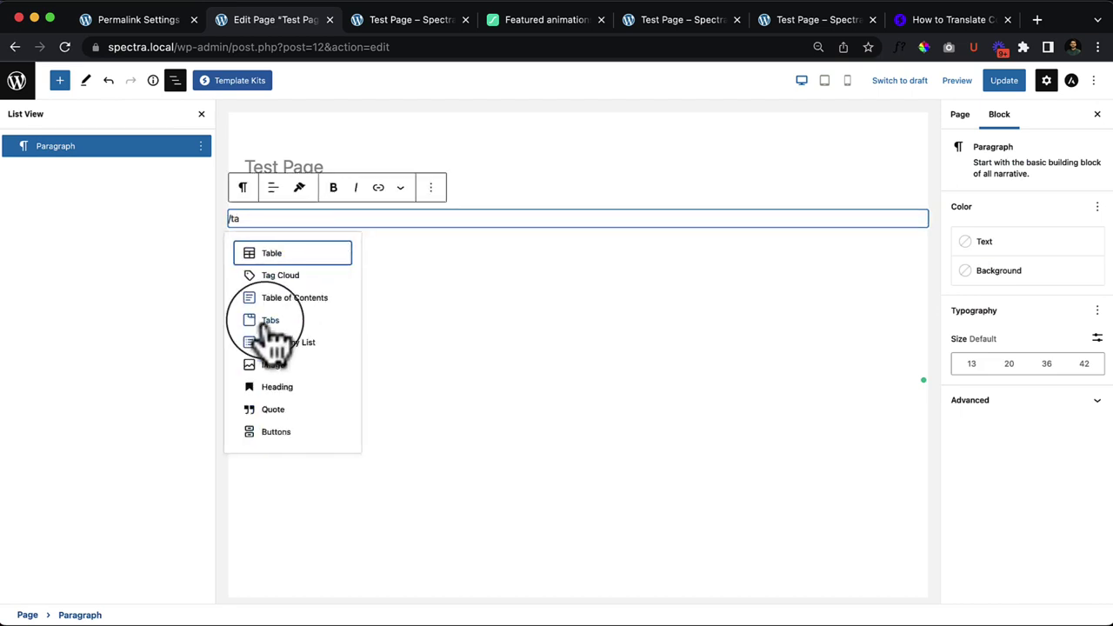
left_click(261, 320)
Step: Cycle the Tabs layout through Horizontal Styles 5, 4, 3 and Vertical Style 6
left_click(1098, 317)
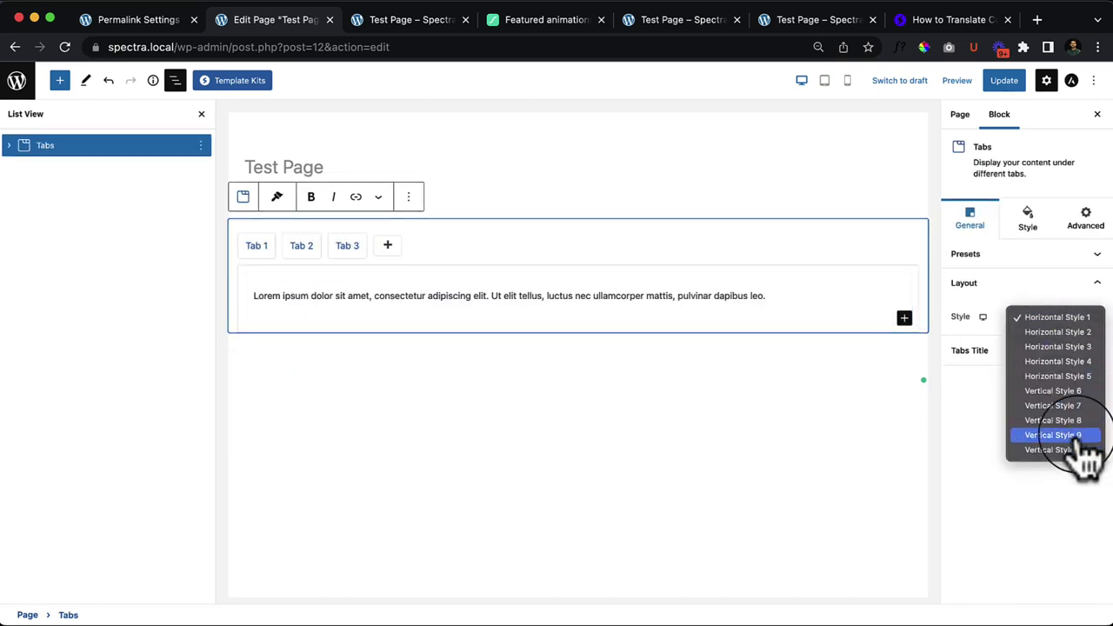
left_click(1076, 377)
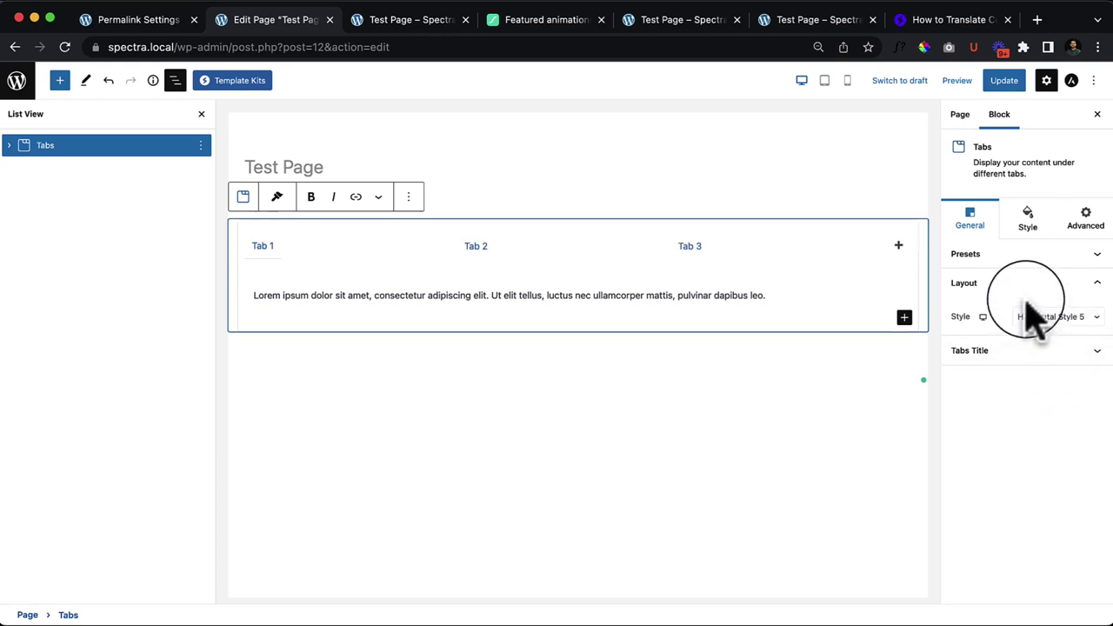
left_click(1057, 302)
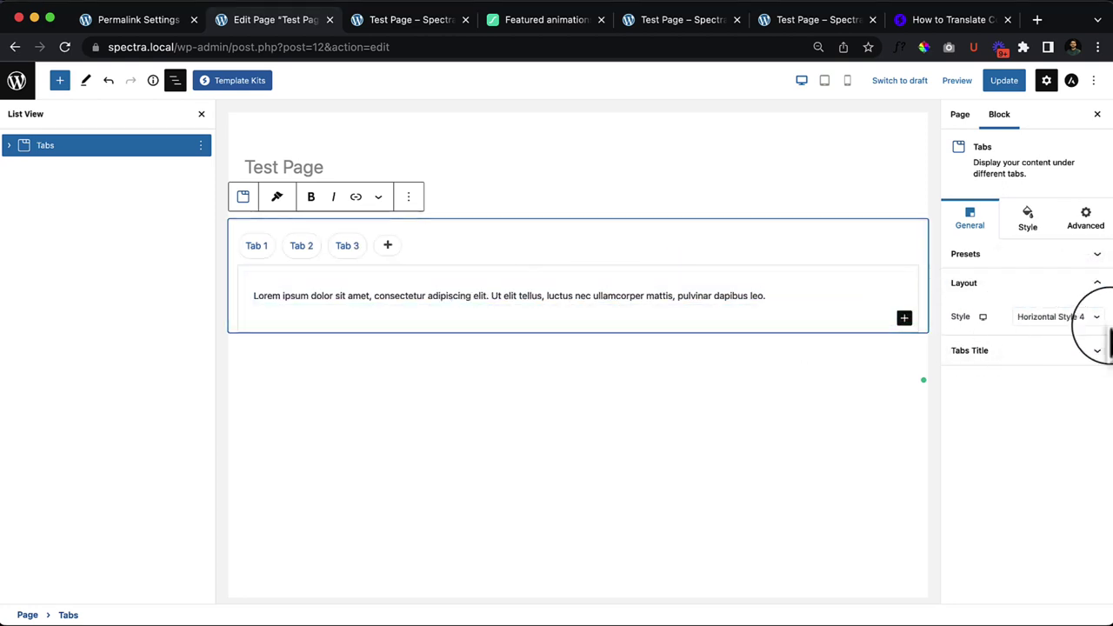
left_click(1095, 320)
left_click(1079, 302)
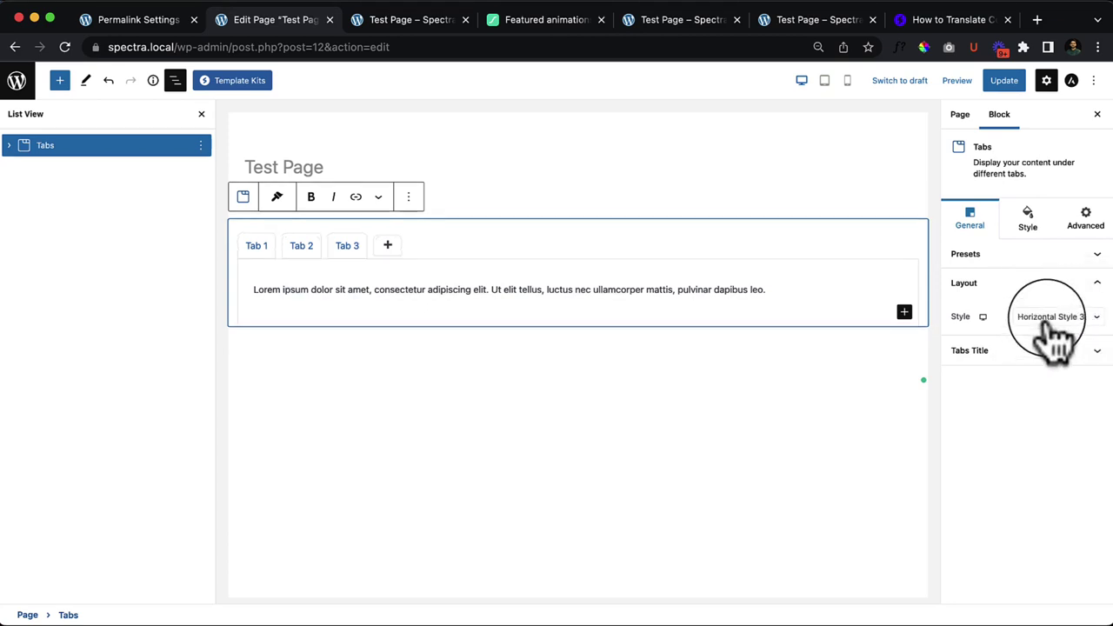
left_click(1058, 331)
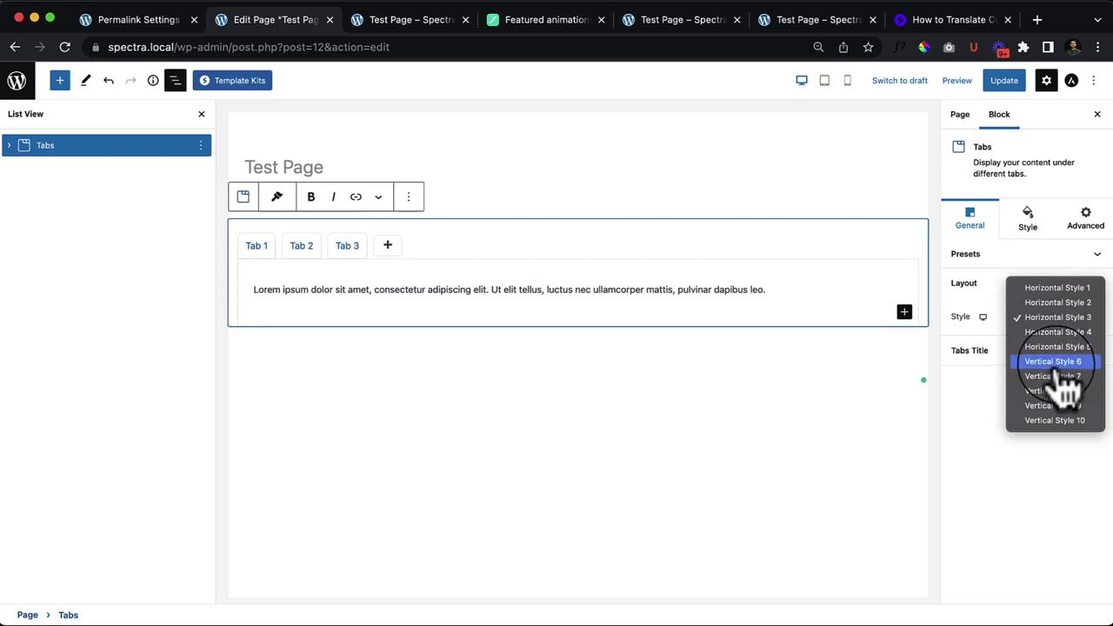
left_click(1055, 362)
Step: Try Vertical Styles 7 and 8, then settle on Vertical Style 10
left_click(1052, 335)
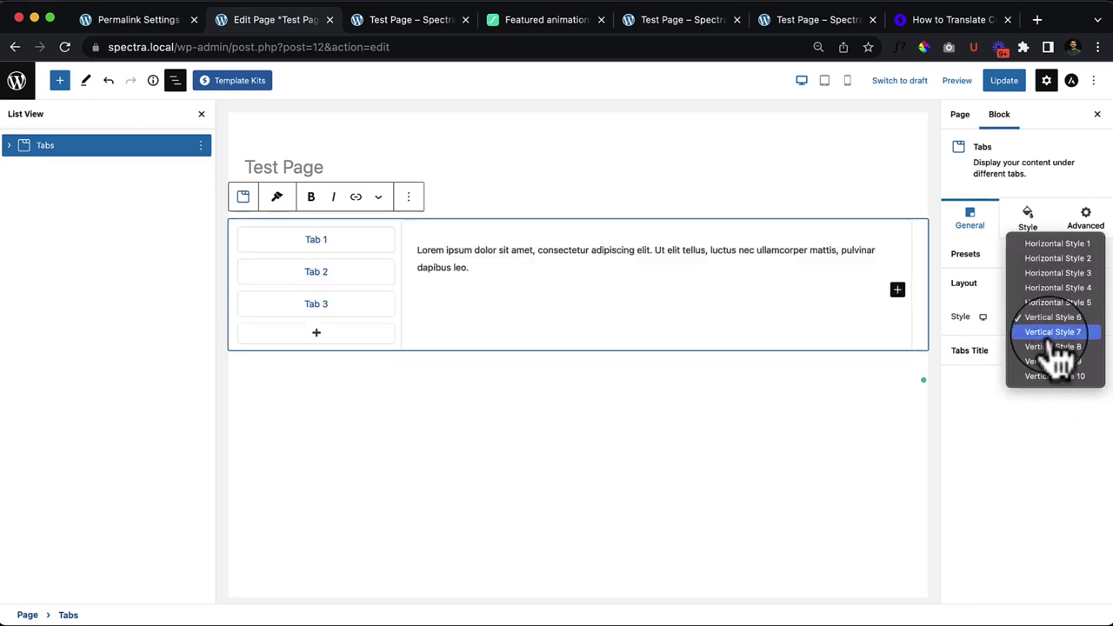
left_click(1056, 357)
left_click(1054, 334)
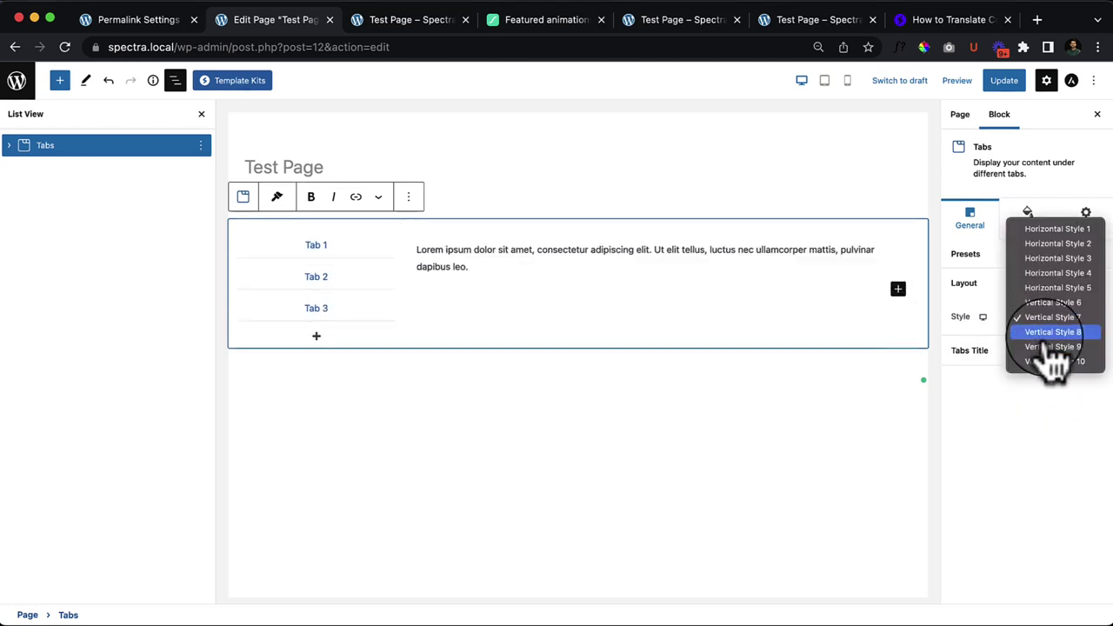
left_click(1055, 358)
left_click(1055, 335)
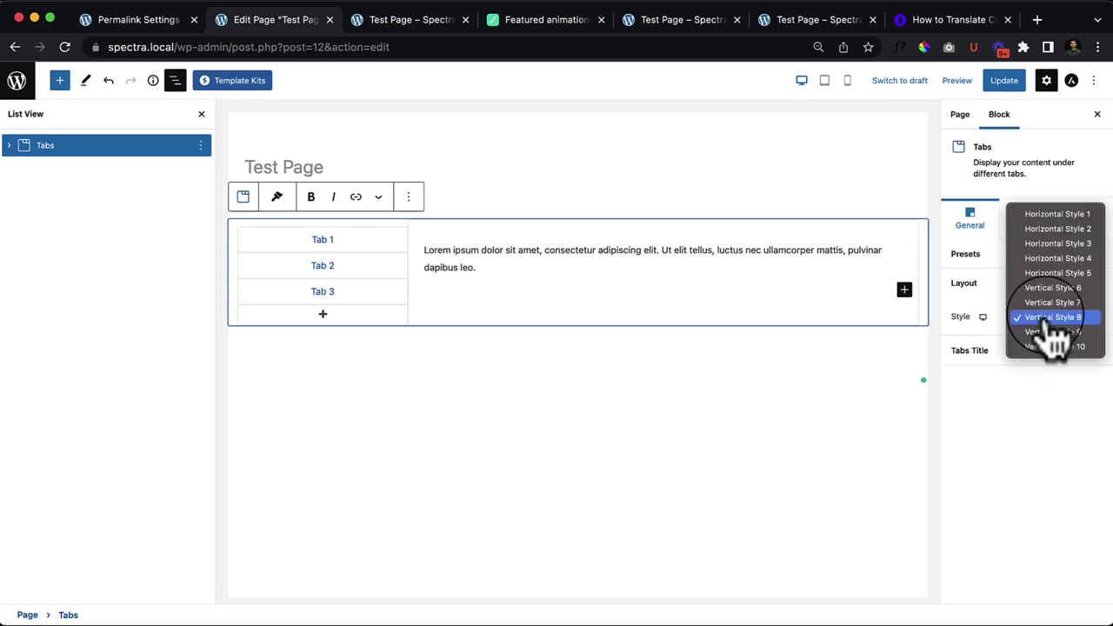
left_click(1055, 346)
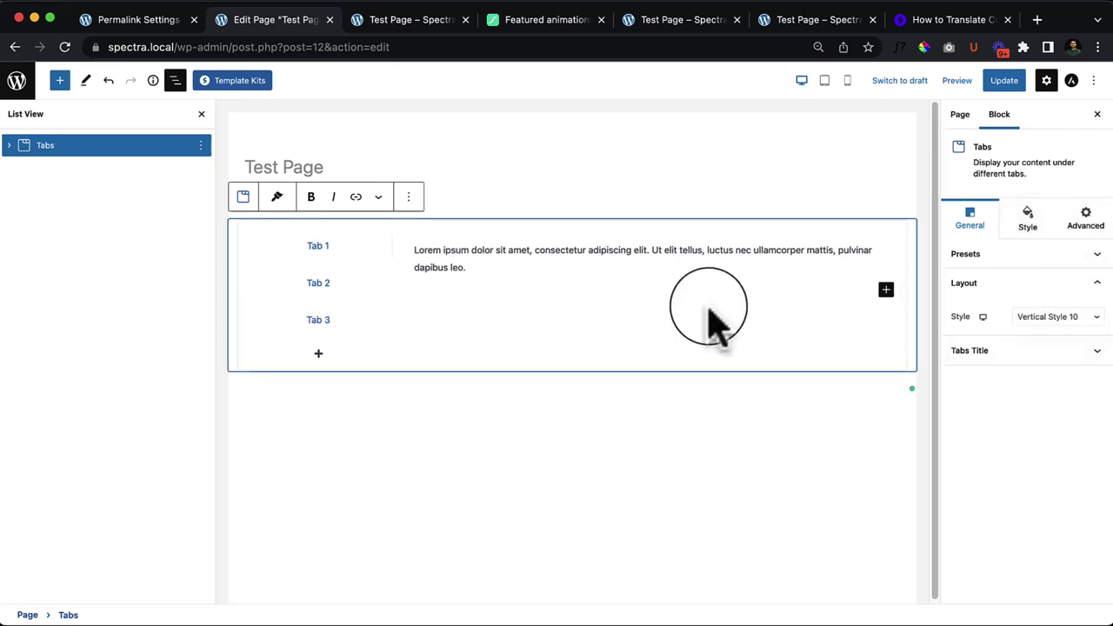
left_click(318, 291)
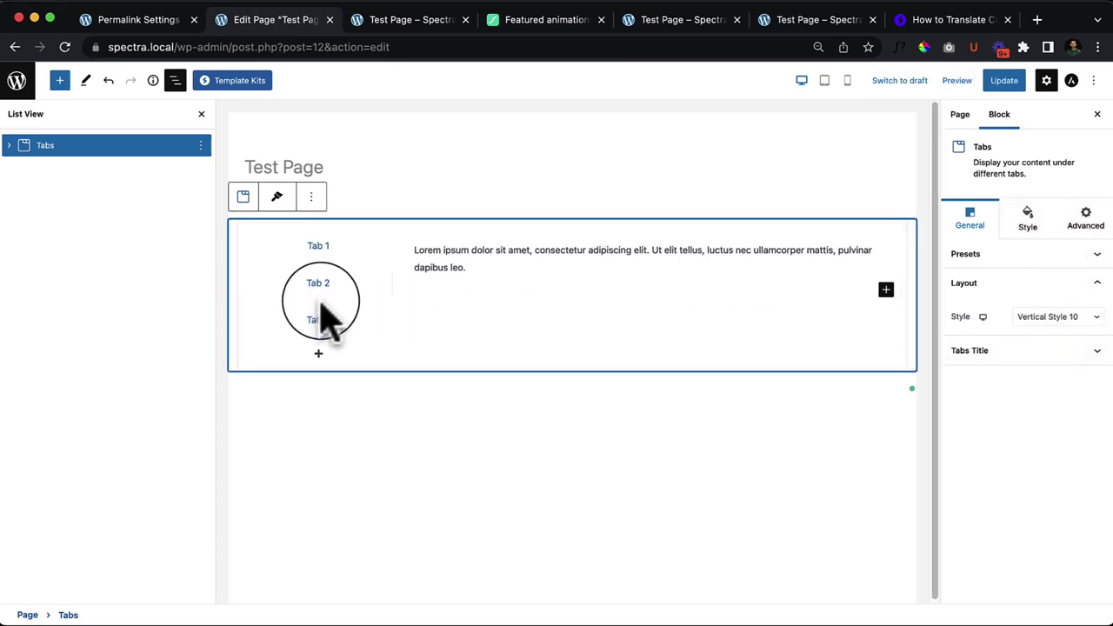
left_click(319, 320)
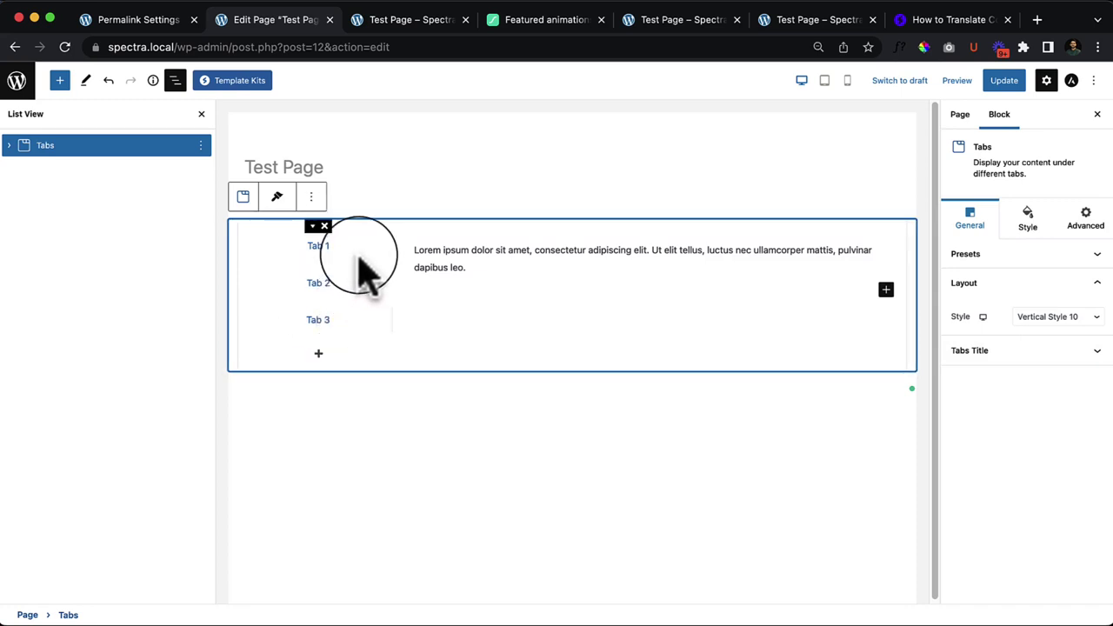
left_click(1048, 318)
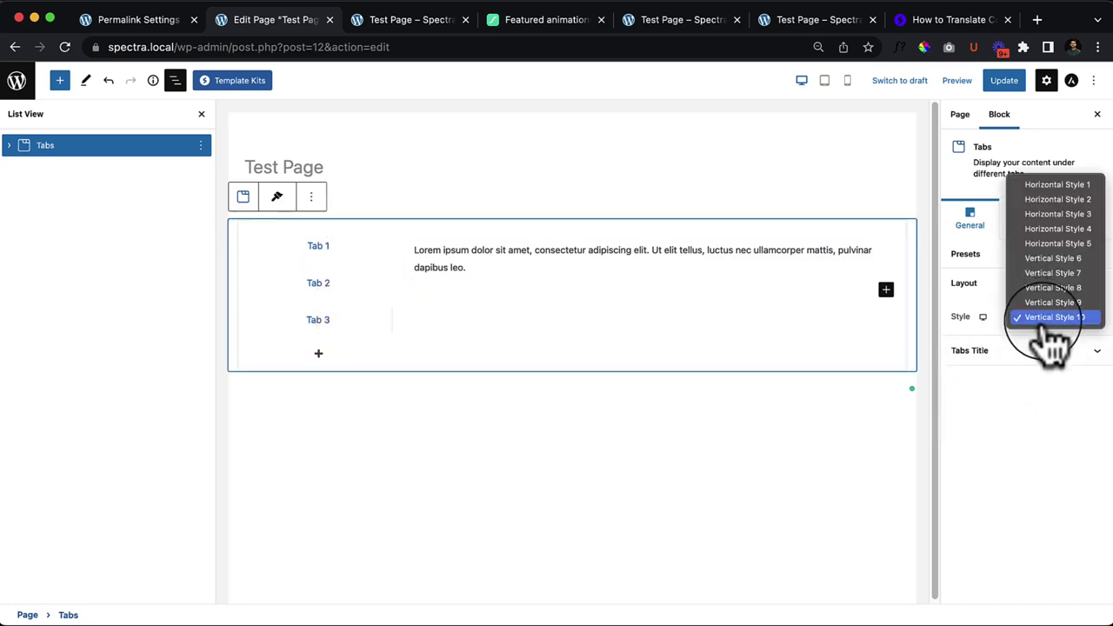
left_click(1087, 439)
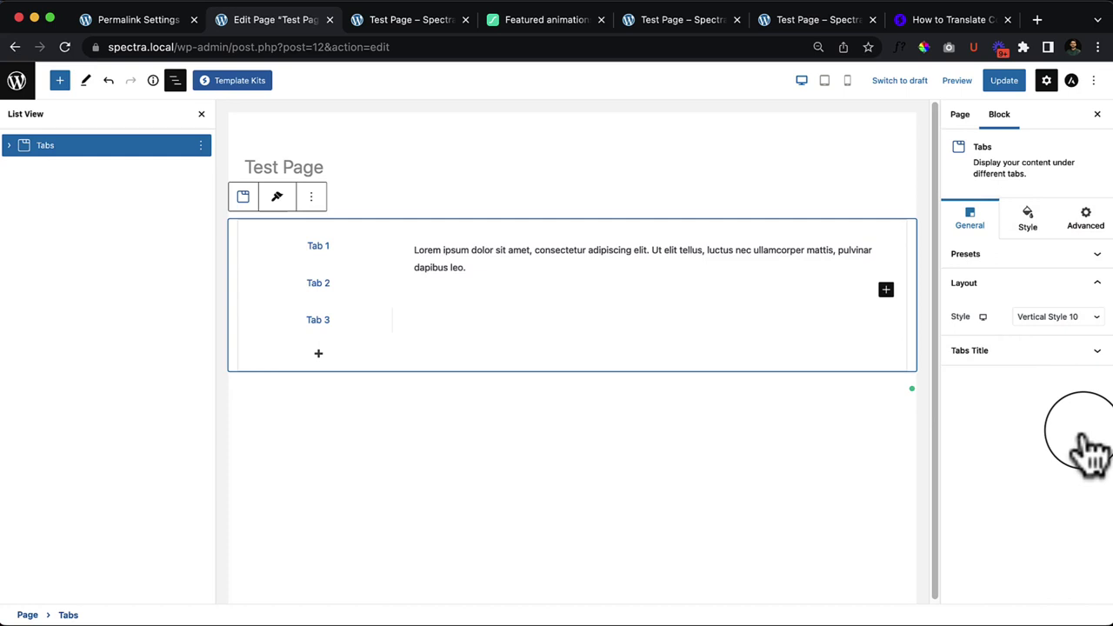
Step: Set the Tabs block's Initial Open Tab to Tab 1 after briefly trying Tab 2, then select the tab's paragraph
left_click(1065, 352)
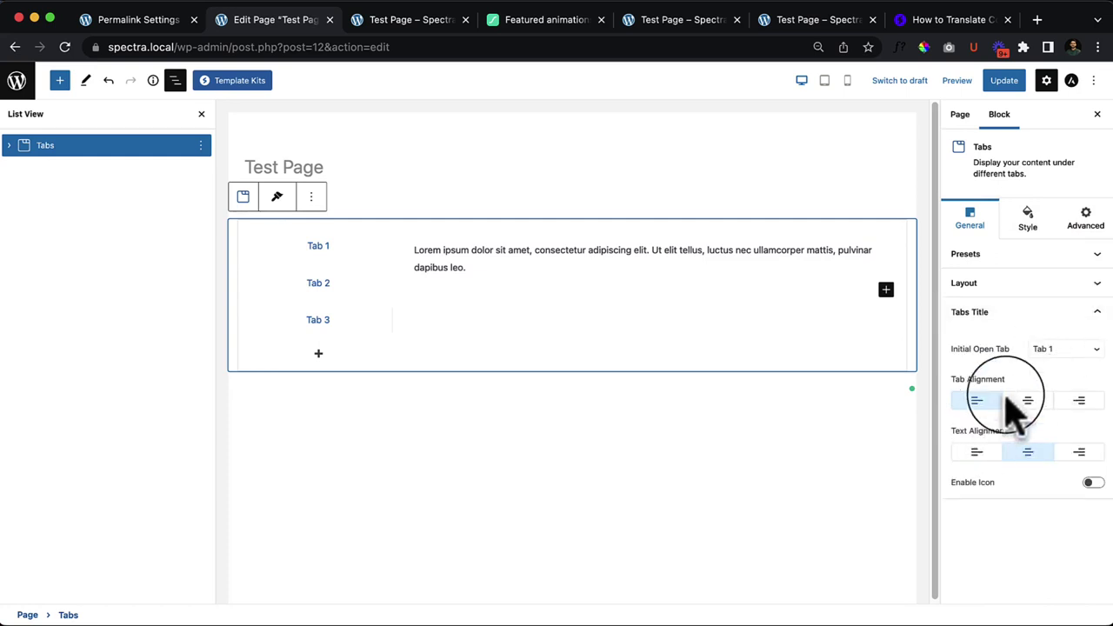
left_click(1063, 352)
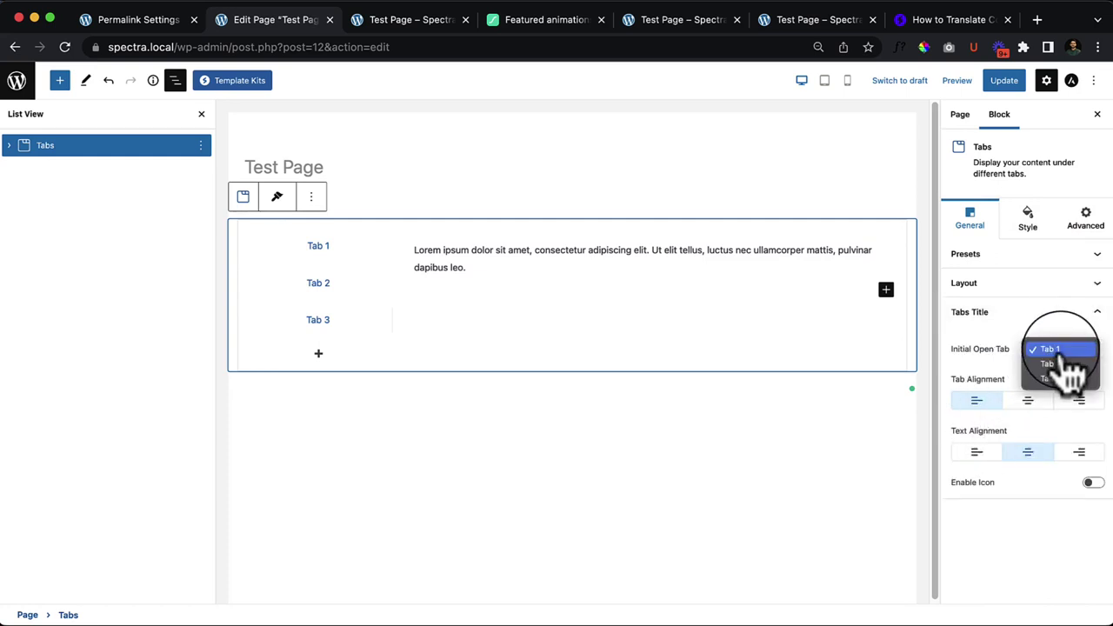
left_click(1028, 402)
left_click(1028, 402)
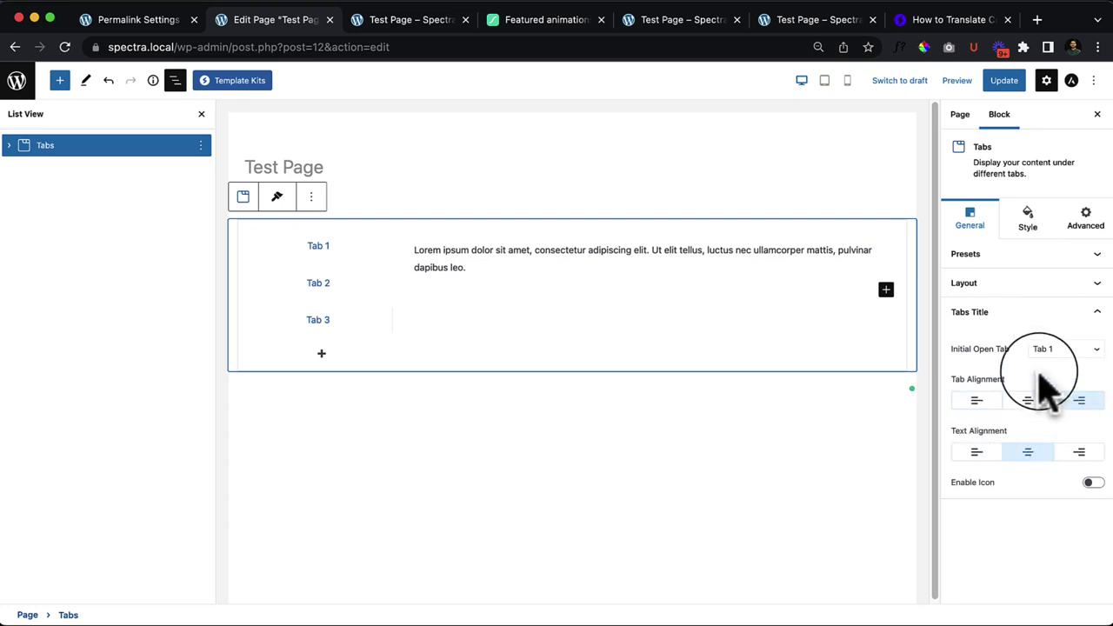
left_click(1061, 351)
left_click(1062, 363)
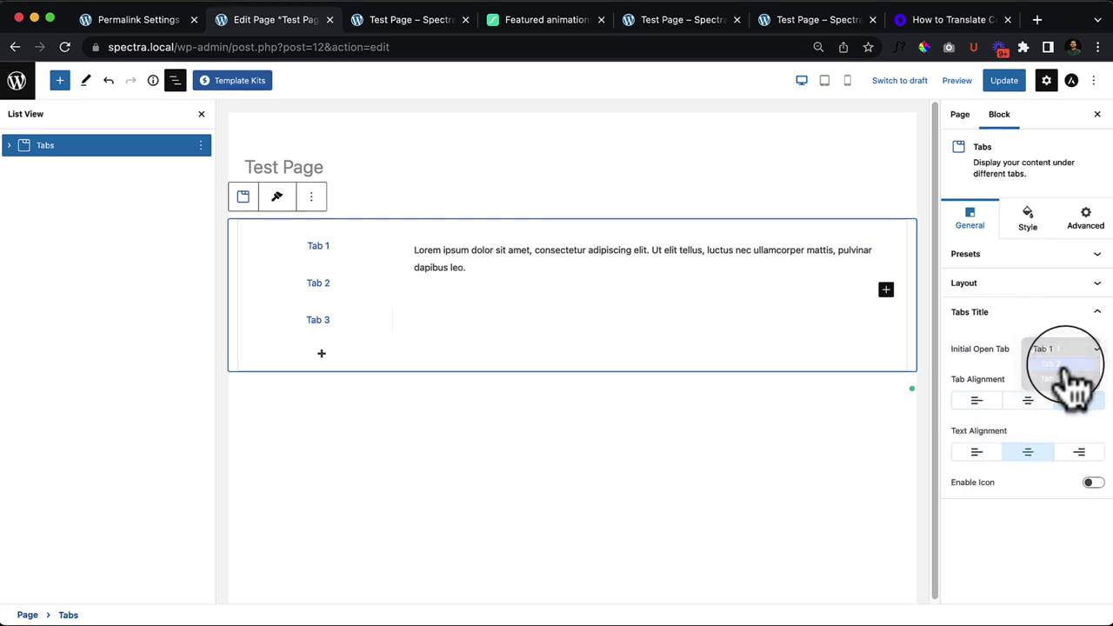
left_click(1067, 352)
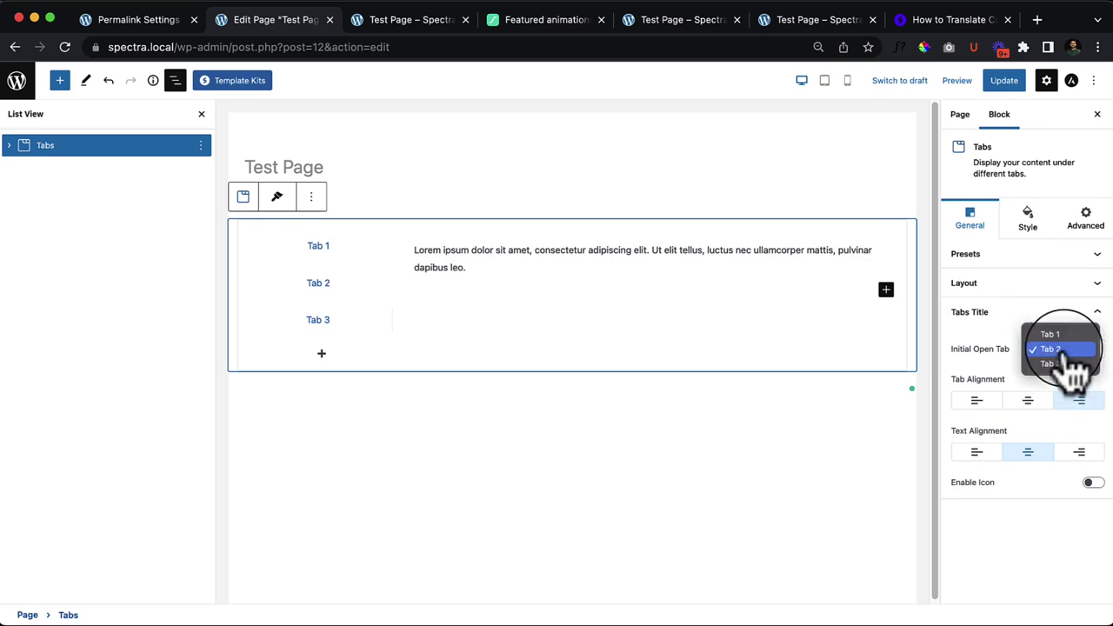
left_click(1069, 336)
left_click(423, 255)
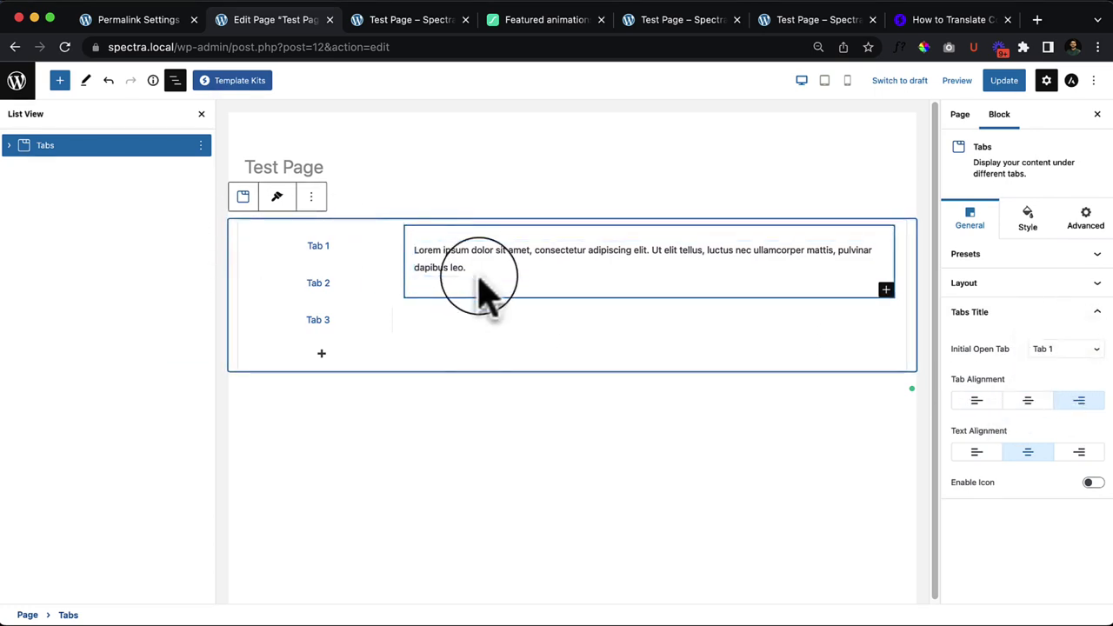
Step: Insert an Image block into Tab 1 by searching 'image', and open the media library
left_click(510, 266)
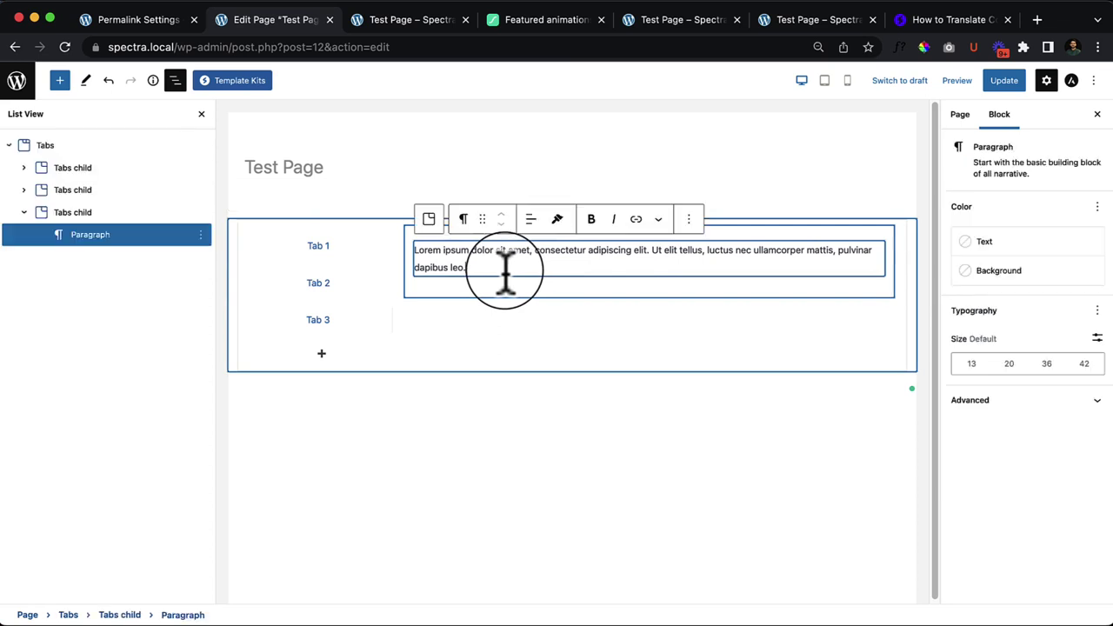
left_click(701, 296)
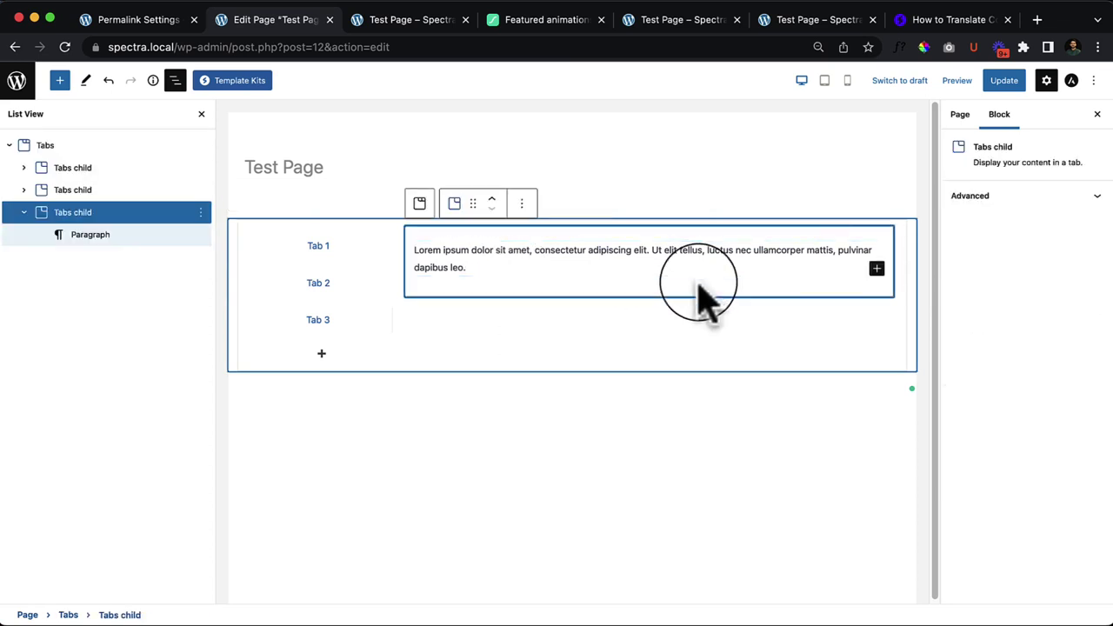
left_click(877, 269)
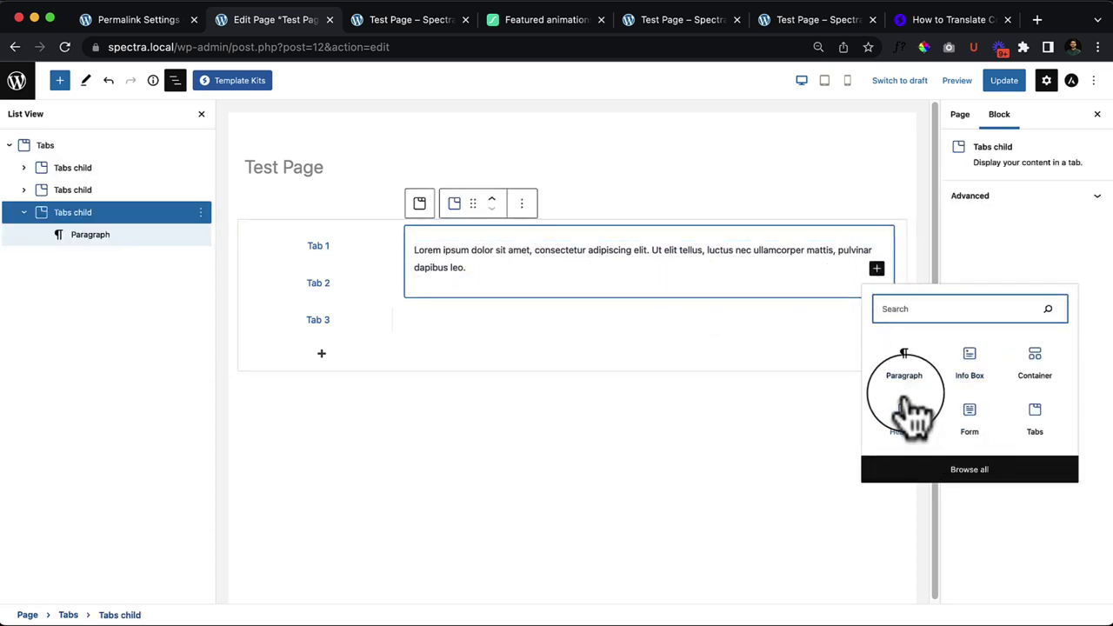
left_click(318, 243)
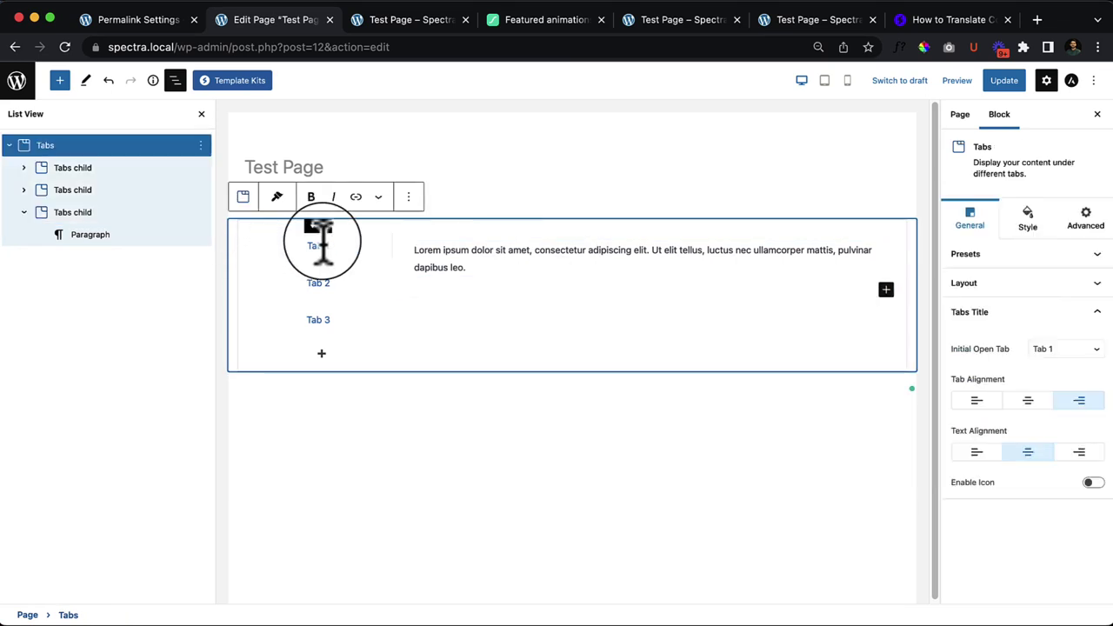
left_click(76, 168)
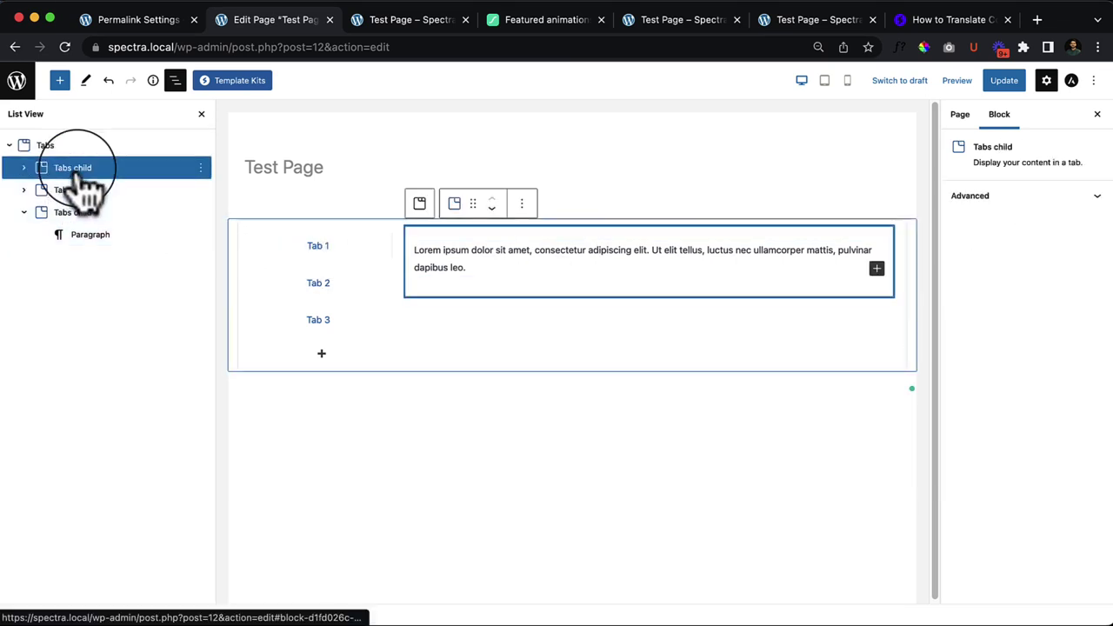
left_click(877, 269)
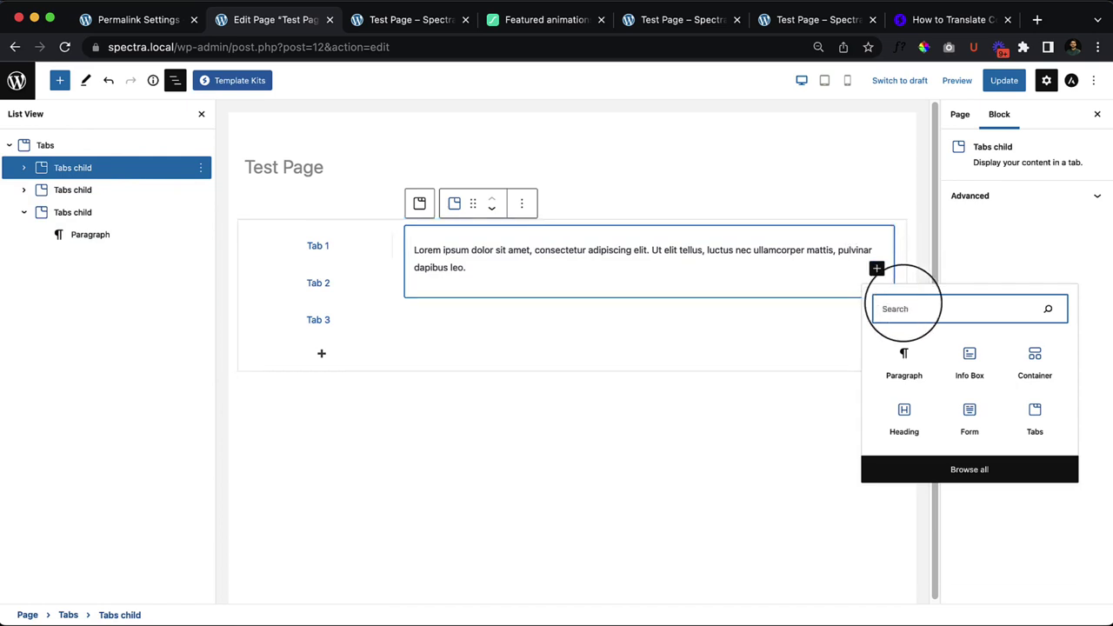
type("image")
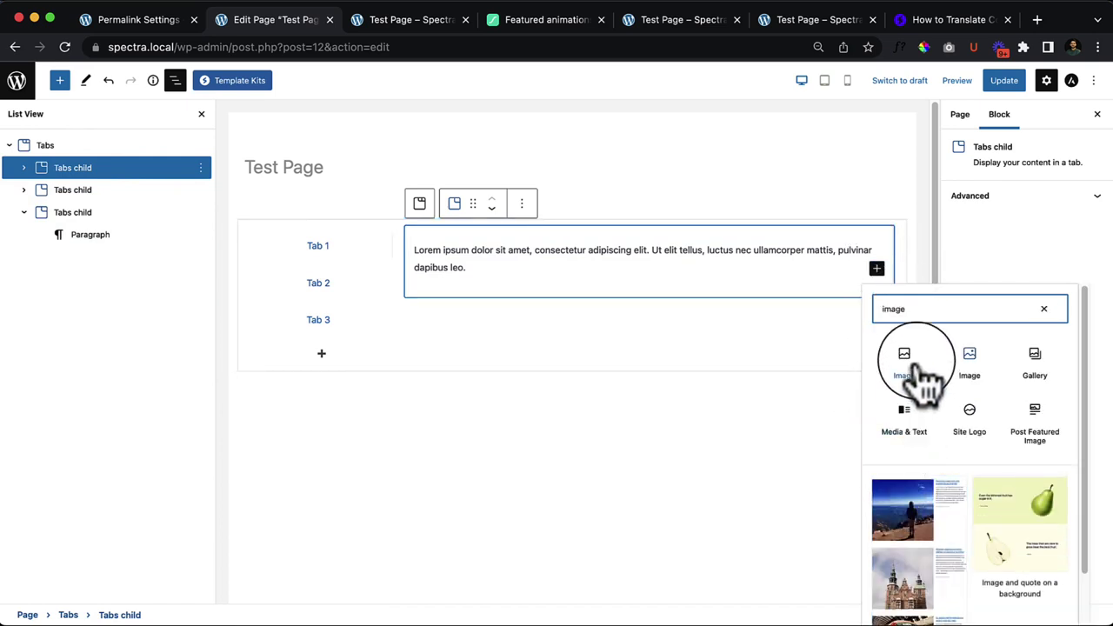
left_click(909, 365)
left_click(493, 380)
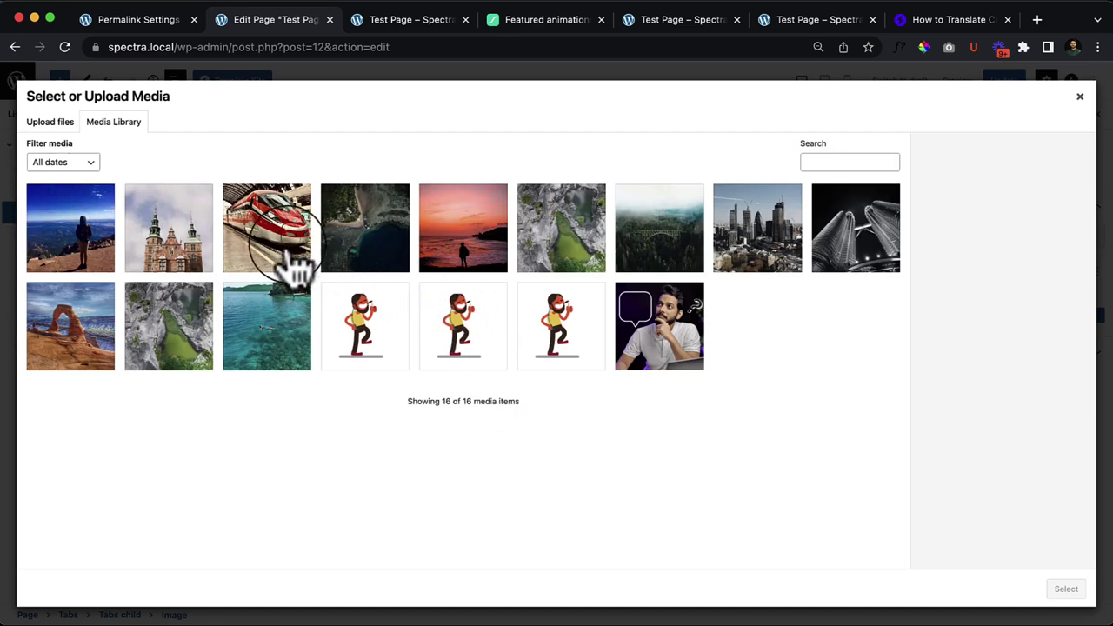
Step: Place Untitled-design-1.gif in Tab 1's image and resize it to 120 × 100
left_click(659, 326)
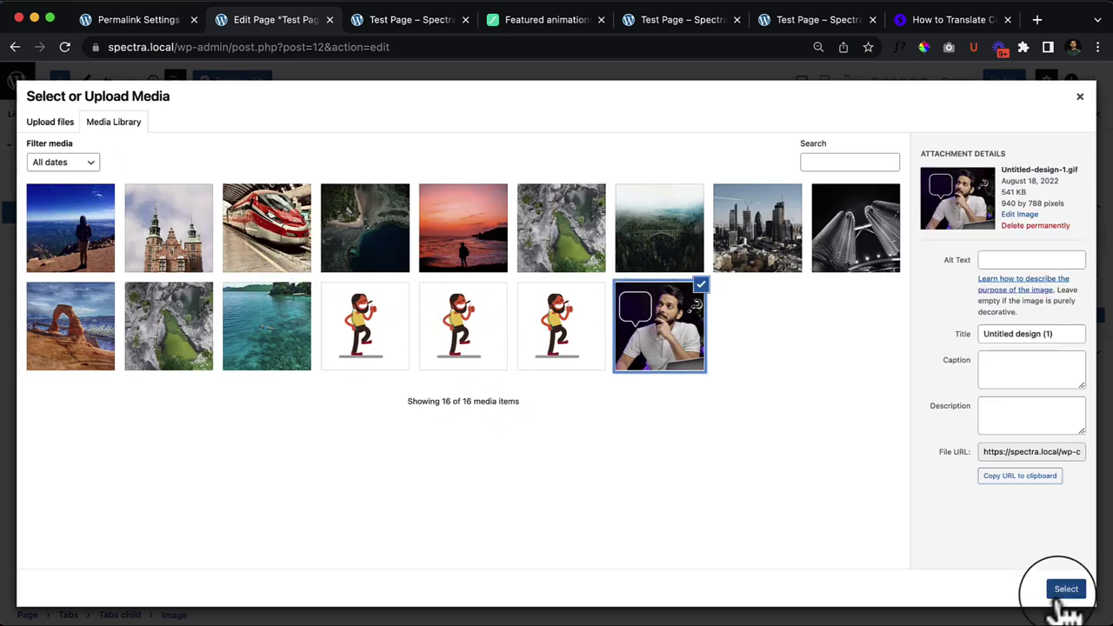
left_click(1065, 592)
scroll(708, 409, "up", 5)
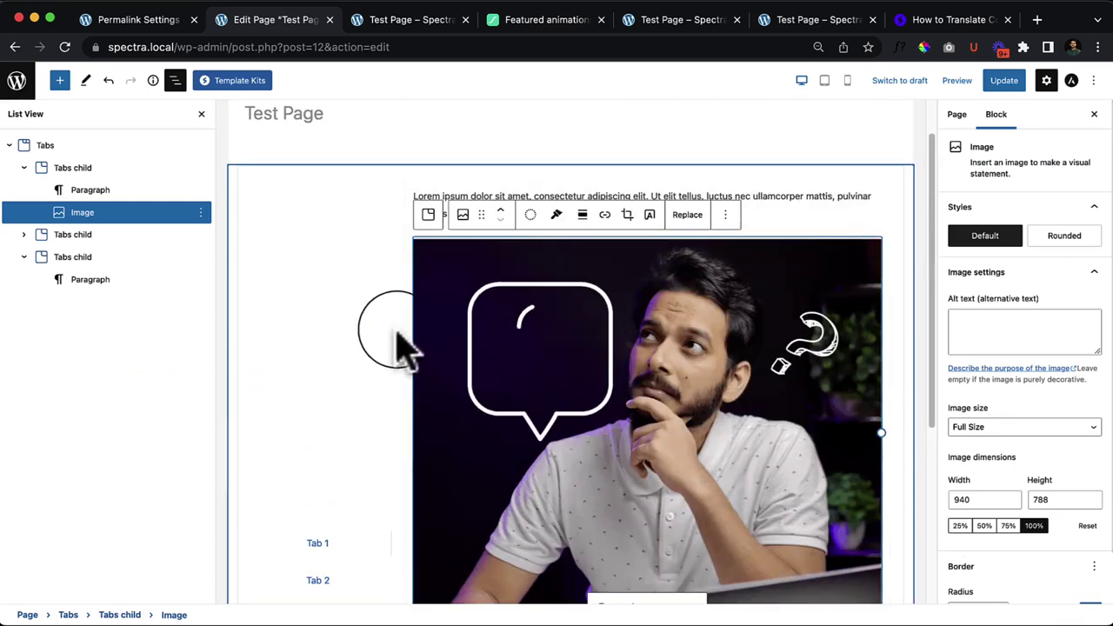
left_click_drag(877, 437, 487, 367)
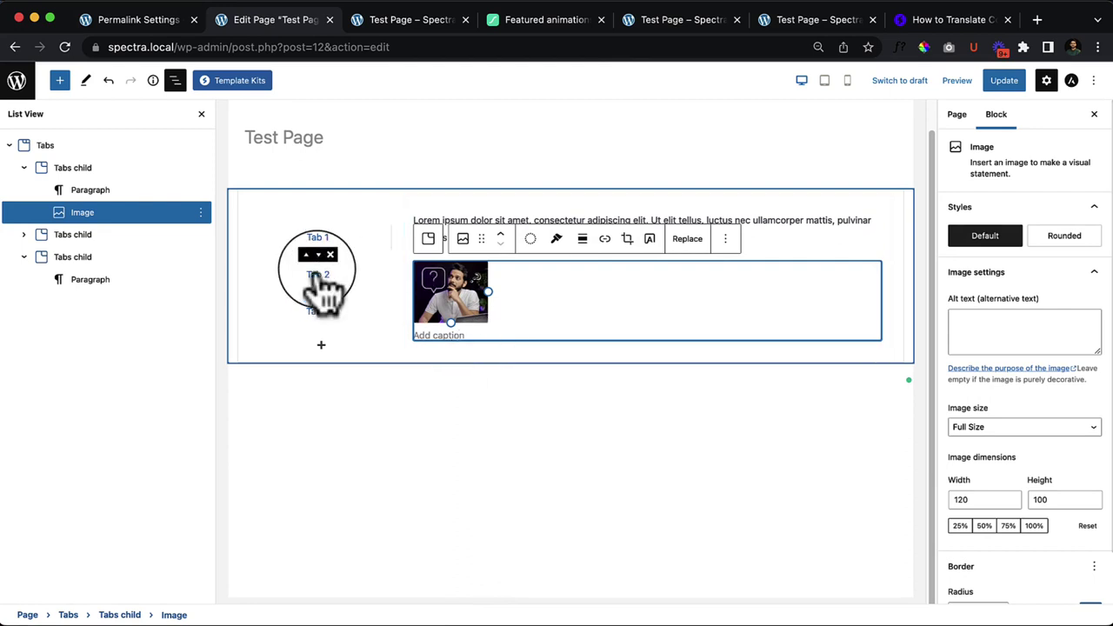
left_click(59, 147)
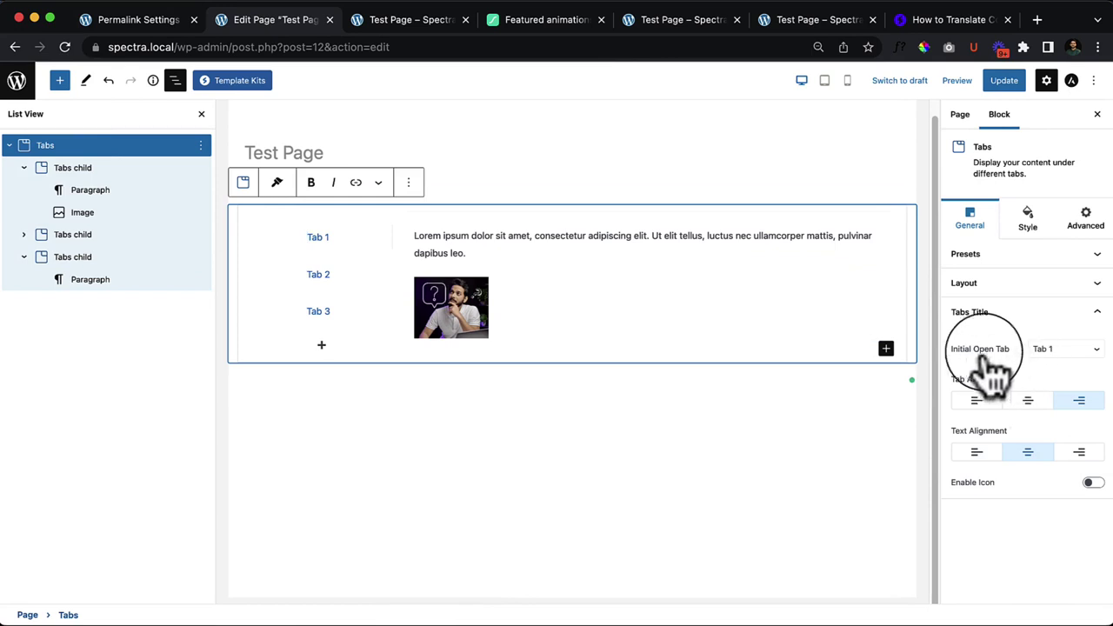
Step: Set Initial Open Tab to Tab 2 and update the page
left_click(1068, 349)
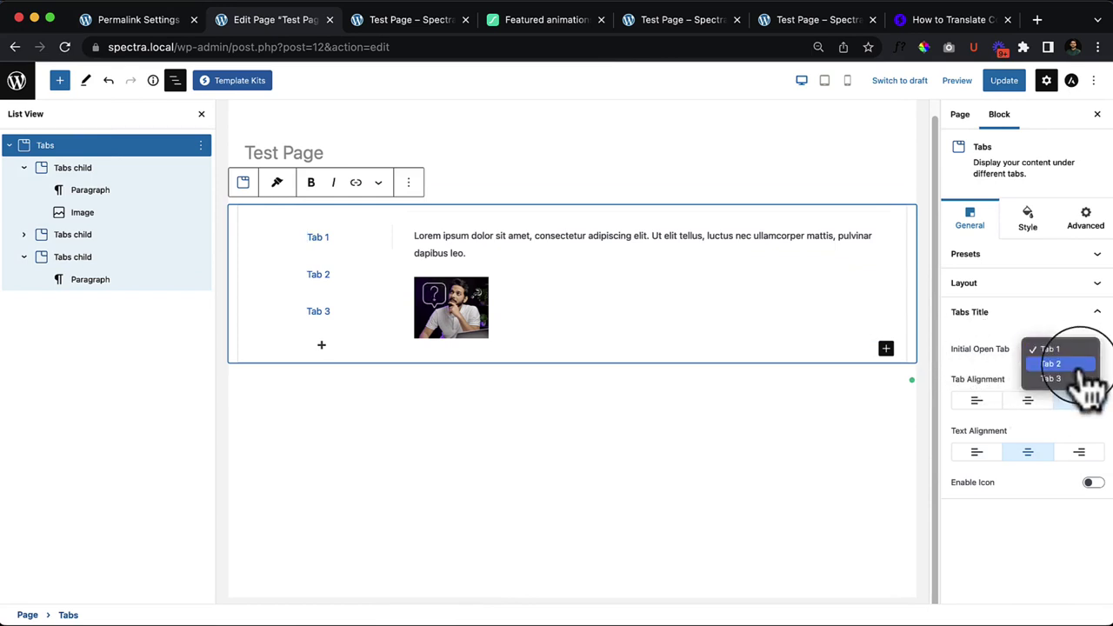
left_click(1078, 363)
left_click(678, 470)
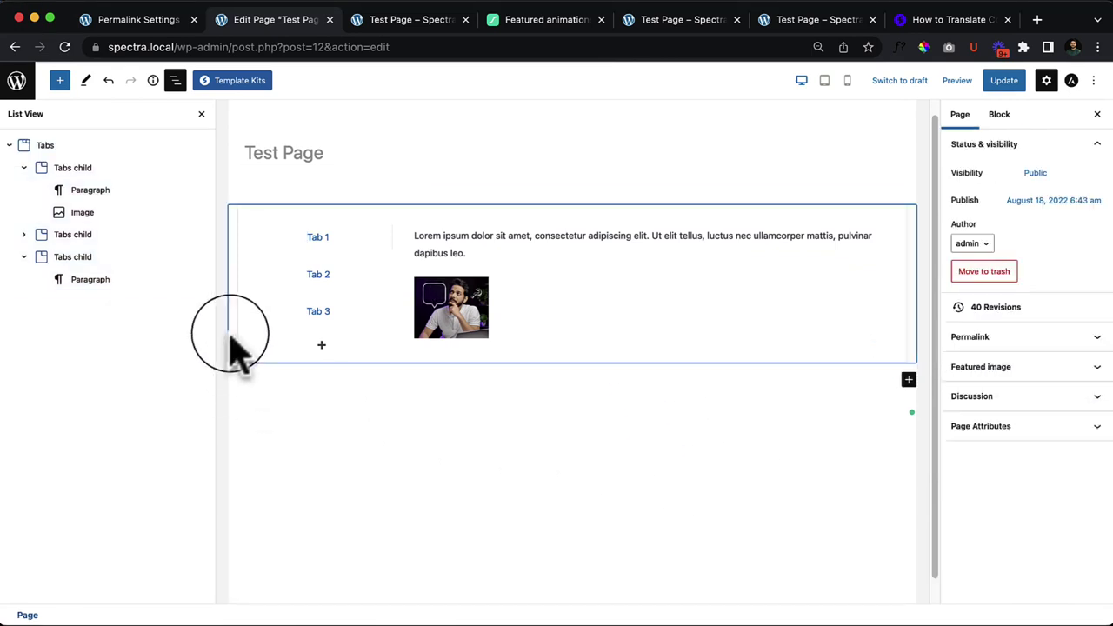
left_click(309, 275)
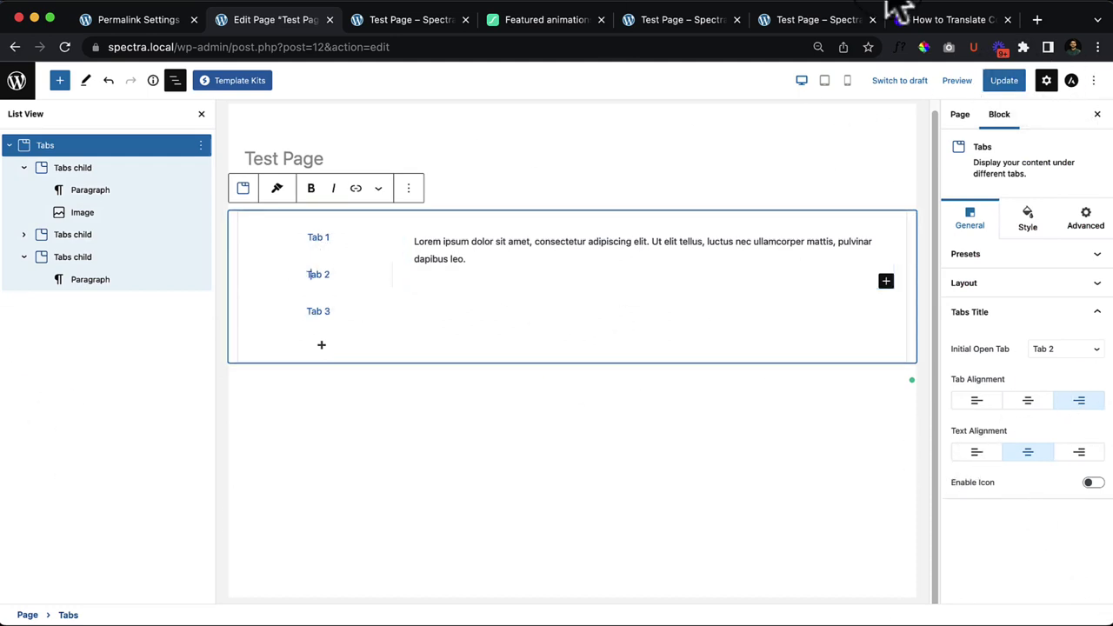
left_click(1004, 80)
Step: Reload the live Test Page, view Tab 1's GIF and Tab 2's content, then return to the editor
left_click(392, 19)
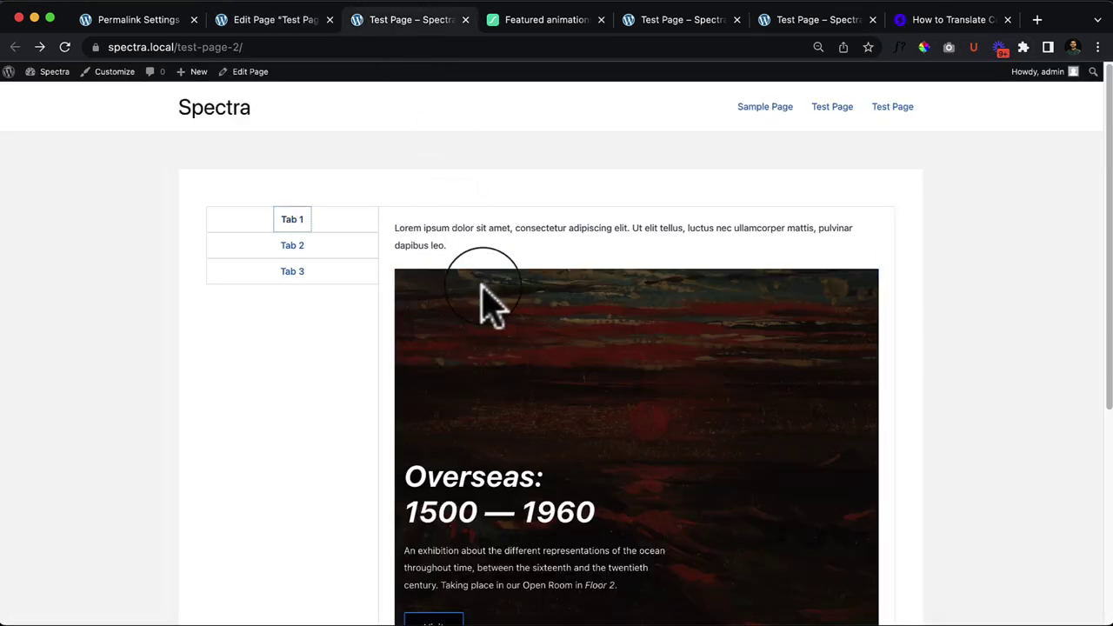
right_click(313, 341)
left_click(326, 379)
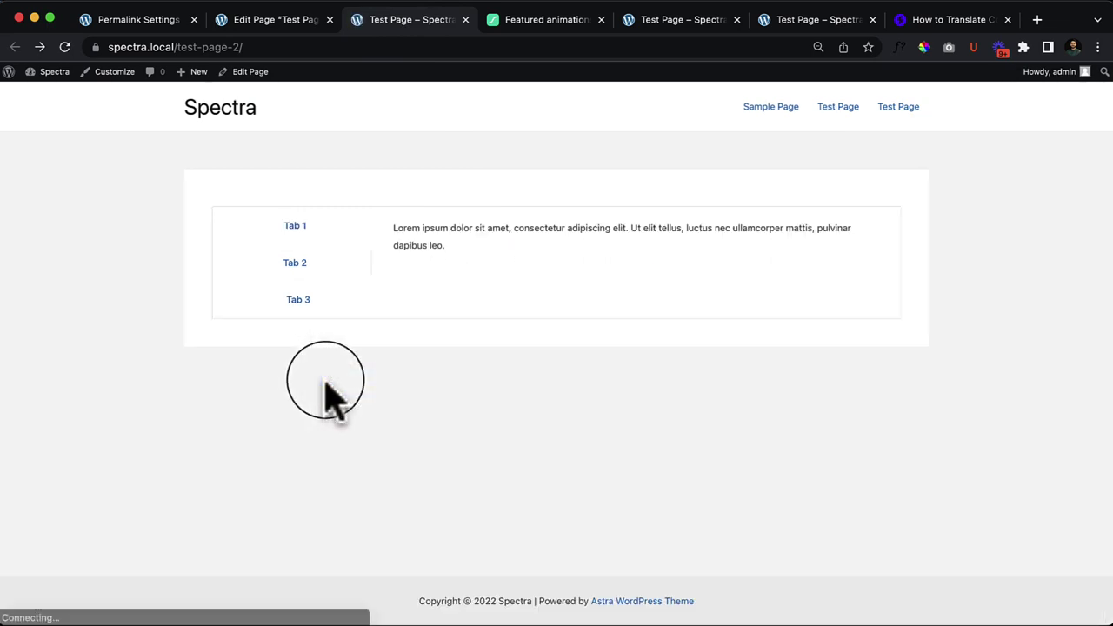
left_click(309, 231)
left_click(525, 298)
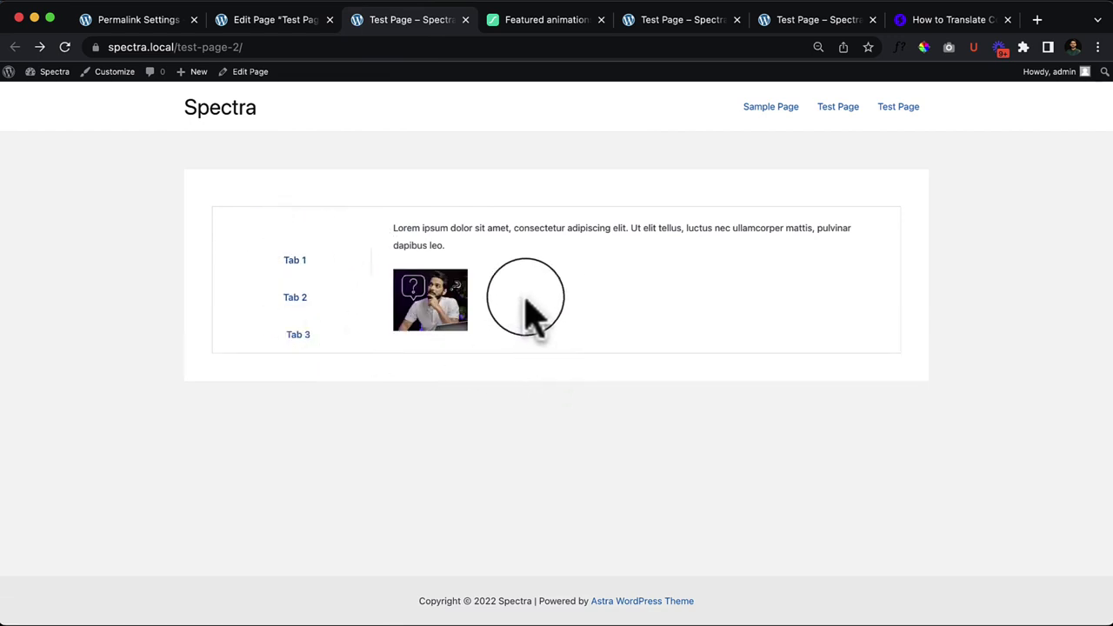
left_click(300, 296)
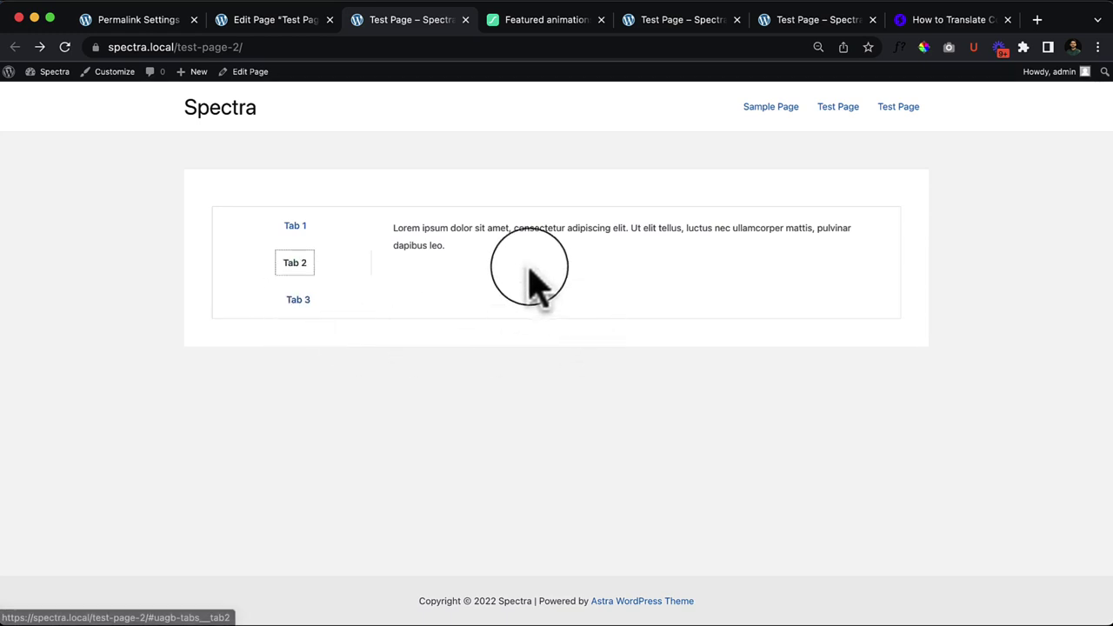
left_click(253, 19)
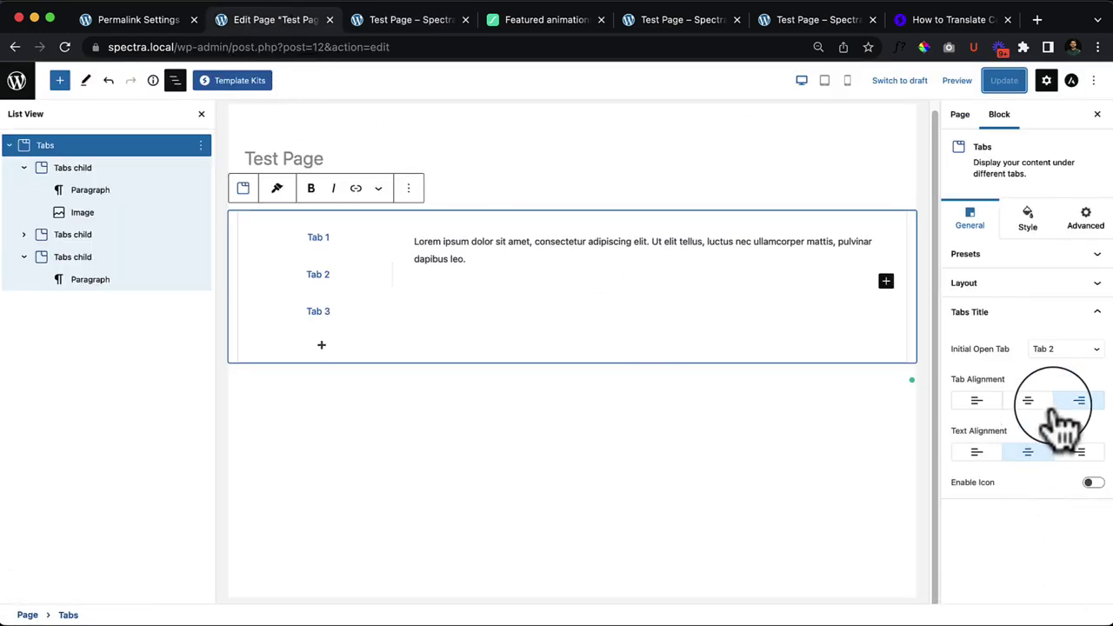
Step: Keep Tab 2 as the initial tab, right-align the tab list, and left-align the tab title text
left_click(1072, 353)
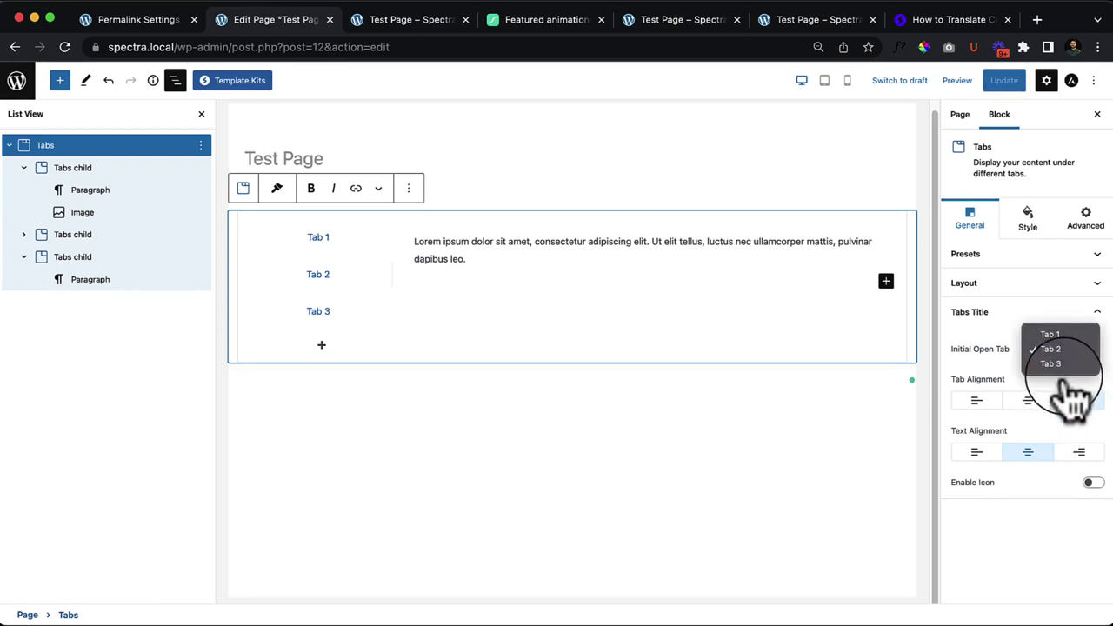
left_click(1061, 417)
left_click(1078, 401)
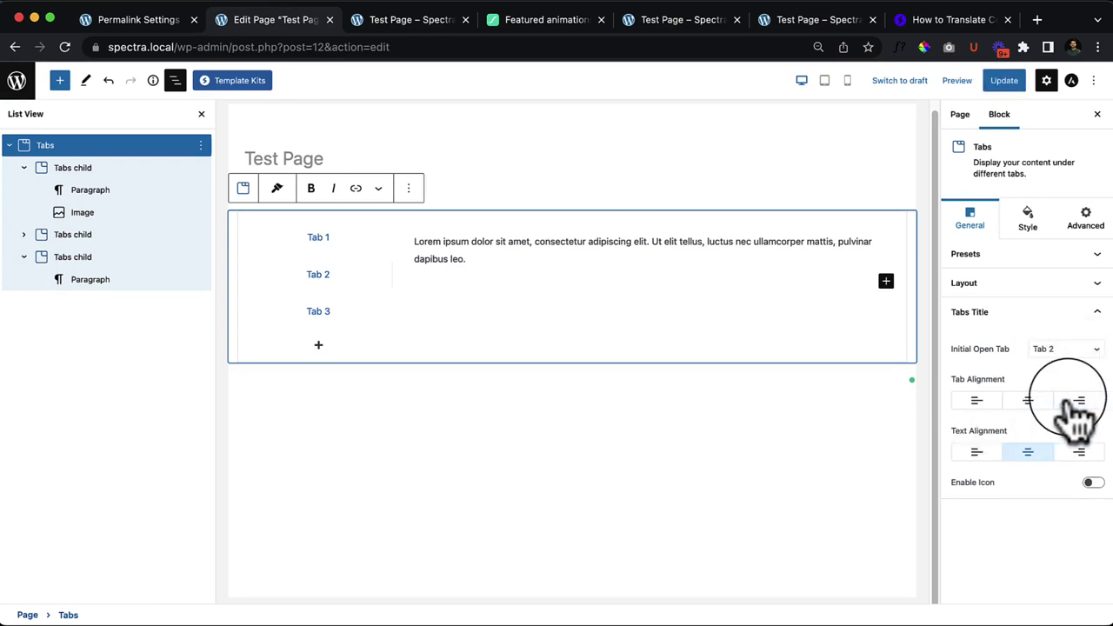
left_click(976, 453)
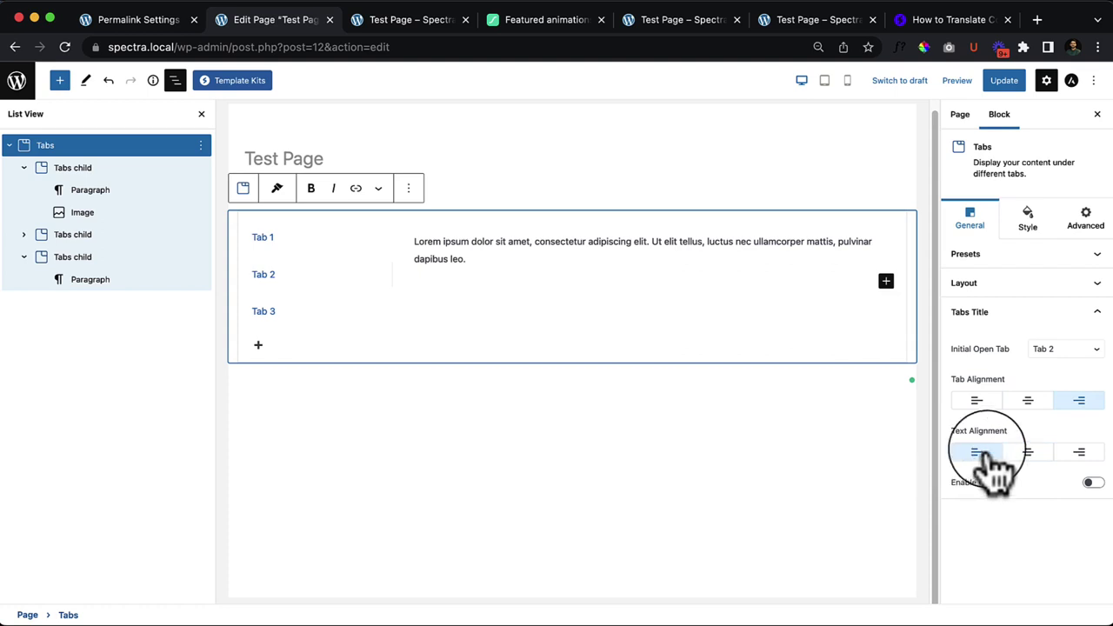
left_click(1028, 452)
left_click(1079, 452)
left_click(1028, 452)
left_click(976, 452)
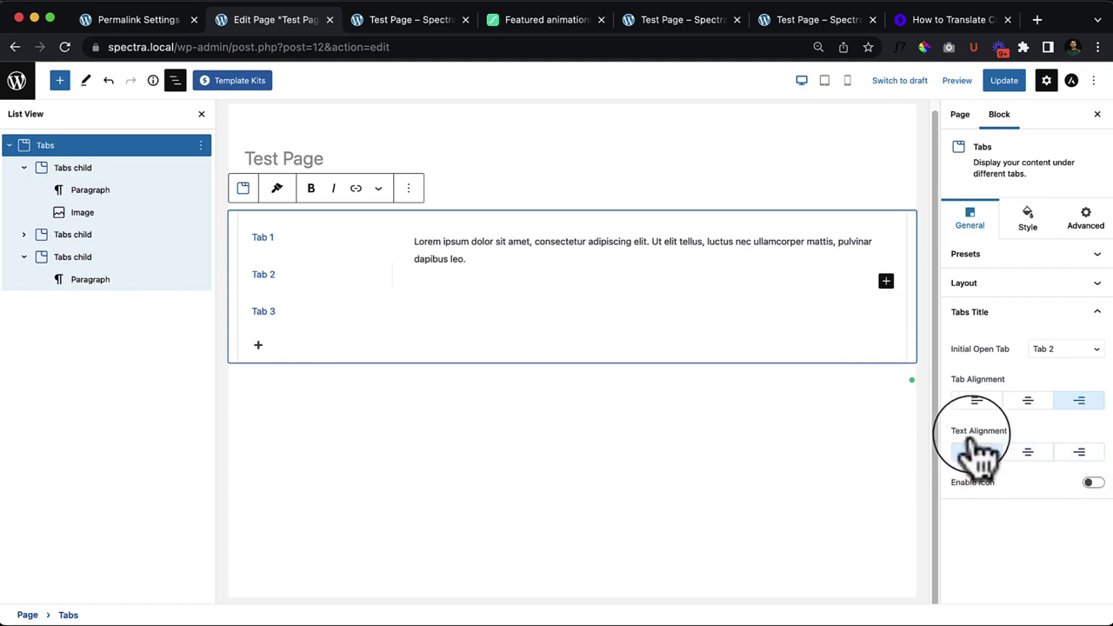
Step: Switch the tabs layout to Vertical Style 7
left_click(1009, 284)
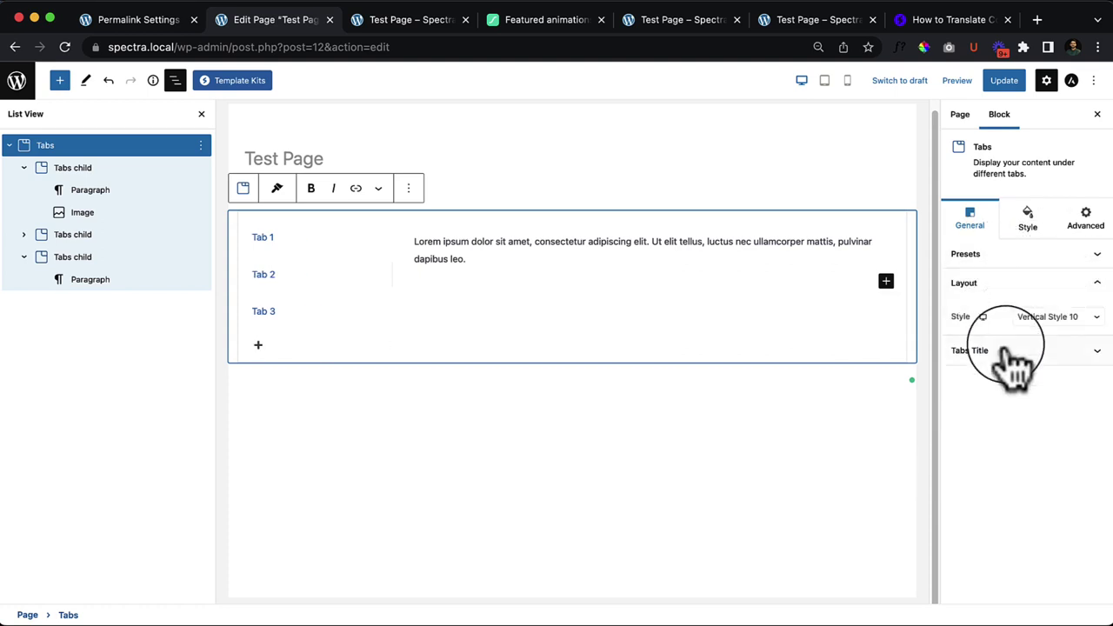
left_click(1055, 319)
left_click(1061, 294)
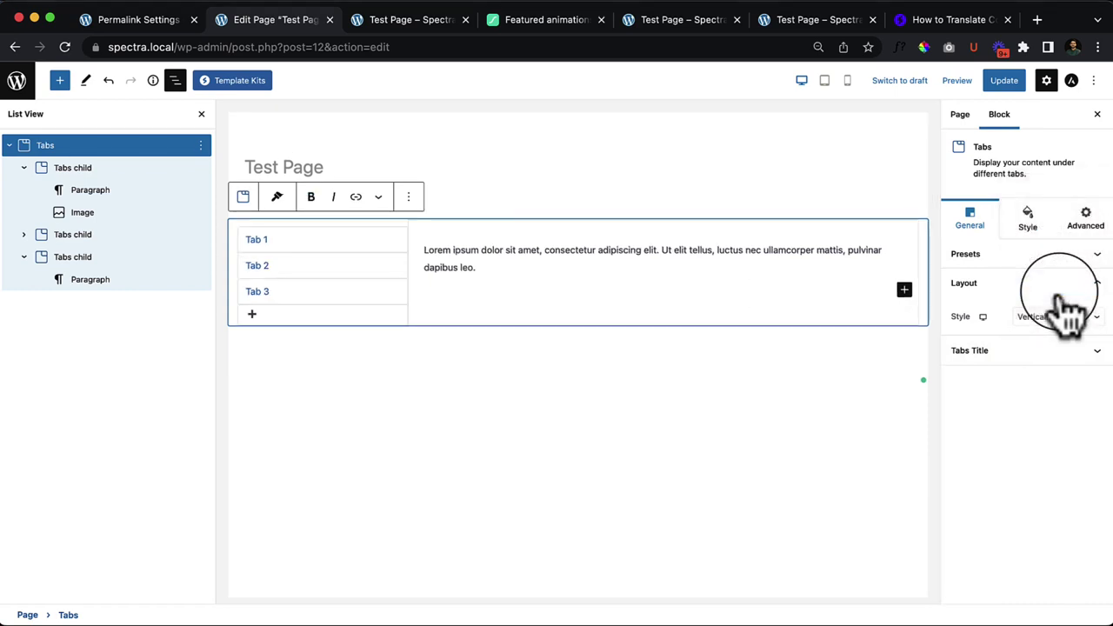
left_click(1052, 318)
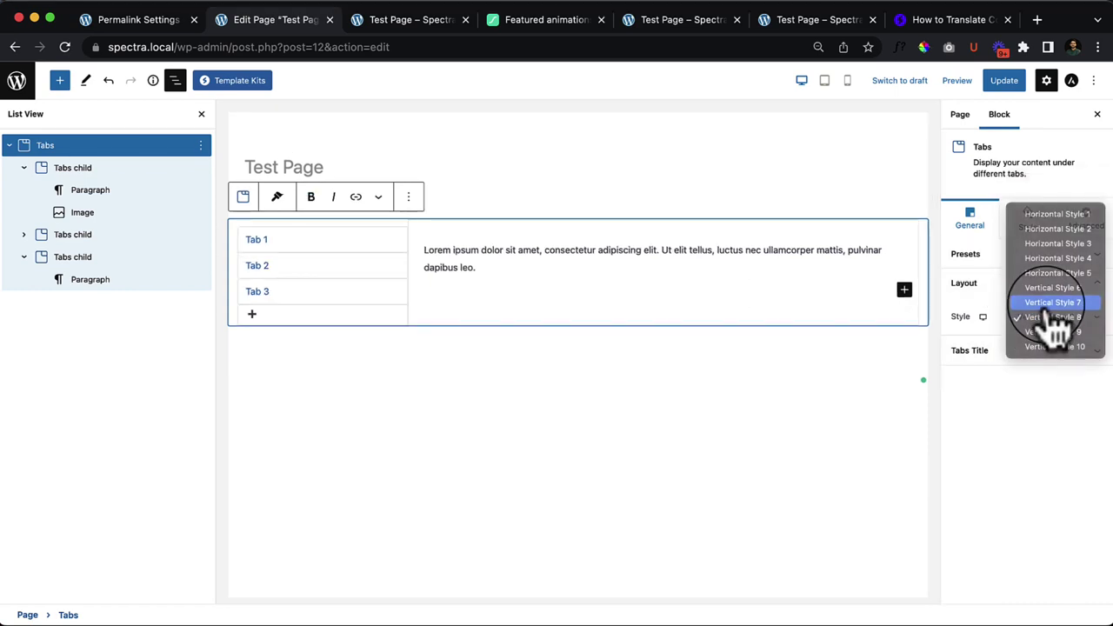
left_click(1049, 304)
Step: Set tab and title text alignment to left, enable tab icons, and bring up the icon choices
left_click(998, 351)
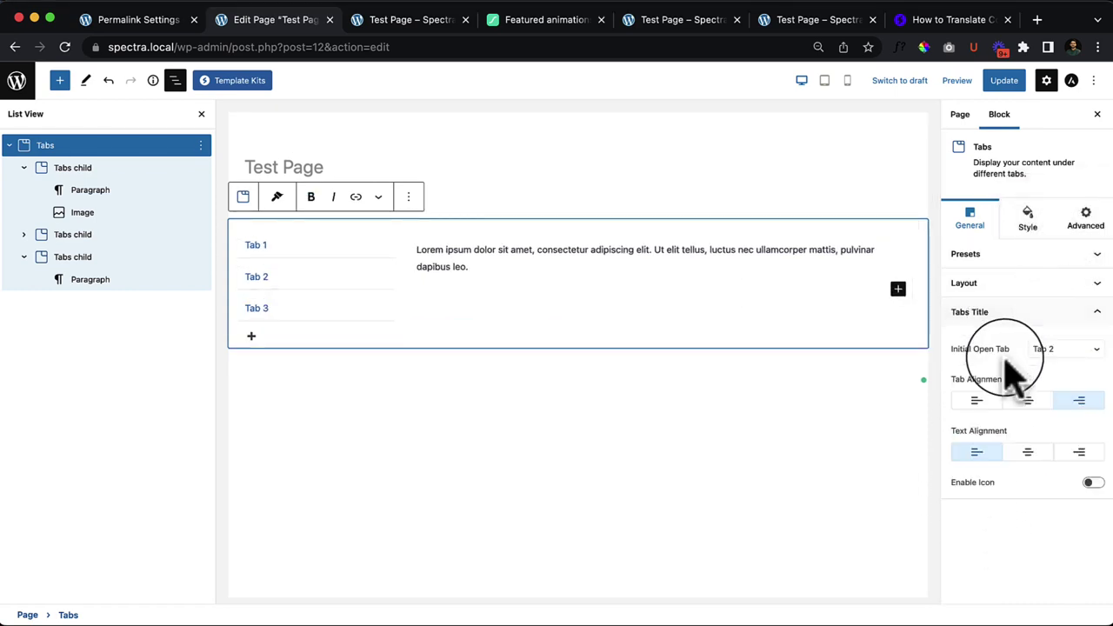
left_click(1029, 402)
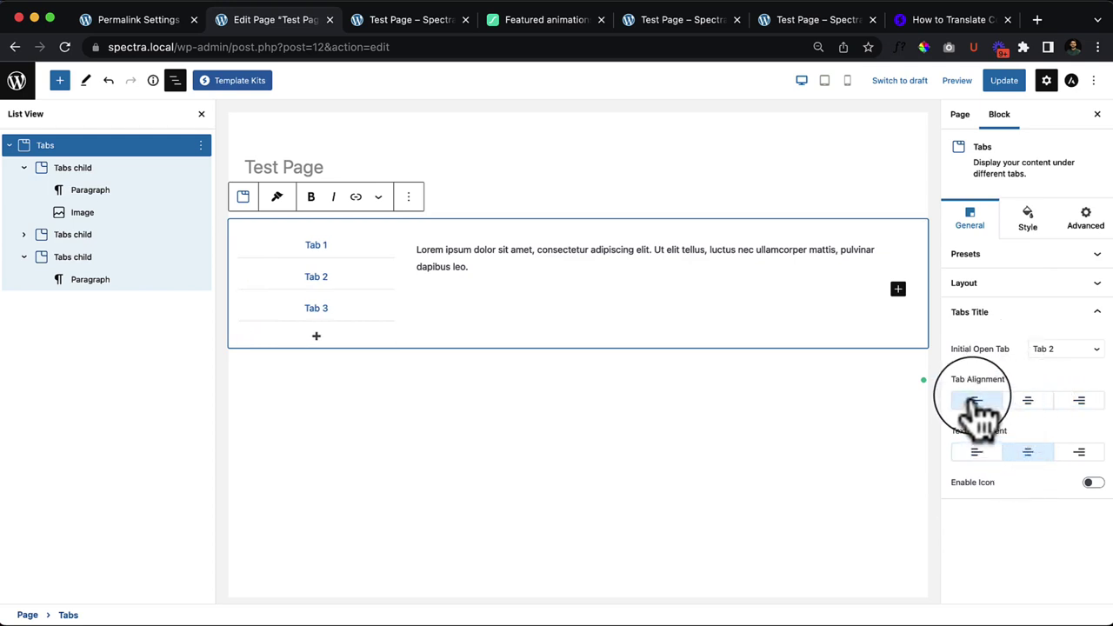
left_click(978, 452)
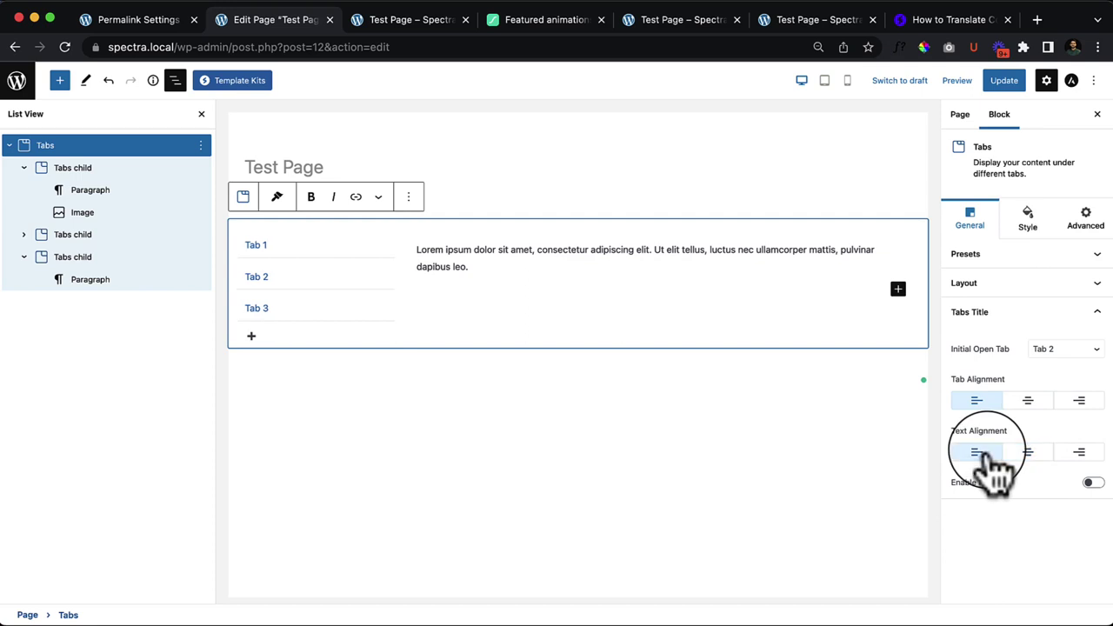
left_click(1094, 483)
left_click(1009, 543)
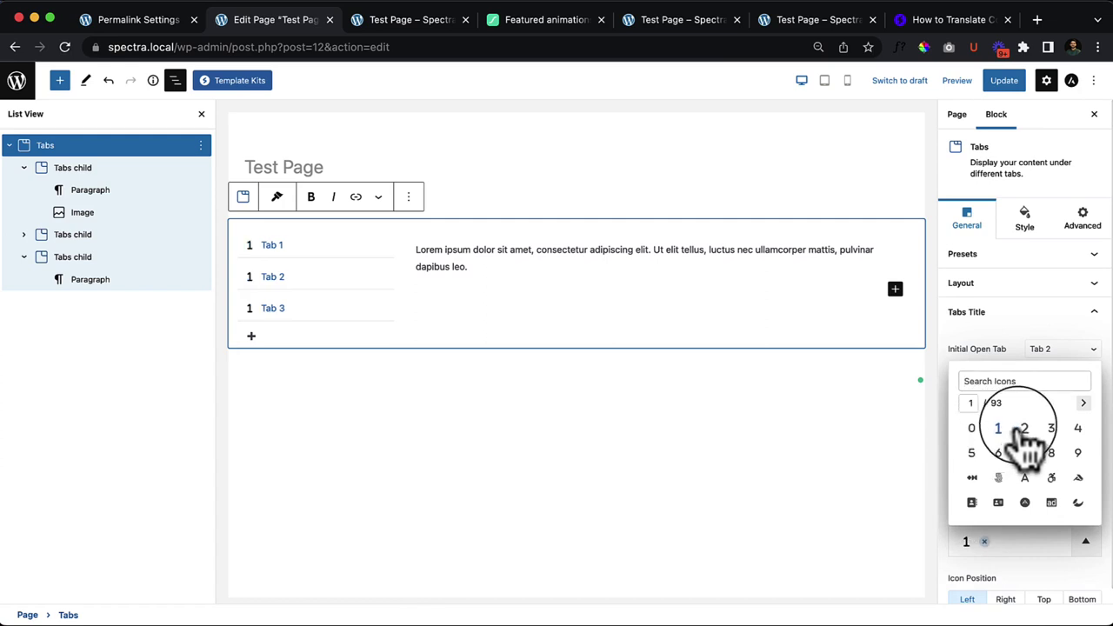
Step: Try icons 4 and 5, then set the tab icon to the circled glyph
left_click(1077, 428)
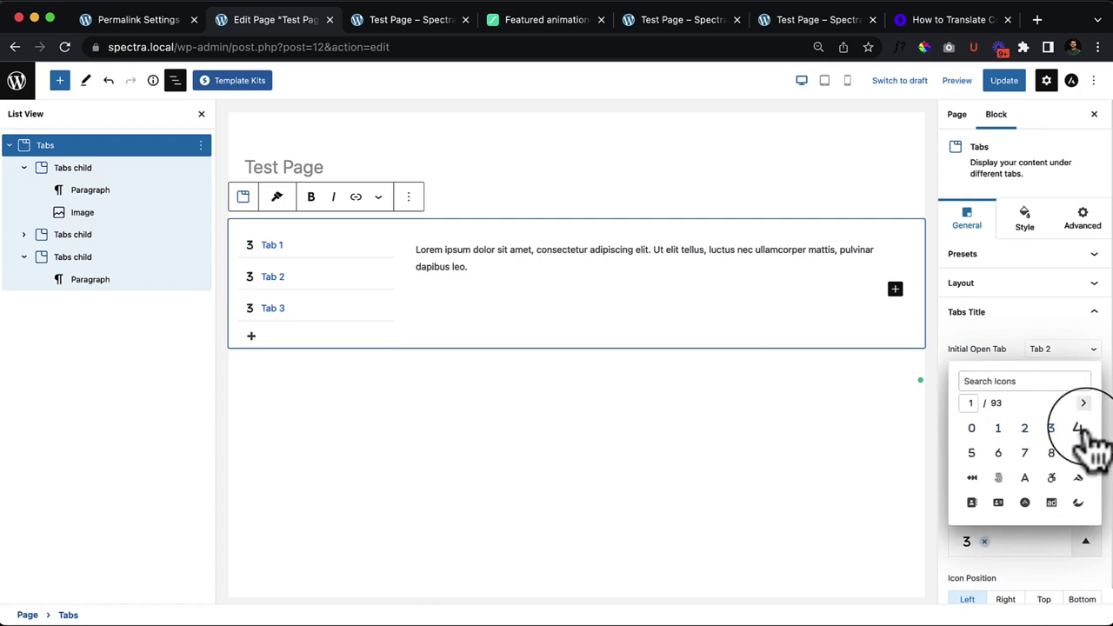
left_click(999, 478)
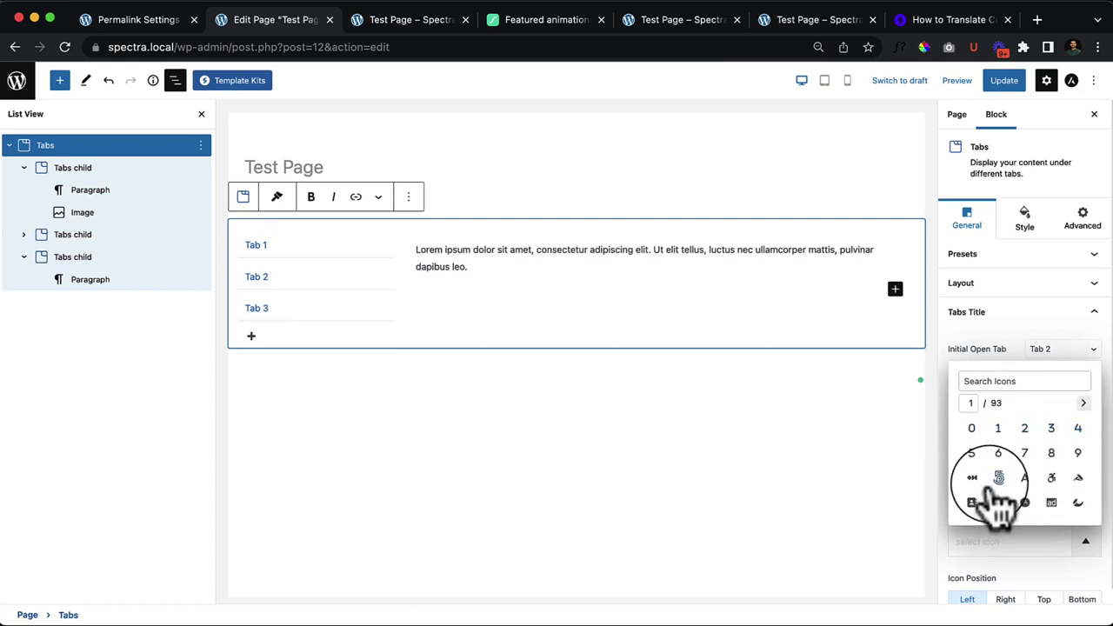
left_click(1025, 502)
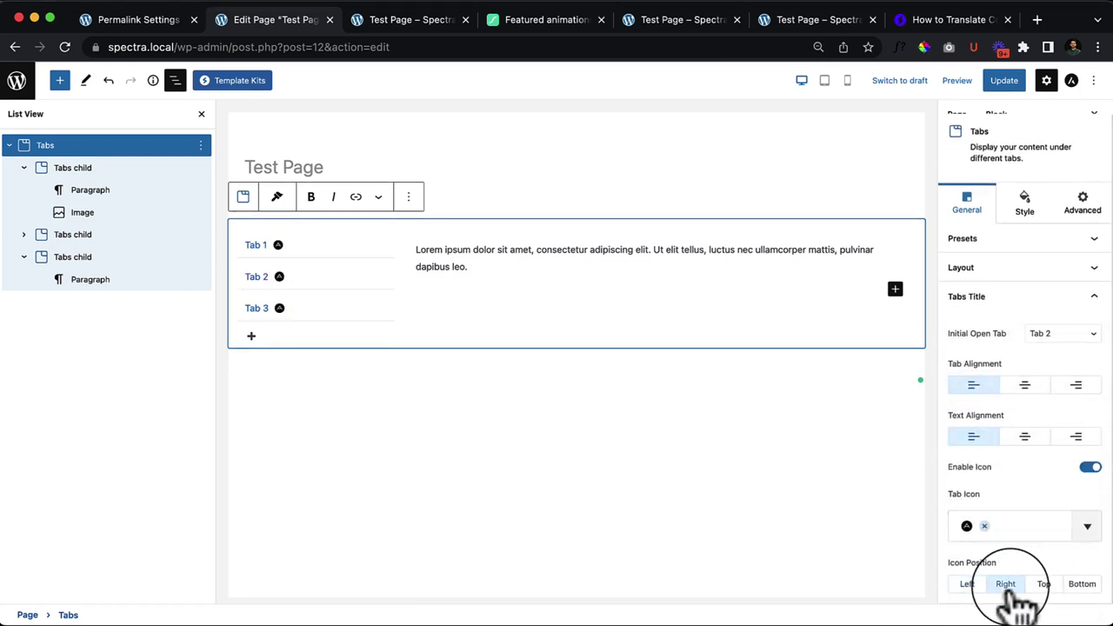
Step: Set the icon position to Top, then back to Right of the tab titles
left_click(1046, 585)
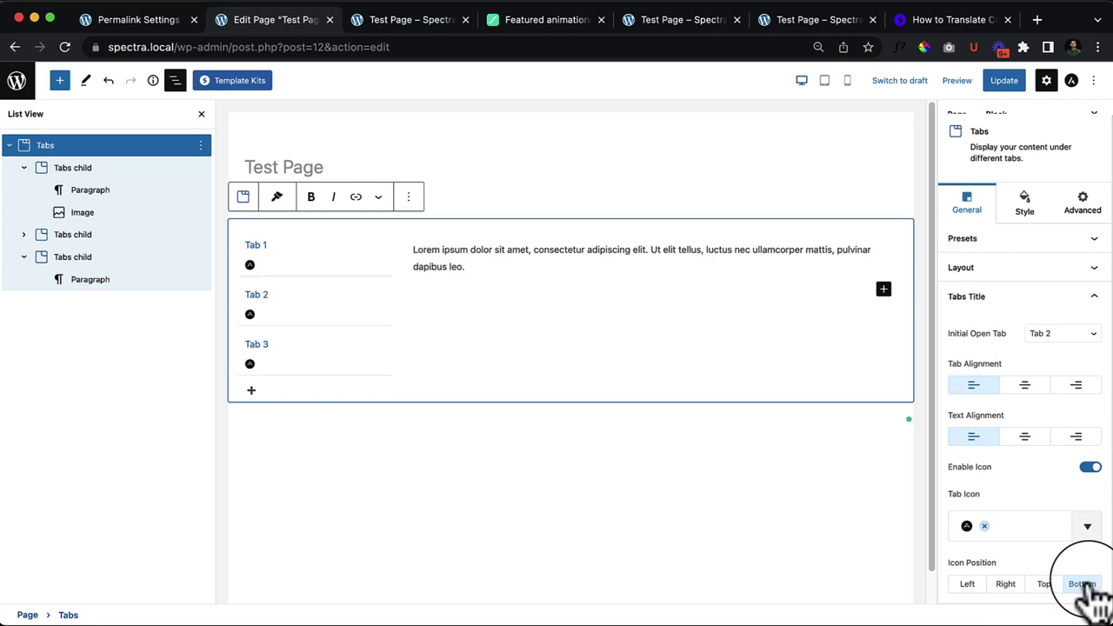
left_click(967, 584)
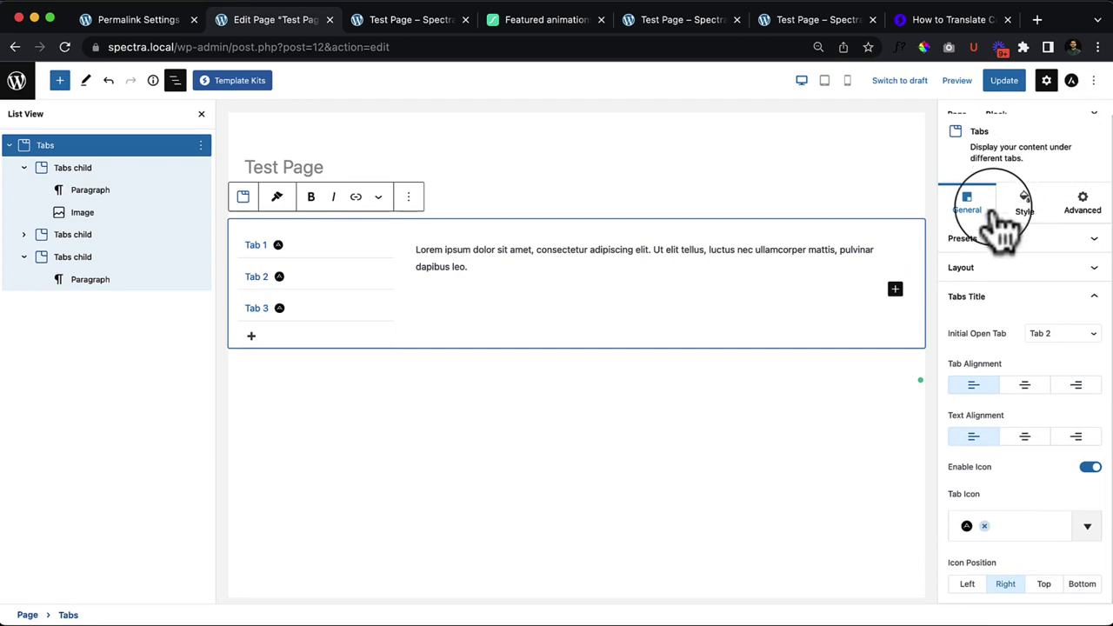
left_click(1035, 209)
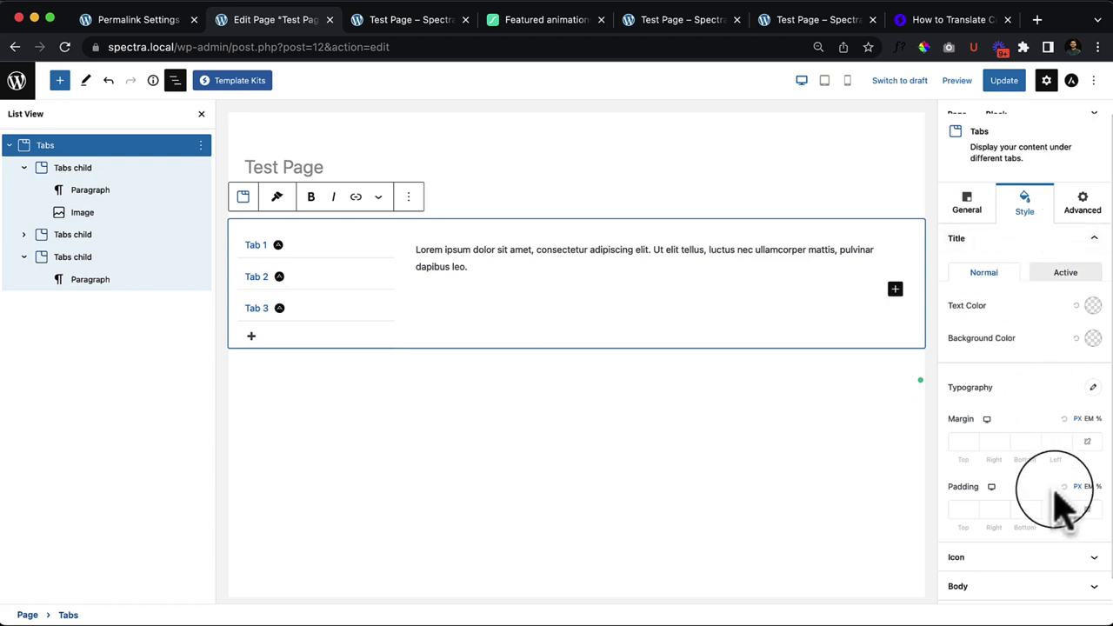
Step: Set the tab icon size to 39 and icon spacing to 100, then check the Body and Border panels
scroll(1063, 497, "down", 1)
left_click(1035, 535)
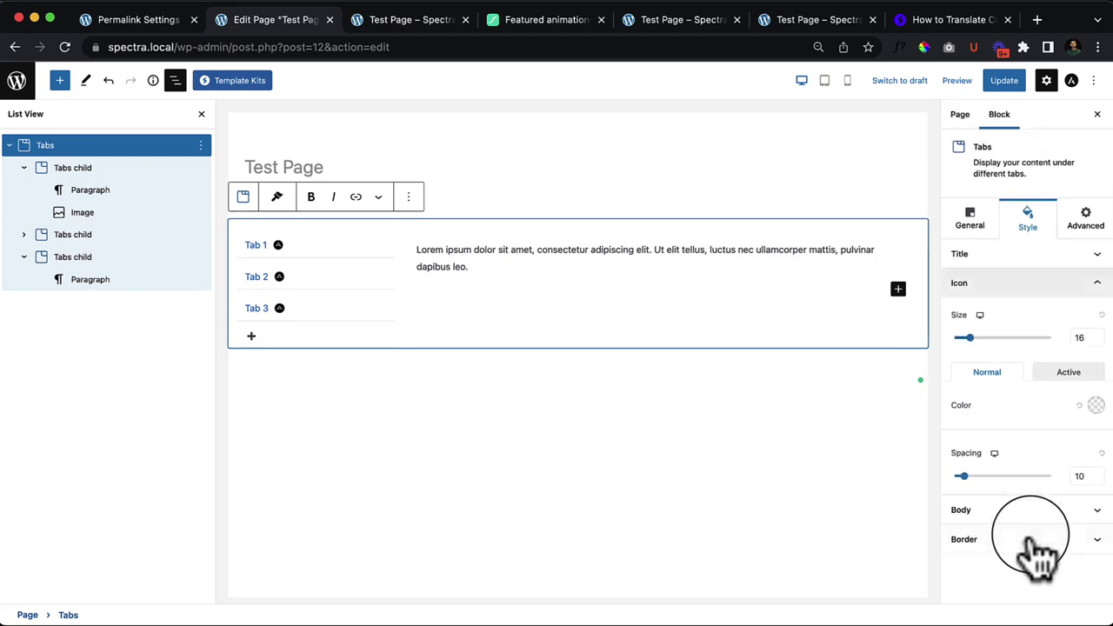
left_click_drag(972, 339, 993, 373)
left_click_drag(963, 479, 1009, 477)
left_click(1024, 509)
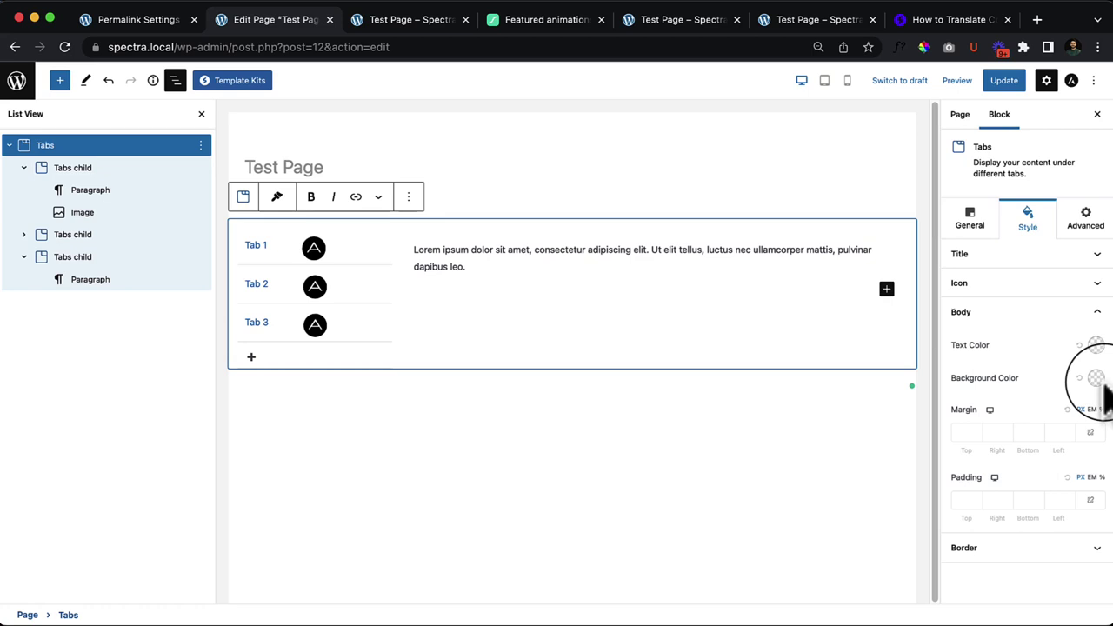
left_click(1000, 550)
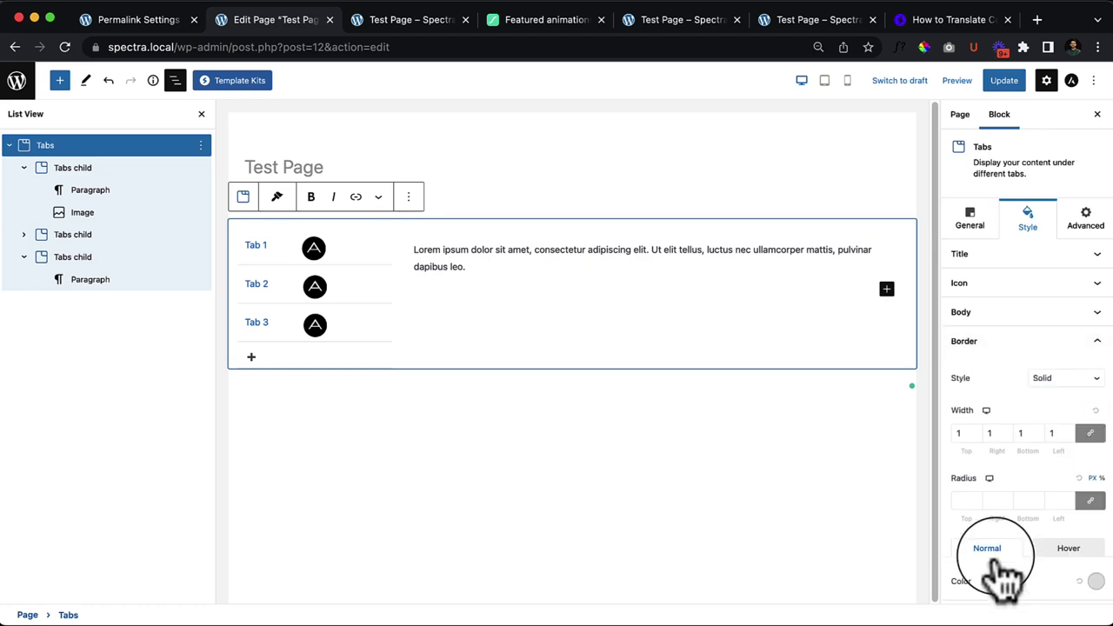
Step: Delete Tab 2 so the Tabs block keeps only Tab 1 and Tab 3
left_click(499, 254)
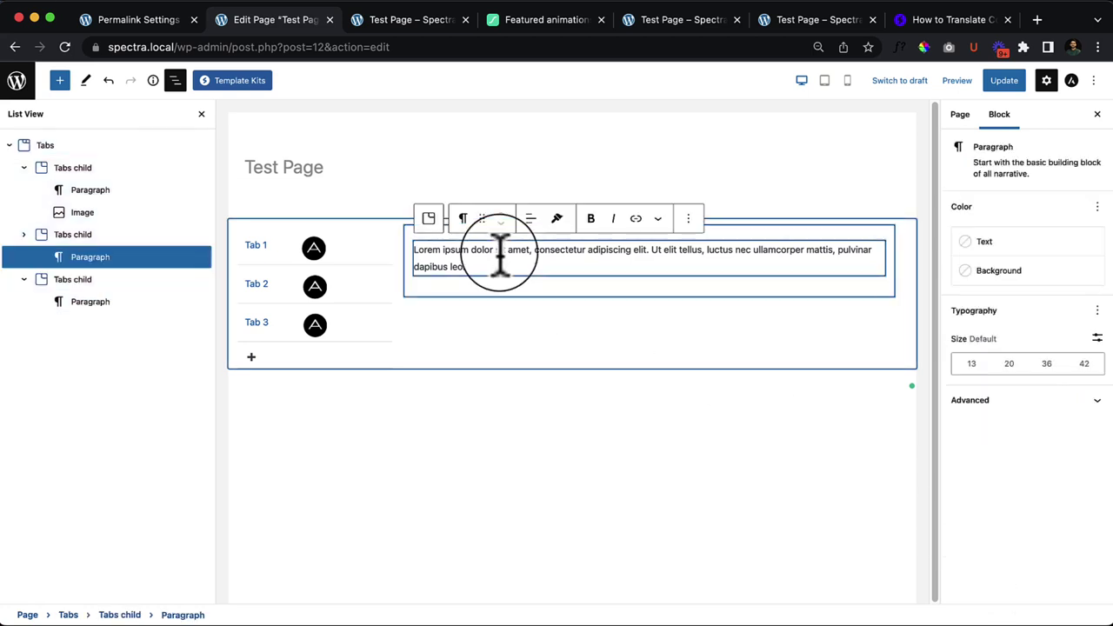
left_click(268, 233)
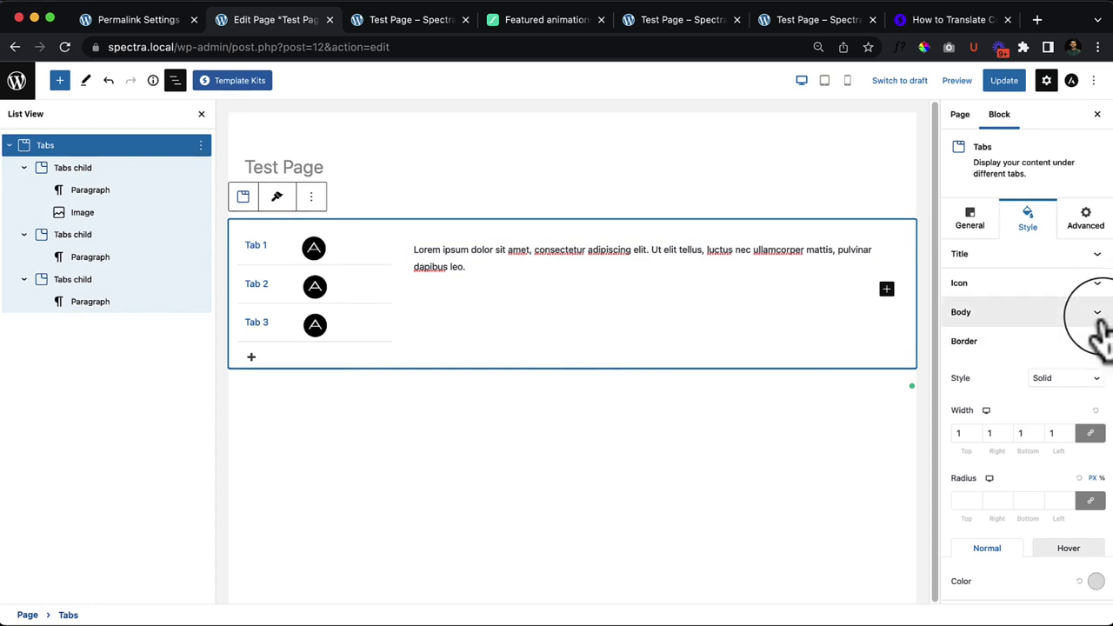
left_click(1066, 285)
left_click(1059, 257)
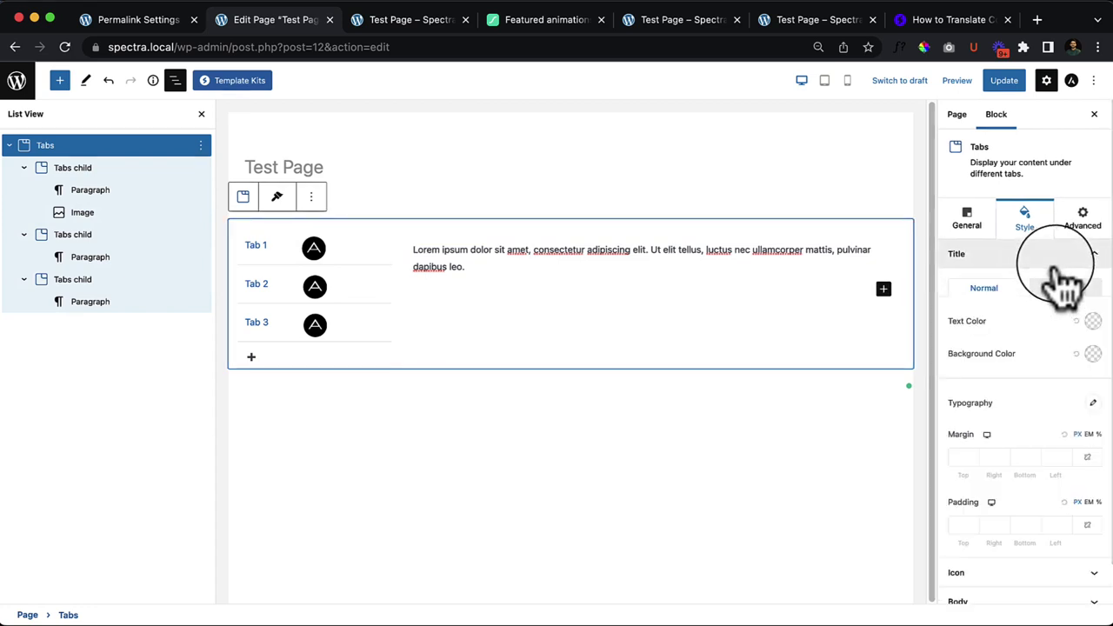
mouse_move(346, 294)
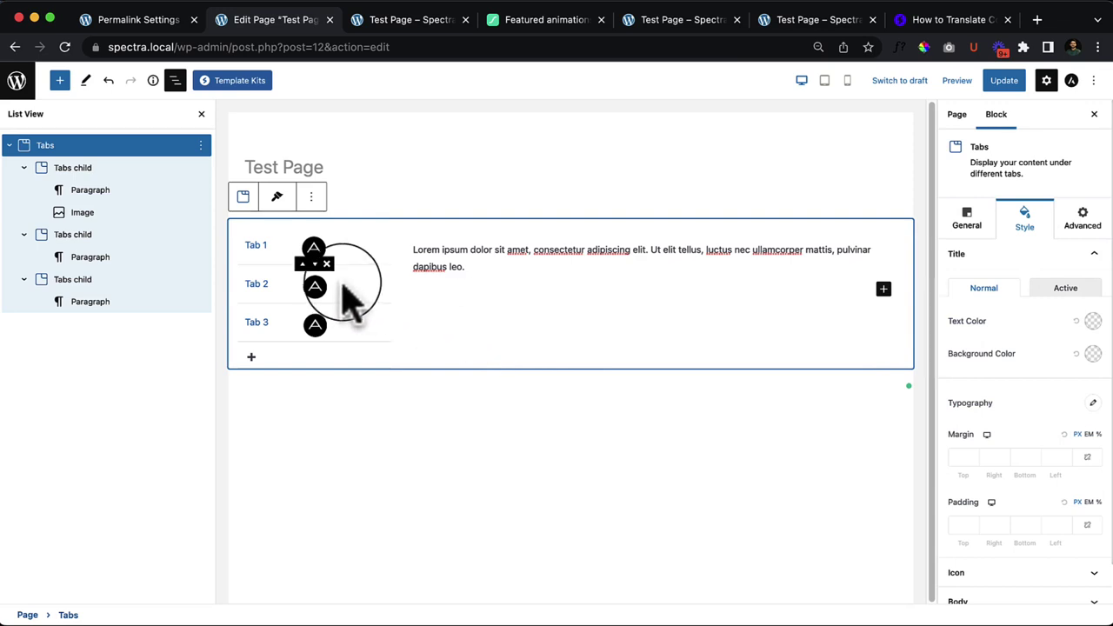
left_click(328, 263)
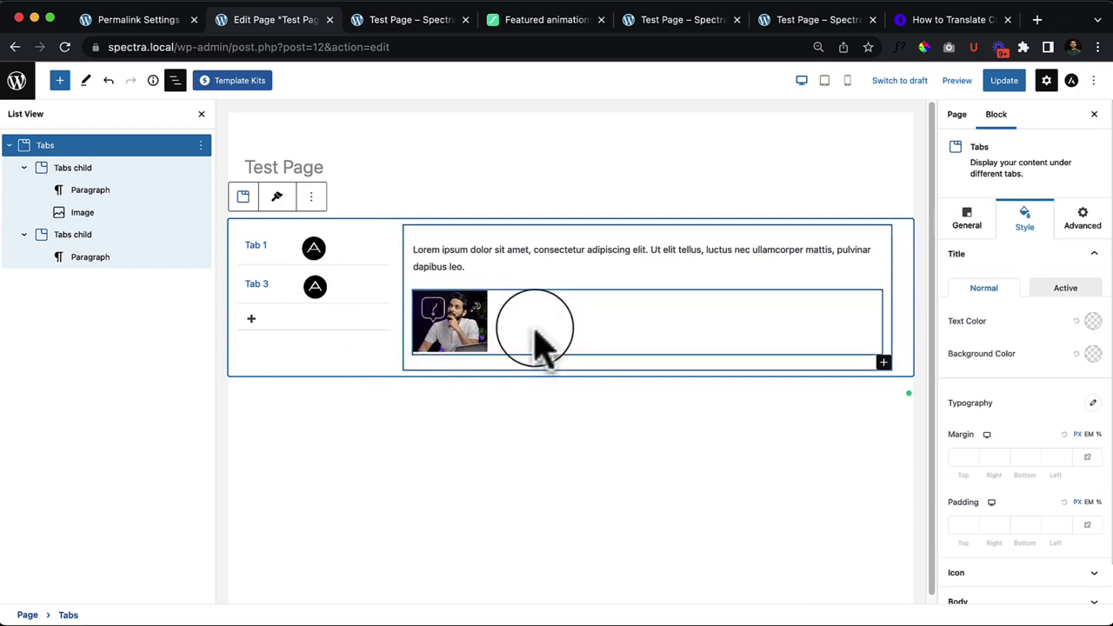
Step: Remove the Tabs block and drag in a Taxonomy List block showing Uncategorized
left_click(313, 198)
left_click(383, 470)
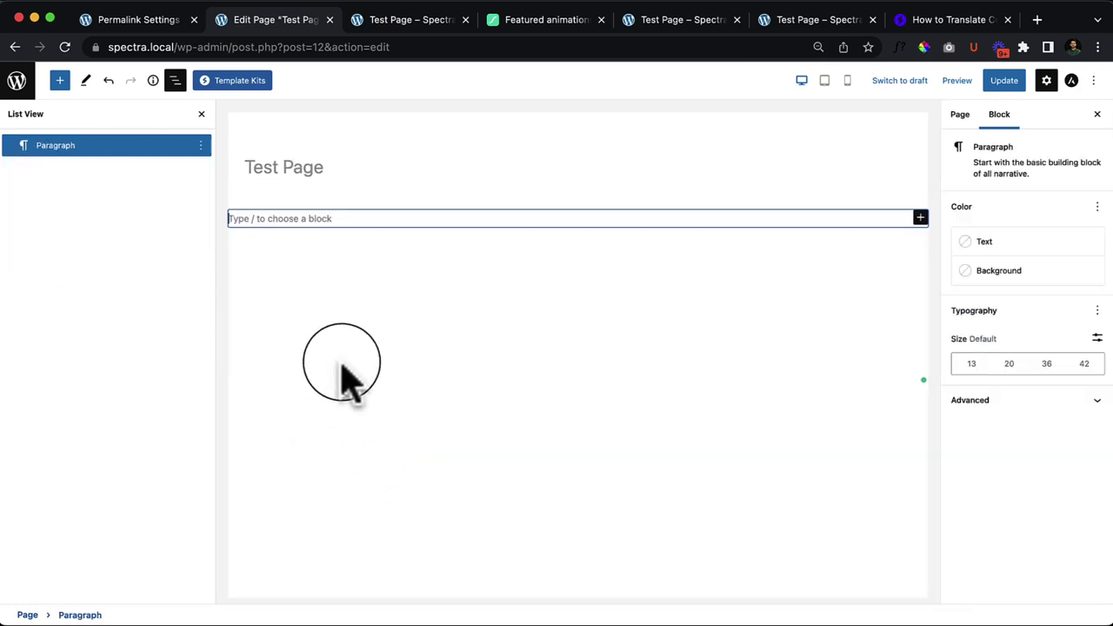
left_click(60, 80)
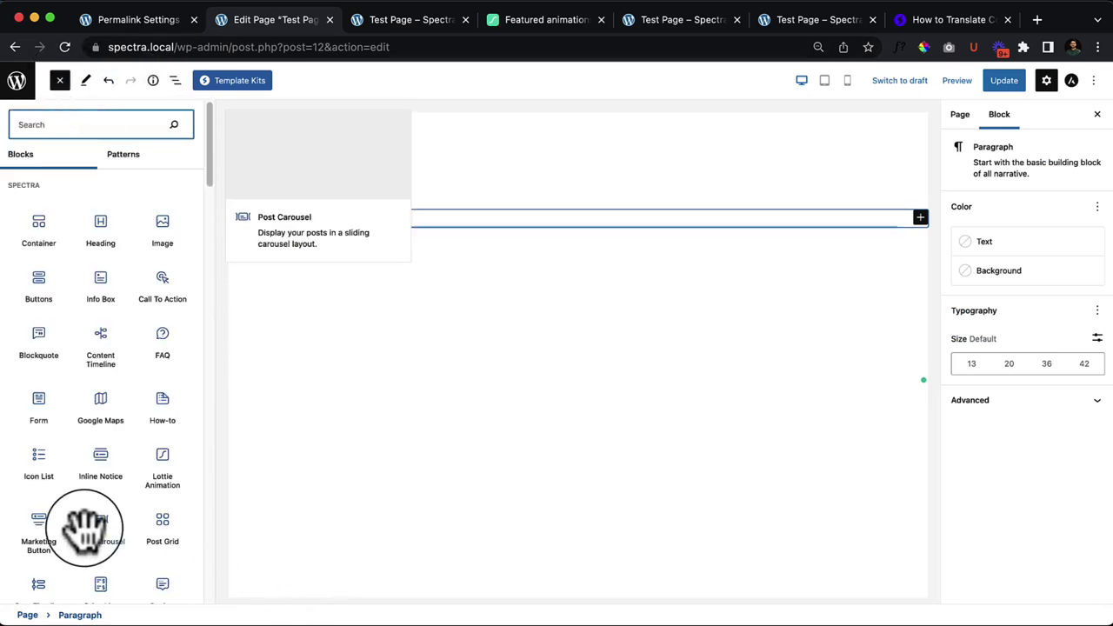
scroll(92, 535, "down", 2)
scroll(92, 543, "down", 4)
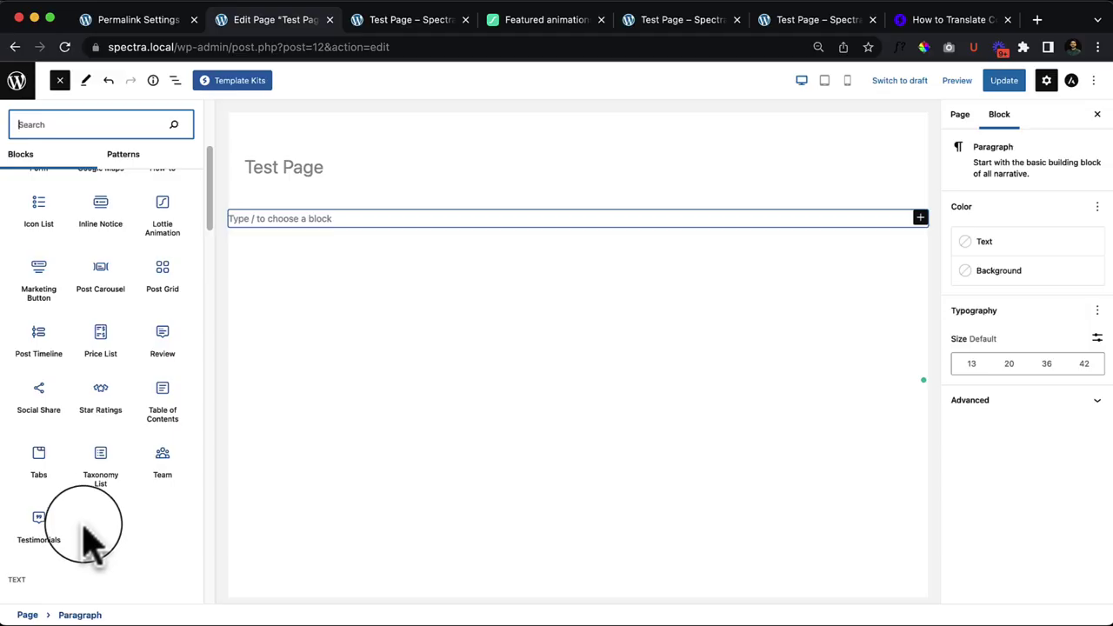
mouse_move(96, 483)
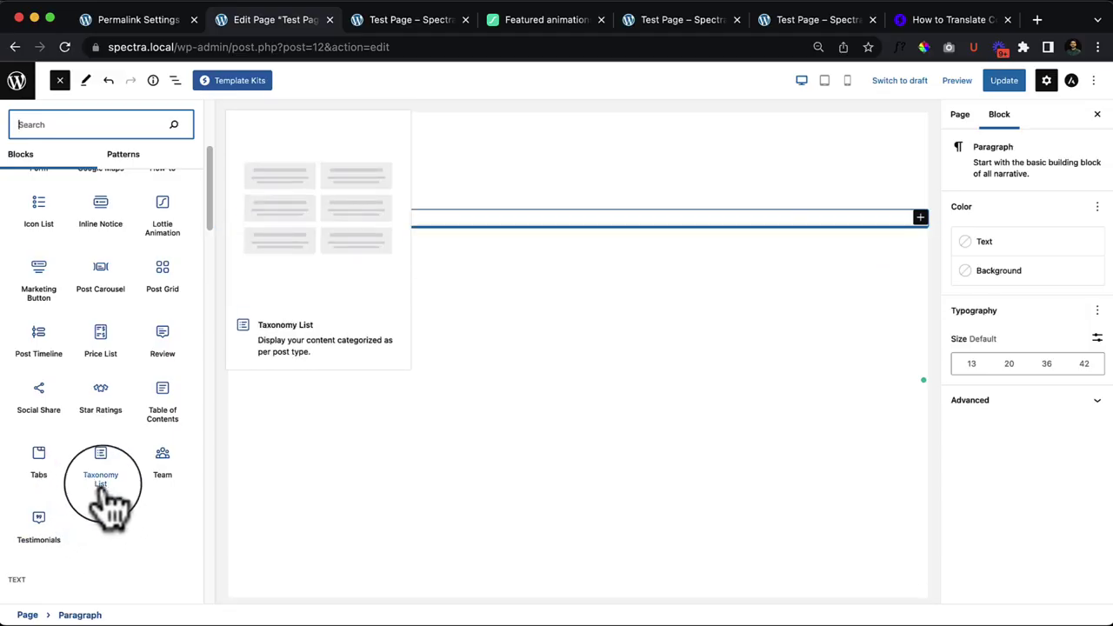
left_click_drag(115, 496, 481, 219)
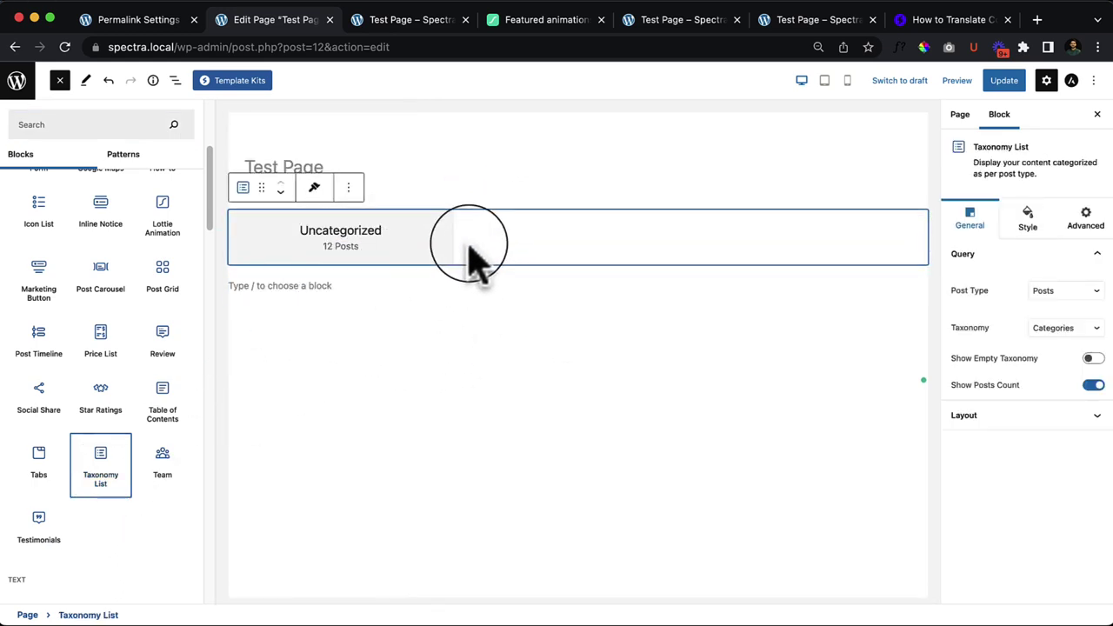
left_click(584, 247)
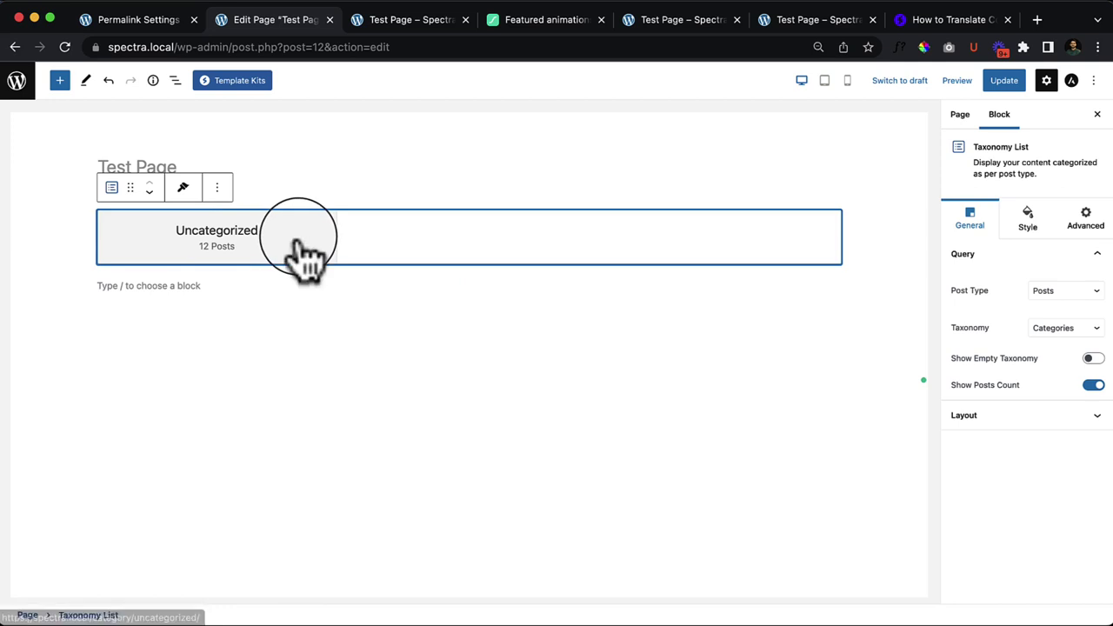
Step: Update the page, then open Posts > Categories in the site admin
left_click(1012, 81)
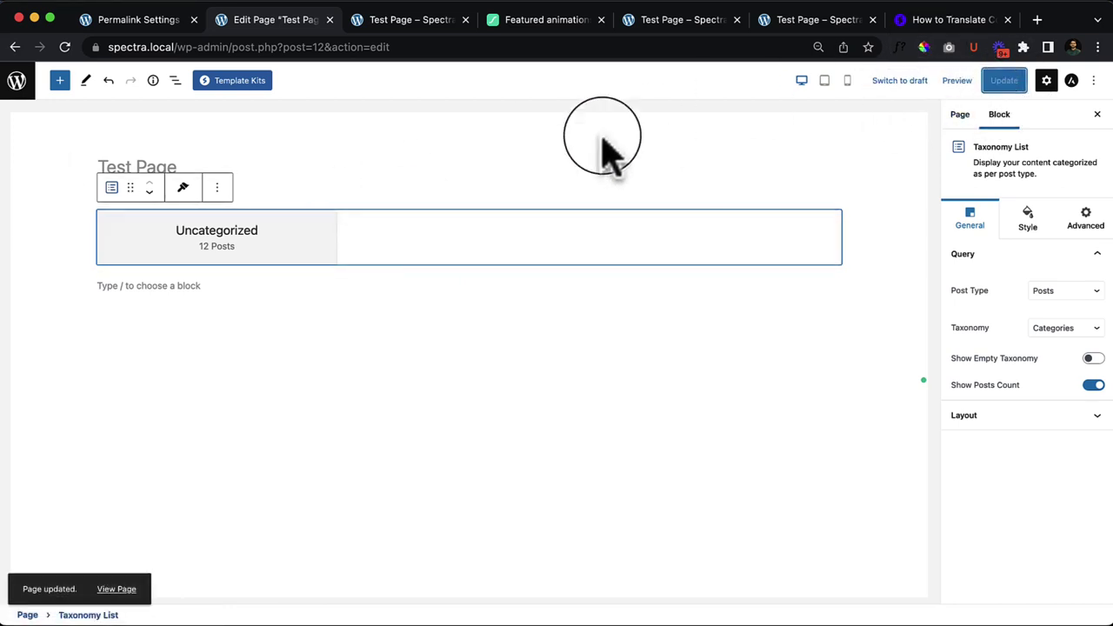
left_click(139, 21)
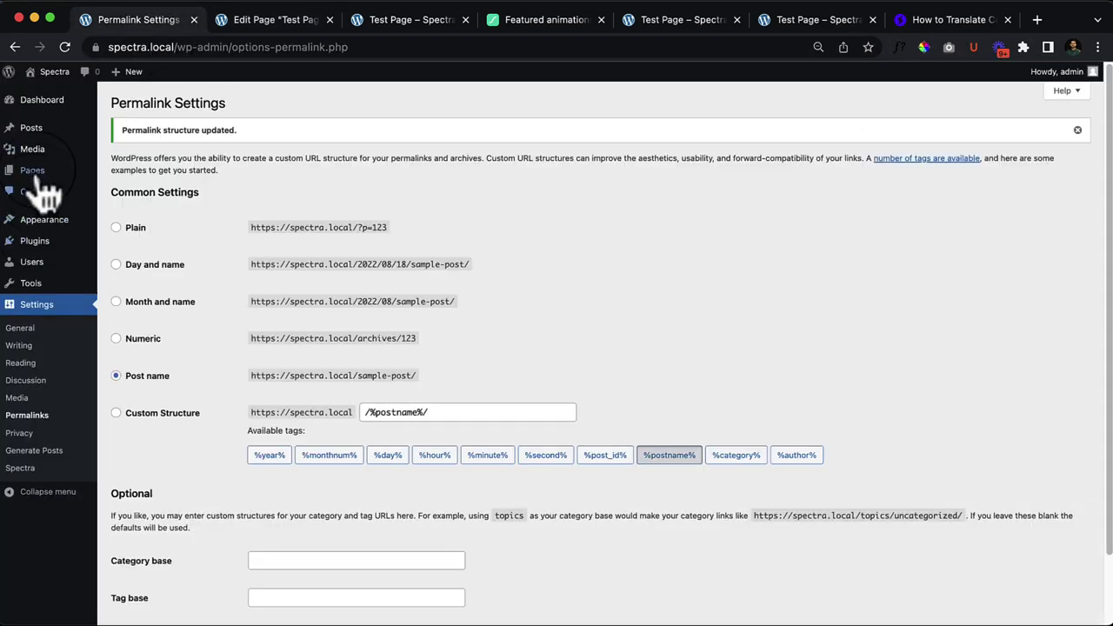
mouse_move(35, 130)
left_click(143, 173)
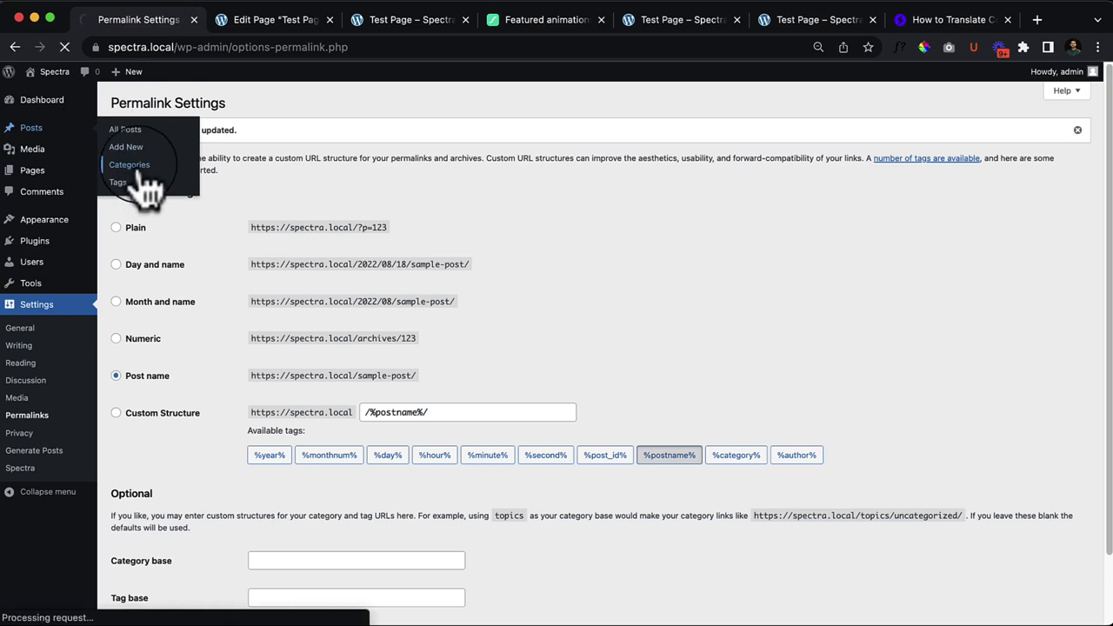
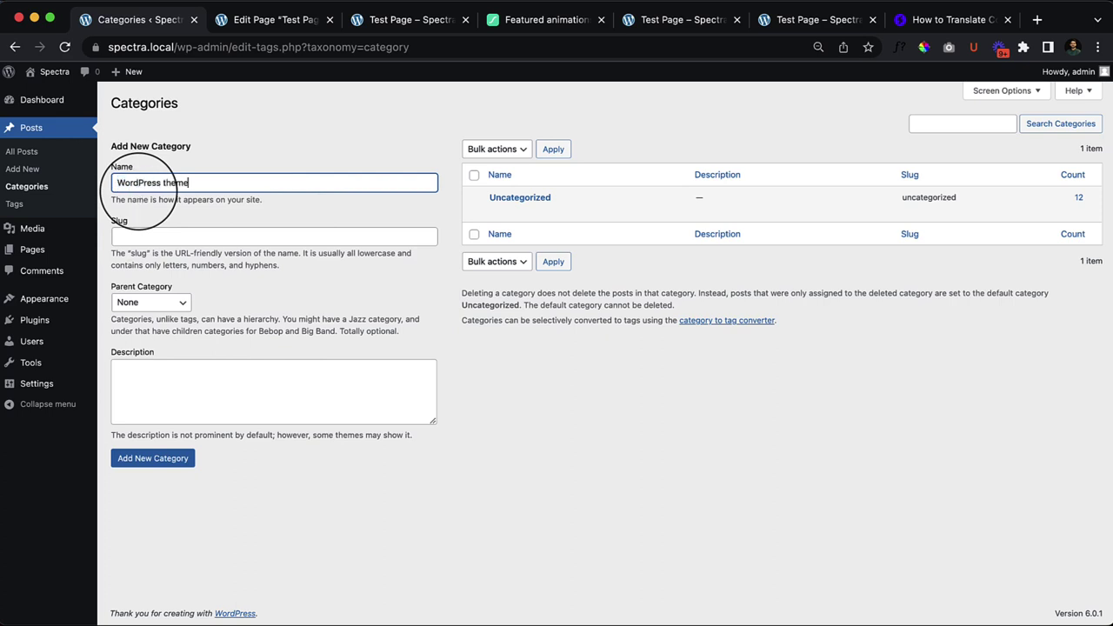
Step: Add the new categories 'WordPress theme' and 'WordPress plugin'
left_click(158, 459)
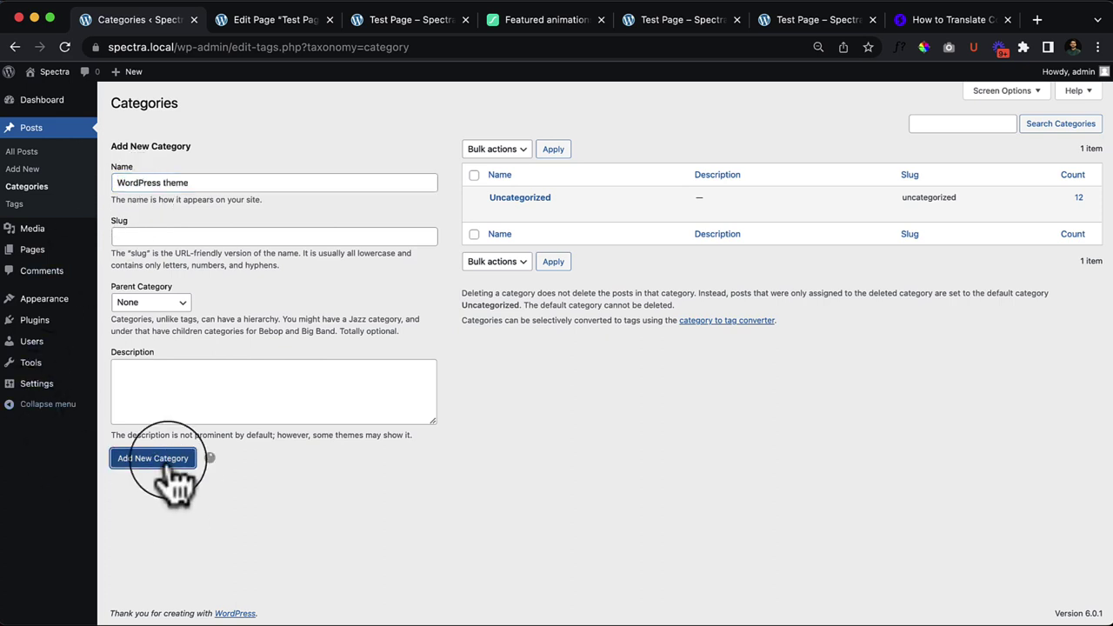
left_click(182, 219)
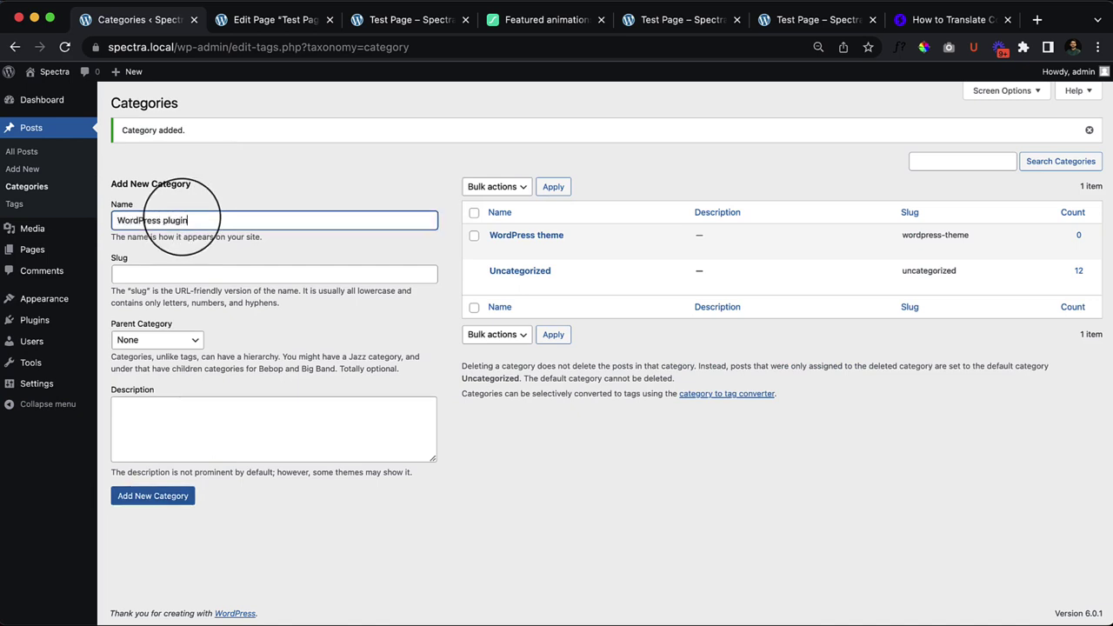
left_click(161, 496)
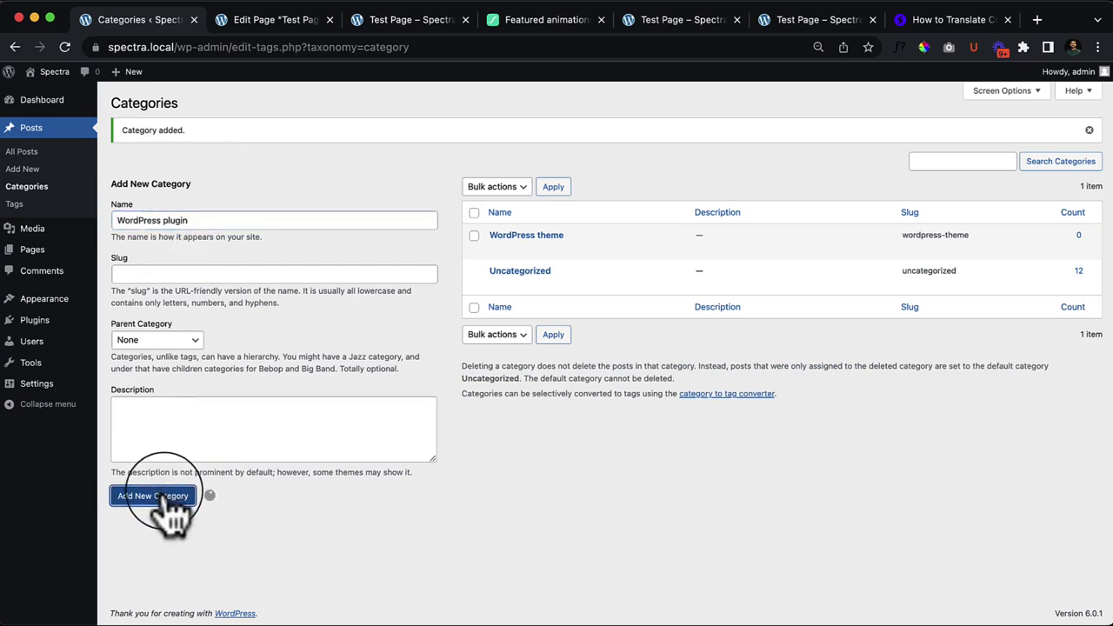
Step: Give the Nunc orci post both the WordPress plugin and WordPress theme categories
left_click(31, 154)
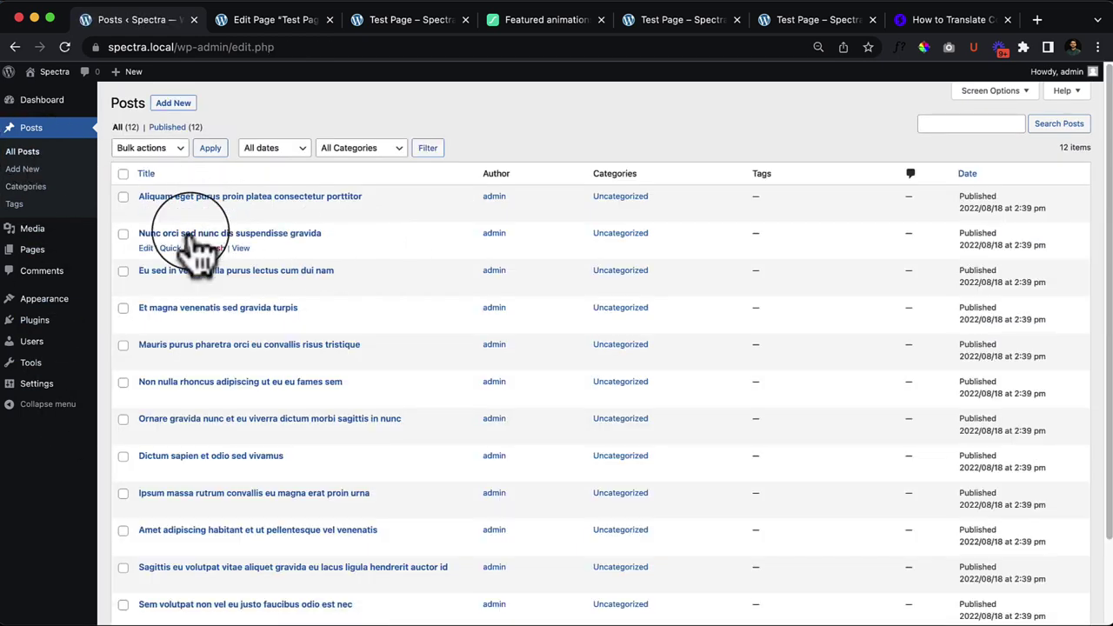
left_click(178, 248)
left_click(555, 272)
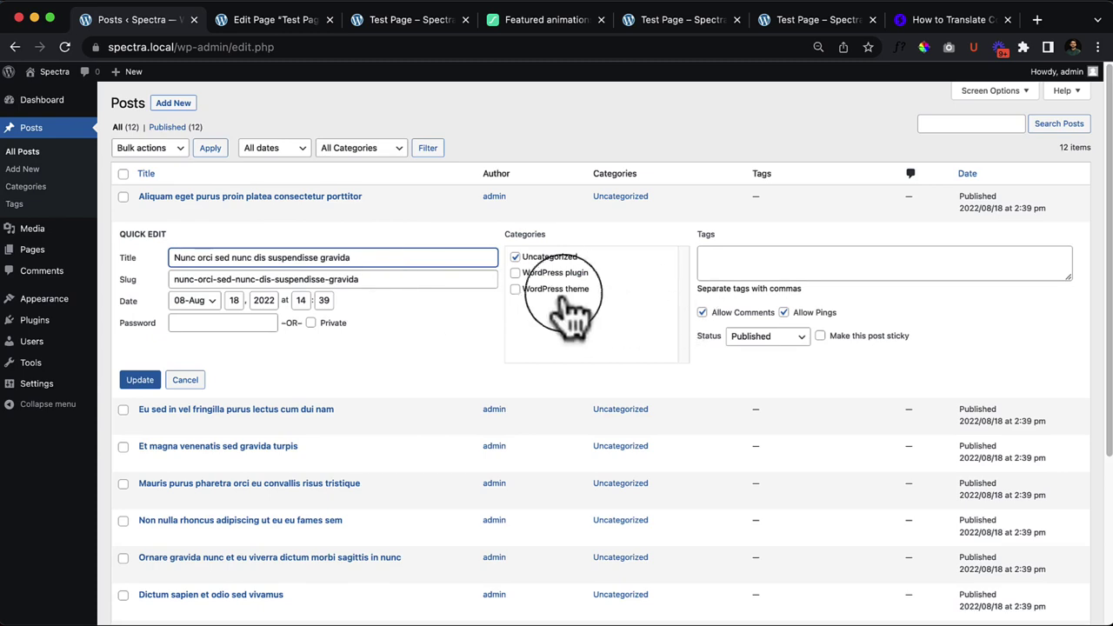
left_click(555, 288)
left_click(138, 383)
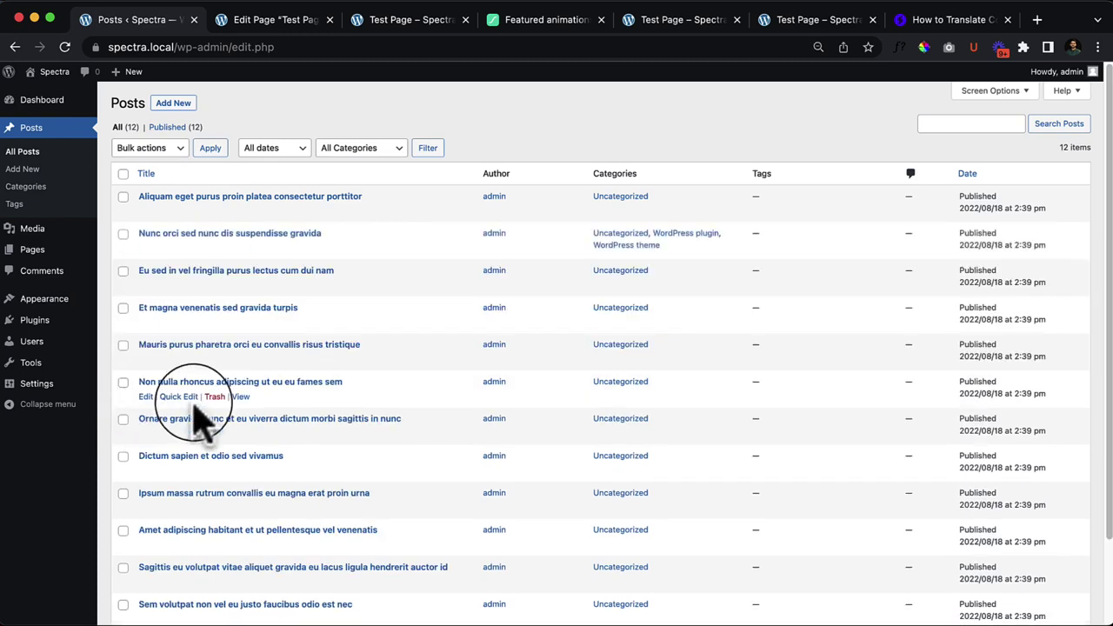
Step: Give the Ornare gravida post both the WordPress plugin and WordPress theme categories
left_click(178, 437)
left_click(555, 458)
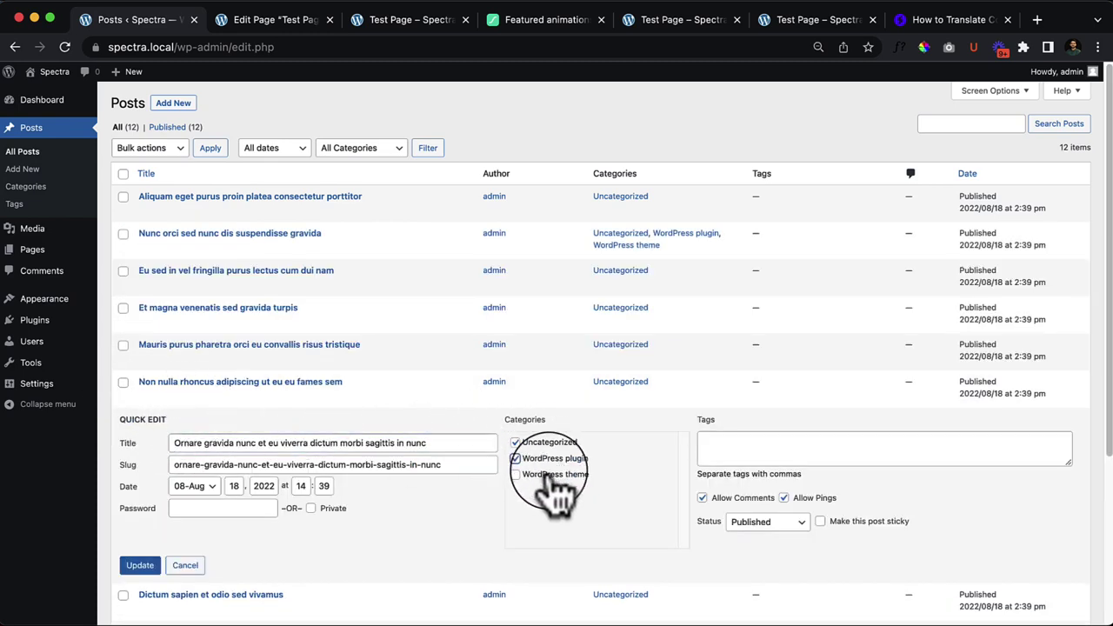
left_click(554, 474)
scroll(566, 487, "down", 3)
left_click(139, 423)
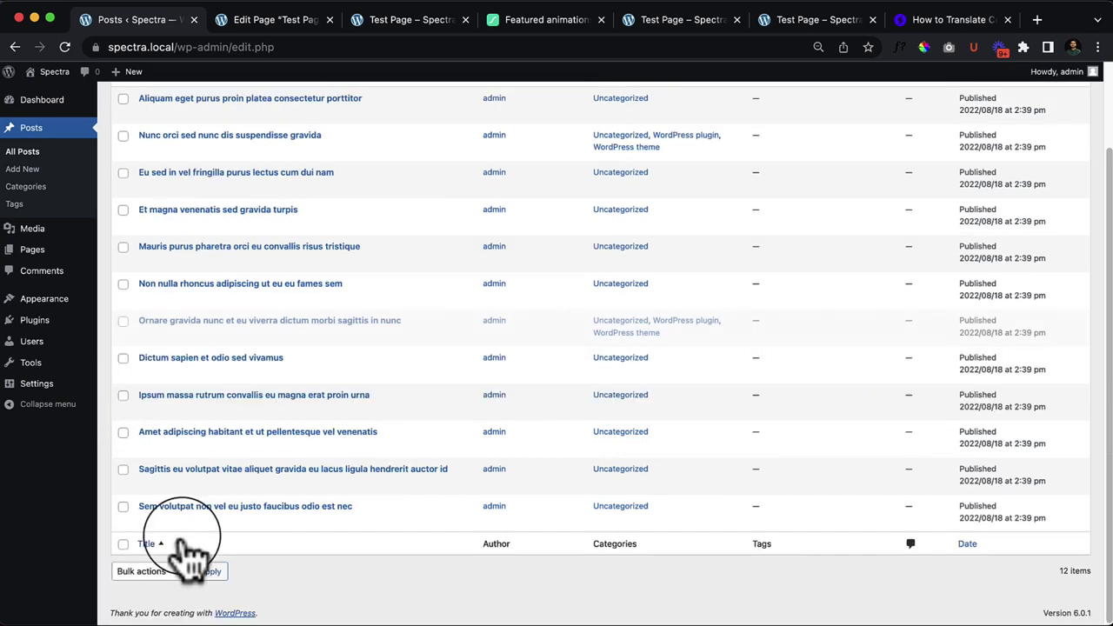
Step: Give the Amet adipiscing post both the WordPress plugin and WordPress theme categories
left_click(178, 446)
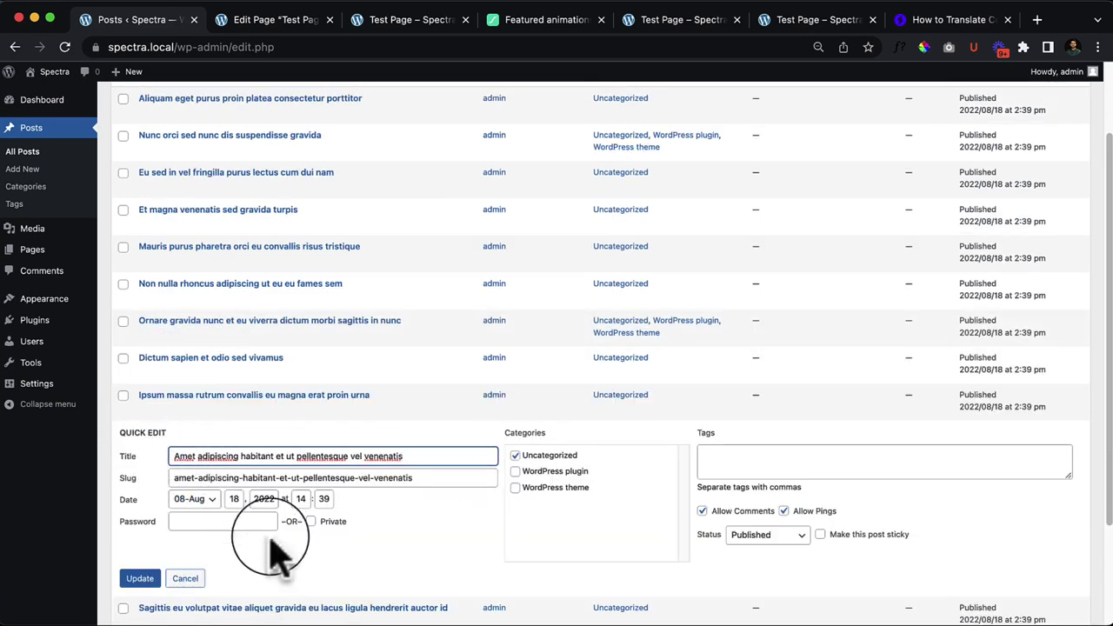
left_click(553, 470)
left_click(543, 489)
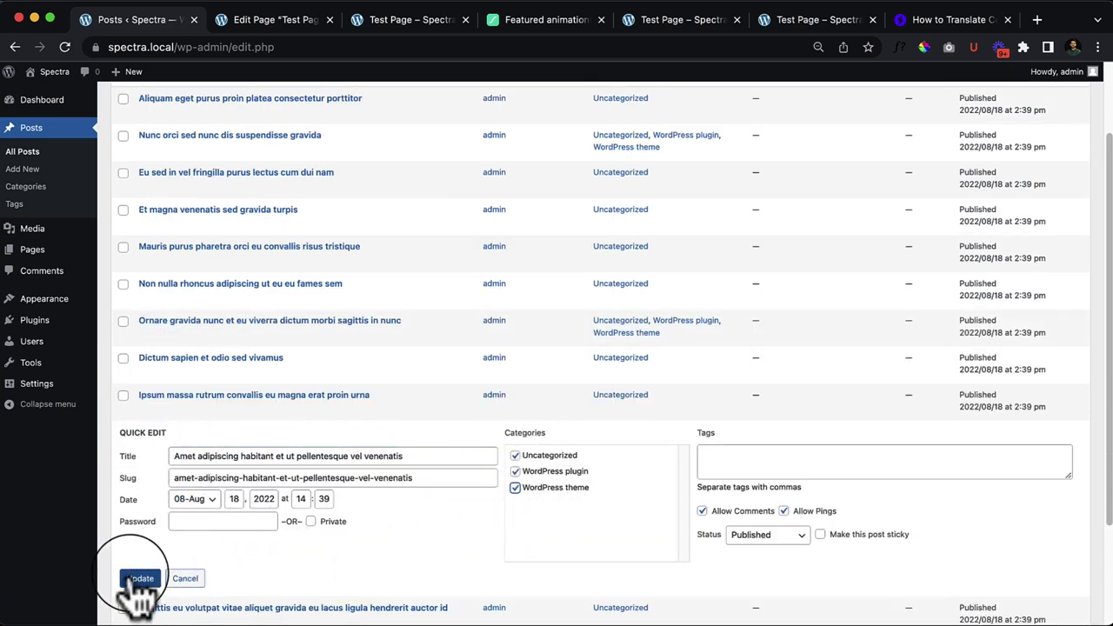
left_click(135, 578)
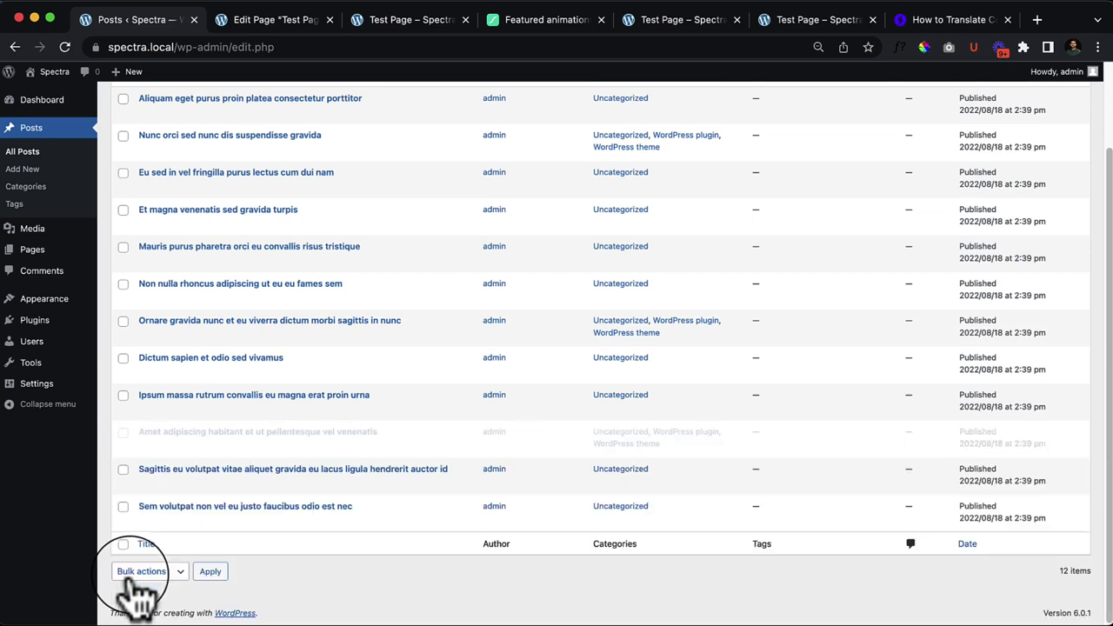
left_click(383, 23)
Step: Reload the Test Page so WordPress plugin and WordPress theme show 3 posts each
right_click(426, 150)
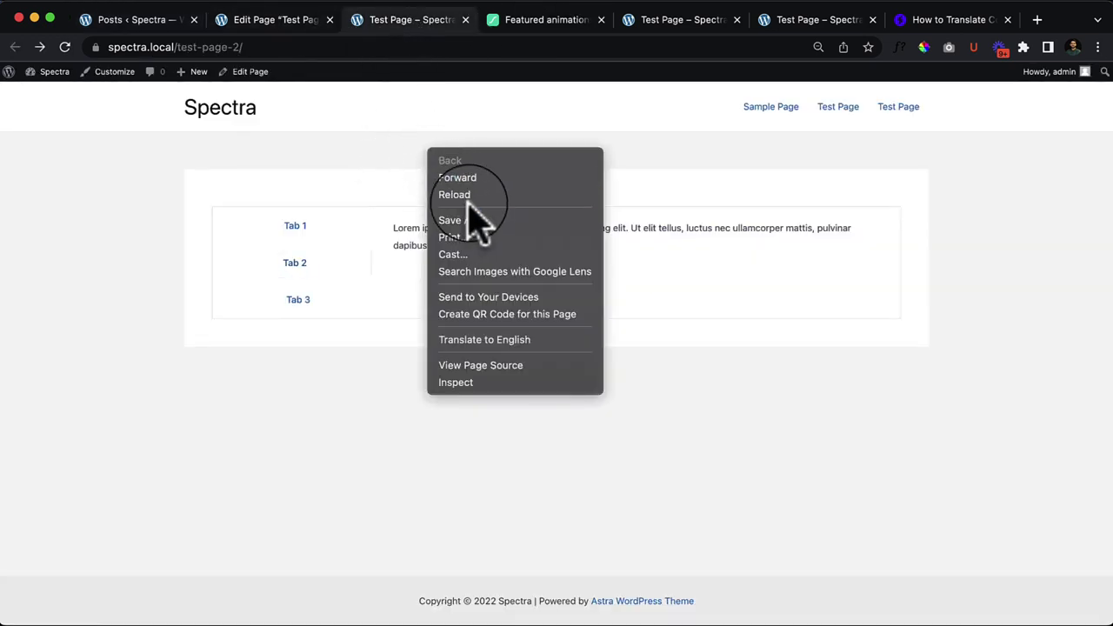
left_click(467, 195)
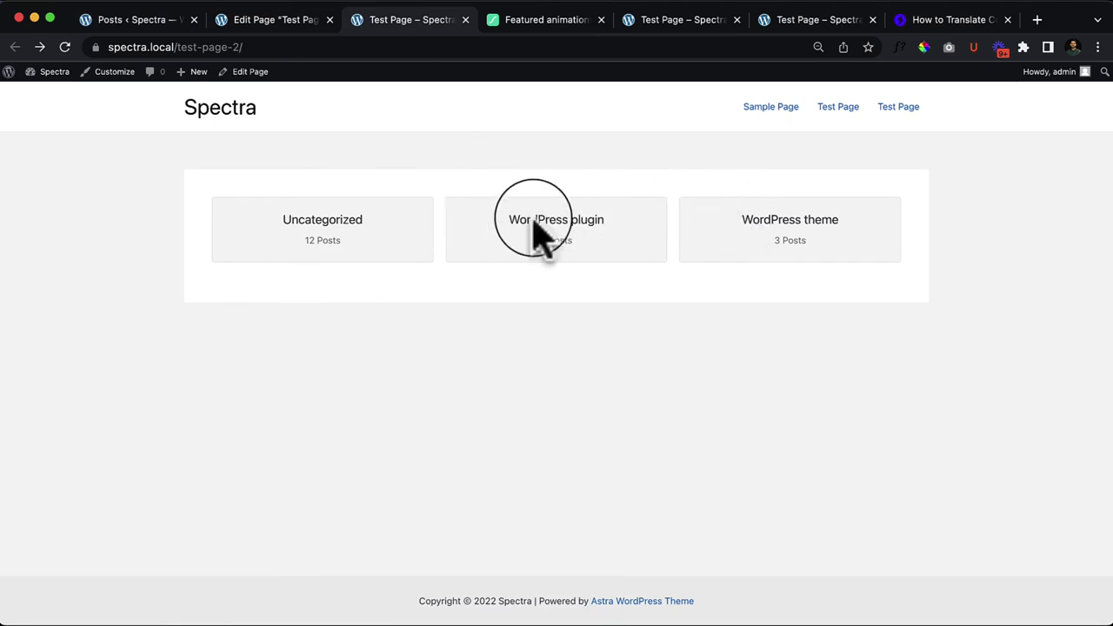
left_click(917, 22)
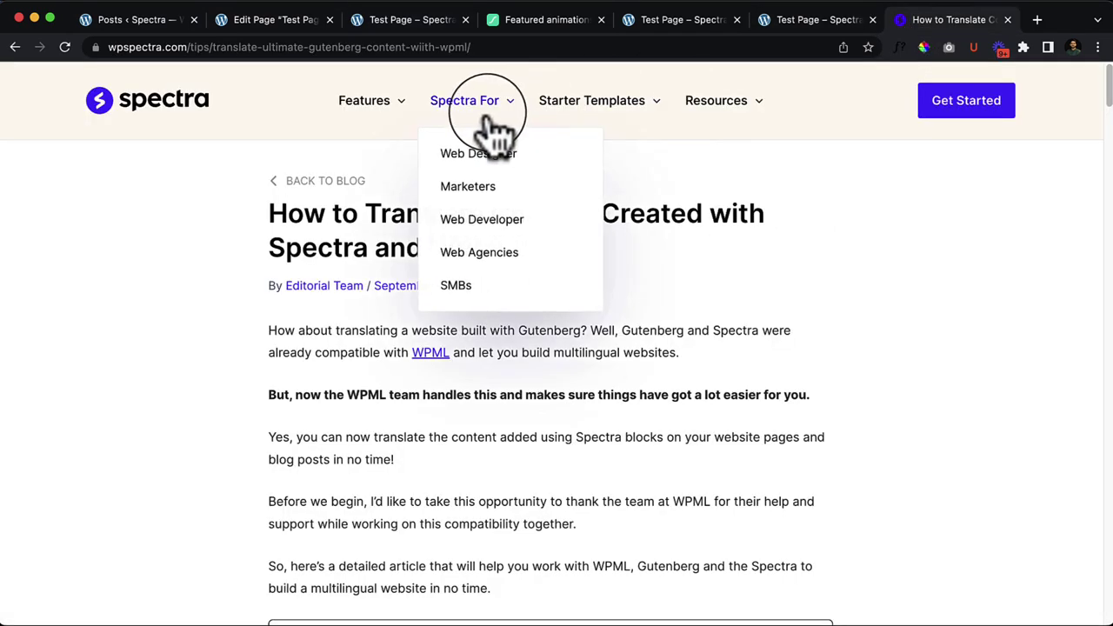
Step: Browse the Spectra Knowledge Base category listings on wpspectra.com, then return to the Test Page
mouse_move(409, 124)
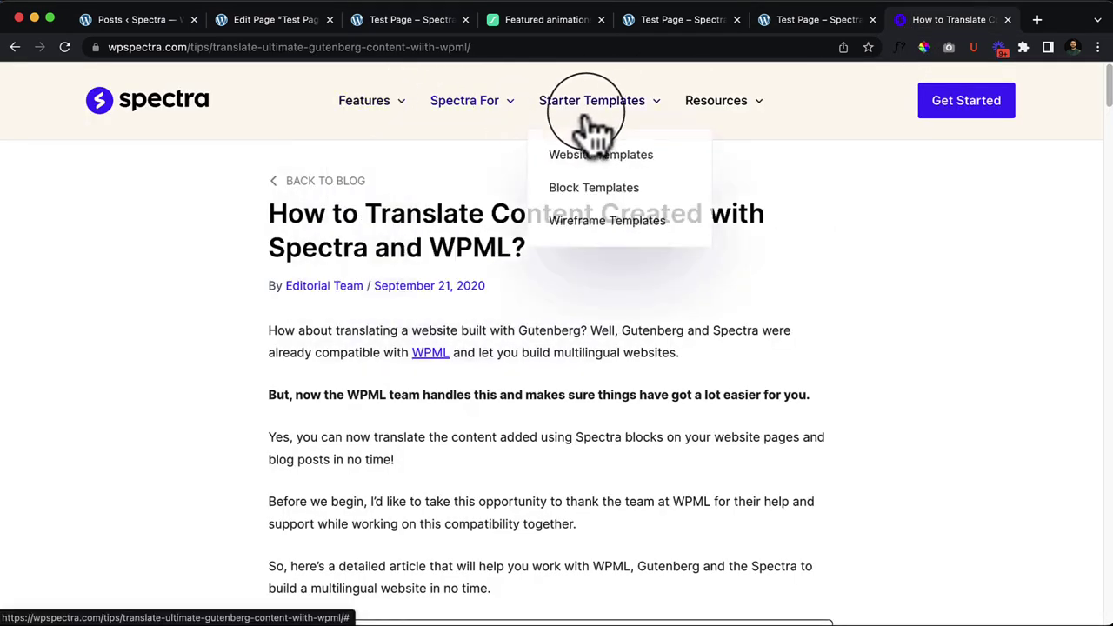
mouse_move(733, 102)
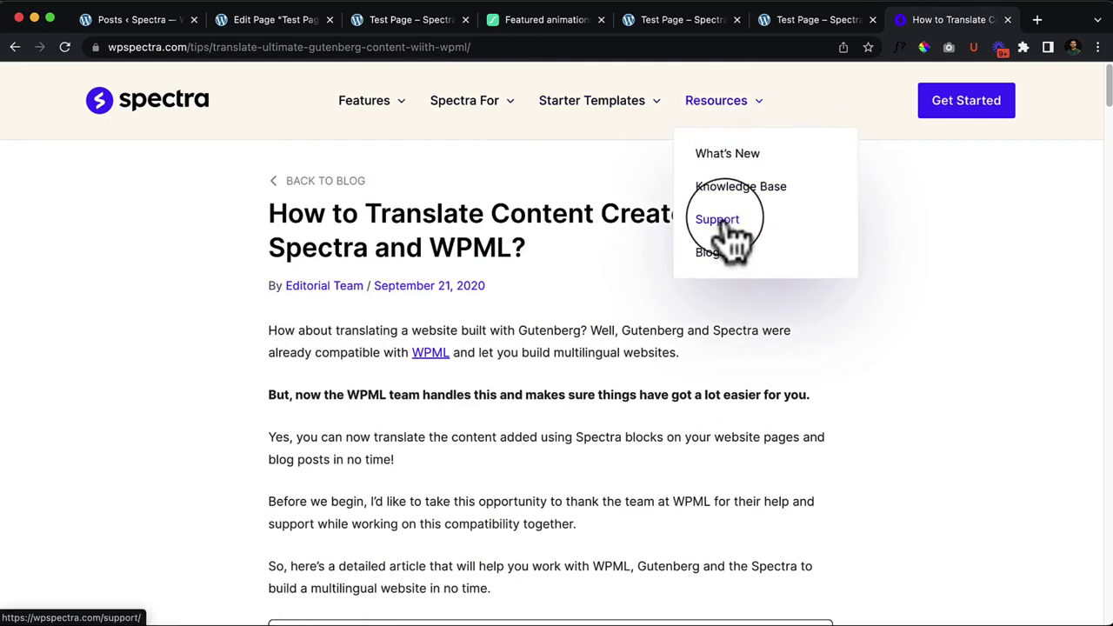
left_click(721, 188)
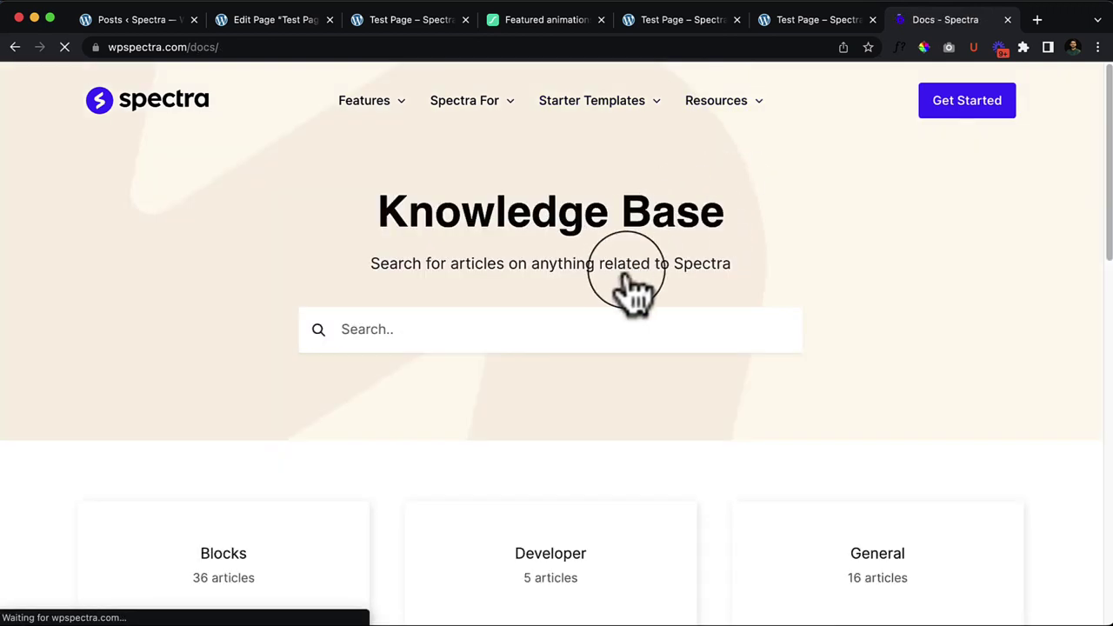
scroll(635, 292, "down", 2)
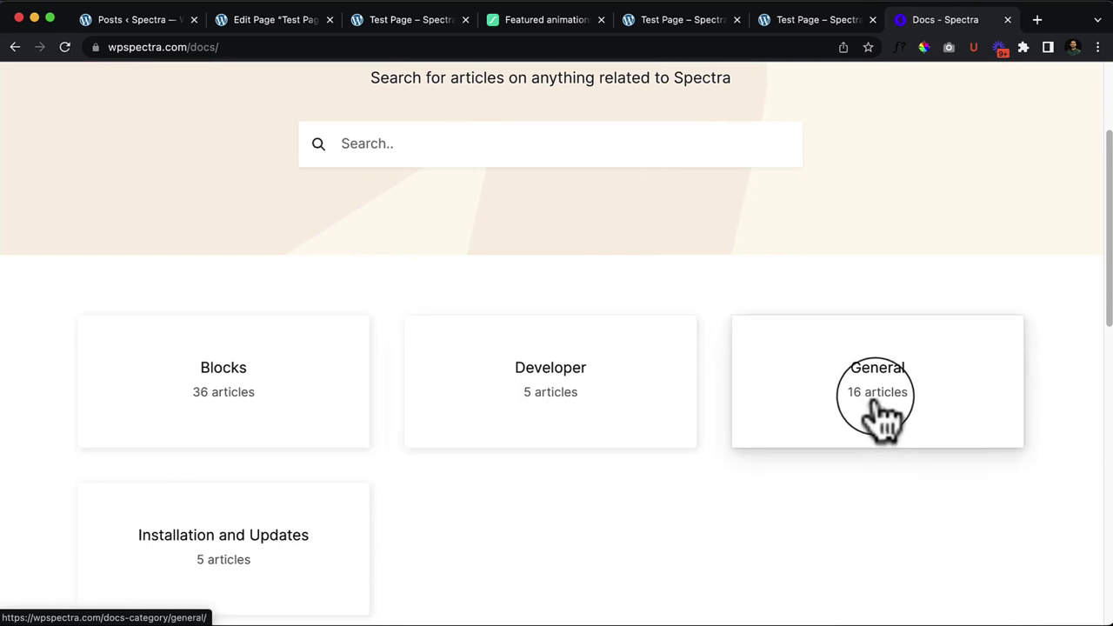
scroll(884, 417, "down", 2)
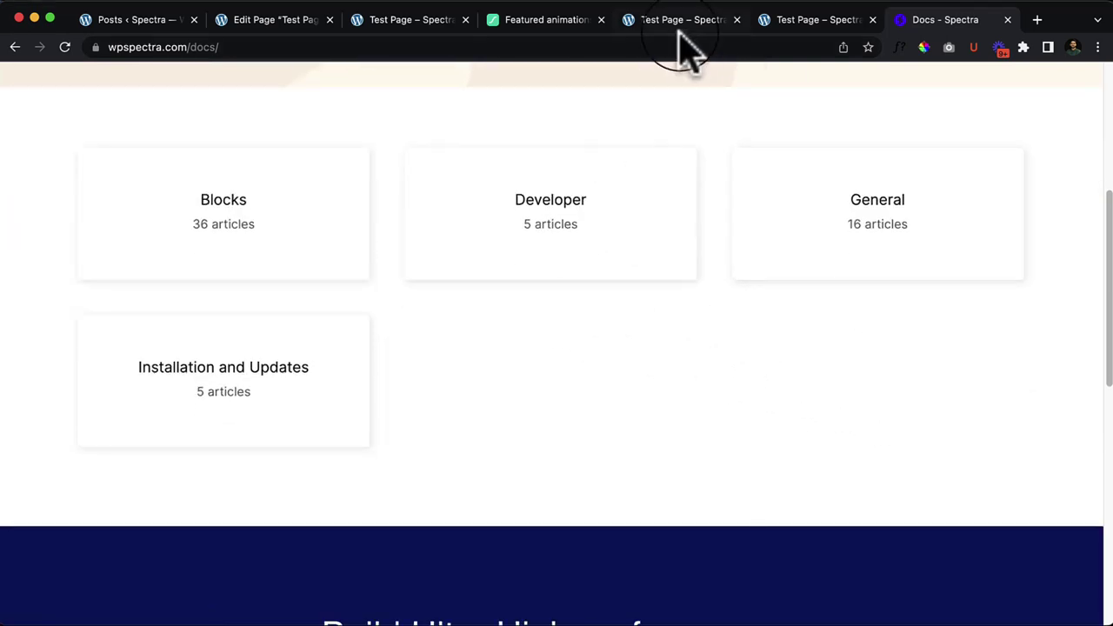
left_click(383, 24)
left_click(340, 243)
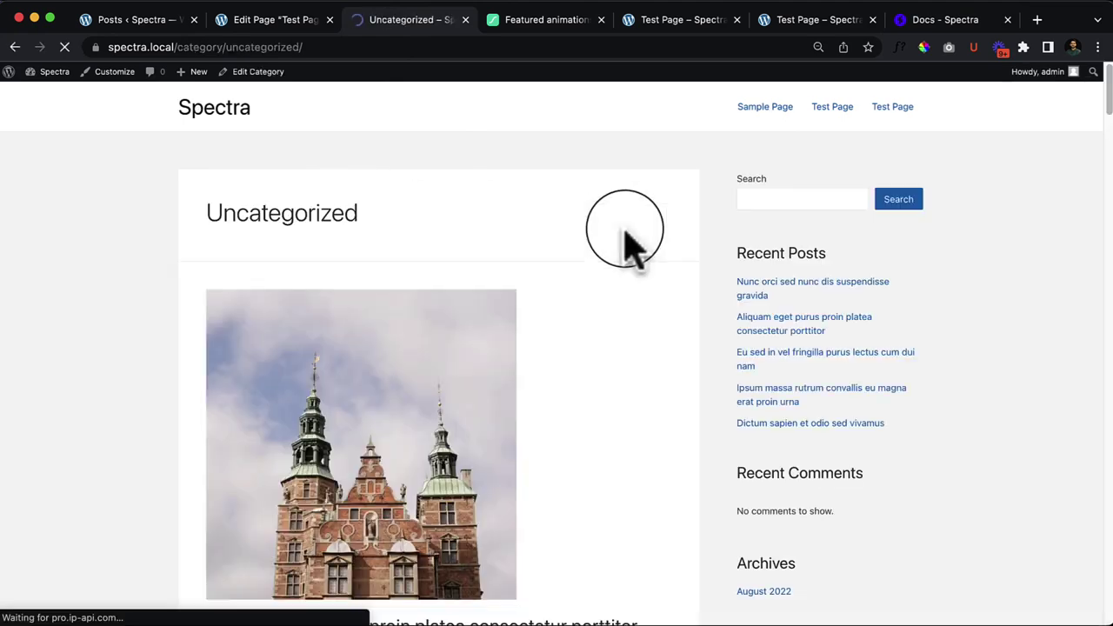
left_click(15, 47)
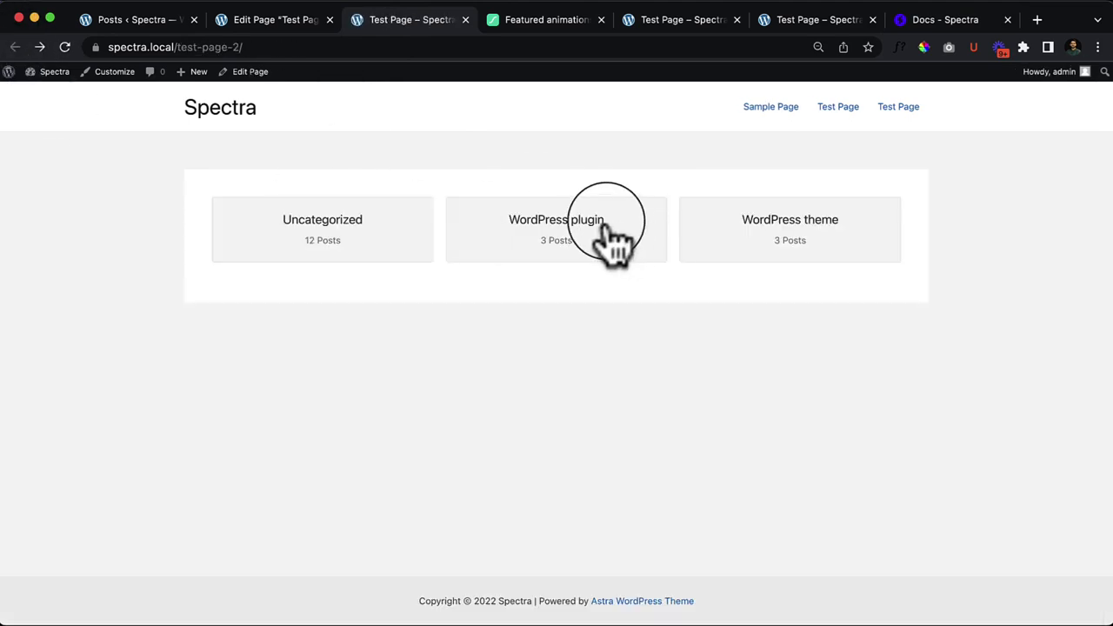
left_click(614, 242)
scroll(671, 310, "down", 10)
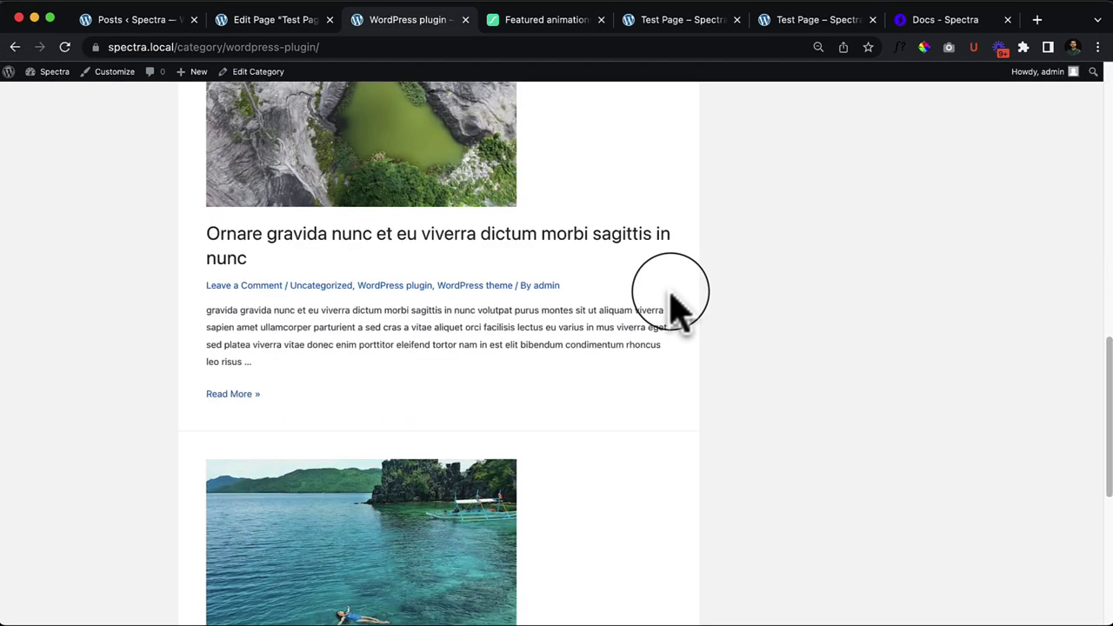
scroll(671, 311, "down", 5)
scroll(671, 310, "up", 15)
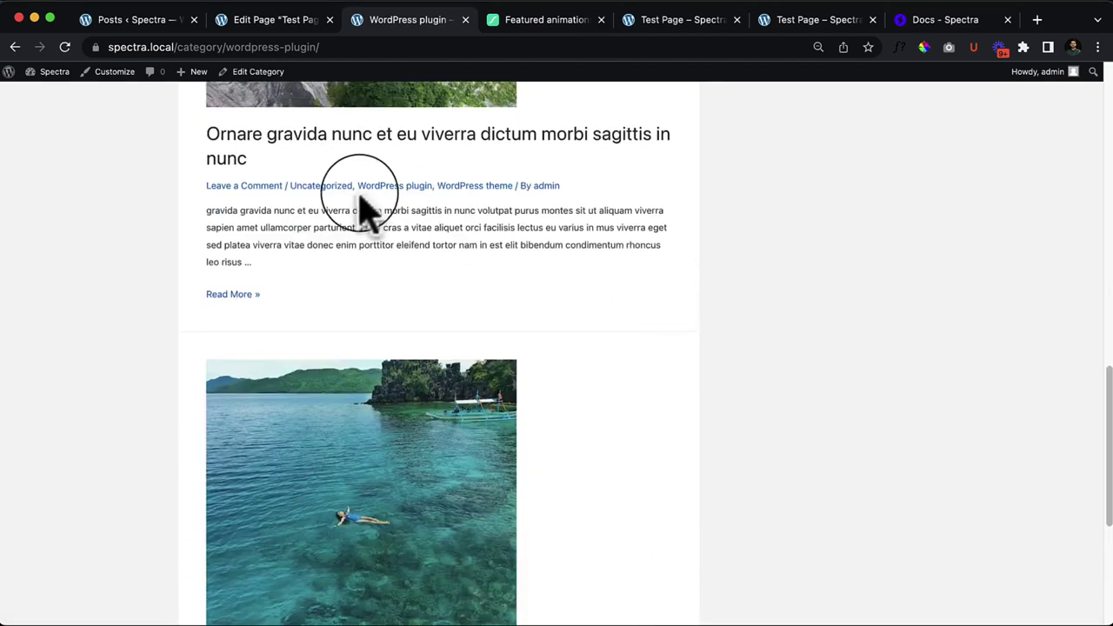
left_click(14, 47)
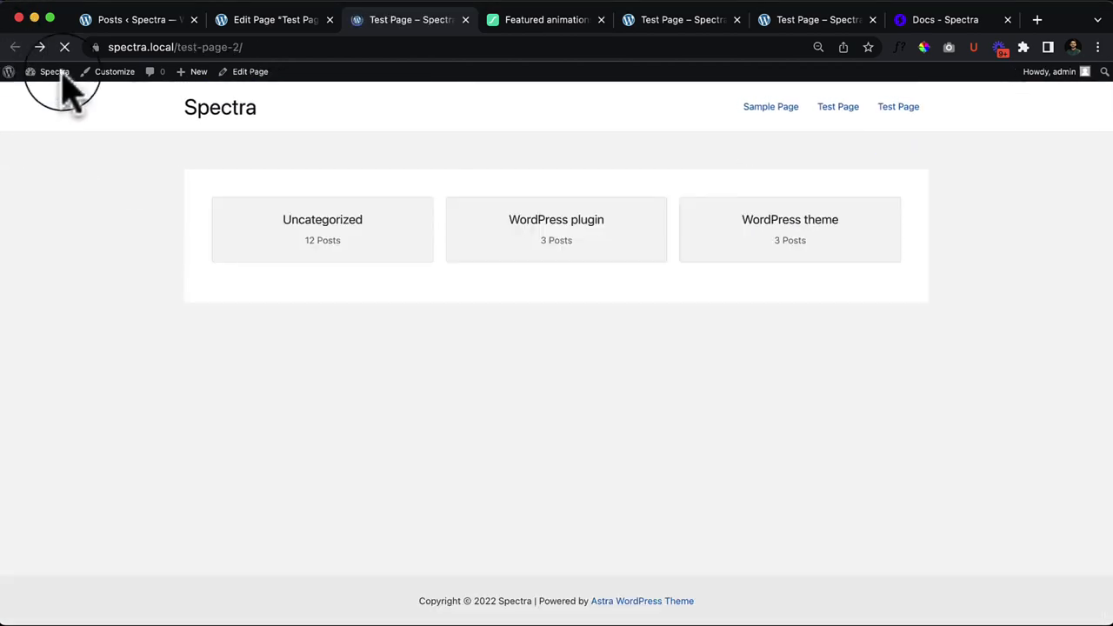
Step: On the Test Page, test the empty-category and post-count toggles, leaving counts shown
left_click(292, 26)
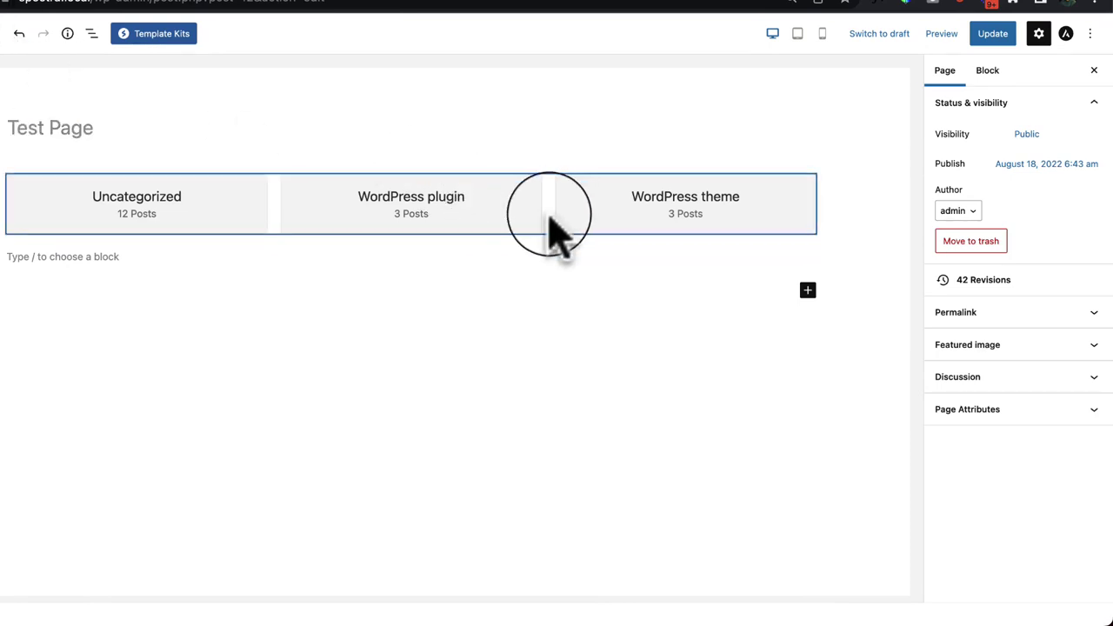
left_click(551, 219)
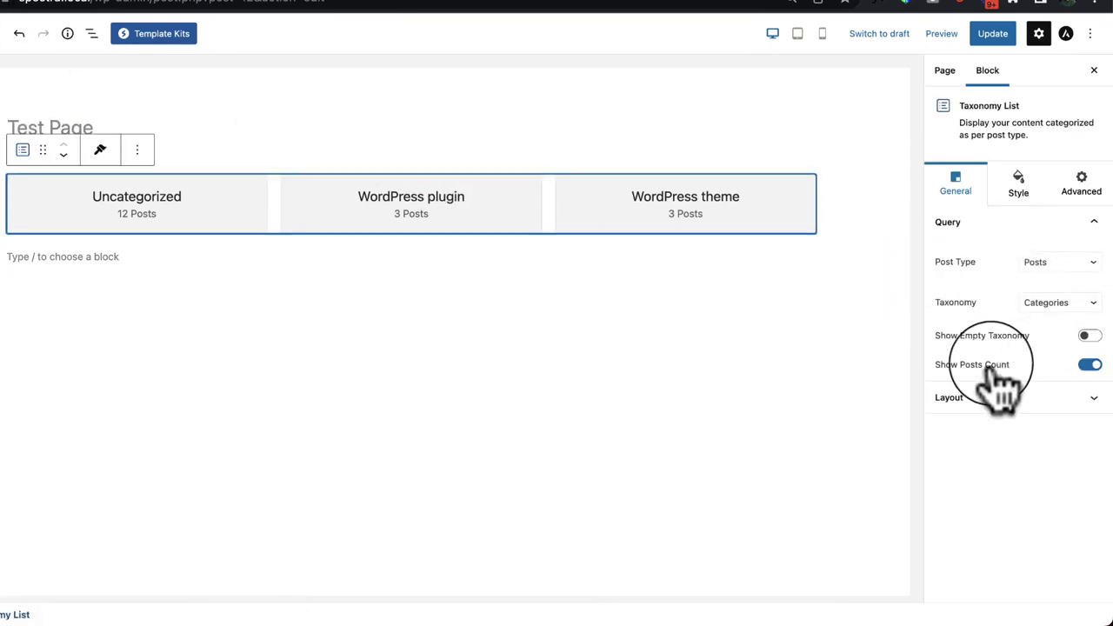
left_click(1090, 338)
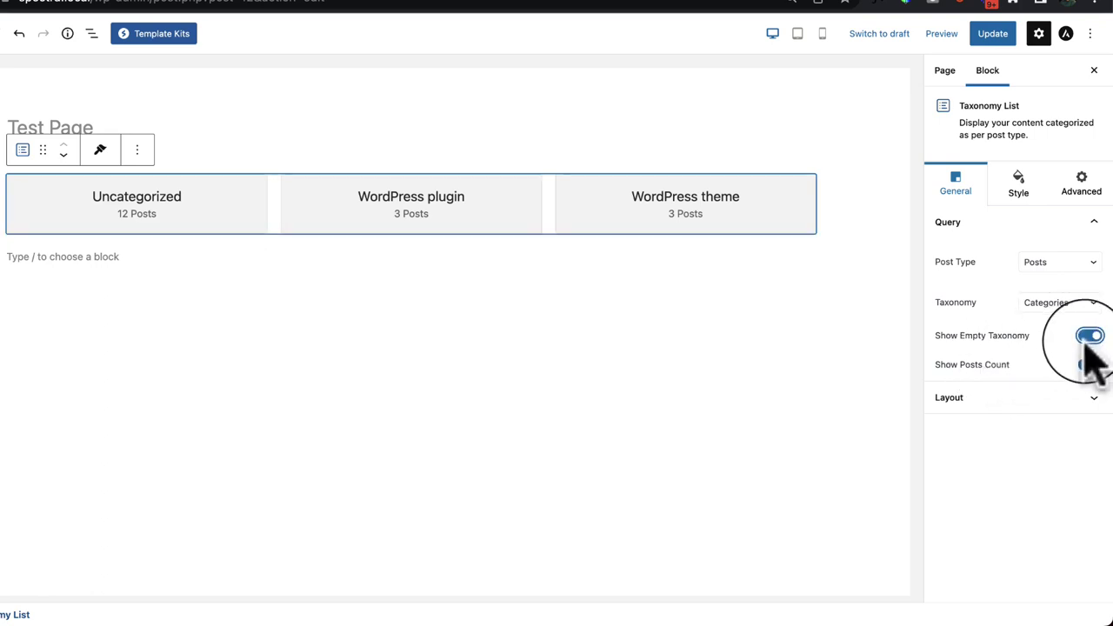
left_click(1087, 341)
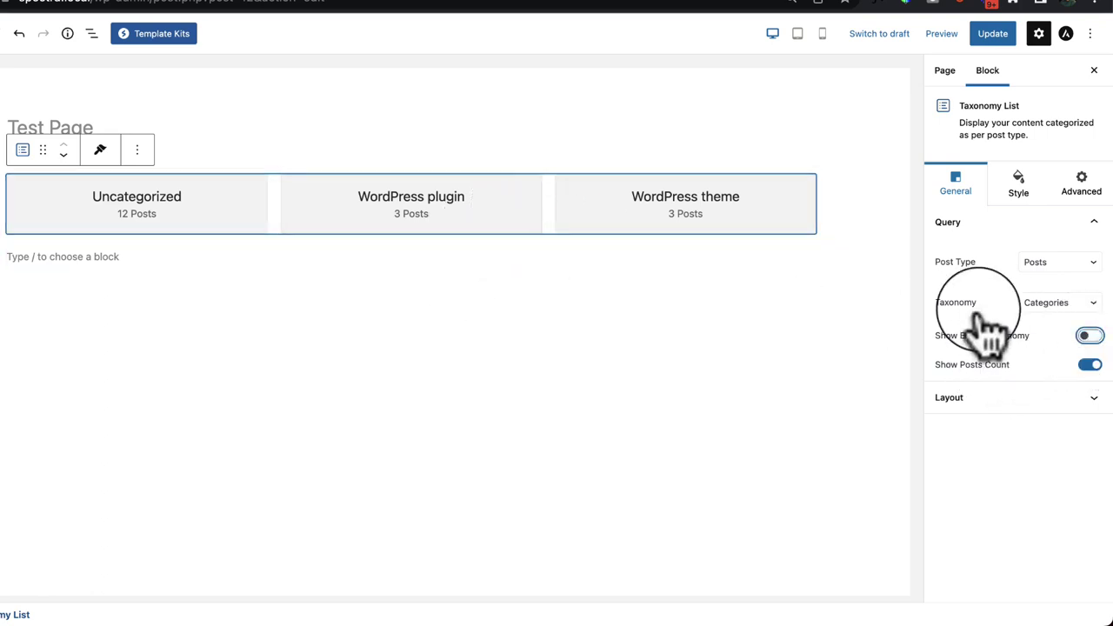
left_click(1090, 366)
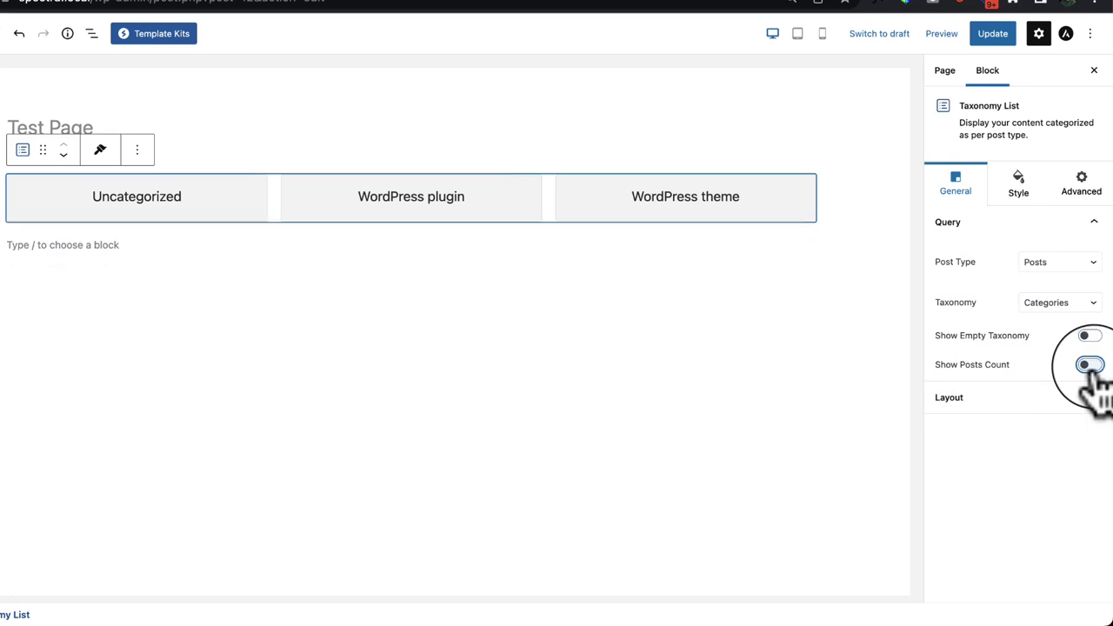
left_click(1090, 366)
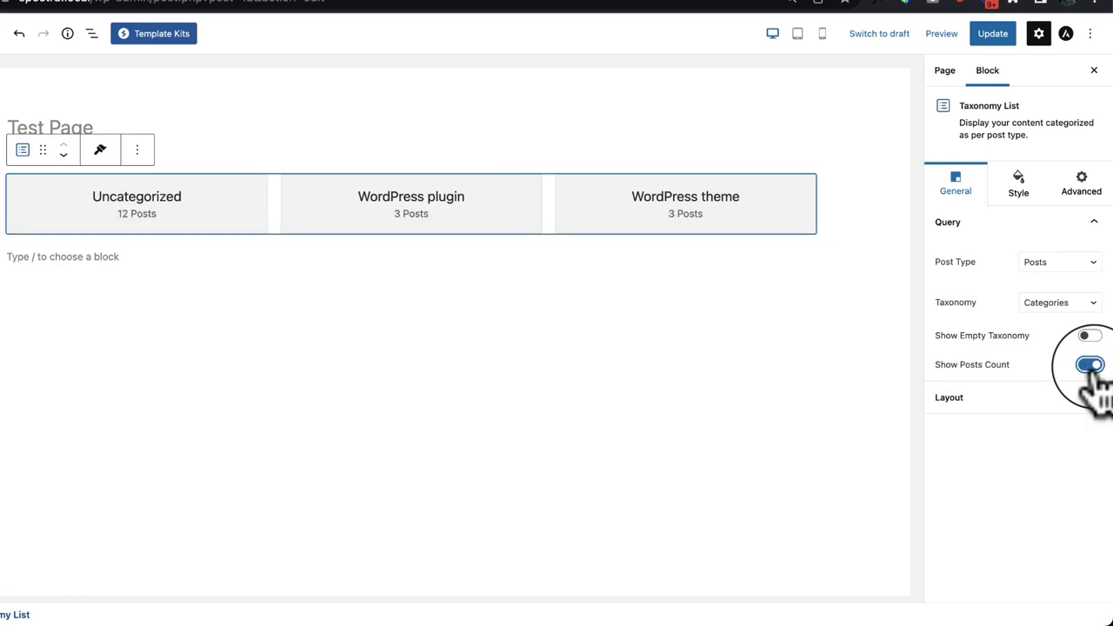
Step: Keep the Grid layout with 1 column and left-aligned category titles and counts
left_click(1014, 400)
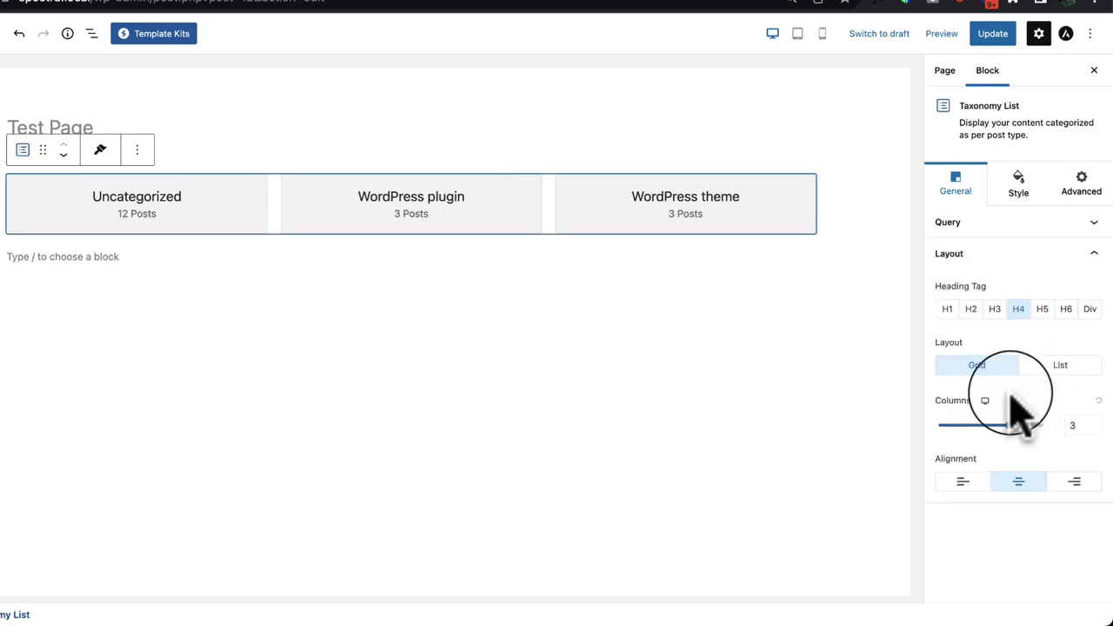
left_click(1058, 370)
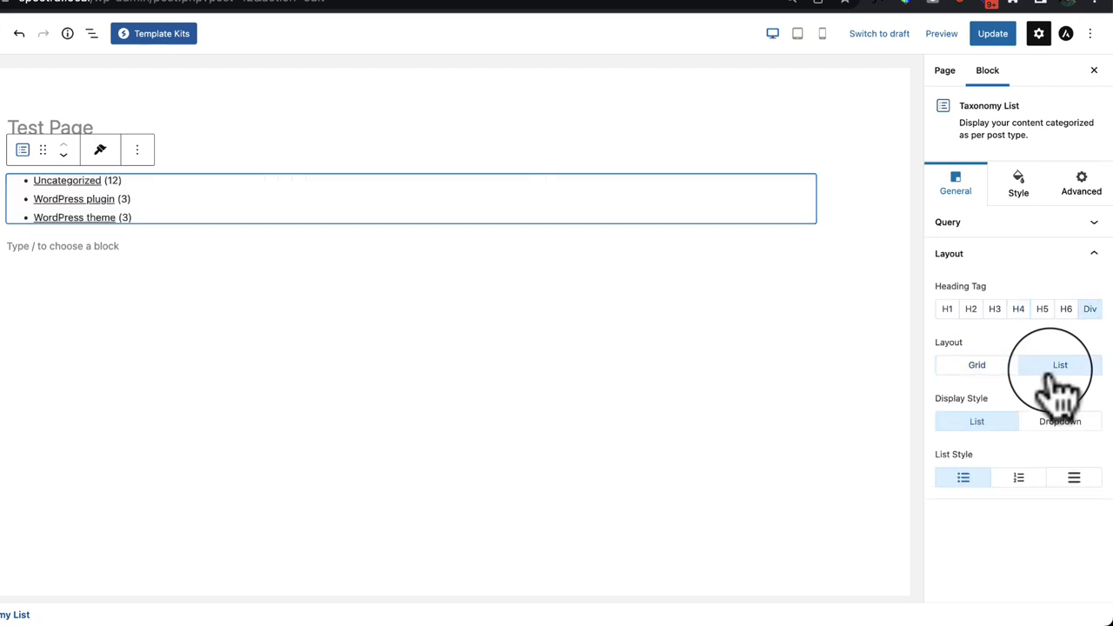
left_click(981, 369)
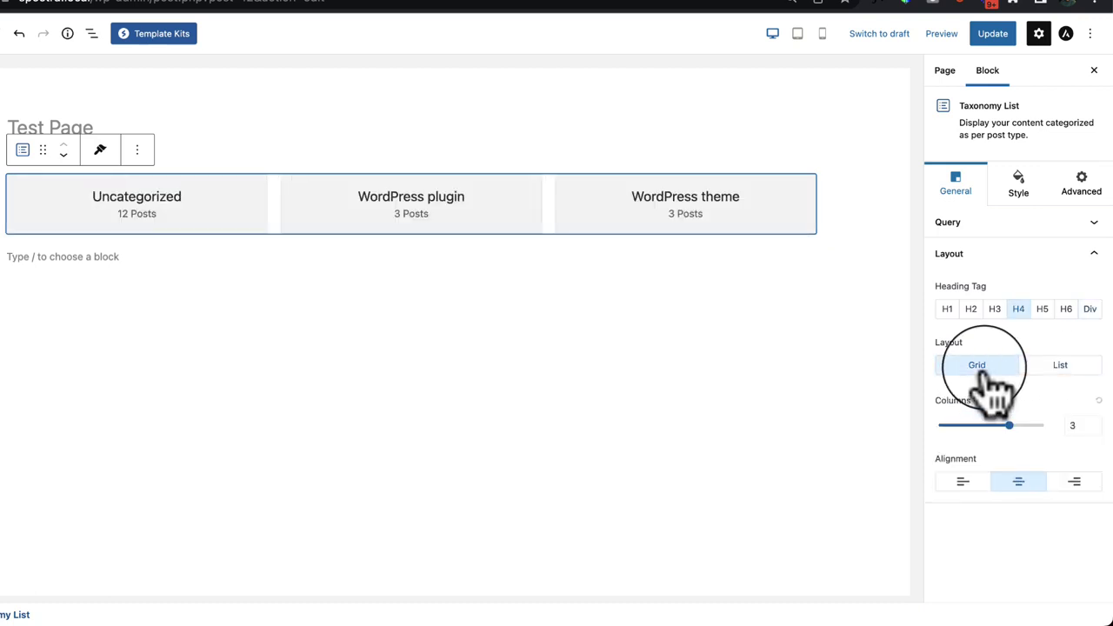
left_click_drag(1009, 425, 939, 428)
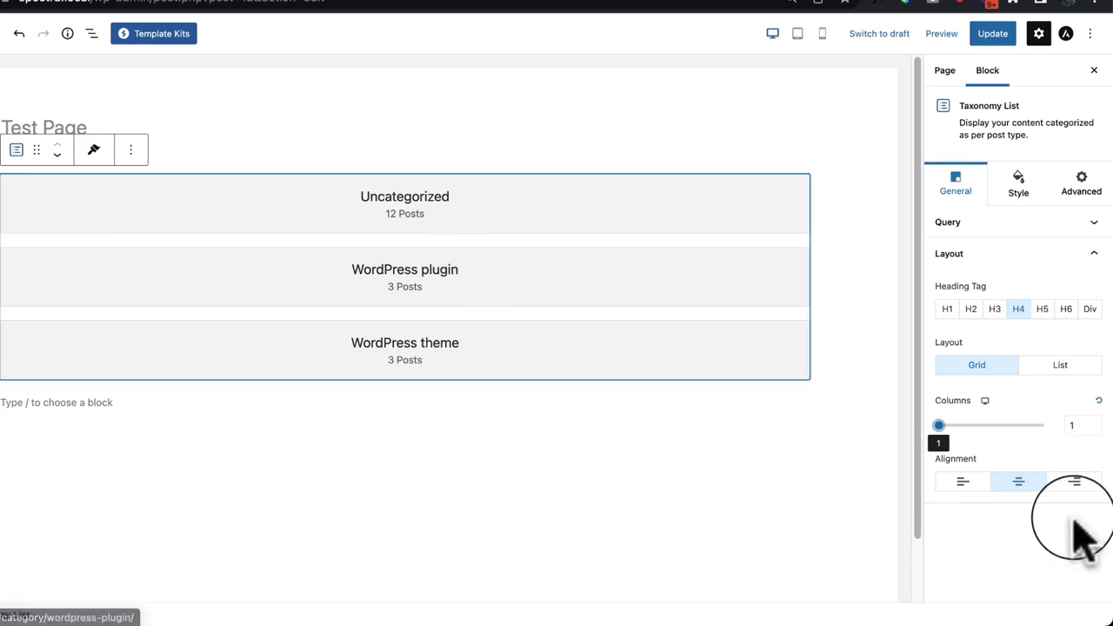
left_click(950, 484)
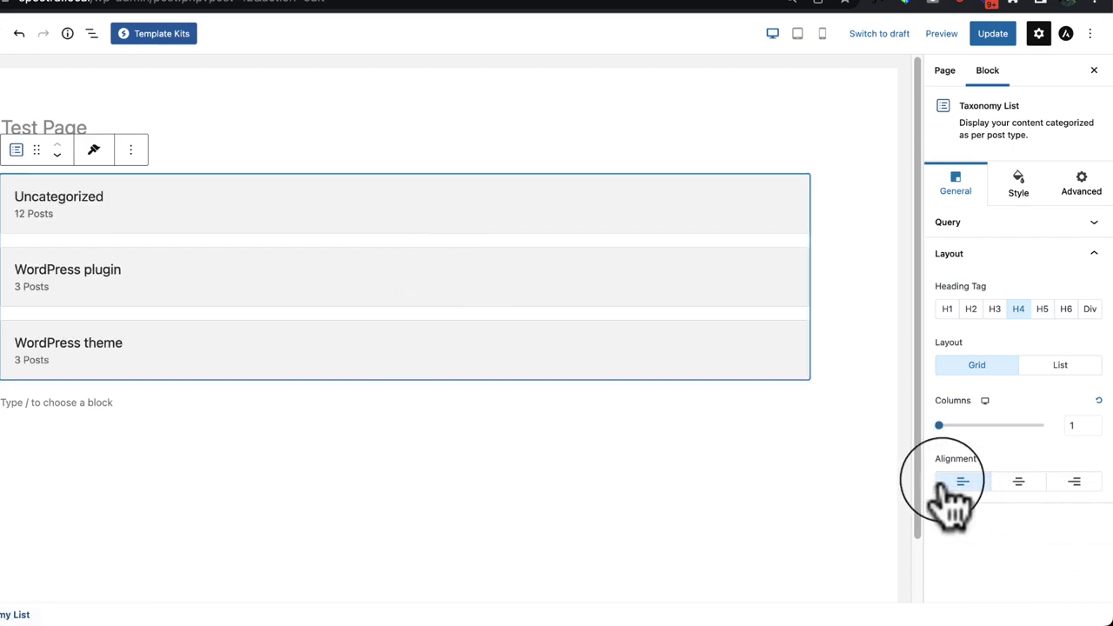
left_click(1019, 485)
left_click(1072, 485)
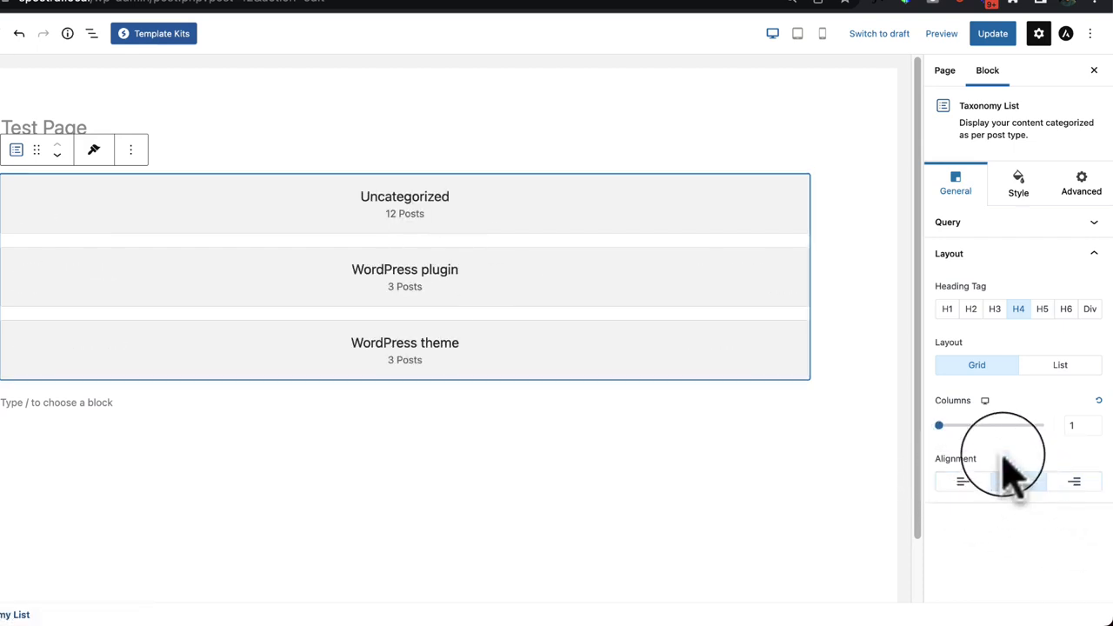
left_click(1056, 389)
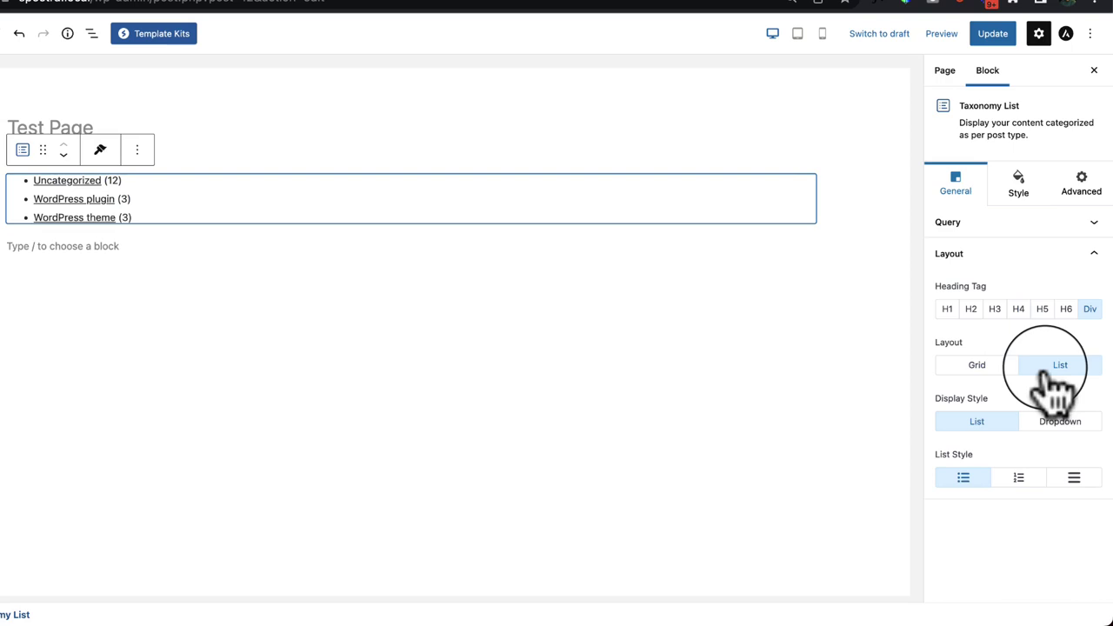
left_click(982, 369)
left_click(962, 485)
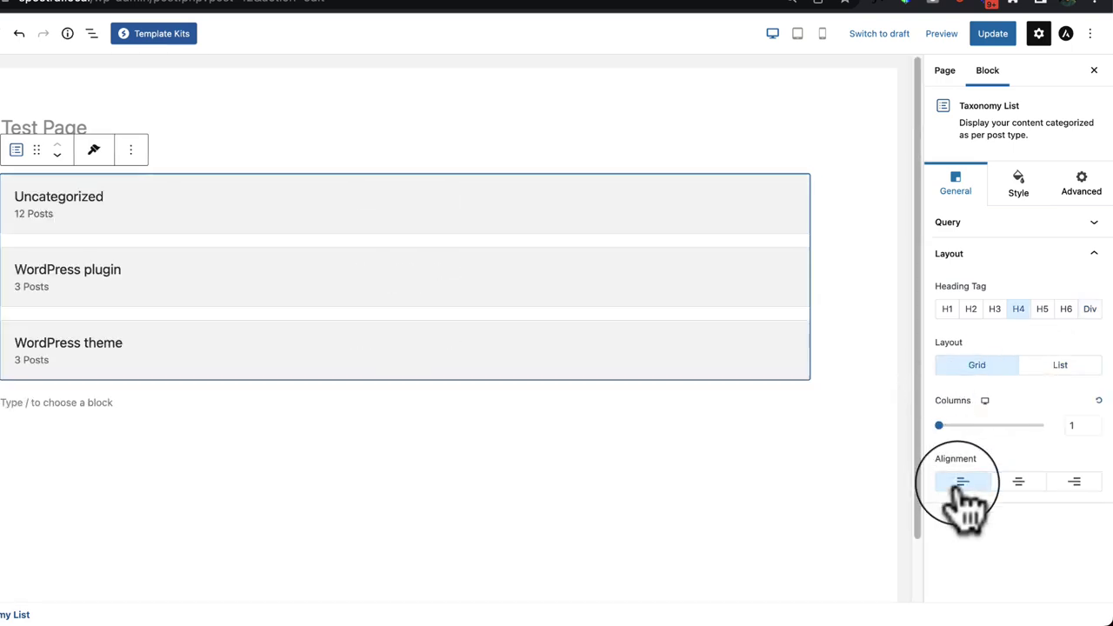
Step: Make the category post counts red
left_click(1019, 187)
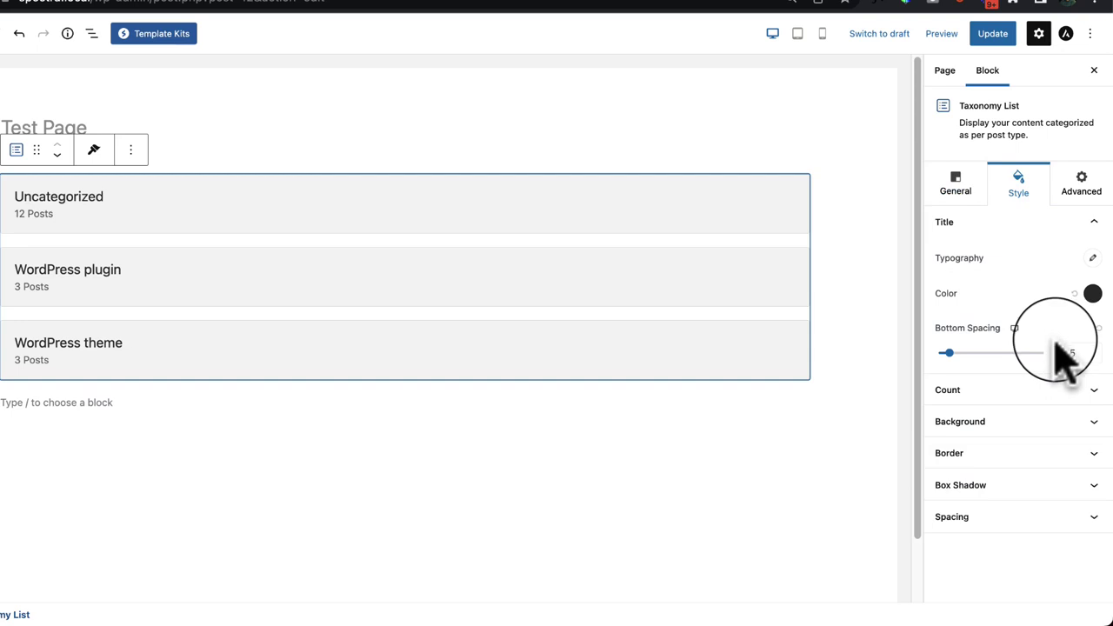
left_click(1090, 258)
left_click(1045, 254)
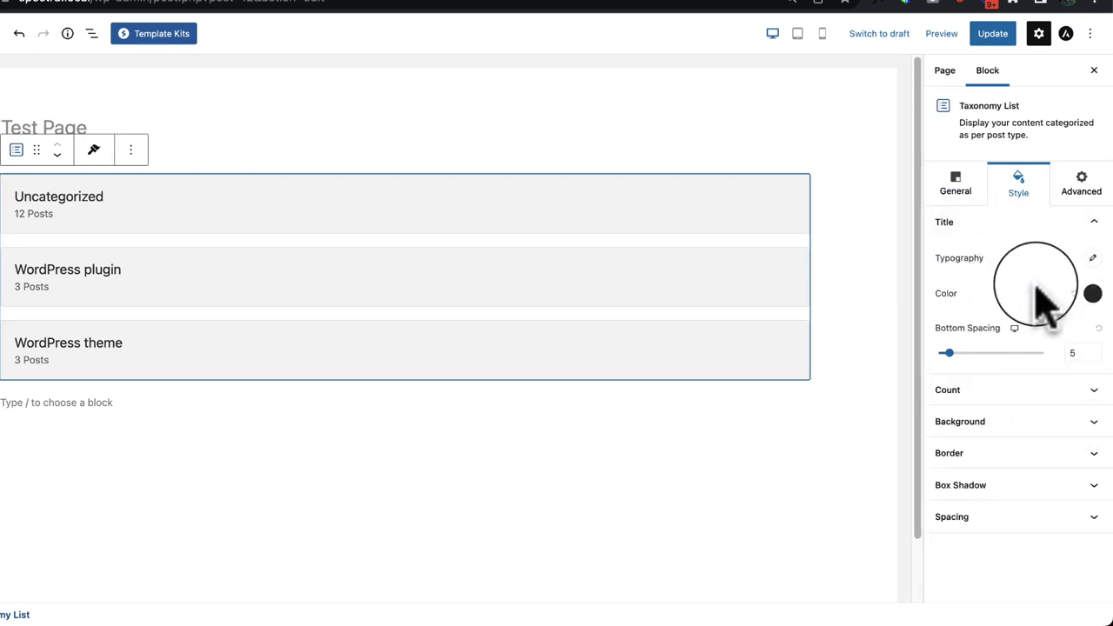
left_click(1035, 399)
left_click(1093, 292)
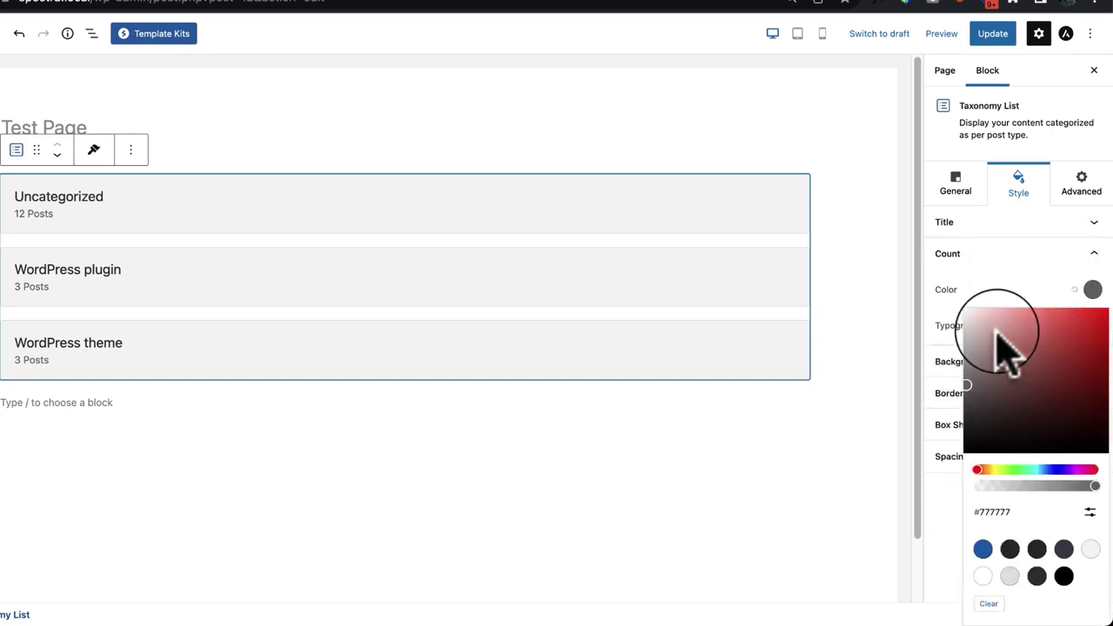
left_click(1105, 309)
left_click(981, 287)
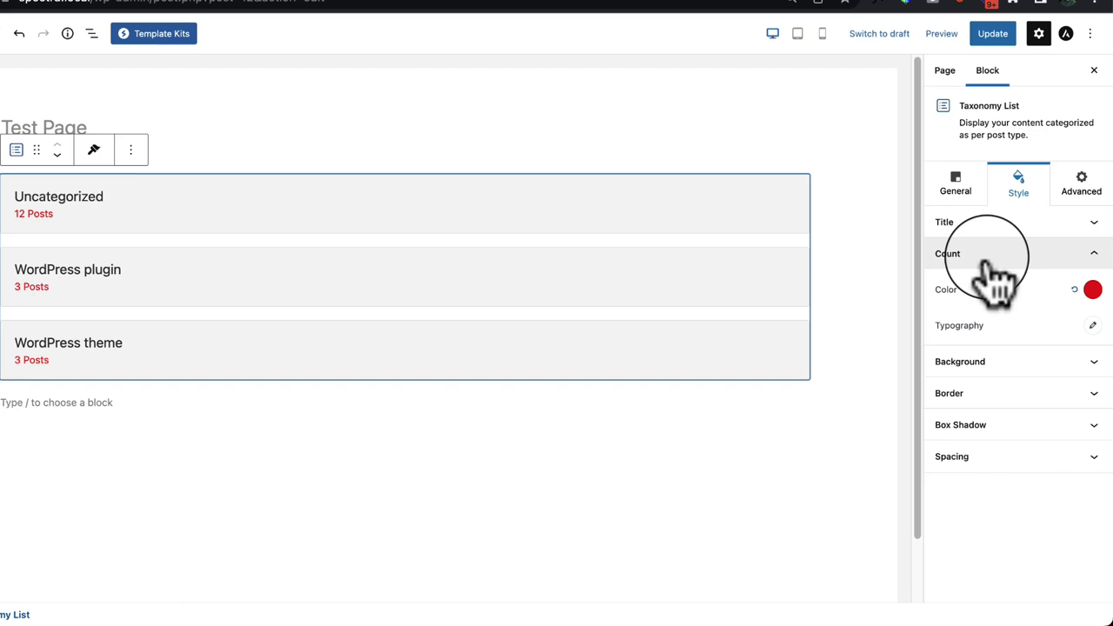
Step: Give the category cards a light grey #F5F5F5 background
left_click(1020, 362)
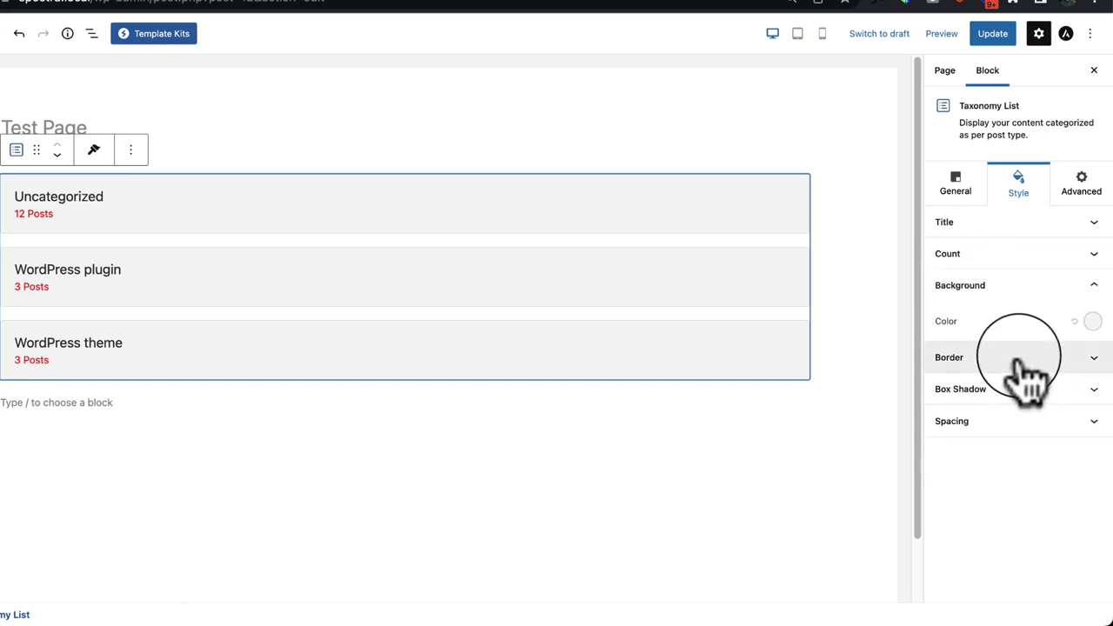
left_click(1093, 321)
left_click(971, 255)
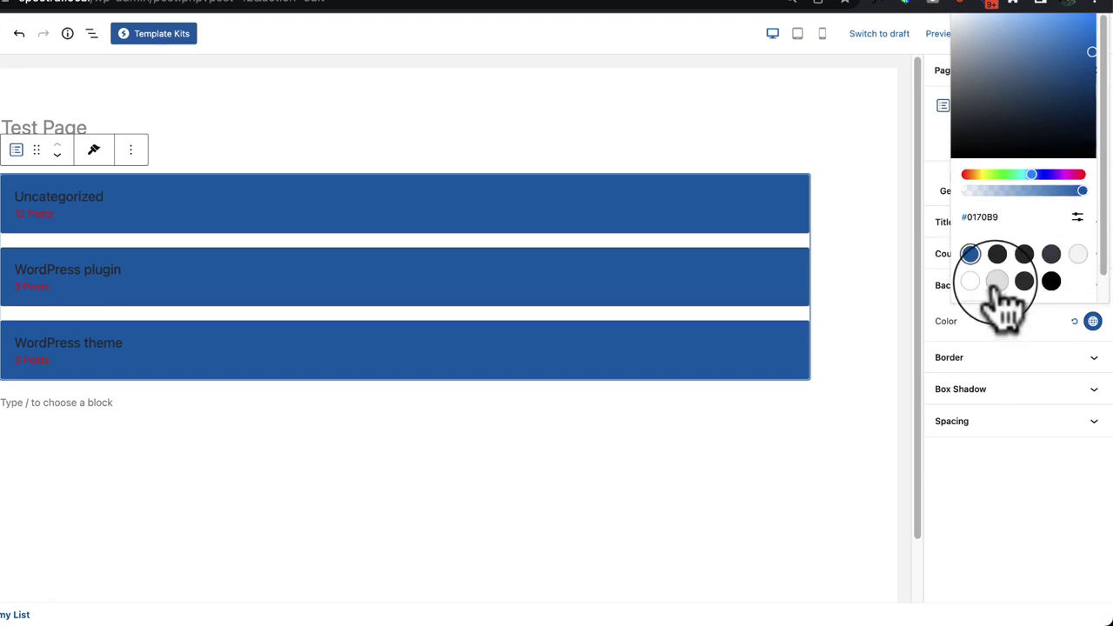
scroll(996, 287, "down", 1)
left_click(975, 281)
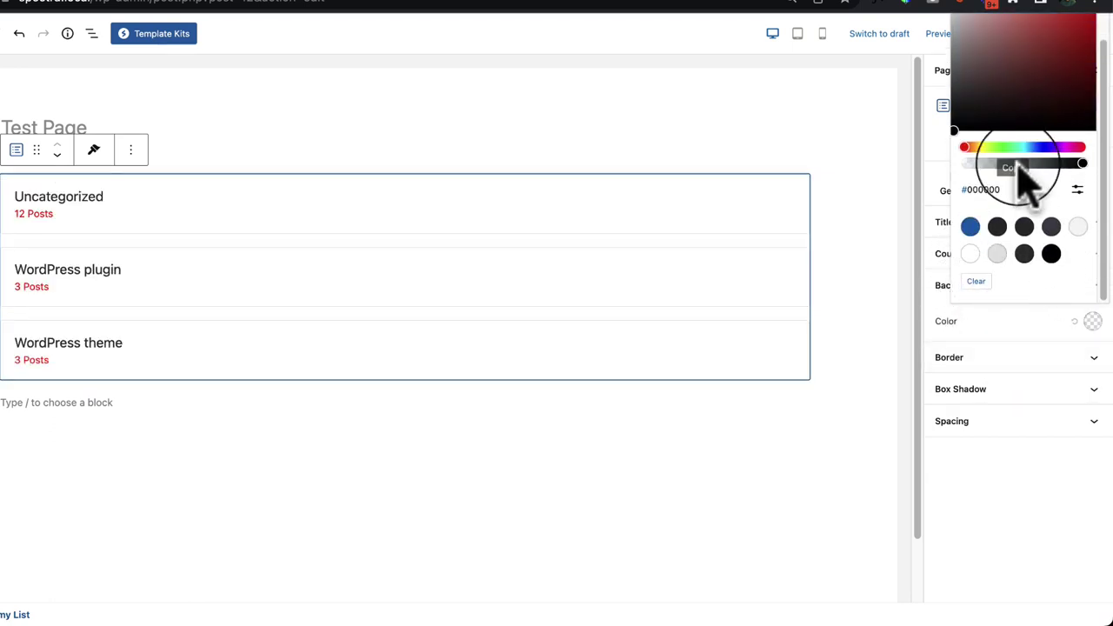
left_click(997, 254)
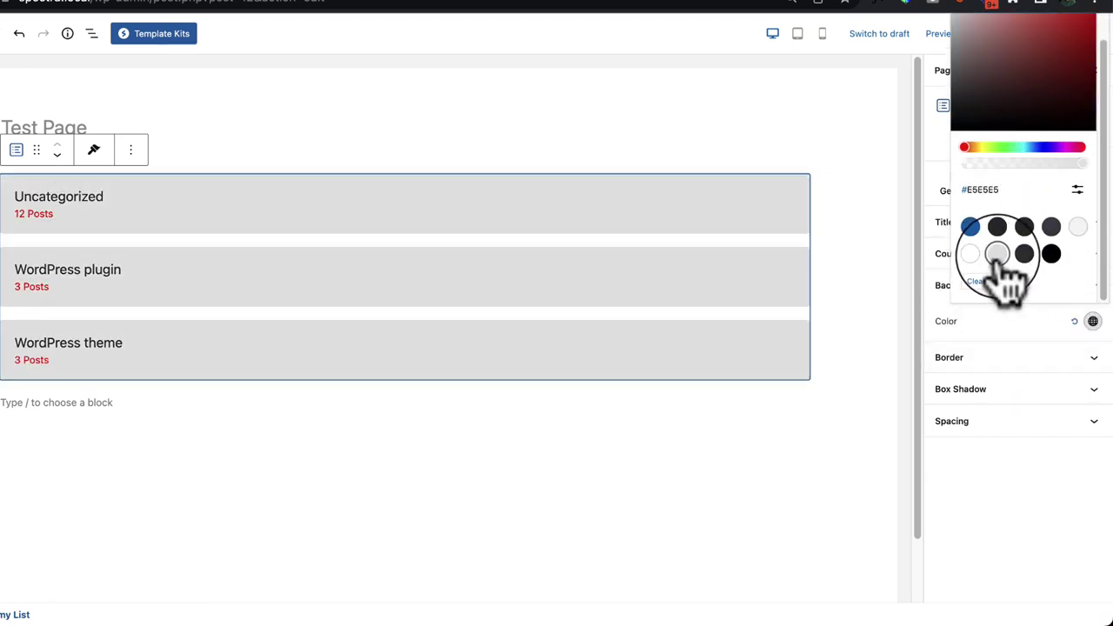
left_click(1078, 227)
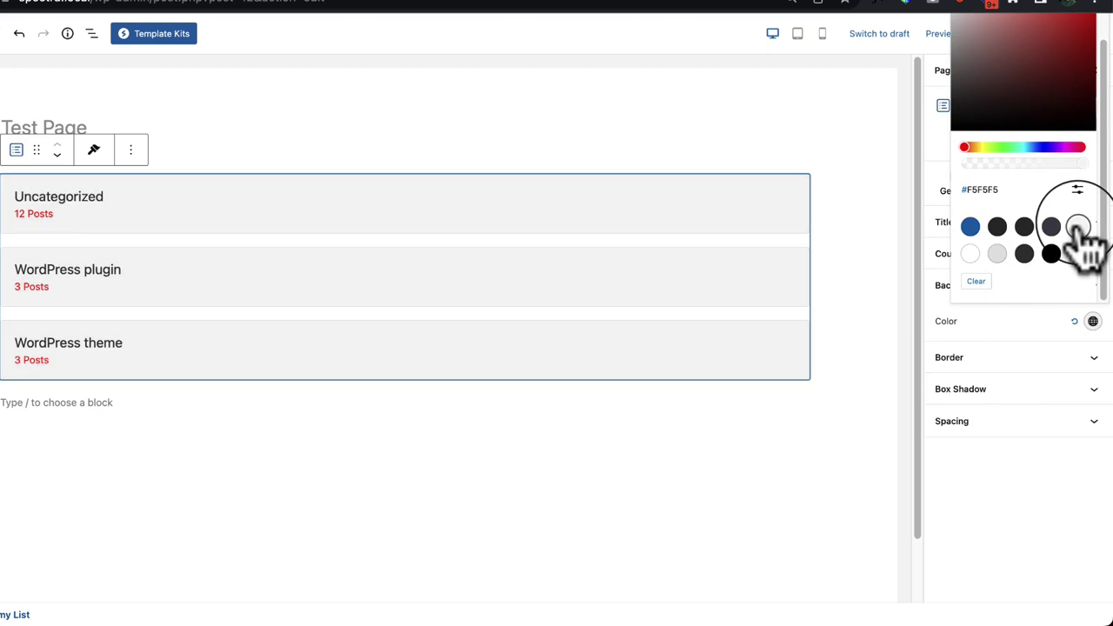
Step: Apply a soft box shadow preset to the cards and preview the result
left_click(1031, 358)
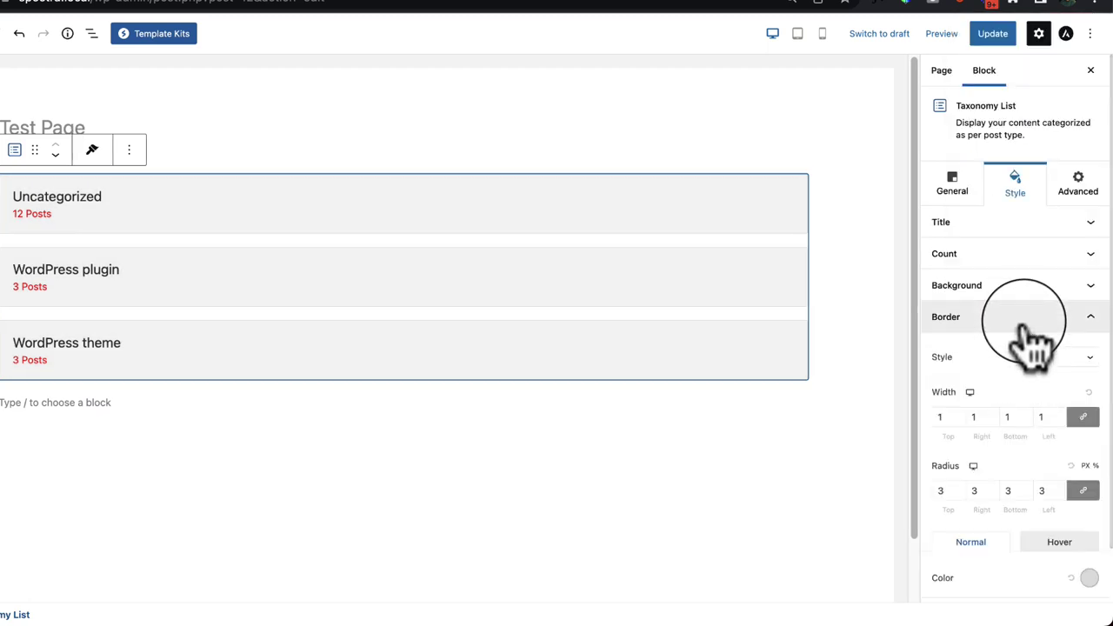
left_click(1032, 318)
left_click(1023, 348)
scroll(1026, 374, "down", 3)
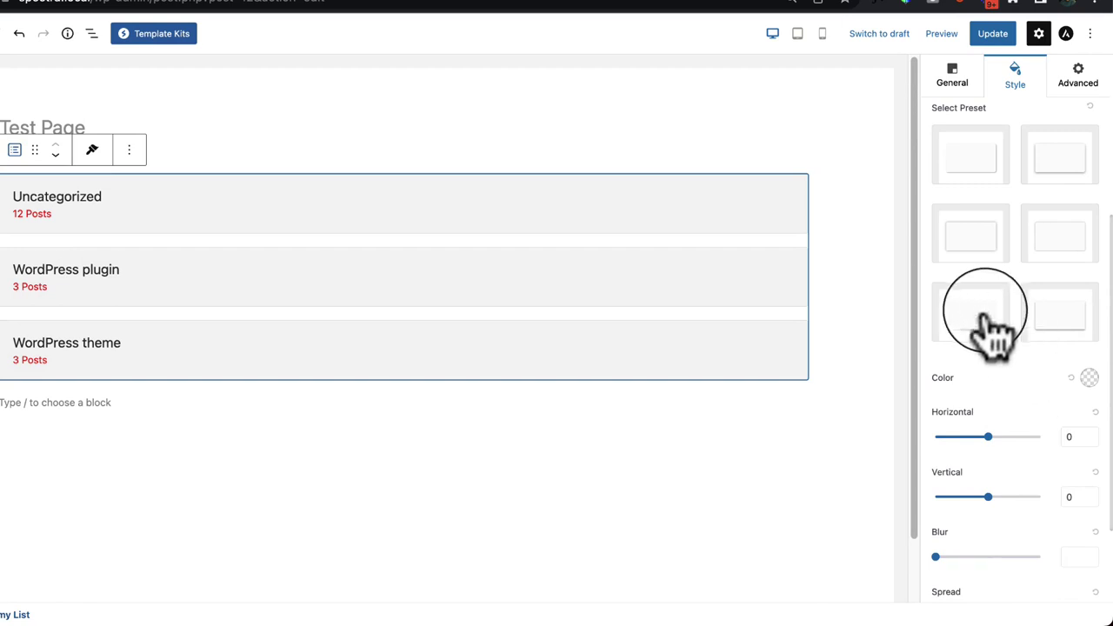
left_click(989, 329)
left_click(1054, 321)
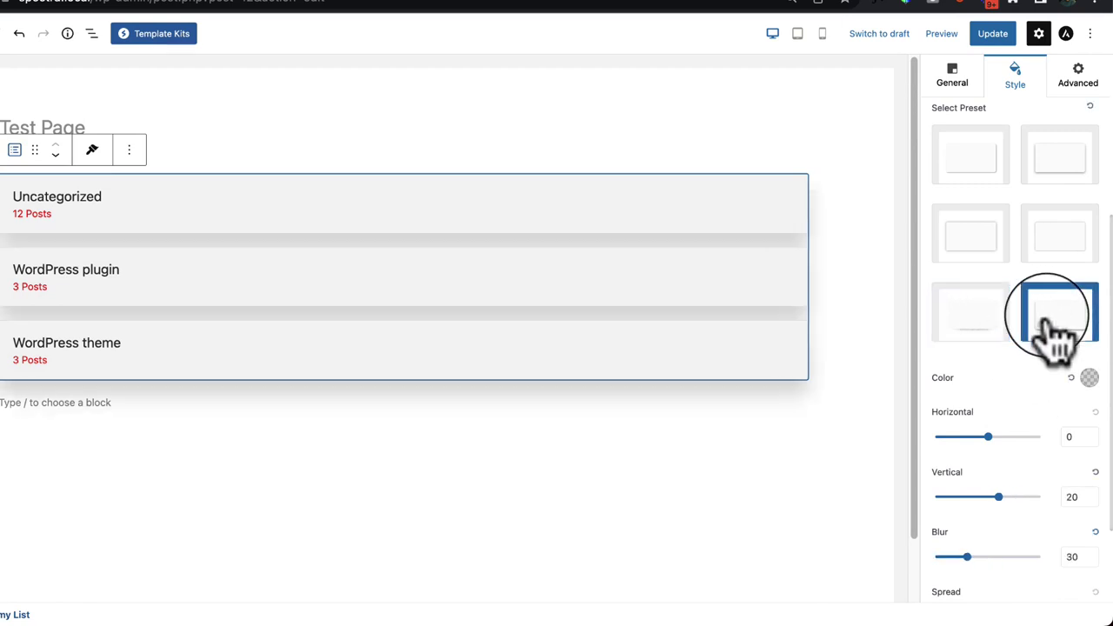
left_click(999, 240)
left_click(818, 461)
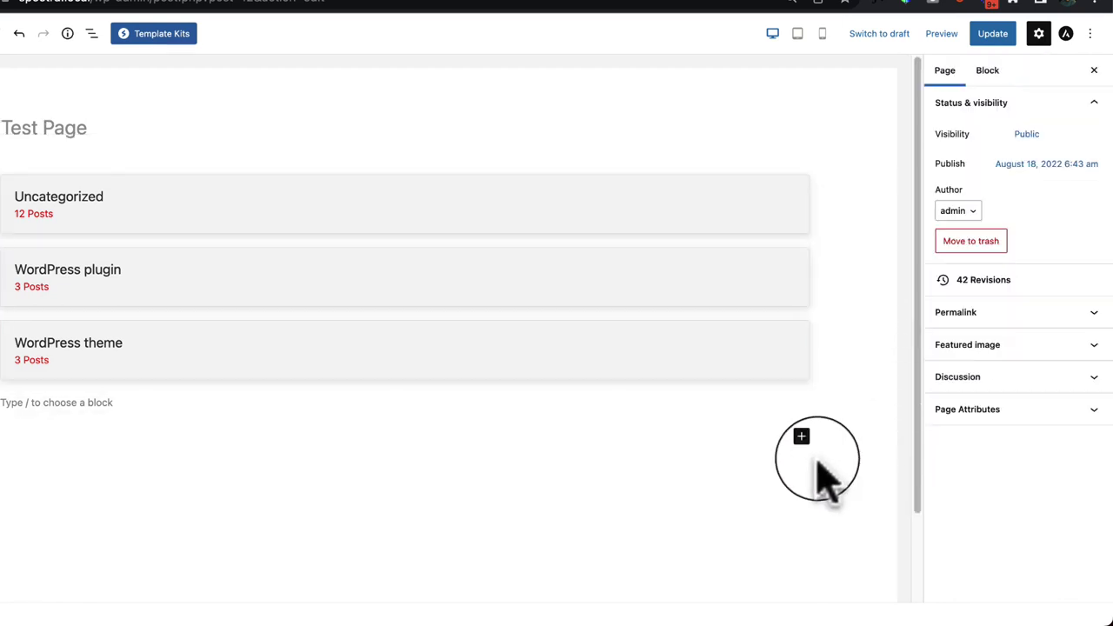
left_click(174, 252)
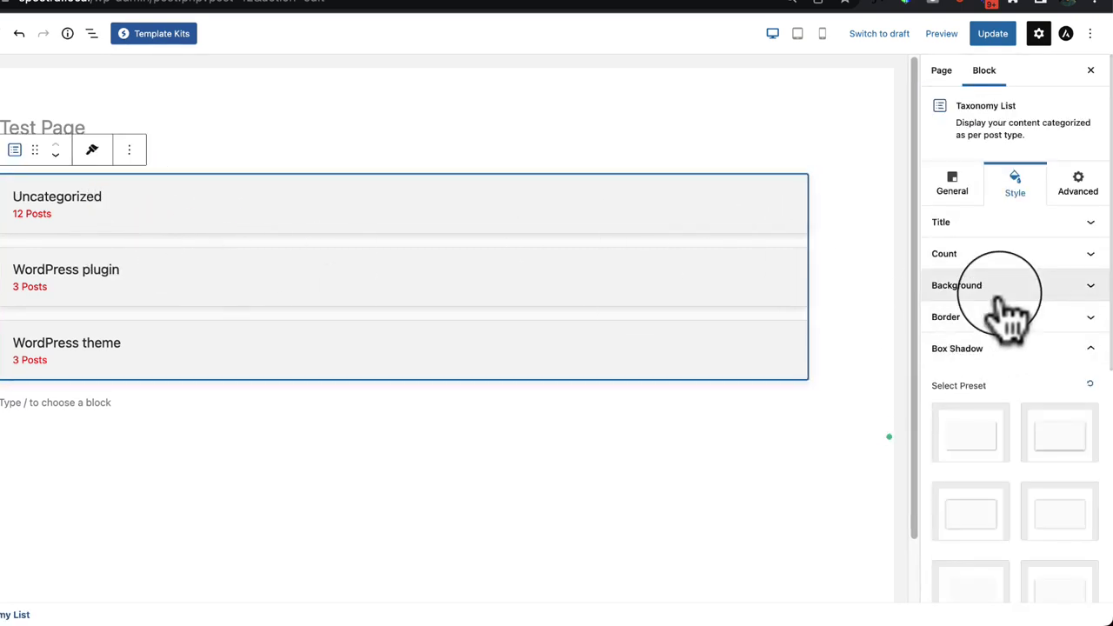
Step: Spread the category cards across 3 columns
left_click(972, 202)
left_click(1087, 398)
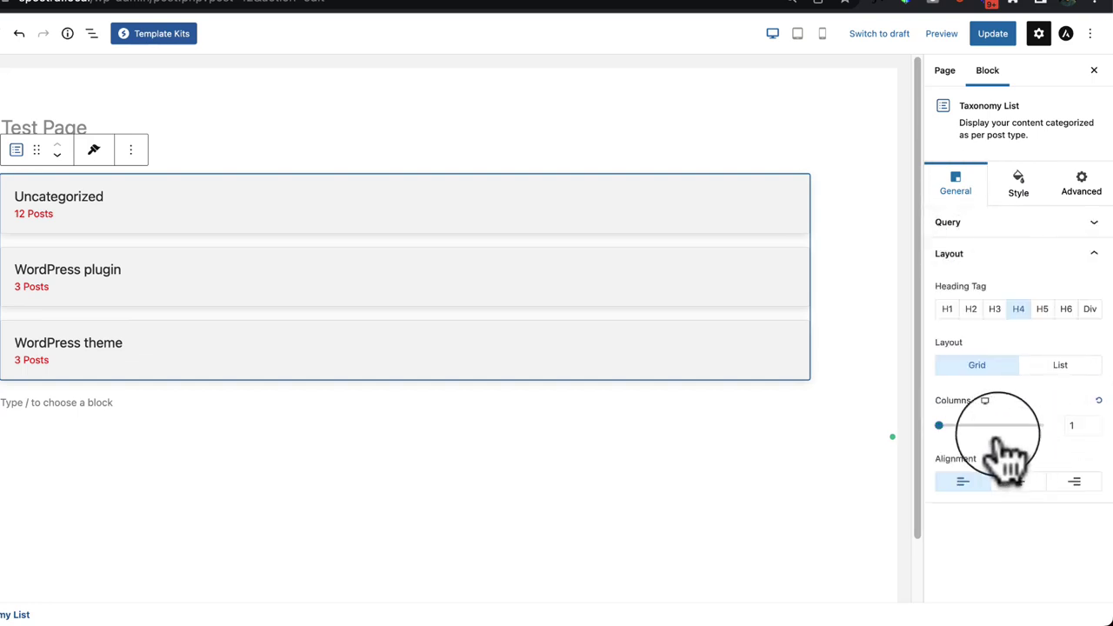
left_click_drag(939, 426, 1004, 427)
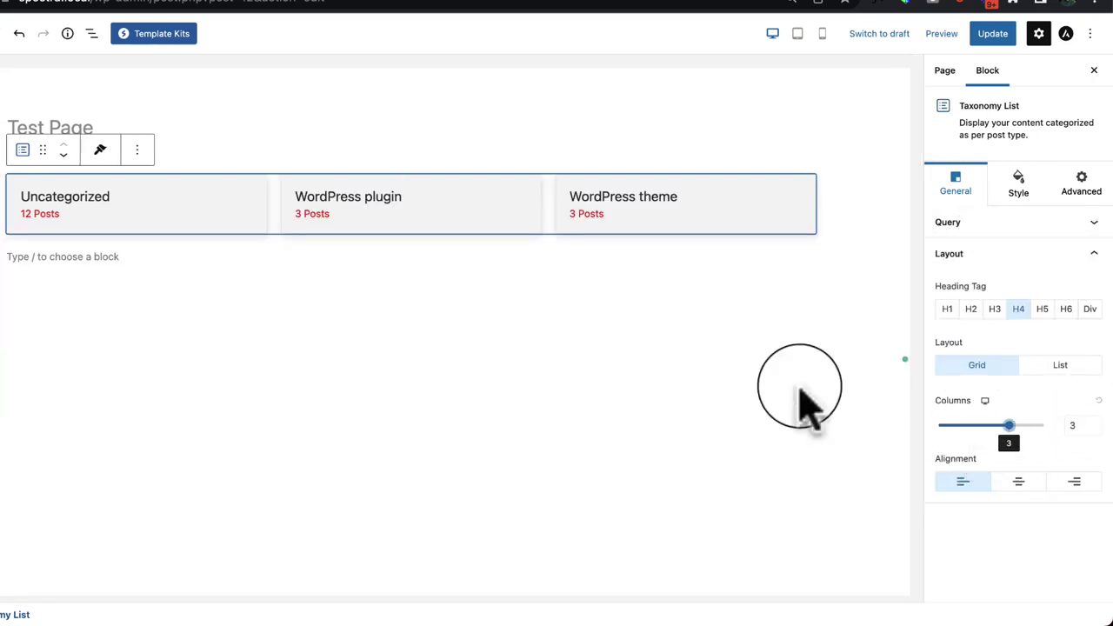
left_click(703, 378)
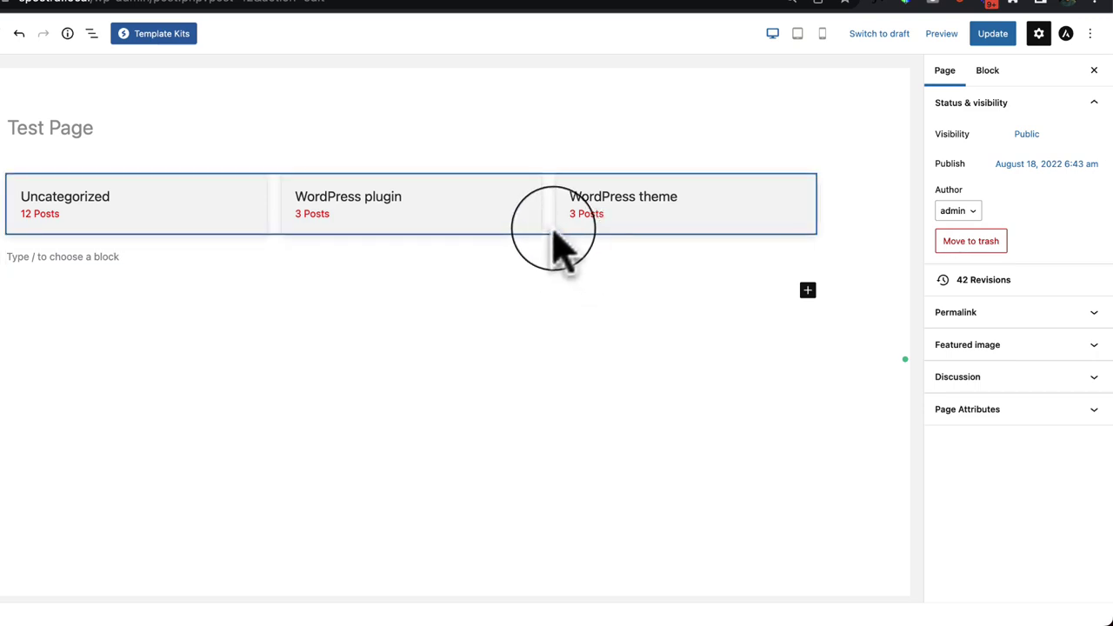
left_click(557, 242)
Step: Set the card spacing to row gap 18 and column gap 37
left_click(1025, 187)
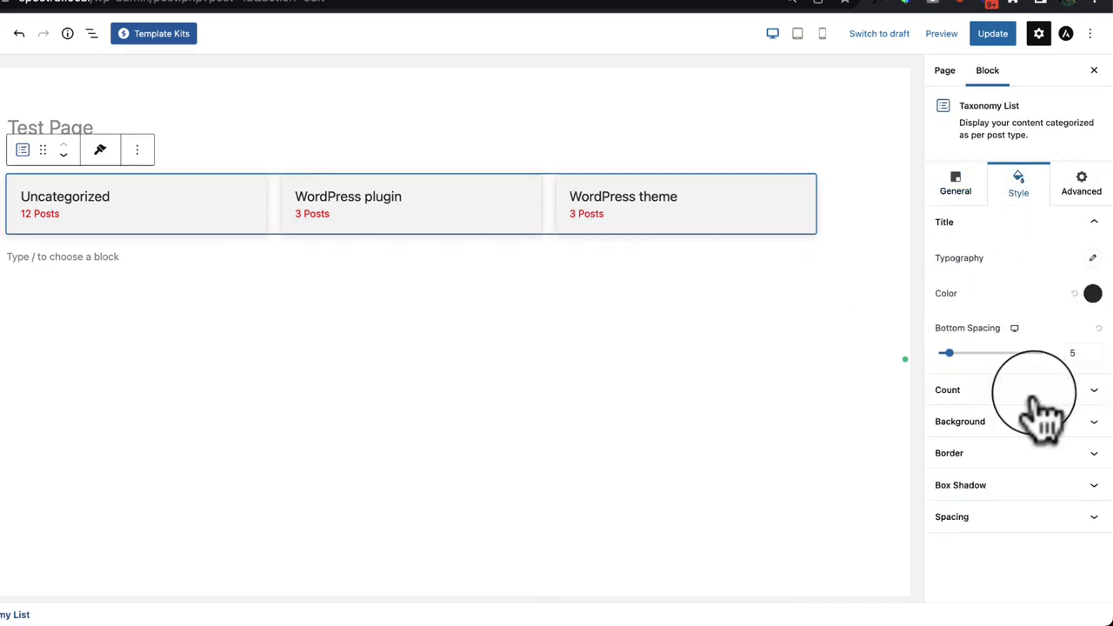
left_click(1022, 485)
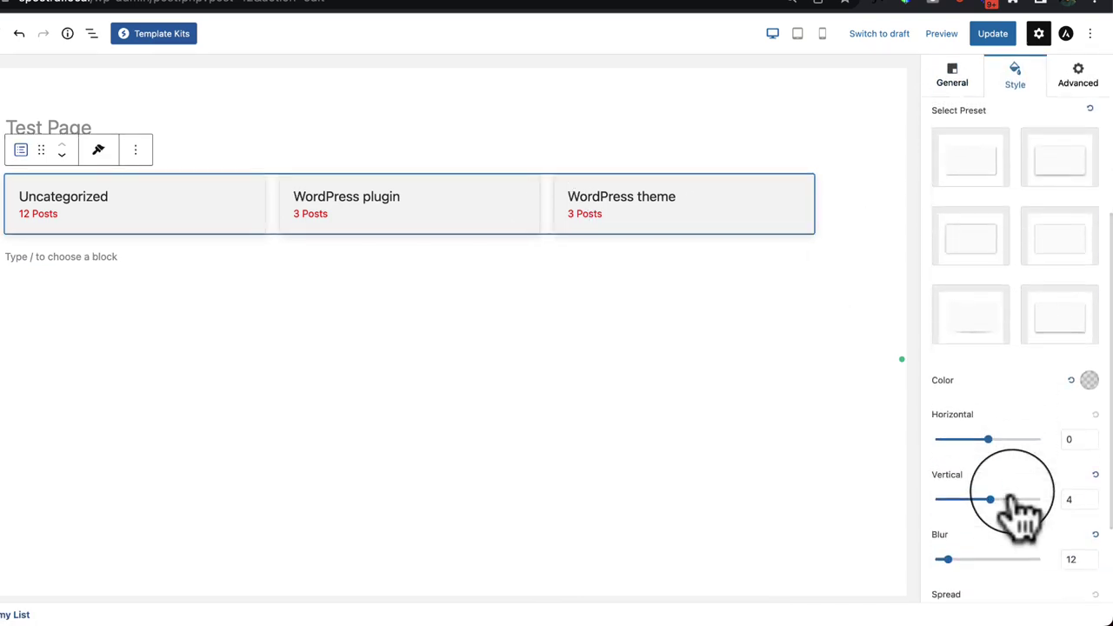
scroll(1065, 510, "down", 2)
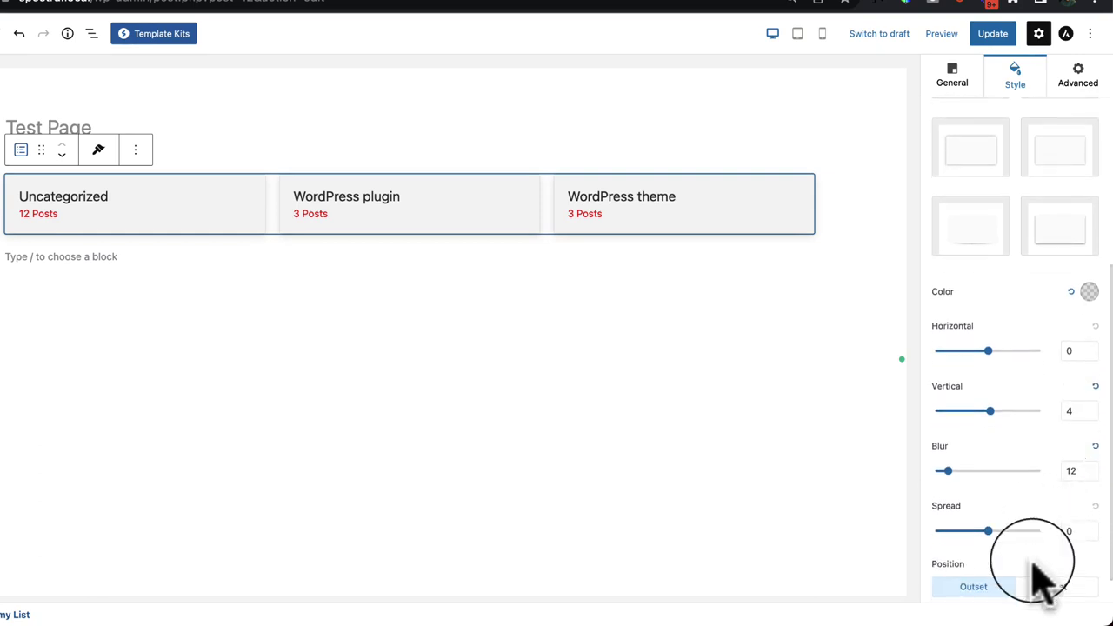
scroll(1040, 579, "down", 1)
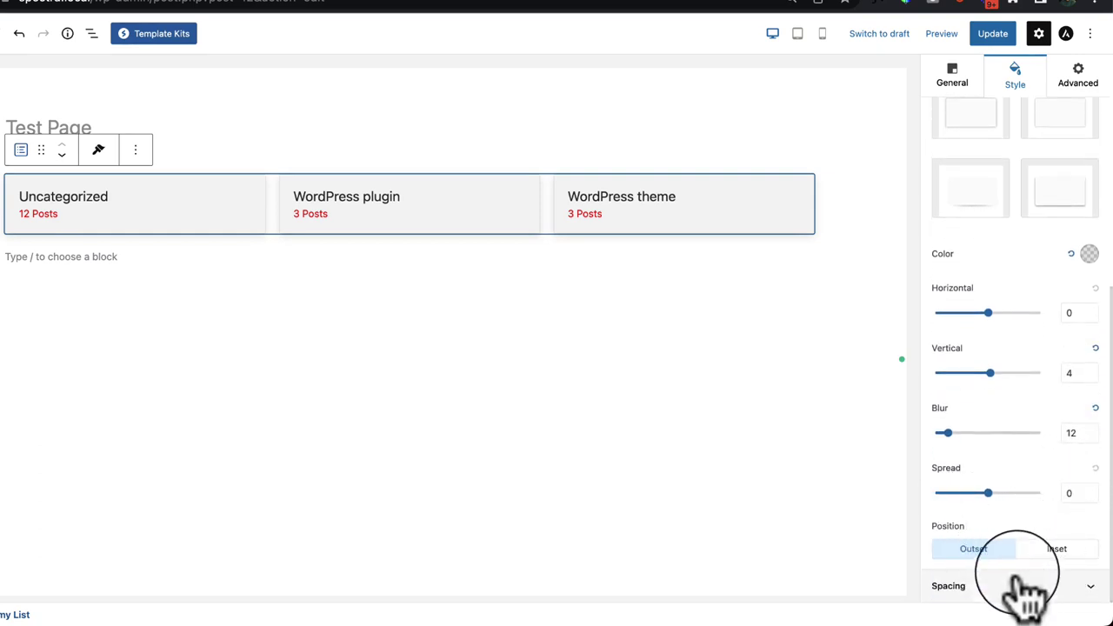
left_click(1022, 584)
mouse_move(980, 440)
left_mouse_down()
mouse_move(1000, 442)
mouse_move(975, 441)
left_mouse_up()
left_click_drag(982, 502, 1026, 511)
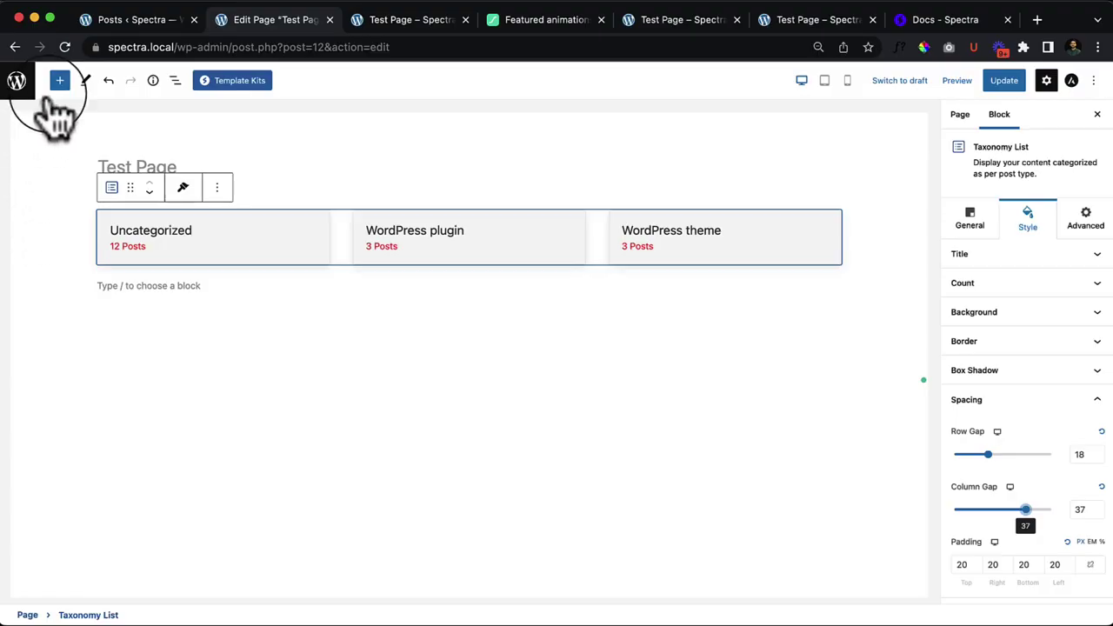
Step: Add a Spectra Team block below the category cards
left_click(59, 80)
scroll(121, 400, "down", 5)
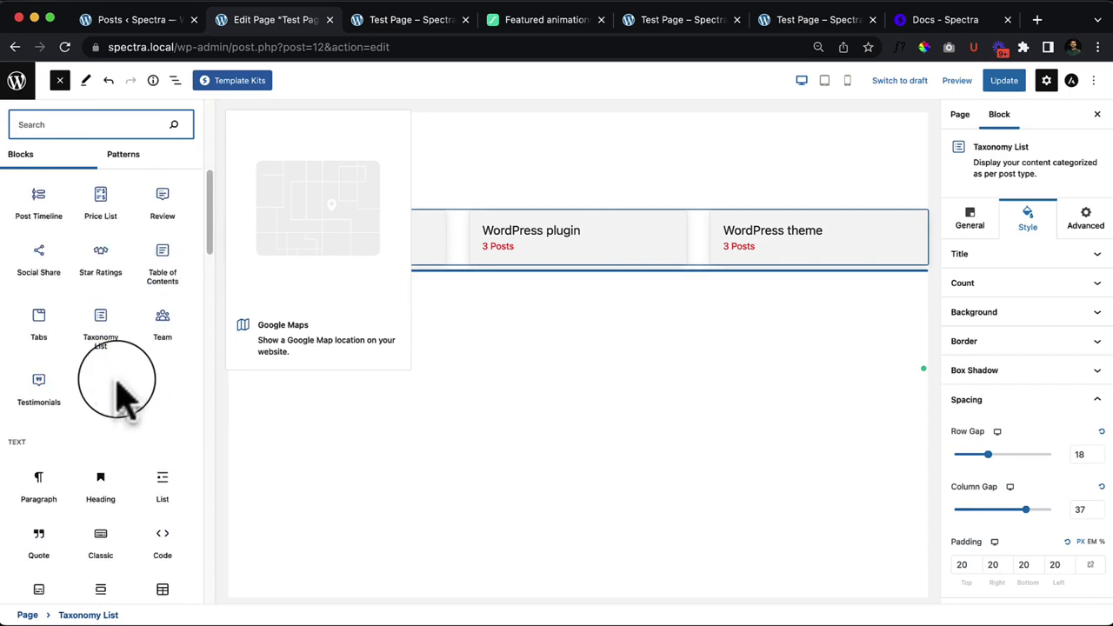
scroll(112, 385, "down", 3)
scroll(117, 392, "up", 4)
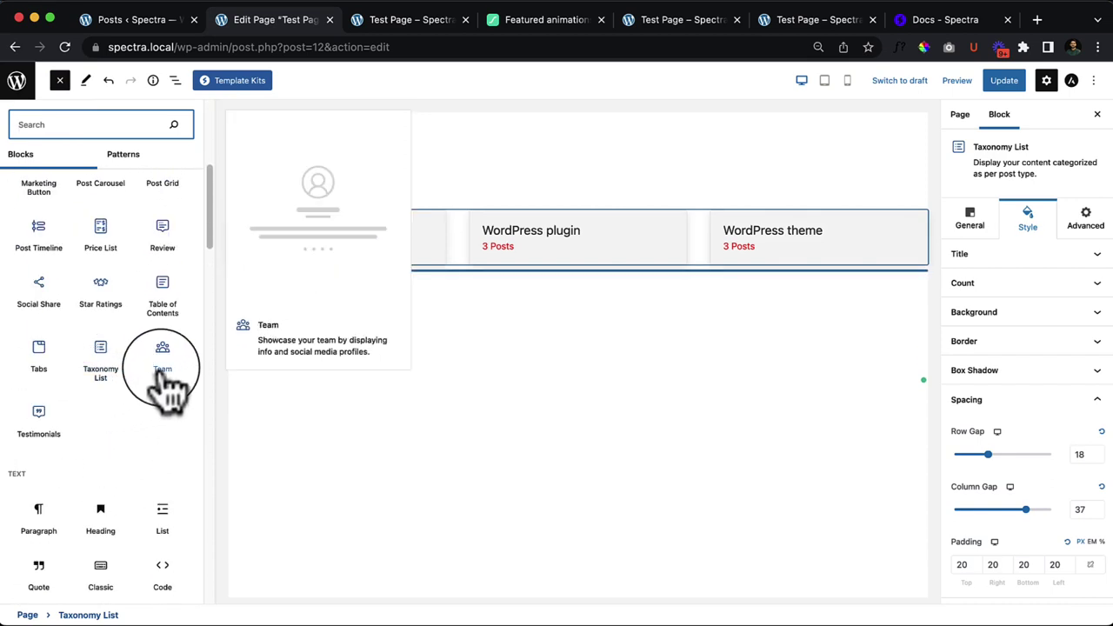
left_click_drag(168, 389, 345, 292)
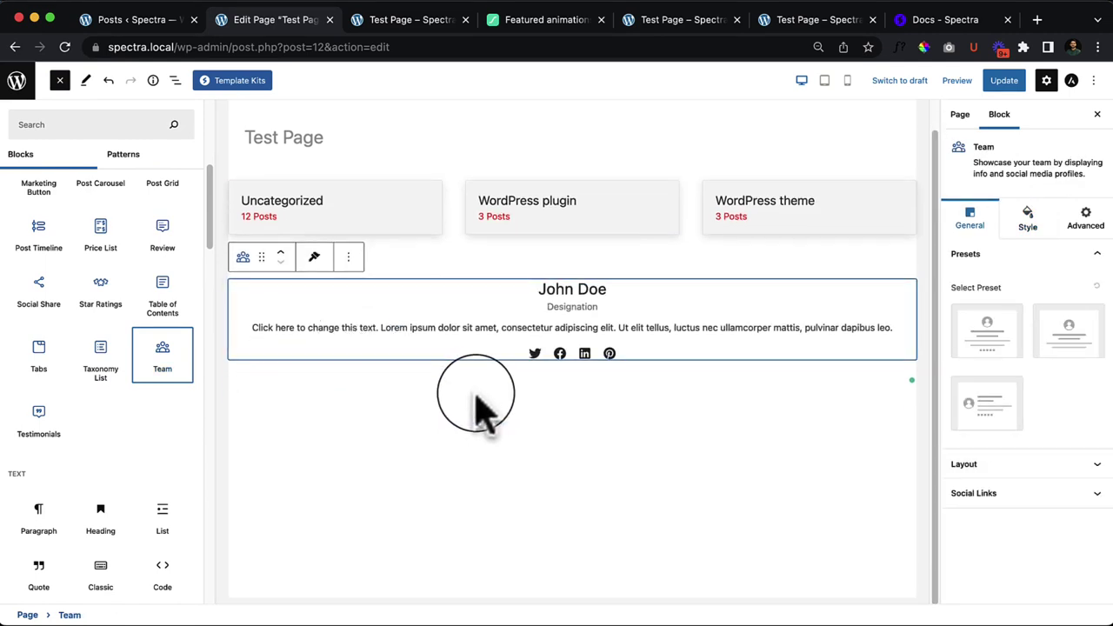
Step: Try the Team presets, then clear the preset and show the layout options
left_click(1004, 366)
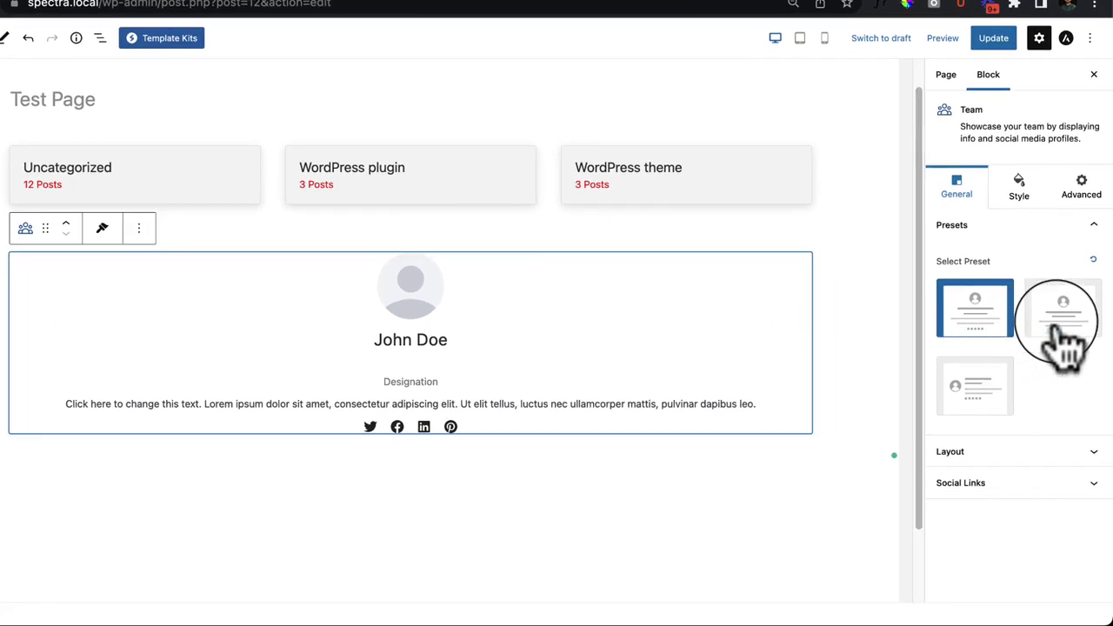
left_click(1066, 337)
left_click(1002, 393)
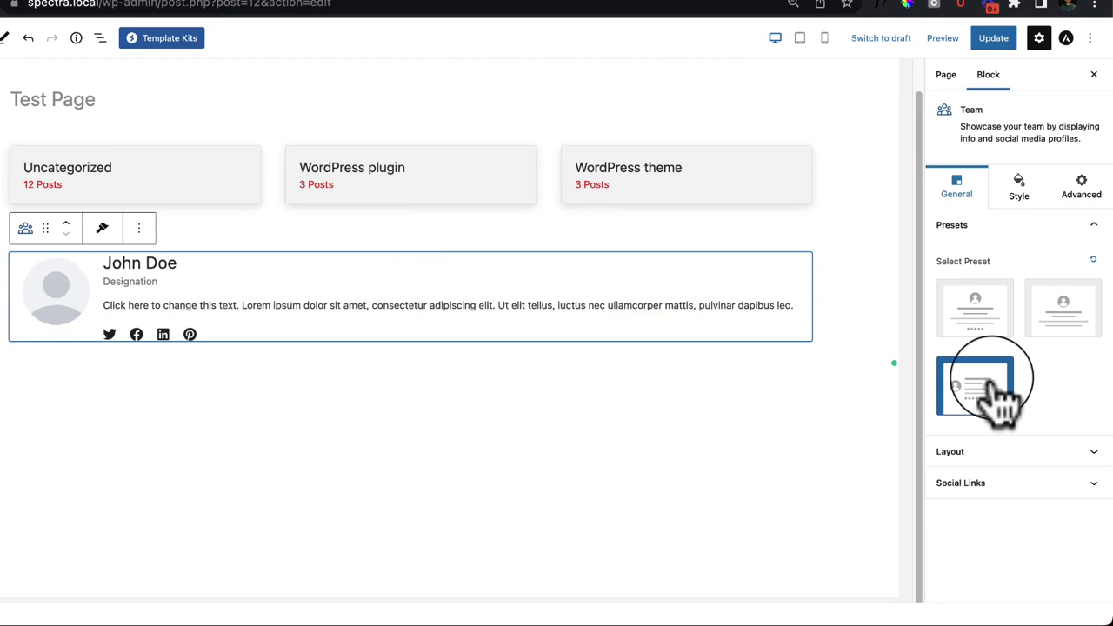
left_click(1000, 329)
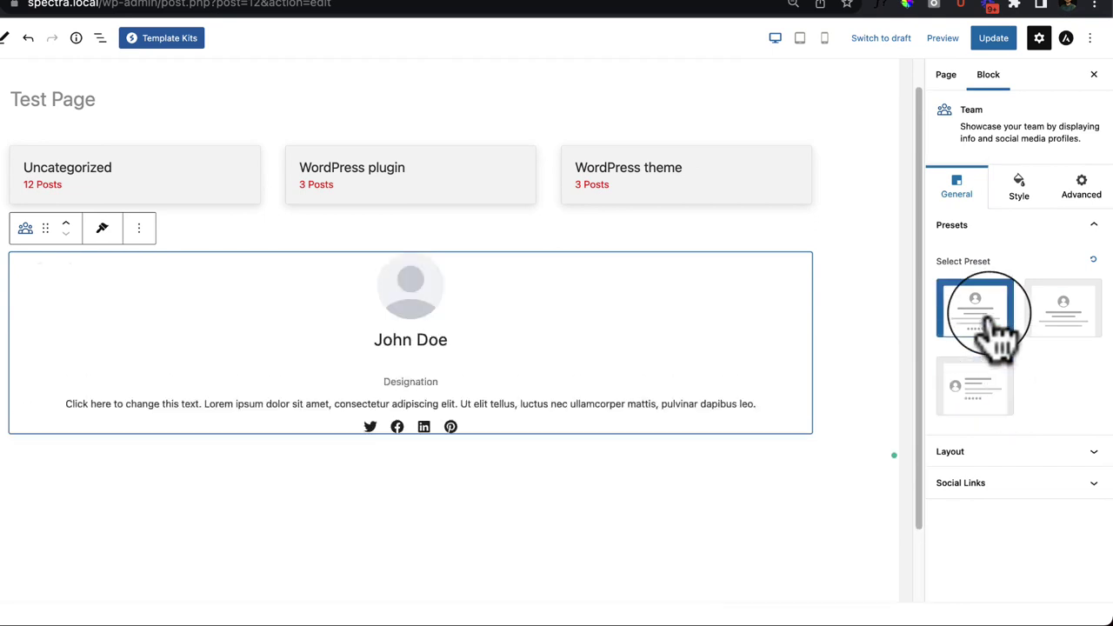
left_click(1089, 335)
left_click(974, 323)
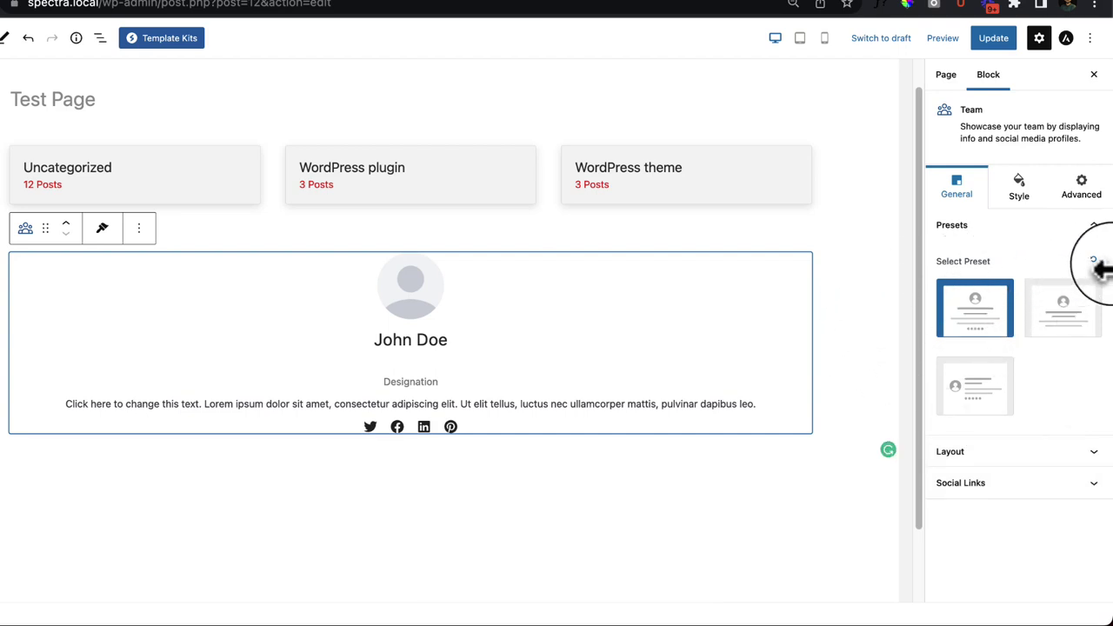
left_click(1094, 261)
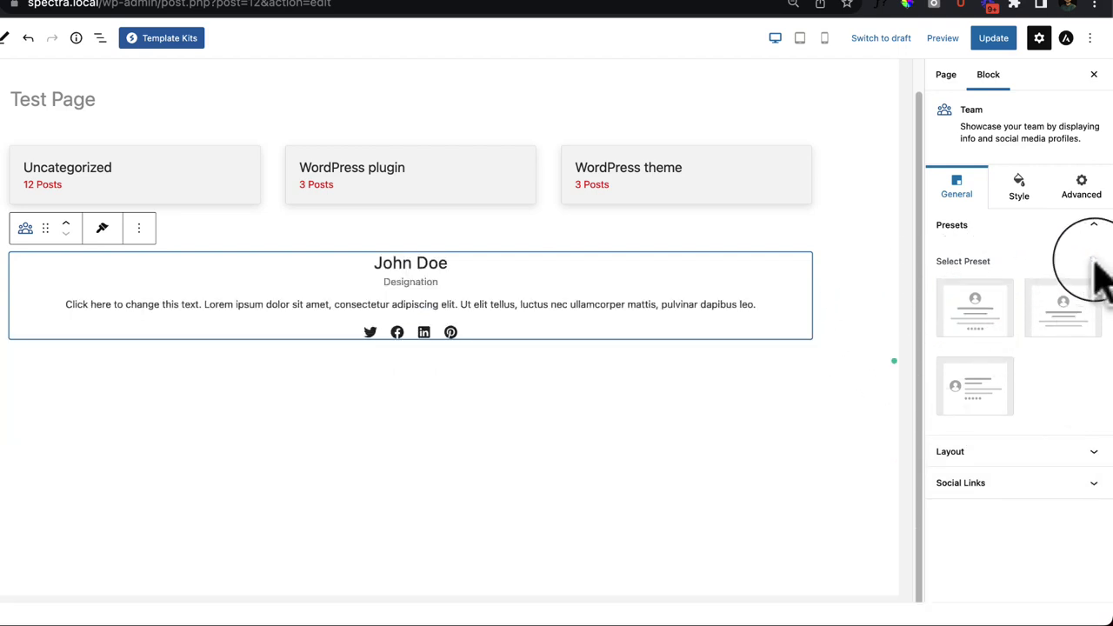
left_click(1008, 454)
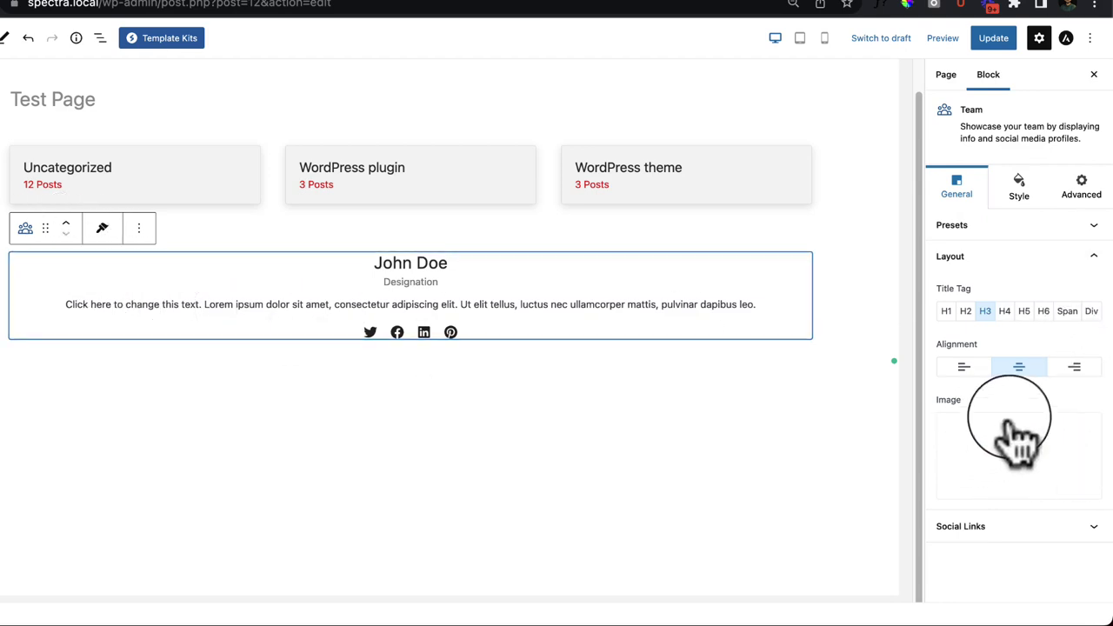
mouse_move(983, 500)
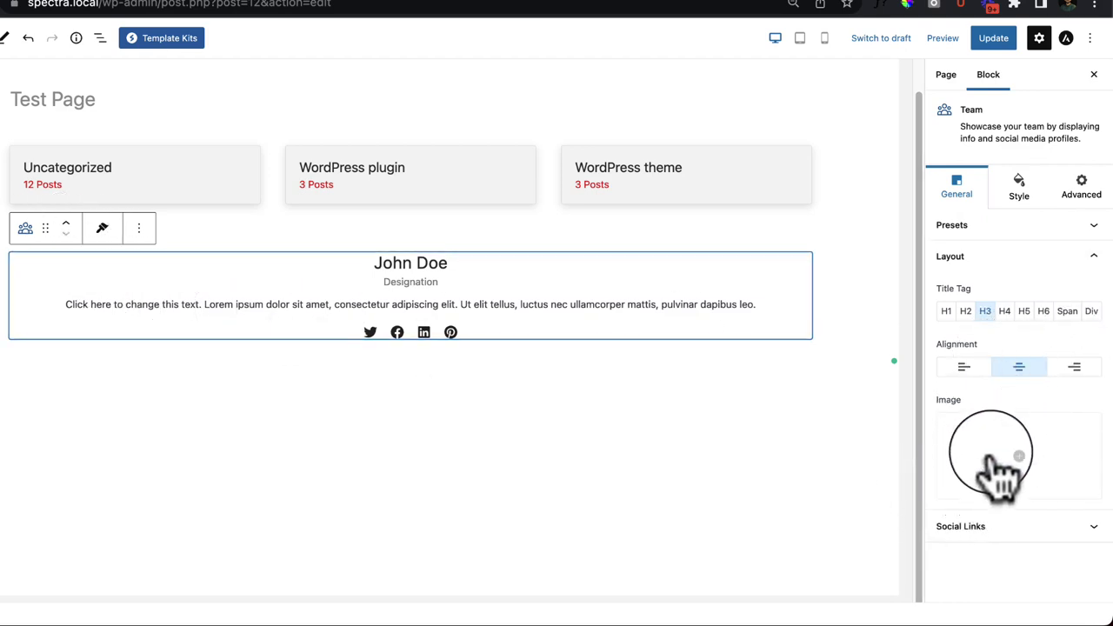
Step: Insert the speech-bubble portrait from the Media Library into the Team card
left_click(996, 453)
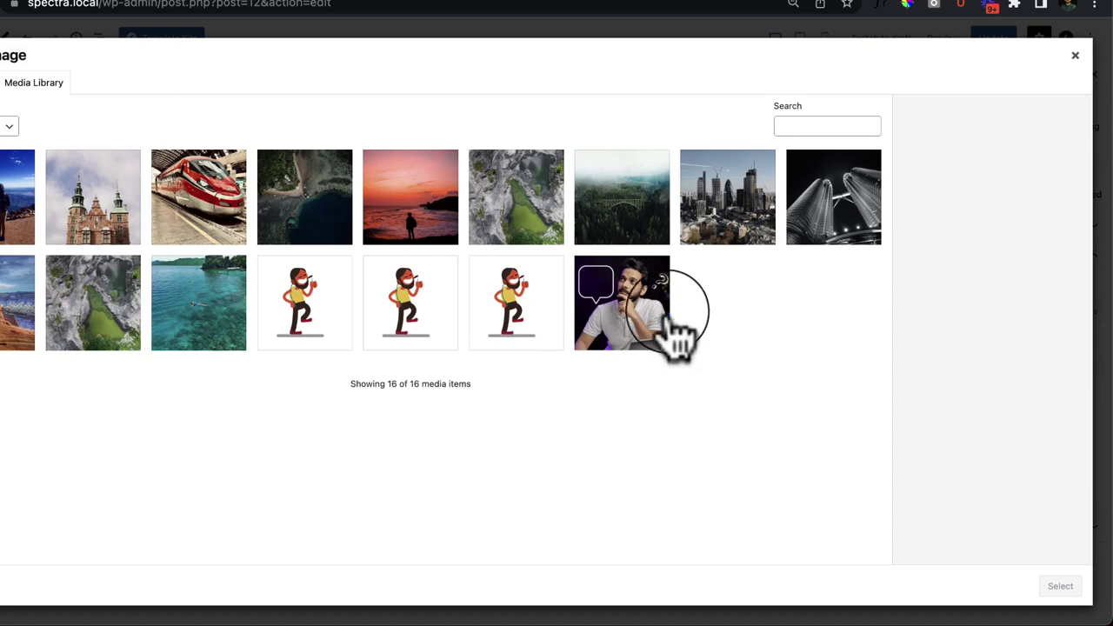
left_click(661, 300)
left_click(1056, 590)
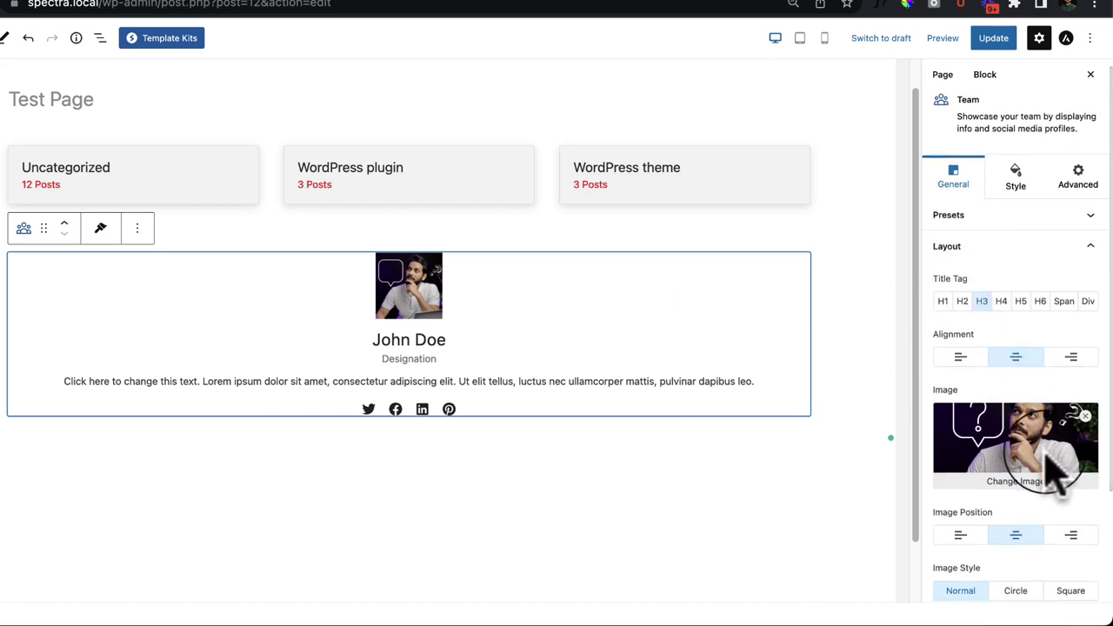
Step: Left-align the card, use an H2 name, and show the photo as a circle above the name
scroll(1009, 470, "down", 3)
left_click(960, 247)
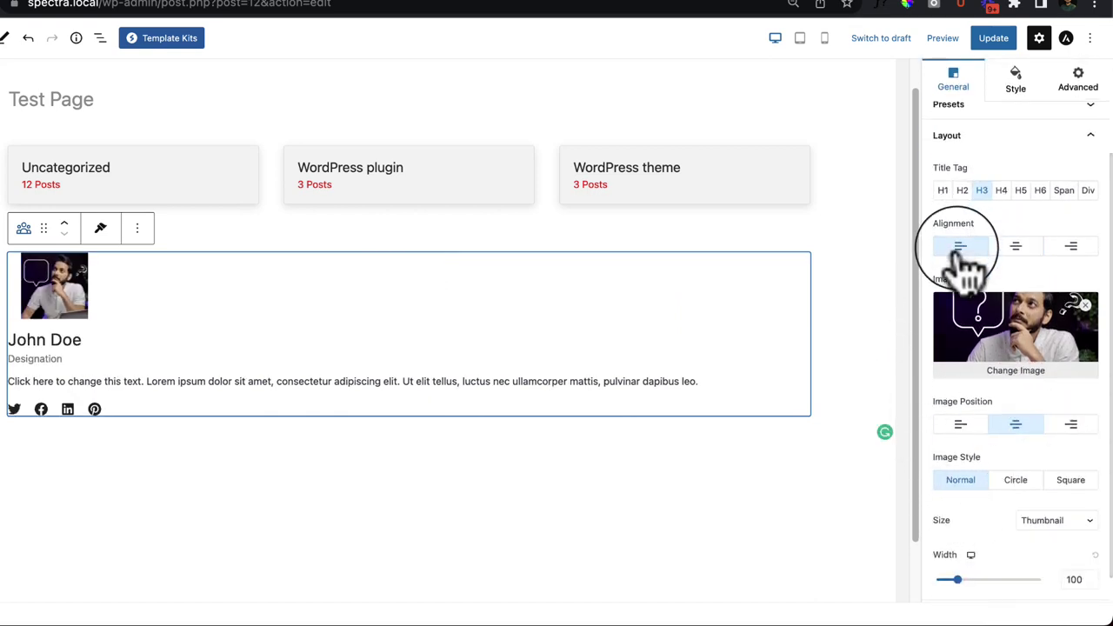
left_click(961, 190)
scroll(1013, 279, "up", 3)
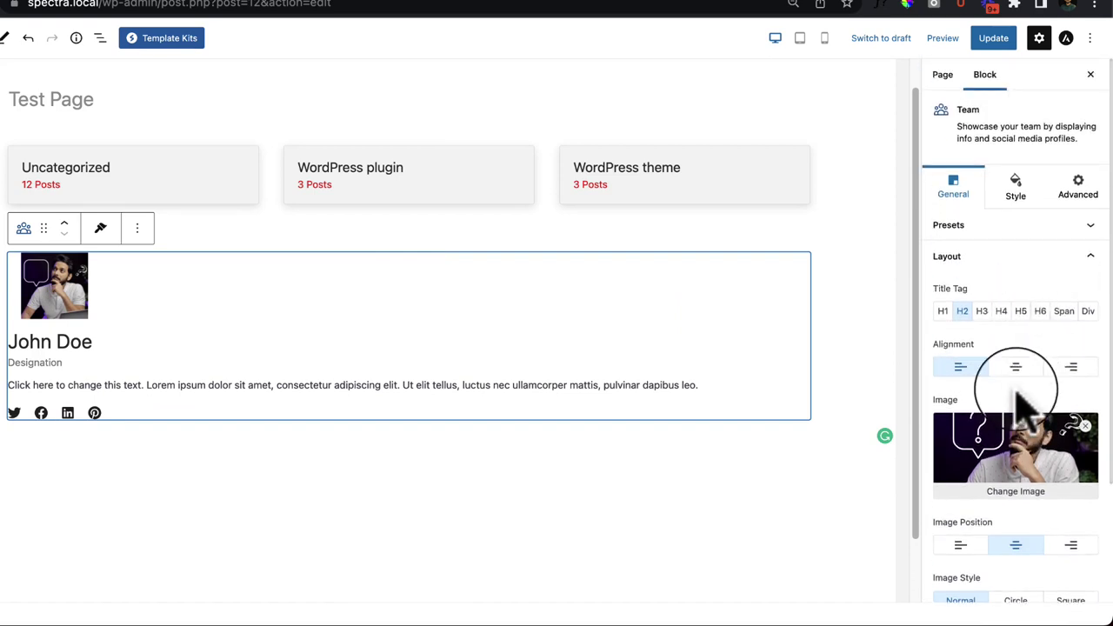
scroll(1020, 396, "down", 4)
left_click(960, 396)
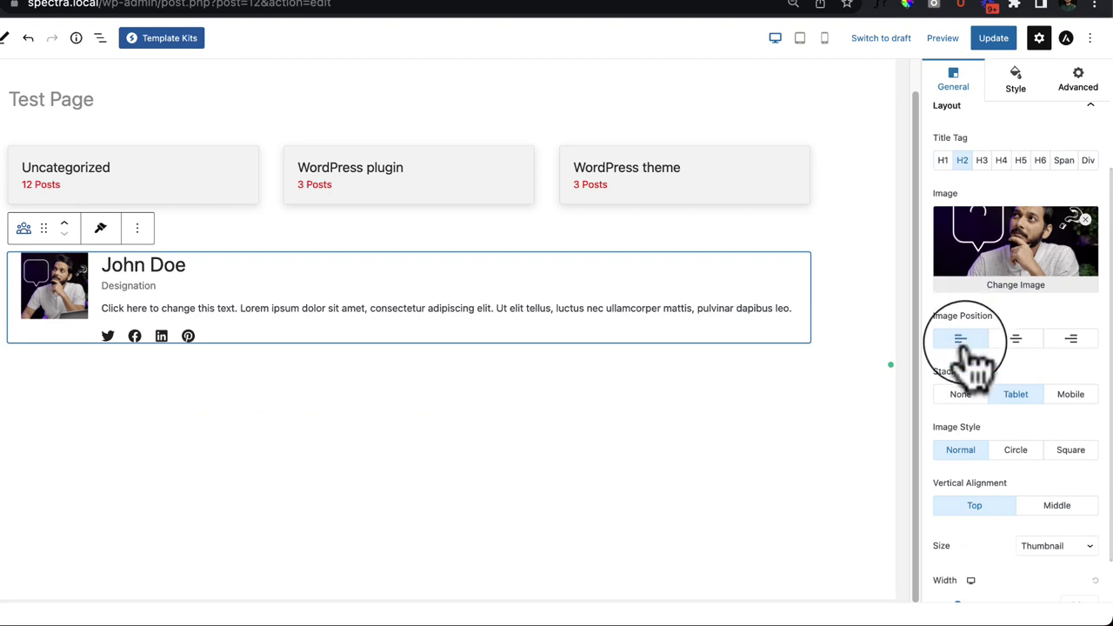
left_click(1072, 341)
left_click(961, 341)
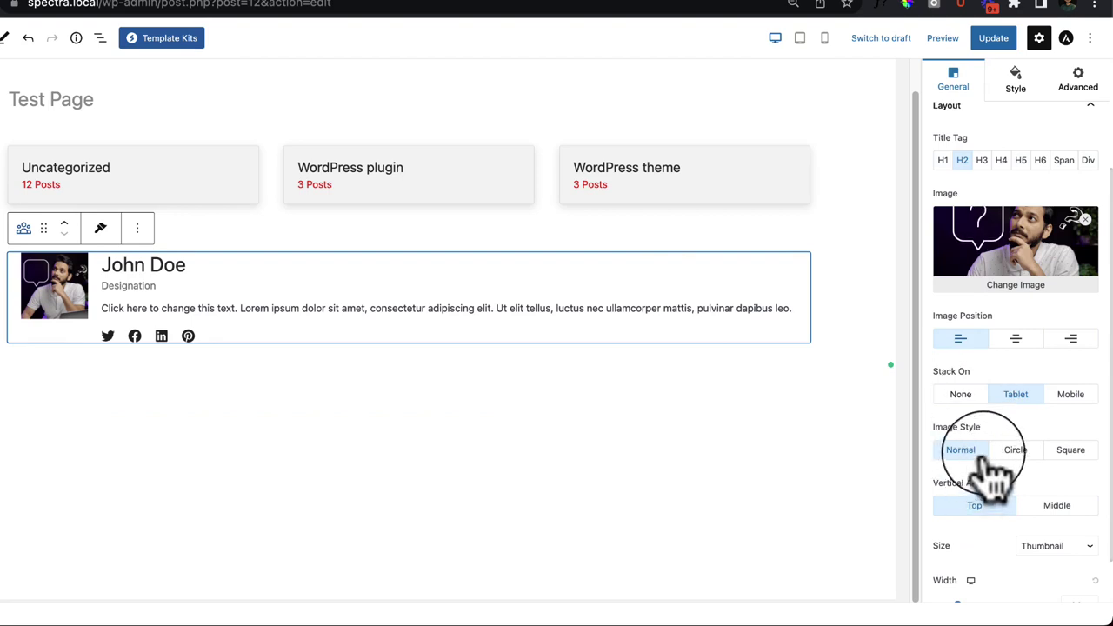
left_click(1019, 452)
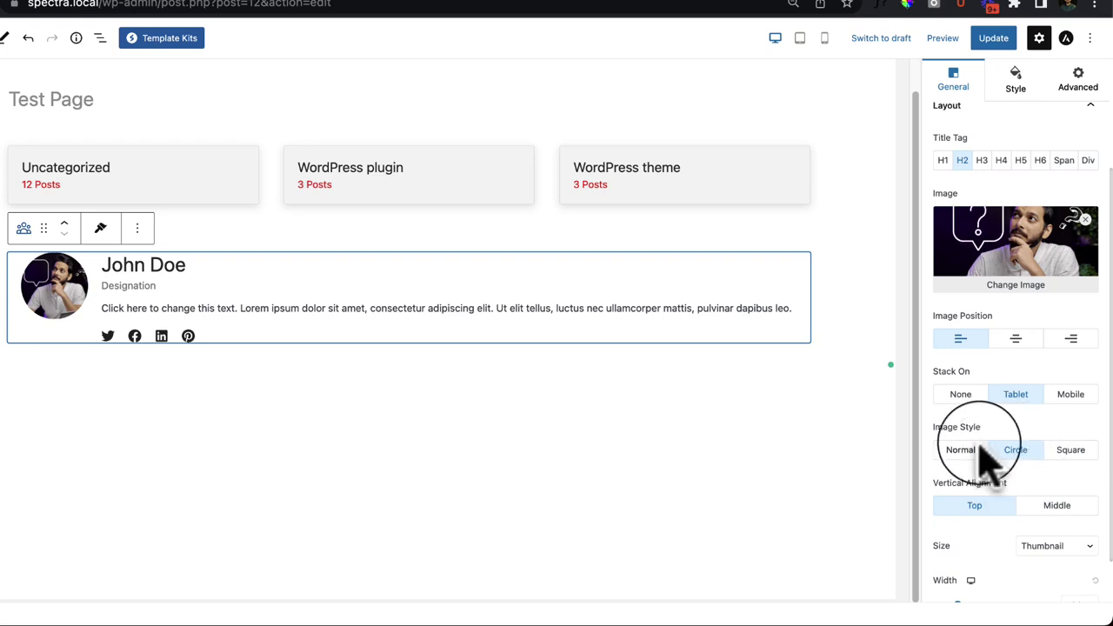
left_click(1014, 341)
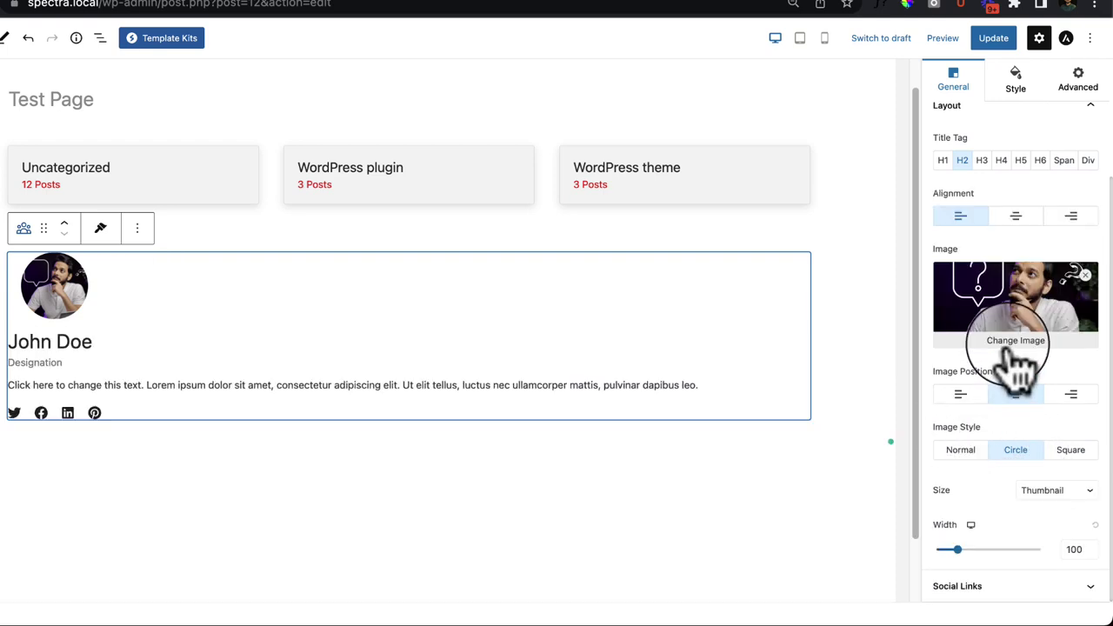
Step: Switch the Team photo to the Full image size with width reset to 100
left_click(1008, 217)
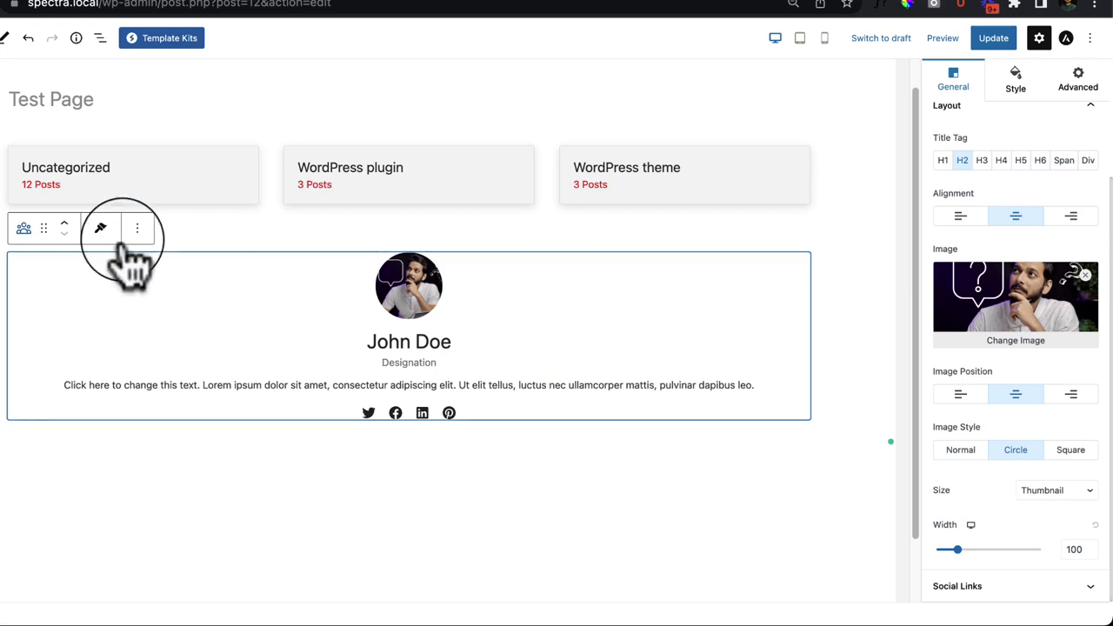
left_click_drag(957, 550, 989, 549)
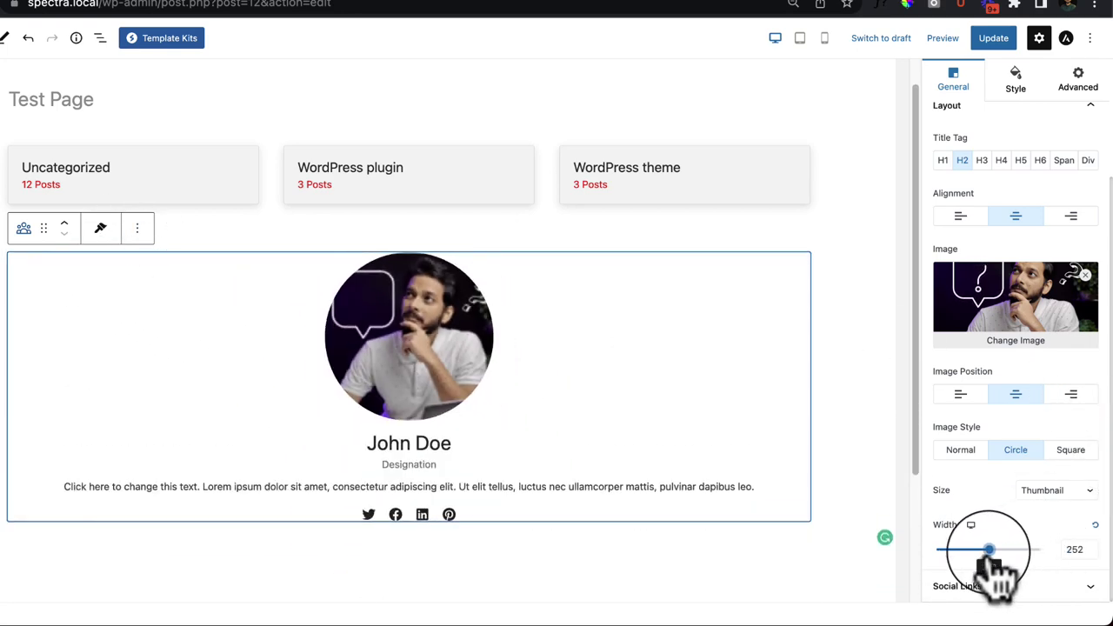
left_click(1057, 494)
left_click(1048, 507)
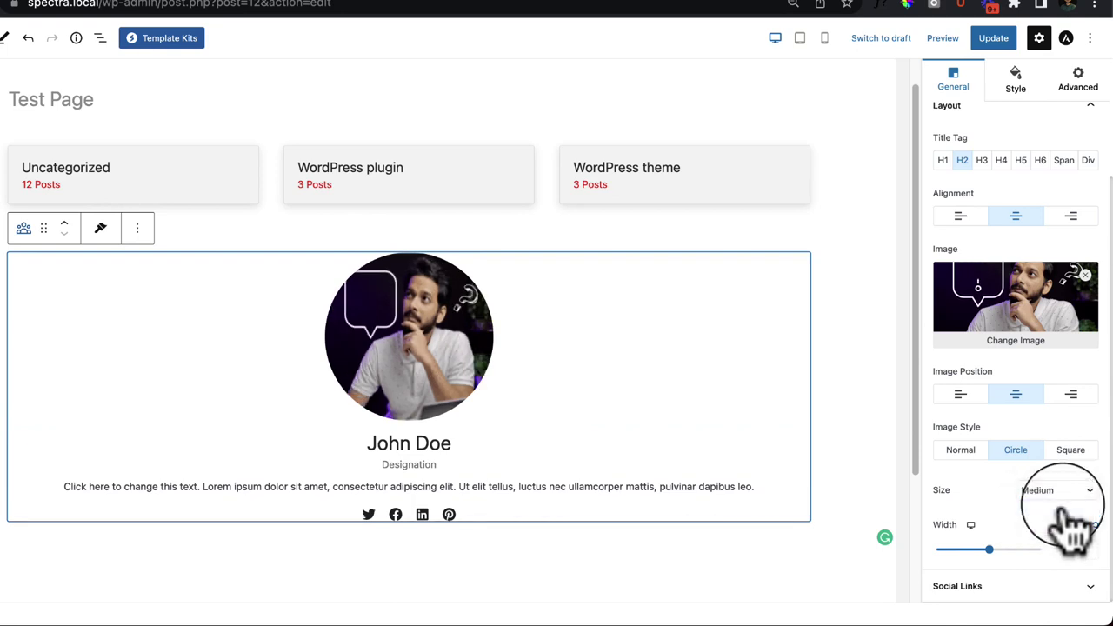
mouse_move(988, 550)
left_mouse_down()
mouse_move(1008, 551)
mouse_move(977, 550)
mouse_move(996, 552)
left_mouse_up()
left_click(1047, 493)
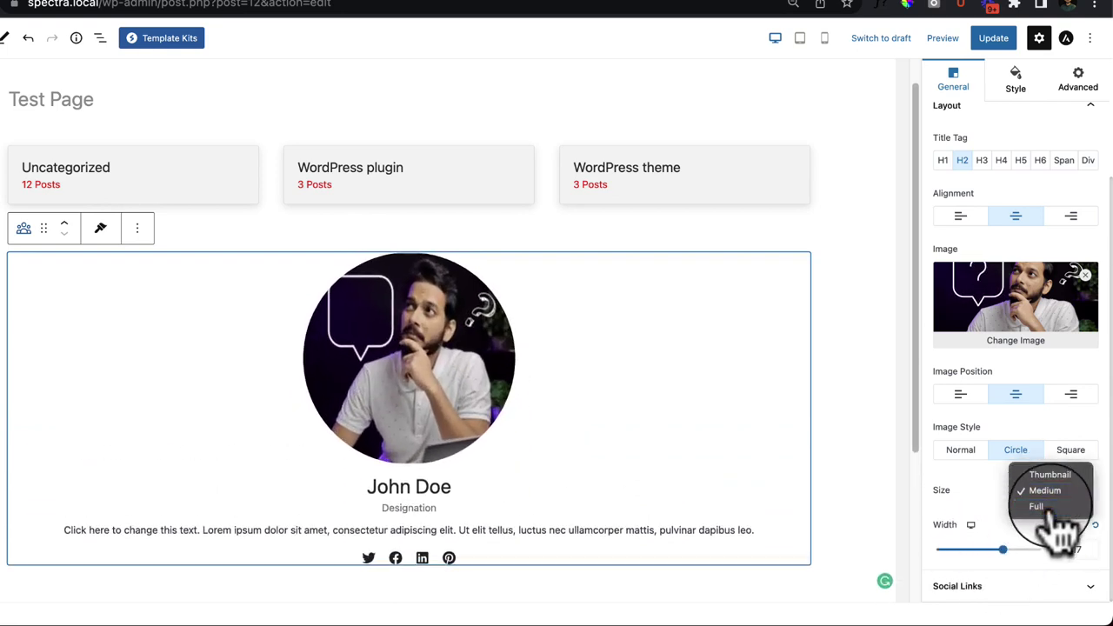
left_click(1039, 509)
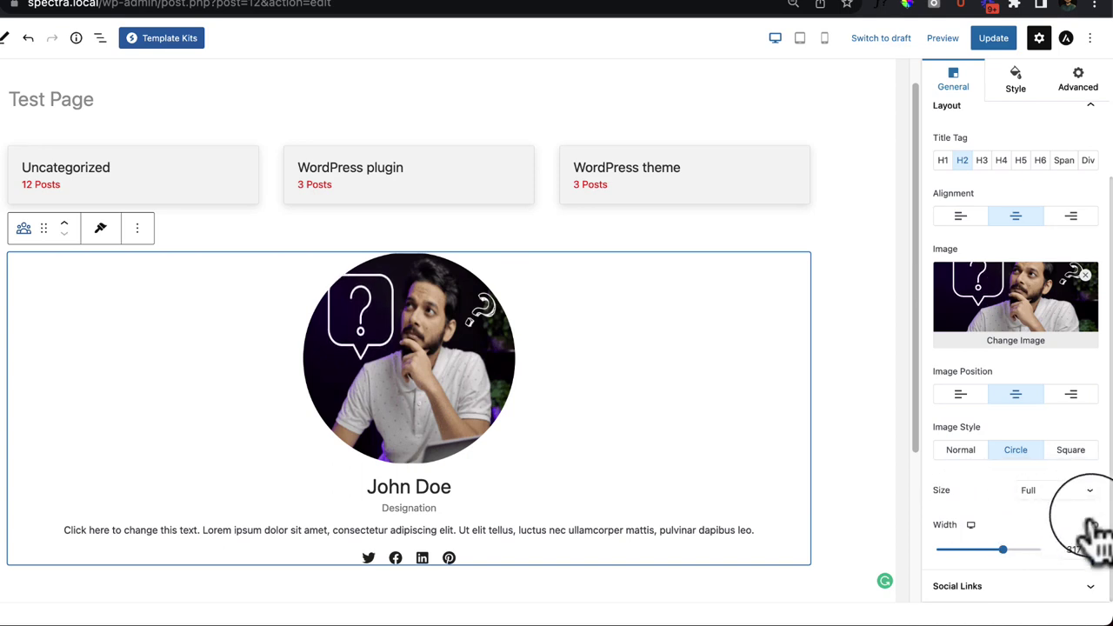
left_click(1095, 525)
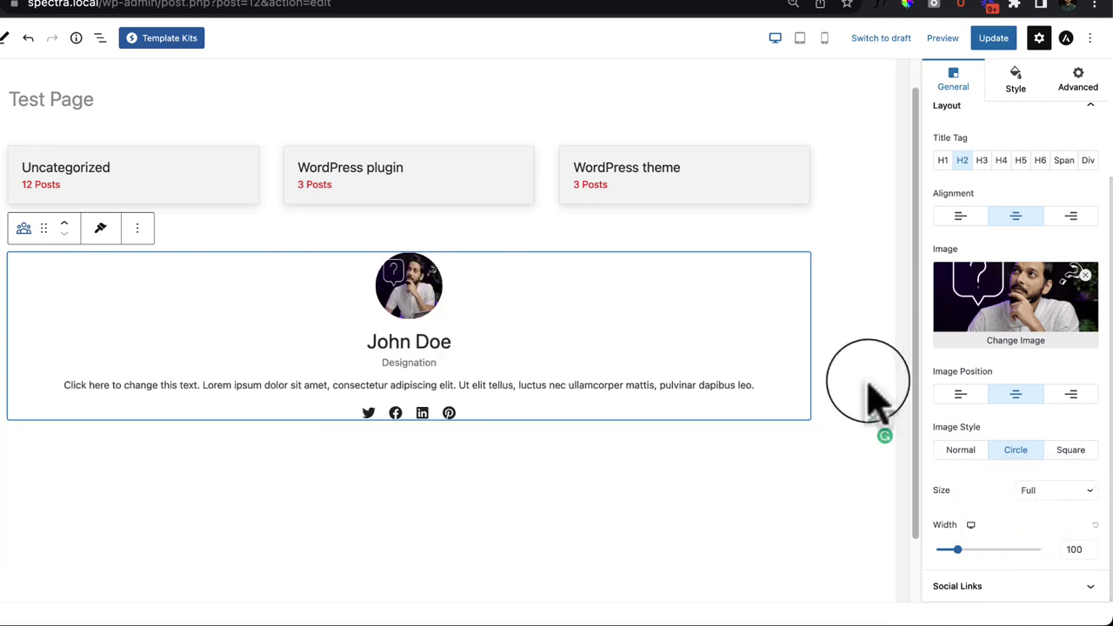
Step: Place the circular photo left of the text, keeping width 100, and deselect the block
left_click(950, 394)
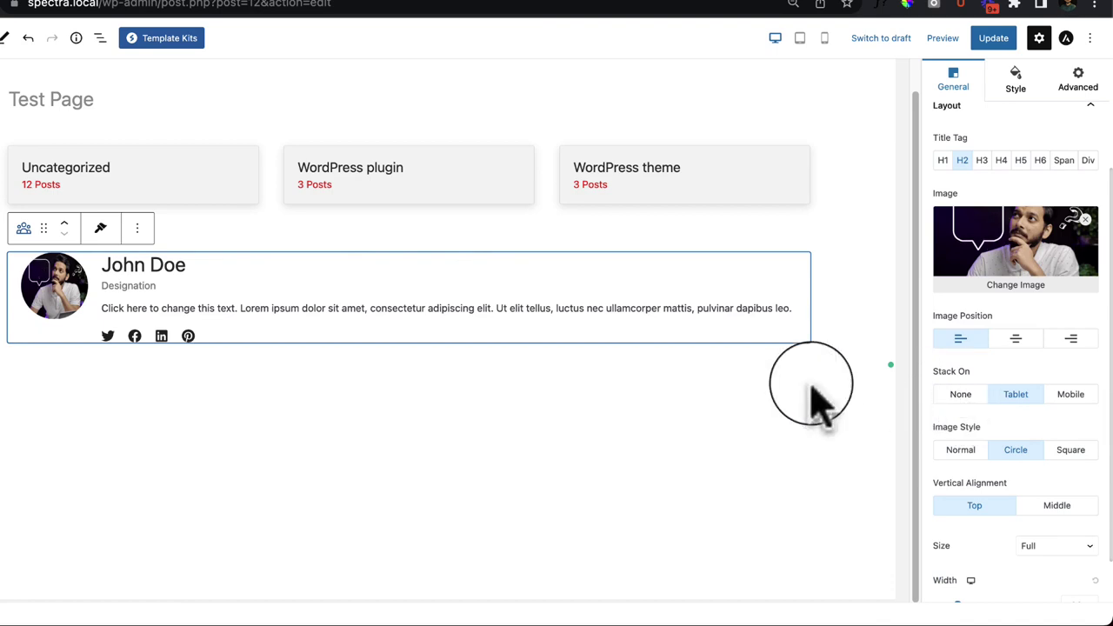
scroll(989, 542, "down", 2)
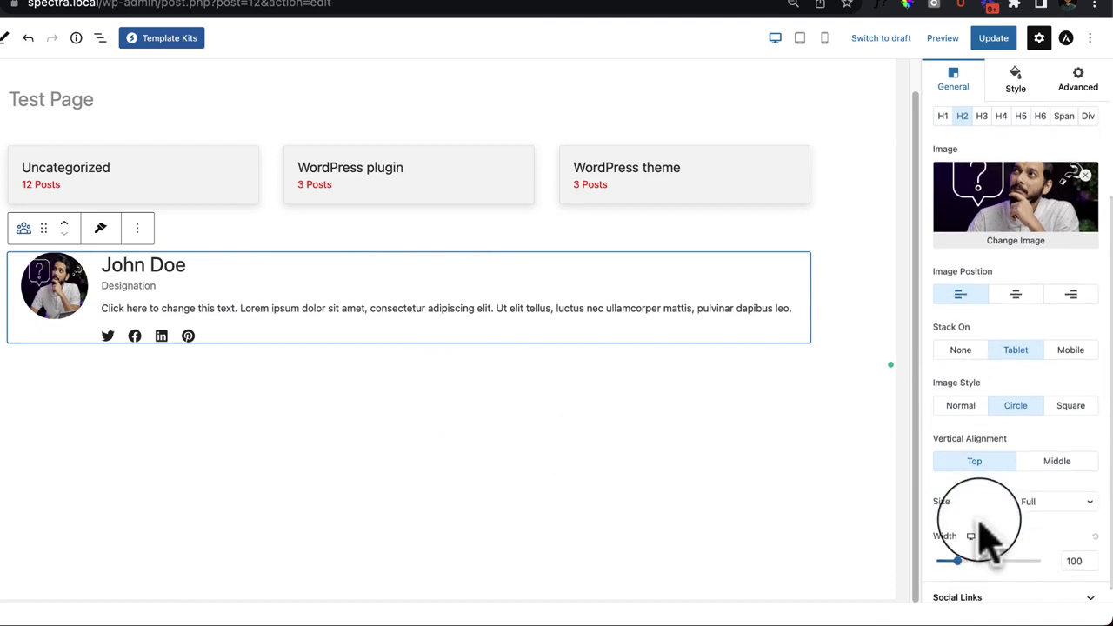
left_click_drag(959, 549, 1000, 551)
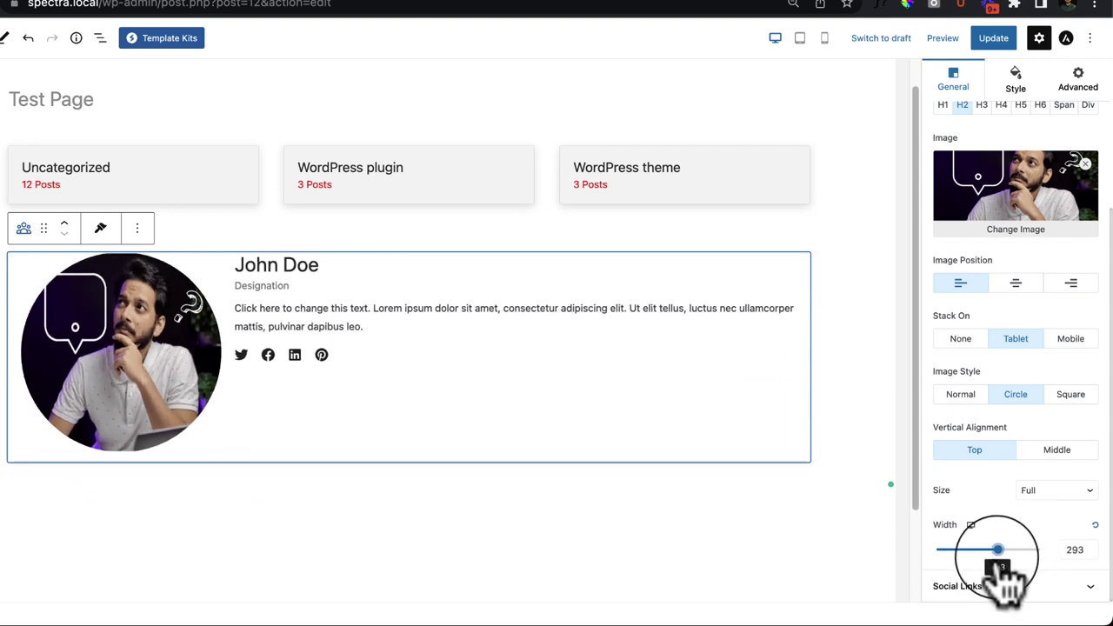
left_click(1095, 524)
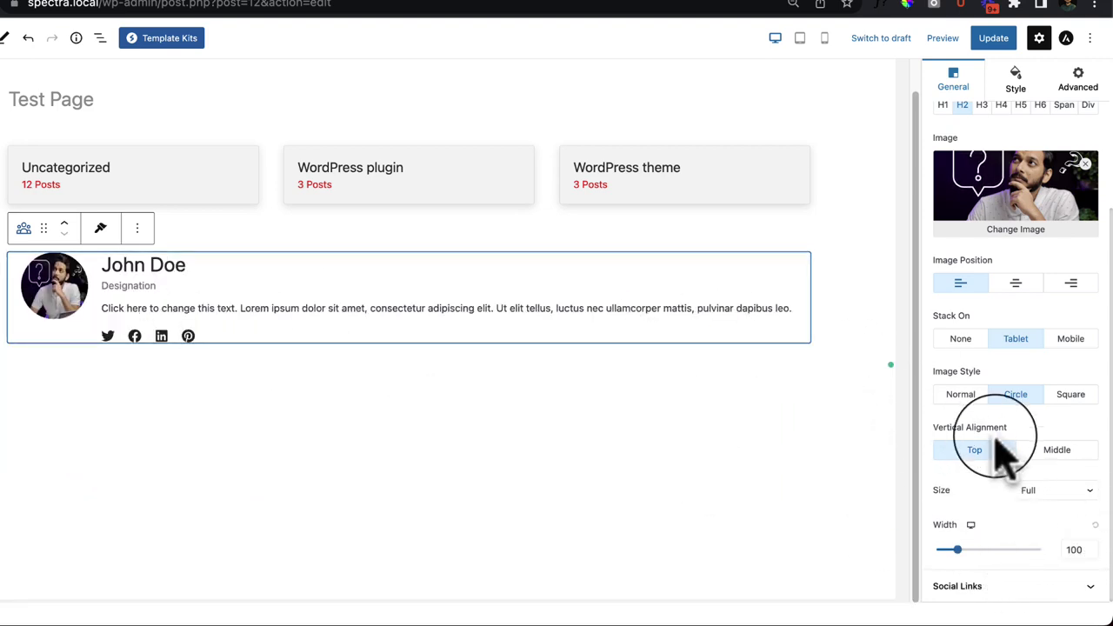
scroll(1008, 456, "up", 3)
scroll(1007, 448, "down", 3)
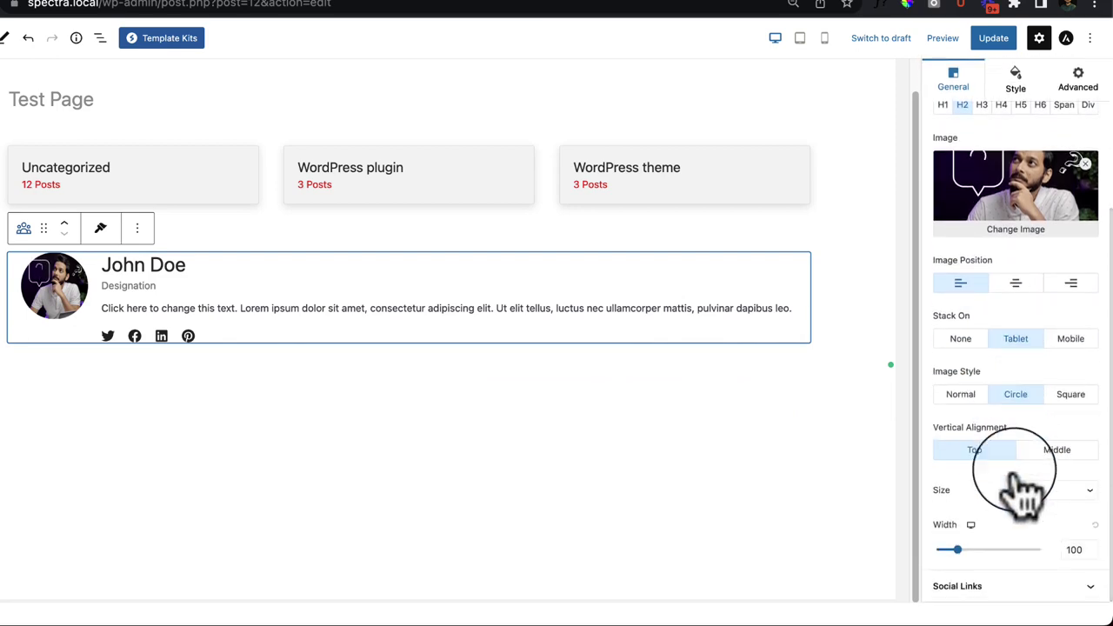
left_click(262, 380)
Step: Insert a Container block with a chosen layout below the Team card using '/'
left_click(277, 379)
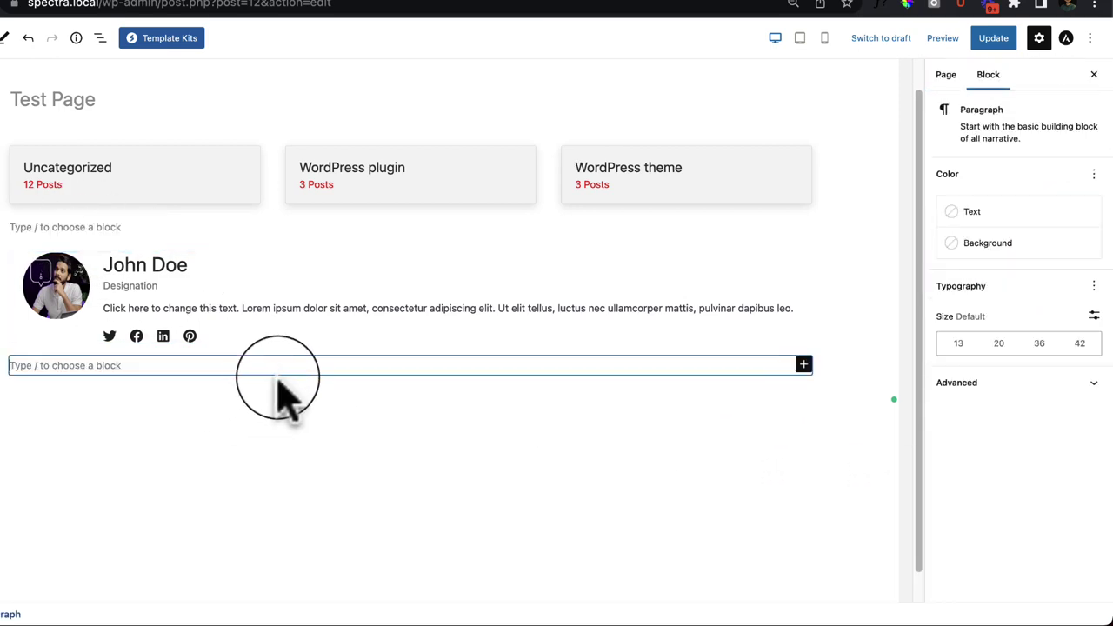
type("/")
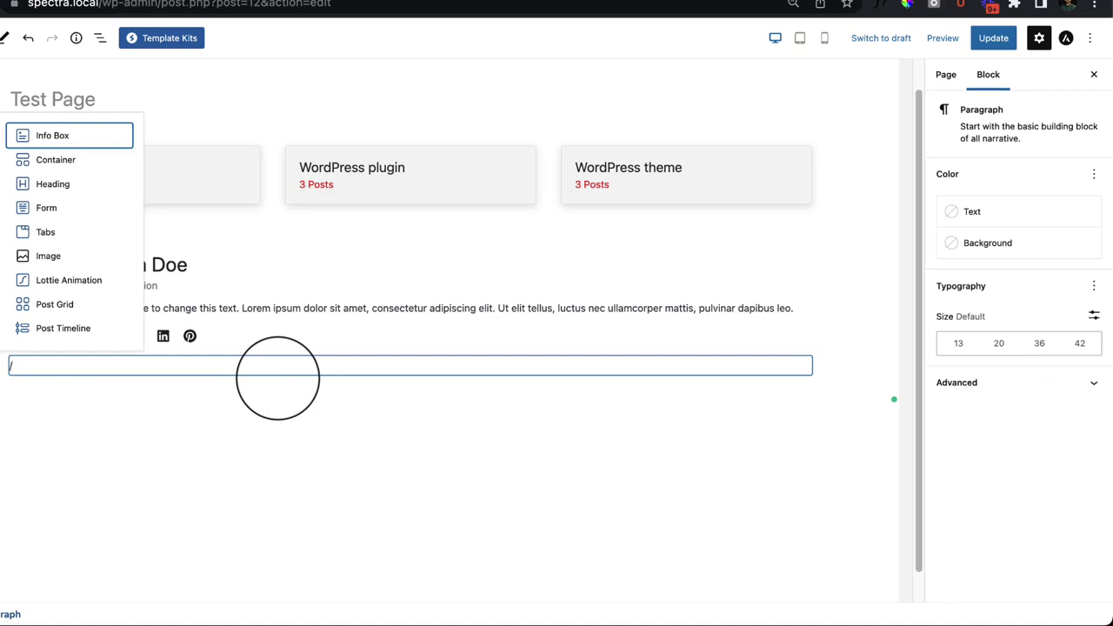
key("Return")
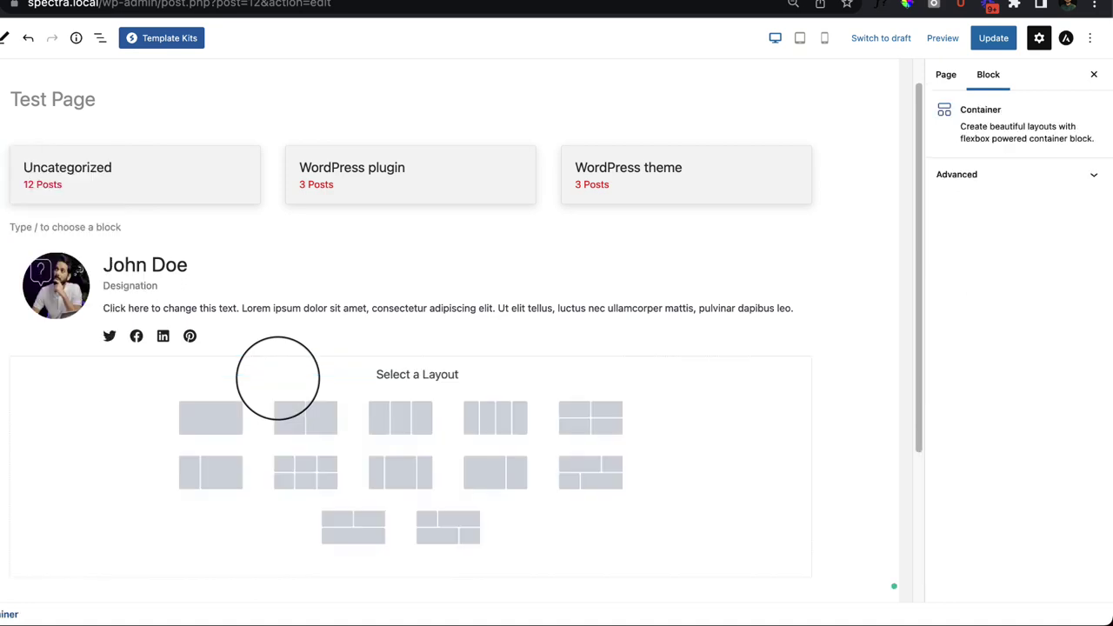
left_click(316, 470)
Step: Remove the old Team block and add a fresh Team block inside the container
left_click(213, 265)
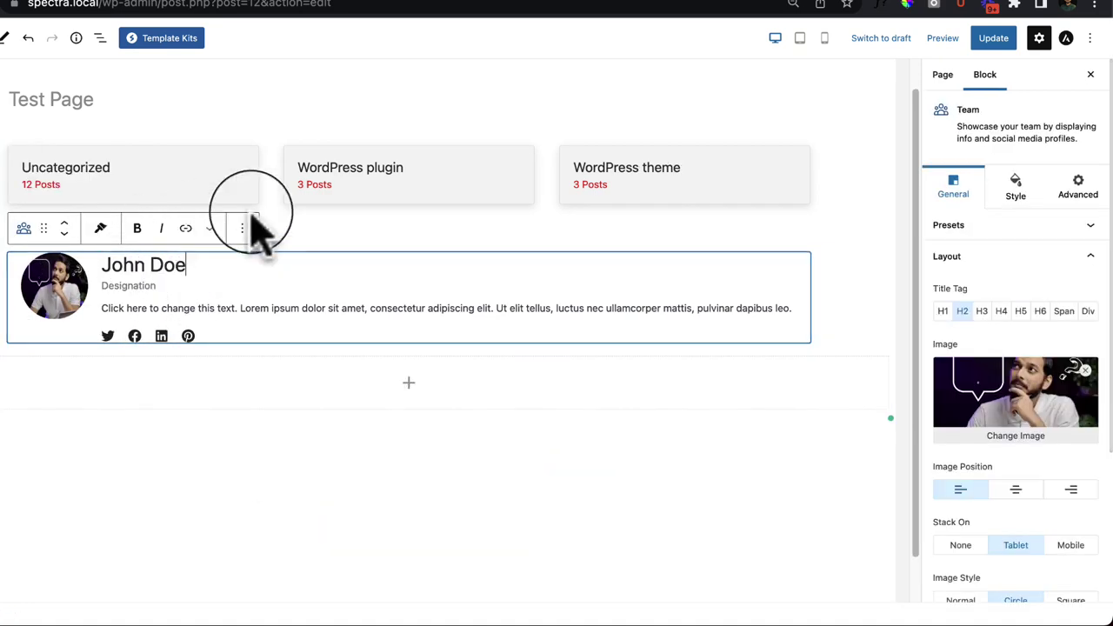
left_click(243, 228)
left_click(265, 536)
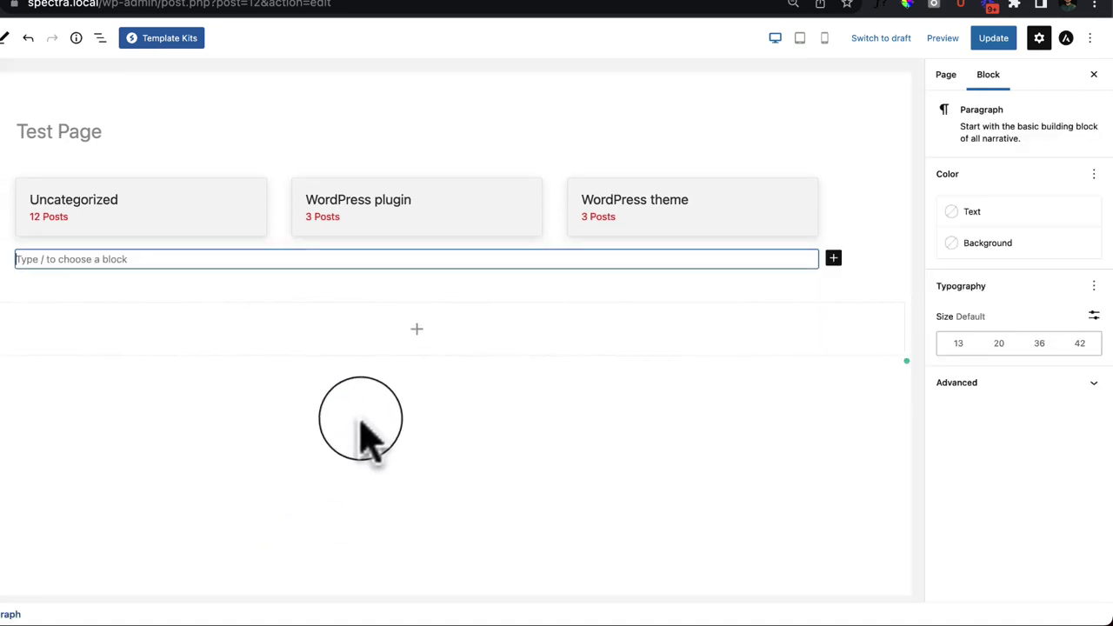
left_click(417, 311)
type("tea")
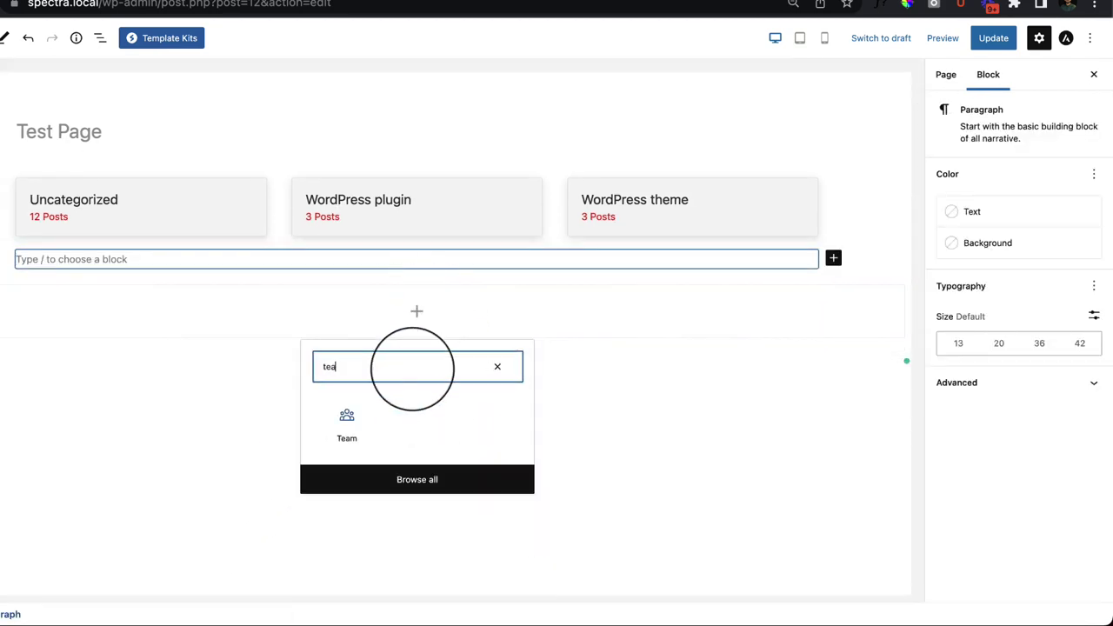
left_click(383, 422)
scroll(22, 298, "down", 1)
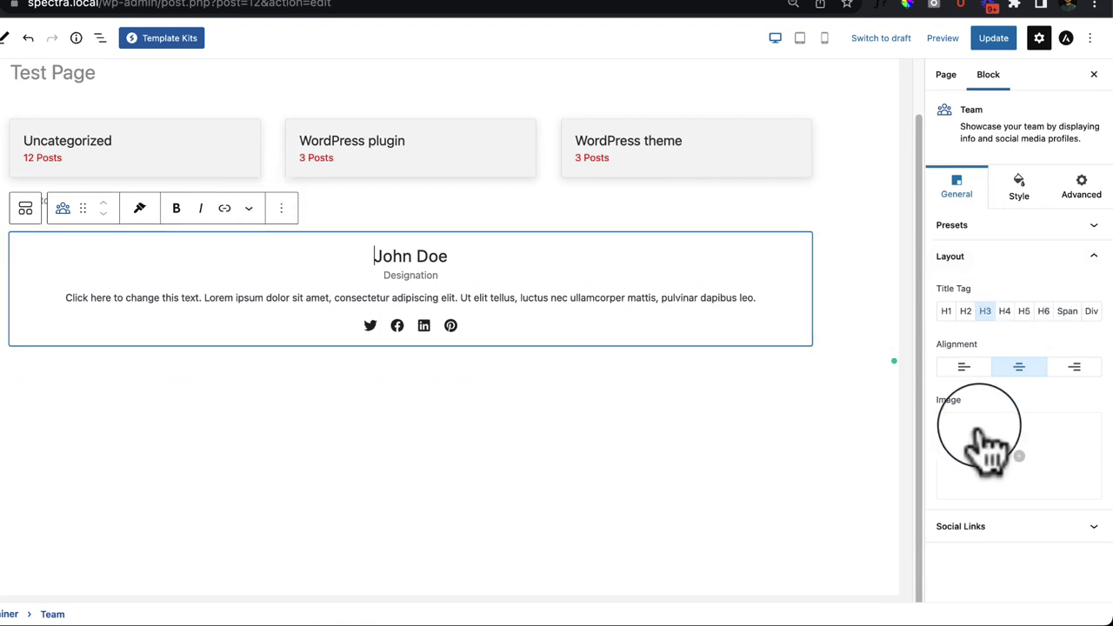
Step: Apply the avatar Team preset and duplicate the Team card twice
left_click(961, 227)
left_click(990, 311)
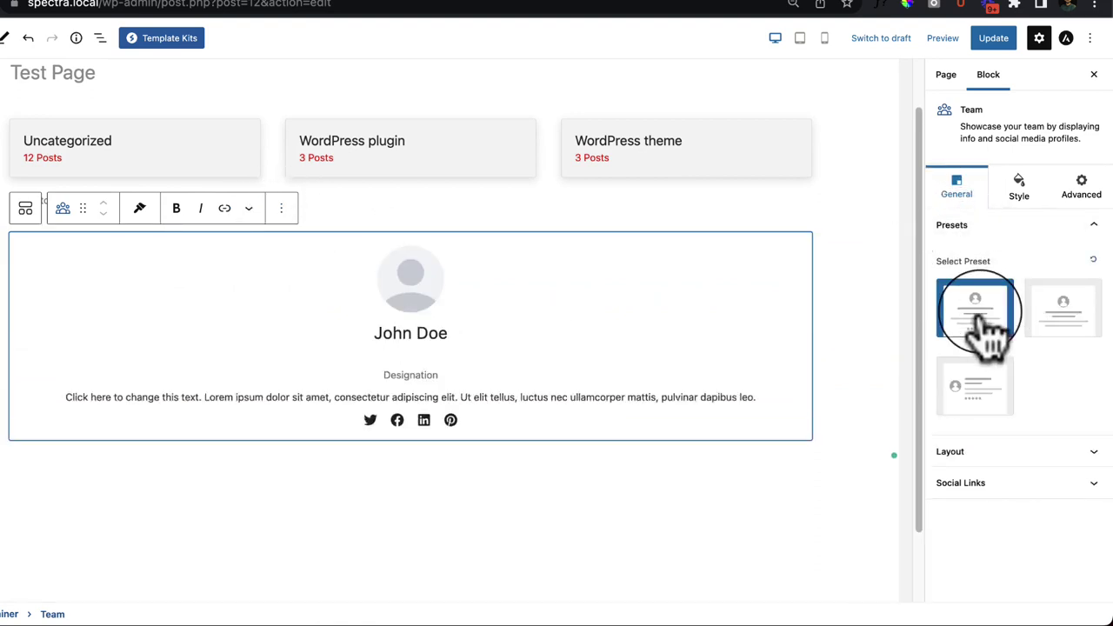
left_click(281, 208)
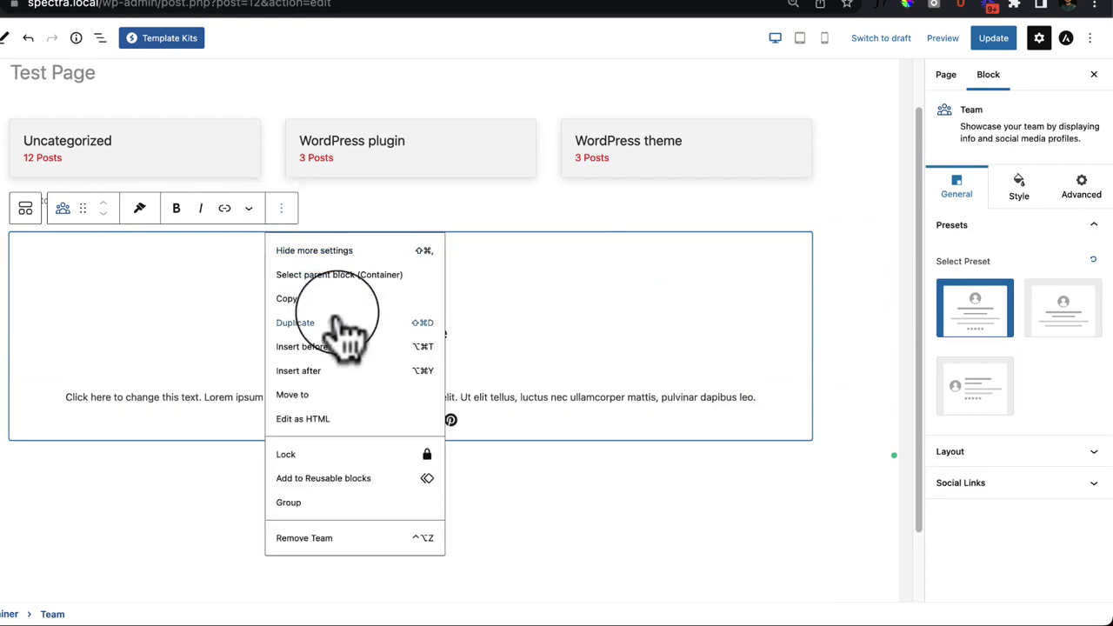
left_click(348, 335)
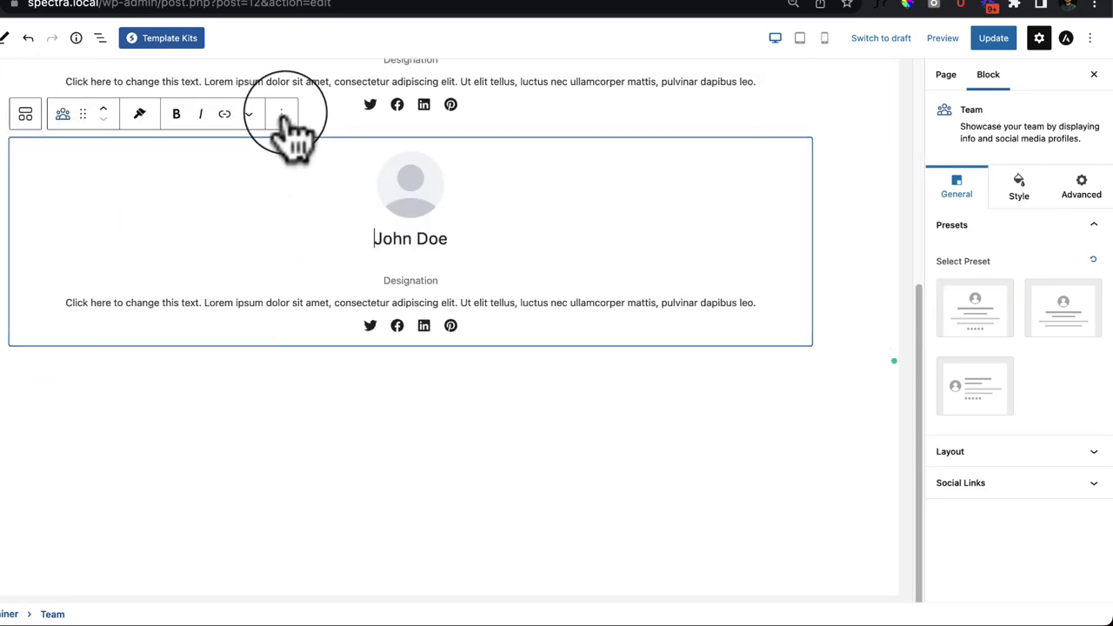
left_click(281, 114)
left_click(331, 228)
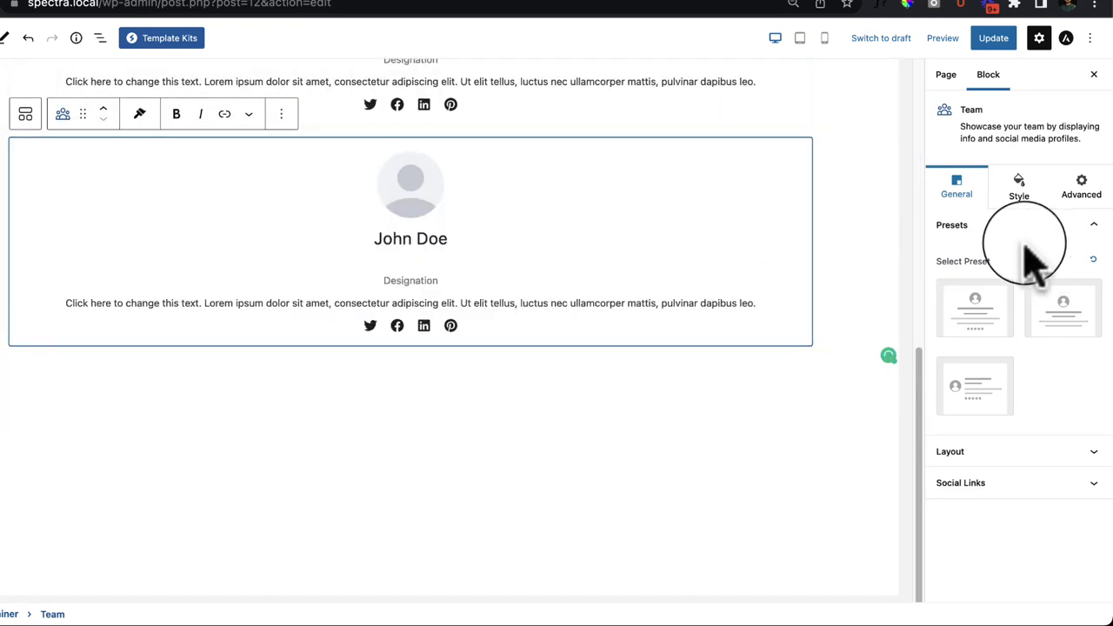
Step: Set the parent Container's Flex Direction to Row so the three cards sit side by side
scroll(408, 400, "up", 5)
left_click(2, 149)
left_click(149, 245)
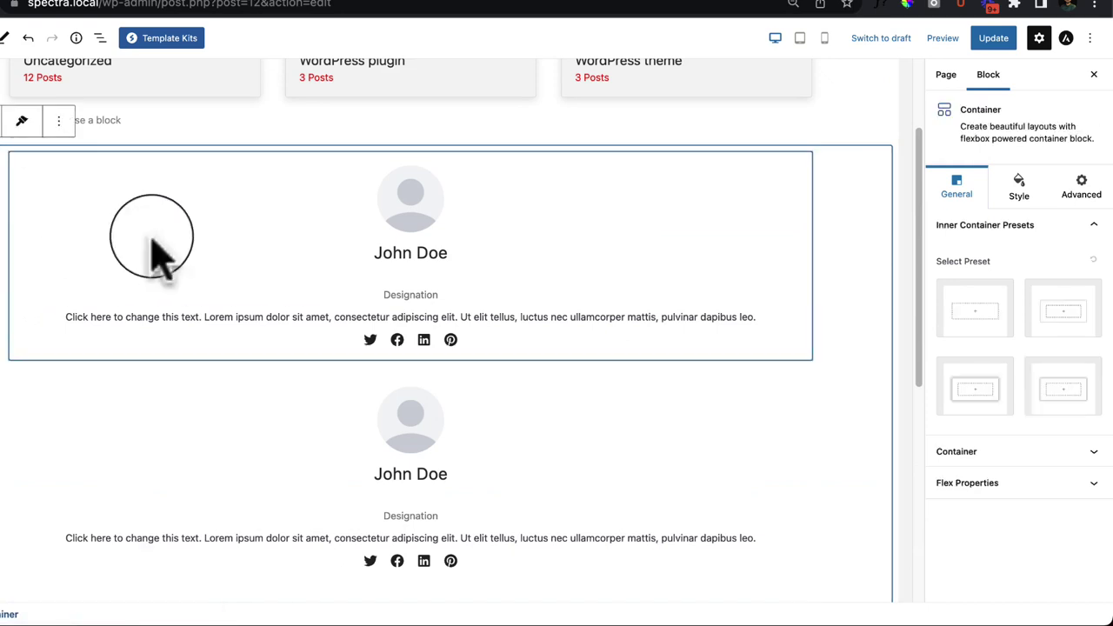
left_click(981, 320)
left_click(964, 483)
left_click(1022, 130)
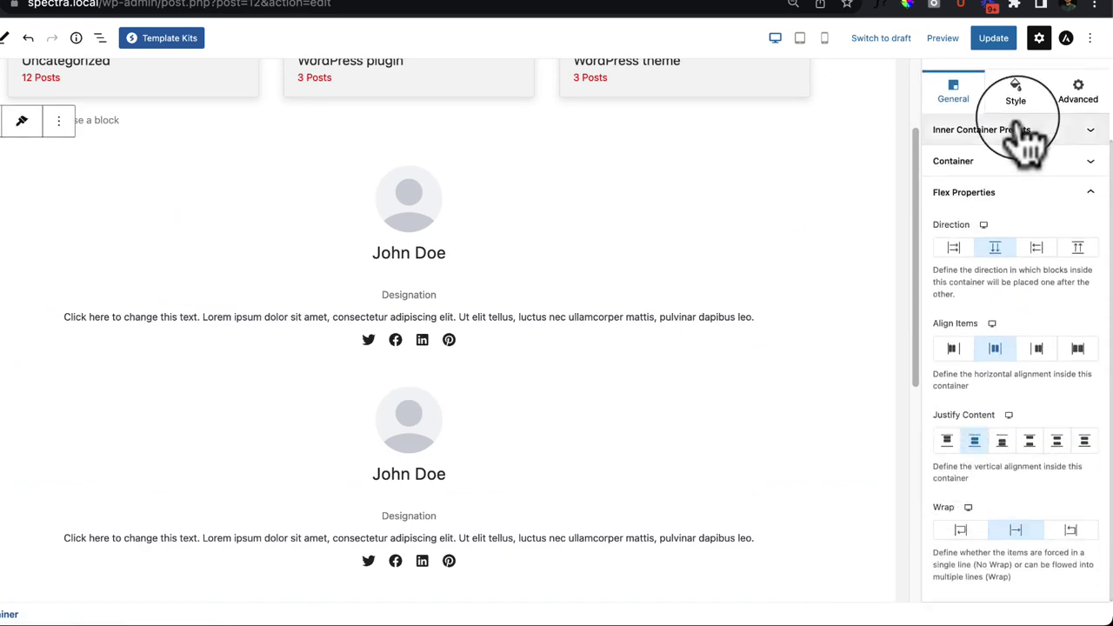
left_click(954, 248)
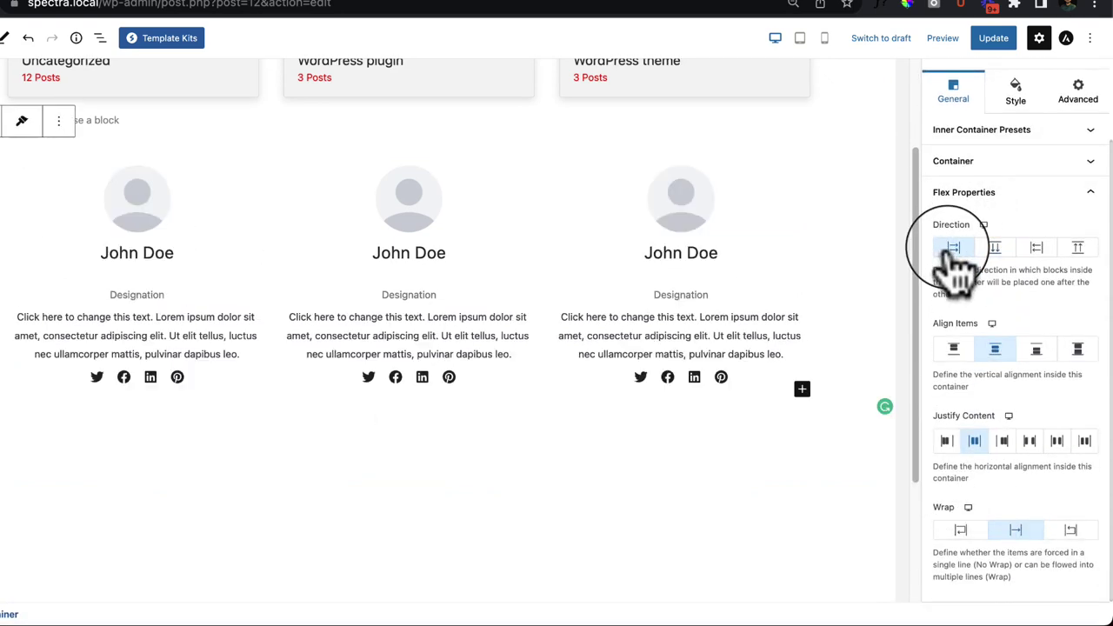
scroll(601, 452, "up", 2)
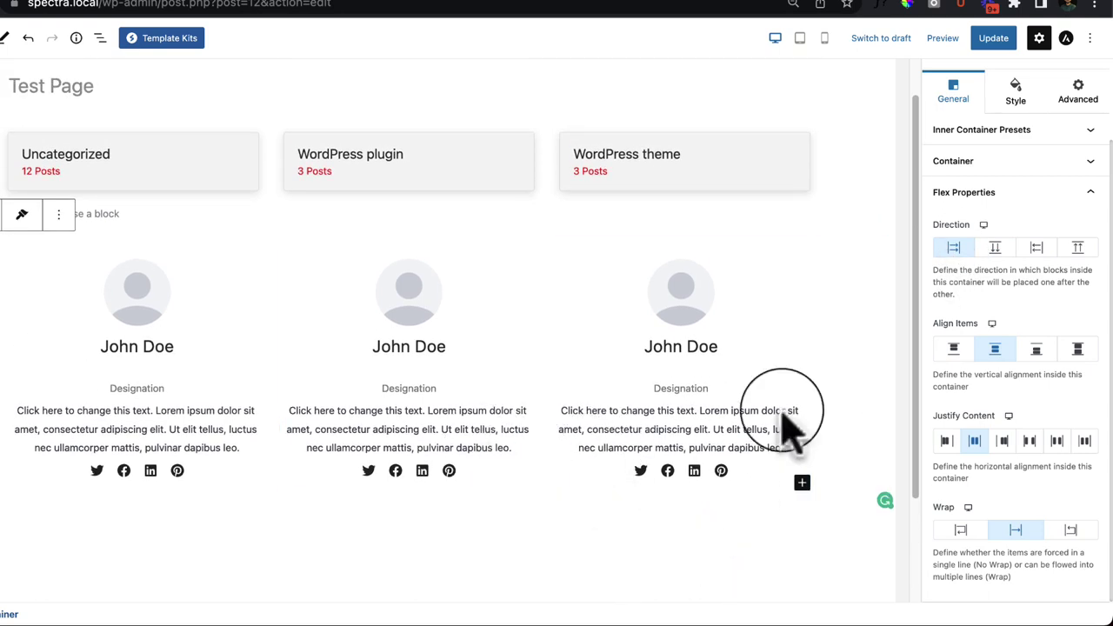
Step: Set the first team card's Title Color to red (#F25959)
left_click(193, 361)
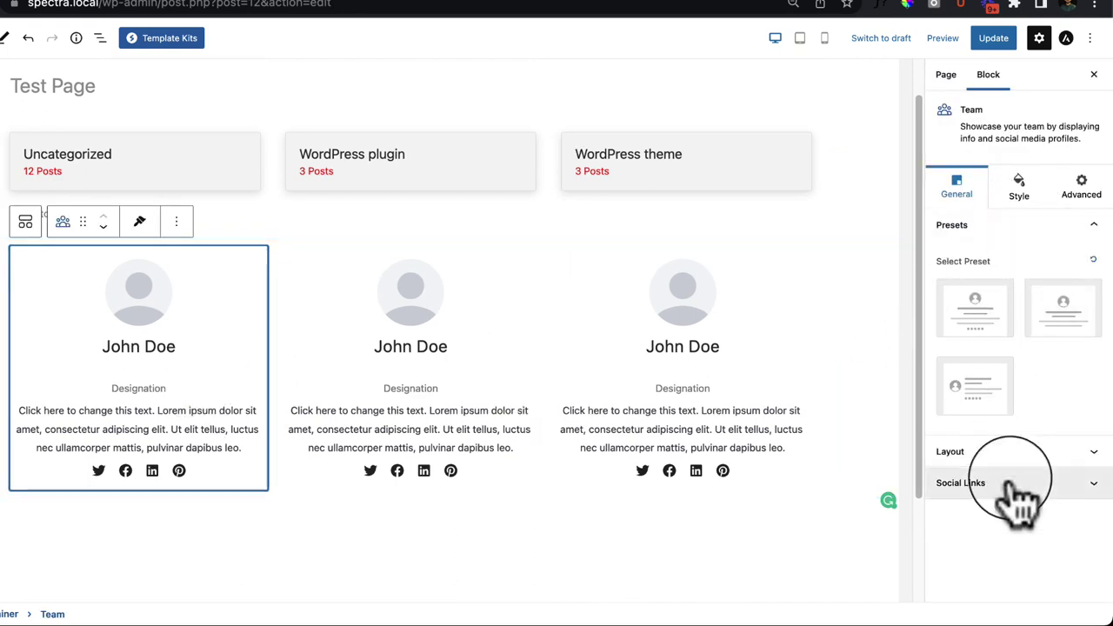
left_click(1031, 207)
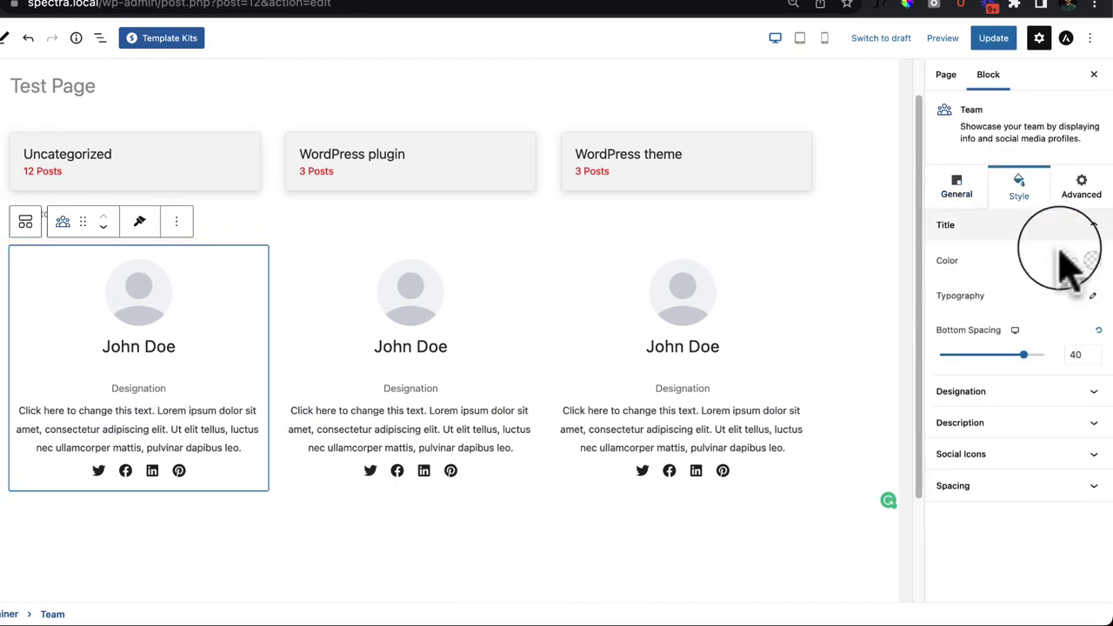
left_click(1093, 261)
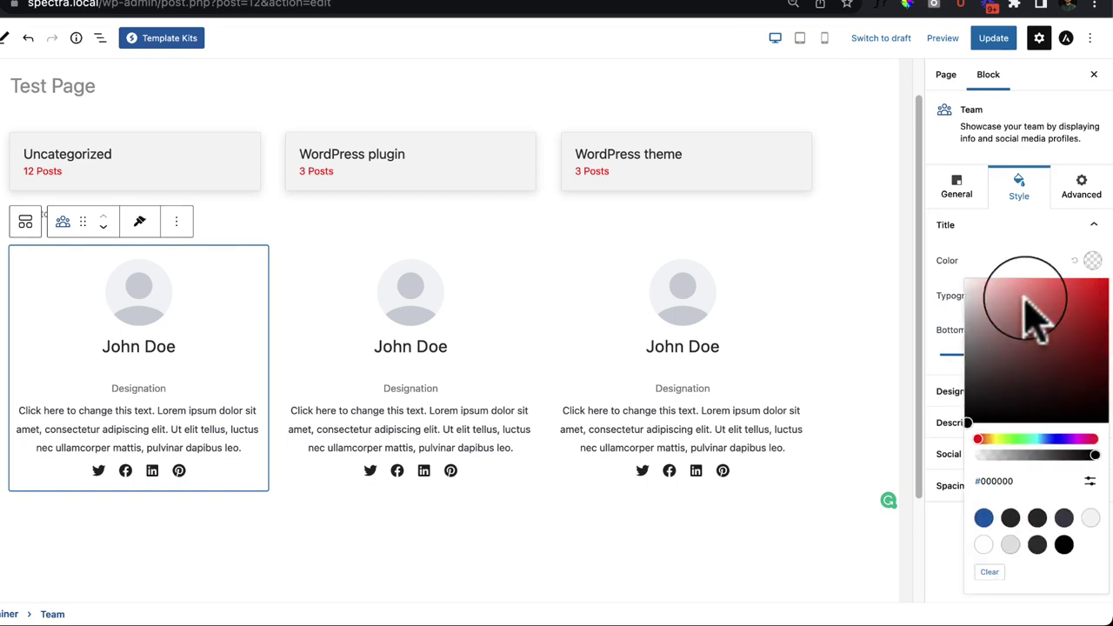
left_click(1054, 287)
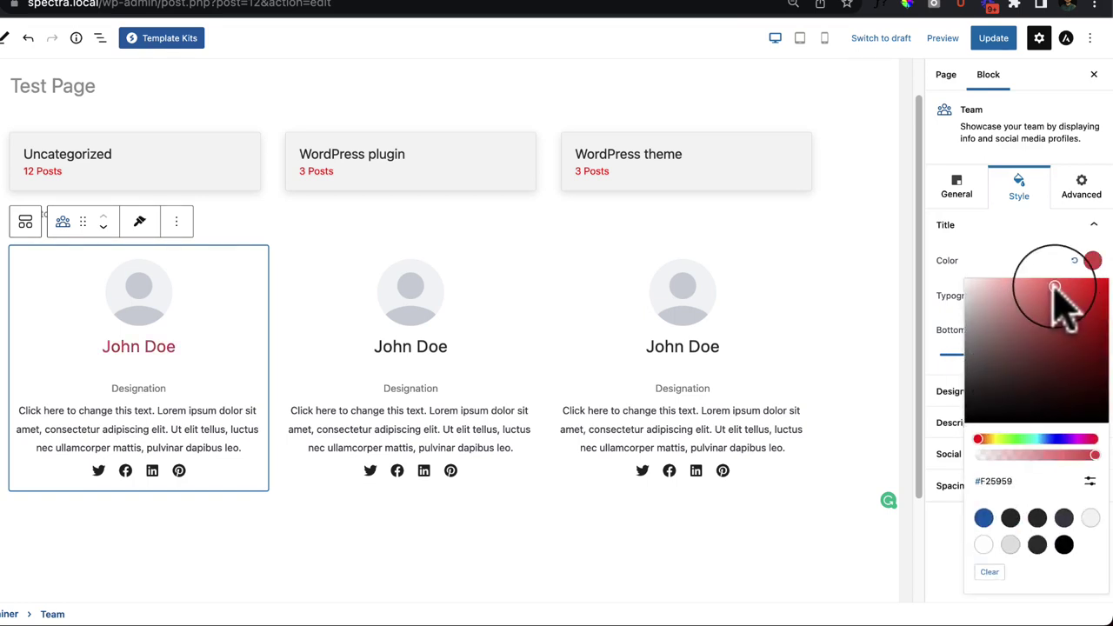
left_click(955, 383)
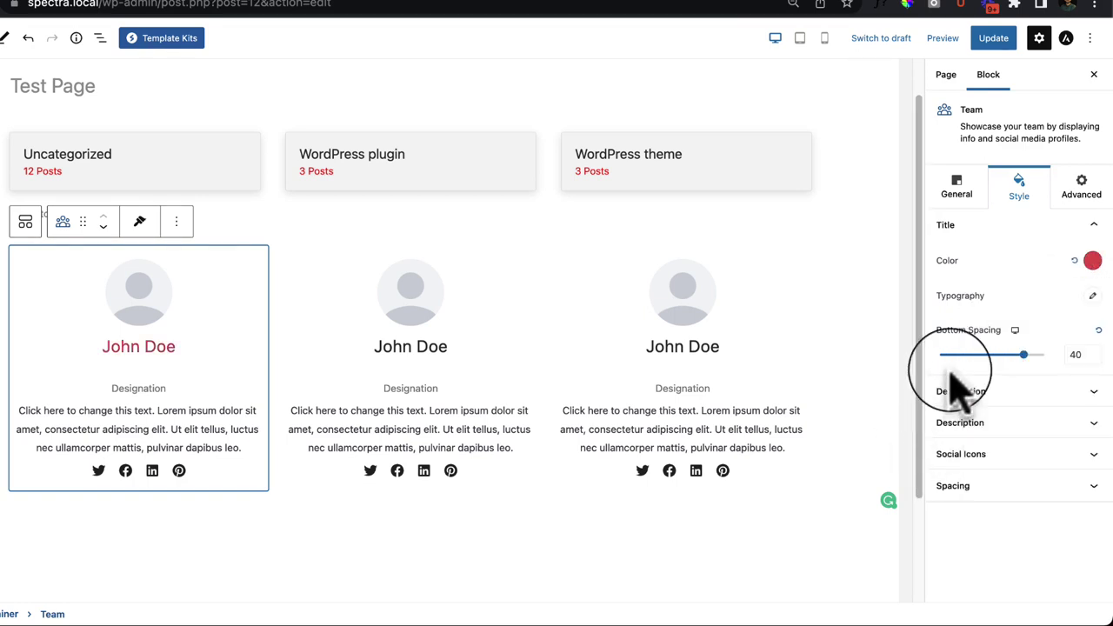
left_click(1092, 297)
left_click(1089, 300)
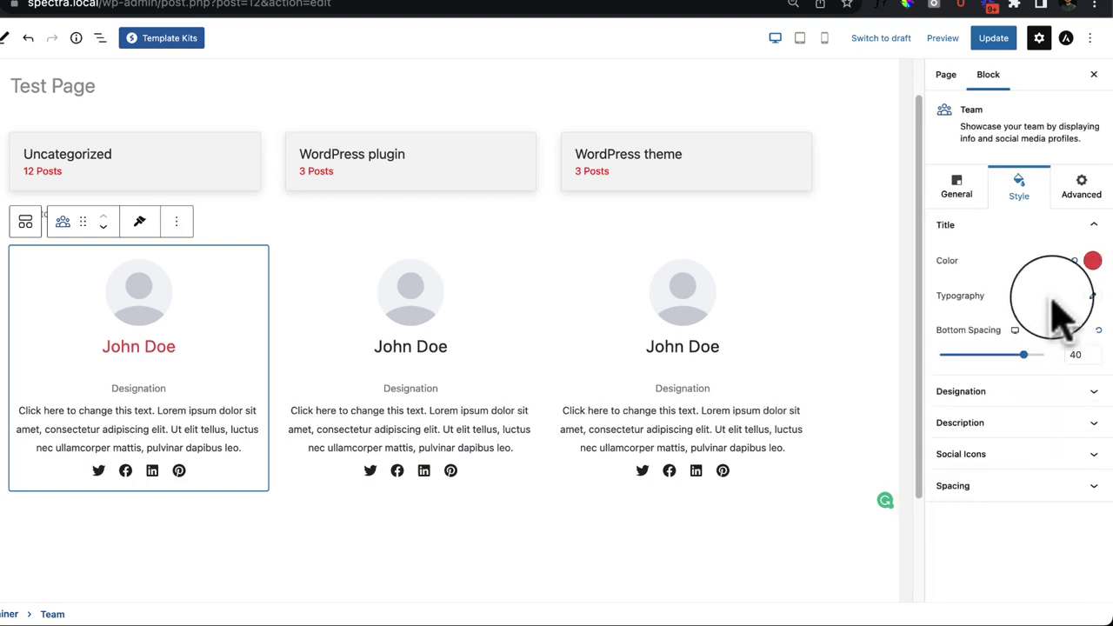
Step: Raise designation bottom spacing to 17, adjust description spacing, and make the social icons blue
left_click(990, 392)
left_click_drag(963, 386, 1007, 409)
left_click(1011, 427)
left_click(1017, 456)
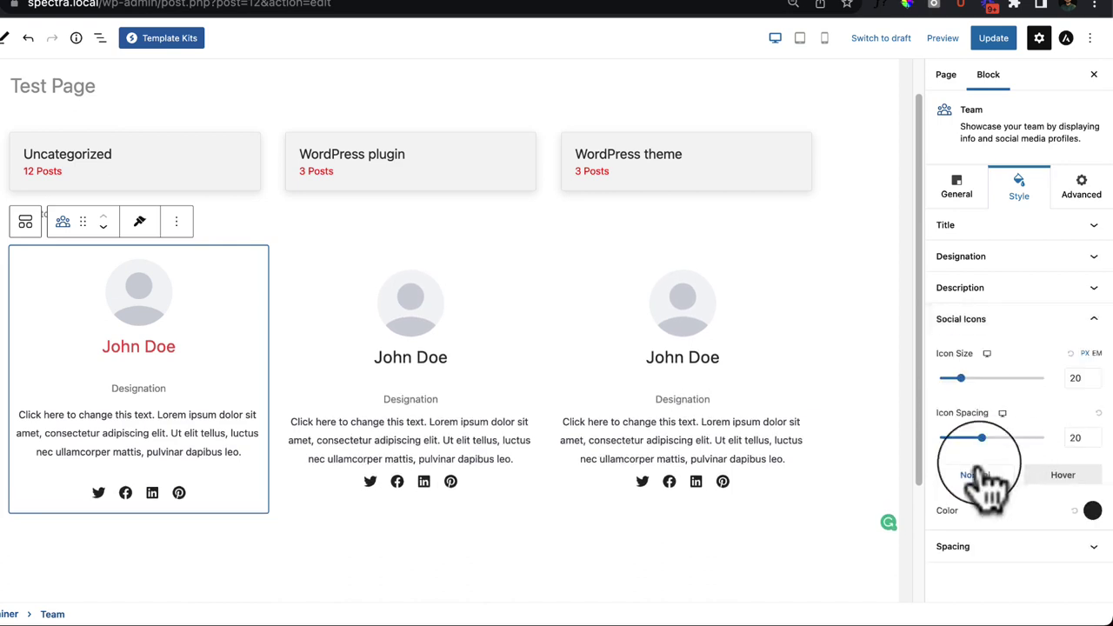
left_click(1068, 478)
left_click(1092, 511)
left_click(983, 417)
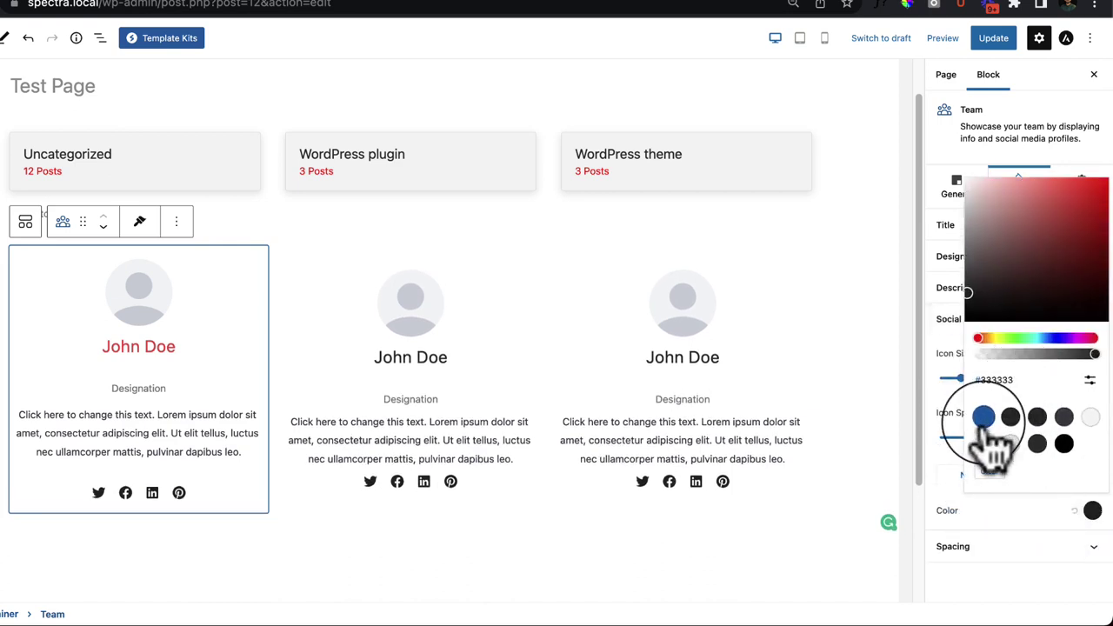
left_click(987, 561)
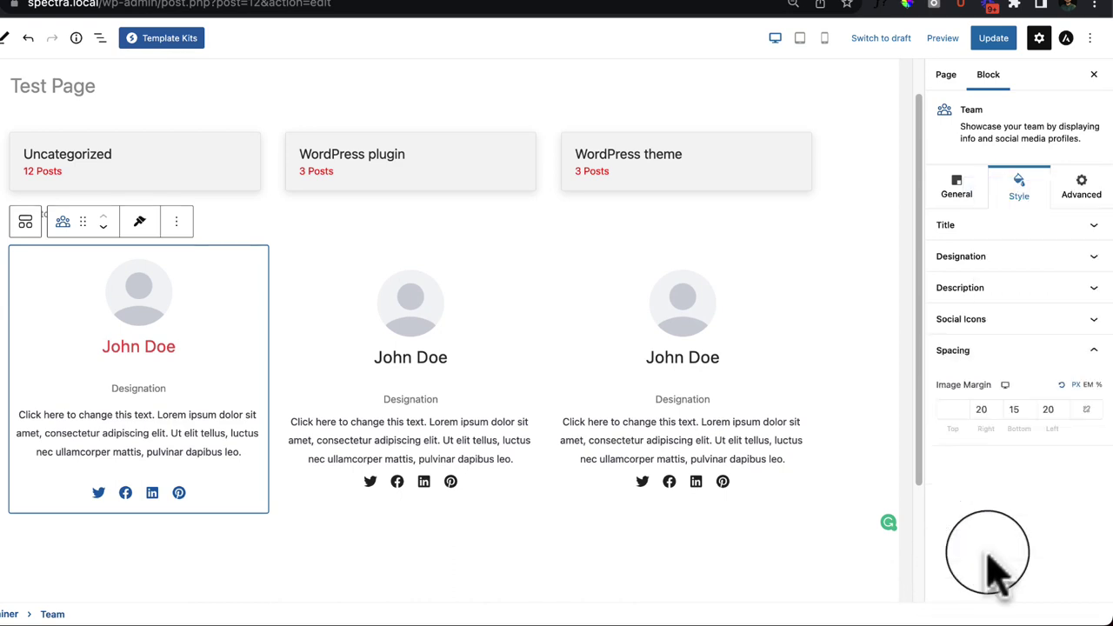
left_click(183, 356)
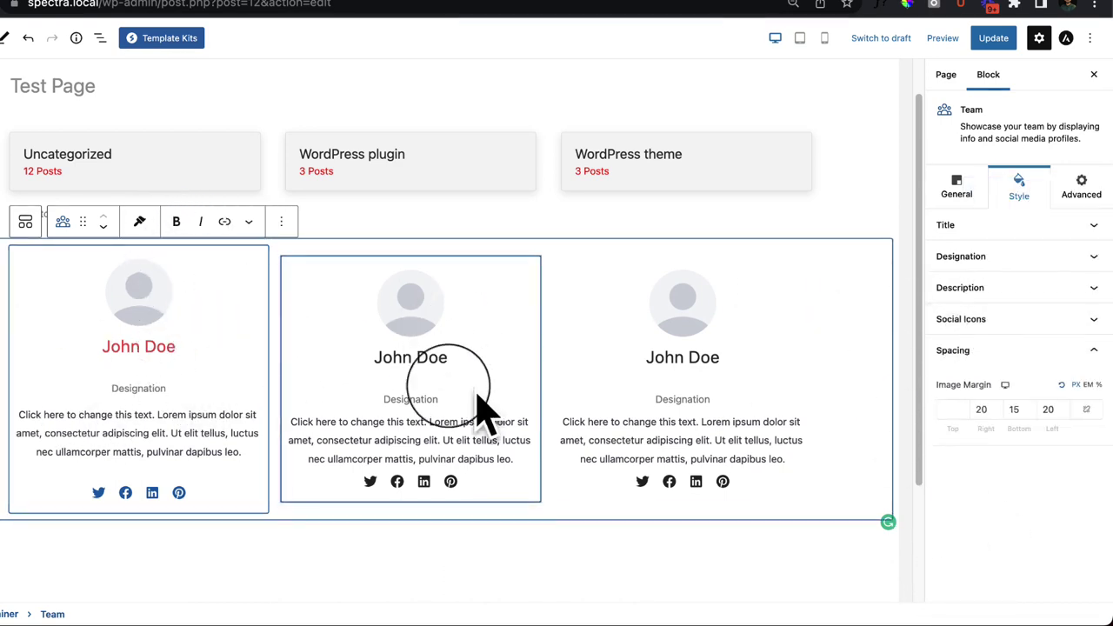
Step: Copy the first card's style and paste it onto the second and third team cards
left_click(150, 259)
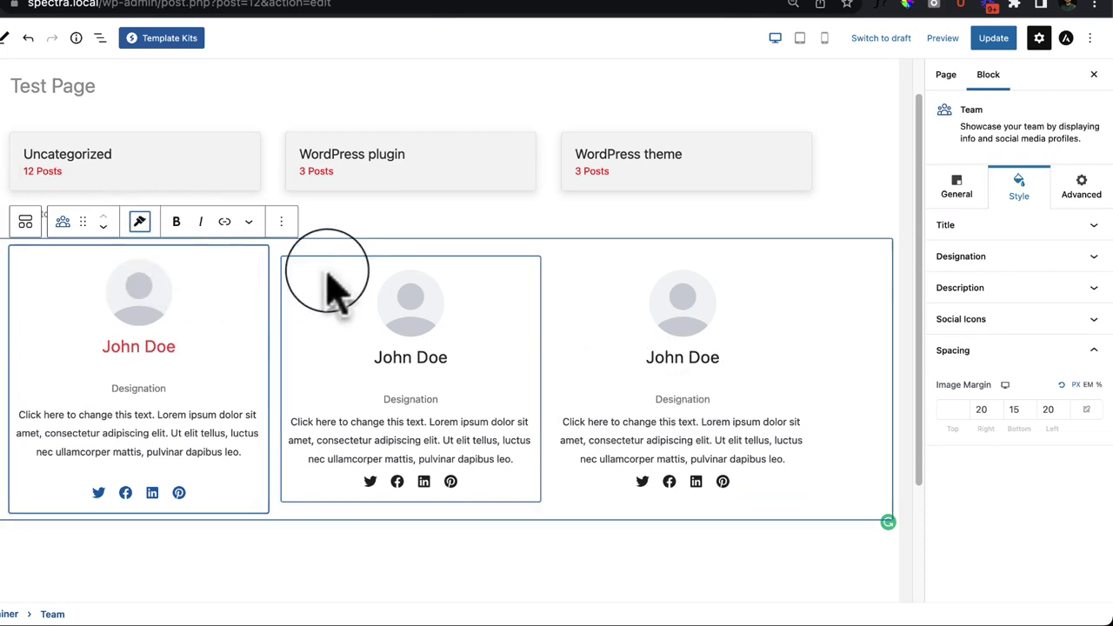
left_click(402, 277)
left_click(412, 232)
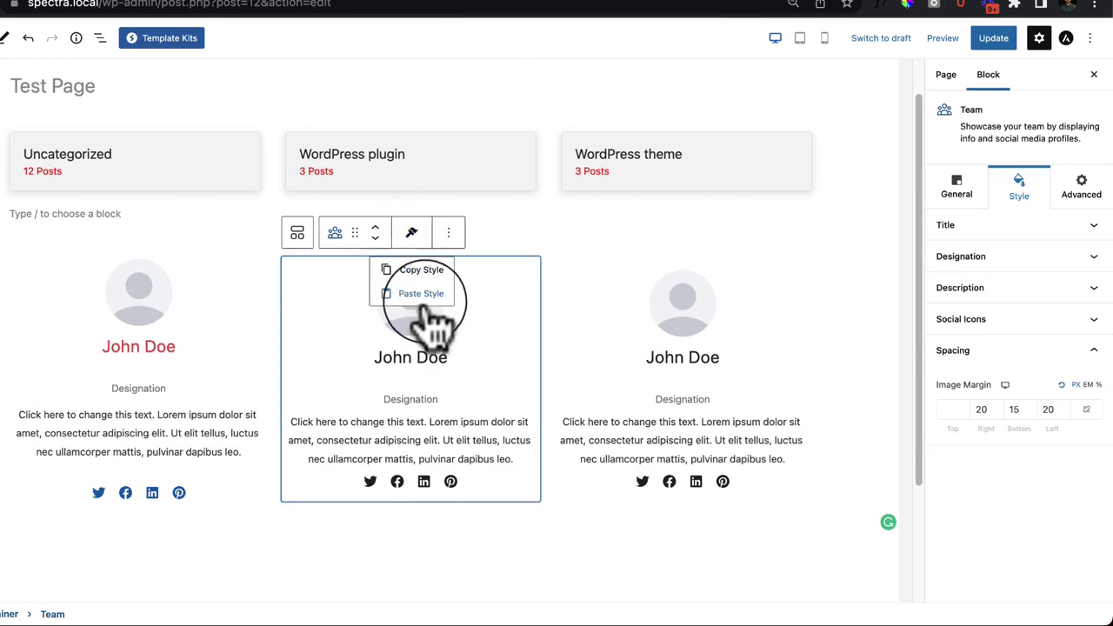
left_click(421, 293)
left_click(602, 285)
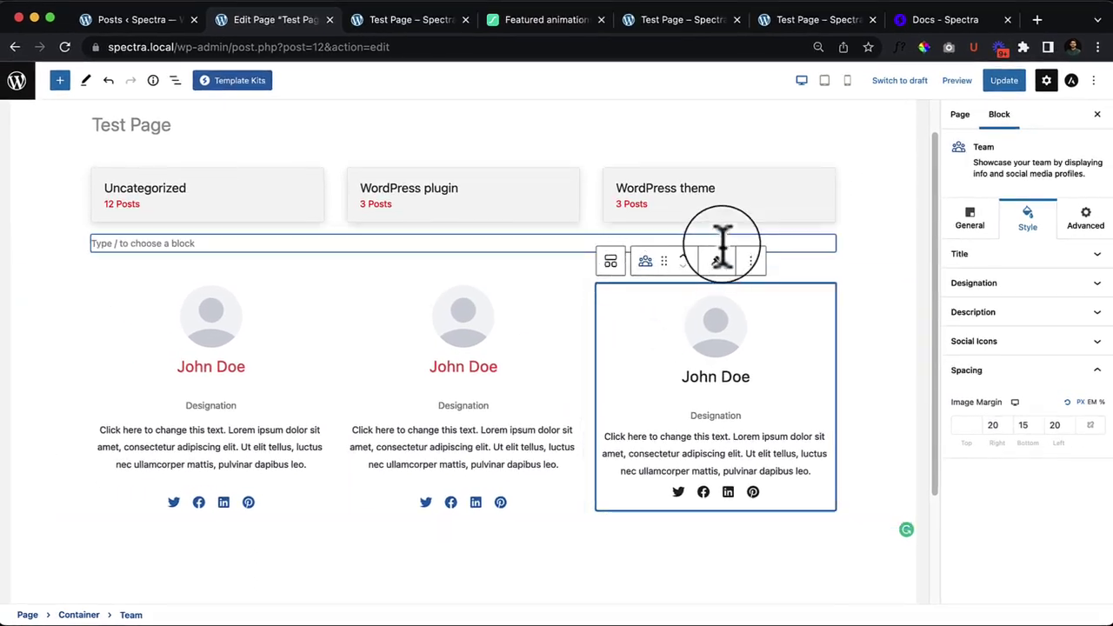
left_click(716, 263)
left_click(722, 316)
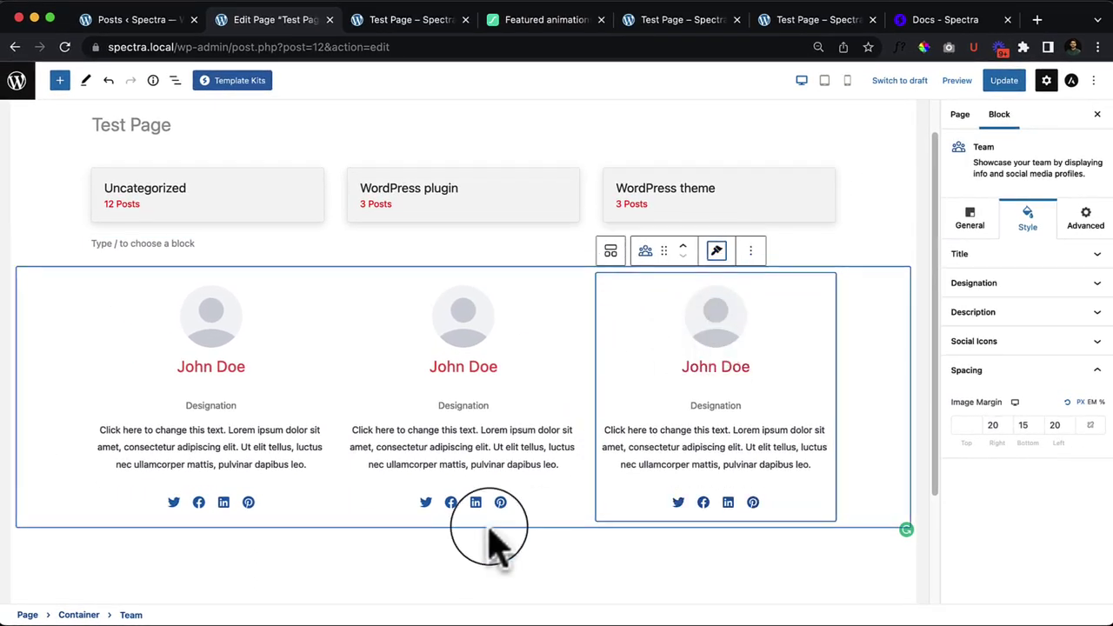
left_click(509, 567)
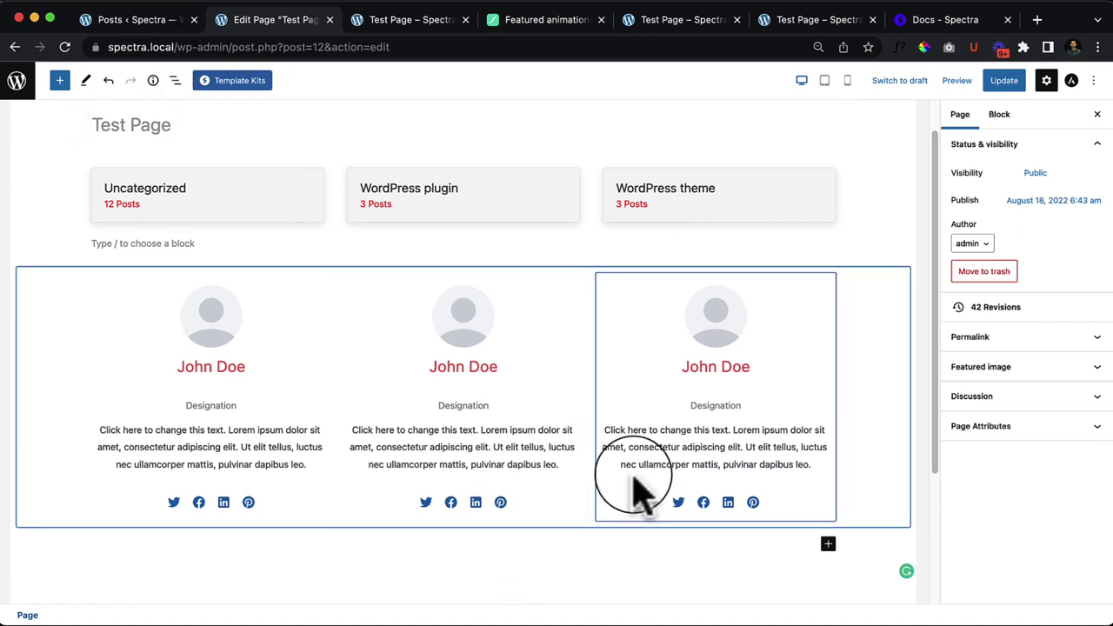
Step: Add an empty block below the team cards and drag in a Spectra Testimonials block
scroll(629, 539, "down", 4)
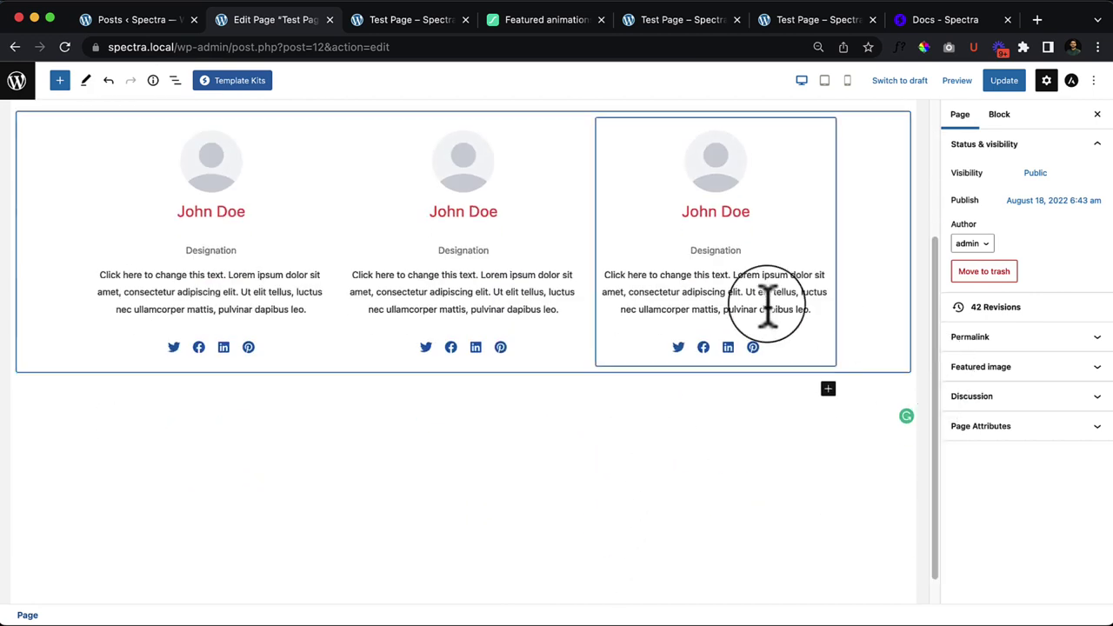
left_click(619, 311)
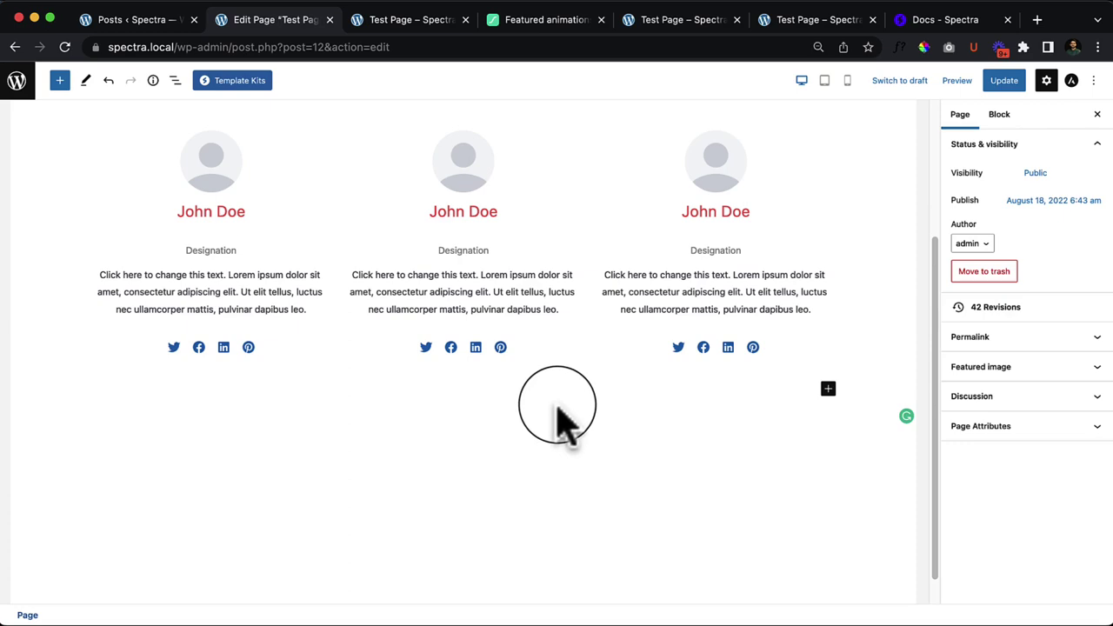
left_click(592, 391)
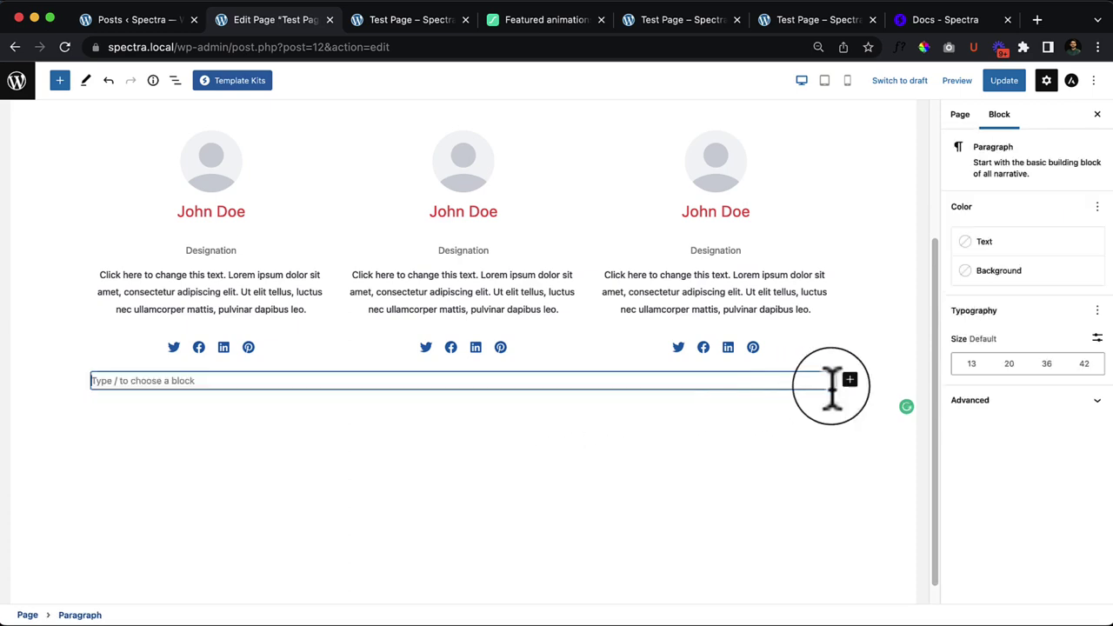
left_click(60, 80)
scroll(162, 423, "down", 3)
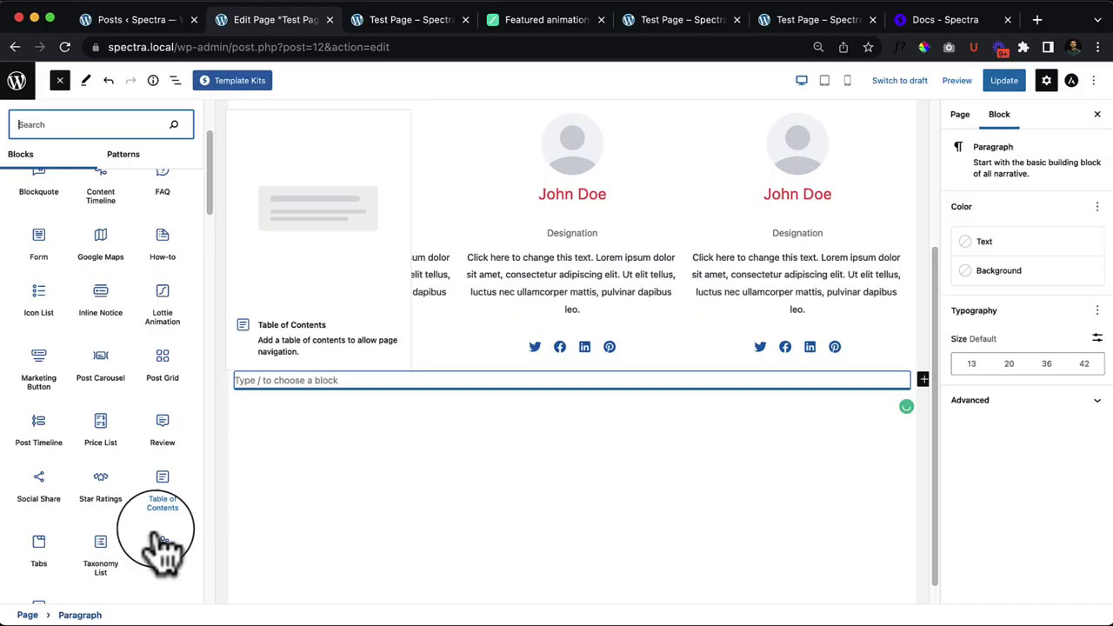
scroll(154, 534, "down", 2)
left_click_drag(35, 548, 507, 348)
scroll(496, 487, "down", 2)
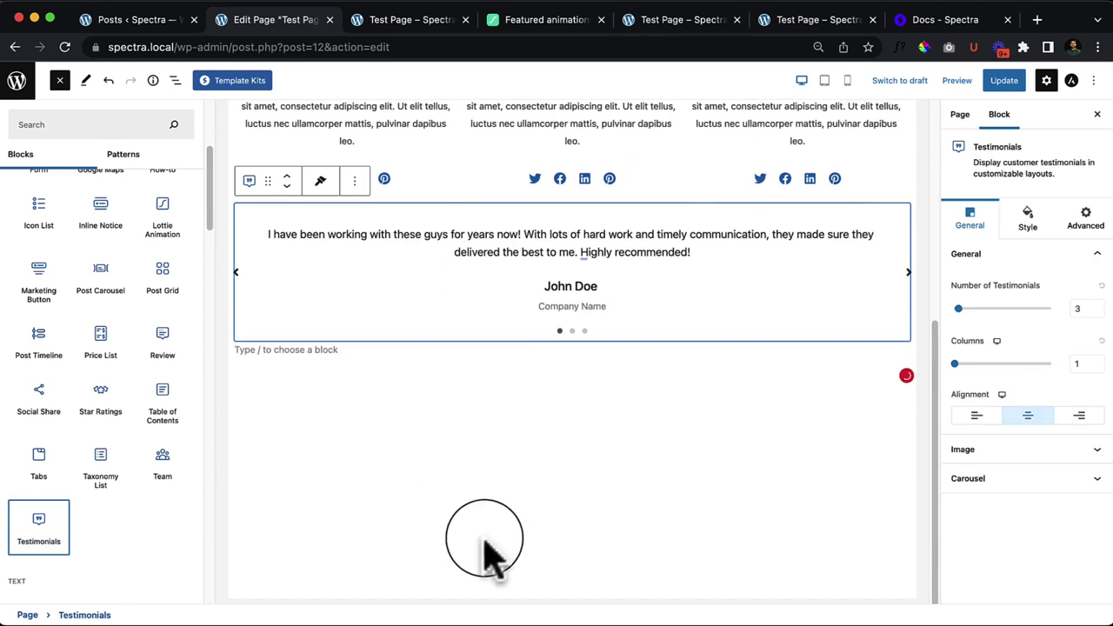
scroll(553, 514, "up", 1)
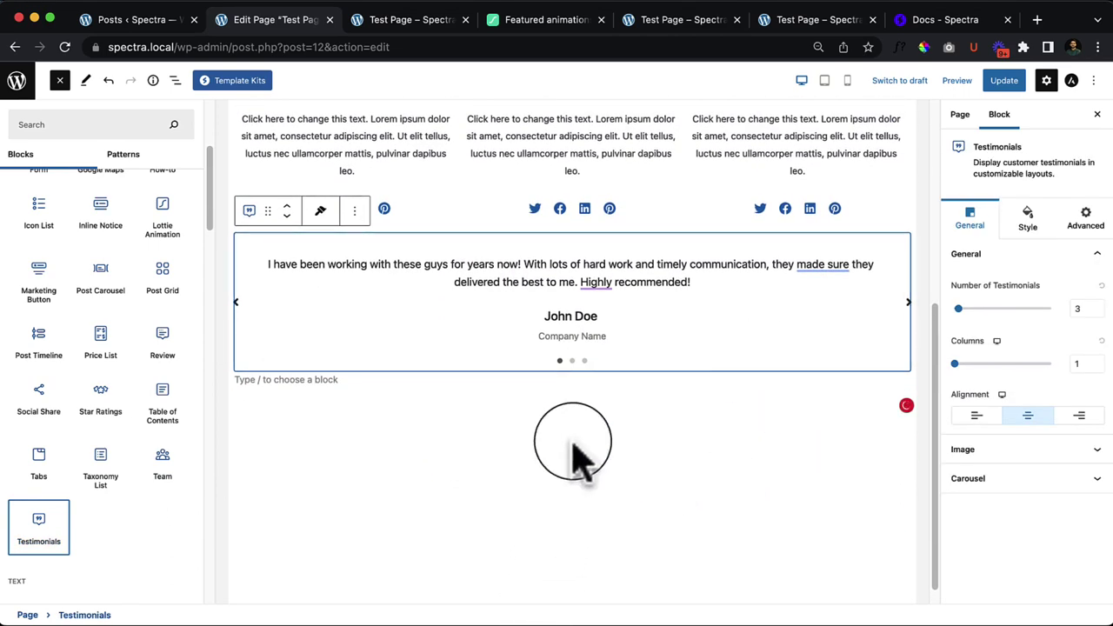
Step: Close the block inserter and delete the empty paragraph under the carousel
left_click(60, 80)
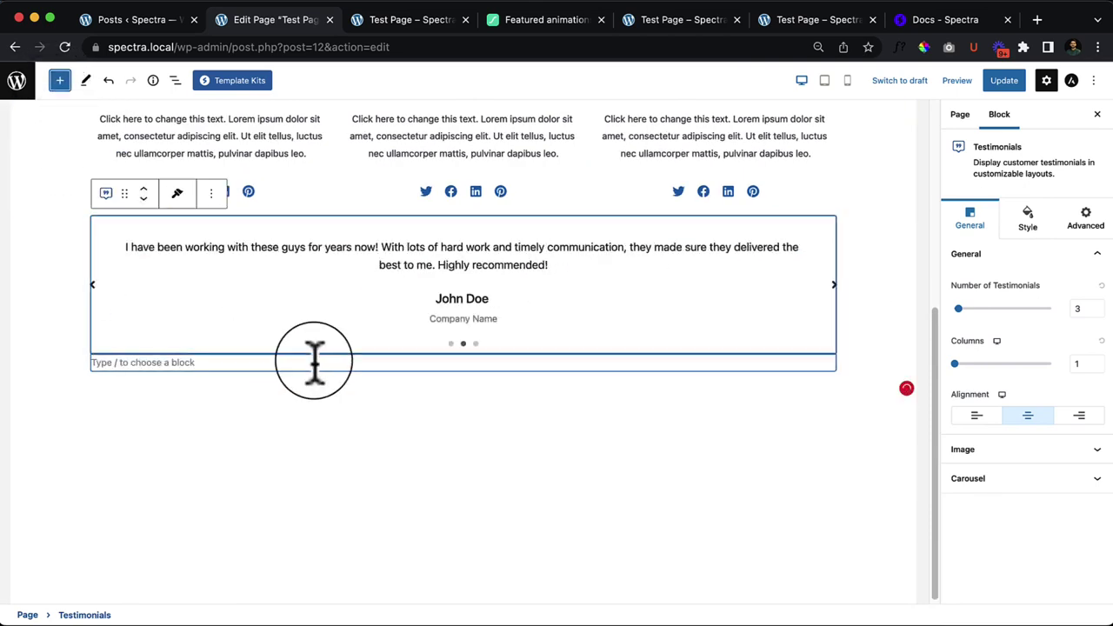
scroll(487, 487, "up", 5)
scroll(385, 522, "up", 7)
scroll(423, 510, "down", 7)
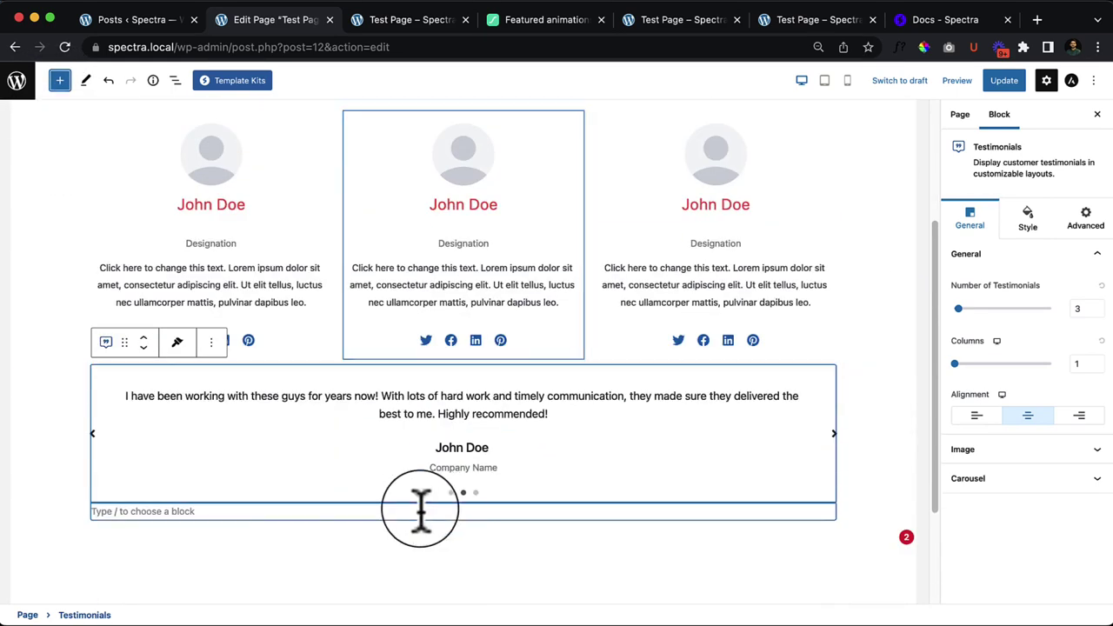
left_click(242, 513)
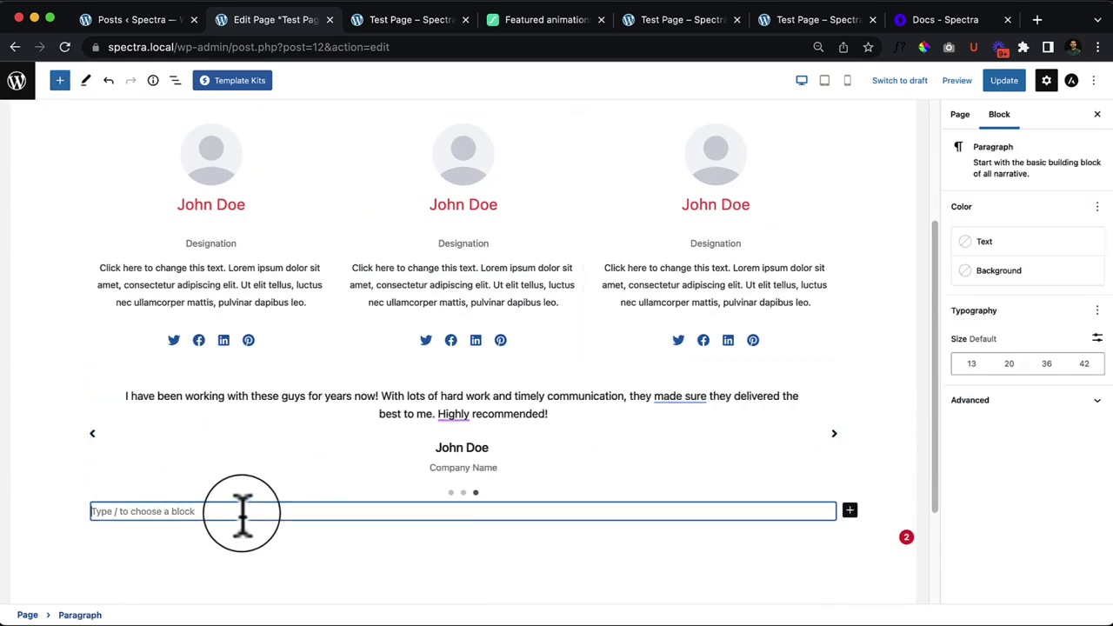
key("BackSpace")
Step: Remove the Testimonials carousel block via its actions menu
left_click(478, 434)
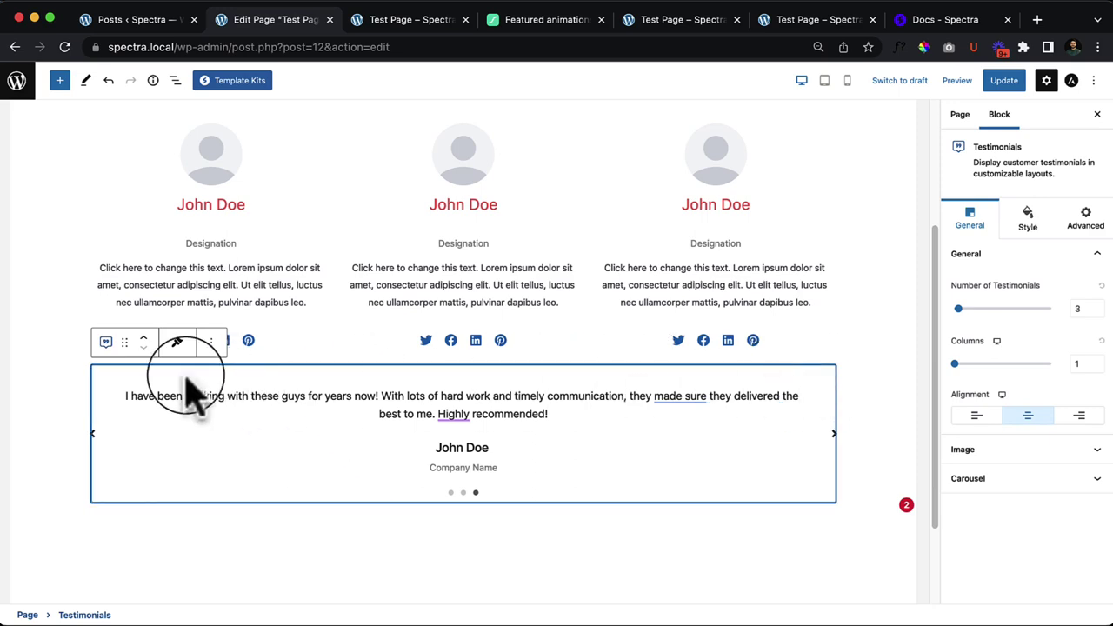
left_click_drag(125, 342, 273, 464)
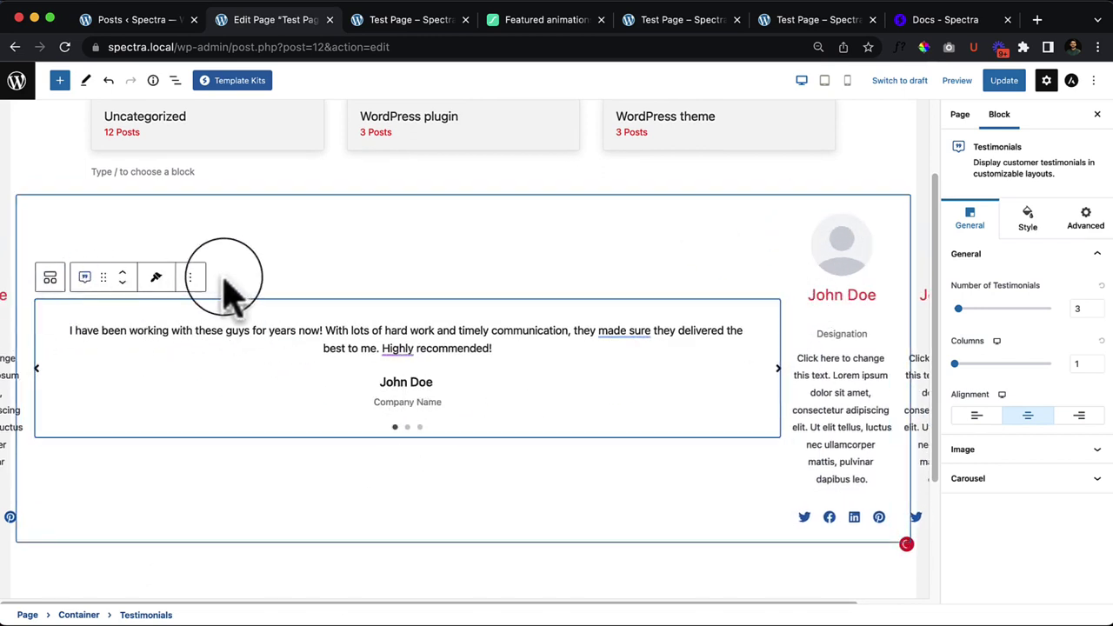
left_click_drag(91, 280, 447, 385)
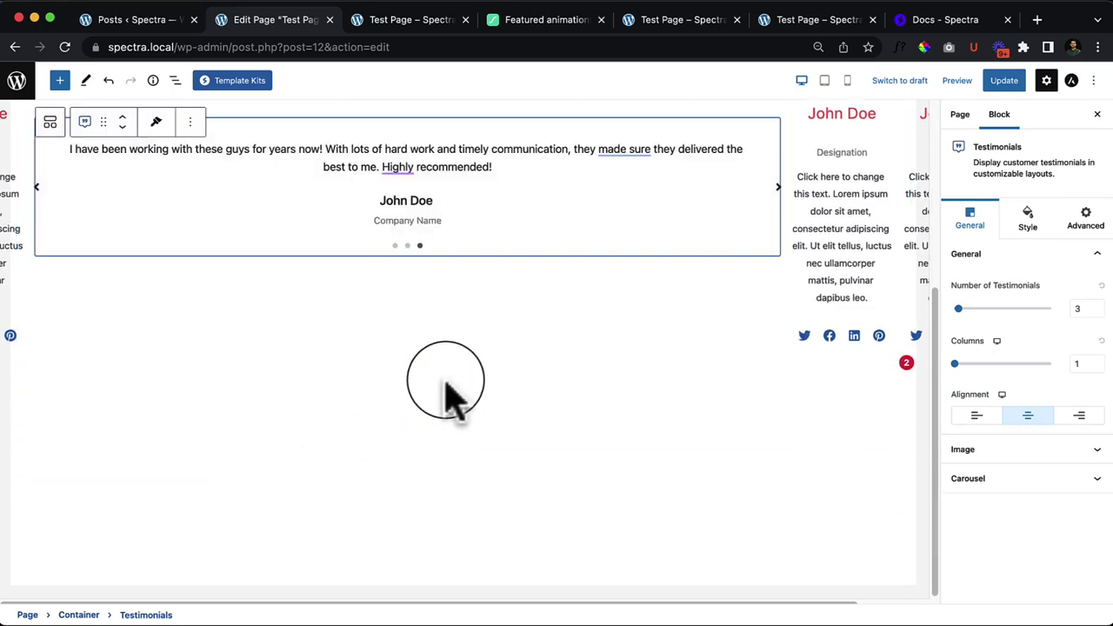
left_click(189, 121)
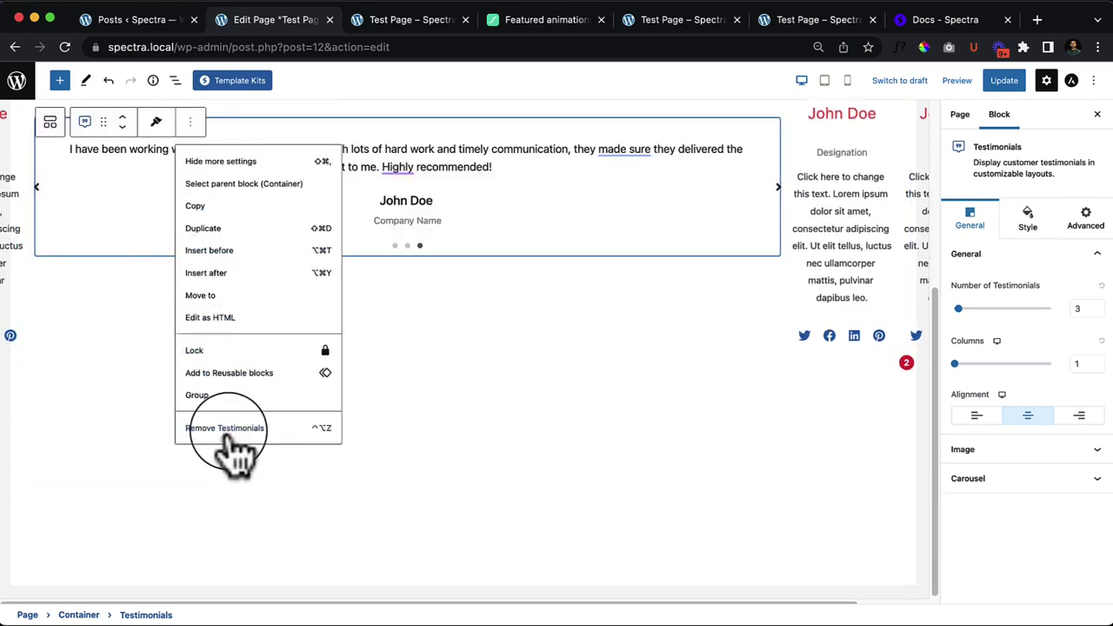
left_click(228, 431)
left_click(426, 391)
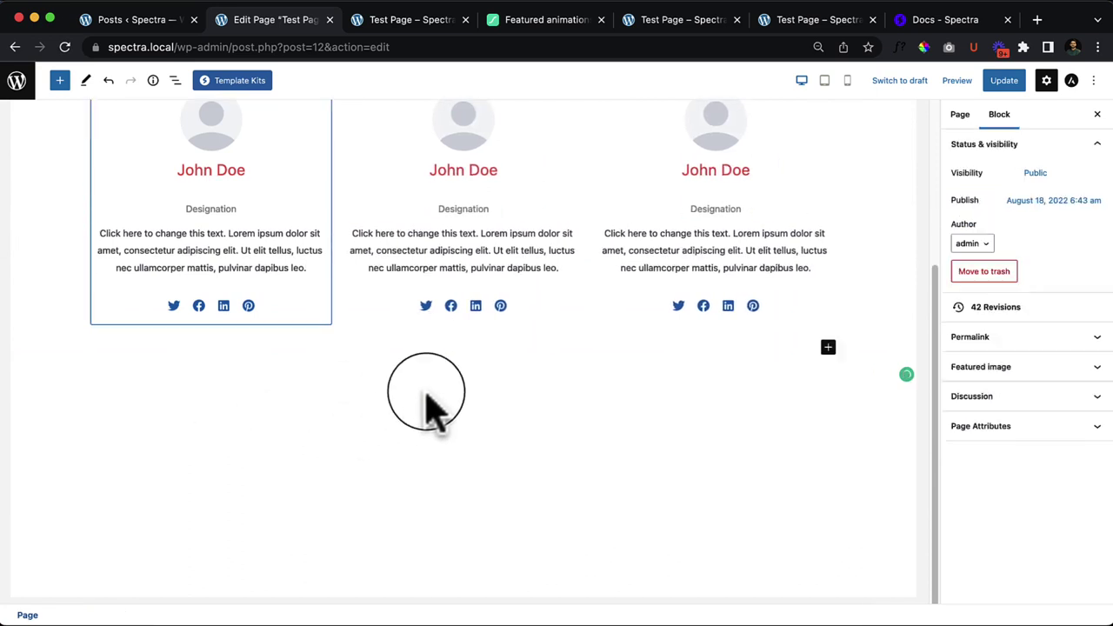
Step: Insert a Testimonials block with /tes below the team cards, preview its slides, and show Style settings
left_click(436, 350)
type("/")
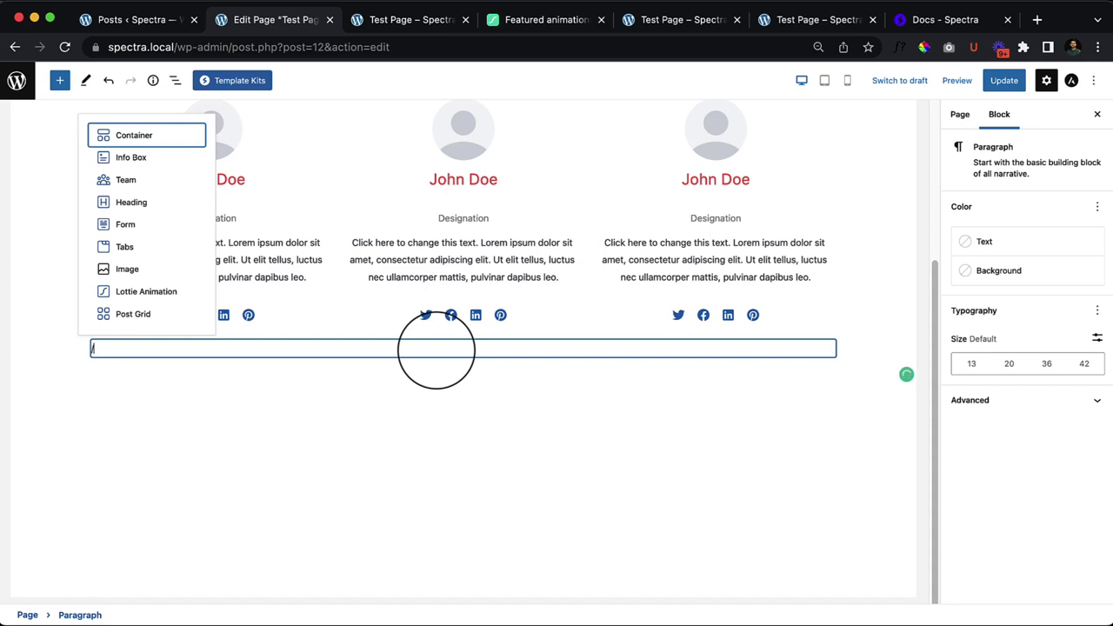
type("tes")
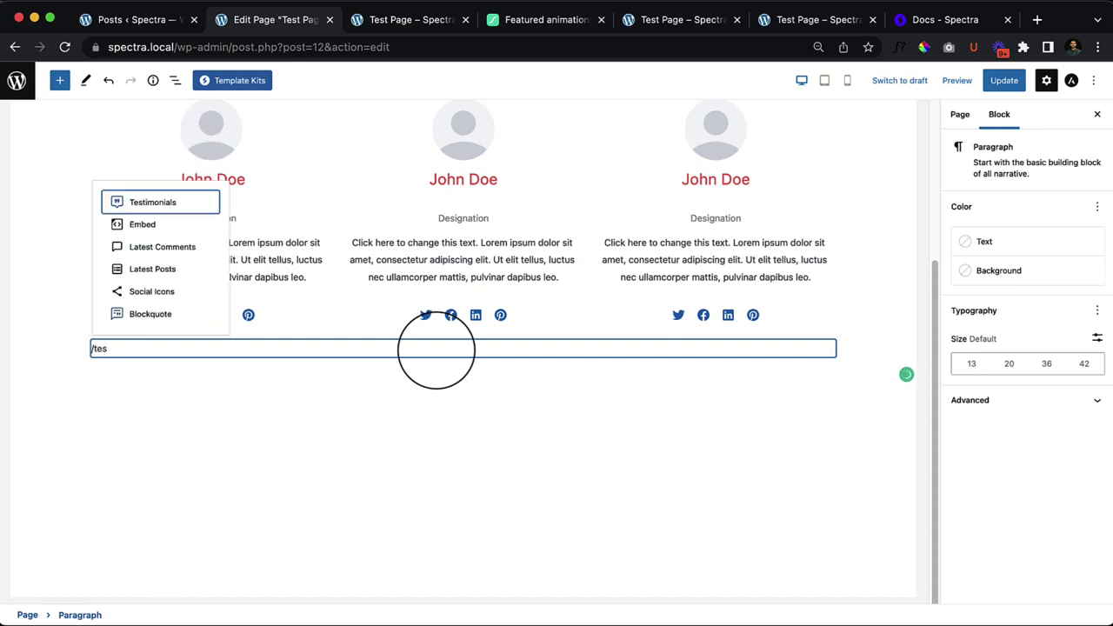
key("Return")
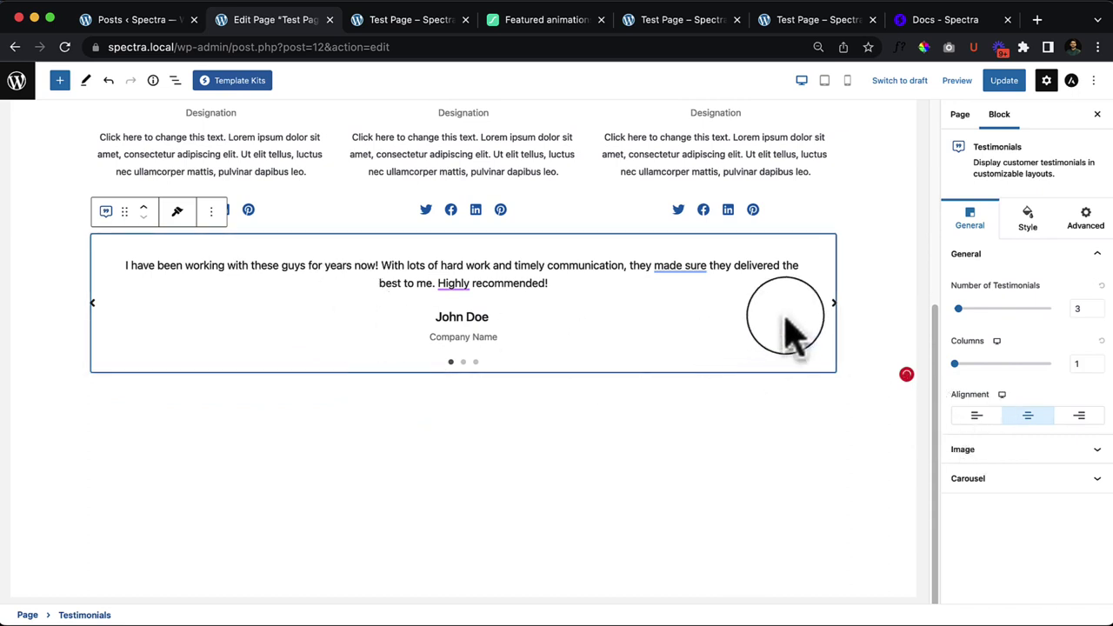
left_click(834, 304)
left_click(833, 304)
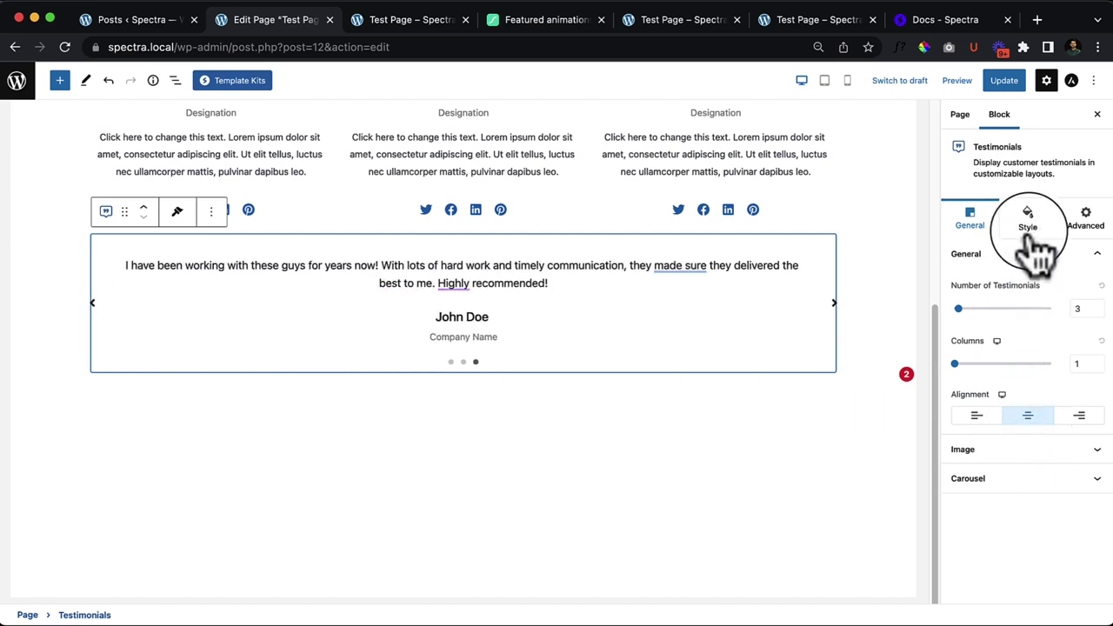
left_click(1035, 237)
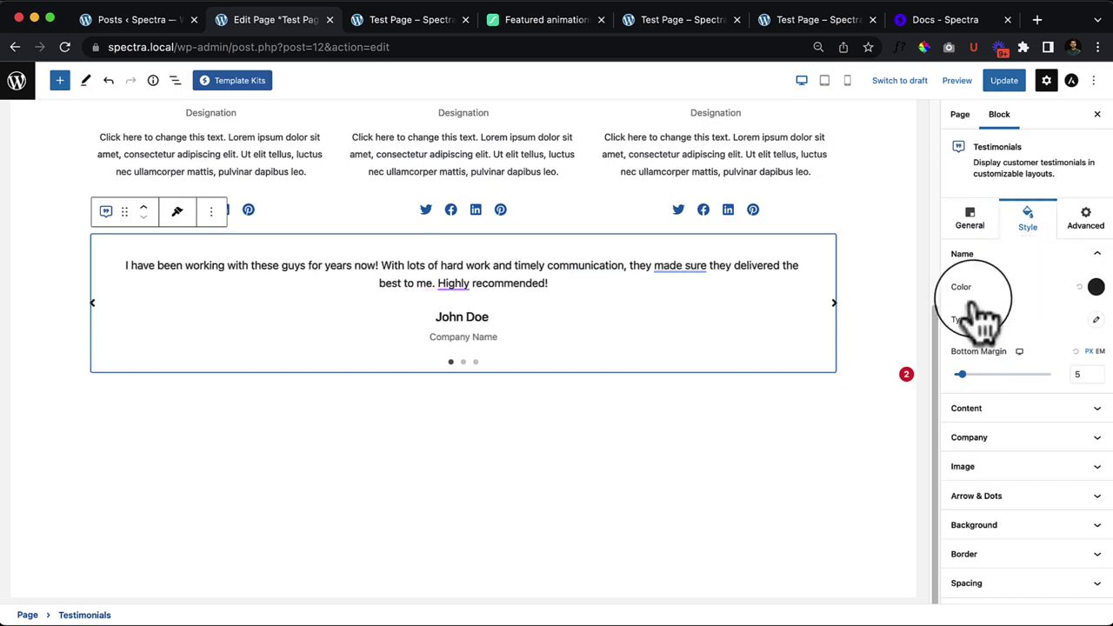
Step: Set the mountain hiker photo as the first testimonial's image
left_click(969, 217)
left_click(1026, 447)
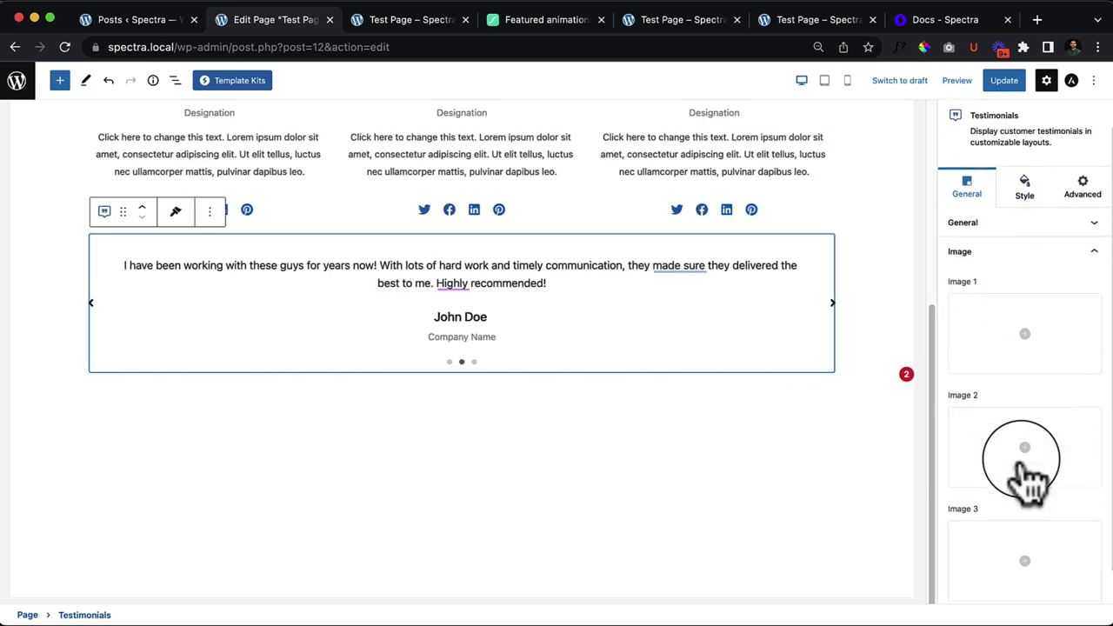
left_click(1046, 330)
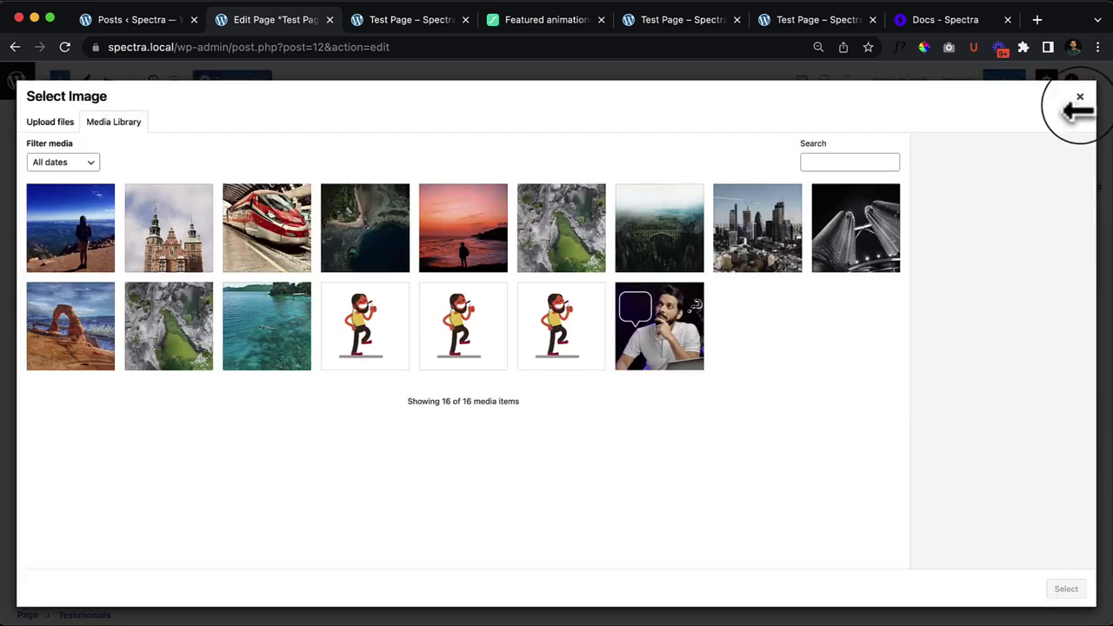
left_click(1079, 100)
left_click(996, 218)
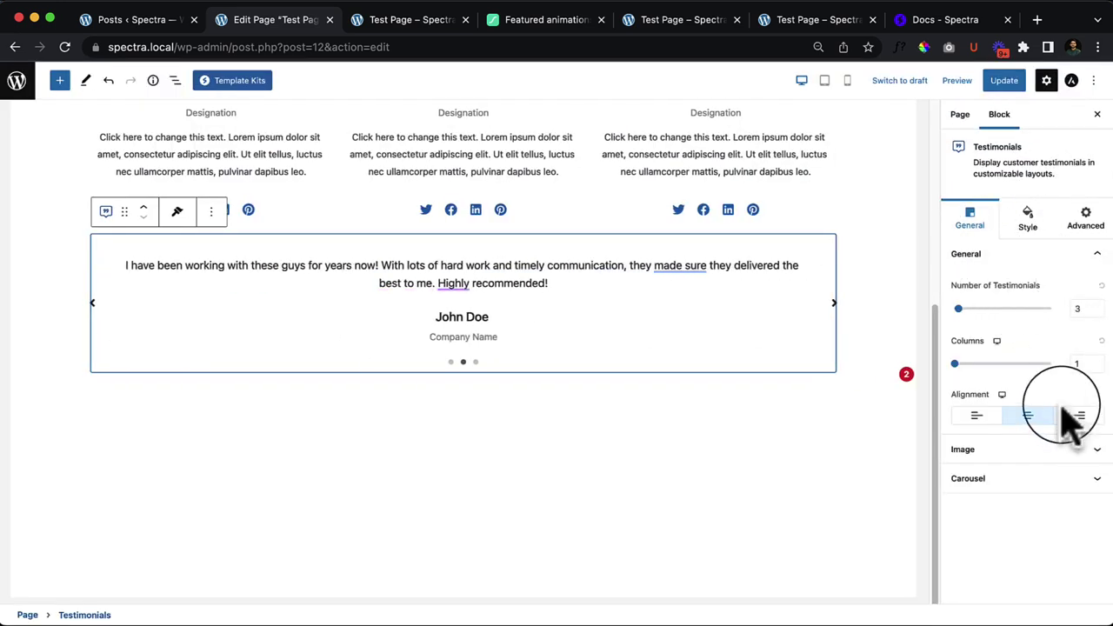
left_click(1034, 451)
left_click(1018, 358)
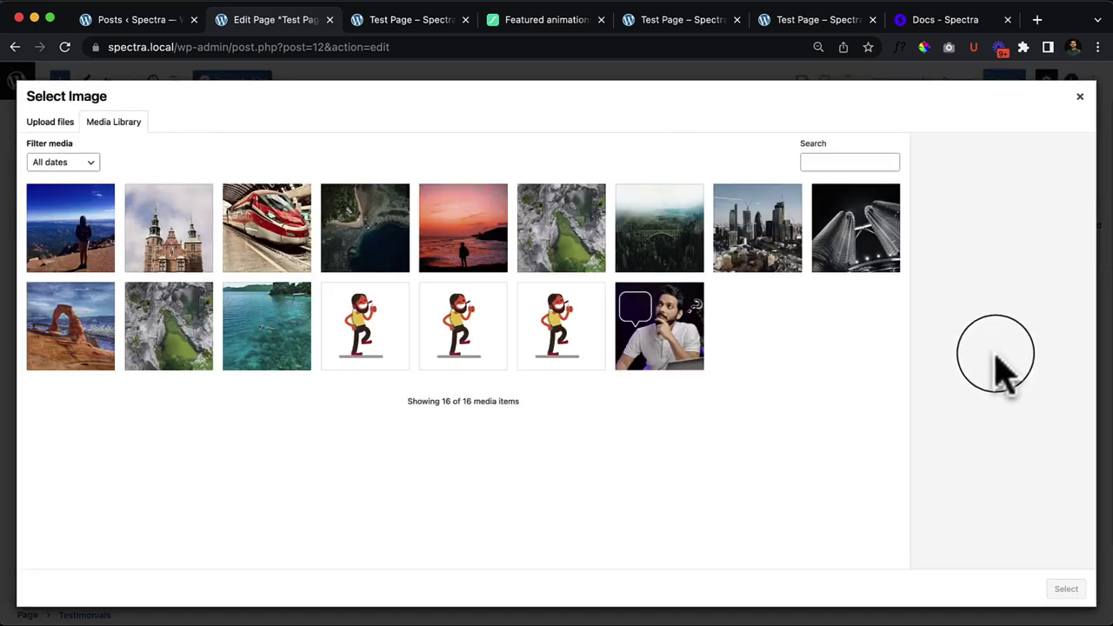
left_click(105, 248)
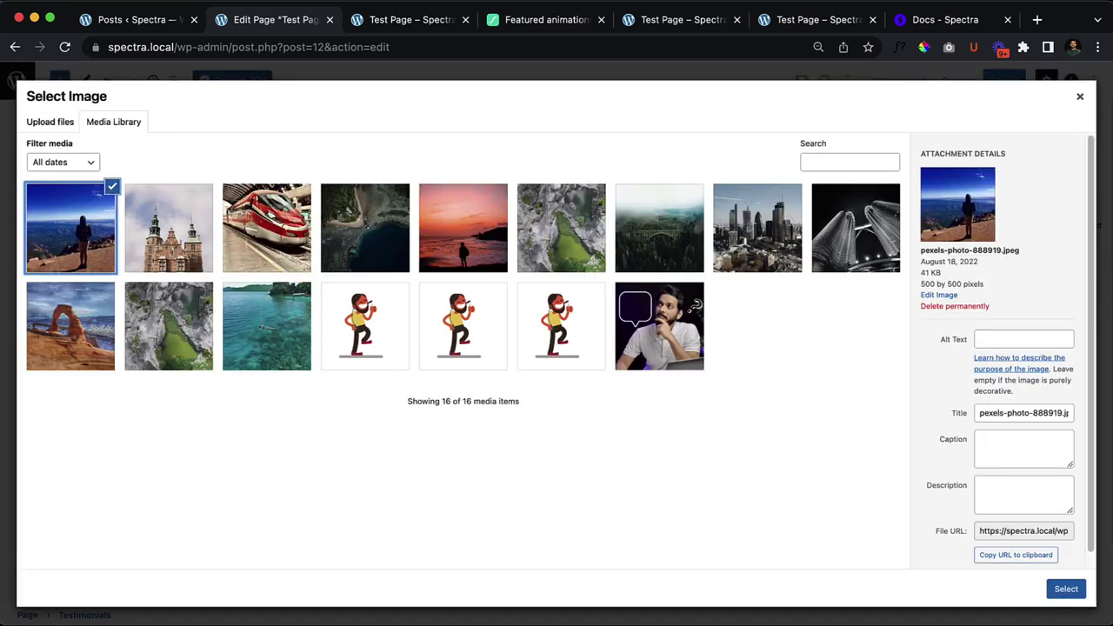
left_click(1064, 589)
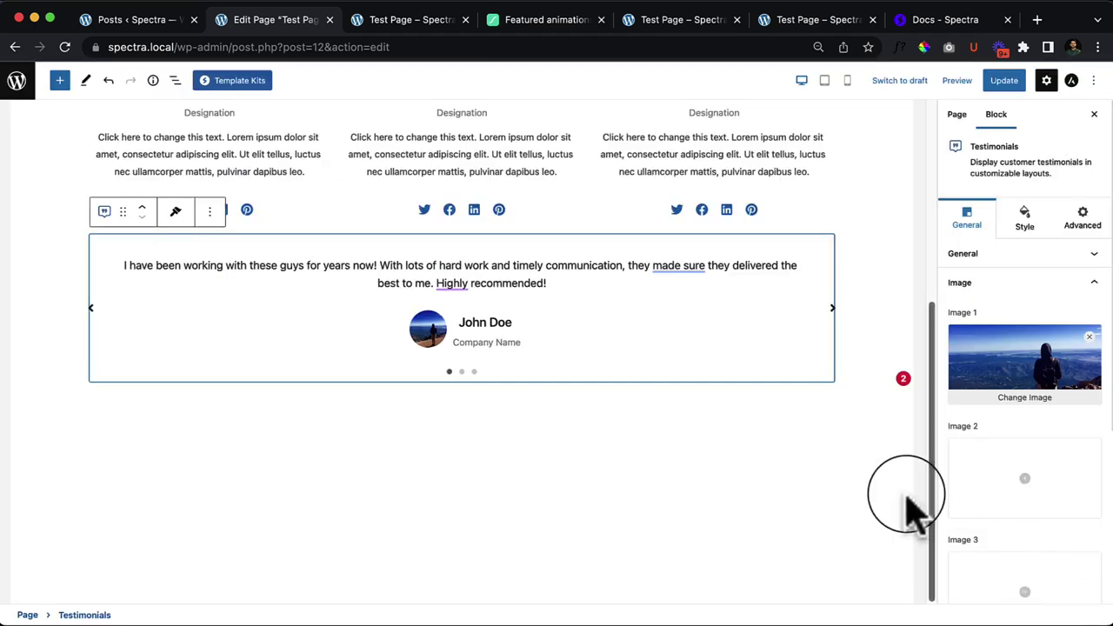
Step: Set the castle photo for the second testimonial and the aerial coastline photo for the third
left_click(1024, 481)
left_click(171, 233)
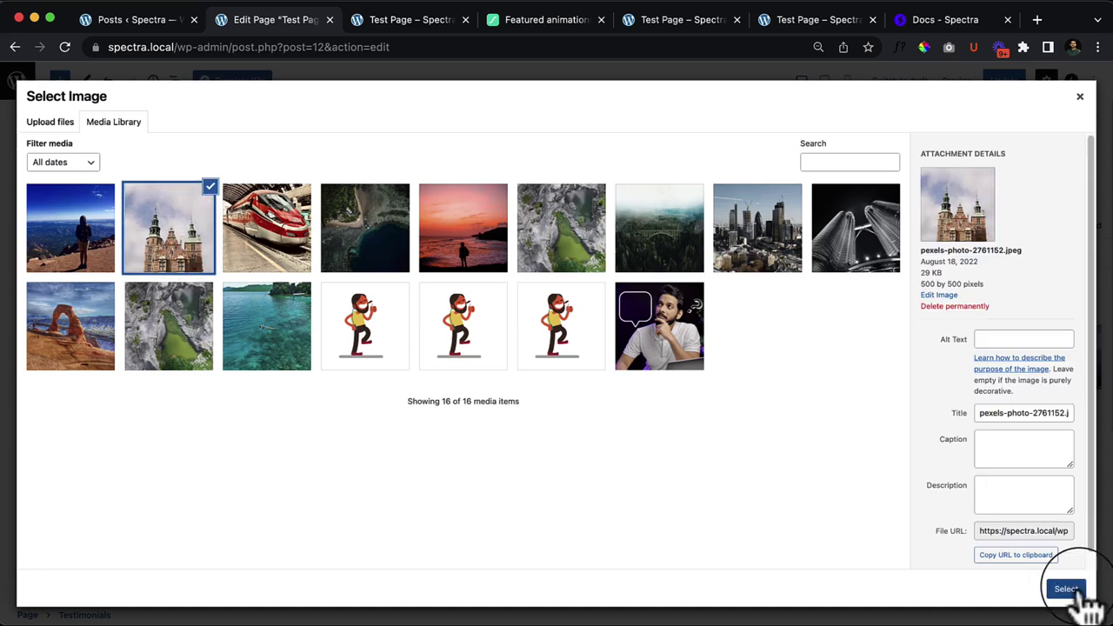
left_click(1066, 589)
left_click(1049, 594)
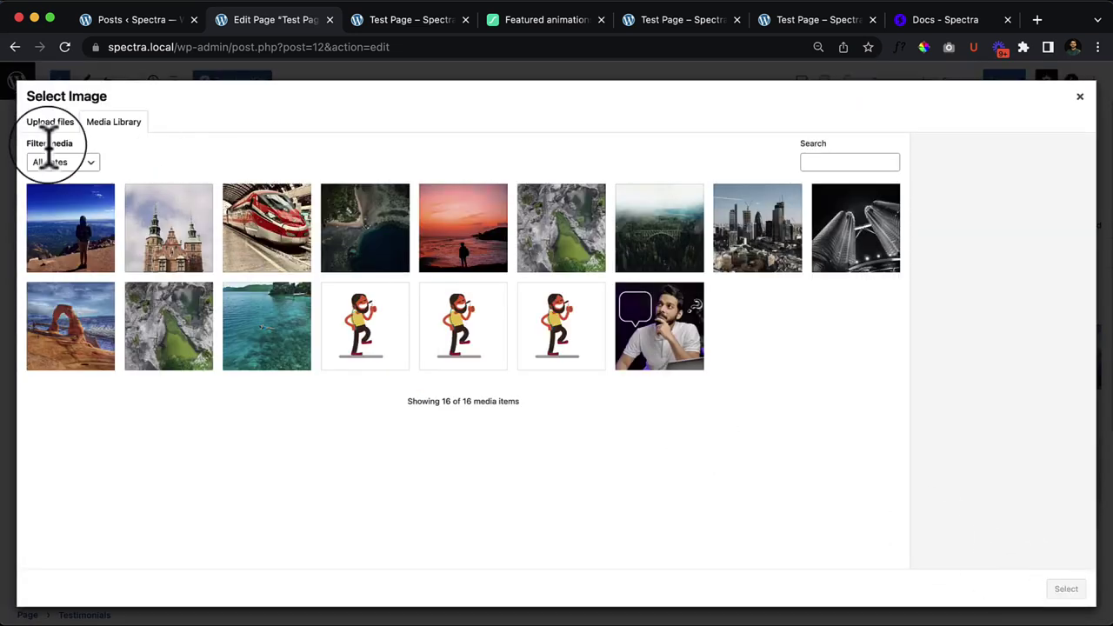
left_click(87, 228)
left_click(1066, 589)
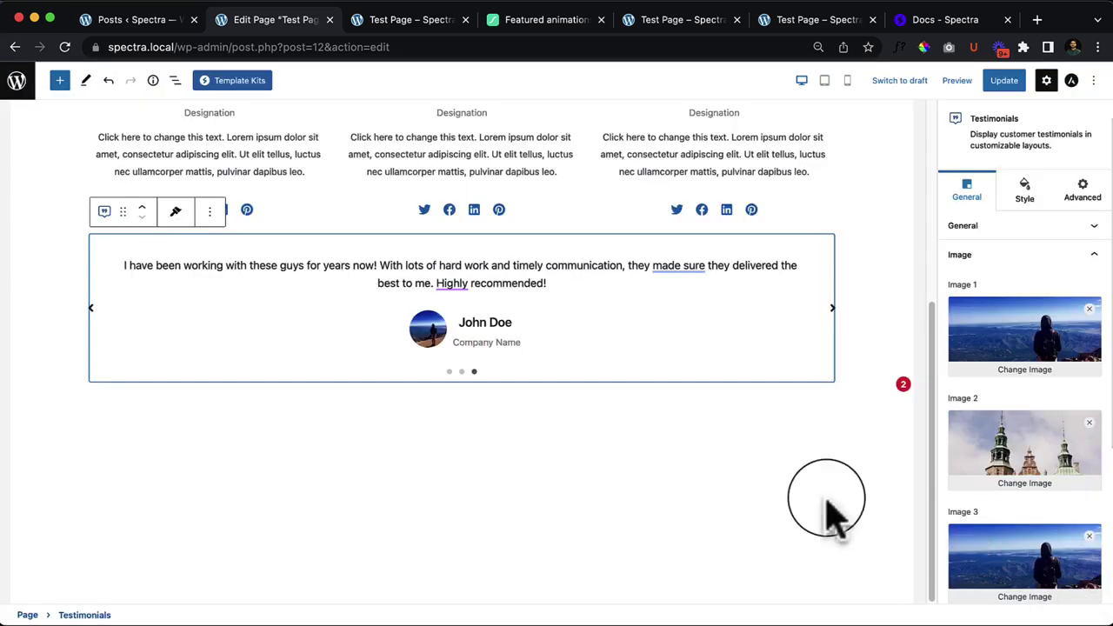
left_click(1089, 536)
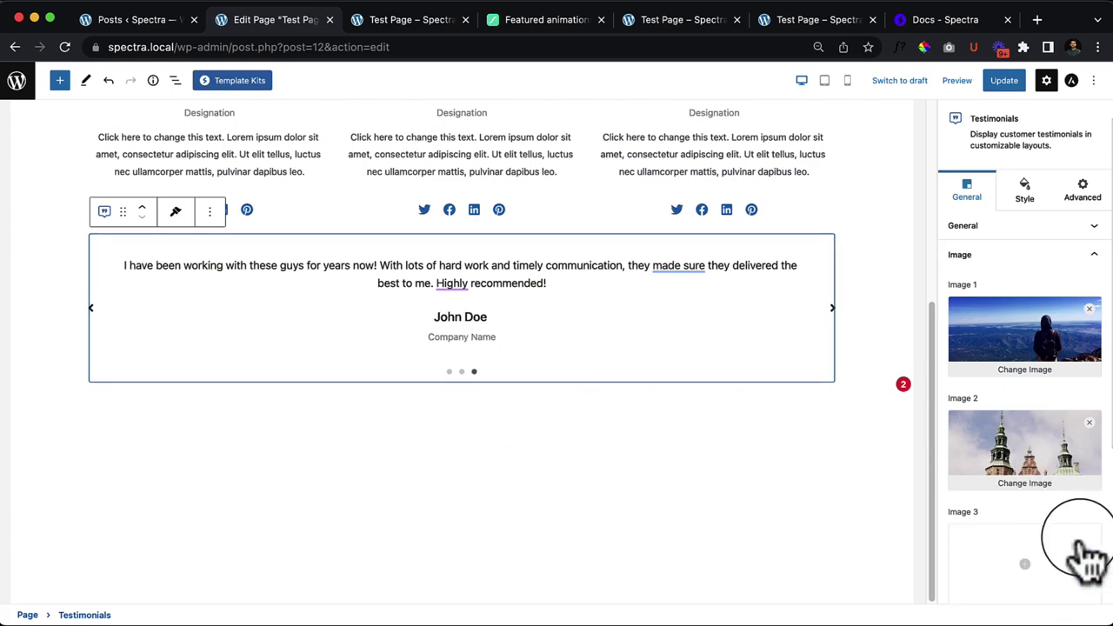
left_click(1066, 539)
left_click(177, 205)
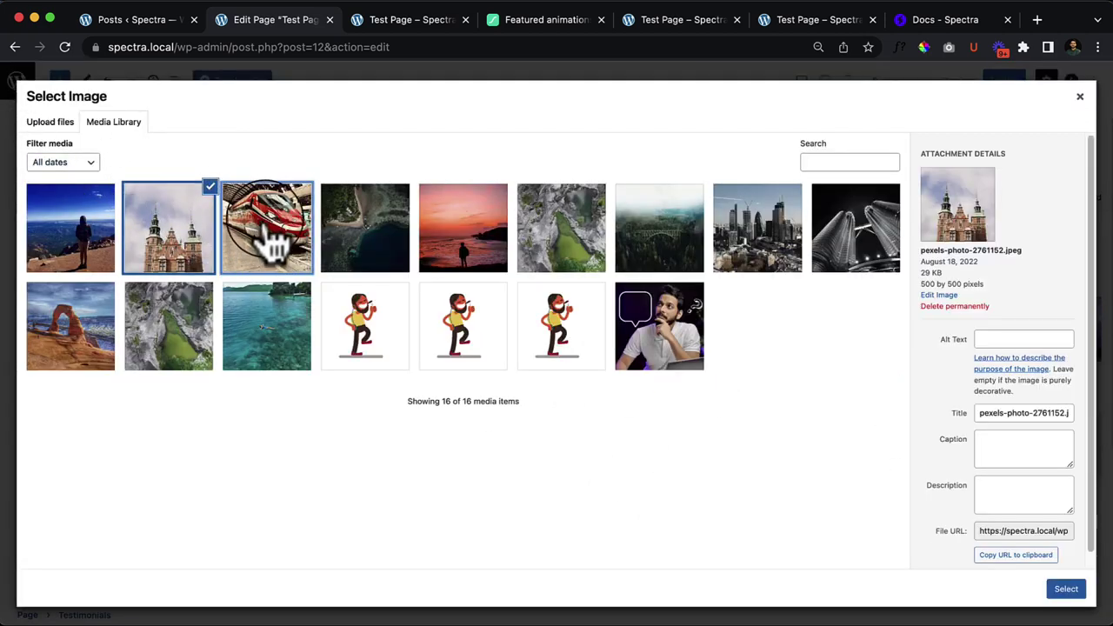
left_click(261, 224)
left_click(375, 271)
left_click(1066, 589)
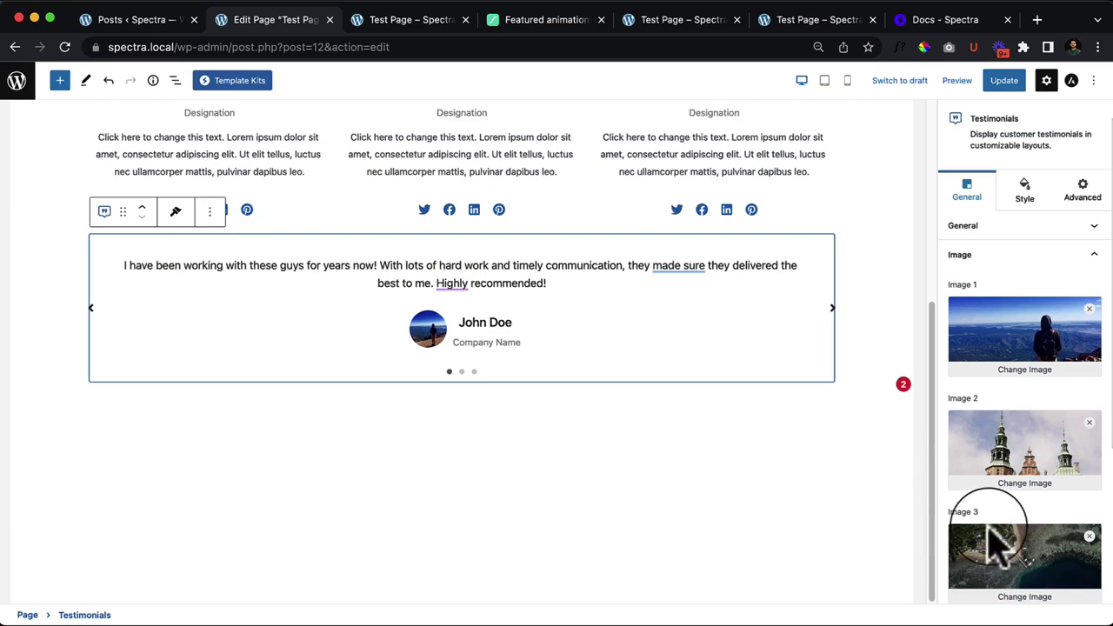
scroll(1018, 522, "down", 1)
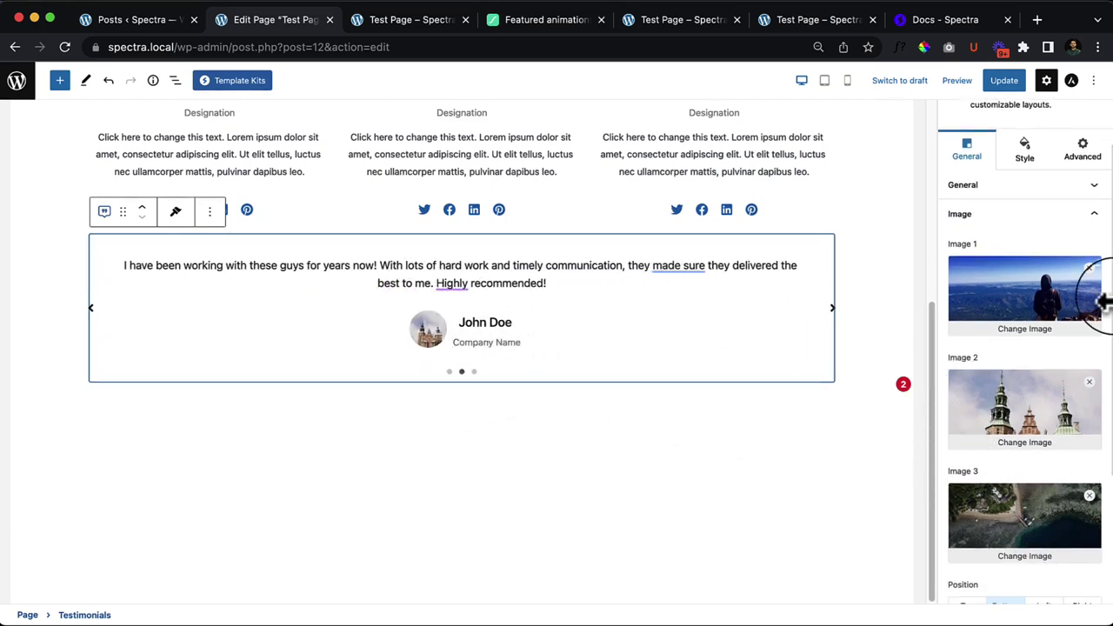
scroll(748, 365, "up", 1)
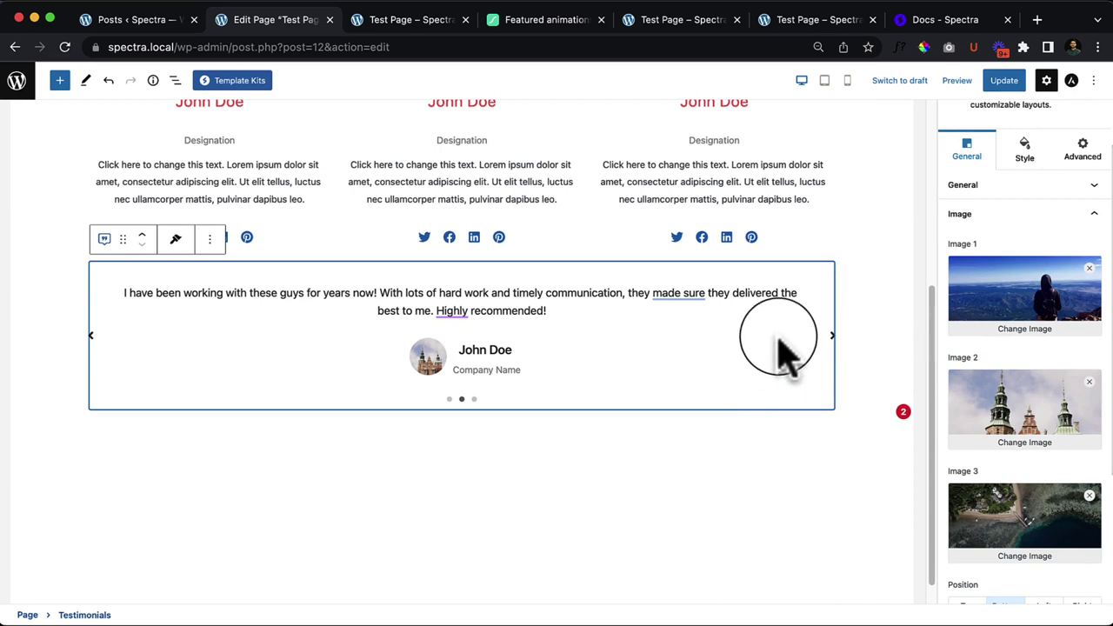
Step: Open List View and raise the Number of Testimonials from 3 to 6
left_click(1043, 217)
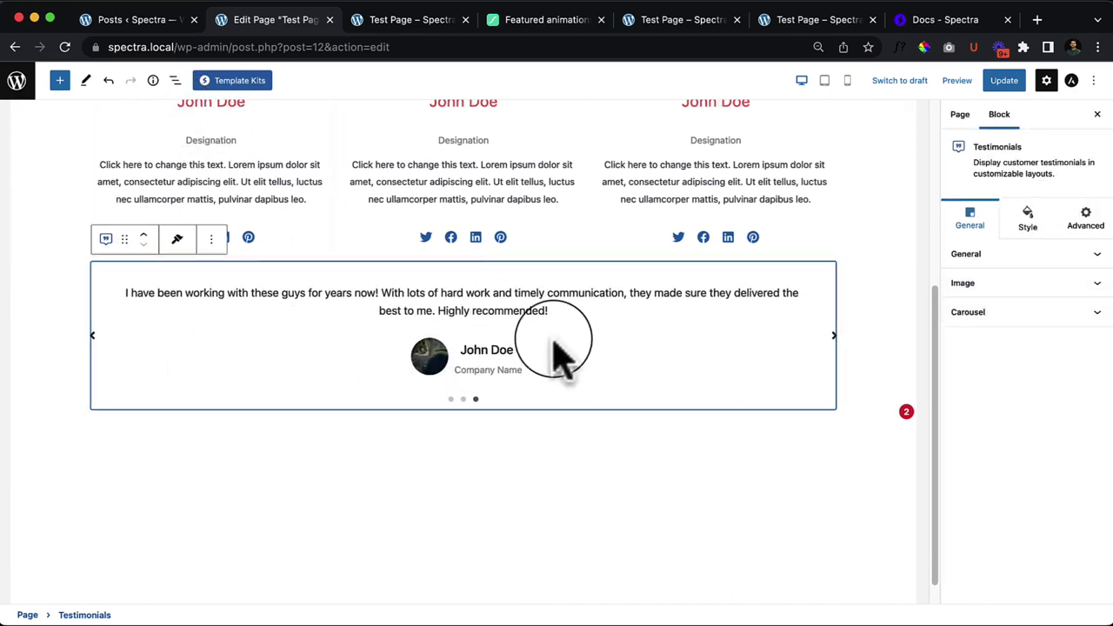
left_click(173, 81)
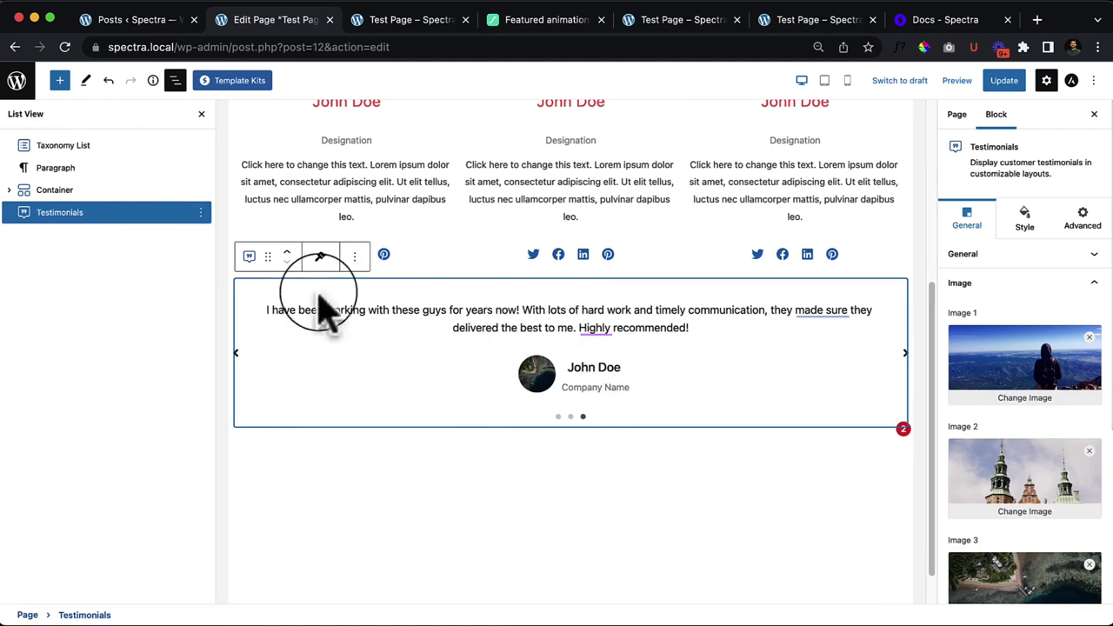
left_click(283, 254)
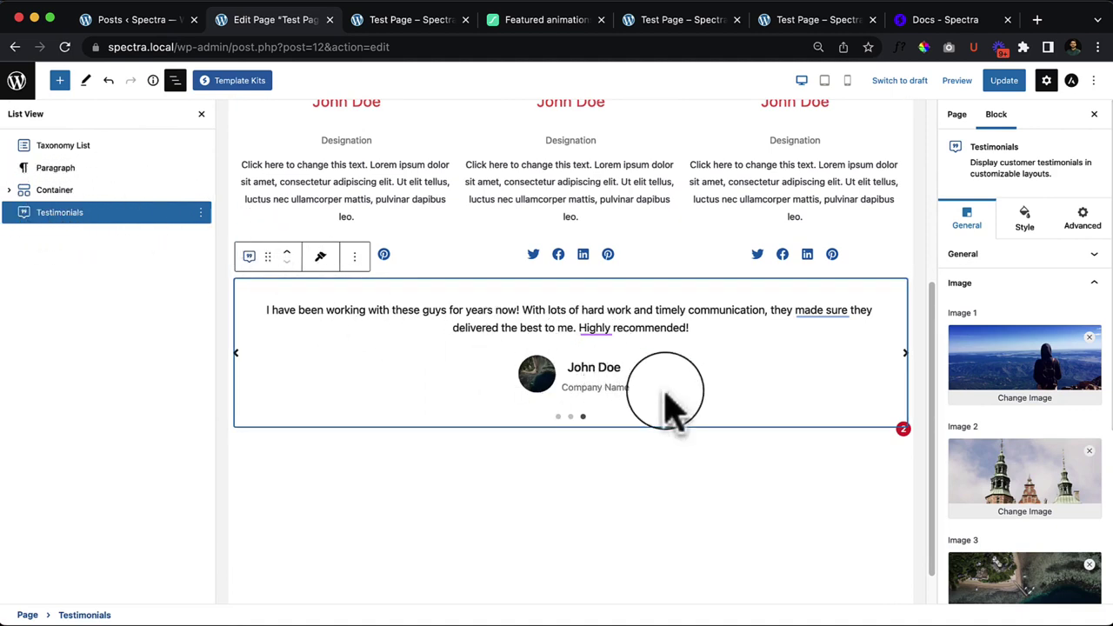
left_click(1000, 283)
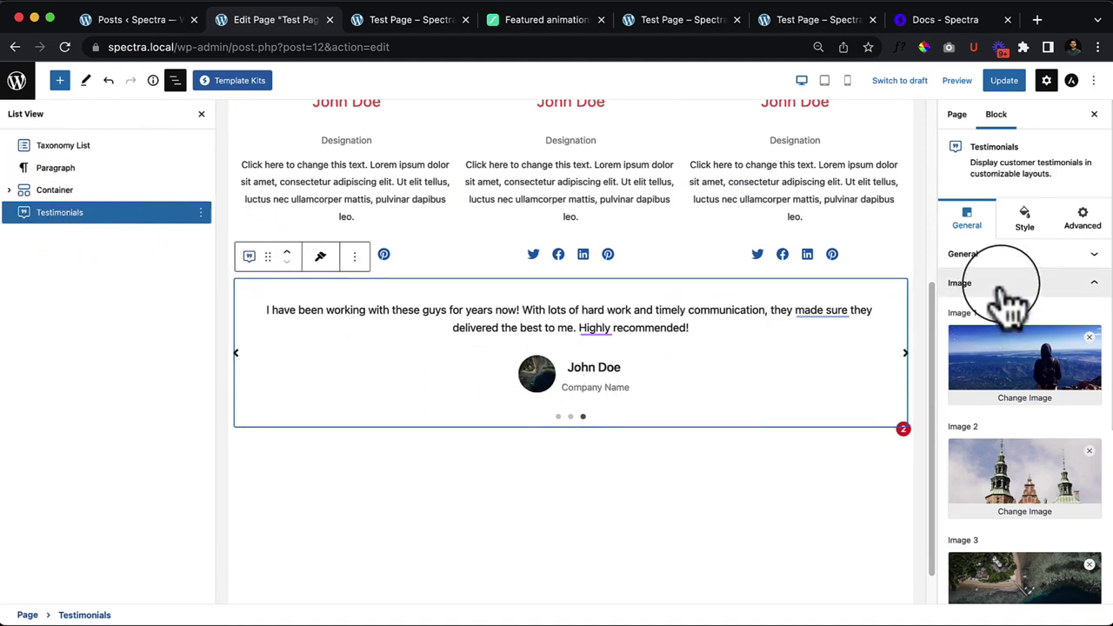
left_click(1014, 256)
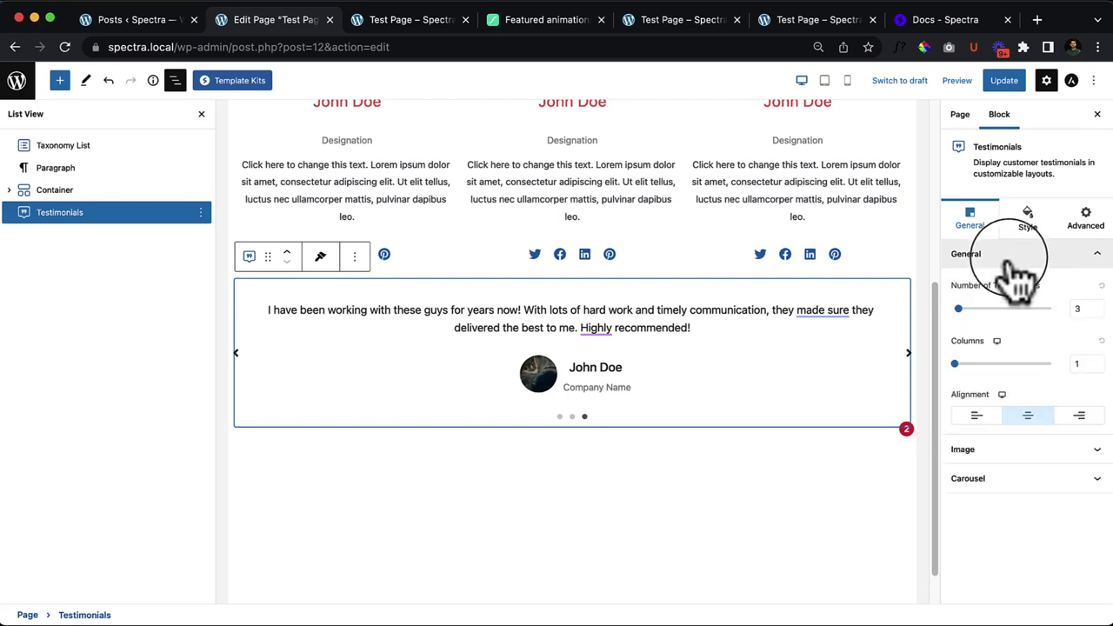
left_click(959, 310)
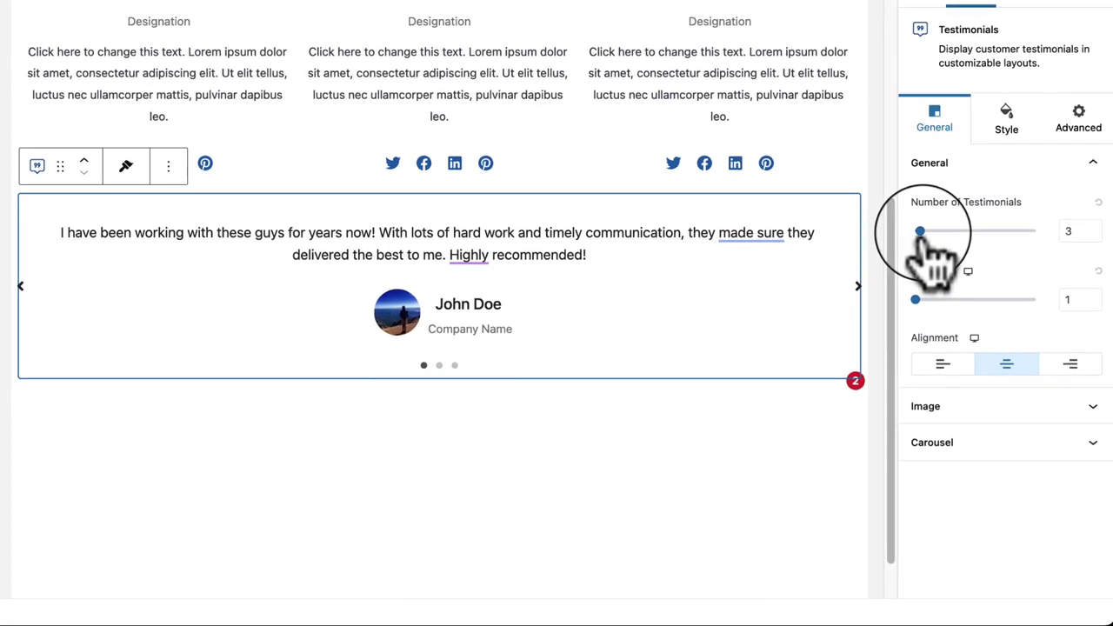
left_click_drag(921, 232, 940, 261)
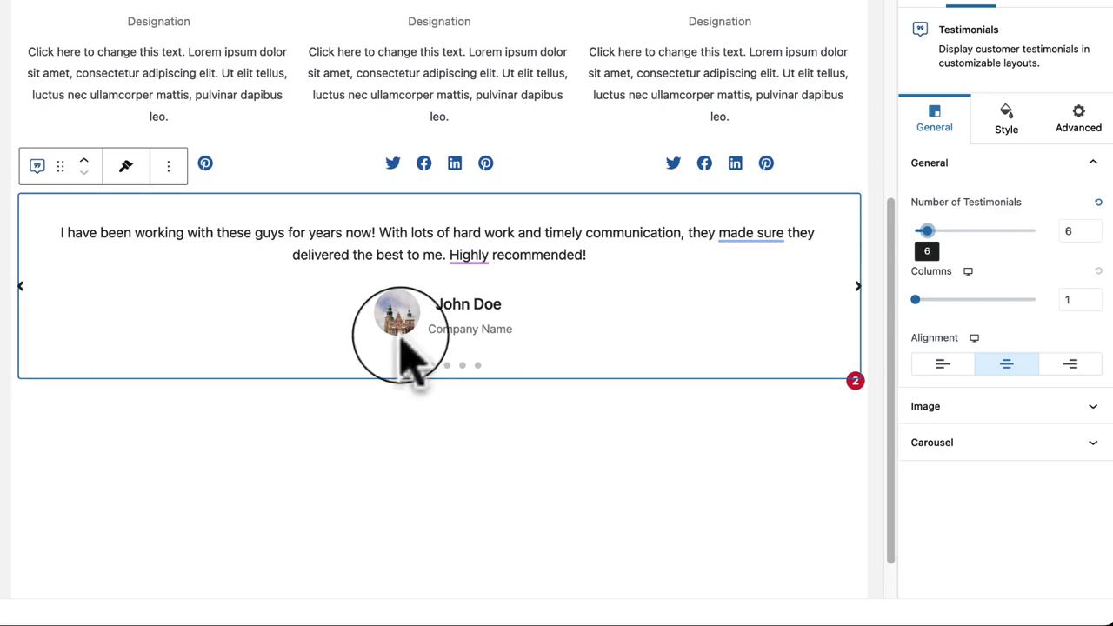
Step: Go to the third testimonial and replace the author name John Doe with a new person's name
left_click(419, 235)
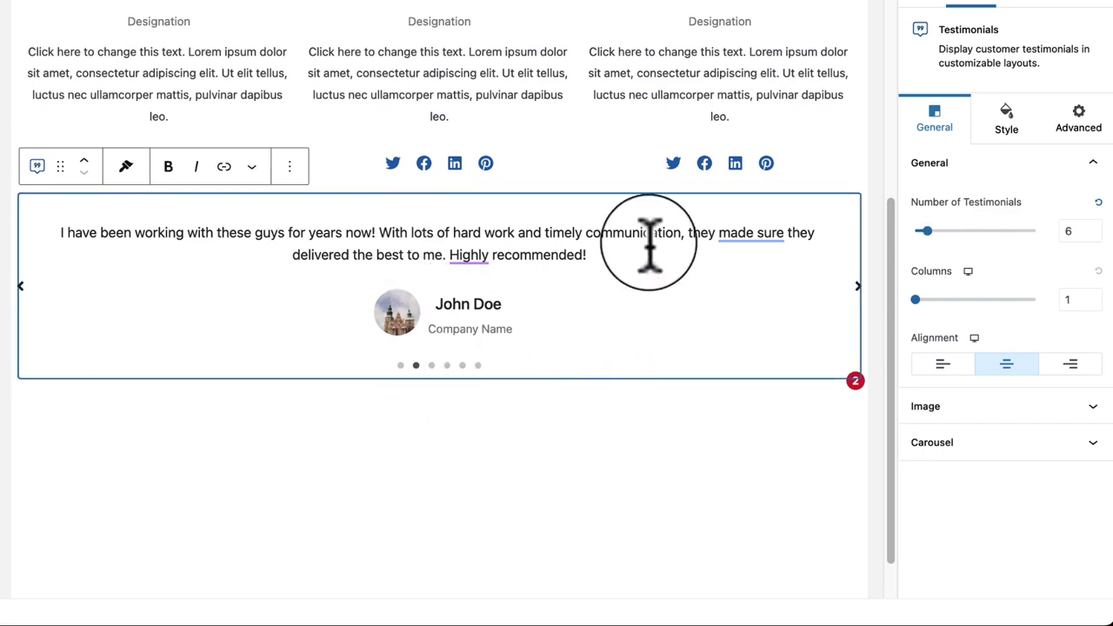
left_click(857, 287)
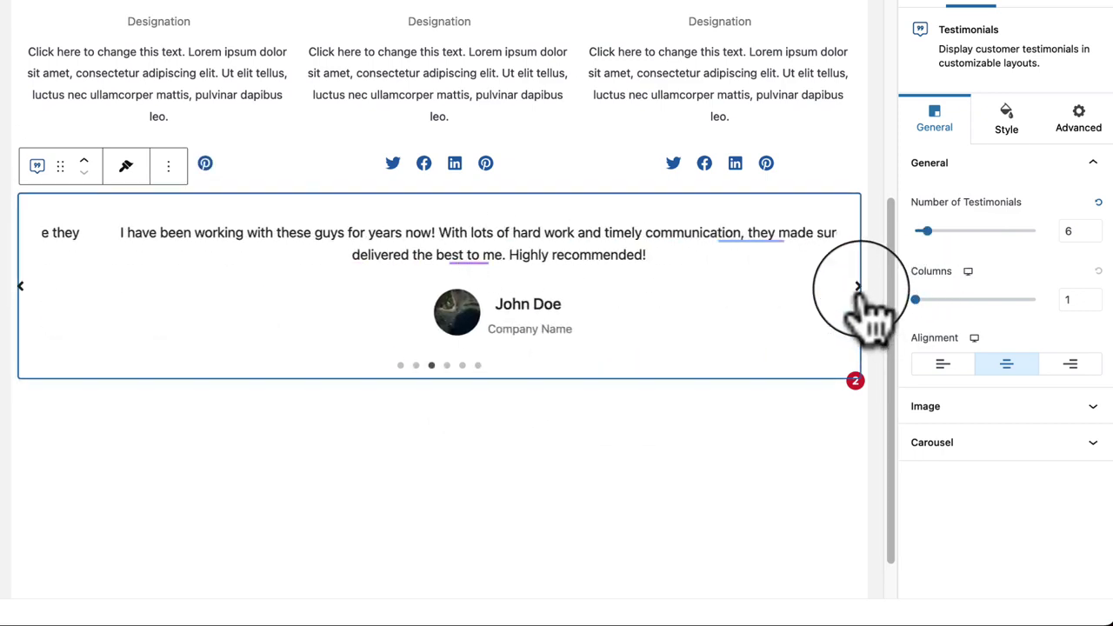
triple_click(247, 231)
mouse_move(452, 304)
left_mouse_down()
mouse_move(495, 347)
mouse_move(424, 349)
mouse_move(510, 323)
mouse_move(443, 313)
left_mouse_up()
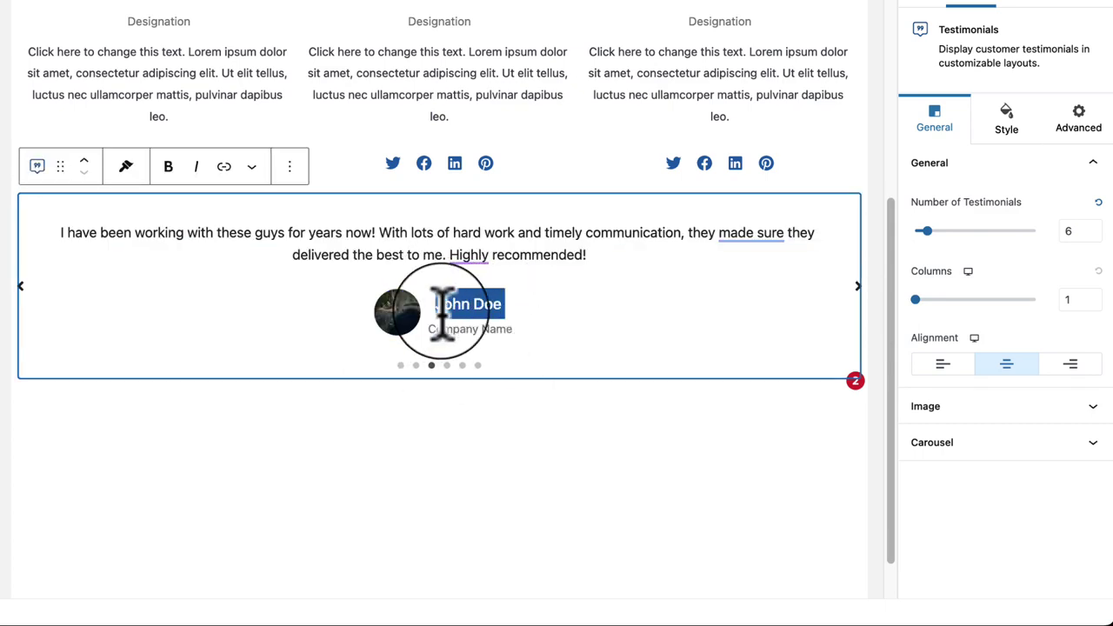
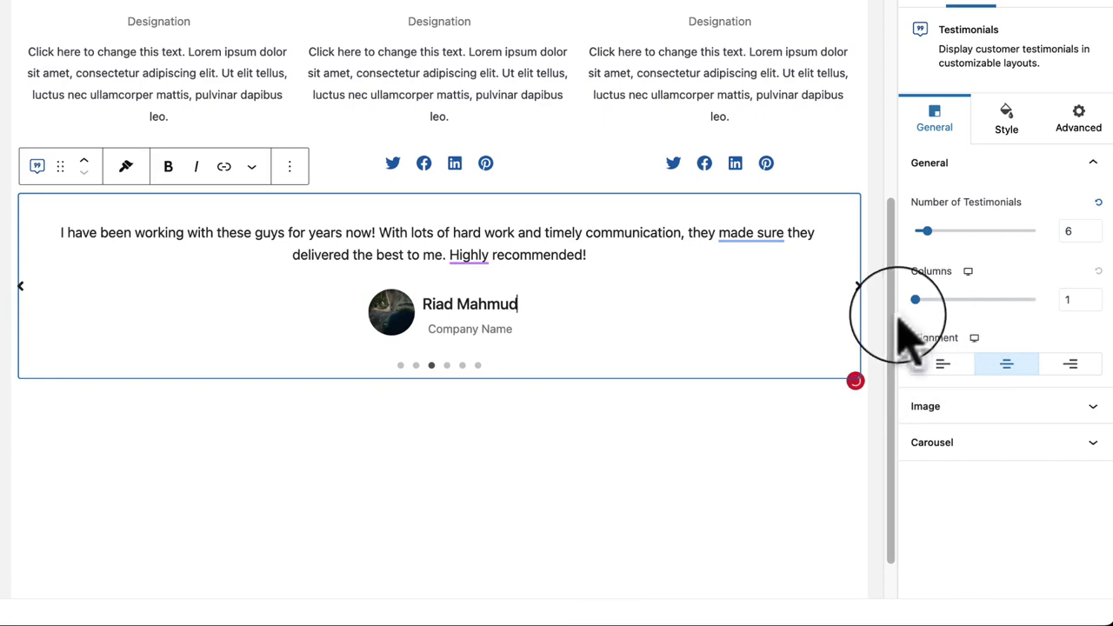
Step: Set Columns to 2, Number of Testimonials to 3, left alignment, and Equal Height on
left_click_drag(914, 301, 939, 300)
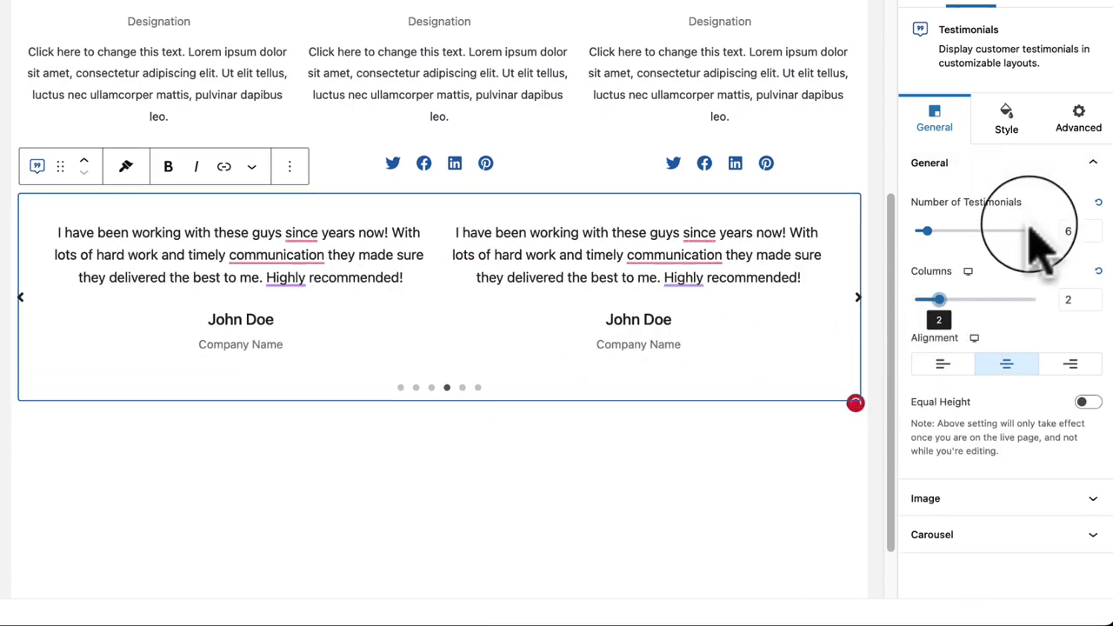
left_click(1096, 235)
left_click(1097, 236)
left_click(1097, 236)
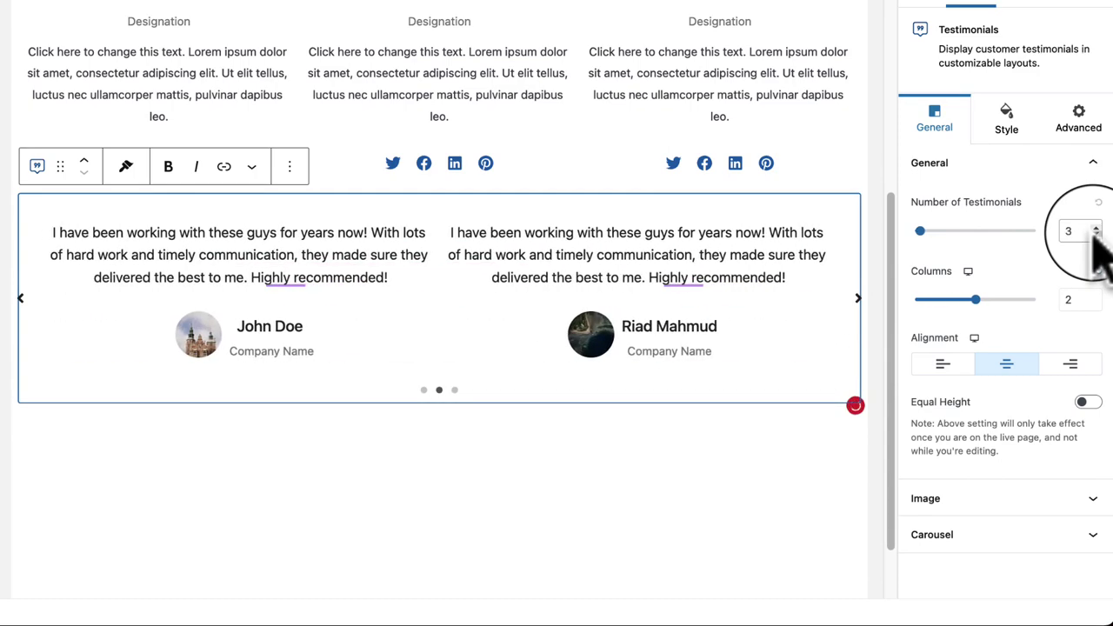
left_click(942, 365)
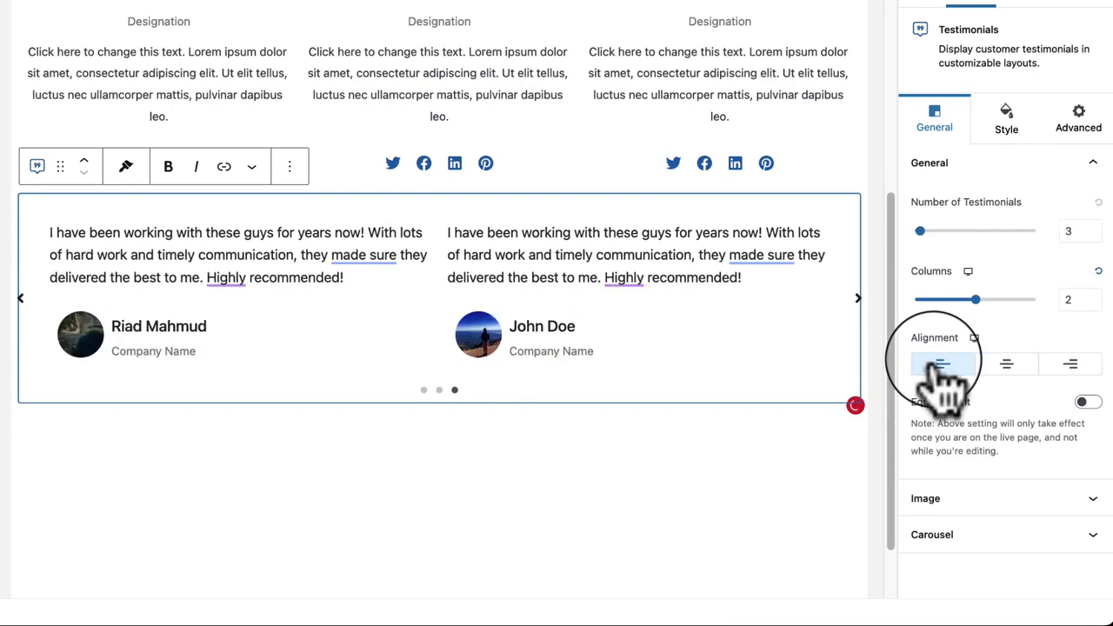
left_click(1071, 363)
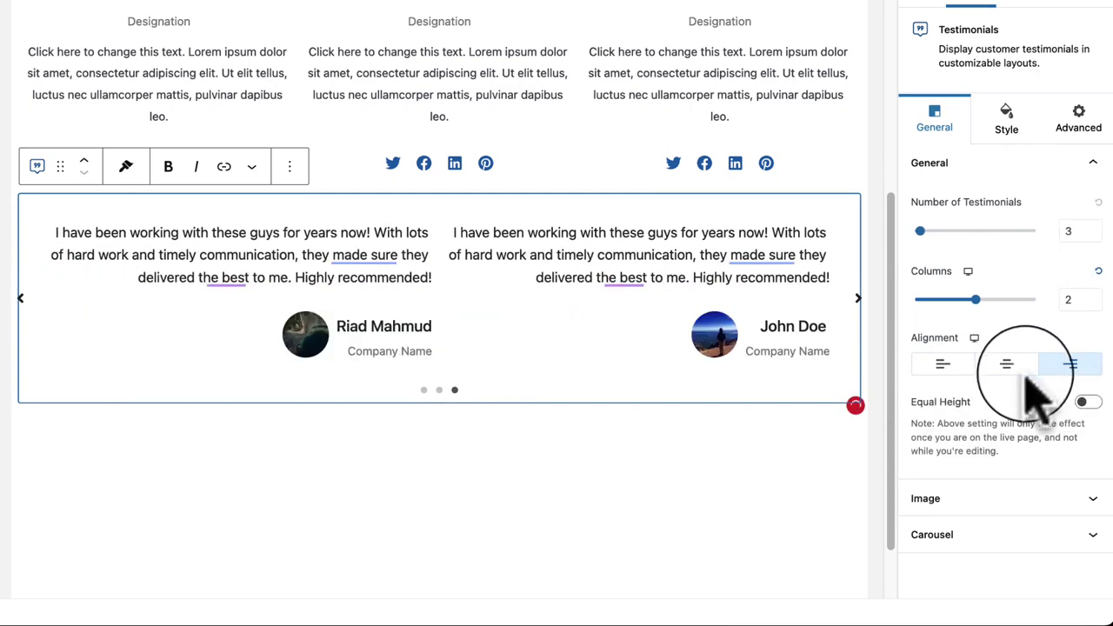
left_click(939, 365)
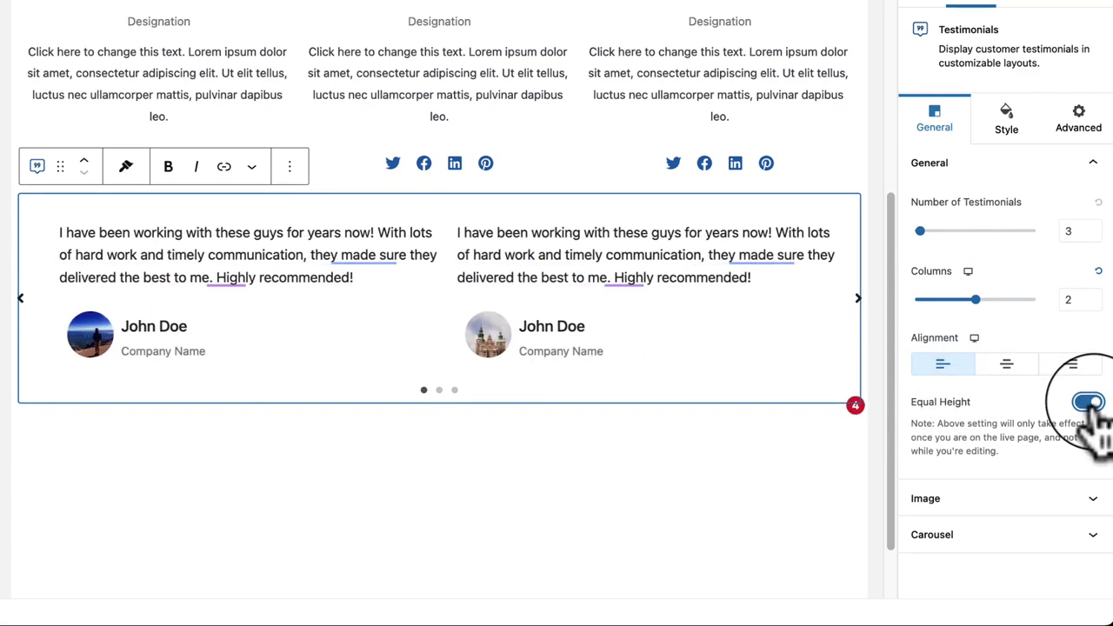
left_click(974, 491)
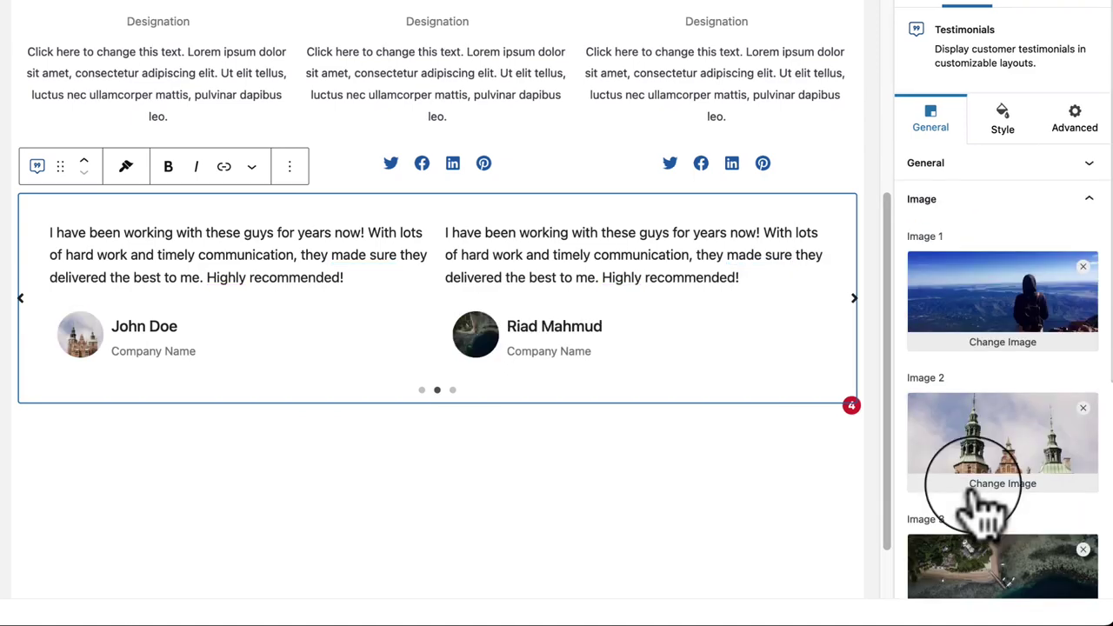
Step: Try each image position and settle on Top, placing the testimonial photos above the quotes
scroll(989, 473, "down", 4)
left_click(932, 358)
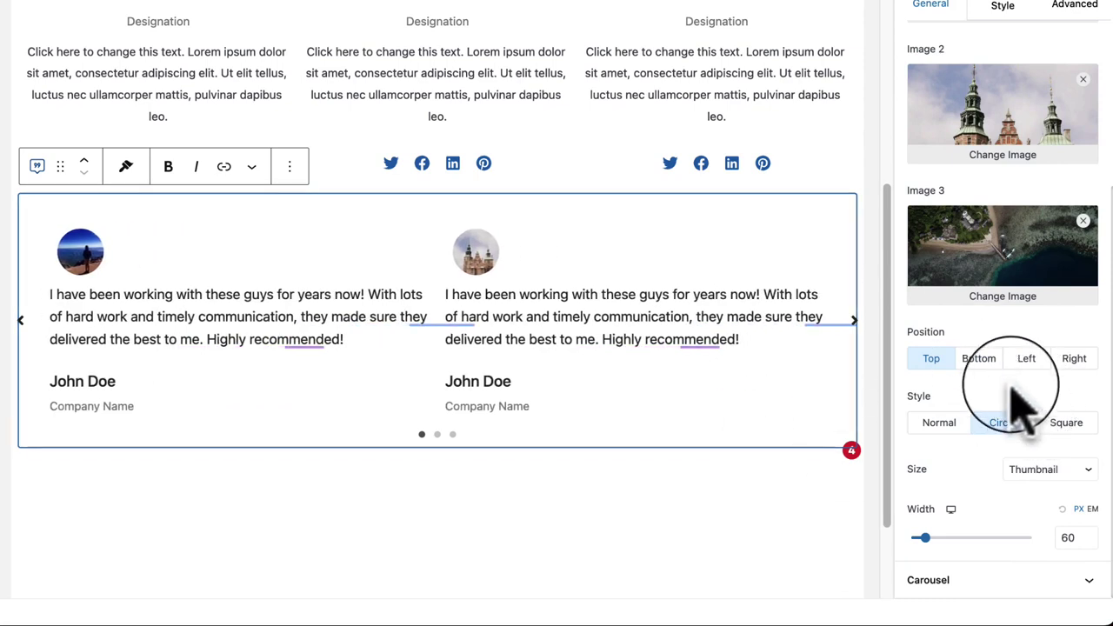
left_click(981, 363)
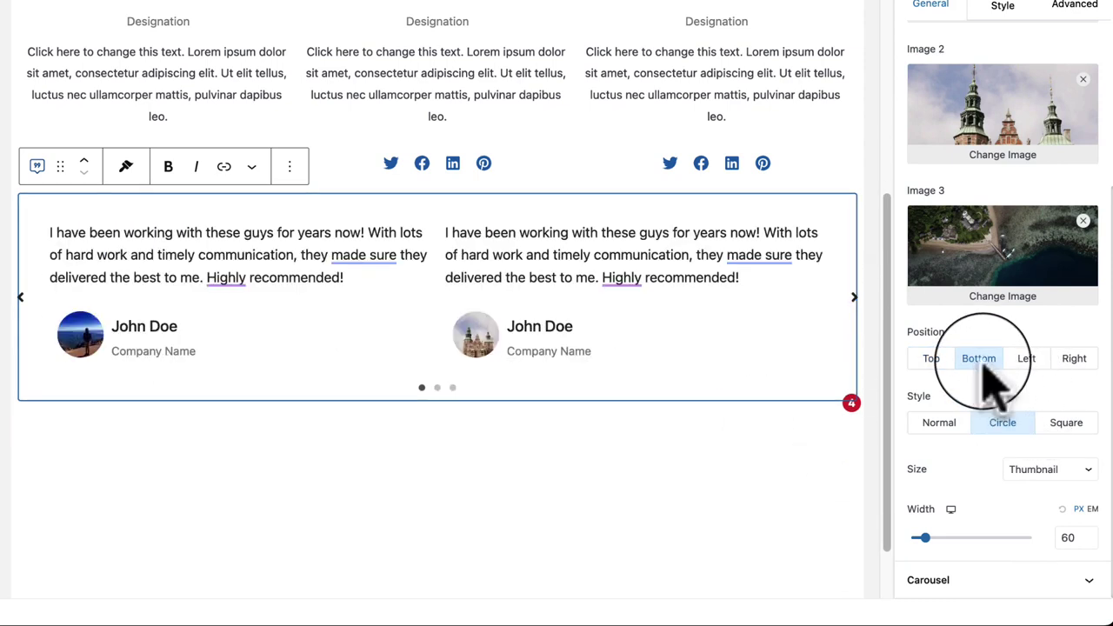
left_click(1028, 362)
left_click(1077, 362)
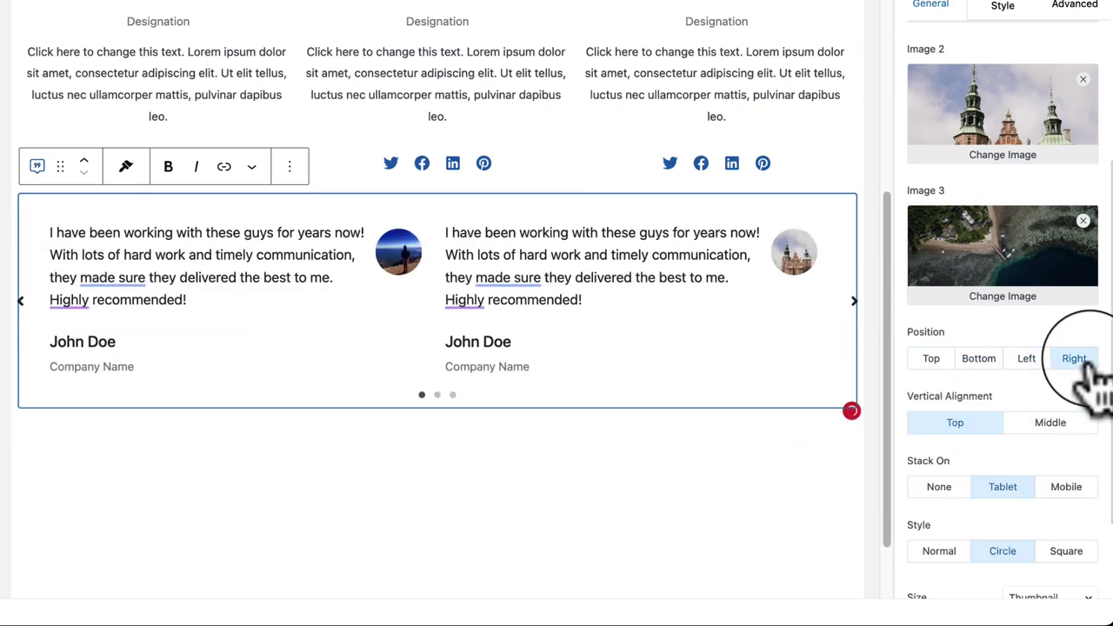
left_click(929, 362)
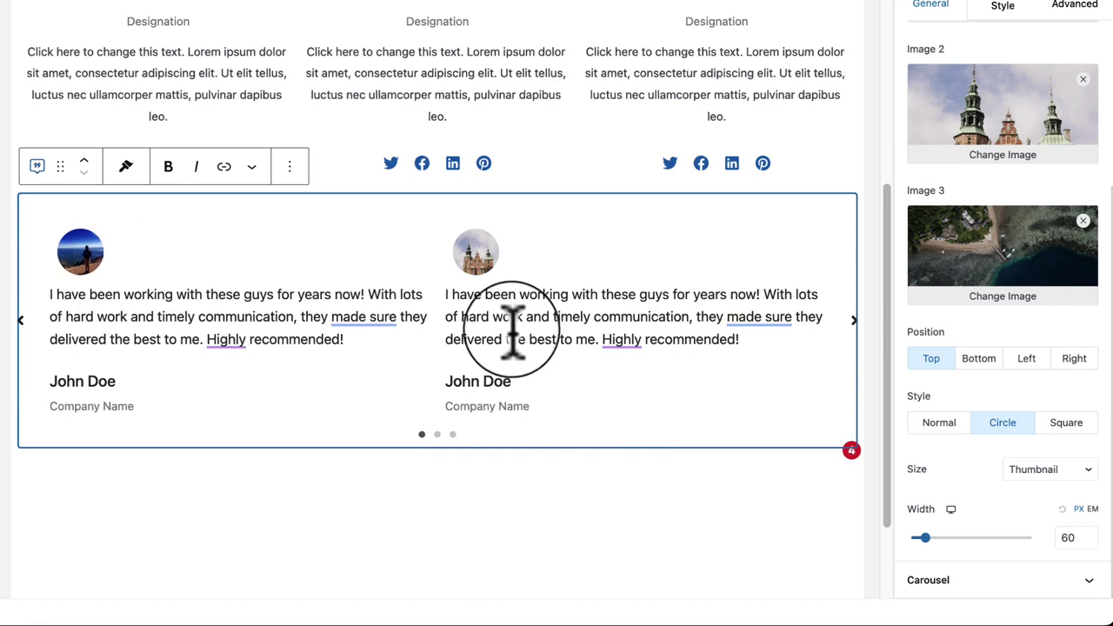
Step: Set the testimonial photo size to Thumbnail after briefly trying Medium, then expand the Carousel panel
left_click(1083, 474)
left_click(1052, 489)
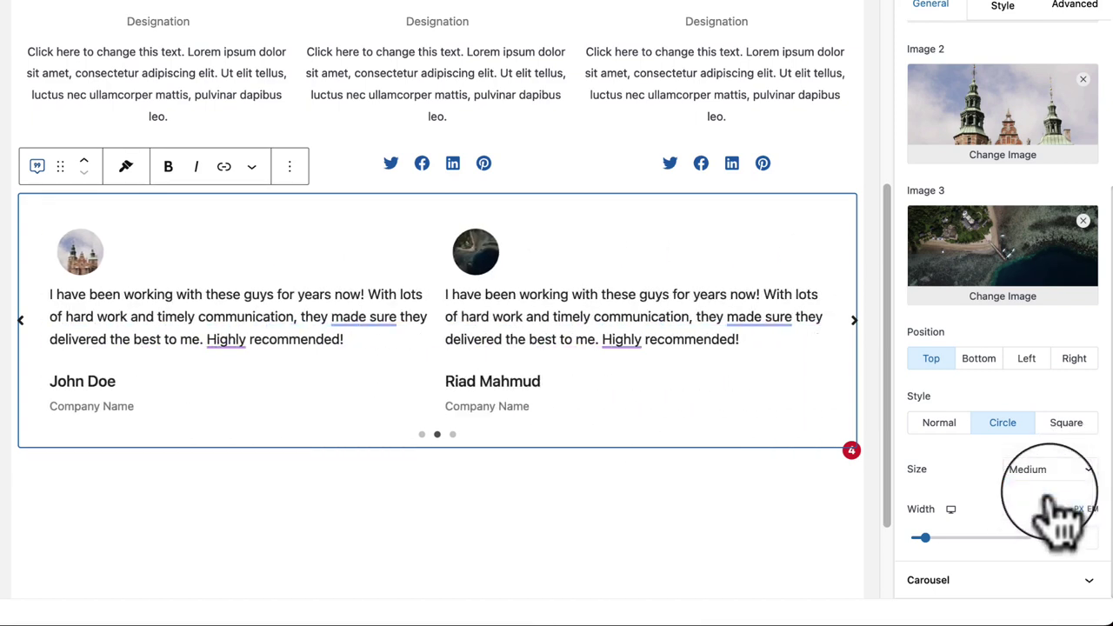
left_click(1052, 469)
left_click(1031, 451)
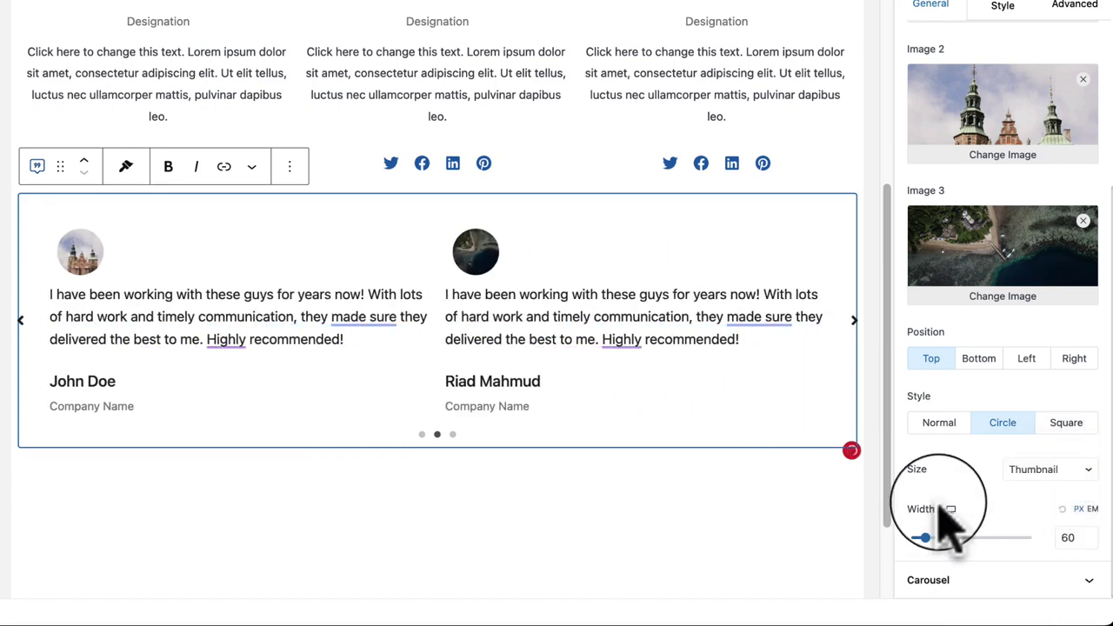
left_click(978, 581)
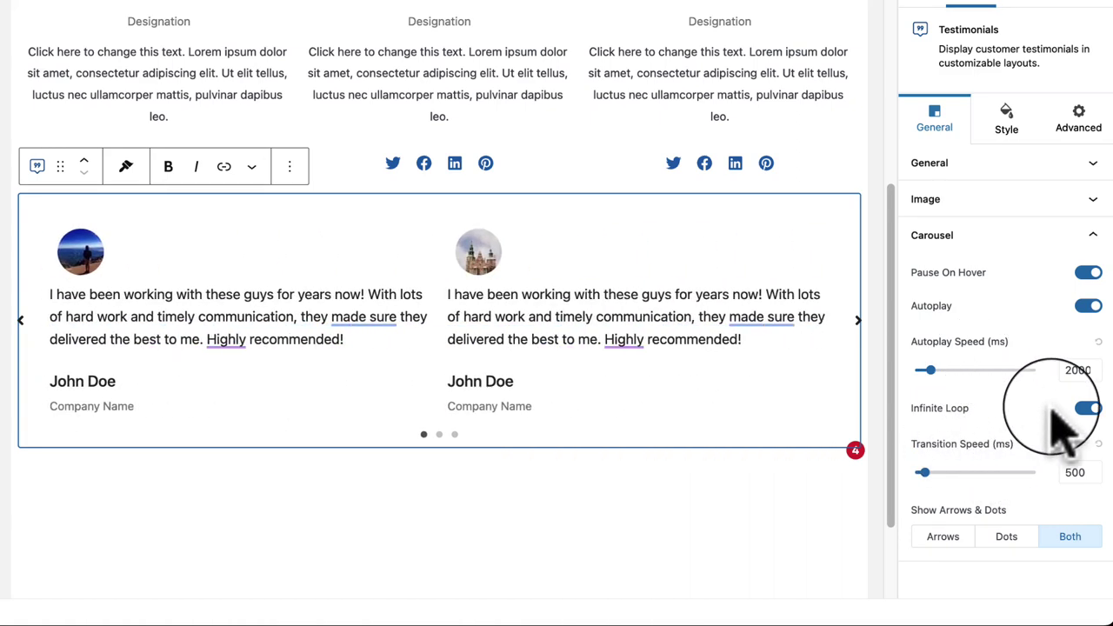
Step: Browse the Style tab's Content, Company, Image, Arrow & Dots, Background, Border and Spacing panels without changes
left_click(1025, 148)
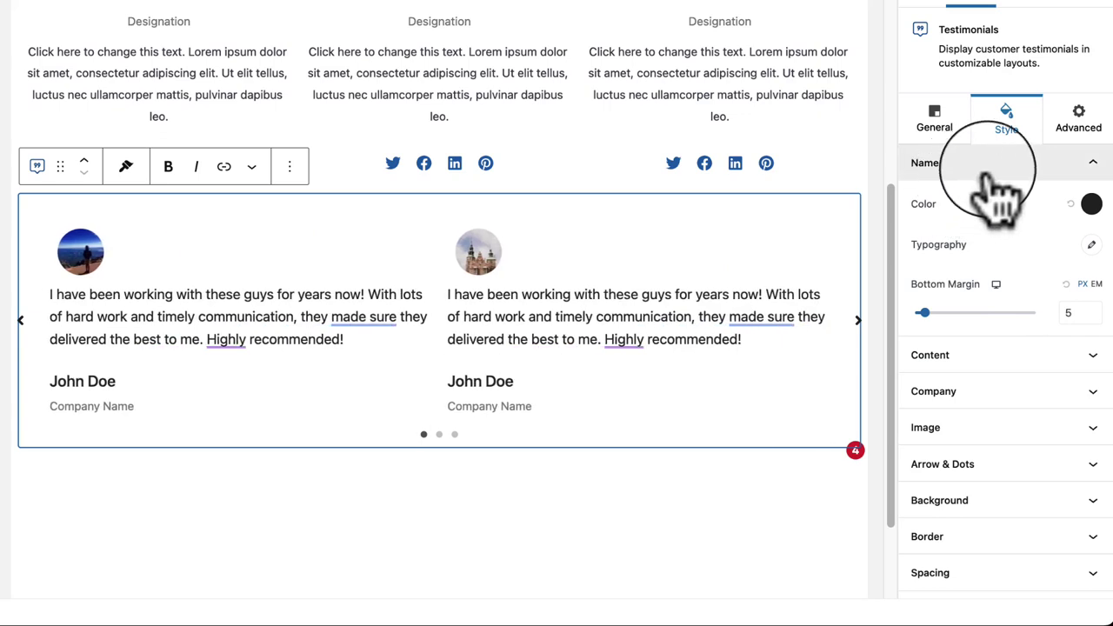
left_click(967, 357)
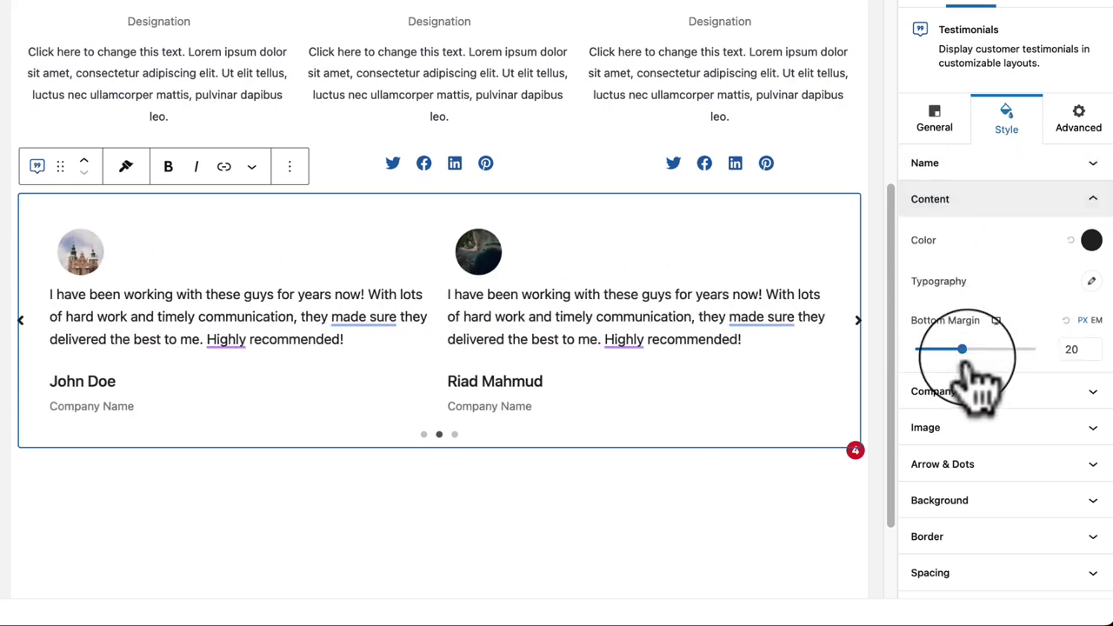
left_click(1018, 394)
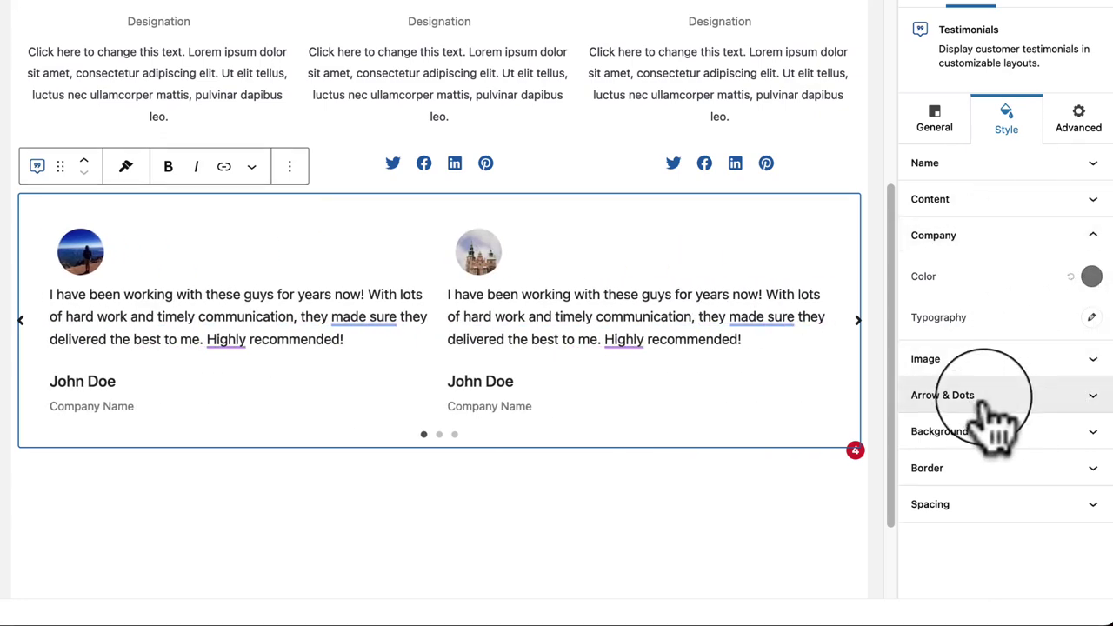
left_click(992, 369)
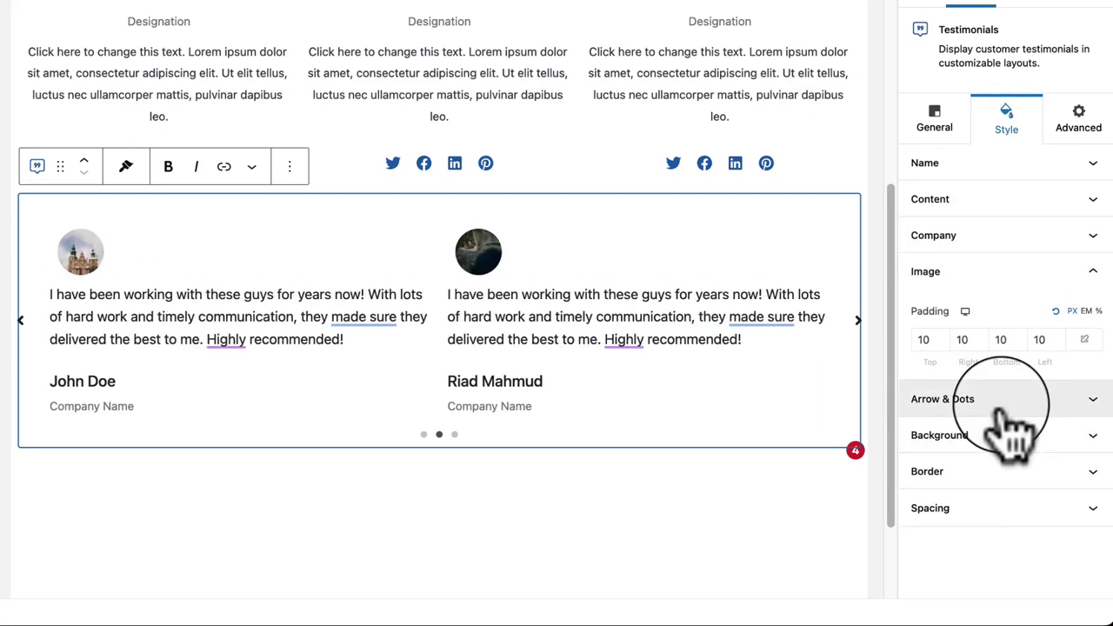
left_click(1007, 404)
scroll(972, 459, "down", 3)
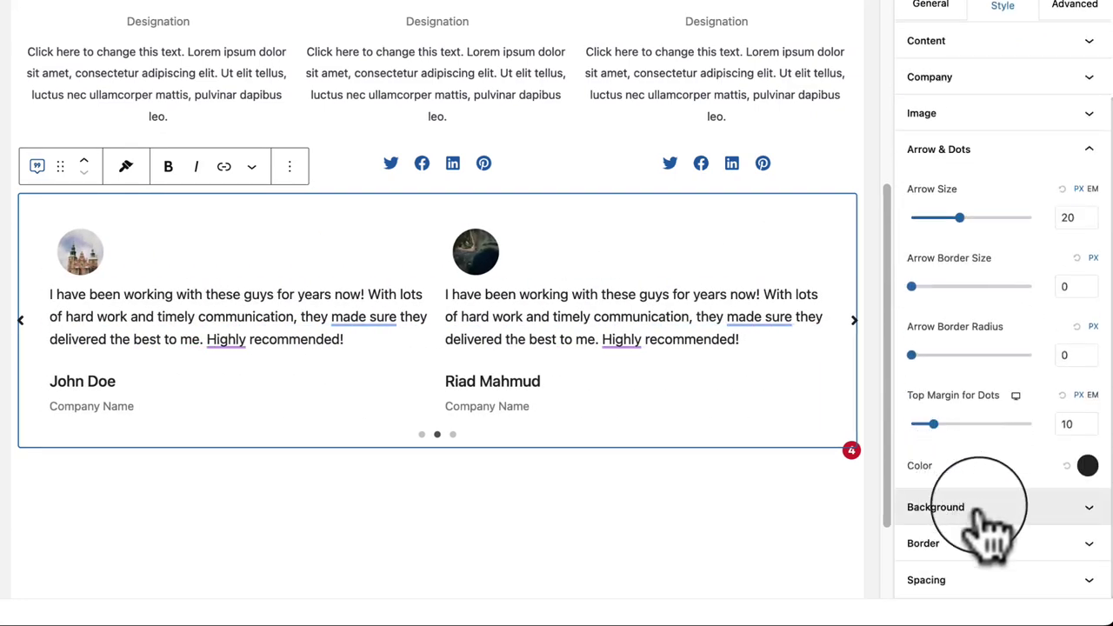
left_click(978, 508)
left_click(1044, 435)
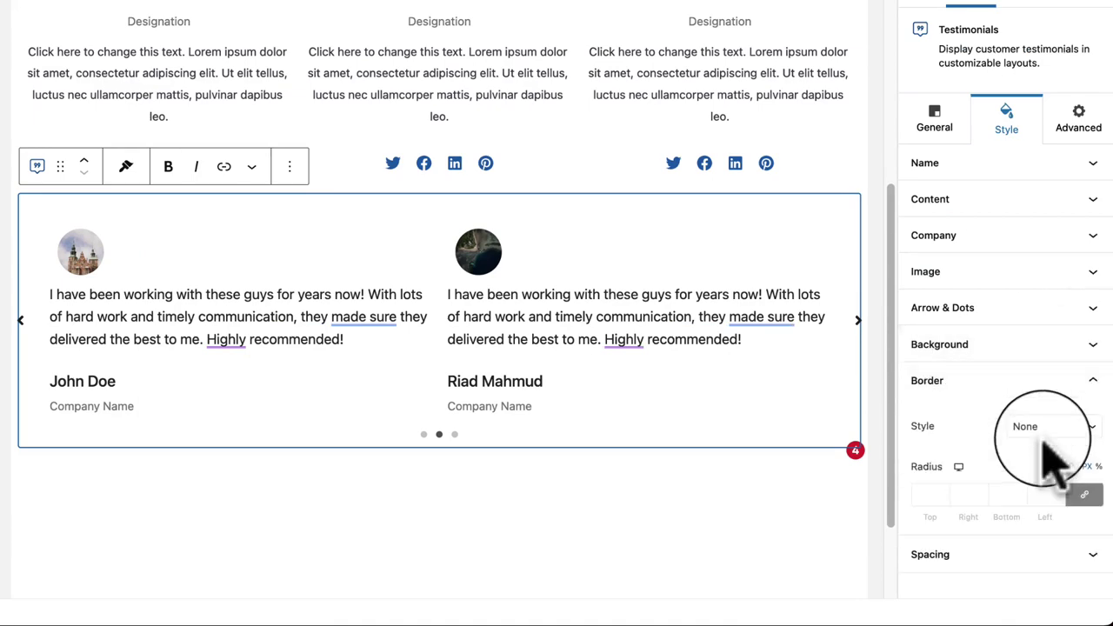
left_click(957, 557)
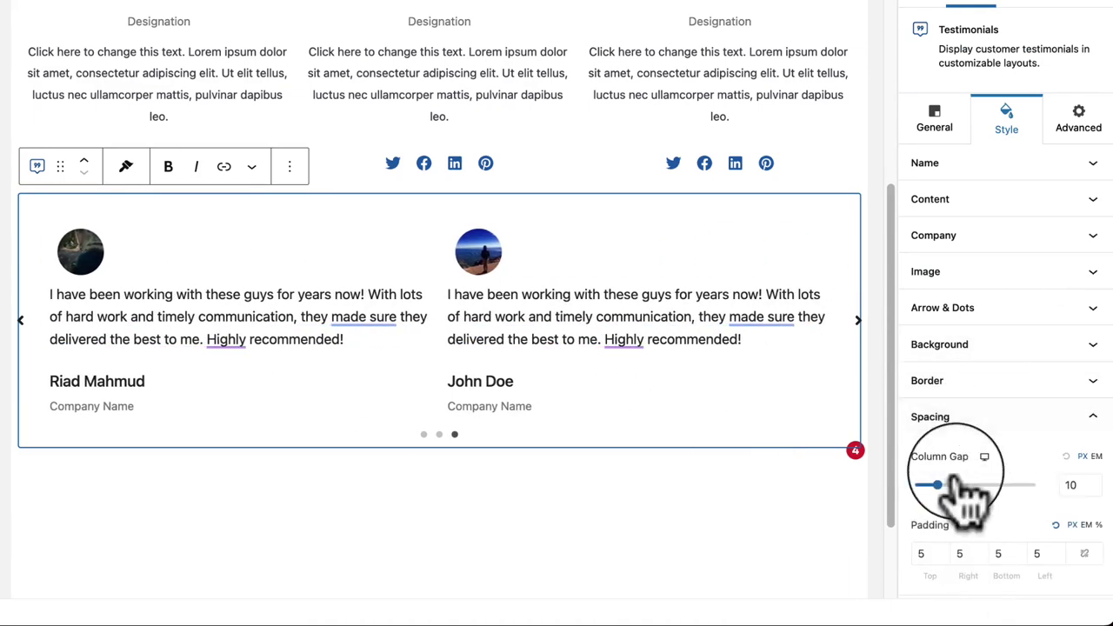
Step: Deselect the block to show page settings, then select the Testimonials carousel
left_click(639, 517)
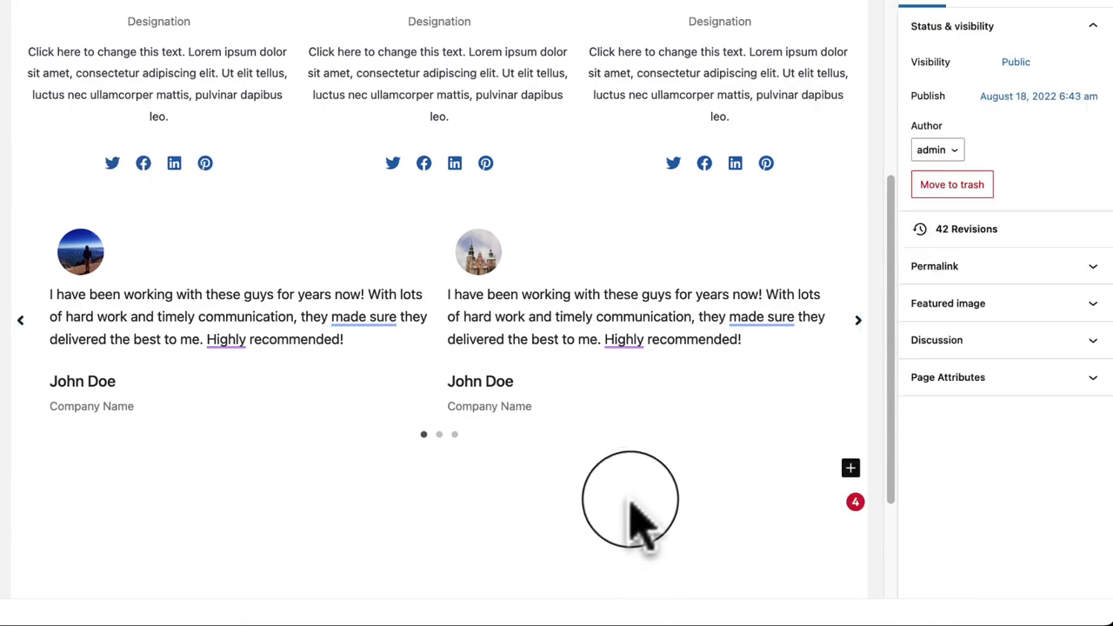
left_click(721, 430)
scroll(721, 383, "up", 3)
scroll(728, 426, "down", 5)
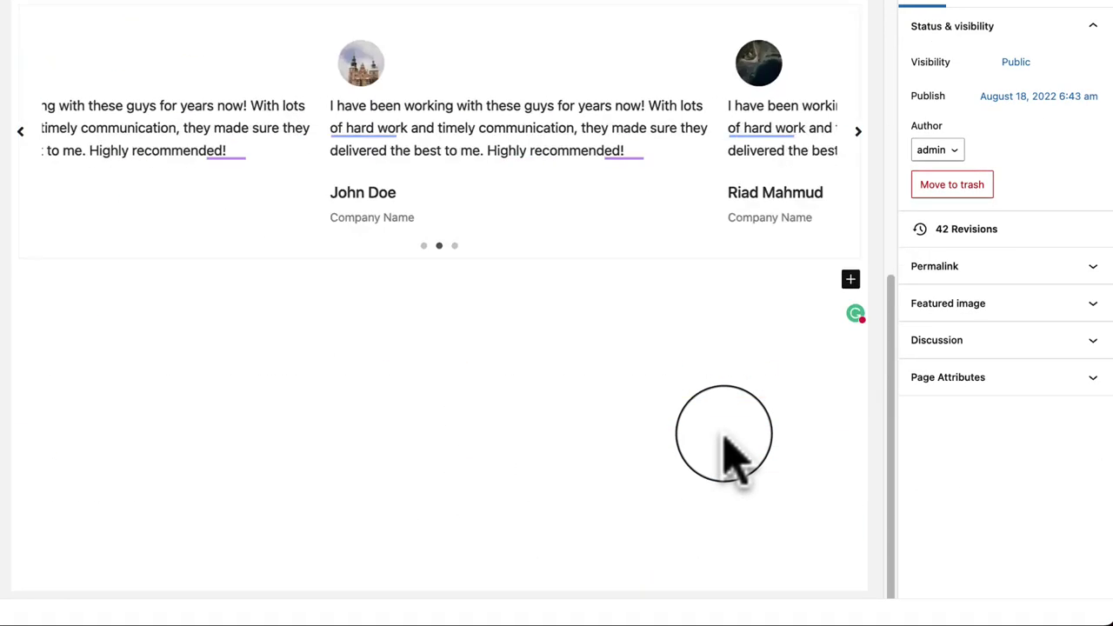
scroll(725, 435, "up", 3)
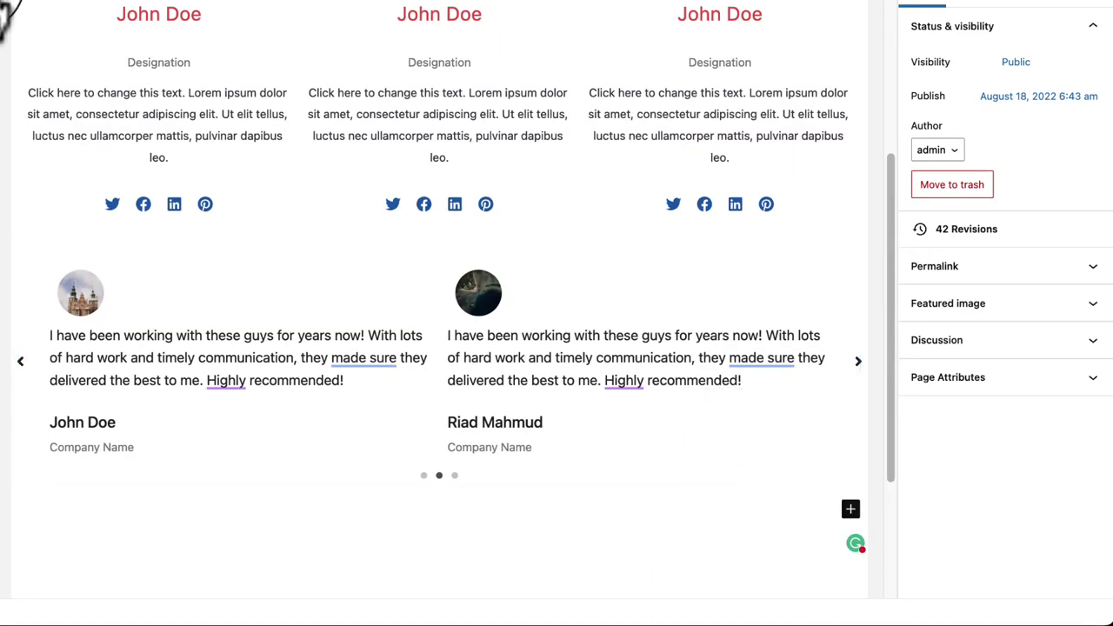
Step: Delete the Testimonials block from List View and select the Taxonomy List block
left_click(1, 1)
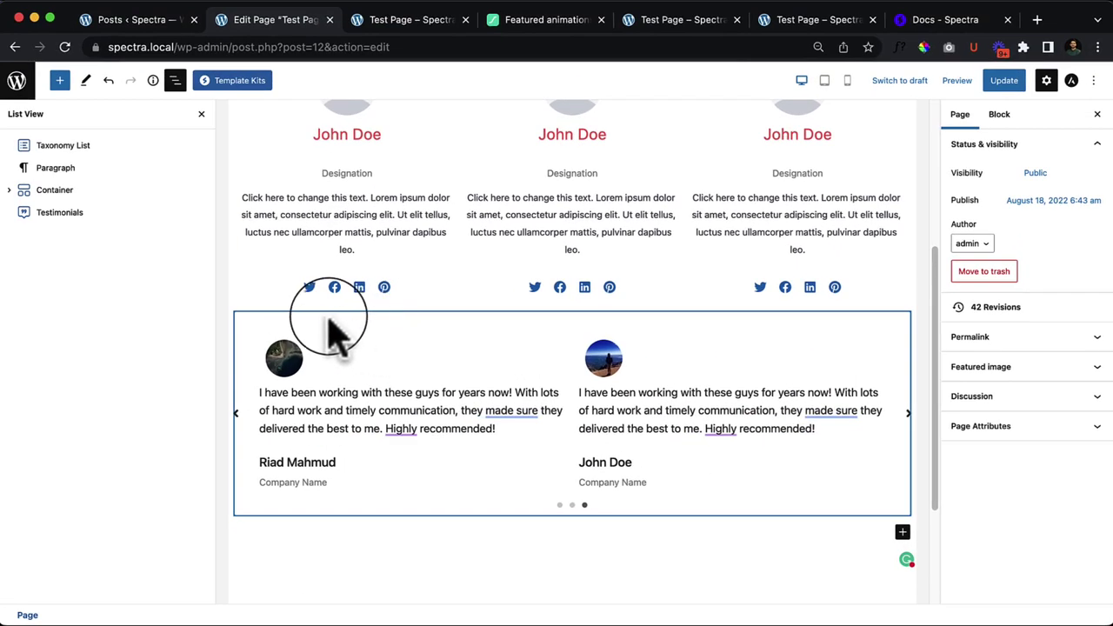
left_click(329, 318)
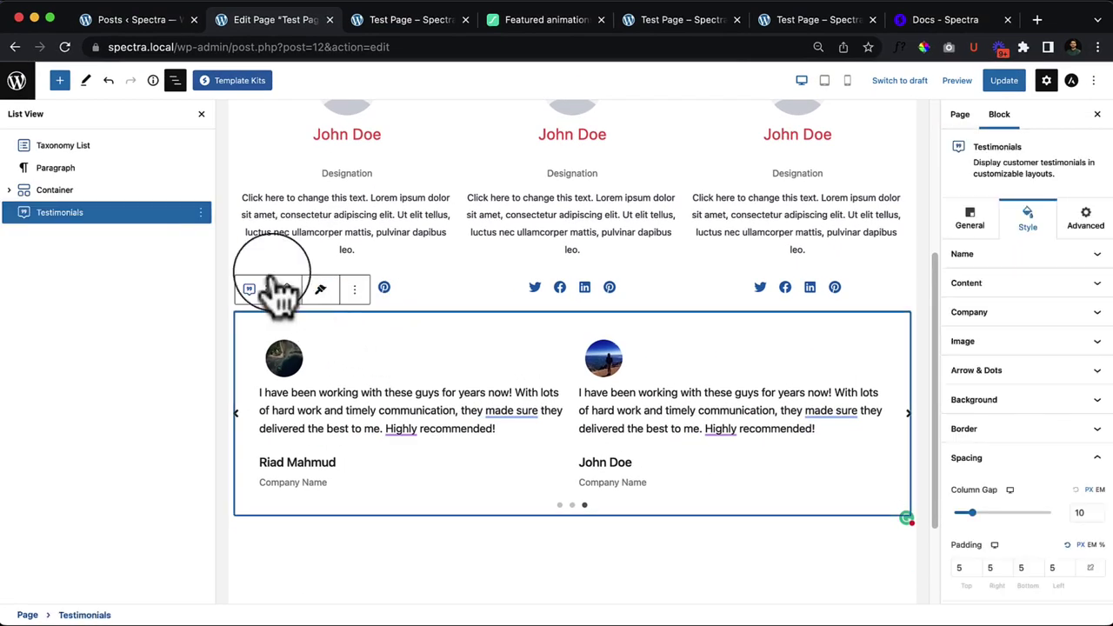
left_click(201, 212)
left_click(252, 487)
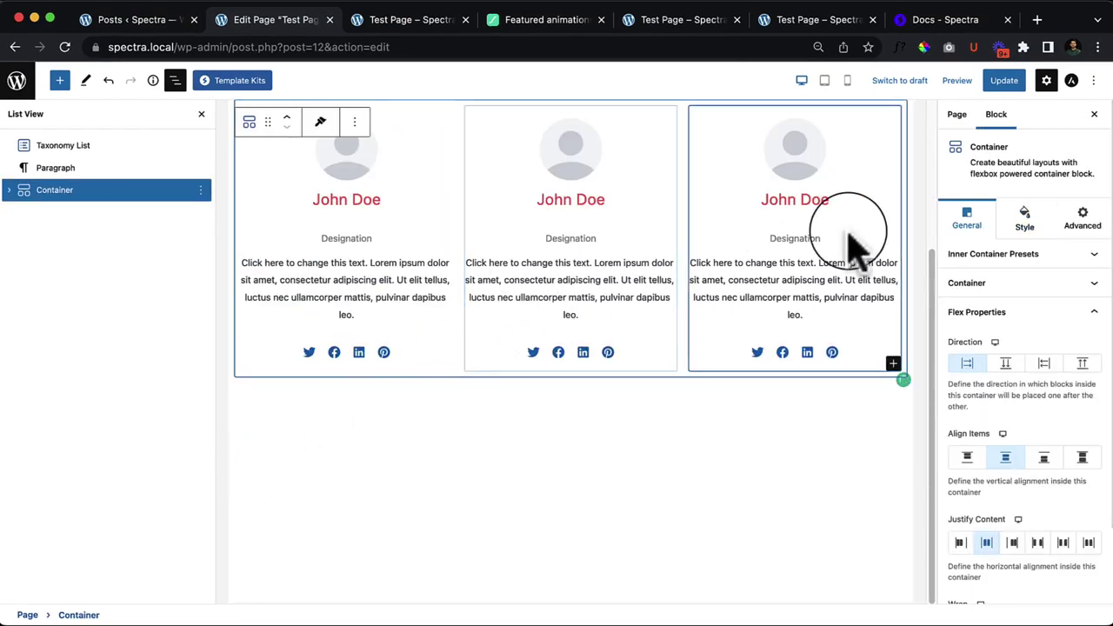
scroll(856, 243, "up", 5)
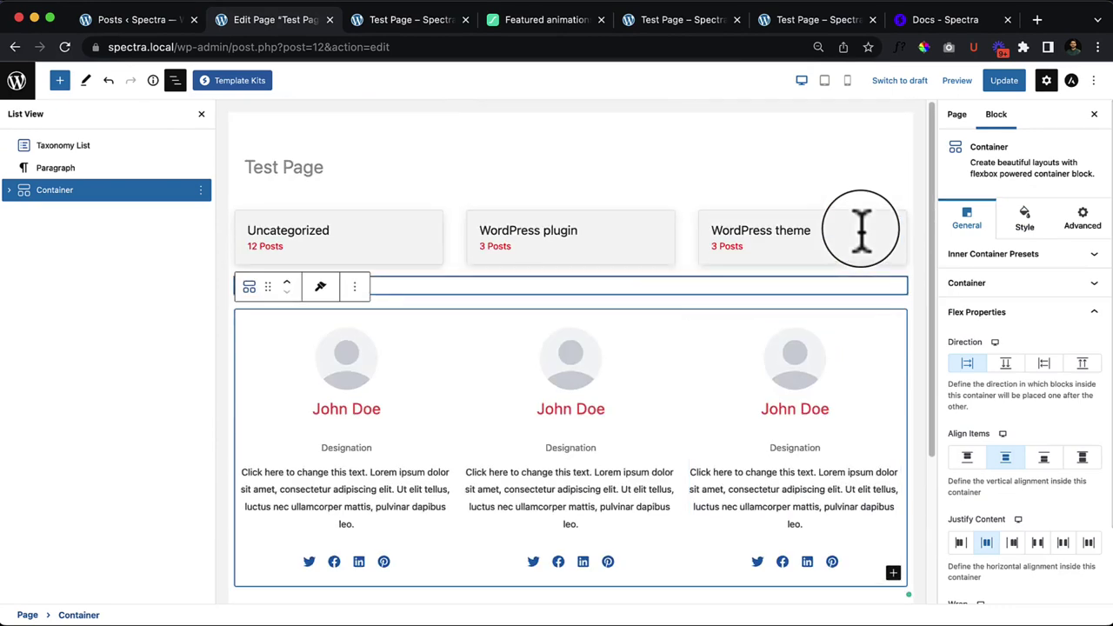
left_click(248, 230)
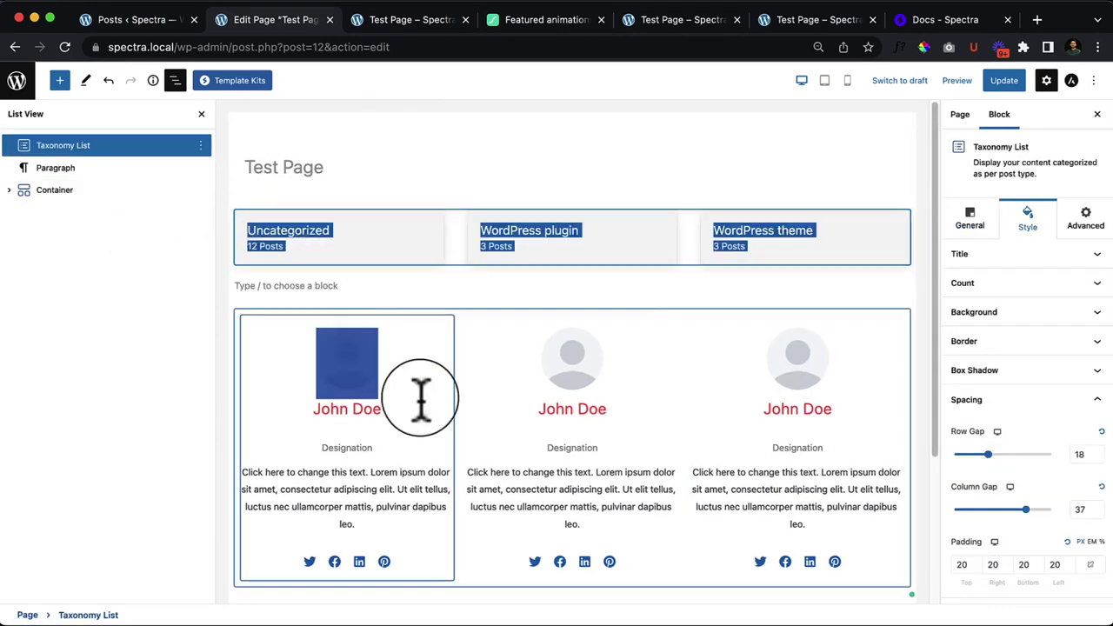